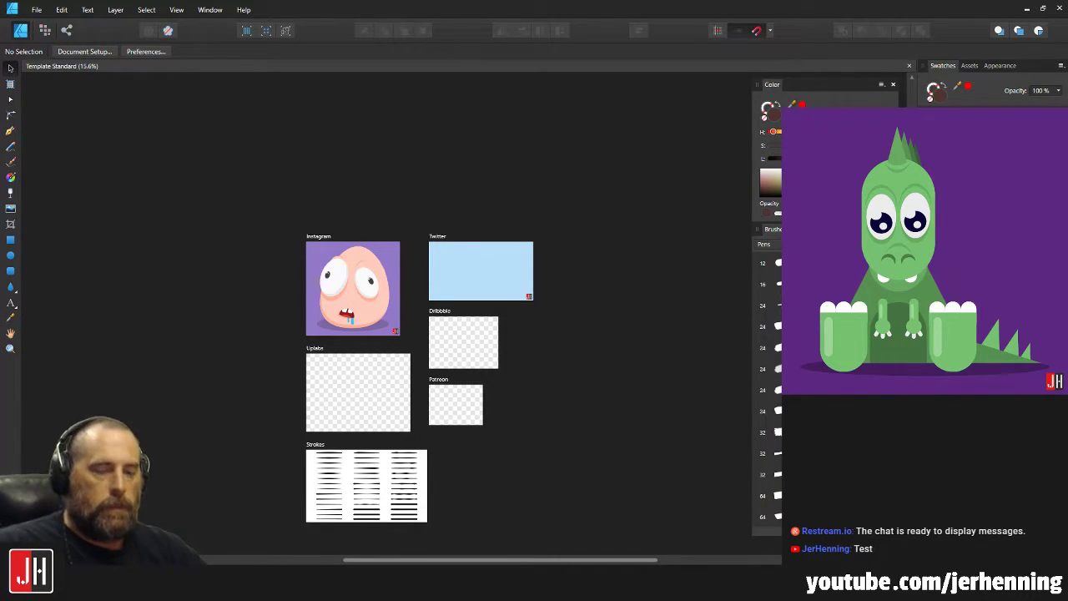
# Ungroup the egg-shaped face artwork on the Instagram artboard and save the template document.
pyautogui.scroll(3, 393, 295)
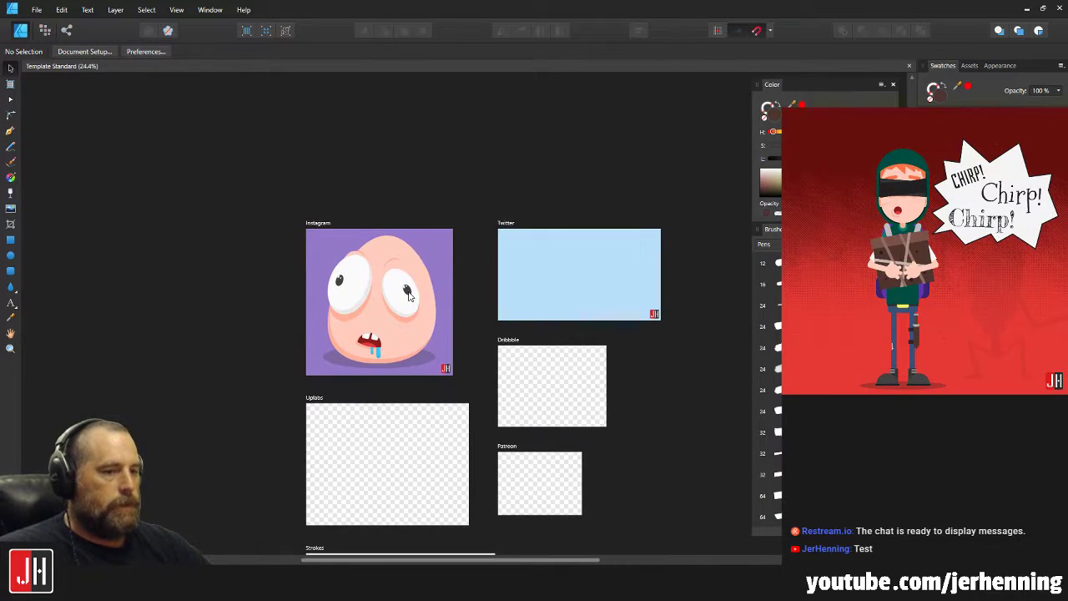
pyautogui.scroll(3, 403, 295)
pyautogui.click(409, 302)
pyautogui.moveTo(432, 351); pyautogui.dragTo(433, 328)
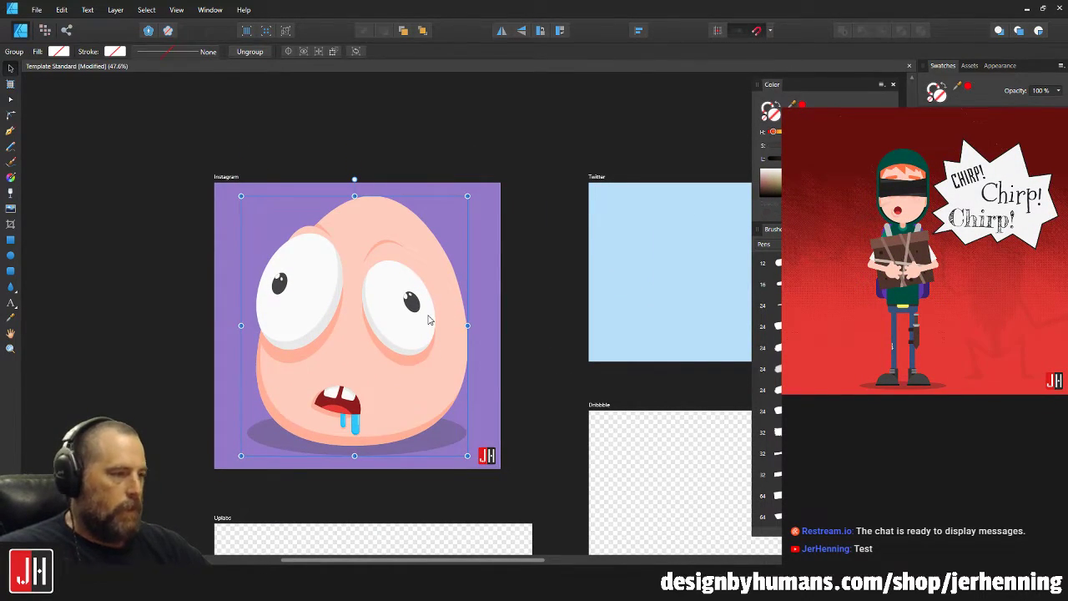
pyautogui.hotkey('ctrl', 'shift', 'g')
pyautogui.click(452, 162)
pyautogui.hotkey('ctrl', 's')
pyautogui.scroll(-2, 451, 163)
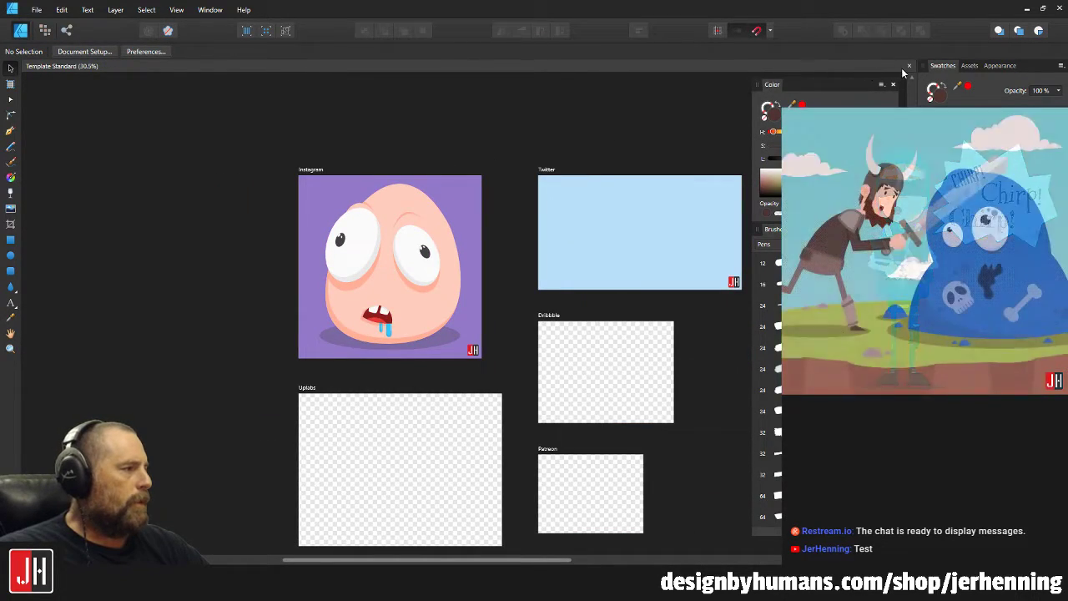
# Close the document and reopen Template Standard from the Vector folder.
pyautogui.hotkey('ctrl', 'w')
pyautogui.click(37, 9)
pyautogui.click(34, 60)
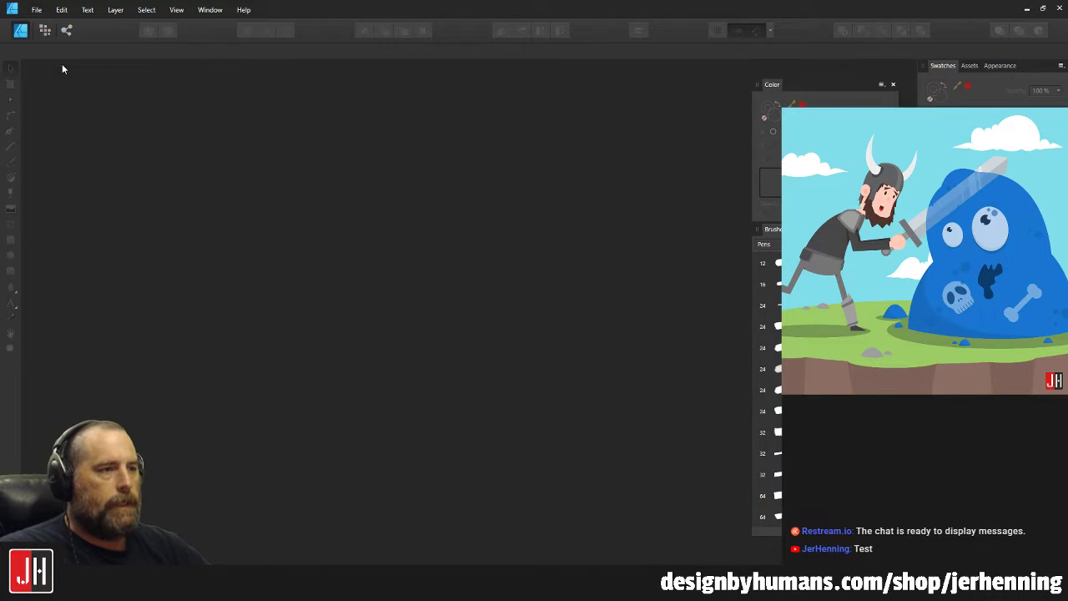
pyautogui.doubleClick(446, 214)
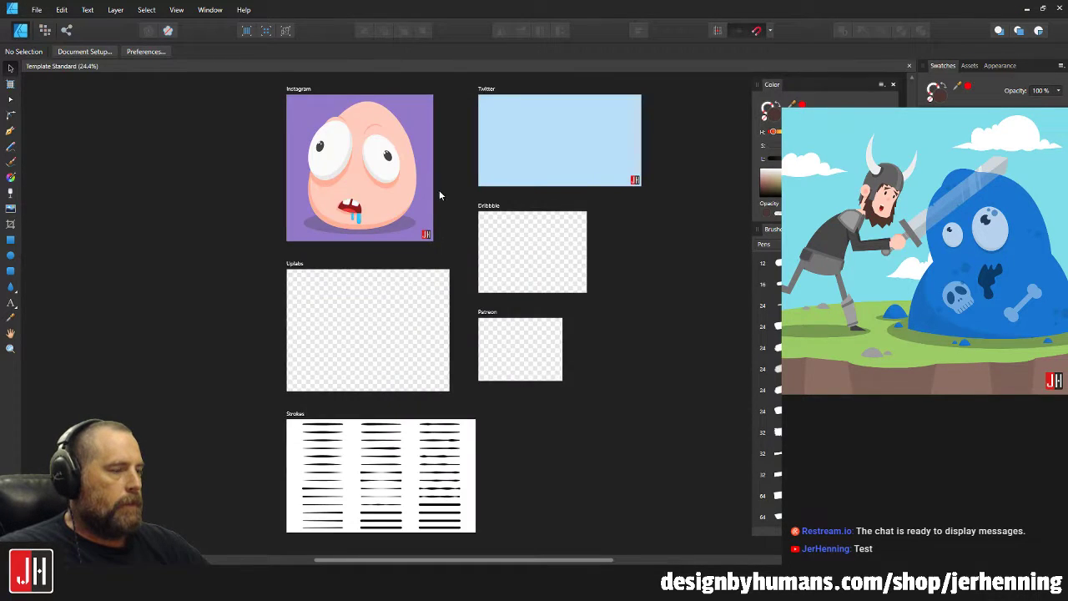
# Search the Vector > Complete > 2019 folder for a design starting with "we" and look through the file thumbnails.
pyautogui.click(37, 9)
pyautogui.click(33, 61)
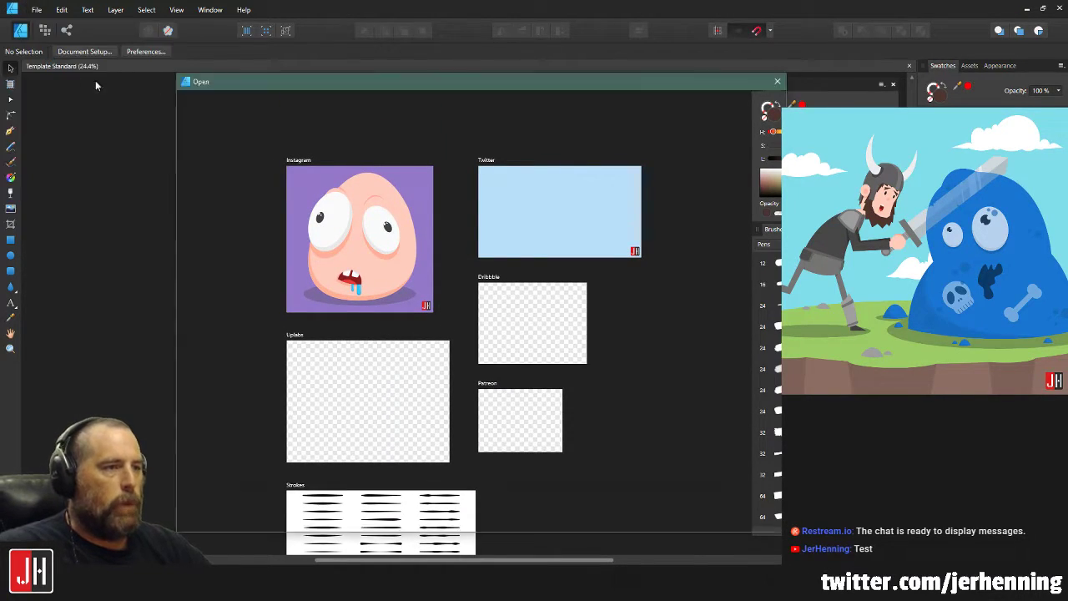
pyautogui.click(230, 239)
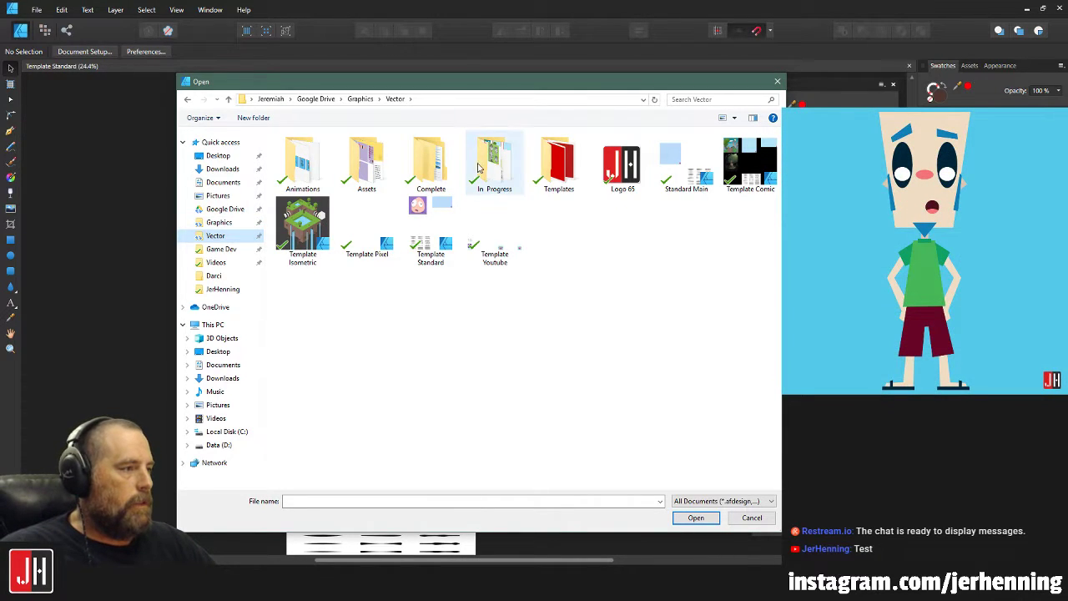
pyautogui.doubleClick(444, 169)
pyautogui.doubleClick(444, 168)
pyautogui.click(431, 292)
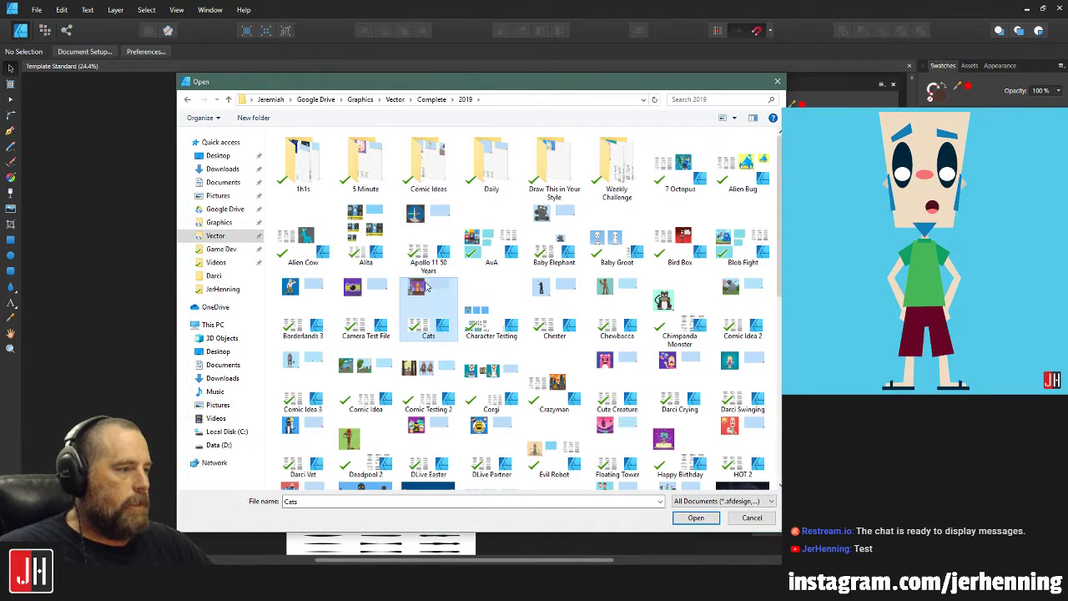
pyautogui.write('we')
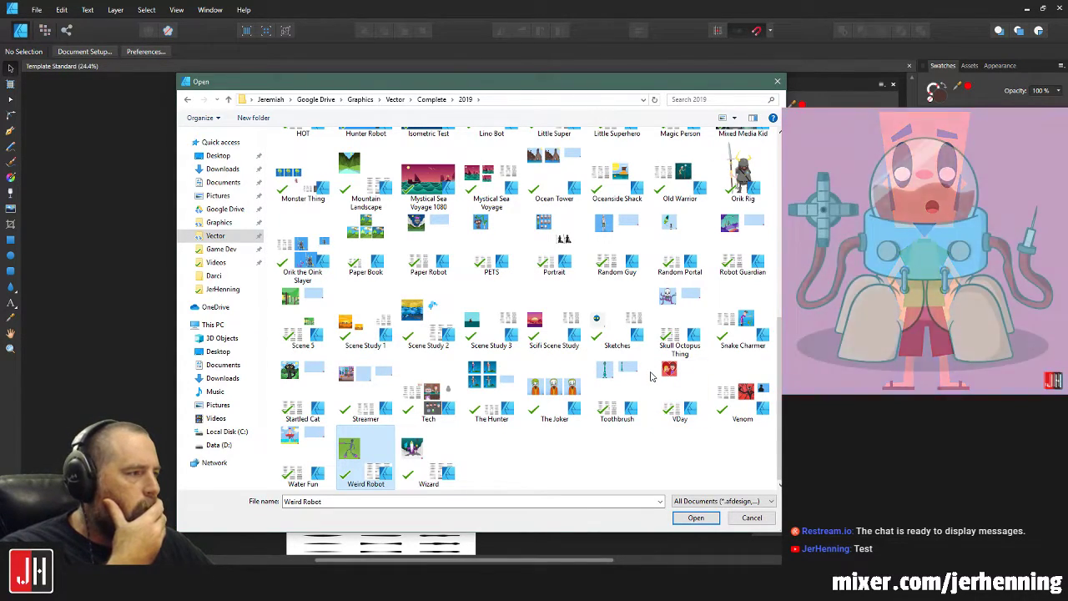
pyautogui.scroll(3, 652, 378)
pyautogui.scroll(3, 652, 376)
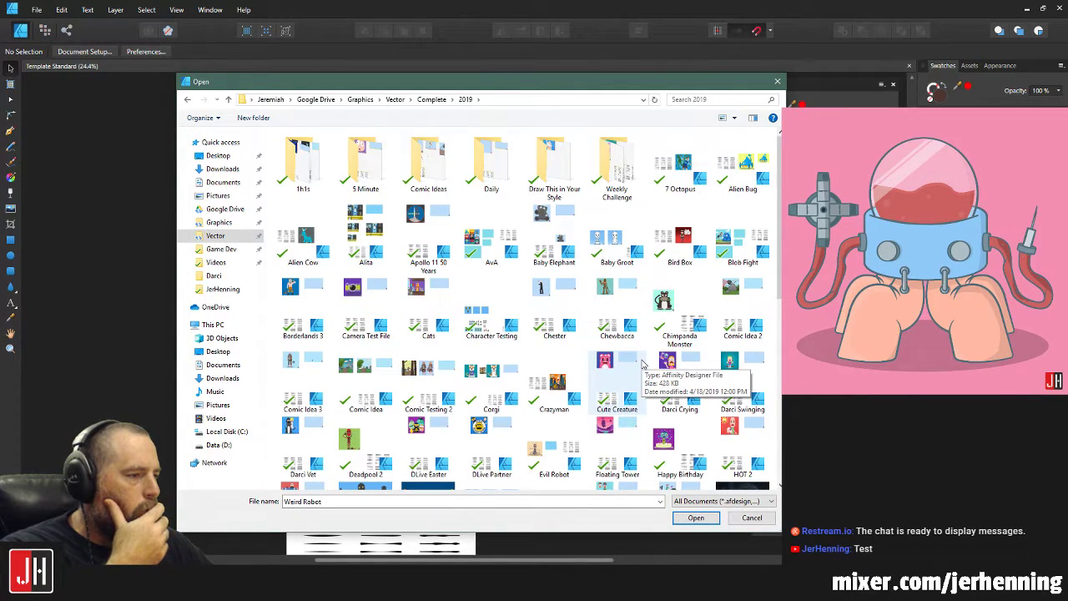
pyautogui.scroll(-3, 643, 363)
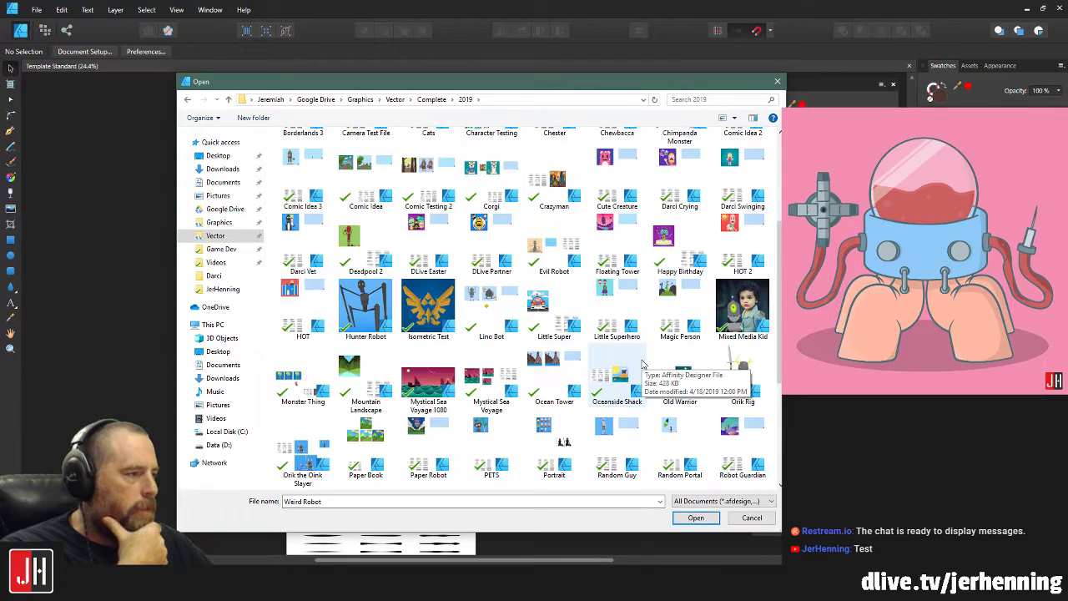
pyautogui.scroll(-3, 643, 363)
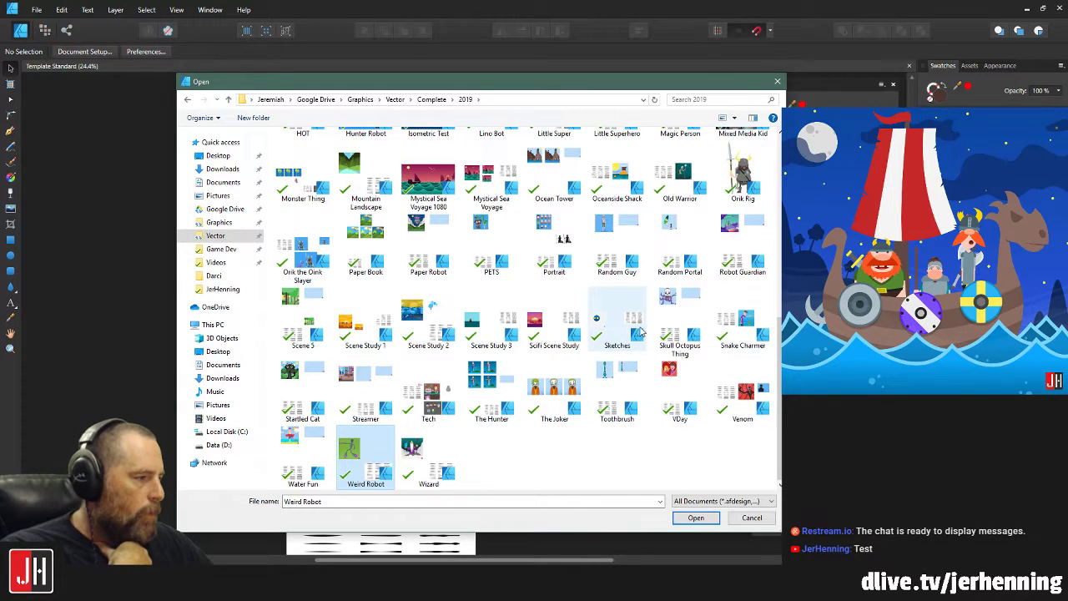
pyautogui.press('Escape')
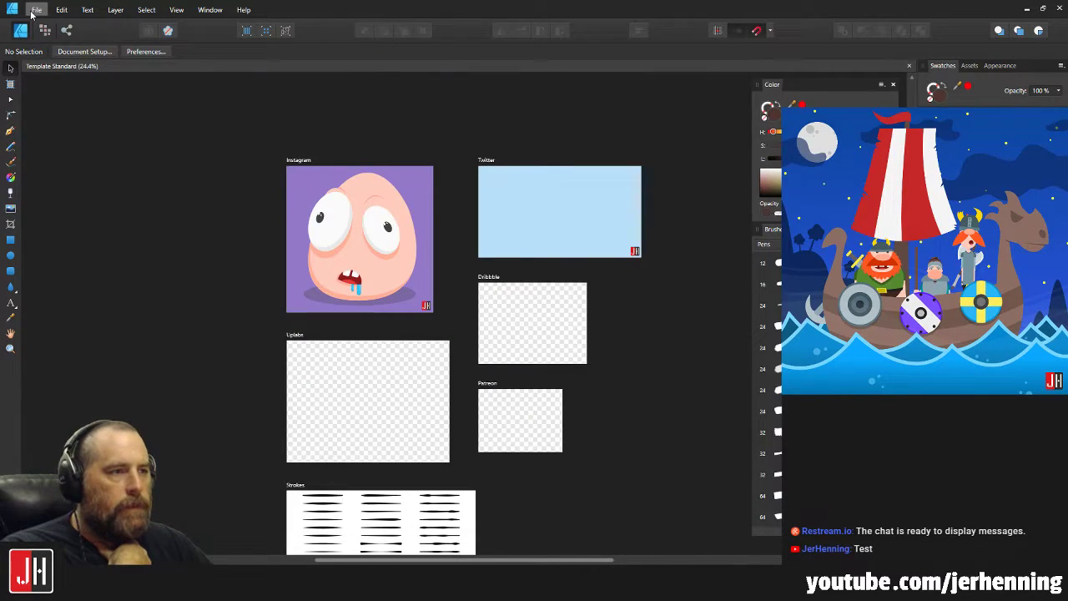
# In the Save As dialog, move the Weird Face file from the 5 Minute folder up into Complete > 2019.
pyautogui.click(36, 10)
pyautogui.click(72, 113)
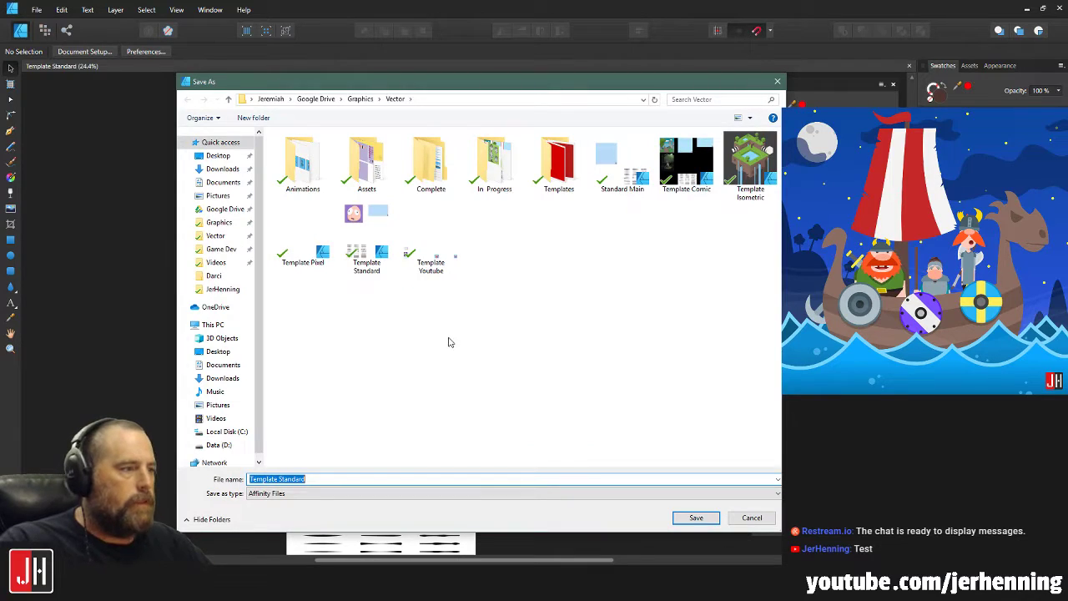
pyautogui.doubleClick(430, 163)
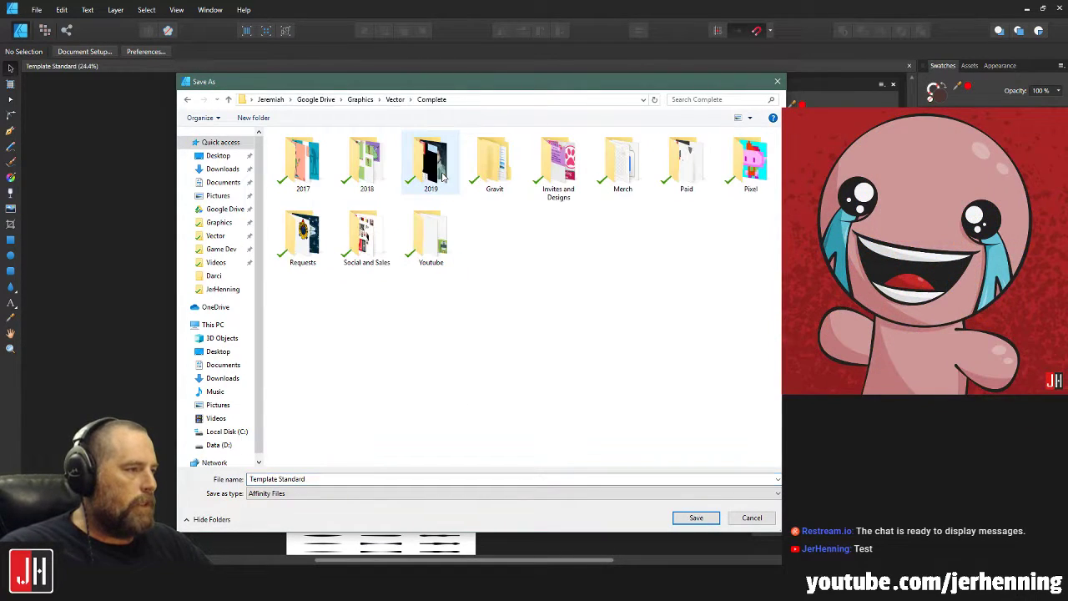
pyautogui.doubleClick(438, 171)
pyautogui.doubleClick(369, 174)
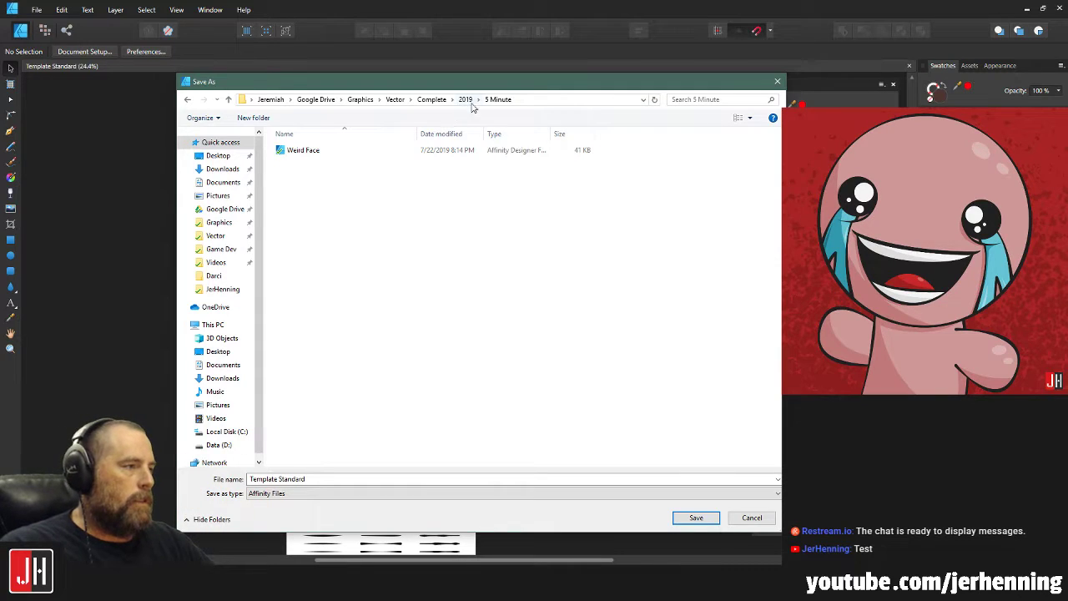
pyautogui.click(303, 152)
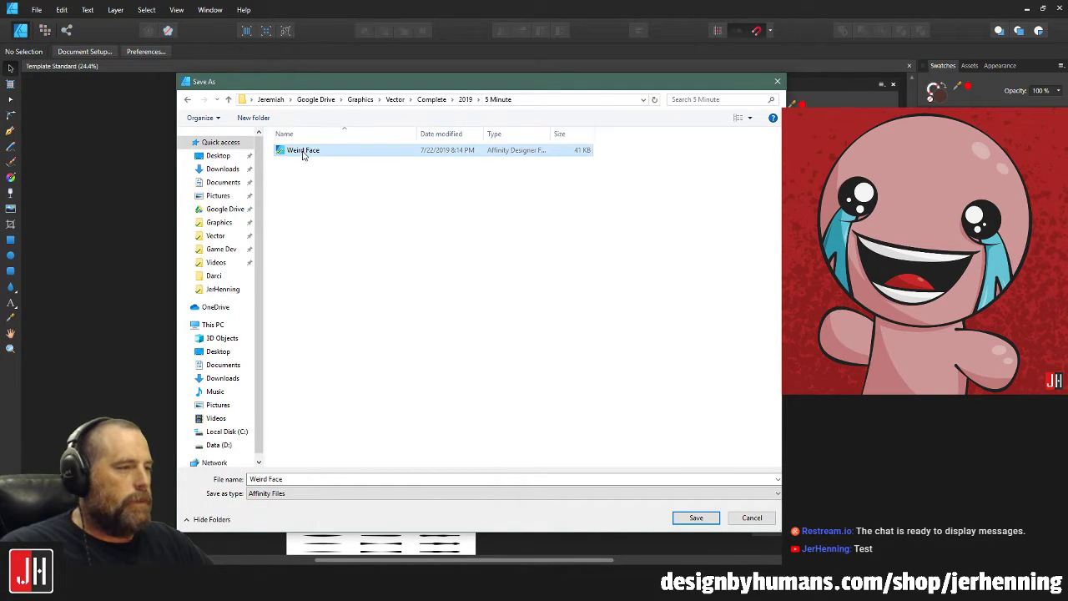
pyautogui.click(467, 100)
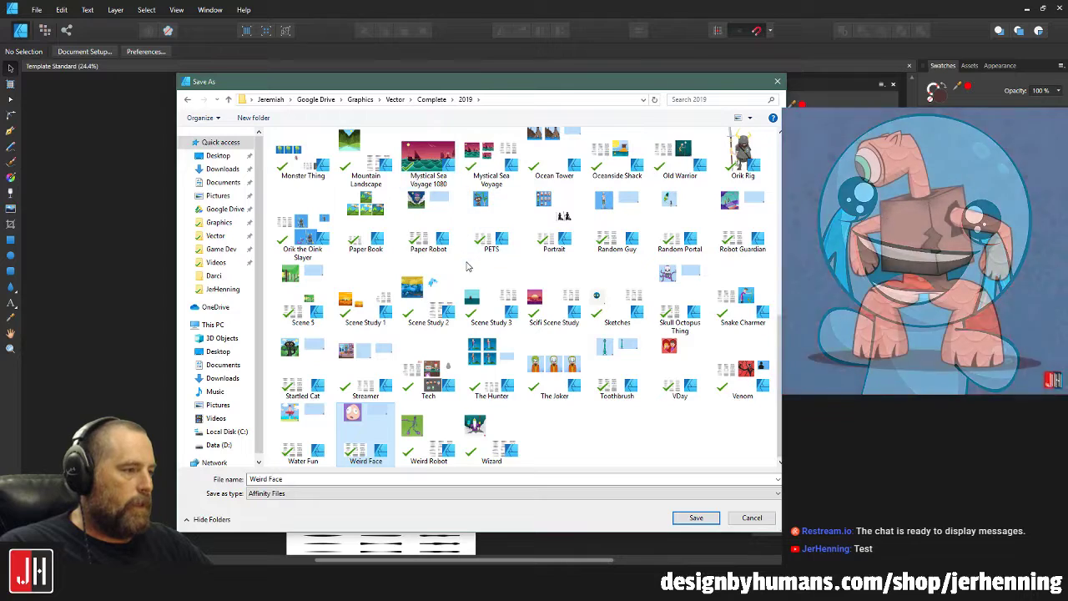
# Delete the 5 Minute folder from Complete > 2019.
pyautogui.scroll(10, 467, 264)
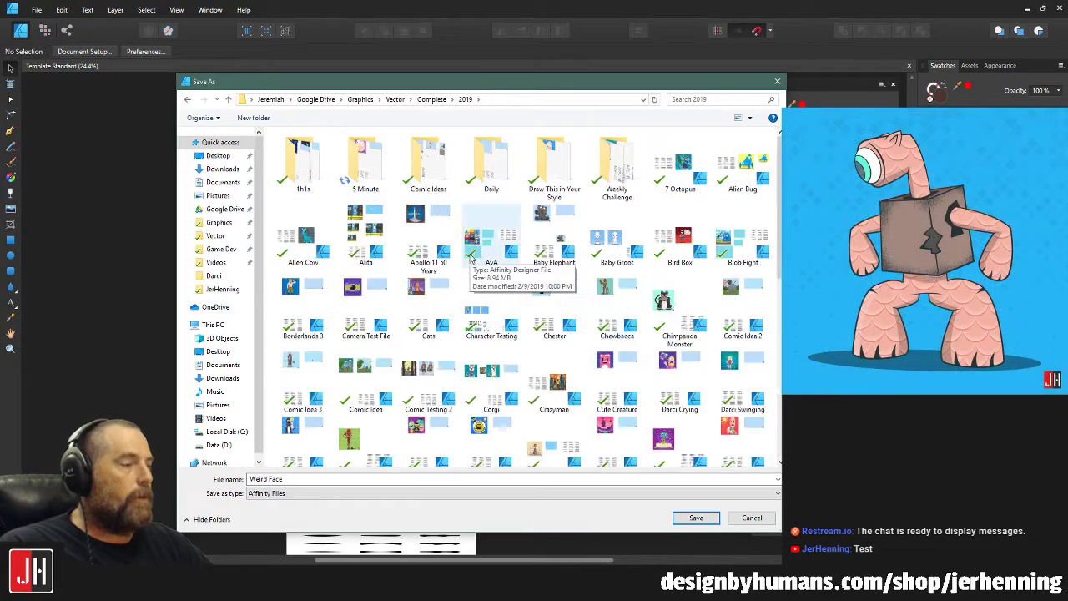
pyautogui.click(359, 171)
pyautogui.press('Delete')
pyautogui.press('Return')
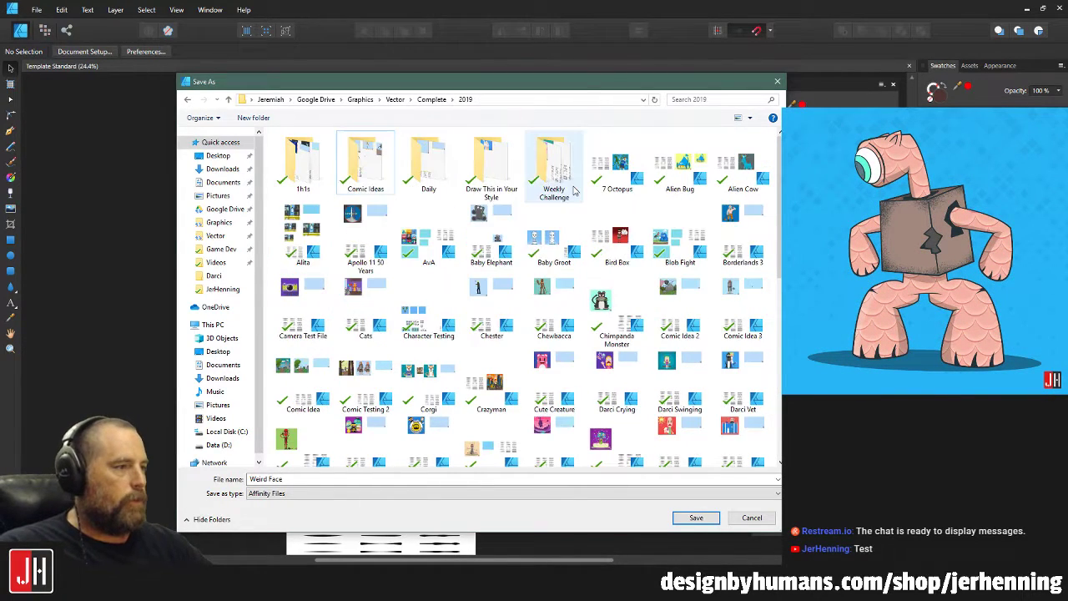
pyautogui.scroll(-10, 526, 417)
pyautogui.doubleClick(313, 428)
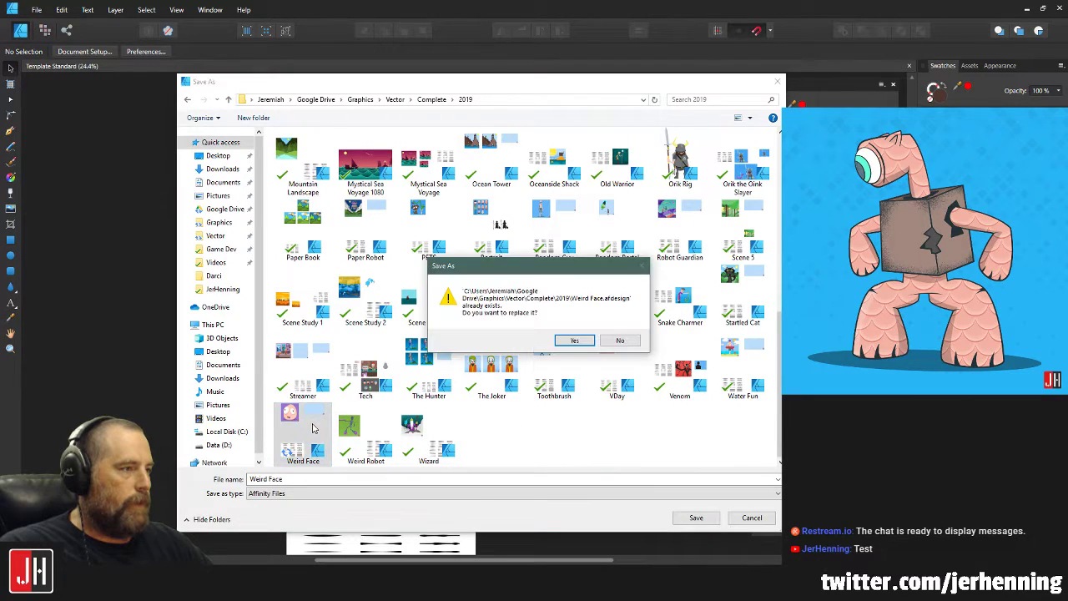
pyautogui.click(621, 341)
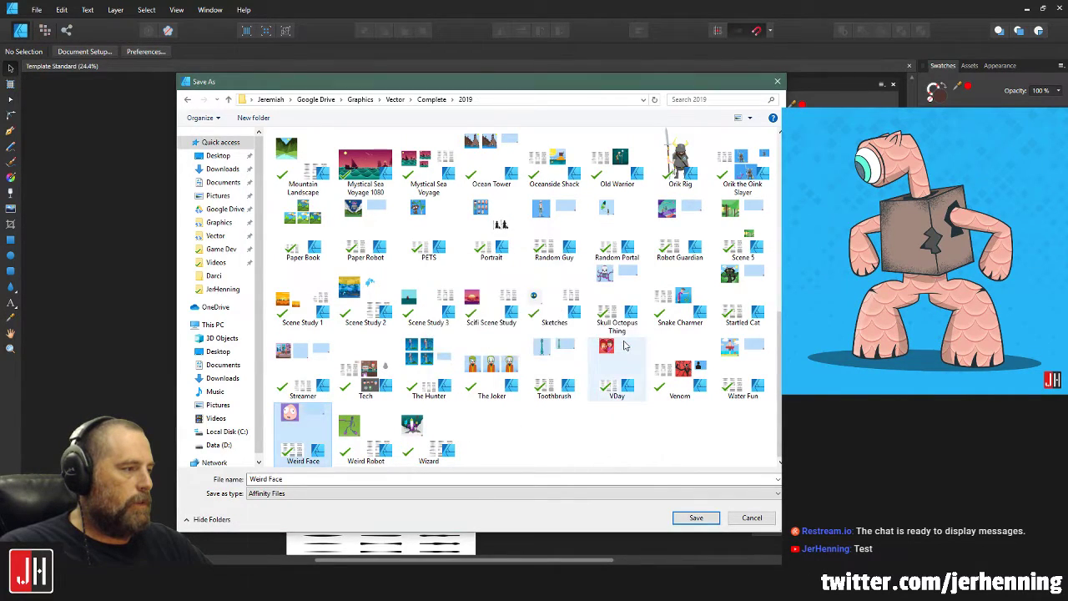
pyautogui.doubleClick(296, 440)
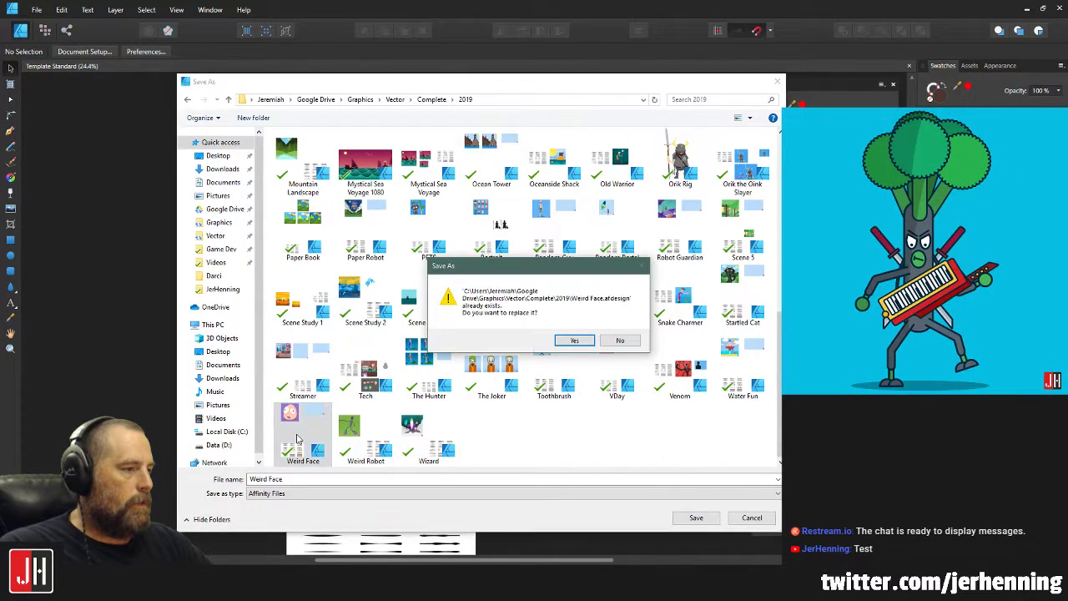
pyautogui.click(618, 342)
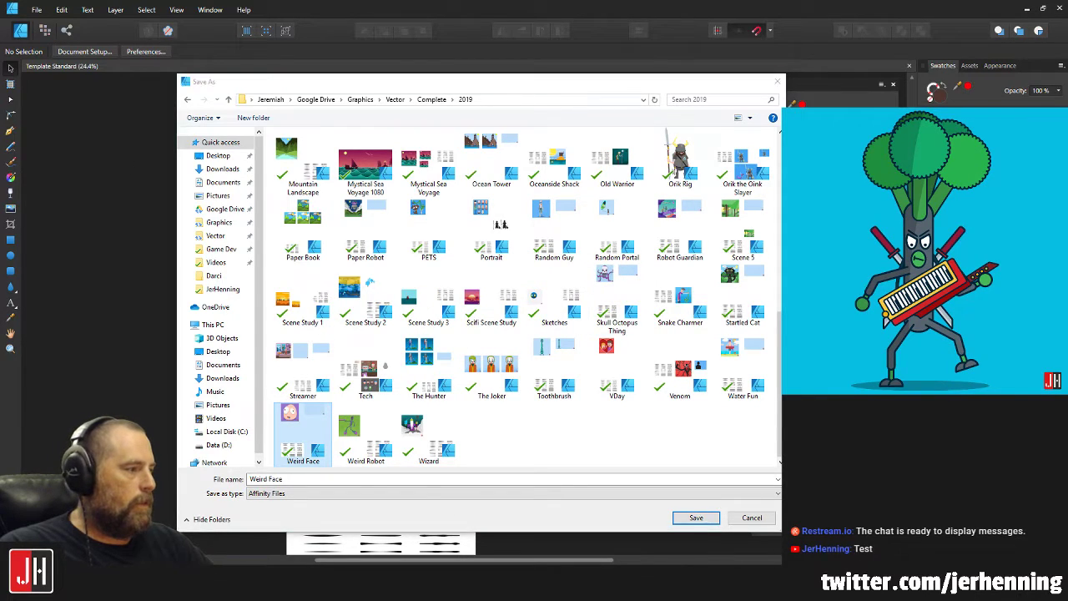
pyautogui.click(749, 518)
# Close Template Standard and open Weird Face from the Complete > 2019 folder.
pyautogui.click(907, 66)
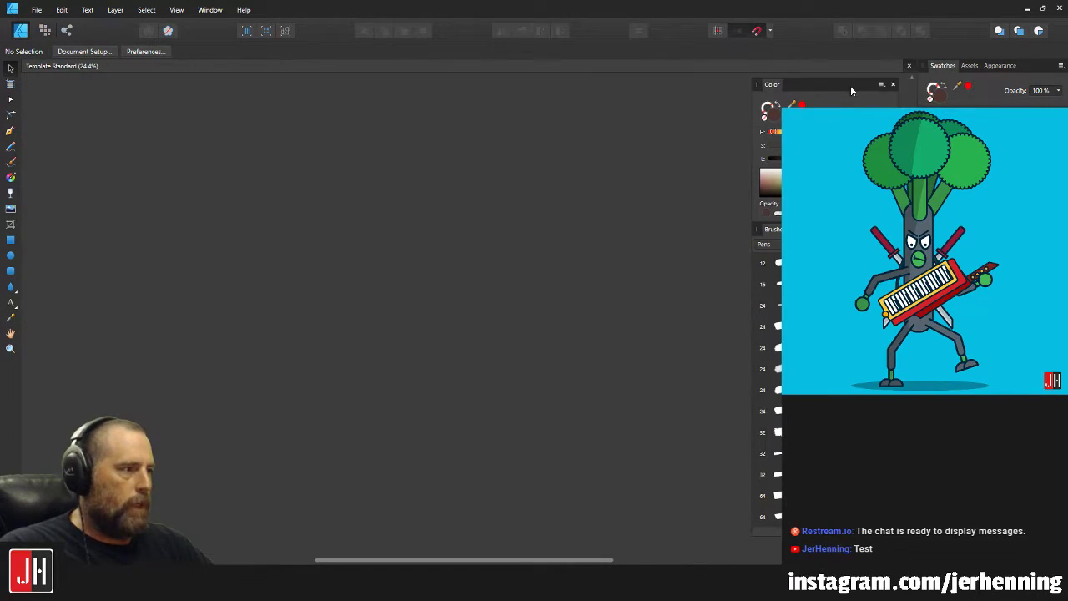
pyautogui.click(37, 10)
pyautogui.click(22, 61)
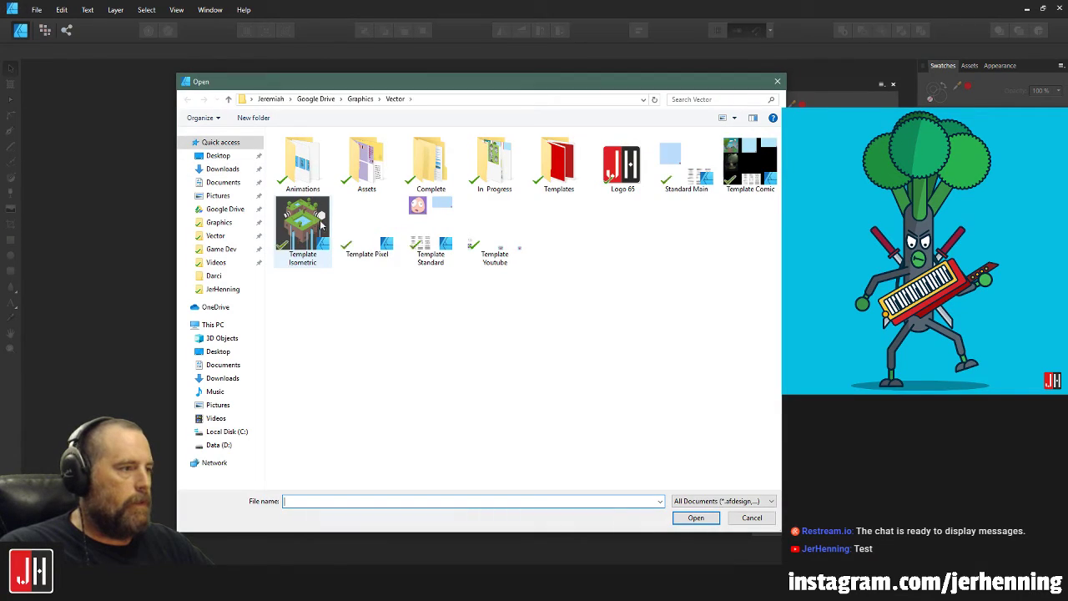
pyautogui.doubleClick(430, 171)
pyautogui.doubleClick(429, 171)
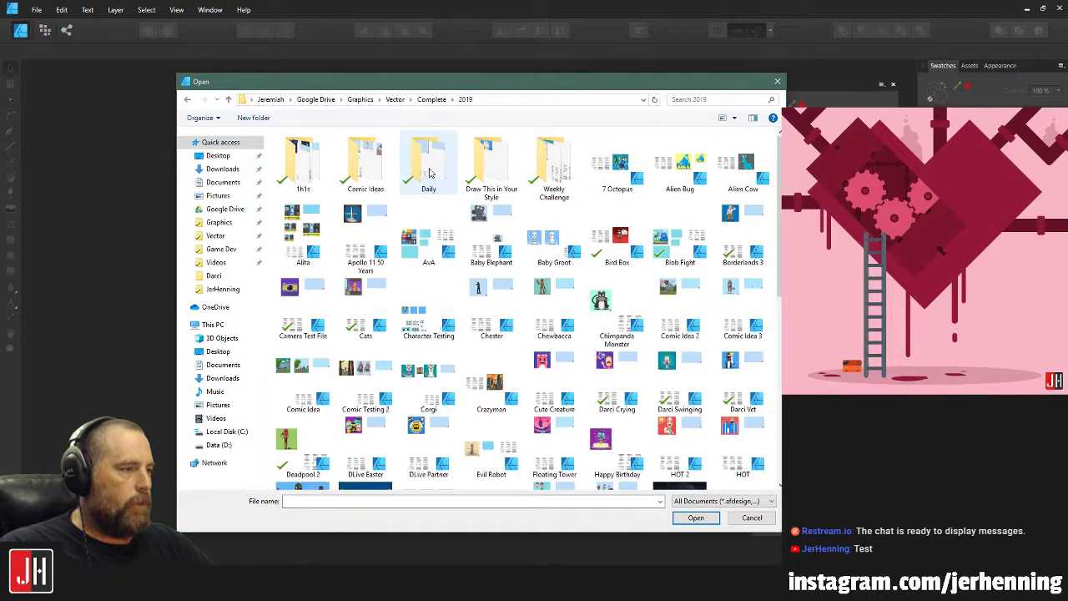
pyautogui.write('weird')
pyautogui.doubleClick(314, 443)
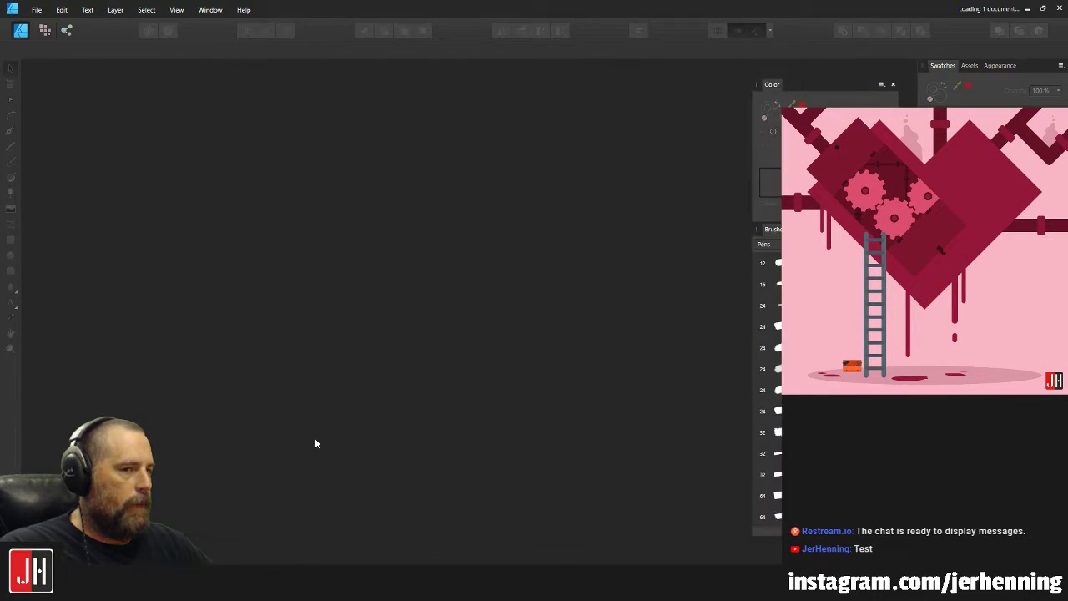
# In the Open dialog, remove the two unpinned folders listed below Videos from Quick access.
pyautogui.click(37, 9)
pyautogui.click(22, 61)
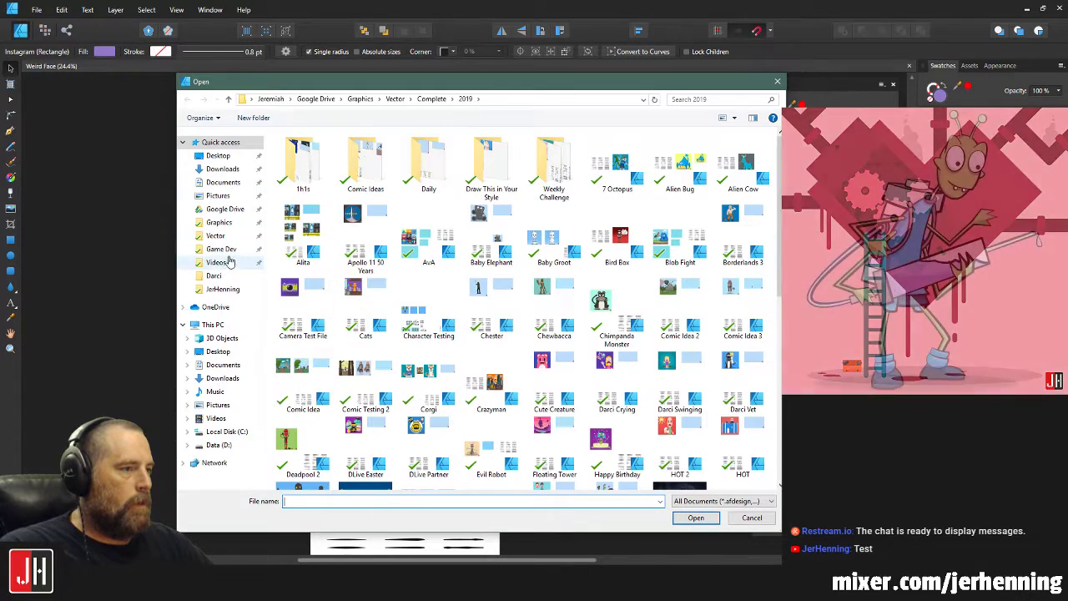
pyautogui.click(212, 277)
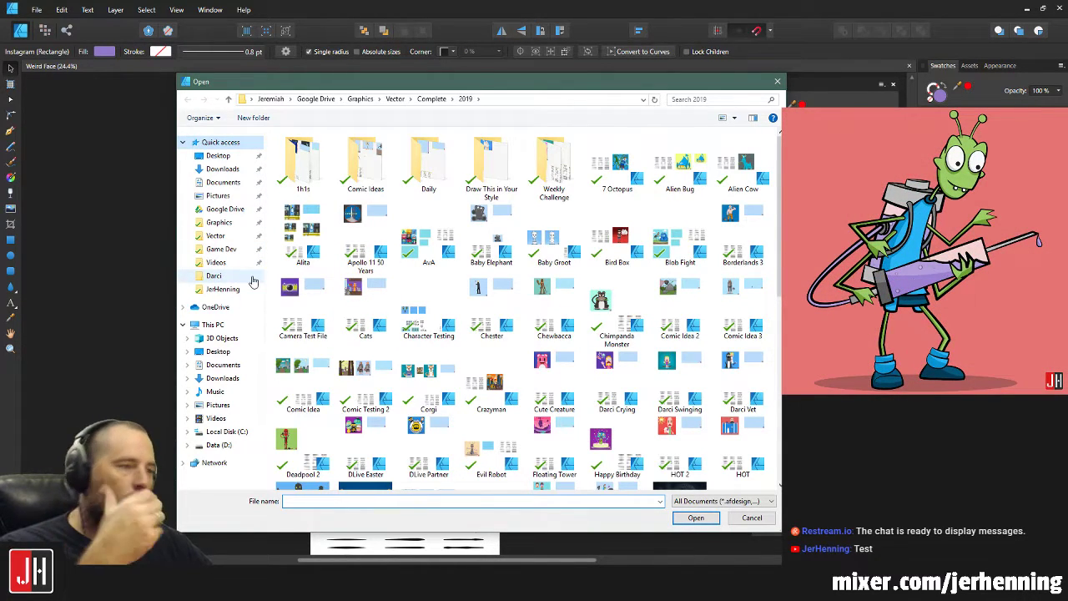
pyautogui.rightClick(253, 284)
pyautogui.click(187, 348)
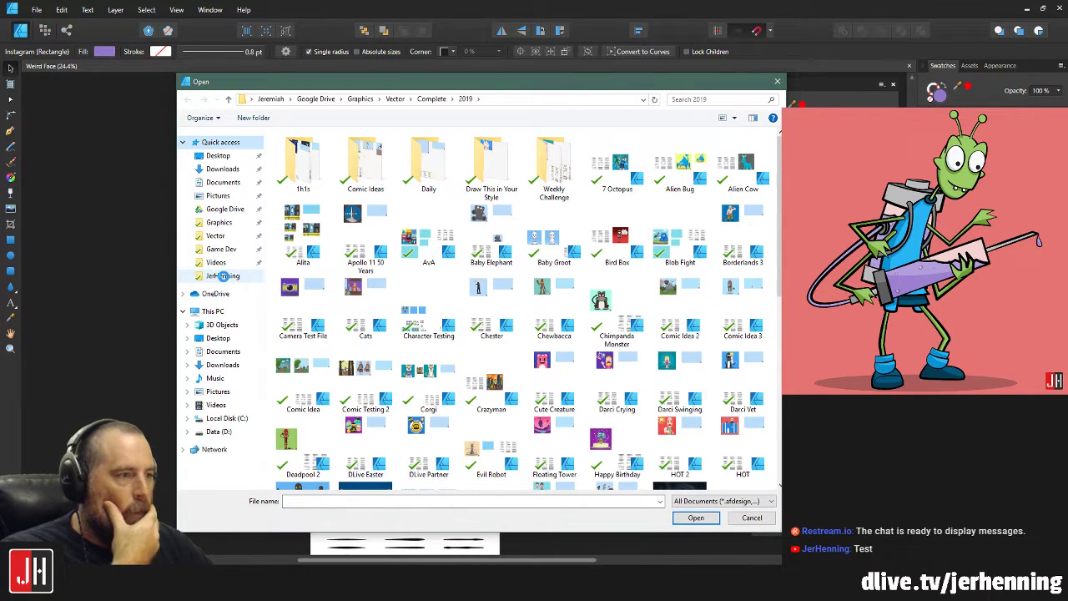
pyautogui.rightClick(228, 284)
pyautogui.click(188, 348)
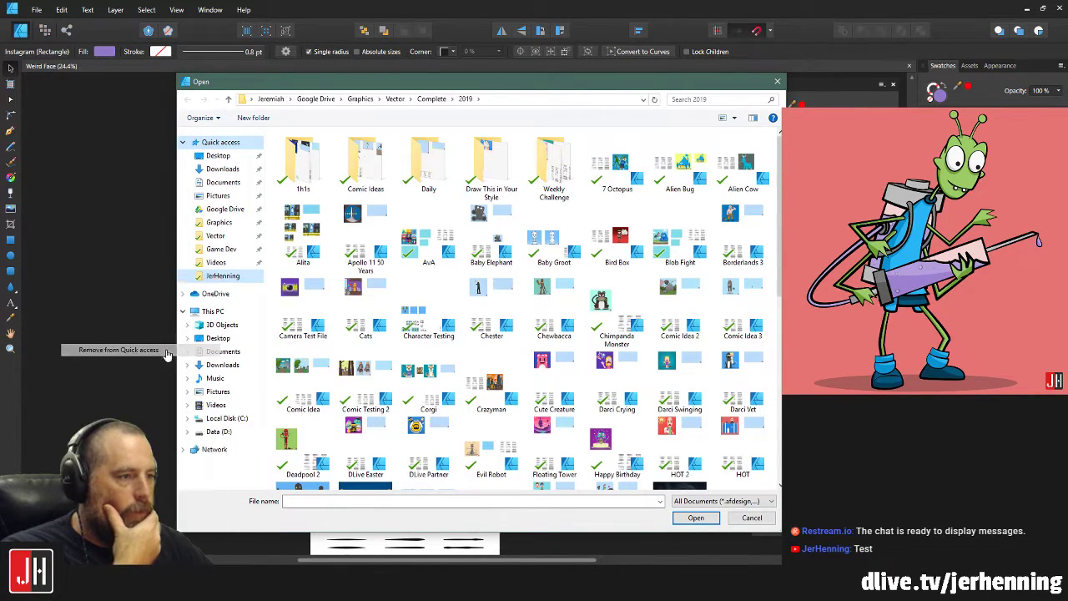
# Open Template Standard from the Vector folder and delete the face artwork from its Instagram artboard.
pyautogui.click(236, 239)
pyautogui.doubleClick(430, 212)
pyautogui.moveTo(240, 133); pyautogui.dragTo(491, 326)
pyautogui.press('Delete')
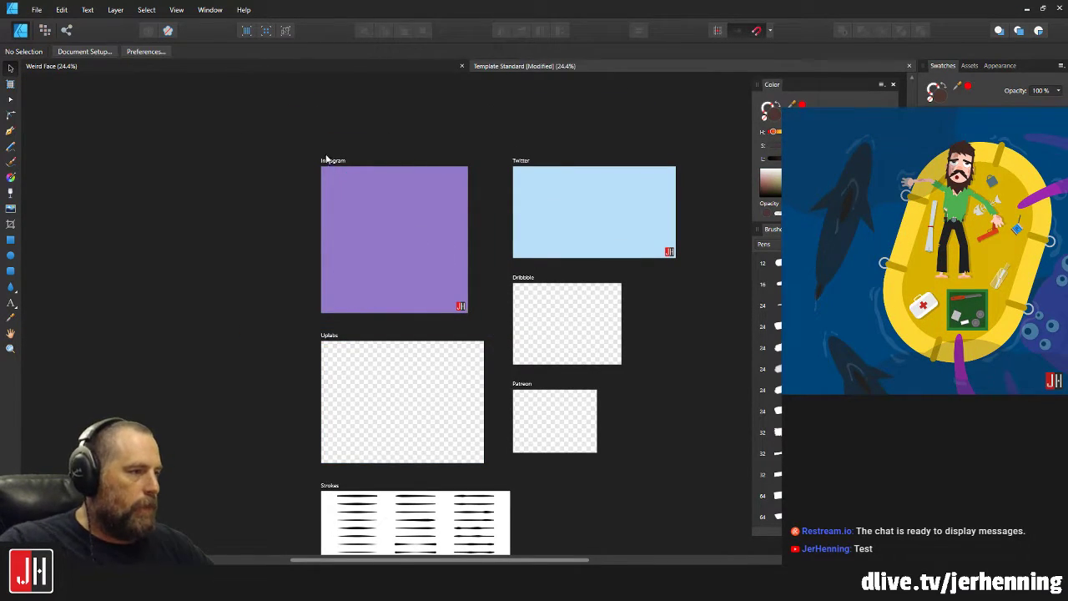
# Change the Instagram artboard's background back to the light blue of the Twitter artboard and save Template Standard.
pyautogui.click(334, 165)
pyautogui.hotkey('ctrl', 'z')
pyautogui.hotkey('ctrl', 'z')
pyautogui.hotkey('ctrl', 'z')
pyautogui.hotkey('ctrl', 'z')
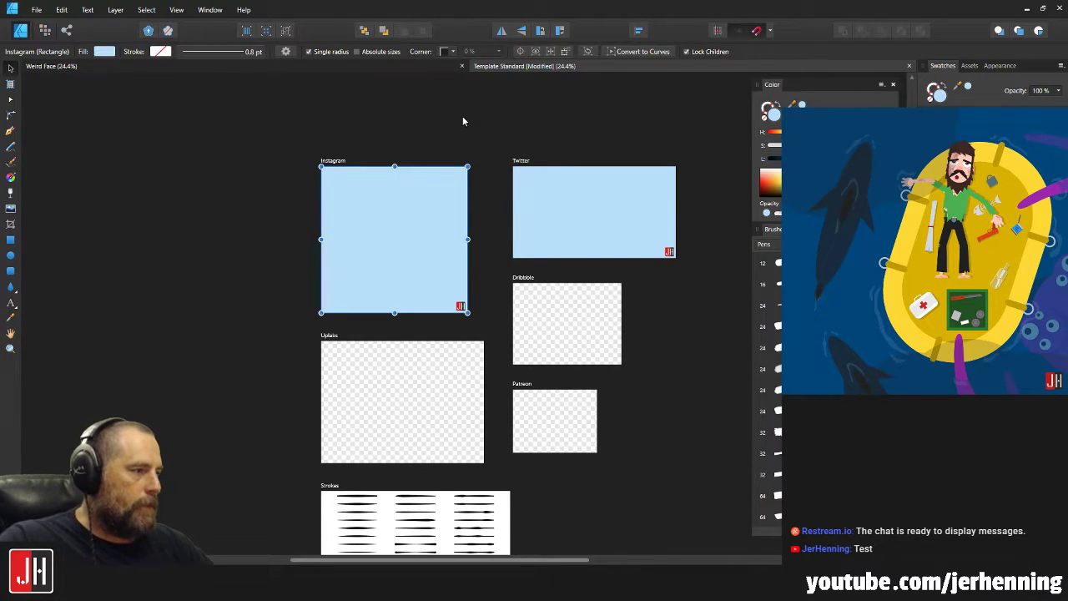
pyautogui.moveTo(581, 251); pyautogui.dragTo(593, 246)
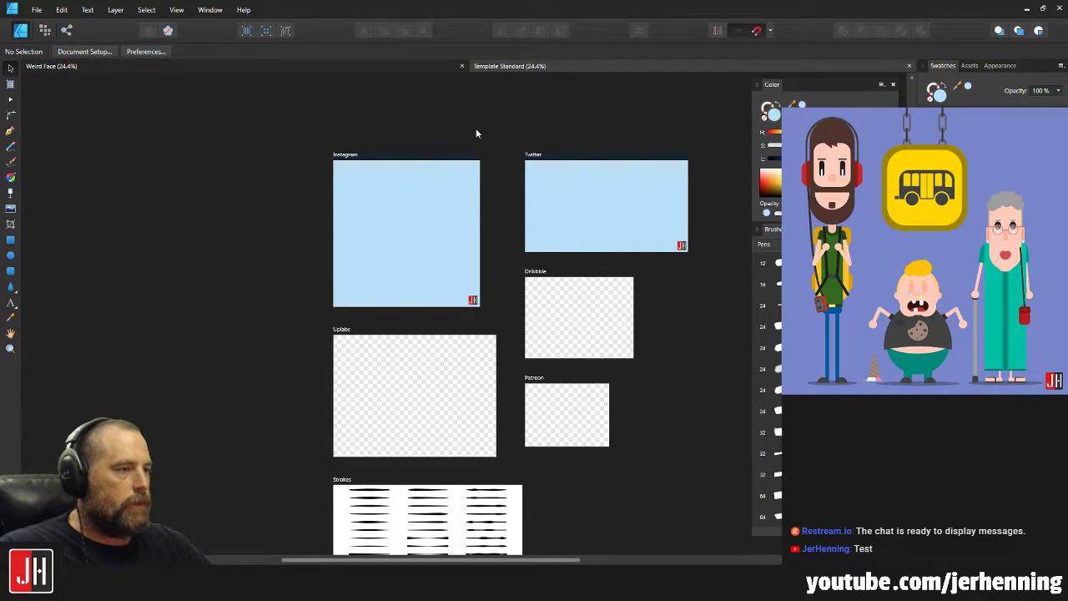
# Switch to the open Weird Face document and select the purple background of its Instagram artboard.
pyautogui.moveTo(477, 130); pyautogui.dragTo(436, 132)
pyautogui.click(418, 66)
pyautogui.click(406, 190)
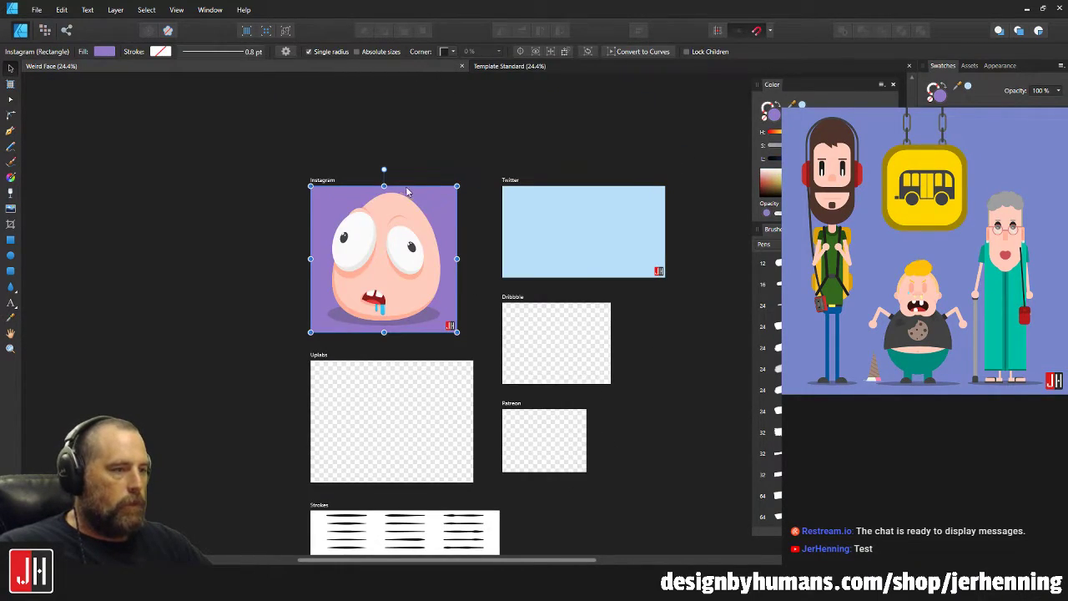
# Try to ungroup the face from its shadow on the Instagram artboard and move the face on its own.
pyautogui.scroll(2, 396, 252)
pyautogui.click(386, 251)
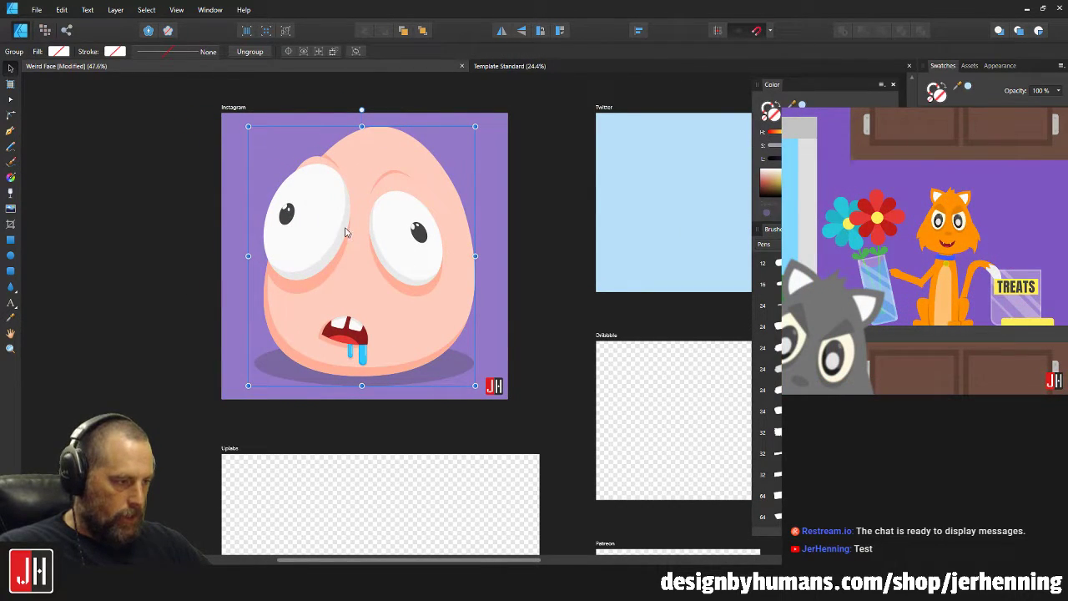
pyautogui.hotkey('ctrl', 'shift', 'g')
pyautogui.click(553, 310)
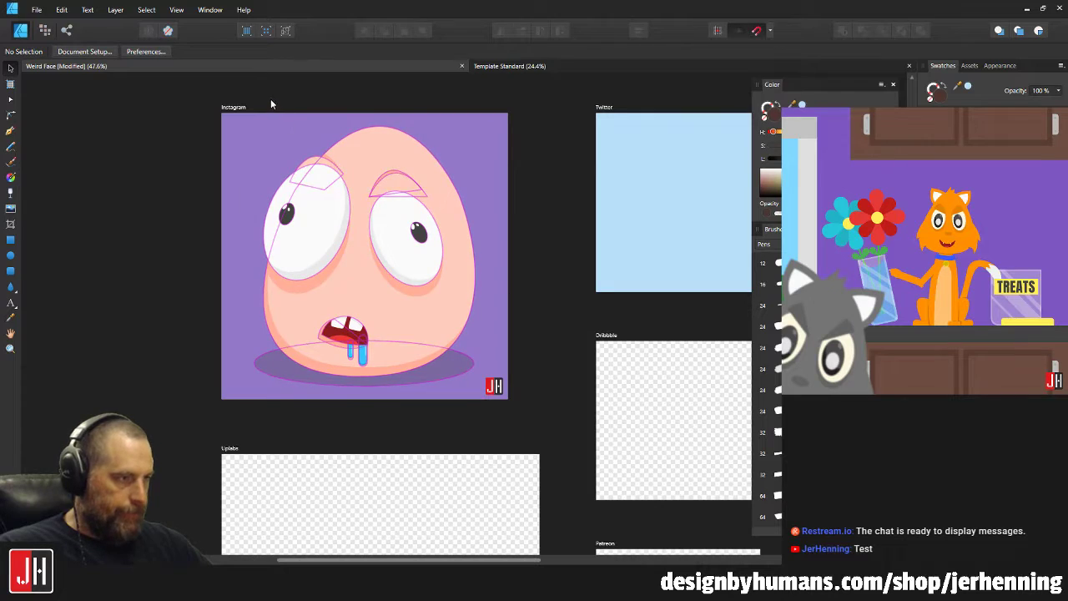
pyautogui.moveTo(287, 94); pyautogui.dragTo(290, 103)
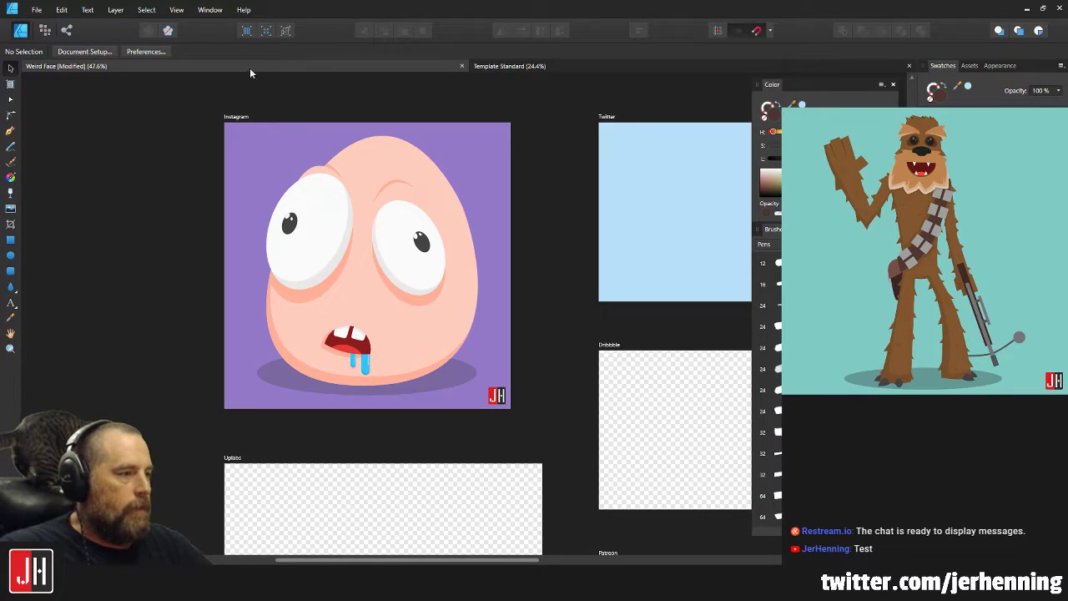
pyautogui.moveTo(194, 123); pyautogui.dragTo(492, 390)
pyautogui.moveTo(382, 270); pyautogui.dragTo(417, 255)
pyautogui.hotkey('ctrl', 'z')
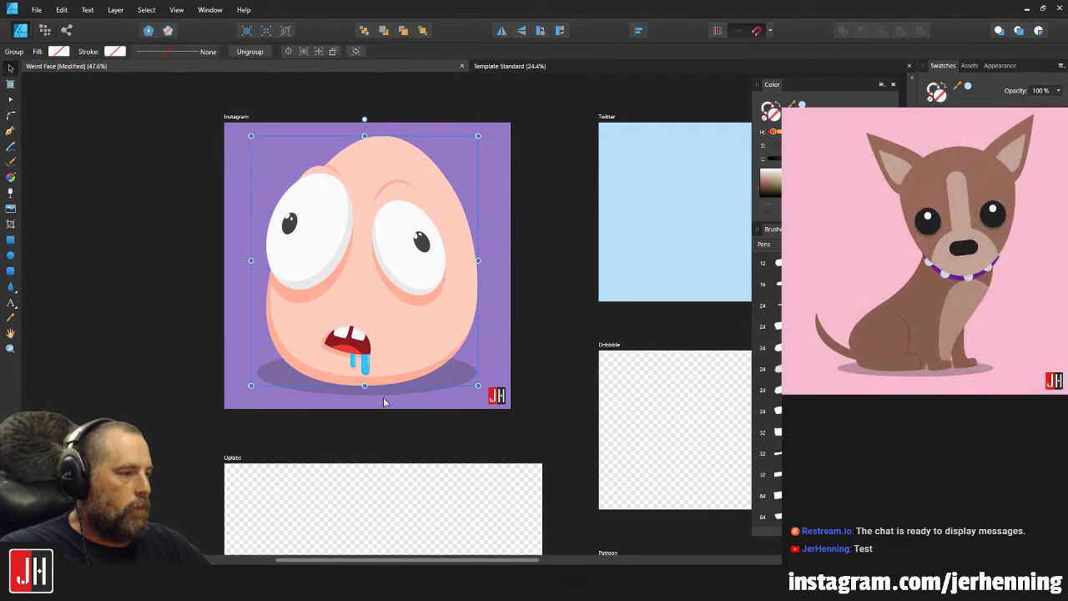
# Delete the shadow ellipse beneath the face and shrink the face to a little over half size in the artboard's upper area.
pyautogui.click(433, 388)
pyautogui.press('Delete')
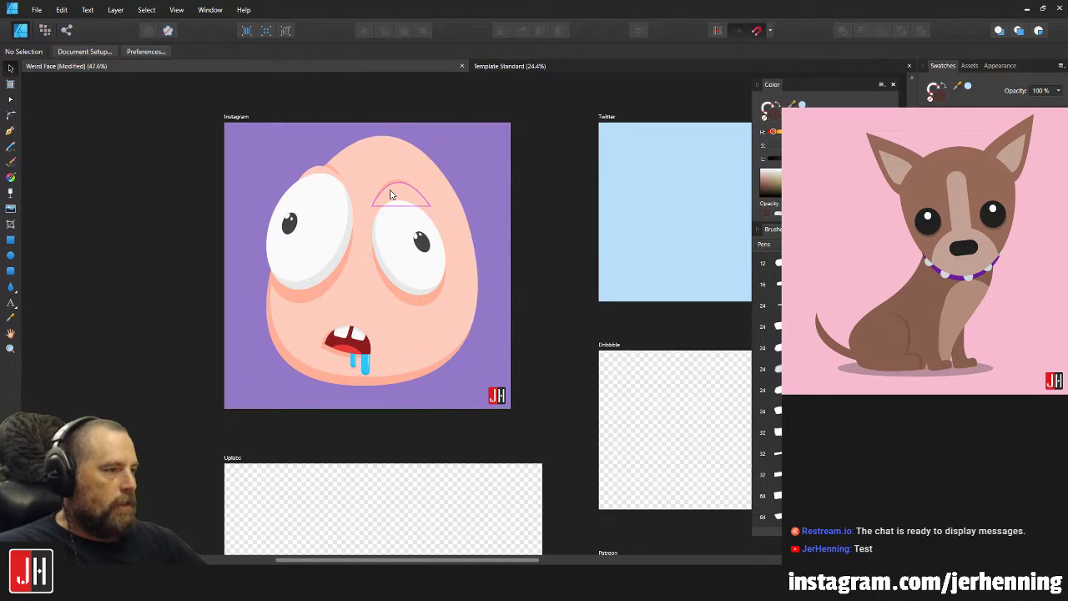
pyautogui.click(434, 274)
pyautogui.moveTo(479, 135); pyautogui.dragTo(410, 236)
pyautogui.moveTo(348, 304); pyautogui.dragTo(387, 211)
pyautogui.click(518, 245)
pyautogui.click(349, 219)
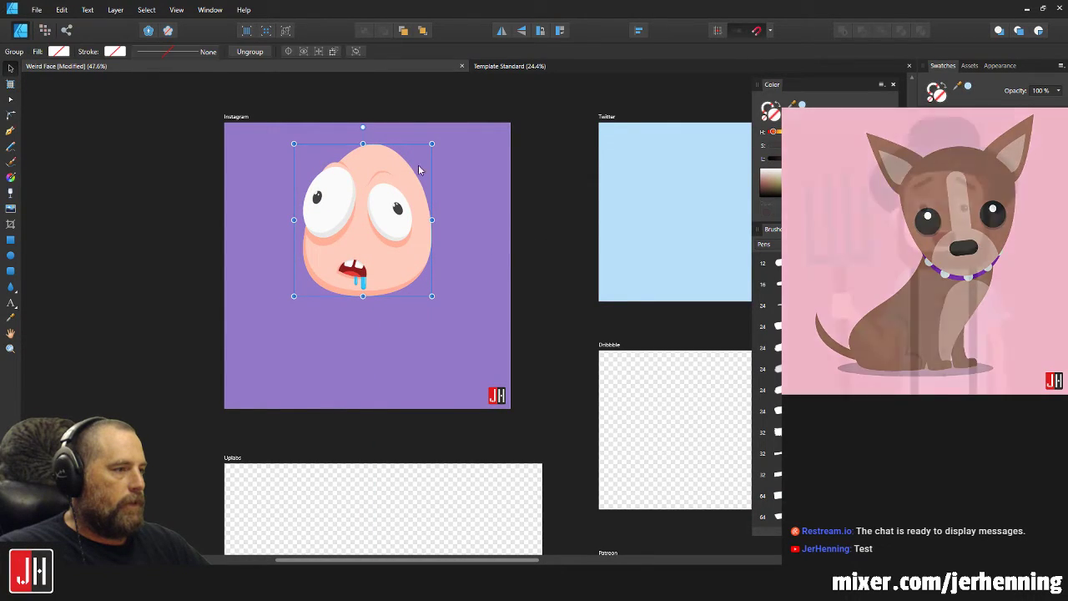
# Shrink the face further and align it horizontally with the centre of the Instagram artboard.
pyautogui.moveTo(429, 142); pyautogui.dragTo(394, 184)
pyautogui.moveTo(356, 244); pyautogui.dragTo(379, 215)
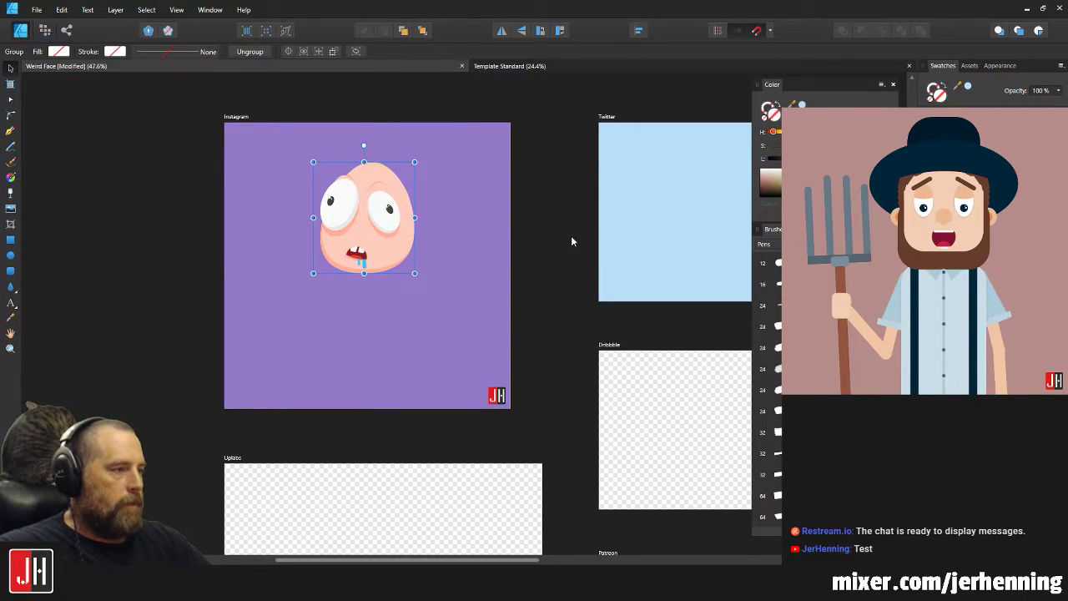
pyautogui.click(571, 235)
pyautogui.scroll(3, 420, 222)
pyautogui.moveTo(317, 227); pyautogui.dragTo(381, 220)
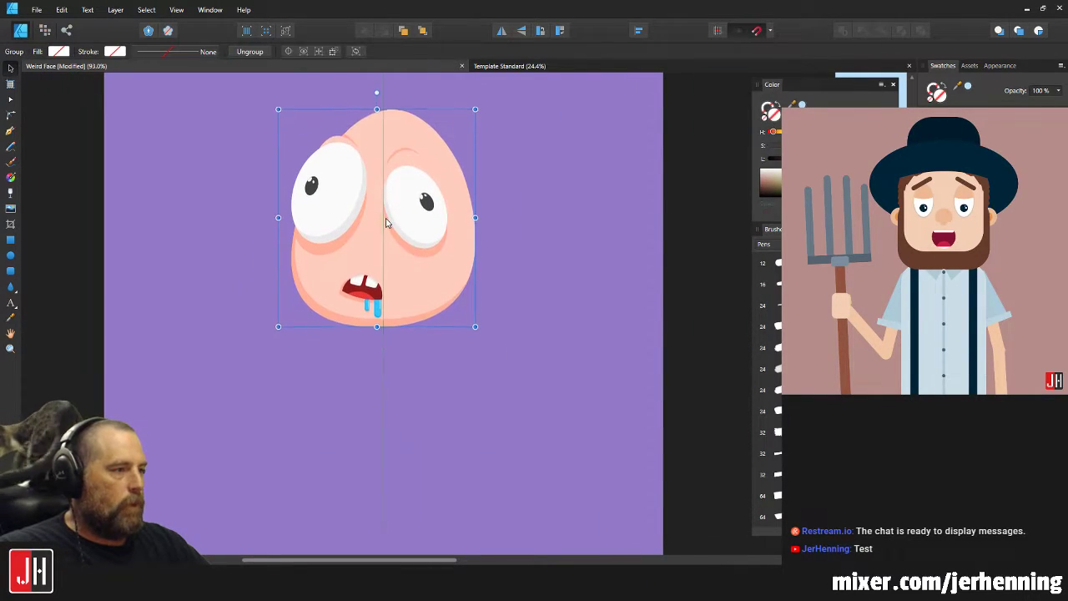
pyautogui.scroll(-4, 431, 234)
# Undo the face's moves and scaling and the shadow deletion on the Instagram artboard.
pyautogui.hotkey('ctrl', 'z')
pyautogui.hotkey('ctrl', 'z')
pyautogui.hotkey('ctrl', 'z')
pyautogui.hotkey('ctrl', 'z')
pyautogui.hotkey('ctrl', 'z')
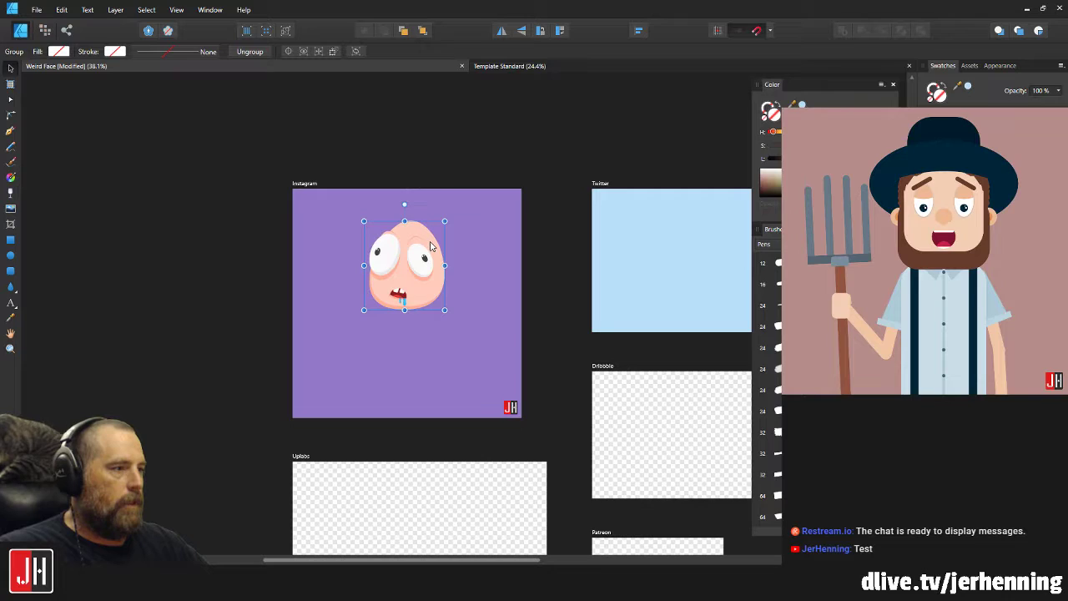
pyautogui.click(532, 281)
pyautogui.hotkey('ctrl', 'z')
pyautogui.hotkey('ctrl', 'z')
pyautogui.hotkey('ctrl', 'z')
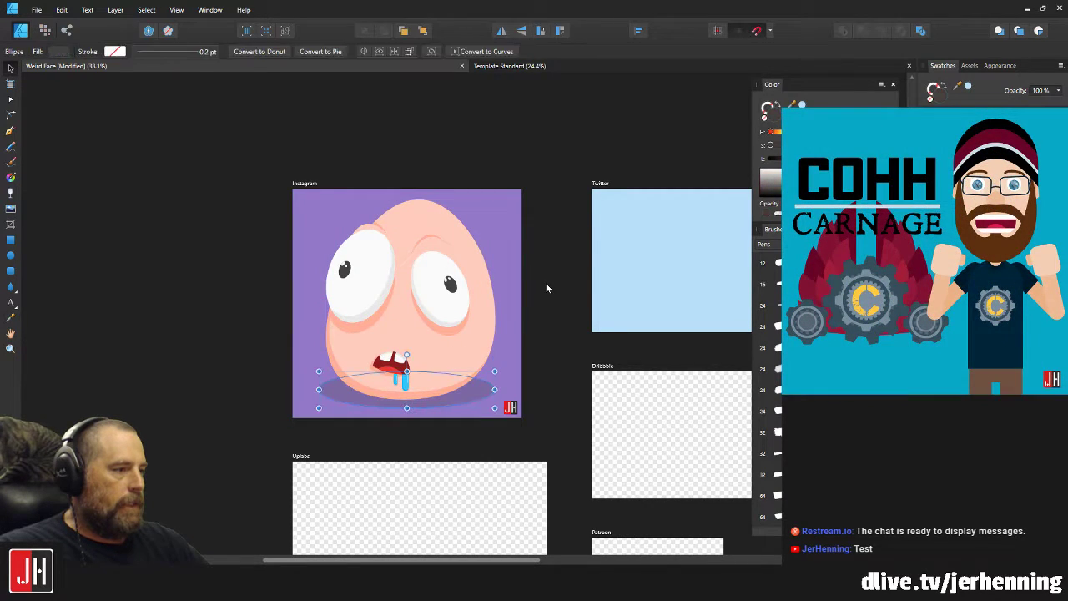
pyautogui.scroll(-3, 542, 288)
pyautogui.hotkey('ctrl', 'z')
pyautogui.hotkey('ctrl', 'z')
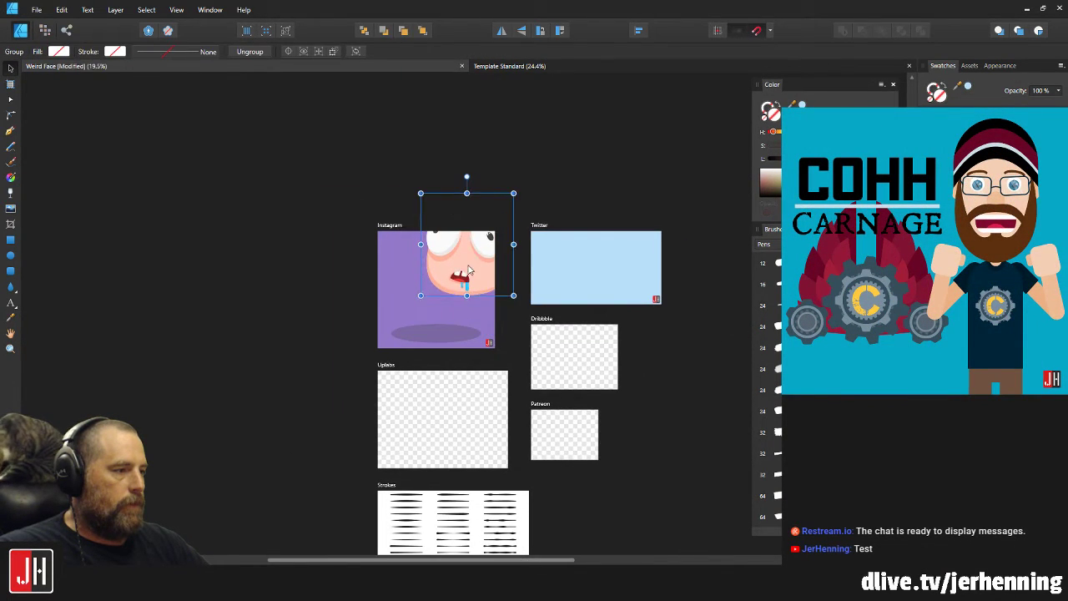
# Group the face and its shadow again, and place a duplicate of the Instagram artboard to the left of the original.
pyautogui.moveTo(299, 172); pyautogui.dragTo(495, 365)
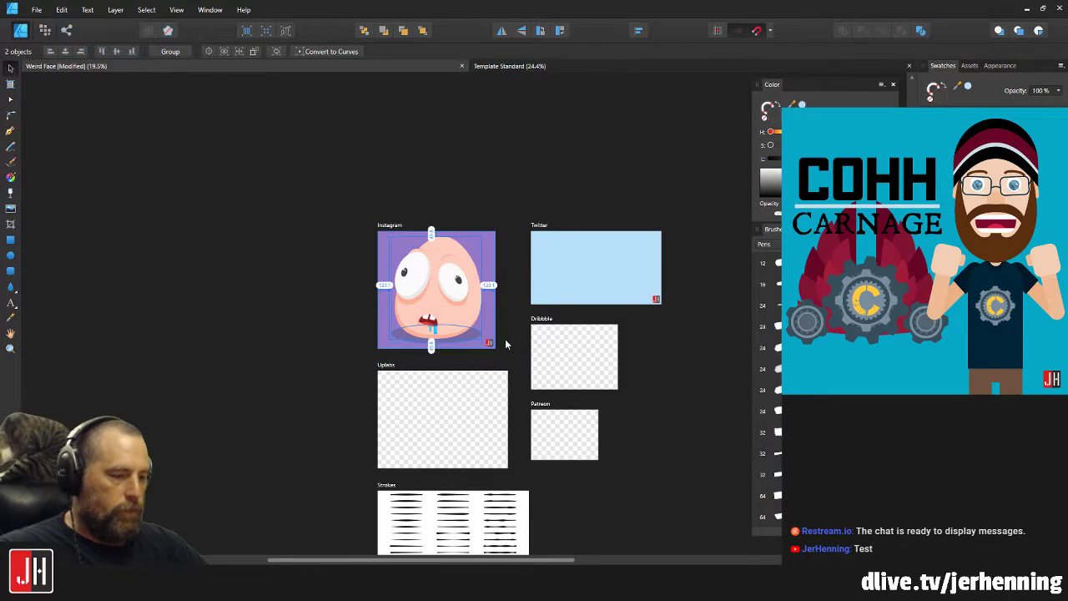
pyautogui.click(516, 281)
pyautogui.moveTo(516, 280); pyautogui.dragTo(382, 250)
pyautogui.moveTo(388, 293); pyautogui.dragTo(474, 267)
pyautogui.click(356, 171)
pyautogui.moveTo(387, 218); pyautogui.dragTo(237, 210)
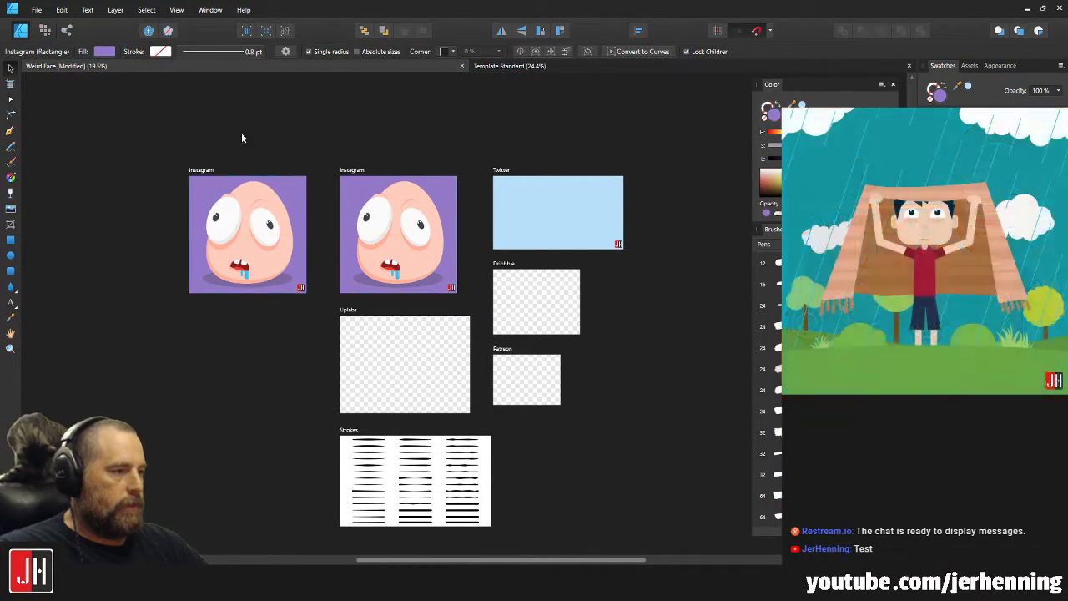
# Delete the dark shadow ellipse beneath the face on the duplicated Instagram artboard.
pyautogui.click(242, 140)
pyautogui.scroll(4, 247, 209)
pyautogui.click(340, 263)
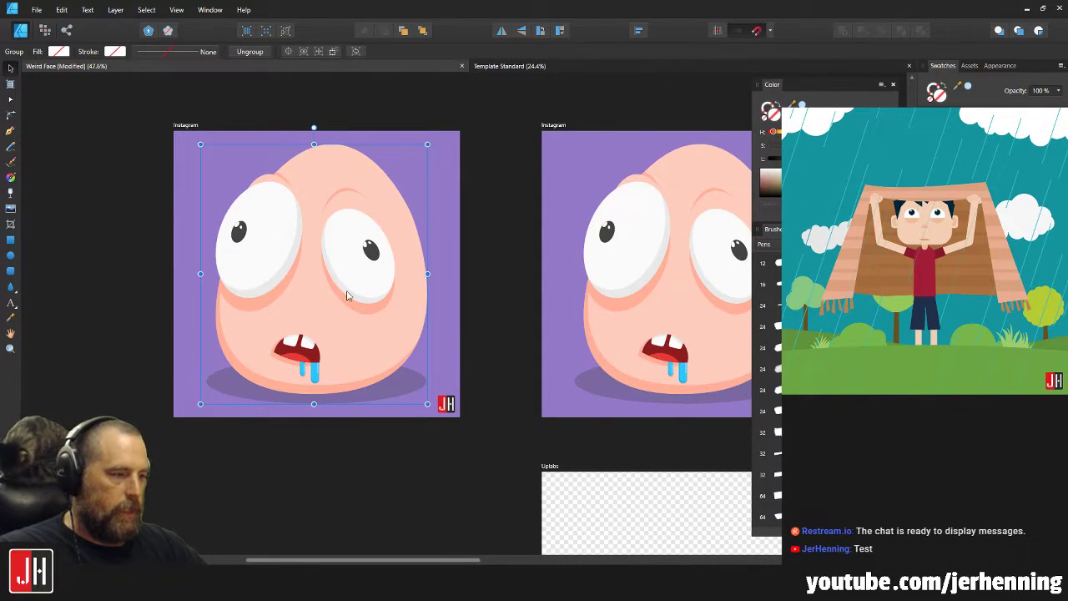
pyautogui.doubleClick(411, 379)
pyautogui.press('Delete')
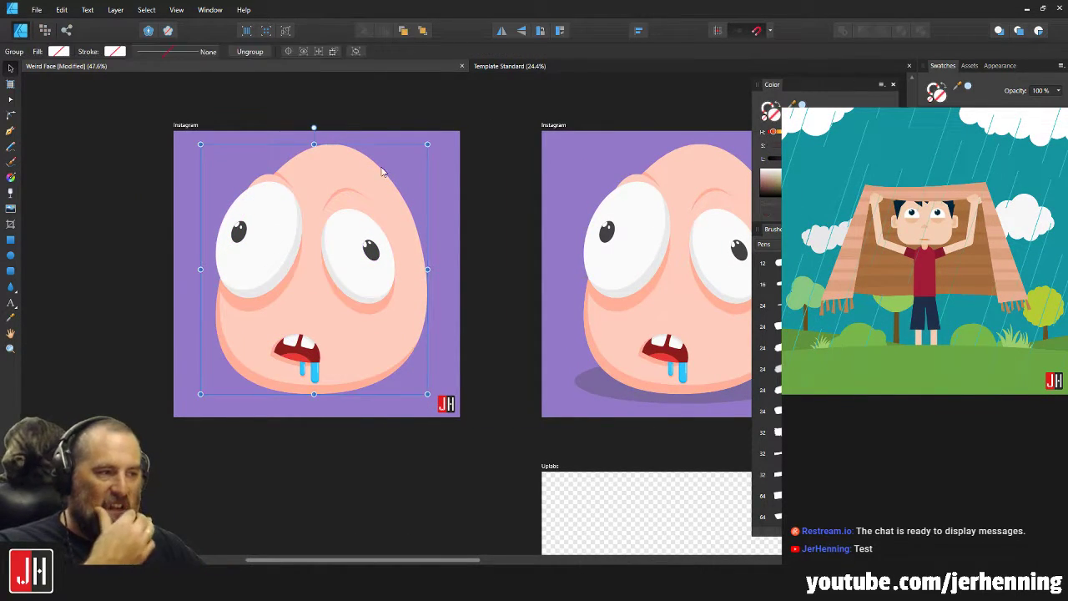
# Scale the face on the duplicated artboard down to roughly half size and move it to the upper centre.
pyautogui.moveTo(427, 145); pyautogui.dragTo(327, 284)
pyautogui.moveTo(278, 316); pyautogui.dragTo(334, 198)
pyautogui.hotkey('ctrl', 'shift', '0')
pyautogui.scroll(-4, 359, 199)
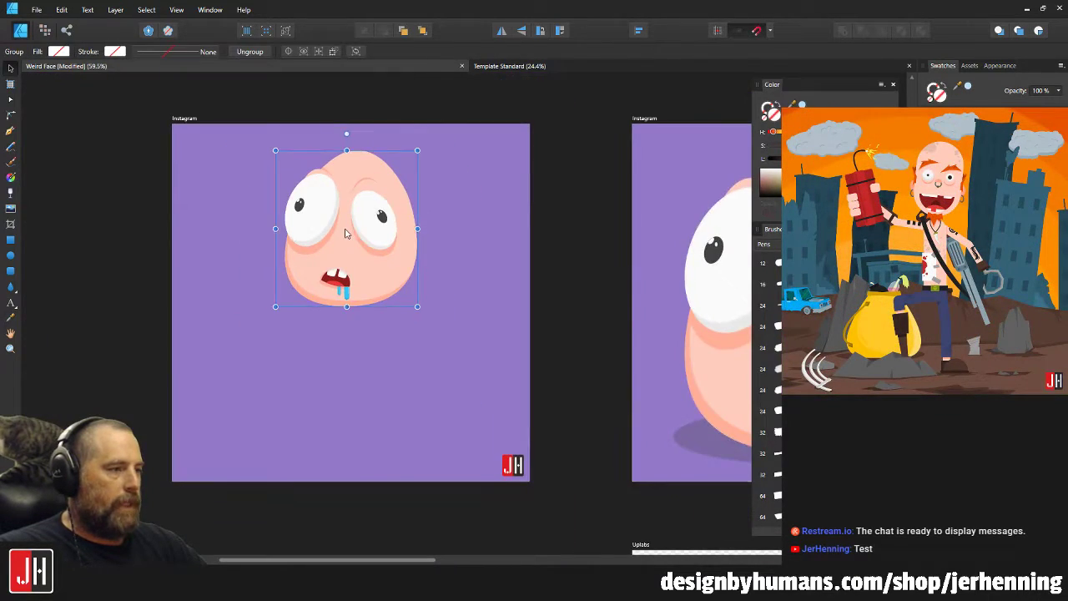
# Shrink the face on the duplicated artboard further and recentre it near the artboard's upper edge.
pyautogui.moveTo(360, 201); pyautogui.dragTo(360, 184)
pyautogui.moveTo(417, 137); pyautogui.dragTo(367, 190)
pyautogui.moveTo(342, 238); pyautogui.dragTo(368, 211)
pyautogui.moveTo(391, 171)
pyautogui.mouseDown()
pyautogui.moveTo(409, 150)
pyautogui.moveTo(399, 165)
pyautogui.mouseUp()
pyautogui.click(560, 166)
pyautogui.scroll(3, 347, 198)
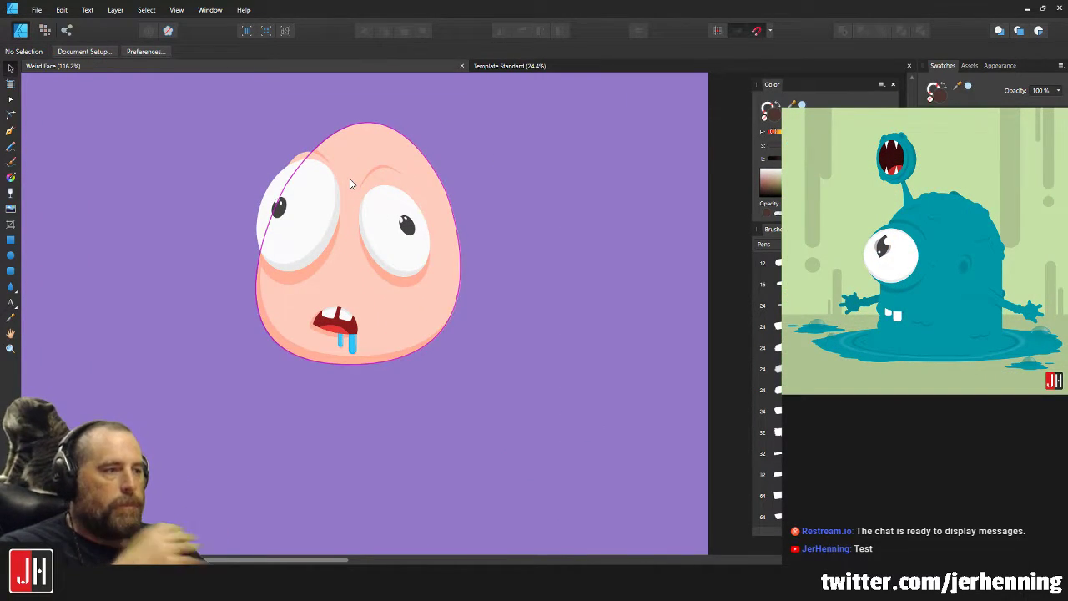
# Fine-tune the small face's position near the top centre of the duplicated Instagram artboard.
pyautogui.scroll(-1, 442, 325)
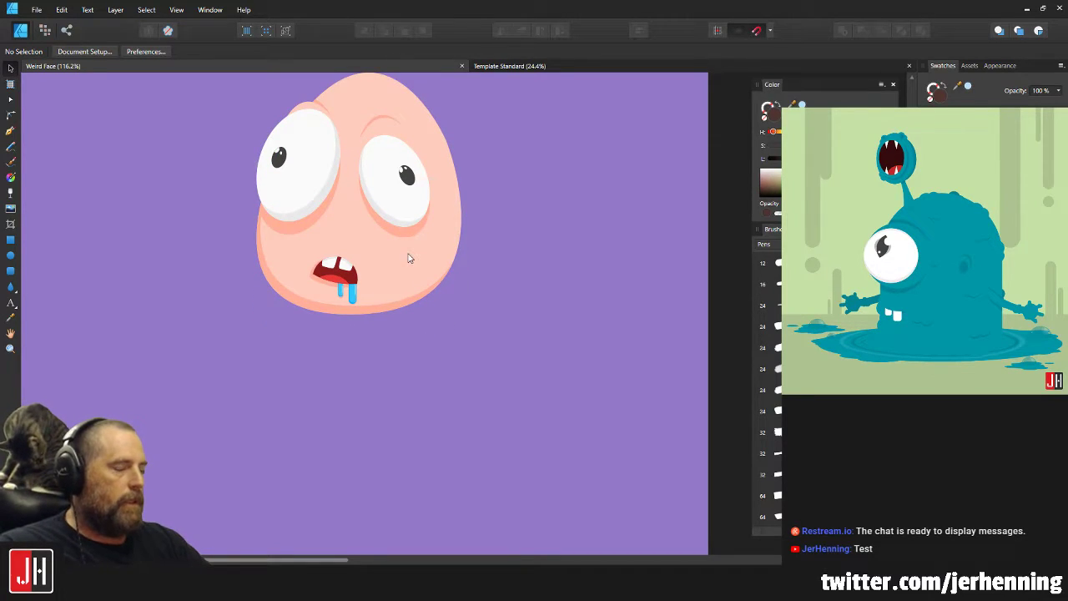
pyautogui.scroll(-5, 409, 255)
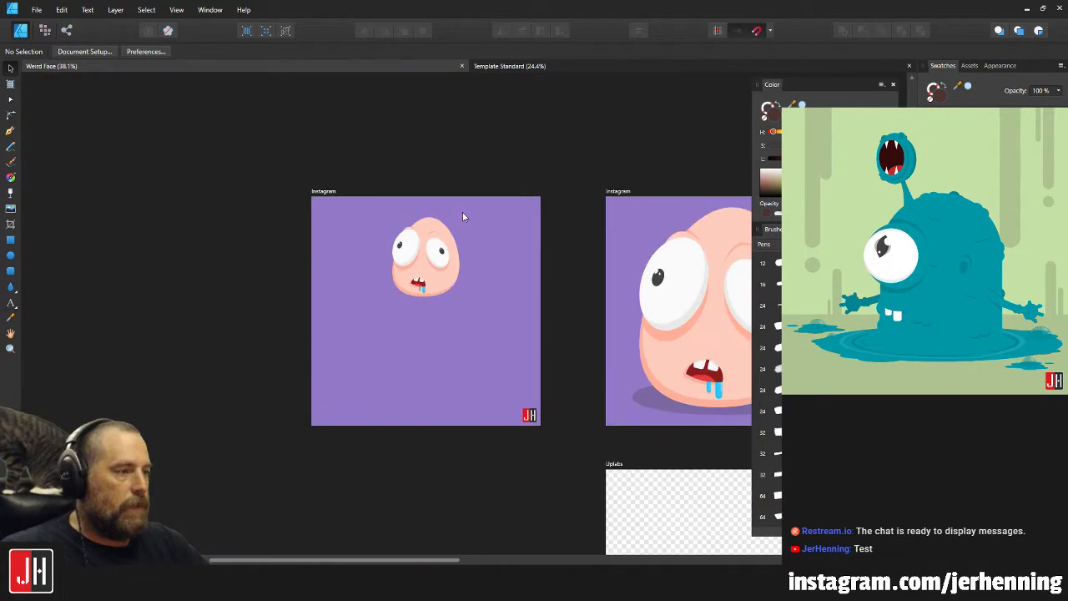
pyautogui.hscroll(3, 416, 170)
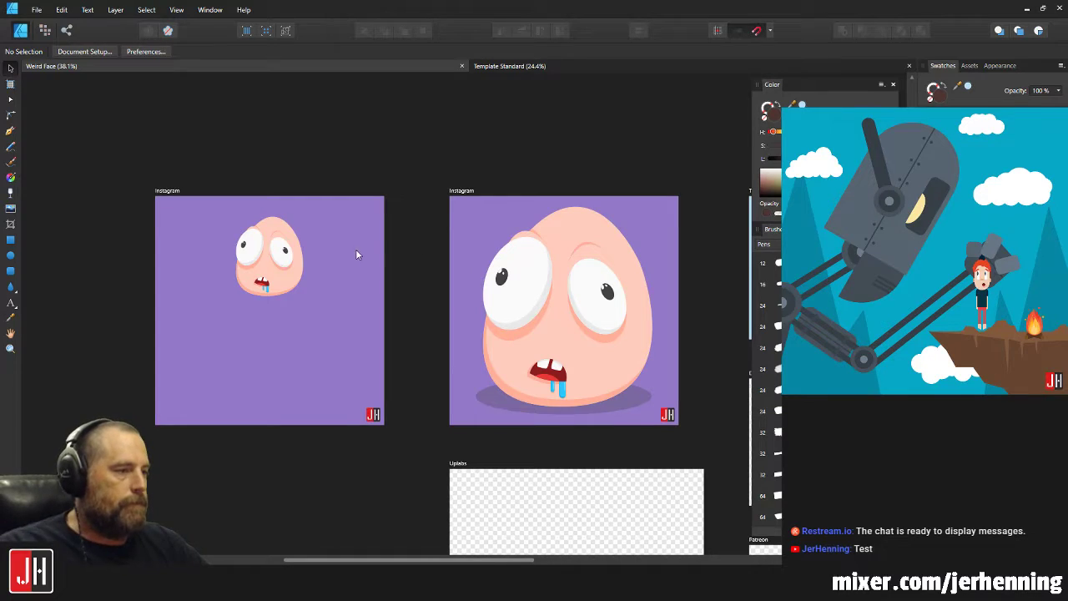
pyautogui.moveTo(305, 265); pyautogui.dragTo(371, 241)
pyautogui.scroll(5, 370, 238)
pyautogui.moveTo(200, 214); pyautogui.dragTo(342, 217)
pyautogui.click(397, 233)
pyautogui.moveTo(404, 236); pyautogui.dragTo(409, 218)
pyautogui.click(548, 273)
pyautogui.moveTo(518, 322); pyautogui.dragTo(538, 267)
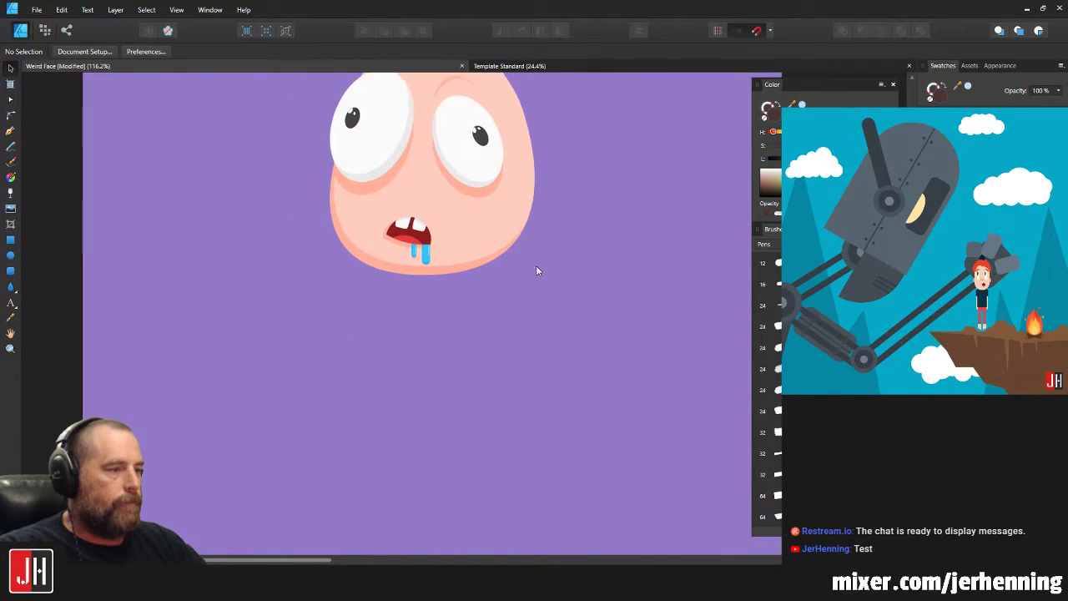
# Draw a closed, curved shadow shape around the chin of the small face with the Pen tool.
pyautogui.scroll(-3, 515, 275)
pyautogui.scroll(2, 516, 276)
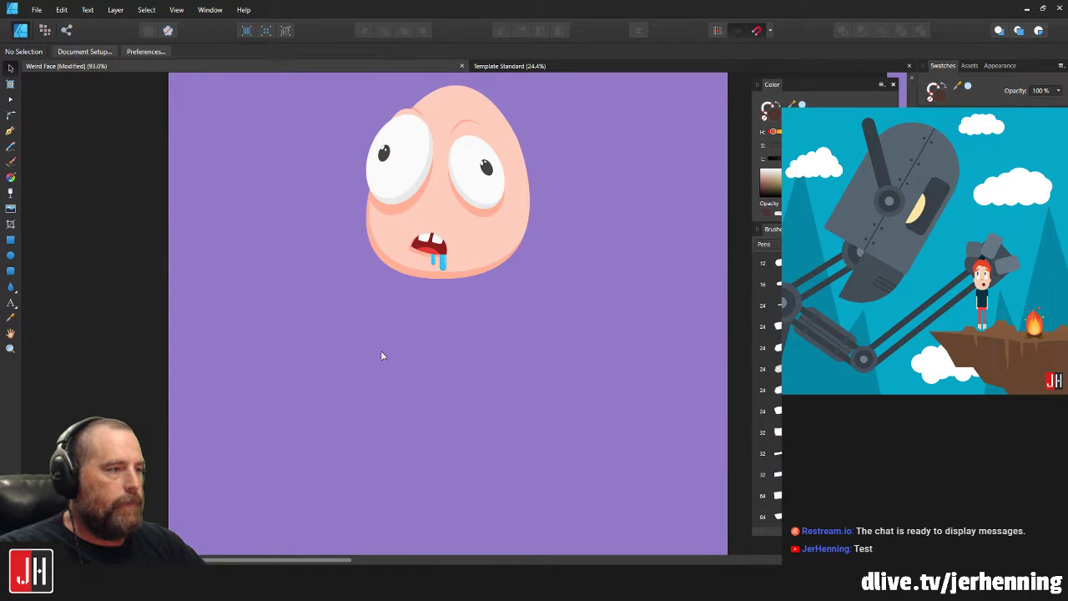
pyautogui.click(10, 130)
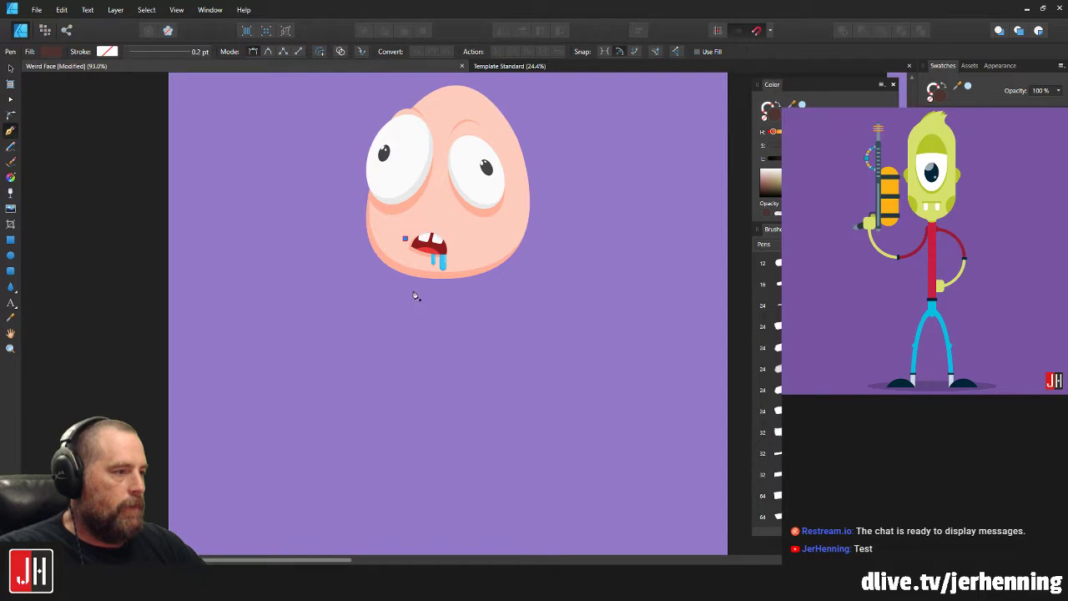
pyautogui.click(550, 314)
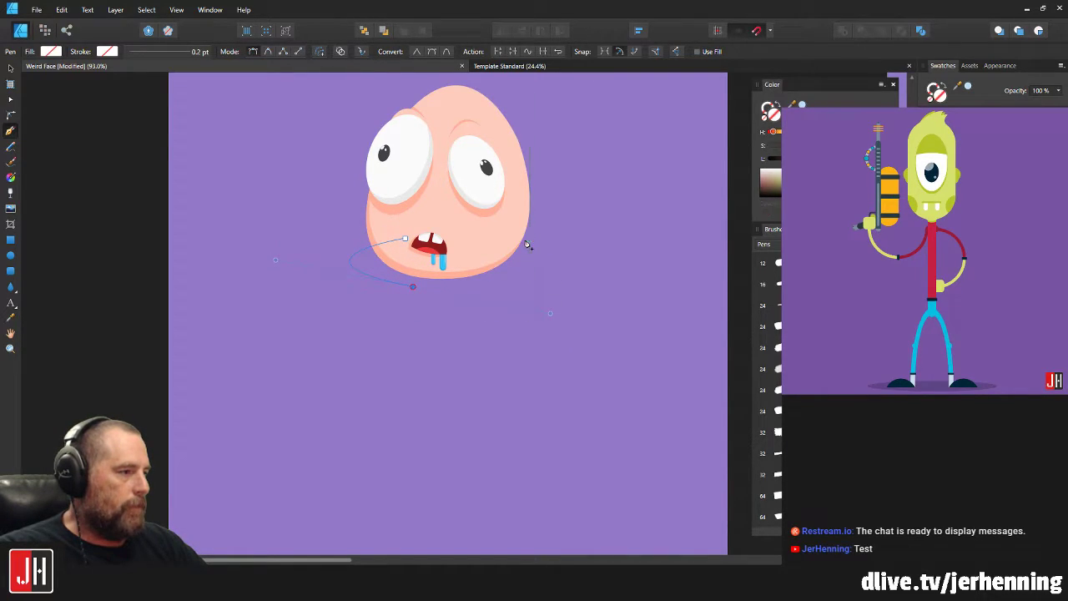
pyautogui.hotkey('ctrl', 'z')
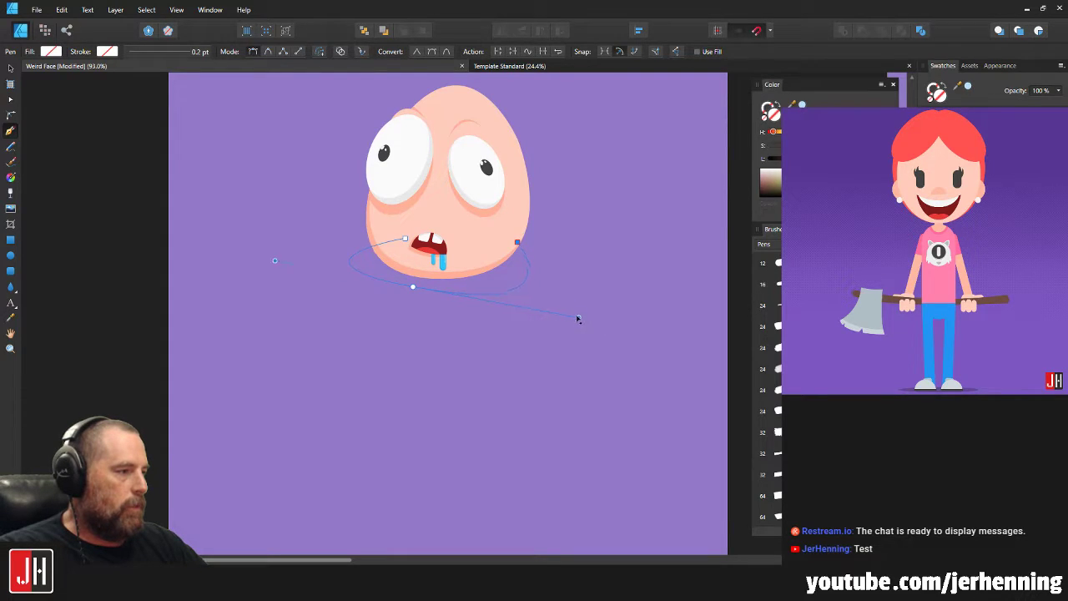
pyautogui.moveTo(565, 309); pyautogui.dragTo(560, 303)
pyautogui.click(518, 243)
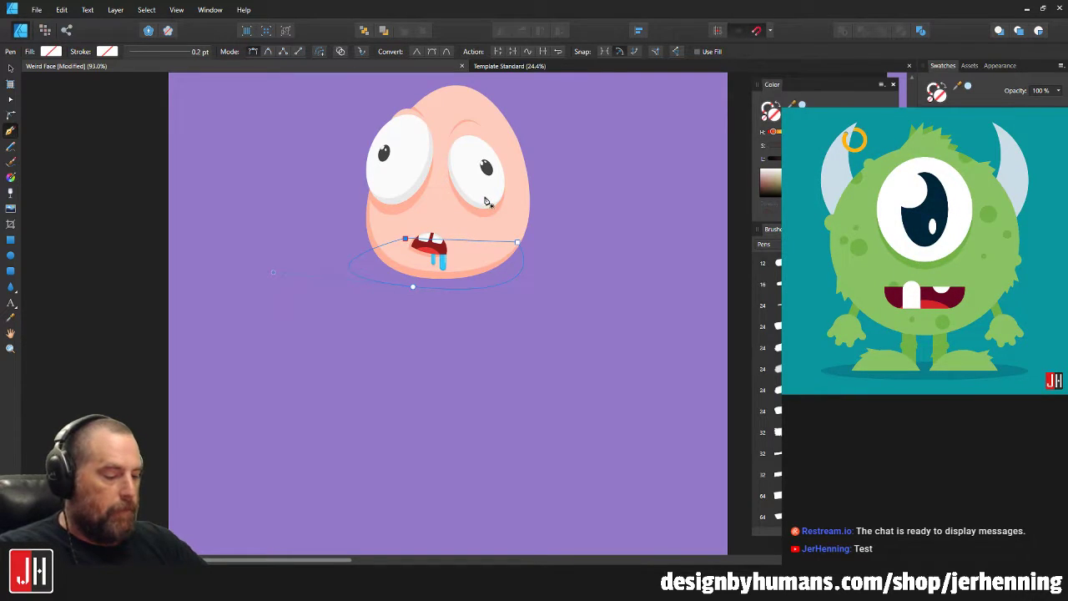
# Fill the new curved shape with medium grey and send it behind the face.
pyautogui.press('v')
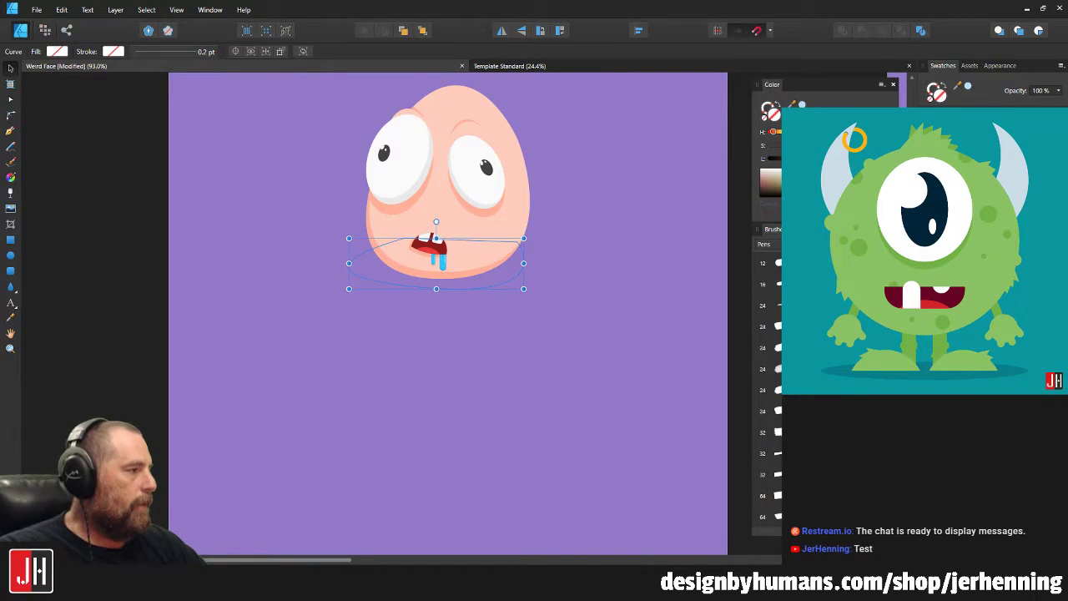
pyautogui.click(954, 125)
pyautogui.hotkey('ctrl', 'shift', '[')
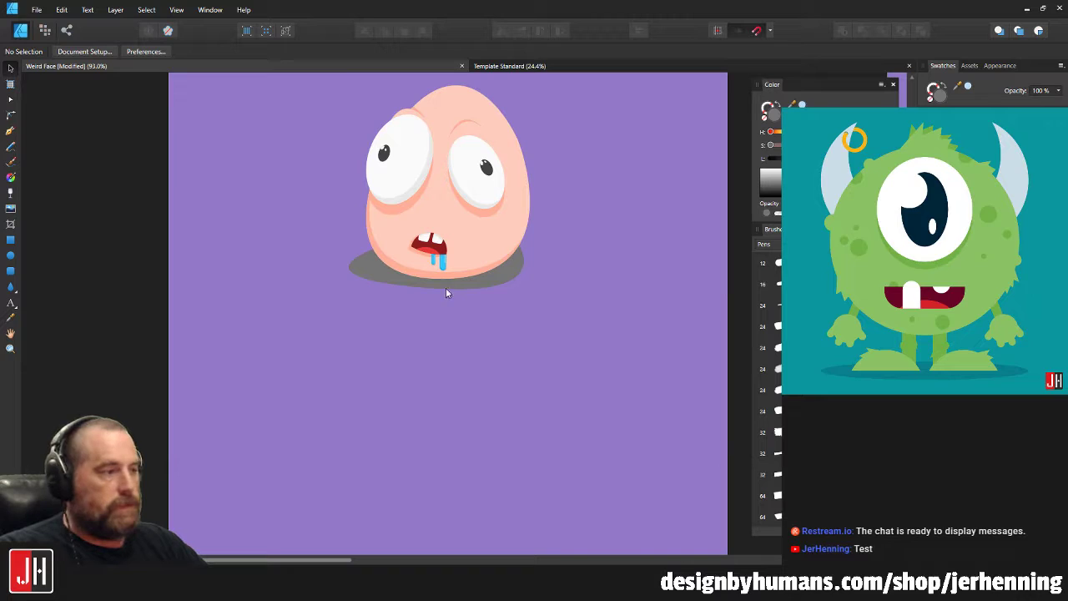
# Move the grey shape's upper-right node inward and down so that side tucks under the chin.
pyautogui.scroll(3, 494, 274)
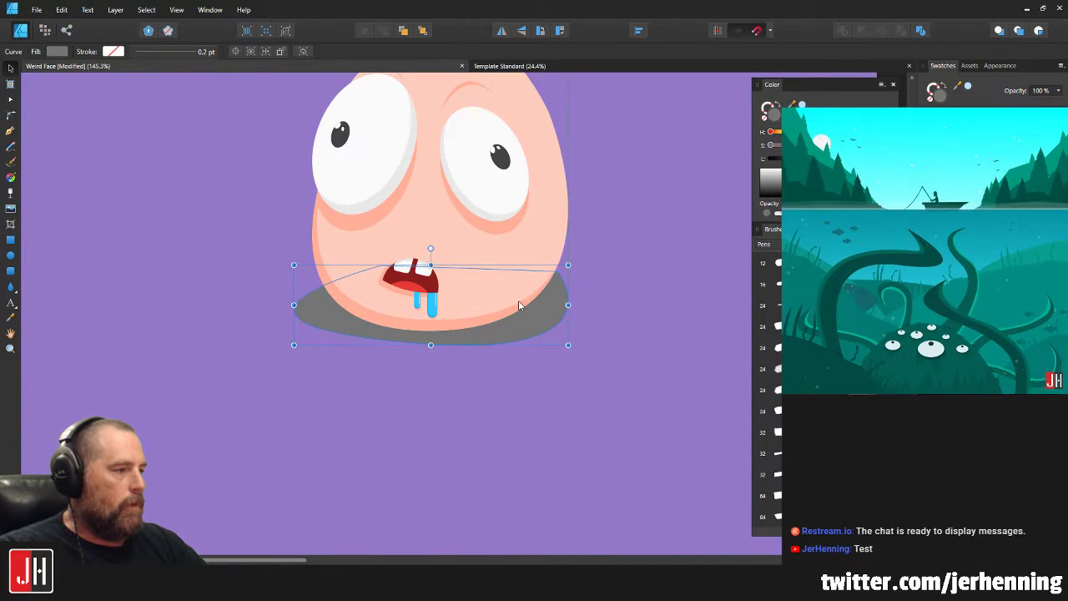
pyautogui.press('a')
pyautogui.moveTo(558, 273); pyautogui.dragTo(530, 284)
pyautogui.press('v')
pyautogui.click(564, 280)
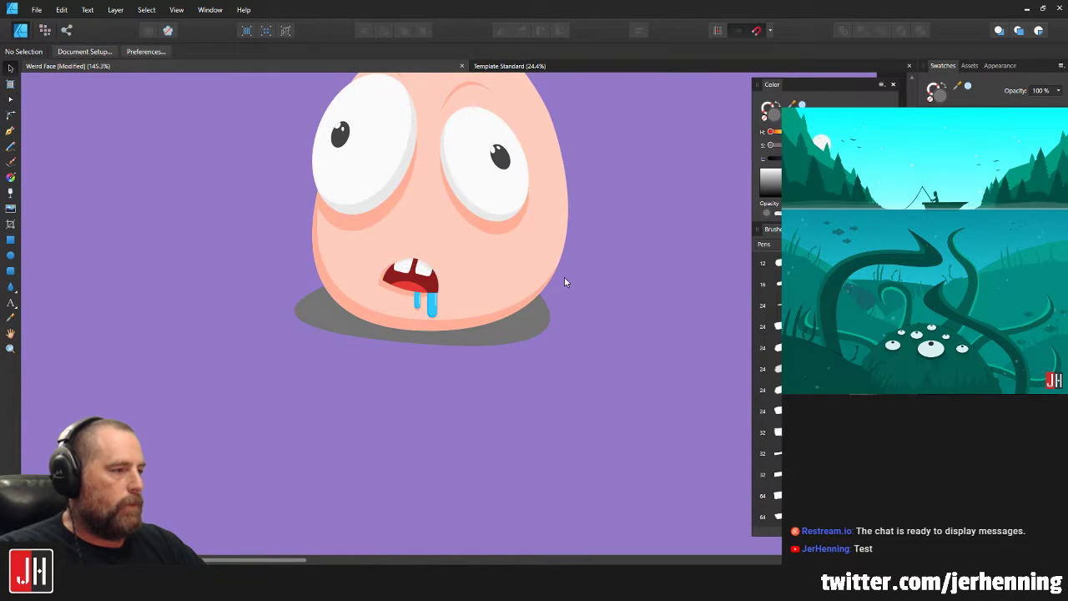
# Refine the grey shape by moving its upper-right node slightly inward and its upper-left node downward behind the face.
pyautogui.scroll(-5, 537, 299)
pyautogui.scroll(4, 556, 301)
pyautogui.click(556, 301)
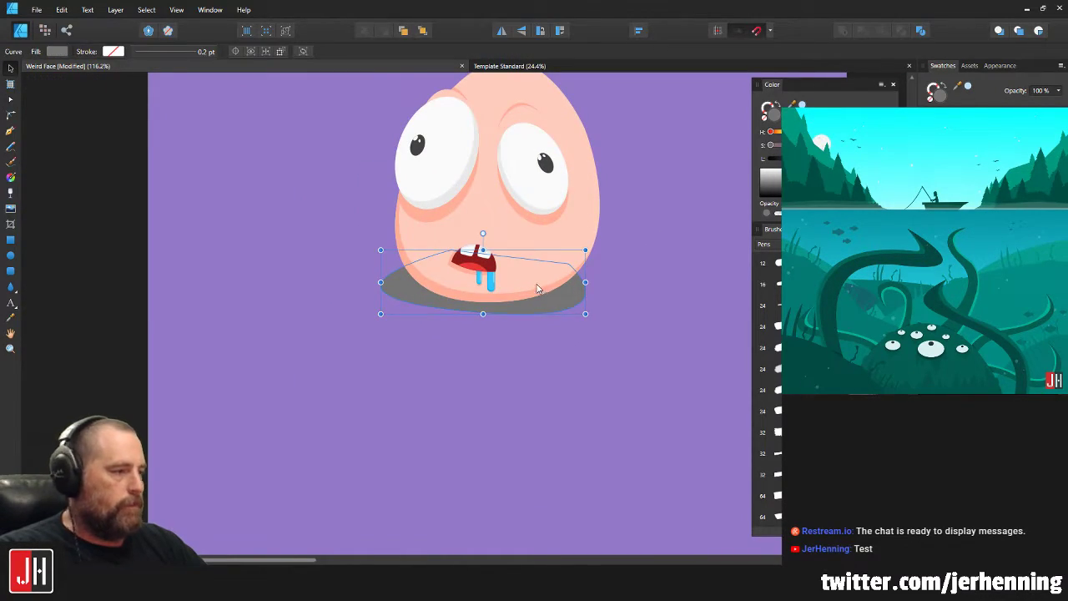
pyautogui.click(638, 266)
pyautogui.click(572, 294)
pyautogui.press('a')
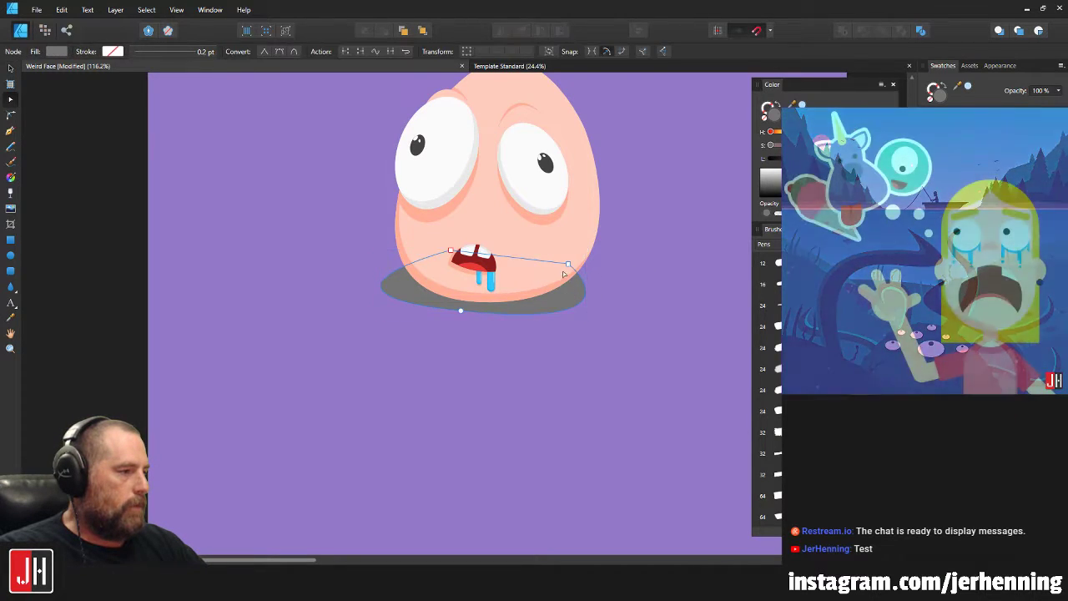
pyautogui.moveTo(568, 265); pyautogui.dragTo(562, 271)
pyautogui.moveTo(450, 250); pyautogui.dragTo(445, 264)
pyautogui.click(602, 263)
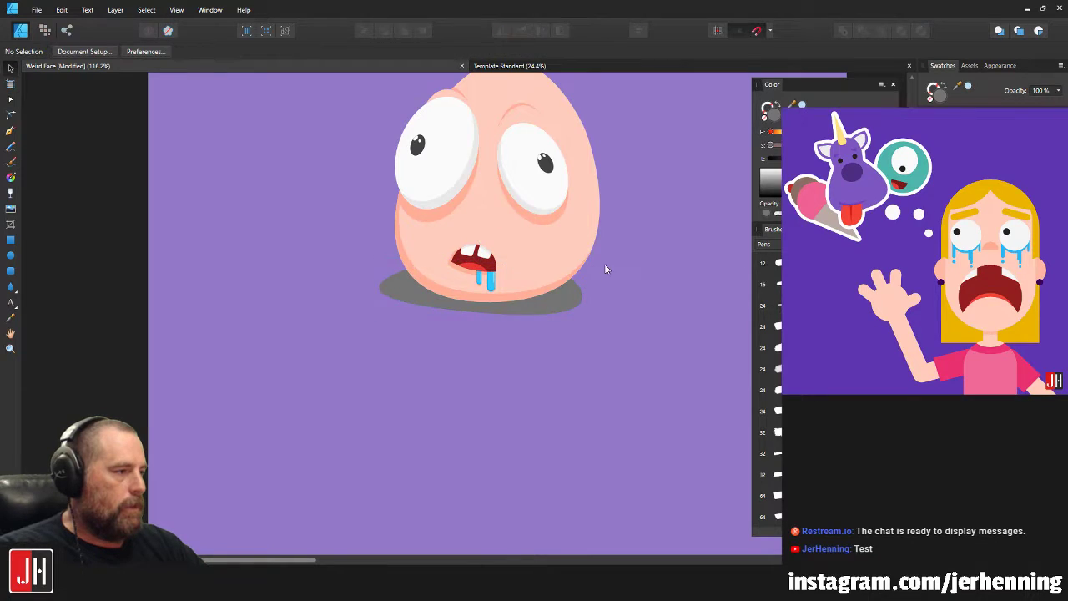
# Rotate the grey shape under the chin slightly counter-clockwise and darken its fill to dark grey.
pyautogui.scroll(-3, 594, 283)
pyautogui.scroll(3, 559, 318)
pyautogui.click(558, 325)
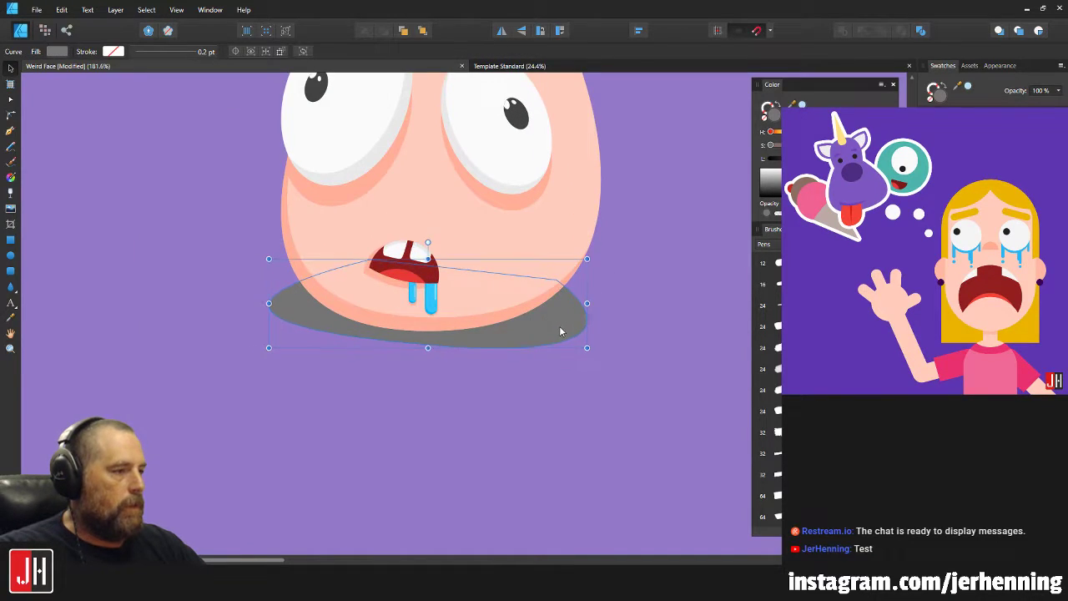
pyautogui.moveTo(416, 242); pyautogui.dragTo(415, 241)
pyautogui.moveTo(412, 298); pyautogui.dragTo(423, 303)
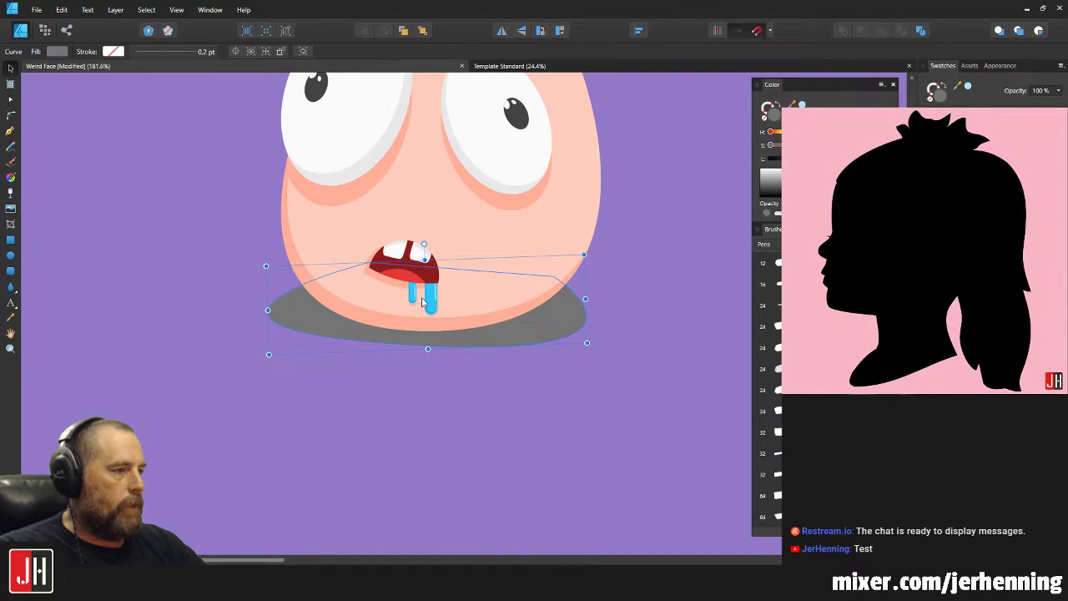
pyautogui.scroll(-5, 506, 301)
pyautogui.scroll(4, 460, 301)
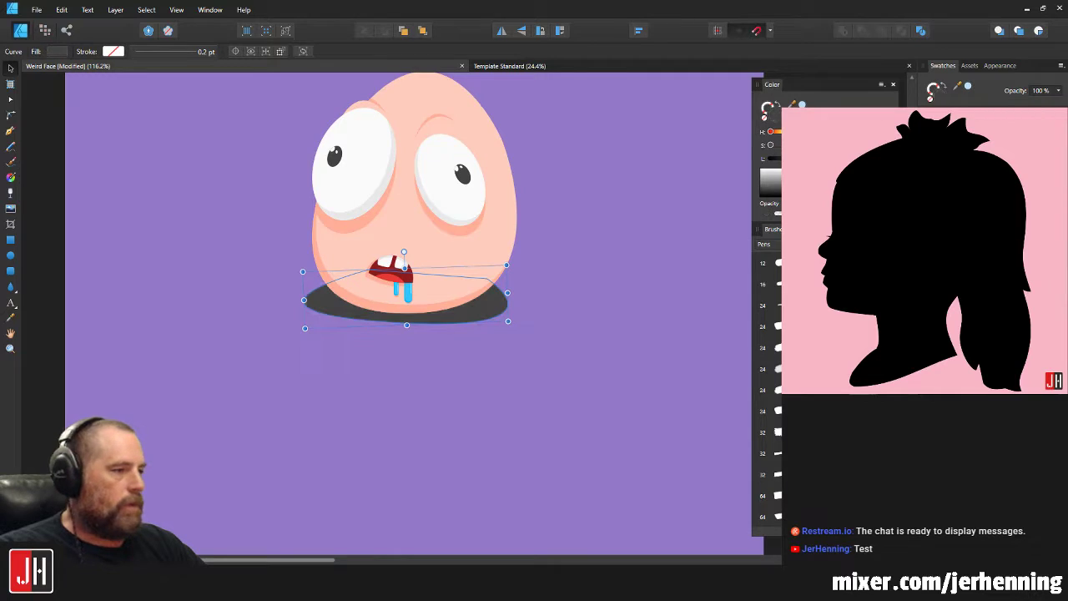
pyautogui.click(574, 281)
pyautogui.scroll(-4, 428, 318)
pyautogui.scroll(4, 428, 318)
pyautogui.scroll(3, 460, 308)
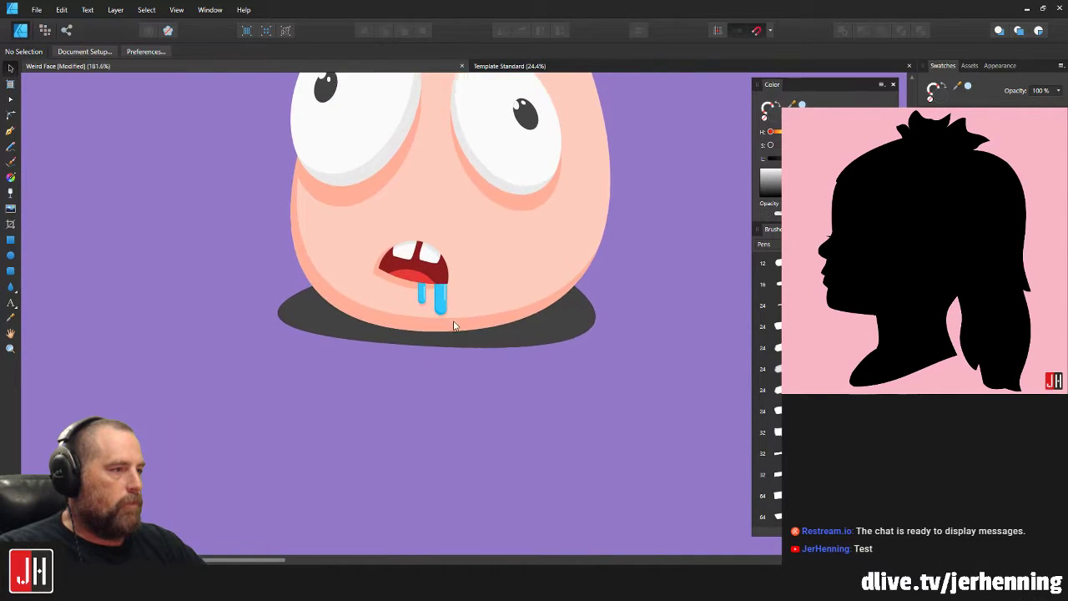
pyautogui.scroll(-4, 462, 298)
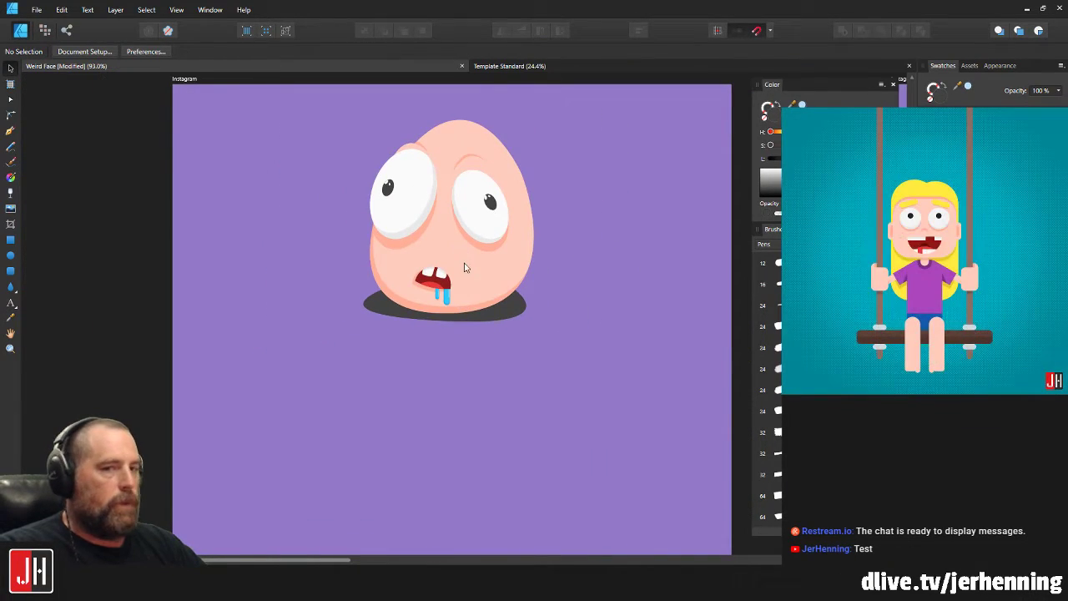
pyautogui.scroll(3, 444, 300)
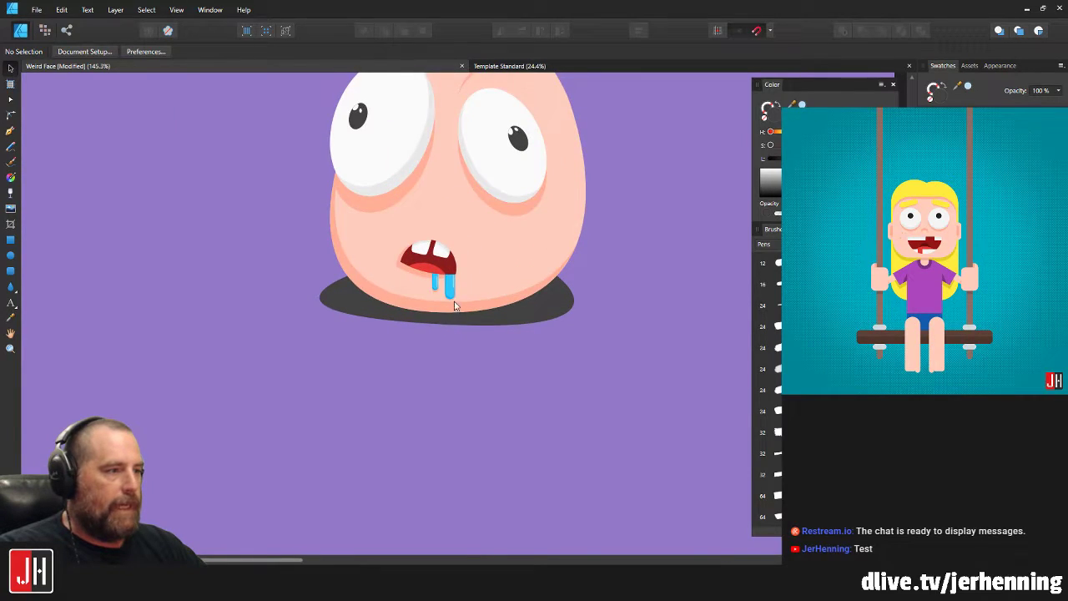
pyautogui.click(12, 133)
pyautogui.moveTo(413, 388); pyautogui.dragTo(444, 333)
pyautogui.scroll(-2, 359, 467)
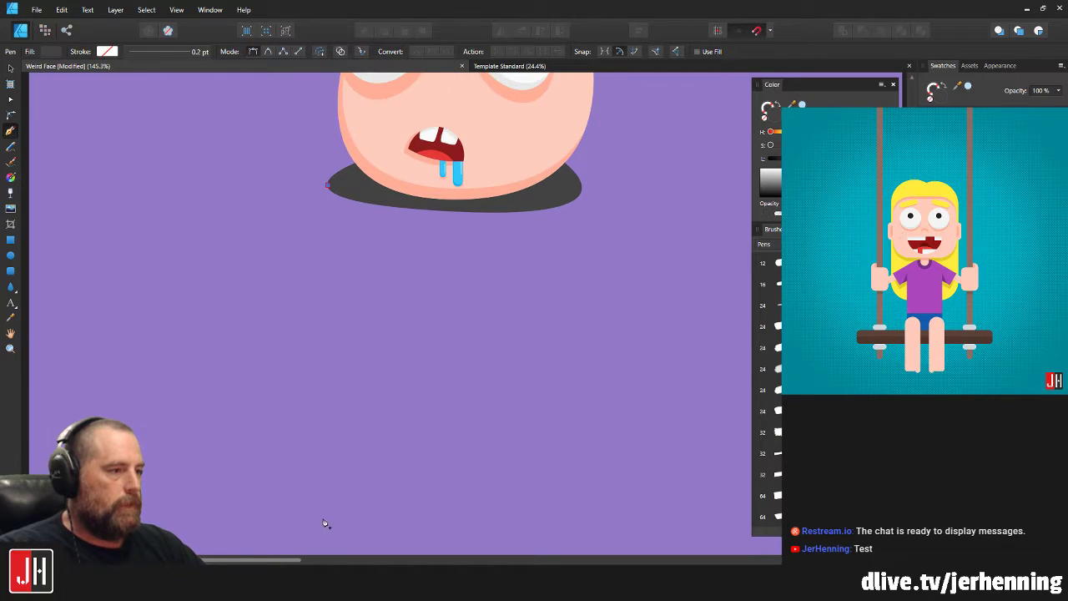
pyautogui.click(327, 442)
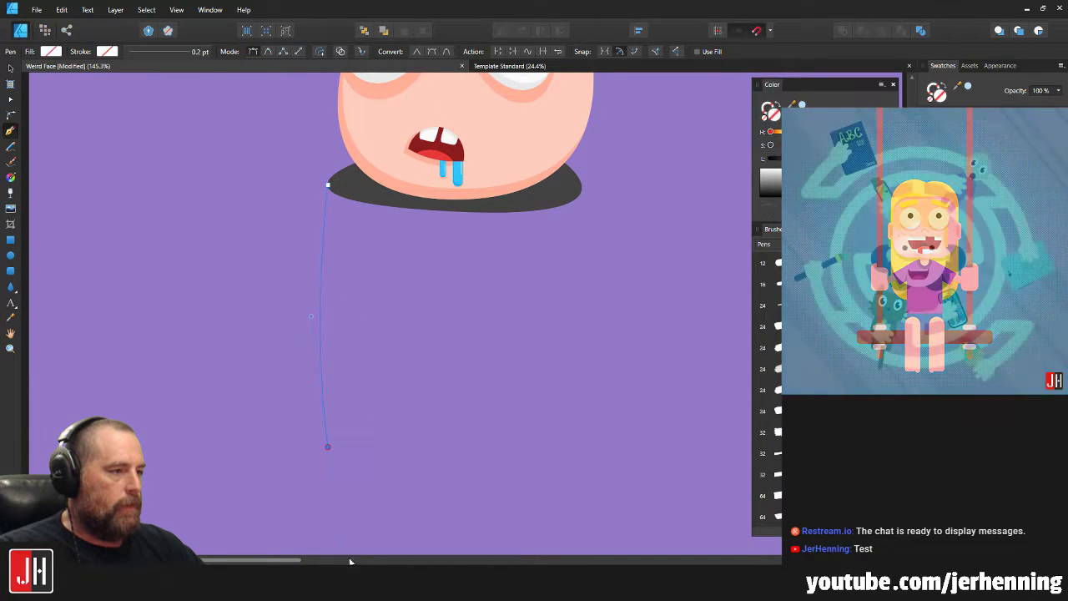
pyautogui.scroll(-1, 394, 456)
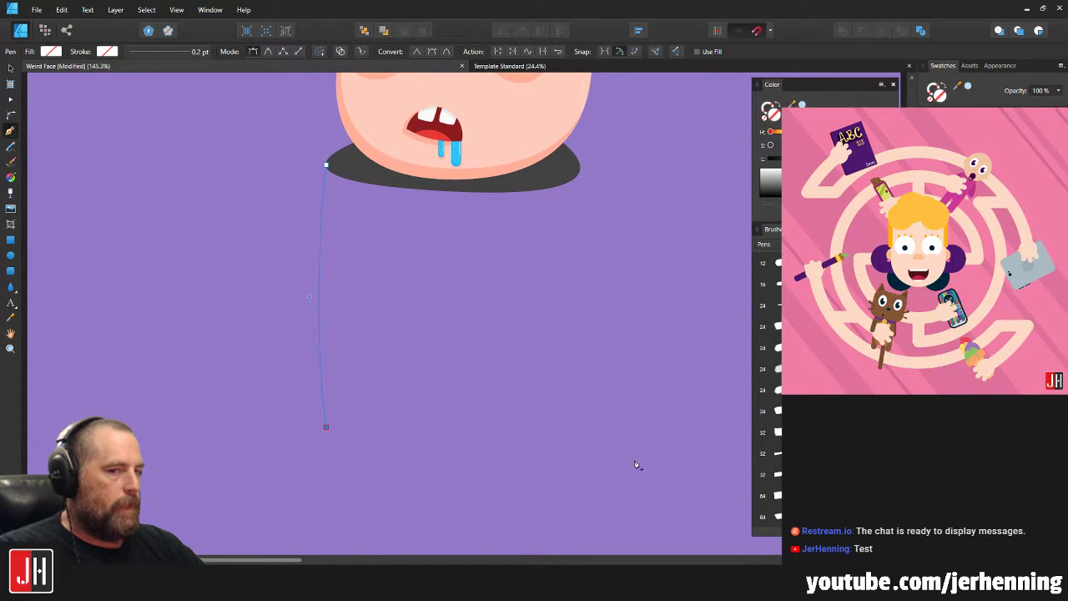
pyautogui.click(579, 430)
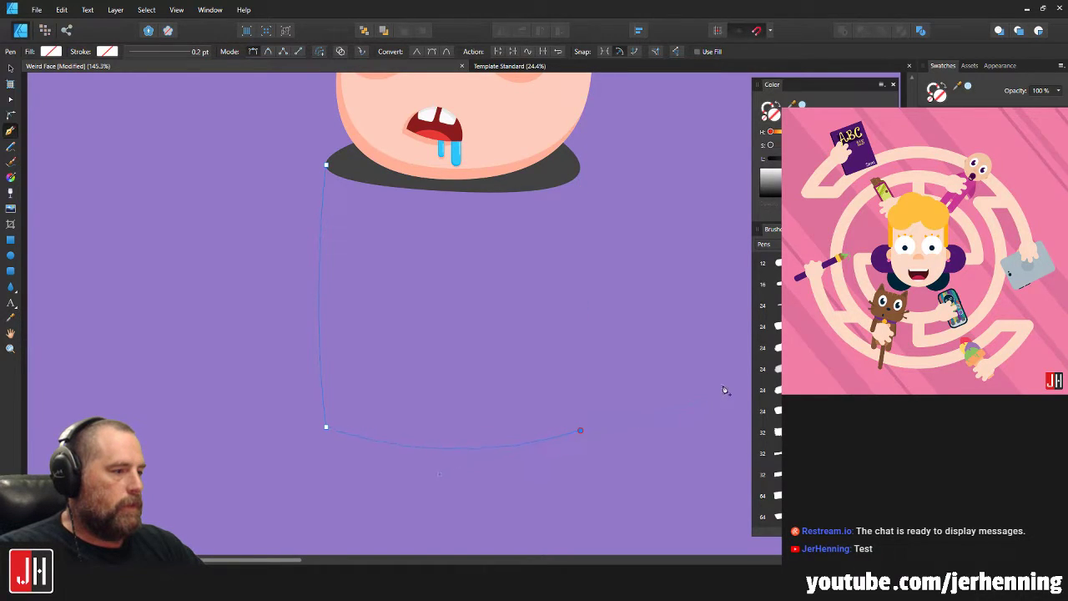
pyautogui.scroll(-4, 468, 359)
pyautogui.hotkey('ctrl', 'z')
pyautogui.hotkey('ctrl', 'z')
pyautogui.hotkey('ctrl', 'z')
pyautogui.hotkey('ctrl', 'z')
pyautogui.scroll(4, 461, 316)
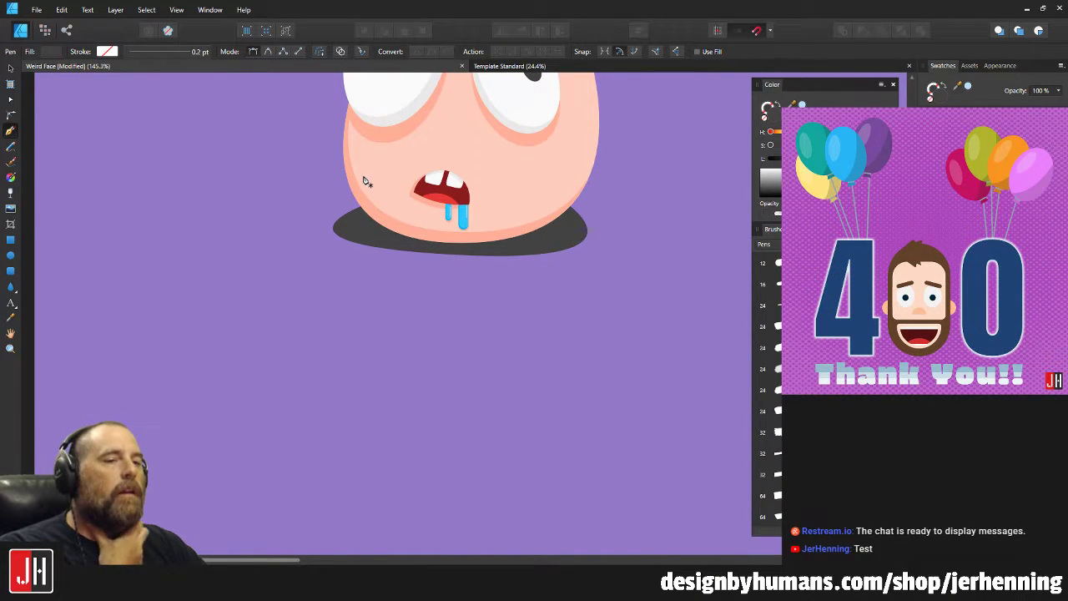
# Draw a closed body shape with the Pen tool, flaring down from both ends of the dark collar to a curved bottom edge.
pyautogui.scroll(-3, 445, 296)
pyautogui.scroll(-1, 484, 308)
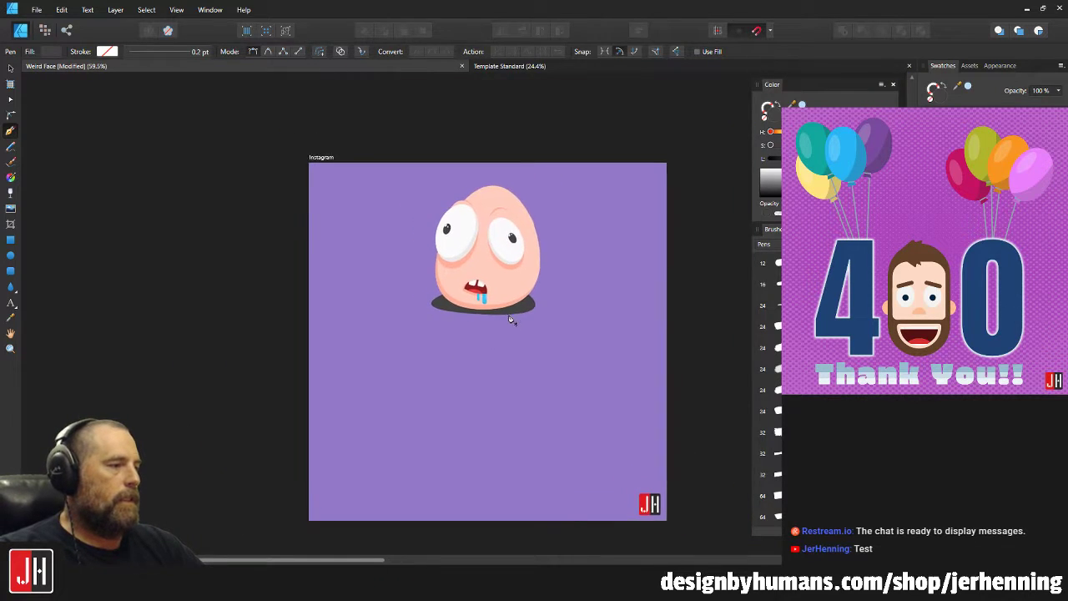
pyautogui.press('v')
pyautogui.scroll(3, 534, 288)
pyautogui.press('p')
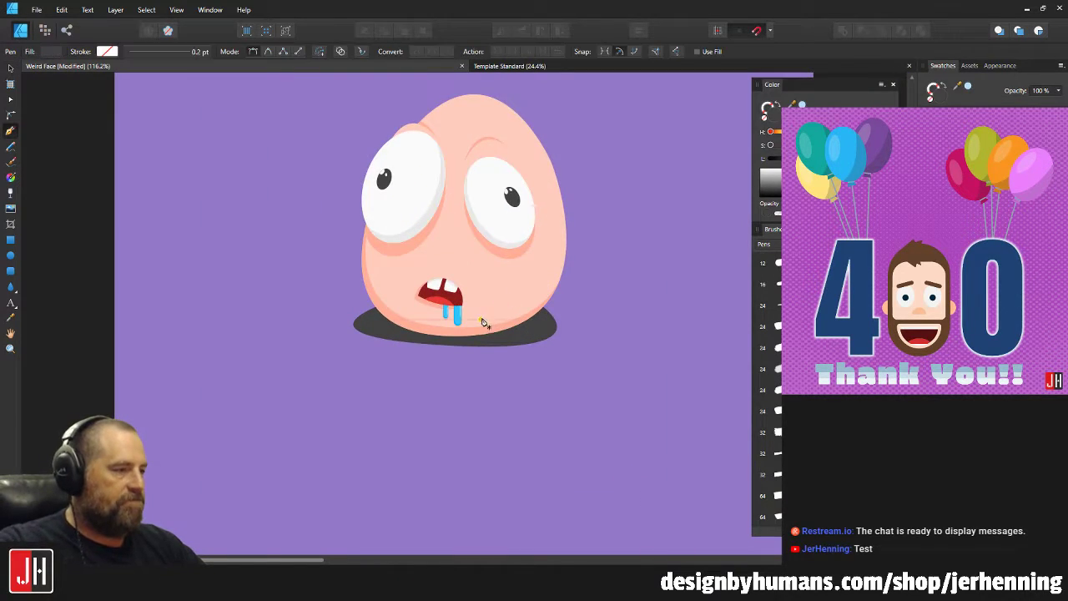
pyautogui.scroll(-2, 428, 333)
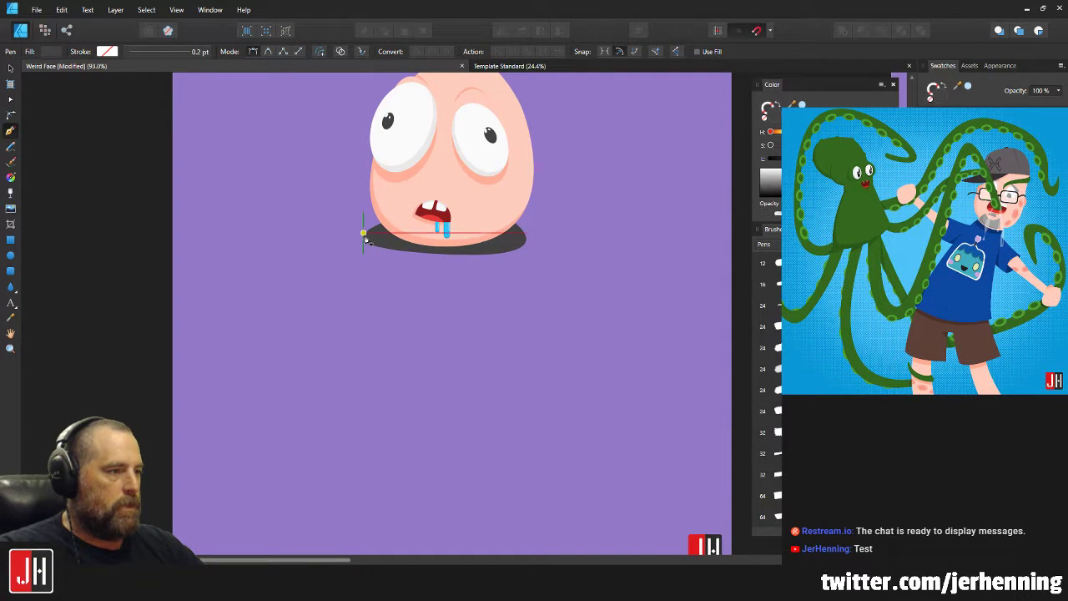
pyautogui.click(365, 237)
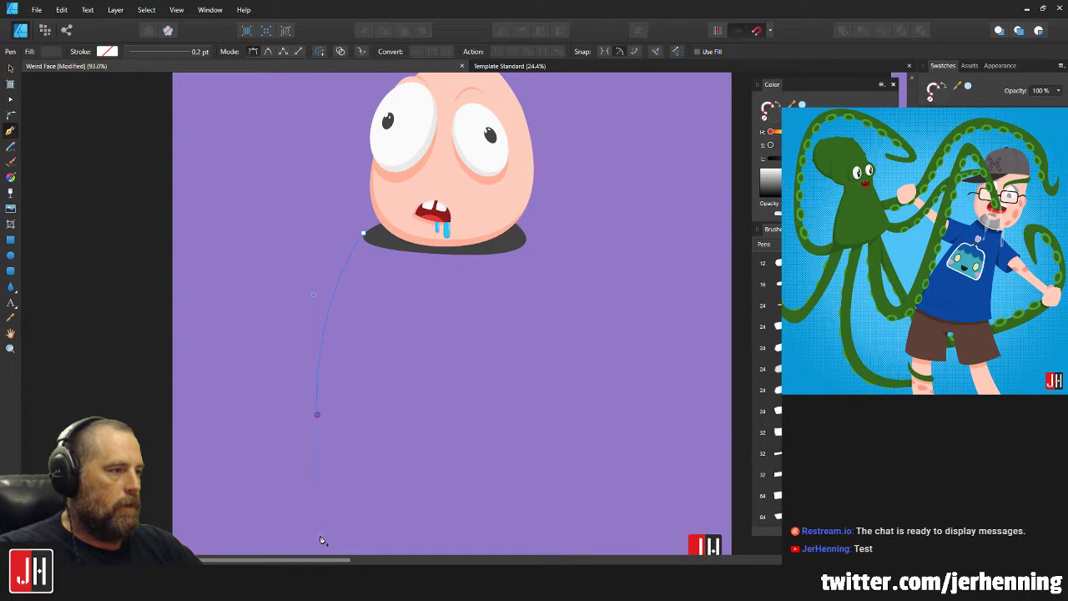
pyautogui.moveTo(320, 537); pyautogui.dragTo(321, 536)
pyautogui.keyDown('alt'); pyautogui.click(317, 416); pyautogui.keyUp('alt')
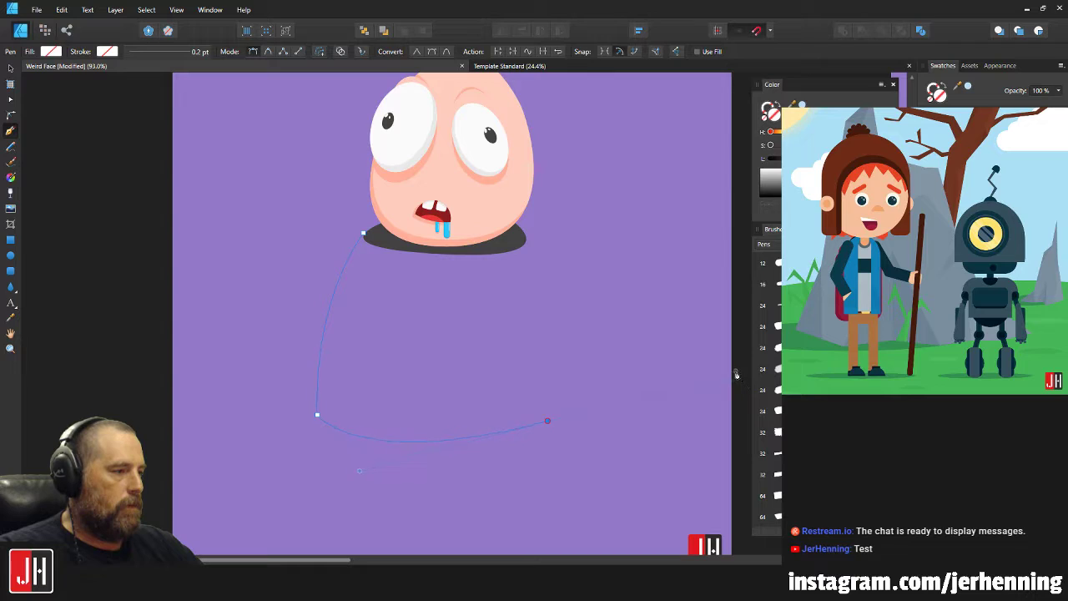
pyautogui.click(548, 422)
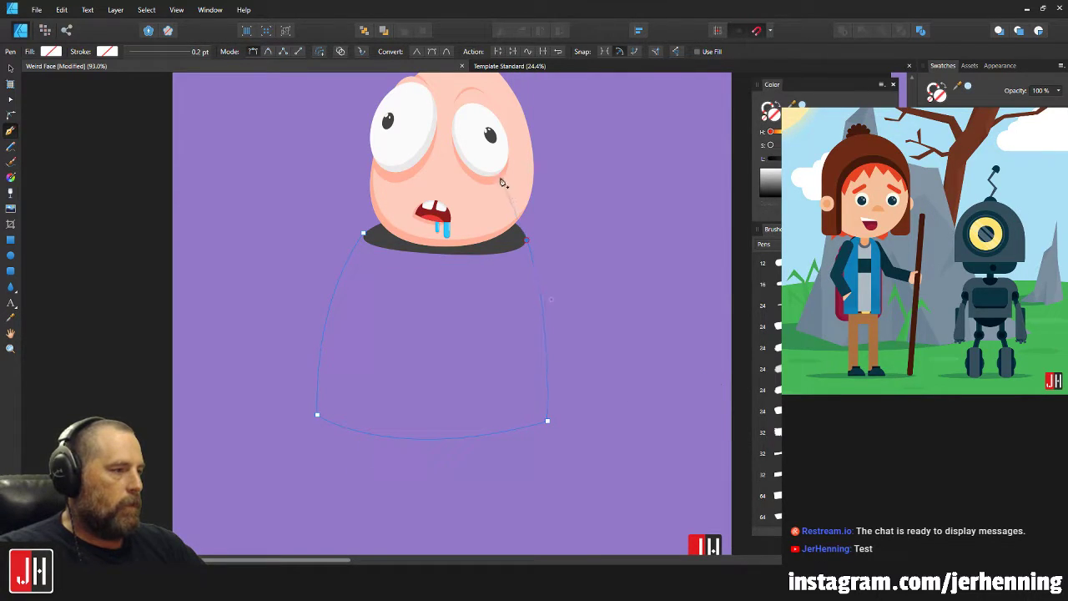
pyautogui.click(525, 242)
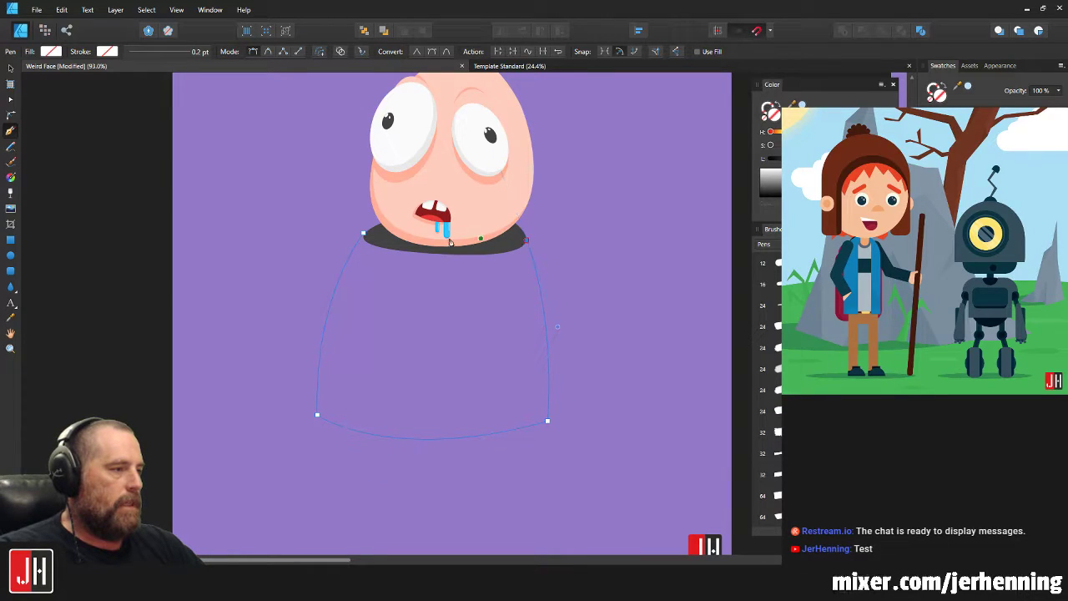
pyautogui.click(368, 236)
# Fill the body with a slightly lighter grey based on the collar colour and send it behind the collar.
pyautogui.press('i')
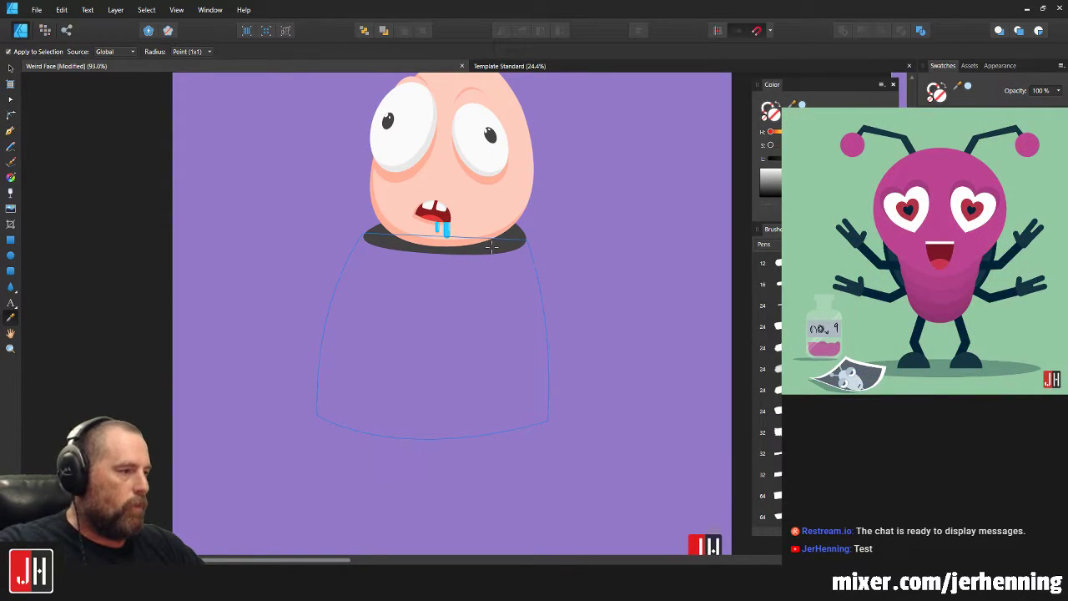
pyautogui.click(495, 246)
pyautogui.press('v')
pyautogui.moveTo(793, 159); pyautogui.dragTo(800, 158)
pyautogui.hotkey('ctrl', '[')
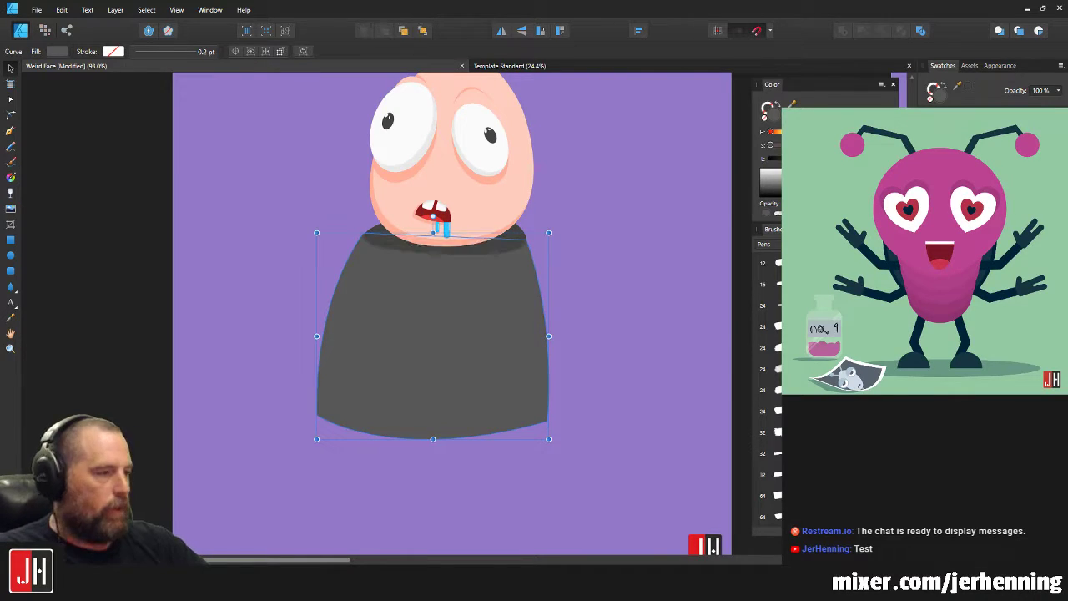
pyautogui.click(634, 245)
# Nudge the body's upper-left node inward so its side flows smoothly from the collar's edge.
pyautogui.scroll(5, 424, 264)
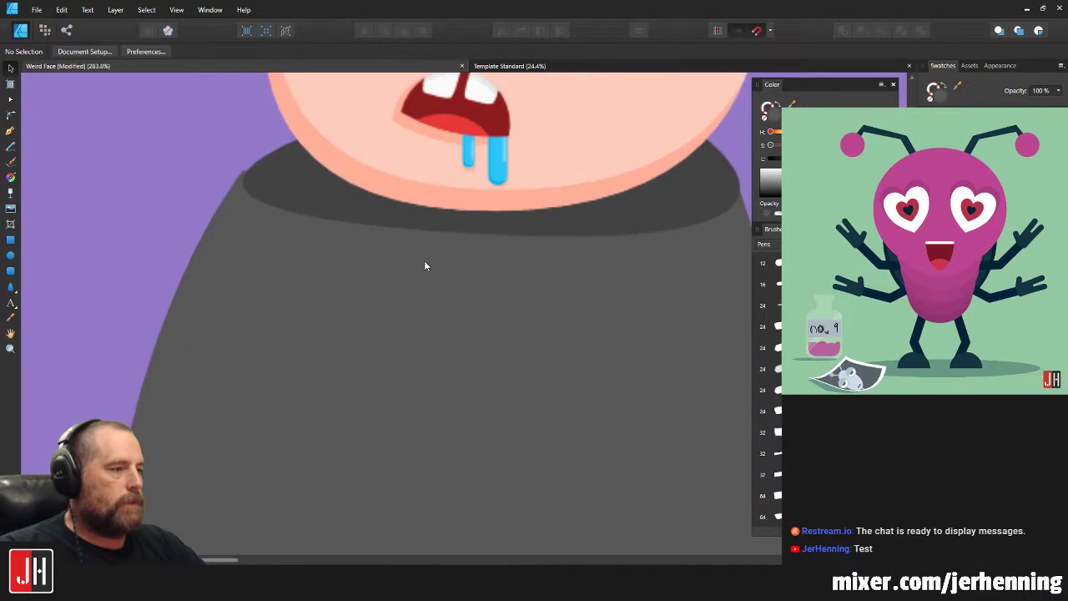
pyautogui.click(282, 231)
pyautogui.scroll(4, 220, 189)
pyautogui.press('a')
pyautogui.moveTo(280, 145); pyautogui.dragTo(286, 146)
pyautogui.press('v')
pyautogui.click(289, 126)
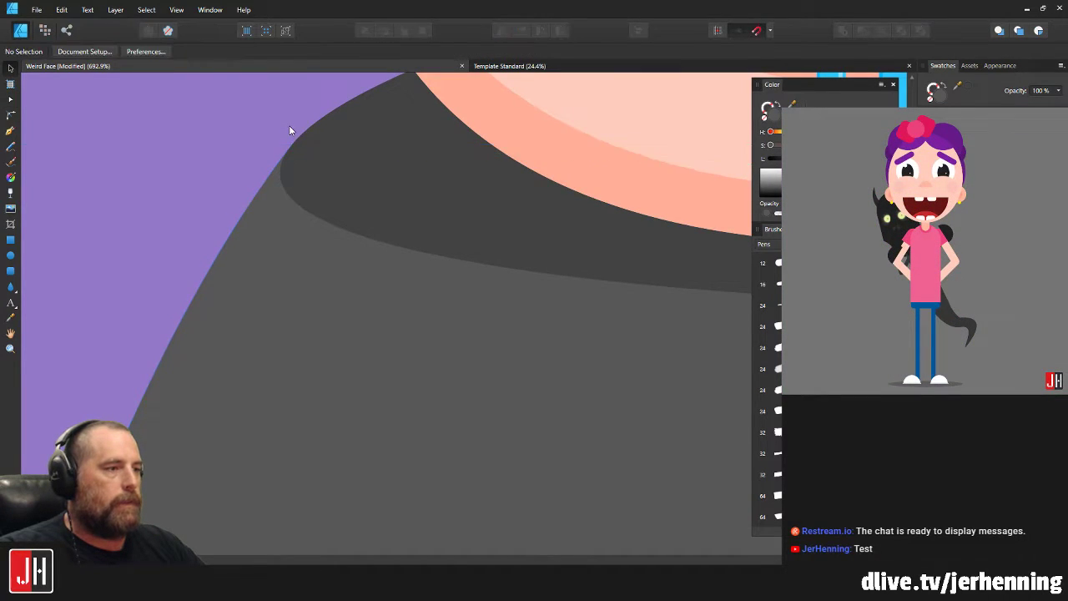
# Move the body's upper-right node slightly upward to line up with the collar's right edge.
pyautogui.scroll(-10, 290, 127)
pyautogui.scroll(10, 409, 227)
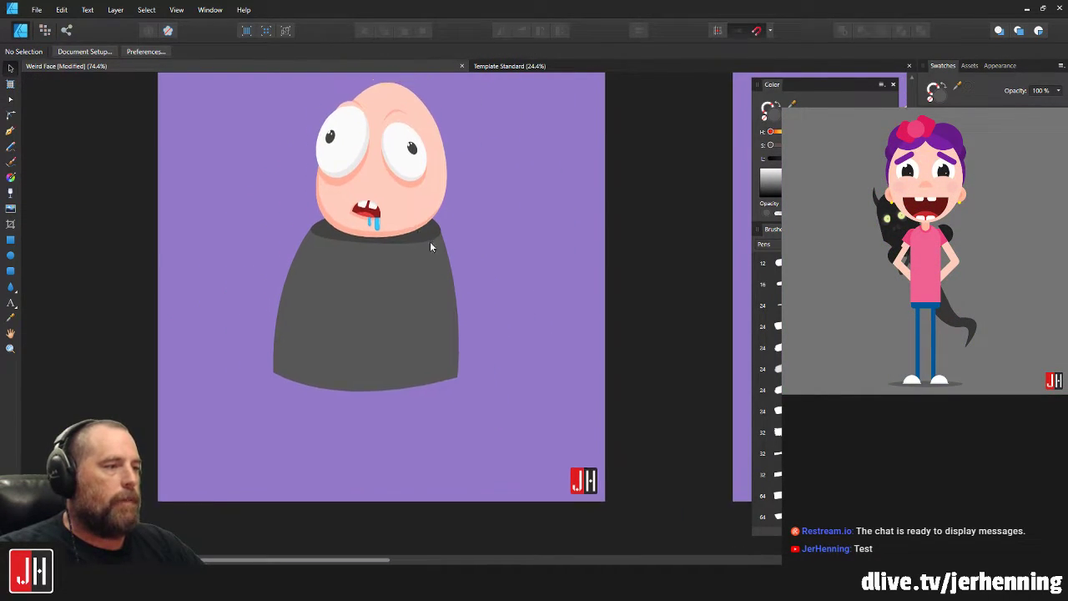
pyautogui.scroll(1, 582, 345)
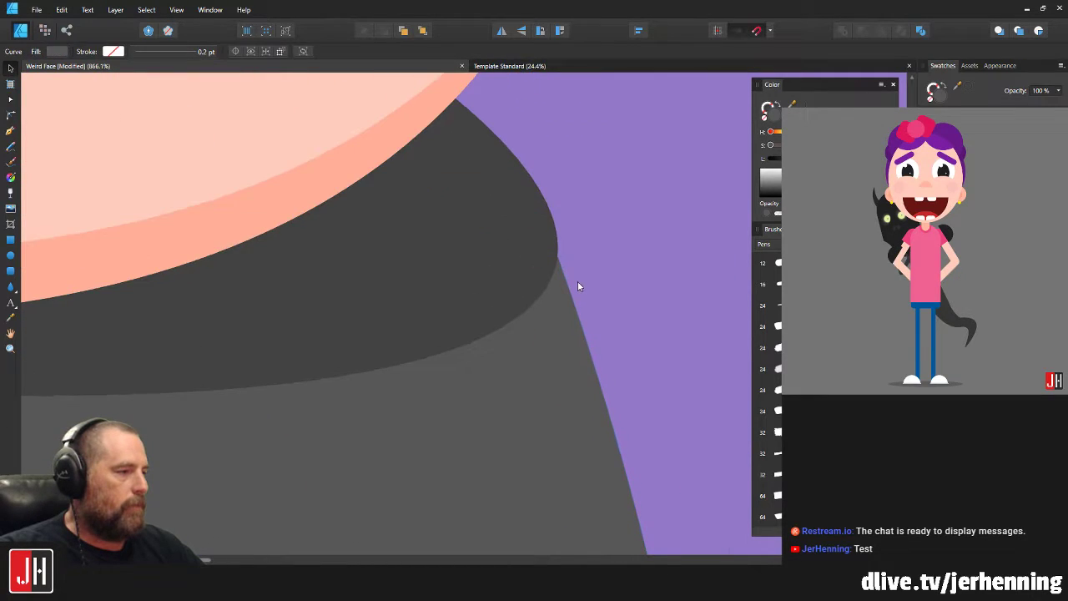
pyautogui.press('a')
pyautogui.click(558, 255)
pyautogui.moveTo(558, 255); pyautogui.dragTo(559, 242)
pyautogui.press('v')
pyautogui.click(588, 243)
# Reshape the body's bottom curve by shortening the lower-right node's handle.
pyautogui.scroll(-11, 565, 279)
pyautogui.scroll(2, 522, 348)
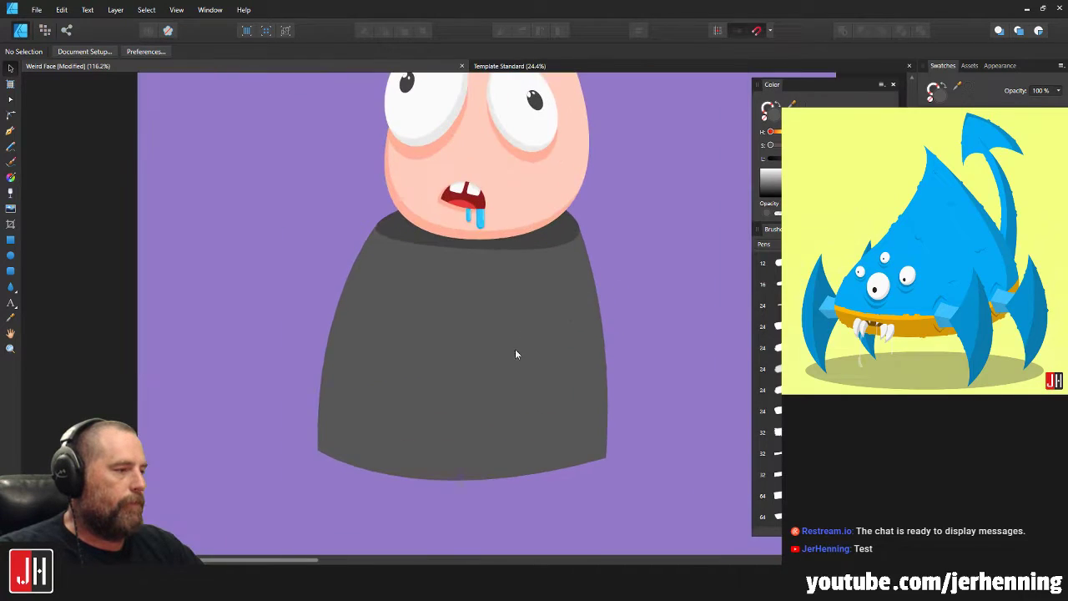
pyautogui.click(549, 391)
pyautogui.scroll(-1, 534, 417)
pyautogui.press('a')
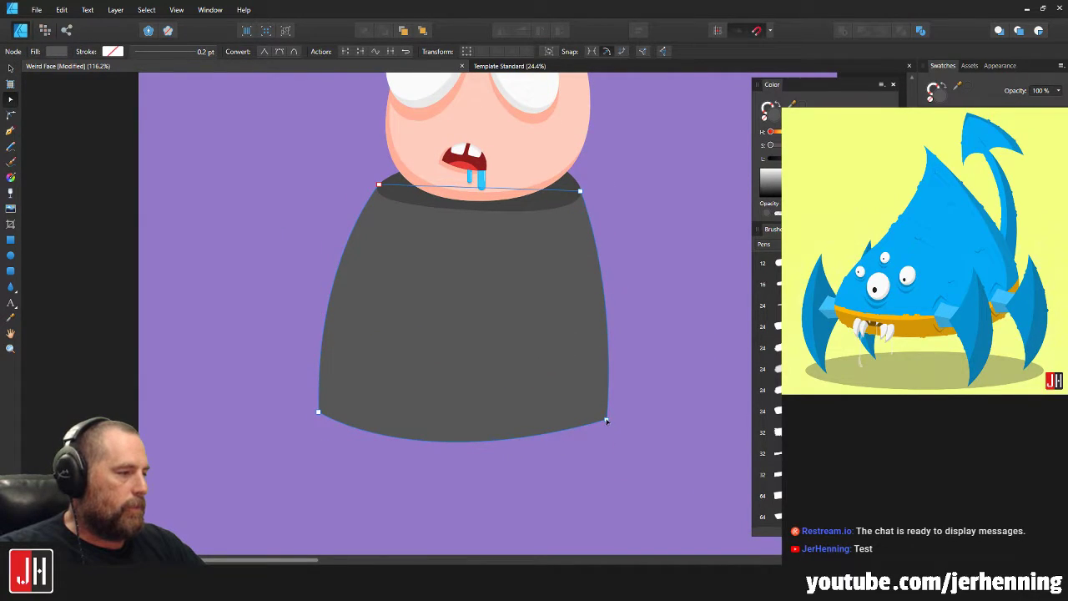
pyautogui.click(425, 483)
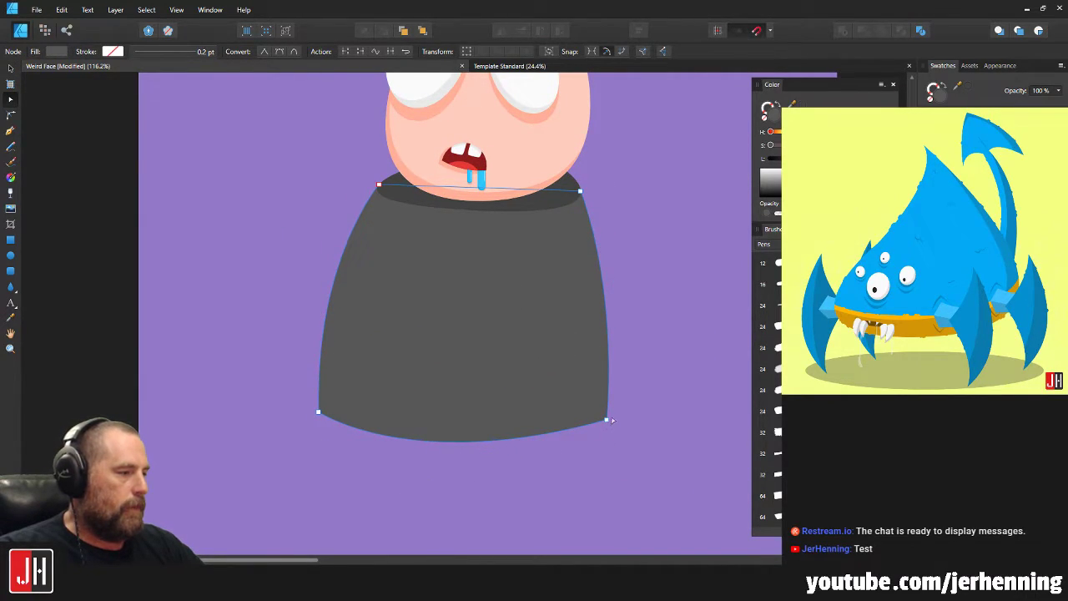
pyautogui.moveTo(411, 478); pyautogui.dragTo(451, 479)
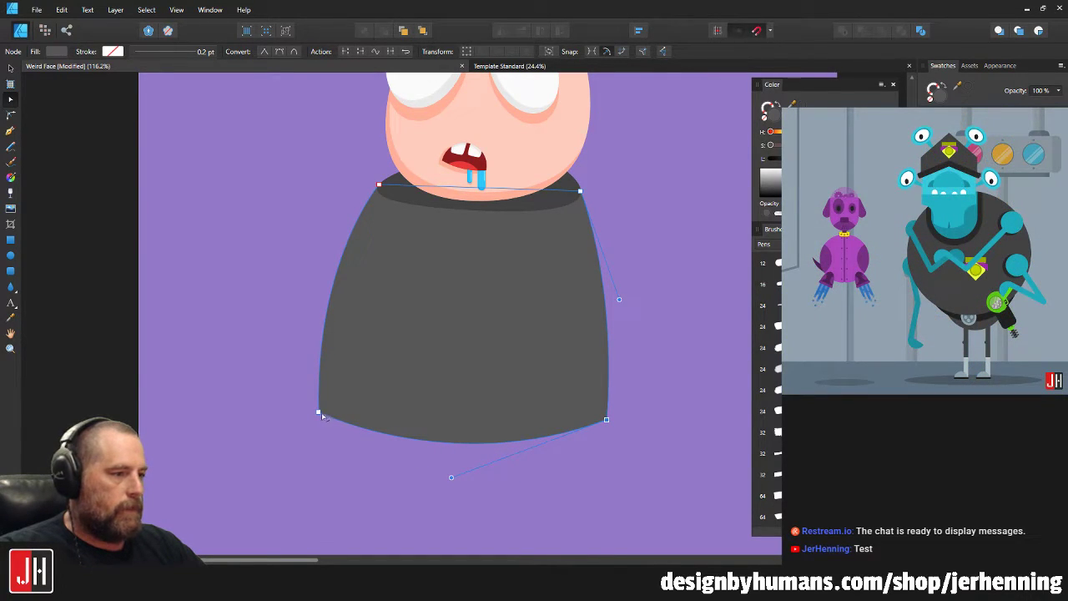
# Move the body's lower-left node slightly inward and adjust the bottom edge's handle to round the hem.
pyautogui.moveTo(318, 413); pyautogui.dragTo(326, 404)
pyautogui.moveTo(451, 479)
pyautogui.mouseDown()
pyautogui.moveTo(462, 471)
pyautogui.moveTo(453, 470)
pyautogui.mouseUp()
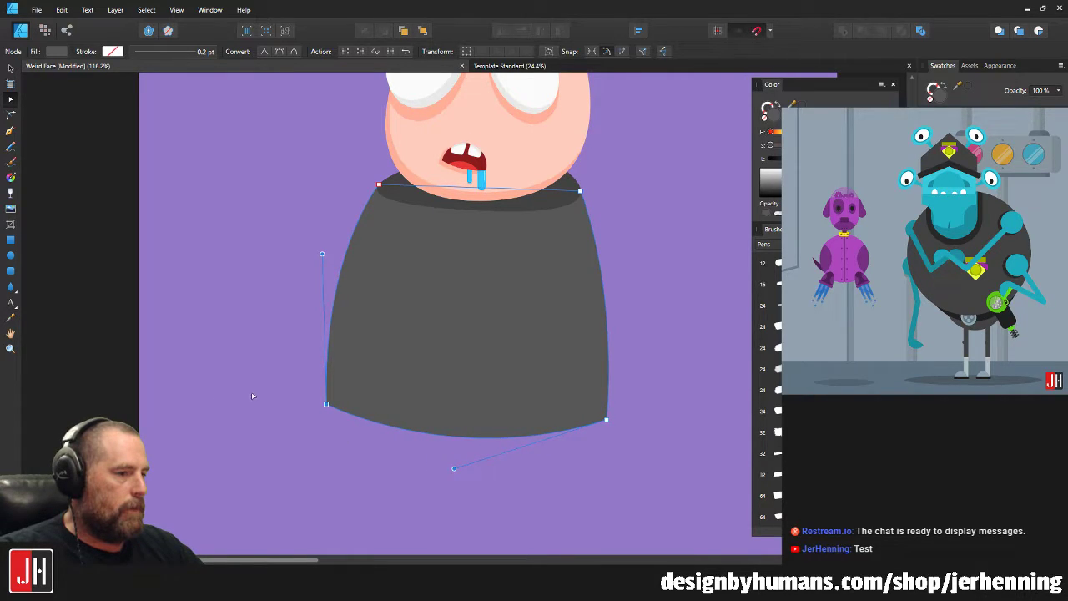
pyautogui.moveTo(327, 406); pyautogui.dragTo(330, 411)
pyautogui.moveTo(453, 470); pyautogui.dragTo(439, 479)
pyautogui.press('v')
pyautogui.scroll(-5, 556, 354)
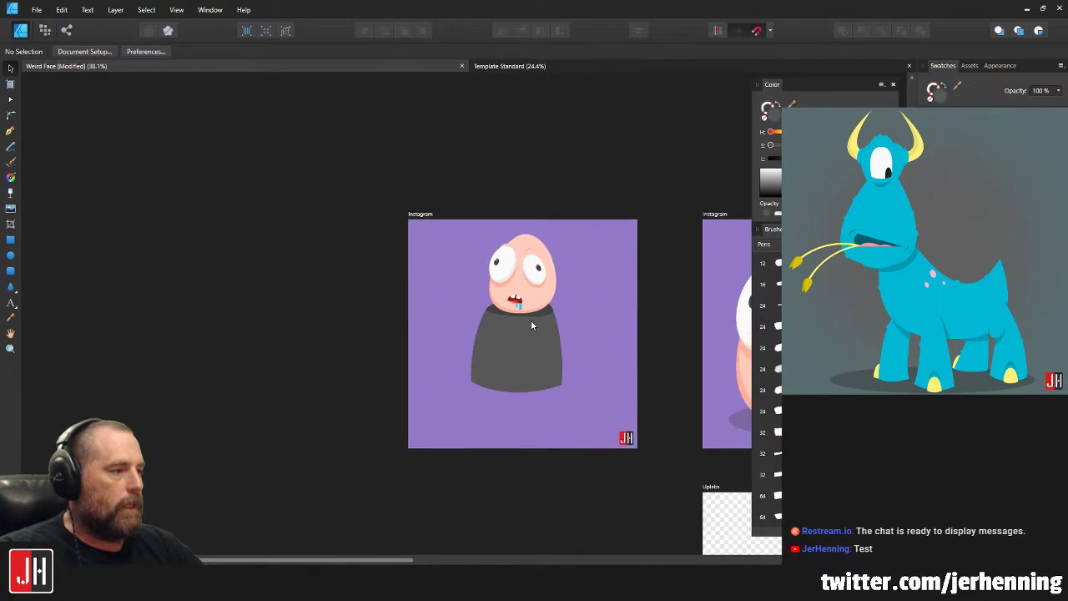
pyautogui.scroll(8, 531, 320)
pyautogui.press('a')
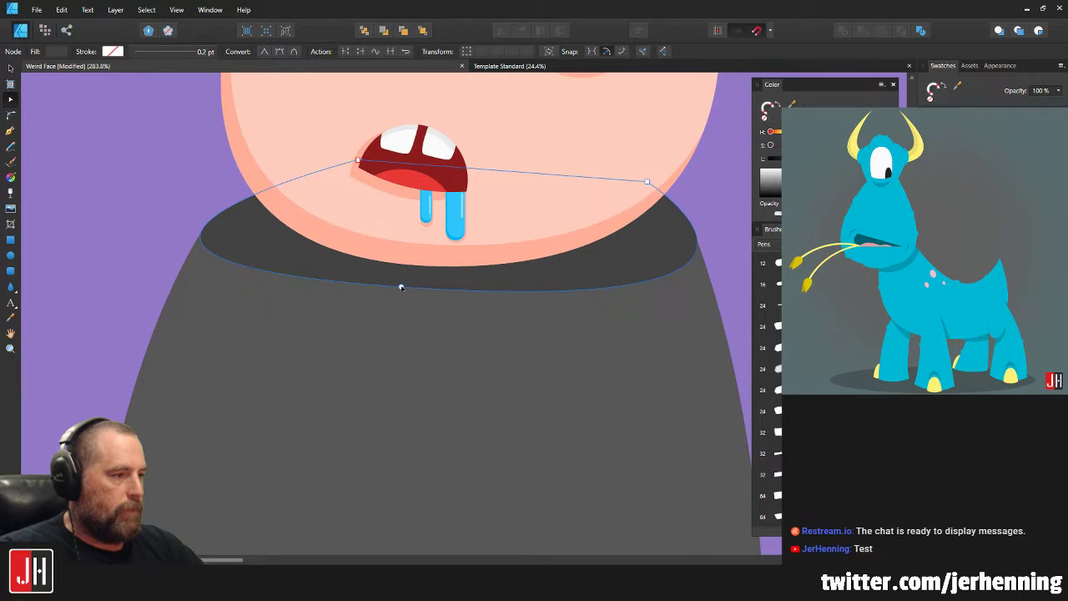
pyautogui.moveTo(400, 287); pyautogui.dragTo(398, 297)
pyautogui.hotkey('ctrl', 'z')
pyautogui.press('v')
pyautogui.scroll(-6, 464, 290)
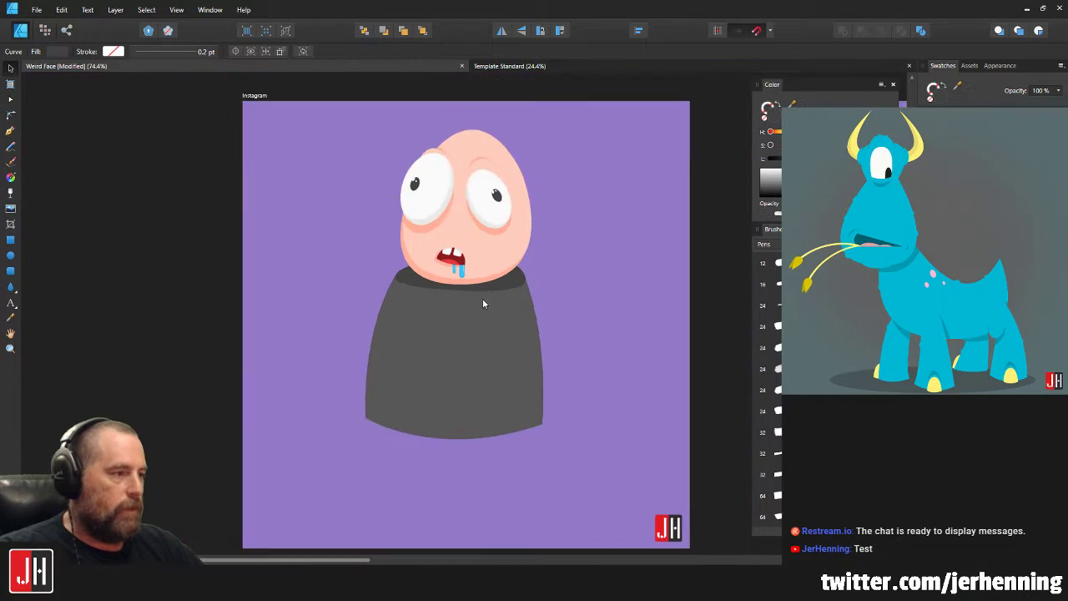
# Move the collar's upper-right node down behind the face and refine the curve on that side.
pyautogui.click(570, 300)
pyautogui.moveTo(530, 296); pyautogui.dragTo(523, 311)
pyautogui.scroll(6, 523, 310)
pyautogui.press('a')
pyautogui.click(512, 295)
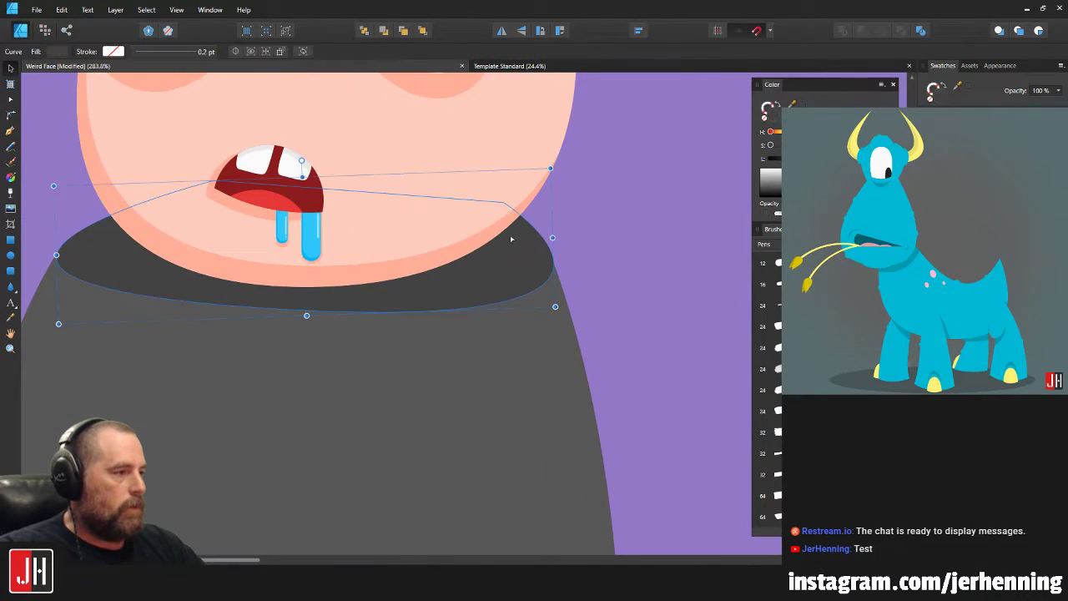
pyautogui.click(503, 203)
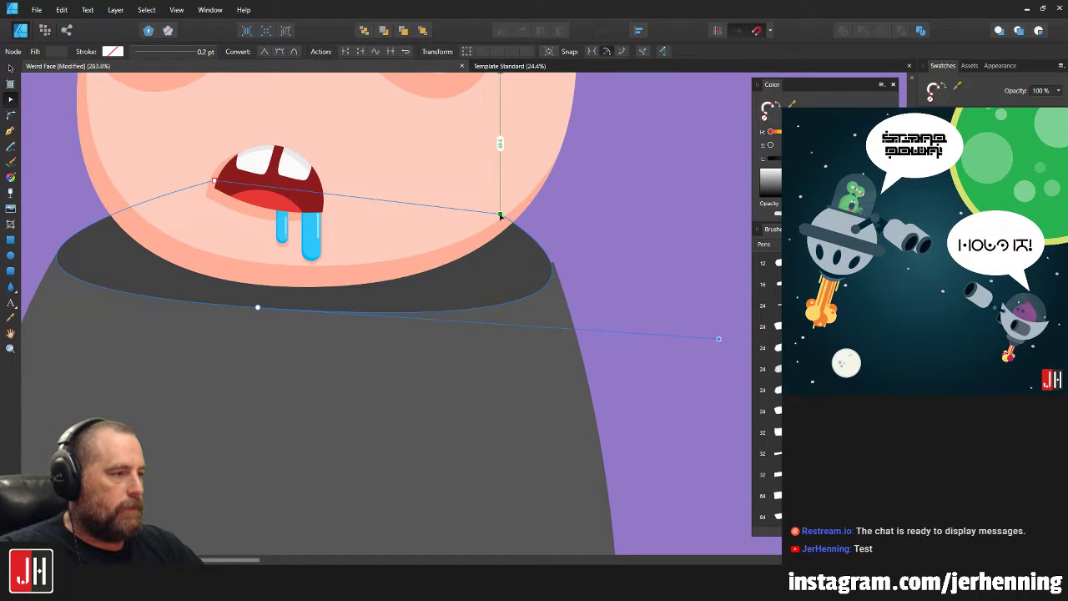
pyautogui.moveTo(520, 197); pyautogui.dragTo(529, 249)
pyautogui.click(295, 53)
pyautogui.moveTo(520, 278); pyautogui.dragTo(513, 255)
pyautogui.press('v')
pyautogui.click(580, 260)
pyautogui.scroll(-5, 564, 315)
pyautogui.scroll(-3, 564, 315)
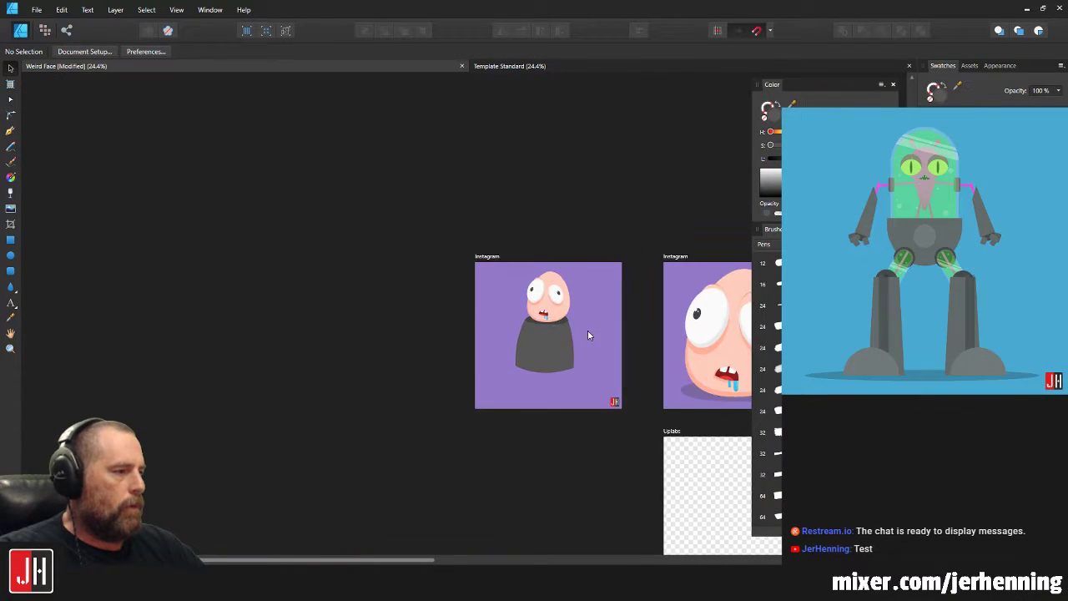
# Draw an upright oval on the front of the grey body, slightly left of its centre.
pyautogui.scroll(2, 584, 335)
pyautogui.scroll(1, 414, 301)
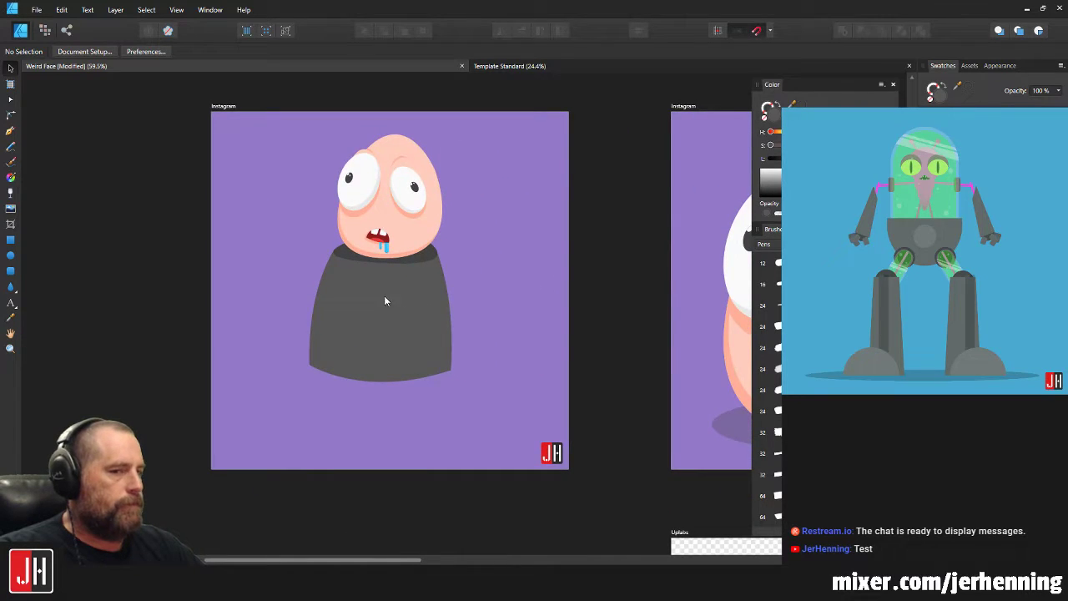
pyautogui.scroll(2, 397, 301)
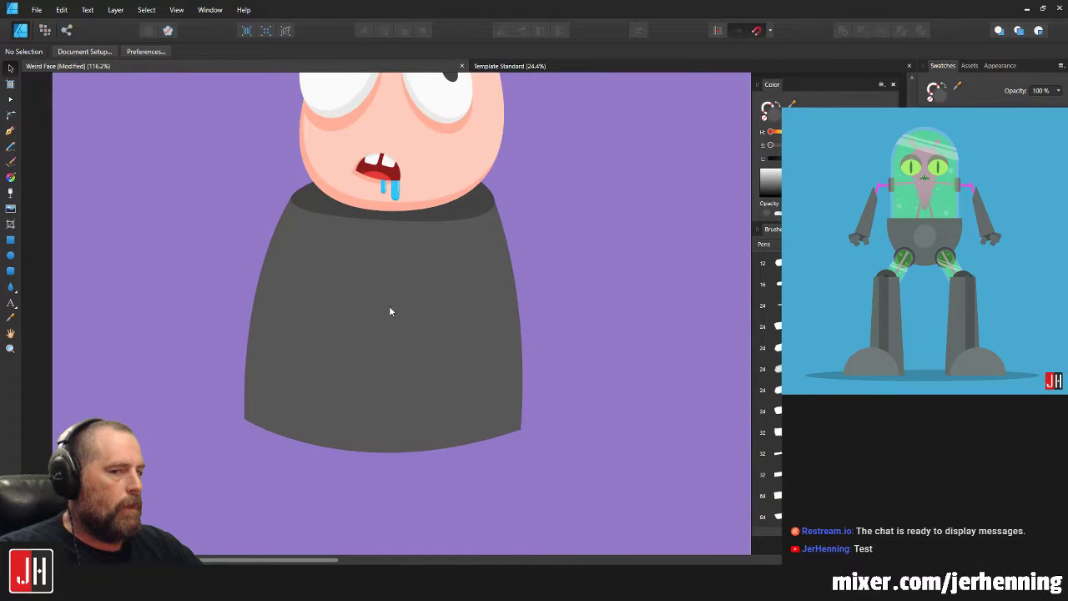
pyautogui.click(15, 259)
pyautogui.moveTo(301, 260); pyautogui.dragTo(427, 413)
pyautogui.press('v')
pyautogui.moveTo(377, 333); pyautogui.dragTo(381, 332)
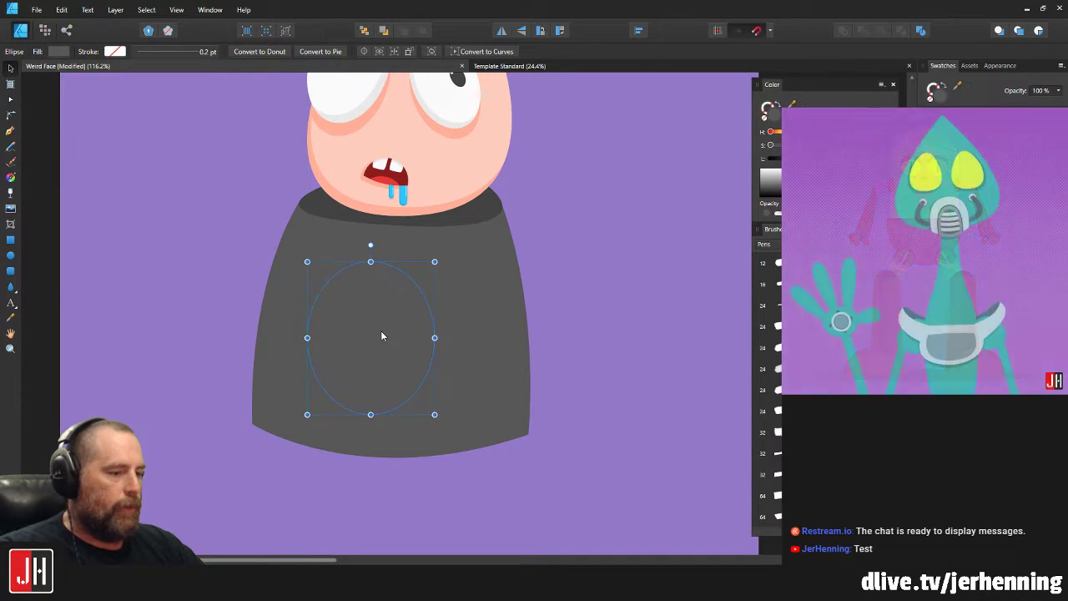
# Fill the oval with a lighter grey than the body and reduce its height slightly.
pyautogui.press('i')
pyautogui.press('v')
pyautogui.moveTo(804, 158); pyautogui.dragTo(813, 159)
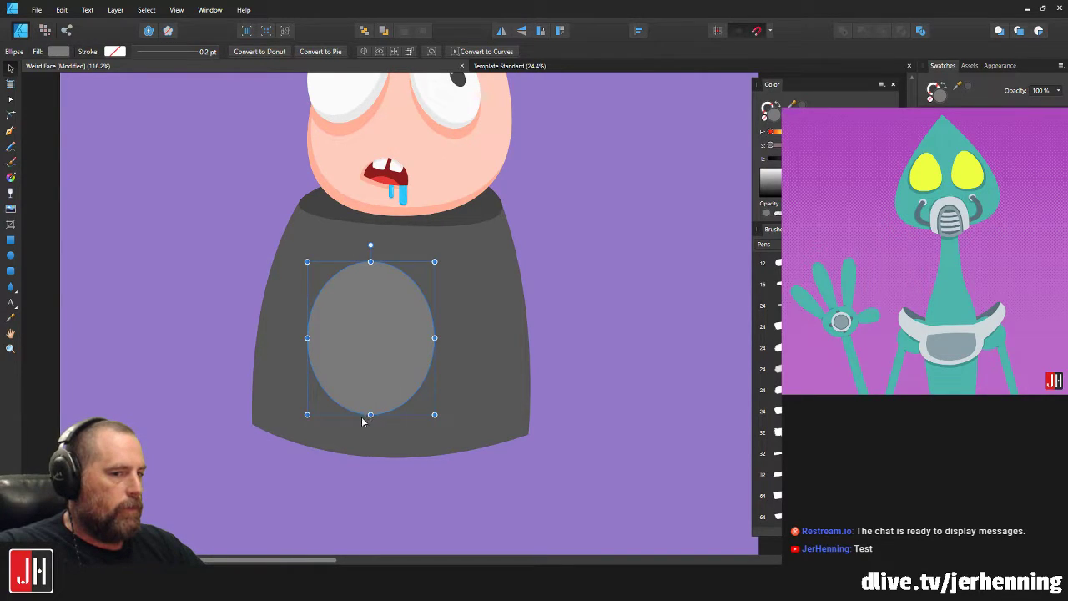
pyautogui.moveTo(371, 415); pyautogui.dragTo(371, 408)
pyautogui.moveTo(388, 337); pyautogui.dragTo(392, 335)
pyautogui.click(557, 286)
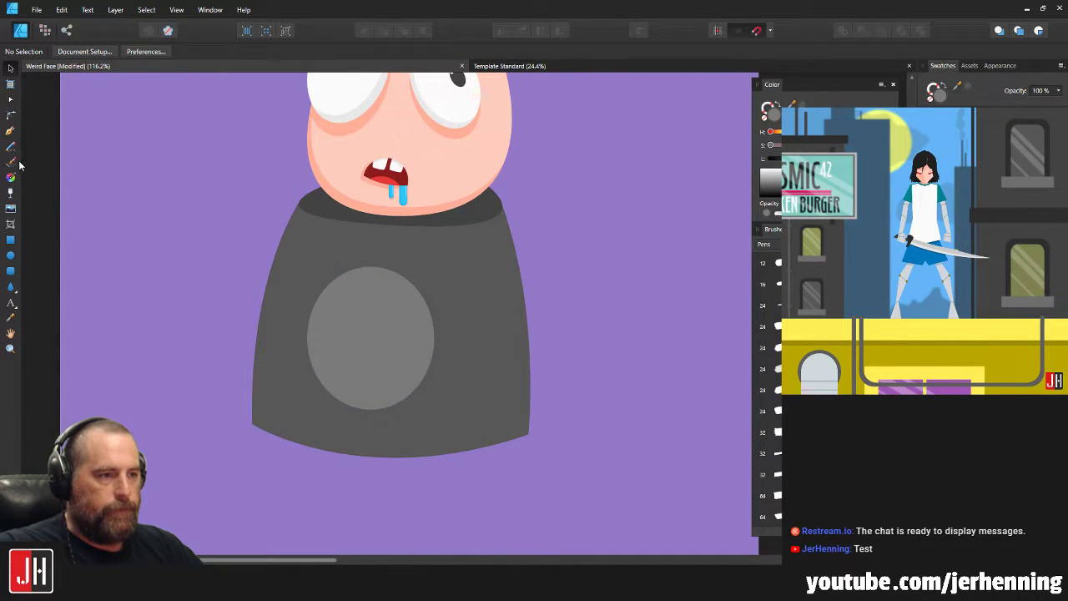
# Duplicate the oval and enlarge the copy, aligning its right edge with the original oval's right edge.
pyautogui.click(10, 131)
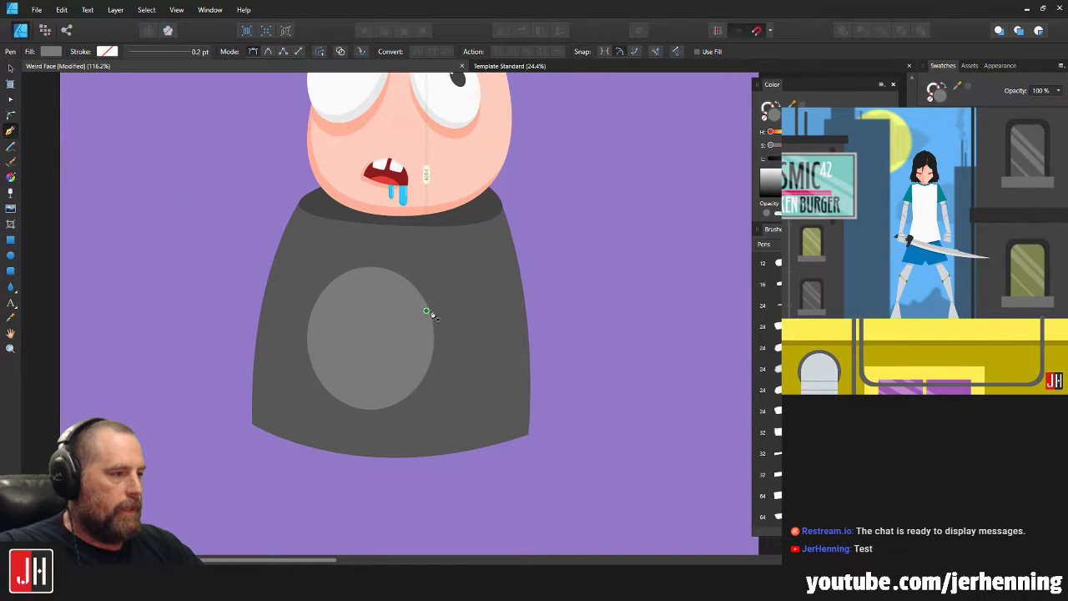
pyautogui.press('v')
pyautogui.click(409, 326)
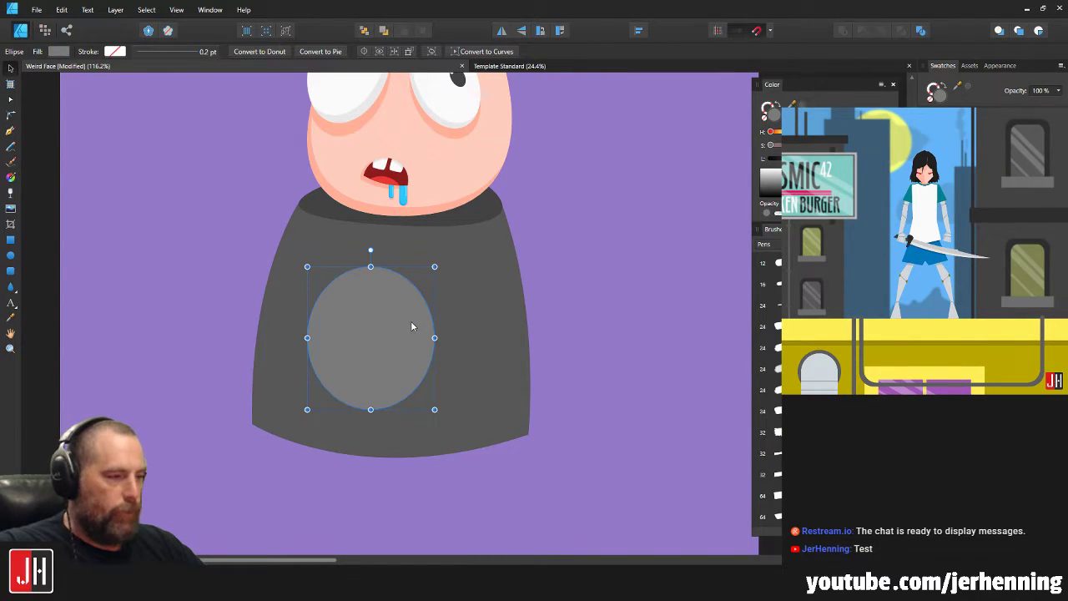
pyautogui.moveTo(435, 266); pyautogui.dragTo(456, 242)
pyautogui.moveTo(416, 307); pyautogui.dragTo(398, 307)
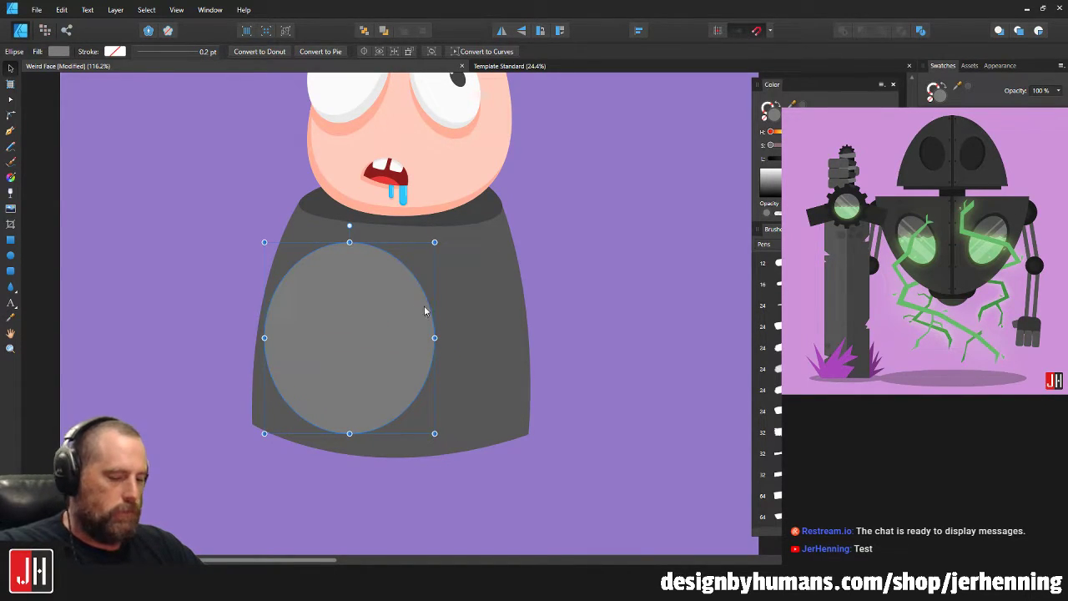
# Fill the larger oval with a lighter grey and send it behind the smaller oval.
pyautogui.press('i')
pyautogui.press('v')
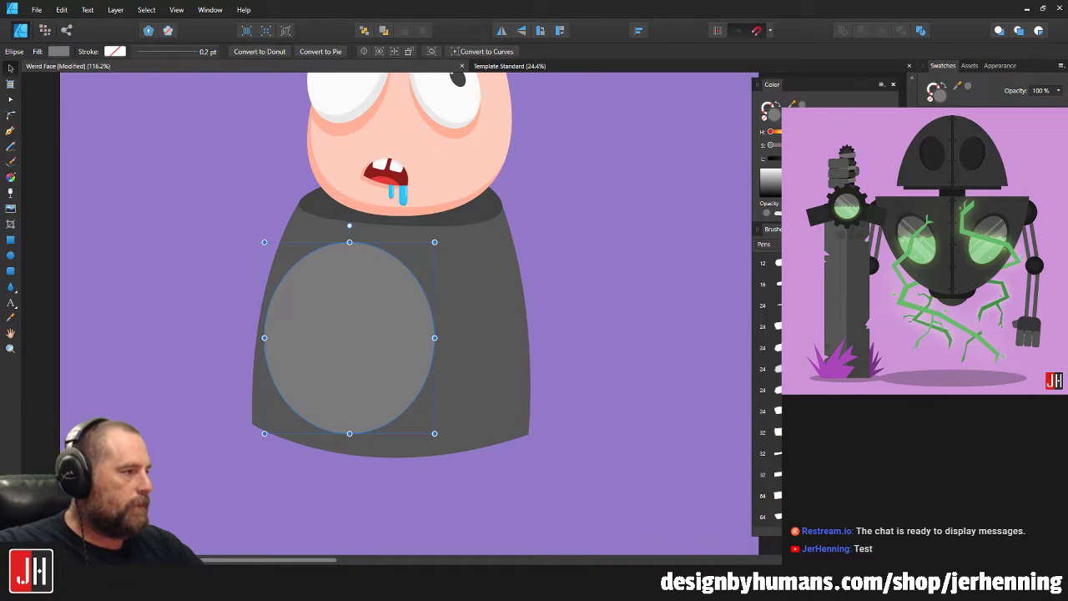
pyautogui.moveTo(819, 159); pyautogui.dragTo(829, 159)
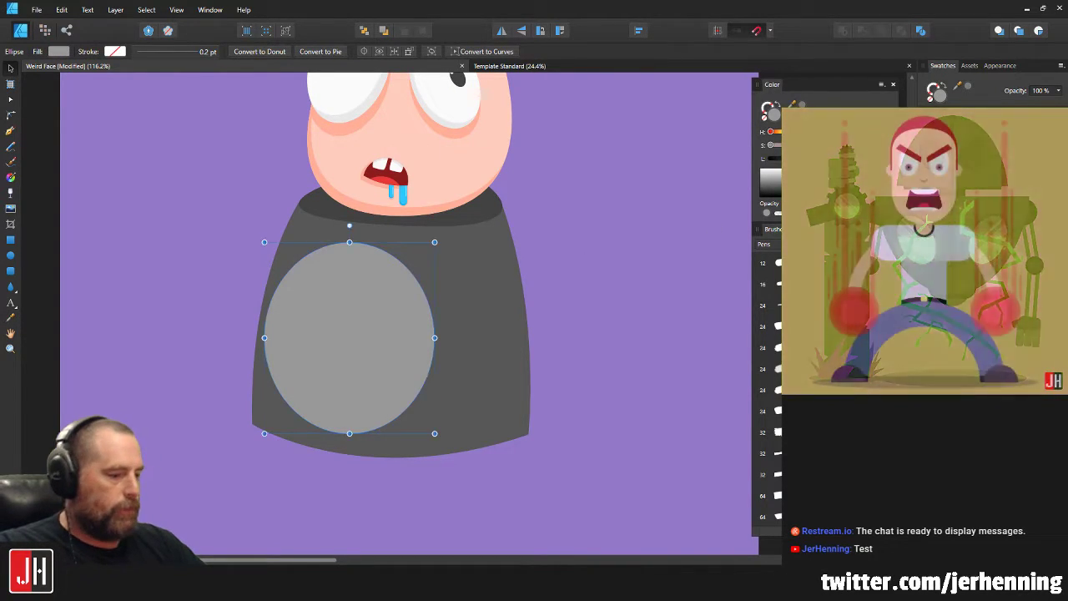
pyautogui.hotkey('ctrl', '[')
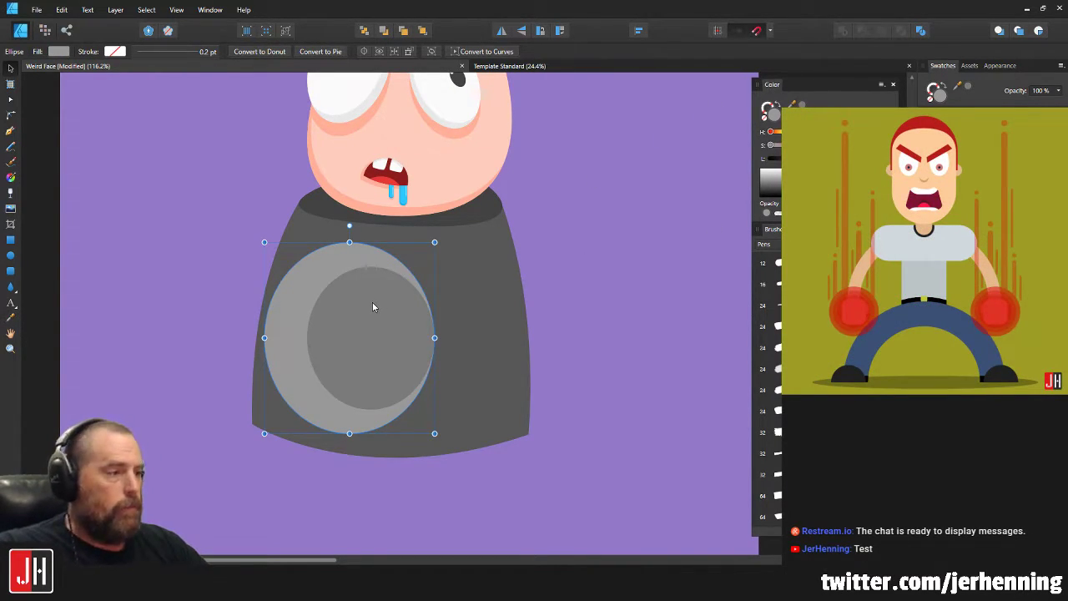
# Clip the smaller oval inside the larger one and shift it slightly right to leave a crescent-shaped rim.
pyautogui.press('g')
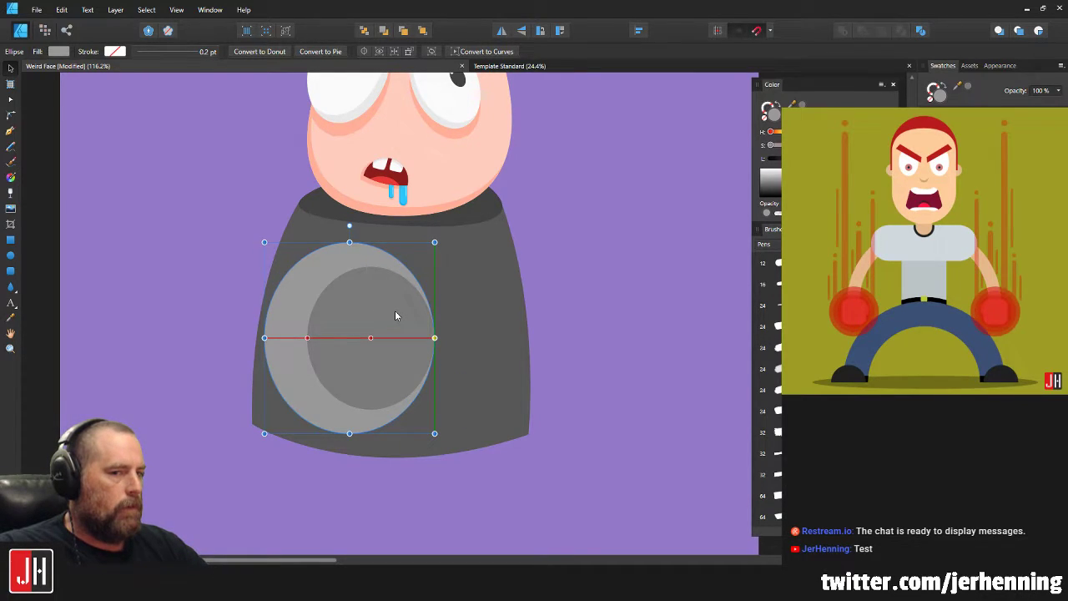
pyautogui.moveTo(393, 314); pyautogui.dragTo(391, 319)
pyautogui.click(626, 330)
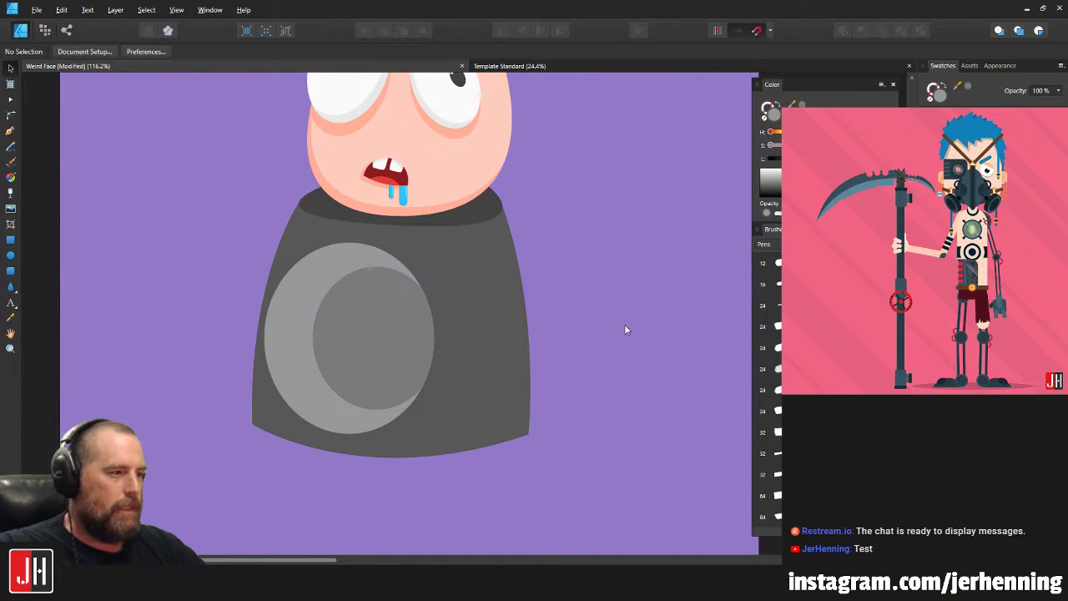
# Scale down the outer oval with its children locked to thin the light rim around the inner oval.
pyautogui.click(311, 314)
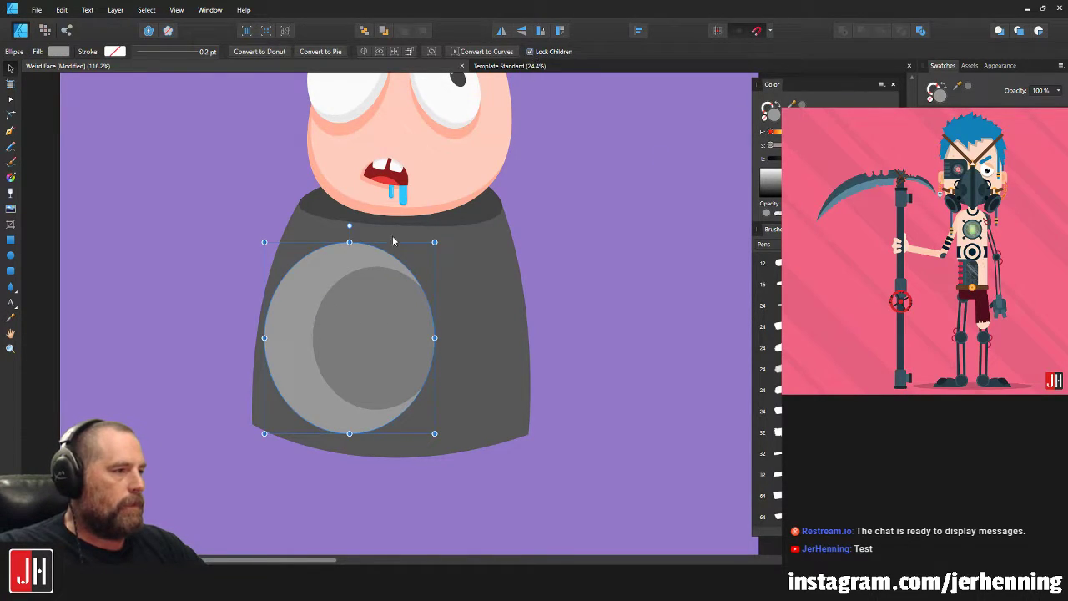
pyautogui.moveTo(264, 242); pyautogui.dragTo(274, 251)
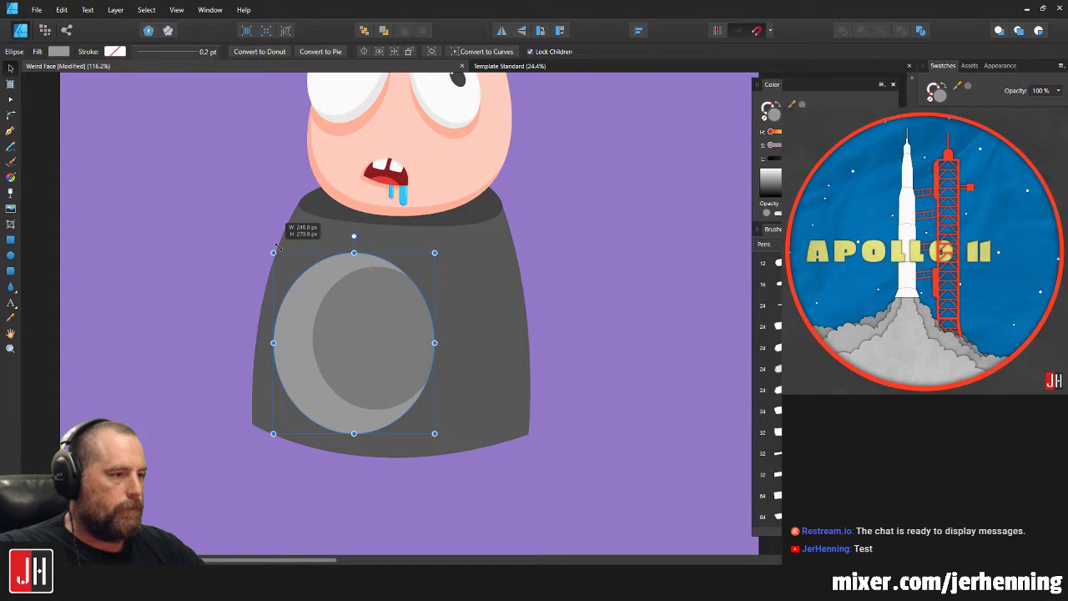
pyautogui.doubleClick(357, 335)
pyautogui.click(305, 321)
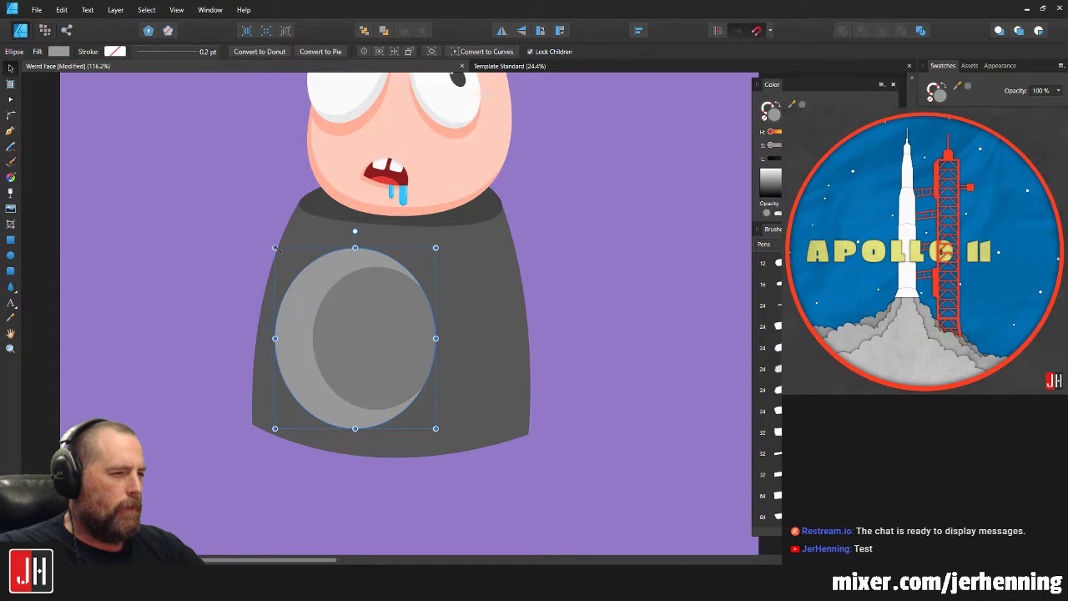
pyautogui.moveTo(275, 248); pyautogui.dragTo(290, 265)
pyautogui.moveTo(347, 332); pyautogui.dragTo(345, 323)
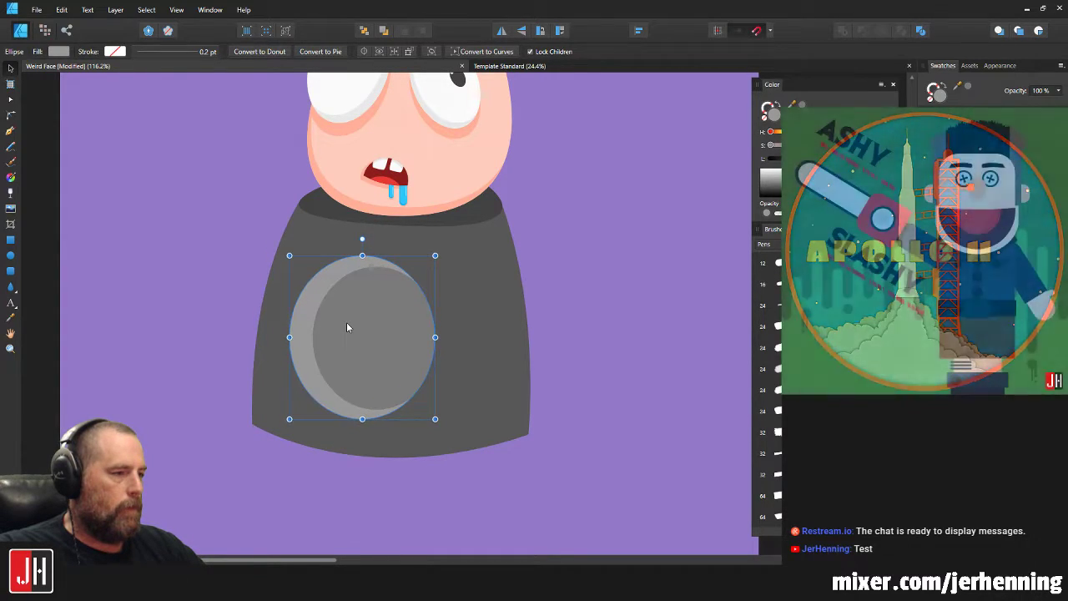
pyautogui.scroll(2, 409, 317)
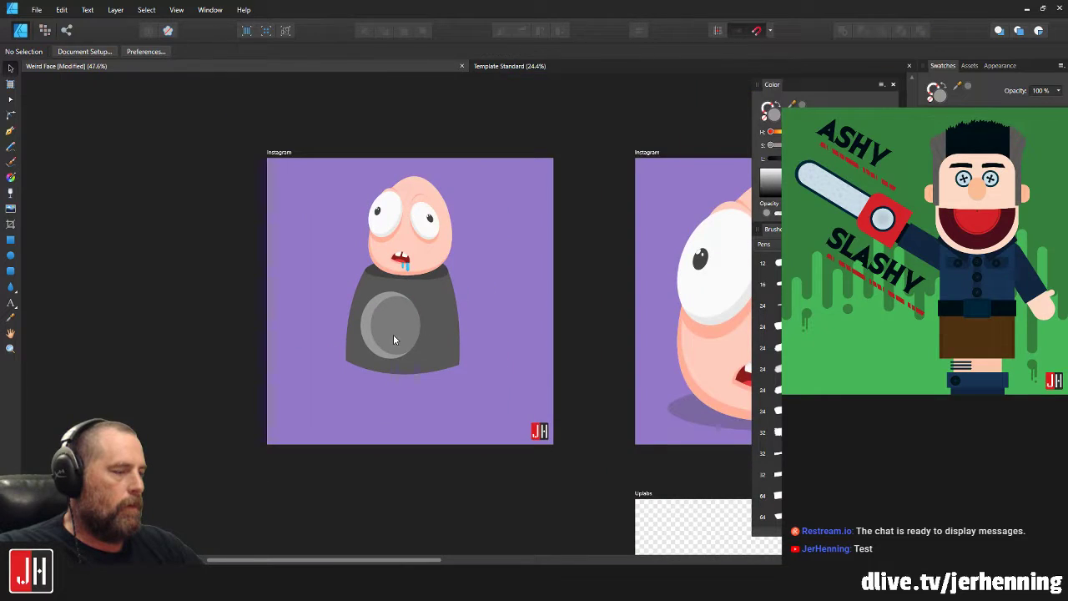
pyautogui.moveTo(368, 307); pyautogui.dragTo(375, 314)
pyautogui.click(649, 239)
# Check the oval detail at several magnifications and nudge it slightly toward the body's centre.
pyautogui.scroll(-2, 363, 299)
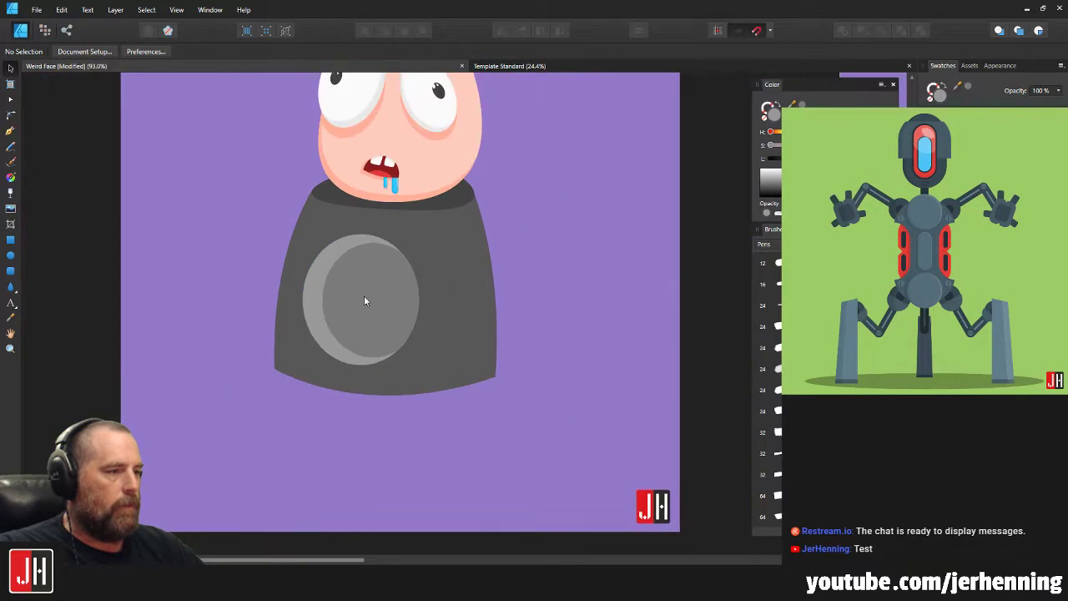
pyautogui.scroll(3, 372, 298)
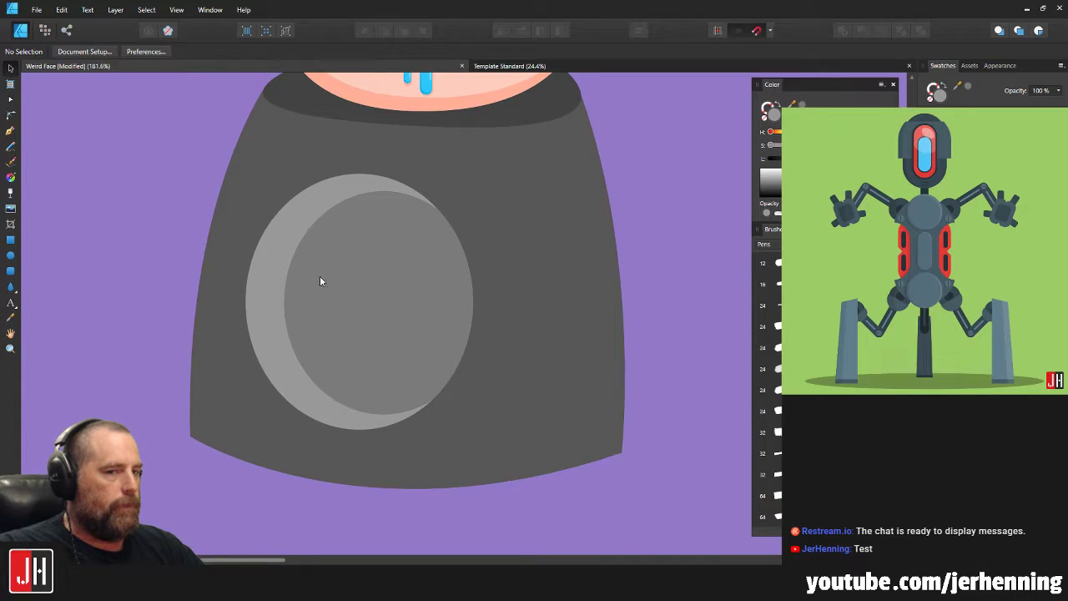
pyautogui.scroll(-6, 389, 255)
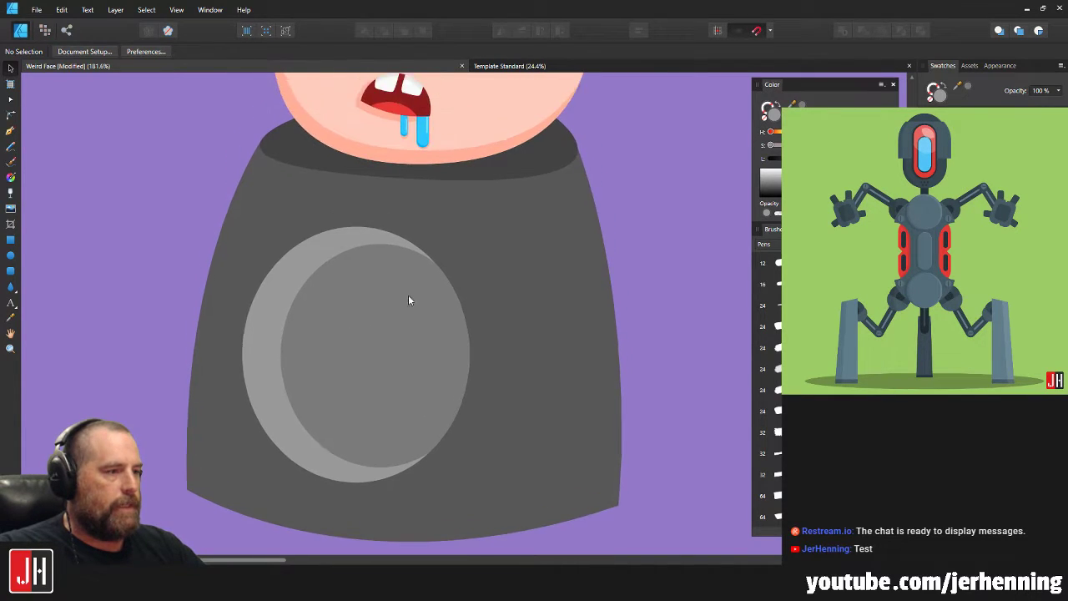
pyautogui.scroll(5, 401, 279)
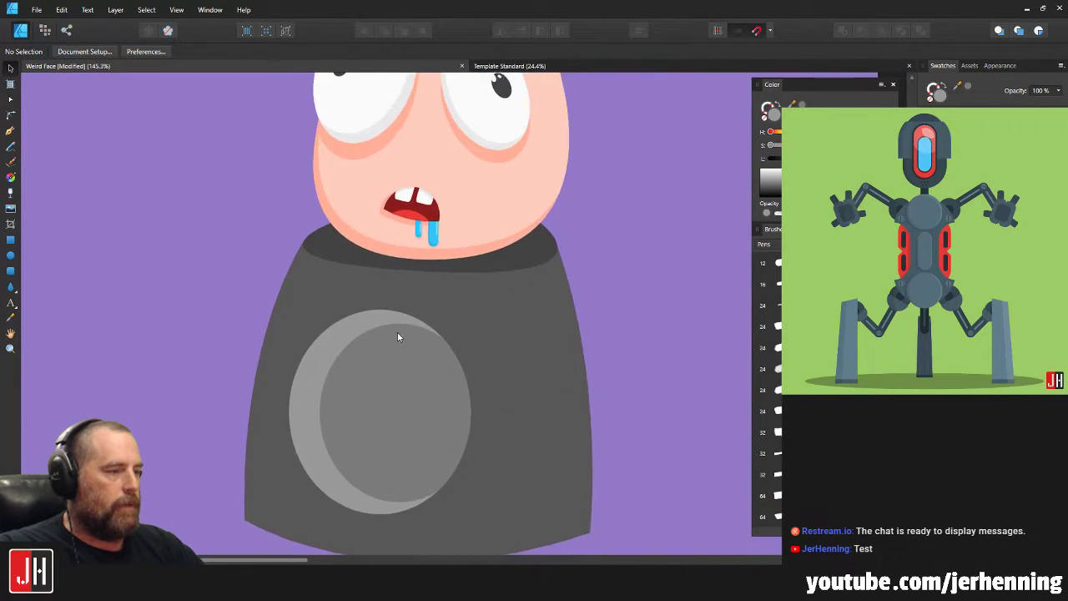
pyautogui.scroll(-2, 407, 318)
pyautogui.scroll(-2, 474, 340)
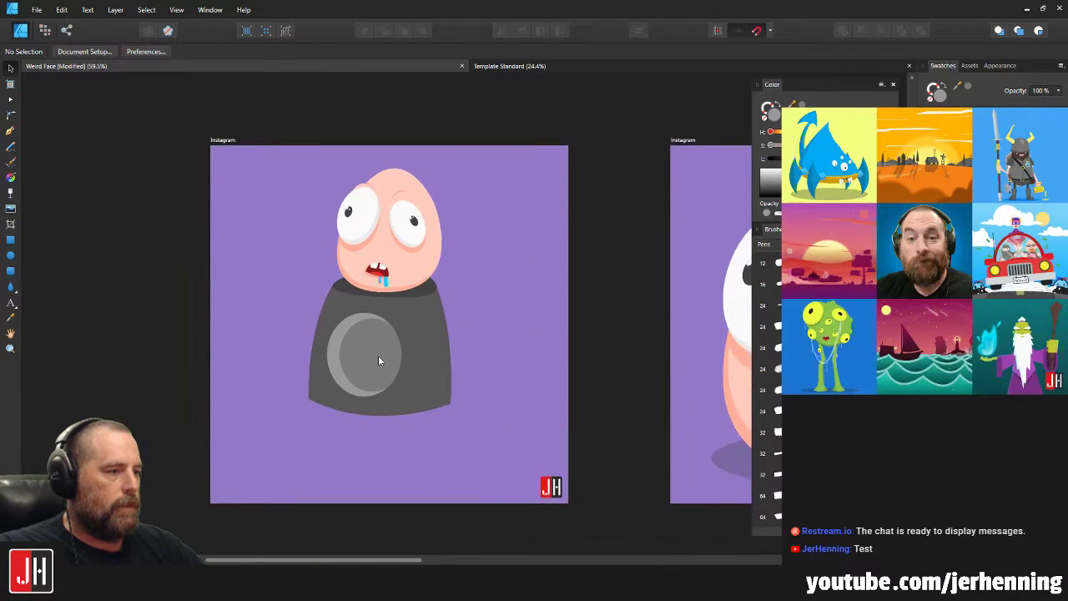
pyautogui.scroll(4, 391, 350)
pyautogui.moveTo(371, 342); pyautogui.dragTo(374, 333)
pyautogui.click(589, 267)
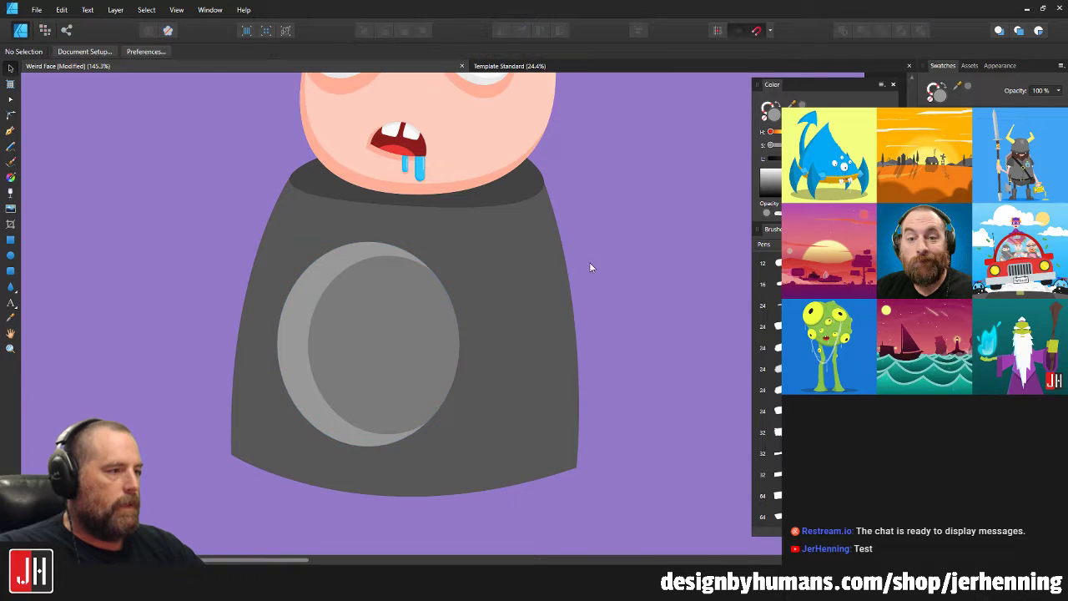
# Draw a closed panel shape with the Pen tool over the body's right side, with a curved lower edge extending past the silhouette.
pyautogui.click(11, 131)
pyautogui.moveTo(368, 241); pyautogui.dragTo(477, 257)
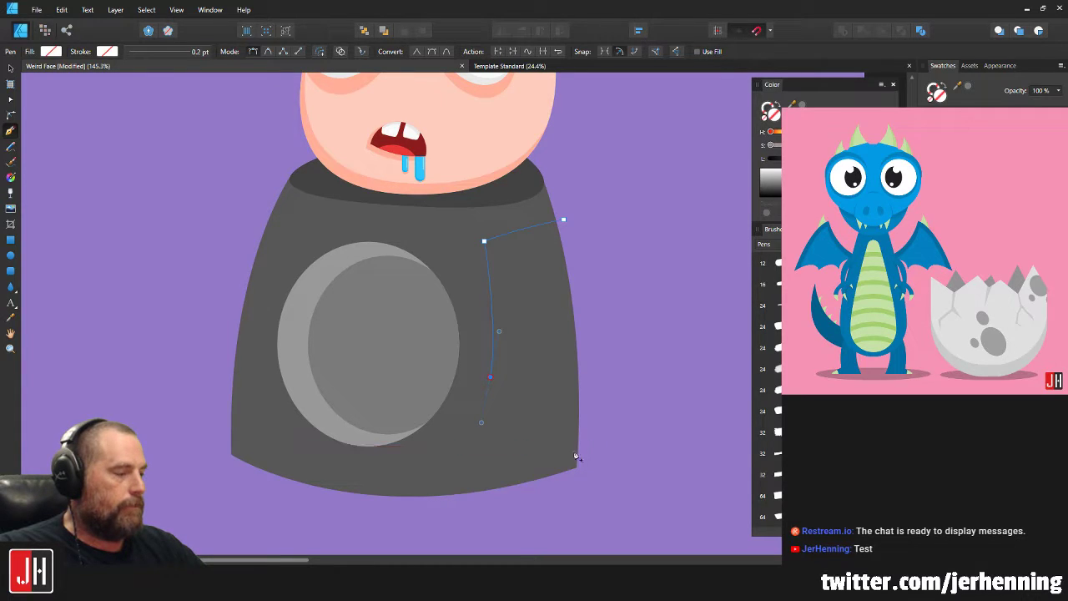
pyautogui.moveTo(579, 454); pyautogui.dragTo(617, 511)
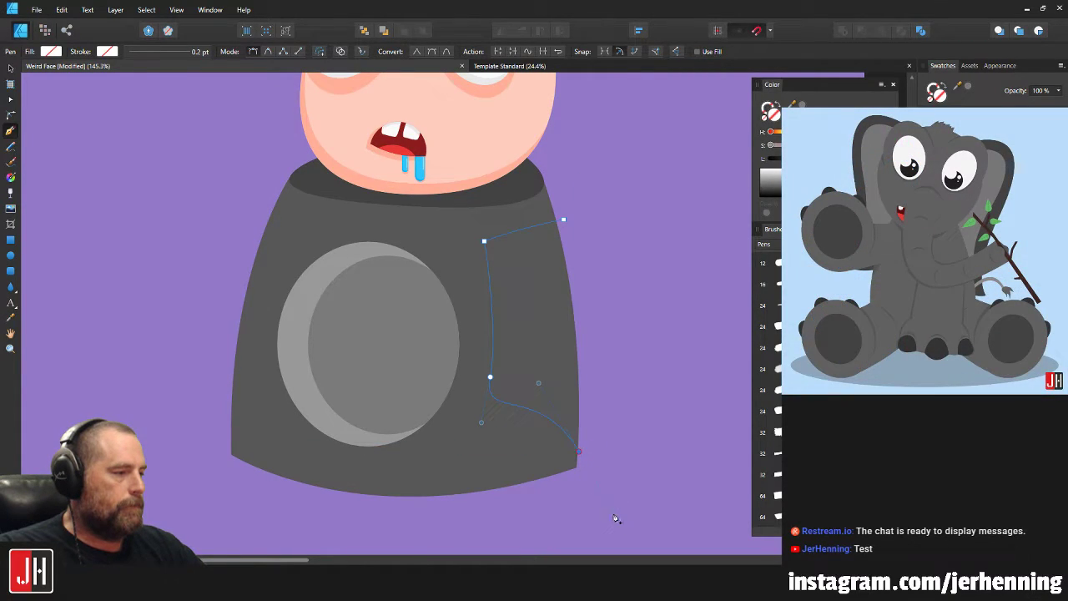
pyautogui.moveTo(583, 449); pyautogui.dragTo(595, 486)
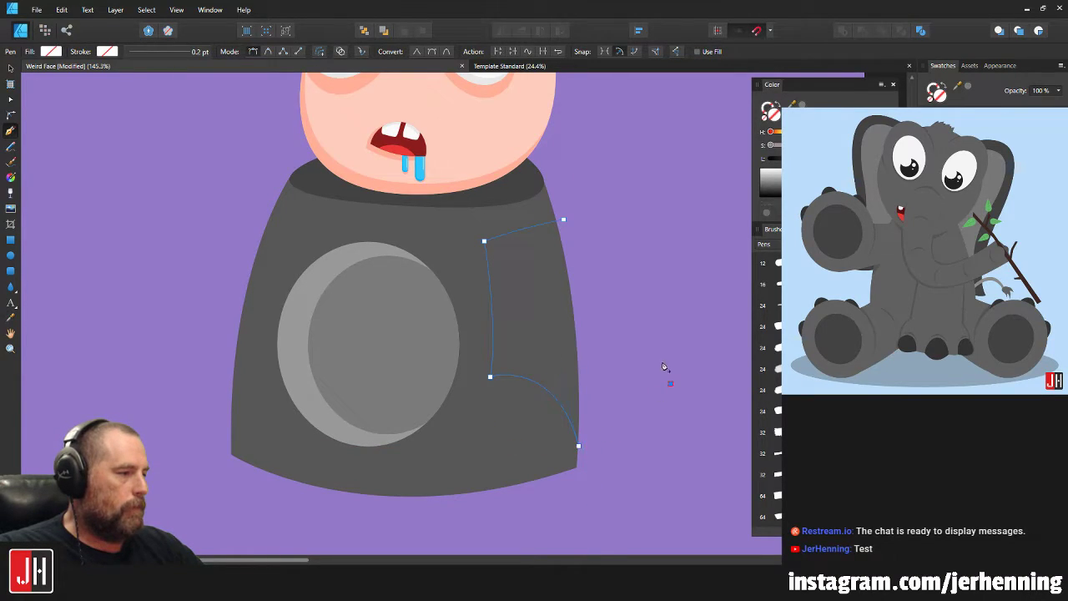
pyautogui.click(564, 221)
# Fill the side panel with the inner oval's grey and clip it inside the body shape.
pyautogui.press('i')
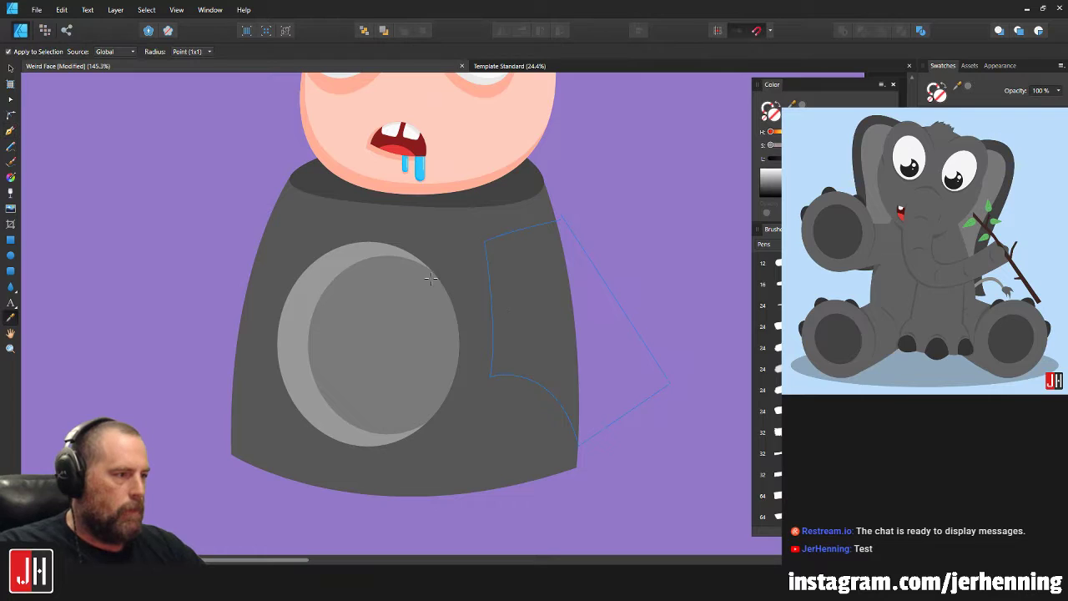
pyautogui.moveTo(365, 252); pyautogui.dragTo(395, 299)
pyautogui.press('v')
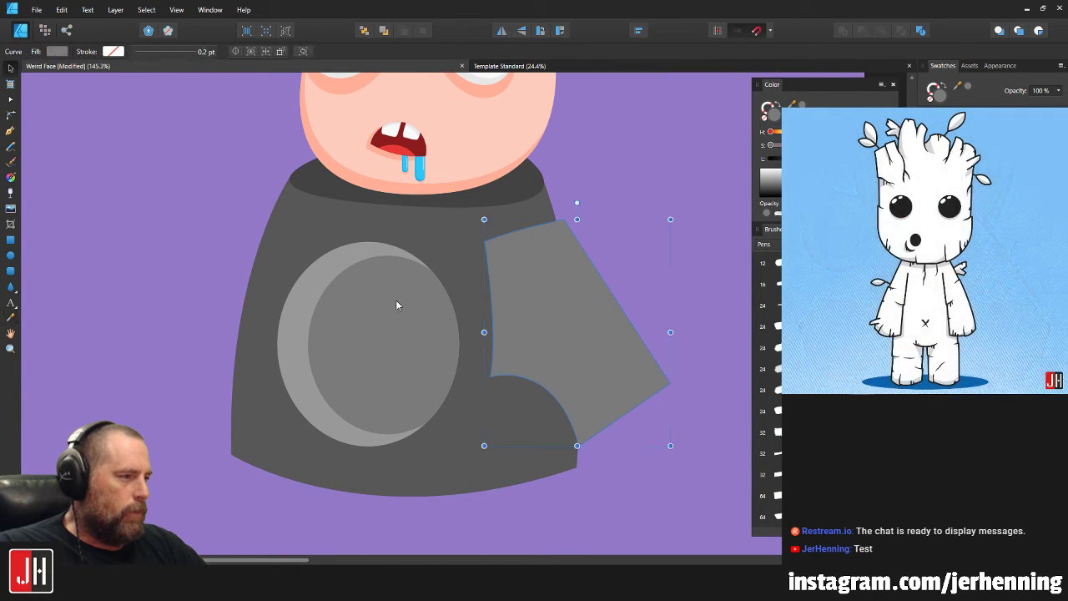
pyautogui.hotkey('ctrl', 'd')
pyautogui.click(526, 267)
pyautogui.hotkey('ctrl', 'alt', 'v')
pyautogui.click(634, 282)
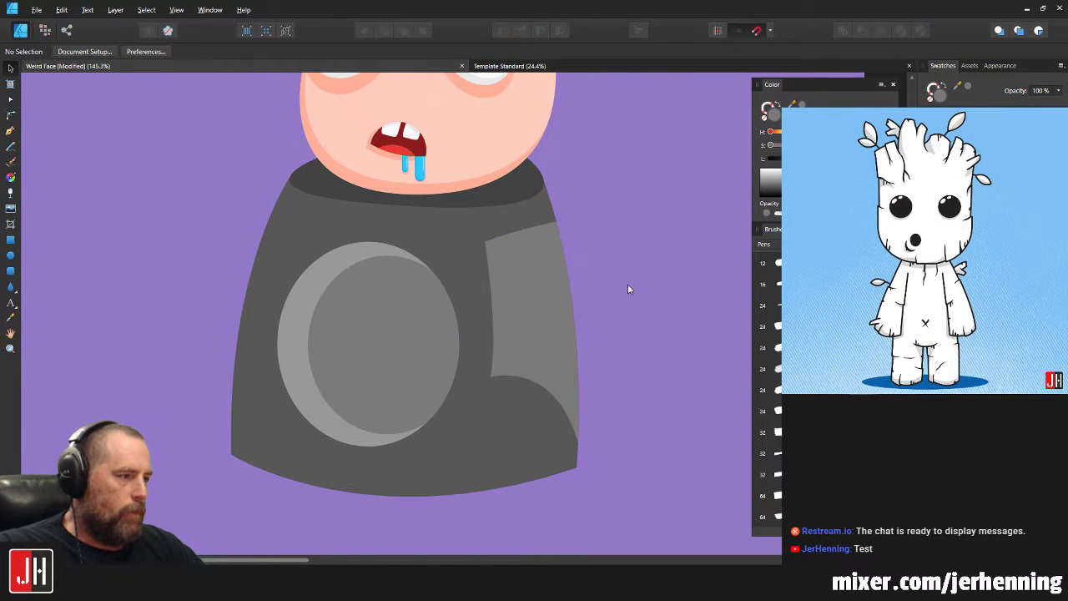
# Reshape the side panel by pulling its upper-left node toward the oval, arching the top edge and bending the inner edge around the oval.
pyautogui.scroll(2, 550, 321)
pyautogui.press('a')
pyautogui.click(462, 221)
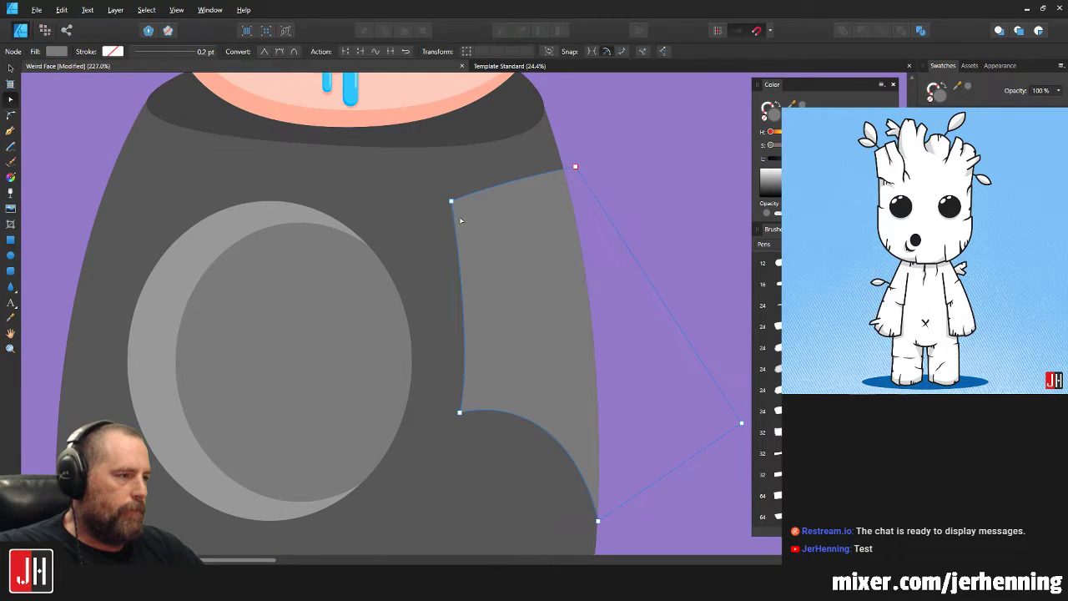
pyautogui.moveTo(452, 201); pyautogui.dragTo(484, 166)
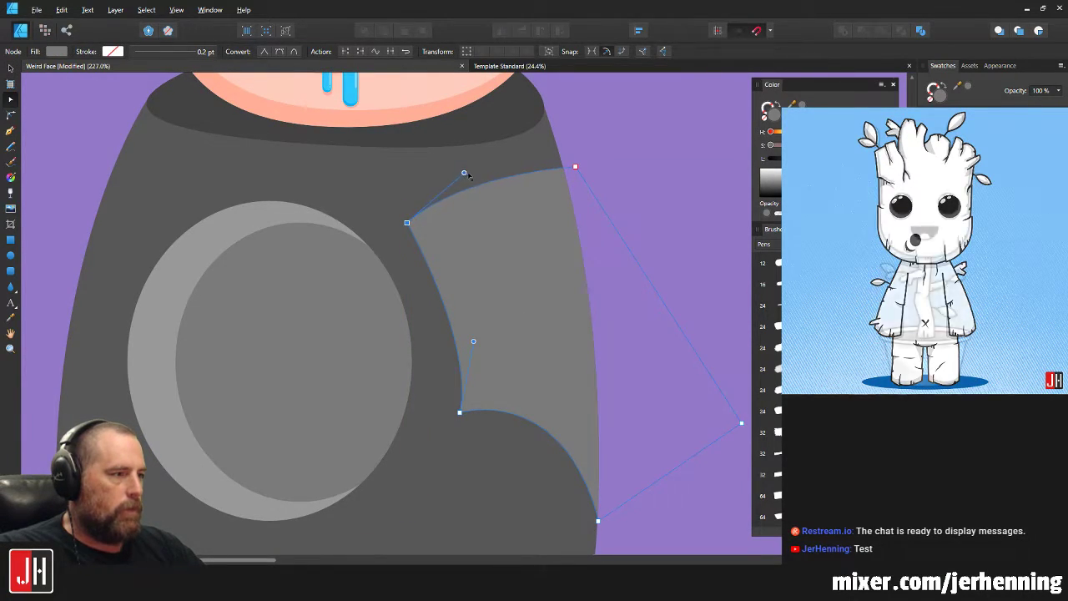
pyautogui.moveTo(407, 222); pyautogui.dragTo(411, 216)
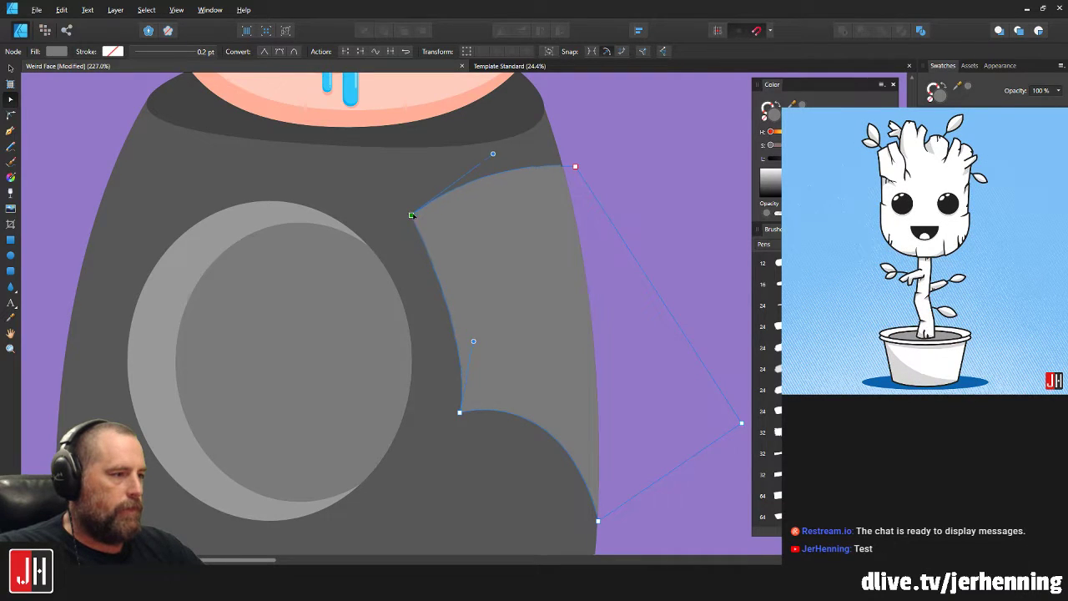
pyautogui.moveTo(472, 342); pyautogui.dragTo(478, 296)
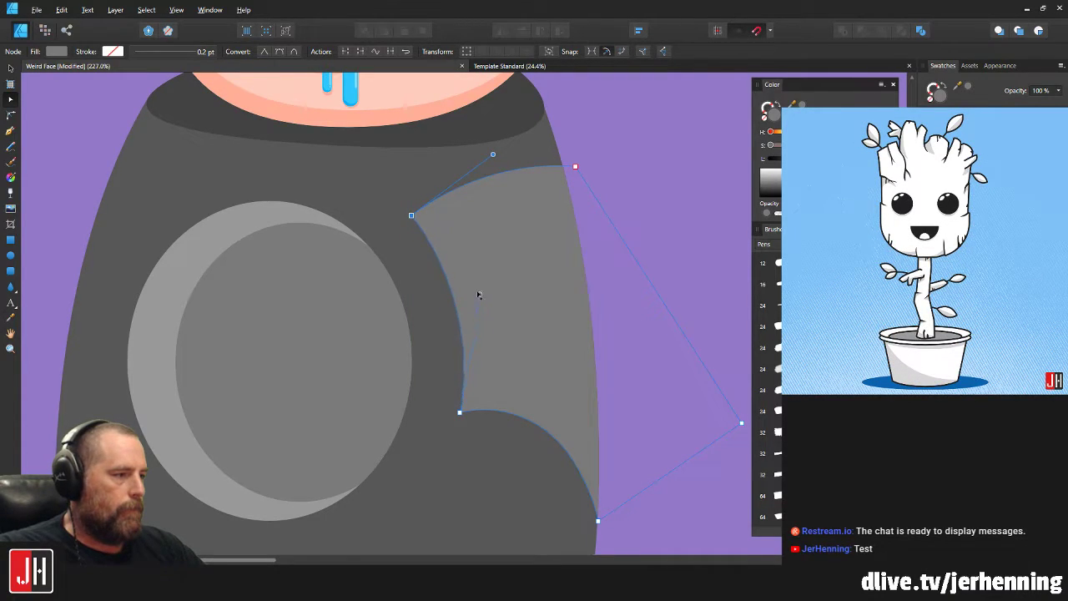
pyautogui.moveTo(459, 412); pyautogui.dragTo(453, 405)
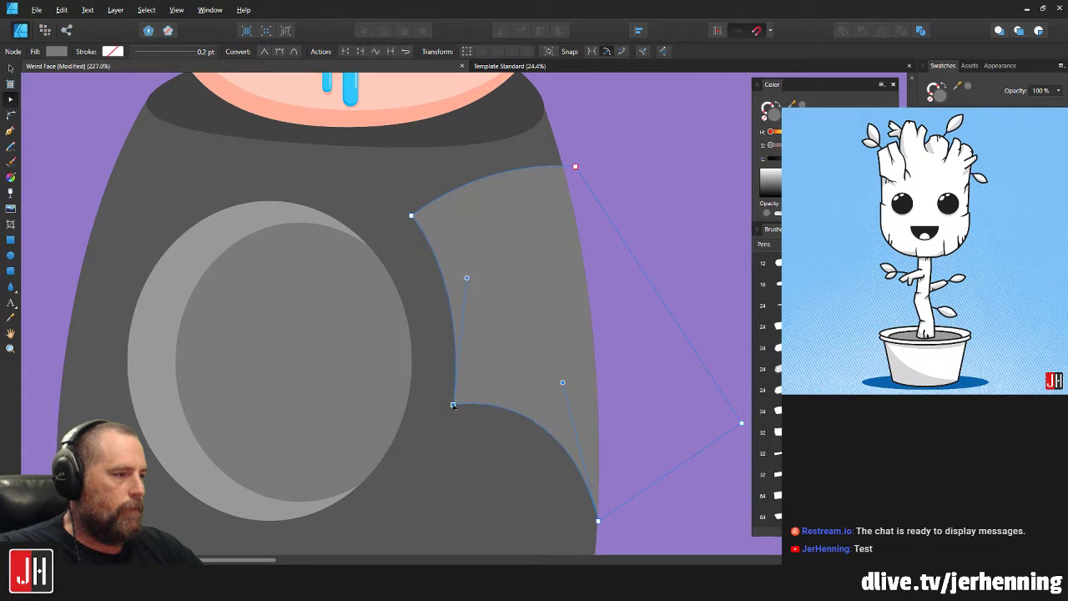
# Check the reshaped side panel against the whole character and the artboard at several magnifications.
pyautogui.press('v')
pyautogui.hotkey('ctrl', 'd')
pyautogui.scroll(-5, 499, 384)
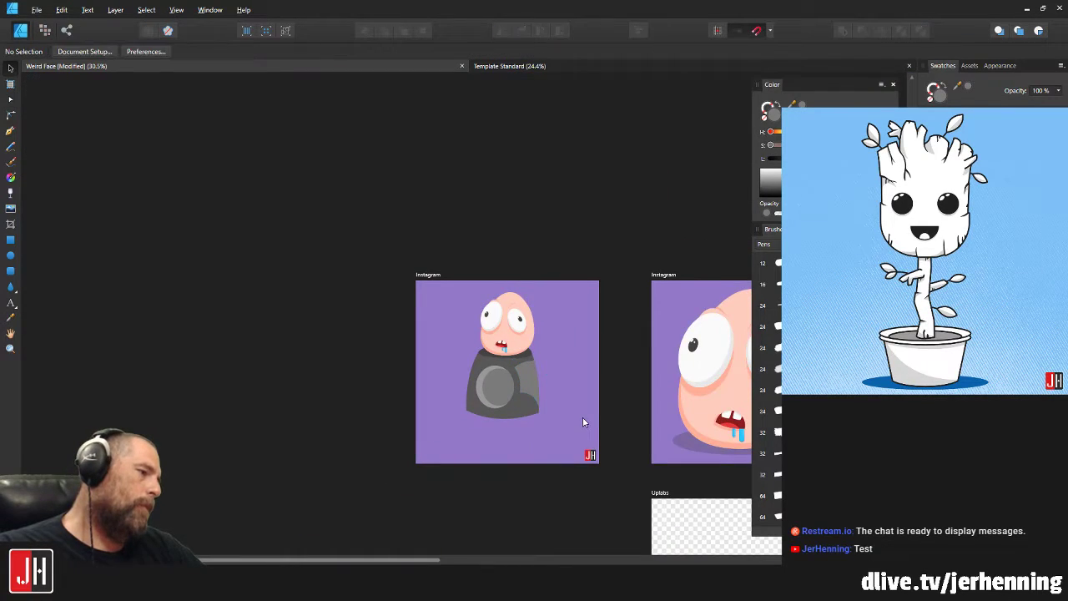
pyautogui.scroll(2, 527, 382)
pyautogui.scroll(4, 527, 382)
pyautogui.click(486, 369)
pyautogui.scroll(2, 492, 374)
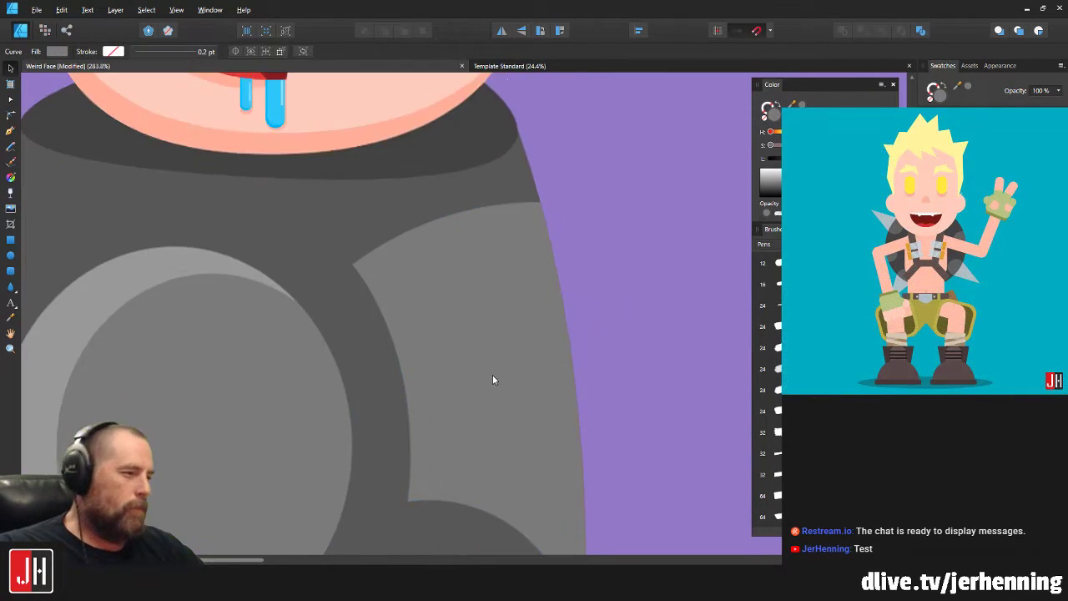
pyautogui.scroll(-7, 490, 365)
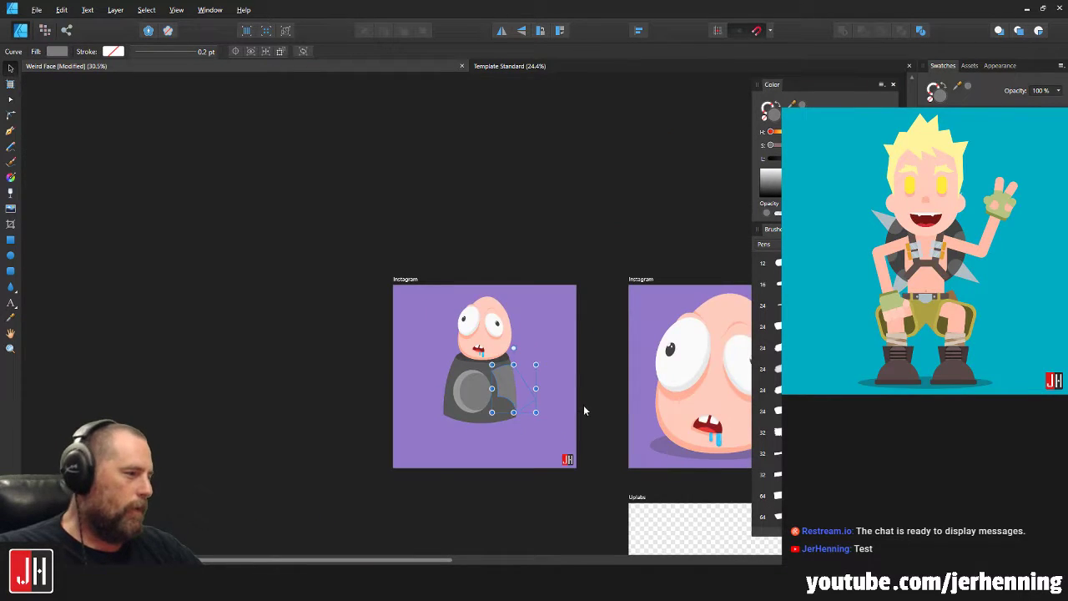
pyautogui.hotkey('ctrl', 'd')
pyautogui.scroll(7, 497, 401)
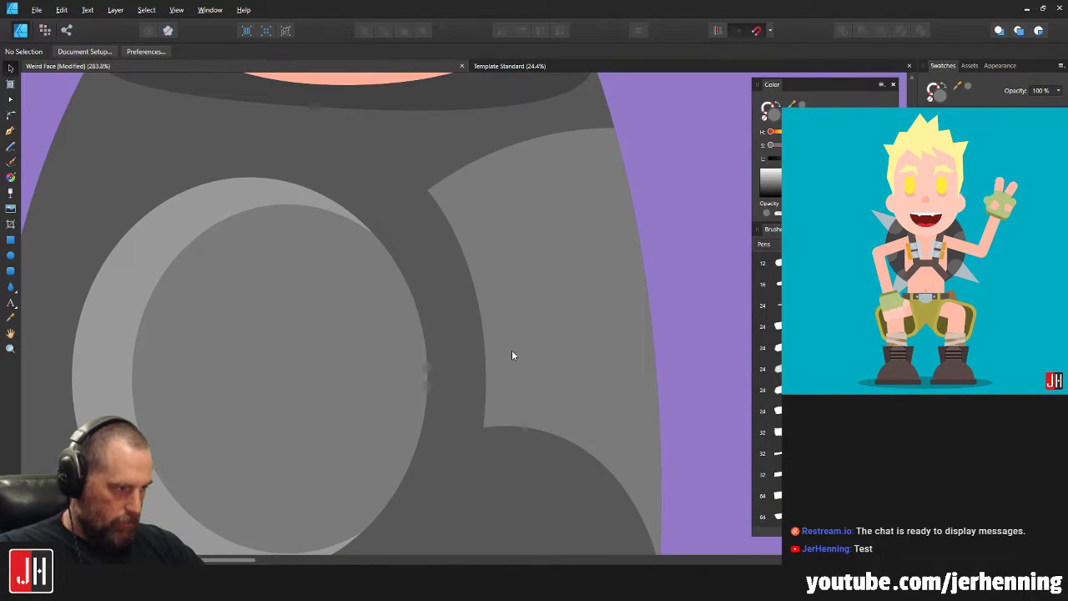
# Duplicate the side panel and offset the copy slightly up and toward the oval.
pyautogui.moveTo(538, 350); pyautogui.dragTo(479, 366)
pyautogui.click(483, 311)
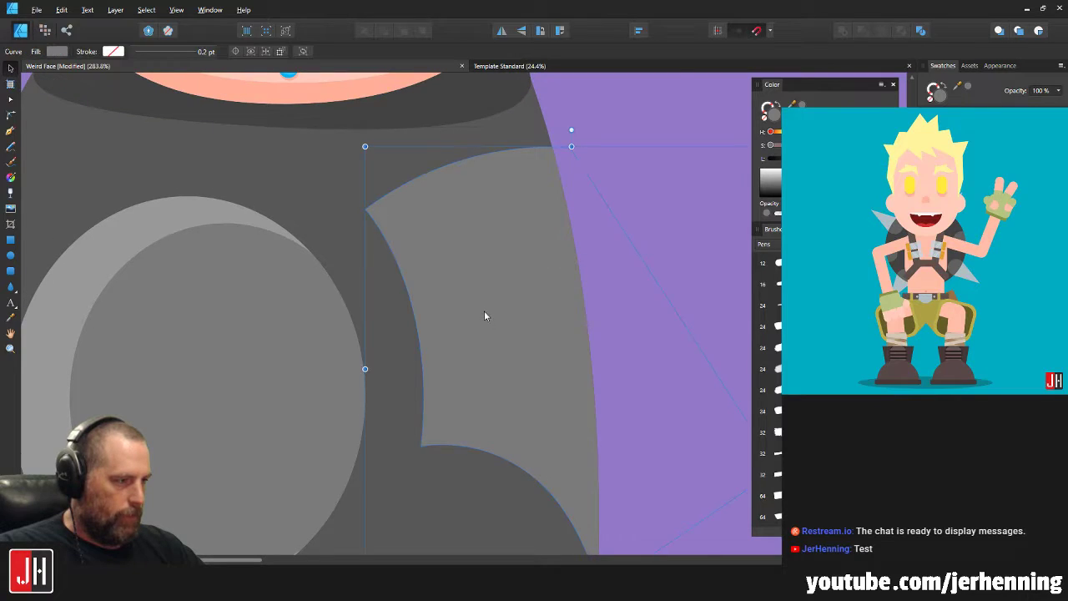
pyautogui.scroll(-2, 499, 304)
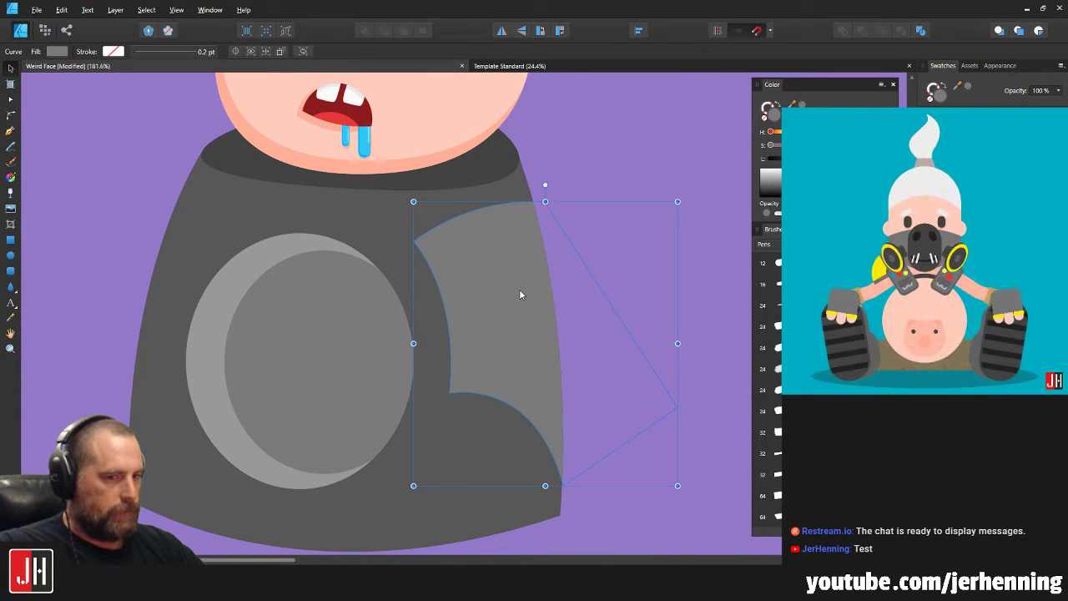
pyautogui.scroll(2, 516, 291)
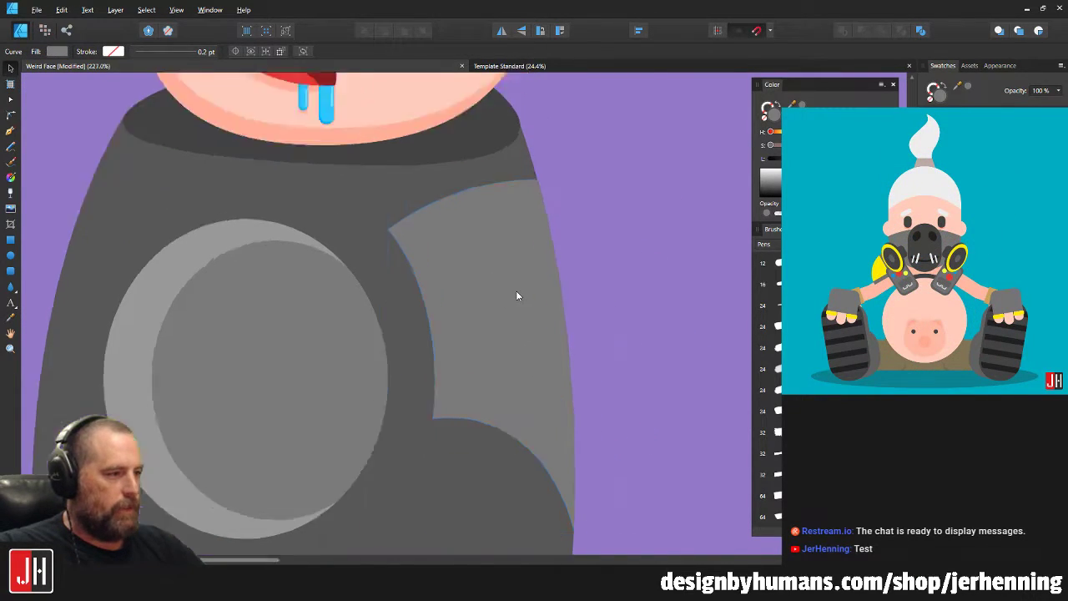
pyautogui.scroll(-2, 517, 285)
pyautogui.moveTo(549, 194); pyautogui.dragTo(549, 183)
pyautogui.scroll(2, 484, 251)
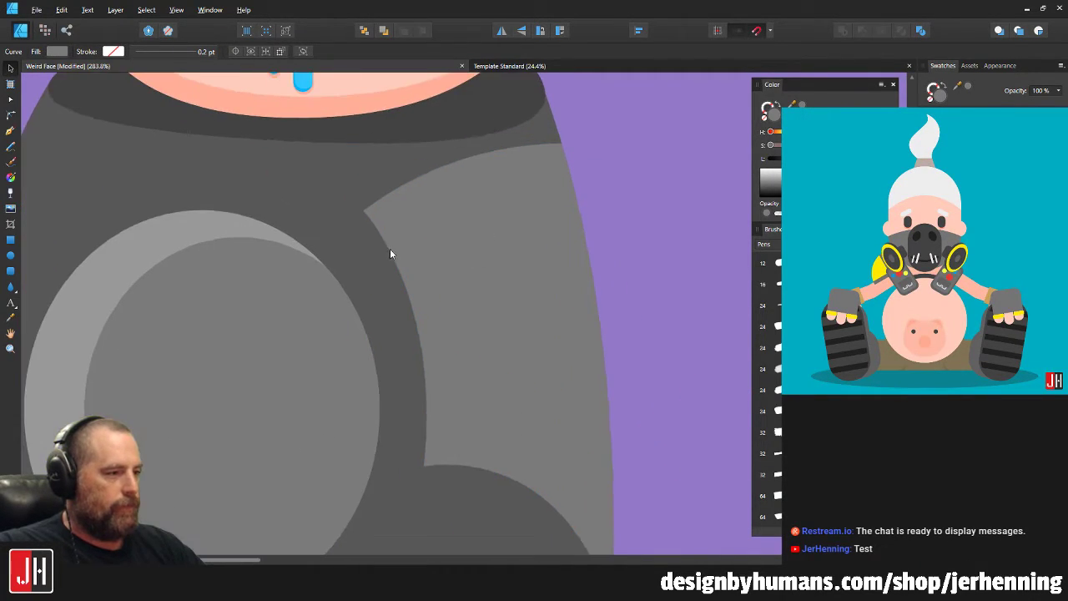
# Fill the panel copy with the collar's dark grey, send it behind the lighter panel and move it closer as a thin rim.
pyautogui.press('i')
pyautogui.click(354, 223)
pyautogui.click(506, 115)
pyautogui.press('v')
pyautogui.hotkey('ctrl', 'shift', '[')
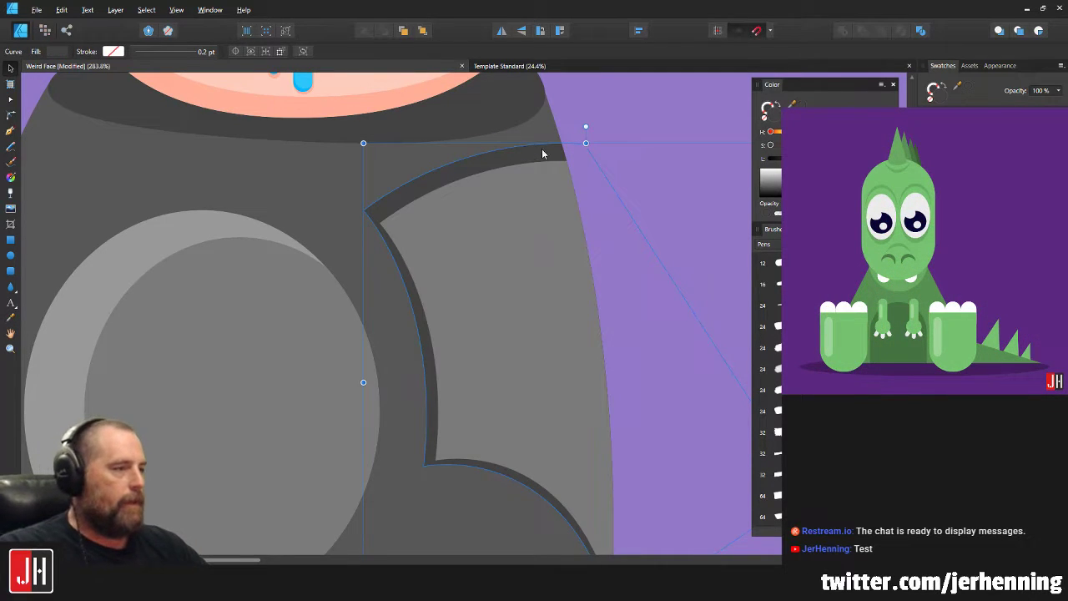
pyautogui.moveTo(525, 226); pyautogui.dragTo(532, 238)
# Adjust the dark copy's lower outer node and its curve handle to refine the rim along the lower edge.
pyautogui.scroll(5, 461, 372)
pyautogui.press('a')
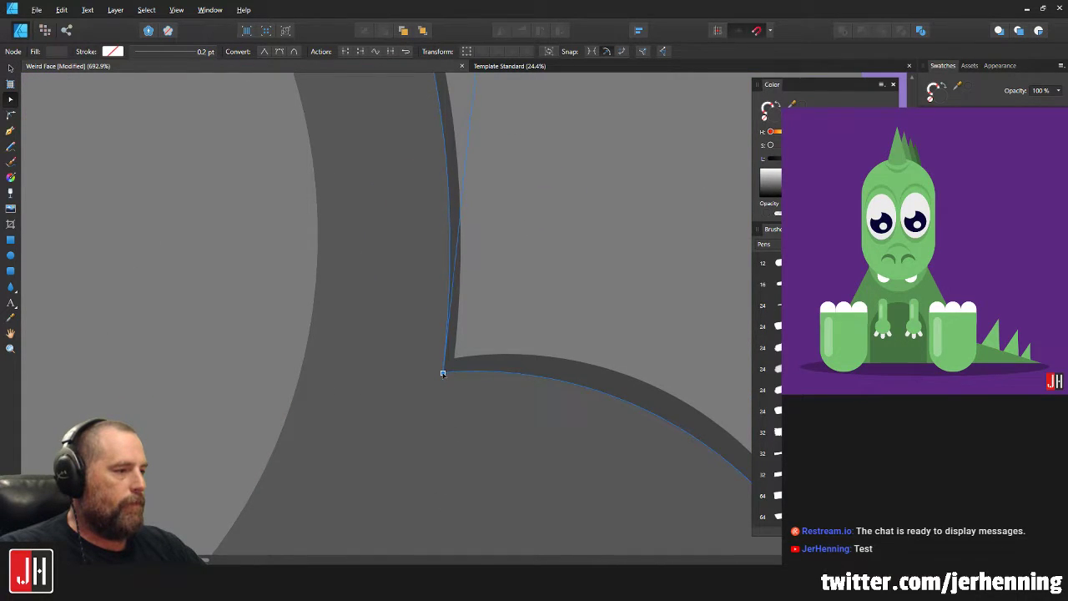
pyautogui.scroll(-3, 476, 400)
pyautogui.scroll(-2, 584, 455)
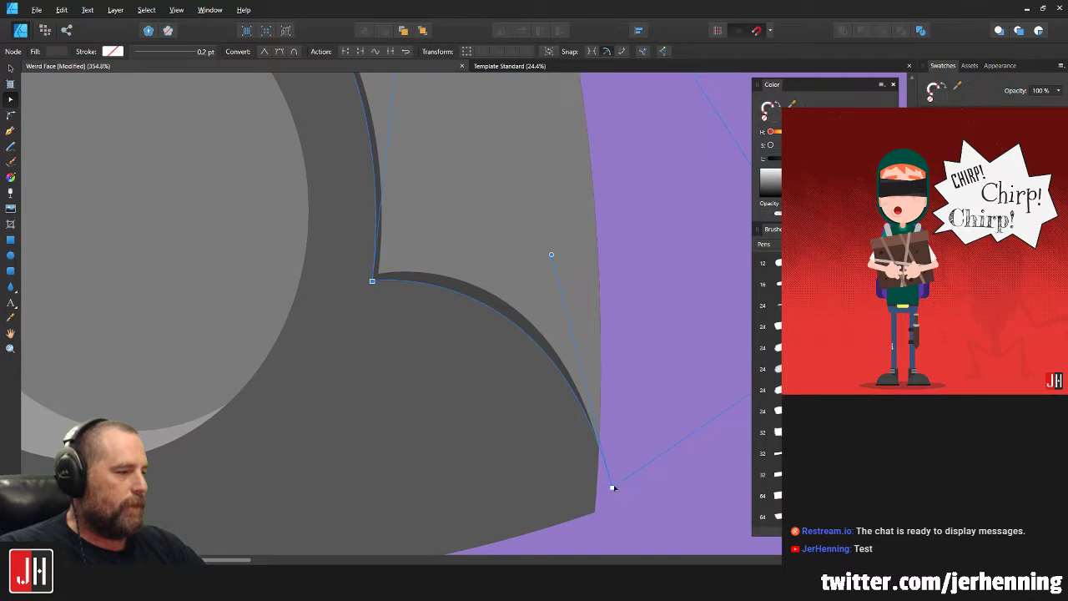
pyautogui.moveTo(612, 488); pyautogui.dragTo(607, 490)
pyautogui.moveTo(545, 257)
pyautogui.mouseDown()
pyautogui.moveTo(536, 226)
pyautogui.moveTo(547, 239)
pyautogui.moveTo(536, 268)
pyautogui.mouseUp()
pyautogui.press('v')
pyautogui.click(619, 218)
pyautogui.scroll(-8, 608, 271)
pyautogui.scroll(6, 537, 267)
# Delete both the grey side panel and its dark copy from the body.
pyautogui.click(541, 261)
pyautogui.press('Delete')
pyautogui.click(544, 262)
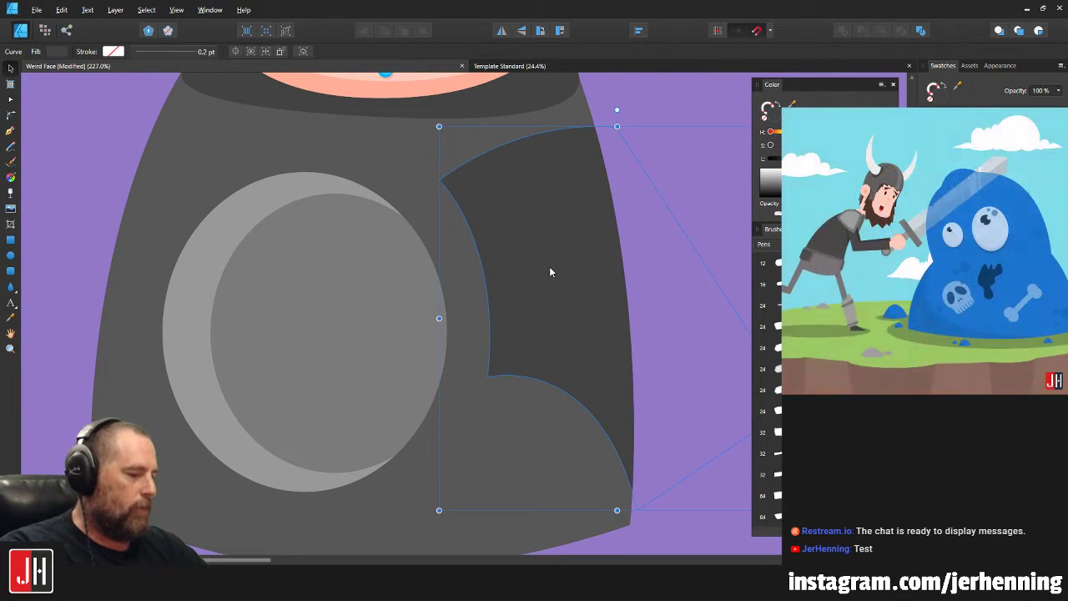
pyautogui.press('Delete')
pyautogui.scroll(-4, 544, 265)
pyautogui.scroll(2, 545, 268)
pyautogui.hscroll(2, 569, 307)
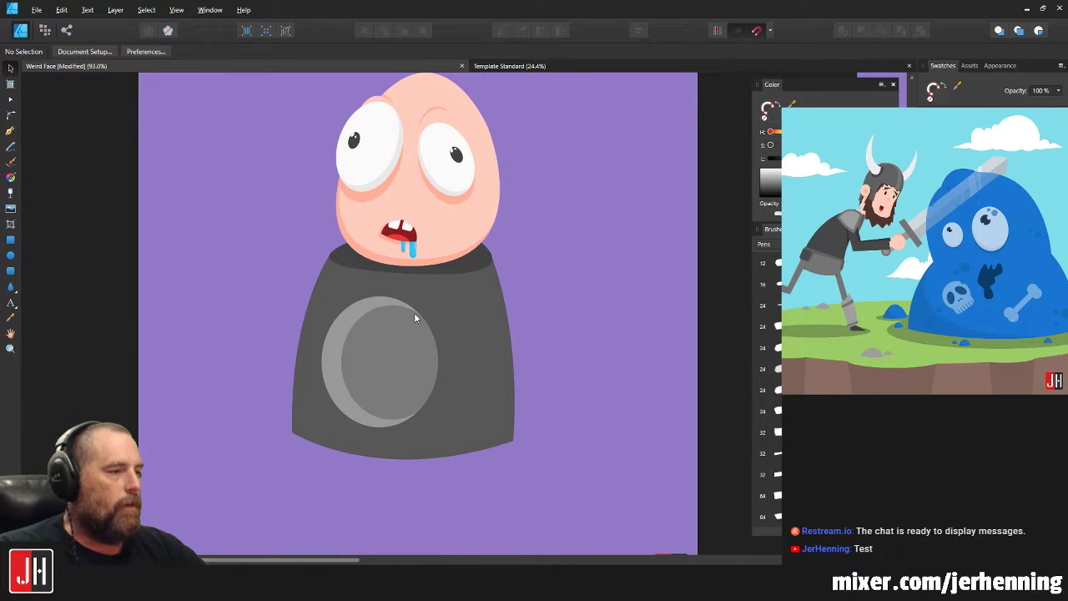
# Draw a closed shape with the Pen tool over the oval's upper half, with a tapered notch dipping down at its centre.
pyautogui.scroll(4, 389, 360)
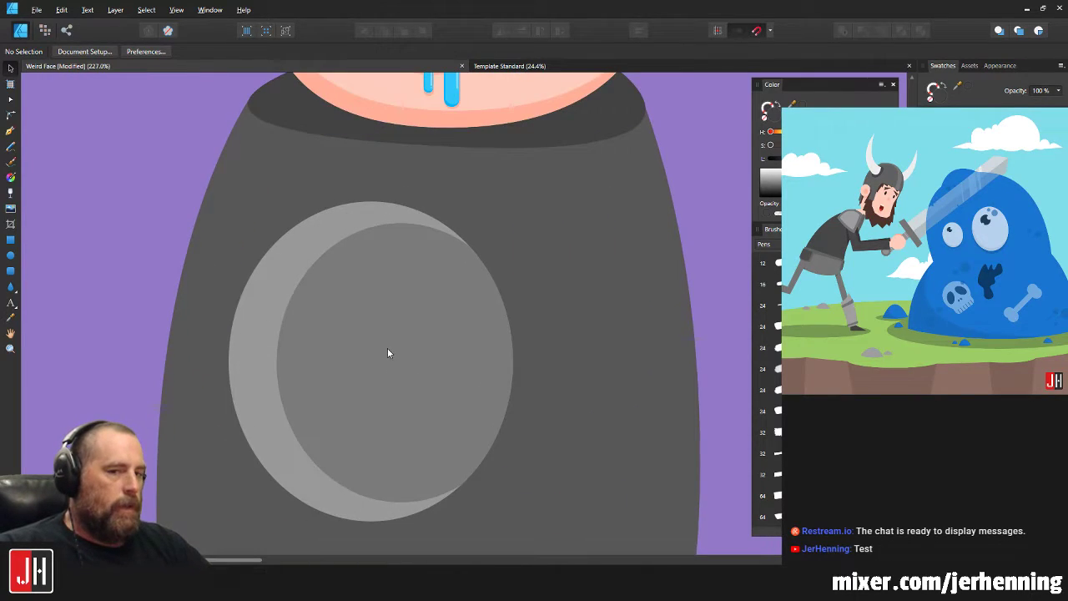
pyautogui.click(11, 131)
pyautogui.scroll(2, 301, 339)
pyautogui.moveTo(348, 357)
pyautogui.mouseDown()
pyautogui.moveTo(387, 358)
pyautogui.moveTo(353, 361)
pyautogui.mouseUp()
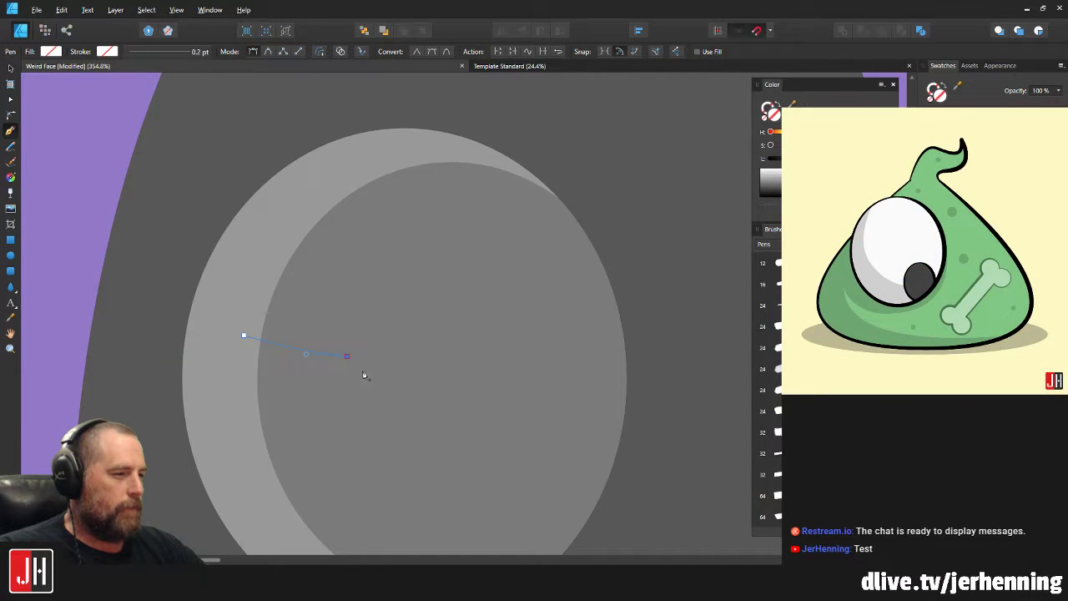
pyautogui.scroll(-2, 358, 367)
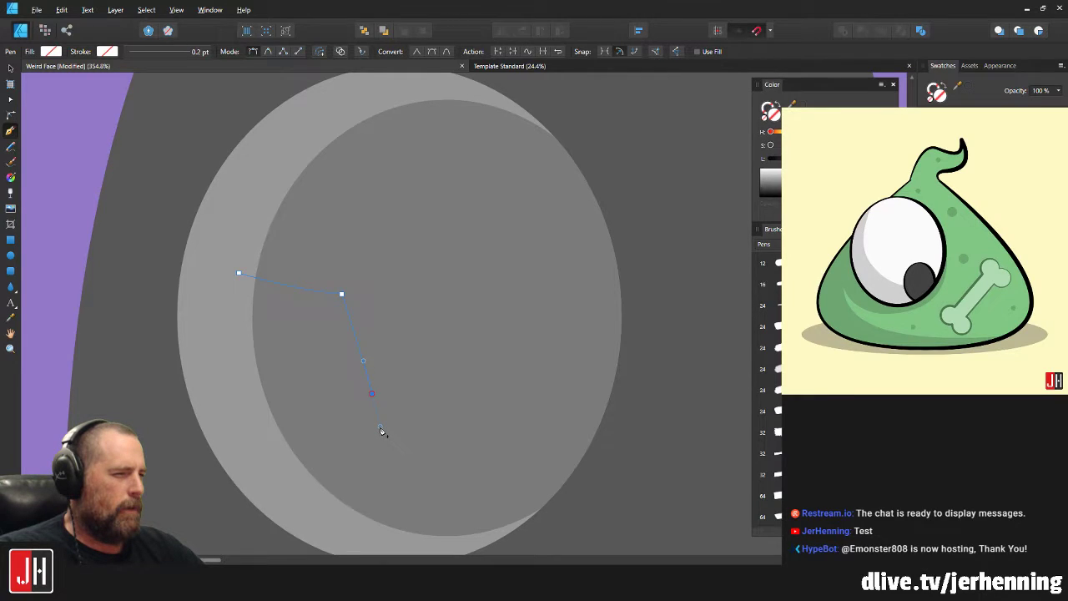
pyautogui.click(371, 395)
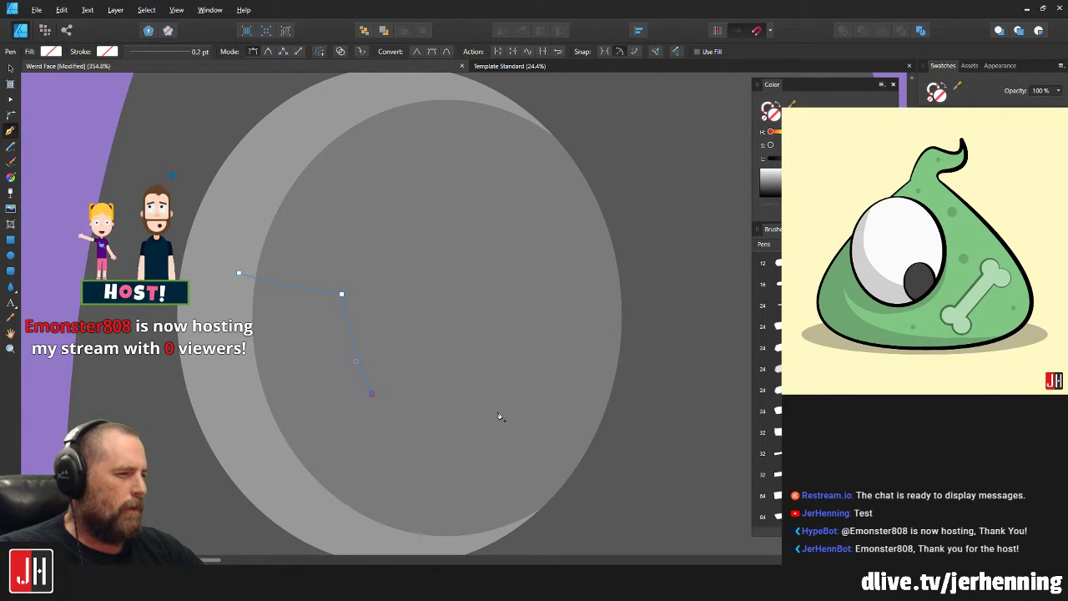
pyautogui.moveTo(507, 406); pyautogui.dragTo(574, 395)
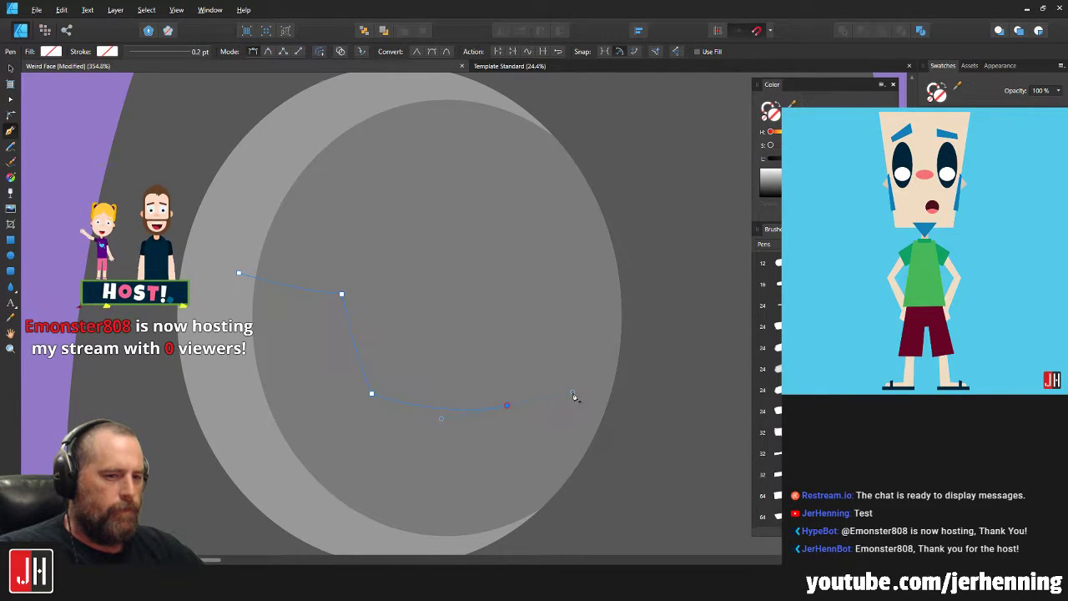
pyautogui.click(507, 405)
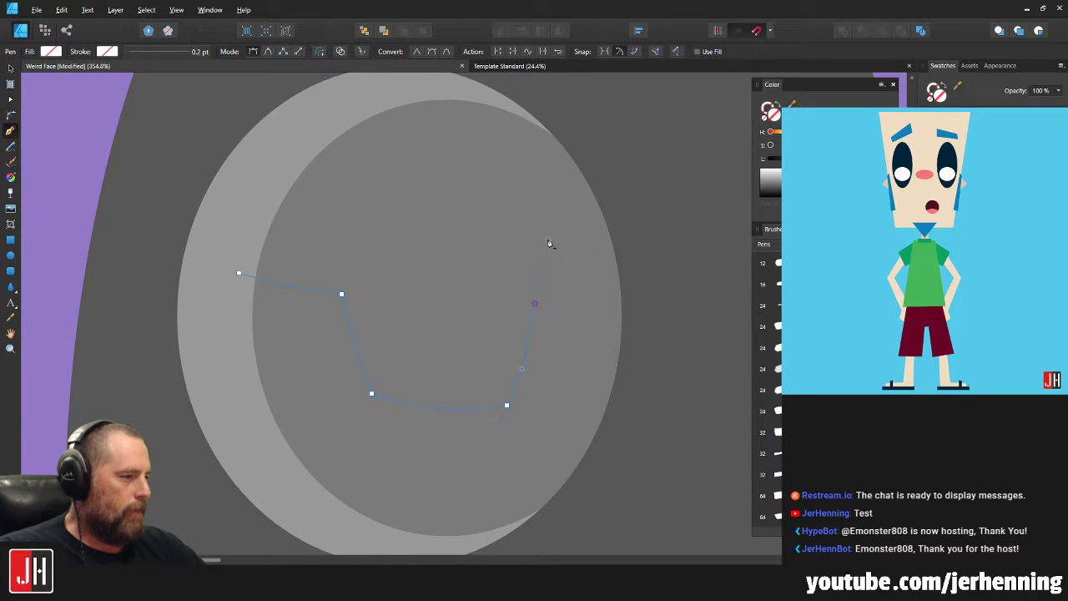
pyautogui.click(533, 305)
pyautogui.scroll(-3, 564, 331)
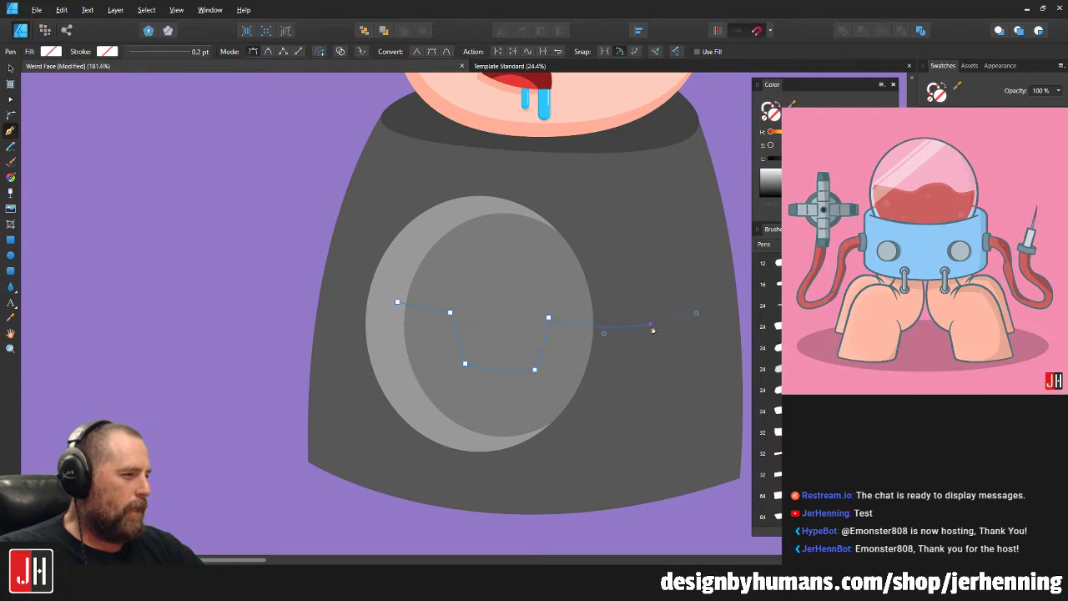
pyautogui.click(594, 178)
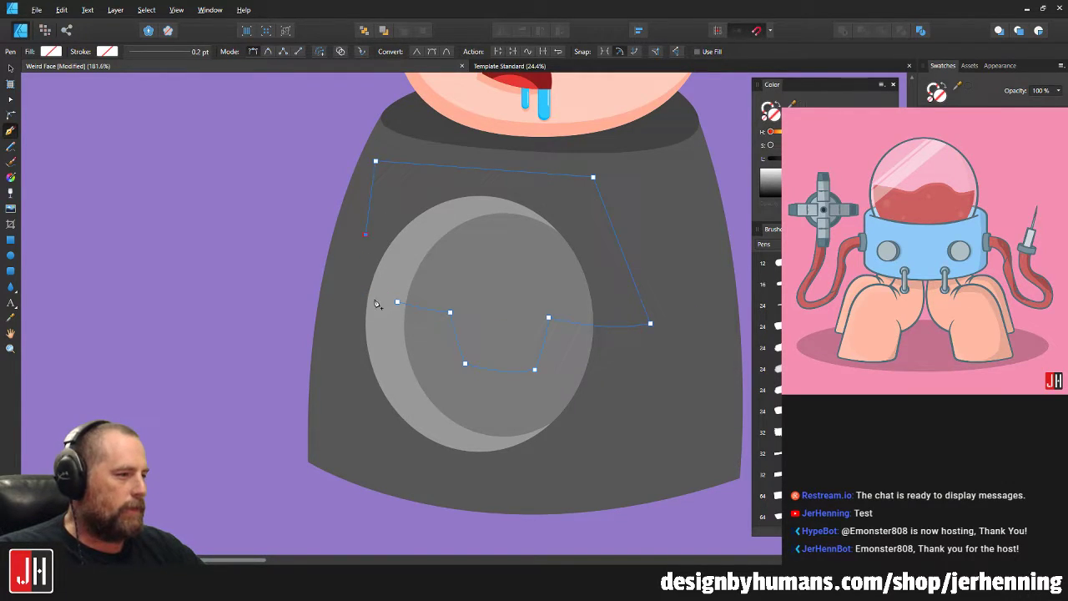
# Fill the notched shape with a lighter version of the oval's grey and clip it inside the inner oval.
pyautogui.press('i')
pyautogui.click(548, 274)
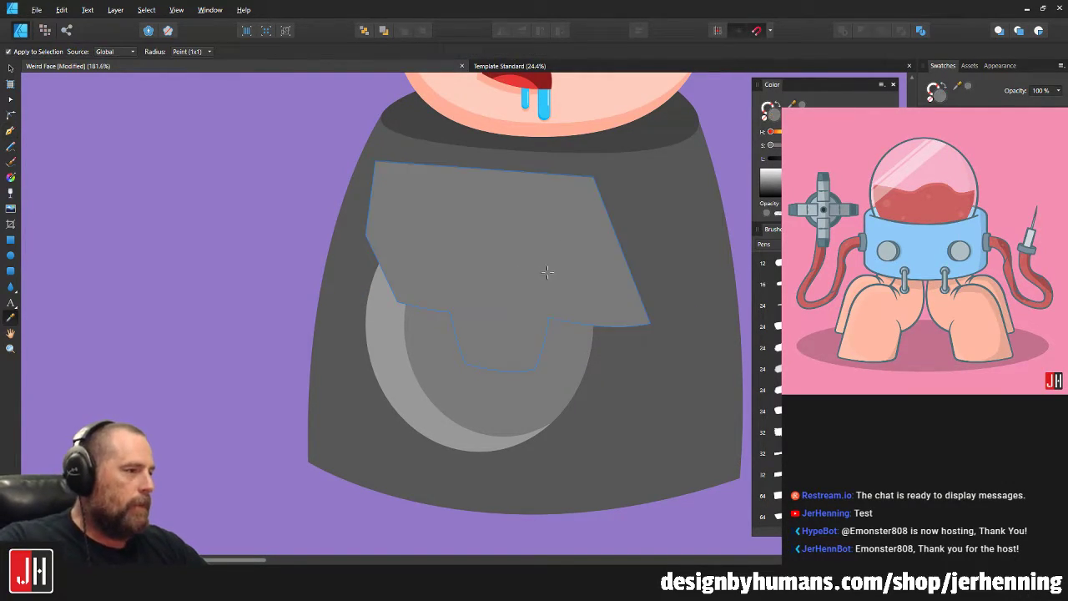
pyautogui.press('v')
pyautogui.moveTo(815, 159); pyautogui.dragTo(835, 158)
pyautogui.hotkey('ctrl', 'x')
pyautogui.click(504, 322)
pyautogui.hotkey('ctrl', 'alt', 'v')
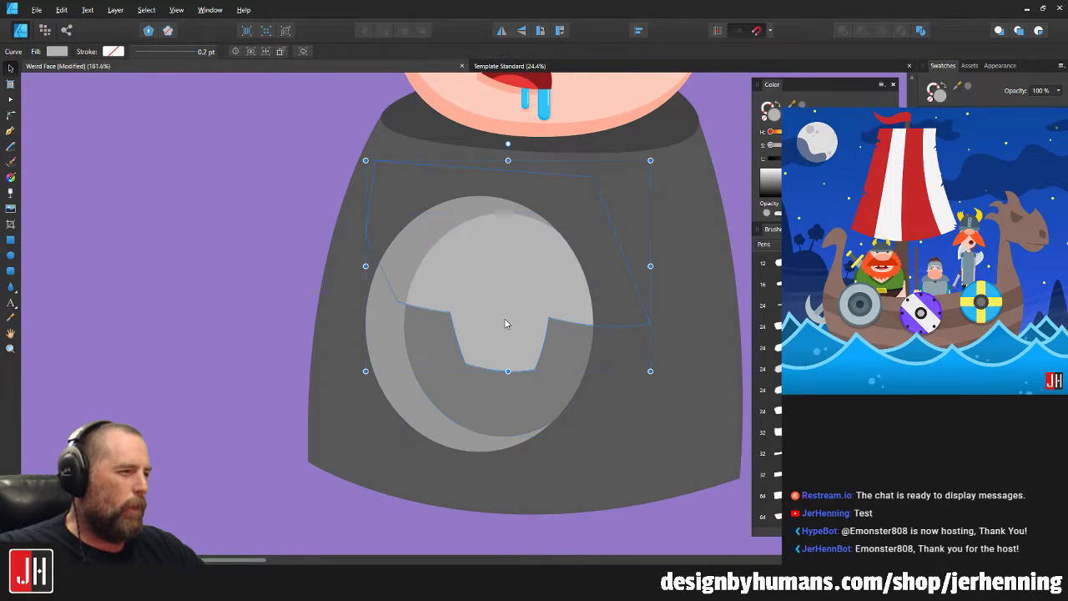
# Nudge the node at the notch's upper-right corner slightly outward on the light grey shape.
pyautogui.scroll(-9, 520, 314)
pyautogui.click(604, 333)
pyautogui.scroll(10, 557, 319)
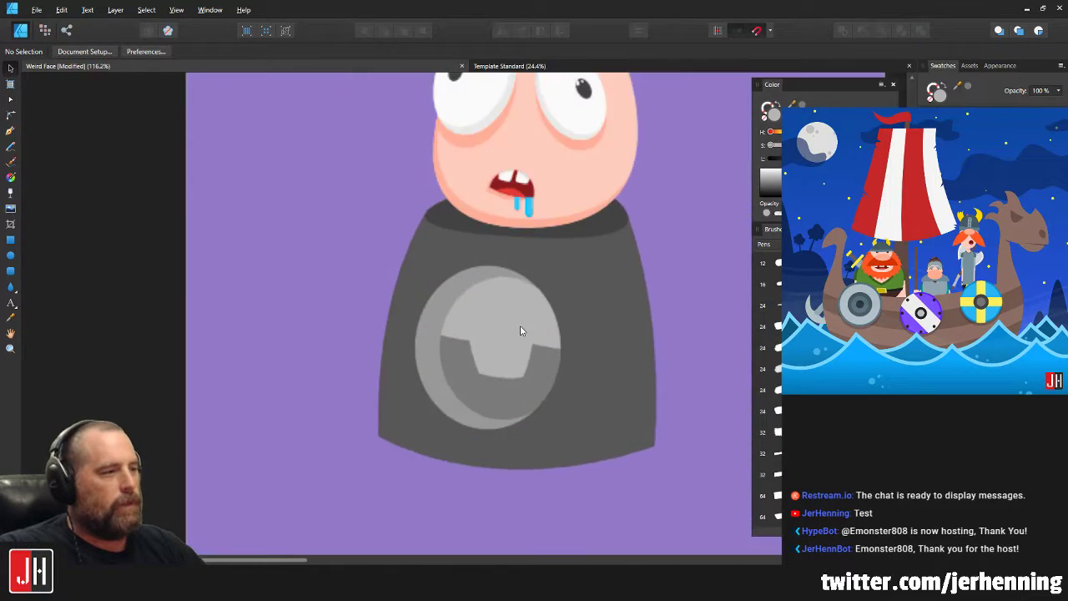
pyautogui.click(509, 302)
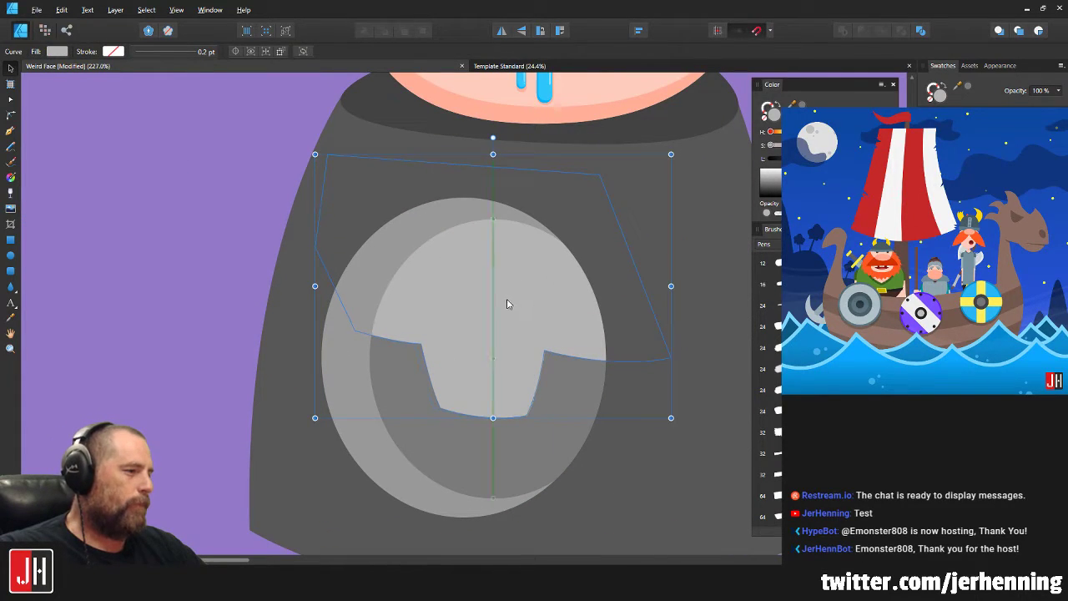
pyautogui.press('a')
pyautogui.moveTo(545, 354); pyautogui.dragTo(548, 353)
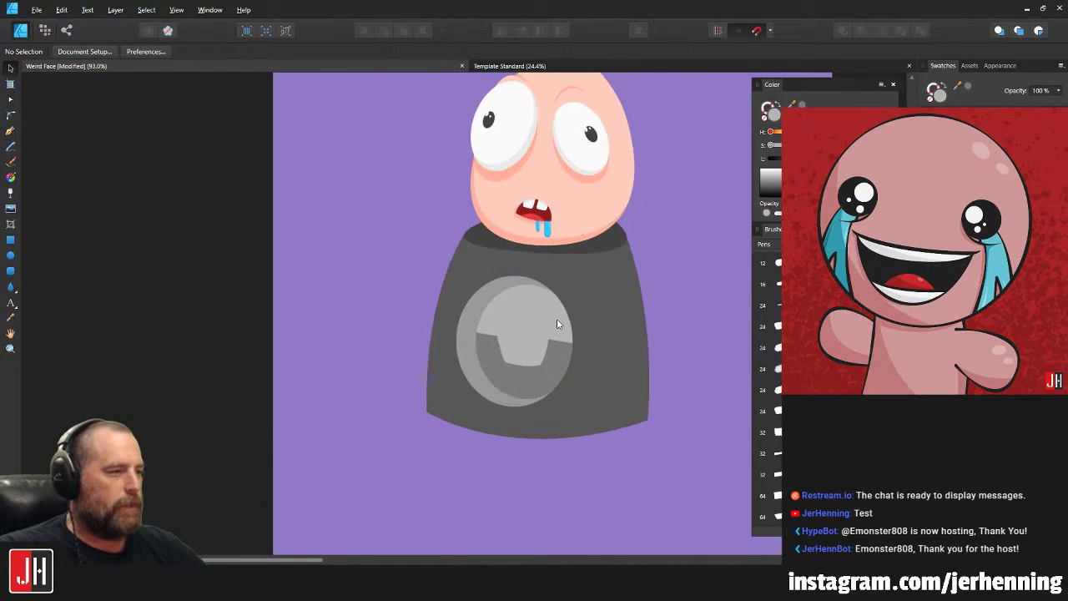
# Move the notch's lower-right corner node slightly inward to narrow its base.
pyautogui.scroll(2, 558, 325)
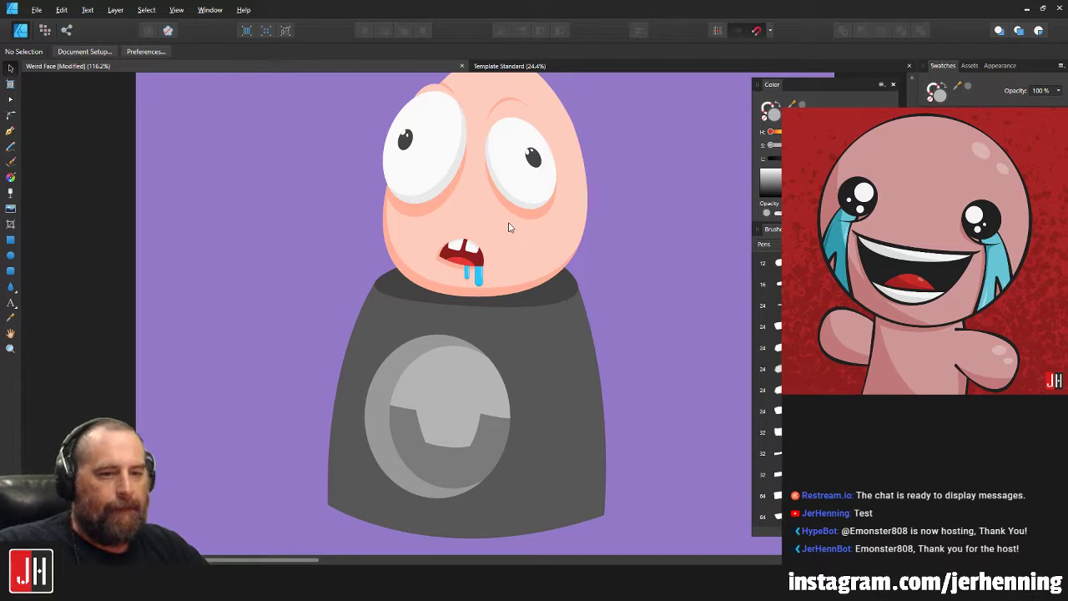
pyautogui.scroll(-2, 499, 275)
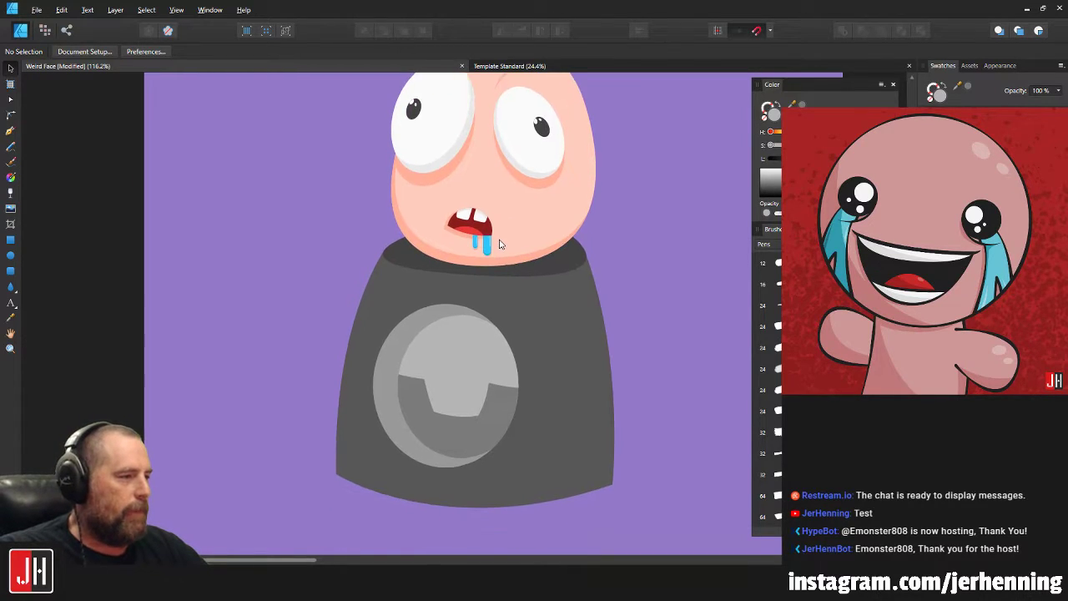
pyautogui.scroll(-2, 511, 310)
pyautogui.scroll(3, 476, 352)
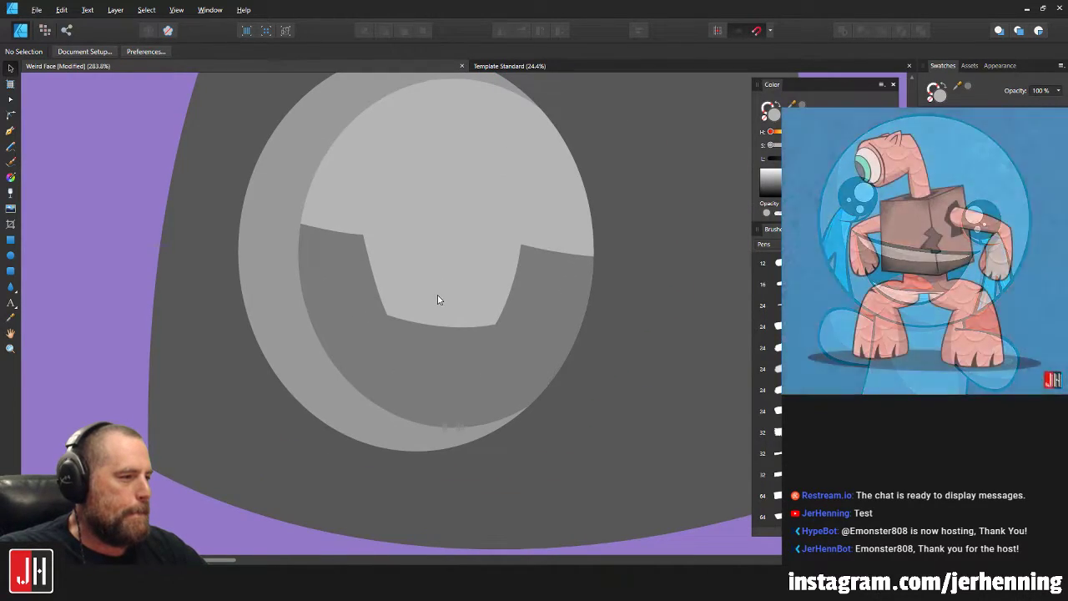
pyautogui.click(437, 295)
pyautogui.scroll(2, 497, 326)
pyautogui.press('a')
pyautogui.moveTo(505, 324); pyautogui.dragTo(497, 323)
pyautogui.press('v')
# Fine-tune the notch's upper-left corner on the light grey shape with the Node tool.
pyautogui.scroll(-10, 500, 317)
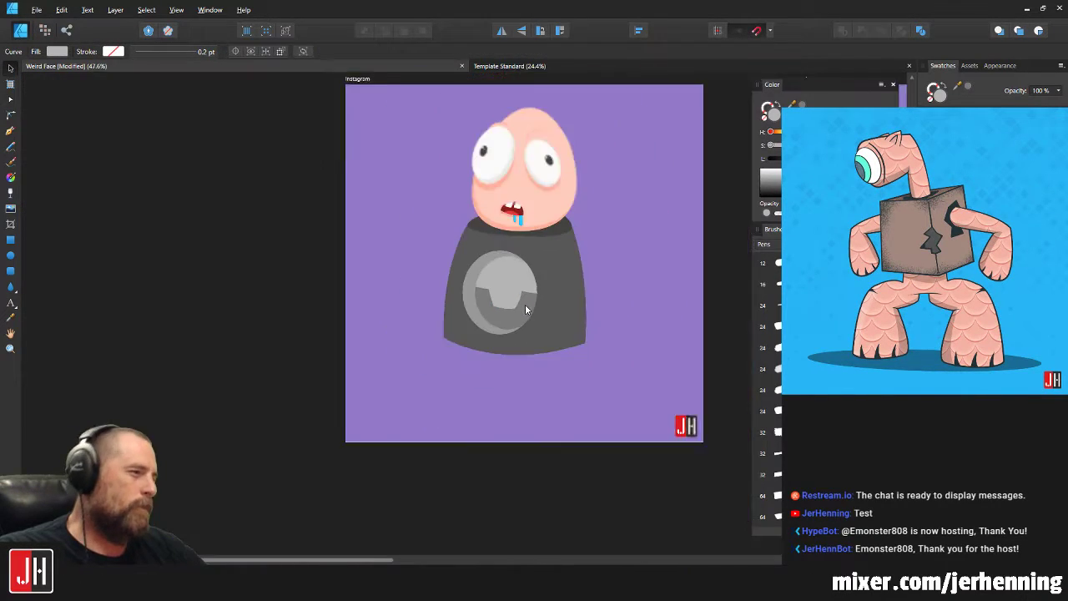
pyautogui.click(606, 303)
pyautogui.scroll(5, 503, 301)
pyautogui.scroll(3, 499, 304)
pyautogui.press('a')
pyautogui.click(462, 285)
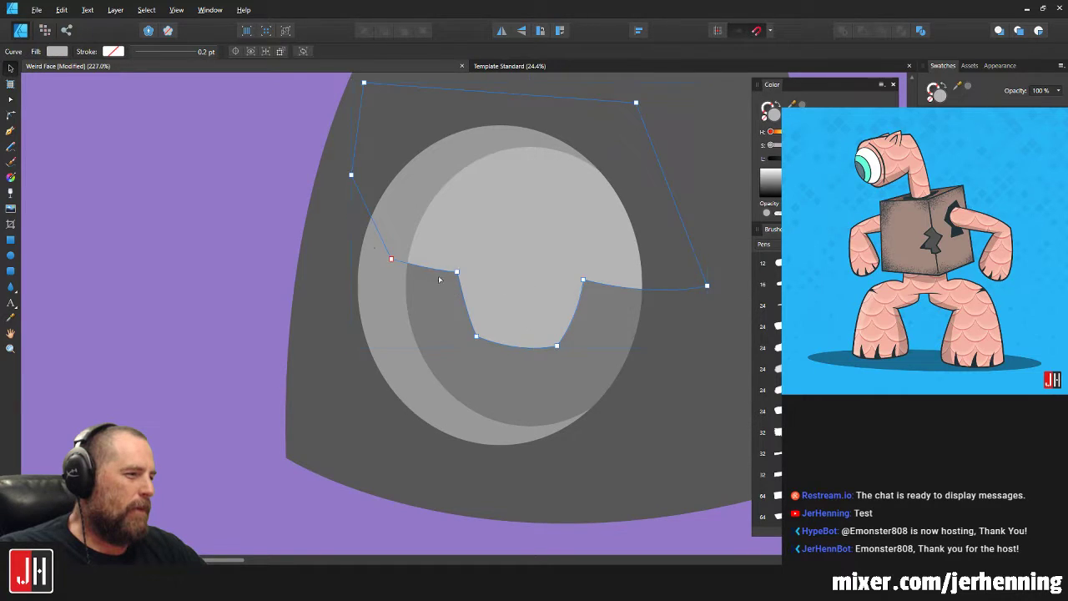
pyautogui.scroll(3, 456, 278)
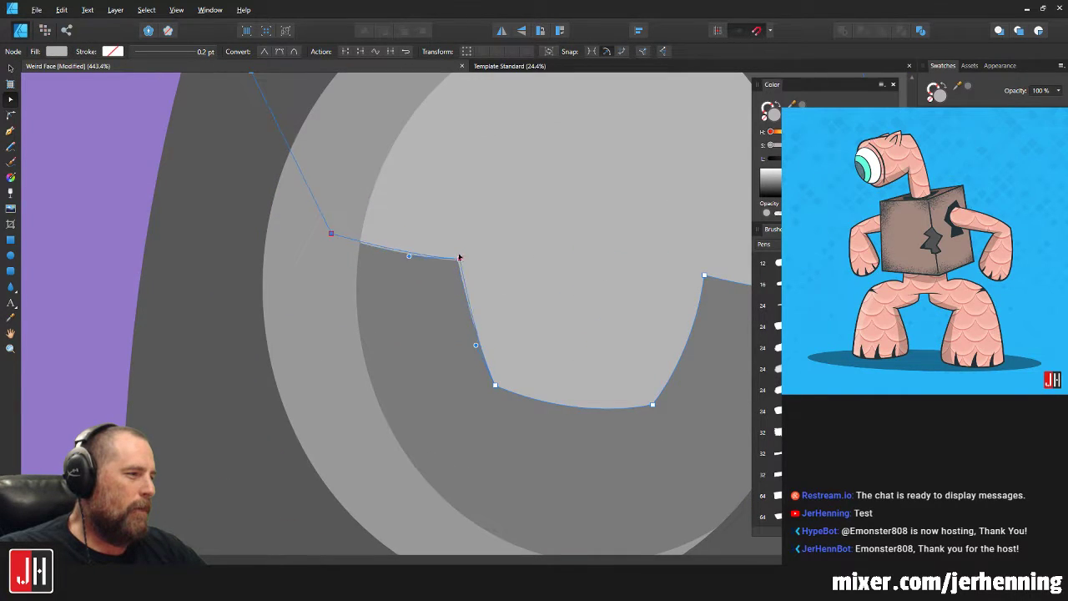
pyautogui.press('v')
pyautogui.scroll(-8, 512, 264)
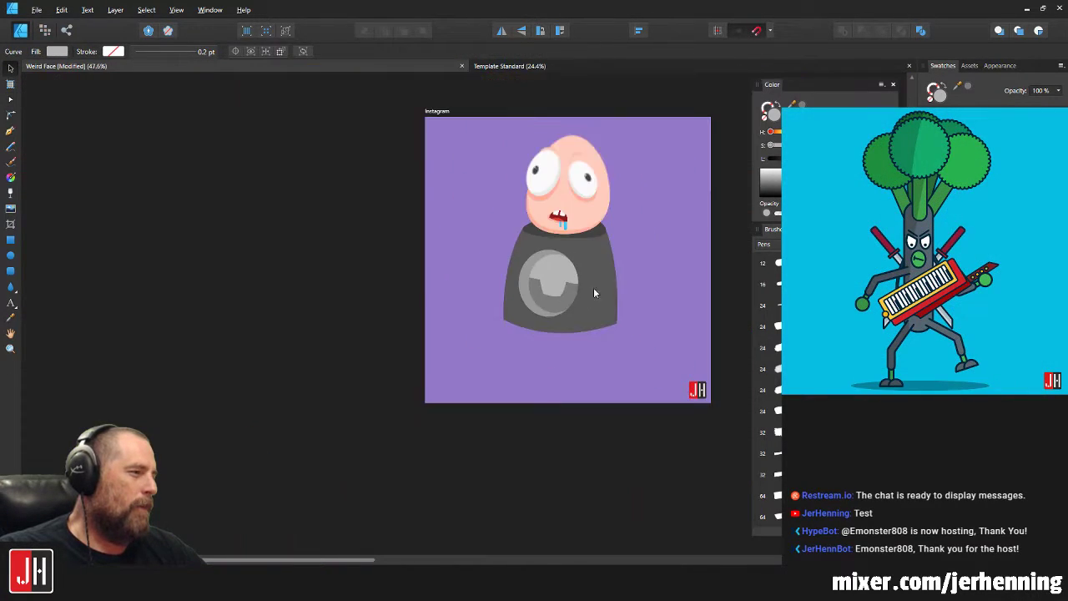
# Move the light grey shape slightly lower inside the oval and check it against the full artboards.
pyautogui.scroll(6, 513, 281)
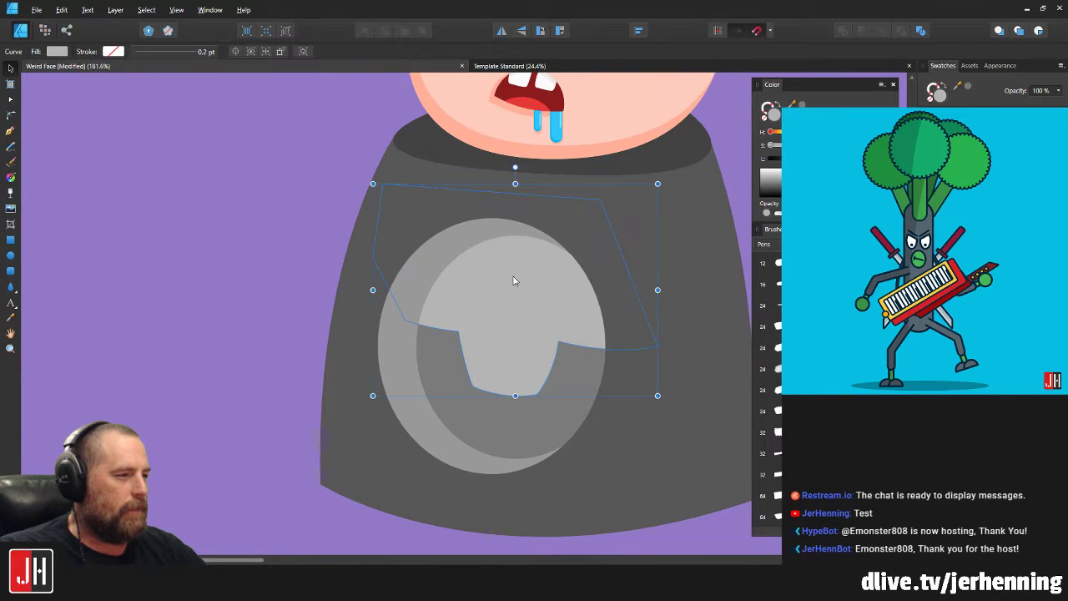
pyautogui.moveTo(513, 281); pyautogui.dragTo(512, 287)
pyautogui.scroll(-7, 515, 286)
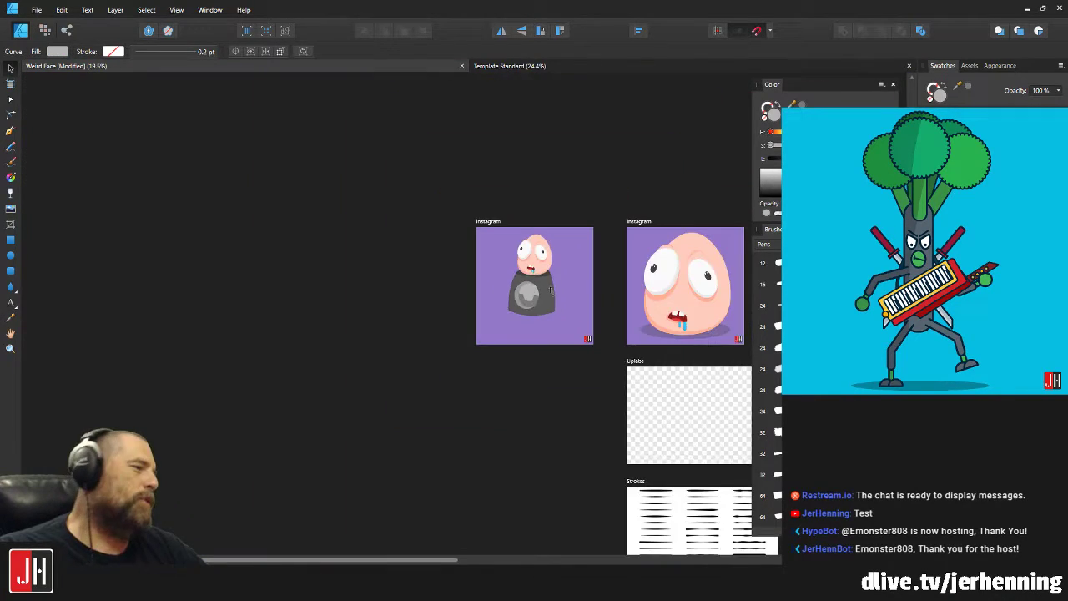
# Try to enlarge the grey oval on the body together with its inner shapes.
pyautogui.hotkey('ctrl', 'd')
pyautogui.scroll(6, 525, 296)
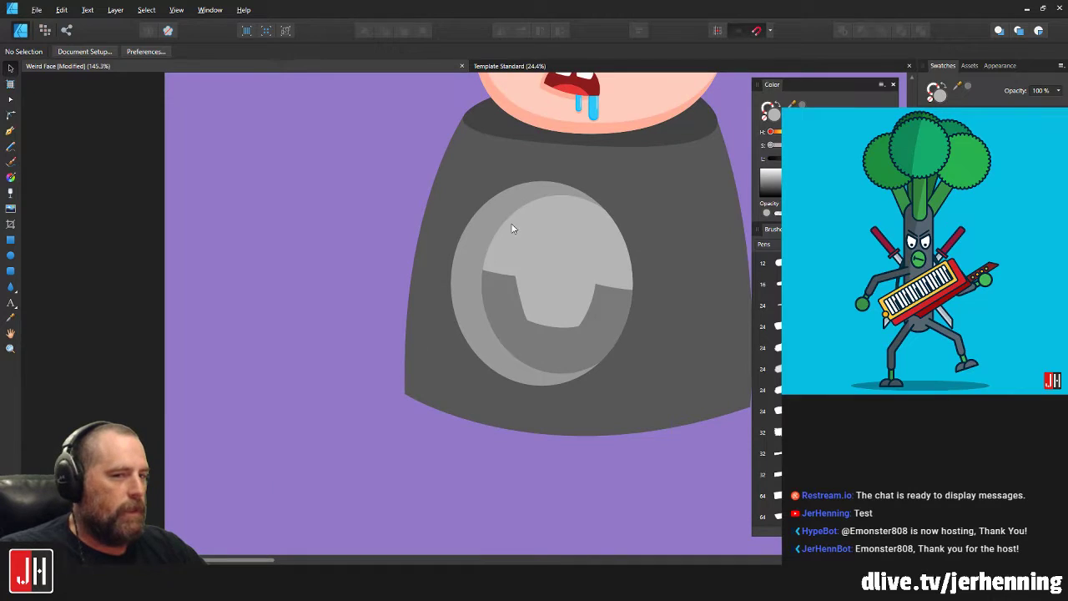
pyautogui.scroll(3, 480, 284)
pyautogui.scroll(-1, 455, 292)
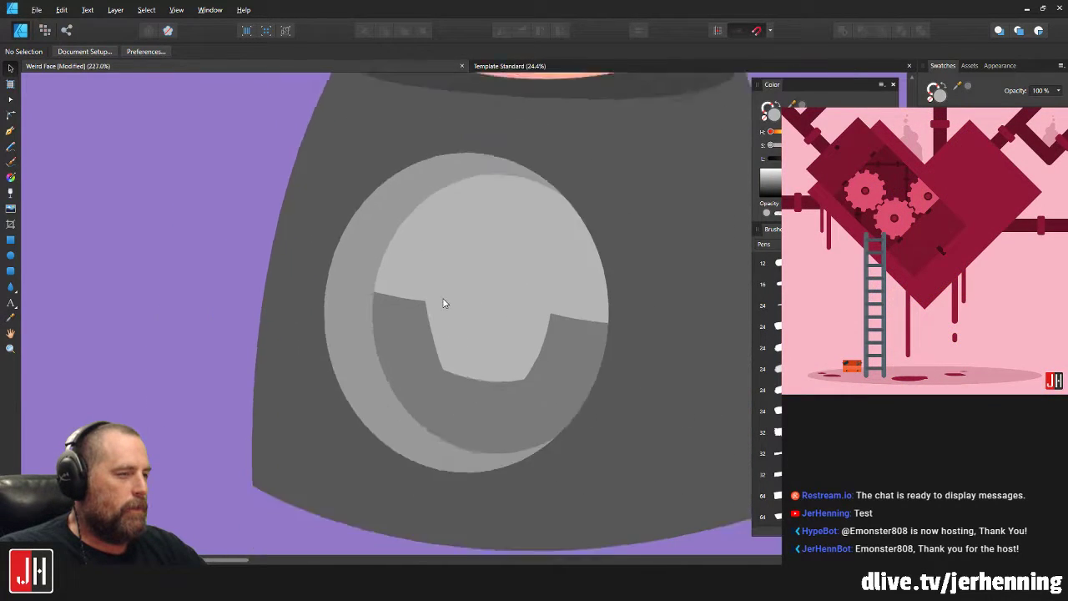
pyautogui.scroll(-1, 443, 301)
pyautogui.moveTo(468, 277); pyautogui.dragTo(416, 285)
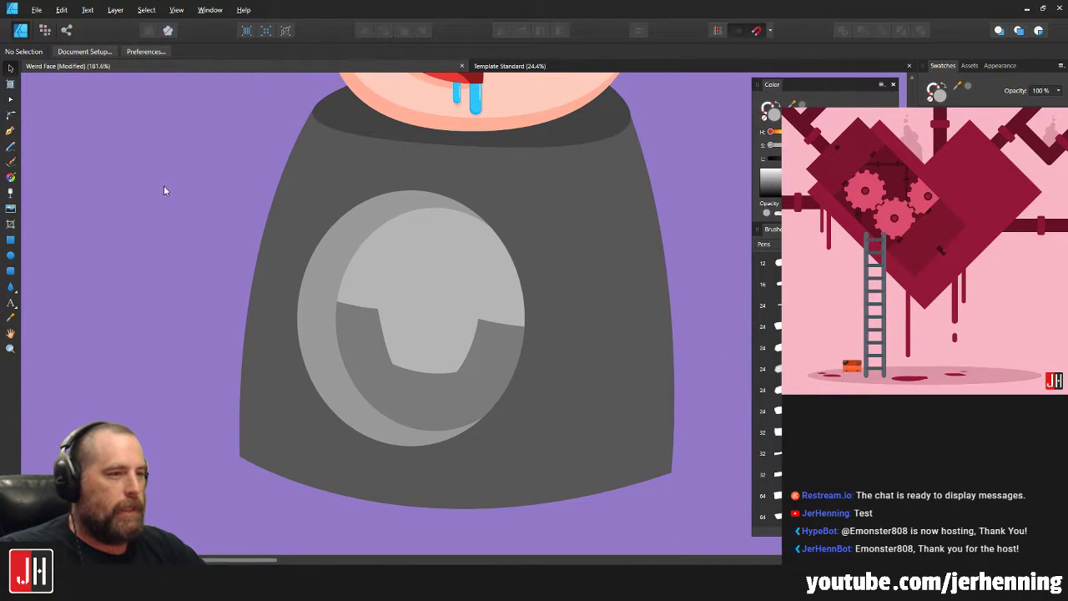
pyautogui.click(361, 220)
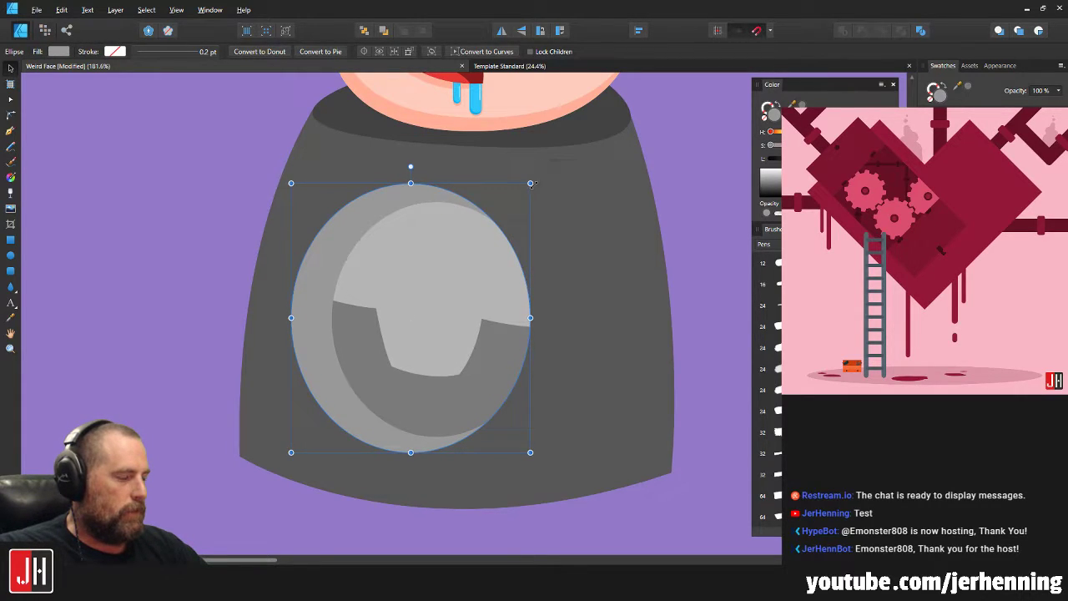
pyautogui.moveTo(395, 298); pyautogui.dragTo(581, 299)
pyautogui.hotkey('ctrl', 'z')
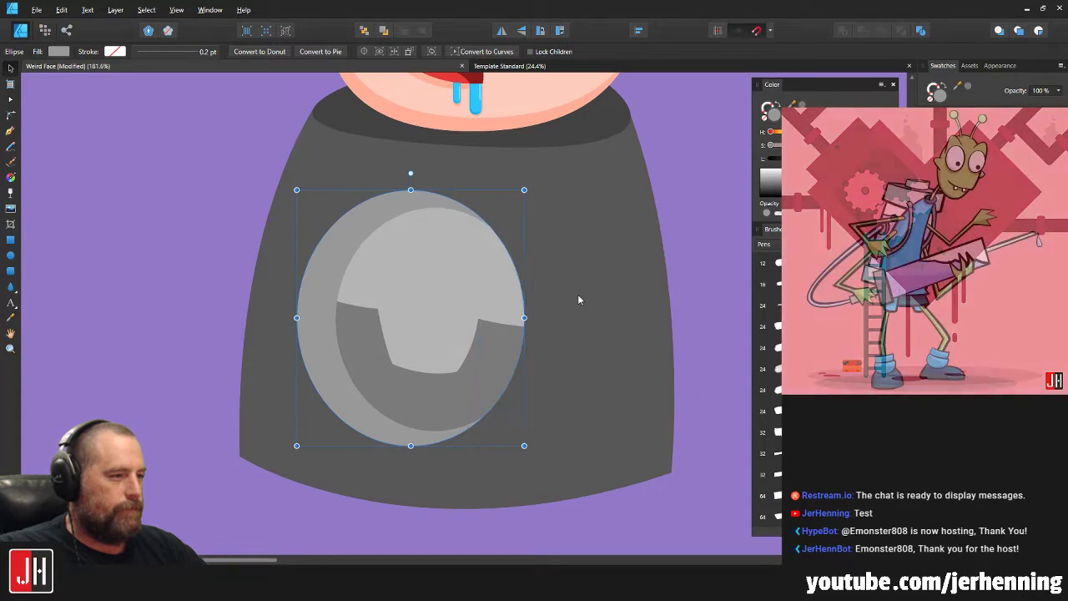
# Place an enlarged copy of the oval, without its inner shapes and about 244 by 275 px, behind the original.
pyautogui.click(562, 260)
pyautogui.click(410, 205)
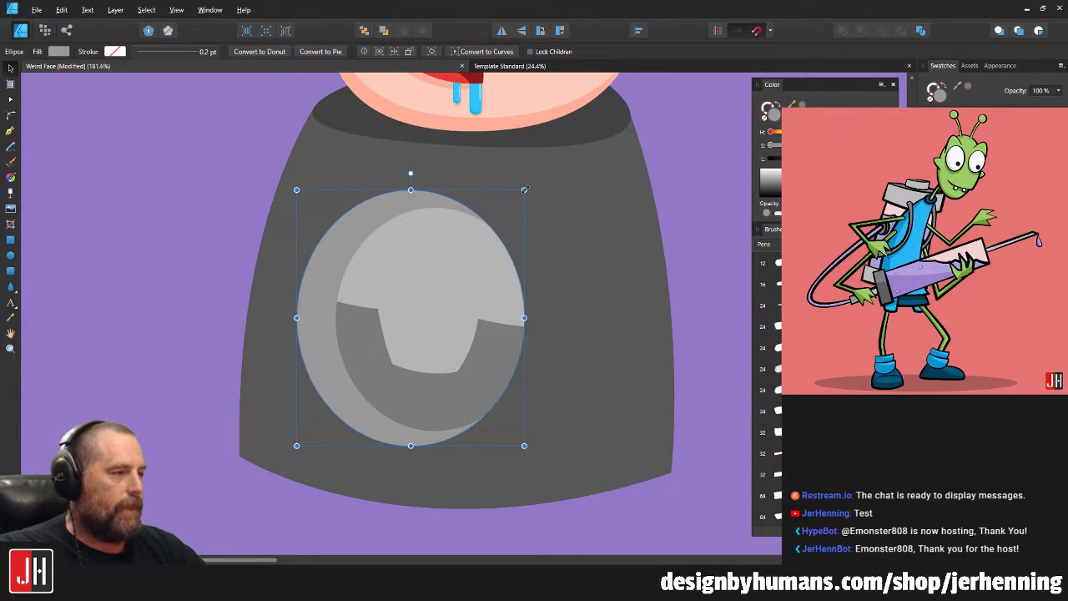
pyautogui.moveTo(525, 189); pyautogui.dragTo(534, 178)
pyautogui.click(453, 237)
pyautogui.press('Delete')
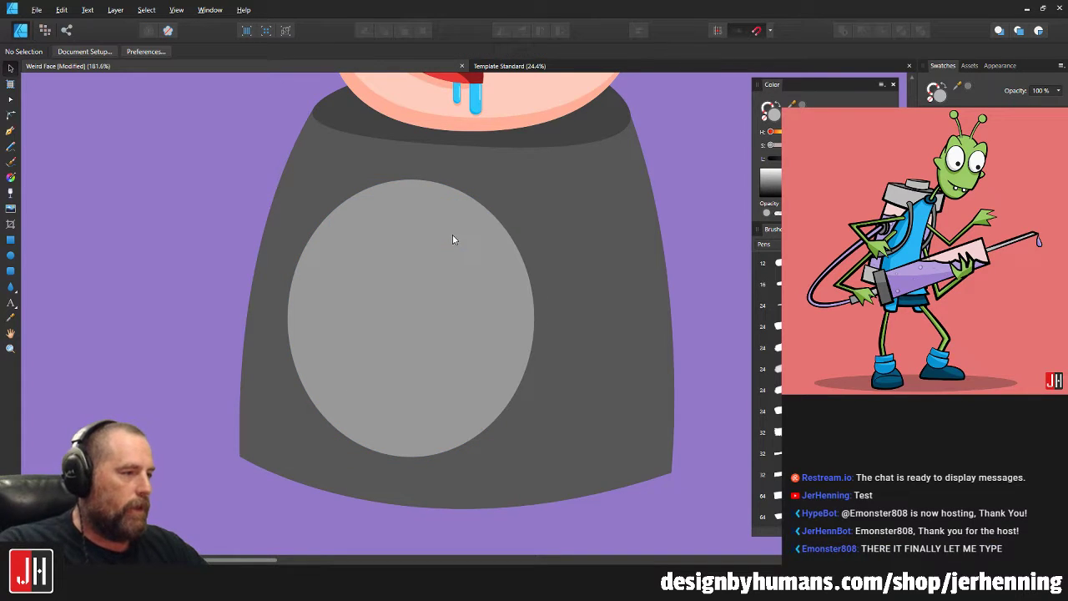
pyautogui.click(442, 232)
pyautogui.hotkey('ctrl', 'z')
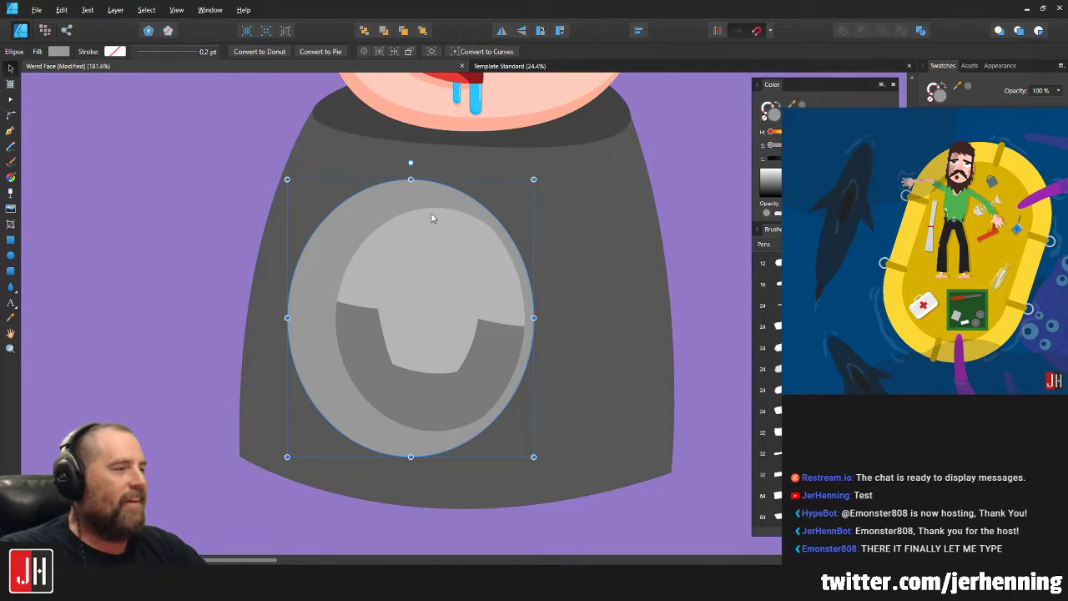
pyautogui.moveTo(533, 179); pyautogui.dragTo(534, 179)
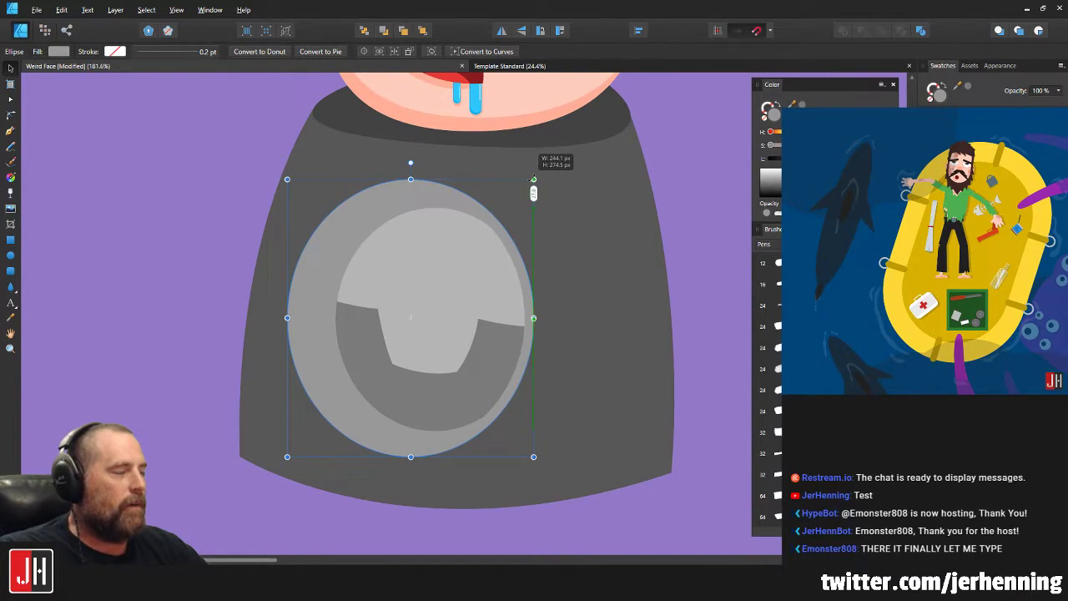
# Fill the enlarged oval with the dark grey sampled from the body and darken it.
pyautogui.press('i')
pyautogui.click(566, 230)
pyautogui.press('v')
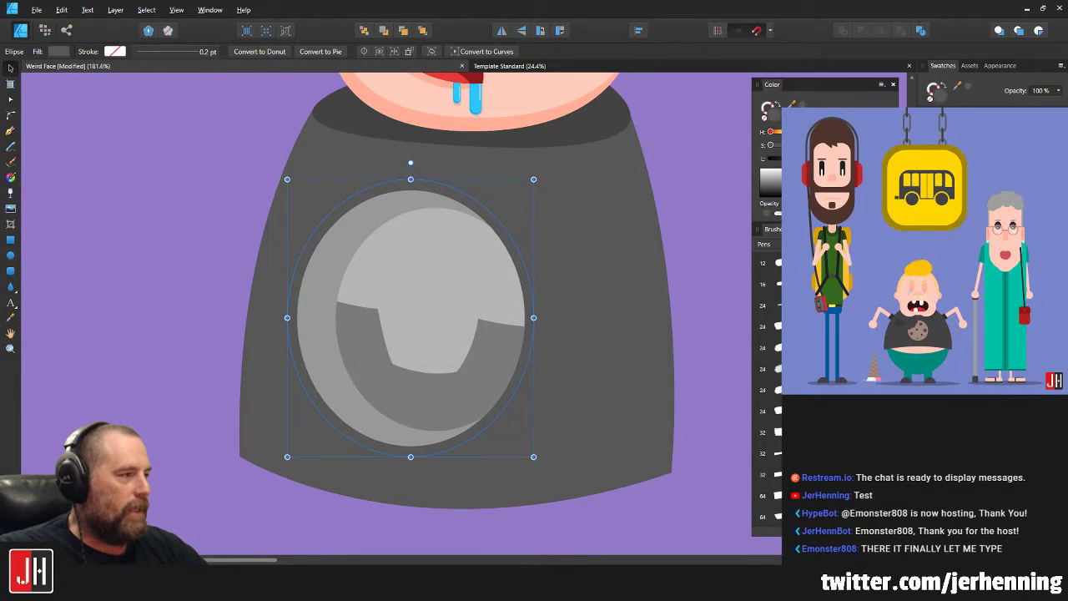
pyautogui.moveTo(800, 159); pyautogui.dragTo(795, 159)
# Shrink the dark oval to a thinner rim and shift it slightly right and down behind the lighter oval.
pyautogui.scroll(2, 463, 264)
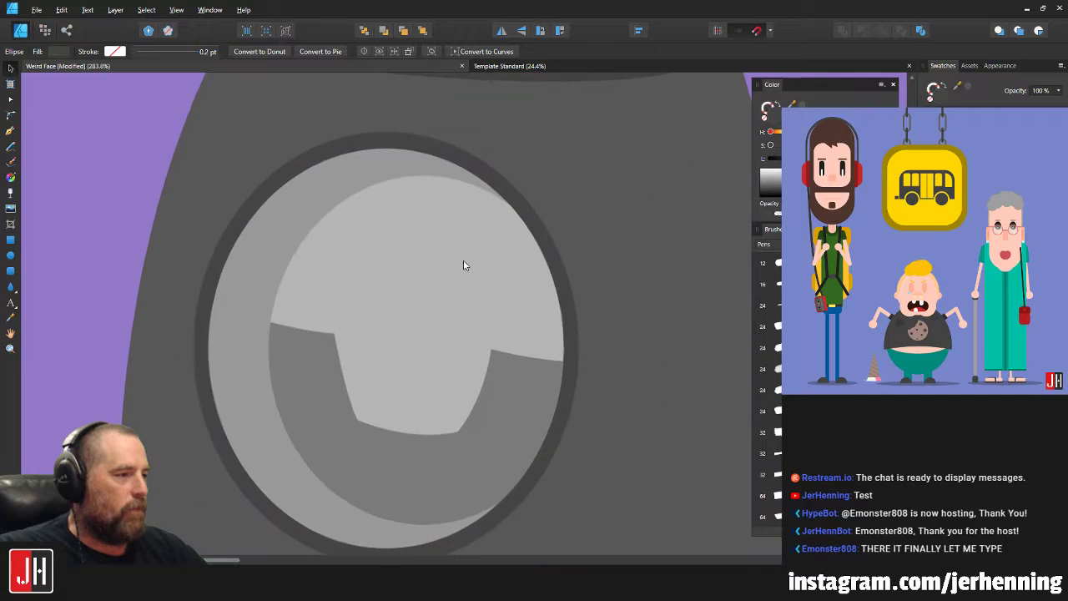
pyautogui.moveTo(576, 135); pyautogui.dragTo(572, 137)
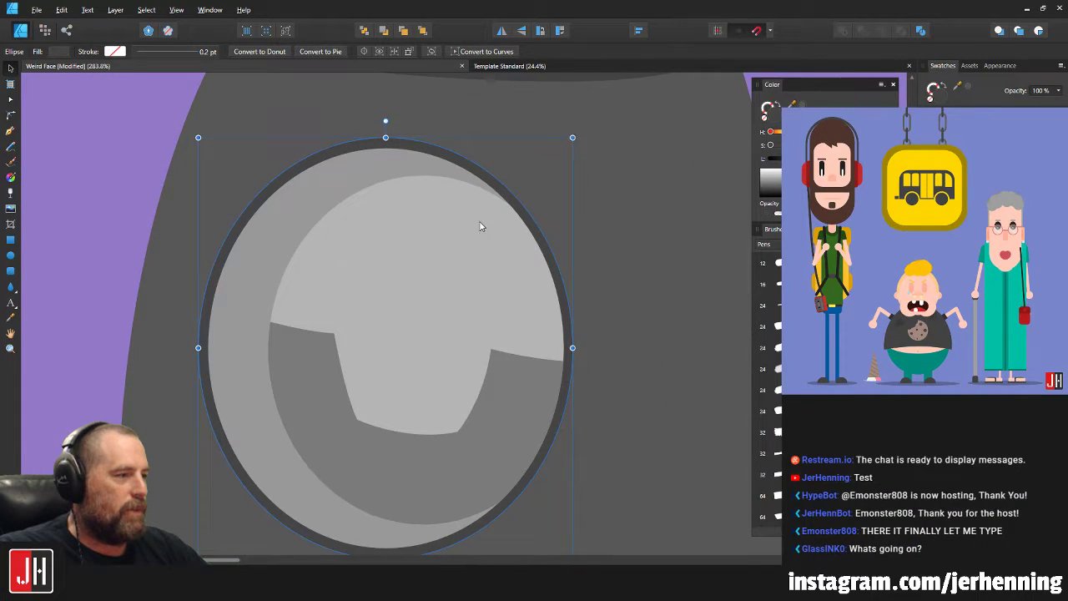
pyautogui.moveTo(481, 224); pyautogui.dragTo(482, 228)
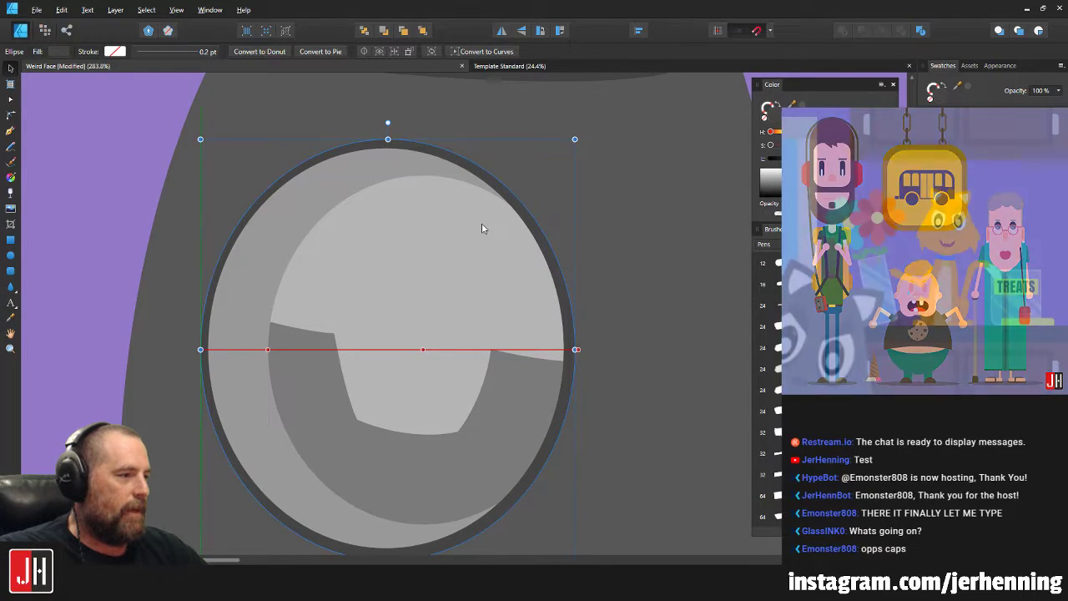
pyautogui.scroll(-8, 489, 234)
pyautogui.hotkey('ctrl', 'd')
pyautogui.scroll(6, 567, 244)
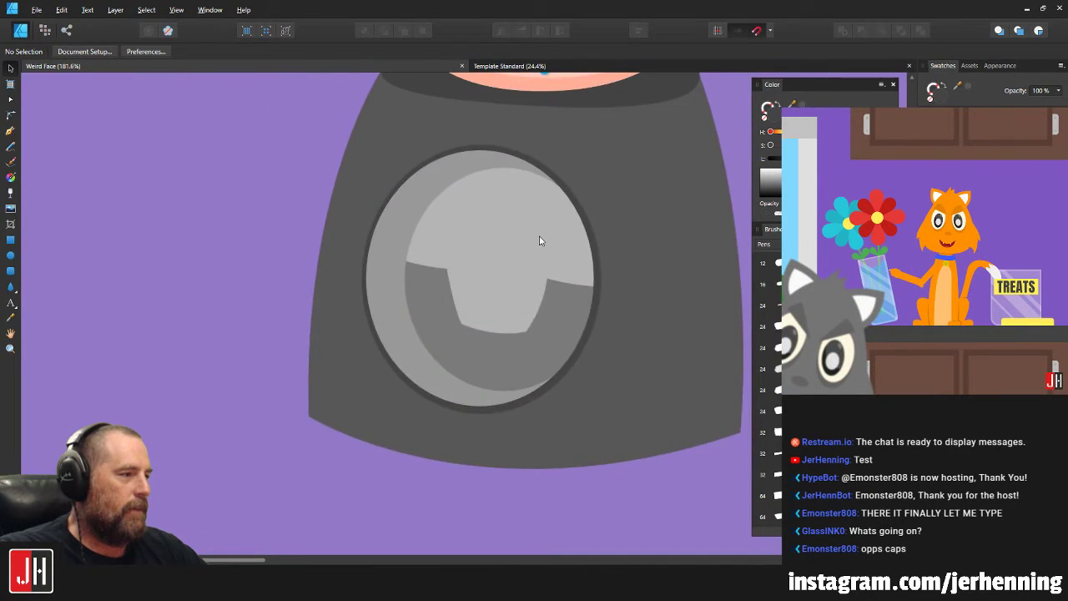
# Move the dark oval slightly left to balance the rim around the lighter oval.
pyautogui.scroll(2, 541, 240)
pyautogui.scroll(1, 477, 251)
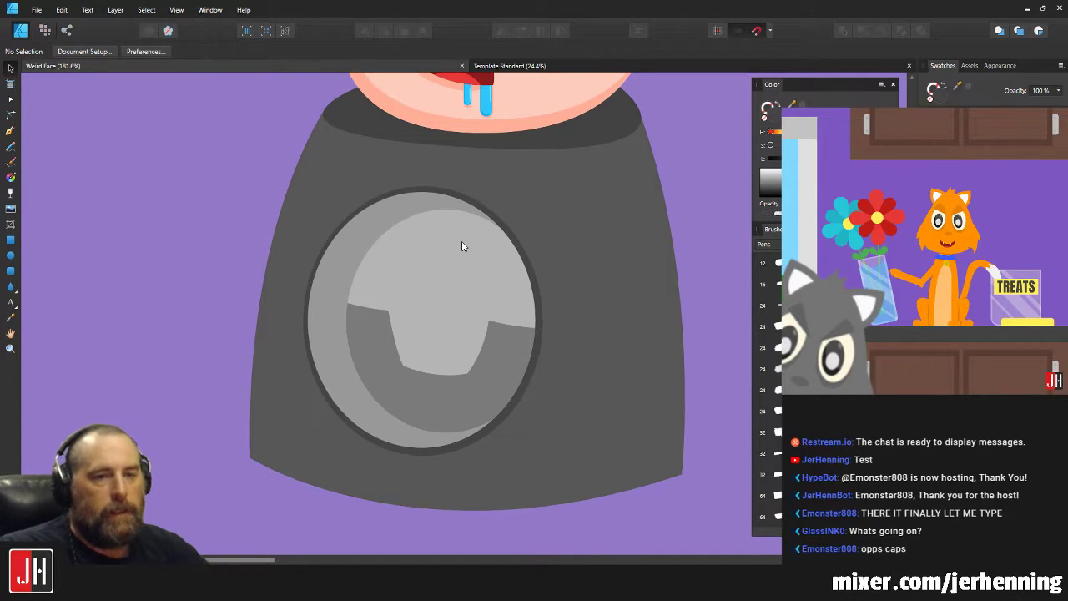
pyautogui.scroll(-6, 454, 231)
pyautogui.scroll(8, 423, 266)
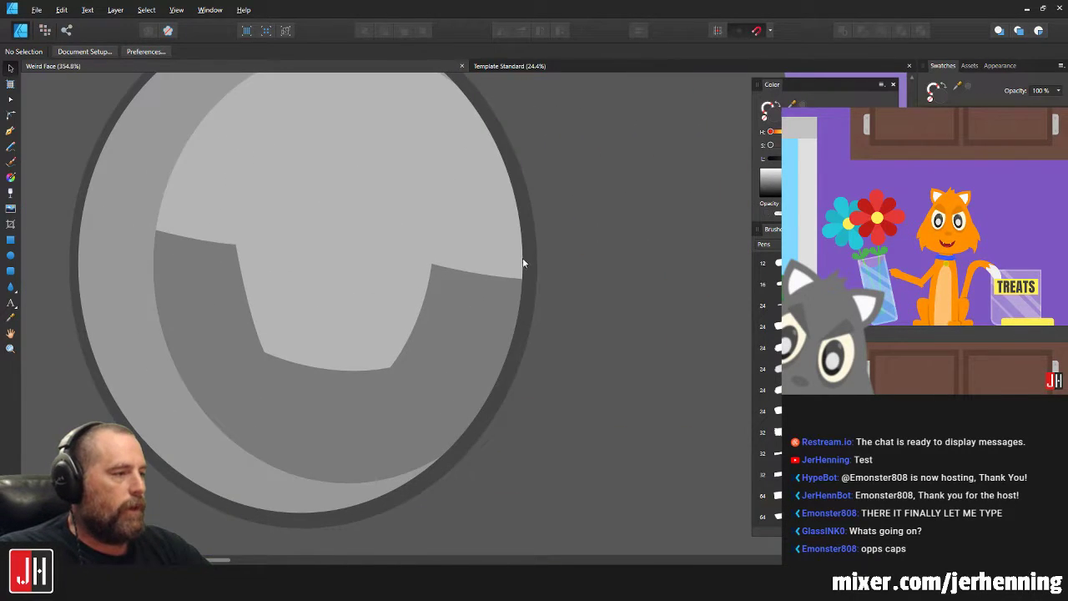
pyautogui.click(528, 256)
pyautogui.moveTo(529, 255); pyautogui.dragTo(523, 255)
pyautogui.scroll(-9, 523, 254)
pyautogui.click(590, 260)
# Compare the character with the grey body against the original face artboard.
pyautogui.moveTo(591, 260); pyautogui.dragTo(527, 269)
pyautogui.scroll(2, 491, 235)
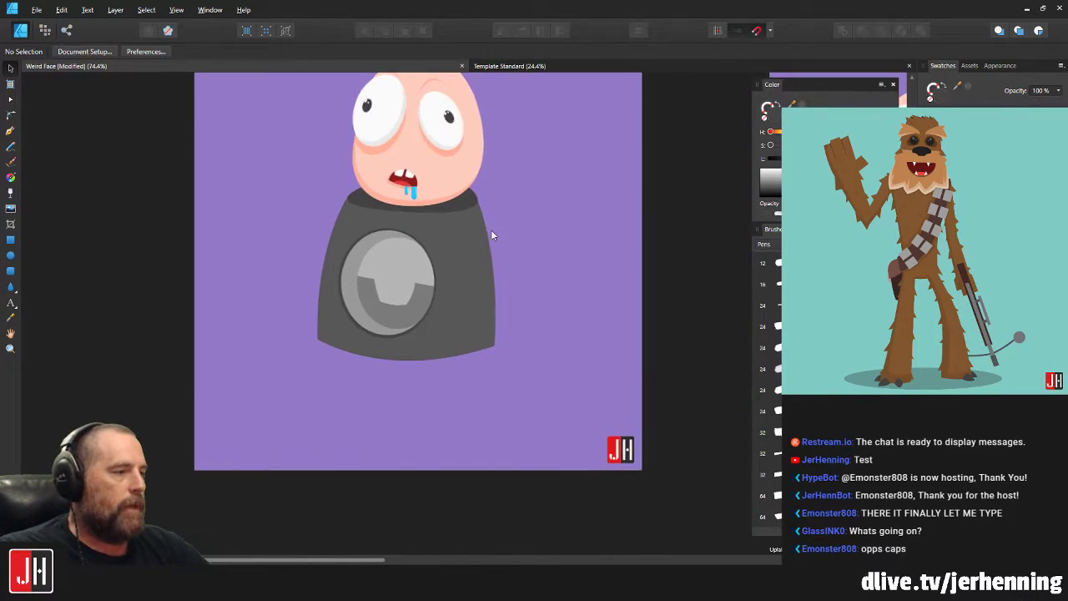
pyautogui.moveTo(491, 232); pyautogui.dragTo(477, 314)
pyautogui.scroll(4, 382, 177)
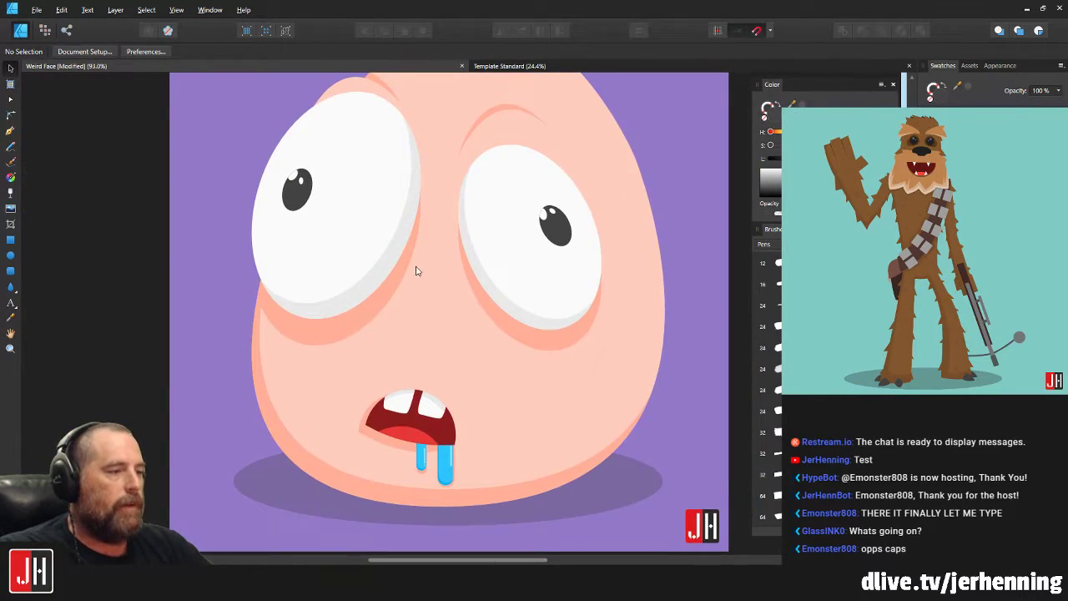
pyautogui.scroll(-4, 417, 270)
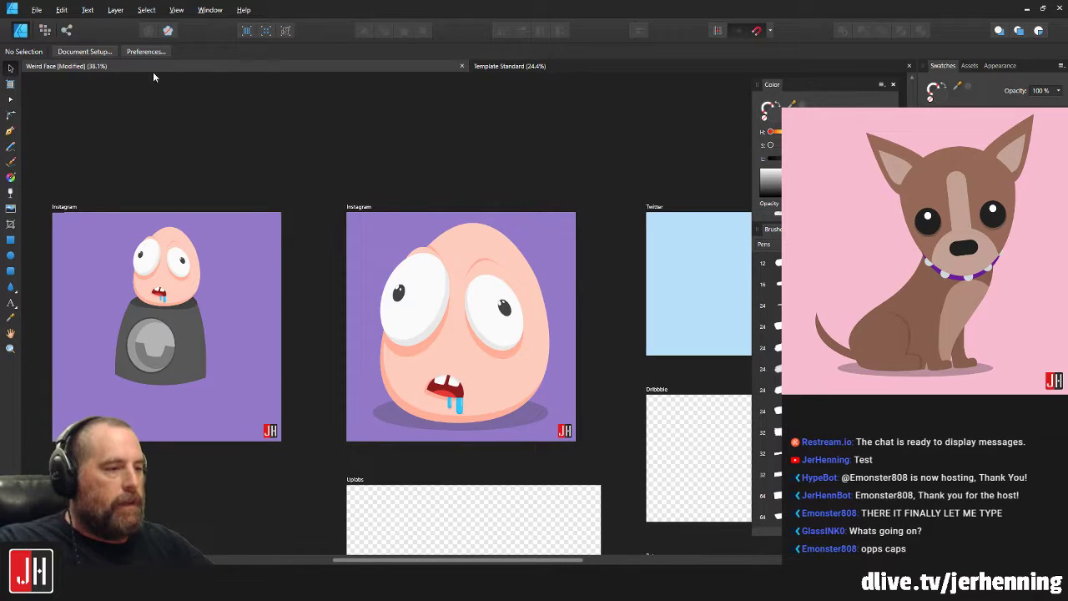
pyautogui.scroll(6, 333, 304)
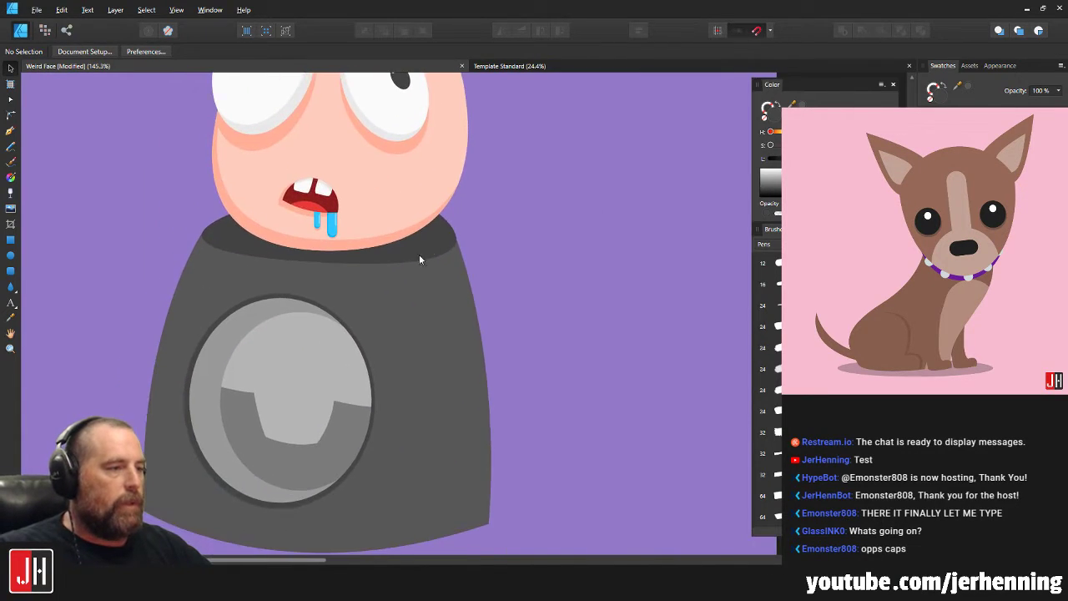
# Try to move the body, collar and ovals slightly lower beneath the head.
pyautogui.scroll(-3, 425, 249)
pyautogui.moveTo(502, 487); pyautogui.dragTo(169, 214)
pyautogui.scroll(1, 350, 338)
pyautogui.moveTo(350, 337); pyautogui.dragTo(350, 359)
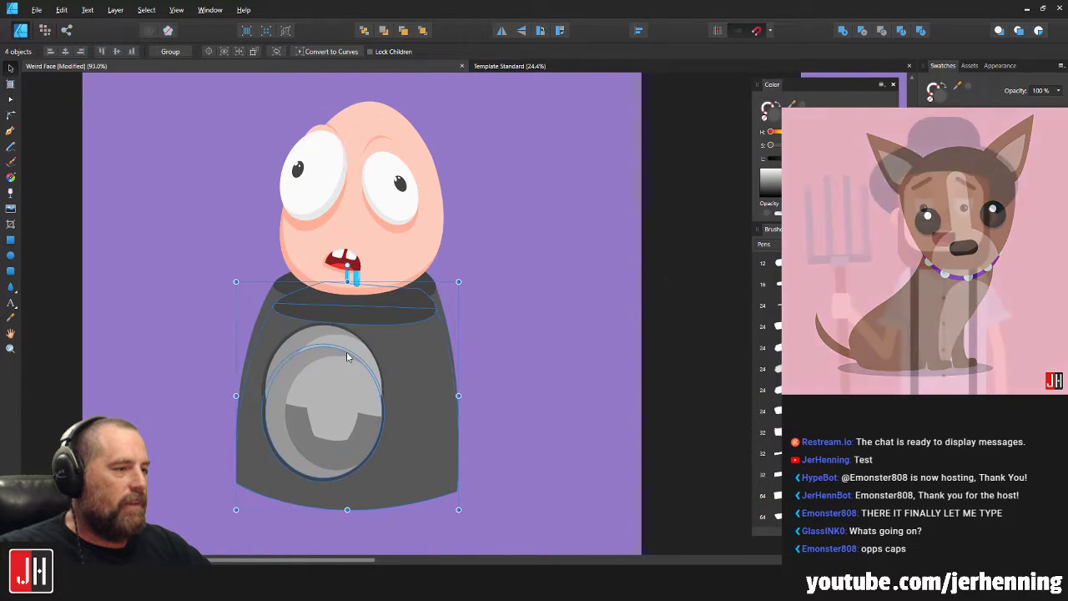
pyautogui.hotkey('ctrl', 'z')
pyautogui.click(506, 309)
# Try to draw a curve across the top of the head with the Pen tool.
pyautogui.scroll(-3, 373, 344)
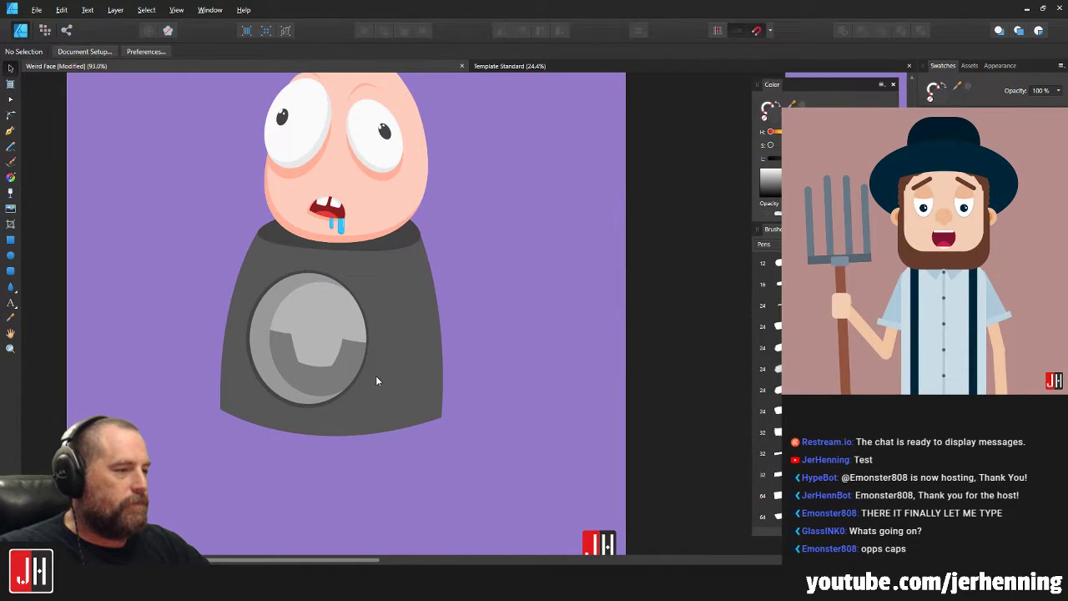
pyautogui.scroll(3, 409, 329)
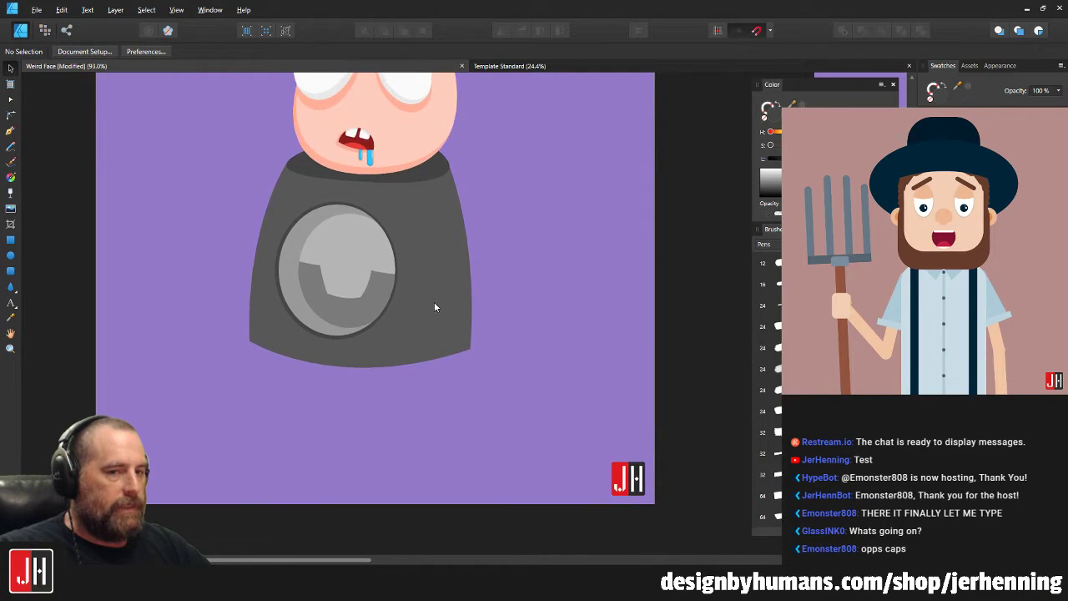
pyautogui.scroll(2, 443, 377)
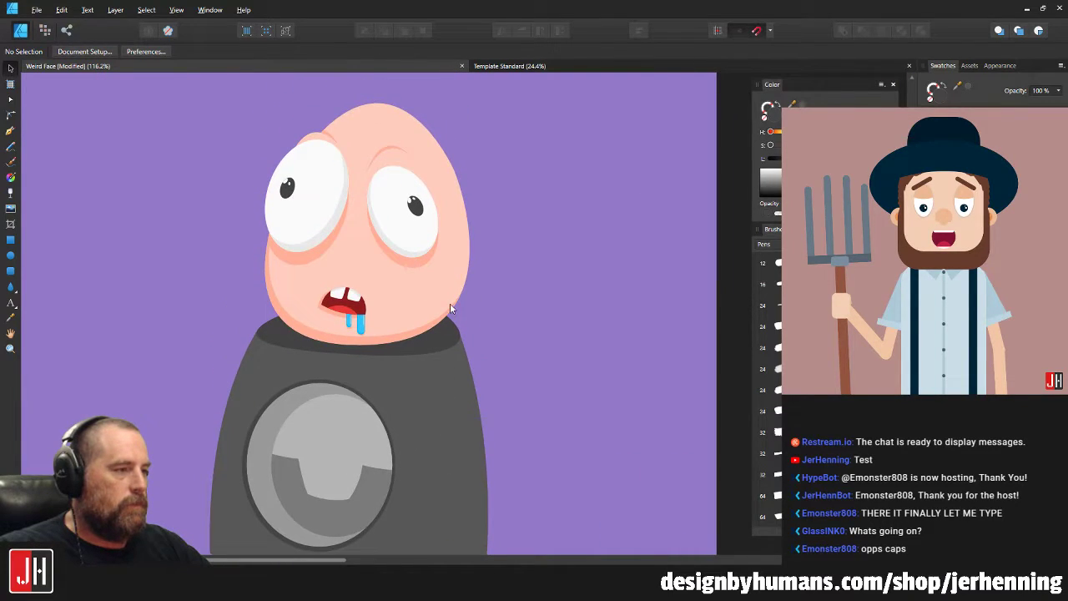
pyautogui.scroll(-2, 449, 313)
pyautogui.scroll(3, 472, 308)
pyautogui.scroll(-2, 509, 363)
pyautogui.scroll(5, 511, 325)
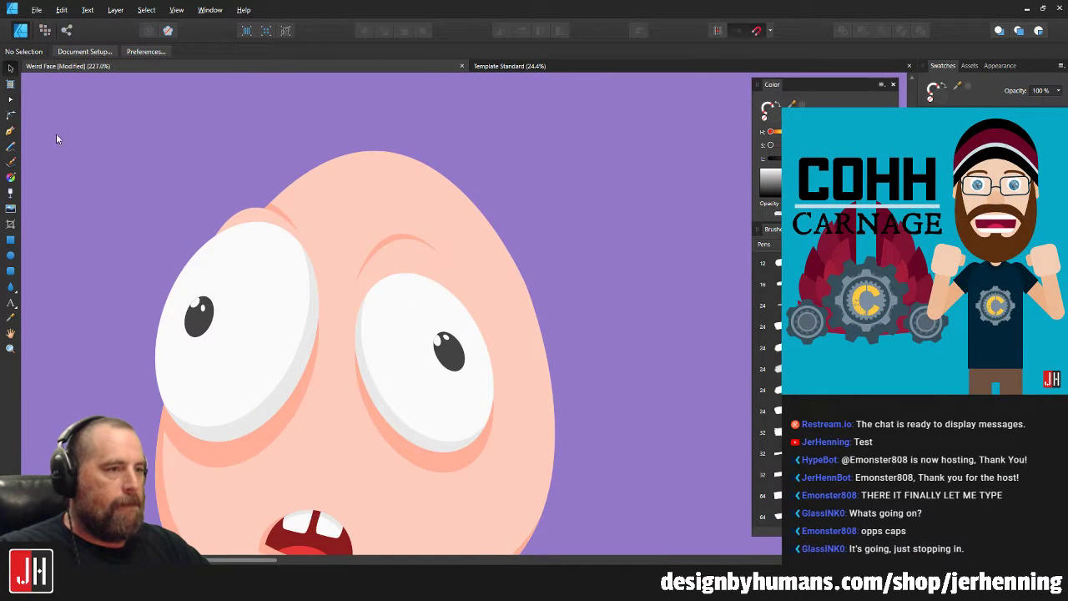
pyautogui.click(10, 131)
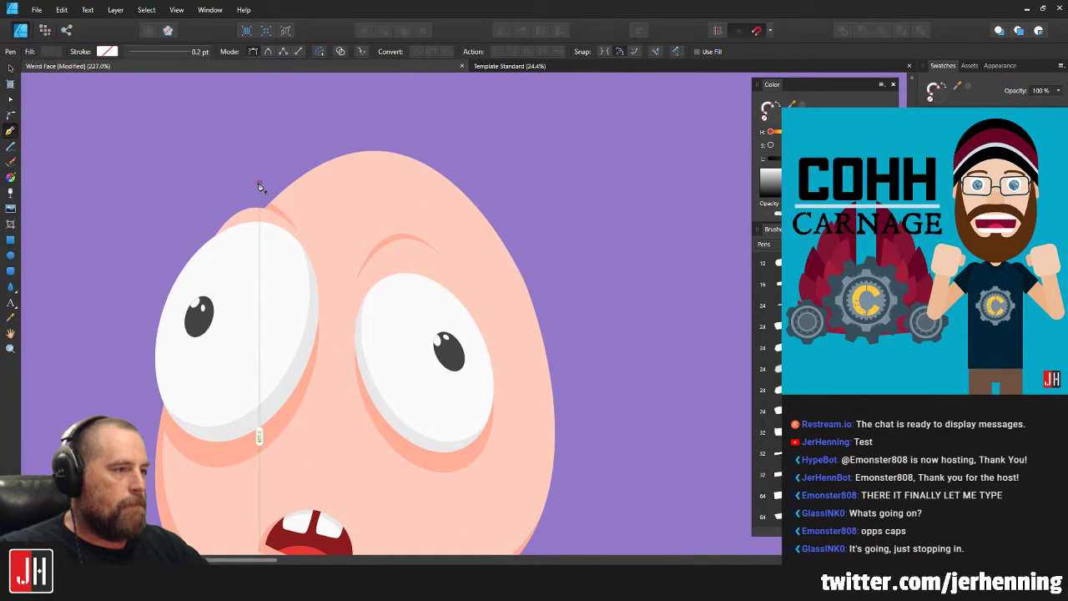
pyautogui.moveTo(712, 202); pyautogui.dragTo(749, 187)
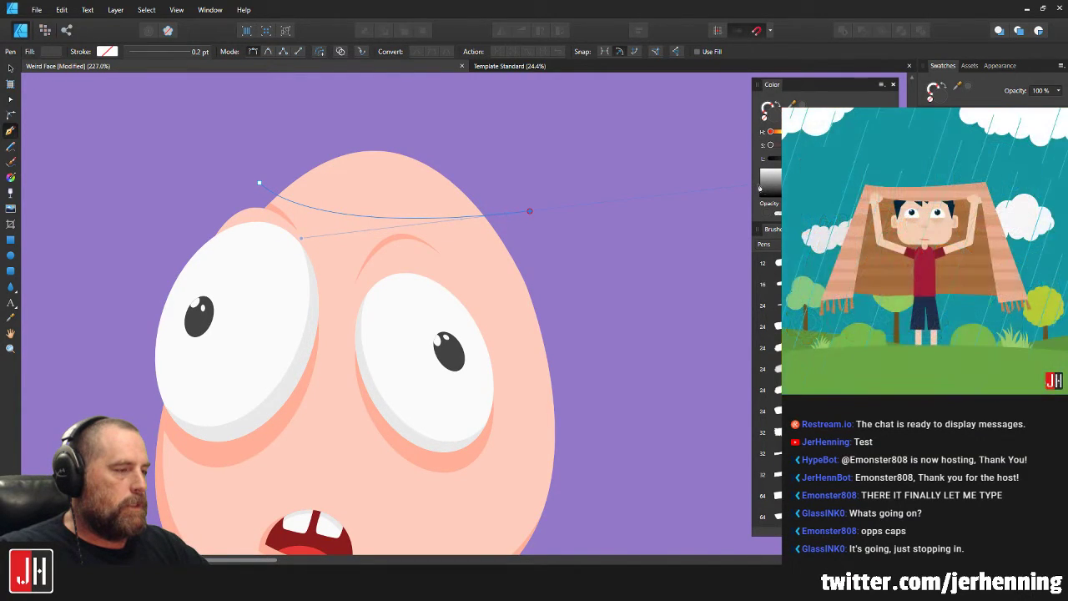
pyautogui.press('Escape')
pyautogui.press('v')
# Draw a wide, flat ellipse over the chin and collar opening.
pyautogui.scroll(-5, 531, 266)
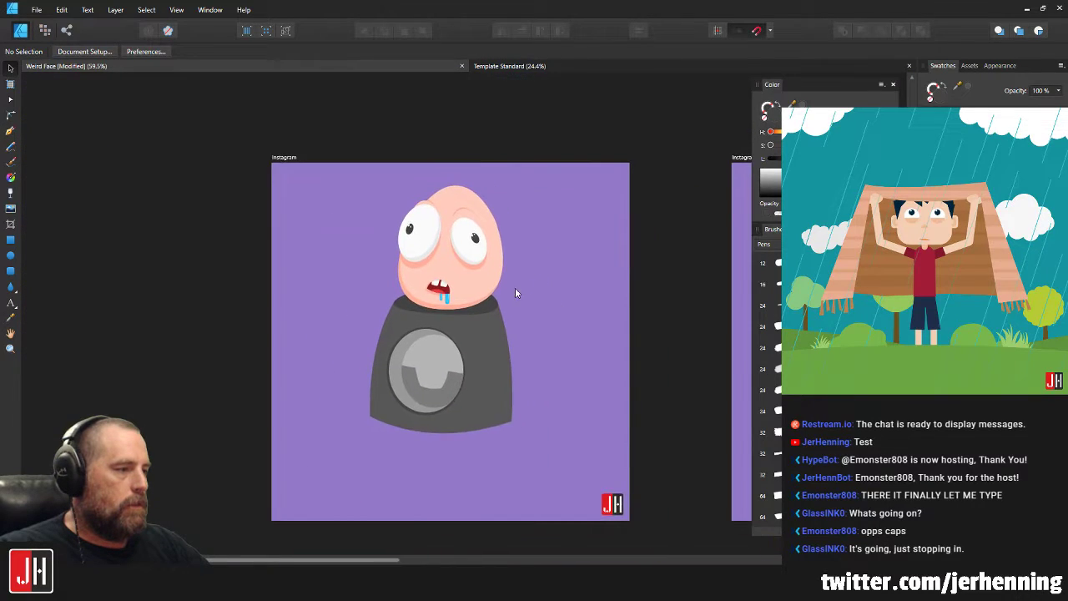
pyautogui.scroll(6, 430, 306)
pyautogui.scroll(1, 426, 284)
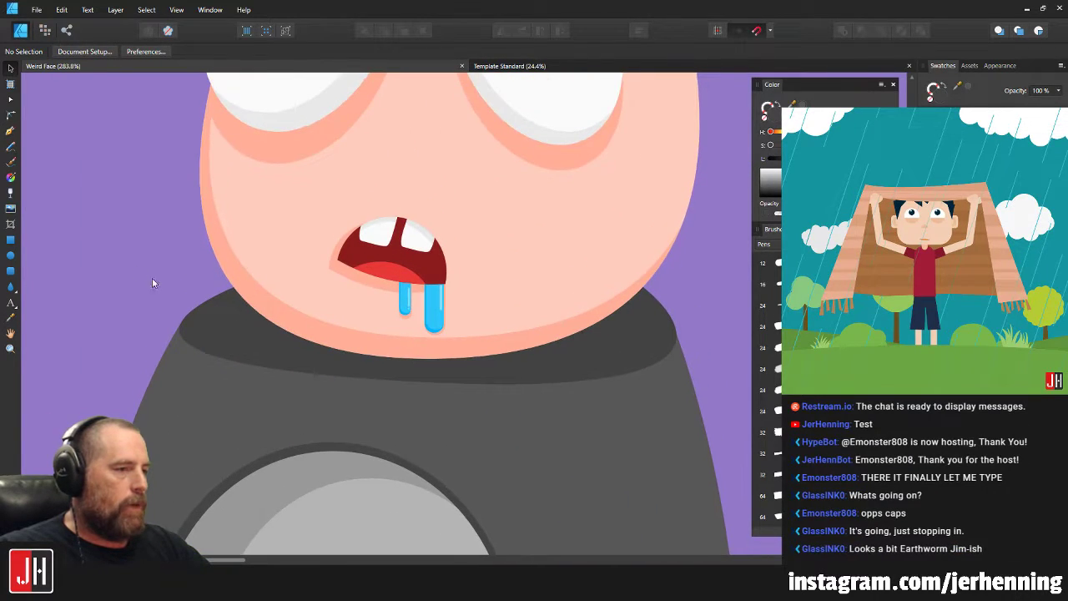
pyautogui.click(11, 257)
pyautogui.moveTo(230, 272); pyautogui.dragTo(604, 354)
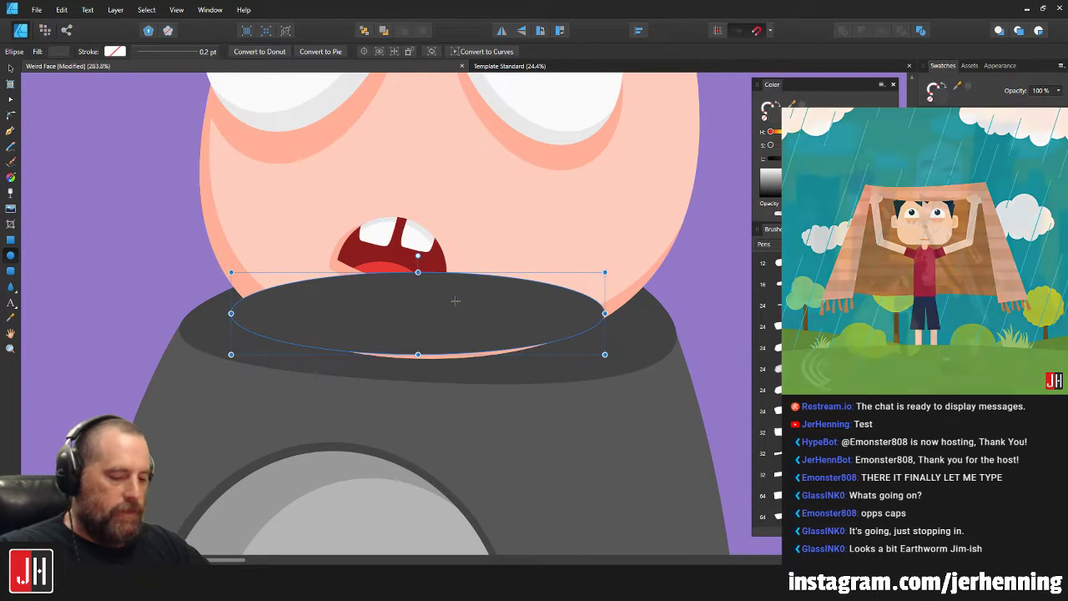
# Tilt the new ellipse to match the collar, darken its fill and place it behind the head.
pyautogui.press('v')
pyautogui.moveTo(447, 295); pyautogui.dragTo(443, 308)
pyautogui.moveTo(418, 269)
pyautogui.mouseDown()
pyautogui.moveTo(441, 259)
pyautogui.moveTo(433, 274)
pyautogui.mouseUp()
pyautogui.moveTo(455, 331); pyautogui.dragTo(449, 322)
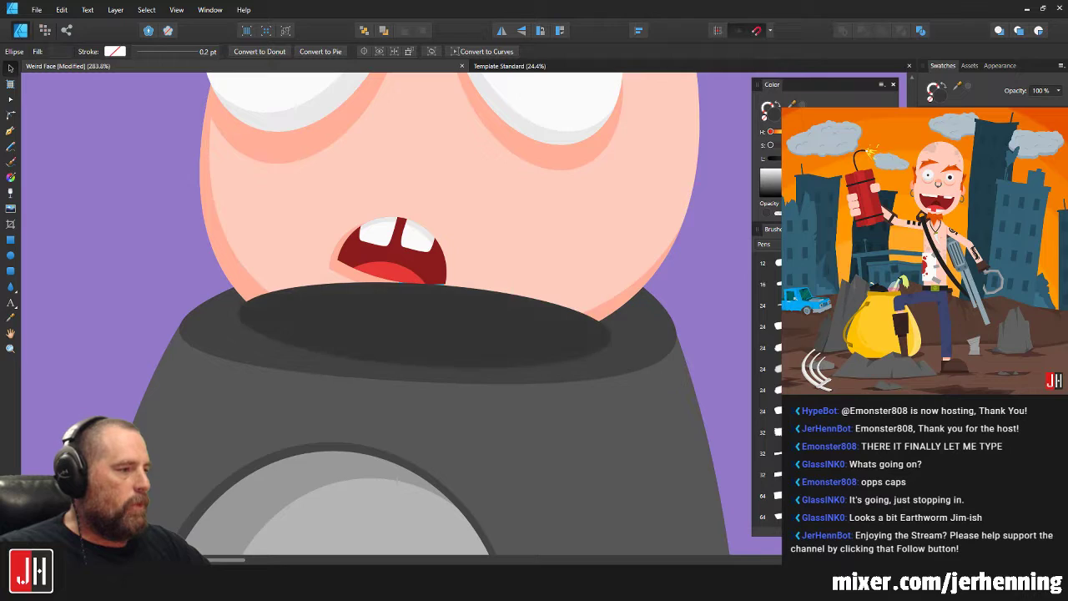
pyautogui.hotkey('ctrl', '[')
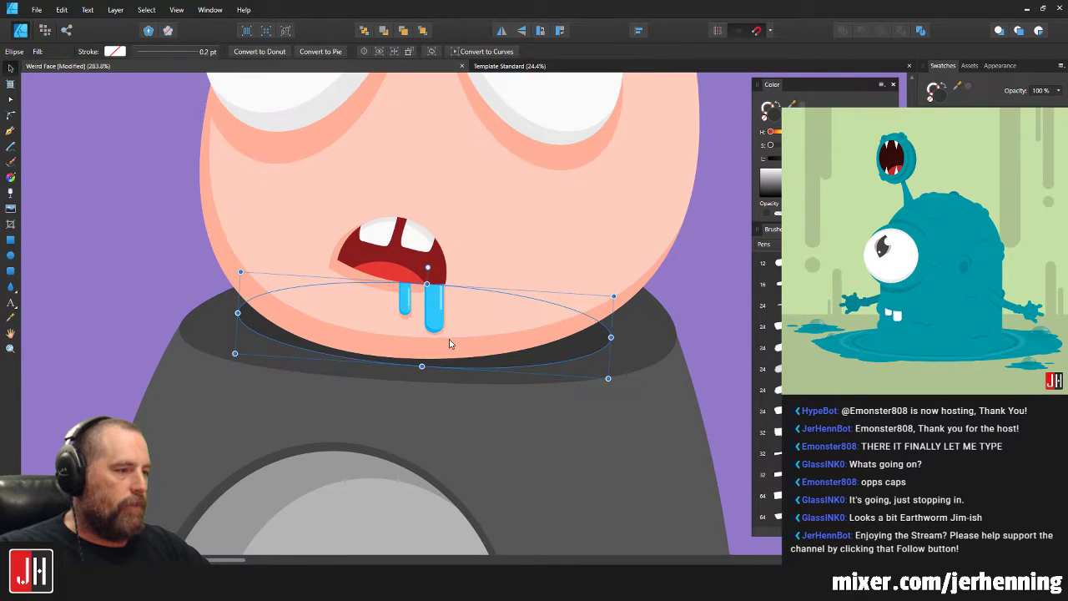
# Narrow the dark ellipse and fine-tune its position and tilt beneath the chin.
pyautogui.moveTo(448, 340); pyautogui.dragTo(446, 350)
pyautogui.moveTo(612, 348); pyautogui.dragTo(574, 345)
pyautogui.moveTo(506, 338); pyautogui.dragTo(486, 328)
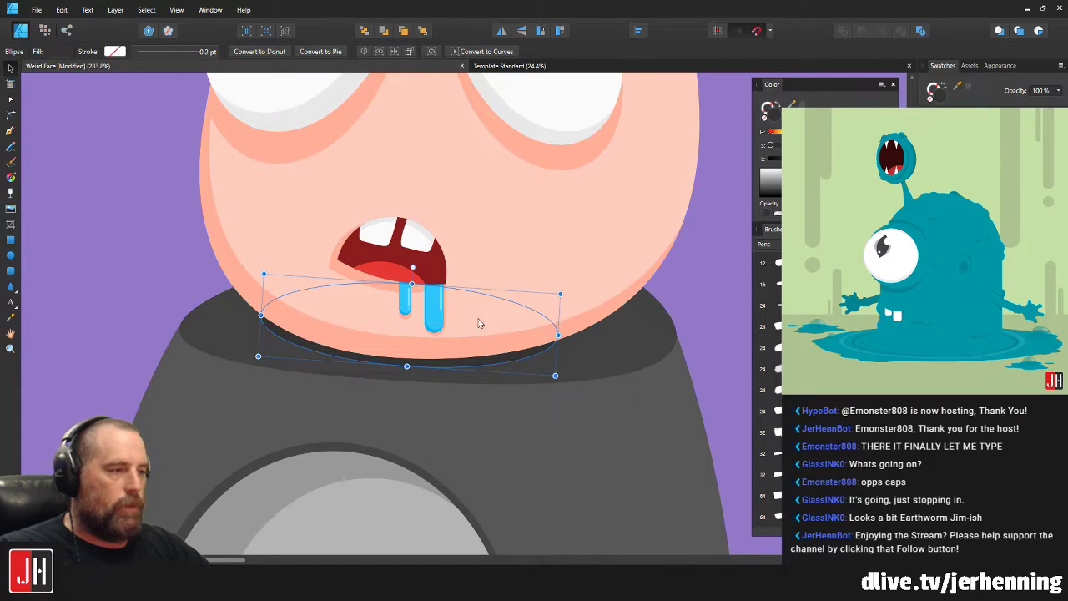
pyautogui.moveTo(411, 267); pyautogui.dragTo(412, 268)
pyautogui.scroll(3, 427, 317)
pyautogui.moveTo(426, 317); pyautogui.dragTo(415, 330)
pyautogui.moveTo(397, 248); pyautogui.dragTo(397, 249)
pyautogui.scroll(-6, 500, 317)
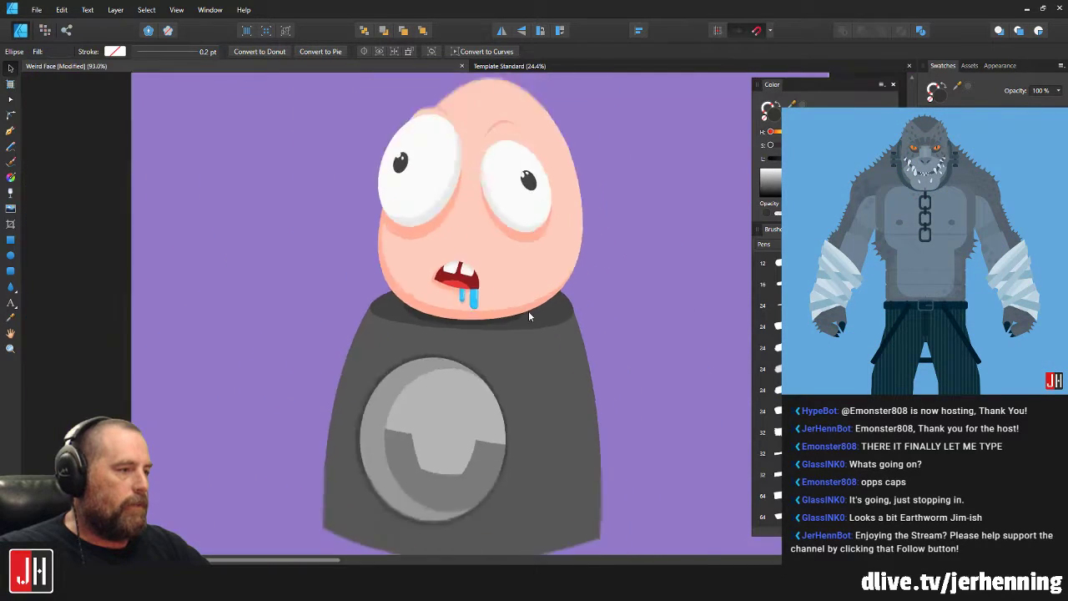
pyautogui.hotkey('ctrl', 'd')
# Nudge the dark ellipse beneath the chin slightly down and sideways, and darken its fill.
pyautogui.scroll(4, 598, 315)
pyautogui.scroll(2, 500, 317)
pyautogui.click(526, 307)
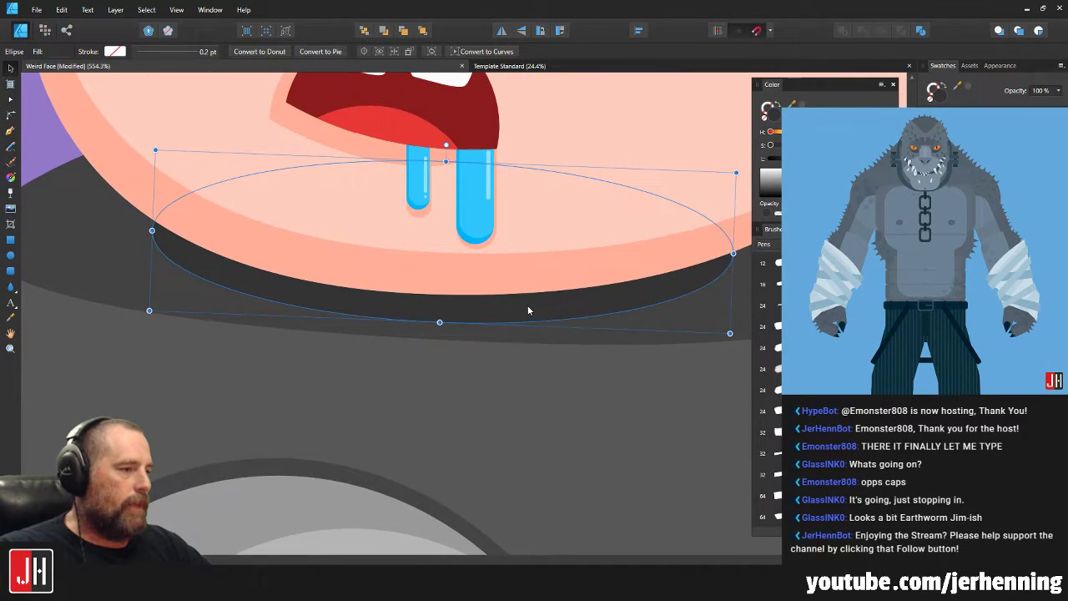
pyautogui.scroll(-3, 525, 307)
pyautogui.hotkey('ctrl', 'd')
pyautogui.scroll(-5, 573, 319)
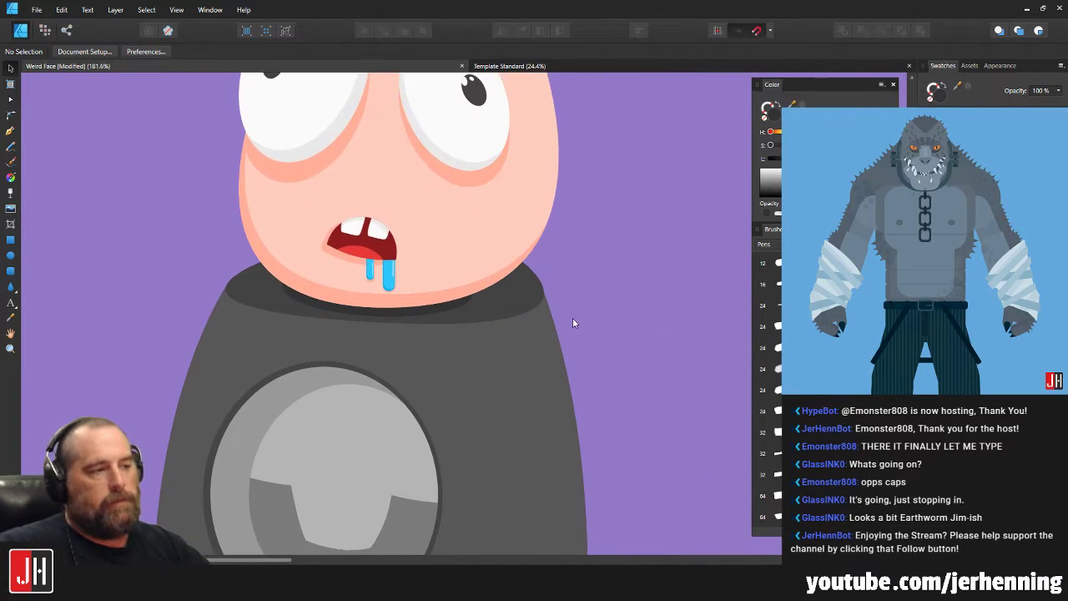
pyautogui.scroll(7, 515, 332)
pyautogui.click(489, 317)
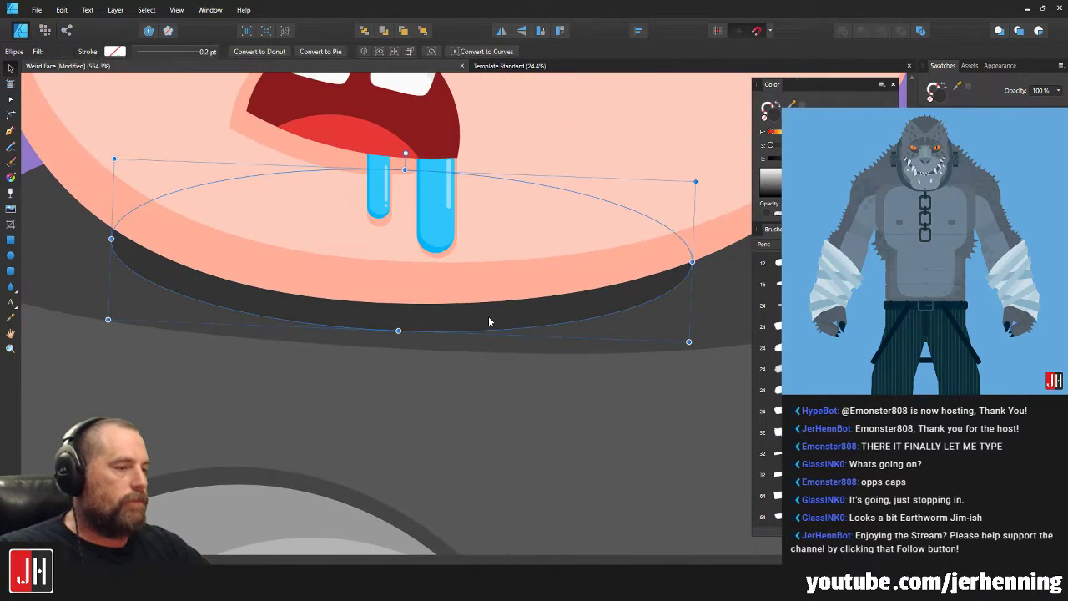
pyautogui.moveTo(478, 325); pyautogui.dragTo(477, 322)
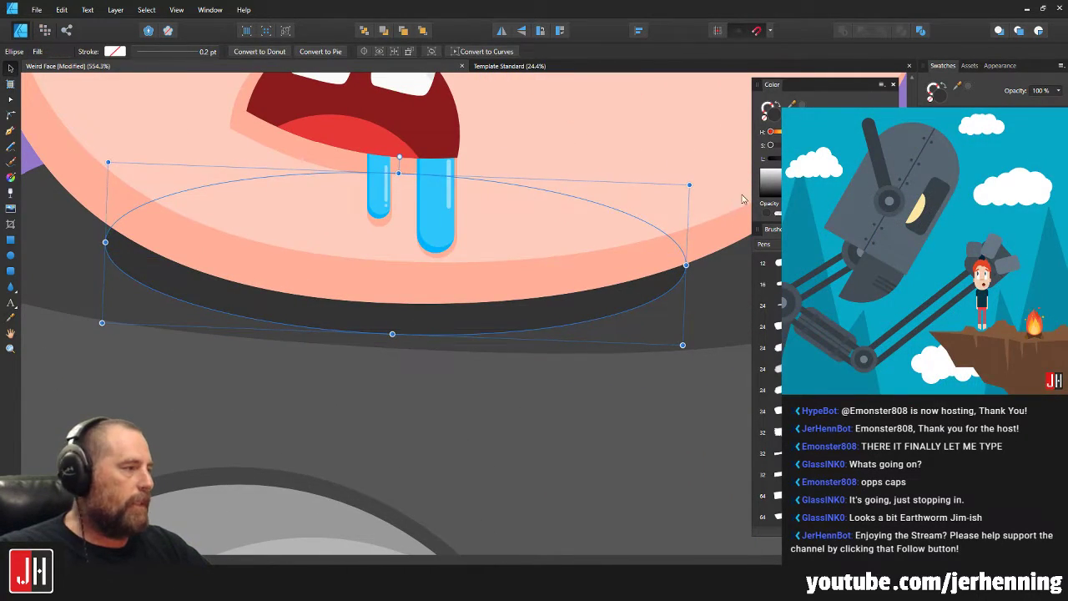
pyautogui.moveTo(790, 159); pyautogui.dragTo(785, 159)
# Fine-tune the dark fill shade of the ellipse under the chin and deselect it.
pyautogui.scroll(-8, 604, 244)
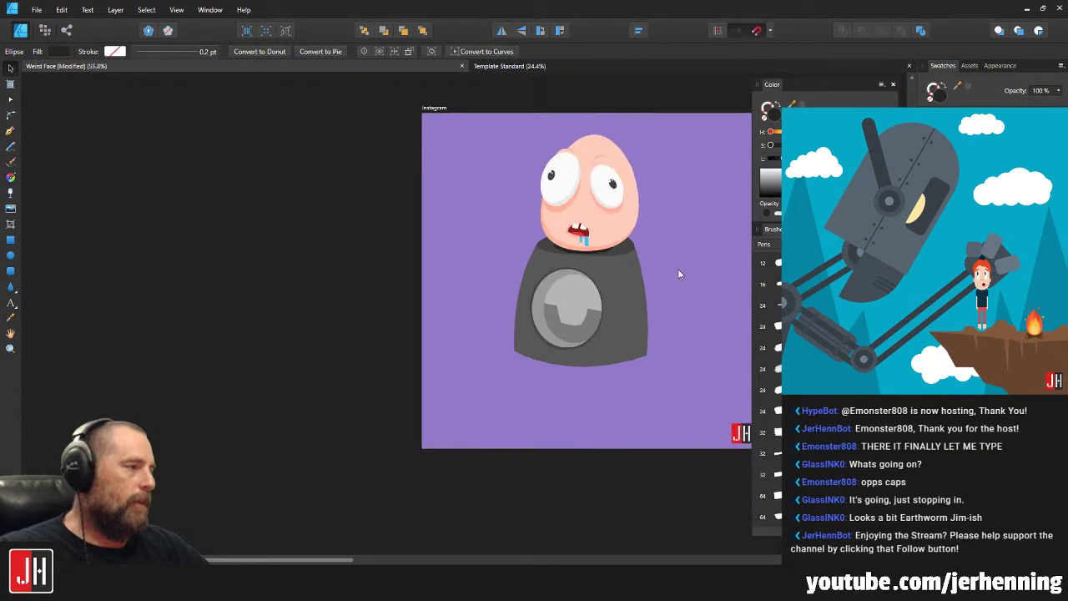
pyautogui.click(677, 272)
pyautogui.scroll(9, 676, 272)
pyautogui.click(540, 267)
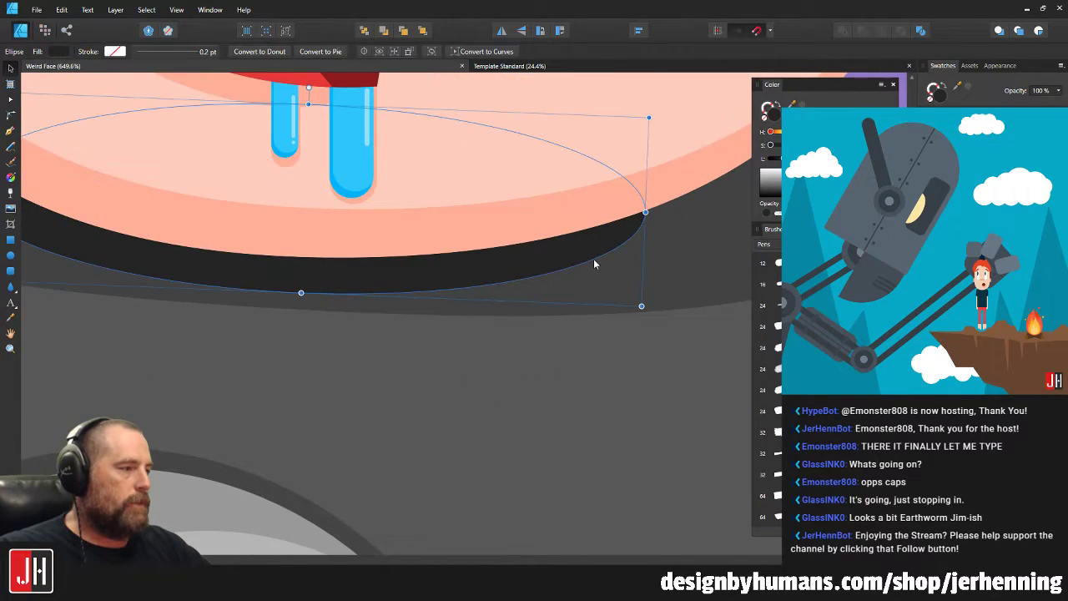
pyautogui.moveTo(786, 158); pyautogui.dragTo(784, 159)
pyautogui.scroll(-8, 553, 259)
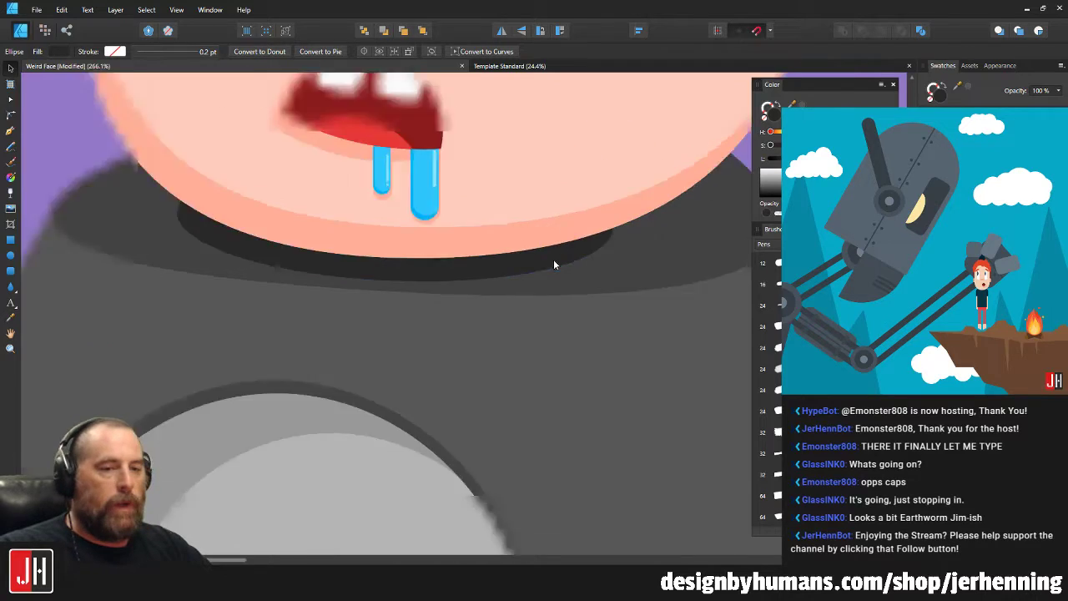
pyautogui.click(657, 273)
pyautogui.scroll(2, 519, 304)
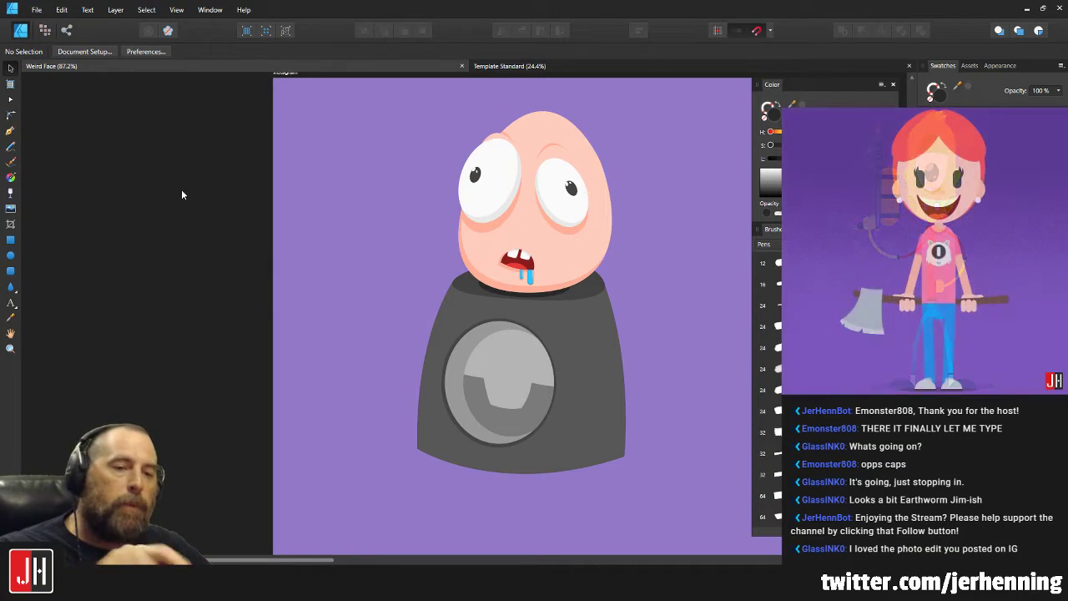
# Open the Mixed Media Kid document from the 2019 folder inside Complete.
pyautogui.click(37, 10)
pyautogui.click(46, 63)
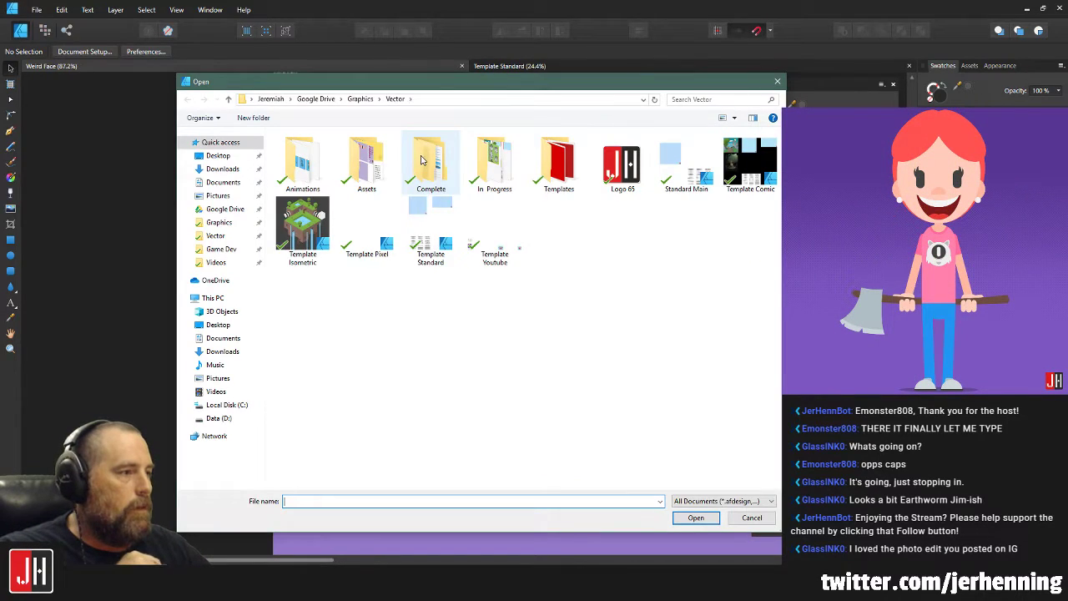
pyautogui.doubleClick(412, 182)
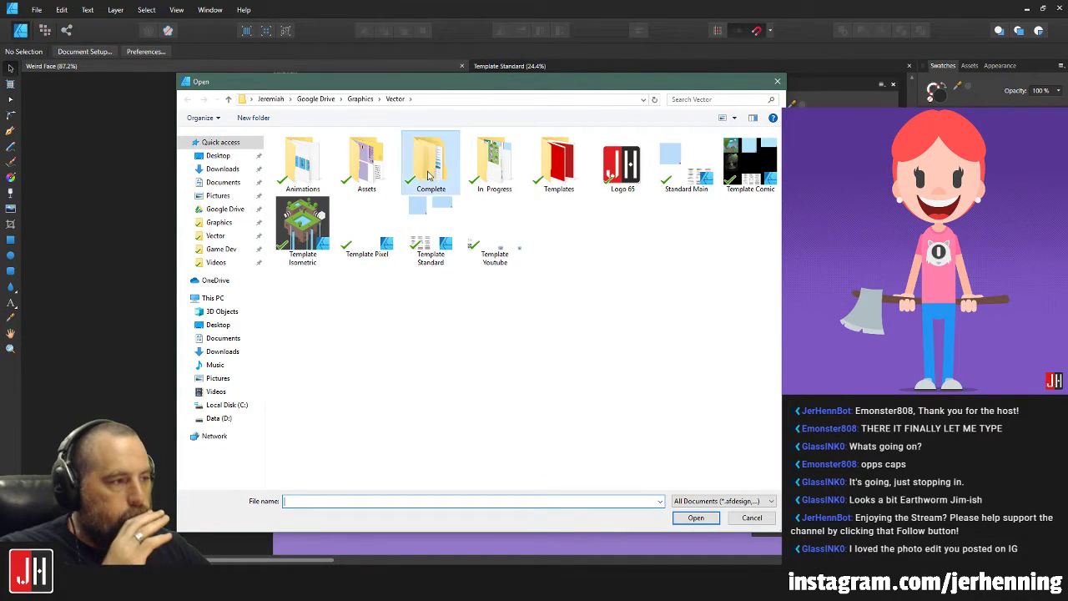
pyautogui.doubleClick(428, 171)
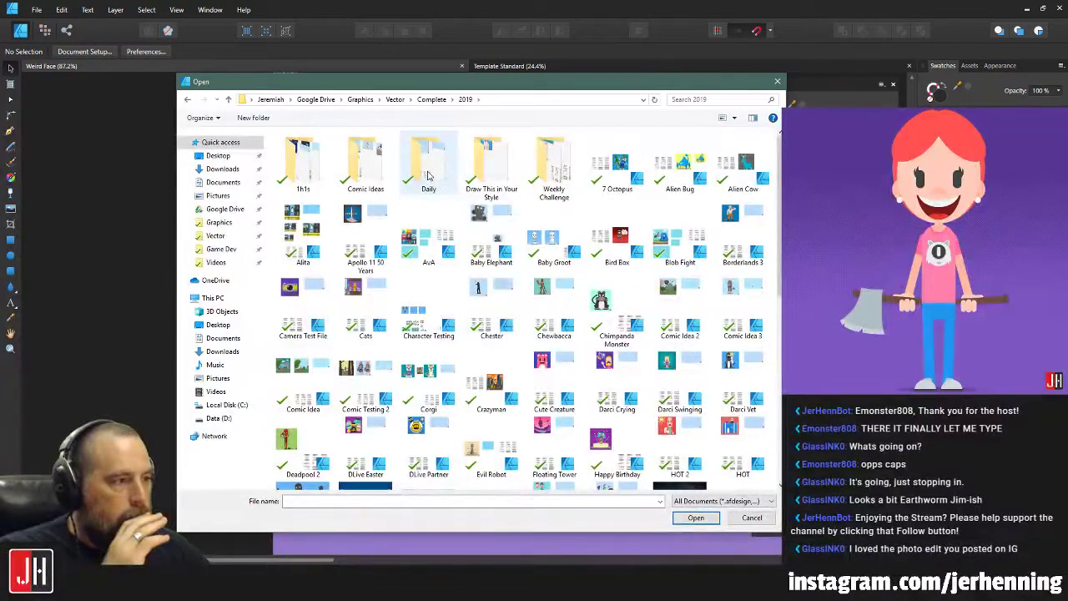
pyautogui.scroll(-8, 634, 309)
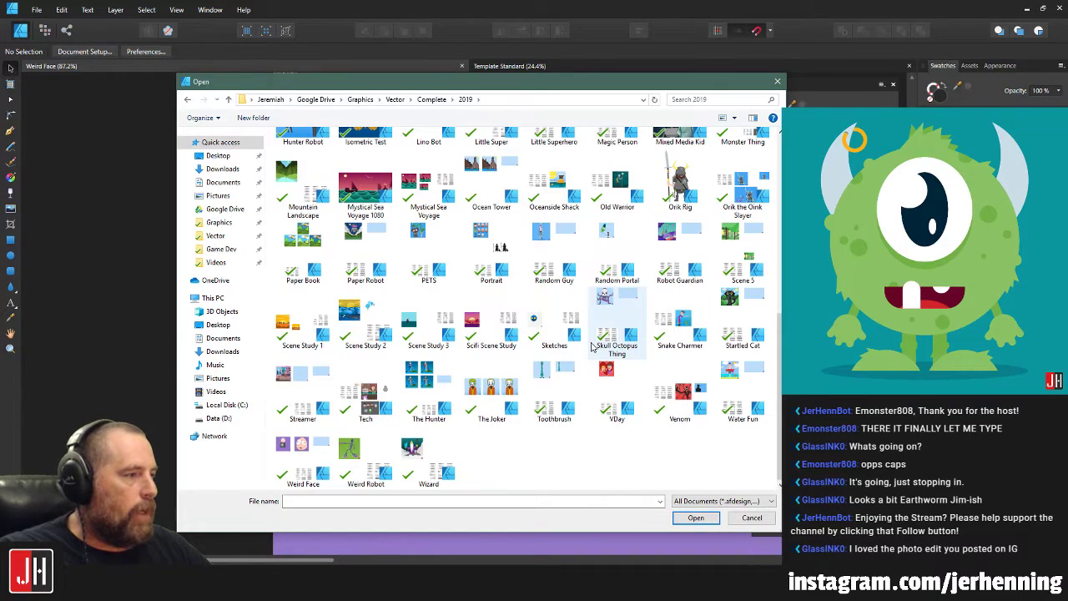
pyautogui.scroll(10, 592, 346)
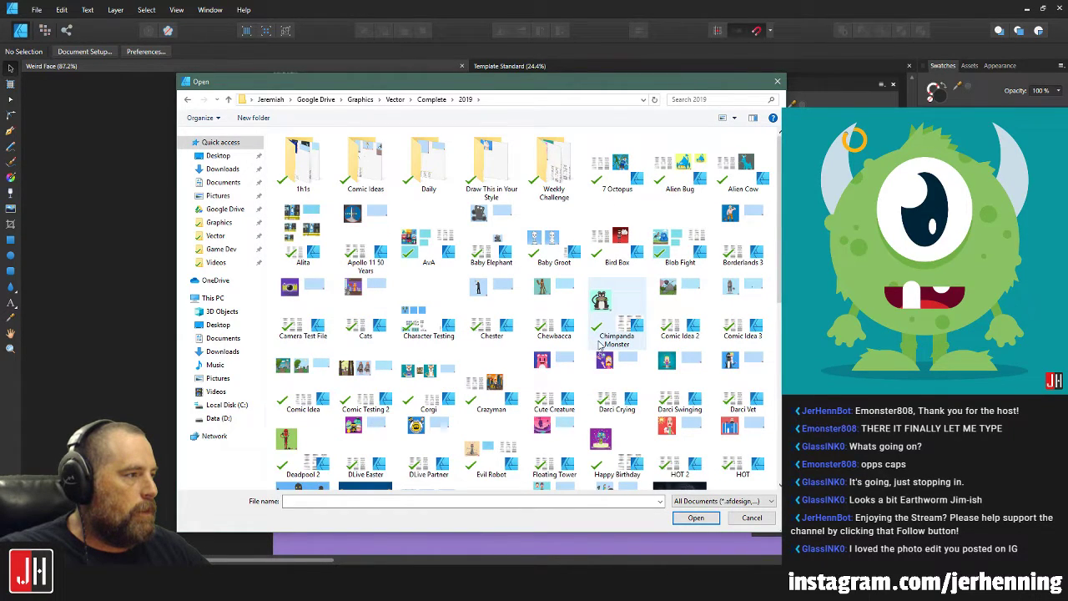
pyautogui.scroll(-8, 599, 344)
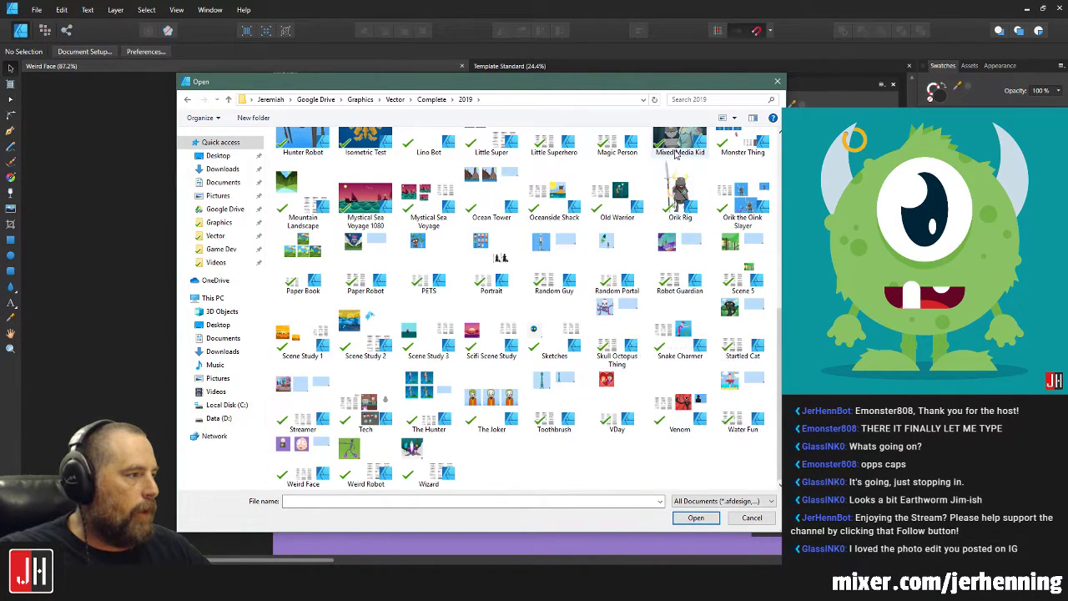
pyautogui.doubleClick(674, 154)
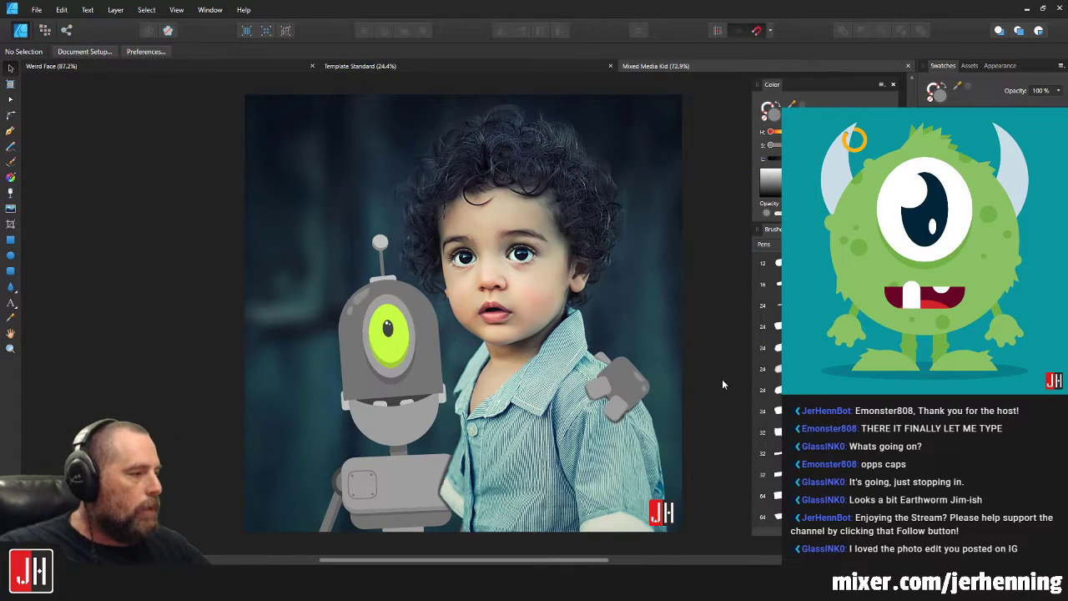
# Try moving the child's photo sideways relative to the robot, and undo the move.
pyautogui.moveTo(607, 387); pyautogui.dragTo(569, 354)
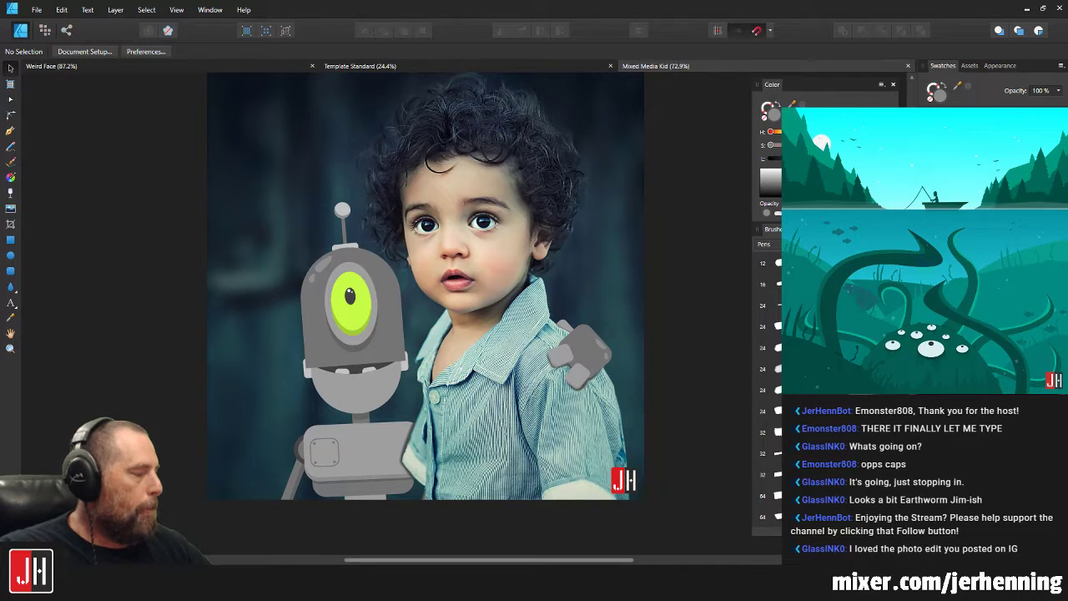
pyautogui.click(498, 257)
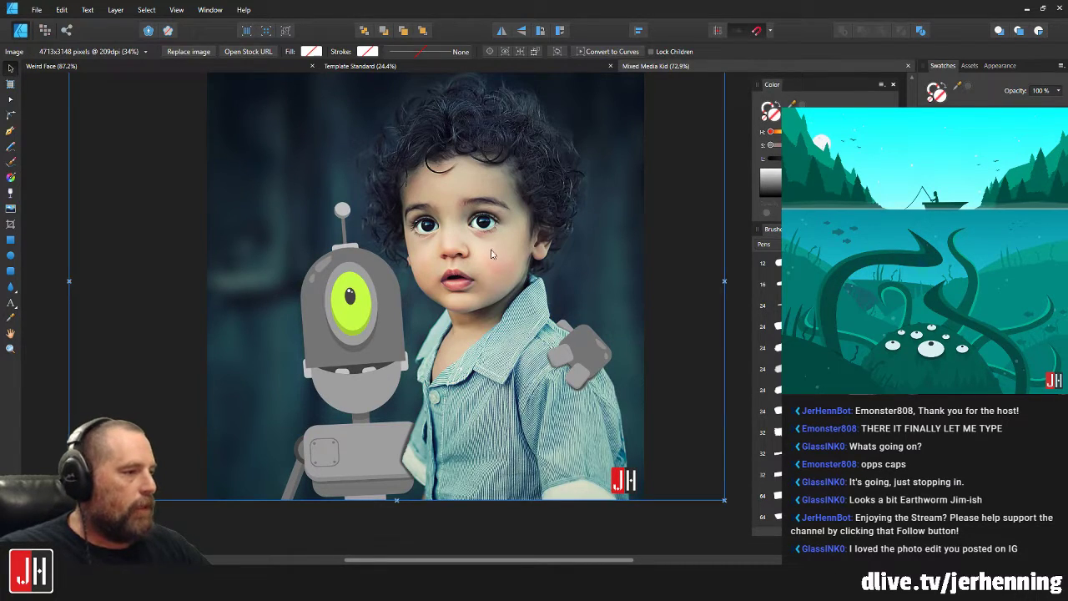
pyautogui.moveTo(527, 247); pyautogui.dragTo(548, 253)
pyautogui.moveTo(489, 271)
pyautogui.mouseDown()
pyautogui.moveTo(617, 276)
pyautogui.moveTo(471, 238)
pyautogui.moveTo(475, 218)
pyautogui.moveTo(489, 271)
pyautogui.mouseUp()
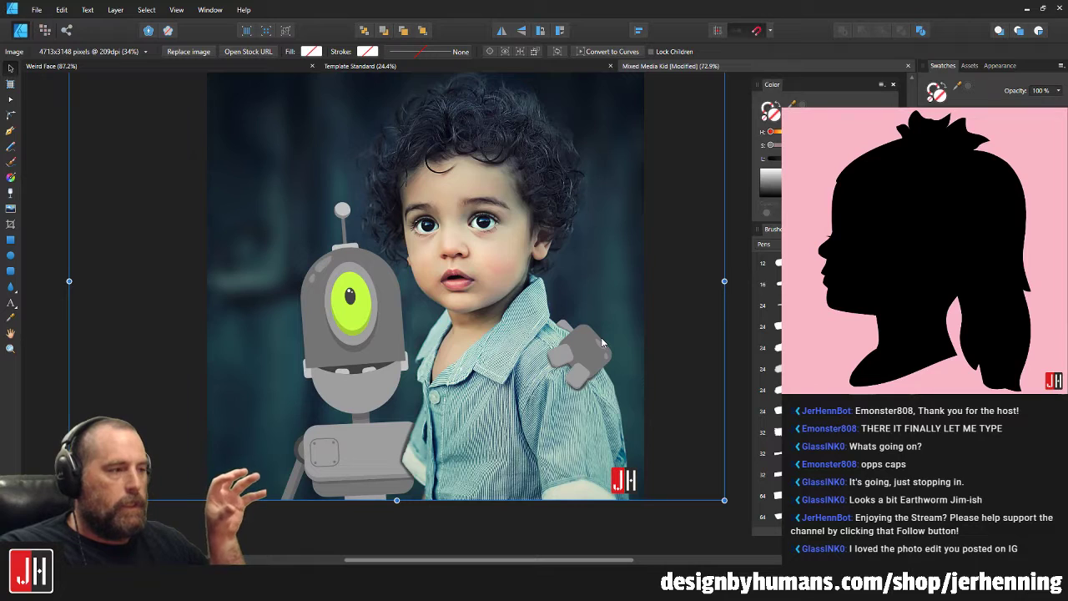
pyautogui.moveTo(455, 282); pyautogui.dragTo(565, 280)
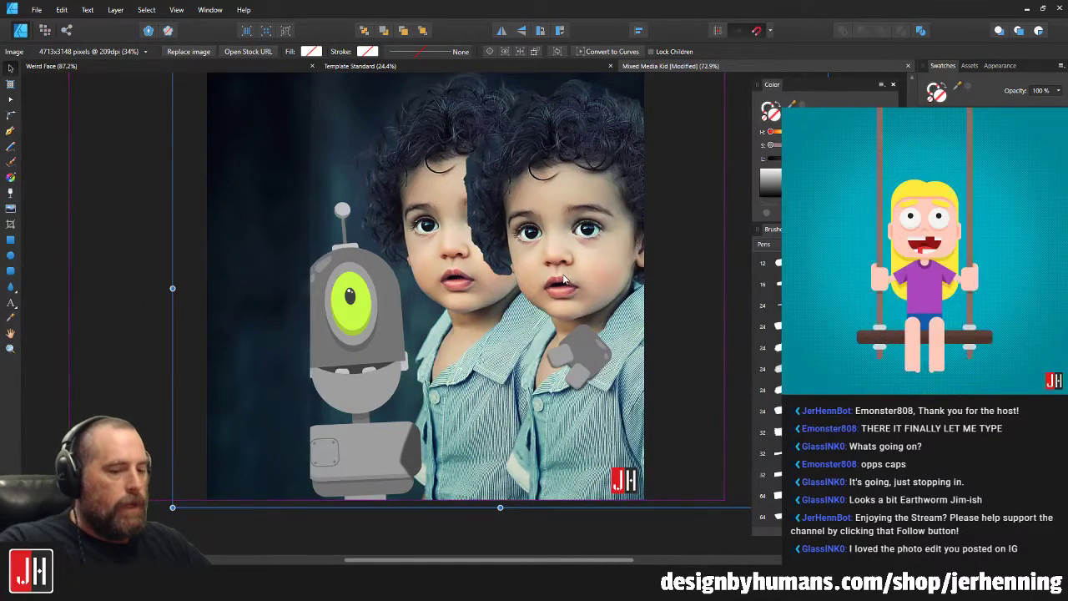
pyautogui.hotkey('ctrl', 'z')
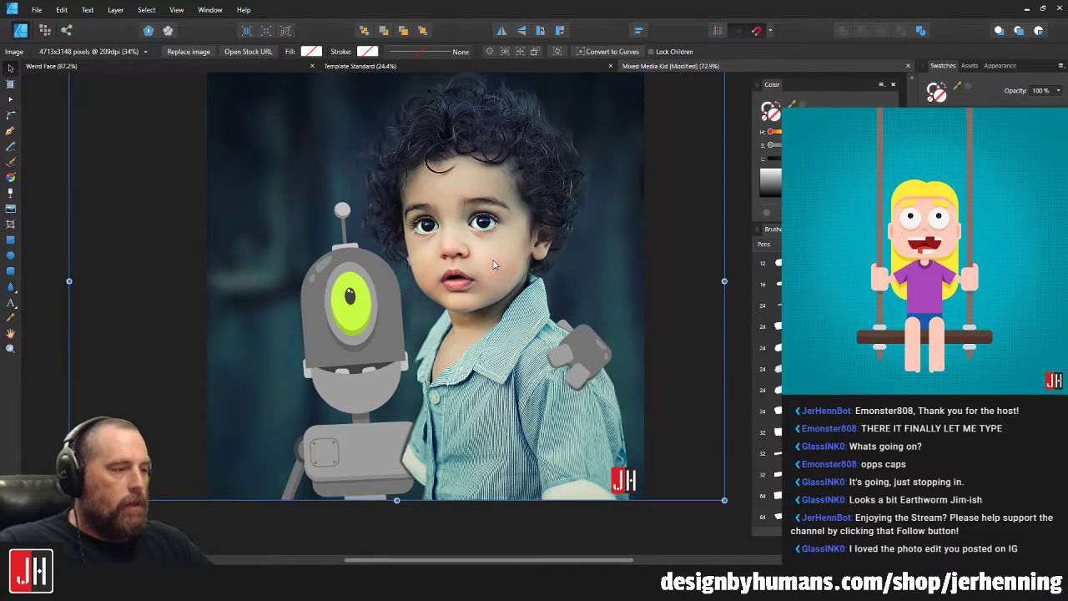
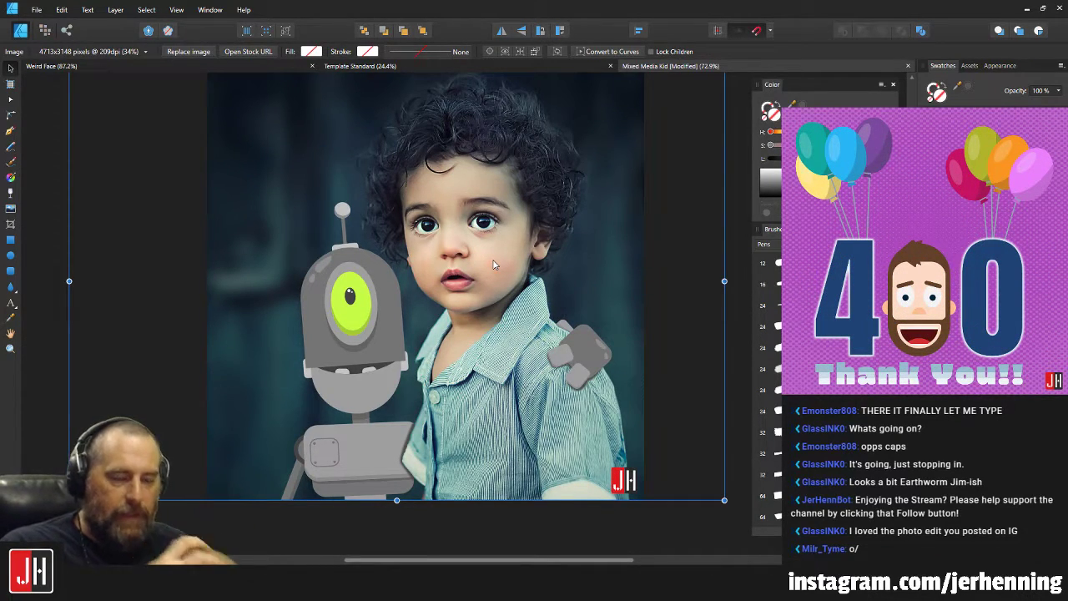
# Examine how the vector robot and its hand are combined with the child's photo.
pyautogui.scroll(-5, 492, 264)
pyautogui.hotkey('ctrl', 'd')
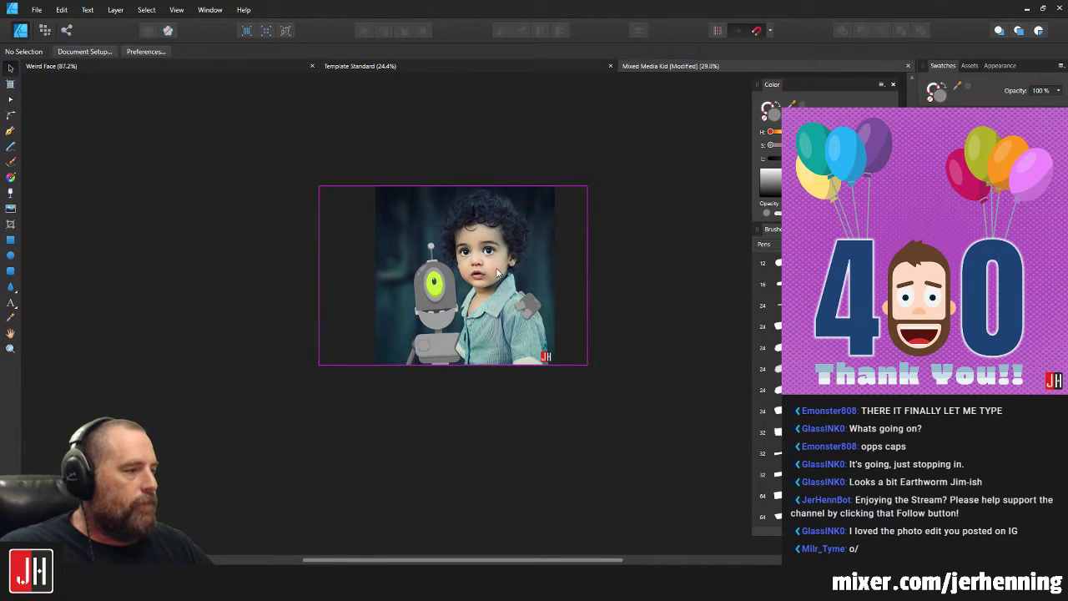
pyautogui.scroll(8, 495, 261)
pyautogui.moveTo(496, 255); pyautogui.dragTo(509, 273)
pyautogui.scroll(-3, 508, 272)
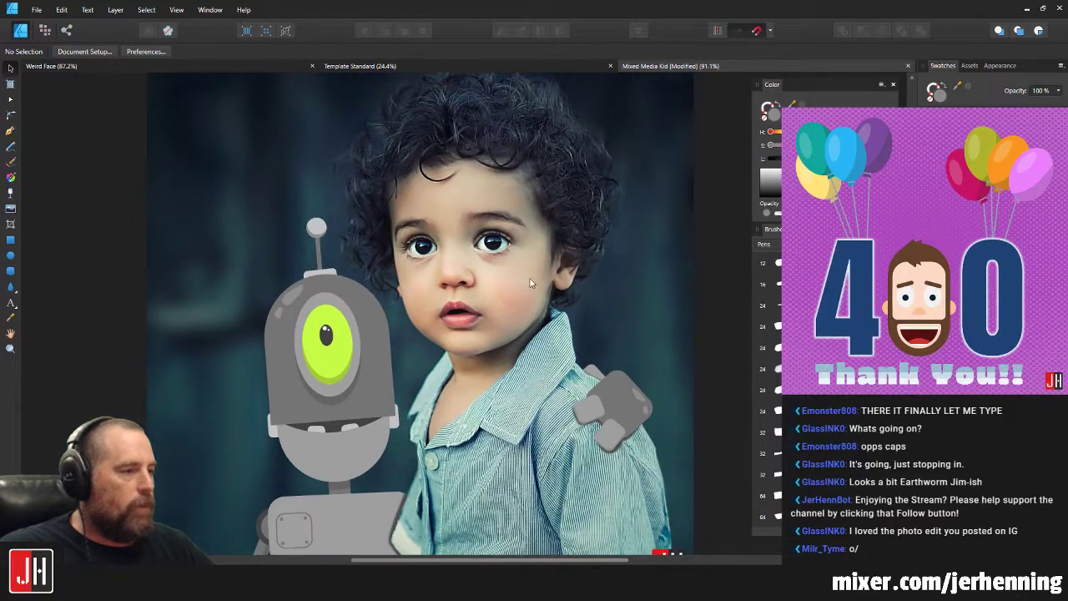
pyautogui.click(683, 340)
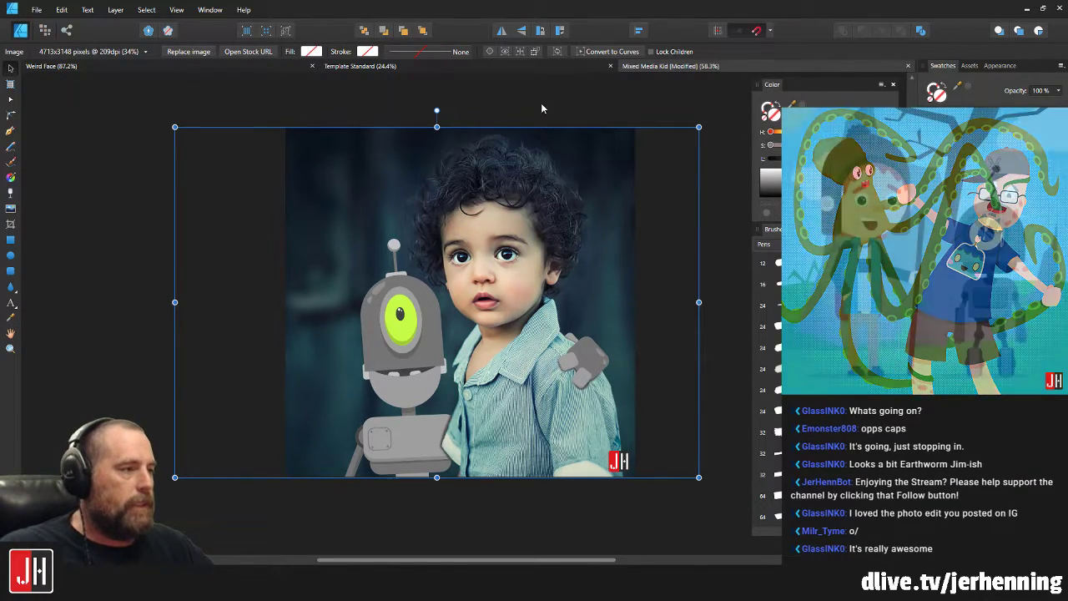
pyautogui.click(541, 107)
pyautogui.scroll(2, 498, 293)
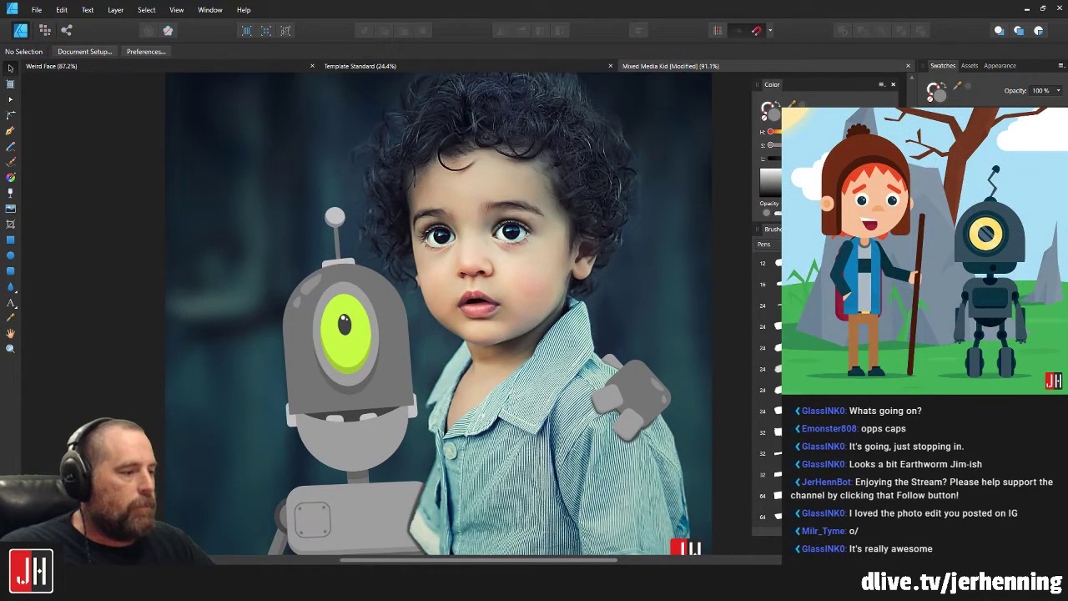
# Switch to Affinity Photo and open the image 23980.
pyautogui.hotkey('alt', 'Tab')
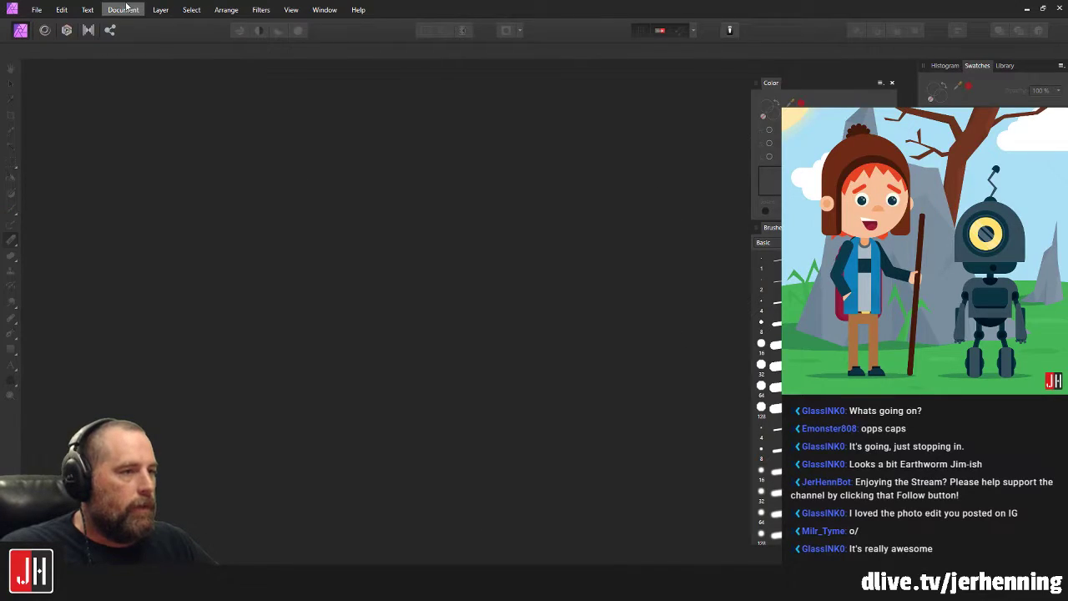
pyautogui.click(36, 9)
pyautogui.click(109, 126)
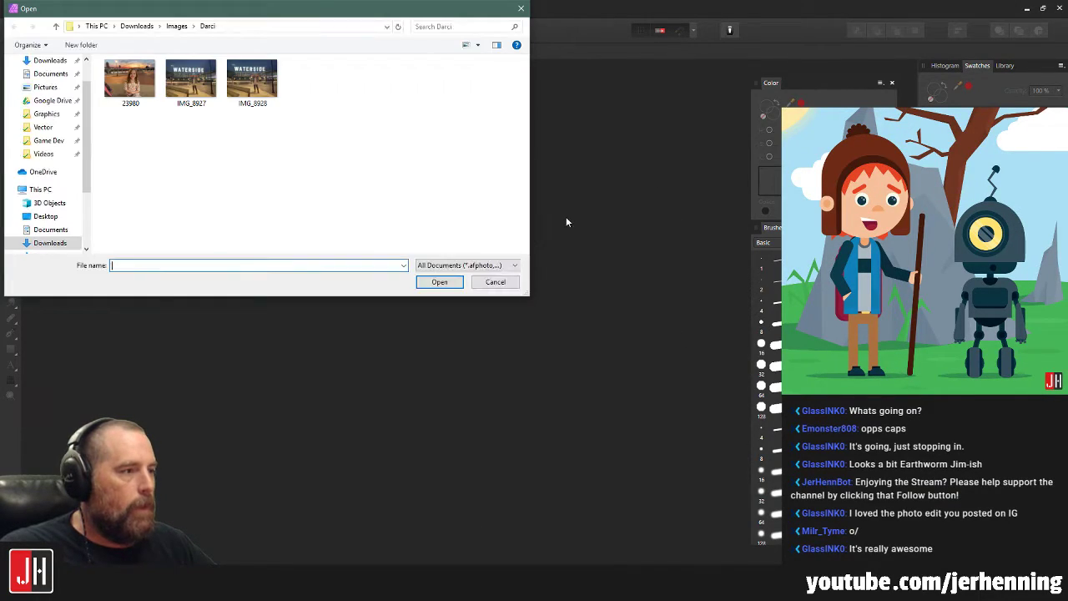
pyautogui.doubleClick(133, 80)
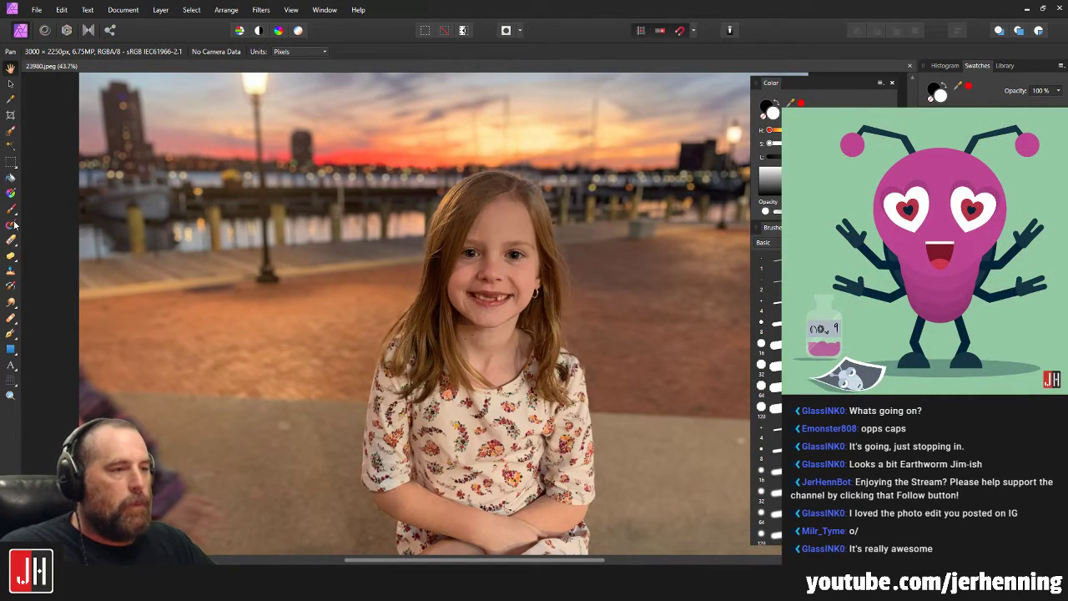
# Select the girl from head to lap with the Selection Brush at 64 px width, snapping to edges.
pyautogui.click(11, 132)
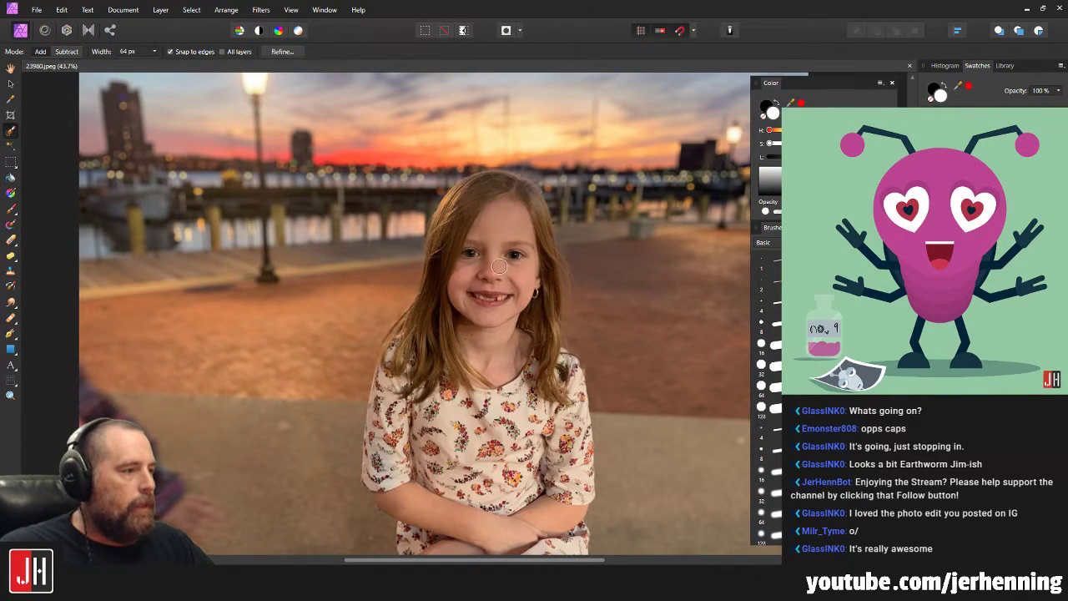
pyautogui.moveTo(486, 200)
pyautogui.mouseDown()
pyautogui.moveTo(409, 359)
pyautogui.moveTo(380, 463)
pyautogui.moveTo(417, 534)
pyautogui.moveTo(509, 542)
pyautogui.moveTo(584, 509)
pyautogui.moveTo(575, 385)
pyautogui.moveTo(526, 200)
pyautogui.moveTo(488, 417)
pyautogui.moveTo(512, 472)
pyautogui.mouseUp()
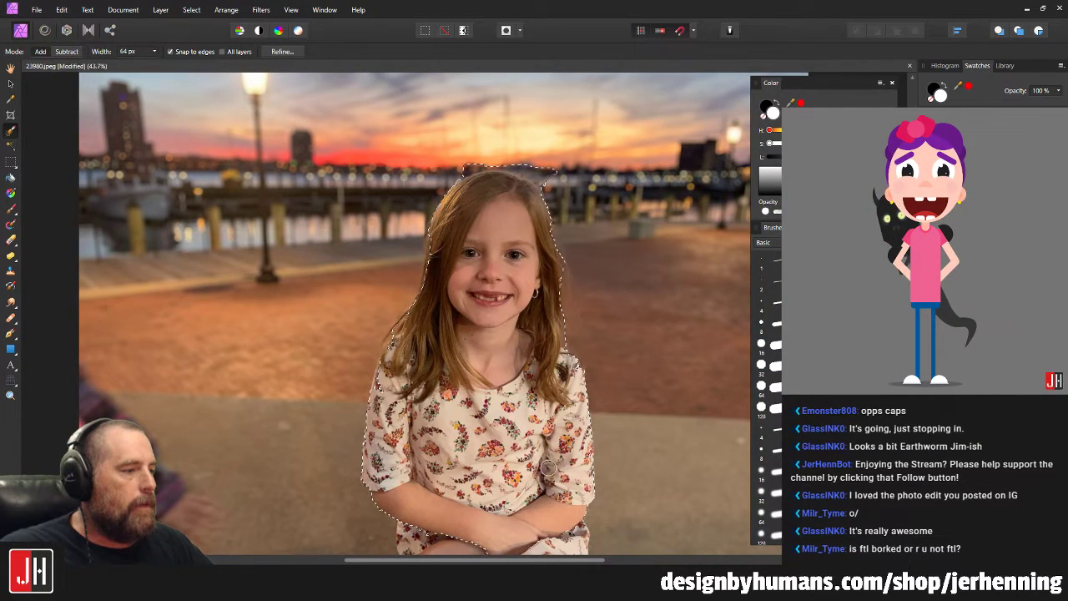
pyautogui.scroll(2, 512, 472)
pyautogui.scroll(-3, 512, 472)
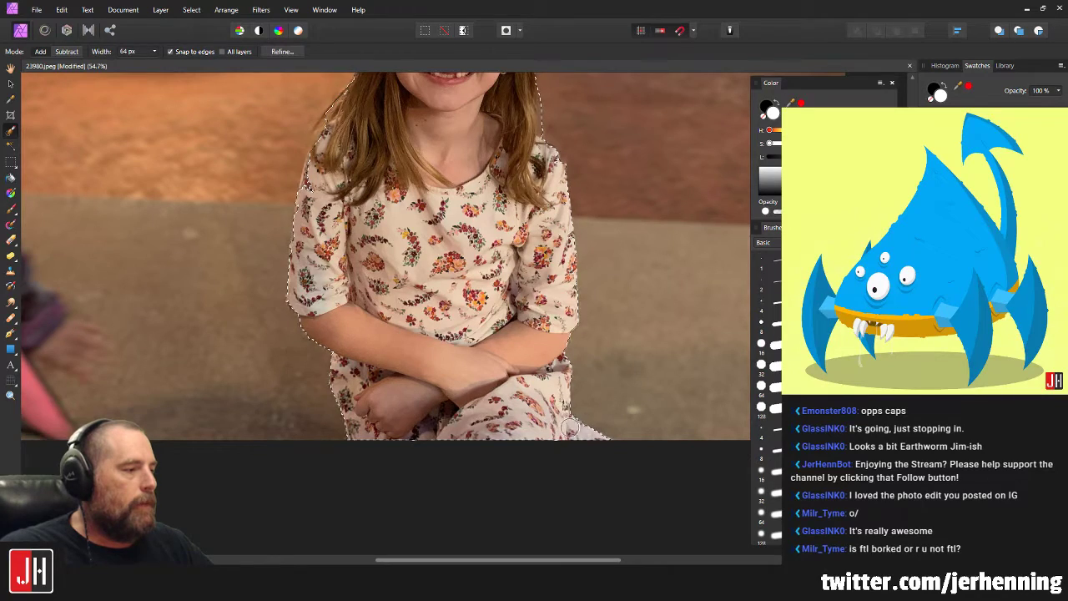
# Refine the selection edge around the girl's hair and the top of her head.
pyautogui.scroll(3, 592, 353)
pyautogui.scroll(2, 584, 351)
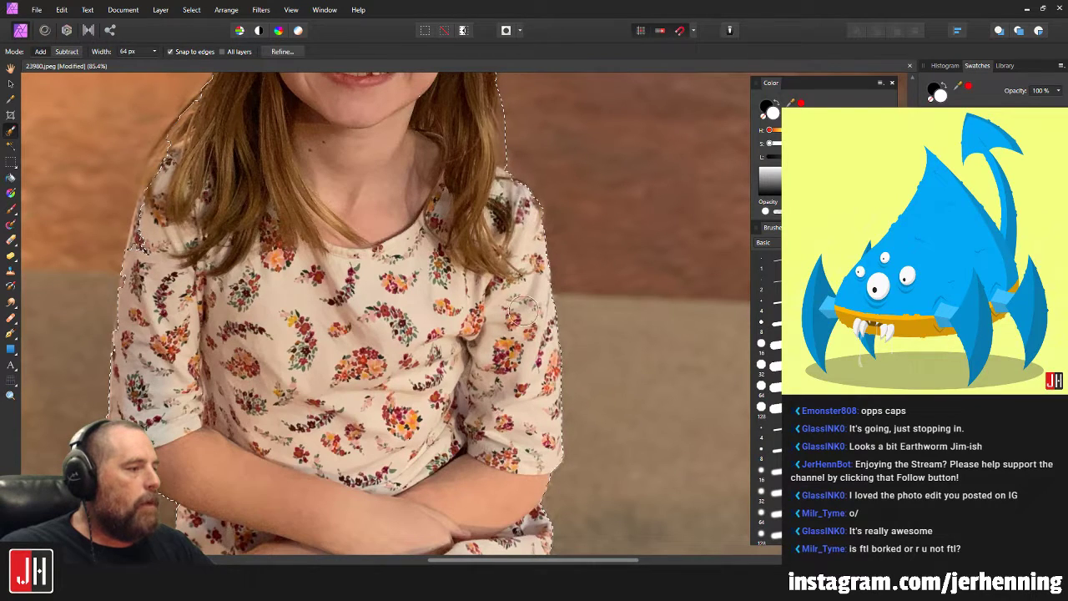
pyautogui.moveTo(525, 227); pyautogui.dragTo(541, 305)
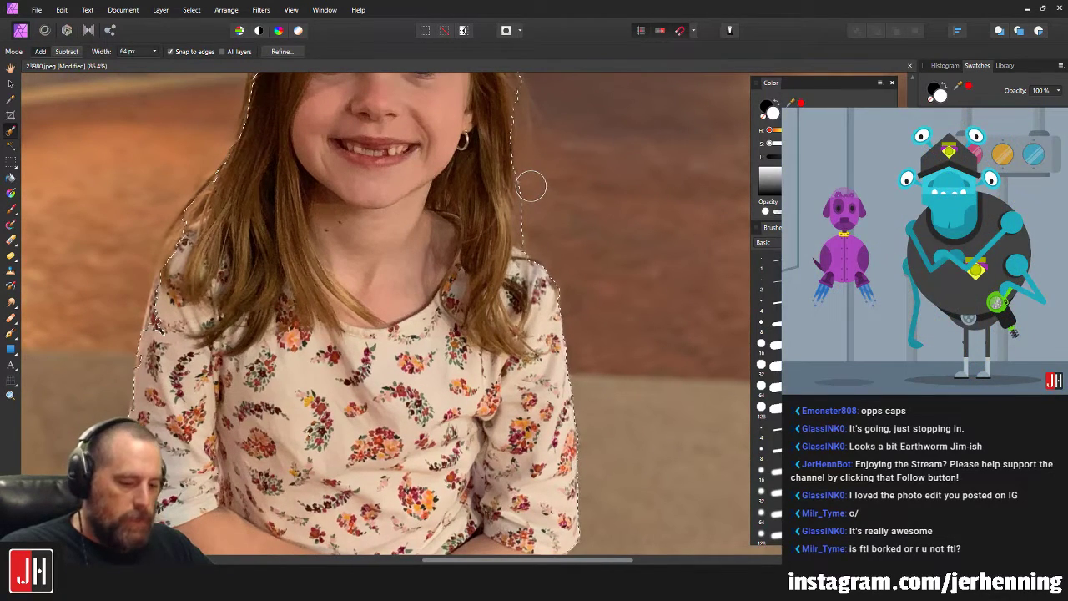
pyautogui.moveTo(500, 214)
pyautogui.mouseDown()
pyautogui.moveTo(482, 209)
pyautogui.moveTo(542, 300)
pyautogui.mouseUp()
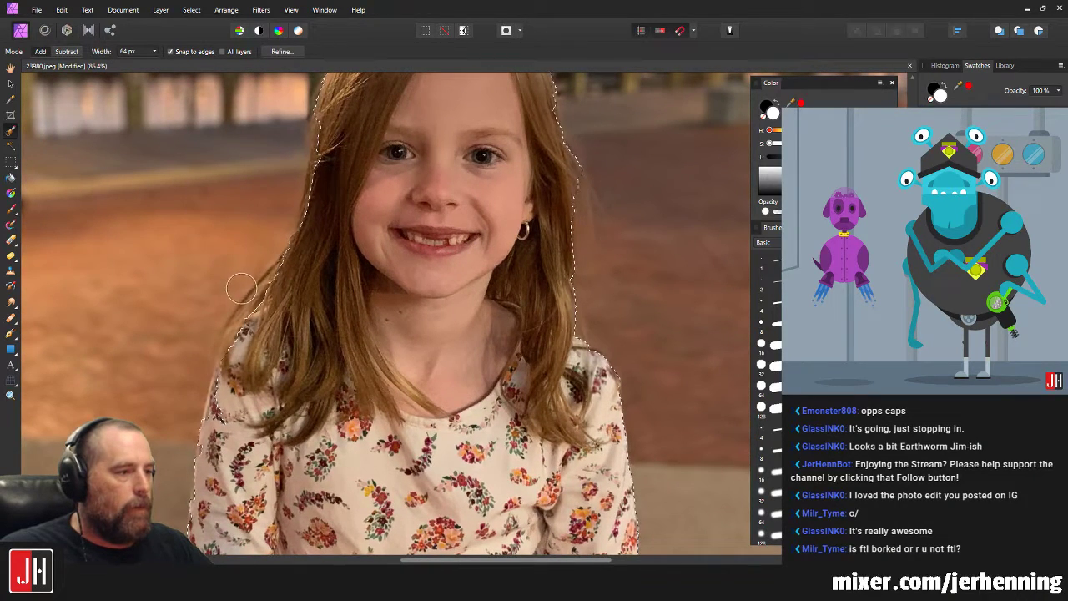
pyautogui.moveTo(361, 143)
pyautogui.mouseDown()
pyautogui.moveTo(364, 262)
pyautogui.moveTo(331, 250)
pyautogui.moveTo(316, 353)
pyautogui.mouseUp()
pyautogui.moveTo(312, 186)
pyautogui.mouseDown()
pyautogui.moveTo(301, 218)
pyautogui.moveTo(319, 245)
pyautogui.moveTo(333, 242)
pyautogui.moveTo(334, 220)
pyautogui.moveTo(372, 157)
pyautogui.moveTo(420, 131)
pyautogui.moveTo(411, 172)
pyautogui.moveTo(453, 137)
pyautogui.moveTo(382, 146)
pyautogui.moveTo(457, 140)
pyautogui.moveTo(536, 170)
pyautogui.moveTo(547, 185)
pyautogui.moveTo(507, 202)
pyautogui.mouseUp()
pyautogui.scroll(2, 371, 157)
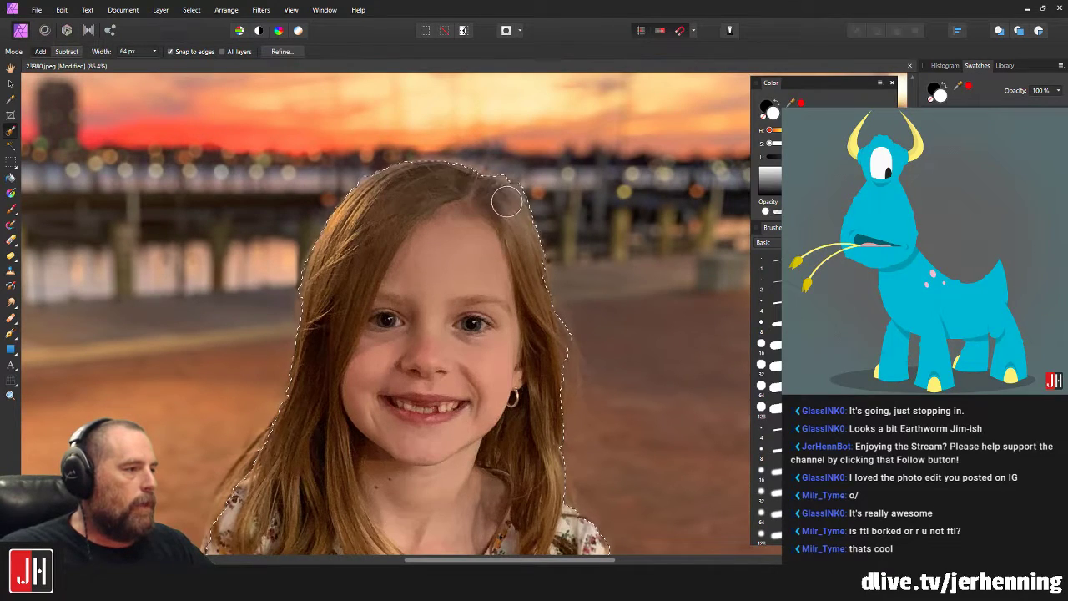
# Put the selected girl on her own layer as a masked copy above the full photo, and clear the selection.
pyautogui.moveTo(603, 468); pyautogui.dragTo(558, 307)
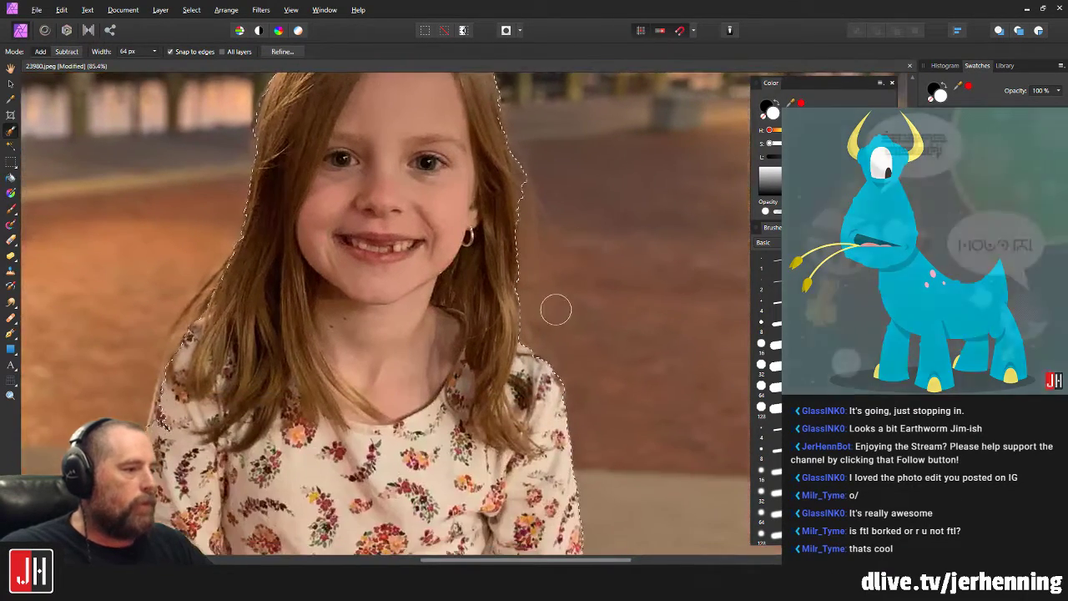
pyautogui.scroll(-3, 558, 307)
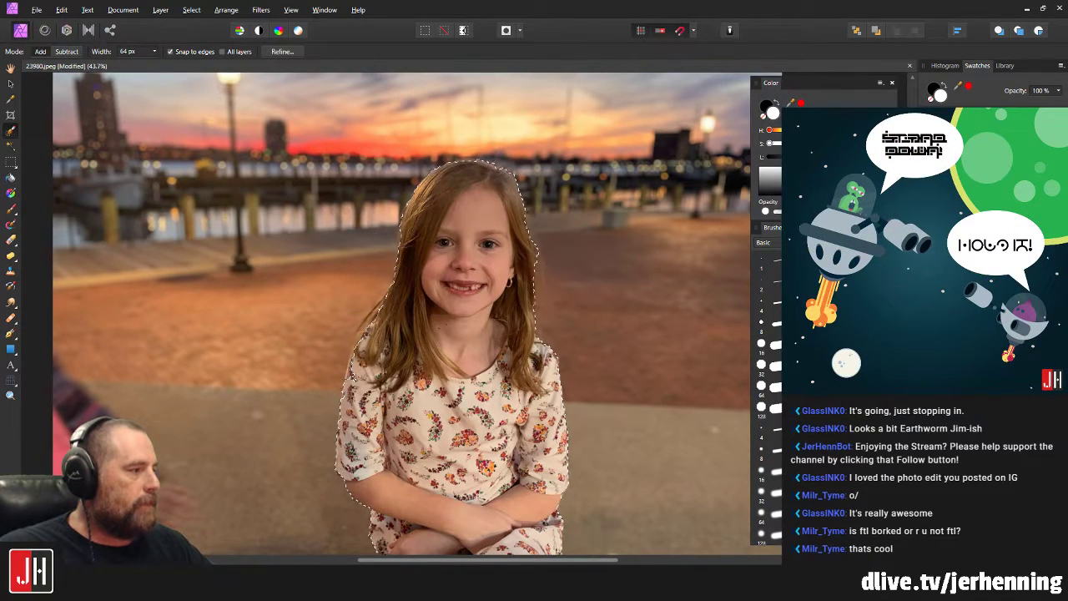
pyautogui.press('v')
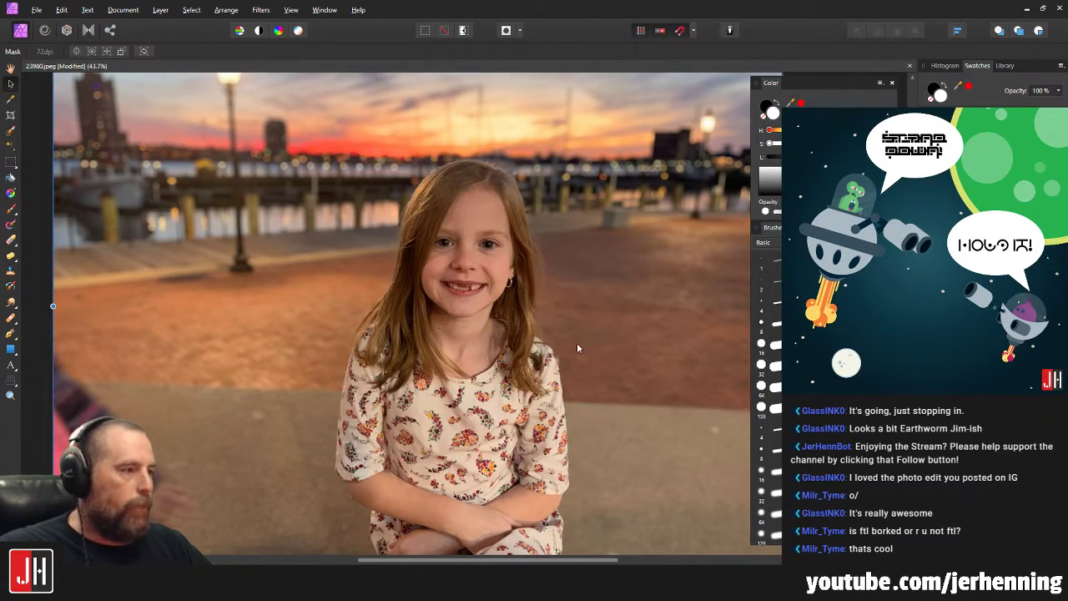
pyautogui.hotkey('ctrl', 'd')
pyautogui.hotkey('ctrl', 'z')
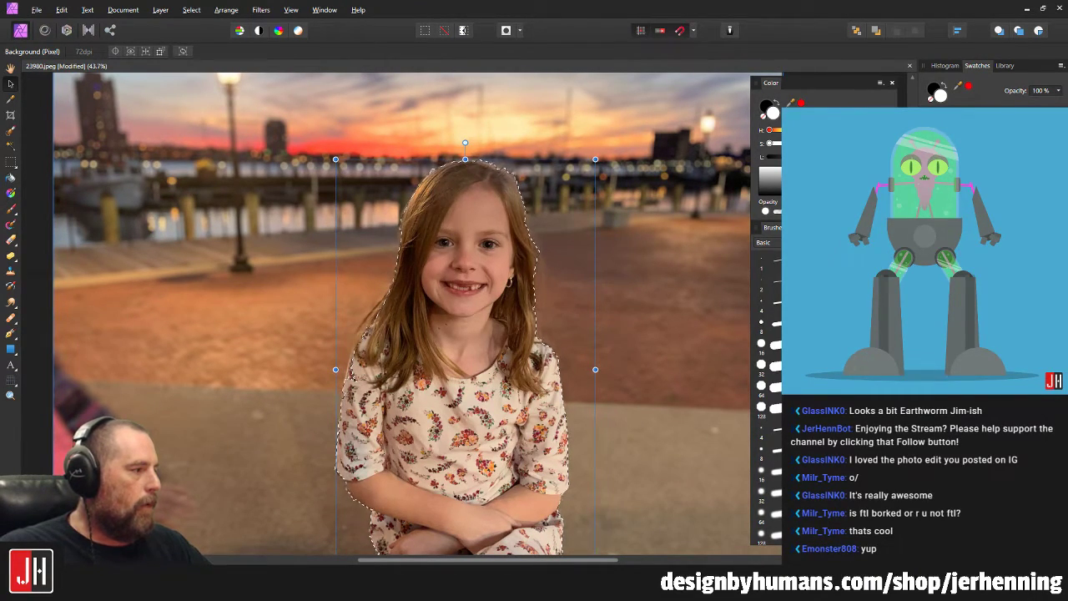
pyautogui.scroll(-4, 521, 294)
pyautogui.click(662, 307)
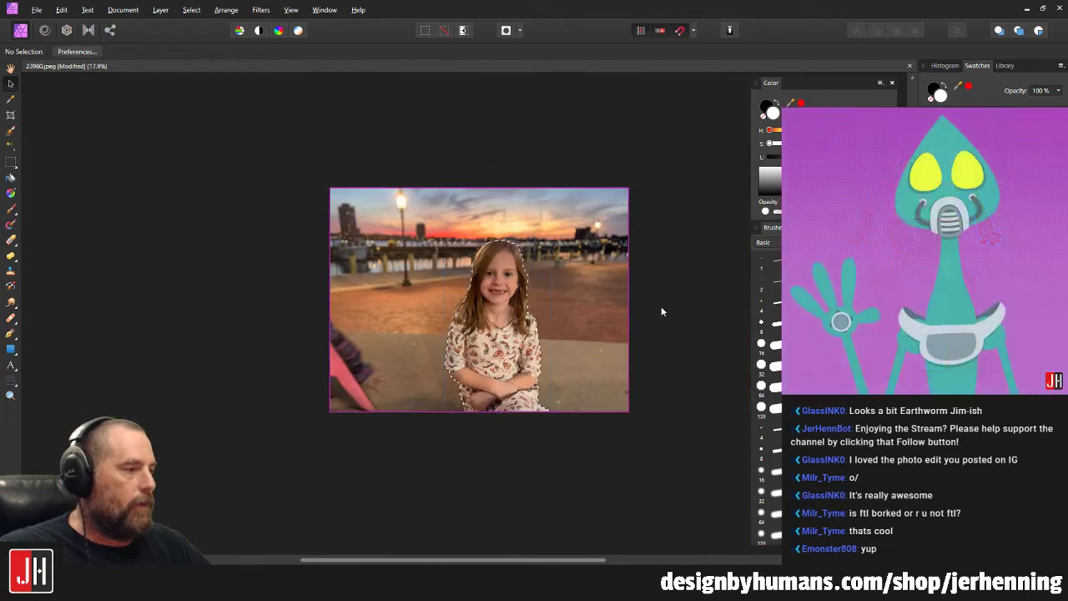
pyautogui.scroll(2, 661, 311)
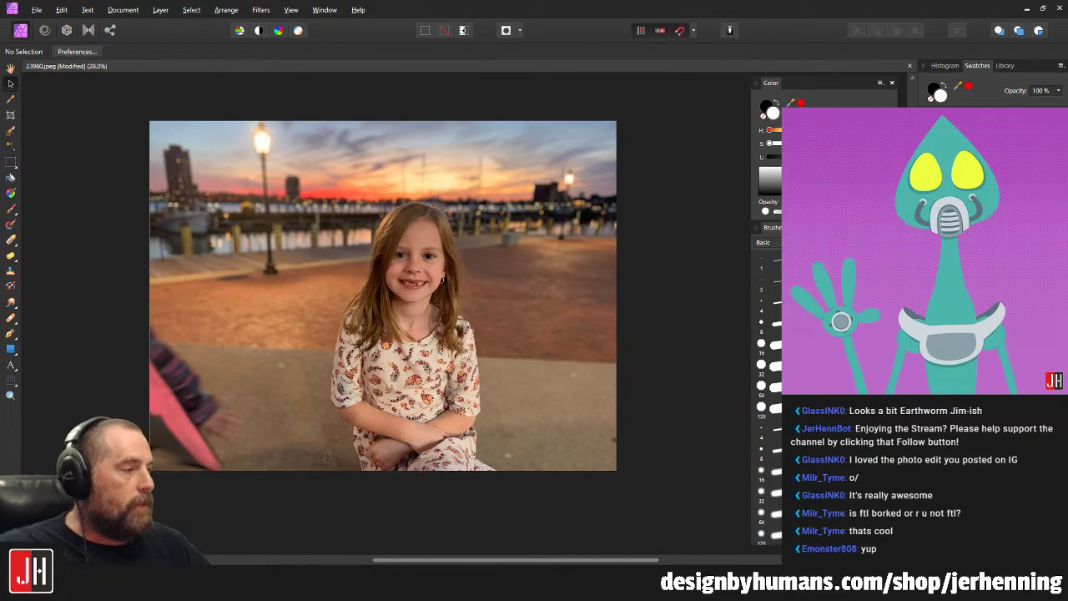
pyautogui.click(1056, 288)
pyautogui.hotkey('ctrl', 'z')
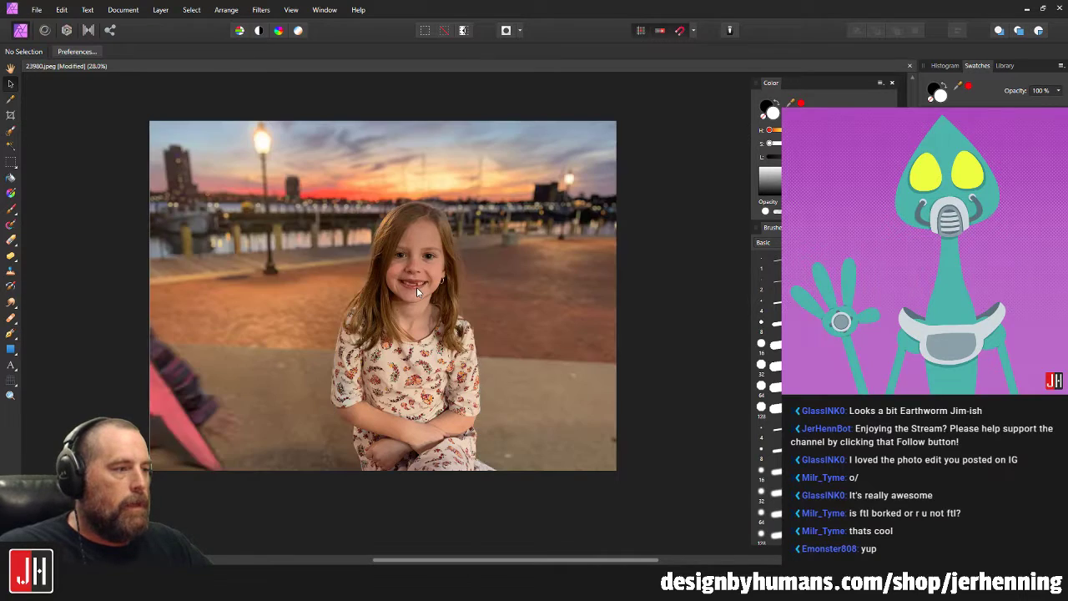
# Try moving the masked cutout of the girl beside the original figure, and undo the move.
pyautogui.click(422, 347)
pyautogui.moveTo(422, 347); pyautogui.dragTo(557, 332)
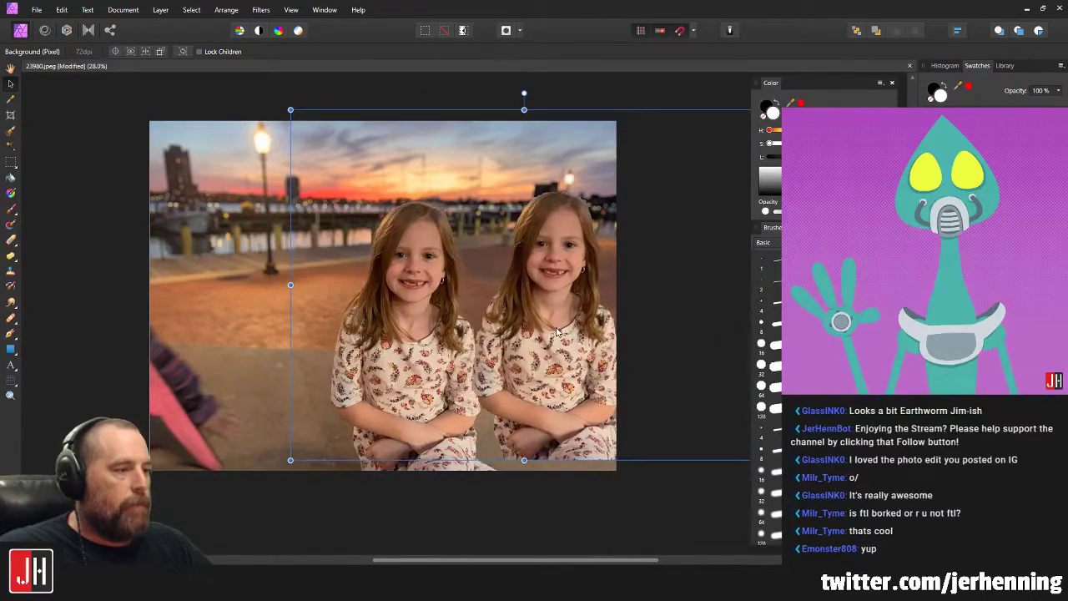
pyautogui.hotkey('ctrl', 'z')
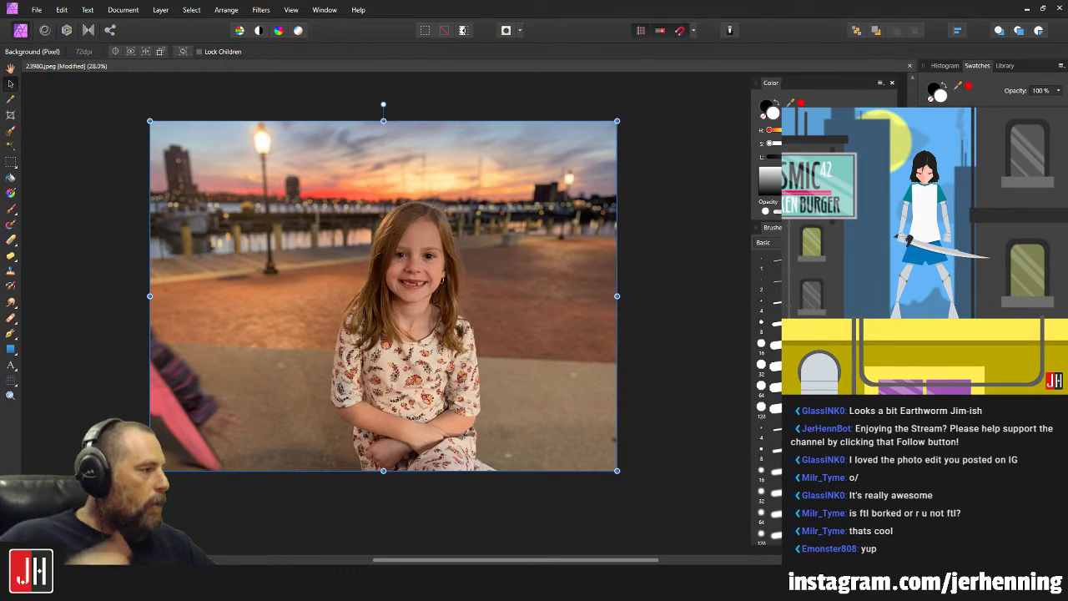
pyautogui.moveTo(396, 291)
pyautogui.mouseDown()
pyautogui.moveTo(523, 283)
pyautogui.moveTo(473, 297)
pyautogui.moveTo(487, 298)
pyautogui.moveTo(394, 298)
pyautogui.mouseUp()
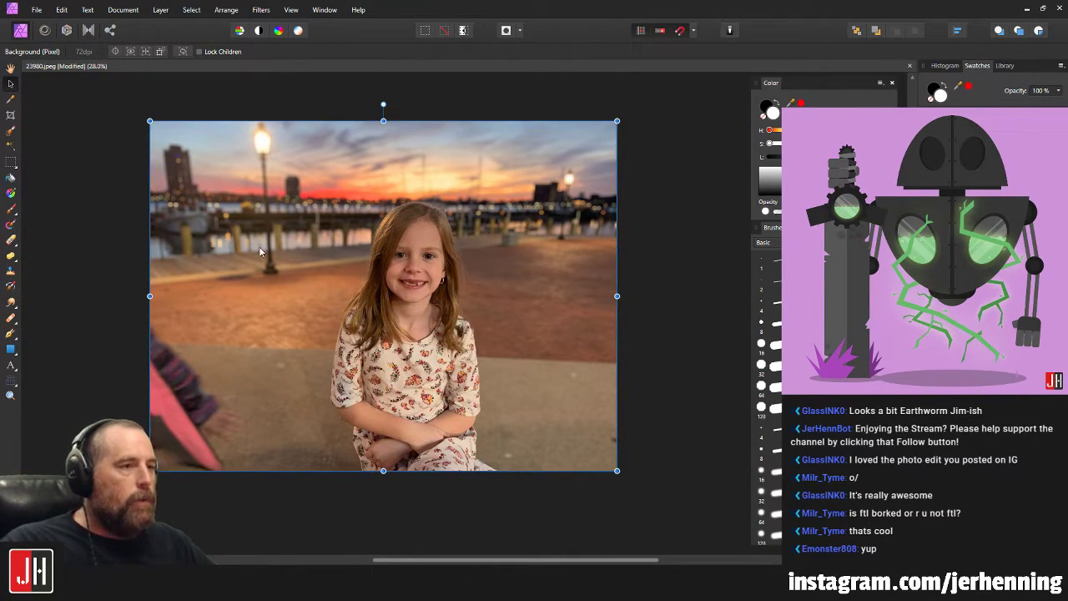
# Save the photo on the Desktop as an Affinity file under the girl's first name.
pyautogui.click(36, 9)
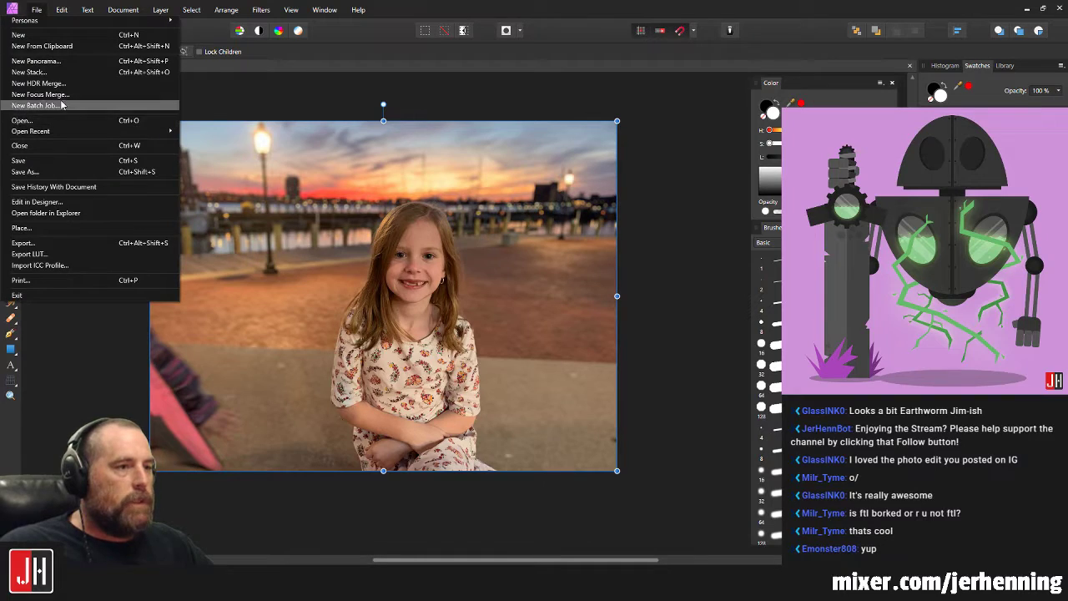
pyautogui.click(73, 173)
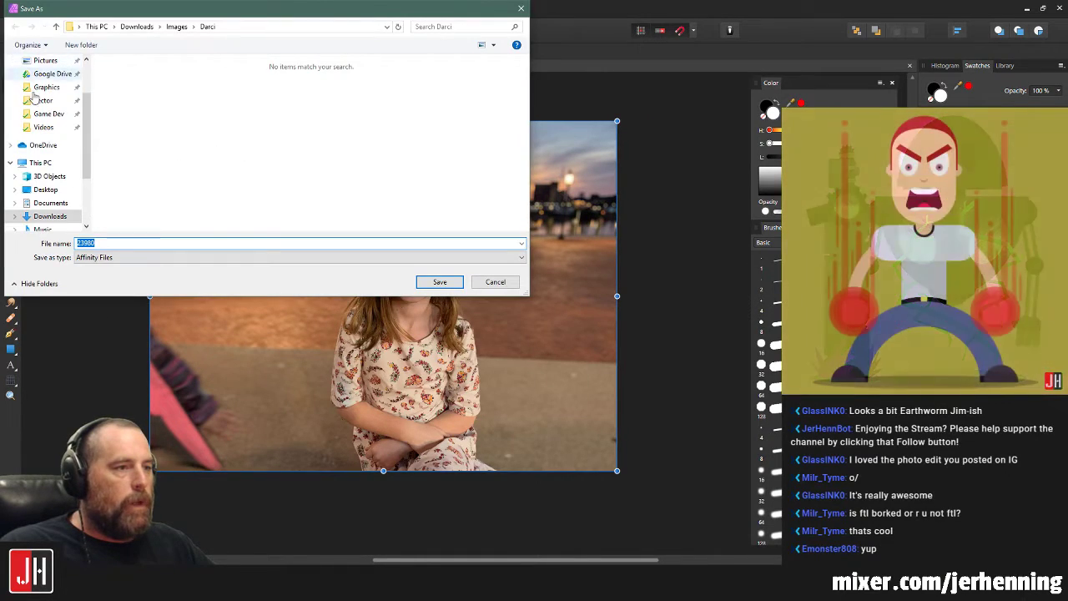
pyautogui.click(43, 82)
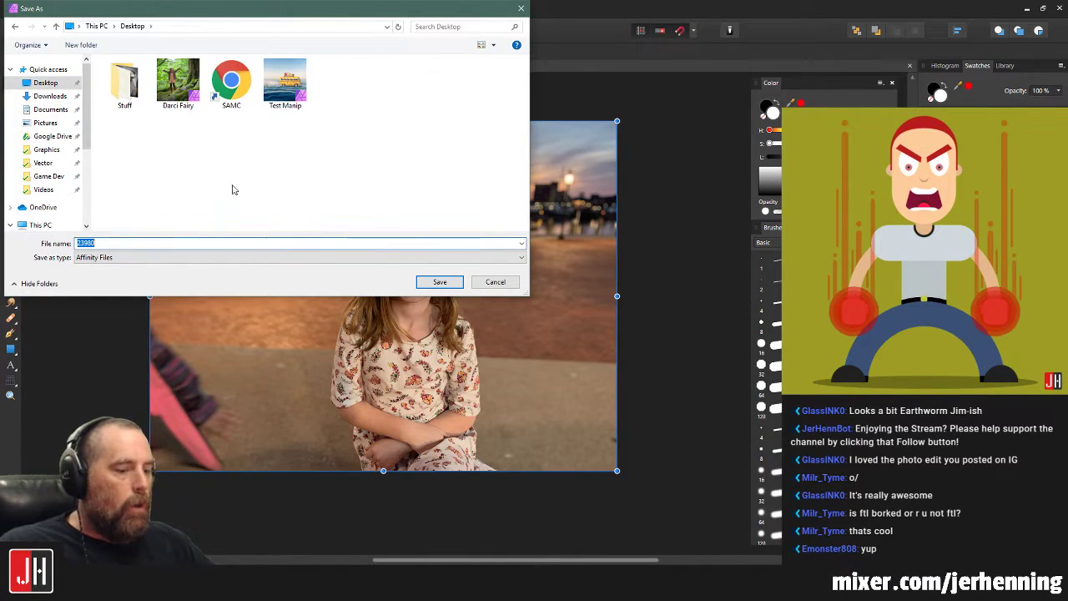
pyautogui.write('Darci')
pyautogui.press('Return')
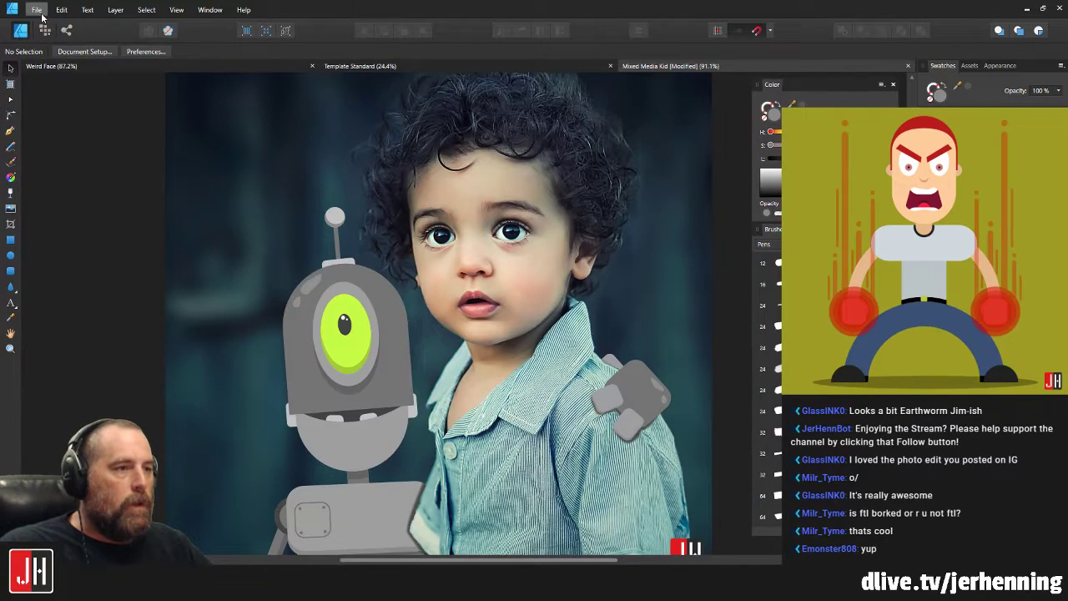
# Switch to Affinity Designer and open the saved cutout file from the Desktop.
pyautogui.click(37, 9)
pyautogui.click(56, 64)
pyautogui.click(218, 156)
pyautogui.doubleClick(399, 156)
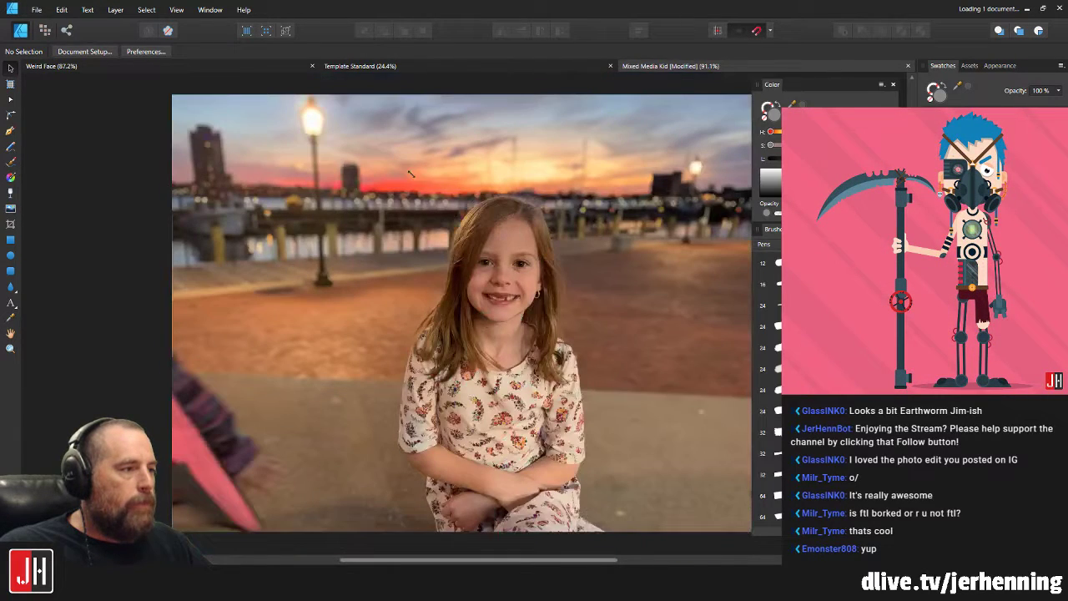
# Draw a large circle over the girl, fill it with magenta, and place it behind her cutout.
pyautogui.click(10, 254)
pyautogui.moveTo(363, 156); pyautogui.dragTo(664, 457)
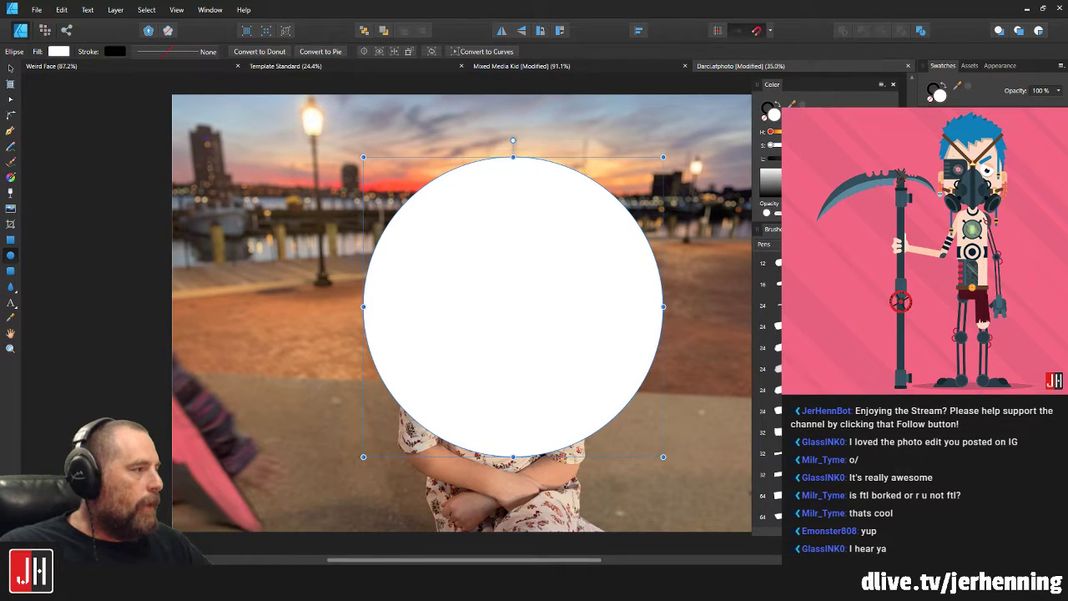
pyautogui.click(993, 167)
pyautogui.hotkey('ctrl', '[')
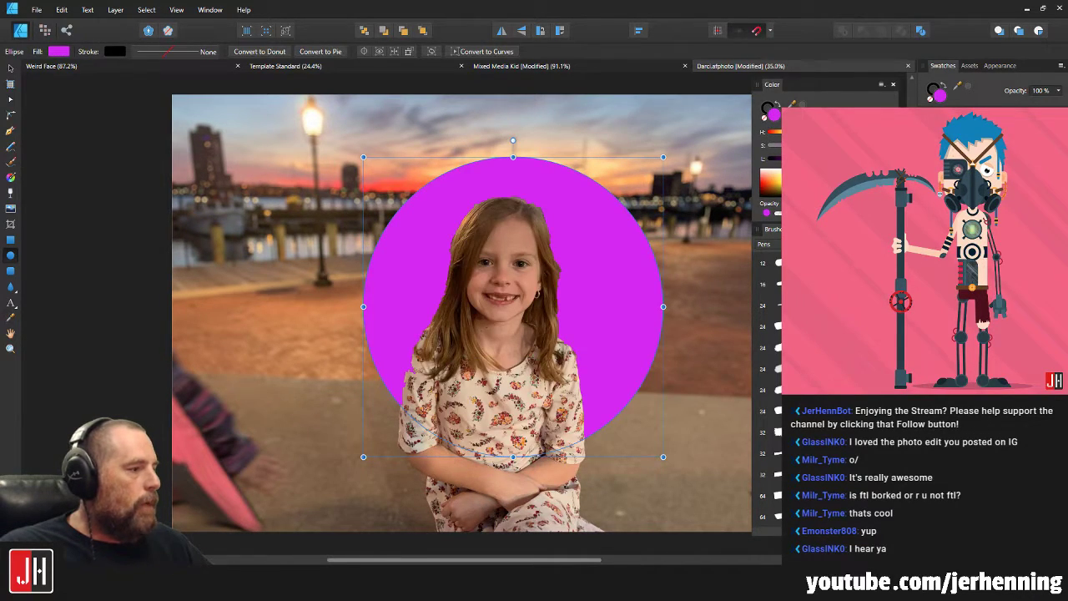
# Shrink the magenta circle slightly and position it behind the girl's shoulder, over the pier.
pyautogui.moveTo(593, 266); pyautogui.dragTo(445, 341)
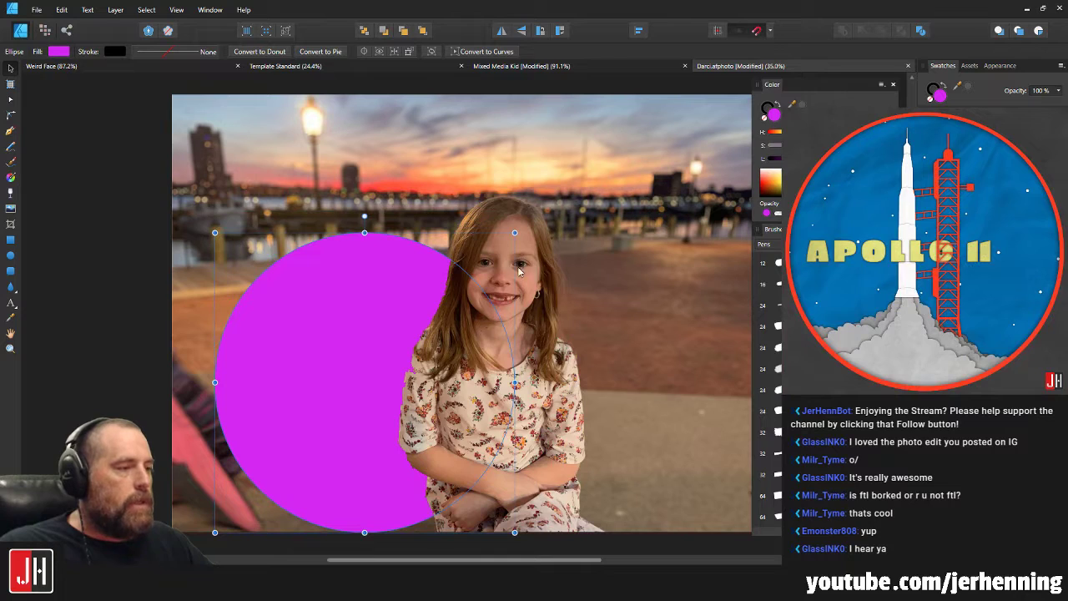
pyautogui.moveTo(515, 233); pyautogui.dragTo(462, 281)
pyautogui.moveTo(374, 341); pyautogui.dragTo(413, 318)
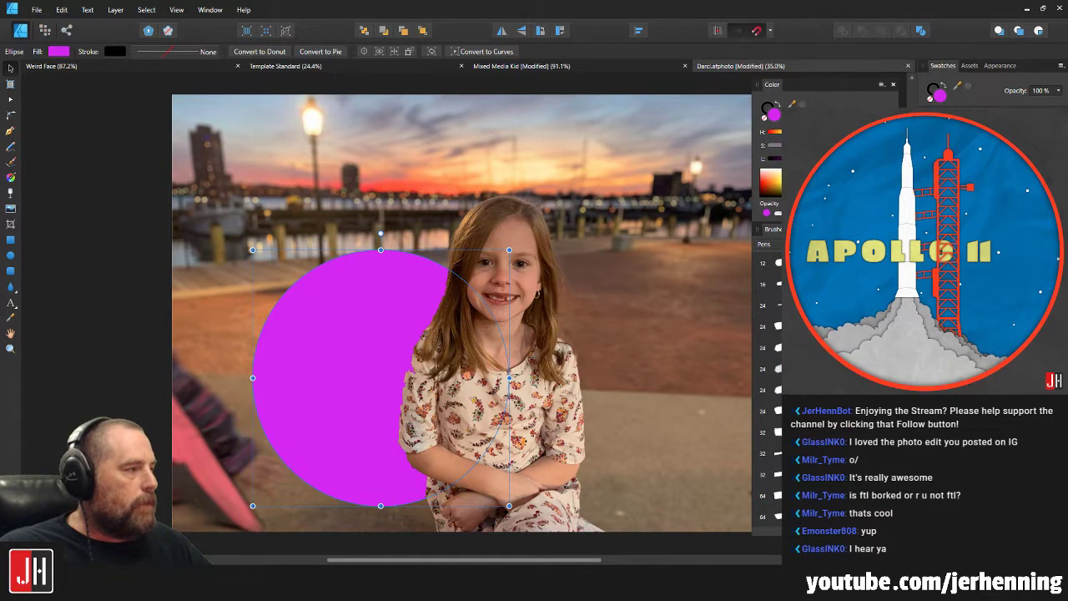
# Recolor the circle coral red and center it behind the girl's head and shoulders.
pyautogui.click(968, 150)
pyautogui.scroll(5, 413, 367)
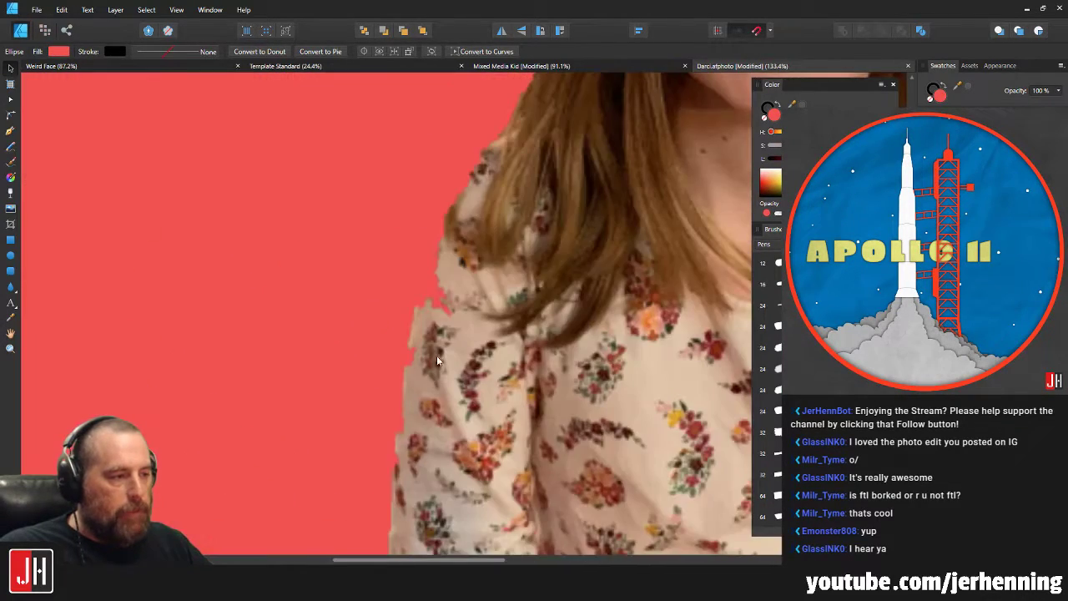
pyautogui.scroll(-7, 417, 351)
pyautogui.moveTo(420, 334); pyautogui.dragTo(457, 285)
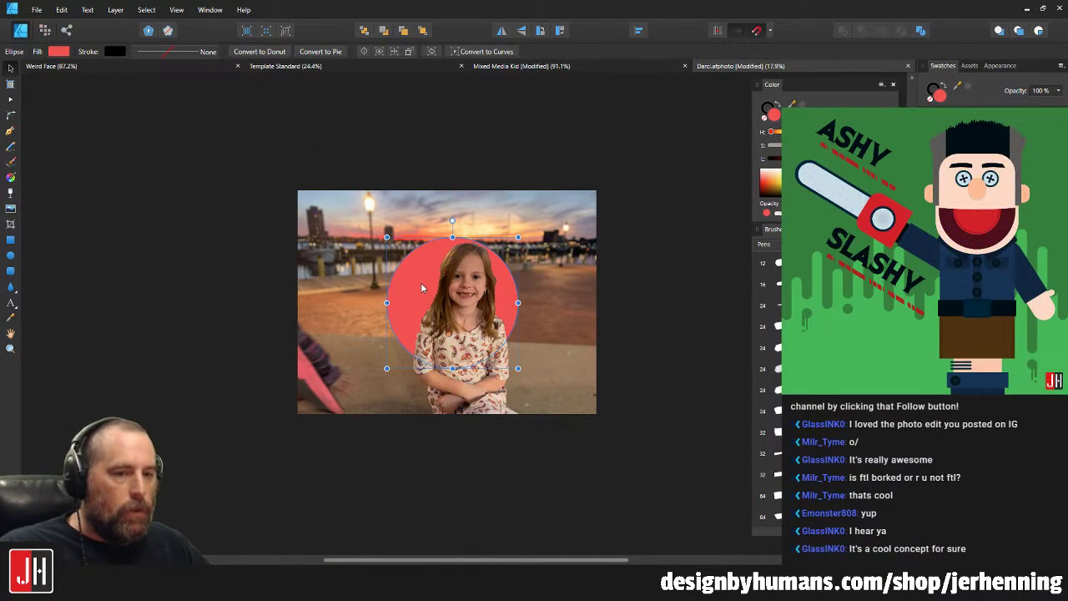
# Close the girl's document and look over the robot and child in Mixed Media Kid.
pyautogui.click(908, 66)
pyautogui.click(537, 299)
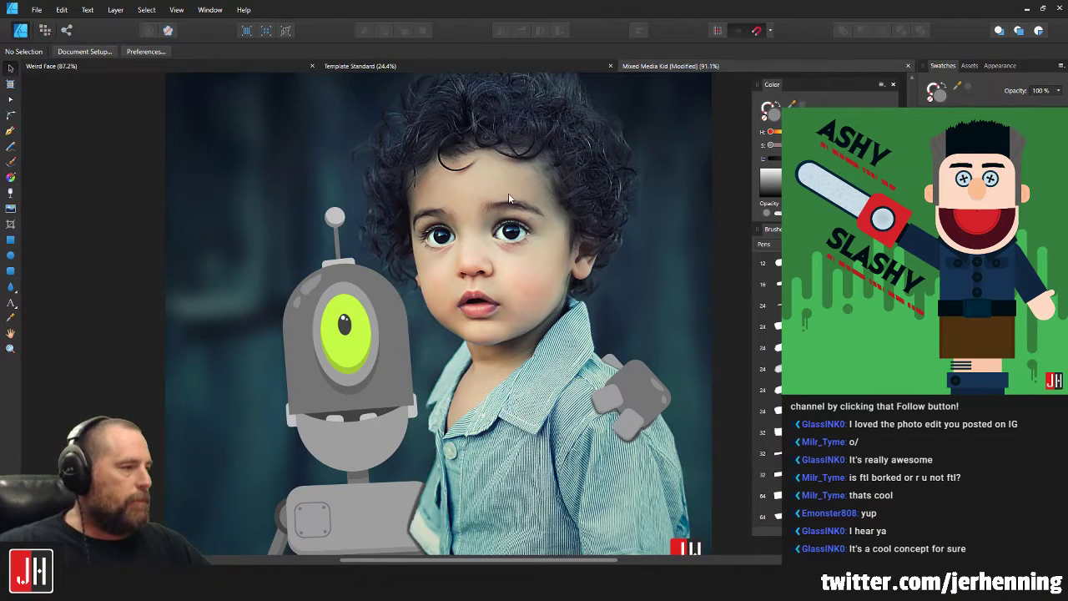
pyautogui.scroll(-5, 522, 210)
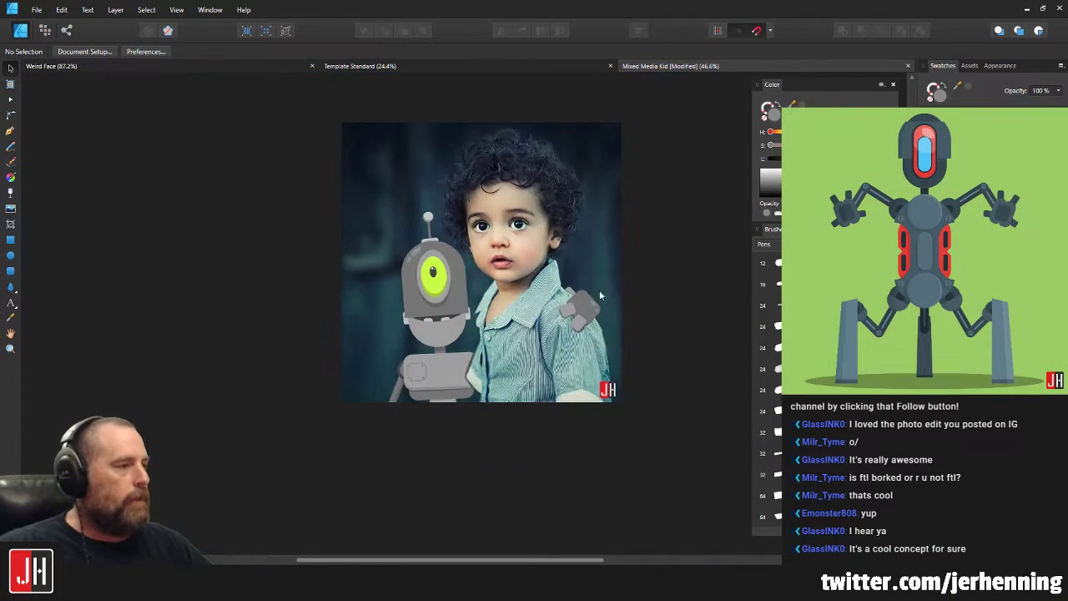
pyautogui.scroll(6, 525, 307)
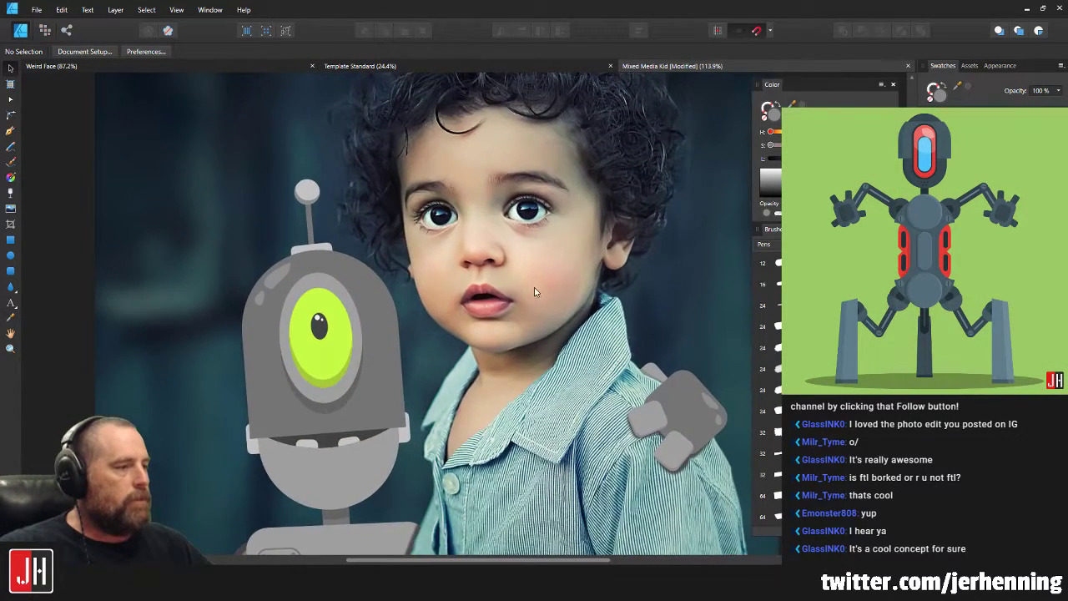
pyautogui.scroll(-4, 532, 293)
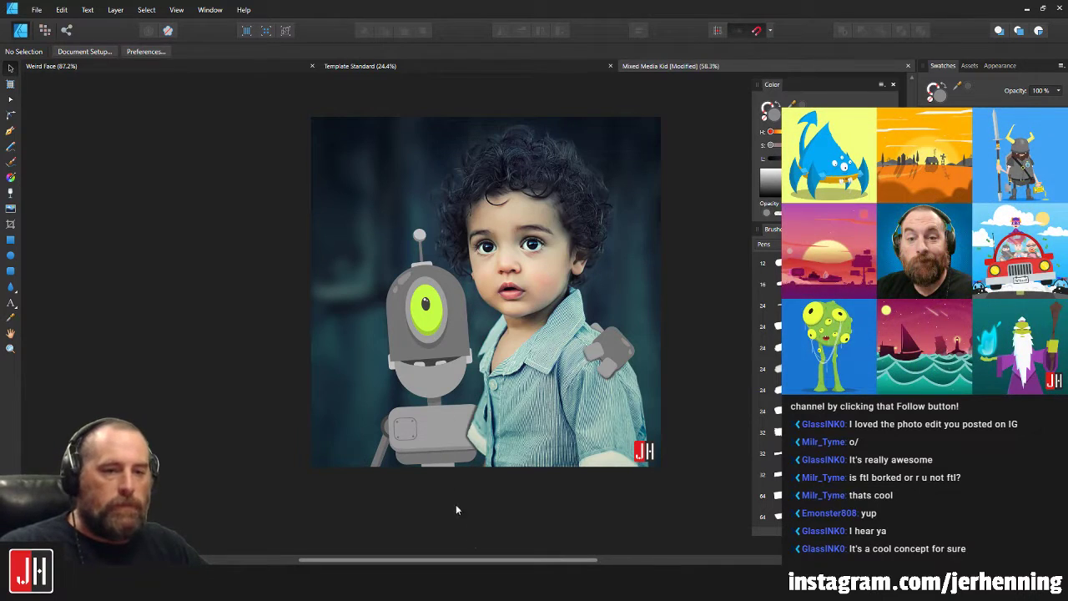
# Switch to Affinity Photo and close the girl's document there.
pyautogui.hotkey('alt', 'Tab')
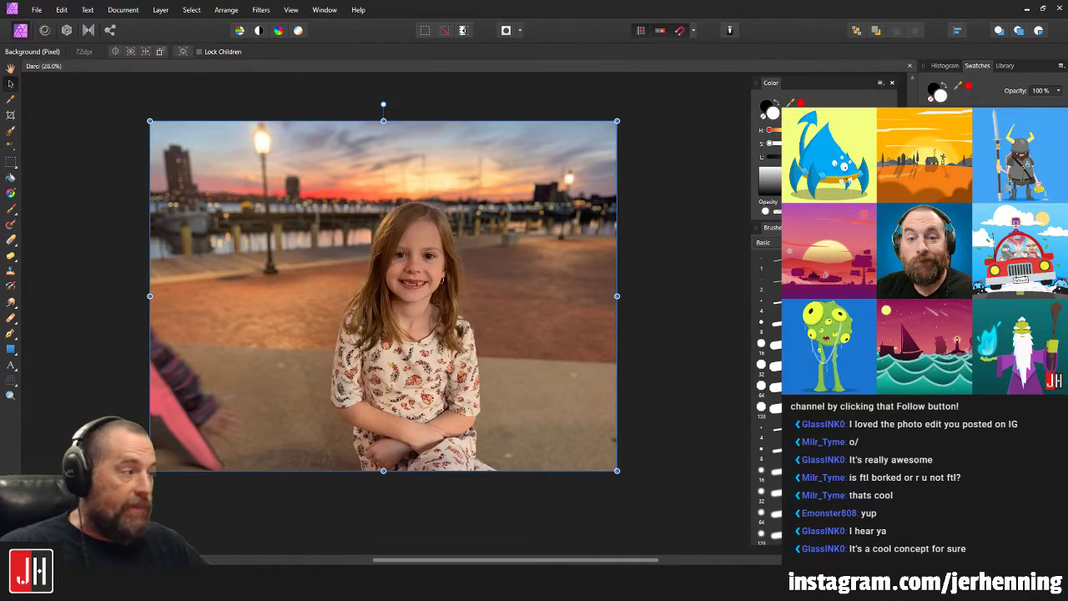
pyautogui.click(909, 65)
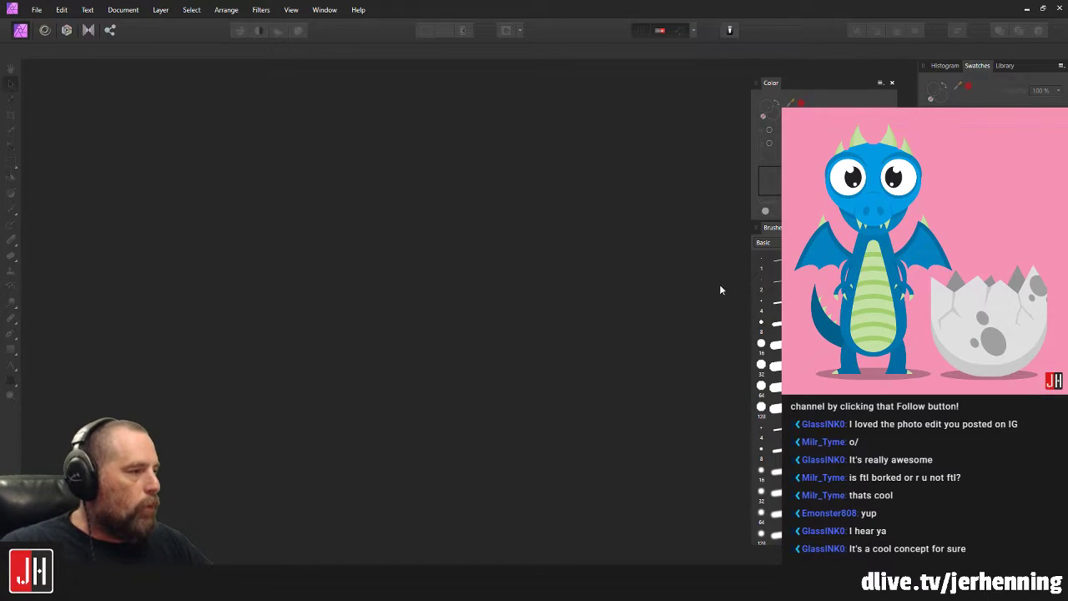
# Create a 1080 x 1080 px web document and place a stock photo of a white dog with its face on the page.
pyautogui.click(37, 10)
pyautogui.click(61, 46)
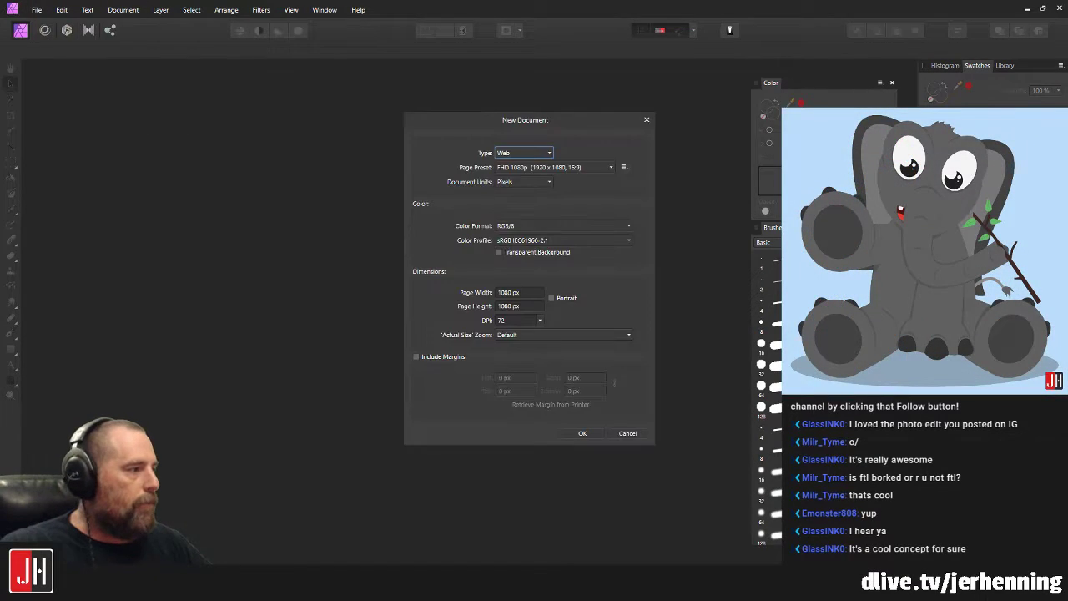
pyautogui.click(587, 434)
pyautogui.moveTo(1, 284); pyautogui.dragTo(386, 280)
pyautogui.scroll(-5, 506, 242)
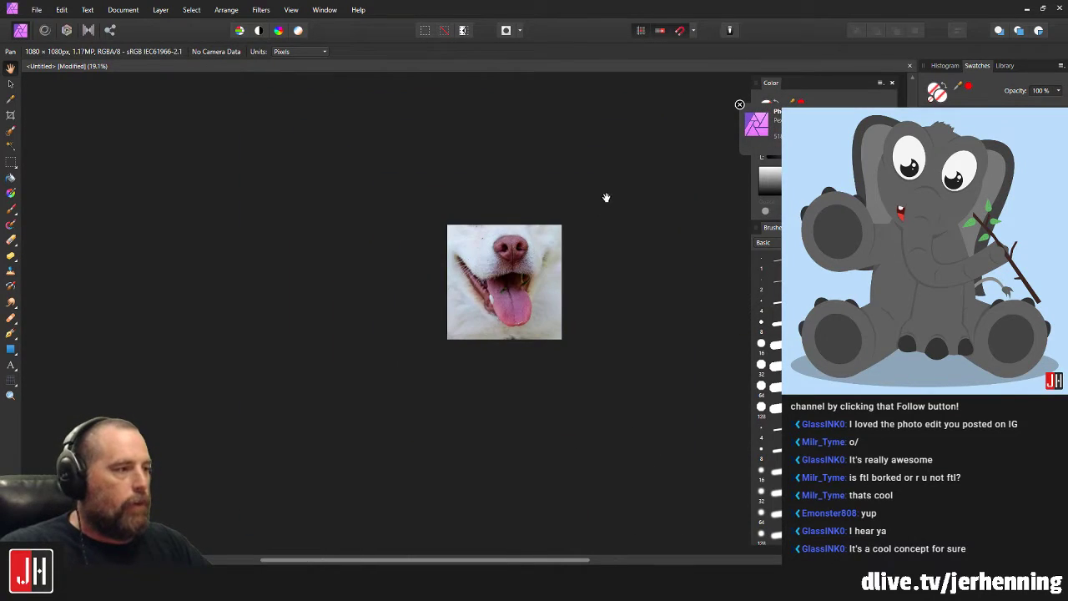
pyautogui.hotkey('ctrl', 'v')
pyautogui.moveTo(210, 91); pyautogui.dragTo(500, 288)
pyautogui.scroll(4, 517, 294)
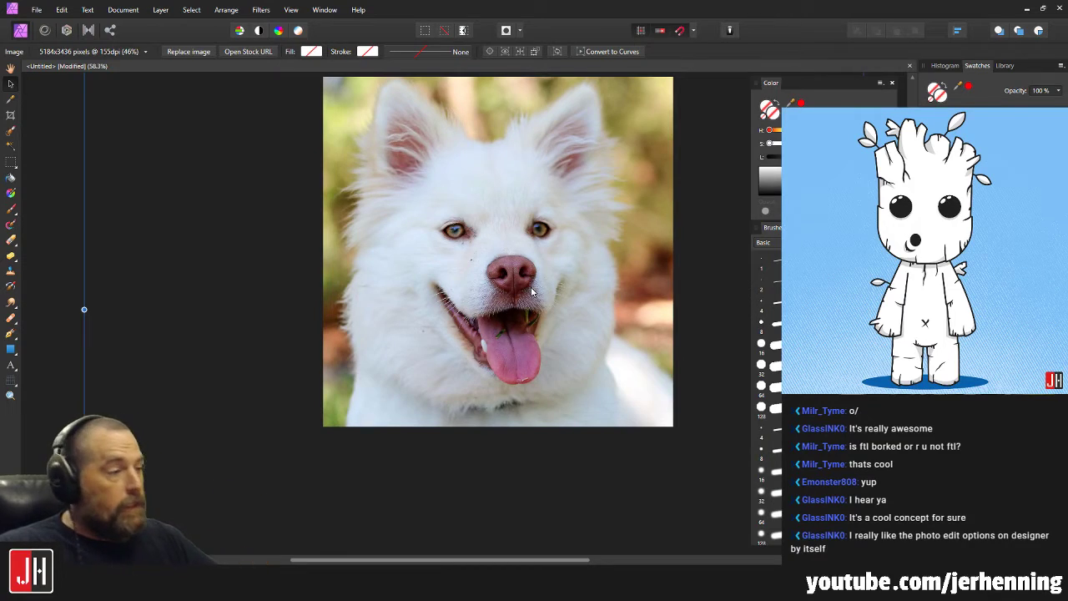
# Delete the dog photo and close the untitled document.
pyautogui.press('Delete')
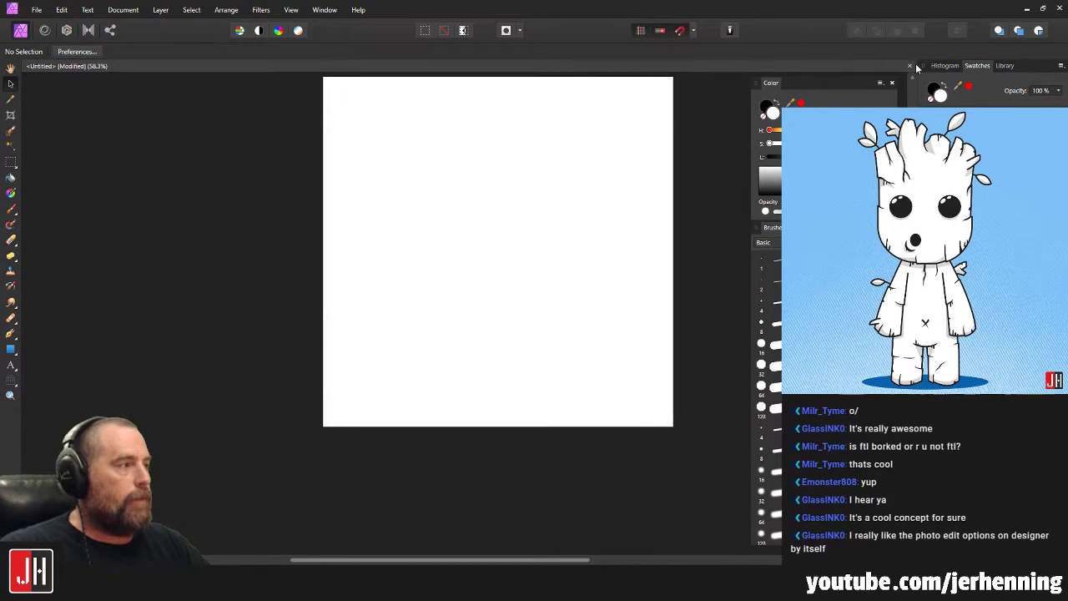
pyautogui.click(910, 65)
pyautogui.click(527, 306)
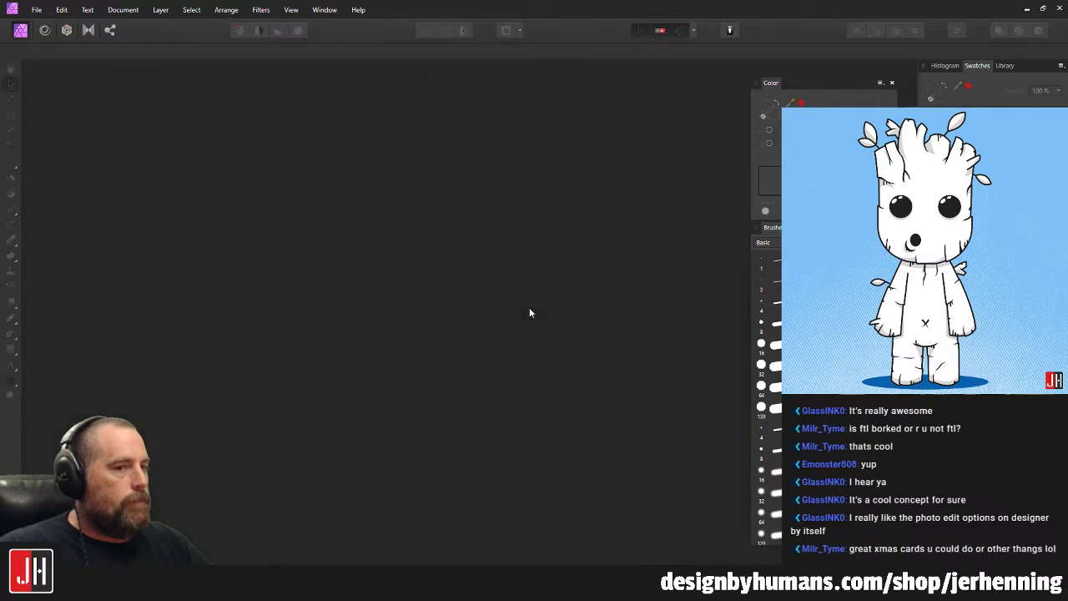
# Minimize Affinity Photo, return to Affinity Designer, and bring up the Weird Face document.
pyautogui.click(1028, 10)
pyautogui.click(701, 257)
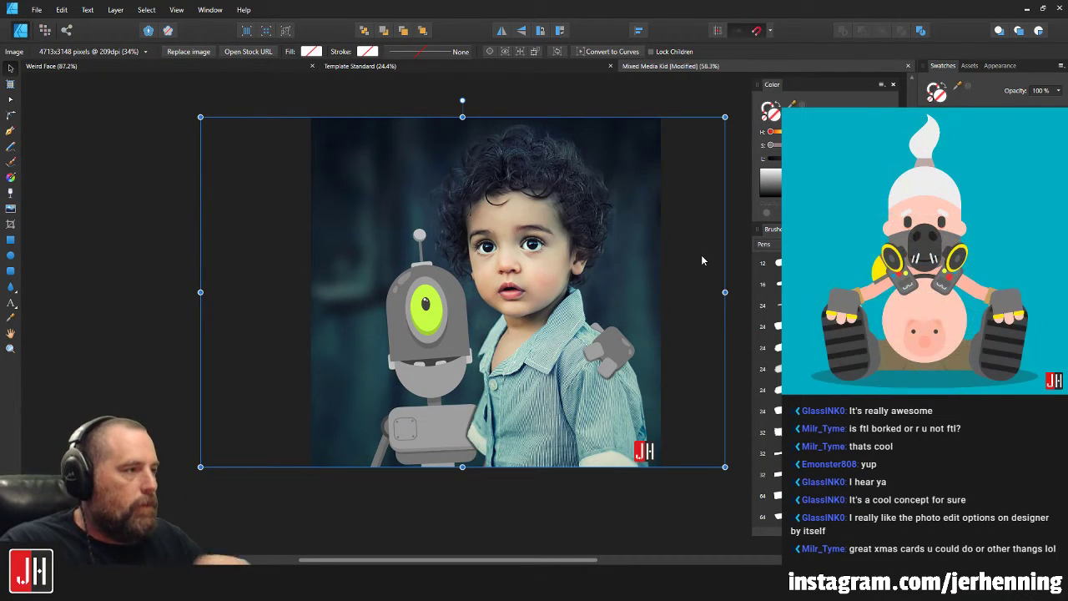
pyautogui.click(598, 101)
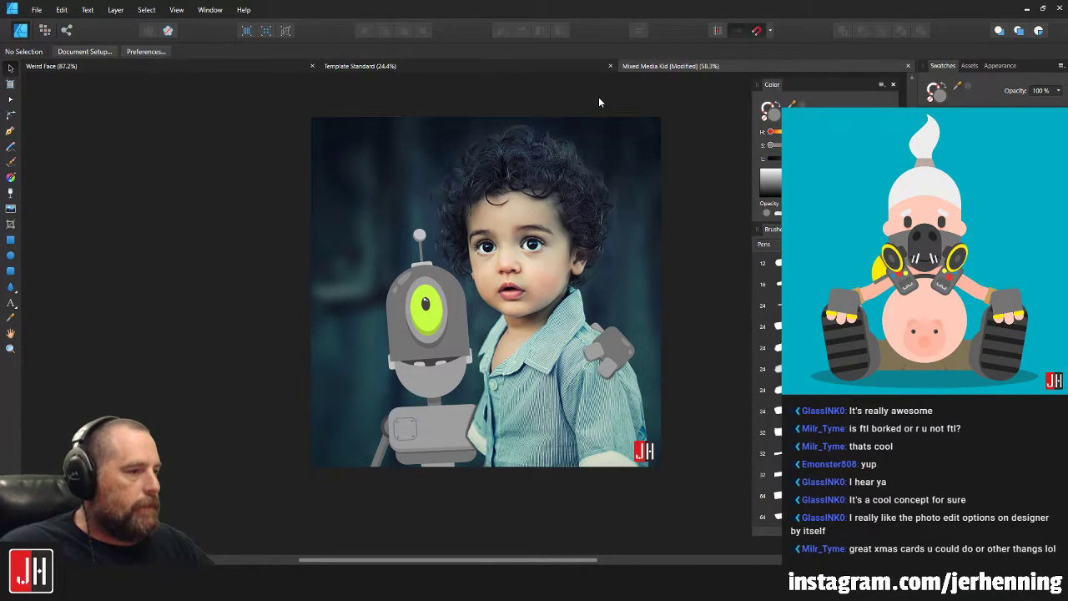
pyautogui.click(488, 67)
pyautogui.click(274, 65)
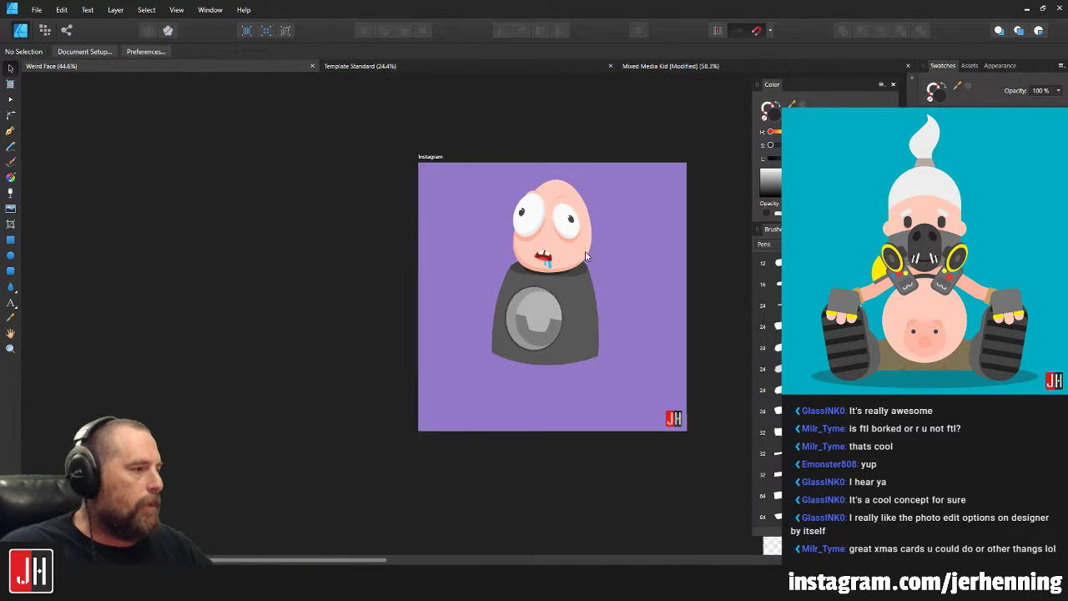
# Draw a narrow dark grey ellipse on the head beside the smaller eye and tilt it to follow the head's edge.
pyautogui.scroll(4, 550, 298)
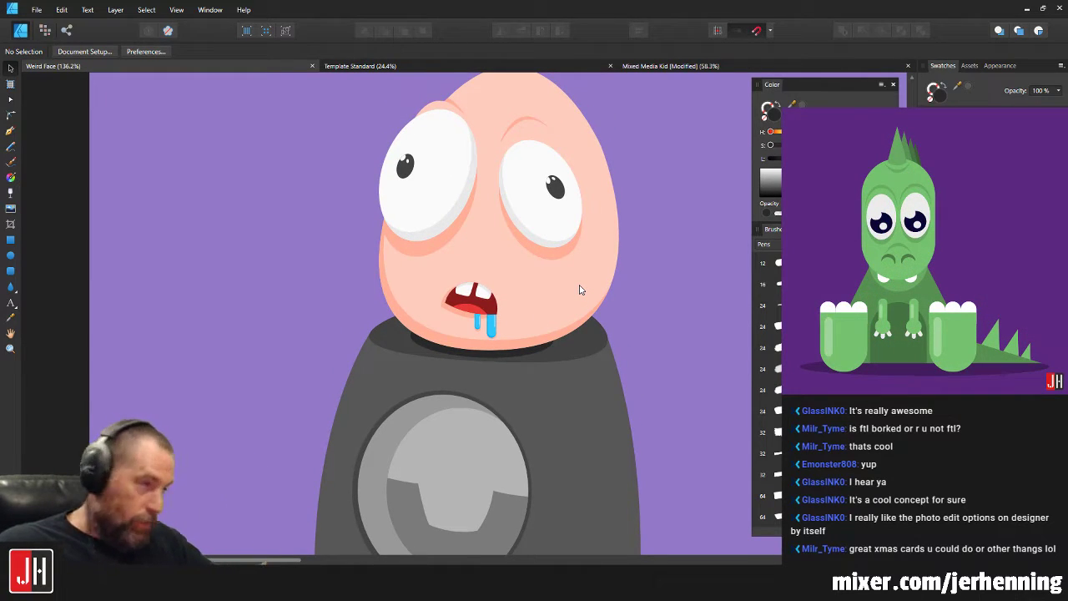
pyautogui.scroll(2, 551, 251)
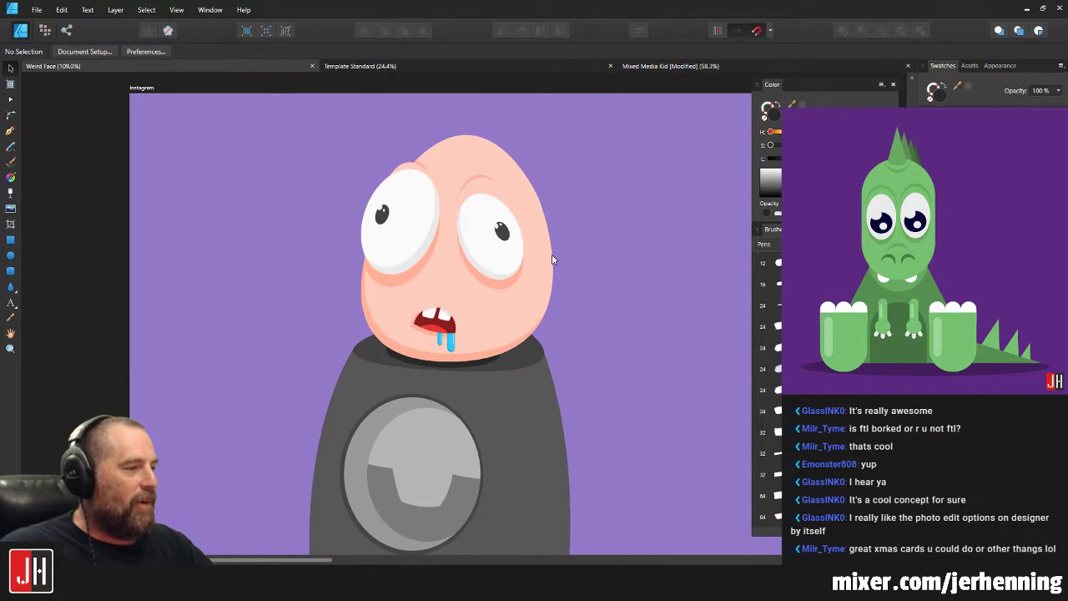
pyautogui.moveTo(551, 252); pyautogui.dragTo(534, 272)
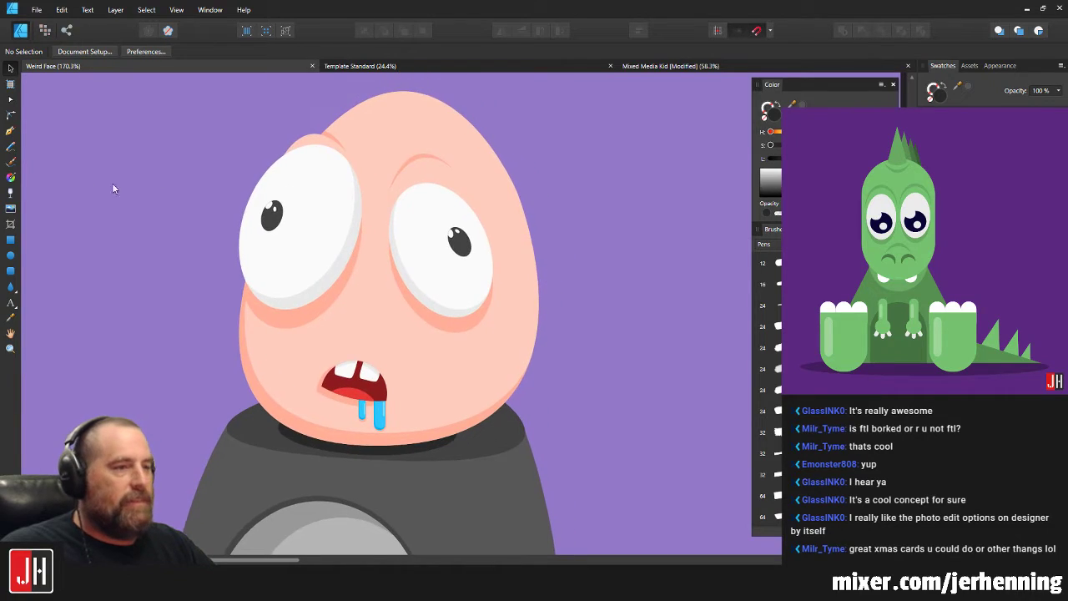
pyautogui.click(10, 255)
pyautogui.scroll(2, 548, 209)
pyautogui.moveTo(469, 220)
pyautogui.mouseDown()
pyautogui.moveTo(572, 320)
pyautogui.moveTo(538, 391)
pyautogui.moveTo(512, 328)
pyautogui.mouseUp()
pyautogui.moveTo(489, 202); pyautogui.dragTo(500, 192)
pyautogui.press('v')
pyautogui.moveTo(497, 277); pyautogui.dragTo(509, 337)
pyautogui.moveTo(496, 262); pyautogui.dragTo(498, 263)
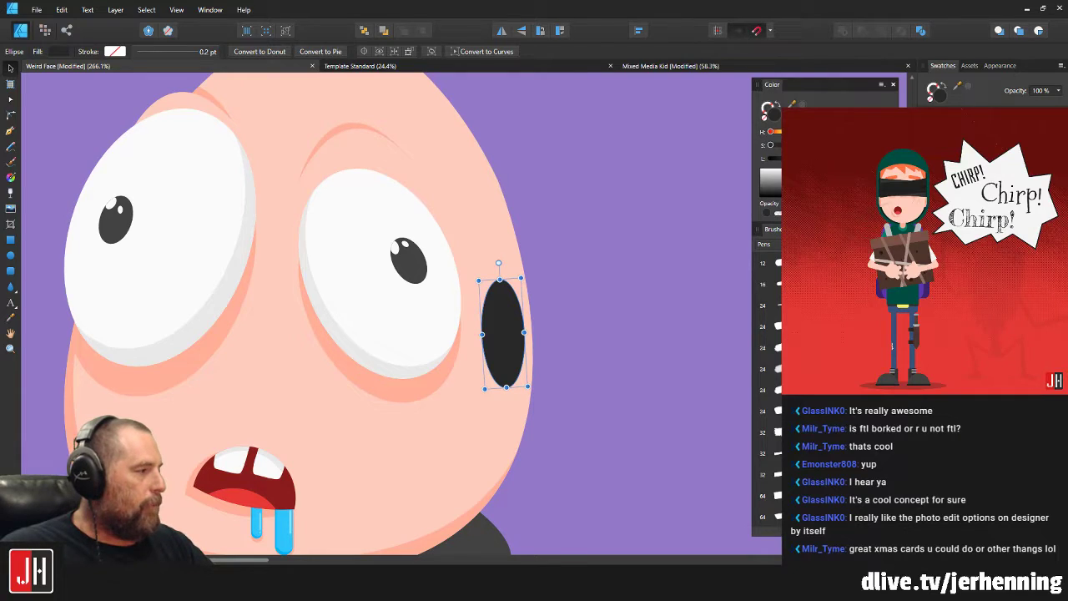
pyautogui.click(576, 322)
# Place a copy of the head's dark ellipse on the side of the grey body, directly below the head.
pyautogui.scroll(-5, 575, 350)
pyautogui.scroll(4, 527, 312)
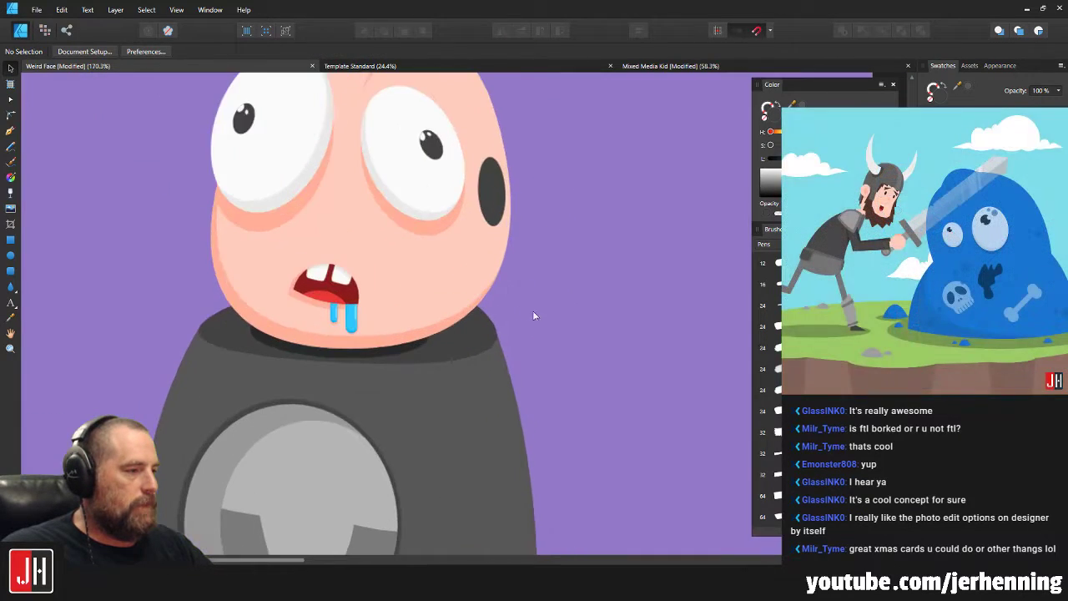
pyautogui.moveTo(557, 312); pyautogui.dragTo(476, 227)
pyautogui.moveTo(406, 115); pyautogui.dragTo(427, 398)
pyautogui.click(467, 367)
pyautogui.scroll(-4, 477, 386)
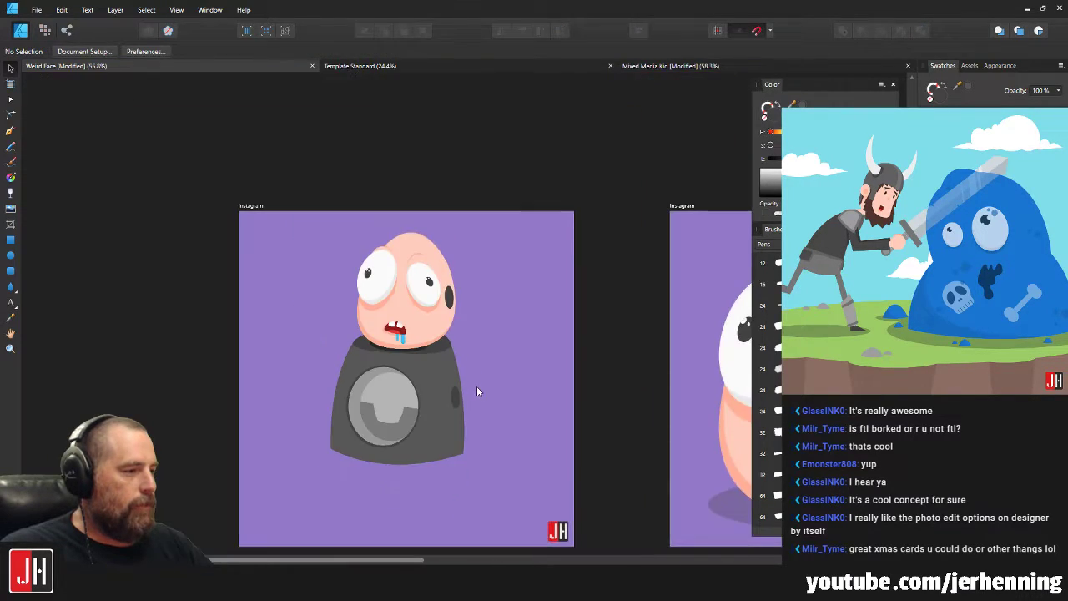
# Add a smaller, lighter grey copy of the ellipse inside the one on the head to form a socket.
pyautogui.scroll(6, 473, 380)
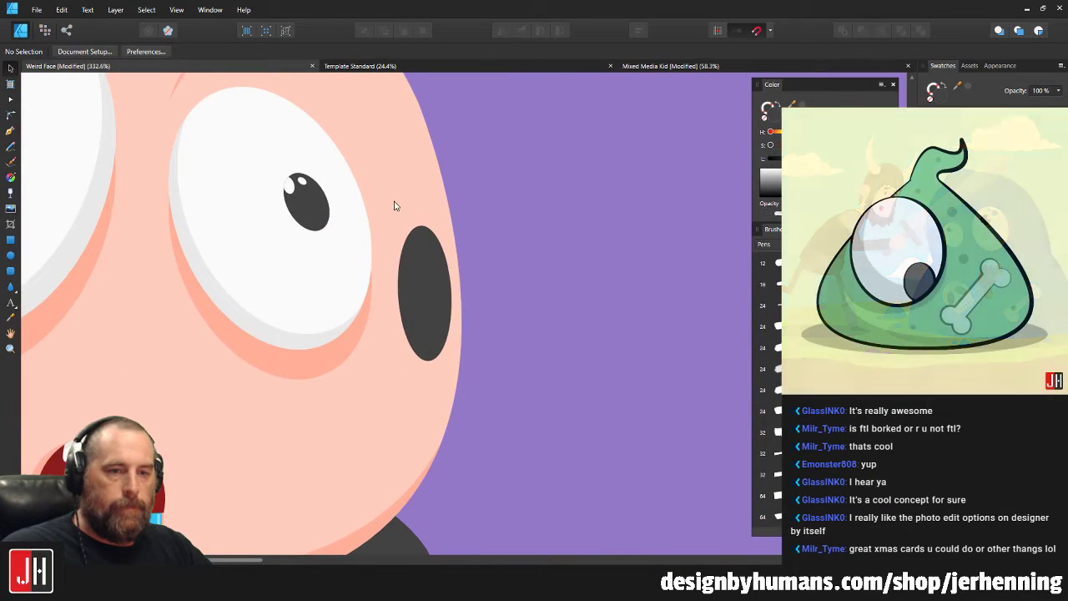
pyautogui.click(422, 253)
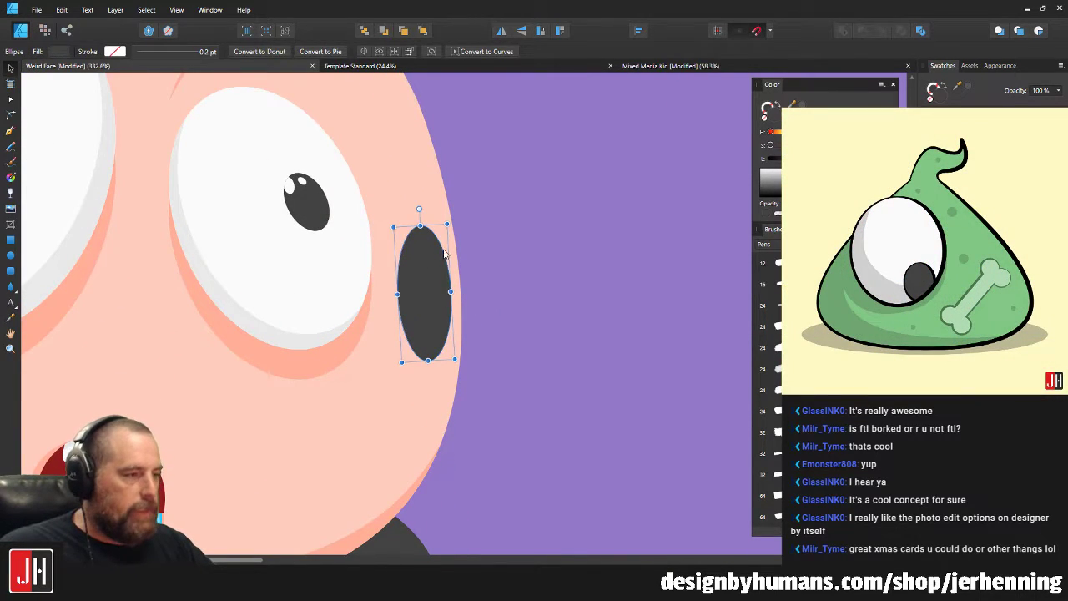
pyautogui.moveTo(448, 225); pyautogui.dragTo(438, 249)
pyautogui.scroll(4, 425, 286)
pyautogui.moveTo(423, 287); pyautogui.dragTo(432, 288)
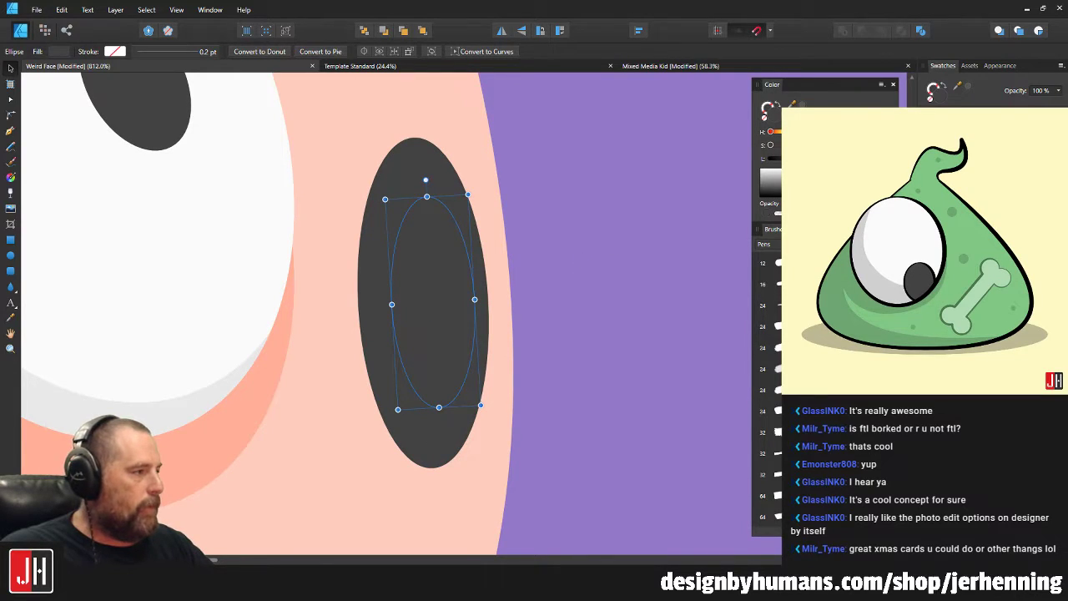
pyautogui.hotkey('ctrl', 'd')
pyautogui.scroll(-2, 584, 338)
pyautogui.scroll(-6, 584, 338)
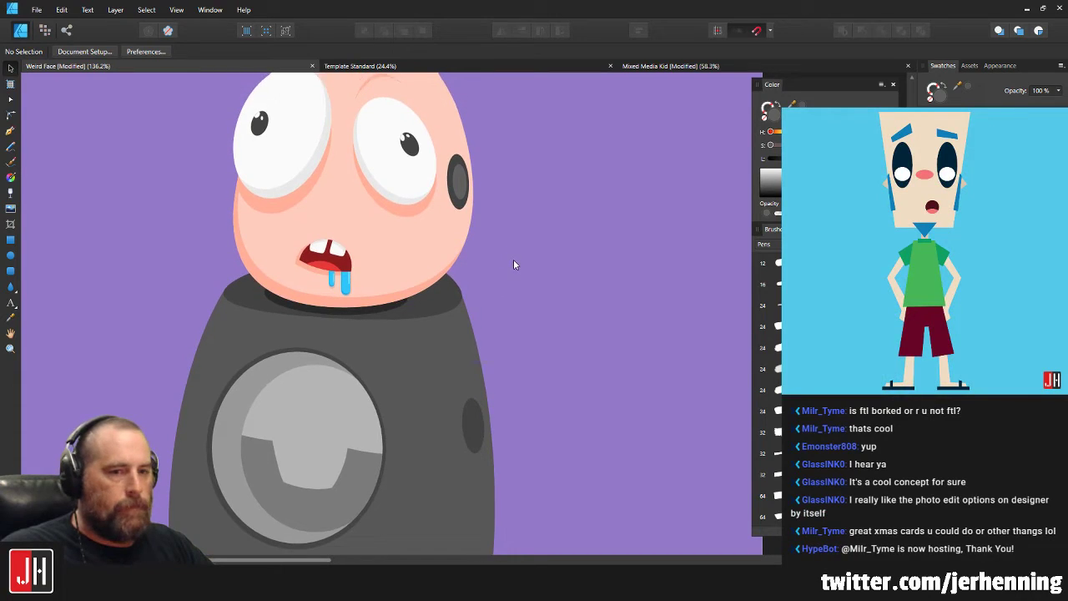
# Delete the plain ellipse on the body and place a copy of the head's two-ellipse socket near the body's edge.
pyautogui.moveTo(554, 307); pyautogui.dragTo(564, 296)
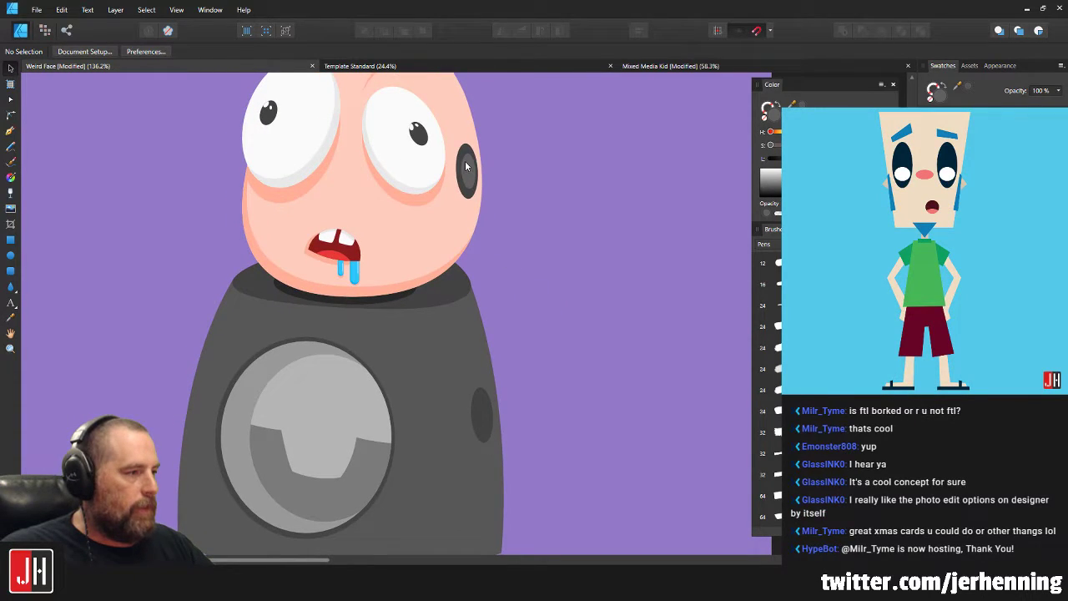
pyautogui.click(482, 409)
pyautogui.click(528, 374)
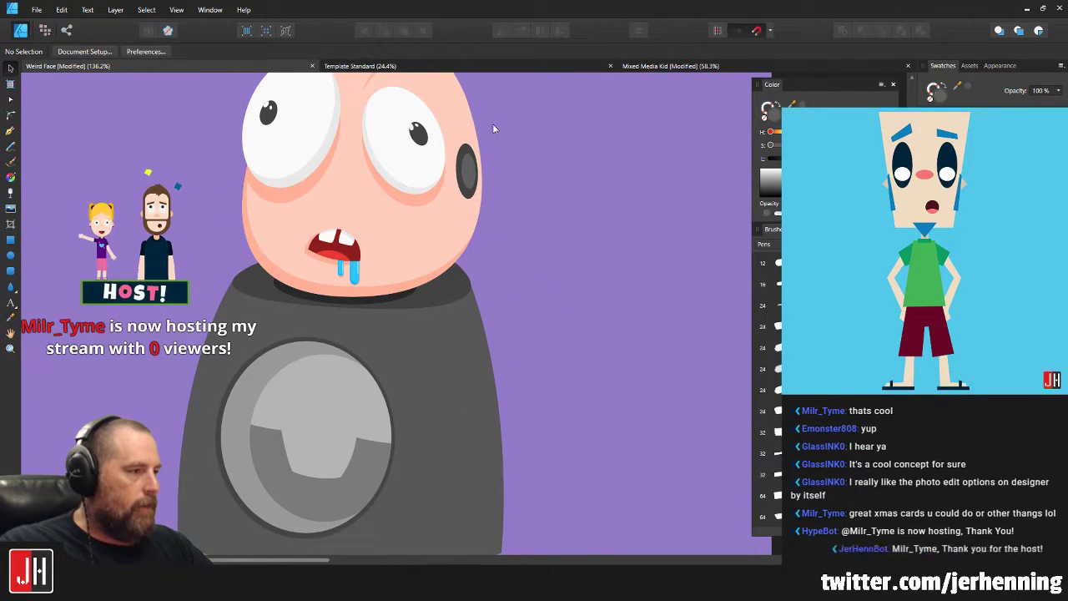
pyautogui.click(467, 169)
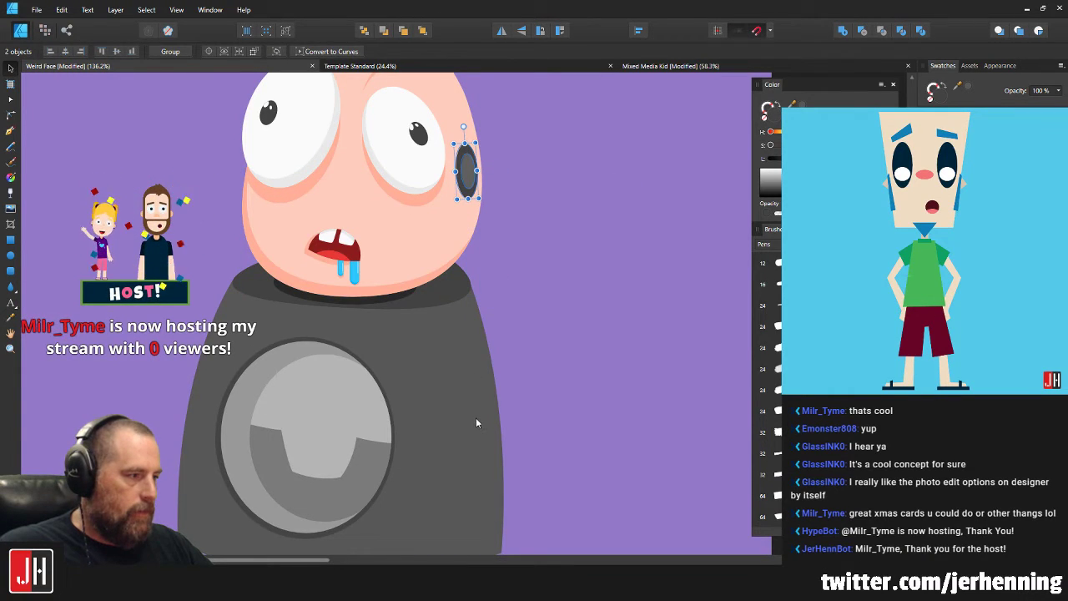
pyautogui.moveTo(467, 184); pyautogui.dragTo(484, 440)
pyautogui.scroll(4, 486, 441)
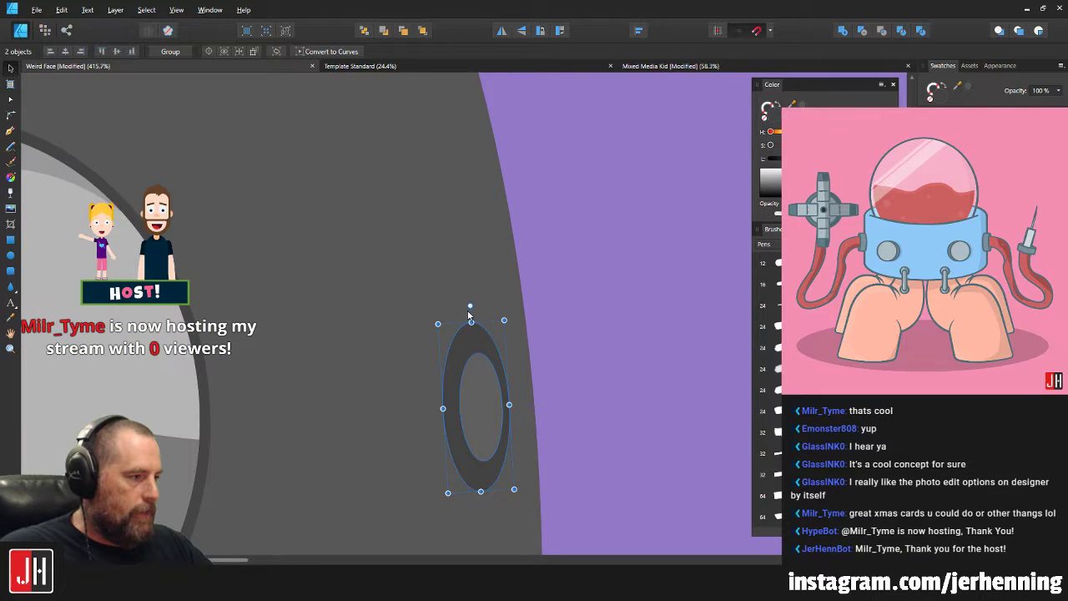
pyautogui.moveTo(479, 377); pyautogui.dragTo(488, 360)
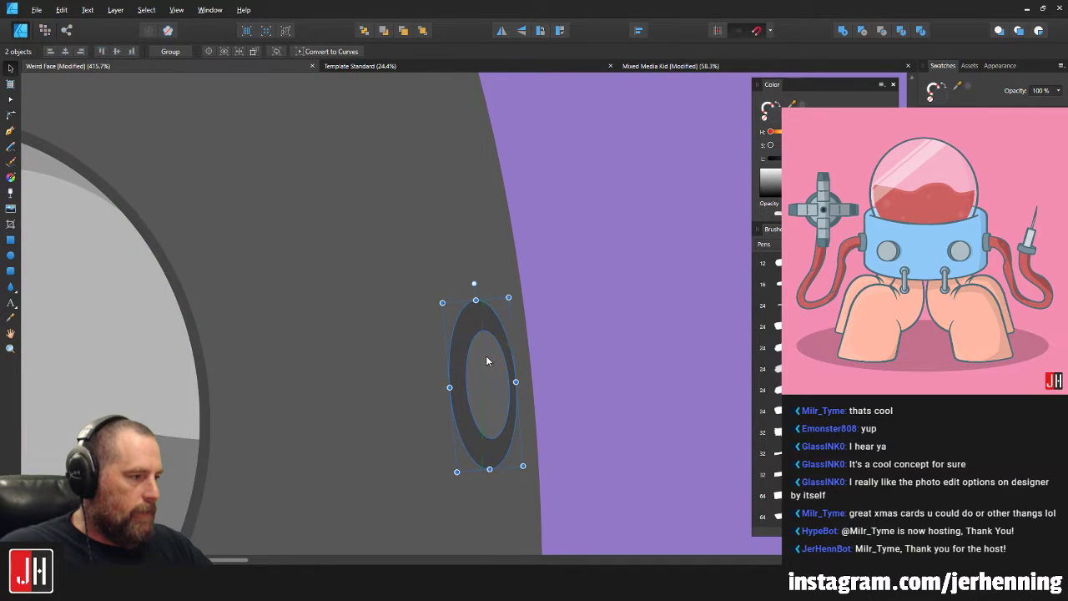
pyautogui.click(576, 338)
pyautogui.scroll(-5, 575, 394)
pyautogui.scroll(3, 554, 394)
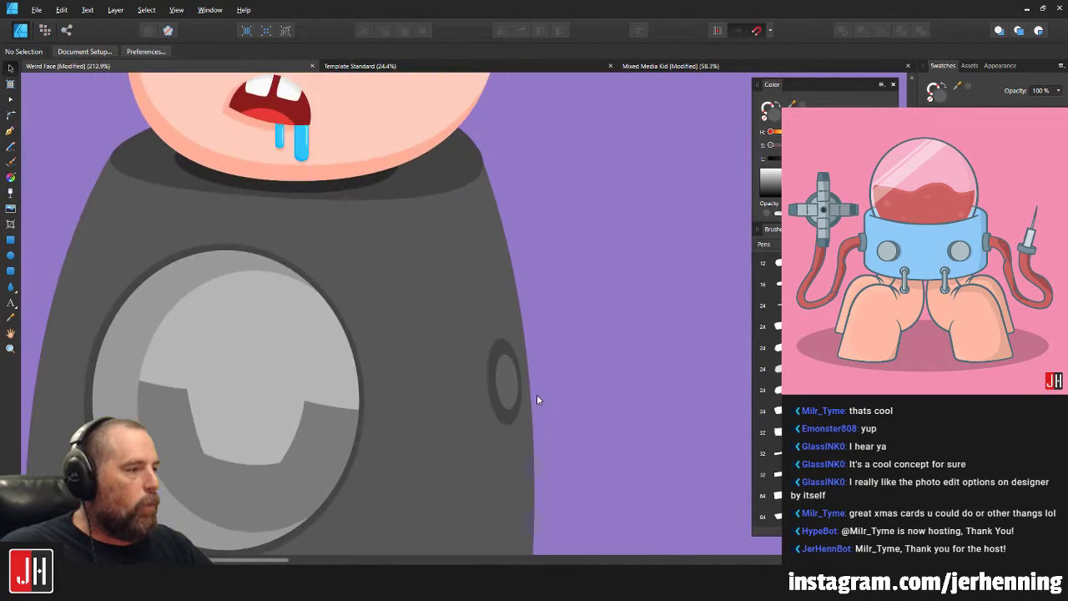
pyautogui.scroll(1, 547, 384)
pyautogui.scroll(-4, 555, 293)
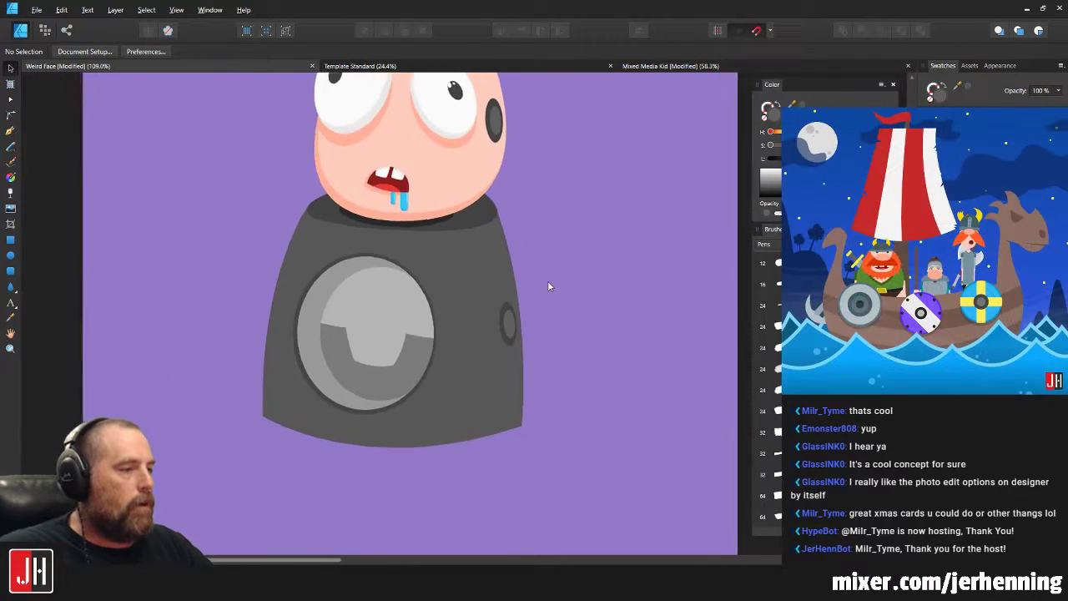
pyautogui.moveTo(548, 282); pyautogui.dragTo(559, 278)
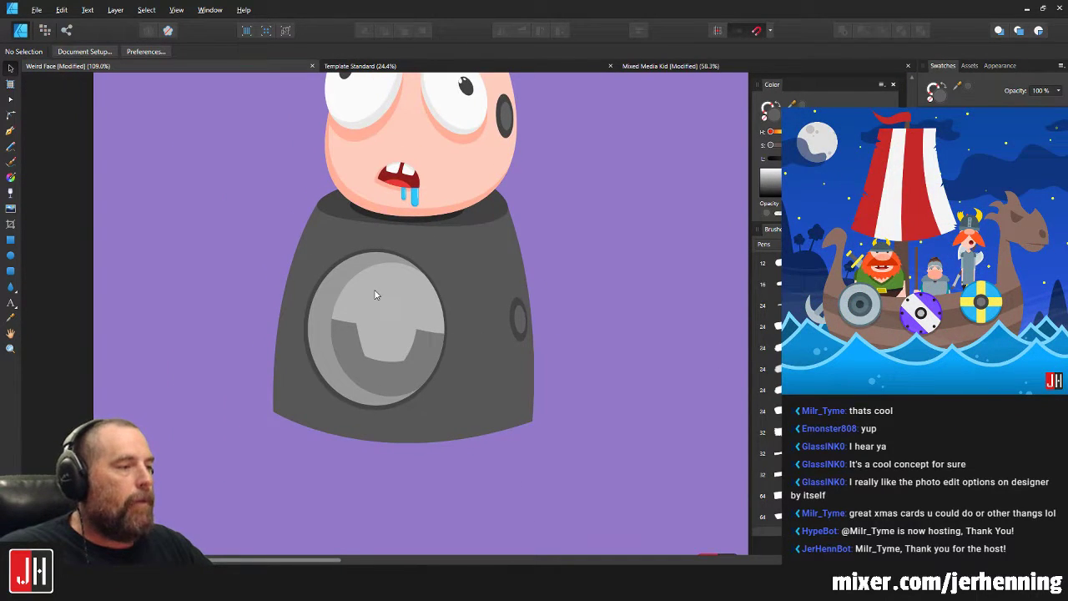
pyautogui.scroll(3, 402, 304)
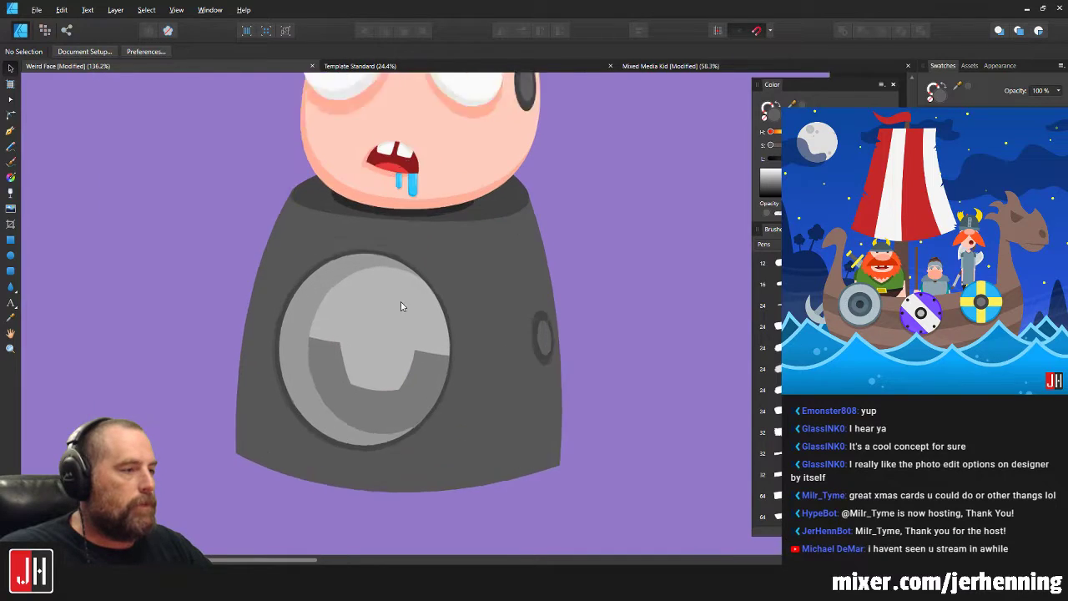
pyautogui.moveTo(551, 220); pyautogui.dragTo(506, 327)
pyautogui.scroll(-2, 536, 287)
pyautogui.scroll(2, 542, 230)
pyautogui.moveTo(567, 215); pyautogui.dragTo(521, 270)
# Draw the inner edge of a hose with the Pen tool, curving outward from the head socket to the body socket.
pyautogui.press('p')
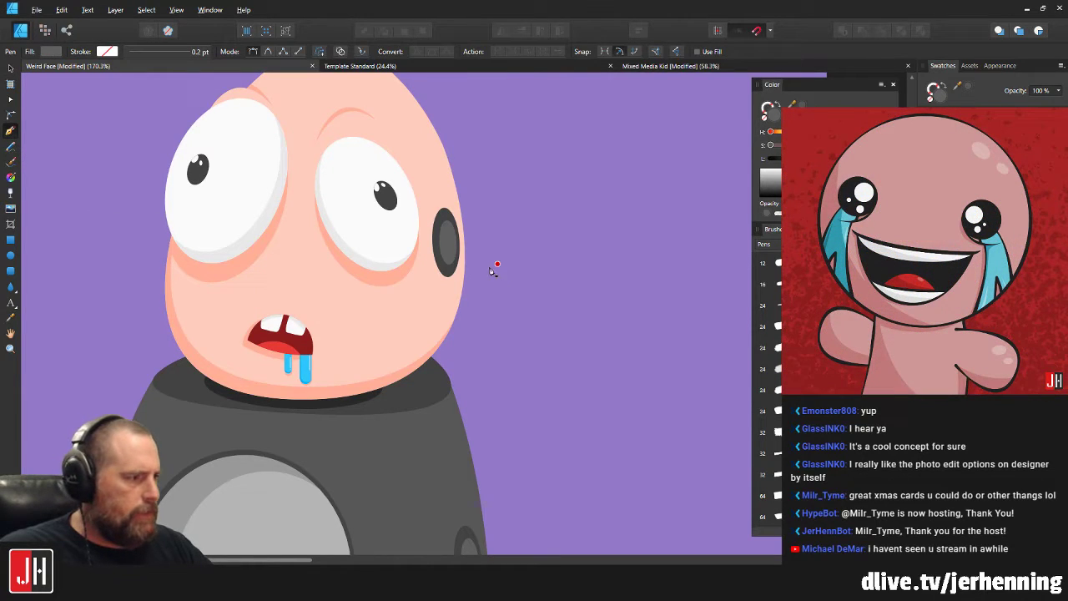
pyautogui.scroll(-5, 447, 266)
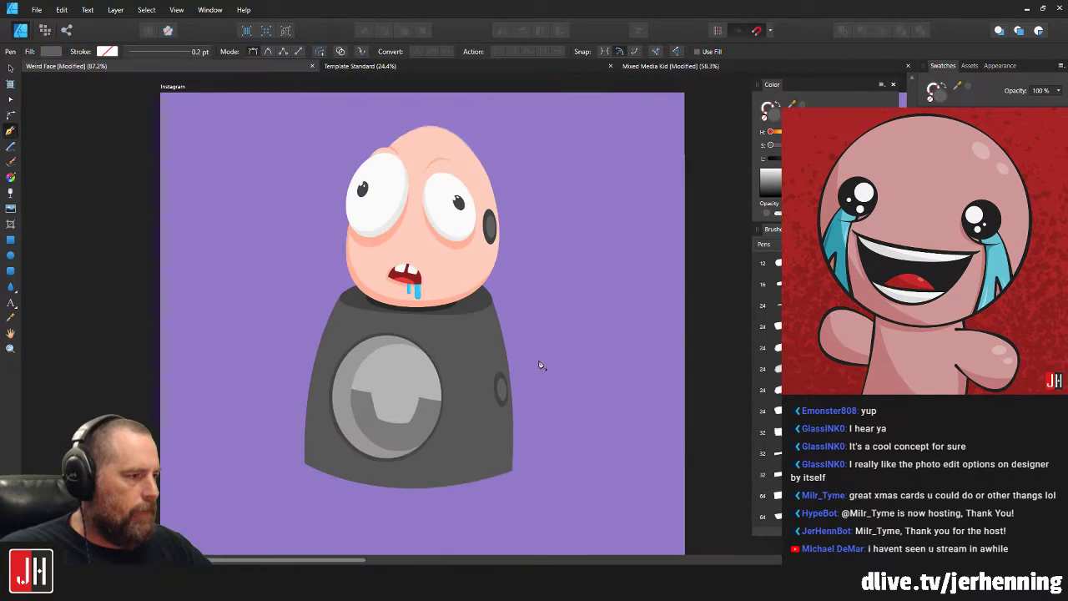
pyautogui.scroll(5, 543, 362)
pyautogui.scroll(-3, 486, 359)
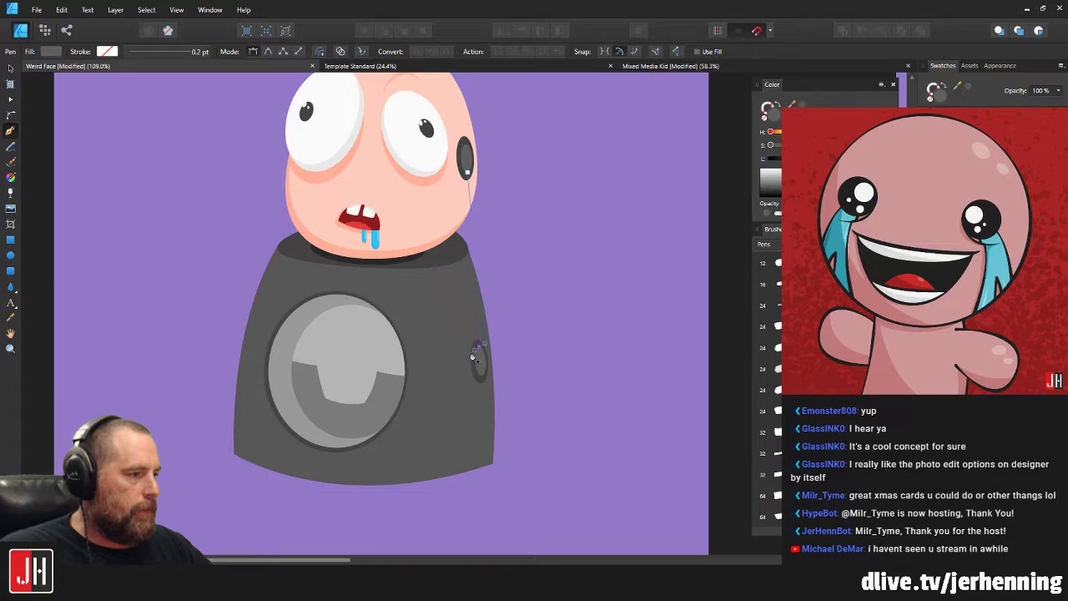
pyautogui.moveTo(314, 439); pyautogui.dragTo(316, 438)
pyautogui.hotkey('ctrl', 'z')
pyautogui.click(467, 172)
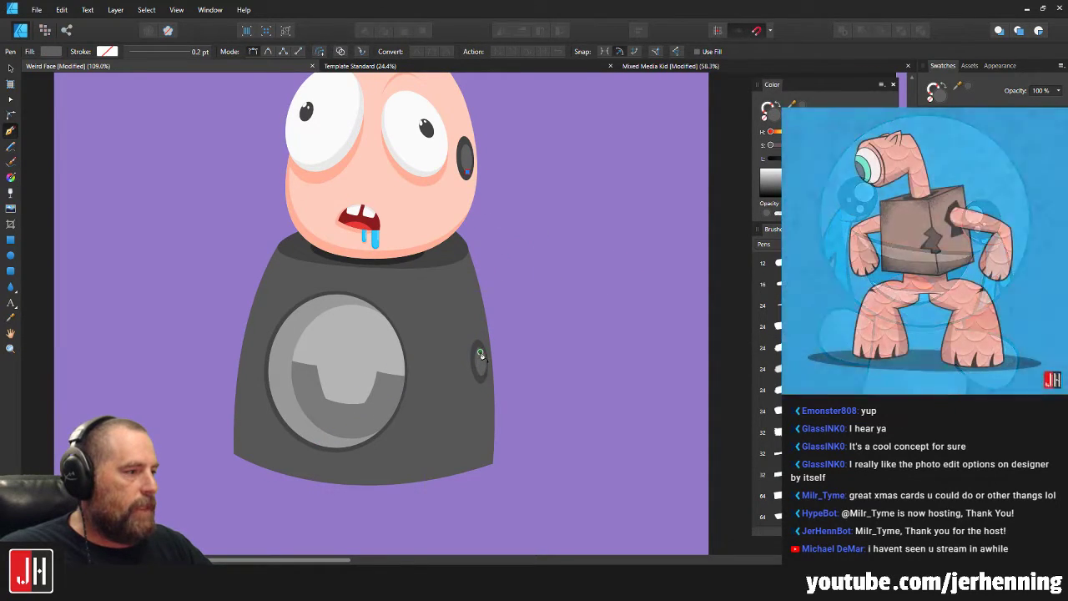
pyautogui.click(303, 468)
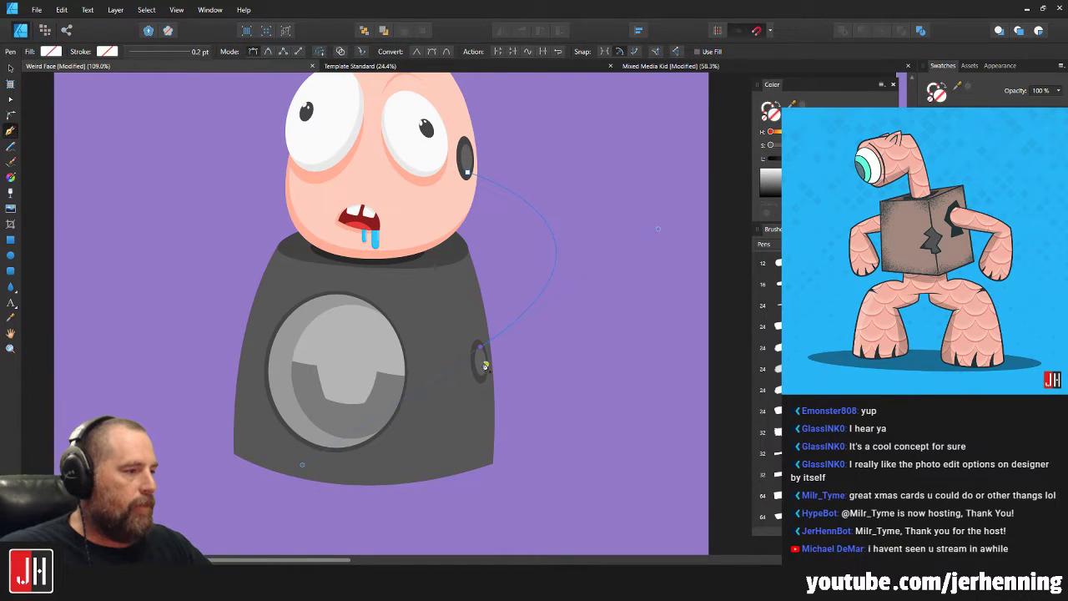
# Close the hose outline with a wider outer curve running from the body socket back to the head socket.
pyautogui.scroll(3, 482, 352)
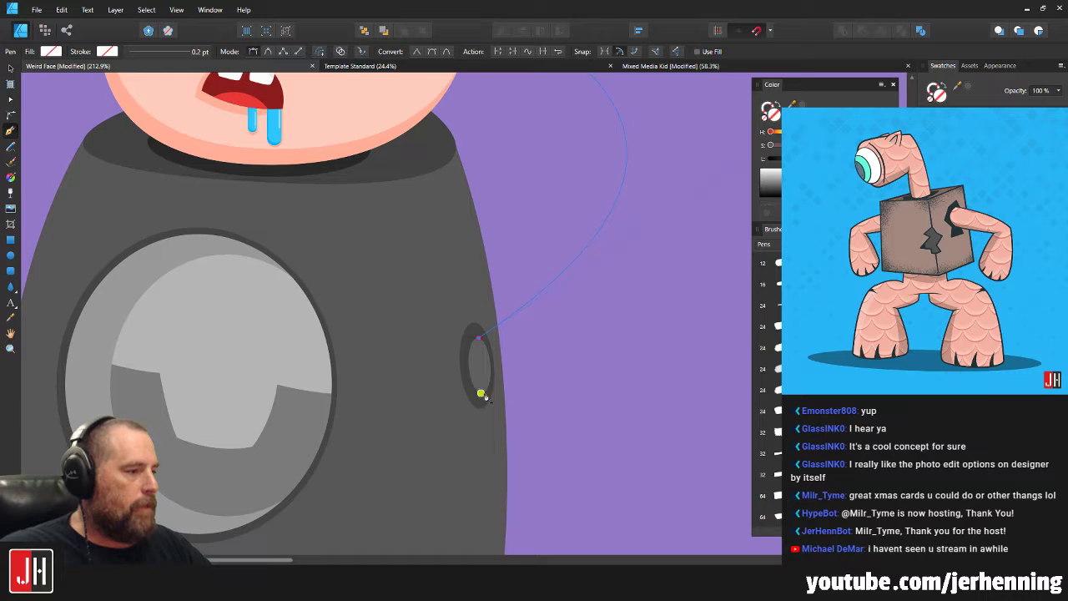
pyautogui.scroll(-3, 509, 388)
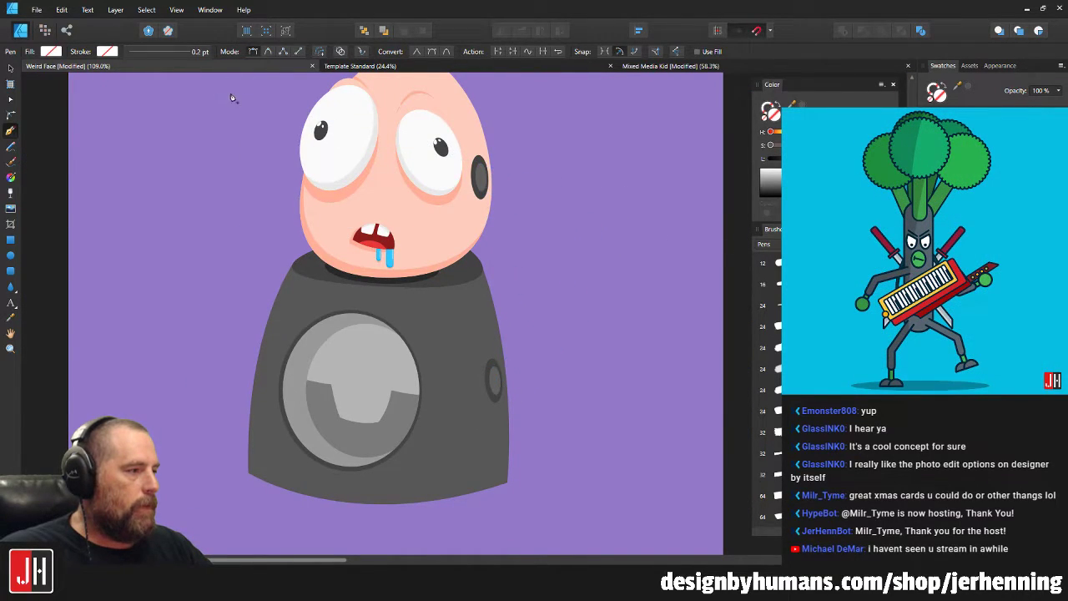
pyautogui.moveTo(512, 145); pyautogui.dragTo(451, 213)
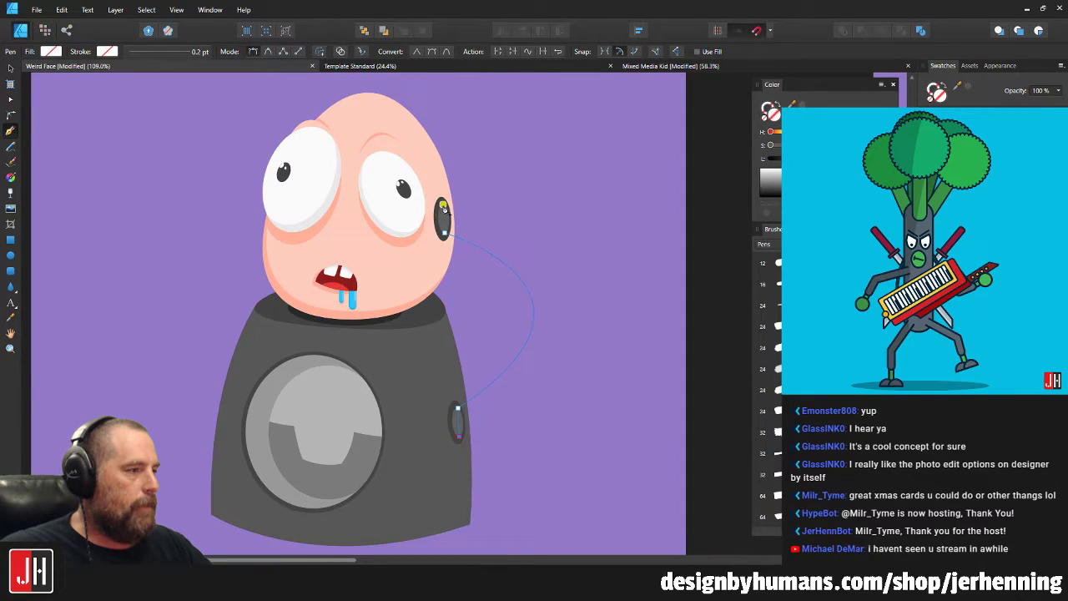
pyautogui.scroll(-1, 444, 208)
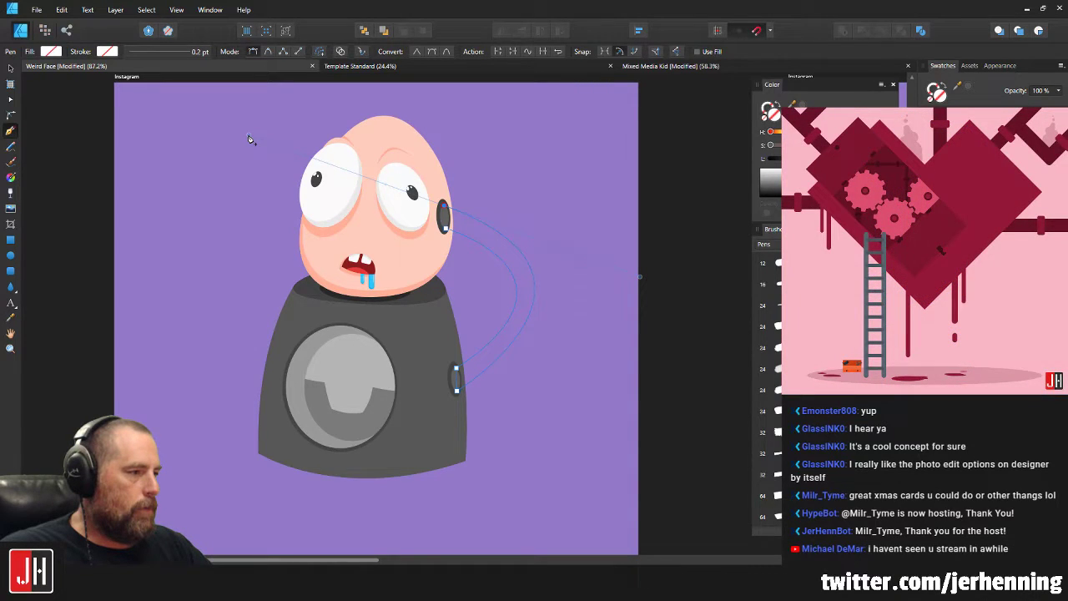
pyautogui.scroll(3, 464, 203)
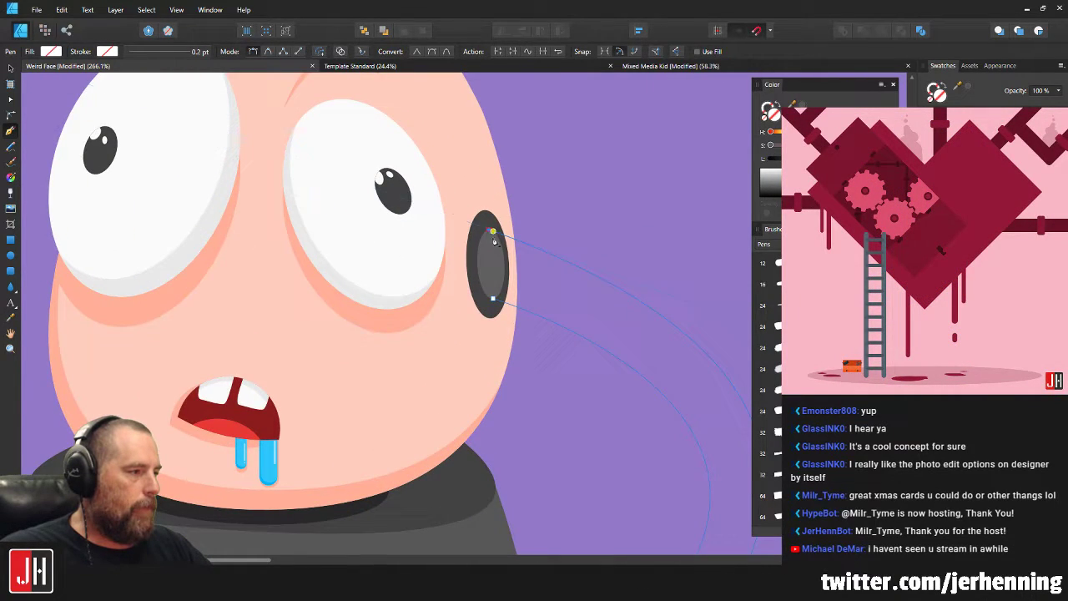
pyautogui.scroll(-3, 513, 299)
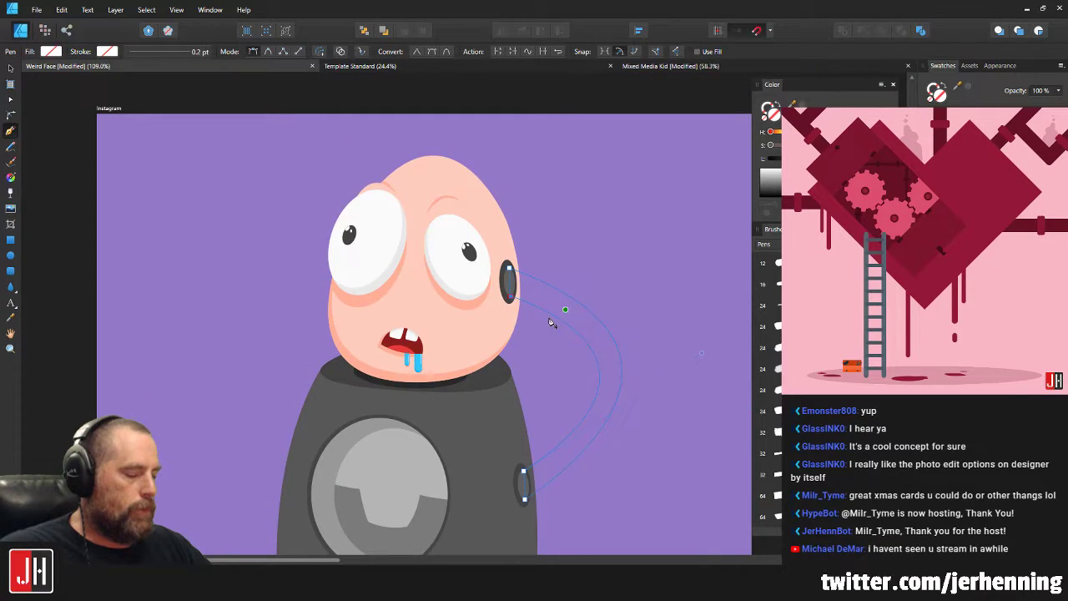
# Fill the hose shape with the grey sampled from the head socket's inner ellipse and deselect it.
pyautogui.press('i')
pyautogui.click(508, 284)
pyautogui.press('v')
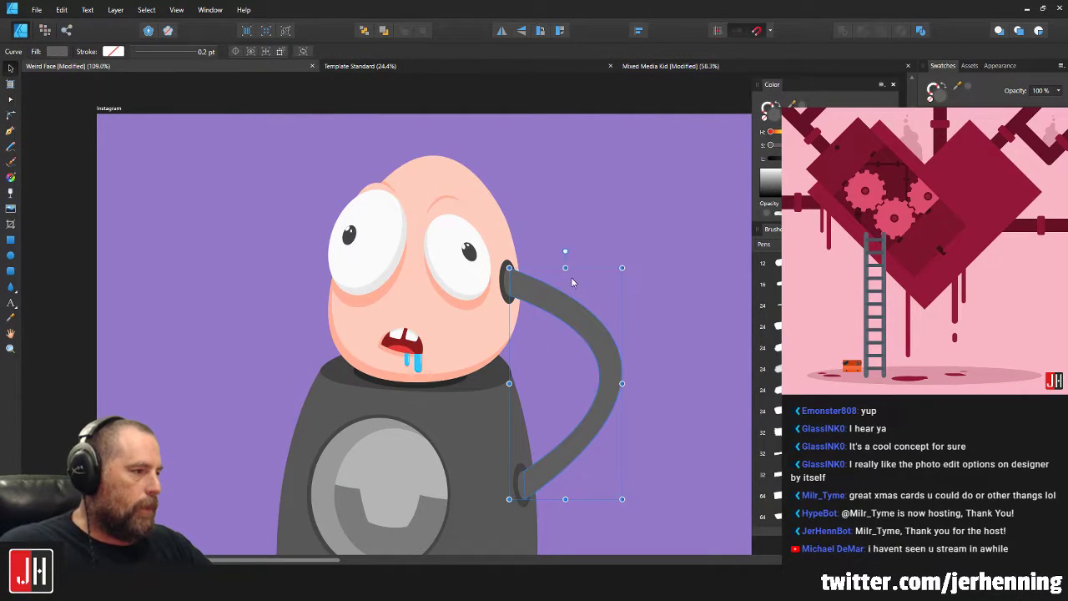
pyautogui.scroll(-4, 641, 272)
pyautogui.hotkey('ctrl', 'd')
pyautogui.scroll(5, 627, 342)
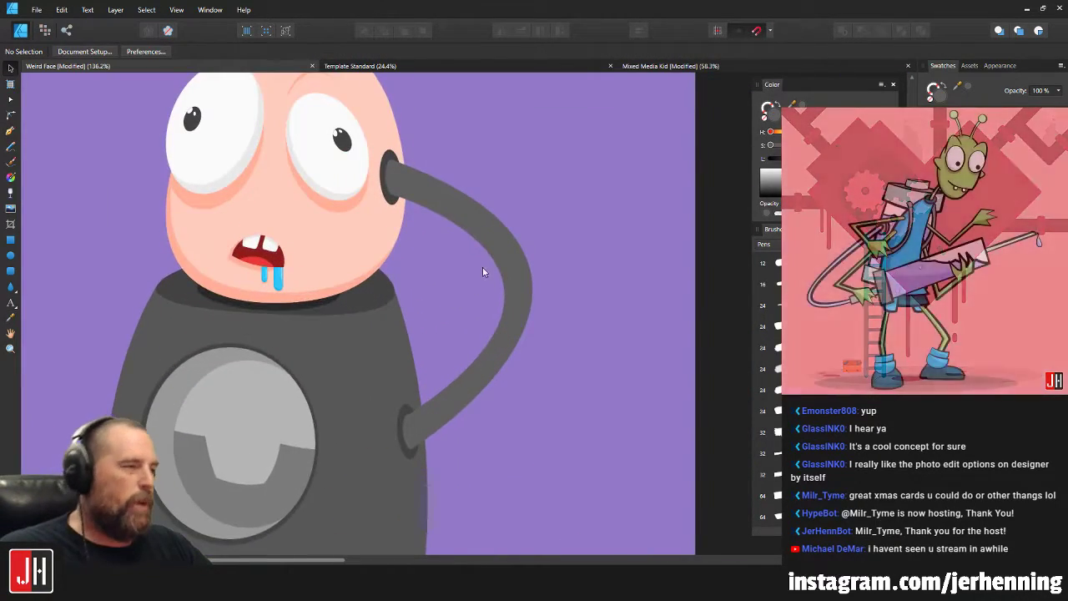
pyautogui.scroll(-3, 467, 308)
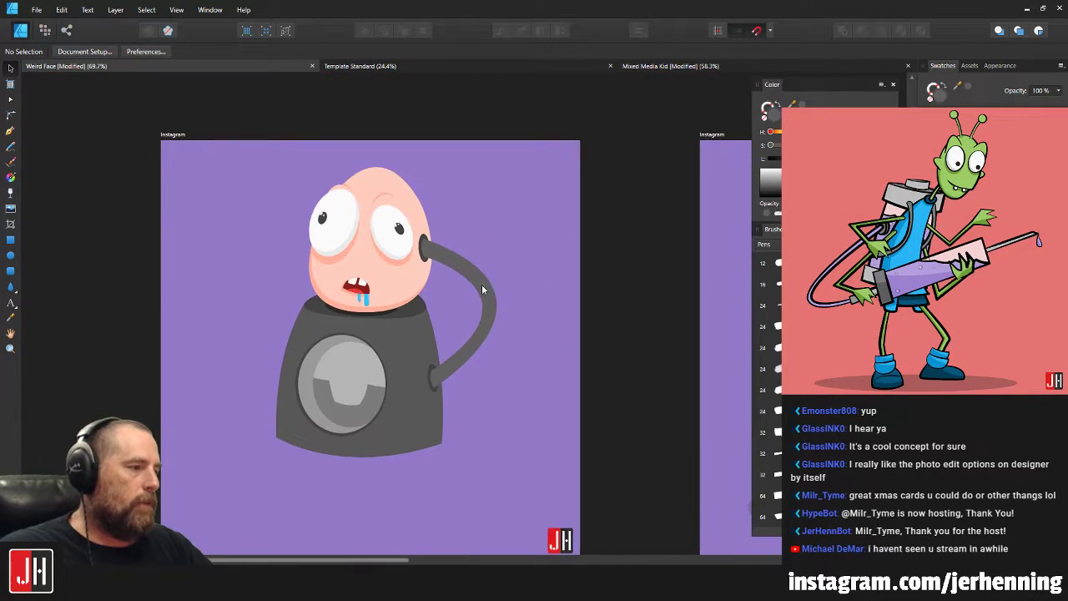
pyautogui.moveTo(430, 269); pyautogui.dragTo(474, 307)
pyautogui.scroll(2, 379, 269)
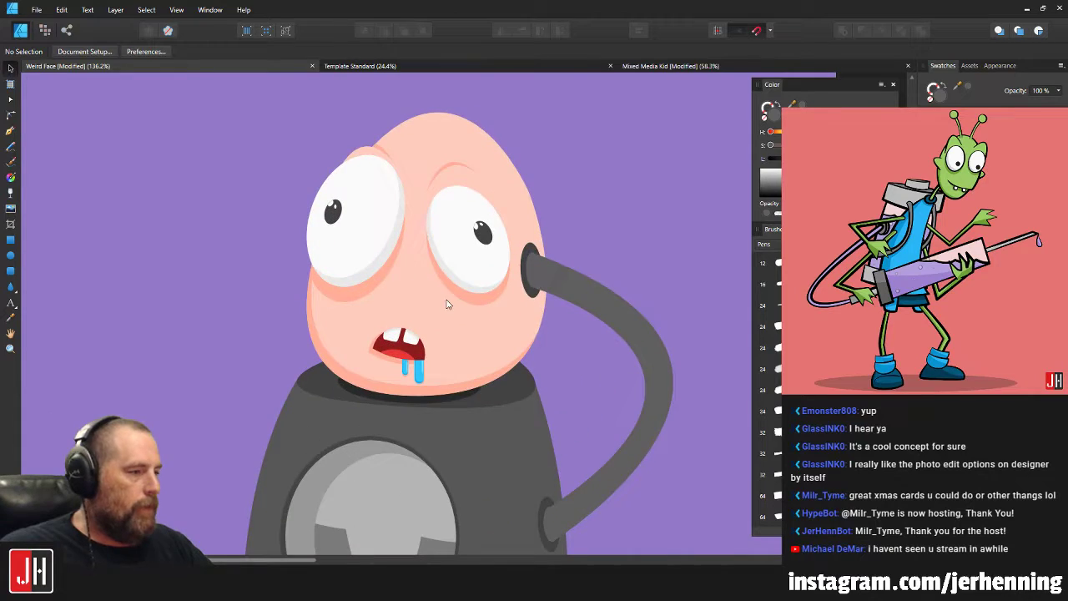
pyautogui.scroll(-2, 442, 282)
pyautogui.scroll(4, 433, 309)
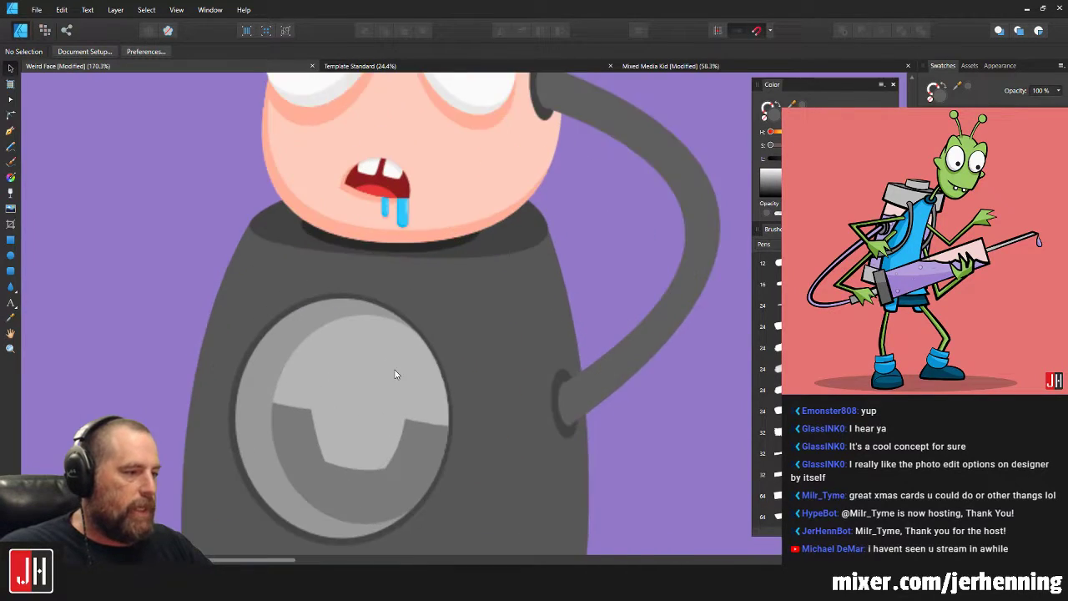
# Align the hose's upper corner node at the body socket with the edge of the socket's inner ellipse.
pyautogui.scroll(-3, 401, 339)
pyautogui.scroll(1, 489, 305)
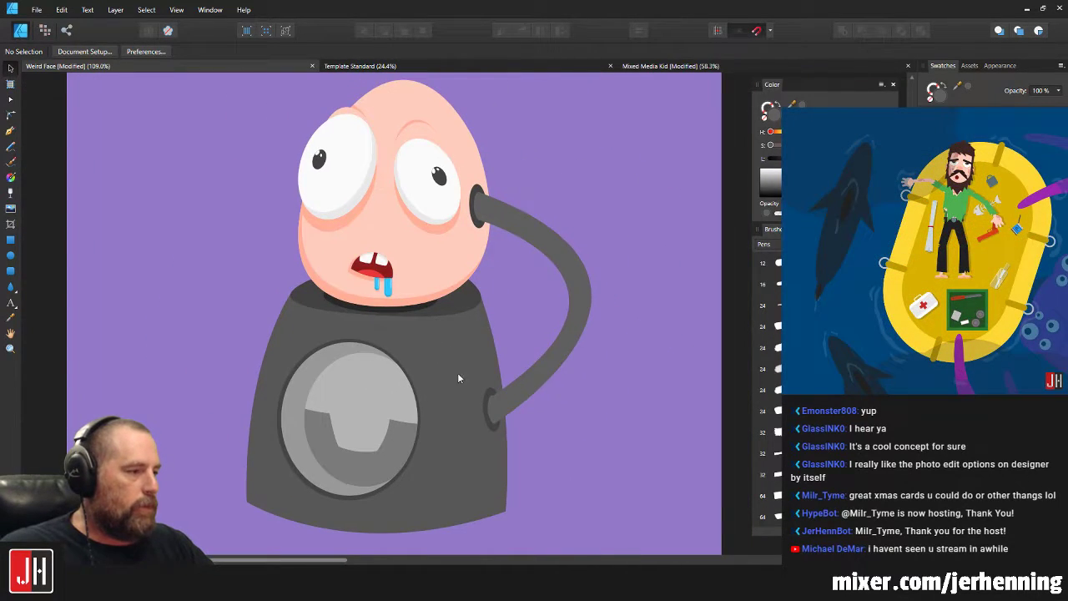
pyautogui.scroll(10, 454, 368)
pyautogui.press('a')
pyautogui.click(526, 314)
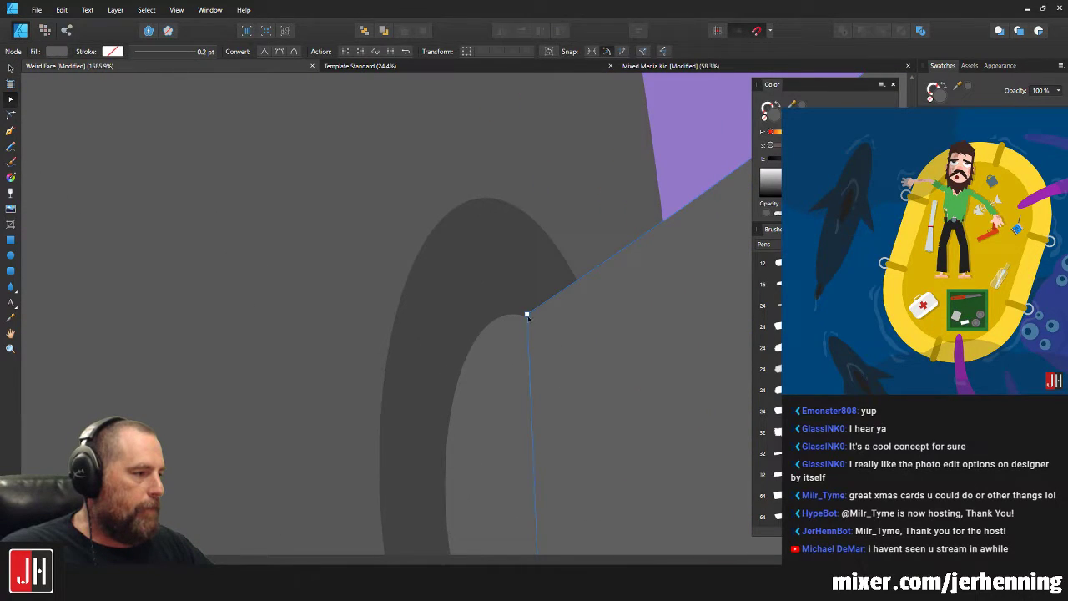
pyautogui.scroll(-4, 571, 386)
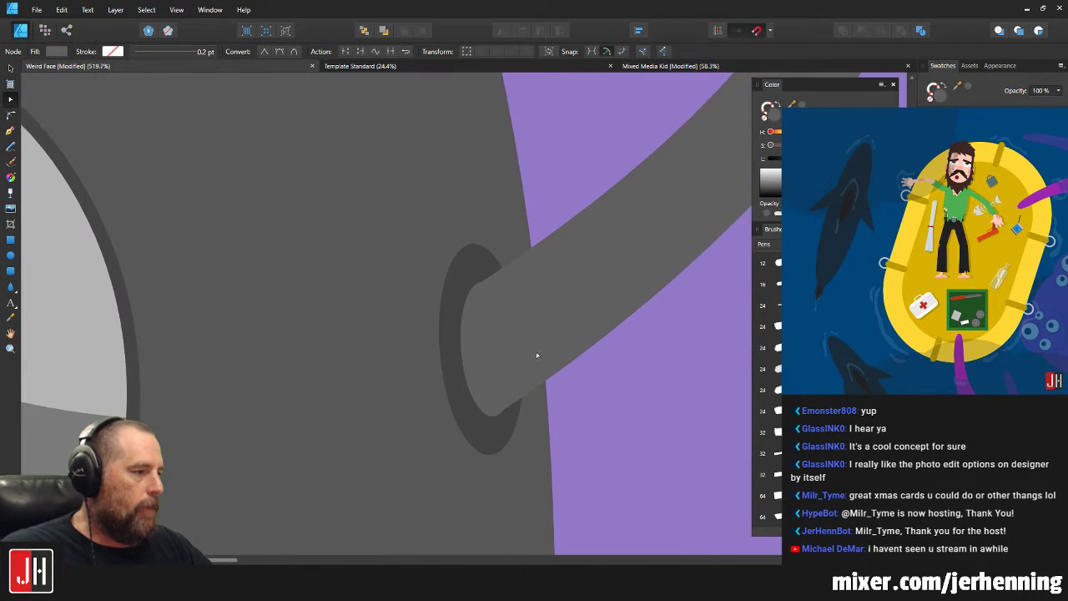
# Adjust the hose's lower corner node at the body socket to meet the inner ellipse's edge.
pyautogui.press('v')
pyautogui.scroll(6, 505, 417)
pyautogui.press('a')
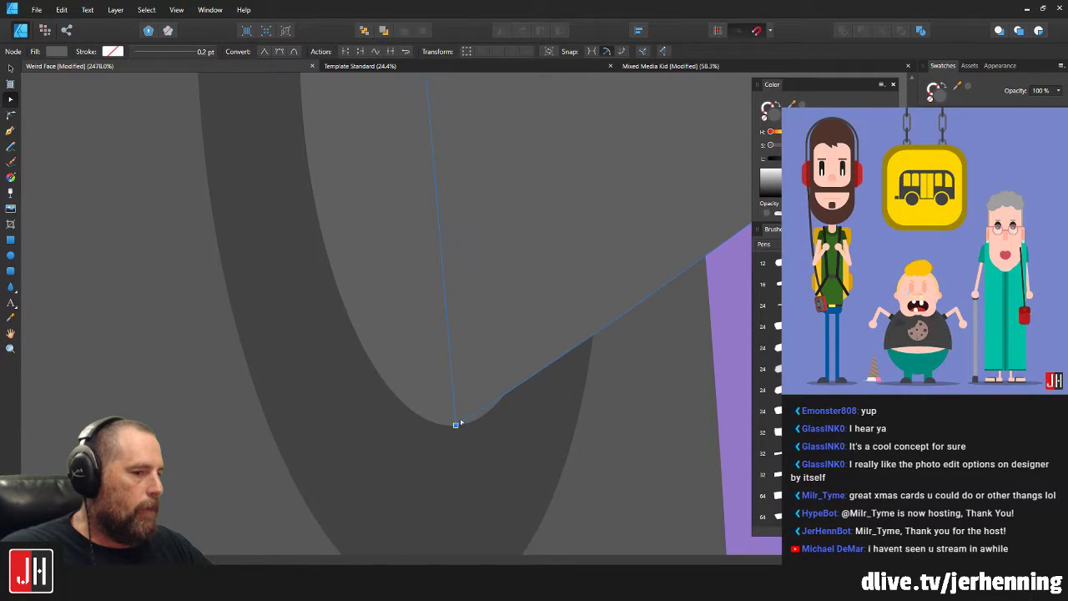
pyautogui.hotkey('ctrl', 'd')
pyautogui.scroll(-6, 499, 361)
pyautogui.scroll(8, 501, 307)
pyautogui.click(466, 218)
pyautogui.moveTo(408, 159)
pyautogui.mouseDown()
pyautogui.moveTo(401, 172)
pyautogui.moveTo(402, 159)
pyautogui.mouseUp()
pyautogui.hotkey('ctrl', 'd')
pyautogui.scroll(-14, 447, 207)
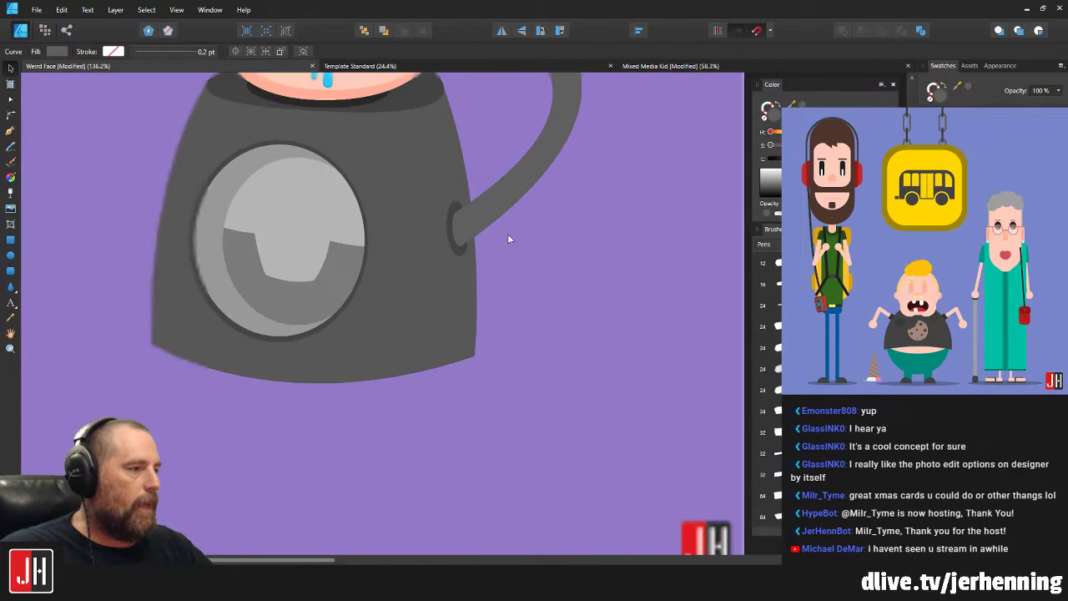
# Refine the hose's upper corner node at the body socket for a smooth join with the inner ellipse, and deselect the hose.
pyautogui.press('v')
pyautogui.scroll(8, 461, 216)
pyautogui.press('a')
pyautogui.scroll(6, 501, 200)
pyautogui.click(442, 159)
pyautogui.moveTo(431, 162); pyautogui.dragTo(439, 155)
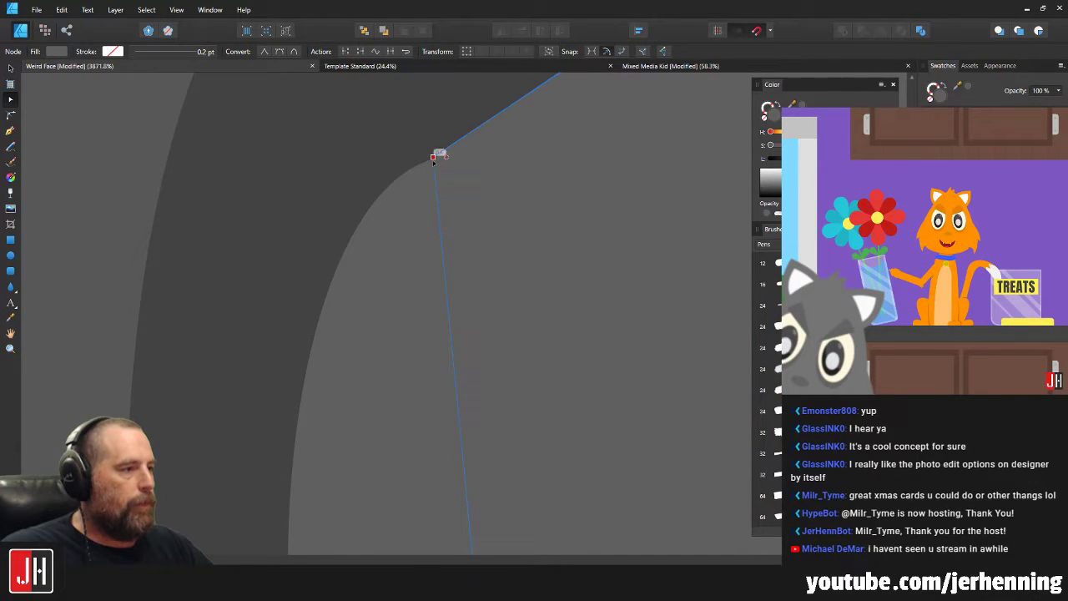
pyautogui.hotkey('ctrl', 'd')
pyautogui.scroll(-15, 475, 200)
pyautogui.press('v')
pyautogui.scroll(3, 589, 266)
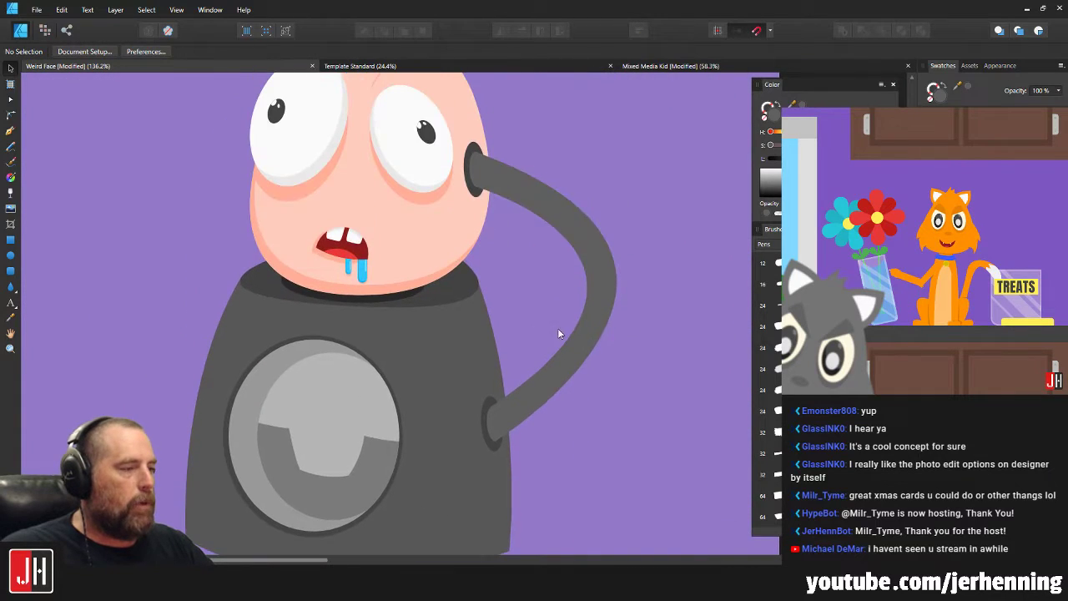
# Move the hose's upper corner node at the head socket onto the inner ellipse's edge and deselect the hose.
pyautogui.scroll(10, 480, 169)
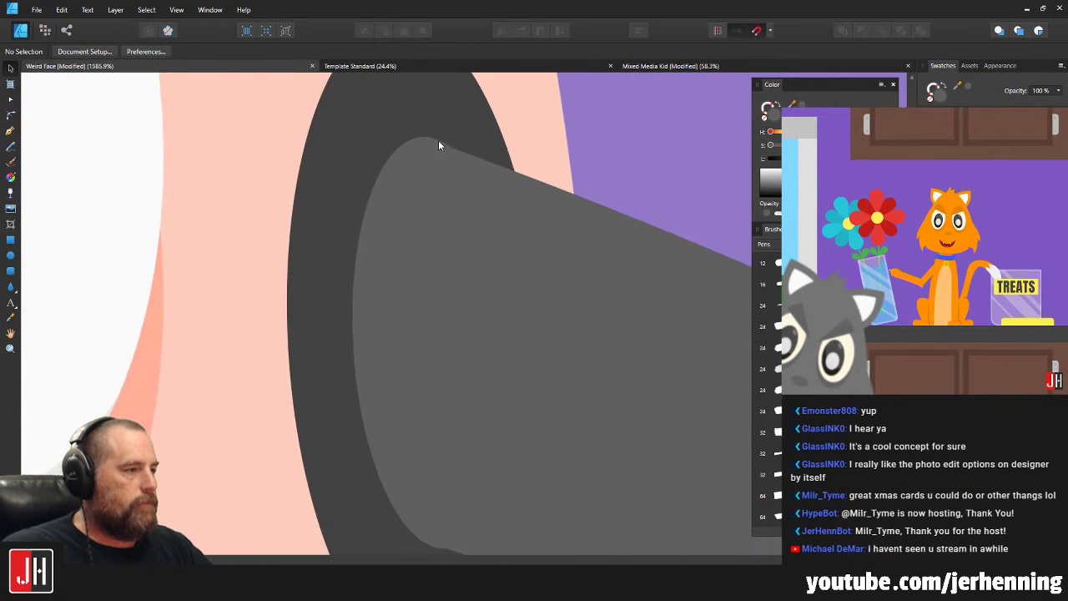
pyautogui.click(454, 161)
pyautogui.scroll(4, 442, 146)
pyautogui.press('a')
pyautogui.moveTo(383, 106); pyautogui.dragTo(404, 106)
pyautogui.scroll(-5, 434, 153)
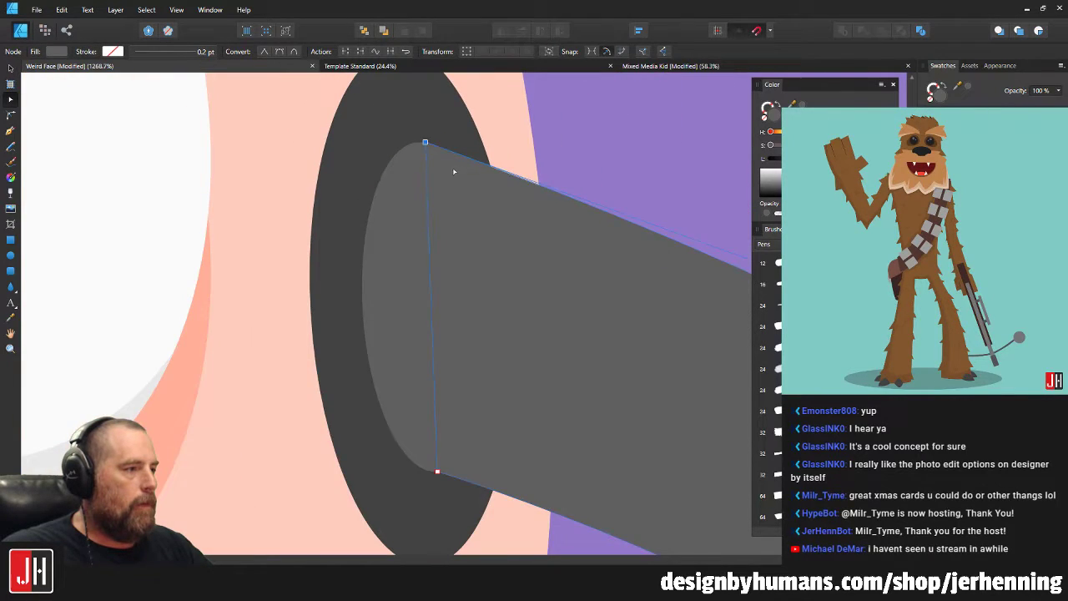
pyautogui.press('v')
pyautogui.hotkey('ctrl', 'd')
pyautogui.scroll(-6, 588, 167)
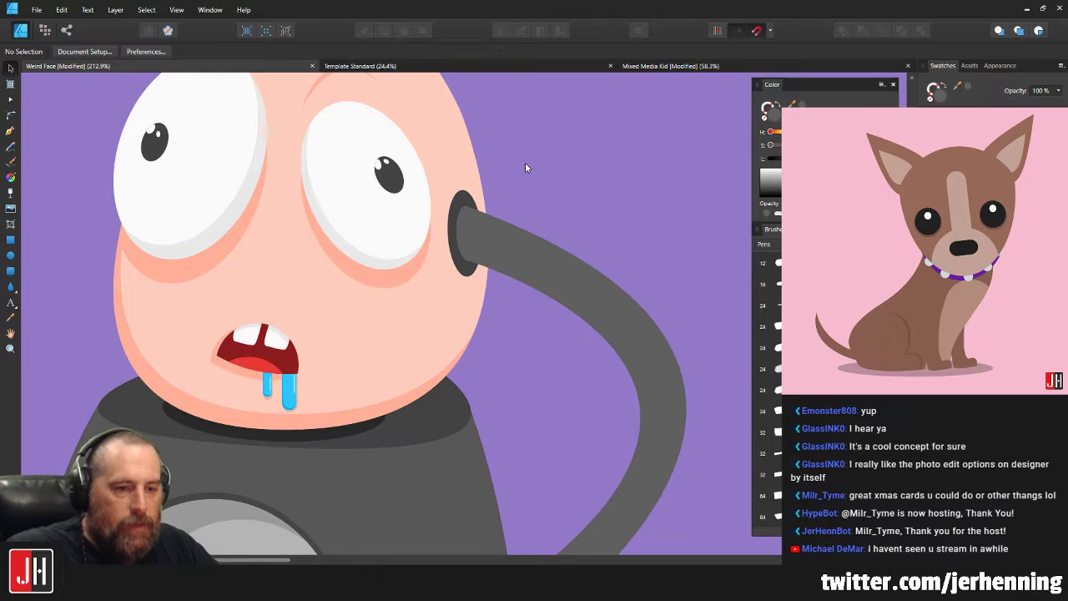
# Examine the robot and child artwork in the Mixed Media Kid document and return to the Weird Face document.
pyautogui.scroll(-4, 530, 232)
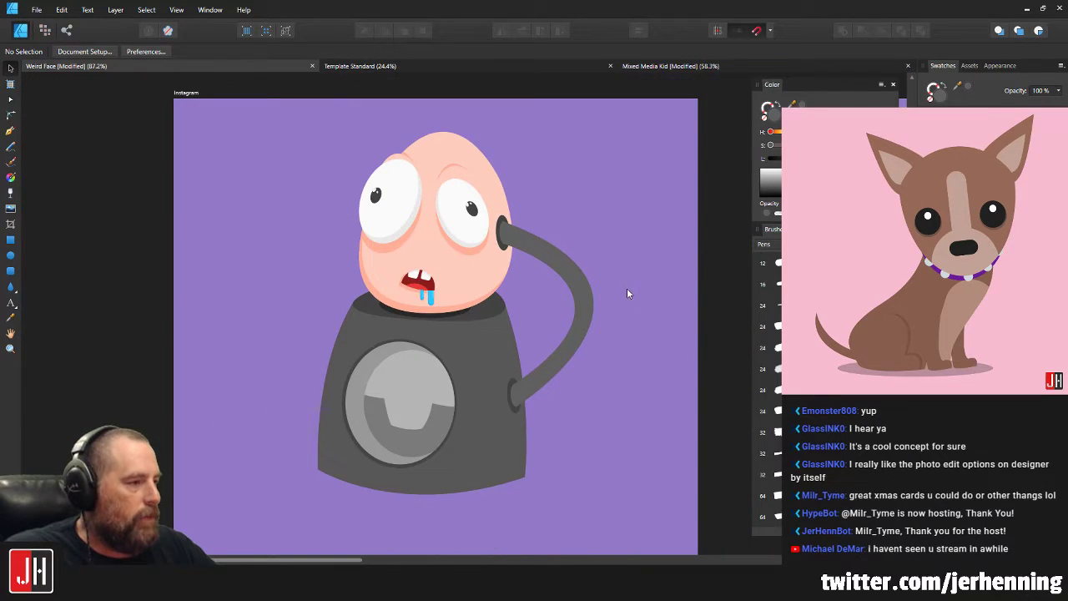
pyautogui.scroll(1, 625, 288)
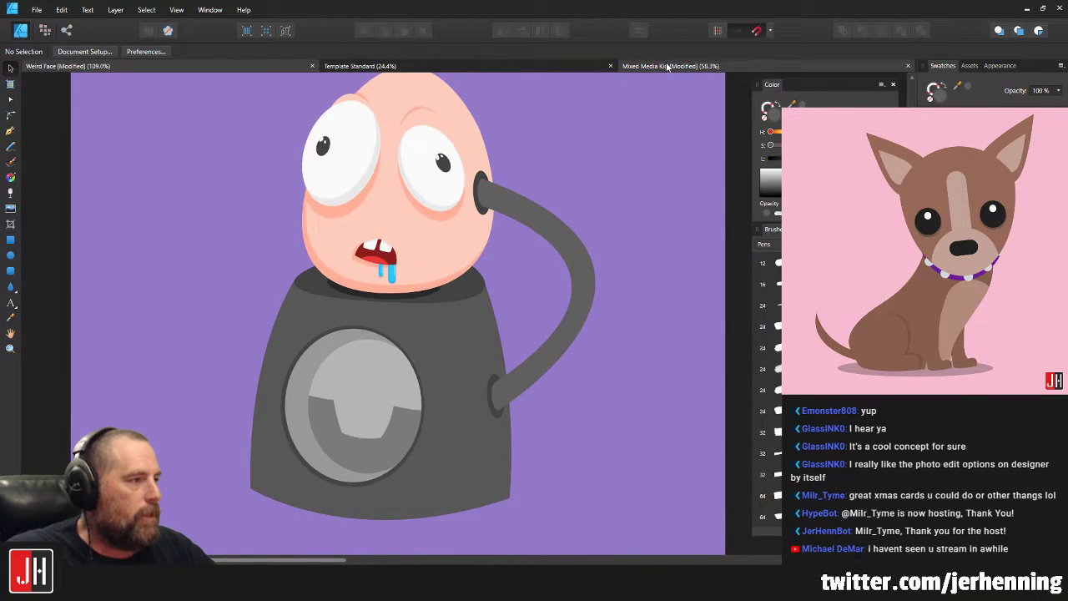
pyautogui.click(659, 66)
pyautogui.scroll(3, 528, 284)
pyautogui.moveTo(571, 266); pyautogui.dragTo(536, 268)
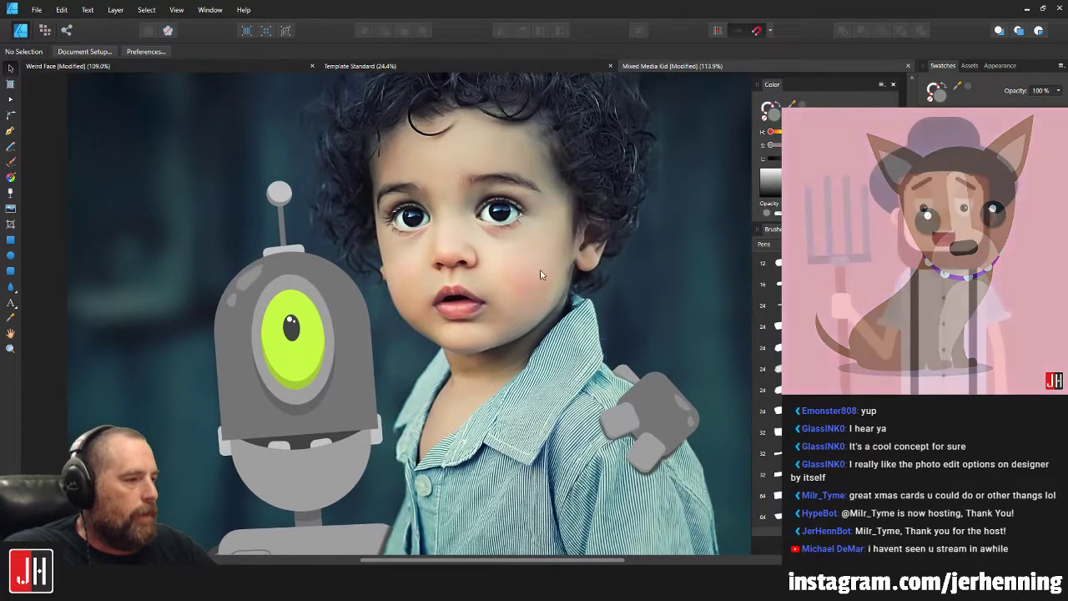
pyautogui.scroll(-3, 540, 273)
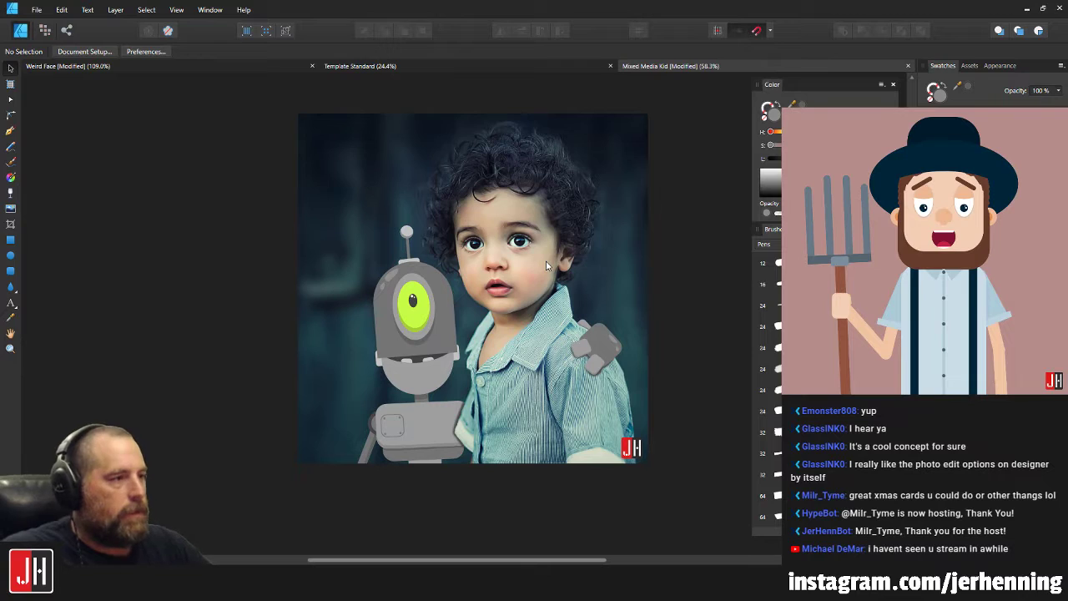
pyautogui.click(262, 66)
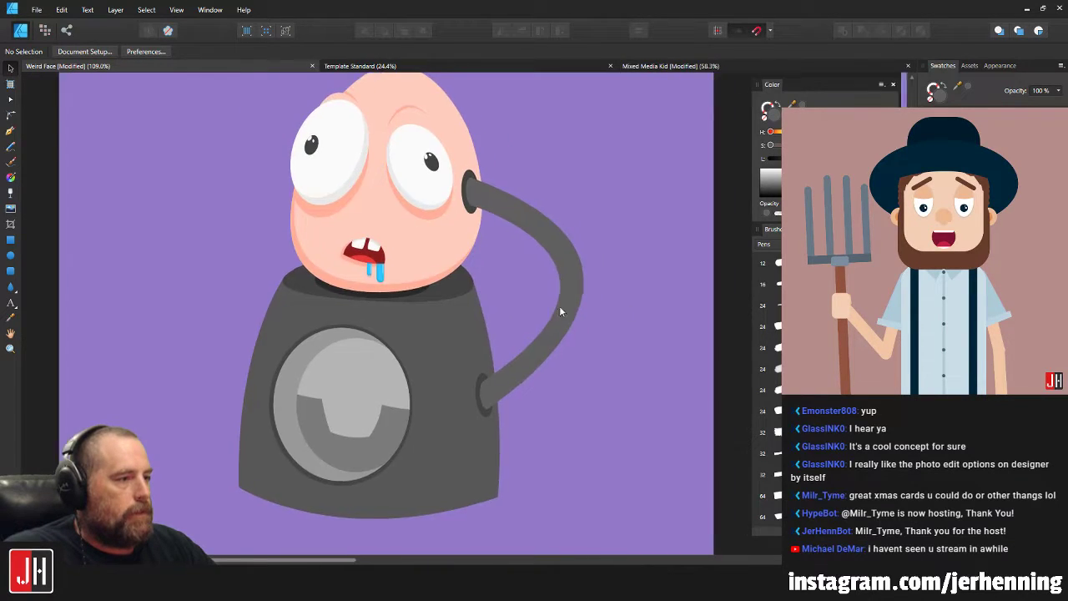
# Compare the character with the larger face on the neighbouring Instagram artboard and examine its hose and sockets.
pyautogui.scroll(-3, 508, 304)
pyautogui.hscroll(3, 534, 308)
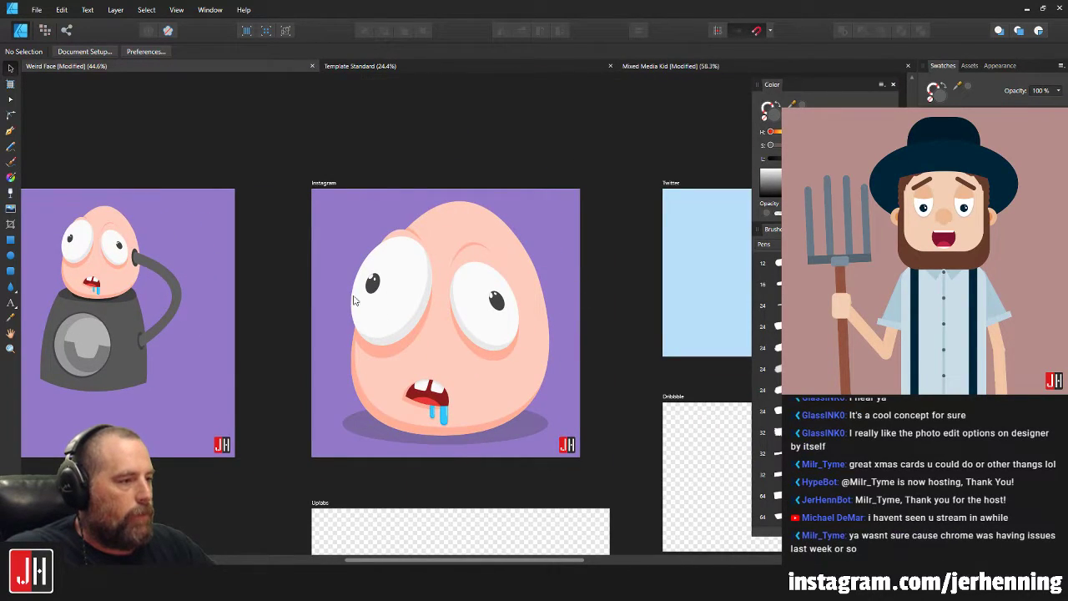
pyautogui.hscroll(-3, 524, 318)
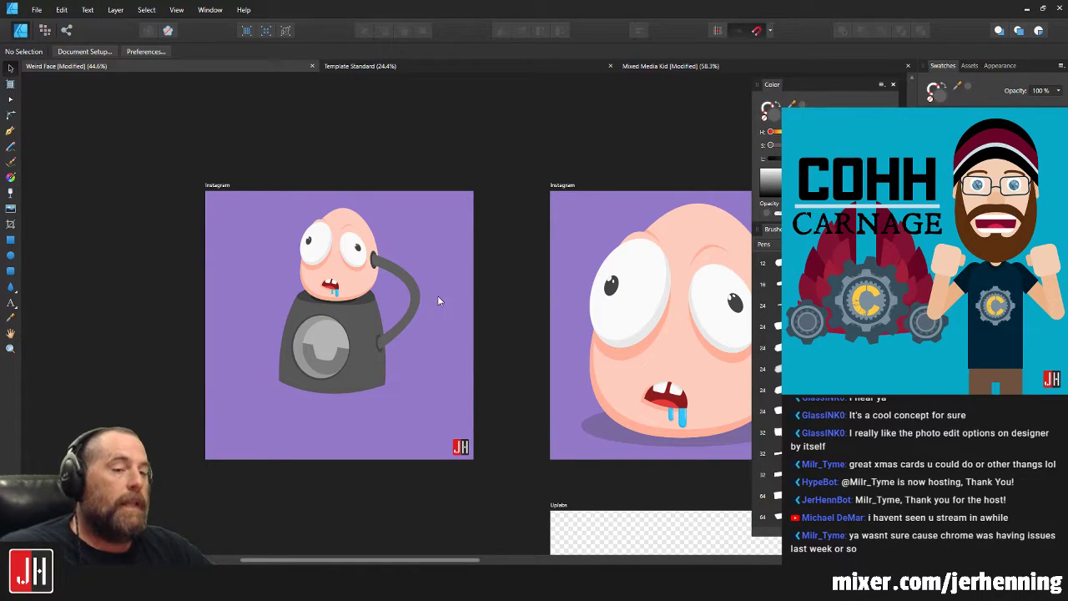
pyautogui.scroll(3, 403, 270)
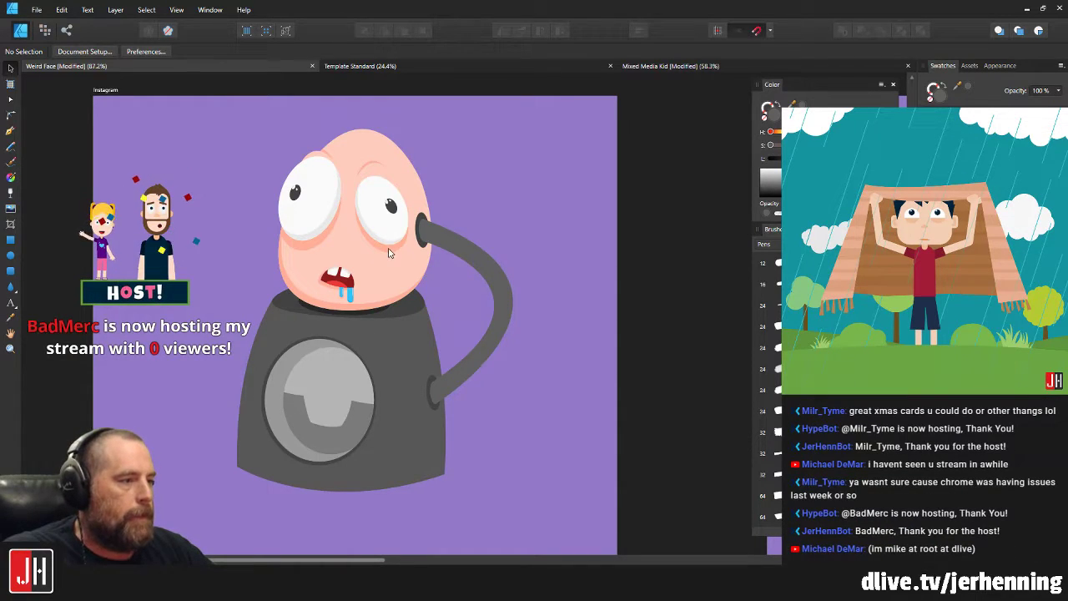
pyautogui.scroll(2, 373, 265)
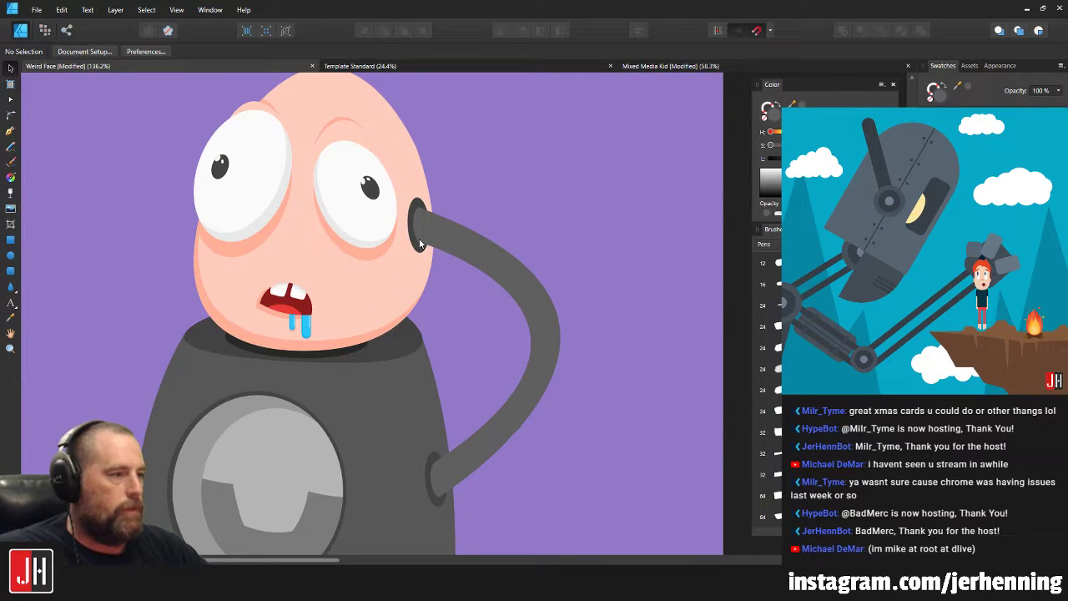
pyautogui.scroll(-5, 420, 242)
pyautogui.scroll(8, 417, 241)
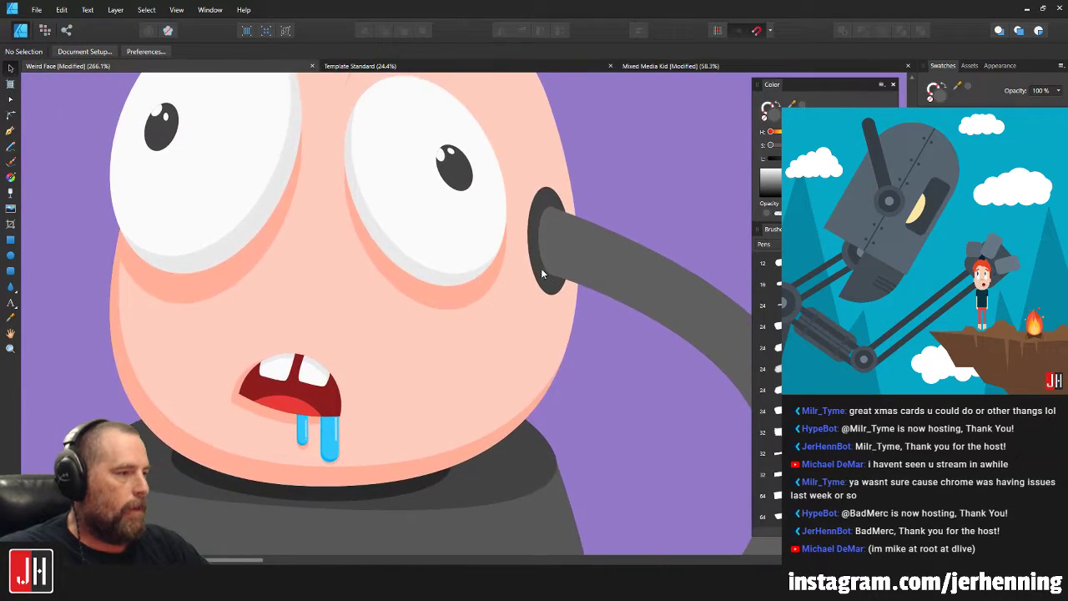
pyautogui.scroll(-8, 546, 276)
pyautogui.scroll(4, 508, 297)
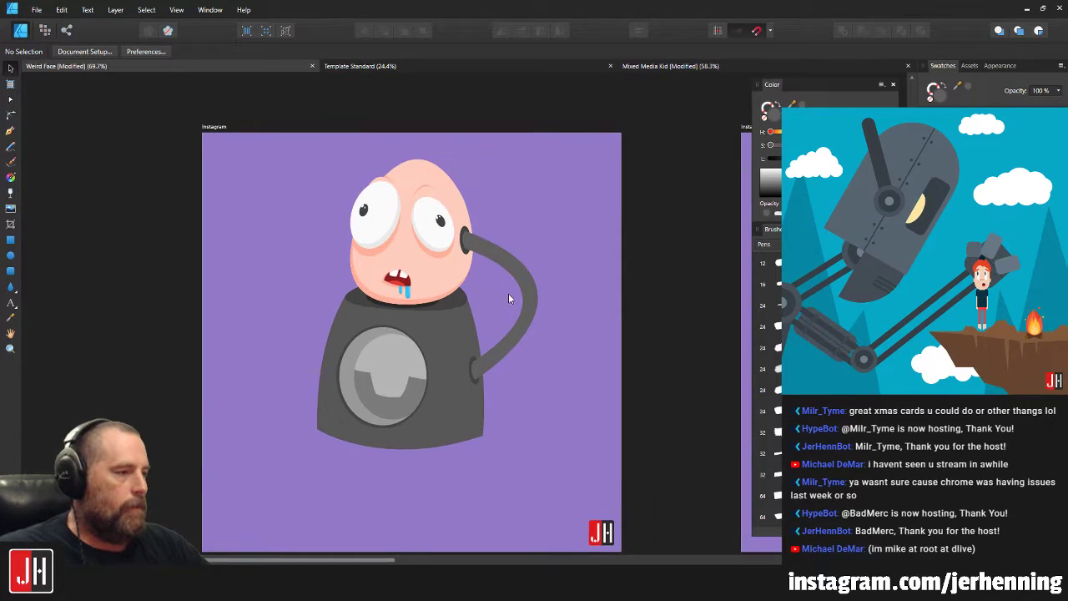
# Flip a copy of the hose horizontally, send it to the back, and place it behind the character's opposite side.
pyautogui.scroll(2, 508, 293)
pyautogui.moveTo(518, 244); pyautogui.dragTo(176, 222)
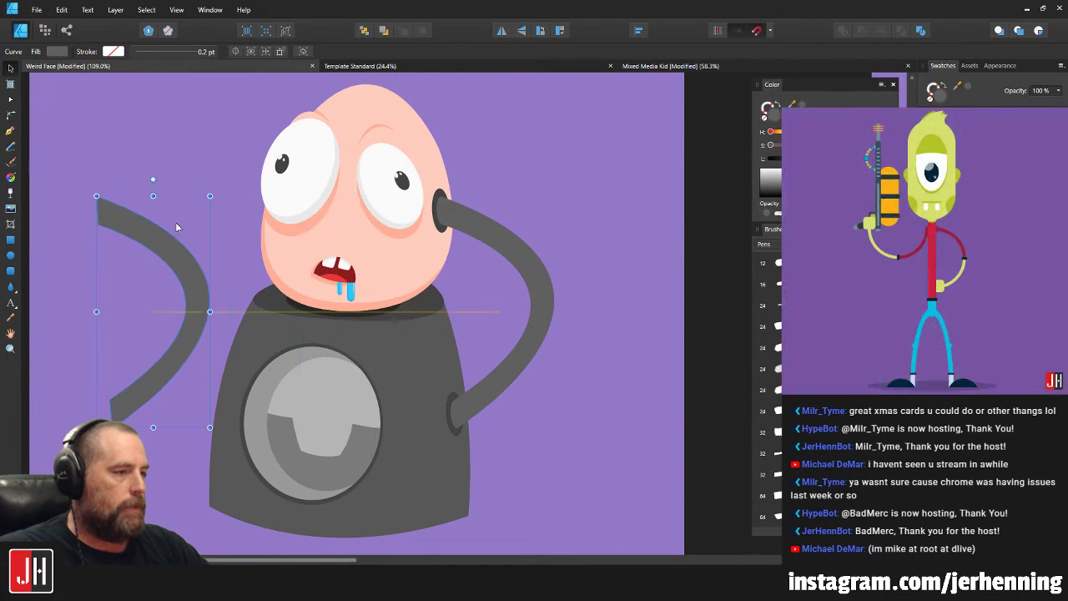
pyautogui.click(503, 31)
pyautogui.click(363, 30)
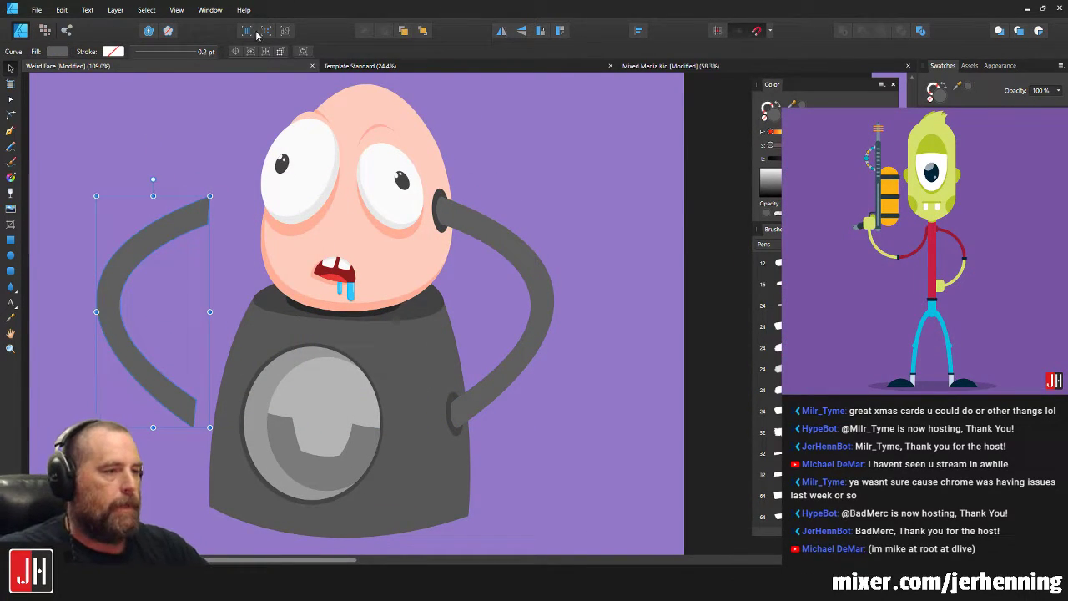
pyautogui.moveTo(188, 245); pyautogui.dragTo(252, 240)
pyautogui.click(506, 207)
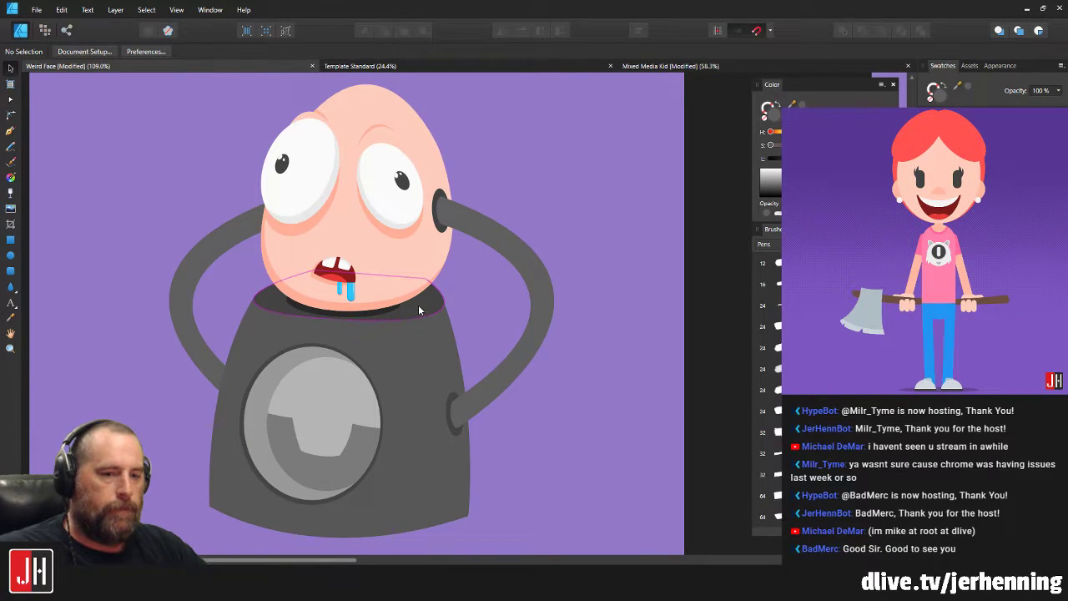
# Select the whole character and centre it horizontally on the Instagram artboard.
pyautogui.scroll(-1, 418, 305)
pyautogui.moveTo(226, 103); pyautogui.dragTo(582, 521)
pyautogui.moveTo(526, 129); pyautogui.dragTo(515, 143)
pyautogui.moveTo(382, 246); pyautogui.dragTo(381, 232)
pyautogui.click(534, 230)
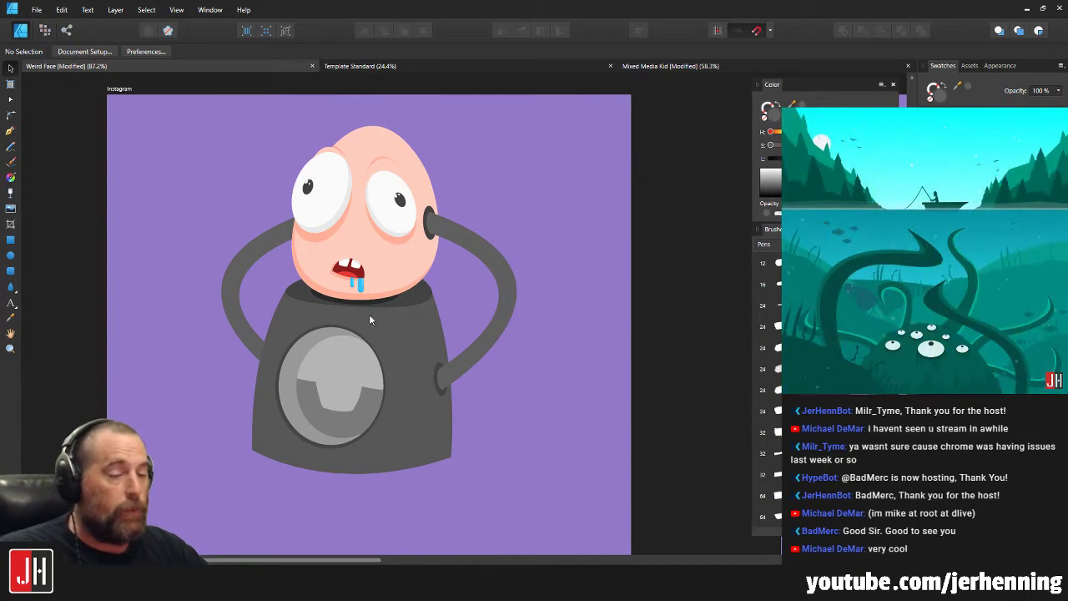
pyautogui.scroll(4, 370, 320)
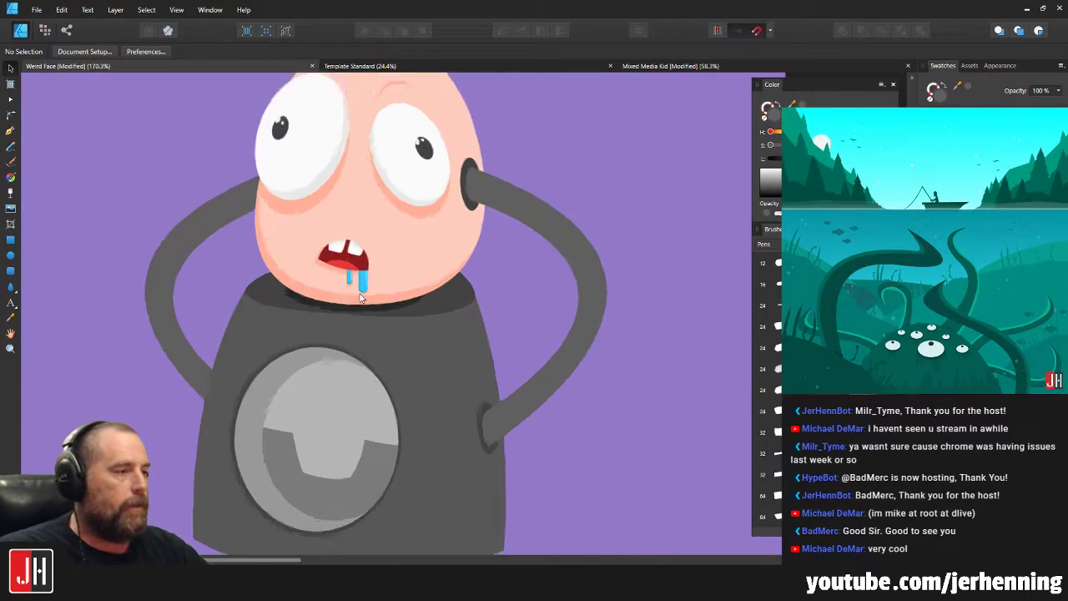
pyautogui.scroll(-5, 253, 234)
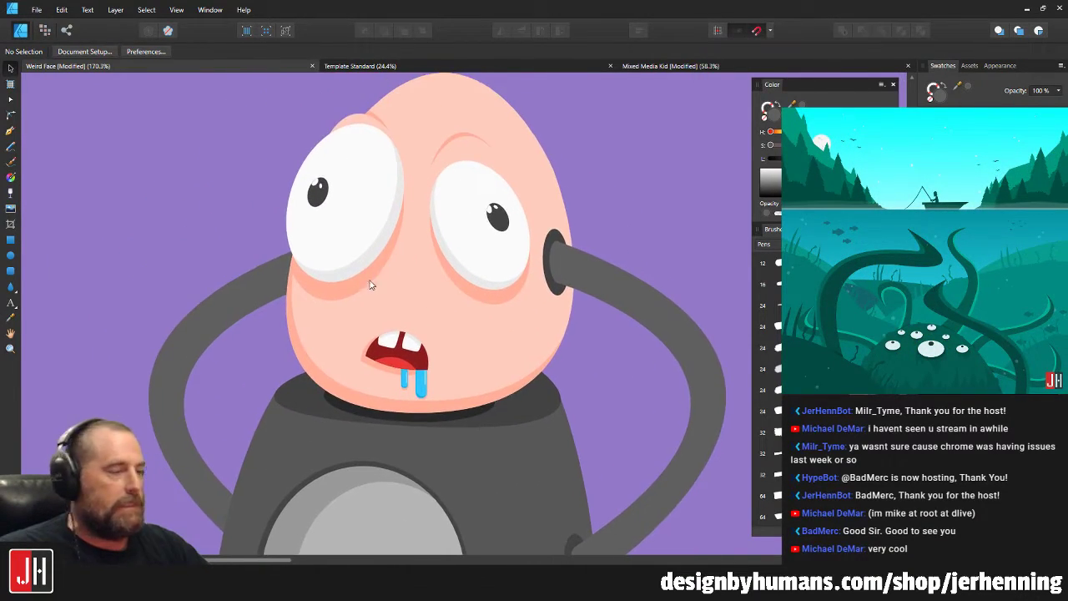
pyautogui.scroll(3, 397, 314)
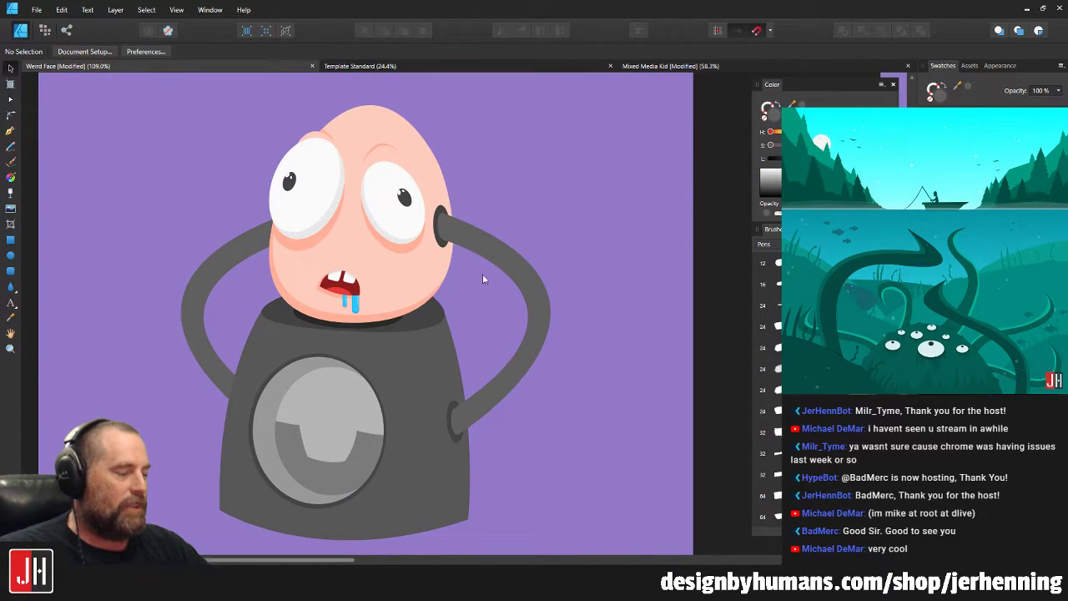
pyautogui.scroll(1, 458, 253)
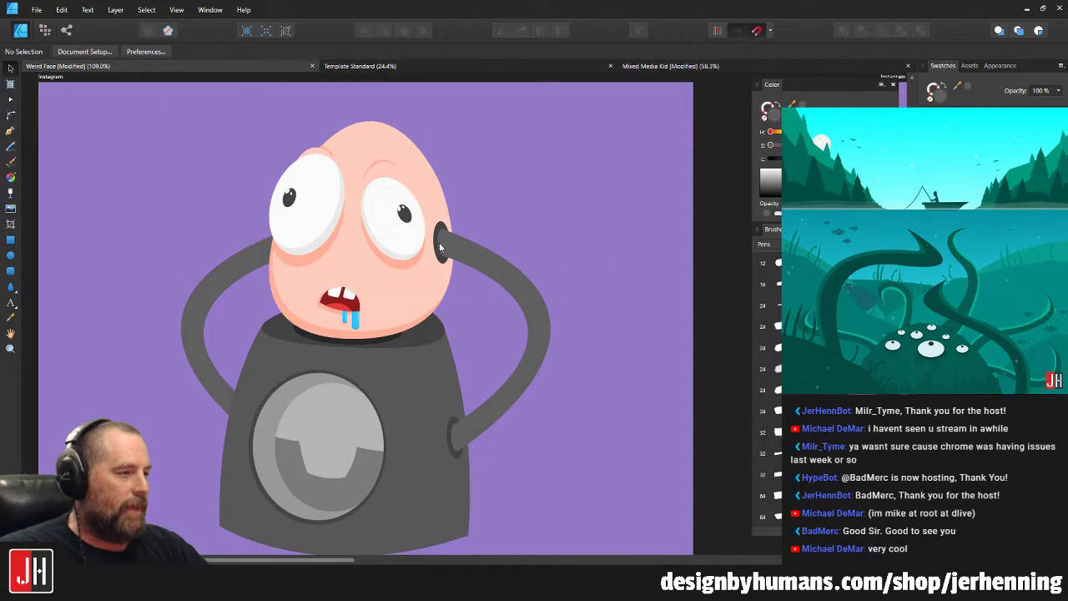
pyautogui.scroll(2, 516, 302)
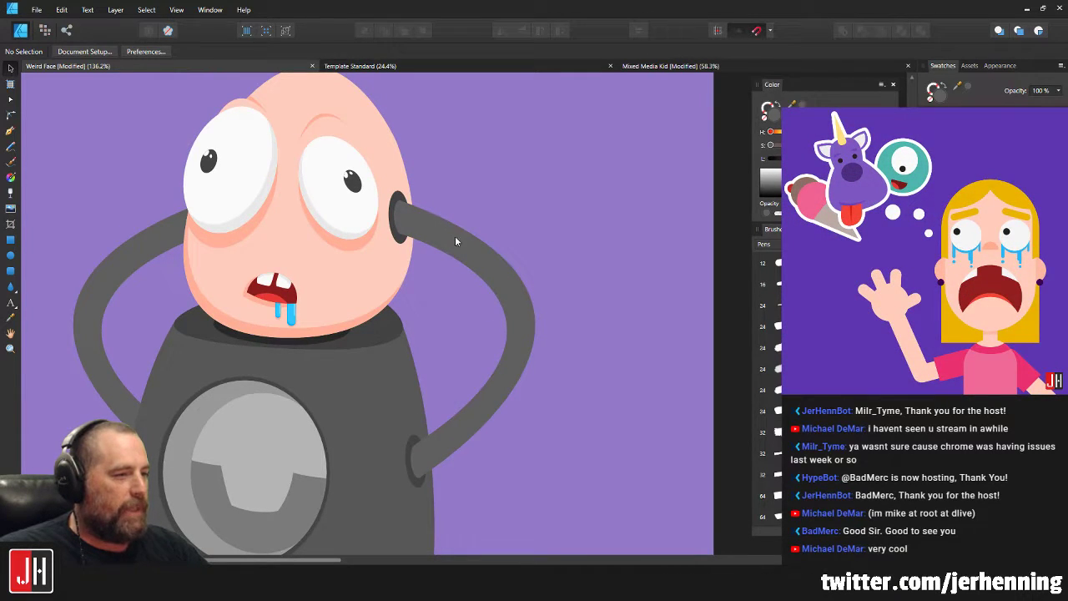
pyautogui.scroll(-4, 411, 450)
pyautogui.scroll(-2, 415, 308)
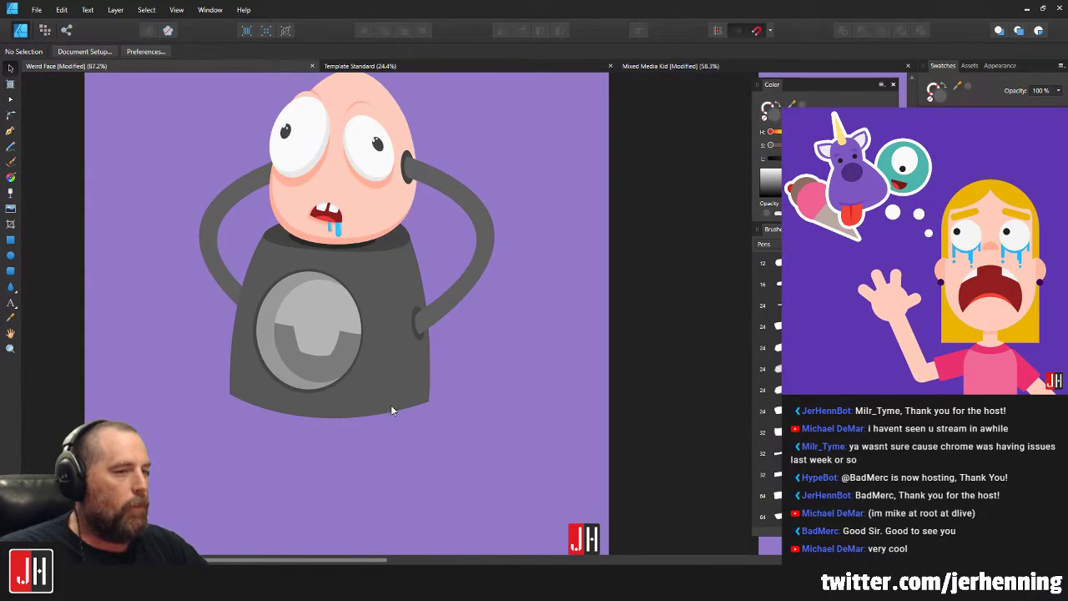
# Draw a closed, short leg shape with slightly curved sides across the body's lower edge with the Pen tool.
pyautogui.scroll(2, 400, 416)
pyautogui.moveTo(408, 398); pyautogui.dragTo(423, 361)
pyautogui.click(8, 131)
pyautogui.scroll(-1, 405, 336)
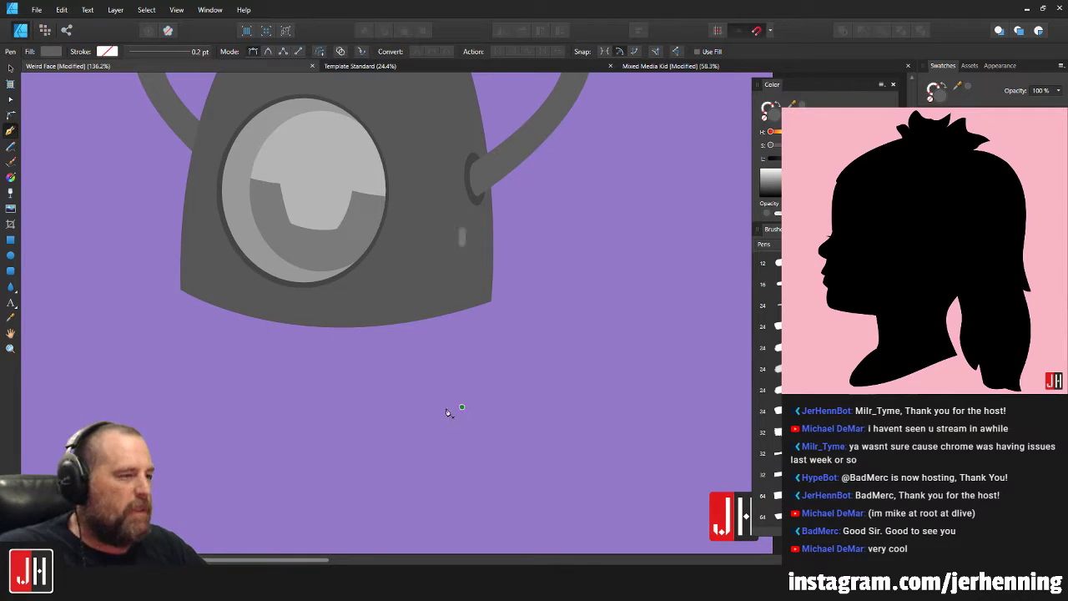
pyautogui.scroll(-1, 429, 285)
pyautogui.scroll(-2, 442, 279)
pyautogui.scroll(5, 453, 381)
pyautogui.scroll(-2, 434, 384)
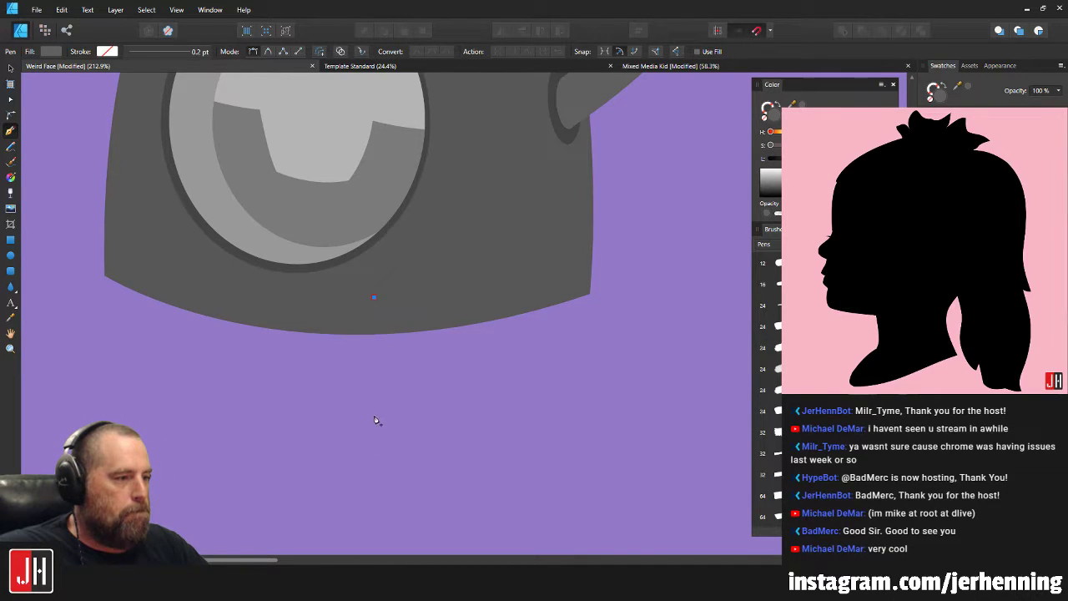
pyautogui.moveTo(380, 419); pyautogui.dragTo(403, 423)
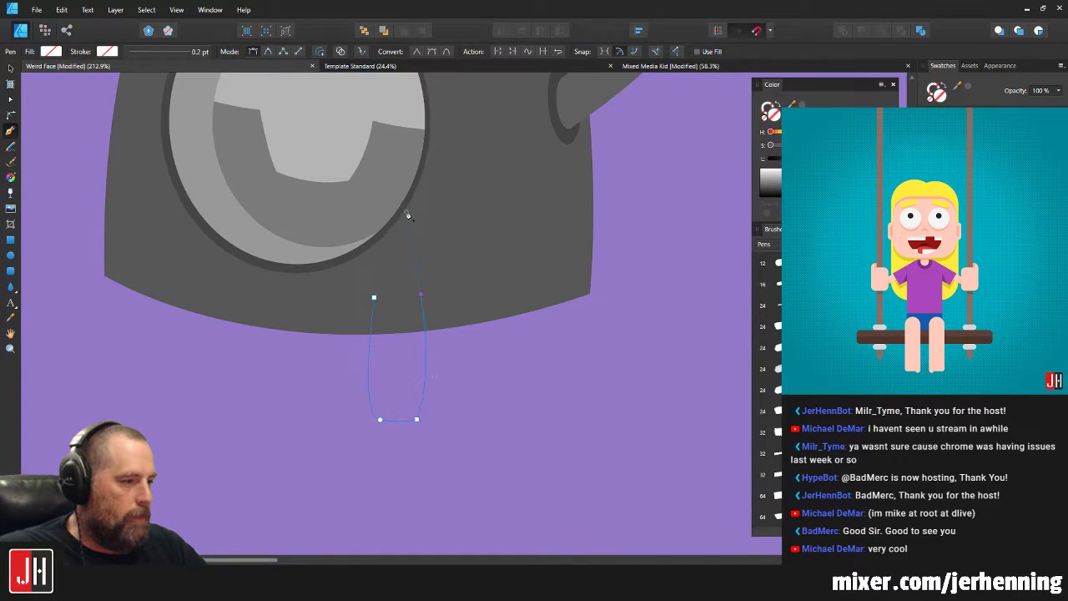
pyautogui.click(422, 294)
pyautogui.click(374, 297)
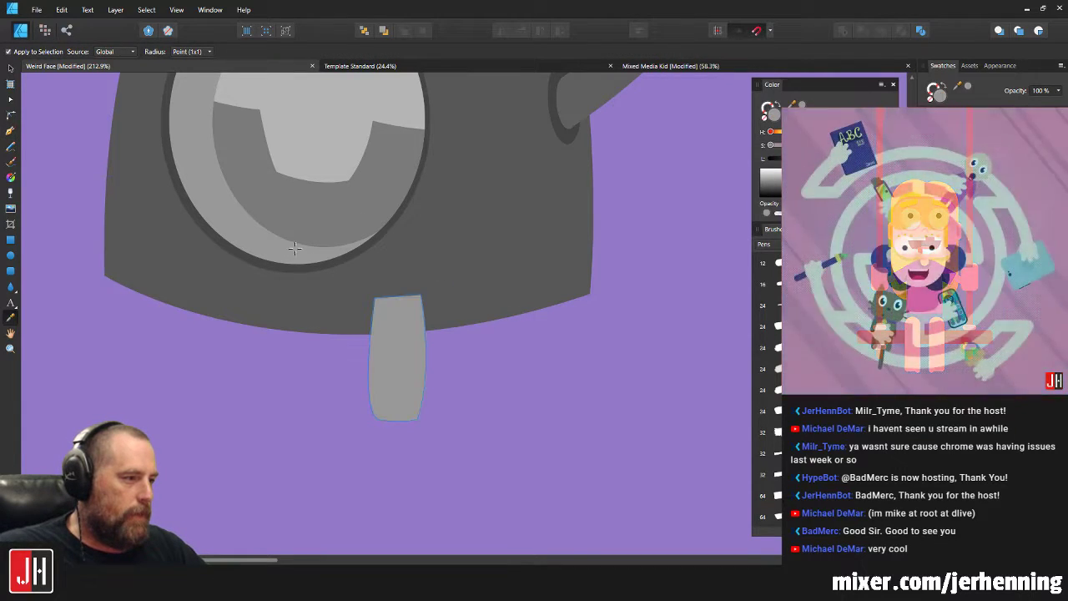
# Send the leg shape behind the body and shift it slightly toward the side with the visible hose sockets.
pyautogui.press('v')
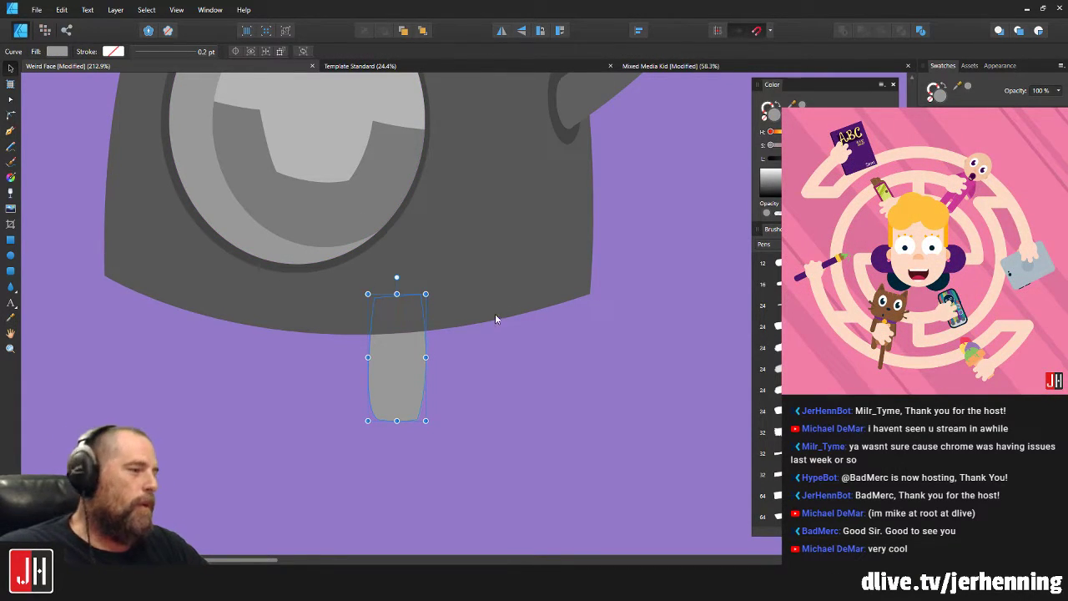
pyautogui.moveTo(388, 389); pyautogui.dragTo(409, 391)
pyautogui.click(571, 382)
pyautogui.scroll(-5, 570, 385)
pyautogui.scroll(5, 568, 387)
# Delete the grey leg shape below the body.
pyautogui.click(442, 394)
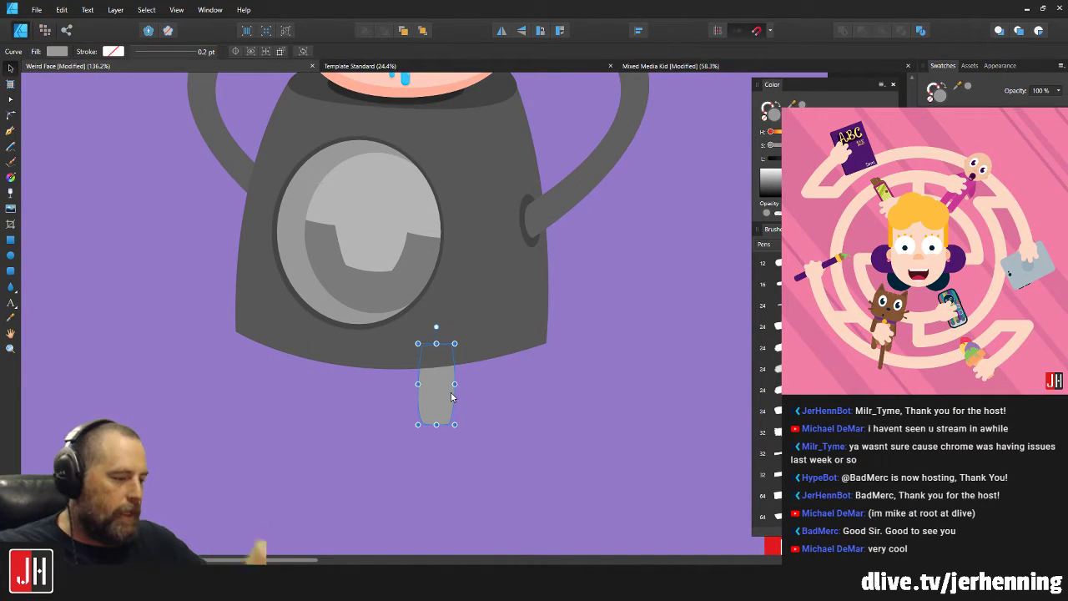
pyautogui.press('Delete')
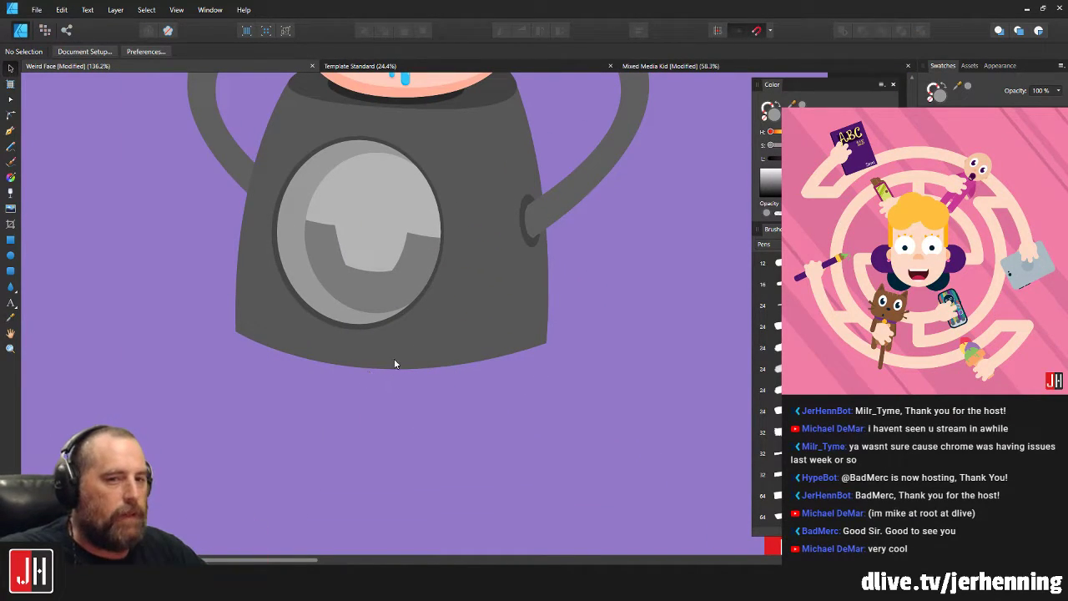
pyautogui.scroll(-3, 398, 331)
pyautogui.moveTo(432, 329); pyautogui.dragTo(421, 383)
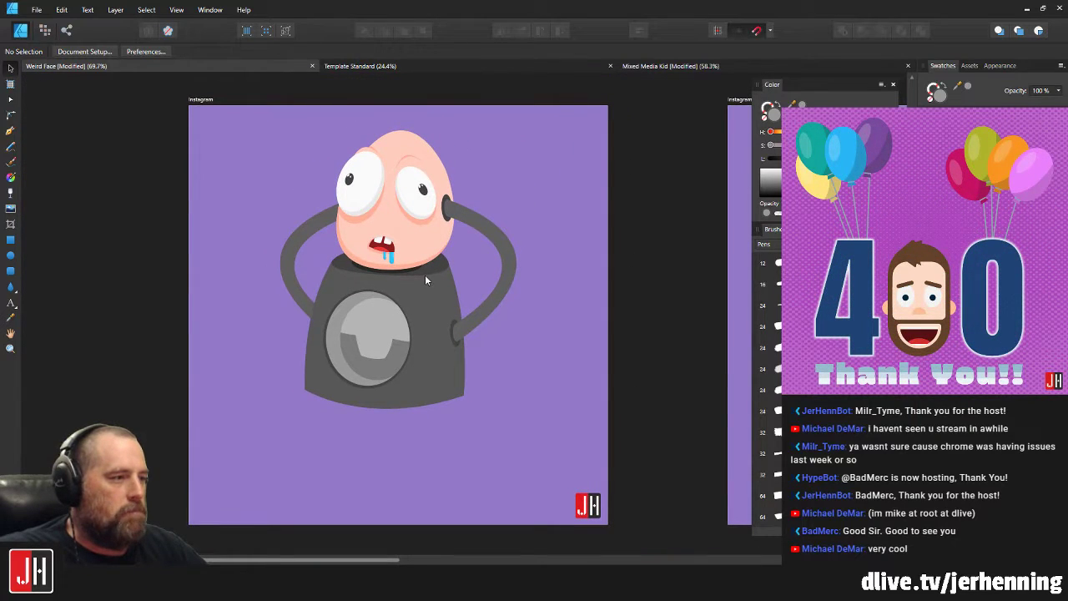
pyautogui.scroll(3, 381, 248)
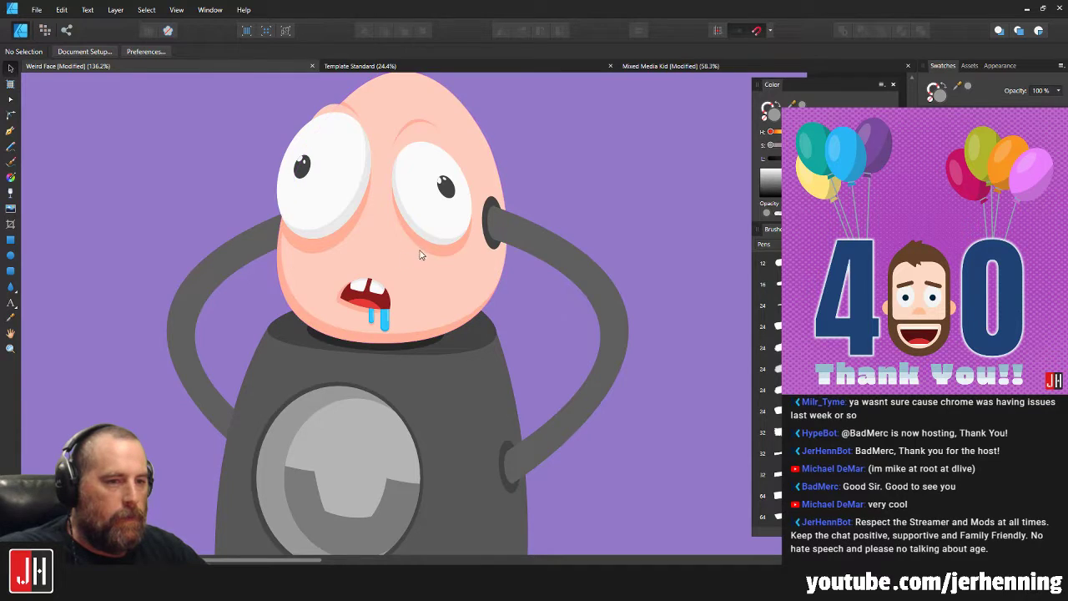
pyautogui.scroll(-1, 420, 238)
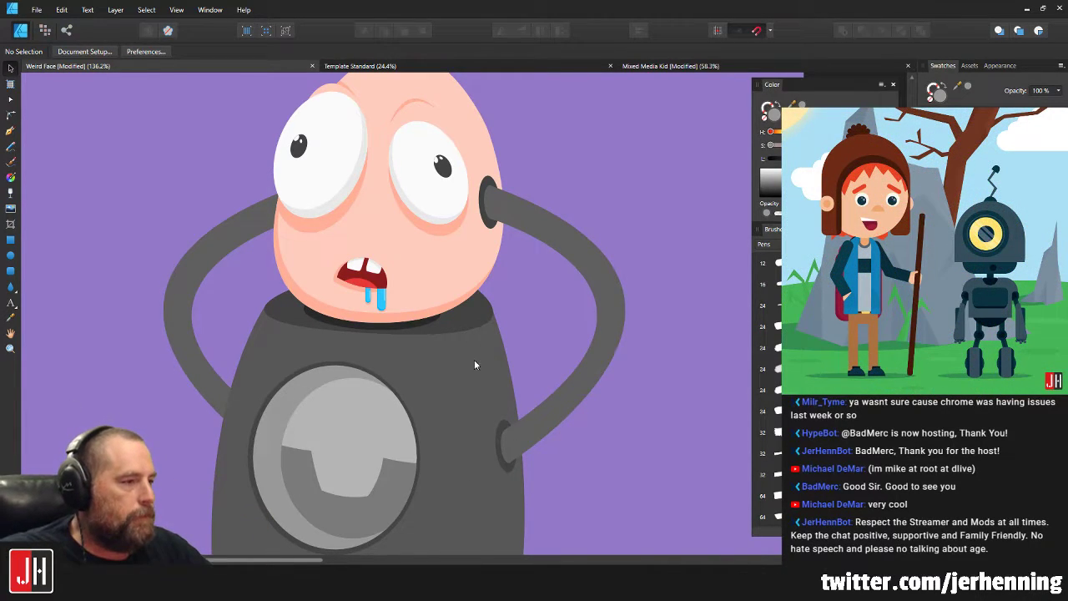
pyautogui.scroll(-2, 515, 326)
pyautogui.scroll(1, 443, 358)
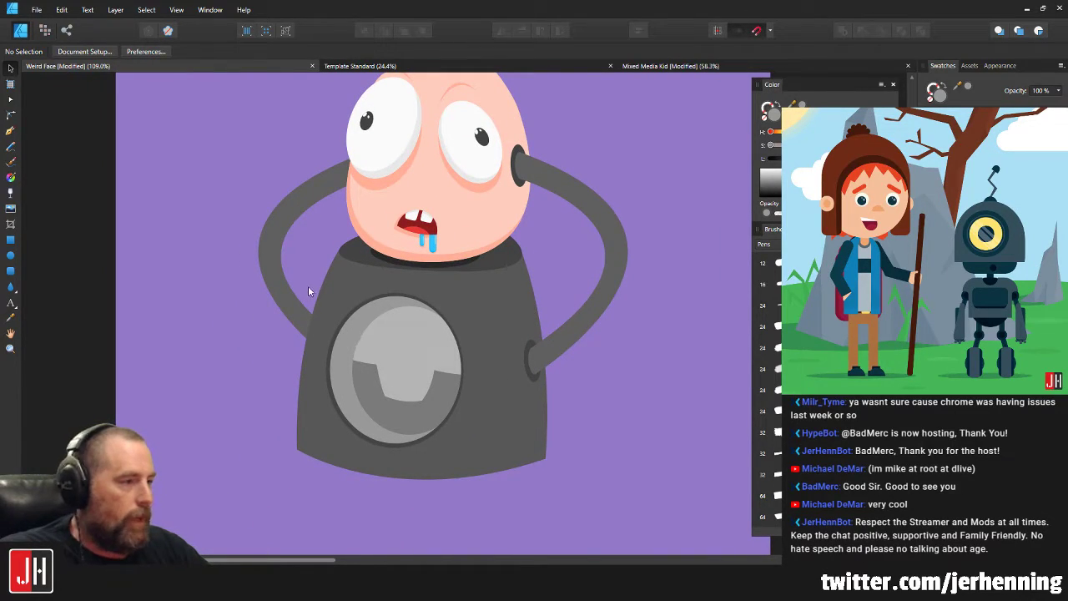
# Draw a closed highlight shape with a curved lower edge over the upper part of the porthole's inner ellipse with the Pen tool.
pyautogui.scroll(3, 464, 254)
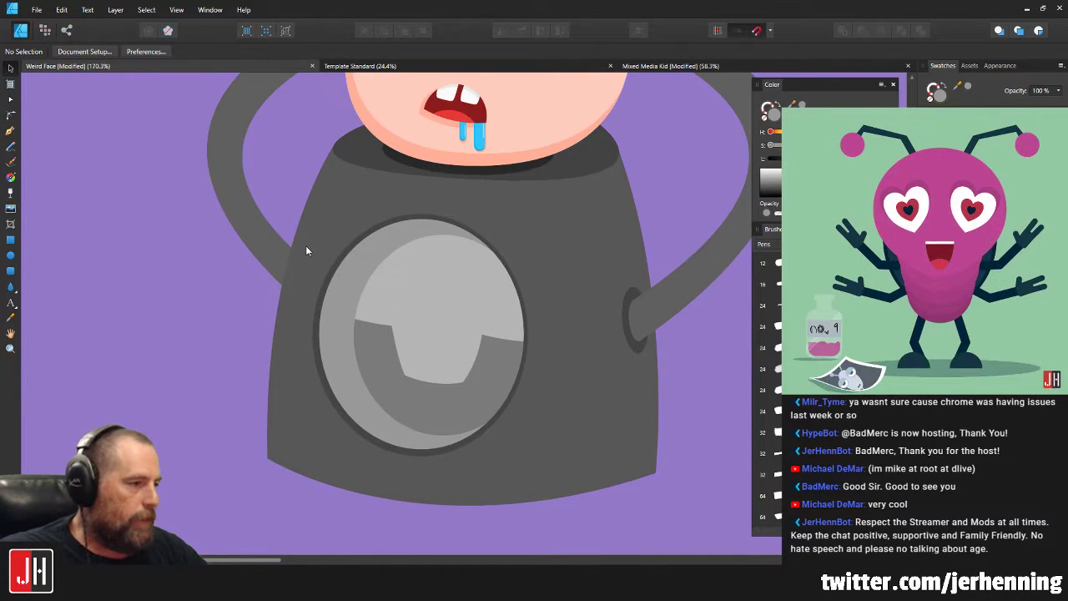
pyautogui.moveTo(341, 232); pyautogui.dragTo(296, 214)
pyautogui.hscroll(2, 296, 217)
pyautogui.scroll(-1, 296, 217)
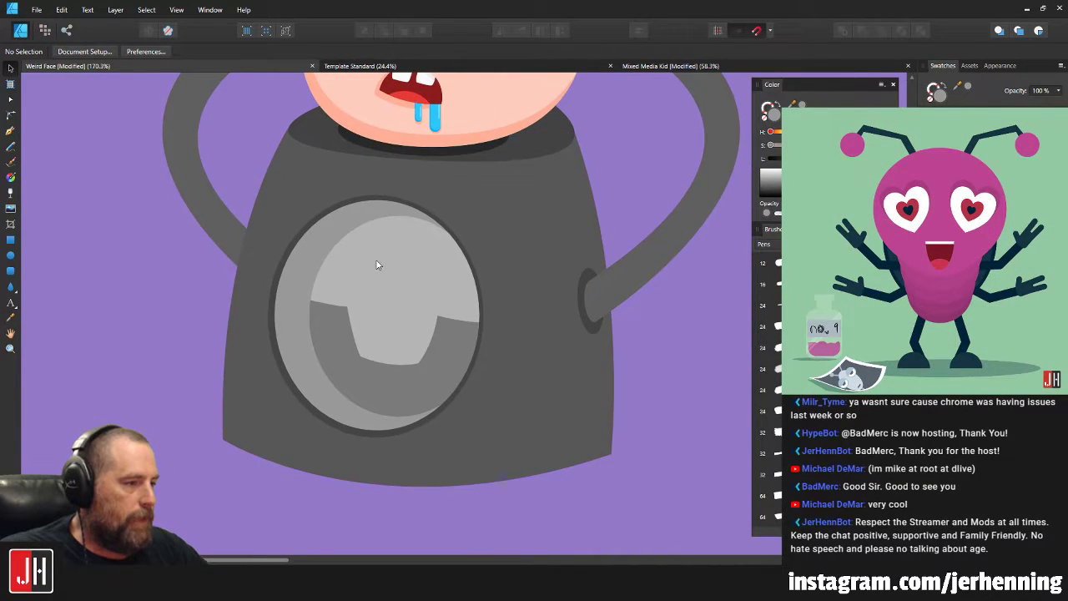
pyautogui.hscroll(-2, 336, 255)
pyautogui.scroll(2, 337, 255)
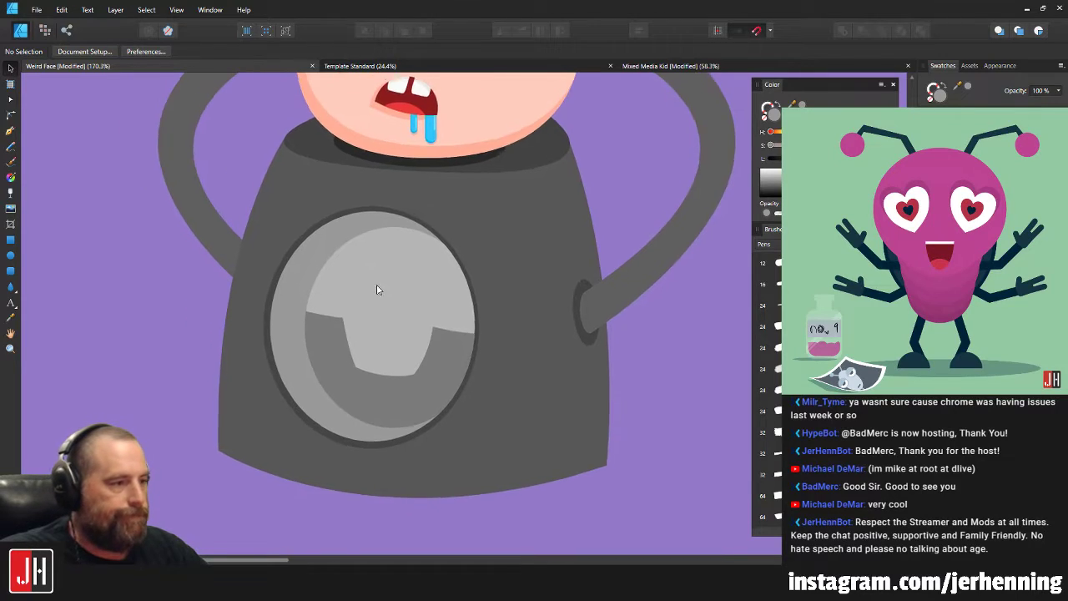
pyautogui.scroll(2, 347, 255)
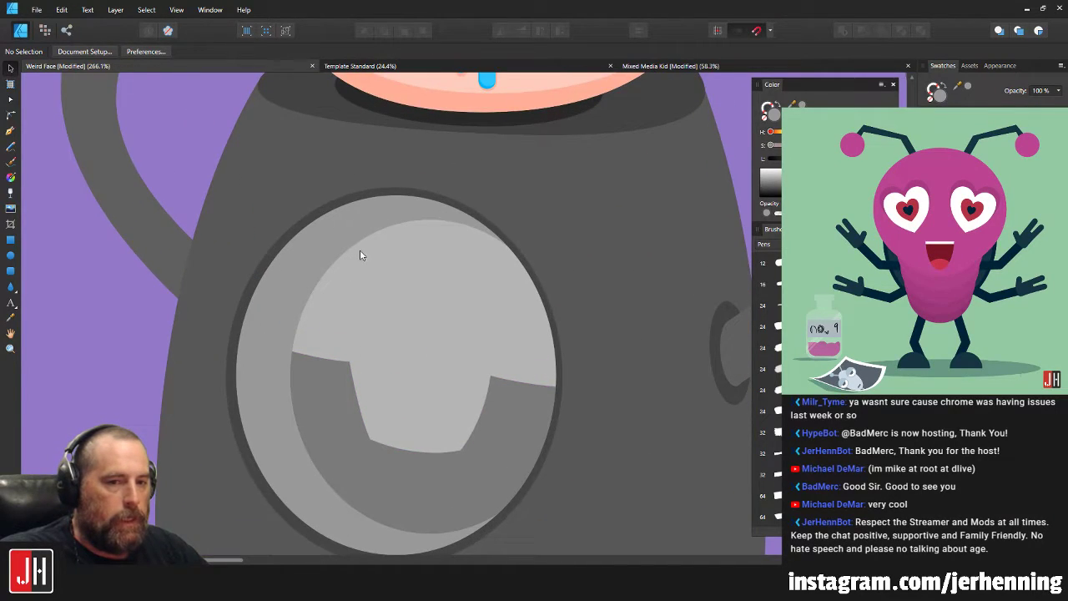
pyautogui.click(10, 131)
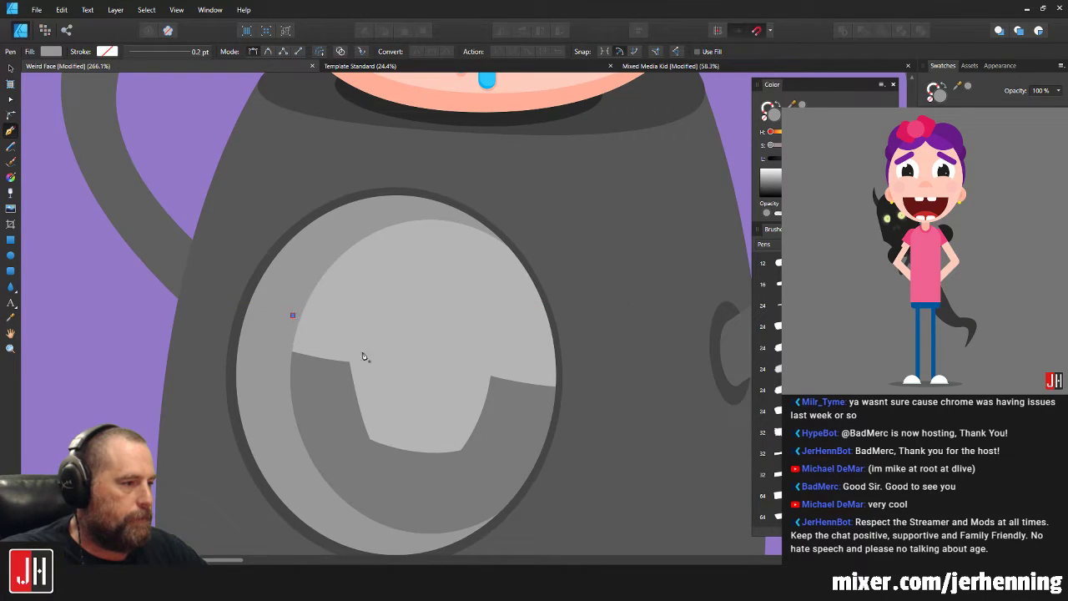
pyautogui.moveTo(620, 453); pyautogui.dragTo(551, 433)
pyautogui.scroll(-3, 517, 334)
pyautogui.click(343, 264)
pyautogui.hotkey('ctrl', 'z')
pyautogui.hotkey('ctrl', 'z')
pyautogui.click(349, 263)
pyautogui.moveTo(492, 316); pyautogui.dragTo(547, 422)
pyautogui.scroll(4, 546, 306)
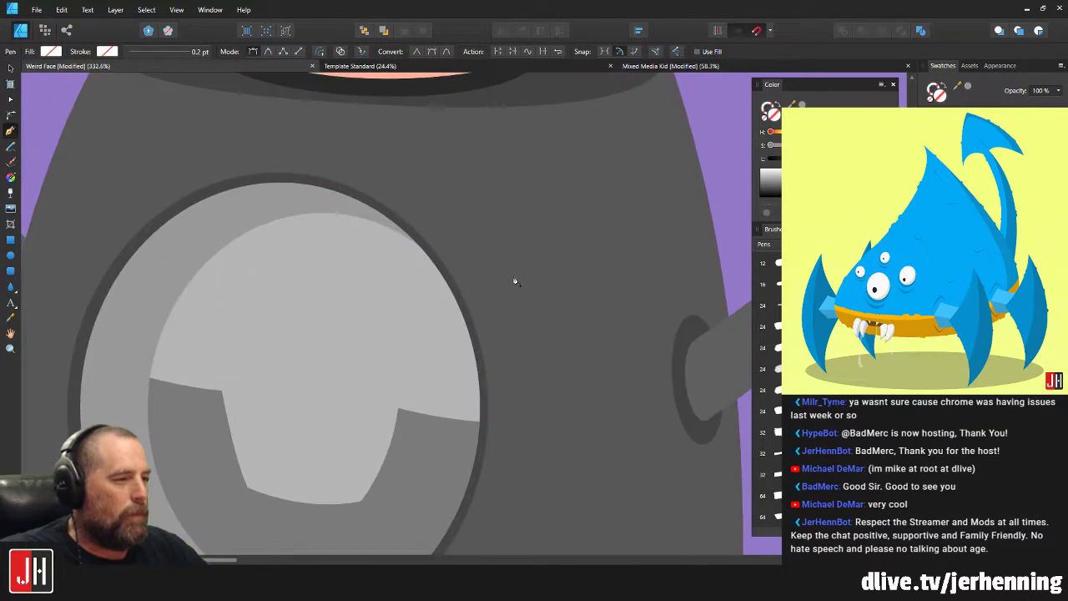
pyautogui.click(154, 318)
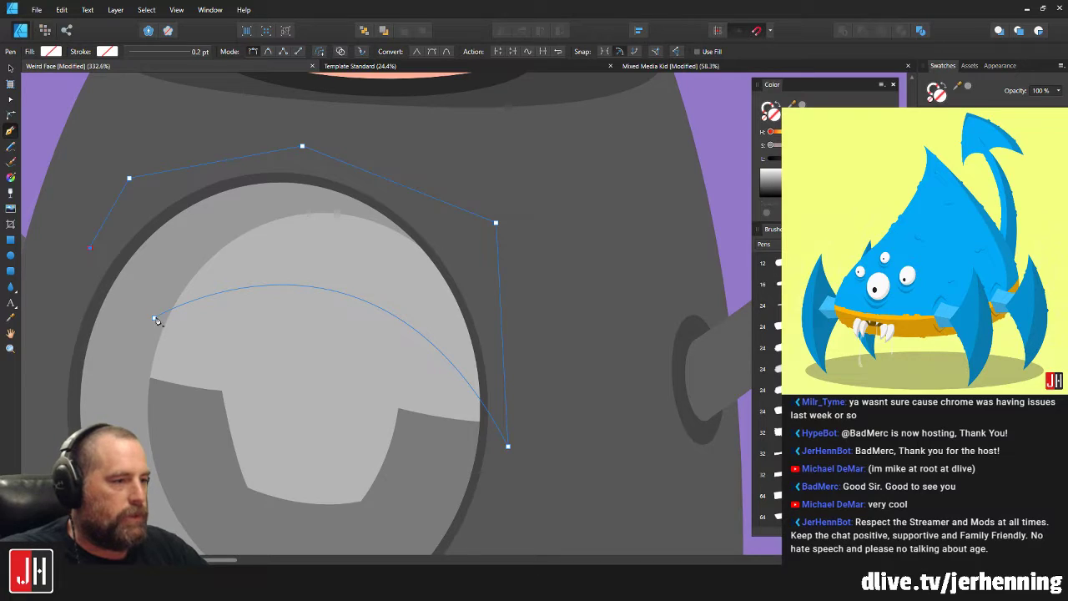
# Fill the highlight shape with a light grey based on the lens colour and nest it inside the porthole's inner ellipse.
pyautogui.press('i')
pyautogui.click(372, 275)
pyautogui.press('v')
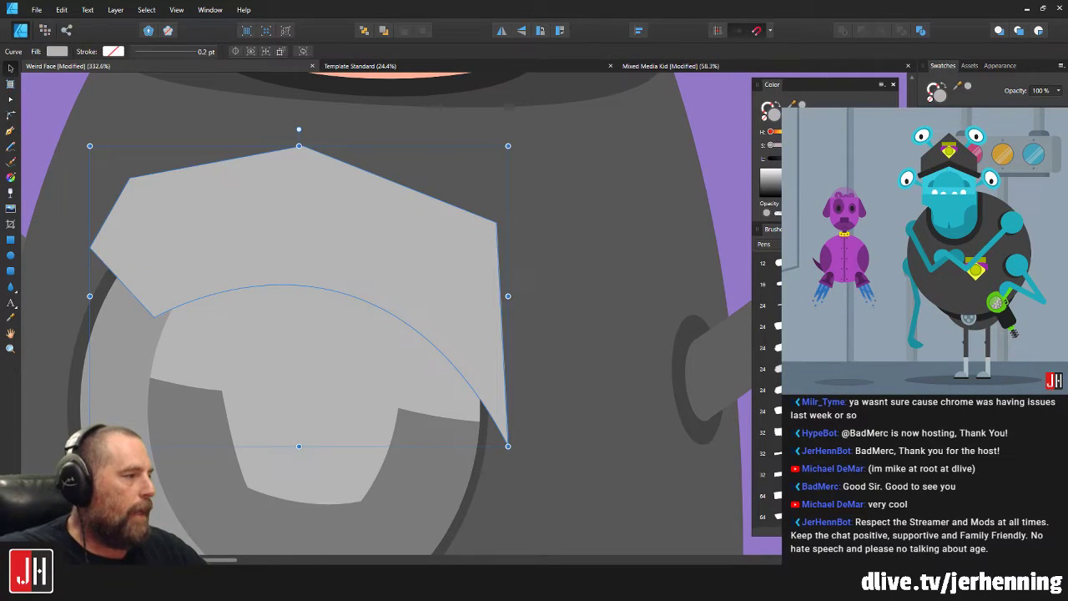
pyautogui.hotkey('ctrl', 'x')
pyautogui.click(371, 343)
pyautogui.hotkey('ctrl', 'alt', 'v')
pyautogui.click(588, 271)
pyautogui.scroll(-4, 487, 295)
pyautogui.scroll(1, 445, 294)
pyautogui.scroll(2, 445, 294)
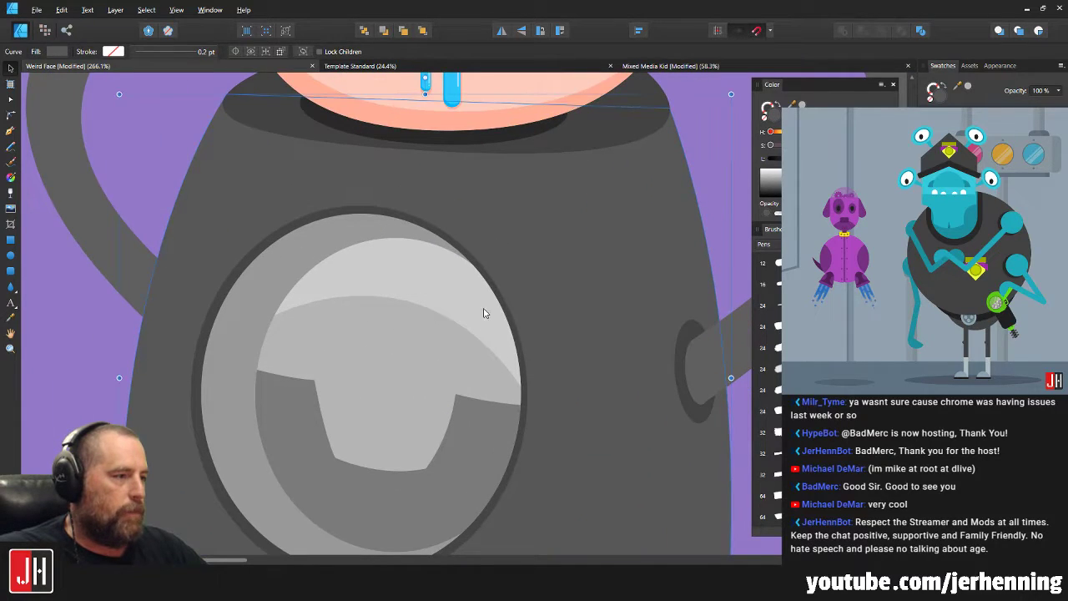
# Draw a second closed Pen shape with an arched lower edge across the upper part of the porthole's large ellipse.
pyautogui.click(12, 131)
pyautogui.moveTo(337, 348); pyautogui.dragTo(366, 329)
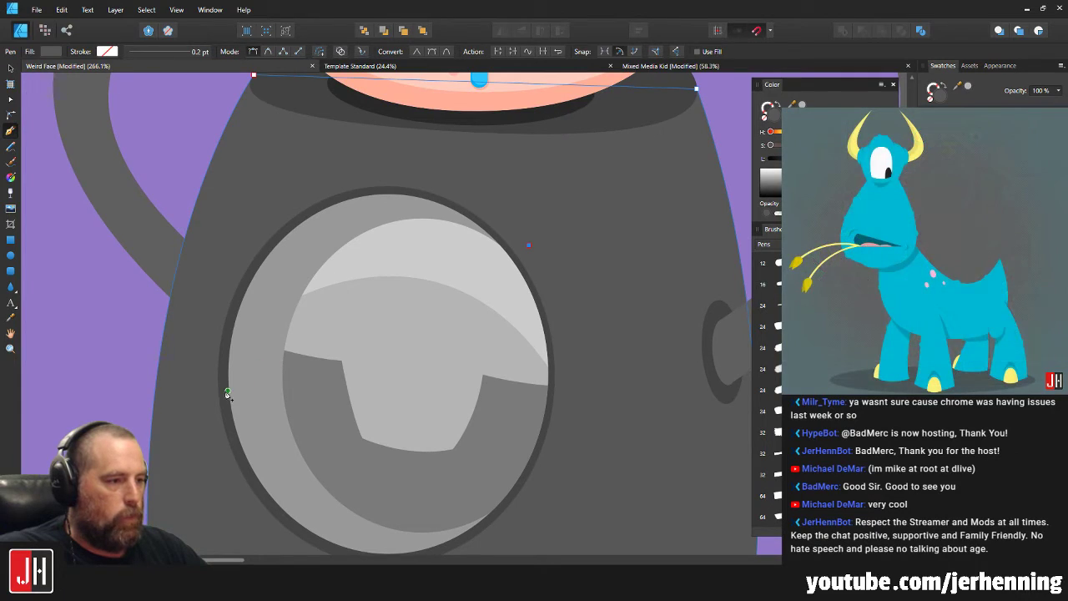
pyautogui.scroll(-2, 256, 393)
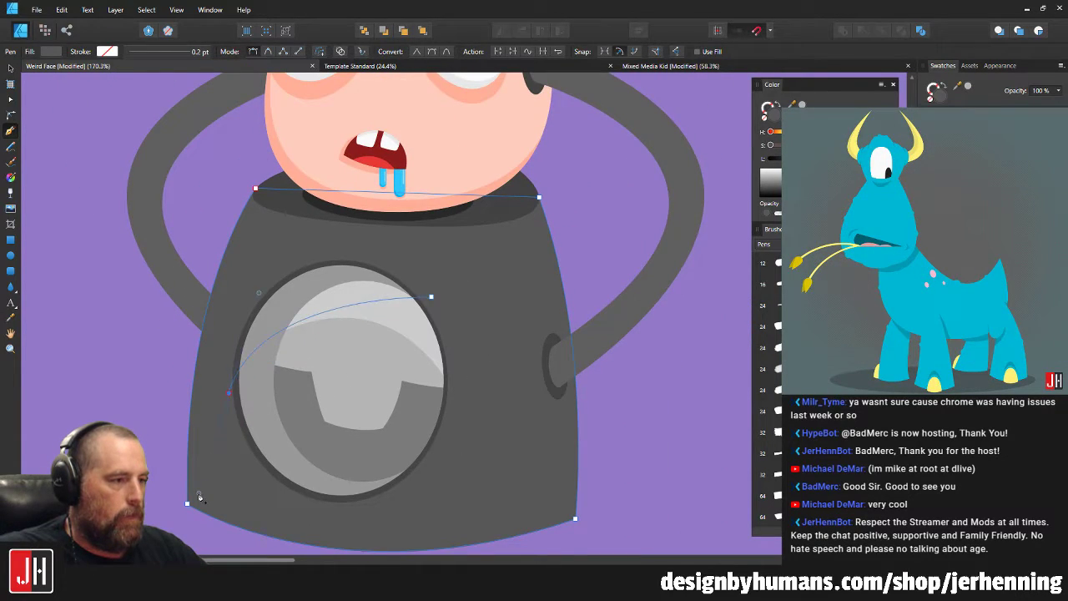
pyautogui.moveTo(184, 520); pyautogui.dragTo(167, 539)
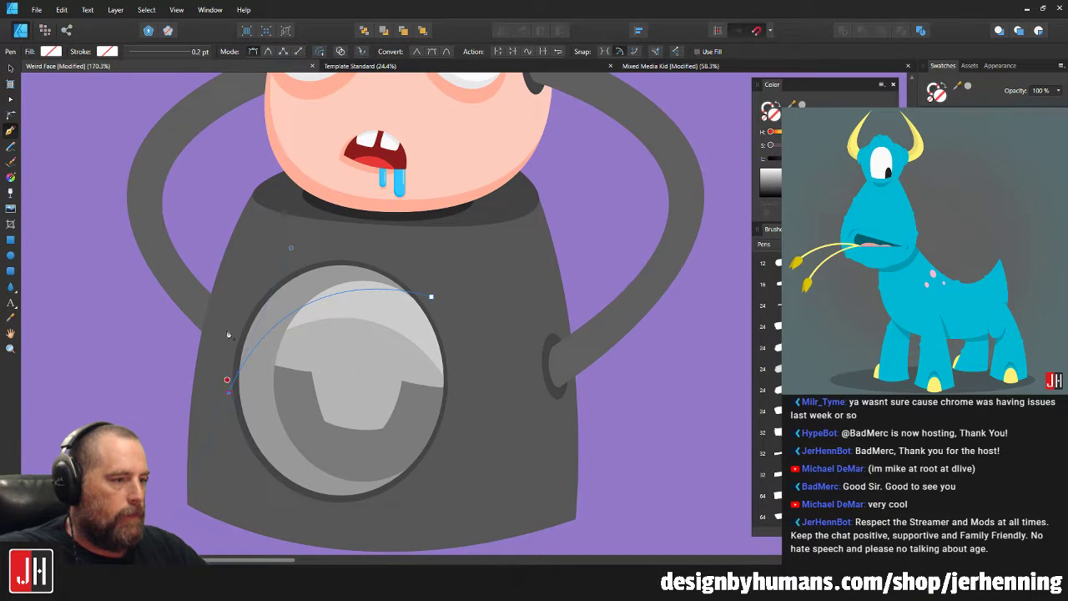
pyautogui.click(443, 238)
pyautogui.click(433, 297)
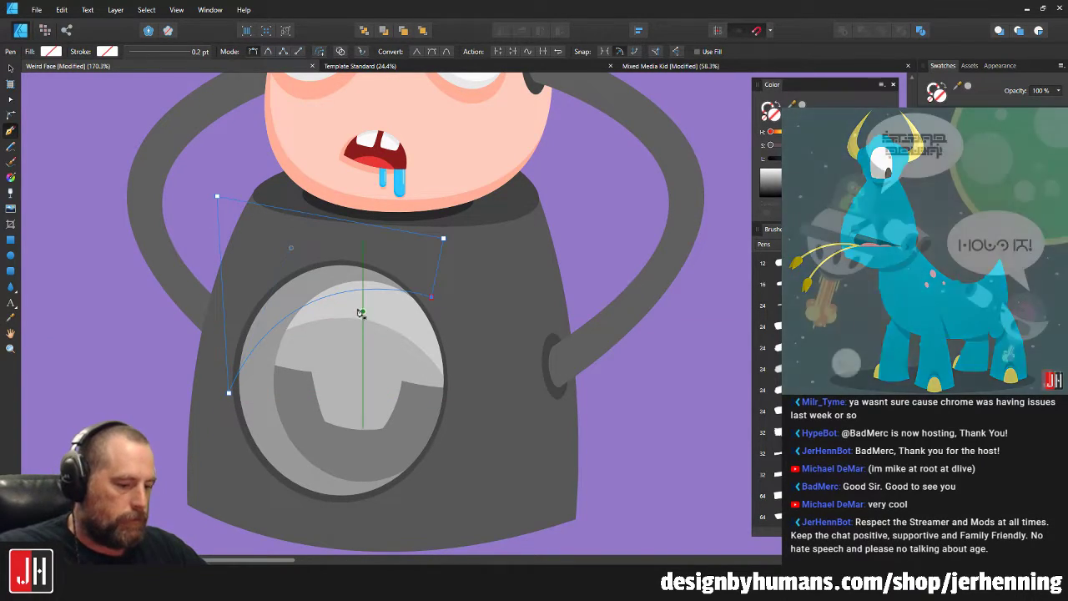
# Fill the second highlight with a lighter version of the porthole's grey and nest it inside the large ellipse.
pyautogui.press('i')
pyautogui.click(321, 278)
pyautogui.press('v')
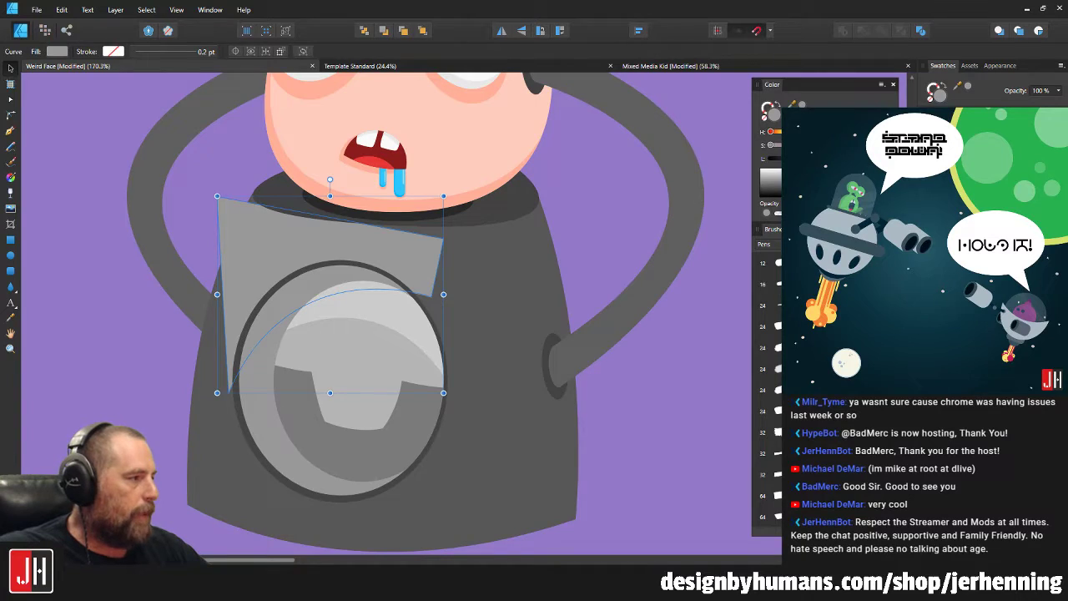
pyautogui.hotkey('ctrl', 'x')
pyautogui.click(255, 369)
pyautogui.hotkey('ctrl', 'alt', 'v')
pyautogui.click(640, 360)
pyautogui.scroll(-3, 578, 379)
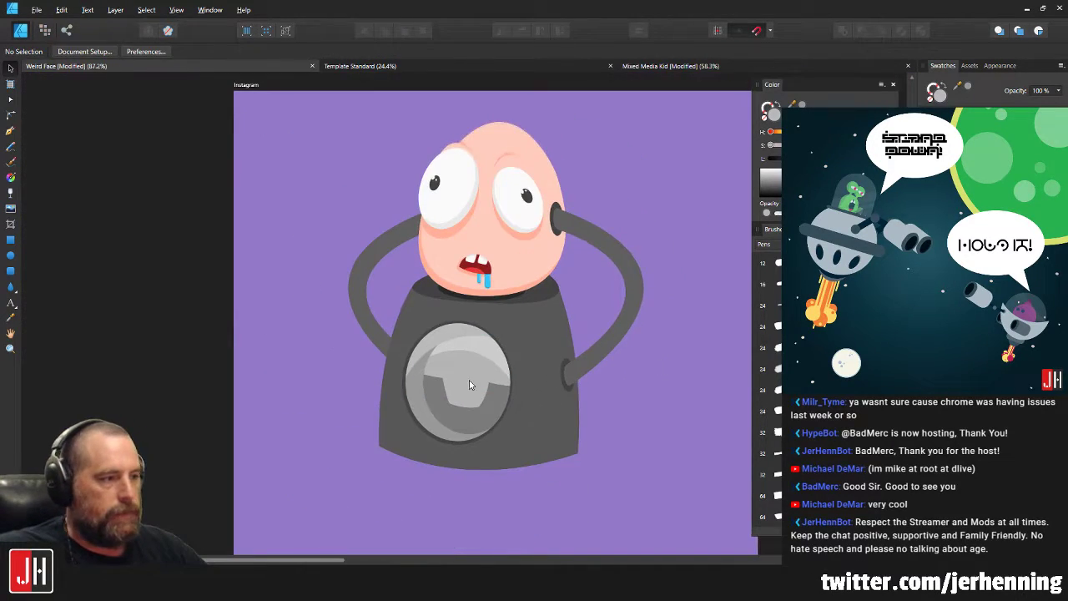
# Examine the porthole's two highlights up close and within the whole character illustration.
pyautogui.scroll(5, 472, 384)
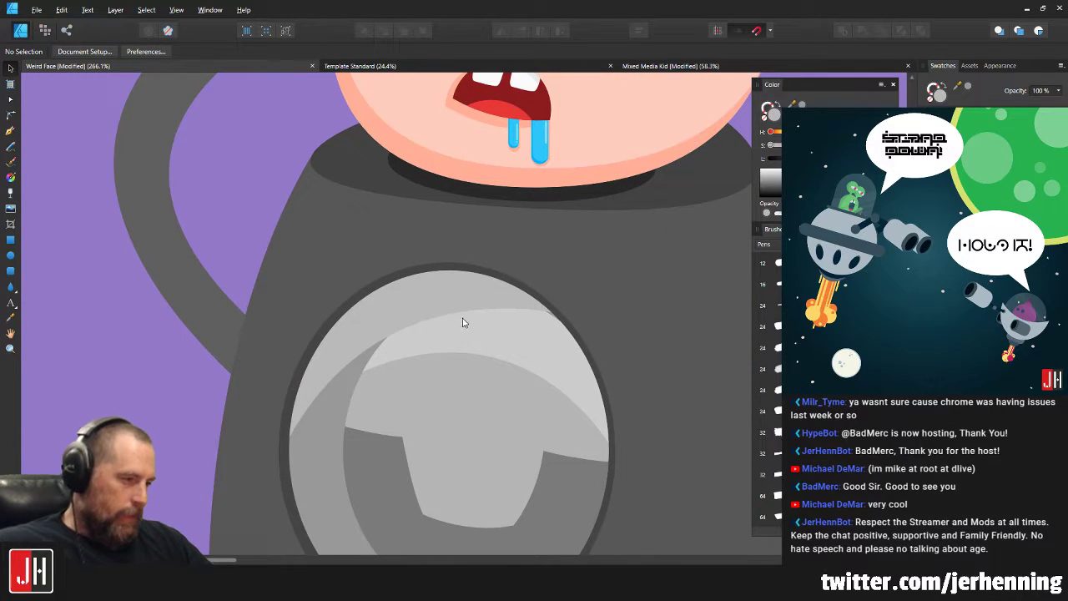
pyautogui.click(465, 309)
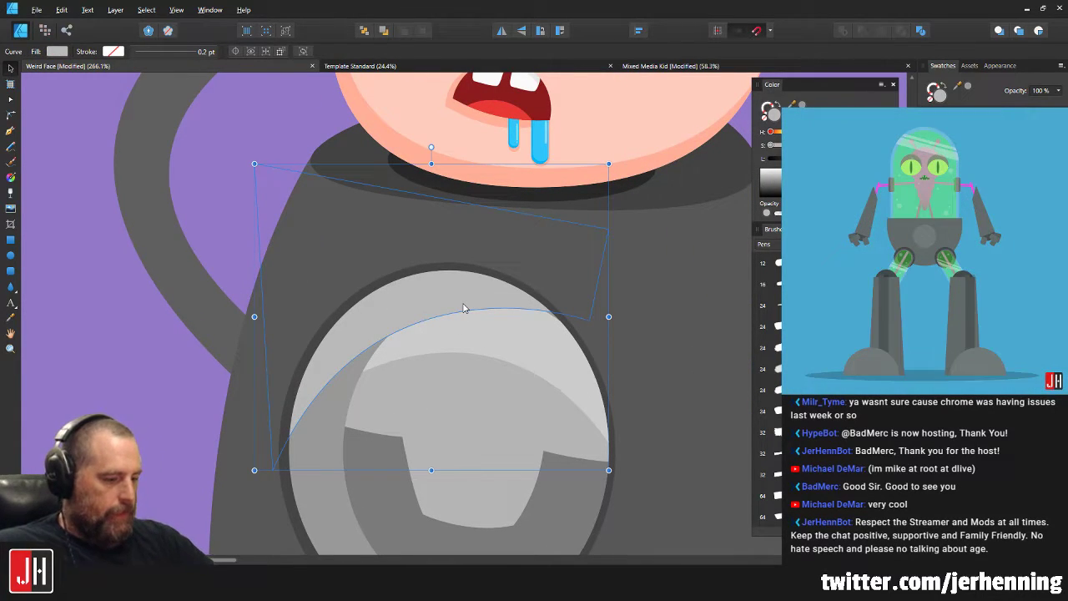
pyautogui.scroll(-7, 523, 317)
pyautogui.click(635, 364)
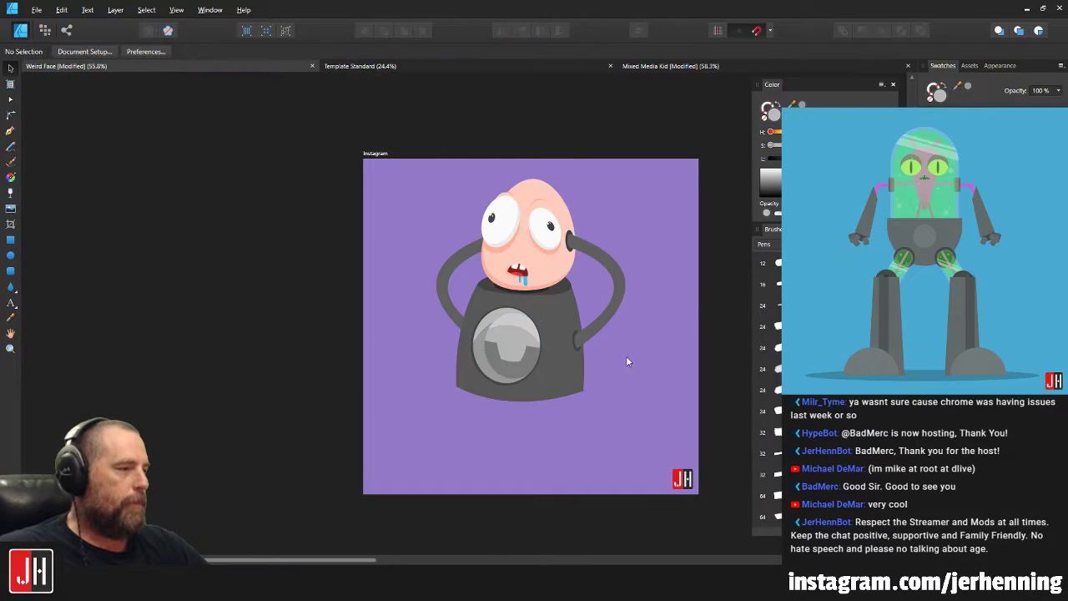
pyautogui.scroll(7, 584, 350)
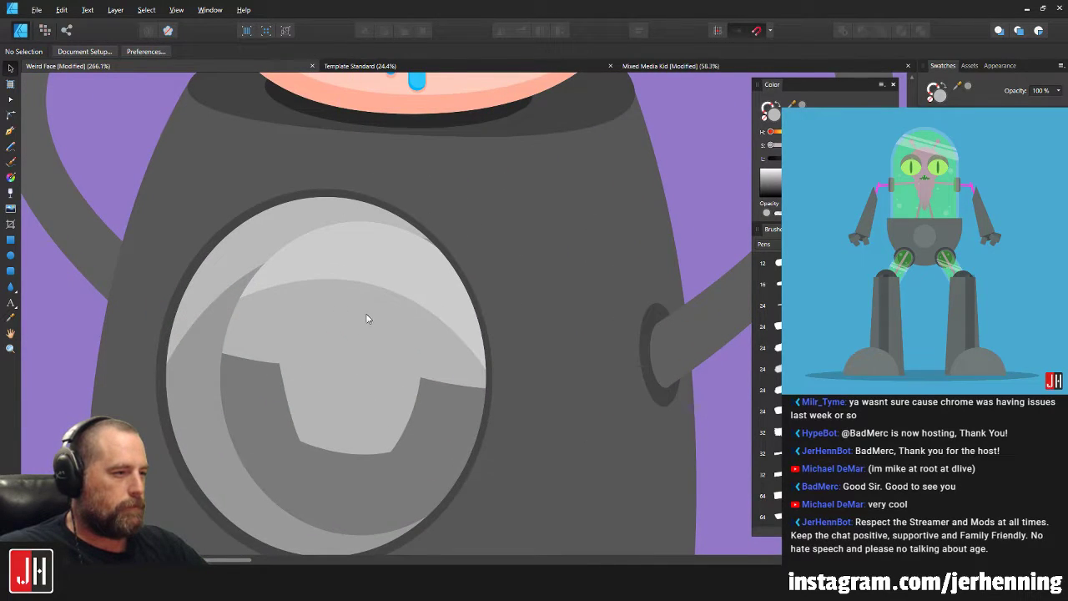
pyautogui.scroll(-1, 434, 417)
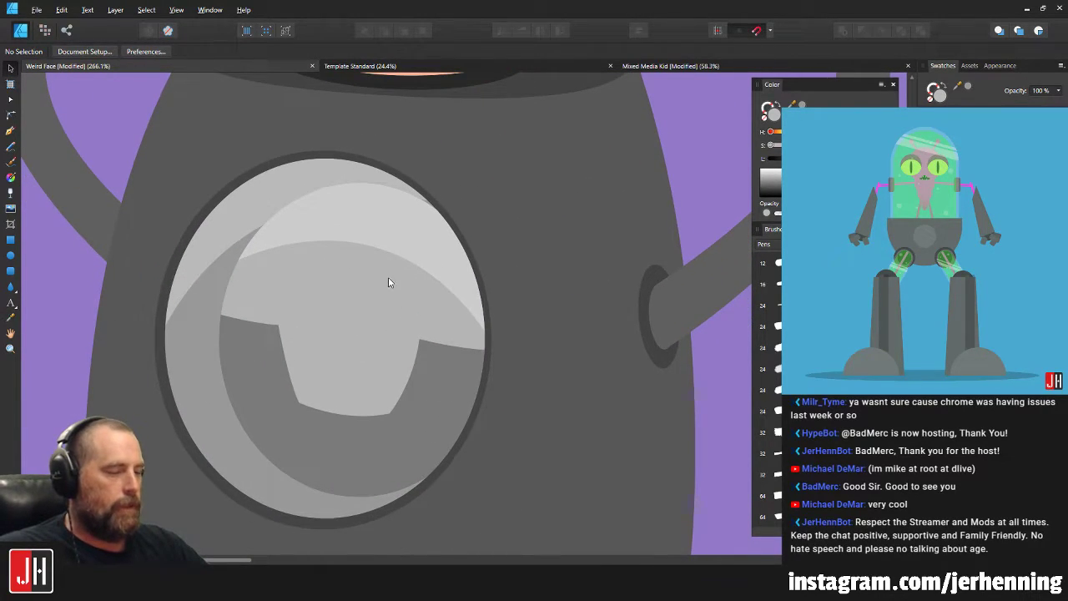
pyautogui.scroll(-4, 388, 282)
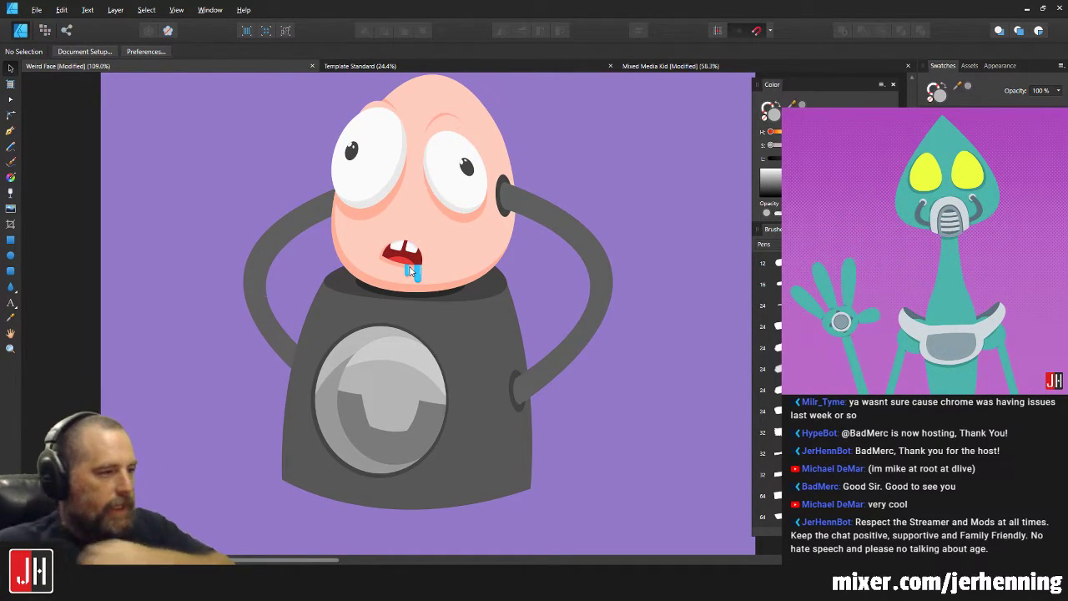
pyautogui.scroll(3, 424, 289)
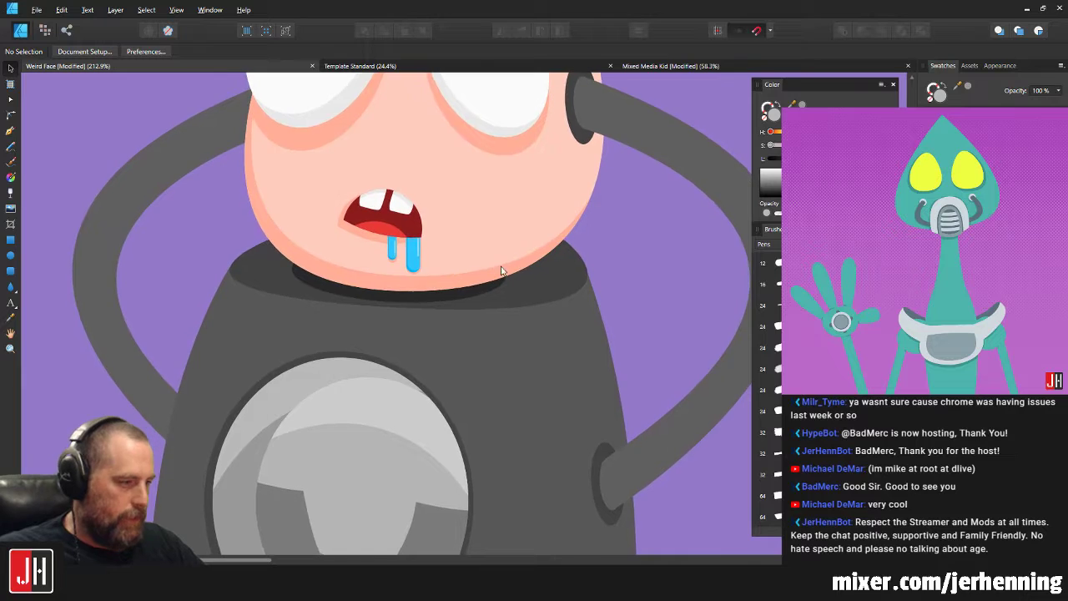
pyautogui.scroll(-2, 477, 275)
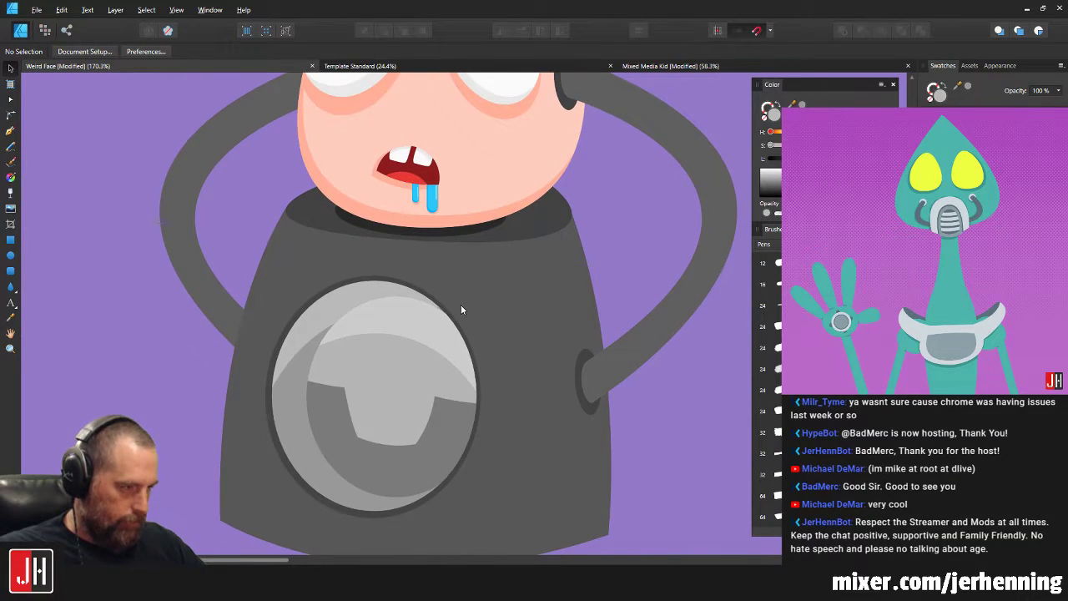
# Recolour the porthole's outer rim with the darkest grey, sampled from the shadow beneath the head.
pyautogui.scroll(3, 391, 267)
pyautogui.click(383, 283)
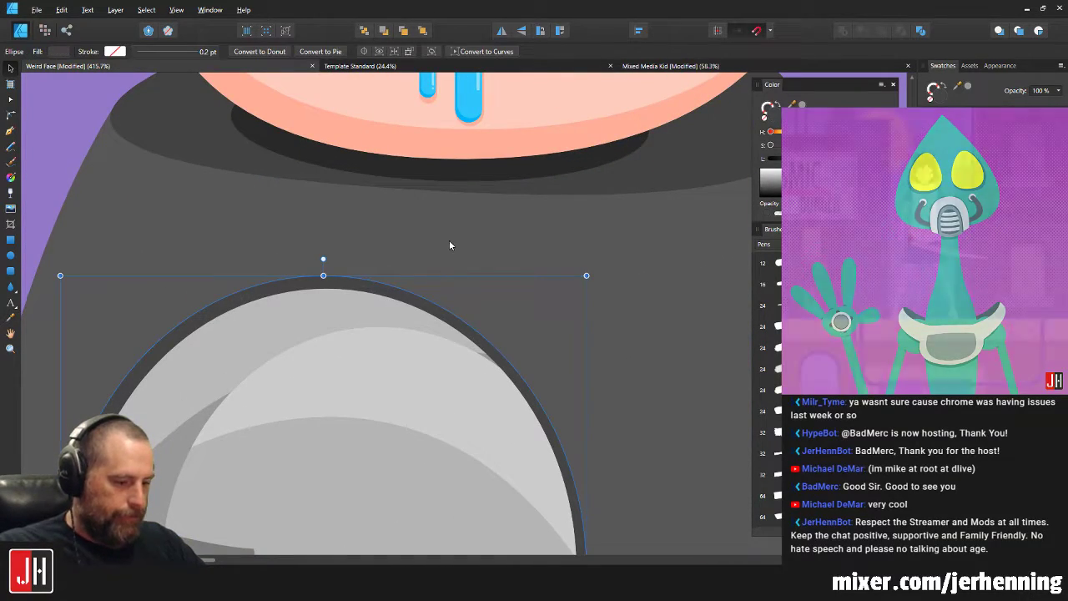
pyautogui.press('i')
pyautogui.hotkey('ctrl', 'd')
pyautogui.press('v')
pyautogui.scroll(-7, 498, 279)
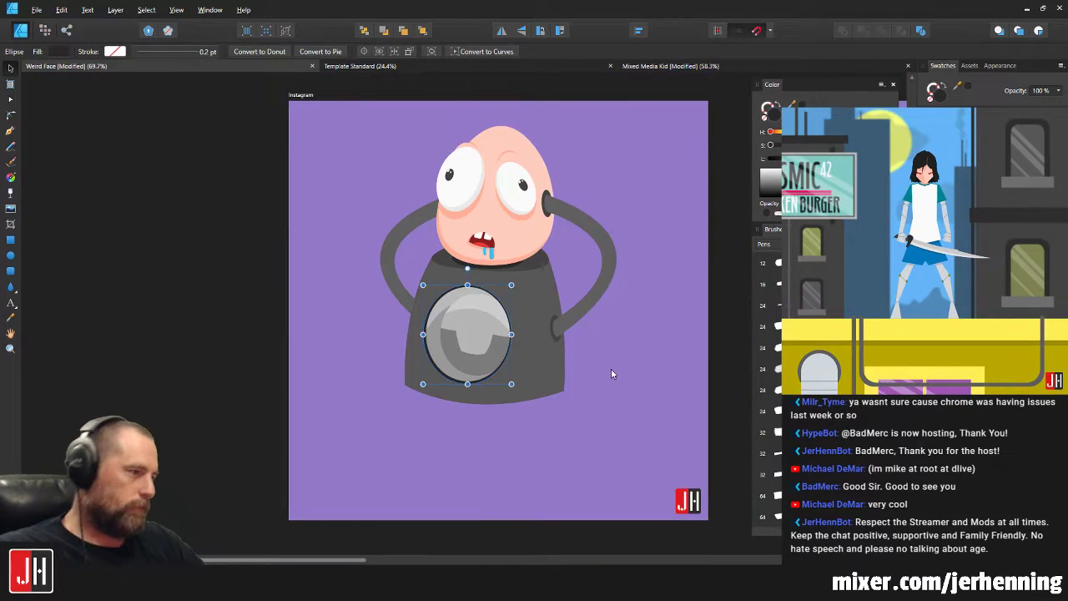
# Fill the porthole's inner ellipse with the dark grey of the robot body.
pyautogui.scroll(4, 452, 352)
pyautogui.scroll(3, 451, 352)
pyautogui.click(460, 419)
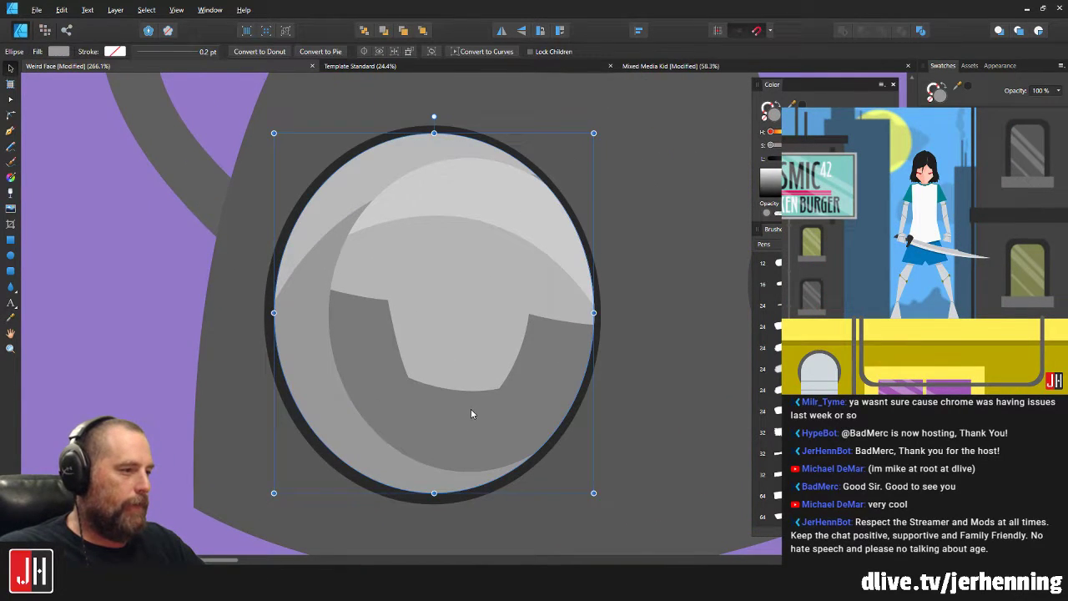
pyautogui.scroll(-1, 441, 365)
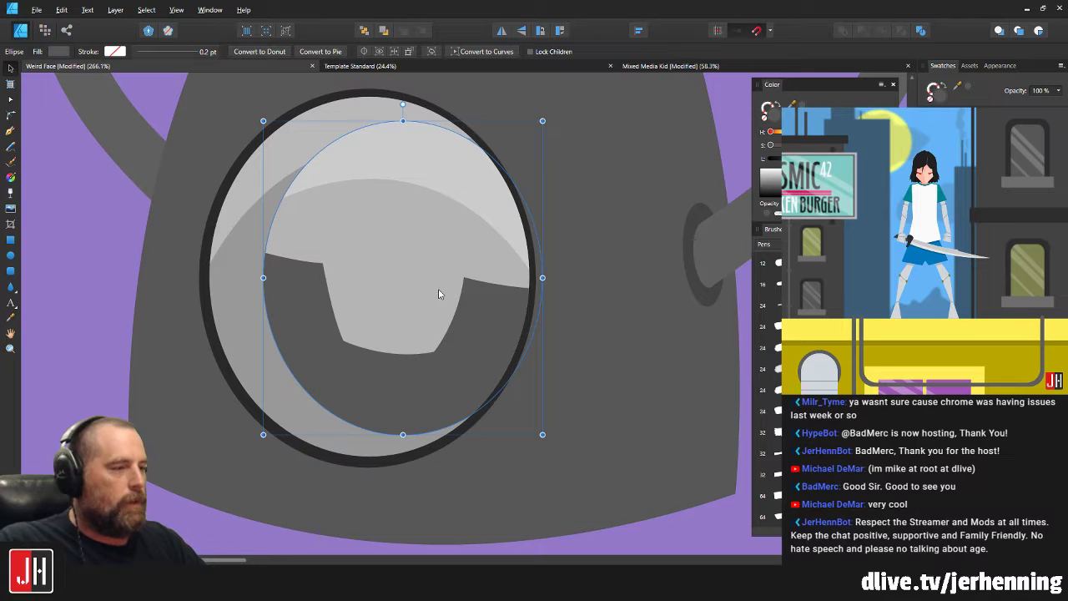
pyautogui.scroll(2, 428, 250)
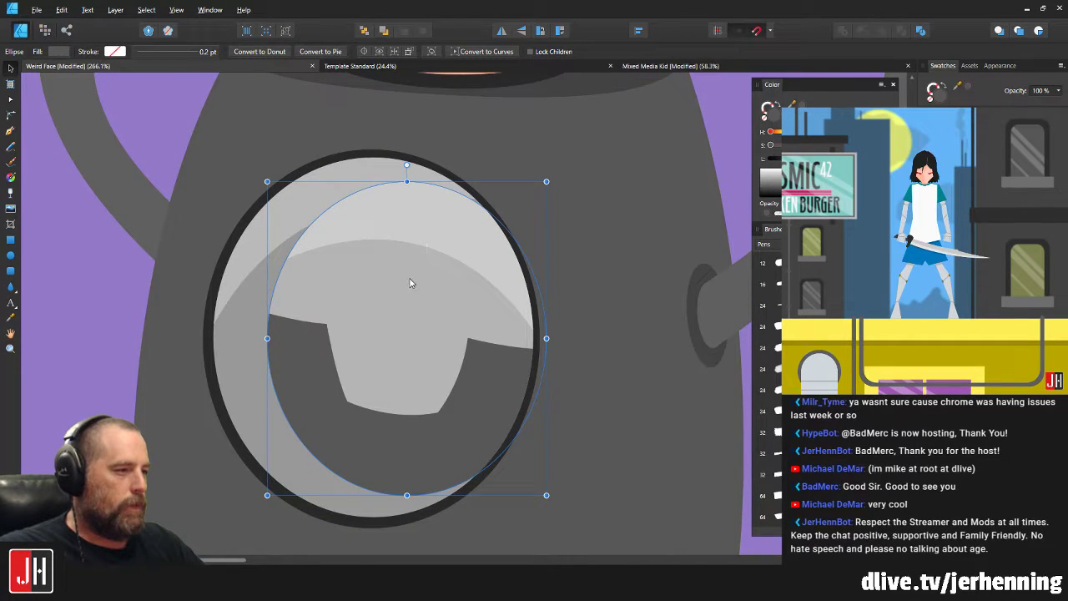
# Recolour the notched shape inside the inner ellipse to a mid grey slightly lighter than the body colour.
pyautogui.doubleClick(409, 283)
pyautogui.moveTo(466, 272); pyautogui.dragTo(401, 290)
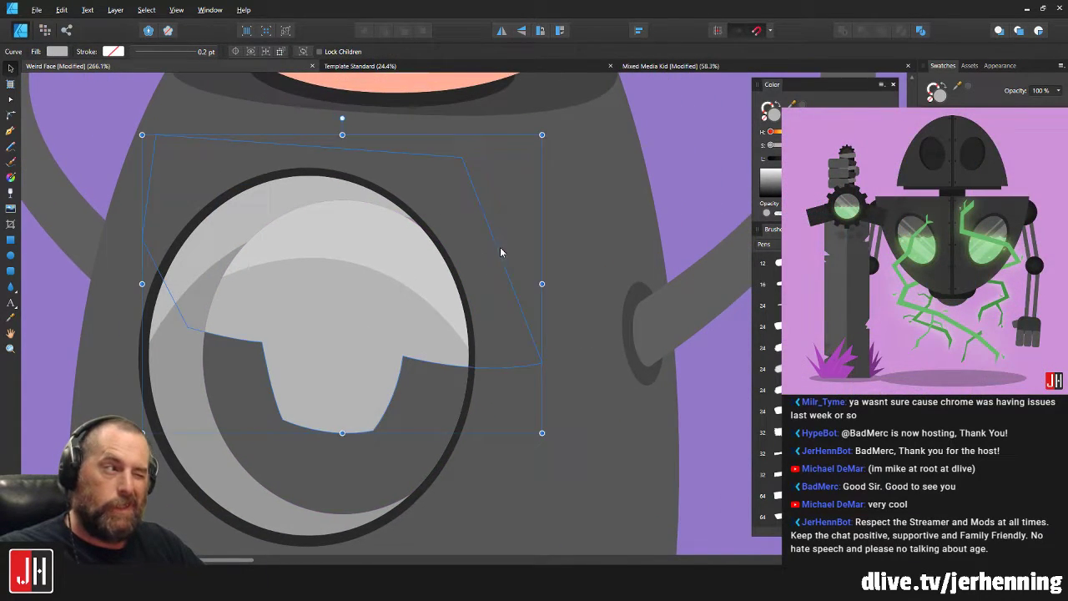
pyautogui.moveTo(499, 252); pyautogui.dragTo(478, 302)
pyautogui.press('i')
pyautogui.click(520, 331)
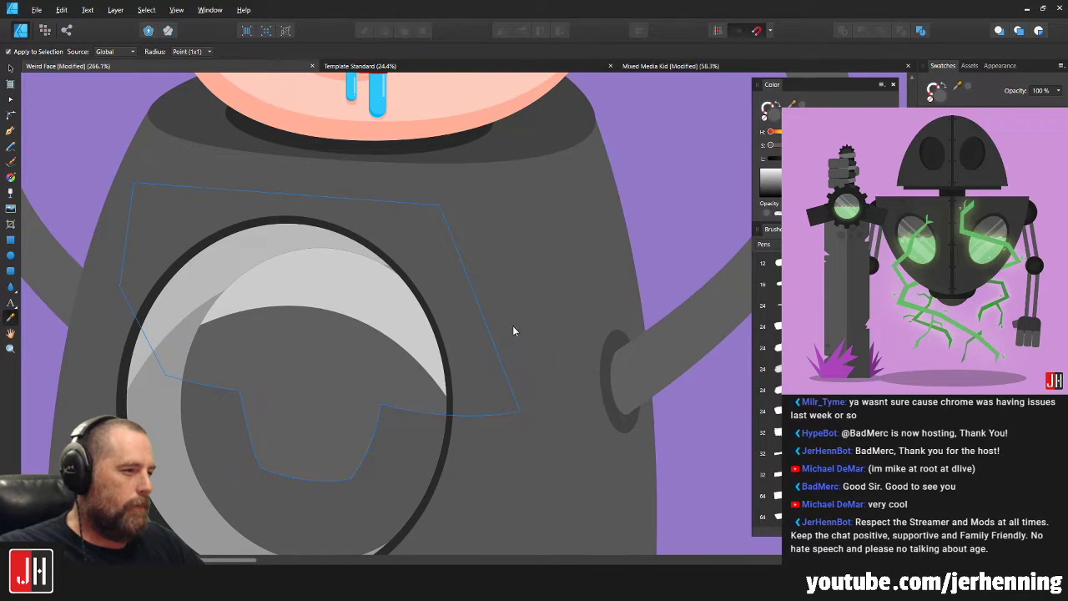
pyautogui.press('v')
pyautogui.hotkey('ctrl', 'z')
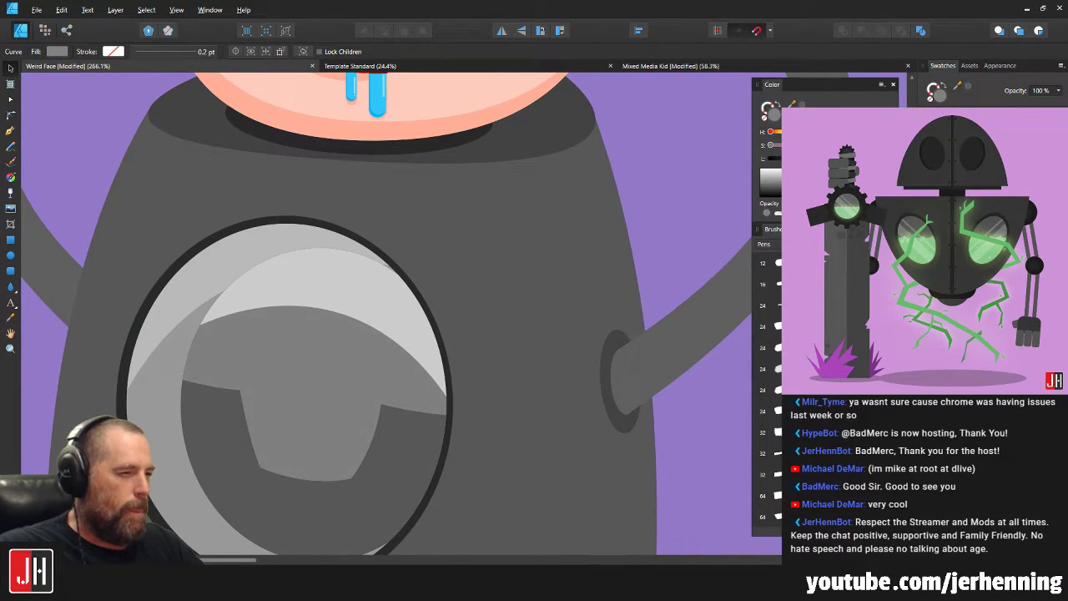
# Fill the porthole's large ellipse with the mid grey sampled from the notched shape and lighten it slightly.
pyautogui.moveTo(598, 258); pyautogui.dragTo(641, 155)
pyautogui.click(205, 298)
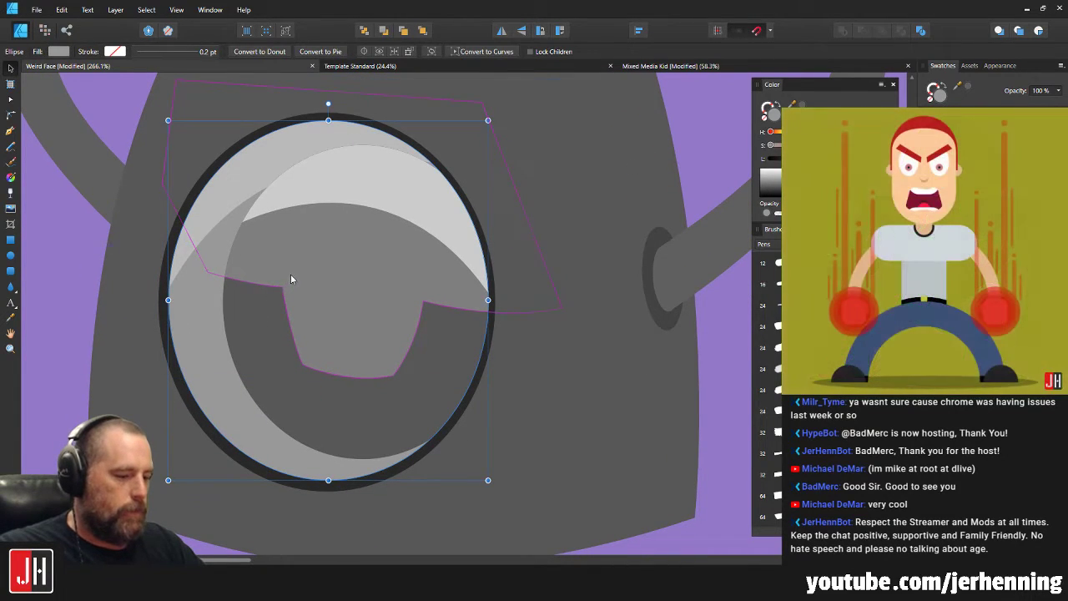
pyautogui.press('i')
pyautogui.click(296, 271)
pyautogui.press('v')
pyautogui.hotkey('ctrl', 'd')
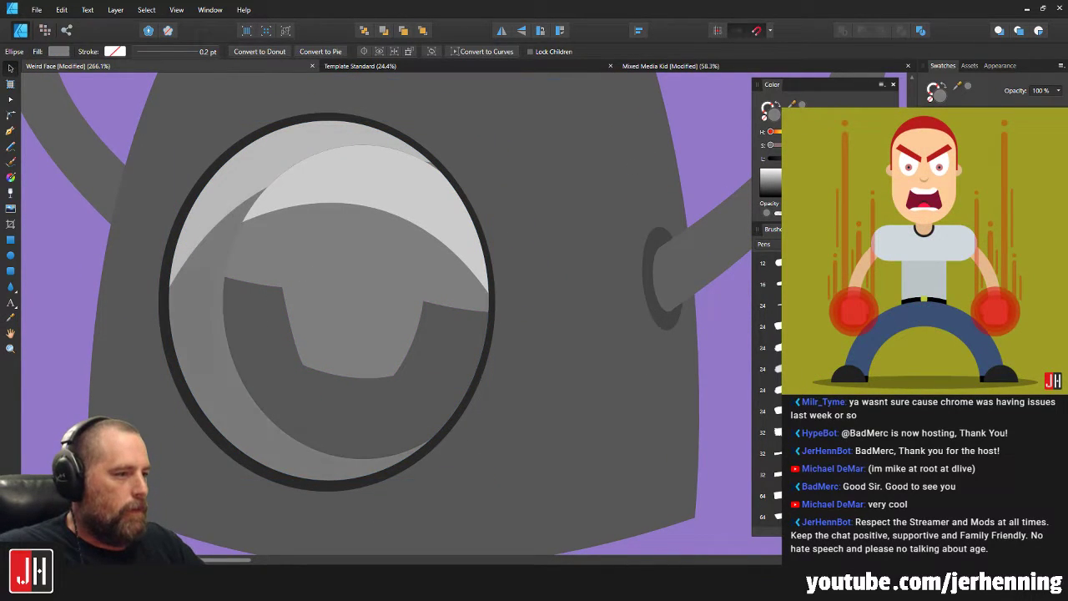
pyautogui.moveTo(809, 159); pyautogui.dragTo(822, 158)
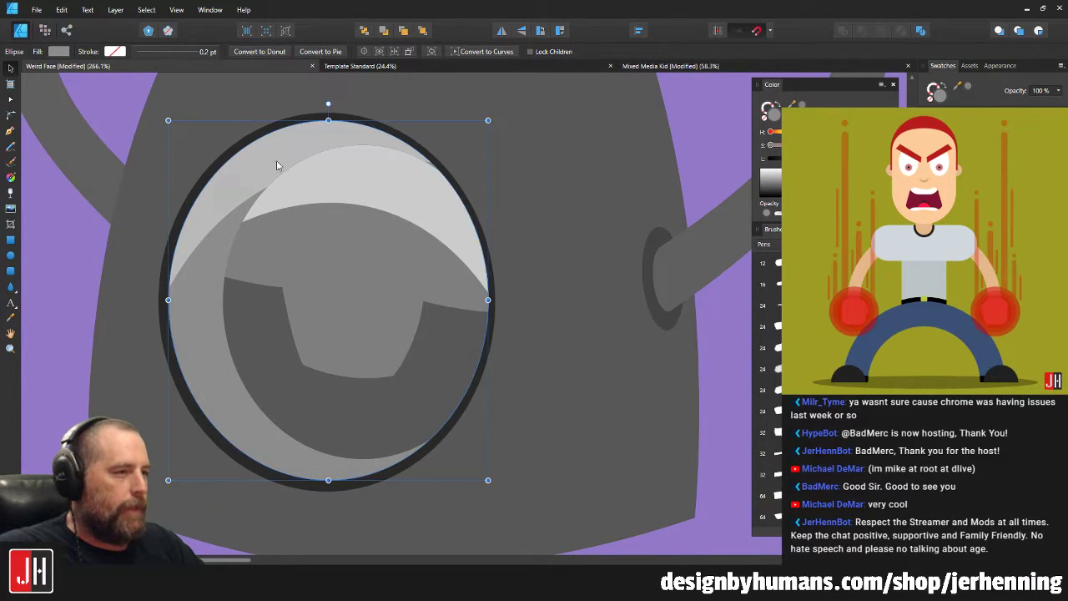
# Recolour the highlight on the porthole's outer ellipse with the mid grey sampled from the notched shape.
pyautogui.click(227, 235)
pyautogui.press('i')
pyautogui.click(232, 239)
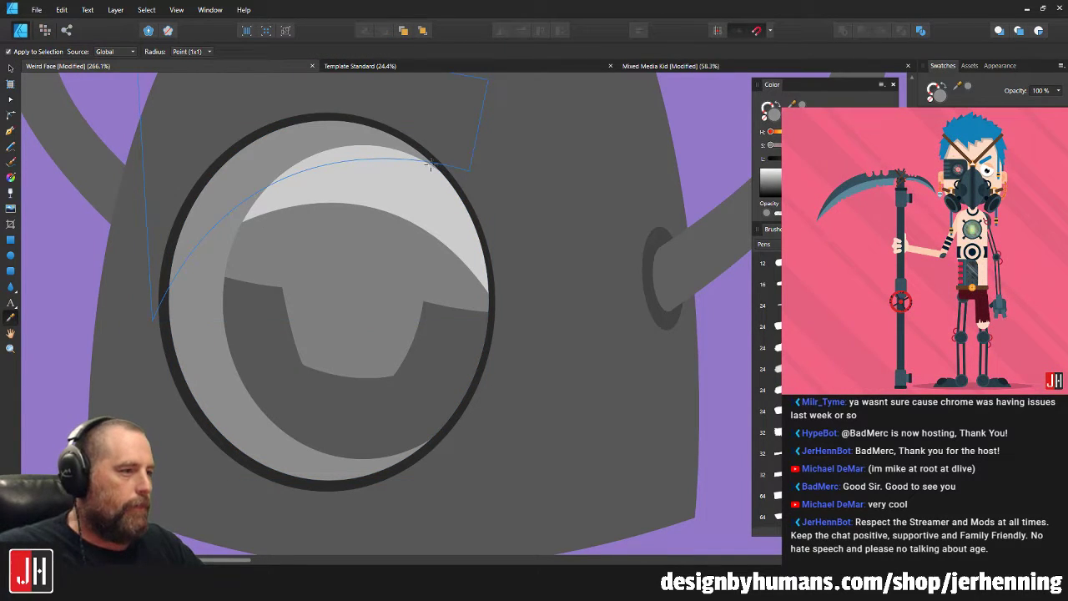
pyautogui.click(310, 247)
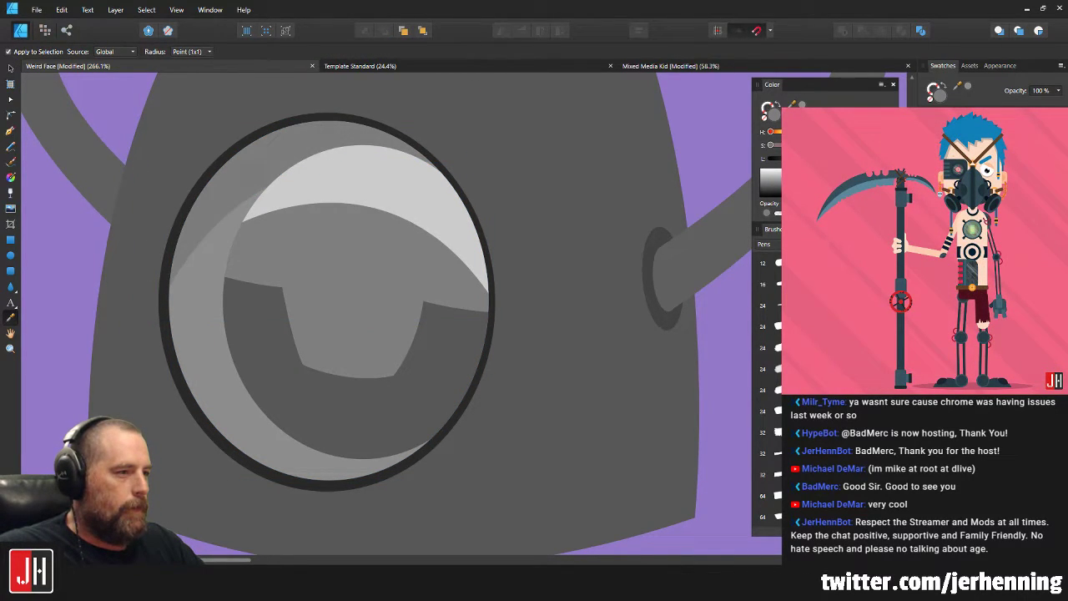
pyautogui.click(375, 184)
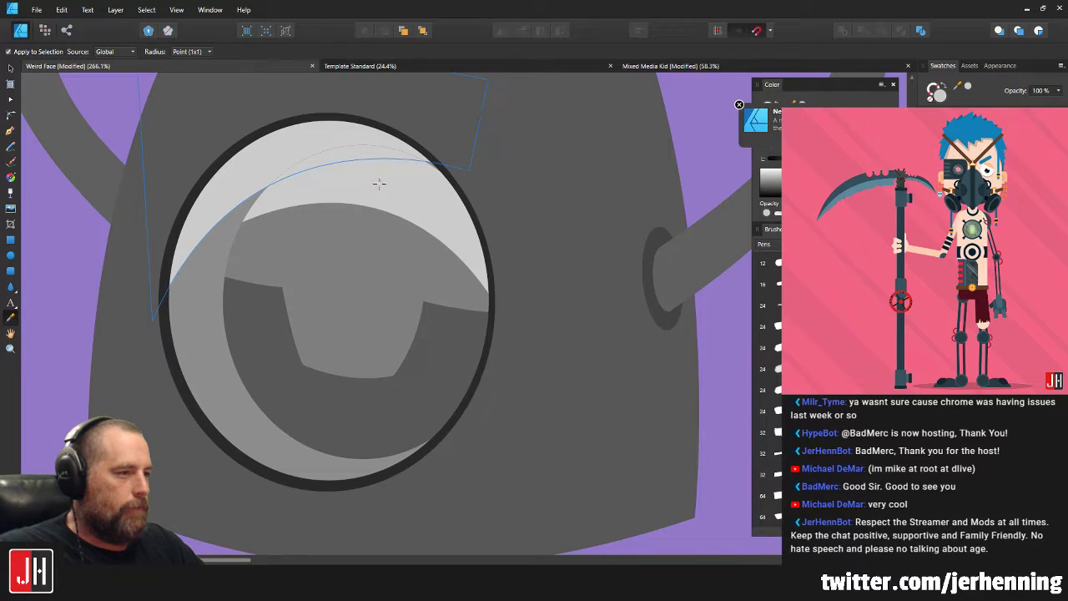
pyautogui.press('v')
pyautogui.hotkey('ctrl', 'z')
# Recolour the highlight in the porthole's inner ellipse with the sampled mid grey and darken it slightly.
pyautogui.click(457, 214)
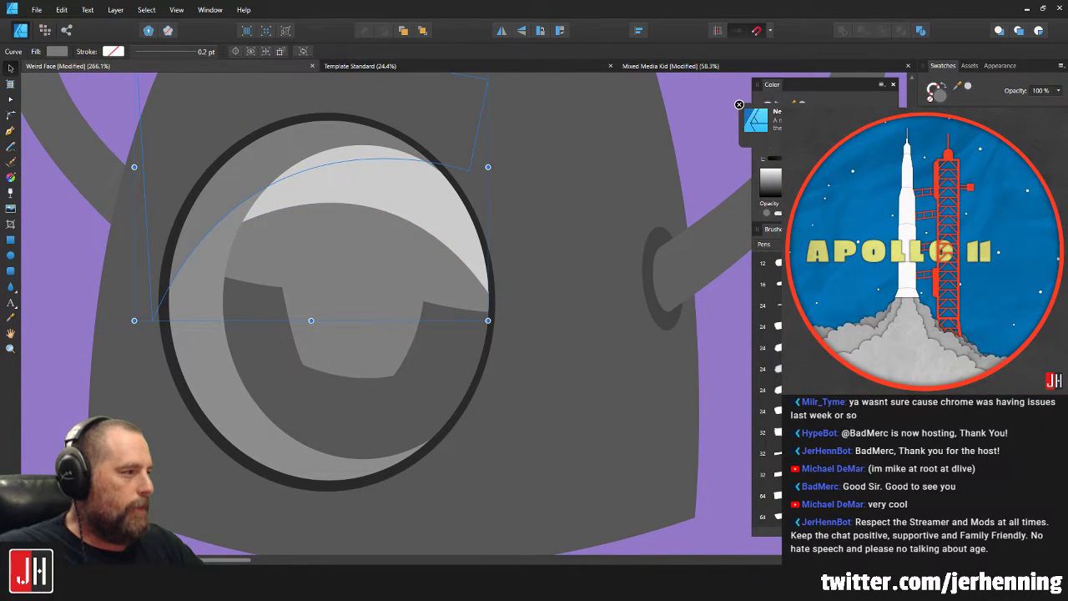
pyautogui.hotkey('ctrl', 'z')
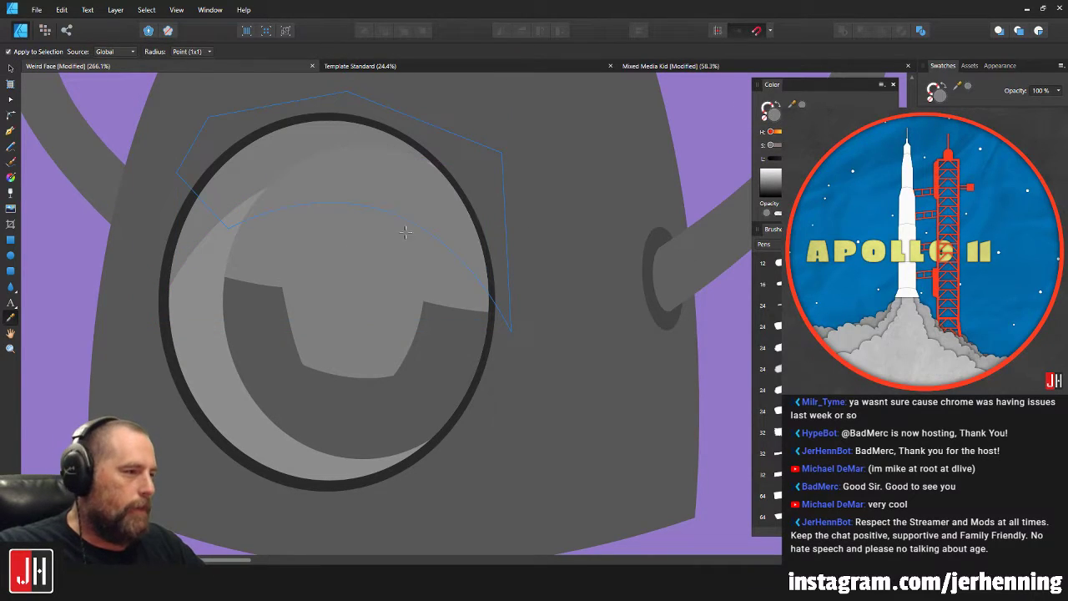
pyautogui.moveTo(815, 159); pyautogui.dragTo(809, 158)
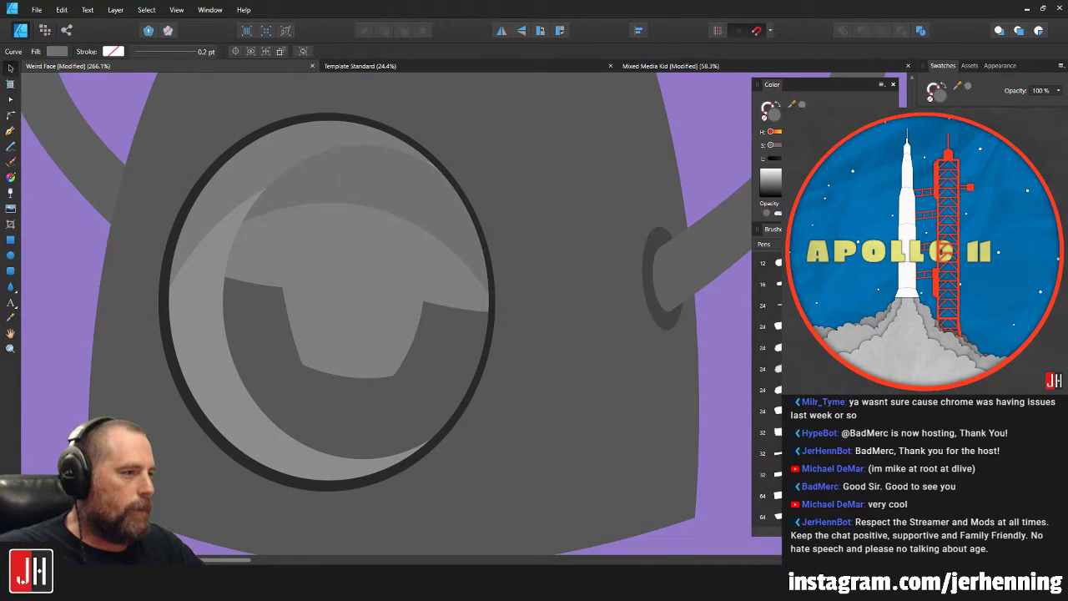
pyautogui.scroll(1, 328, 172)
pyautogui.press('a')
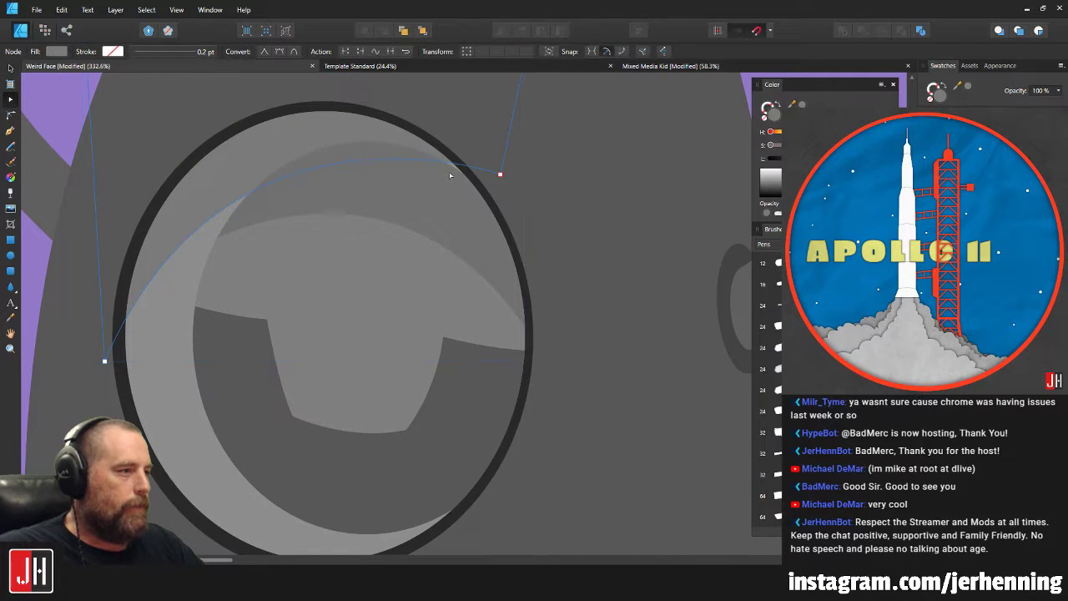
pyautogui.press('v')
pyautogui.scroll(-11, 472, 190)
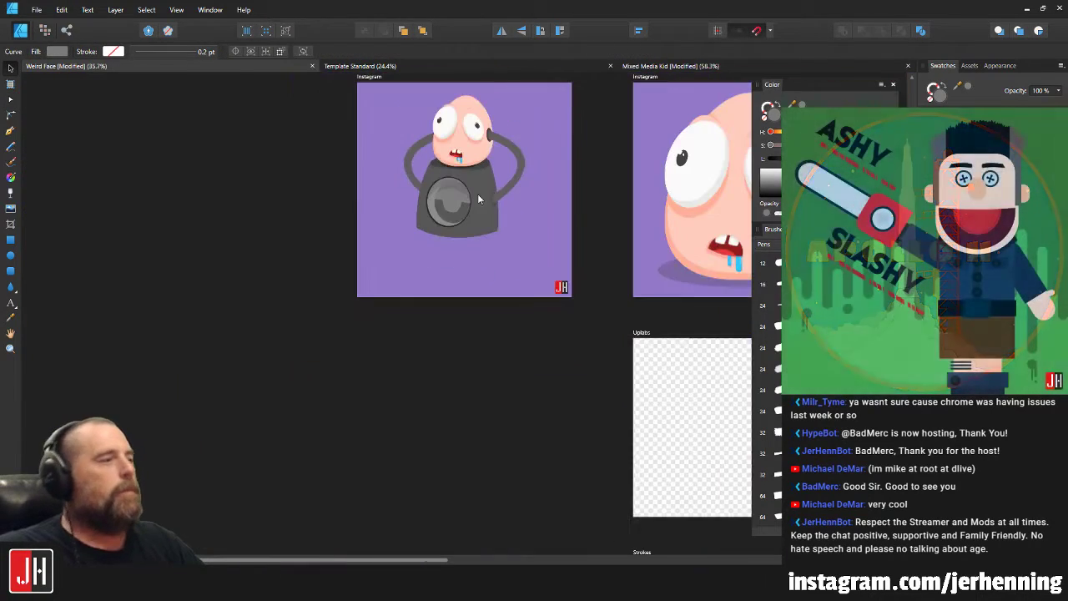
pyautogui.click(579, 221)
pyautogui.scroll(3, 438, 193)
pyautogui.scroll(7, 437, 192)
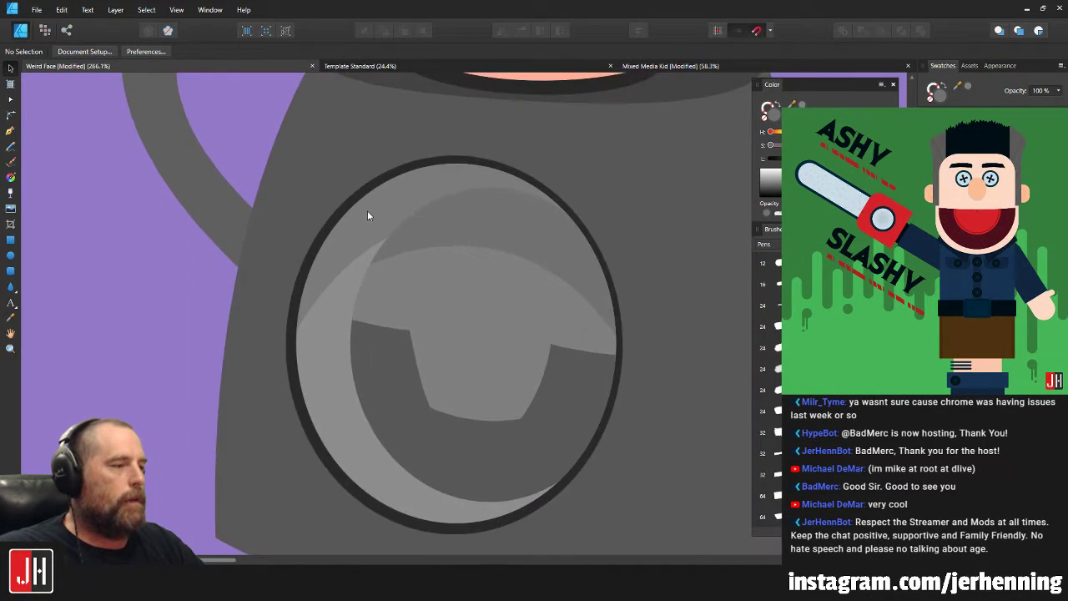
# Raise the lower end node of the outer ellipse's highlight a little and save the document.
pyautogui.click(261, 411)
pyautogui.press('a')
pyautogui.moveTo(245, 412); pyautogui.dragTo(252, 385)
pyautogui.press('v')
pyautogui.scroll(-8, 516, 291)
pyautogui.click(580, 304)
pyautogui.scroll(4, 536, 299)
pyautogui.hotkey('ctrl', 's')
pyautogui.scroll(3, 492, 300)
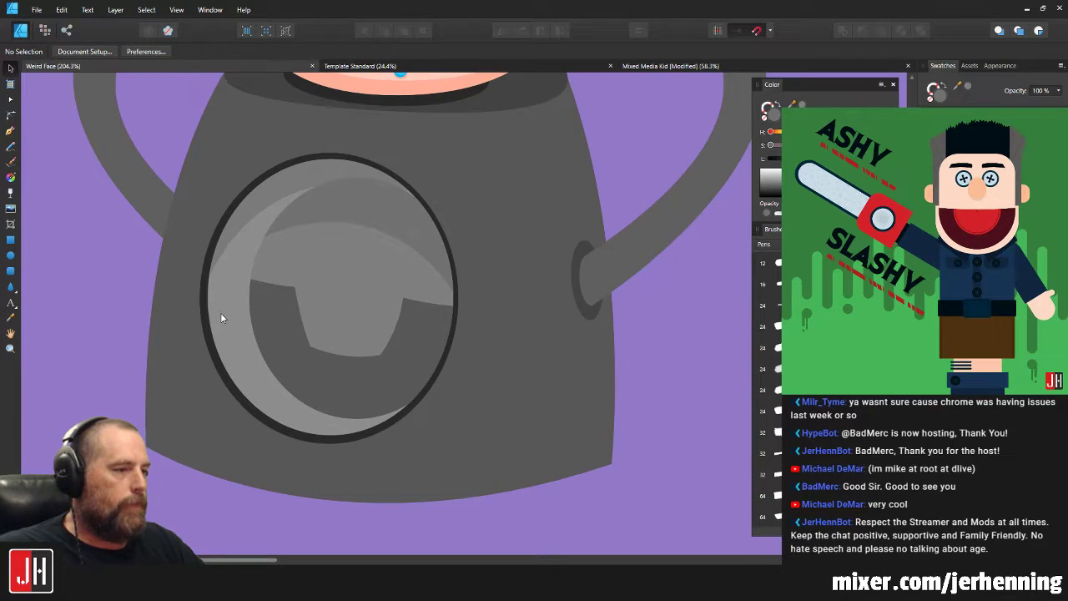
# Duplicate the notched shape inside the porthole, offsetting the copy slightly downward.
pyautogui.scroll(2, 225, 300)
pyautogui.scroll(2, 242, 260)
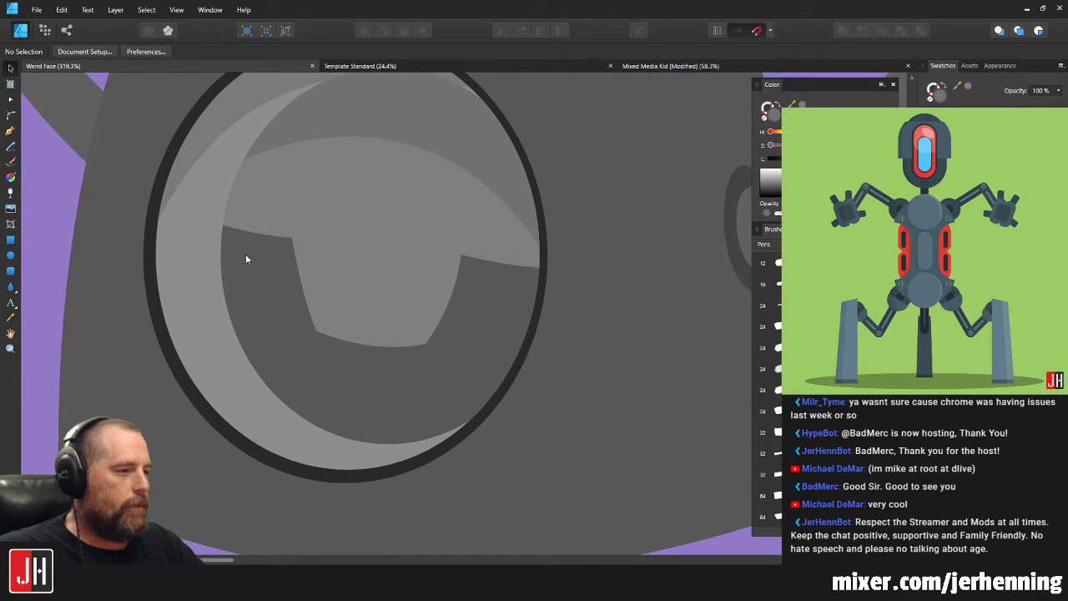
pyautogui.click(394, 252)
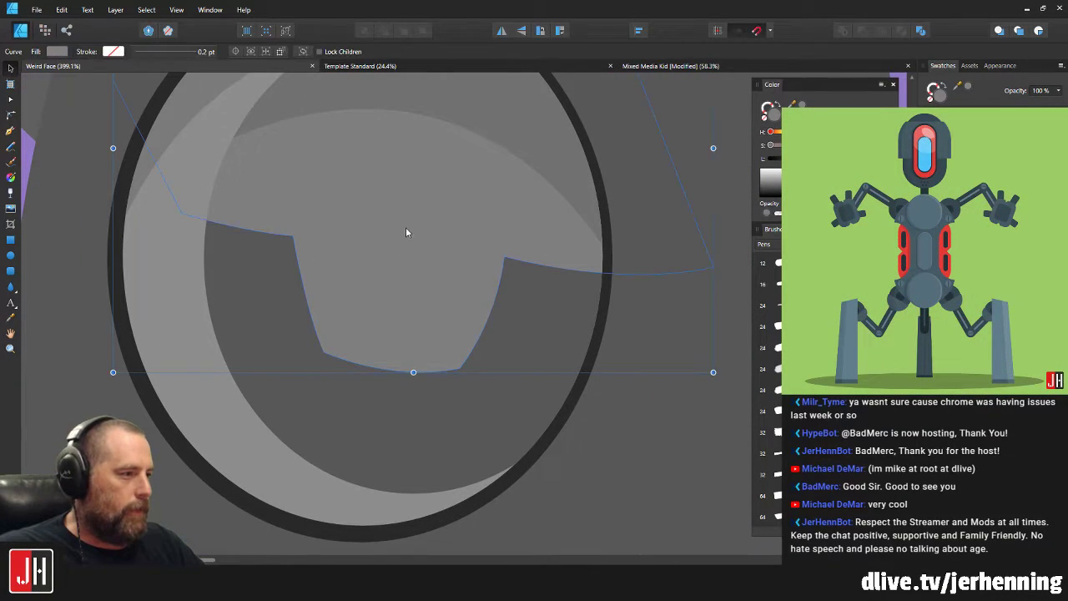
pyautogui.moveTo(410, 218); pyautogui.dragTo(410, 227)
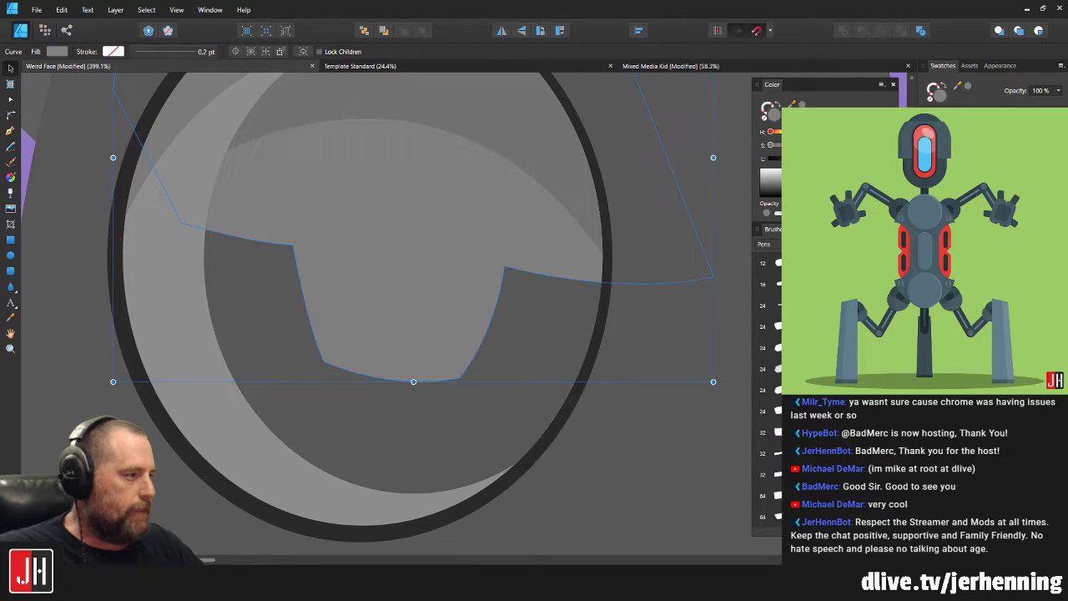
# Fill the notched copy with a darker shade of the inner ellipse's grey and place it behind the original as a shadow.
pyautogui.press('i')
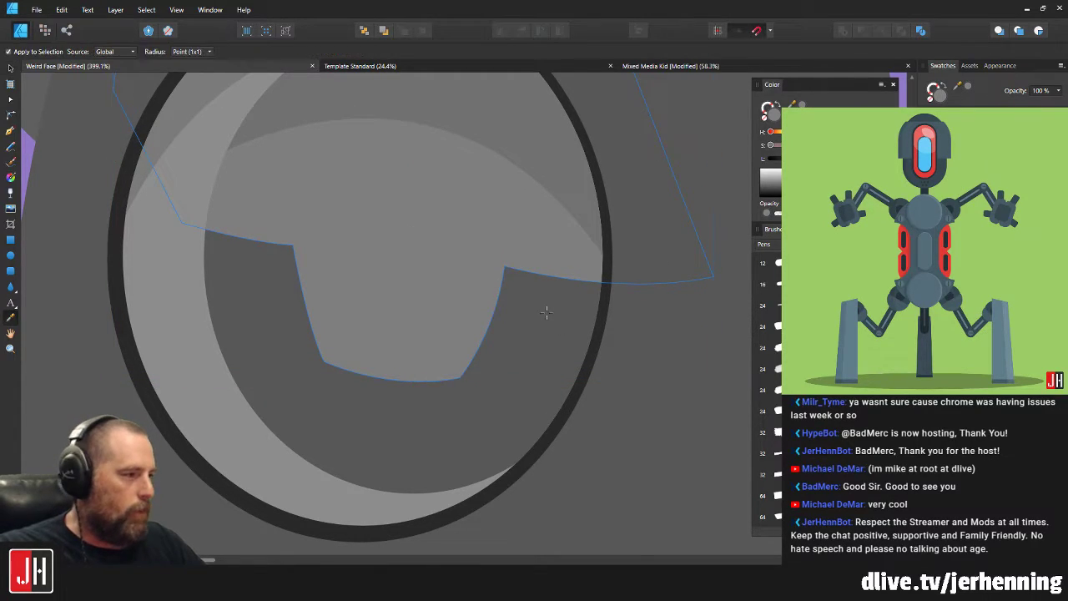
pyautogui.click(547, 312)
pyautogui.press('v')
pyautogui.moveTo(804, 158); pyautogui.dragTo(764, 161)
pyautogui.hotkey('ctrl', 'shift', '[')
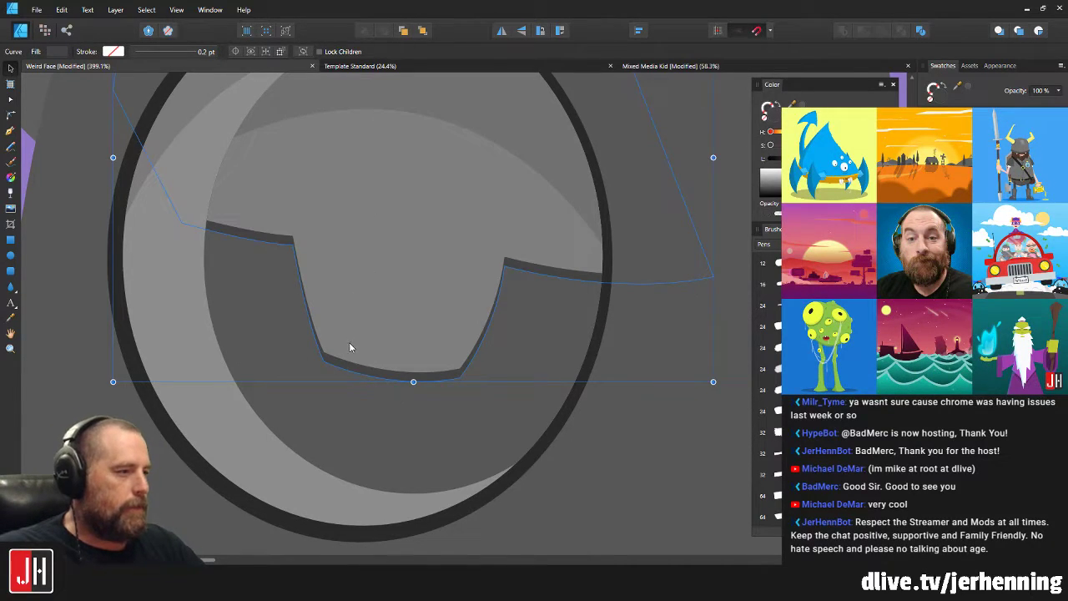
# Move the four corner nodes of the notched shadow outward so its band has an even thickness around the notch.
pyautogui.scroll(3, 351, 347)
pyautogui.press('a')
pyautogui.moveTo(234, 149); pyautogui.dragTo(227, 144)
pyautogui.moveTo(301, 379); pyautogui.dragTo(291, 376)
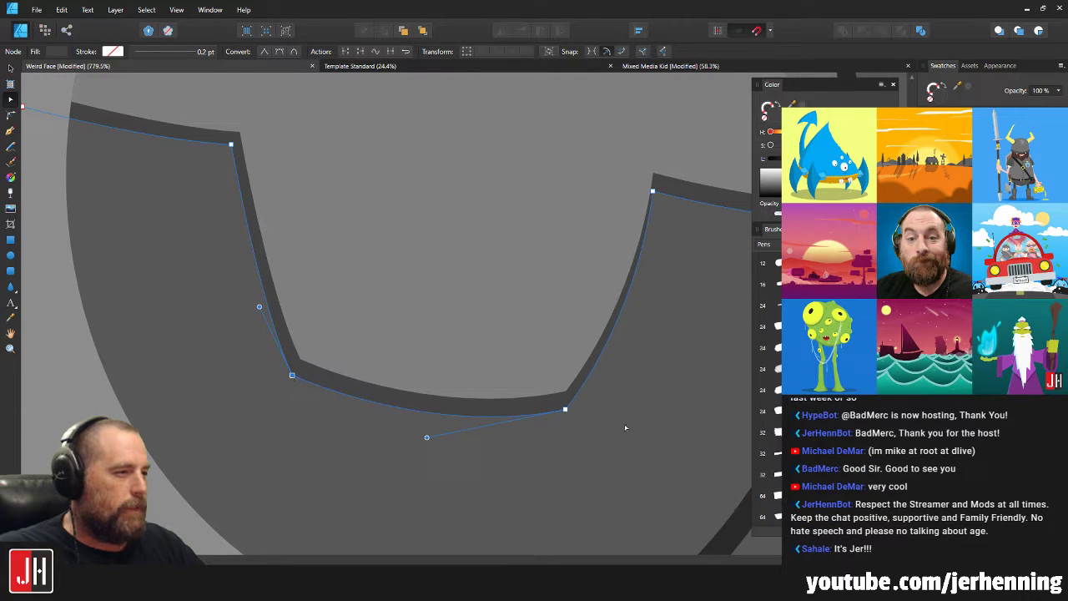
pyautogui.moveTo(566, 410); pyautogui.dragTo(572, 409)
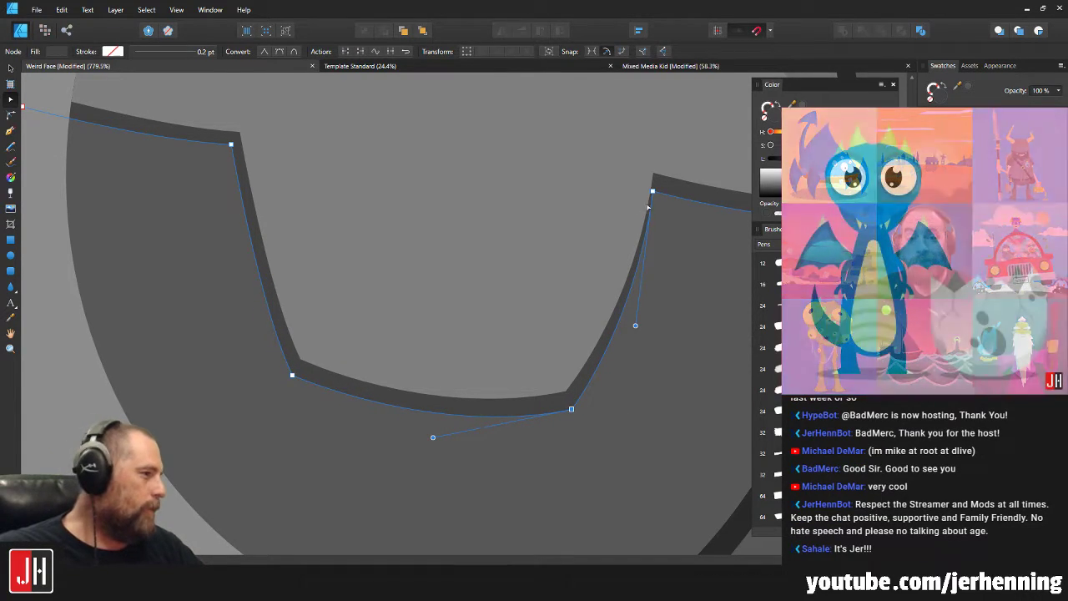
pyautogui.moveTo(653, 191); pyautogui.dragTo(664, 191)
pyautogui.press('v')
pyautogui.scroll(-13, 597, 249)
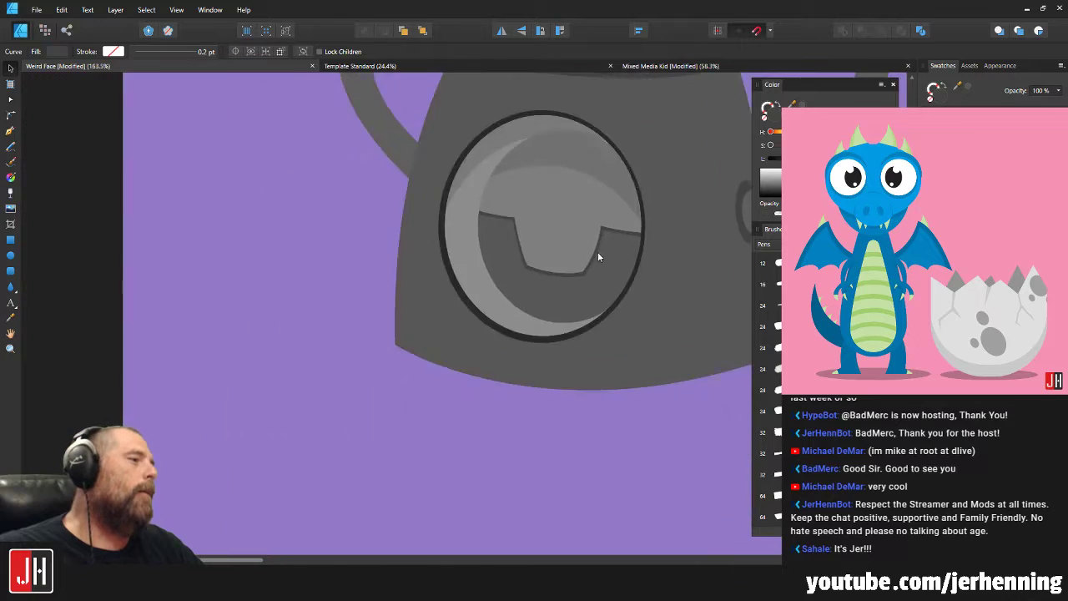
# Examine the porthole's shading close up and against the whole character.
pyautogui.click(624, 368)
pyautogui.scroll(6, 621, 253)
pyautogui.moveTo(607, 225); pyautogui.dragTo(536, 261)
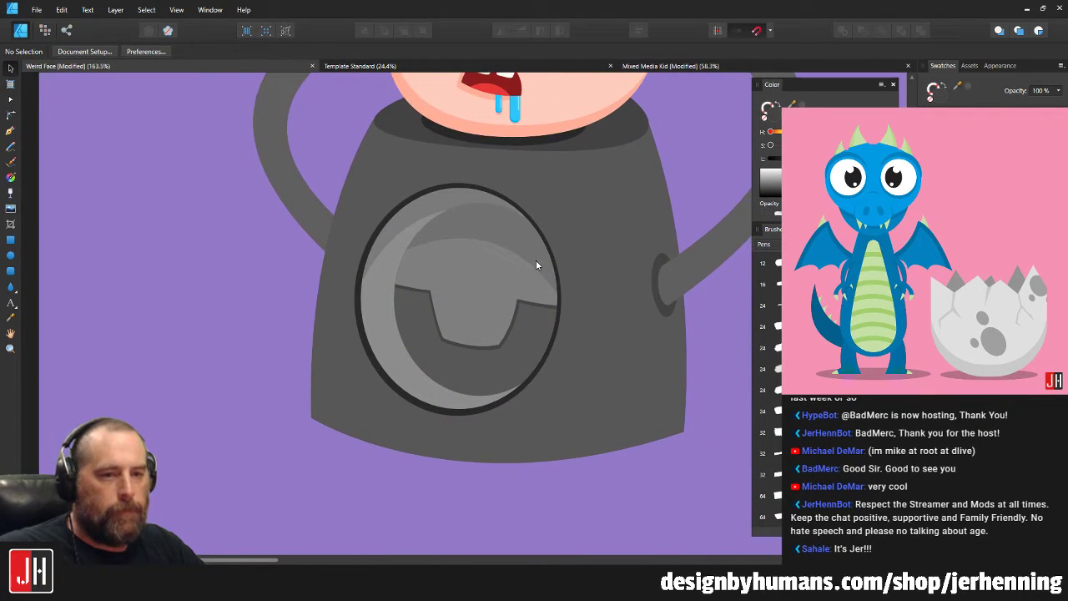
pyautogui.scroll(5, 453, 267)
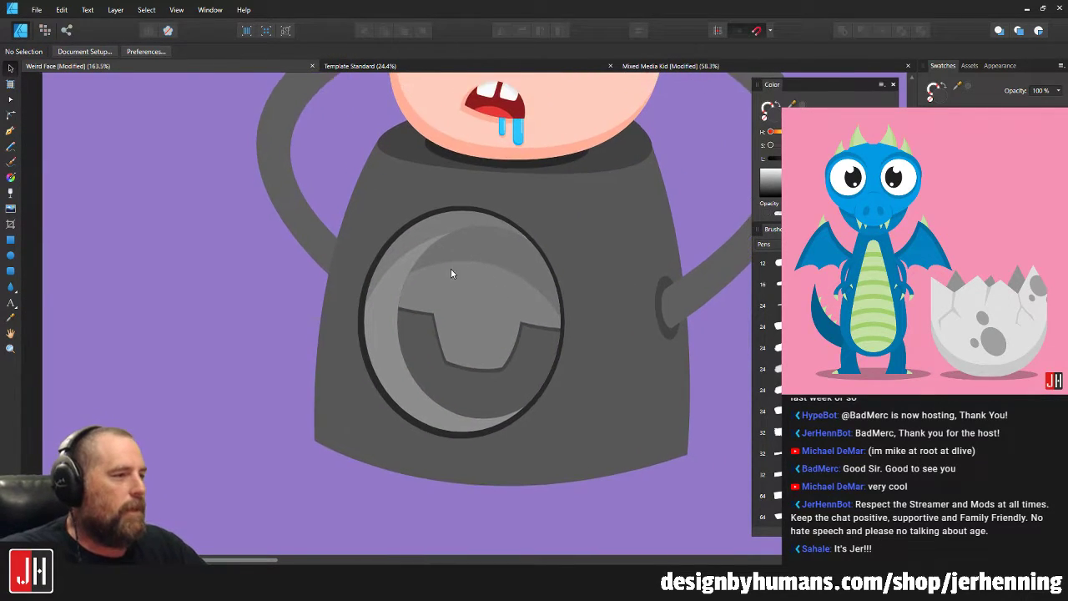
pyautogui.moveTo(509, 251); pyautogui.dragTo(459, 245)
pyautogui.hotkey('ctrl', '0')
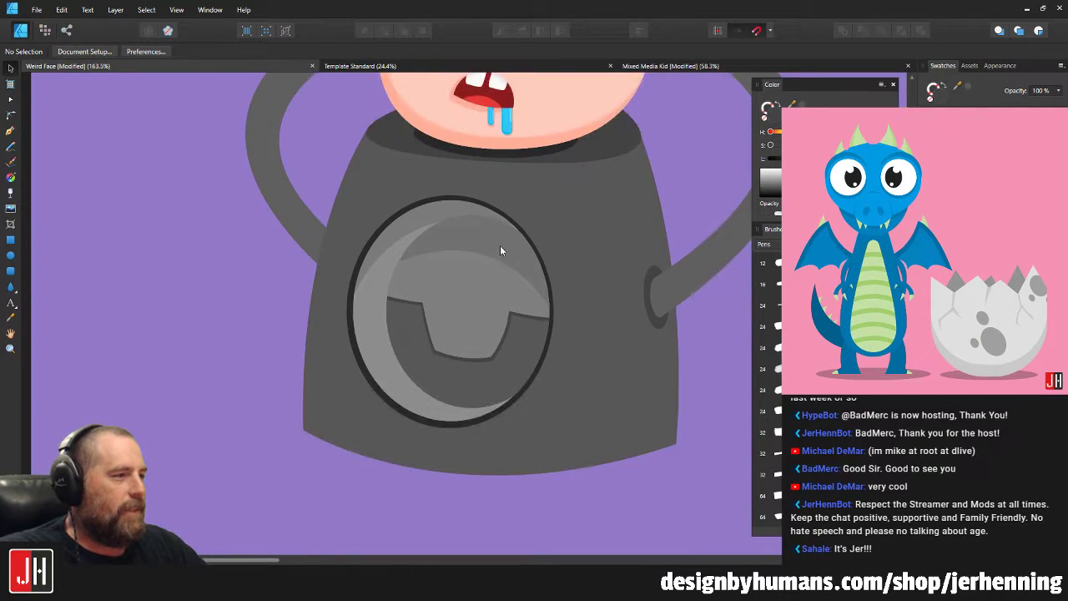
pyautogui.scroll(3, 474, 312)
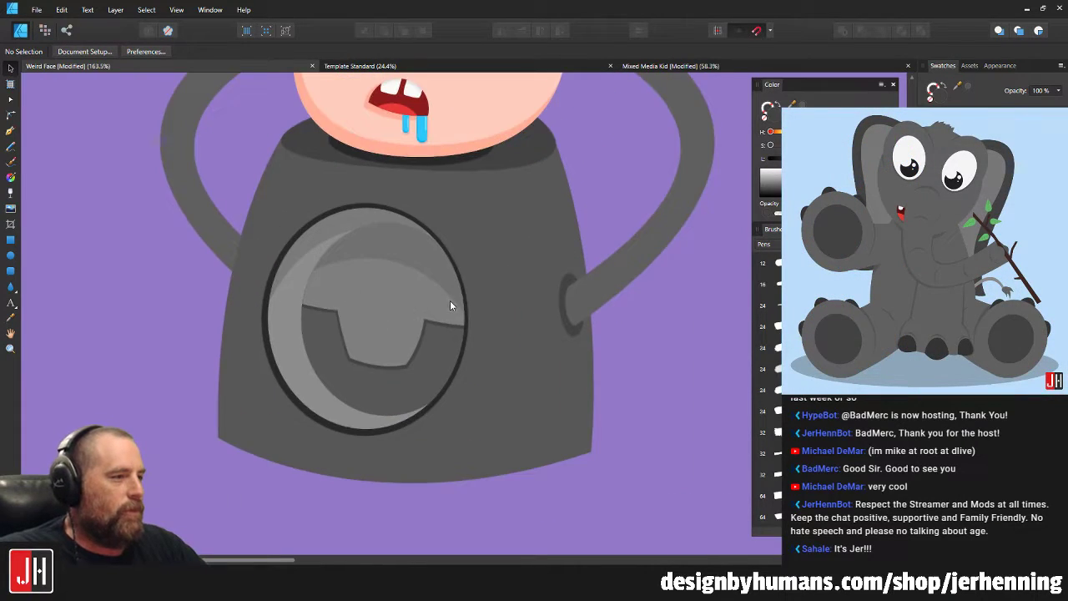
pyautogui.scroll(3, 412, 235)
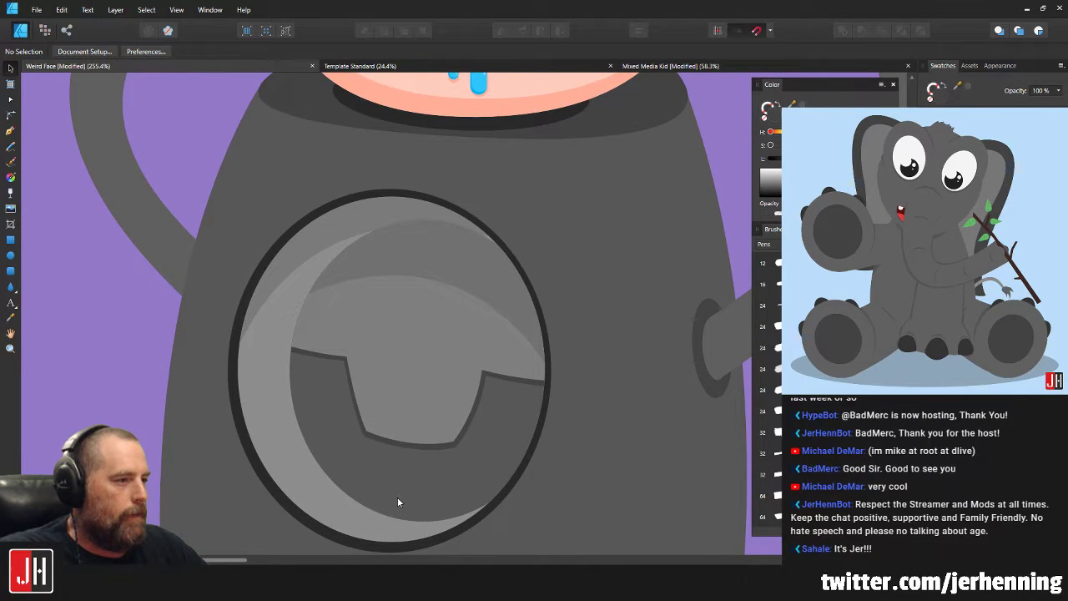
pyautogui.click(395, 479)
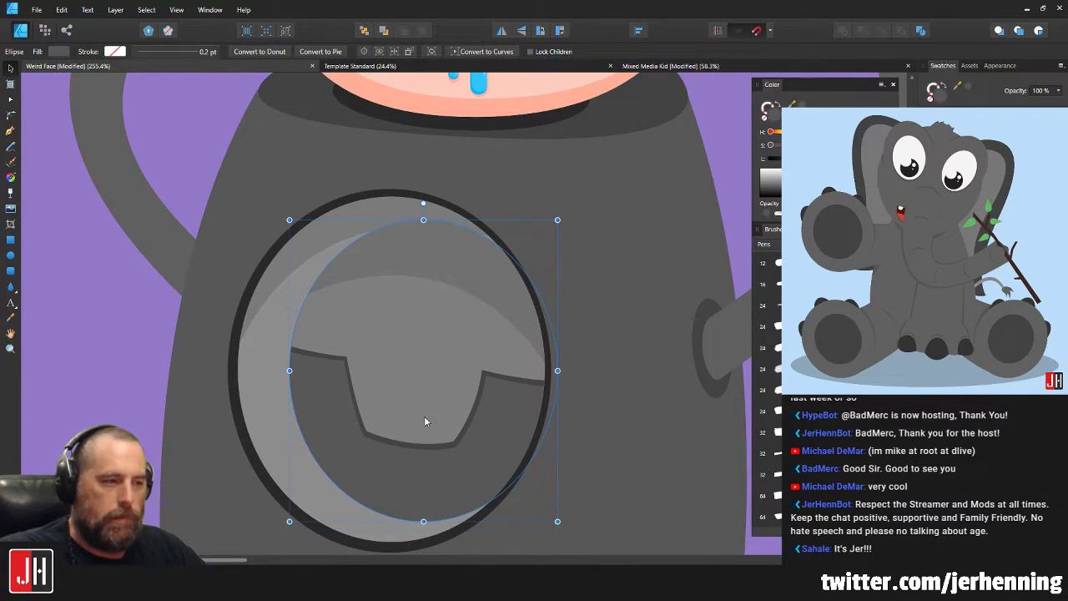
pyautogui.scroll(1, 425, 408)
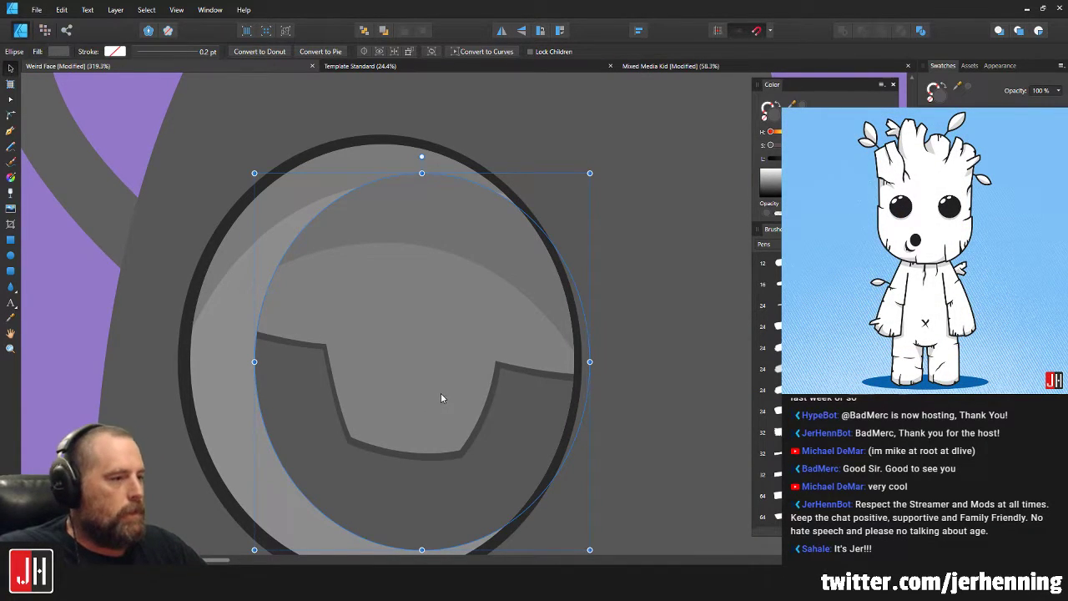
pyautogui.hotkey('ctrl', '0')
pyautogui.click(597, 400)
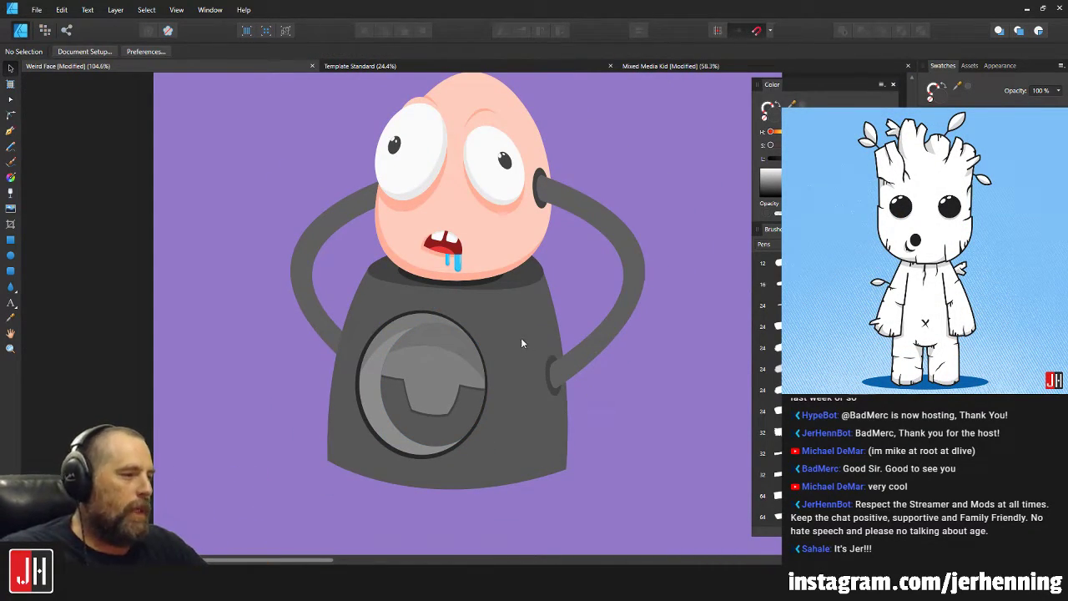
pyautogui.scroll(6, 406, 407)
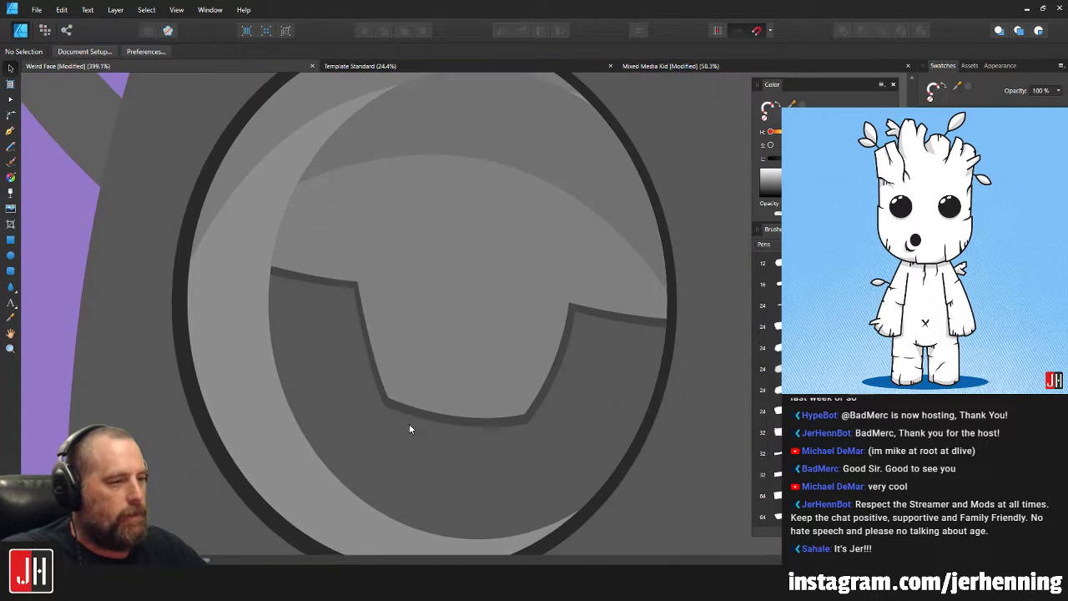
pyautogui.click(332, 346)
pyautogui.moveTo(383, 278); pyautogui.dragTo(597, 294)
pyautogui.hotkey('ctrl', 'z')
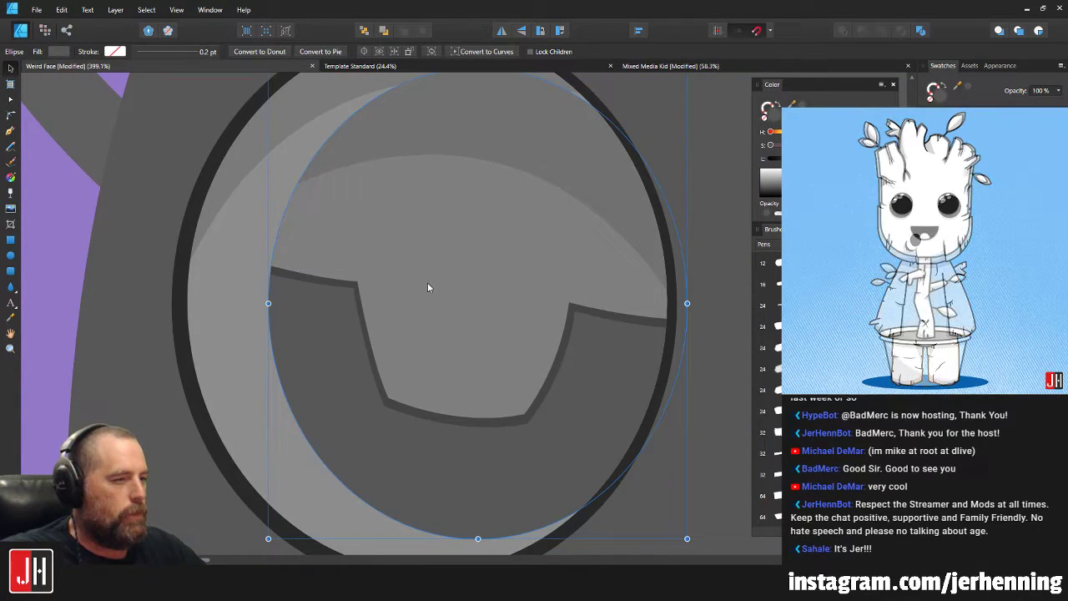
pyautogui.scroll(-2, 427, 282)
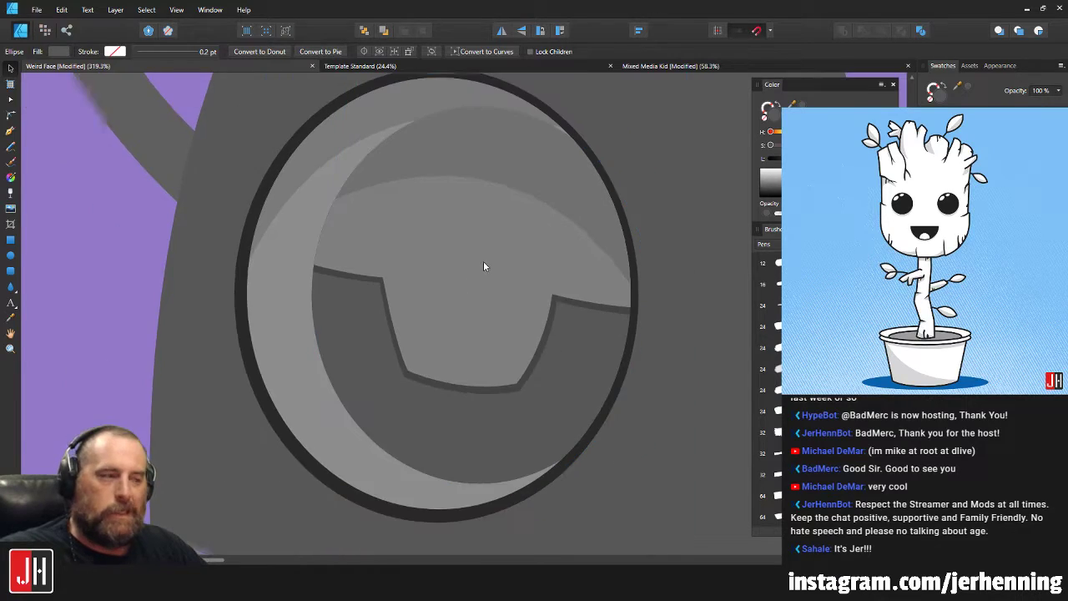
# Create a slightly smaller copy of the inner ellipse inside the original and delete the shapes nested in the original ellipse.
pyautogui.moveTo(626, 135); pyautogui.dragTo(621, 140)
pyautogui.scroll(4, 262, 200)
pyautogui.click(257, 202)
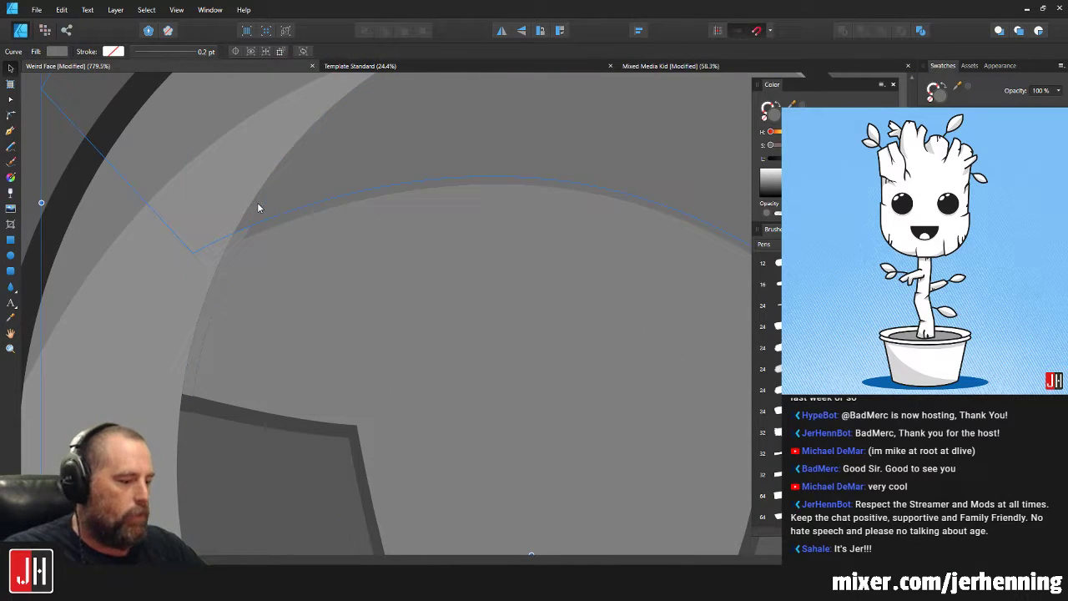
pyautogui.click(248, 239)
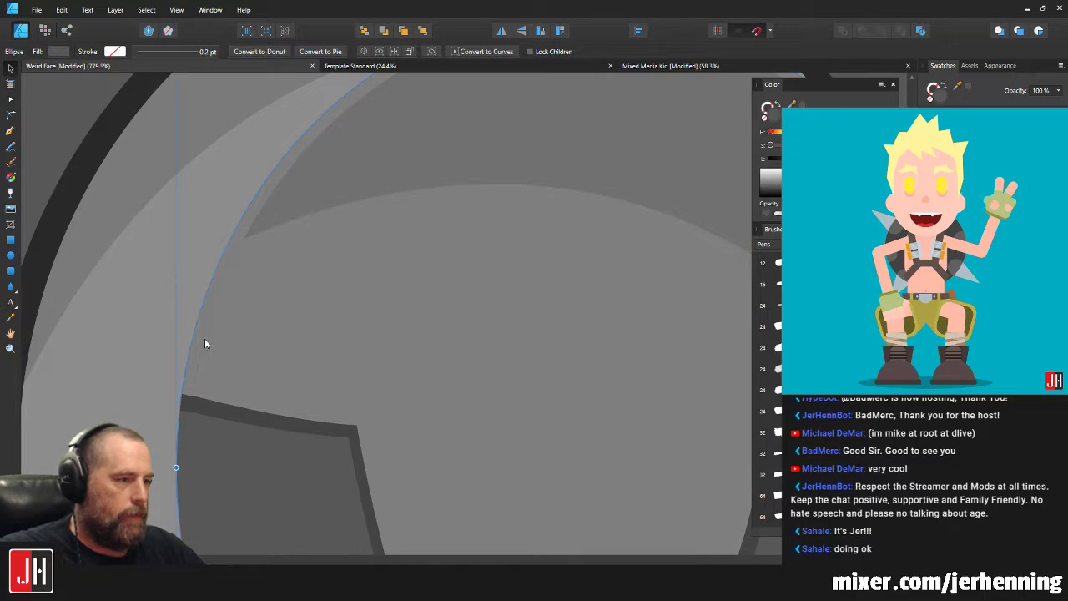
pyautogui.click(197, 332)
pyautogui.press('Delete')
pyautogui.click(182, 406)
pyautogui.press('Delete')
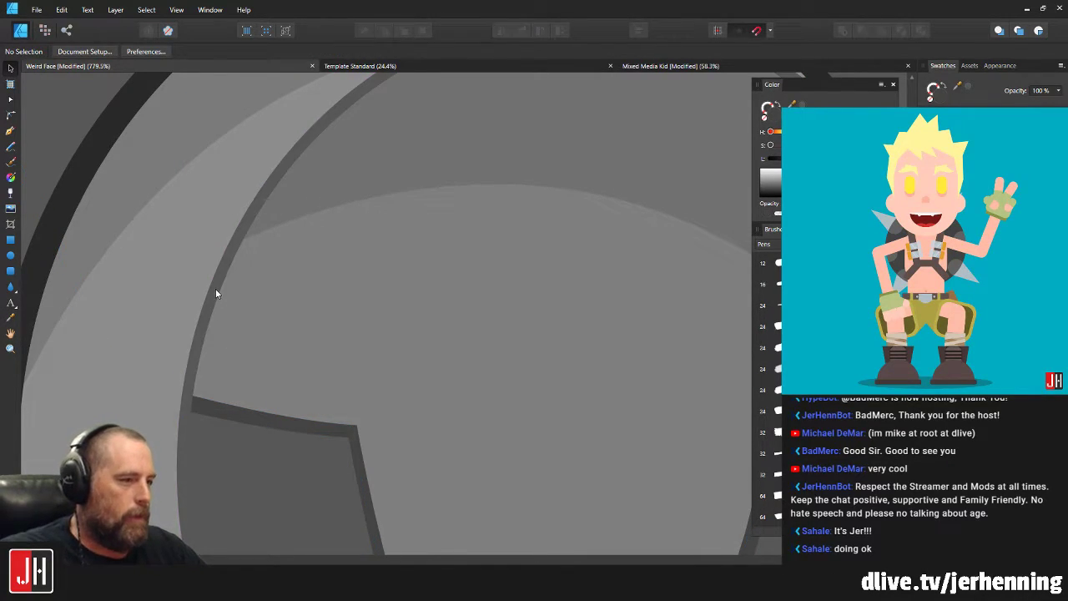
# Recolour the original inner ellipse with the dark grey sampled from the notched shape's shadow, making a thin dark ring.
pyautogui.click(215, 293)
pyautogui.press('i')
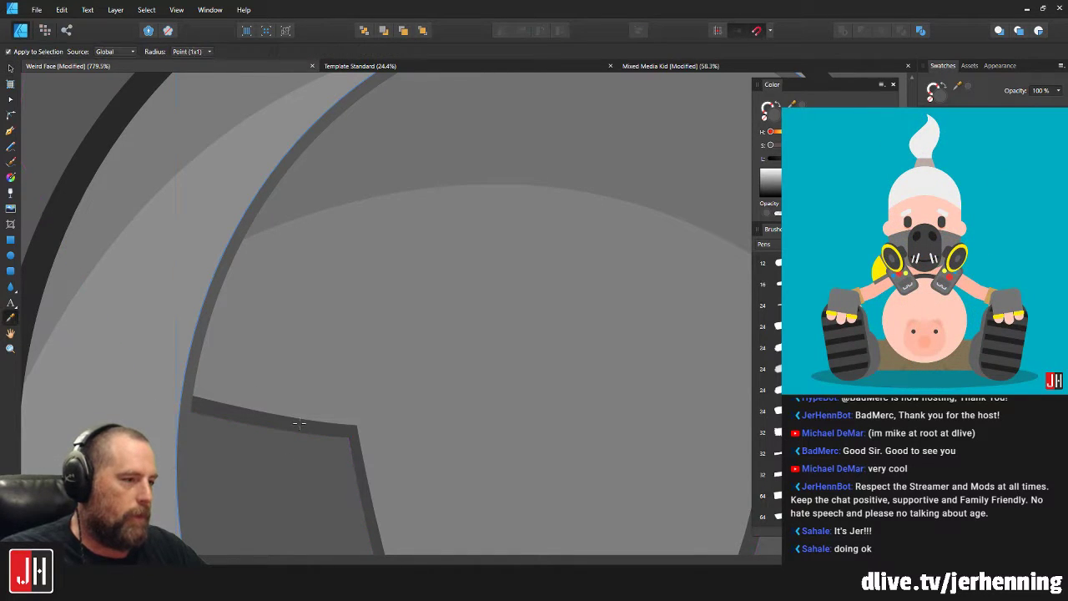
pyautogui.click(298, 423)
pyautogui.press('v')
pyautogui.hotkey('ctrl', '0')
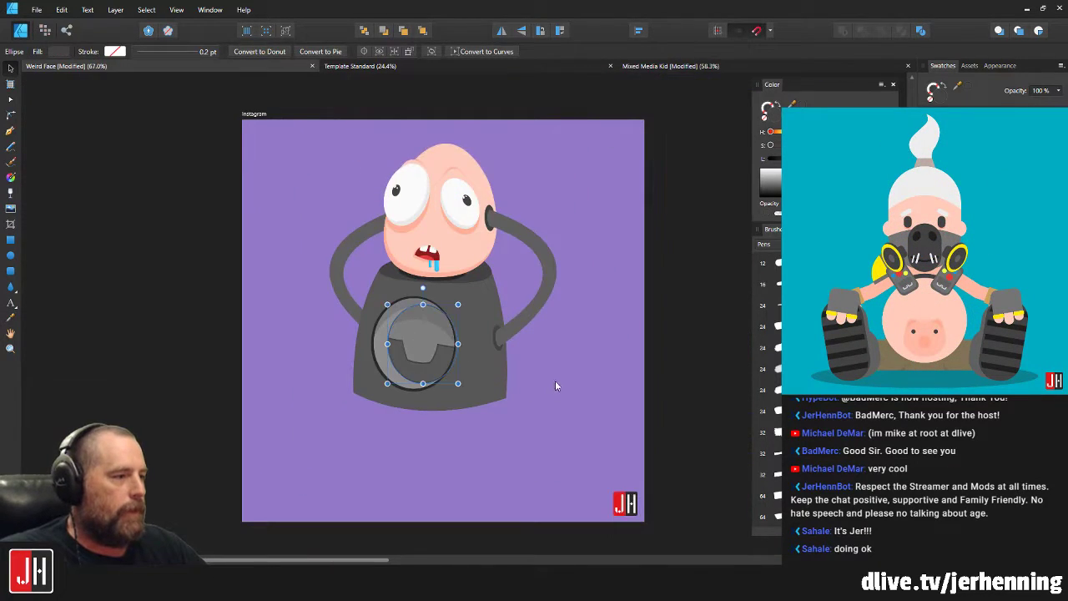
pyautogui.click(552, 386)
pyautogui.scroll(4, 425, 327)
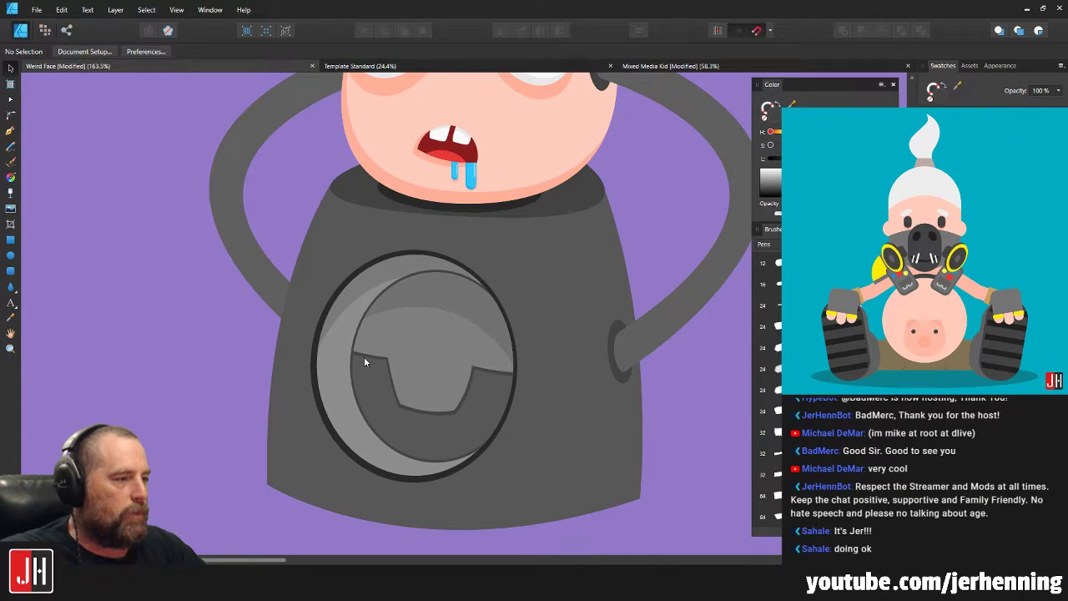
# Draw a closed Pen shape over the notched panel whose lower edge runs slightly below the panel's dark band.
pyautogui.hotkey('ctrl', '0')
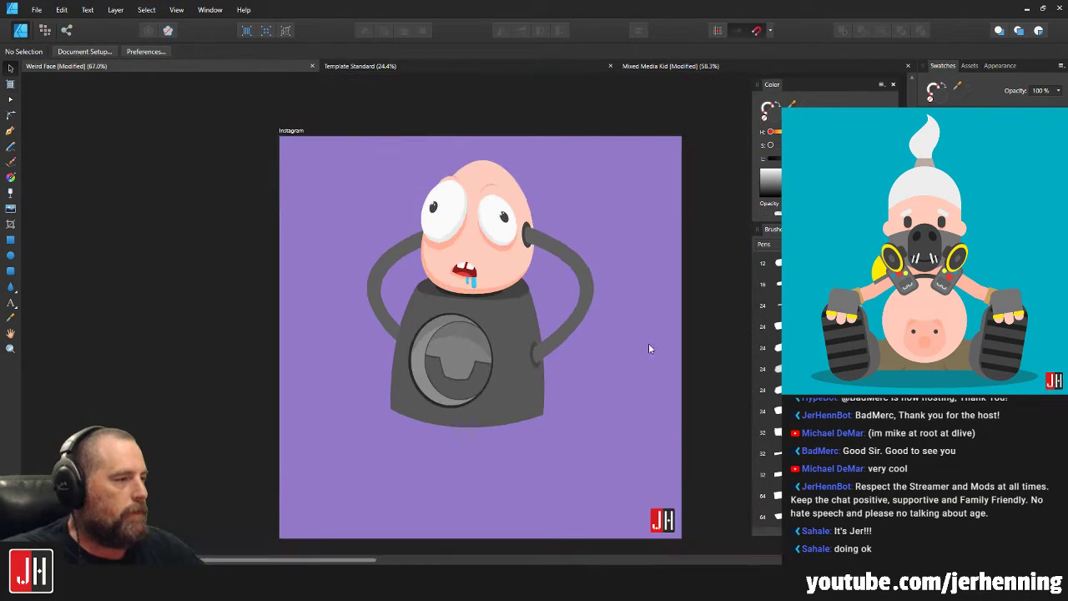
pyautogui.scroll(5, 468, 359)
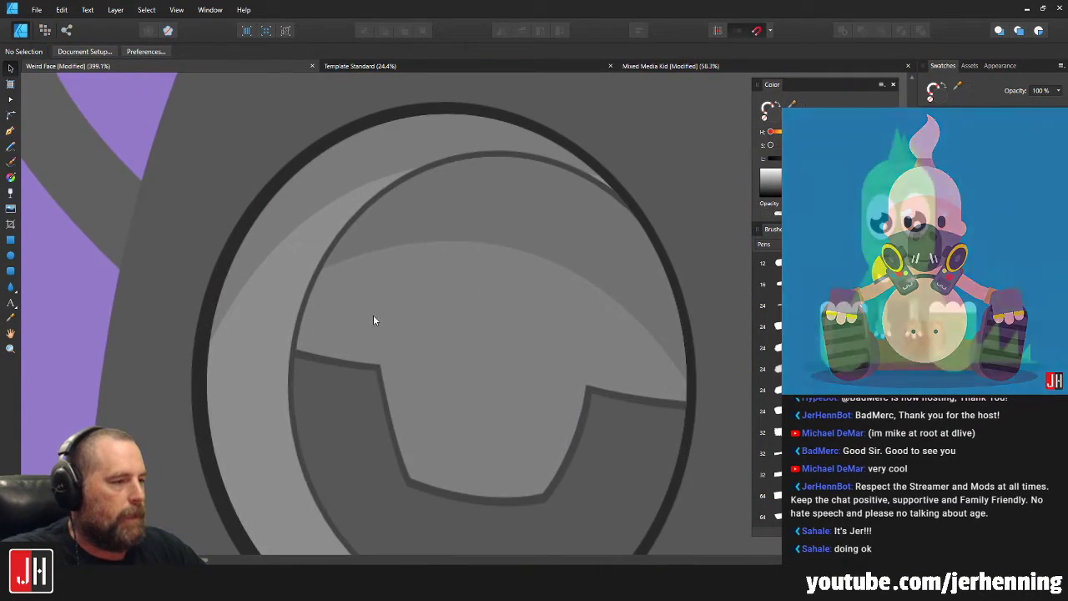
pyautogui.moveTo(440, 269); pyautogui.dragTo(350, 190)
pyautogui.moveTo(377, 229); pyautogui.dragTo(376, 252)
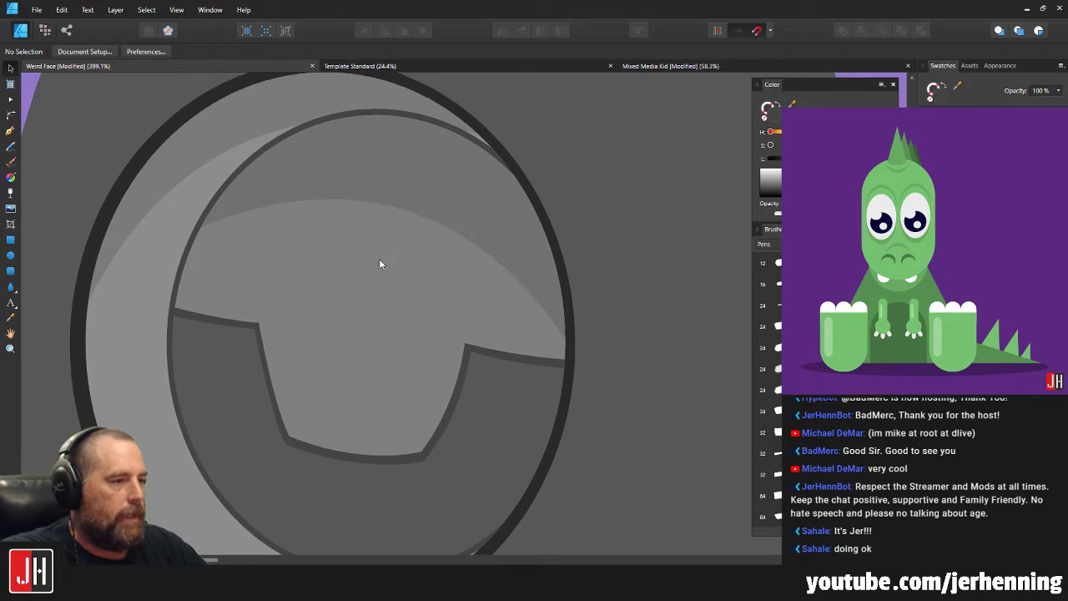
pyautogui.scroll(1, 356, 264)
pyautogui.click(11, 131)
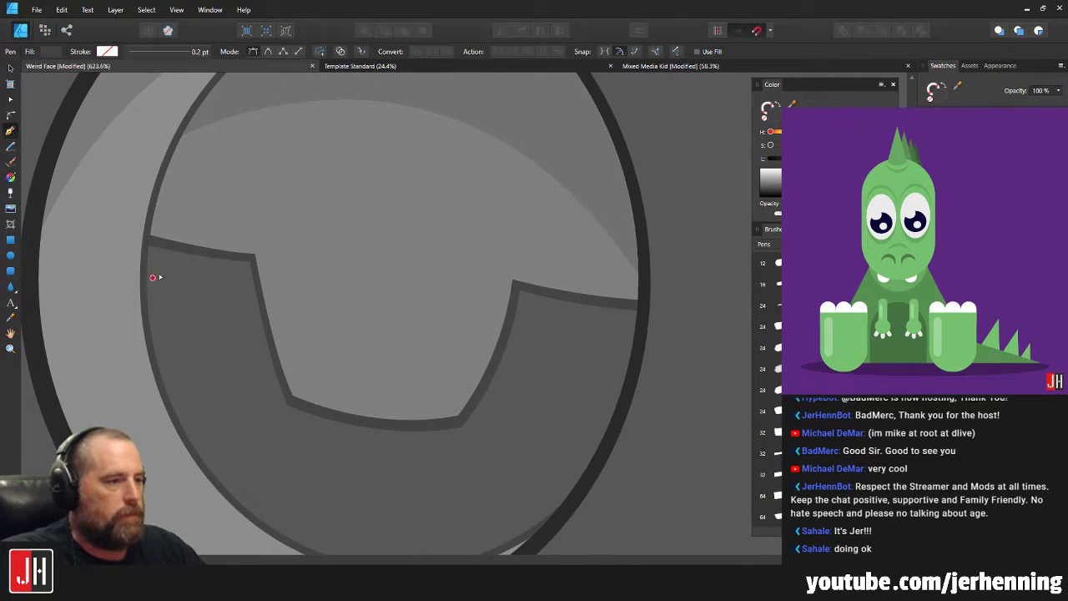
pyautogui.scroll(2, 159, 277)
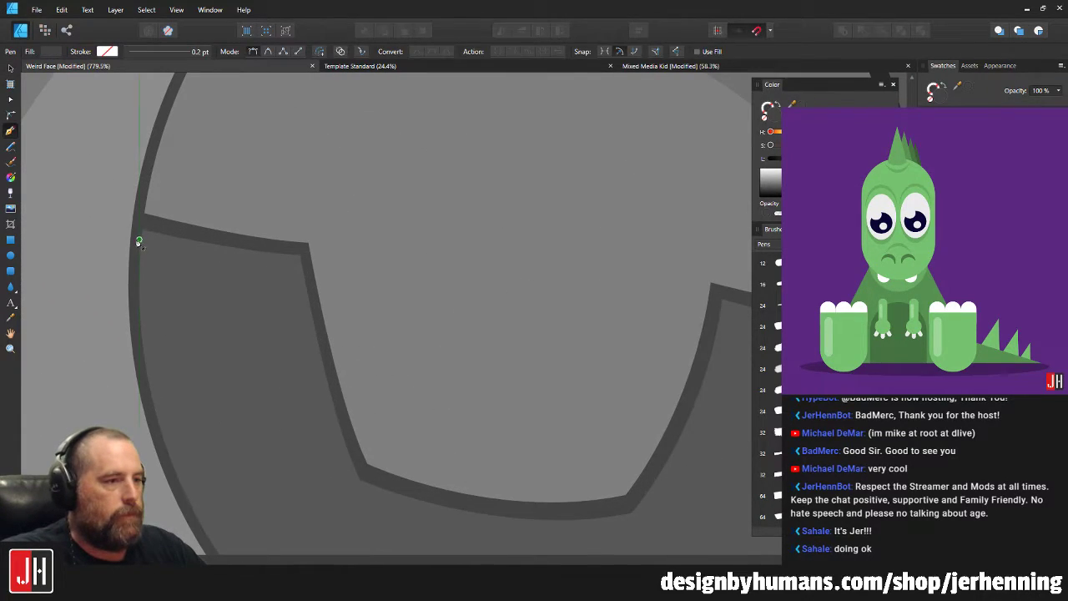
pyautogui.click(344, 294)
pyautogui.scroll(-1, 305, 312)
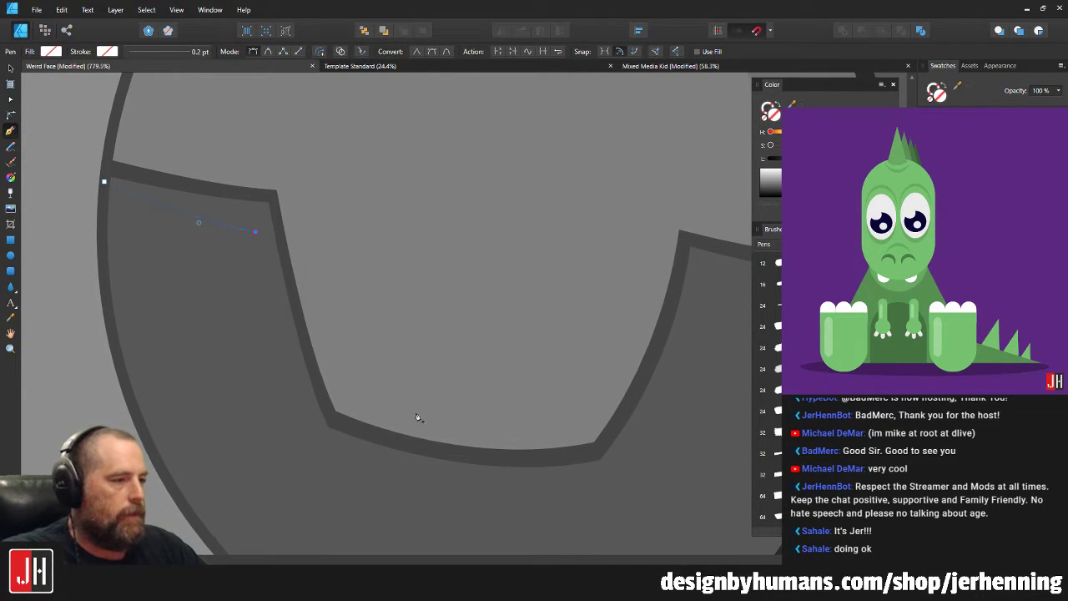
pyautogui.moveTo(329, 427); pyautogui.dragTo(369, 463)
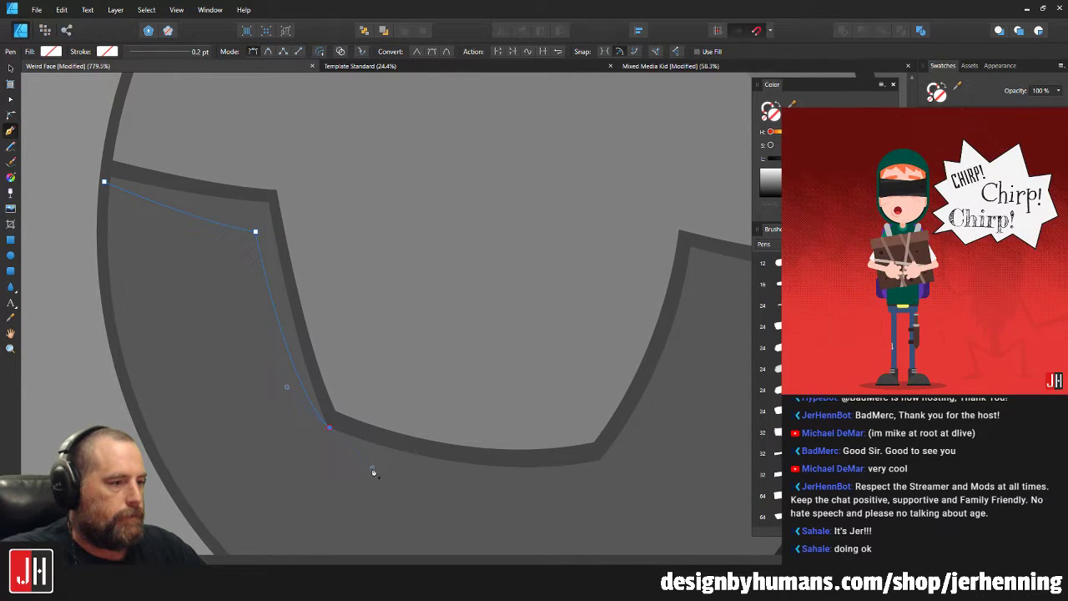
pyautogui.press('Escape')
pyautogui.hscroll(3, 363, 434)
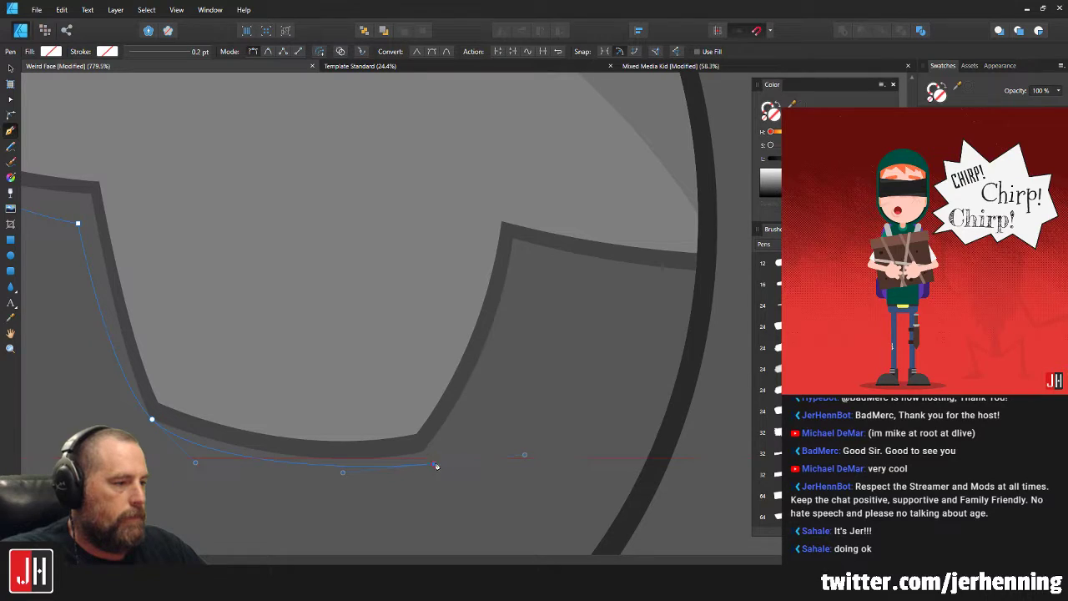
pyautogui.moveTo(527, 257); pyautogui.dragTo(540, 153)
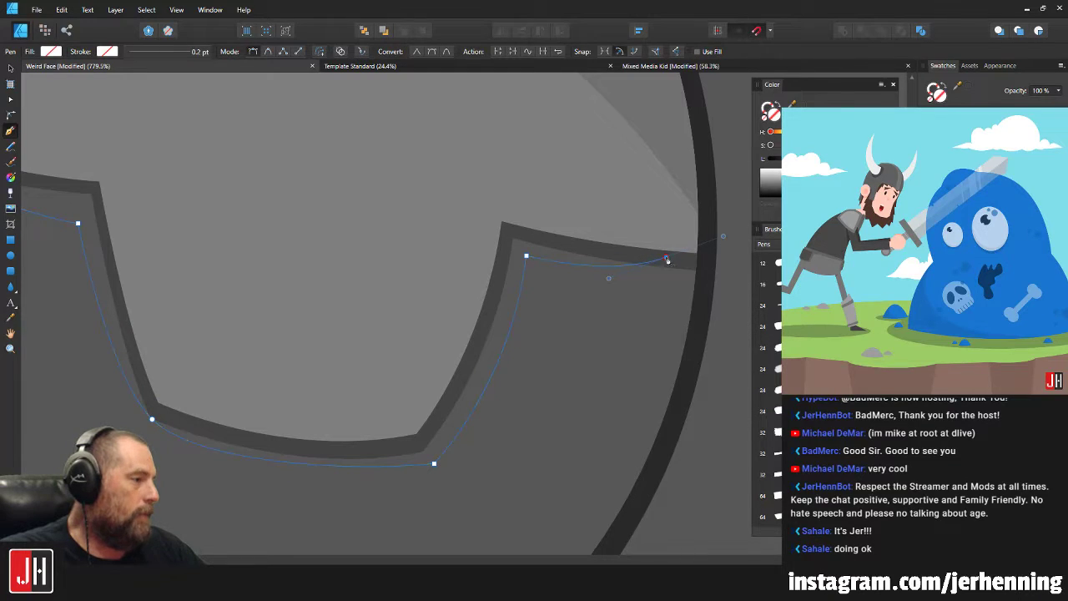
pyautogui.scroll(-4, 665, 265)
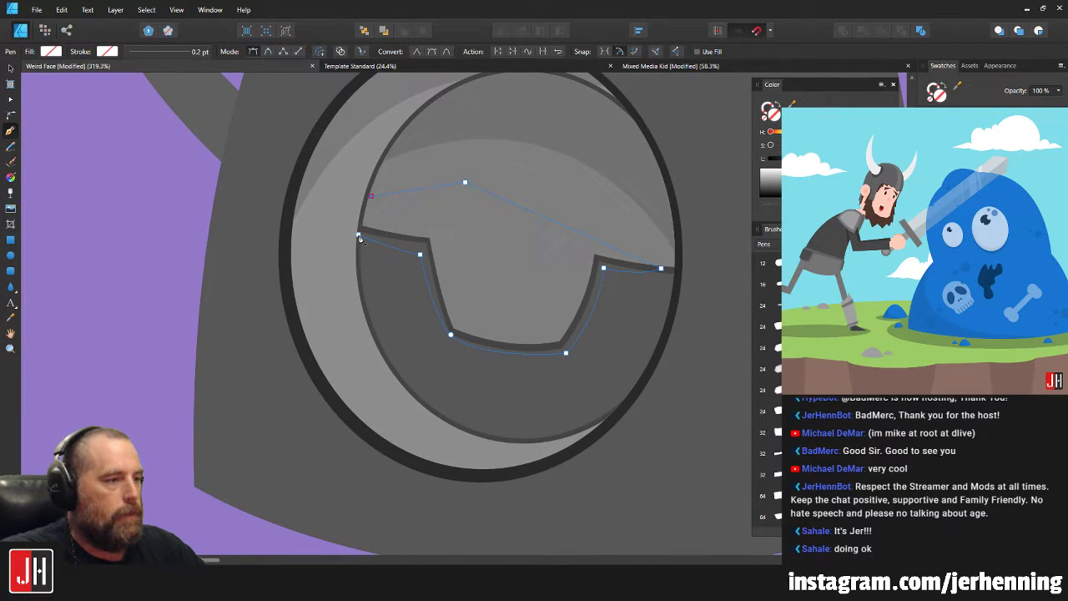
pyautogui.click(358, 236)
# Fill the new shape with grey sampled from the porthole's lower area, darken it, and send it behind the notched panel as a soft shadow.
pyautogui.scroll(3, 391, 258)
pyautogui.press('i')
pyautogui.click(399, 330)
pyautogui.press('v')
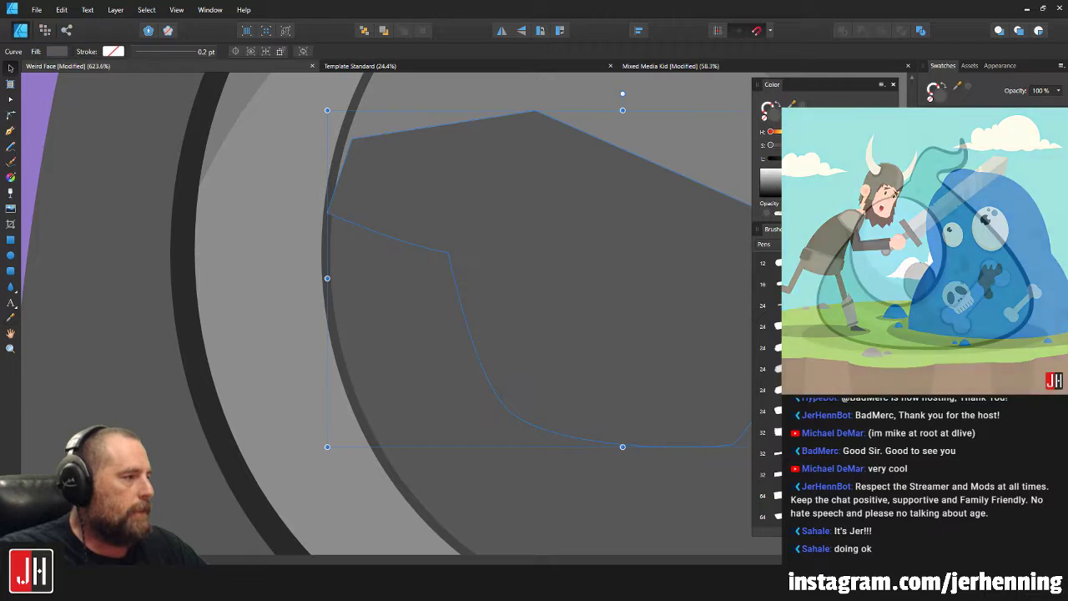
pyautogui.hotkey('ctrl', 'd')
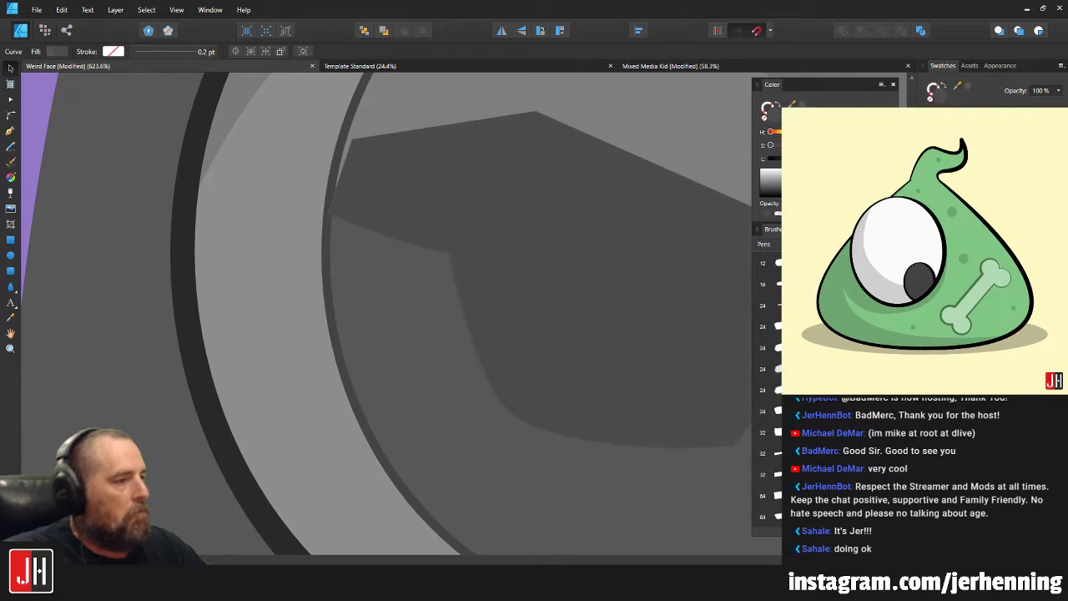
pyautogui.click(504, 322)
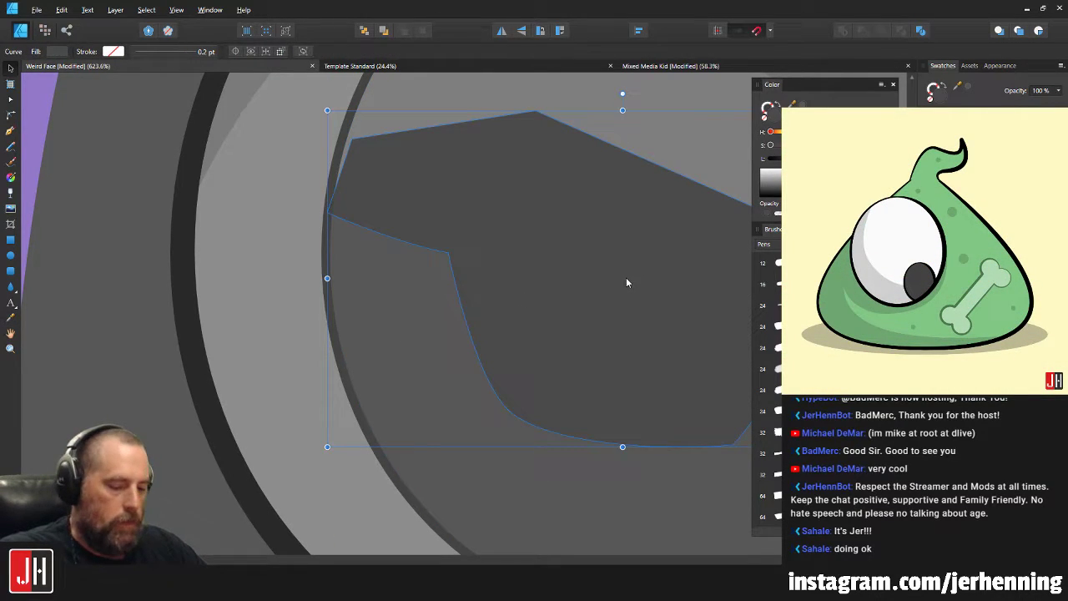
pyautogui.hotkey('ctrl', 'shift', '[')
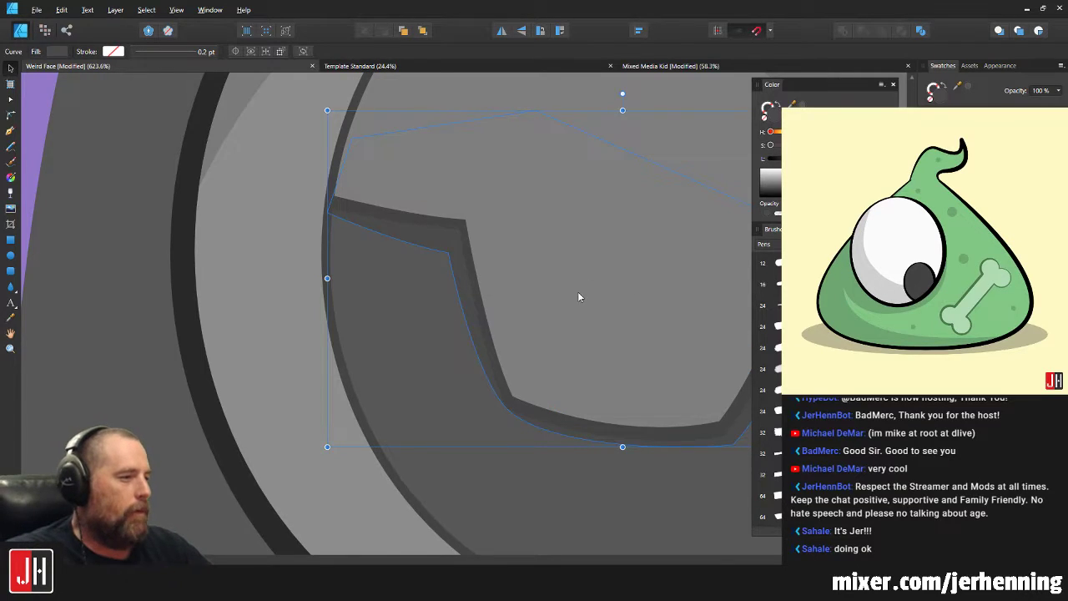
pyautogui.scroll(-5, 579, 289)
pyautogui.scroll(3, 615, 287)
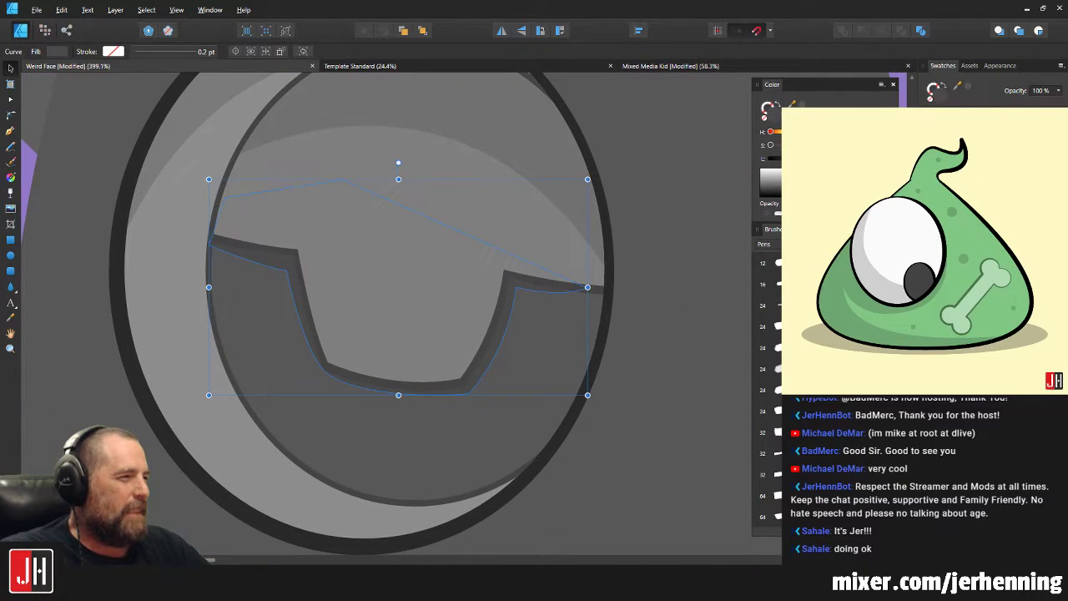
pyautogui.hotkey('ctrl', 'd')
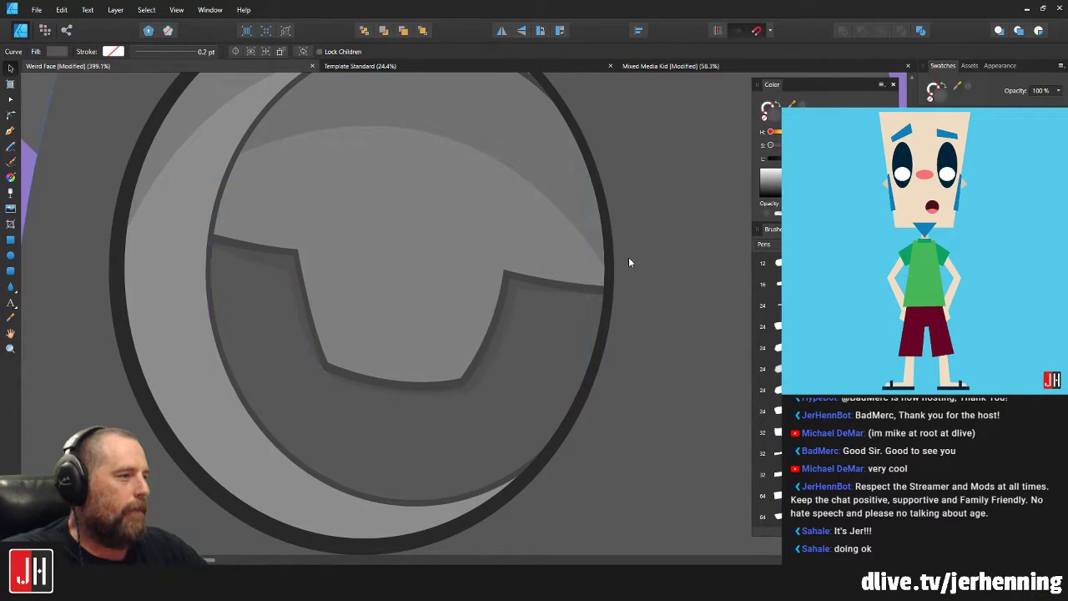
pyautogui.scroll(-8, 599, 299)
pyautogui.scroll(8, 584, 284)
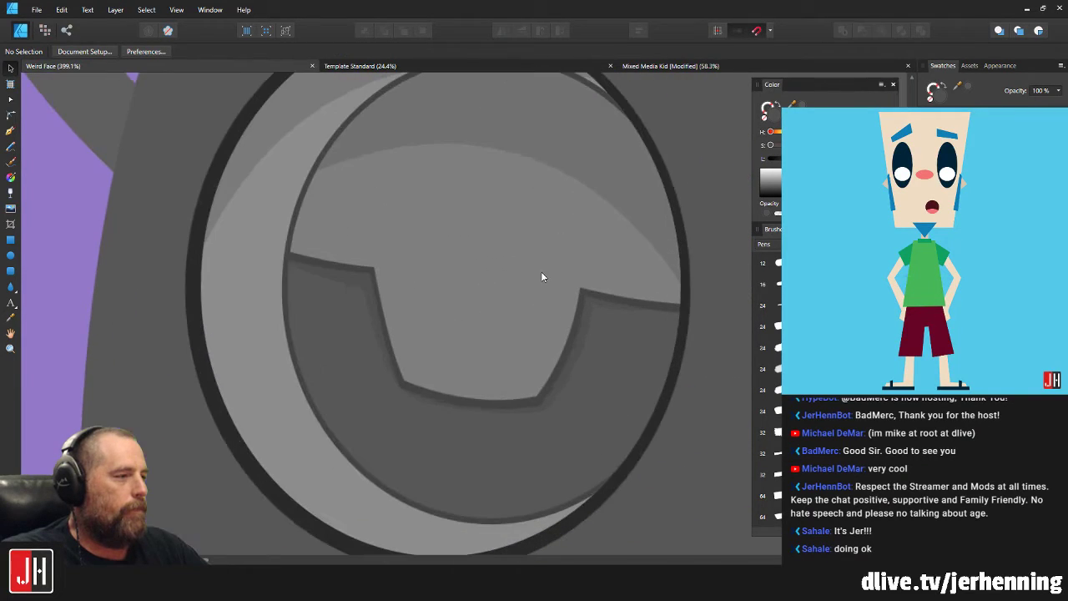
# Draw a small dark ellipse as a rivet above the notched panel's left edge and place two copies along that edge.
pyautogui.scroll(1, 492, 344)
pyautogui.moveTo(473, 270)
pyautogui.mouseDown()
pyautogui.moveTo(471, 212)
pyautogui.moveTo(458, 263)
pyautogui.mouseUp()
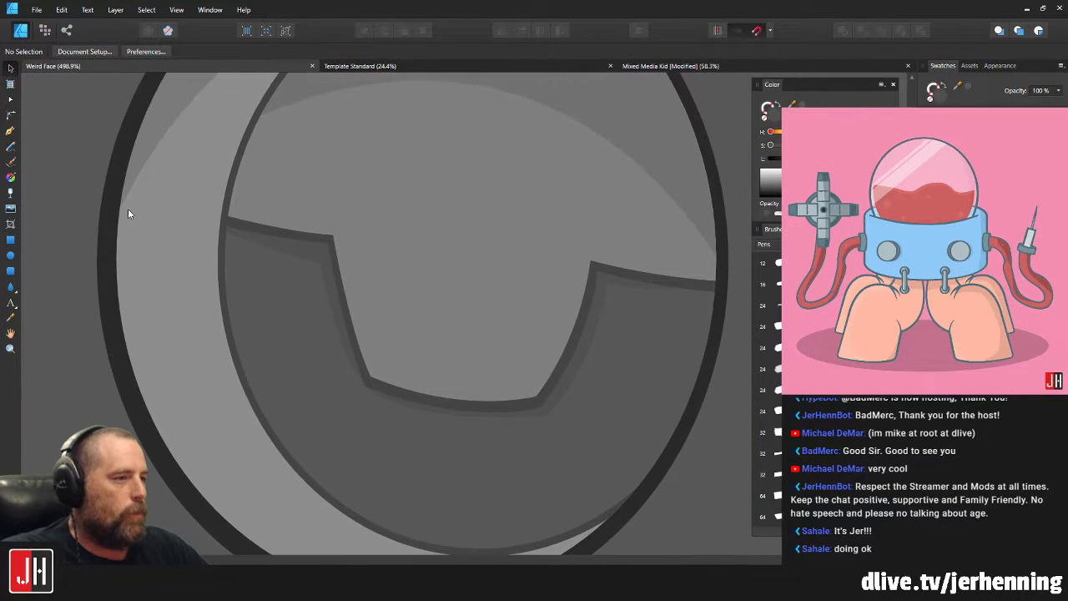
pyautogui.click(10, 256)
pyautogui.scroll(4, 269, 207)
pyautogui.moveTo(189, 200)
pyautogui.mouseDown()
pyautogui.moveTo(209, 223)
pyautogui.moveTo(226, 204)
pyautogui.moveTo(201, 206)
pyautogui.moveTo(350, 211)
pyautogui.moveTo(324, 206)
pyautogui.moveTo(346, 240)
pyautogui.moveTo(544, 238)
pyautogui.moveTo(448, 257)
pyautogui.moveTo(321, 238)
pyautogui.moveTo(511, 236)
pyautogui.moveTo(525, 252)
pyautogui.moveTo(518, 268)
pyautogui.moveTo(557, 272)
pyautogui.mouseUp()
pyautogui.scroll(3, 223, 227)
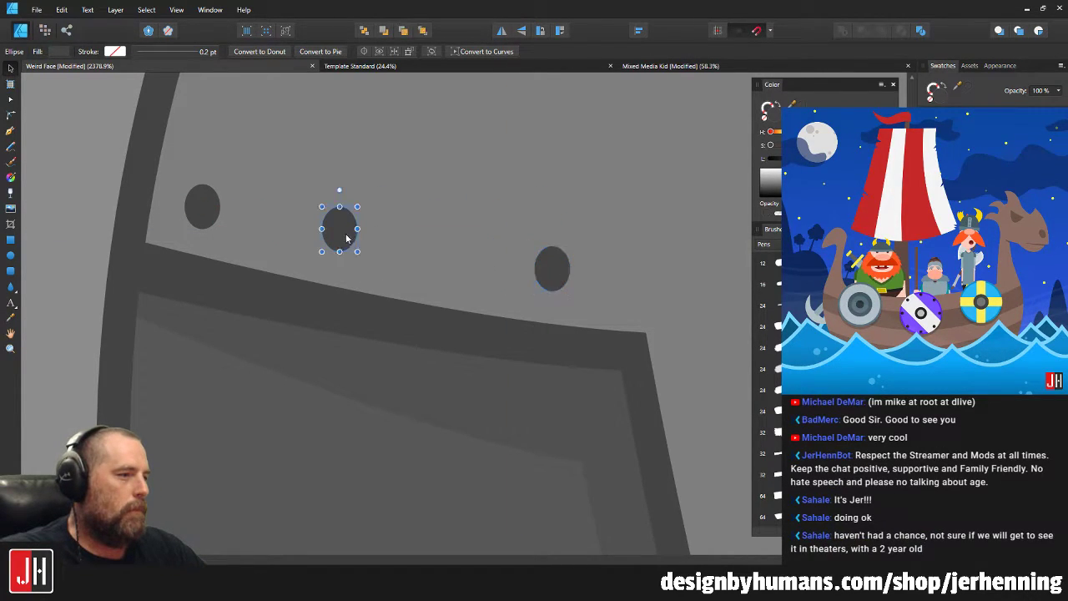
# Reposition the middle rivet on the left edge so the row of three is more evenly spaced.
pyautogui.moveTo(348, 236); pyautogui.dragTo(374, 247)
pyautogui.scroll(-5, 374, 247)
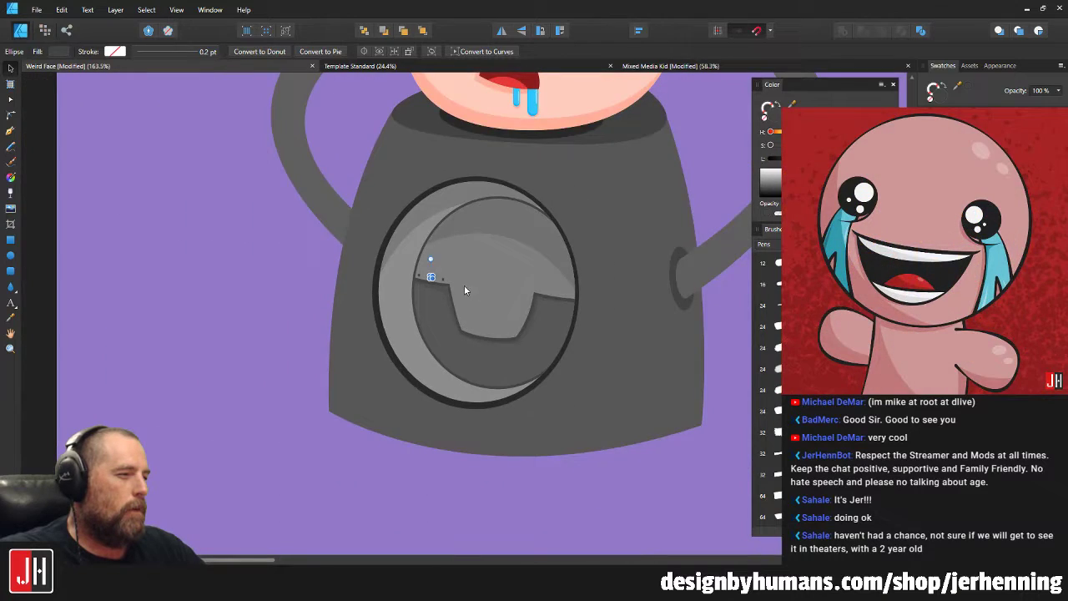
pyautogui.scroll(3, 451, 282)
pyautogui.scroll(3, 430, 280)
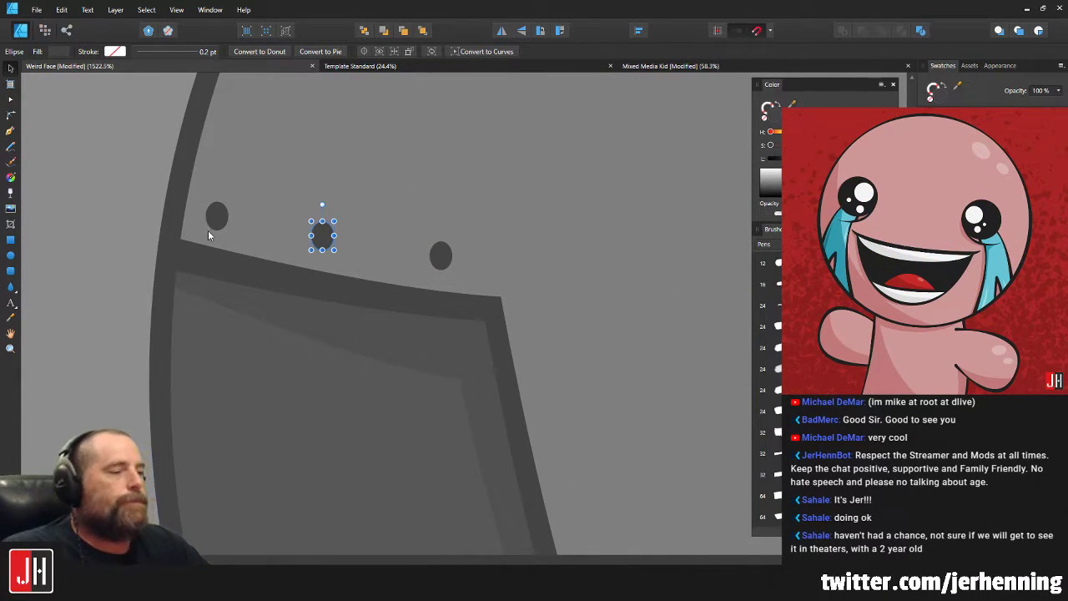
pyautogui.scroll(2, 209, 235)
pyautogui.moveTo(389, 246); pyautogui.dragTo(383, 245)
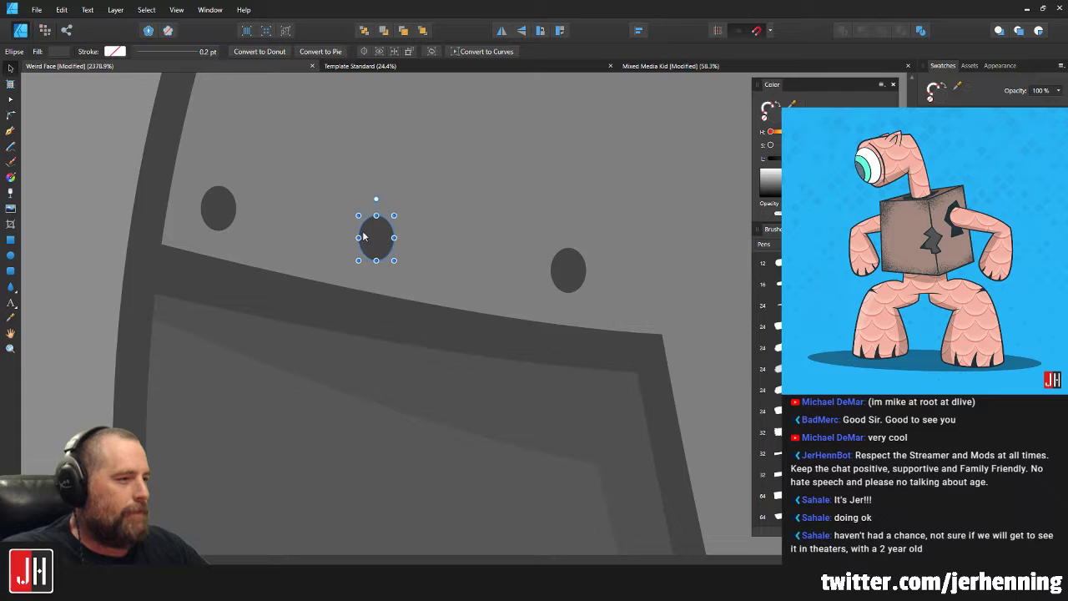
# Duplicate the three left rivets and place the copies along the notched panel's right edge.
pyautogui.keyDown('shift'); pyautogui.click(231, 216); pyautogui.keyUp('shift')
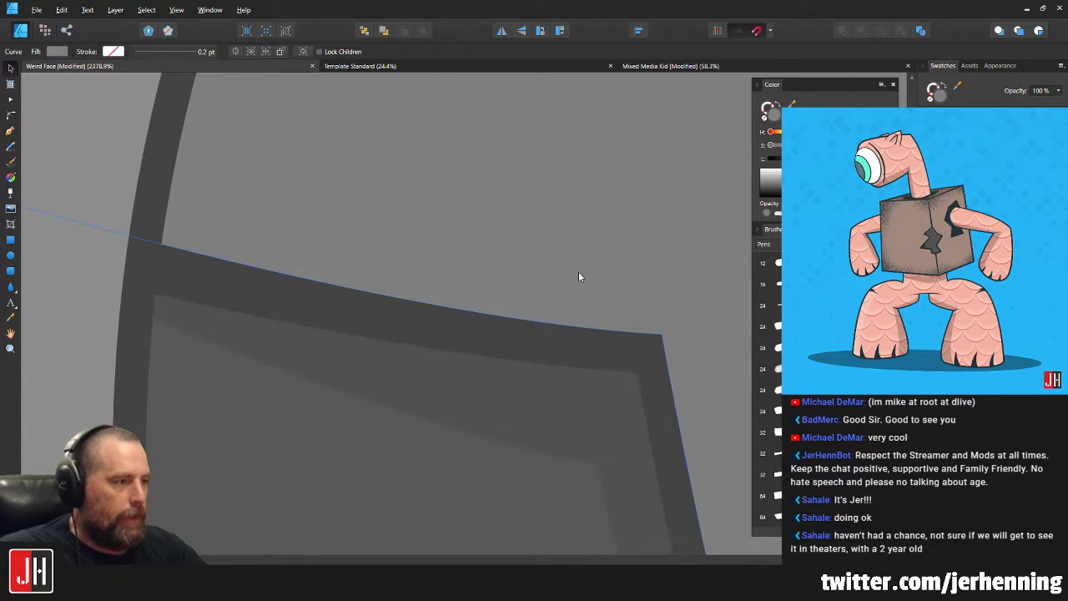
pyautogui.scroll(-8, 513, 336)
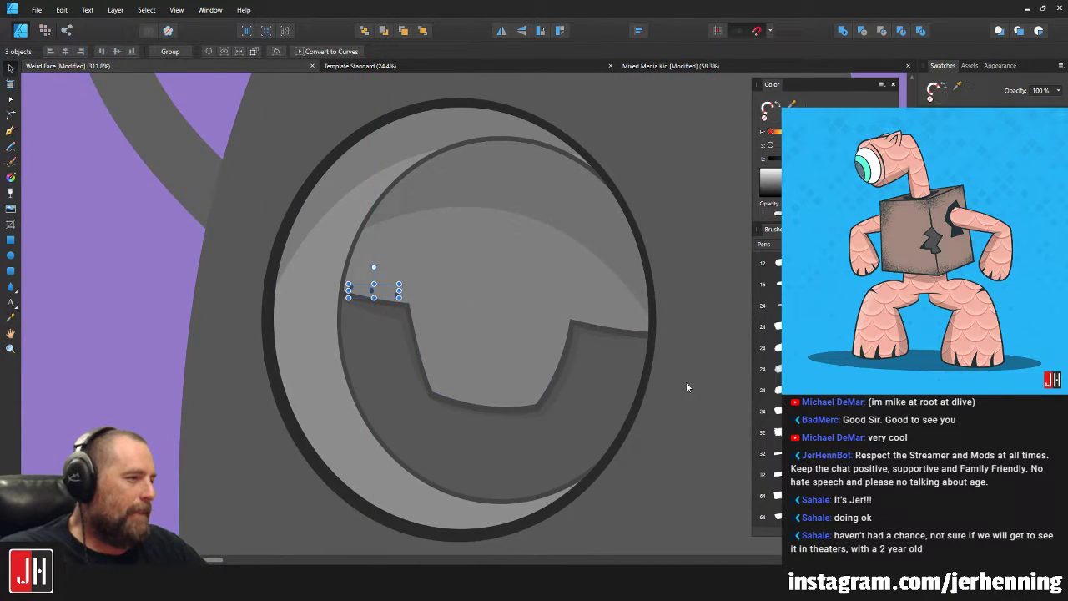
pyautogui.scroll(3, 533, 338)
pyautogui.moveTo(247, 263); pyautogui.dragTo(706, 305)
pyautogui.scroll(3, 713, 305)
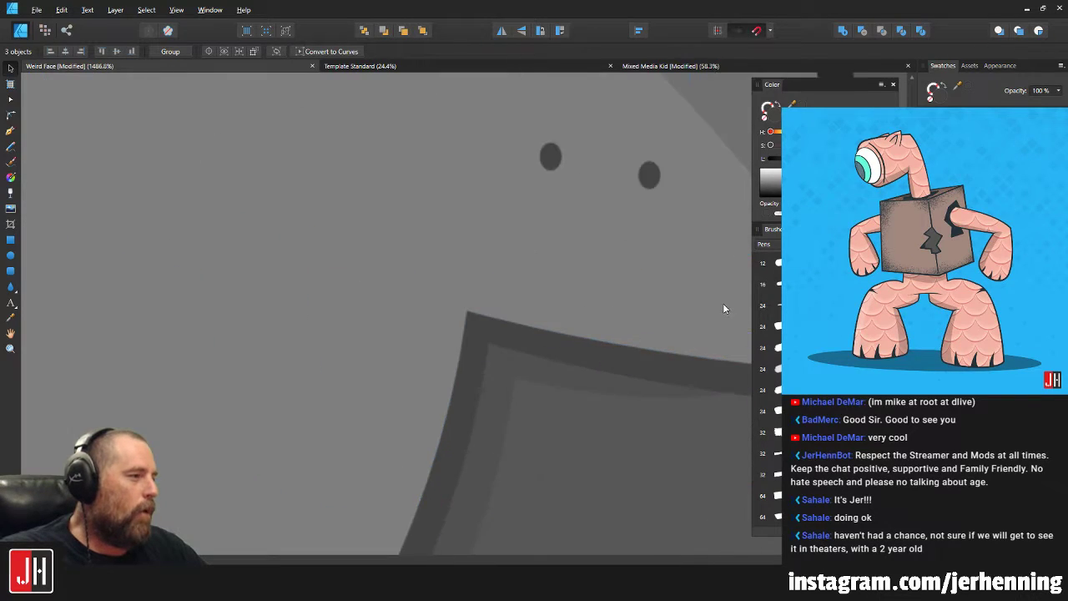
pyautogui.moveTo(501, 240); pyautogui.dragTo(489, 307)
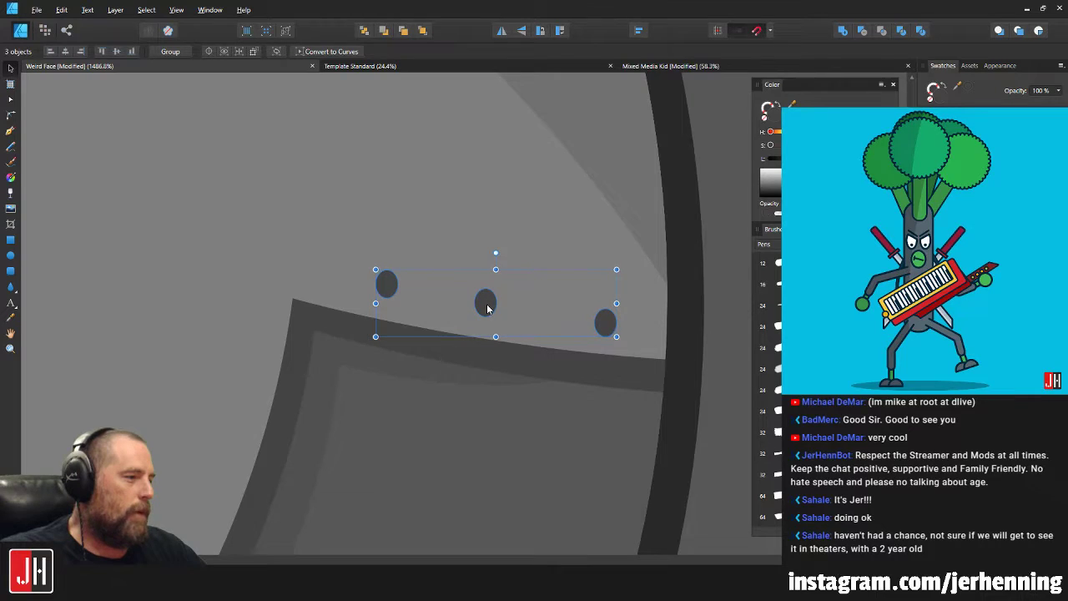
pyautogui.scroll(-5, 526, 327)
pyautogui.scroll(5, 536, 328)
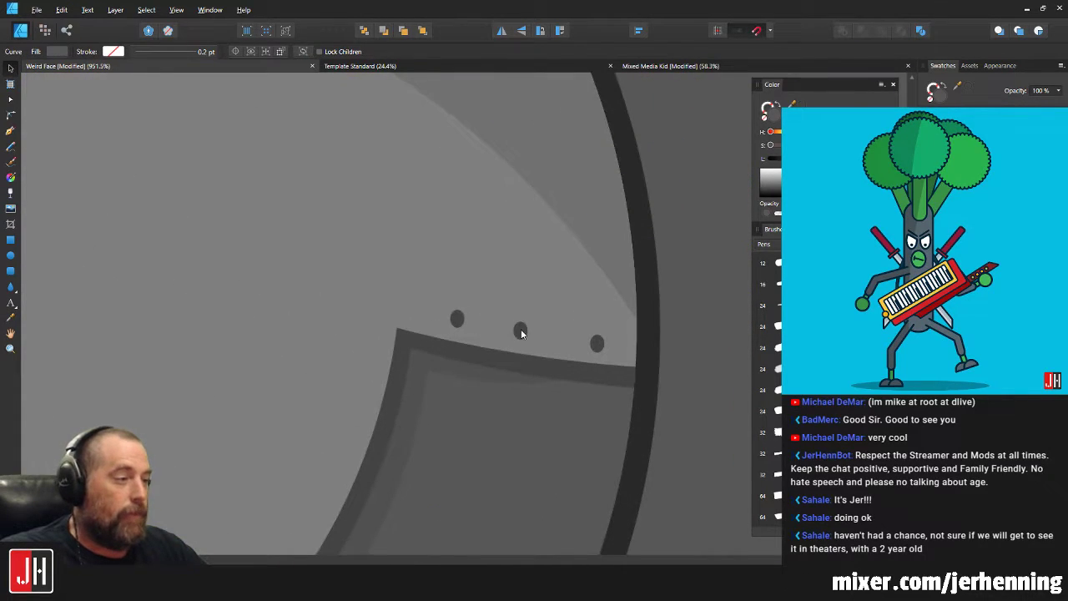
# Select the three rivets on the right edge and shift them slightly closer to the dark band.
pyautogui.click(521, 329)
pyautogui.scroll(1, 524, 333)
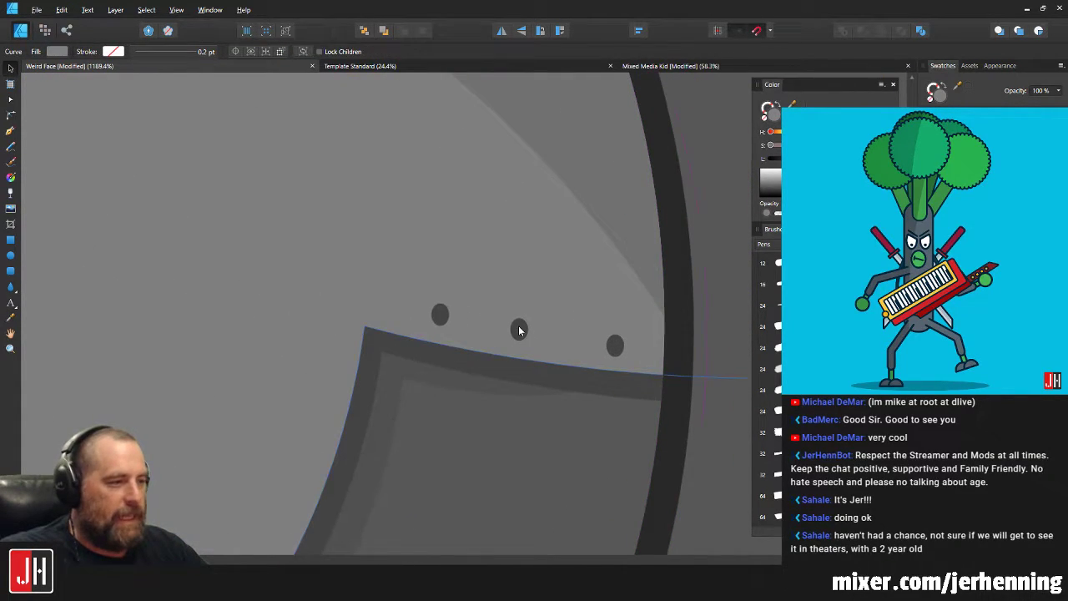
pyautogui.click(520, 331)
pyautogui.keyDown('shift'); pyautogui.click(457, 318); pyautogui.keyUp('shift')
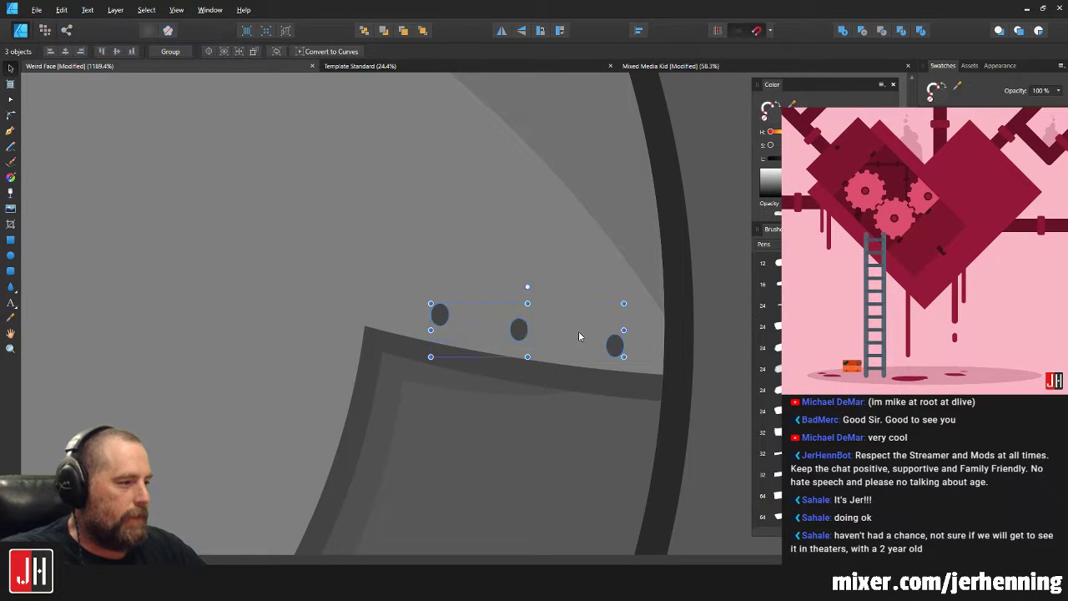
pyautogui.moveTo(524, 287); pyautogui.dragTo(527, 288)
pyautogui.scroll(3, 539, 354)
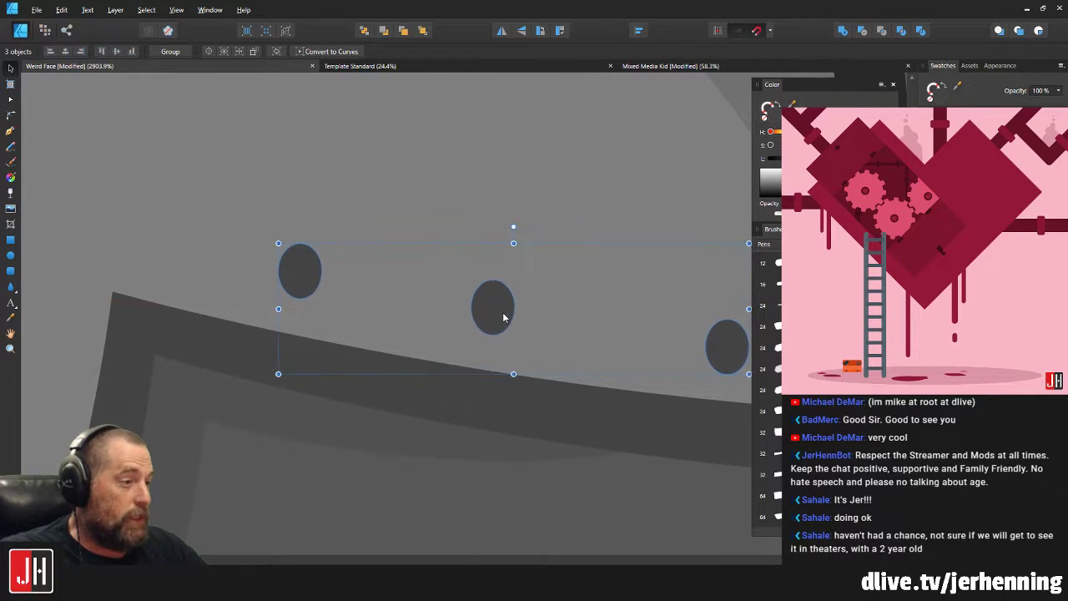
pyautogui.scroll(-5, 566, 335)
pyautogui.scroll(-10, 567, 330)
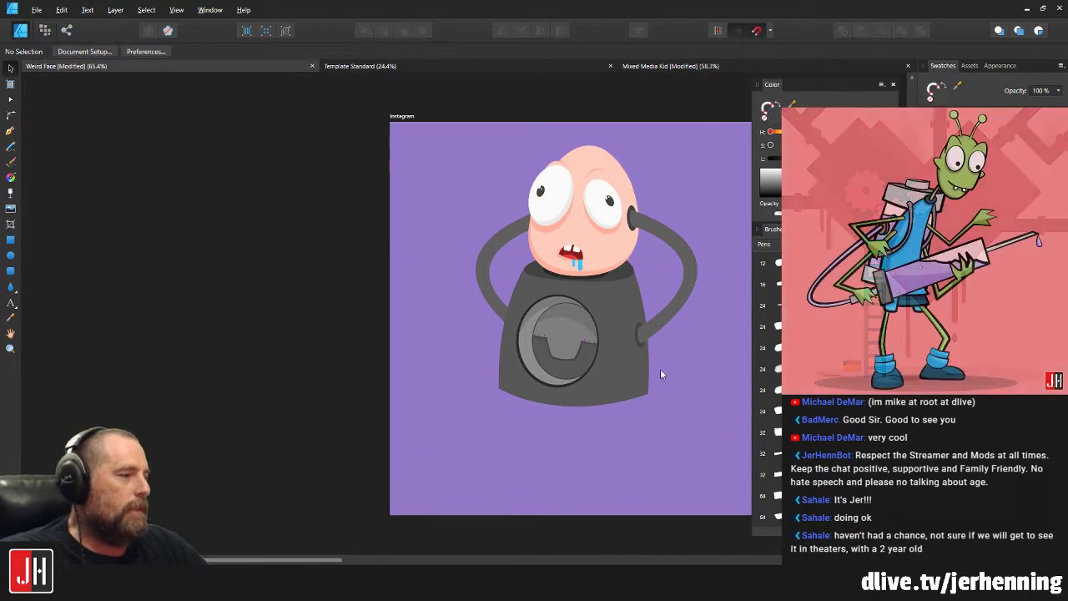
# Copy a rivet into each of the two lower corners of the notched panel's central tab.
pyautogui.scroll(7, 676, 372)
pyautogui.scroll(4, 424, 330)
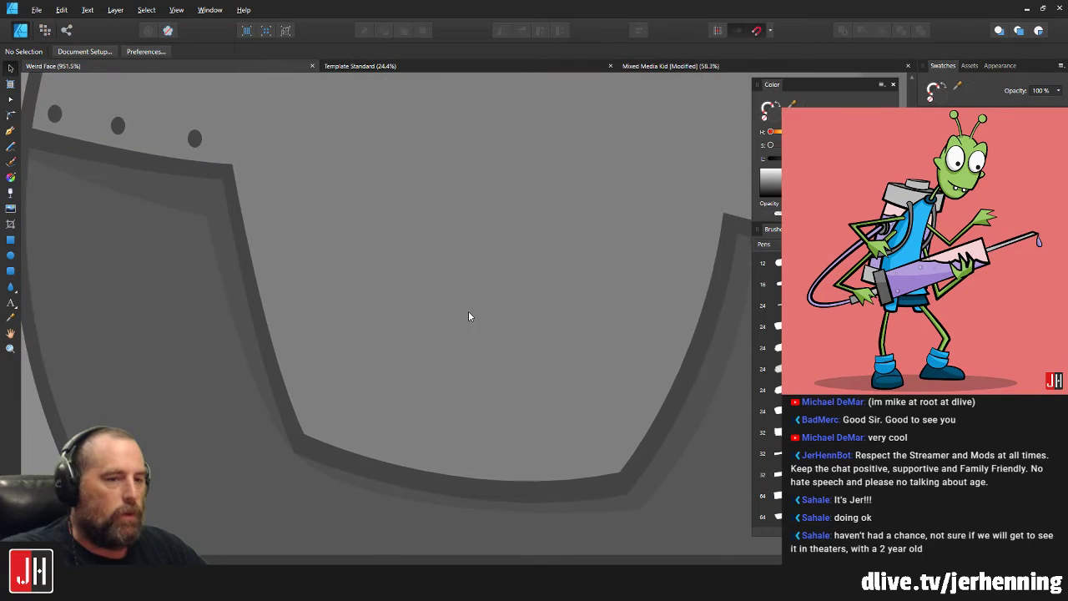
pyautogui.moveTo(287, 144); pyautogui.dragTo(413, 421)
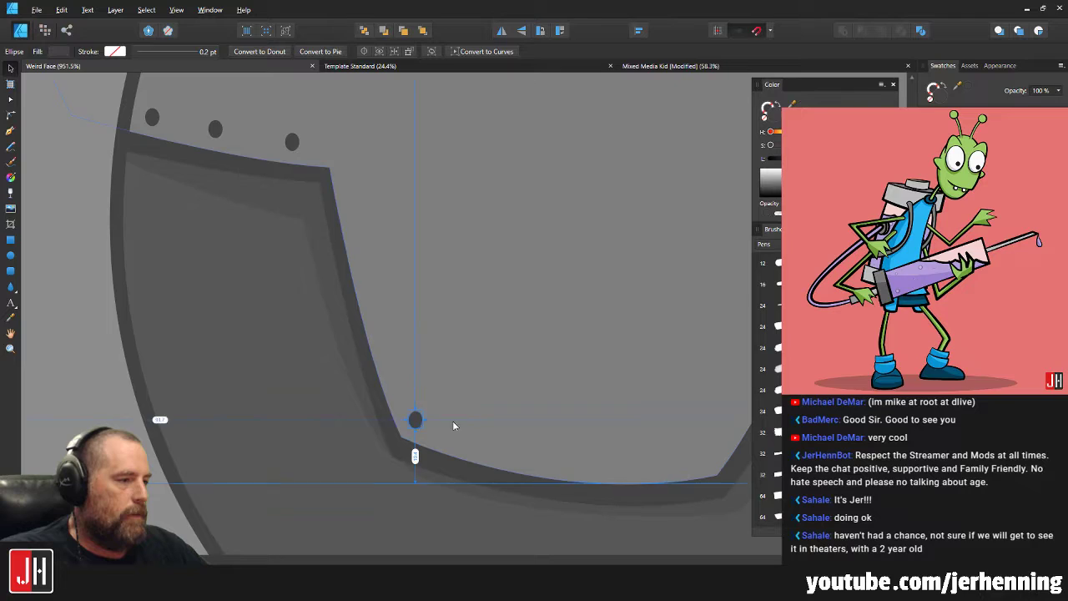
pyautogui.scroll(3, 375, 376)
pyautogui.moveTo(282, 309); pyautogui.dragTo(599, 391)
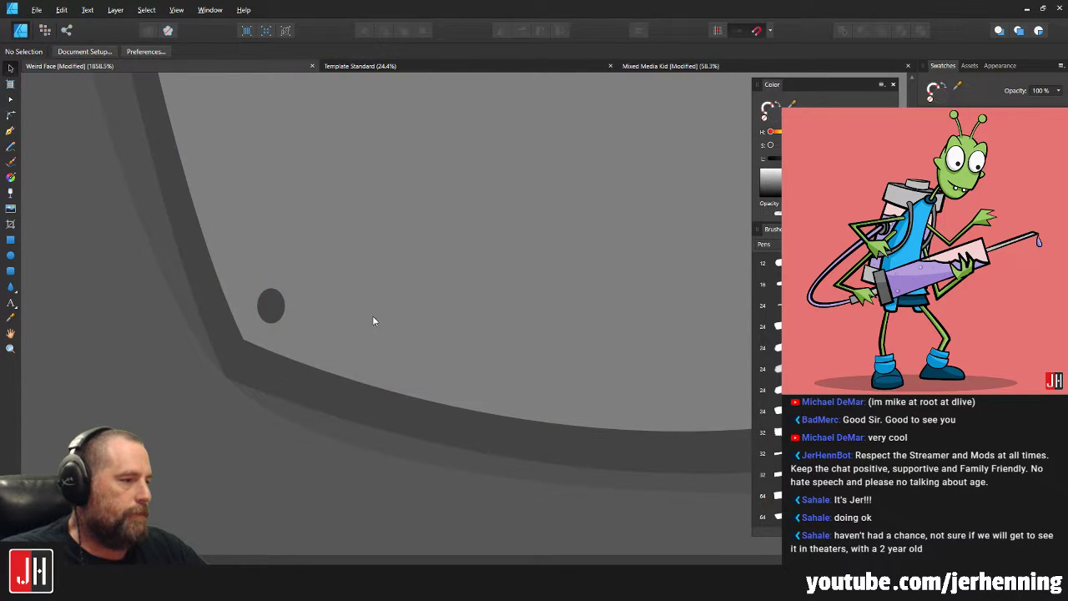
pyautogui.moveTo(272, 306); pyautogui.dragTo(677, 373)
pyautogui.moveTo(678, 374); pyautogui.dragTo(488, 302)
pyautogui.scroll(2, 231, 285)
pyautogui.scroll(-12, 514, 317)
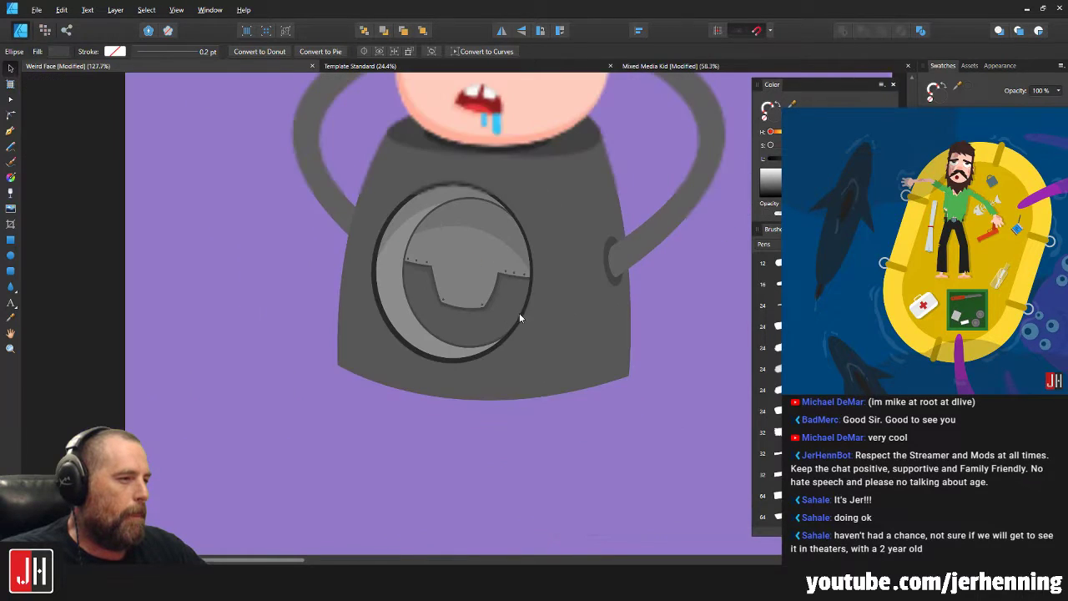
# Clear the rivet selection and save the document.
pyautogui.click(700, 399)
pyautogui.scroll(-3, 598, 386)
pyautogui.moveTo(552, 328); pyautogui.dragTo(451, 312)
pyautogui.scroll(3, 451, 311)
pyautogui.hotkey('ctrl', 's')
pyautogui.moveTo(484, 271); pyautogui.dragTo(461, 326)
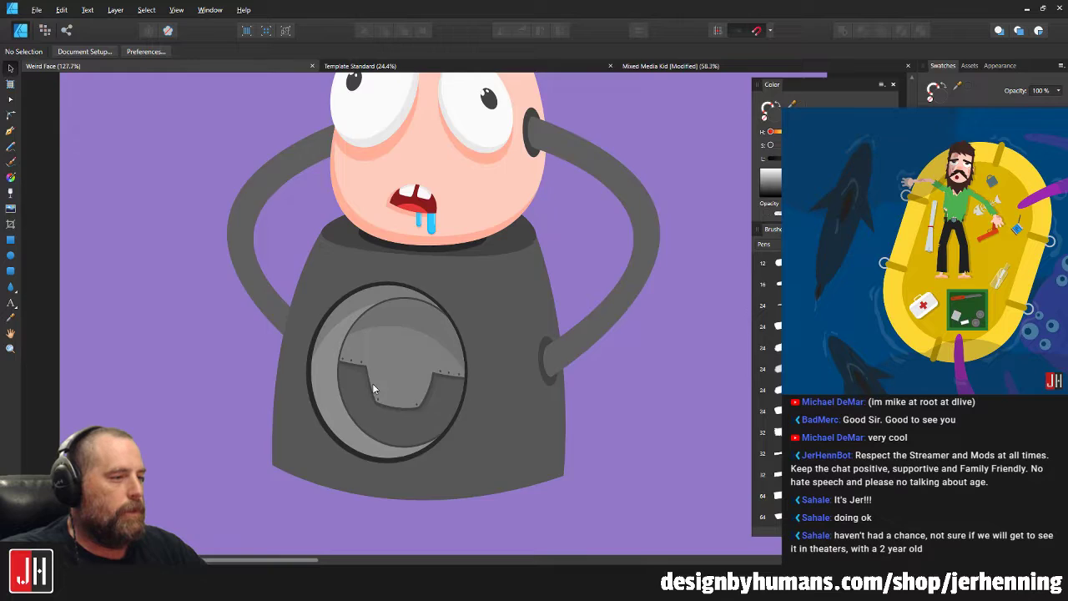
# Add nodes to the lower edge of the darker shading on the notched panel and pull that edge up toward the rim.
pyautogui.scroll(5, 377, 385)
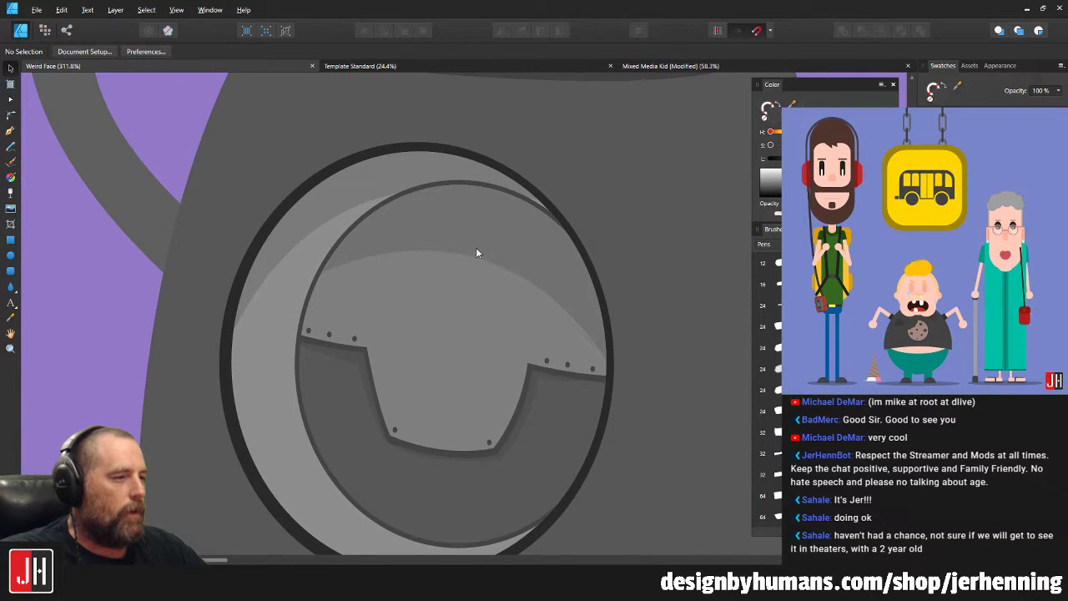
pyautogui.click(465, 242)
pyautogui.scroll(1, 419, 254)
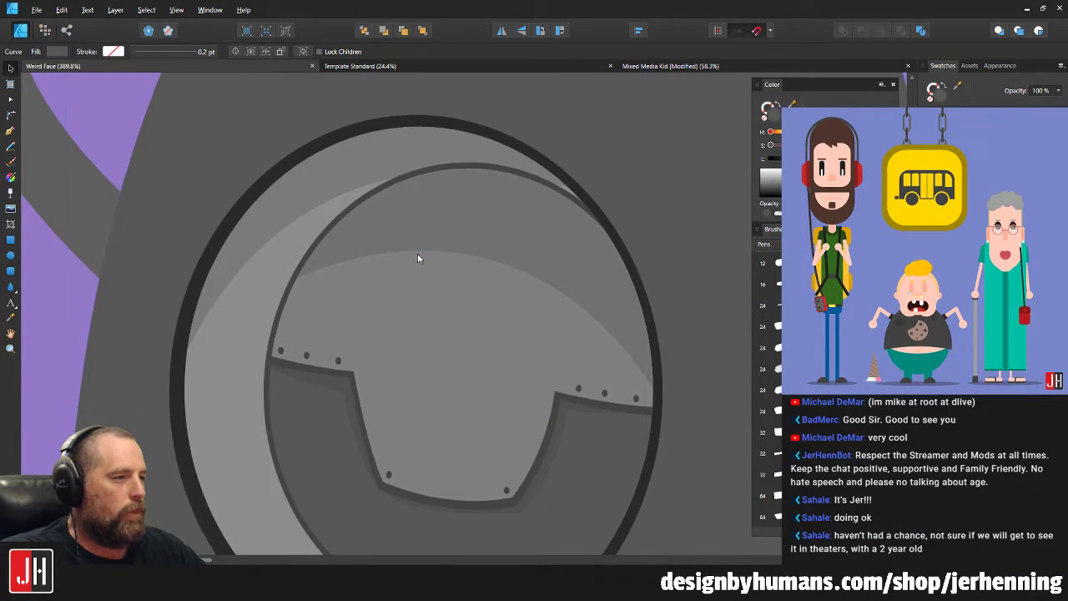
pyautogui.press('a')
pyautogui.click(318, 269)
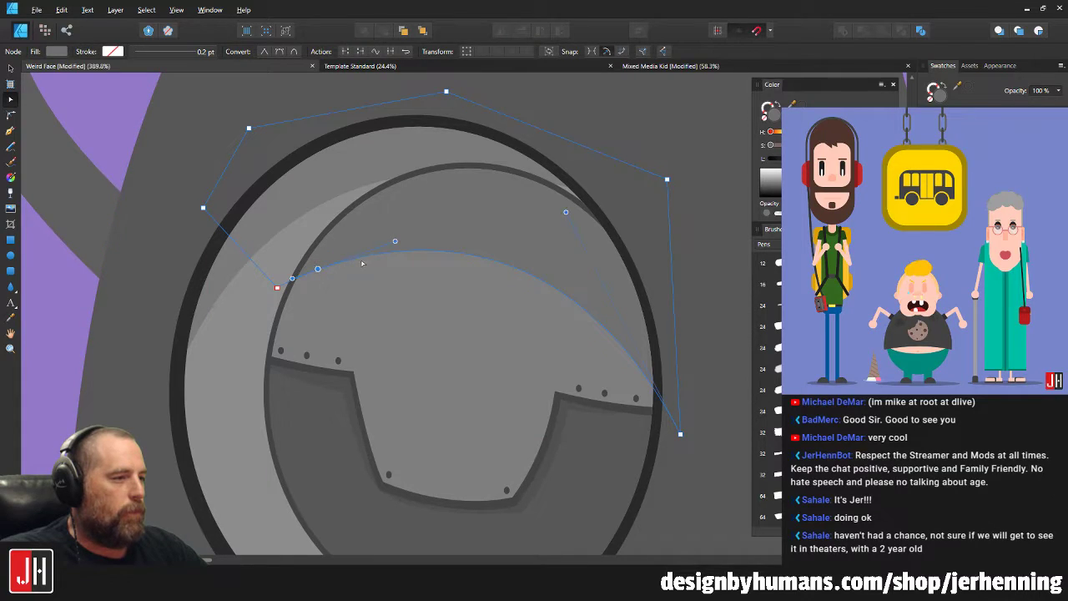
pyautogui.moveTo(375, 256); pyautogui.dragTo(414, 197)
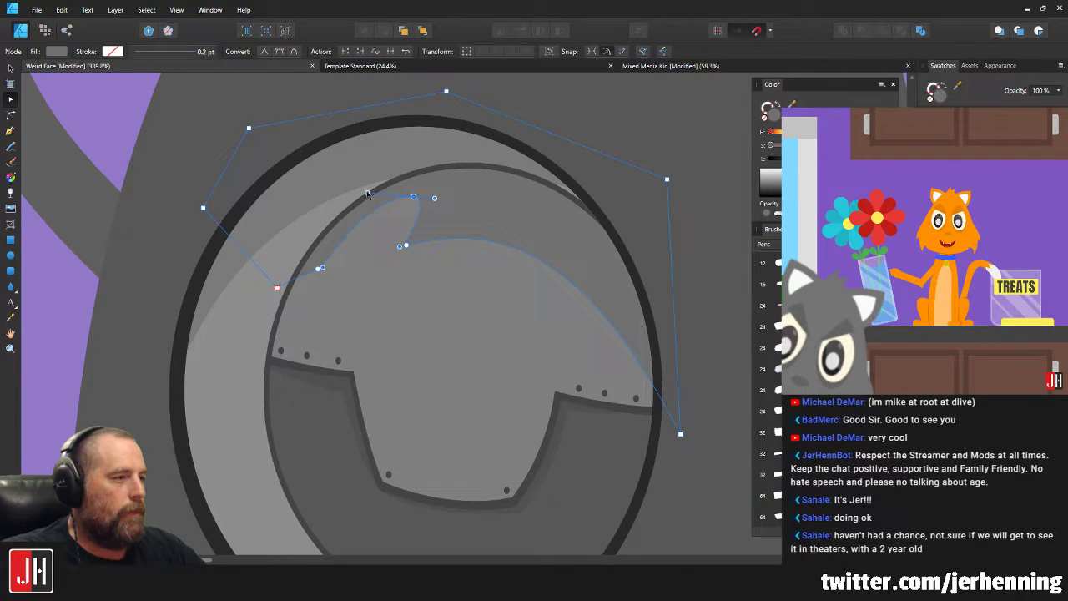
# Move the inner node toward the rim, sharpen the new nodes and bend the outer side to form a pointed highlight spike.
pyautogui.moveTo(404, 243); pyautogui.dragTo(369, 245)
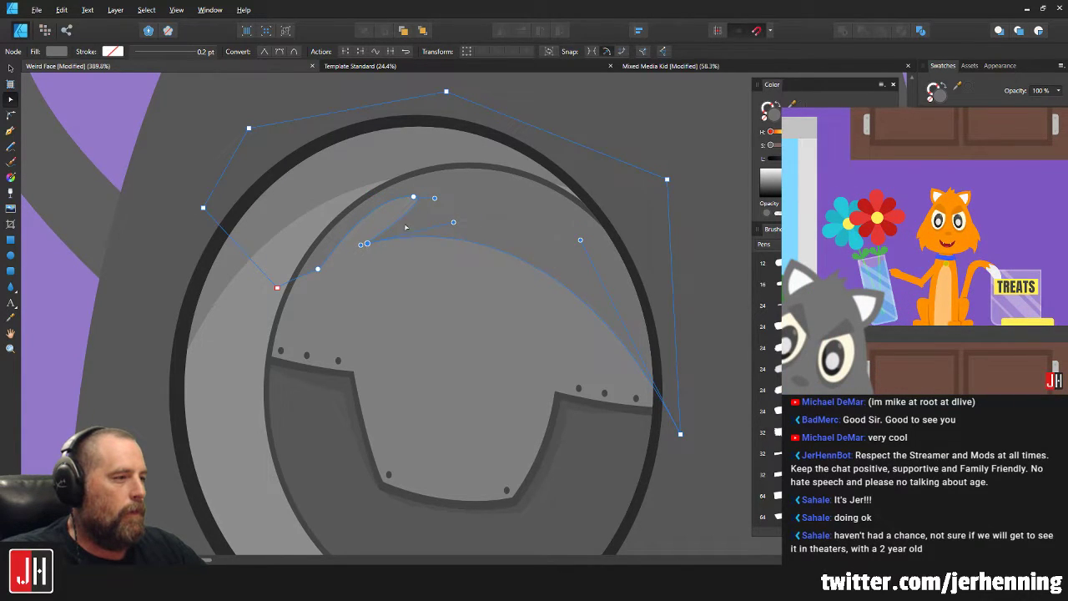
pyautogui.click(265, 52)
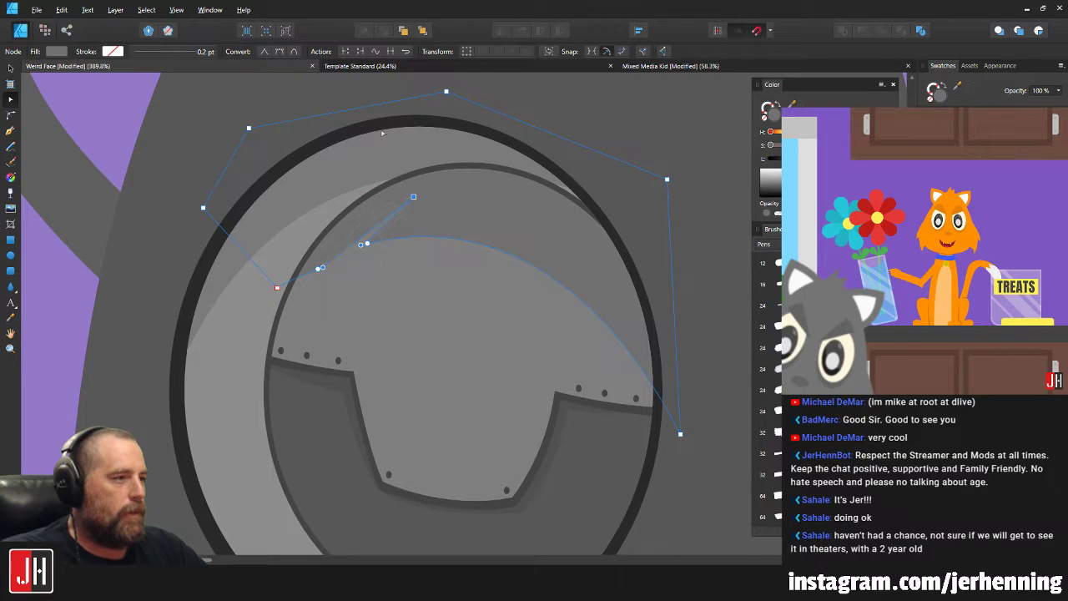
pyautogui.moveTo(357, 244); pyautogui.dragTo(359, 231)
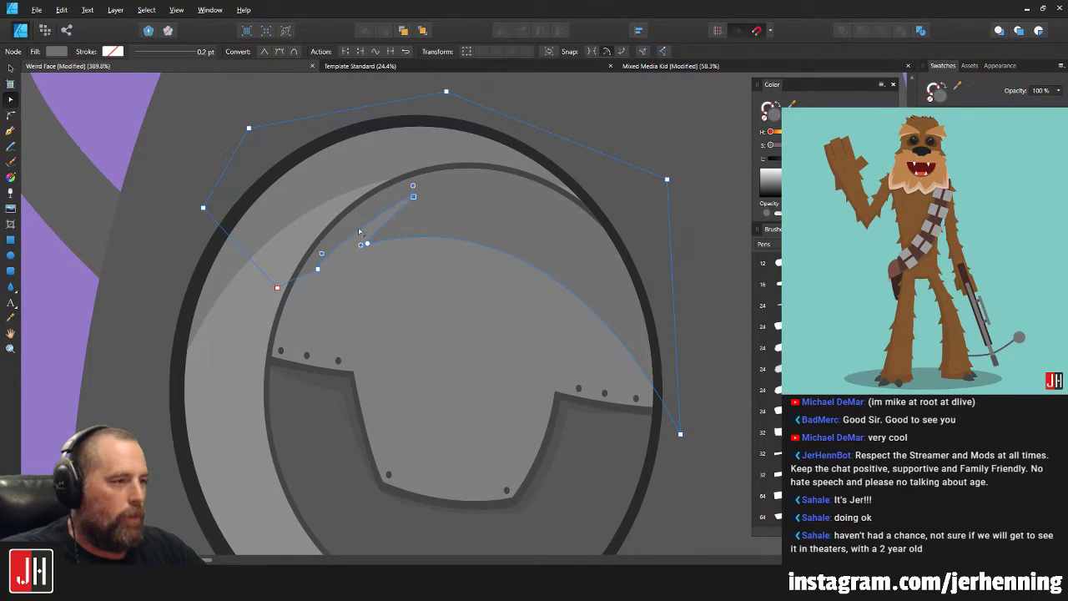
pyautogui.press('v')
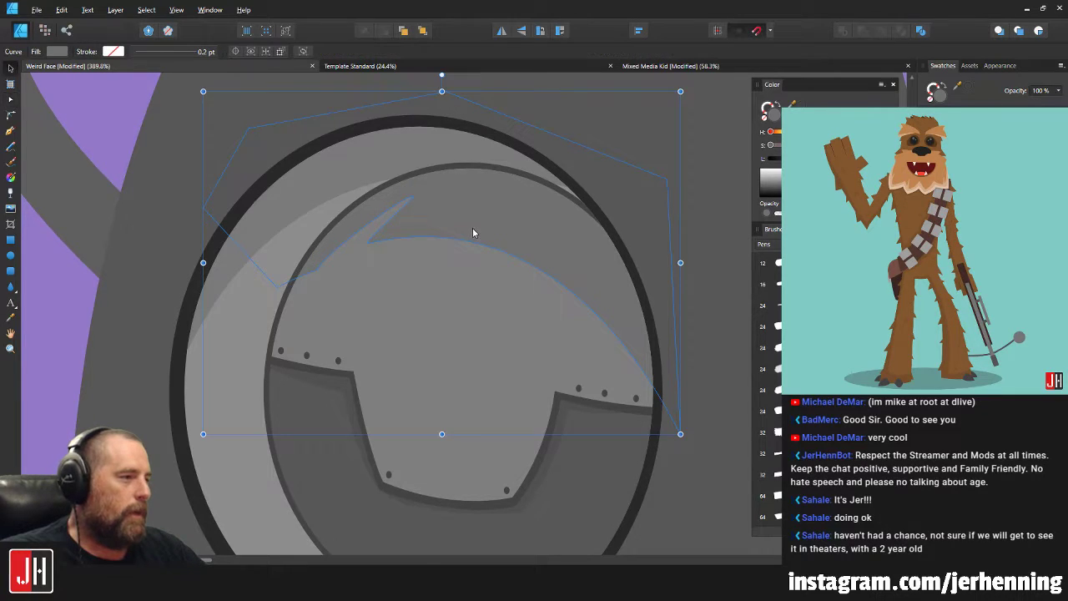
# Deselect the edited panel shading and save the document.
pyautogui.scroll(-9, 471, 227)
pyautogui.click(560, 336)
pyautogui.hotkey('ctrl', 's')
pyautogui.scroll(4, 510, 244)
pyautogui.scroll(-4, 510, 242)
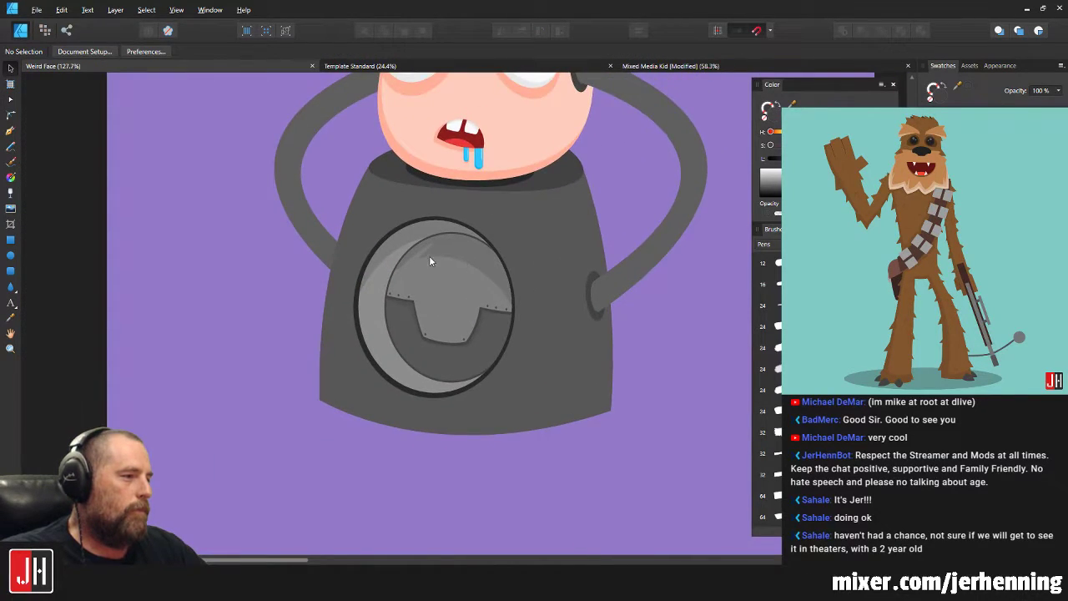
# Adjust the curve handle at the base of the highlight spike to smooth its outer edge.
pyautogui.scroll(8, 464, 274)
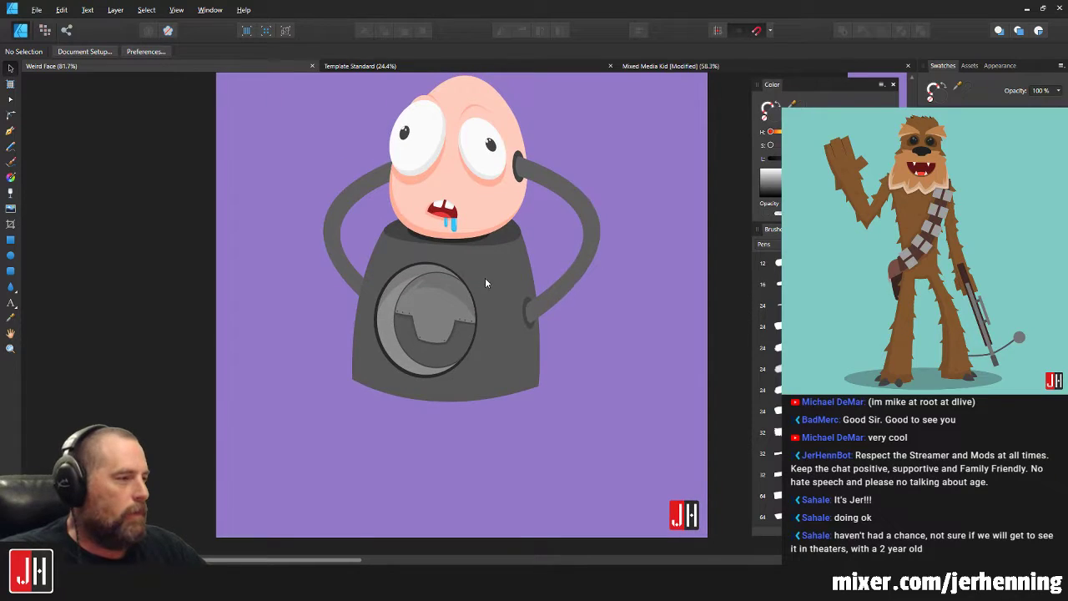
pyautogui.scroll(5, 417, 301)
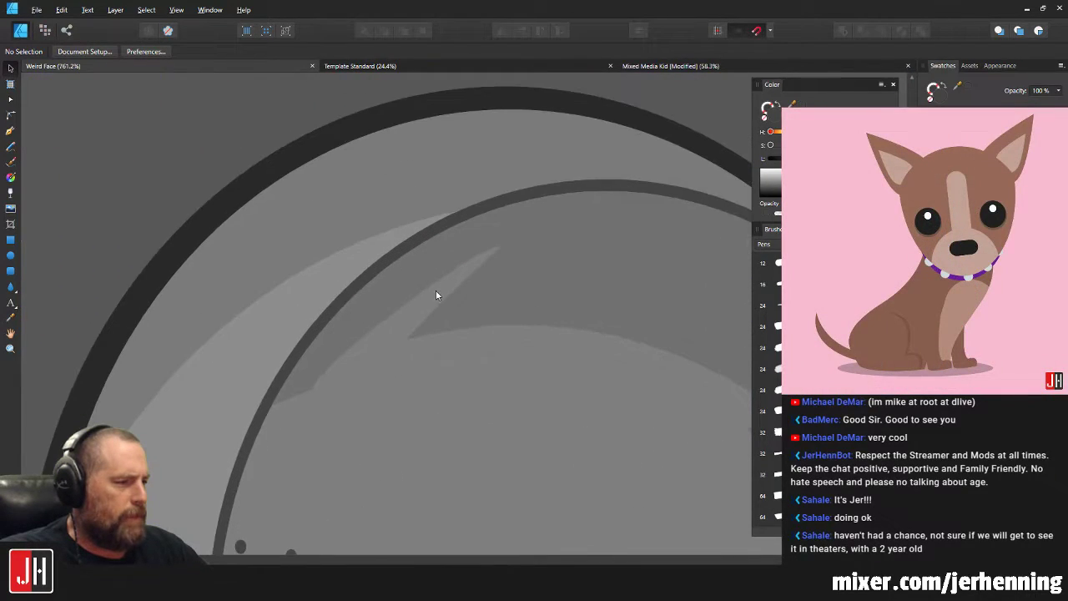
pyautogui.click(380, 306)
pyautogui.scroll(3, 351, 351)
pyautogui.press('a')
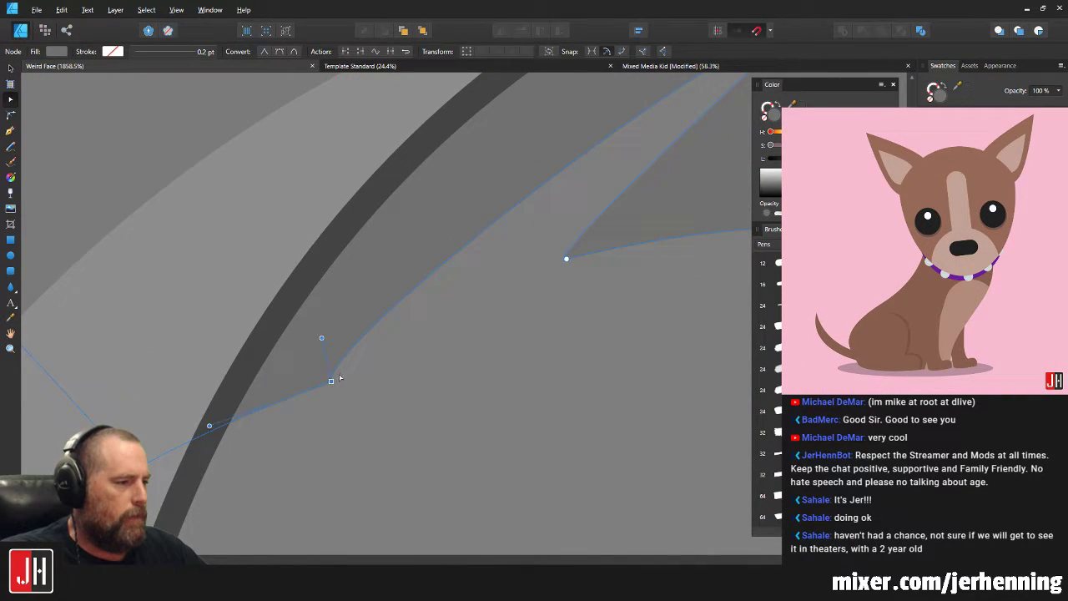
pyautogui.moveTo(332, 337); pyautogui.dragTo(359, 321)
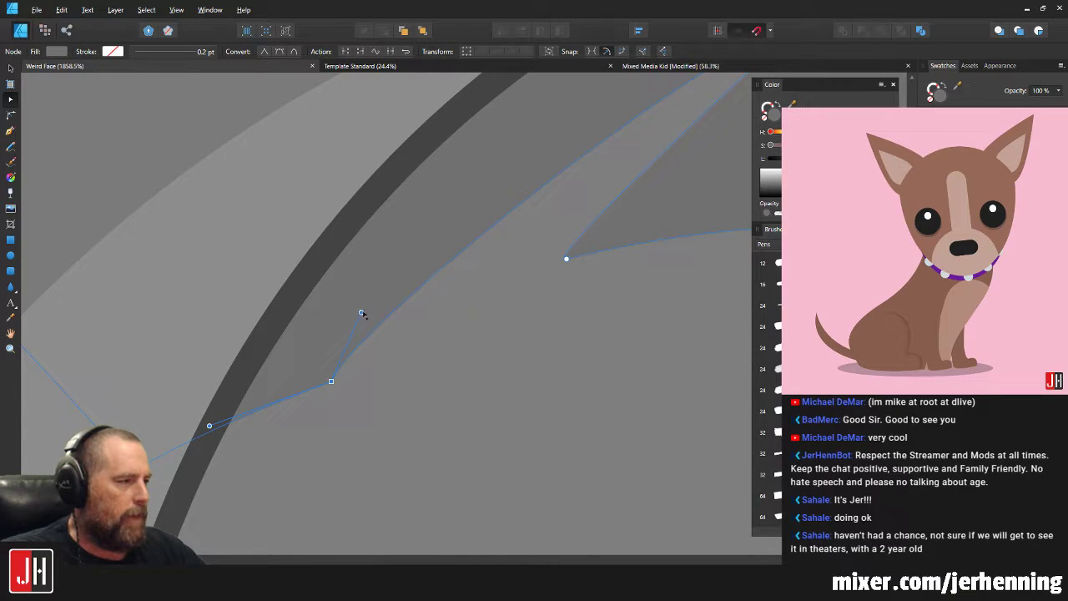
# Extend the tip of the highlight spike slightly farther toward the panel's upper rim.
pyautogui.scroll(3, 665, 166)
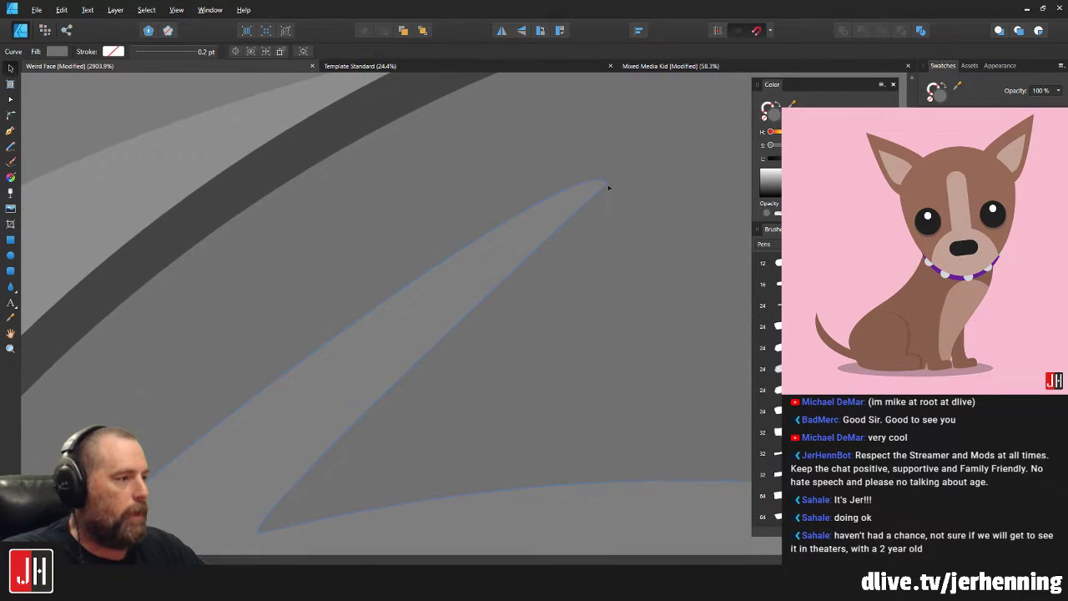
pyautogui.moveTo(607, 183); pyautogui.dragTo(634, 158)
pyautogui.press('v')
pyautogui.scroll(-15, 597, 198)
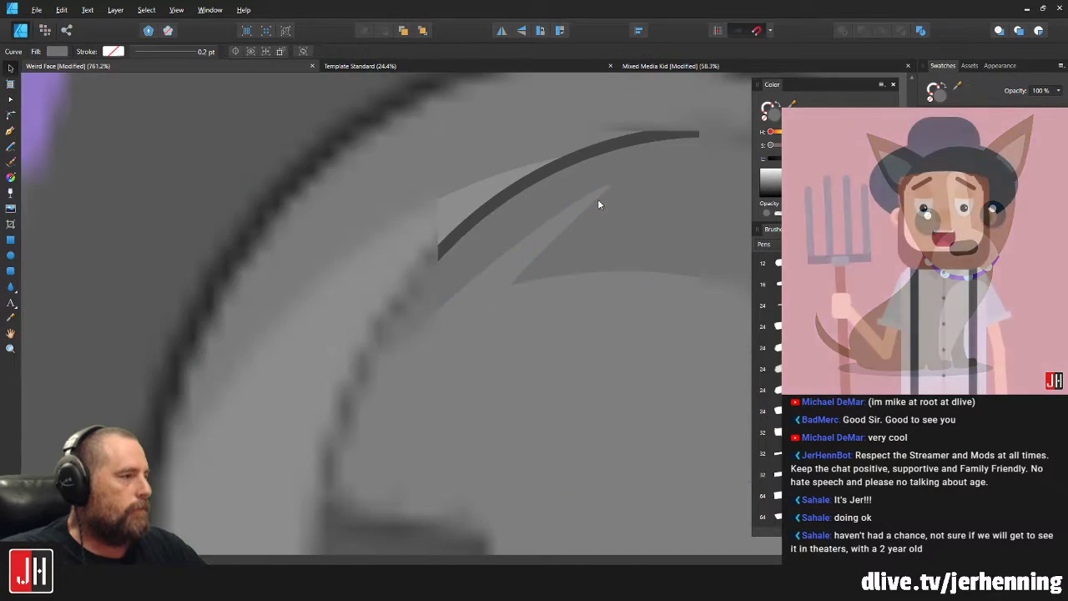
pyautogui.scroll(-1, 615, 217)
# Deselect the shading and examine the chest porthole against the whole character.
pyautogui.click(609, 386)
pyautogui.moveTo(587, 355); pyautogui.dragTo(468, 366)
pyautogui.scroll(5, 486, 240)
pyautogui.moveTo(527, 303); pyautogui.dragTo(428, 270)
pyautogui.scroll(-8, 429, 267)
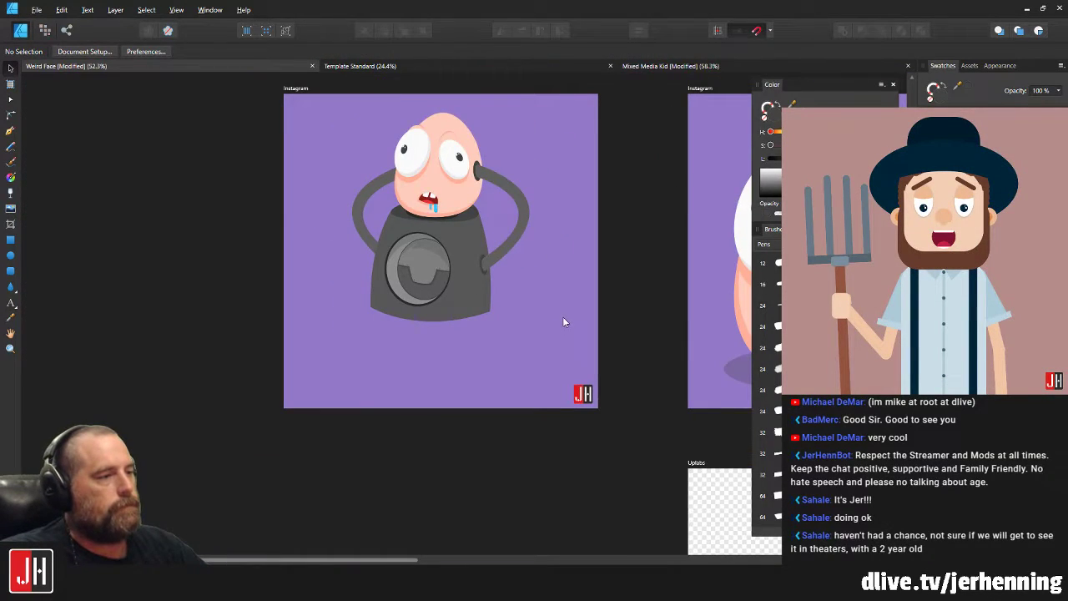
pyautogui.scroll(3, 434, 257)
pyautogui.scroll(2, 434, 257)
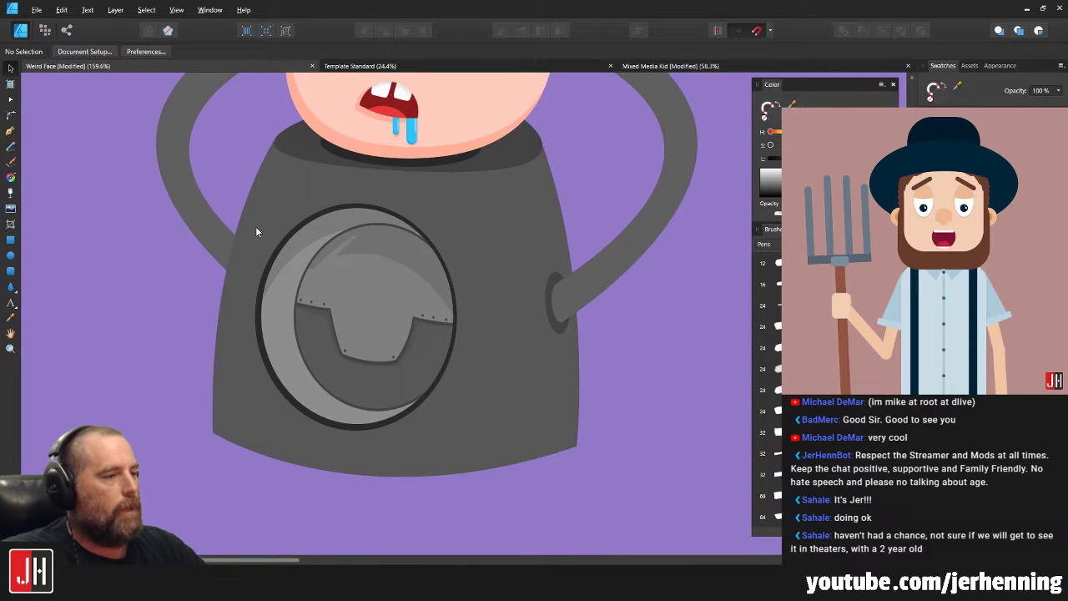
pyautogui.moveTo(352, 310); pyautogui.dragTo(361, 297)
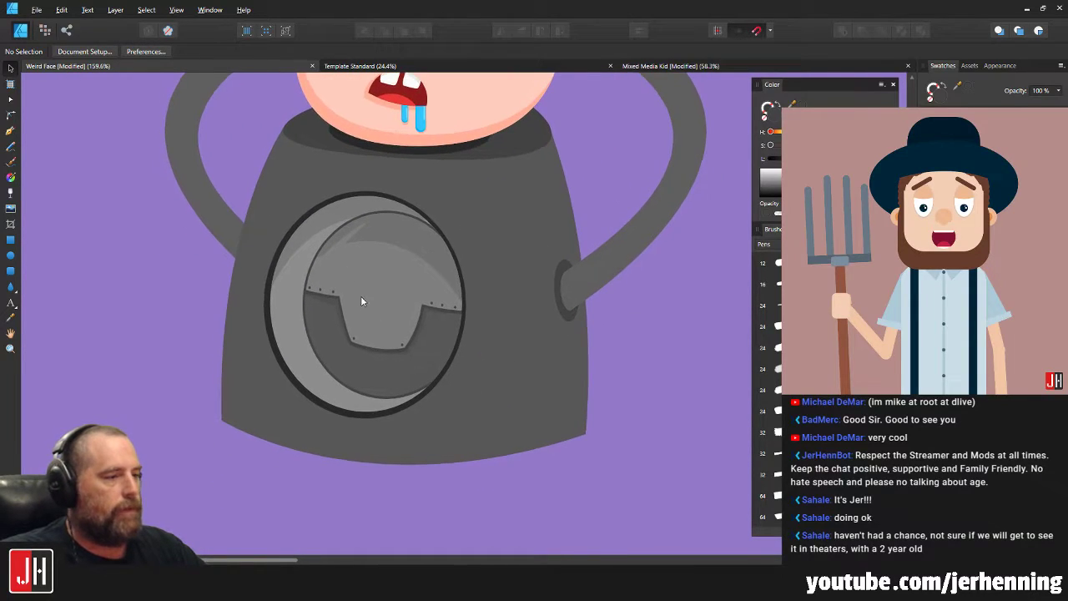
# Draw a Pen shape curving beneath the porthole from the body's left edge to its lower right corner, closing it outside the body.
pyautogui.click(11, 130)
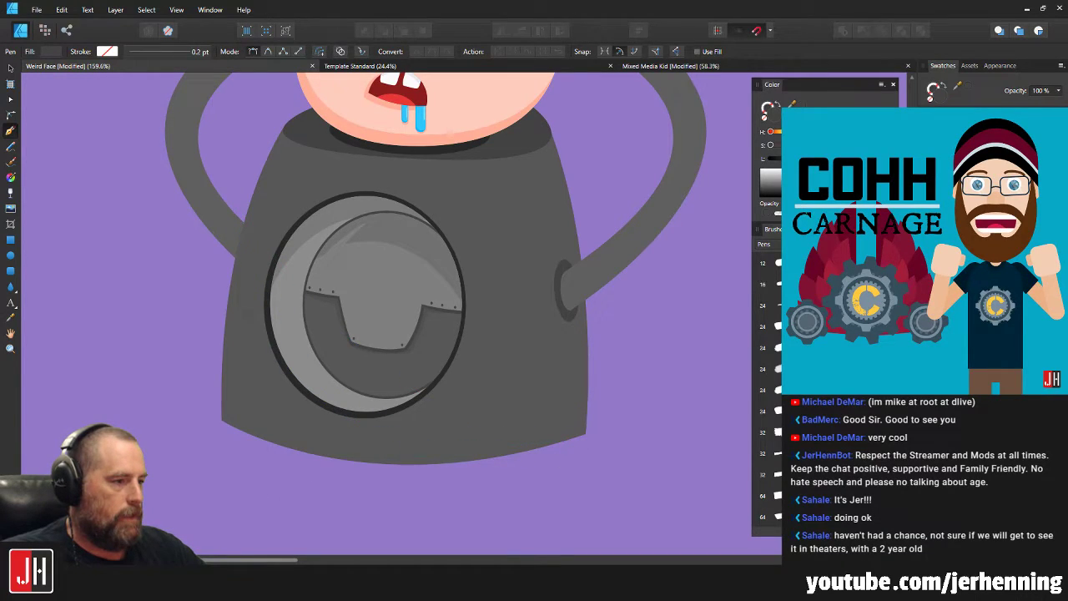
pyautogui.hotkey('ctrl', 'z')
pyautogui.hotkey('ctrl', 'z')
pyautogui.scroll(-4, 568, 417)
pyautogui.moveTo(527, 395); pyautogui.dragTo(439, 387)
pyautogui.scroll(2, 409, 400)
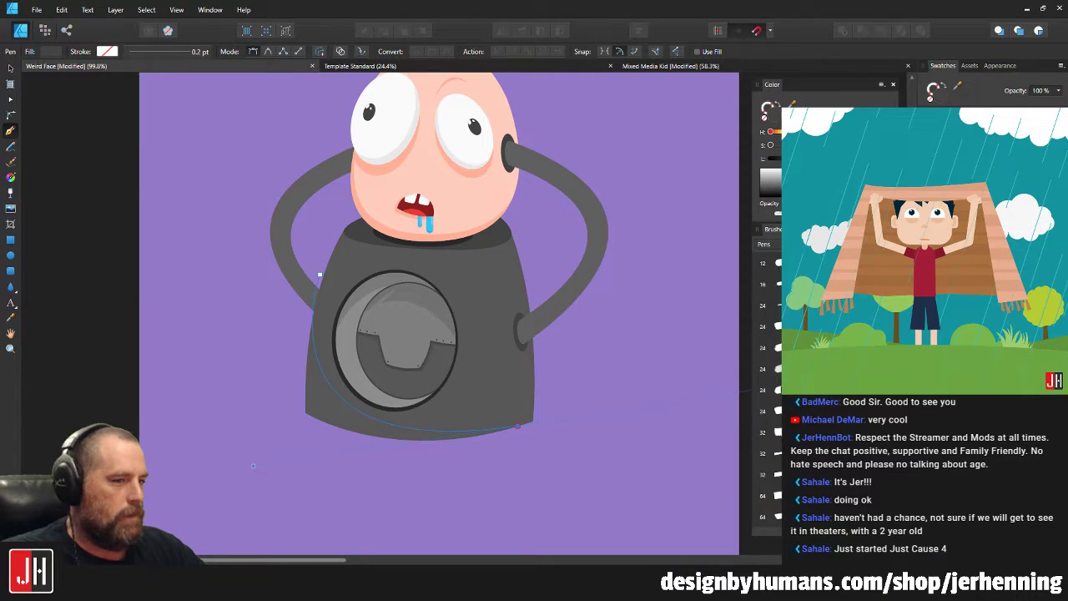
pyautogui.press('Escape')
pyautogui.scroll(2, 543, 455)
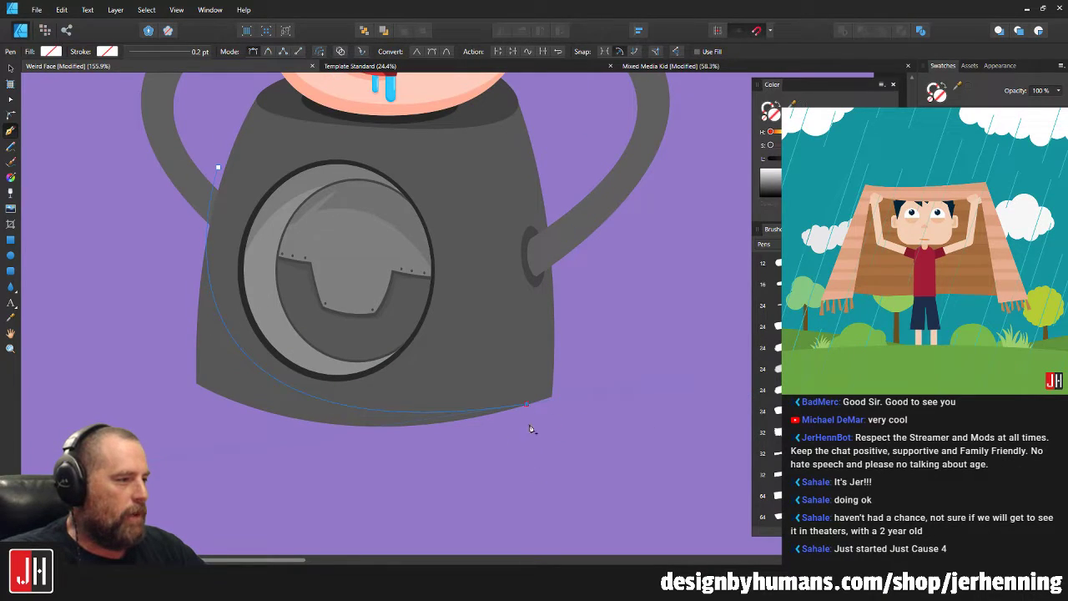
pyautogui.click(157, 443)
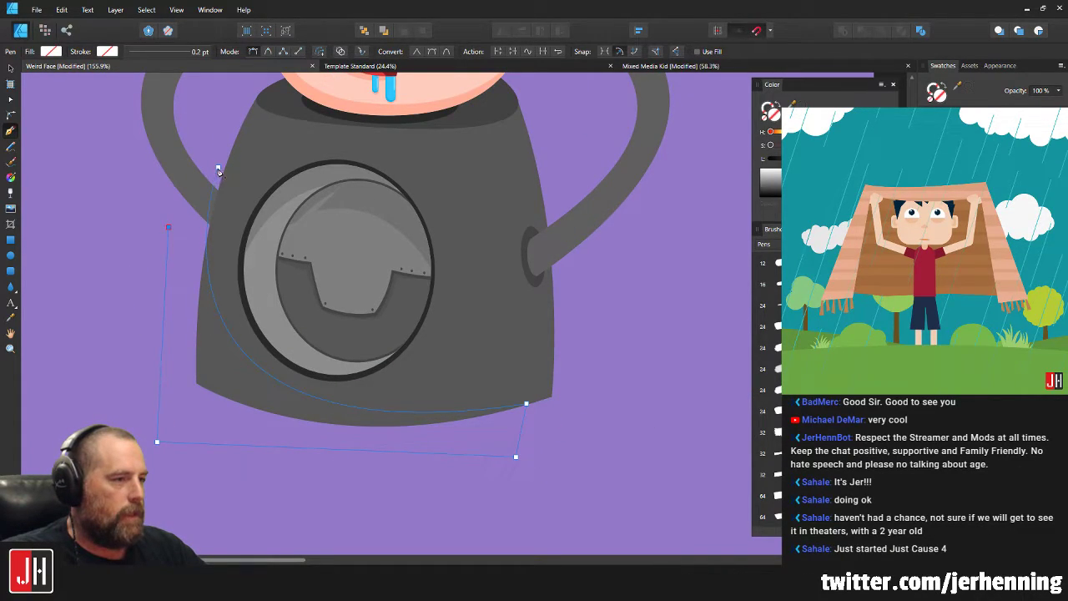
# Fill the new shape with a slightly darker grey than the body and clip it inside the body as a shadow.
pyautogui.press('v')
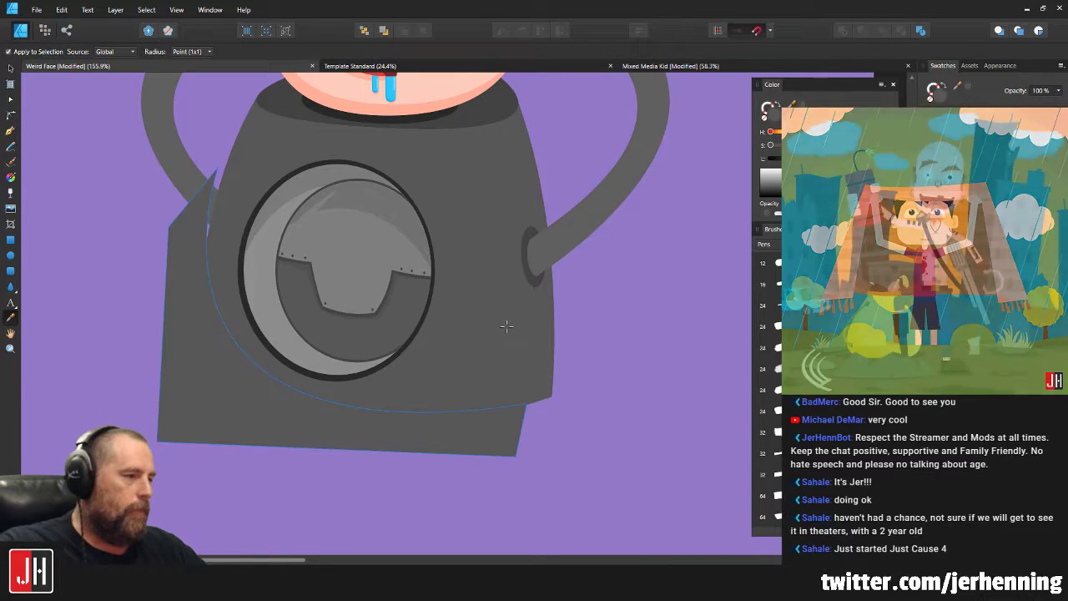
pyautogui.hotkey('ctrl', 'shift', '[')
pyautogui.press('Escape')
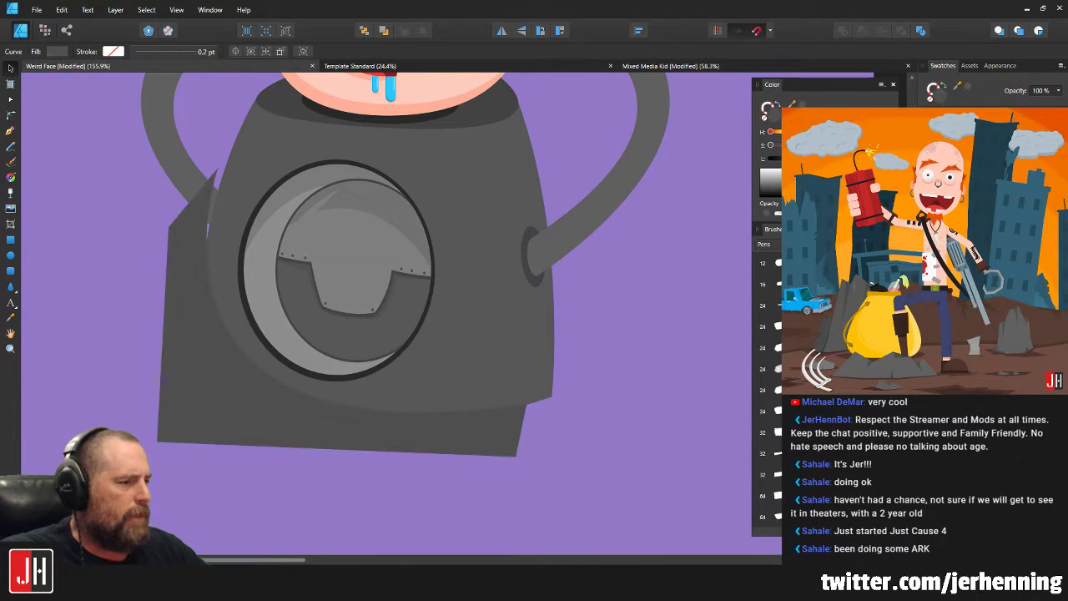
pyautogui.press('Delete')
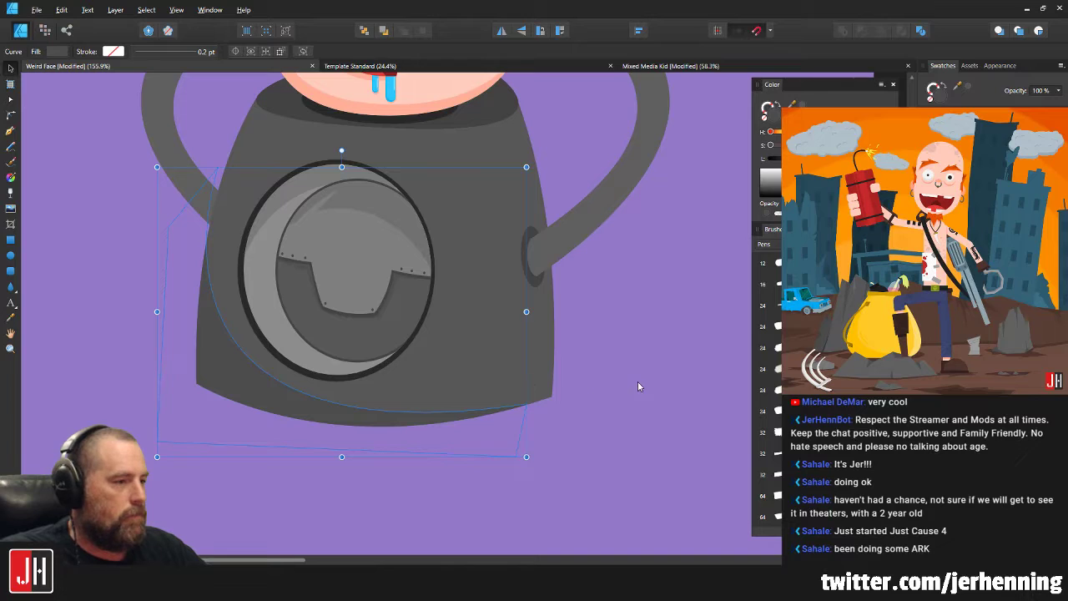
pyautogui.click(638, 381)
# Examine the new body shadow, the porthole and the neck opening up close and from farther out.
pyautogui.scroll(4, 384, 390)
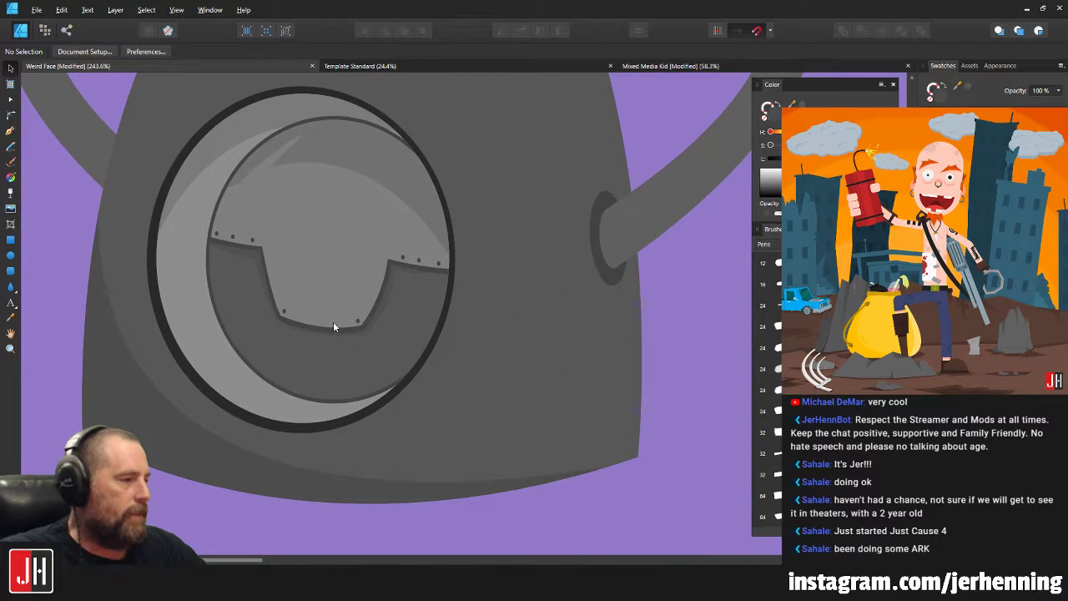
pyautogui.hscroll(5, 367, 334)
pyautogui.scroll(-3, 415, 339)
pyautogui.scroll(1, 467, 342)
pyautogui.hotkey('ctrl', '0')
pyautogui.scroll(5, 419, 255)
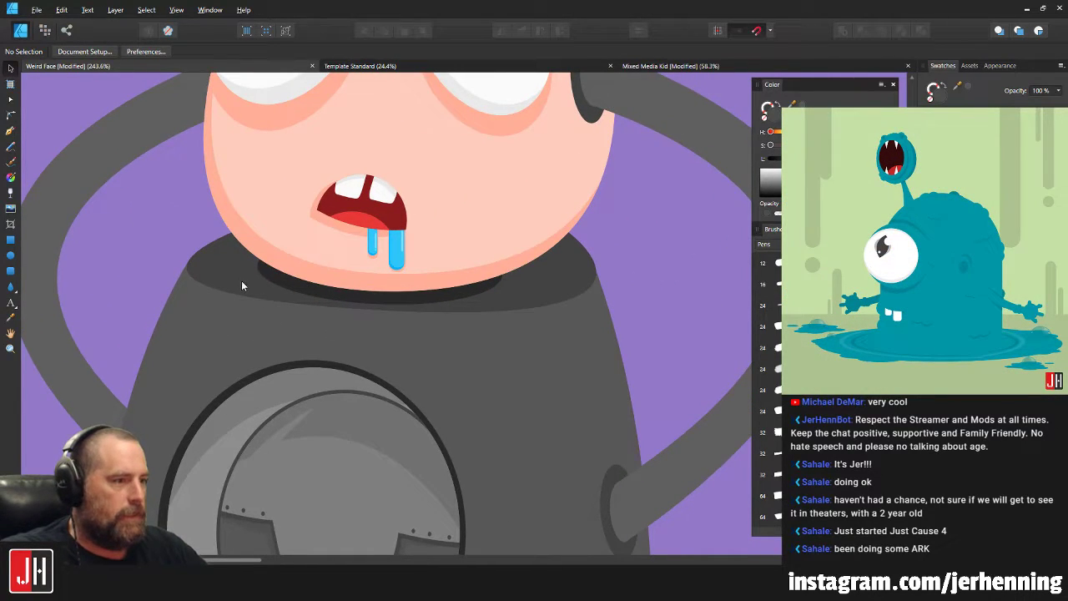
pyautogui.scroll(-5, 250, 262)
pyautogui.scroll(-2, 336, 184)
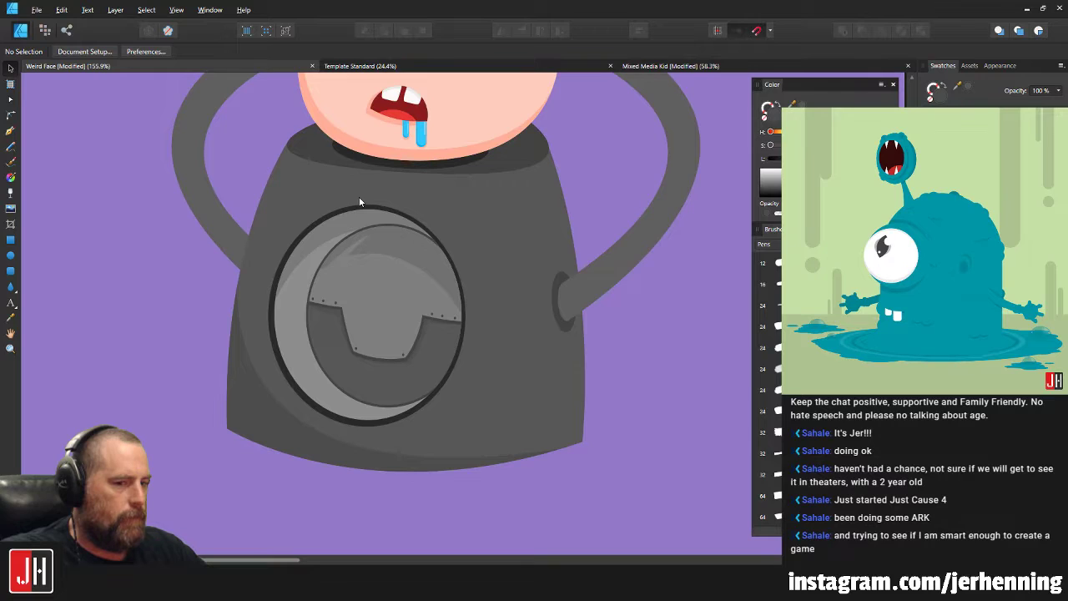
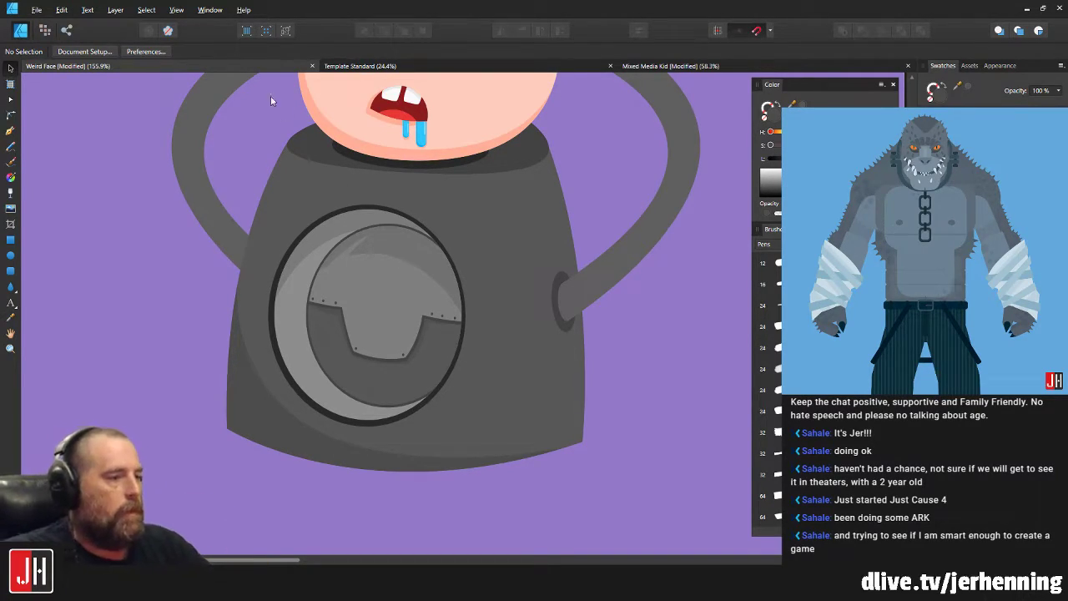
# Bend the body shadow's curved edge slightly outward to make the shadow band narrower.
pyautogui.scroll(2, 307, 459)
pyautogui.doubleClick(299, 422)
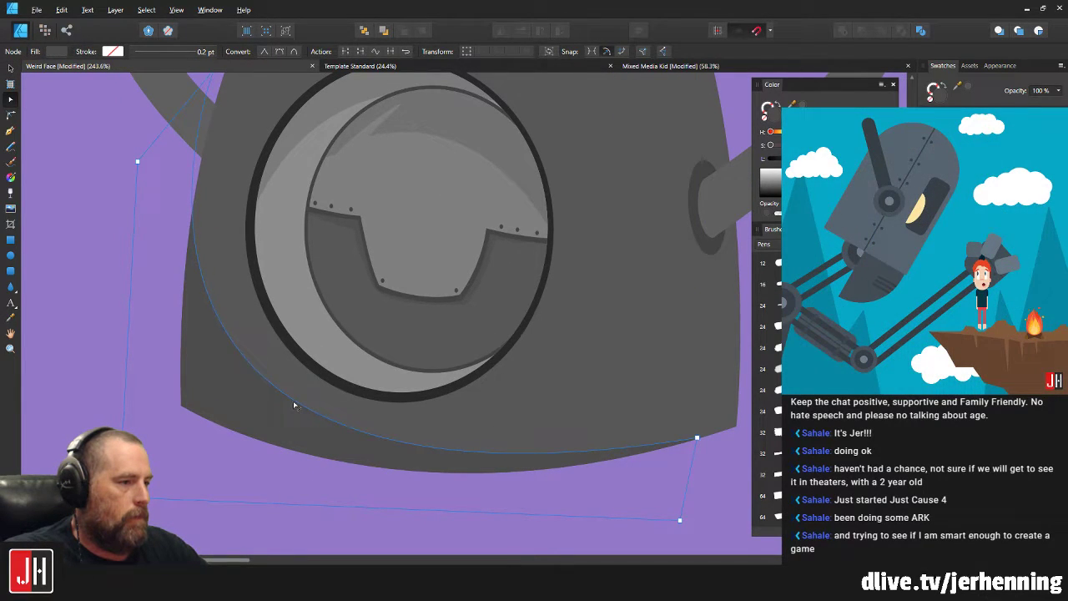
pyautogui.press('v')
# Deselect the body shadow and check its shape around the porthole and lower body.
pyautogui.scroll(-7, 312, 380)
pyautogui.click(338, 406)
pyautogui.scroll(6, 335, 372)
pyautogui.moveTo(342, 346); pyautogui.dragTo(331, 372)
pyautogui.moveTo(464, 235); pyautogui.dragTo(448, 282)
pyautogui.moveTo(512, 264); pyautogui.dragTo(455, 248)
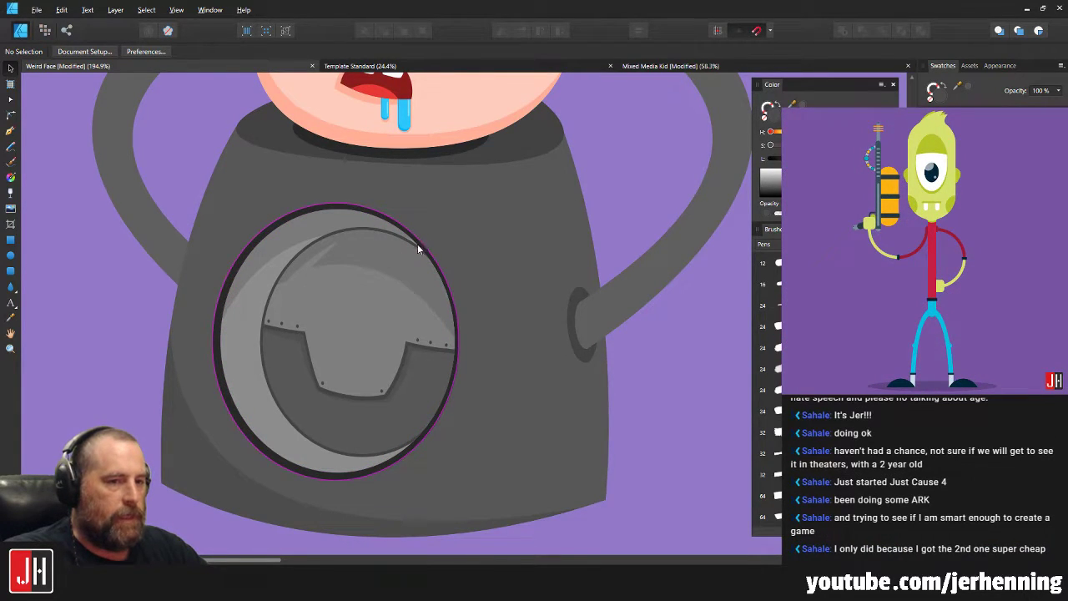
pyautogui.scroll(-3, 405, 250)
pyautogui.scroll(2, 394, 272)
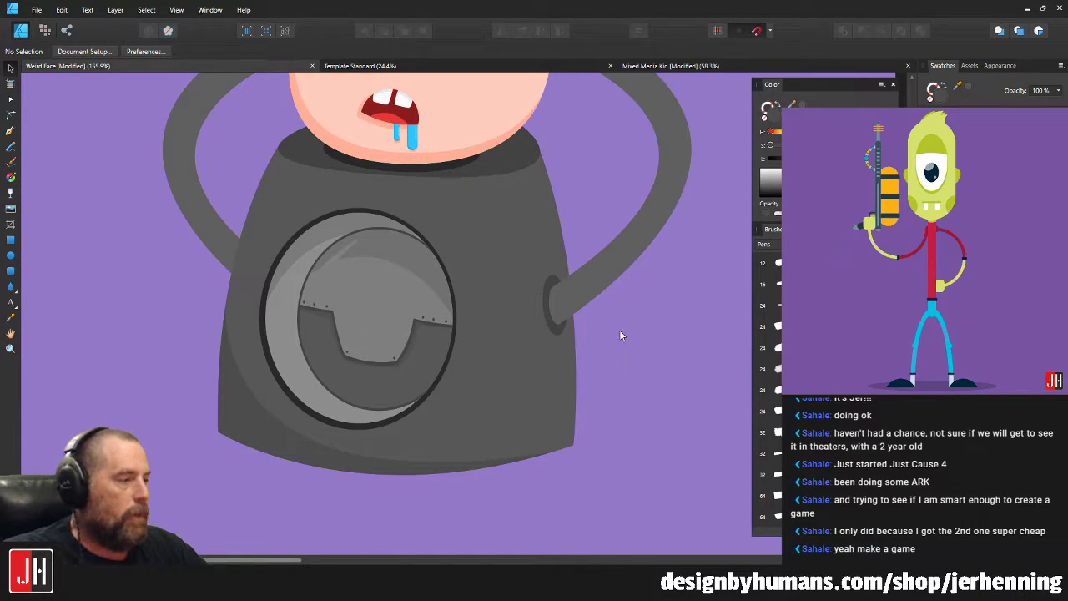
# Nudge the body's upper-left corner node slightly up and outward so it meets the neck opening's edge.
pyautogui.scroll(2, 333, 240)
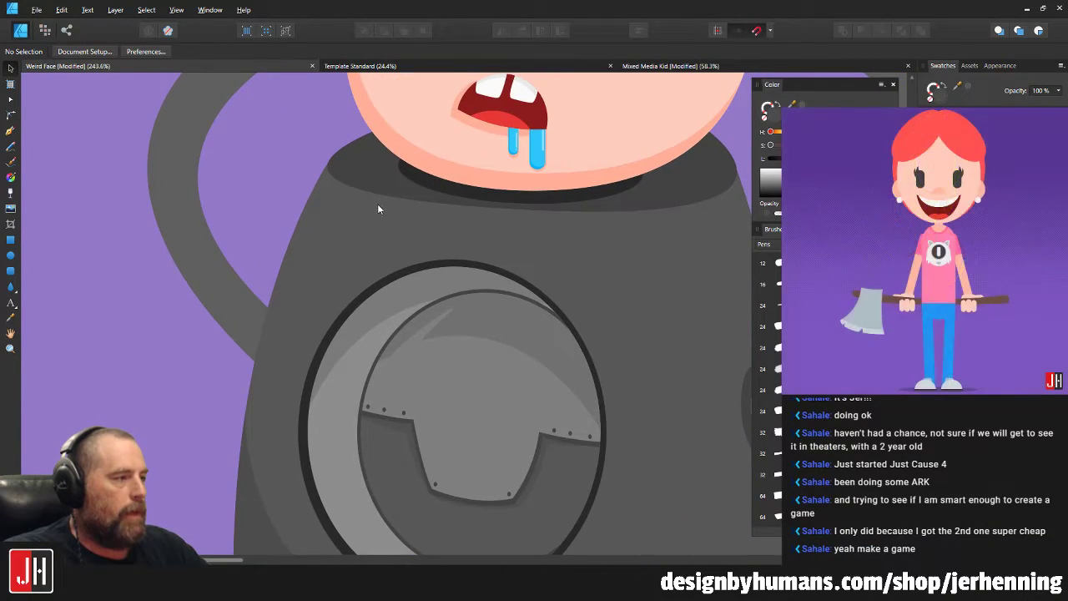
pyautogui.scroll(6, 367, 200)
pyautogui.doubleClick(337, 177)
pyautogui.scroll(4, 361, 190)
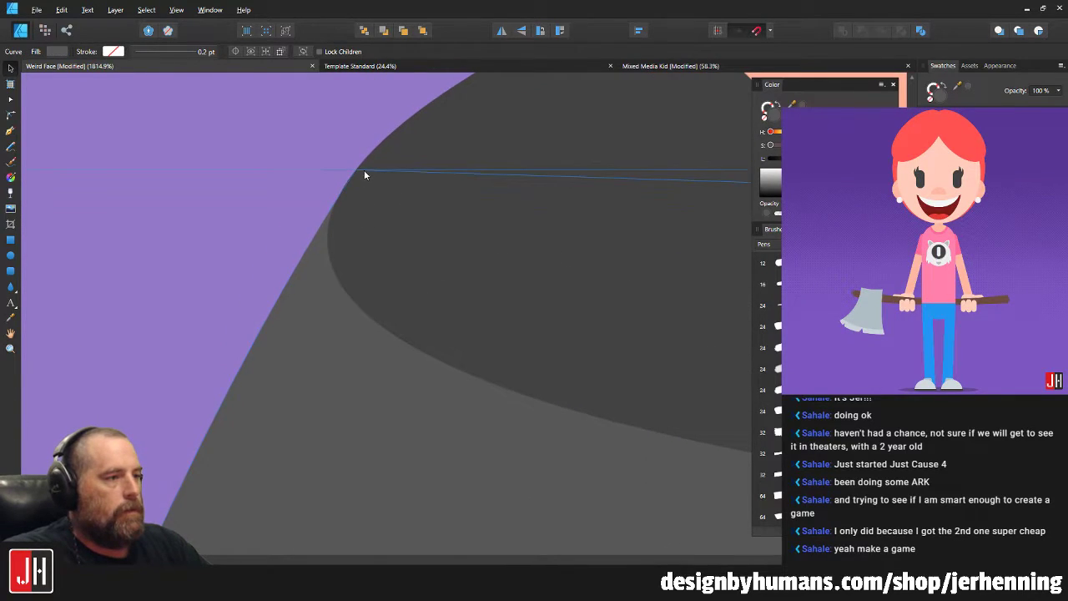
pyautogui.click(356, 170)
pyautogui.moveTo(355, 170); pyautogui.dragTo(351, 167)
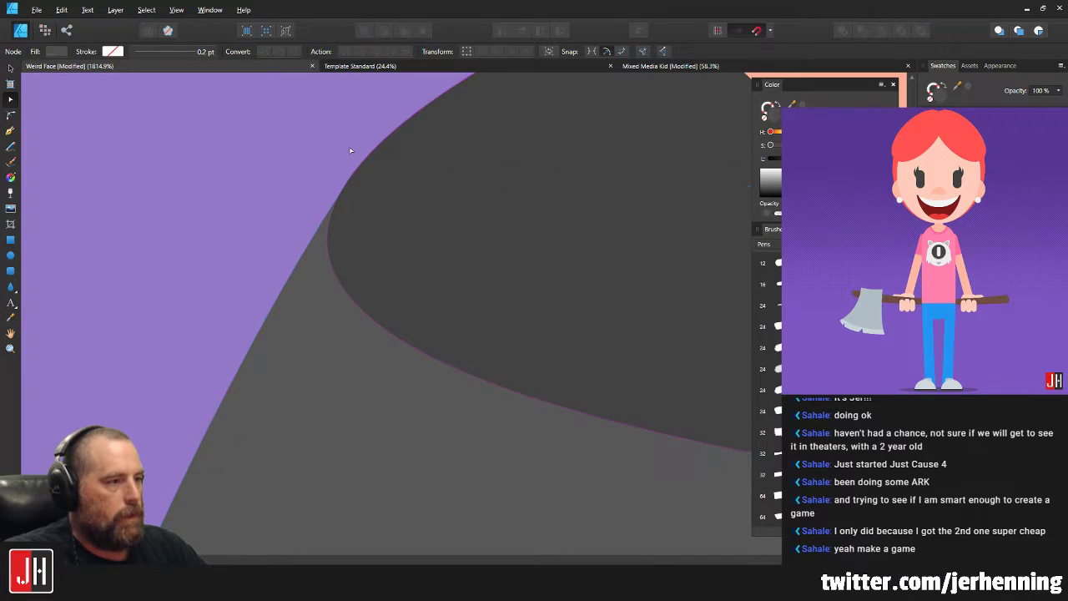
# Raise the body's upper-right corner node slightly so the side flows smoothly from the neck opening.
pyautogui.scroll(-9, 349, 146)
pyautogui.scroll(6, 392, 194)
pyautogui.click(536, 213)
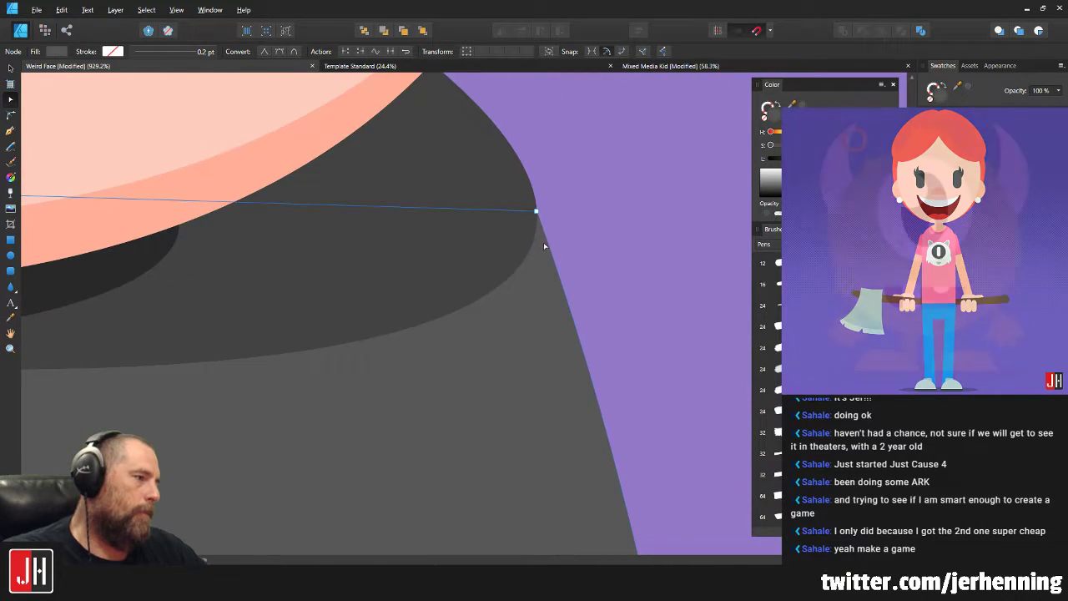
pyautogui.moveTo(535, 214); pyautogui.dragTo(536, 203)
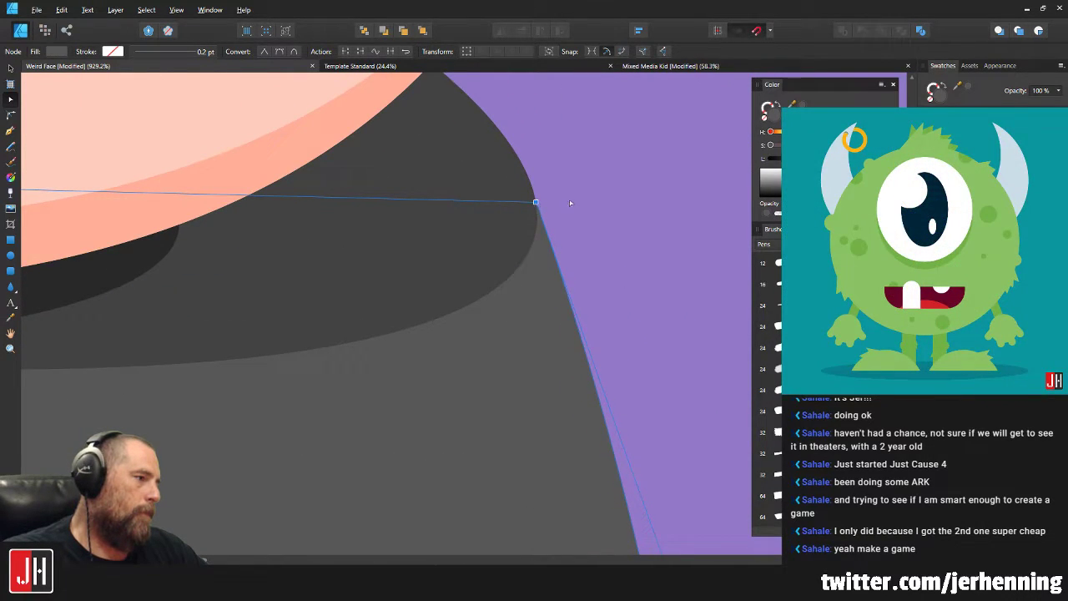
pyautogui.press('v')
pyautogui.click(574, 201)
pyautogui.scroll(-14, 559, 289)
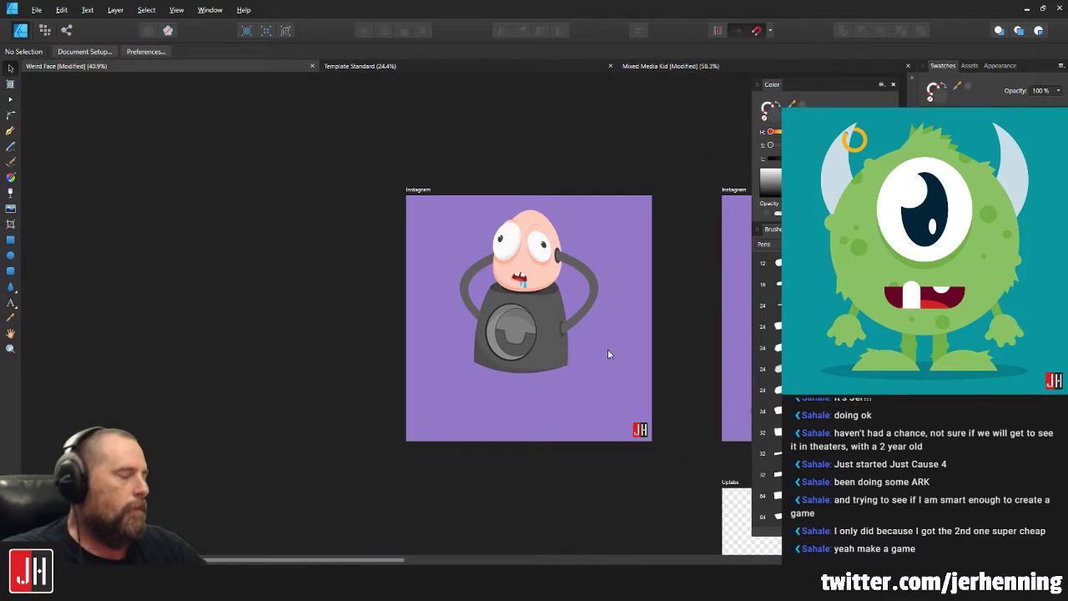
pyautogui.scroll(6, 526, 336)
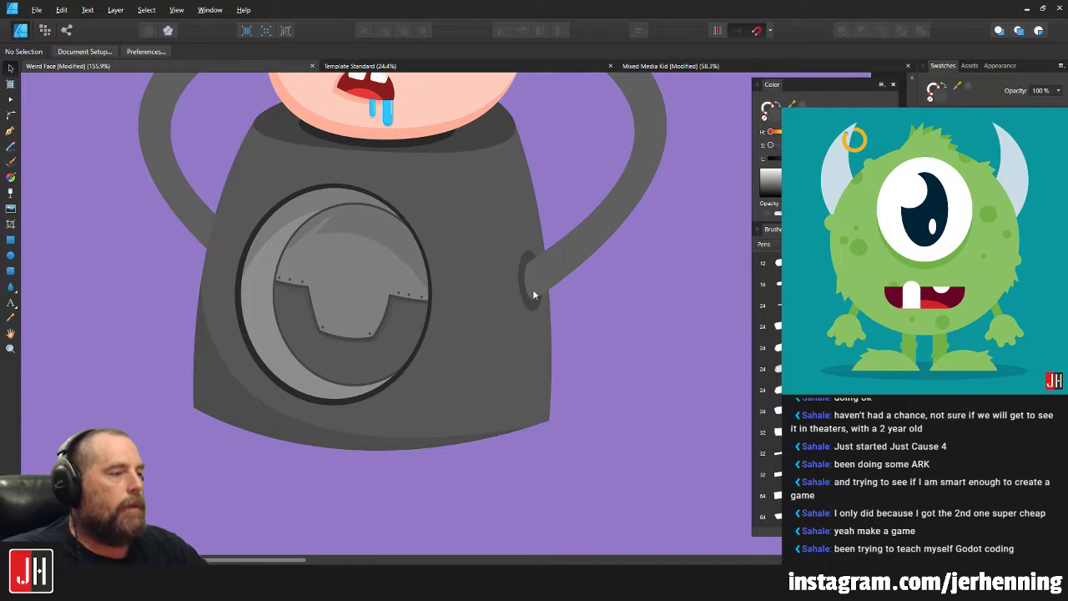
# Lighten the dark grey outer ring of the chest porthole slightly and deselect it.
pyautogui.scroll(3, 462, 241)
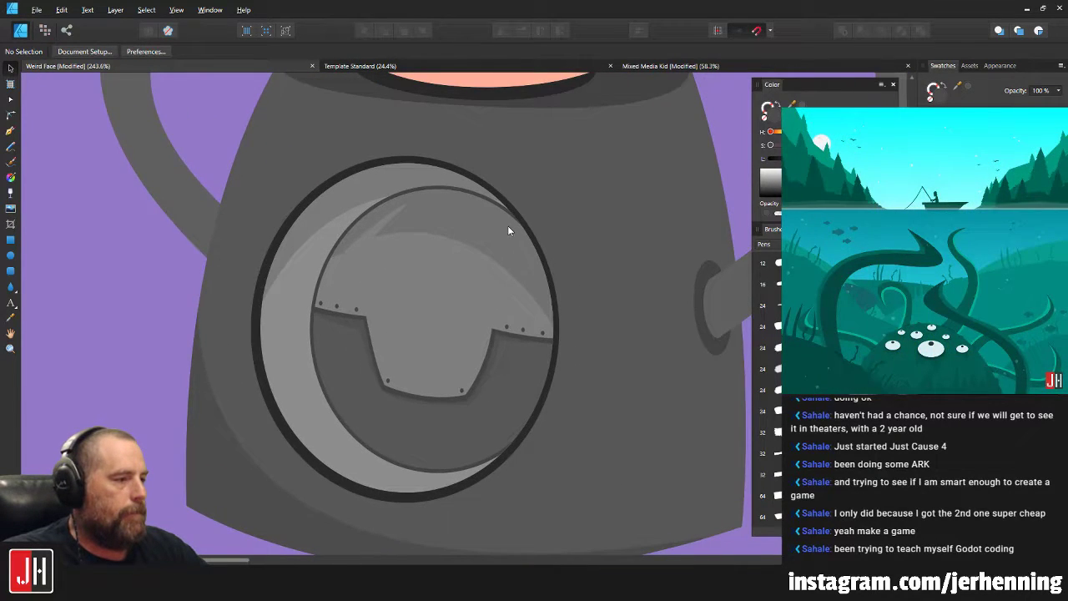
pyautogui.moveTo(508, 226); pyautogui.dragTo(483, 241)
pyautogui.scroll(2, 425, 182)
pyautogui.click(427, 186)
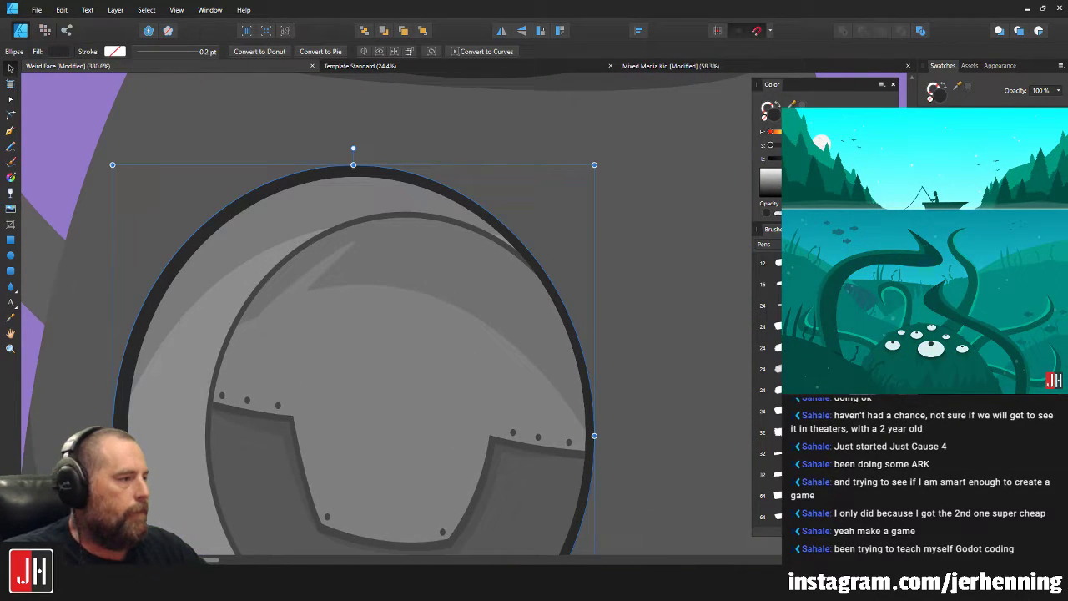
pyautogui.hotkey('ctrl', 'd')
pyautogui.click(519, 231)
pyautogui.scroll(-5, 596, 292)
pyautogui.hotkey('ctrl', 'd')
pyautogui.scroll(3, 506, 281)
pyautogui.scroll(1, 505, 281)
pyautogui.moveTo(481, 259); pyautogui.dragTo(457, 349)
pyautogui.scroll(-2, 460, 287)
pyautogui.moveTo(464, 284); pyautogui.dragTo(449, 252)
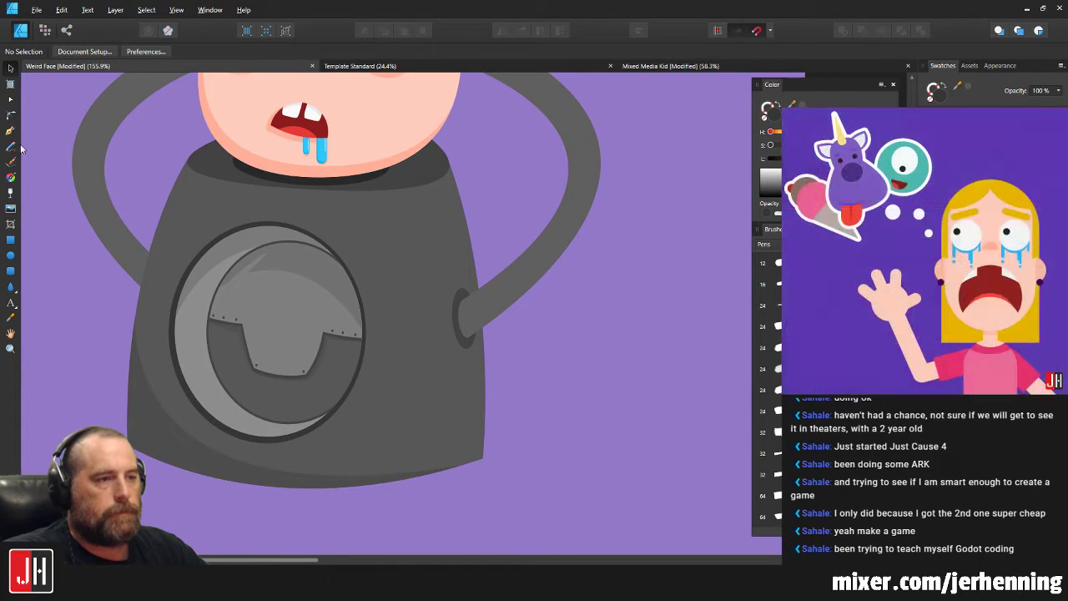
# Draw a narrow closed curved strip with the Pen tool from the neck opening past the body's lower edge, following its right side.
pyautogui.click(11, 131)
pyautogui.scroll(2, 402, 212)
pyautogui.scroll(-2, 500, 238)
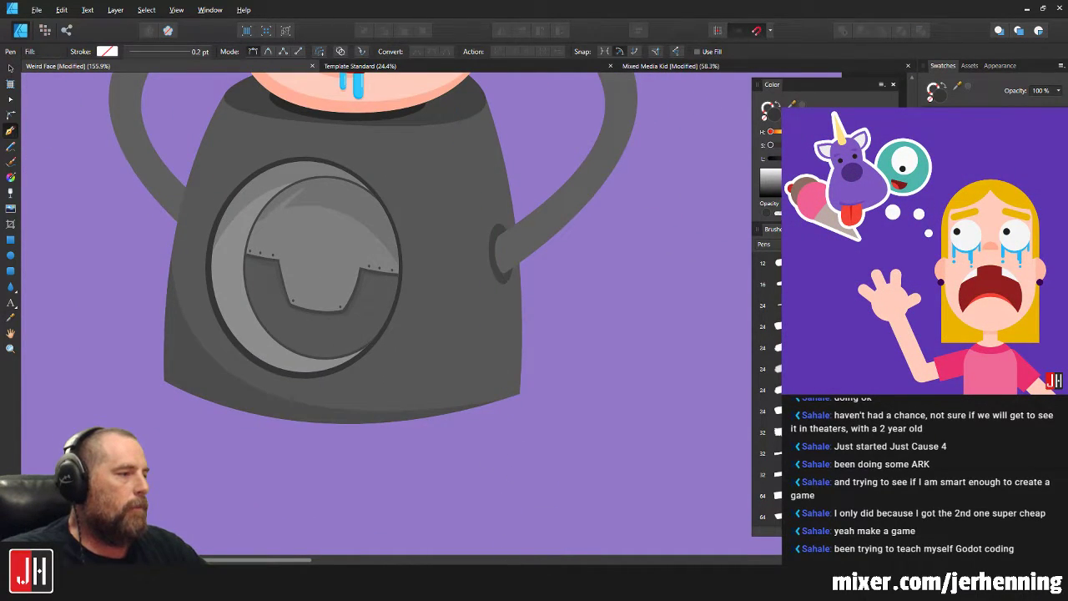
pyautogui.click(454, 109)
pyautogui.moveTo(501, 423); pyautogui.dragTo(492, 597)
pyautogui.moveTo(501, 424); pyautogui.dragTo(494, 423)
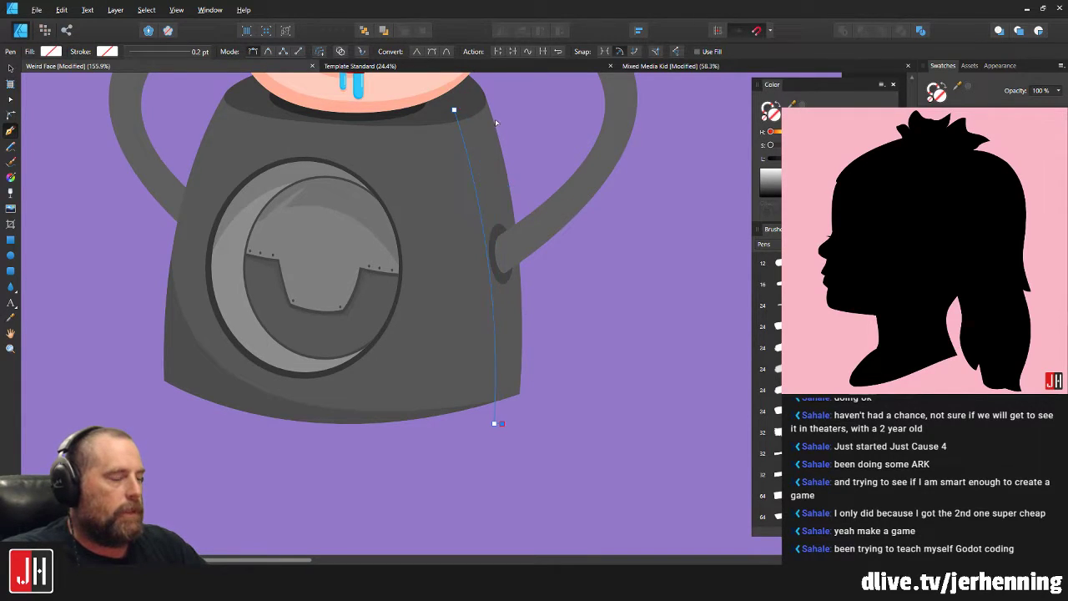
pyautogui.scroll(2, 496, 123)
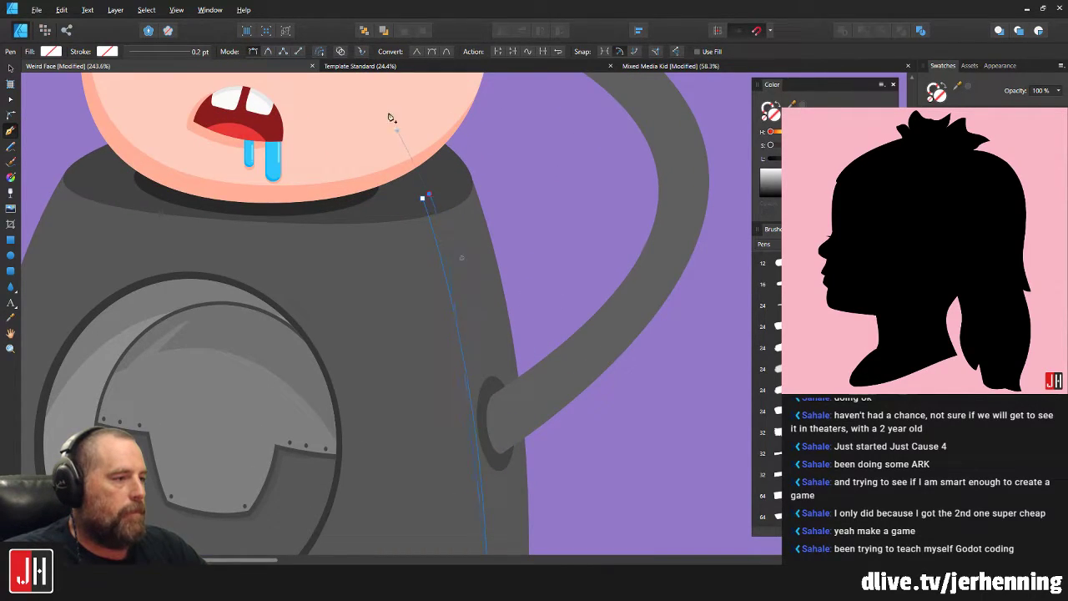
pyautogui.scroll(-2, 409, 204)
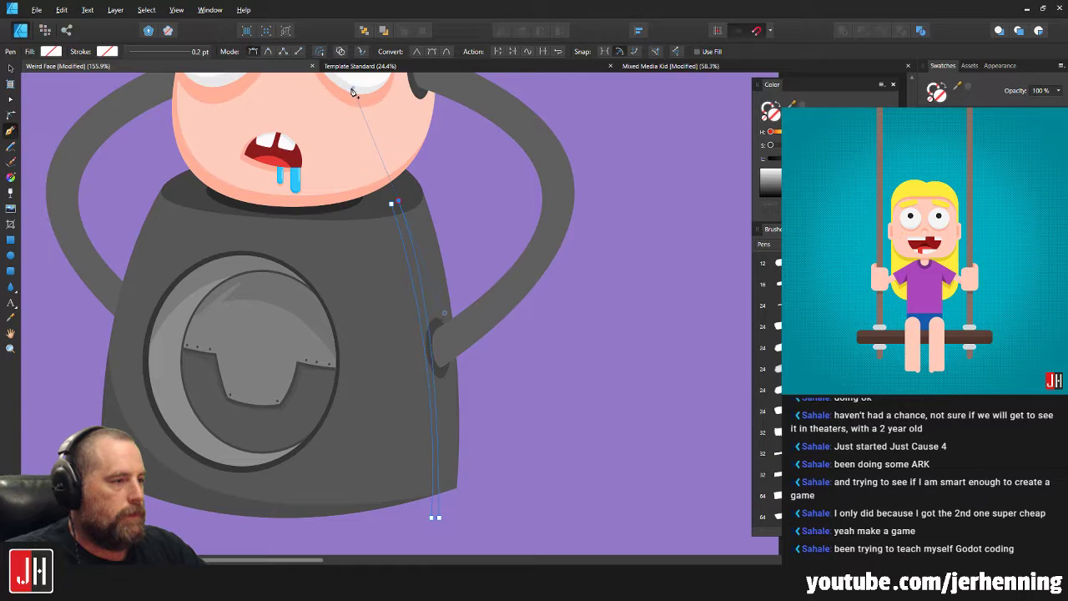
pyautogui.scroll(2, 401, 196)
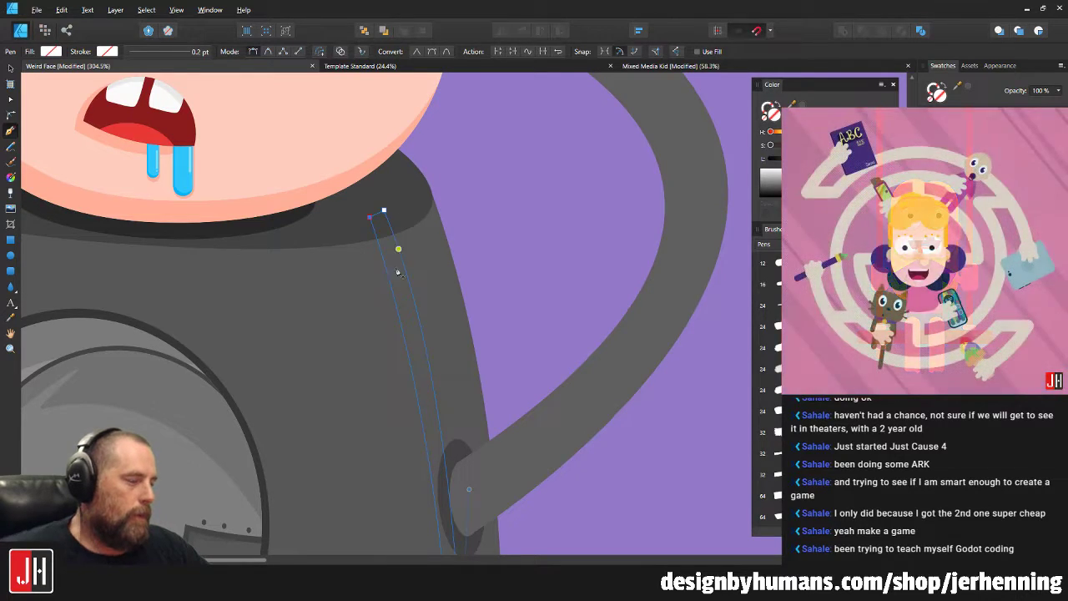
pyautogui.scroll(-2, 493, 242)
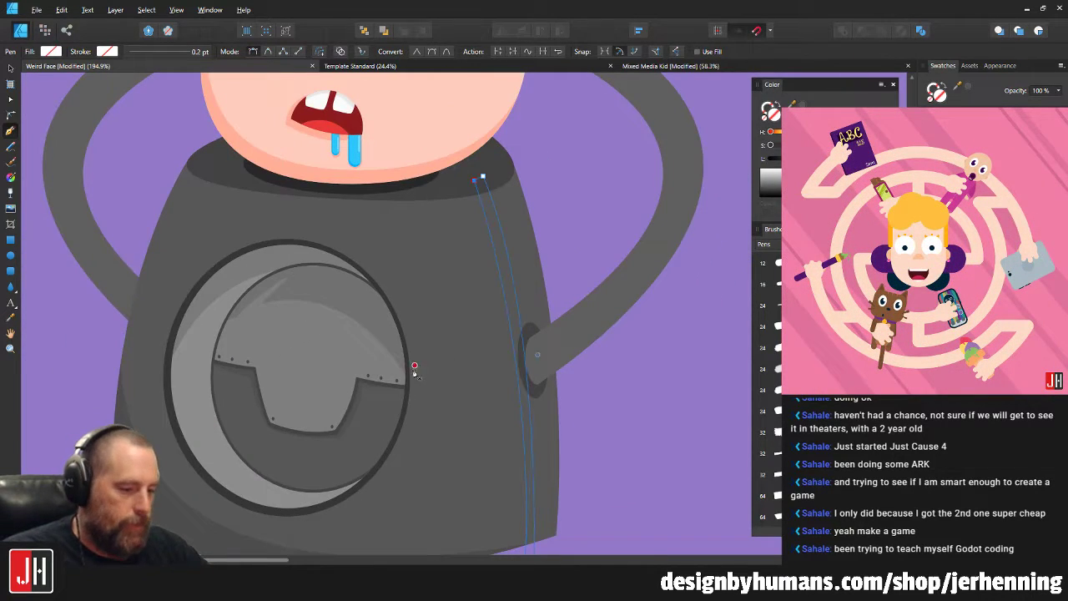
# Fill the curved strip with the porthole ring's dark grey and clip it inside the body as a panel seam.
pyautogui.press('i')
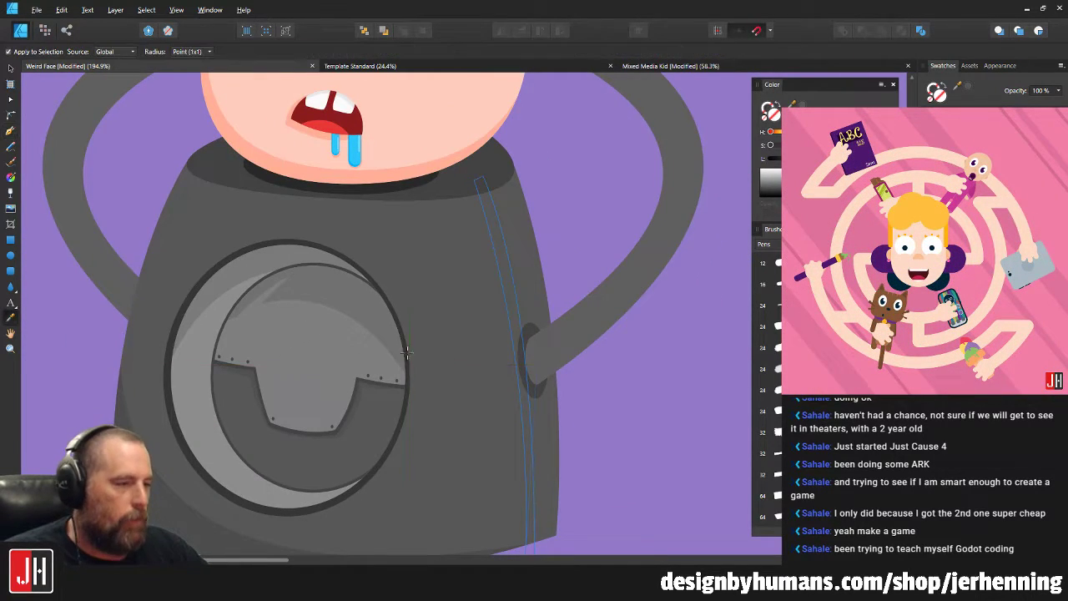
pyautogui.click(322, 245)
pyautogui.press('v')
pyautogui.hotkey('ctrl', 'x')
pyautogui.click(503, 270)
pyautogui.hotkey('ctrl', 'alt', 'v')
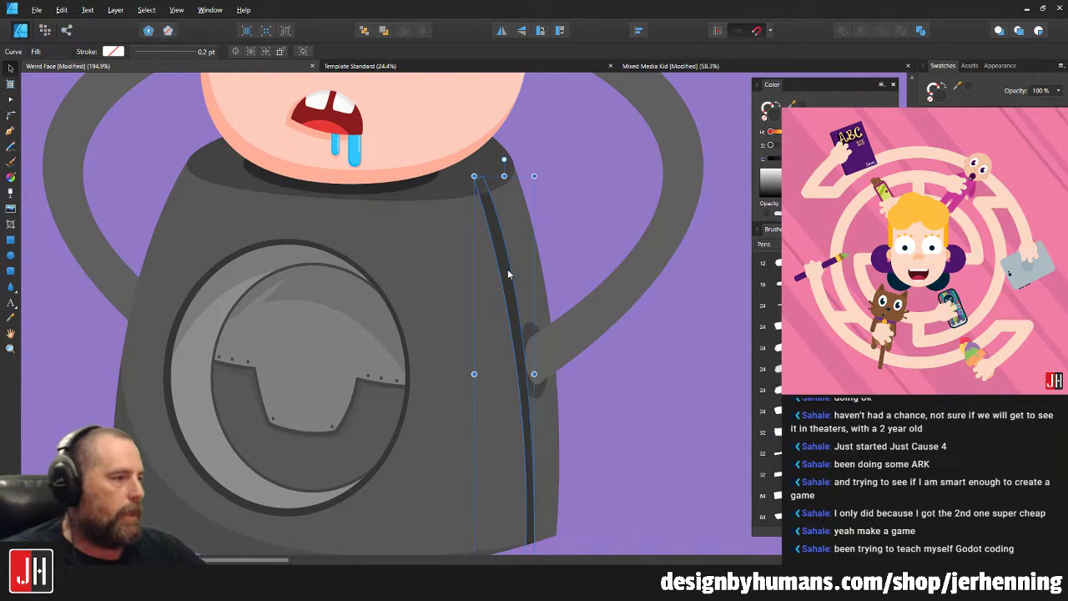
pyautogui.hotkey('ctrl', 'd')
# Move the seam's upper inner node toward the outer one to narrow the seam at the neck opening.
pyautogui.scroll(-1, 616, 392)
pyautogui.scroll(2, 528, 376)
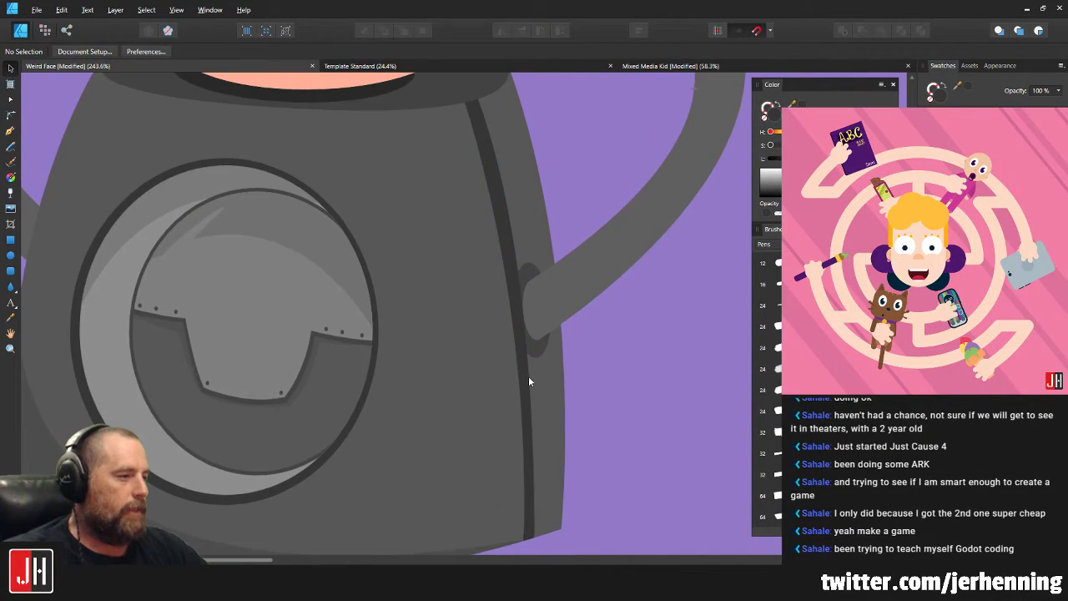
pyautogui.press('a')
pyautogui.click(523, 371)
pyautogui.scroll(3, 524, 374)
pyautogui.scroll(3, 468, 104)
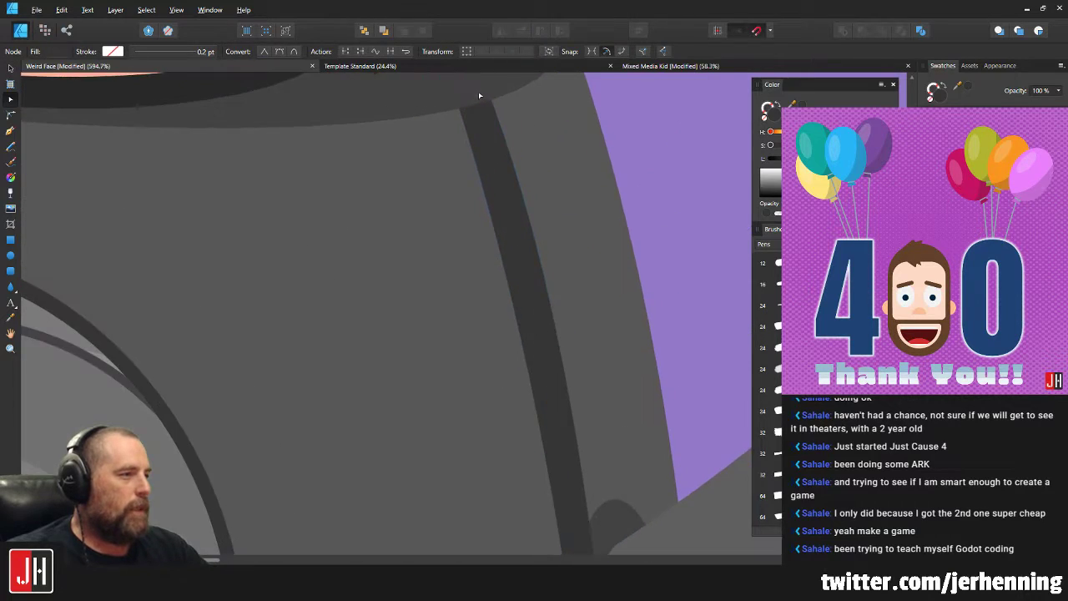
pyautogui.moveTo(445, 139); pyautogui.dragTo(461, 133)
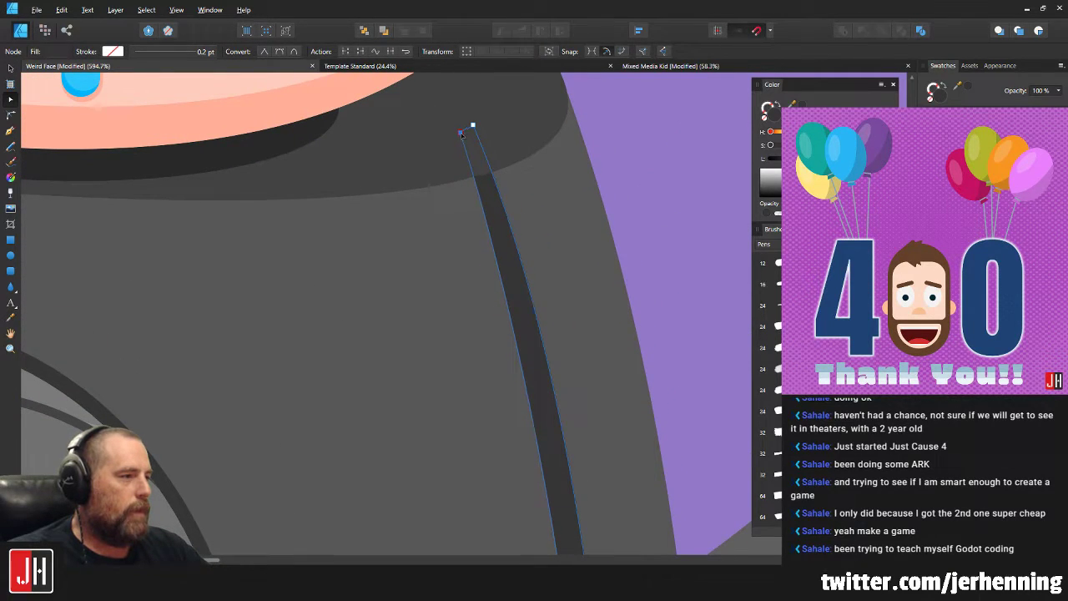
# Move the seam's lower inner node outward to narrow the seam at the body's lower edge.
pyautogui.scroll(-5, 579, 267)
pyautogui.scroll(4, 515, 448)
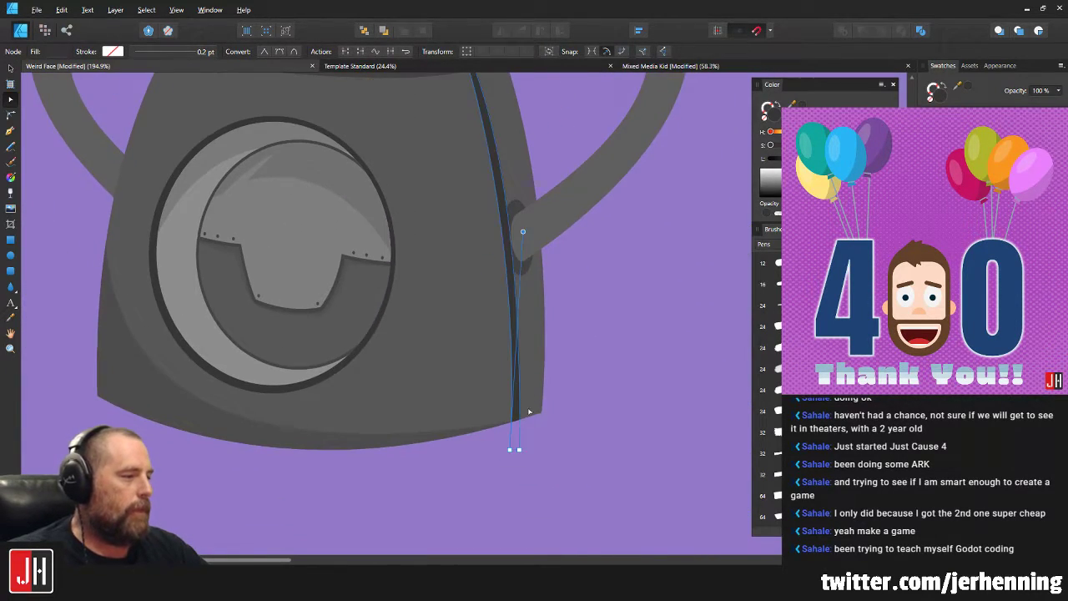
pyautogui.click(502, 450)
pyautogui.moveTo(503, 449); pyautogui.dragTo(512, 449)
pyautogui.press('v')
pyautogui.moveTo(572, 278); pyautogui.dragTo(538, 370)
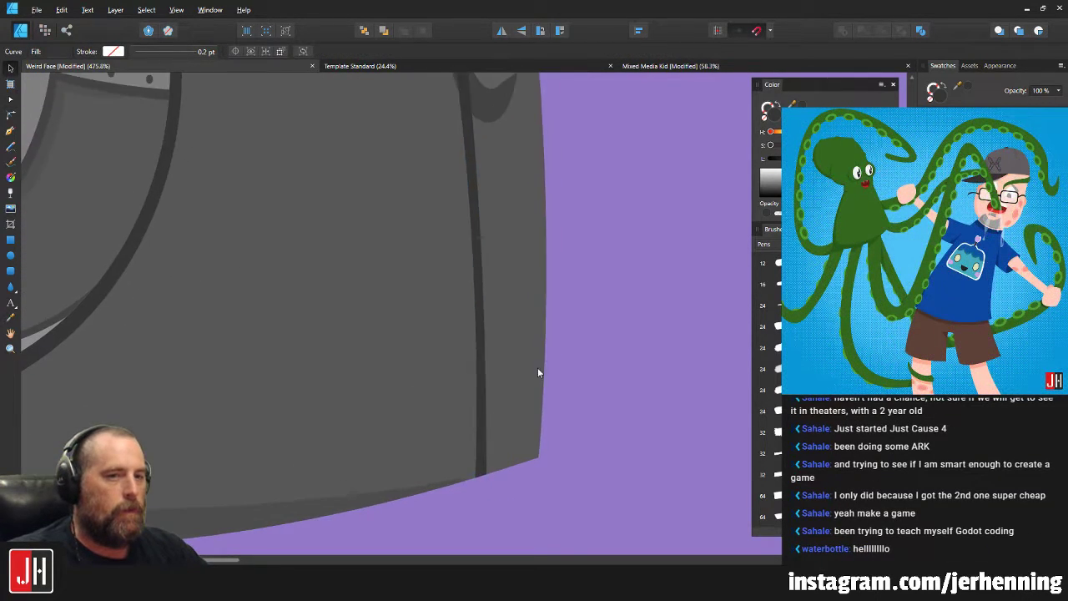
# Adjust the curve handle of the seam's lower end beside the arm socket to even out its width.
pyautogui.scroll(-3, 537, 367)
pyautogui.moveTo(504, 277); pyautogui.dragTo(482, 337)
pyautogui.moveTo(485, 174); pyautogui.dragTo(476, 253)
pyautogui.scroll(2, 476, 250)
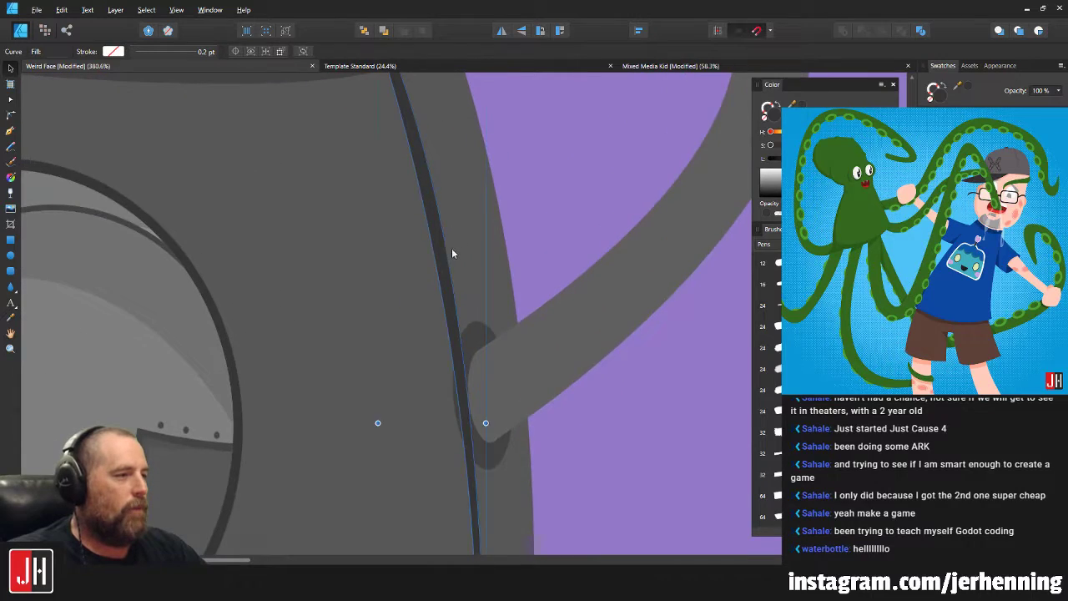
pyautogui.press('a')
pyautogui.click(437, 244)
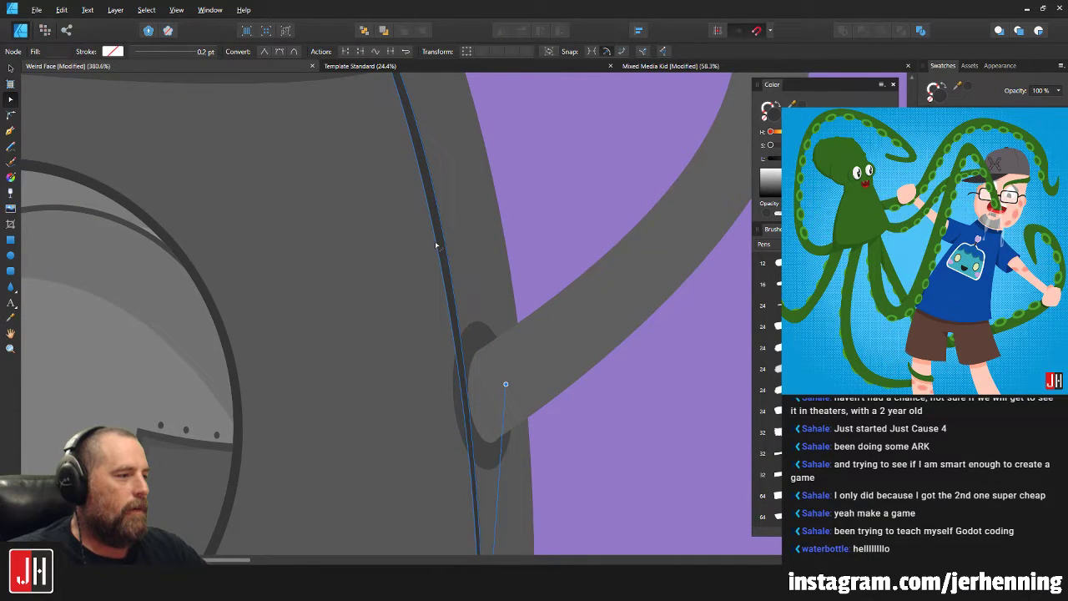
pyautogui.scroll(-2, 467, 334)
pyautogui.moveTo(492, 364); pyautogui.dragTo(493, 402)
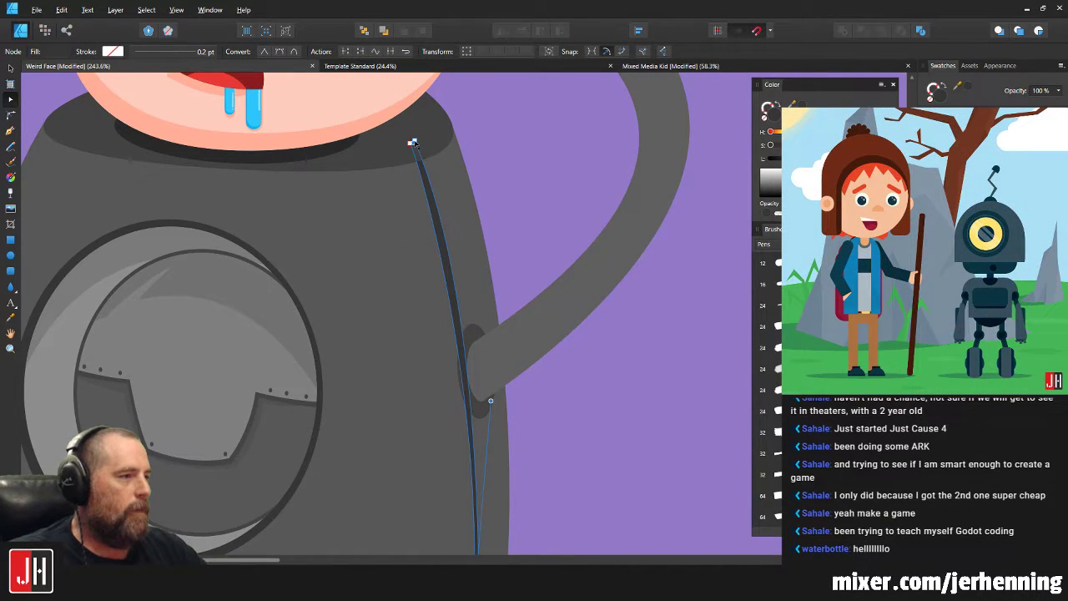
# Lengthen the curve handle at the seam's upper end downward to slim its upper part, and deselect the seam.
pyautogui.scroll(3, 414, 143)
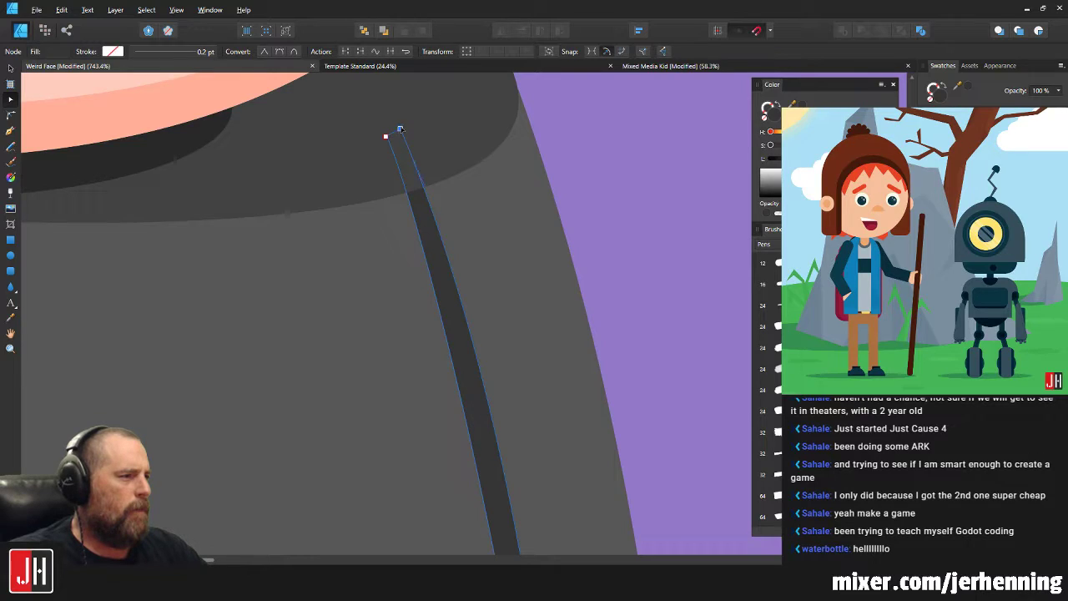
pyautogui.scroll(-3, 504, 371)
pyautogui.scroll(2, 490, 347)
pyautogui.moveTo(483, 313); pyautogui.dragTo(492, 444)
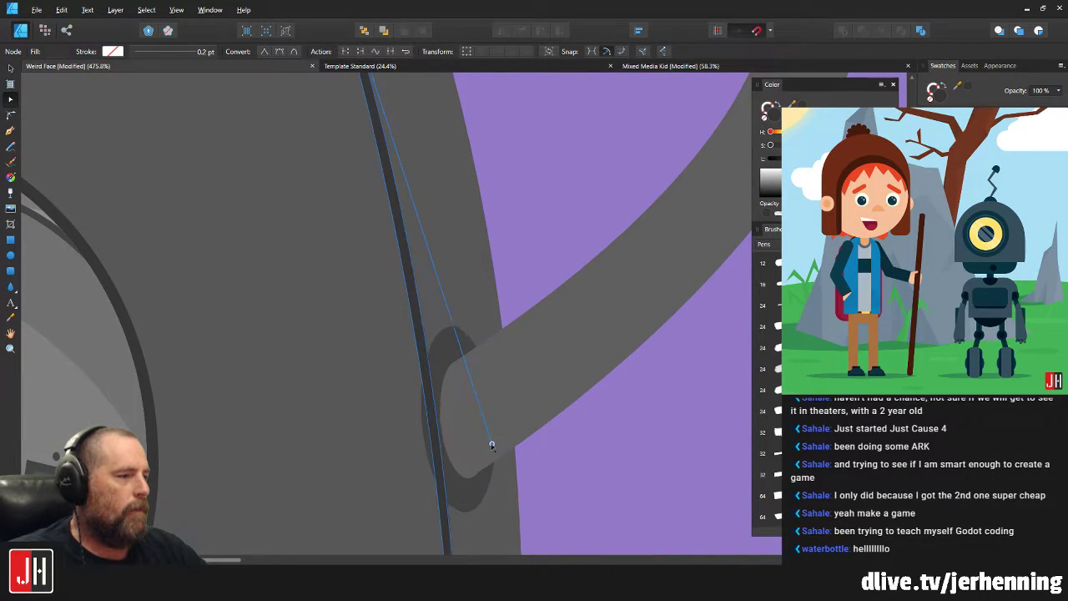
pyautogui.press('v')
pyautogui.scroll(-3, 500, 418)
pyautogui.hotkey('ctrl', 'd')
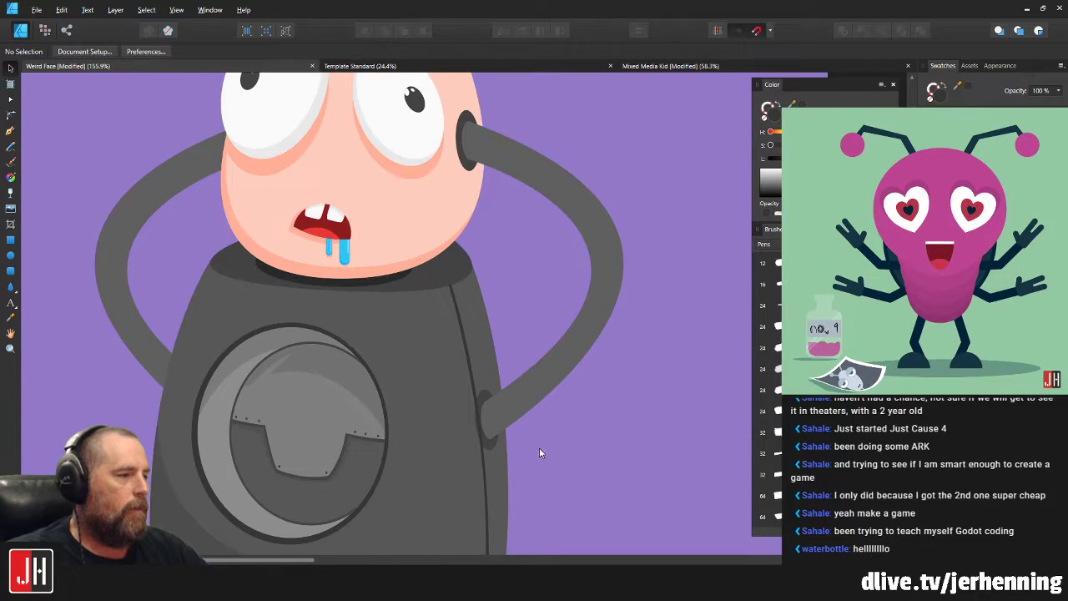
pyautogui.scroll(-4, 530, 382)
pyautogui.scroll(5, 512, 357)
pyautogui.scroll(-4, 506, 350)
pyautogui.scroll(2, 542, 367)
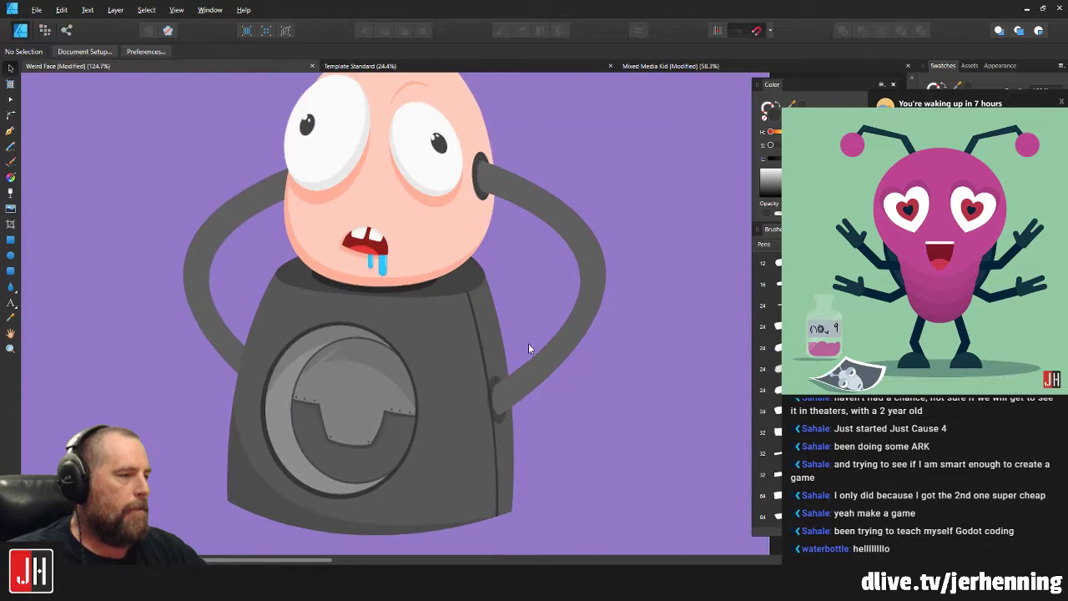
# Try deleting the right arm together with its dark socket ellipse, and undo the deletion.
pyautogui.scroll(1, 529, 348)
pyautogui.scroll(3, 448, 367)
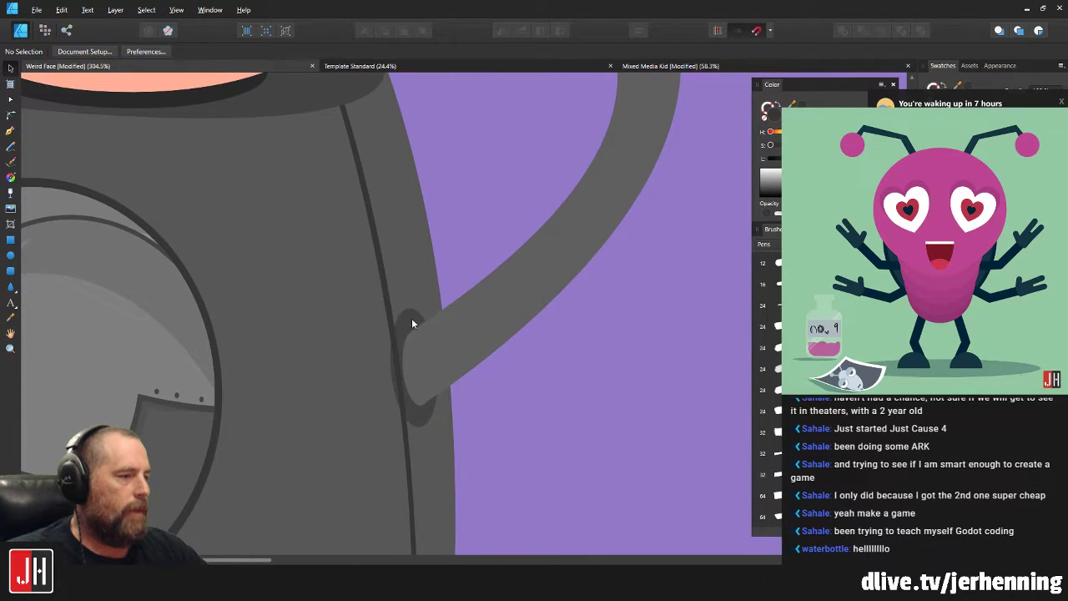
pyautogui.click(412, 324)
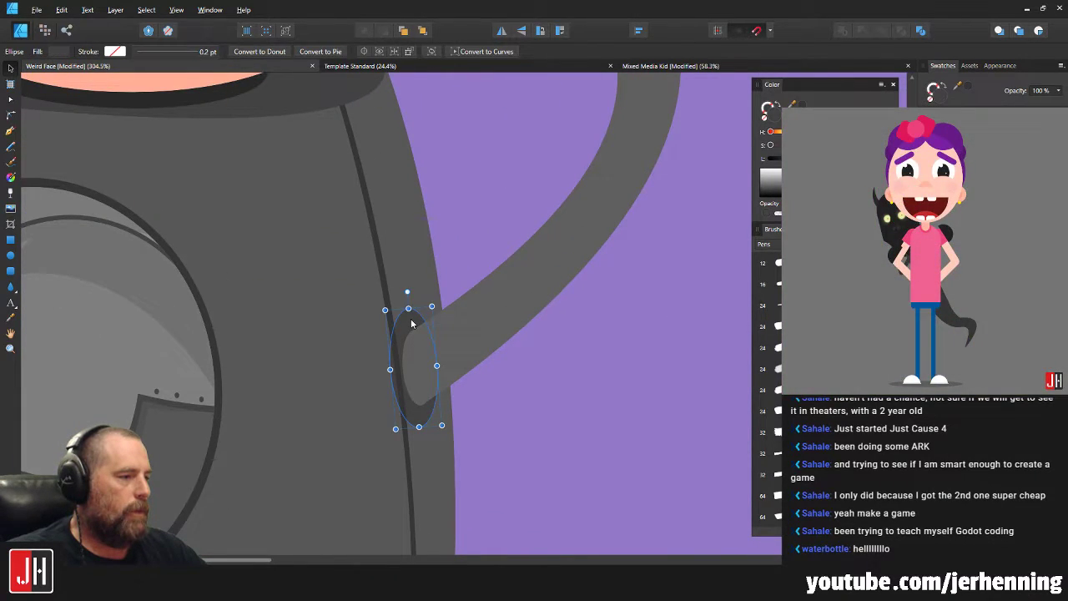
pyautogui.keyDown('shift'); pyautogui.click(484, 316); pyautogui.keyUp('shift')
pyautogui.press('Delete')
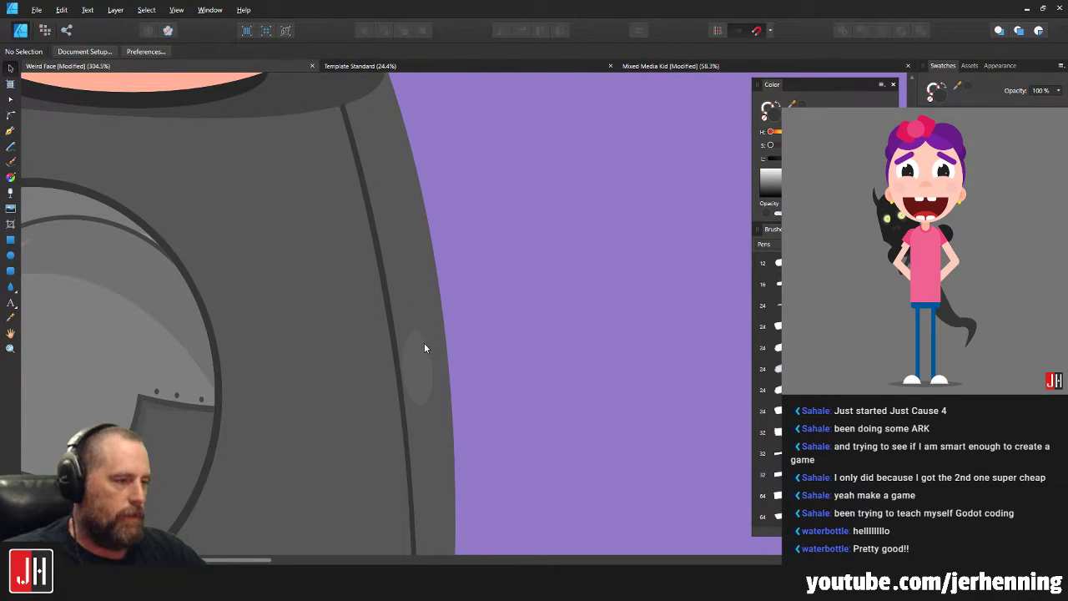
pyautogui.hotkey('ctrl', 'z')
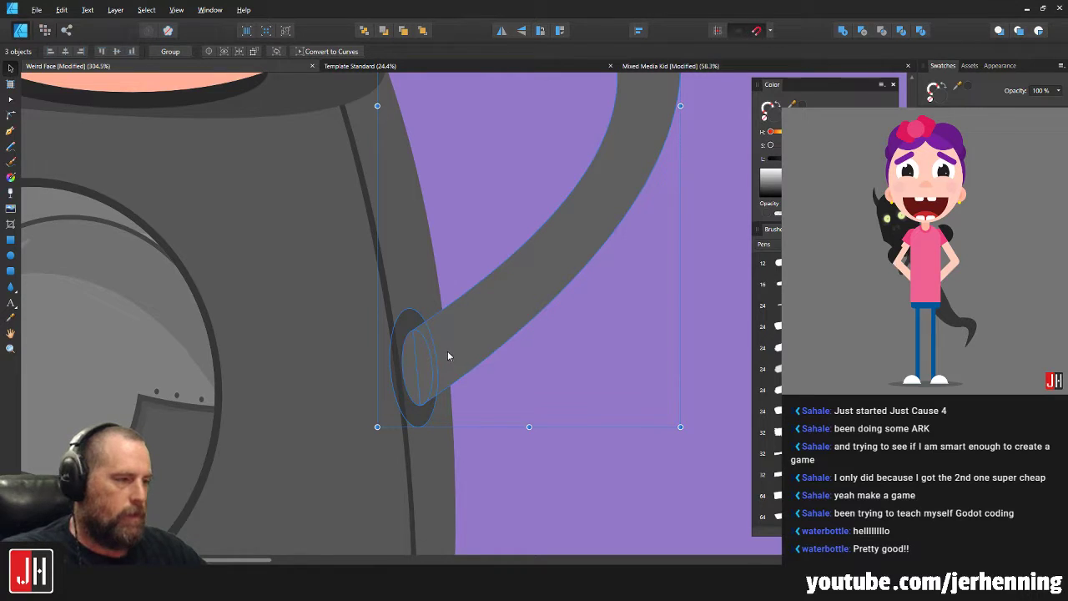
pyautogui.press('Delete')
pyautogui.hotkey('ctrl', 'z')
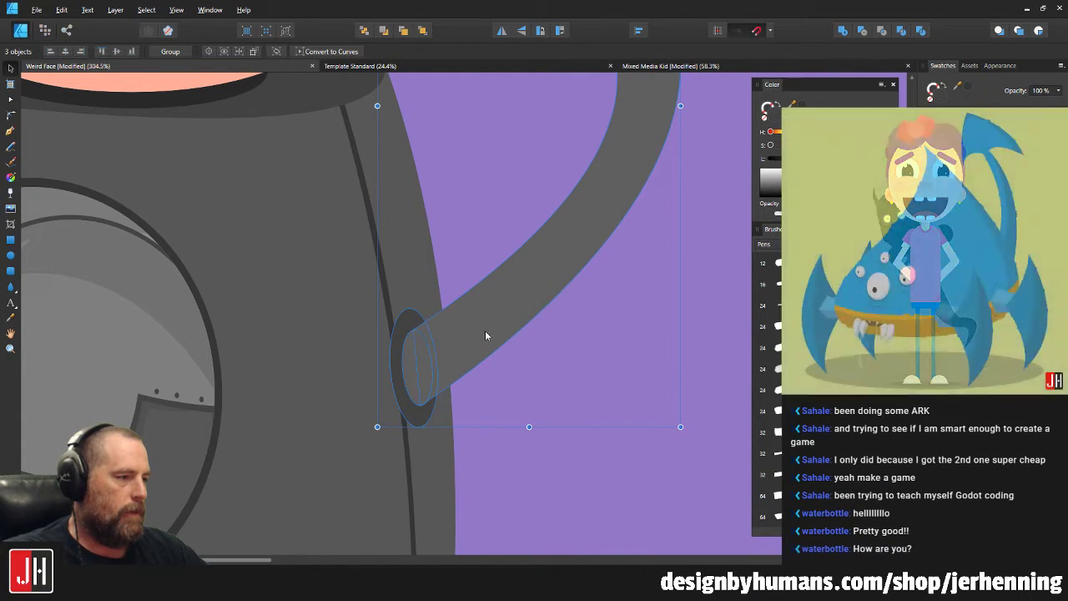
pyautogui.press('Escape')
pyautogui.scroll(-8, 468, 334)
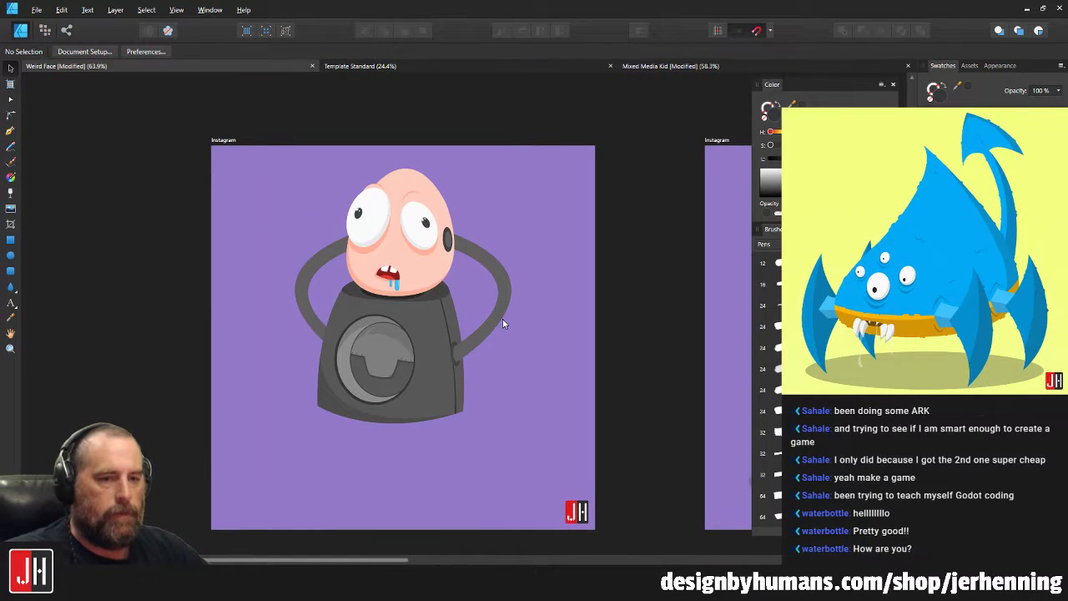
pyautogui.moveTo(492, 377); pyautogui.dragTo(447, 337)
pyautogui.keyDown('shift'); pyautogui.click(487, 320); pyautogui.keyUp('shift')
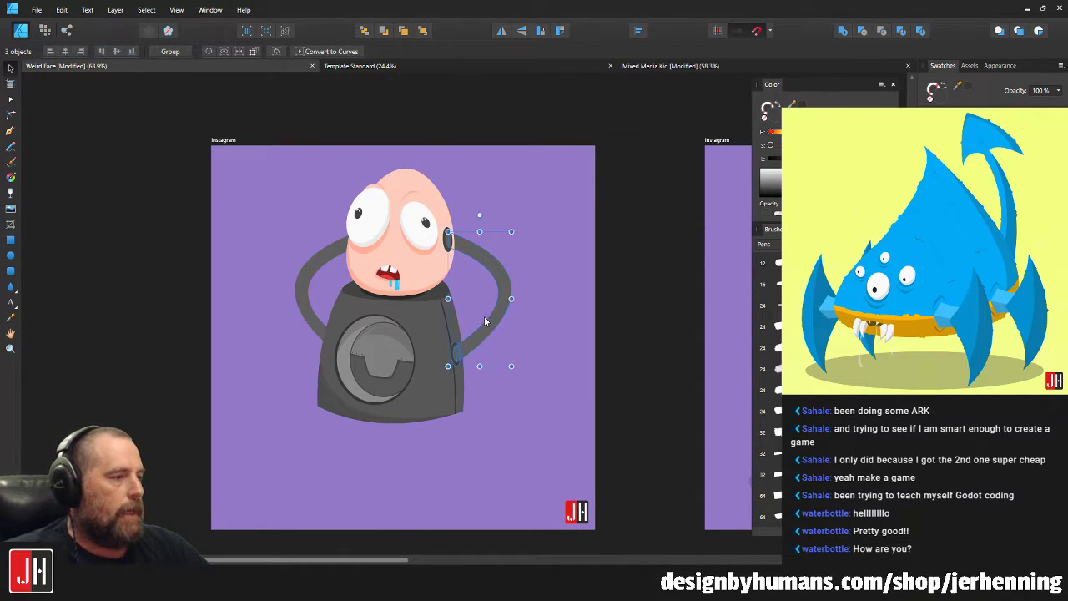
pyautogui.scroll(4, 453, 214)
pyautogui.moveTo(469, 215); pyautogui.dragTo(421, 333)
pyautogui.moveTo(468, 444); pyautogui.dragTo(456, 226)
pyautogui.moveTo(471, 382); pyautogui.dragTo(420, 276)
pyautogui.keyDown('shift'); pyautogui.click(527, 269); pyautogui.keyUp('shift')
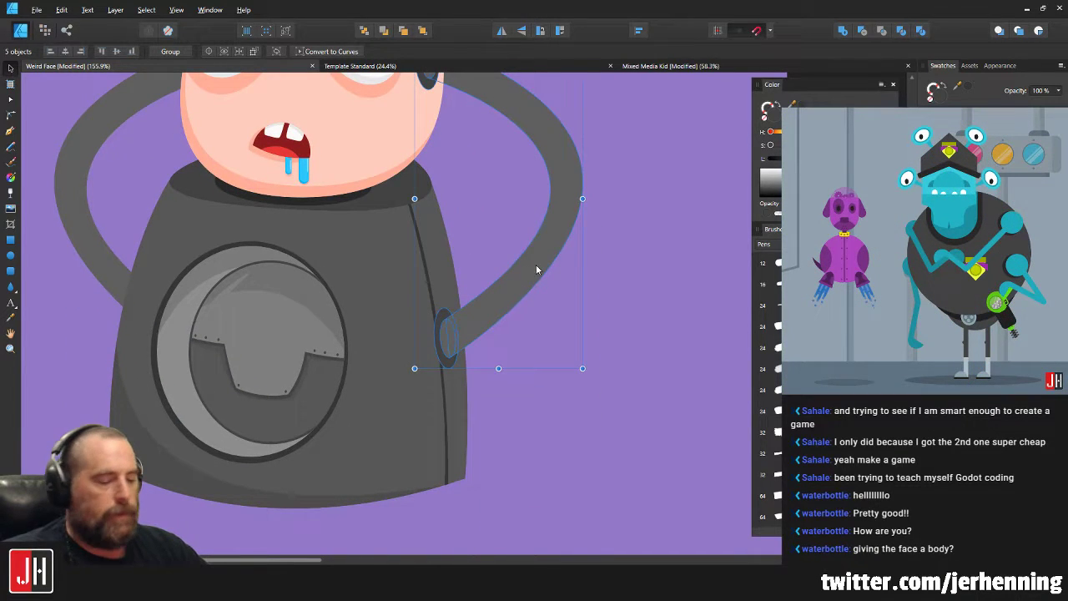
pyautogui.click(626, 169)
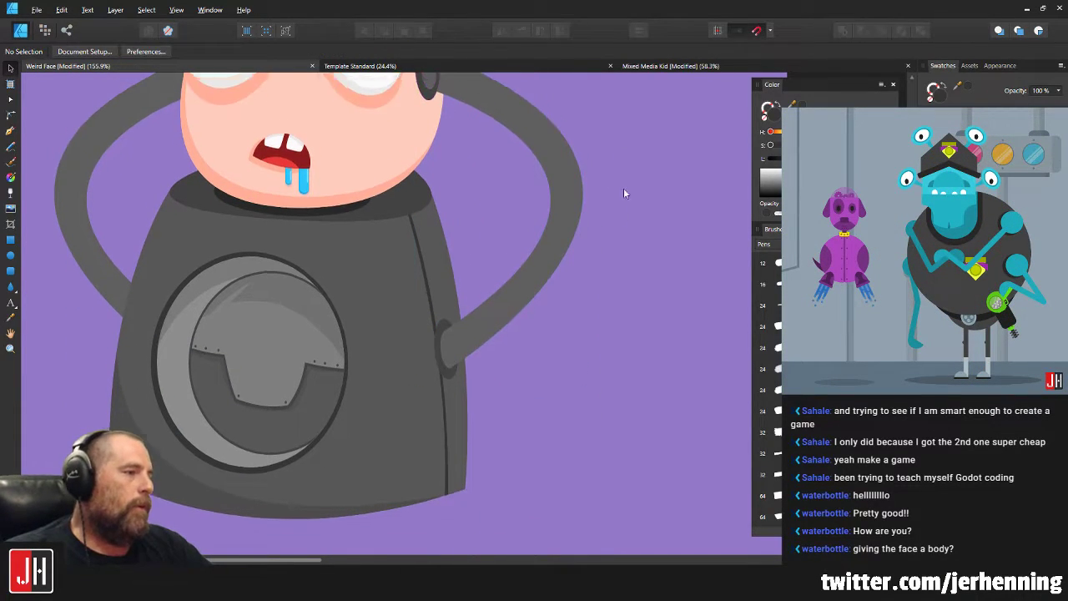
# Deselect the right arm and save the document.
pyautogui.scroll(3, 466, 200)
pyautogui.click(466, 200)
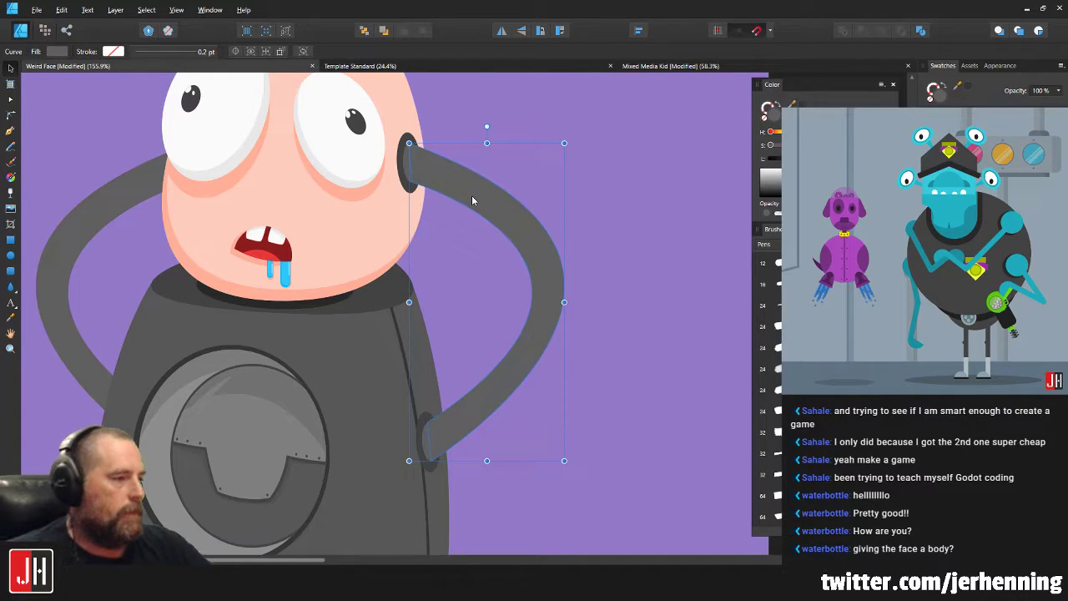
pyautogui.click(636, 289)
pyautogui.hotkey('ctrl', '0')
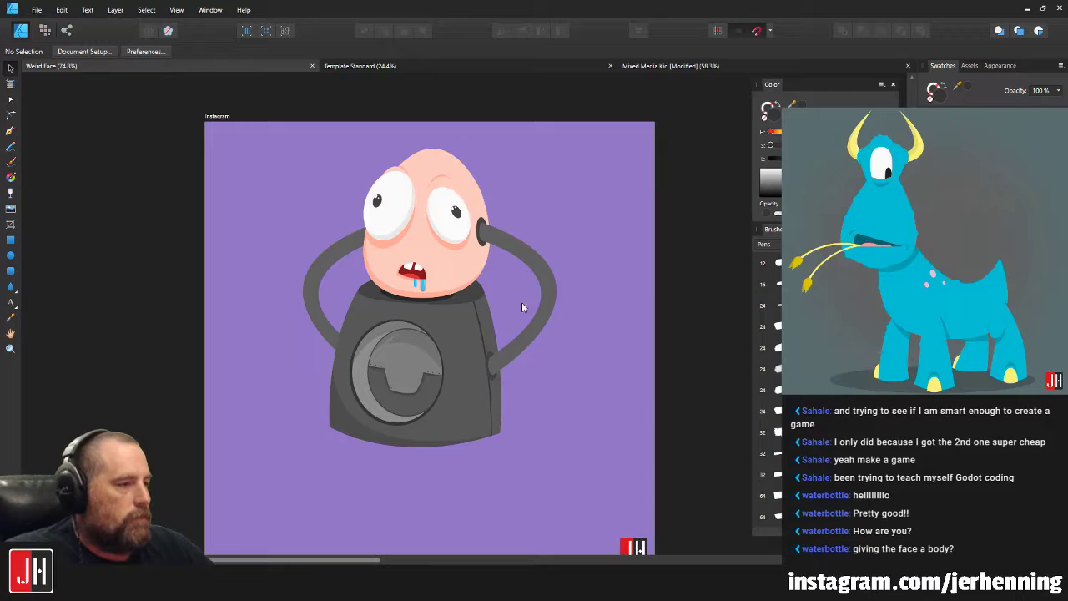
# Try shifting the seam's upper node sideways under the collar, undo the change and deselect the seam.
pyautogui.scroll(3, 500, 347)
pyautogui.scroll(2, 501, 346)
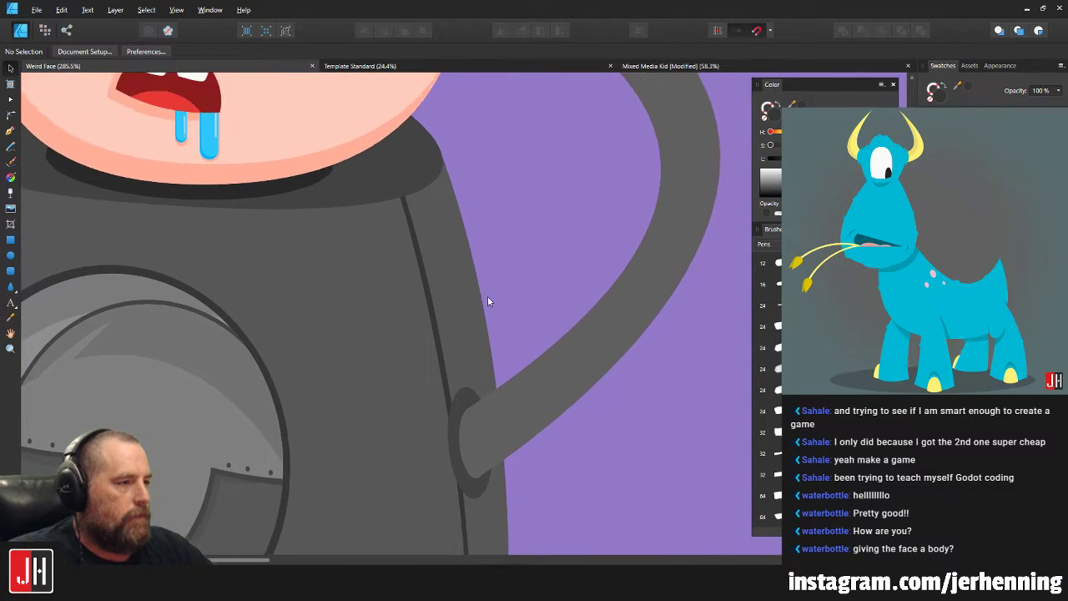
pyautogui.scroll(-3, 489, 302)
pyautogui.moveTo(496, 252); pyautogui.dragTo(484, 302)
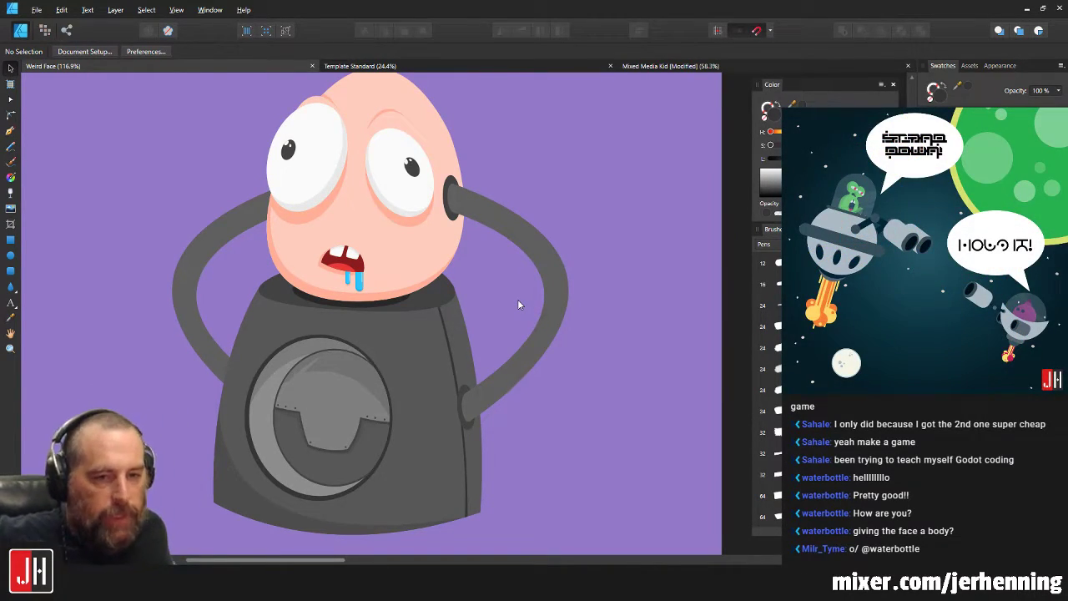
pyautogui.scroll(5, 490, 414)
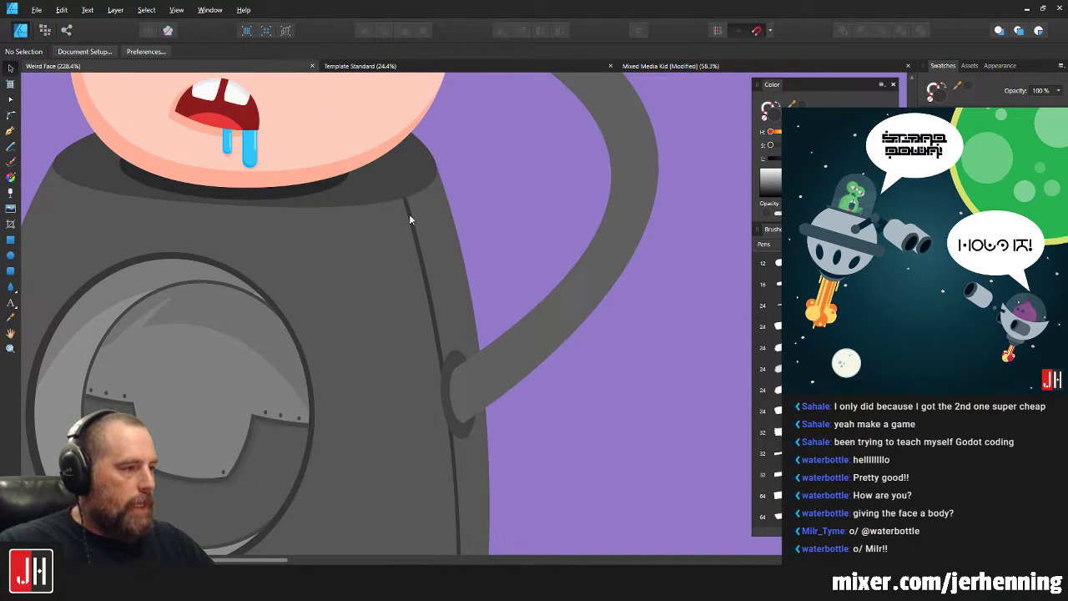
pyautogui.doubleClick(409, 215)
pyautogui.click(401, 173)
pyautogui.scroll(3, 403, 179)
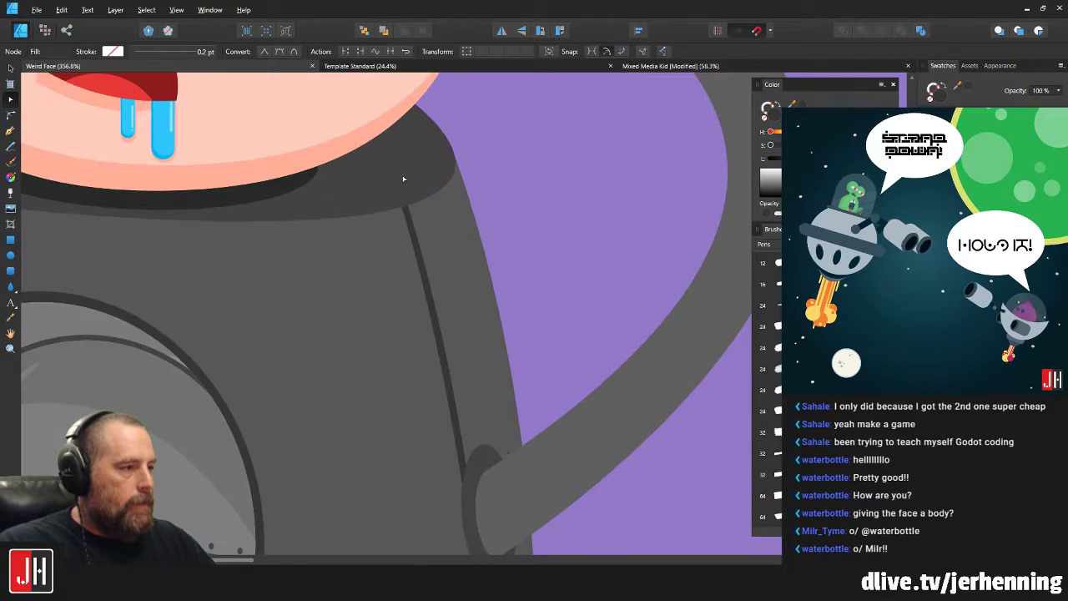
pyautogui.moveTo(399, 176); pyautogui.dragTo(409, 173)
pyautogui.hotkey('ctrl', 'z')
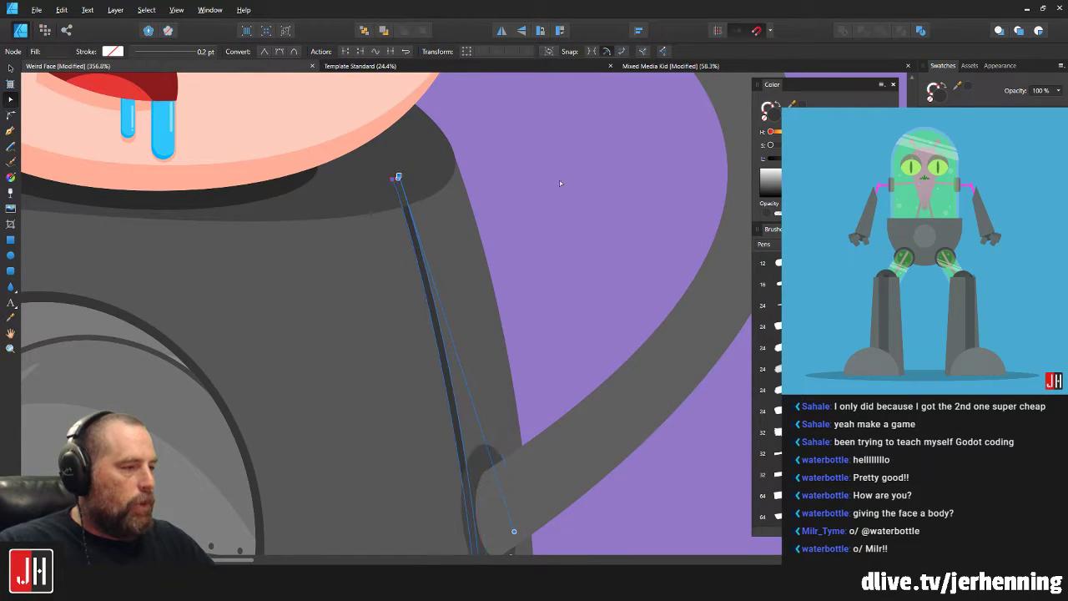
pyautogui.press('v')
pyautogui.click(544, 225)
# Try moving the right arm's lower socket ellipse inward over the seam, undo the move and deselect it.
pyautogui.scroll(-5, 544, 250)
pyautogui.scroll(6, 519, 329)
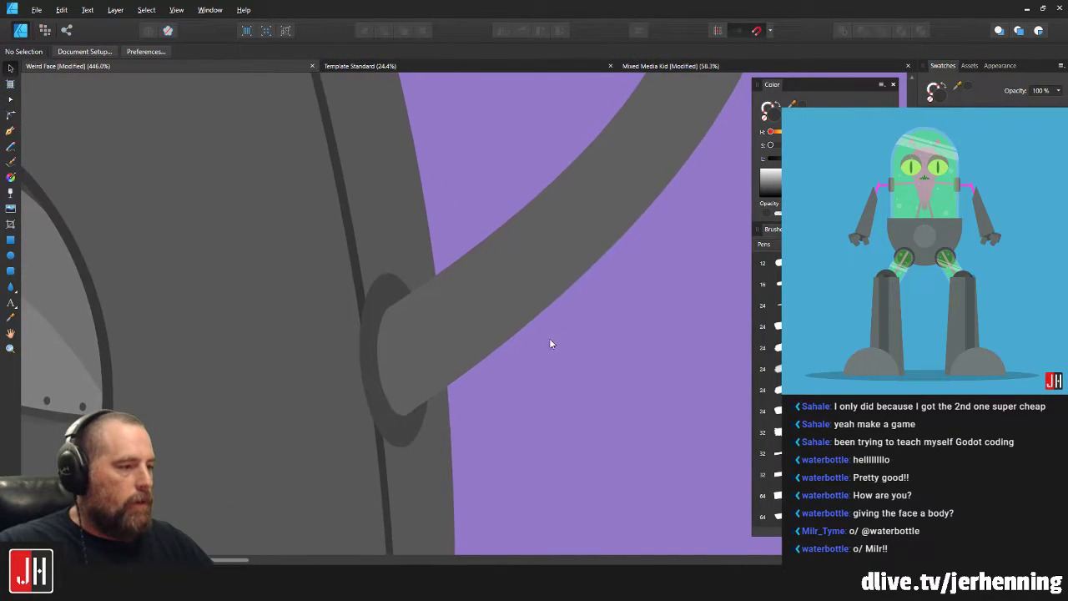
pyautogui.click(385, 293)
pyautogui.moveTo(385, 293); pyautogui.dragTo(367, 293)
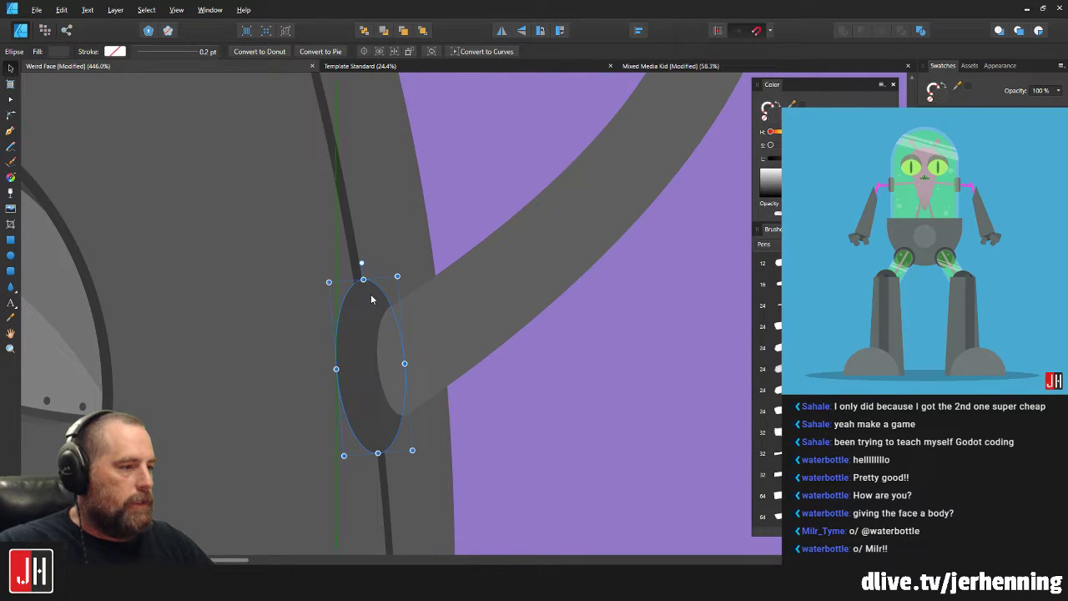
pyautogui.hotkey('ctrl', 'z')
pyautogui.click(534, 342)
# Examine the body's seam, porthole and arm sockets up close and as part of the whole character.
pyautogui.scroll(-7, 533, 354)
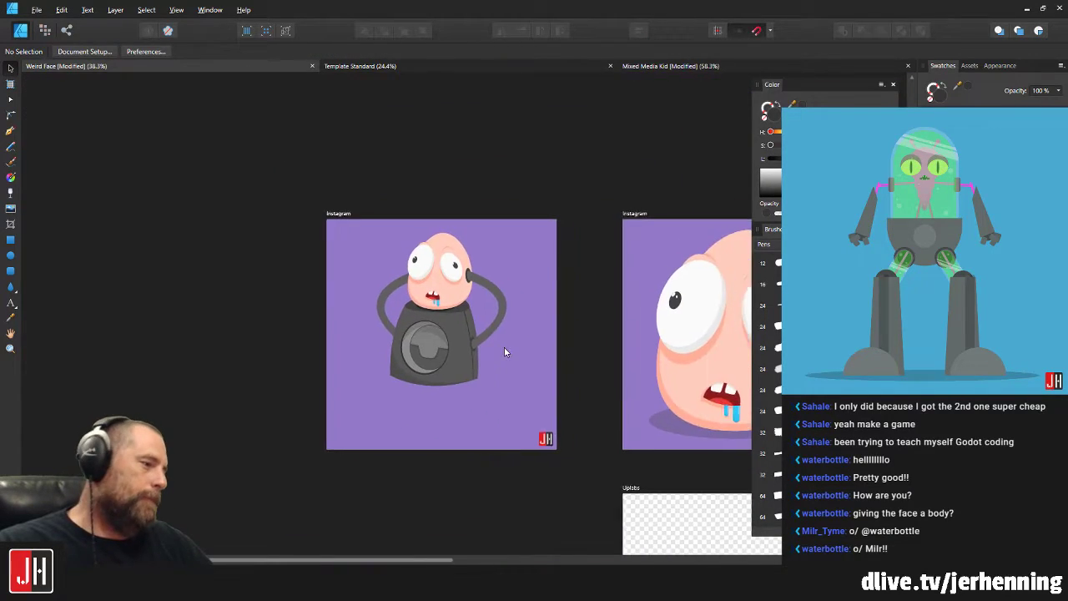
pyautogui.scroll(5, 498, 346)
pyautogui.scroll(-1, 476, 347)
pyautogui.scroll(2, 321, 312)
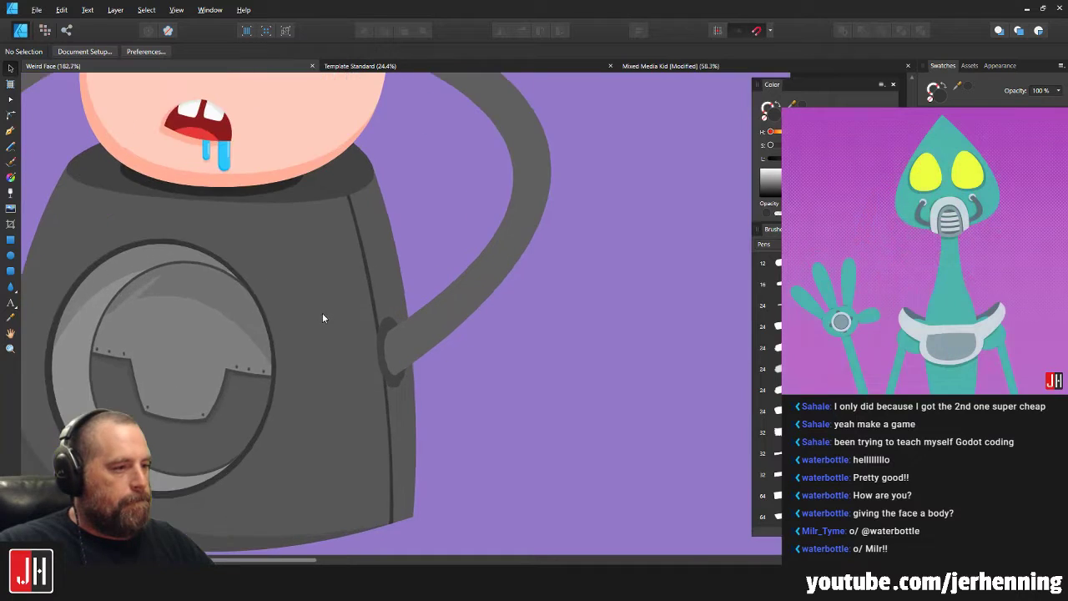
pyautogui.scroll(-4, 465, 322)
pyautogui.scroll(-3, 463, 336)
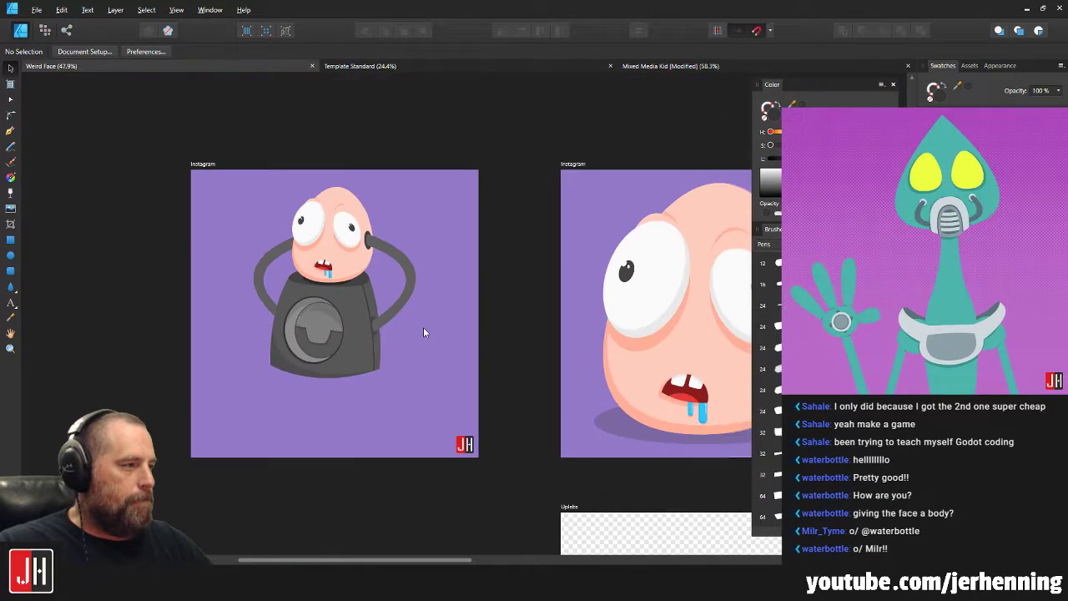
pyautogui.scroll(4, 423, 331)
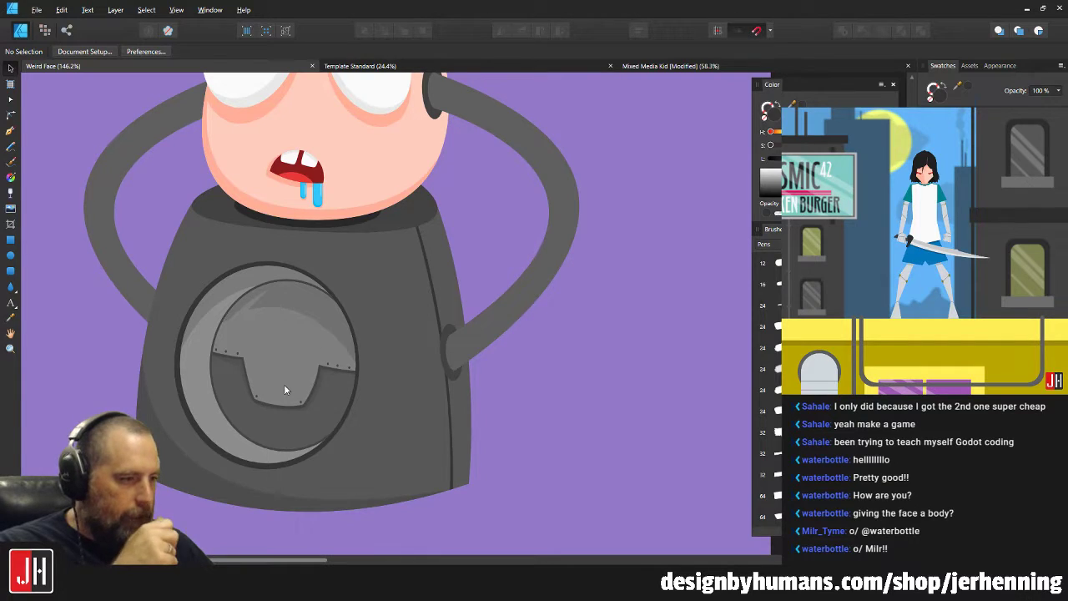
pyautogui.scroll(-2, 357, 437)
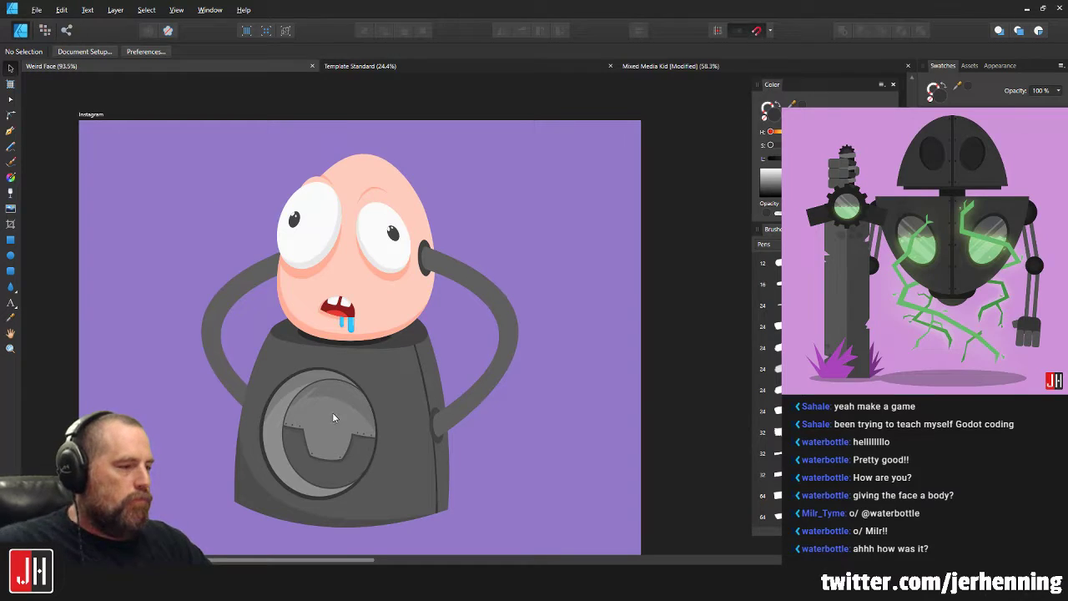
pyautogui.scroll(2, 332, 412)
pyautogui.scroll(1, 308, 322)
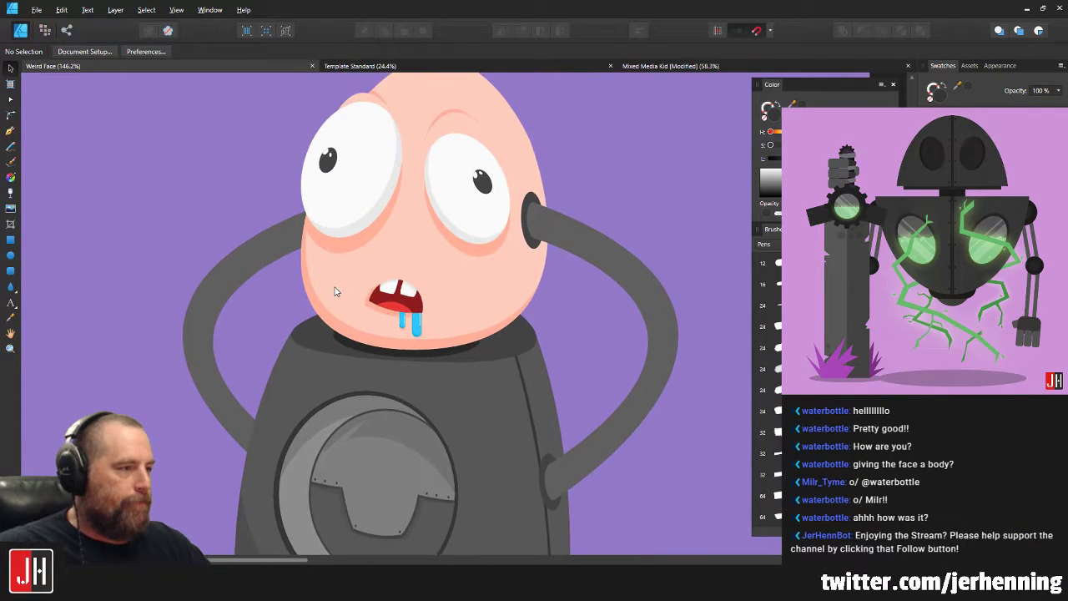
pyautogui.click(10, 130)
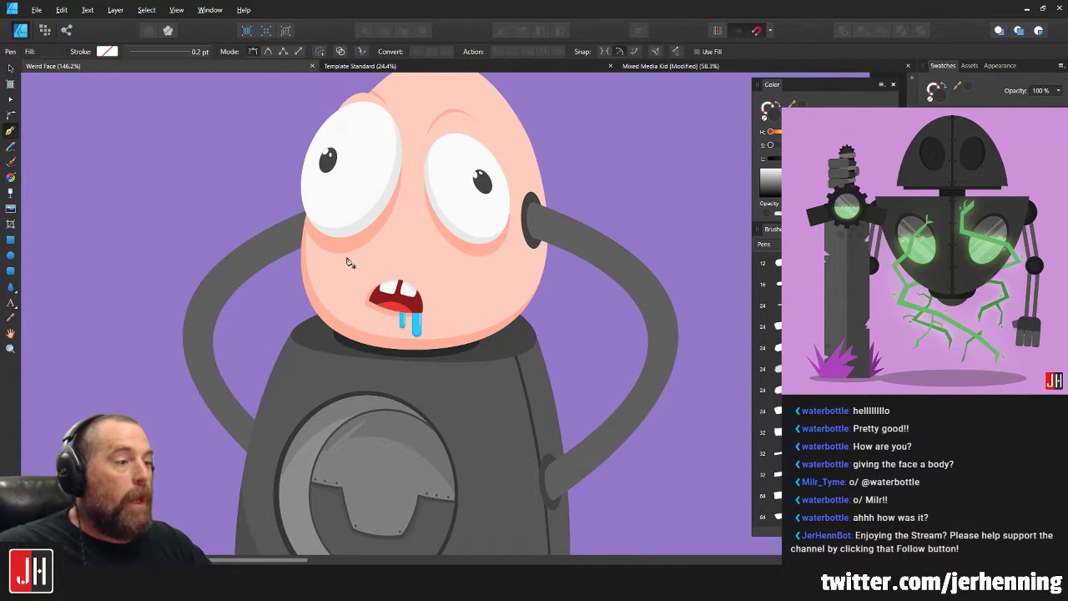
pyautogui.moveTo(342, 255); pyautogui.dragTo(383, 214)
pyautogui.press('v')
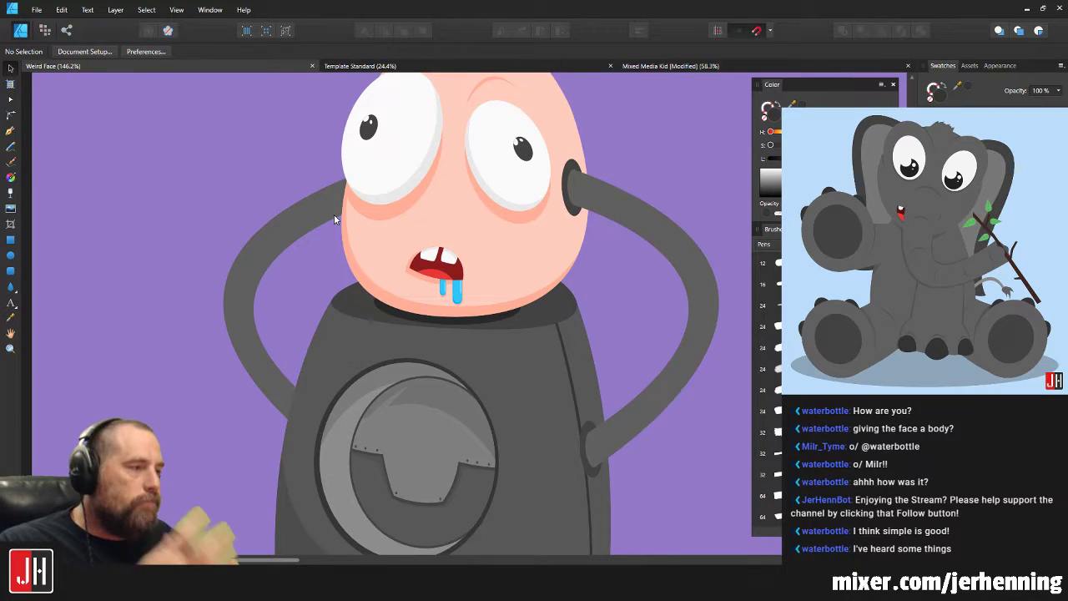
# Examine the whole character, the body and the point where the right arm joins the head socket.
pyautogui.scroll(-5, 305, 250)
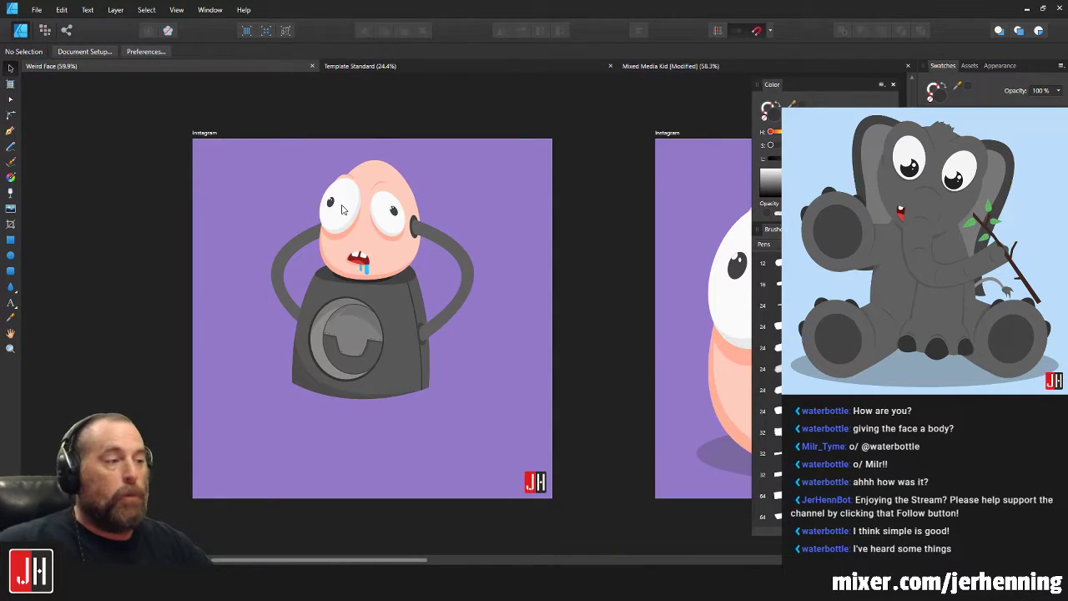
pyautogui.scroll(3, 379, 267)
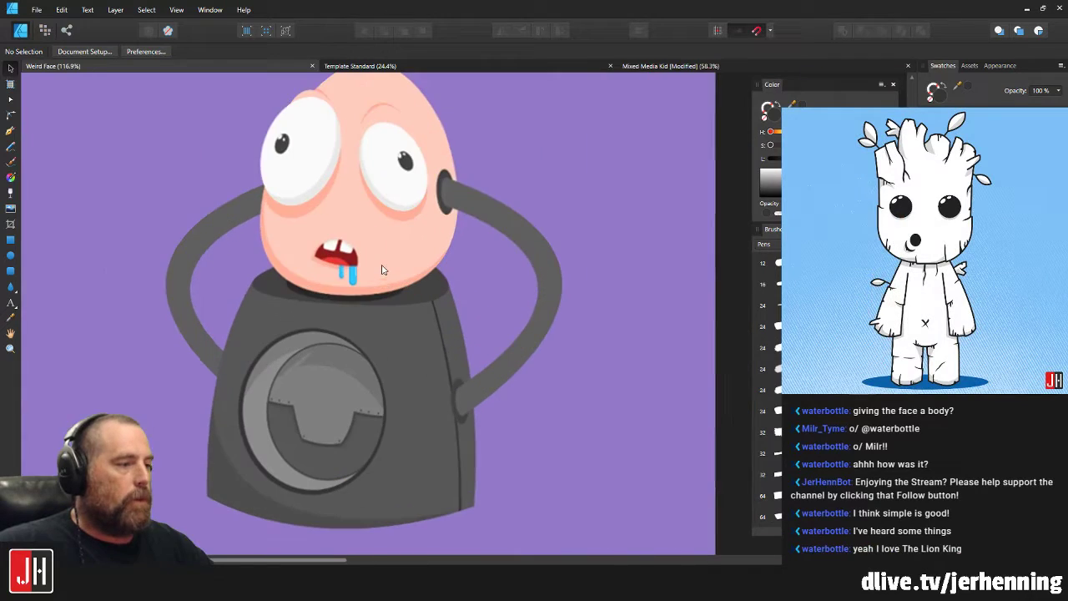
pyautogui.scroll(2, 451, 367)
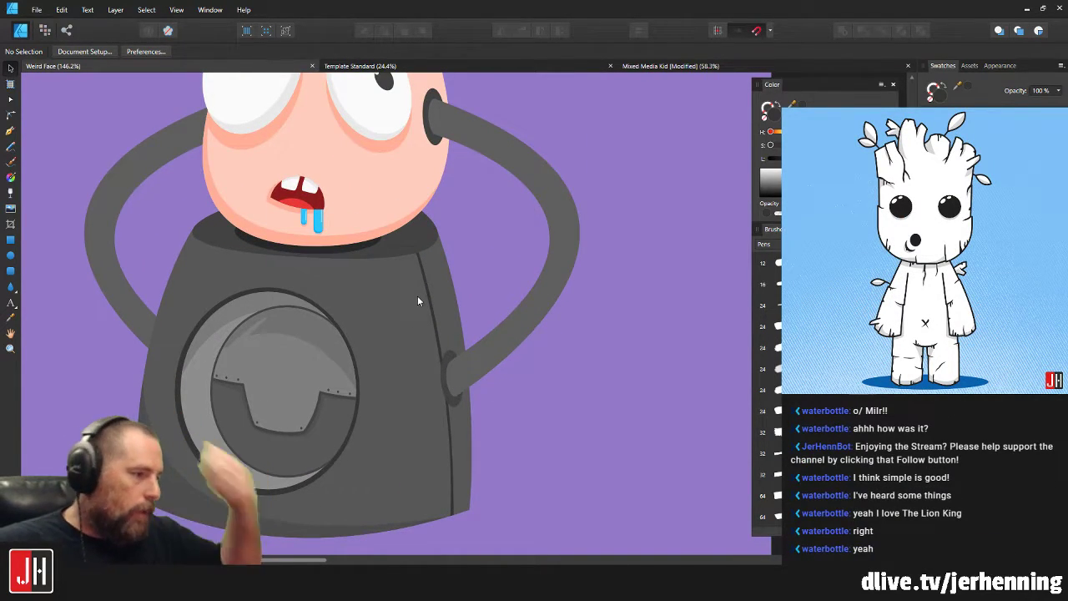
pyautogui.scroll(2, 490, 271)
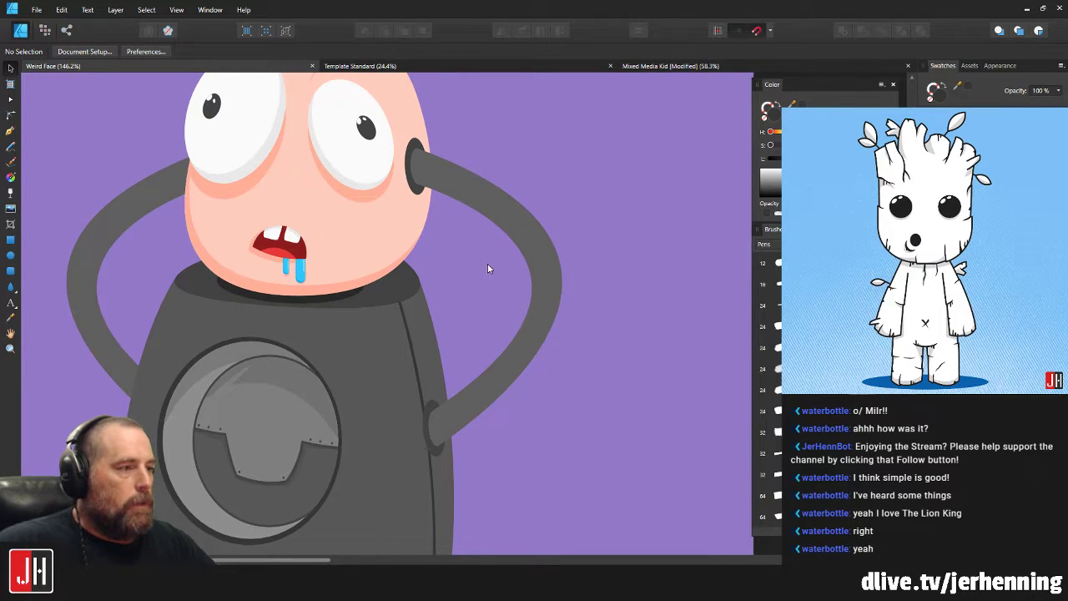
pyautogui.scroll(1, 484, 270)
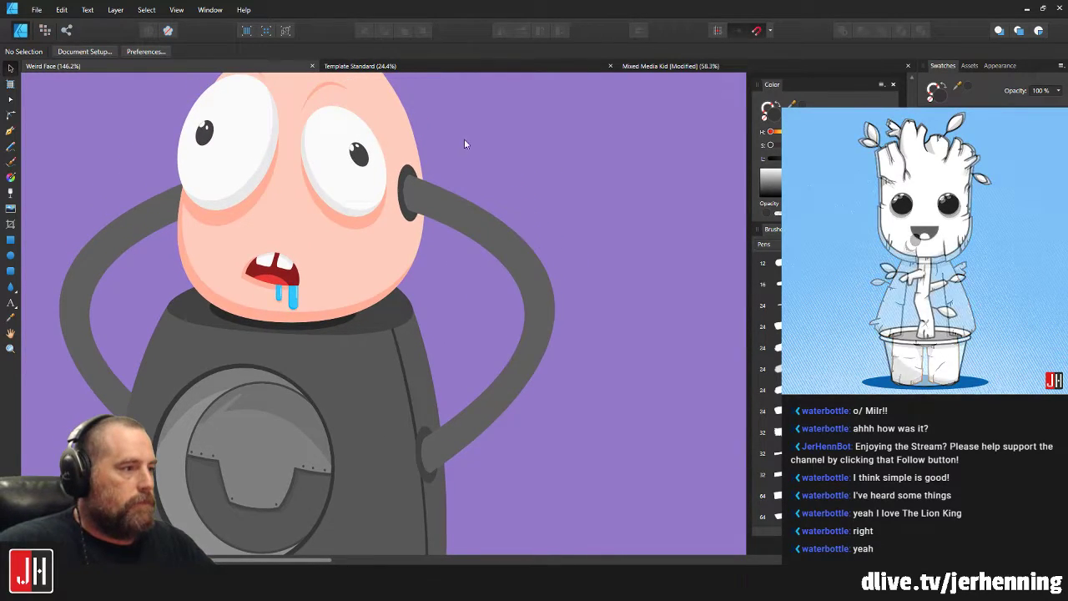
pyautogui.scroll(5, 414, 177)
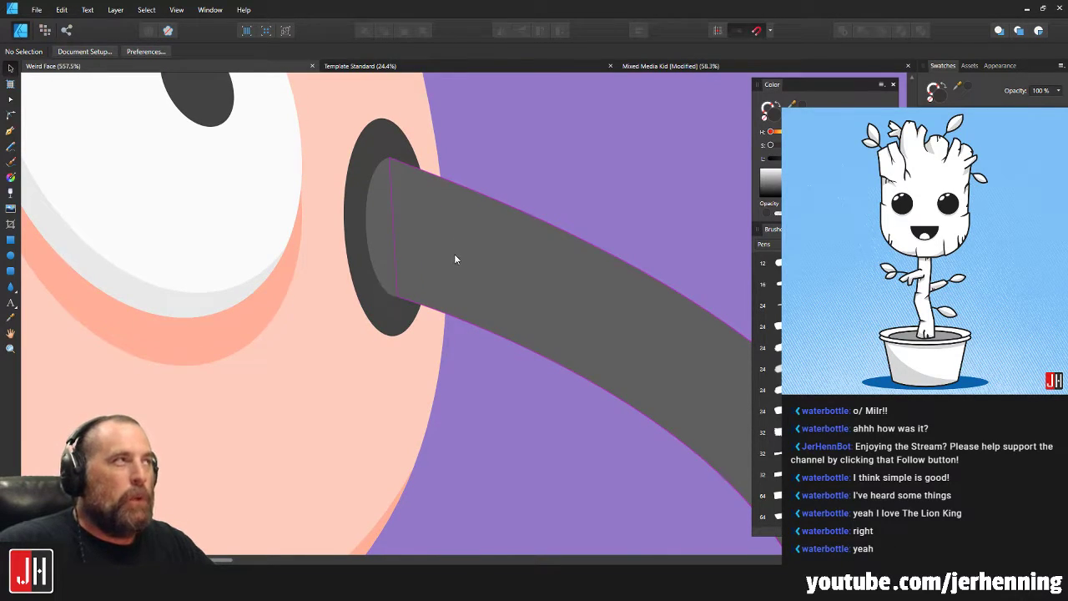
pyautogui.scroll(-5, 460, 259)
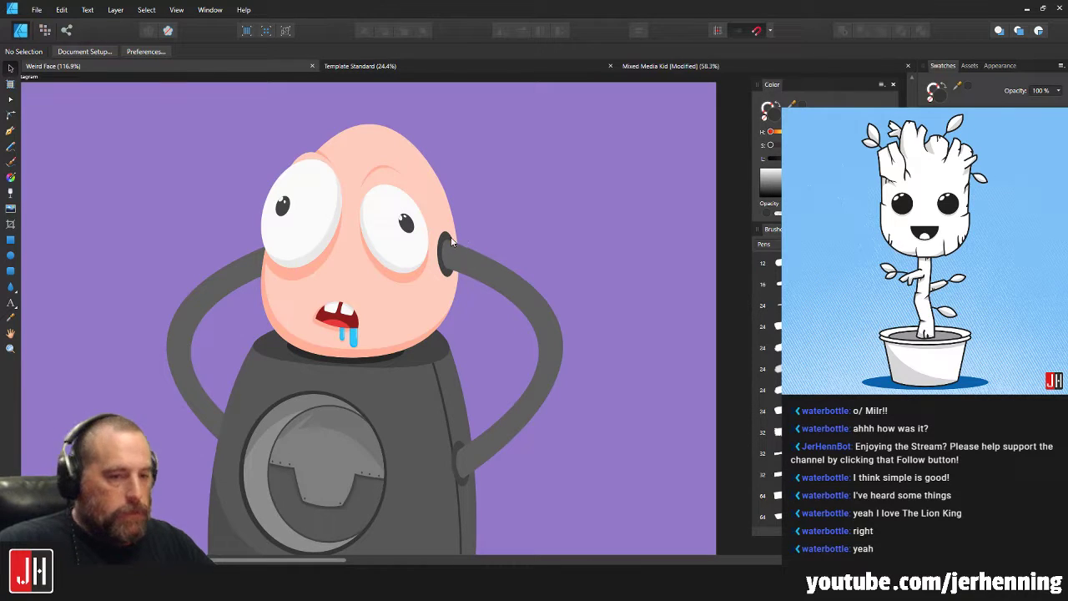
# Move and rotate the two crease shapes above the right-hand eye to shift the brow crease inward, and save the document.
pyautogui.scroll(4, 393, 179)
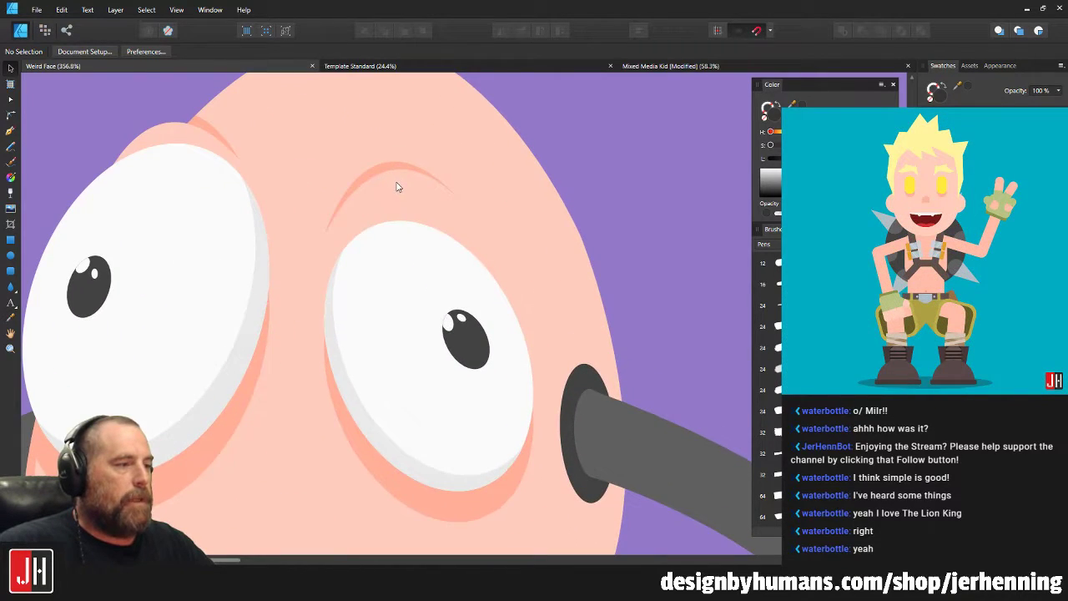
pyautogui.click(397, 185)
pyautogui.keyDown('shift'); pyautogui.click(402, 167); pyautogui.keyUp('shift')
pyautogui.moveTo(490, 158); pyautogui.dragTo(501, 162)
pyautogui.moveTo(414, 203); pyautogui.dragTo(397, 214)
pyautogui.moveTo(402, 150); pyautogui.dragTo(392, 153)
pyautogui.scroll(-5, 409, 159)
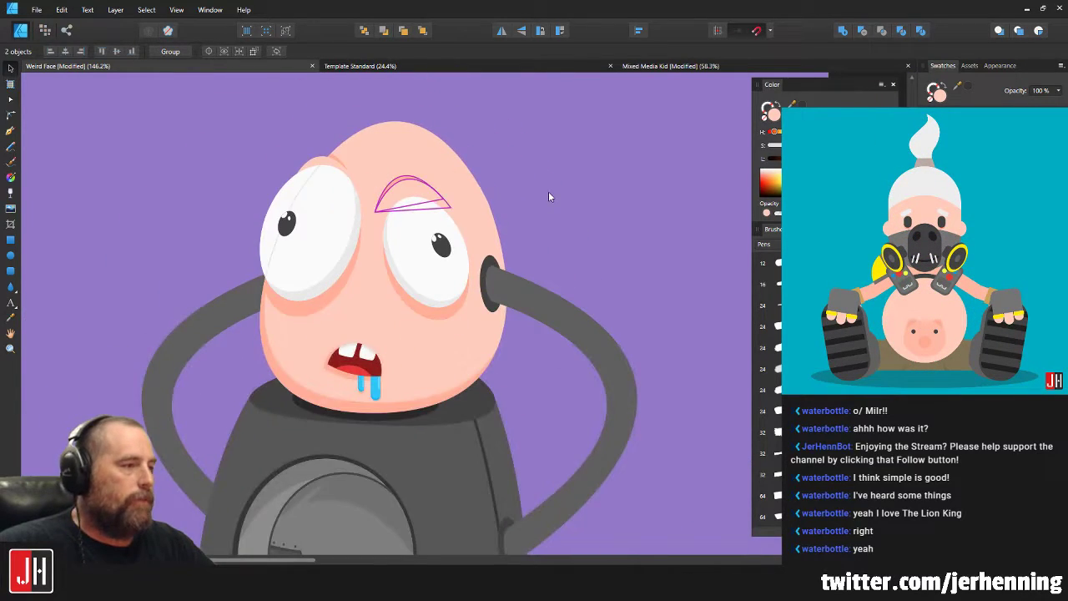
pyautogui.click(548, 191)
pyautogui.hotkey('ctrl', 's')
# Move the right arm's upper corner node at the head socket along the edge of the arm's rounded end.
pyautogui.scroll(-3, 448, 229)
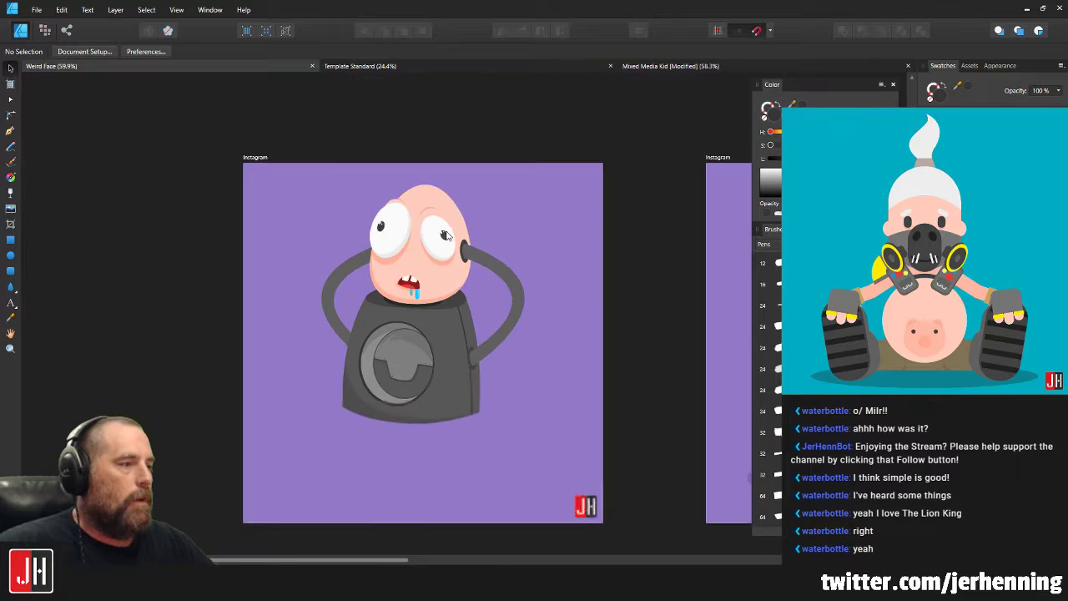
pyautogui.scroll(3, 514, 206)
pyautogui.scroll(-2, 519, 205)
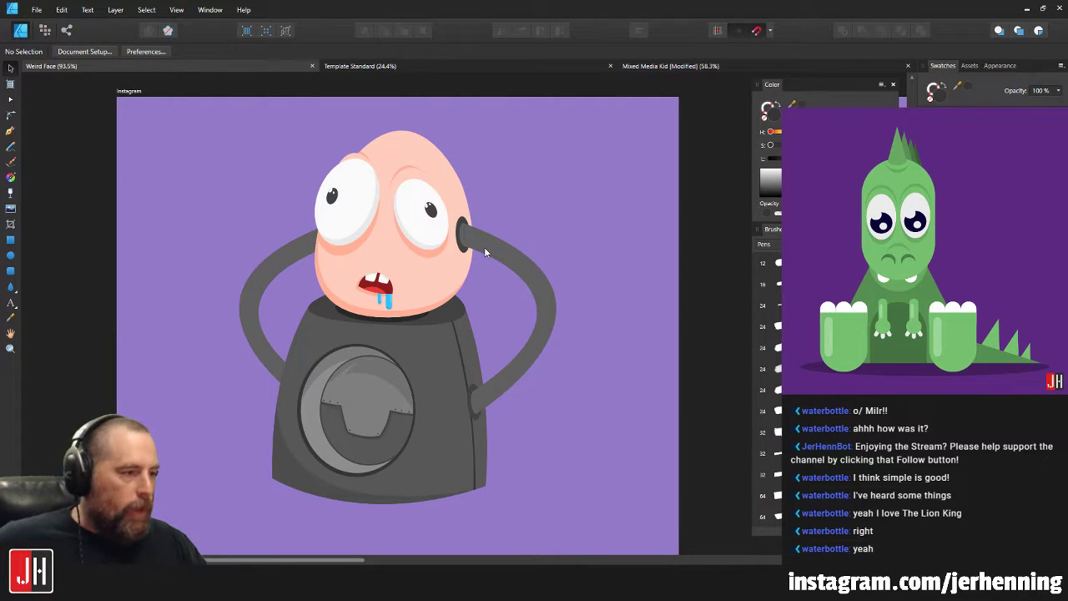
pyautogui.scroll(4, 489, 243)
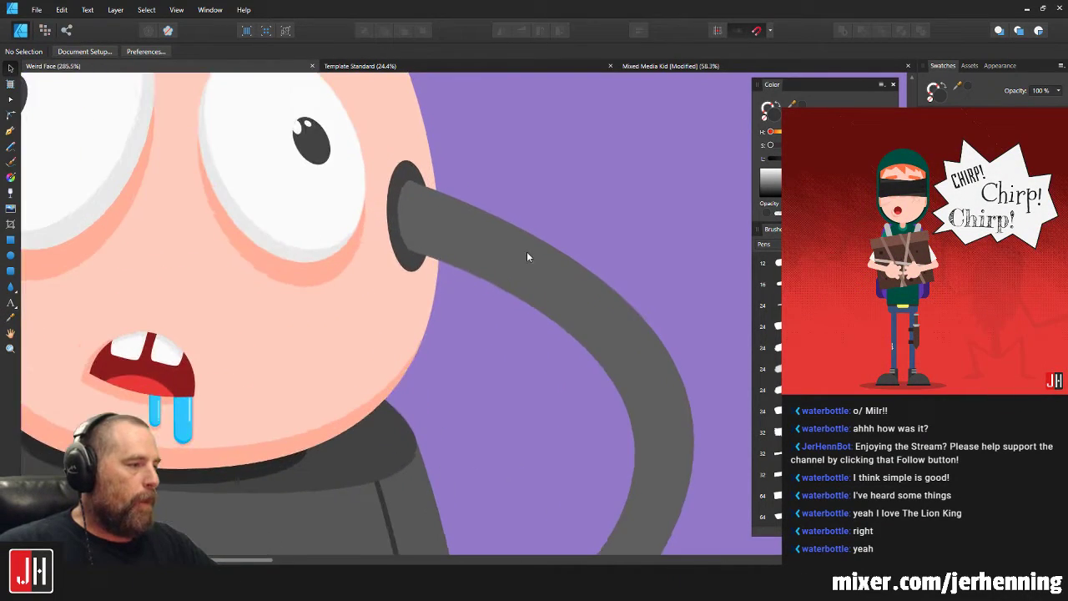
pyautogui.scroll(5, 380, 218)
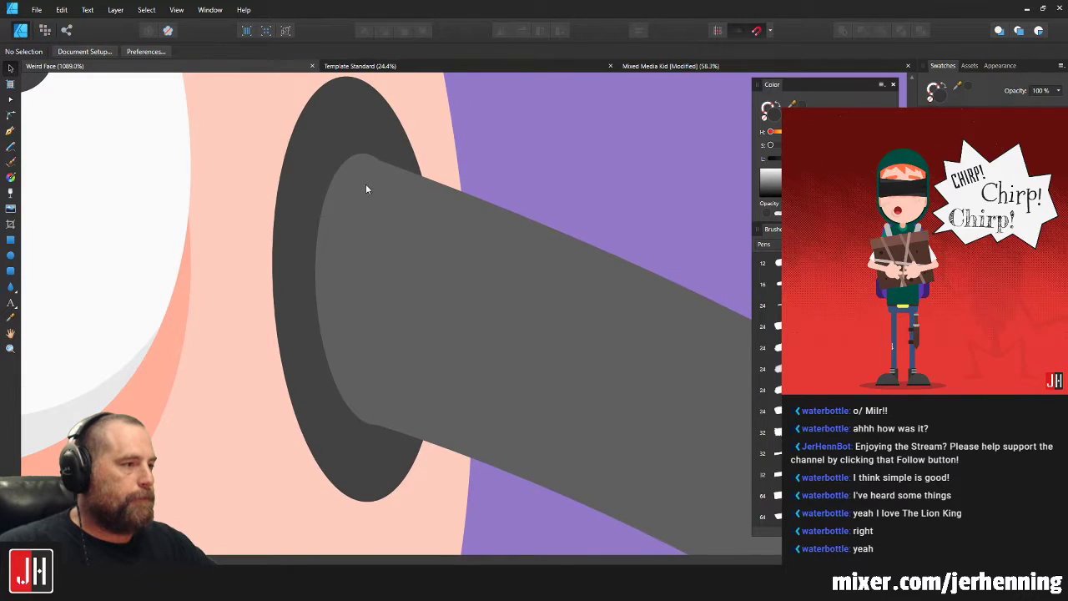
pyautogui.click(333, 252)
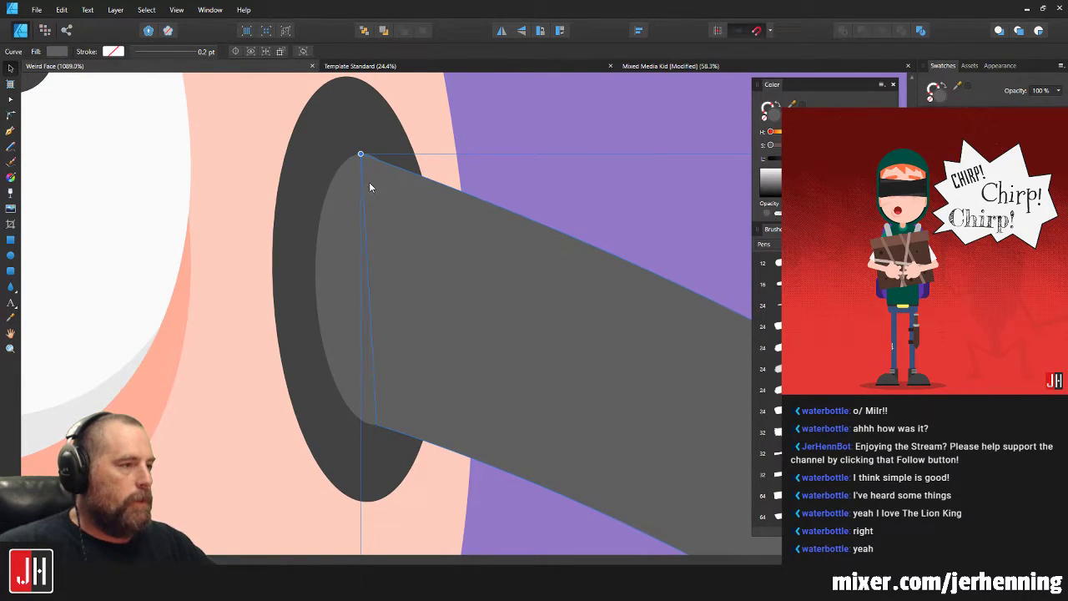
pyautogui.scroll(8, 358, 179)
pyautogui.press('a')
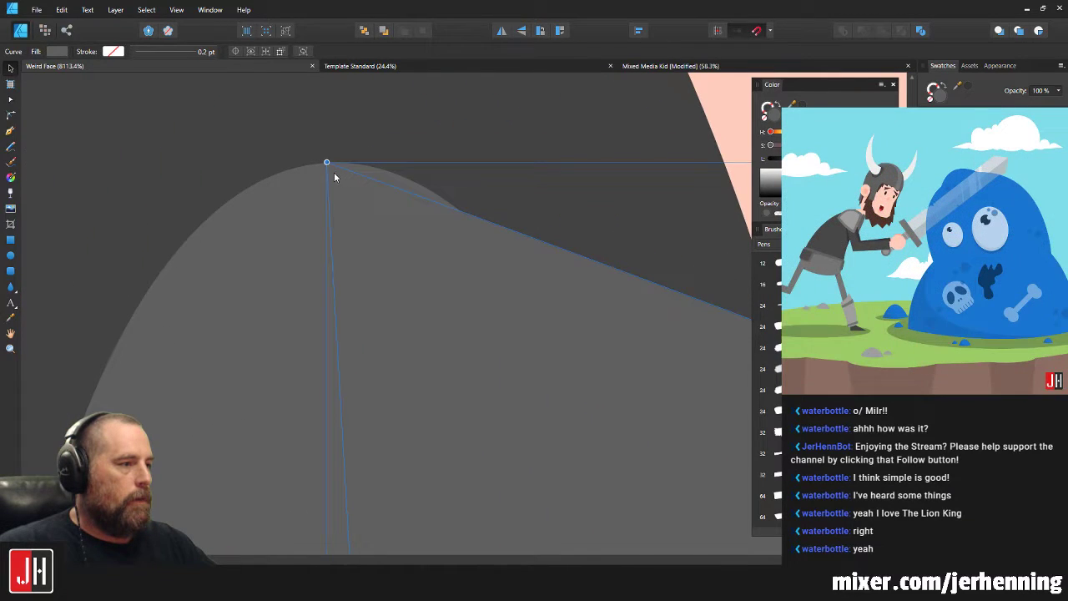
pyautogui.scroll(3, 327, 164)
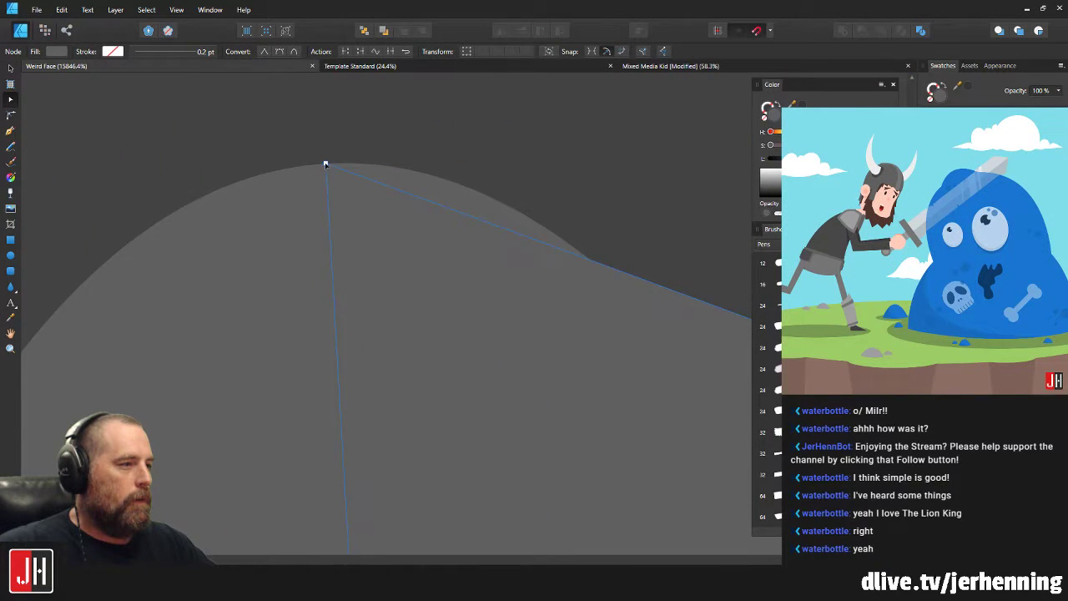
pyautogui.moveTo(423, 196); pyautogui.dragTo(508, 205)
pyautogui.press('v')
pyautogui.scroll(-13, 561, 255)
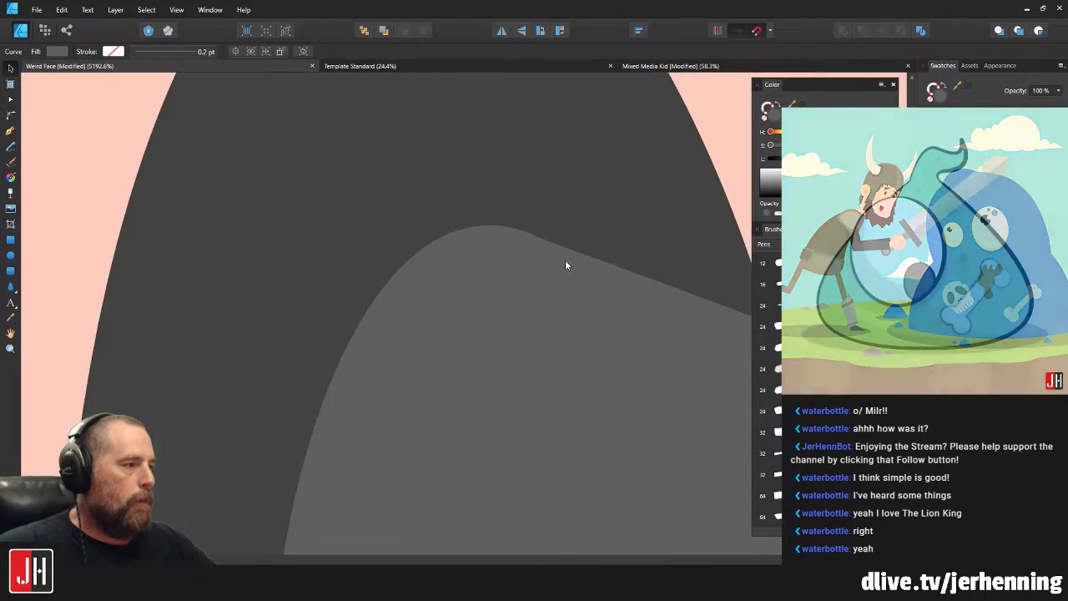
# Fine-tune that upper corner node so the arm's top edge flows smoothly out of the rounded end, and deselect the arm.
pyautogui.click(682, 276)
pyautogui.scroll(12, 683, 281)
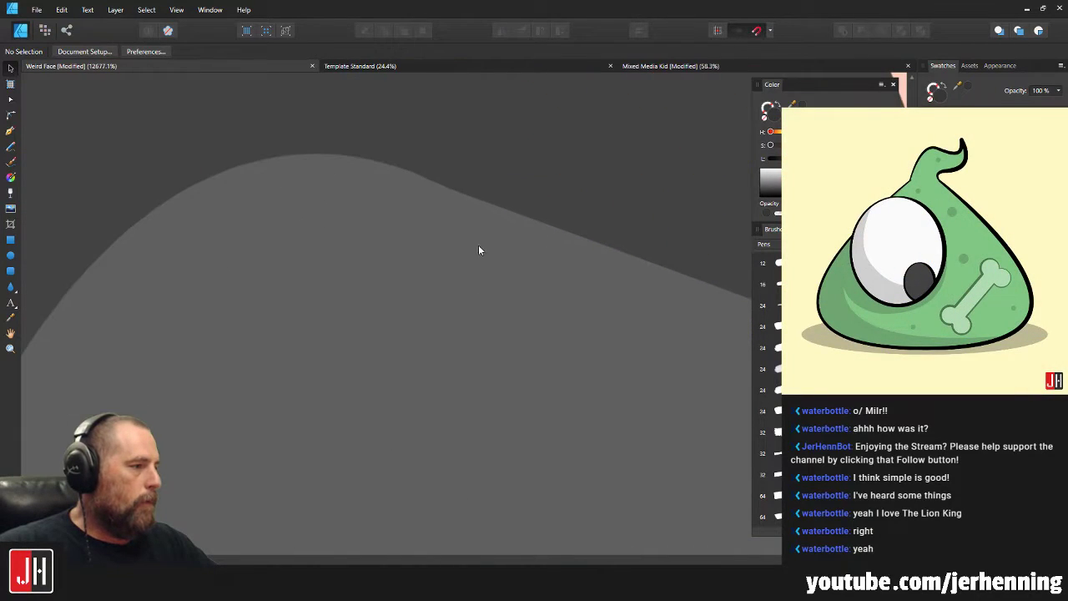
pyautogui.press('a')
pyautogui.click(445, 188)
pyautogui.moveTo(444, 190); pyautogui.dragTo(401, 168)
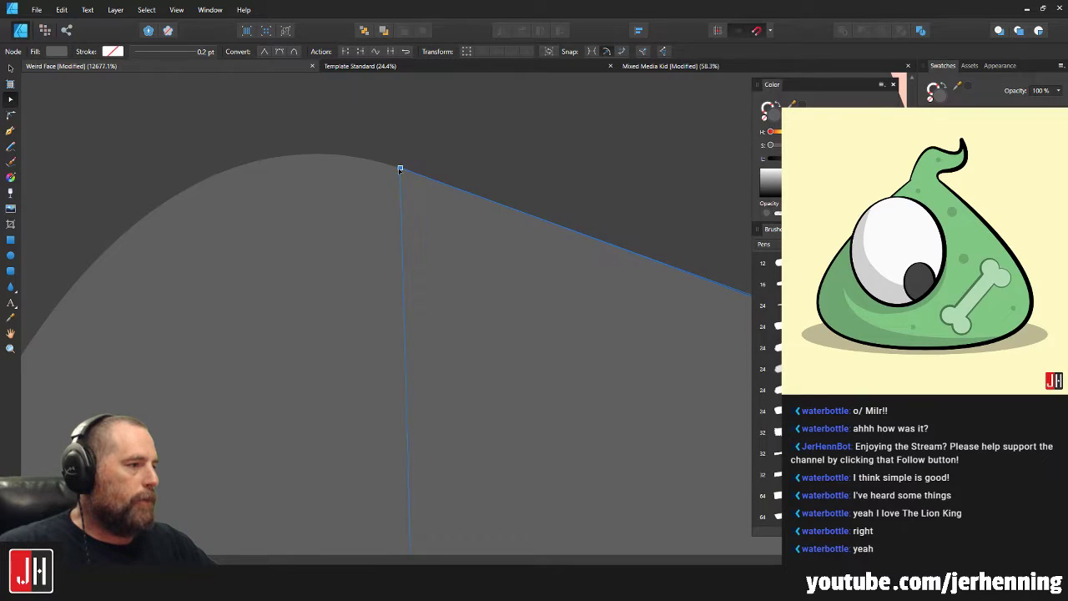
pyautogui.press('v')
pyautogui.scroll(-10, 494, 244)
pyautogui.click(654, 283)
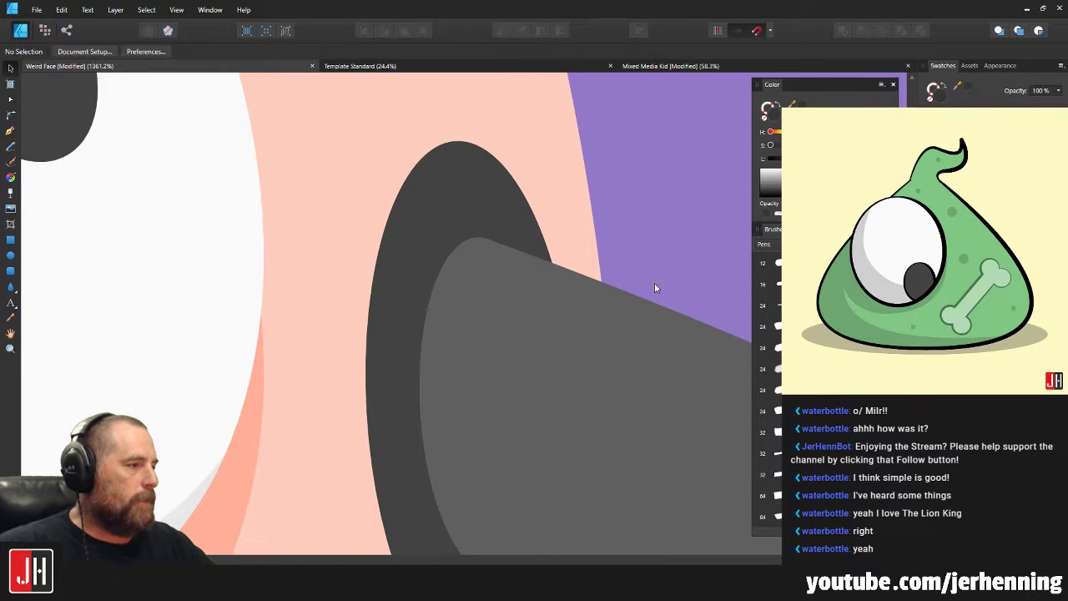
# Align the right arm's lower corner node at the head socket with the curve of its rounded end, and deselect it.
pyautogui.moveTo(654, 283); pyautogui.dragTo(506, 116)
pyautogui.scroll(8, 349, 396)
pyautogui.click(370, 393)
pyautogui.moveTo(348, 453); pyautogui.dragTo(361, 380)
pyautogui.press('a')
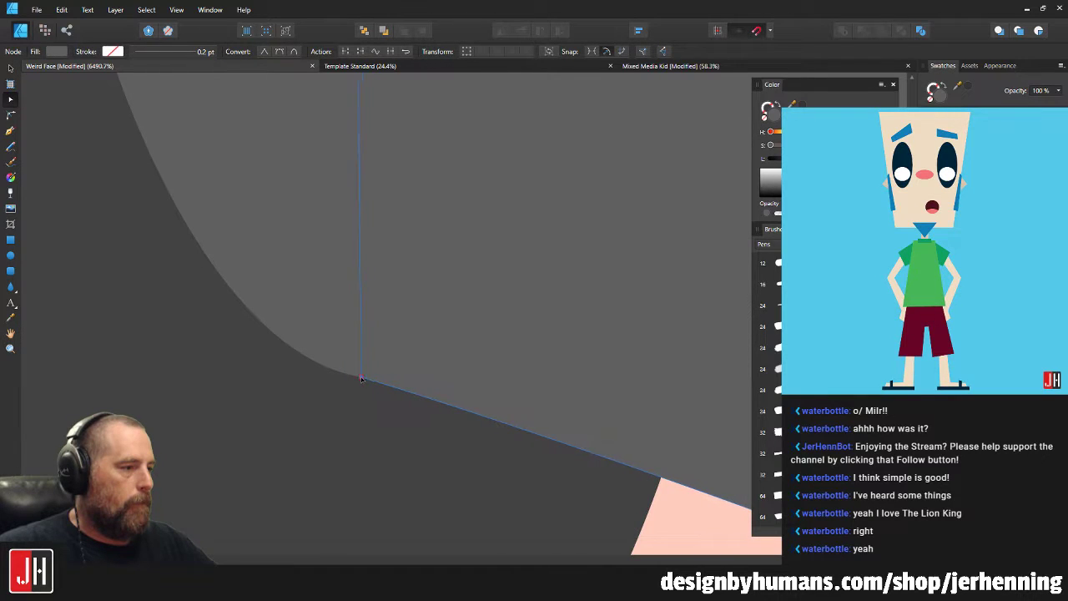
pyautogui.press('v')
pyautogui.scroll(-10, 405, 367)
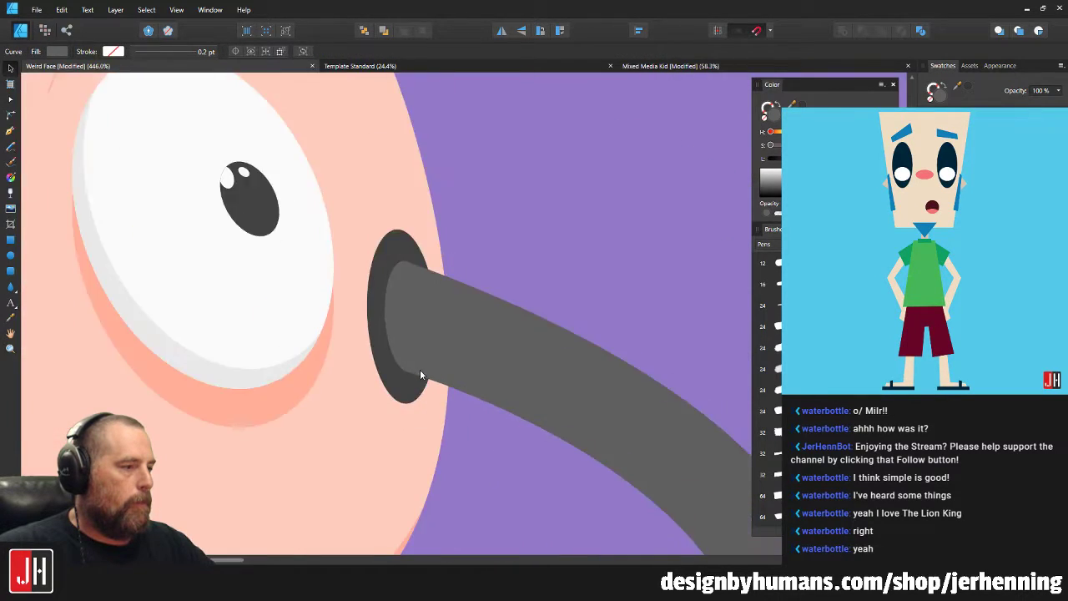
pyautogui.click(546, 357)
# Move the right arm's upper corner node at the body socket onto the edge of the rounded end, and deselect it.
pyautogui.scroll(-10, 494, 129)
pyautogui.scroll(8, 491, 274)
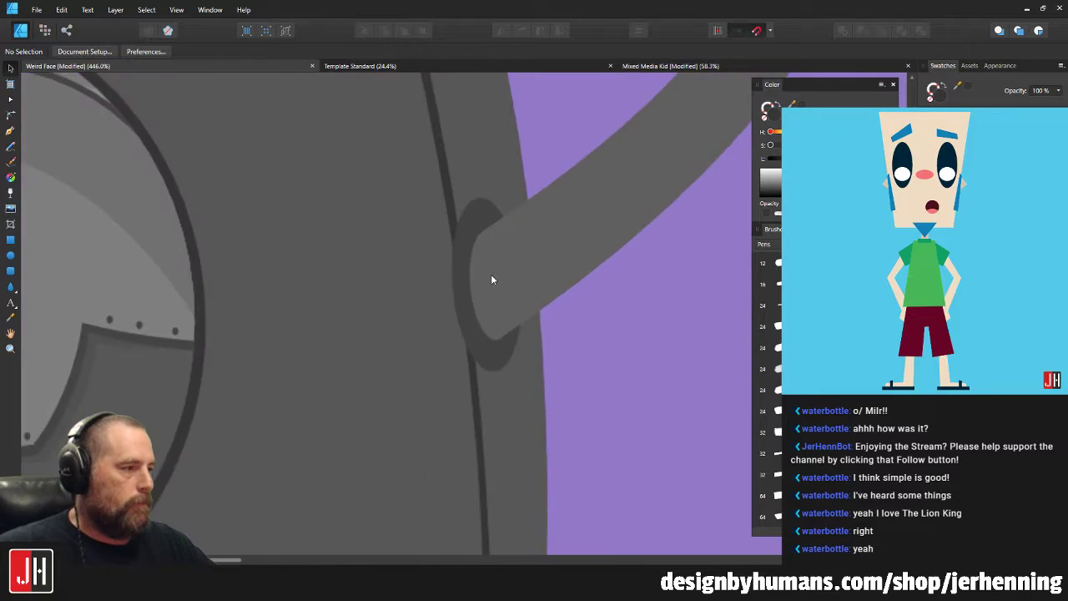
pyautogui.scroll(6, 493, 167)
pyautogui.press('a')
pyautogui.click(420, 191)
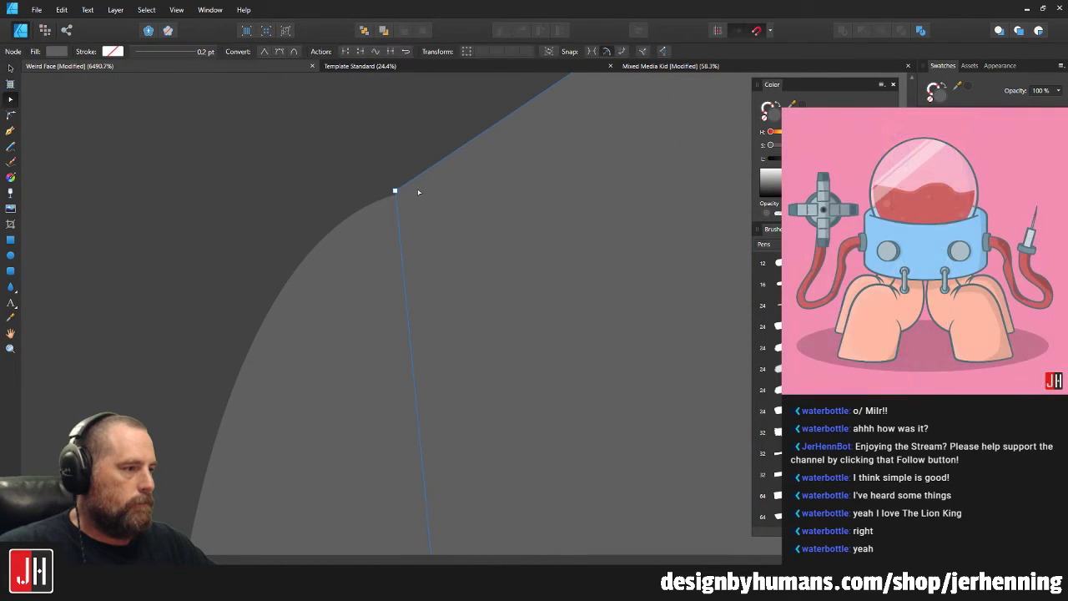
pyautogui.moveTo(395, 191)
pyautogui.mouseDown()
pyautogui.moveTo(407, 192)
pyautogui.moveTo(377, 202)
pyautogui.mouseUp()
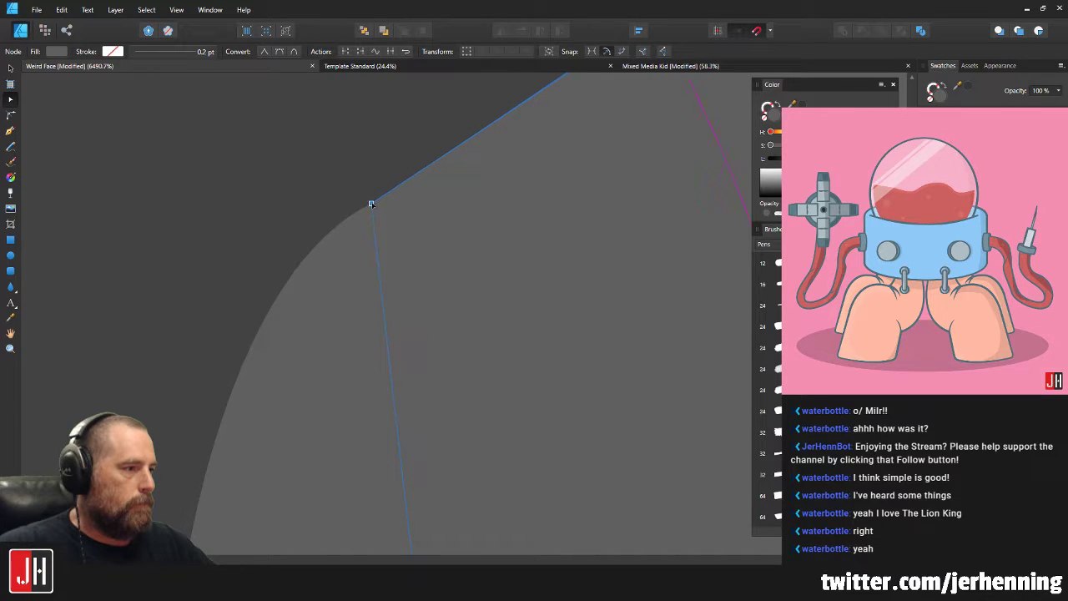
pyautogui.press('v')
pyautogui.scroll(-14, 454, 227)
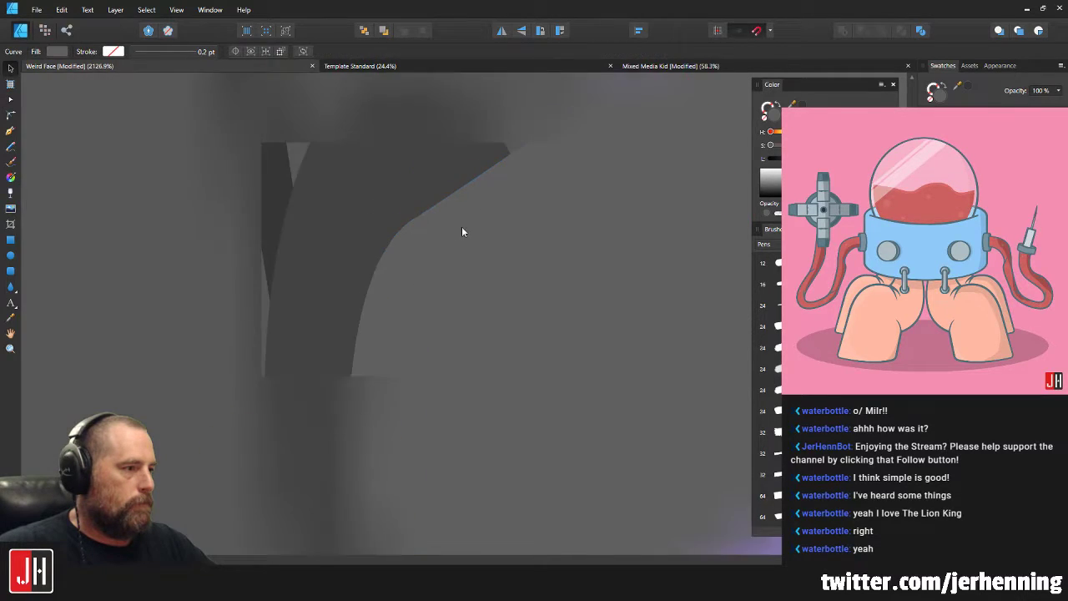
pyautogui.click(542, 303)
# Move the right arm's lower corner node at the body socket onto the curve of the rounded end, and deselect it.
pyautogui.scroll(9, 488, 303)
pyautogui.scroll(3, 433, 288)
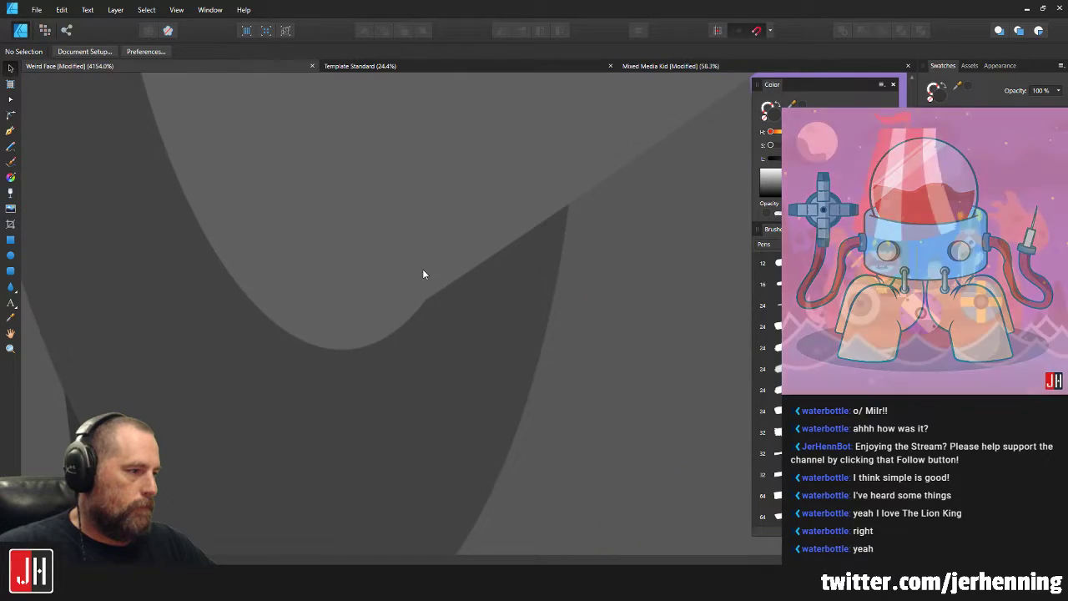
pyautogui.press('a')
pyautogui.click(402, 322)
pyautogui.moveTo(348, 349); pyautogui.dragTo(377, 341)
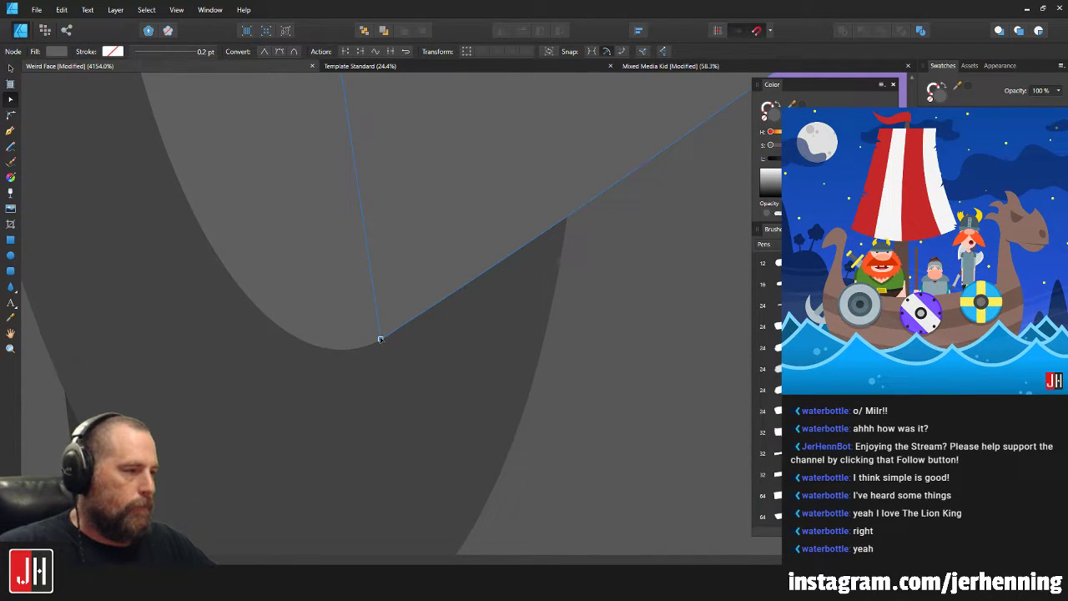
pyautogui.press('v')
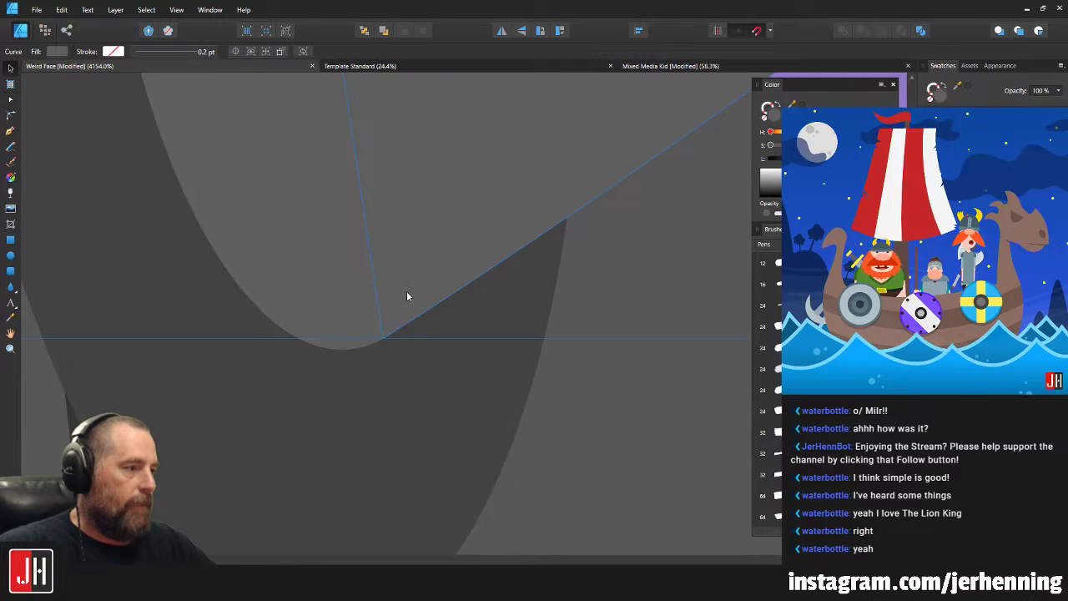
pyautogui.scroll(-8, 400, 302)
pyautogui.press('Escape')
# Merge the right arm and its two rounded end ellipses into a single curve with the Add operation, and deselect it.
pyautogui.click(365, 269)
pyautogui.keyDown('shift'); pyautogui.click(483, 191); pyautogui.keyUp('shift')
pyautogui.scroll(-4, 461, 292)
pyautogui.scroll(4, 448, 317)
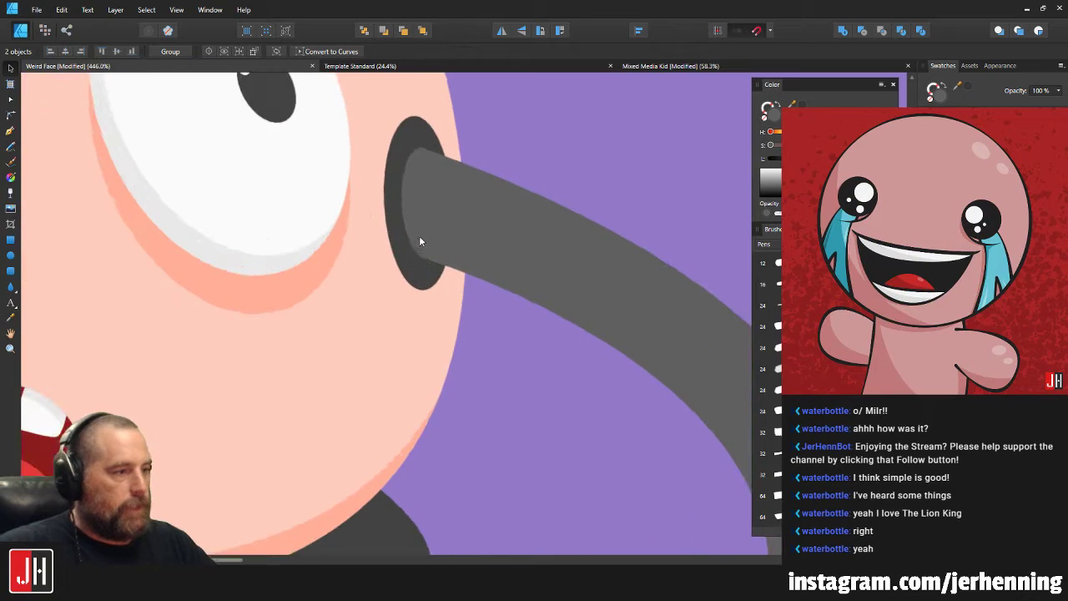
pyautogui.keyDown('shift'); pyautogui.click(414, 200); pyautogui.keyUp('shift')
pyautogui.click(848, 33)
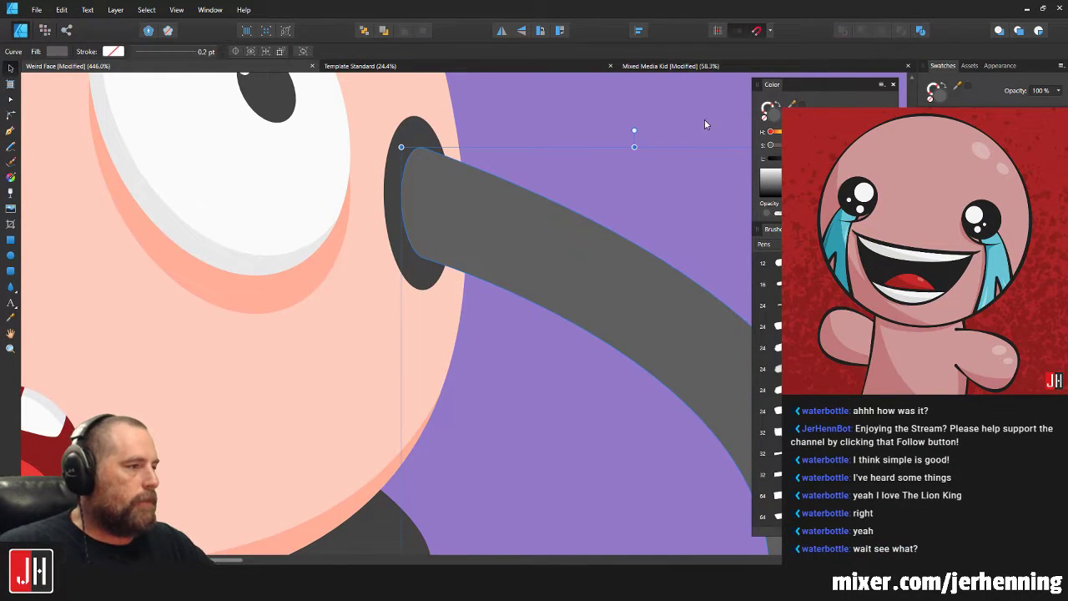
pyautogui.press('Escape')
# Delete the dark seam line running down the side of the robot's body.
pyautogui.scroll(-6, 607, 166)
pyautogui.scroll(4, 561, 242)
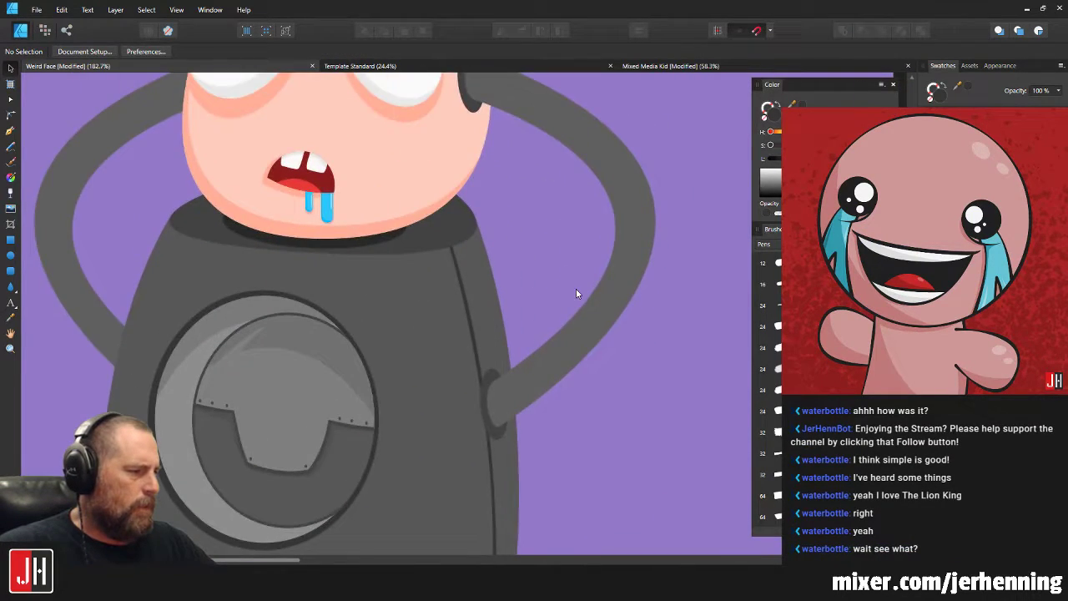
pyautogui.scroll(-5, 499, 273)
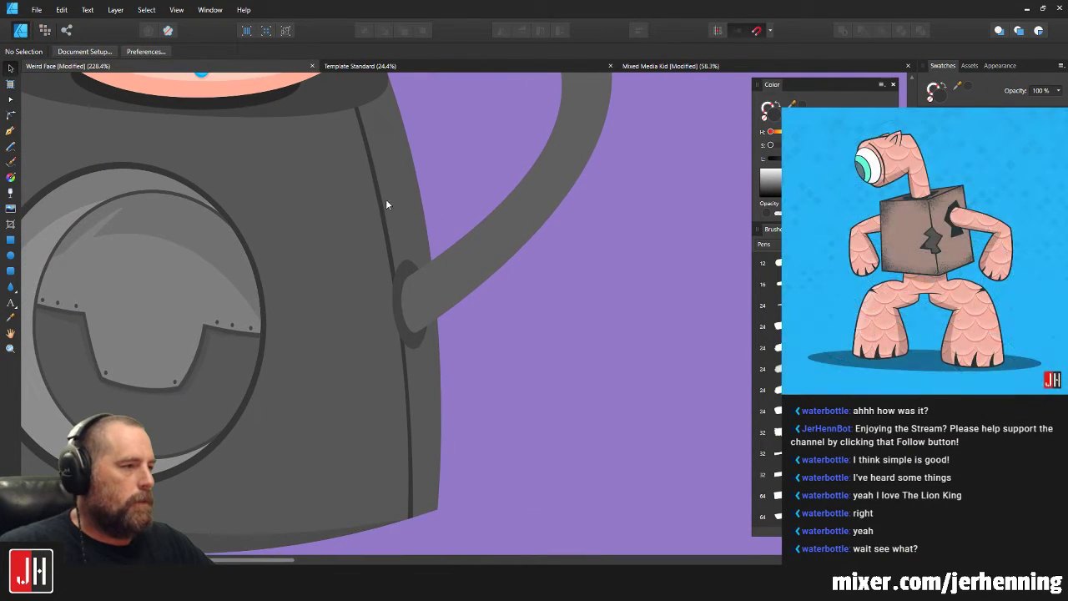
pyautogui.click(380, 191)
pyautogui.press('Delete')
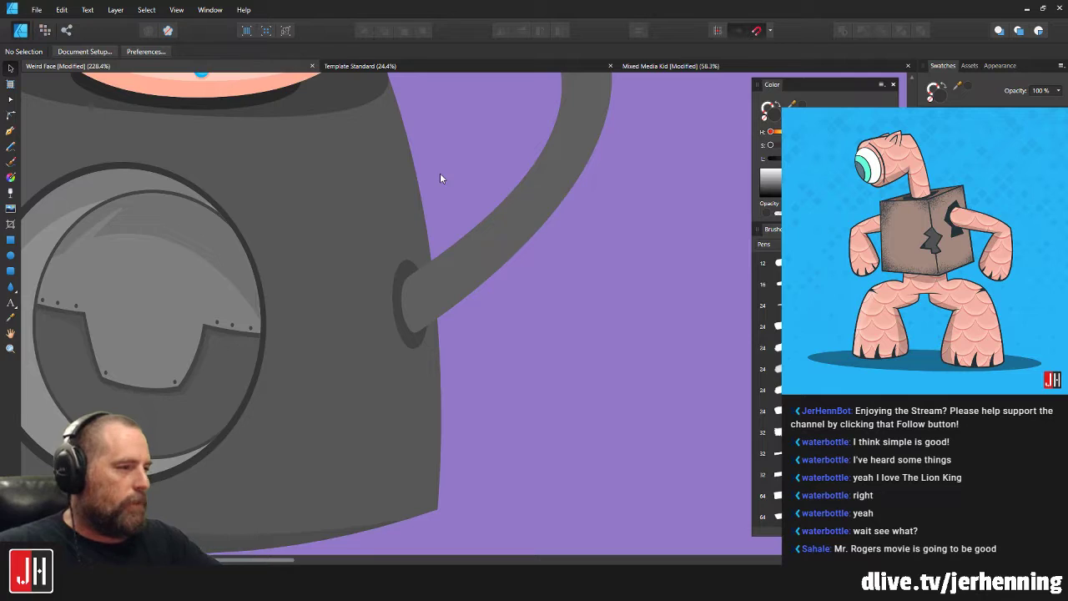
pyautogui.scroll(-3, 449, 200)
pyautogui.scroll(1, 487, 204)
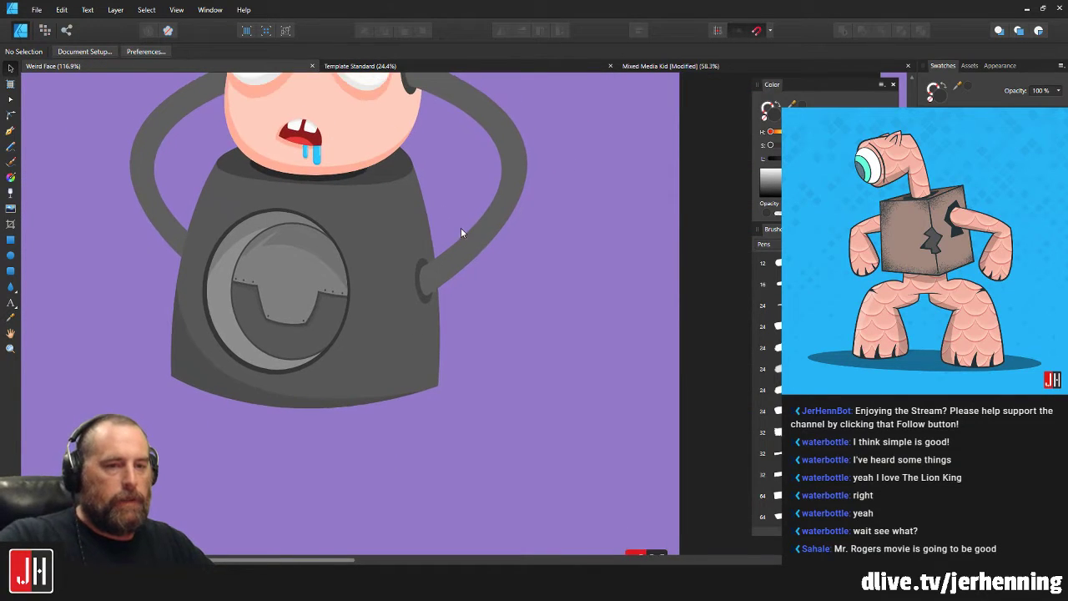
# Pull the inner edge of the right arm's bend slightly outward to even out the tube's thickness, and deselect the arm.
pyautogui.scroll(1, 416, 188)
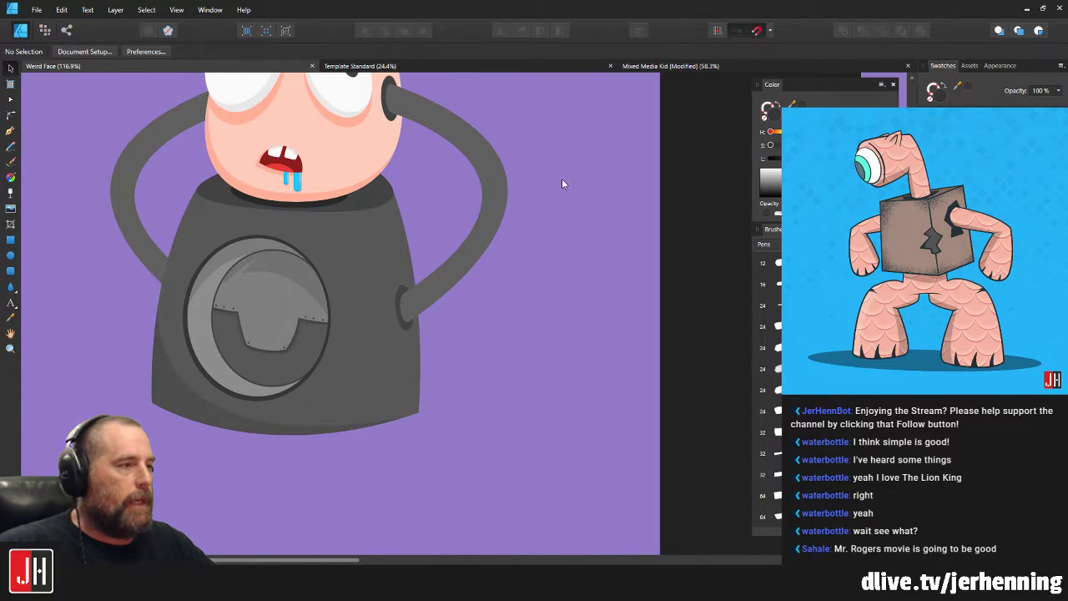
pyautogui.scroll(2, 560, 179)
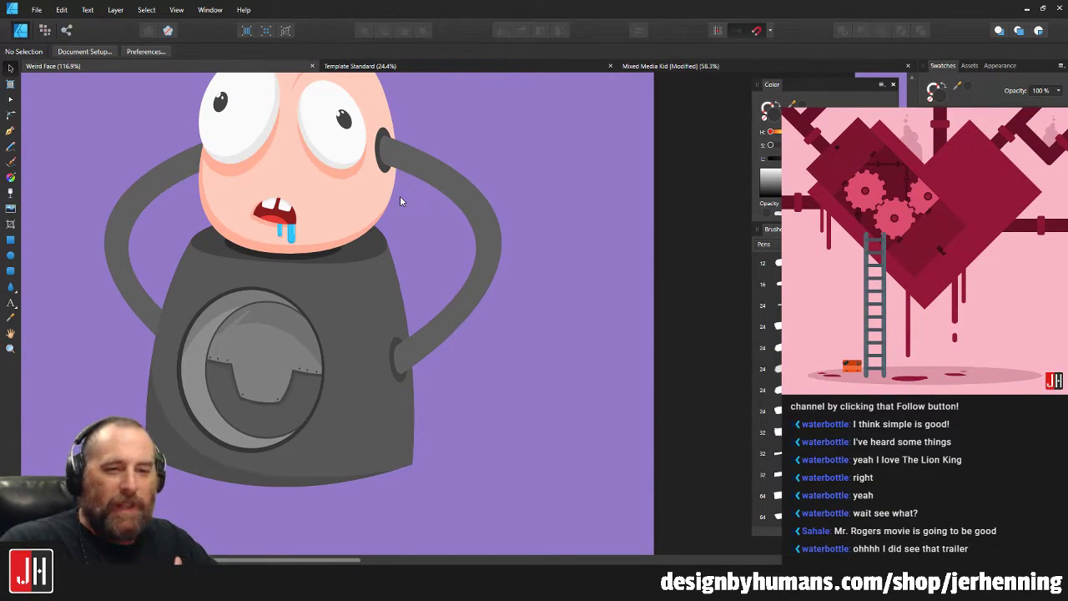
pyautogui.scroll(3, 422, 205)
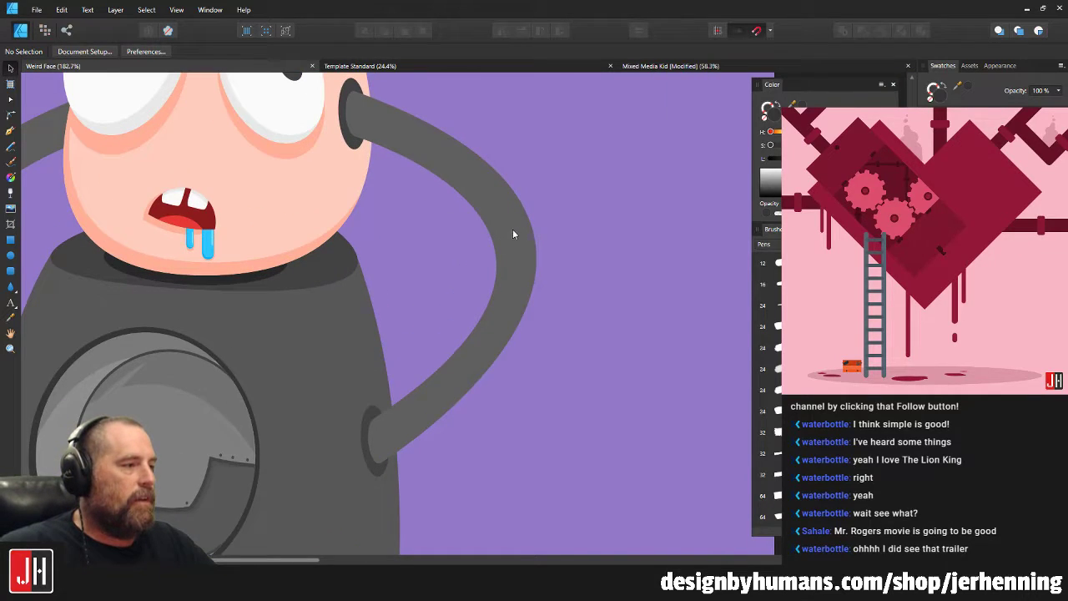
pyautogui.click(510, 240)
pyautogui.doubleClick(509, 241)
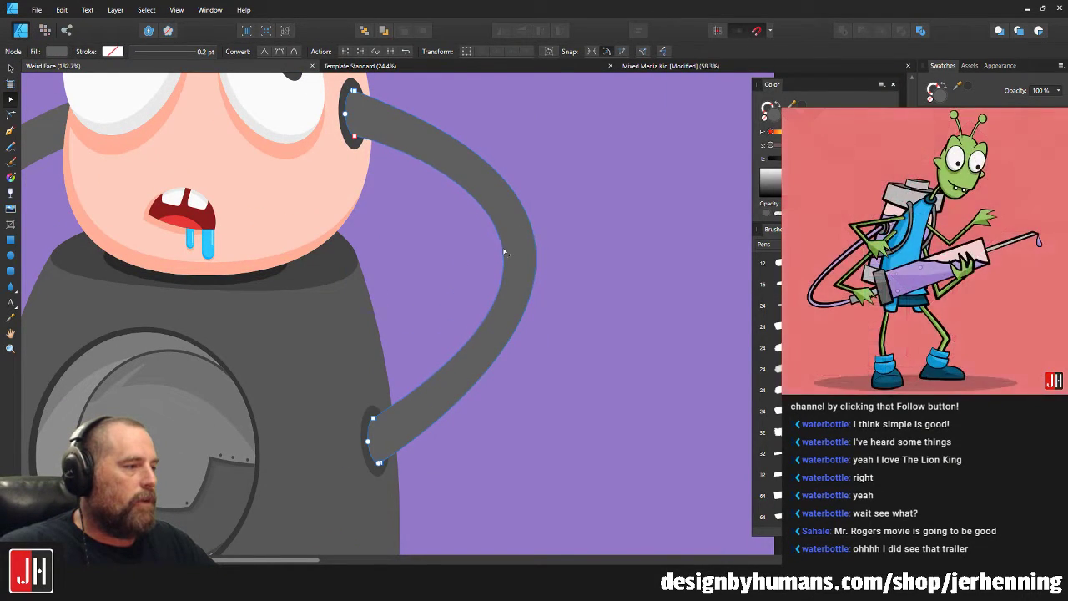
pyautogui.press('v')
pyautogui.click(591, 233)
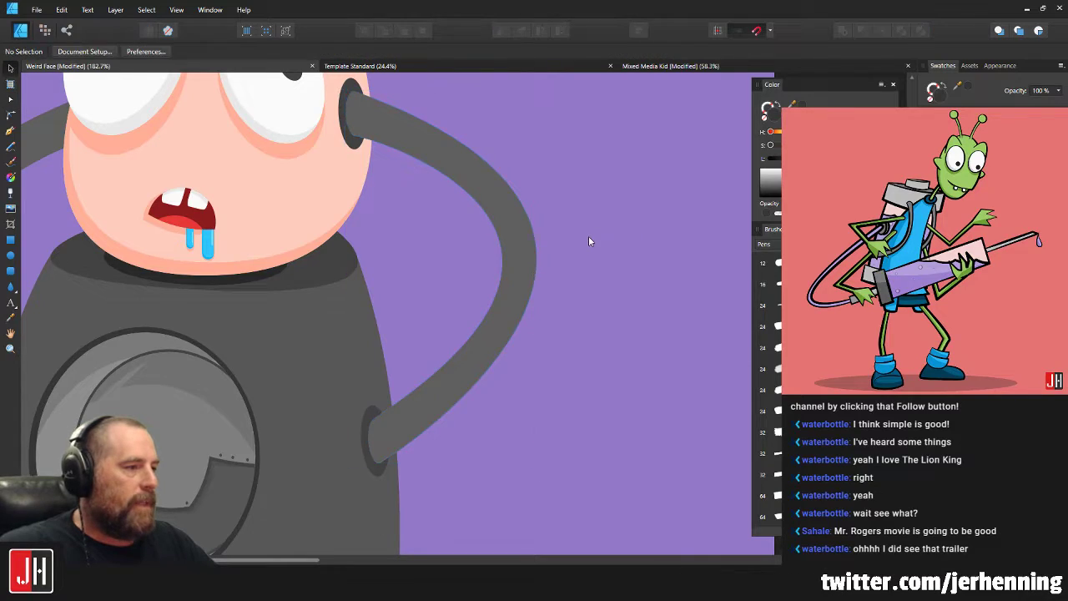
# Delete the left arm behind the character's head and body.
pyautogui.hotkey('ctrl', '0')
pyautogui.scroll(3, 579, 256)
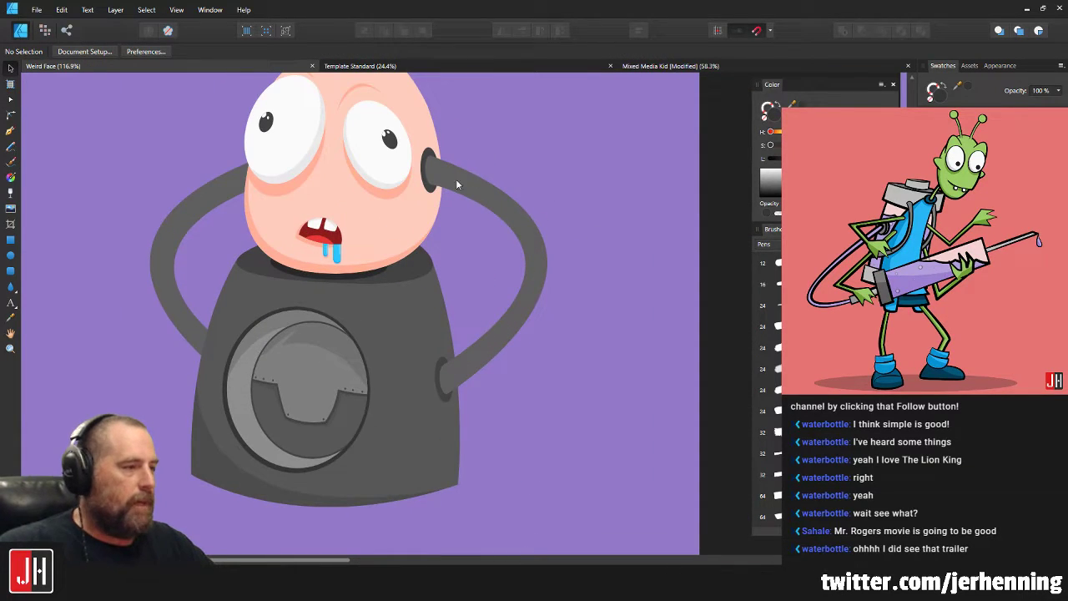
pyautogui.click(237, 220)
pyautogui.press('Delete')
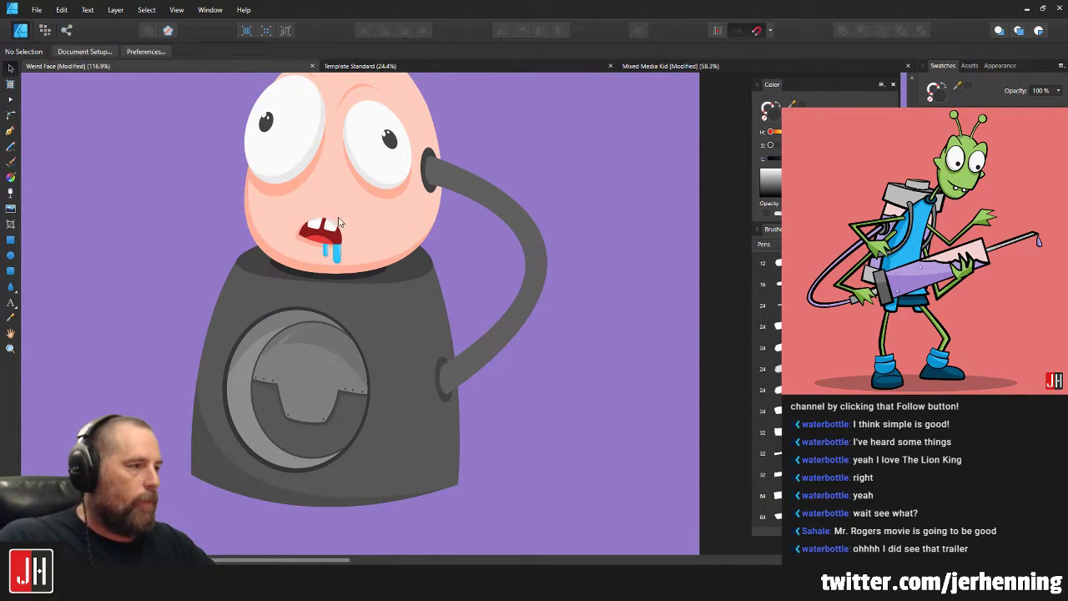
# Change the right arm's fill to white and deselect the arm.
pyautogui.scroll(3, 446, 159)
pyautogui.scroll(2, 446, 158)
pyautogui.click(469, 213)
pyautogui.scroll(1, 501, 232)
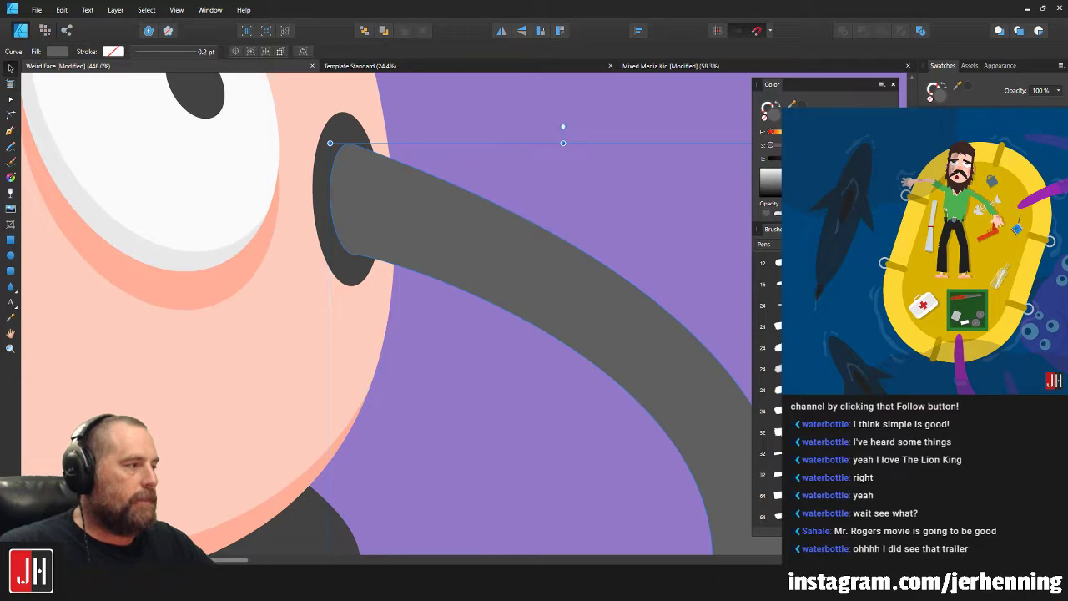
pyautogui.hotkey('ctrl', 'd')
pyautogui.scroll(-6, 508, 127)
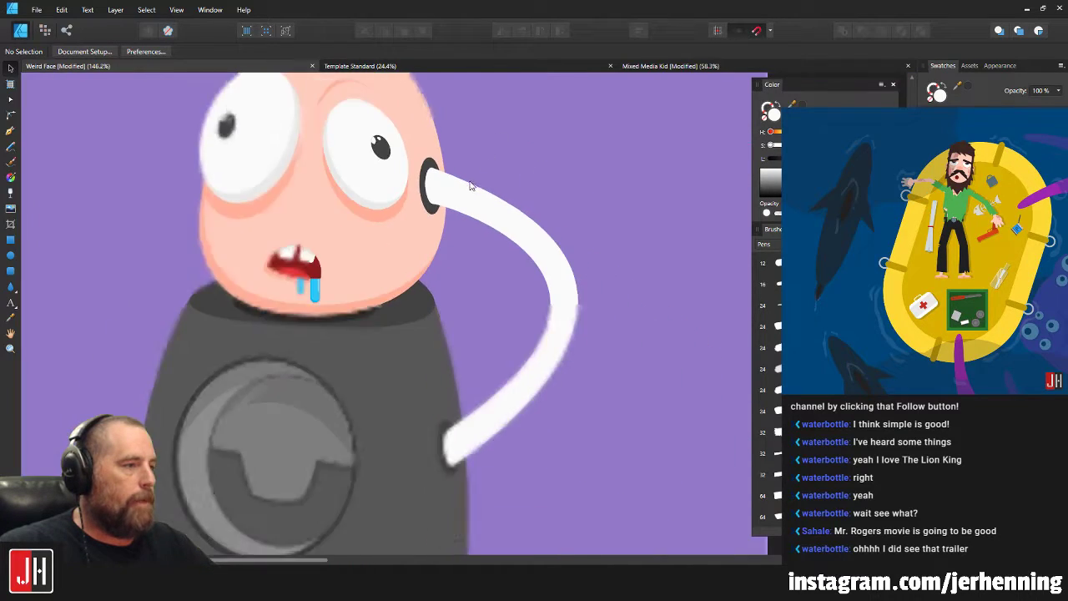
pyautogui.scroll(4, 501, 226)
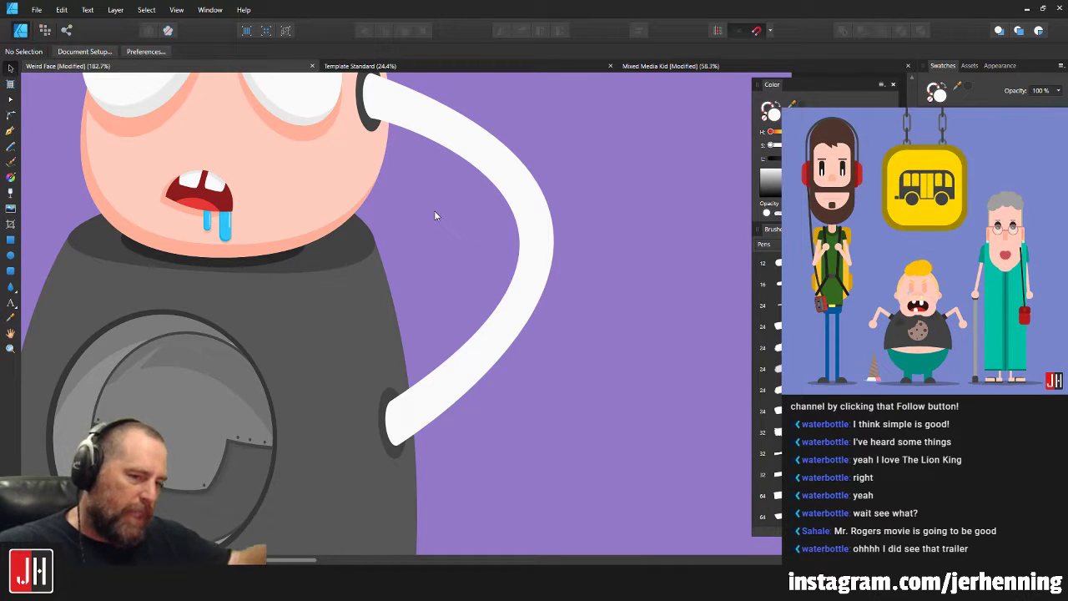
pyautogui.scroll(-2, 421, 225)
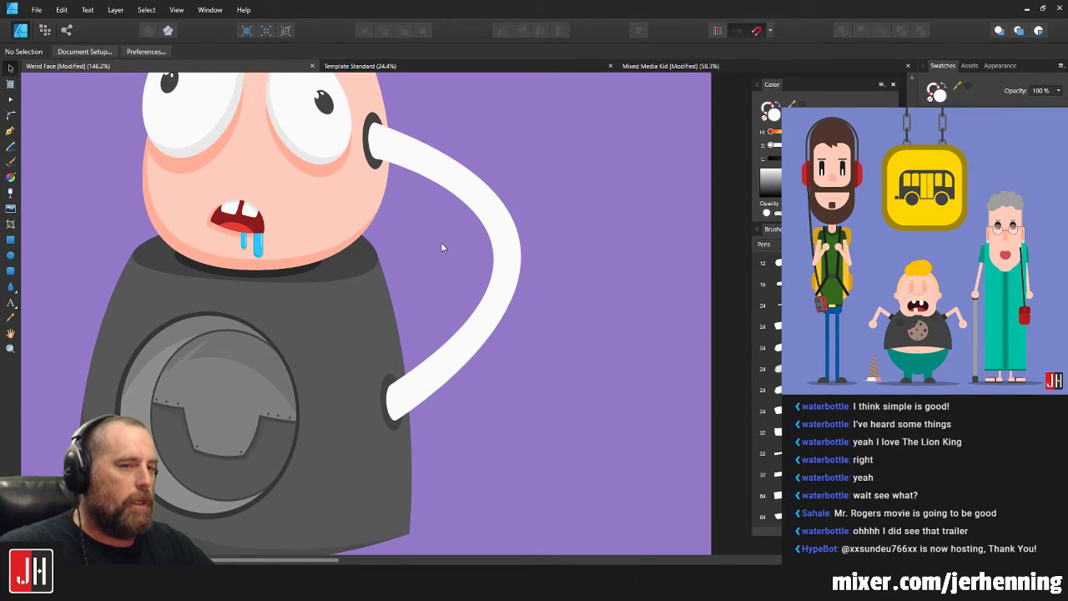
pyautogui.scroll(2, 443, 246)
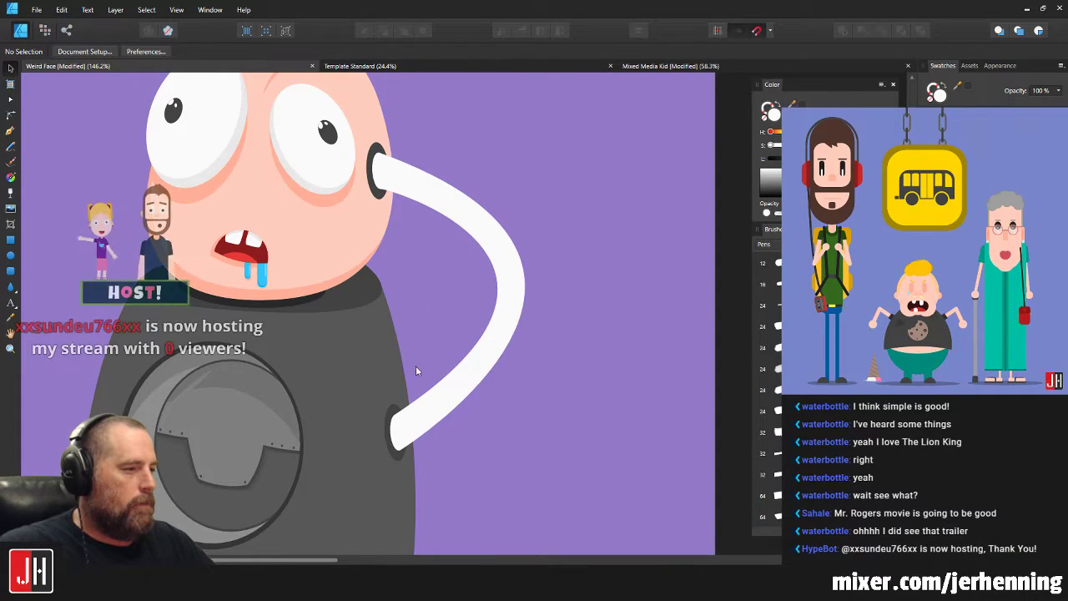
pyautogui.scroll(-3, 409, 355)
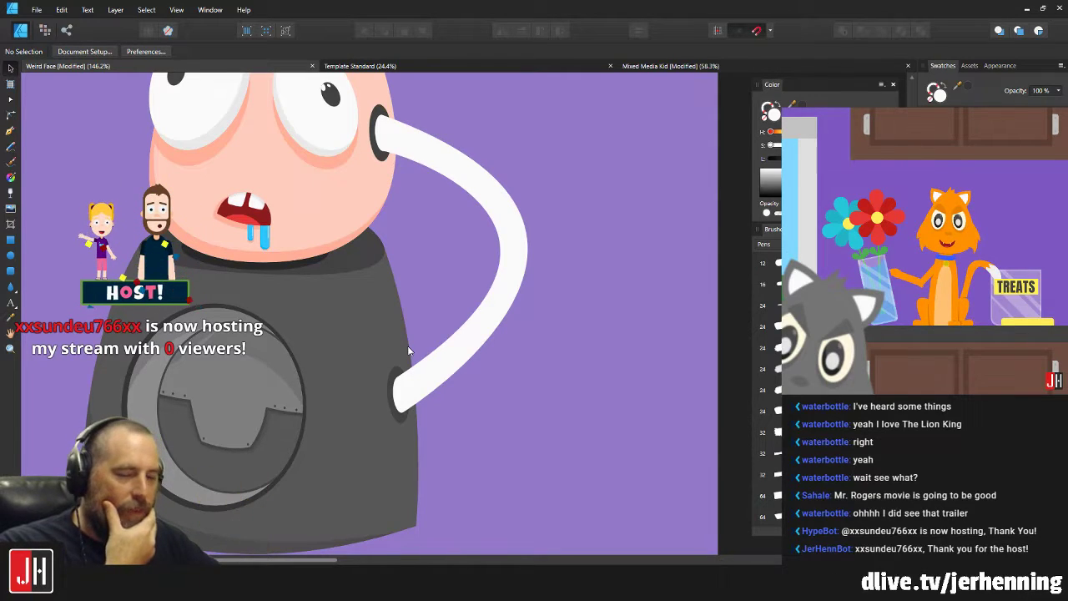
pyautogui.scroll(2, 397, 343)
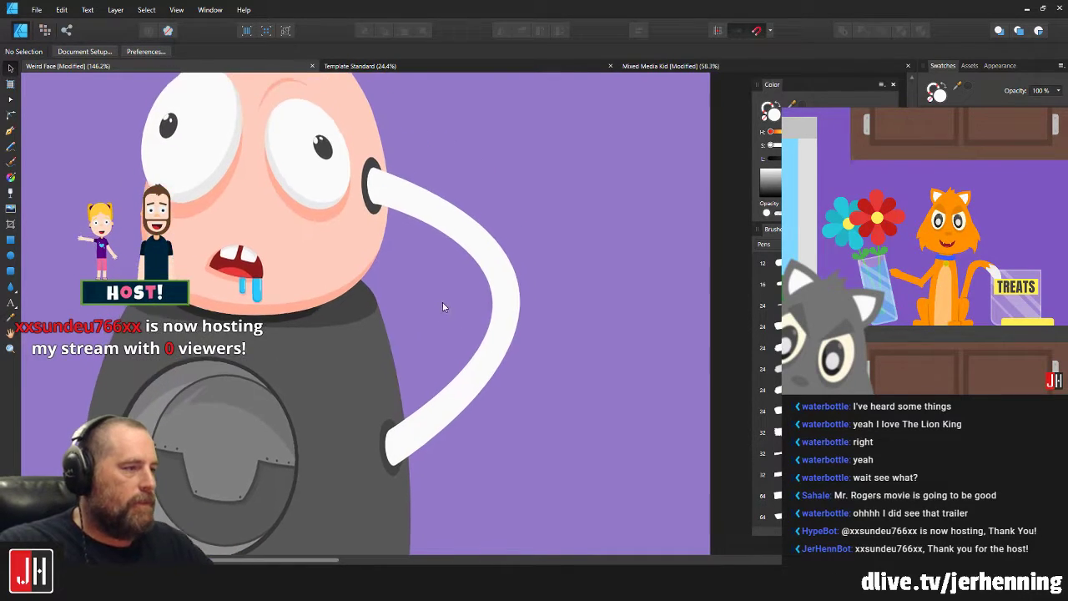
pyautogui.scroll(2, 361, 185)
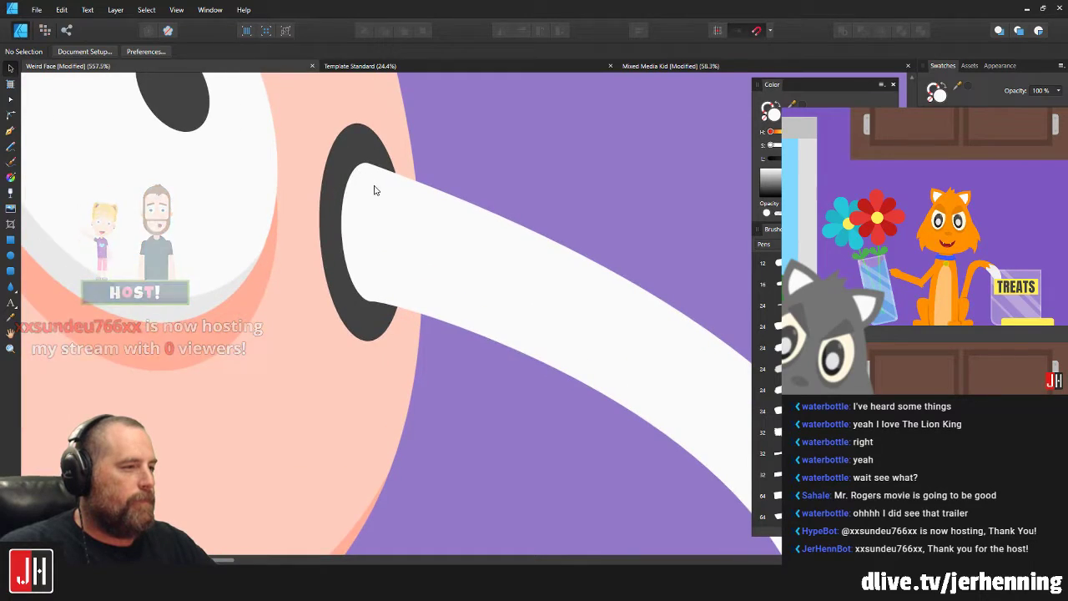
pyautogui.scroll(-2, 442, 283)
# Select the whole robot character, place a copy of it outside the artboard beside the original, and deselect it.
pyautogui.click(449, 280)
pyautogui.scroll(-6, 449, 280)
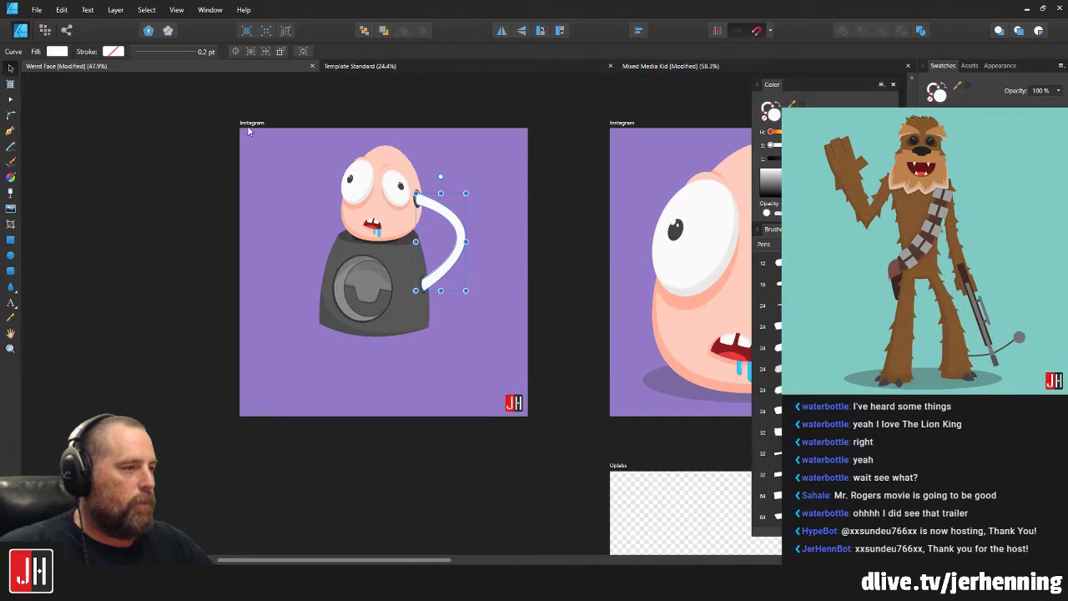
pyautogui.moveTo(196, 97); pyautogui.dragTo(502, 353)
pyautogui.moveTo(418, 265); pyautogui.dragTo(127, 264)
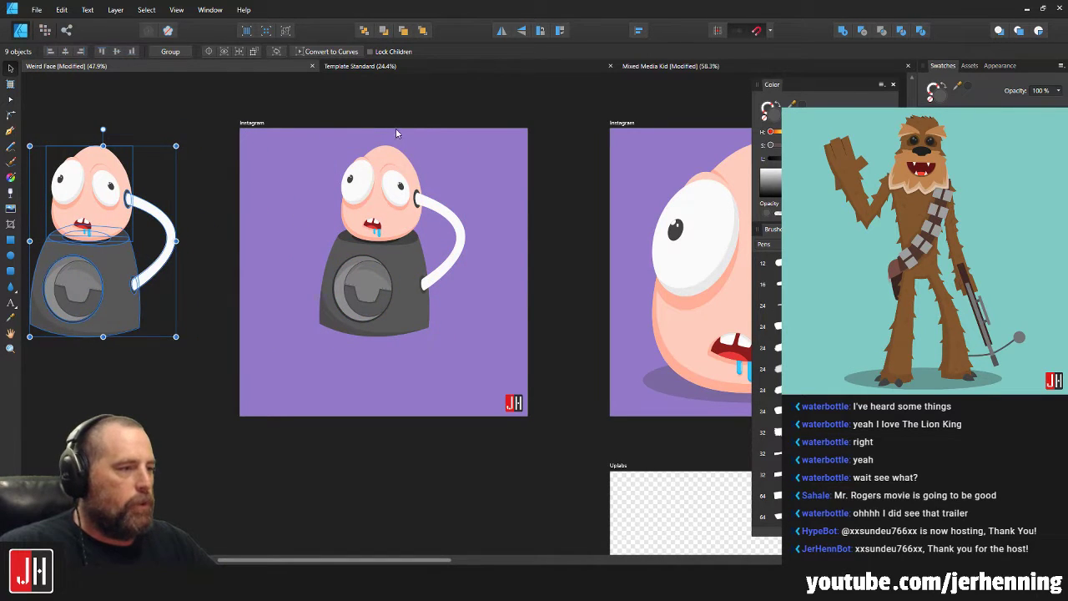
pyautogui.click(195, 129)
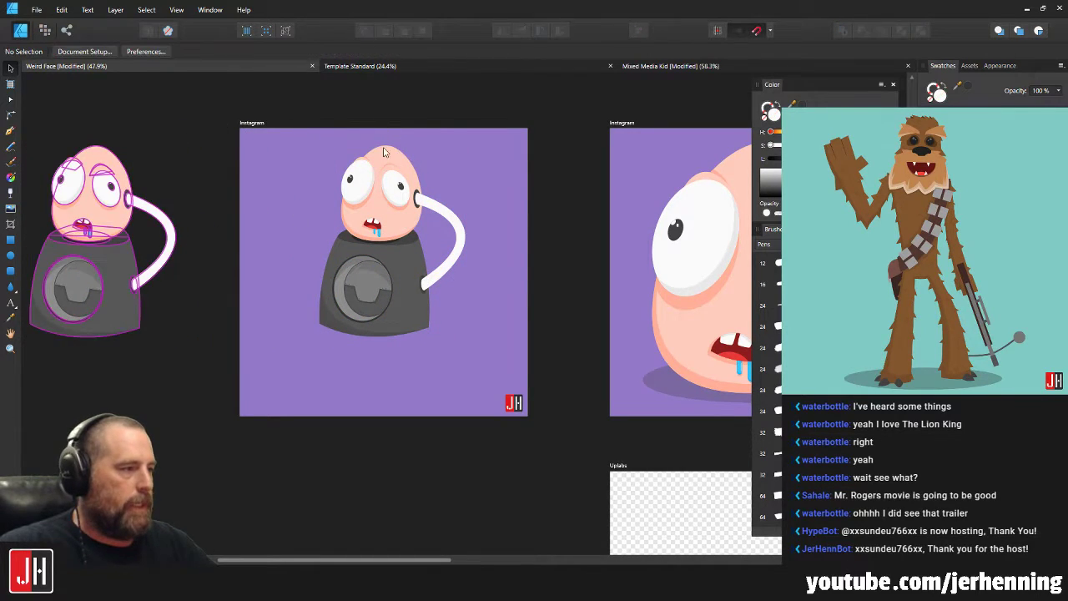
# Try the right arm of the artboard's robot at 40% opacity and inspect where it overlaps the dark sockets.
pyautogui.scroll(4, 419, 210)
pyautogui.click(442, 201)
pyautogui.scroll(3, 442, 204)
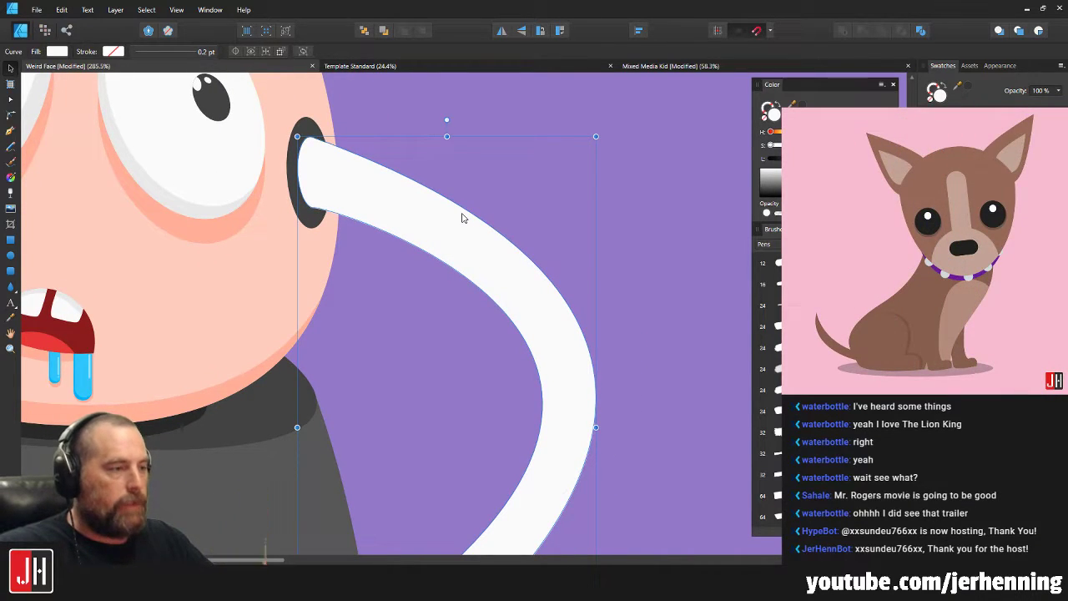
pyautogui.press('4')
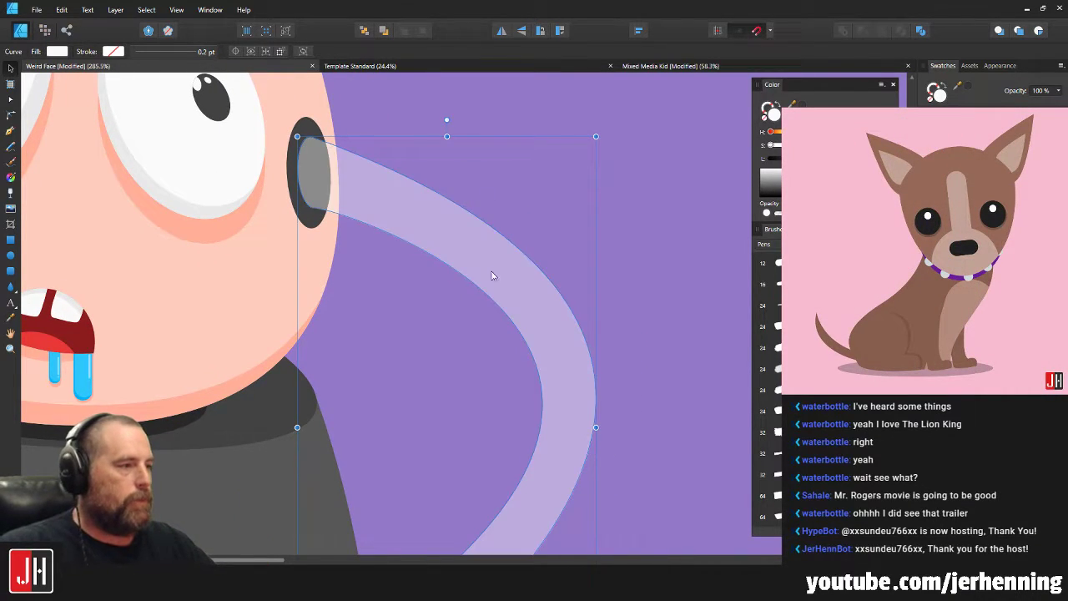
pyautogui.click(611, 239)
pyautogui.scroll(-2, 495, 256)
pyautogui.scroll(-3, 494, 260)
pyautogui.scroll(3, 533, 295)
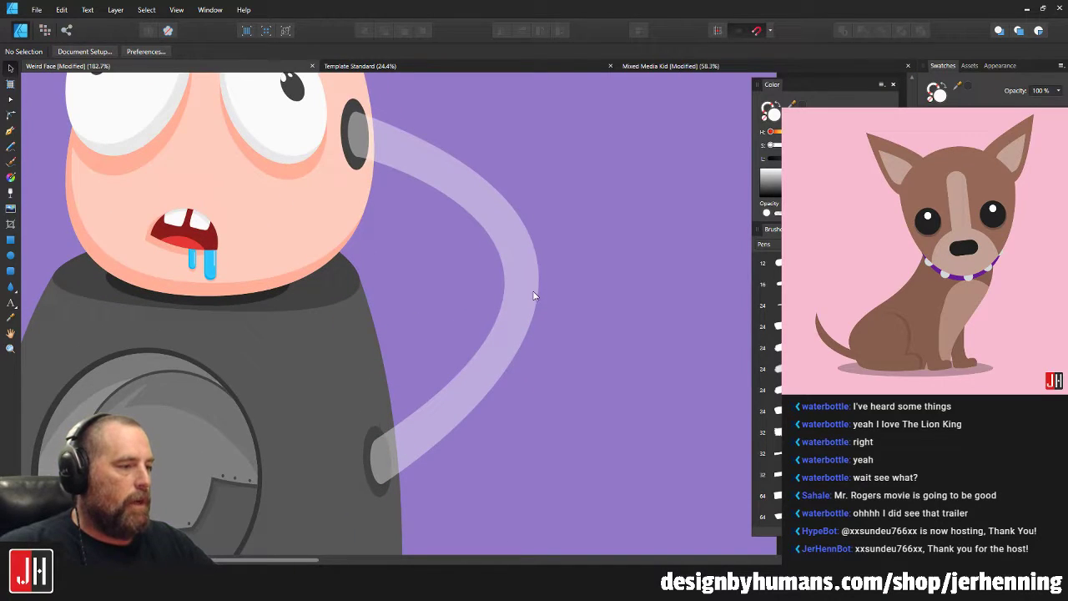
pyautogui.scroll(10, 479, 296)
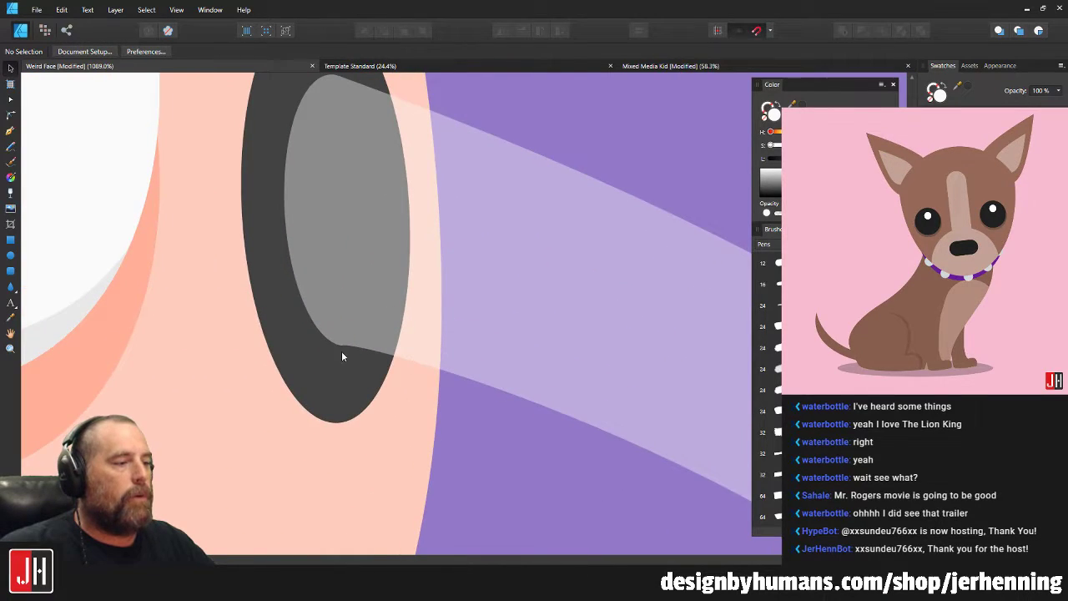
pyautogui.scroll(2, 341, 347)
pyautogui.scroll(-7, 358, 336)
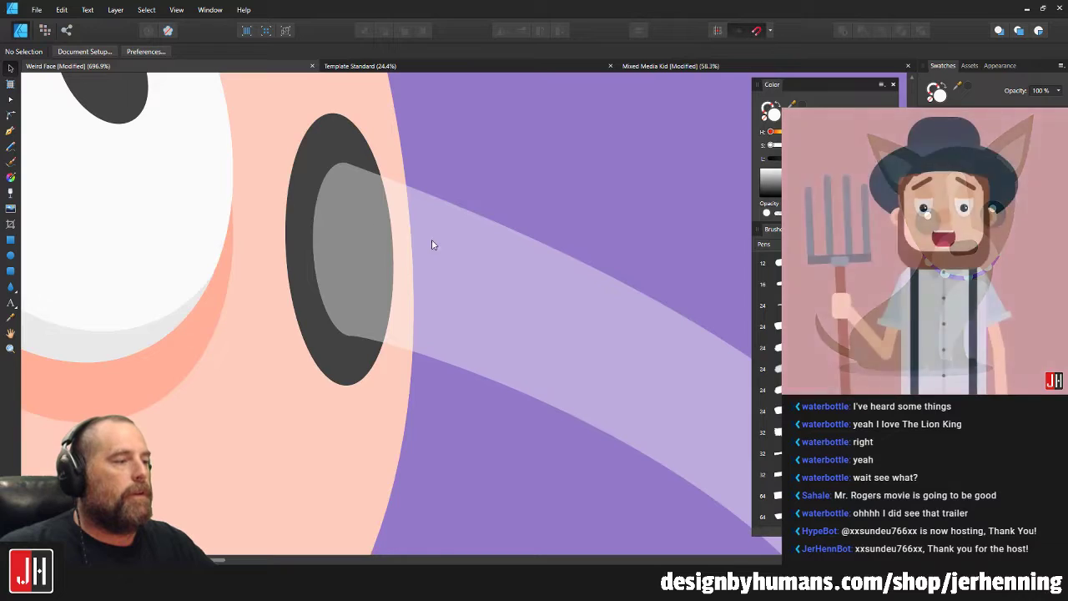
pyautogui.scroll(-5, 407, 275)
# Restore the right arm to 100% opacity and deselect it.
pyautogui.click(445, 273)
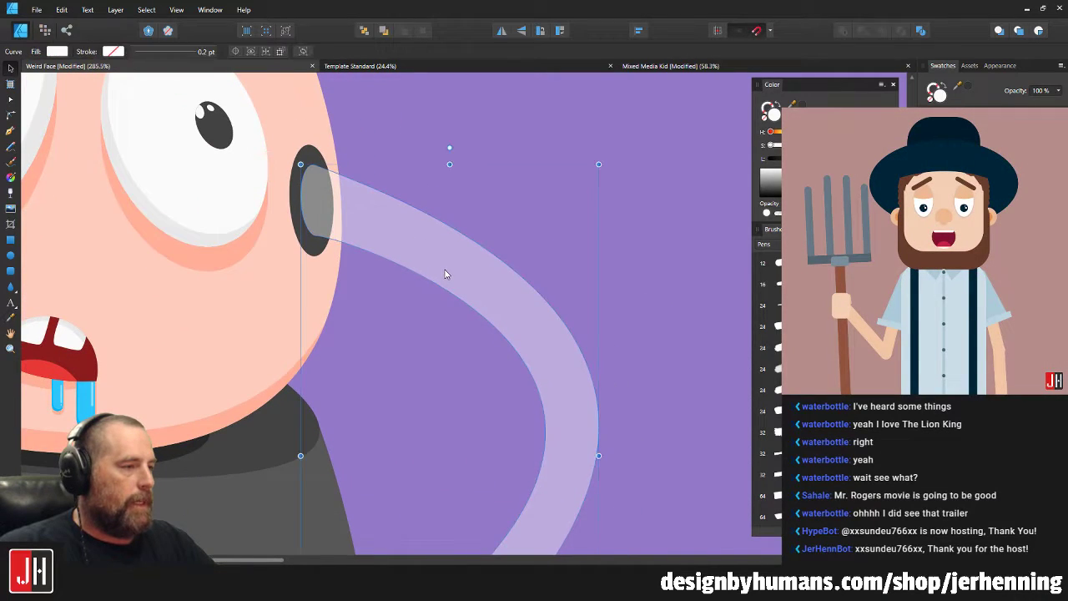
pyautogui.press('0')
pyautogui.click(633, 306)
pyautogui.moveTo(548, 325); pyautogui.dragTo(504, 290)
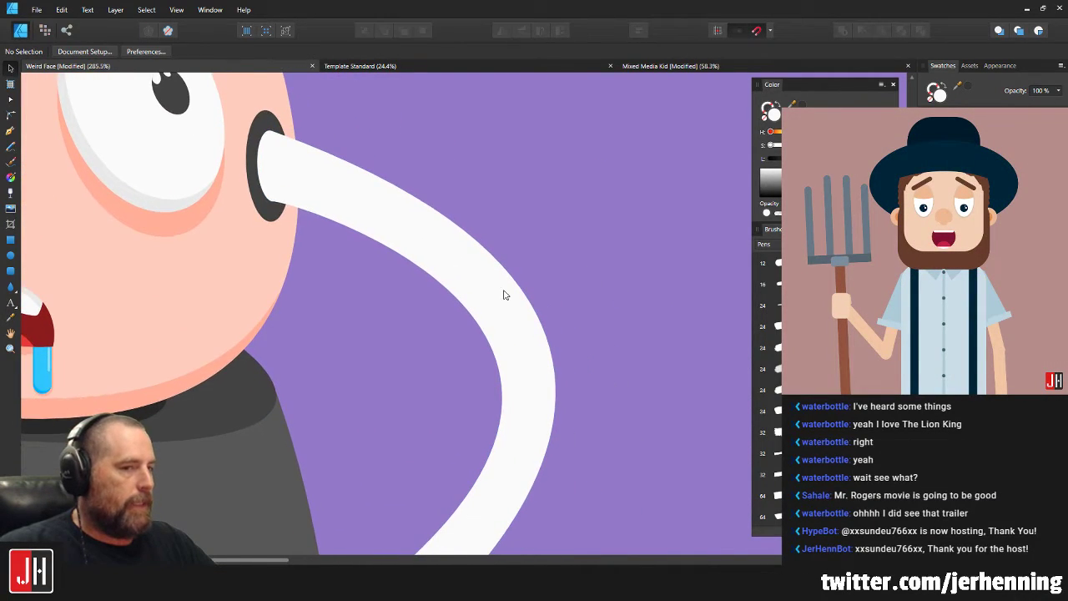
# Give the right arm a white stroke and lower only its fill opacity to 40%.
pyautogui.click(460, 277)
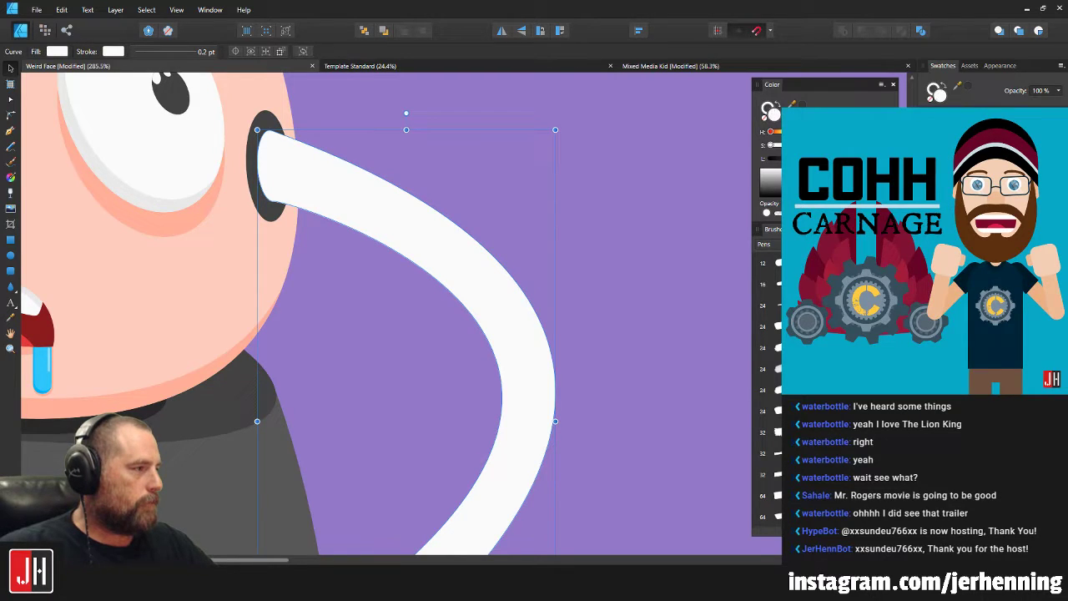
pyautogui.press('5')
pyautogui.press('7')
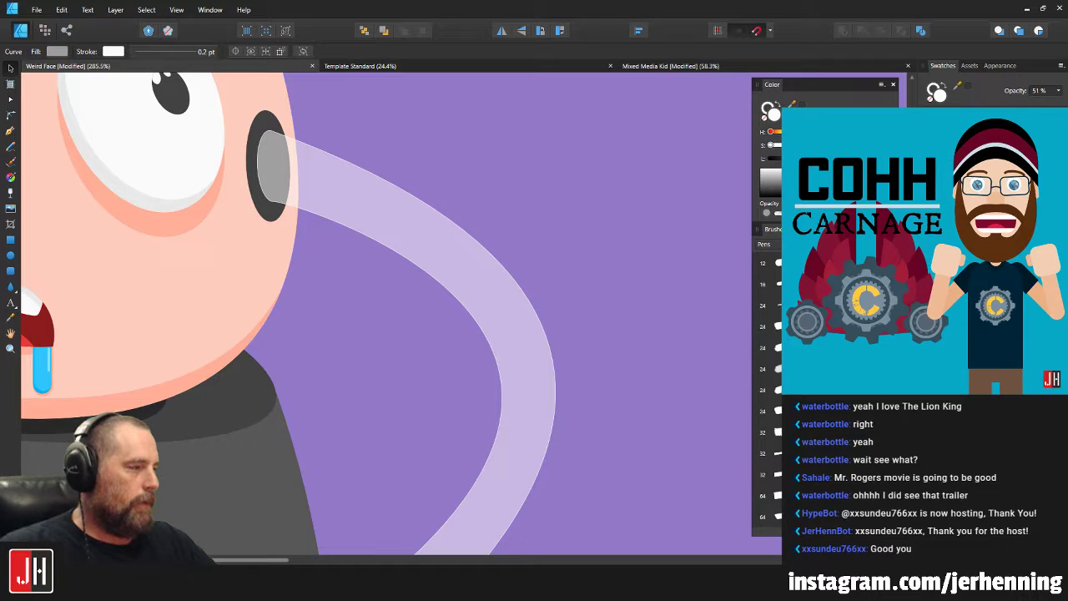
pyautogui.press('3')
pyautogui.press('9')
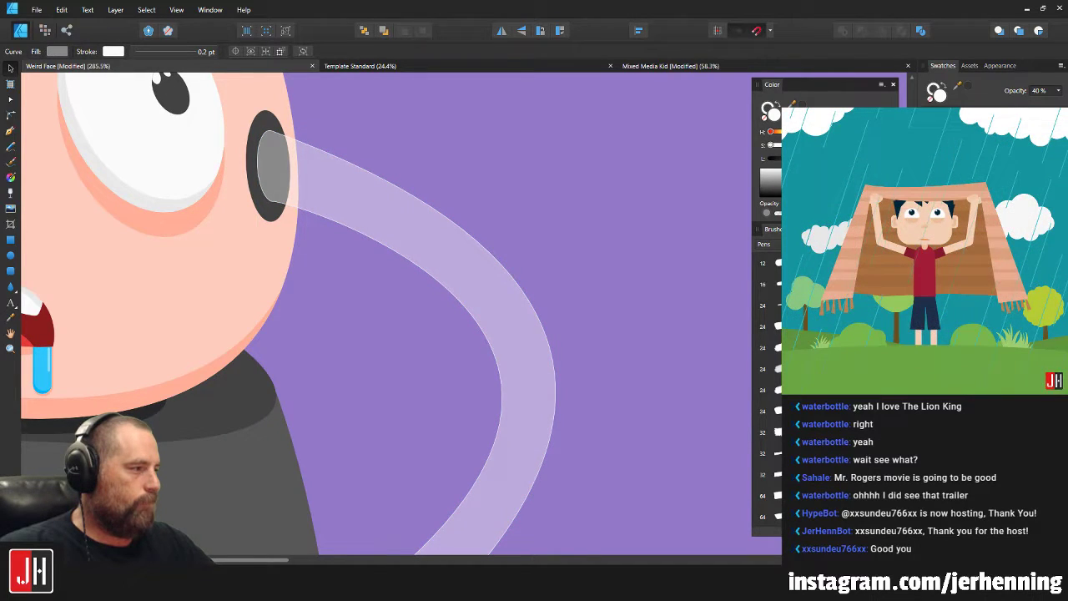
# Set the right arm's outline width to 1 pt and deselect the arm.
pyautogui.click(409, 233)
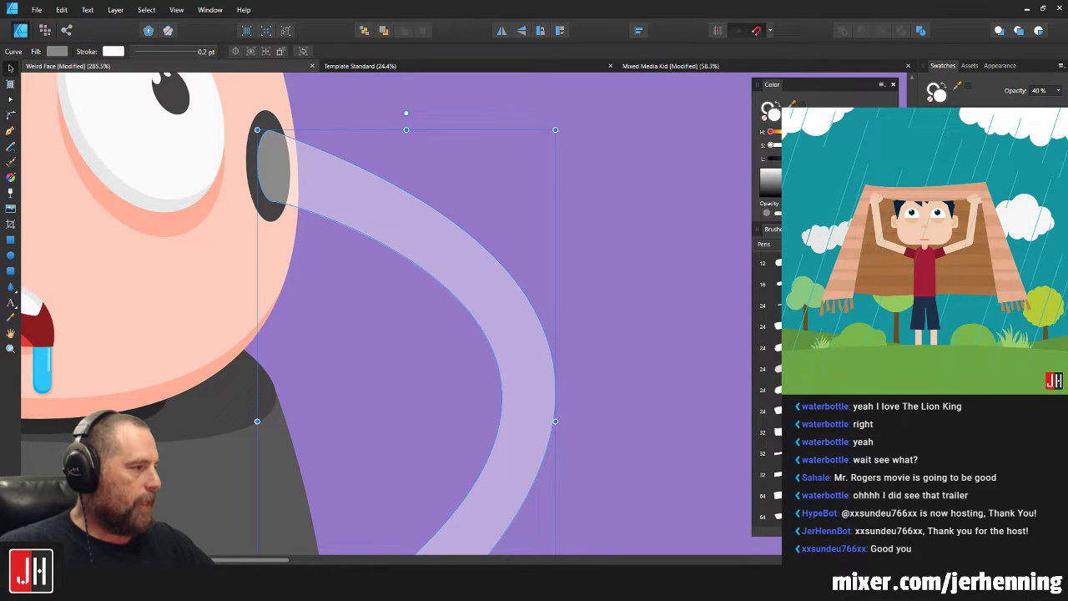
pyautogui.click(802, 230)
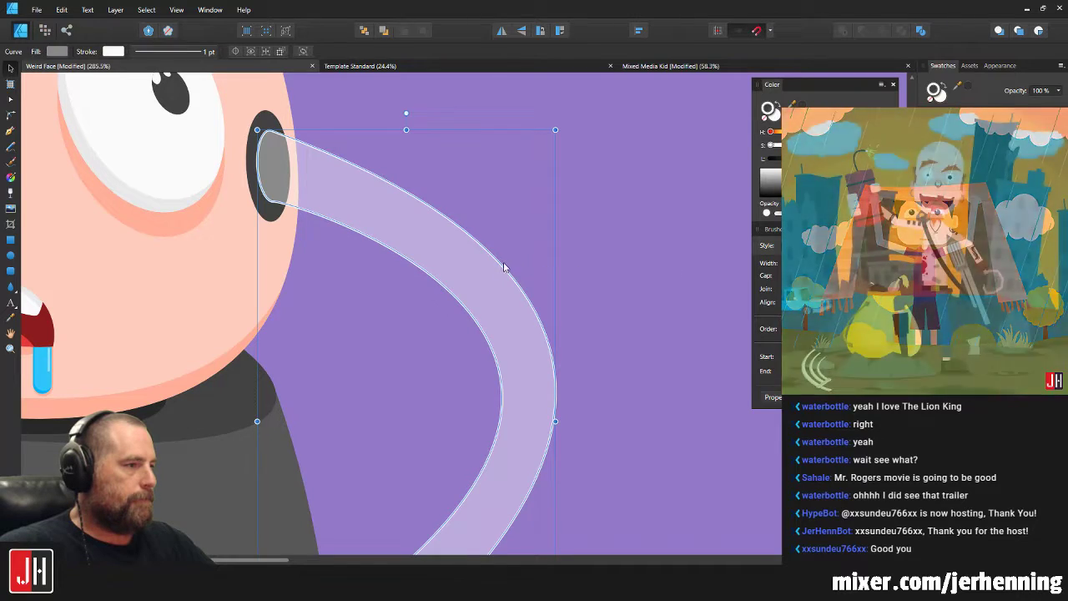
pyautogui.click(642, 256)
# Examine the translucent arm and its white outline close up and in relation to the whole character.
pyautogui.scroll(1, 259, 146)
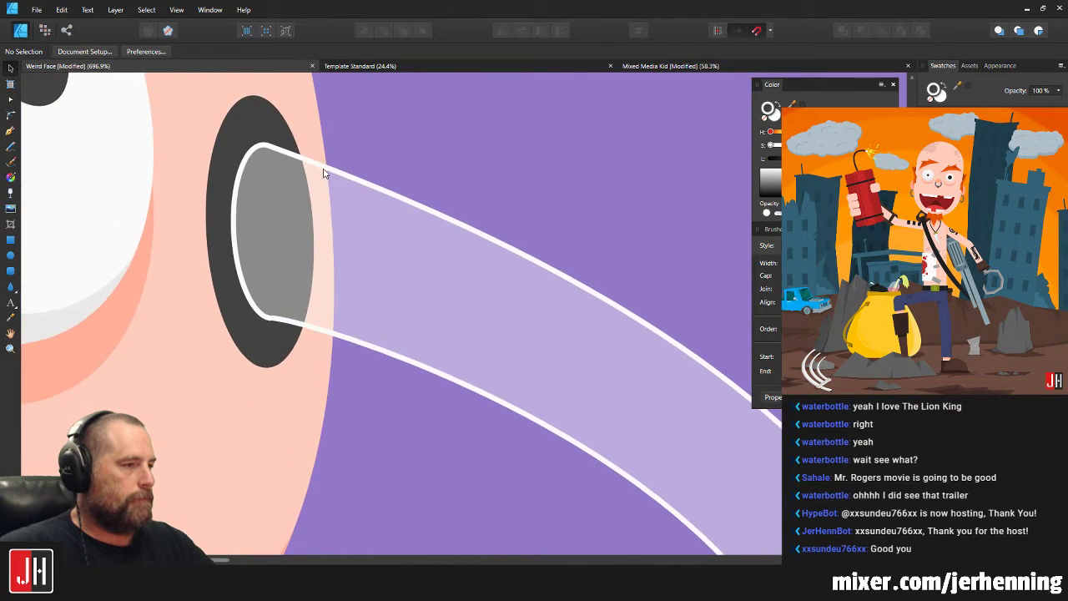
pyautogui.scroll(-3, 347, 202)
pyautogui.scroll(-3, 451, 280)
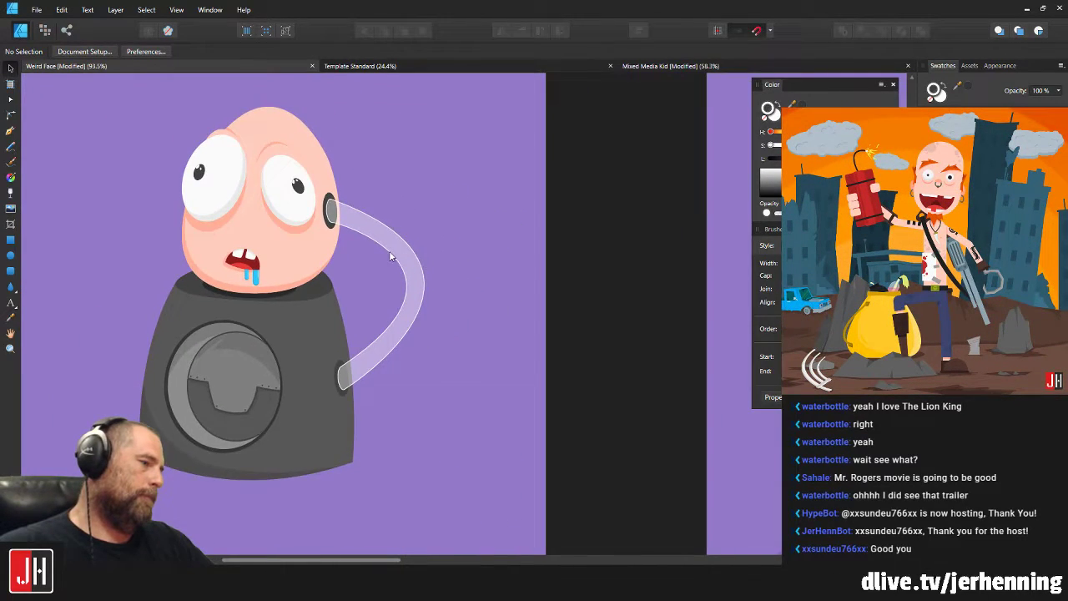
pyautogui.scroll(5, 409, 234)
pyautogui.scroll(3, 360, 236)
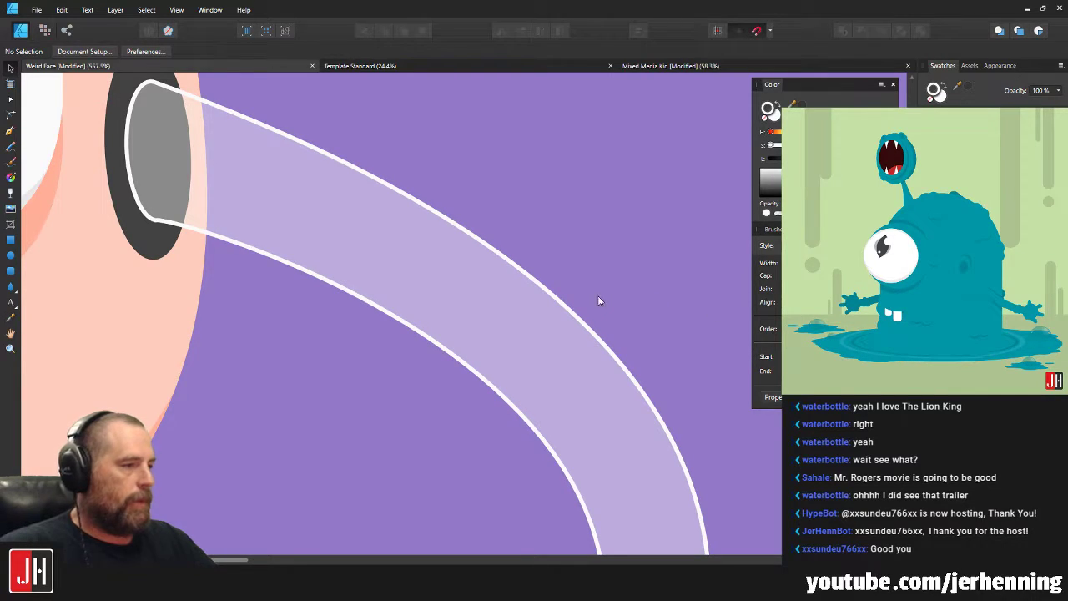
pyautogui.scroll(-8, 602, 295)
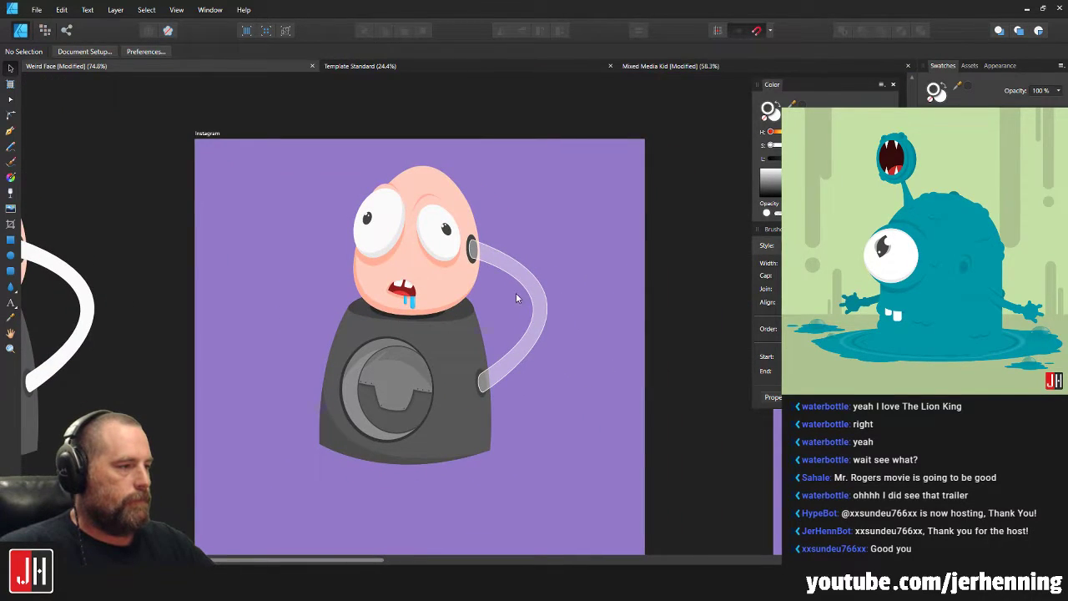
pyautogui.scroll(2, 516, 298)
pyautogui.scroll(3, 487, 297)
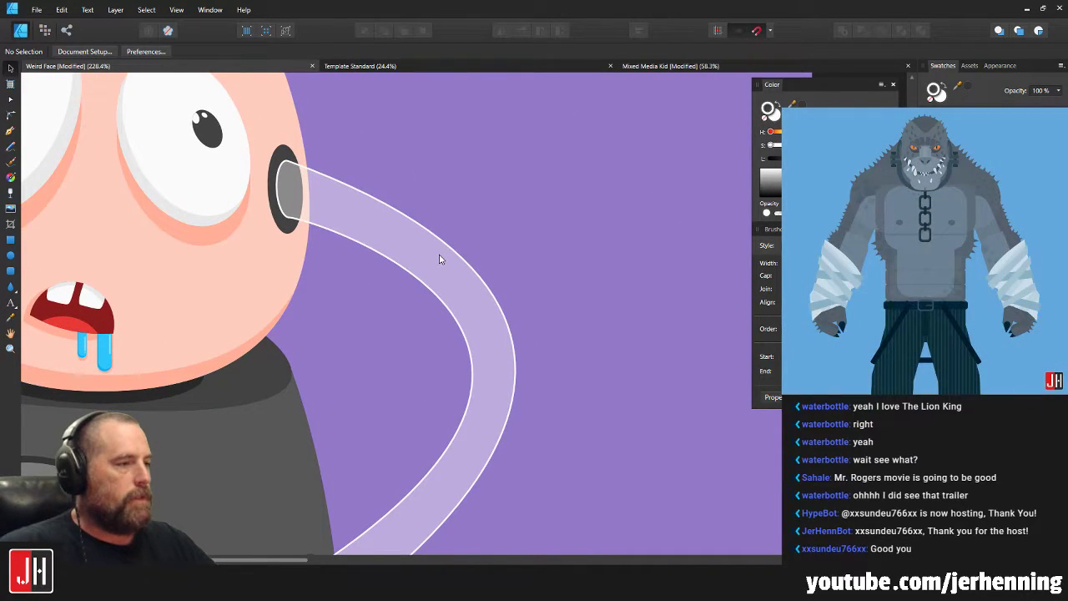
# Draw a flat ellipse with a 40% opacity white fill and 1 pt white stroke across the tube at the arm's bend.
pyautogui.press('4')
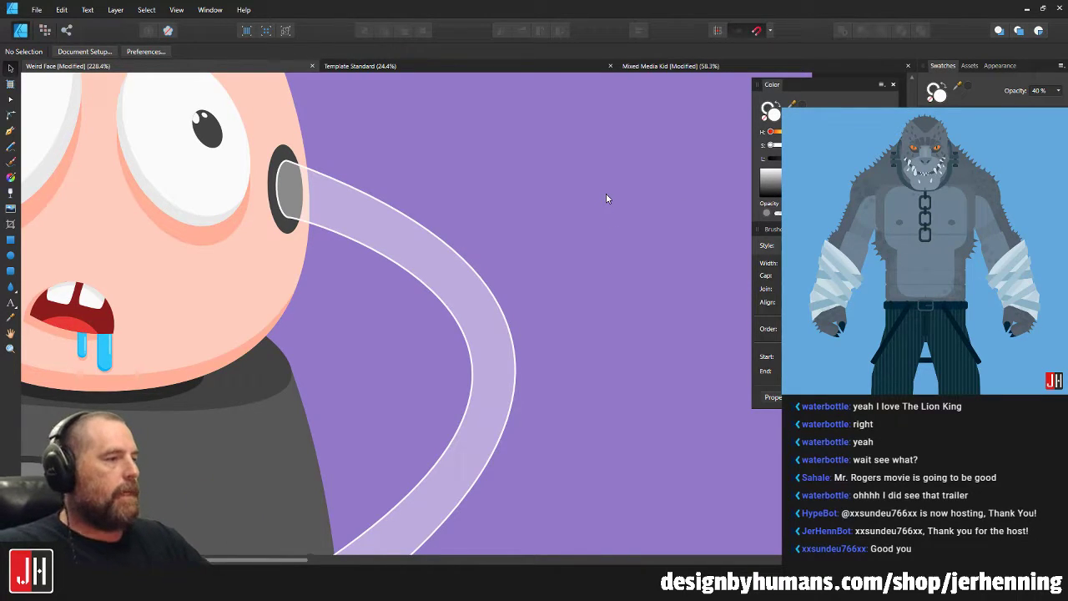
pyautogui.press('0')
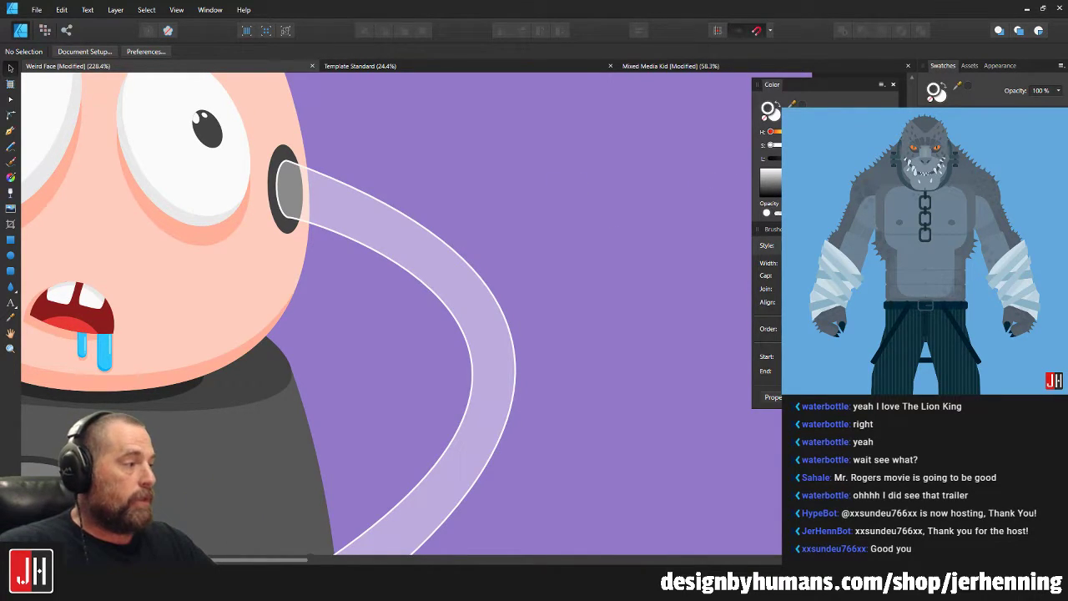
pyautogui.press('4')
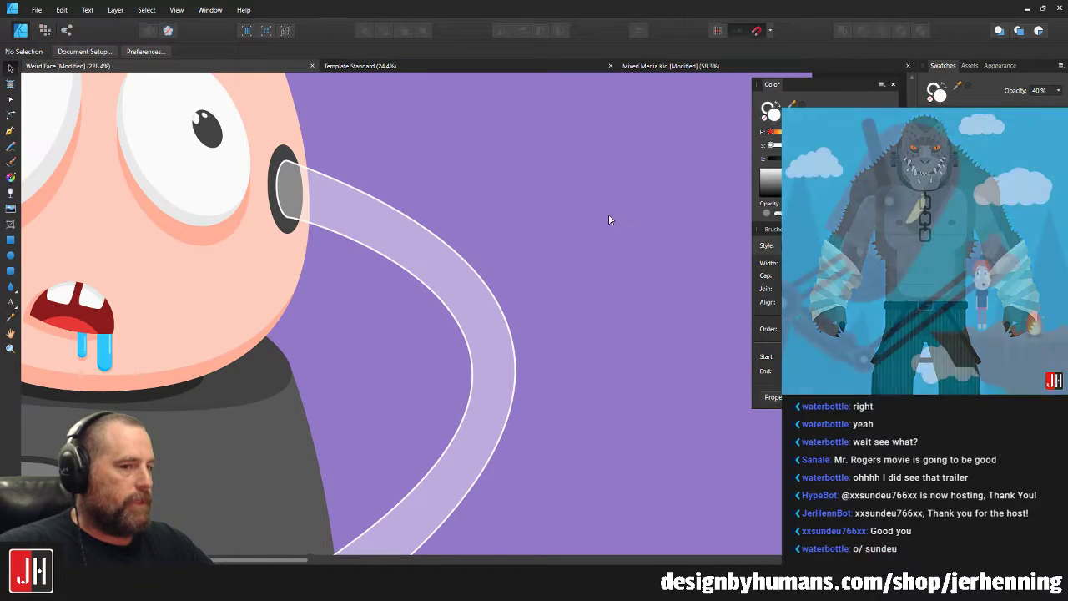
pyautogui.scroll(1, 551, 258)
pyautogui.scroll(-4, 467, 281)
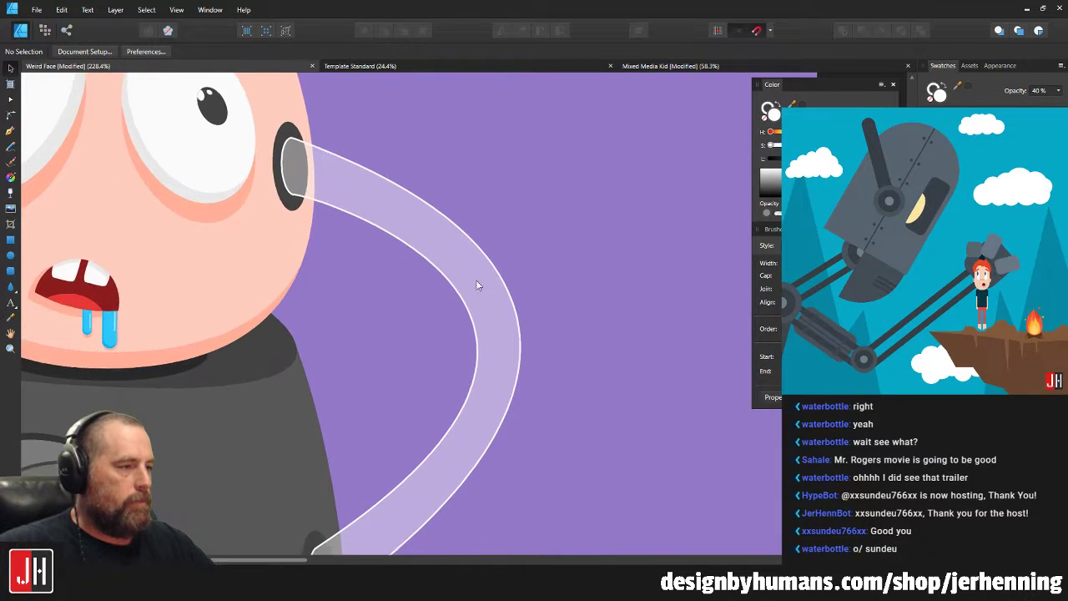
pyautogui.click(11, 131)
pyautogui.scroll(5, 470, 245)
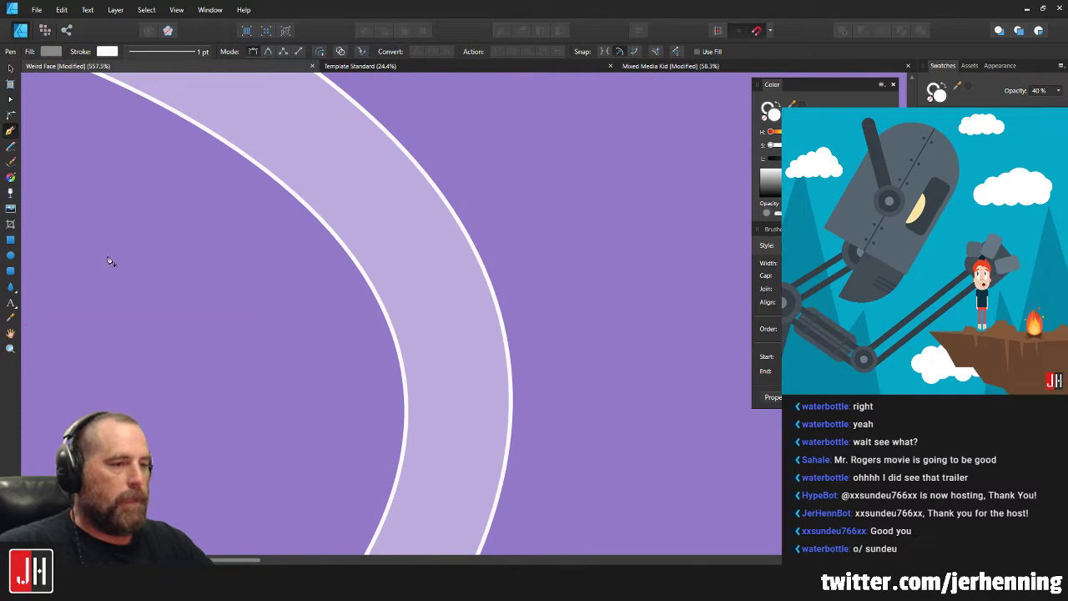
pyautogui.click(9, 257)
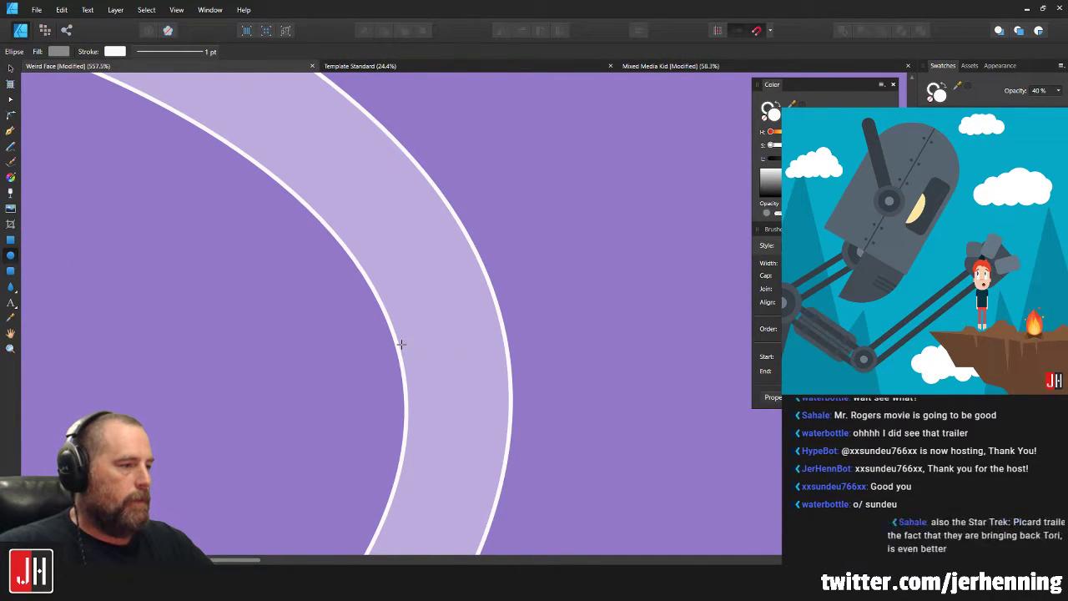
pyautogui.moveTo(398, 343); pyautogui.dragTo(505, 366)
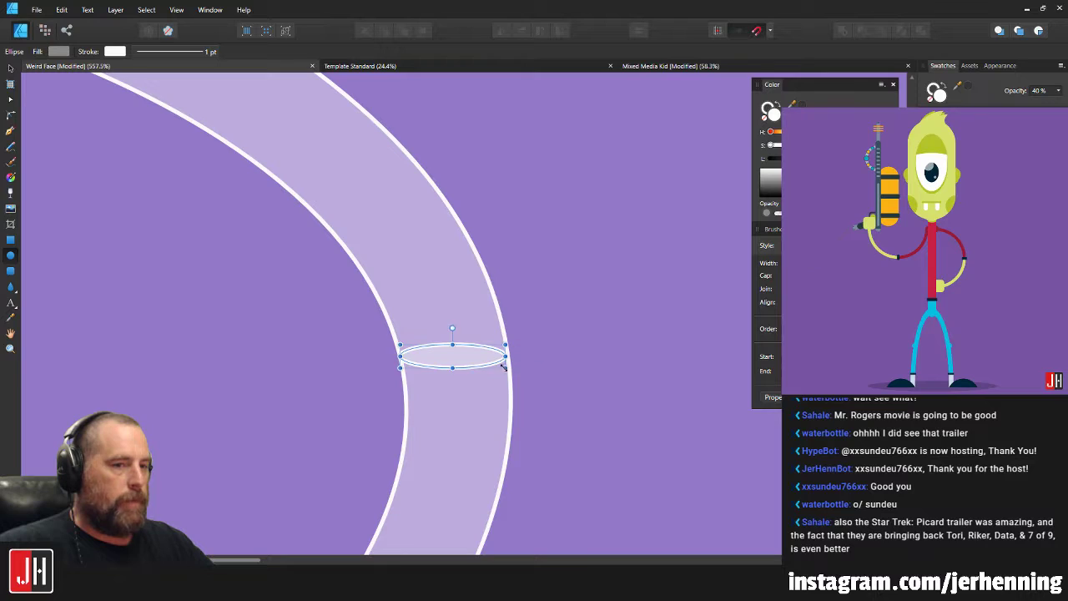
# Resize and align the ellipse to about 34 px by 7.6 px so it spans exactly between the tube's walls.
pyautogui.scroll(4, 500, 367)
pyautogui.moveTo(453, 337); pyautogui.dragTo(448, 338)
pyautogui.moveTo(536, 296); pyautogui.dragTo(551, 293)
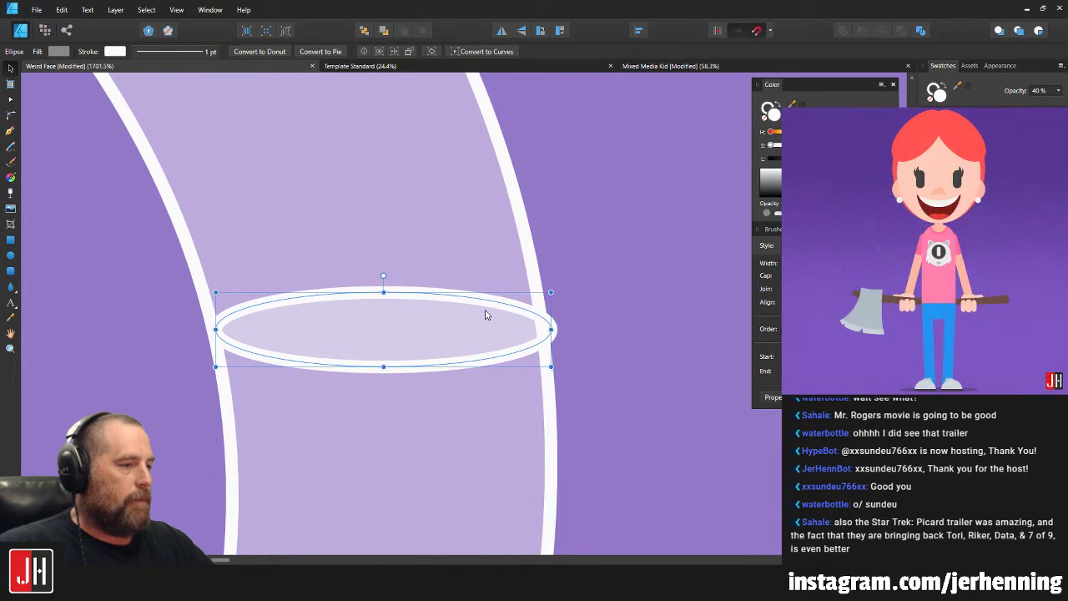
pyautogui.moveTo(482, 314); pyautogui.dragTo(472, 315)
pyautogui.moveTo(541, 293); pyautogui.dragTo(542, 291)
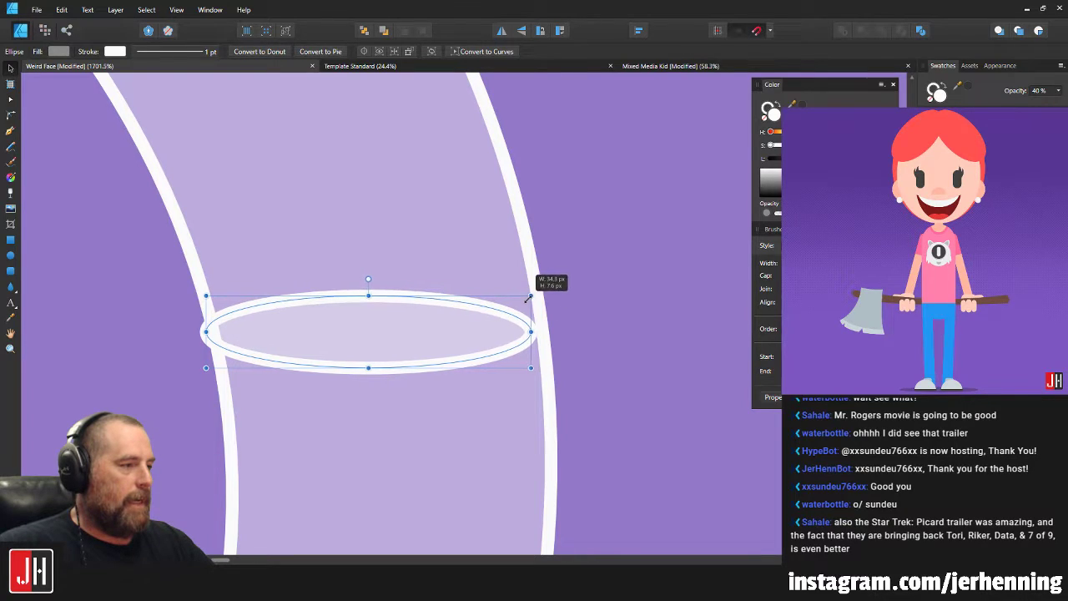
pyautogui.moveTo(465, 341); pyautogui.dragTo(471, 344)
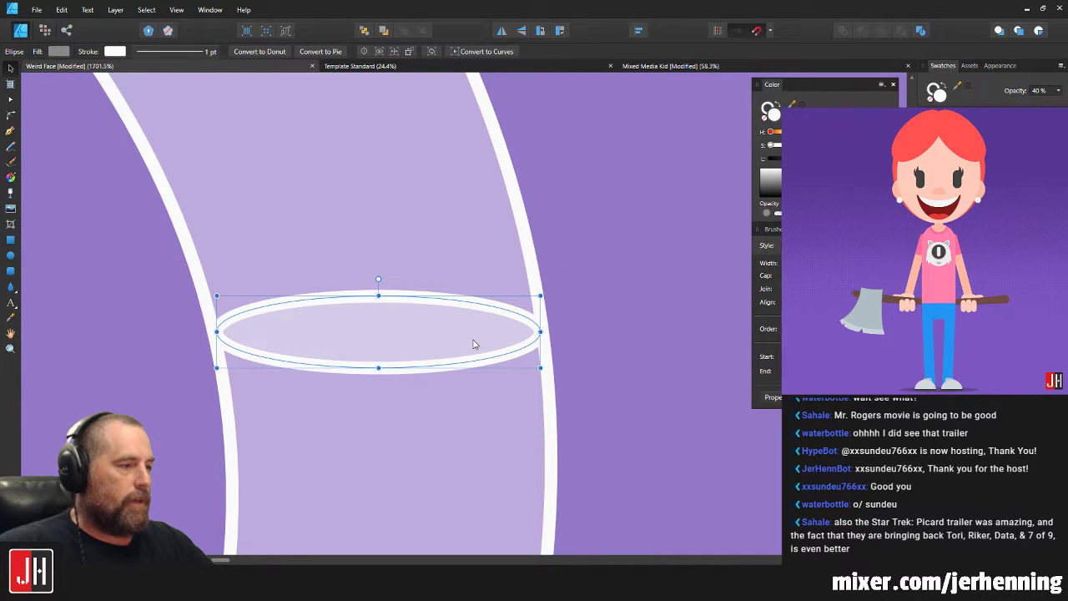
pyautogui.scroll(-10, 505, 346)
pyautogui.click(557, 355)
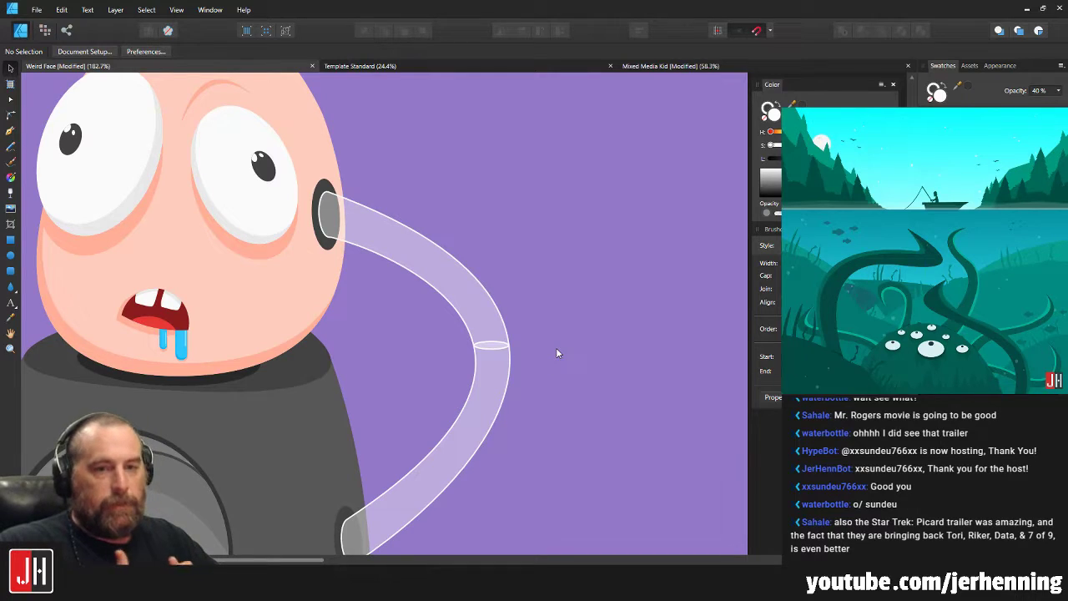
# Remove the ellipse's white stroke and raise its fill opacity to 100%.
pyautogui.scroll(5, 489, 353)
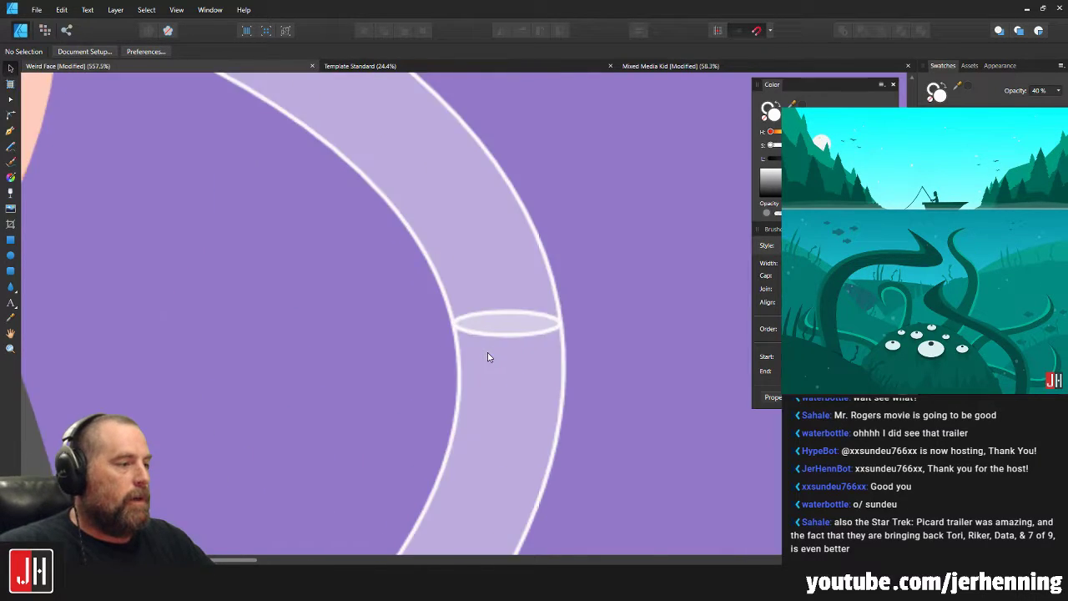
pyautogui.click(519, 292)
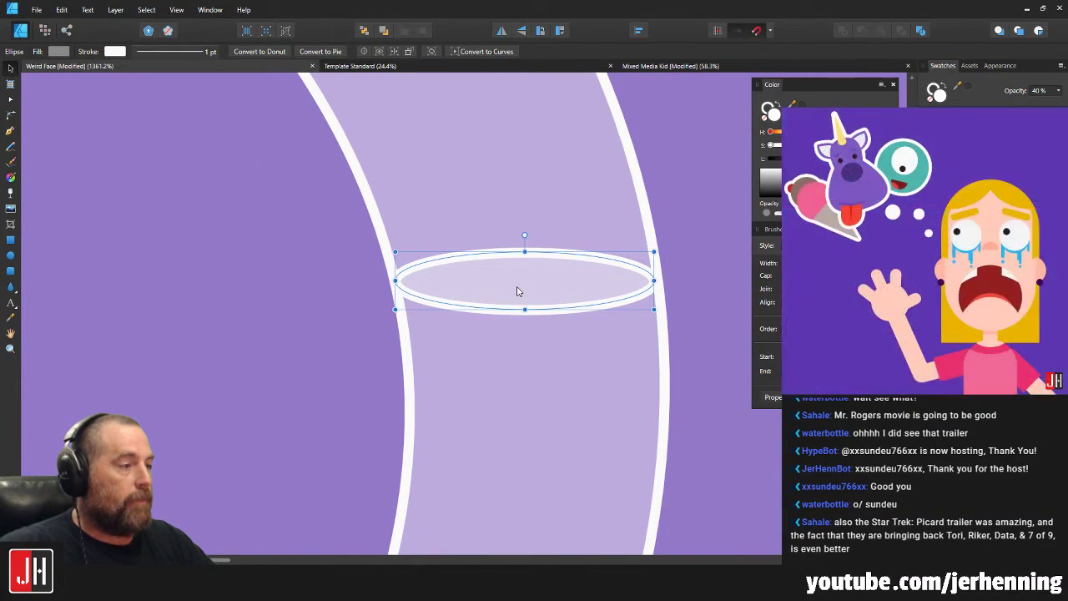
pyautogui.scroll(-8, 519, 290)
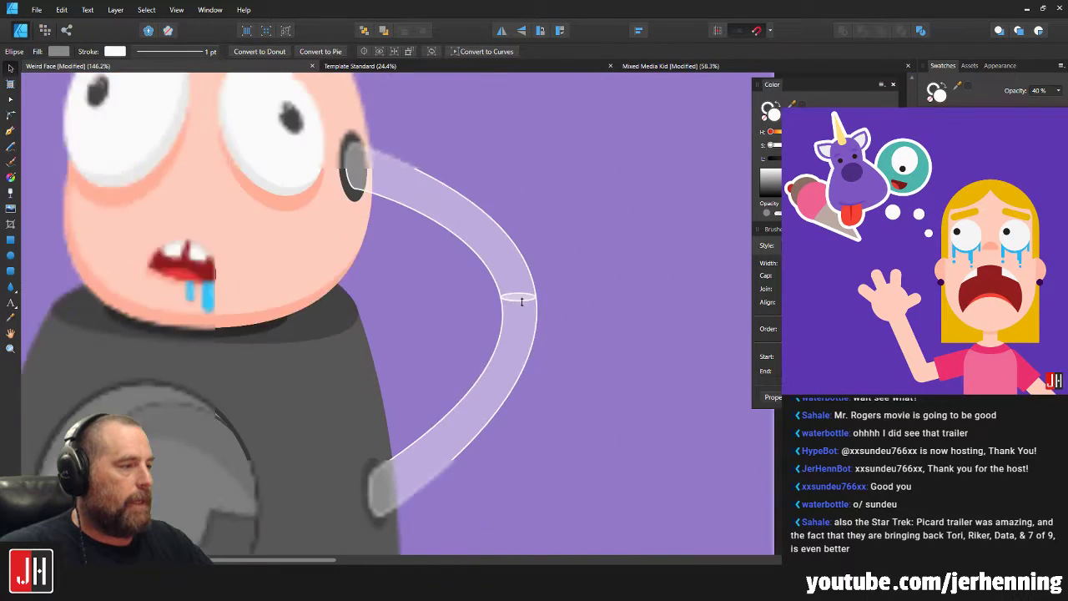
pyautogui.hotkey('ctrl', 'd')
pyautogui.scroll(3, 572, 312)
pyautogui.scroll(4, 505, 300)
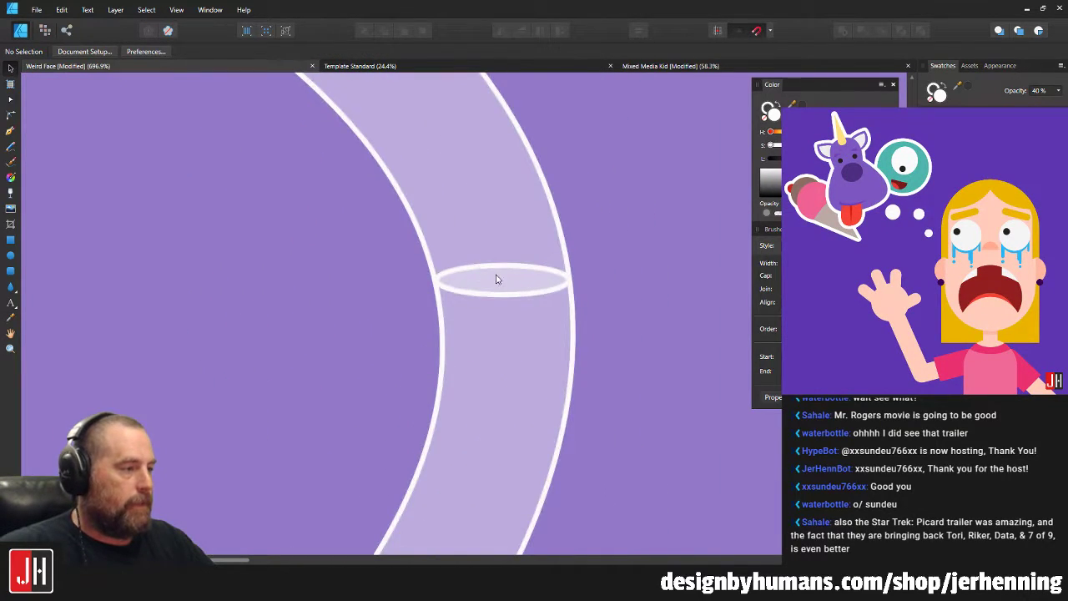
pyautogui.click(510, 277)
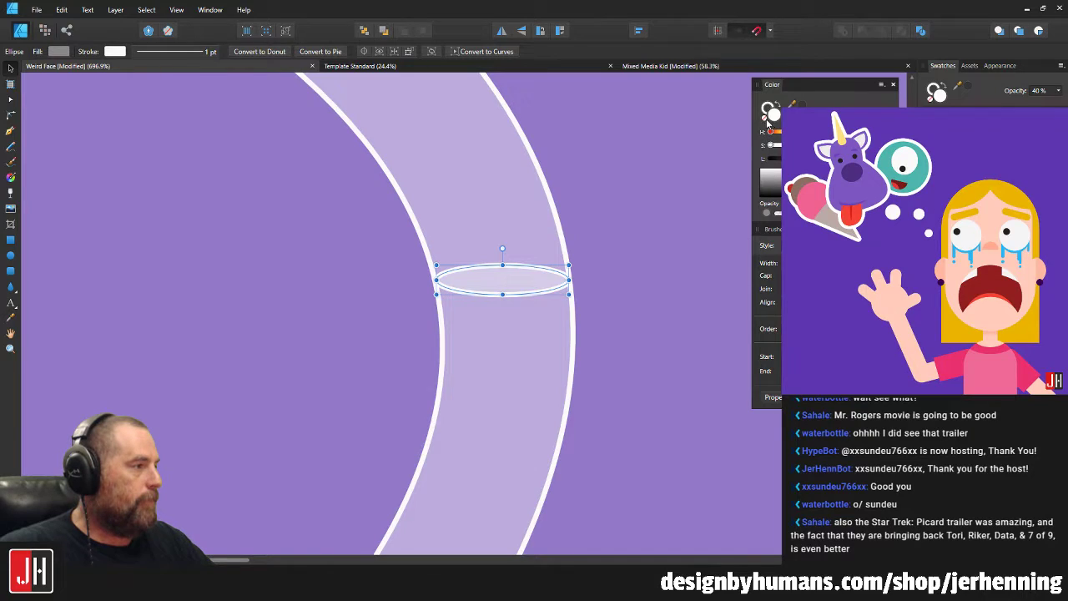
pyautogui.click(767, 124)
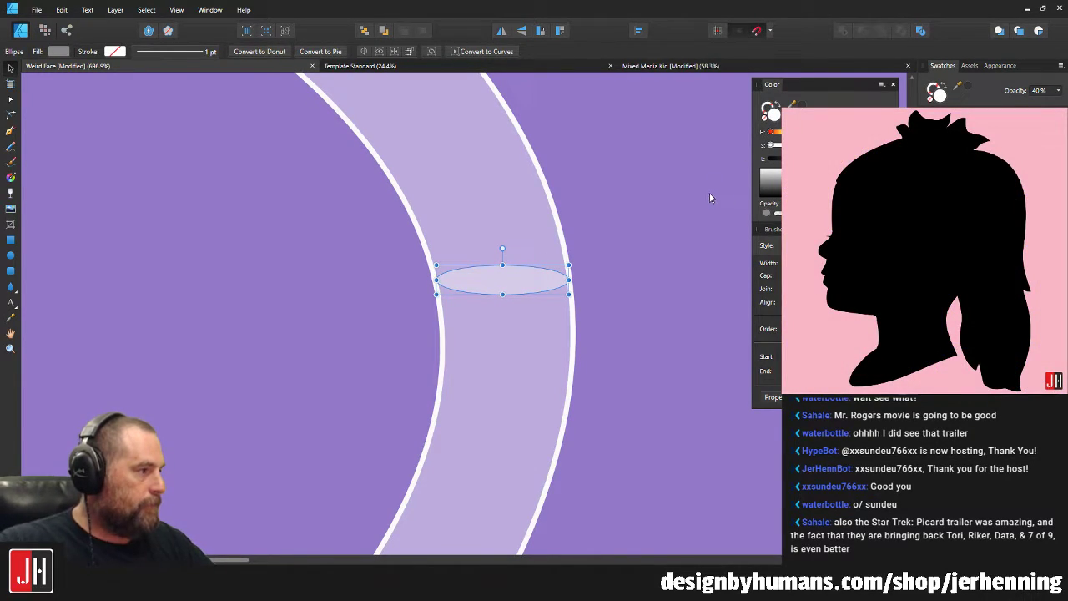
pyautogui.moveTo(812, 213); pyautogui.dragTo(873, 213)
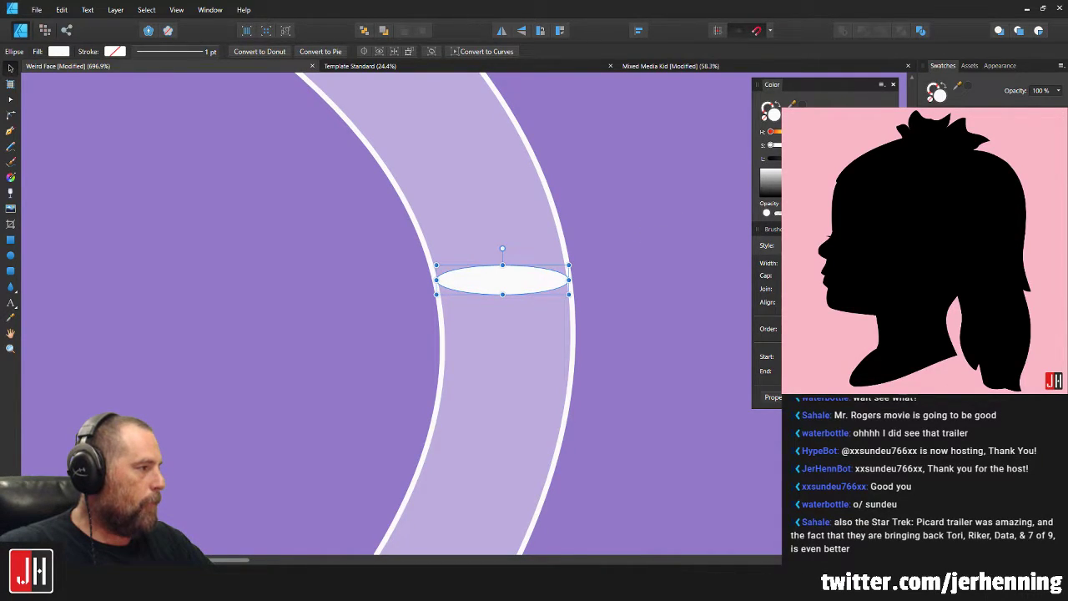
# Give the ellipse across the tube a medium green fill and deselect it.
pyautogui.click(644, 310)
pyautogui.scroll(-6, 582, 296)
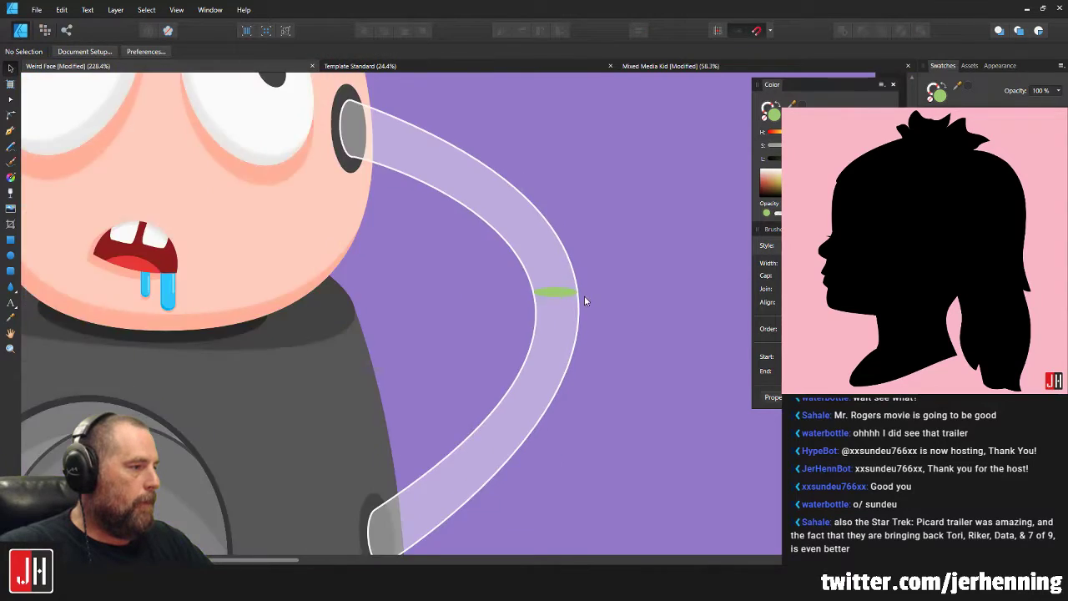
pyautogui.scroll(4, 590, 303)
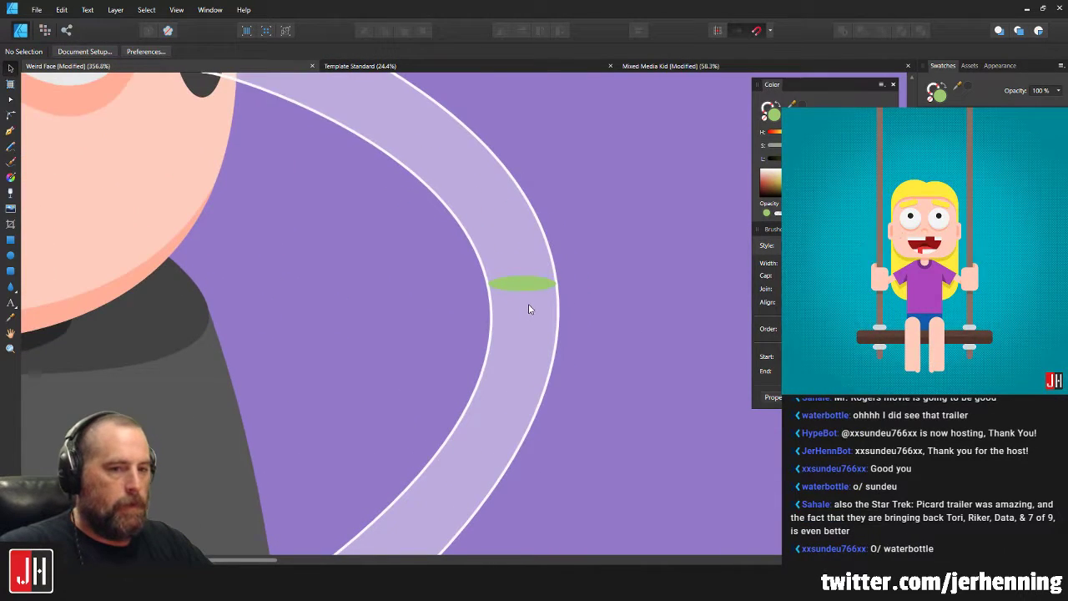
pyautogui.click(524, 284)
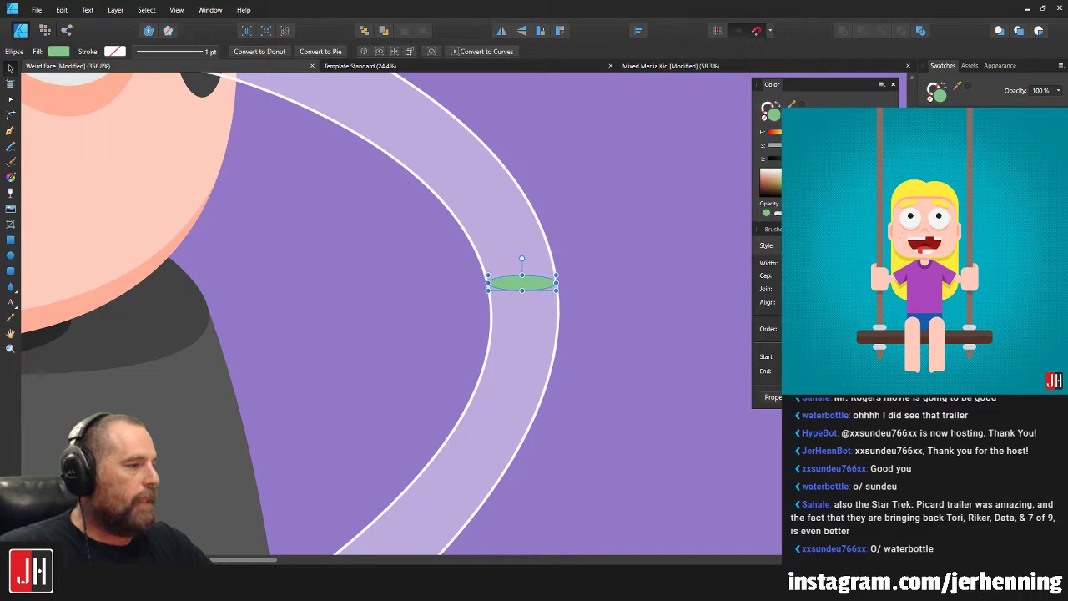
pyautogui.click(608, 294)
pyautogui.scroll(2, 509, 300)
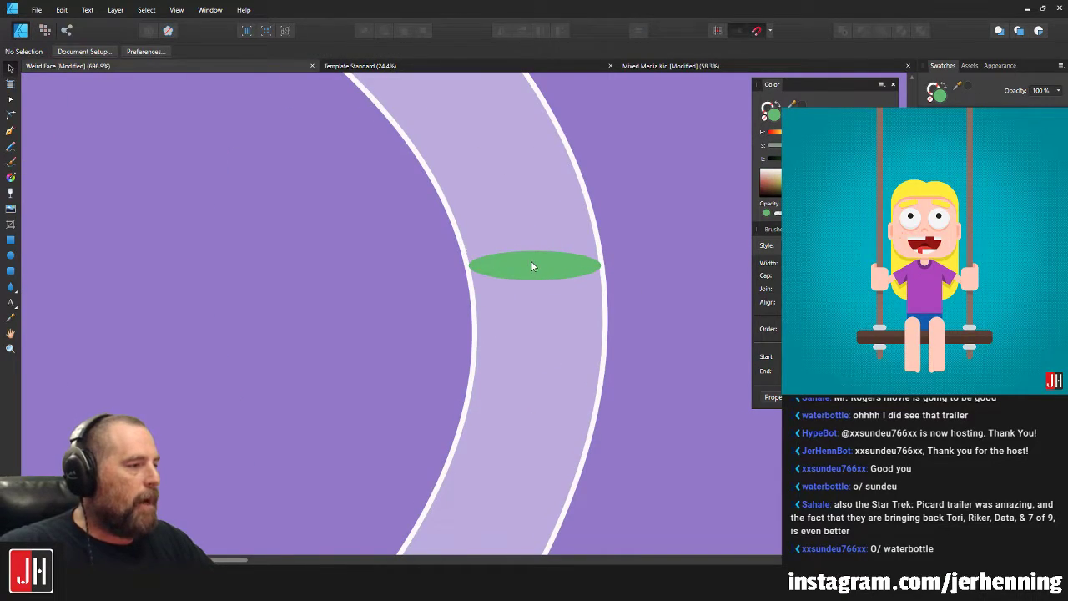
# Place the green ellipse inside the arm shape so the tube's outline clips its ends.
pyautogui.click(531, 266)
pyautogui.moveTo(556, 265); pyautogui.dragTo(557, 265)
pyautogui.scroll(2, 555, 265)
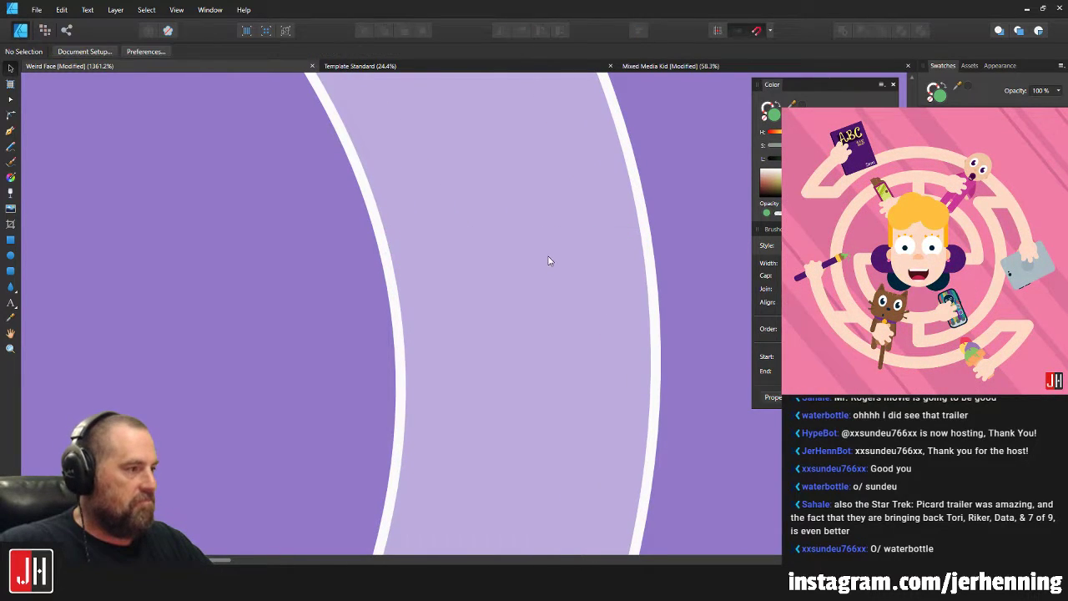
pyautogui.scroll(-4, 550, 264)
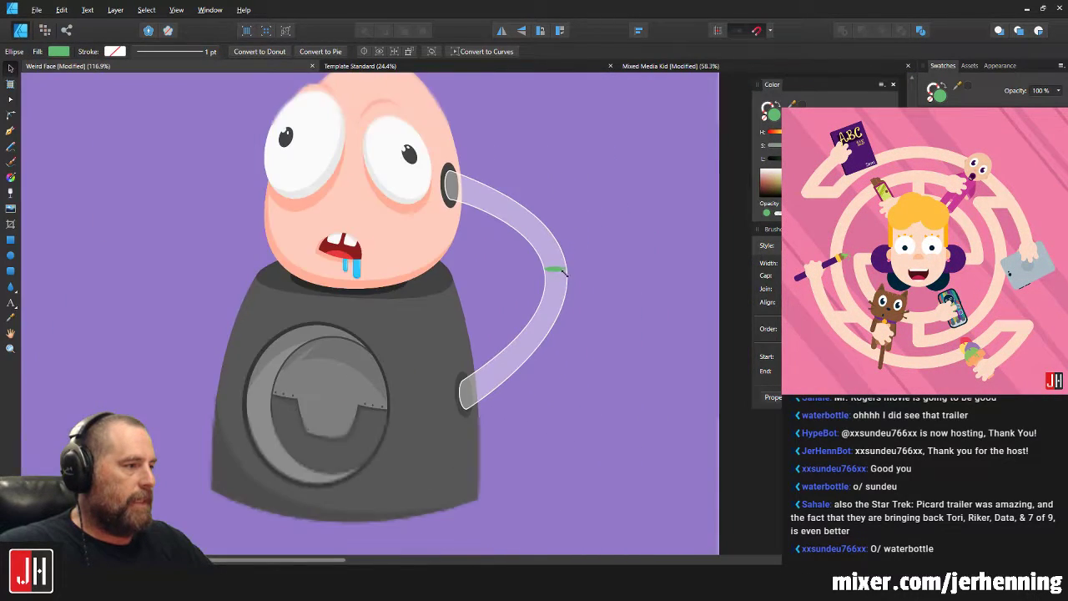
pyautogui.scroll(3, 578, 277)
pyautogui.scroll(5, 497, 285)
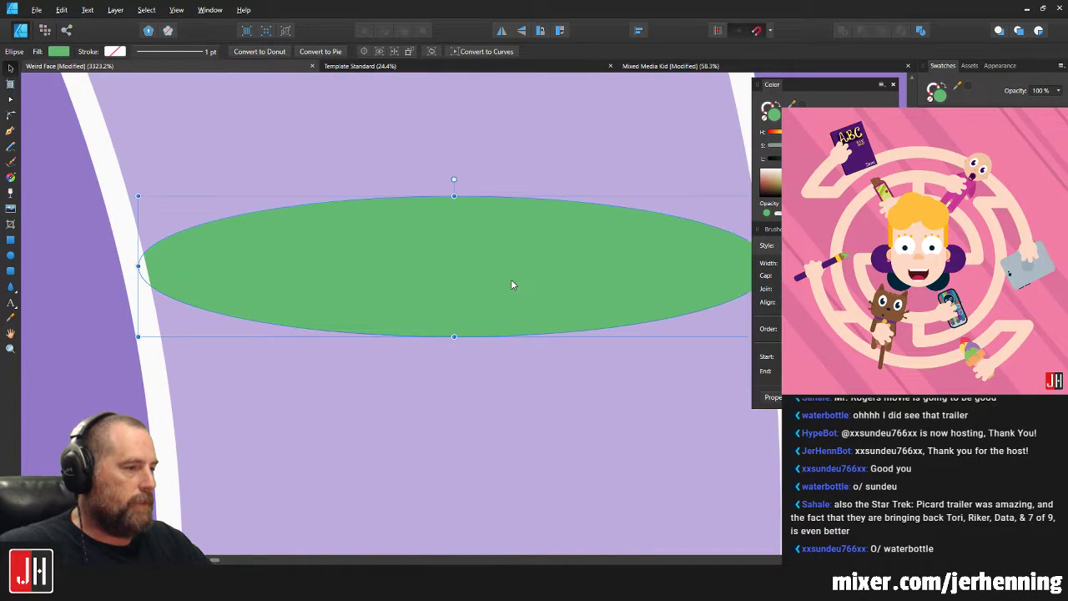
# Make the green ellipse slightly transparent and deselect it.
pyautogui.moveTo(821, 159); pyautogui.dragTo(809, 159)
pyautogui.hotkey('ctrl', 'z')
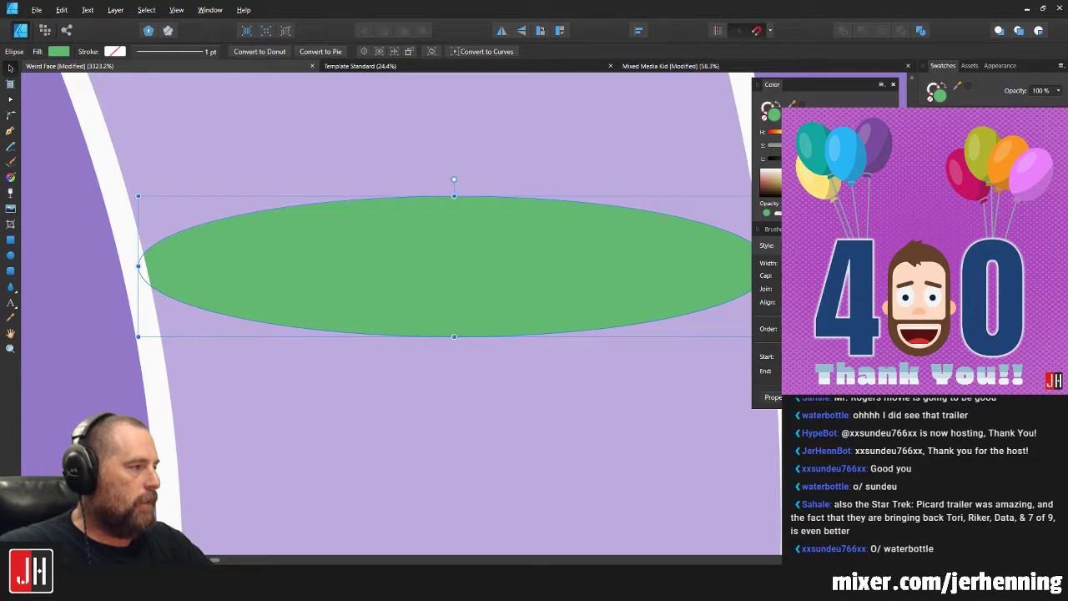
pyautogui.press('4')
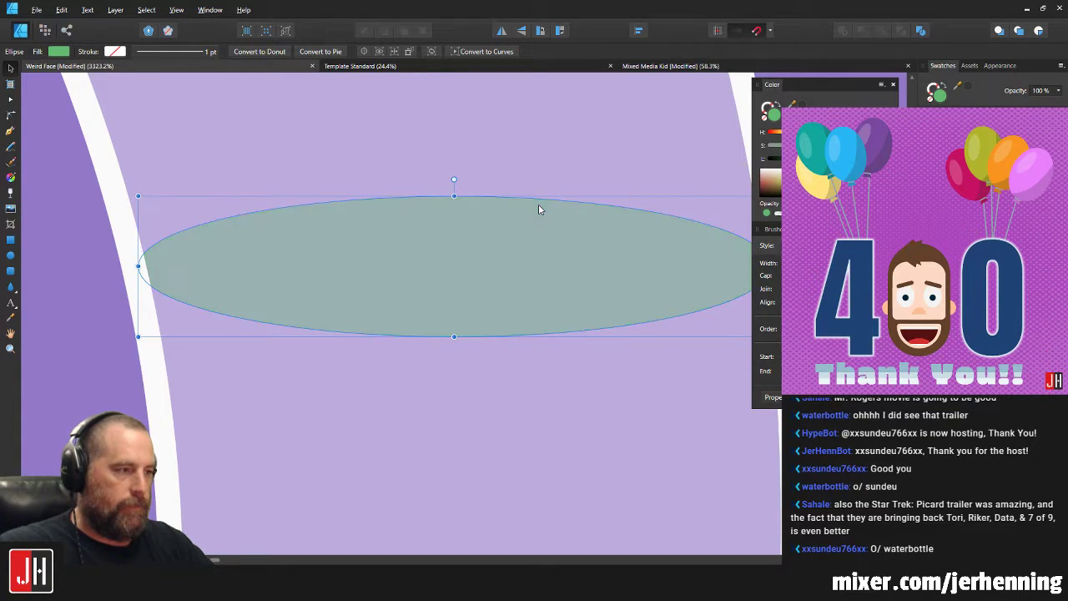
pyautogui.press('7')
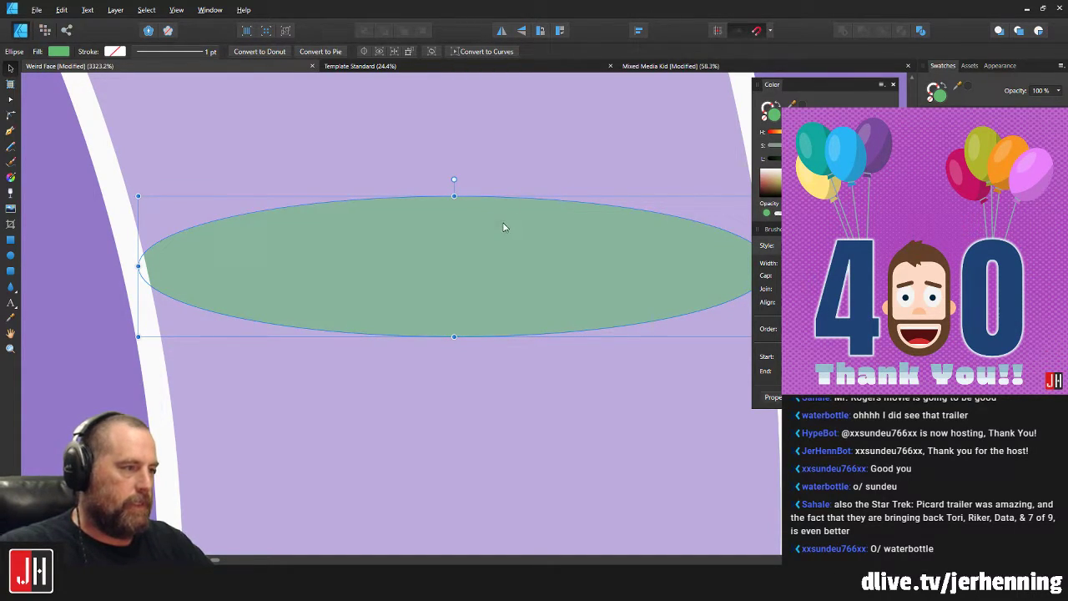
pyautogui.scroll(-8, 504, 227)
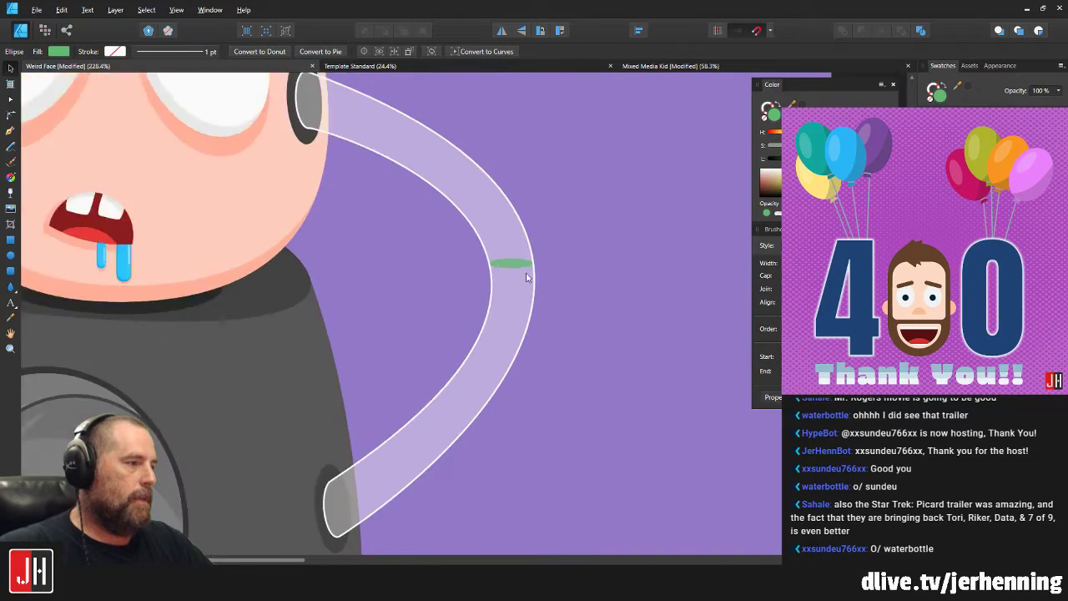
pyautogui.hotkey('ctrl', 'd')
pyautogui.scroll(2, 572, 290)
pyautogui.scroll(1, 547, 297)
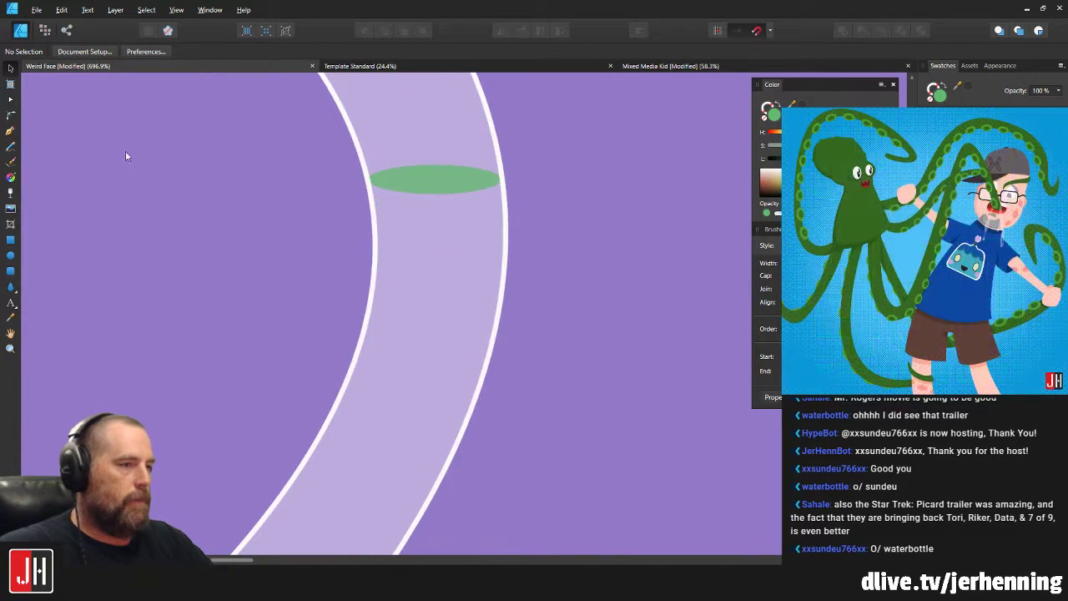
pyautogui.click(10, 130)
pyautogui.scroll(1, 344, 179)
pyautogui.click(344, 182)
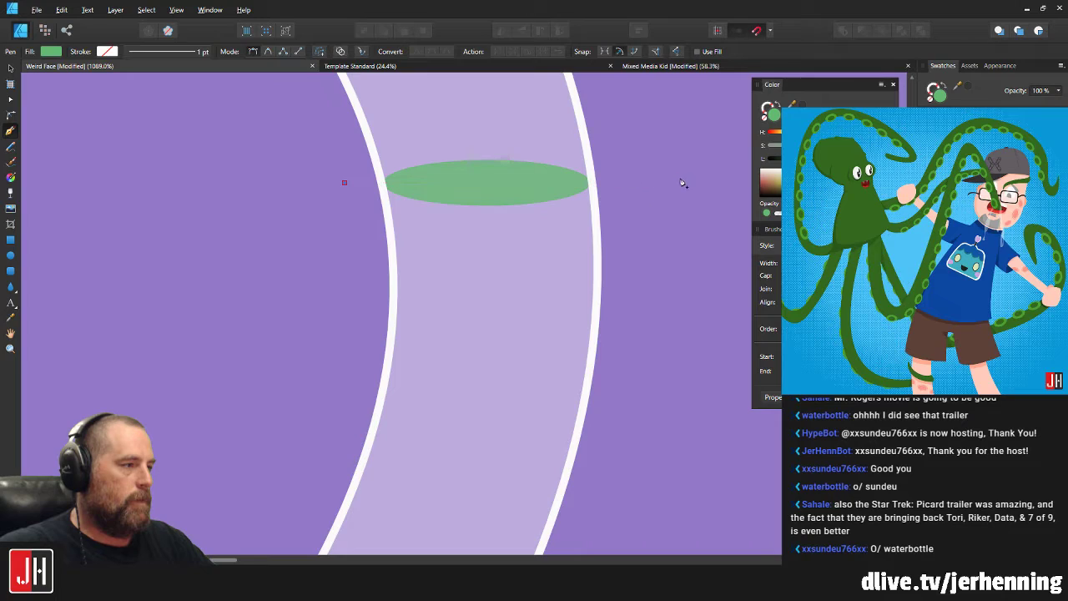
pyautogui.press('Escape')
pyautogui.press('v')
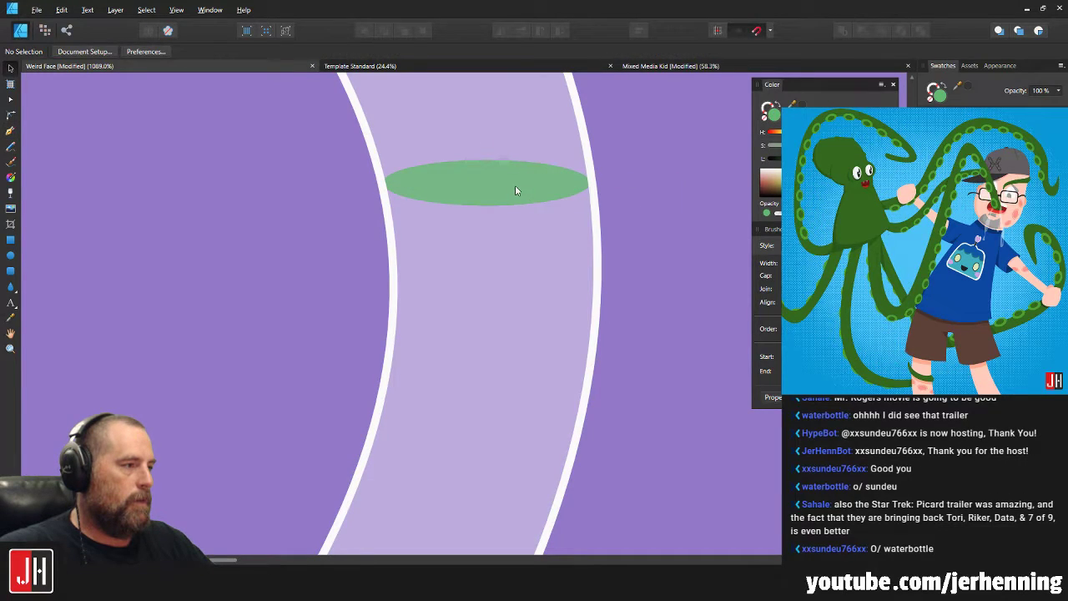
# Cut the green ellipse out of the arm and paste it back as a separate object in the same place.
pyautogui.click(514, 190)
pyautogui.hotkey('ctrl', 'x')
pyautogui.click(519, 191)
pyautogui.hotkey('ctrl', 'v')
pyautogui.click(633, 203)
pyautogui.scroll(-1, 592, 206)
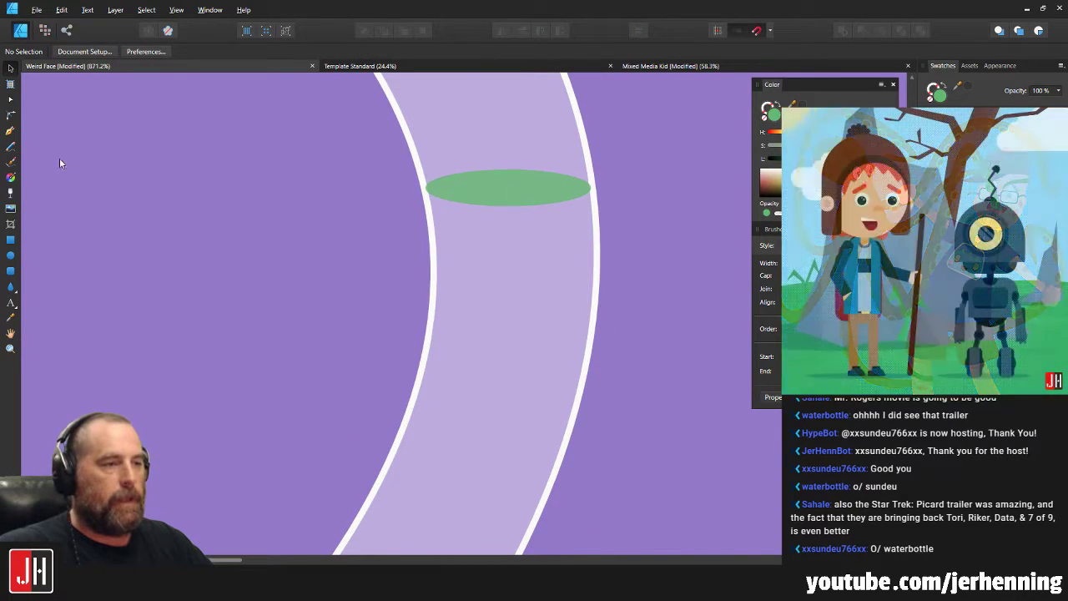
# Draw a closed Pen shape loosely around the arm's lower half, with a straight upper edge through the ellipse's middle.
pyautogui.click(10, 131)
pyautogui.click(358, 188)
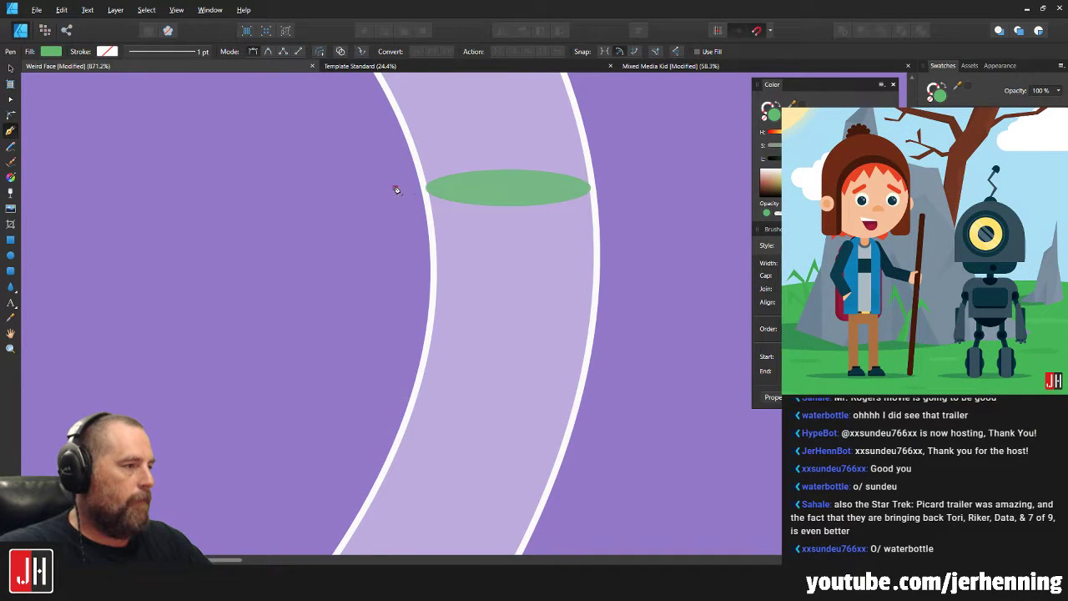
pyautogui.click(622, 189)
pyautogui.scroll(-3, 635, 234)
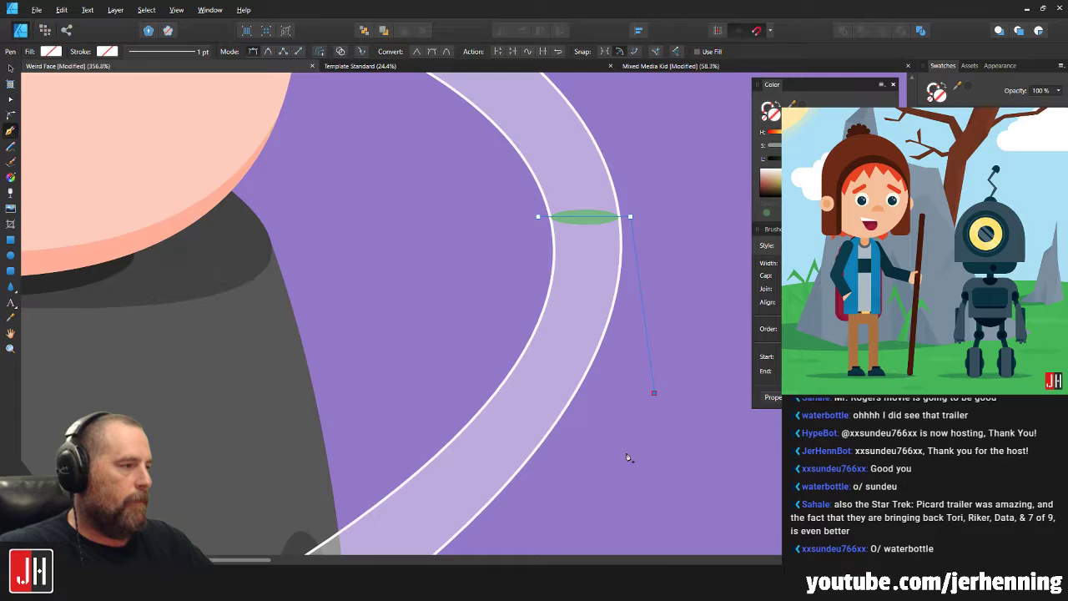
pyautogui.click(625, 456)
pyautogui.scroll(-3, 625, 455)
pyautogui.scroll(3, 460, 222)
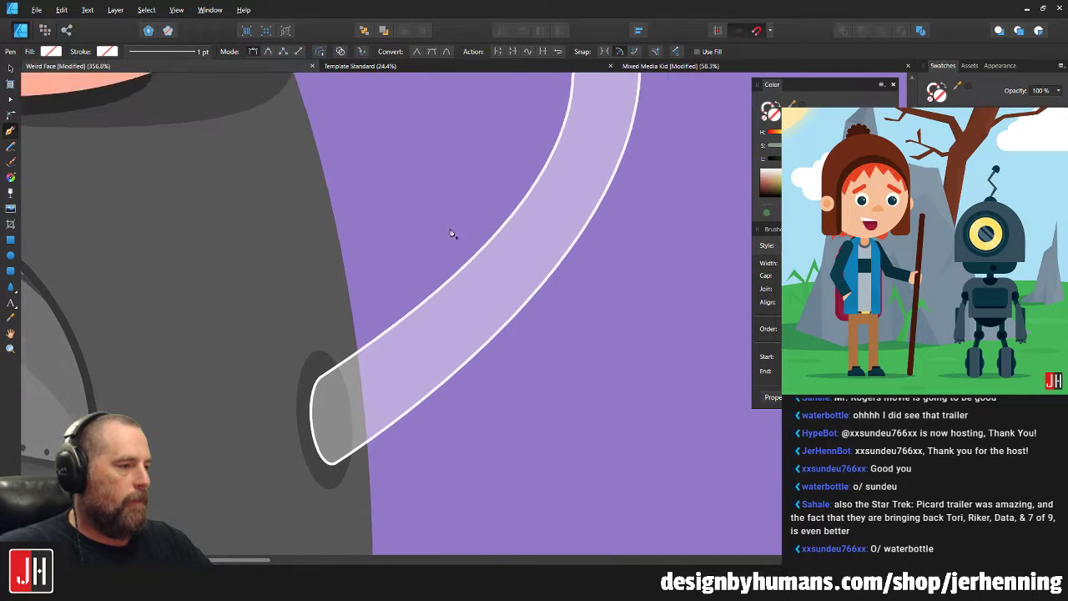
pyautogui.hscroll(2, 487, 193)
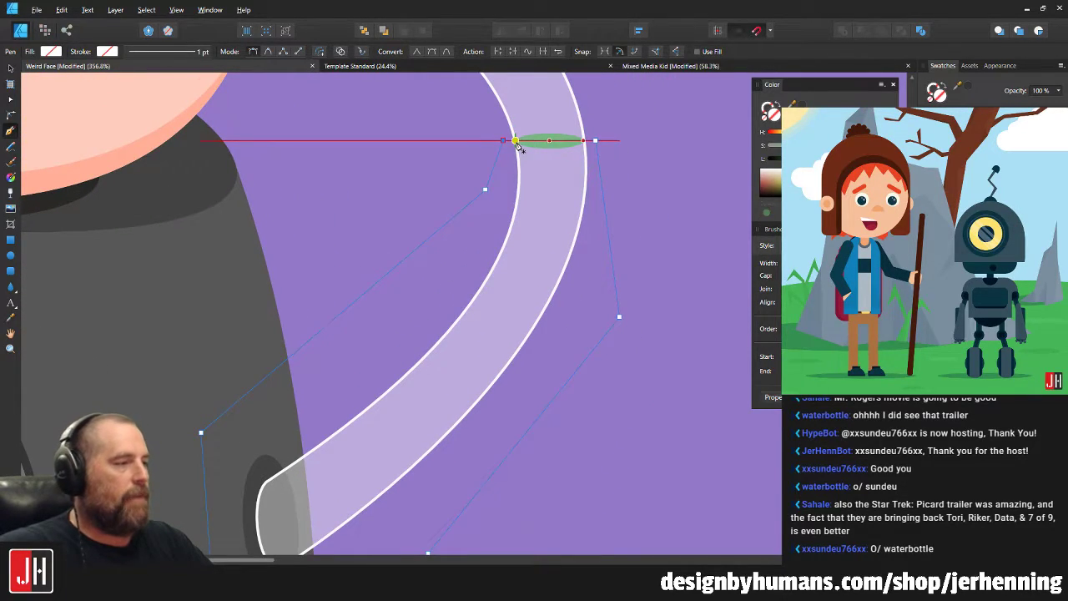
pyautogui.scroll(5, 582, 154)
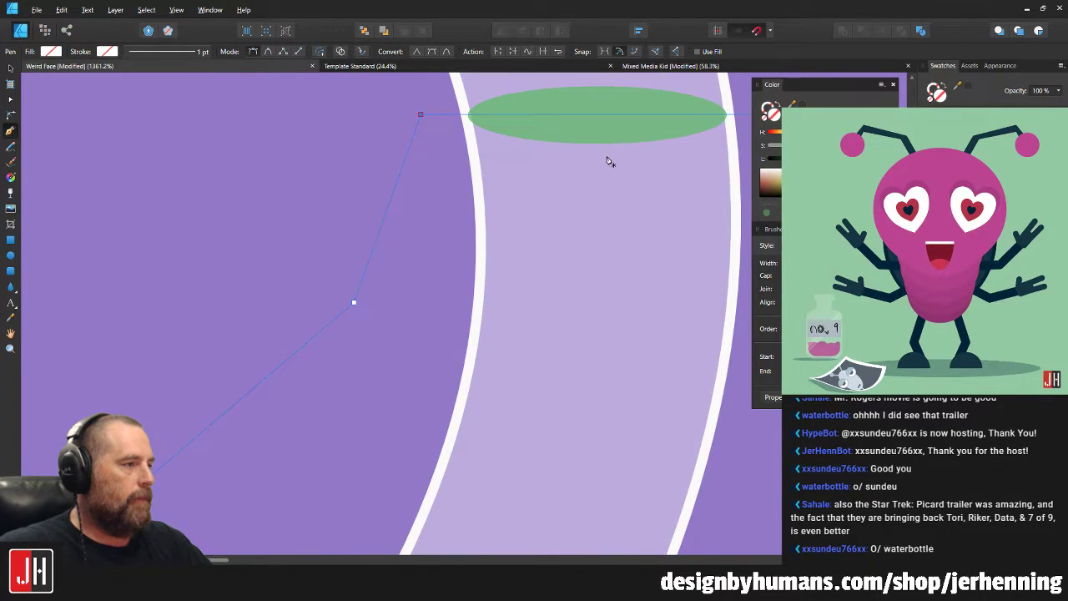
# Fill the Pen shape with the green sampled from the ellipse.
pyautogui.moveTo(612, 159); pyautogui.dragTo(553, 204)
pyautogui.press('i')
pyautogui.click(582, 143)
pyautogui.press('v')
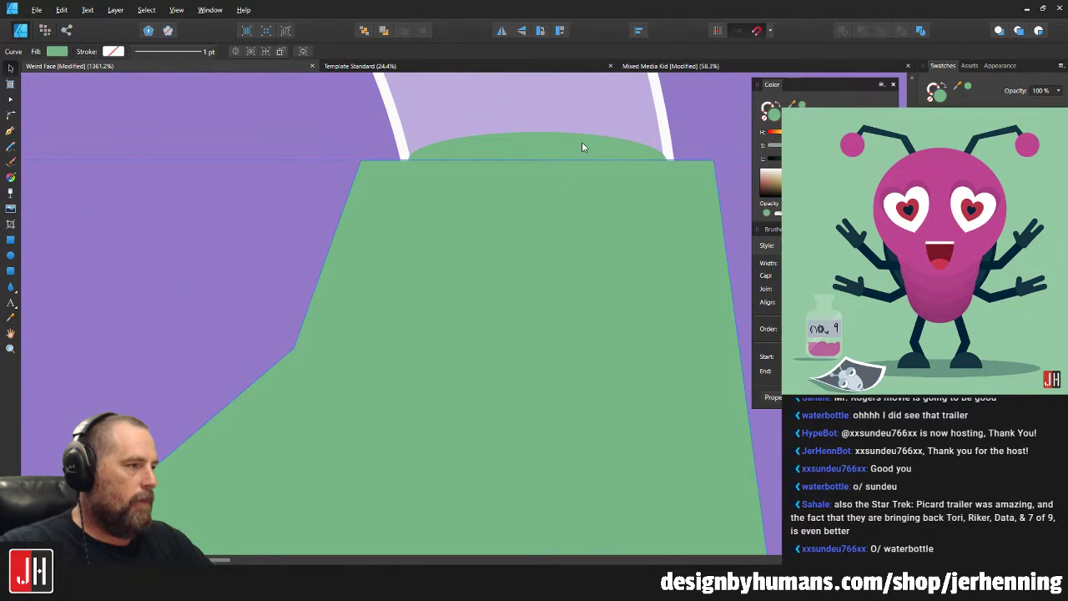
# Move the ellipse and the green Pen shape together inside the arm, clipping them to the tube, and deselect.
pyautogui.scroll(-4, 582, 152)
pyautogui.keyDown('shift'); pyautogui.click(585, 156); pyautogui.keyUp('shift')
pyautogui.scroll(-4, 588, 182)
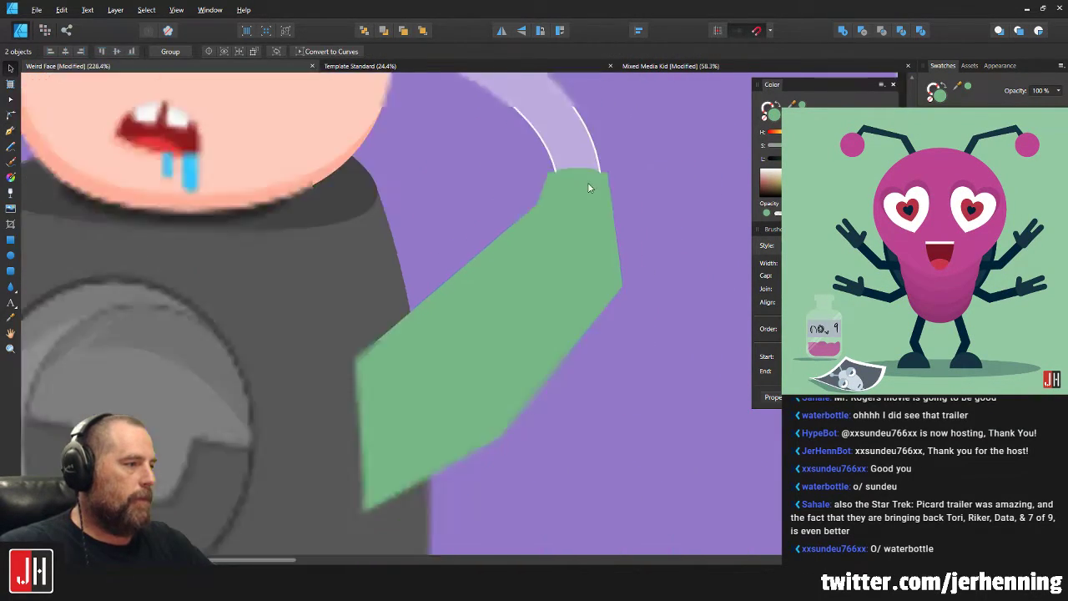
pyautogui.hotkey('ctrl', 'x')
pyautogui.click(596, 198)
pyautogui.hotkey('ctrl', 'alt', 'v')
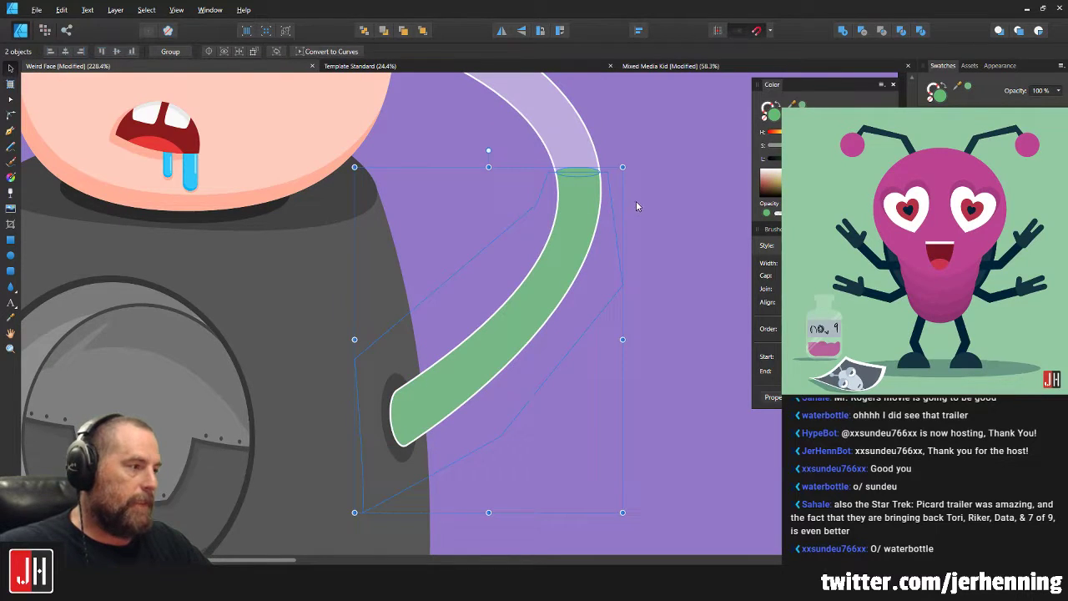
pyautogui.click(635, 200)
pyautogui.scroll(-5, 618, 205)
pyautogui.scroll(4, 627, 203)
pyautogui.scroll(3, 586, 211)
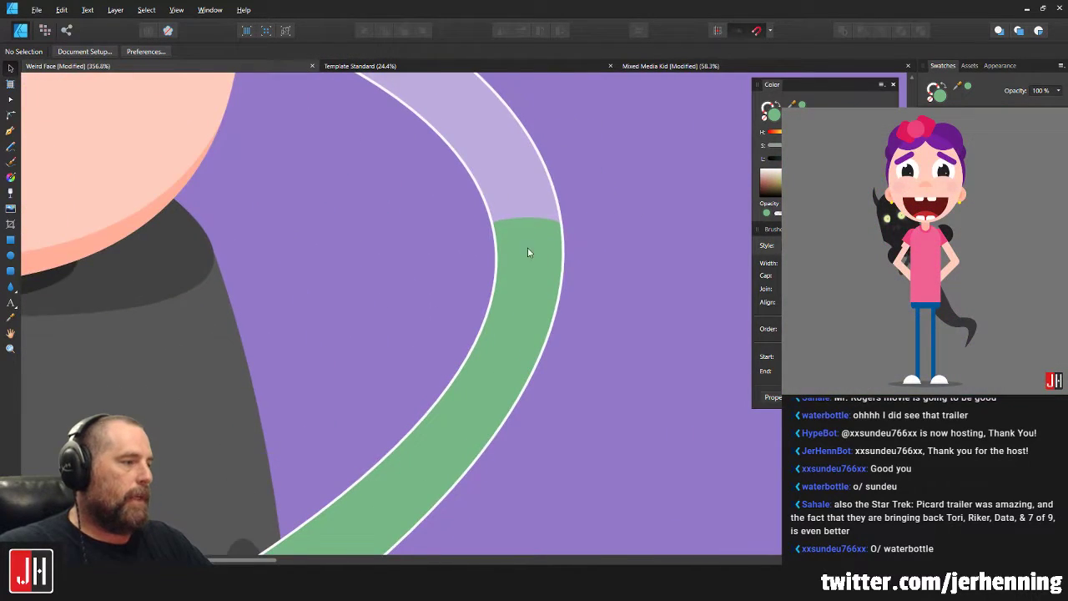
# Cut the green ellipse and the liquid shape out of the arm and paste them back as separate objects in place.
pyautogui.scroll(7, 527, 234)
pyautogui.click(523, 201)
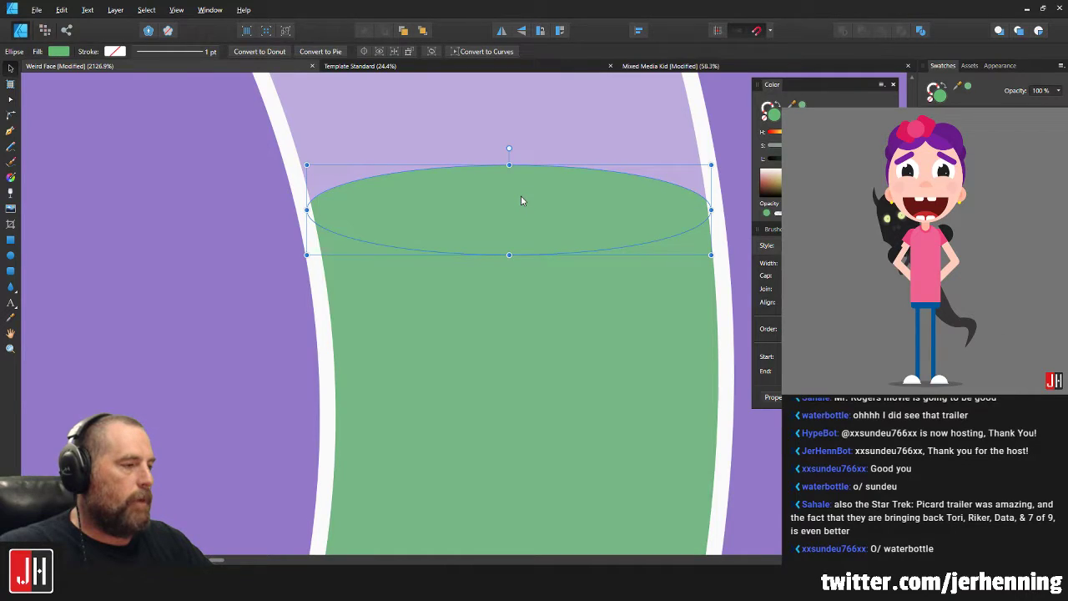
pyautogui.hotkey('ctrl', 'd')
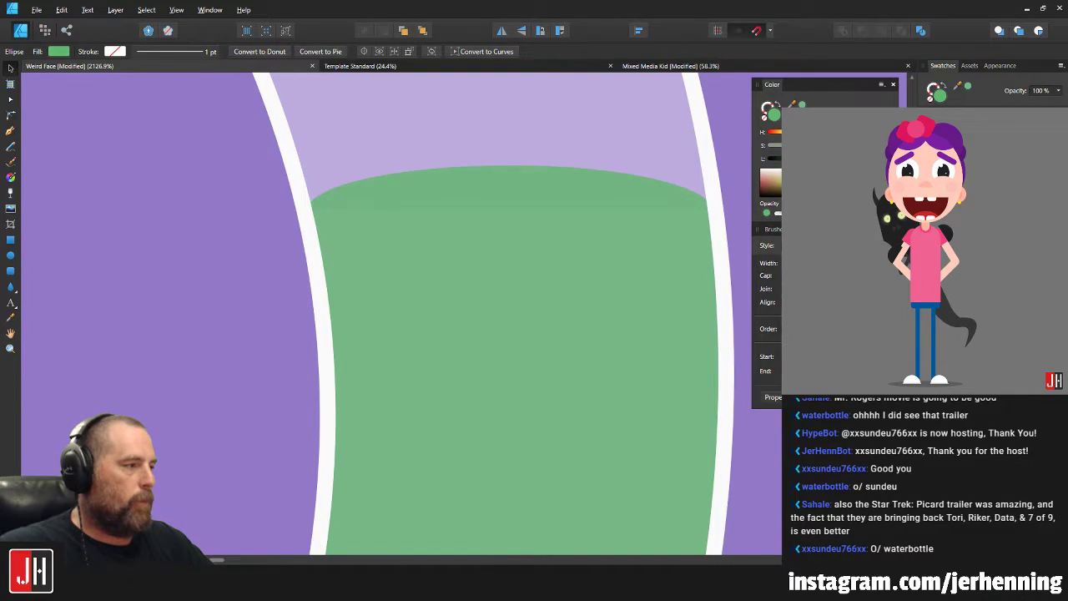
pyautogui.hotkey('ctrl', 'z')
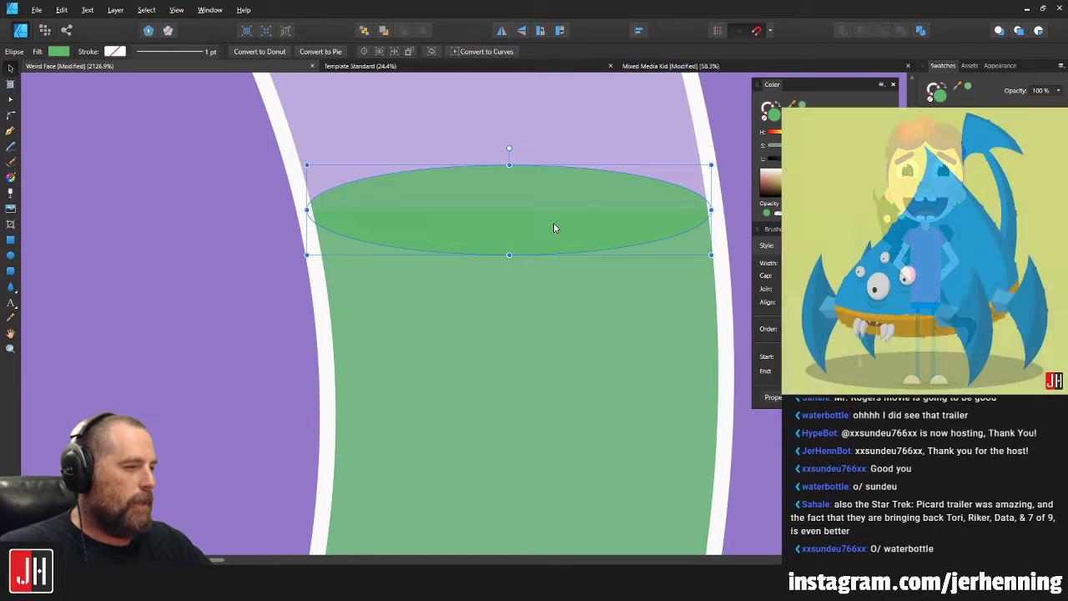
pyautogui.keyDown('shift'); pyautogui.click(554, 318); pyautogui.keyUp('shift')
pyautogui.scroll(-4, 563, 306)
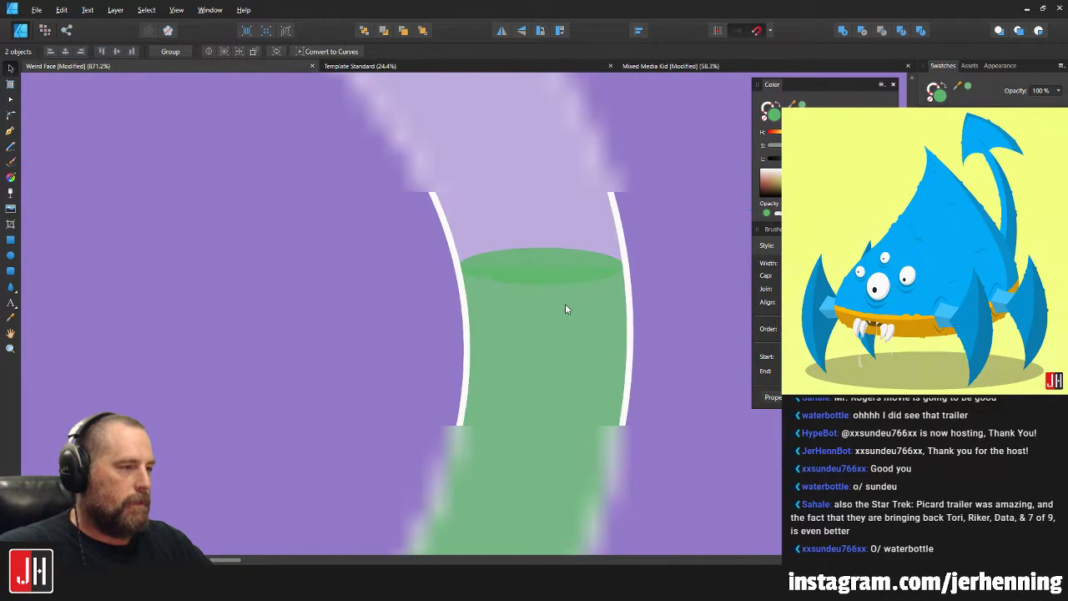
pyautogui.hotkey('ctrl', 'x')
pyautogui.click(564, 303)
pyautogui.hotkey('ctrl', 'v')
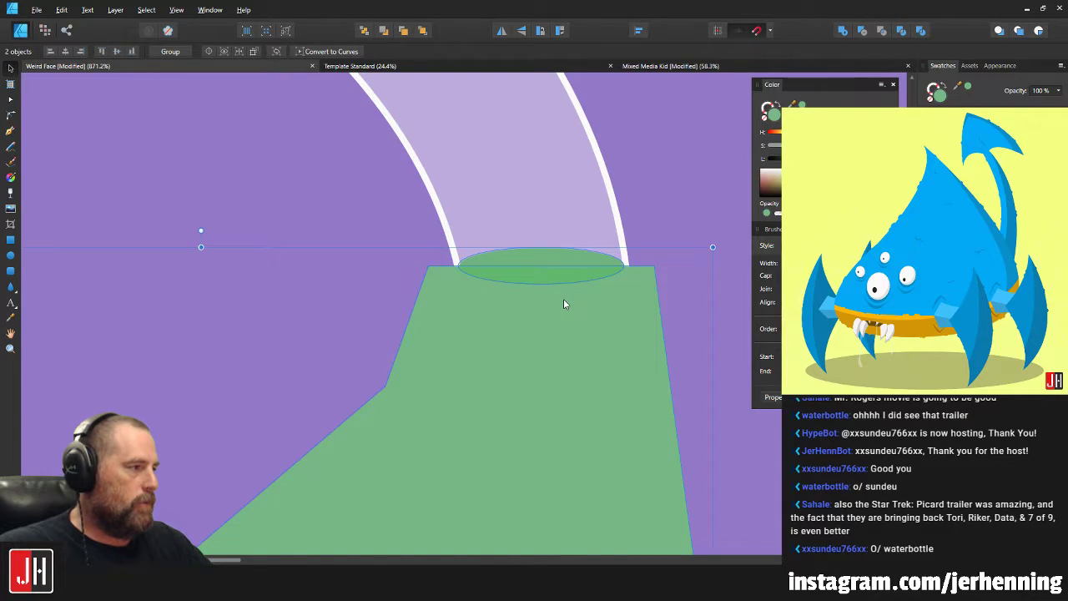
pyautogui.click(677, 222)
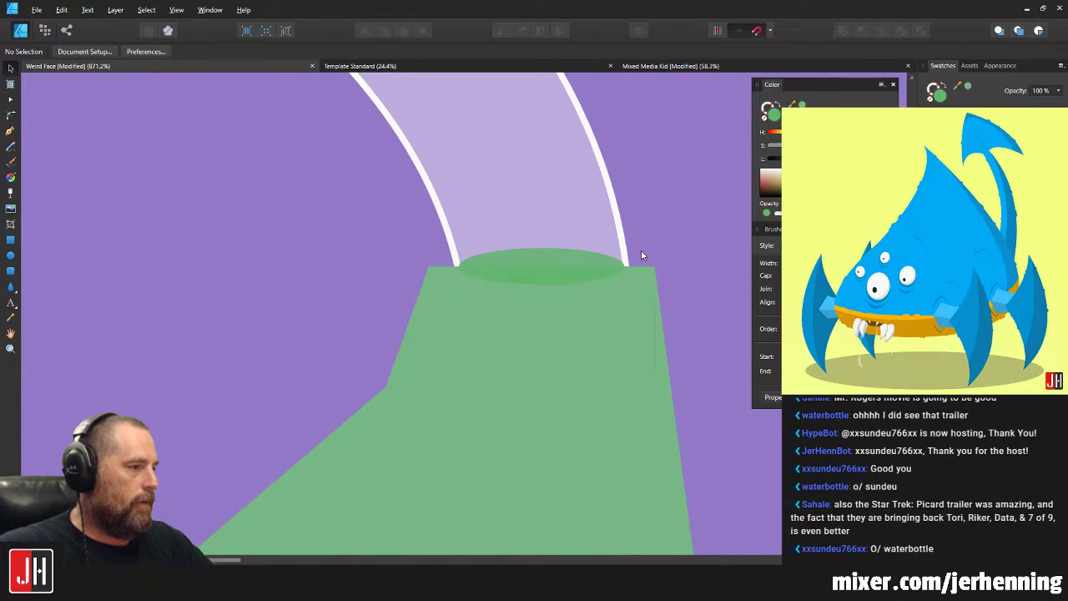
# Fill both the ellipse and the liquid shape with teal.
pyautogui.scroll(3, 590, 271)
pyautogui.click(567, 242)
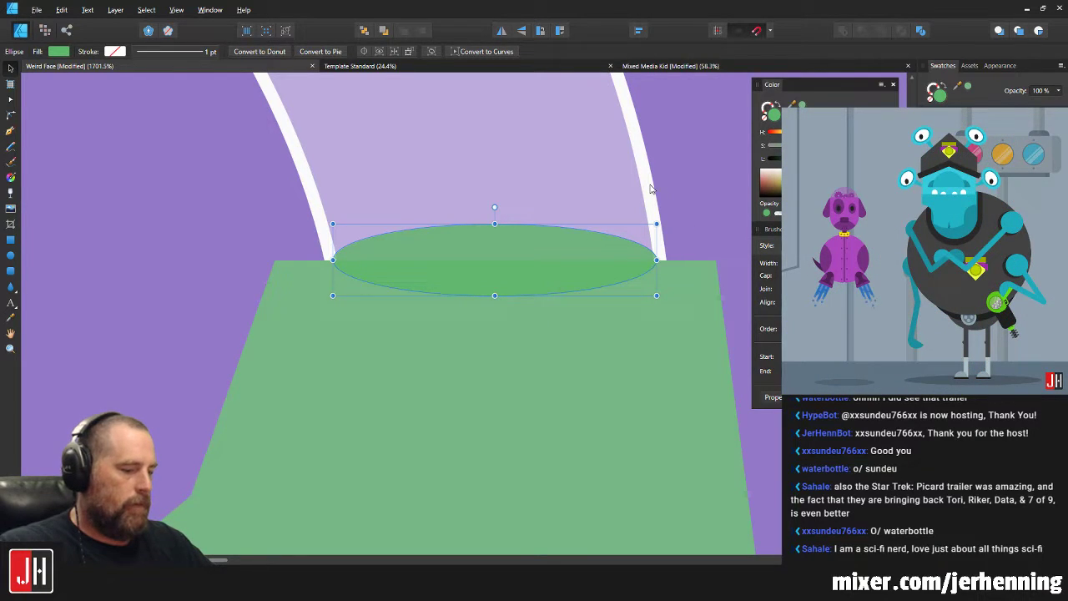
pyautogui.click(706, 273)
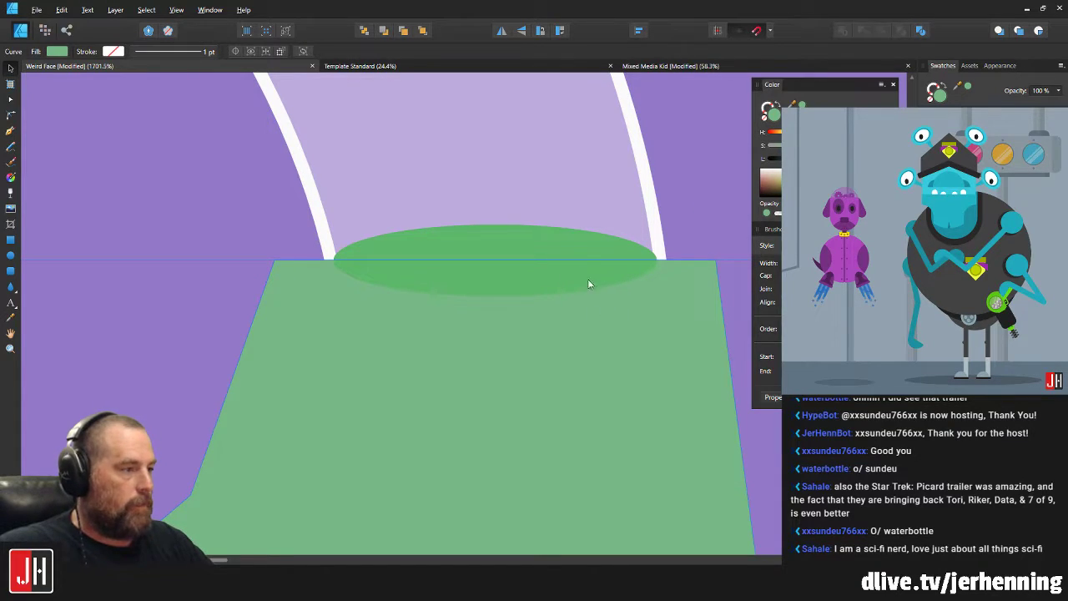
pyautogui.keyDown('shift'); pyautogui.click(582, 249); pyautogui.keyUp('shift')
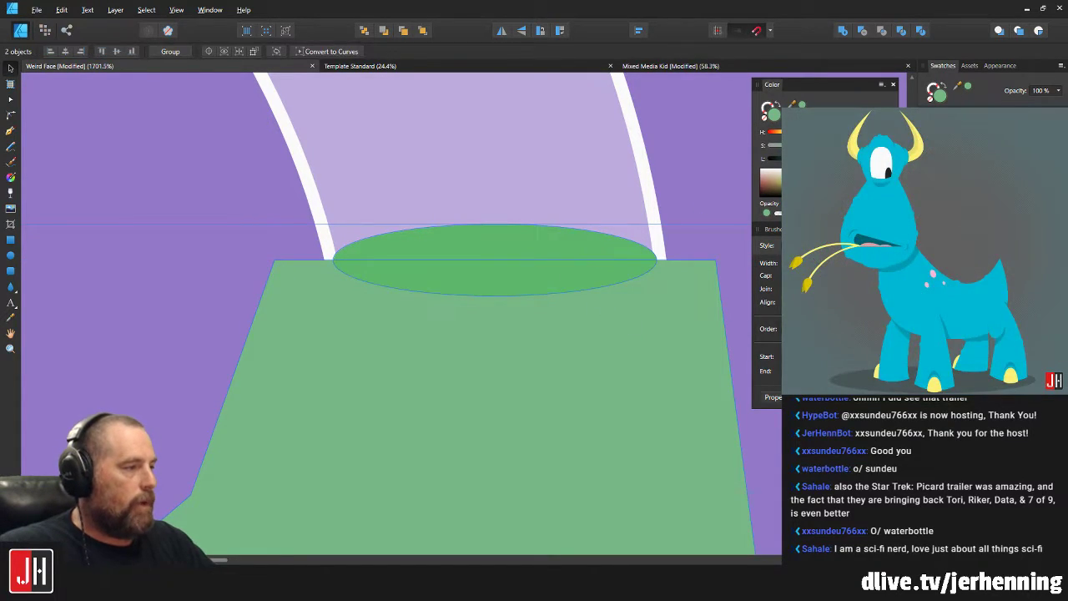
pyautogui.click(990, 159)
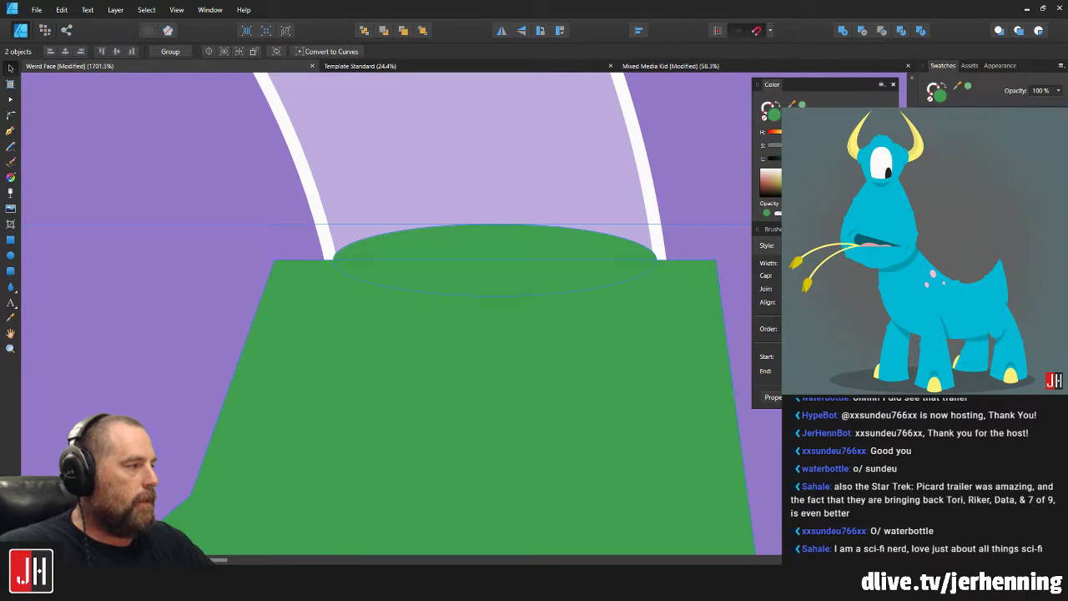
pyautogui.click(984, 159)
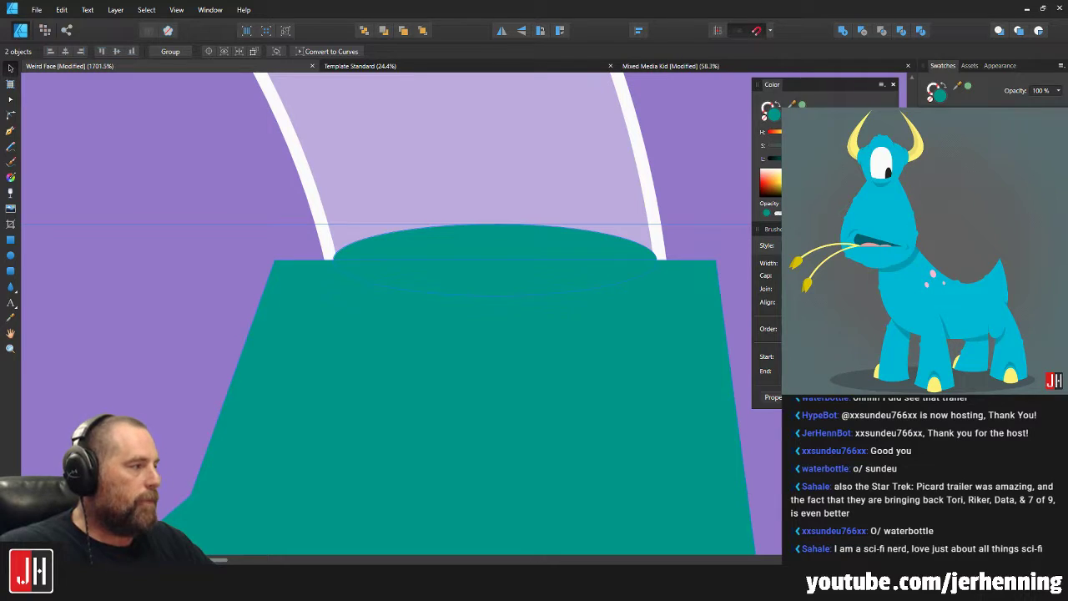
# Put the teal ellipse and liquid shape back inside the arm, clipping them to the tube, and deselect.
pyautogui.scroll(-5, 609, 237)
pyautogui.click(647, 307)
pyautogui.scroll(3, 652, 309)
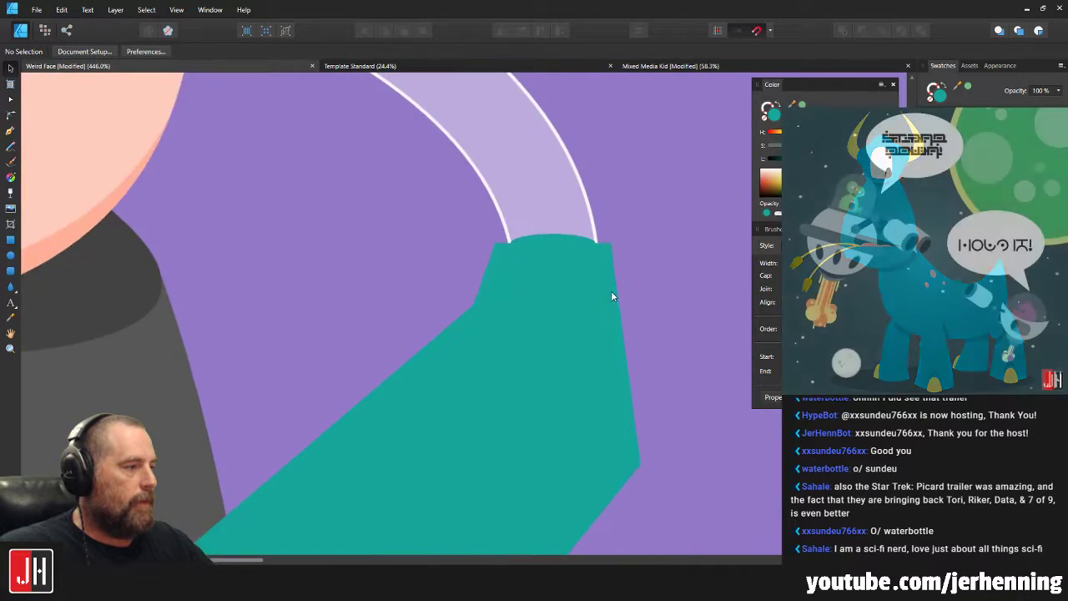
pyautogui.scroll(2, 611, 296)
pyautogui.click(584, 298)
pyautogui.scroll(-2, 521, 218)
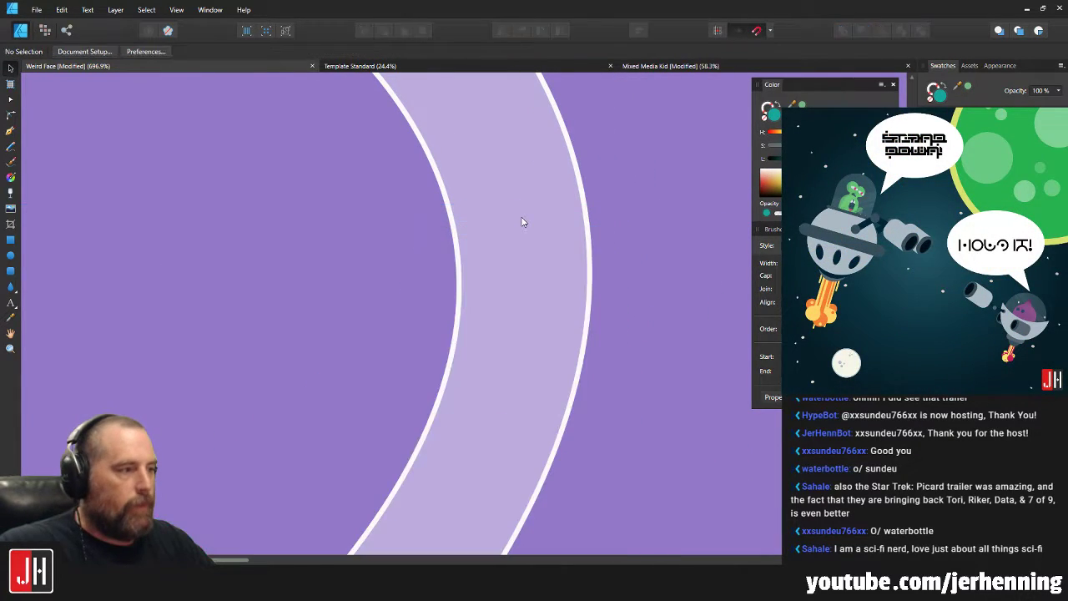
pyautogui.click(617, 248)
pyautogui.scroll(-3, 603, 277)
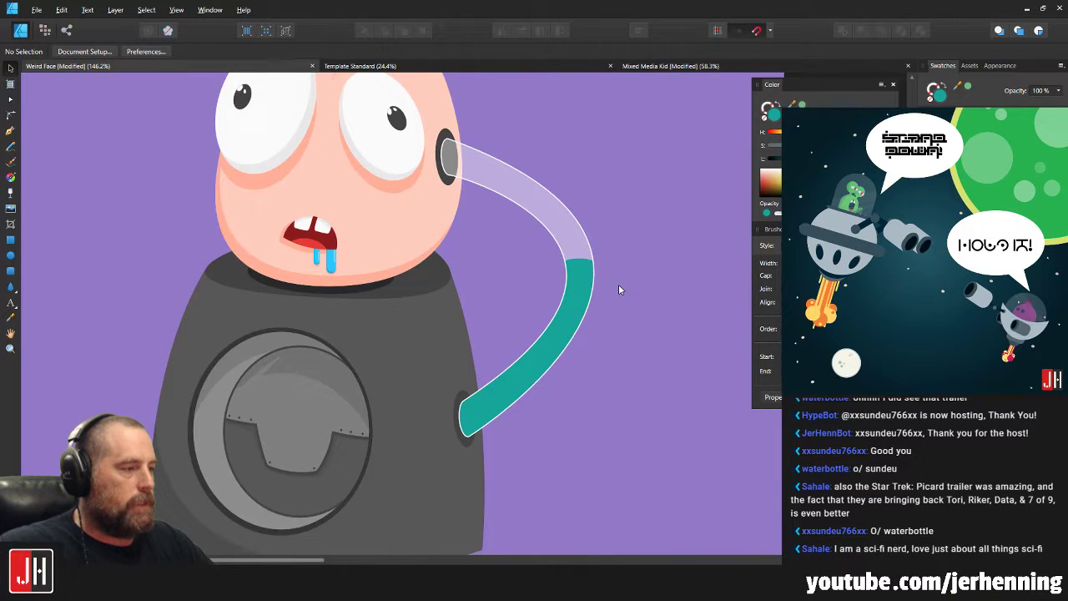
# Give the liquid's surface ellipse a slightly darker teal and save the document.
pyautogui.scroll(3, 599, 269)
pyautogui.scroll(3, 579, 248)
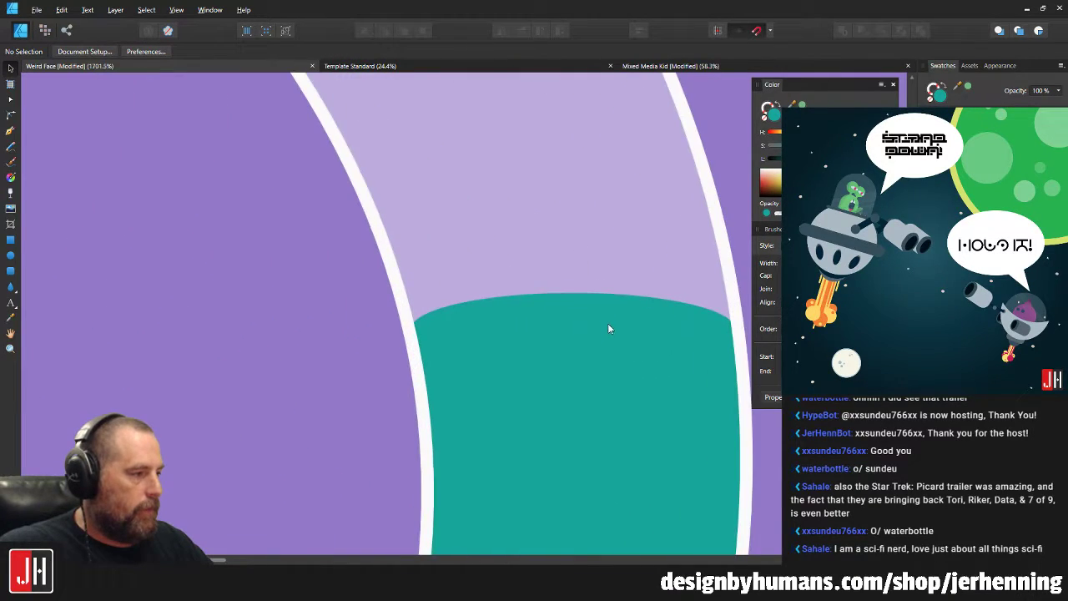
pyautogui.click(607, 322)
pyautogui.moveTo(803, 158); pyautogui.dragTo(798, 158)
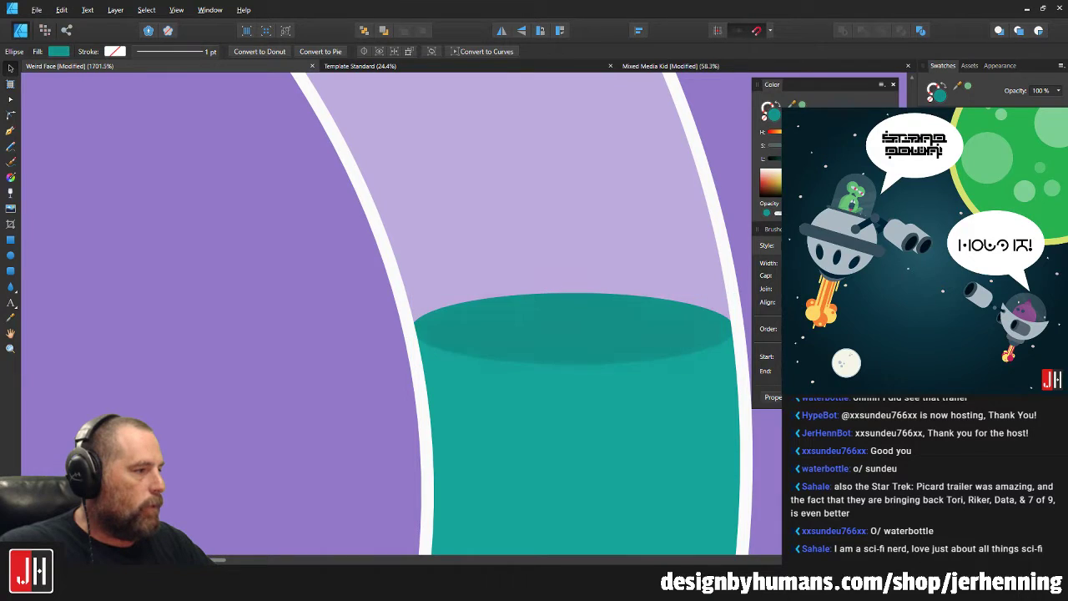
pyautogui.scroll(-3, 613, 280)
pyautogui.scroll(-3, 616, 281)
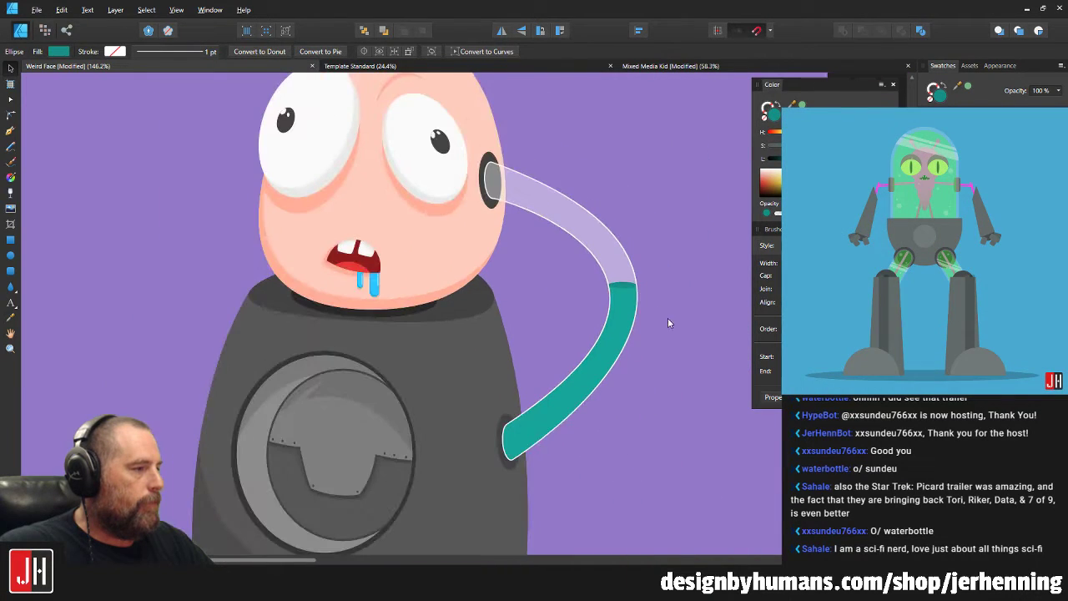
pyautogui.click(667, 318)
pyautogui.hotkey('ctrl', 's')
# Nudge the upper edge of the liquid's surface ellipse slightly upward and deselect.
pyautogui.scroll(2, 660, 316)
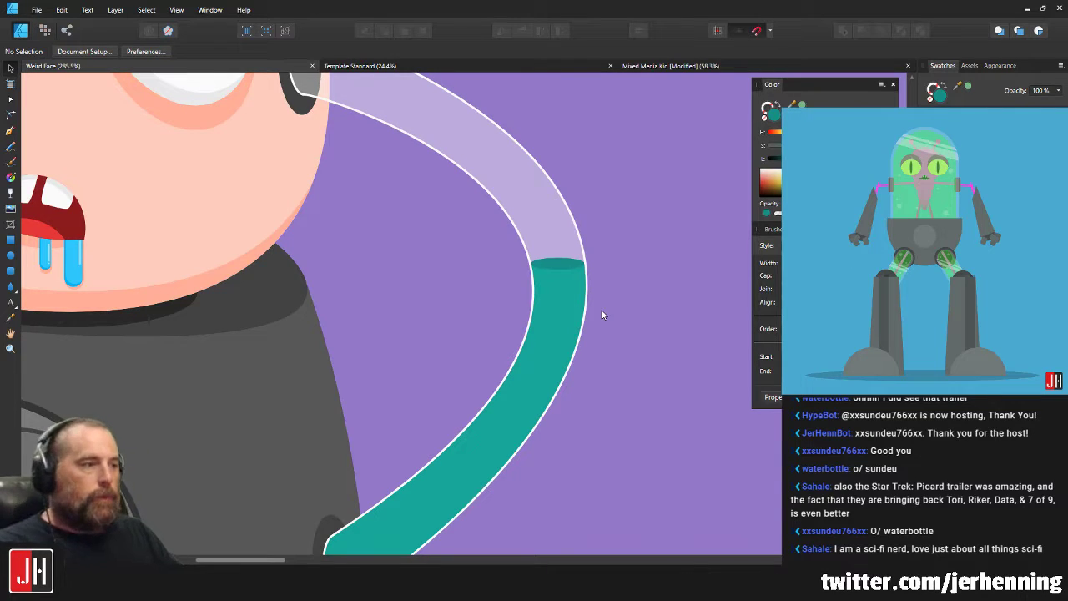
pyautogui.scroll(5, 550, 283)
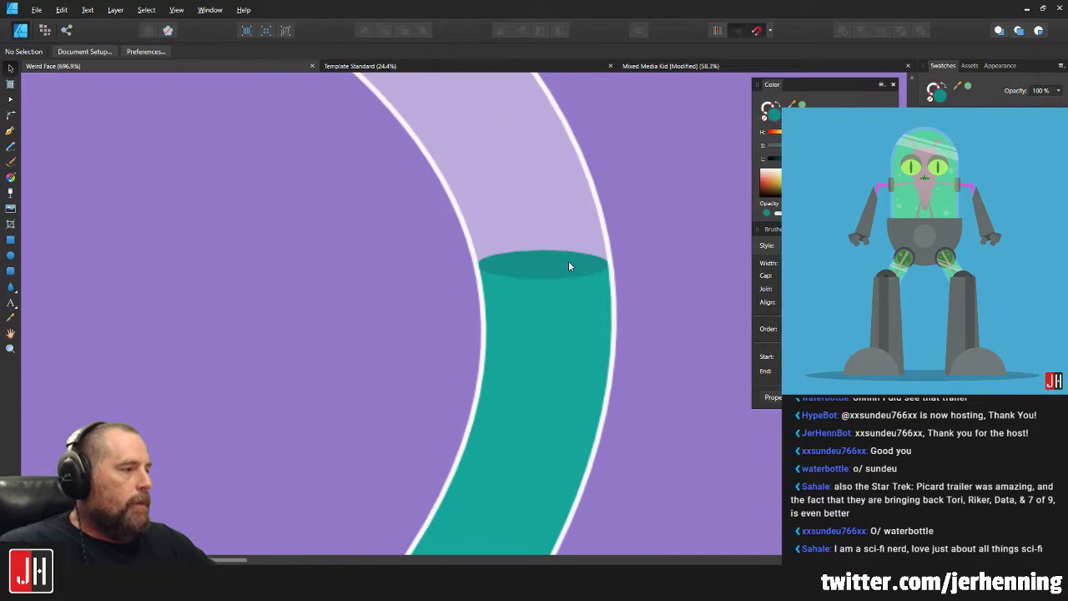
pyautogui.scroll(3, 478, 364)
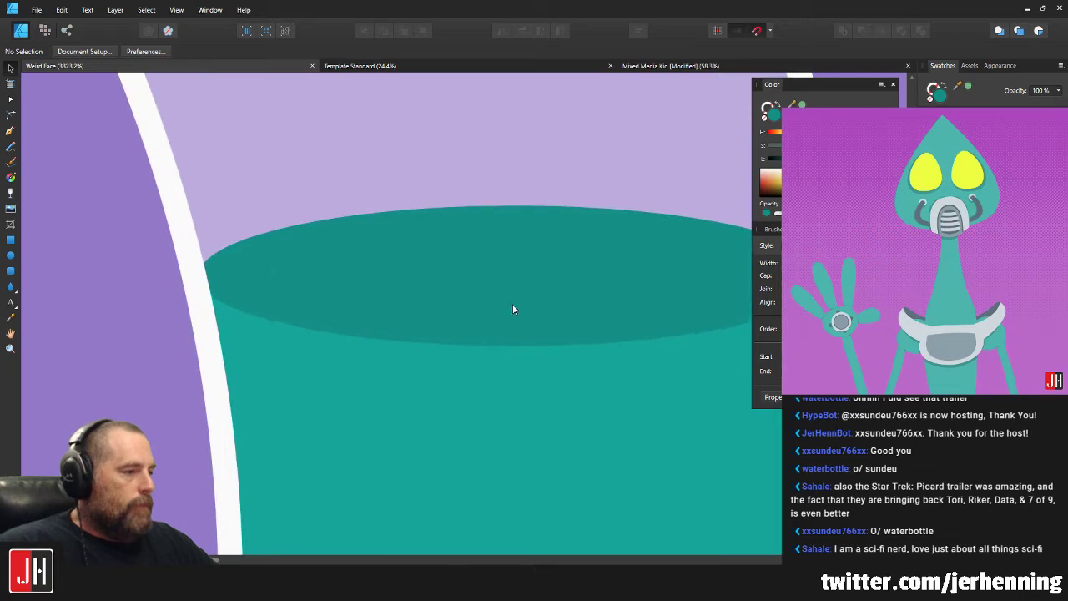
pyautogui.click(524, 257)
pyautogui.moveTo(513, 209); pyautogui.dragTo(513, 208)
pyautogui.scroll(-3, 616, 226)
pyautogui.click(660, 197)
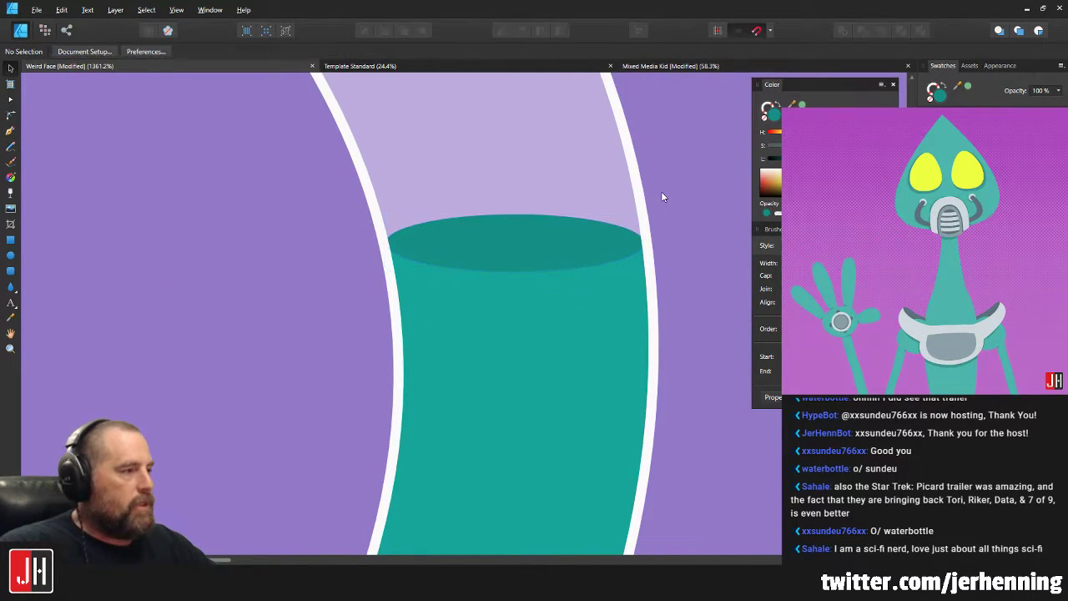
# Draw a small circle in the liquid just below its surface, near the tube's inner wall, and shrink it slightly.
pyautogui.scroll(4, 627, 218)
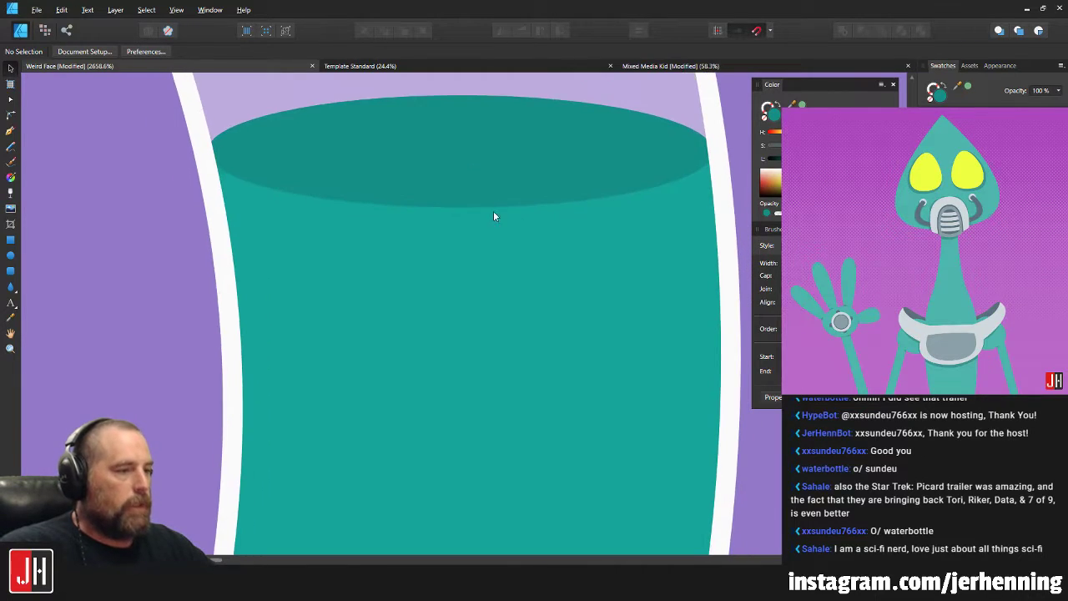
pyautogui.scroll(-2, 476, 267)
pyautogui.click(14, 257)
pyautogui.scroll(-1, 392, 267)
pyautogui.moveTo(374, 245)
pyautogui.mouseDown()
pyautogui.moveTo(423, 297)
pyautogui.moveTo(412, 301)
pyautogui.moveTo(365, 245)
pyautogui.moveTo(368, 253)
pyautogui.mouseUp()
pyautogui.moveTo(444, 238); pyautogui.dragTo(478, 318)
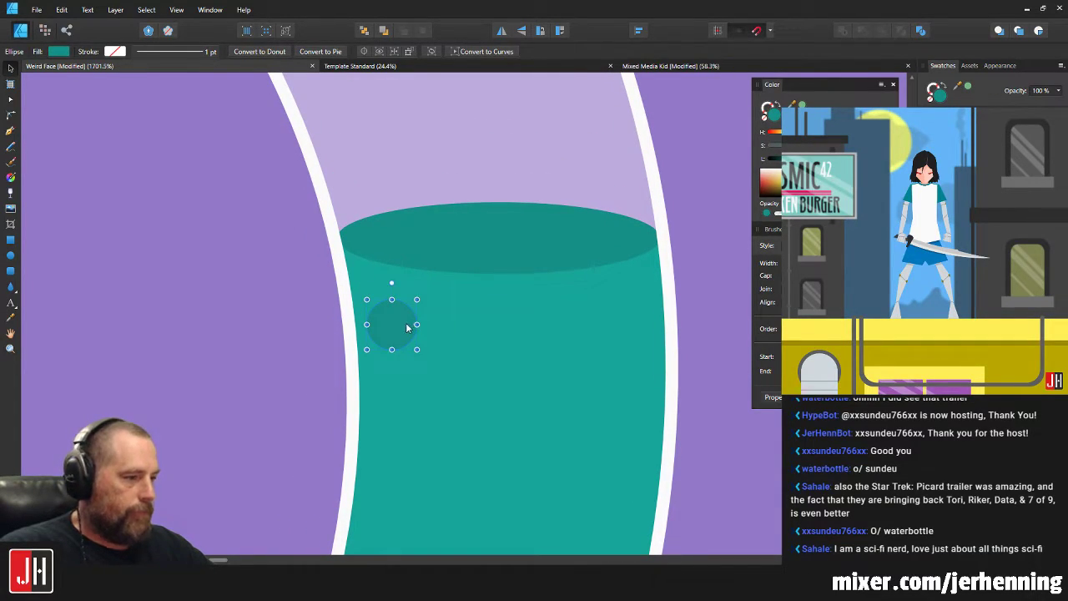
pyautogui.hotkey('ctrl', 'Return')
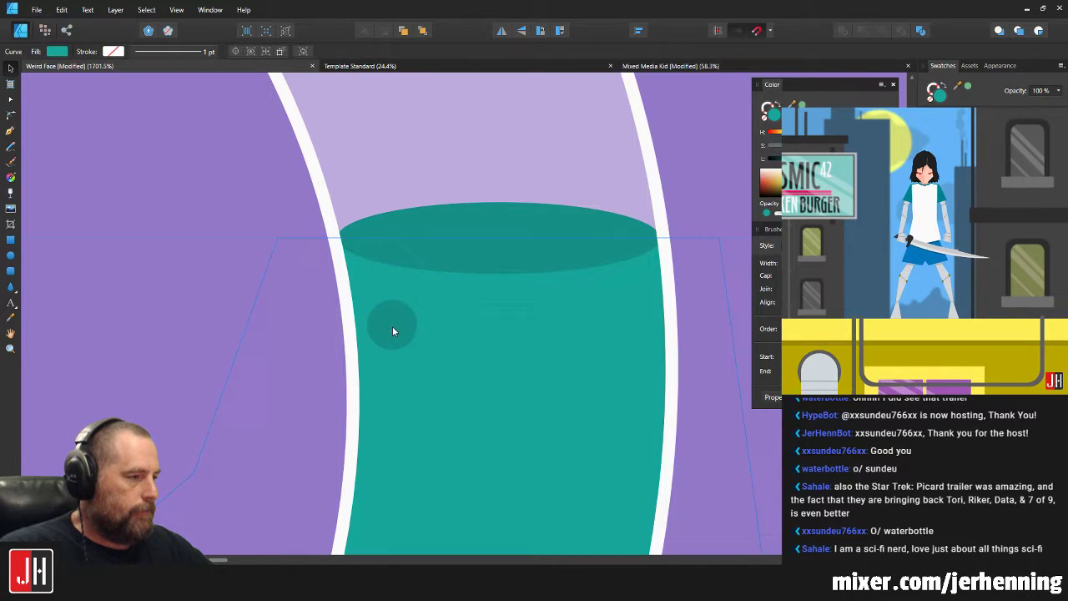
pyautogui.hotkey('ctrl', 'z')
pyautogui.scroll(3, 413, 315)
pyautogui.moveTo(415, 292); pyautogui.dragTo(393, 314)
# Fill the small circle with white and make it semi-transparent as a bubble.
pyautogui.click(959, 140)
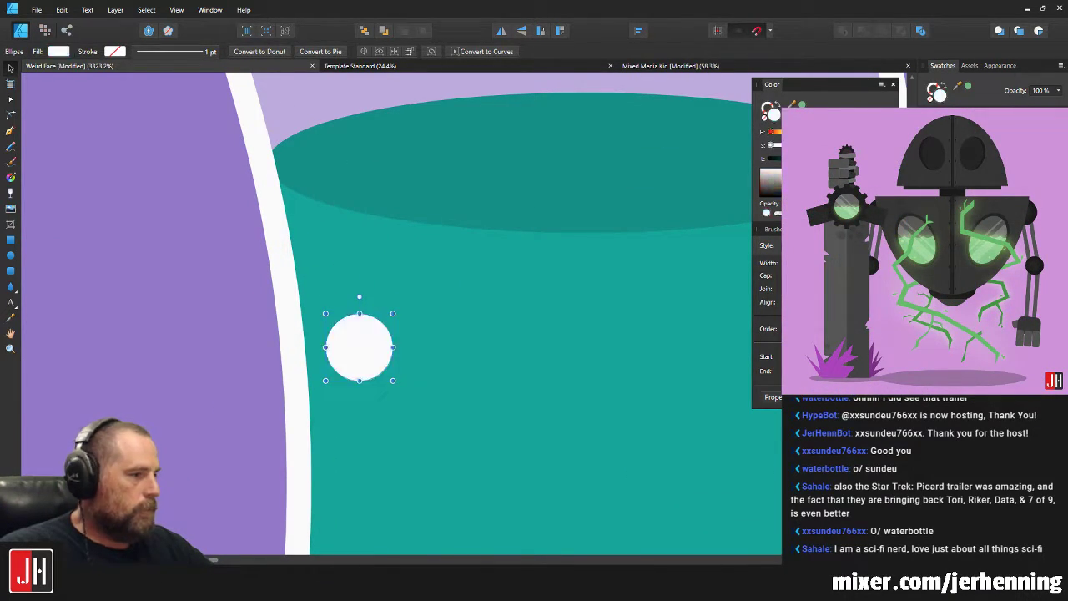
pyautogui.press('5')
pyautogui.scroll(-9, 439, 359)
pyautogui.scroll(6, 436, 333)
# Place a smaller copy of the bubble lower in the liquid, near the tube's outer wall, and deselect.
pyautogui.click(346, 213)
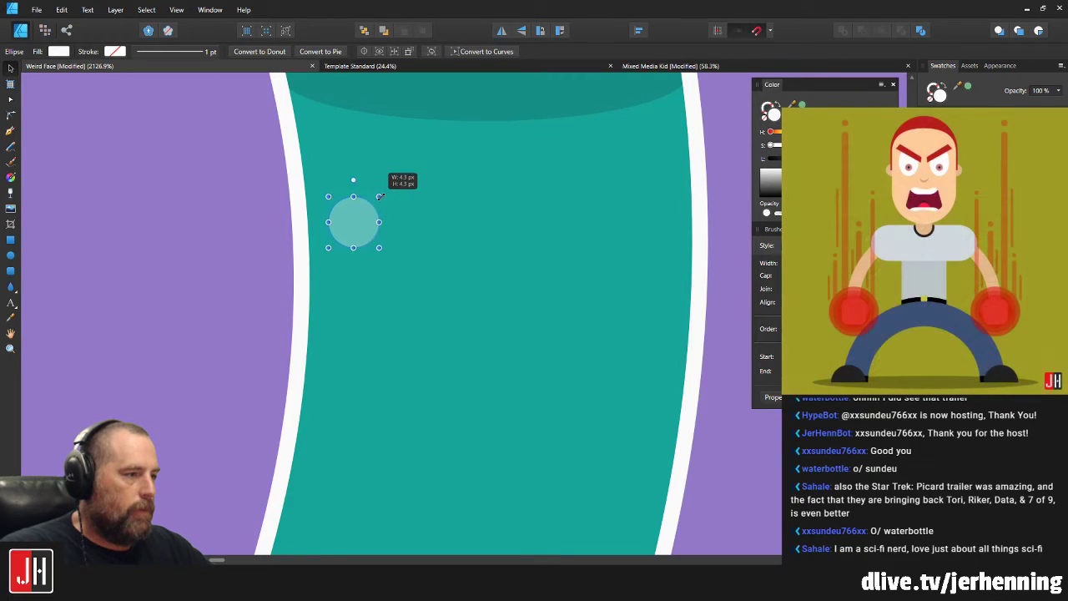
pyautogui.moveTo(354, 236); pyautogui.dragTo(630, 460)
pyautogui.scroll(-8, 546, 373)
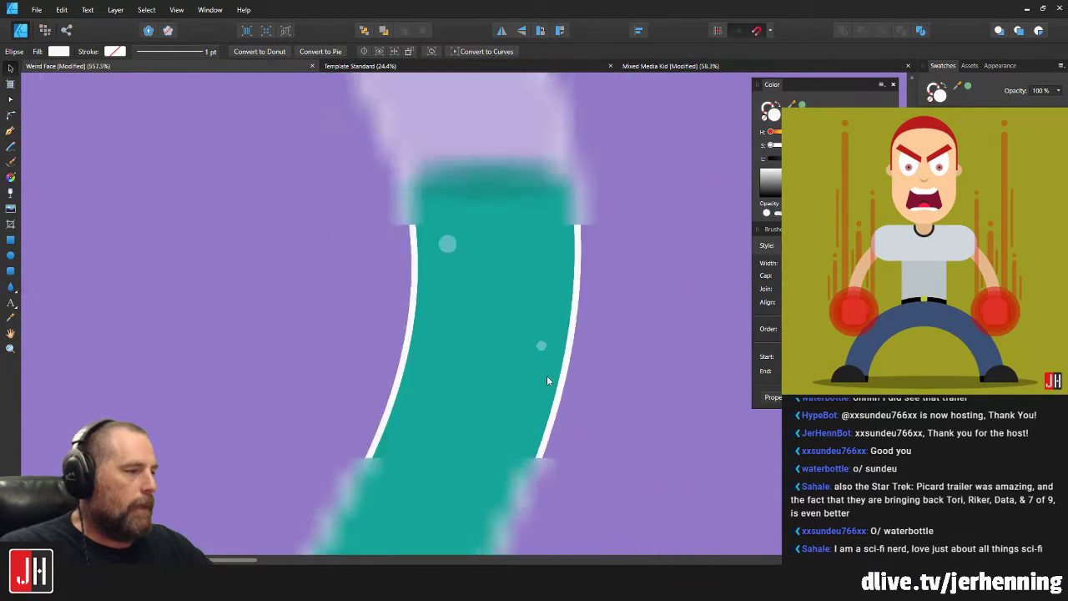
pyautogui.hotkey('ctrl', 'd')
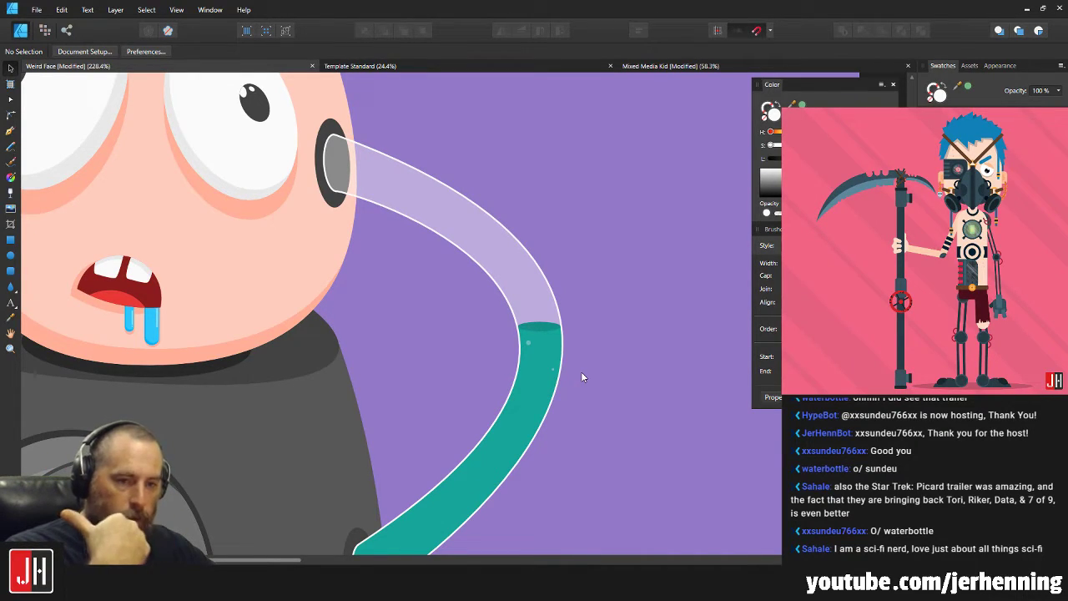
# Copy both bubbles together further down the tube and flip the copies horizontally and vertically.
pyautogui.scroll(5, 567, 348)
pyautogui.moveTo(624, 386); pyautogui.dragTo(553, 317)
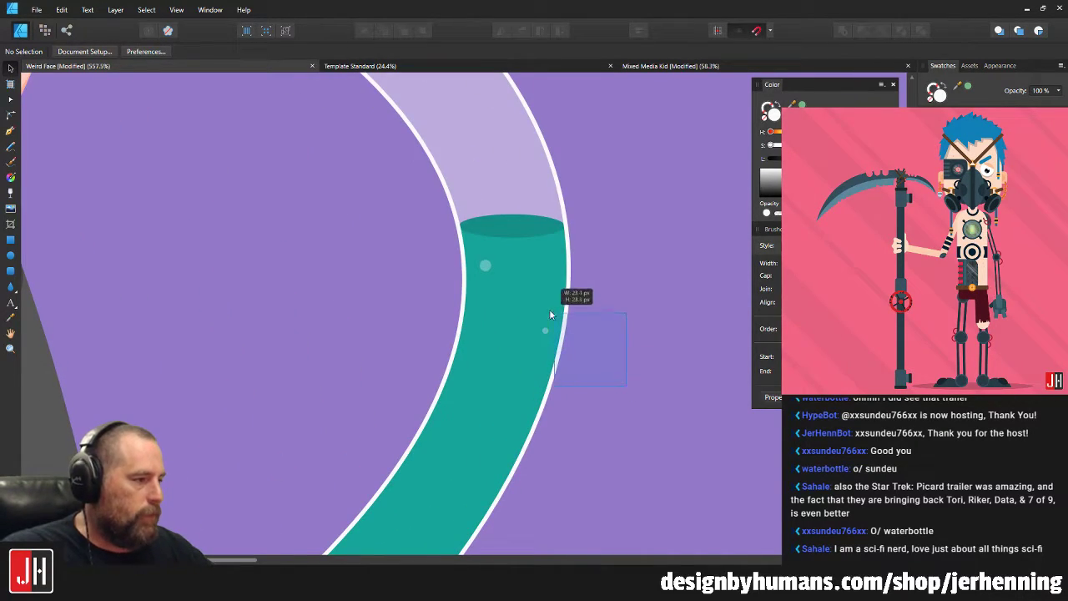
pyautogui.scroll(1, 568, 317)
pyautogui.moveTo(476, 257); pyautogui.dragTo(383, 382)
pyautogui.scroll(3, 449, 432)
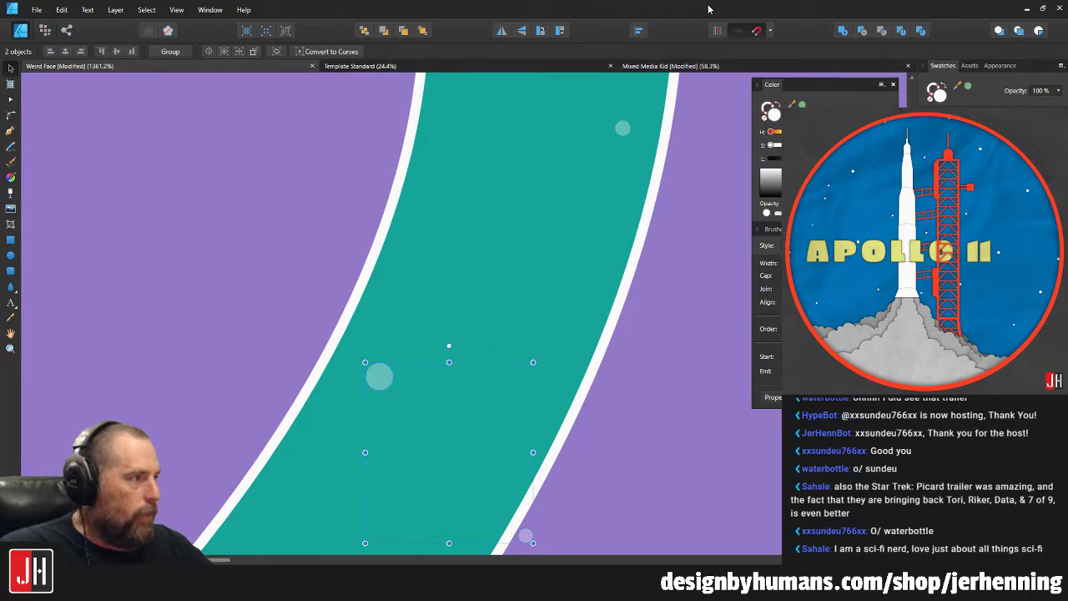
pyautogui.click(501, 30)
pyautogui.click(521, 30)
# Reposition the flipped bubbles inside the liquid, the small one near the inner wall and the large one near the outer wall.
pyautogui.scroll(-3, 624, 172)
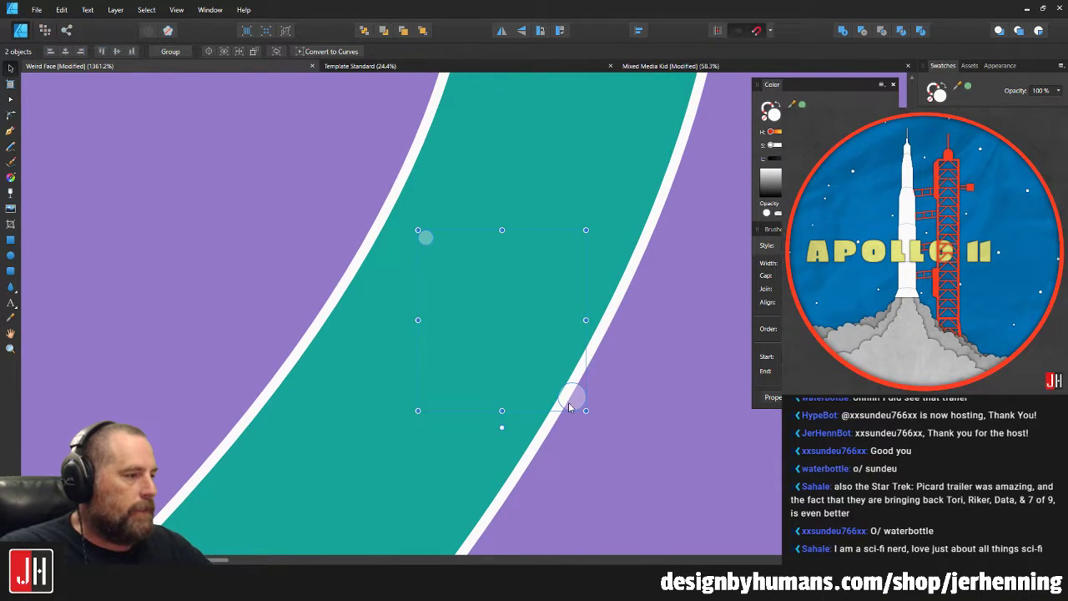
pyautogui.moveTo(566, 393); pyautogui.dragTo(548, 335)
pyautogui.click(408, 177)
pyautogui.moveTo(469, 118); pyautogui.dragTo(477, 109)
pyautogui.scroll(-8, 509, 197)
pyautogui.click(567, 215)
pyautogui.moveTo(567, 205); pyautogui.dragTo(542, 237)
# Place a tiny, scaled-down copy of the lower large bubble just above it in the liquid and deselect.
pyautogui.scroll(5, 542, 237)
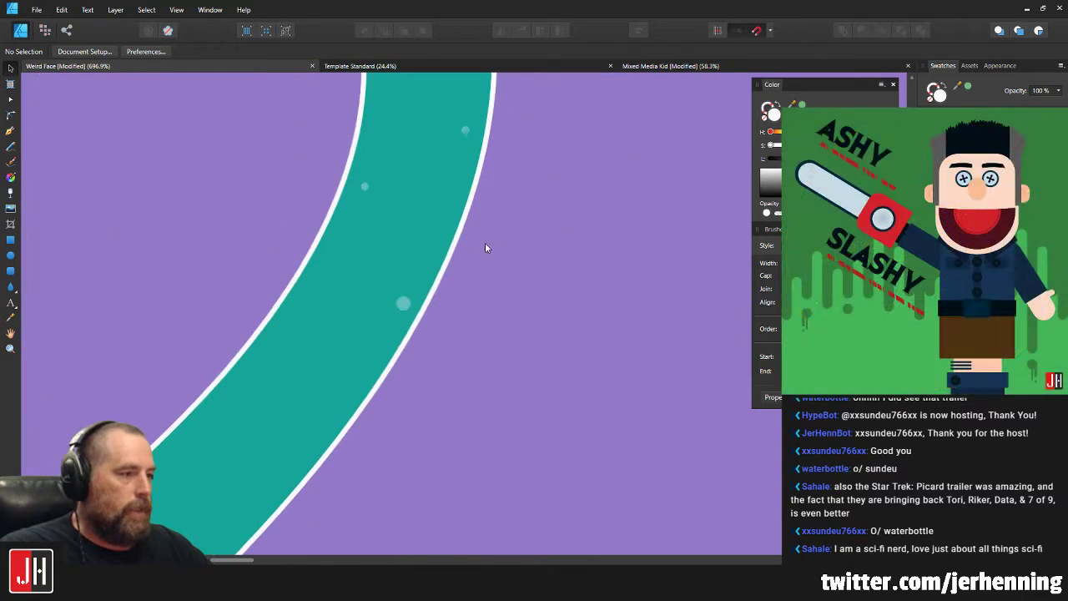
pyautogui.click(404, 305)
pyautogui.scroll(4, 409, 306)
pyautogui.moveTo(400, 306); pyautogui.dragTo(373, 235)
pyautogui.scroll(4, 373, 235)
pyautogui.moveTo(410, 175); pyautogui.dragTo(357, 229)
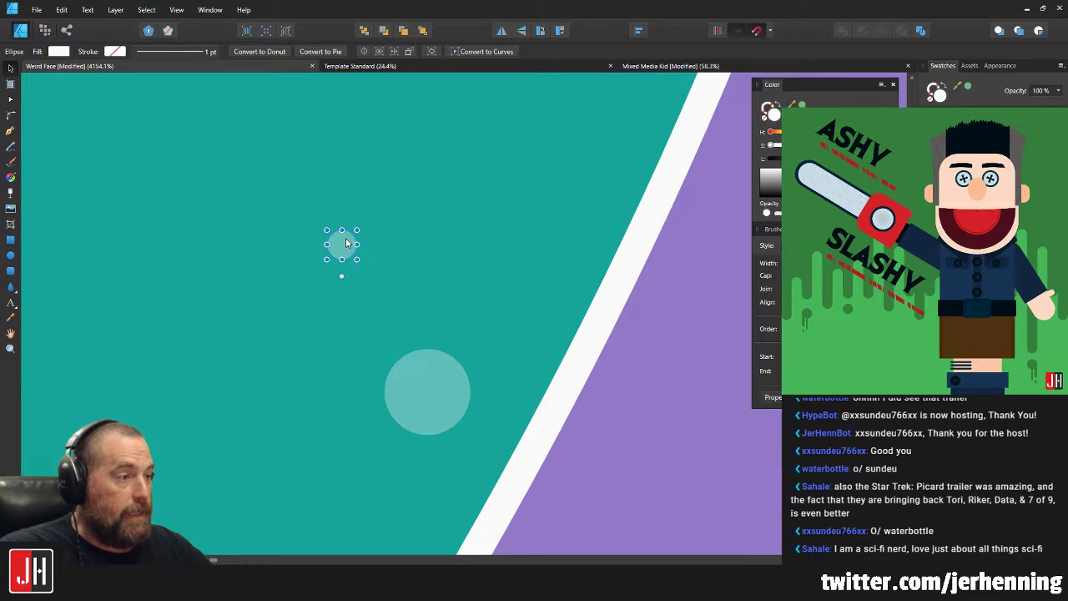
pyautogui.scroll(-5, 423, 242)
pyautogui.click(524, 269)
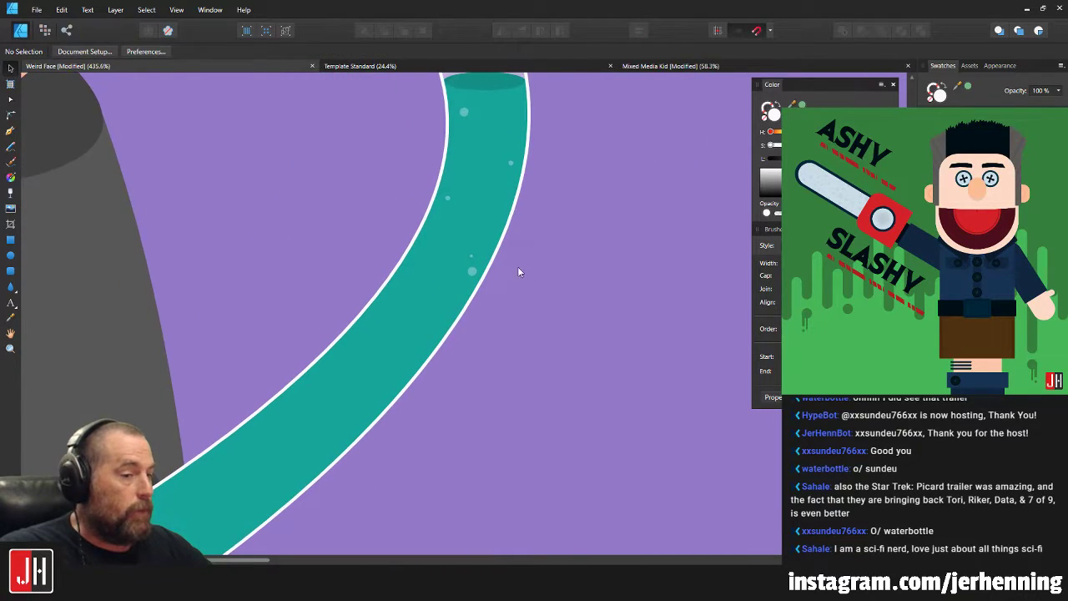
pyautogui.scroll(1, 509, 251)
pyautogui.scroll(-3, 508, 247)
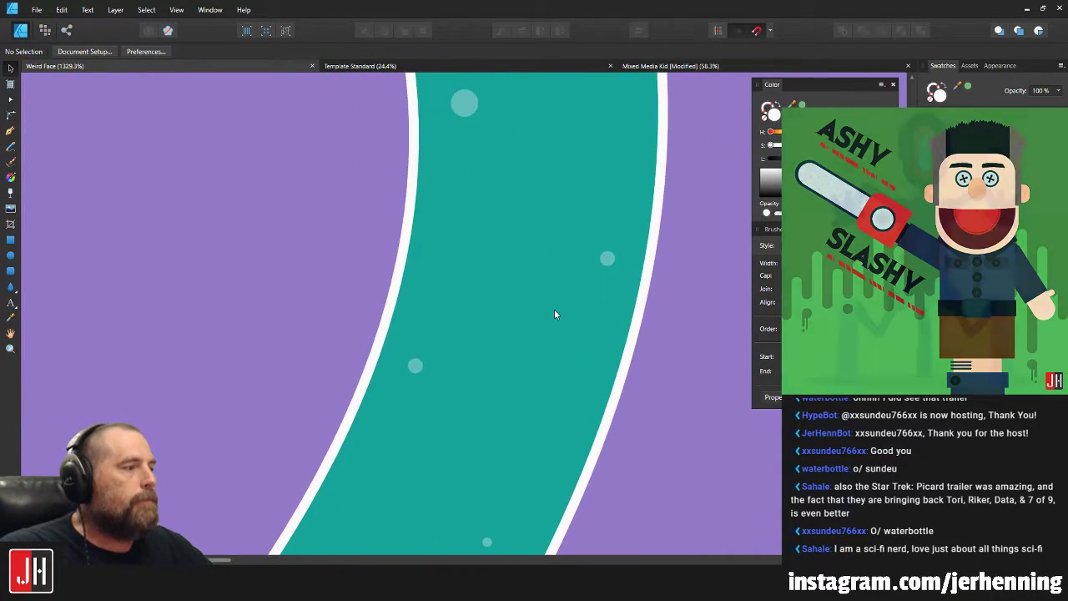
# Select the five bubbles in the upper part of the liquid and copy them down to the lower section of the tube.
pyautogui.scroll(-5, 566, 315)
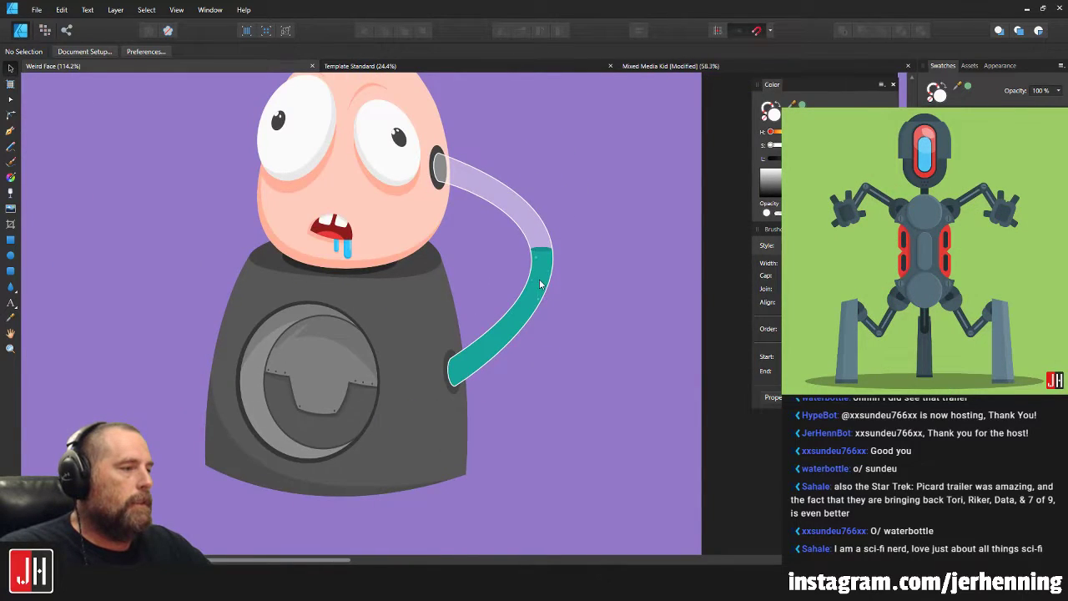
pyautogui.scroll(2, 541, 279)
pyautogui.scroll(1, 546, 284)
pyautogui.moveTo(395, 136); pyautogui.dragTo(659, 352)
pyautogui.moveTo(571, 252); pyautogui.dragTo(363, 483)
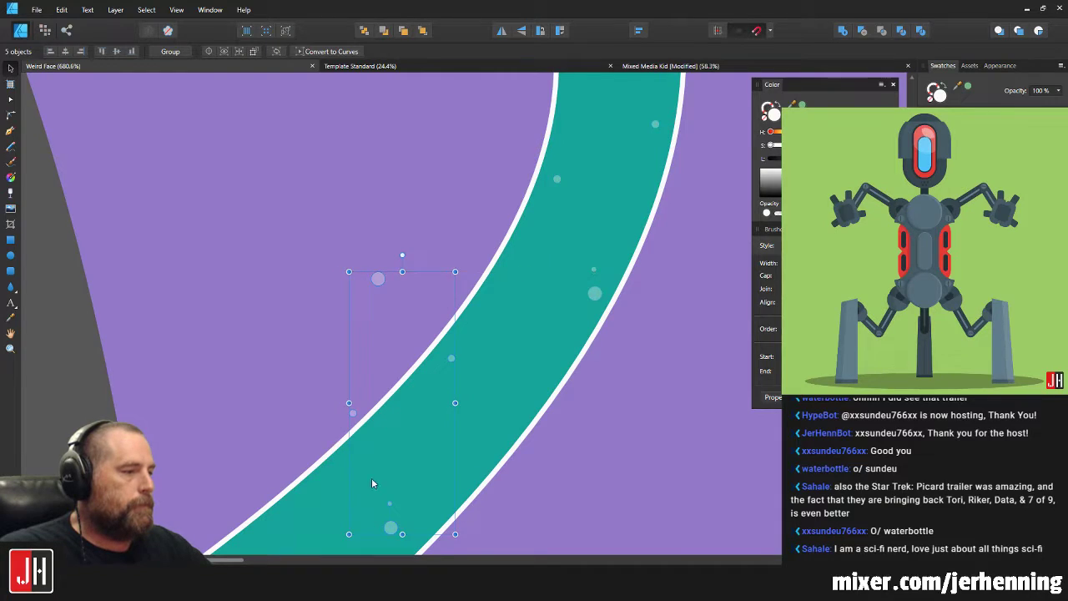
# Rotate the five copied bubbles to follow the tube's curve, position them inside the lower liquid, and deselect.
pyautogui.moveTo(389, 442); pyautogui.dragTo(436, 335)
pyautogui.moveTo(429, 239); pyautogui.dragTo(400, 300)
pyautogui.moveTo(419, 210); pyautogui.dragTo(319, 461)
pyautogui.moveTo(433, 359); pyautogui.dragTo(432, 397)
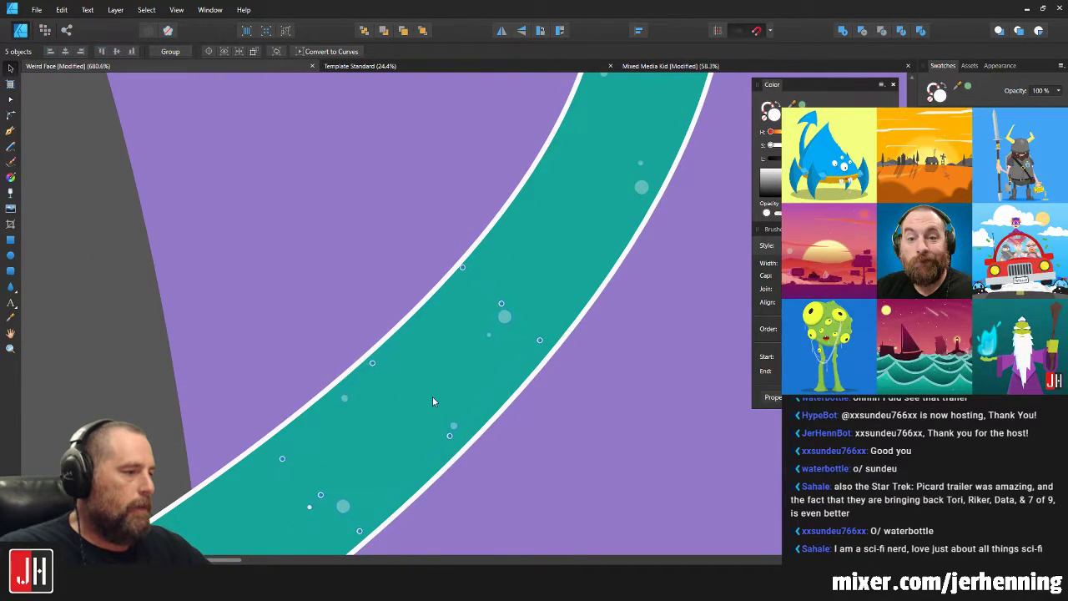
pyautogui.click(571, 408)
# Copy a large bubble and two small ones into the empty lower end of the tube near the body socket, and deselect.
pyautogui.scroll(-5, 572, 408)
pyautogui.moveTo(604, 410); pyautogui.dragTo(545, 414)
pyautogui.scroll(6, 544, 418)
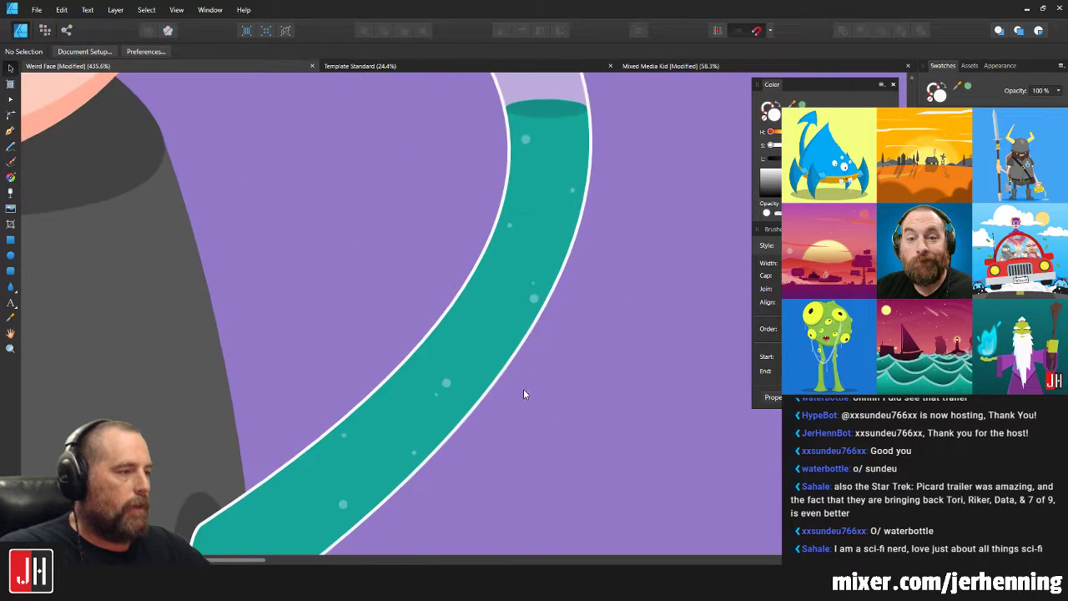
pyautogui.click(616, 170)
pyautogui.moveTo(618, 169); pyautogui.dragTo(165, 496)
pyautogui.moveTo(400, 383); pyautogui.dragTo(555, 182)
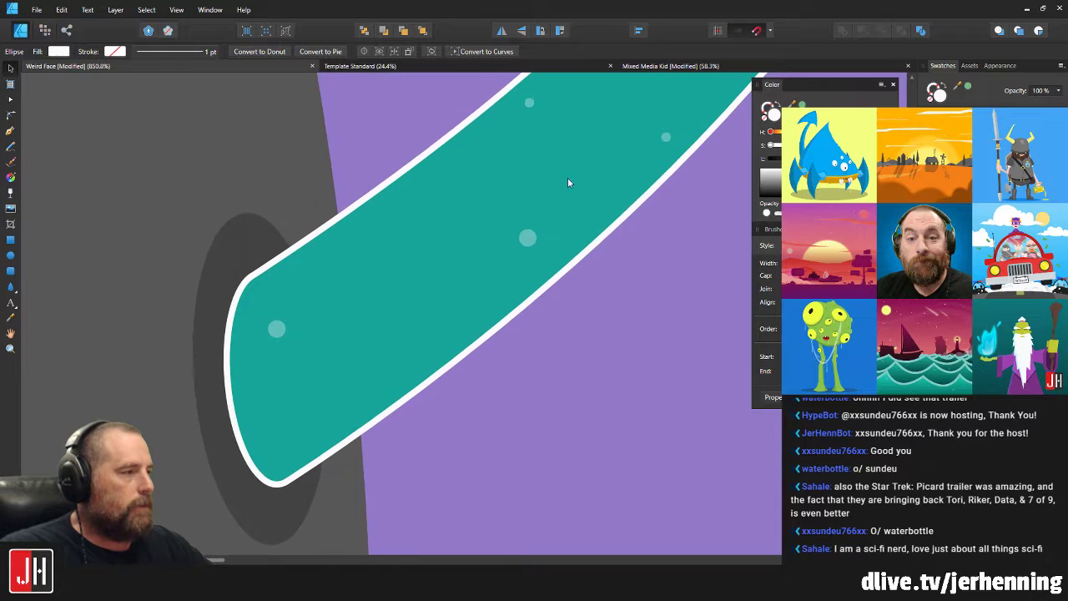
pyautogui.moveTo(667, 137); pyautogui.dragTo(295, 425)
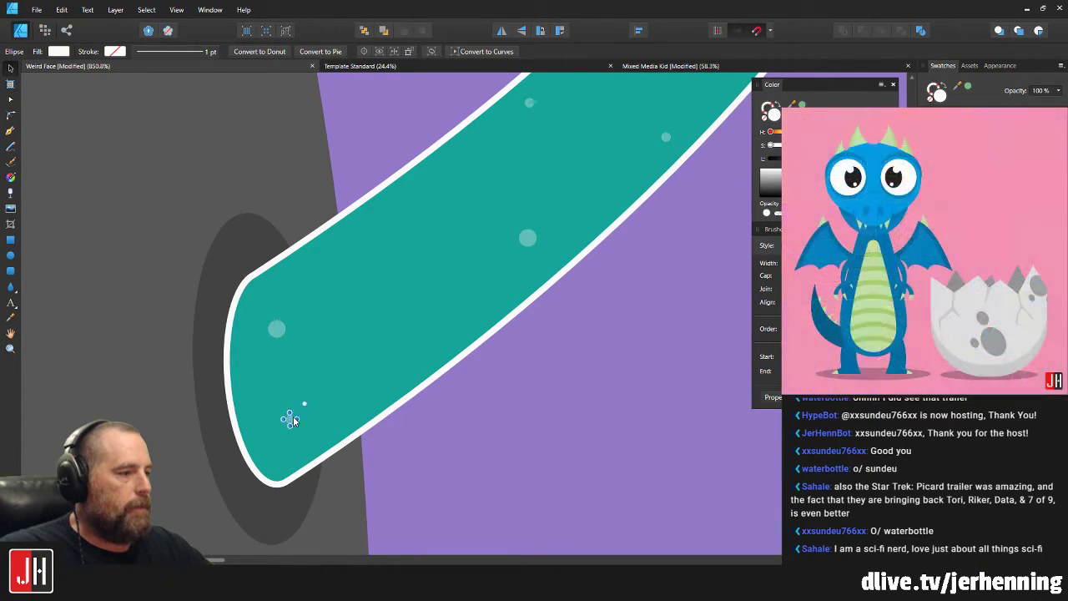
pyautogui.moveTo(281, 366); pyautogui.dragTo(427, 356)
pyautogui.scroll(3, 436, 334)
pyautogui.hotkey('ctrl', 'd')
# Select all the bubbles in the tube's liquid, group them, and deselect.
pyautogui.scroll(-10, 582, 414)
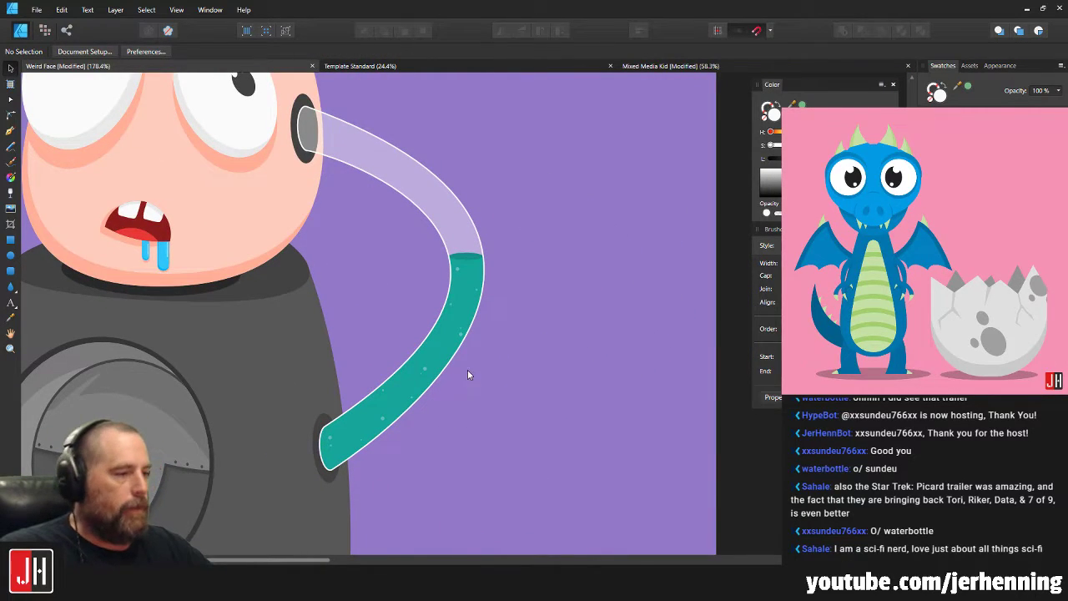
pyautogui.moveTo(543, 239); pyautogui.dragTo(316, 476)
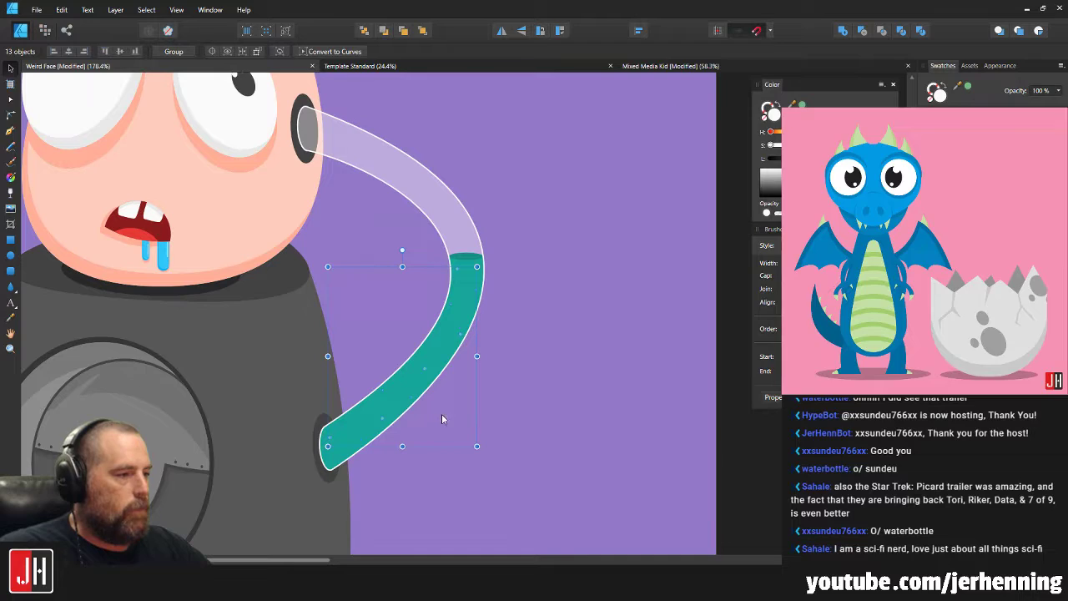
pyautogui.click(533, 321)
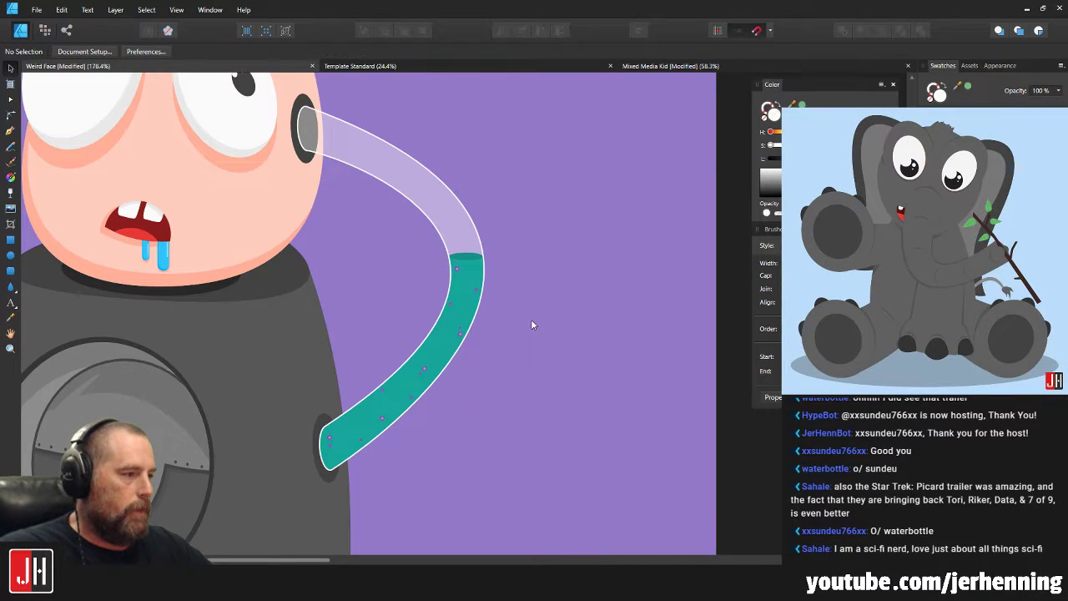
# Move the bubble group out of the tube, undo the move, and deselect.
pyautogui.scroll(4, 488, 317)
pyautogui.moveTo(423, 359); pyautogui.dragTo(762, 276)
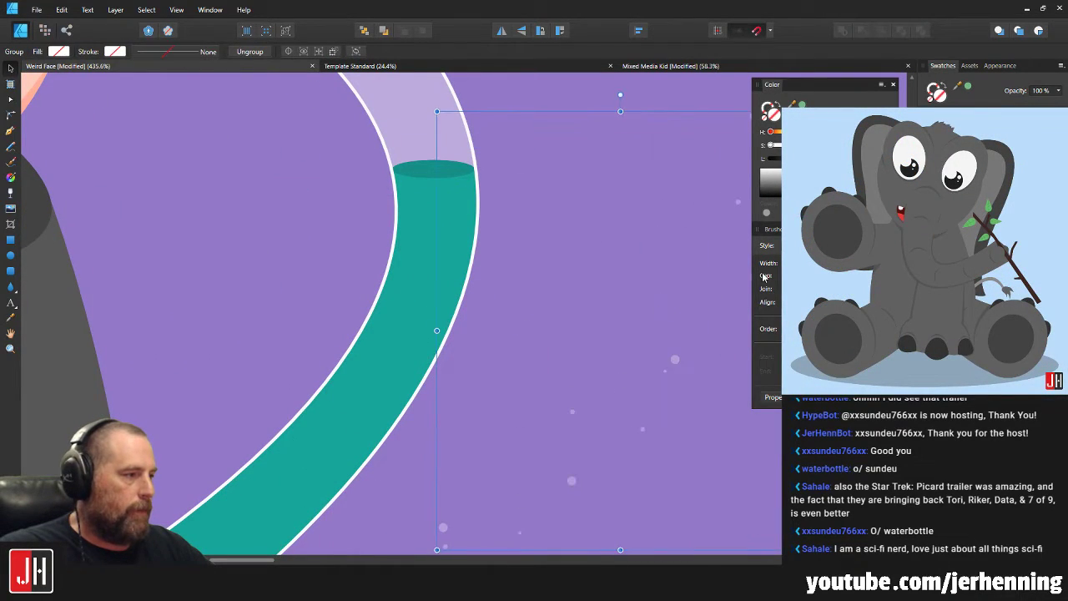
pyautogui.hotkey('ctrl', 'z')
pyautogui.click(637, 310)
# Examine the bubbly tube arm against the whole character, from the head socket down to the body socket.
pyautogui.scroll(-5, 518, 350)
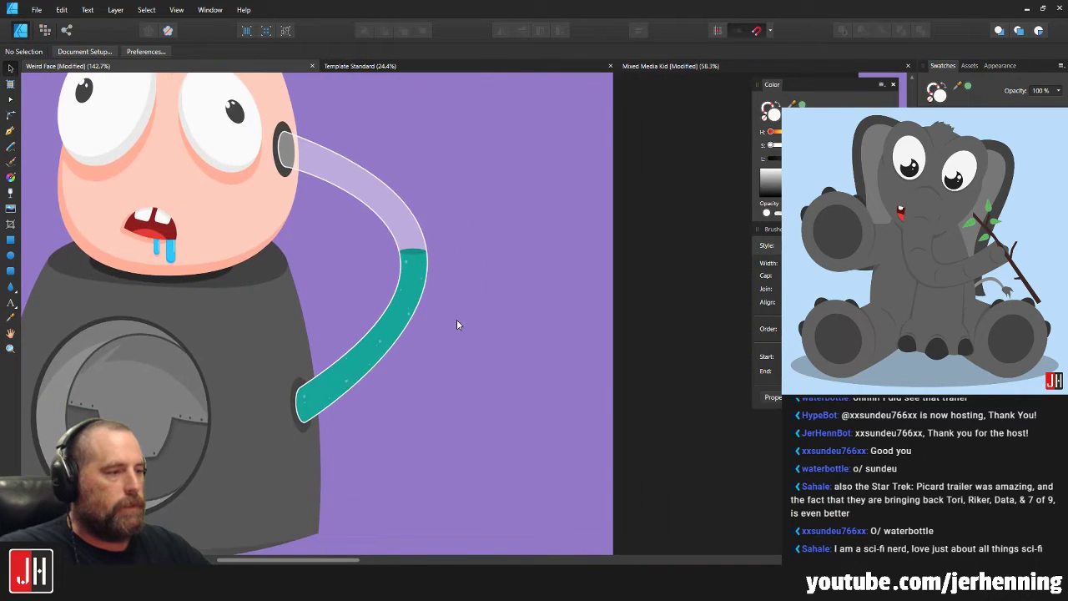
pyautogui.scroll(-4, 456, 324)
pyautogui.scroll(5, 431, 305)
pyautogui.scroll(-4, 517, 288)
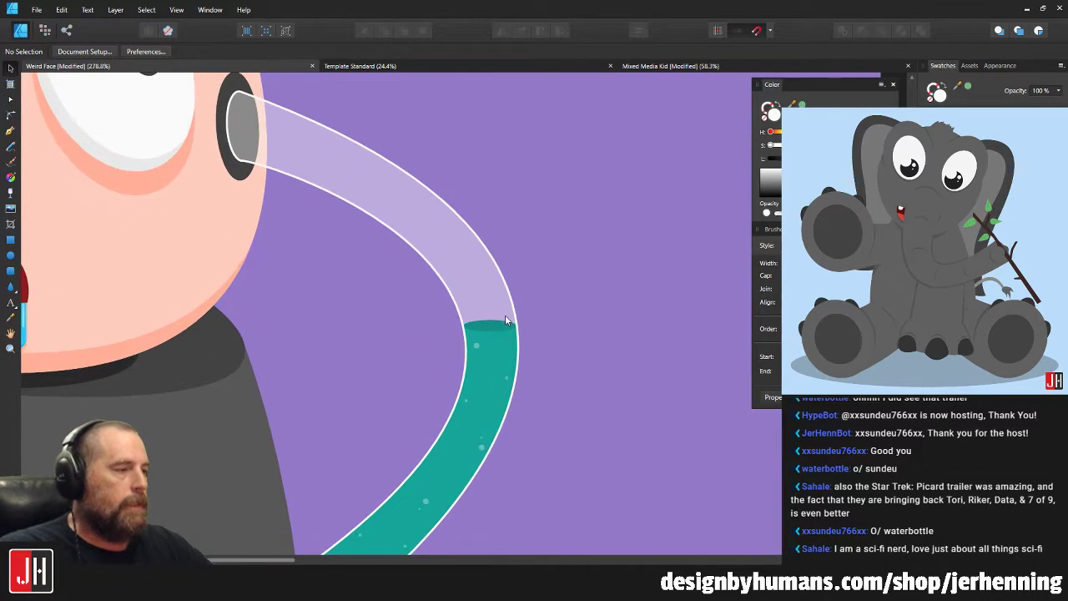
pyautogui.scroll(-3, 506, 382)
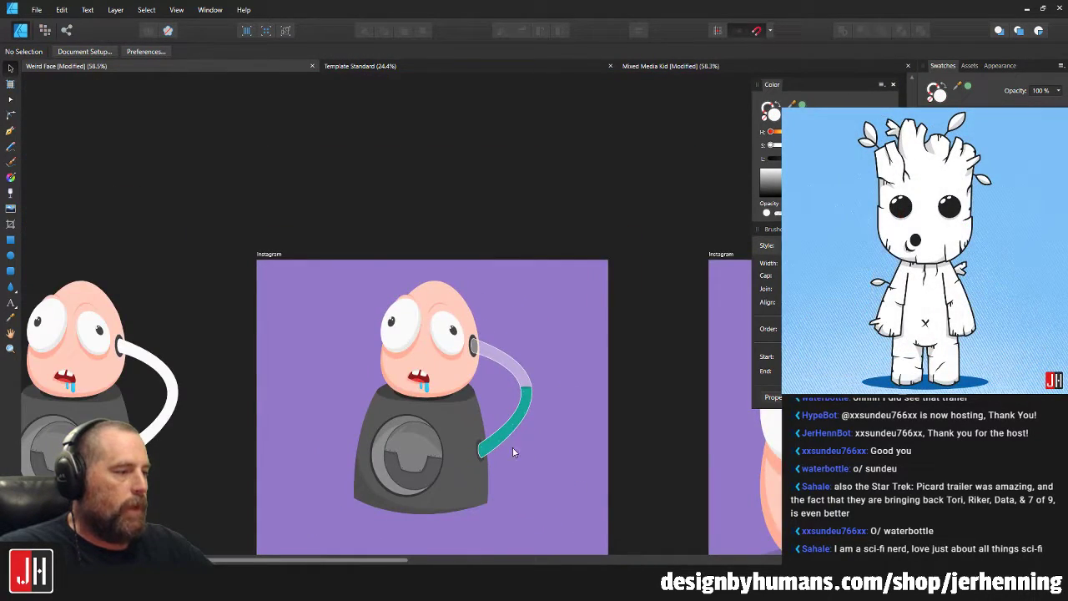
pyautogui.scroll(3, 511, 451)
pyautogui.scroll(-2, 504, 437)
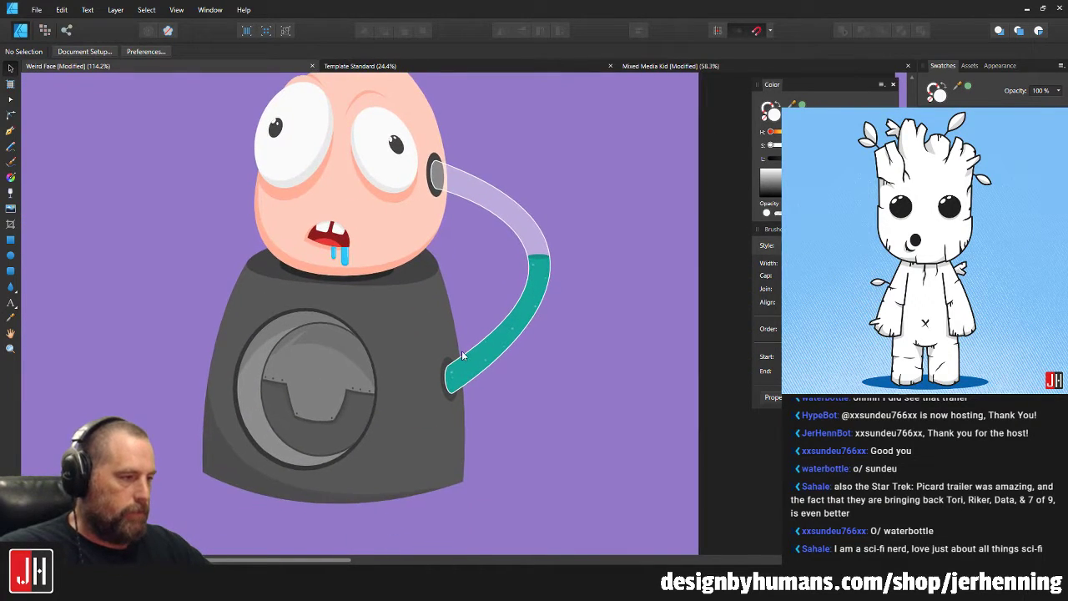
pyautogui.scroll(3, 448, 250)
pyautogui.scroll(-3, 448, 250)
pyautogui.scroll(3, 450, 252)
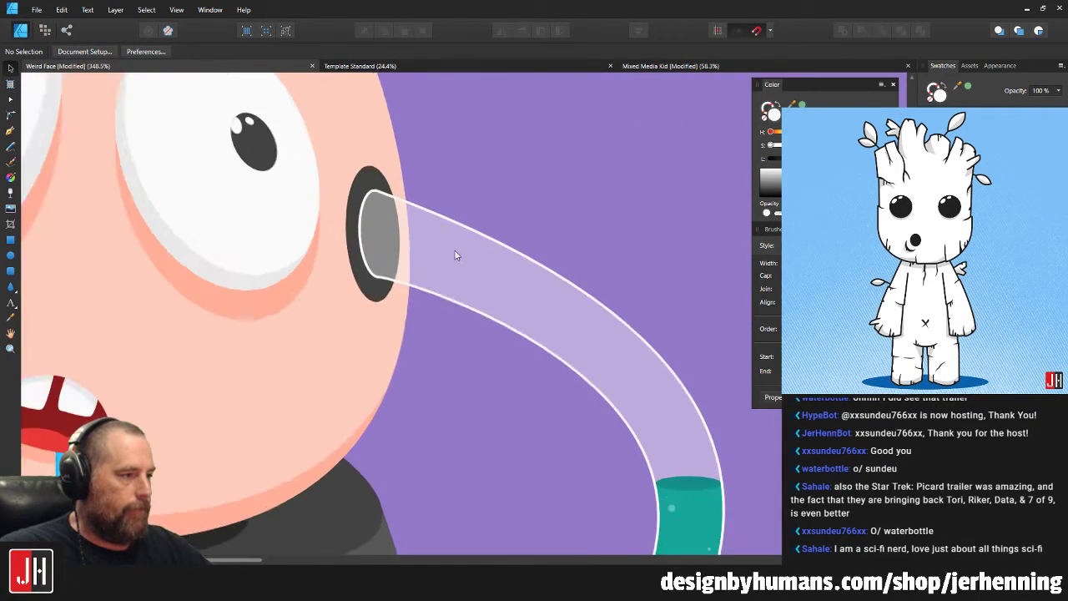
# Duplicate the curved tube and its teal liquid from beside the head and move the copy to the character's opposite side.
pyautogui.scroll(-4, 417, 251)
pyautogui.scroll(3, 509, 355)
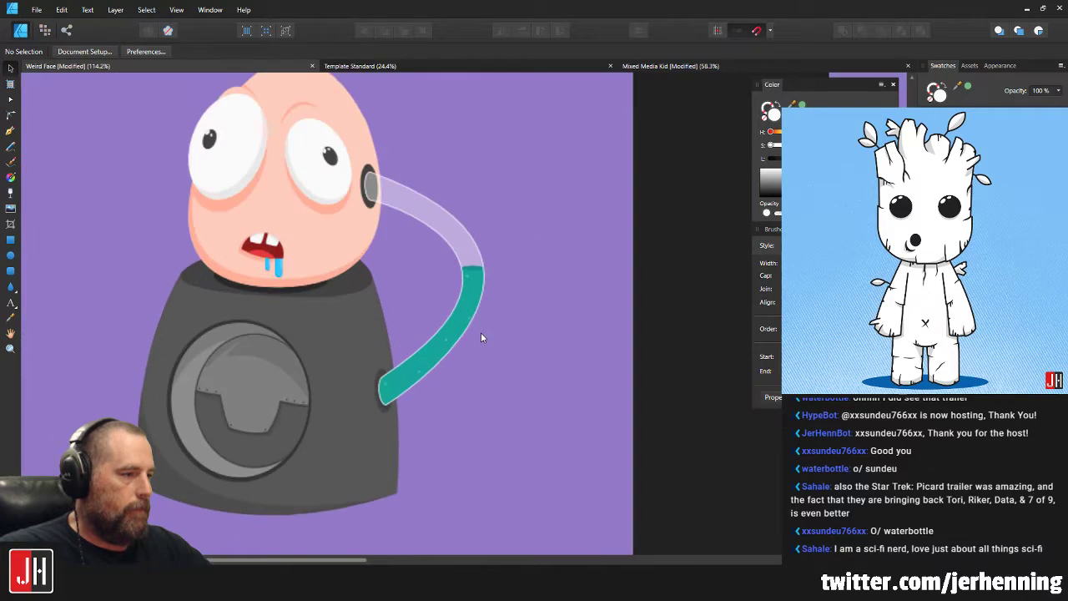
pyautogui.moveTo(545, 492); pyautogui.dragTo(372, 168)
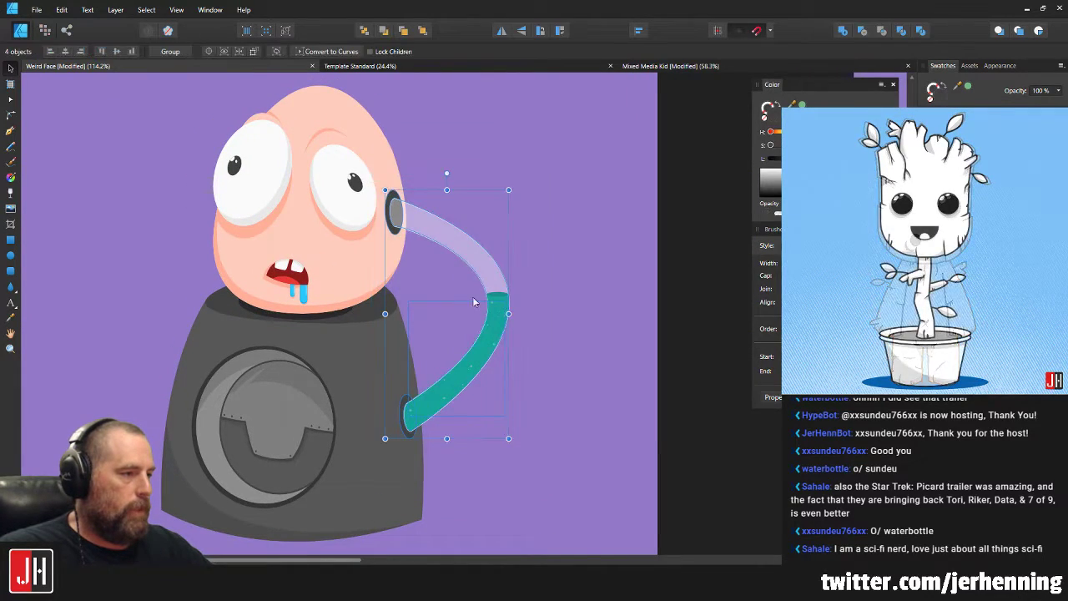
pyautogui.click(540, 280)
pyautogui.click(499, 318)
pyautogui.keyDown('shift'); pyautogui.click(461, 219); pyautogui.keyUp('shift')
pyautogui.moveTo(461, 209); pyautogui.dragTo(192, 235)
# Flip the copied tube horizontally, send it behind the character, and align it with the head and body.
pyautogui.click(501, 31)
pyautogui.hotkey('ctrl', 'shift', '[')
pyautogui.scroll(2, 183, 216)
pyautogui.moveTo(320, 241); pyautogui.dragTo(293, 238)
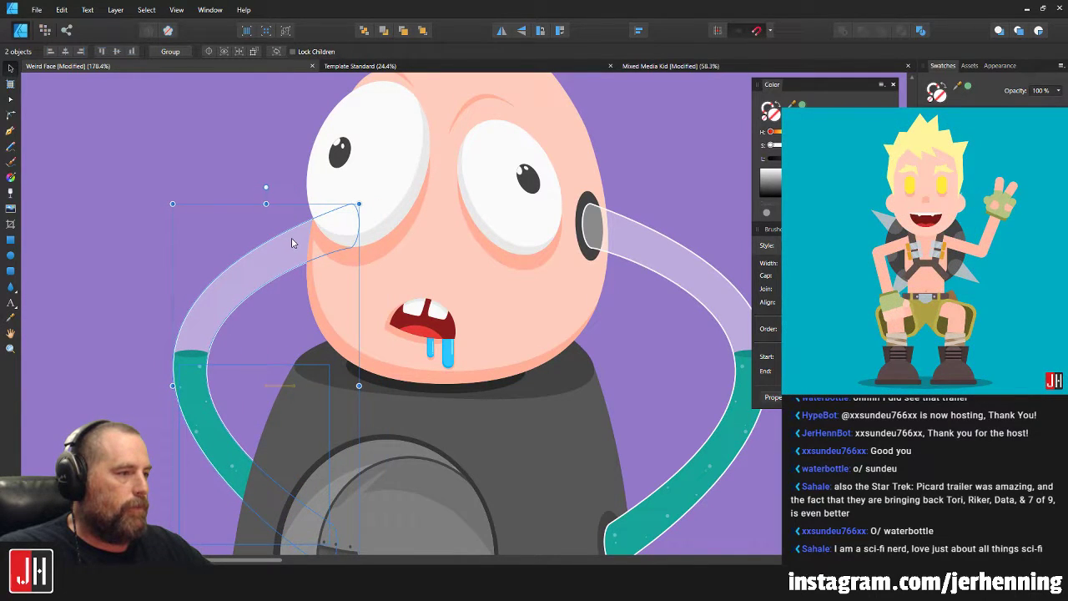
pyautogui.hotkey('ctrl', 'd')
# Examine both tubes, the chest dial and the neck area up close and within the whole character.
pyautogui.hotkey('ctrl', '0')
pyautogui.scroll(7, 364, 290)
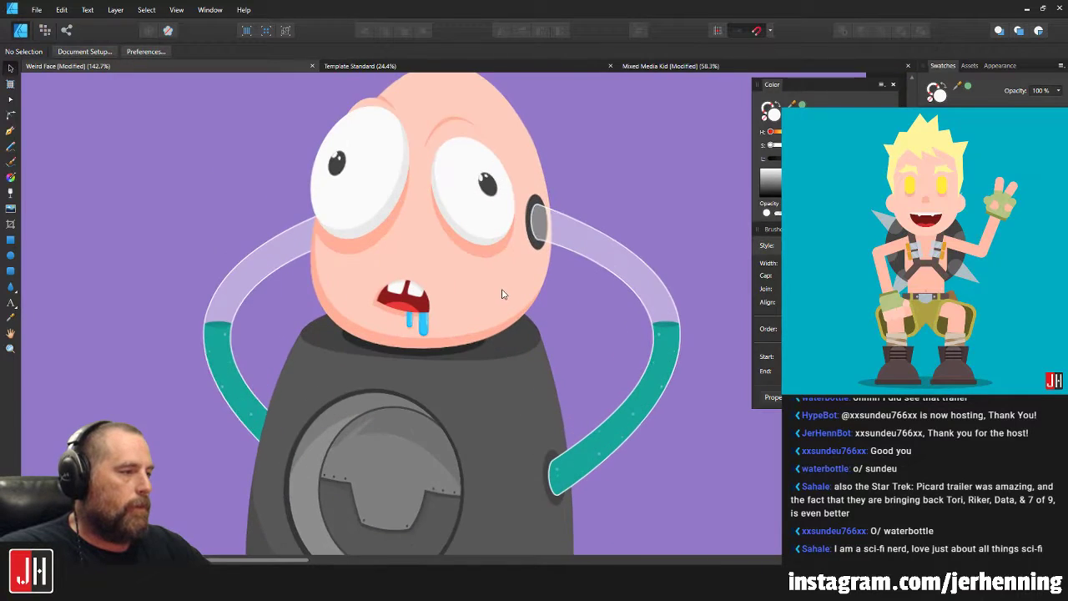
pyautogui.scroll(1, 502, 290)
pyautogui.moveTo(502, 291)
pyautogui.mouseDown()
pyautogui.moveTo(549, 289)
pyautogui.moveTo(497, 294)
pyautogui.mouseUp()
pyautogui.scroll(-3, 502, 304)
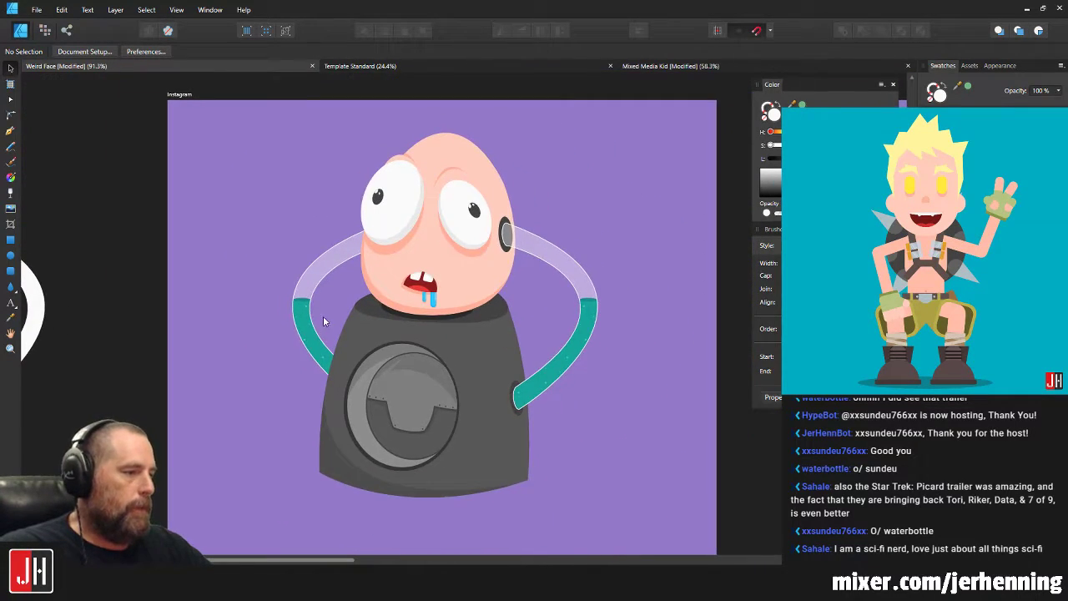
pyautogui.scroll(7, 322, 316)
pyautogui.scroll(-6, 266, 263)
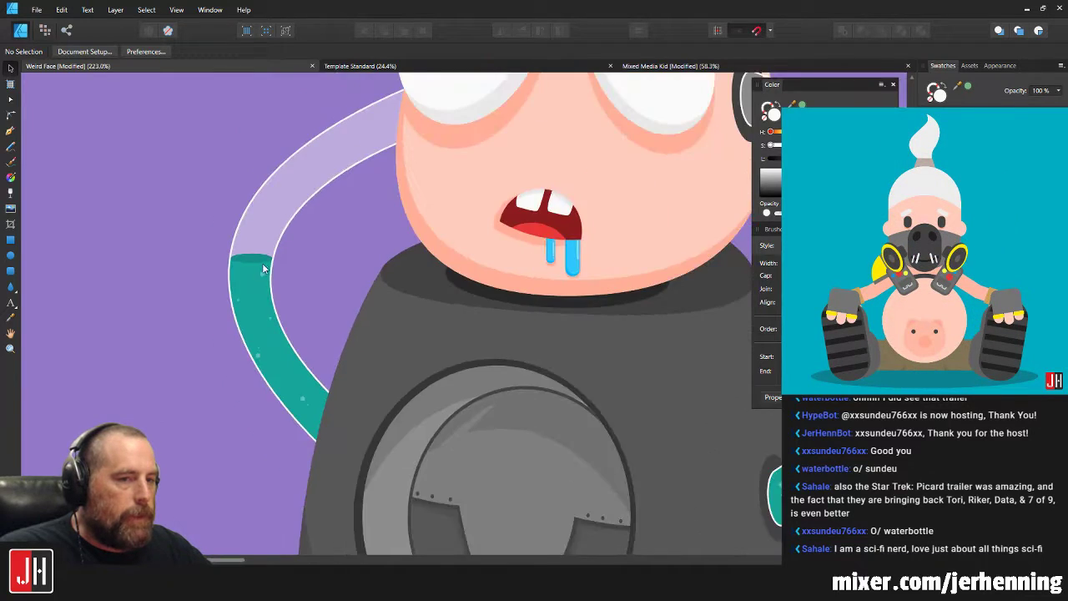
pyautogui.scroll(1, 417, 317)
pyautogui.scroll(-1, 447, 301)
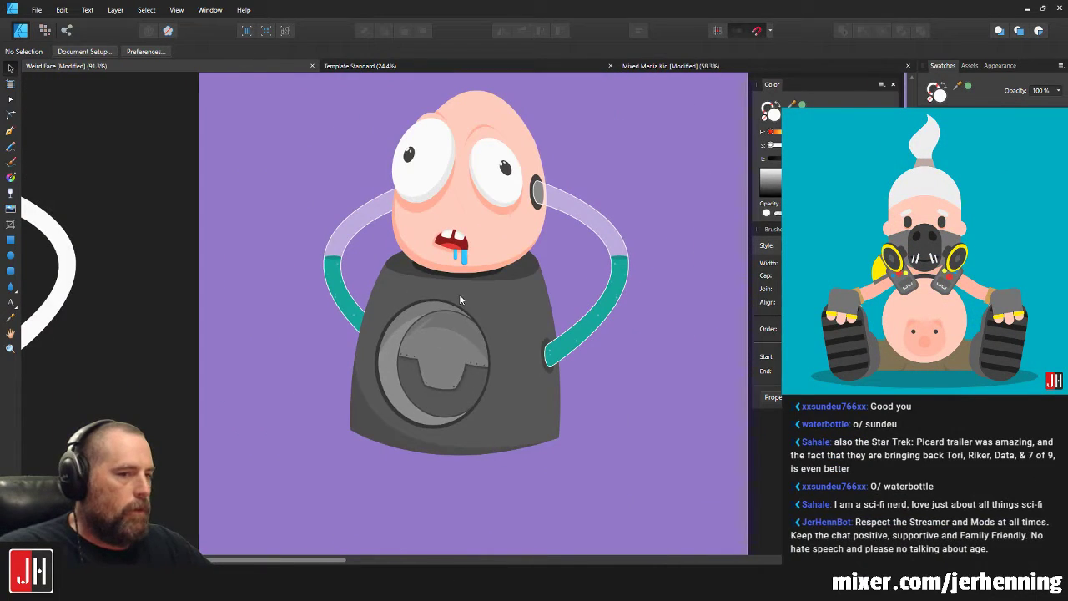
pyautogui.scroll(1, 449, 312)
pyautogui.scroll(-1, 452, 323)
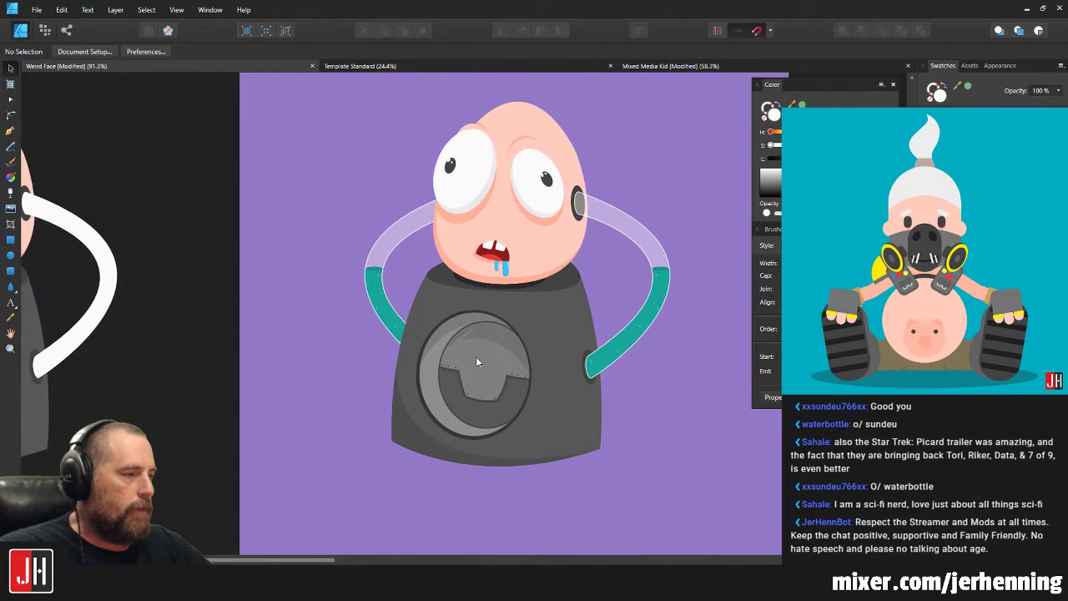
pyautogui.scroll(1, 400, 292)
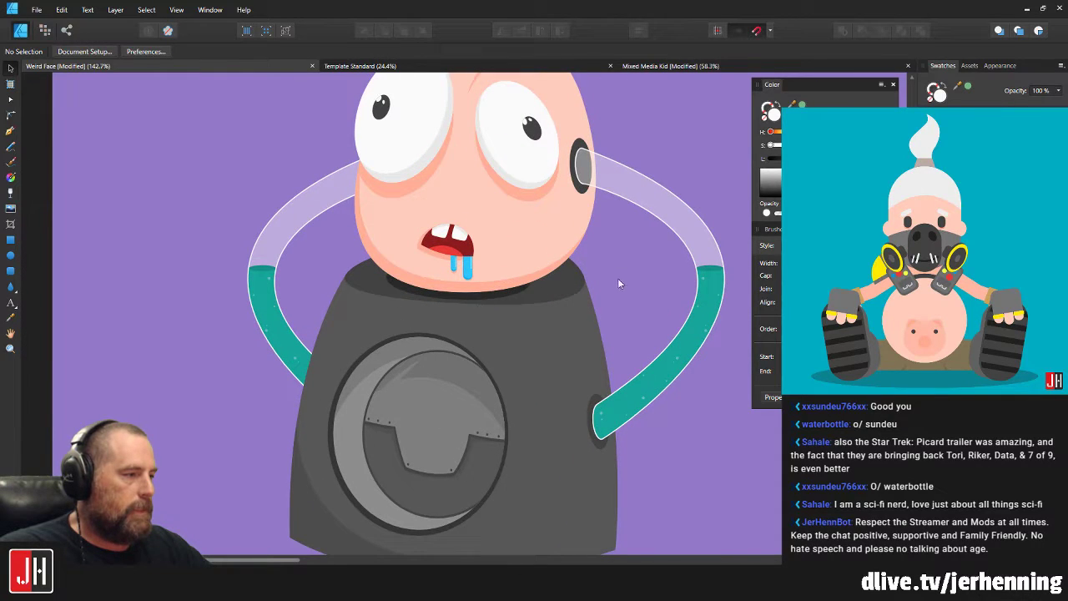
pyautogui.scroll(1, 410, 299)
pyautogui.moveTo(461, 436); pyautogui.dragTo(425, 297)
pyautogui.scroll(-2, 506, 383)
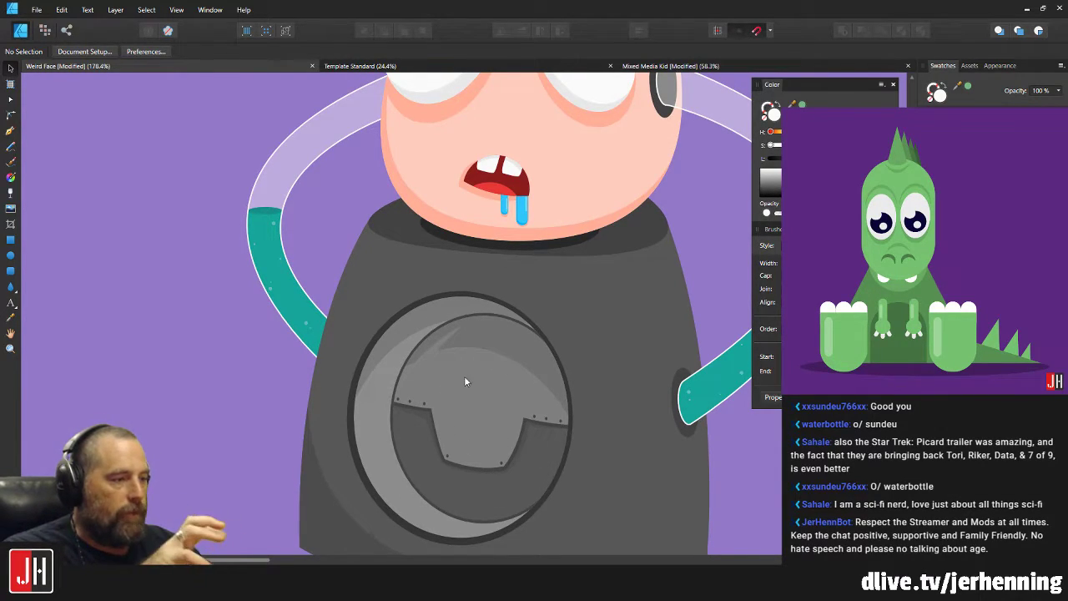
pyautogui.moveTo(545, 385); pyautogui.dragTo(477, 358)
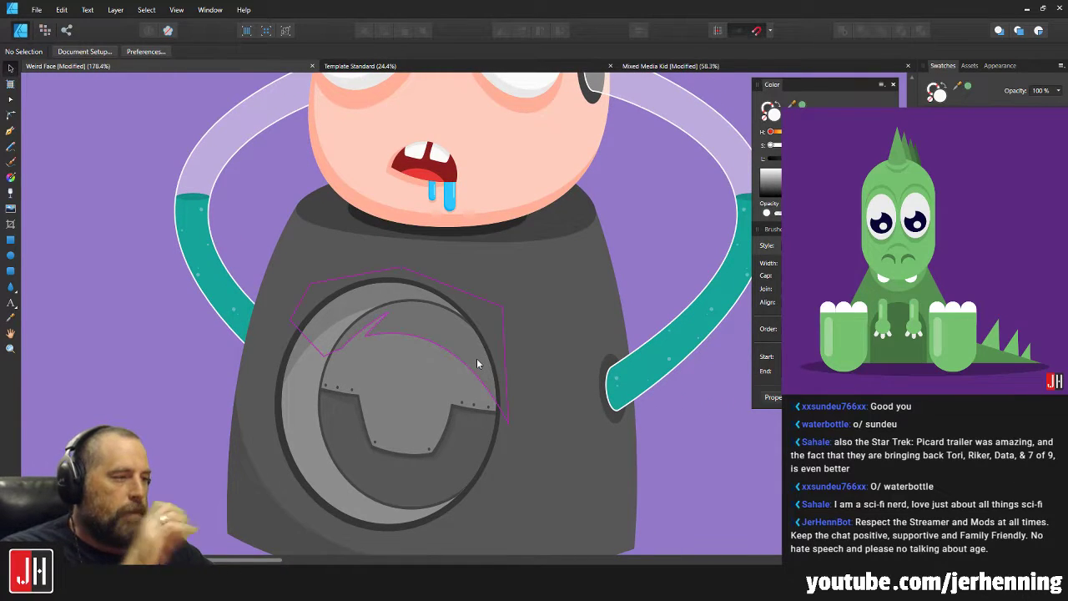
pyautogui.scroll(-4, 477, 359)
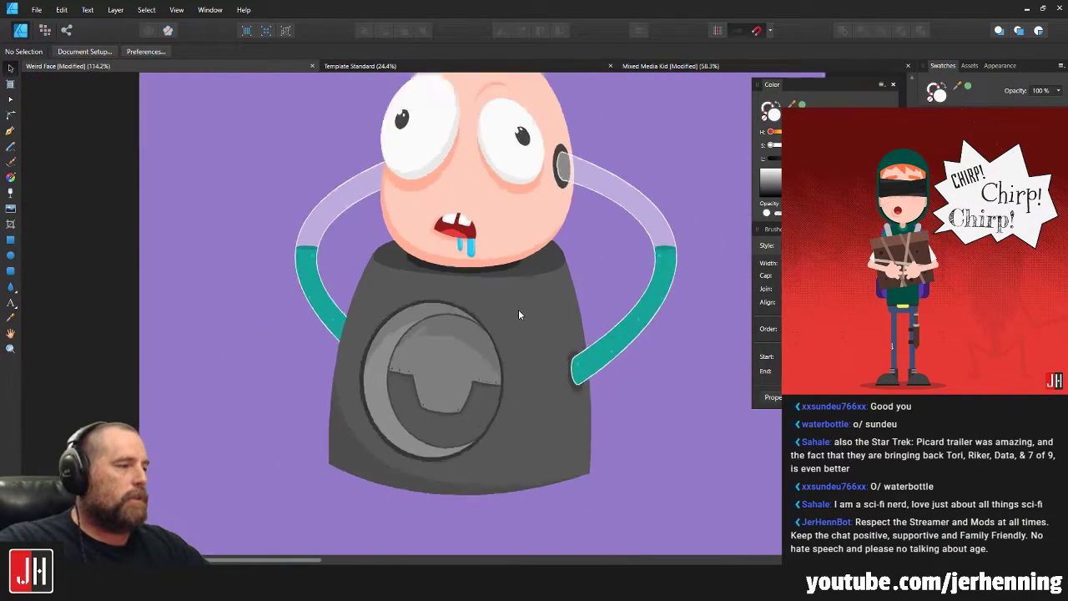
pyautogui.scroll(5, 509, 307)
pyautogui.scroll(1, 472, 300)
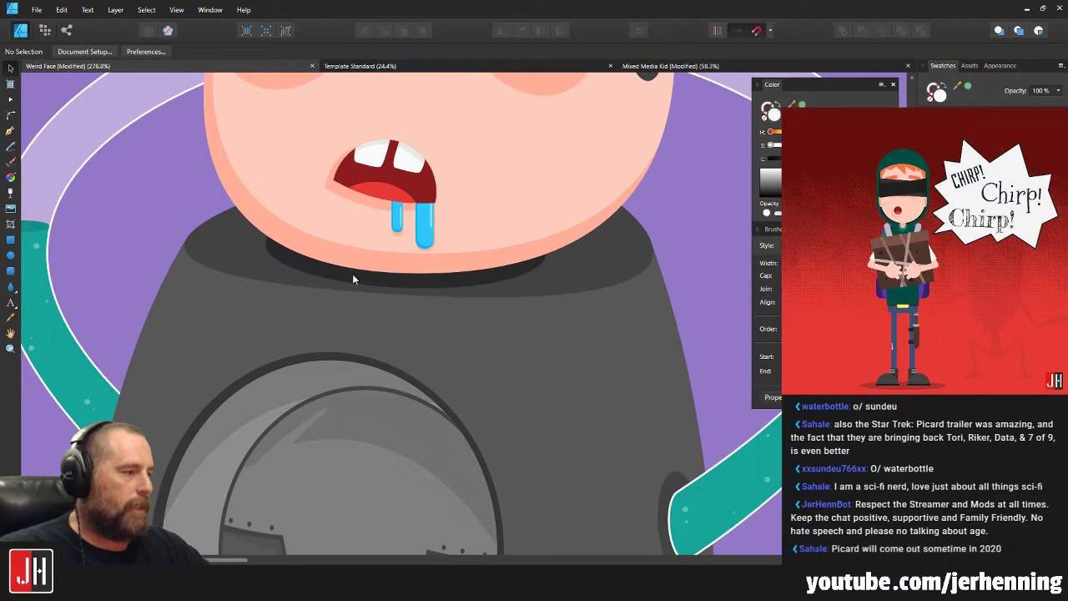
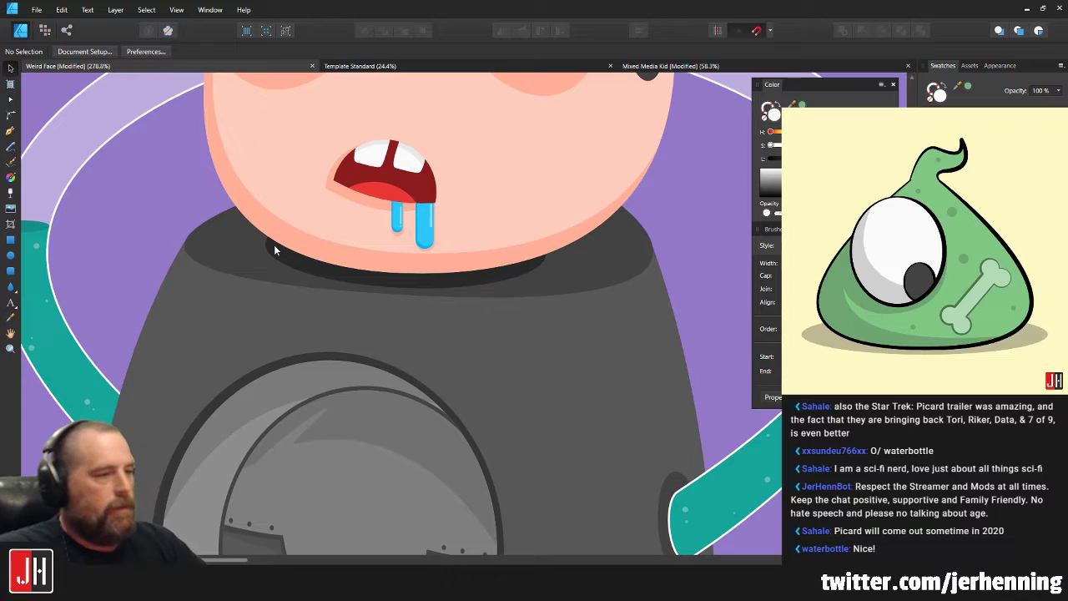
# Add a darker rim along the lower edge of the dark collar shape around the neck, and save the document.
pyautogui.scroll(2, 227, 270)
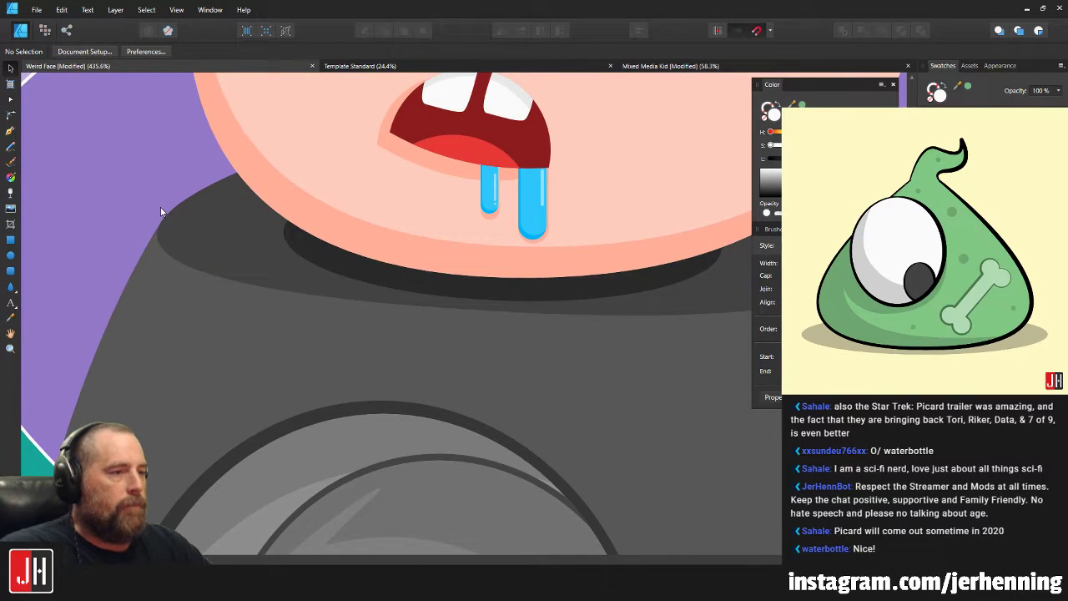
pyautogui.click(11, 131)
pyautogui.press('v')
pyautogui.click(247, 230)
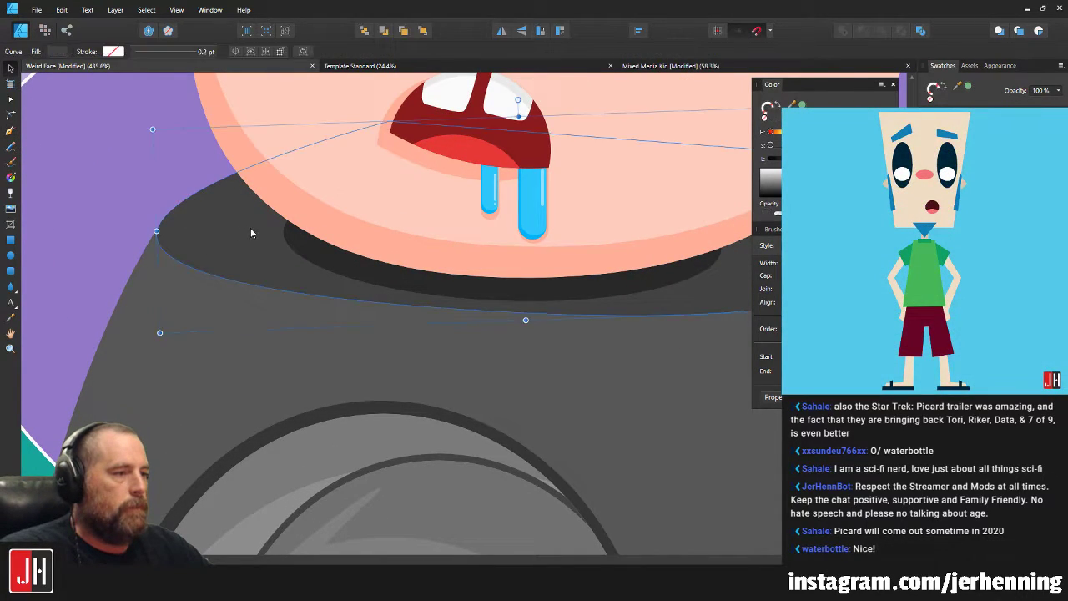
pyautogui.scroll(-3, 253, 232)
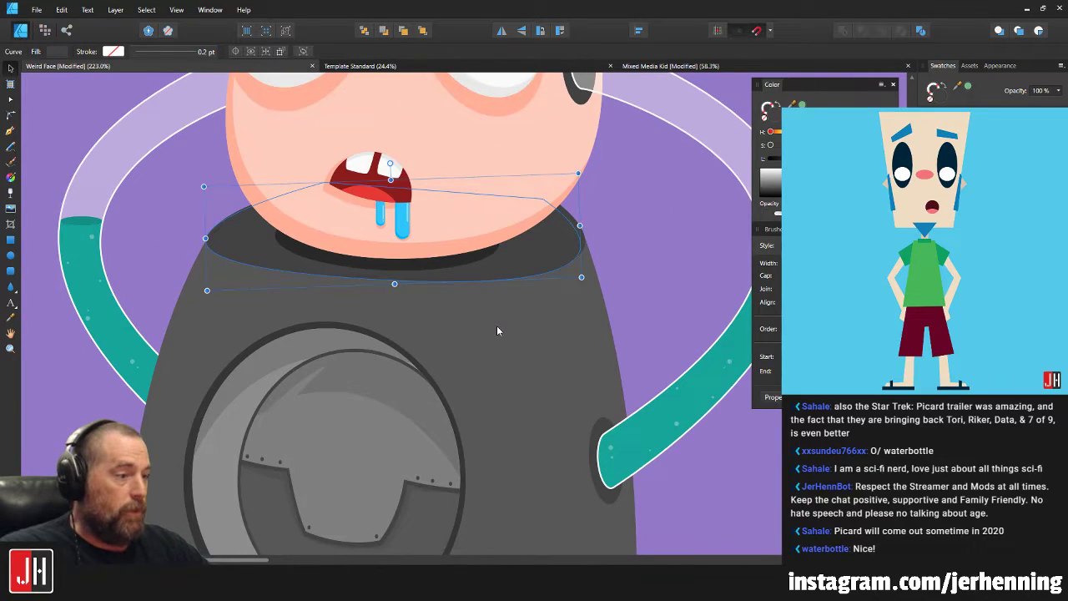
pyautogui.scroll(-2, 451, 322)
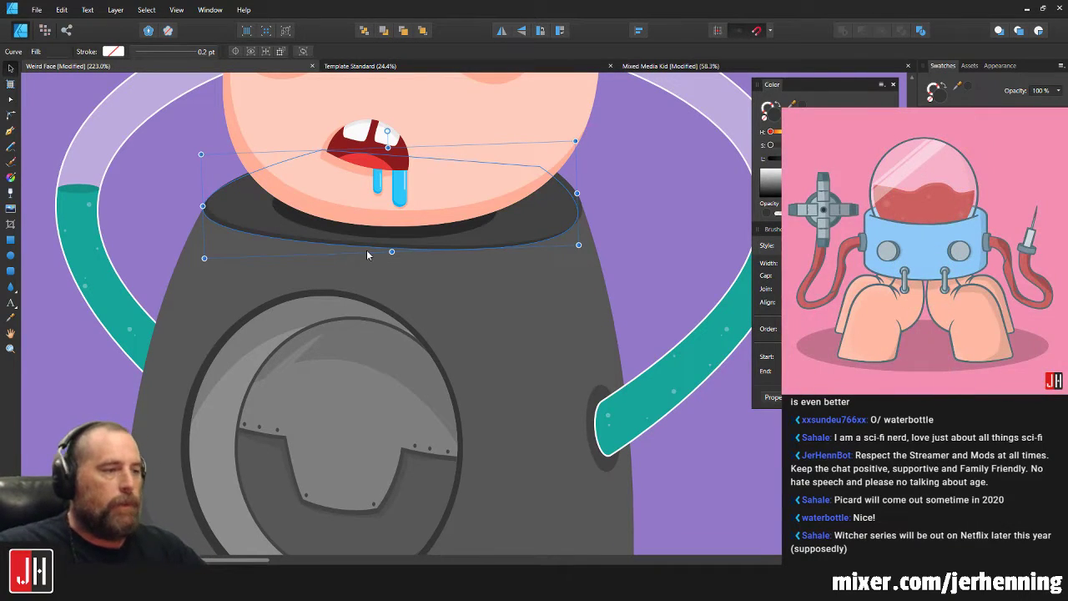
pyautogui.moveTo(573, 142); pyautogui.dragTo(584, 137)
pyautogui.moveTo(480, 216); pyautogui.dragTo(518, 287)
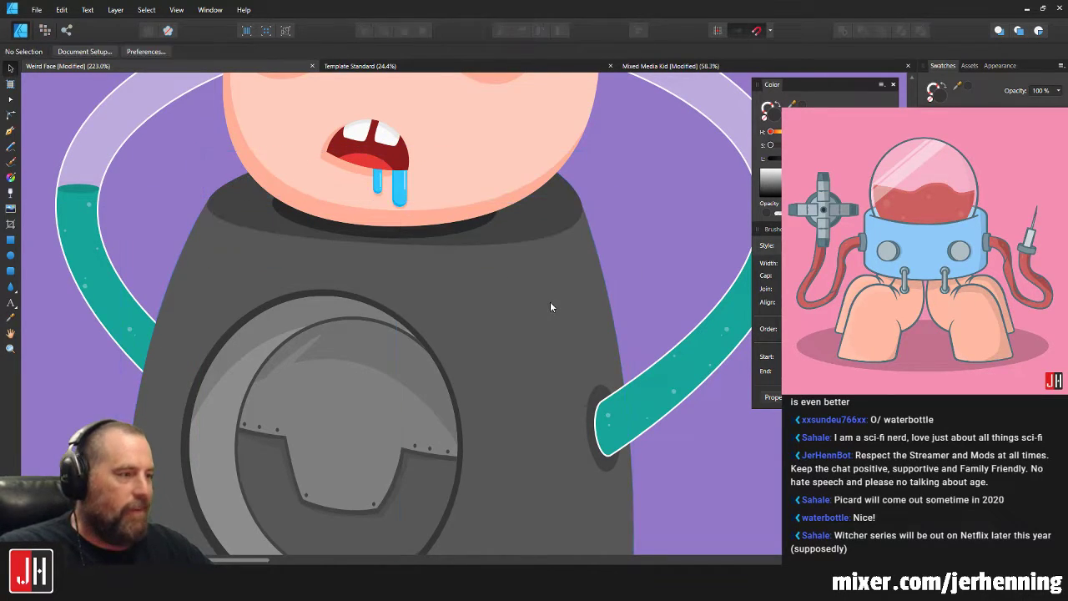
pyautogui.scroll(2, 498, 231)
pyautogui.moveTo(478, 221); pyautogui.dragTo(450, 254)
pyautogui.scroll(-9, 487, 216)
pyautogui.hotkey('ctrl', 'd')
pyautogui.hotkey('ctrl', 's')
# Examine the collar, the tube's body socket, the riveted chest dial and the face for remaining details.
pyautogui.scroll(8, 445, 219)
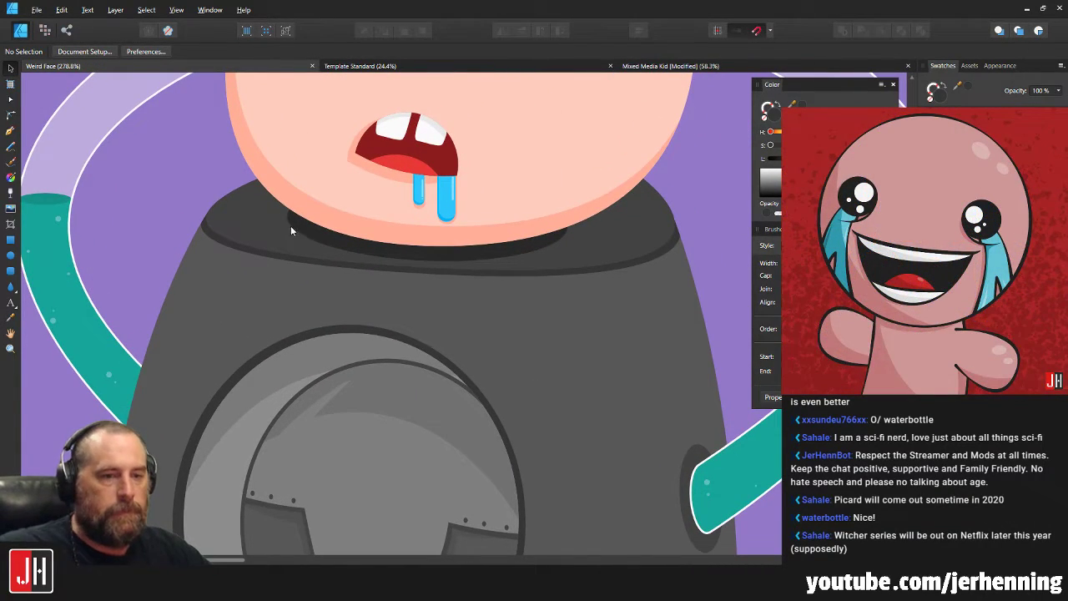
pyautogui.scroll(-4, 296, 228)
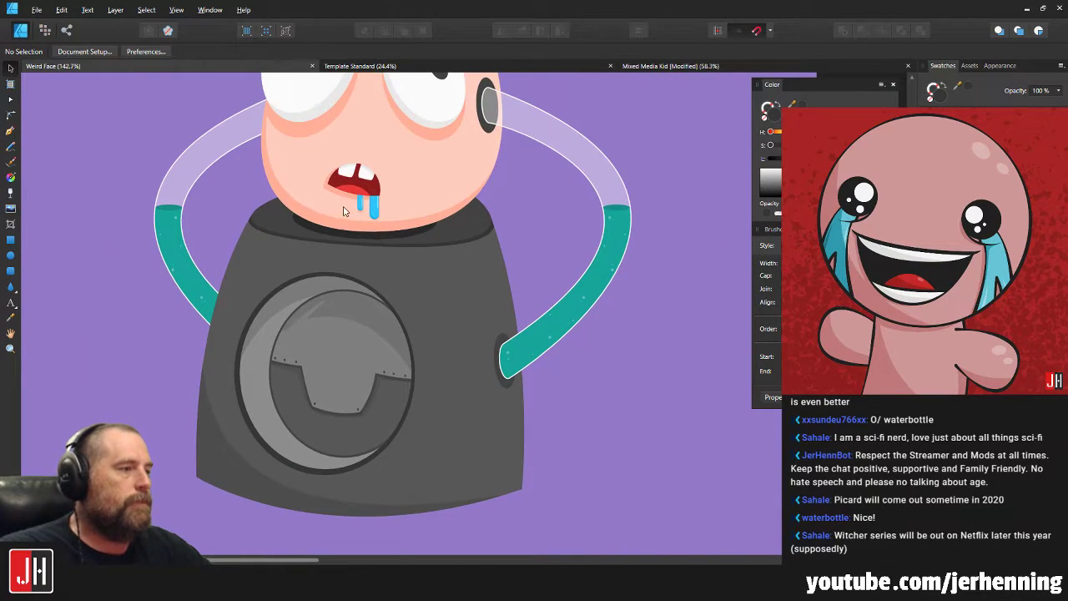
pyautogui.scroll(-3, 341, 213)
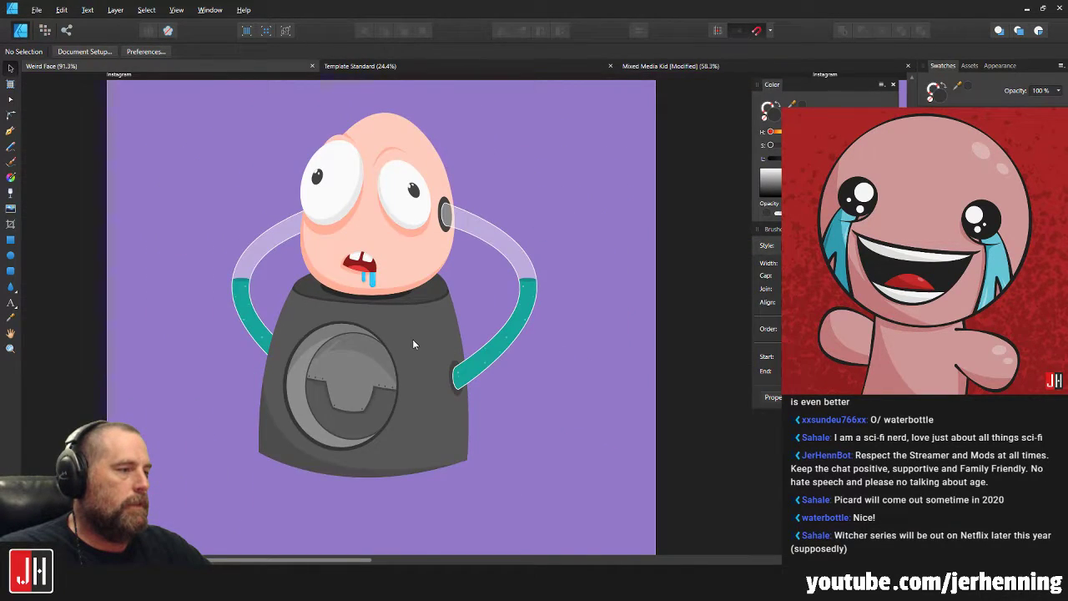
pyautogui.scroll(6, 415, 343)
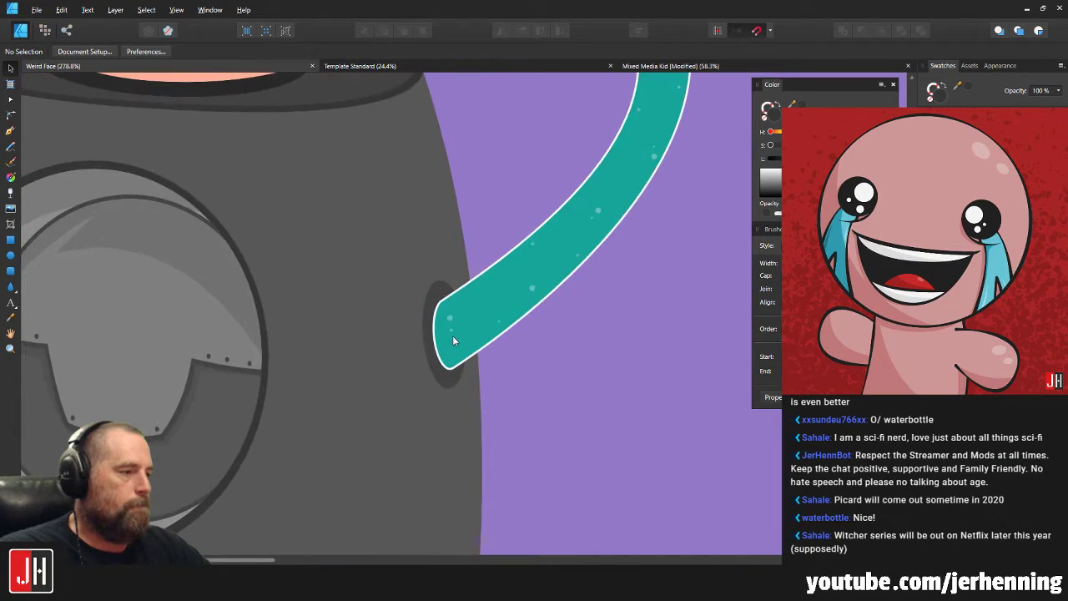
pyautogui.hscroll(-6, 454, 339)
pyautogui.scroll(2, 377, 248)
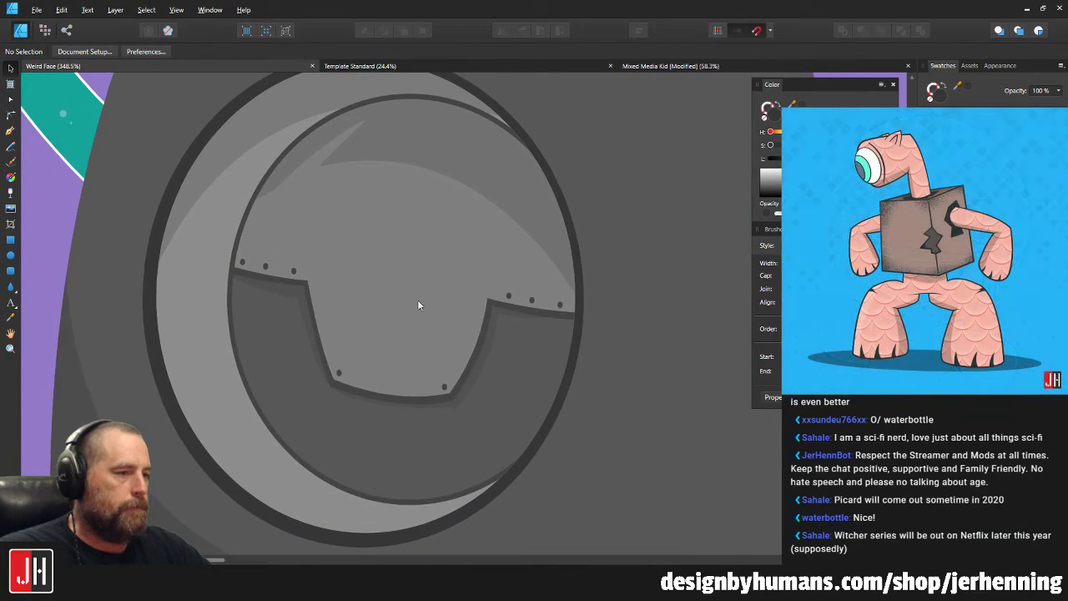
pyautogui.scroll(-5, 413, 289)
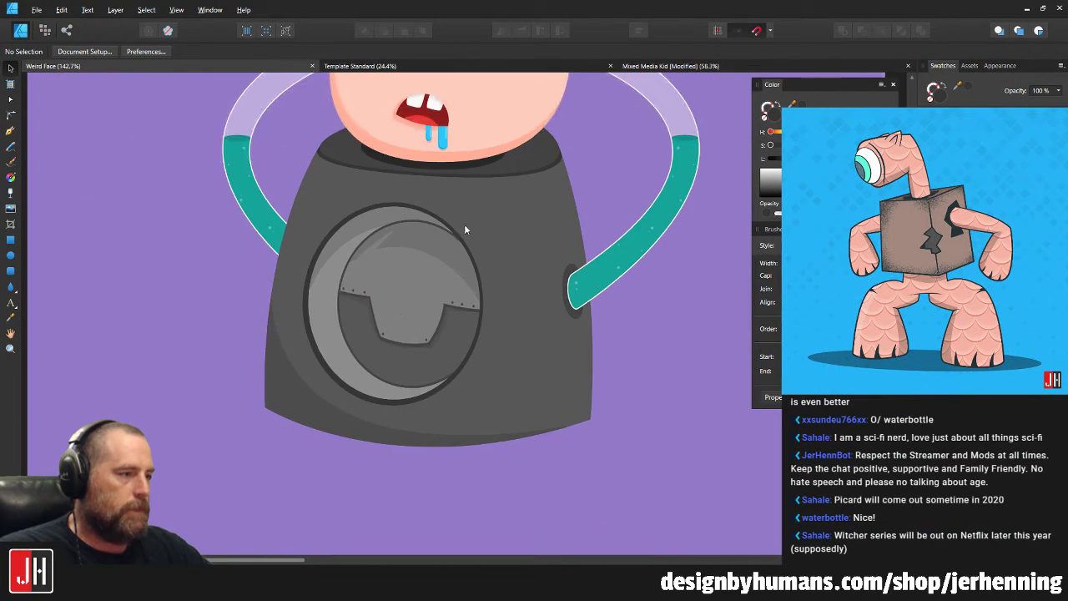
pyautogui.scroll(5, 451, 216)
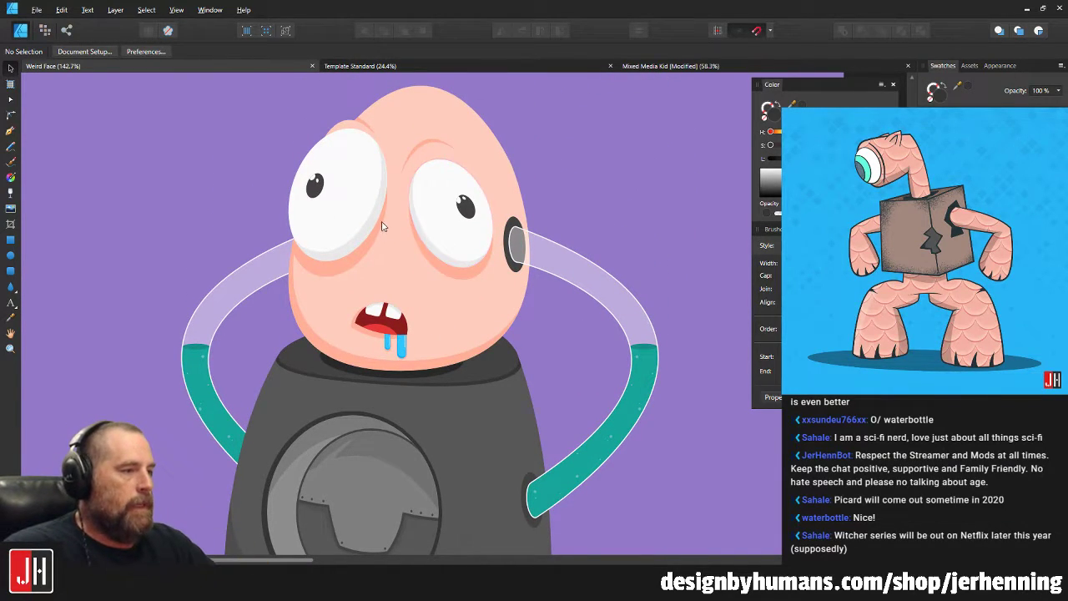
# Draw a Pen shape covering the top of the head, with a curved lower edge across the forehead, and fill it crimson.
pyautogui.scroll(2, 386, 200)
pyautogui.scroll(2, 334, 165)
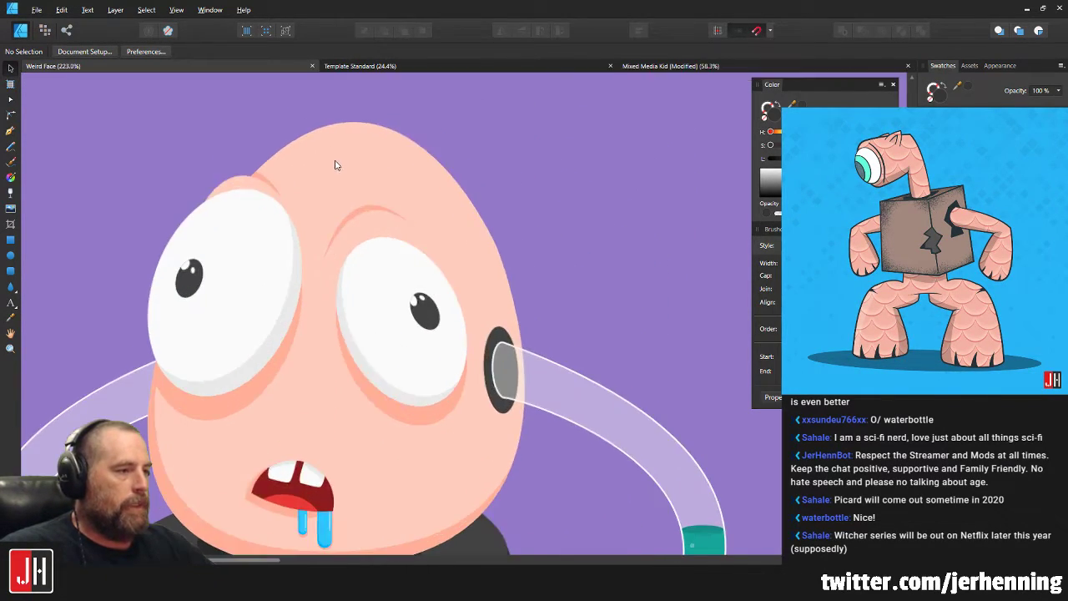
pyautogui.click(10, 131)
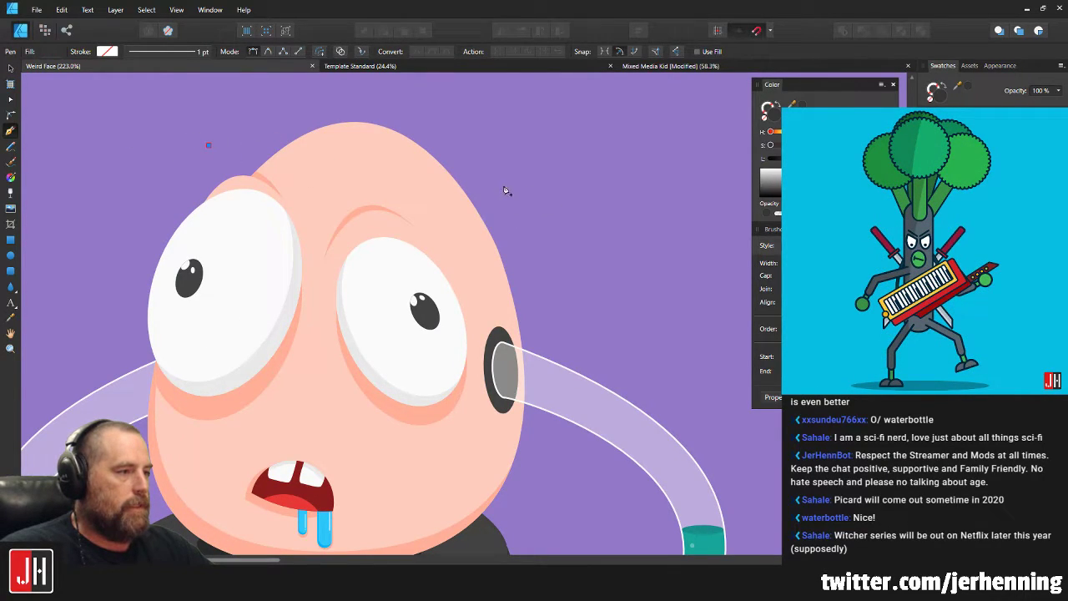
pyautogui.press('Escape')
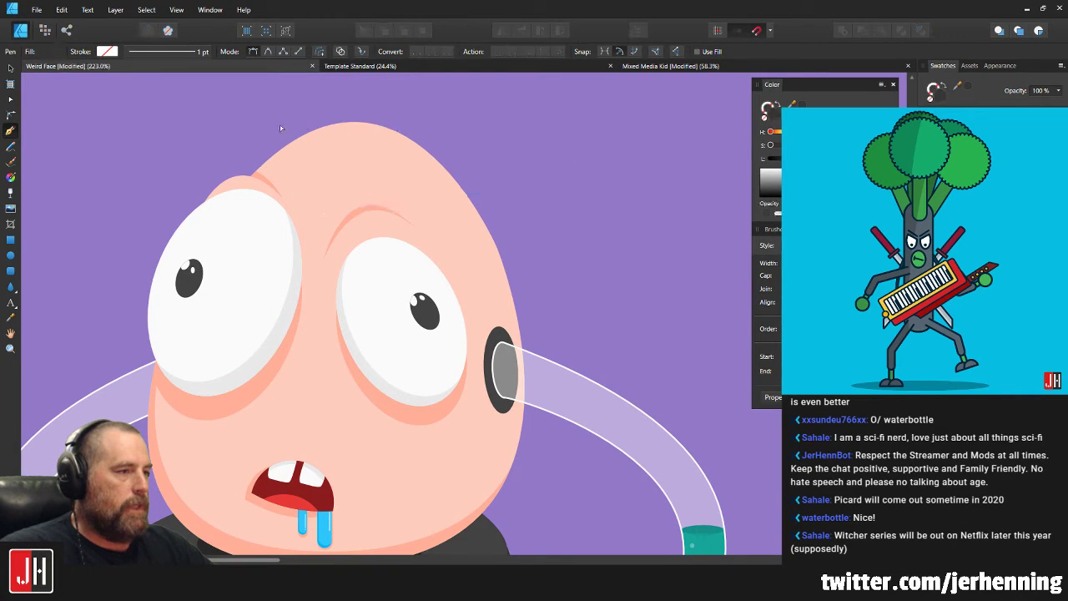
pyautogui.moveTo(524, 217); pyautogui.dragTo(634, 231)
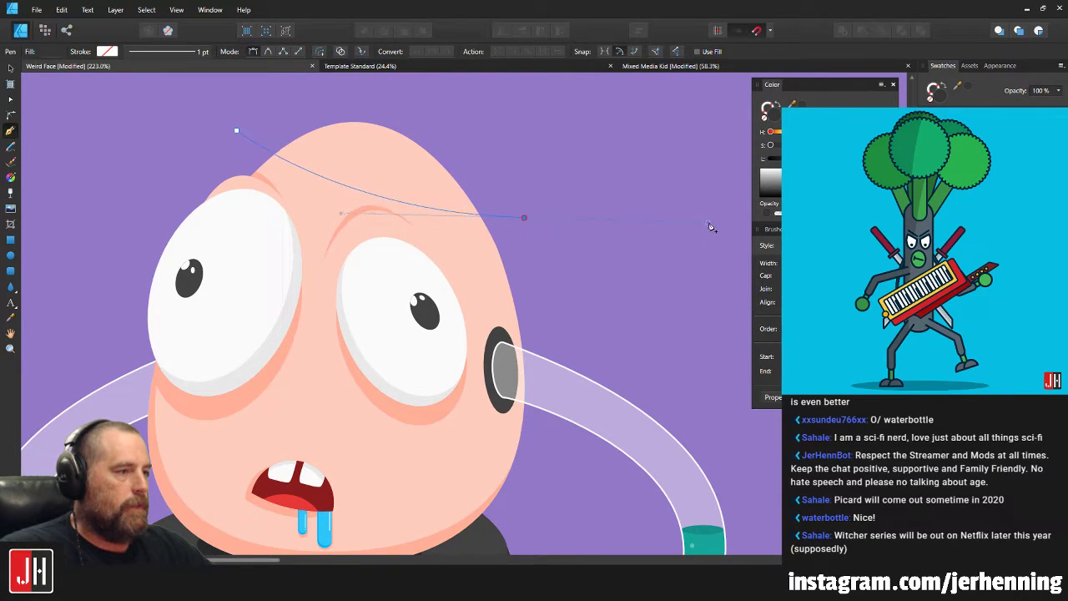
pyautogui.moveTo(725, 225)
pyautogui.mouseDown()
pyautogui.moveTo(715, 211)
pyautogui.moveTo(738, 223)
pyautogui.mouseUp()
pyautogui.scroll(-5, 524, 221)
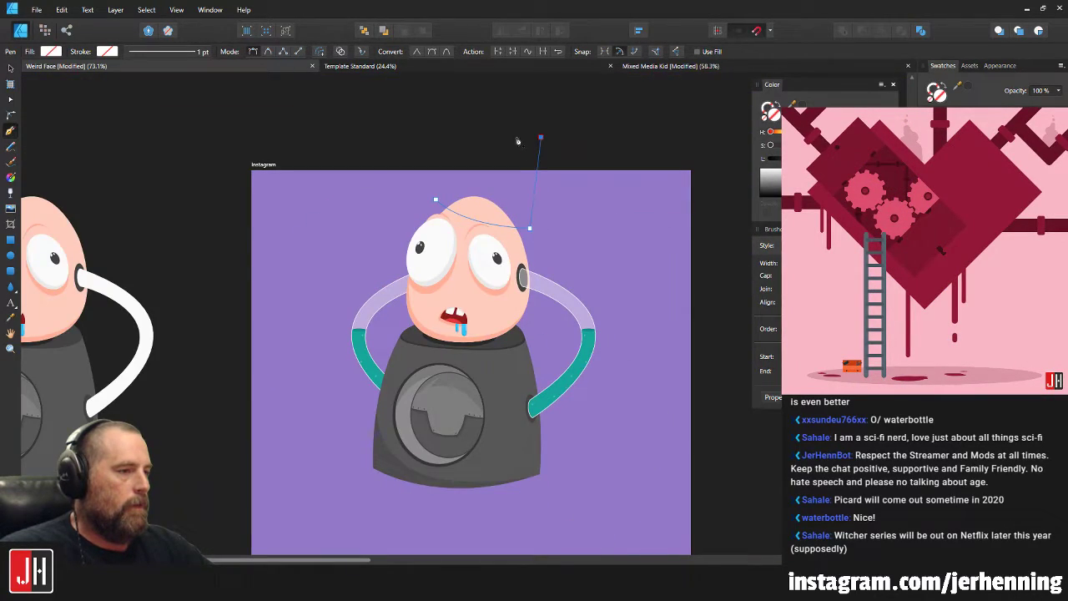
pyautogui.scroll(3, 491, 226)
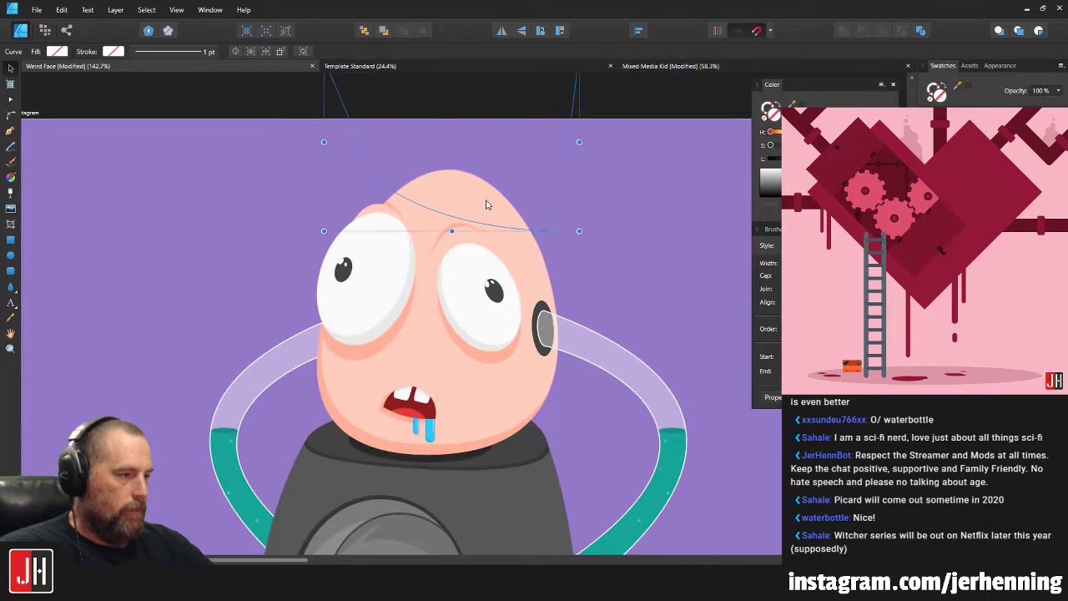
pyautogui.click(993, 167)
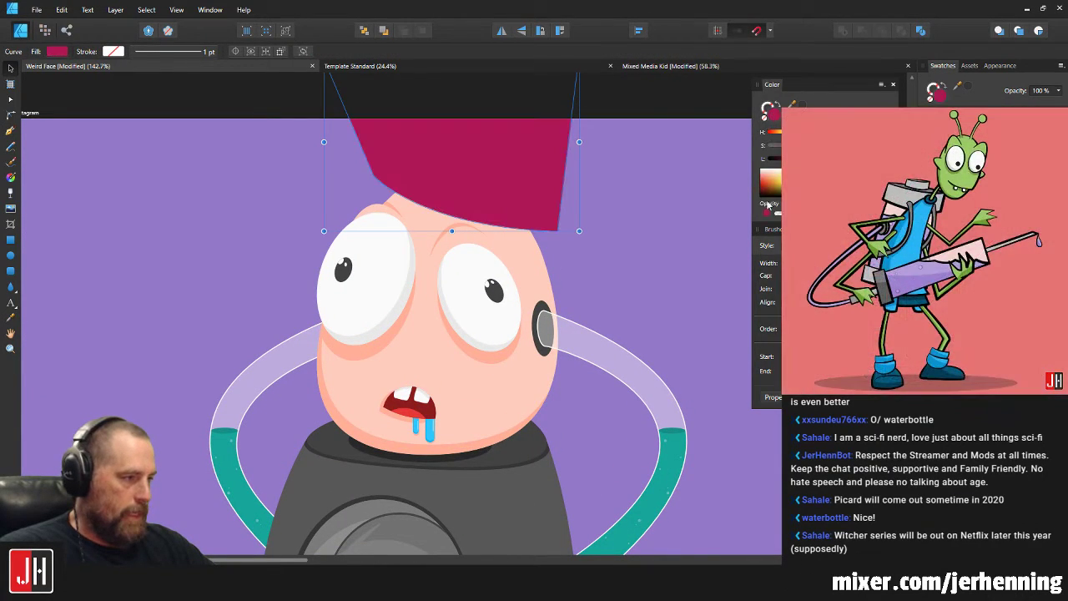
pyautogui.click(576, 242)
pyautogui.scroll(-5, 528, 253)
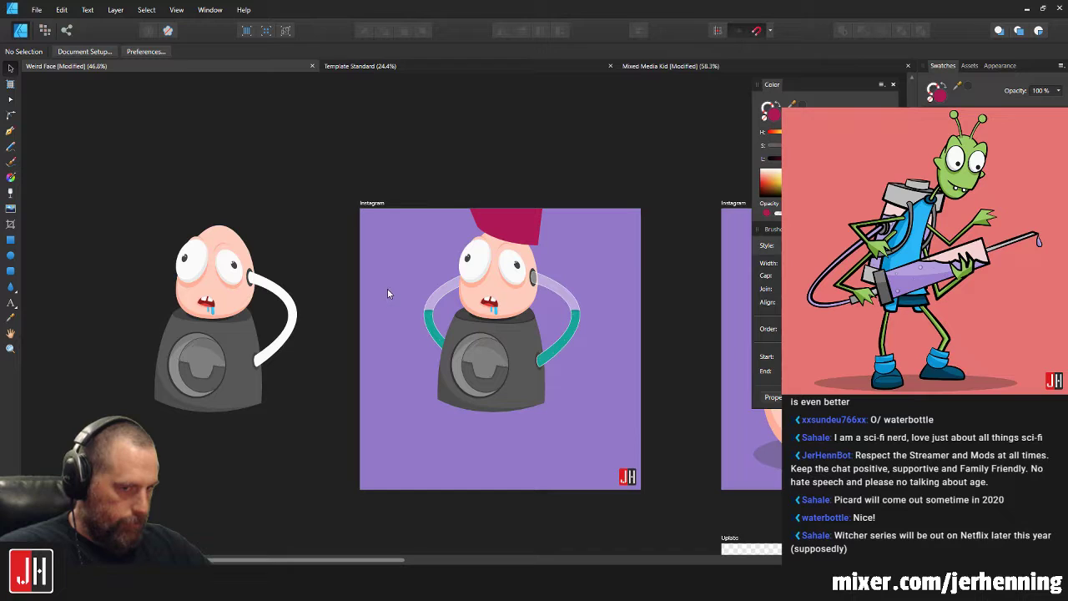
pyautogui.click(297, 303)
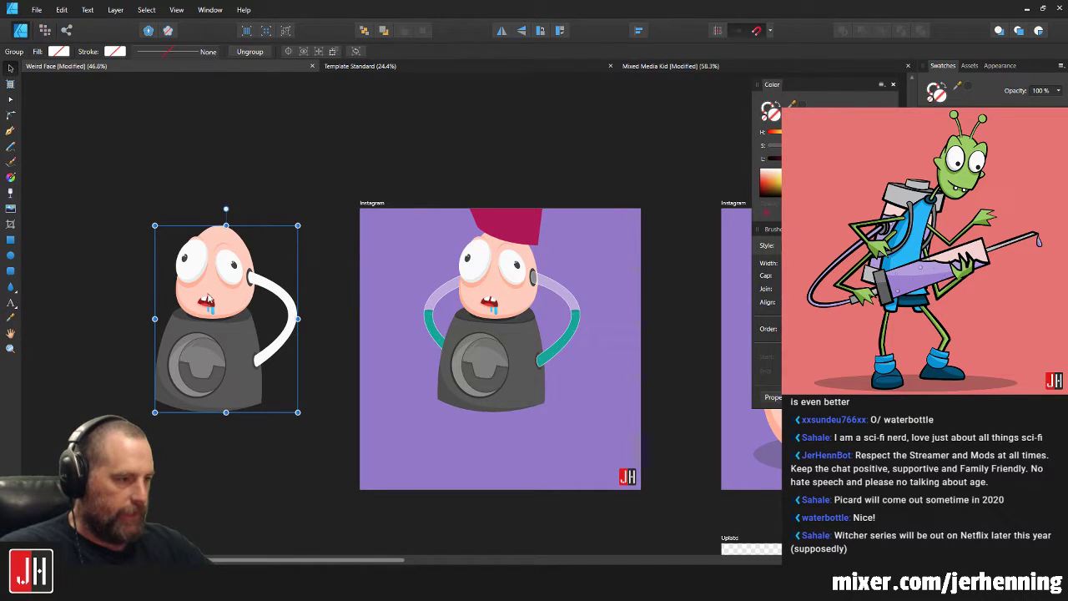
pyautogui.scroll(7, 370, 231)
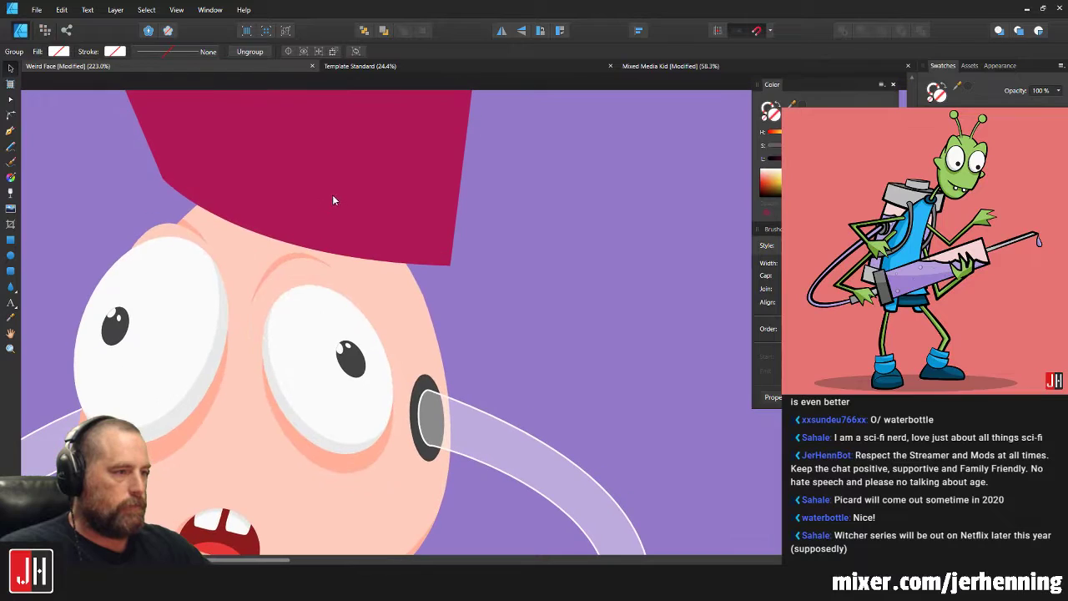
pyautogui.doubleClick(404, 321)
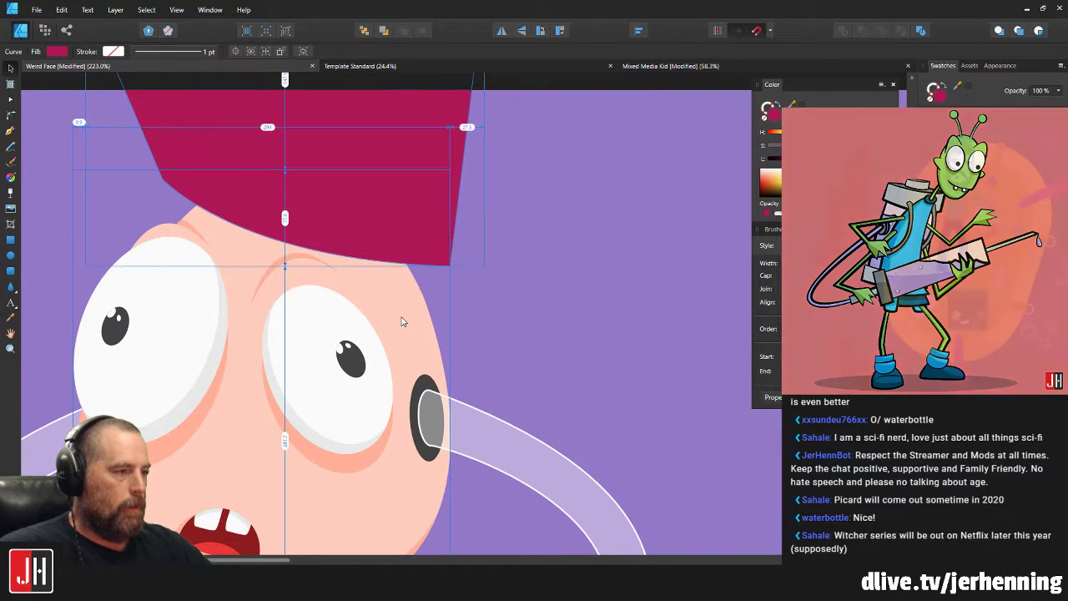
pyautogui.scroll(-5, 468, 217)
pyautogui.click(446, 242)
pyautogui.moveTo(372, 269); pyautogui.dragTo(651, 210)
pyautogui.hotkey('ctrl', 'z')
pyautogui.hotkey('ctrl', 'z')
pyautogui.hotkey('ctrl', 'z')
pyautogui.hotkey('ctrl', 'z')
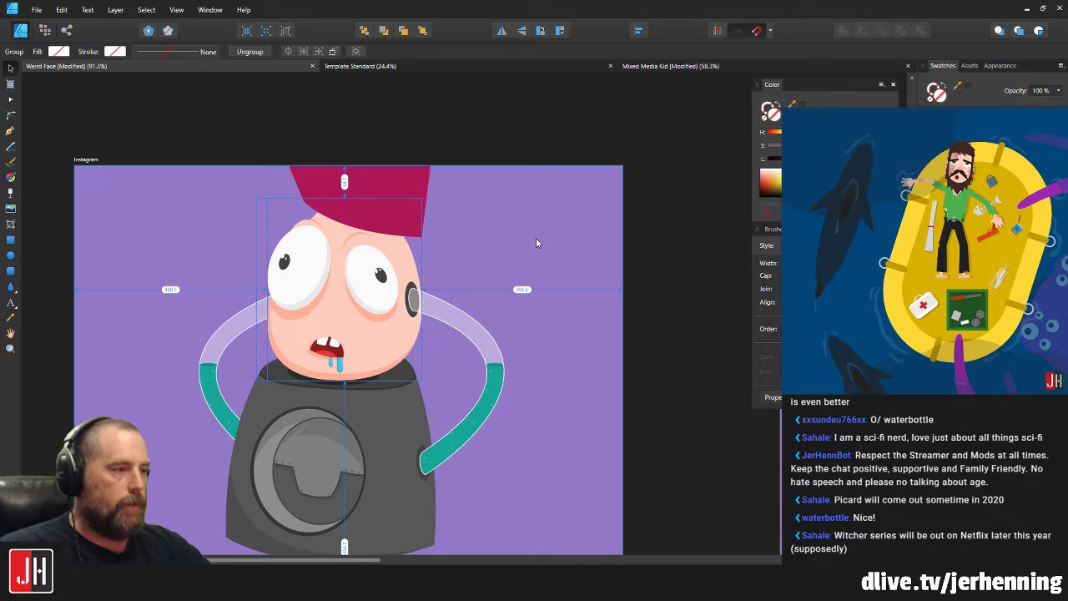
# Try to cut off the top of the head by subtracting the crimson shape from the head shape.
pyautogui.scroll(3, 374, 193)
pyautogui.click(425, 293)
pyautogui.keyDown('shift'); pyautogui.click(436, 214); pyautogui.keyUp('shift')
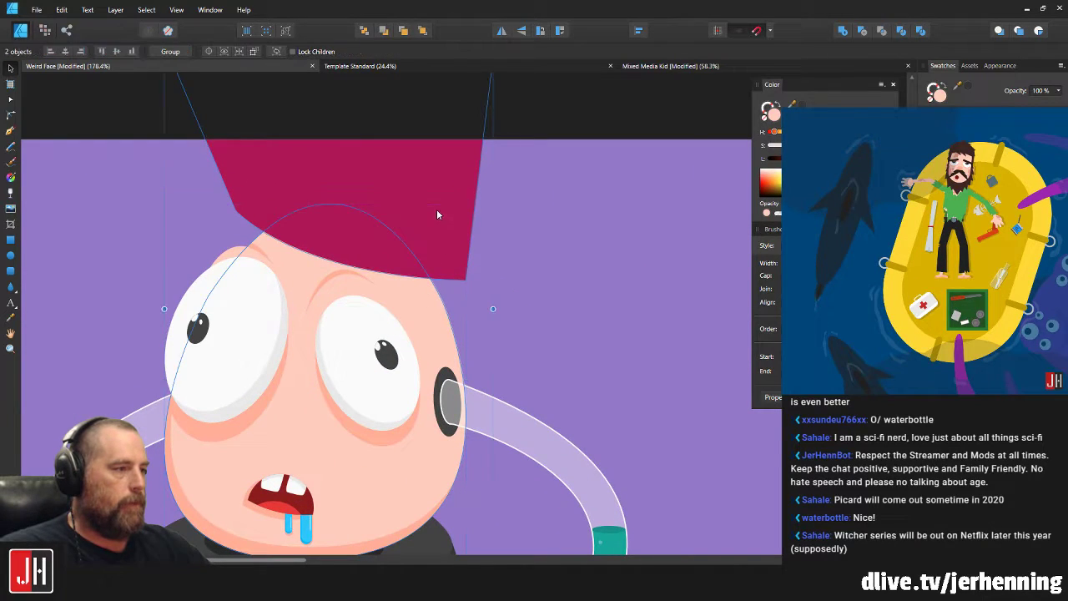
pyautogui.click(862, 30)
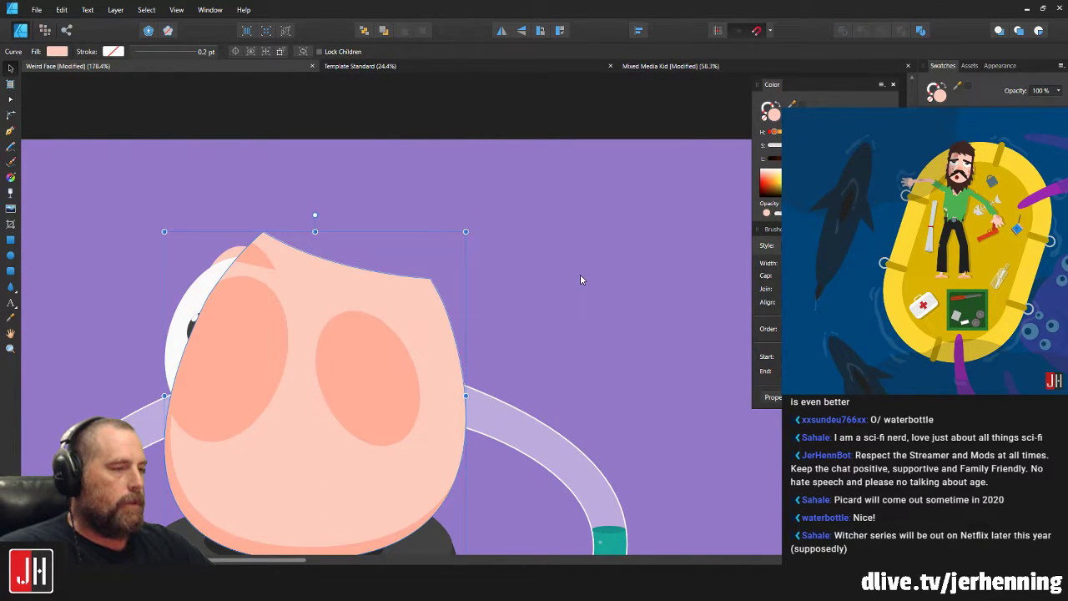
# Try deleting the cut head shape, restore it, and check the cut edge across the forehead.
pyautogui.scroll(-5, 584, 269)
pyautogui.scroll(4, 592, 287)
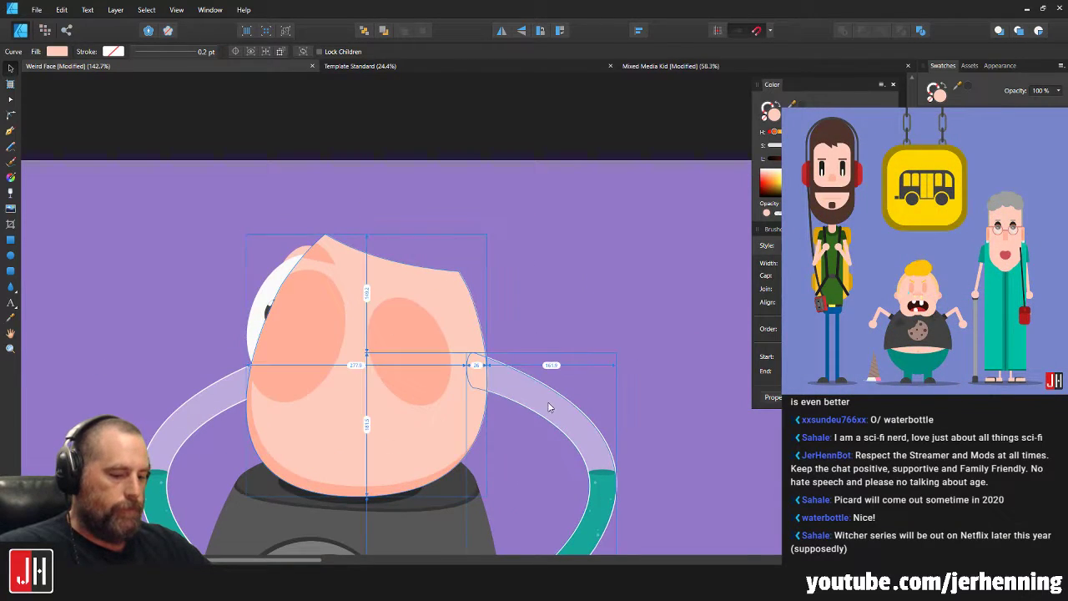
pyautogui.press('Delete')
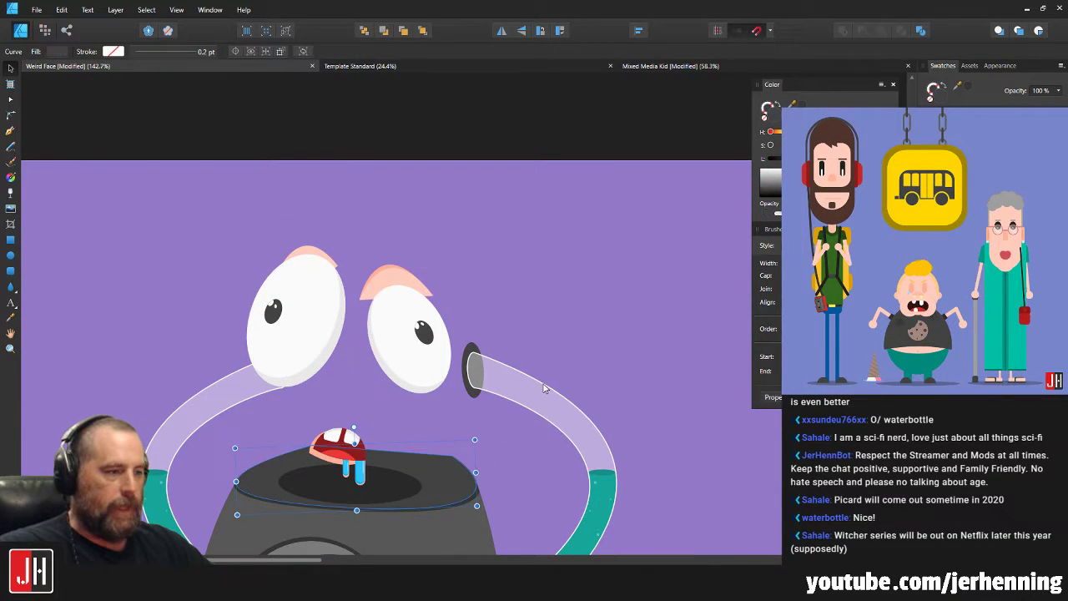
pyautogui.hotkey('ctrl', 'z')
pyautogui.hotkey('ctrl', 'd')
pyautogui.click(446, 448)
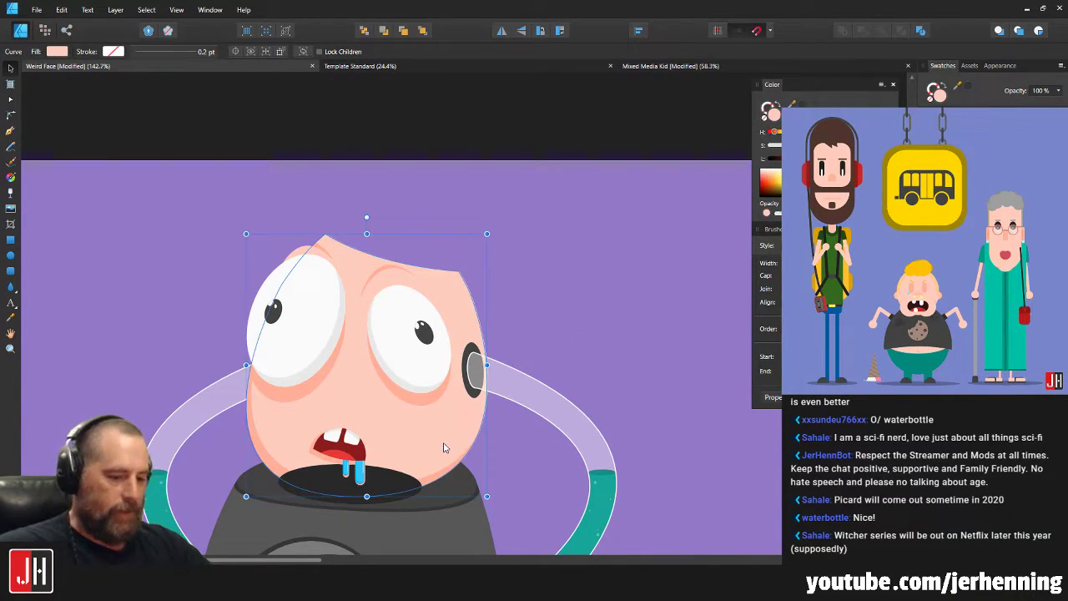
pyautogui.press('Delete')
pyautogui.click(397, 477)
pyautogui.hotkey('ctrl', 'z')
pyautogui.click(598, 336)
pyautogui.scroll(-3, 564, 364)
pyautogui.moveTo(563, 363); pyautogui.dragTo(515, 262)
pyautogui.scroll(5, 428, 208)
pyautogui.scroll(3, 392, 210)
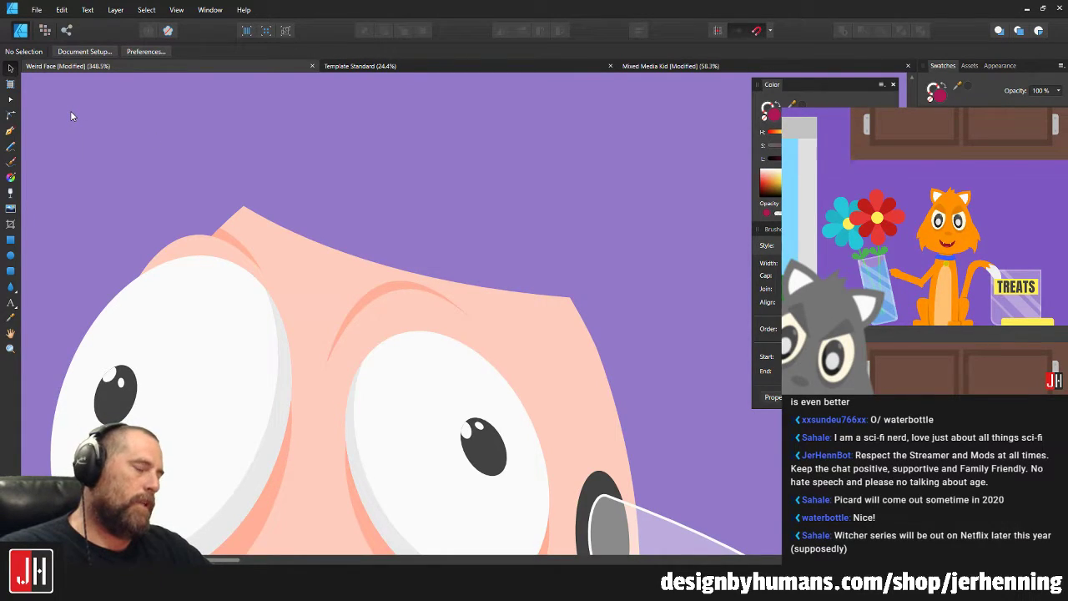
# Undo the subtraction to restore the full head and the crimson shape over it.
pyautogui.hotkey('ctrl', 'z')
pyautogui.hotkey('ctrl', 'z')
pyautogui.hotkey('ctrl', 'z')
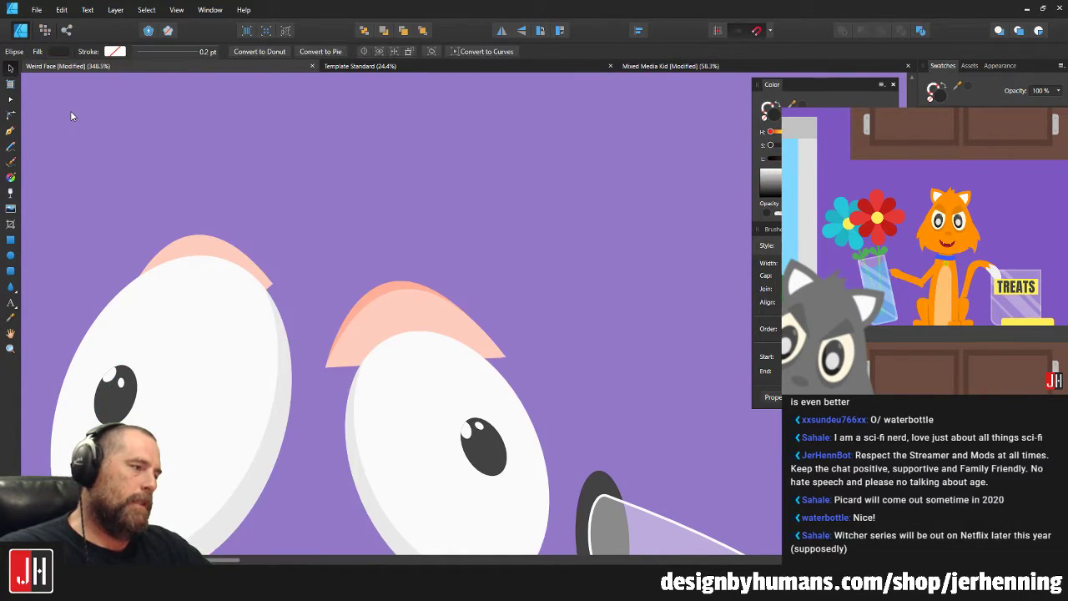
pyautogui.hotkey('ctrl', 'shift', 'z')
pyautogui.hotkey('ctrl', 'z')
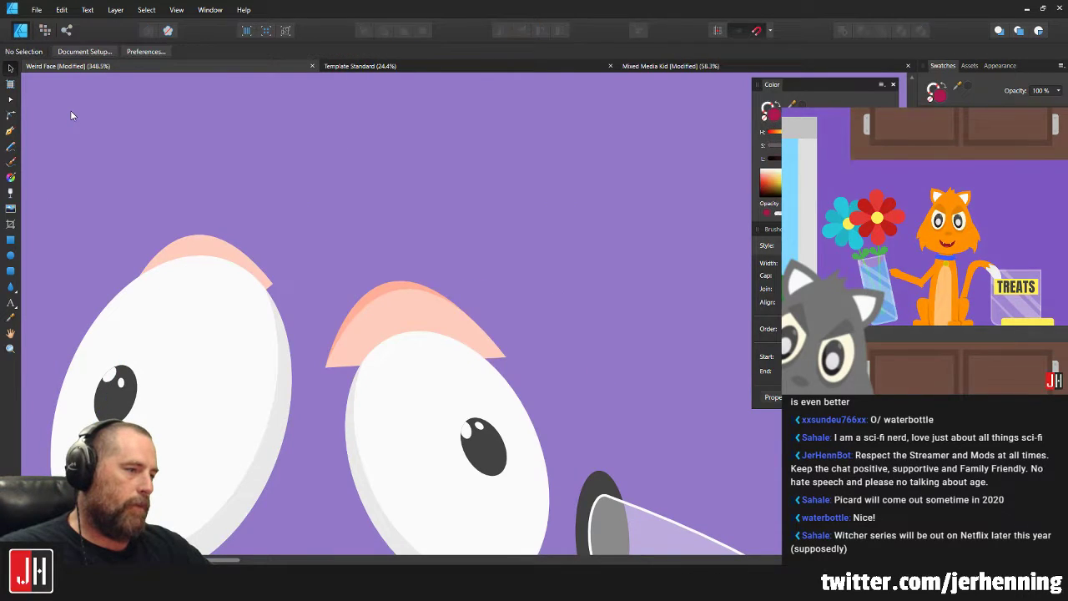
pyautogui.hotkey('ctrl', 'shift', 'z')
pyautogui.hotkey('ctrl', 'shift', 'z')
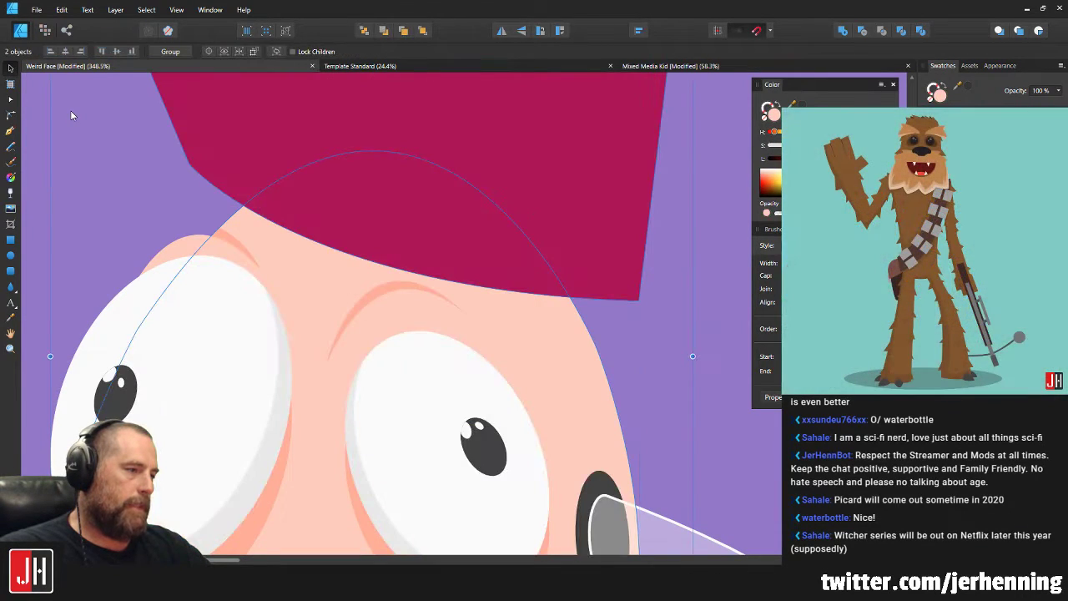
# Make a thin strip along the crimson shape's lower edge by subtracting a slightly offset copy, and fill the strip magenta.
pyautogui.moveTo(415, 203); pyautogui.dragTo(421, 189)
pyautogui.hotkey('ctrl', 'z')
pyautogui.click(430, 186)
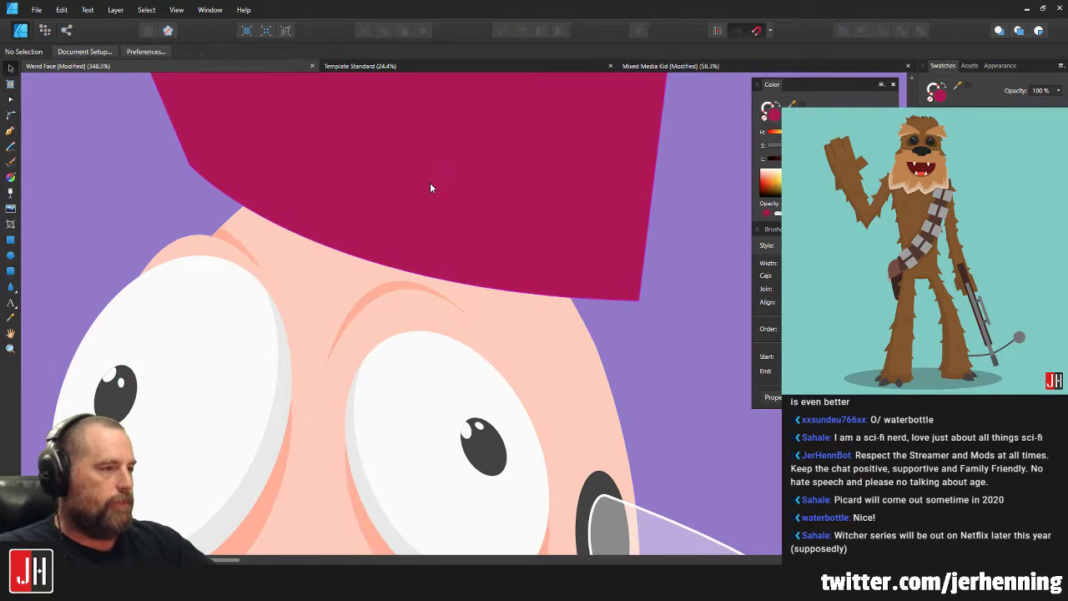
pyautogui.moveTo(425, 192); pyautogui.dragTo(430, 185)
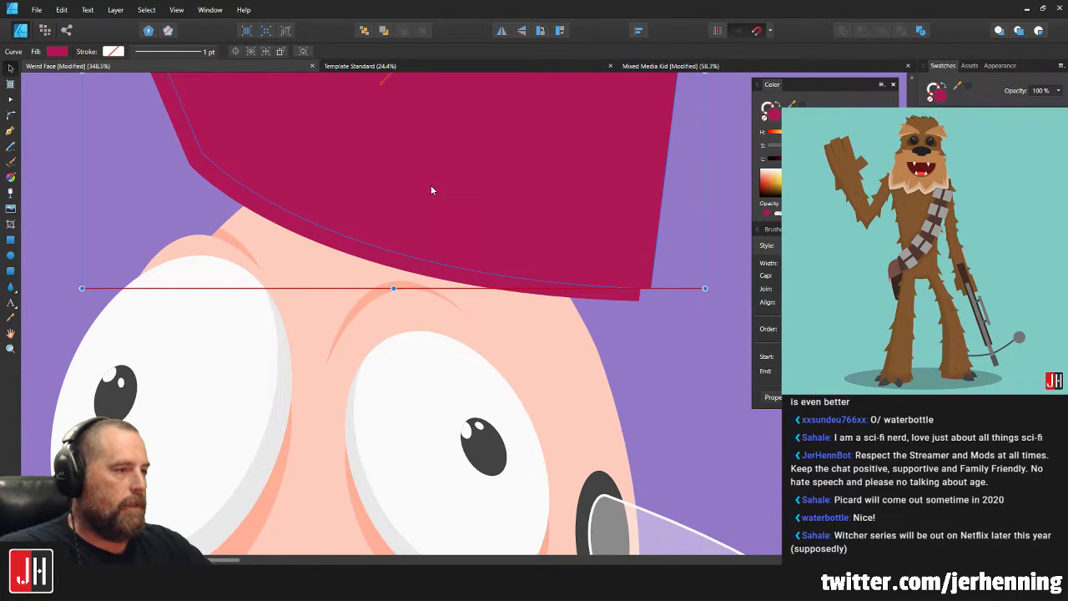
pyautogui.scroll(2, 434, 208)
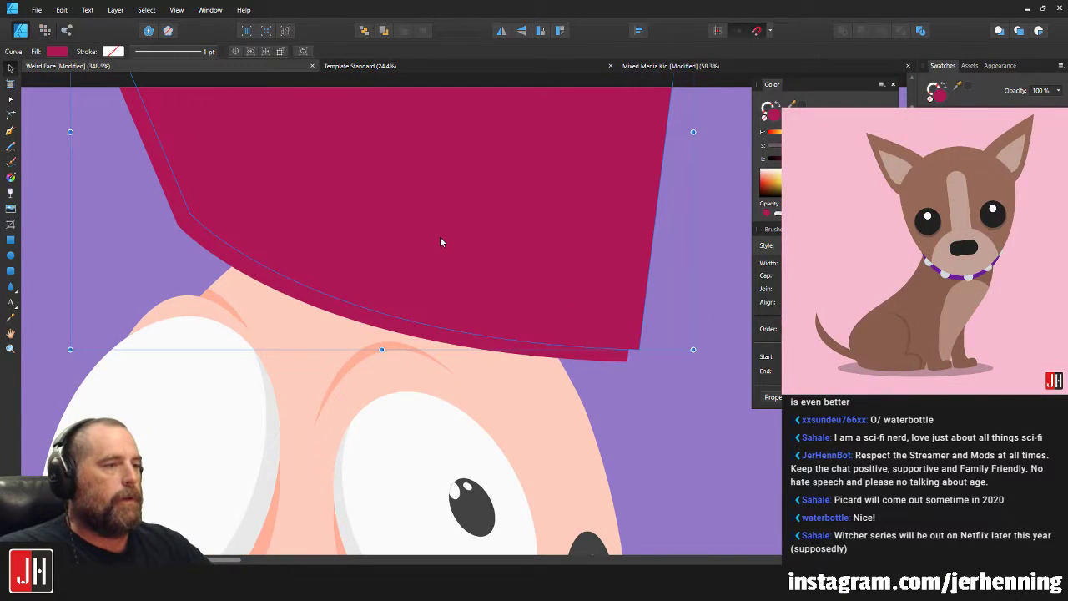
pyautogui.hotkey('ctrl', 'z')
pyautogui.keyDown('shift'); pyautogui.click(460, 216); pyautogui.keyUp('shift')
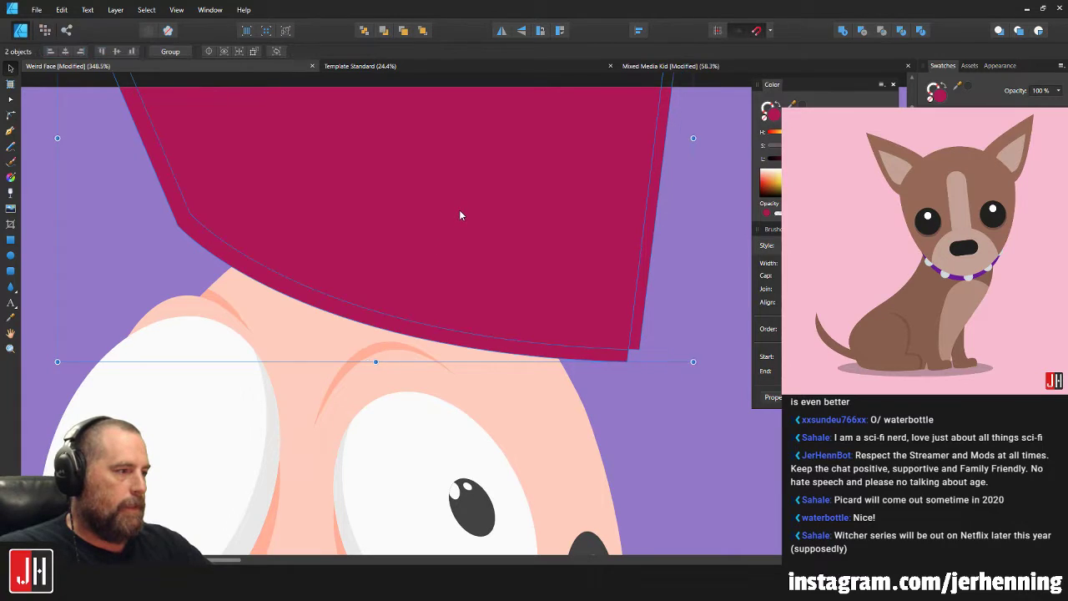
pyautogui.click(867, 33)
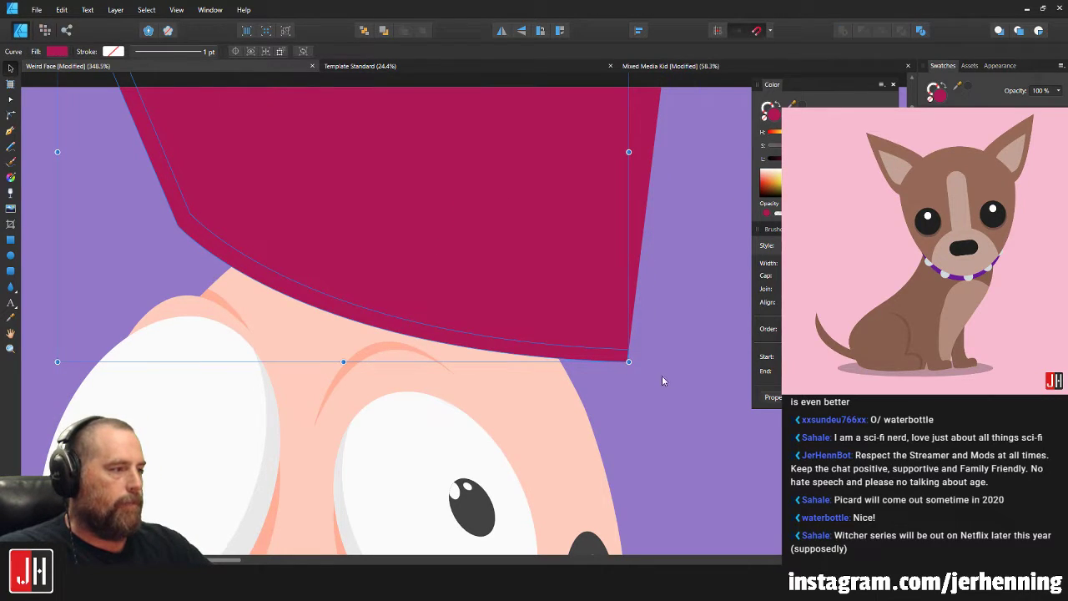
pyautogui.click(968, 175)
pyautogui.click(706, 323)
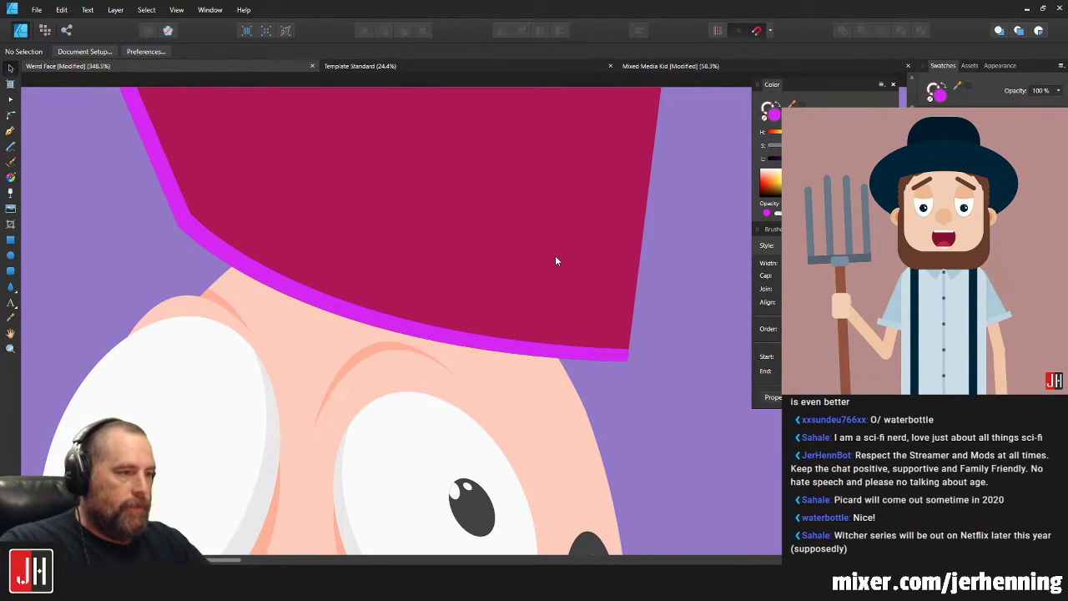
# Subtract the crimson shape from the head again, keeping the magenta strip, and test deleting and restoring the cut head.
pyautogui.scroll(-3, 551, 260)
pyautogui.click(544, 330)
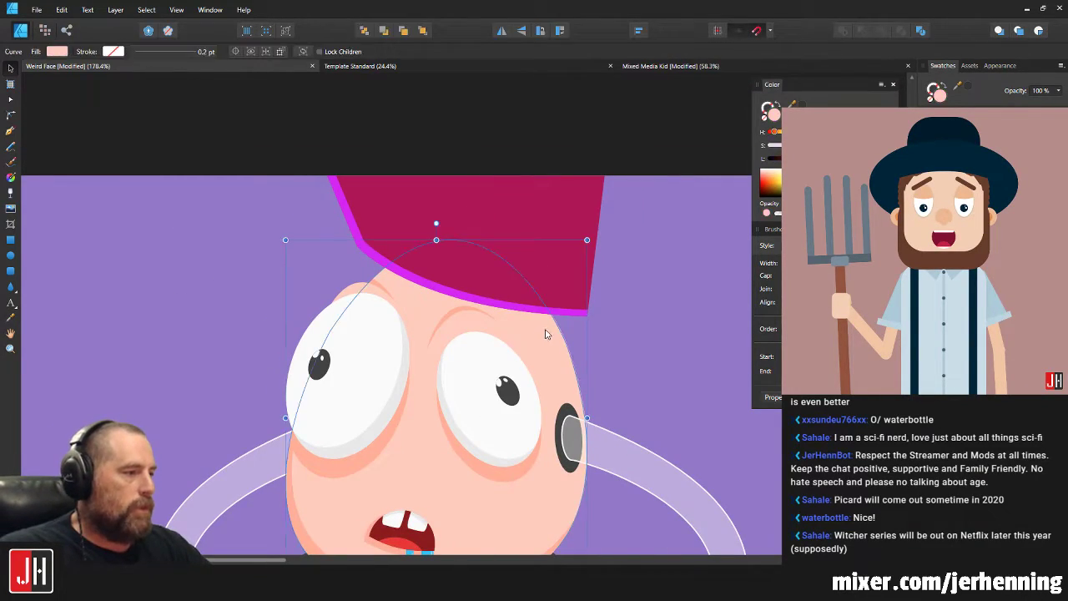
pyautogui.keyDown('shift'); pyautogui.click(550, 237); pyautogui.keyUp('shift')
pyautogui.click(862, 30)
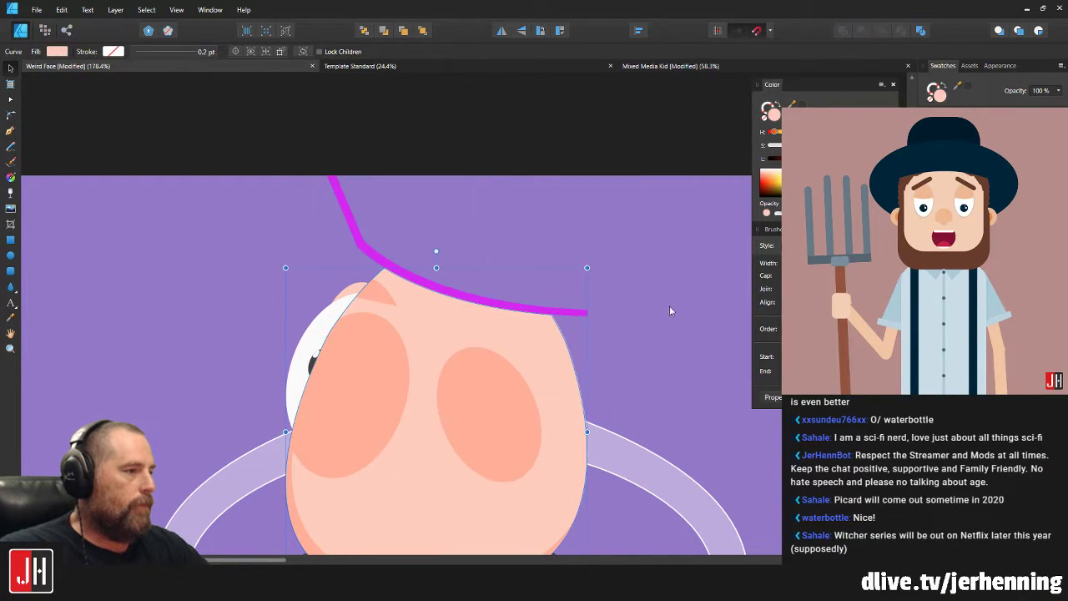
pyautogui.press('Delete')
pyautogui.click(481, 515)
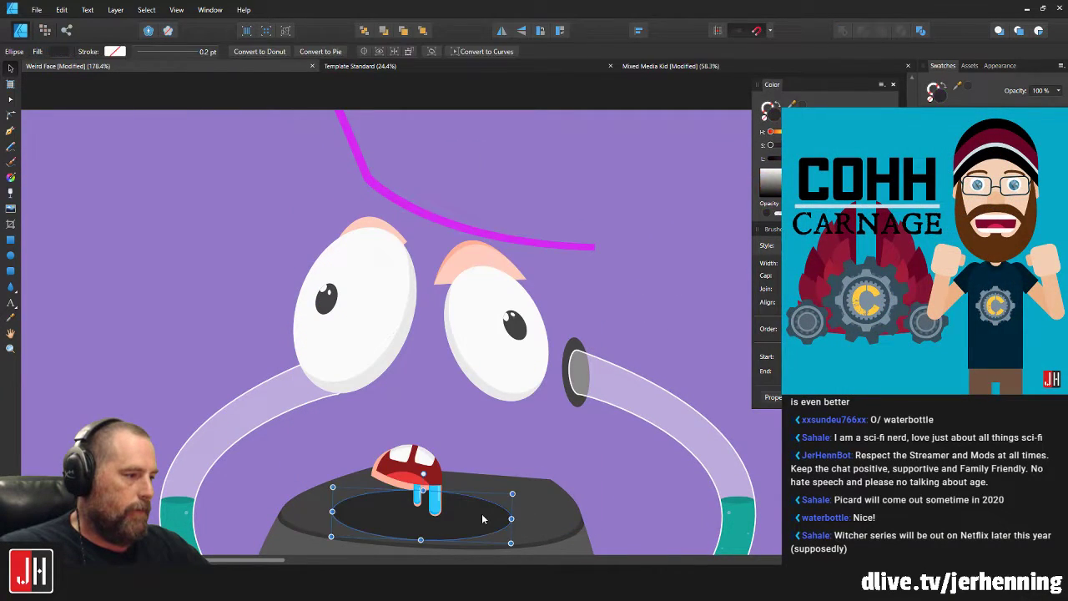
pyautogui.hotkey('ctrl', 'z')
# Send the magenta strip behind the artwork and bring it back to the front.
pyautogui.click(655, 303)
pyautogui.scroll(4, 529, 236)
pyautogui.click(529, 242)
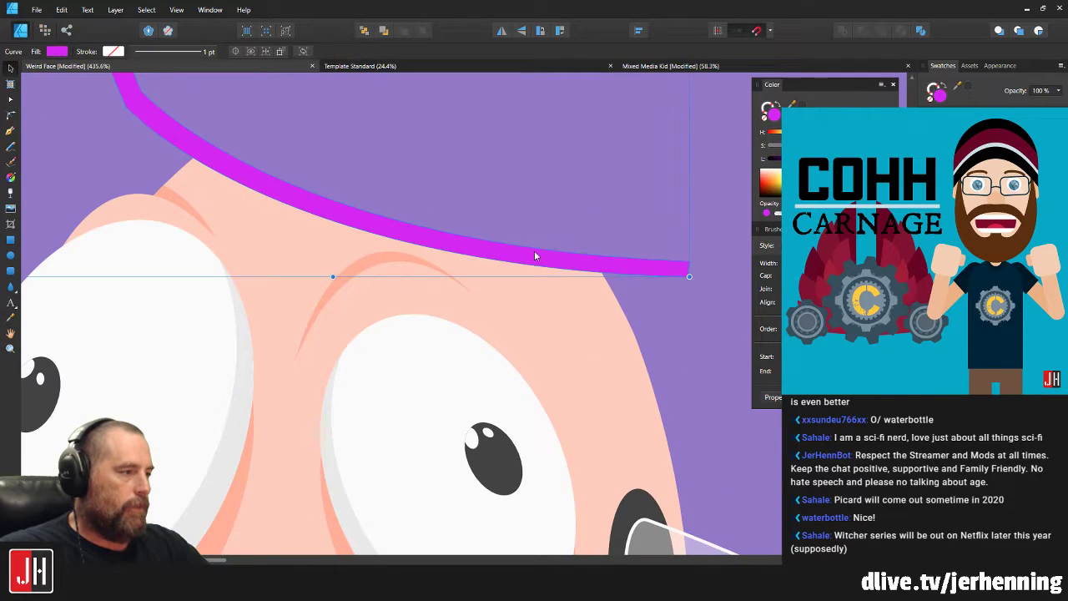
pyautogui.scroll(1, 551, 260)
pyautogui.hotkey('ctrl', 'shift', '[')
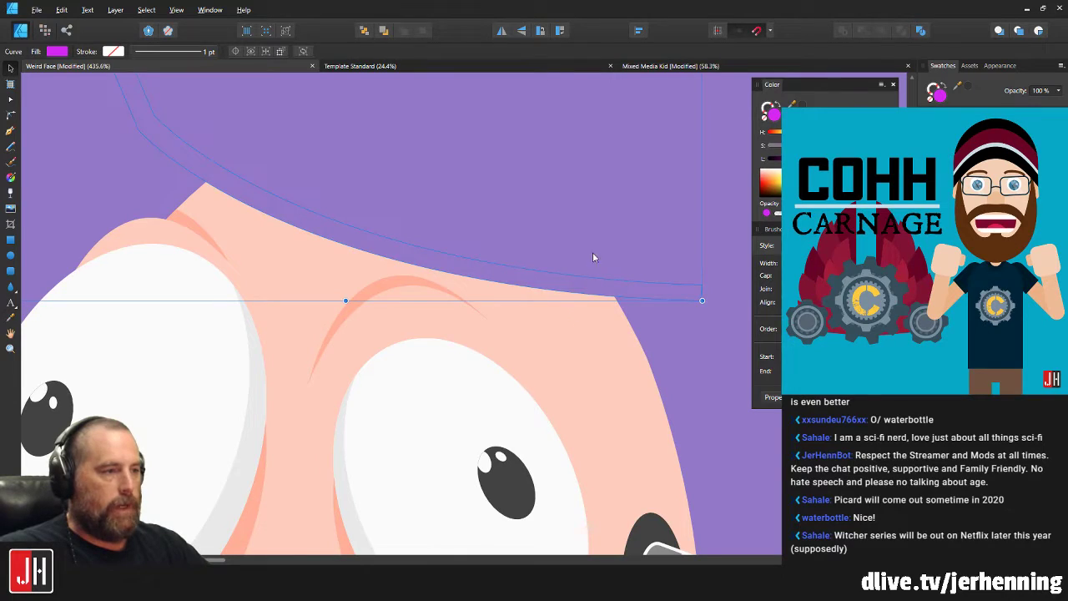
pyautogui.scroll(1, 575, 274)
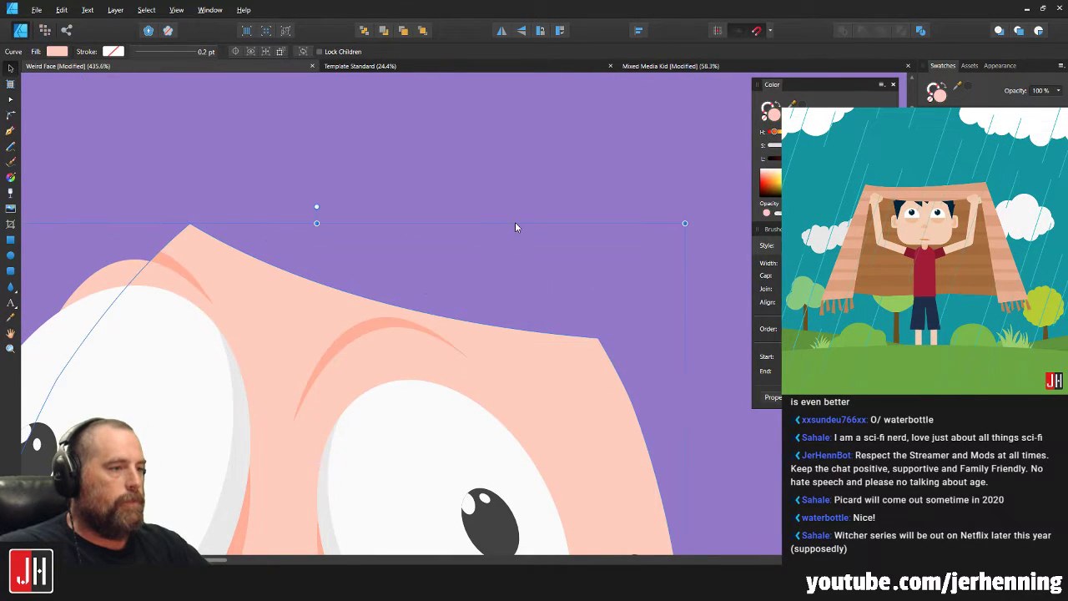
pyautogui.hotkey('ctrl', 'shift', ']')
pyautogui.scroll(2, 621, 335)
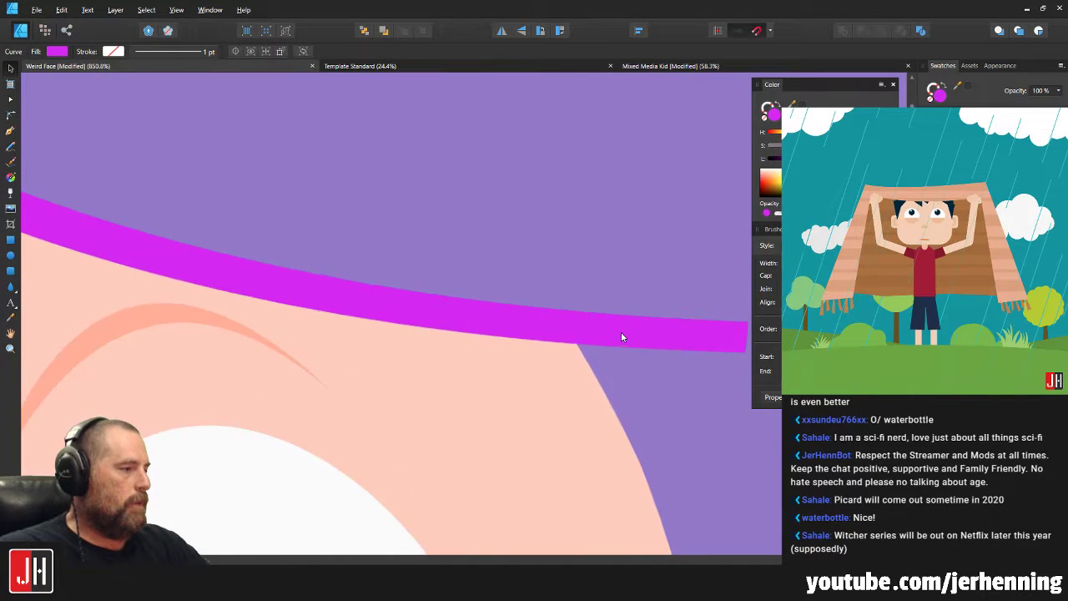
# Undo the head cut to restore the crimson shape, and delete the magenta strip.
pyautogui.click(594, 242)
pyautogui.scroll(-2, 595, 252)
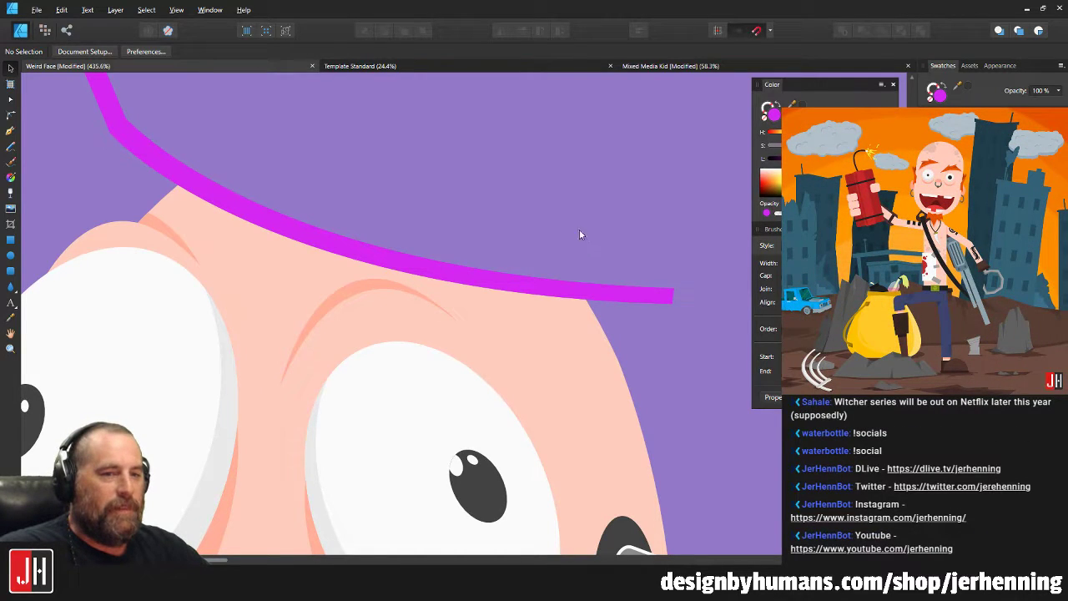
pyautogui.scroll(-6, 504, 266)
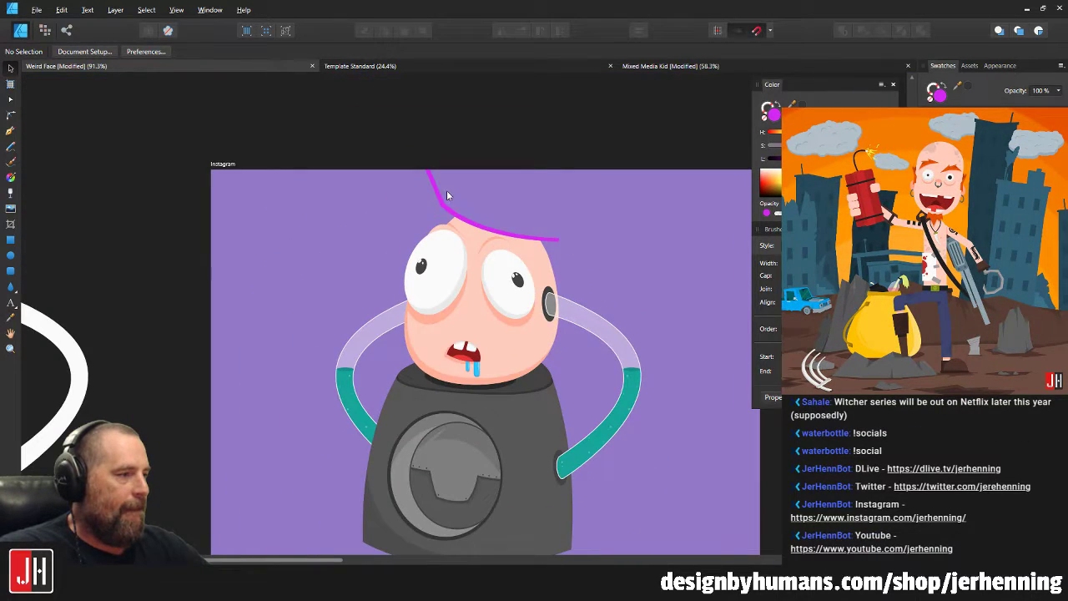
pyautogui.scroll(4, 490, 229)
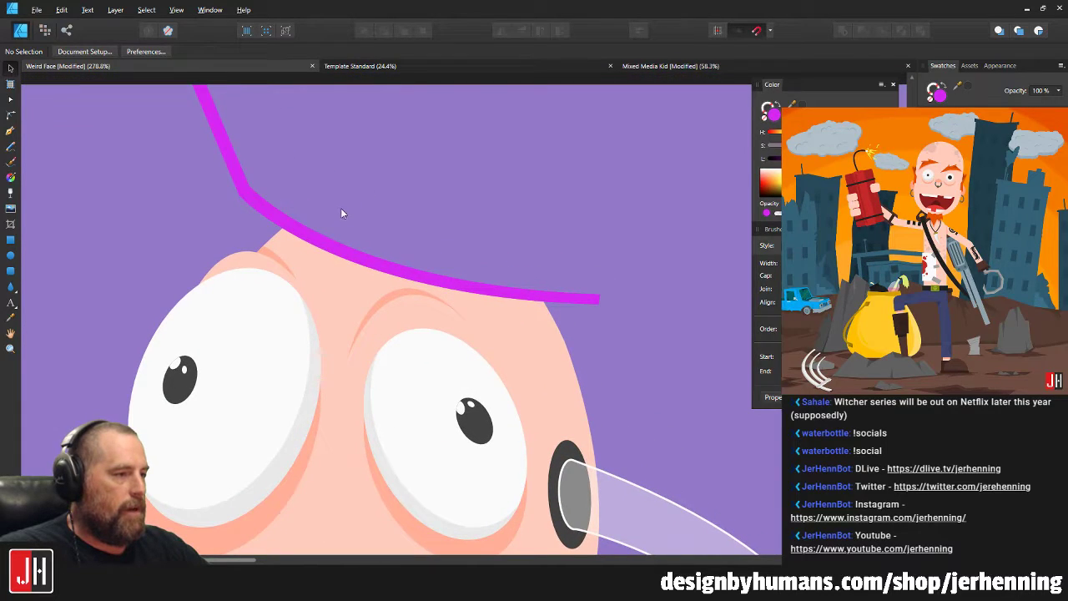
pyautogui.click(353, 211)
pyautogui.hotkey('ctrl', 'z')
pyautogui.hotkey('ctrl', 'z')
pyautogui.hotkey('ctrl', 'z')
pyautogui.hotkey('ctrl', 'z')
pyautogui.hotkey('ctrl', 'z')
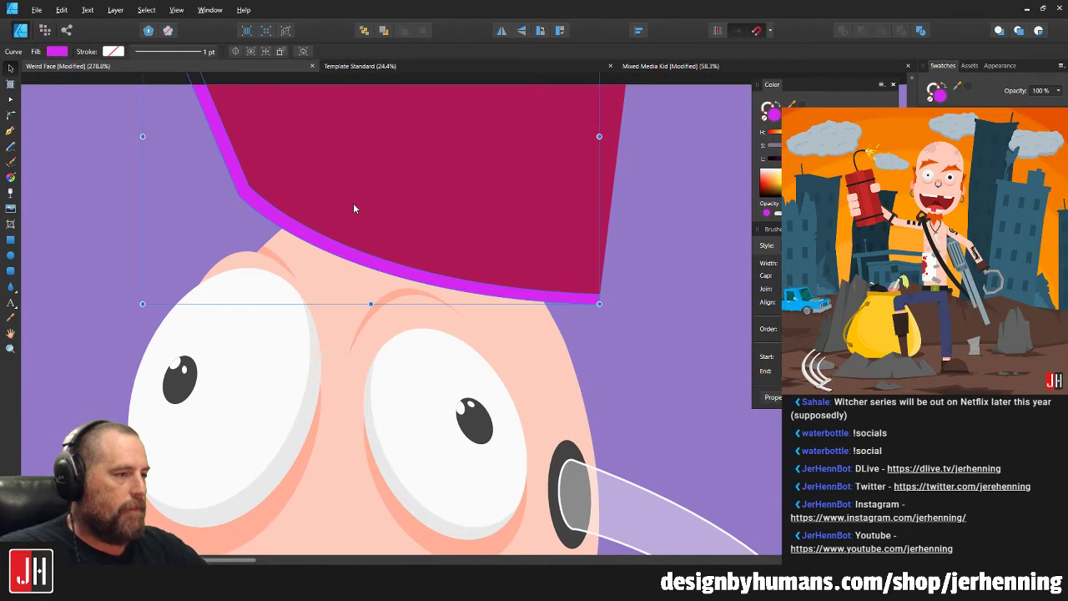
pyautogui.press('Delete')
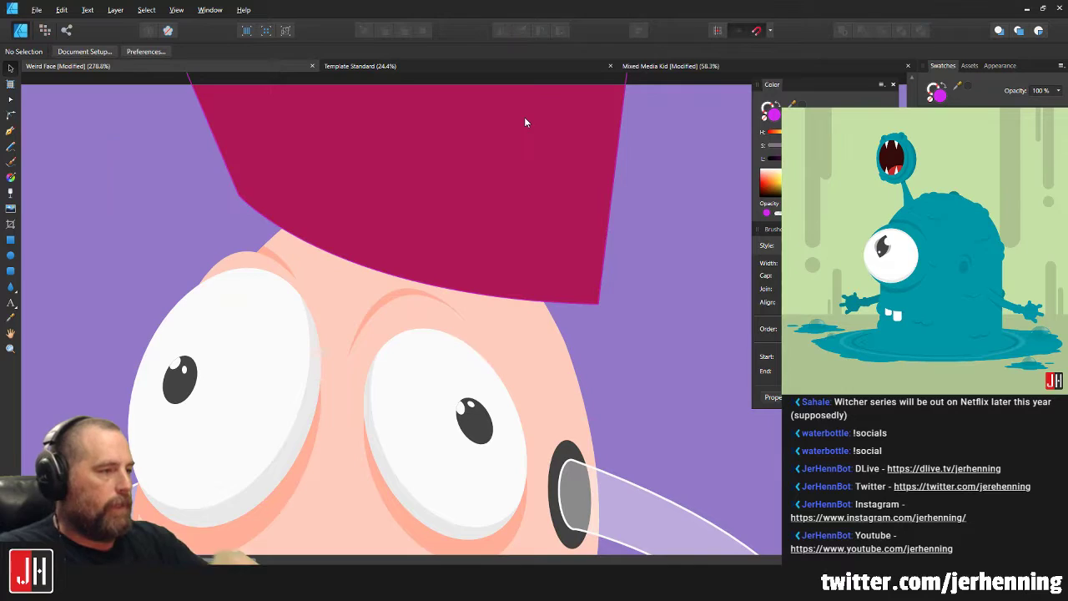
# Divide the head shape and the crimson shape where they overlap across the top of the head.
pyautogui.click(559, 142)
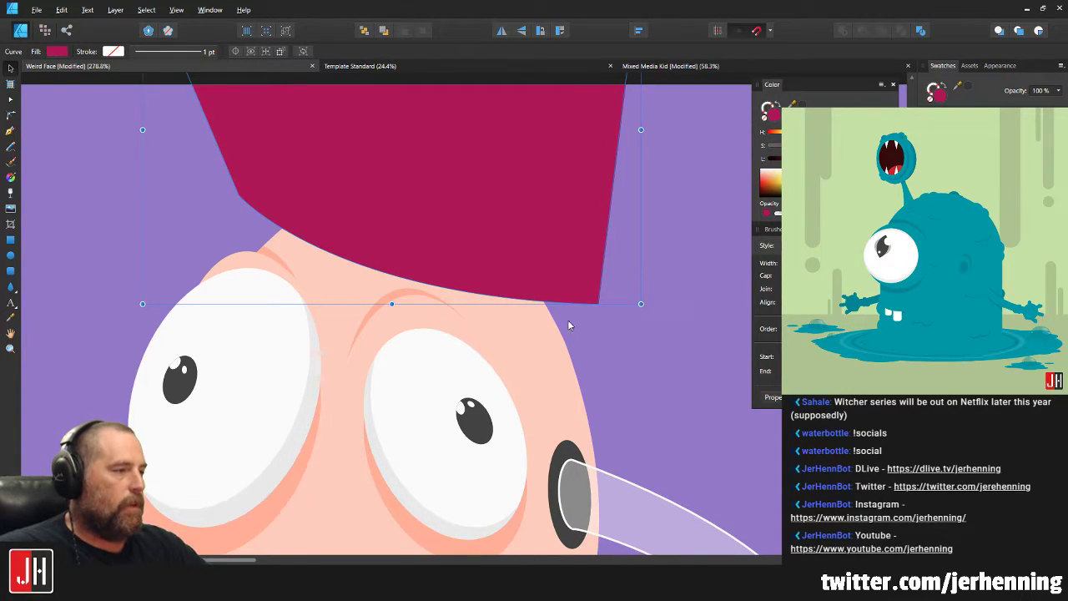
pyautogui.click(554, 337)
pyautogui.keyDown('shift'); pyautogui.click(571, 209); pyautogui.keyUp('shift')
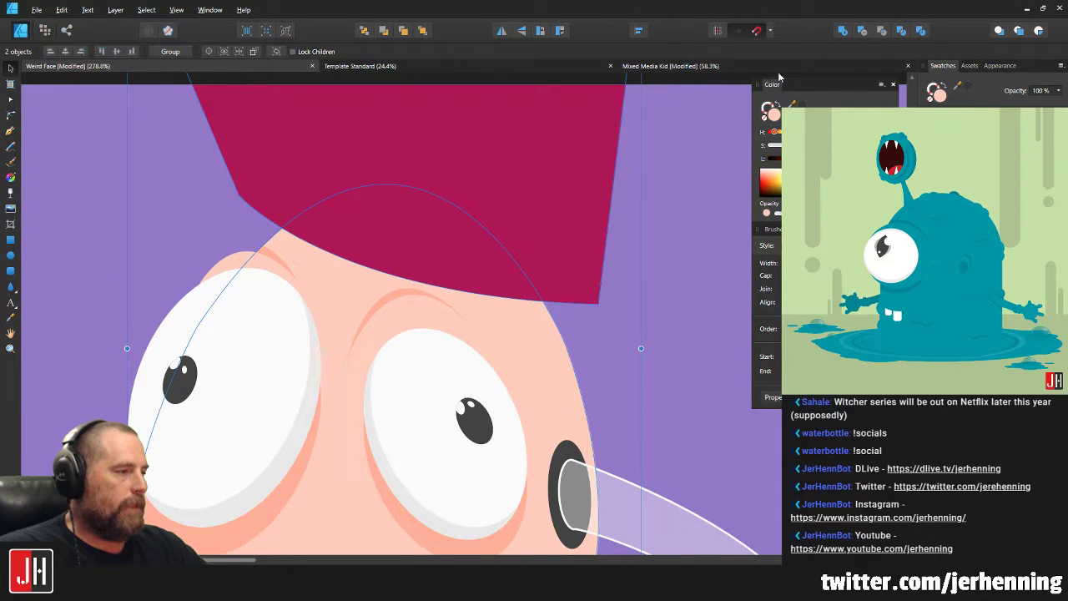
pyautogui.click(921, 31)
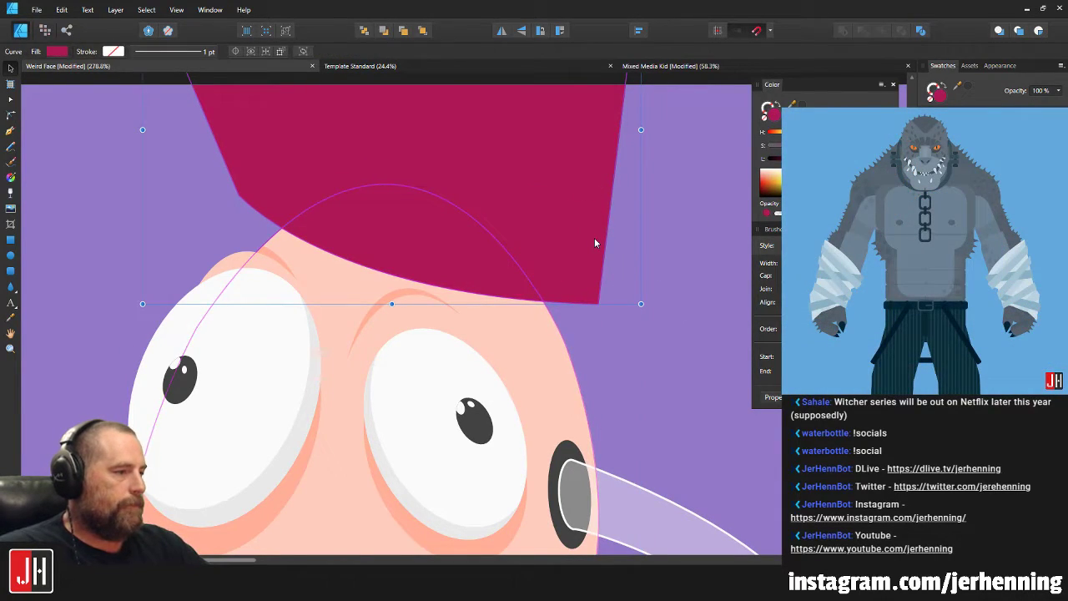
# Remove the leftover crimson outside the head and copy the arm tube's translucent white-outlined style onto the crimson cap.
pyautogui.click(594, 238)
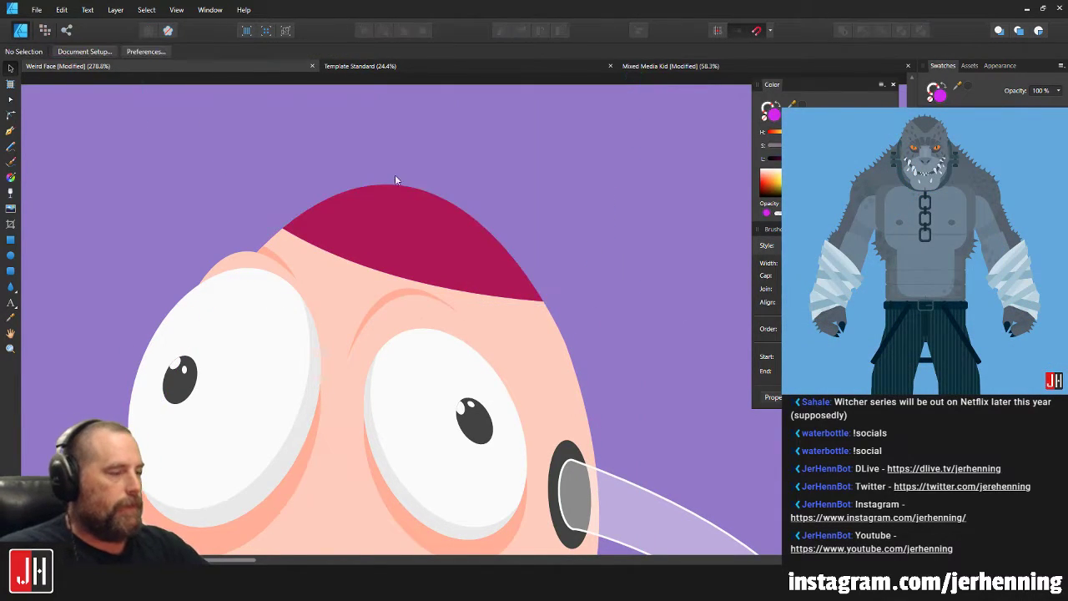
pyautogui.click(449, 256)
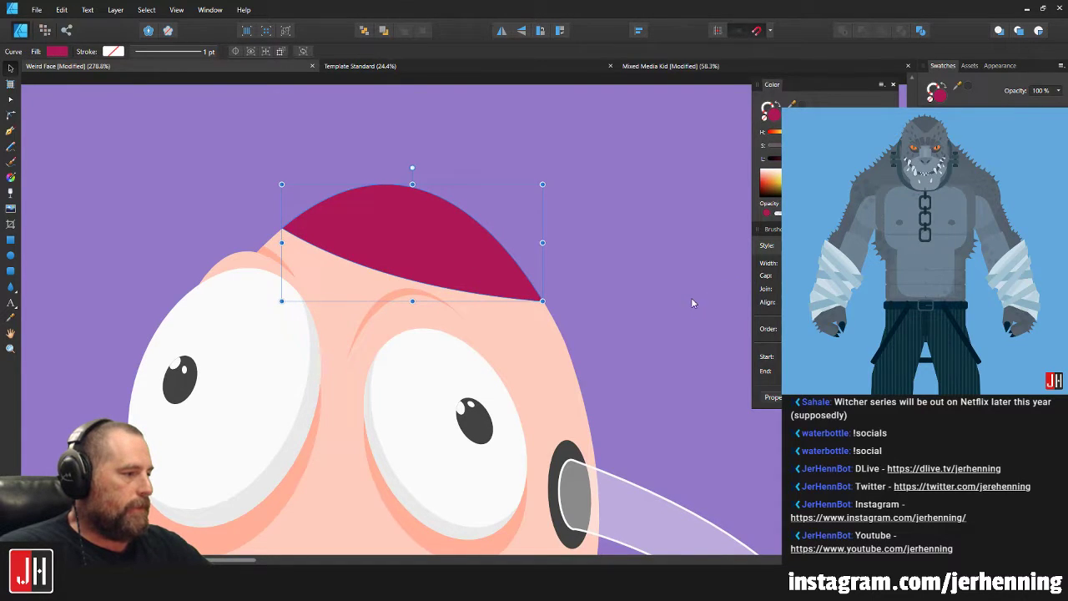
pyautogui.moveTo(693, 302); pyautogui.dragTo(686, 286)
pyautogui.click(638, 489)
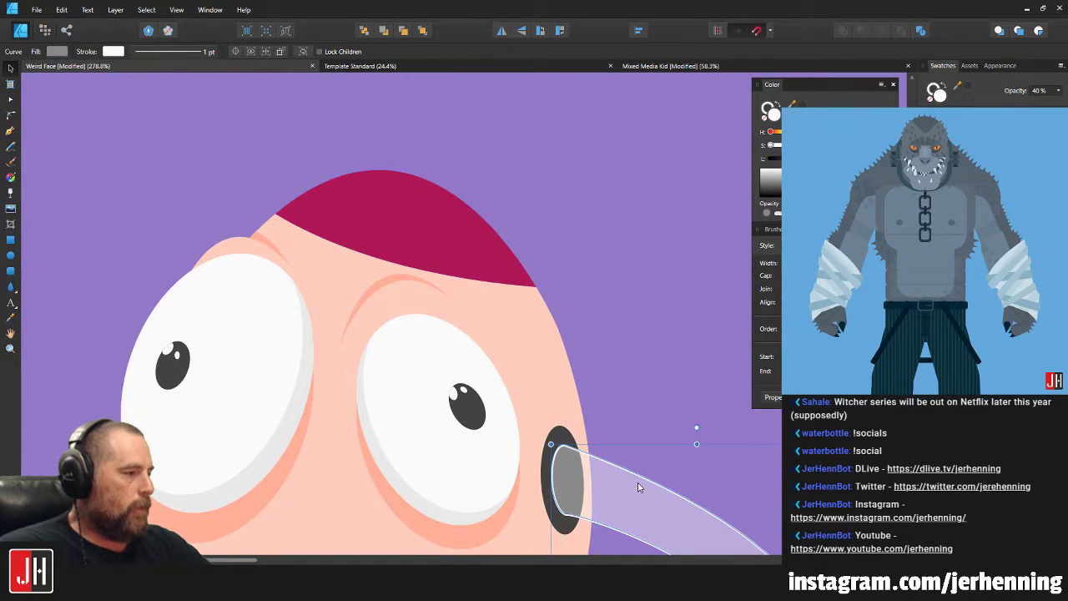
pyautogui.click(440, 240)
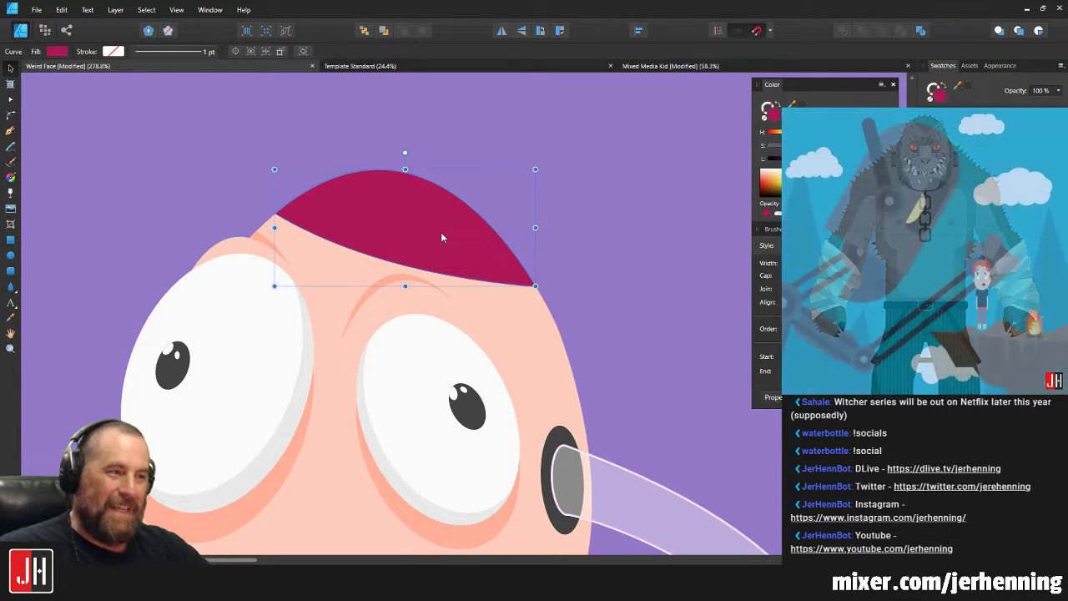
pyautogui.hotkey('ctrl', 'shift', 'v')
pyautogui.click(592, 257)
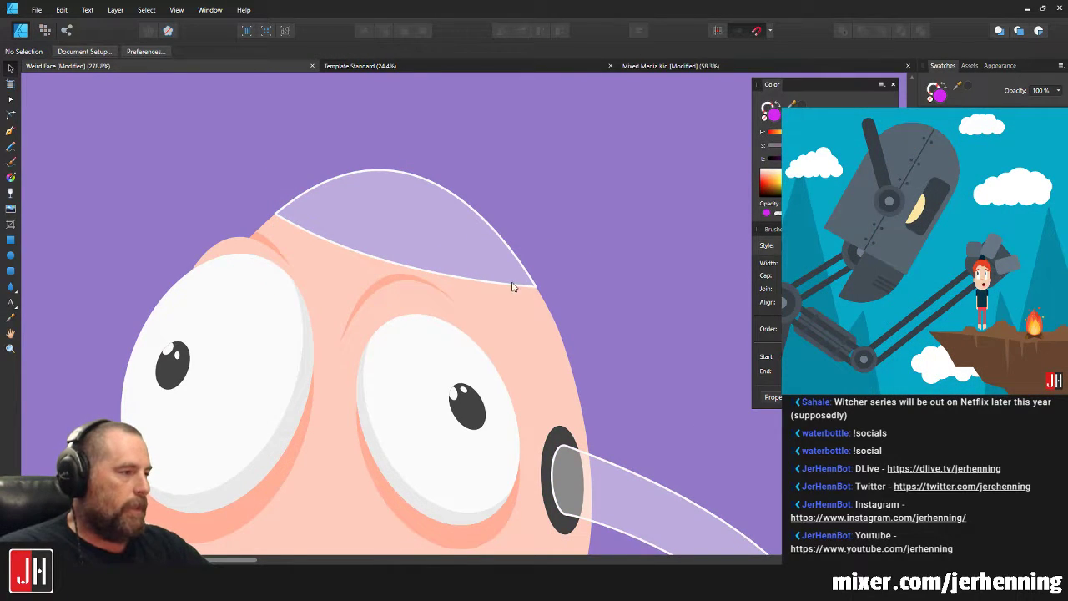
# Draw a shallow Pen curve across the translucent cap, joining the two corners of the head cut.
pyautogui.scroll(3, 515, 286)
pyautogui.scroll(-3, 555, 295)
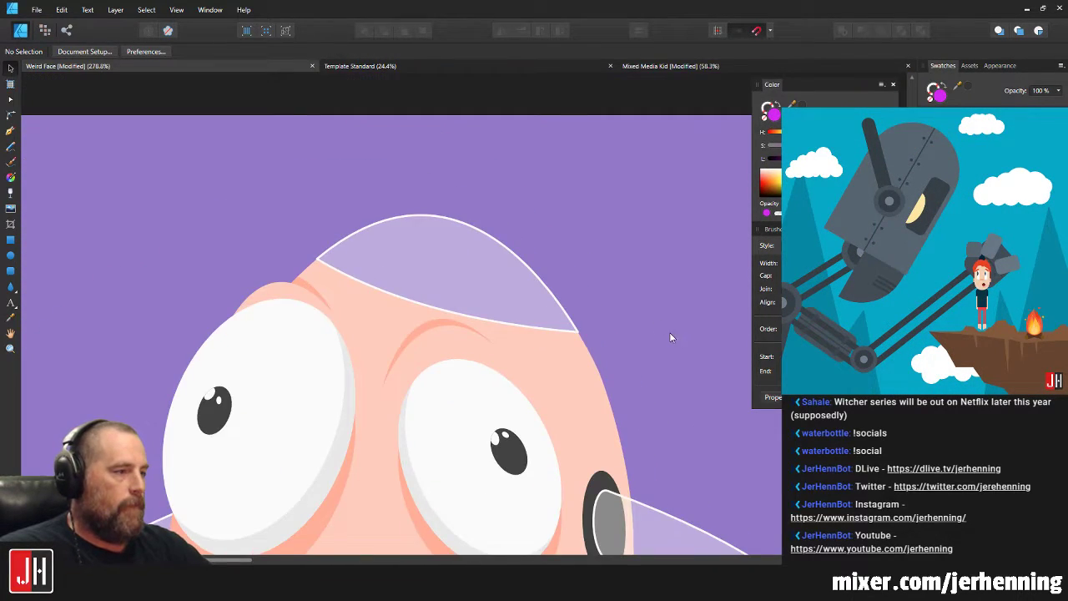
pyautogui.scroll(-5, 567, 277)
pyautogui.scroll(8, 424, 200)
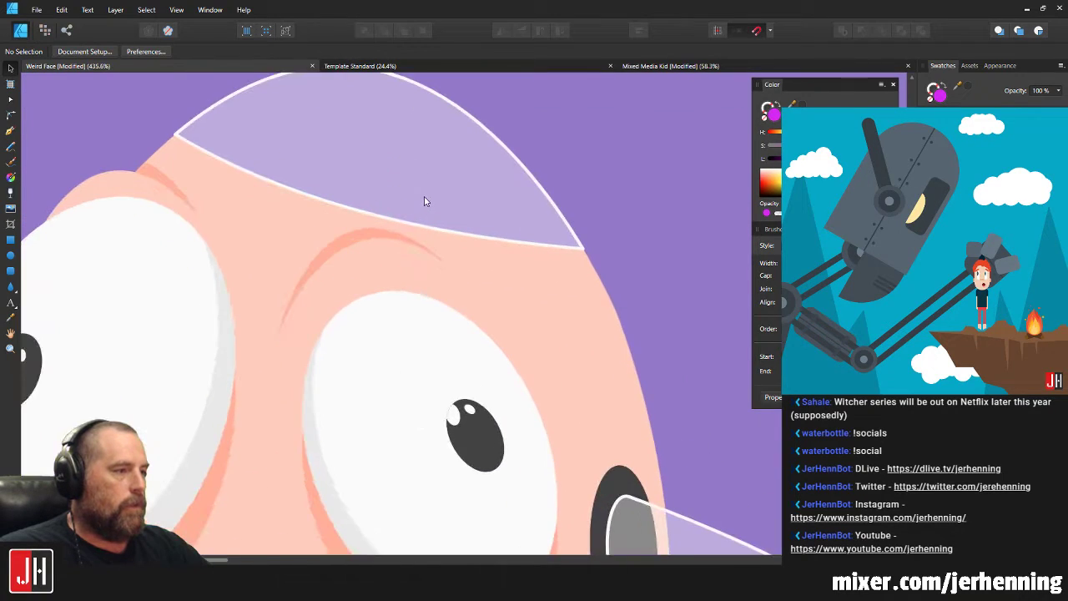
pyautogui.scroll(1, 423, 212)
pyautogui.click(10, 130)
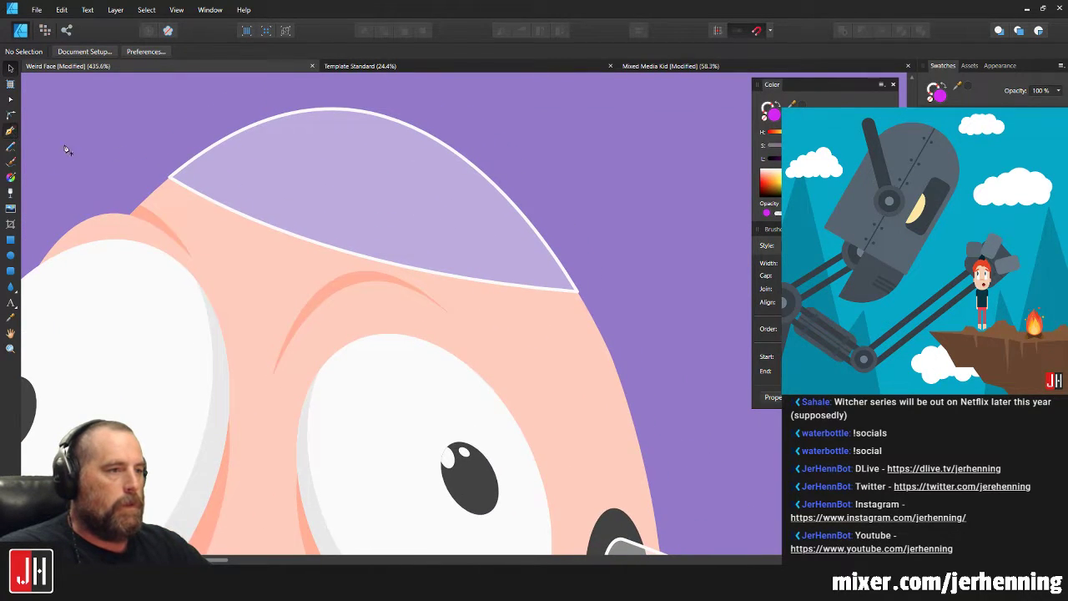
pyautogui.scroll(2, 156, 182)
pyautogui.click(131, 177)
pyautogui.moveTo(410, 292); pyautogui.dragTo(368, 275)
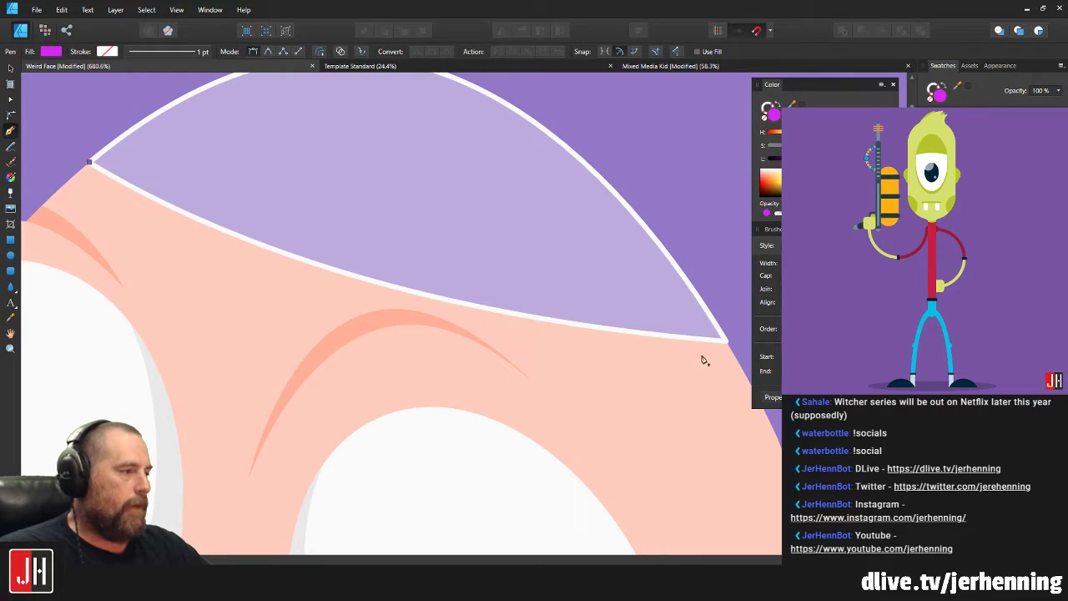
pyautogui.moveTo(726, 341); pyautogui.dragTo(832, 416)
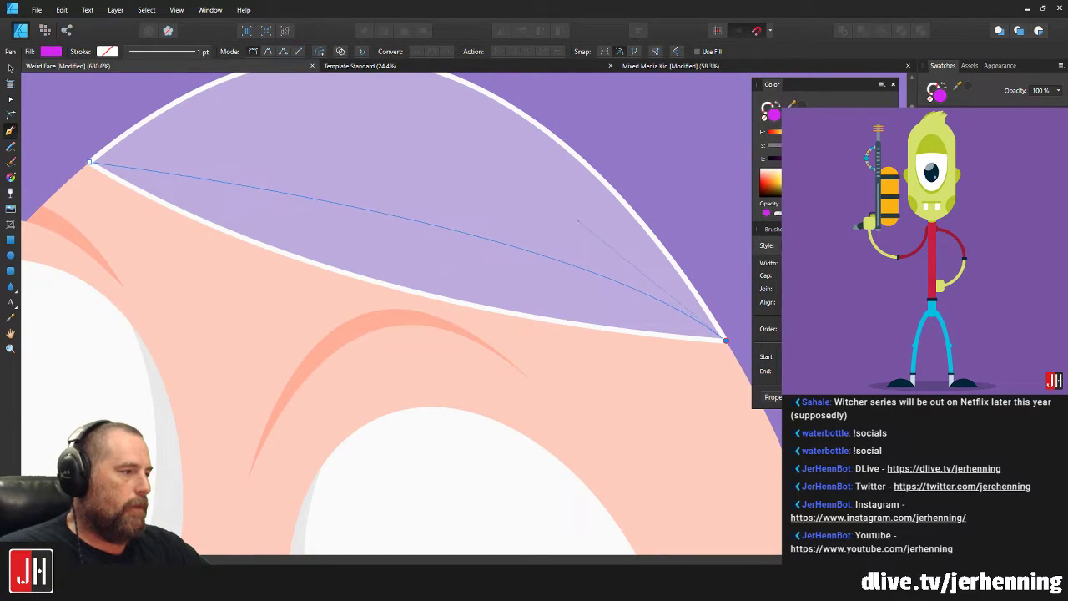
pyautogui.scroll(-2, 501, 349)
pyautogui.hscroll(1, 502, 350)
pyautogui.click(222, 257)
pyautogui.click(549, 350)
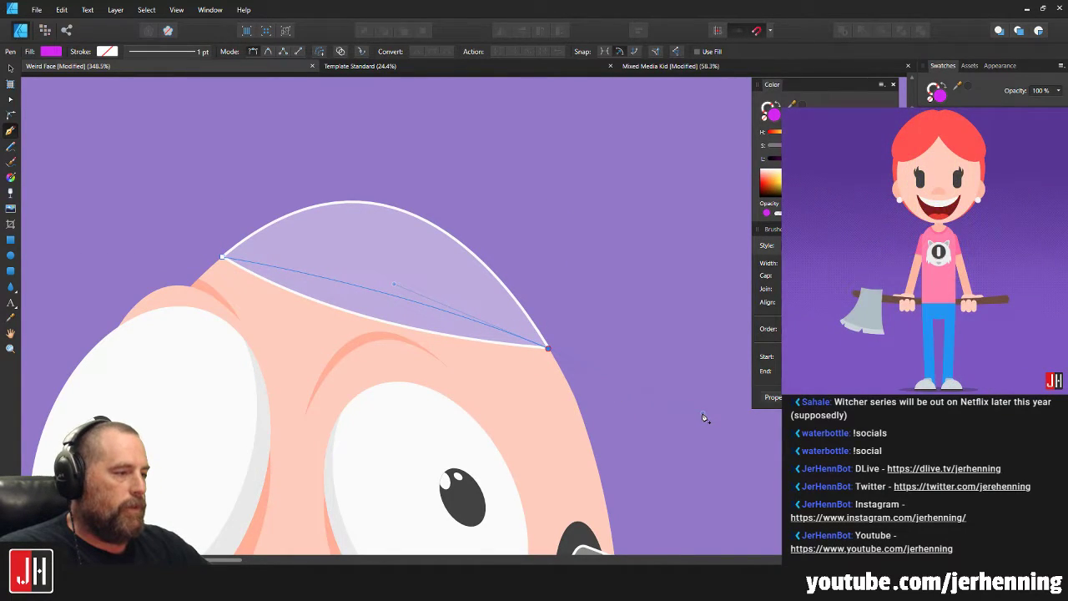
# Close the curve into a cyan-filled band reaching down over the forehead, and move it behind the translucent cap.
pyautogui.moveTo(686, 407); pyautogui.dragTo(705, 410)
pyautogui.moveTo(548, 369); pyautogui.dragTo(556, 412)
pyautogui.click(229, 296)
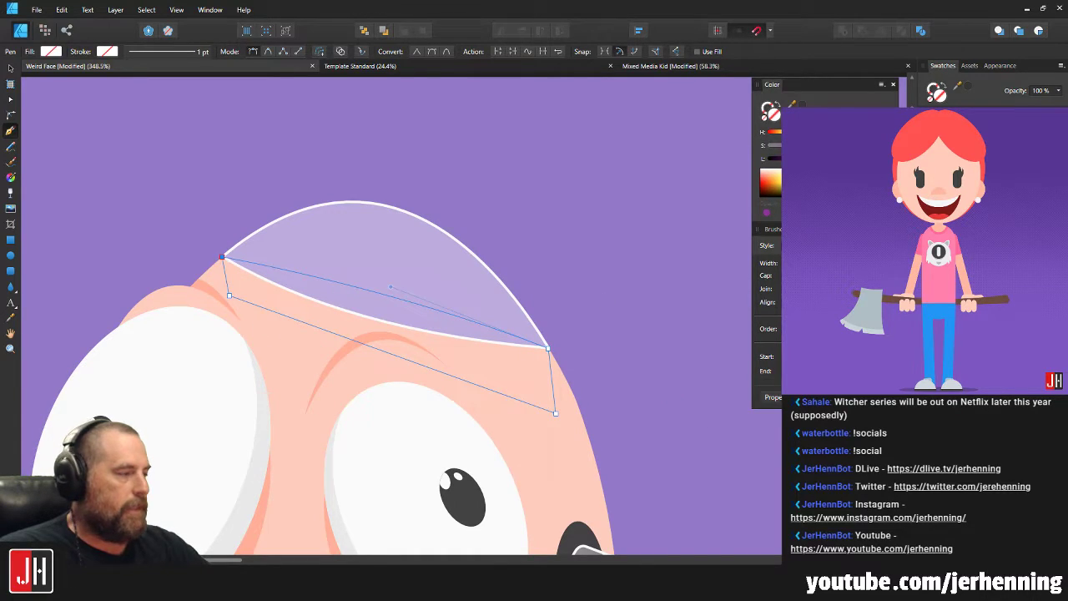
pyautogui.click(222, 257)
pyautogui.press('v')
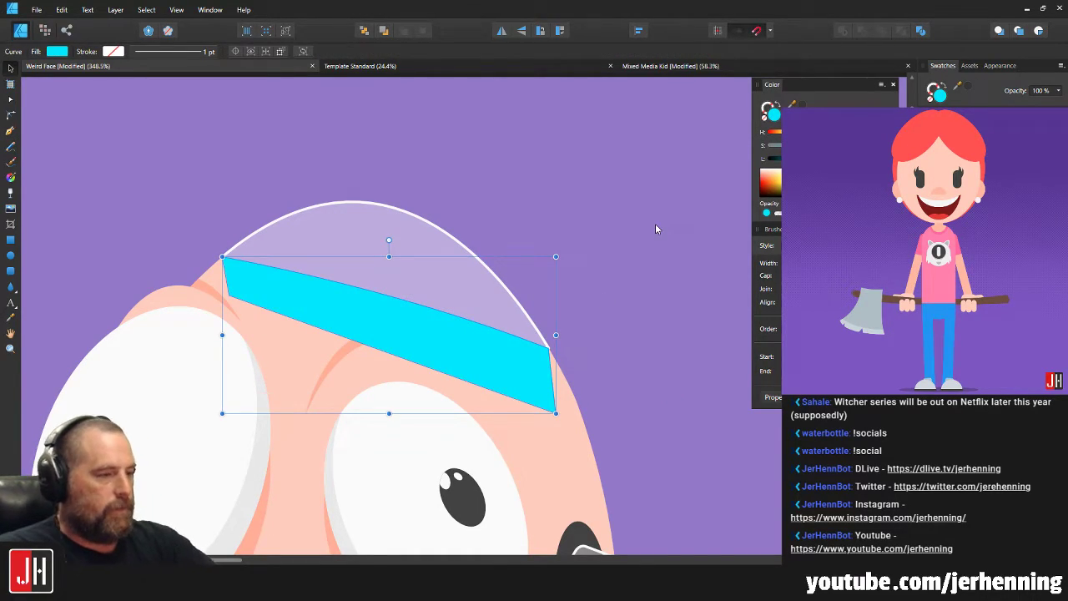
pyautogui.hotkey('ctrl', '[')
pyautogui.click(655, 229)
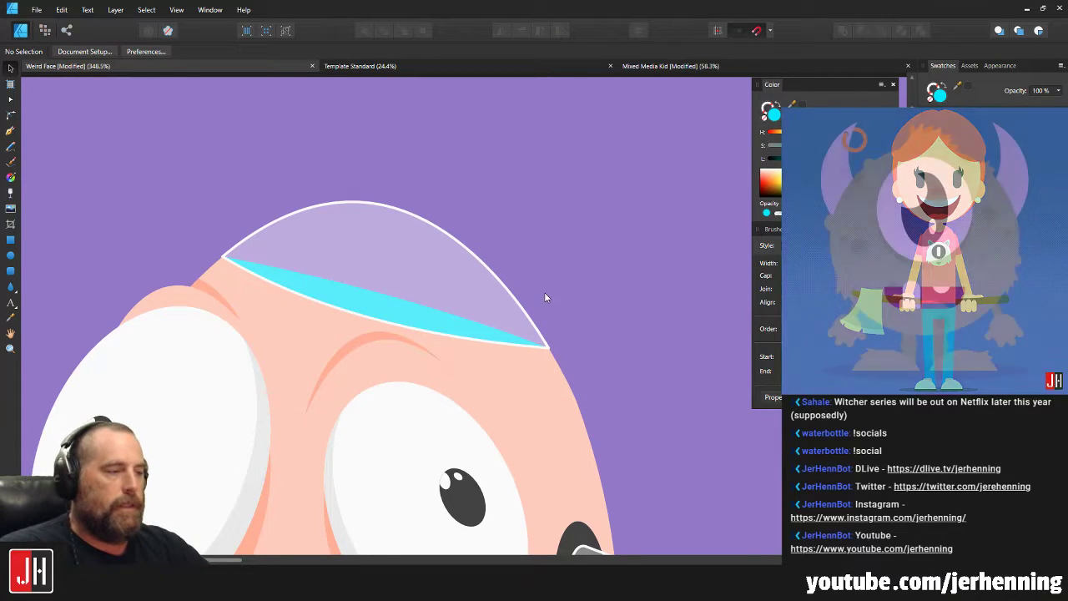
# Examine the cyan inner edge and the cap's outline, both close up and with the whole character in view.
pyautogui.hotkey('ctrl', '0')
pyautogui.moveTo(574, 302); pyautogui.dragTo(513, 307)
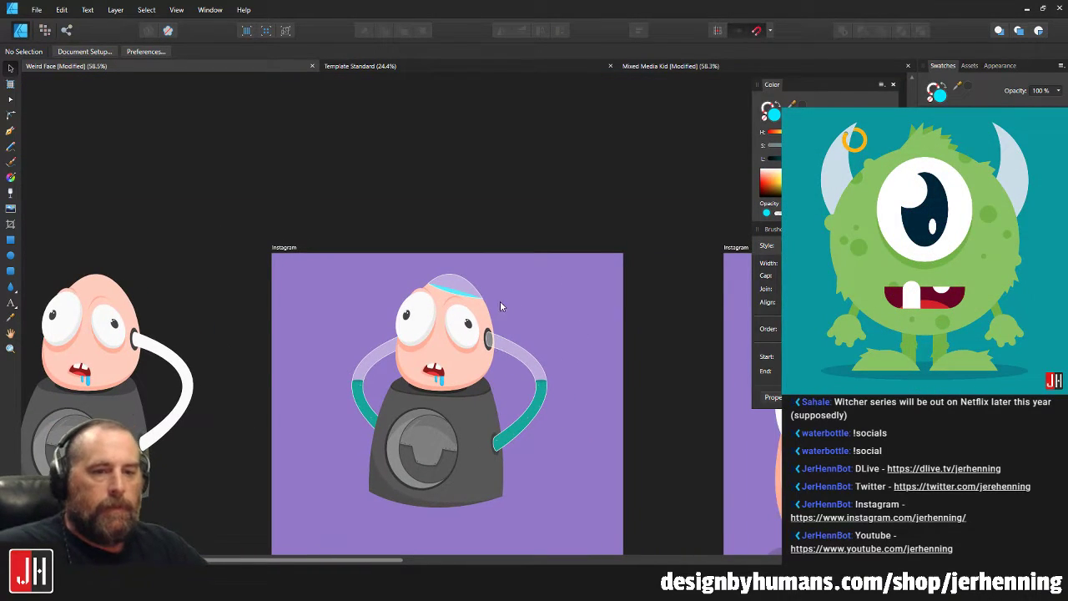
pyautogui.scroll(8, 467, 336)
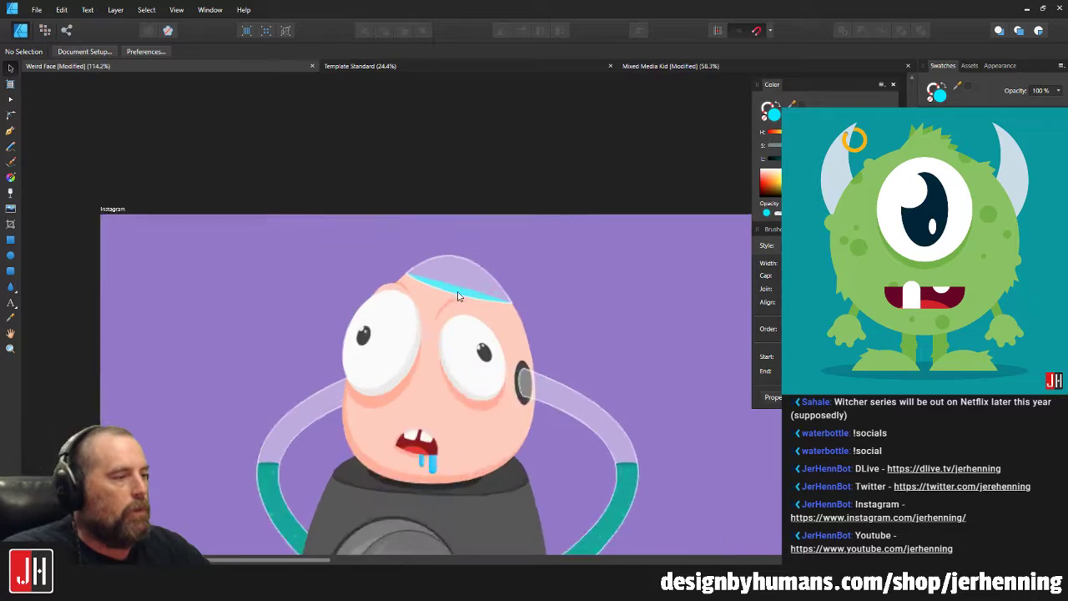
pyautogui.scroll(6, 262, 205)
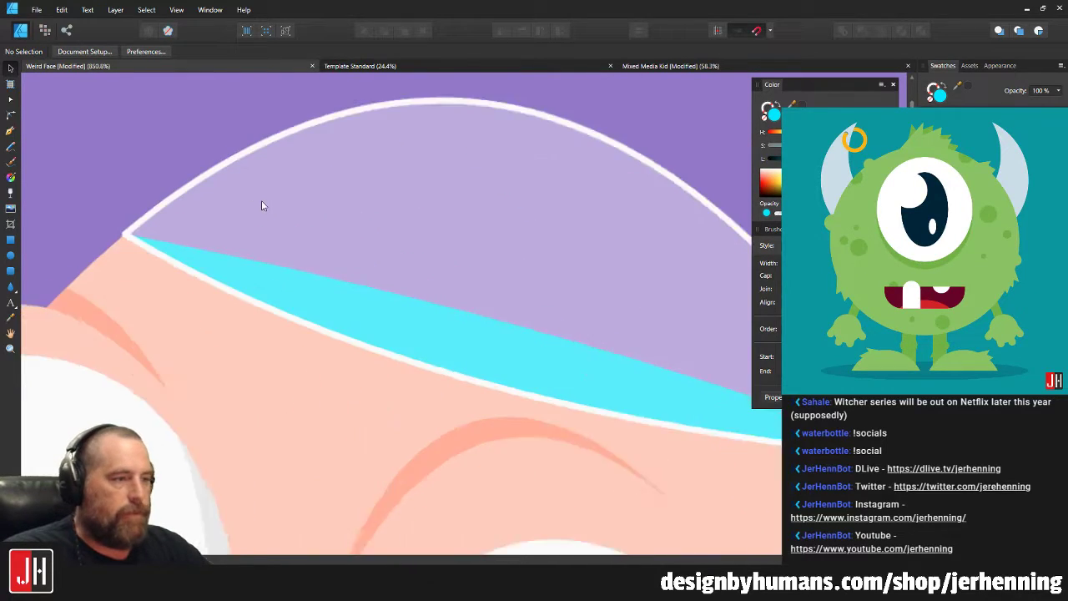
pyautogui.click(362, 261)
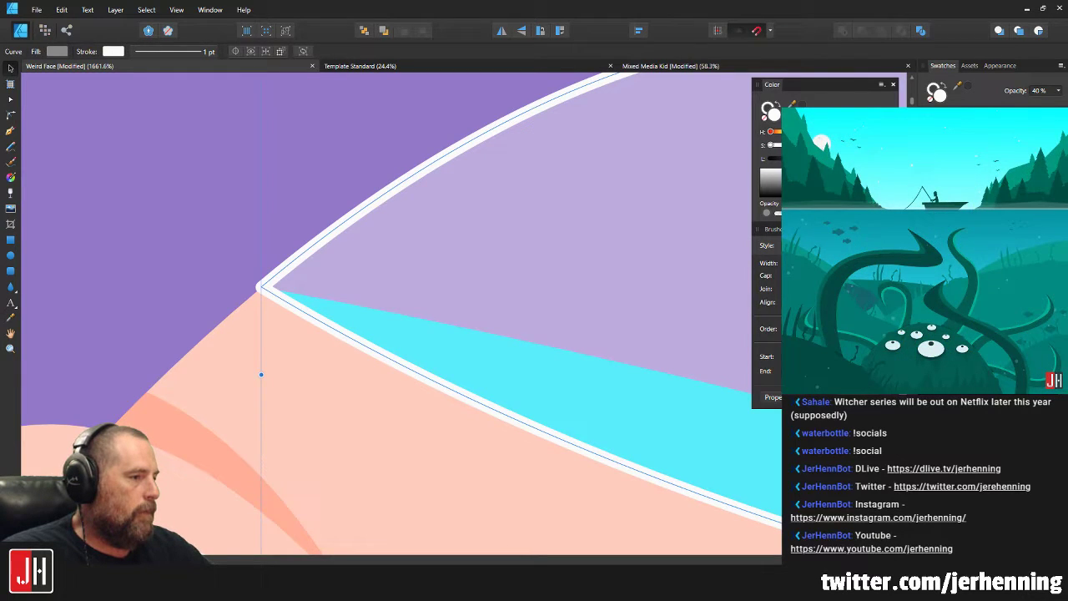
pyautogui.scroll(-12, 505, 259)
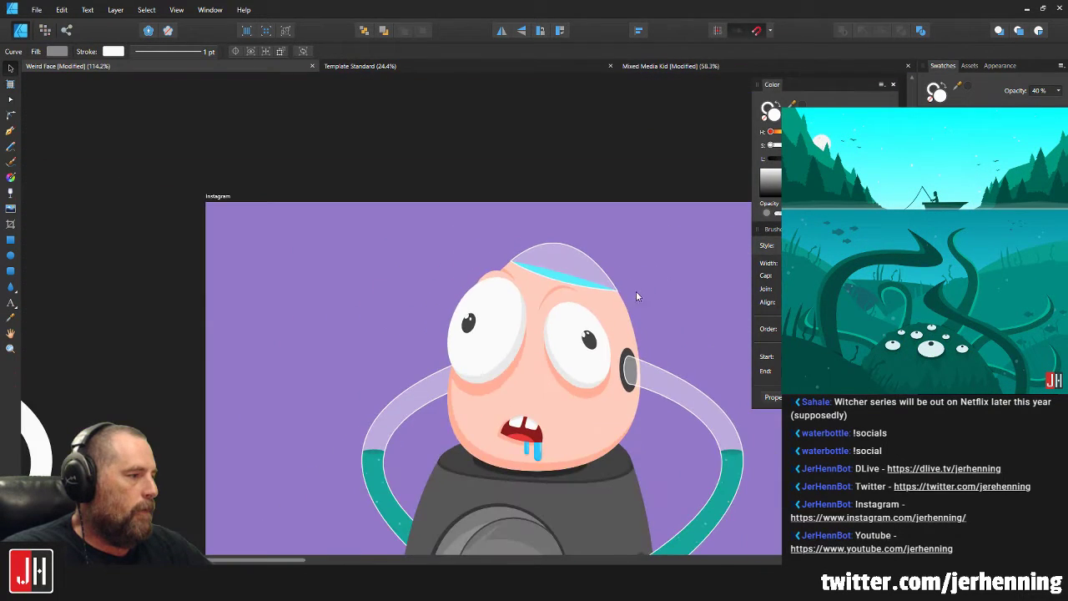
pyautogui.click(655, 298)
pyautogui.moveTo(655, 303); pyautogui.dragTo(559, 261)
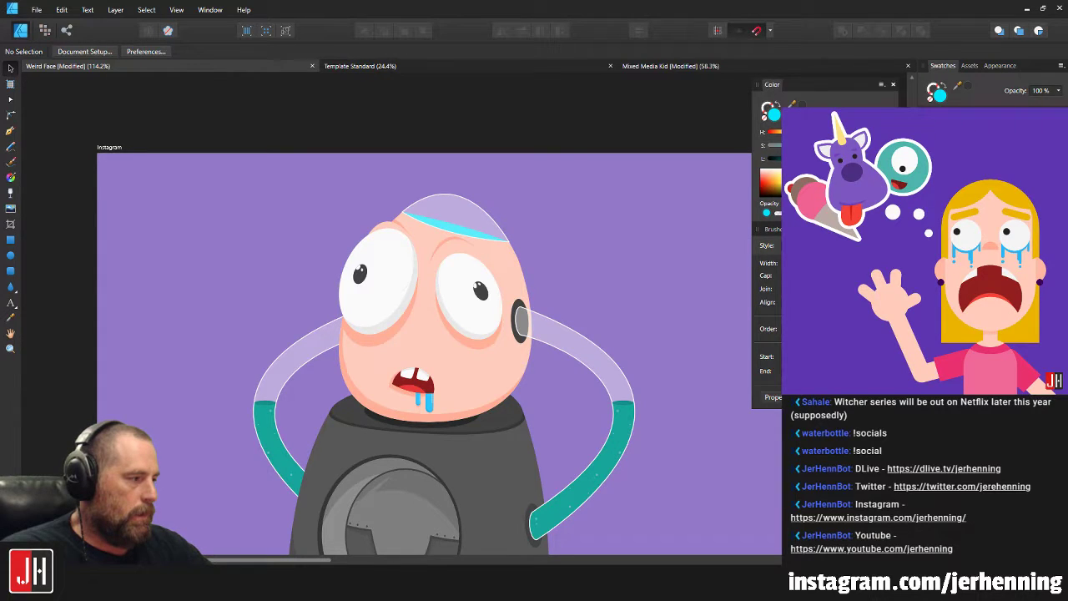
# Recolour the cyan band by sampling the forehead crease's salmon tone and shifting it to a stronger orange-red.
pyautogui.click(467, 222)
pyautogui.scroll(6, 501, 259)
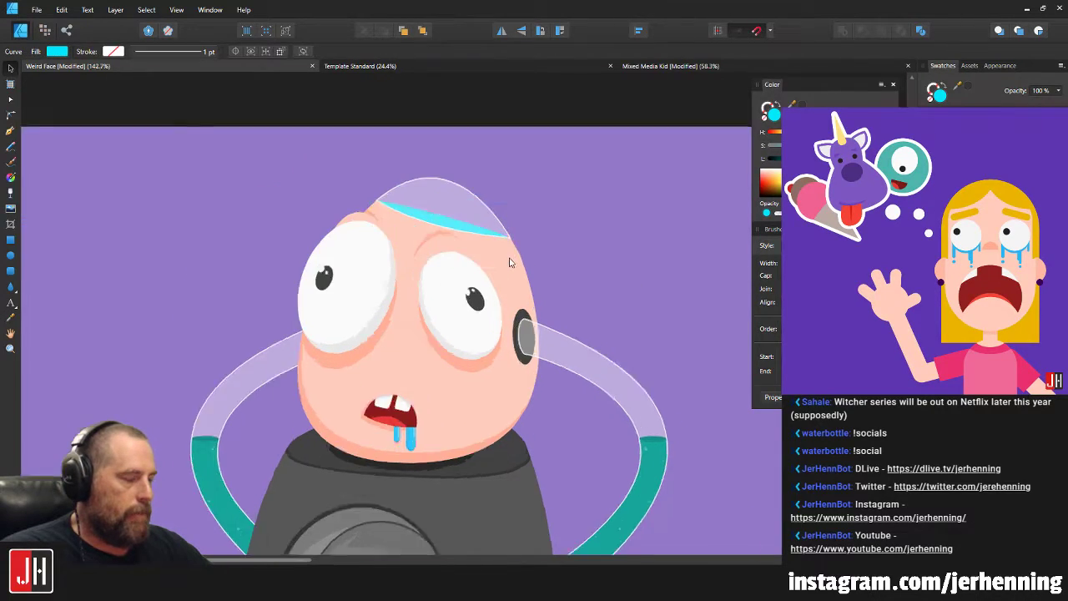
pyautogui.press('i')
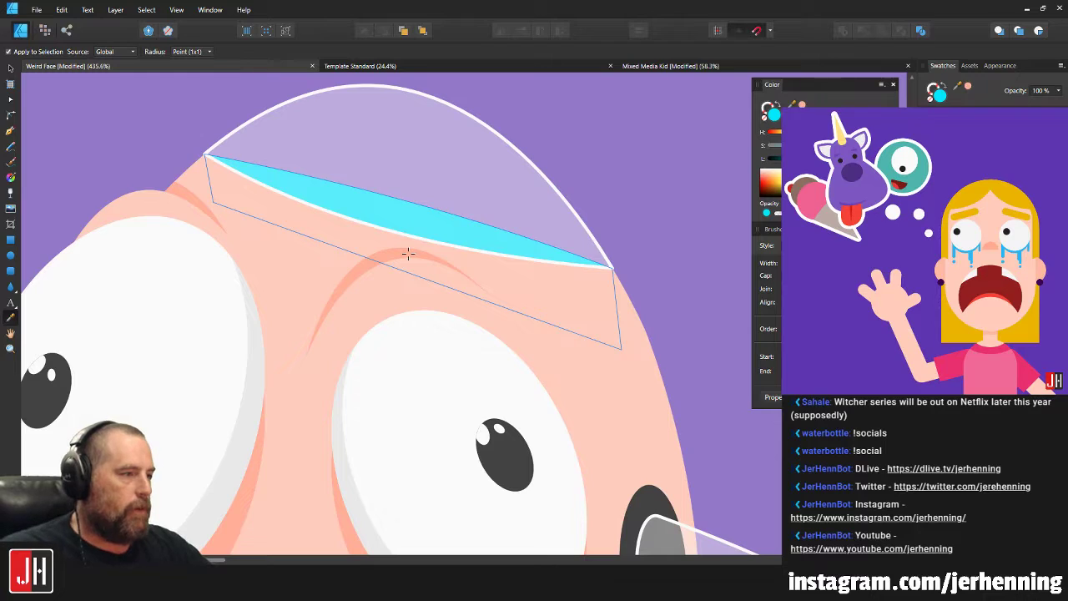
pyautogui.click(409, 254)
pyautogui.press('v')
pyautogui.moveTo(840, 159); pyautogui.dragTo(826, 158)
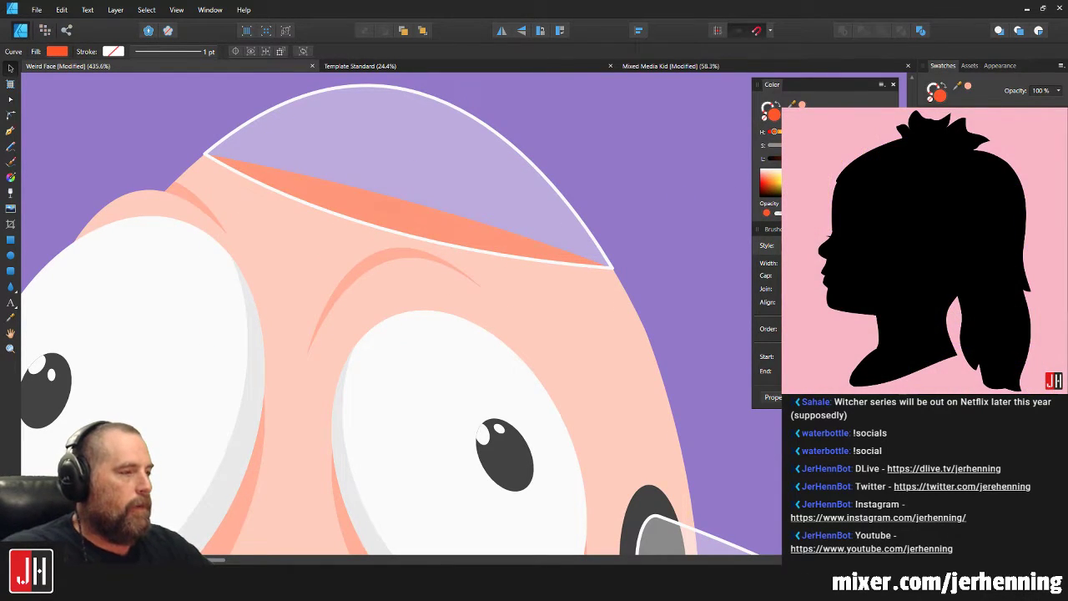
pyautogui.click(659, 160)
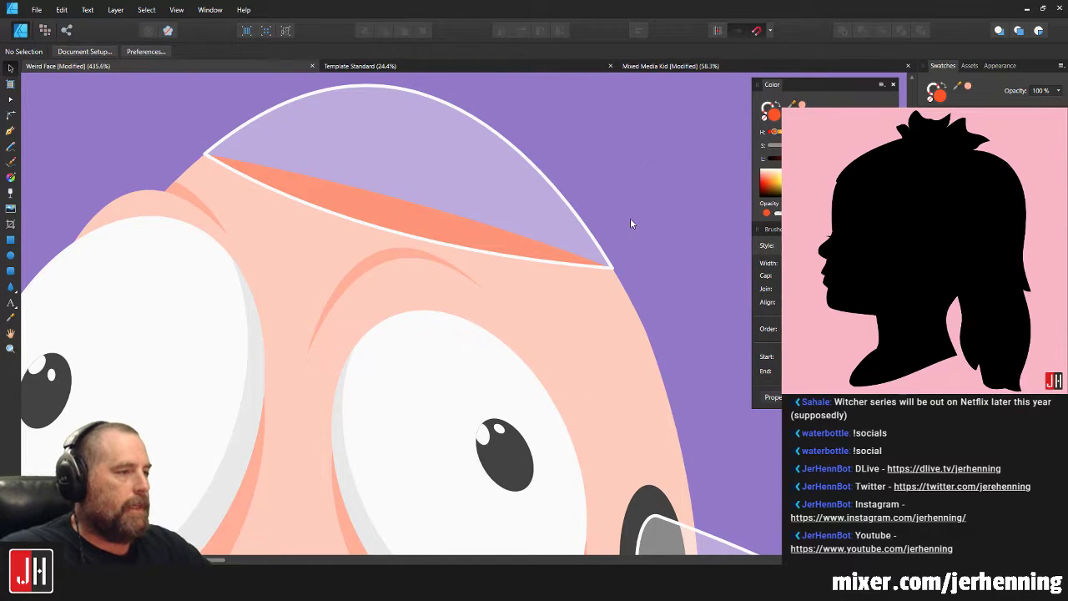
# Examine the orange inner edge of the cut together with the face, the ear socket and the arm tube.
pyautogui.scroll(-8, 633, 216)
pyautogui.moveTo(653, 213); pyautogui.dragTo(615, 222)
pyautogui.scroll(7, 582, 227)
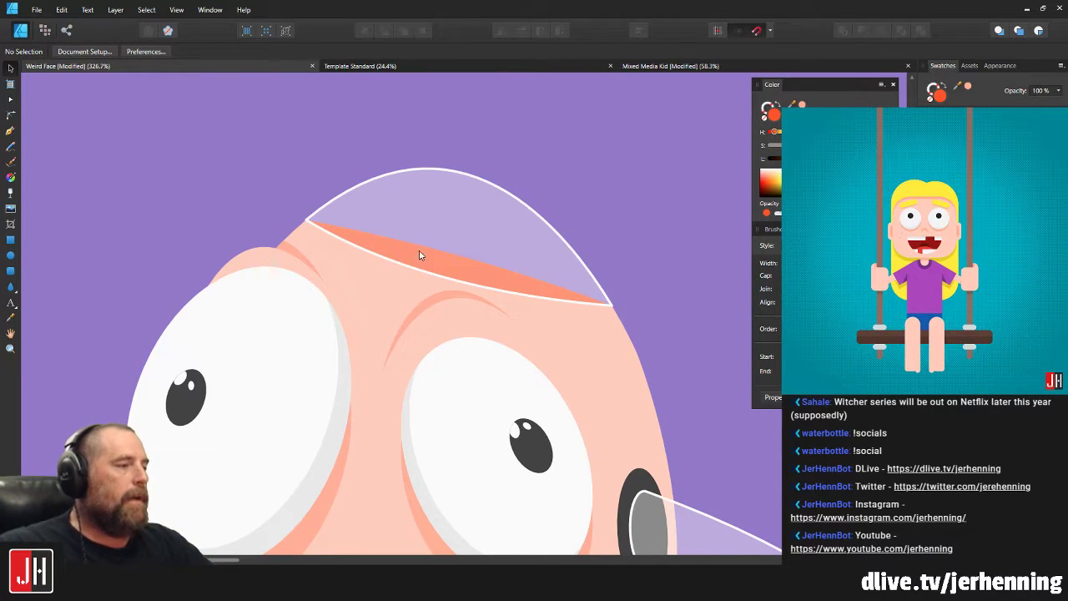
pyautogui.scroll(-5, 434, 246)
pyautogui.scroll(4, 509, 347)
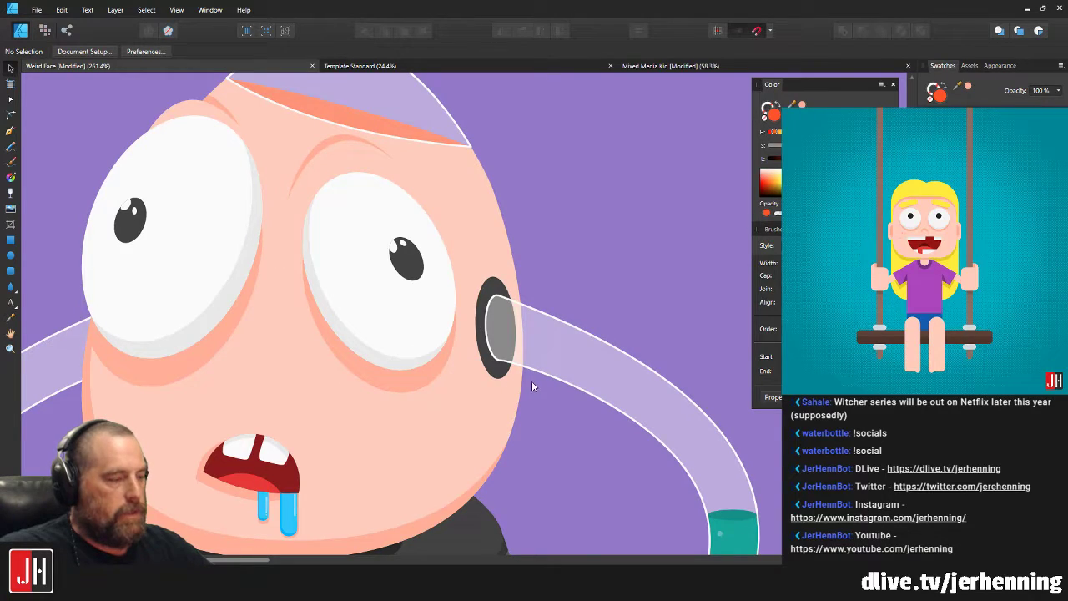
pyautogui.scroll(-4, 531, 386)
pyautogui.scroll(3, 448, 267)
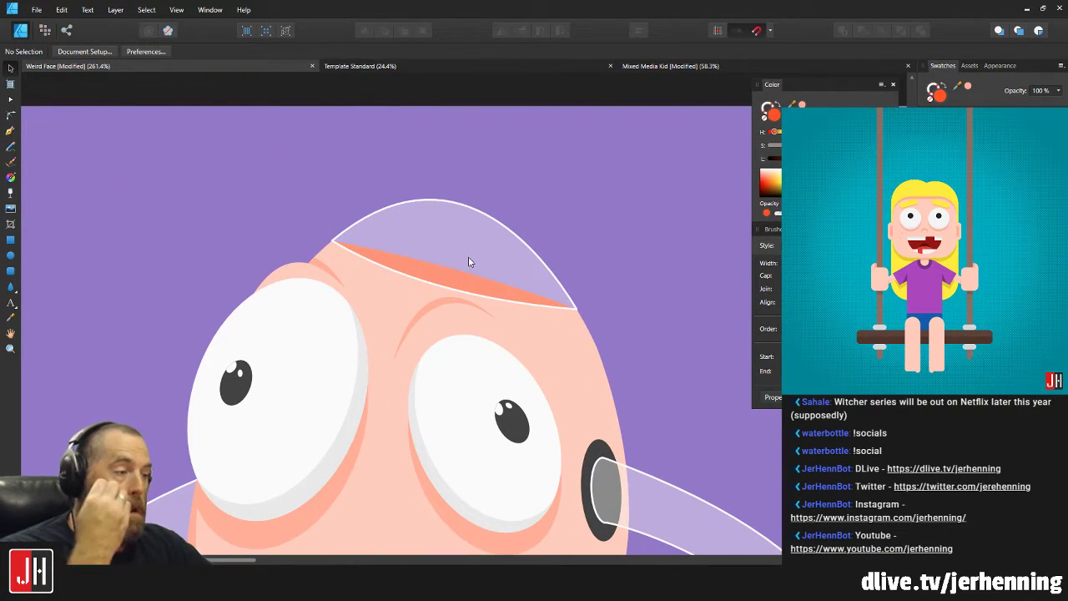
pyautogui.scroll(1, 483, 252)
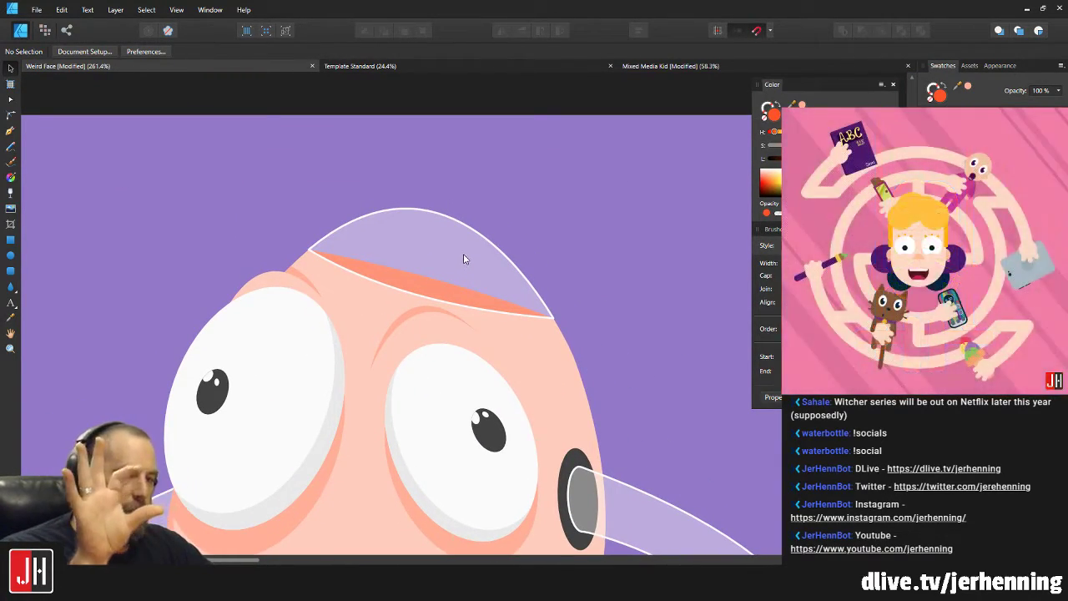
# Draw a narrow upright rectangle about 7.8 px wide and 22.4 px high across the cut line near its right end.
pyautogui.scroll(3, 442, 280)
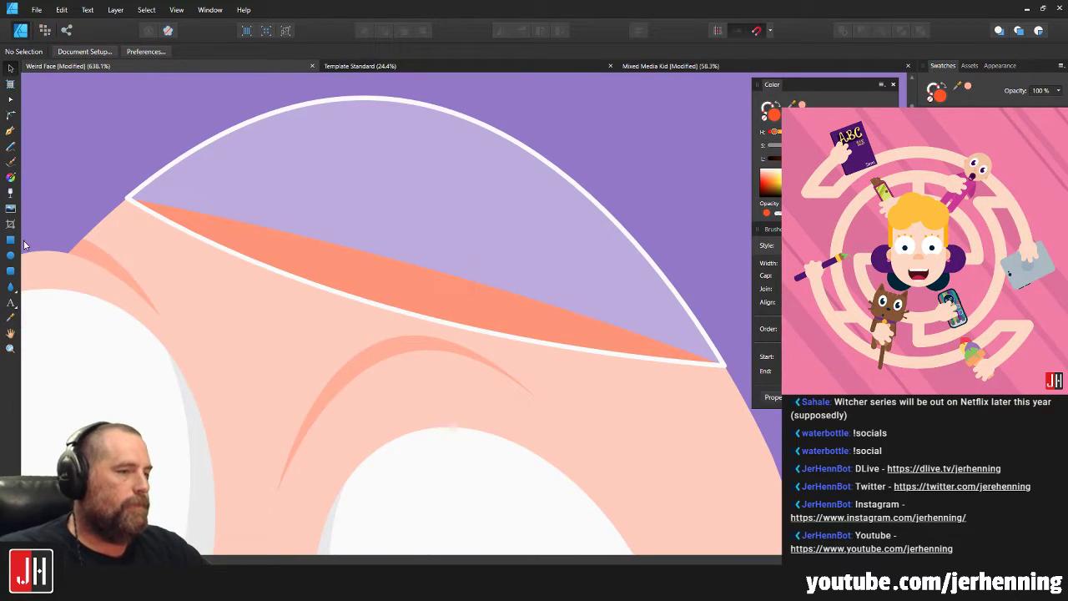
pyautogui.press('m')
pyautogui.scroll(1, 422, 280)
pyautogui.moveTo(429, 246); pyautogui.dragTo(463, 327)
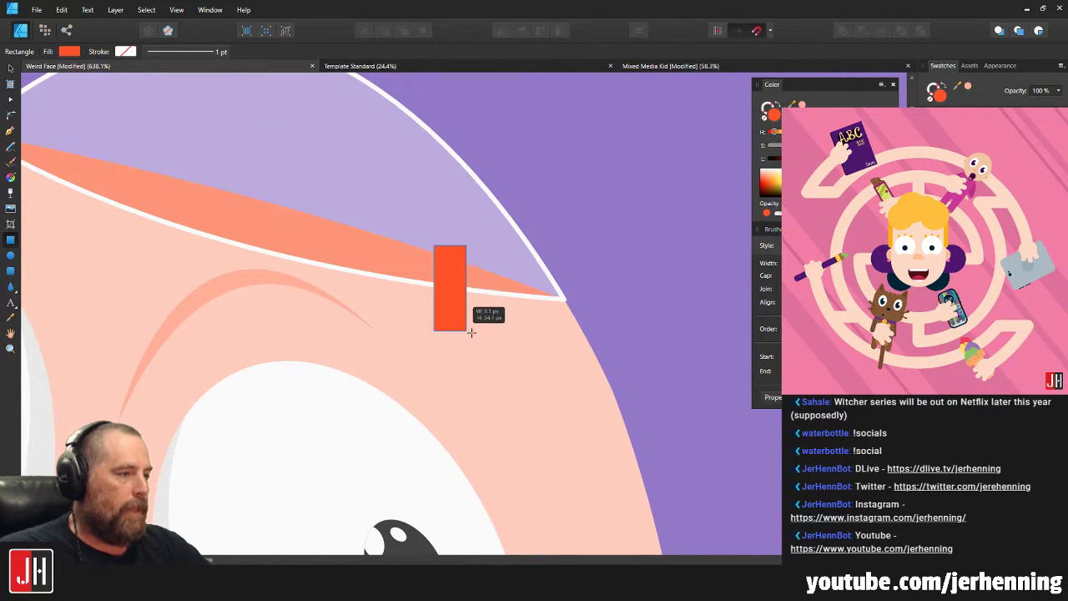
pyautogui.hotkey('ctrl', 'z')
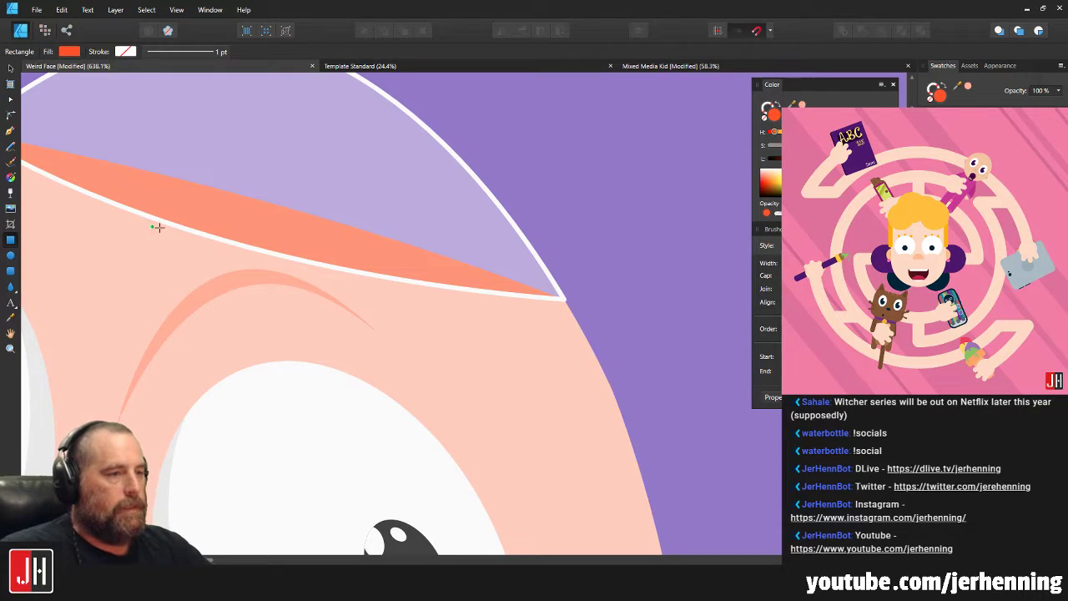
pyautogui.moveTo(448, 259); pyautogui.dragTo(472, 326)
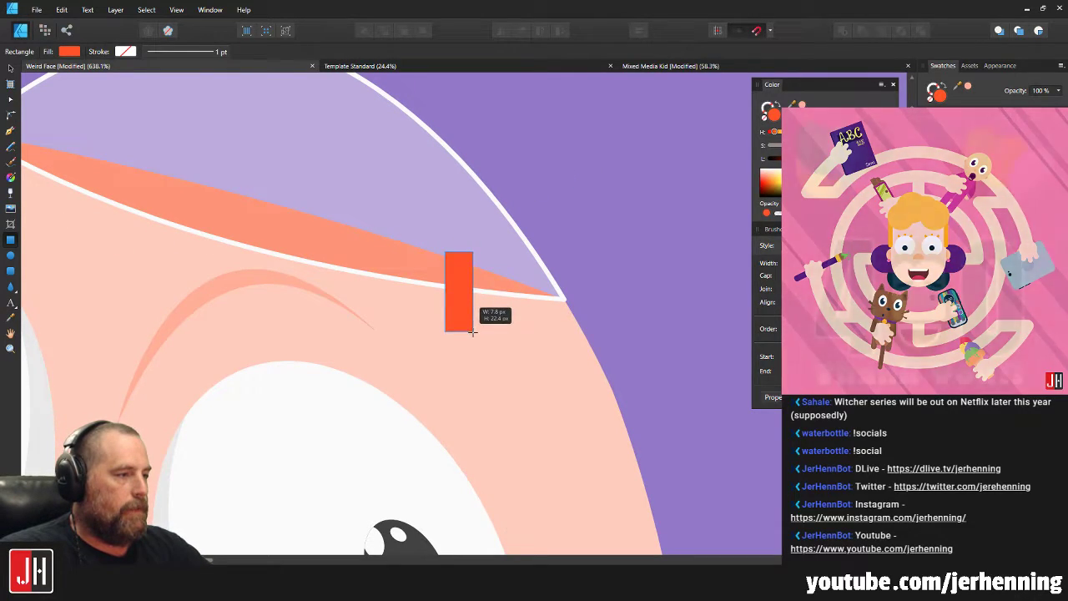
# Fill the small rectangle with the dark grey sampled from the ear socket.
pyautogui.scroll(-5, 472, 326)
pyautogui.press('i')
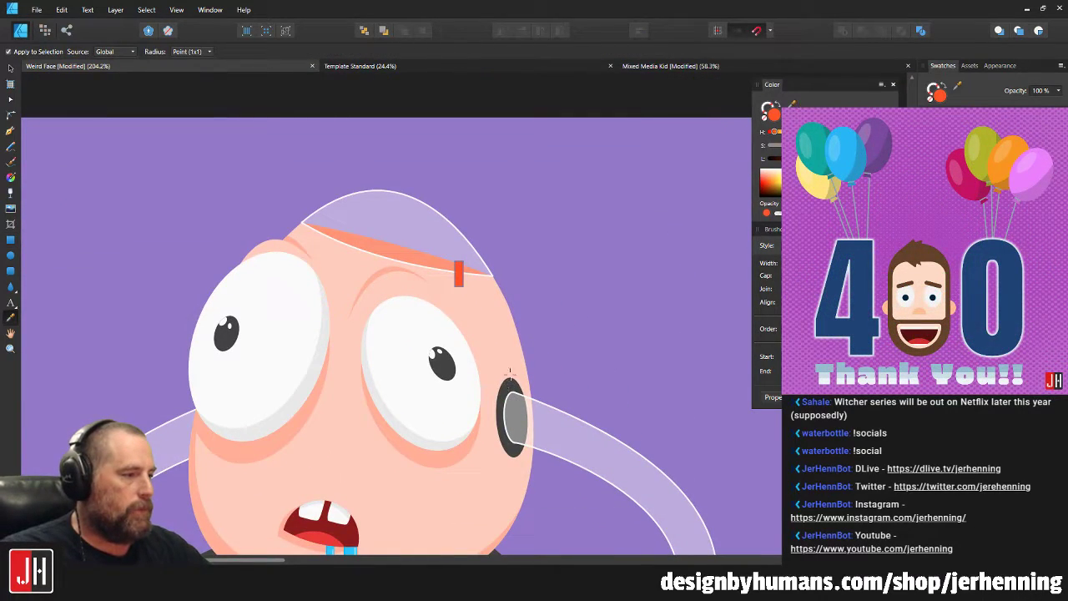
pyautogui.click(508, 382)
pyautogui.scroll(7, 443, 265)
pyautogui.press('v')
# Position the dark grey rectangle over the cut line and rotate it slightly counterclockwise to follow the head's slope.
pyautogui.moveTo(541, 286); pyautogui.dragTo(529, 305)
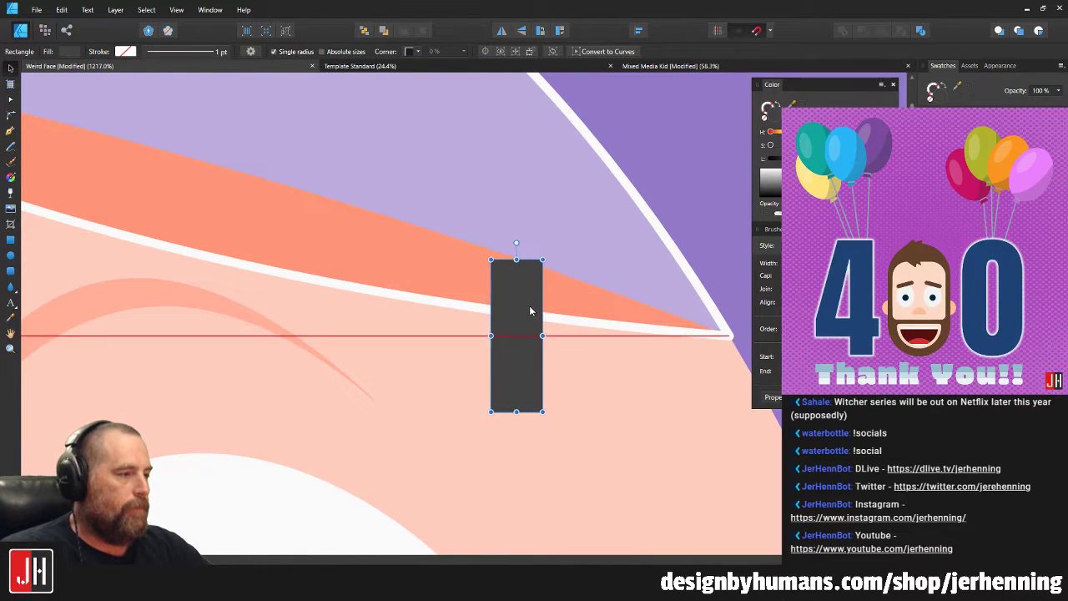
pyautogui.moveTo(516, 243); pyautogui.dragTo(504, 243)
pyautogui.scroll(-5, 531, 342)
pyautogui.moveTo(531, 342); pyautogui.dragTo(526, 325)
pyautogui.scroll(7, 541, 329)
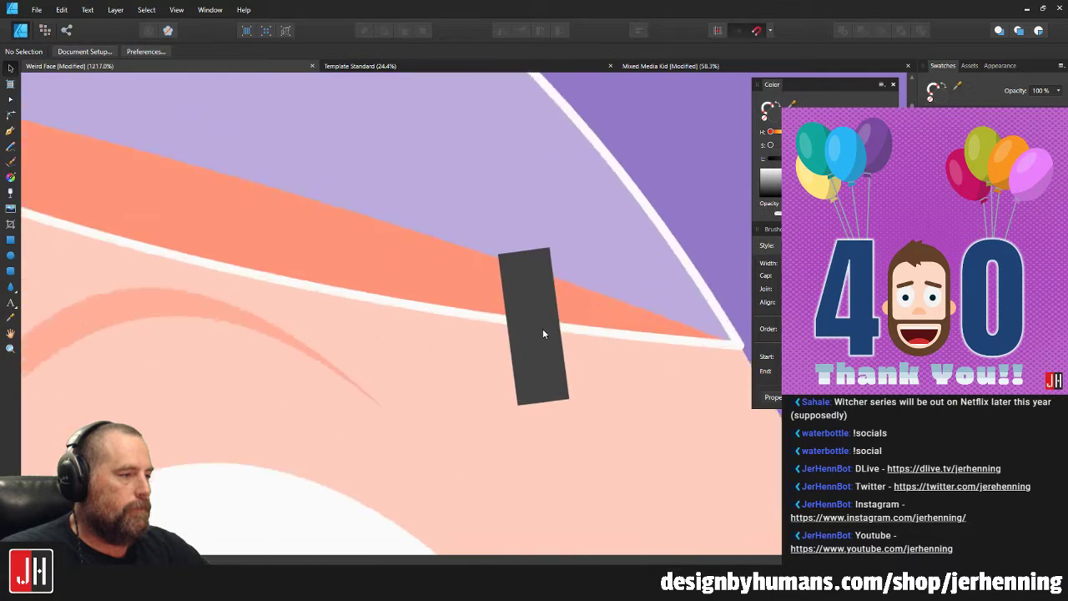
# Delete the dark grey rectangle from the cut line of the head.
pyautogui.press('Delete')
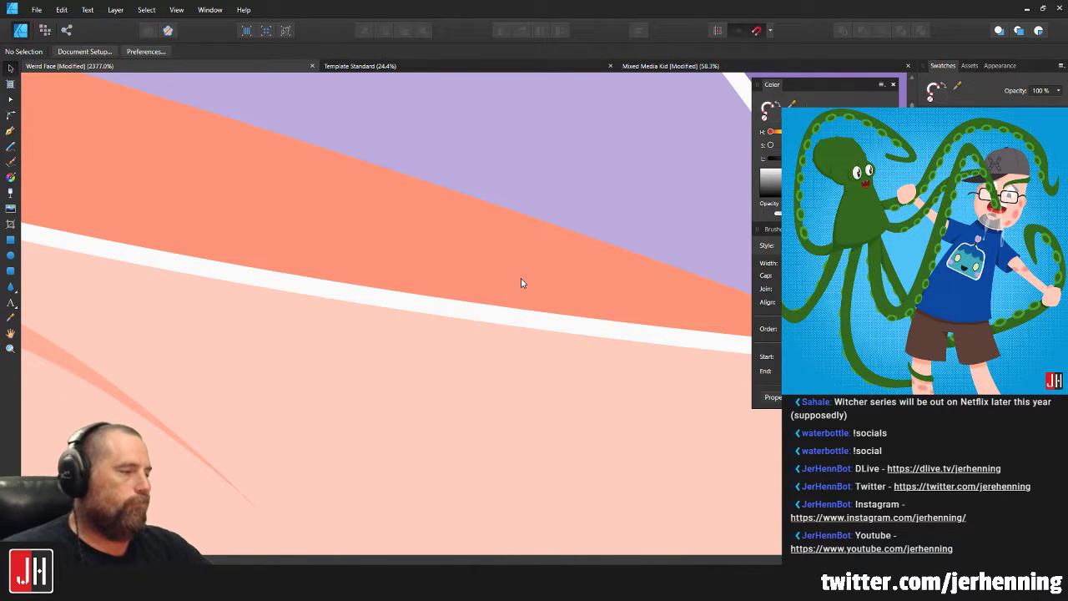
pyautogui.scroll(-7, 520, 277)
pyautogui.scroll(-5, 558, 277)
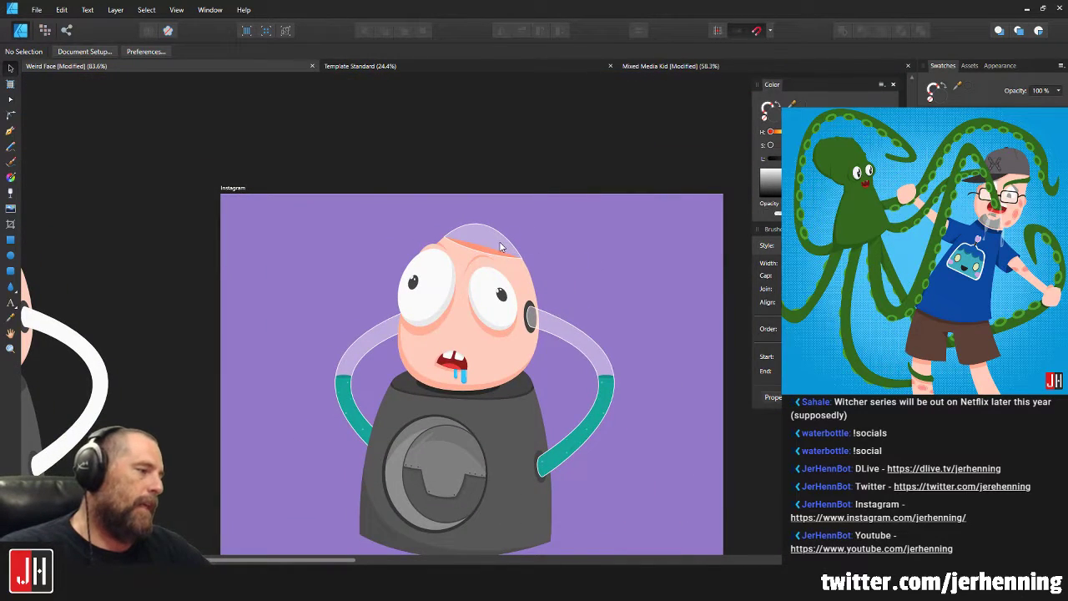
pyautogui.scroll(5, 501, 246)
pyautogui.scroll(2, 336, 256)
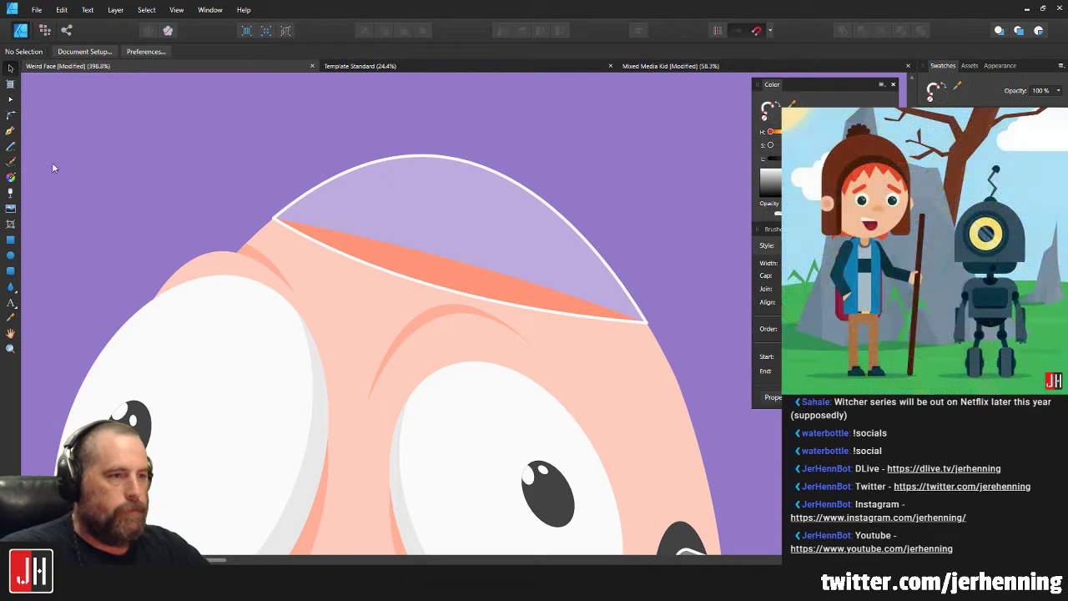
# Draw a closed Pen shape across the cut line, with a wavy upper edge of scalloped curves and straight lower sides.
pyautogui.click(10, 132)
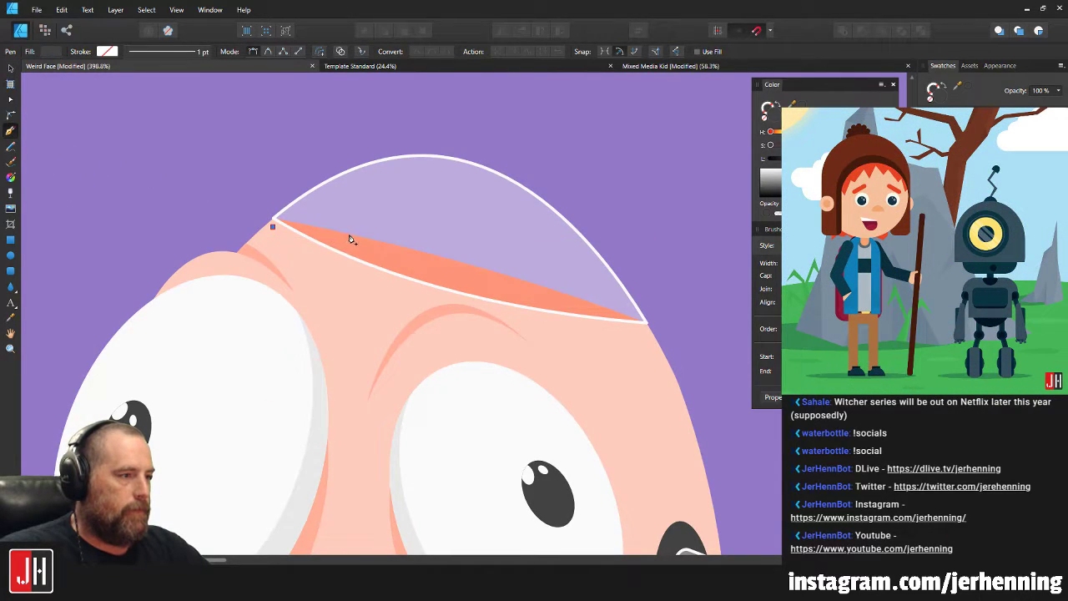
pyautogui.moveTo(389, 234); pyautogui.dragTo(530, 240)
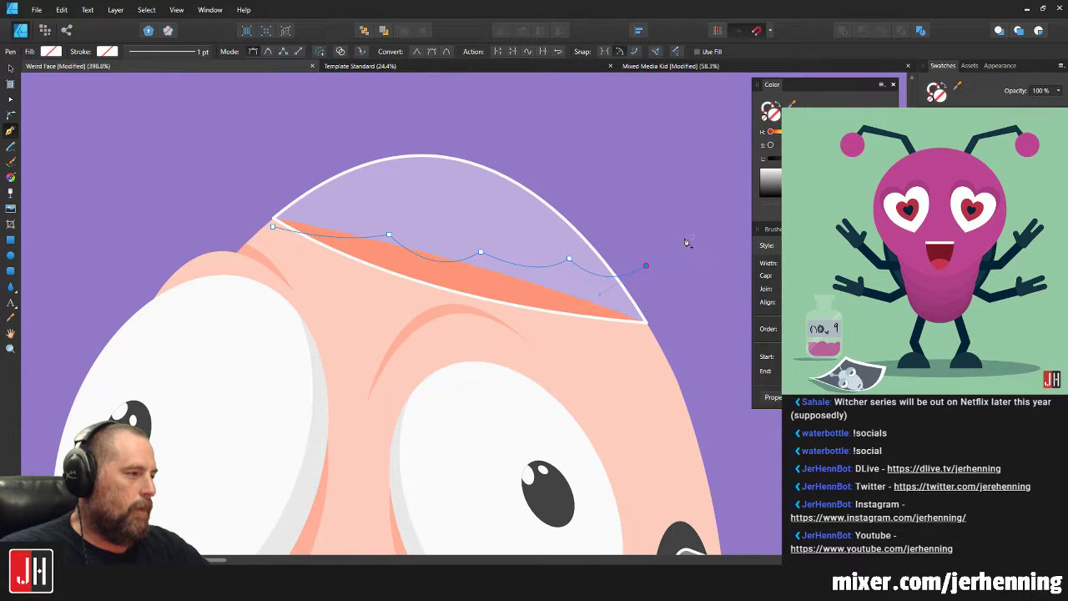
pyautogui.click(646, 268)
pyautogui.click(690, 367)
pyautogui.click(277, 307)
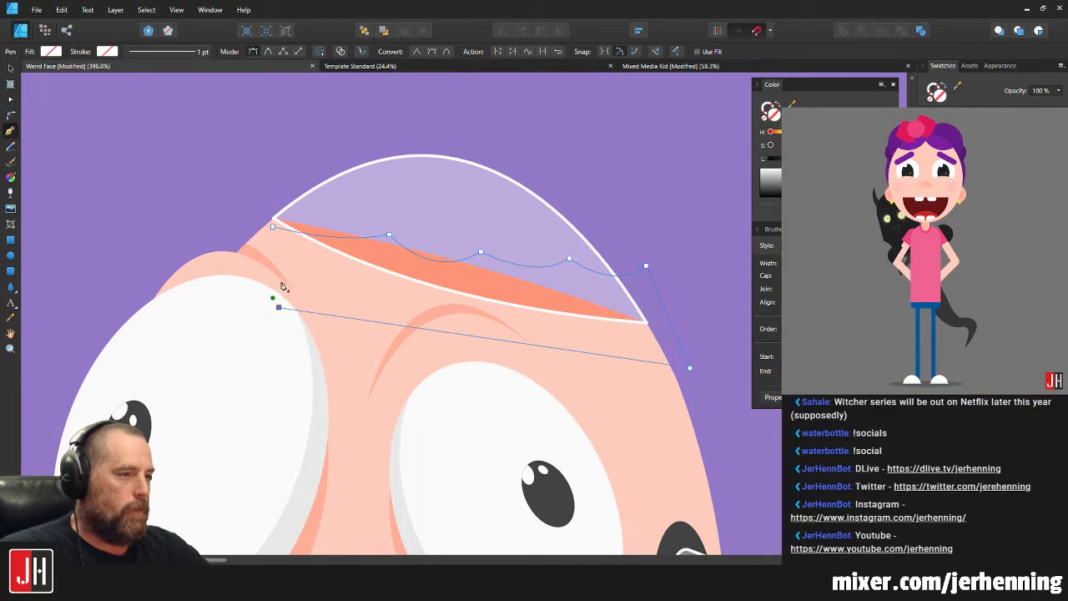
pyautogui.click(272, 229)
# Fill the wavy shape with the teal sampled from the liquid in the arm tube.
pyautogui.scroll(-4, 275, 233)
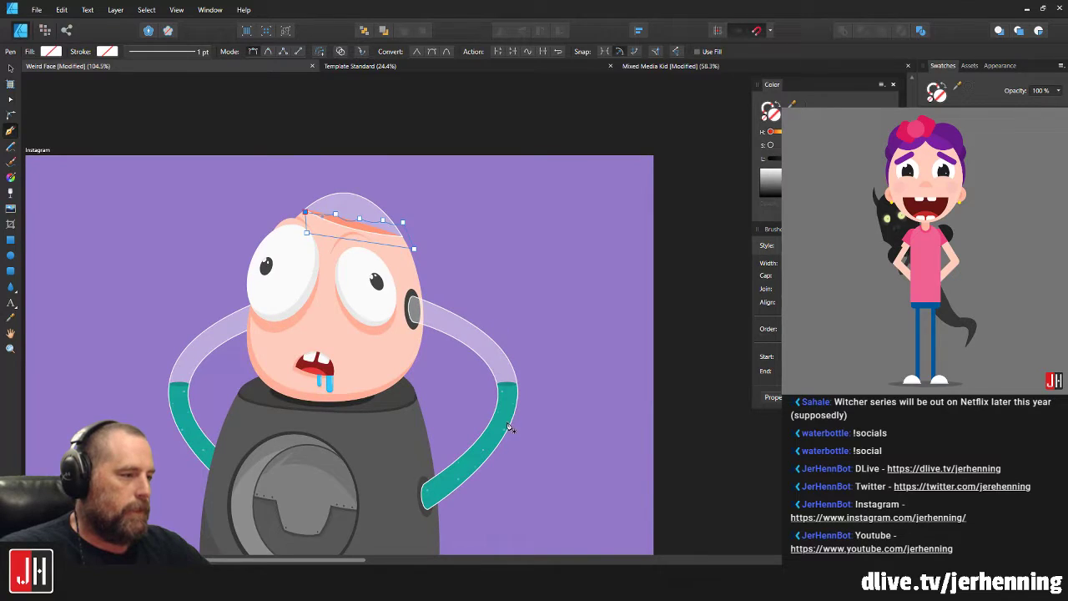
pyautogui.scroll(3, 510, 417)
pyautogui.press('i')
pyautogui.click(516, 398)
pyautogui.press('v')
pyautogui.moveTo(435, 161); pyautogui.dragTo(537, 409)
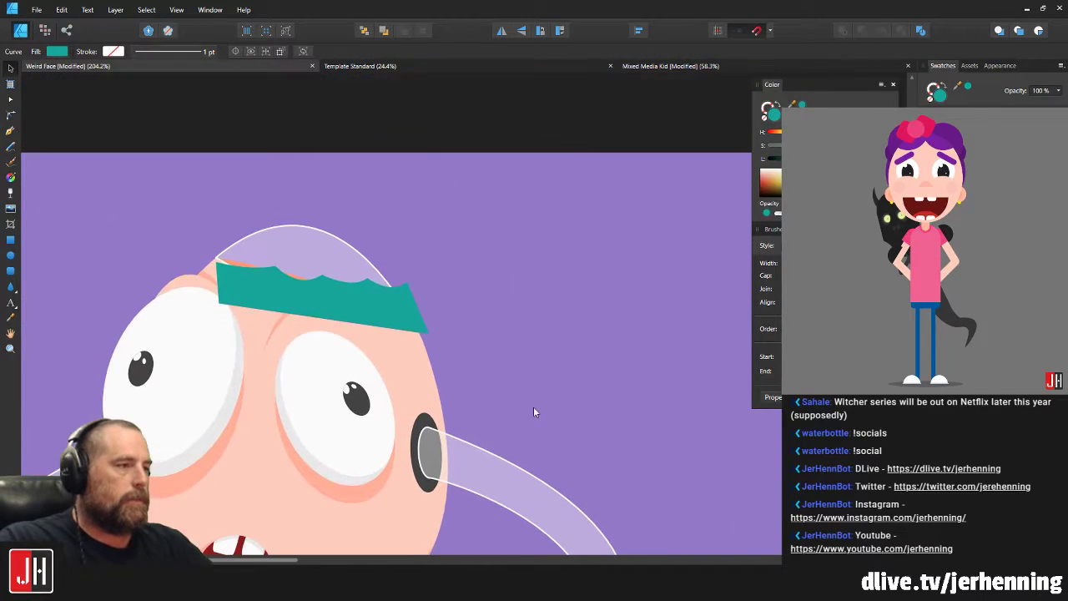
# Cut the teal wave shape and paste it inside the glass cap so it is clipped to the cap's outline.
pyautogui.scroll(3, 287, 249)
pyautogui.hotkey('ctrl', 'x')
pyautogui.click(360, 262)
pyautogui.hotkey('ctrl', 'alt', 'v')
pyautogui.hotkey('ctrl', 'd')
pyautogui.scroll(-5, 578, 263)
pyautogui.scroll(3, 485, 301)
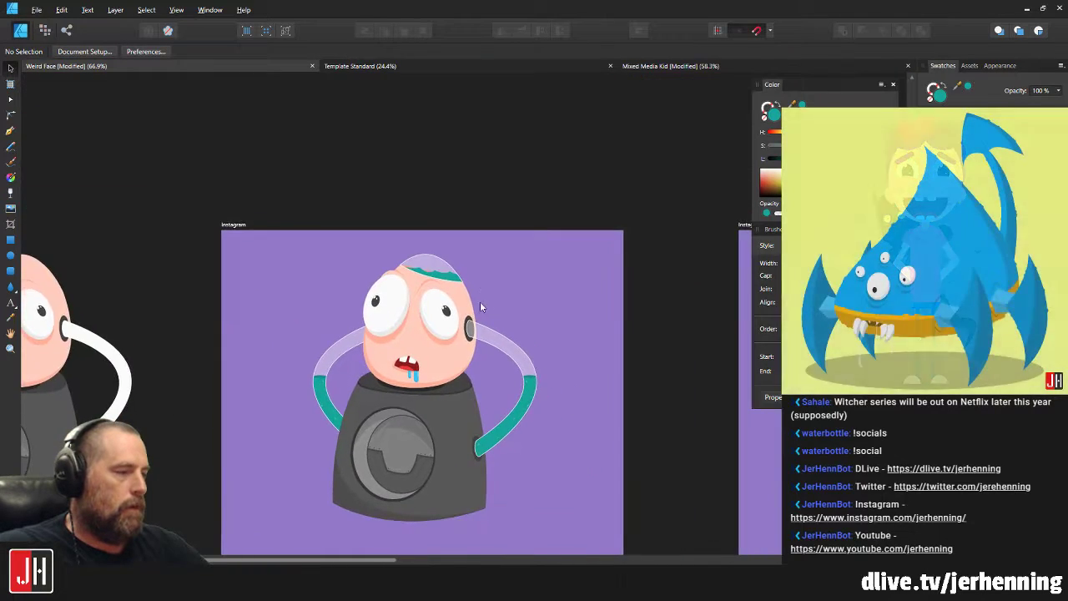
# Move the last wave crest and the wave's end node slightly down and inward along the right side of the cap.
pyautogui.scroll(6, 447, 281)
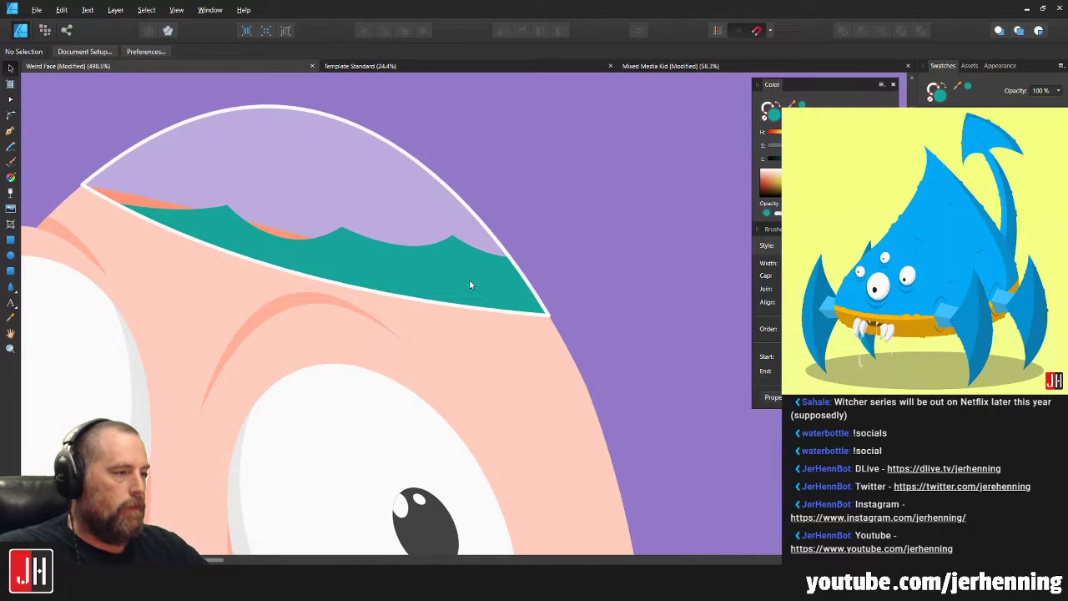
pyautogui.press('a')
pyautogui.click(469, 279)
pyautogui.moveTo(577, 222); pyautogui.dragTo(419, 263)
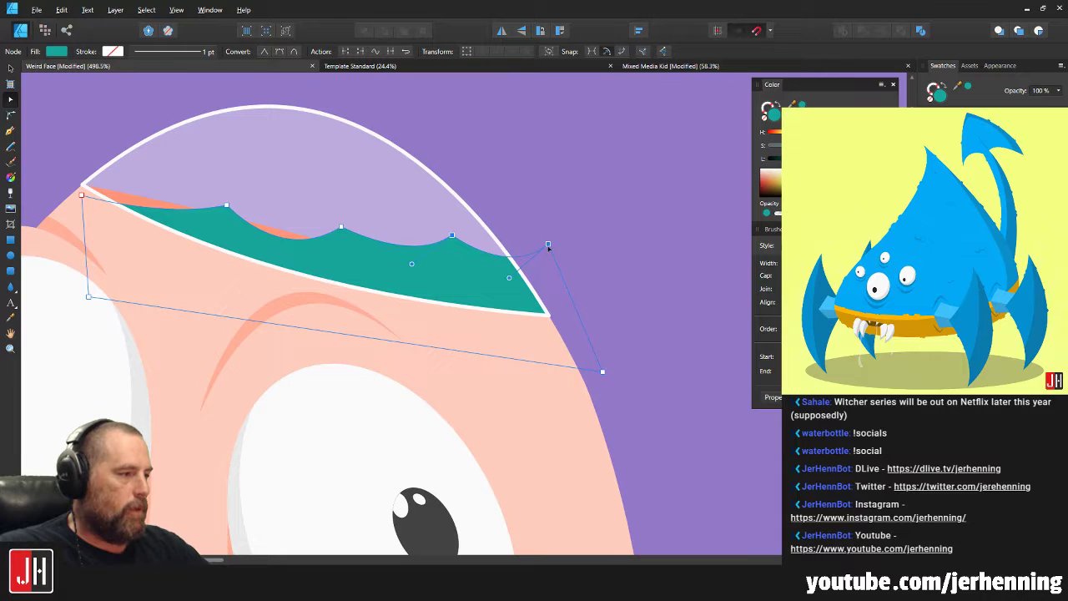
pyautogui.moveTo(548, 253); pyautogui.dragTo(540, 259)
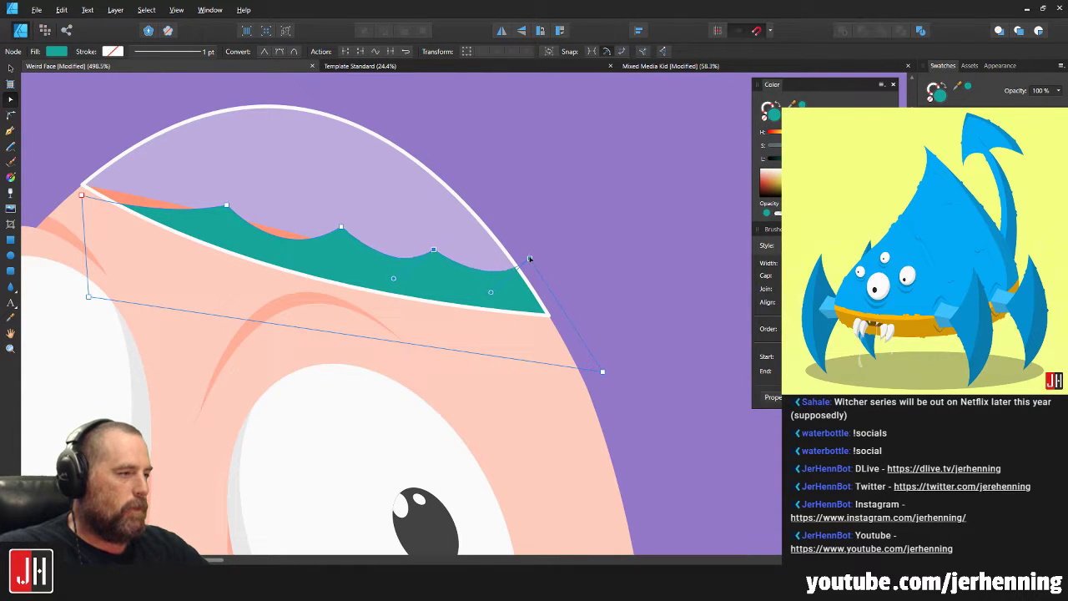
# Slightly deepen the curved dips between the first three wave crests of the teal liquid.
pyautogui.press('v')
pyautogui.scroll(-3, 559, 231)
pyautogui.scroll(5, 421, 262)
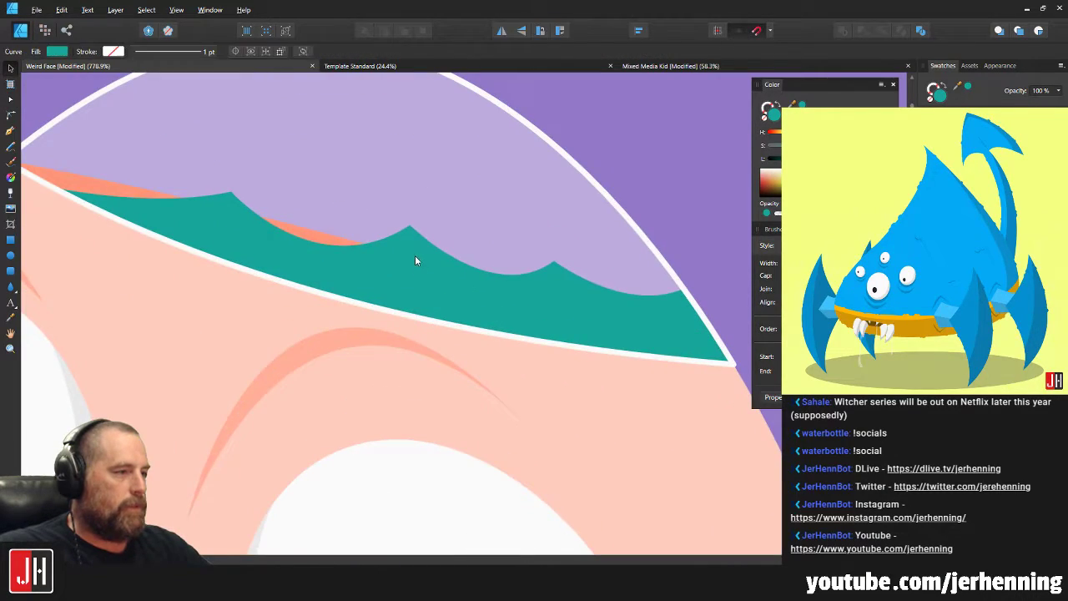
pyautogui.press('a')
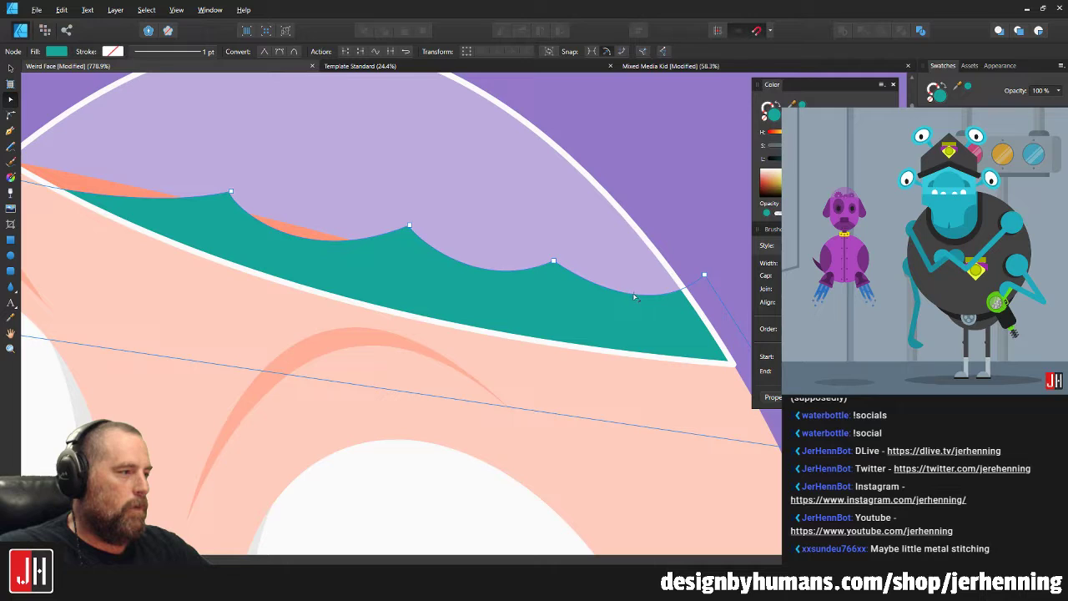
pyautogui.press('v')
pyautogui.click(677, 245)
pyautogui.scroll(-9, 619, 302)
pyautogui.moveTo(653, 310); pyautogui.dragTo(477, 311)
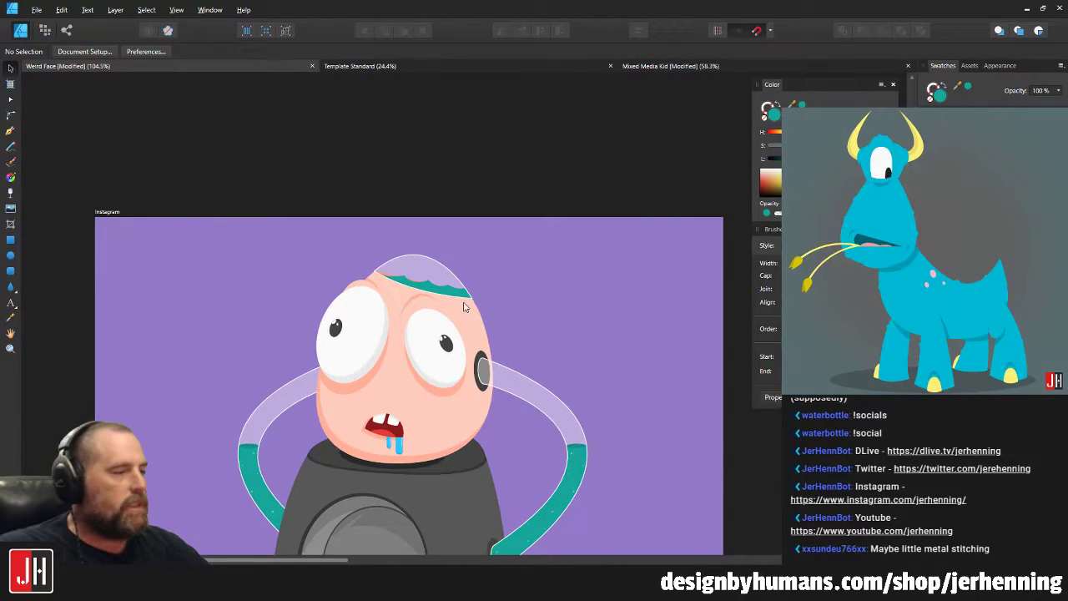
# Copy the bubble group from the right-hand arm's liquid and place the copy on the background beside the head.
pyautogui.scroll(5, 465, 307)
pyautogui.scroll(-6, 355, 282)
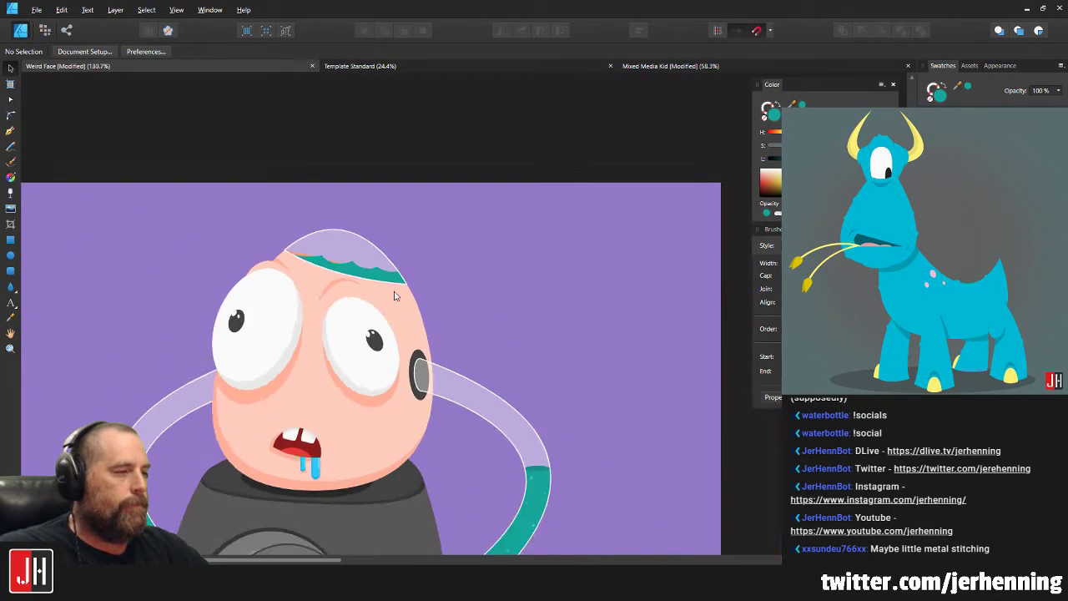
pyautogui.scroll(4, 467, 434)
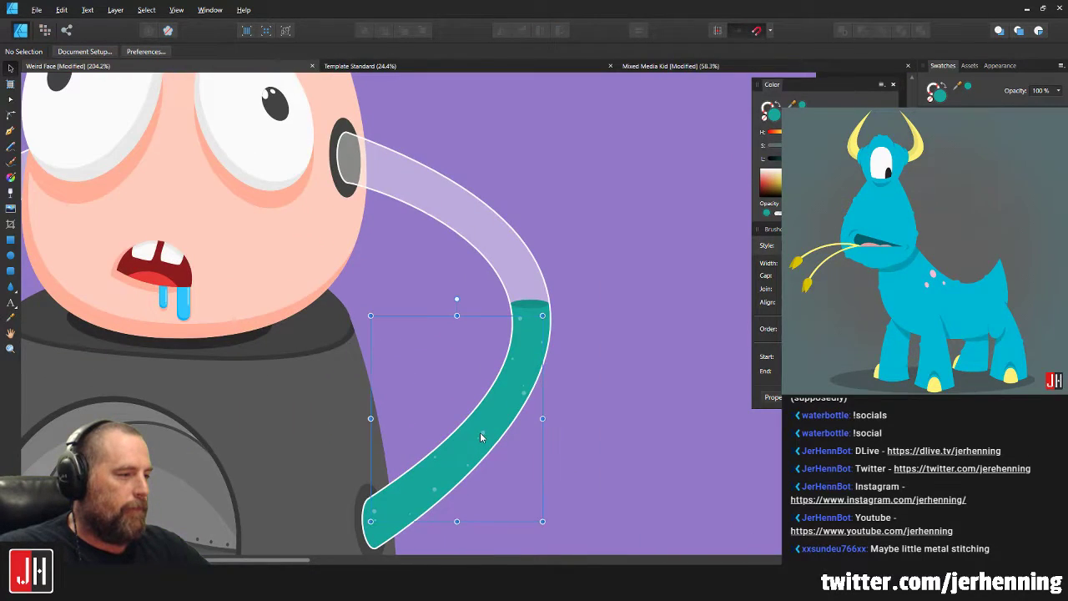
pyautogui.click(480, 432)
pyautogui.scroll(4, 499, 317)
pyautogui.scroll(2, 500, 317)
pyautogui.moveTo(591, 304); pyautogui.dragTo(689, 136)
pyautogui.moveTo(648, 195); pyautogui.dragTo(577, 261)
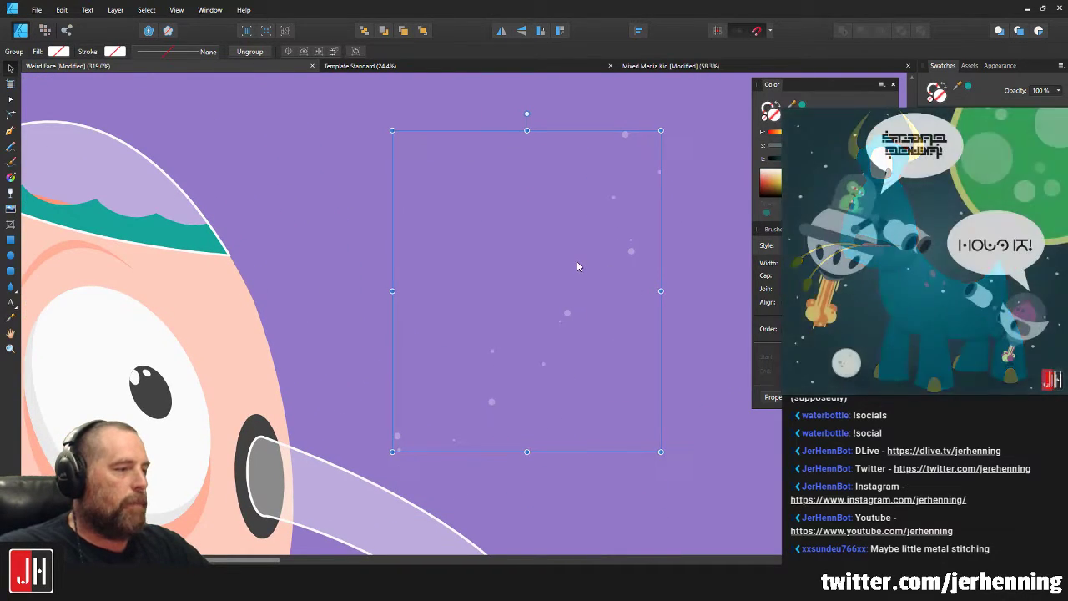
# Ungroup the copied bubbles and move the five uppermost ones over the glass cap.
pyautogui.click(574, 261)
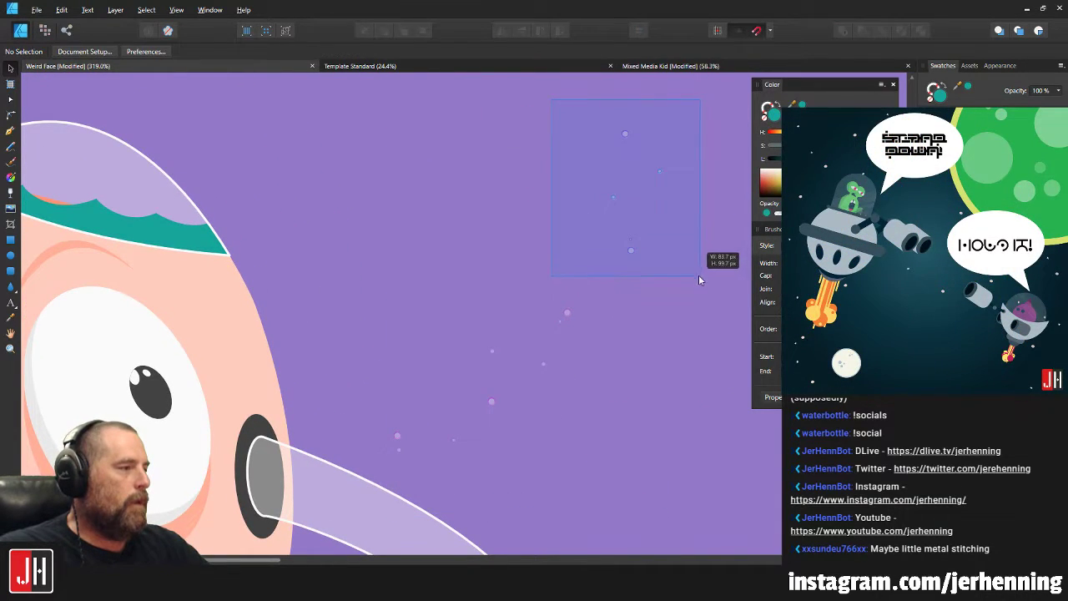
pyautogui.moveTo(700, 276); pyautogui.dragTo(700, 279)
pyautogui.moveTo(628, 211); pyautogui.dragTo(142, 213)
pyautogui.scroll(3, 141, 214)
pyautogui.moveTo(208, 227); pyautogui.dragTo(544, 334)
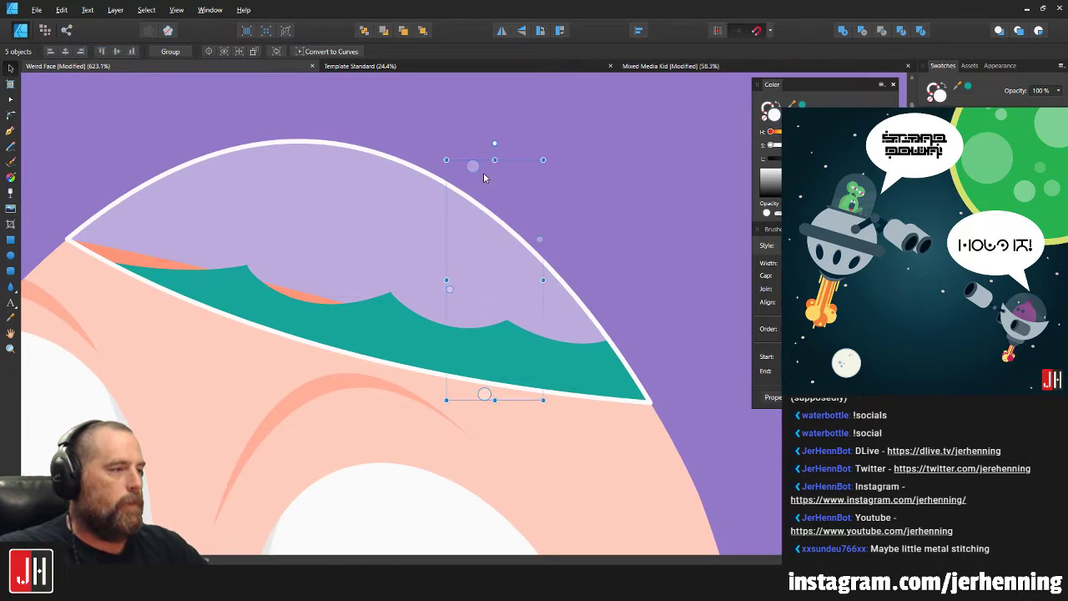
# Rotate the five bubbles about a quarter turn and place them over the right part of the teal liquid.
pyautogui.moveTo(492, 144); pyautogui.dragTo(310, 260)
pyautogui.moveTo(619, 244)
pyautogui.mouseDown()
pyautogui.moveTo(534, 268)
pyautogui.moveTo(602, 249)
pyautogui.mouseUp()
pyautogui.moveTo(544, 306); pyautogui.dragTo(600, 363)
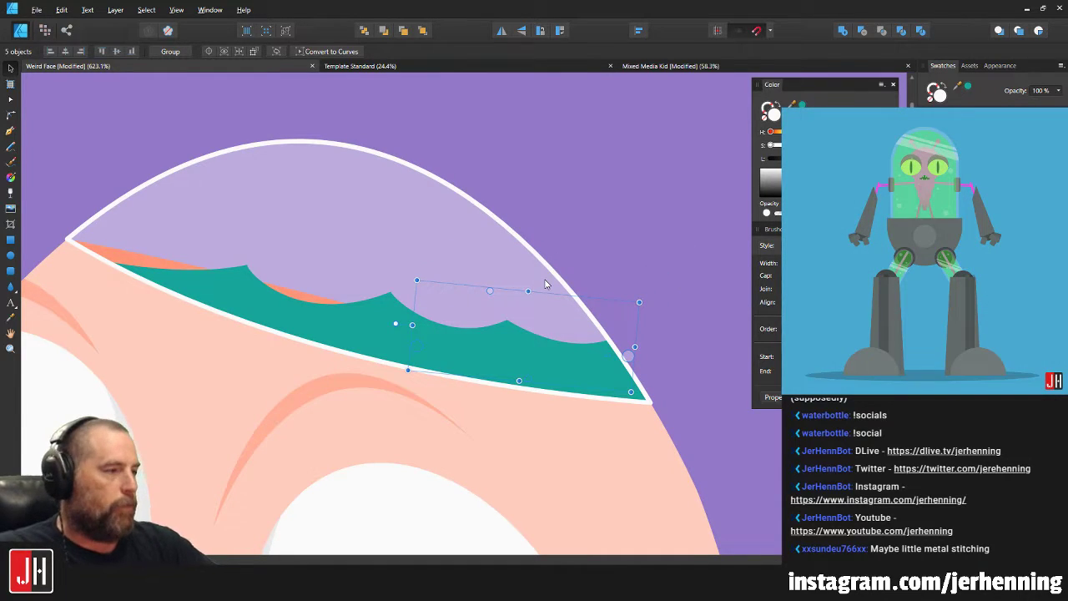
# Reposition the bubbles individually so that all five sit scattered inside the teal liquid.
pyautogui.click(590, 240)
pyautogui.scroll(3, 436, 342)
pyautogui.moveTo(393, 359); pyautogui.dragTo(331, 344)
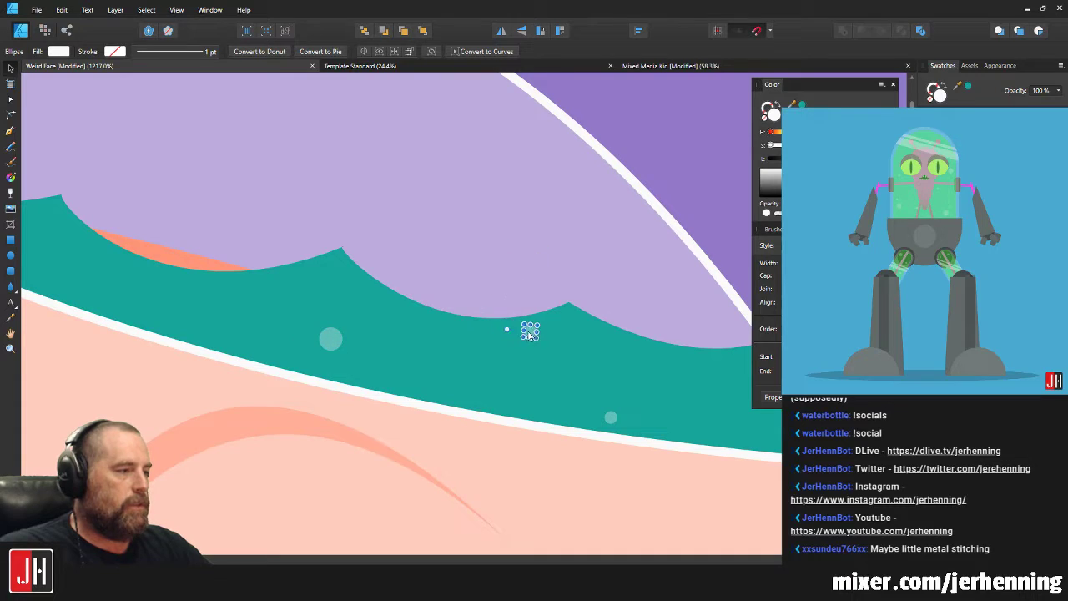
pyautogui.moveTo(632, 417); pyautogui.dragTo(654, 419)
pyautogui.moveTo(555, 381); pyautogui.dragTo(381, 330)
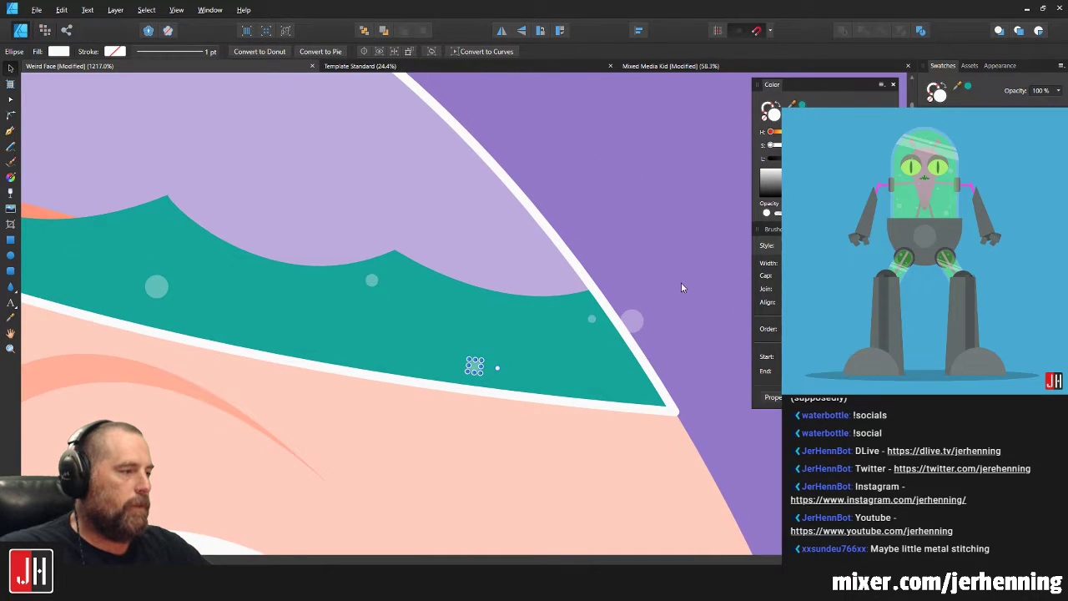
pyautogui.moveTo(650, 282); pyautogui.dragTo(529, 362)
pyautogui.moveTo(596, 326); pyautogui.dragTo(574, 332)
pyautogui.click(607, 288)
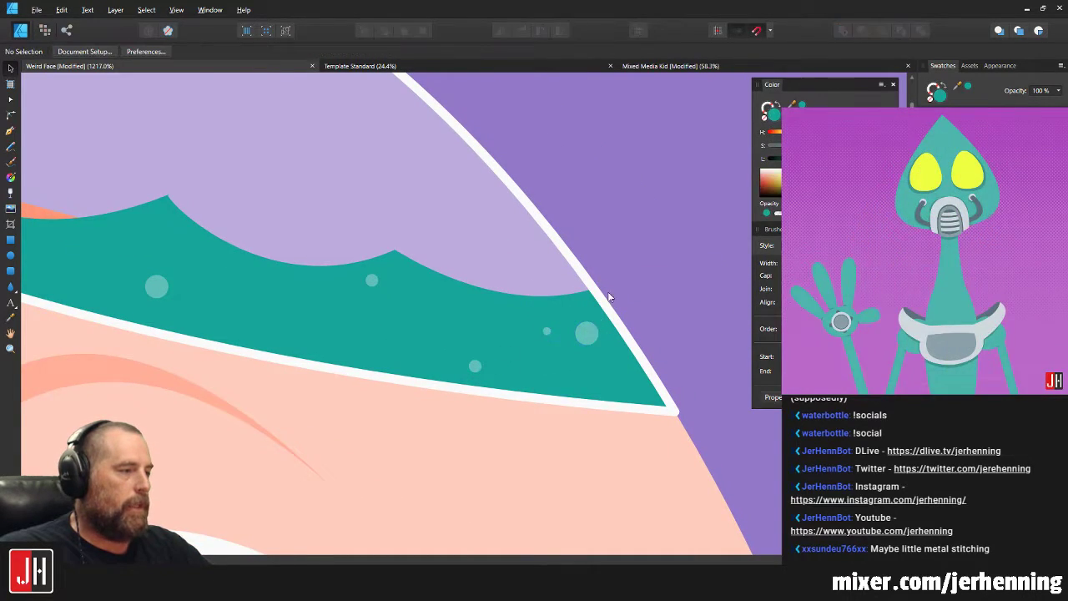
# Duplicate a small bubble and place the copy near the left end of the teal liquid.
pyautogui.scroll(-3, 452, 297)
pyautogui.scroll(2, 424, 302)
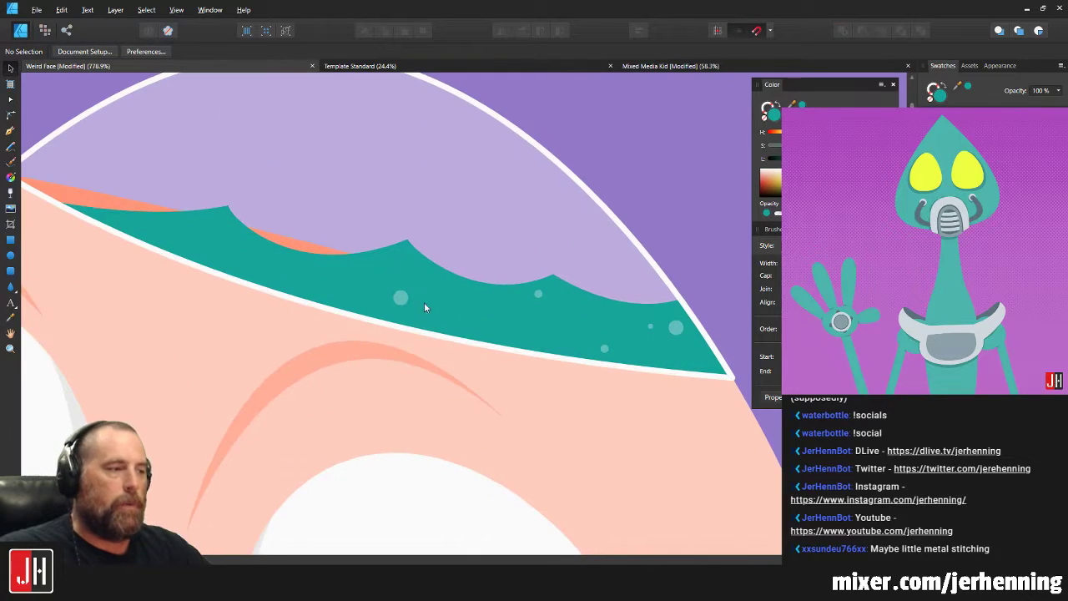
pyautogui.click(537, 296)
pyautogui.click(561, 202)
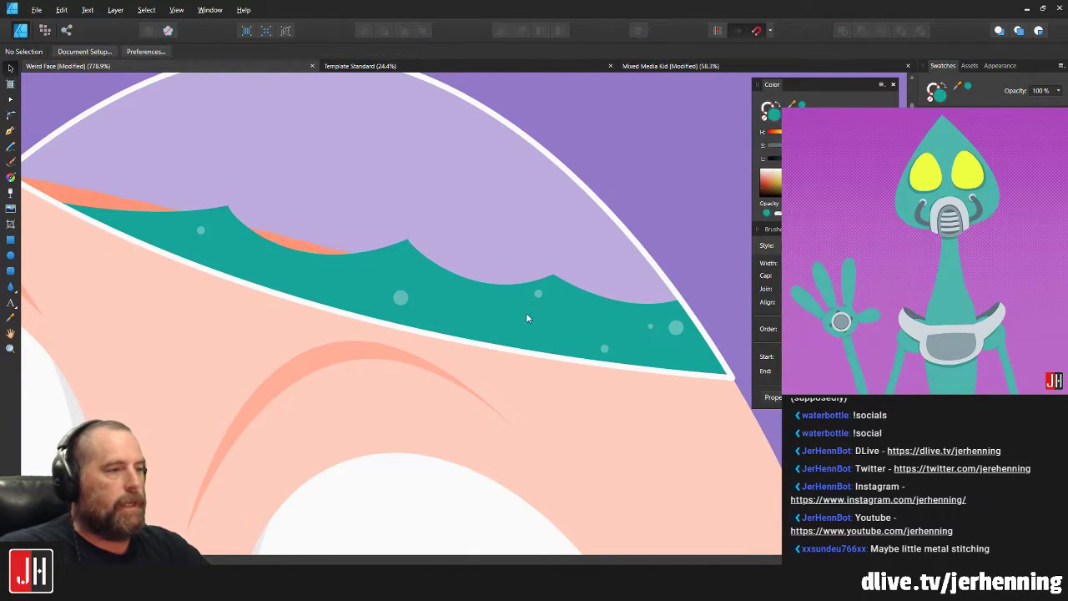
# Delete the leftover copied bubbles beside the head and save the document.
pyautogui.scroll(-9, 532, 306)
pyautogui.moveTo(583, 341); pyautogui.dragTo(387, 241)
pyautogui.moveTo(439, 209); pyautogui.dragTo(528, 311)
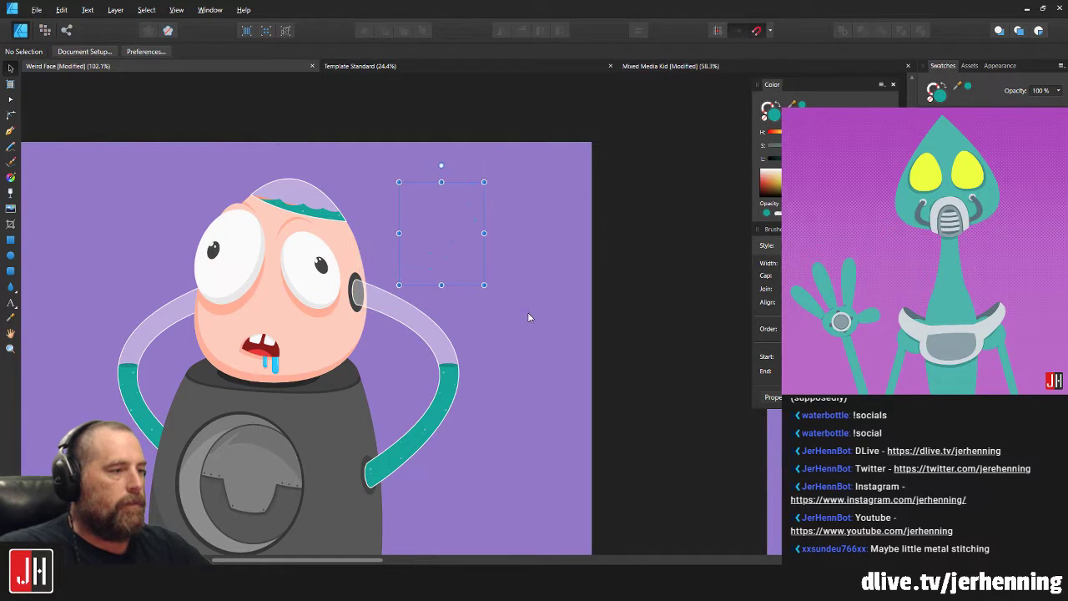
pyautogui.press('Delete')
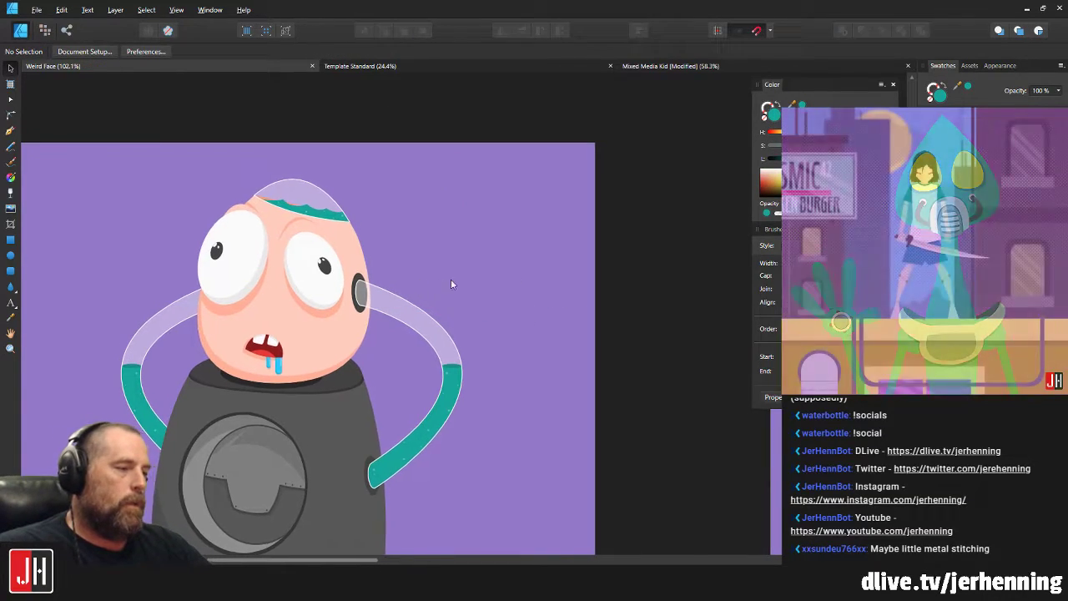
# Examine the bubbly liquid in the glass cap together with the whole character's head, arms and body.
pyautogui.scroll(-3, 450, 282)
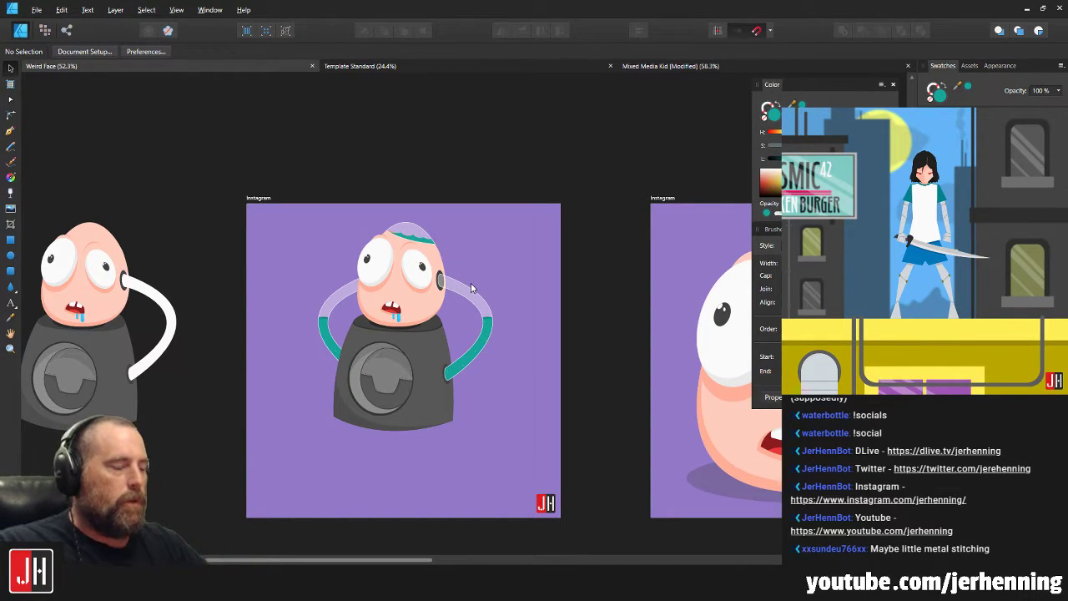
pyautogui.scroll(10, 398, 227)
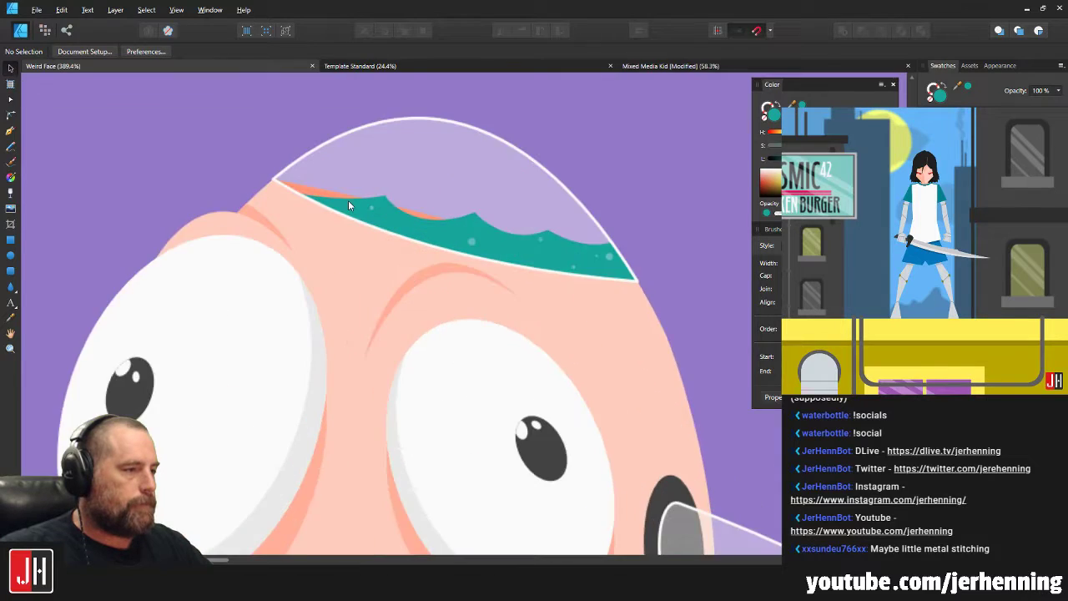
pyautogui.scroll(-5, 375, 202)
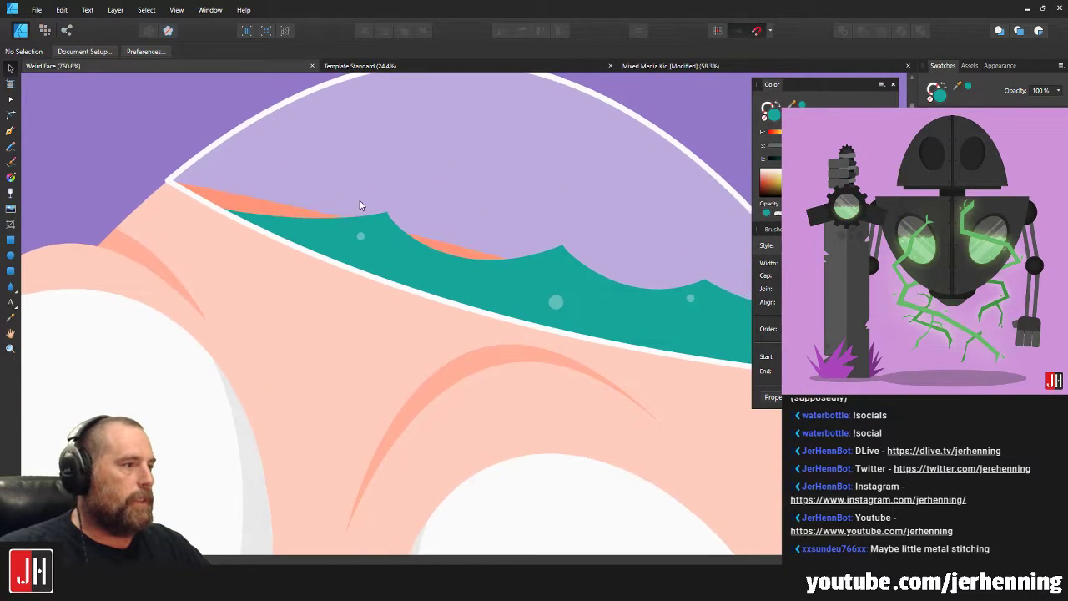
pyautogui.scroll(3, 471, 293)
pyautogui.scroll(3, 471, 293)
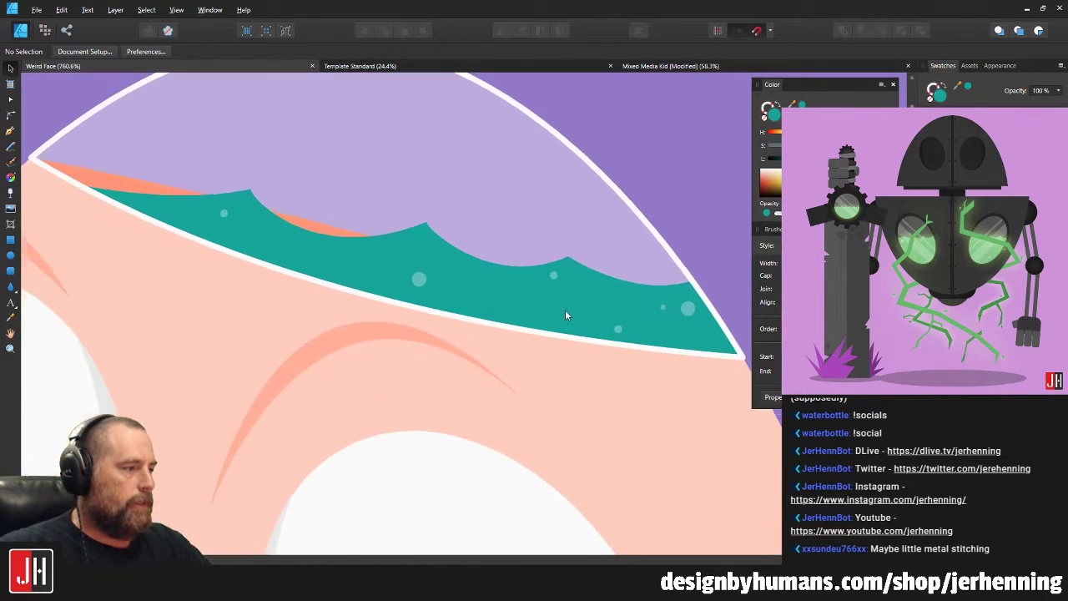
pyautogui.scroll(-5, 198, 219)
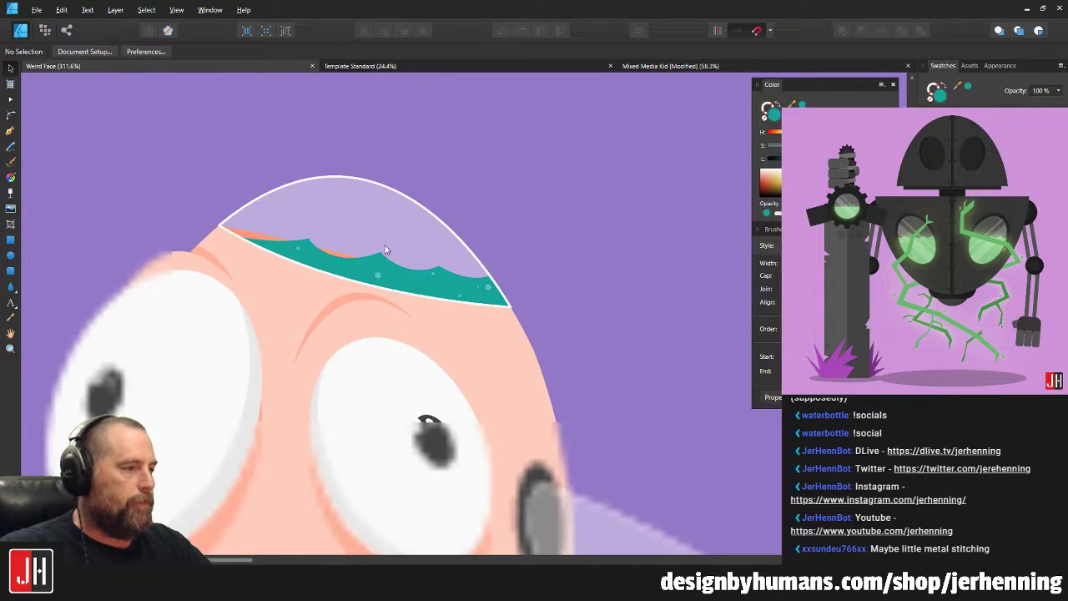
pyautogui.scroll(-3, 495, 255)
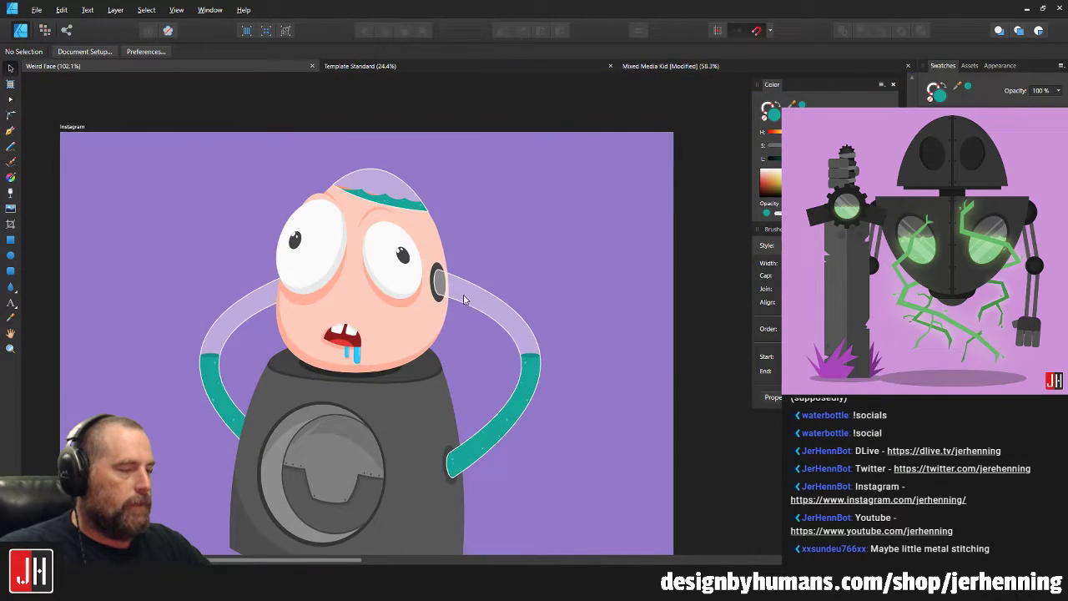
pyautogui.moveTo(464, 297); pyautogui.dragTo(469, 273)
pyautogui.scroll(-3, 317, 414)
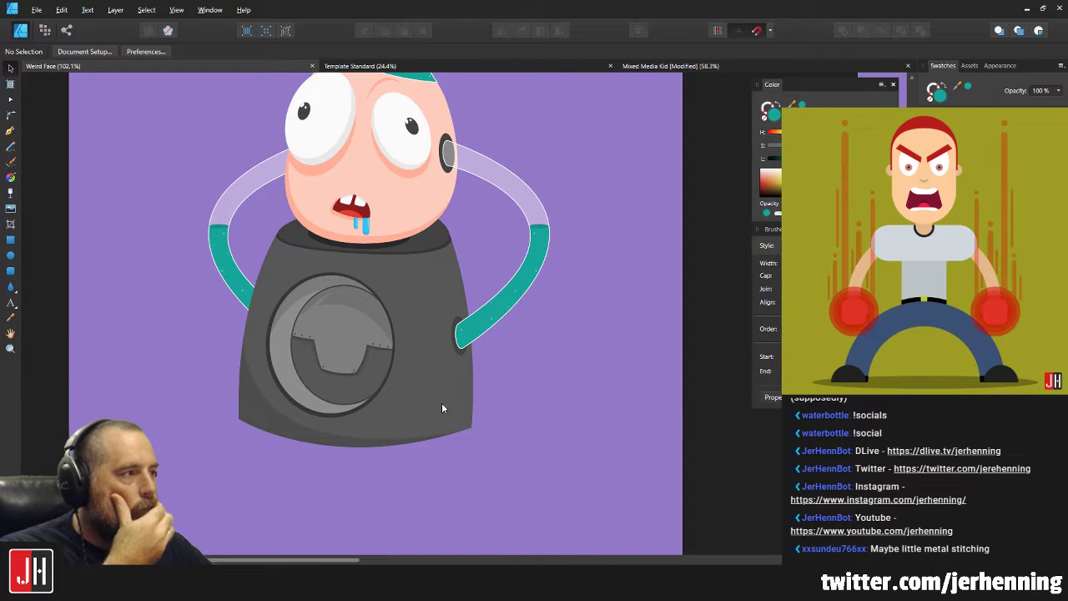
pyautogui.scroll(3, 468, 295)
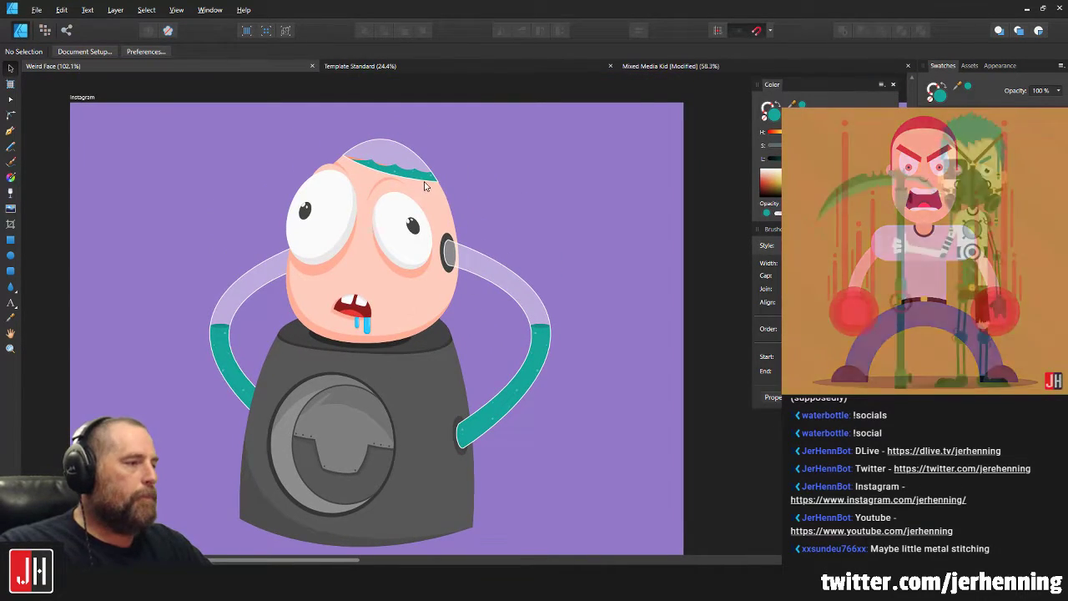
pyautogui.scroll(6, 370, 162)
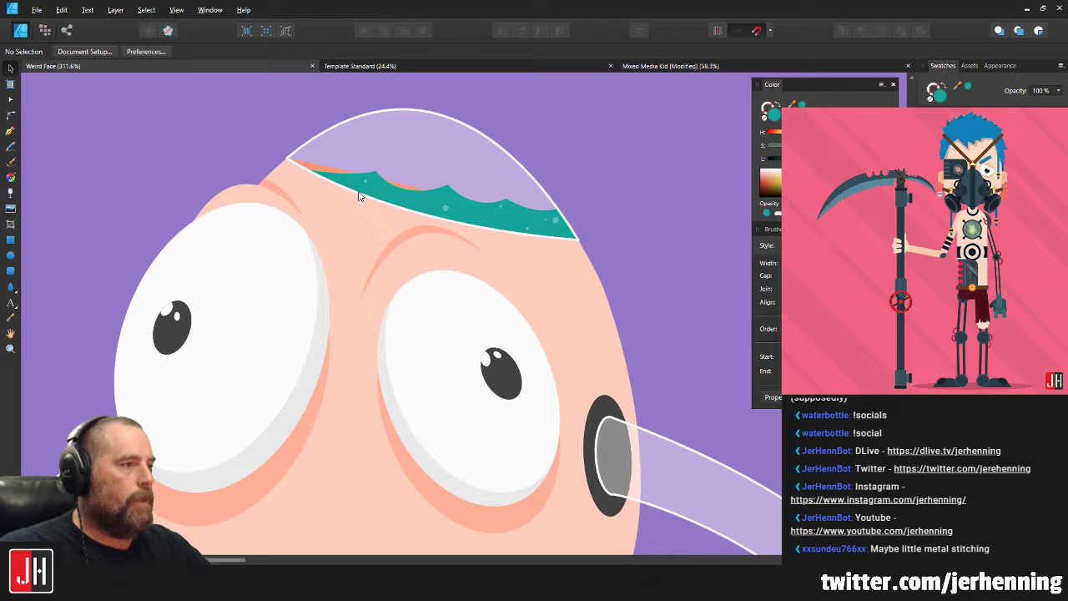
pyautogui.scroll(5, 359, 196)
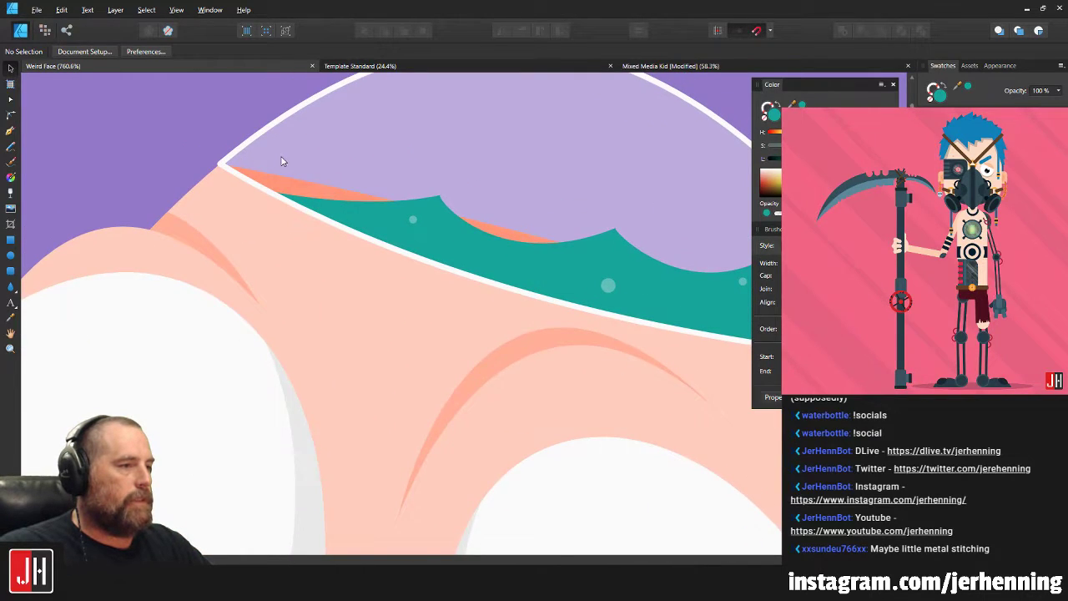
pyautogui.scroll(4, 280, 158)
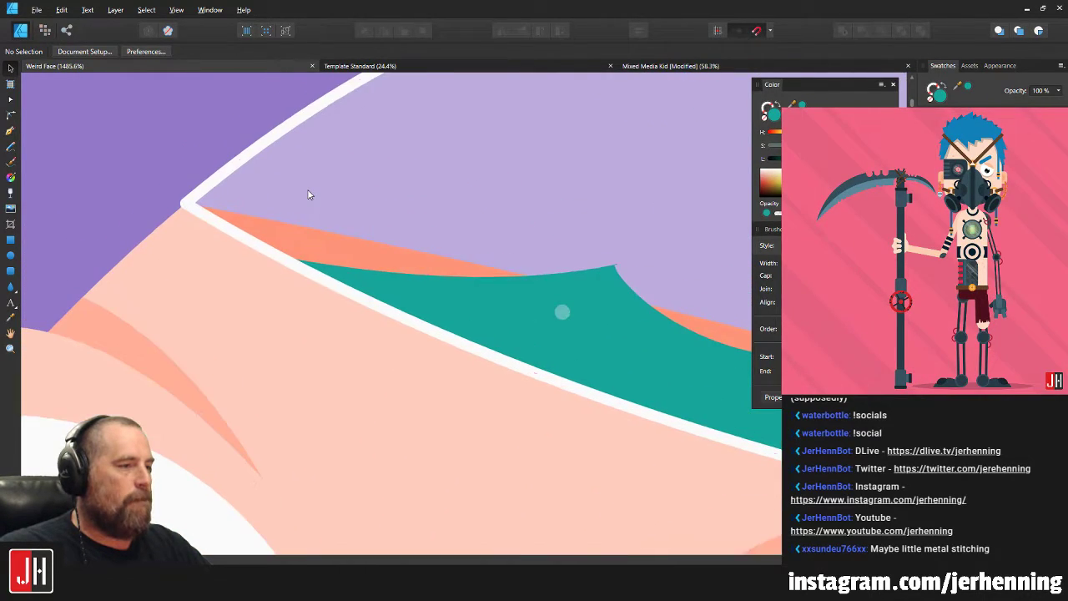
pyautogui.click(10, 131)
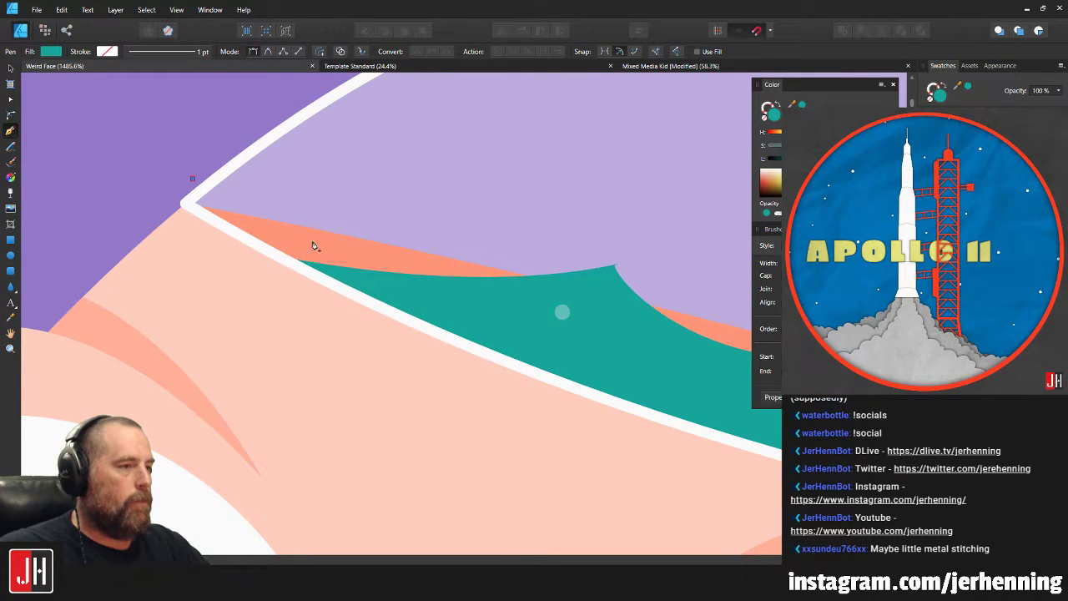
pyautogui.scroll(-5, 282, 231)
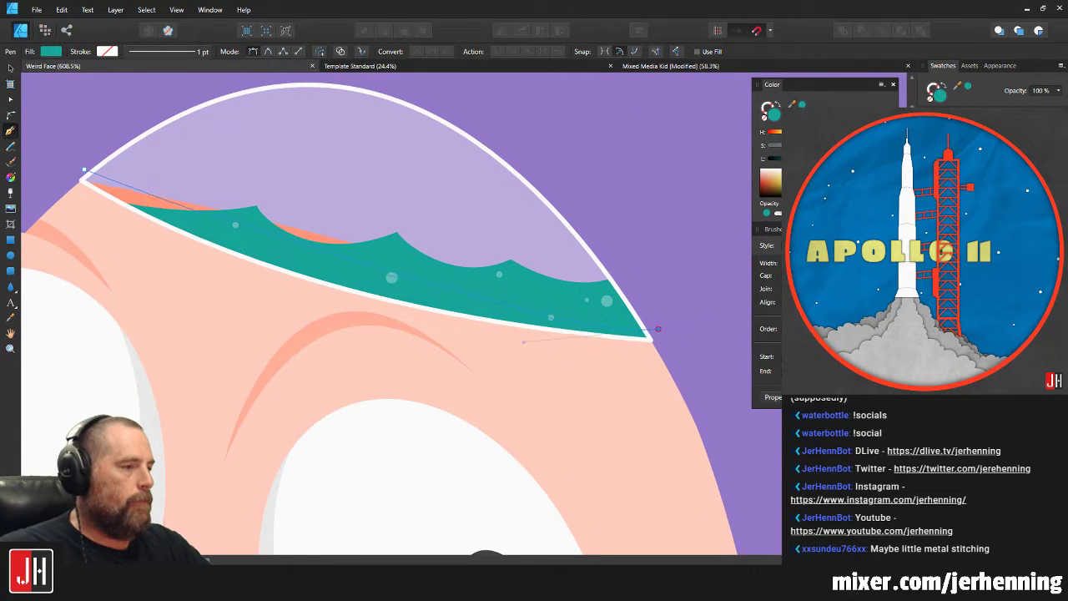
pyautogui.hotkey('ctrl', 'z')
pyautogui.scroll(-2, 631, 312)
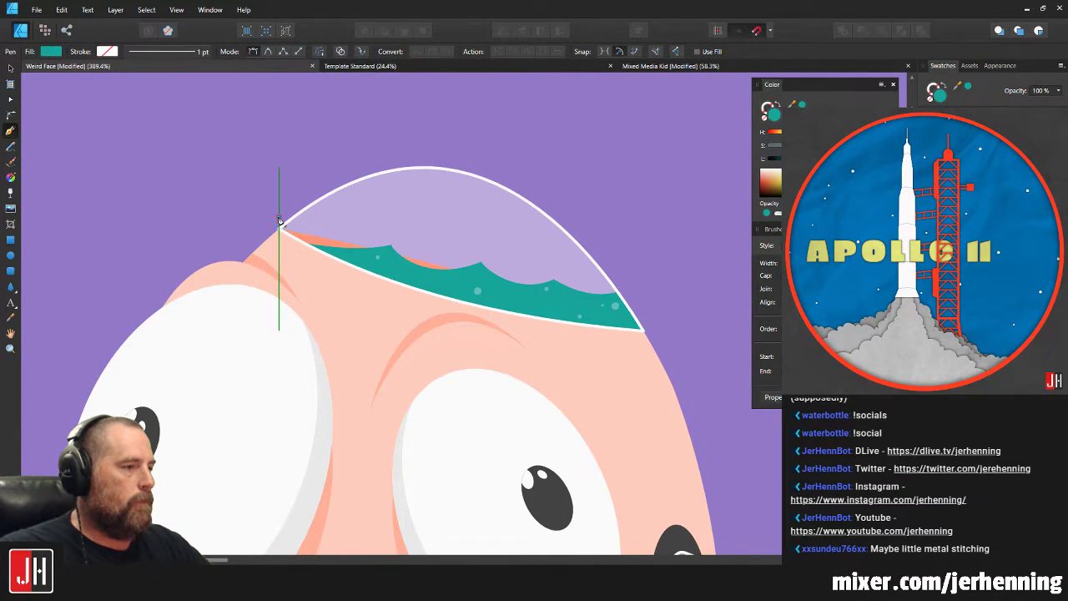
# Draw a closed curved band along the glass cap's base, overlapping both edges of the head, and fill it red.
pyautogui.click(644, 319)
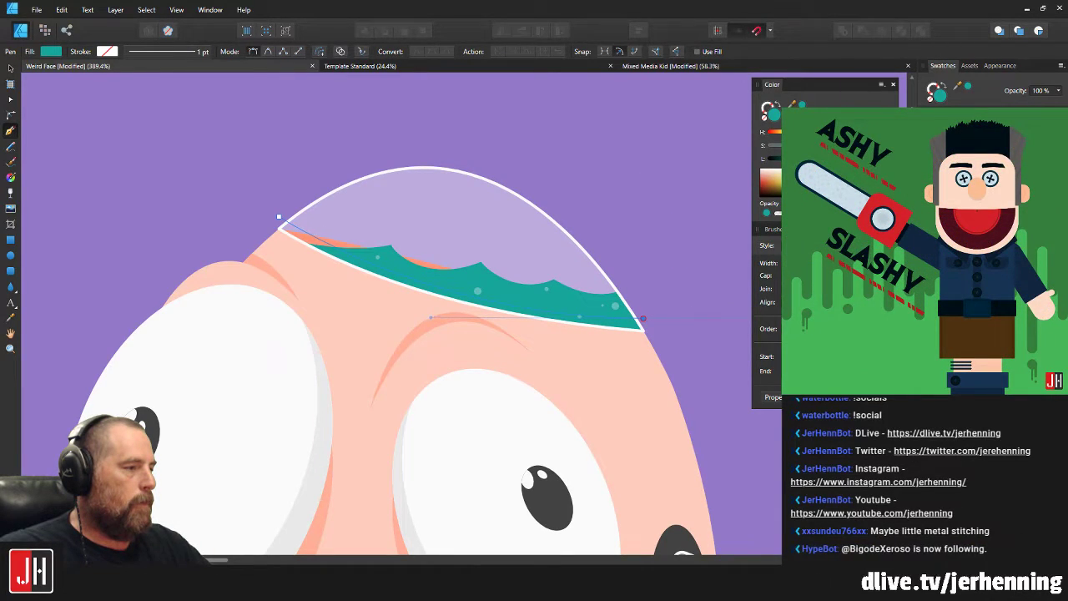
pyautogui.scroll(4, 634, 320)
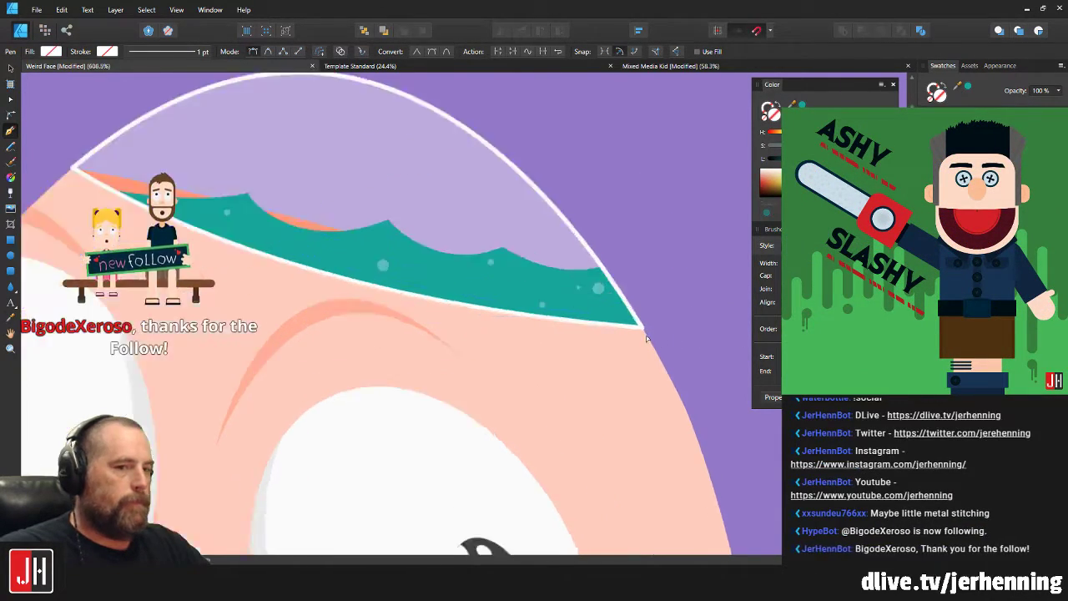
pyautogui.hscroll(-2, 651, 309)
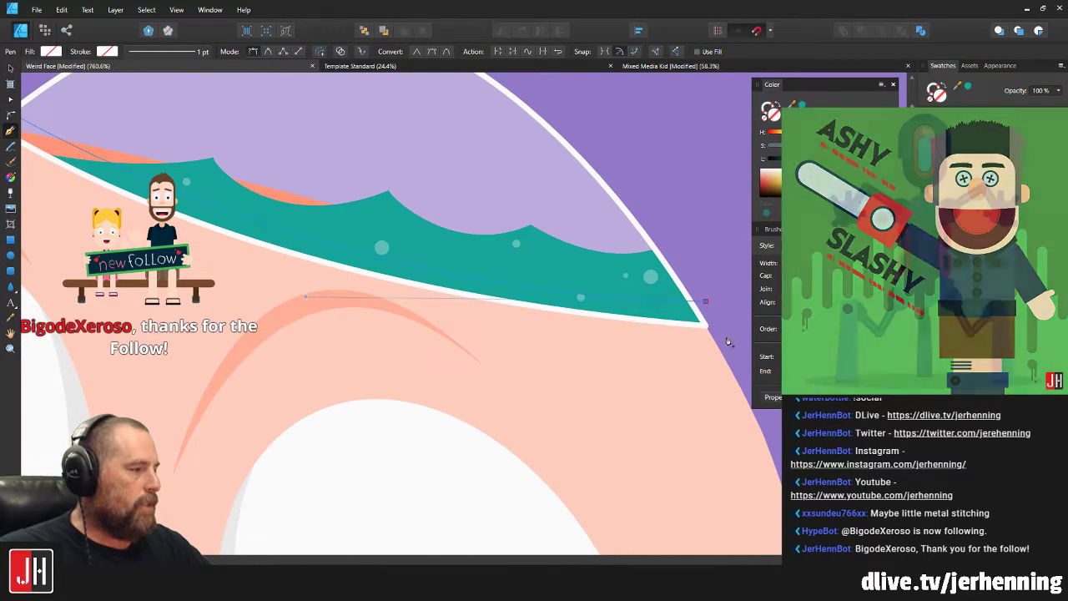
pyautogui.scroll(-5, 701, 369)
pyautogui.scroll(2, 389, 260)
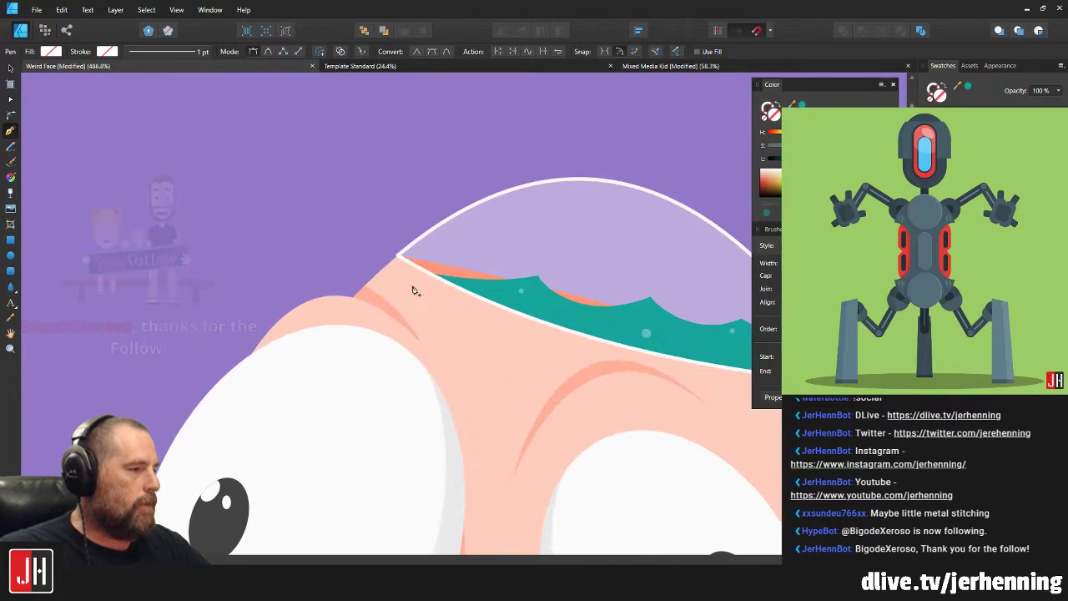
pyautogui.moveTo(385, 257)
pyautogui.mouseDown()
pyautogui.moveTo(312, 172)
pyautogui.moveTo(171, 133)
pyautogui.mouseUp()
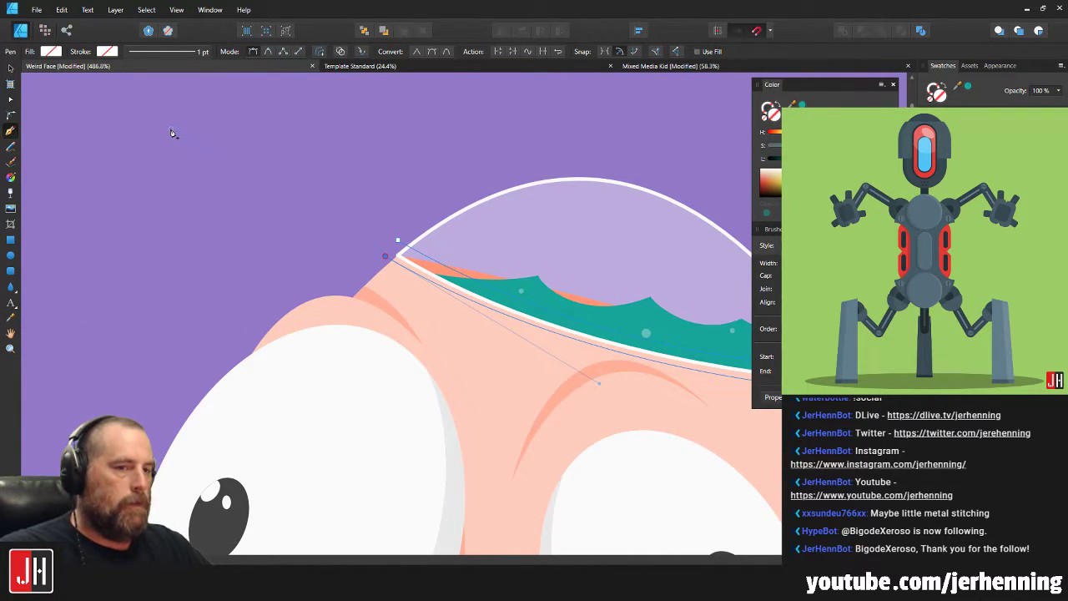
pyautogui.scroll(2, 391, 250)
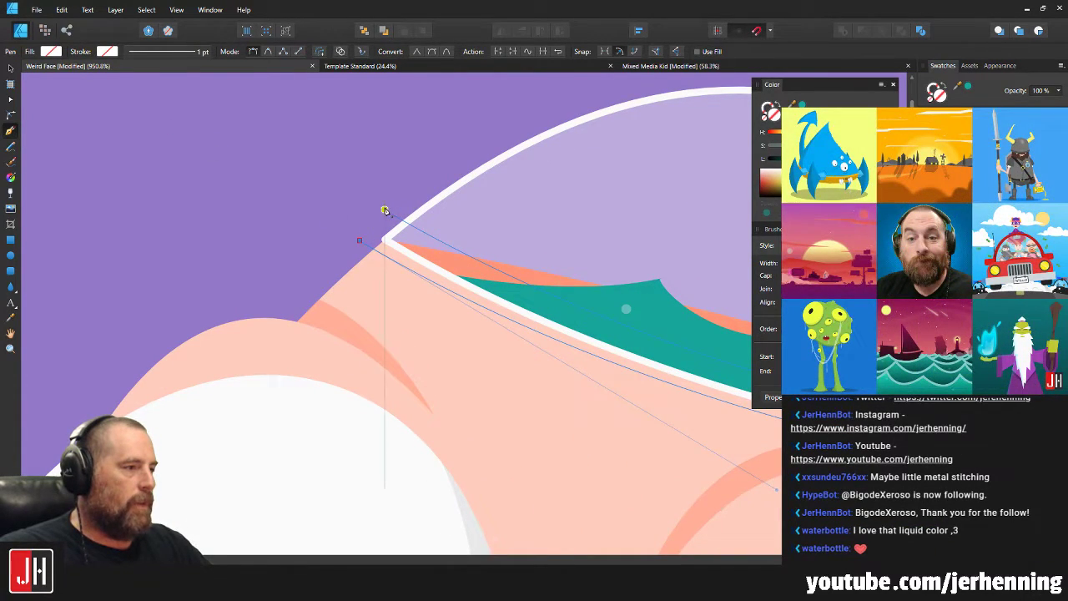
pyautogui.press('v')
pyautogui.scroll(-5, 384, 210)
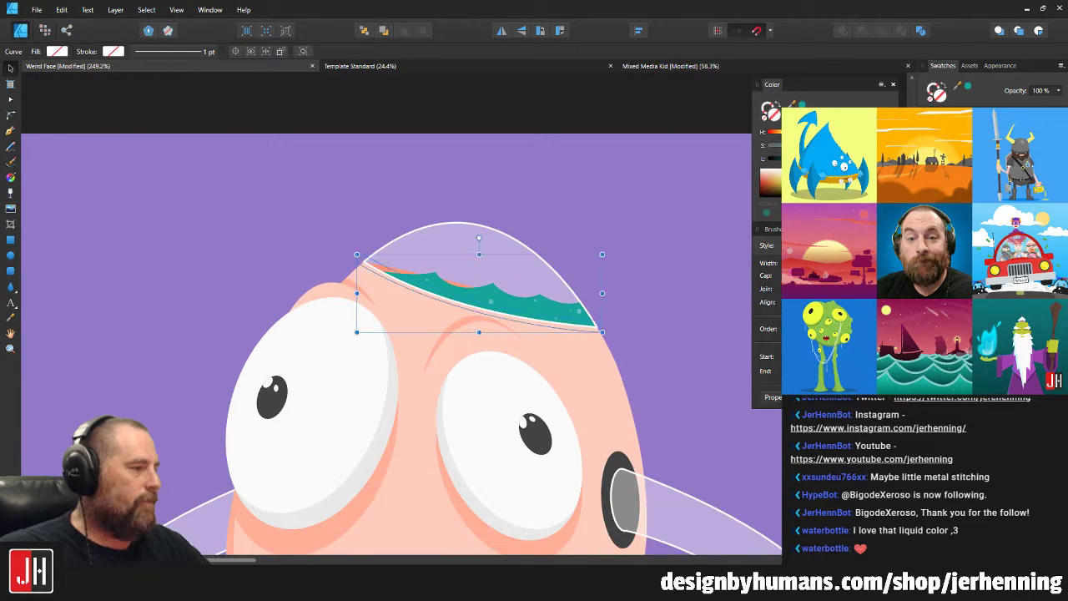
pyautogui.click(689, 307)
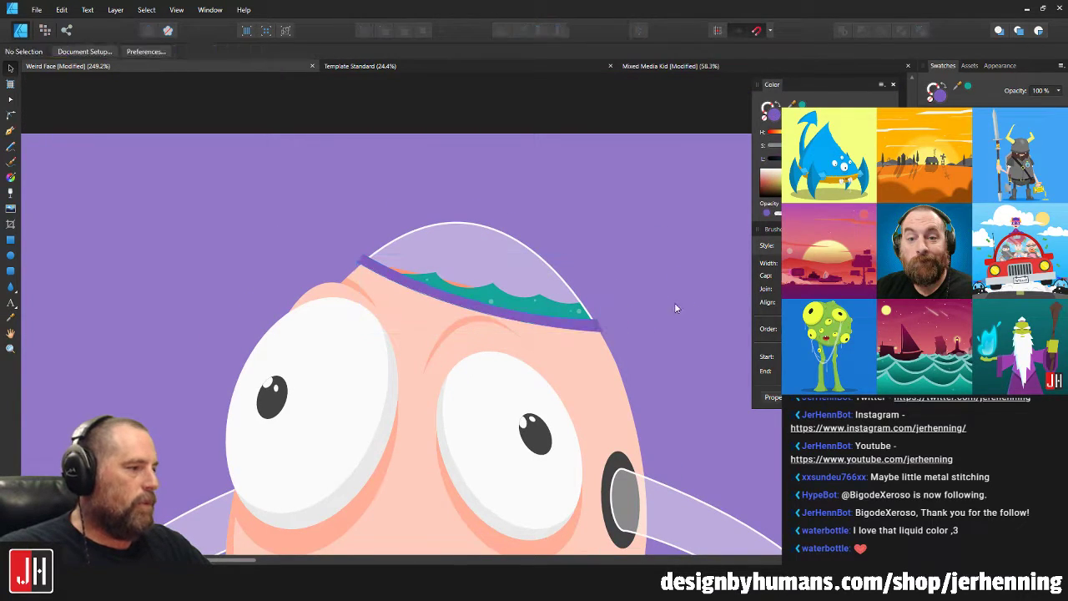
pyautogui.click(564, 323)
pyautogui.click(667, 242)
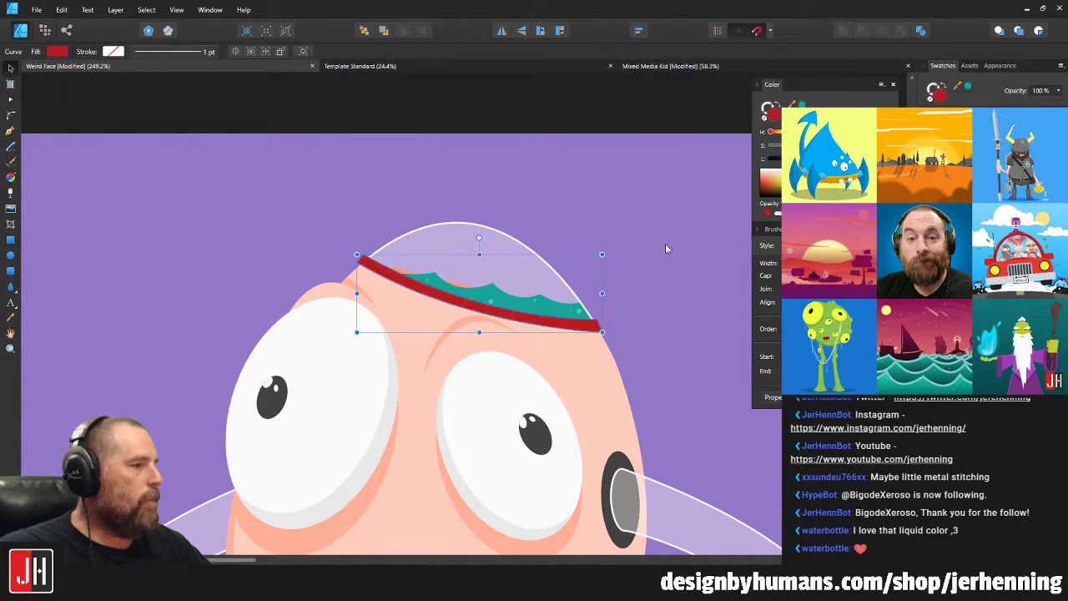
# Move the two nodes at the band's left end inward so the end follows the head's outline.
pyautogui.scroll(-5, 593, 267)
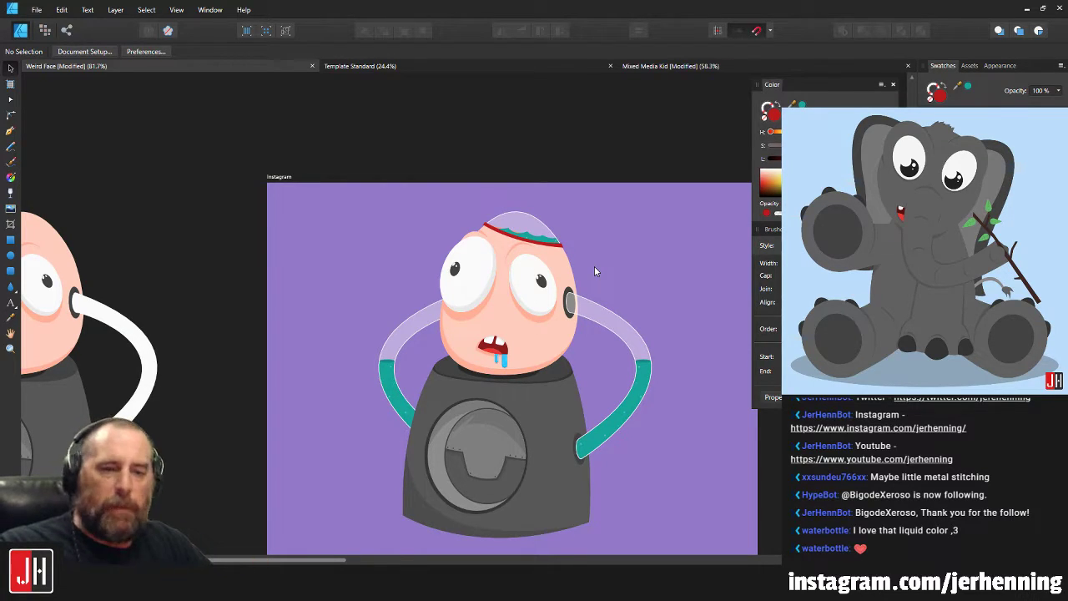
pyautogui.scroll(10, 511, 243)
pyautogui.scroll(6, 329, 141)
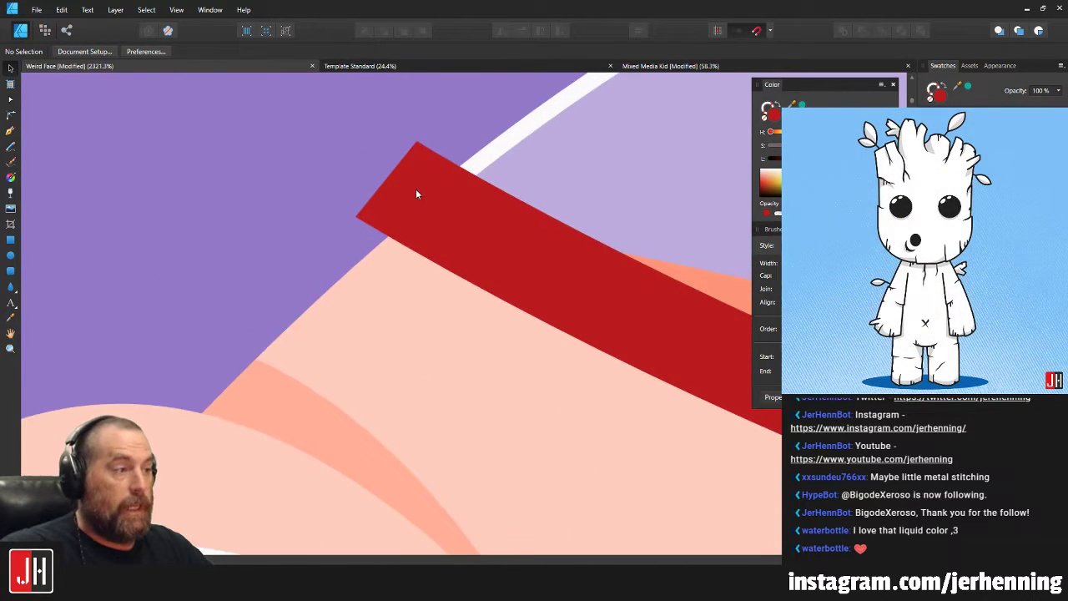
pyautogui.click(413, 185)
pyautogui.press('a')
pyautogui.moveTo(334, 117); pyautogui.dragTo(451, 243)
pyautogui.moveTo(355, 217); pyautogui.dragTo(381, 232)
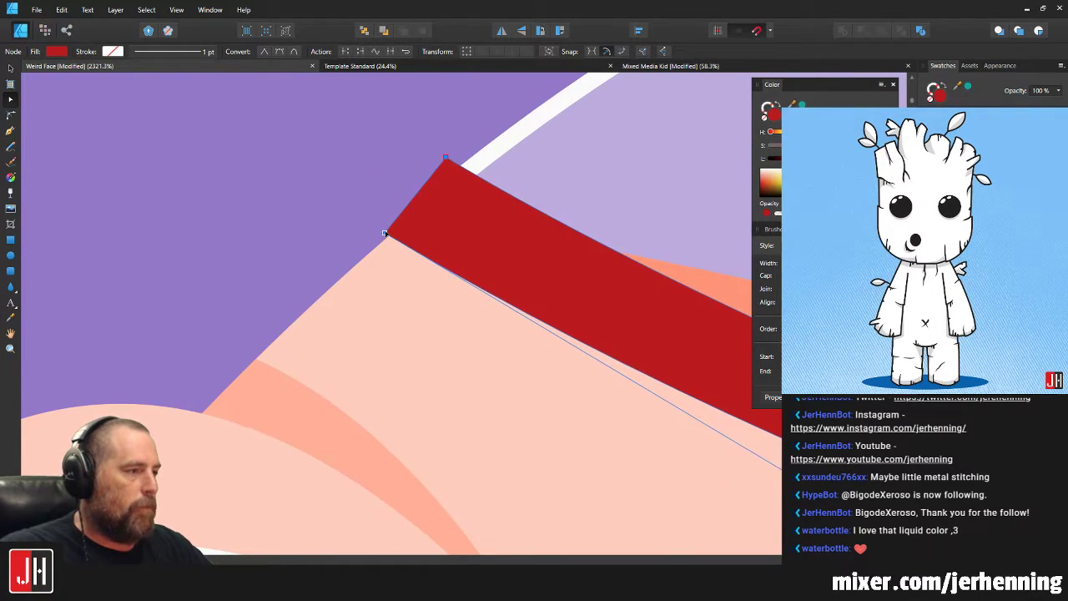
pyautogui.moveTo(443, 156); pyautogui.dragTo(483, 356)
pyautogui.scroll(-7, 455, 185)
pyautogui.scroll(8, 218, 190)
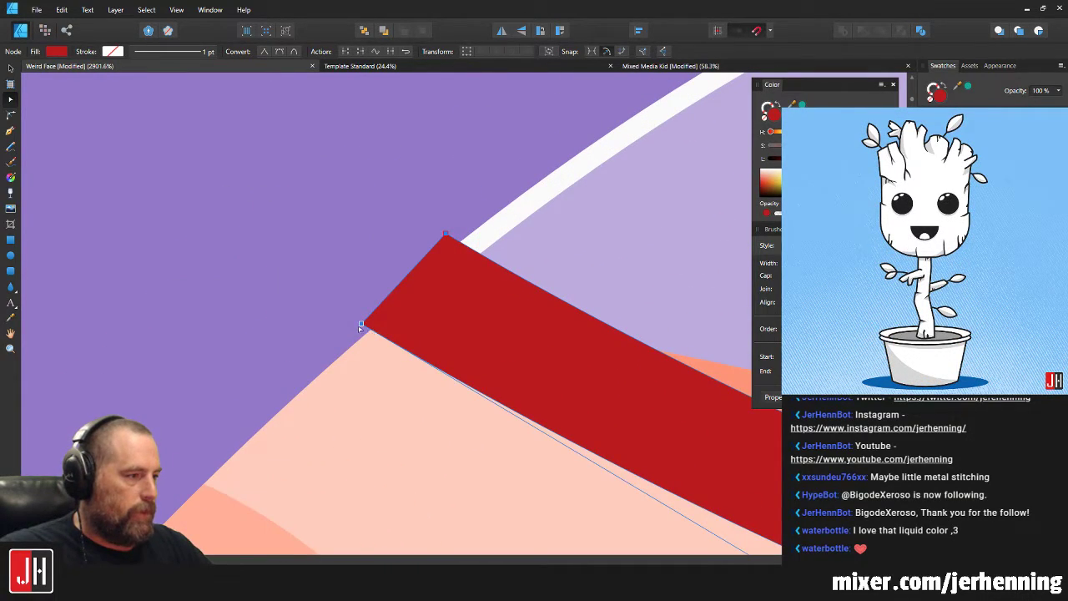
pyautogui.moveTo(361, 324); pyautogui.dragTo(350, 314)
# Adjust the nodes at the band's right end so it slants and slightly overhangs the head's outline.
pyautogui.scroll(-9, 417, 326)
pyautogui.moveTo(561, 345); pyautogui.dragTo(320, 311)
pyautogui.scroll(9, 522, 394)
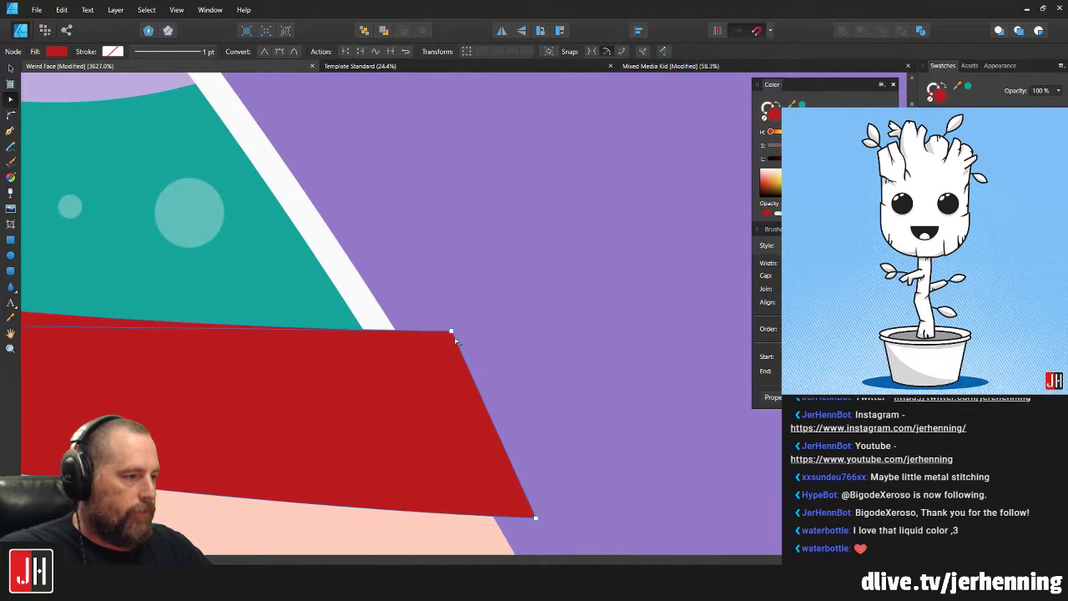
pyautogui.scroll(-4, 450, 338)
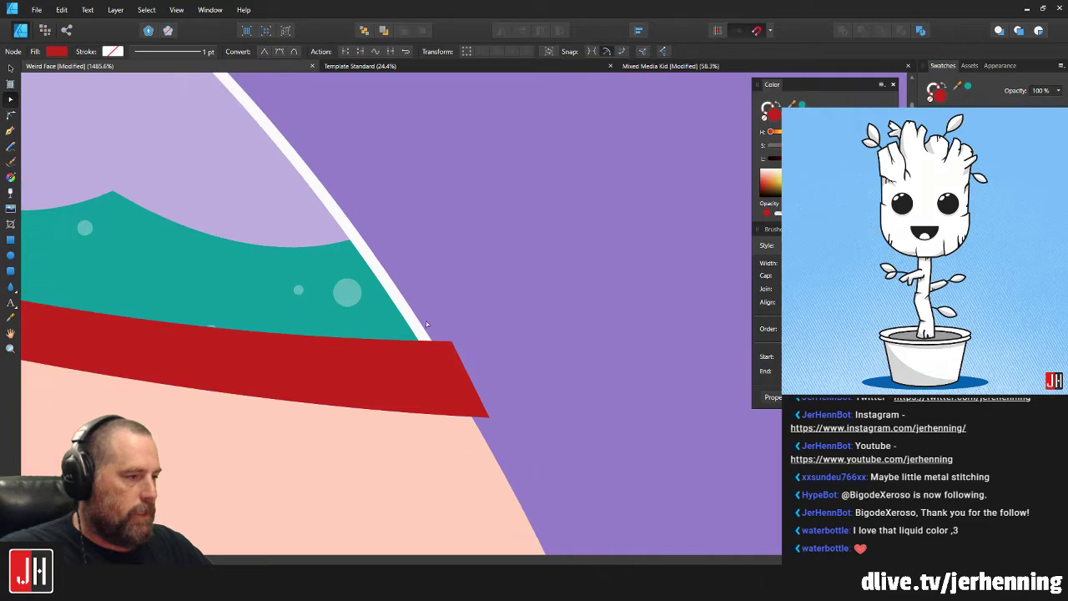
pyautogui.scroll(3, 495, 424)
pyautogui.moveTo(481, 408); pyautogui.dragTo(488, 407)
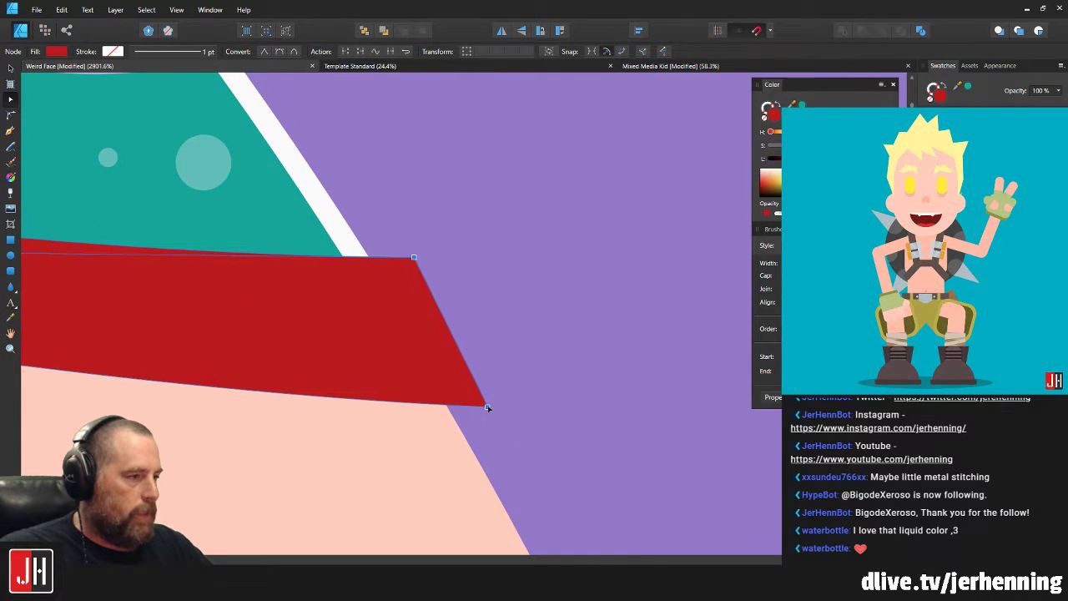
pyautogui.press('v')
pyautogui.click(523, 381)
pyautogui.scroll(-13, 522, 398)
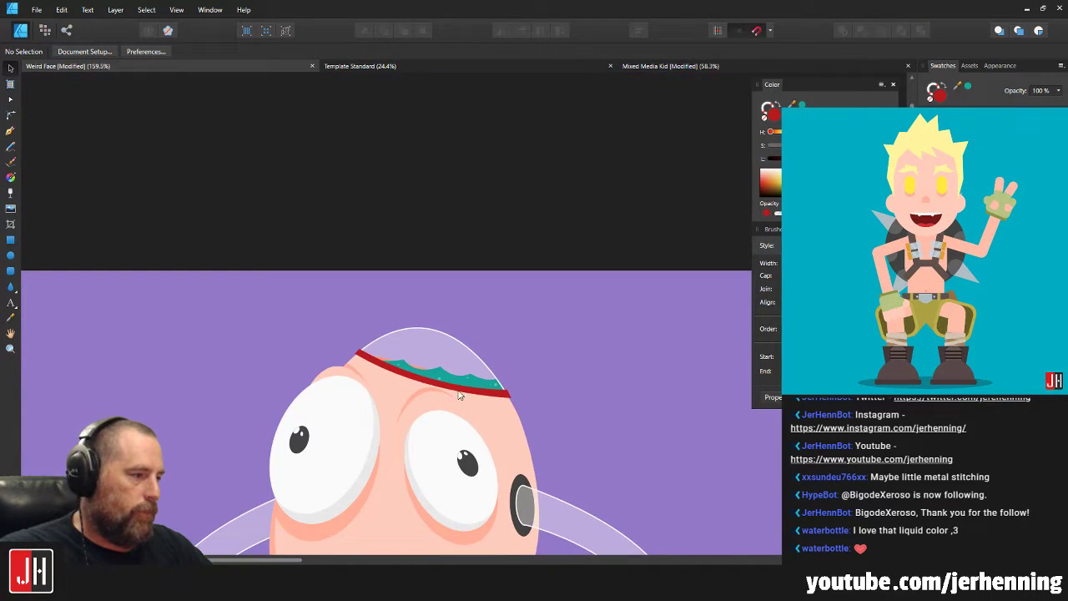
# Recolour the band along the cap's base in the grey of the character's body.
pyautogui.click(495, 399)
pyautogui.scroll(2, 500, 413)
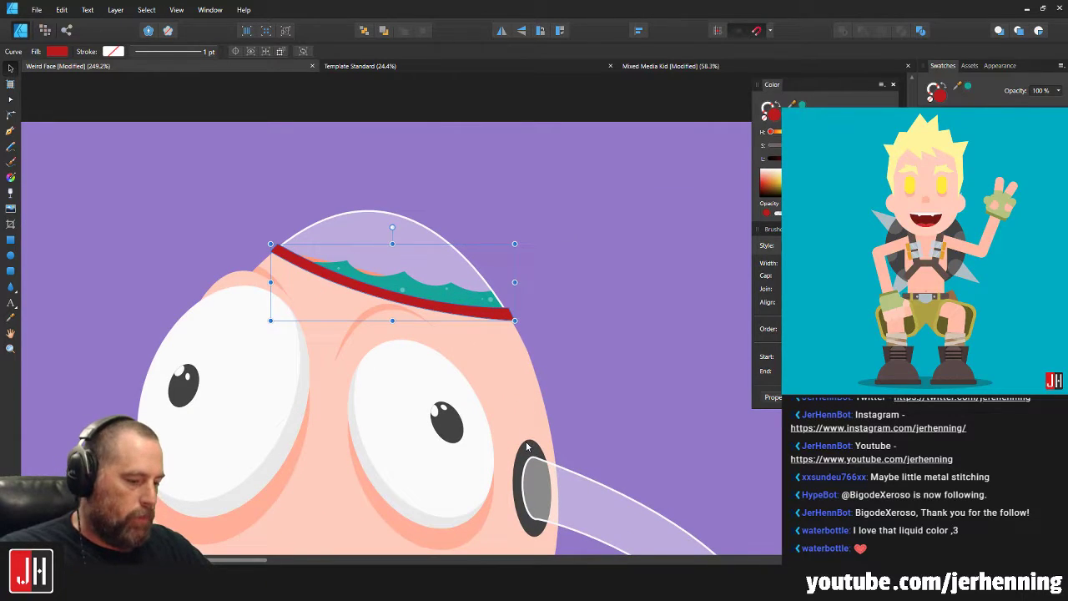
pyautogui.press('Delete')
pyautogui.scroll(-2, 411, 315)
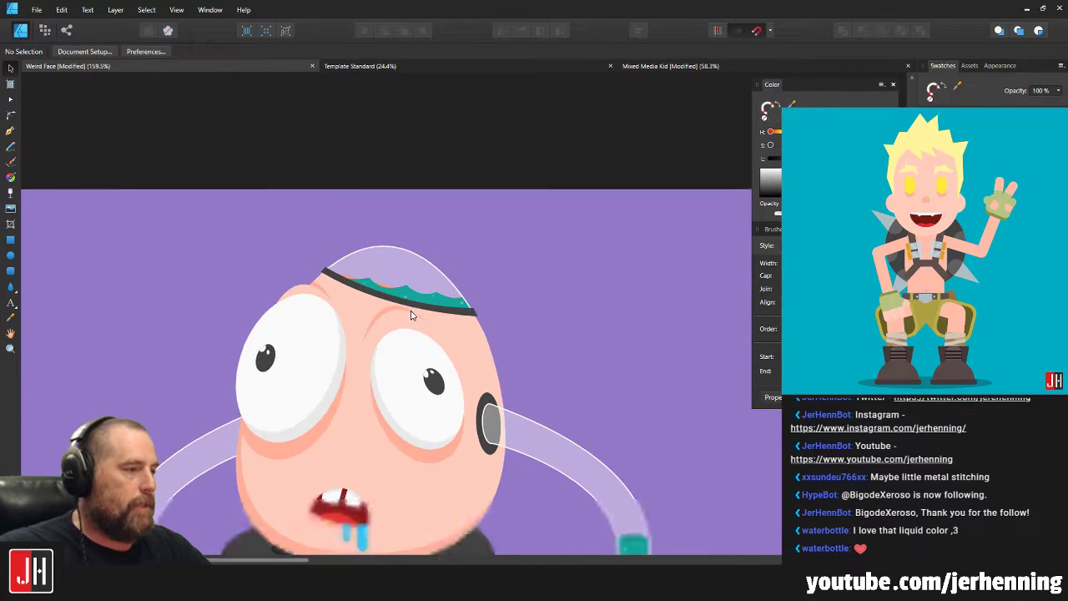
pyautogui.scroll(-2, 489, 312)
pyautogui.scroll(2, 395, 319)
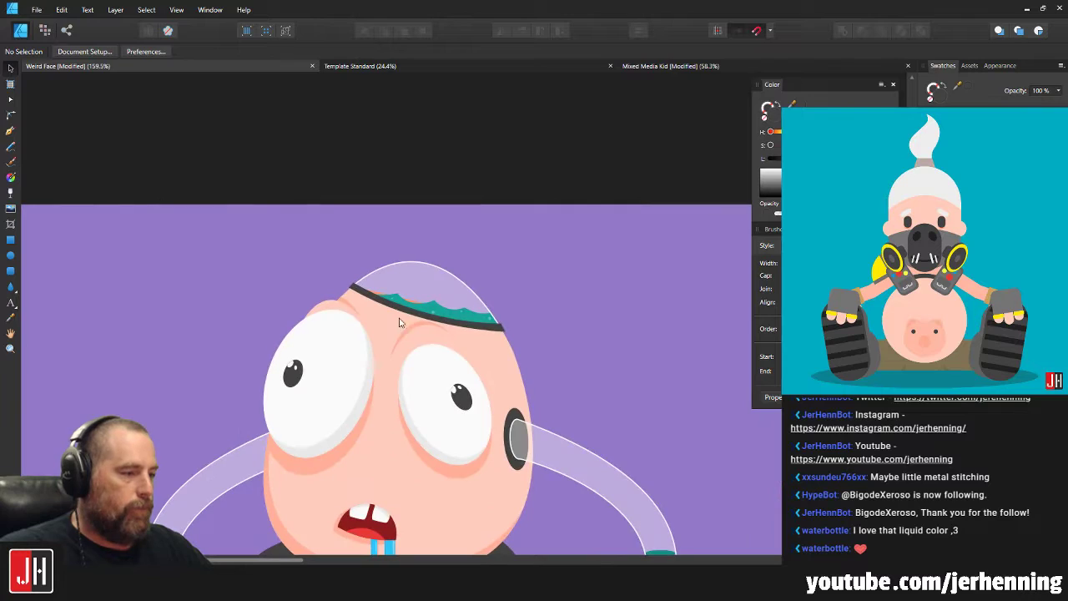
pyautogui.moveTo(451, 367); pyautogui.dragTo(423, 242)
pyautogui.click(405, 191)
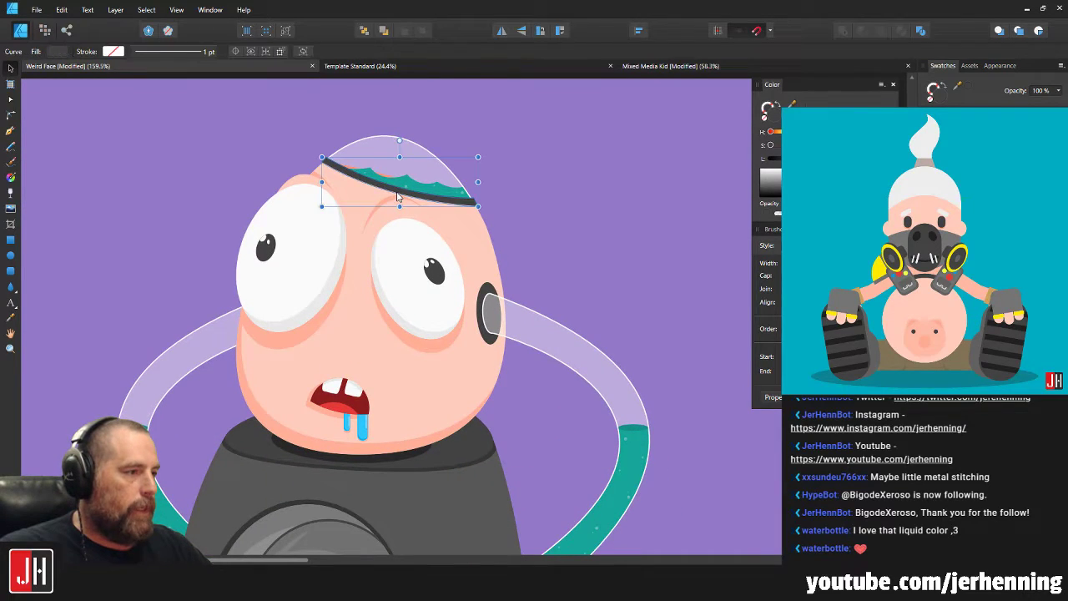
pyautogui.click(571, 212)
# Draw a closed four-sided shape between the band's two upper corners, extending down over the forehead, and fill it dark grey.
pyautogui.scroll(5, 331, 169)
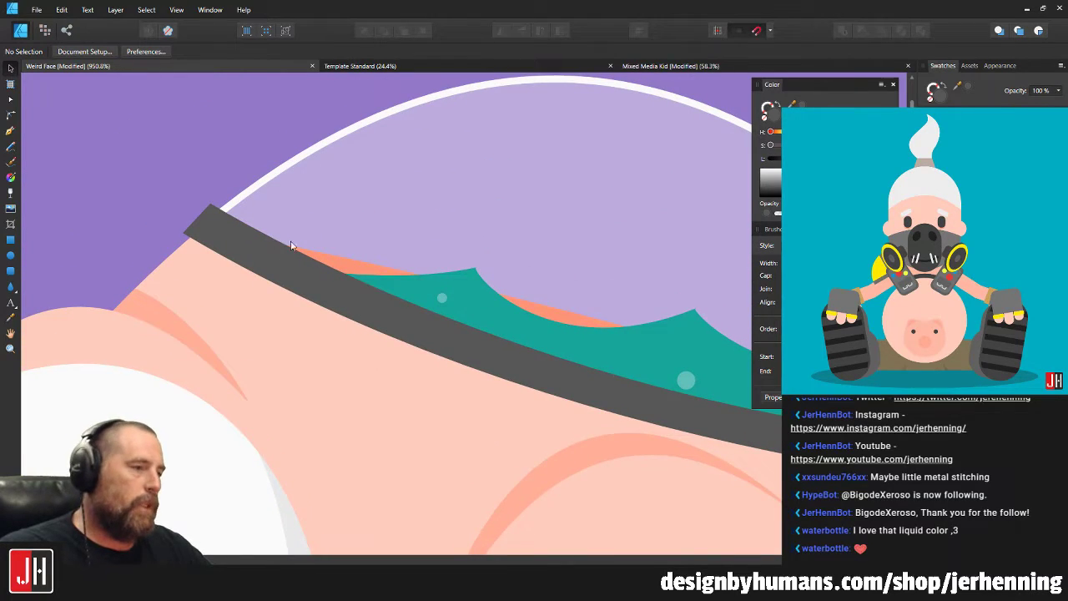
pyautogui.hscroll(3, 366, 284)
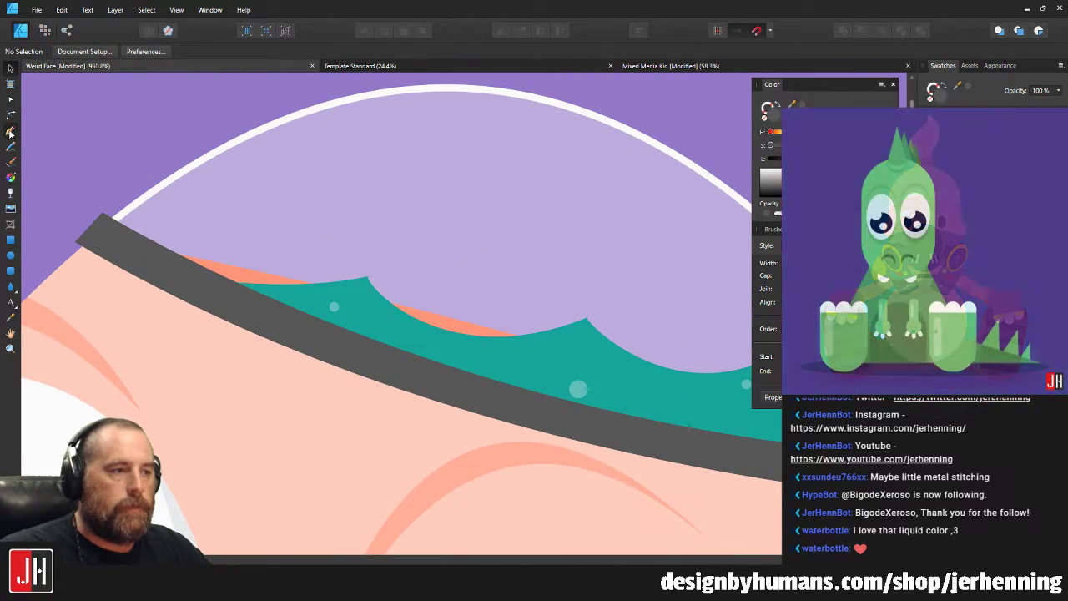
pyautogui.click(10, 131)
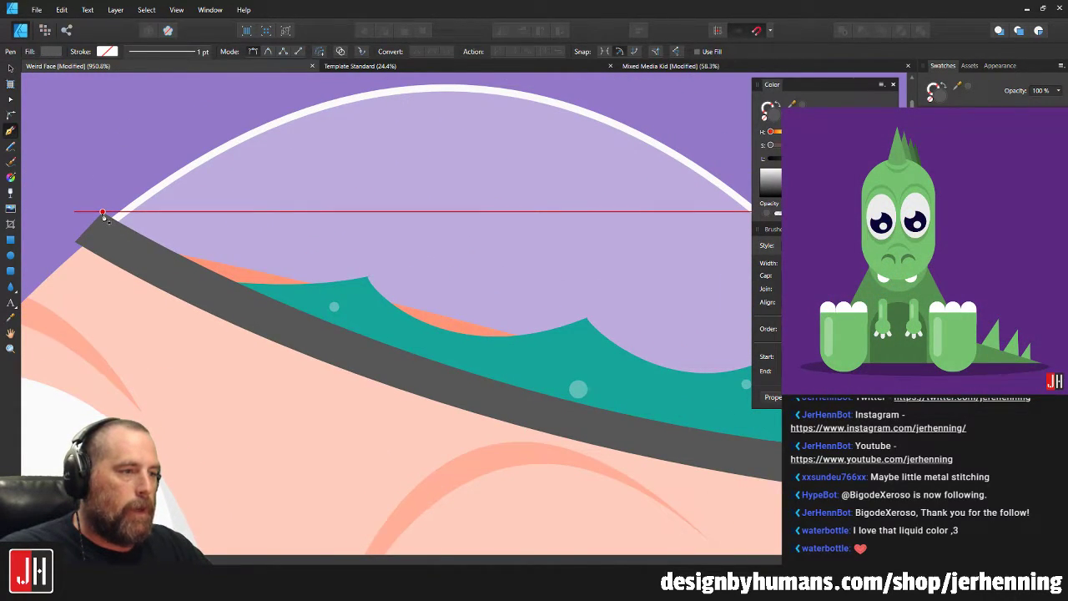
pyautogui.scroll(-3, 103, 215)
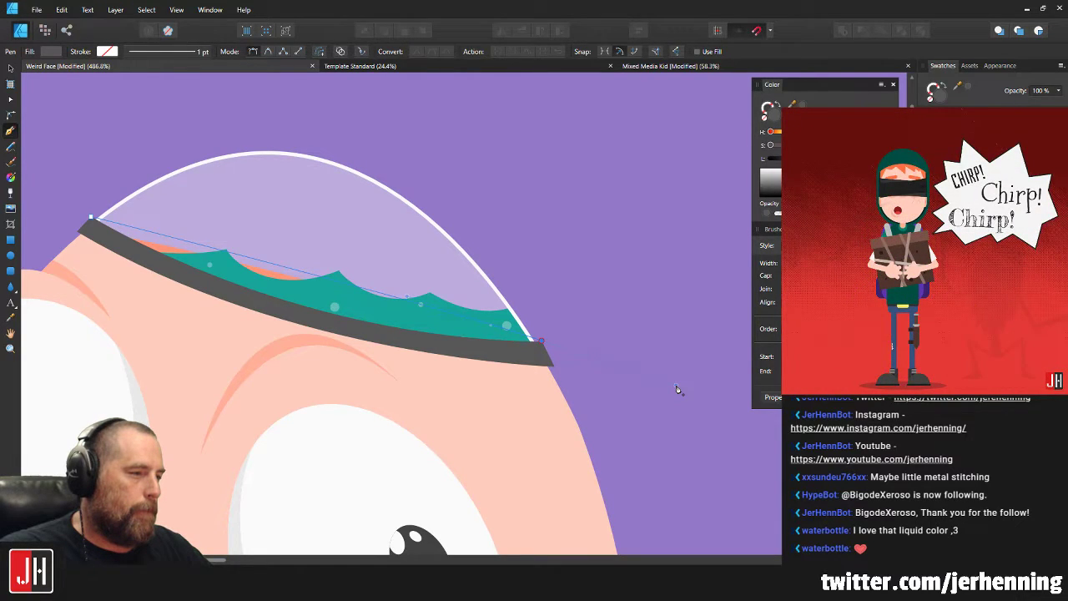
pyautogui.click(554, 348)
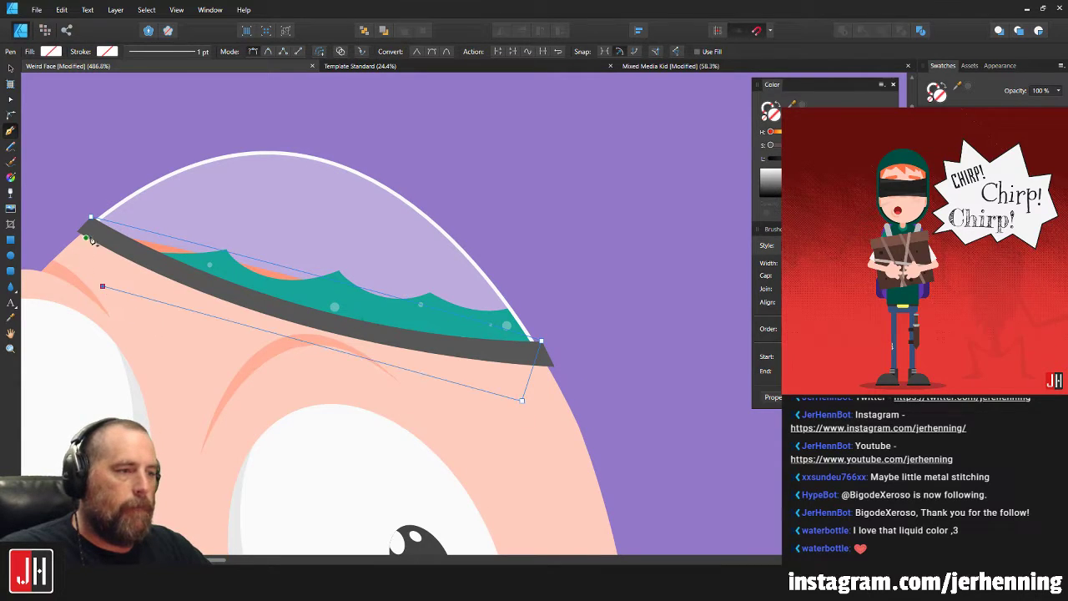
pyautogui.press('g')
pyautogui.click(166, 260)
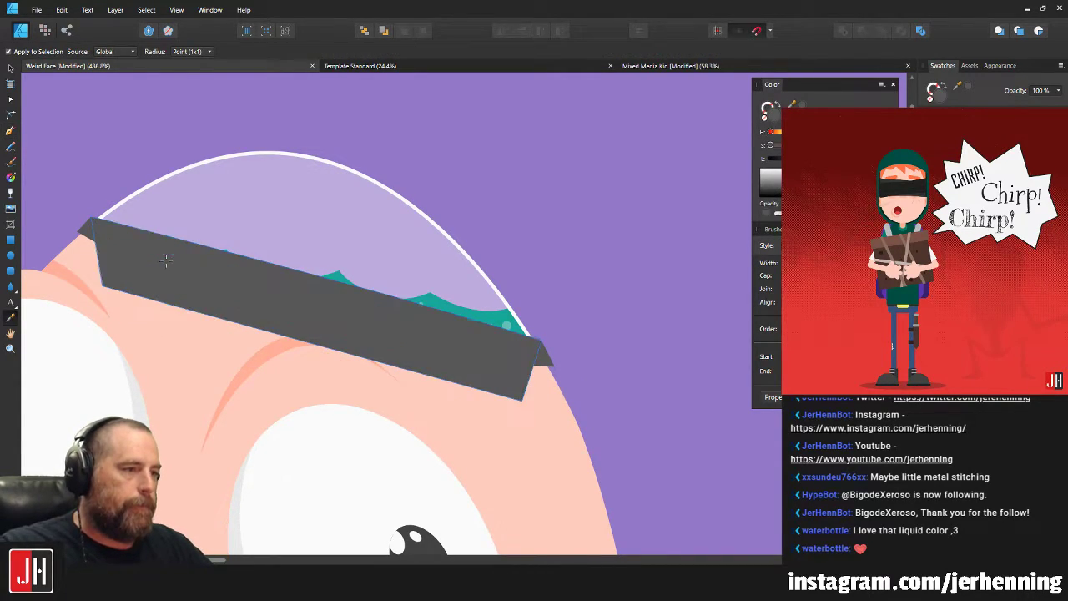
pyautogui.press('v')
pyautogui.hotkey('ctrl', 'd')
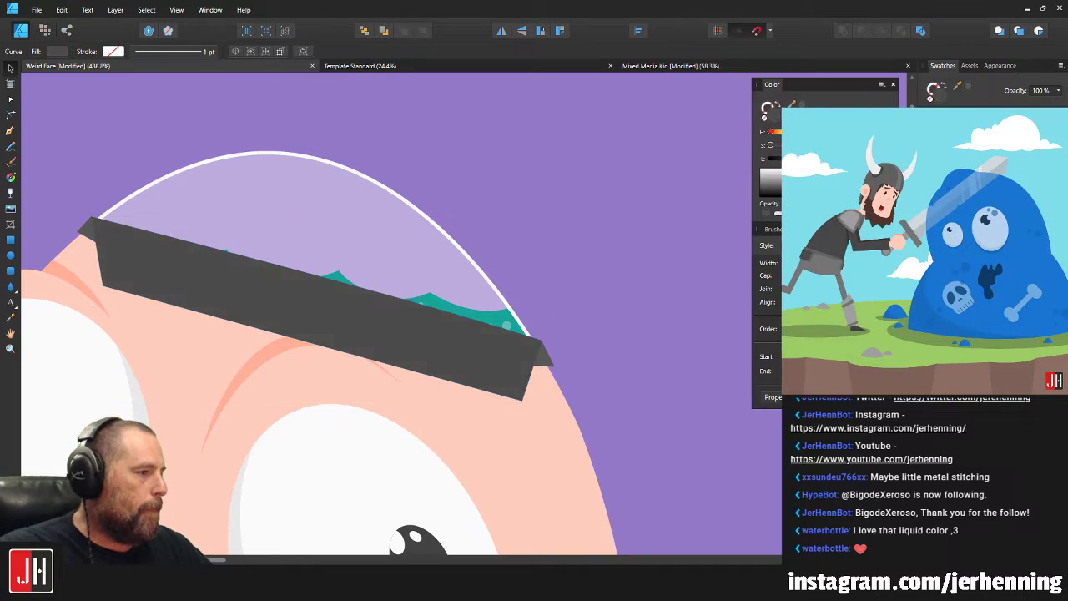
# Send the four-sided shape behind the glass cap, liquid and band, and darken its grey fill.
pyautogui.hotkey('ctrl', 'z')
pyautogui.hotkey('ctrl', 'shift', '[')
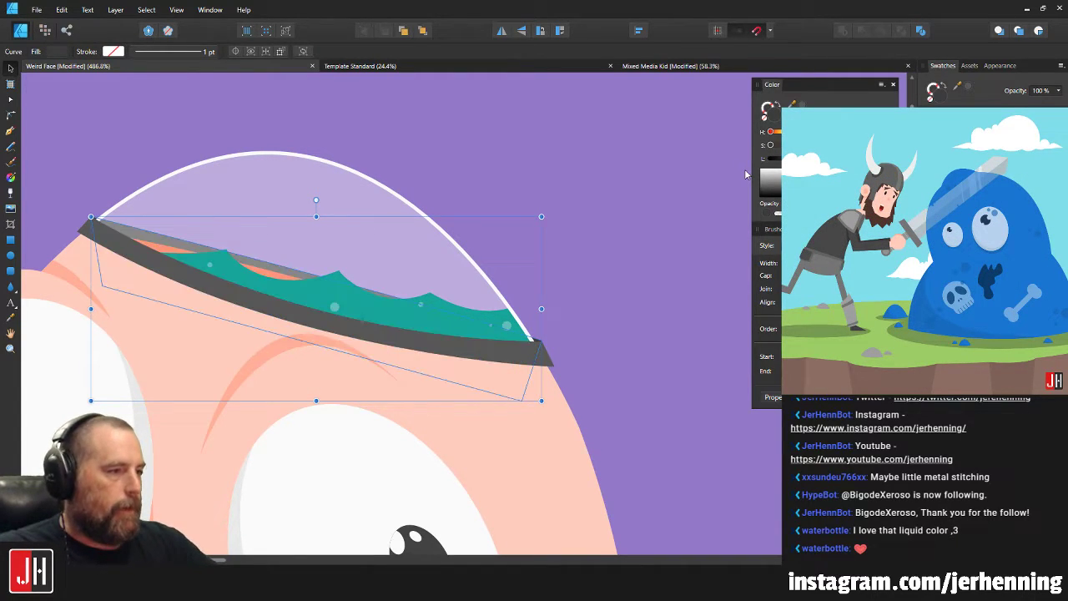
pyautogui.moveTo(795, 158); pyautogui.dragTo(789, 158)
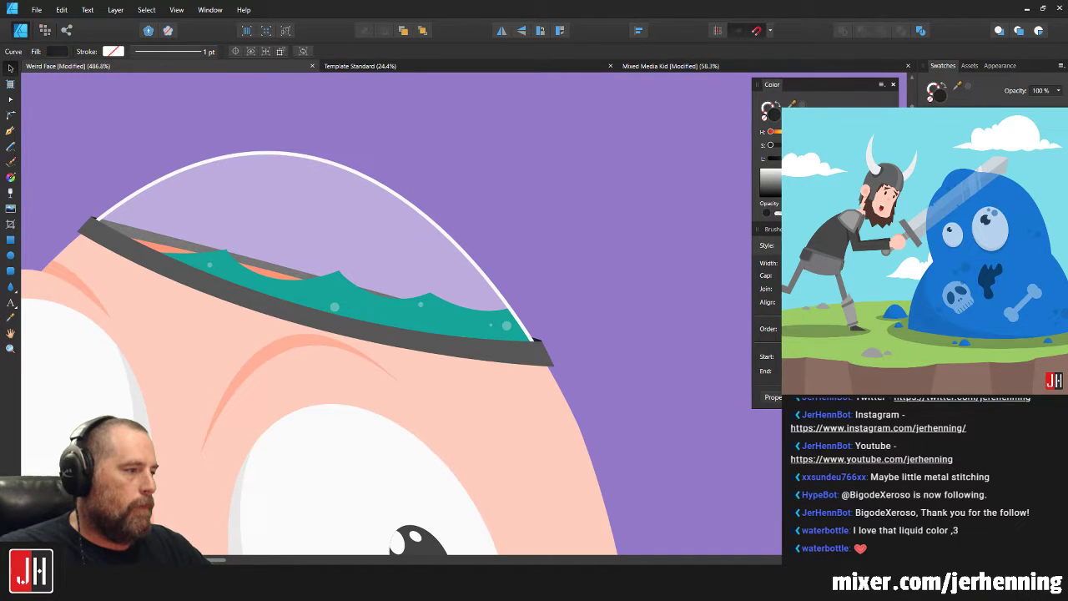
# Move the dark shape's two upper corner nodes onto the upper corners at the ends of the grey band.
pyautogui.scroll(15, 539, 346)
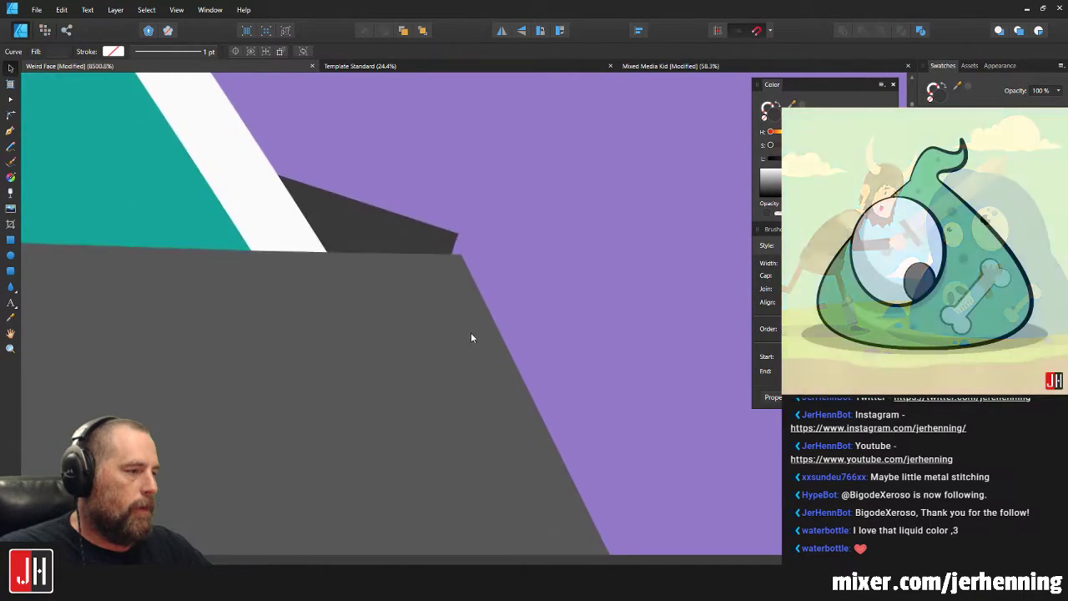
pyautogui.press('a')
pyautogui.moveTo(446, 144); pyautogui.dragTo(452, 183)
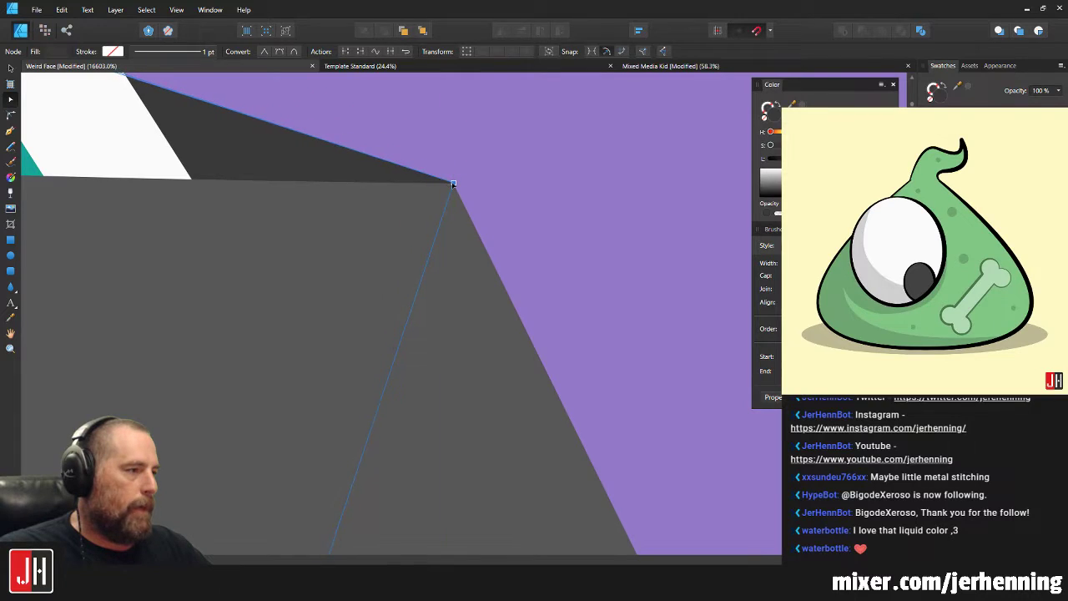
pyautogui.scroll(-11, 453, 184)
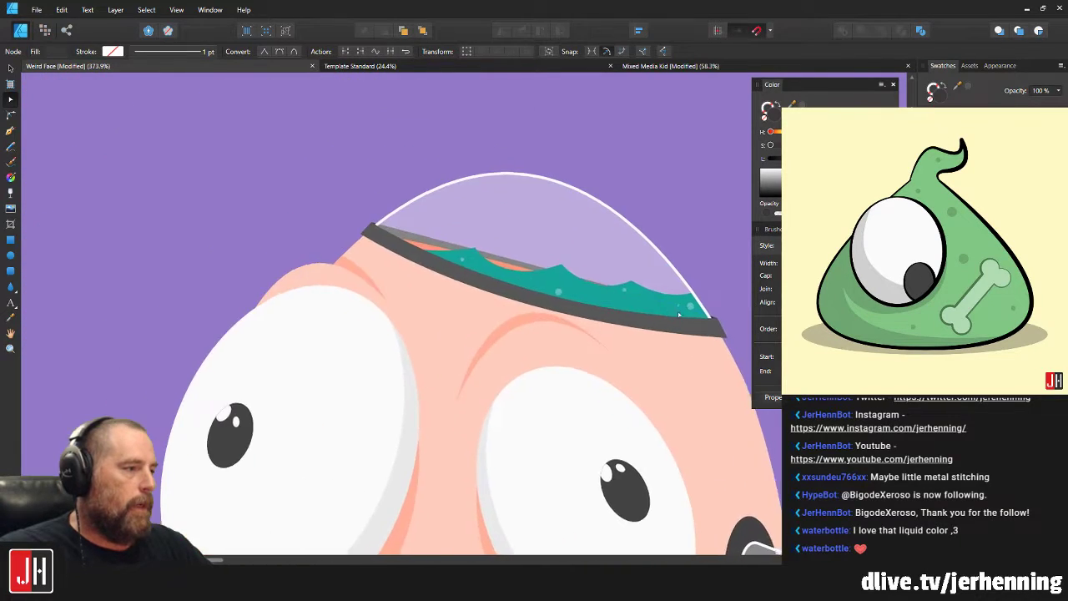
pyautogui.scroll(8, 389, 230)
pyautogui.scroll(6, 291, 178)
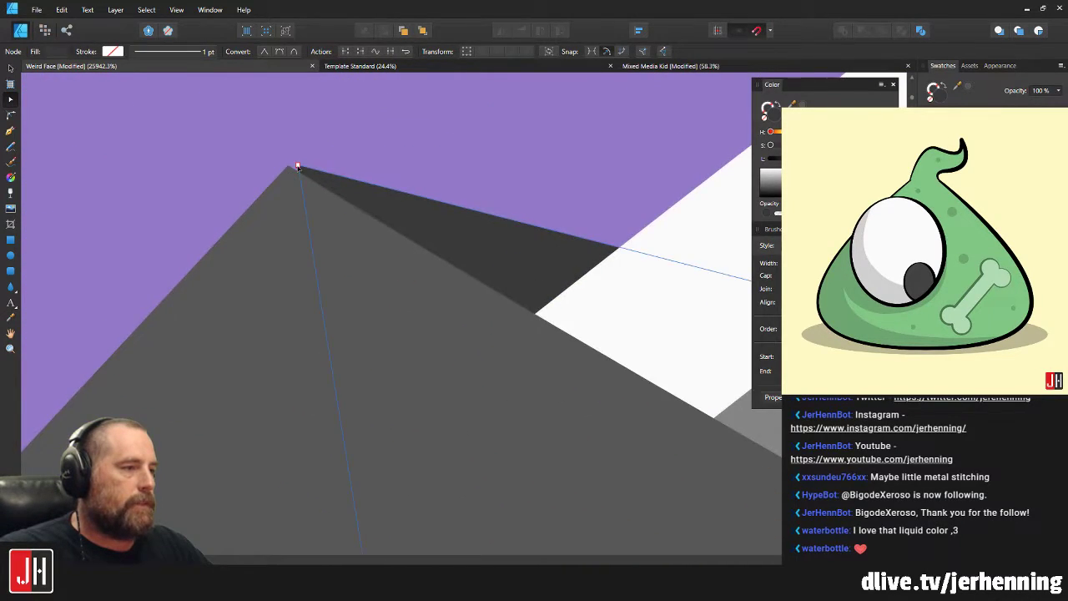
pyautogui.moveTo(297, 166); pyautogui.dragTo(289, 165)
pyautogui.press('v')
pyautogui.click(352, 143)
pyautogui.scroll(-19, 389, 175)
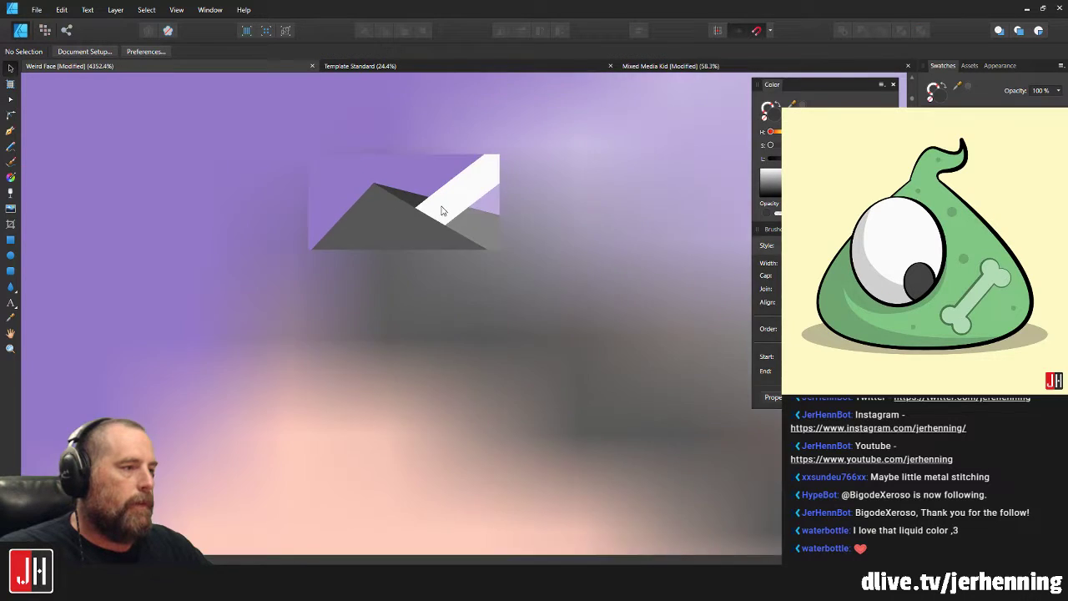
pyautogui.scroll(-4, 434, 218)
pyautogui.scroll(7, 451, 238)
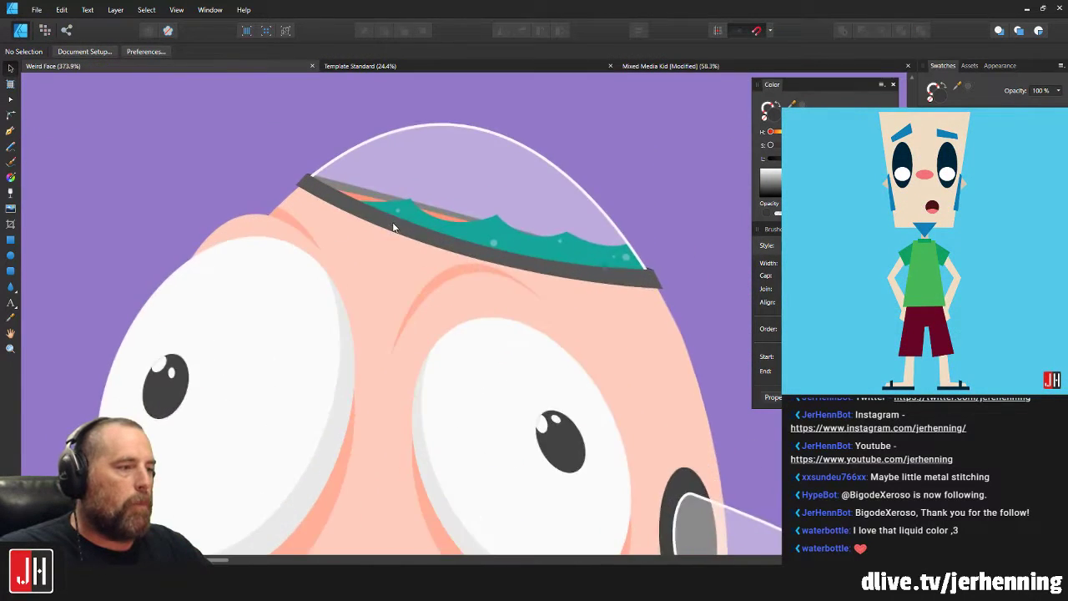
pyautogui.scroll(6, 265, 192)
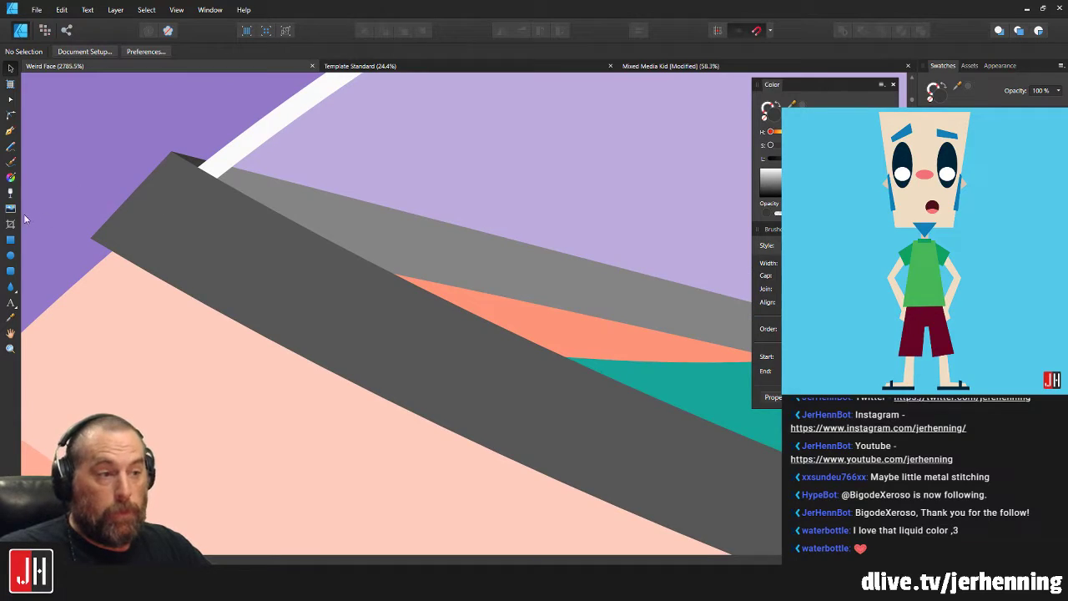
pyautogui.click(10, 254)
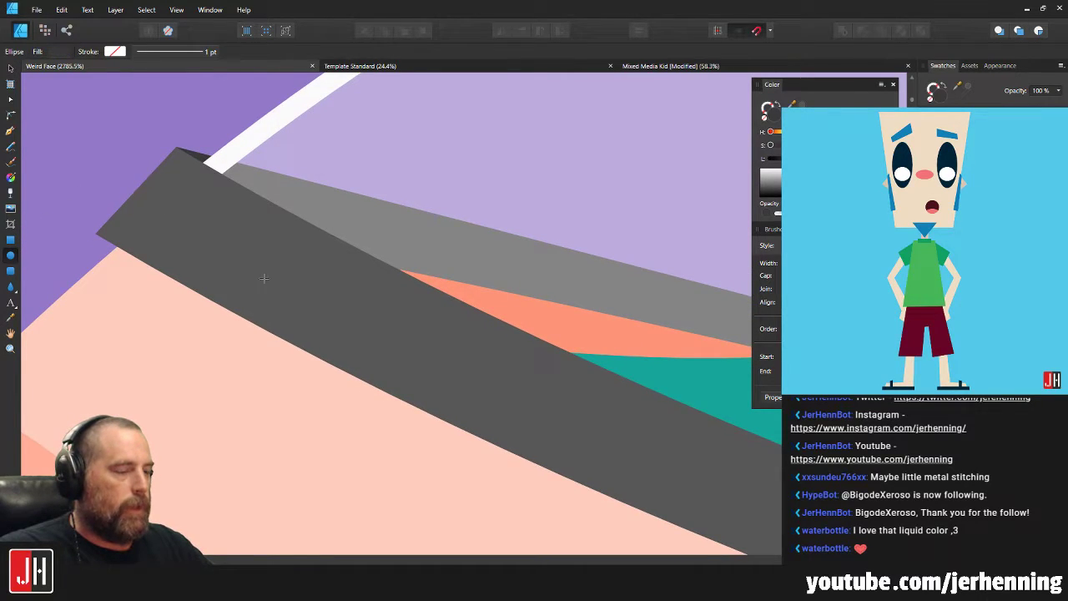
pyautogui.press('v')
pyautogui.scroll(-5, 306, 276)
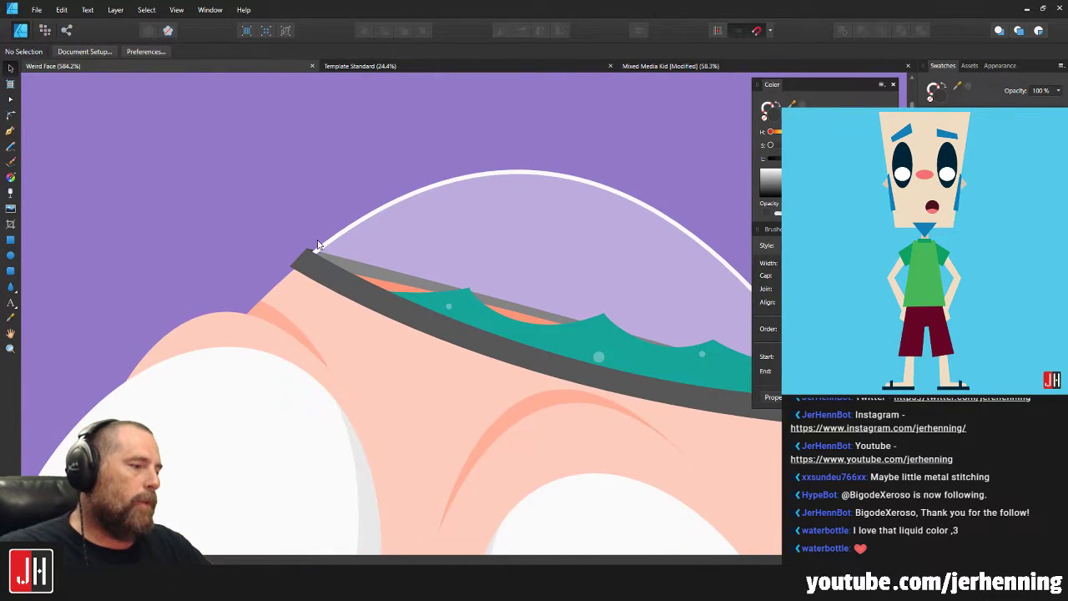
pyautogui.scroll(4, 279, 225)
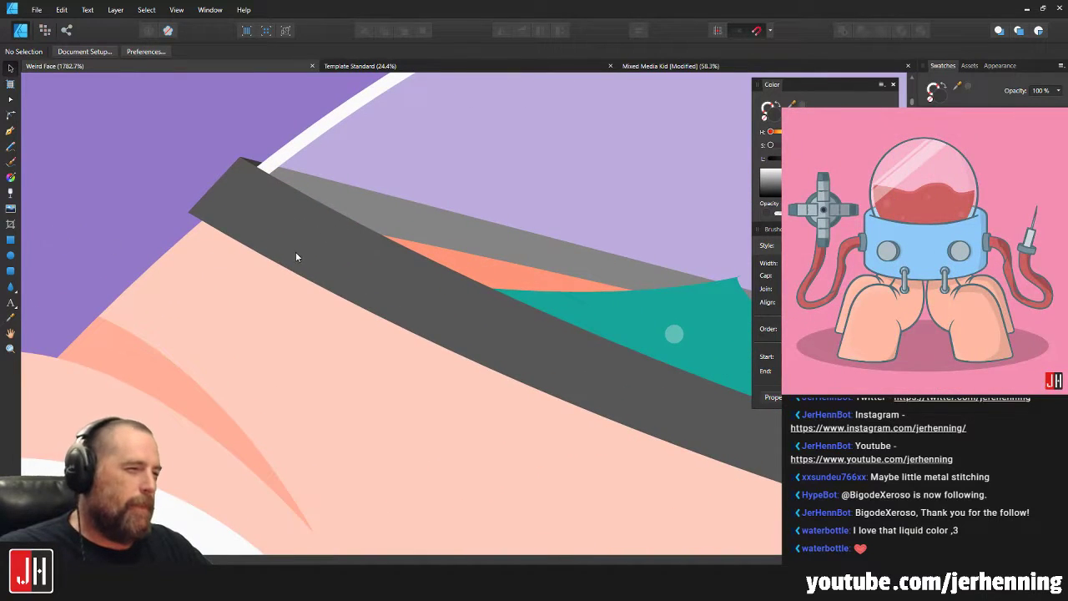
pyautogui.scroll(-6, 293, 256)
pyautogui.scroll(4, 354, 285)
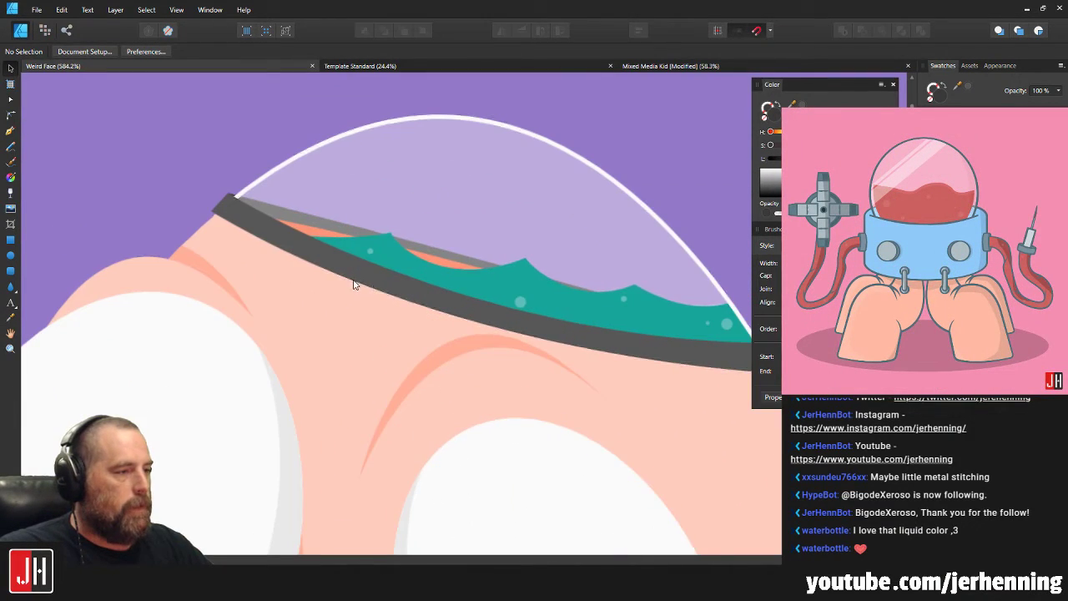
pyautogui.scroll(2, 269, 254)
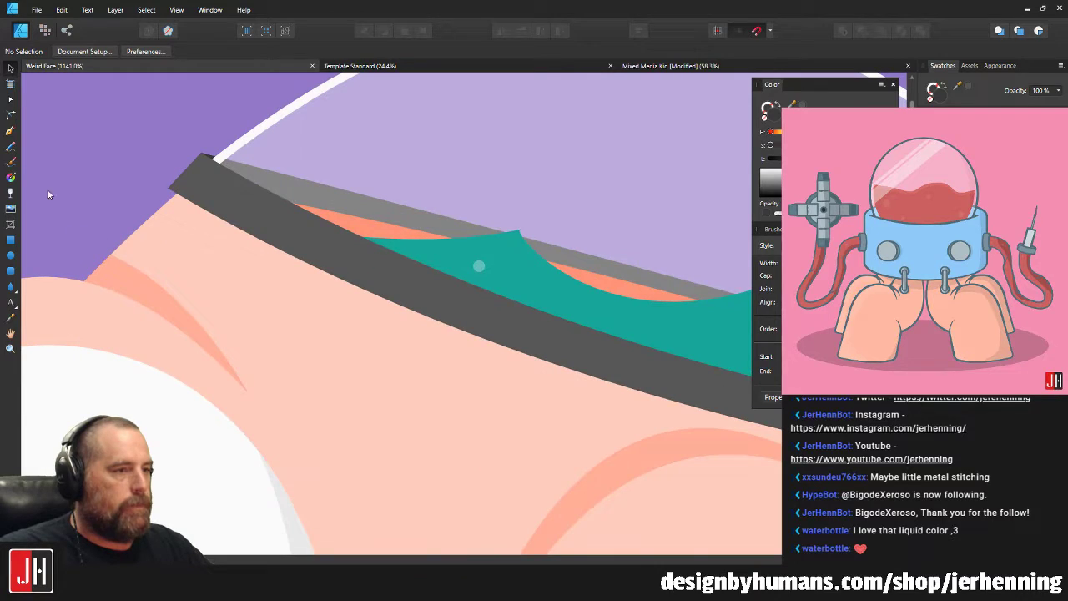
pyautogui.click(11, 256)
pyautogui.scroll(-2, 172, 250)
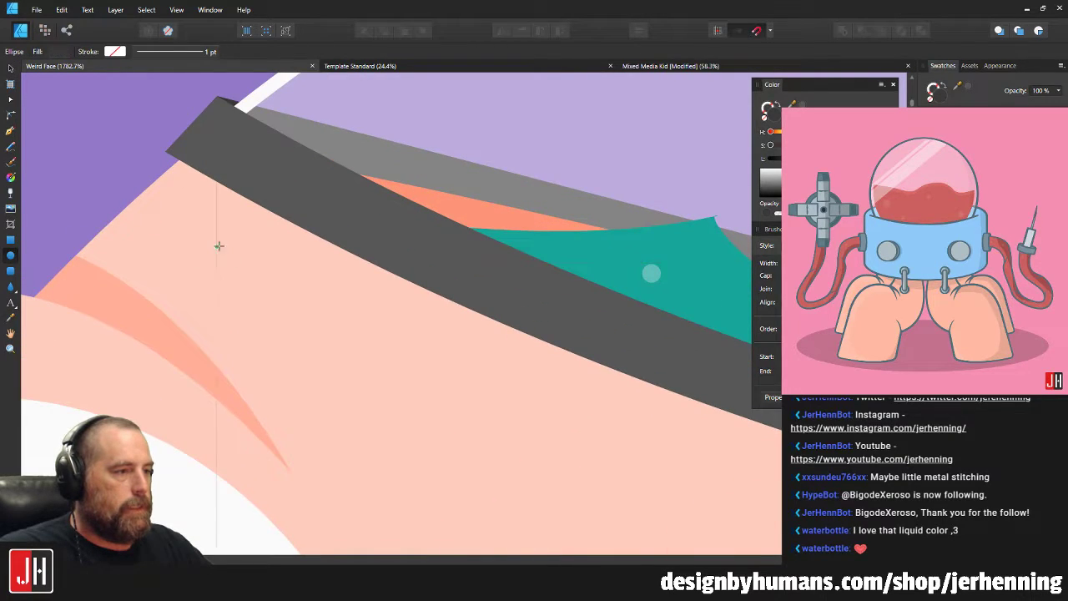
# Copy a rivet from the character's chest plate up onto the head and enlarge the copy.
pyautogui.scroll(-4, 217, 246)
pyautogui.moveTo(381, 478); pyautogui.dragTo(400, 176)
pyautogui.press('v')
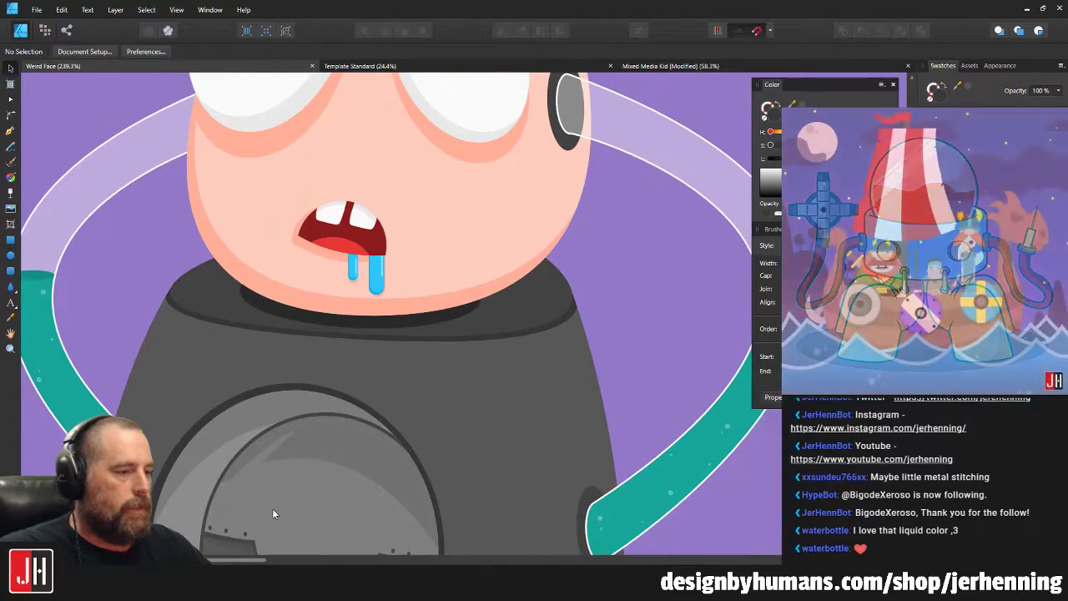
pyautogui.scroll(6, 267, 492)
pyautogui.click(298, 443)
pyautogui.scroll(-10, 431, 388)
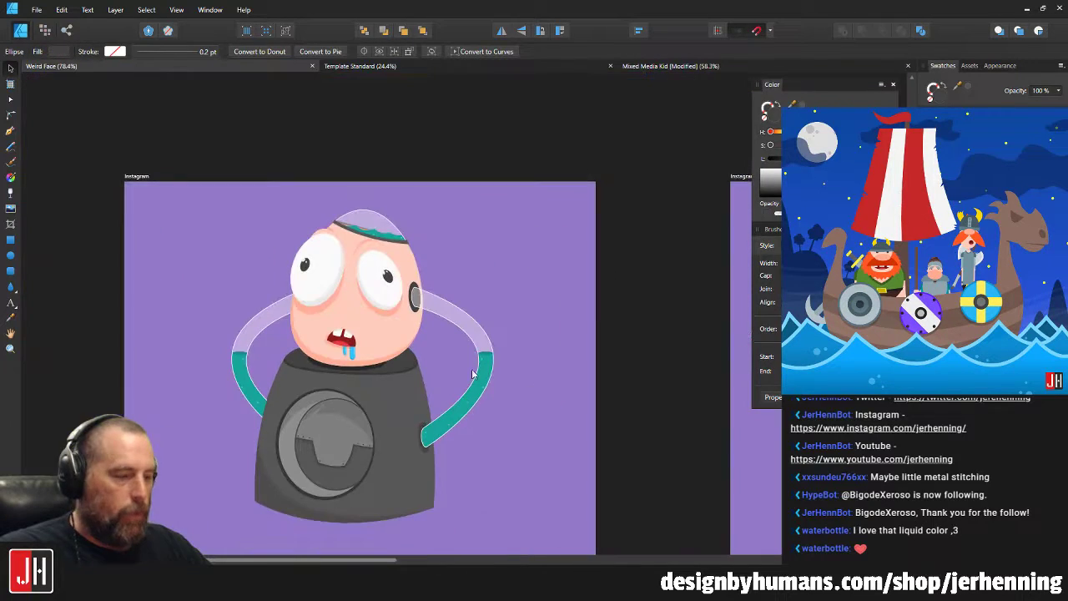
pyautogui.scroll(5, 326, 413)
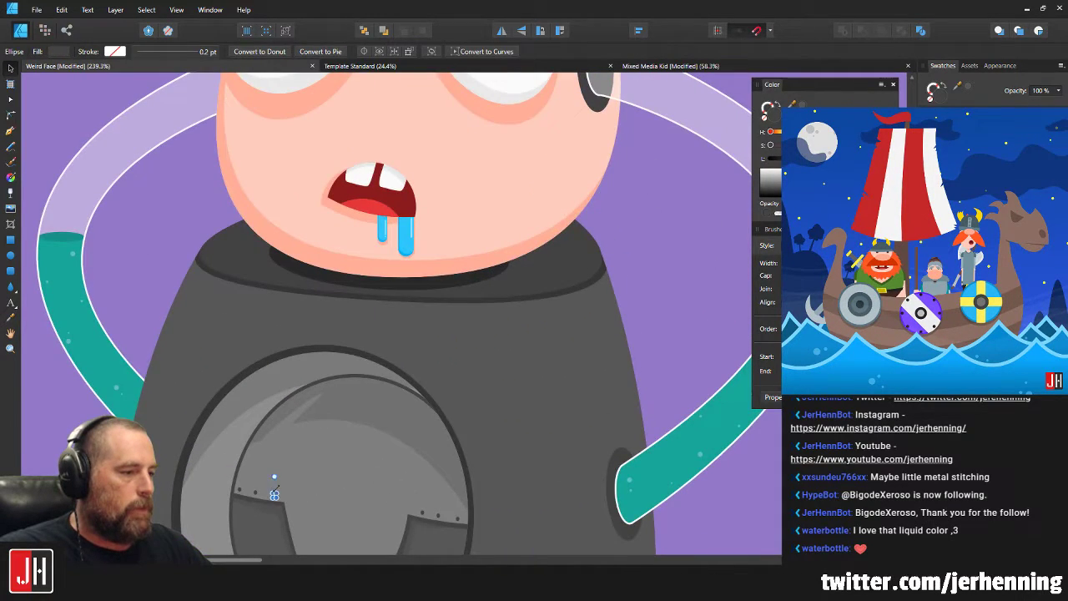
pyautogui.moveTo(447, 125)
pyautogui.mouseDown()
pyautogui.moveTo(382, 267)
pyautogui.moveTo(461, 121)
pyautogui.mouseUp()
pyautogui.scroll(1, 378, 275)
pyautogui.moveTo(461, 121); pyautogui.dragTo(456, 319)
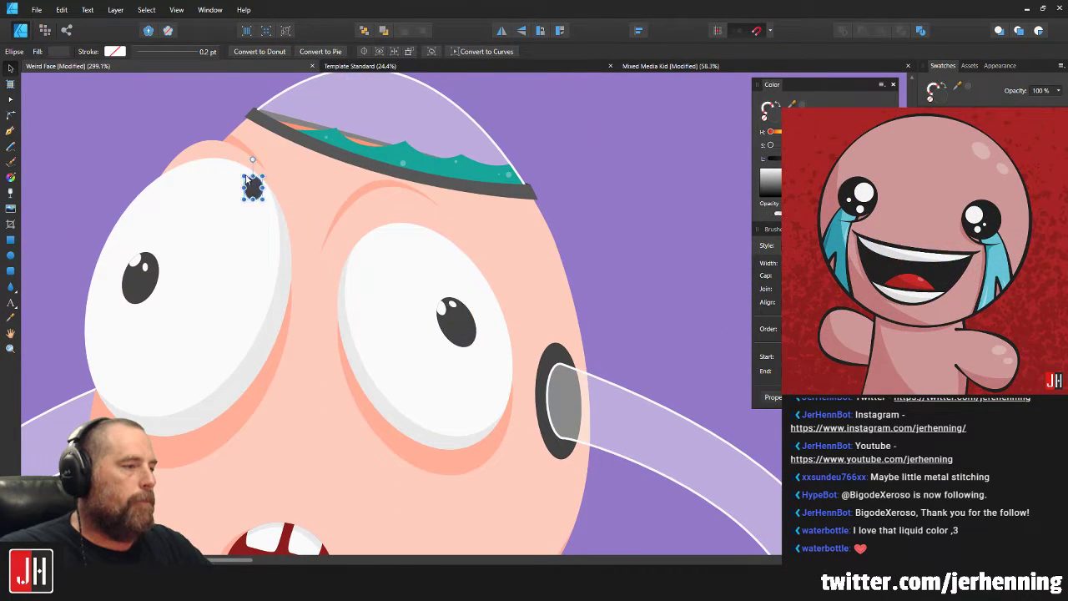
# Shrink the copied rivet and place it on the forehead just below the band's left end.
pyautogui.moveTo(247, 180); pyautogui.dragTo(257, 141)
pyautogui.scroll(8, 275, 146)
pyautogui.moveTo(317, 122); pyautogui.dragTo(230, 237)
pyautogui.scroll(-5, 229, 258)
pyautogui.scroll(3, 290, 263)
pyautogui.moveTo(276, 338); pyautogui.dragTo(243, 252)
pyautogui.hotkey('ctrl', 'd')
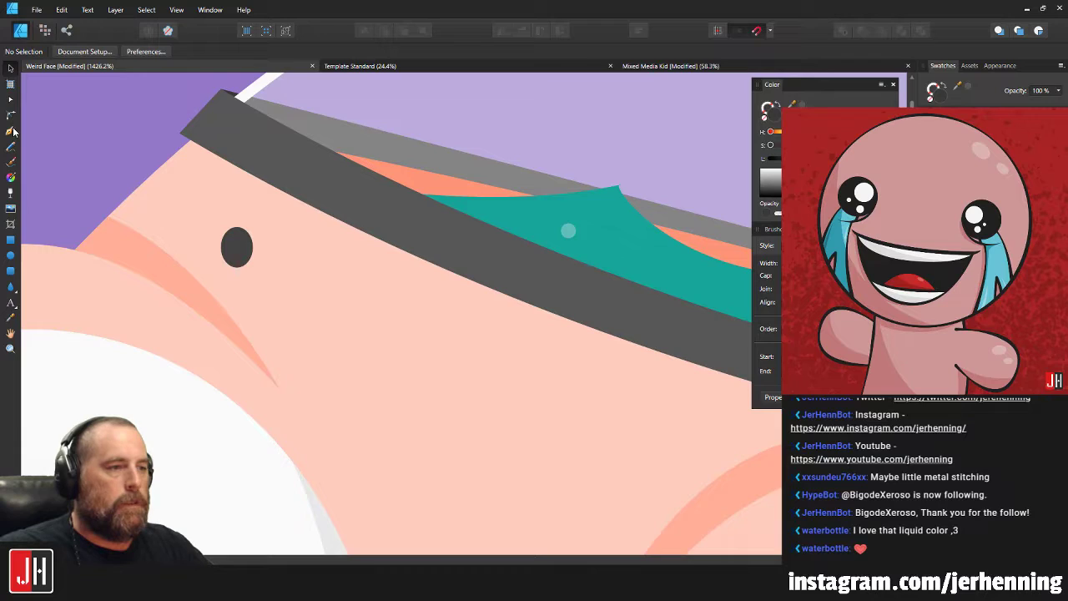
# Draw a four-sided tab over the rivet, widening away from the band, and fill it a grey slightly lighter than the band.
pyautogui.click(10, 131)
pyautogui.scroll(2, 275, 218)
pyautogui.click(254, 138)
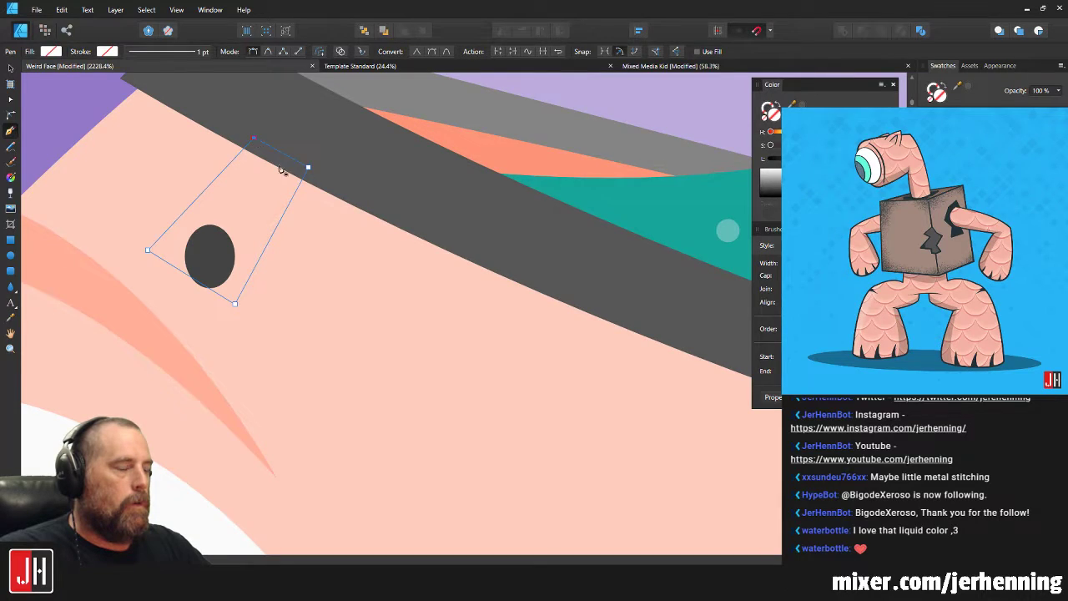
pyautogui.scroll(-4, 335, 213)
pyautogui.press('i')
pyautogui.click(378, 217)
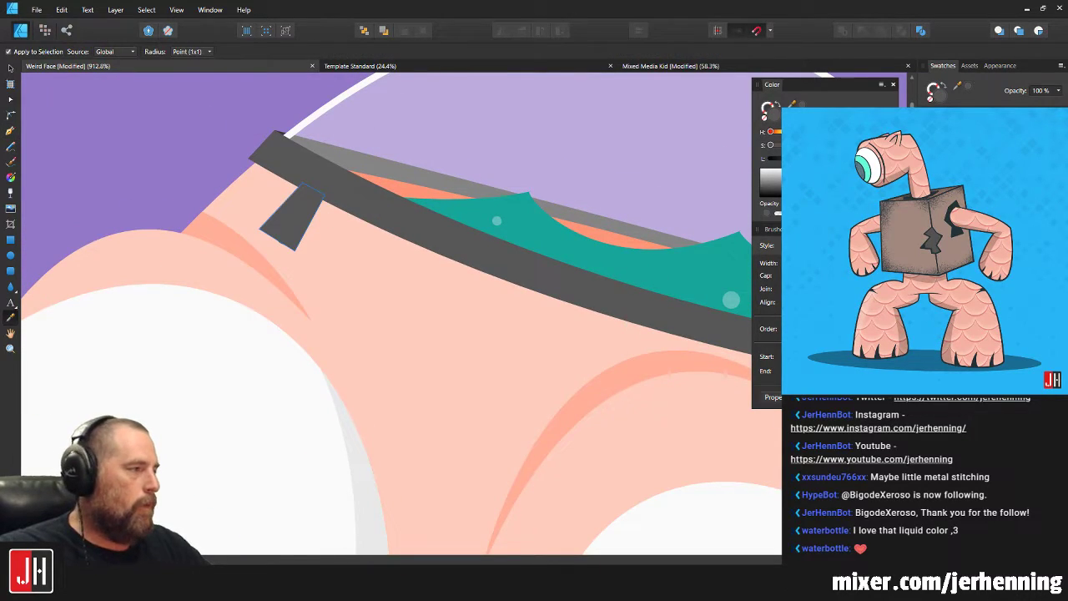
pyautogui.press('v')
pyautogui.click(290, 218)
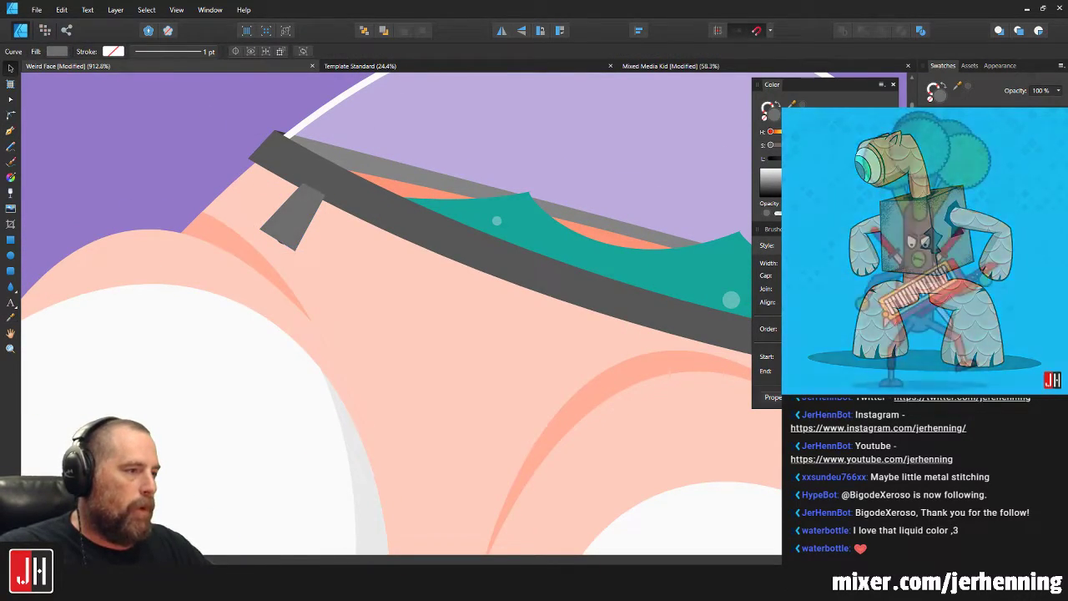
# Restack the tab so its upper end tucks under the band and the rivet sits on top of it.
pyautogui.scroll(4, 281, 204)
pyautogui.hotkey('ctrl', 'x')
pyautogui.click(257, 162)
pyautogui.hotkey('ctrl', 'v')
pyautogui.scroll(3, 214, 161)
pyautogui.moveTo(215, 161); pyautogui.dragTo(419, 207)
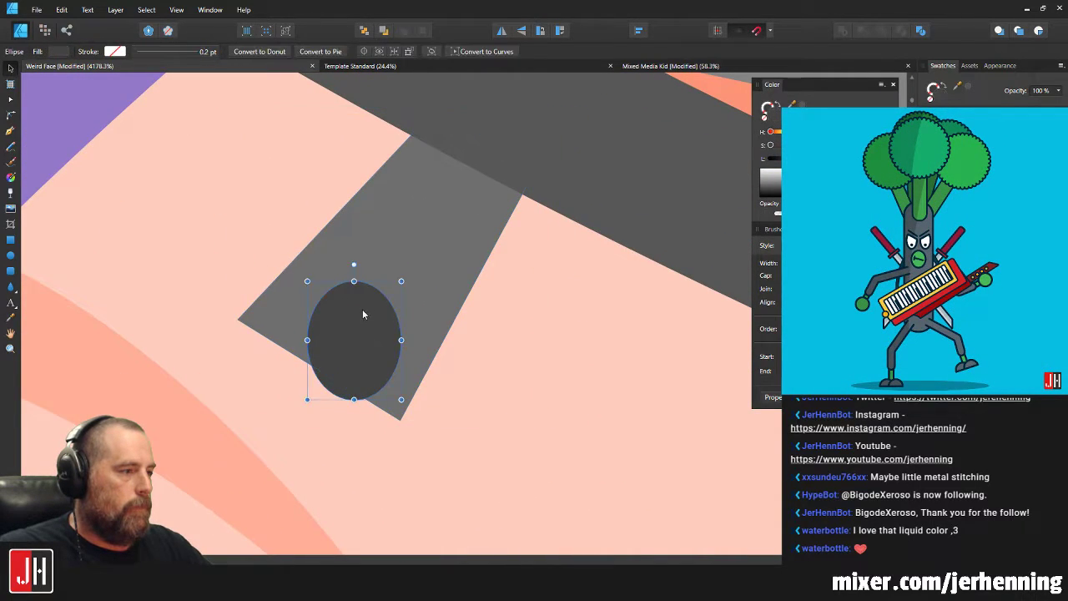
# Rotate the rivet to match the tab's slant and centre it in the tab's wider lower part.
pyautogui.moveTo(361, 309); pyautogui.dragTo(374, 287)
pyautogui.moveTo(367, 234); pyautogui.dragTo(408, 240)
pyautogui.moveTo(365, 306); pyautogui.dragTo(368, 293)
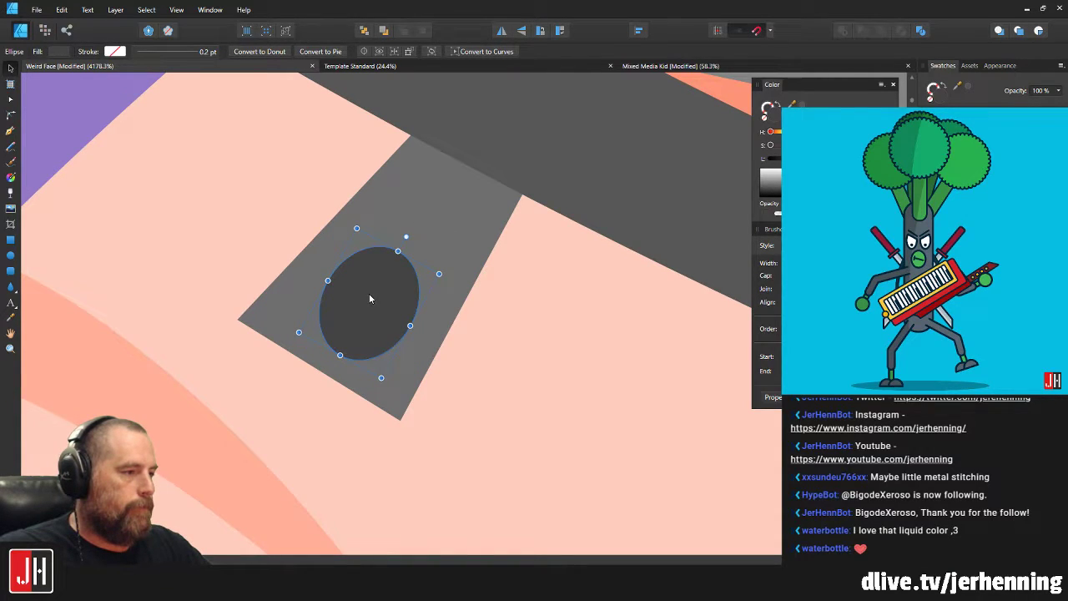
pyautogui.hotkey('ctrl', '0')
pyautogui.scroll(10, 455, 339)
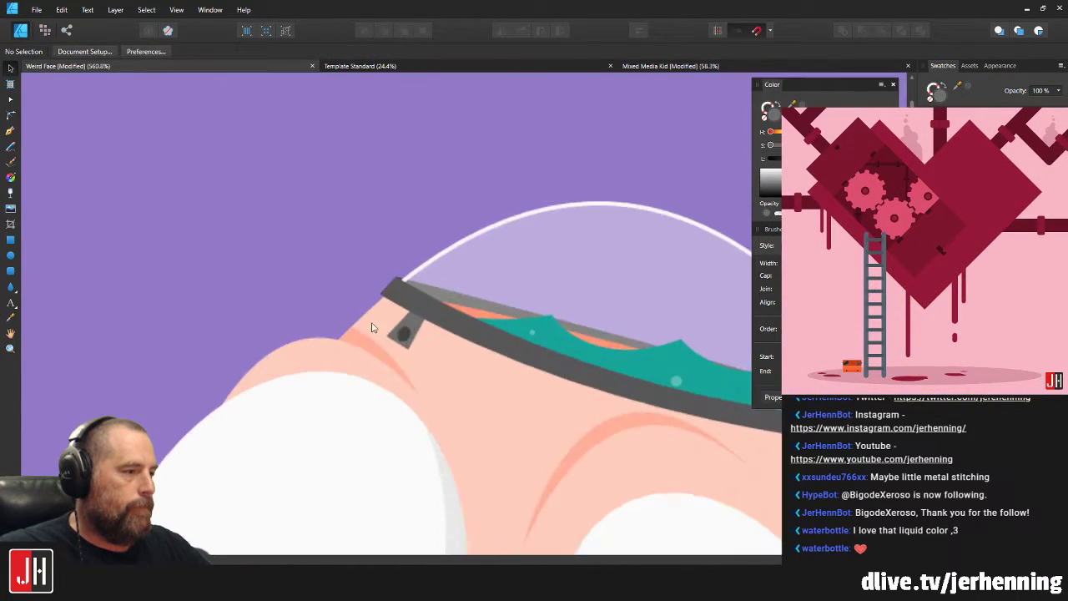
# Group the tab with its rivet.
pyautogui.keyDown('shift'); pyautogui.click(477, 259); pyautogui.keyUp('shift')
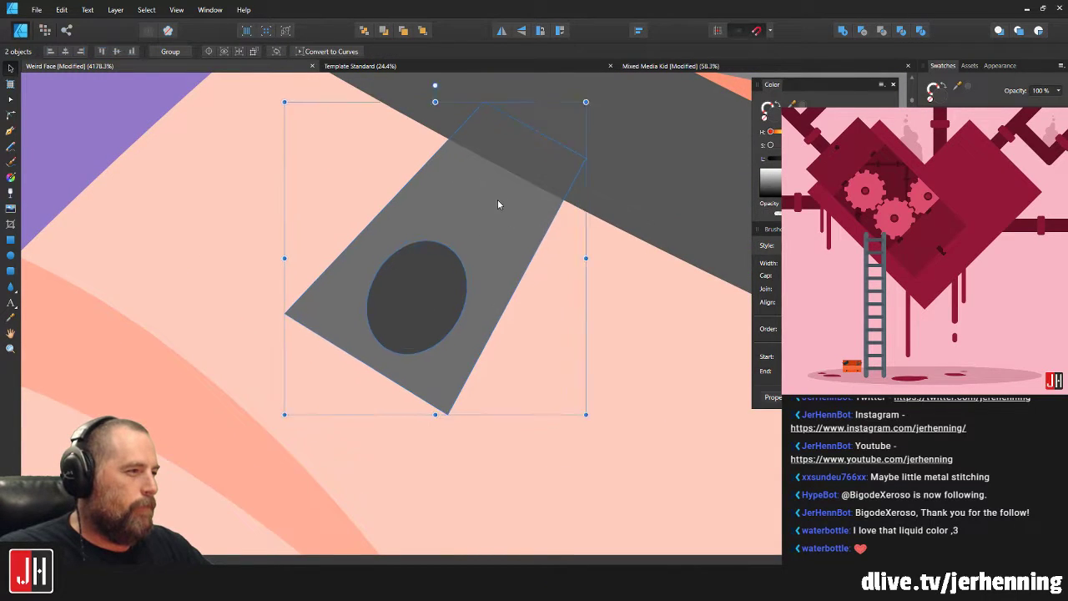
pyautogui.scroll(-3, 497, 197)
pyautogui.scroll(2, 334, 240)
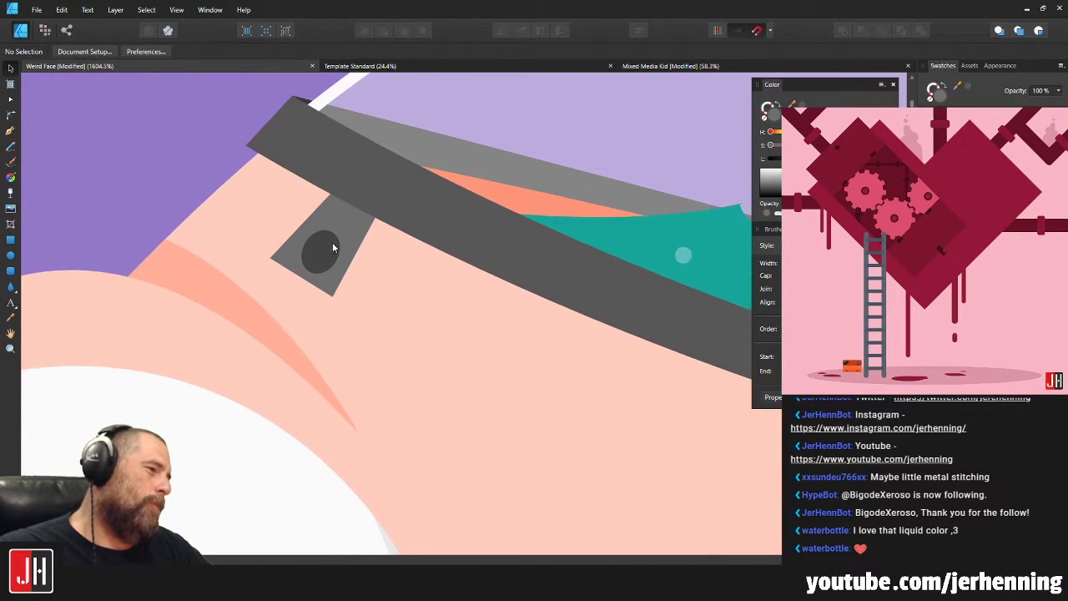
pyautogui.scroll(-3, 361, 212)
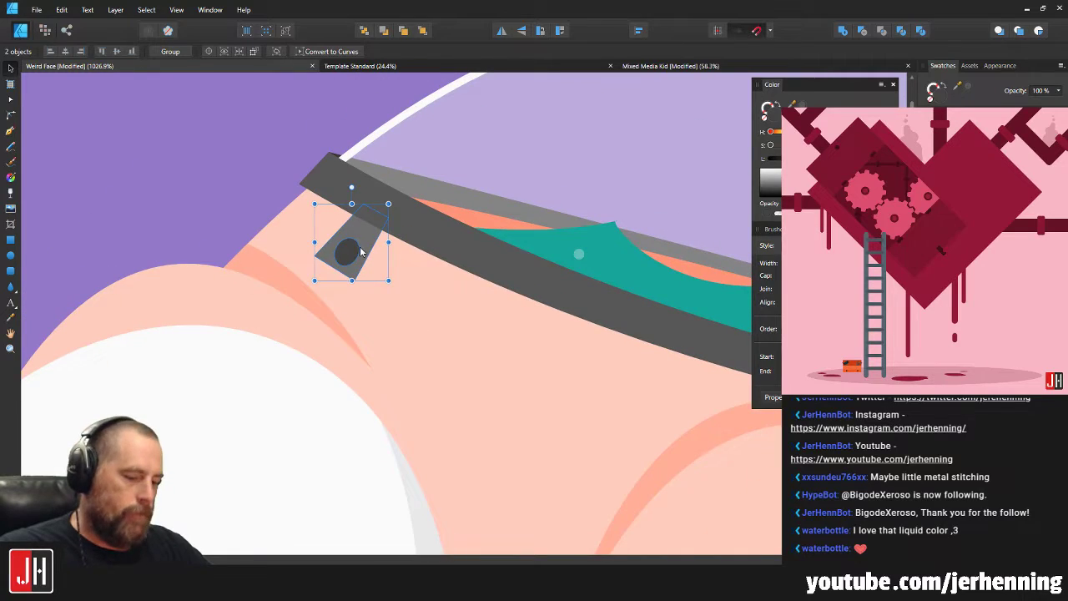
pyautogui.hotkey('ctrl', 'g')
# Duplicate the tab group further right along the band, rotate it about 10° and tuck its upper end against the band's lower edge.
pyautogui.keyDown('alt'); pyautogui.moveTo(398, 214); pyautogui.dragTo(548, 287); pyautogui.keyUp('alt')
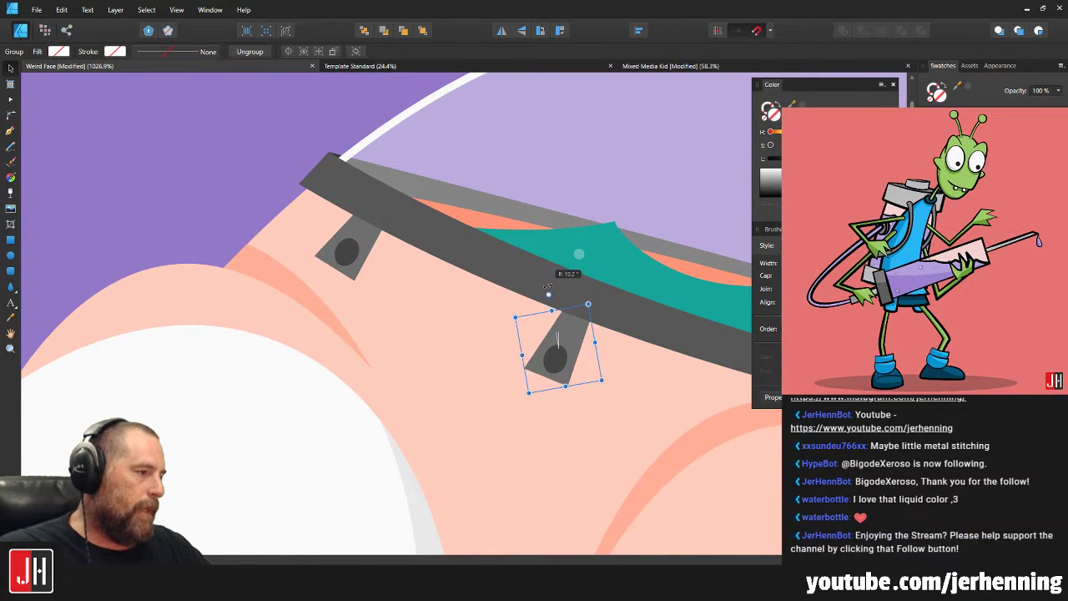
pyautogui.moveTo(559, 346); pyautogui.dragTo(557, 333)
pyautogui.scroll(-9, 558, 333)
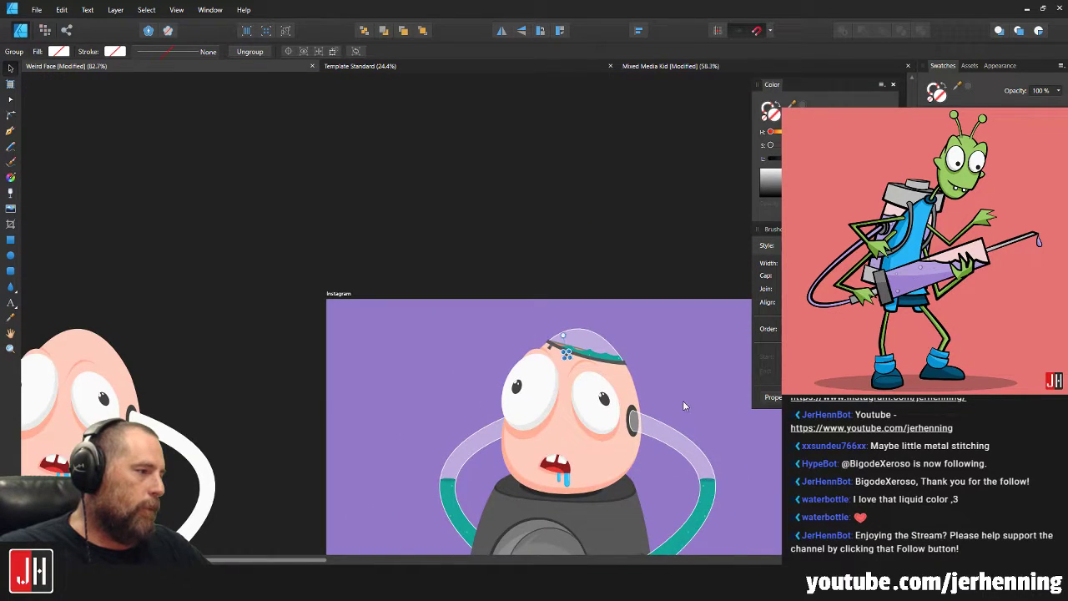
pyautogui.click(683, 402)
pyautogui.moveTo(683, 402); pyautogui.dragTo(511, 341)
pyautogui.scroll(7, 510, 341)
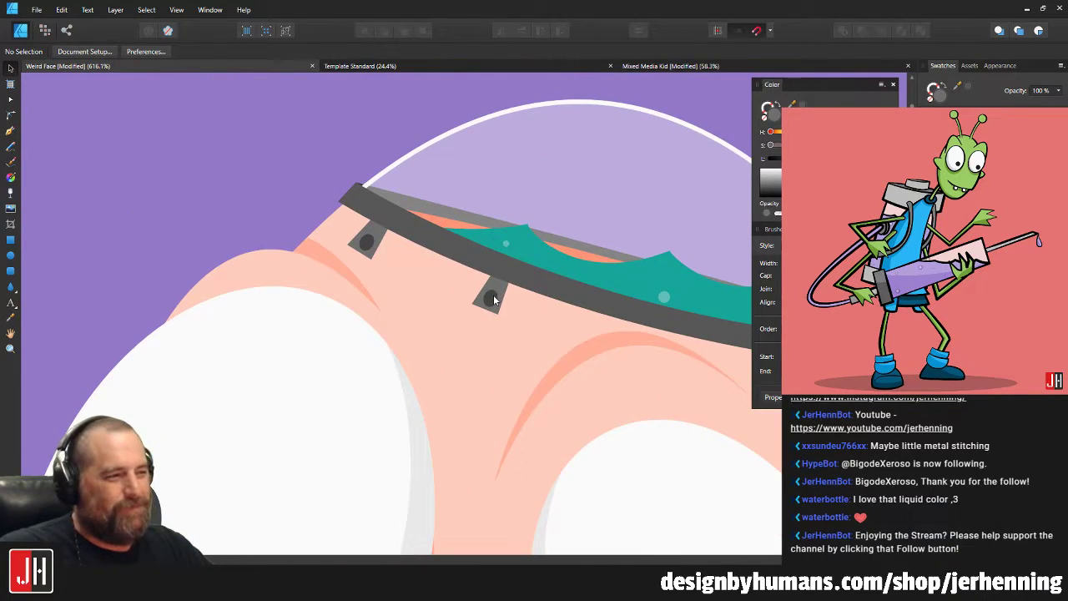
# Enlarge the second tab and replace the first one at the band's left end with a rotated copy of it.
pyautogui.scroll(3, 493, 299)
pyautogui.click(483, 300)
pyautogui.moveTo(475, 318); pyautogui.dragTo(303, 217)
pyautogui.click(297, 214)
pyautogui.press('Delete')
pyautogui.moveTo(347, 98); pyautogui.dragTo(347, 95)
pyautogui.moveTo(382, 147); pyautogui.dragTo(308, 207)
pyautogui.scroll(-10, 309, 207)
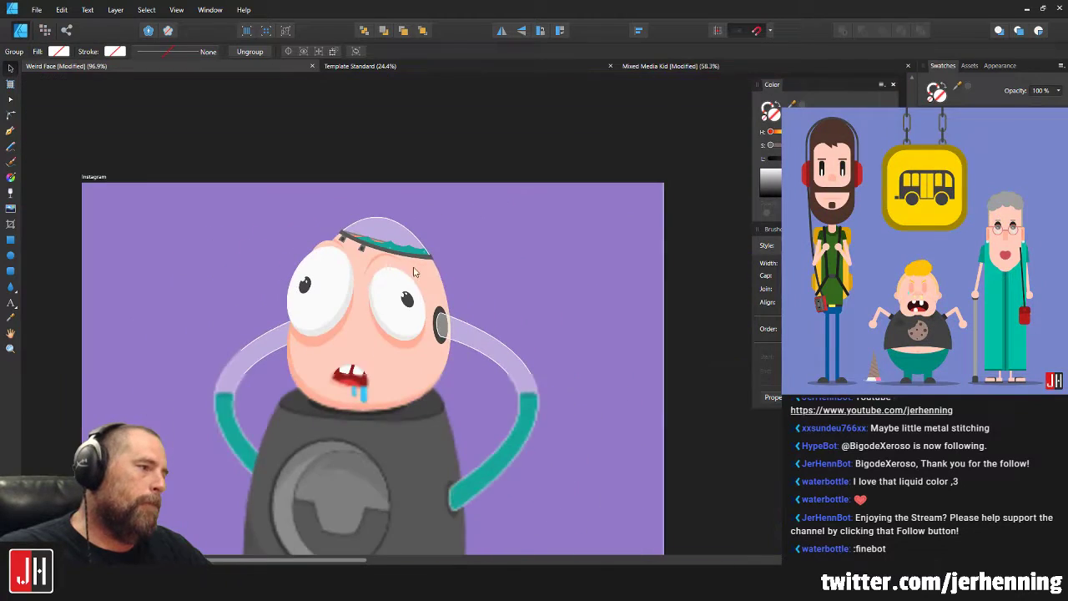
pyautogui.click(449, 280)
# Duplicate the second riveted tab onto the right part of the cap's band, rotated nearly upright with its upper end against the band.
pyautogui.scroll(3, 399, 257)
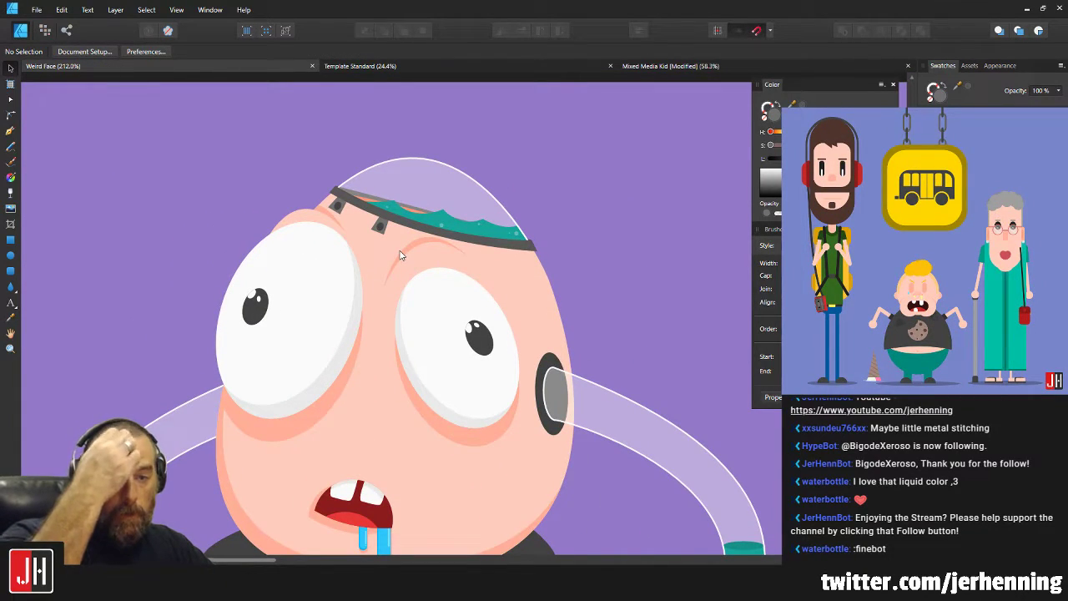
pyautogui.scroll(3, 386, 260)
pyautogui.click(377, 207)
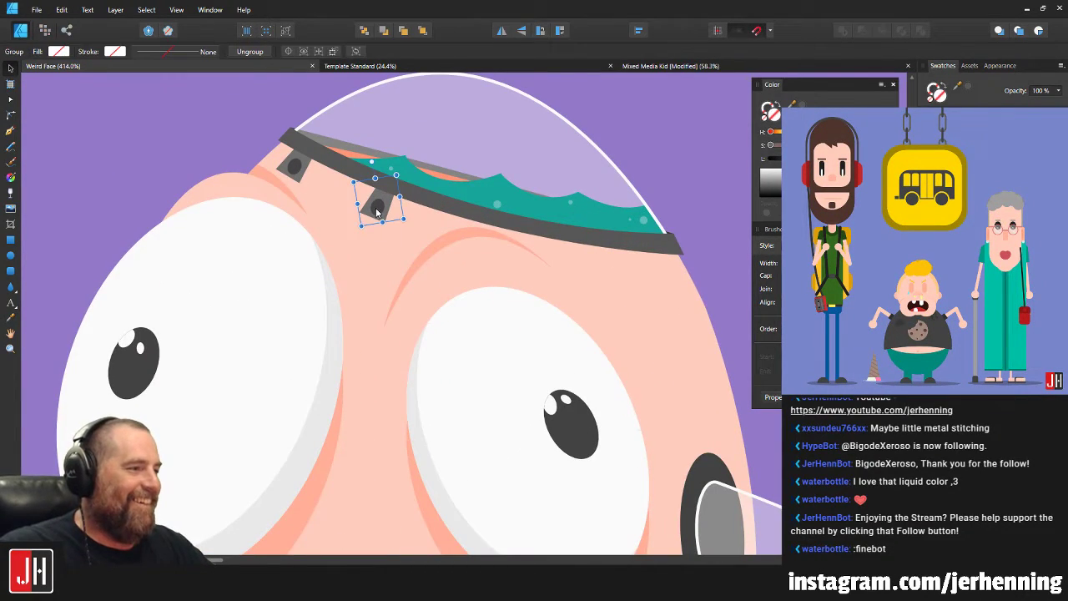
pyautogui.moveTo(377, 206); pyautogui.dragTo(589, 255)
pyautogui.scroll(3, 584, 250)
pyautogui.moveTo(593, 191); pyautogui.dragTo(564, 196)
pyautogui.moveTo(629, 253); pyautogui.dragTo(584, 230)
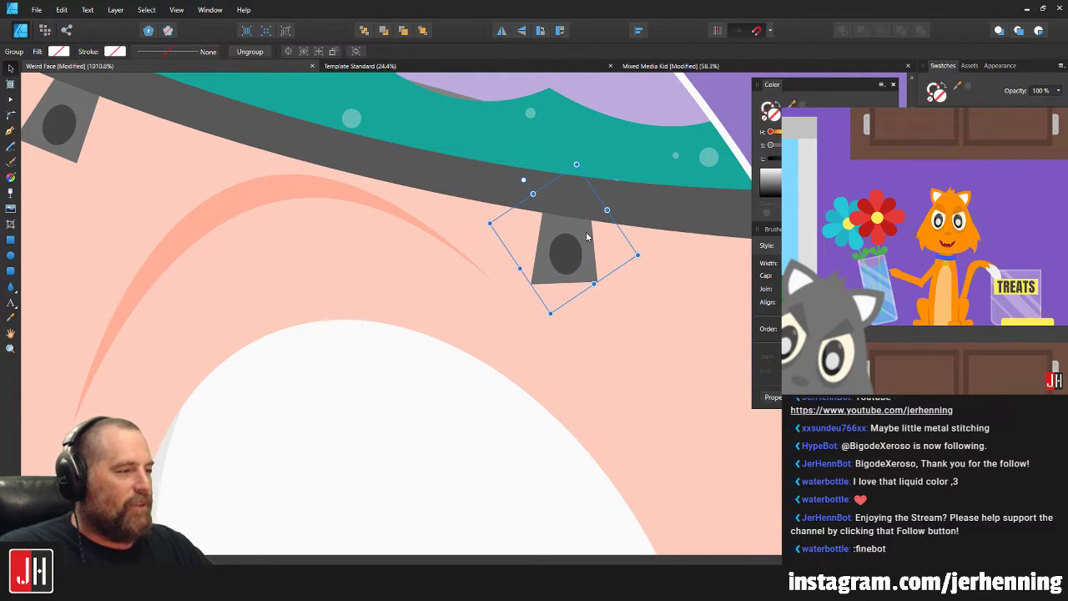
pyautogui.moveTo(524, 181); pyautogui.dragTo(528, 177)
pyautogui.moveTo(567, 235); pyautogui.dragTo(510, 261)
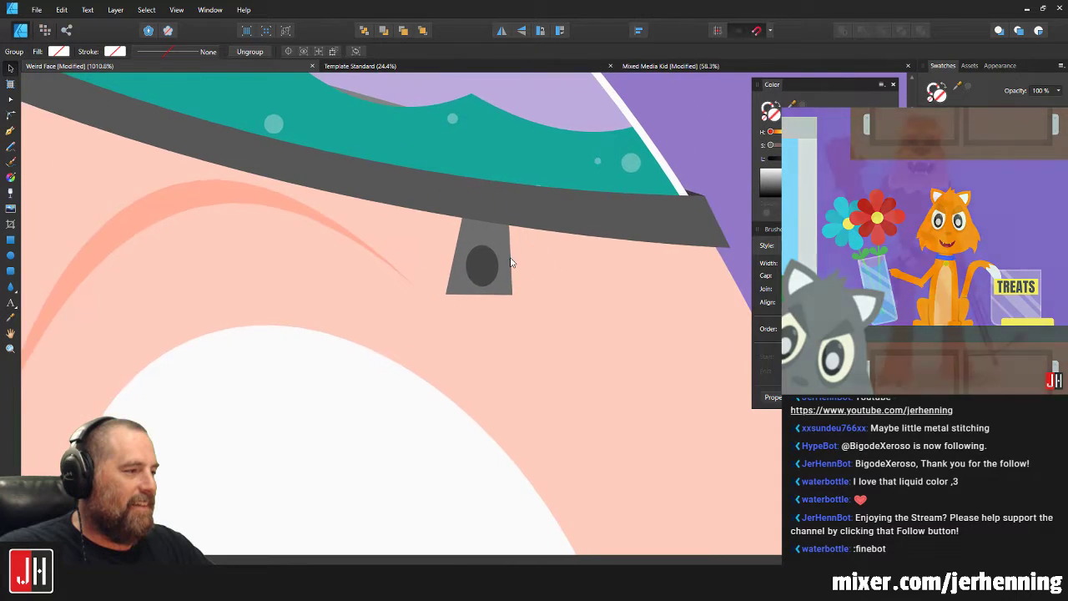
# Flip the third tab horizontally and rotate it slightly to follow the band's slope.
pyautogui.scroll(-6, 514, 267)
pyautogui.scroll(5, 519, 266)
pyautogui.click(500, 32)
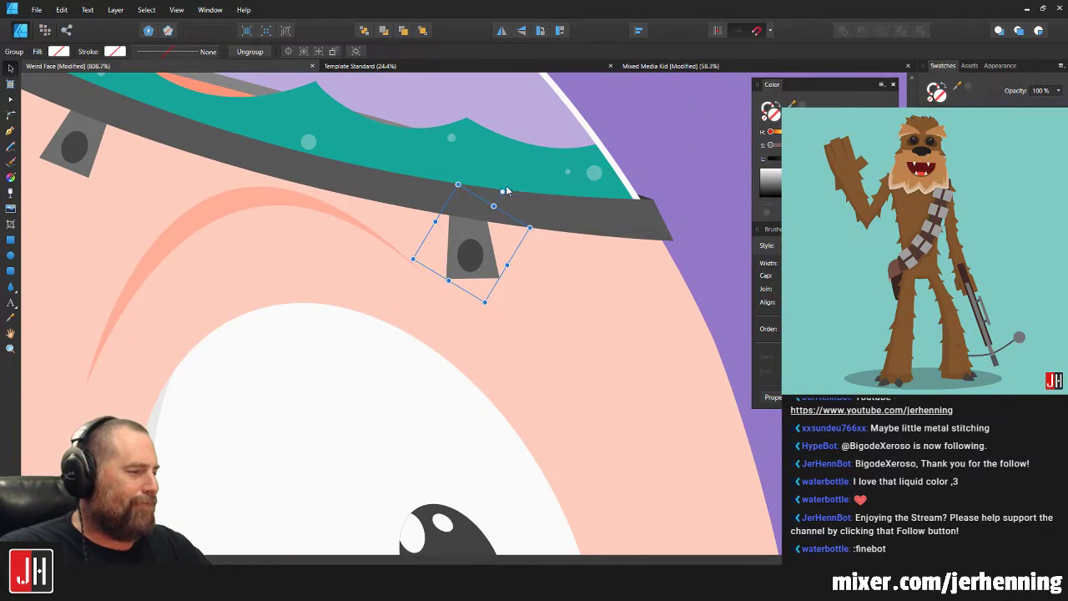
pyautogui.scroll(4, 474, 242)
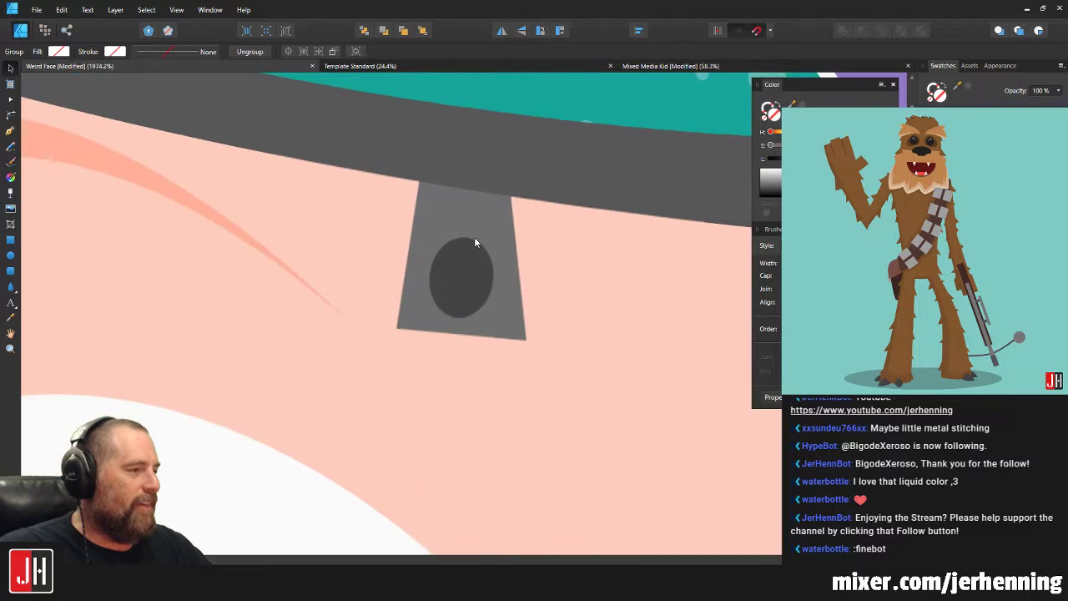
pyautogui.scroll(-3, 479, 228)
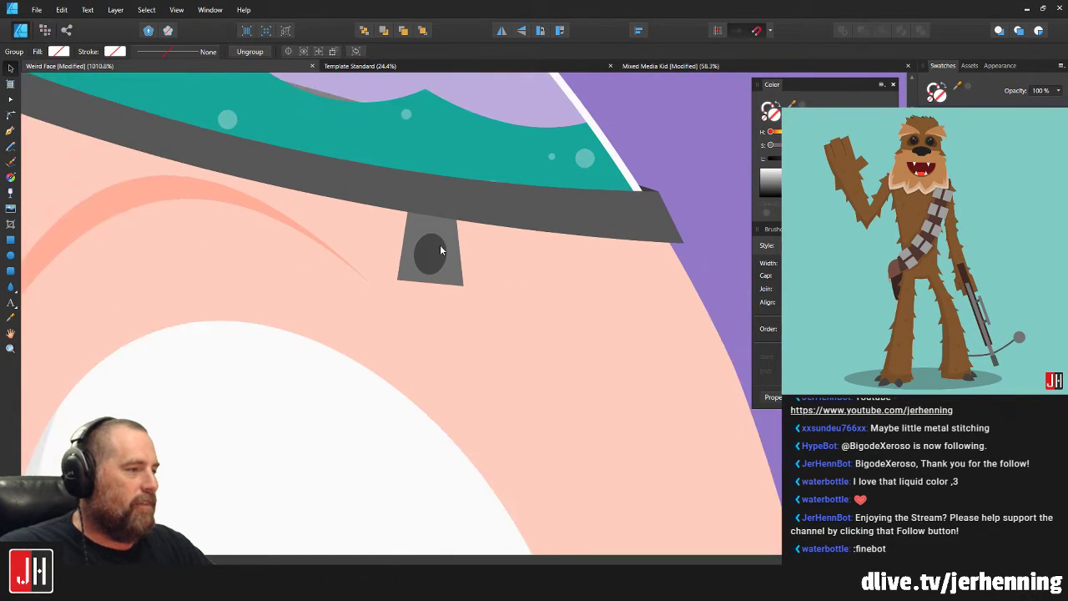
# Add a copy of the tab at the band's right end, slanted along the head's edge behind the head, and save the document.
pyautogui.moveTo(440, 245); pyautogui.dragTo(654, 243)
pyautogui.scroll(2, 656, 311)
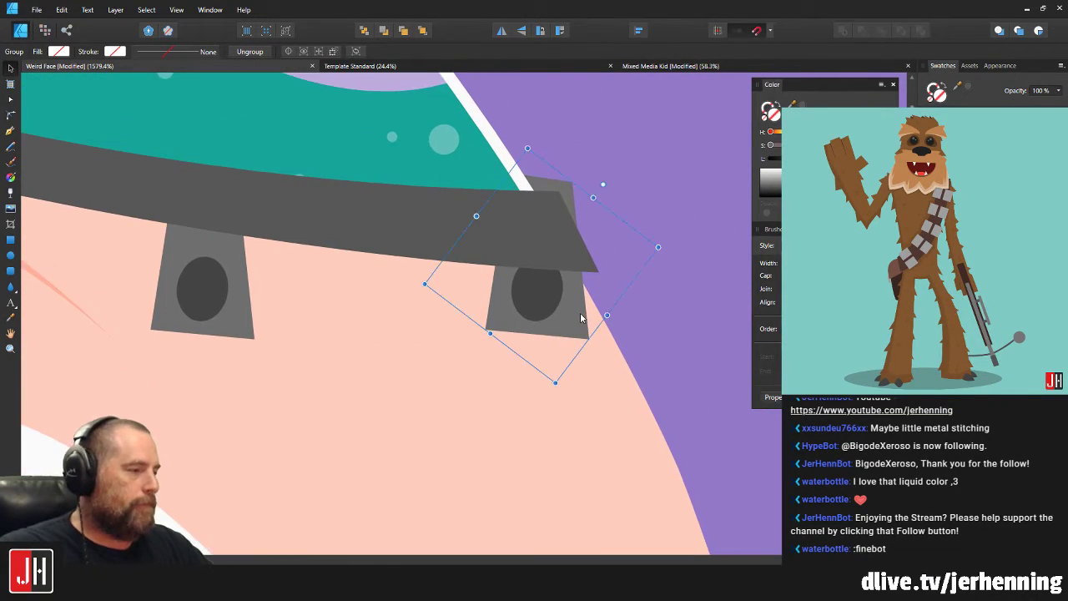
pyautogui.moveTo(581, 317); pyautogui.dragTo(613, 383)
pyautogui.moveTo(634, 250); pyautogui.dragTo(597, 244)
pyautogui.scroll(4, 595, 338)
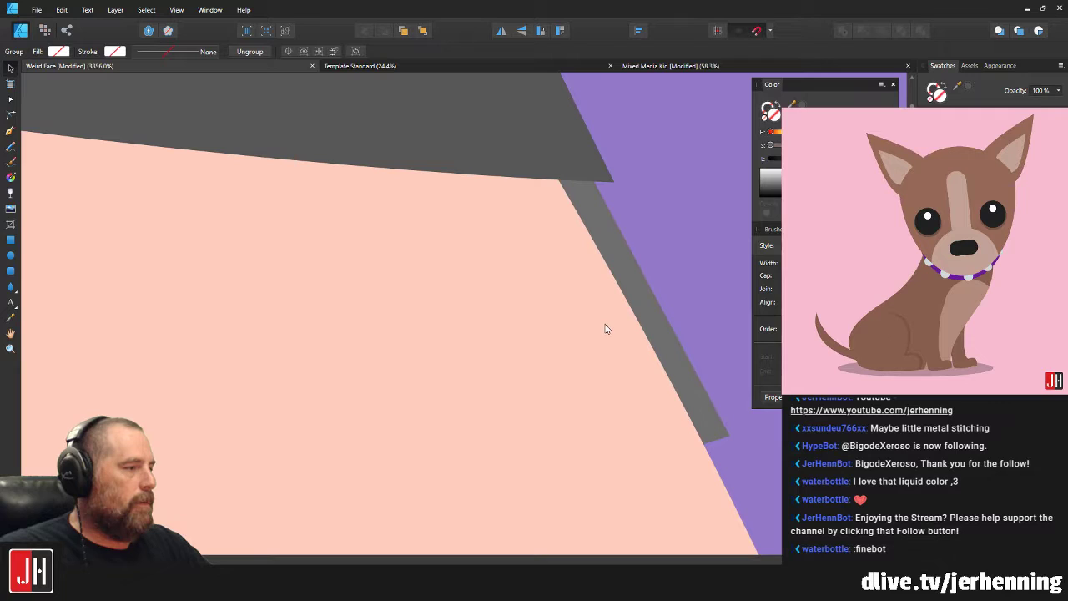
pyautogui.moveTo(621, 289); pyautogui.dragTo(616, 294)
pyautogui.scroll(-18, 607, 334)
pyautogui.click(633, 359)
pyautogui.hotkey('ctrl', 's')
# Examine the finished cap rim up close and the whole character on the artboard.
pyautogui.scroll(9, 506, 337)
pyautogui.moveTo(646, 370); pyautogui.dragTo(419, 333)
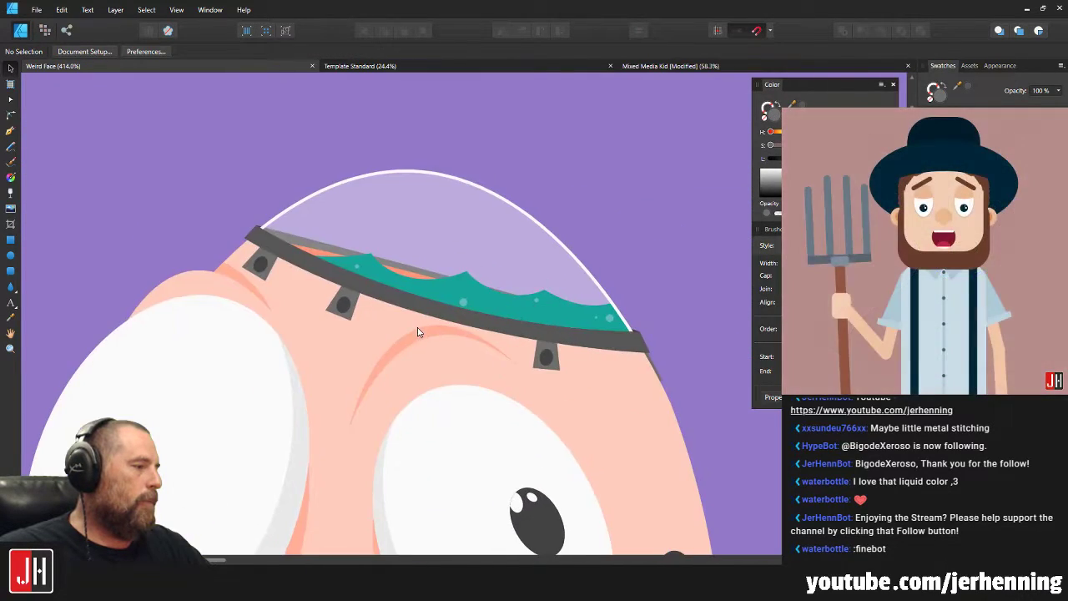
pyautogui.scroll(-9, 417, 332)
pyautogui.scroll(-1, 510, 357)
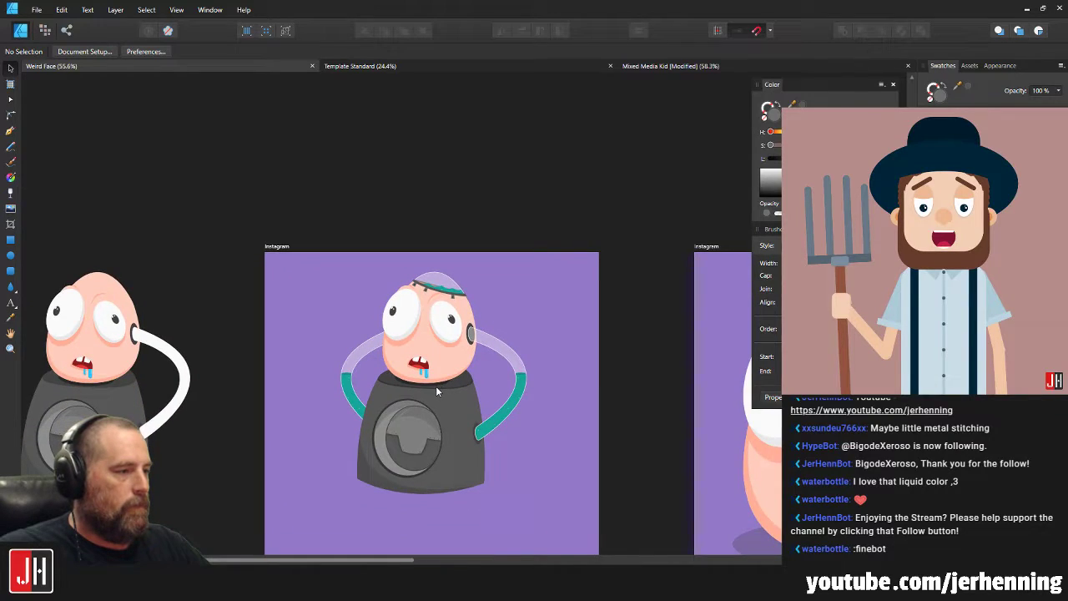
pyautogui.scroll(6, 436, 388)
pyautogui.scroll(-3, 454, 322)
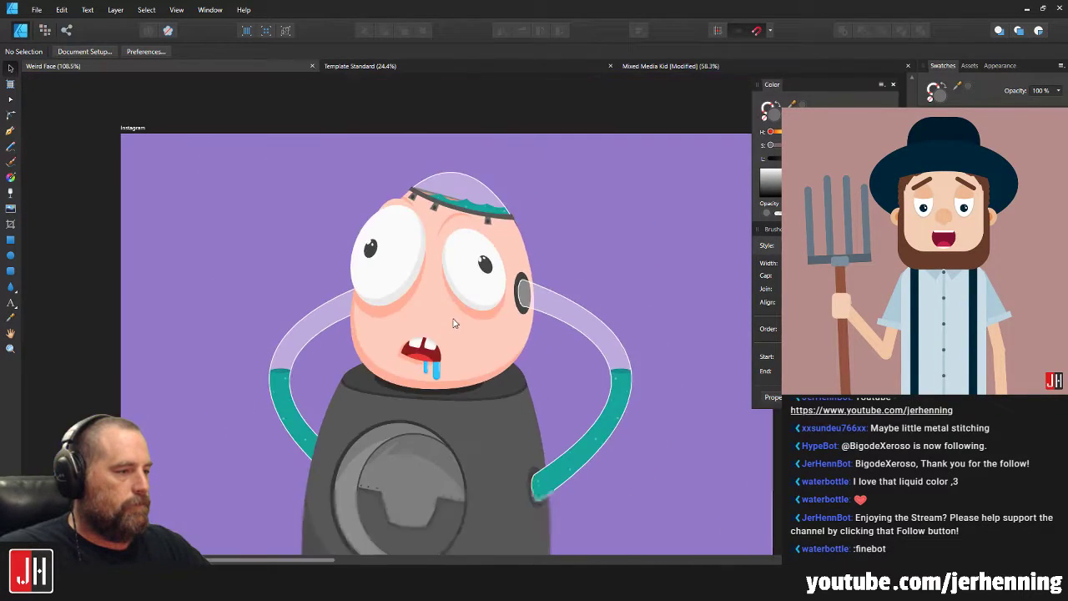
pyautogui.scroll(-3, 559, 349)
pyautogui.scroll(3, 558, 327)
pyautogui.scroll(-2, 524, 313)
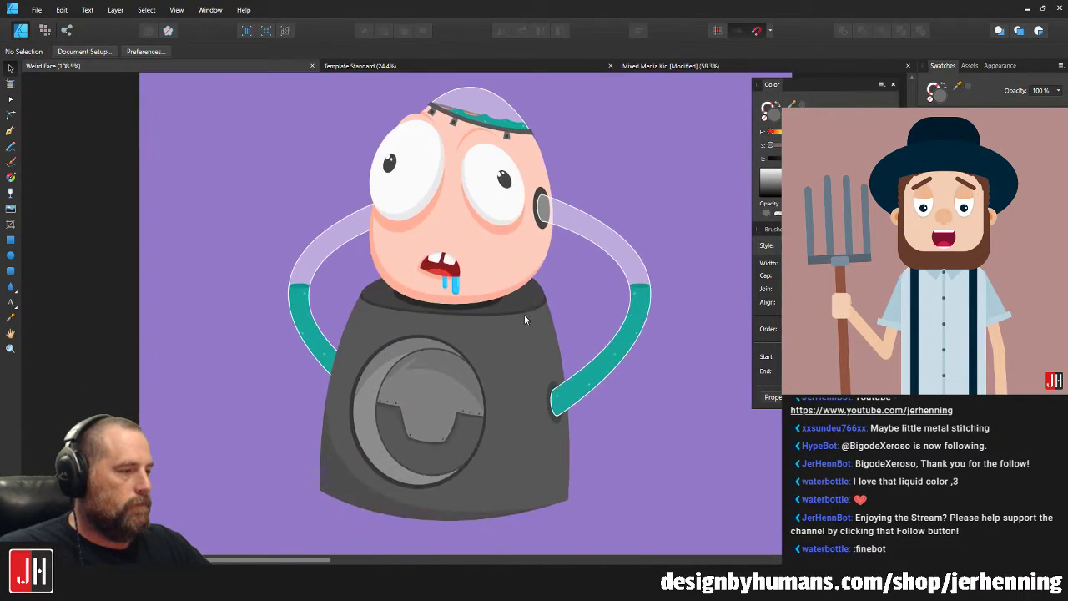
pyautogui.scroll(1, 539, 285)
pyautogui.scroll(-3, 515, 332)
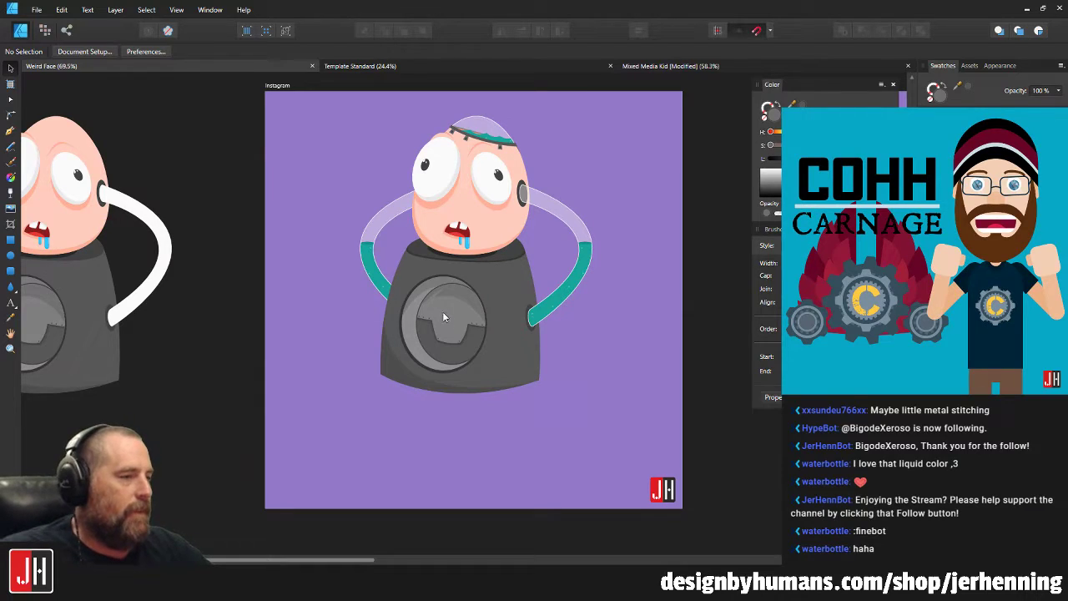
# Try deleting the white arm tube from the character copy beside the artboard.
pyautogui.click(180, 258)
pyautogui.moveTo(187, 235); pyautogui.dragTo(394, 305)
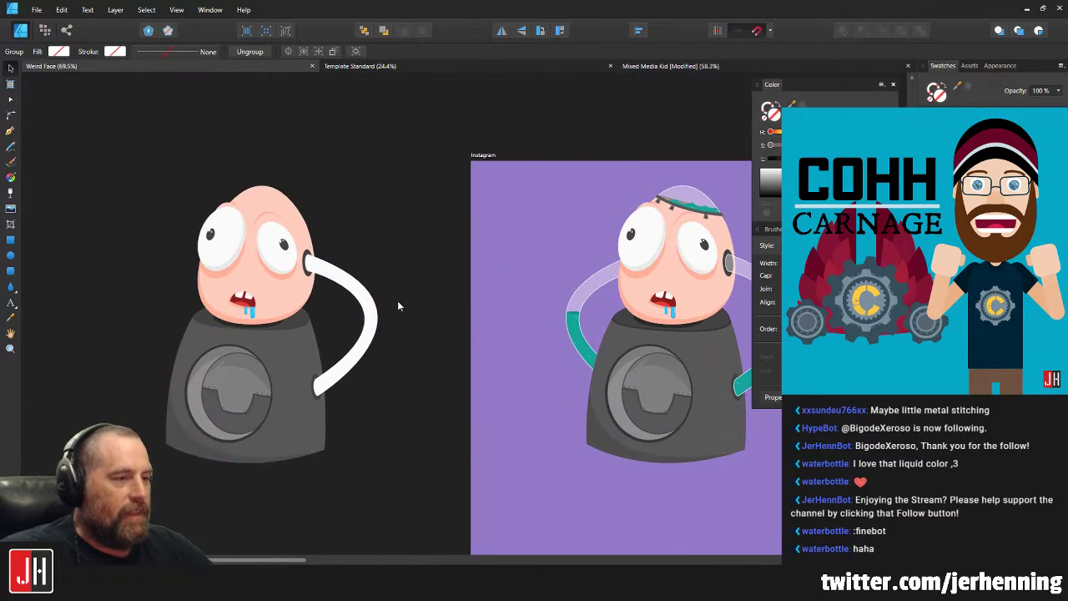
pyautogui.doubleClick(367, 296)
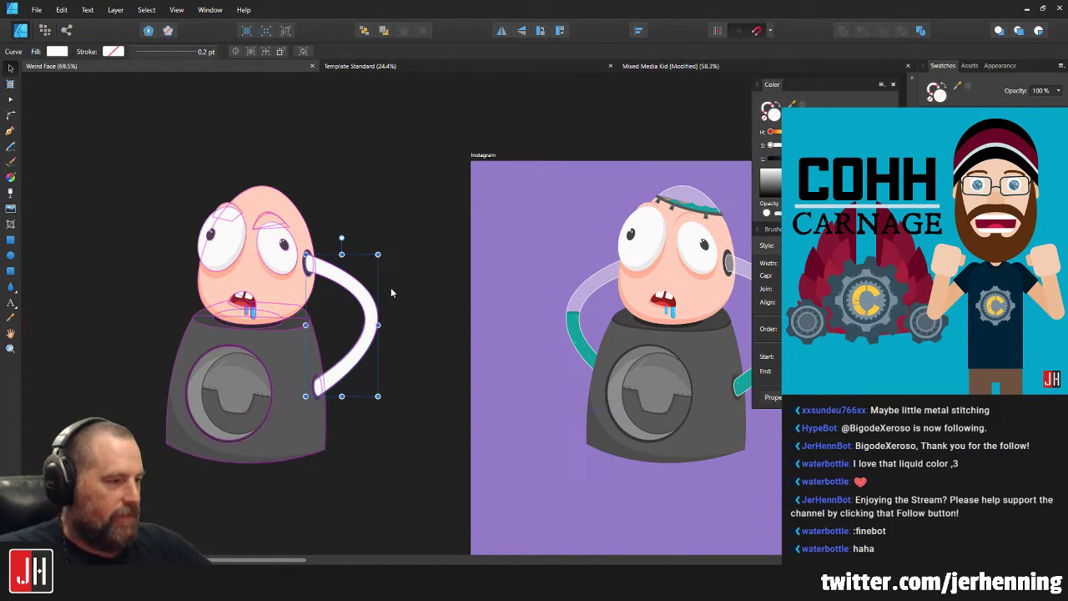
pyautogui.press('Delete')
pyautogui.hotkey('ctrl', 'z')
pyautogui.click(404, 299)
pyautogui.hotkey('ctrl', 's')
# Add another tab copy between the band's second and third tabs, angled to the band and showing only its lower end beneath it.
pyautogui.scroll(-4, 406, 299)
pyautogui.moveTo(545, 303); pyautogui.dragTo(471, 320)
pyautogui.scroll(6, 474, 321)
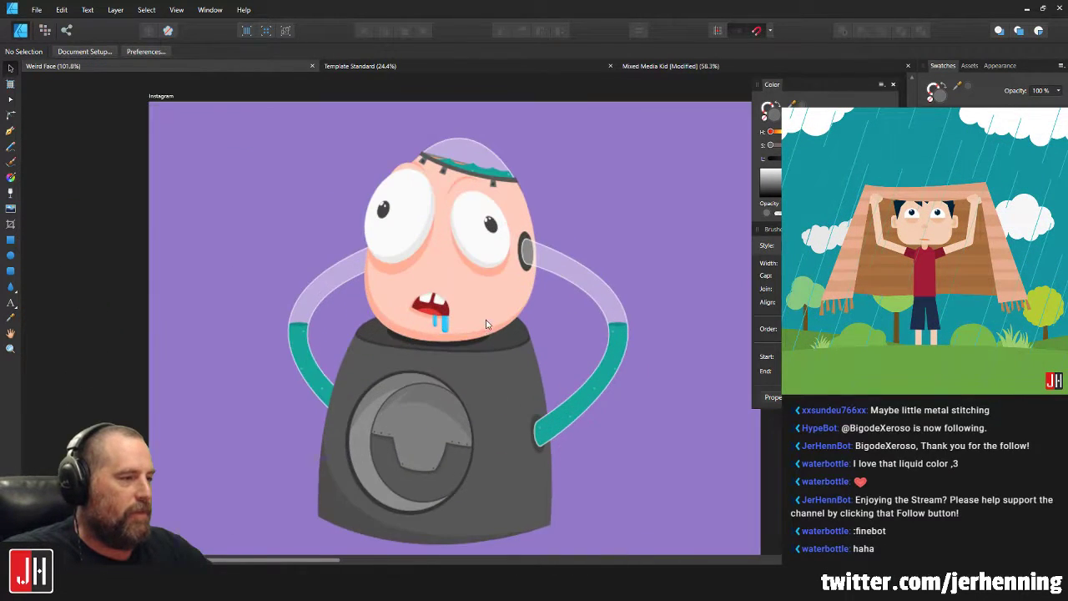
pyautogui.scroll(8, 473, 171)
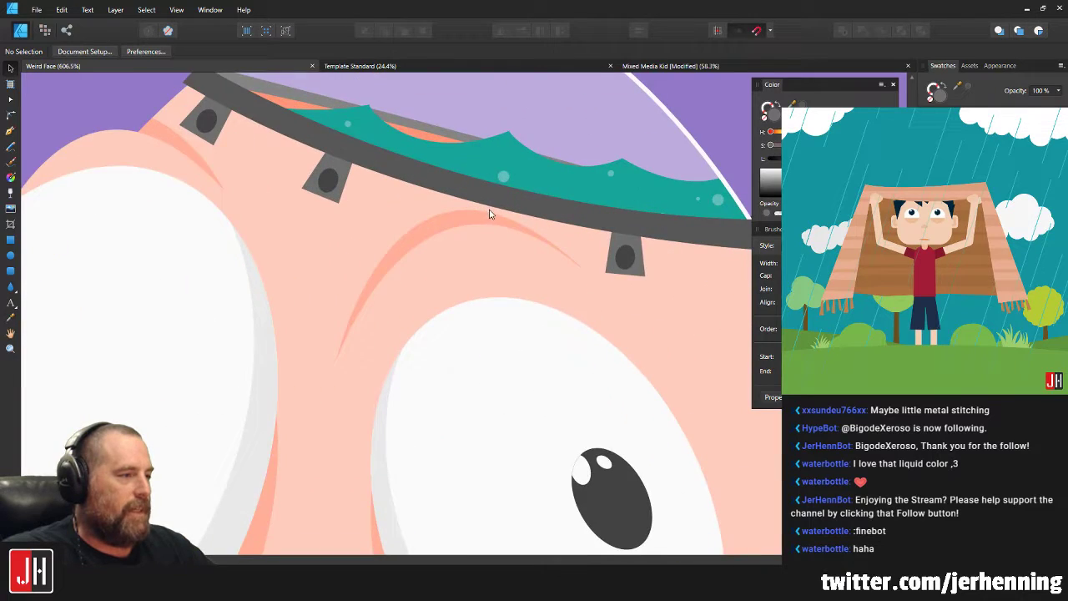
pyautogui.click(664, 259)
pyautogui.scroll(1, 662, 252)
pyautogui.moveTo(508, 260); pyautogui.dragTo(341, 163)
pyautogui.click(194, 178)
pyautogui.click(292, 231)
pyautogui.moveTo(299, 196); pyautogui.dragTo(326, 209)
pyautogui.moveTo(570, 277); pyautogui.dragTo(588, 281)
pyautogui.moveTo(624, 211); pyautogui.dragTo(621, 209)
pyautogui.hotkey('ctrl', '0')
pyautogui.hotkey('ctrl', 'd')
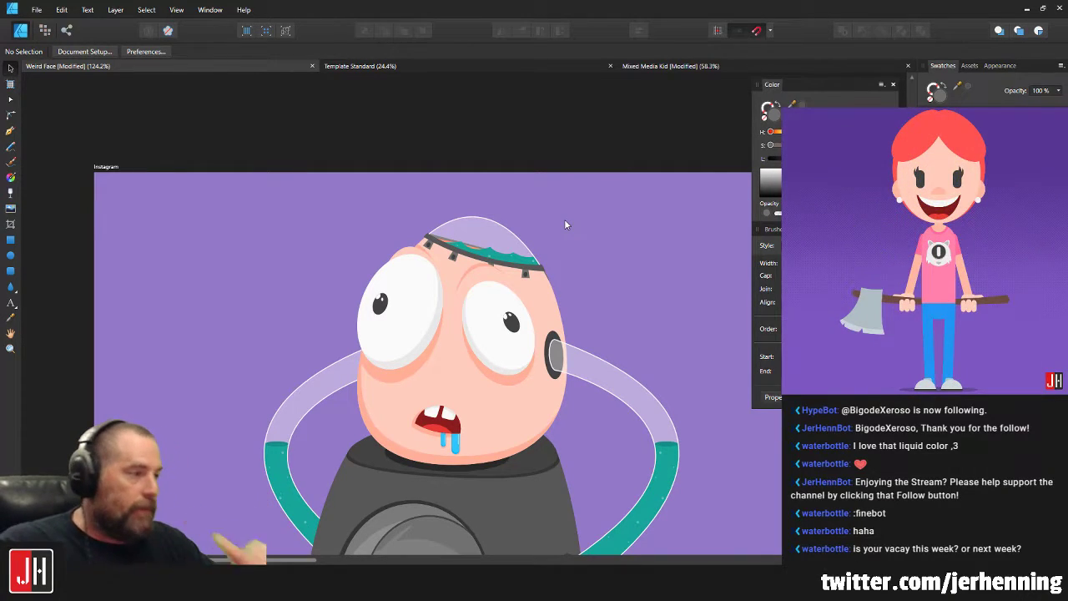
# Reshape the tip of the teal liquid's first wave crest in the cap by pulling in its node's curve handle.
pyautogui.scroll(10, 483, 247)
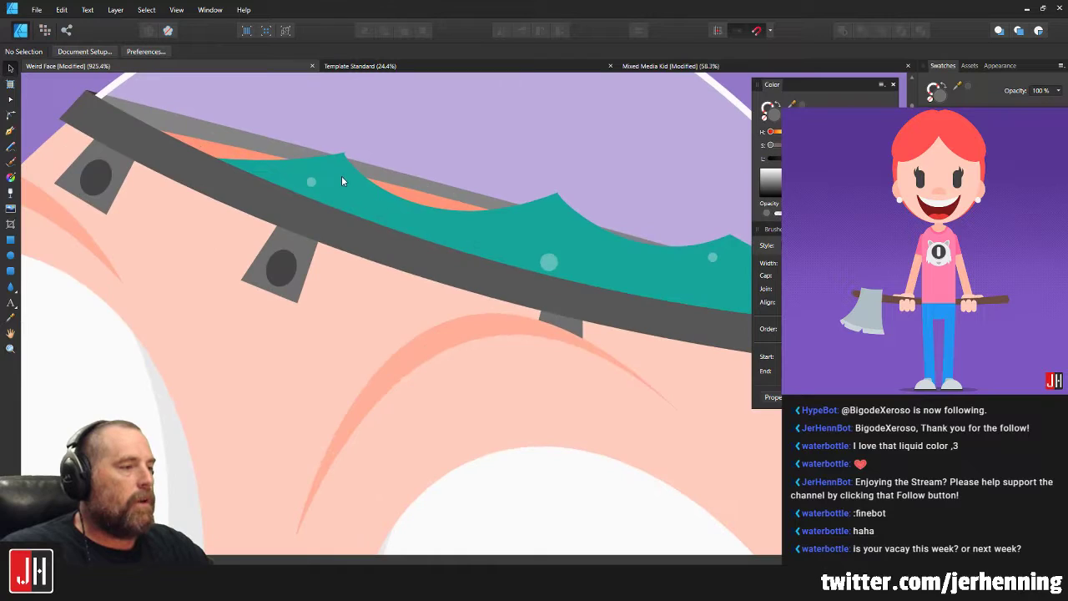
pyautogui.click(342, 166)
pyautogui.press('a')
pyautogui.scroll(5, 342, 163)
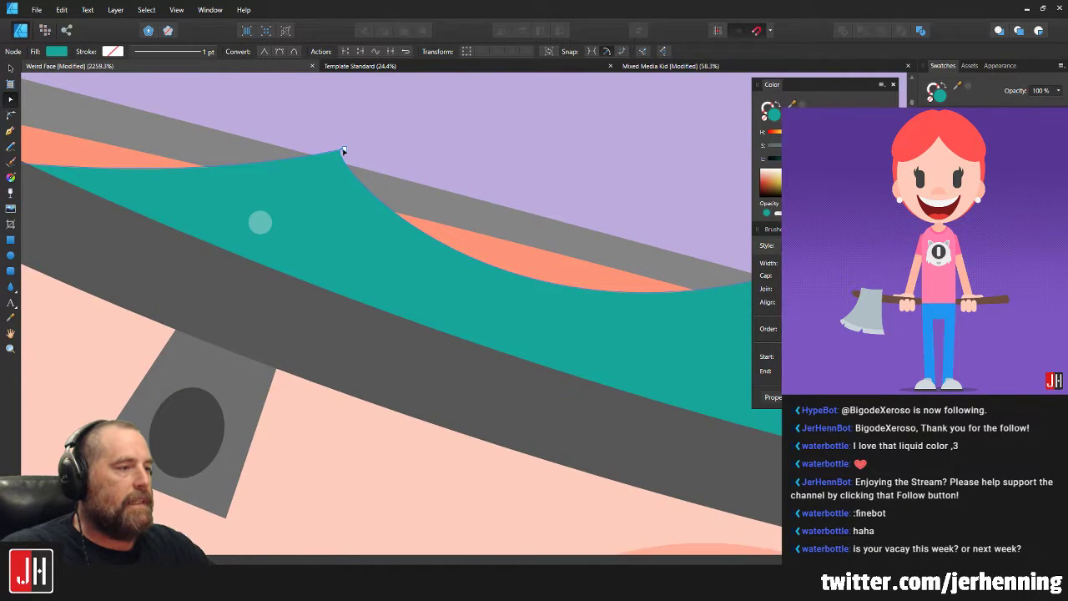
pyautogui.scroll(4, 345, 158)
pyautogui.click(339, 140)
pyautogui.moveTo(247, 111); pyautogui.dragTo(326, 158)
pyautogui.press('v')
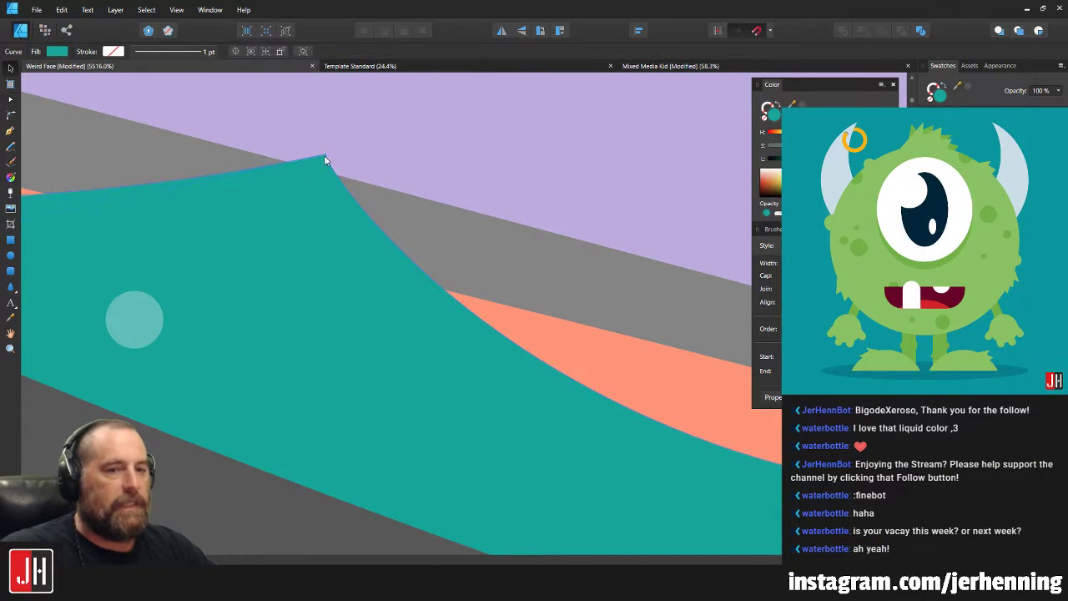
pyautogui.scroll(-10, 329, 167)
pyautogui.scroll(-5, 341, 174)
pyautogui.hotkey('ctrl', 'd')
# Sharpen the liquid's second wave crest by moving its node's upper curve handle down below the tip.
pyautogui.scroll(15, 334, 150)
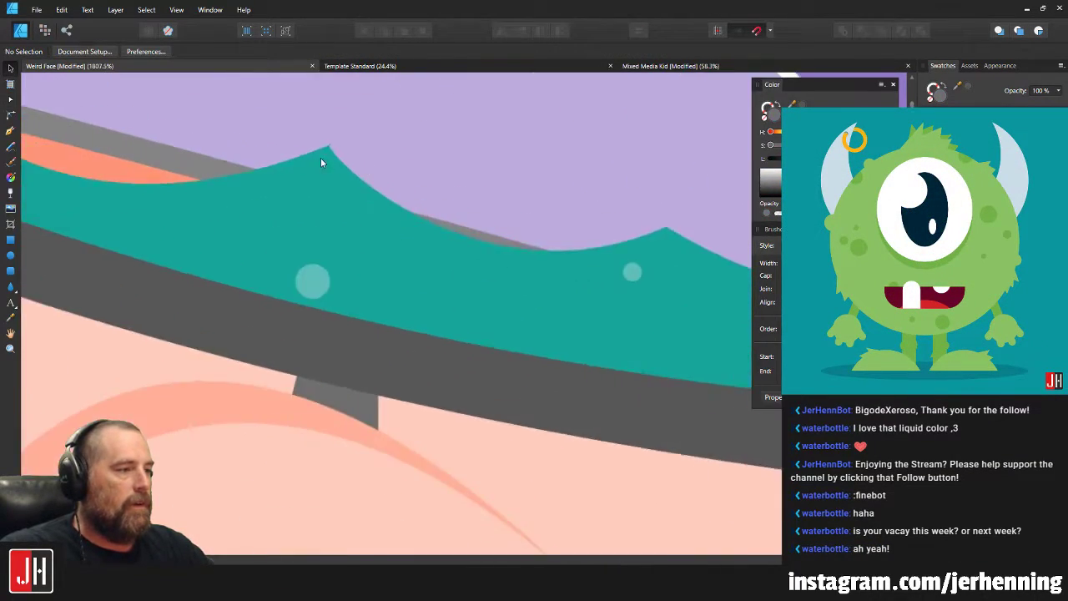
pyautogui.press('a')
pyautogui.click(349, 129)
pyautogui.click(347, 124)
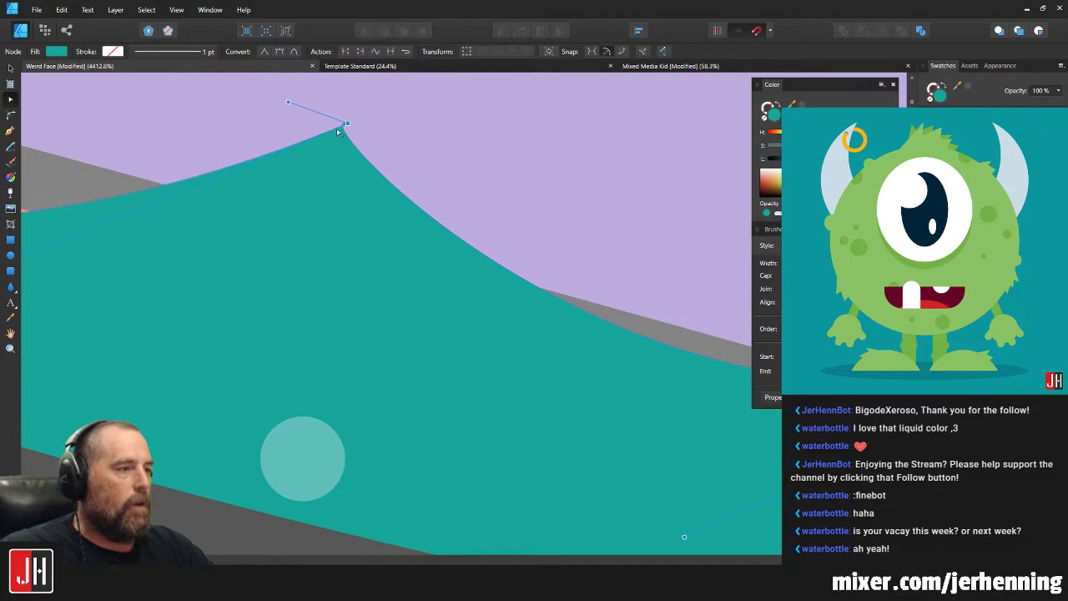
pyautogui.moveTo(287, 101); pyautogui.dragTo(344, 197)
pyautogui.press('v')
pyautogui.scroll(-11, 546, 240)
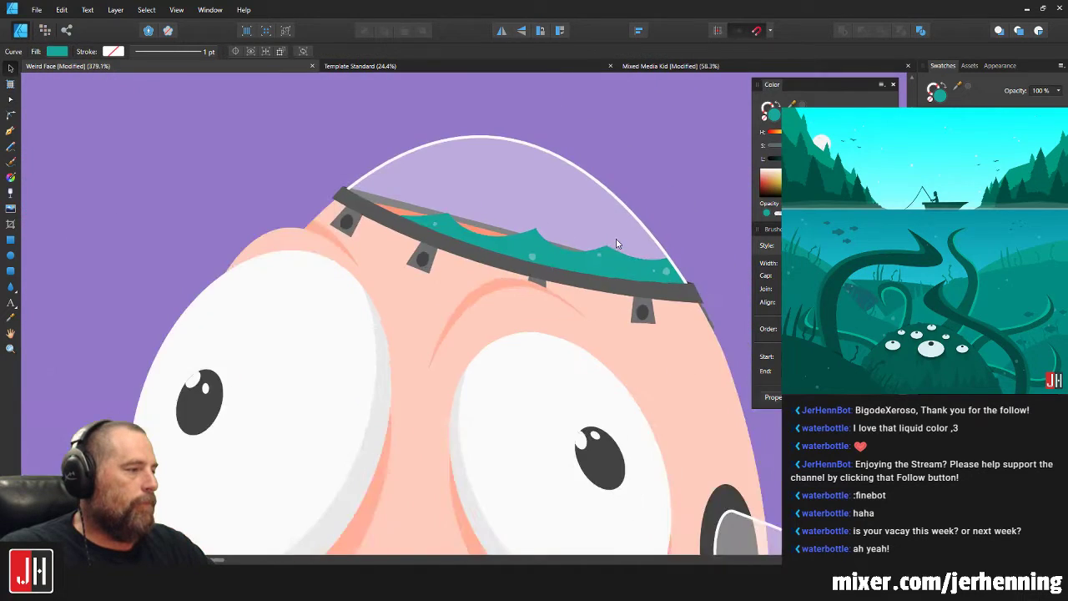
# Sharpen the liquid's third wave crest by moving its node's curve handle down inside the liquid.
pyautogui.moveTo(636, 254); pyautogui.dragTo(478, 274)
pyautogui.scroll(5, 478, 274)
pyautogui.scroll(4, 478, 274)
pyautogui.press('a')
pyautogui.click(261, 226)
pyautogui.moveTo(241, 208); pyautogui.dragTo(275, 249)
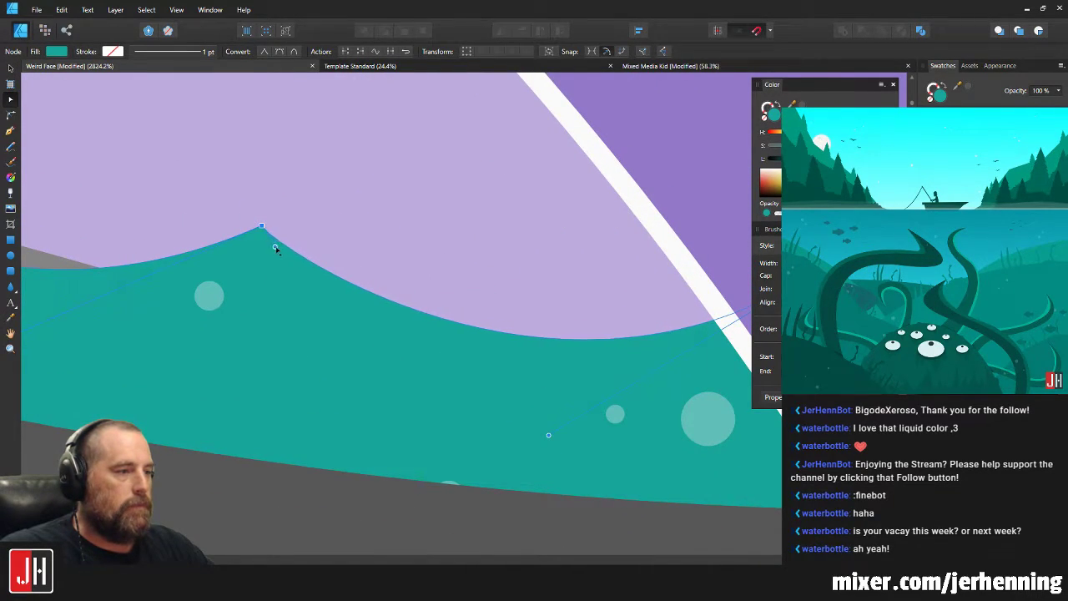
pyautogui.press('v')
pyautogui.scroll(-9, 503, 293)
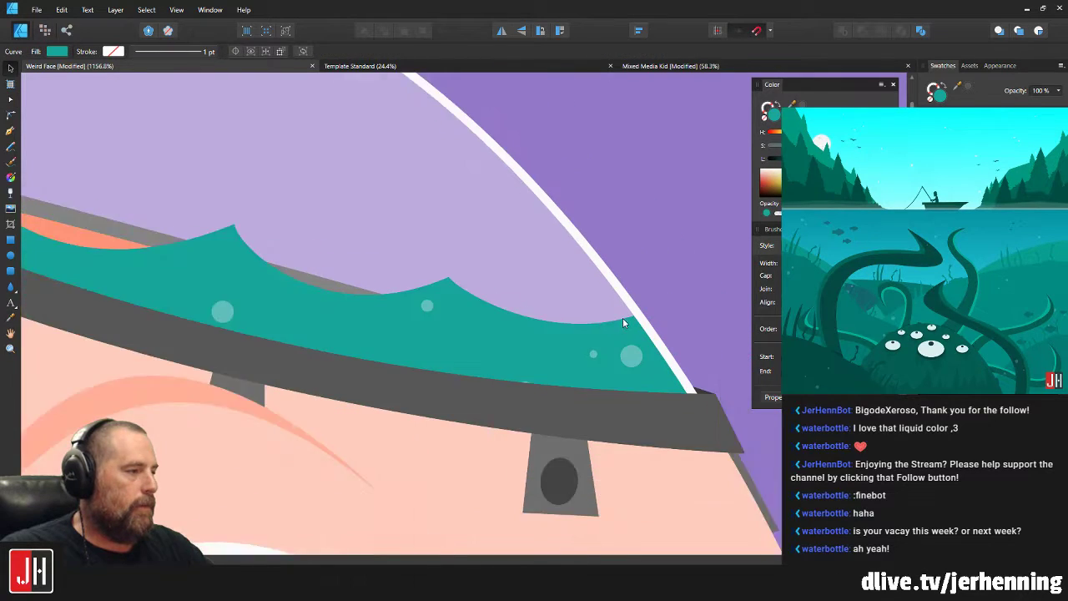
pyautogui.click(670, 307)
pyautogui.scroll(-8, 534, 281)
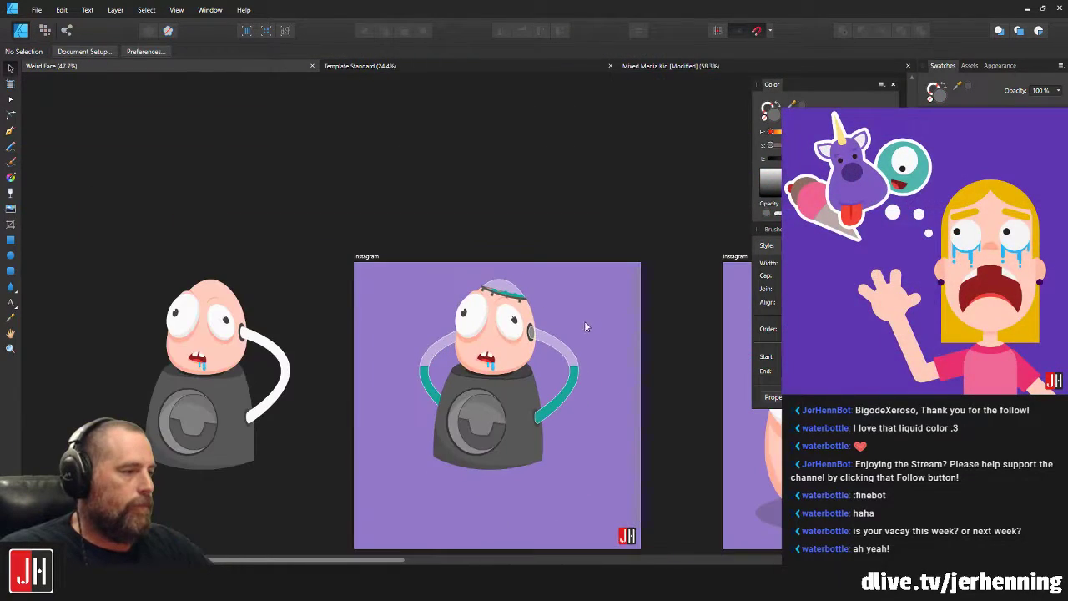
# Group all parts of the glass-capped figure on the Instagram artboard and move the group slightly lower.
pyautogui.moveTo(574, 300); pyautogui.dragTo(531, 240)
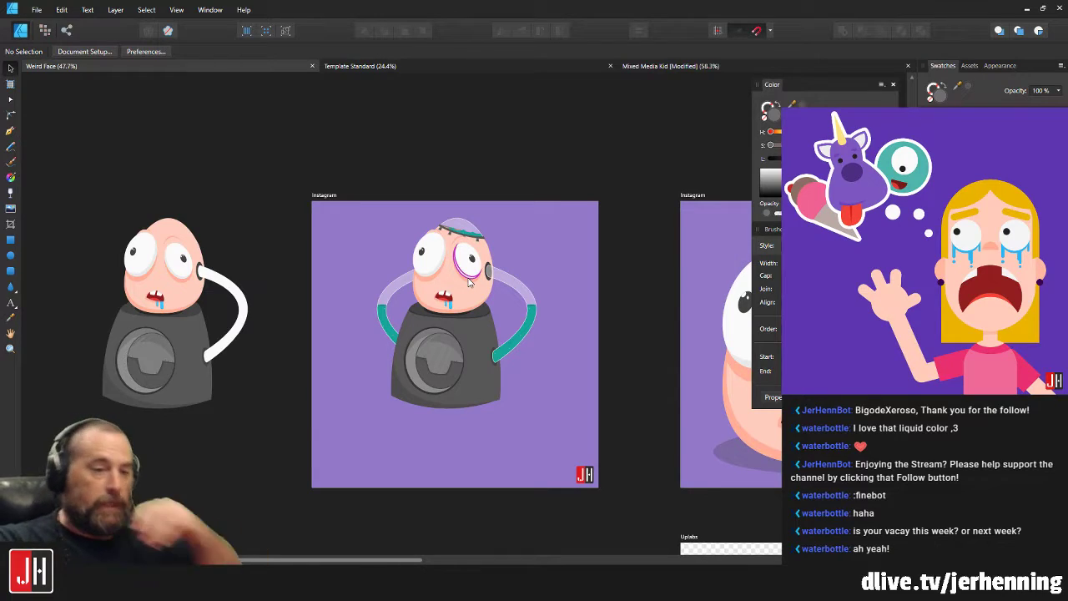
pyautogui.scroll(4, 464, 311)
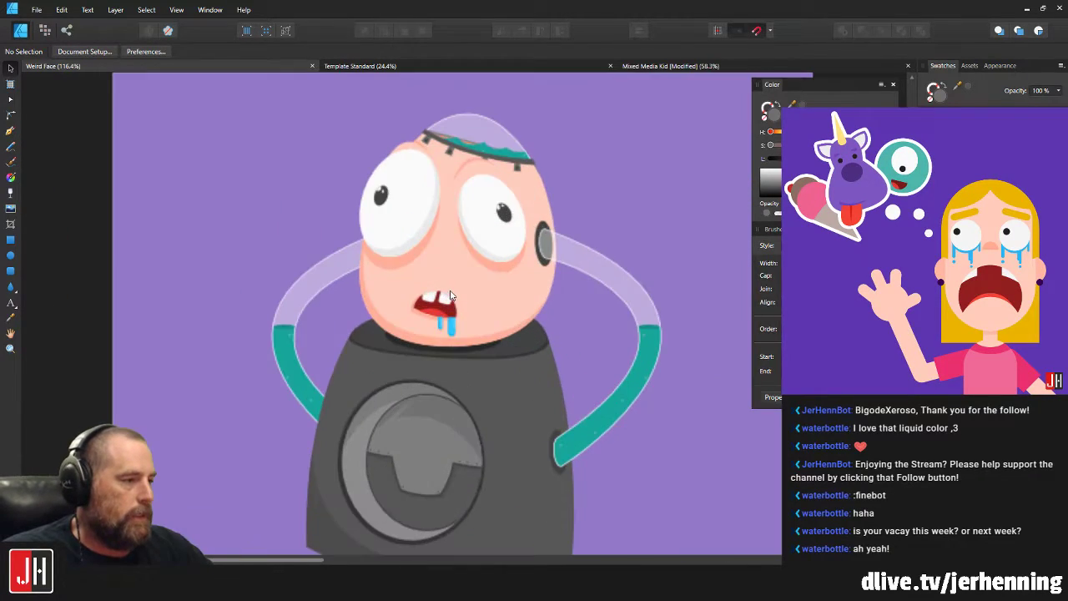
pyautogui.scroll(-3, 487, 312)
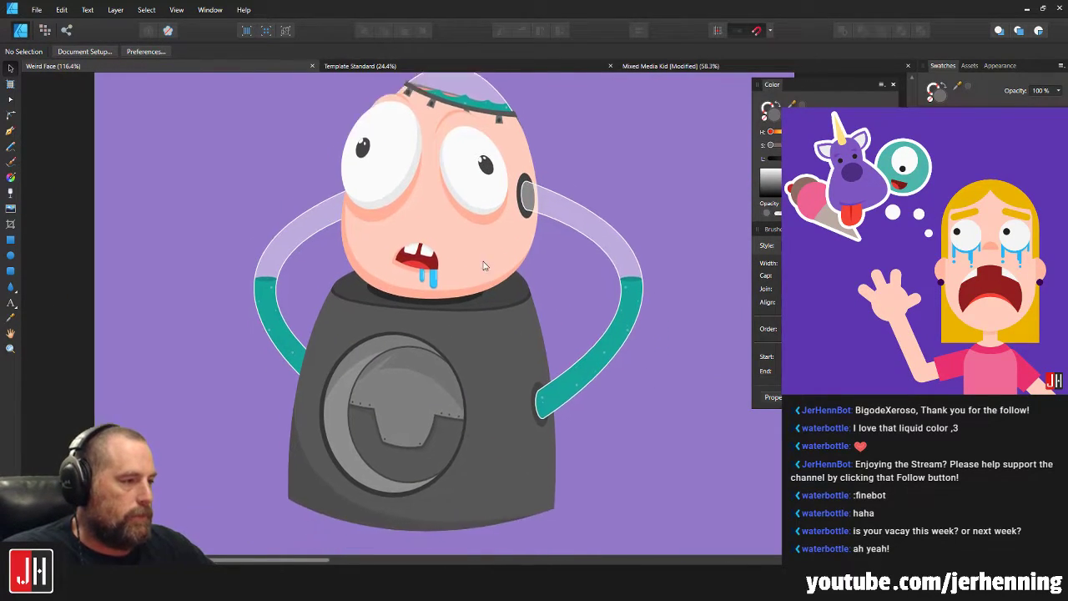
pyautogui.scroll(1, 503, 313)
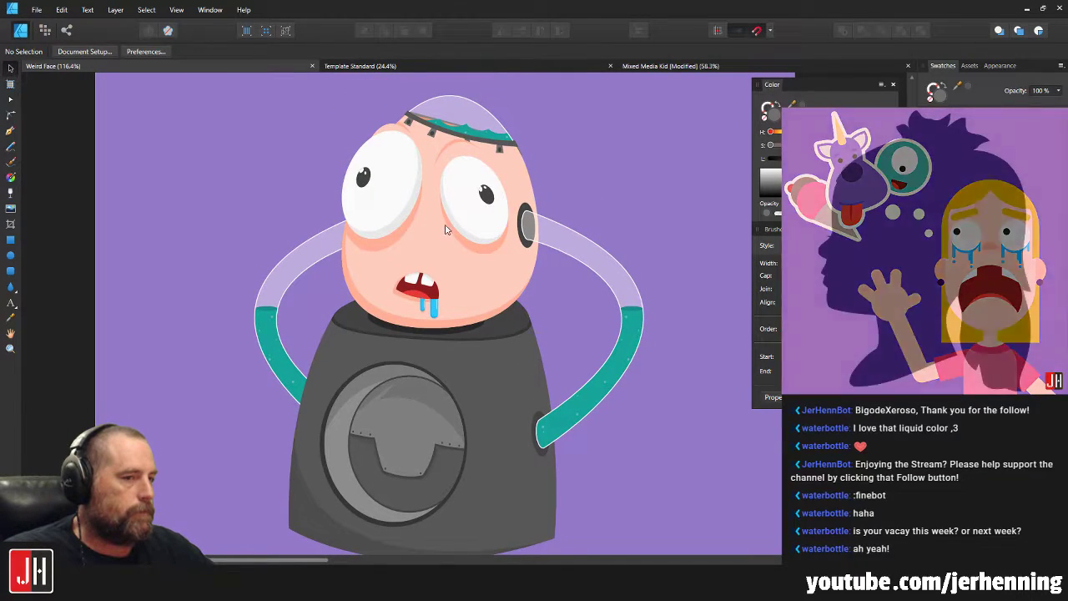
pyautogui.scroll(2, 411, 259)
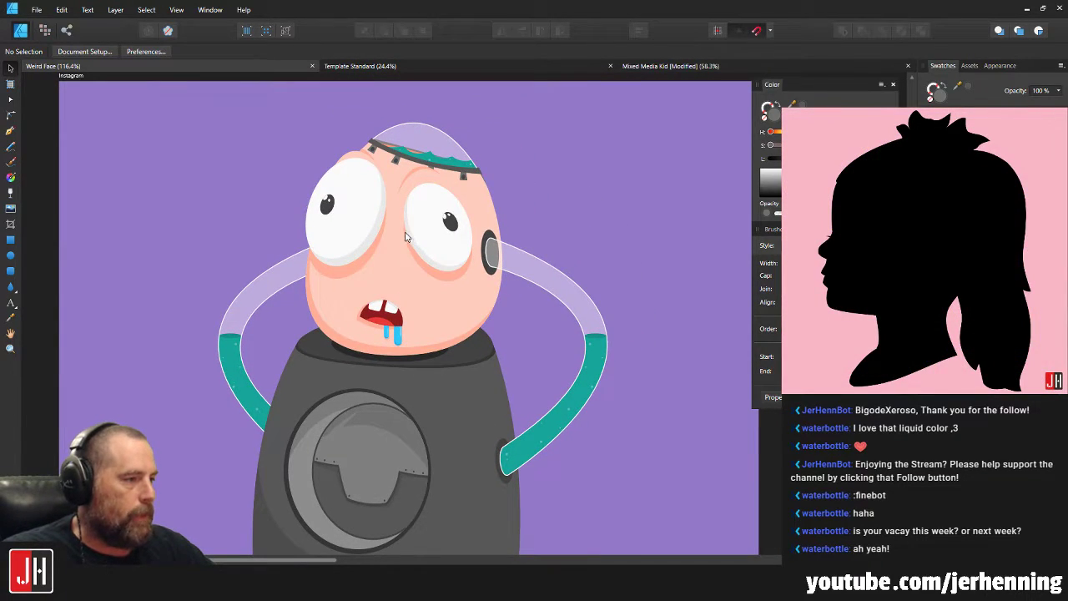
pyautogui.scroll(-5, 437, 236)
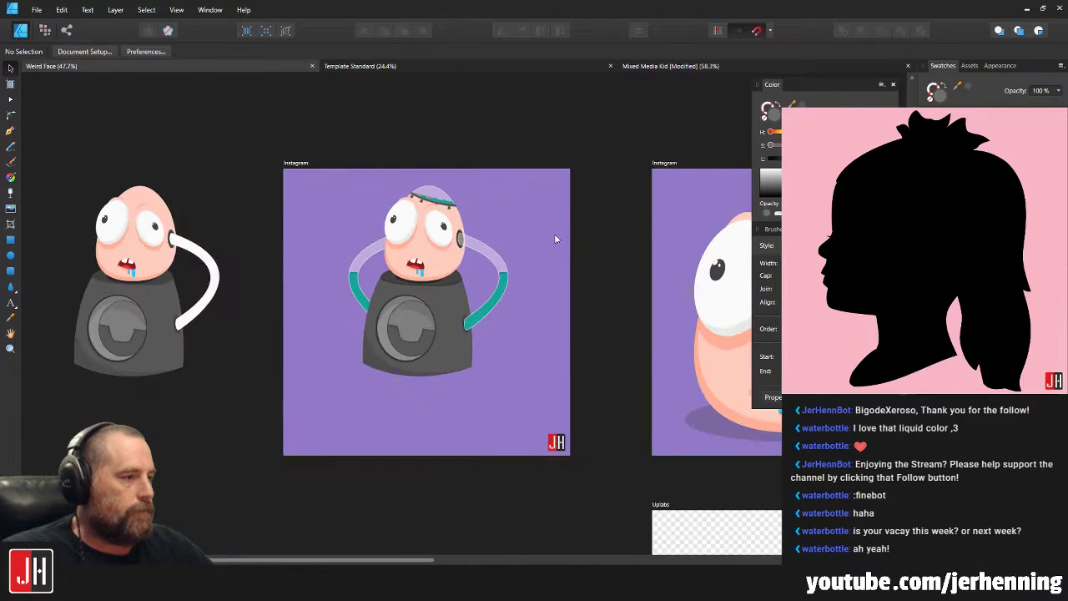
pyautogui.moveTo(312, 131); pyautogui.dragTo(535, 402)
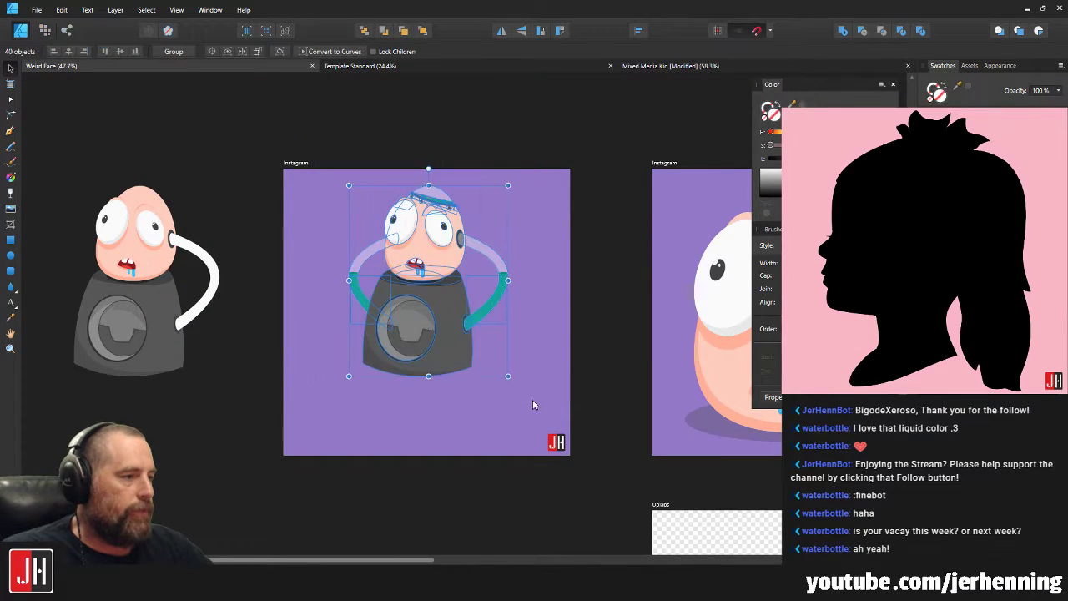
pyautogui.scroll(4, 477, 371)
pyautogui.moveTo(388, 272); pyautogui.dragTo(421, 291)
pyautogui.moveTo(441, 208); pyautogui.dragTo(449, 288)
pyautogui.moveTo(429, 275); pyautogui.dragTo(401, 272)
pyautogui.scroll(-3, 402, 273)
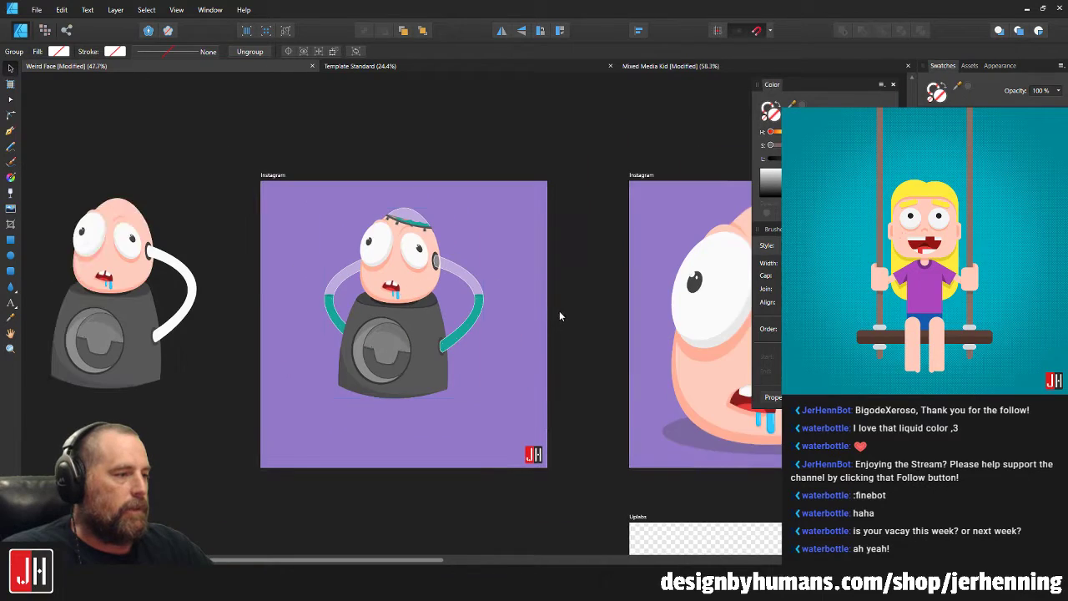
# Deselect the grouped figure and save the document.
pyautogui.click(559, 312)
pyautogui.scroll(3, 430, 297)
pyautogui.hotkey('ctrl', 's')
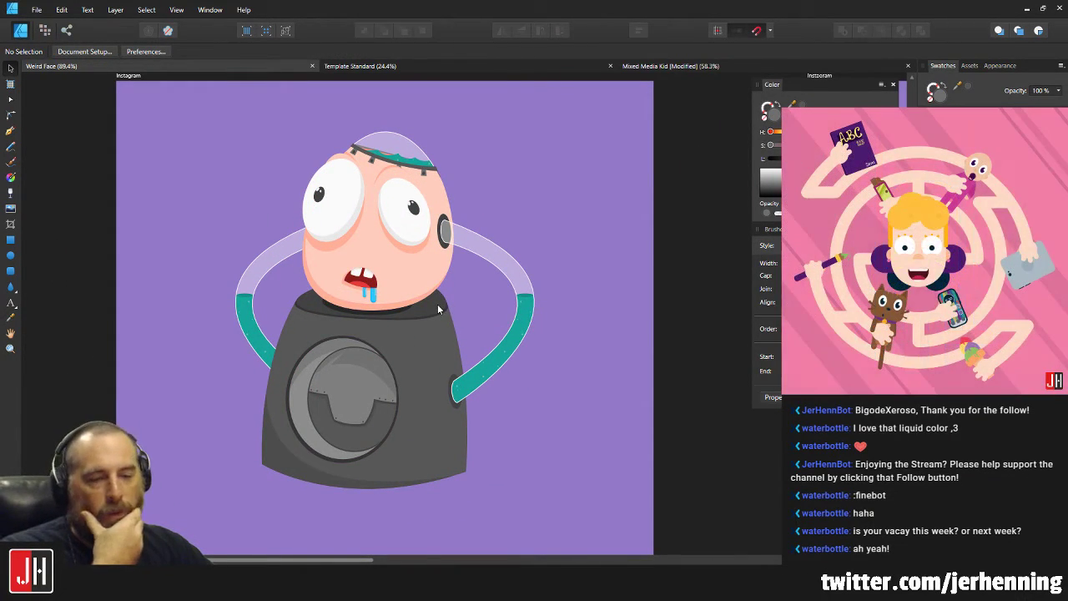
# Examine the glass cap's riveted rim tabs and teal liquid close up.
pyautogui.moveTo(440, 316); pyautogui.dragTo(453, 289)
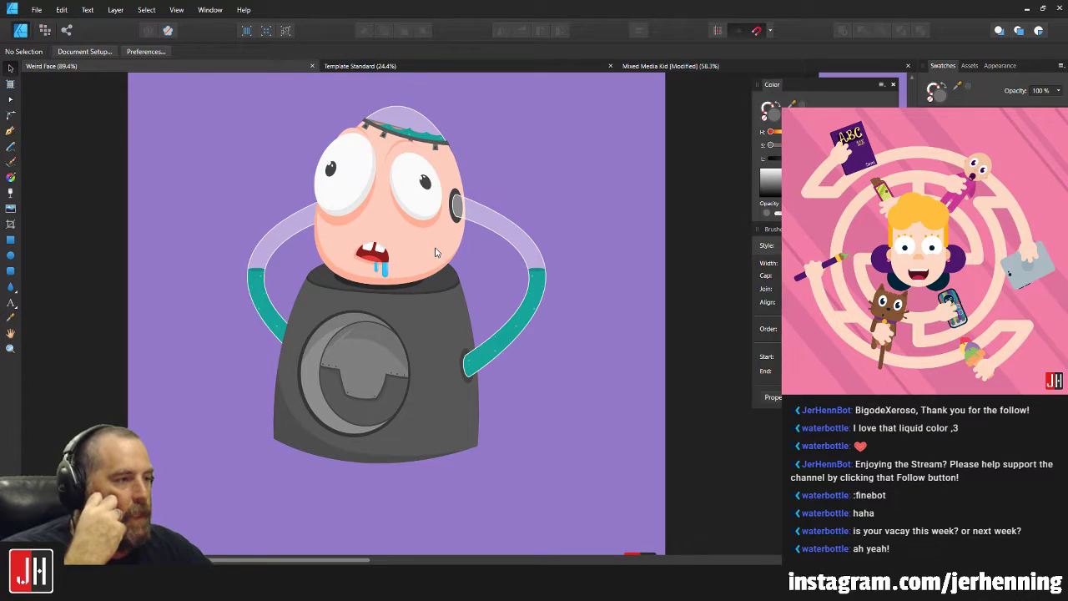
pyautogui.scroll(5, 421, 151)
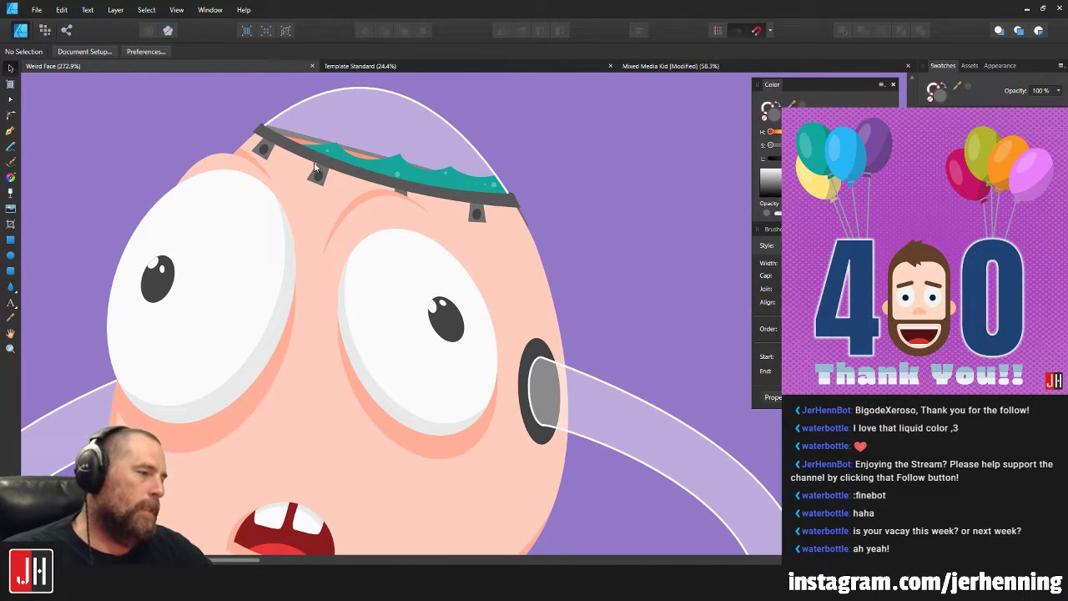
pyautogui.scroll(7, 356, 174)
pyautogui.click(358, 160)
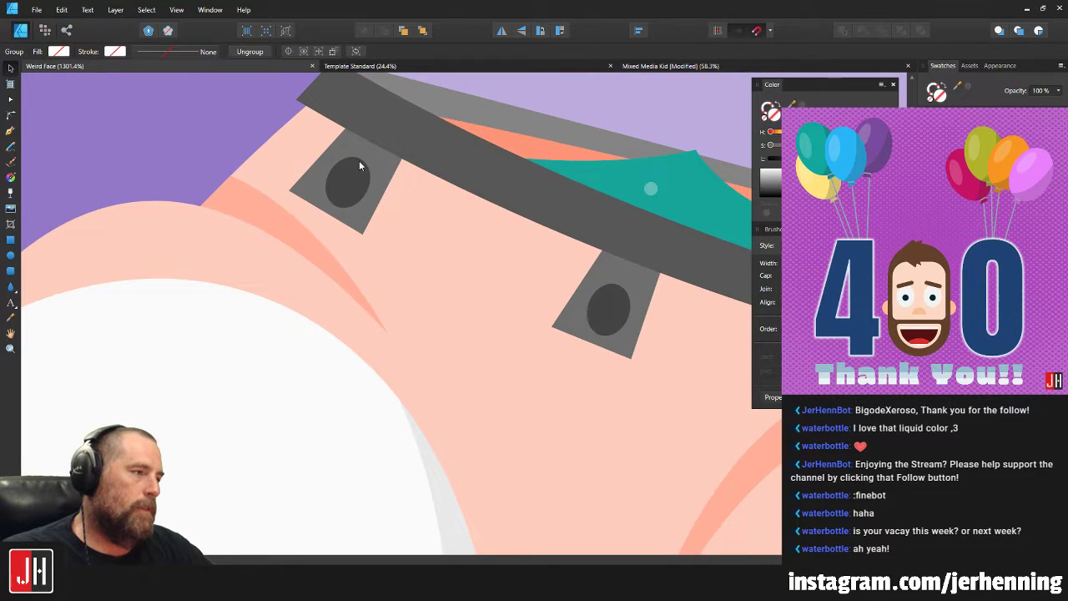
pyautogui.scroll(-12, 379, 175)
pyautogui.click(492, 201)
pyautogui.scroll(6, 451, 192)
pyautogui.scroll(-8, 478, 172)
pyautogui.scroll(9, 497, 226)
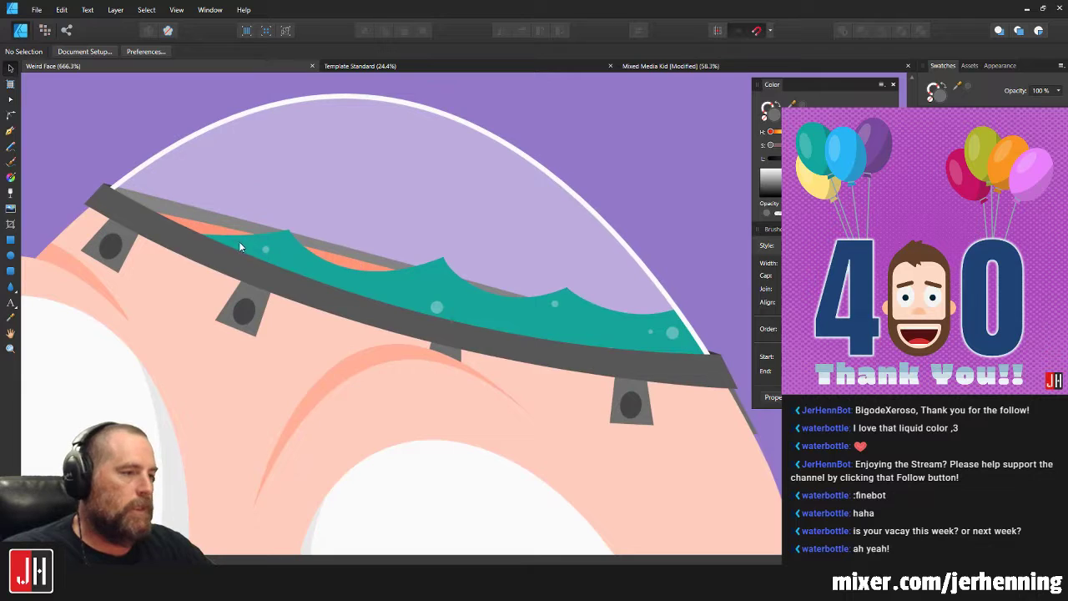
# Shift the teal liquid's left end node slightly inward, raise its first wave crest up and left, and adjust the crest's left curve handle.
pyautogui.doubleClick(240, 243)
pyautogui.moveTo(104, 212); pyautogui.dragTo(112, 208)
pyautogui.moveTo(289, 229); pyautogui.dragTo(282, 224)
pyautogui.moveTo(197, 241); pyautogui.dragTo(211, 250)
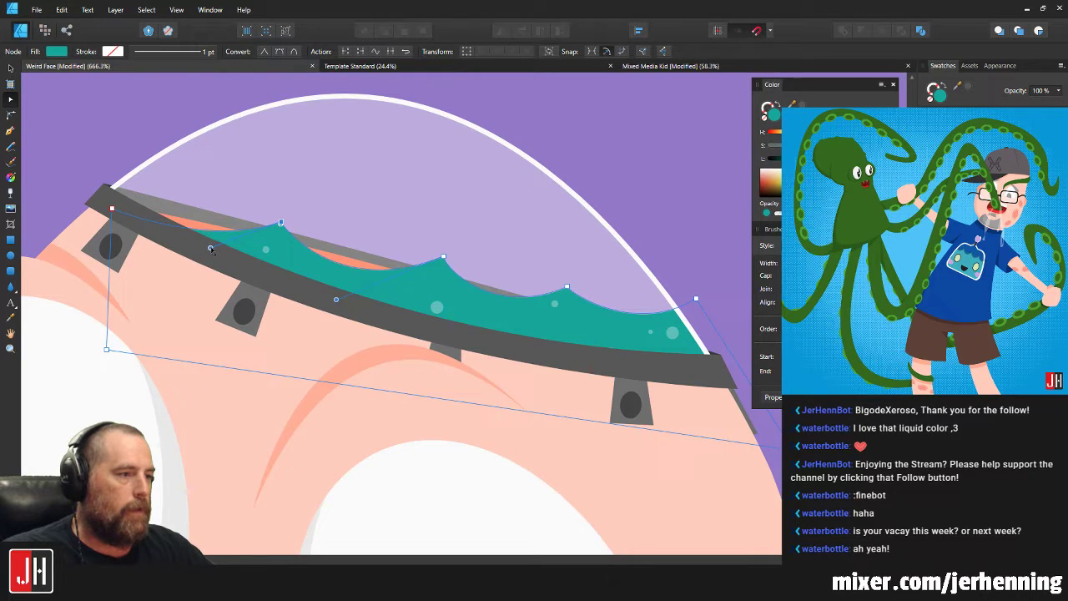
# Shift the liquid's second wave crest slightly left and adjust the curve handles on both sides of it.
pyautogui.moveTo(334, 300); pyautogui.dragTo(337, 302)
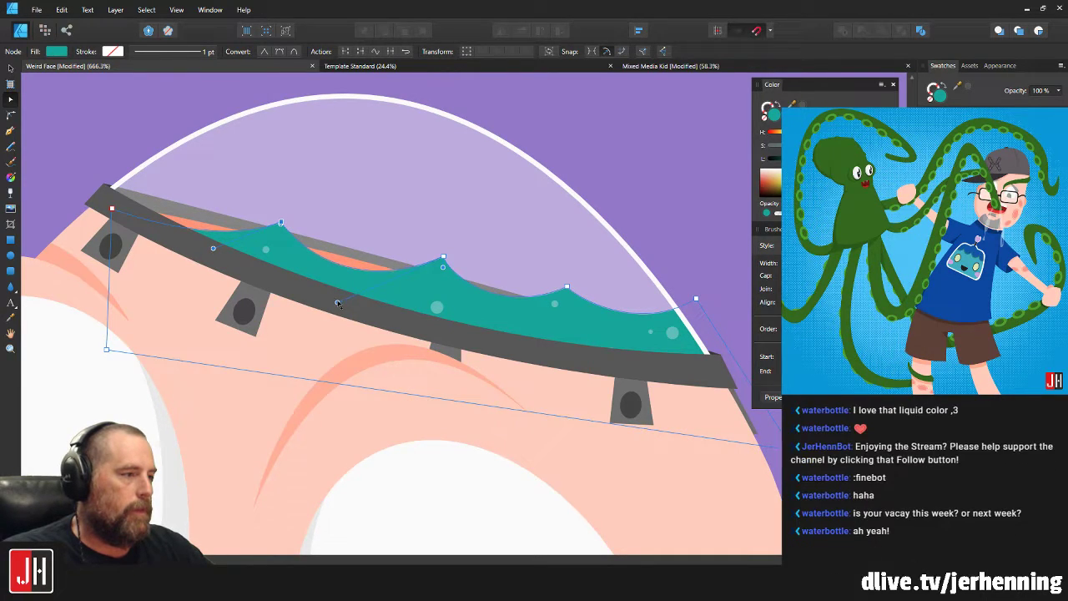
pyautogui.moveTo(444, 257); pyautogui.dragTo(436, 258)
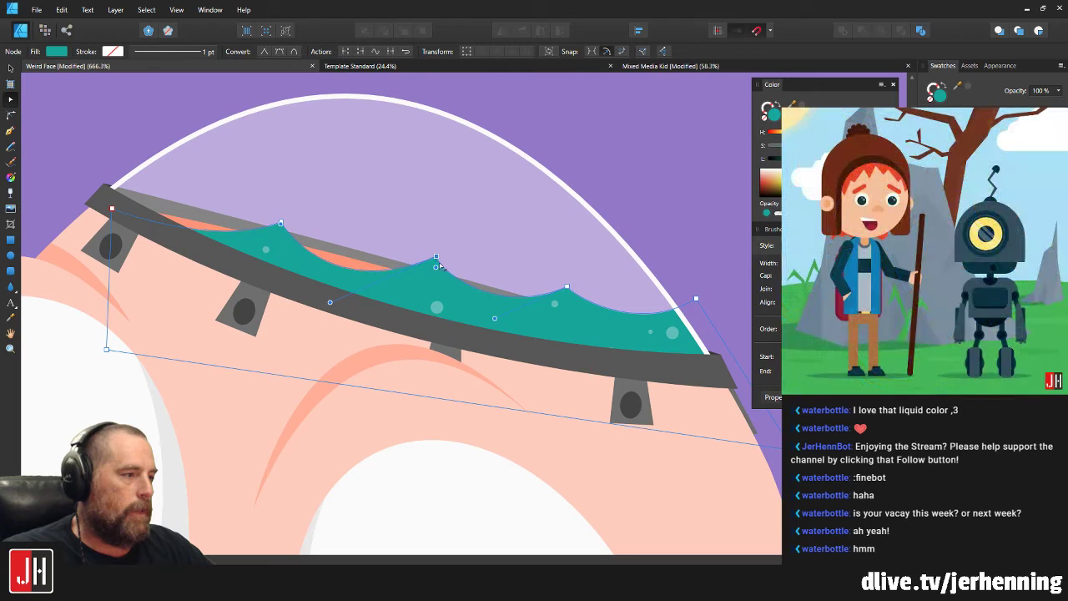
pyautogui.moveTo(495, 321); pyautogui.dragTo(501, 326)
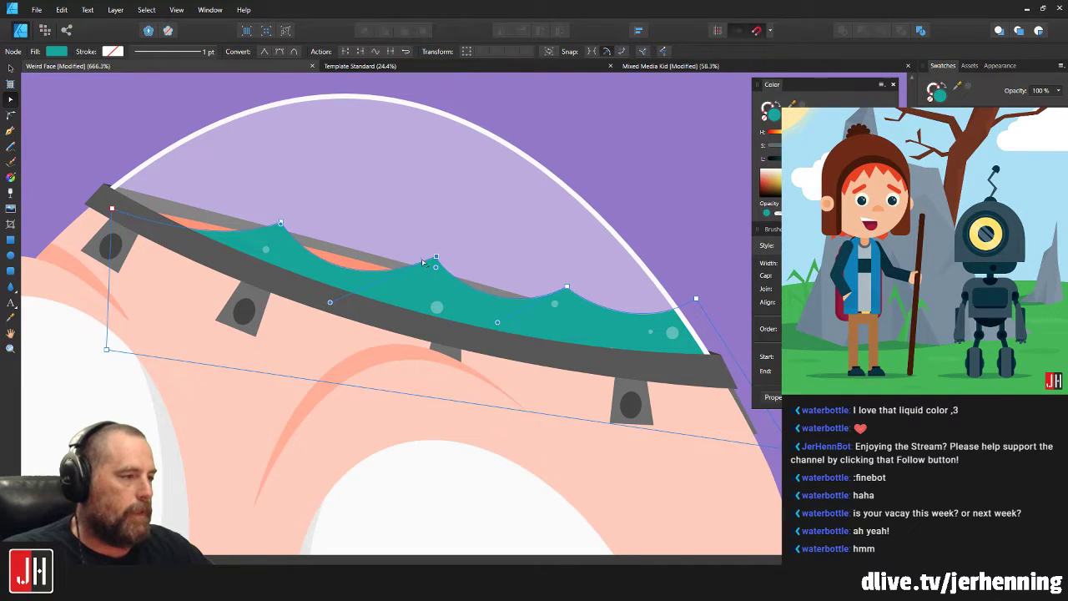
pyautogui.moveTo(435, 268); pyautogui.dragTo(446, 281)
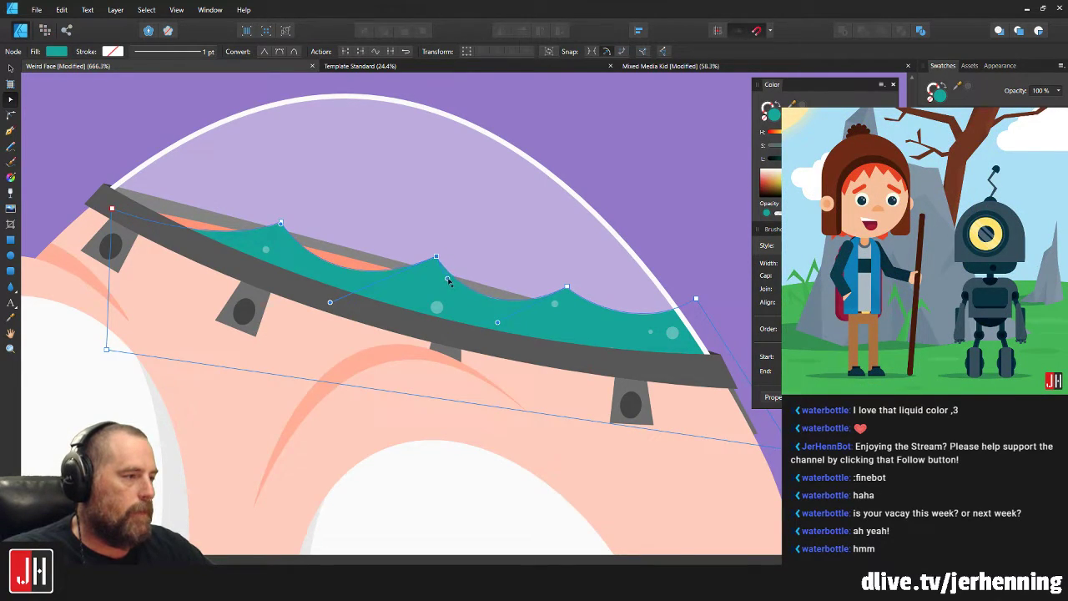
pyautogui.press('v')
pyautogui.click(686, 197)
# Save the document with the reshaped liquid waves.
pyautogui.scroll(-4, 657, 254)
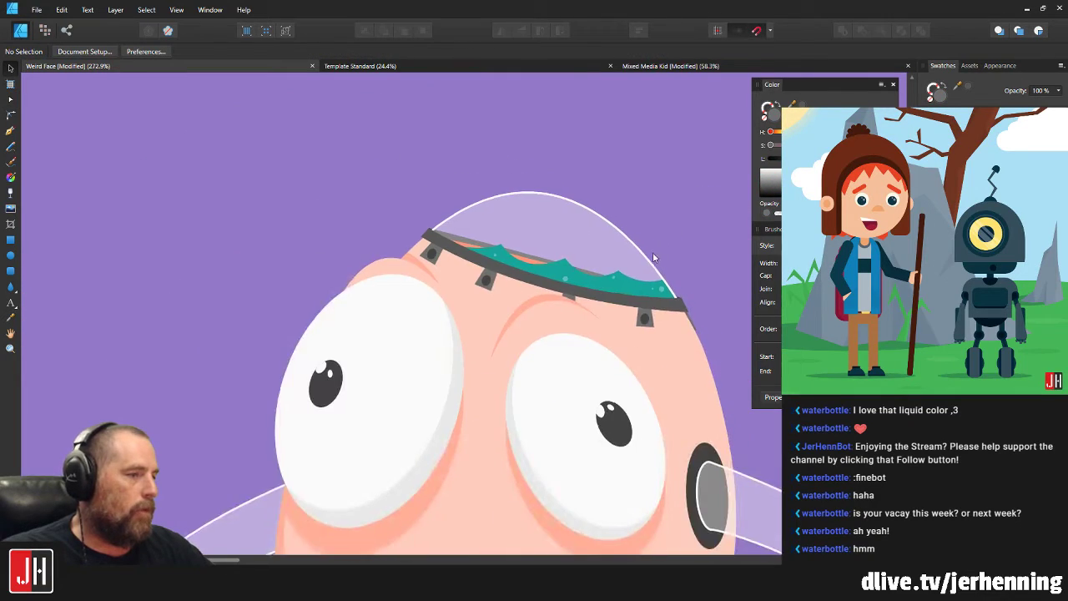
pyautogui.moveTo(657, 254); pyautogui.dragTo(531, 260)
pyautogui.scroll(-3, 531, 260)
pyautogui.hotkey('ctrl', 's')
pyautogui.scroll(-5, 553, 257)
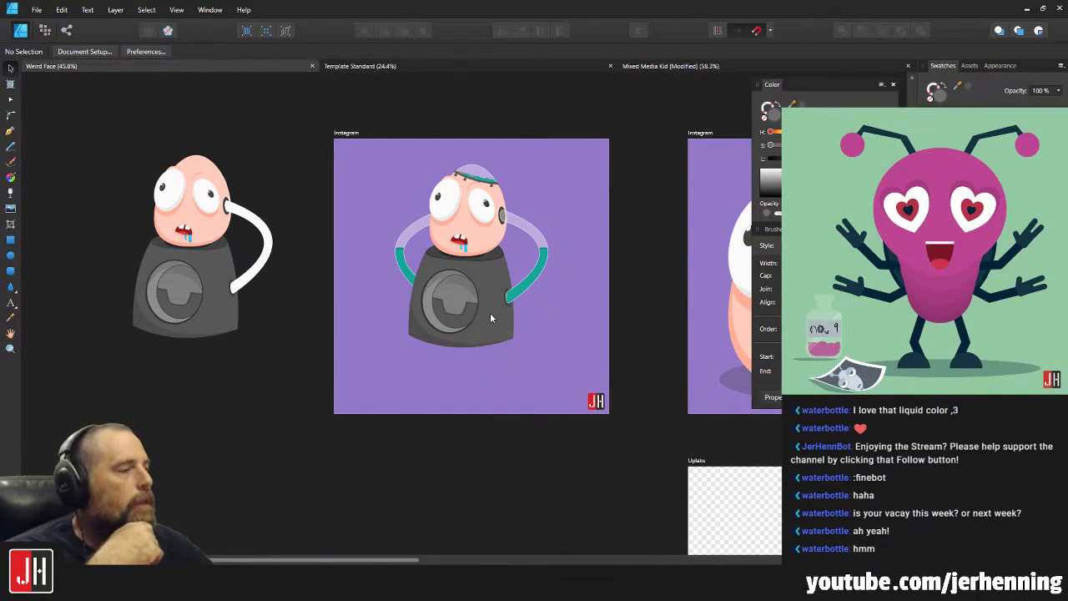
# Compare the glass-capped figure with the large egg-shaped face on the neighbouring Instagram artboard.
pyautogui.moveTo(521, 232); pyautogui.dragTo(529, 245)
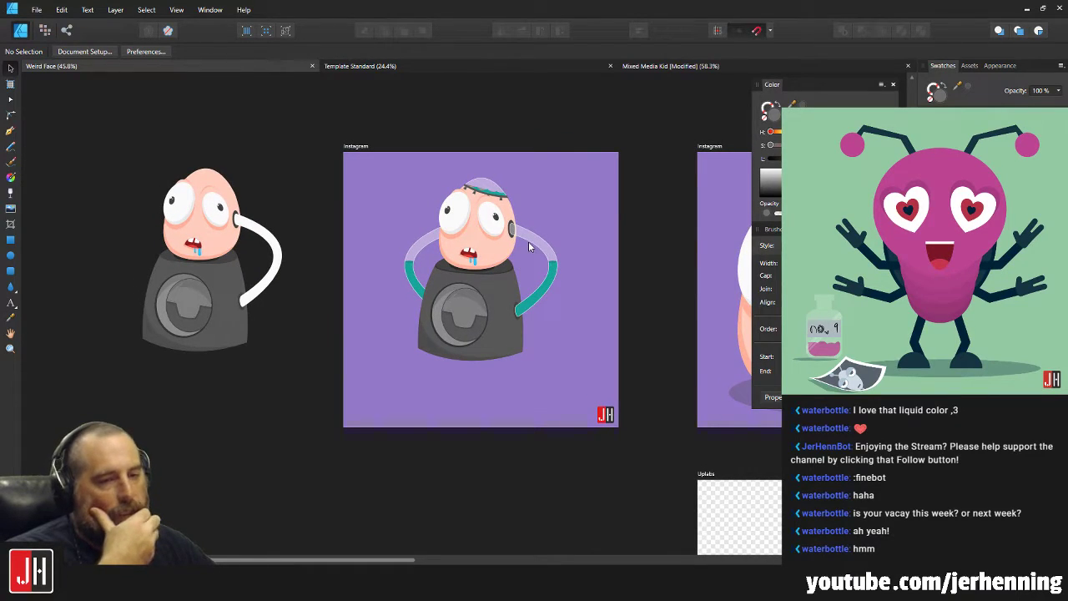
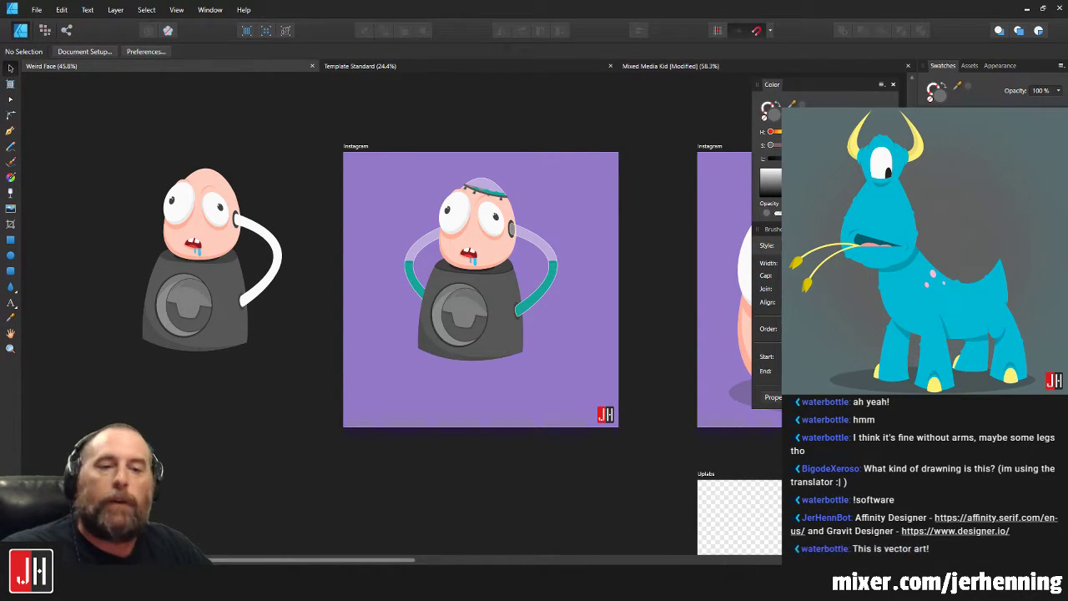
pyautogui.scroll(3, 473, 197)
pyautogui.moveTo(486, 241); pyautogui.dragTo(488, 241)
pyautogui.scroll(-4, 498, 241)
pyautogui.click(613, 245)
pyautogui.scroll(1, 570, 239)
pyautogui.moveTo(570, 238); pyautogui.dragTo(381, 230)
pyautogui.scroll(2, 533, 277)
pyautogui.moveTo(534, 272); pyautogui.dragTo(495, 269)
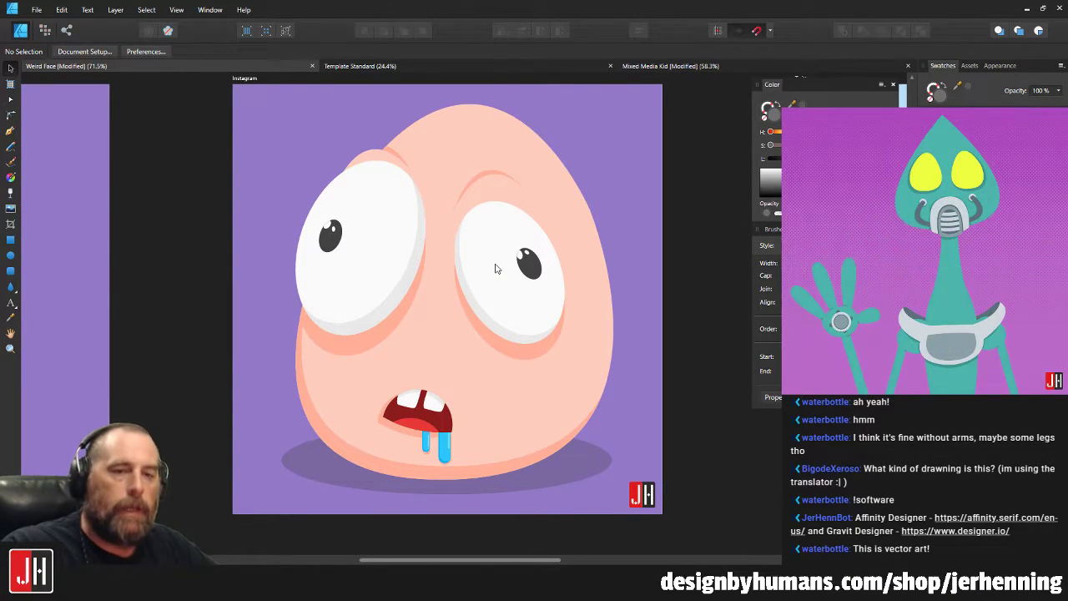
pyautogui.scroll(-5, 495, 268)
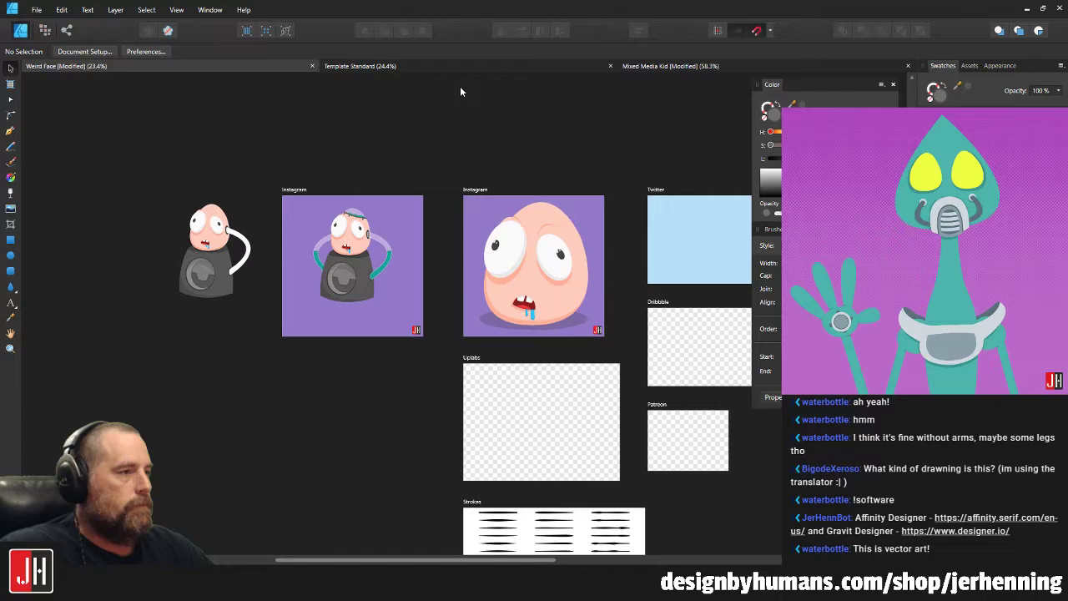
# Examine the grouped figure's grey body, lower edge and tube arms close up.
pyautogui.scroll(5, 321, 236)
pyautogui.click(425, 307)
pyautogui.moveTo(419, 313); pyautogui.dragTo(452, 299)
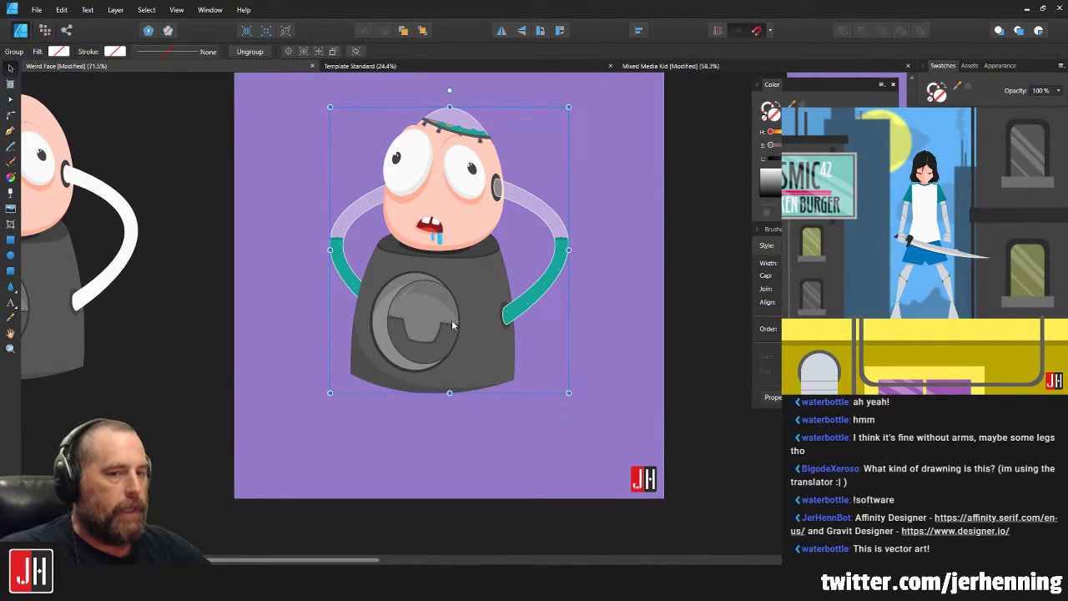
pyautogui.scroll(4, 457, 371)
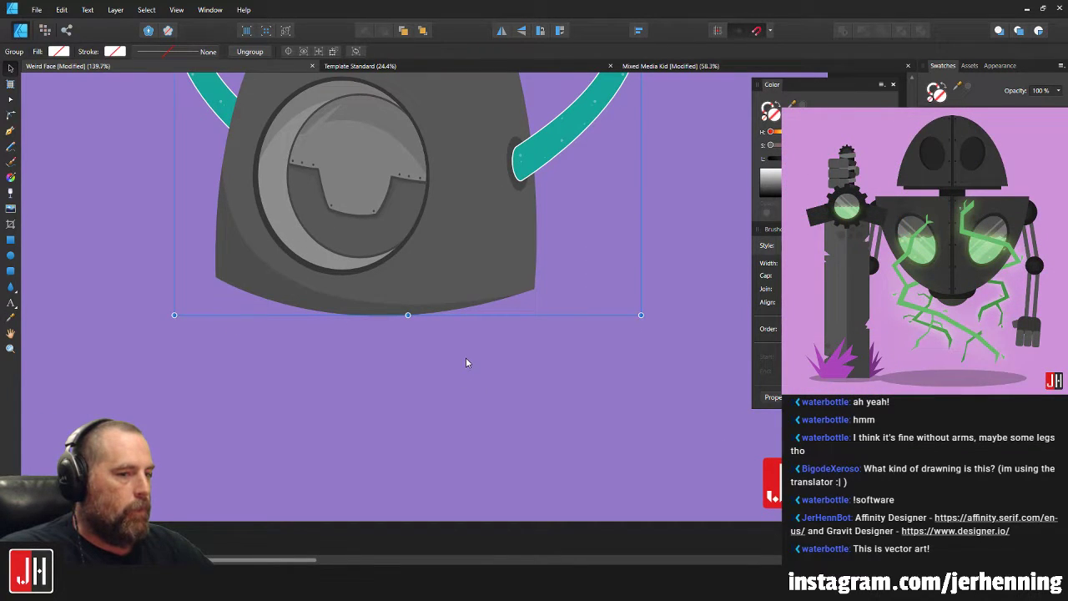
pyautogui.scroll(-6, 465, 358)
pyautogui.click(610, 307)
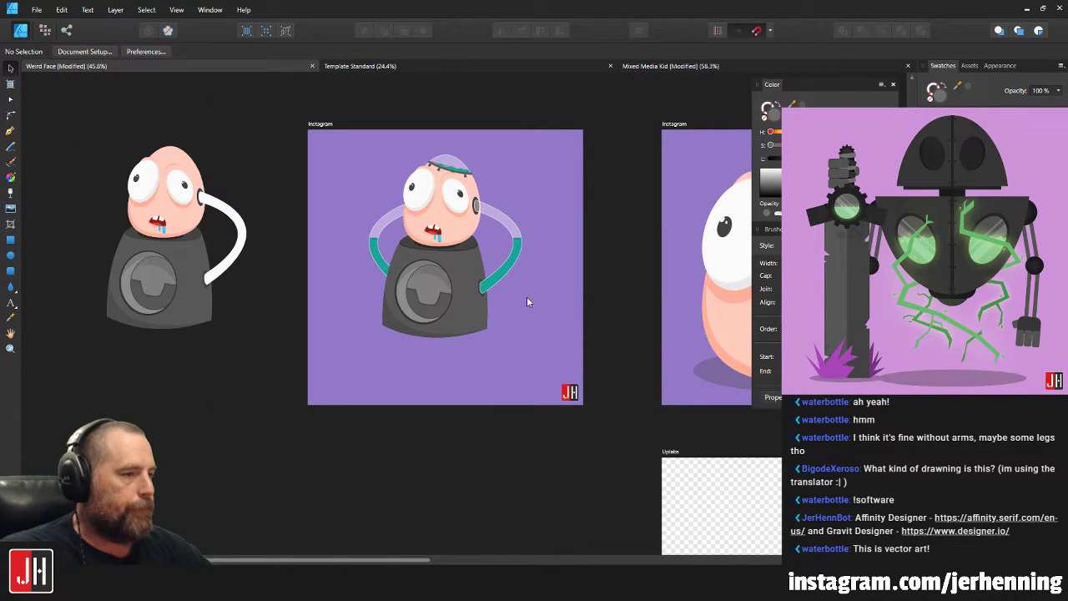
pyautogui.scroll(5, 453, 175)
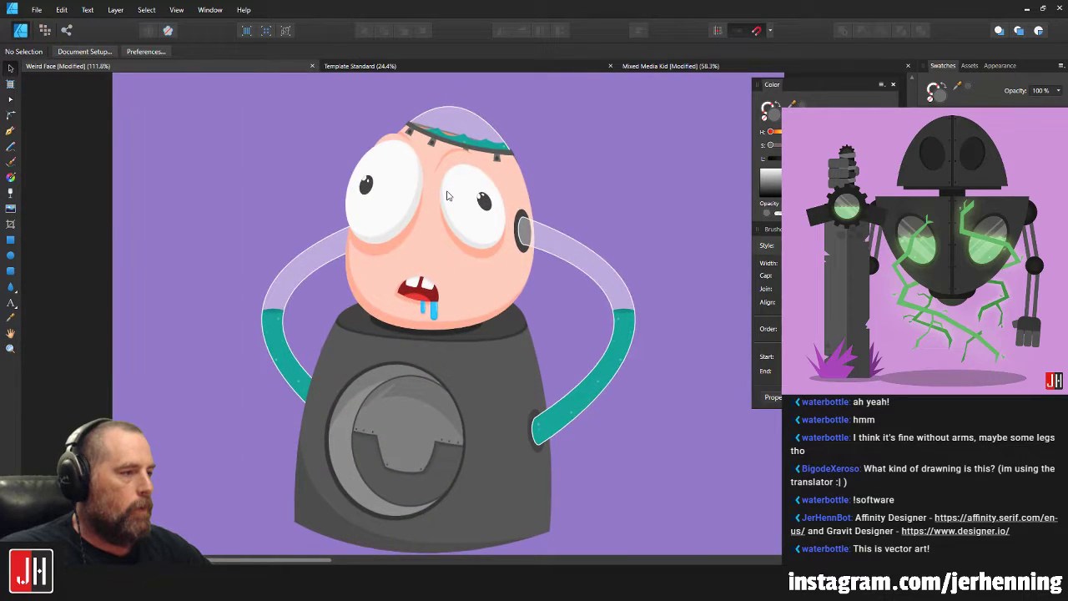
pyautogui.scroll(1, 465, 312)
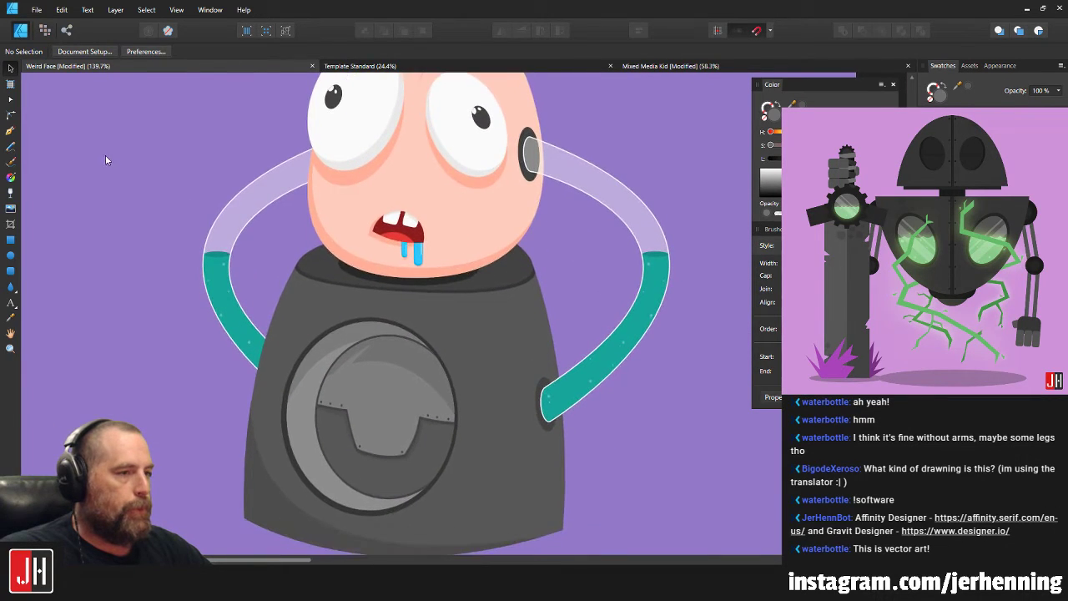
pyautogui.click(10, 132)
pyautogui.scroll(-3, 442, 396)
pyautogui.scroll(2, 442, 396)
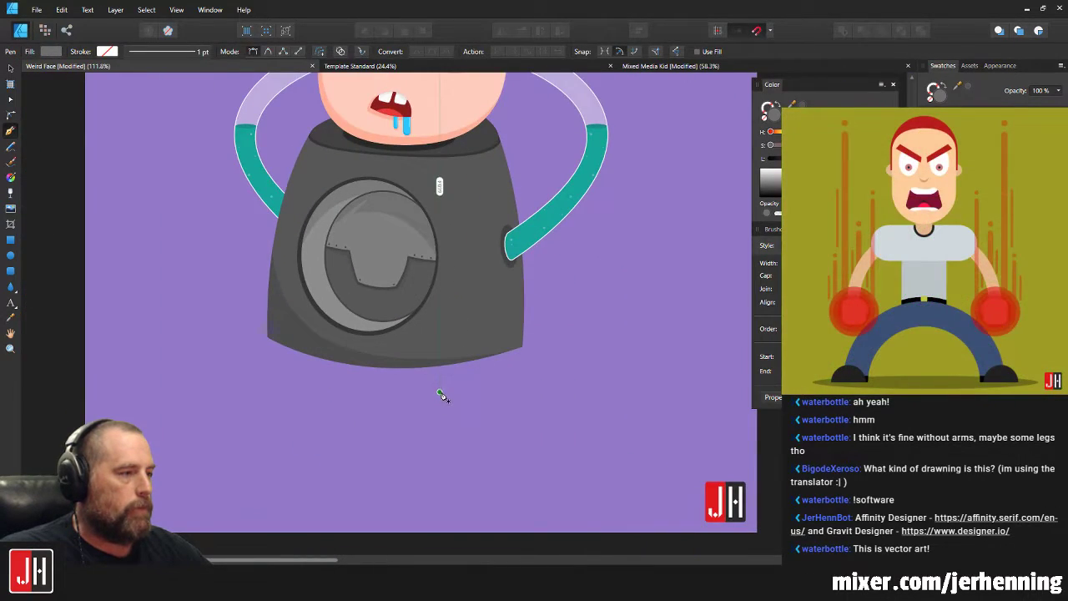
pyautogui.press('v')
# Reshape the right end of the dark neck opening by adjusting the curve handles of its upper right node.
pyautogui.scroll(2, 481, 137)
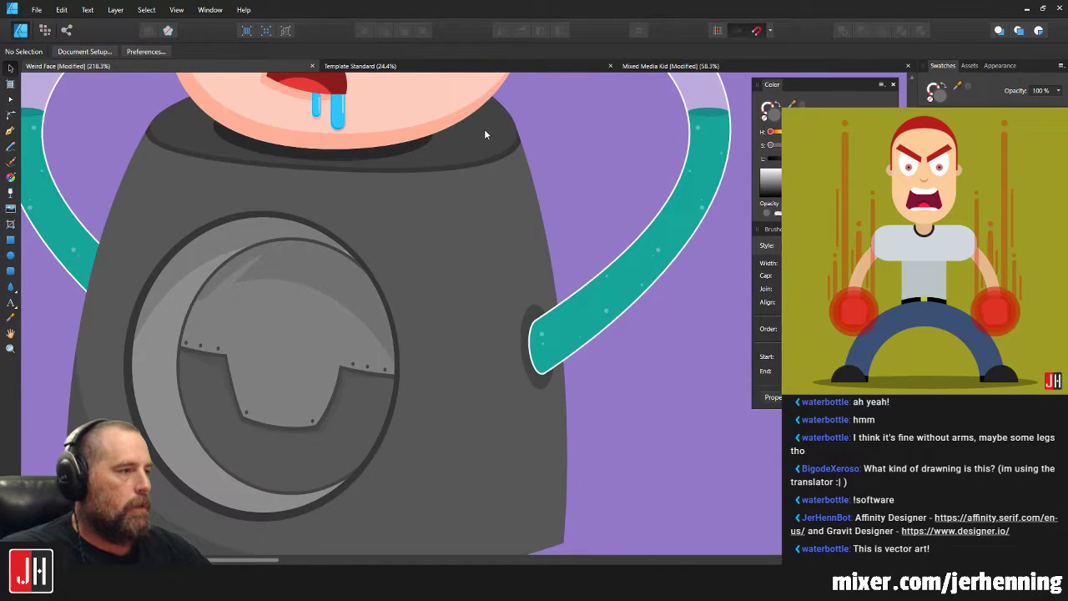
pyautogui.press('a')
pyautogui.scroll(1, 518, 192)
pyautogui.click(518, 207)
pyautogui.moveTo(518, 207); pyautogui.dragTo(516, 216)
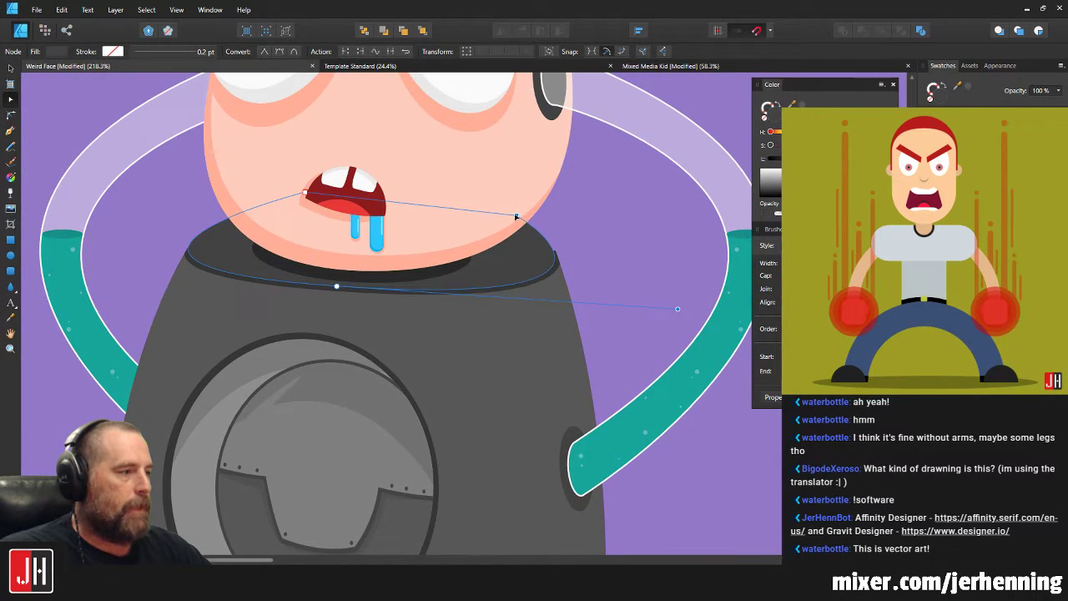
pyautogui.hotkey('ctrl', 'z')
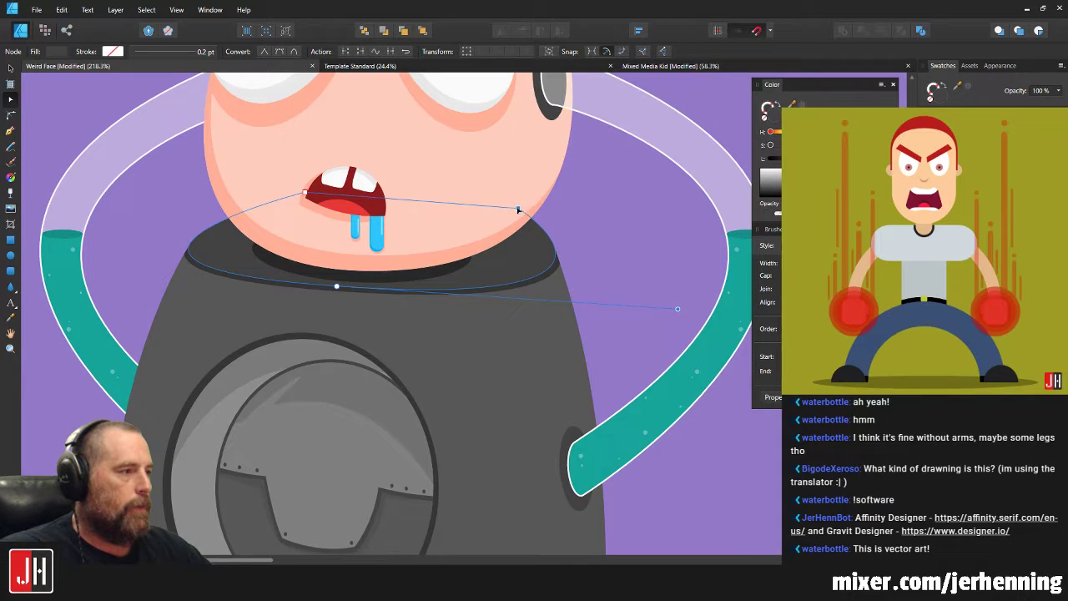
pyautogui.moveTo(518, 209); pyautogui.dragTo(514, 211)
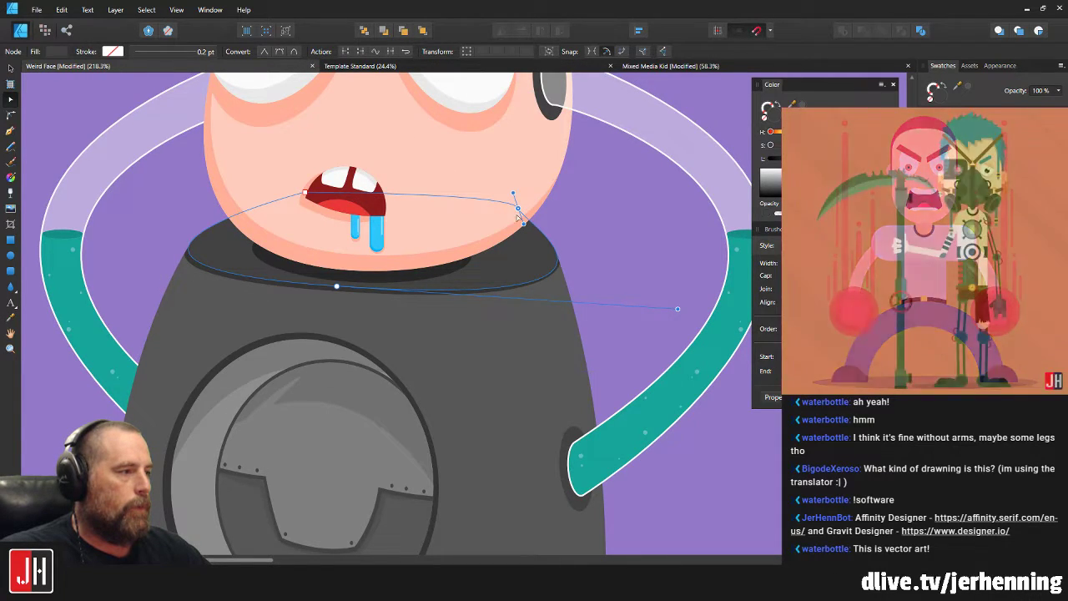
pyautogui.scroll(3, 516, 216)
pyautogui.moveTo(522, 219); pyautogui.dragTo(522, 205)
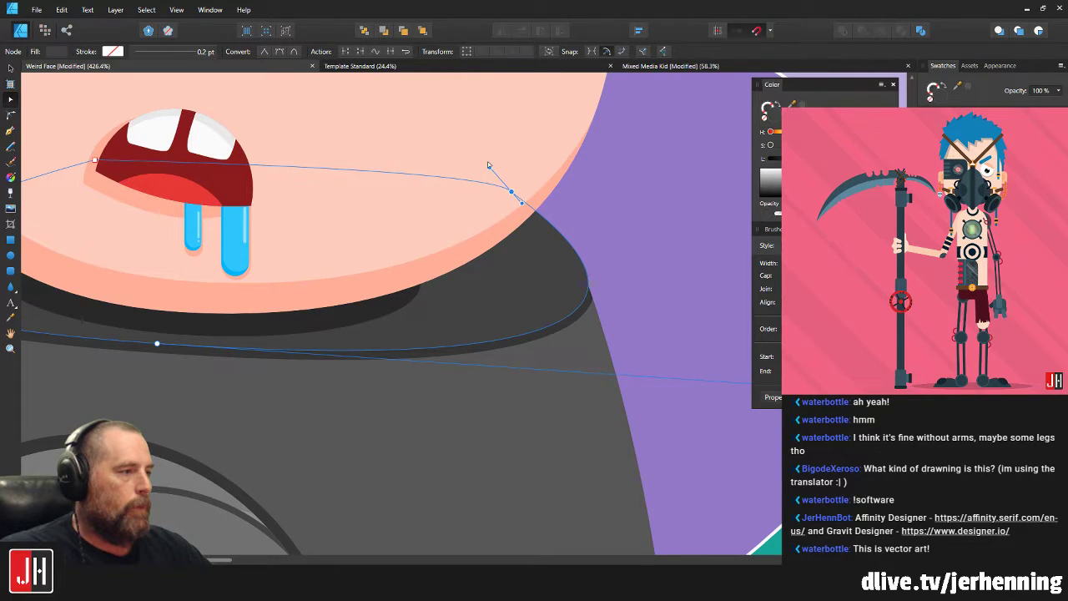
pyautogui.moveTo(490, 169); pyautogui.dragTo(463, 182)
pyautogui.hotkey('ctrl', 'z')
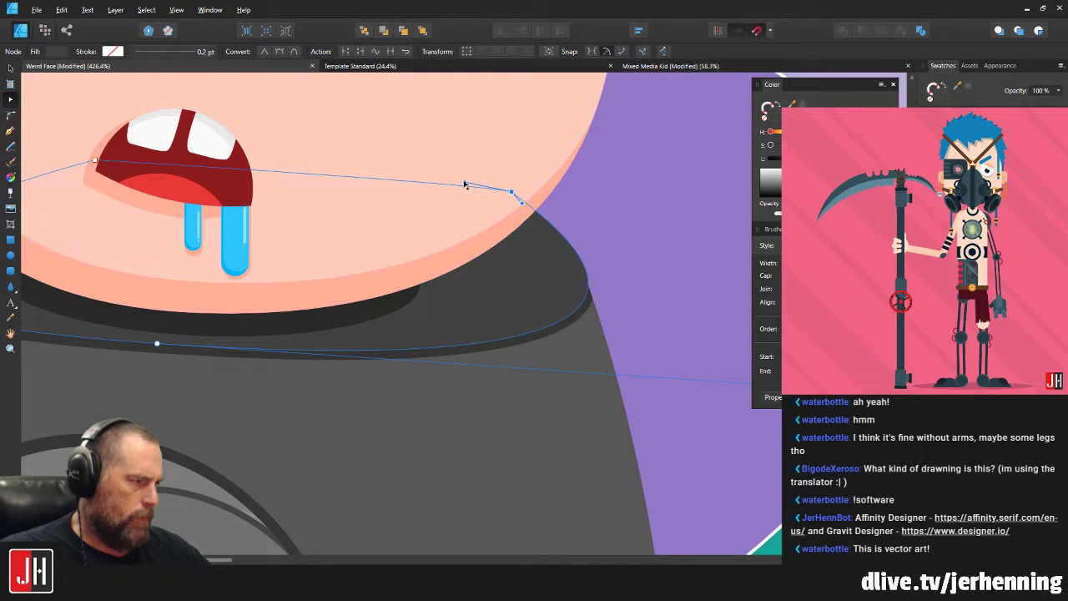
pyautogui.click(584, 203)
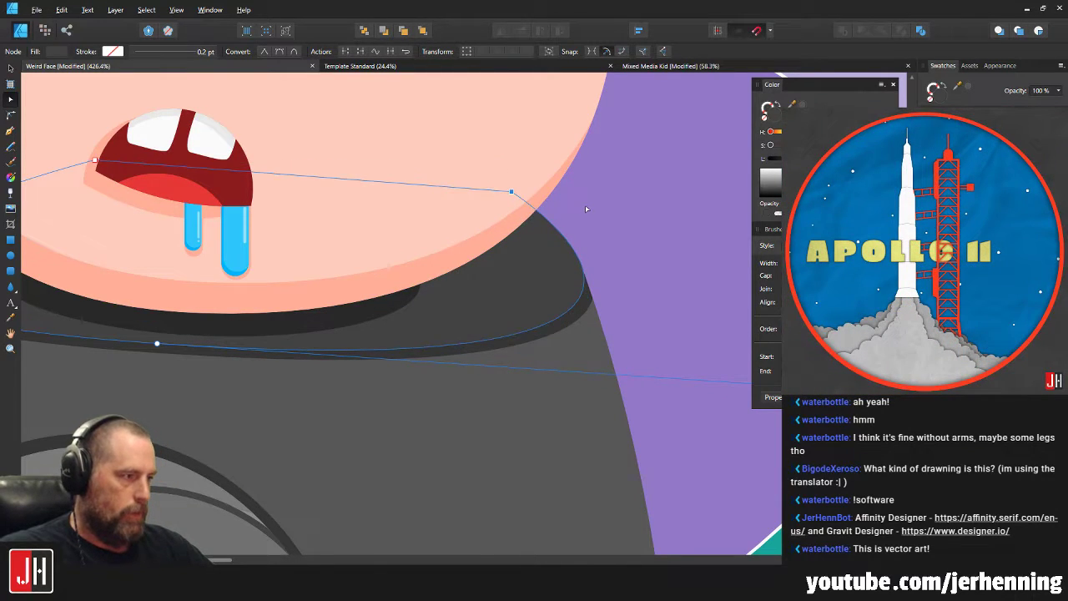
# Deselect the neck opening and save the document.
pyautogui.press('v')
pyautogui.click(589, 208)
pyautogui.hotkey('ctrl', 's')
# Examine the finished figure on its artboard, checking the face, neck opening, tube arms and lower body.
pyautogui.scroll(-10, 579, 257)
pyautogui.moveTo(571, 320)
pyautogui.mouseDown()
pyautogui.moveTo(521, 306)
pyautogui.moveTo(478, 266)
pyautogui.mouseUp()
pyautogui.scroll(3, 488, 318)
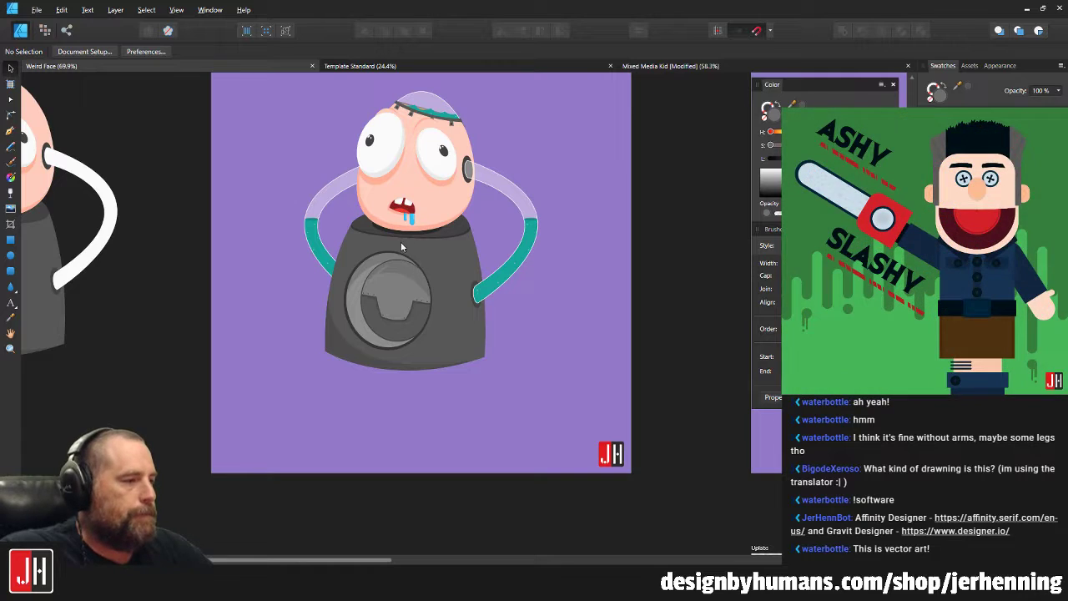
pyautogui.scroll(3, 407, 215)
pyautogui.scroll(4, 441, 297)
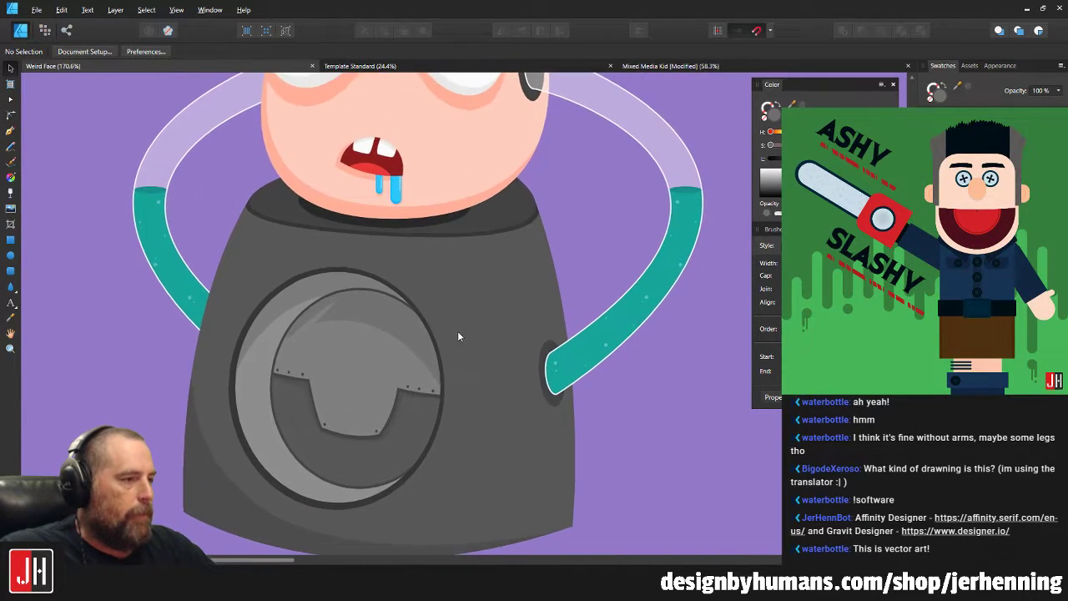
pyautogui.moveTo(468, 318); pyautogui.dragTo(495, 407)
pyautogui.moveTo(452, 346); pyautogui.dragTo(559, 427)
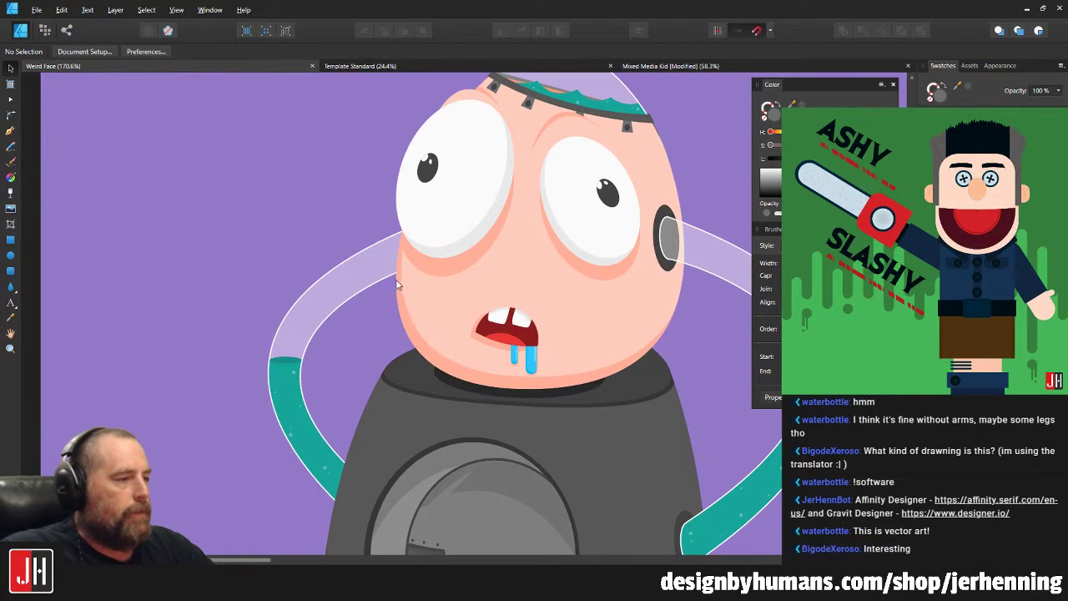
pyautogui.click(375, 280)
pyautogui.scroll(-6, 386, 288)
pyautogui.click(551, 357)
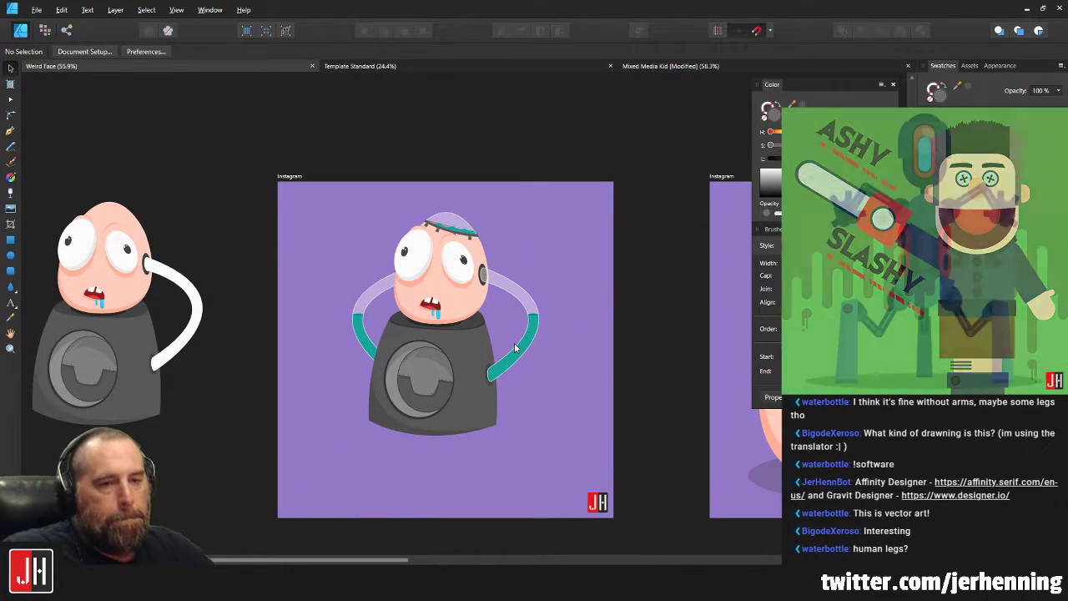
pyautogui.moveTo(516, 369); pyautogui.dragTo(488, 350)
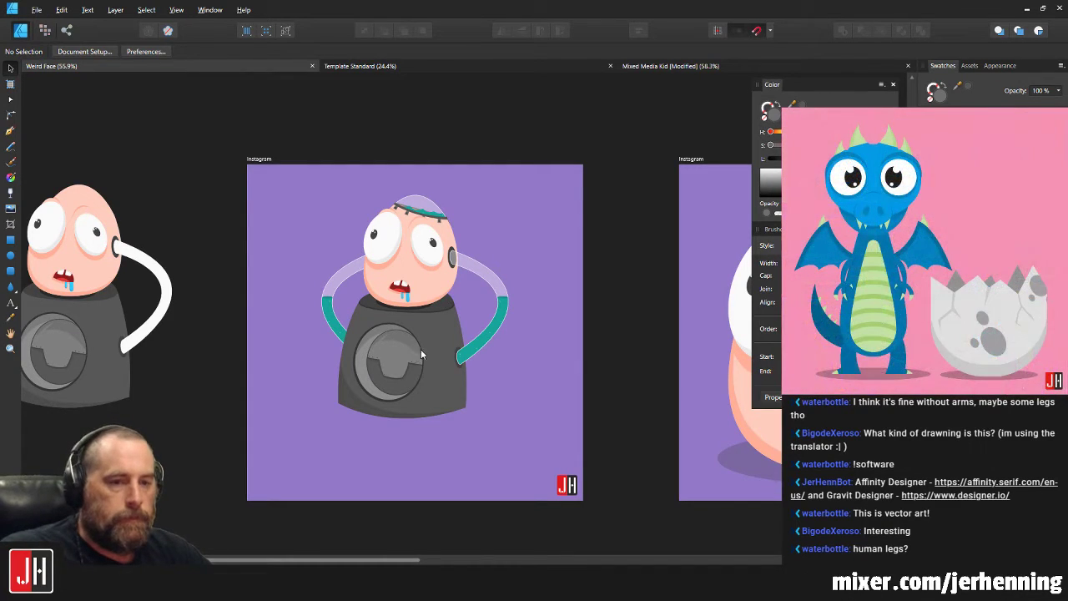
pyautogui.scroll(3, 420, 349)
pyautogui.scroll(-1, 462, 297)
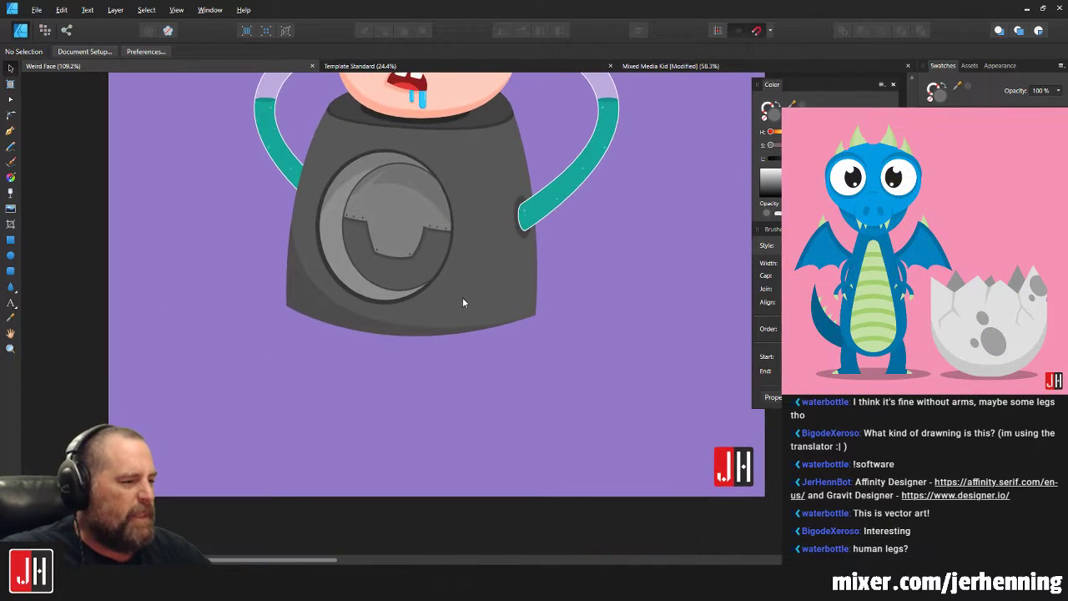
# Open the Mixed Media Kid document and look over the photo composition with the one-eyed robot.
pyautogui.click(663, 67)
pyautogui.scroll(2, 527, 302)
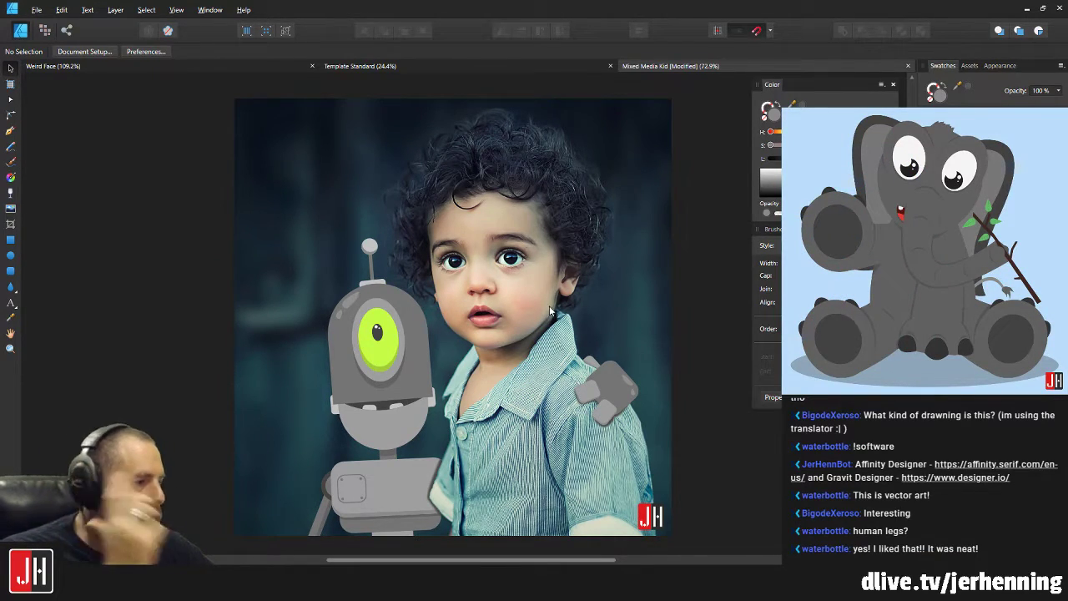
pyautogui.moveTo(549, 333)
pyautogui.mouseDown()
pyautogui.moveTo(549, 314)
pyautogui.moveTo(534, 323)
pyautogui.mouseUp()
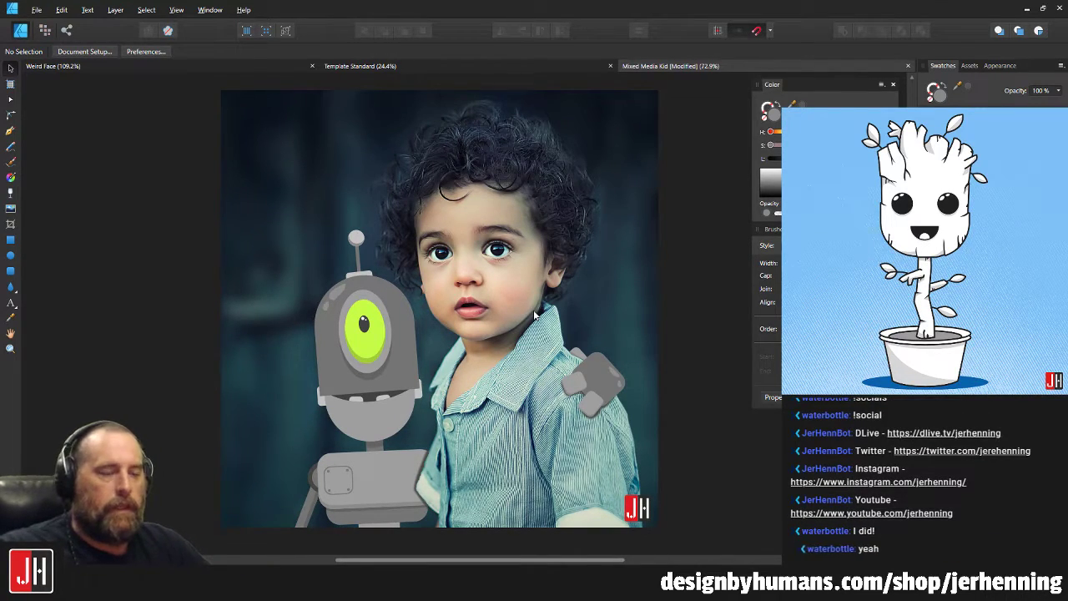
pyautogui.click(720, 267)
pyautogui.scroll(3, 533, 308)
pyautogui.scroll(-4, 531, 310)
pyautogui.hotkey('ctrl', 'd')
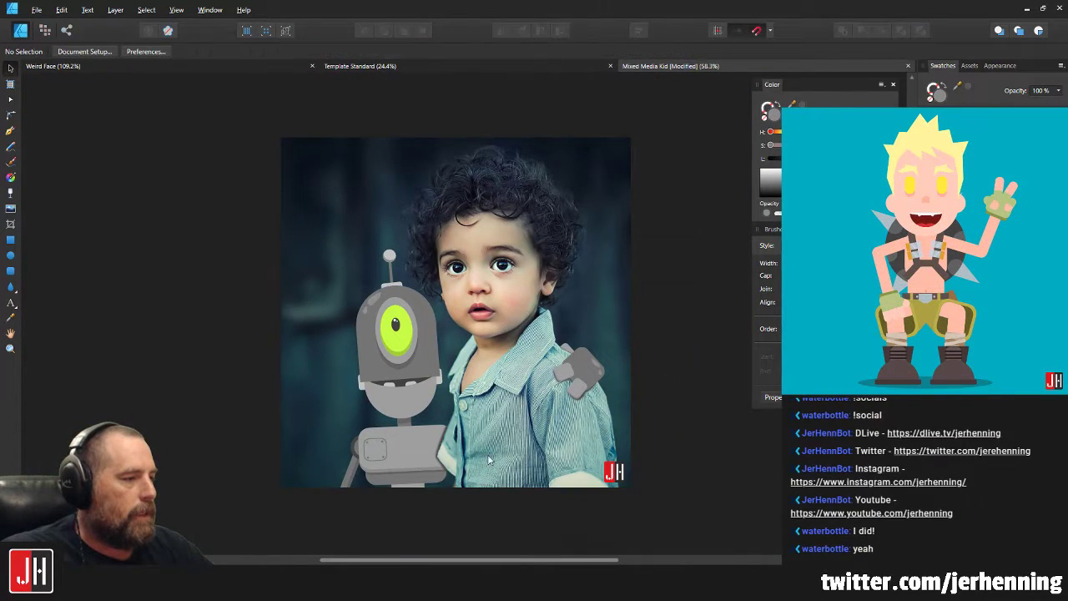
pyautogui.scroll(1, 492, 365)
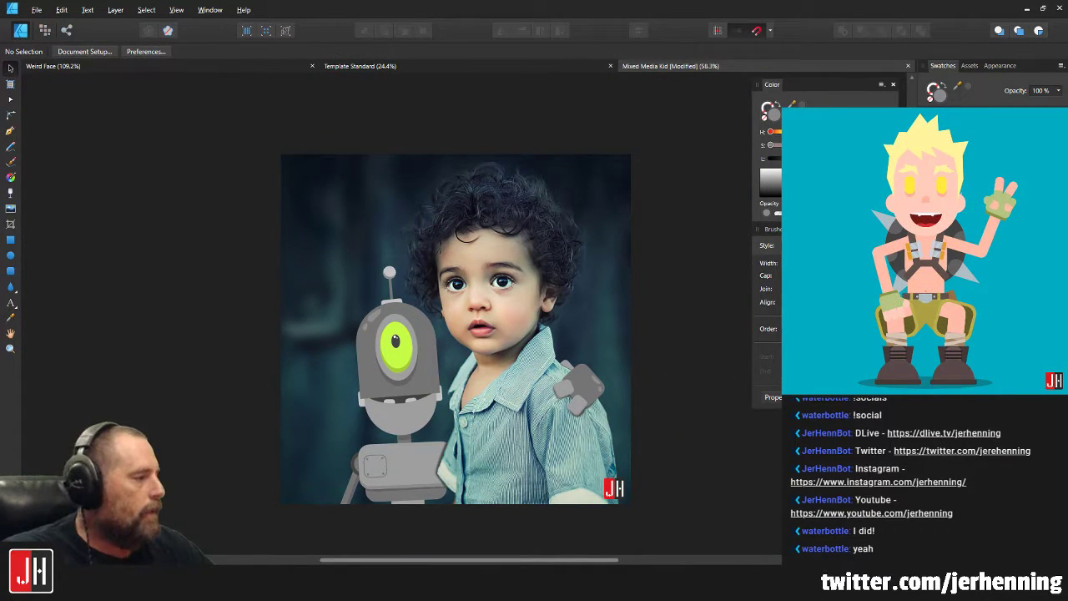
# Try moving the background photo left behind the cut-out child, undo the move and clear the selection.
pyautogui.click(497, 333)
pyautogui.moveTo(490, 291)
pyautogui.mouseDown()
pyautogui.moveTo(528, 251)
pyautogui.moveTo(576, 251)
pyautogui.moveTo(556, 245)
pyautogui.moveTo(511, 289)
pyautogui.mouseUp()
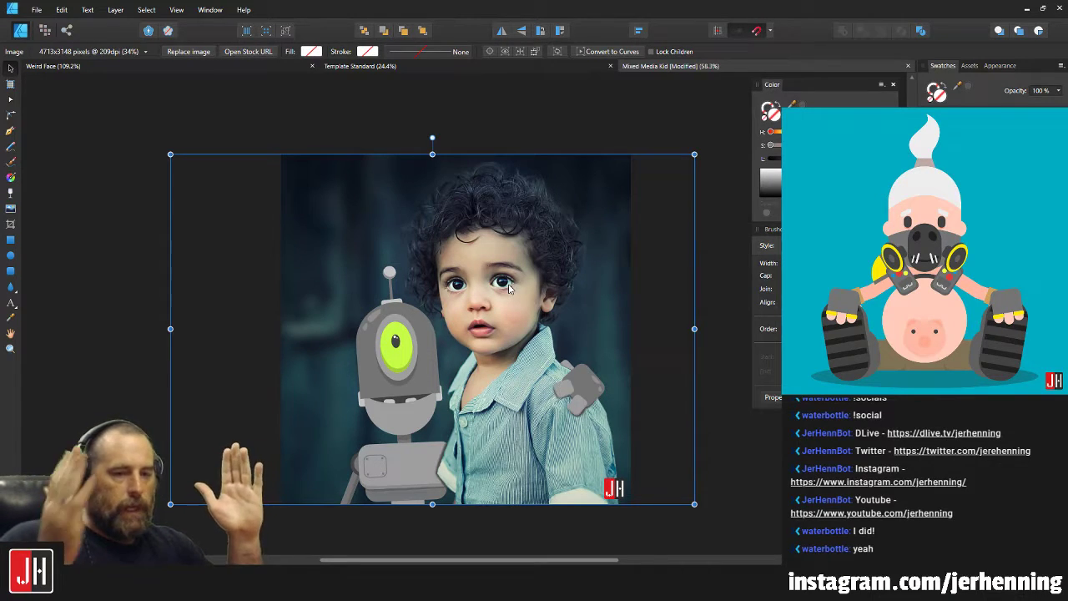
pyautogui.click(1048, 313)
pyautogui.moveTo(536, 299); pyautogui.dragTo(308, 320)
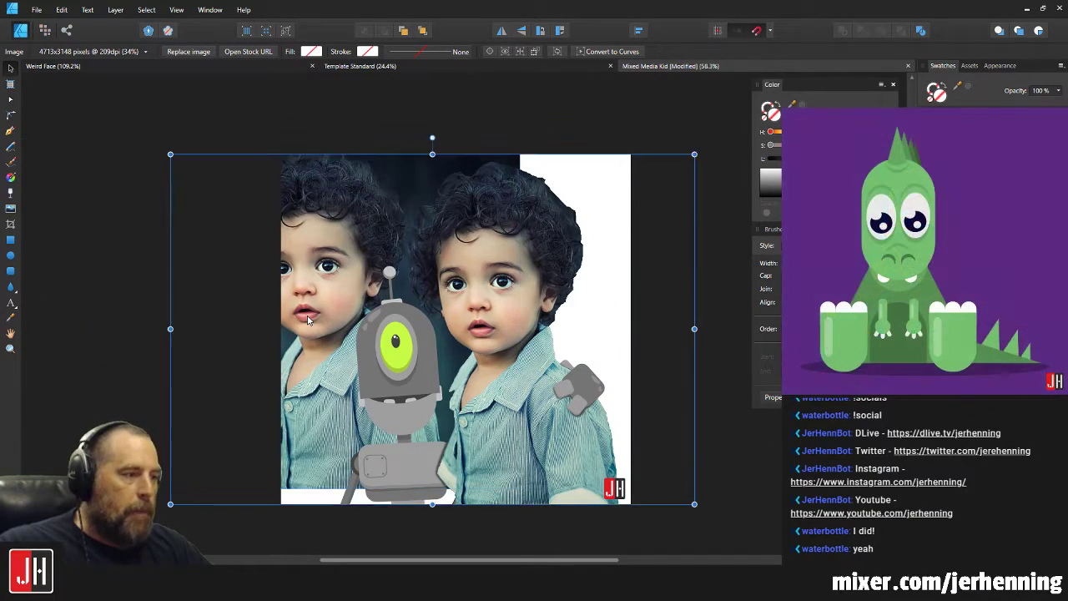
pyautogui.hotkey('ctrl', 'z')
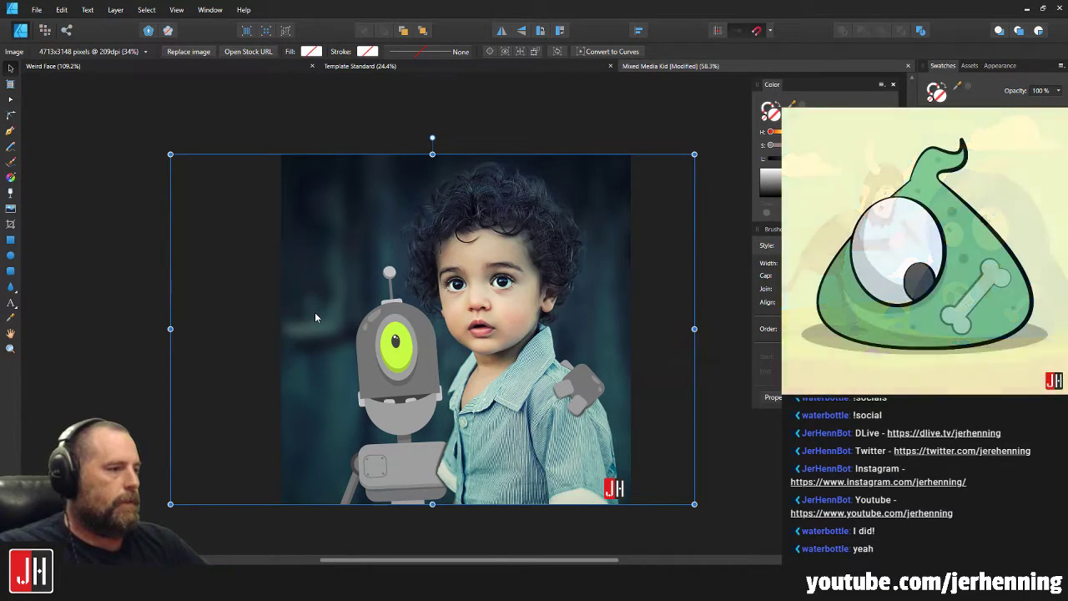
pyautogui.click(492, 111)
pyautogui.scroll(1, 484, 148)
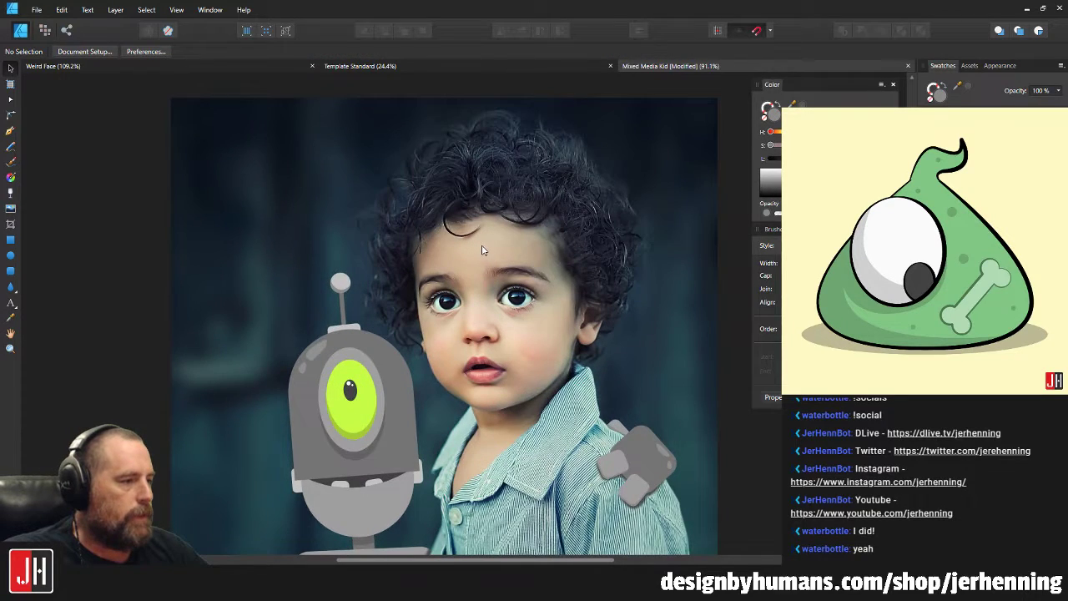
pyautogui.scroll(1, 512, 166)
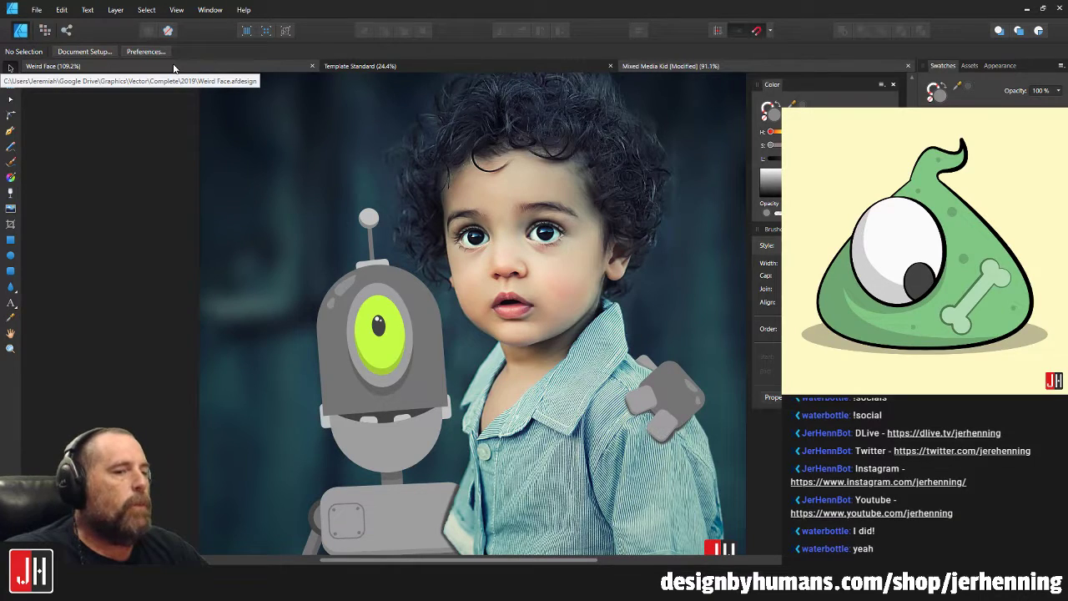
# Return to the Weird Face document and inspect the lower edge of the grey body.
pyautogui.click(173, 66)
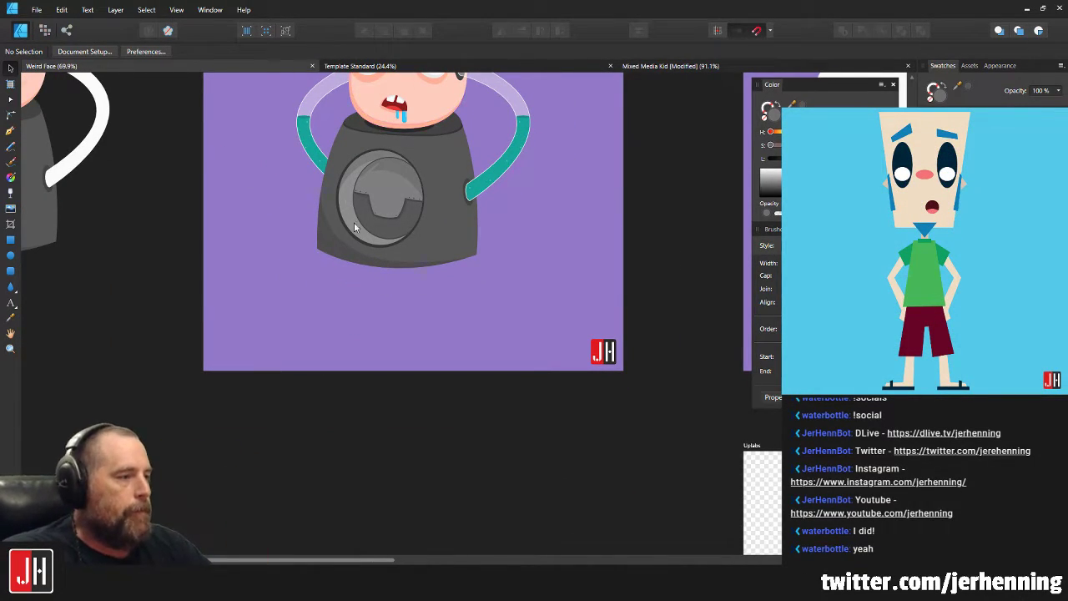
pyautogui.scroll(3, 400, 251)
pyautogui.scroll(4, 441, 265)
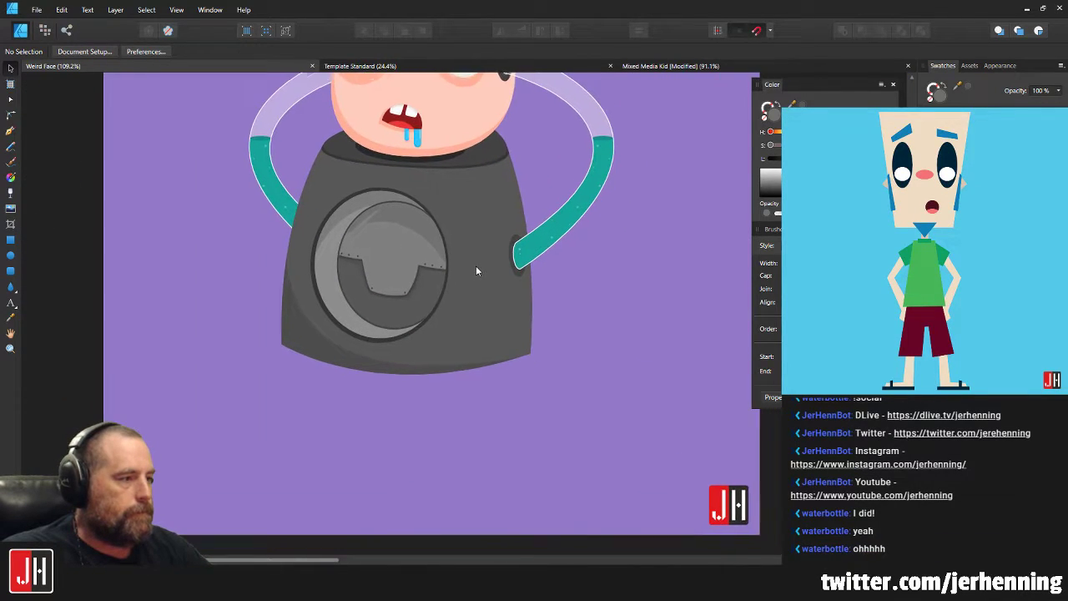
pyautogui.scroll(2, 482, 292)
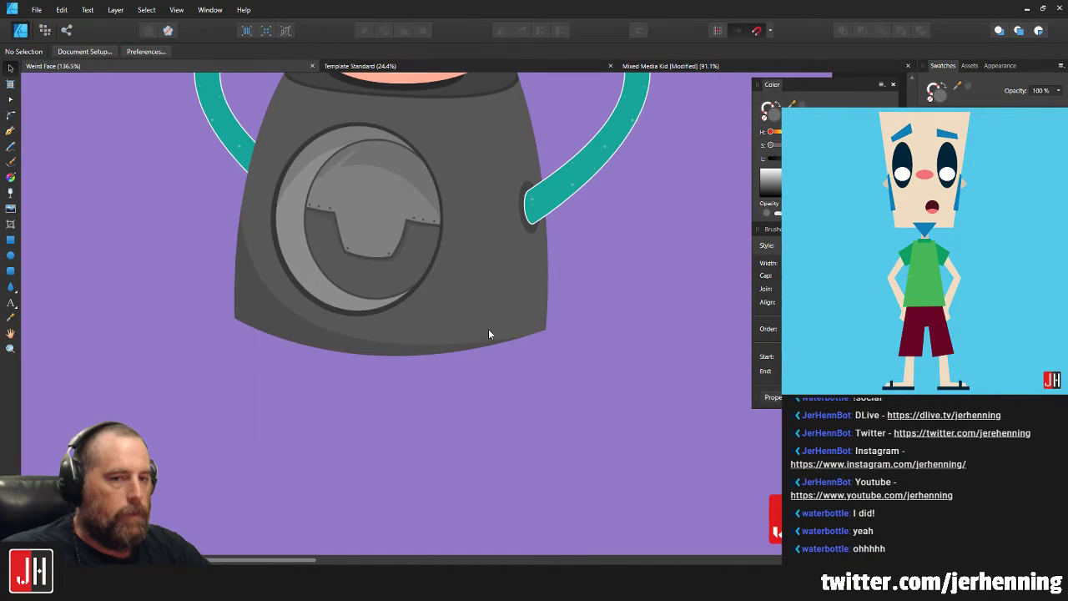
pyautogui.scroll(1, 488, 344)
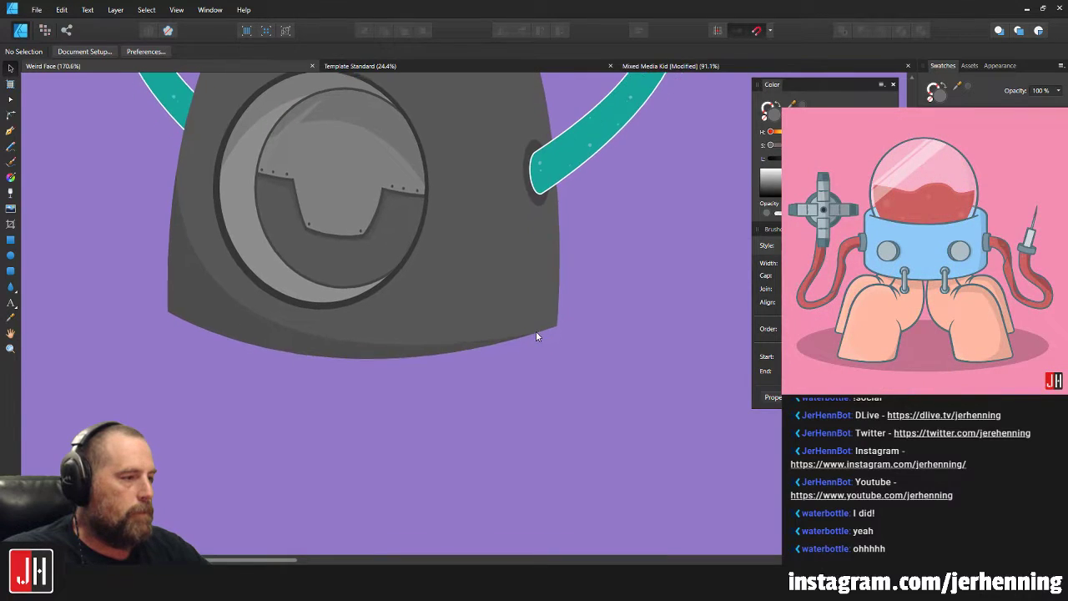
# Draw a closed, pointed arch shape with the Pen tool over the lower right edge of the grey body.
pyautogui.click(10, 131)
pyautogui.click(508, 210)
pyautogui.click(509, 227)
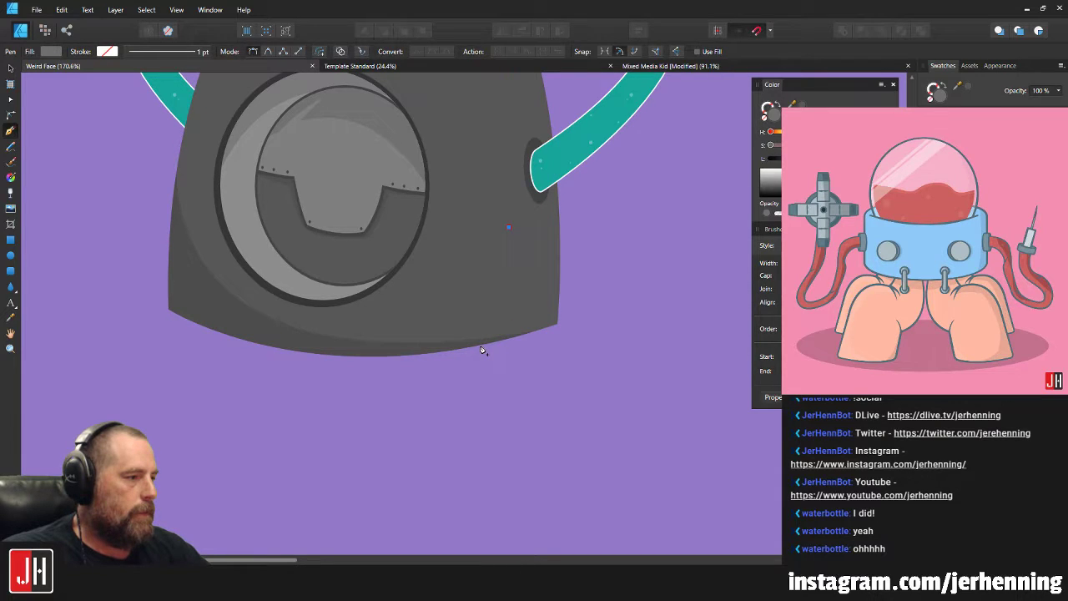
pyautogui.moveTo(477, 445); pyautogui.dragTo(482, 439)
pyautogui.keyDown('alt'); pyautogui.click(479, 345); pyautogui.keyUp('alt')
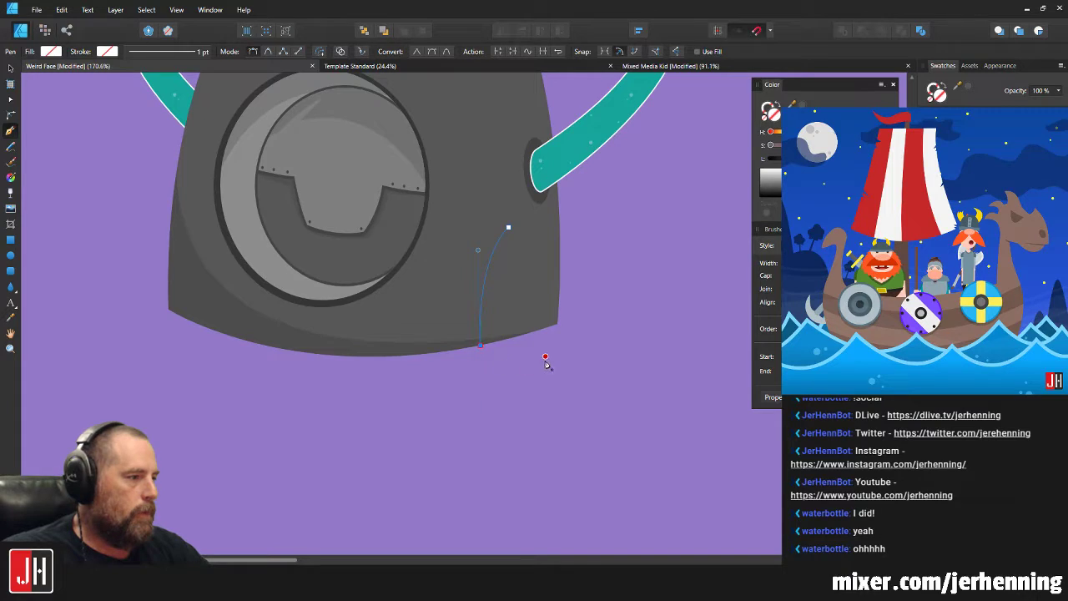
pyautogui.moveTo(546, 358); pyautogui.dragTo(588, 357)
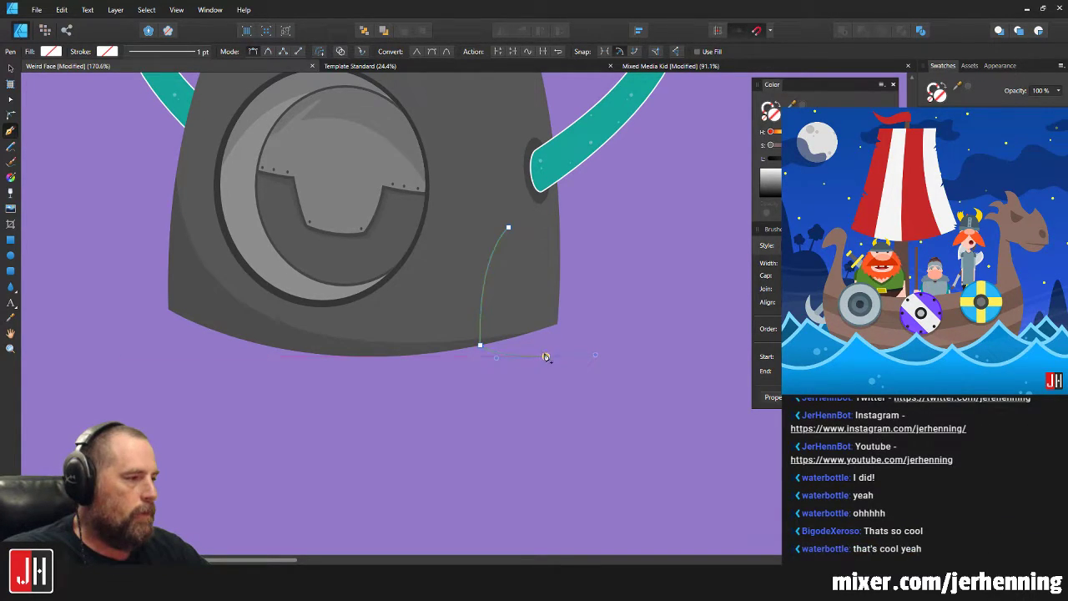
pyautogui.moveTo(491, 212); pyautogui.dragTo(461, 161)
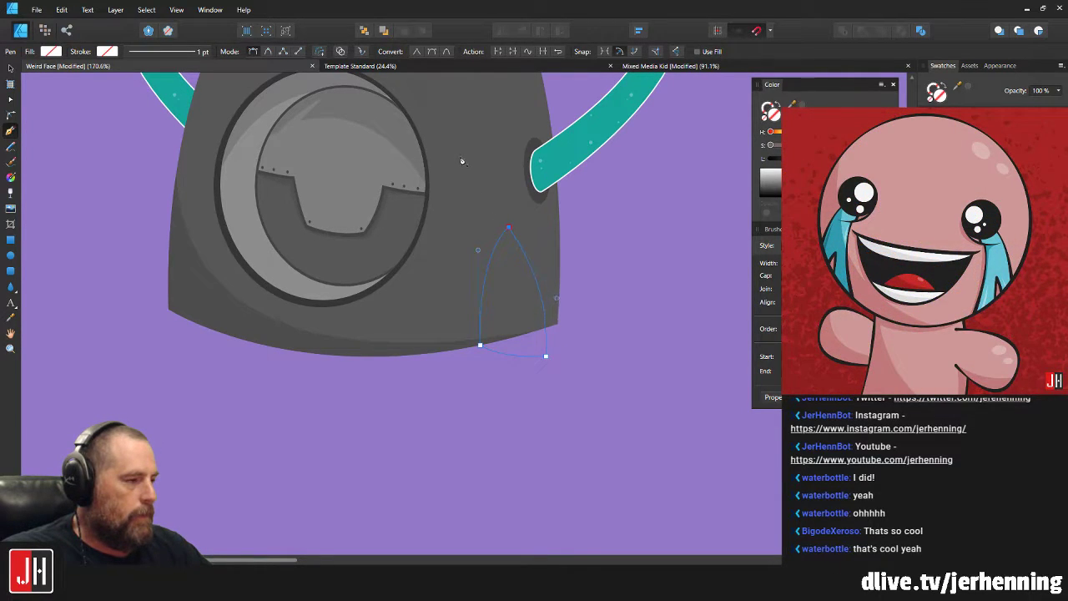
# Refine the arch by shifting its tip and lower right corner, reshaping its right side and rounding its bottom edge.
pyautogui.scroll(3, 512, 242)
pyautogui.press('a')
pyautogui.moveTo(505, 214); pyautogui.dragTo(494, 215)
pyautogui.moveTo(589, 345); pyautogui.dragTo(611, 316)
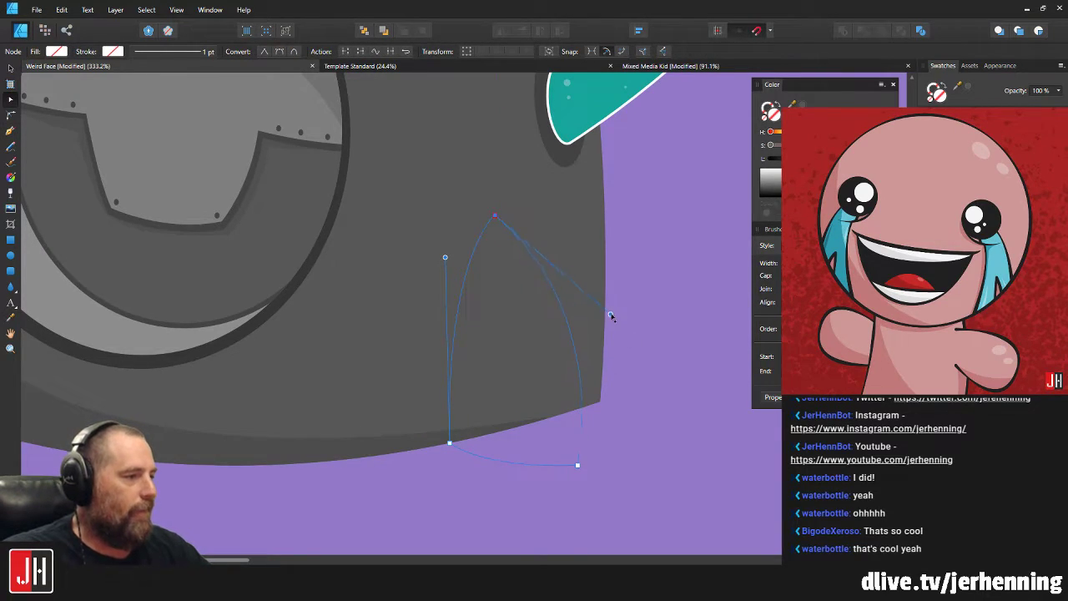
pyautogui.moveTo(579, 468); pyautogui.dragTo(588, 453)
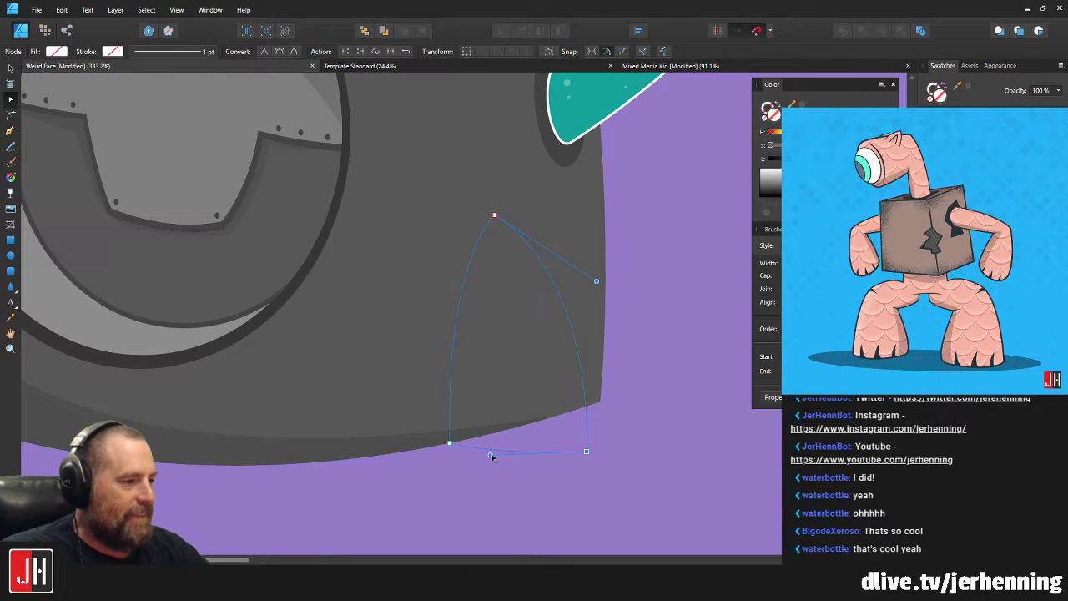
pyautogui.moveTo(492, 455); pyautogui.dragTo(495, 478)
pyautogui.press('v')
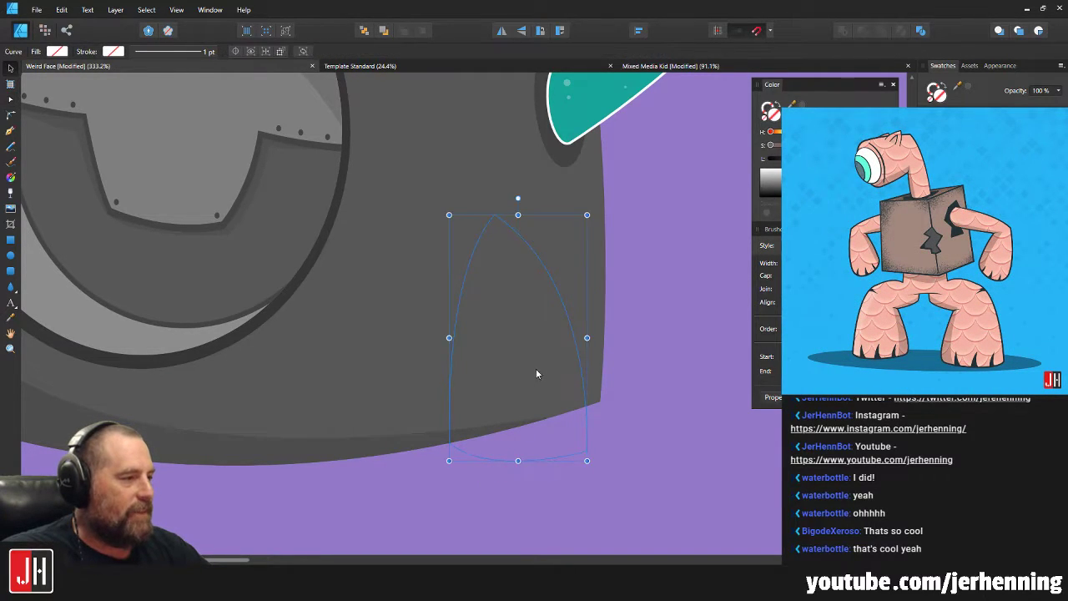
# Fill the arch with the lighter grey sampled from the riveted plate inside the body's round window.
pyautogui.scroll(-3, 541, 364)
pyautogui.press('i')
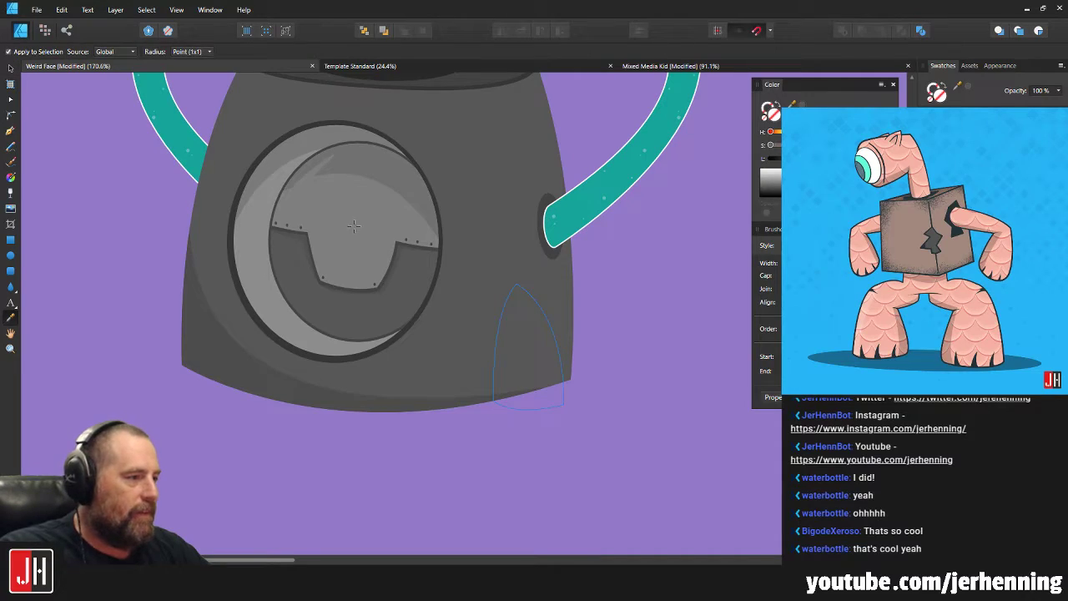
pyautogui.click(355, 238)
pyautogui.press('v')
pyautogui.click(622, 301)
pyautogui.scroll(2, 534, 352)
pyautogui.scroll(2, 534, 357)
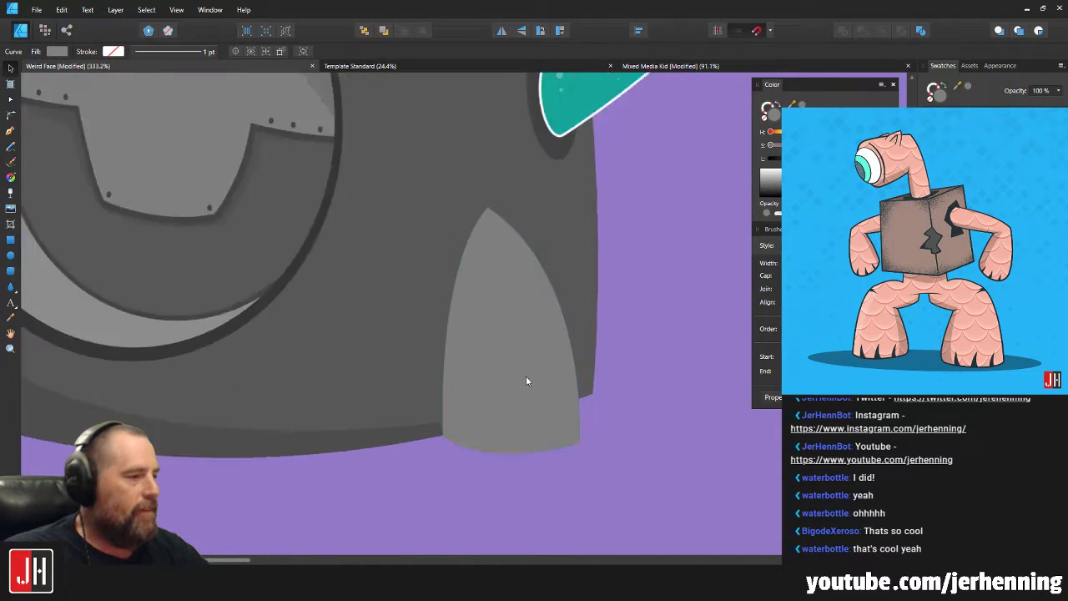
# Nudge the light grey arch into place over the lower right edge of the grey body.
pyautogui.click(525, 361)
pyautogui.moveTo(525, 364); pyautogui.dragTo(501, 360)
pyautogui.click(619, 332)
pyautogui.scroll(-7, 573, 346)
pyautogui.scroll(6, 539, 338)
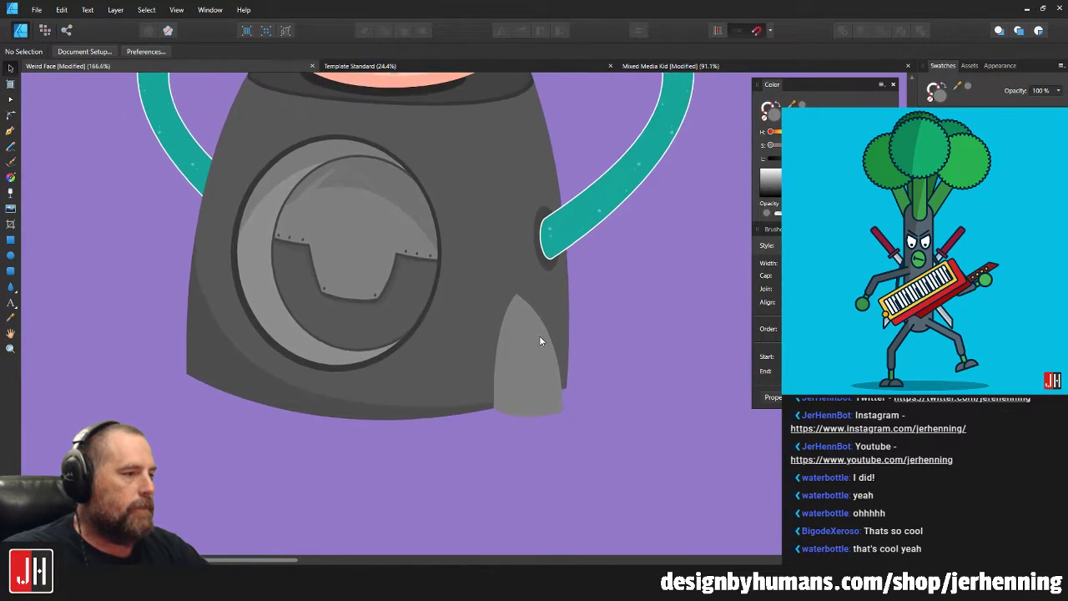
pyautogui.click(526, 330)
pyautogui.moveTo(526, 323); pyautogui.dragTo(505, 323)
pyautogui.scroll(4, 465, 402)
pyautogui.scroll(-5, 584, 229)
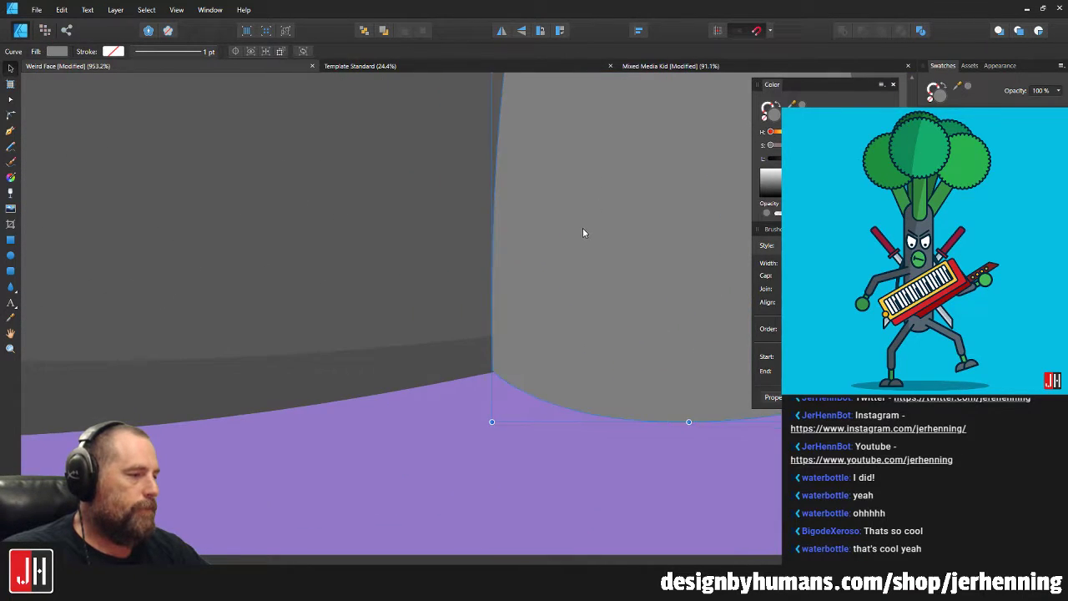
pyautogui.click(684, 326)
pyautogui.scroll(2, 634, 275)
pyautogui.scroll(3, 491, 195)
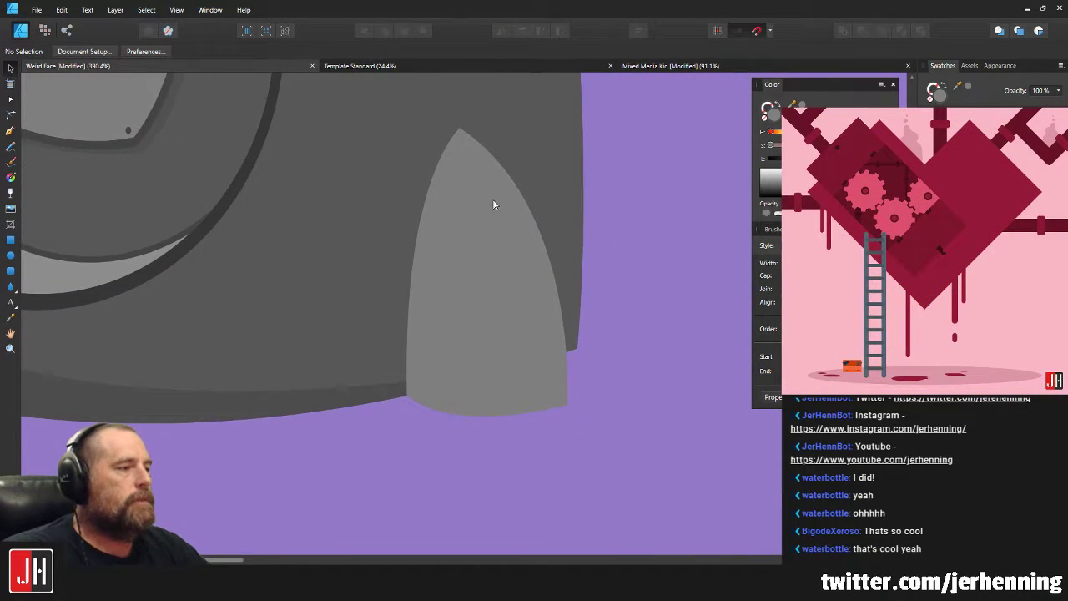
# Reshape the arch's left side by adjusting the curve handle of its tip.
pyautogui.press('a')
pyautogui.click(484, 207)
pyautogui.click(476, 178)
pyautogui.moveTo(410, 225)
pyautogui.mouseDown()
pyautogui.moveTo(418, 231)
pyautogui.moveTo(408, 238)
pyautogui.mouseUp()
pyautogui.press('v')
pyautogui.click(614, 265)
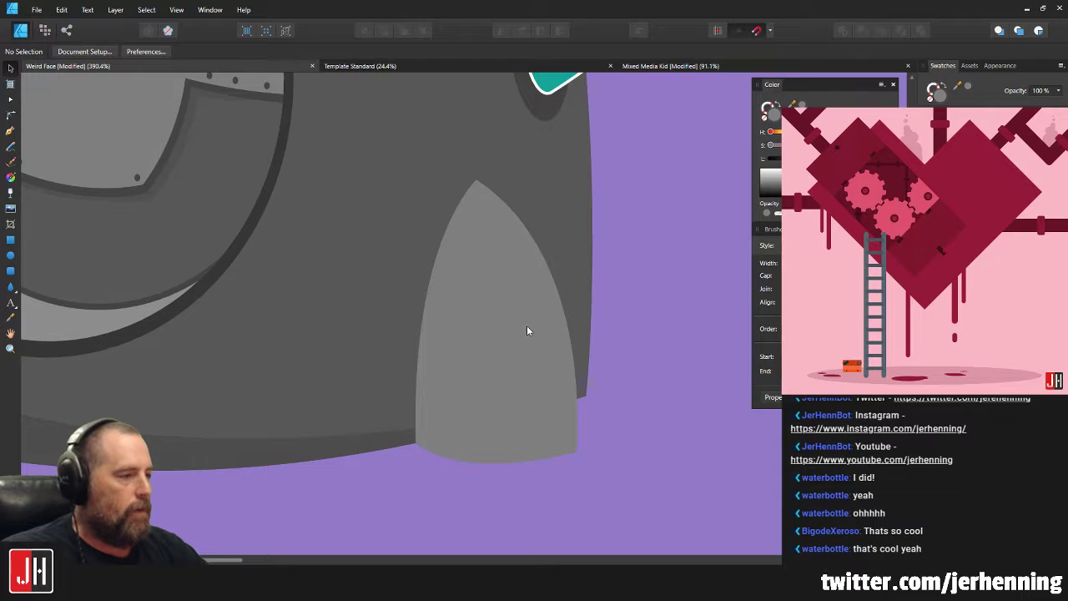
# Draw a closed, curved band with the Pen tool along the arch's rounded bottom edge, slightly narrower than the arch.
pyautogui.scroll(3, 446, 442)
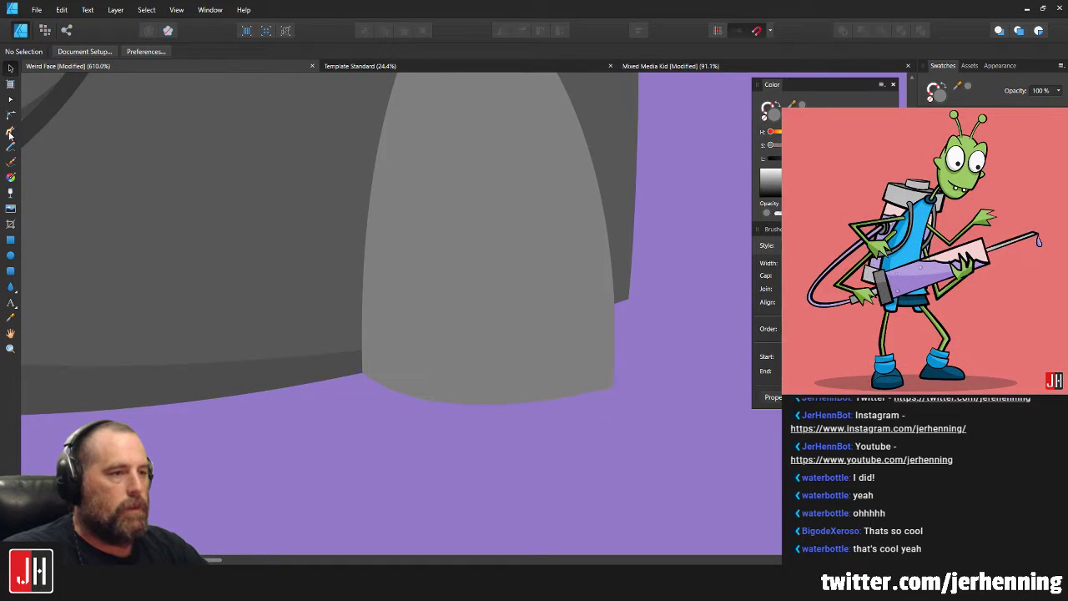
pyautogui.press('p')
pyautogui.scroll(3, 421, 407)
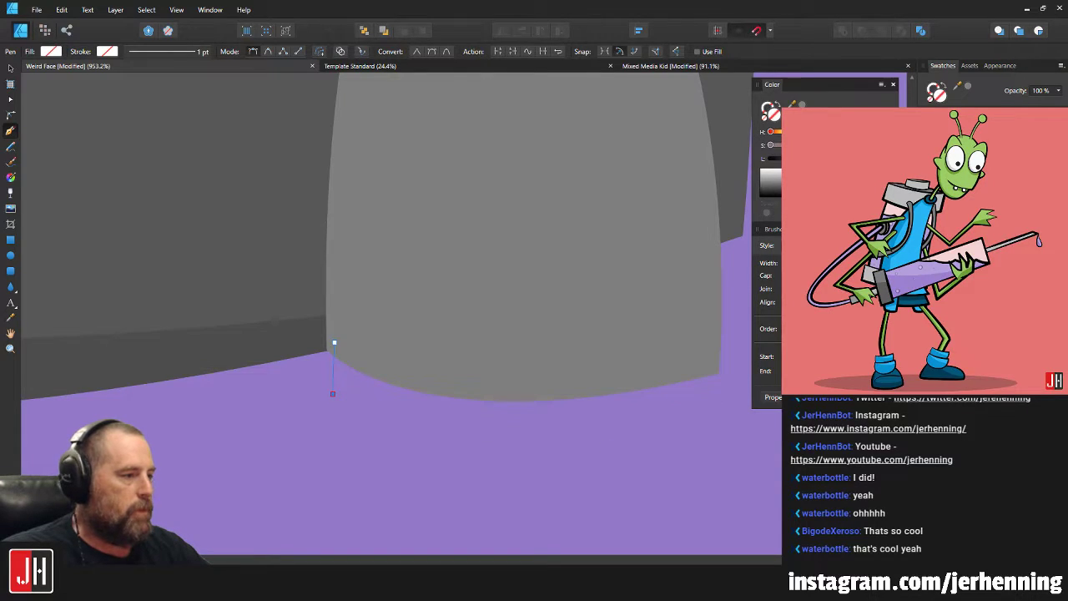
pyautogui.moveTo(709, 417); pyautogui.dragTo(774, 399)
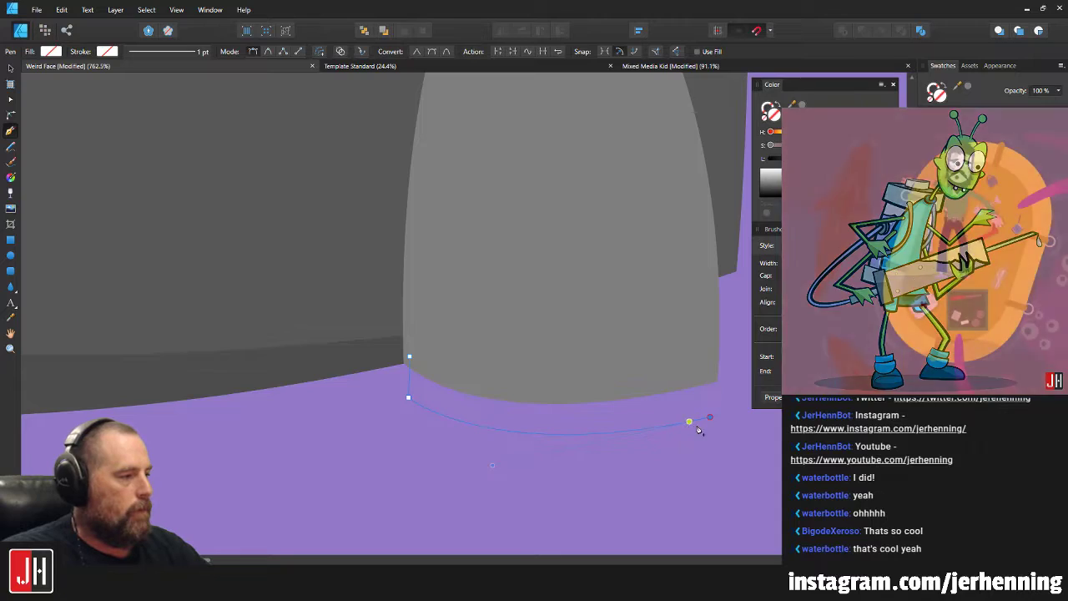
pyautogui.click(704, 355)
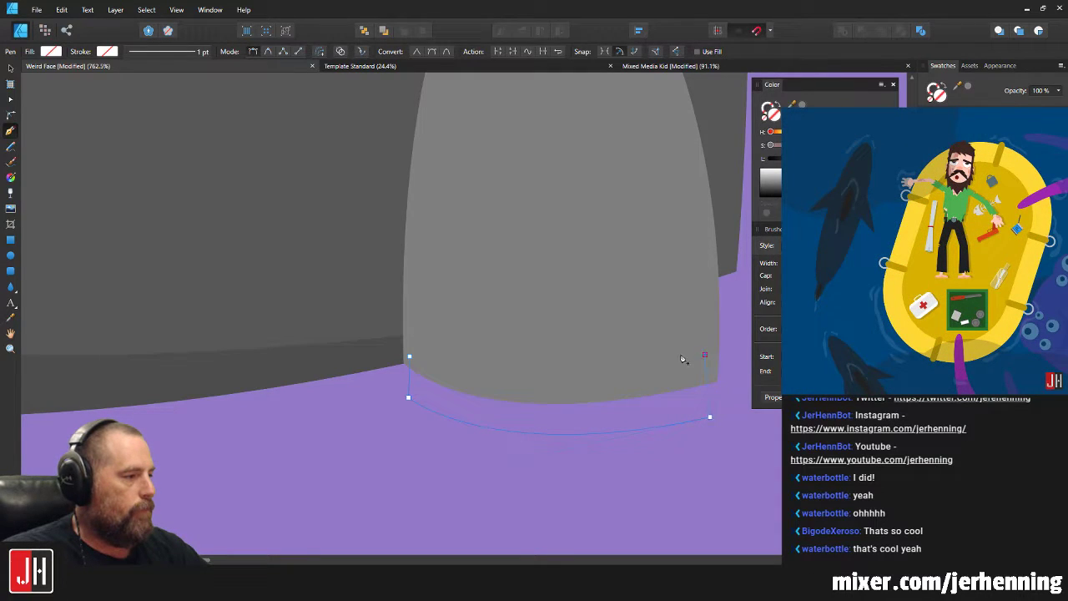
# Fill the band with the dark grey sampled from the body and send it behind the arch.
pyautogui.press('i')
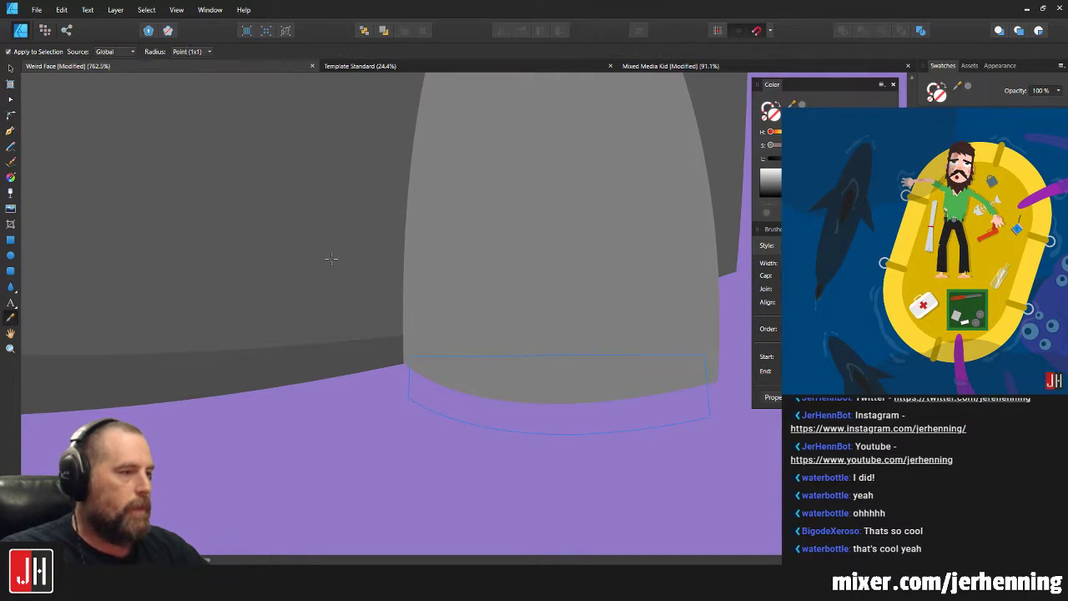
pyautogui.click(334, 257)
pyautogui.press('v')
pyautogui.hotkey('ctrl', '[')
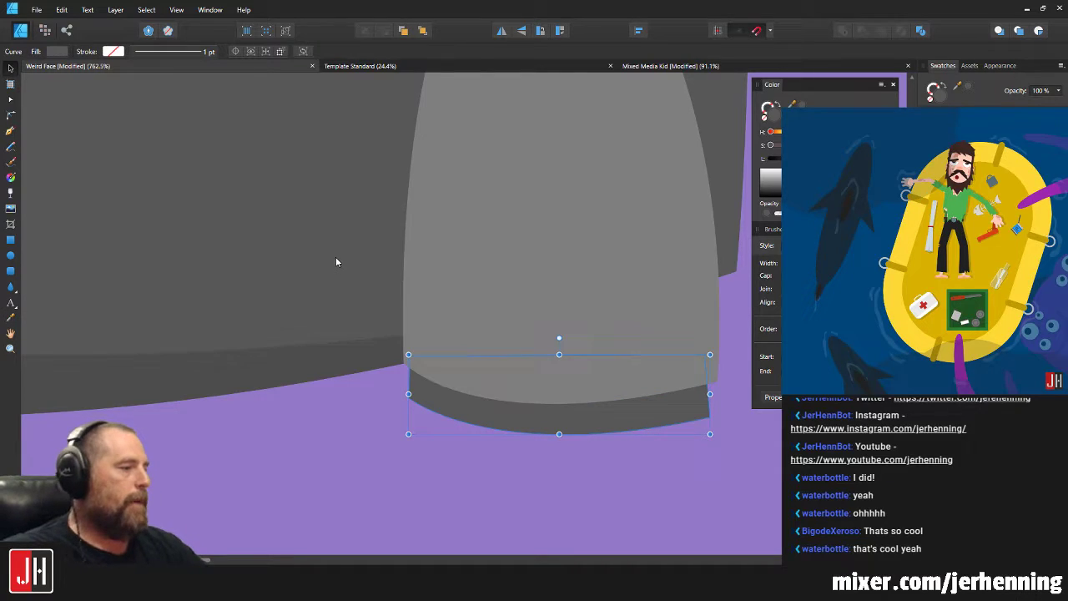
pyautogui.scroll(-5, 611, 434)
pyautogui.scroll(4, 585, 412)
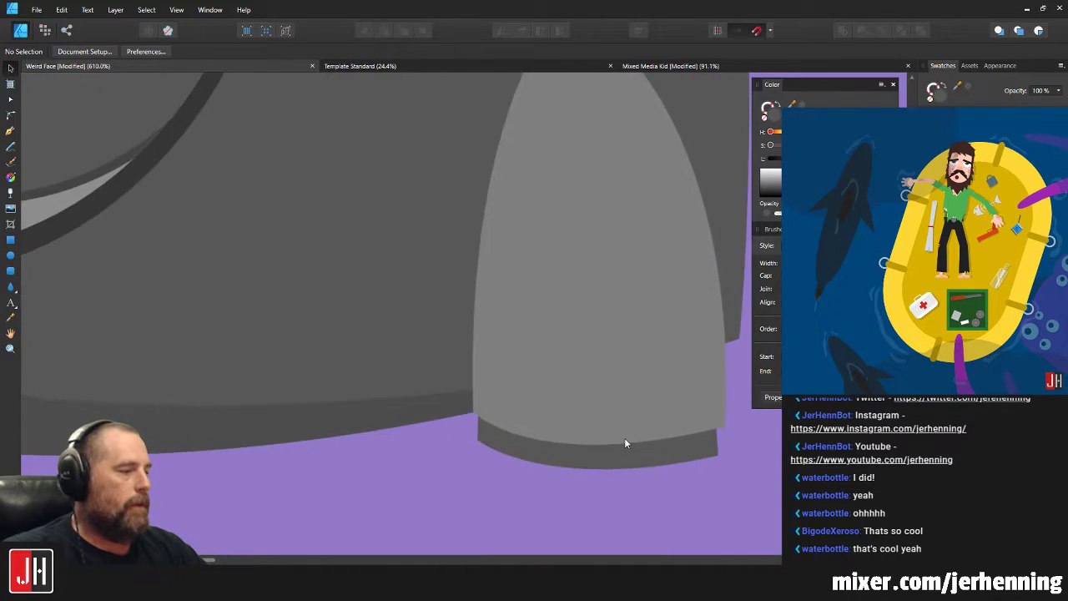
# Refine the dark band by raising its lower right corner and shifting its upper right corner slightly outward.
pyautogui.scroll(2, 658, 451)
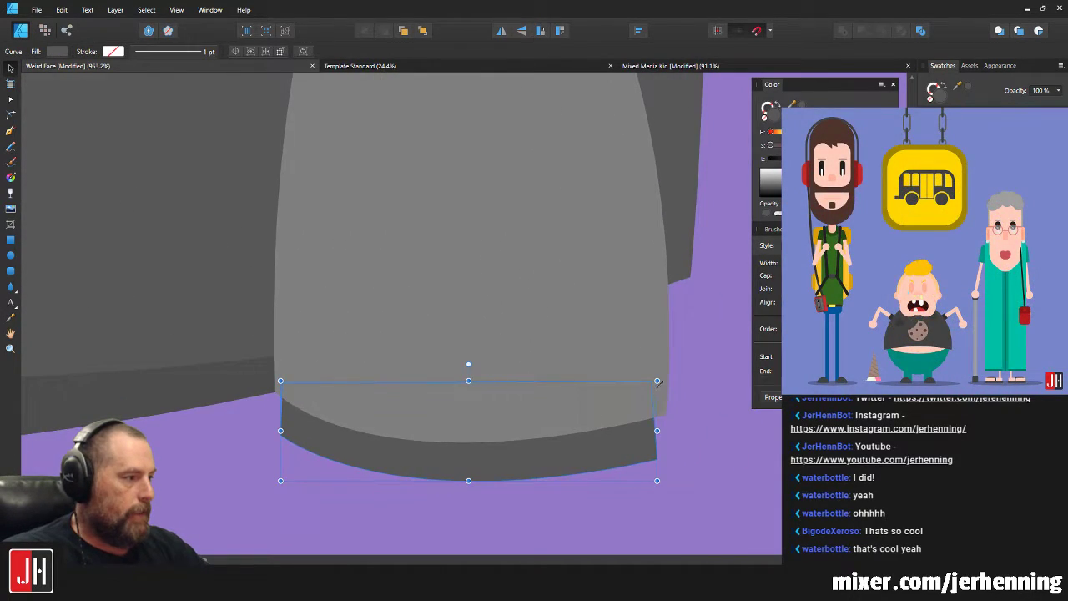
pyautogui.scroll(3, 458, 459)
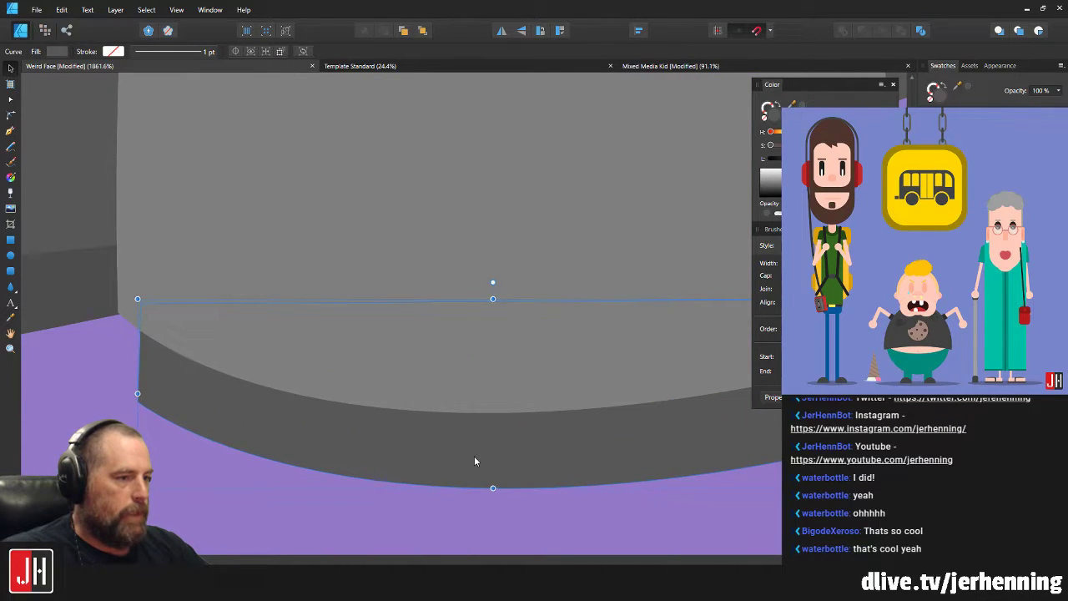
pyautogui.scroll(-4, 594, 460)
pyautogui.scroll(2, 594, 461)
pyautogui.press('a')
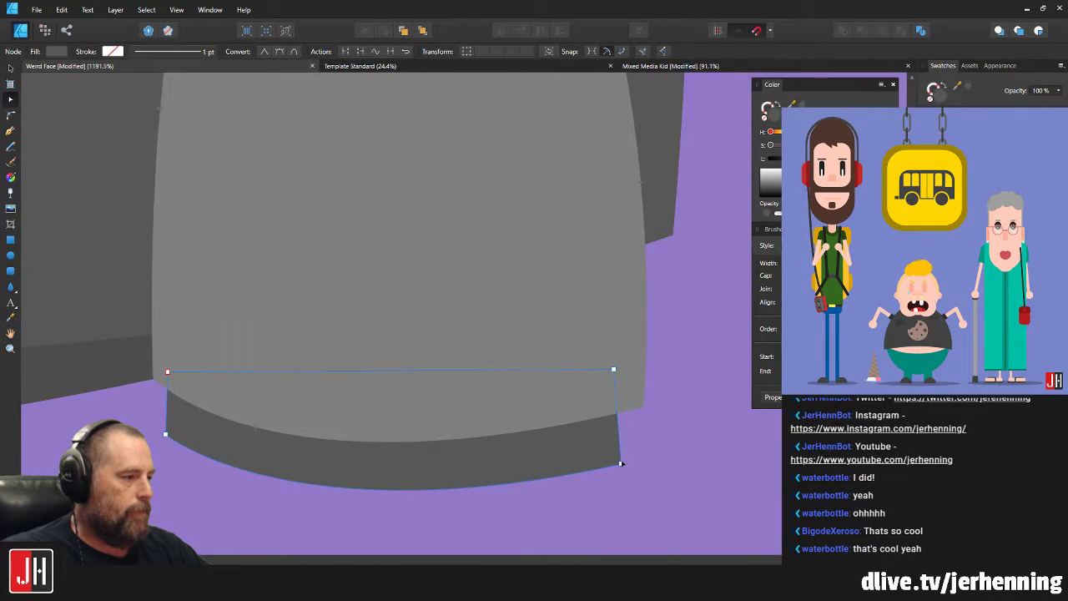
pyautogui.moveTo(621, 461); pyautogui.dragTo(623, 453)
pyautogui.moveTo(291, 536); pyautogui.dragTo(277, 551)
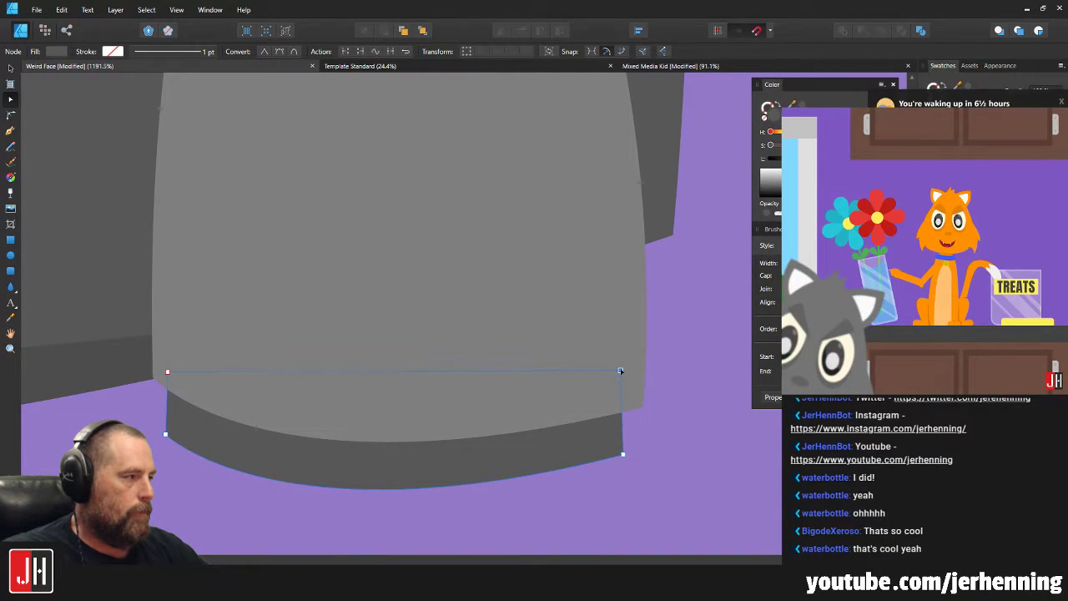
pyautogui.press('v')
pyautogui.click(663, 352)
# Lower the tip of the light grey arch slightly.
pyautogui.scroll(-7, 588, 375)
pyautogui.moveTo(586, 363); pyautogui.dragTo(561, 407)
pyautogui.scroll(1, 539, 379)
pyautogui.scroll(-6, 524, 338)
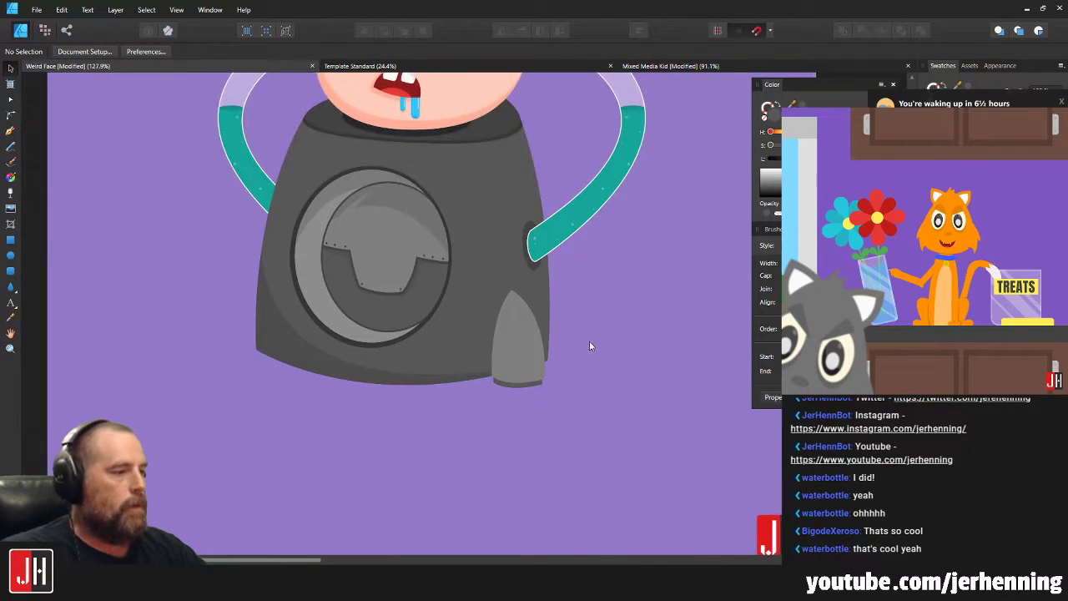
pyautogui.scroll(3, 566, 344)
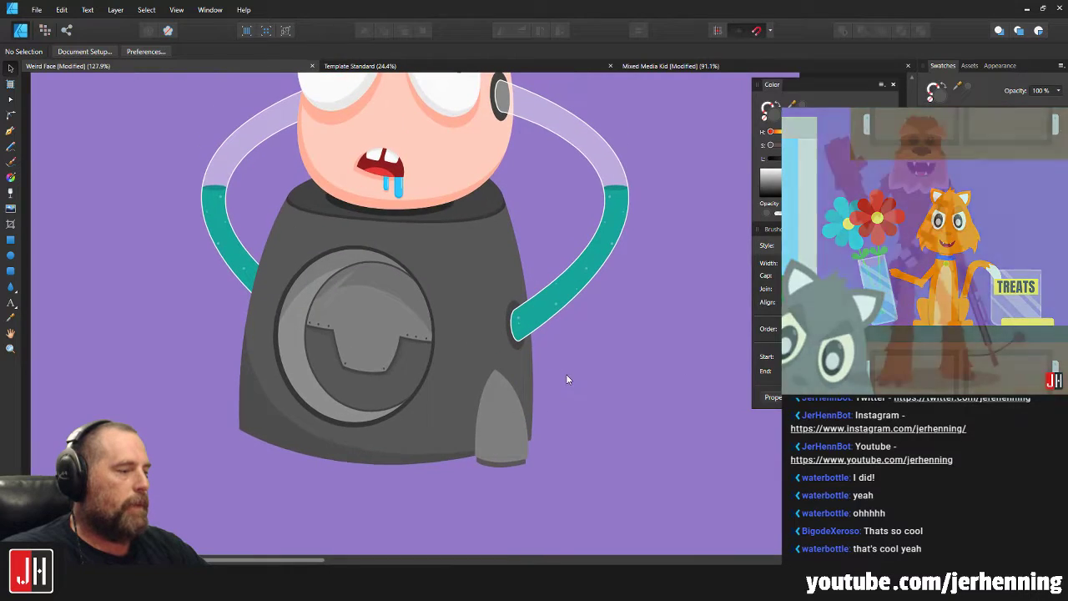
pyautogui.scroll(2, 570, 353)
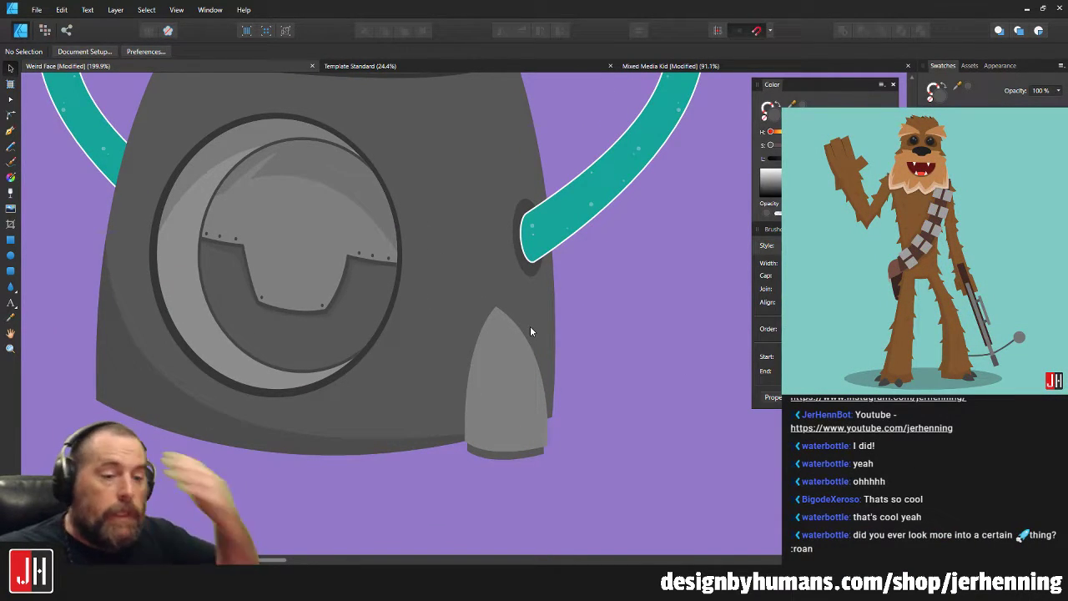
pyautogui.scroll(2, 508, 345)
pyautogui.click(509, 346)
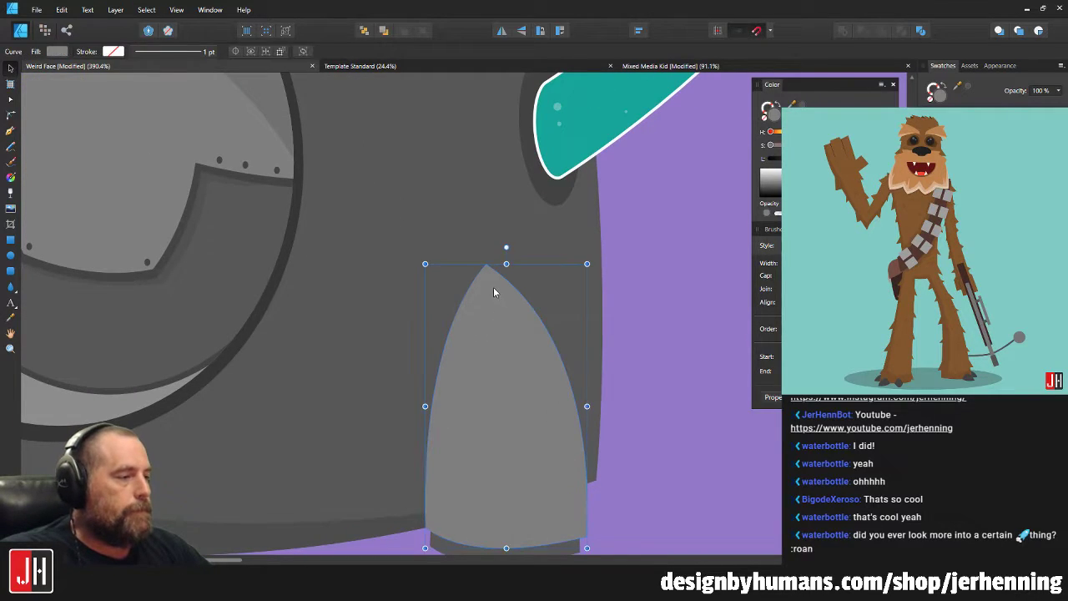
pyautogui.press('a')
pyautogui.moveTo(487, 265); pyautogui.dragTo(487, 269)
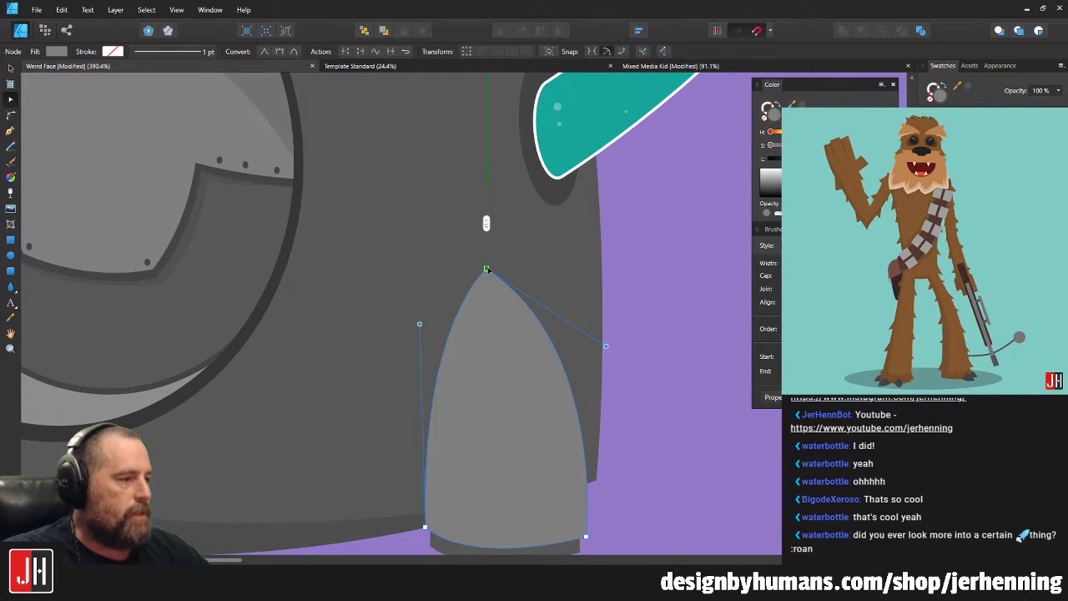
pyautogui.press('v')
pyautogui.click(621, 278)
pyautogui.scroll(-3, 618, 306)
pyautogui.moveTo(626, 306); pyautogui.dragTo(596, 307)
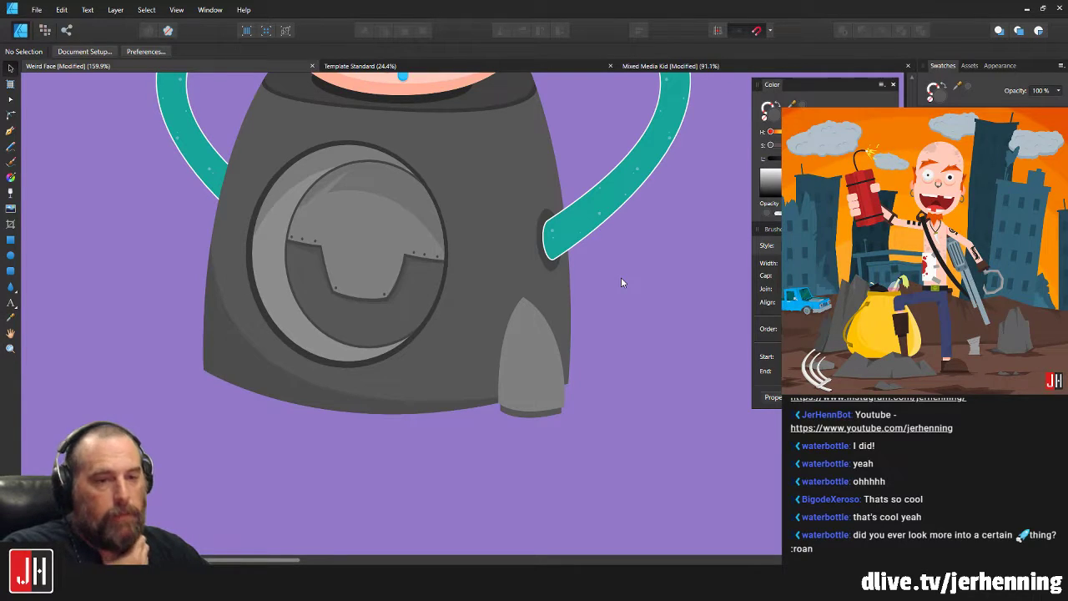
# Shift the arch's tip slightly right and down to make the shape more symmetrical.
pyautogui.scroll(5, 529, 318)
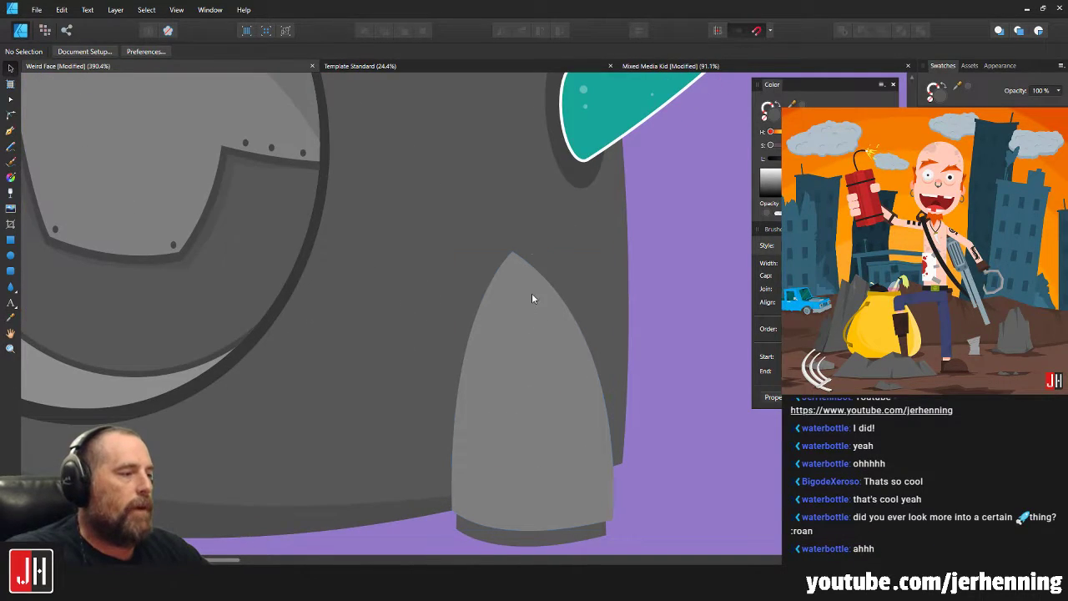
pyautogui.click(531, 298)
pyautogui.press('a')
pyautogui.moveTo(512, 253); pyautogui.dragTo(518, 262)
pyautogui.press('v')
pyautogui.click(667, 260)
pyautogui.scroll(-4, 636, 309)
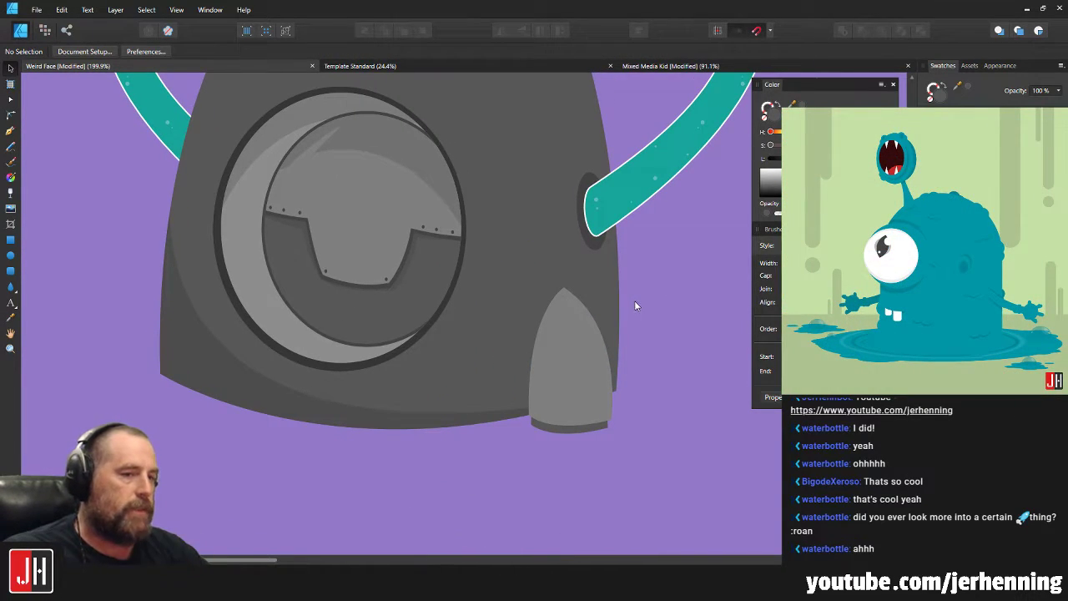
# Examine the arch with its dark base band and the curved shading shape along the grey body's lower left side.
pyautogui.scroll(3, 582, 319)
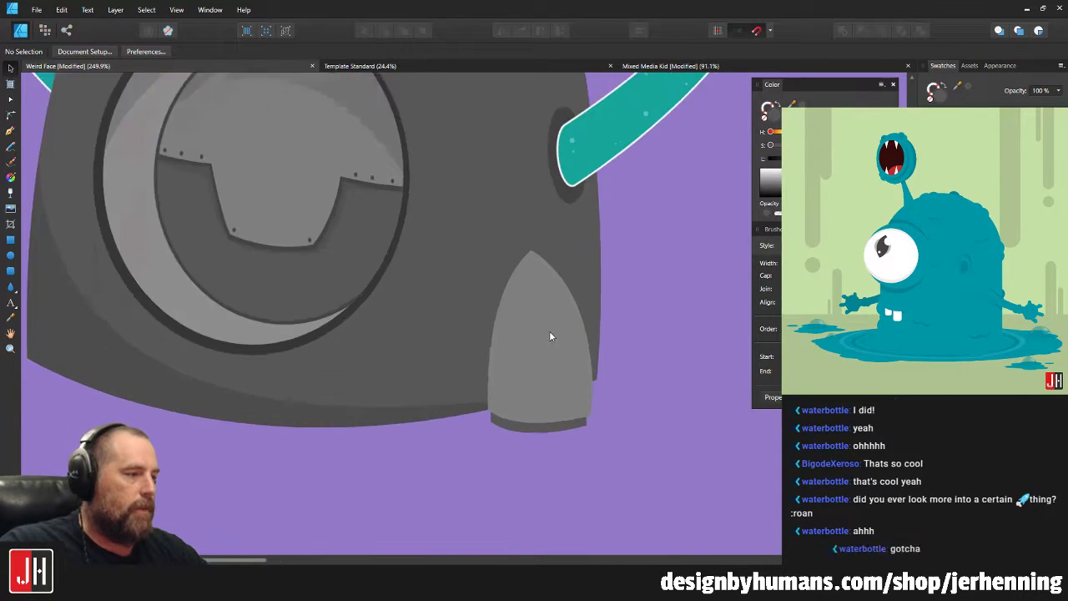
pyautogui.scroll(2, 564, 331)
pyautogui.click(567, 417)
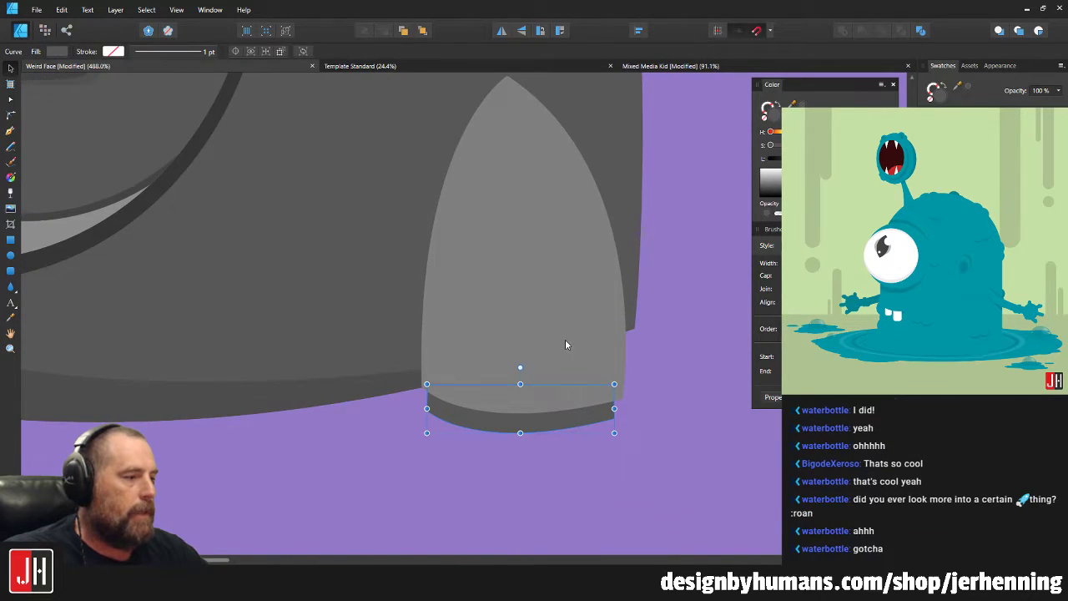
pyautogui.keyDown('shift'); pyautogui.click(564, 342); pyautogui.keyUp('shift')
pyautogui.scroll(2, 559, 348)
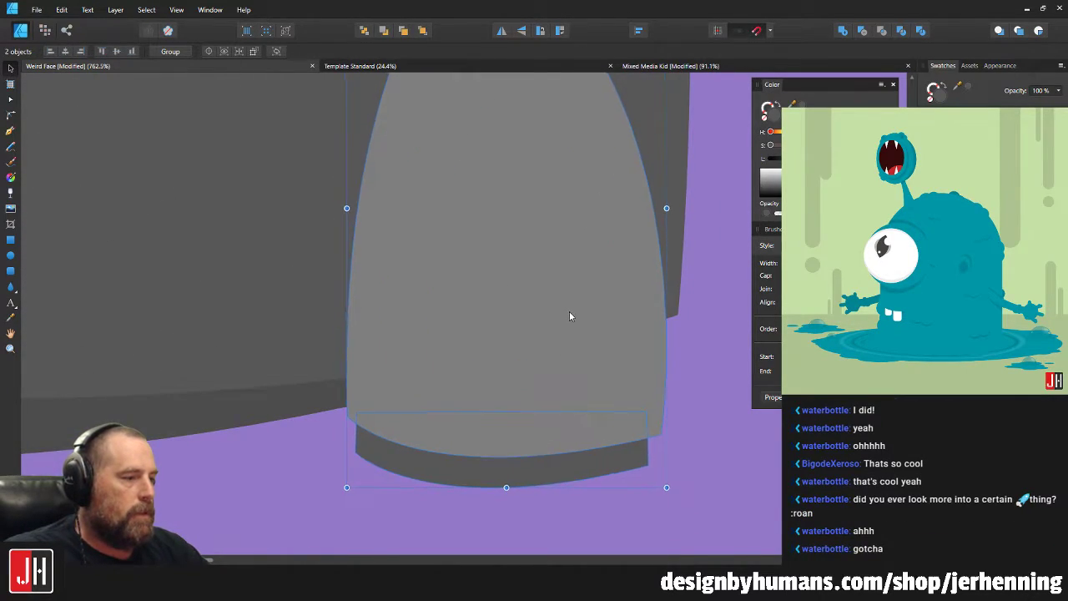
pyautogui.click(685, 368)
pyautogui.scroll(-3, 684, 376)
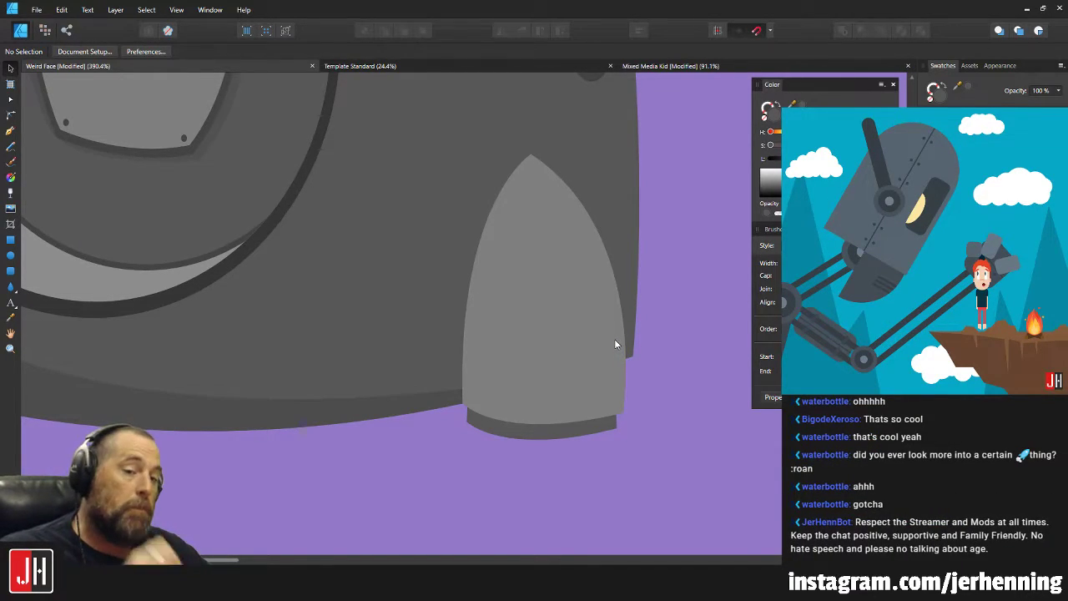
pyautogui.scroll(-4, 587, 303)
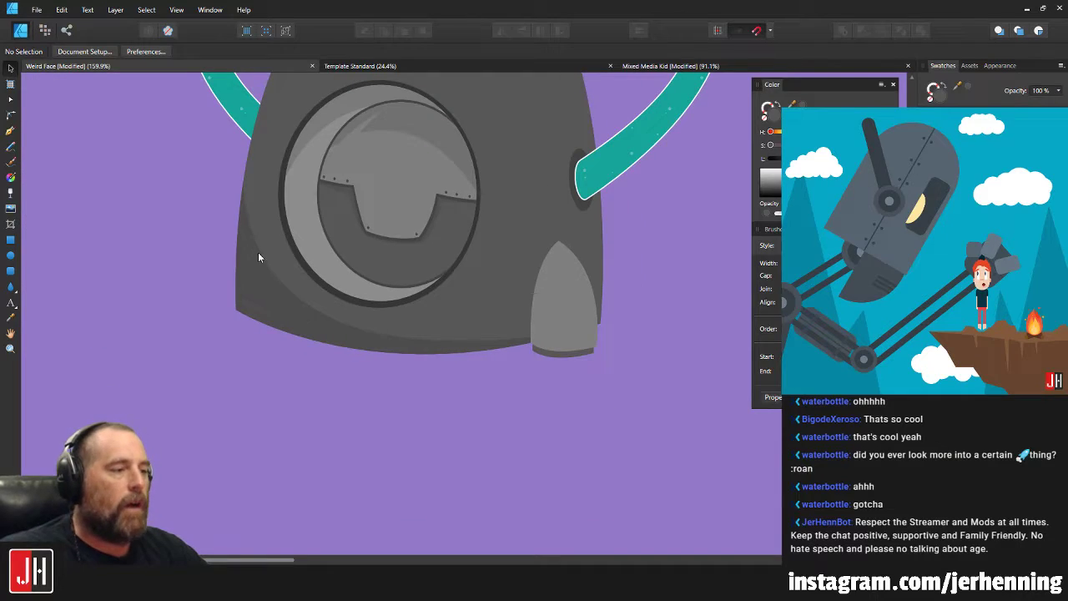
pyautogui.scroll(4, 289, 265)
pyautogui.click(339, 302)
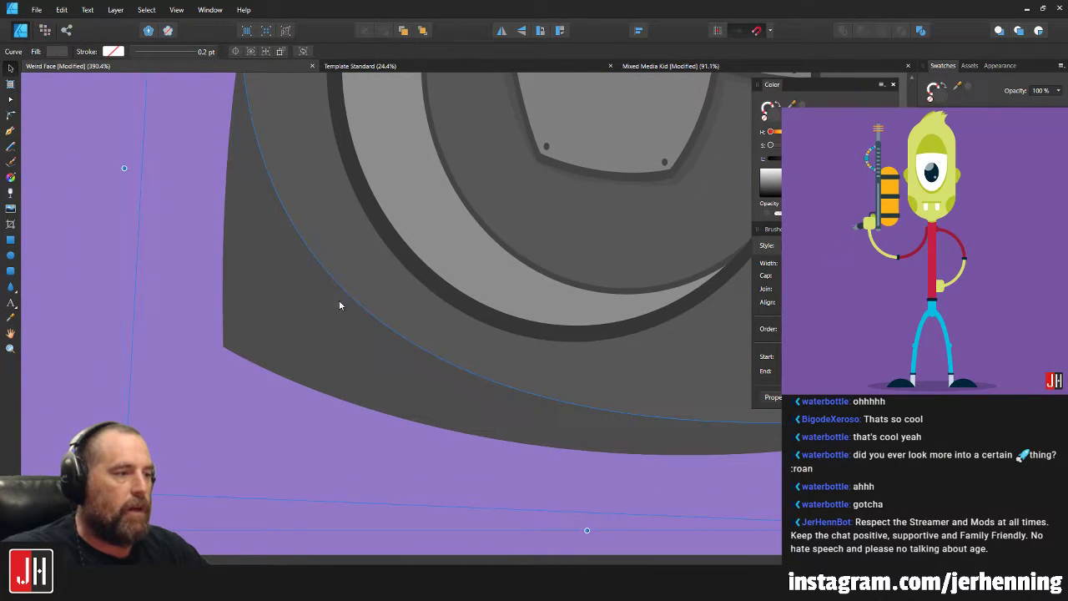
pyautogui.scroll(-4, 338, 298)
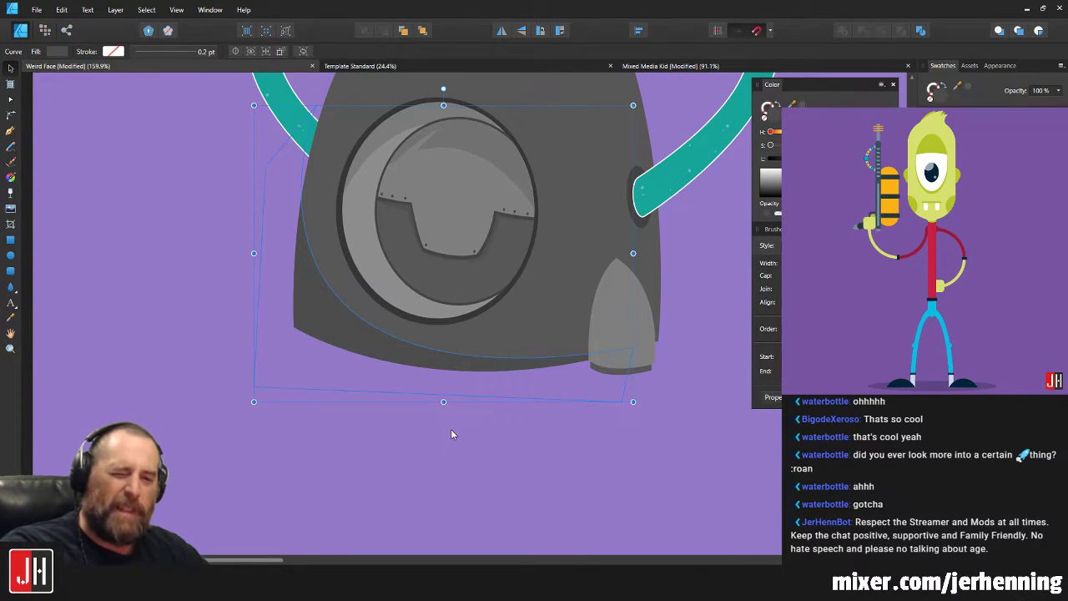
pyautogui.moveTo(558, 400); pyautogui.dragTo(502, 439)
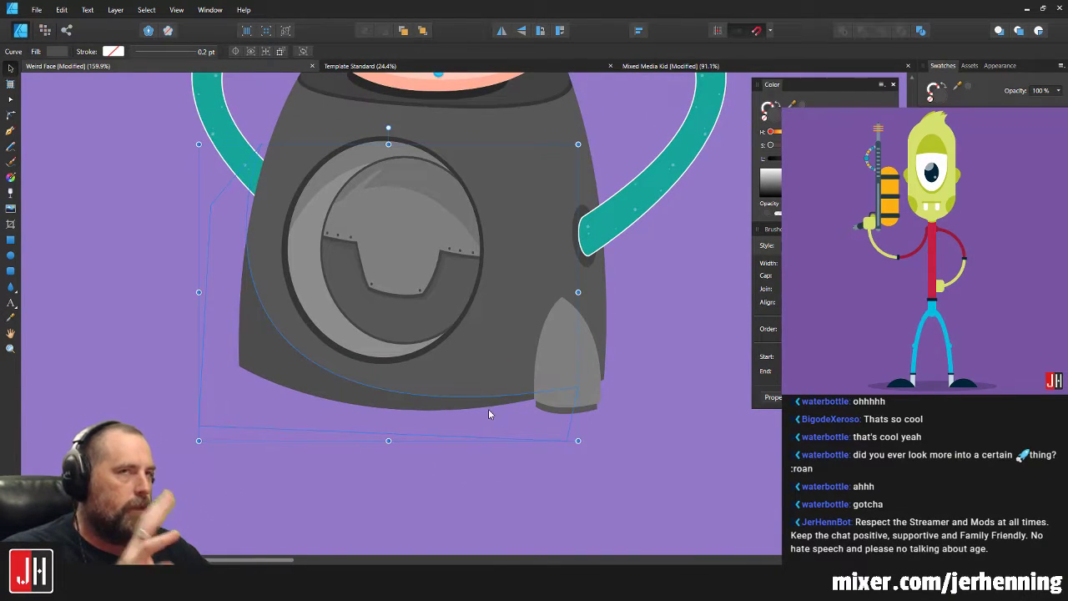
pyautogui.click(694, 389)
pyautogui.scroll(1, 574, 398)
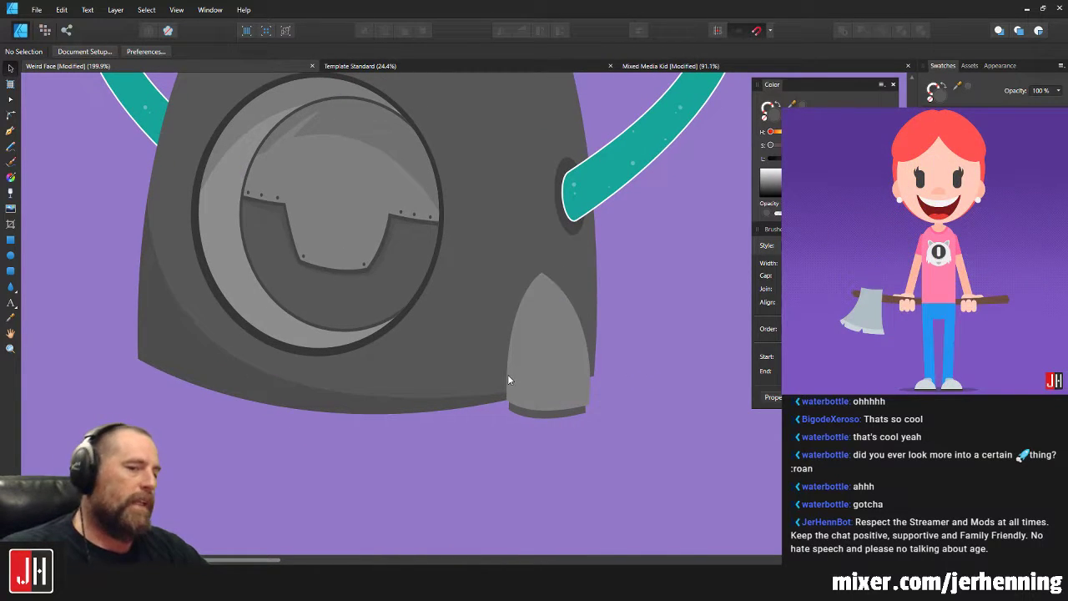
# Draw a closed grey shading shape with the Pen tool, curving from beside the arch's tip down to its lower right corner.
pyautogui.scroll(3, 508, 379)
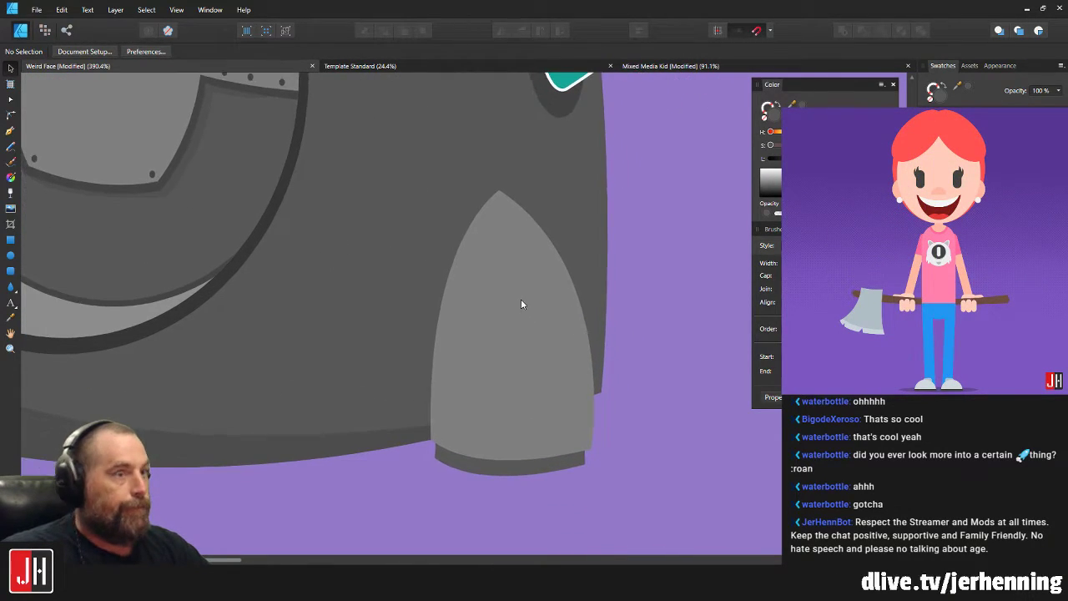
pyautogui.click(12, 130)
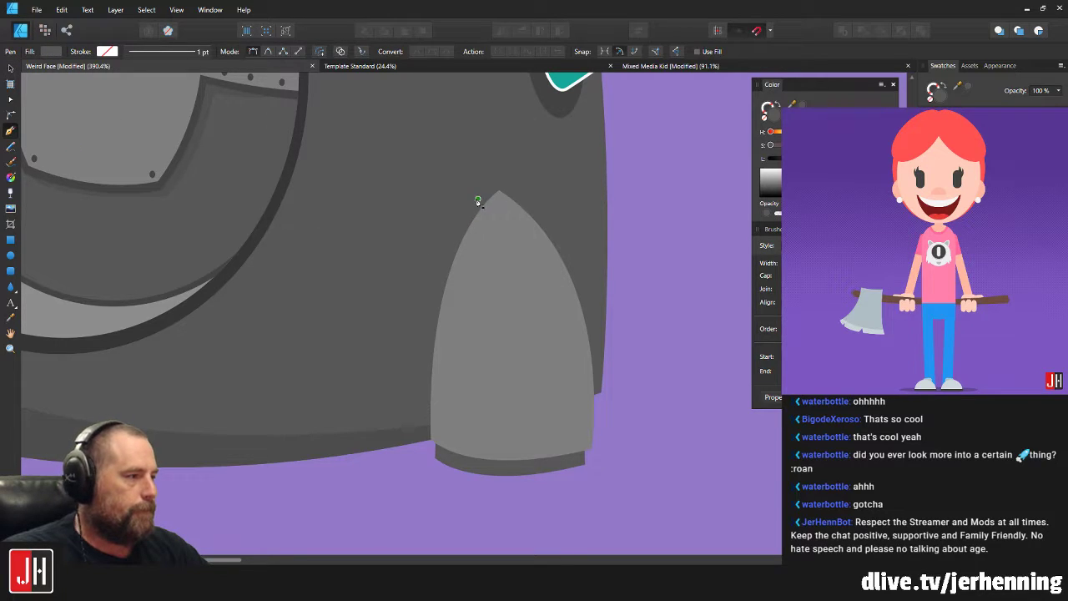
pyautogui.moveTo(598, 436); pyautogui.dragTo(719, 437)
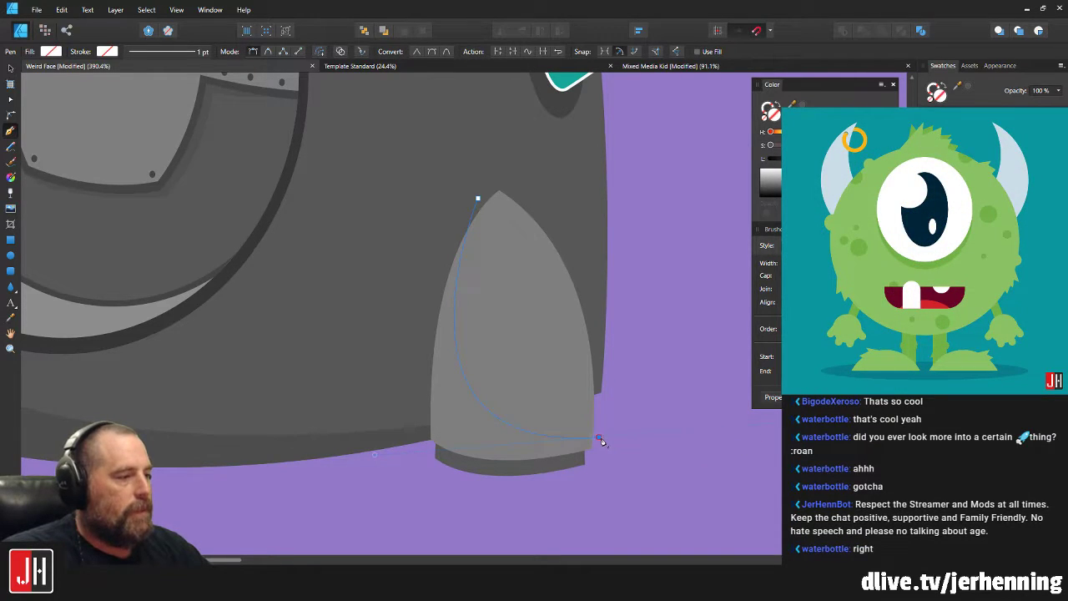
pyautogui.click(606, 505)
pyautogui.click(478, 199)
pyautogui.press('v')
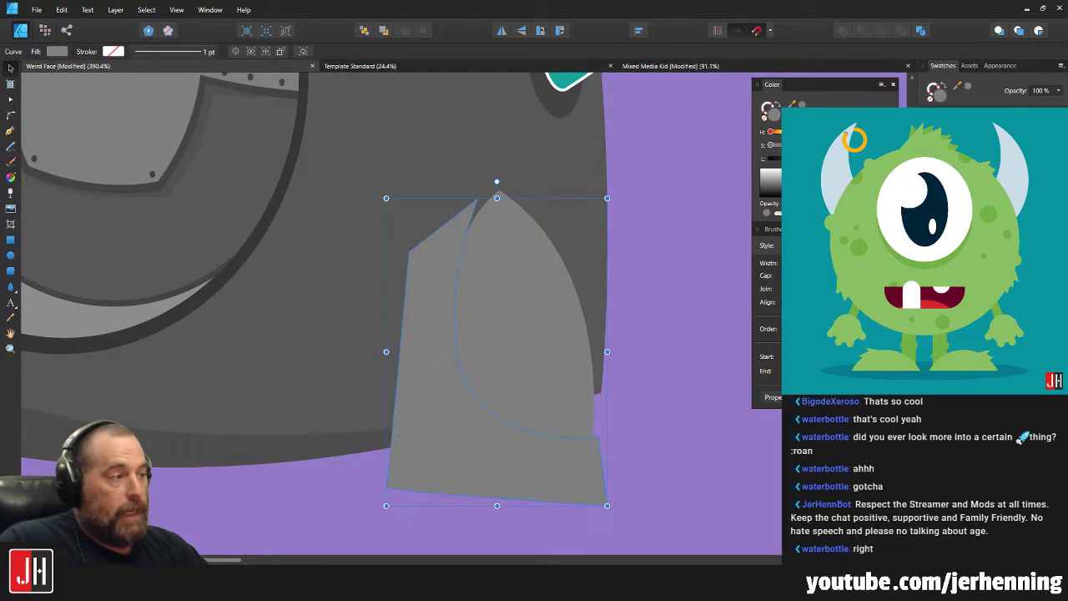
# Clip the darker grey shading shape inside the light grey arch so it shades only the left side and base.
pyautogui.hotkey('ctrl', 'd')
pyautogui.click(500, 322)
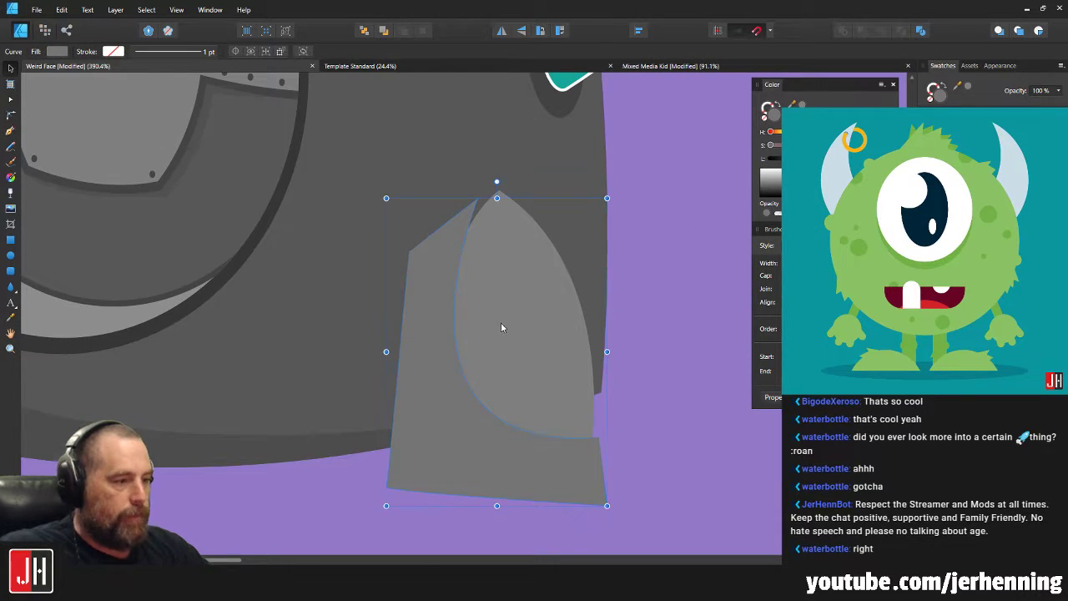
pyautogui.hotkey('ctrl', '[')
pyautogui.hotkey('ctrl', 'd')
pyautogui.scroll(-5, 643, 359)
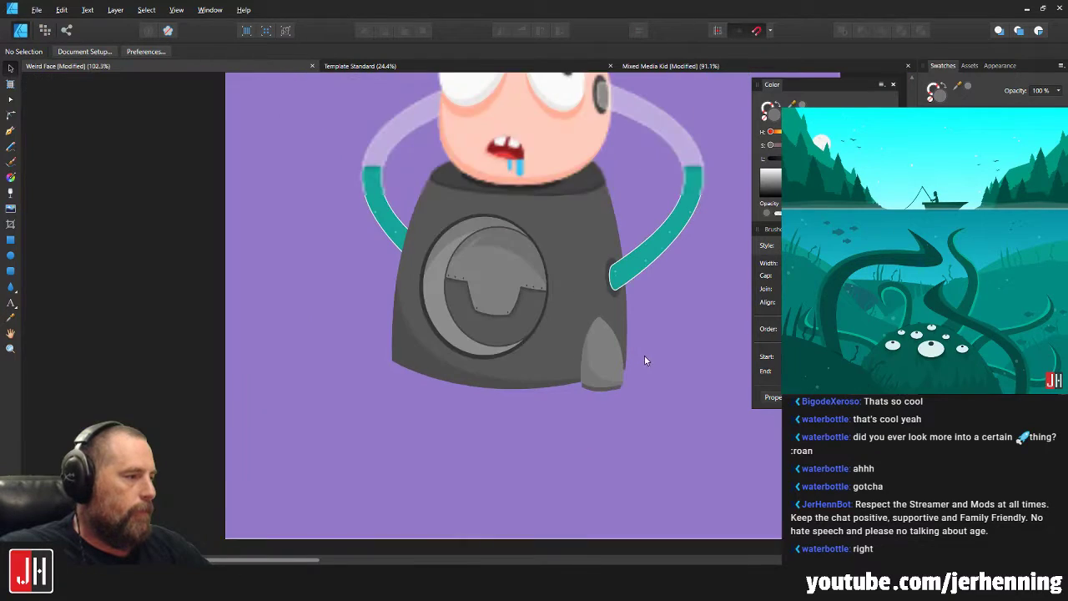
pyautogui.scroll(5, 542, 362)
pyautogui.scroll(1, 545, 359)
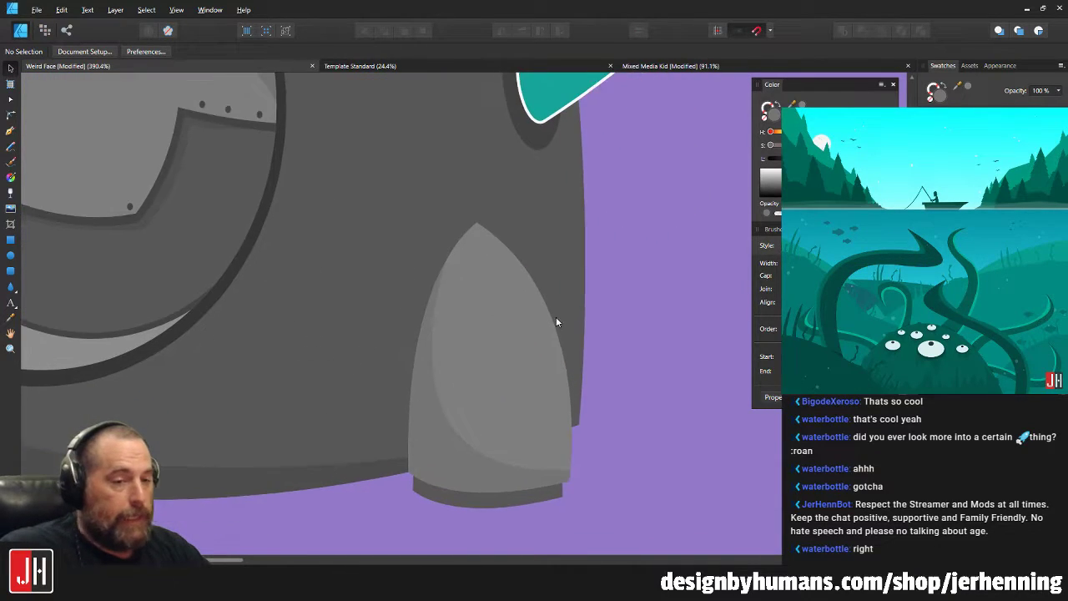
# Scale the arch and its dark base band together to about 94 × 163 px and reposition them on the body's lower right edge.
pyautogui.scroll(-1, 546, 355)
pyautogui.click(507, 494)
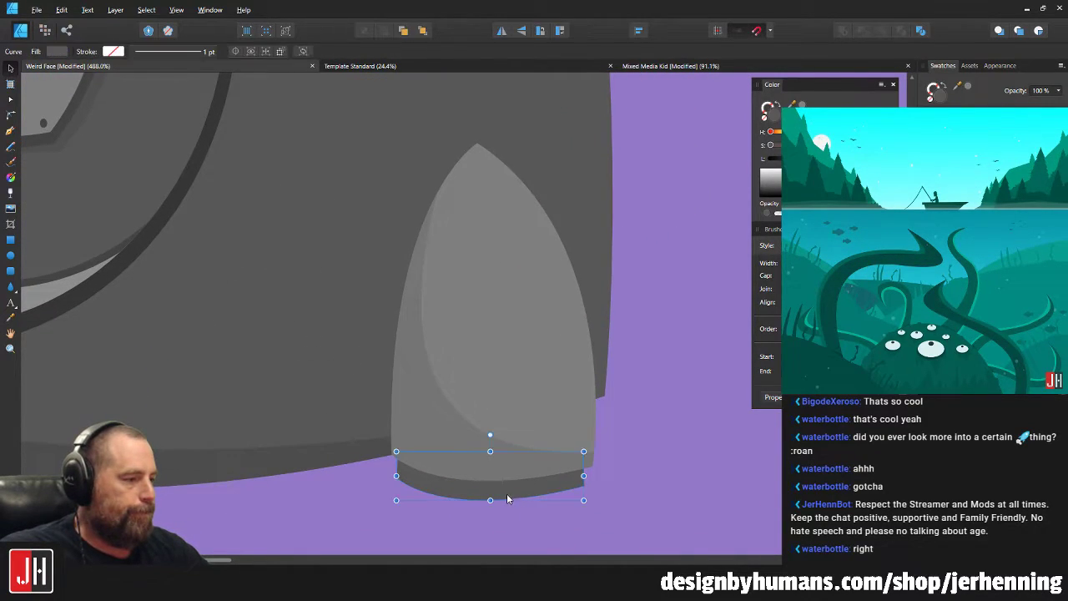
pyautogui.keyDown('shift'); pyautogui.click(521, 402); pyautogui.keyUp('shift')
pyautogui.scroll(-1, 565, 227)
pyautogui.moveTo(575, 215); pyautogui.dragTo(612, 201)
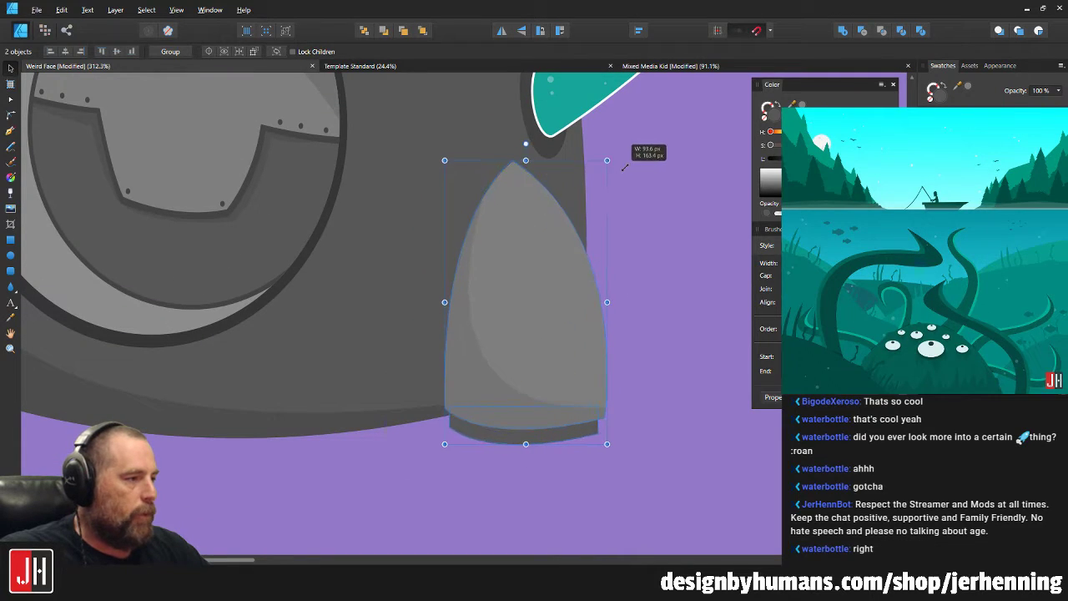
pyautogui.moveTo(559, 319); pyautogui.dragTo(546, 294)
pyautogui.click(618, 310)
pyautogui.scroll(-2, 634, 316)
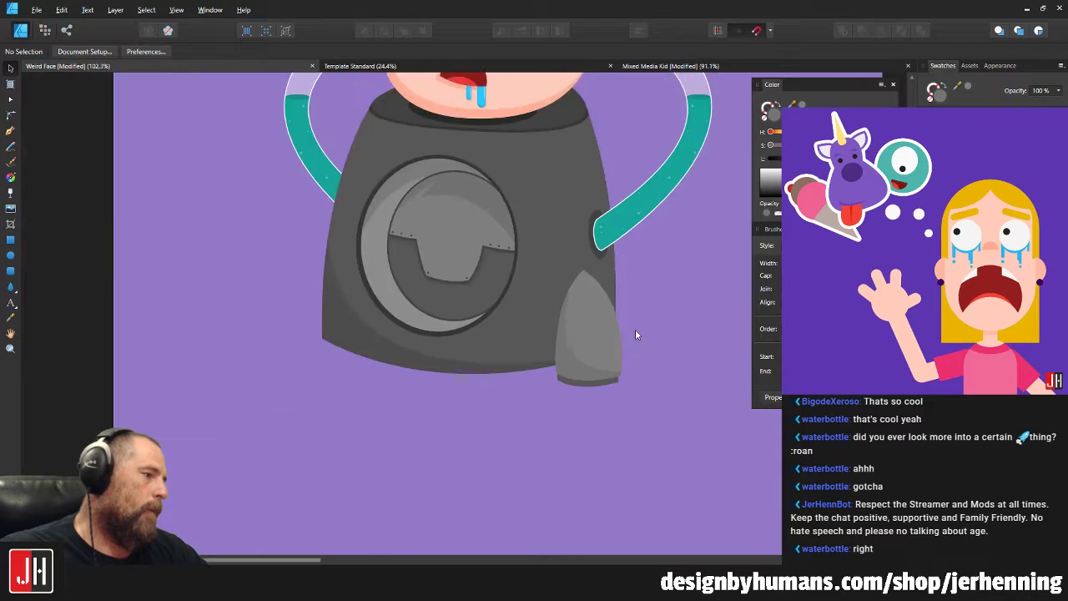
pyautogui.scroll(2, 589, 351)
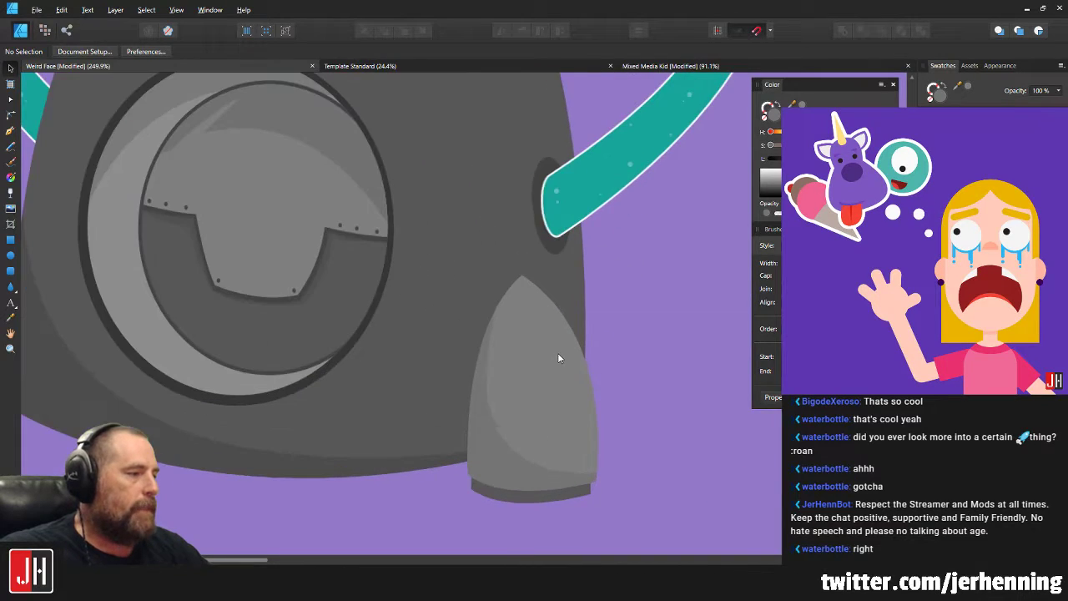
# Adjust the dark base band's right-hand corners, raising the upper one slightly.
pyautogui.click(519, 492)
pyautogui.scroll(3, 534, 505)
pyautogui.press('a')
pyautogui.moveTo(531, 507); pyautogui.dragTo(544, 508)
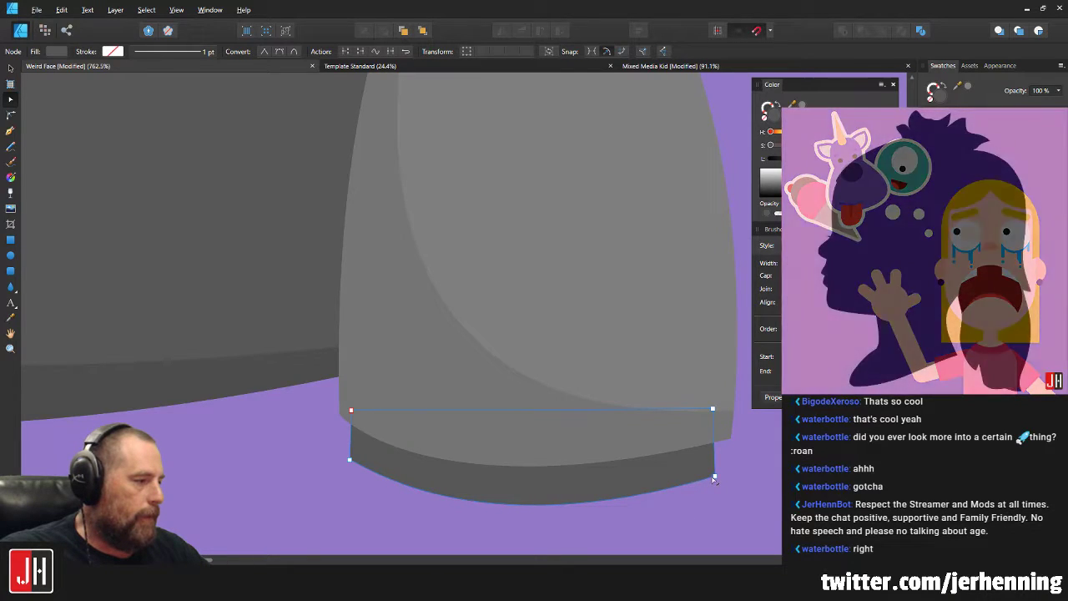
pyautogui.moveTo(714, 475); pyautogui.dragTo(714, 475)
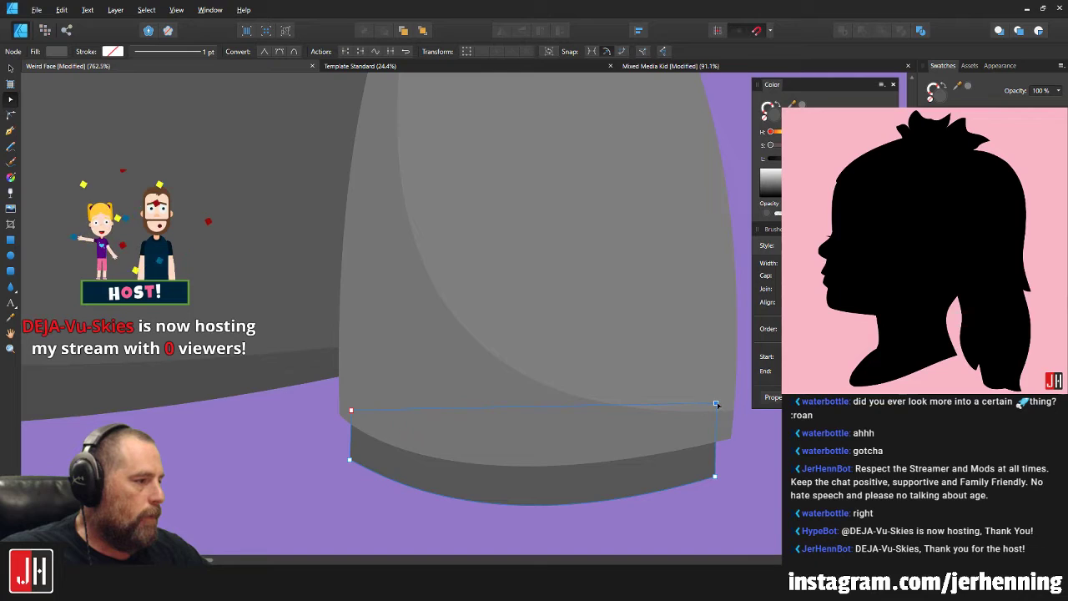
pyautogui.press('v')
pyautogui.hotkey('ctrl', 'd')
pyautogui.scroll(-4, 701, 442)
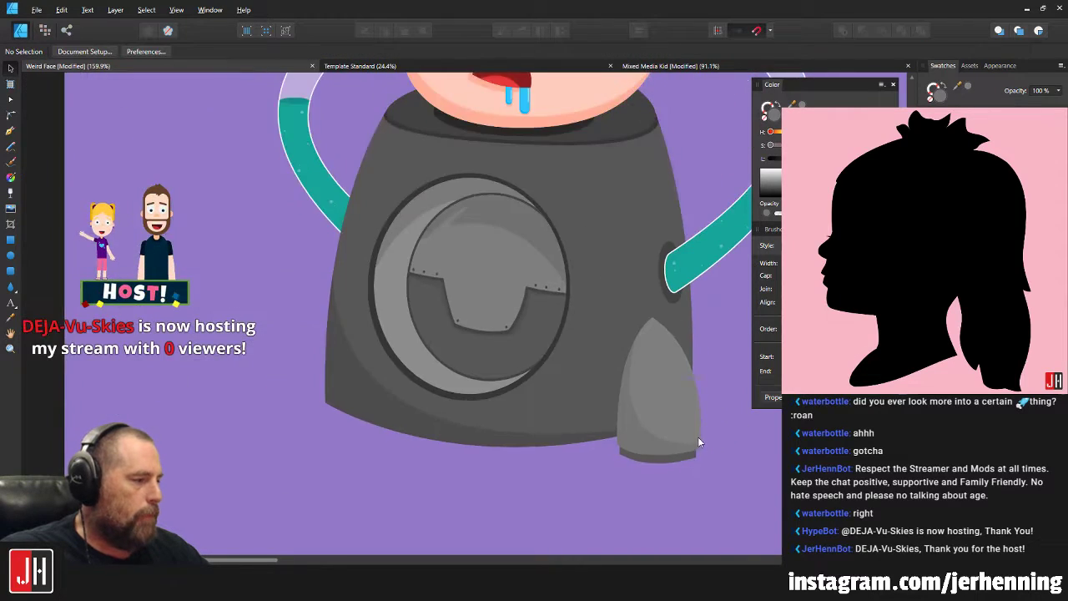
# Scale the arch and its base band down slightly and nudge them up and to the right.
pyautogui.scroll(3, 698, 437)
pyautogui.click(653, 466)
pyautogui.scroll(-3, 636, 423)
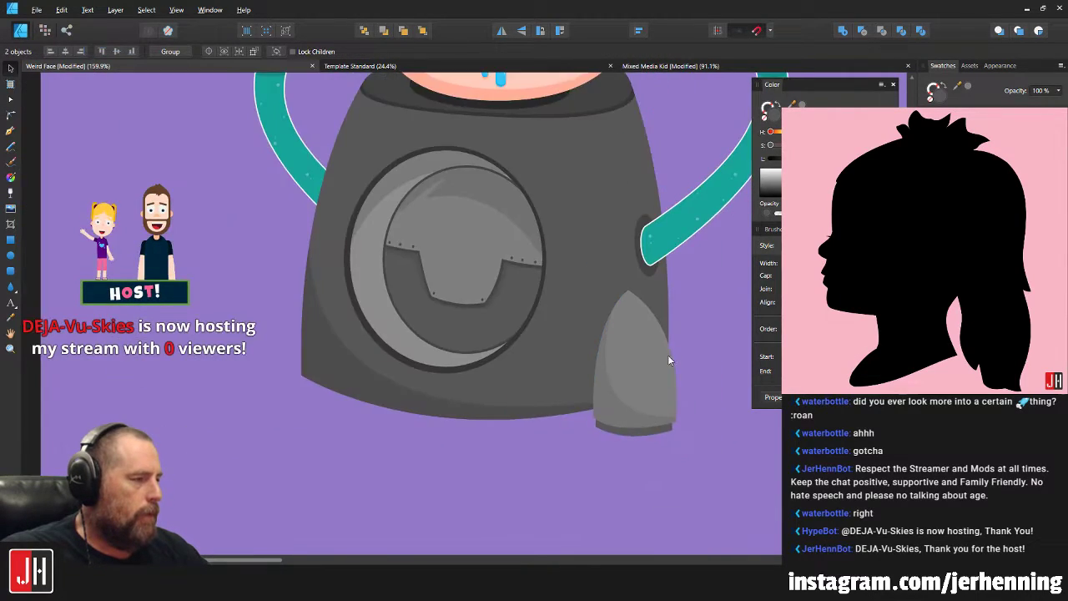
pyautogui.scroll(2, 665, 359)
pyautogui.moveTo(630, 255); pyautogui.dragTo(623, 265)
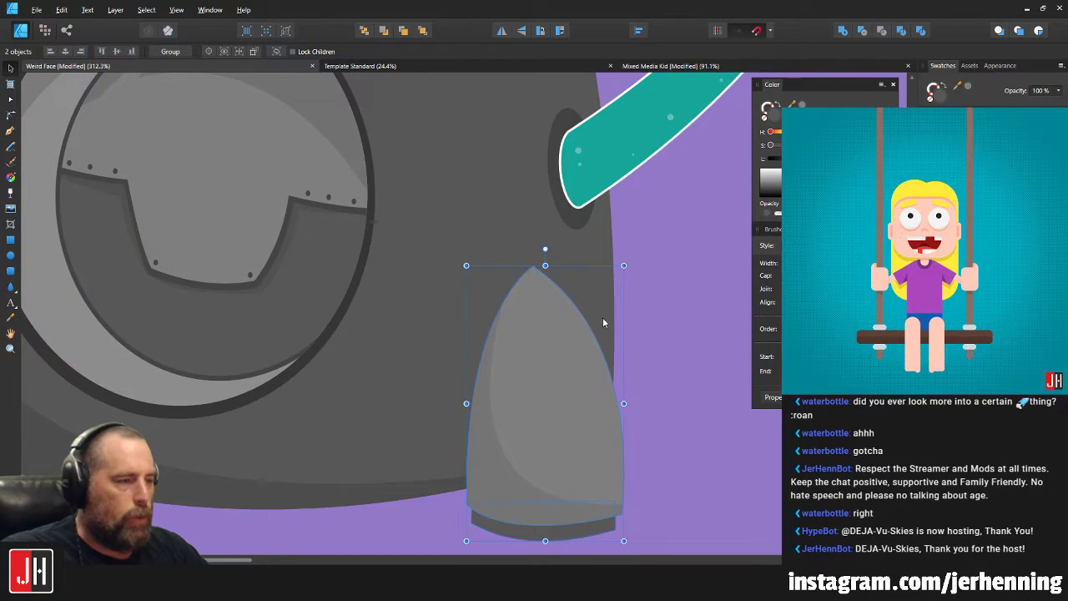
pyautogui.moveTo(554, 378); pyautogui.dragTo(558, 373)
pyautogui.click(651, 344)
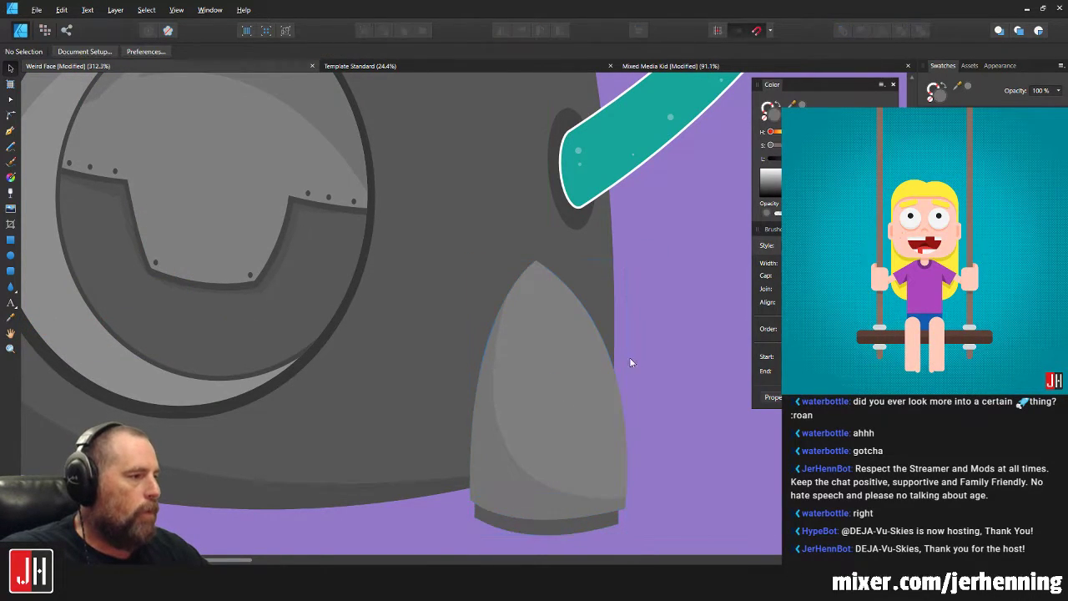
pyautogui.scroll(-5, 616, 378)
# Move the arch and its base band outward so they overhang the grey body's lower right edge more.
pyautogui.moveTo(629, 376); pyautogui.dragTo(595, 387)
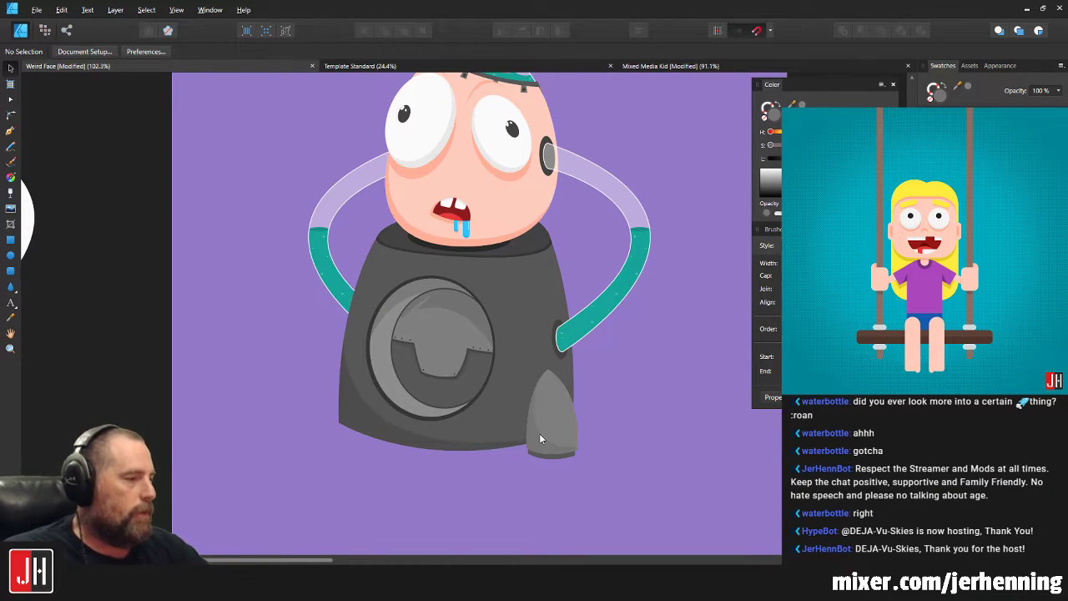
pyautogui.scroll(3, 541, 451)
pyautogui.click(565, 454)
pyautogui.keyDown('shift'); pyautogui.click(568, 367); pyautogui.keyUp('shift')
pyautogui.moveTo(567, 368); pyautogui.dragTo(595, 359)
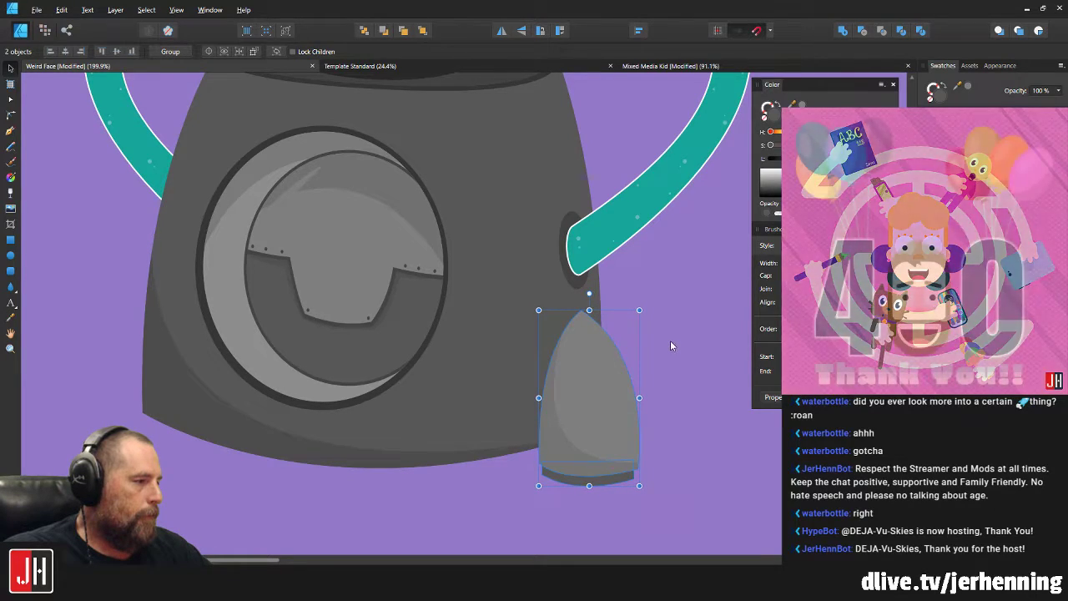
pyautogui.click(670, 342)
pyautogui.scroll(-6, 604, 372)
pyautogui.moveTo(627, 364); pyautogui.dragTo(609, 375)
pyautogui.scroll(2, 583, 387)
pyautogui.scroll(2, 584, 392)
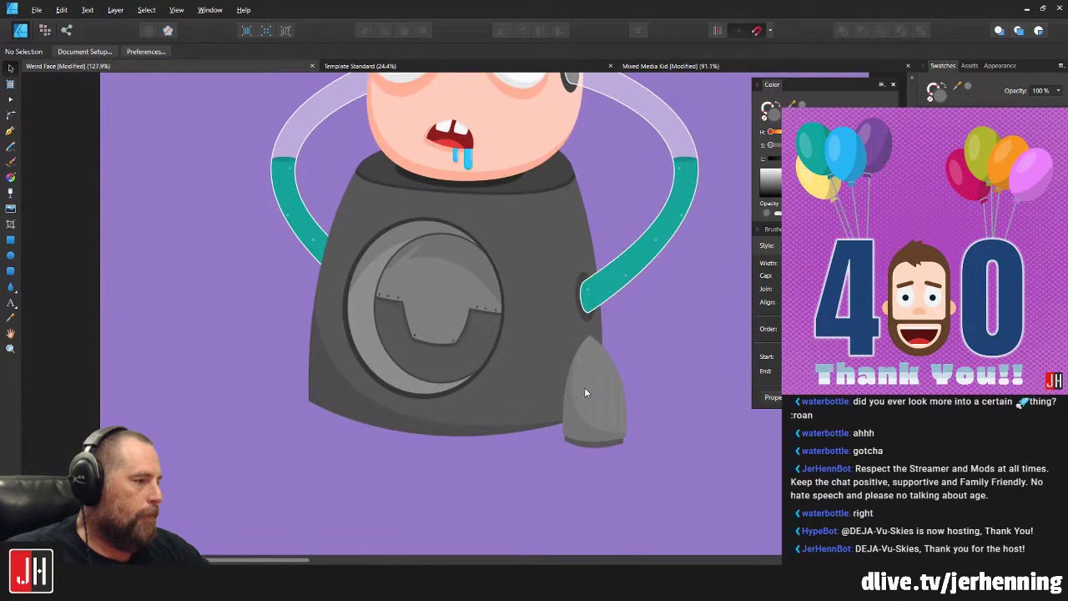
# Group the arch with its base band, cut and re-paste the group, and shift it slightly farther outward.
pyautogui.moveTo(680, 499); pyautogui.dragTo(535, 327)
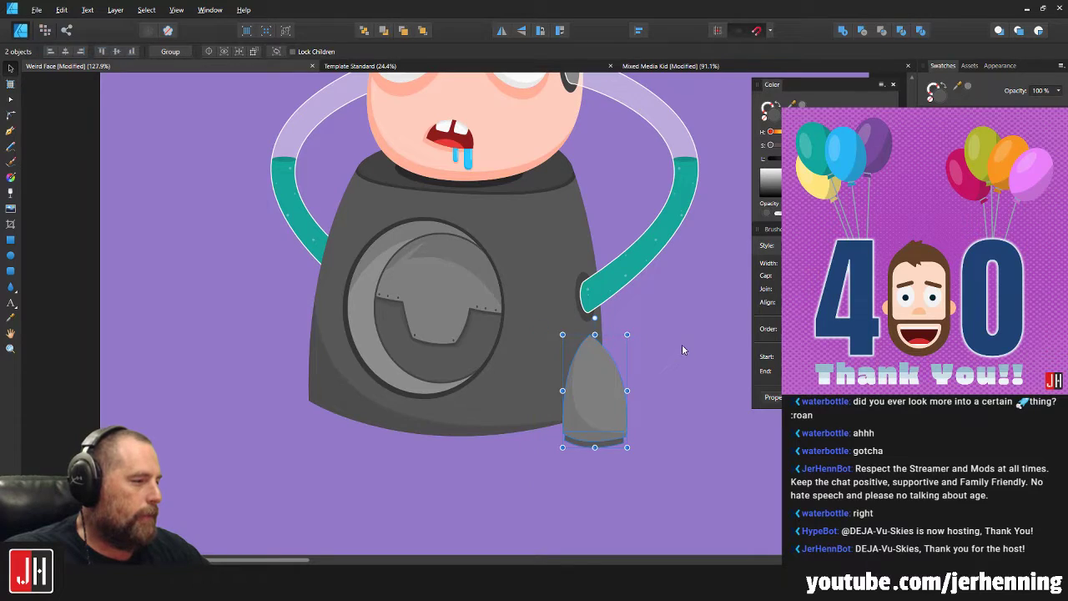
pyautogui.click(682, 344)
pyautogui.scroll(1, 597, 379)
pyautogui.scroll(1, 597, 381)
pyautogui.moveTo(594, 479); pyautogui.dragTo(515, 270)
pyautogui.moveTo(589, 360)
pyautogui.mouseDown()
pyautogui.moveTo(650, 374)
pyautogui.moveTo(592, 363)
pyautogui.mouseUp()
pyautogui.hotkey('ctrl', 'g')
pyautogui.hotkey('ctrl', 'x')
pyautogui.hotkey('ctrl', 'v')
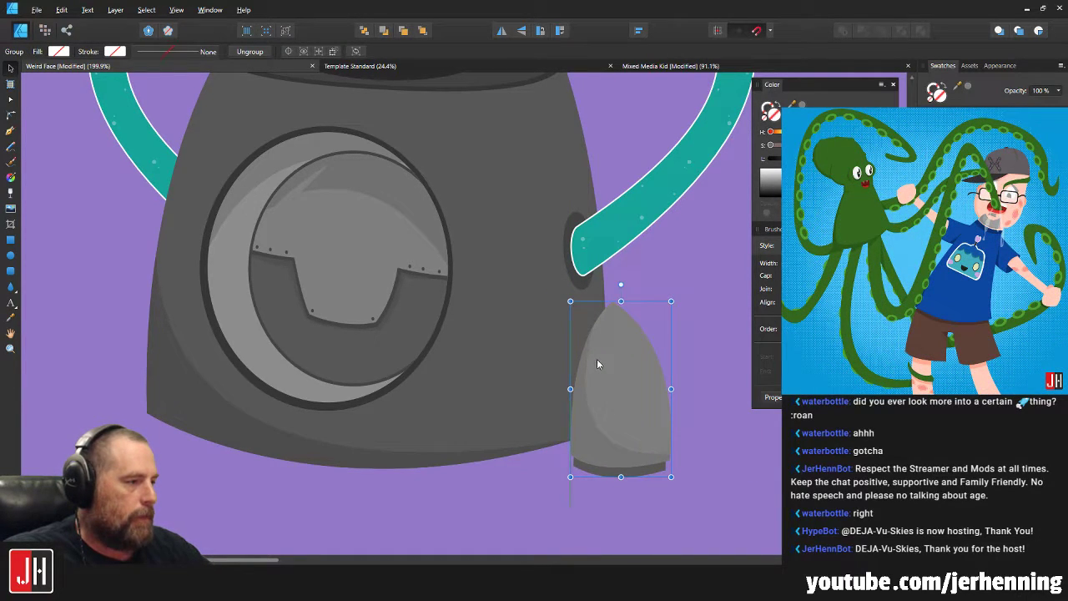
pyautogui.hotkey('ctrl', 'd')
# Place a dark grey ellipse like the arm socket's on the body, just to the left of the arch.
pyautogui.scroll(2, 584, 280)
pyautogui.click(577, 279)
pyautogui.moveTo(577, 279); pyautogui.dragTo(453, 254)
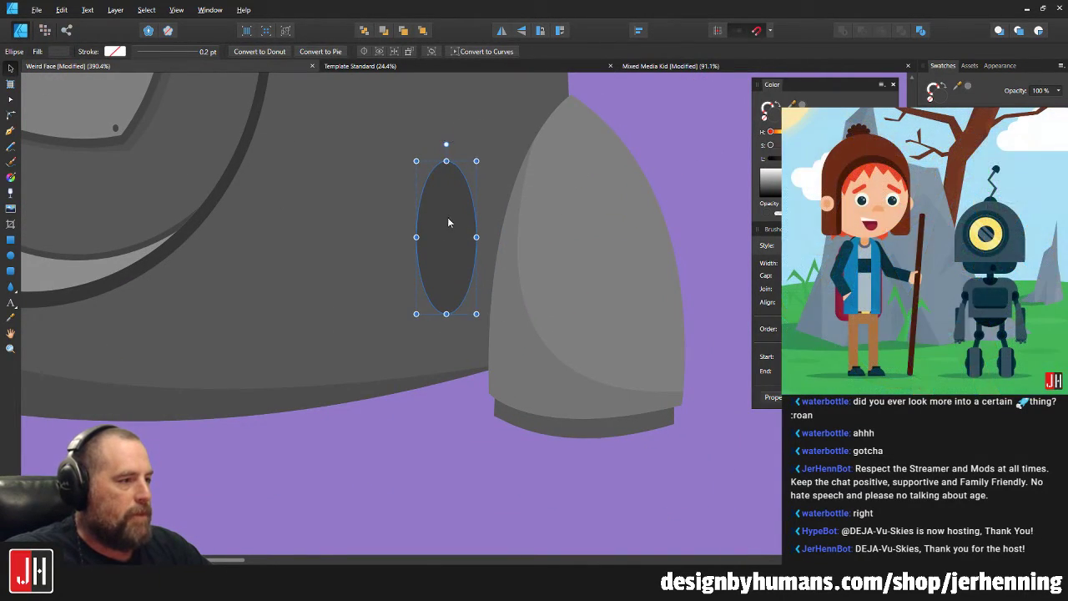
# Move the dark ellipse against the inner edge of the grey booster and tilt it slightly clockwise.
pyautogui.moveTo(447, 213); pyautogui.dragTo(513, 226)
pyautogui.moveTo(500, 149); pyautogui.dragTo(509, 150)
pyautogui.moveTo(491, 212); pyautogui.dragTo(501, 212)
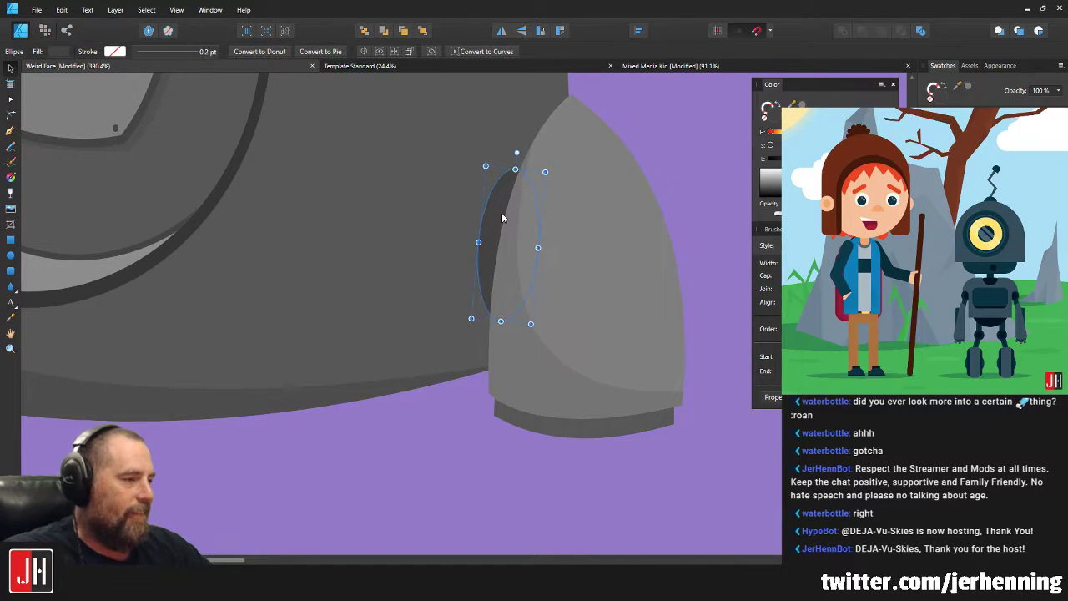
# Move the booster group outward from the robot's body, clear of the dark ellipse, and deselect it.
pyautogui.moveTo(579, 235); pyautogui.dragTo(604, 234)
pyautogui.moveTo(597, 240); pyautogui.dragTo(623, 251)
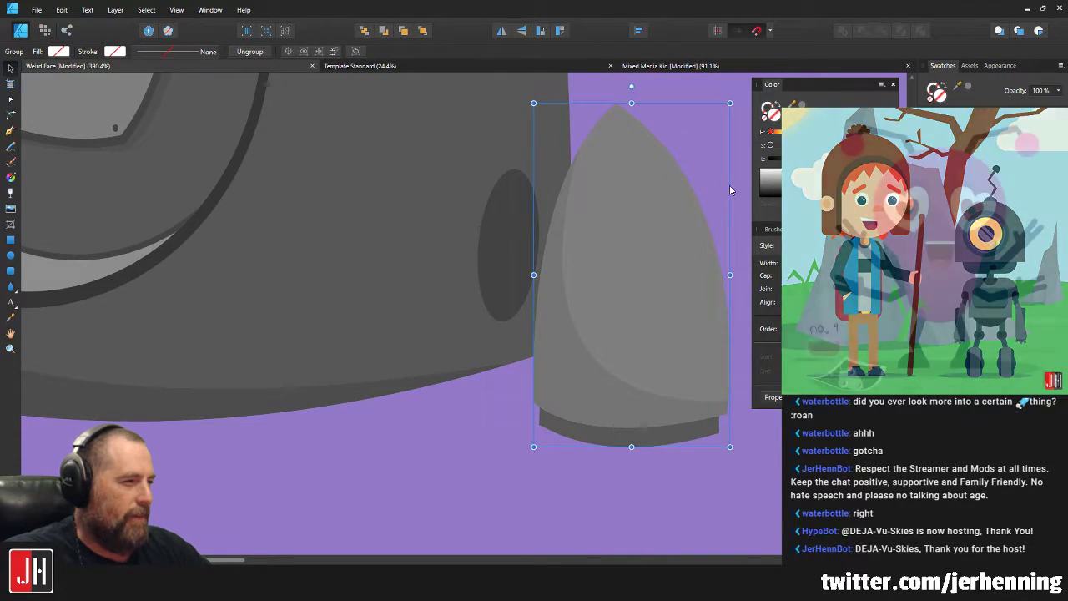
pyautogui.click(715, 181)
pyautogui.moveTo(634, 209); pyautogui.dragTo(595, 230)
pyautogui.scroll(2, 563, 247)
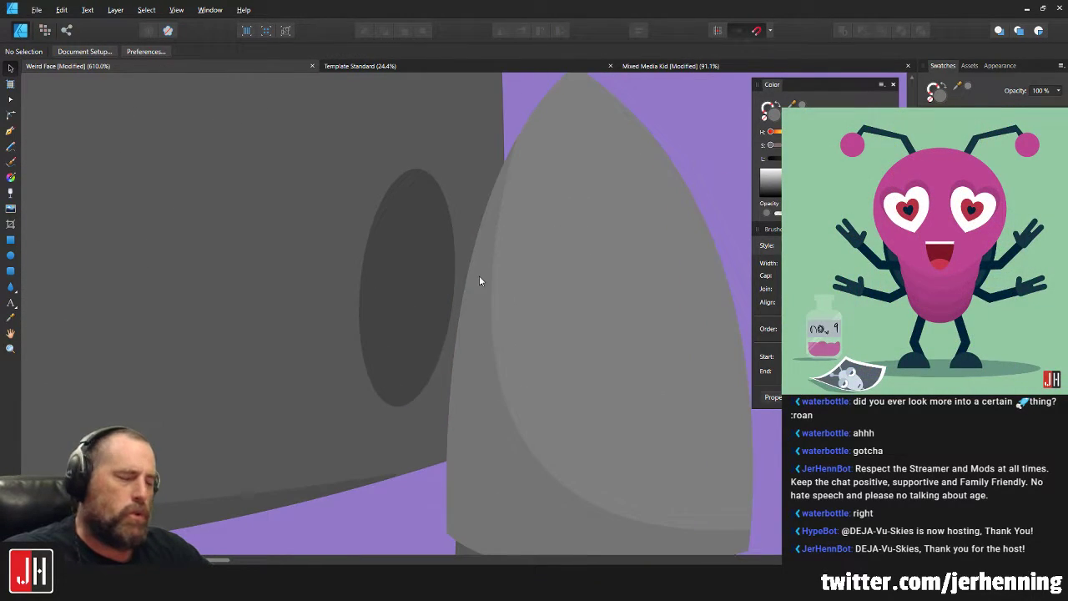
# Reposition the dark ellipse beside the booster, fine-tune its tilt and deselect it.
pyautogui.doubleClick(417, 269)
pyautogui.moveTo(418, 247)
pyautogui.mouseDown()
pyautogui.moveTo(408, 268)
pyautogui.moveTo(409, 257)
pyautogui.mouseUp()
pyautogui.scroll(-1, 414, 244)
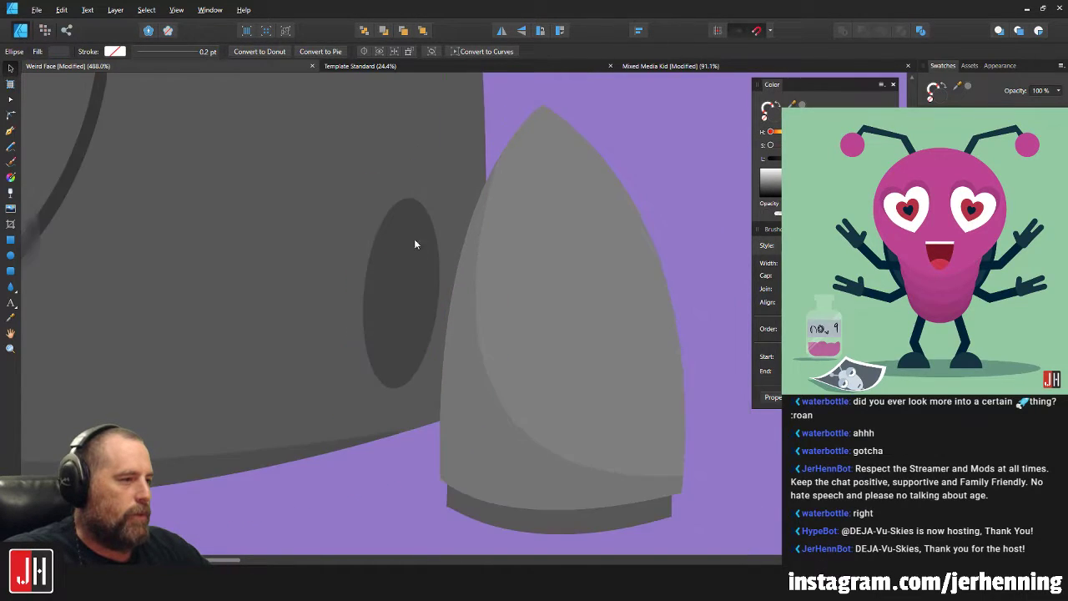
pyautogui.moveTo(408, 181); pyautogui.dragTo(407, 181)
pyautogui.moveTo(411, 262); pyautogui.dragTo(411, 262)
pyautogui.hotkey('ctrl', 'd')
# Shrink the dark ellipse to roughly half its size and place it on the body's lower side beside the booster.
pyautogui.scroll(-3, 601, 224)
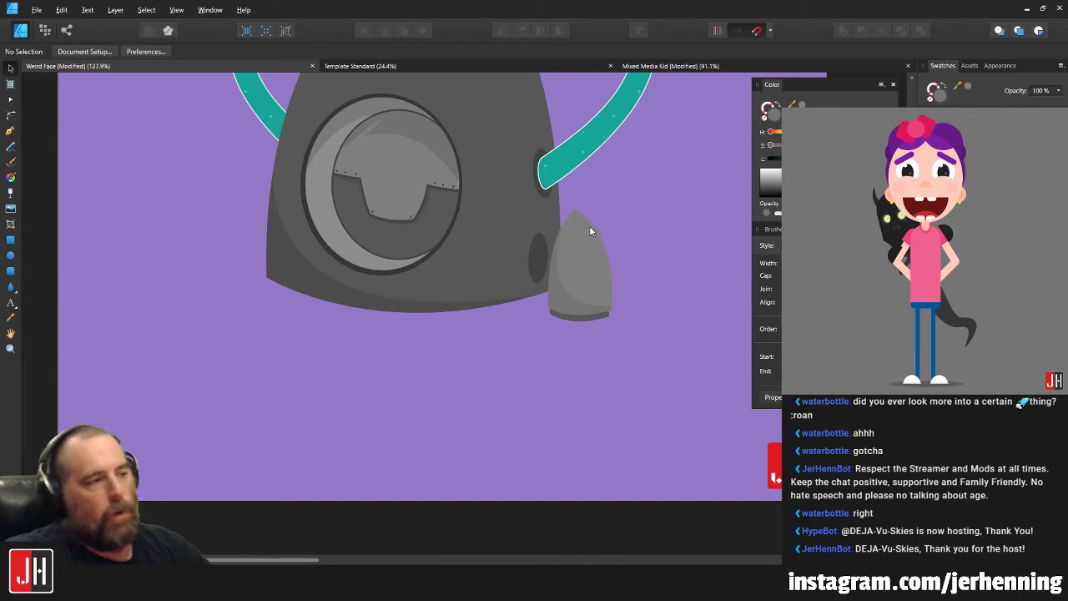
pyautogui.scroll(2, 557, 251)
pyautogui.scroll(1, 536, 275)
pyautogui.moveTo(503, 336)
pyautogui.mouseDown()
pyautogui.moveTo(463, 338)
pyautogui.moveTo(516, 334)
pyautogui.mouseUp()
pyautogui.moveTo(513, 266); pyautogui.dragTo(512, 346)
pyautogui.moveTo(494, 384); pyautogui.dragTo(507, 316)
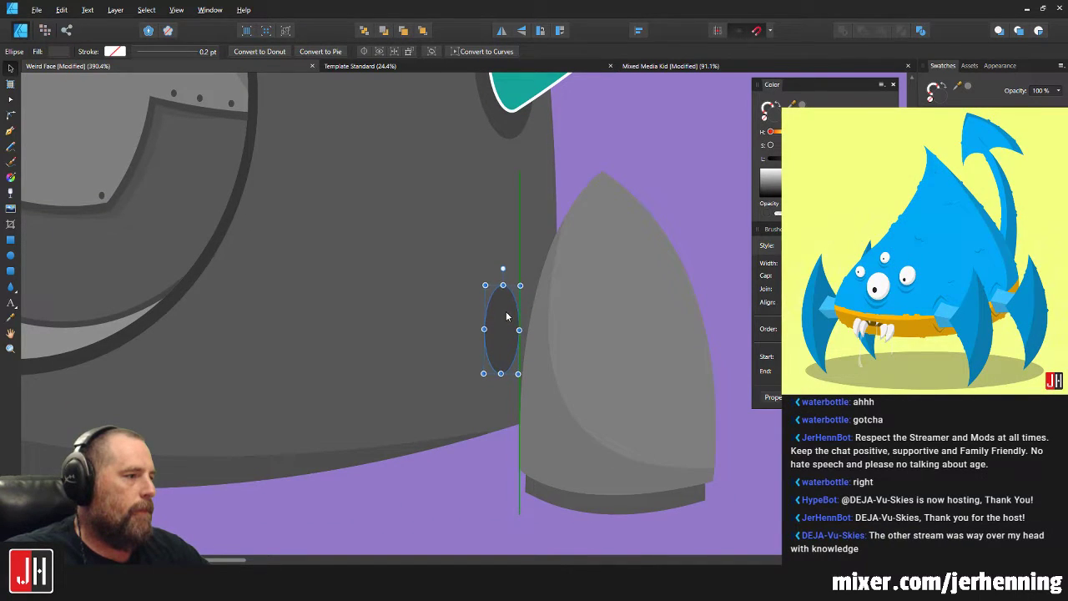
# Move the booster group slightly farther from the body, leaving a narrow gap, and save the document.
pyautogui.click(564, 307)
pyautogui.scroll(-2, 564, 307)
pyautogui.moveTo(586, 300); pyautogui.dragTo(584, 342)
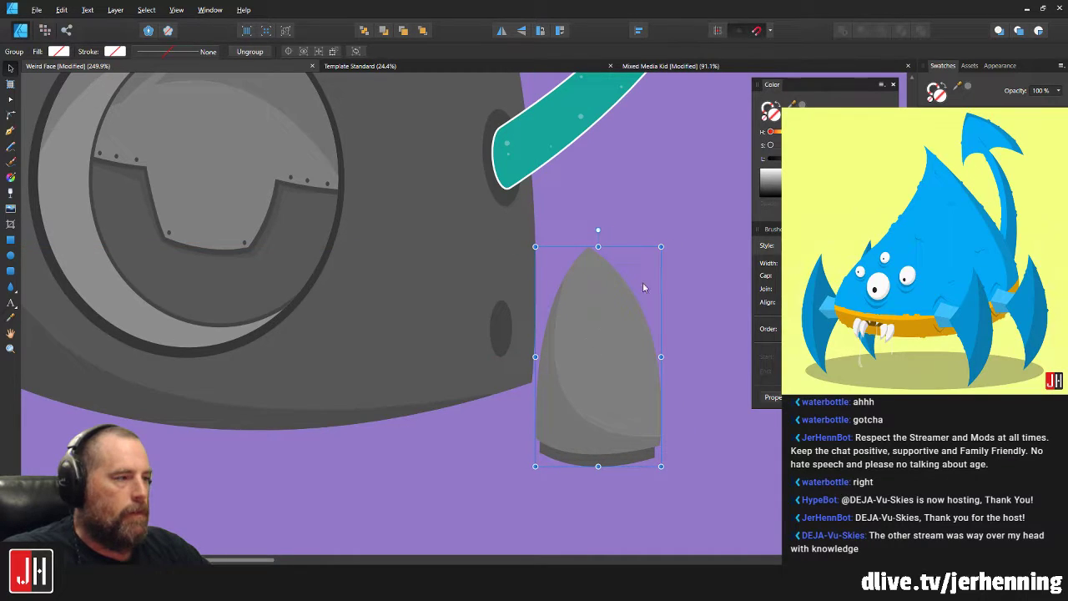
pyautogui.click(640, 218)
pyautogui.scroll(6, 545, 350)
pyautogui.hotkey('ctrl', 's')
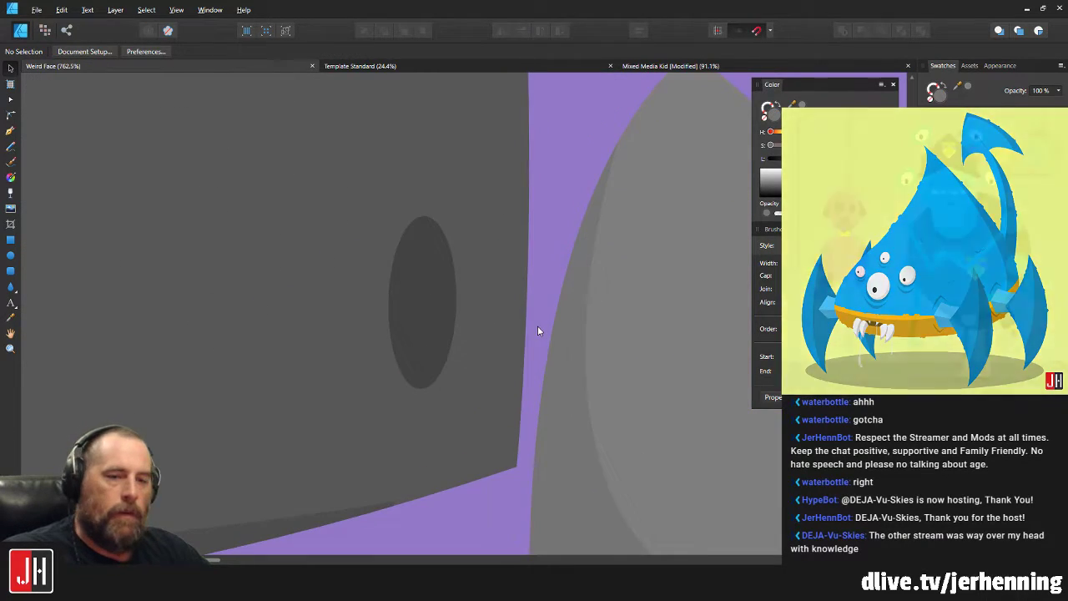
# Shift the small dark ellipse slightly downward on the body's lower side and deselect it.
pyautogui.click(422, 297)
pyautogui.moveTo(427, 268); pyautogui.dragTo(427, 282)
pyautogui.scroll(-6, 427, 282)
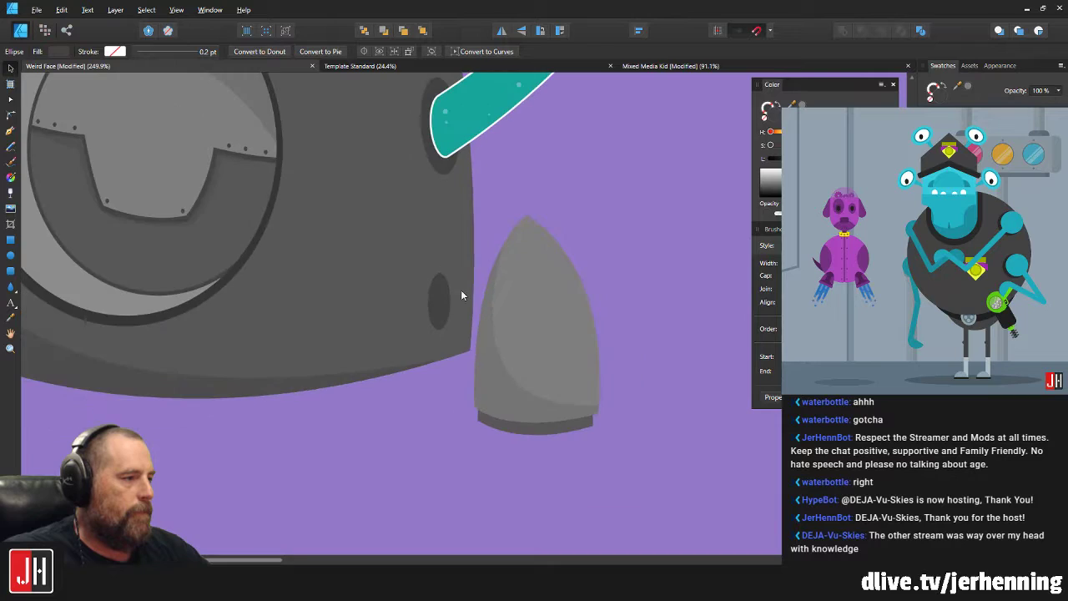
pyautogui.click(595, 210)
pyautogui.scroll(5, 453, 264)
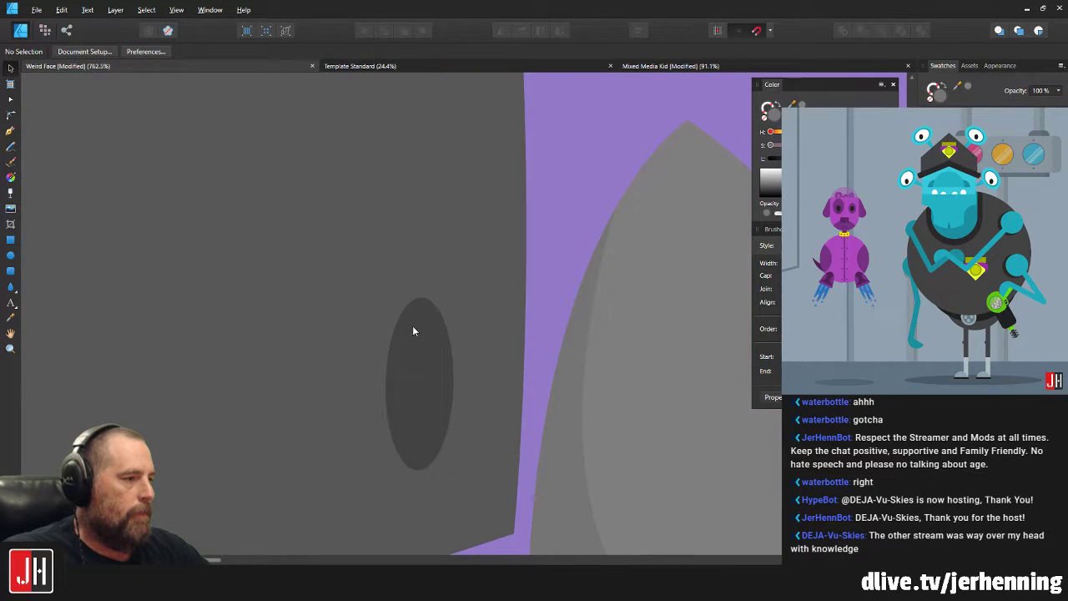
pyautogui.click(412, 331)
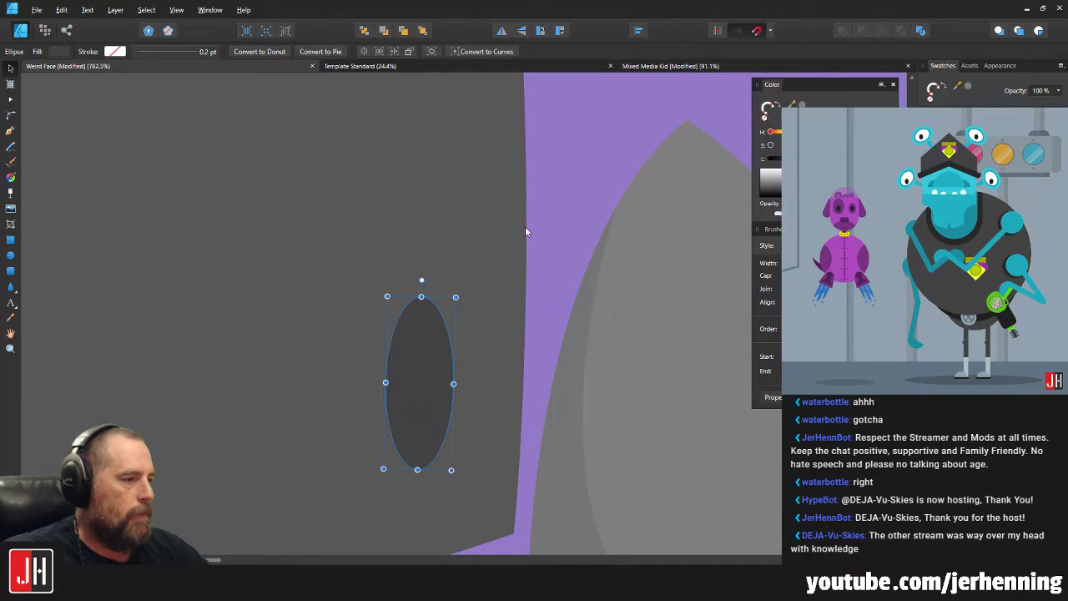
pyautogui.click(523, 284)
pyautogui.scroll(-5, 527, 303)
pyautogui.scroll(5, 501, 334)
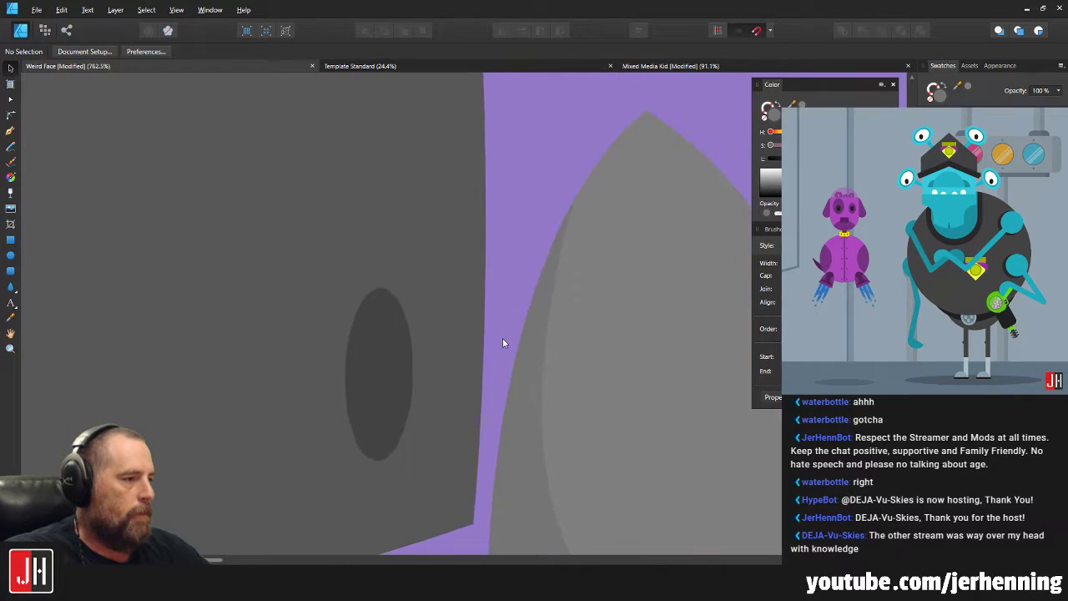
# Draw a closed four-sided connector bar with the Pen tool, running from the ellipse across the gap onto the booster.
pyautogui.press('p')
pyautogui.scroll(1, 462, 328)
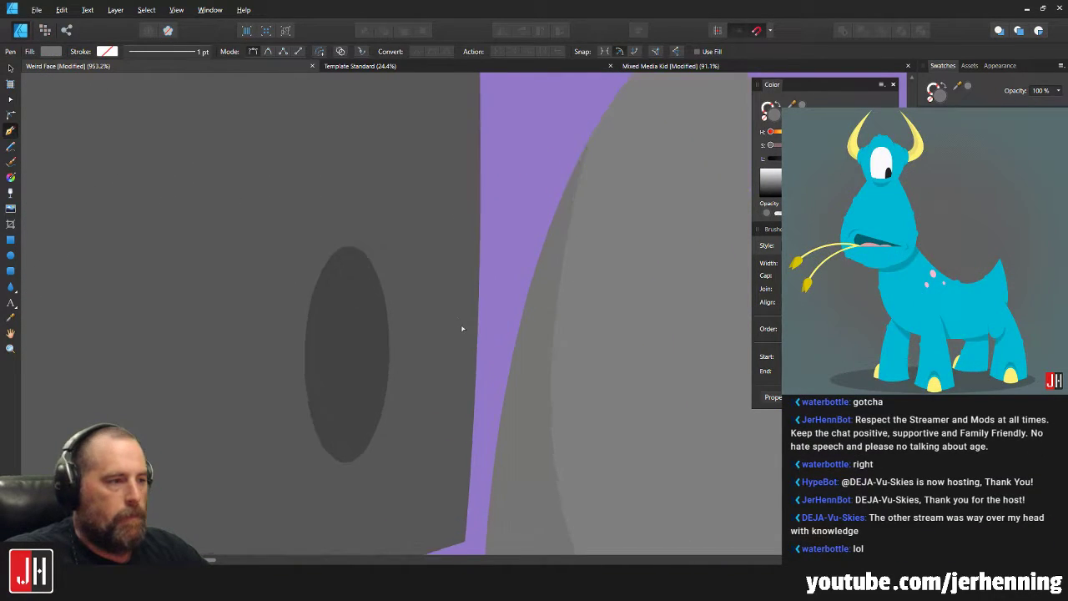
pyautogui.scroll(1, 463, 328)
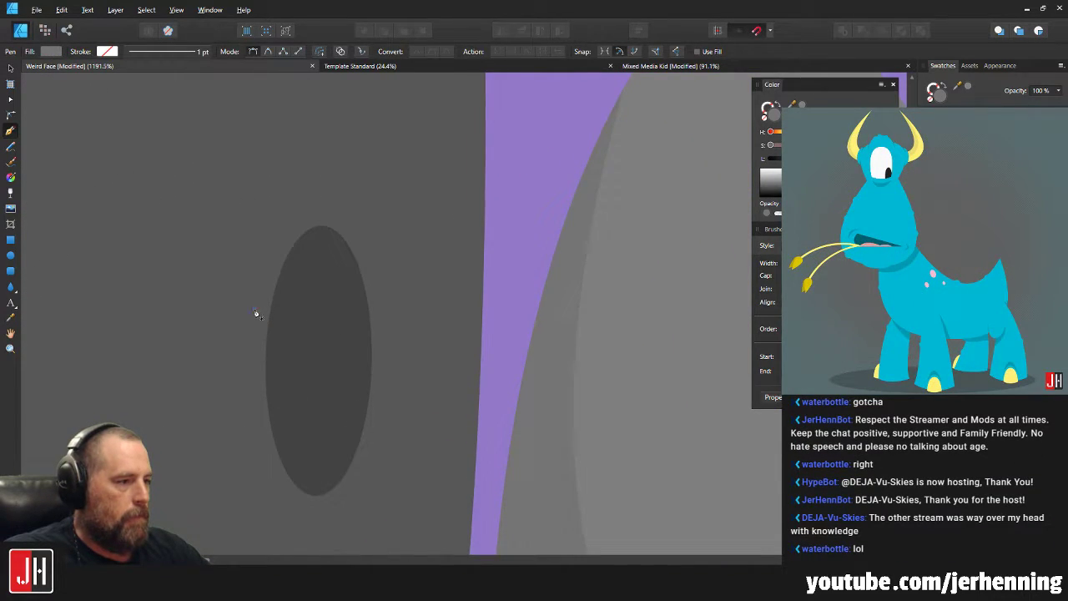
pyautogui.click(725, 324)
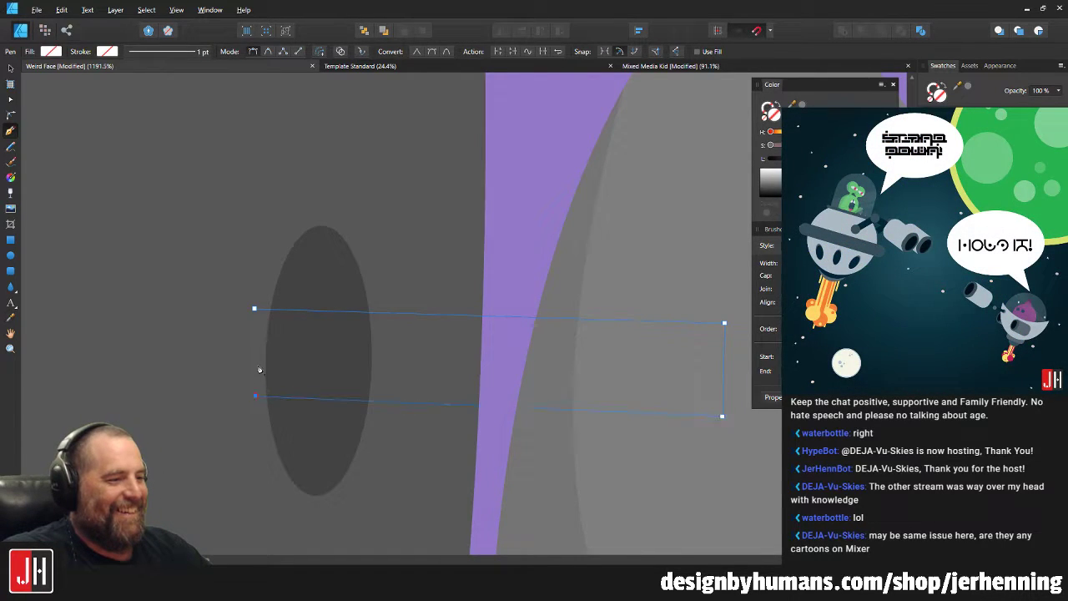
pyautogui.scroll(-3, 417, 338)
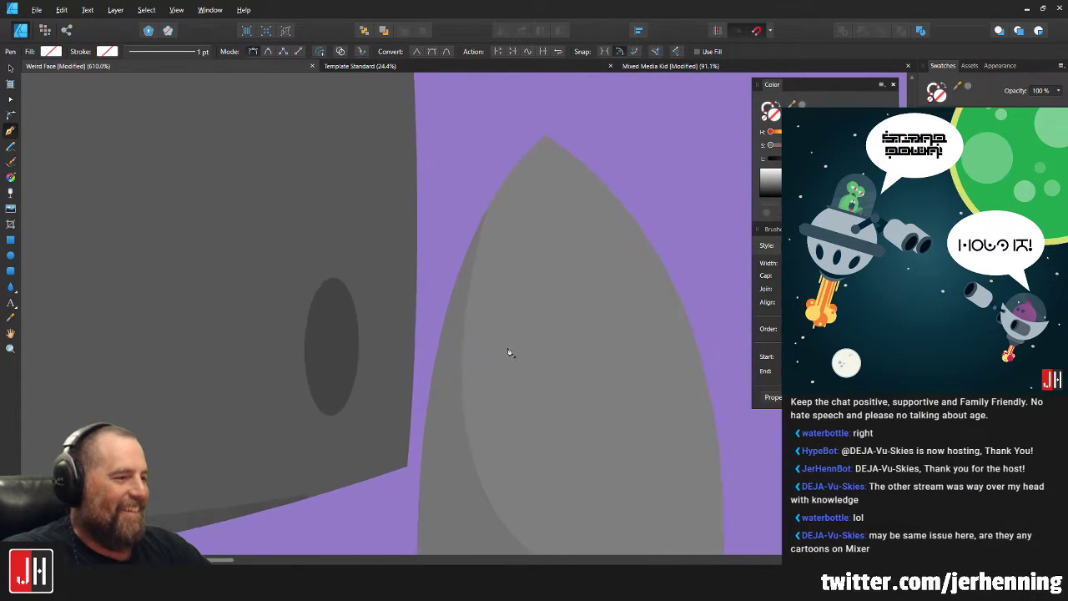
# Fill the connector bar with a dark grey sampled from the artwork, darker than the ellipse.
pyautogui.press('i')
pyautogui.click(410, 262)
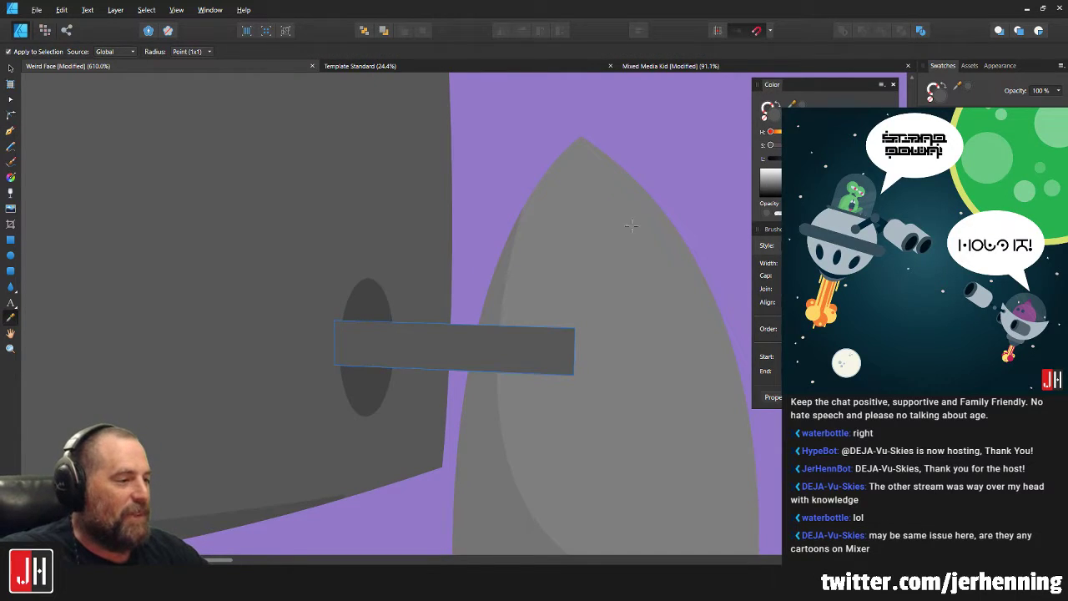
pyautogui.press('v')
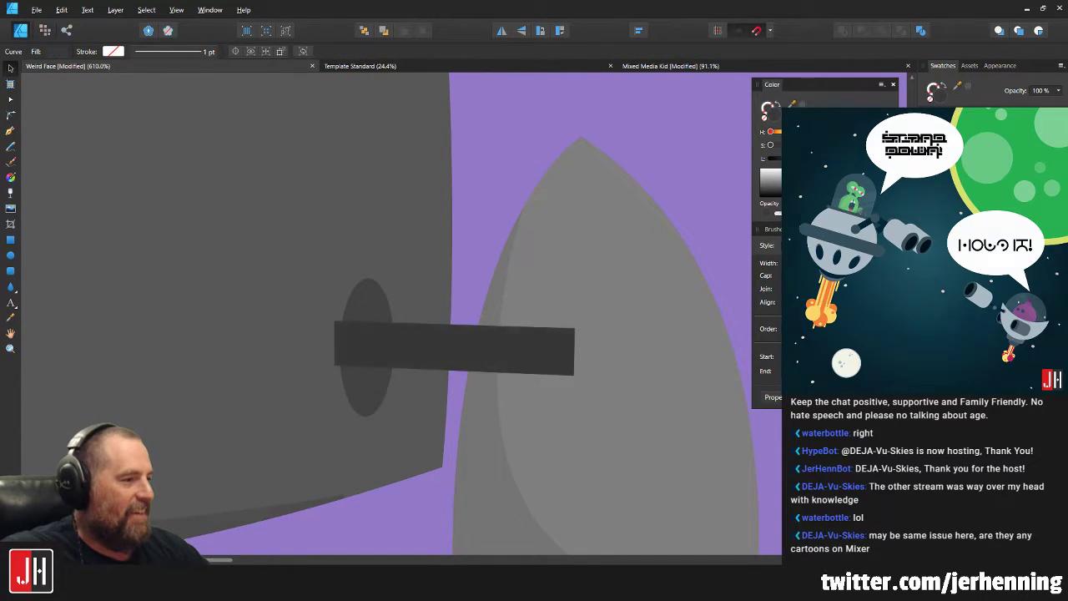
pyautogui.scroll(-5, 528, 250)
pyautogui.press('i')
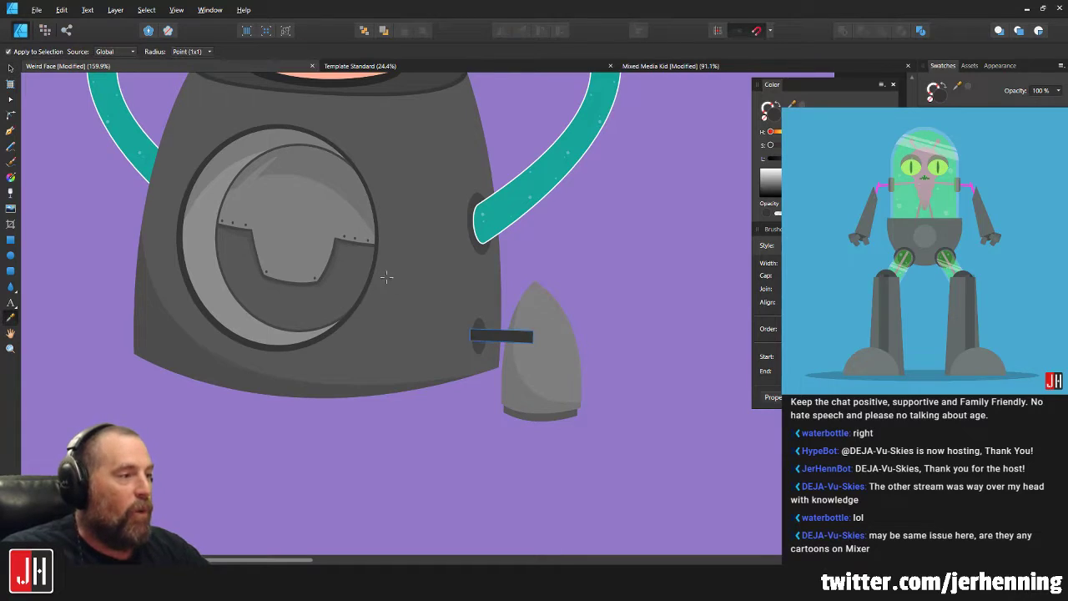
pyautogui.scroll(4, 406, 204)
pyautogui.scroll(2, 504, 382)
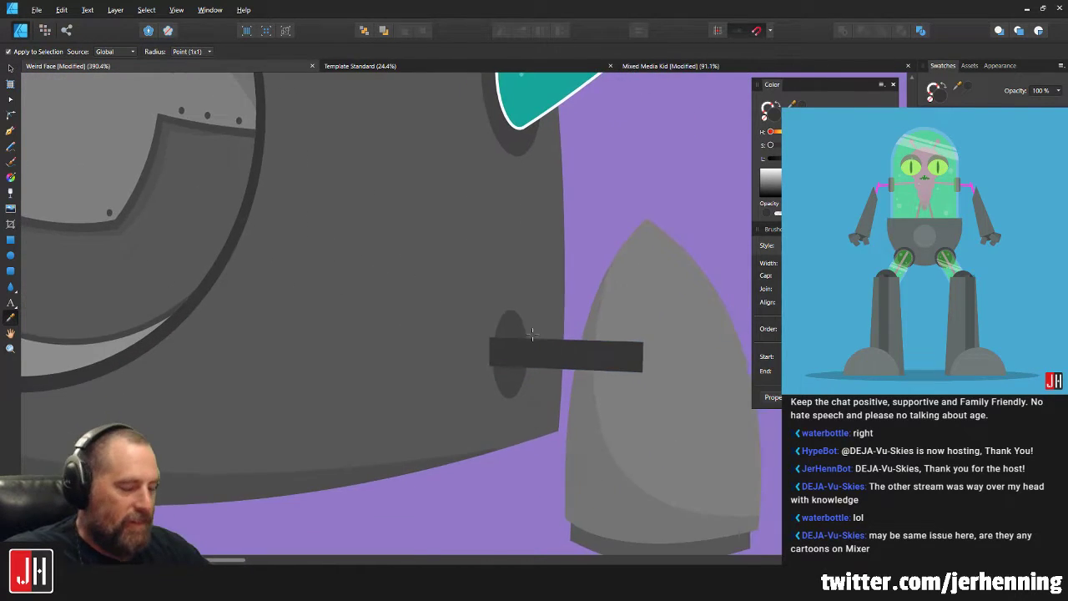
# Restack the connector bar behind the booster and above the ellipse, and shift it so its inner end sits within the ellipse.
pyautogui.press('Delete')
pyautogui.press('v')
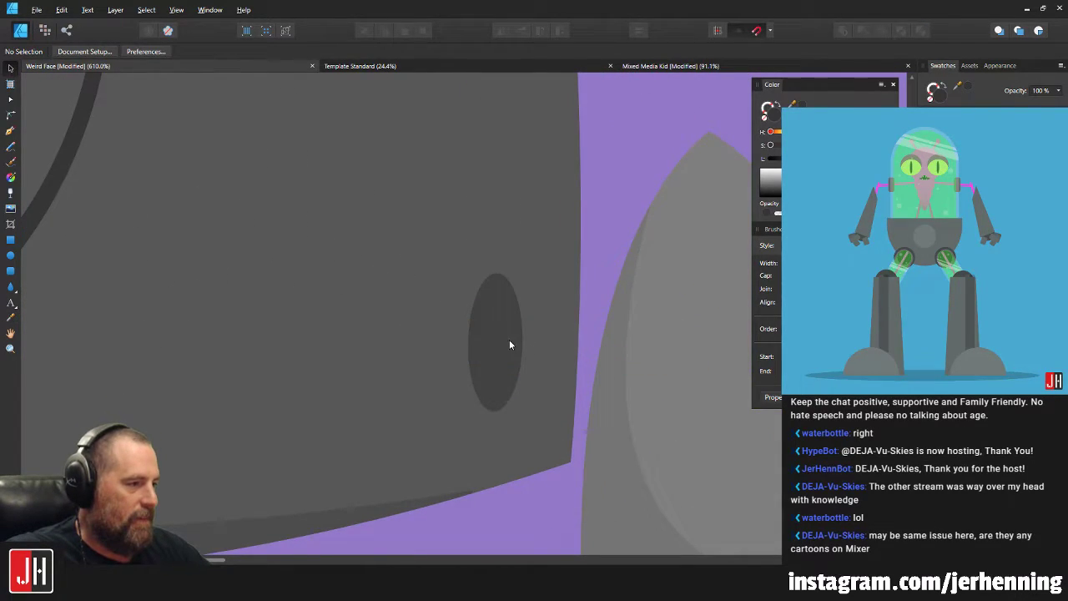
pyautogui.scroll(1, 510, 344)
pyautogui.hotkey('ctrl', 'z')
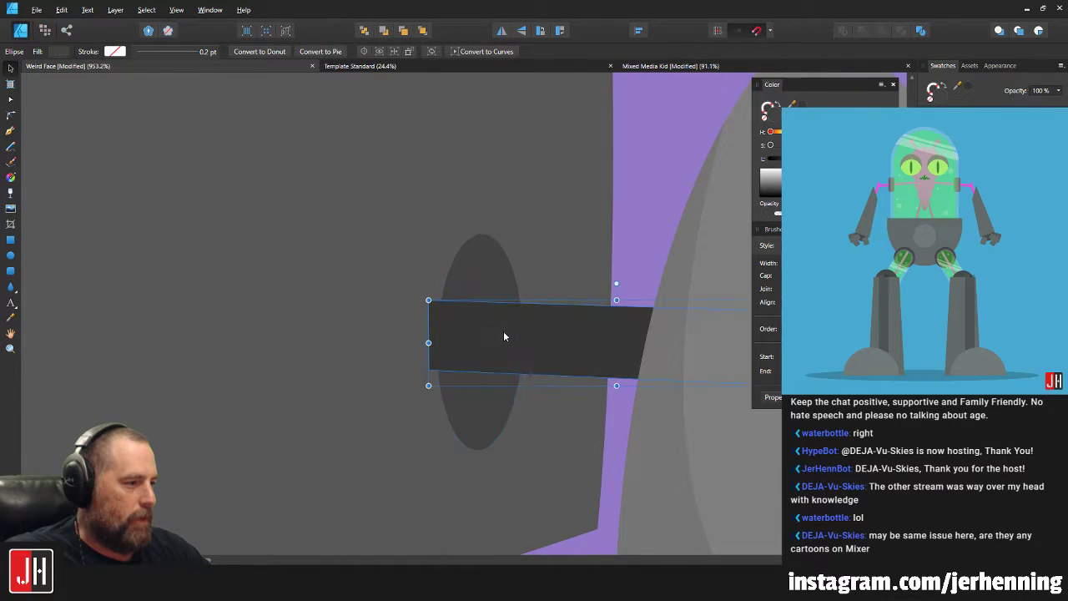
pyautogui.moveTo(496, 338)
pyautogui.mouseDown()
pyautogui.moveTo(540, 342)
pyautogui.moveTo(517, 338)
pyautogui.moveTo(531, 349)
pyautogui.moveTo(512, 349)
pyautogui.mouseUp()
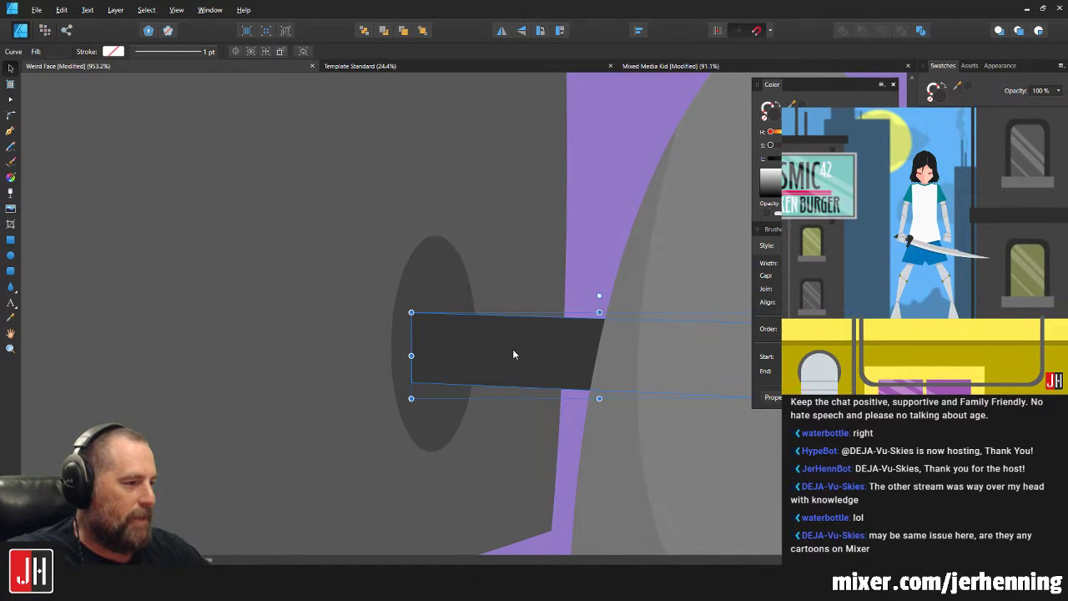
pyautogui.scroll(-5, 531, 363)
pyautogui.scroll(-3, 543, 365)
pyautogui.click(627, 363)
pyautogui.scroll(5, 561, 408)
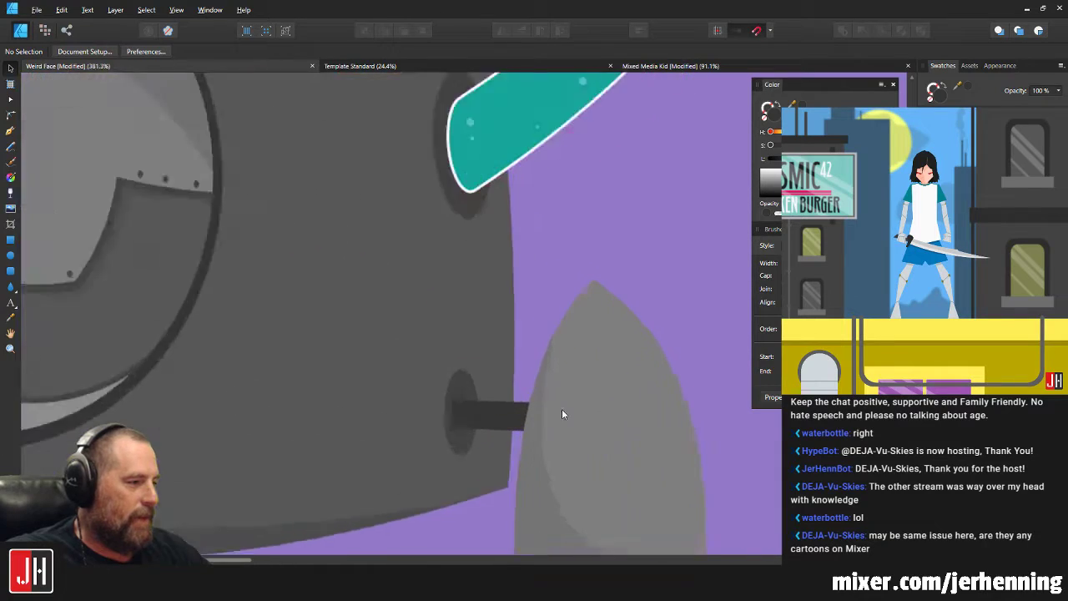
# Delete the connector bar together with the dark ellipse.
pyautogui.scroll(4, 562, 350)
pyautogui.click(477, 356)
pyautogui.keyDown('shift'); pyautogui.click(413, 282); pyautogui.keyUp('shift')
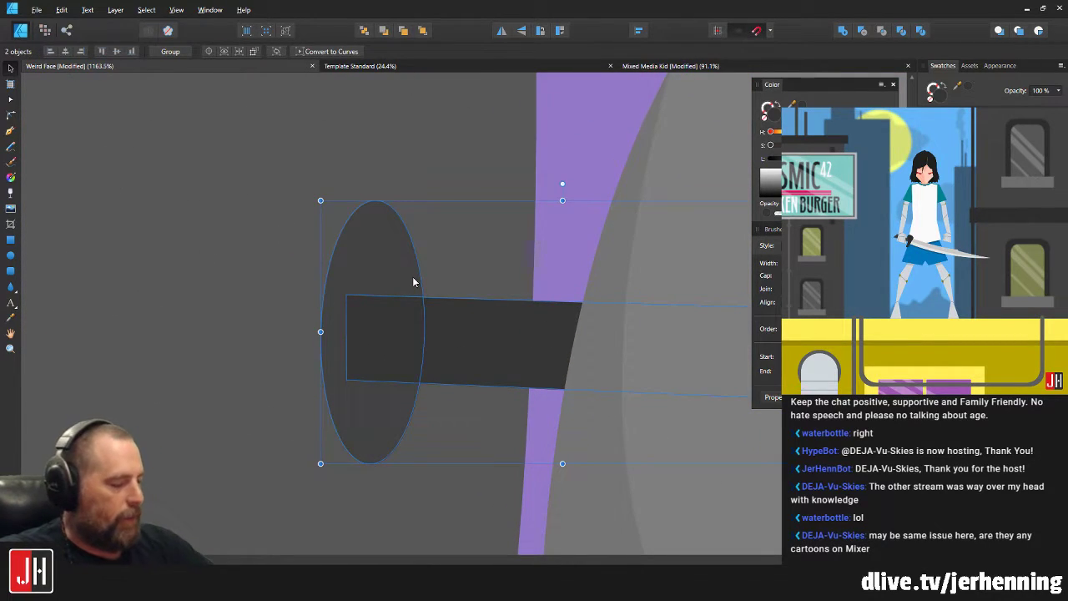
pyautogui.press('Delete')
pyautogui.scroll(-6, 412, 281)
# Move the booster group back so that it overlaps the lower corner of the robot's body.
pyautogui.click(452, 341)
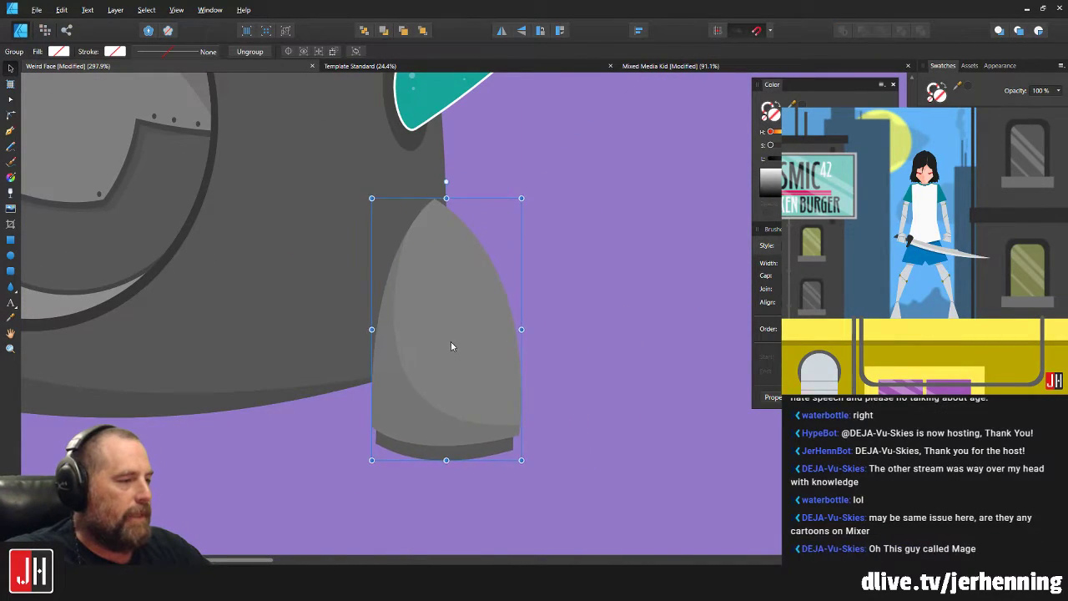
pyautogui.click(522, 302)
pyautogui.scroll(1, 525, 309)
pyautogui.hscroll(-1, 448, 321)
pyautogui.scroll(-2, 448, 321)
pyautogui.scroll(3, 438, 308)
pyautogui.click(455, 301)
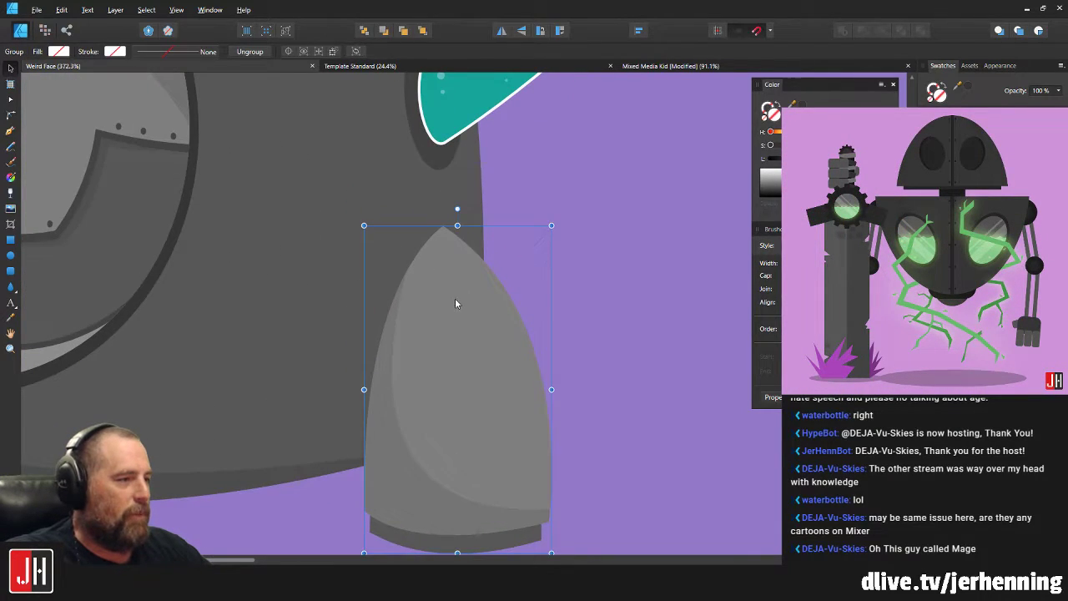
# Nudge the booster group slightly upward, fine-tune its rotation and deselect it.
pyautogui.moveTo(454, 300); pyautogui.dragTo(454, 302)
pyautogui.moveTo(457, 203); pyautogui.dragTo(458, 203)
pyautogui.click(513, 196)
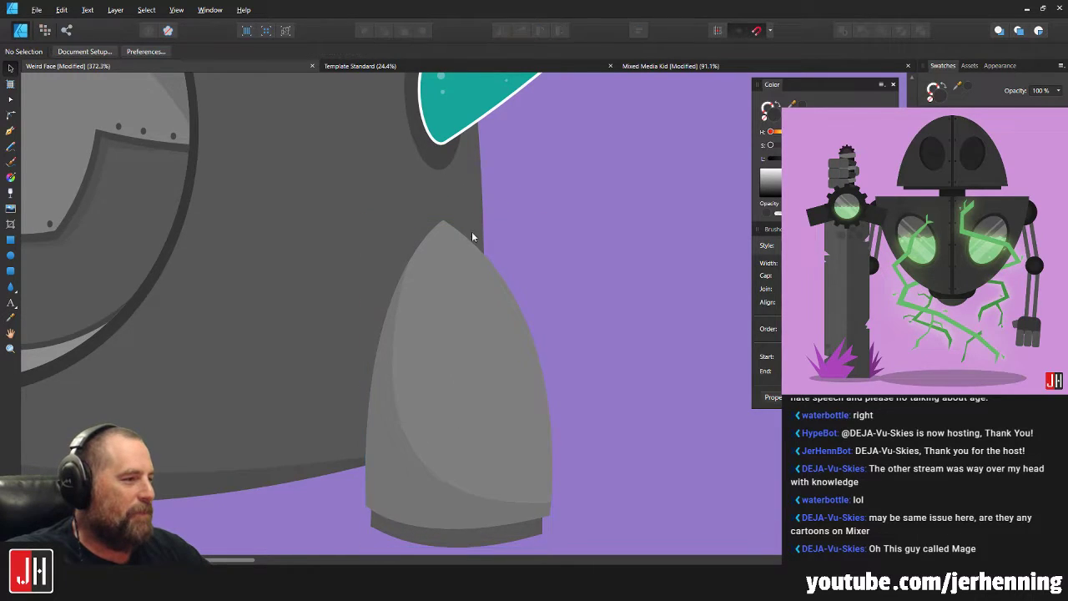
pyautogui.scroll(-9, 475, 272)
pyautogui.scroll(7, 478, 272)
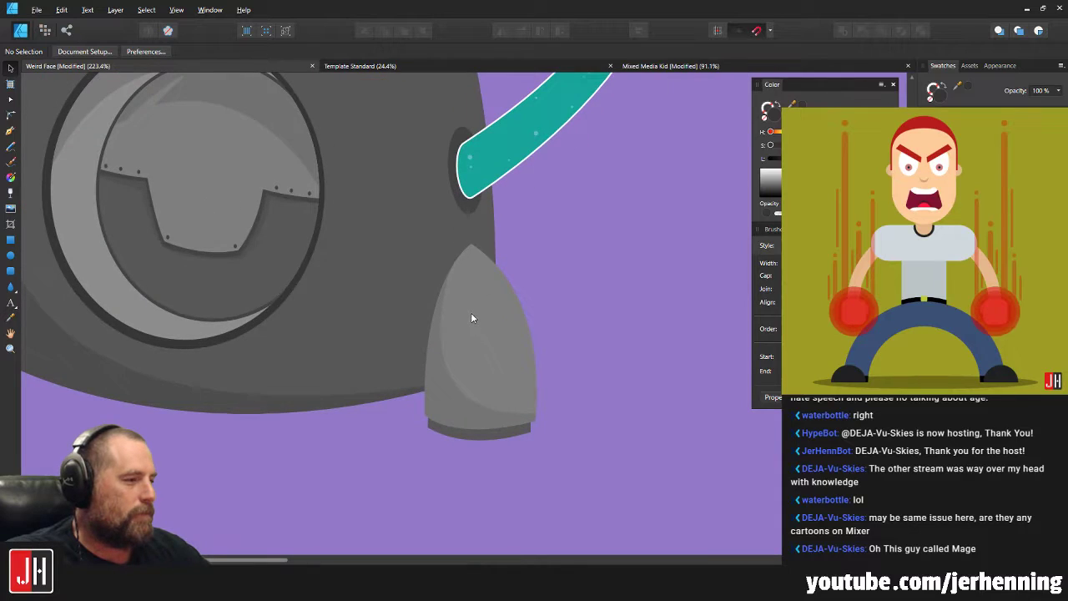
pyautogui.scroll(2, 471, 313)
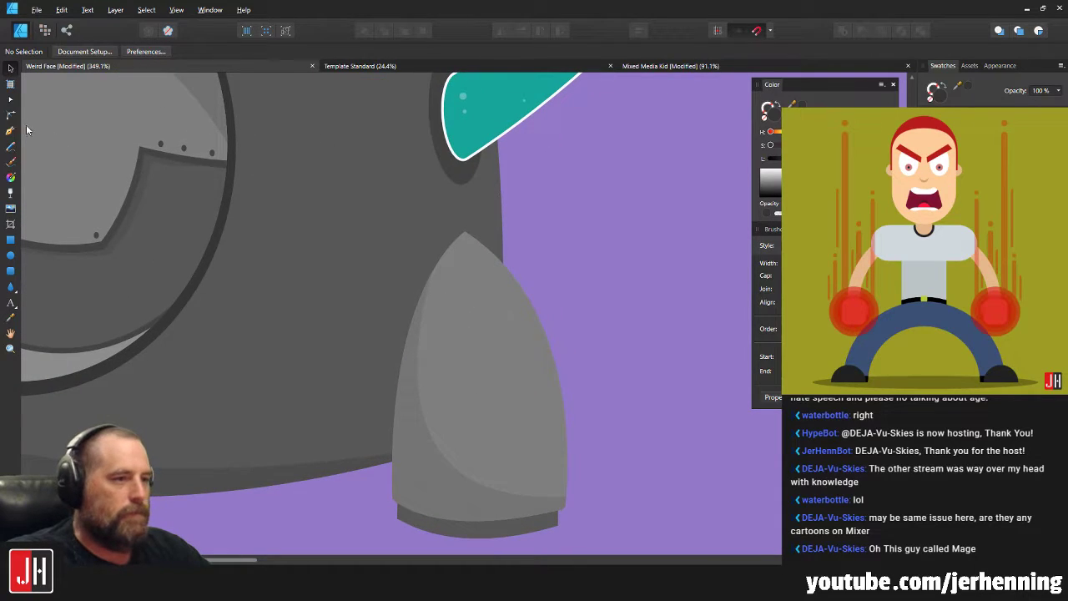
pyautogui.press('p')
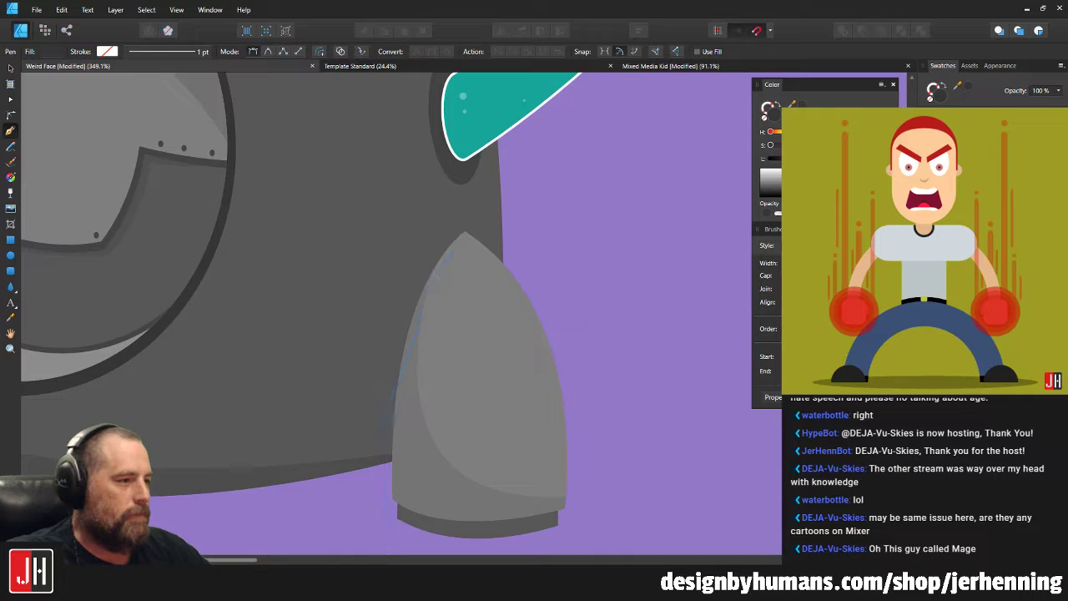
pyautogui.moveTo(389, 426); pyautogui.dragTo(439, 478)
pyautogui.moveTo(456, 427); pyautogui.dragTo(478, 381)
pyautogui.hotkey('ctrl', 'z')
pyautogui.hotkey('ctrl', 'z')
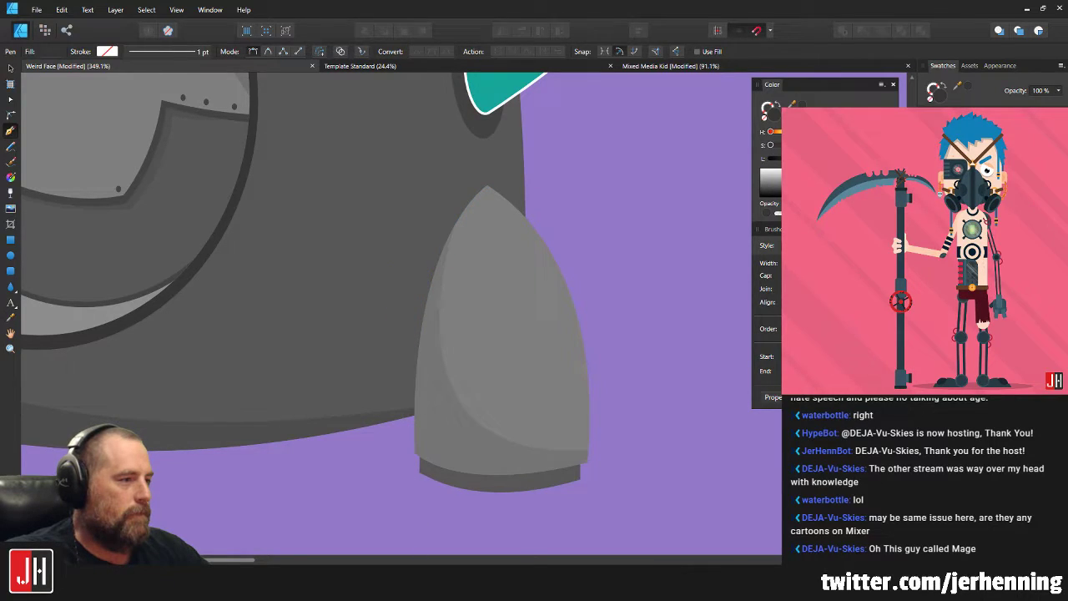
pyautogui.hotkey('ctrl', 'z')
# Draw a closed shadow shape curving from the booster's tip down its inner side, and sample a body grey for its fill.
pyautogui.click(506, 427)
pyautogui.click(487, 185)
pyautogui.press('i')
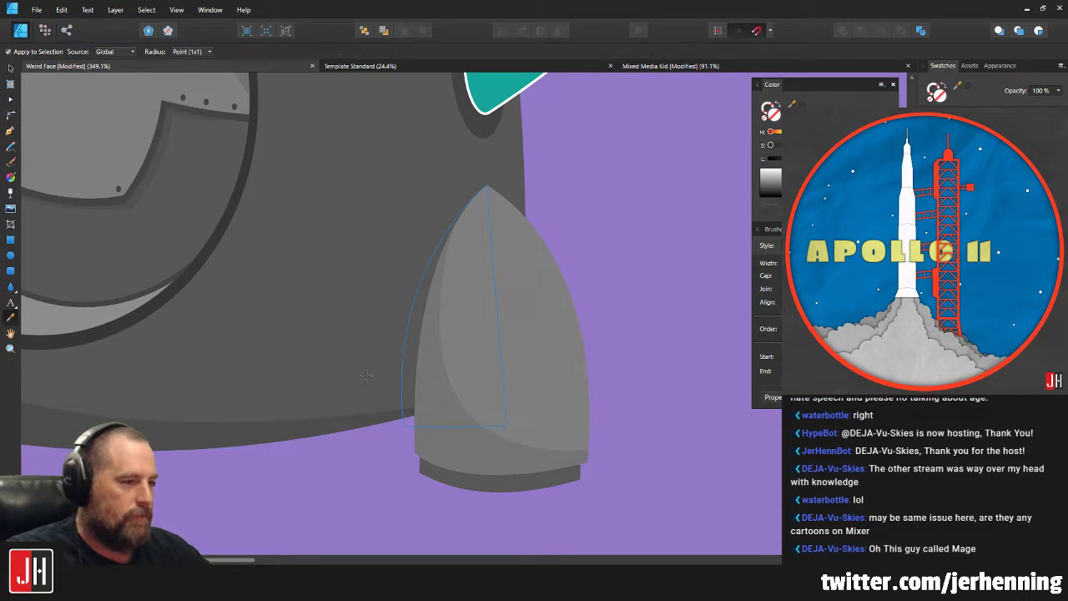
pyautogui.click(367, 376)
# Cut the shadow shape and paste it inside the robot's body so the body outline clips it.
pyautogui.hotkey('ctrl', 'z')
pyautogui.press('v')
pyautogui.click(372, 311)
pyautogui.hotkey('ctrl', 'alt', 'v')
pyautogui.click(629, 244)
# Move the end node of the body's bottom shading outward so that it lies behind the booster.
pyautogui.scroll(-4, 565, 300)
pyautogui.scroll(7, 499, 328)
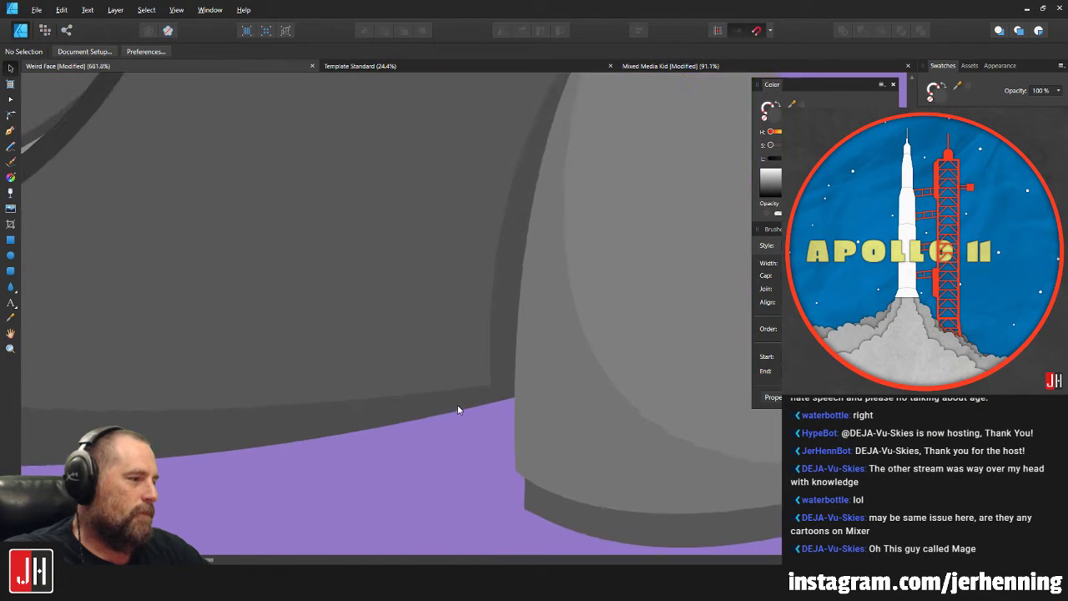
pyautogui.press('a')
pyautogui.click(490, 386)
pyautogui.moveTo(610, 367); pyautogui.dragTo(584, 362)
pyautogui.scroll(-4, 584, 362)
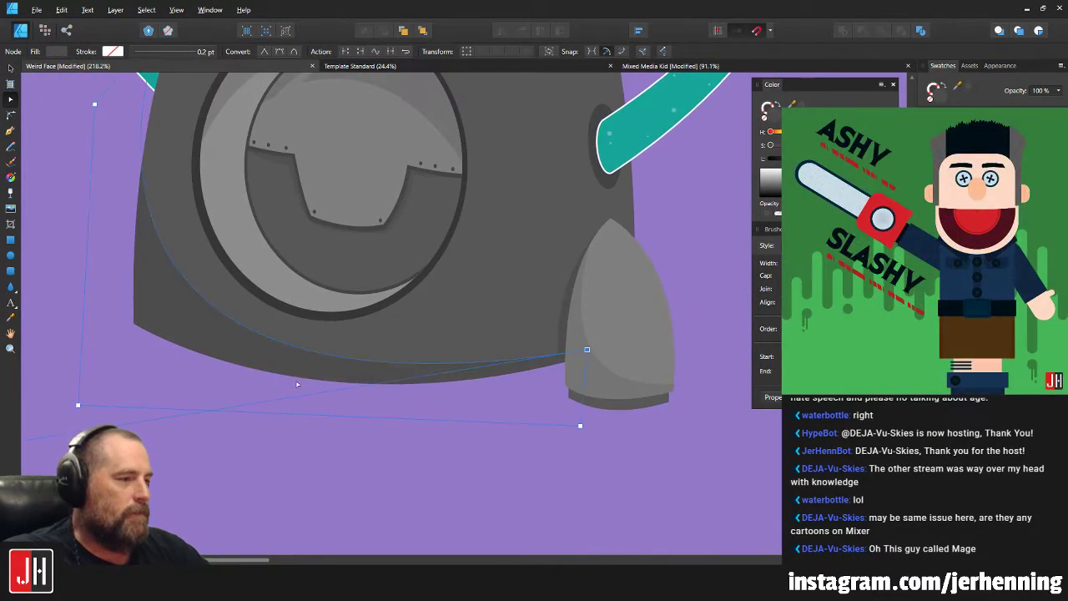
# Nudge the curve of the body's bottom shading slightly outward and deselect the shape.
pyautogui.hscroll(-3, 317, 376)
pyautogui.scroll(-2, 345, 368)
pyautogui.moveTo(344, 368); pyautogui.dragTo(333, 375)
pyautogui.press('v')
pyautogui.click(628, 414)
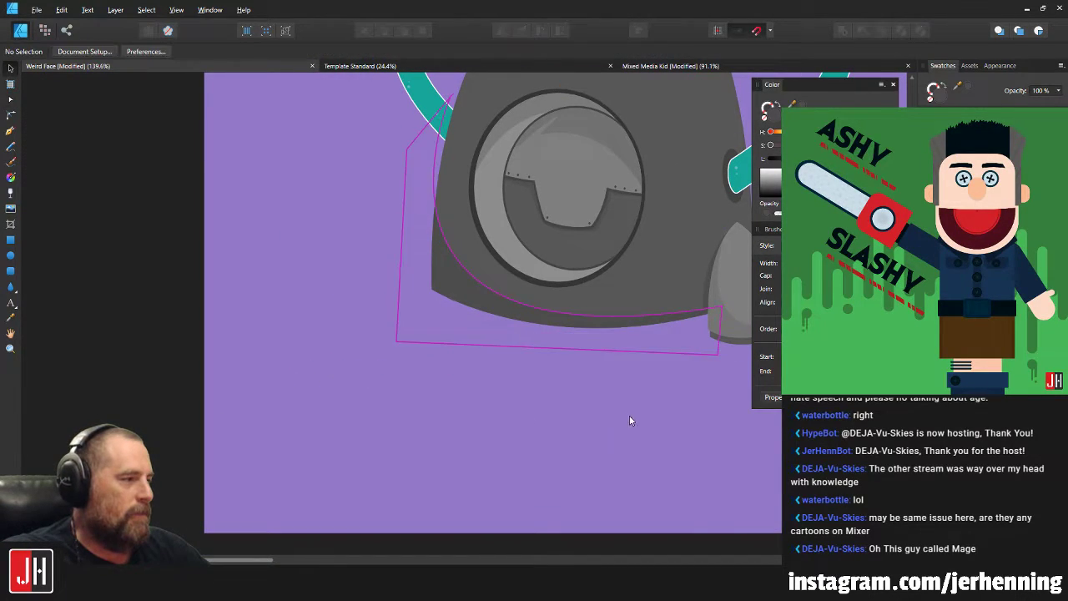
# Draw a thin freehand highlight shape near the booster's tip, following its outer edge.
pyautogui.scroll(-4, 622, 410)
pyautogui.scroll(3, 579, 355)
pyautogui.scroll(4, 461, 369)
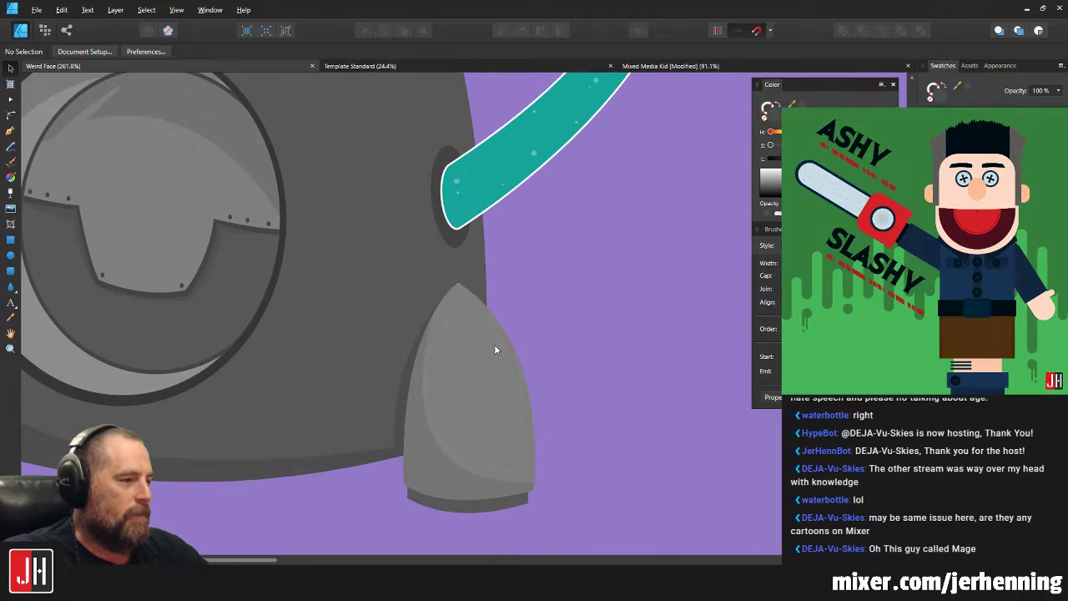
pyautogui.scroll(-5, 524, 365)
pyautogui.scroll(4, 532, 378)
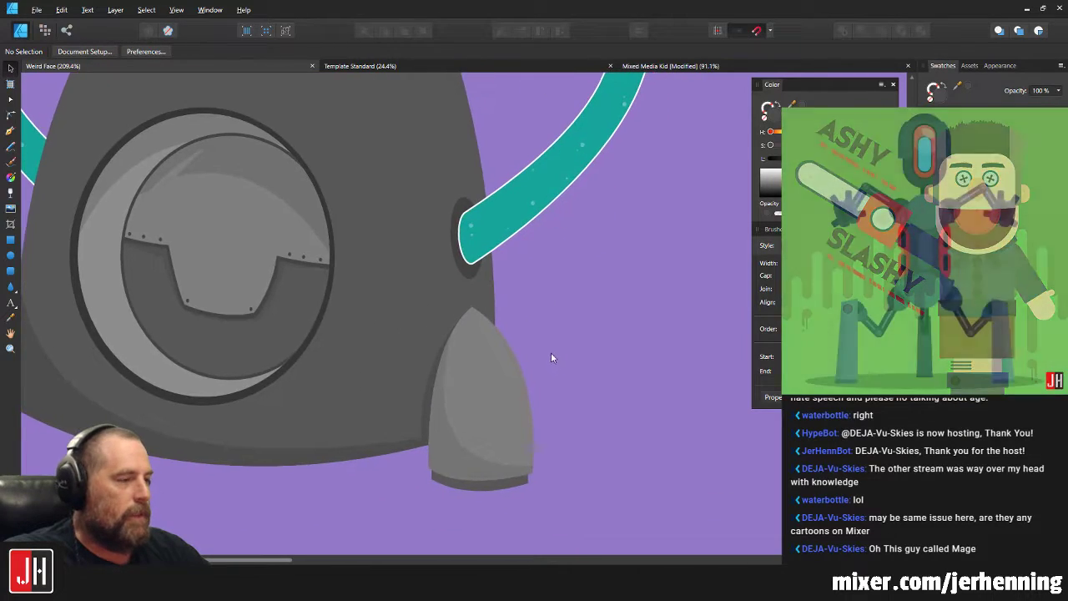
pyautogui.scroll(2, 553, 357)
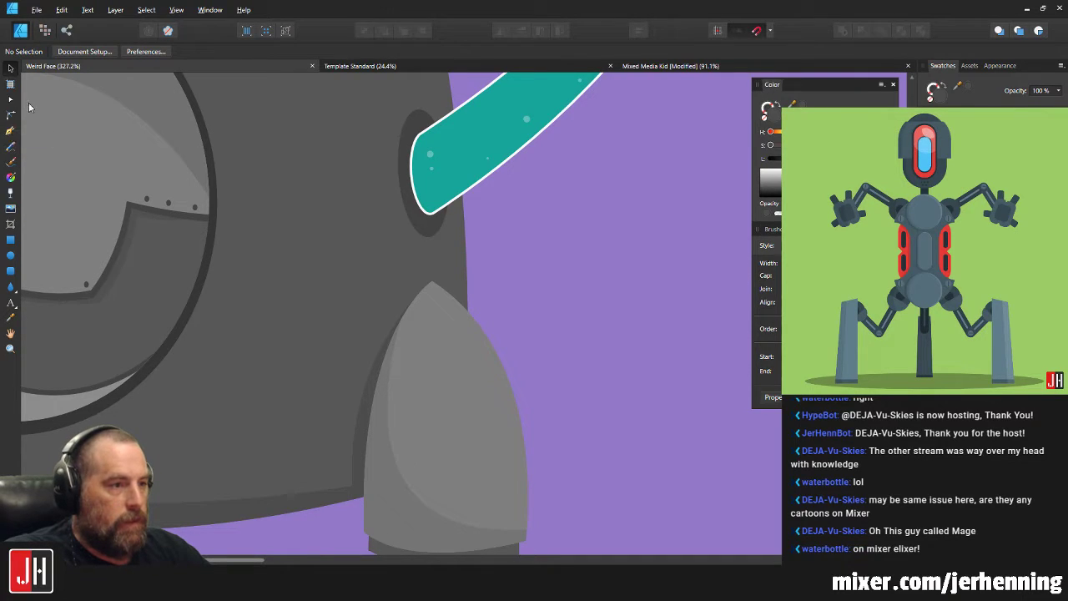
pyautogui.click(10, 146)
pyautogui.moveTo(269, 258); pyautogui.dragTo(221, 198)
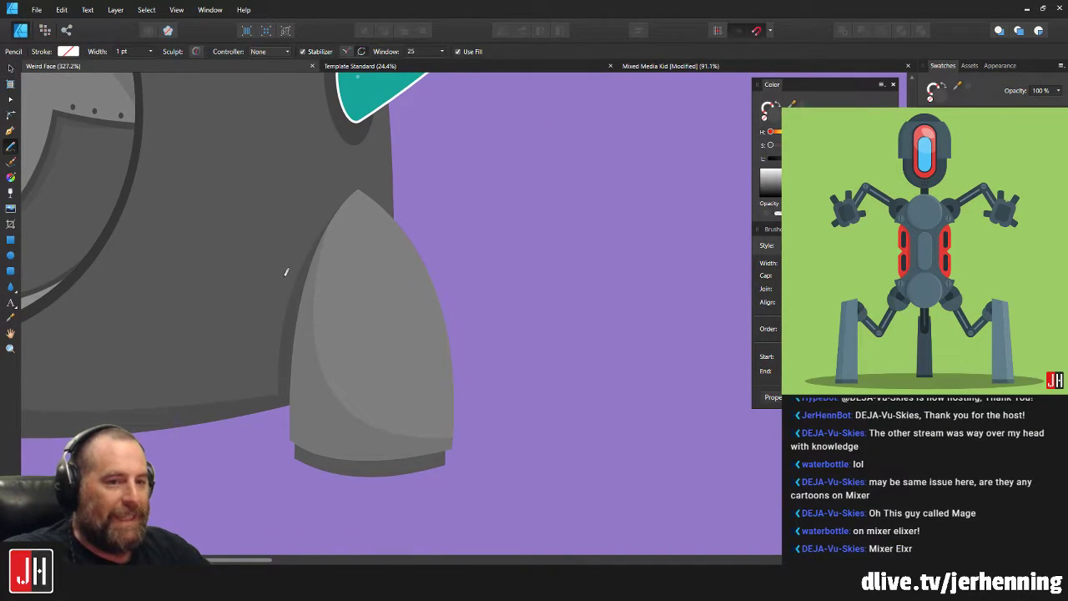
pyautogui.scroll(2, 328, 293)
pyautogui.scroll(2, 446, 200)
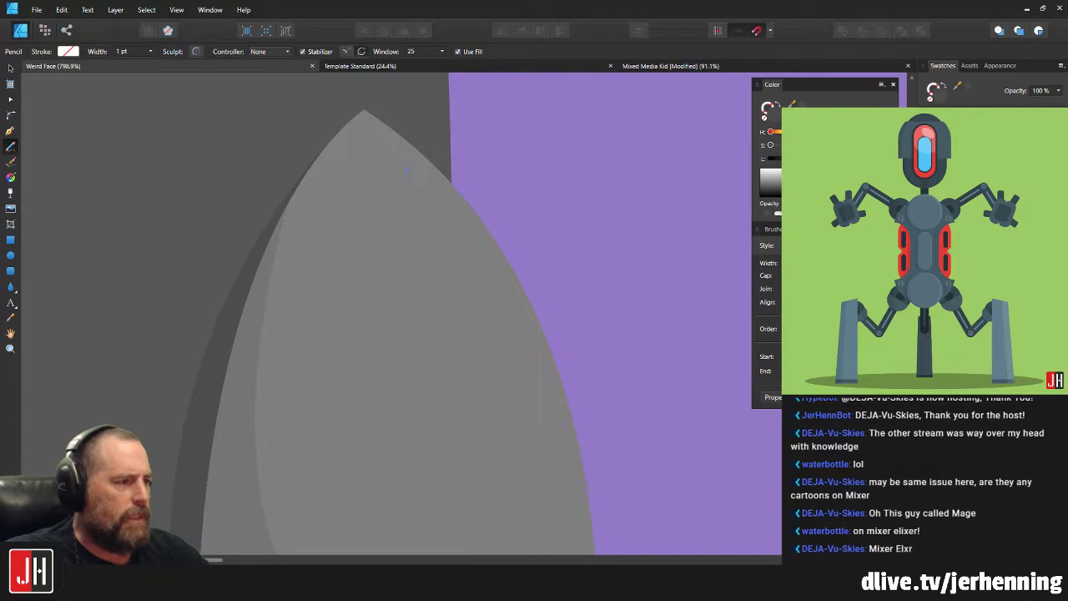
pyautogui.moveTo(409, 173); pyautogui.dragTo(469, 257)
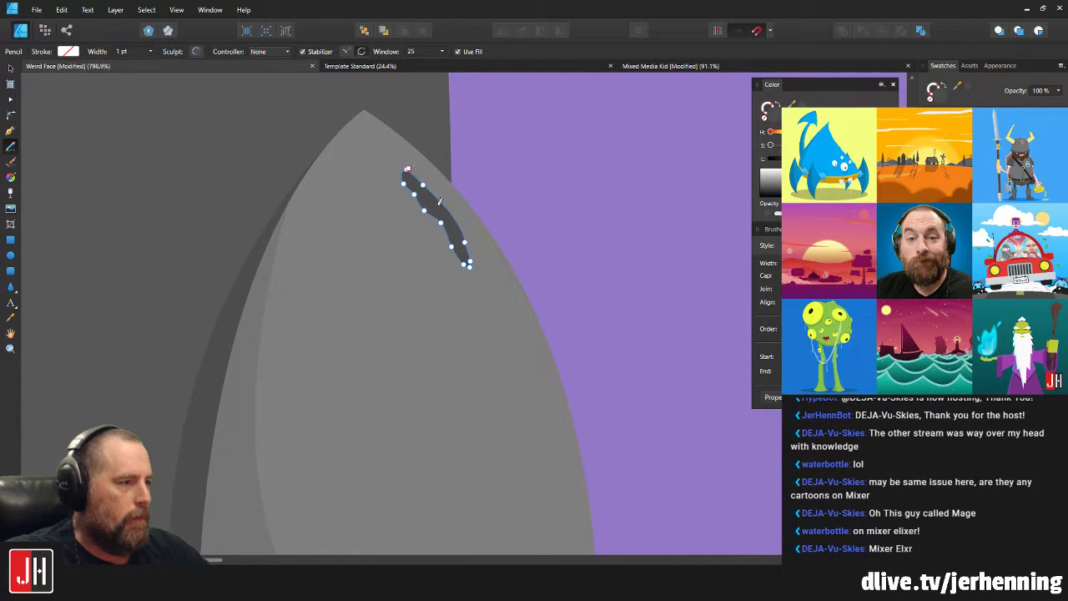
# Round off the highlight's upper tip by reshaping its nodes and enlarge the shape along the booster's edge.
pyautogui.press('a')
pyautogui.scroll(5, 440, 169)
pyautogui.moveTo(437, 169); pyautogui.dragTo(426, 174)
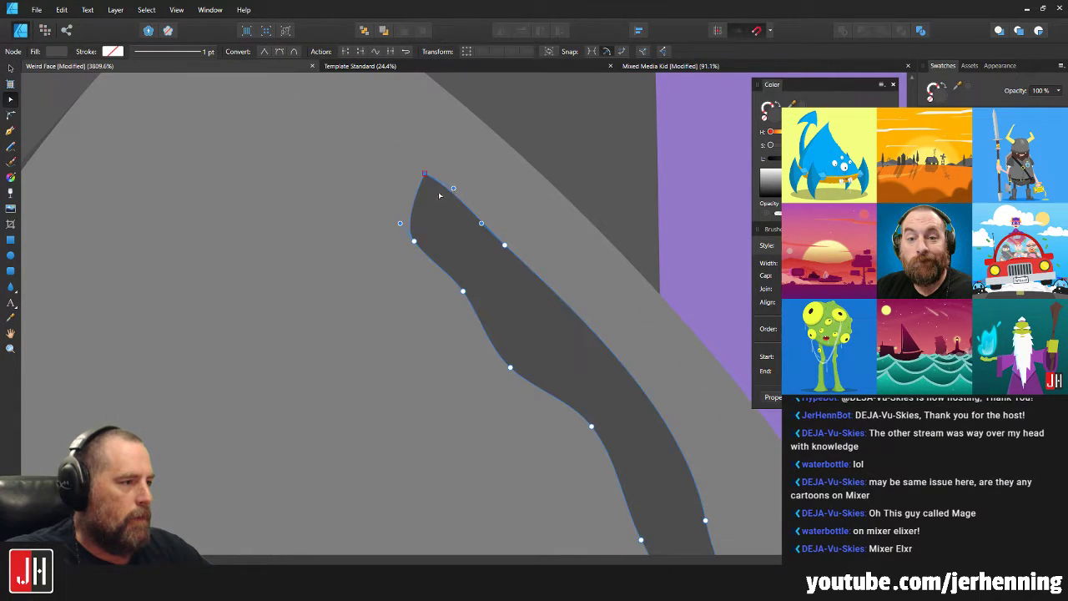
pyautogui.moveTo(399, 223)
pyautogui.mouseDown()
pyautogui.moveTo(357, 184)
pyautogui.moveTo(331, 107)
pyautogui.mouseUp()
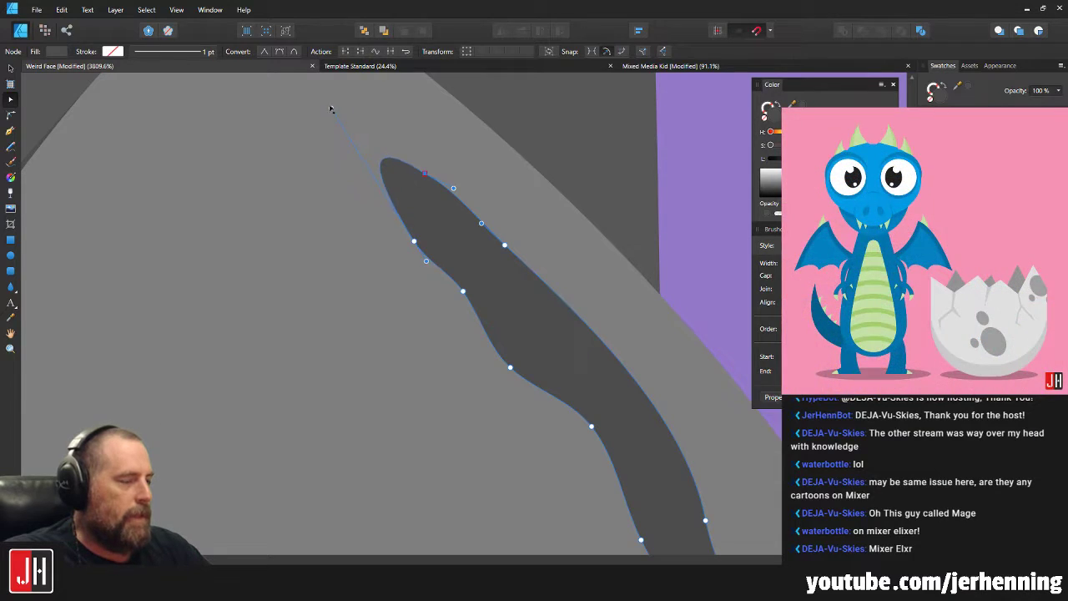
pyautogui.press('v')
pyautogui.scroll(-1, 516, 293)
pyautogui.scroll(-4, 526, 302)
pyautogui.scroll(-2, 530, 303)
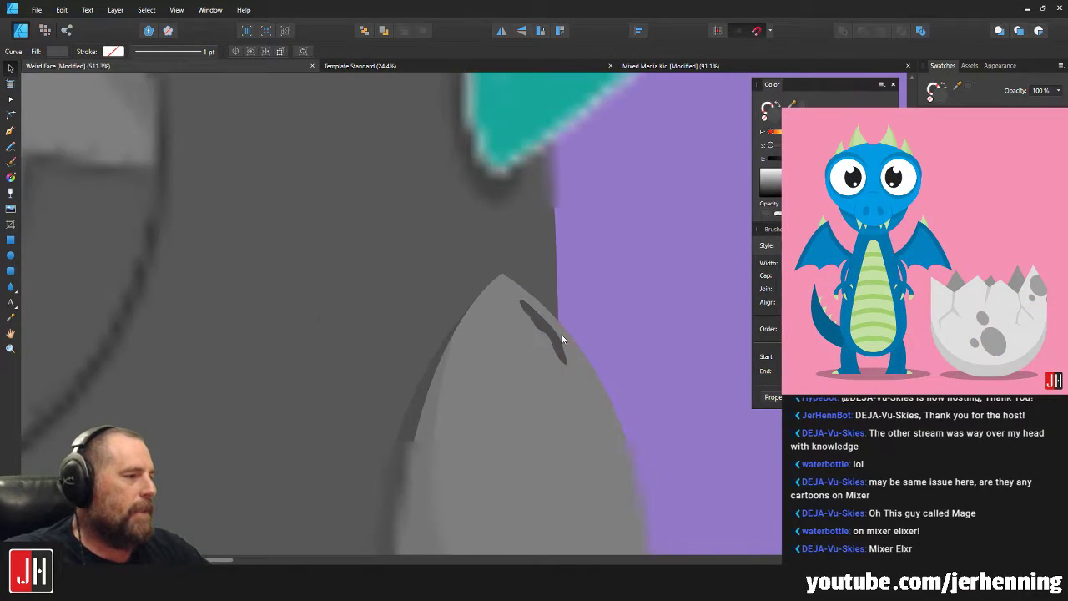
pyautogui.moveTo(568, 298)
pyautogui.mouseDown()
pyautogui.moveTo(582, 279)
pyautogui.moveTo(544, 332)
pyautogui.moveTo(557, 329)
pyautogui.mouseUp()
# Sample the booster's grey as the highlight's fill and lighten it.
pyautogui.scroll(3, 551, 343)
pyautogui.press('i')
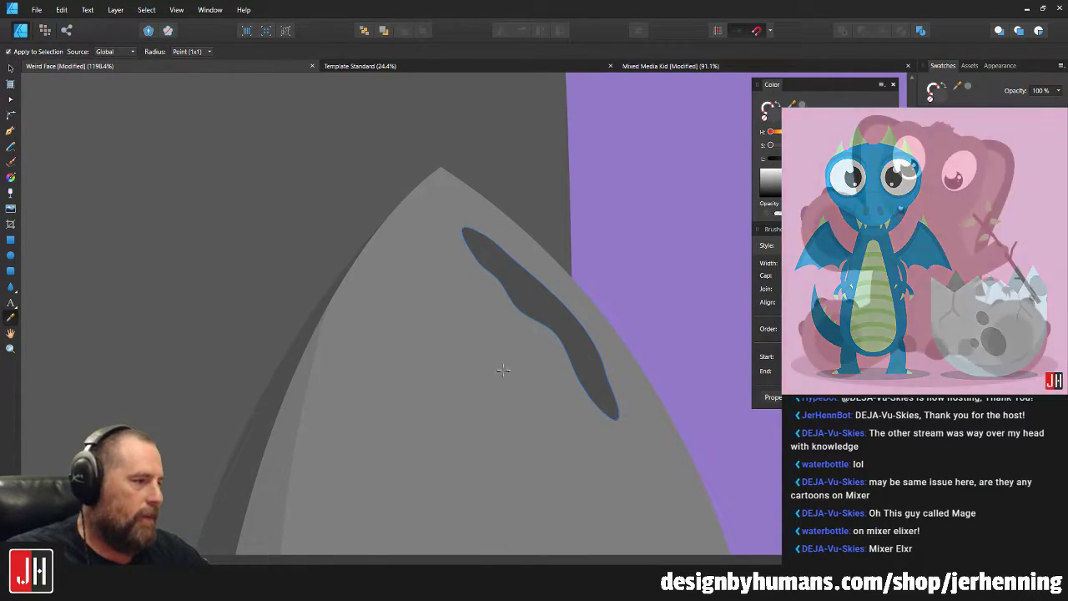
pyautogui.click(485, 369)
pyautogui.press('v')
pyautogui.moveTo(817, 159); pyautogui.dragTo(823, 159)
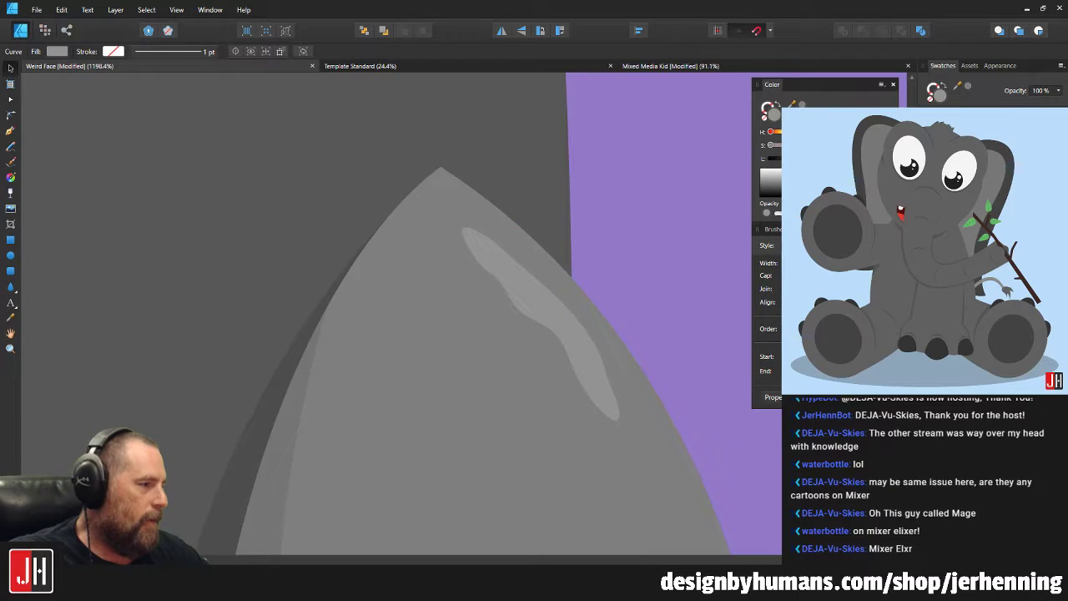
# Cut the highlight and paste it inside the booster shape so the booster outline clips it.
pyautogui.hotkey('ctrl', 'x')
pyautogui.click(508, 324)
pyautogui.hotkey('ctrl', 'alt', 'v')
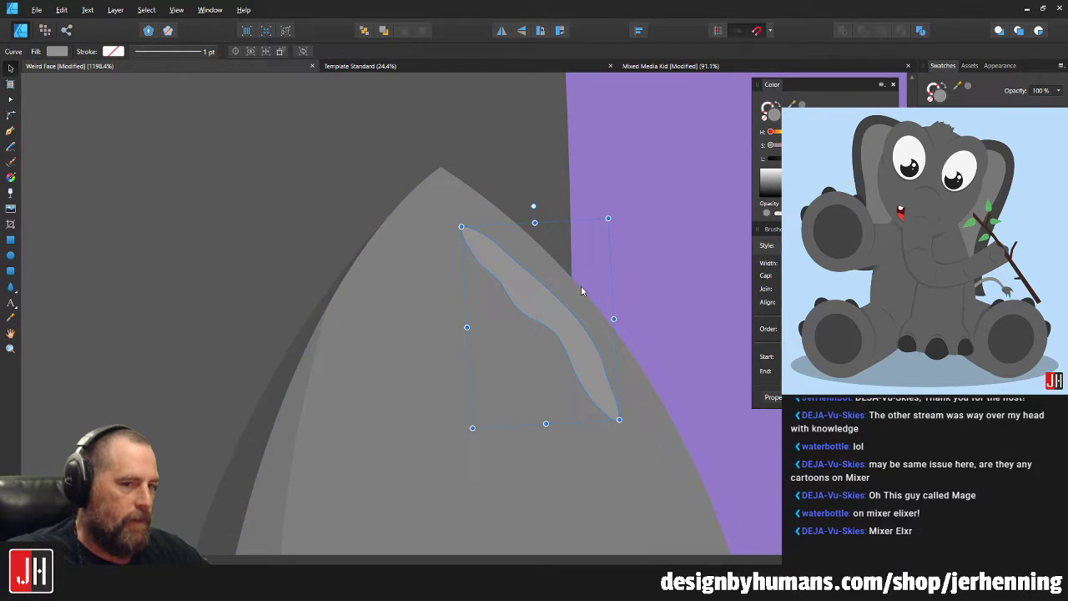
pyautogui.click(629, 278)
# Enlarge the highlight slightly, shift it inward from the booster's edge and deselect it.
pyautogui.scroll(-5, 638, 288)
pyautogui.scroll(4, 563, 312)
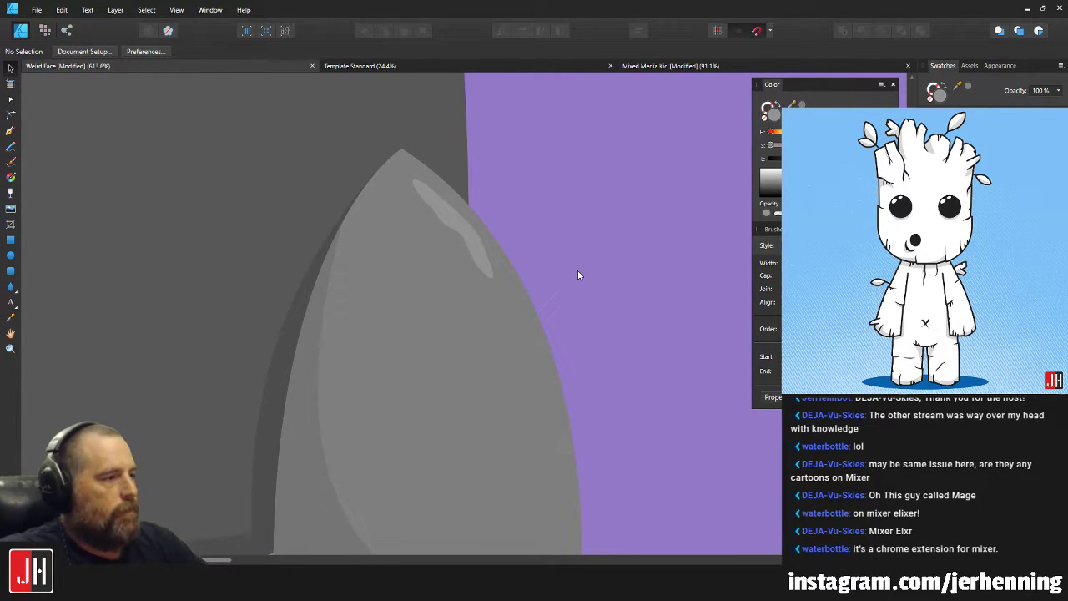
pyautogui.scroll(3, 485, 209)
pyautogui.click(416, 238)
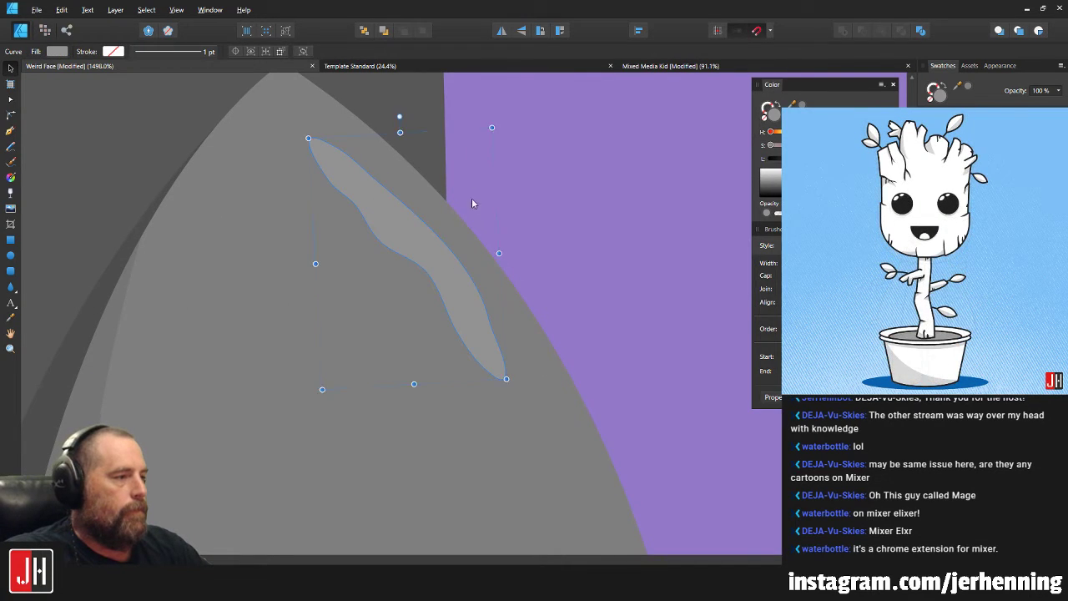
pyautogui.moveTo(493, 127); pyautogui.dragTo(501, 113)
pyautogui.moveTo(414, 229); pyautogui.dragTo(406, 244)
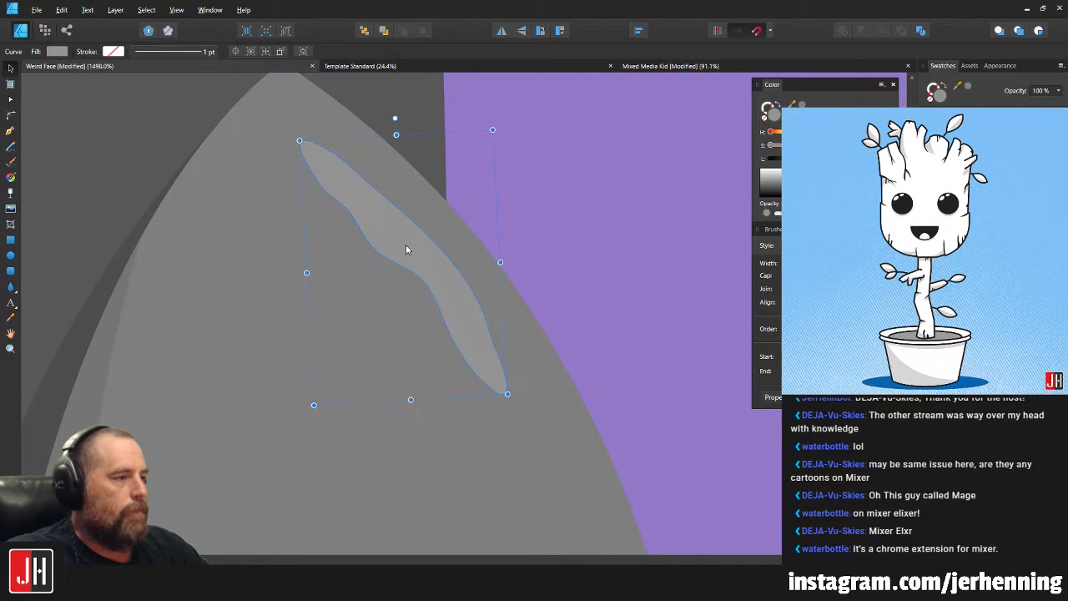
pyautogui.hotkey('ctrl', 'd')
# Draw a second, shorter freehand highlight below the first one along the booster's outer edge.
pyautogui.scroll(-4, 587, 235)
pyautogui.scroll(5, 547, 279)
pyautogui.scroll(2, 530, 288)
pyautogui.click(11, 146)
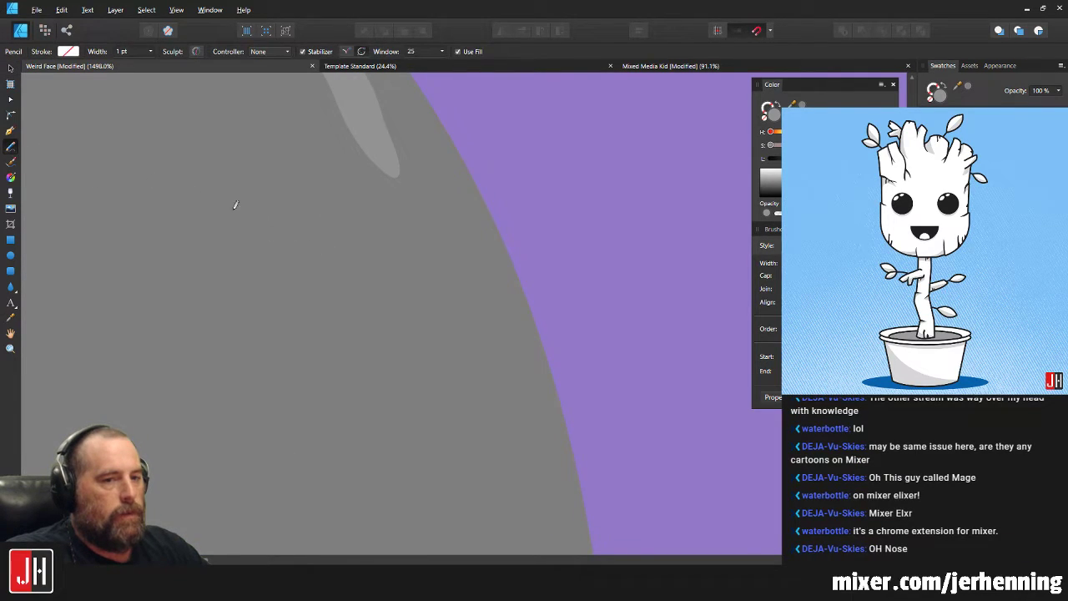
pyautogui.scroll(1, 424, 230)
pyautogui.moveTo(449, 220)
pyautogui.mouseDown()
pyautogui.moveTo(451, 288)
pyautogui.moveTo(496, 382)
pyautogui.moveTo(534, 375)
pyautogui.mouseUp()
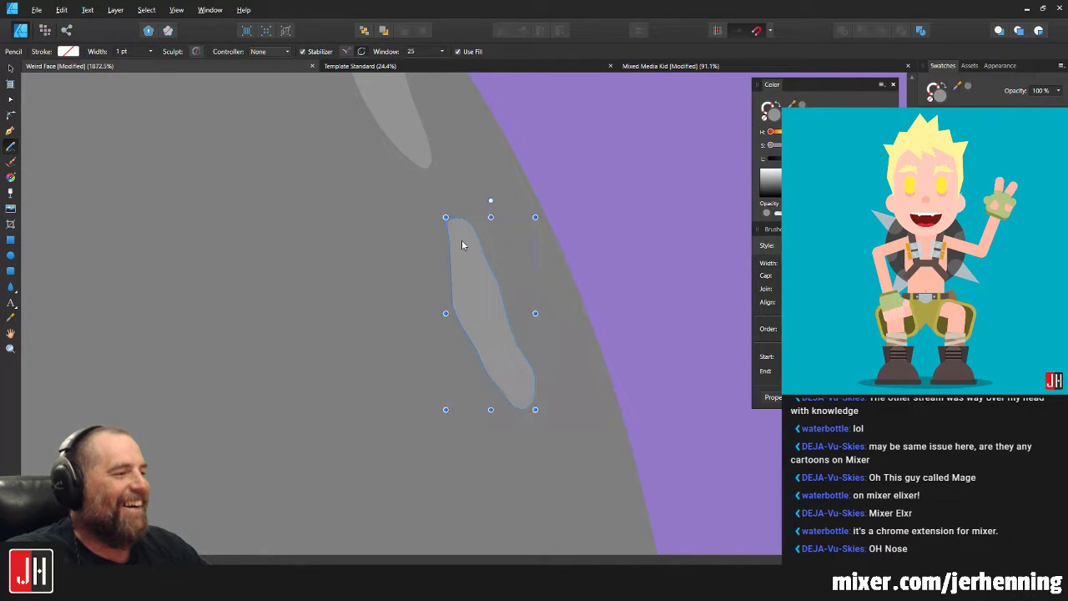
# Round off the second highlight's upper end by adjusting its curve handle.
pyautogui.scroll(5, 451, 208)
pyautogui.press('a')
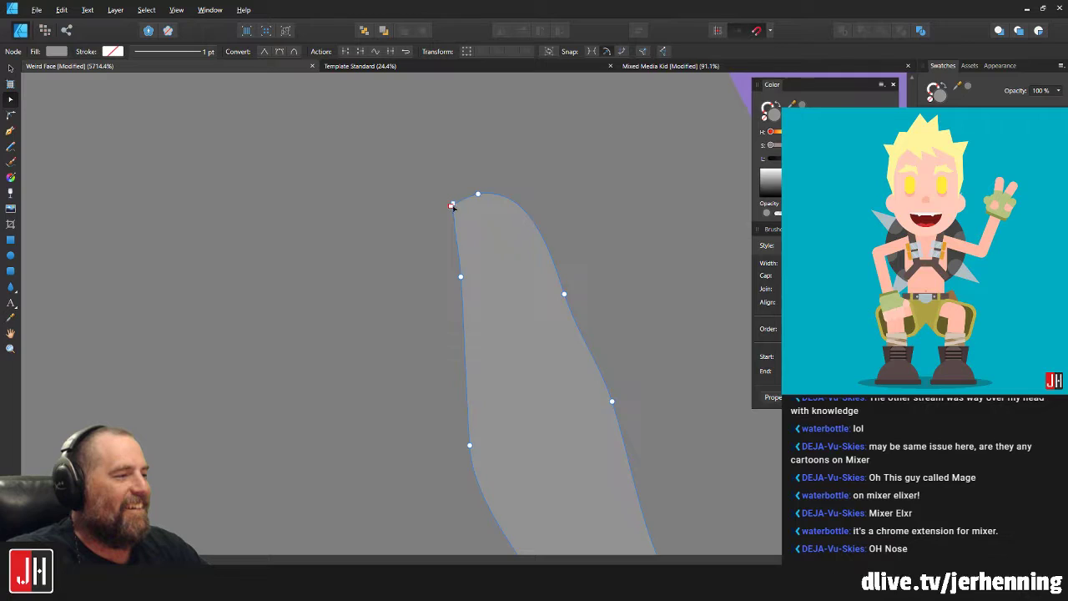
pyautogui.scroll(6, 452, 206)
pyautogui.click(448, 191)
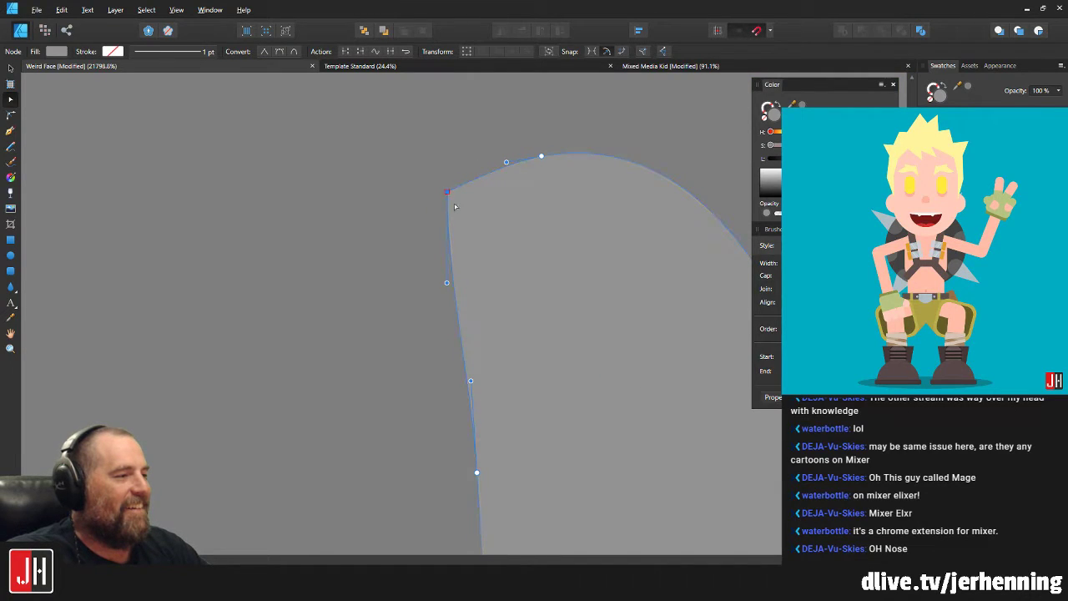
pyautogui.moveTo(505, 164); pyautogui.dragTo(440, 126)
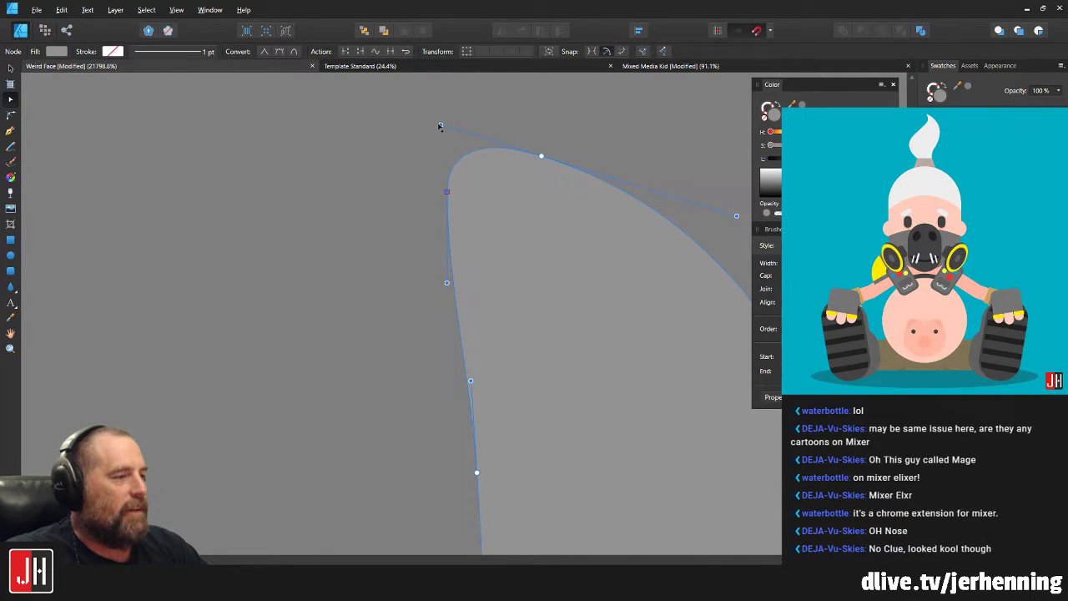
# Move the second highlight into line below the first along the booster's edge.
pyautogui.press('v')
pyautogui.scroll(-5, 541, 216)
pyautogui.moveTo(563, 227); pyautogui.dragTo(585, 256)
pyautogui.scroll(-5, 585, 255)
pyautogui.hotkey('ctrl', 'd')
pyautogui.scroll(3, 615, 317)
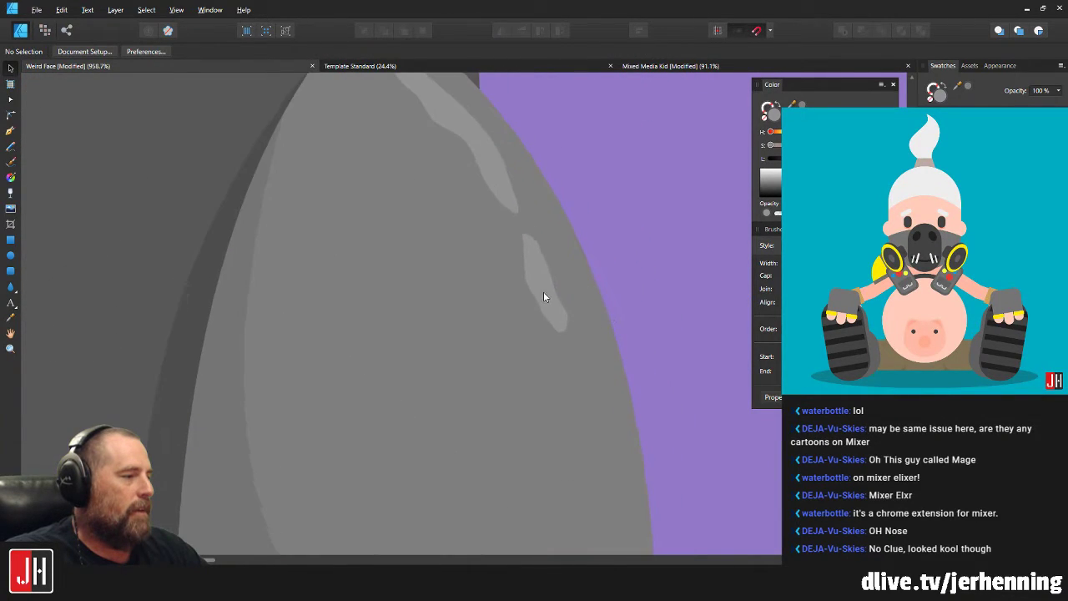
pyautogui.click(536, 284)
pyautogui.moveTo(536, 284); pyautogui.dragTo(542, 293)
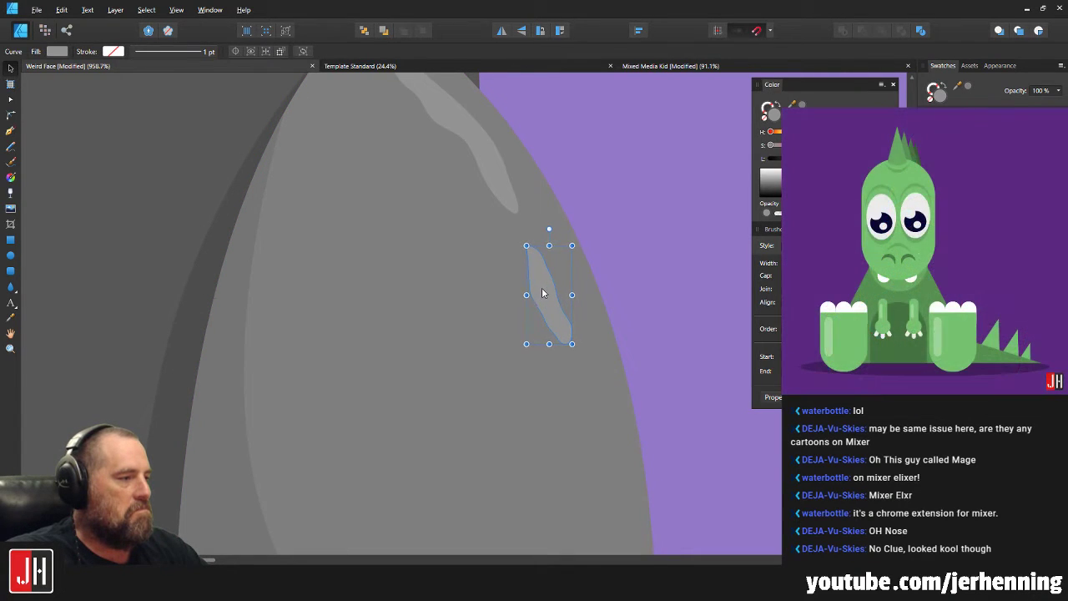
# Cut the second highlight, paste it inside the booster shape and deselect it.
pyautogui.hotkey('ctrl', 'x')
pyautogui.click(533, 325)
pyautogui.hotkey('ctrl', 'alt', 'v')
pyautogui.click(655, 263)
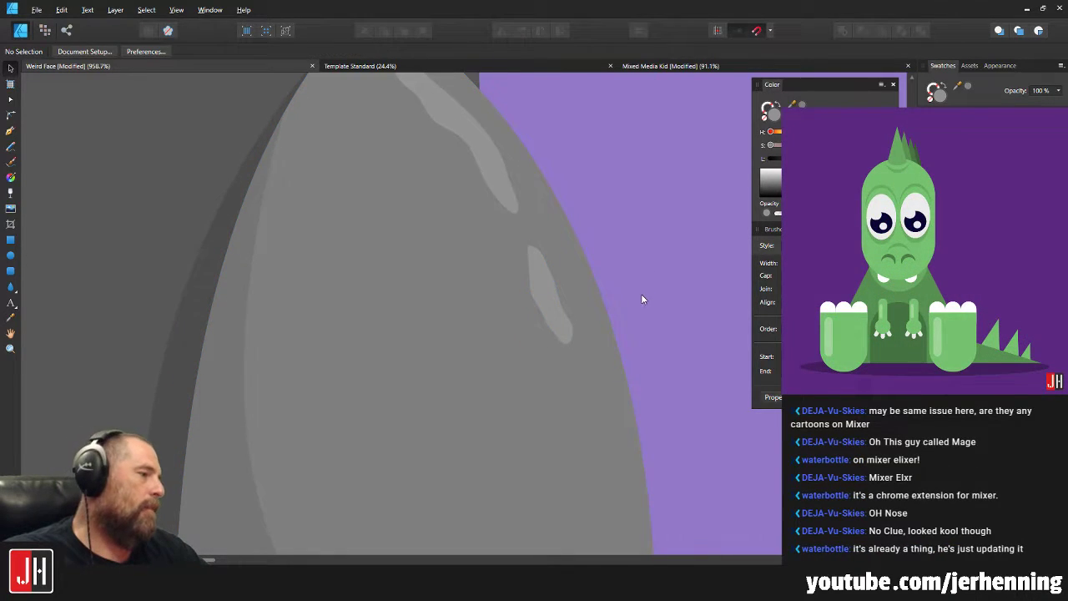
# Delete both highlight shapes from the booster.
pyautogui.scroll(-7, 643, 292)
pyautogui.scroll(-5, 564, 274)
pyautogui.scroll(10, 551, 277)
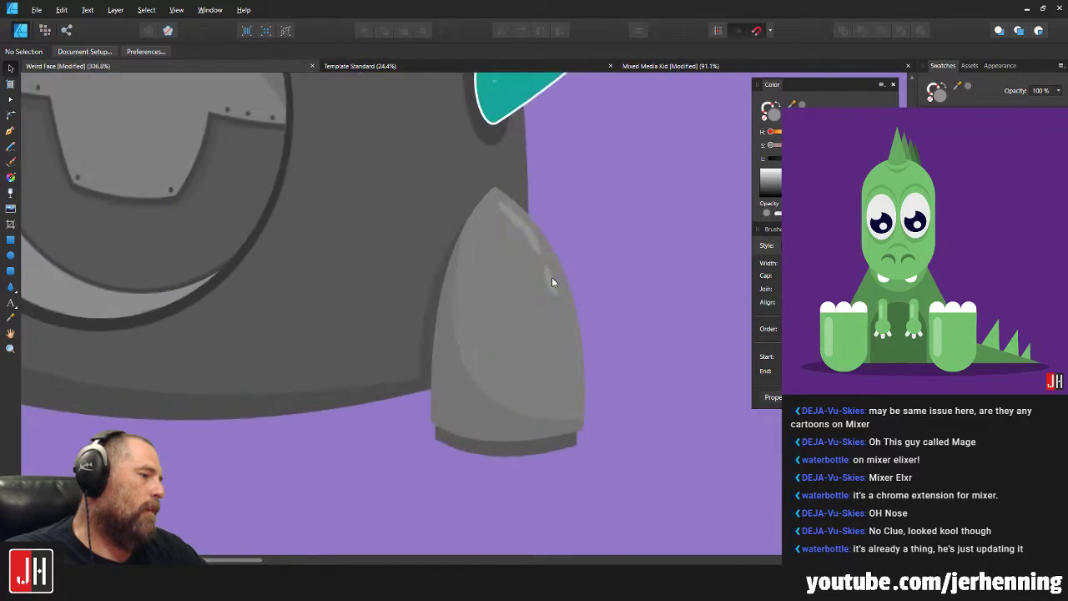
pyautogui.click(538, 263)
pyautogui.keyDown('shift'); pyautogui.click(509, 200); pyautogui.keyUp('shift')
pyautogui.press('Delete')
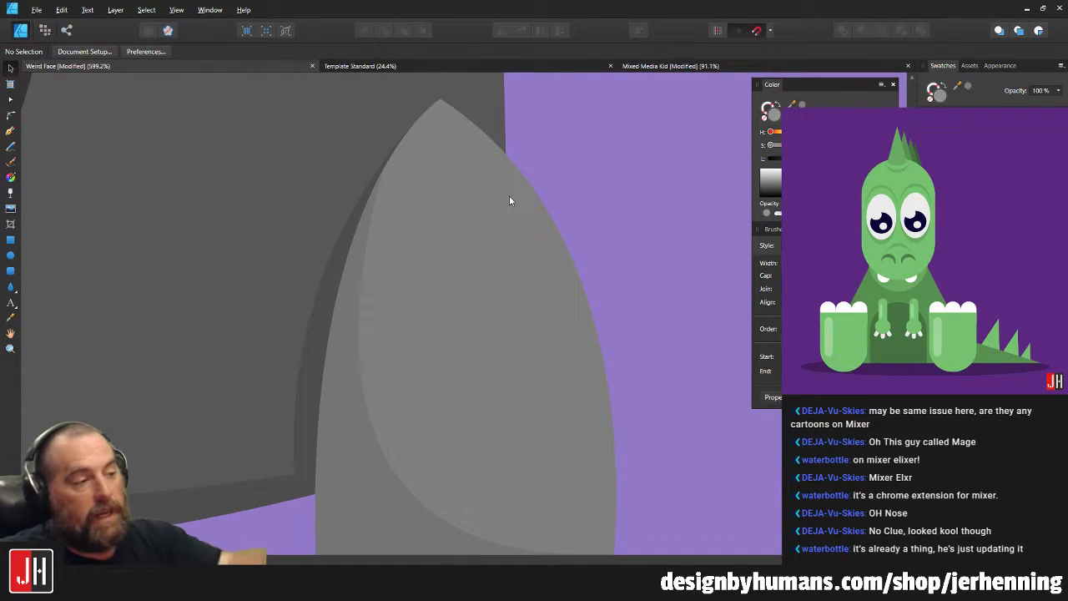
# Duplicate the booster group to the opposite lower side of the robot's body and flip the copy horizontally.
pyautogui.scroll(-3, 496, 189)
pyautogui.scroll(-5, 538, 275)
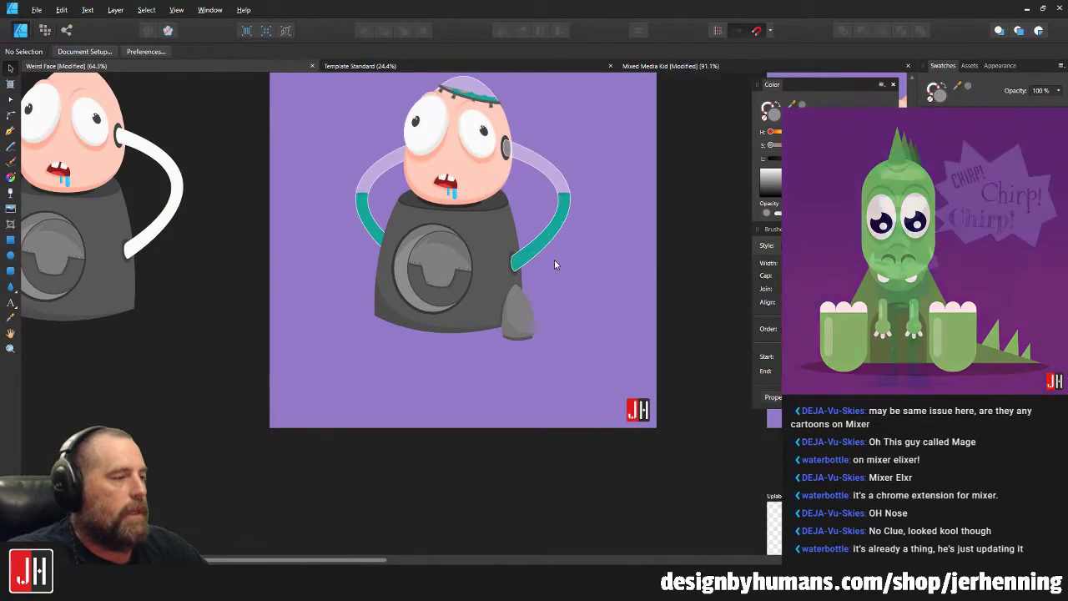
pyautogui.scroll(3, 487, 270)
pyautogui.click(555, 399)
pyautogui.moveTo(555, 399); pyautogui.dragTo(283, 380)
pyautogui.click(502, 31)
pyautogui.scroll(3, 242, 397)
pyautogui.moveTo(307, 423); pyautogui.dragTo(269, 239)
pyautogui.click(502, 31)
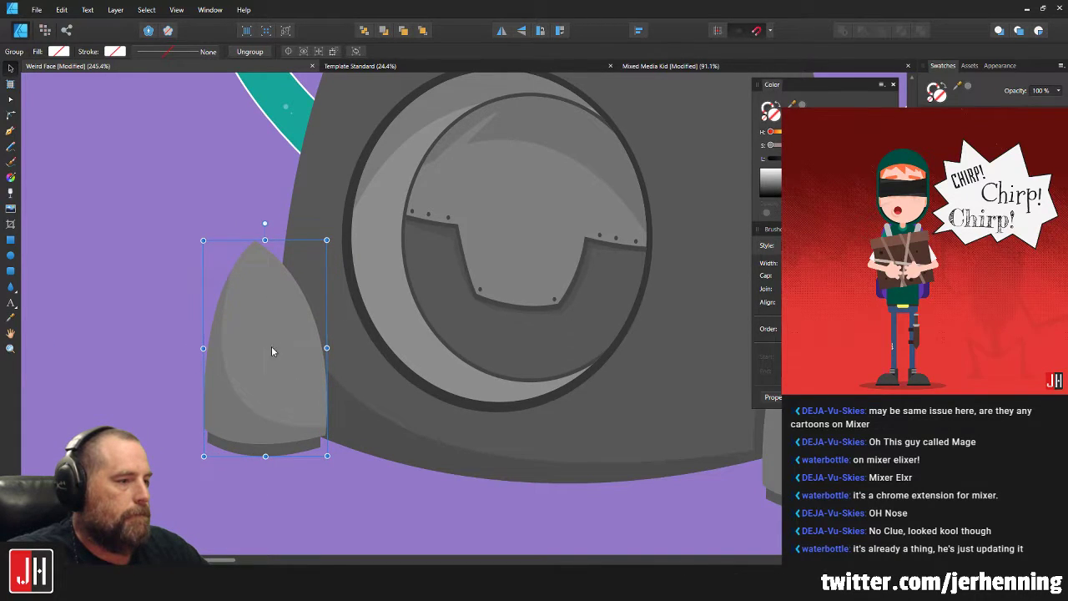
# Flip the booster copy's inner shading horizontally and shift it so that it follows the booster's outer side.
pyautogui.doubleClick(301, 396)
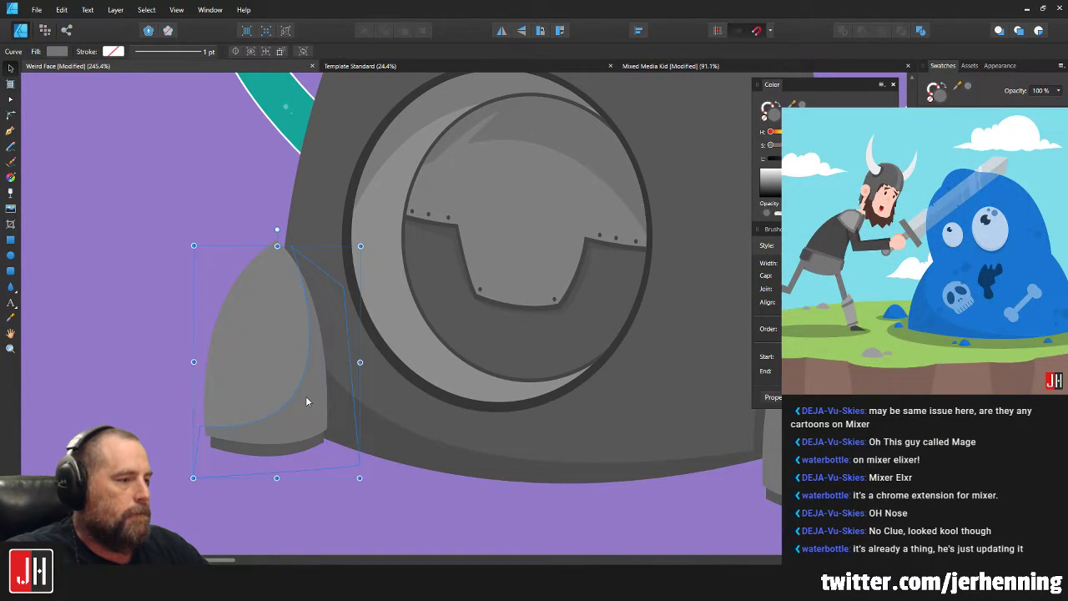
pyautogui.click(501, 31)
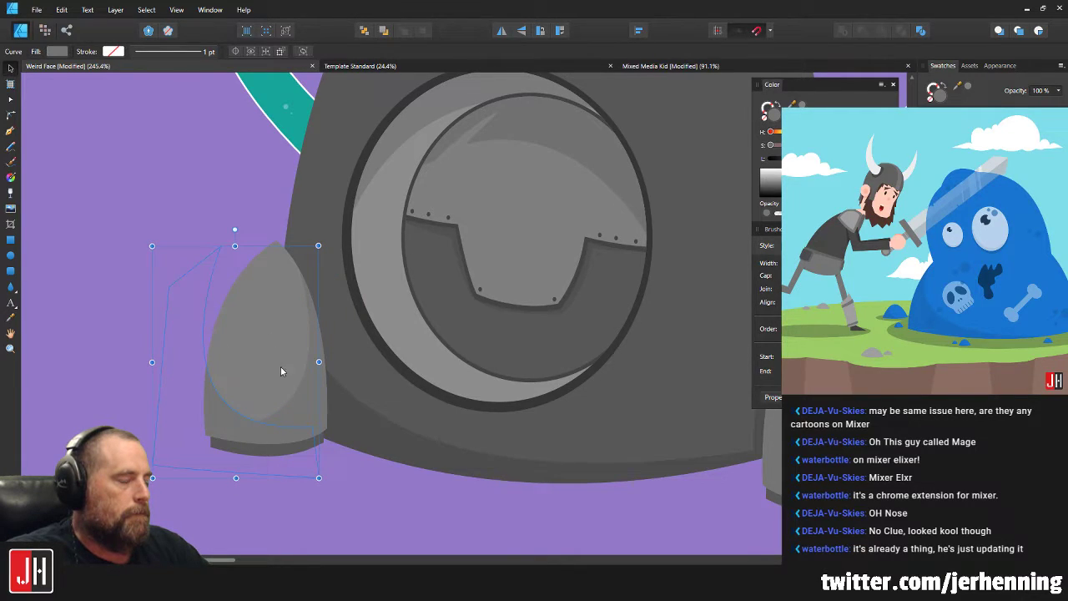
pyautogui.hotkey('ctrl', 'd')
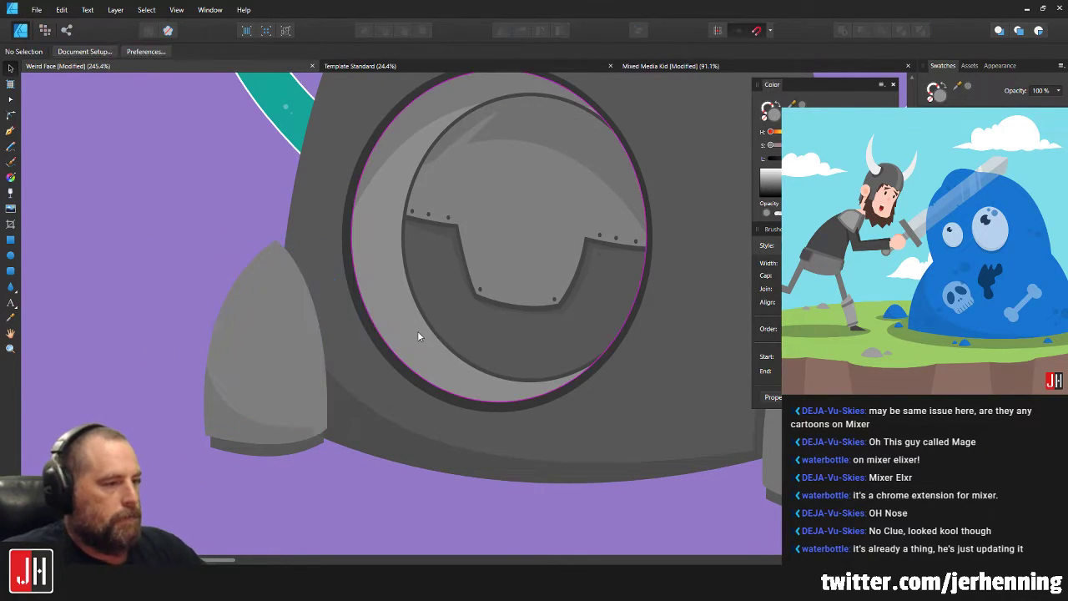
pyautogui.doubleClick(234, 428)
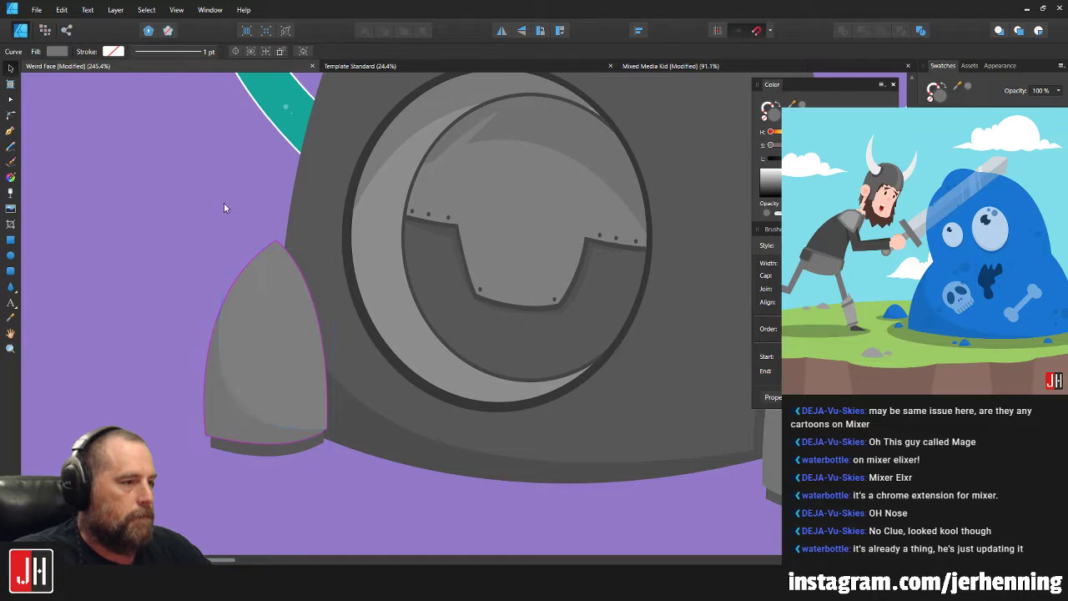
# Send the booster copy behind the robot's body and move it inward and upward.
pyautogui.click(261, 308)
pyautogui.hotkey('ctrl', '[')
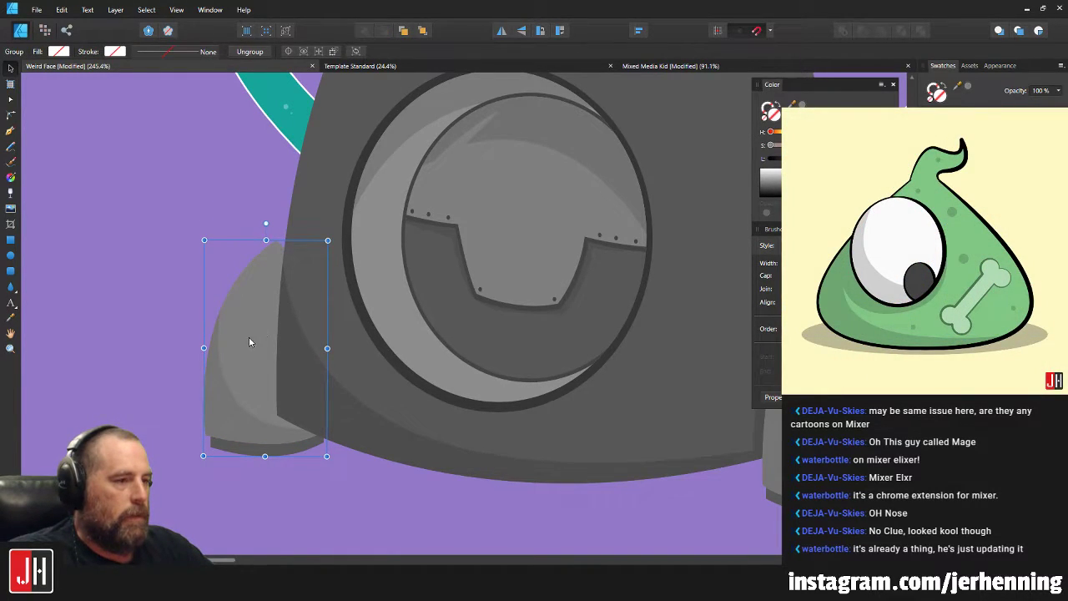
pyautogui.moveTo(247, 338); pyautogui.dragTo(265, 306)
pyautogui.moveTo(282, 192); pyautogui.dragTo(289, 192)
pyautogui.moveTo(324, 343); pyautogui.dragTo(336, 367)
pyautogui.hotkey('ctrl', 'z')
pyautogui.hotkey('ctrl', 'z')
# Lower the booster copy behind the body's bottom corner and deselect it.
pyautogui.moveTo(301, 323); pyautogui.dragTo(302, 360)
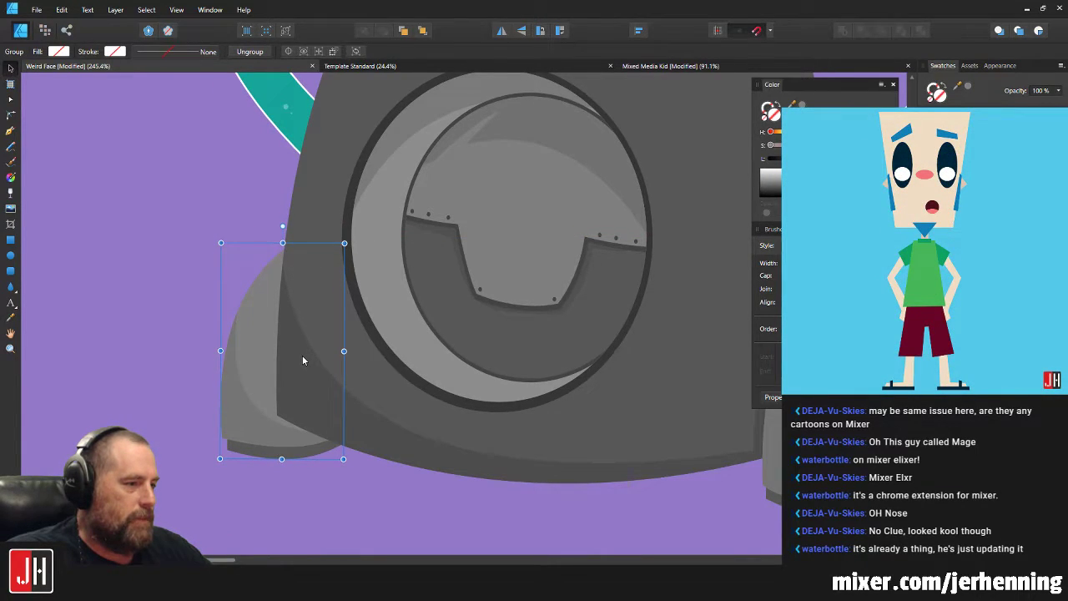
pyautogui.scroll(-9, 303, 357)
pyautogui.click(482, 385)
pyautogui.scroll(4, 322, 352)
pyautogui.scroll(2, 322, 351)
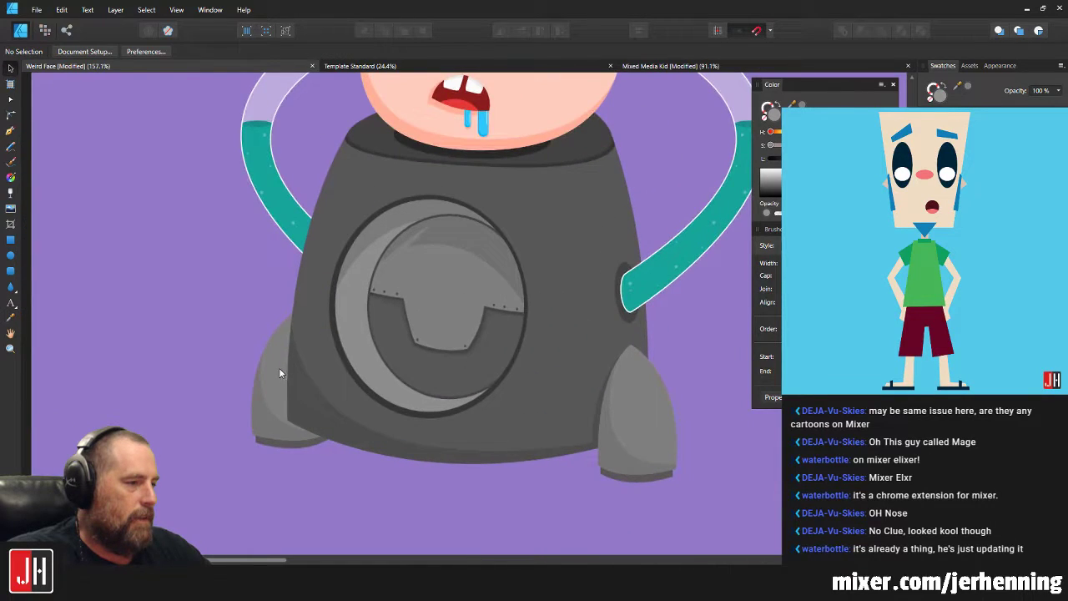
# Delete the booster copy behind the body's lower left corner.
pyautogui.click(280, 370)
pyautogui.press('Delete')
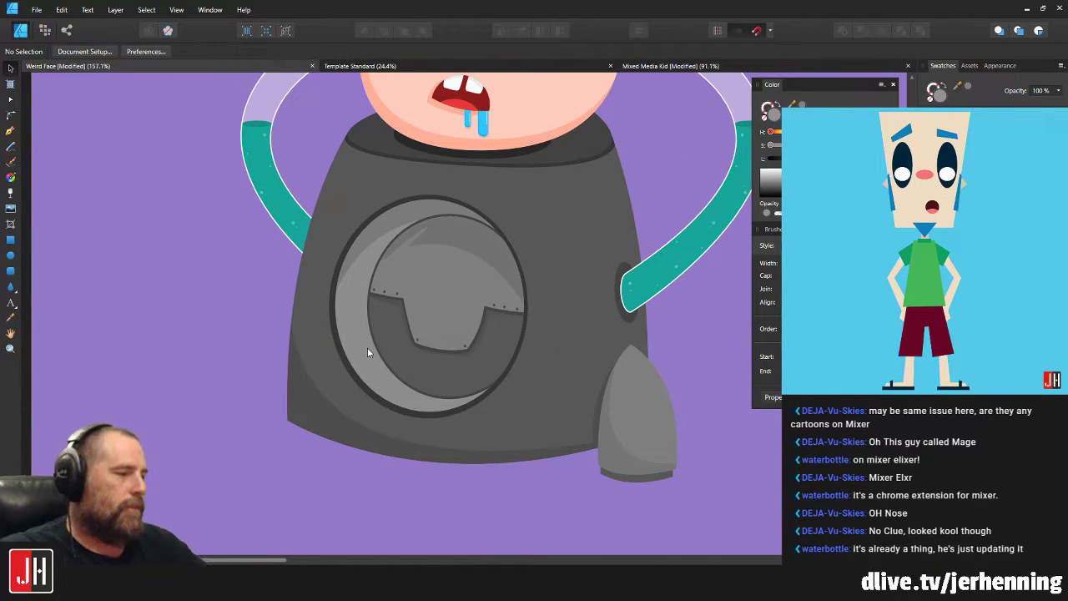
# Move the remaining booster off the robot's body onto the purple background and delete the shadow curve left on the body.
pyautogui.click(639, 377)
pyautogui.scroll(3, 639, 377)
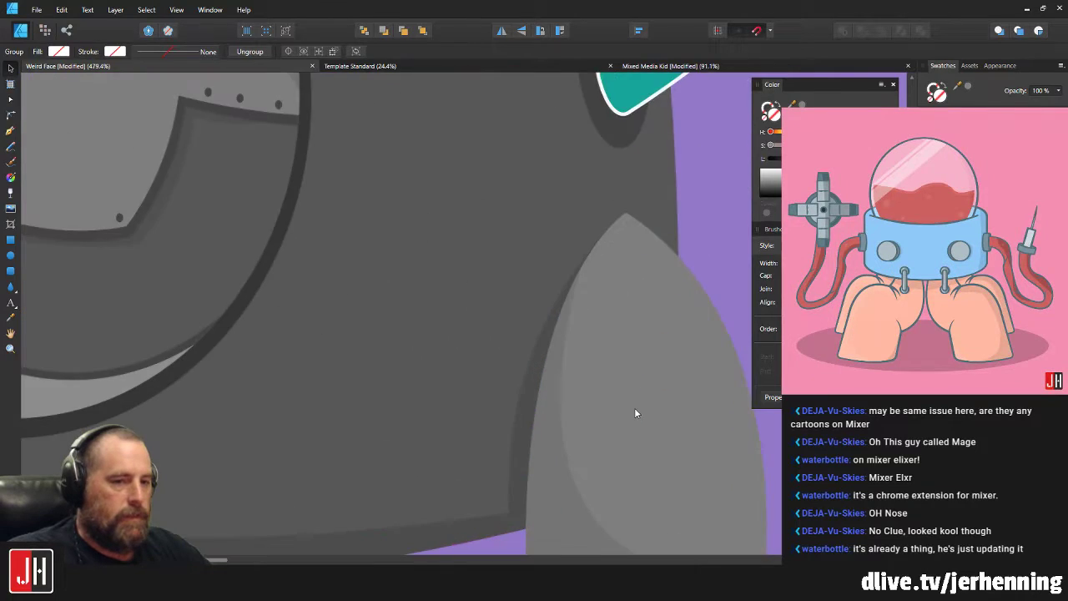
pyautogui.scroll(-5, 635, 407)
pyautogui.moveTo(649, 407); pyautogui.dragTo(733, 369)
pyautogui.click(626, 398)
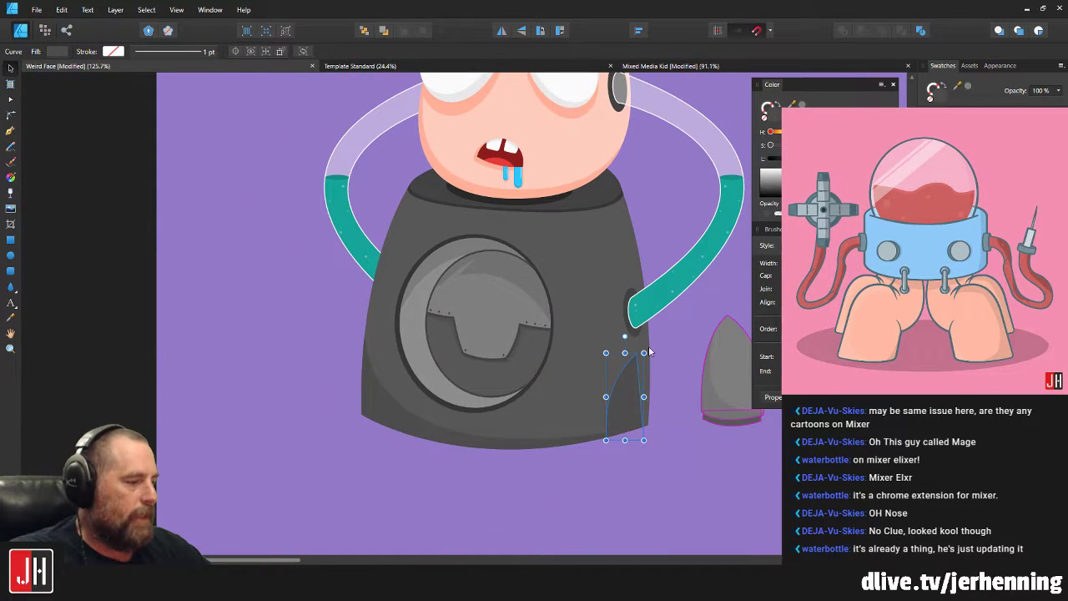
pyautogui.press('Delete')
# Reshape the body's lower shading with the Node tool so its curve ends at the bottom edge, and save the document.
pyautogui.scroll(7, 636, 386)
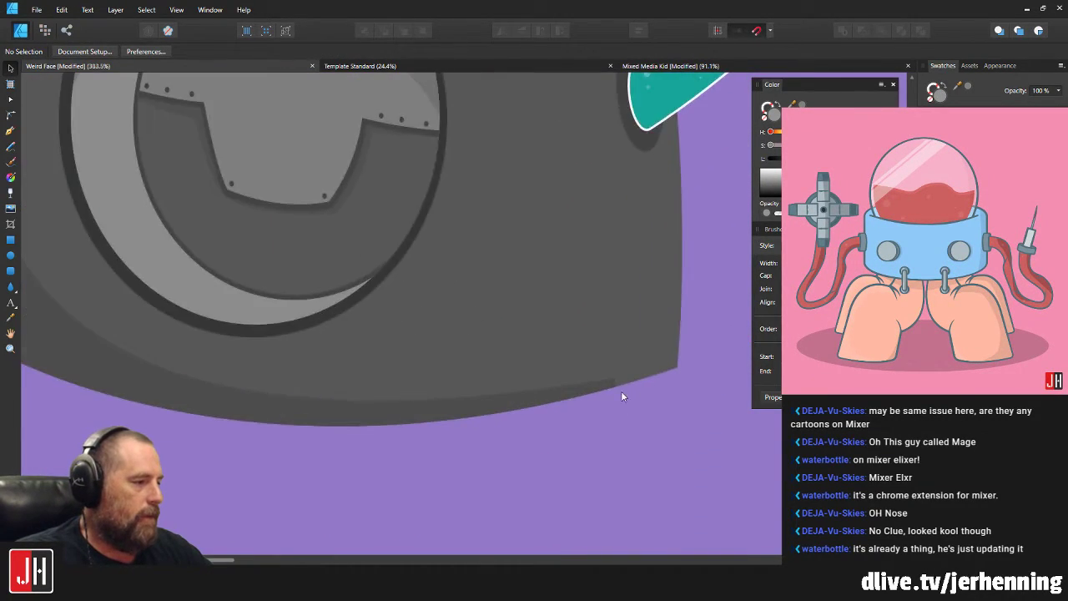
pyautogui.press('a')
pyautogui.click(612, 370)
pyautogui.moveTo(612, 370); pyautogui.dragTo(612, 383)
pyautogui.scroll(-1, 493, 417)
pyautogui.moveTo(492, 417); pyautogui.dragTo(588, 415)
pyautogui.scroll(-6, 288, 471)
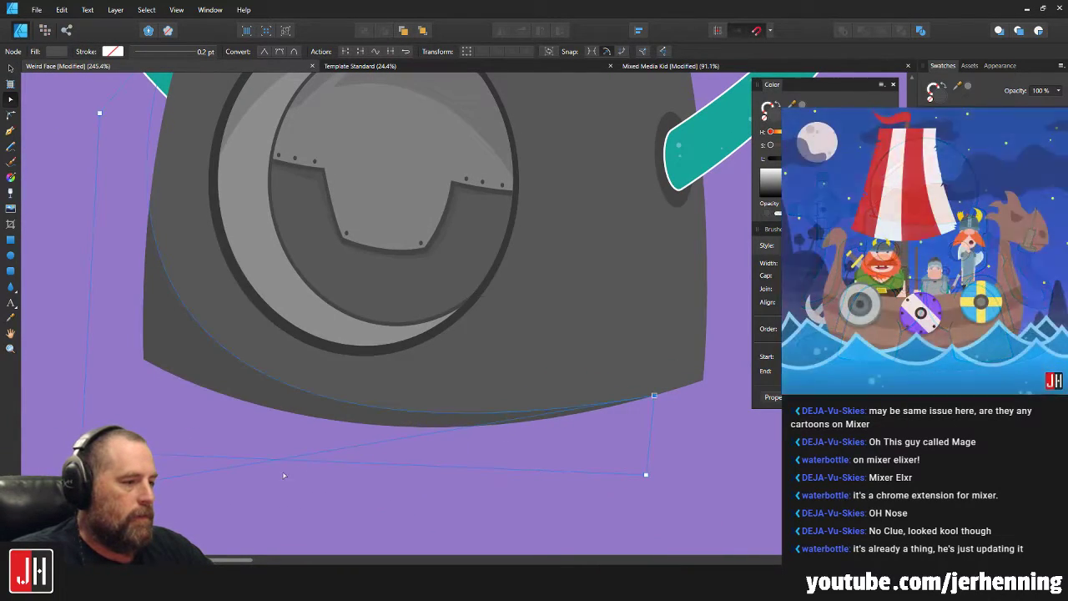
pyautogui.scroll(5, 330, 418)
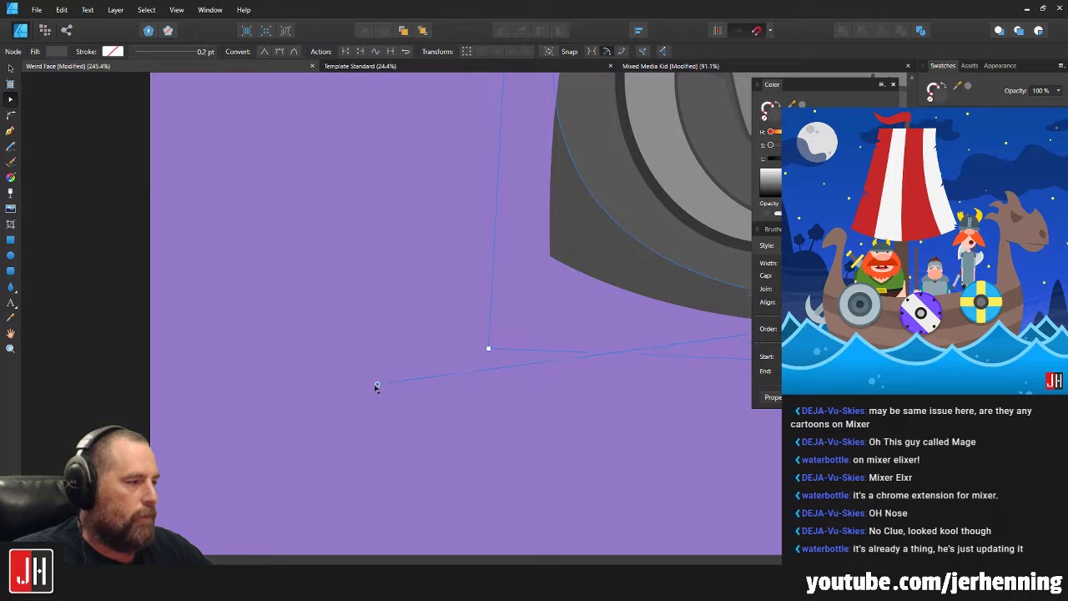
pyautogui.press('v')
pyautogui.press('Escape')
pyautogui.scroll(-5, 650, 415)
pyautogui.scroll(3, 448, 357)
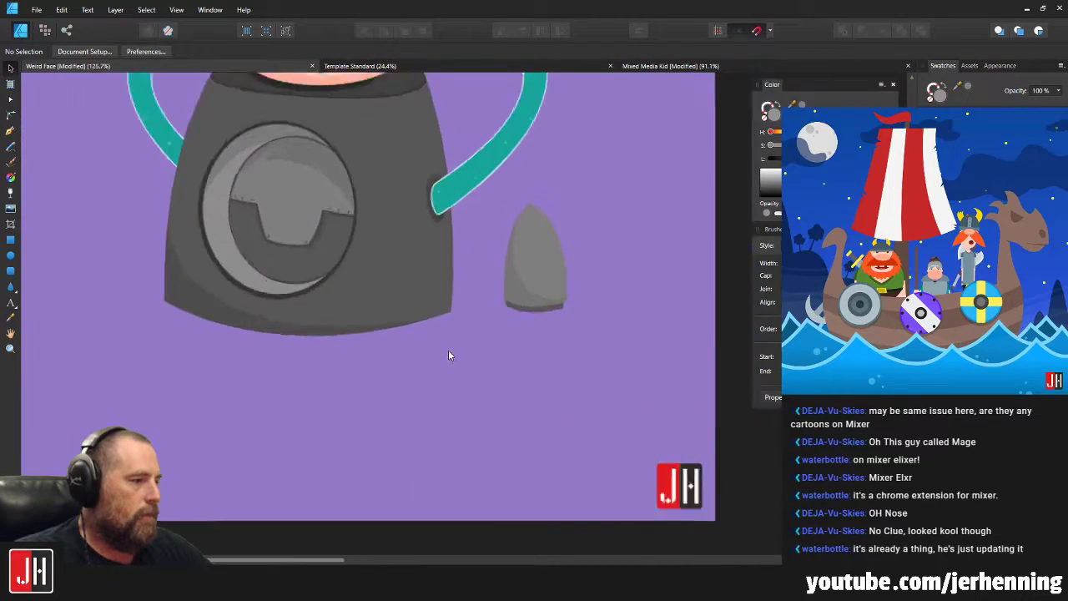
pyautogui.scroll(-1, 506, 256)
pyautogui.moveTo(463, 233); pyautogui.dragTo(478, 339)
pyautogui.scroll(1, 493, 315)
pyautogui.moveTo(566, 342); pyautogui.dragTo(517, 315)
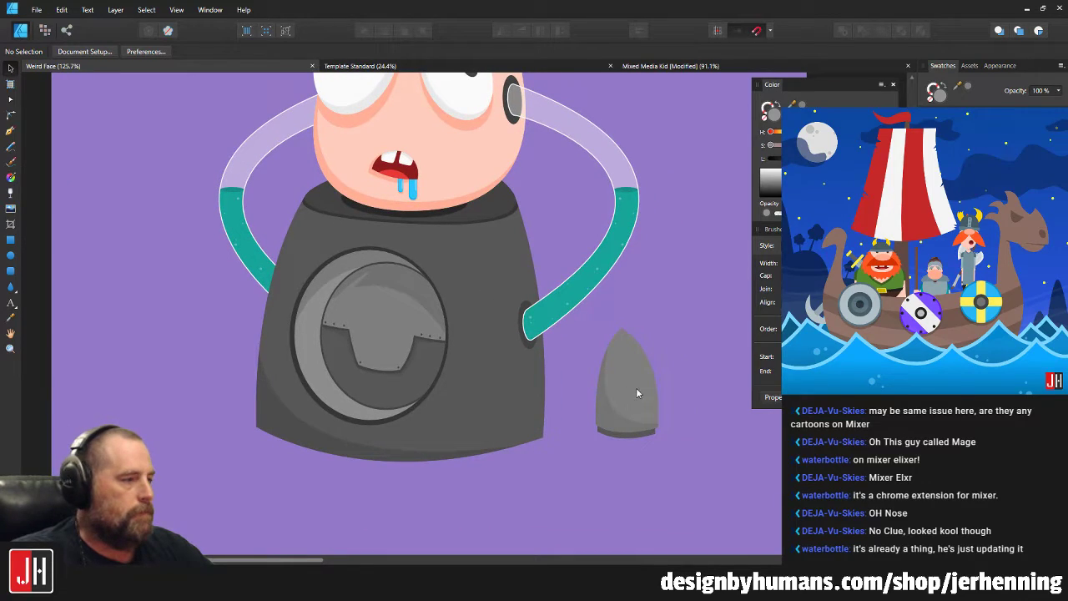
# Examine the robot illustration with the detached booster beside its body.
pyautogui.click(636, 390)
pyautogui.scroll(-3, 549, 144)
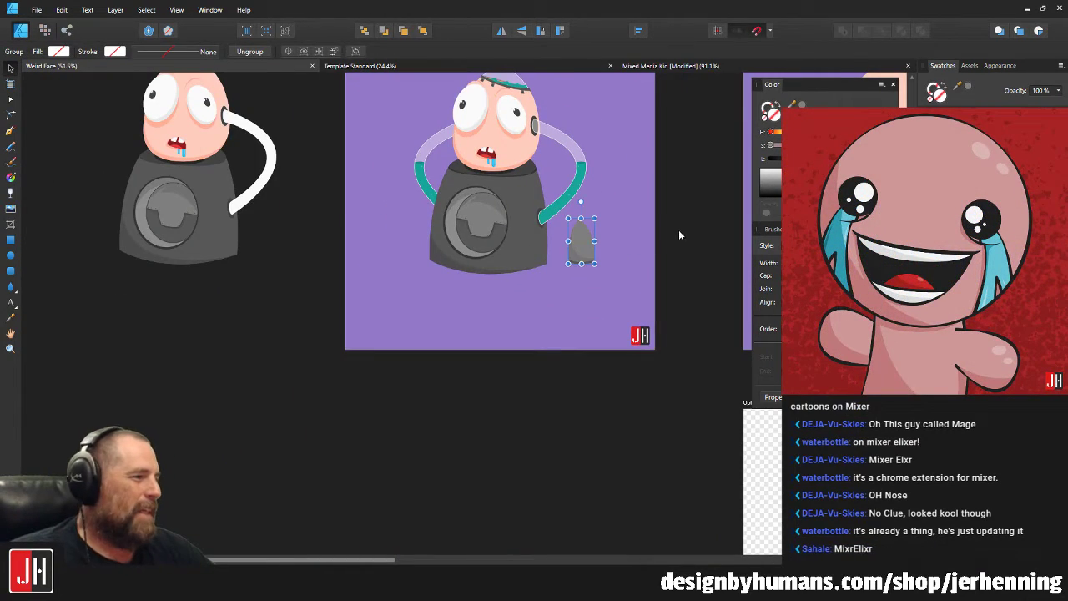
pyautogui.click(677, 234)
pyautogui.scroll(2, 613, 242)
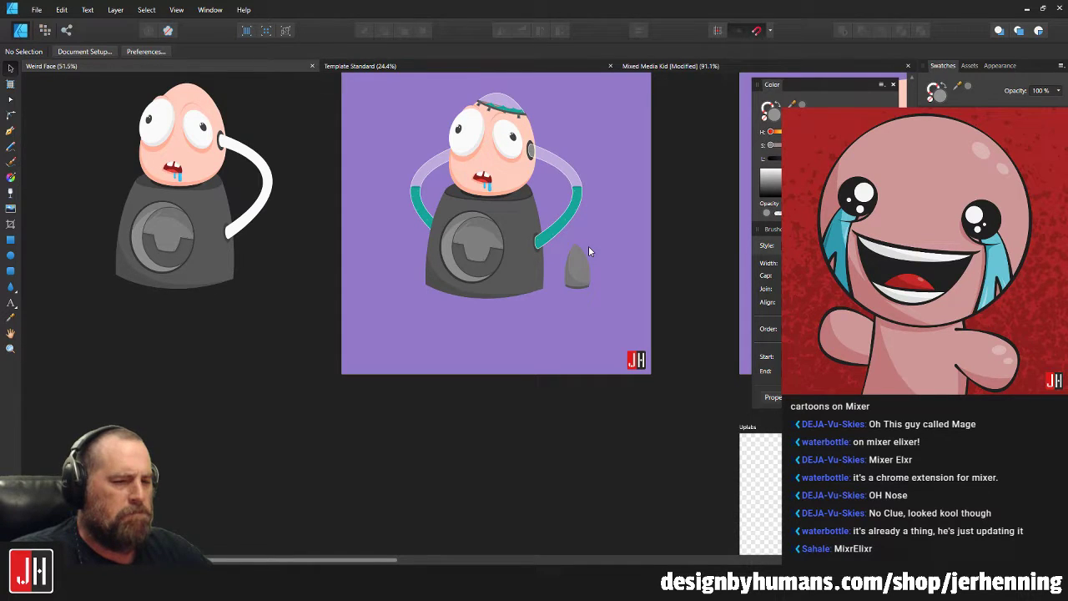
pyautogui.scroll(1, 576, 237)
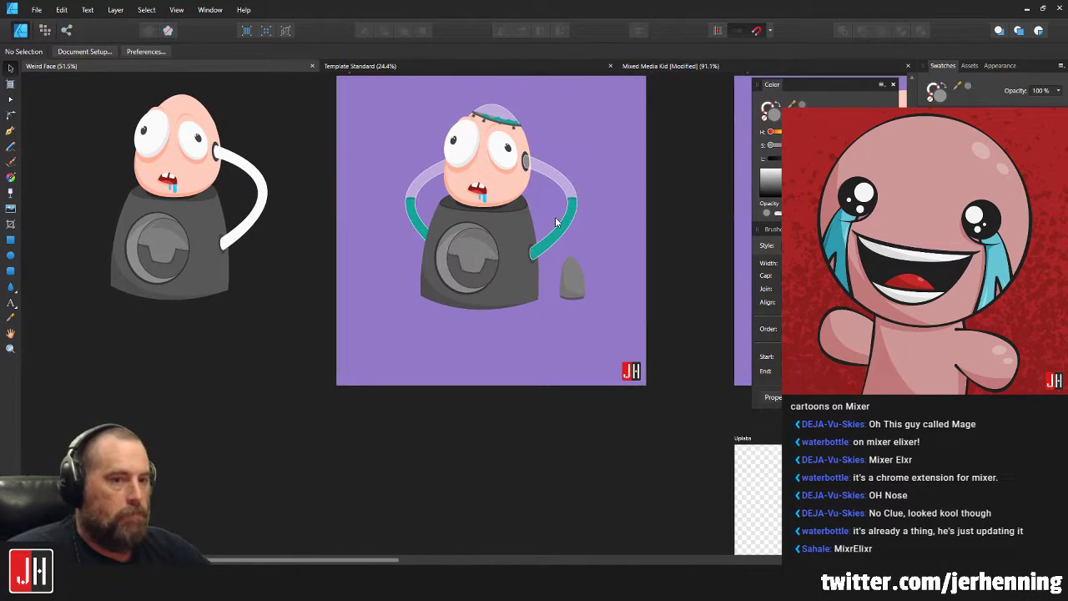
pyautogui.scroll(2, 490, 192)
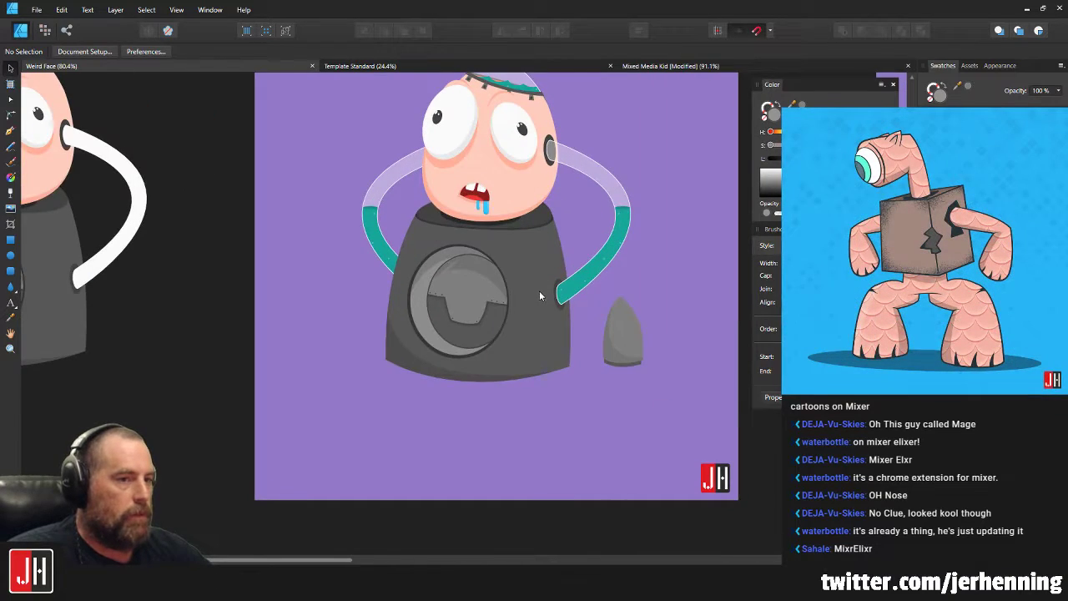
pyautogui.scroll(1, 570, 247)
pyautogui.moveTo(571, 242); pyautogui.dragTo(579, 238)
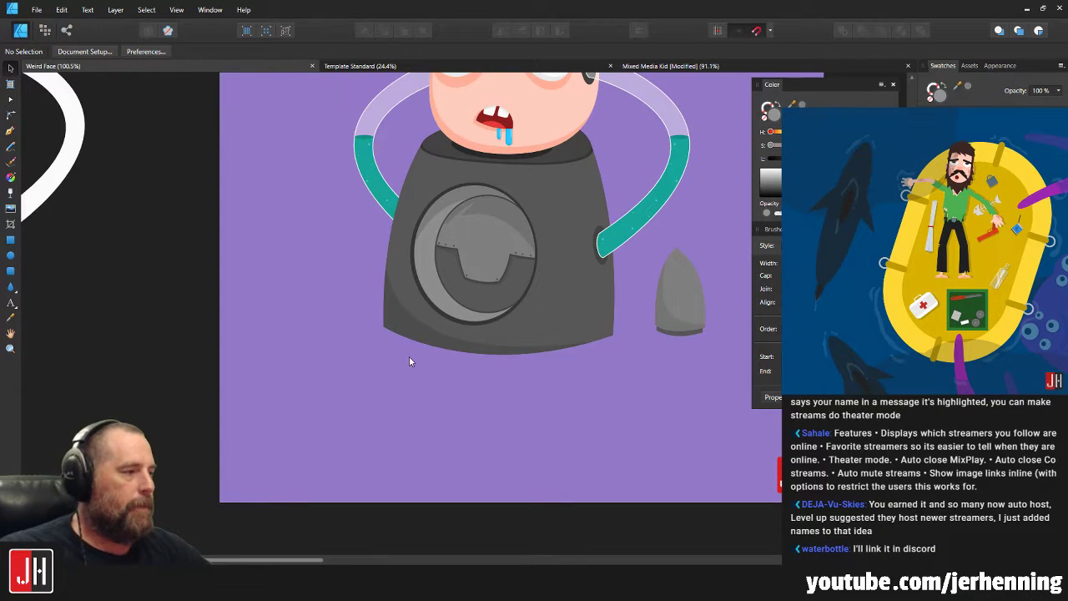
pyautogui.scroll(-4, 484, 328)
pyautogui.moveTo(583, 304); pyautogui.dragTo(560, 320)
pyautogui.scroll(3, 505, 252)
pyautogui.moveTo(506, 252); pyautogui.dragTo(523, 258)
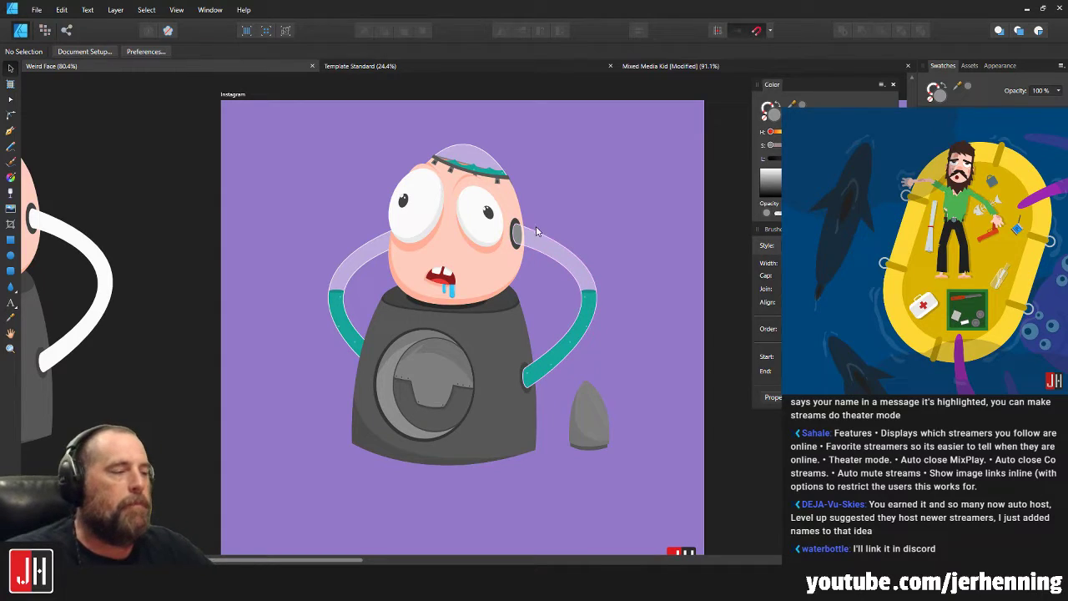
pyautogui.moveTo(550, 218); pyautogui.dragTo(486, 191)
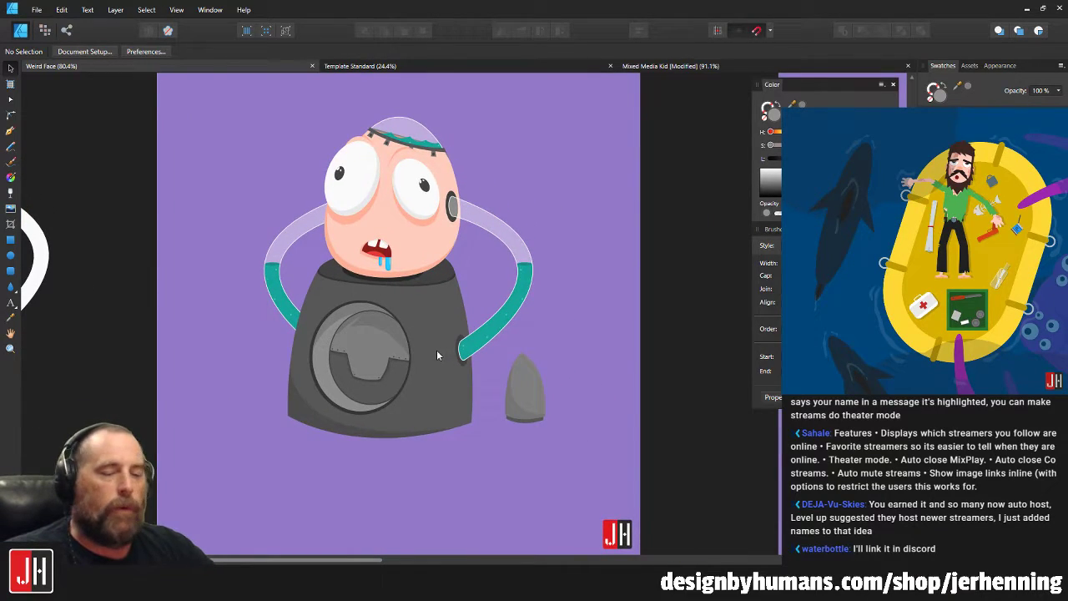
pyautogui.moveTo(448, 328); pyautogui.dragTo(477, 323)
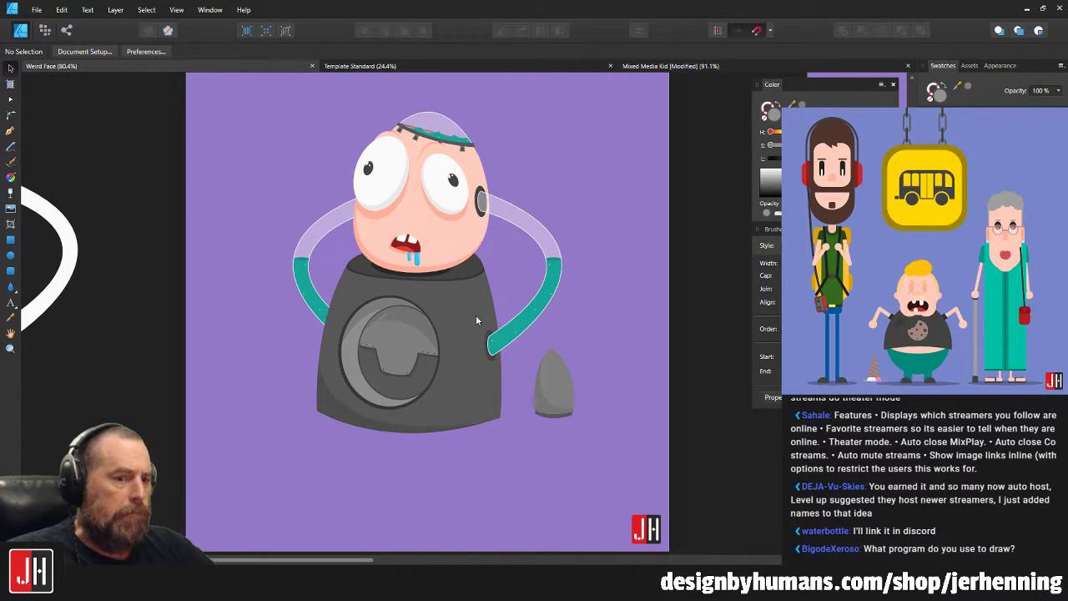
pyautogui.scroll(-4, 475, 305)
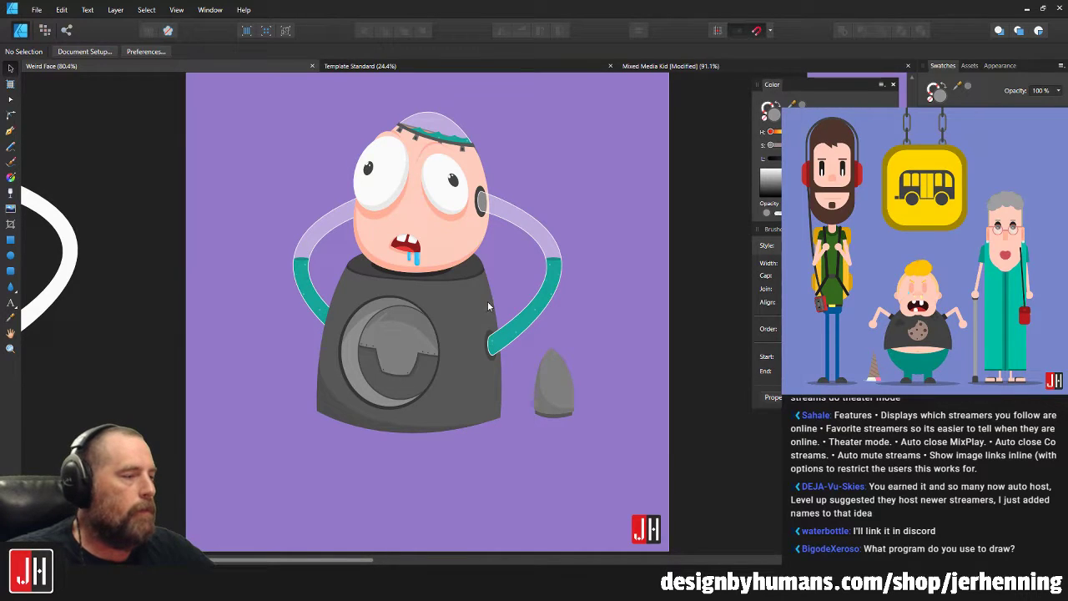
pyautogui.moveTo(525, 269); pyautogui.dragTo(471, 269)
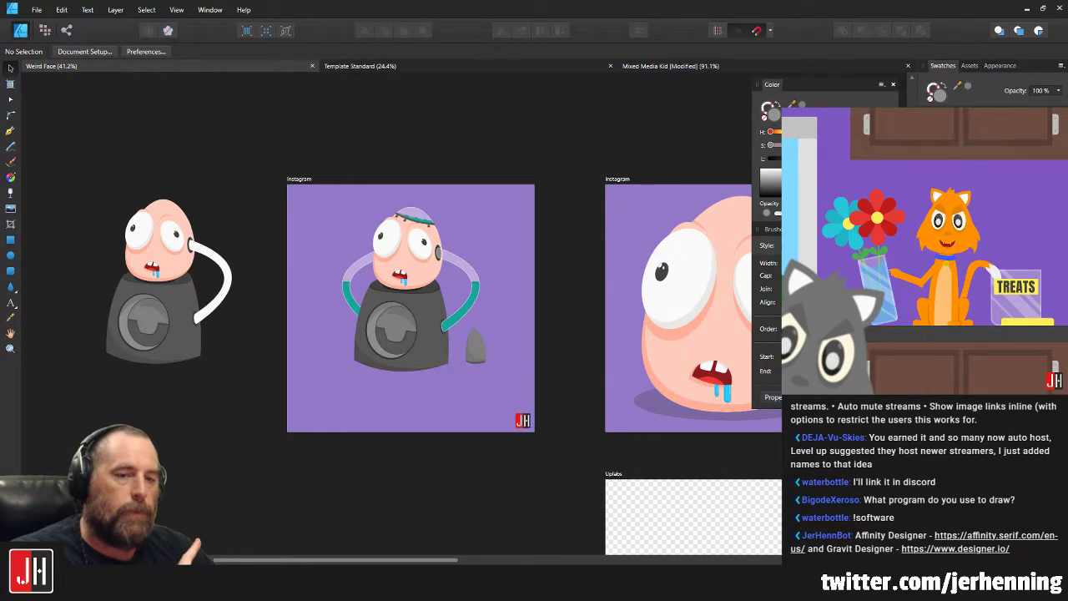
# Open Gravit Designer to view its start screen, and close it to return to the robot illustration.
pyautogui.press('super')
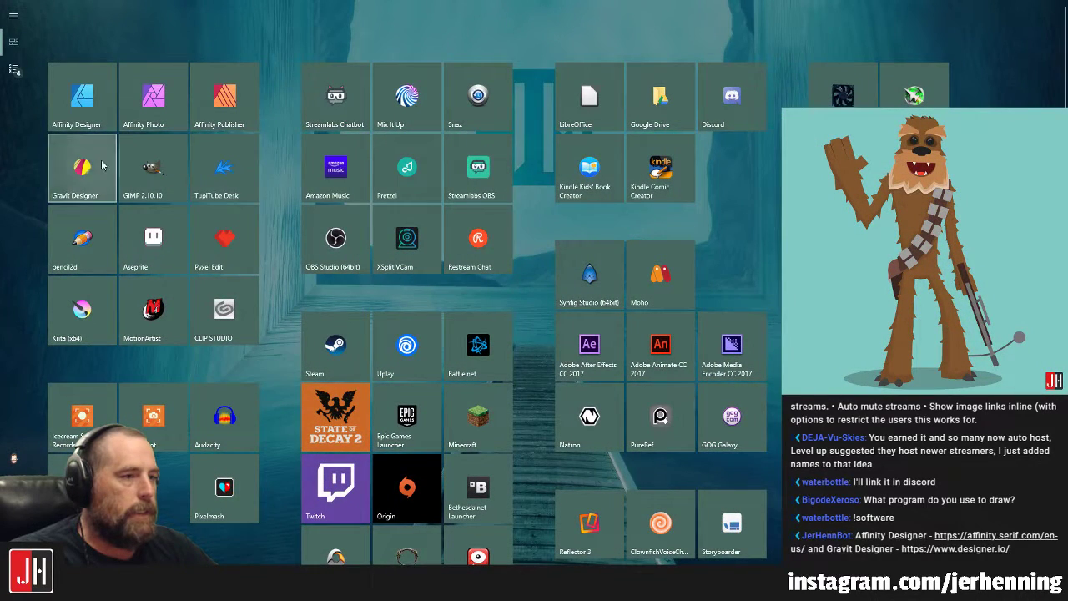
pyautogui.click(111, 165)
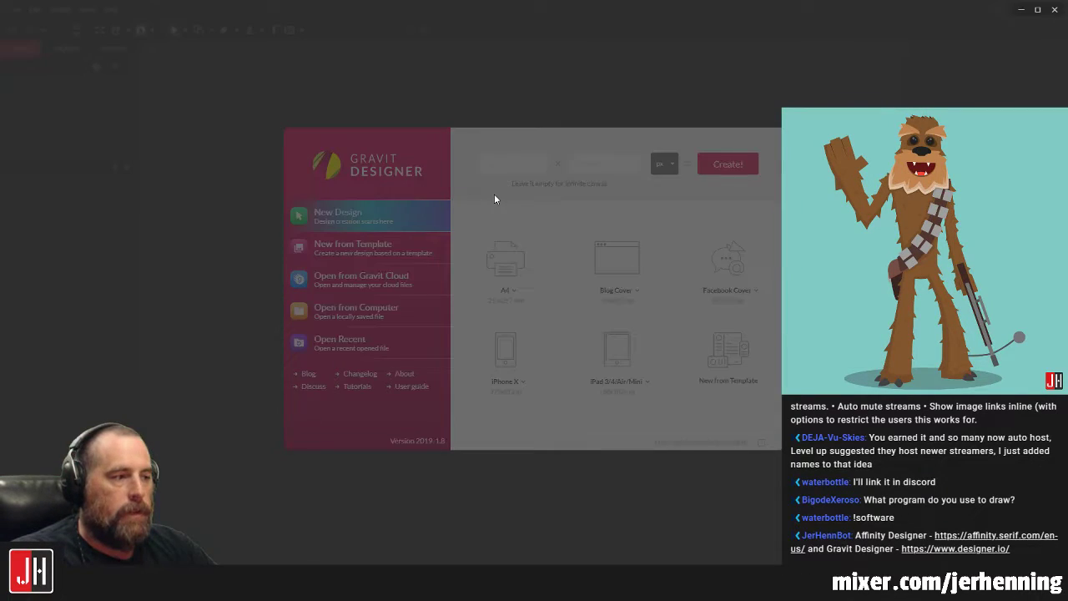
pyautogui.moveTo(760, 509)
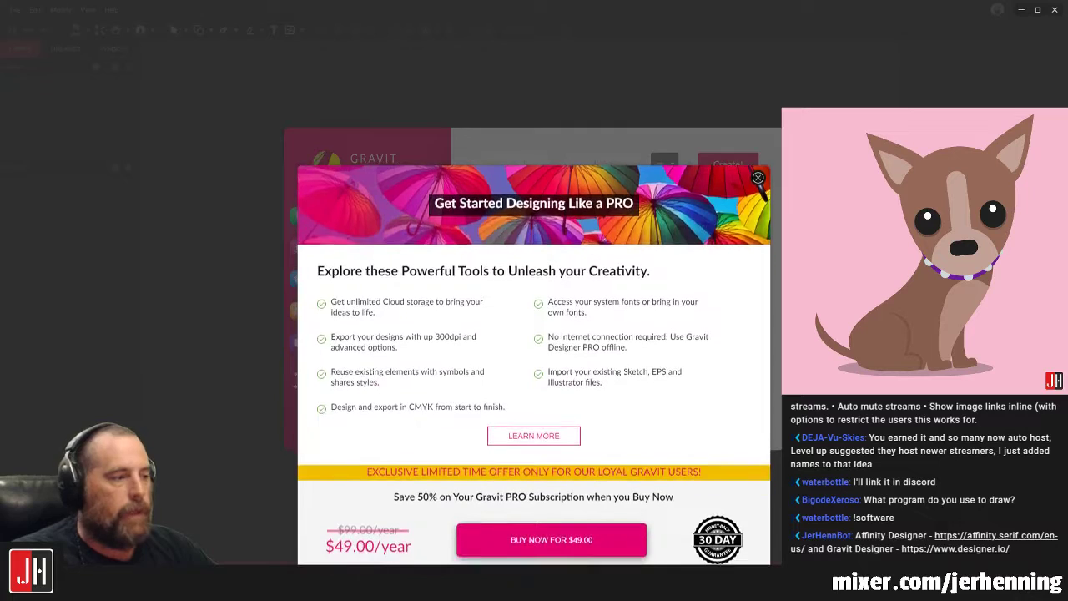
pyautogui.click(758, 175)
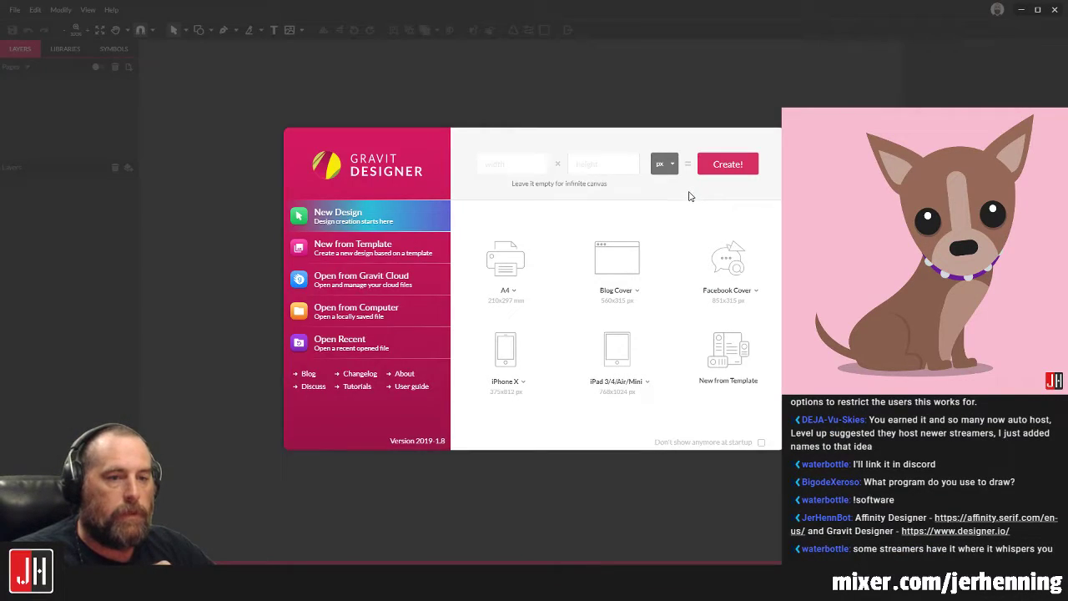
pyautogui.click(1056, 12)
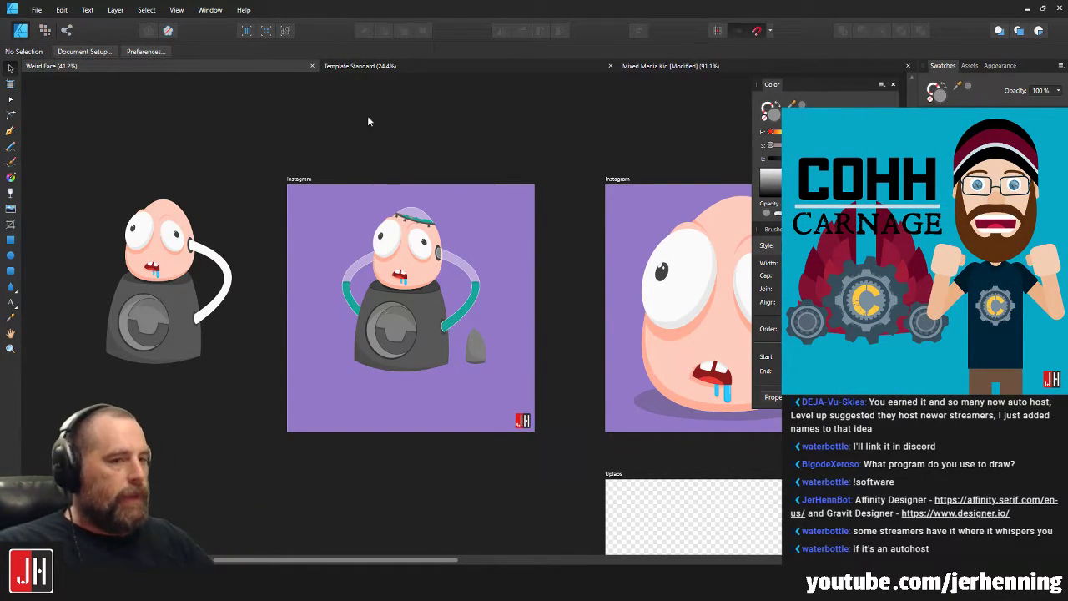
# Draw a closed four-sided shape with a curved bottom edge below the robot's body, its top overlapping the body.
pyautogui.scroll(2, 431, 293)
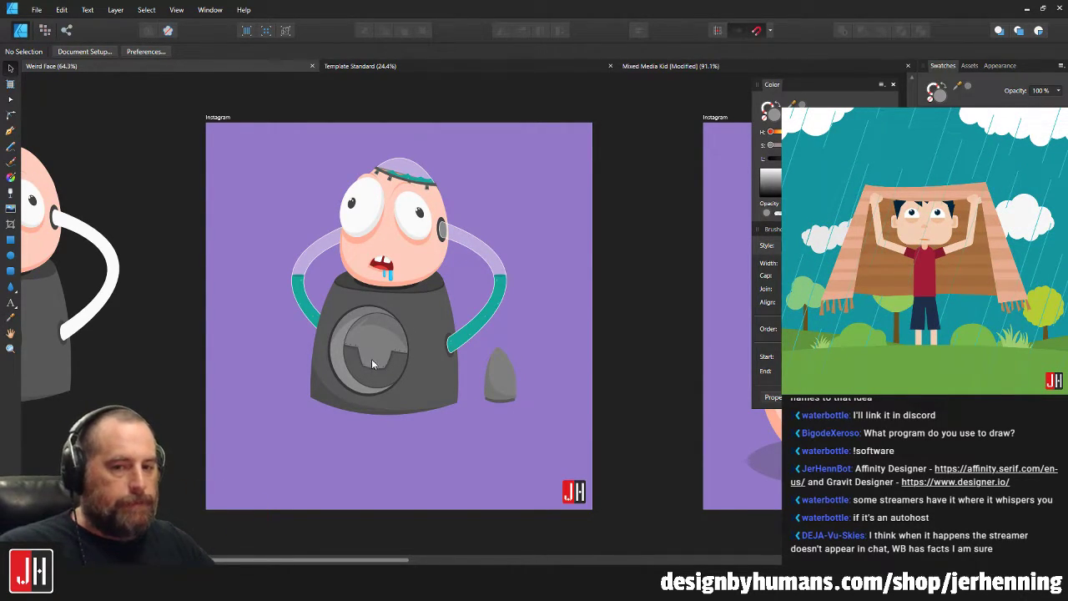
pyautogui.scroll(3, 404, 349)
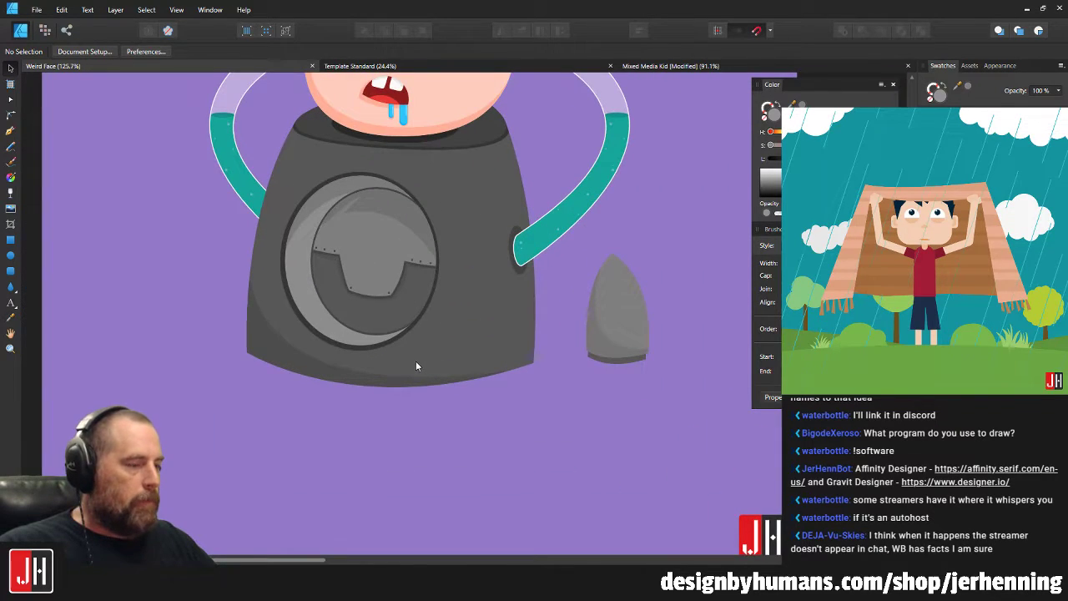
pyautogui.click(10, 130)
pyautogui.scroll(1, 407, 443)
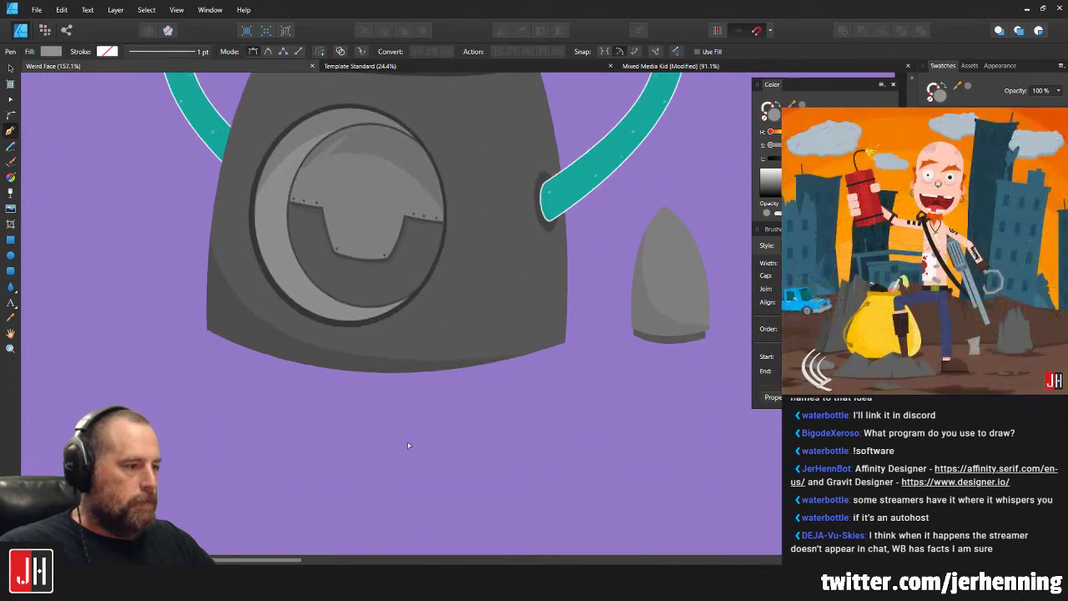
pyautogui.click(387, 353)
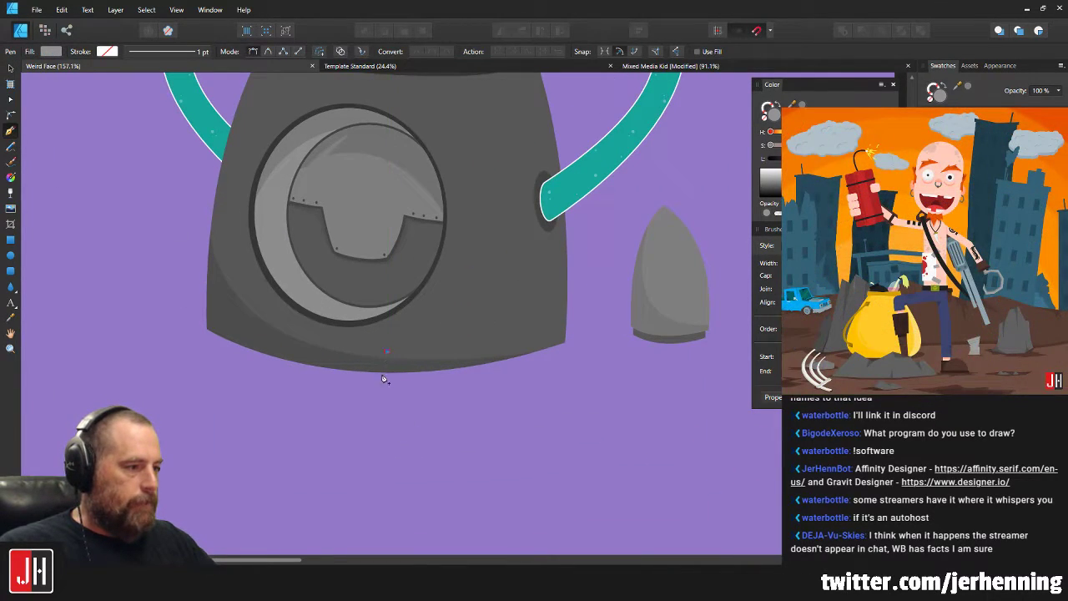
pyautogui.click(387, 442)
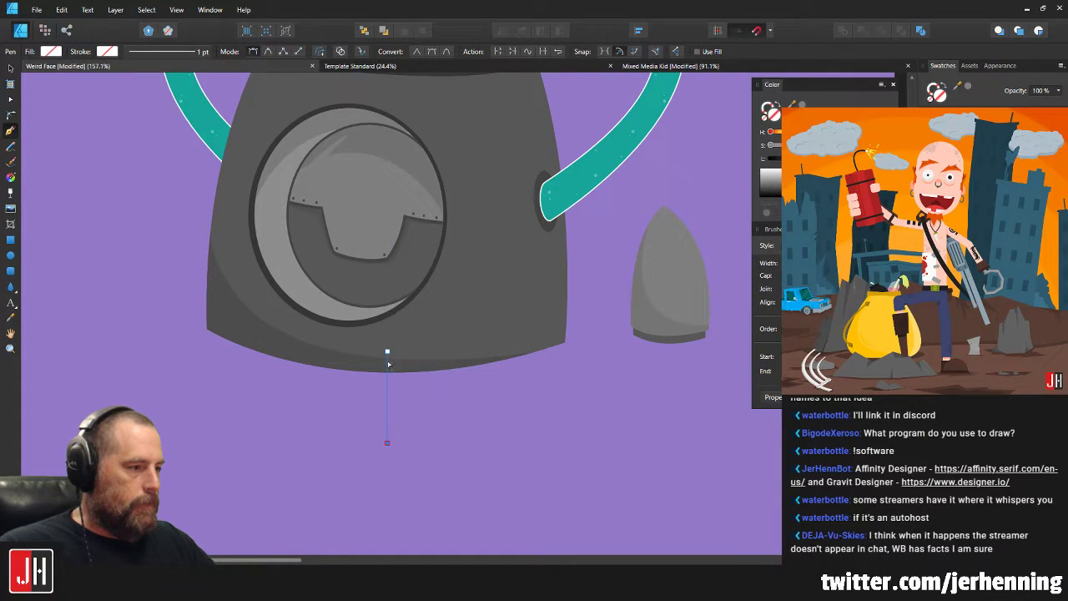
pyautogui.press('Escape')
pyautogui.click(380, 455)
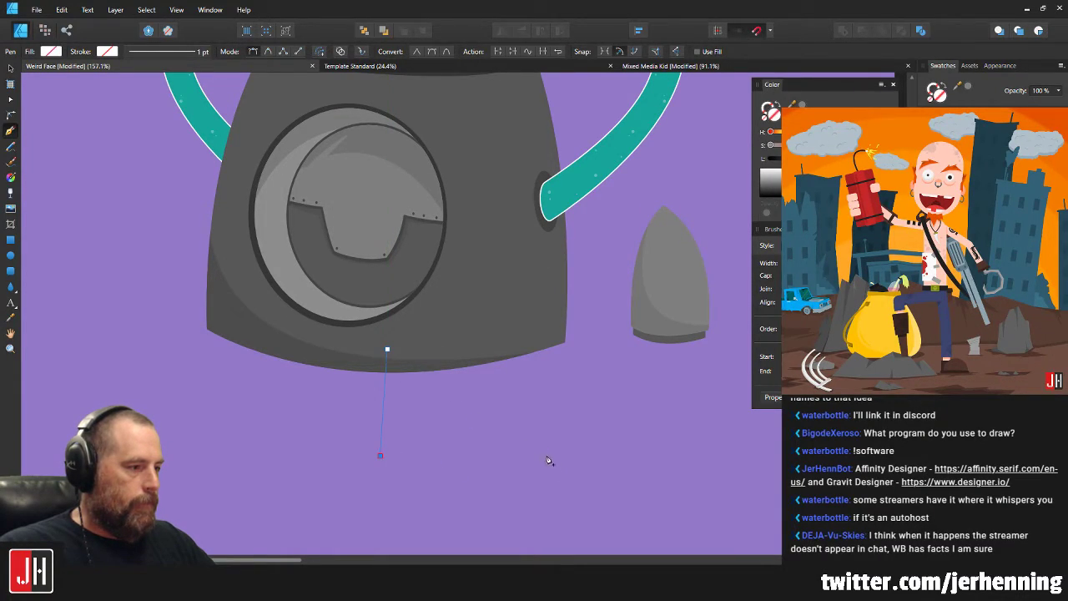
pyautogui.moveTo(497, 454); pyautogui.dragTo(551, 429)
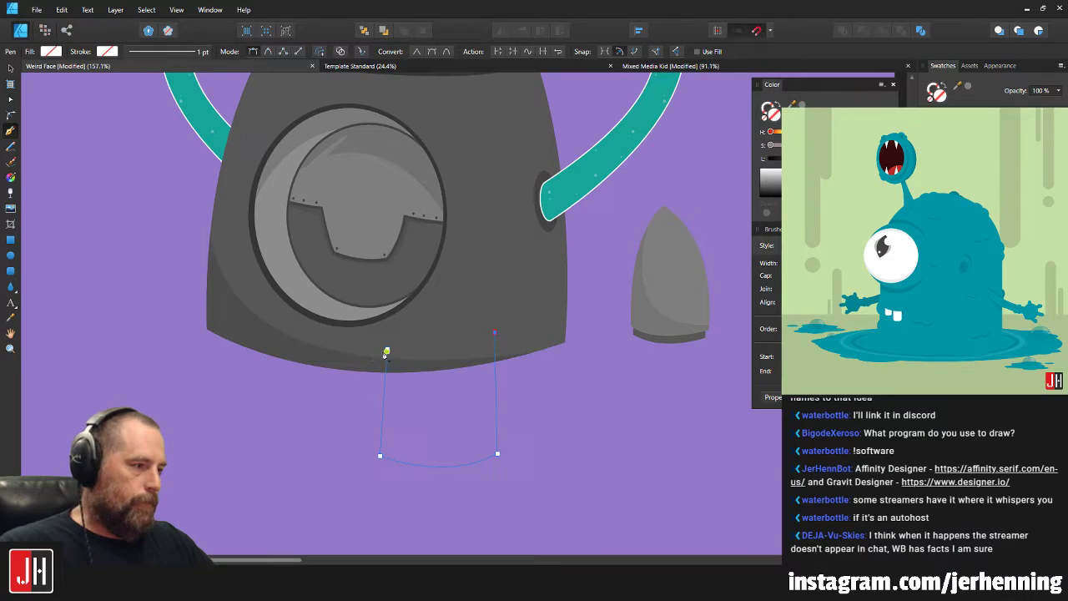
# Fill the new shape with the grey sampled from the round hatch's plate, and place it behind the body, nudged slightly upward.
pyautogui.press('i')
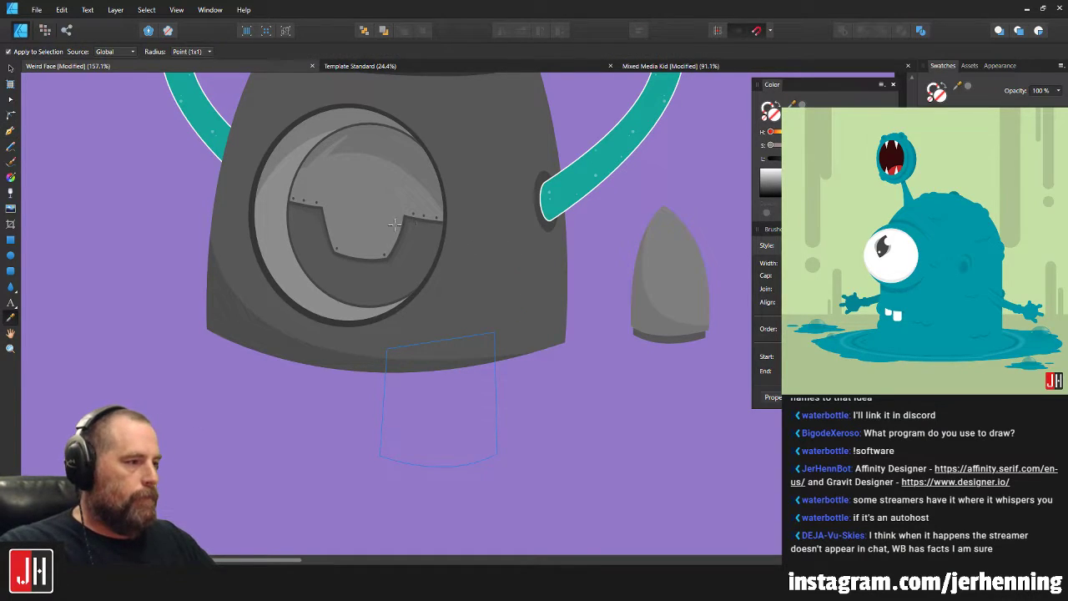
pyautogui.click(344, 198)
pyautogui.press('v')
pyautogui.hotkey('ctrl', '[')
pyautogui.press('Up')
pyautogui.press('Up')
pyautogui.press('Up')
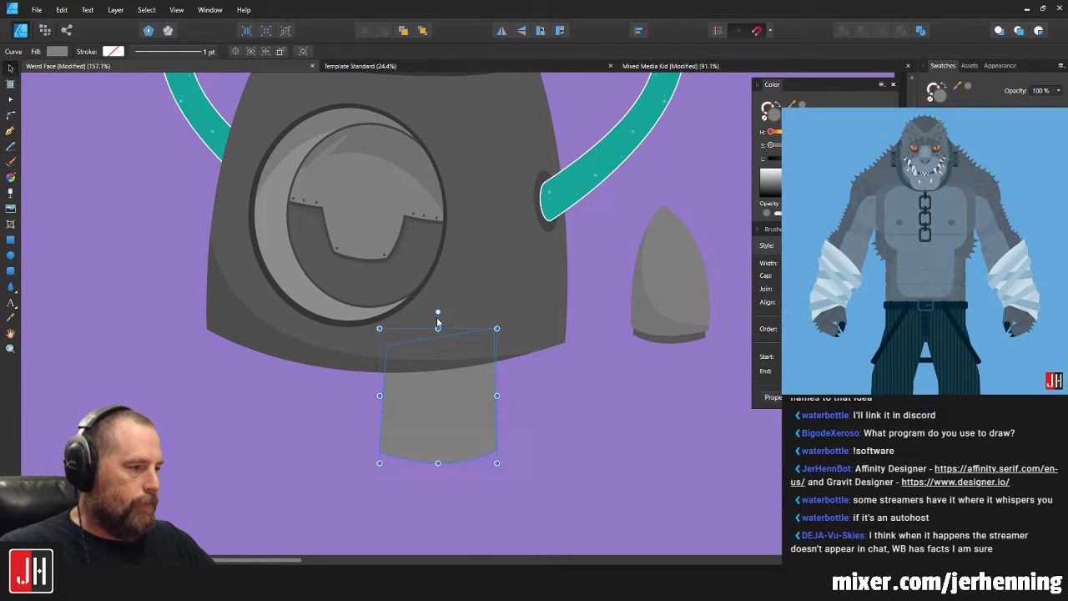
# Rotate the grey shape slightly counter-clockwise, shift it a little up and to the right, and leave it selected.
pyautogui.moveTo(437, 313); pyautogui.dragTo(435, 311)
pyautogui.moveTo(463, 394)
pyautogui.mouseDown()
pyautogui.moveTo(476, 387)
pyautogui.moveTo(467, 392)
pyautogui.mouseUp()
pyautogui.click(547, 400)
pyautogui.scroll(-5, 539, 416)
pyautogui.scroll(5, 453, 370)
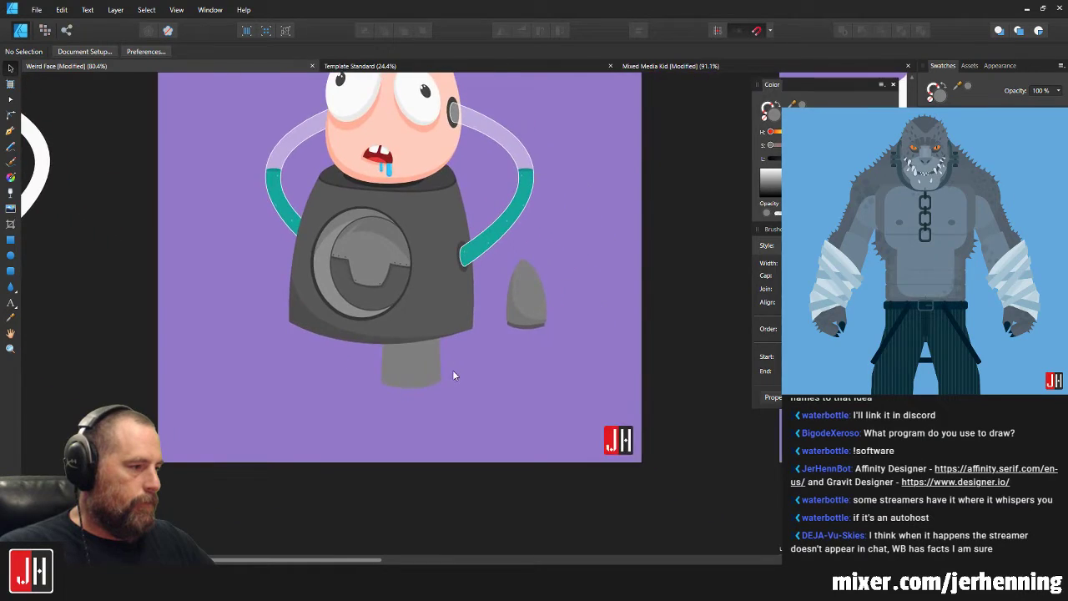
pyautogui.click(386, 361)
pyautogui.scroll(-5, 483, 380)
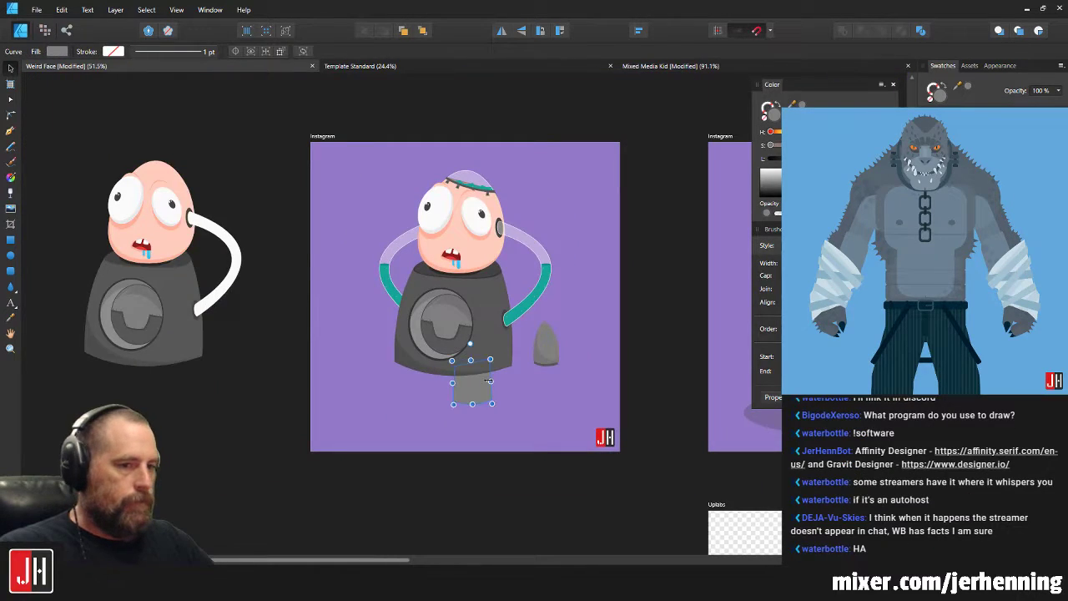
pyautogui.scroll(4, 487, 382)
pyautogui.scroll(3, 467, 386)
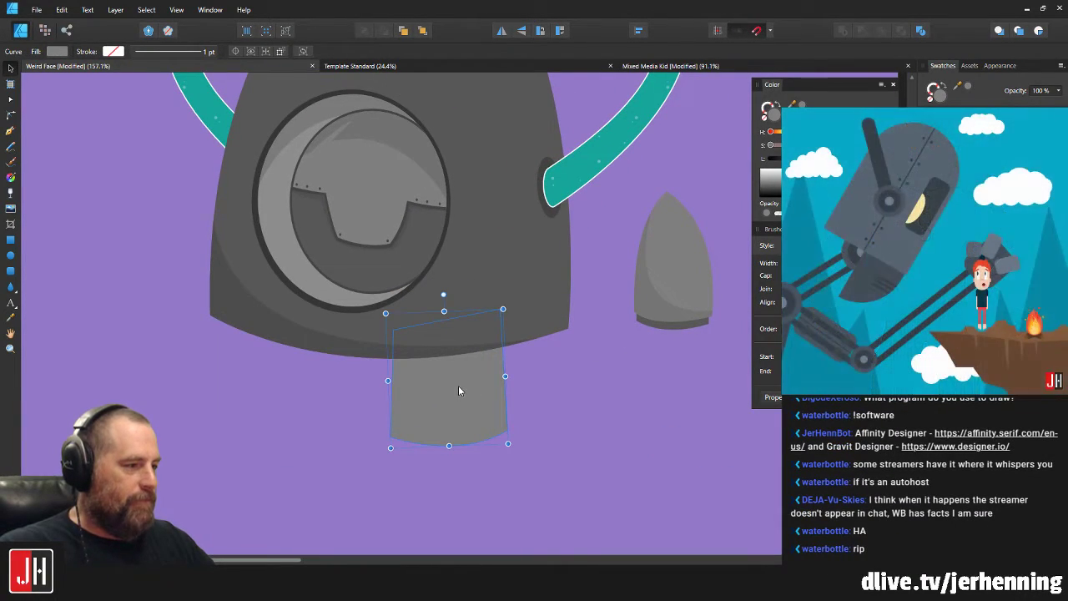
# Shift the grey shape slightly beneath the robot's body and deselect it.
pyautogui.moveTo(468, 386); pyautogui.dragTo(462, 380)
pyautogui.click(530, 388)
pyautogui.scroll(3, 525, 394)
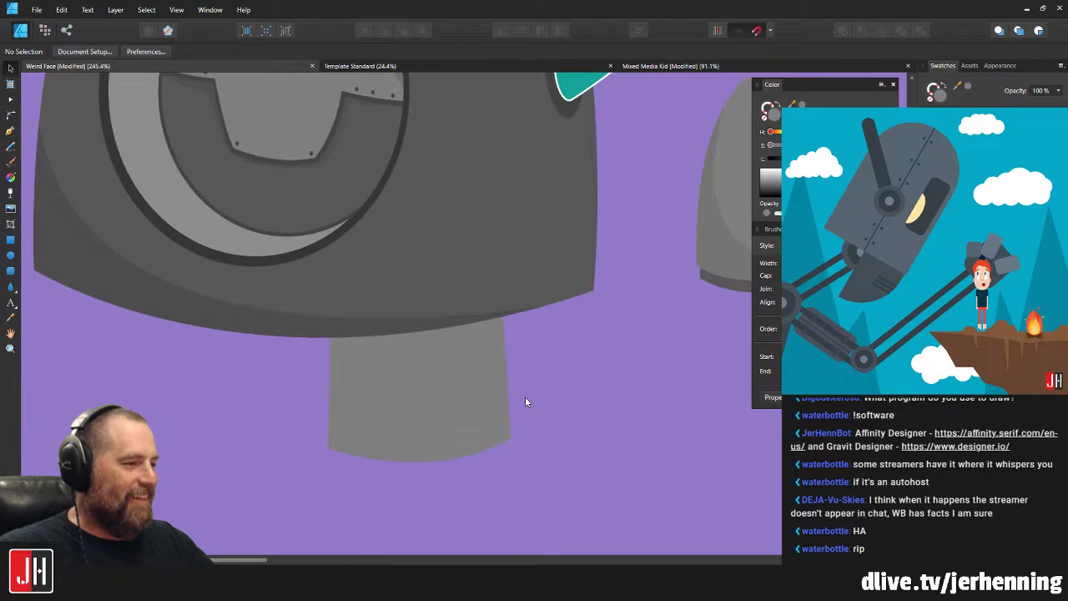
pyautogui.scroll(-3, 529, 367)
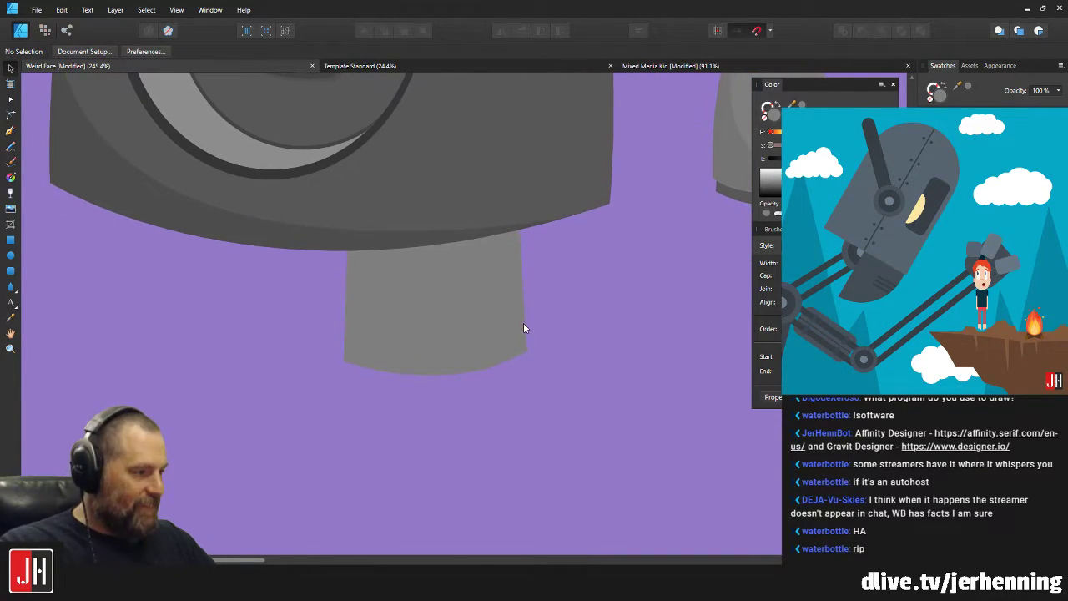
pyautogui.scroll(-5, 493, 299)
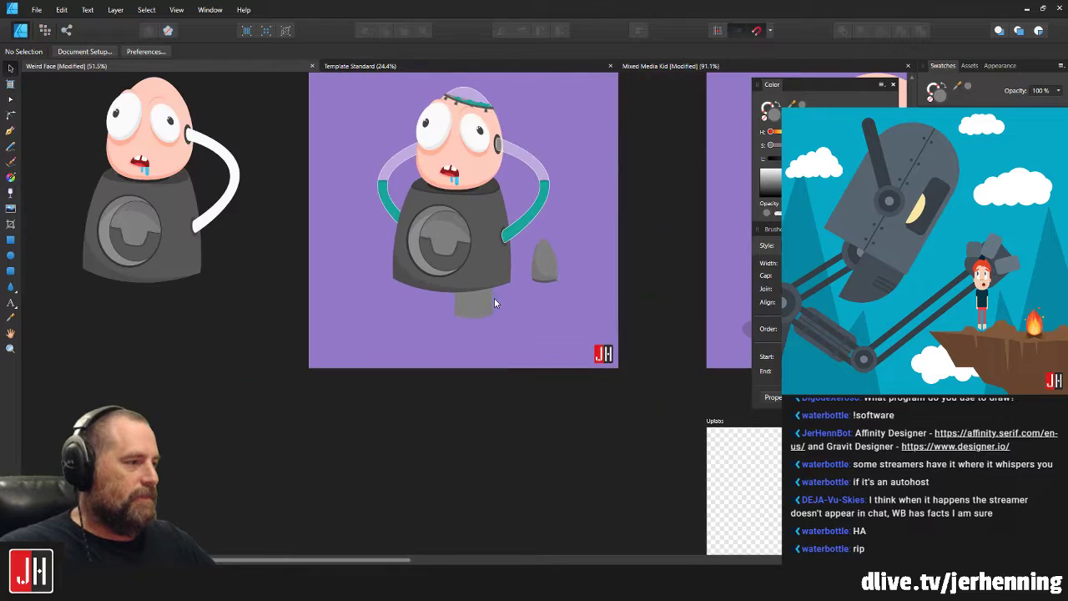
# Lower the grey shape further beneath the body and fine-tune its tilt and horizontal position.
pyautogui.scroll(5, 473, 327)
pyautogui.click(427, 350)
pyautogui.moveTo(426, 345); pyautogui.dragTo(425, 370)
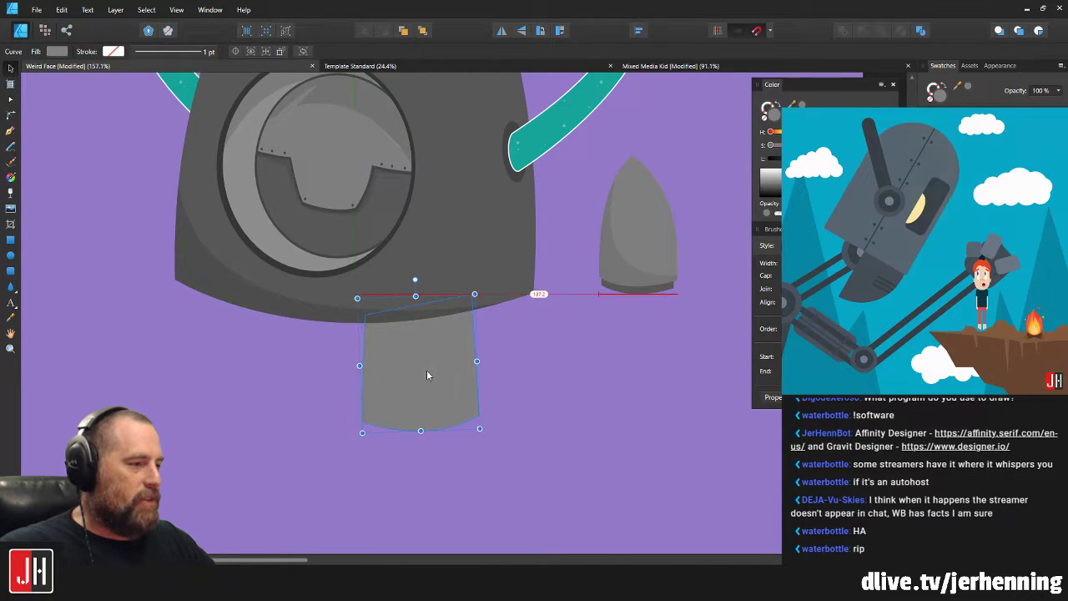
pyautogui.moveTo(417, 280); pyautogui.dragTo(415, 274)
pyautogui.scroll(3, 433, 344)
pyautogui.moveTo(433, 344); pyautogui.dragTo(421, 342)
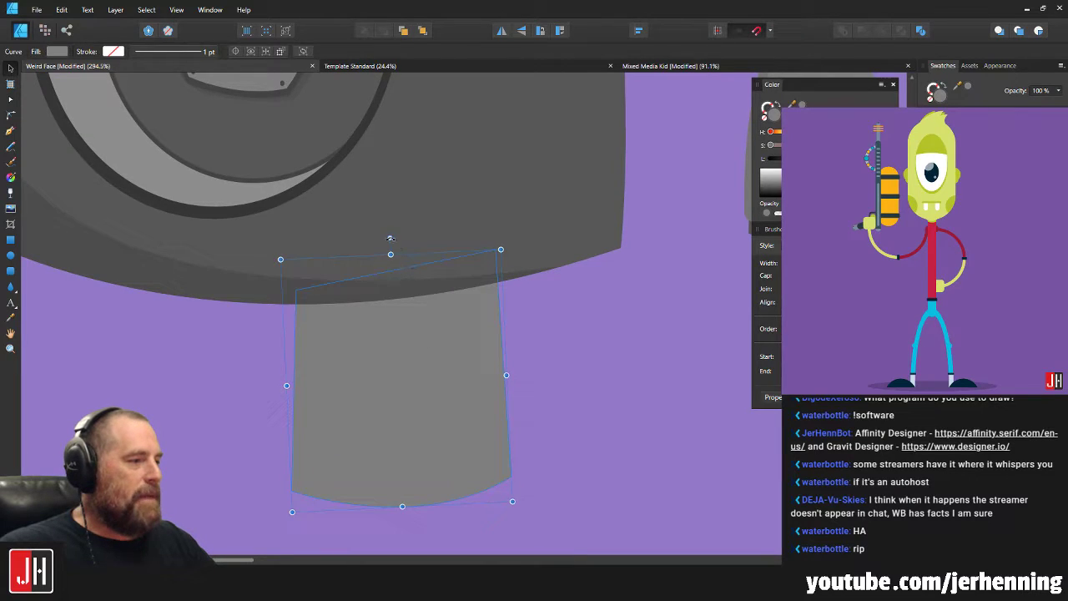
pyautogui.moveTo(392, 237); pyautogui.dragTo(407, 249)
pyautogui.scroll(-5, 489, 299)
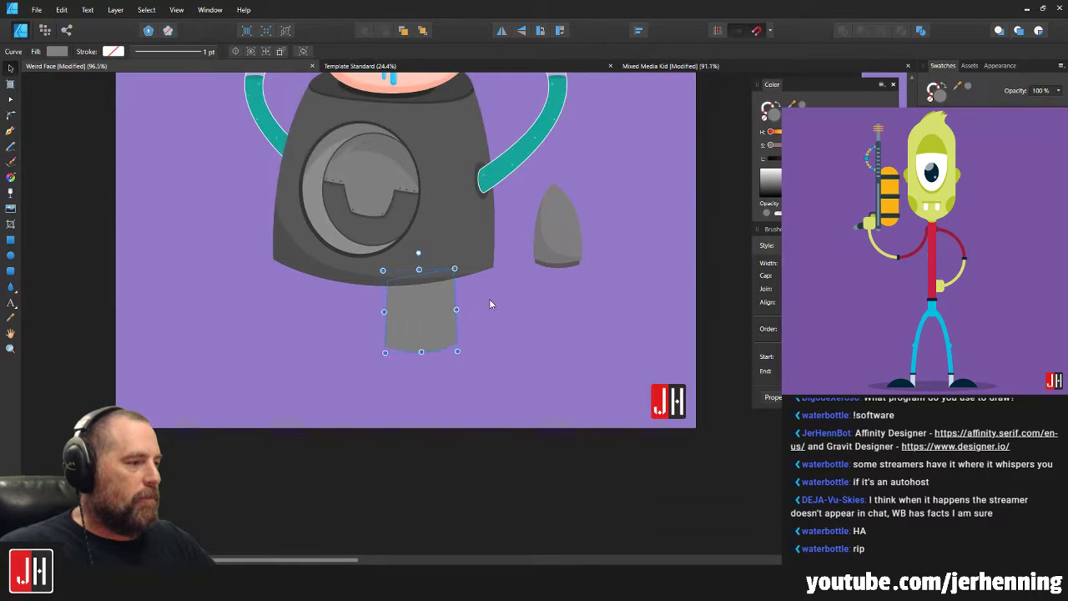
# Make the grey leg shape slightly narrower and move it a little to the right beneath the body.
pyautogui.click(495, 343)
pyautogui.click(443, 359)
pyautogui.moveTo(453, 326); pyautogui.dragTo(446, 332)
pyautogui.press('a')
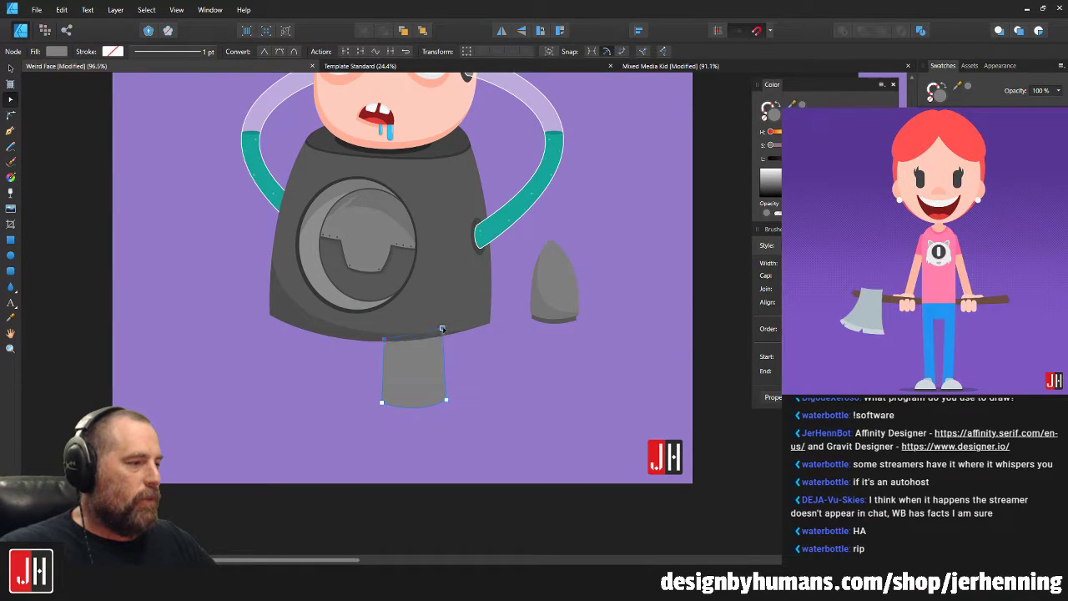
pyautogui.press('v')
pyautogui.scroll(3, 418, 346)
pyautogui.moveTo(423, 345); pyautogui.dragTo(438, 346)
pyautogui.click(516, 350)
pyautogui.scroll(-4, 509, 363)
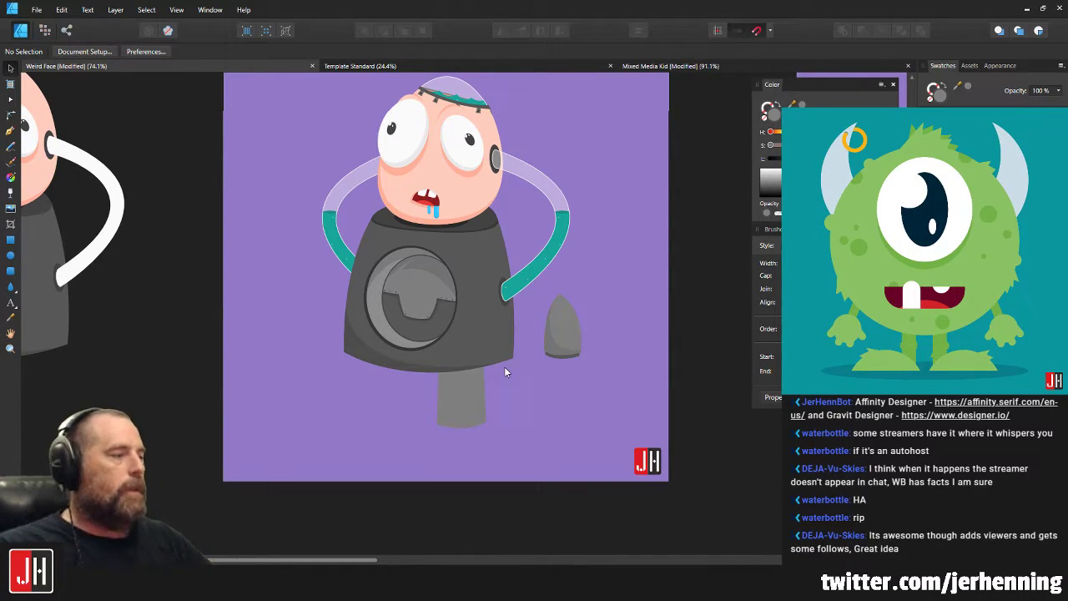
# Move the grey leg slightly further right, set its rotation to 2.0°, and deselect it.
pyautogui.scroll(4, 449, 351)
pyautogui.moveTo(508, 430); pyautogui.dragTo(517, 431)
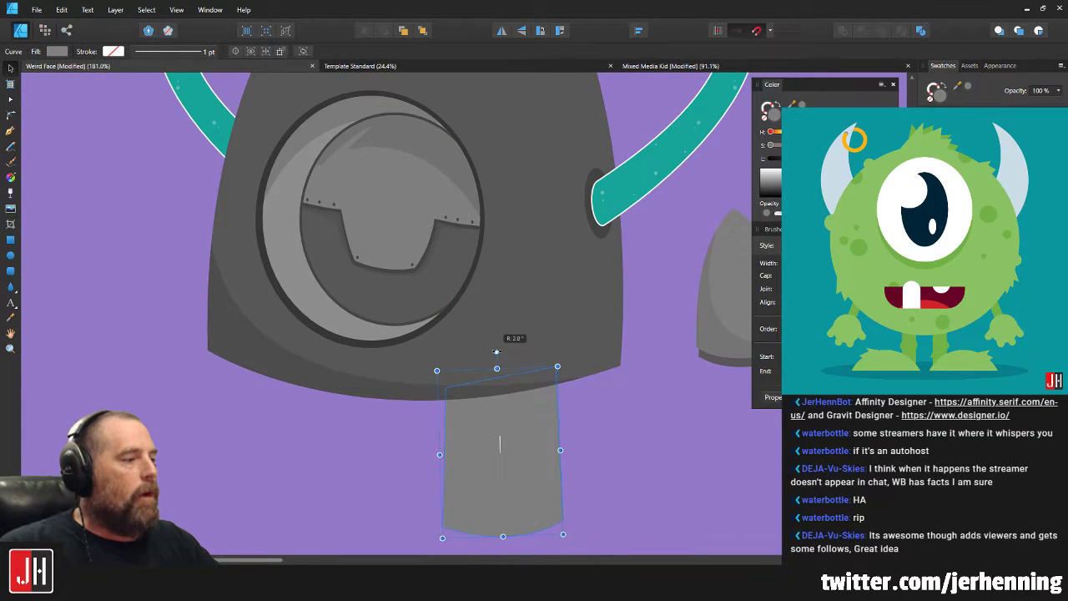
pyautogui.scroll(-2, 530, 402)
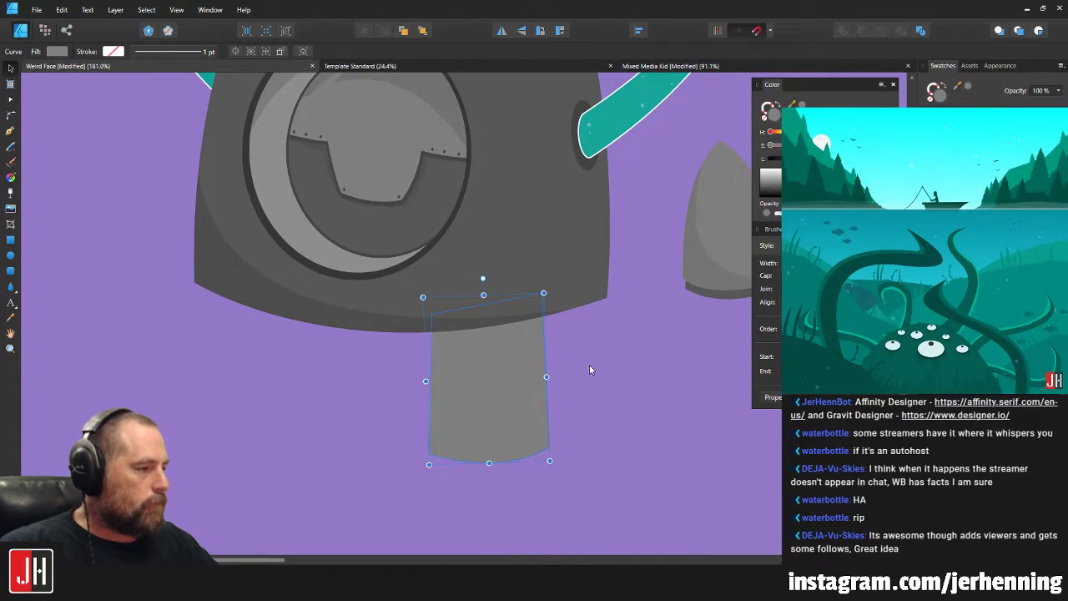
pyautogui.click(589, 365)
pyautogui.scroll(-3, 562, 394)
pyautogui.scroll(4, 509, 409)
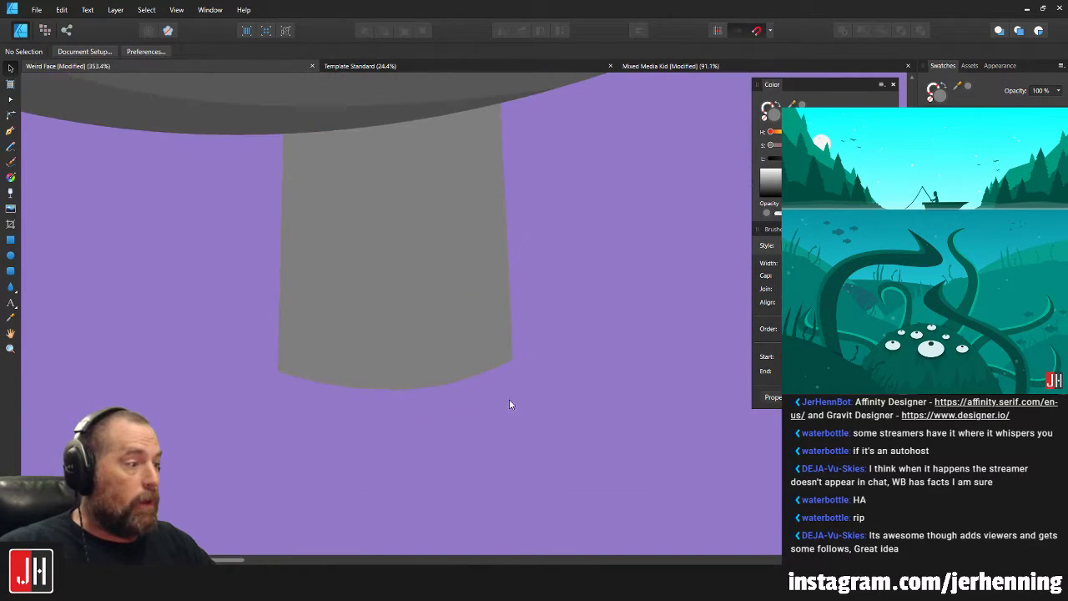
pyautogui.click(12, 134)
pyautogui.moveTo(445, 449); pyautogui.dragTo(503, 434)
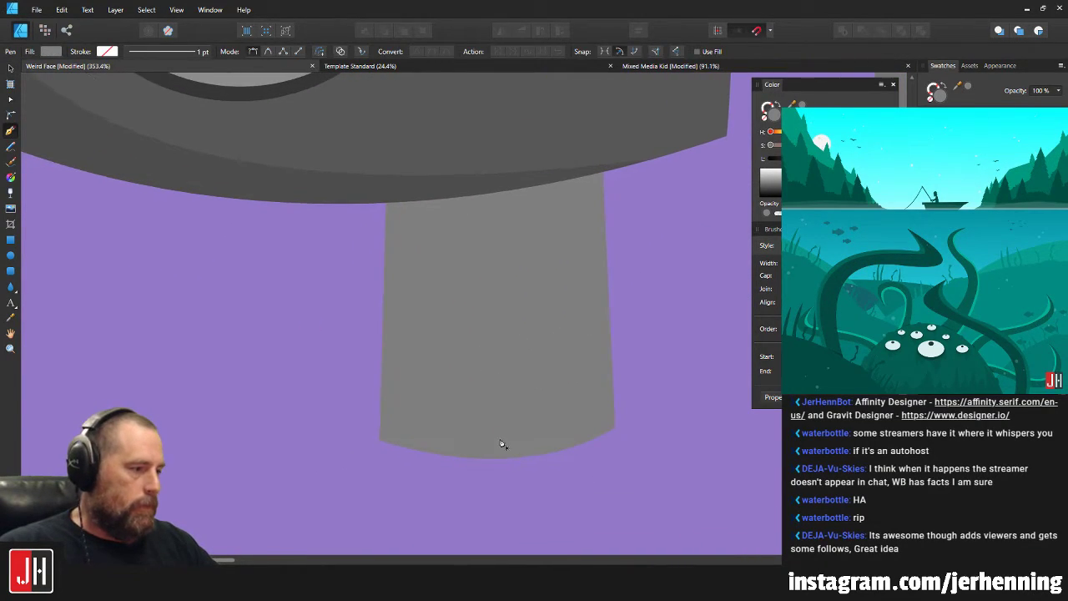
pyautogui.click(505, 458)
pyautogui.click(431, 355)
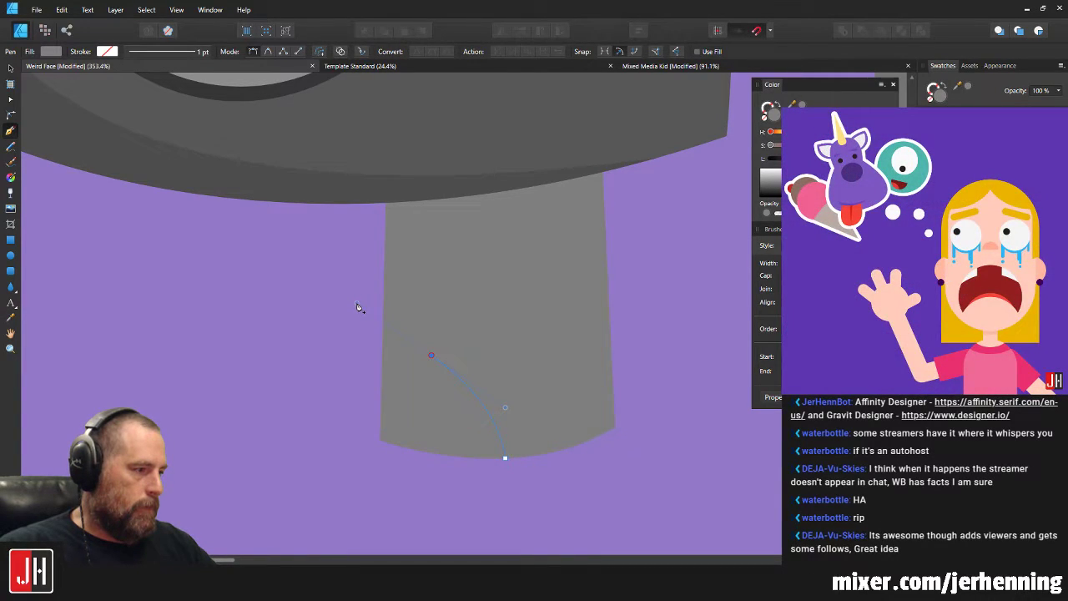
pyautogui.click(432, 356)
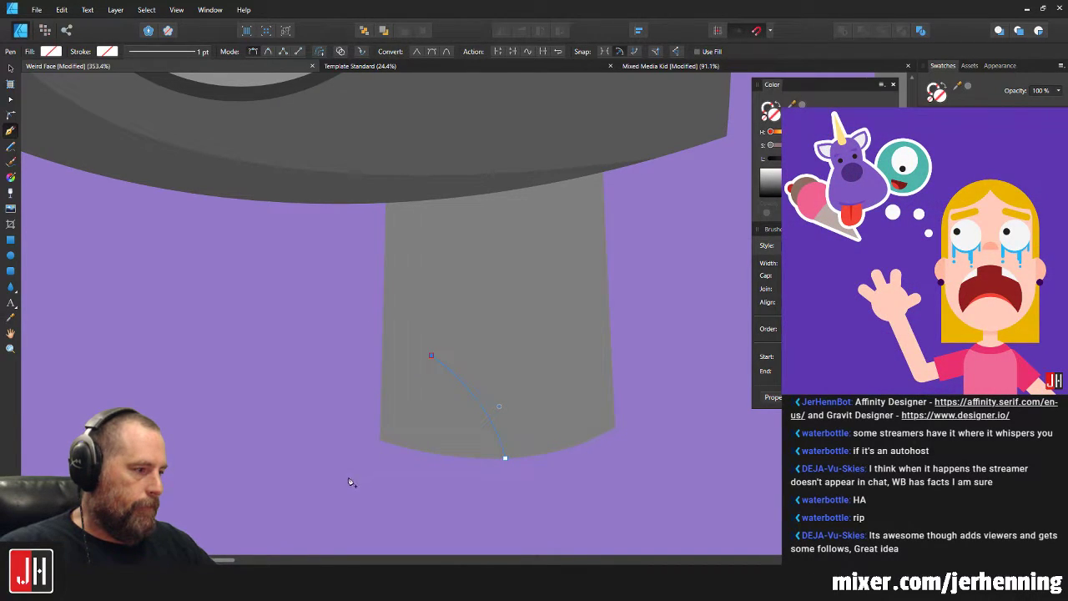
pyautogui.press('Escape')
pyautogui.click(484, 457)
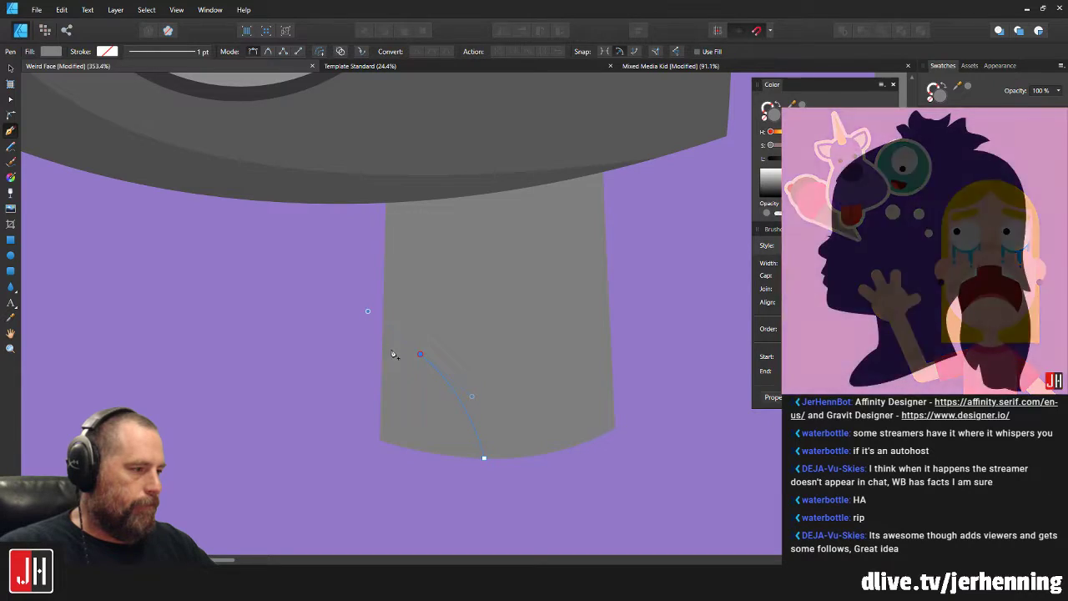
pyautogui.click(420, 356)
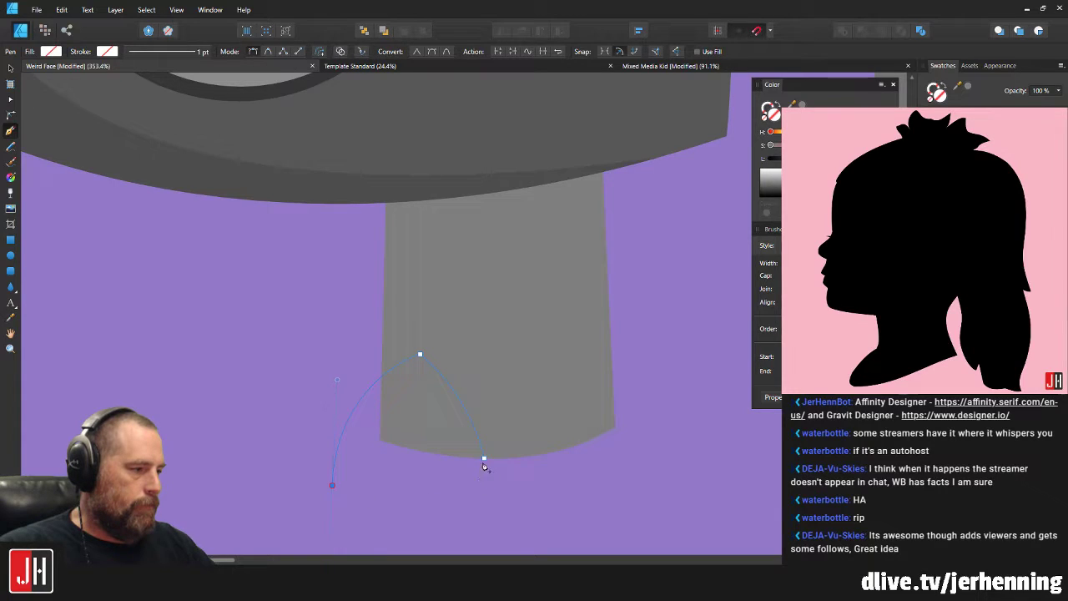
pyautogui.press('Escape')
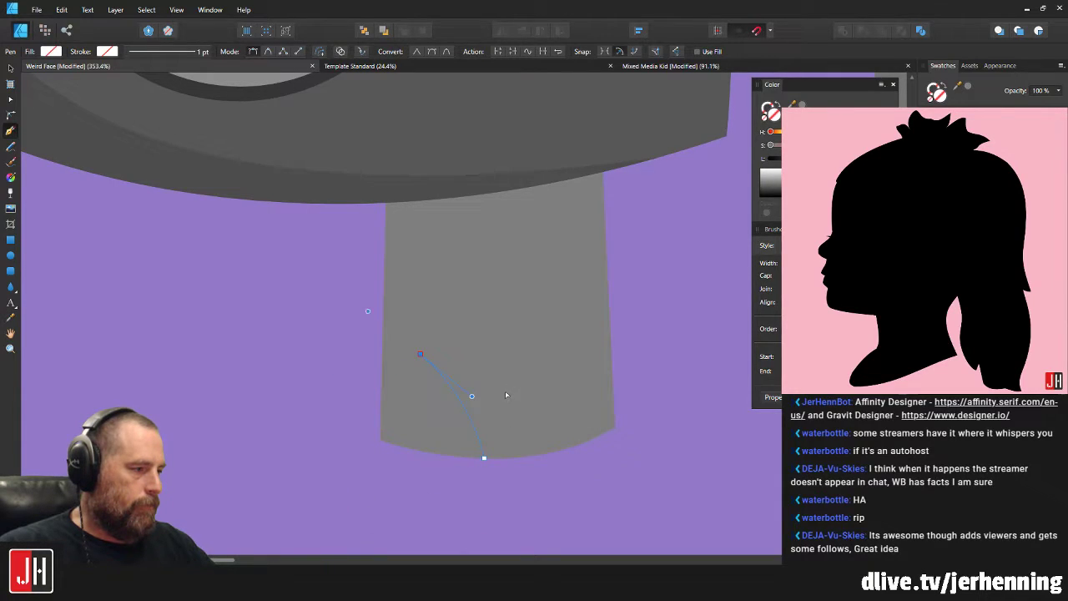
# Draw a closed three-cornered shape with curved sides over the grey leg's lower-left corner and fill it with teal.
pyautogui.click(480, 458)
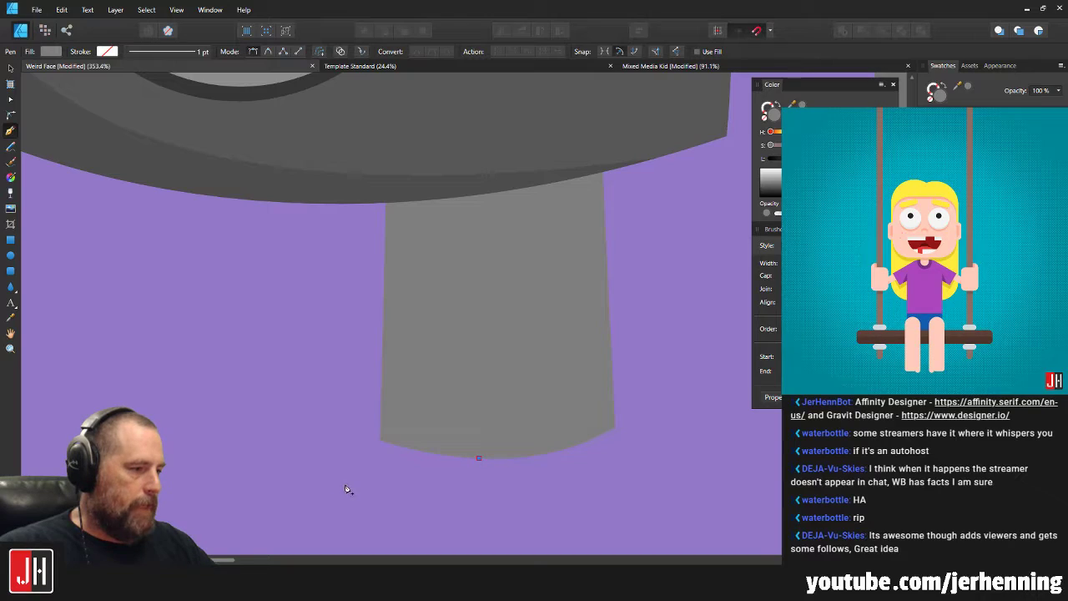
pyautogui.keyDown('alt'); pyautogui.click(344, 485); pyautogui.keyUp('alt')
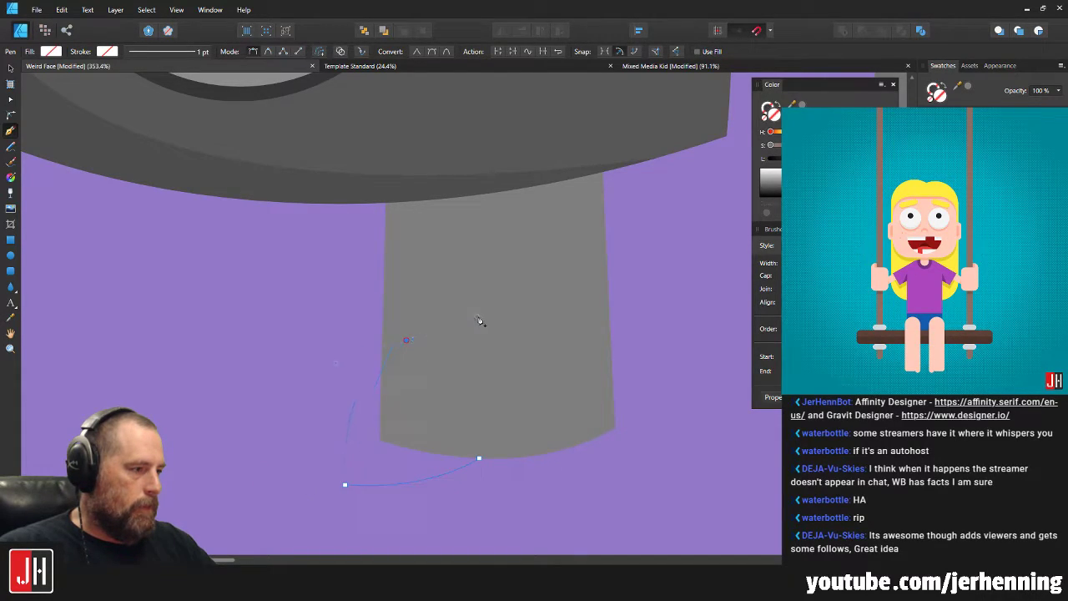
pyautogui.moveTo(482, 317); pyautogui.dragTo(485, 312)
pyautogui.keyDown('alt'); pyautogui.click(406, 342); pyautogui.keyUp('alt')
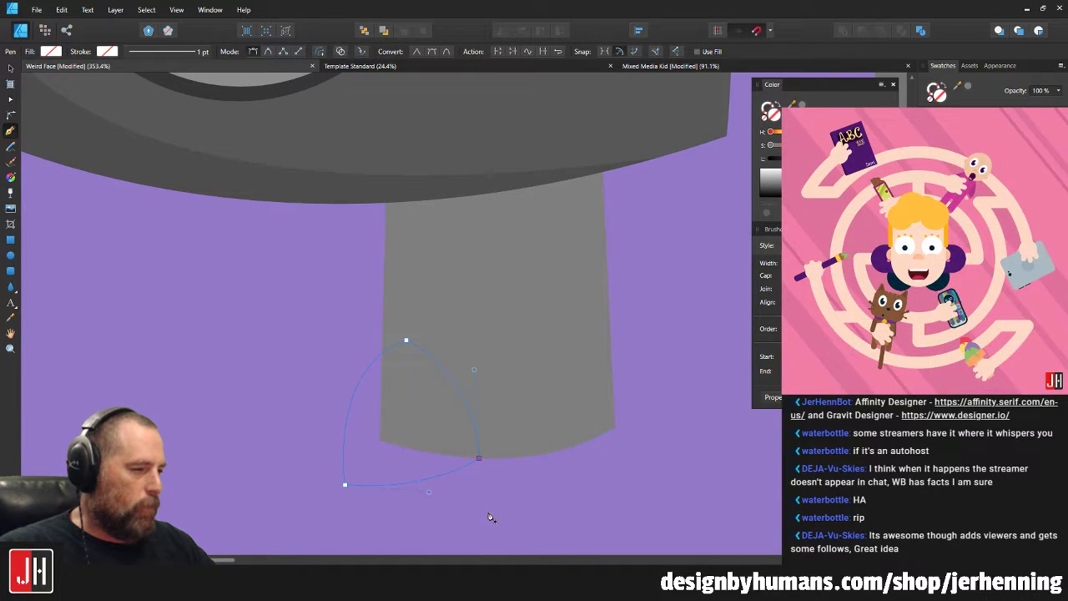
pyautogui.press('v')
pyautogui.click(968, 183)
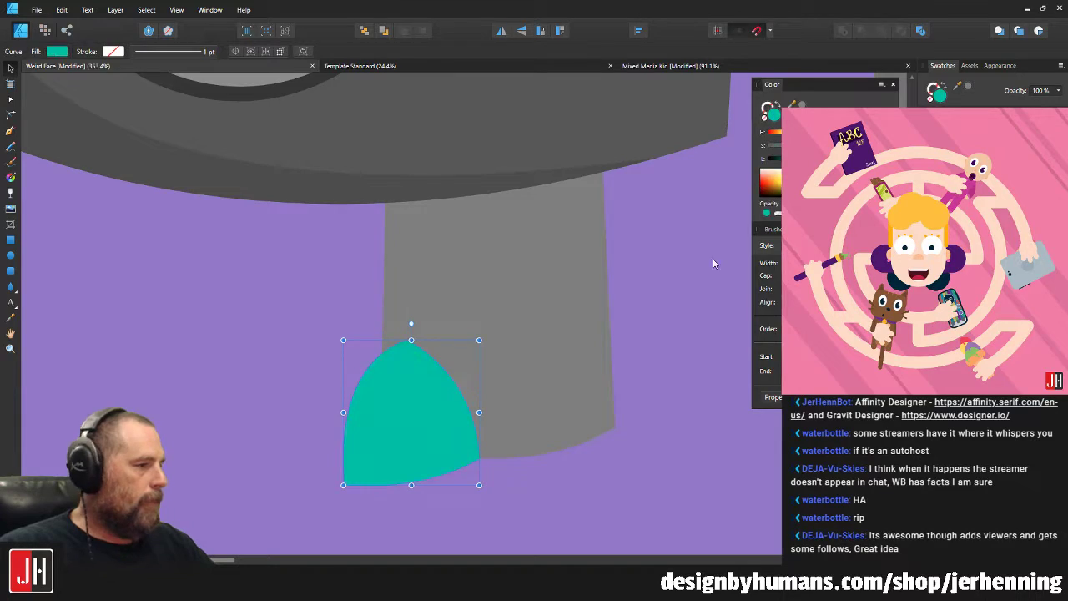
# Rotate the teal shape slightly clockwise and examine the curve handles at its pointed tip.
pyautogui.moveTo(411, 323); pyautogui.dragTo(422, 323)
pyautogui.scroll(3, 410, 372)
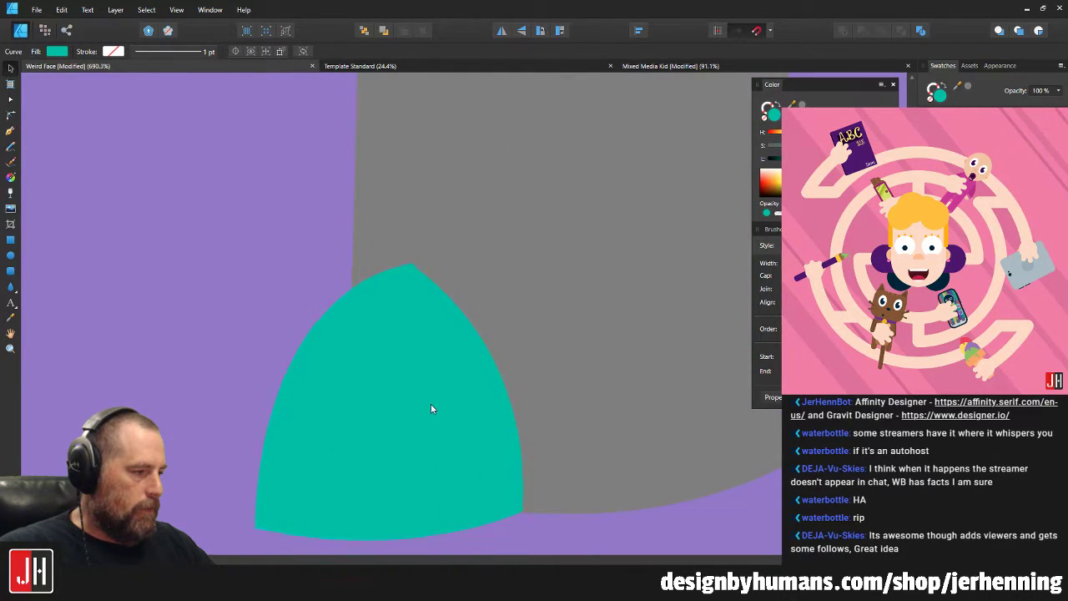
pyautogui.press('a')
pyautogui.scroll(5, 424, 265)
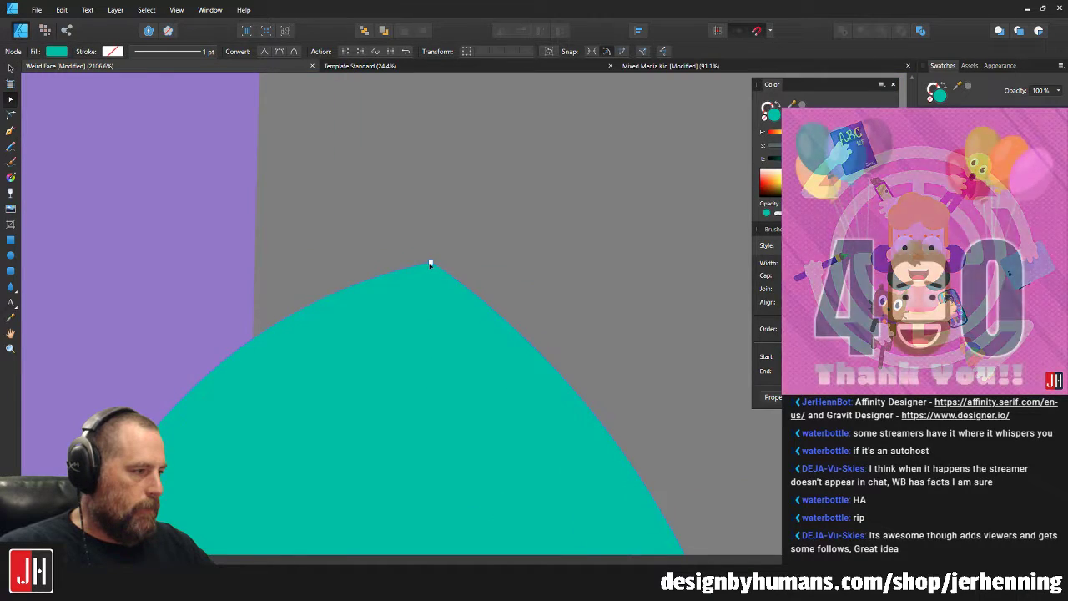
pyautogui.scroll(-5, 425, 271)
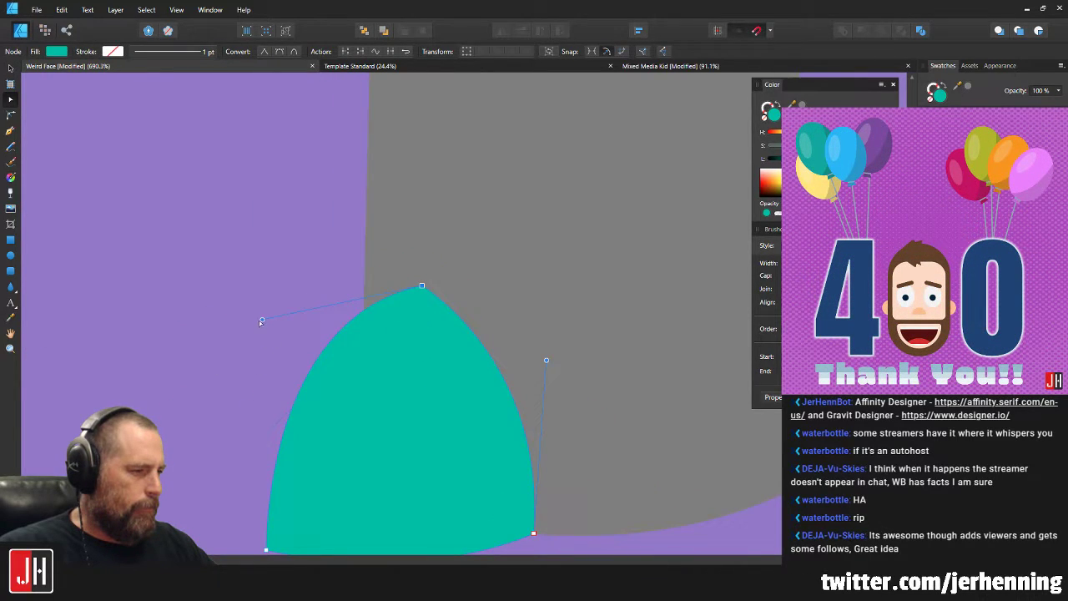
pyautogui.press('v')
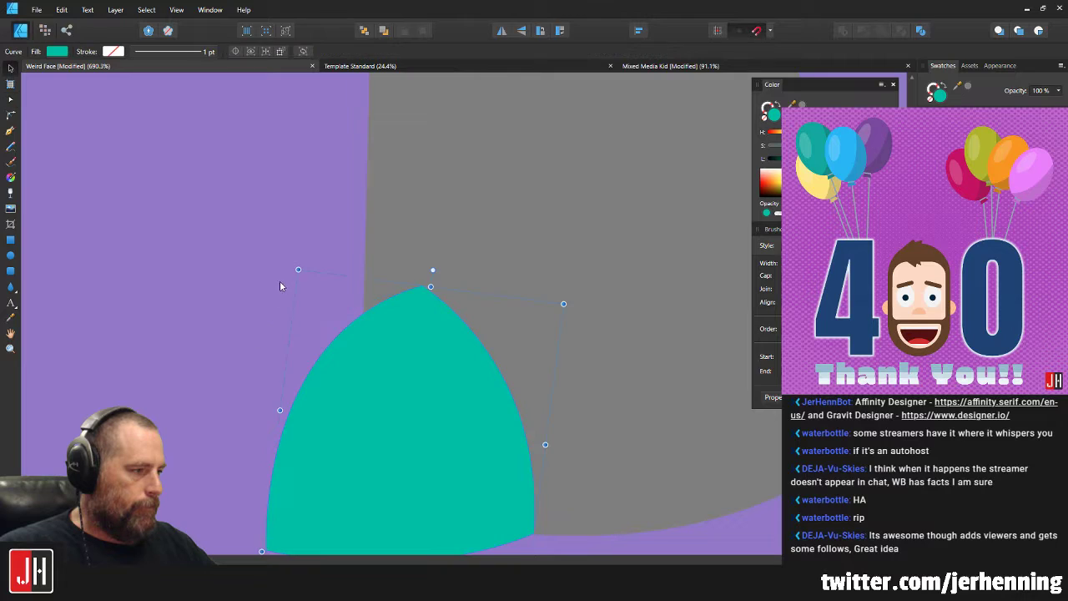
# Nudge the teal shape slightly to the right over the leg's lower corner and deselect it.
pyautogui.click(279, 287)
pyautogui.scroll(-5, 307, 335)
pyautogui.scroll(5, 361, 378)
pyautogui.click(348, 374)
pyautogui.moveTo(349, 374); pyautogui.dragTo(358, 377)
pyautogui.click(595, 495)
pyautogui.scroll(-5, 485, 444)
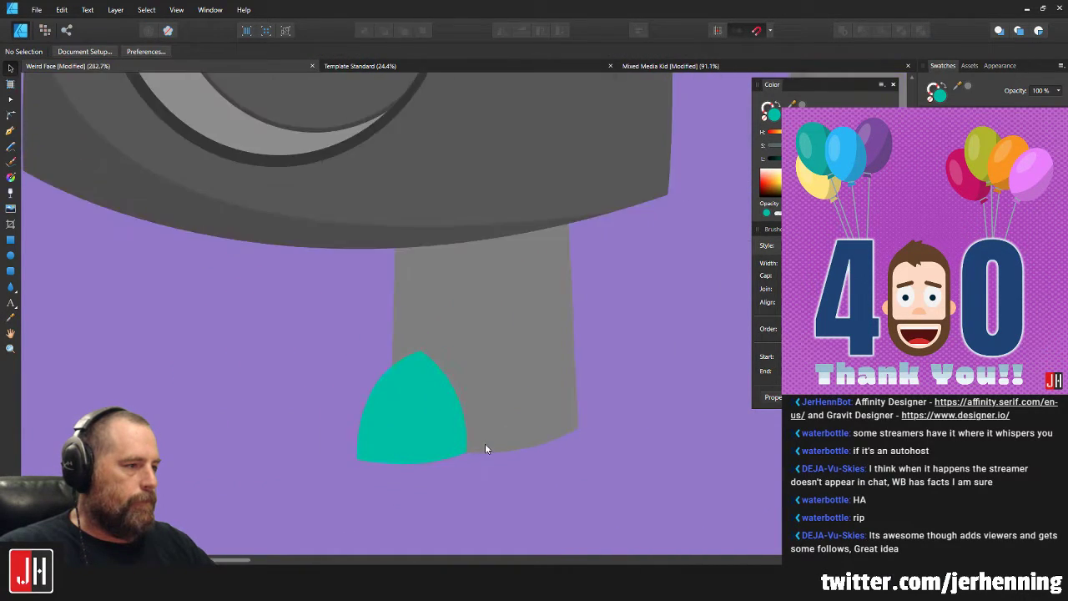
# Fine-tune the teal shape's position a little further onto the grey leg, aligned with its bottom edge, and deselect it.
pyautogui.scroll(4, 485, 422)
pyautogui.scroll(1, 483, 433)
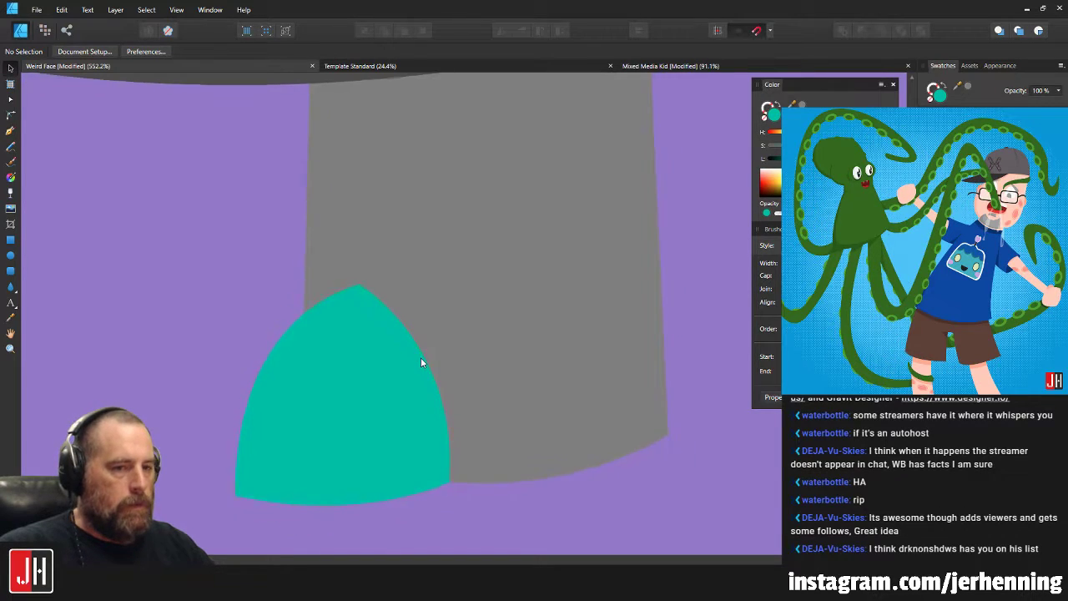
pyautogui.scroll(-3, 421, 358)
pyautogui.click(384, 380)
pyautogui.scroll(4, 417, 359)
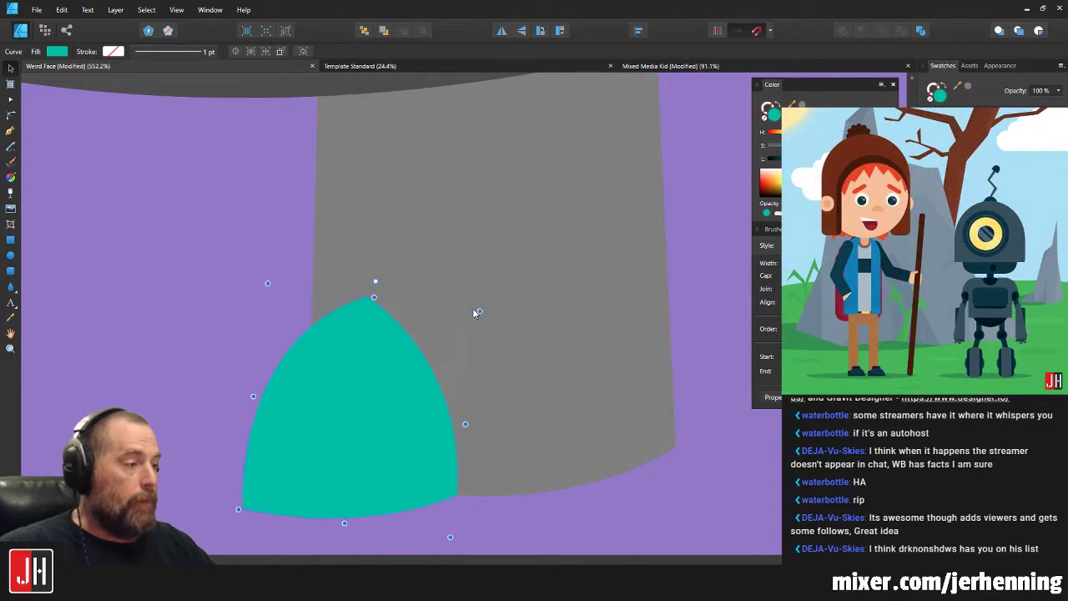
pyautogui.scroll(2, 384, 483)
pyautogui.moveTo(385, 483); pyautogui.dragTo(406, 473)
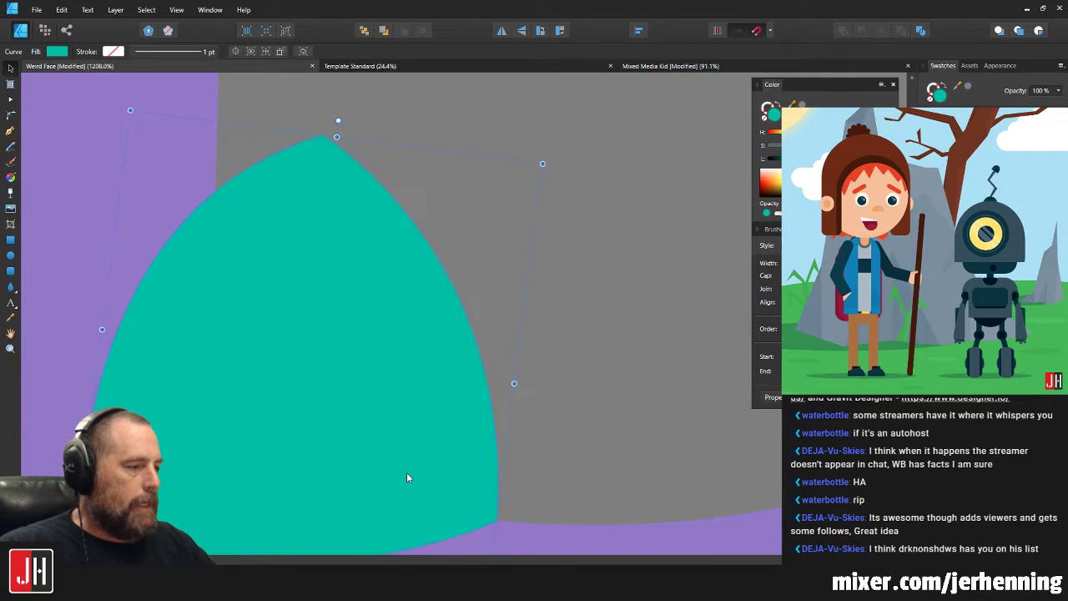
pyautogui.scroll(-5, 402, 473)
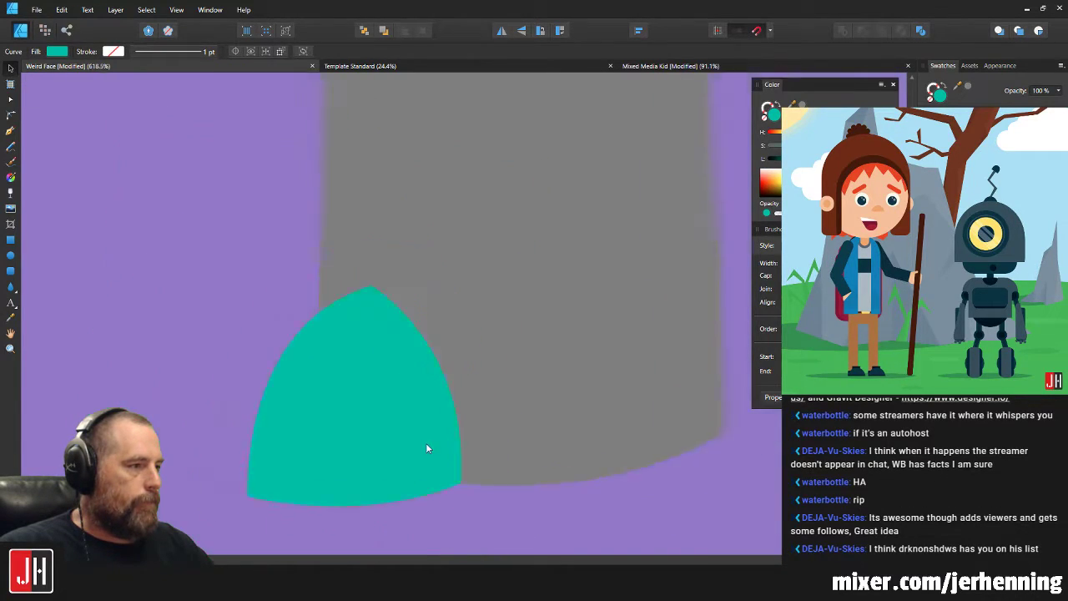
pyautogui.hotkey('ctrl', 'd')
pyautogui.scroll(-4, 440, 417)
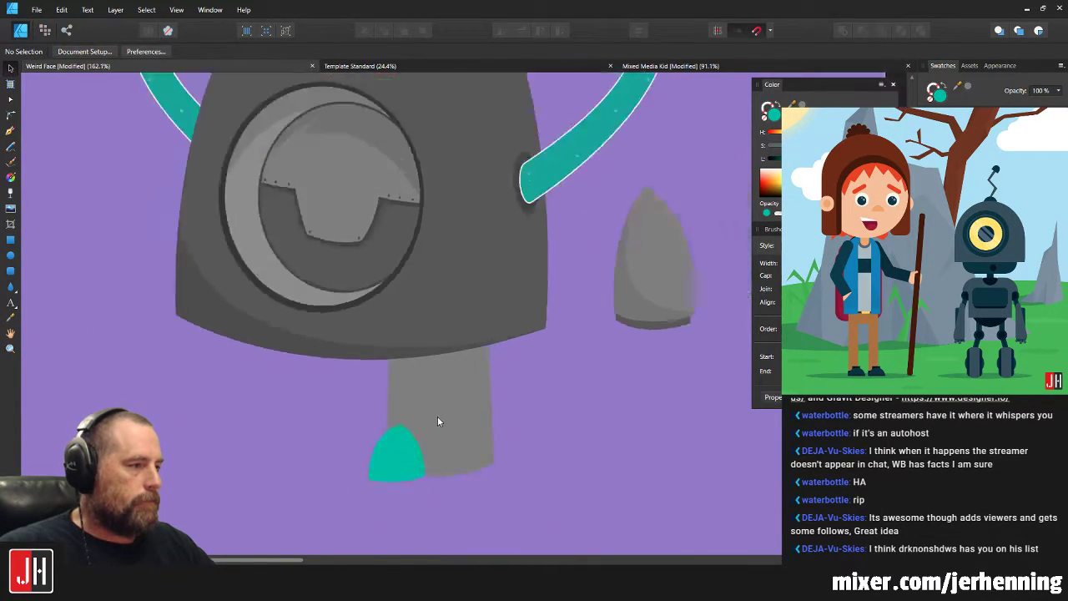
# Recolour the teal shape with the dark grey sampled from the robot's body, and leave it selected.
pyautogui.scroll(5, 429, 442)
pyautogui.click(350, 453)
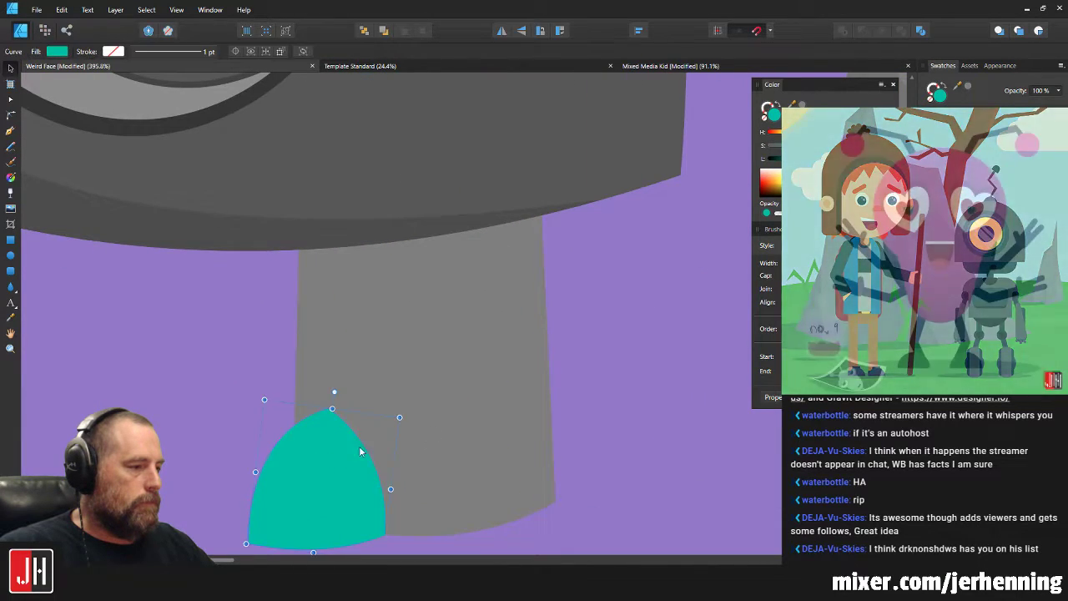
pyautogui.press('i')
pyautogui.click(417, 196)
pyautogui.press('v')
pyautogui.hotkey('ctrl', 'd')
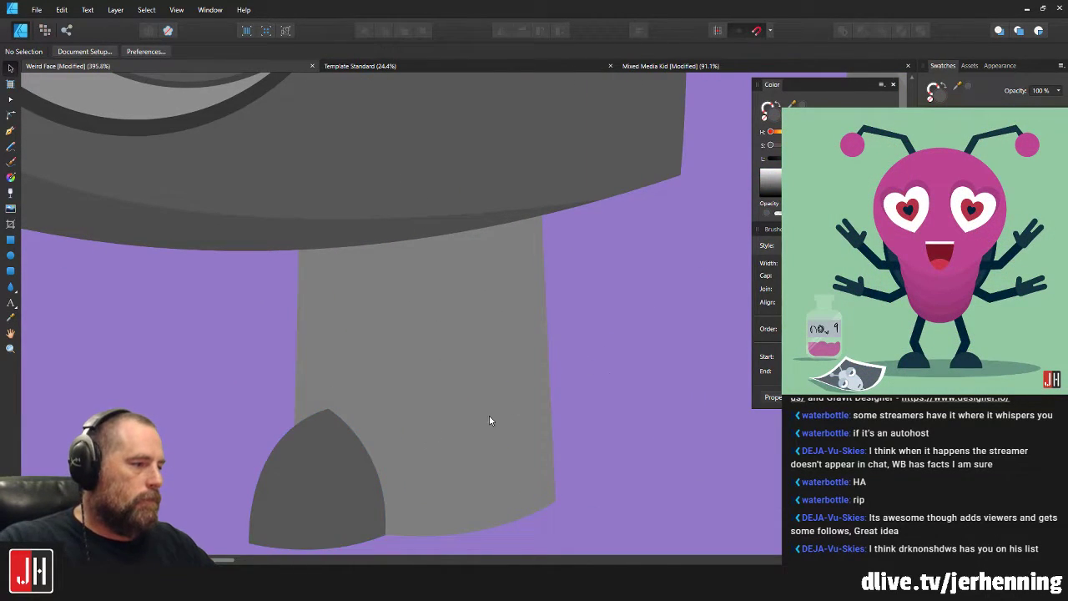
pyautogui.scroll(-4, 498, 429)
pyautogui.scroll(2, 484, 421)
pyautogui.scroll(1, 429, 443)
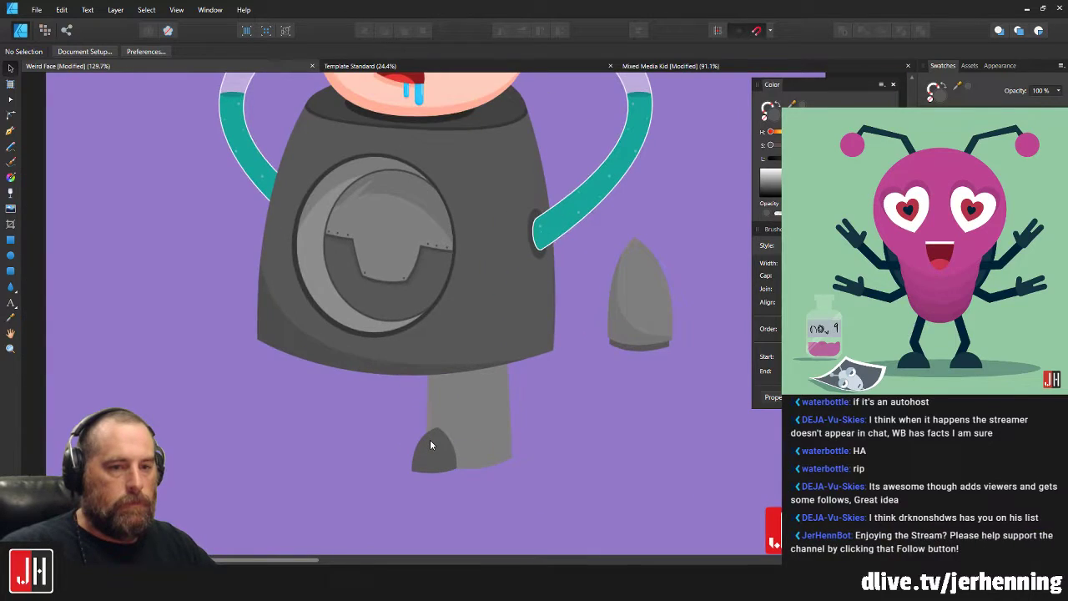
pyautogui.scroll(1, 451, 436)
pyautogui.click(466, 417)
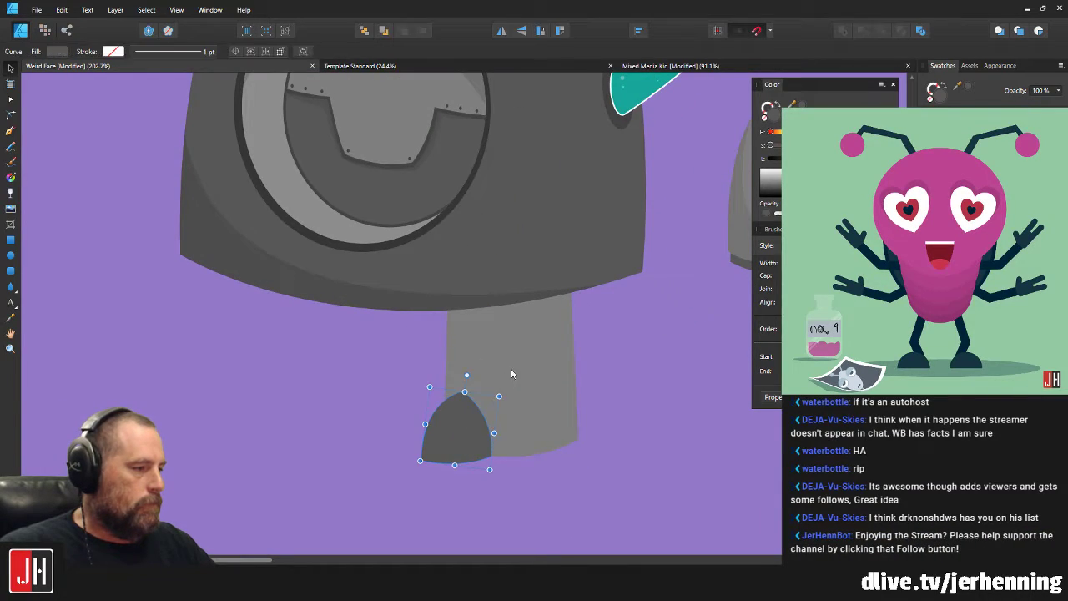
# Resize the grey leg and foot piece slightly, shift them a little left beneath the robot's body, and deselect them.
pyautogui.keyDown('shift'); pyautogui.click(505, 374); pyautogui.keyUp('shift')
pyautogui.moveTo(579, 267); pyautogui.dragTo(585, 258)
pyautogui.moveTo(534, 333); pyautogui.dragTo(511, 384)
pyautogui.click(604, 332)
pyautogui.scroll(-4, 581, 352)
pyautogui.scroll(7, 511, 383)
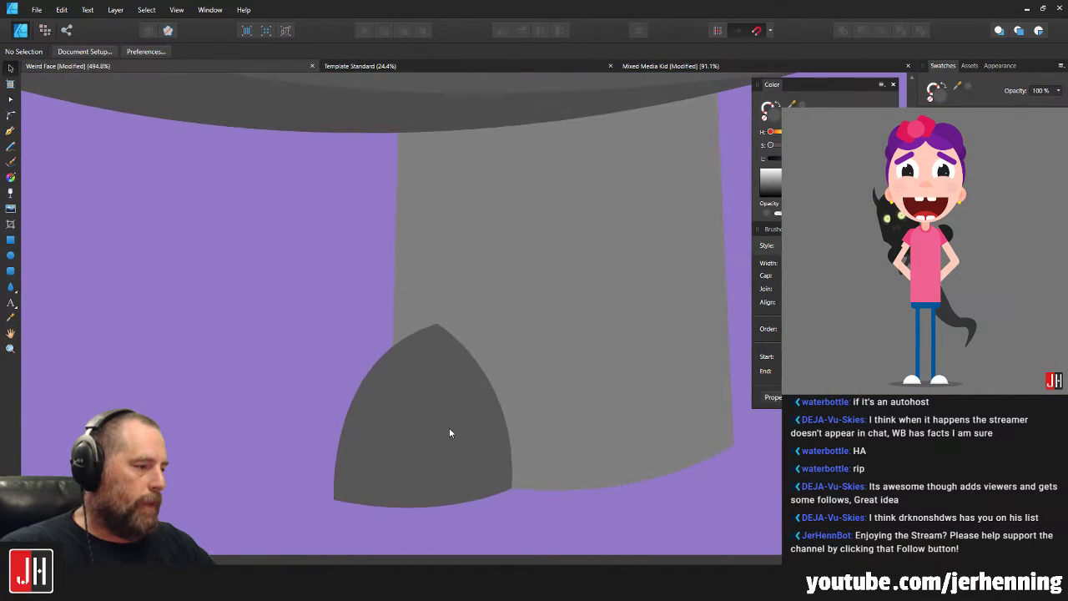
# Shrink the dark grey foot piece slightly, fit it to the leg's lower-left corner along the bottom edge, and deselect it.
pyautogui.click(450, 429)
pyautogui.scroll(3, 450, 417)
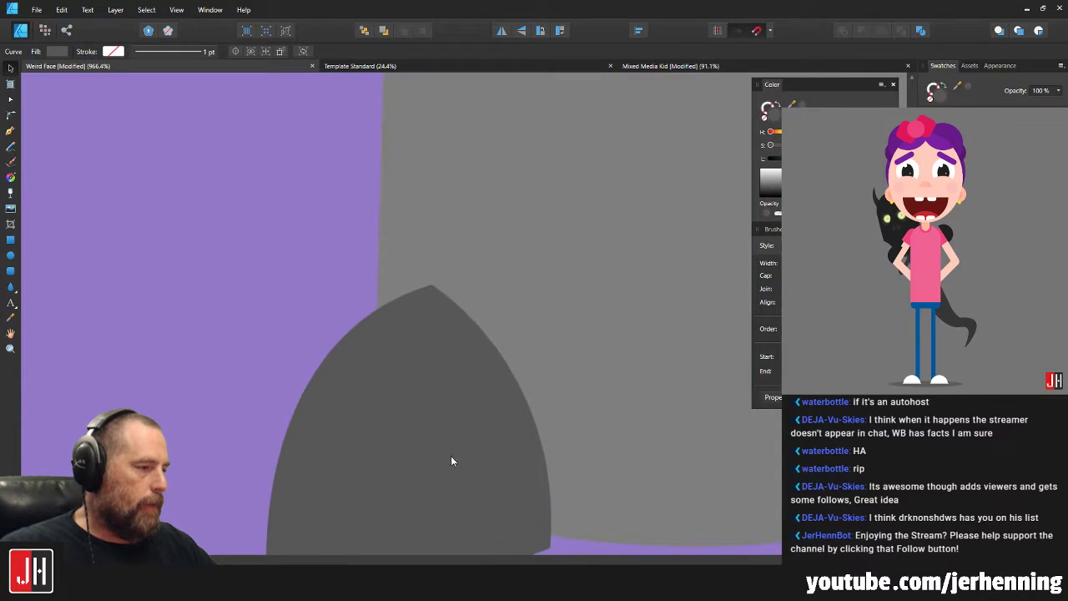
pyautogui.moveTo(465, 453); pyautogui.dragTo(466, 448)
pyautogui.scroll(-9, 465, 448)
pyautogui.click(568, 461)
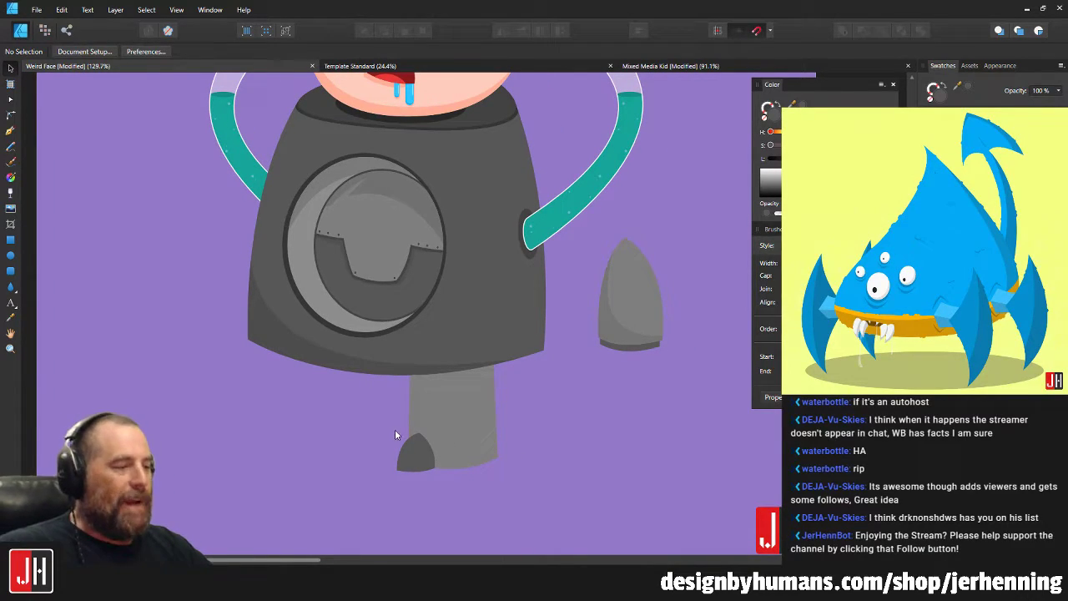
# Examine the leg's fit under the body and its corner nodes, and deselect it.
pyautogui.scroll(6, 415, 466)
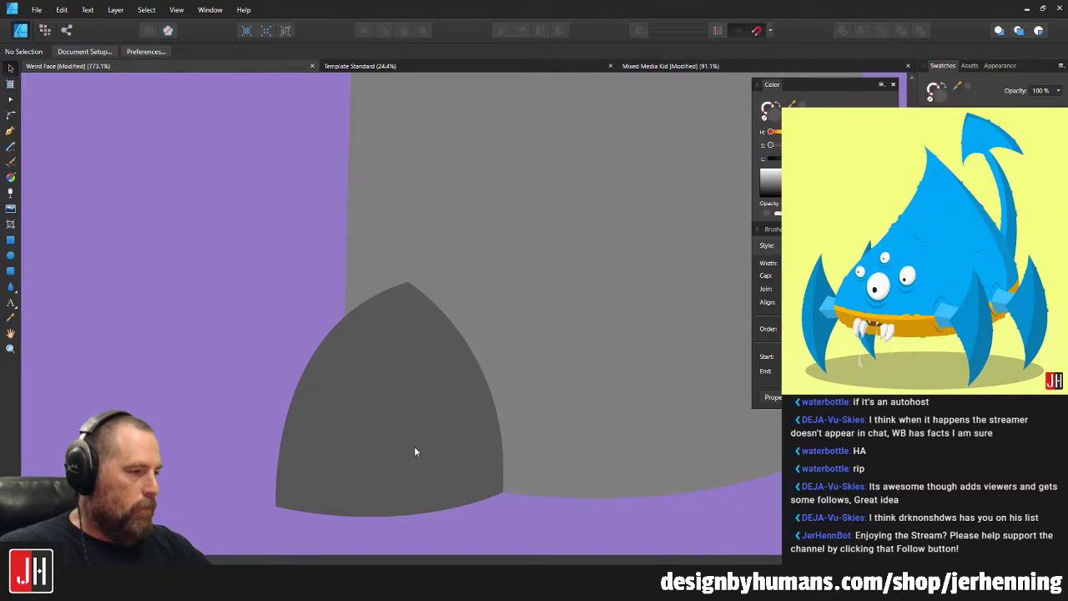
pyautogui.scroll(-4, 414, 446)
pyautogui.scroll(-3, 422, 450)
pyautogui.scroll(5, 484, 443)
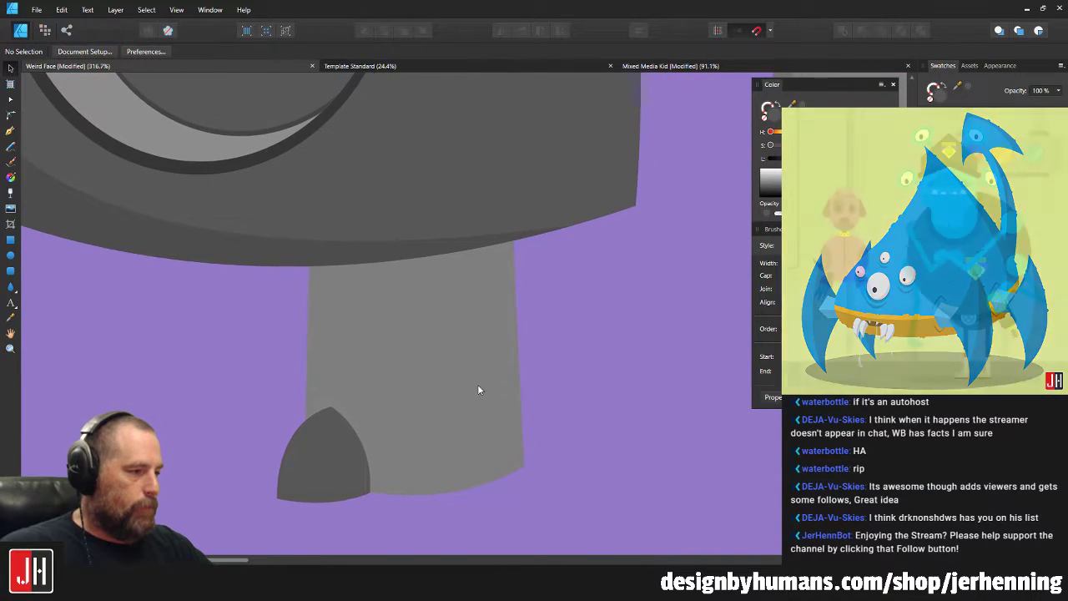
pyautogui.scroll(1, 433, 376)
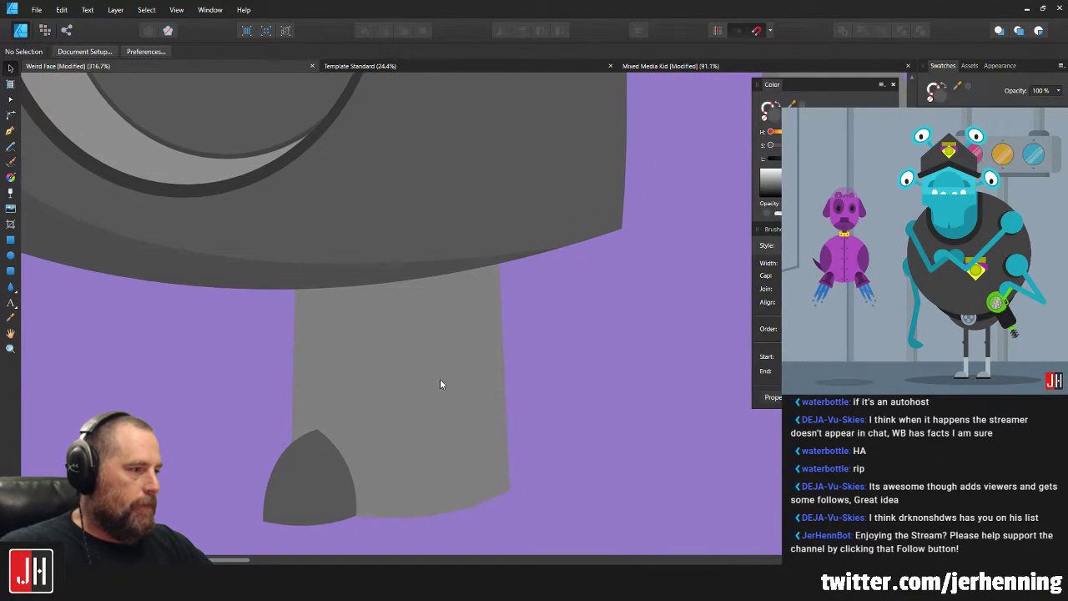
pyautogui.click(376, 328)
pyautogui.moveTo(460, 251); pyautogui.dragTo(461, 268)
pyautogui.press('a')
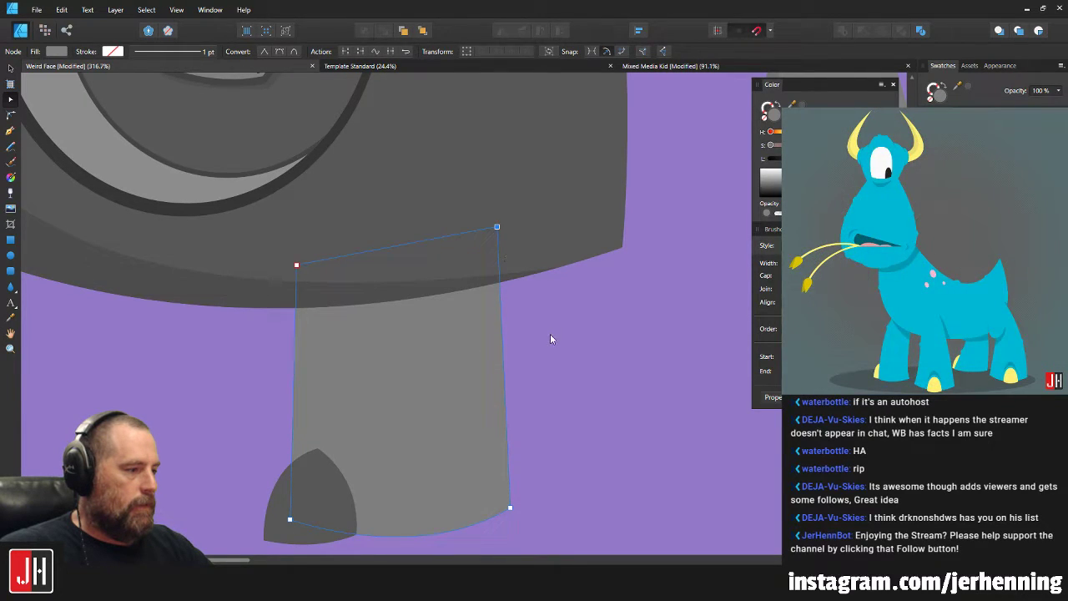
pyautogui.click(549, 335)
pyautogui.scroll(-4, 536, 344)
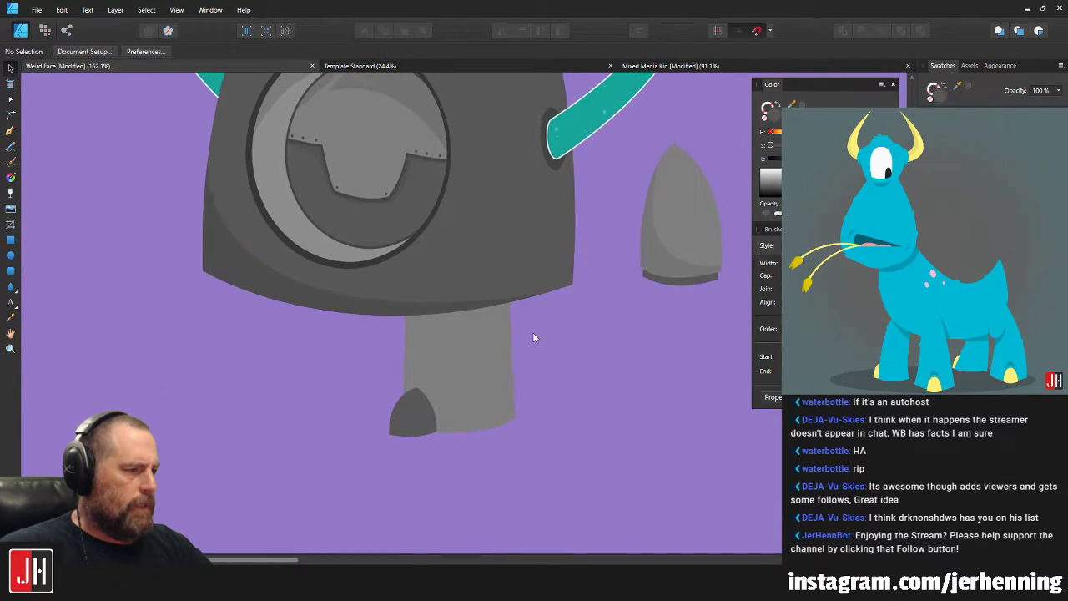
# Draw a darker grey shadow shape with the Pen tool over the leg's upper and left sides and clip it inside the leg.
pyautogui.scroll(2, 453, 306)
pyautogui.click(10, 131)
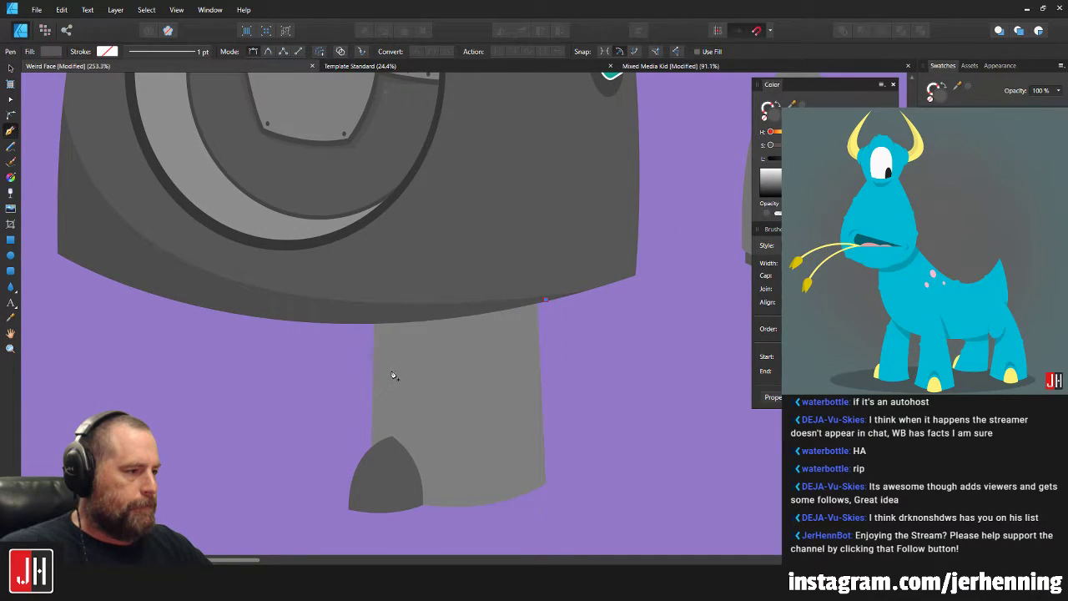
pyautogui.moveTo(386, 367); pyautogui.dragTo(312, 382)
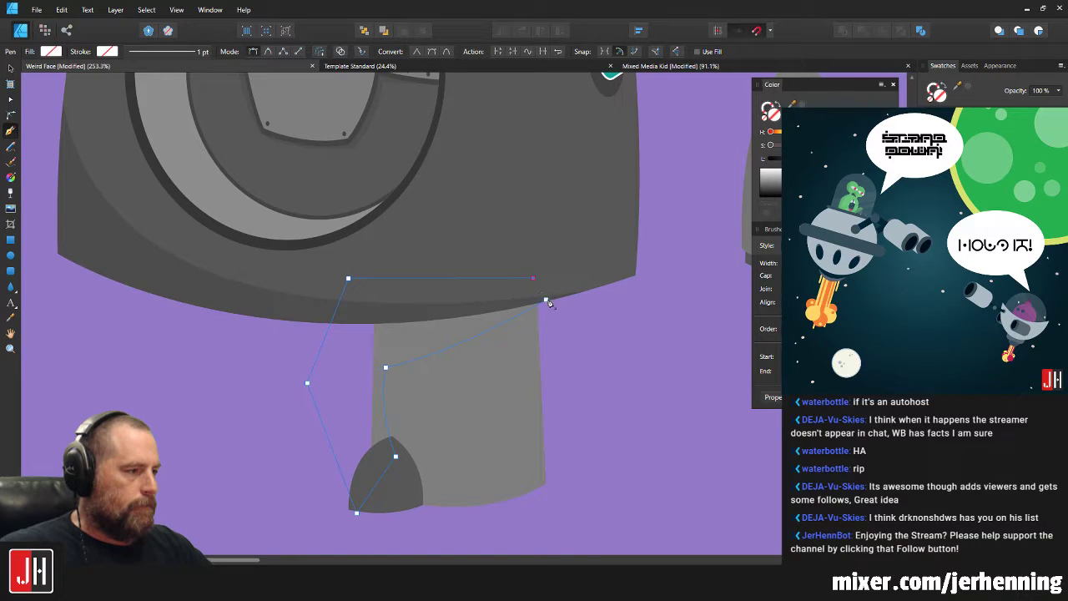
pyautogui.press('v')
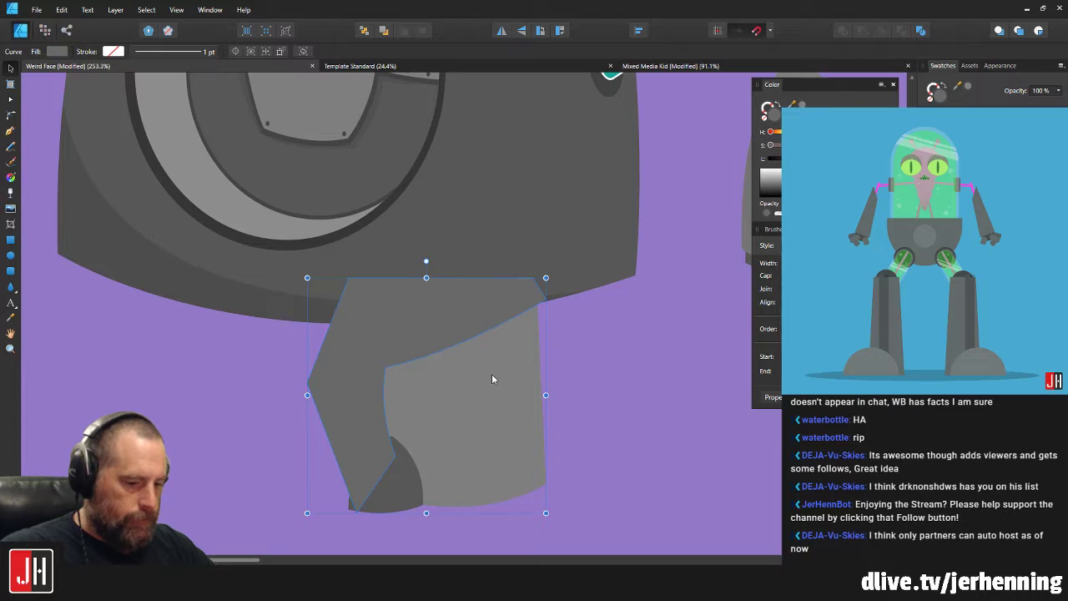
pyautogui.hotkey('ctrl', 'x')
pyautogui.click(492, 379)
pyautogui.scroll(-6, 573, 376)
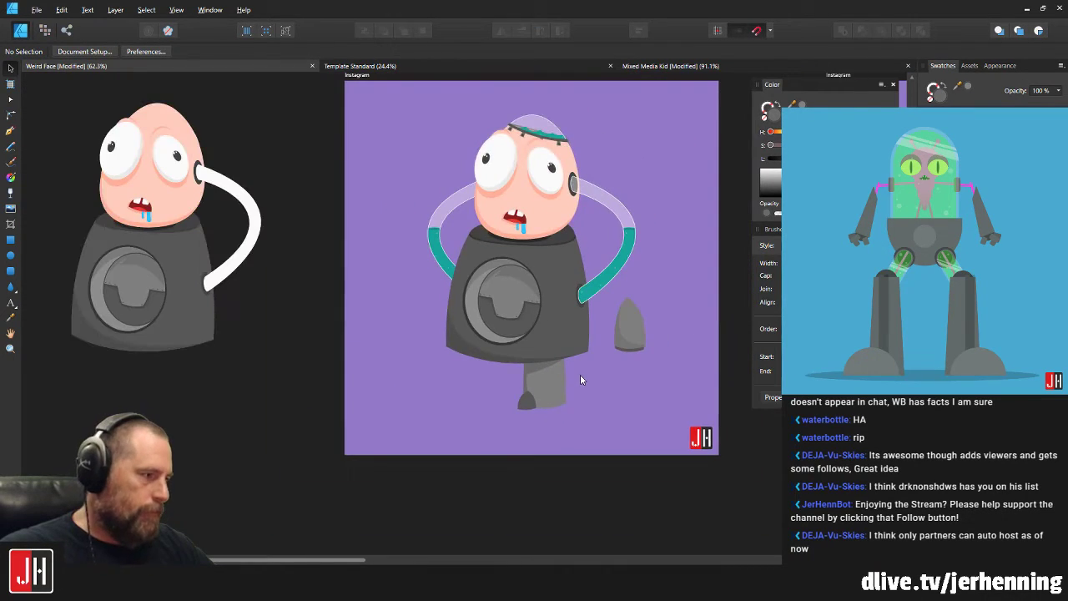
pyautogui.scroll(5, 497, 377)
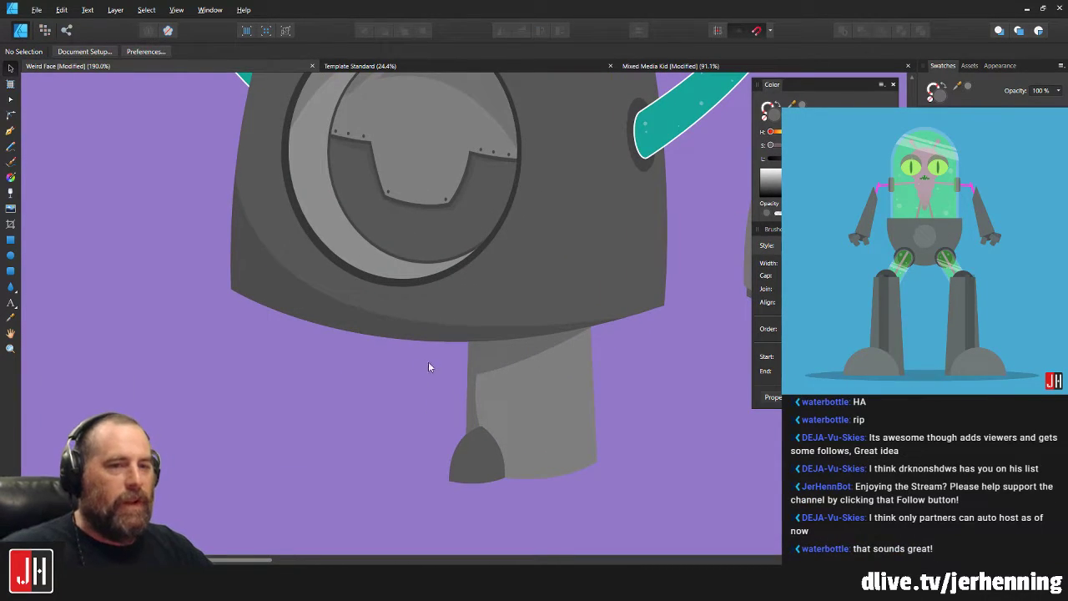
# Raise the inner corner of the leg's shadow, smooth its upper curve, align its right end with the body's edge, and deselect it.
pyautogui.scroll(2, 469, 388)
pyautogui.click(500, 343)
pyautogui.press('a')
pyautogui.moveTo(490, 362); pyautogui.dragTo(491, 334)
pyautogui.moveTo(598, 312); pyautogui.dragTo(607, 315)
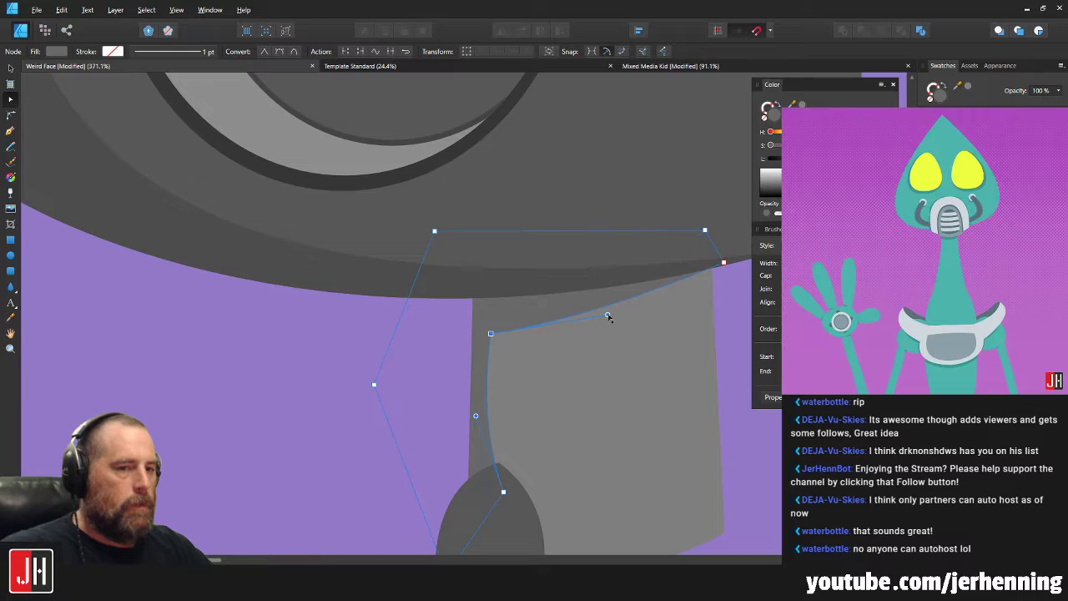
pyautogui.scroll(2, 625, 287)
pyautogui.moveTo(563, 356); pyautogui.dragTo(590, 362)
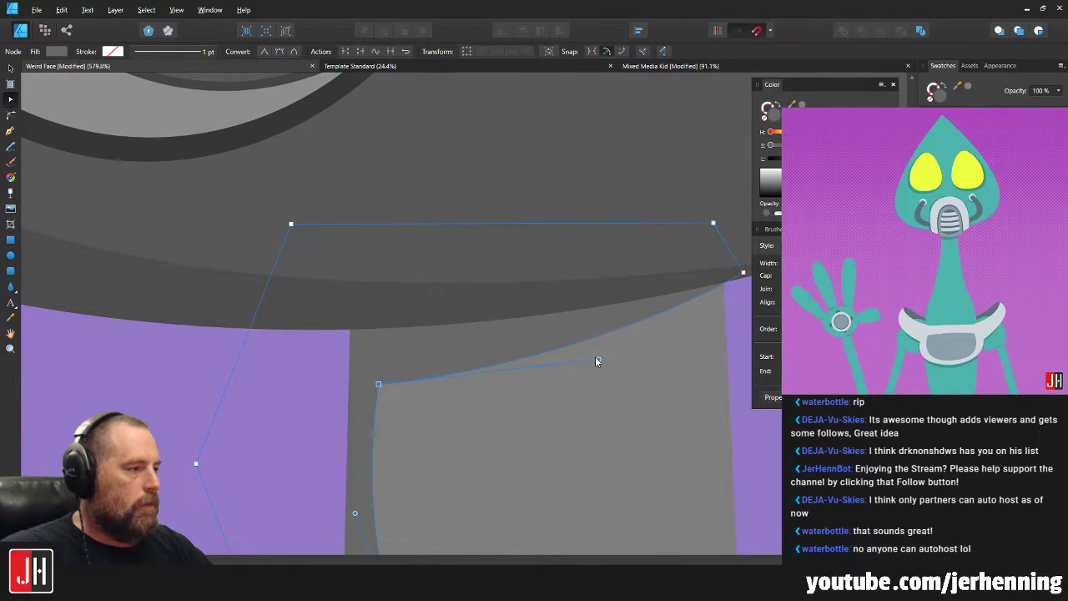
pyautogui.scroll(1, 554, 326)
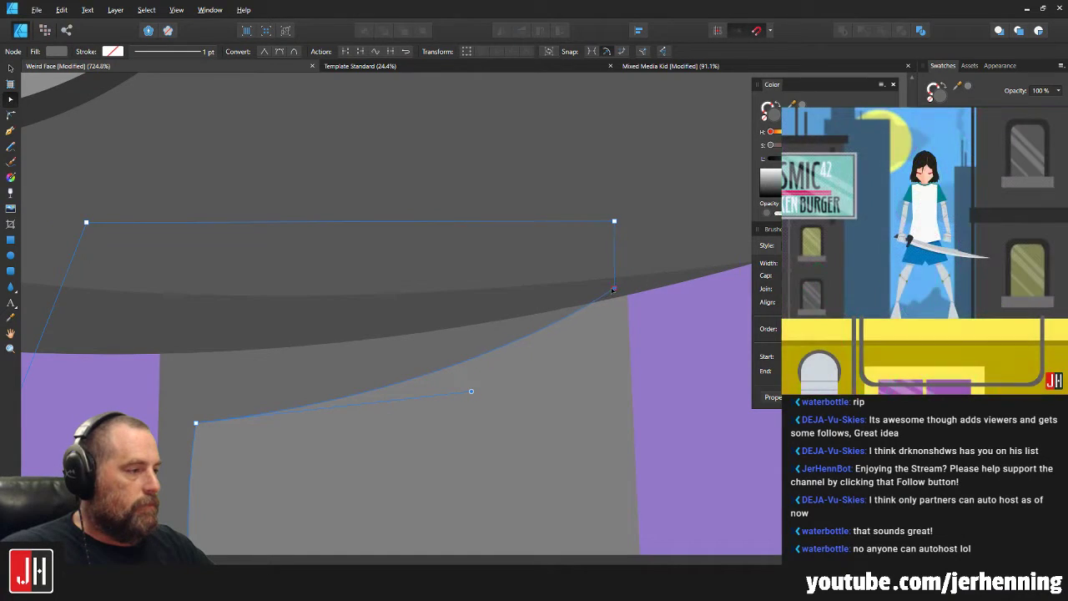
pyautogui.press('v')
pyautogui.scroll(-7, 570, 341)
pyautogui.click(604, 404)
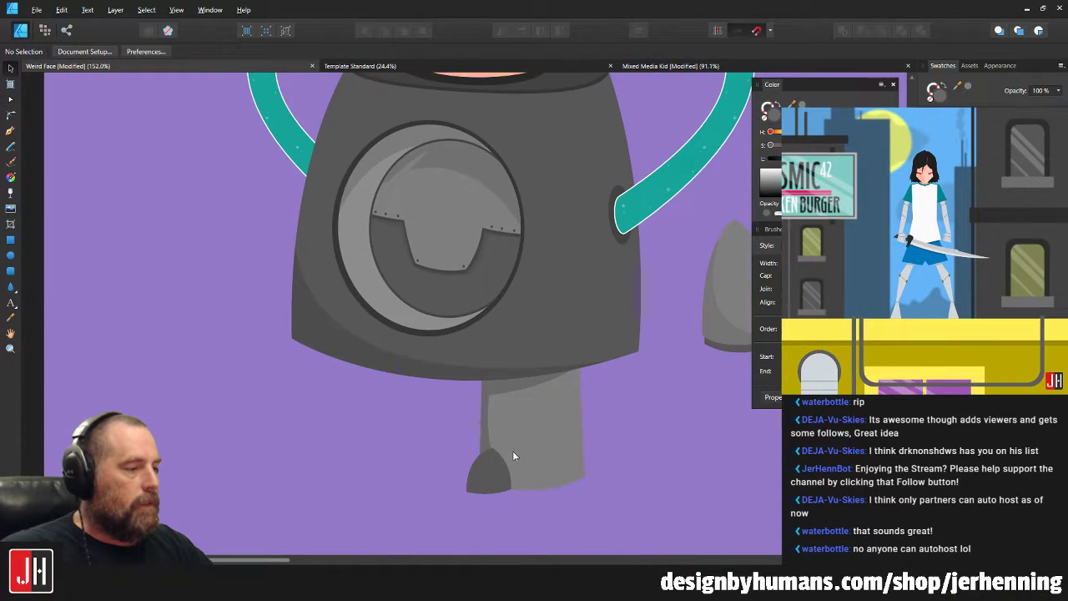
# Move the lower node of the leg's shadow down behind the foot, bow its side curve outward, and deselect it.
pyautogui.scroll(7, 516, 449)
pyautogui.press('a')
pyautogui.click(450, 479)
pyautogui.moveTo(449, 479); pyautogui.dragTo(441, 496)
pyautogui.moveTo(386, 351); pyautogui.dragTo(379, 339)
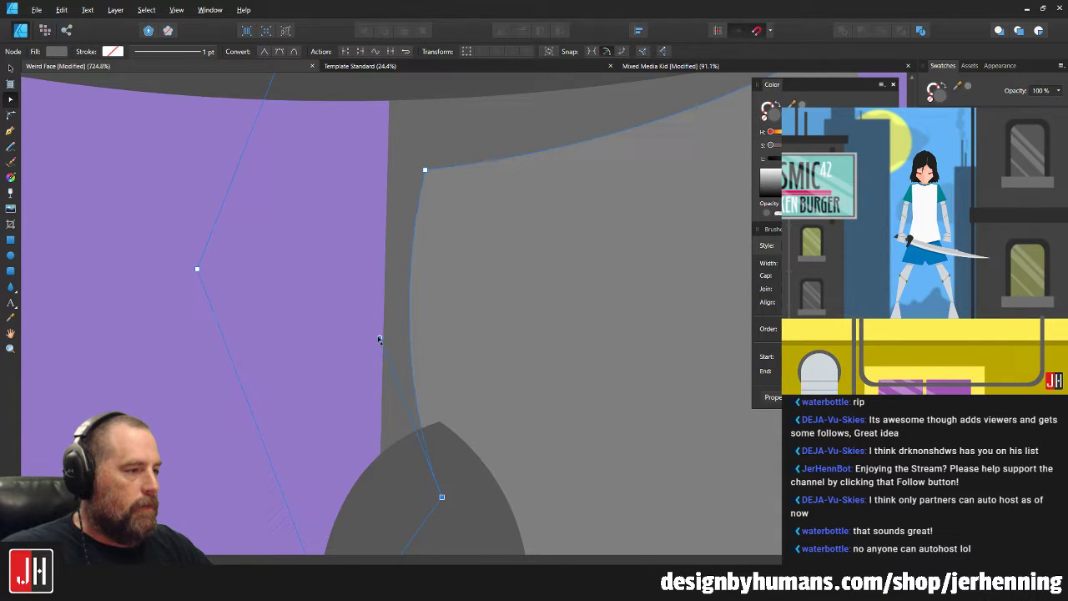
pyautogui.hotkey('ctrl', 'd')
# Draw a closed shadow shape with the Pen tool, curving across the left and bottom of the dark grey foot piece.
pyautogui.scroll(-6, 375, 338)
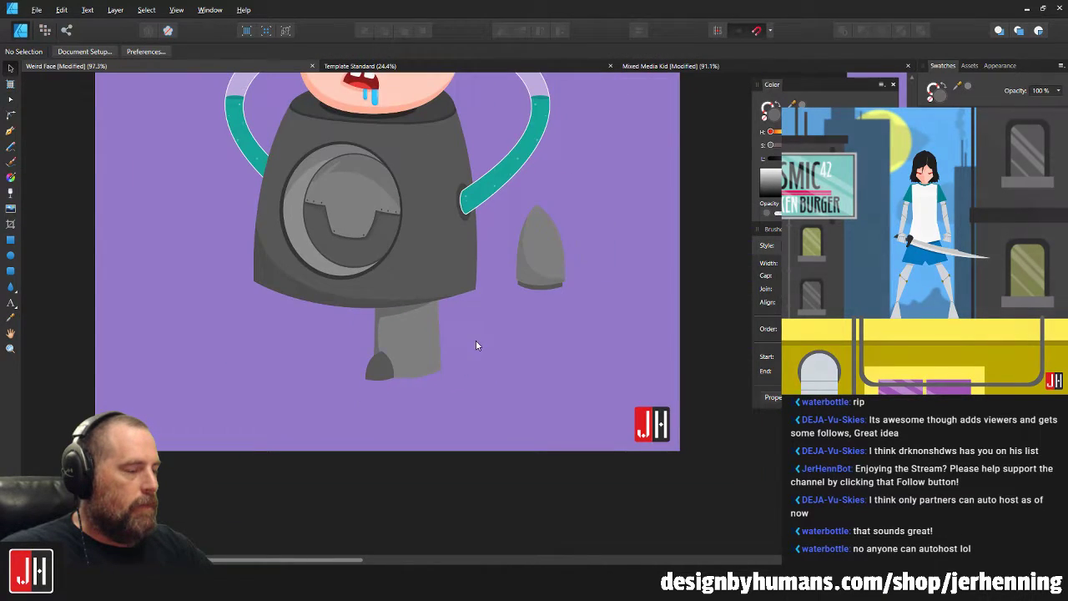
pyautogui.scroll(5, 406, 342)
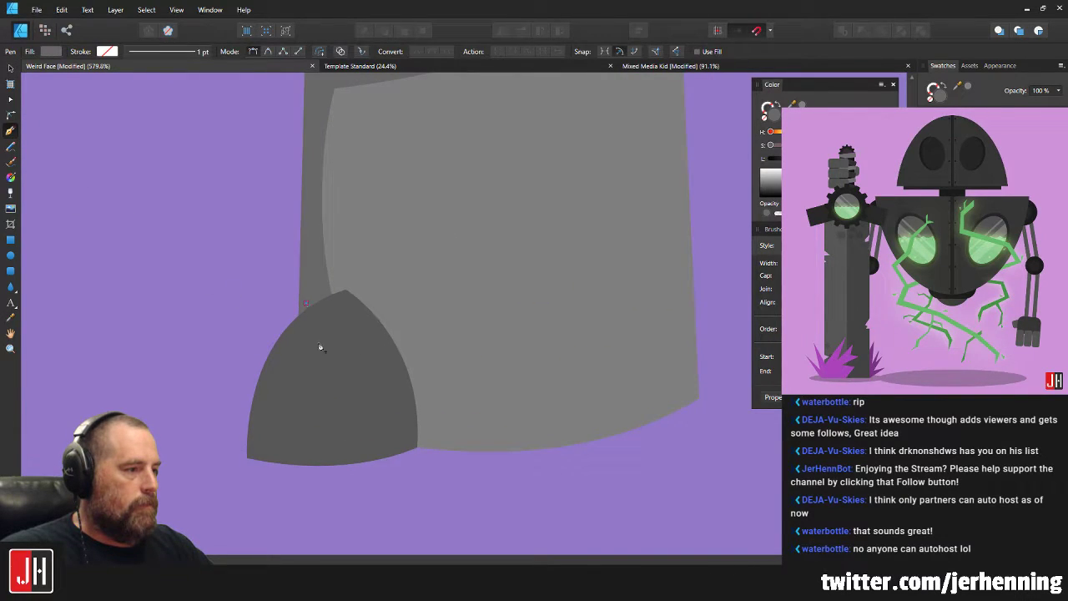
pyautogui.moveTo(417, 439); pyautogui.dragTo(474, 441)
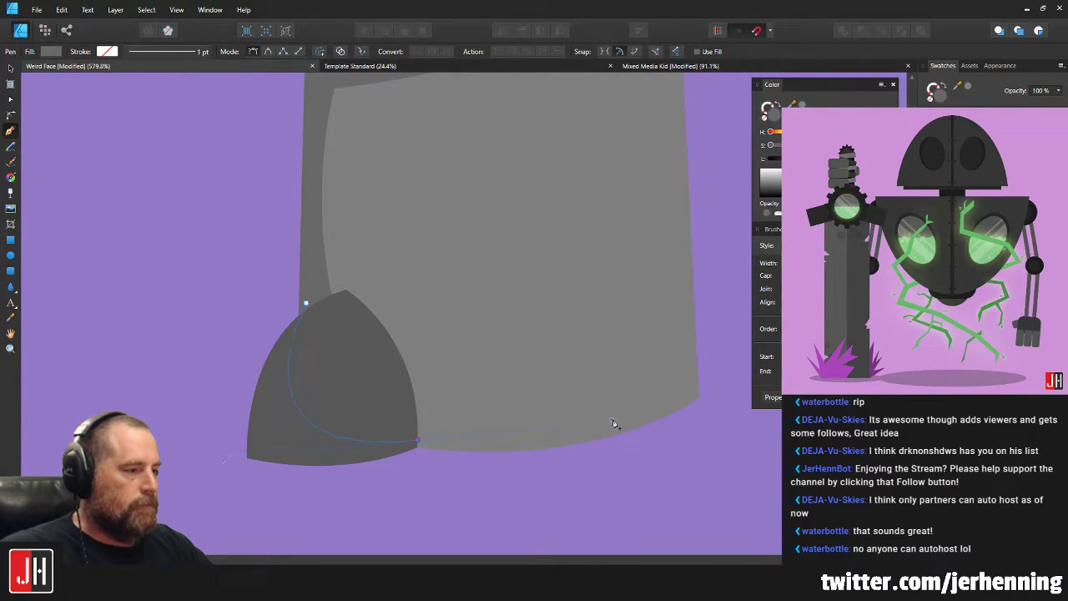
pyautogui.moveTo(634, 416); pyautogui.dragTo(633, 416)
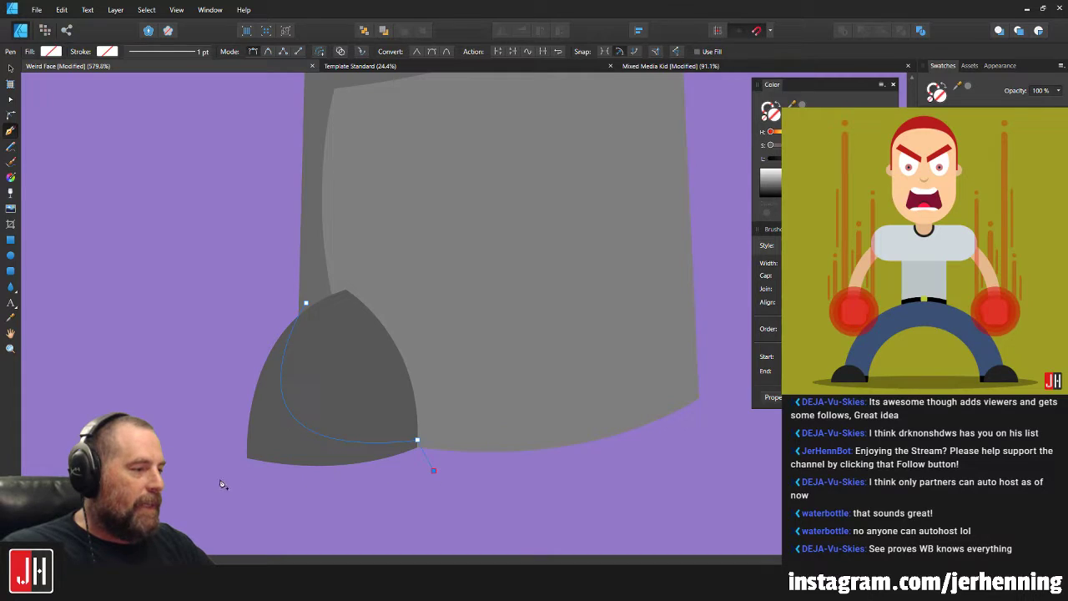
pyautogui.click(306, 304)
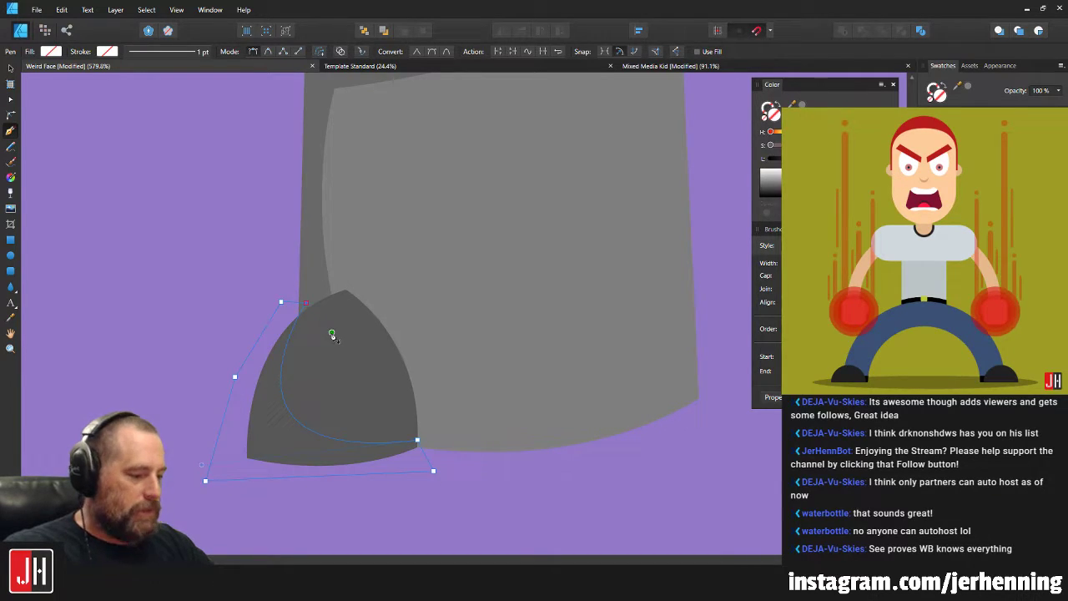
# Fill the foot's shadow with the dark grey sampled from the body's lower shadow, clip it inside the foot piece, and deselect it.
pyautogui.press('i')
pyautogui.scroll(-4, 337, 332)
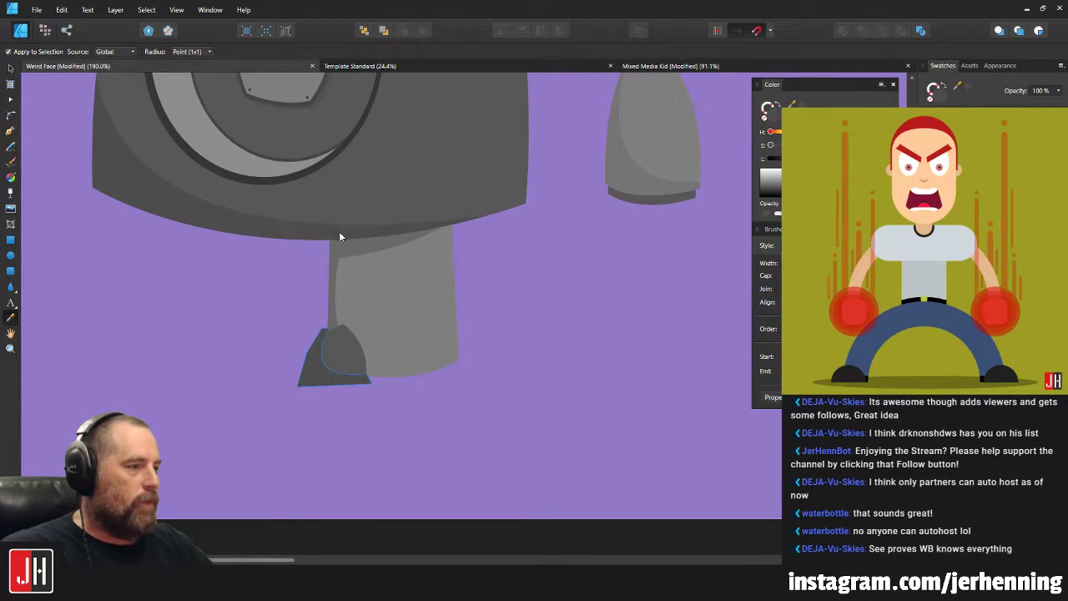
pyautogui.press('v')
pyautogui.scroll(5, 334, 353)
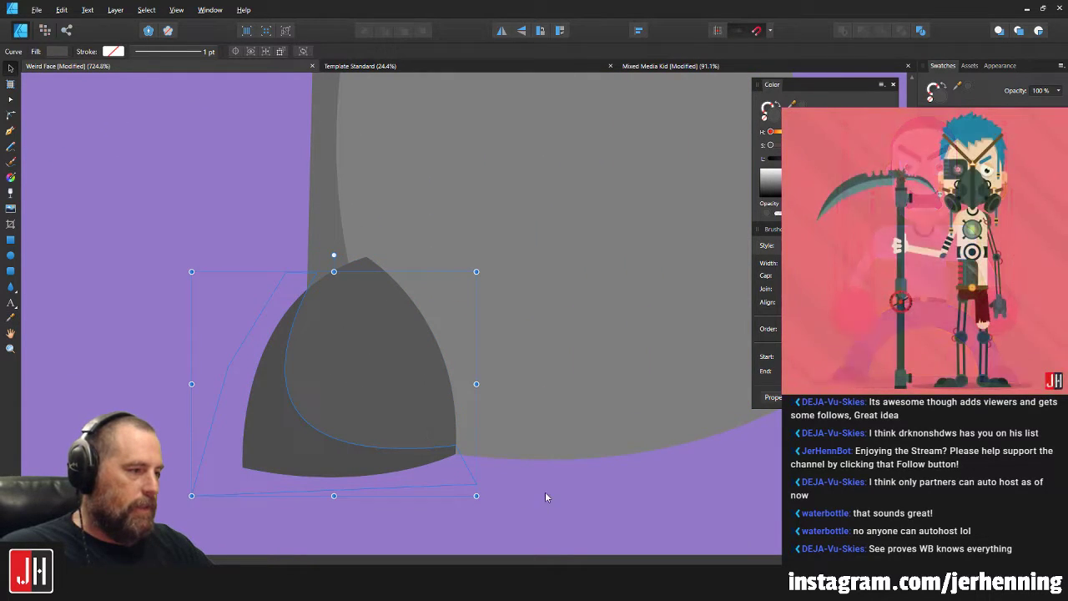
pyautogui.click(544, 492)
# Delete the shadow shape from the leg.
pyautogui.scroll(-6, 534, 483)
pyautogui.scroll(2, 488, 468)
pyautogui.scroll(3, 487, 468)
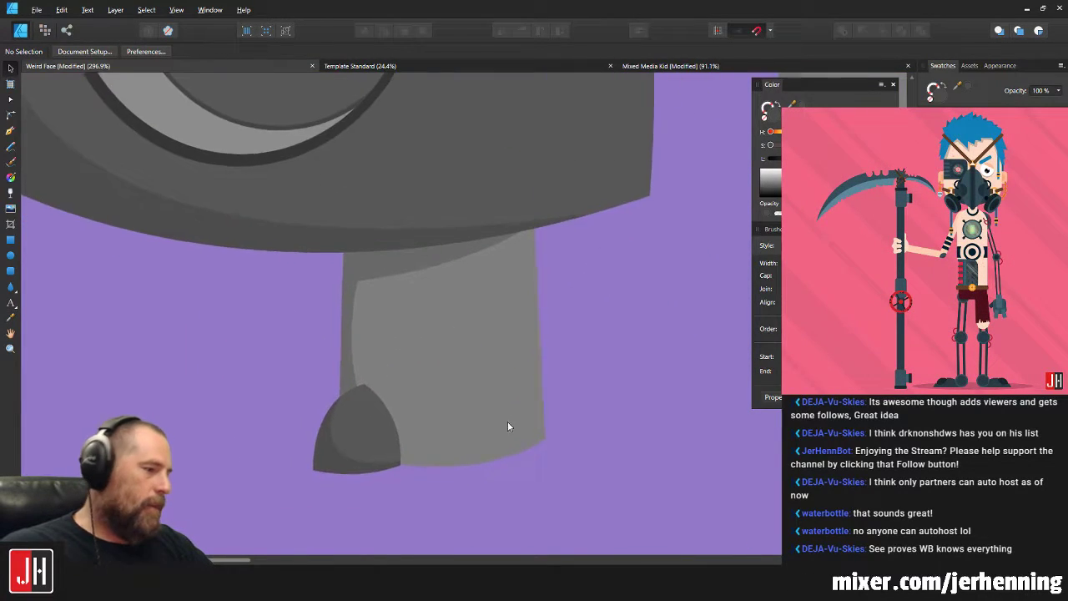
pyautogui.click(273, 210)
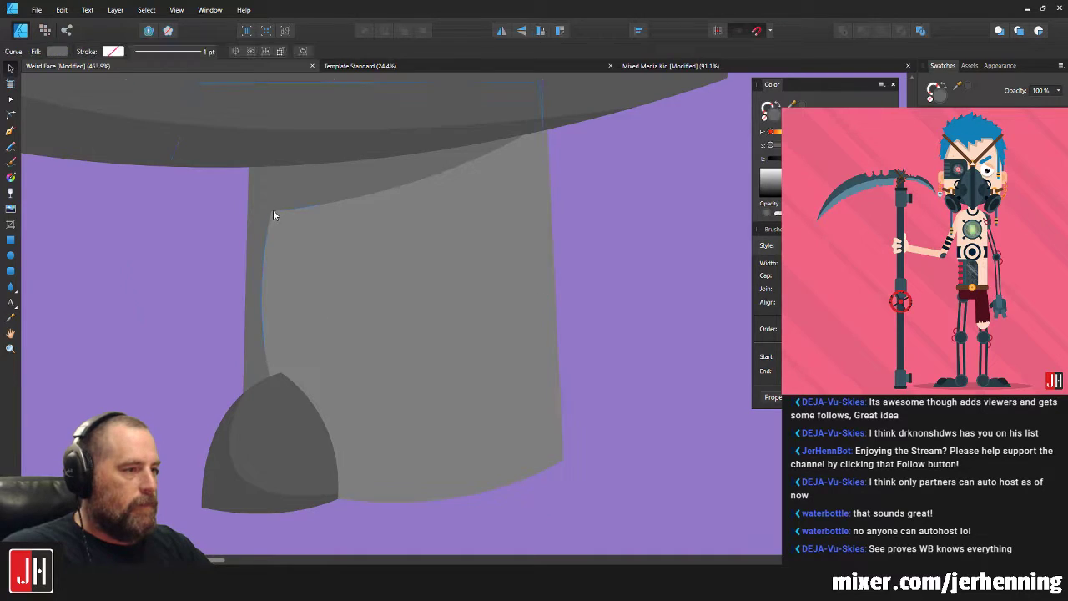
pyautogui.press('Delete')
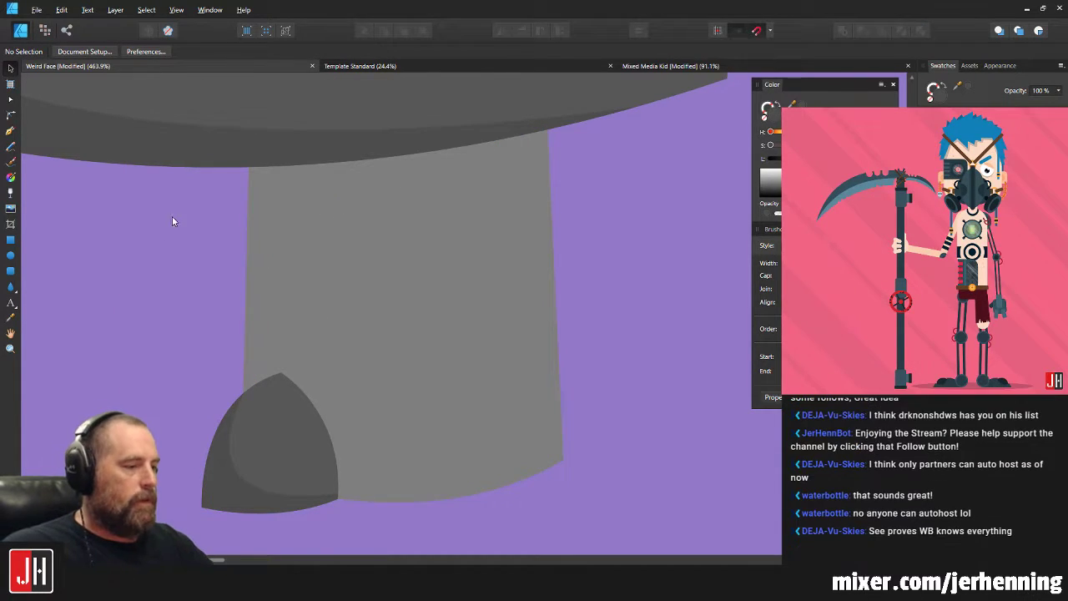
# Shorten the leg by lowering its top nodes below the body, bow the top edge downward, and deselect it.
pyautogui.scroll(-8, 262, 341)
pyautogui.scroll(3, 373, 372)
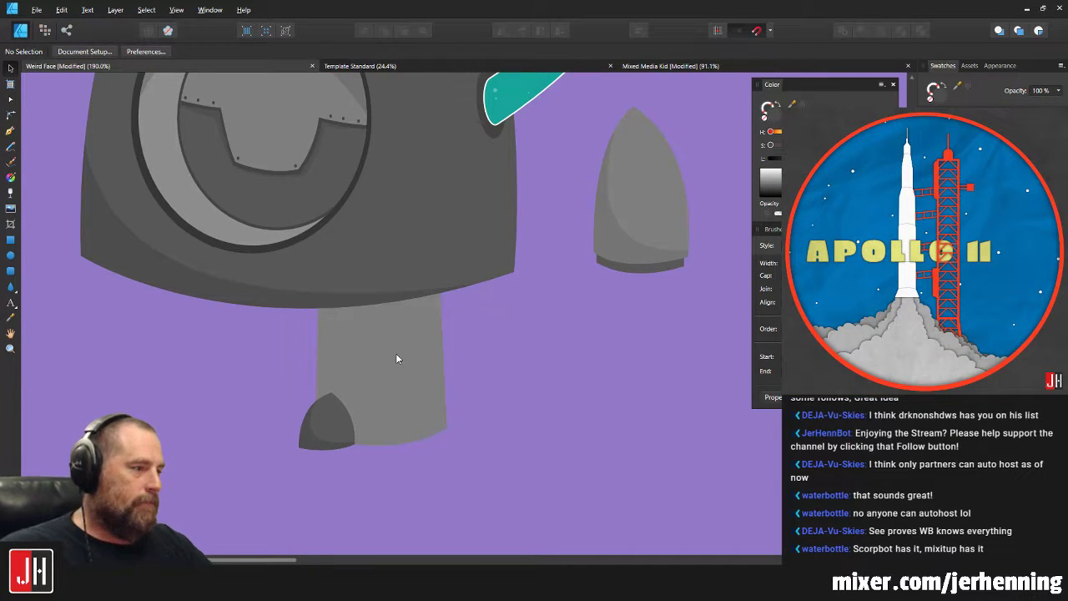
pyautogui.scroll(3, 337, 333)
pyautogui.click(342, 283)
pyautogui.press('a')
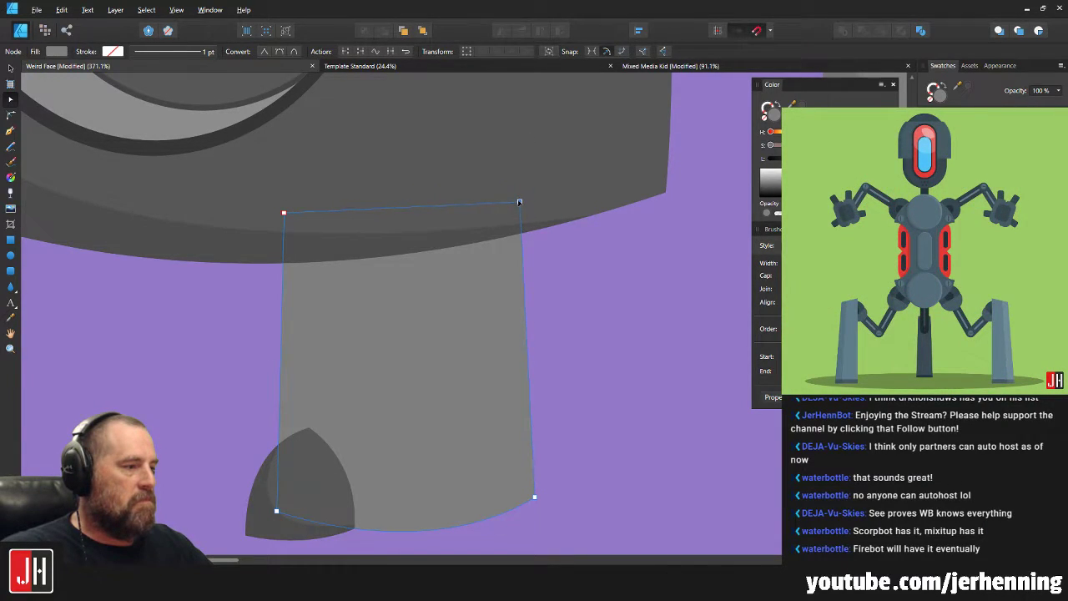
pyautogui.moveTo(548, 173); pyautogui.dragTo(292, 299)
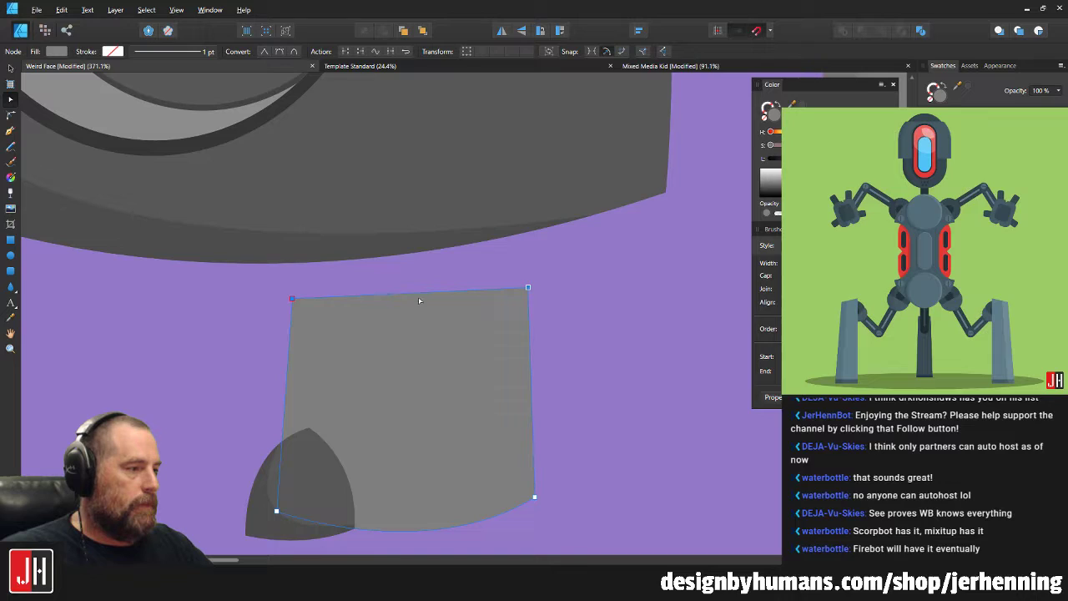
pyautogui.moveTo(420, 300)
pyautogui.mouseDown()
pyautogui.moveTo(416, 327)
pyautogui.moveTo(411, 313)
pyautogui.mouseUp()
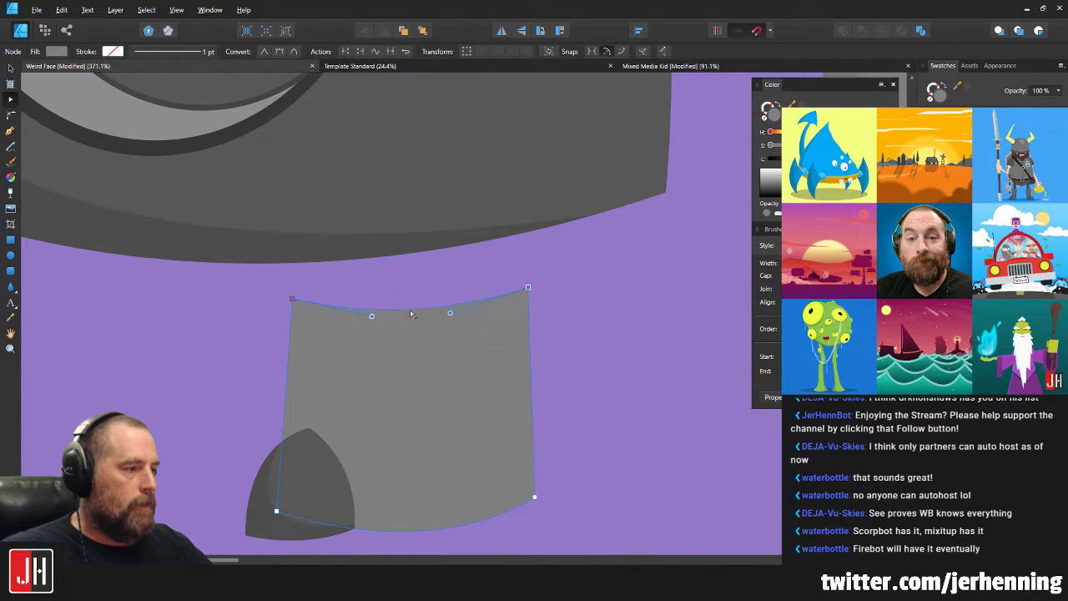
pyautogui.click(567, 281)
# Shift the leg's two top corner nodes slightly left and deselect the leg.
pyautogui.scroll(-5, 444, 338)
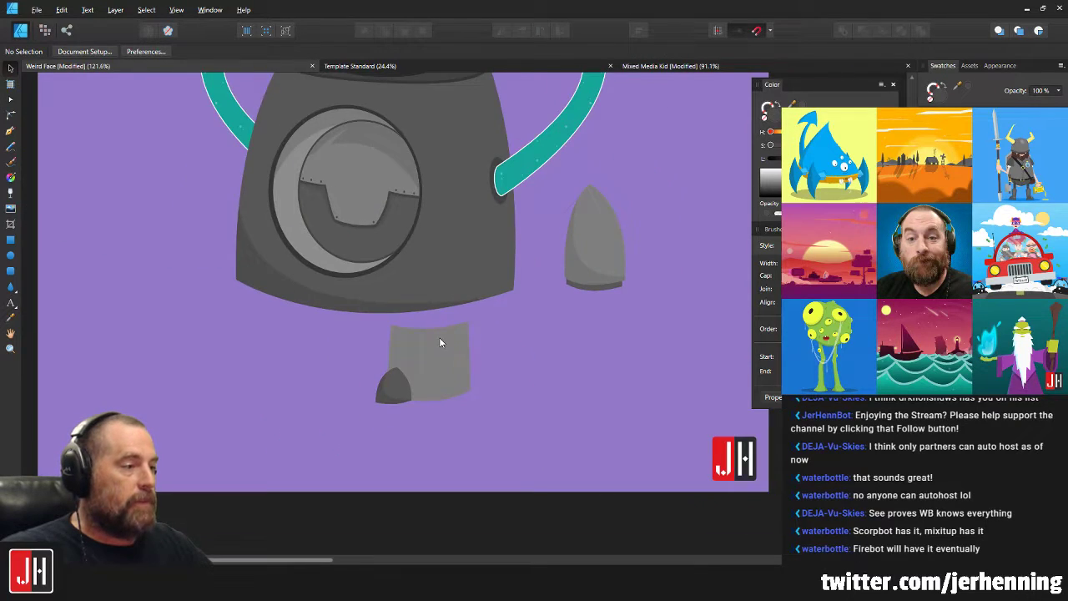
pyautogui.scroll(2, 439, 337)
pyautogui.click(468, 340)
pyautogui.scroll(2, 470, 337)
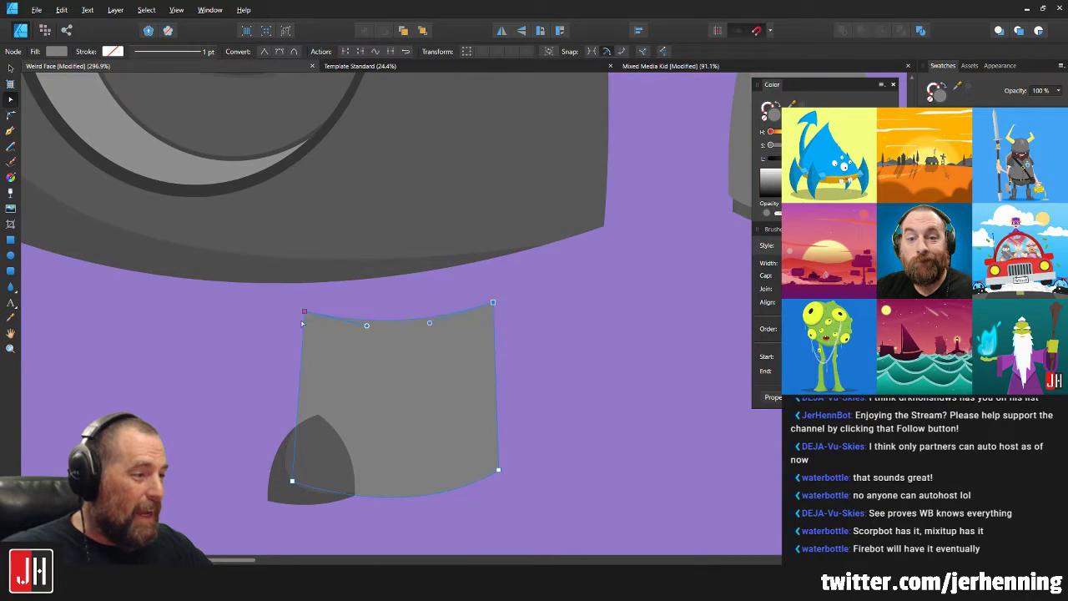
pyautogui.moveTo(304, 312); pyautogui.dragTo(302, 313)
pyautogui.click(450, 312)
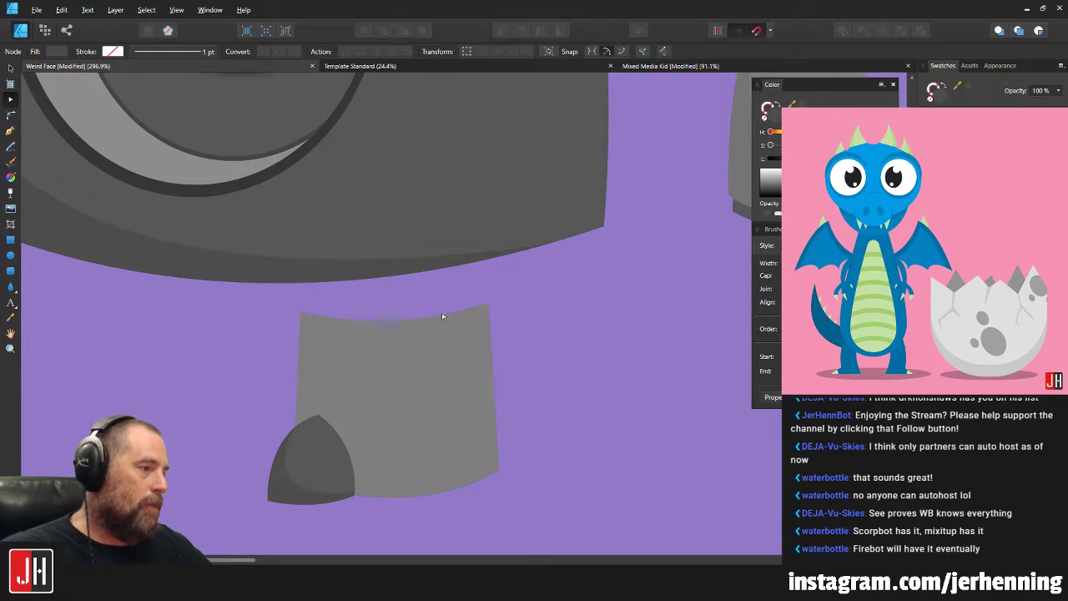
# Draw a closed Pen shape over the leg's top with an upward-bowed upper edge between its two top corners.
pyautogui.scroll(3, 375, 315)
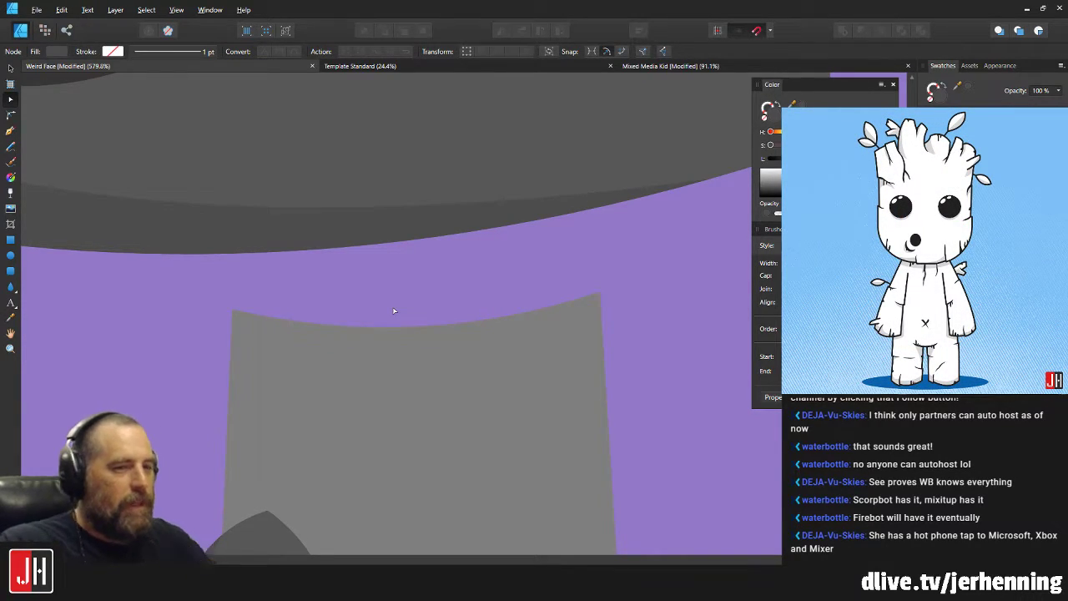
pyautogui.press('p')
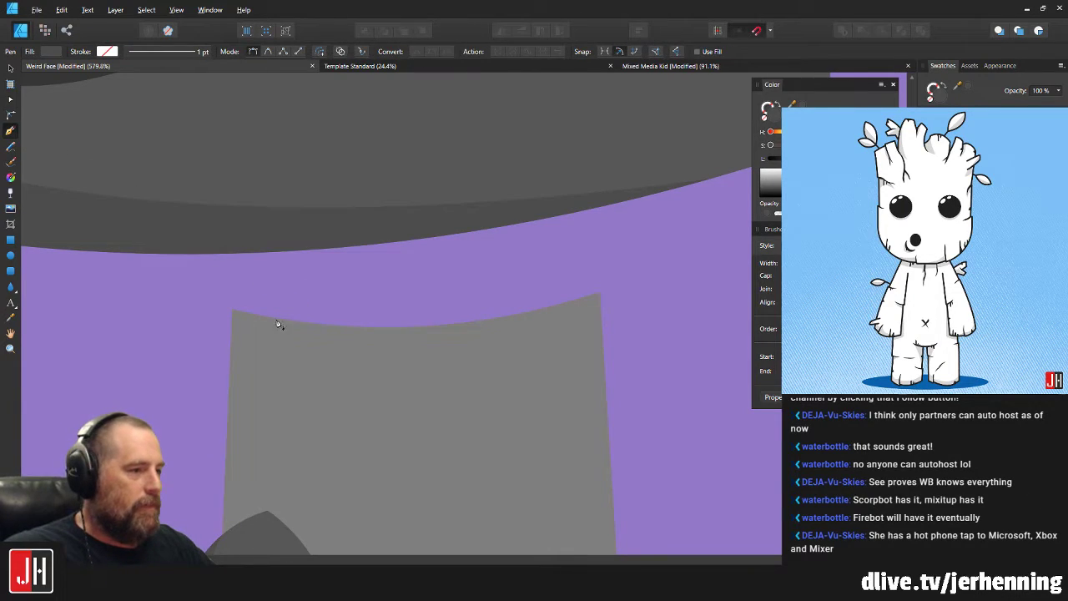
pyautogui.click(601, 293)
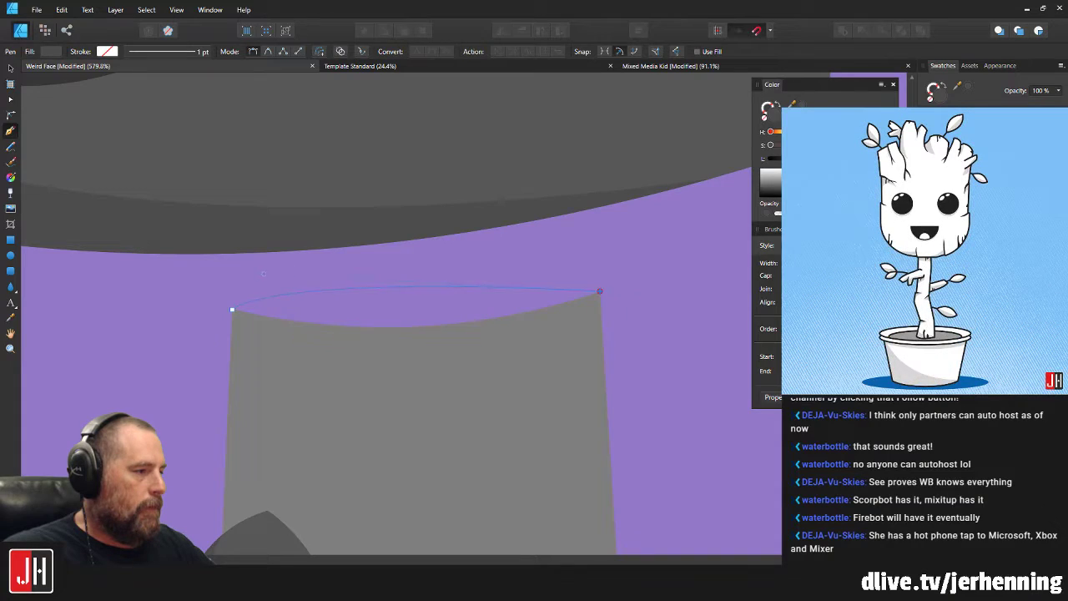
pyautogui.scroll(-2, 557, 332)
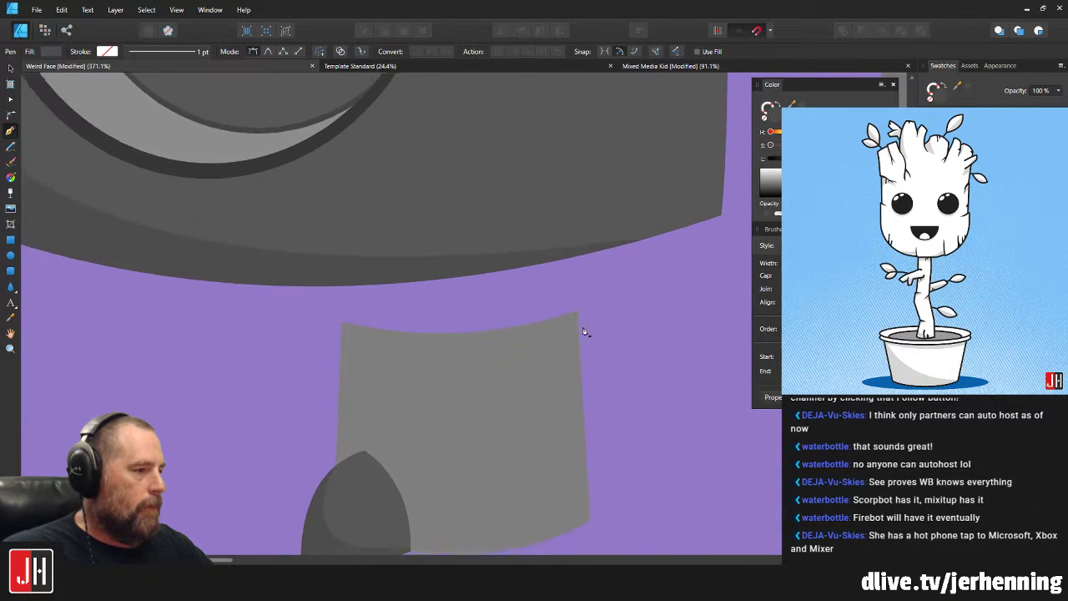
pyautogui.click(305, 330)
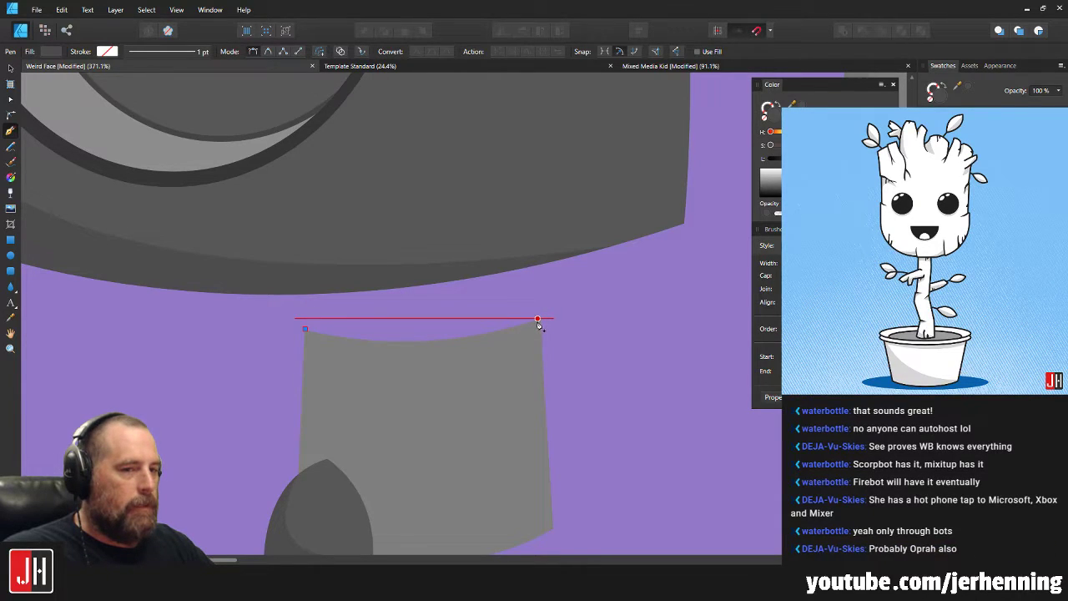
pyautogui.click(538, 320)
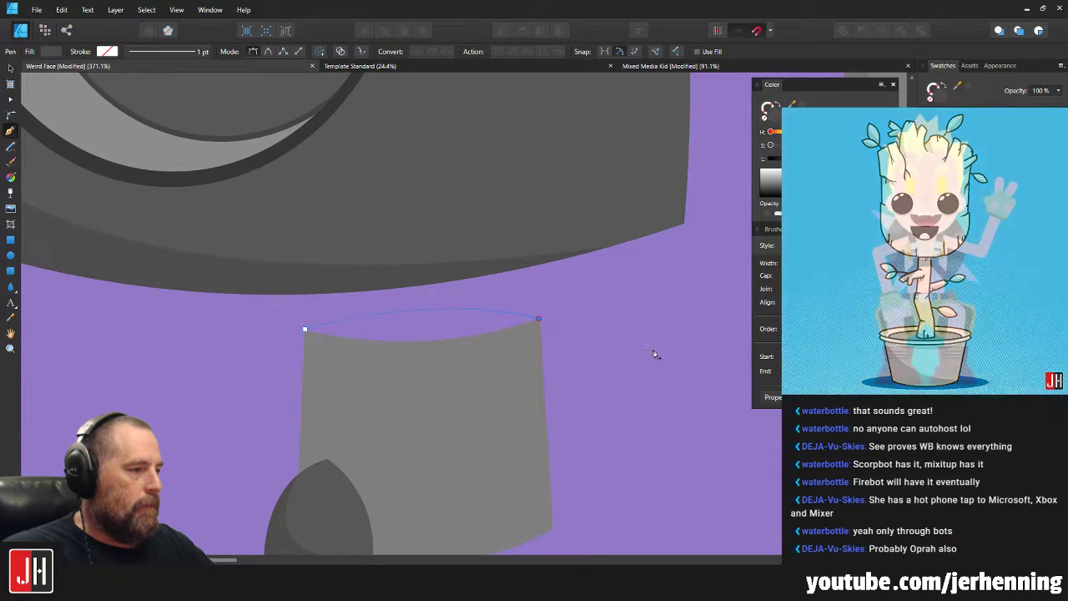
pyautogui.moveTo(686, 341); pyautogui.dragTo(689, 341)
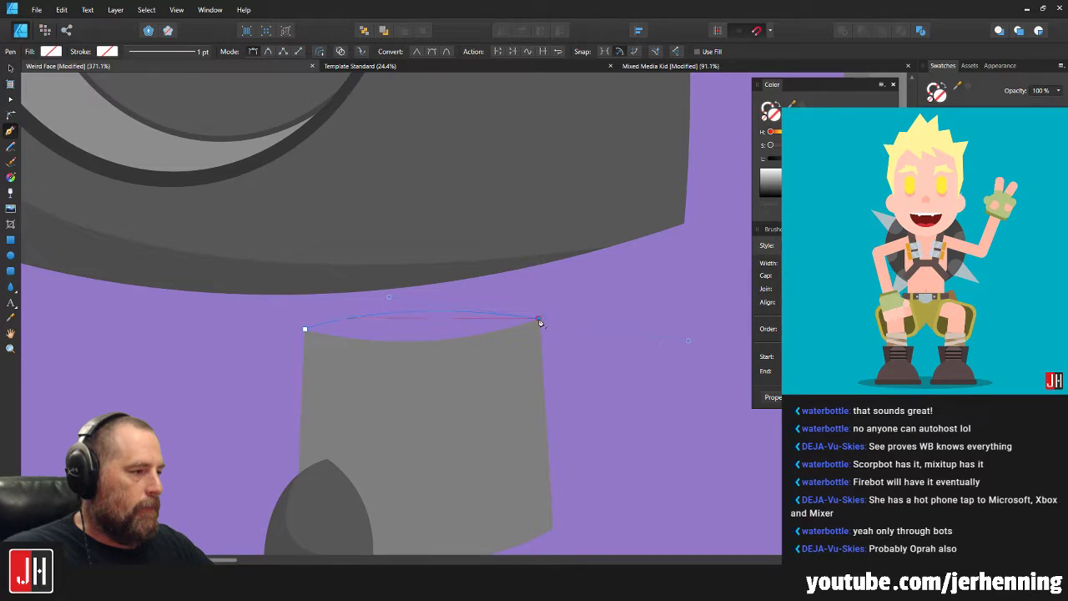
pyautogui.click(530, 385)
pyautogui.click(338, 381)
pyautogui.click(304, 329)
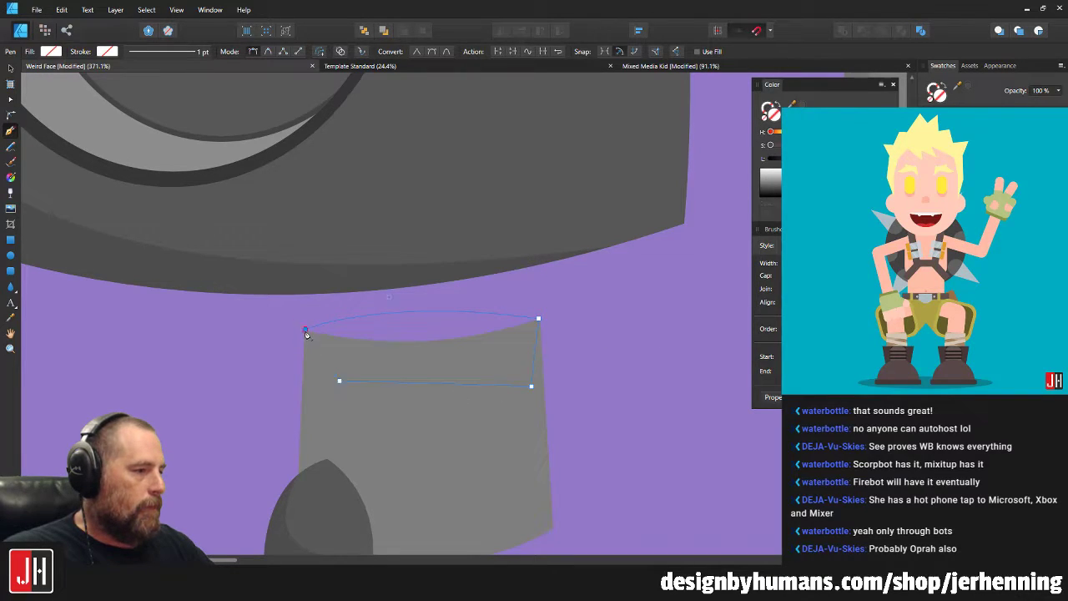
# Fill the top shape with a slightly darker version of the leg's grey, send it behind the leg, and deselect it.
pyautogui.press('i')
pyautogui.click(474, 379)
pyautogui.press('v')
pyautogui.moveTo(538, 349); pyautogui.dragTo(541, 349)
pyautogui.moveTo(815, 158); pyautogui.dragTo(809, 158)
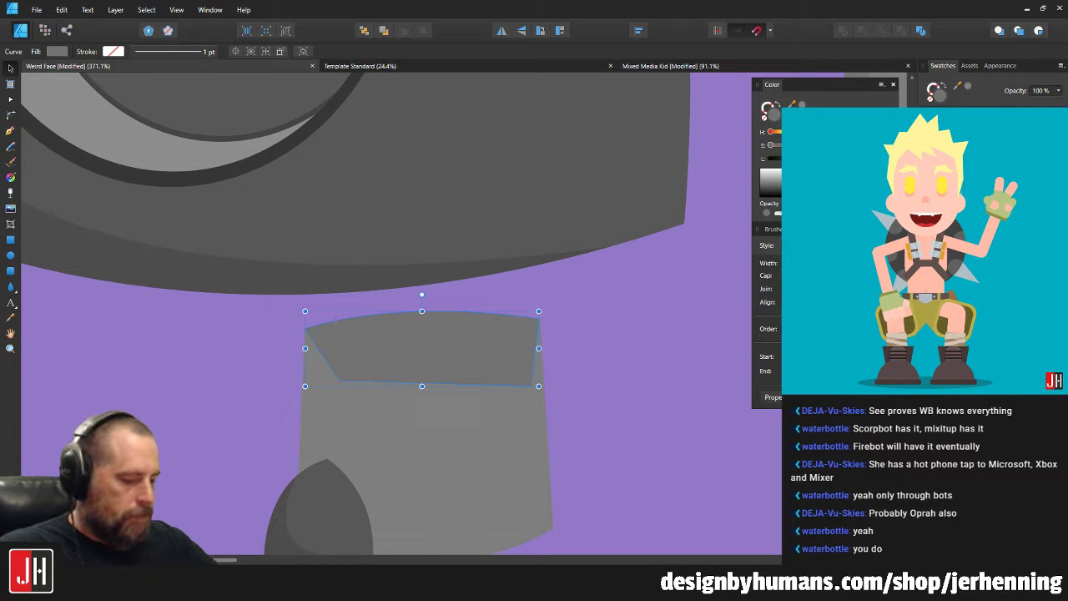
pyautogui.hotkey('ctrl', 'shift', '[')
pyautogui.click(539, 325)
# Align the dark top shape's left corner node with the leg's upper left corner and deselect it.
pyautogui.scroll(5, 350, 325)
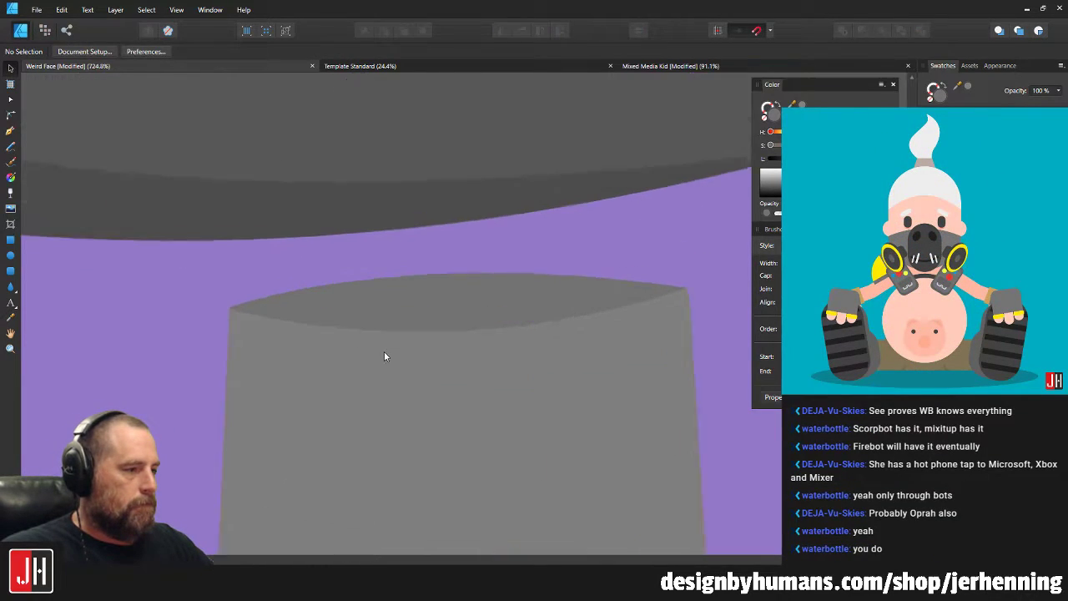
pyautogui.scroll(6, 200, 304)
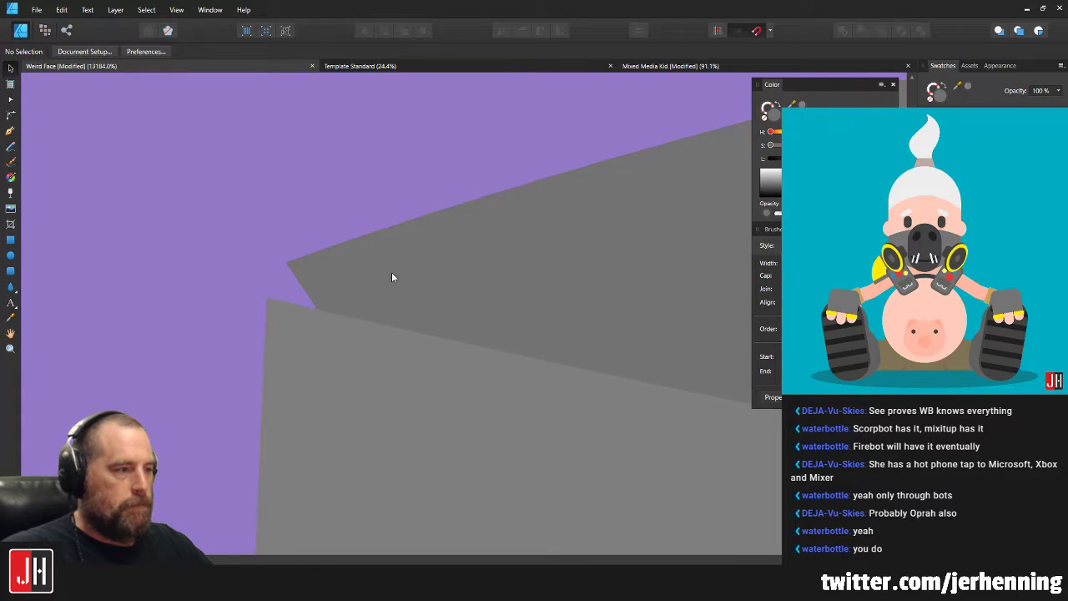
pyautogui.click(364, 269)
pyautogui.press('a')
pyautogui.moveTo(286, 263); pyautogui.dragTo(265, 298)
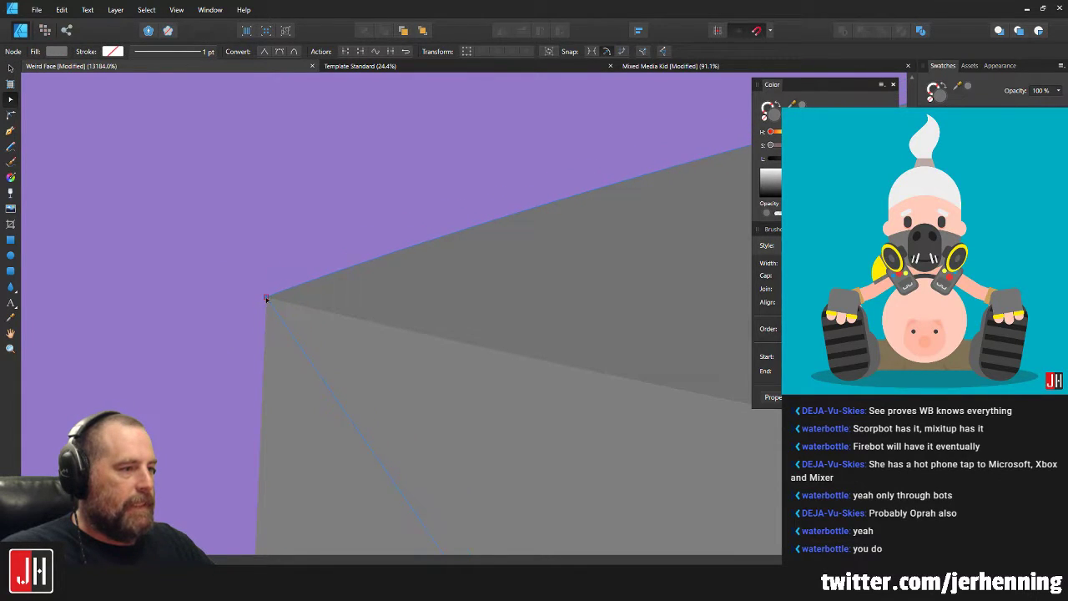
pyautogui.press('v')
pyautogui.click(313, 246)
# Align the dark top shape's right corner node with the leg's upper right corner and deselect it.
pyautogui.scroll(-9, 320, 241)
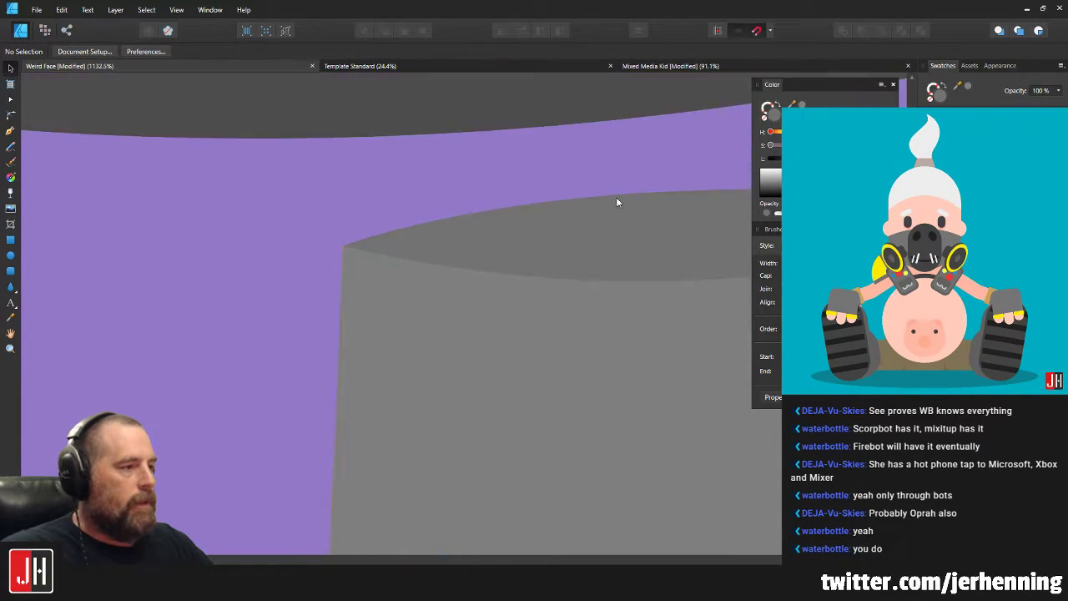
pyautogui.scroll(4, 567, 330)
pyautogui.scroll(4, 387, 278)
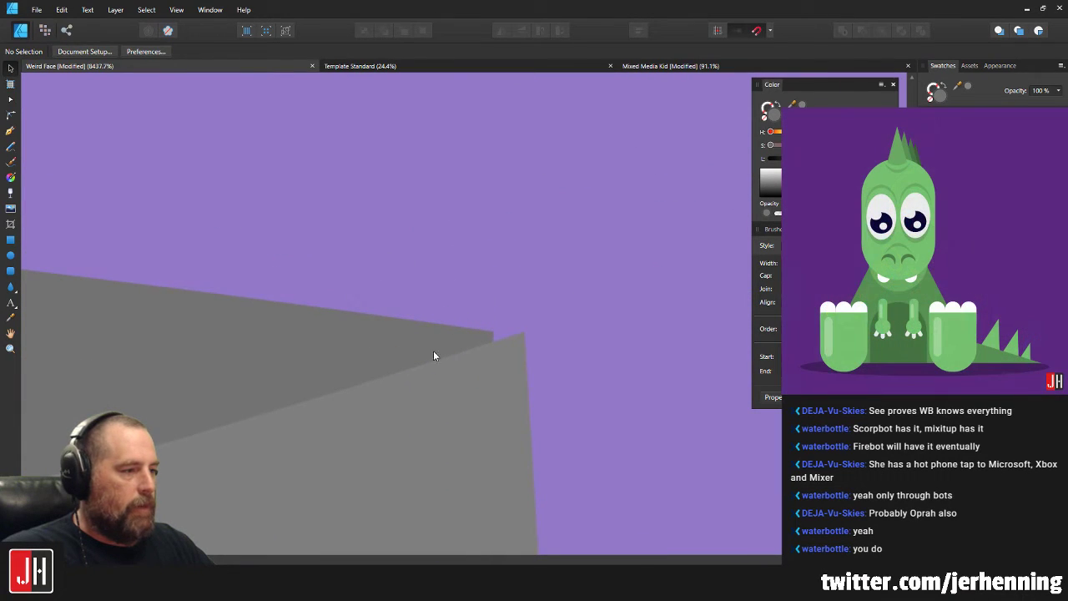
pyautogui.click(434, 351)
pyautogui.press('a')
pyautogui.moveTo(492, 333); pyautogui.dragTo(524, 332)
pyautogui.press('v')
pyautogui.click(564, 322)
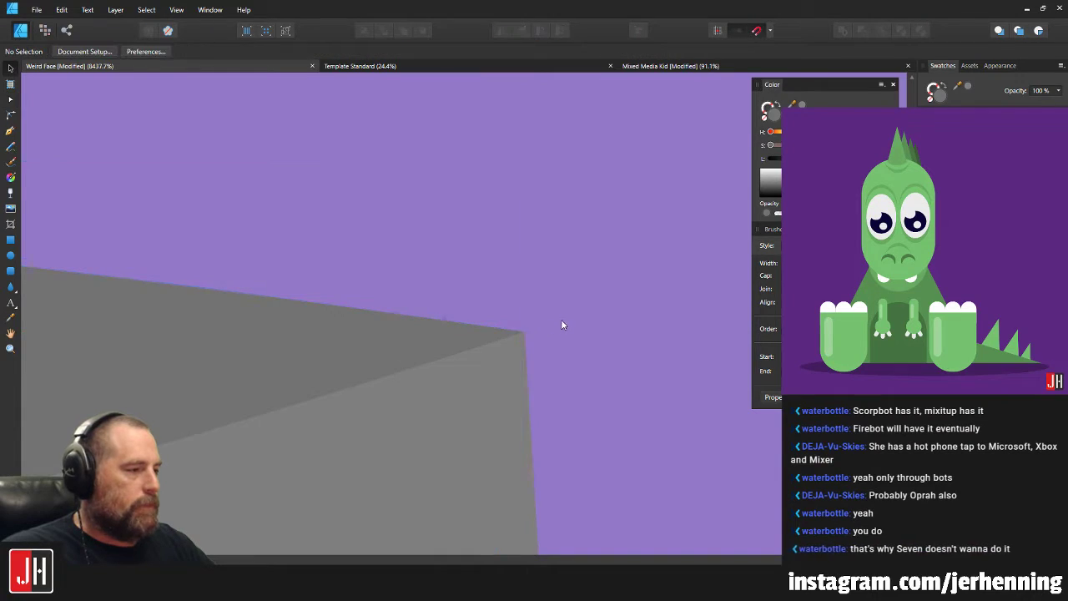
# Draw a closed connector shape with the Pen tool, running from a curved base on the leg's dark top up into the body.
pyautogui.scroll(-10, 556, 353)
pyautogui.scroll(3, 497, 368)
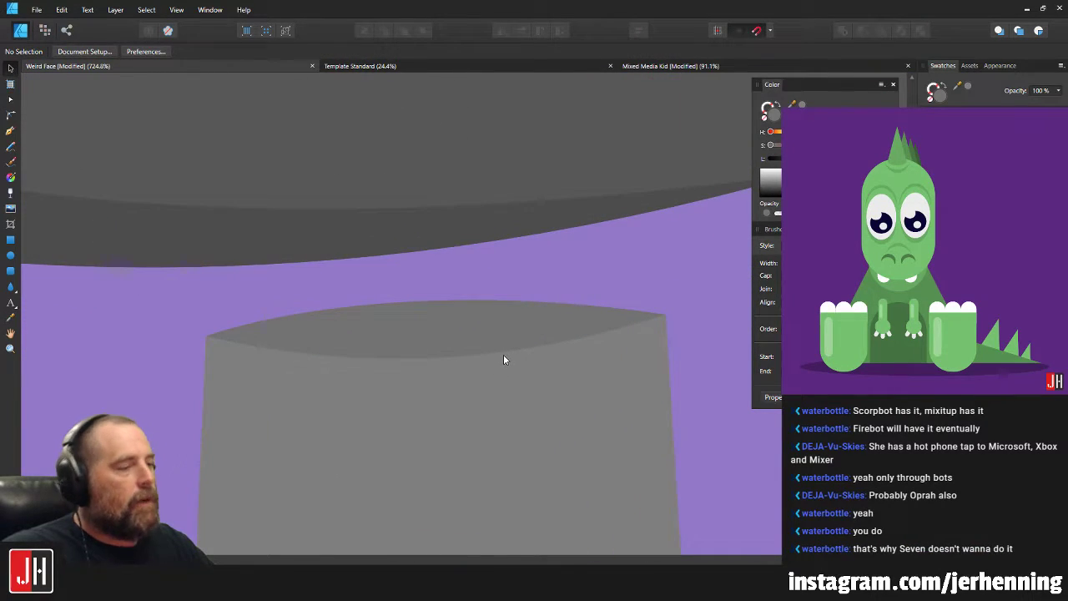
pyautogui.scroll(-3, 472, 335)
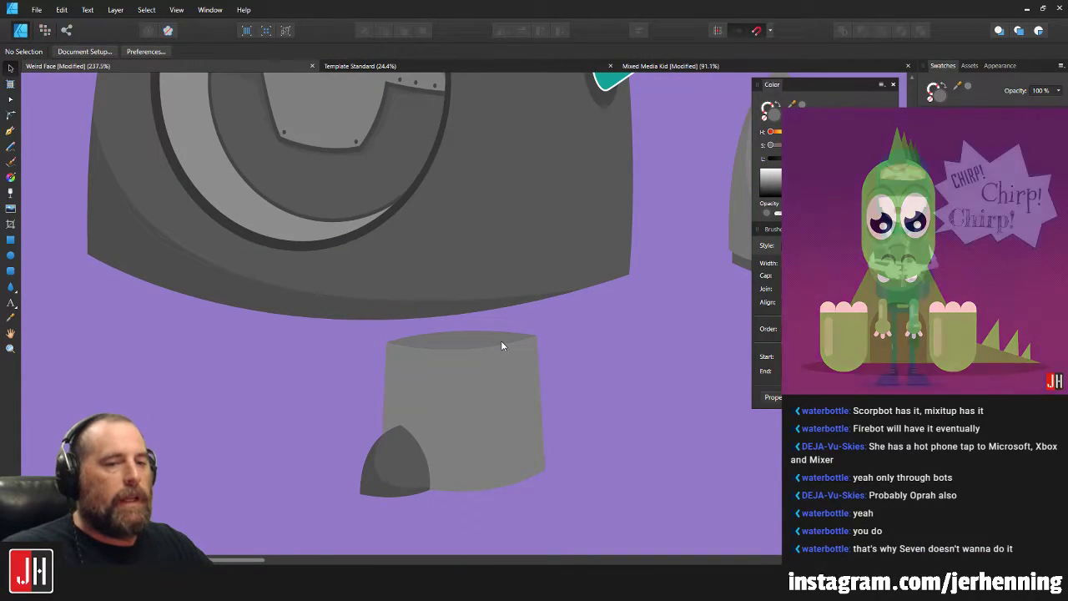
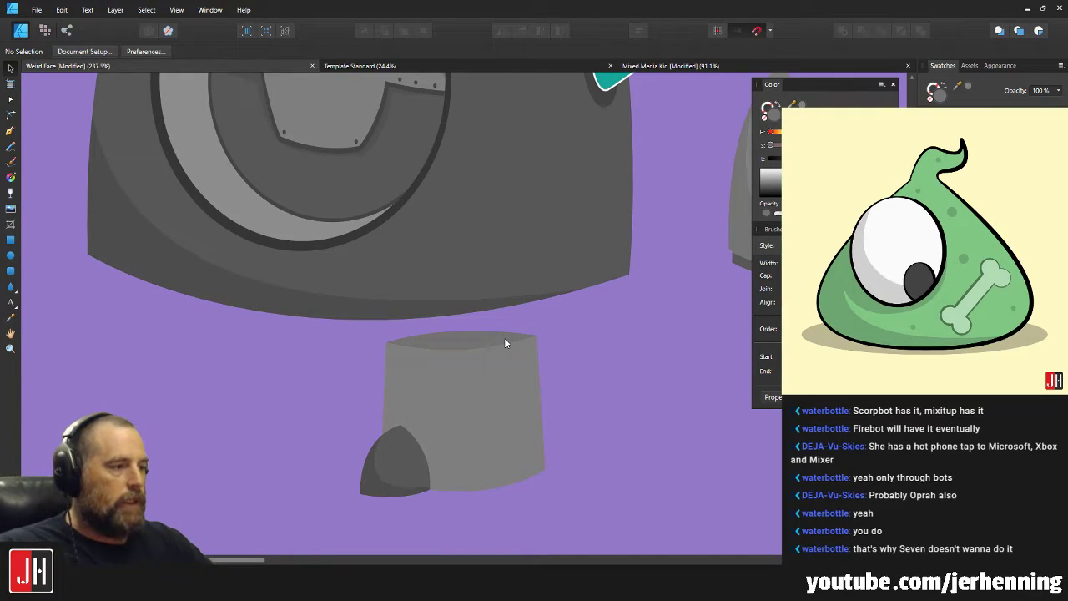
pyautogui.scroll(5, 487, 338)
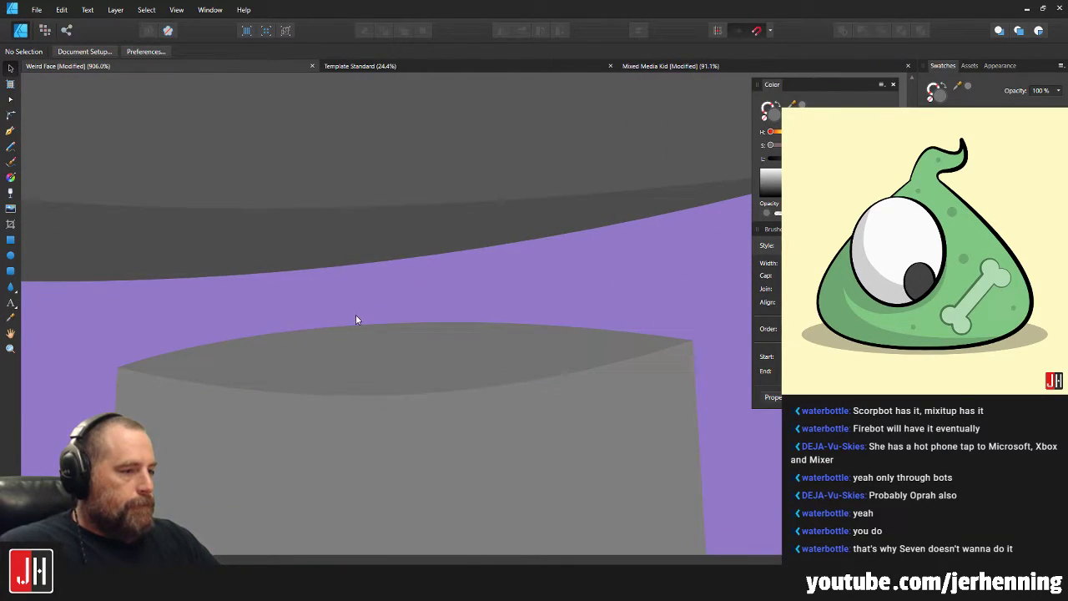
pyautogui.click(11, 131)
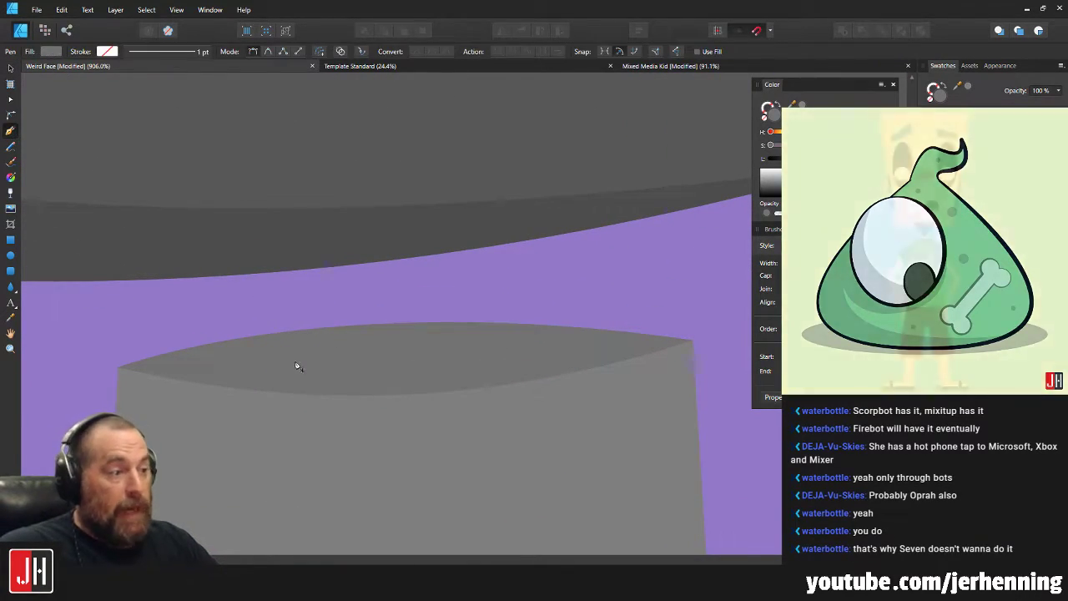
pyautogui.click(291, 362)
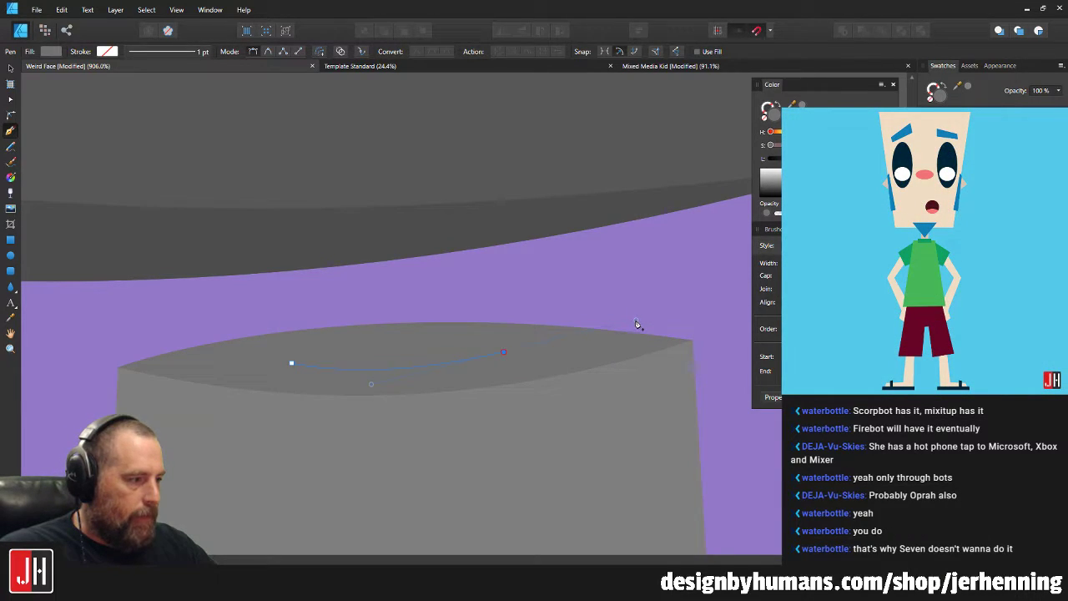
pyautogui.click(504, 354)
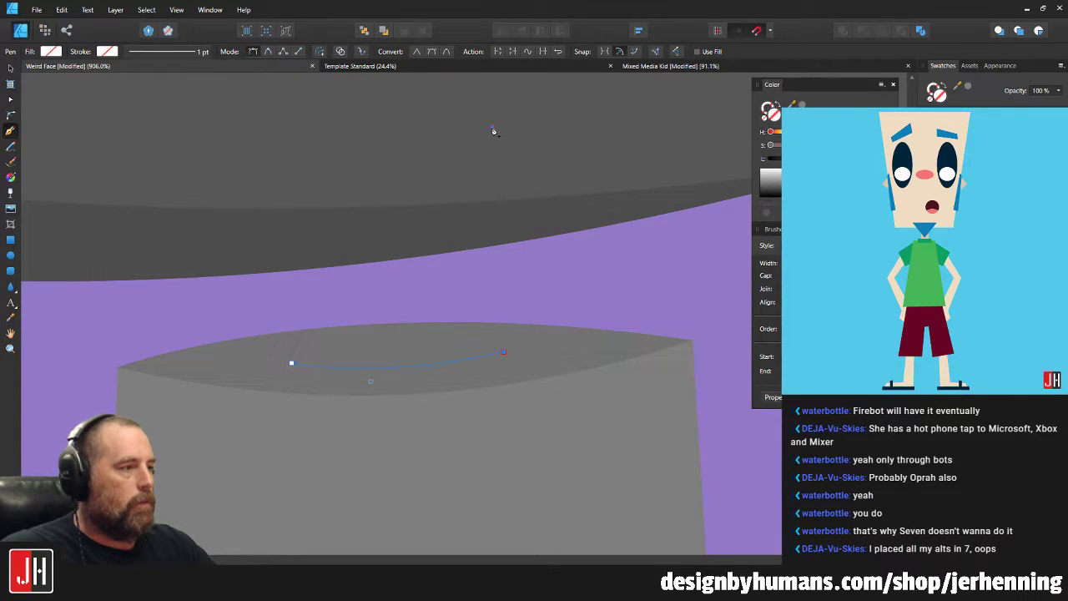
pyautogui.click(292, 132)
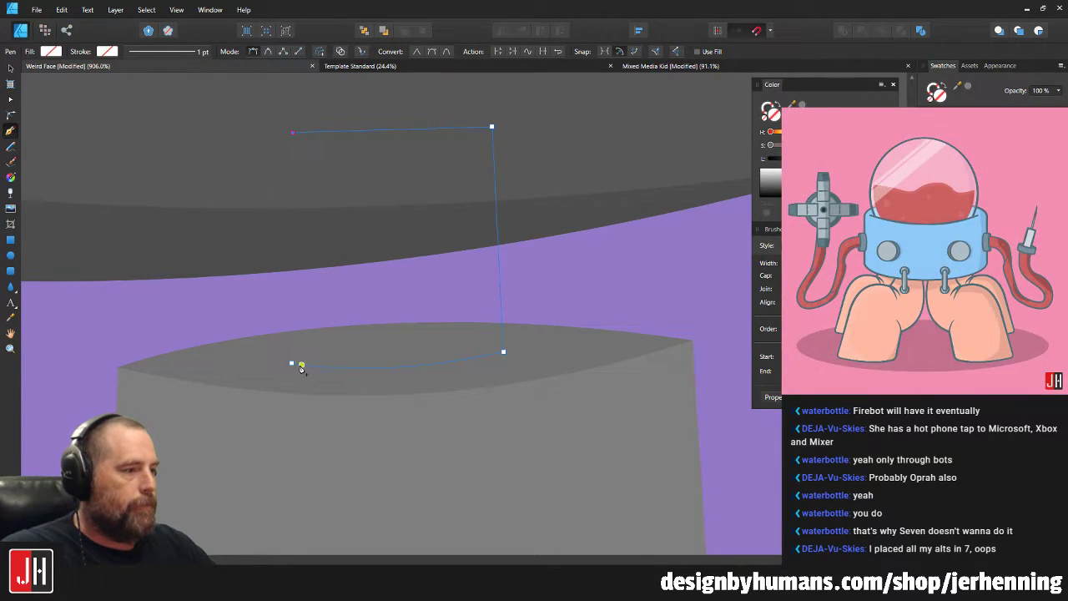
pyautogui.click(291, 365)
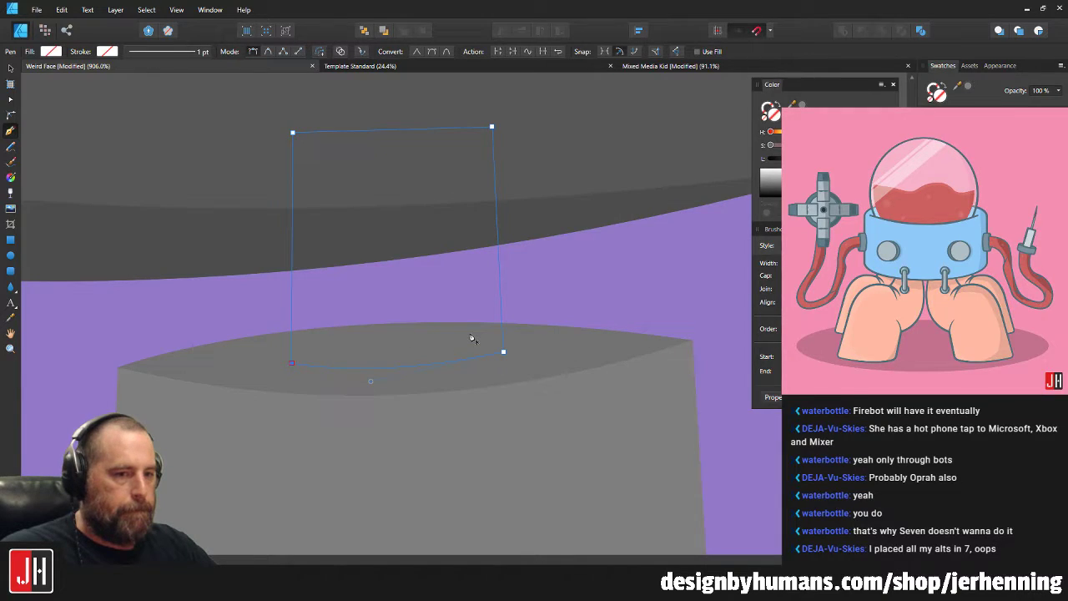
# Fill the connector with the leg's light grey, restack it just above the dark top piece and behind the body, and deselect it.
pyautogui.press('i')
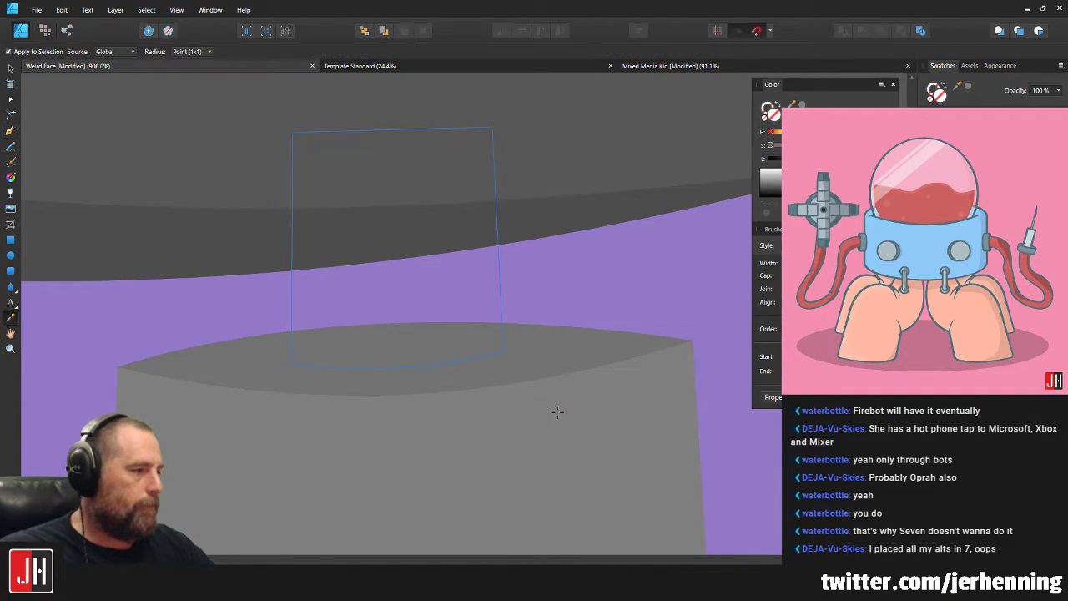
pyautogui.click(557, 411)
pyautogui.press('v')
pyautogui.hotkey('ctrl', 'x')
pyautogui.click(462, 369)
pyautogui.hotkey('ctrl', 'v')
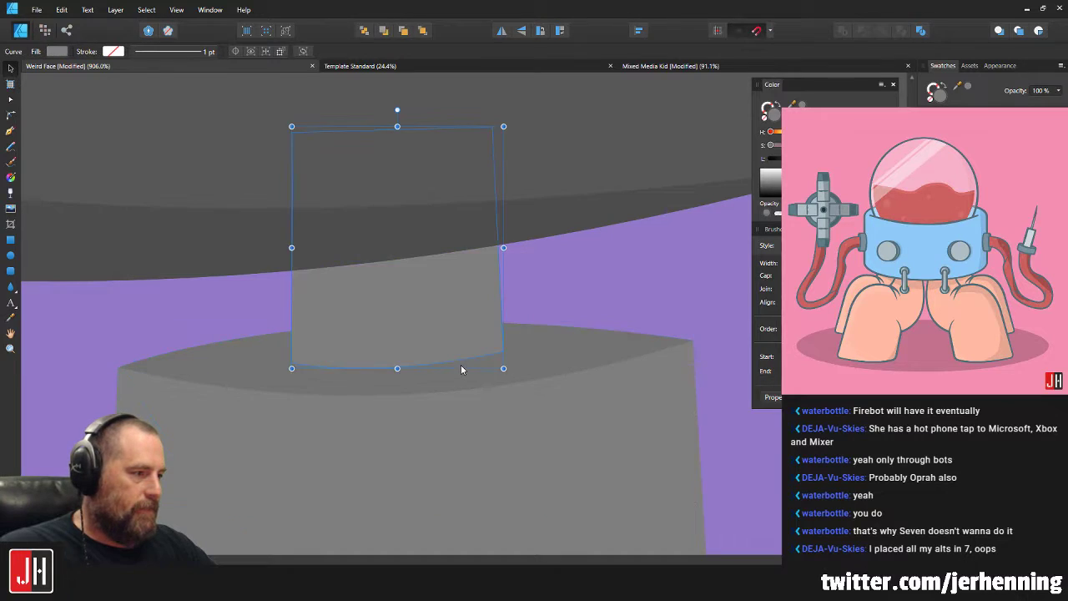
pyautogui.scroll(-13, 467, 369)
pyautogui.click(533, 389)
# Lower the connector's bottom right node slightly, adjust the curve of its bottom edge, and deselect it.
pyautogui.scroll(9, 521, 383)
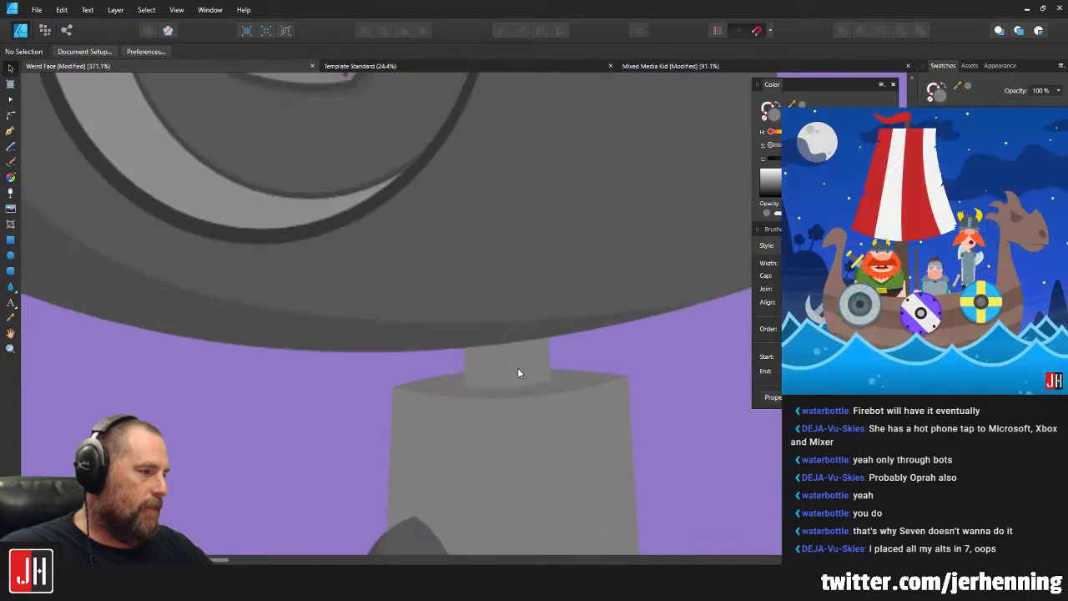
pyautogui.scroll(6, 517, 372)
pyautogui.press('a')
pyautogui.click(463, 384)
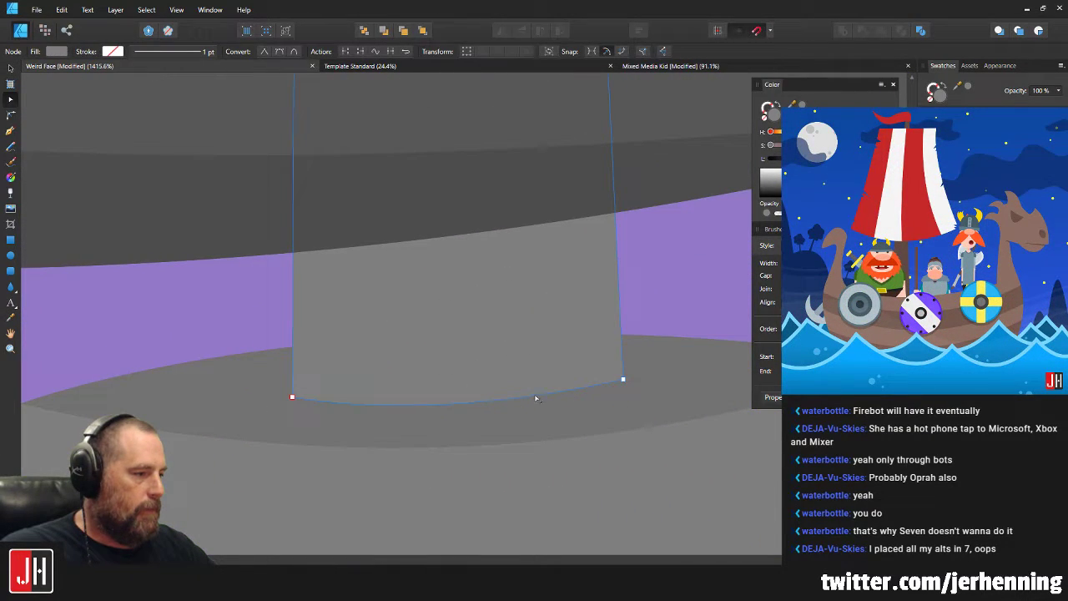
pyautogui.moveTo(622, 381); pyautogui.dragTo(623, 387)
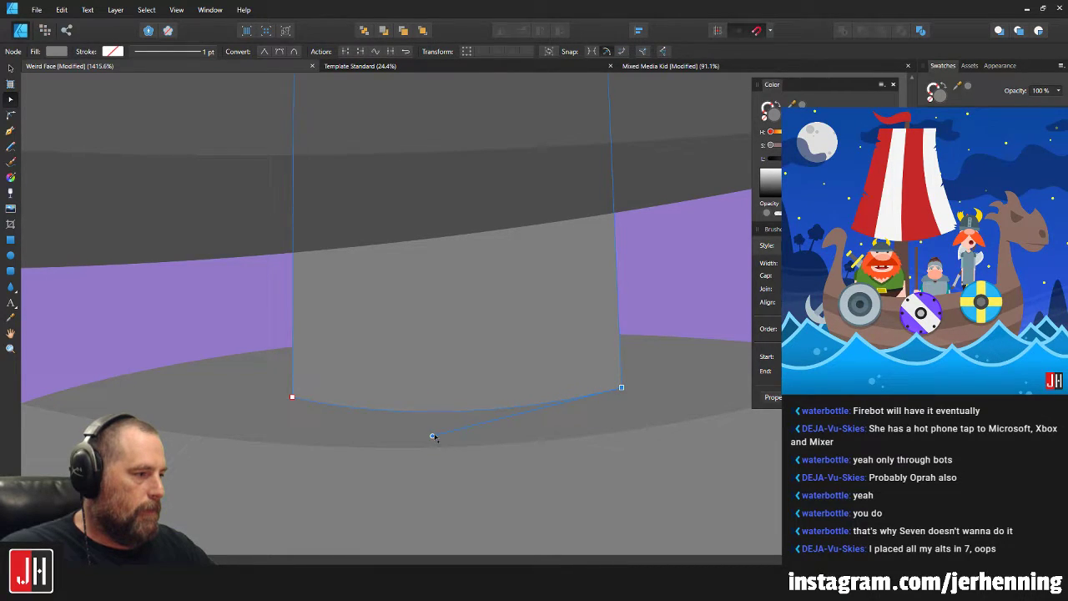
pyautogui.press('v')
pyautogui.click(635, 277)
# Recolor the connector between leg and body with the very dark grey sampled from the ring around the chest window, and deselect it.
pyautogui.scroll(-8, 635, 310)
pyautogui.moveTo(639, 324); pyautogui.dragTo(563, 345)
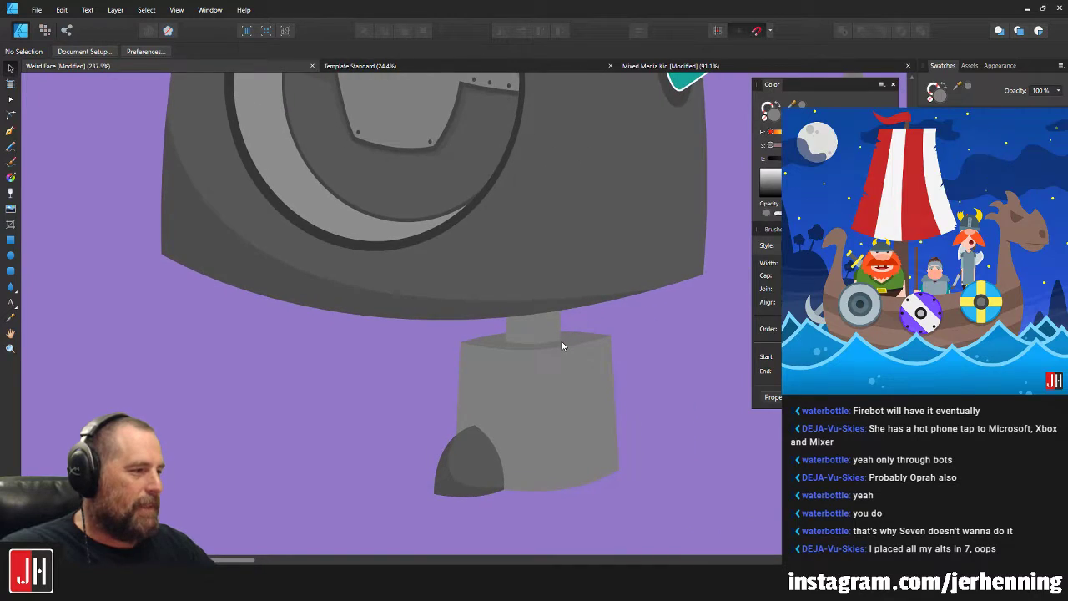
pyautogui.scroll(-3, 564, 343)
pyautogui.scroll(4, 575, 343)
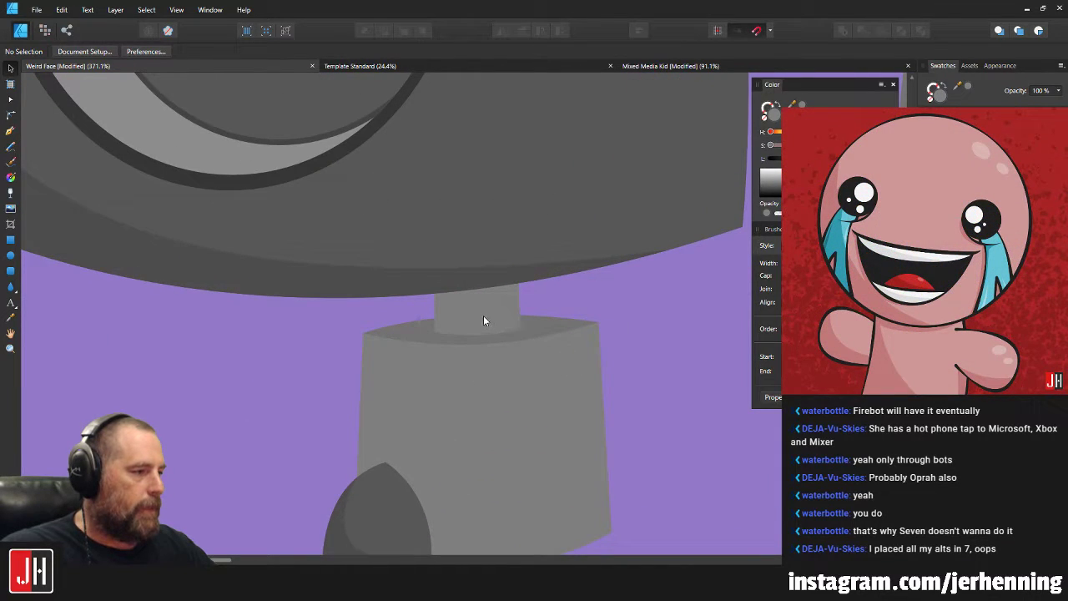
pyautogui.scroll(3, 483, 316)
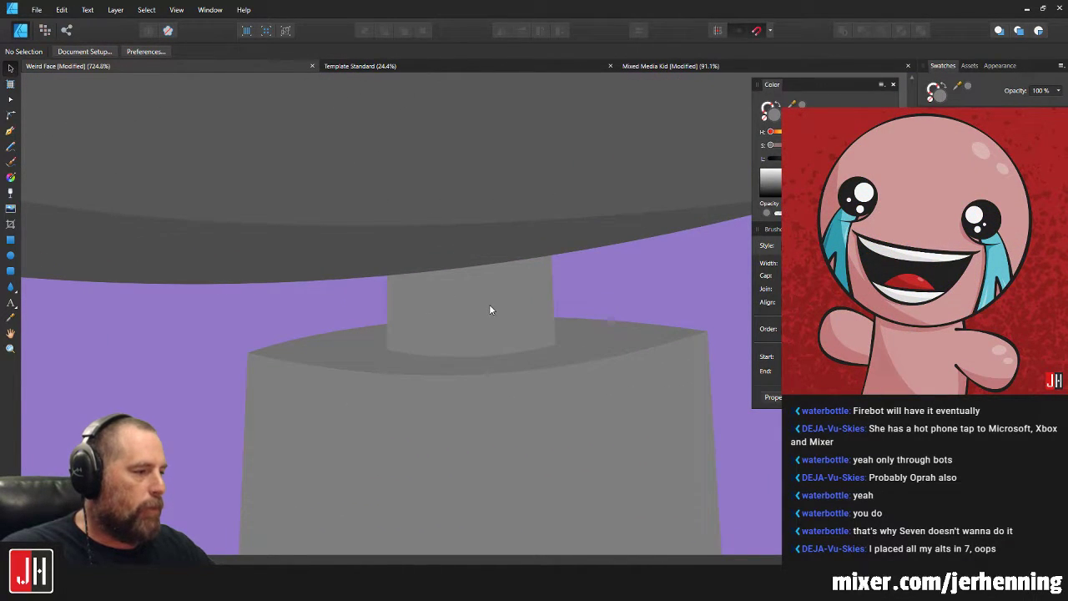
pyautogui.scroll(-1, 501, 300)
pyautogui.click(504, 271)
pyautogui.scroll(-8, 522, 304)
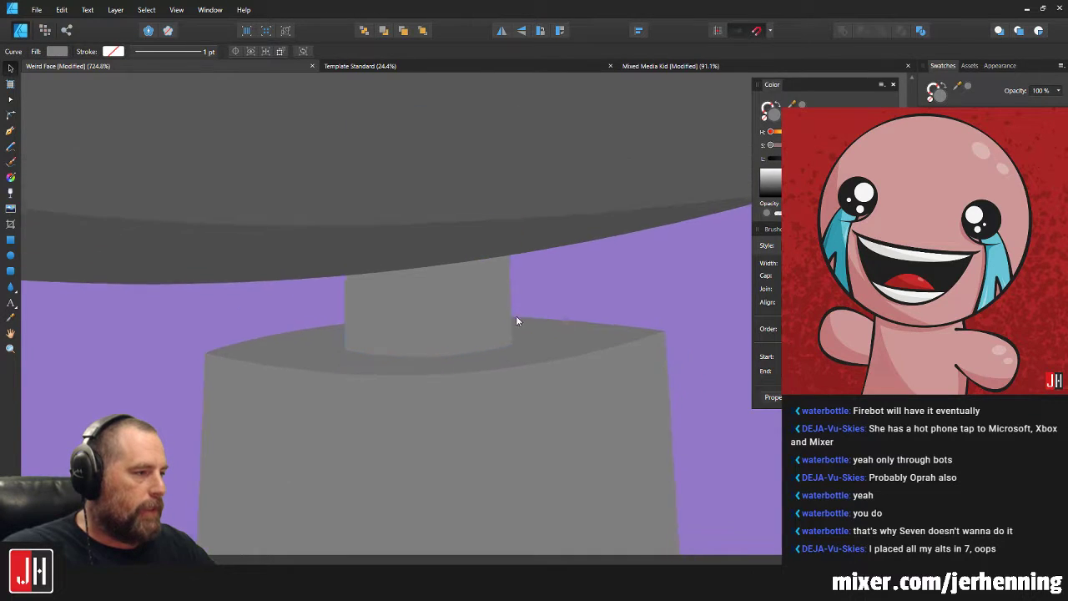
pyautogui.scroll(3, 507, 341)
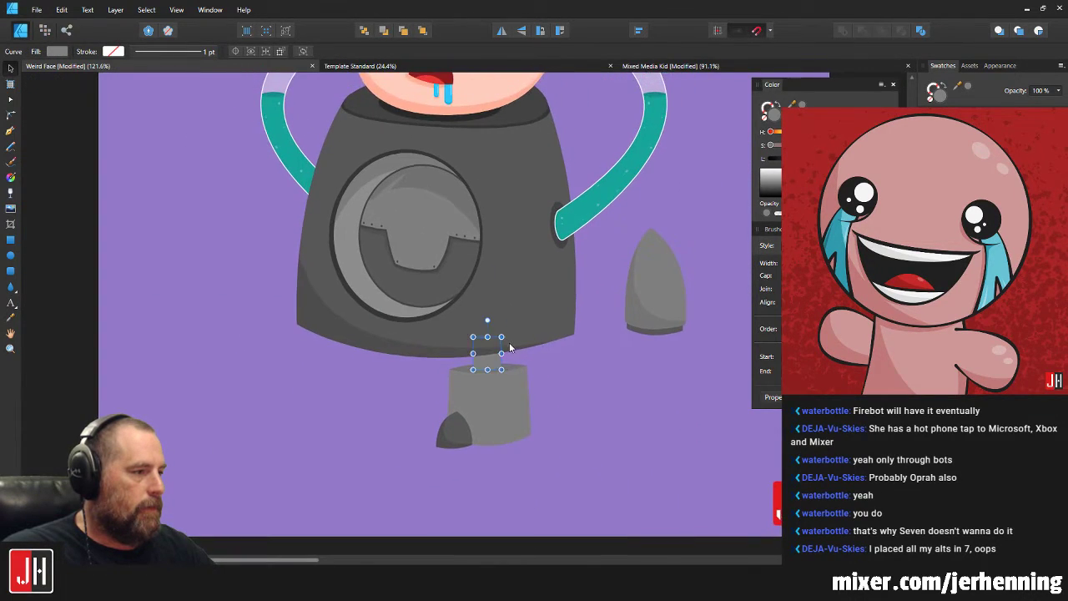
pyautogui.press('i')
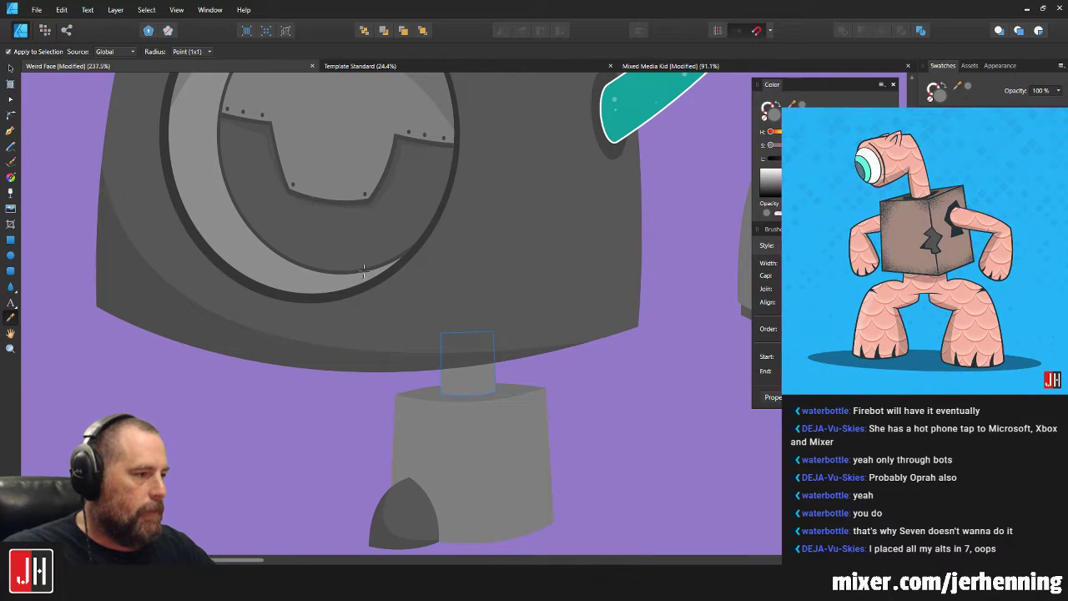
pyautogui.click(363, 270)
pyautogui.press('v')
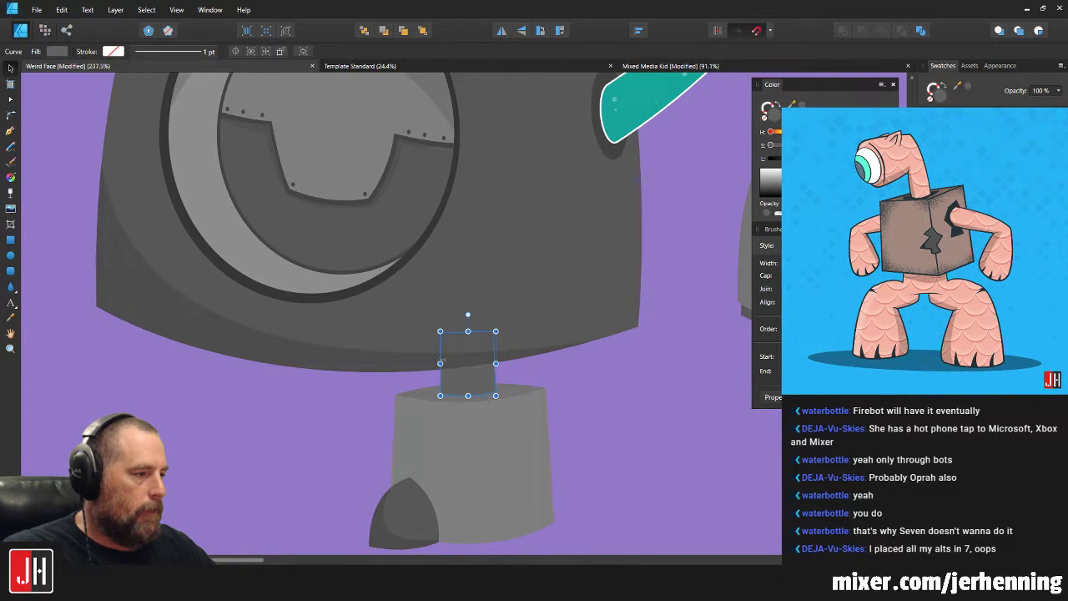
pyautogui.press('i')
pyautogui.click(382, 286)
pyautogui.press('v')
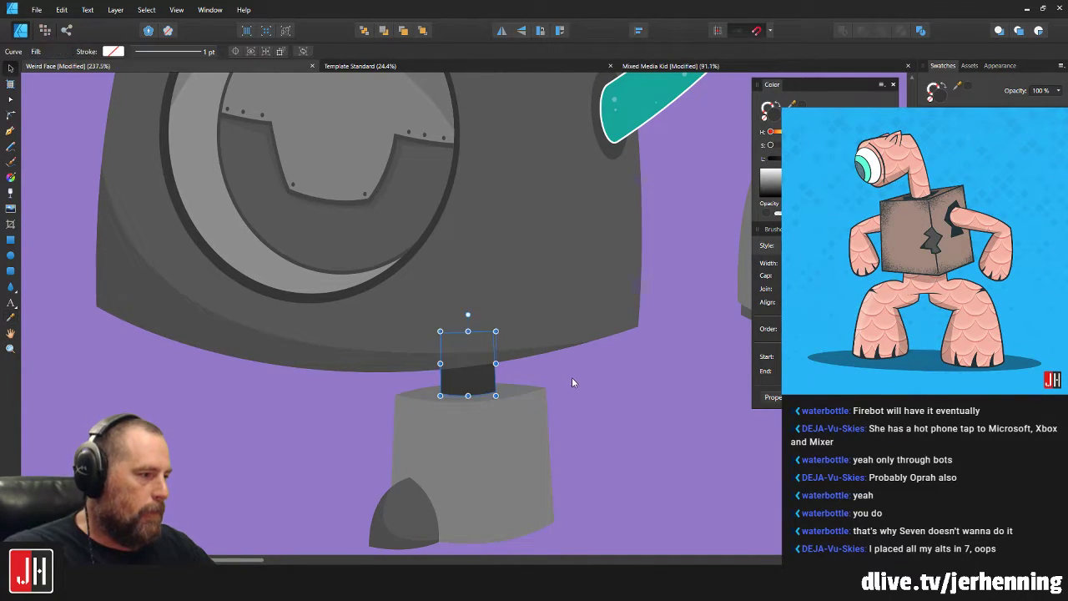
pyautogui.click(571, 379)
# Draw a closed shading shape with the Pen tool, curving down the leg from its top to the lower right corner and enclosing its left and bottom sides.
pyautogui.scroll(-4, 549, 394)
pyautogui.scroll(-3, 547, 397)
pyautogui.scroll(8, 518, 406)
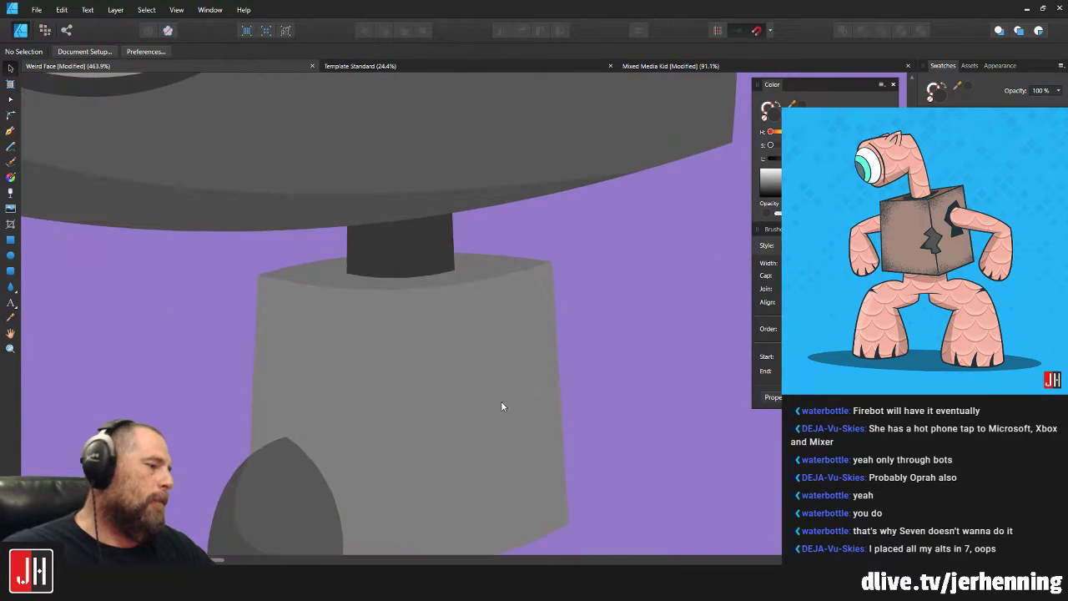
pyautogui.scroll(-6, 438, 301)
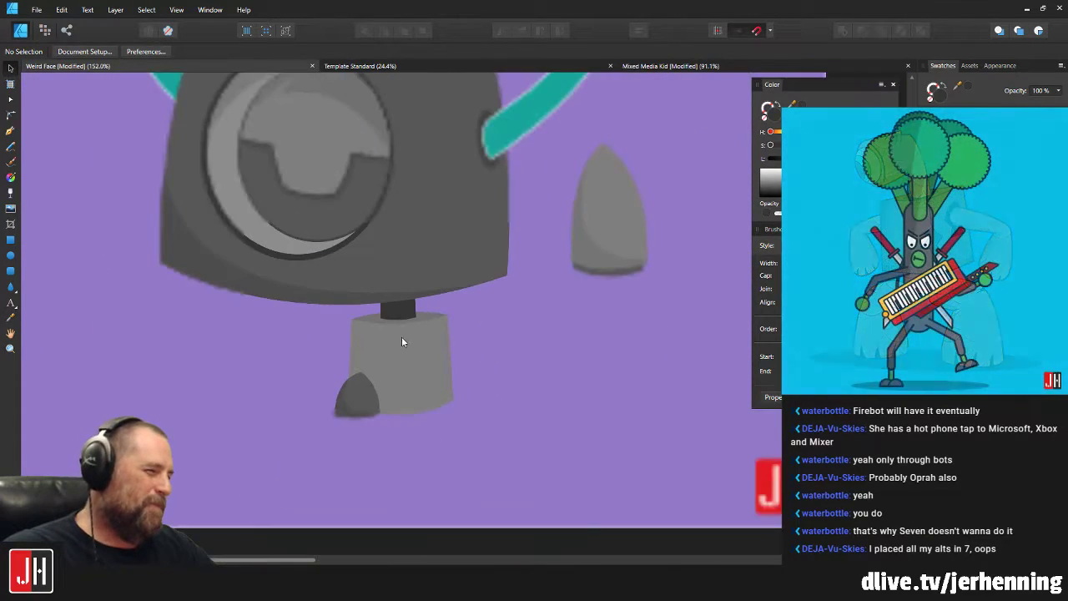
pyautogui.scroll(4, 444, 349)
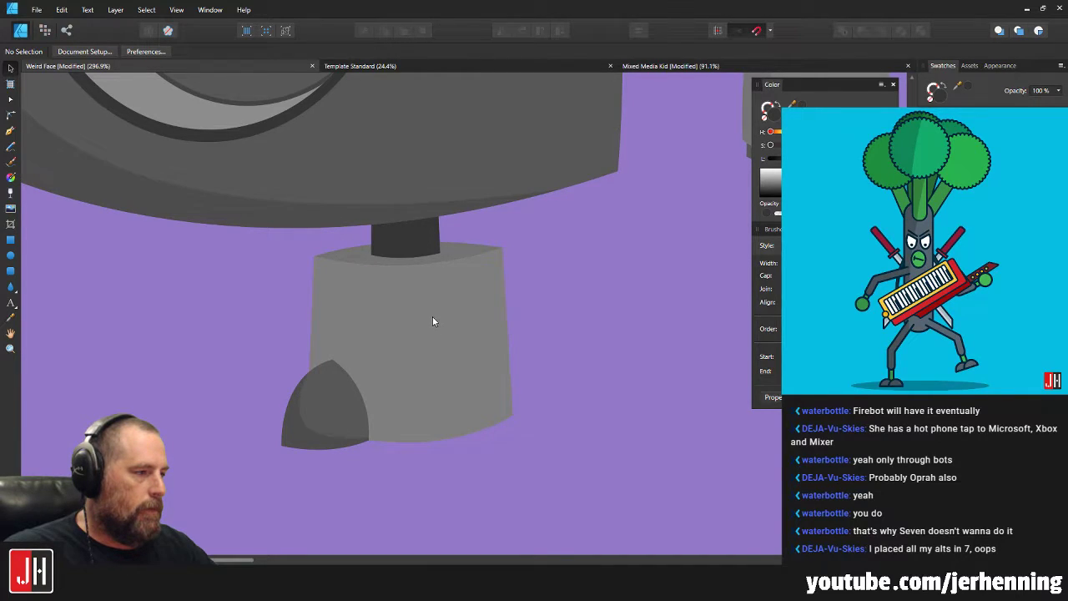
pyautogui.scroll(1, 432, 334)
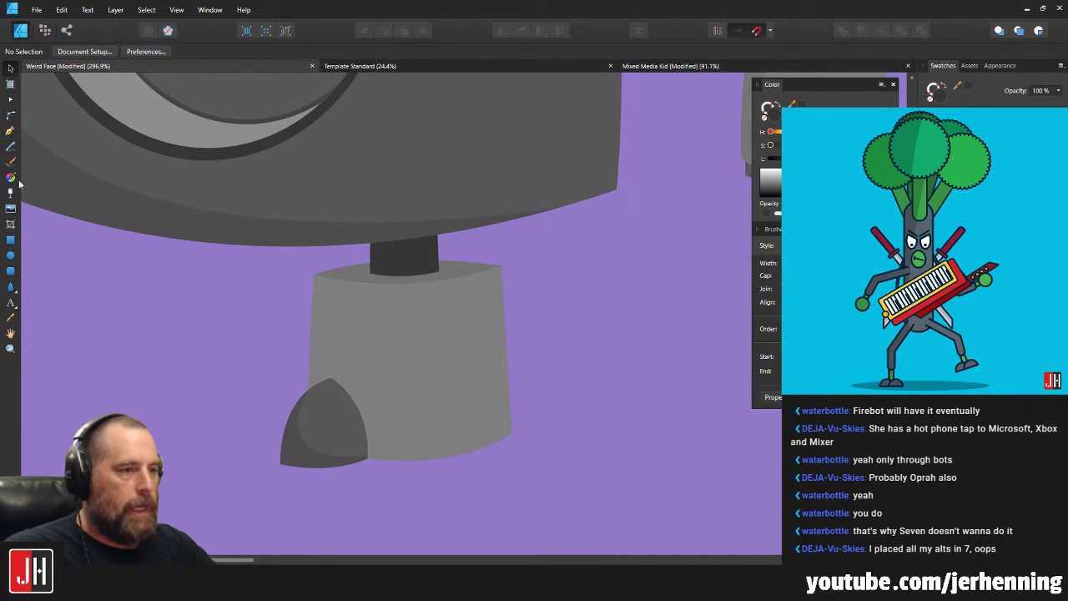
pyautogui.click(10, 132)
pyautogui.click(355, 275)
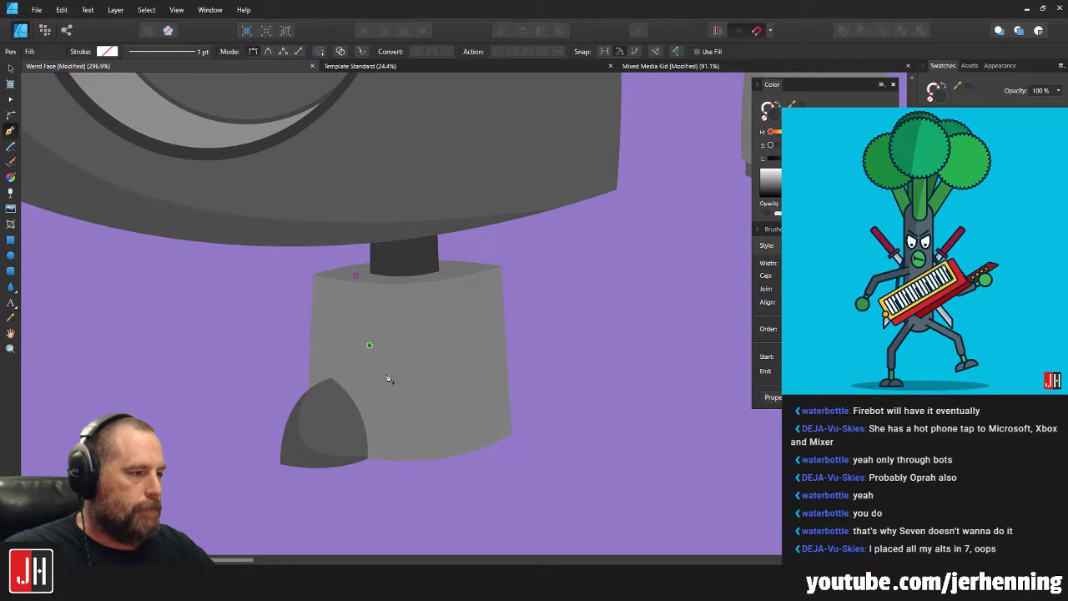
pyautogui.moveTo(524, 429); pyautogui.dragTo(677, 427)
pyautogui.moveTo(761, 423); pyautogui.dragTo(511, 436)
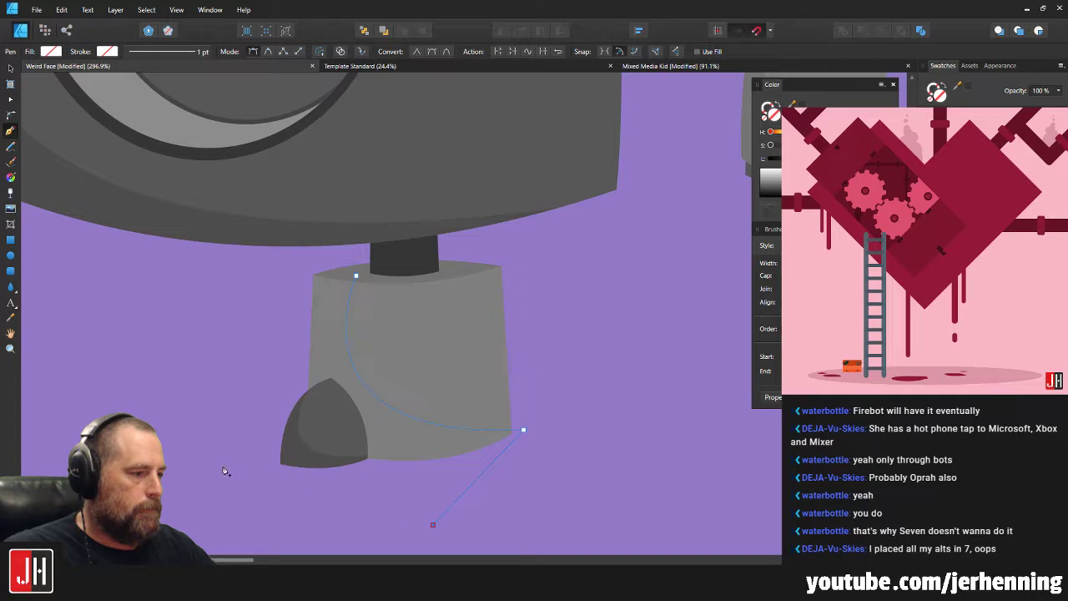
pyautogui.moveTo(223, 466); pyautogui.dragTo(279, 265)
pyautogui.click(357, 276)
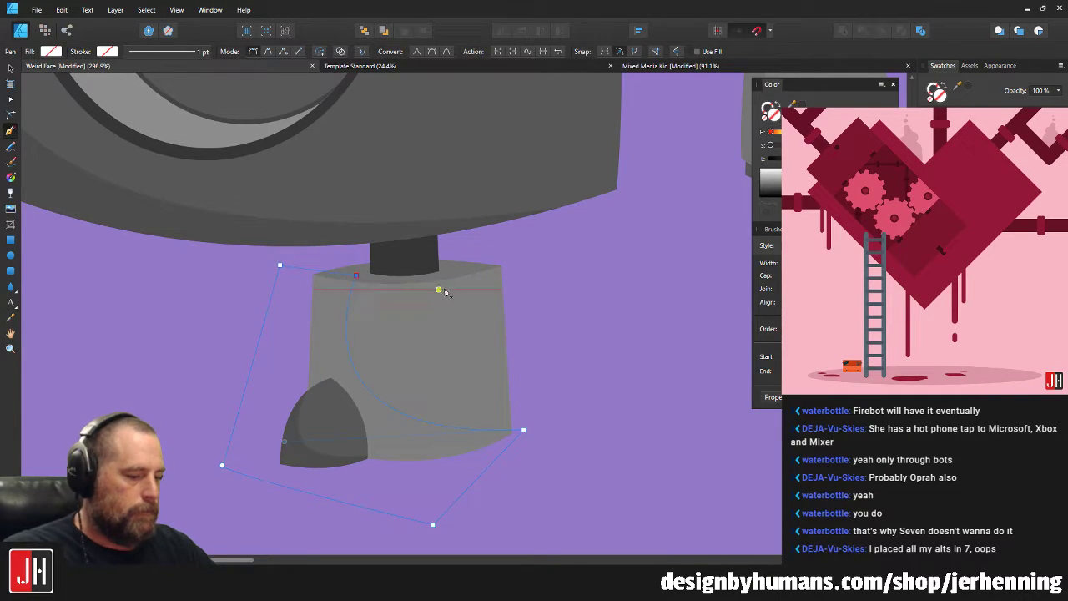
# Paste the copied shadow style onto the shading shape, clip it inside the leg behind the foot and top pieces, and deselect it.
pyautogui.press('v')
pyautogui.hotkey('ctrl', 'shift', 'v')
pyautogui.moveTo(819, 158); pyautogui.dragTo(813, 158)
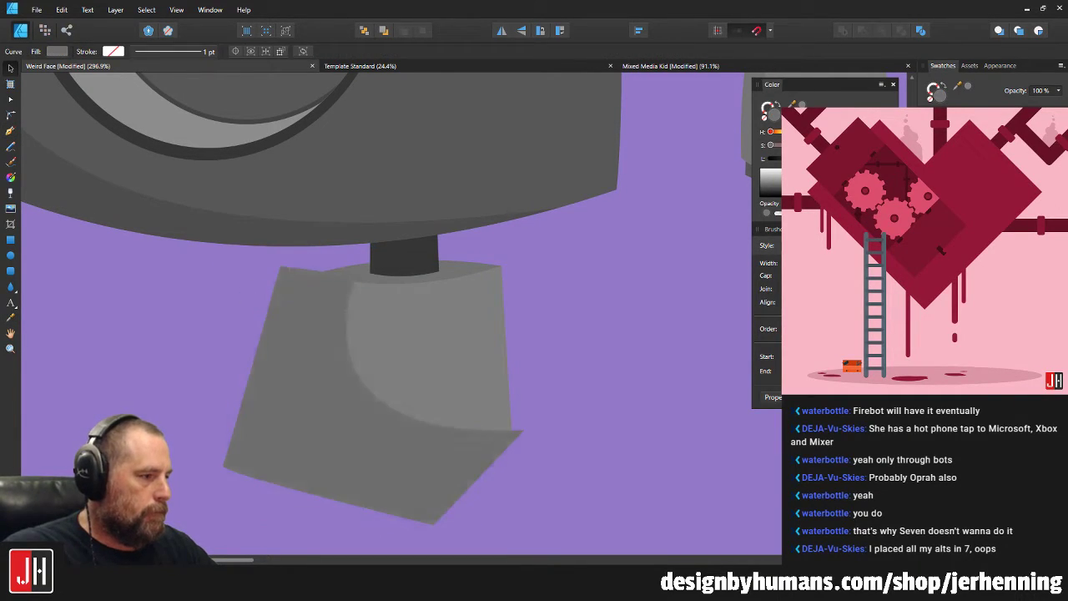
pyautogui.hotkey('ctrl', '[')
pyautogui.click(570, 327)
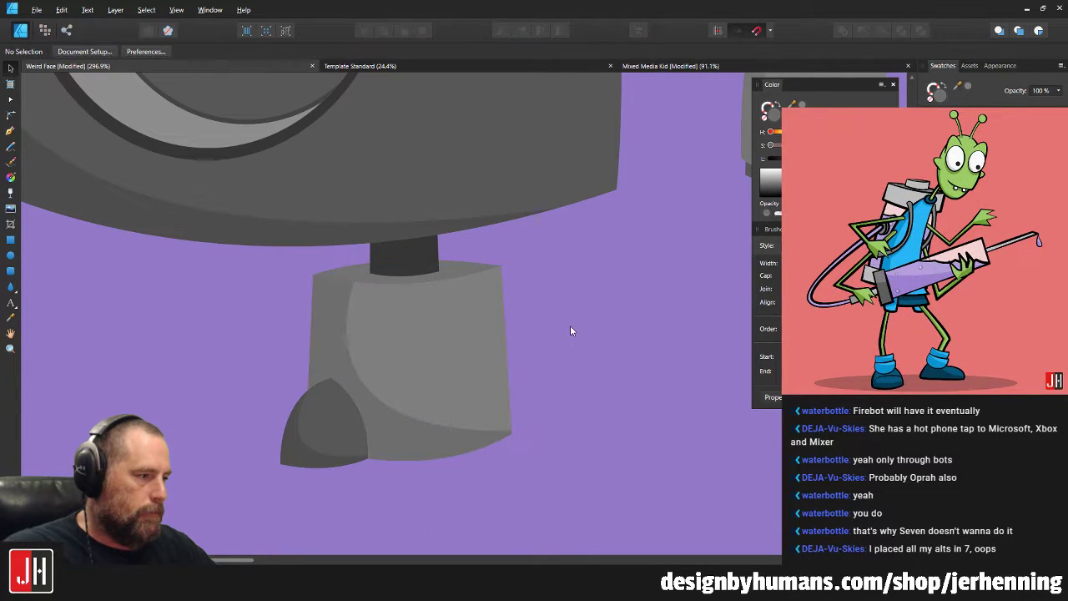
# Darken the grey fill of the leg's top piece and deselect it.
pyautogui.scroll(-2, 501, 342)
pyautogui.scroll(5, 501, 347)
pyautogui.click(410, 298)
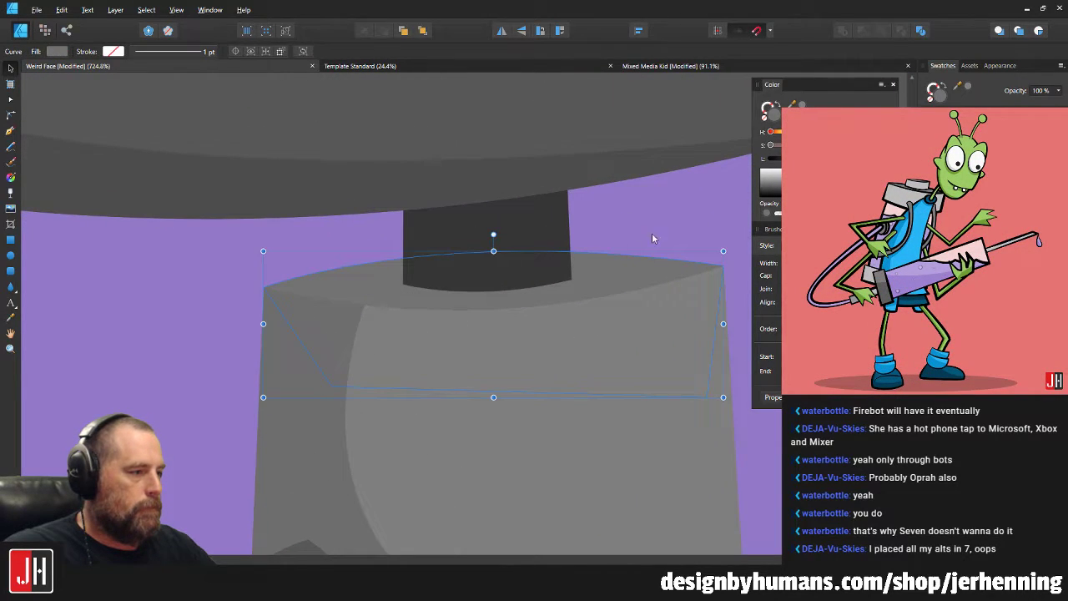
pyautogui.hotkey('ctrl', 'd')
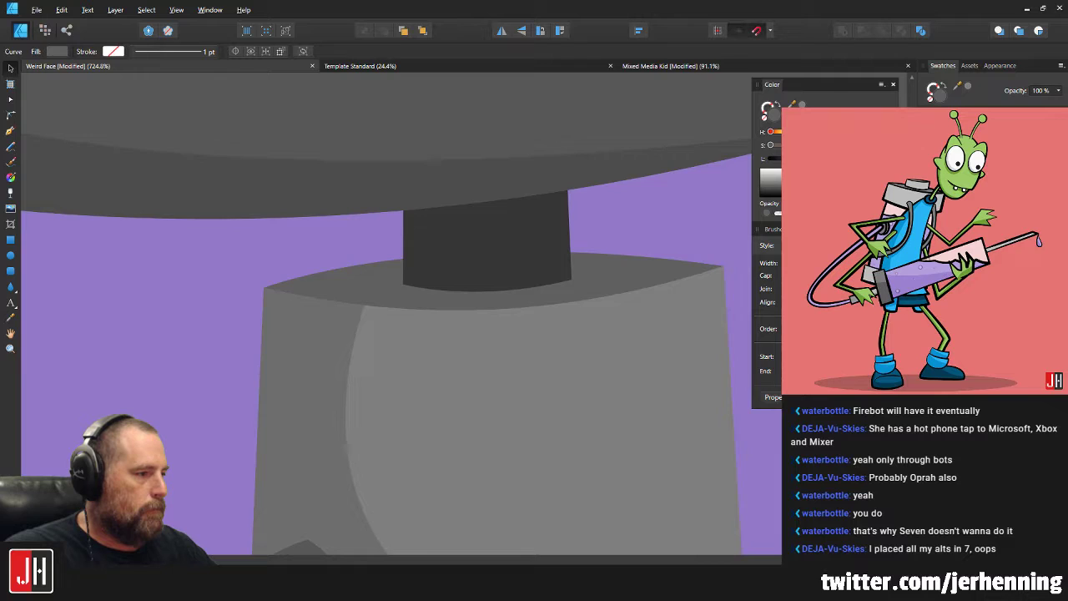
# Move the spare pointed grey piece beside the body slightly down and to the right, and deselect it.
pyautogui.scroll(-6, 644, 305)
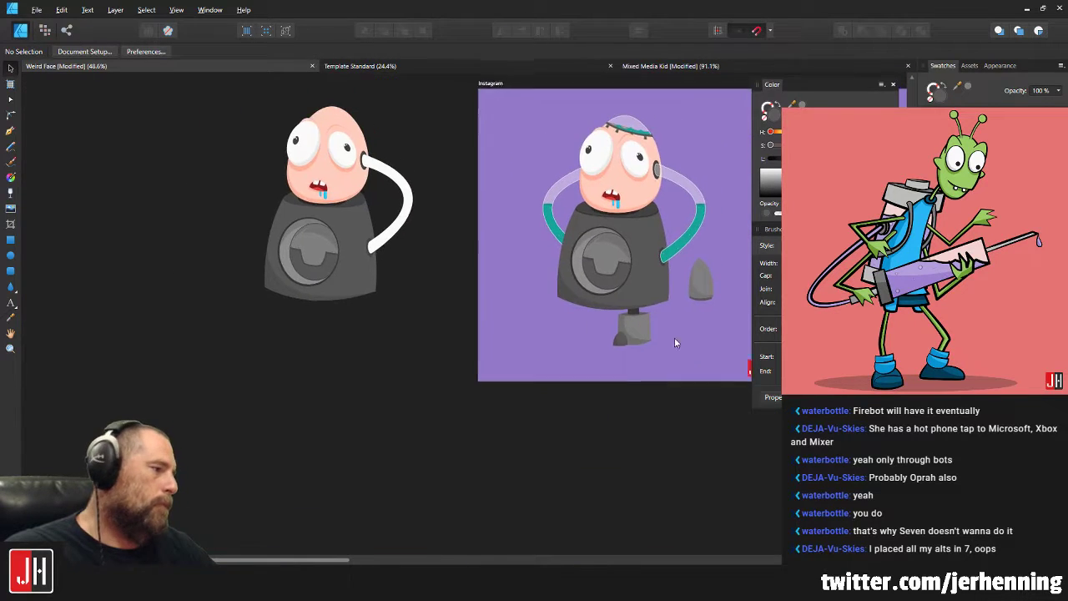
pyautogui.scroll(2, 683, 334)
pyautogui.scroll(1, 524, 361)
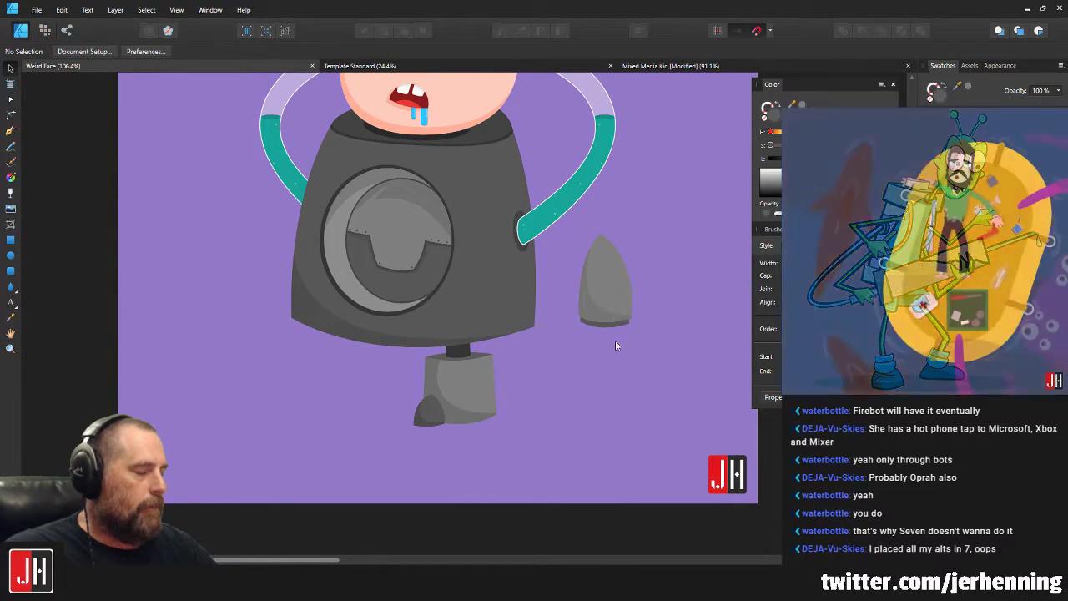
pyautogui.click(633, 280)
pyautogui.moveTo(633, 279); pyautogui.dragTo(662, 360)
pyautogui.click(565, 404)
# Group all the leg pieces, shift the group slightly beneath the body, and deselect it.
pyautogui.scroll(3, 565, 404)
pyautogui.moveTo(601, 488); pyautogui.dragTo(309, 238)
pyautogui.hotkey('ctrl', 'g')
pyautogui.moveTo(509, 312); pyautogui.dragTo(498, 322)
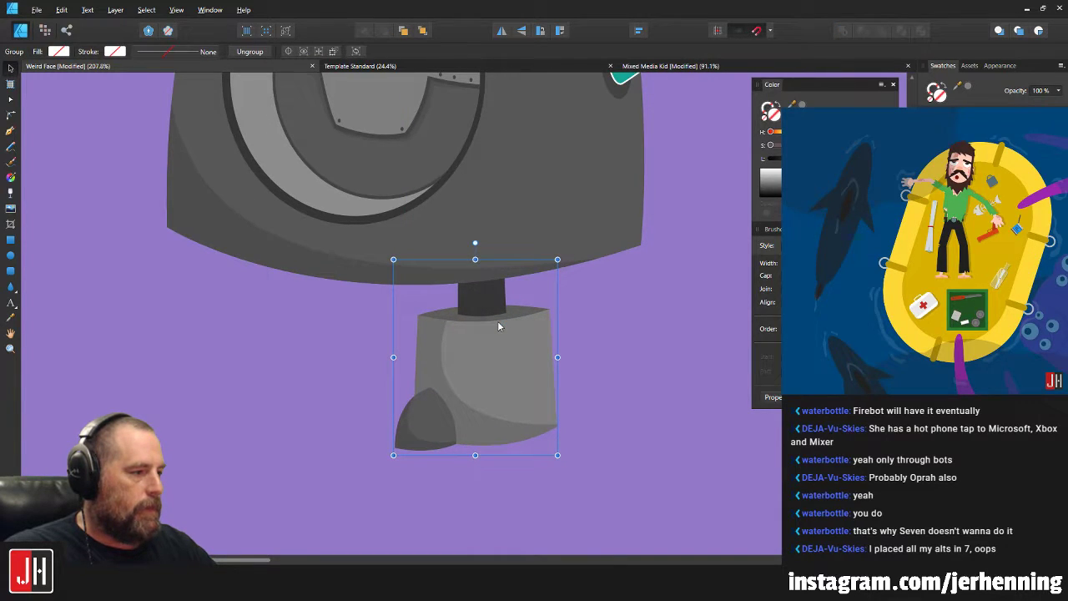
pyautogui.click(593, 302)
# Nudge the grouped leg slightly to the right beneath the body and deselect it.
pyautogui.scroll(-7, 495, 344)
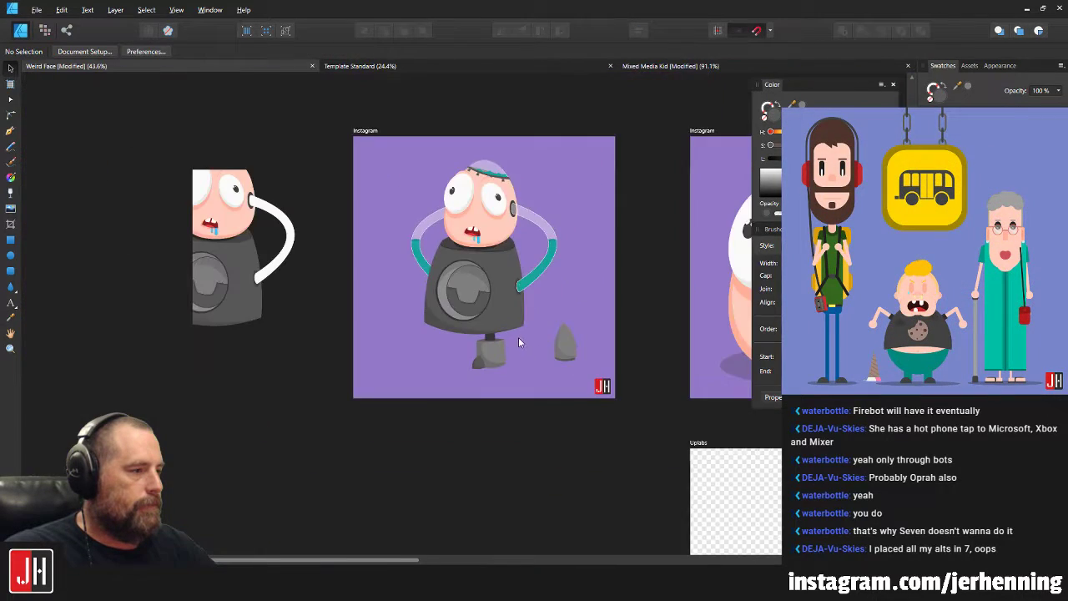
pyautogui.scroll(6, 517, 340)
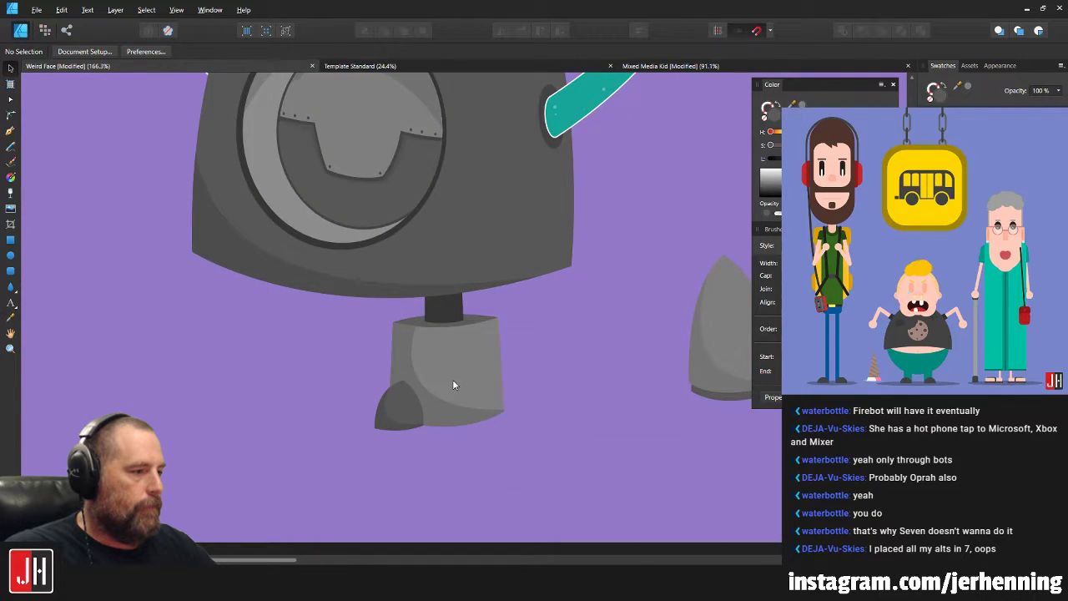
pyautogui.moveTo(452, 384); pyautogui.dragTo(461, 369)
pyautogui.click(556, 333)
pyautogui.scroll(-6, 519, 347)
pyautogui.scroll(6, 514, 362)
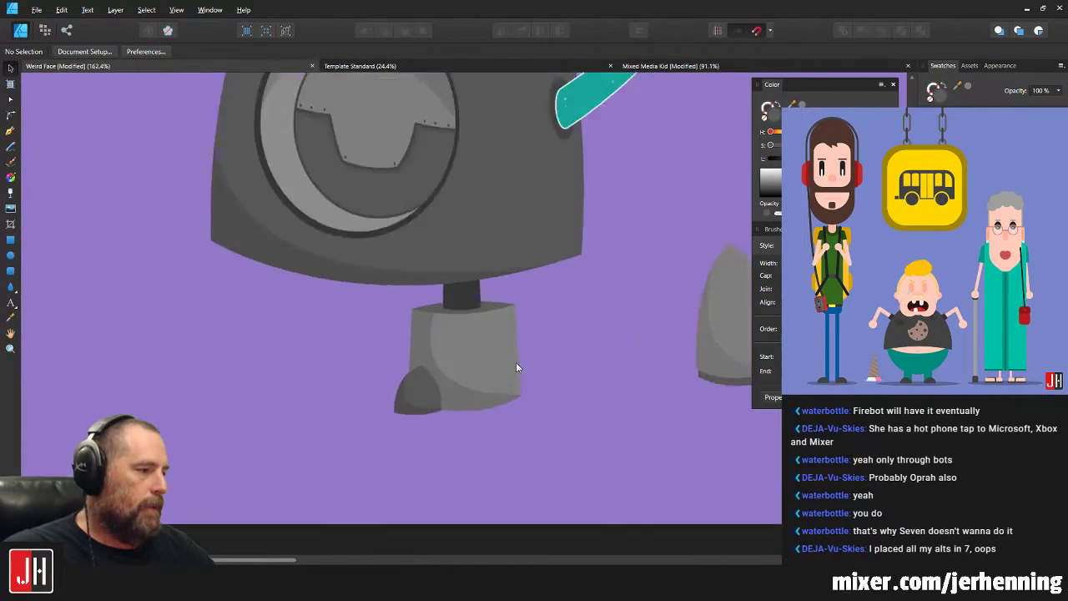
# Adjust the upper node of the shadow shape on the foot piece's left side and deselect it.
pyautogui.scroll(3, 505, 351)
pyautogui.scroll(2, 498, 342)
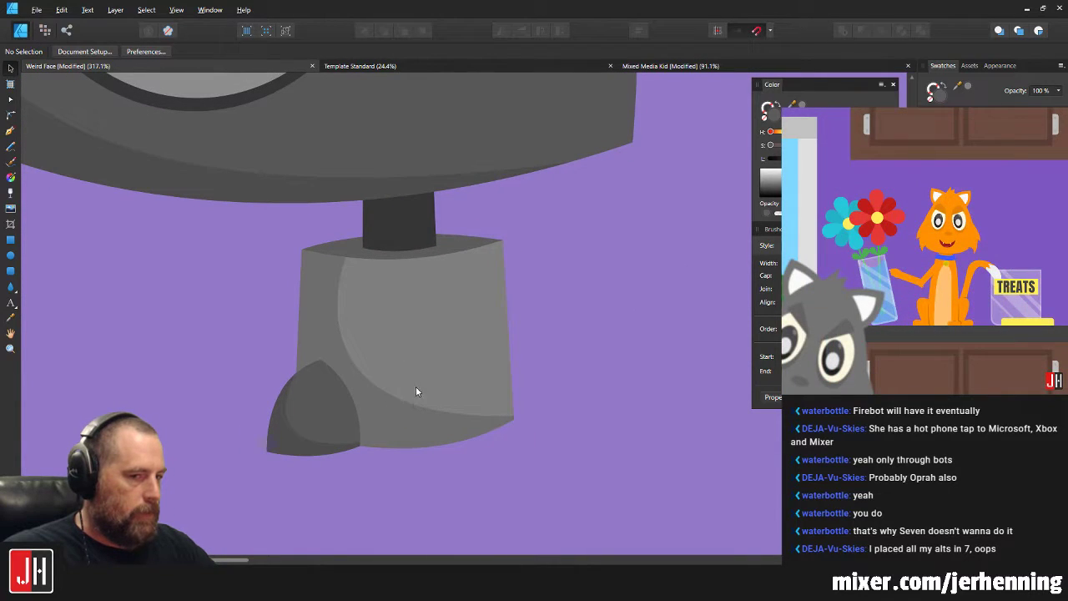
pyautogui.scroll(6, 360, 442)
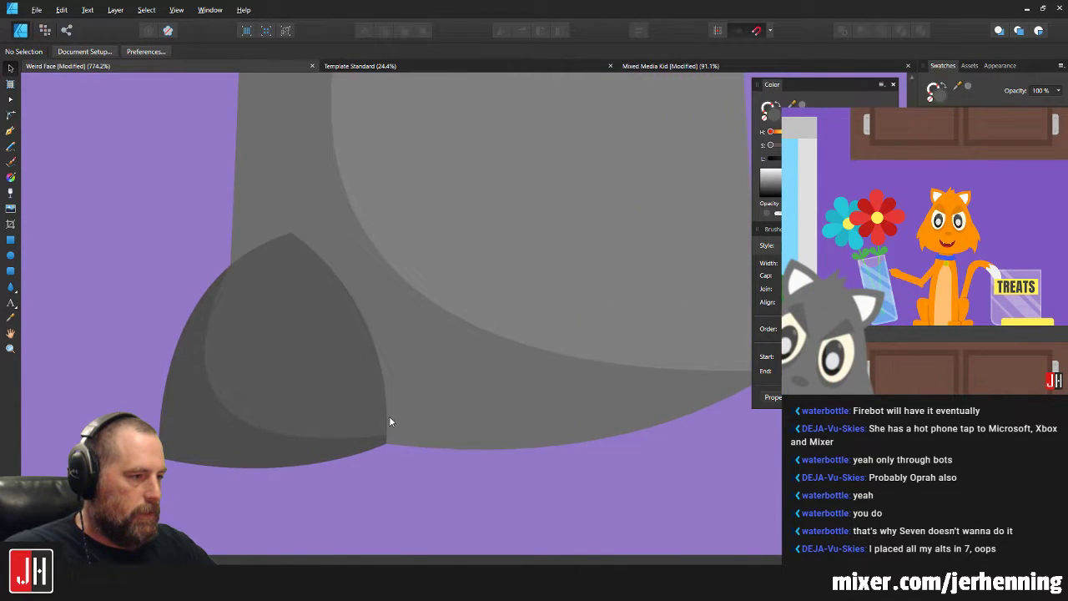
pyautogui.click(221, 299)
pyautogui.press('a')
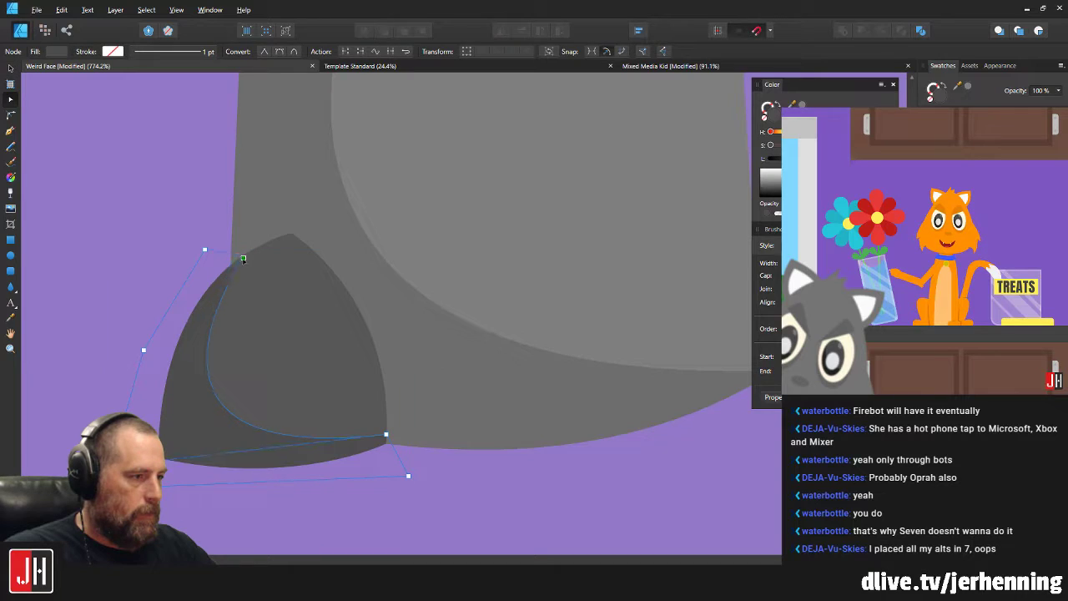
pyautogui.hotkey('ctrl', 'd')
pyautogui.press('v')
# Duplicate the leg group, place the copy beneath the left half of the body, and deselect it.
pyautogui.scroll(-15, 377, 303)
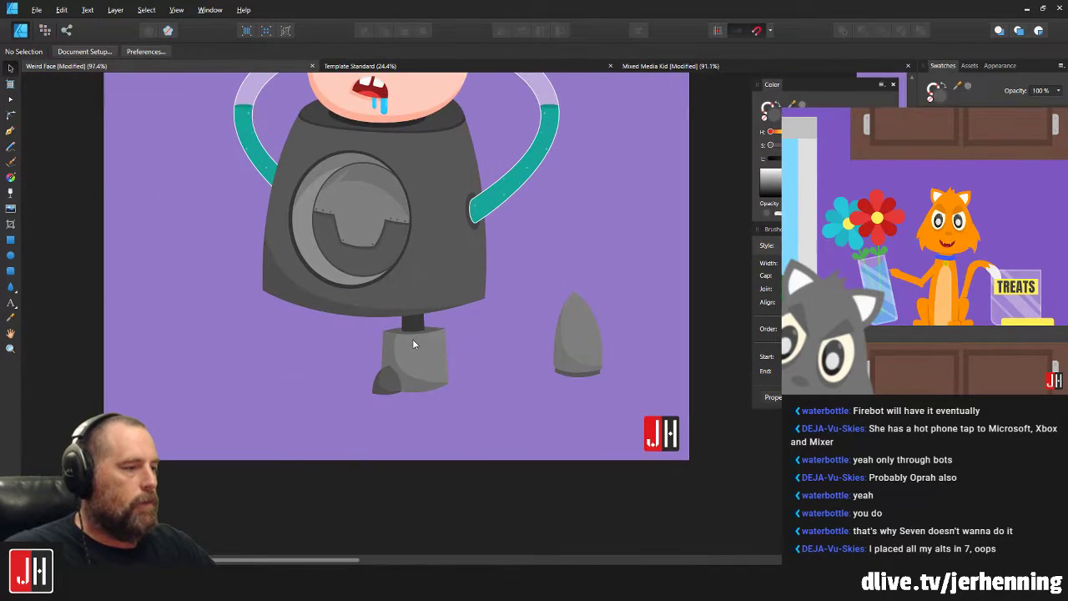
pyautogui.click(412, 343)
pyautogui.moveTo(412, 342); pyautogui.dragTo(259, 342)
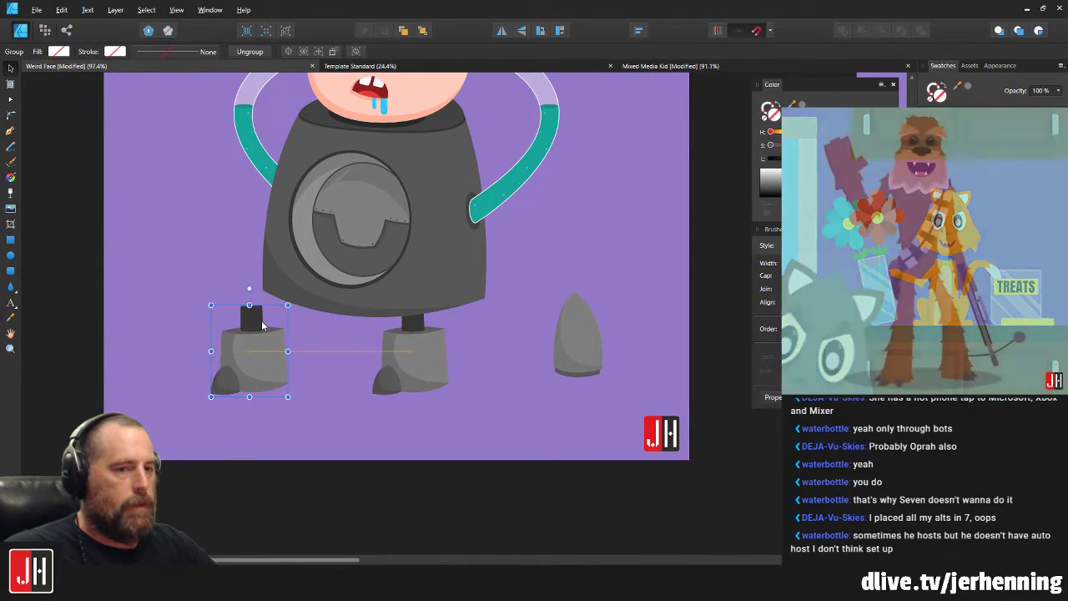
pyautogui.scroll(3, 286, 331)
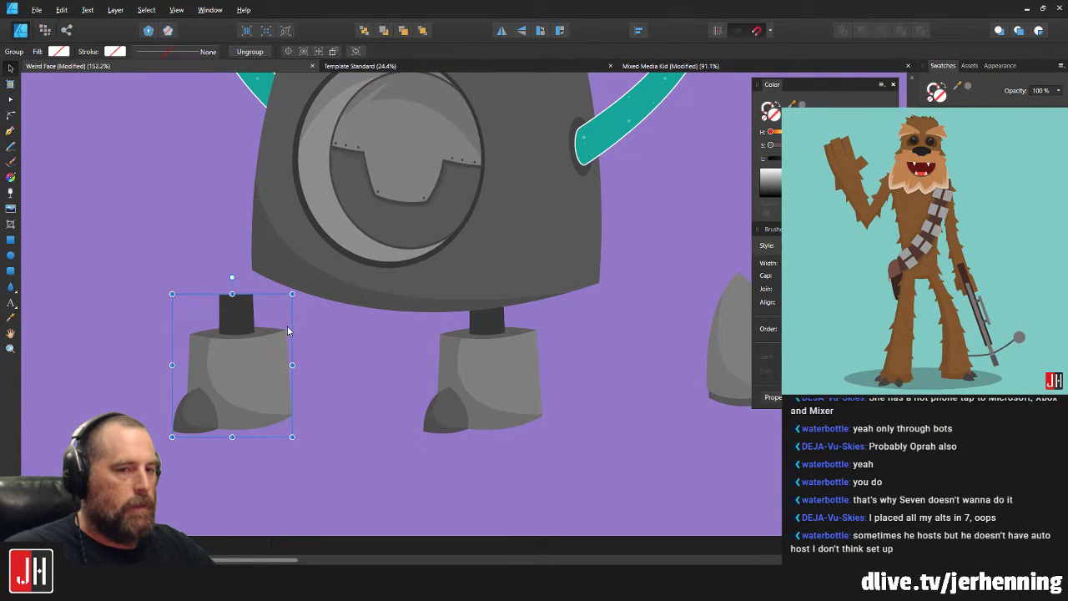
pyautogui.moveTo(284, 335); pyautogui.dragTo(399, 352)
pyautogui.scroll(5, 381, 347)
pyautogui.scroll(-8, 398, 349)
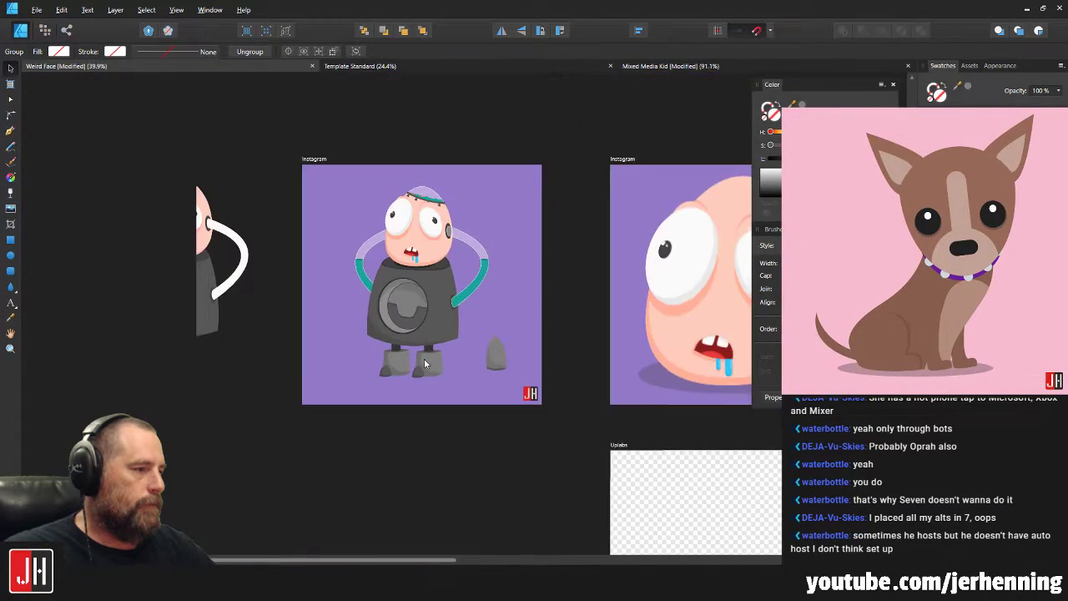
pyautogui.click(466, 372)
# Nudge both legs together slightly to the left beneath the body and deselect them.
pyautogui.scroll(3, 465, 372)
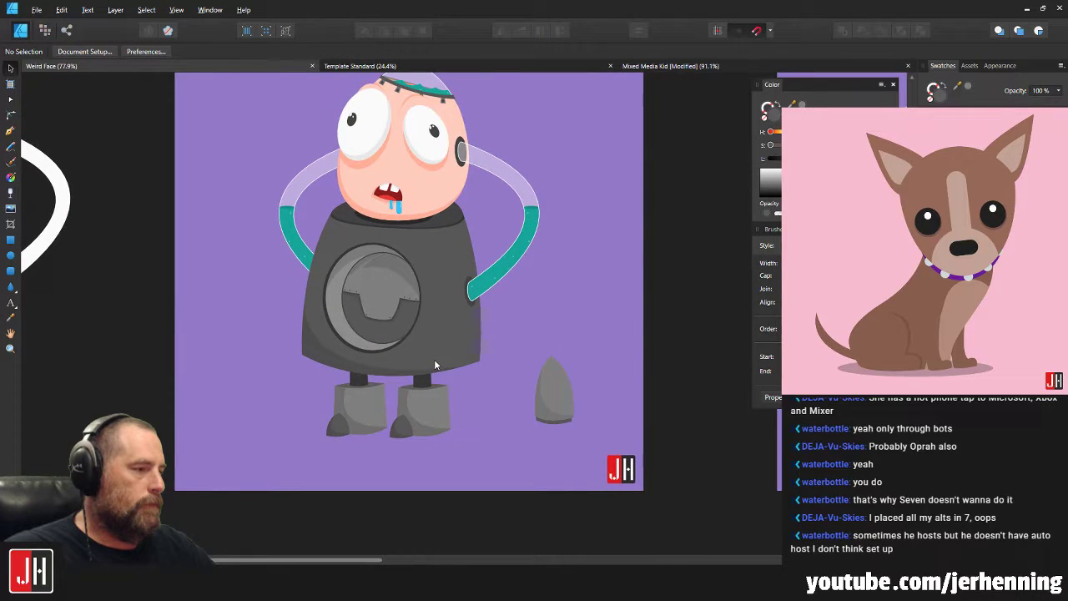
pyautogui.scroll(2, 388, 409)
pyautogui.scroll(2, 388, 409)
pyautogui.moveTo(227, 284); pyautogui.dragTo(475, 388)
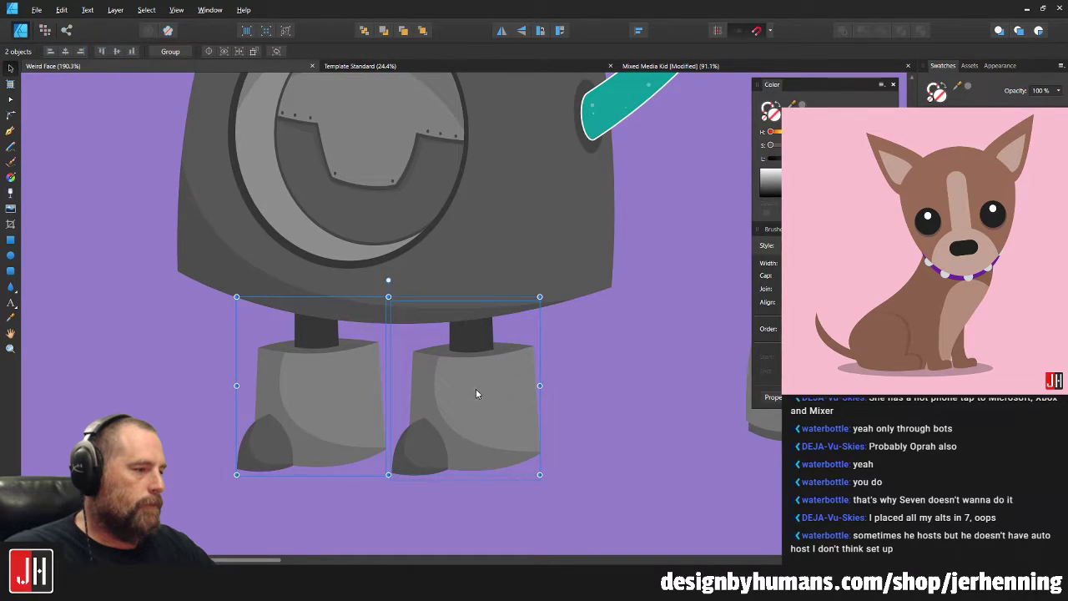
pyautogui.click(565, 362)
pyautogui.scroll(-5, 576, 373)
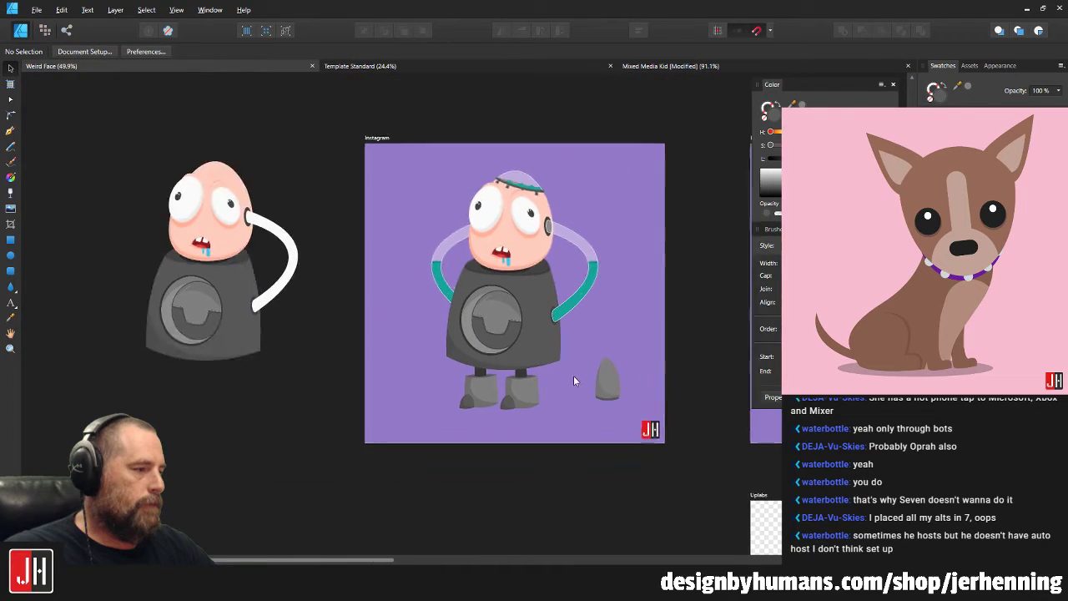
# Rotate the grouped head, arms and body slightly clockwise above the legs and deselect the group.
pyautogui.scroll(4, 458, 397)
pyautogui.scroll(1, 513, 398)
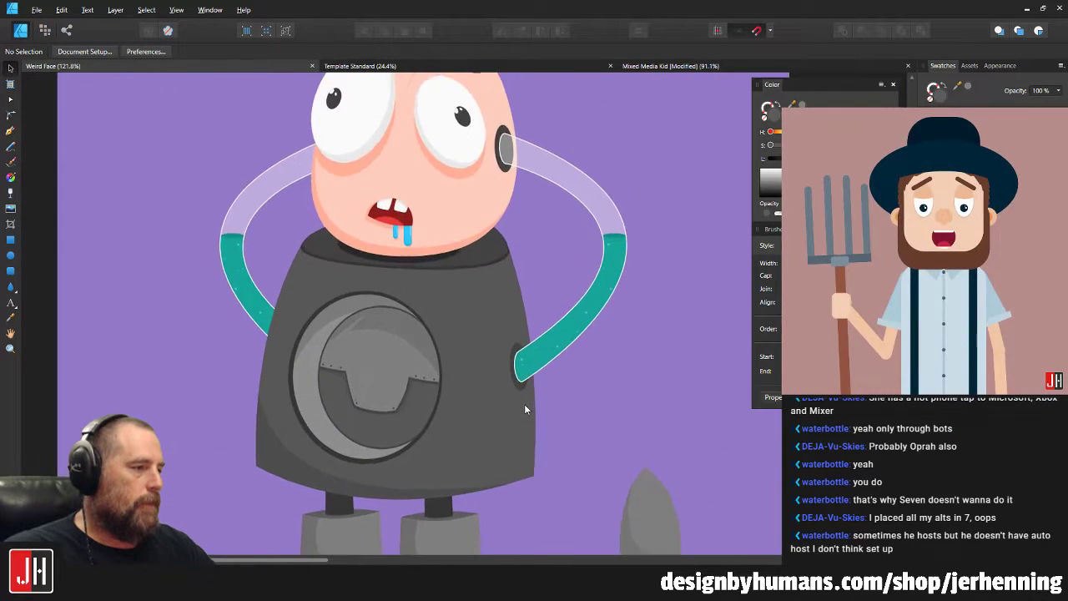
pyautogui.scroll(-5, 500, 376)
pyautogui.moveTo(327, 129); pyautogui.dragTo(592, 452)
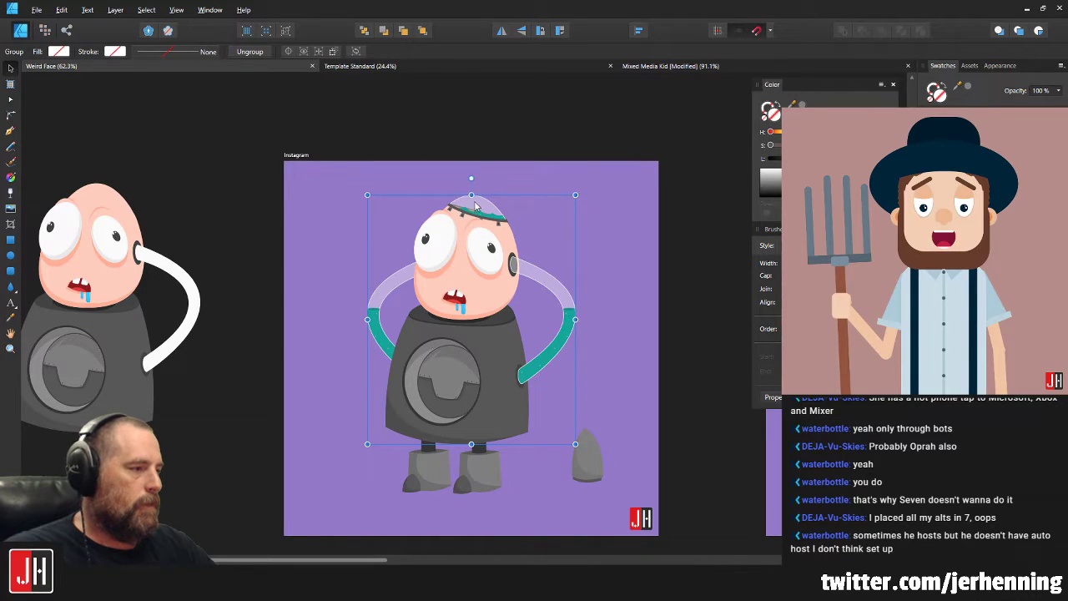
pyautogui.moveTo(470, 178); pyautogui.dragTo(471, 180)
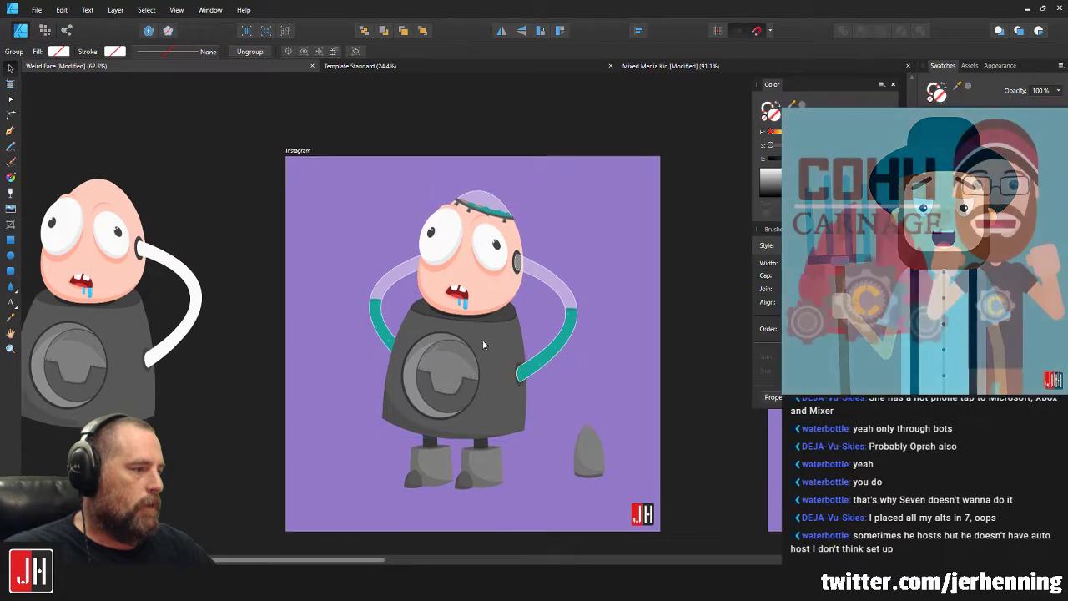
pyautogui.scroll(3, 480, 349)
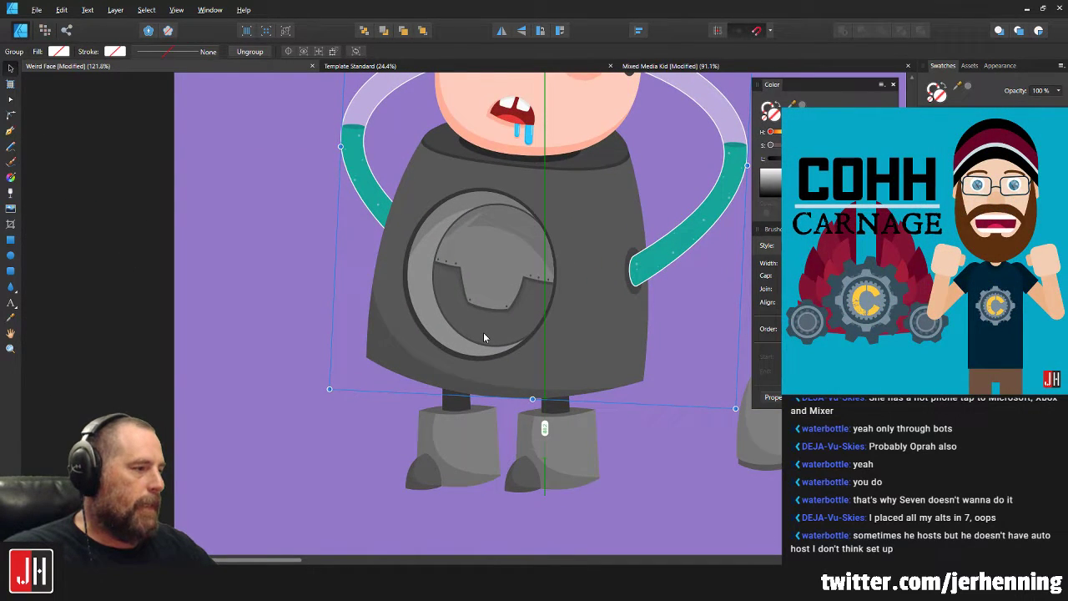
pyautogui.scroll(-4, 484, 332)
pyautogui.click(559, 407)
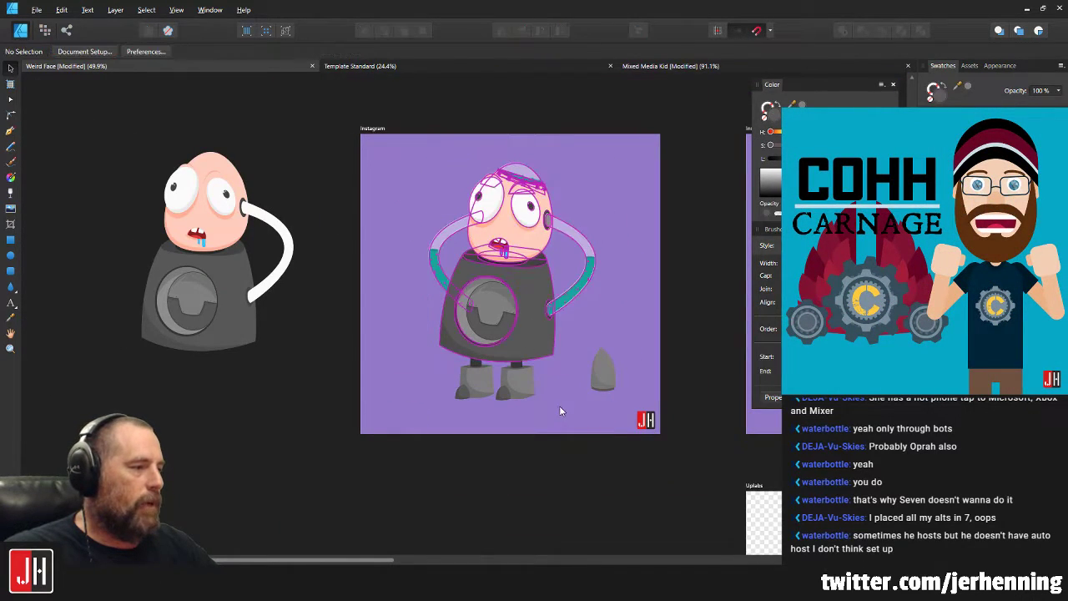
# Nudge the upper body group slightly over the two legs and deselect it.
pyautogui.scroll(3, 559, 407)
pyautogui.moveTo(505, 386); pyautogui.dragTo(542, 342)
pyautogui.moveTo(413, 363); pyautogui.dragTo(421, 366)
pyautogui.scroll(1, 443, 400)
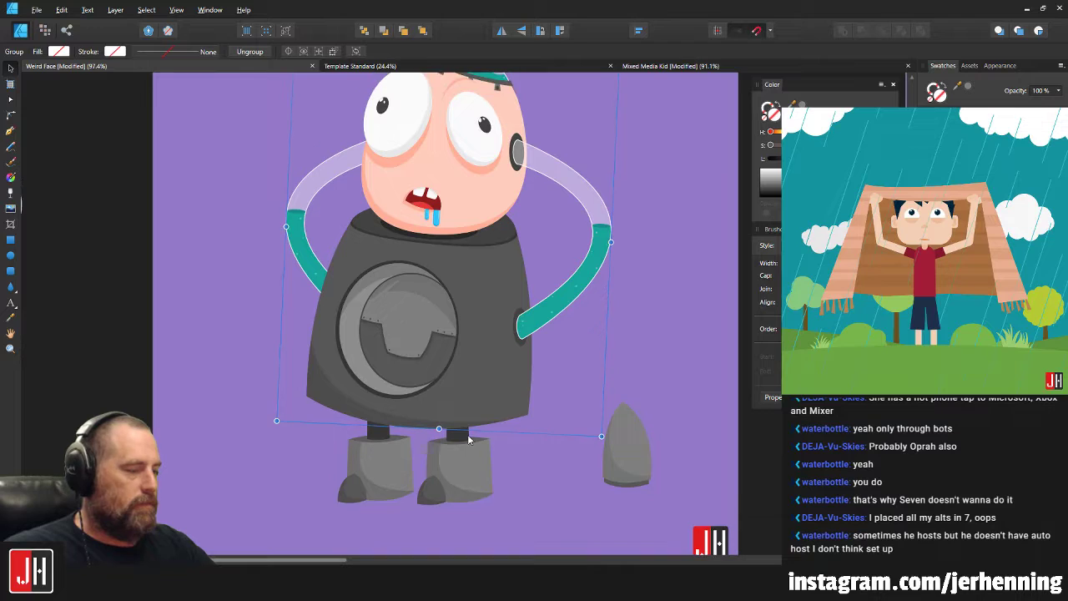
pyautogui.click(521, 481)
# Rotate the left leg group slightly clockwise, deselect it, and save the document.
pyautogui.scroll(-2, 522, 461)
pyautogui.scroll(5, 523, 398)
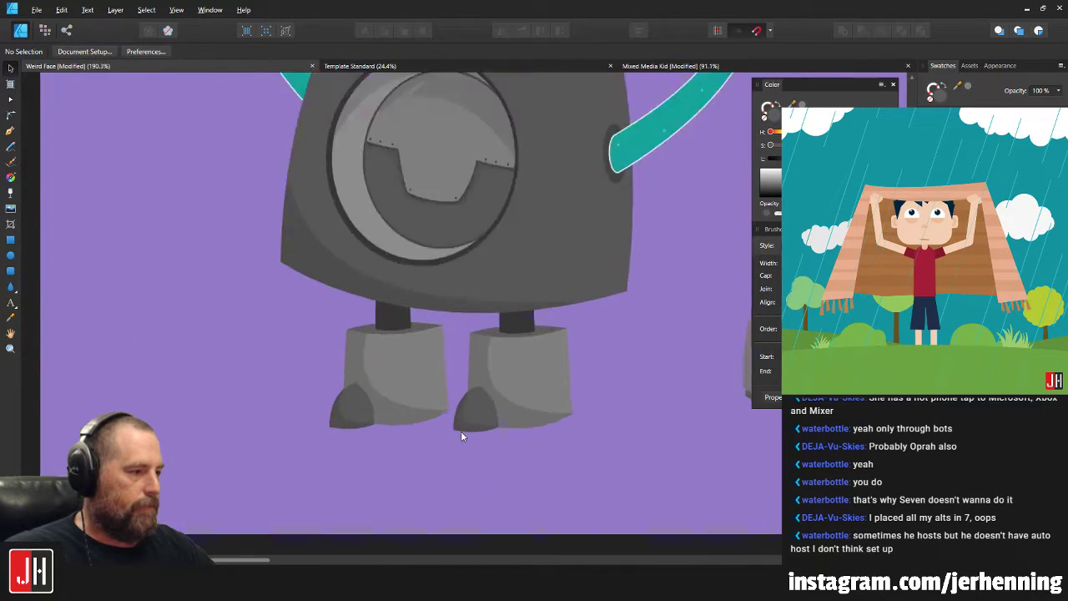
pyautogui.click(370, 320)
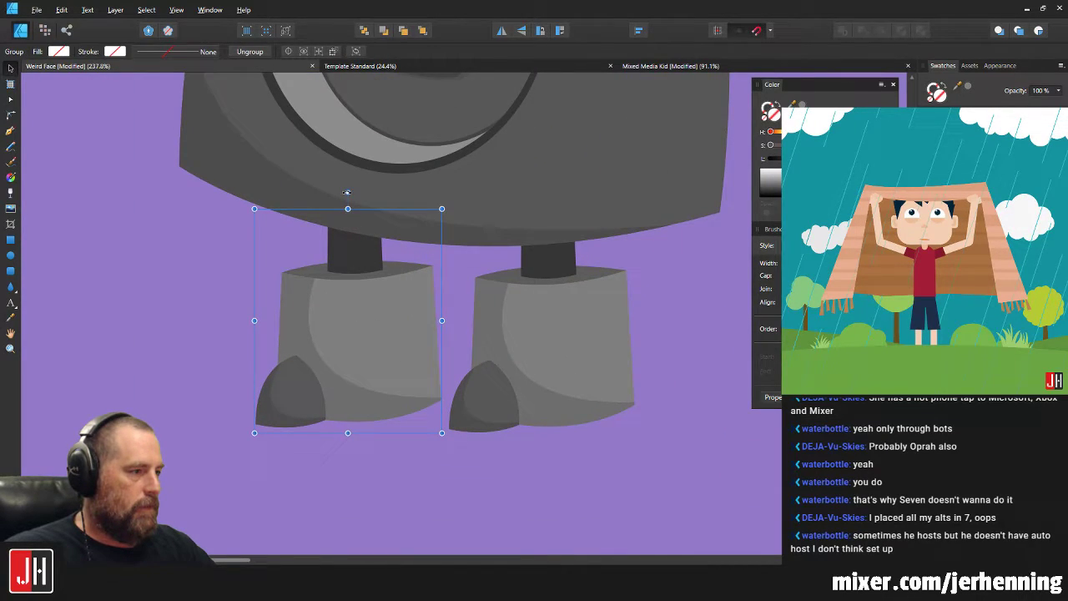
pyautogui.moveTo(348, 192); pyautogui.dragTo(350, 192)
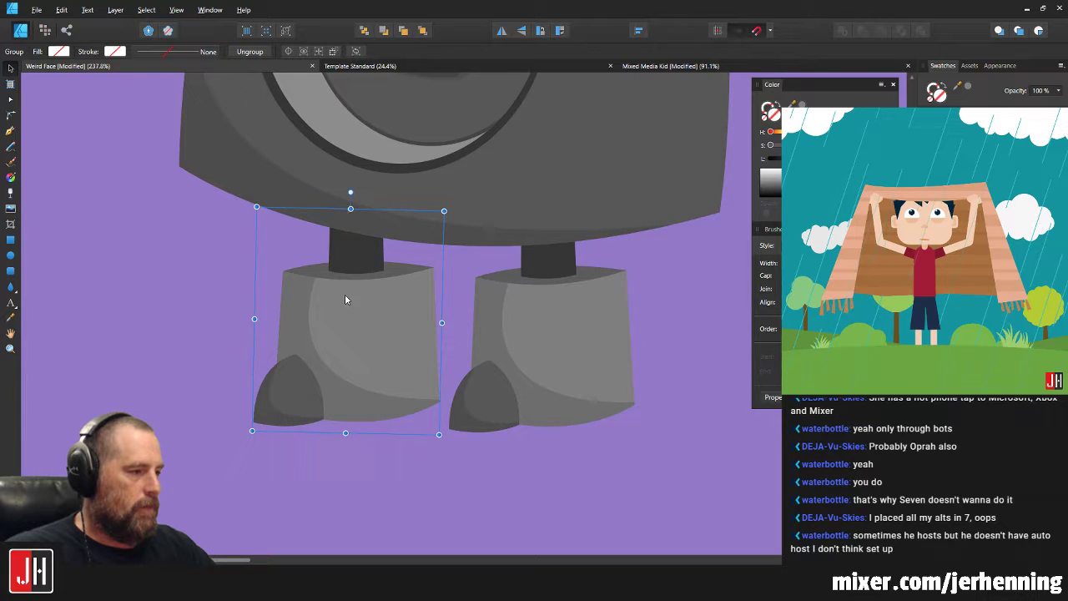
pyautogui.scroll(-8, 494, 365)
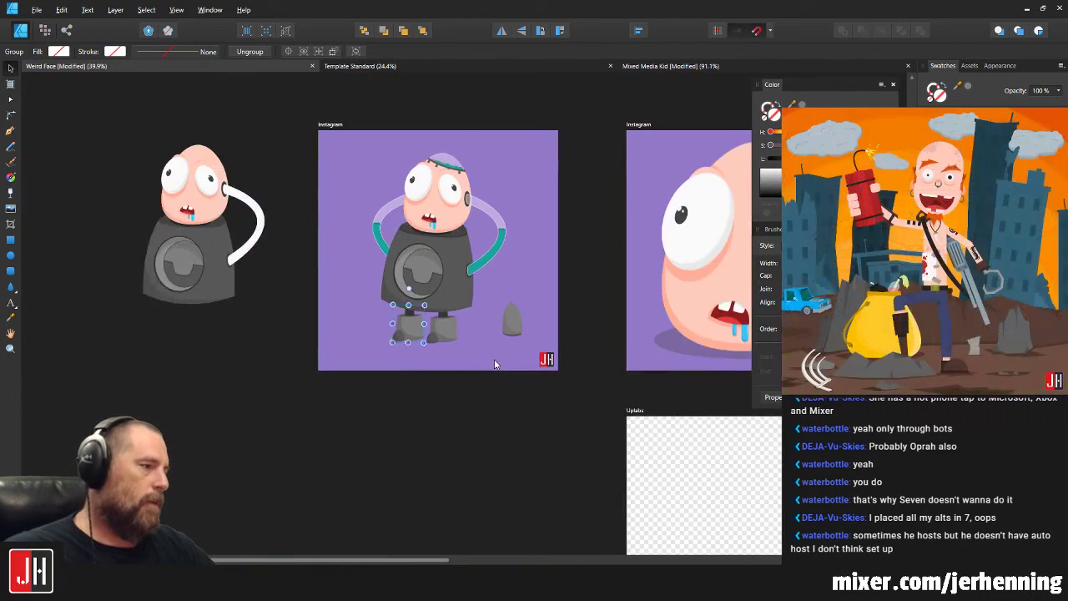
pyautogui.hotkey('ctrl', 'd')
pyautogui.hotkey('ctrl', 's')
# Draw a closed sole shape with a curved upper edge across the bottom of the left foot with the Pen tool.
pyautogui.scroll(4, 470, 330)
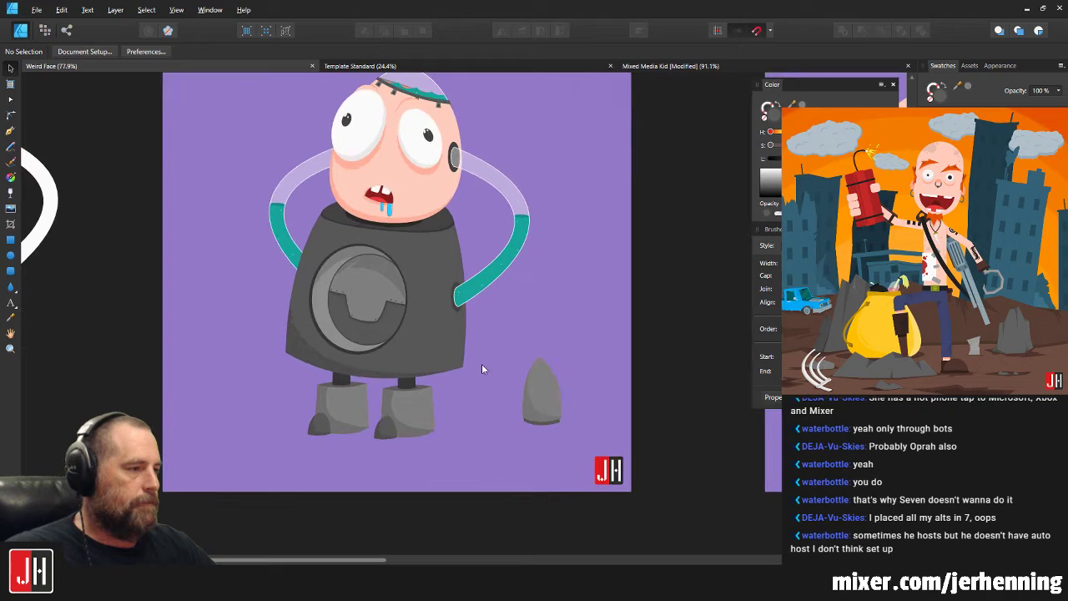
pyautogui.scroll(2, 481, 368)
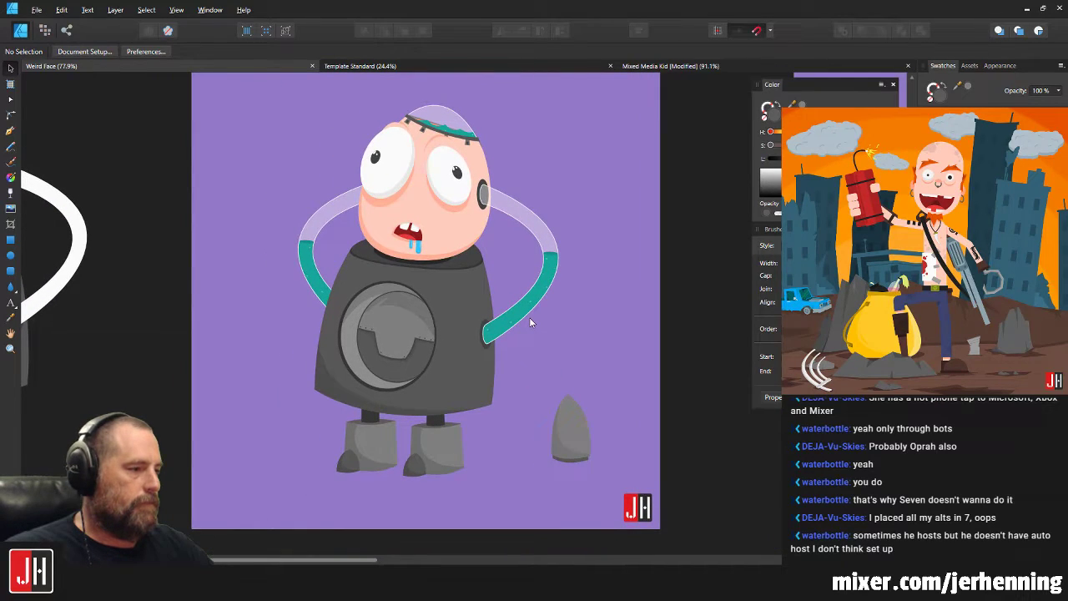
pyautogui.scroll(4, 484, 332)
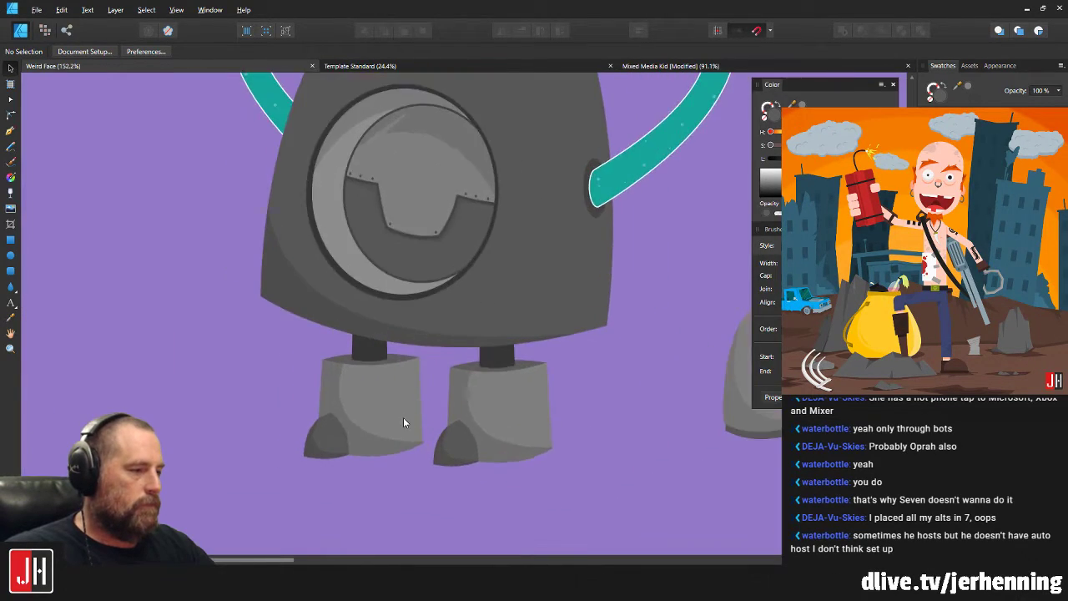
pyautogui.scroll(5, 403, 422)
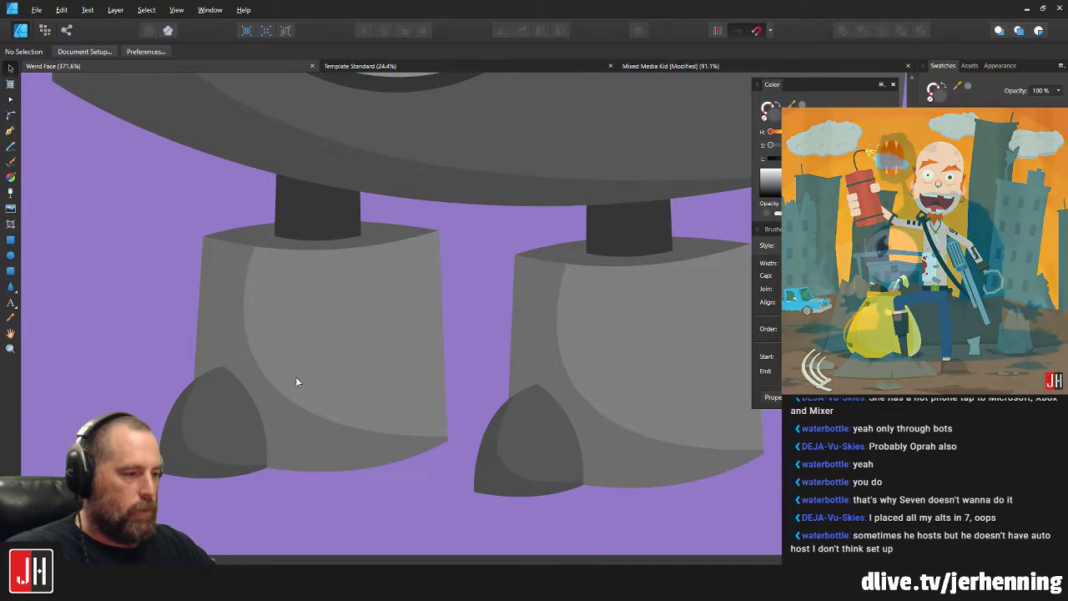
pyautogui.scroll(-1, 182, 331)
pyautogui.click(10, 131)
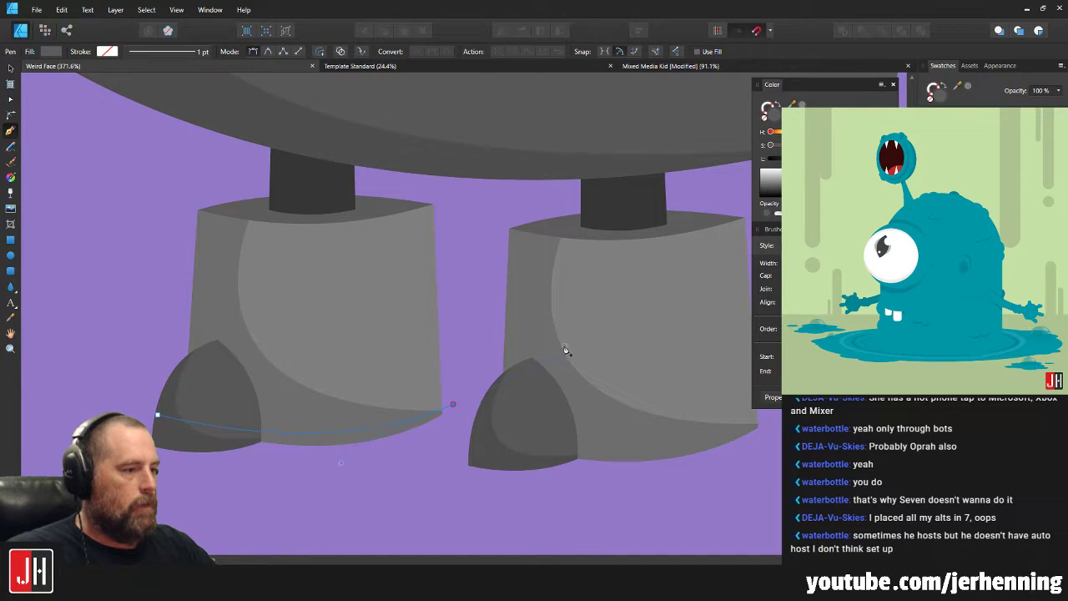
pyautogui.hotkey('ctrl', 'z')
pyautogui.hotkey('ctrl', 'z')
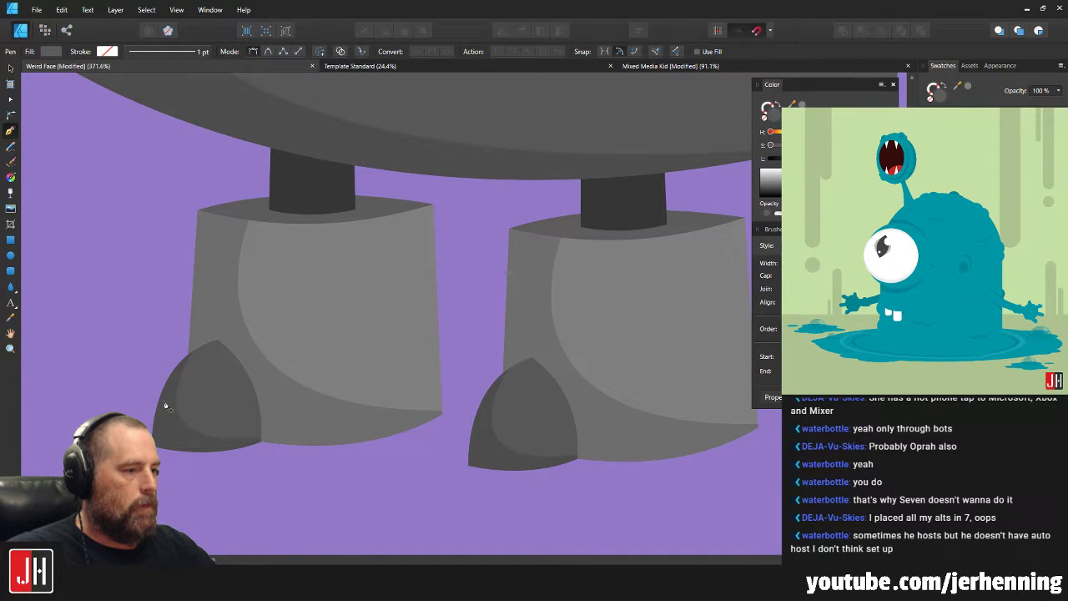
pyautogui.moveTo(452, 395); pyautogui.dragTo(578, 317)
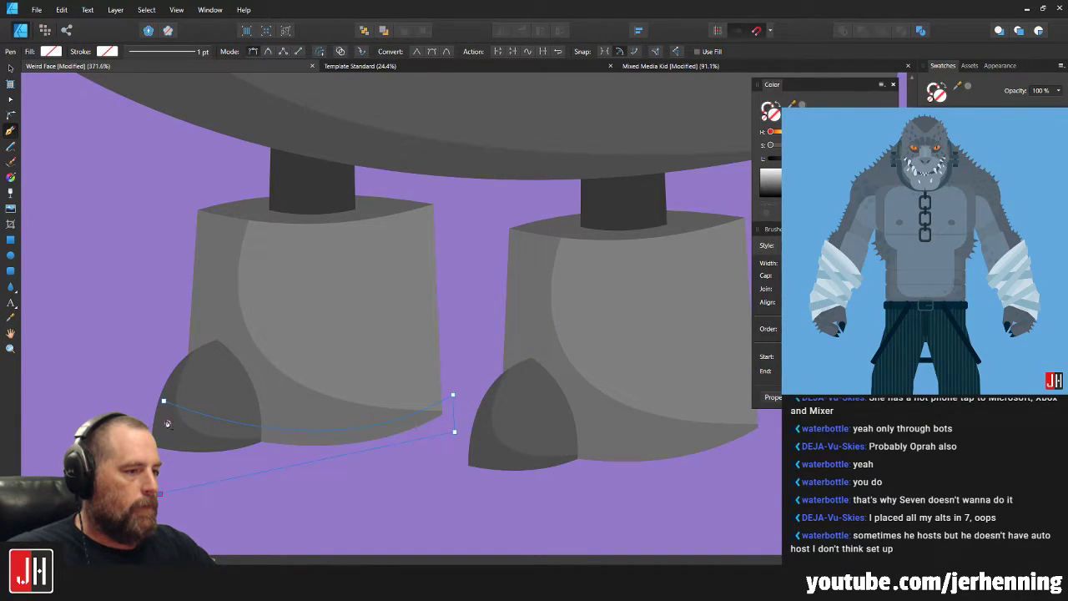
# Fill the sole shape with the leg connector's dark grey, clip it inside the left foot block, and nudge it down to a thin strip.
pyautogui.press('i')
pyautogui.click(317, 235)
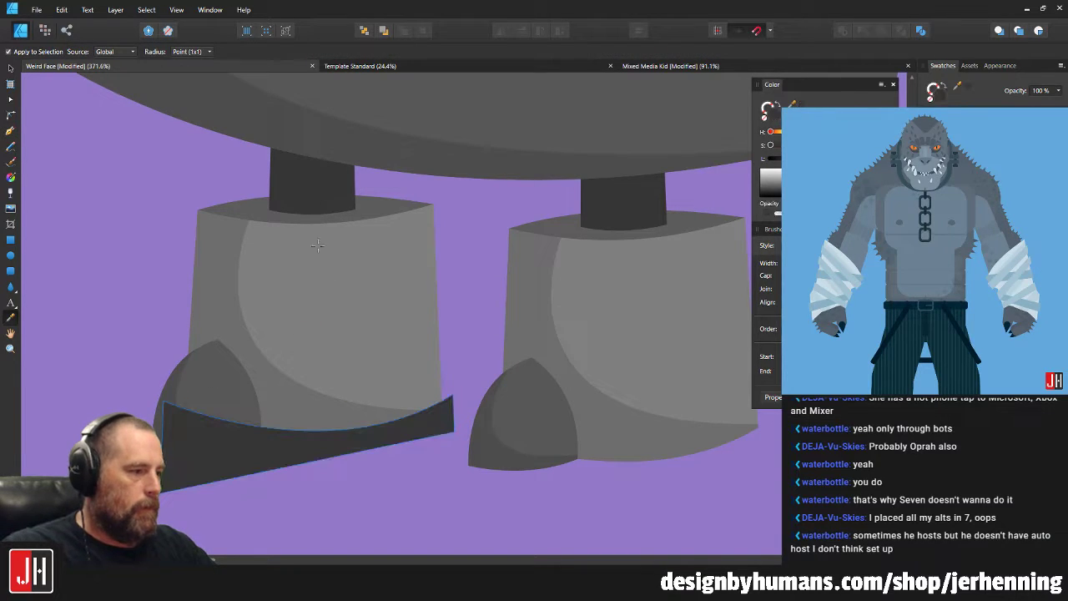
pyautogui.press('v')
pyautogui.click(381, 423)
pyautogui.scroll(3, 364, 450)
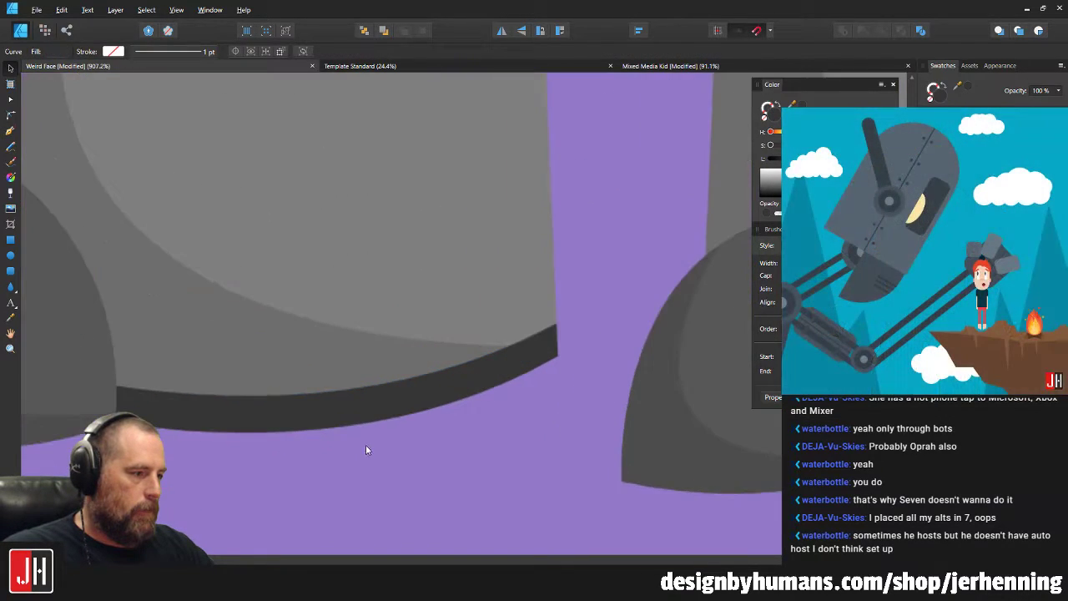
pyautogui.moveTo(400, 393); pyautogui.dragTo(396, 402)
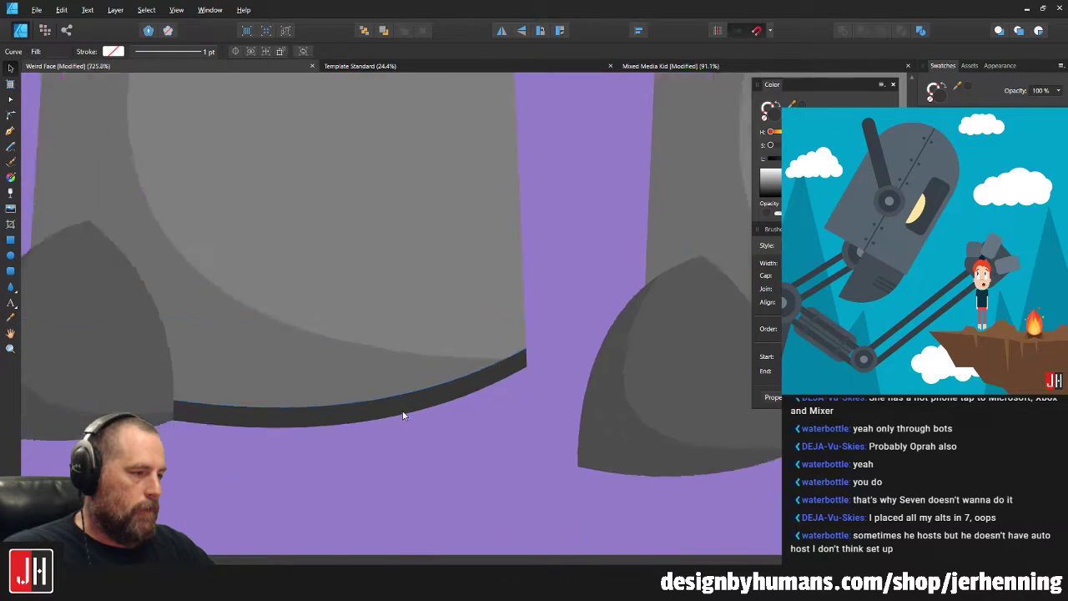
# Copy the dark sole strip to the right leg, clipped inside its foot block along the lower edge.
pyautogui.scroll(-9, 405, 413)
pyautogui.scroll(5, 394, 403)
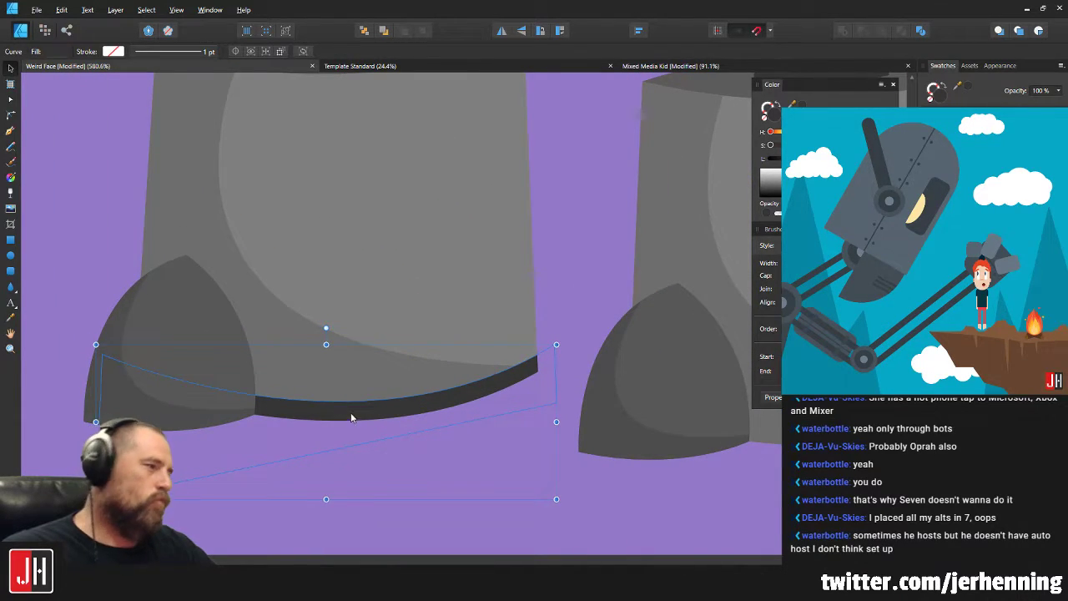
pyautogui.scroll(-4, 391, 416)
pyautogui.scroll(3, 378, 412)
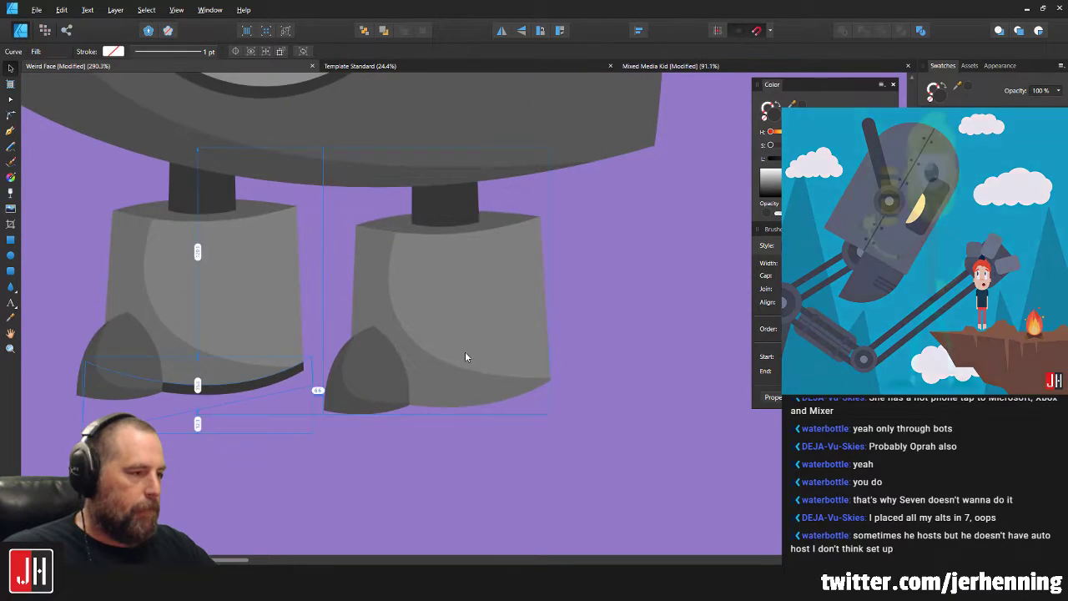
pyautogui.moveTo(312, 400); pyautogui.dragTo(520, 403)
pyautogui.press('Delete')
pyautogui.hotkey('ctrl', 'z')
# Shift the right foot's sole strip slightly to the left and deselect it.
pyautogui.scroll(2, 500, 358)
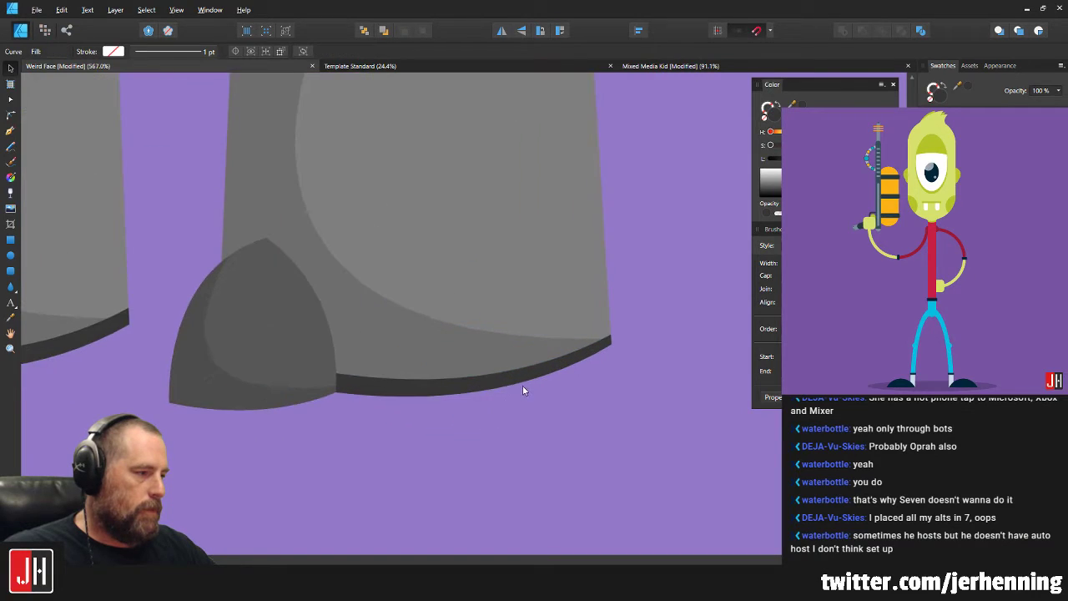
pyautogui.moveTo(526, 381); pyautogui.dragTo(512, 383)
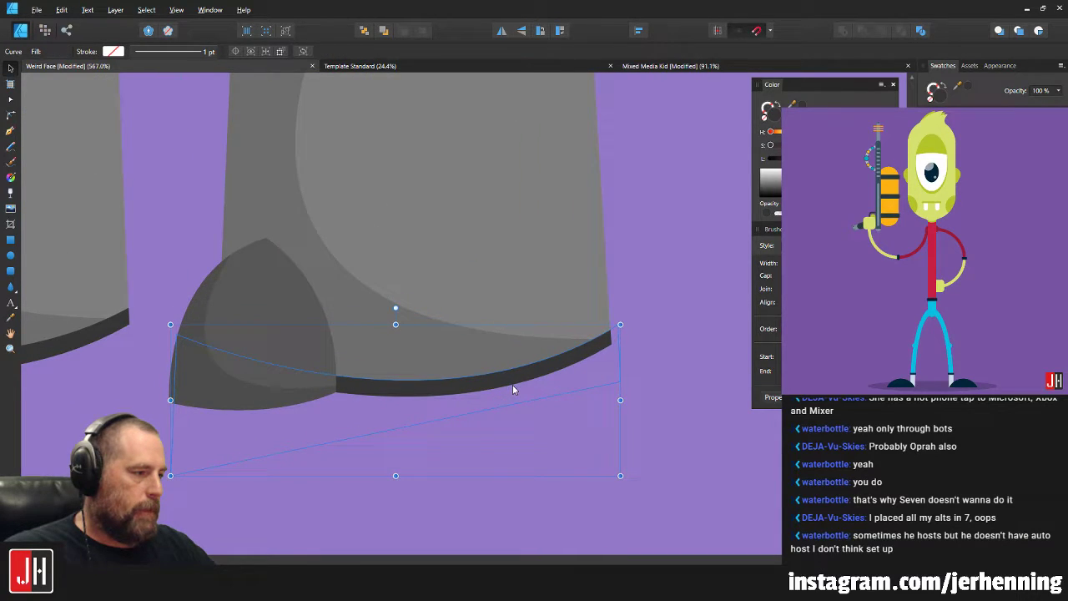
pyautogui.hotkey('ctrl', '0')
pyautogui.click(519, 428)
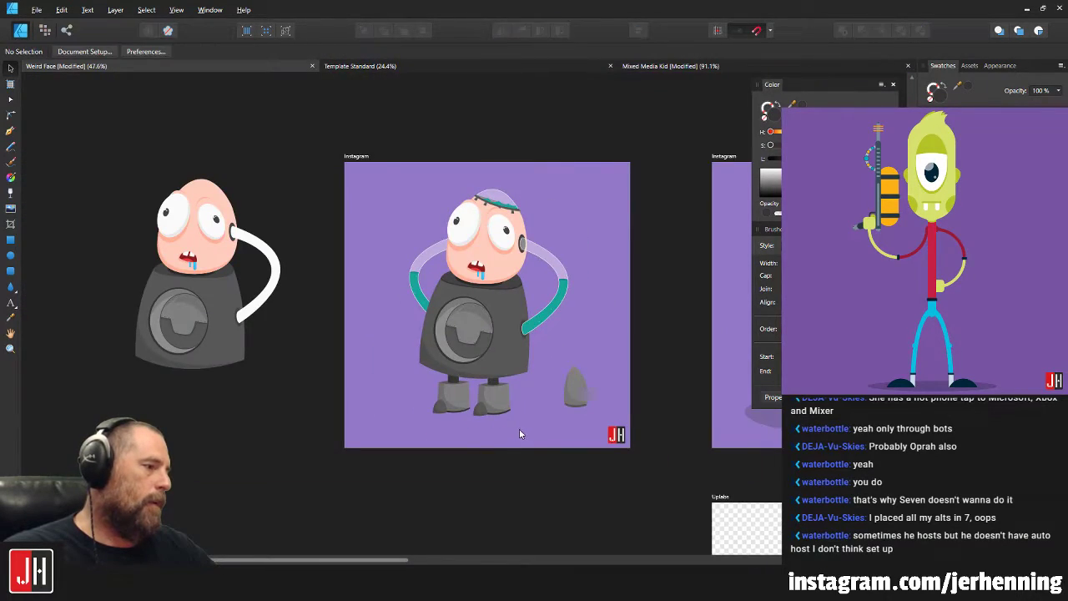
# Move the spare grey pointed shape off the artboard into the empty space on its right.
pyautogui.scroll(3, 519, 399)
pyautogui.moveTo(498, 385); pyautogui.dragTo(453, 415)
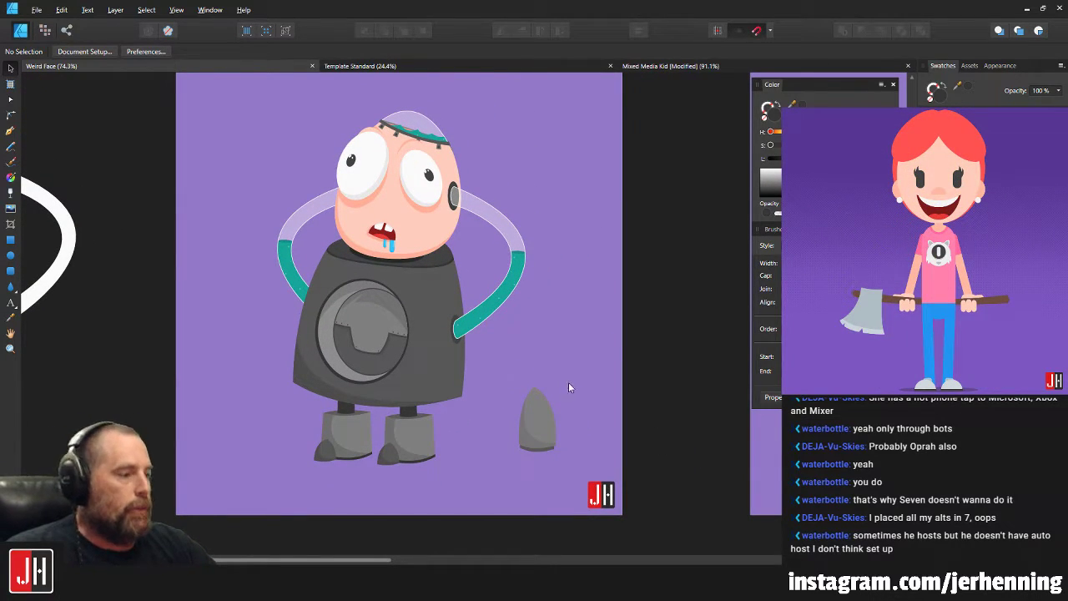
pyautogui.moveTo(541, 424); pyautogui.dragTo(678, 360)
# Select the upper body and both legs together, enlarge them, centre the character on the artboard, and deselect it.
pyautogui.scroll(-3, 508, 303)
pyautogui.moveTo(334, 138); pyautogui.dragTo(539, 404)
pyautogui.moveTo(513, 212); pyautogui.dragTo(556, 153)
pyautogui.scroll(1, 478, 248)
pyautogui.scroll(1, 477, 248)
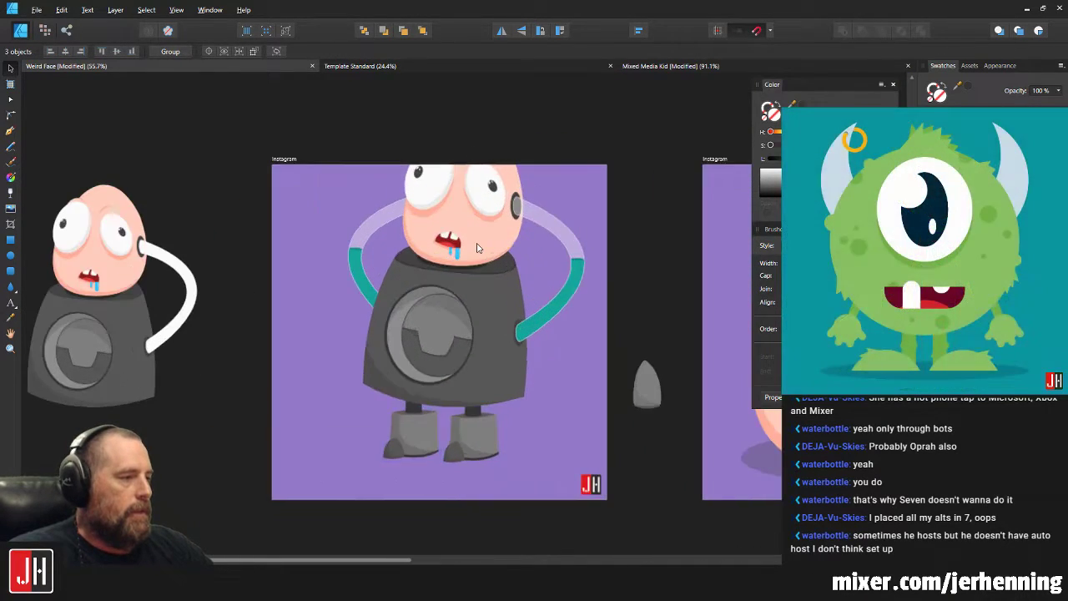
pyautogui.moveTo(568, 161); pyautogui.dragTo(550, 186)
pyautogui.moveTo(496, 319); pyautogui.dragTo(432, 267)
pyautogui.click(548, 265)
# Examine the enlarged character's feet, leg connectors, body and arm joints up close and as a whole.
pyautogui.scroll(5, 476, 380)
pyautogui.scroll(2, 299, 431)
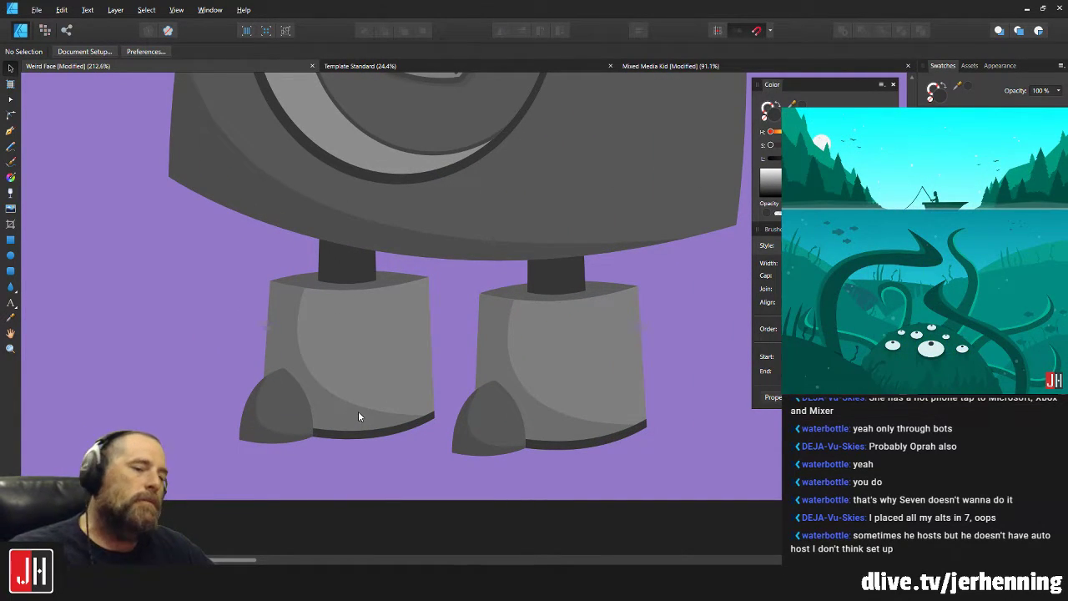
pyautogui.scroll(-6, 374, 418)
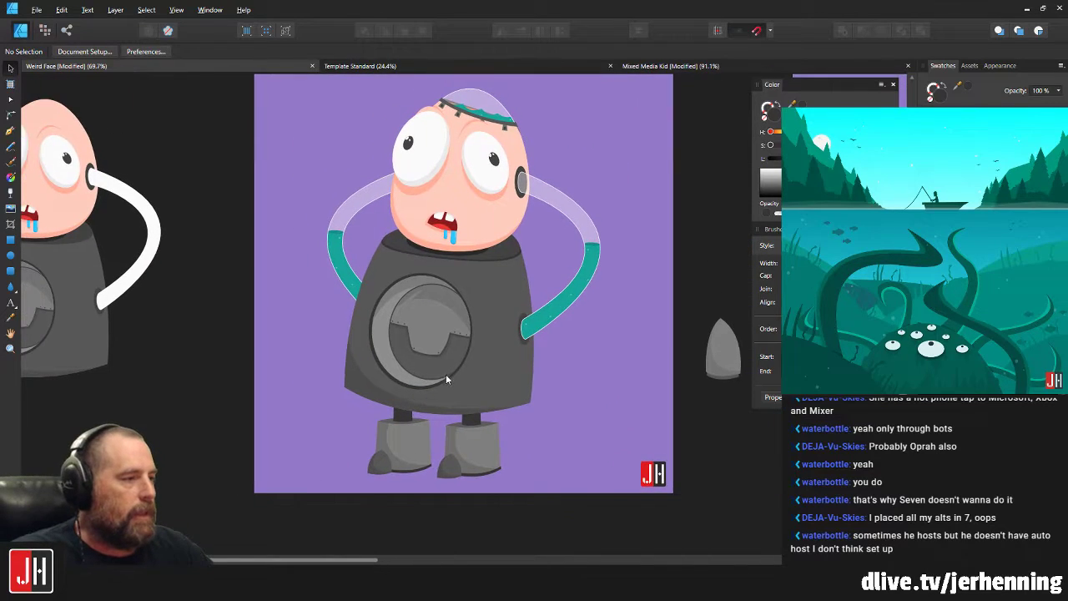
pyautogui.moveTo(443, 380); pyautogui.dragTo(441, 349)
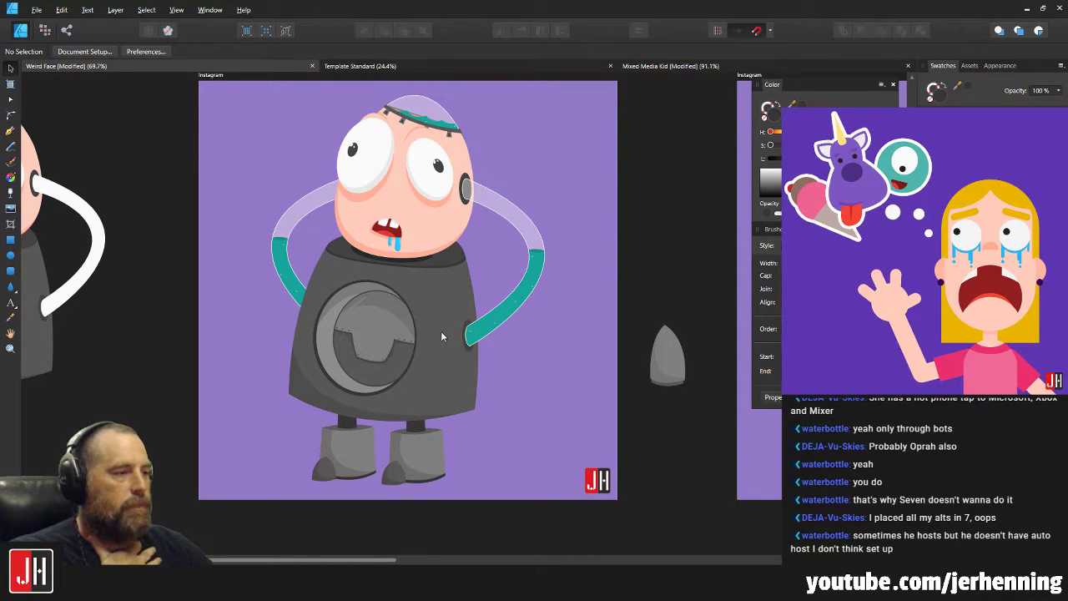
pyautogui.moveTo(468, 306); pyautogui.dragTo(450, 332)
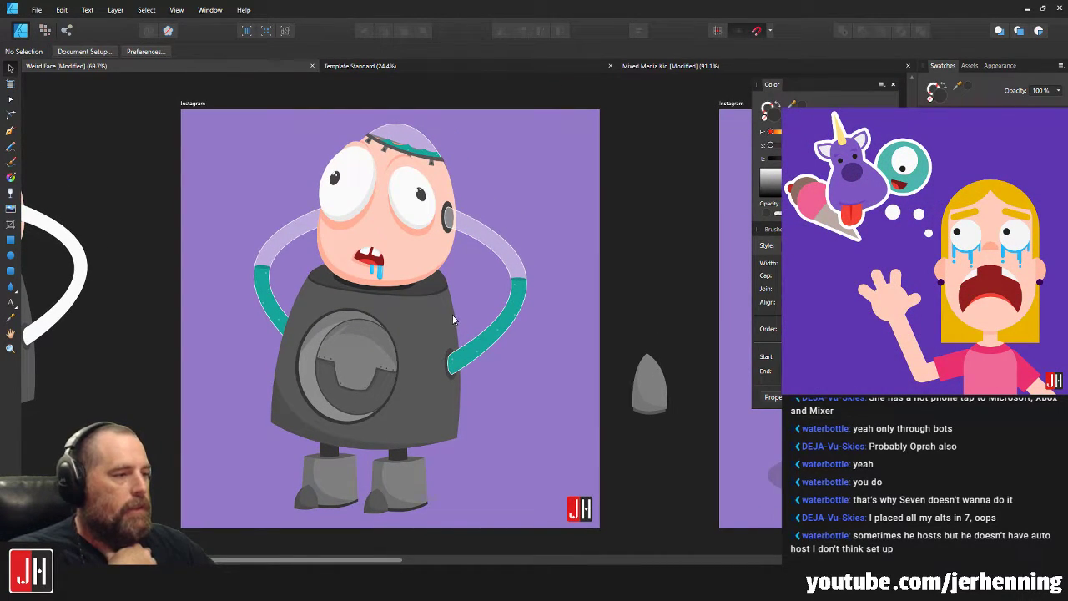
pyautogui.scroll(2, 455, 302)
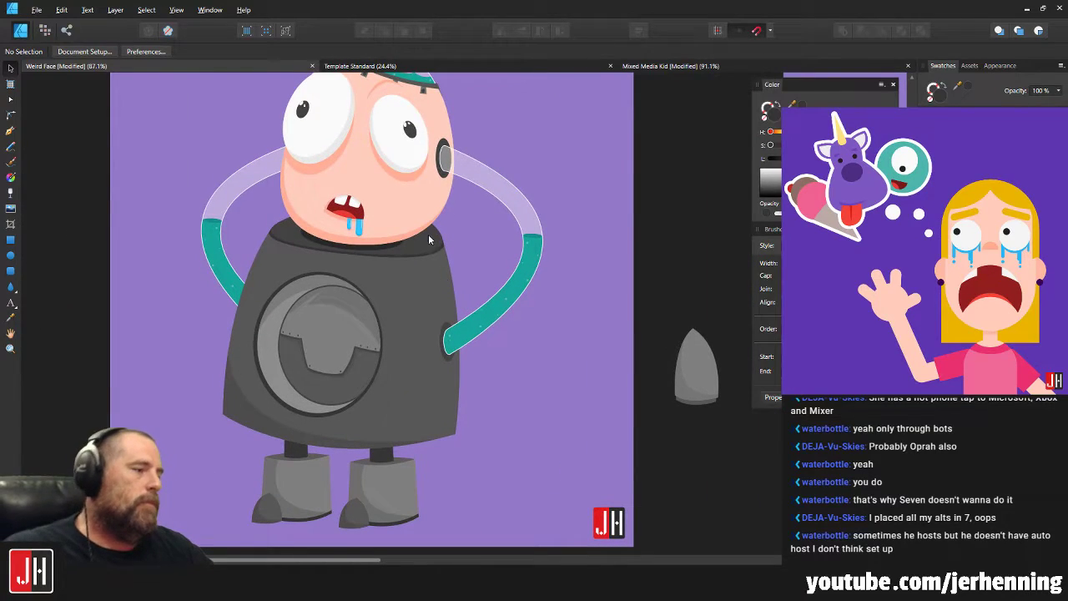
pyautogui.moveTo(439, 237); pyautogui.dragTo(462, 282)
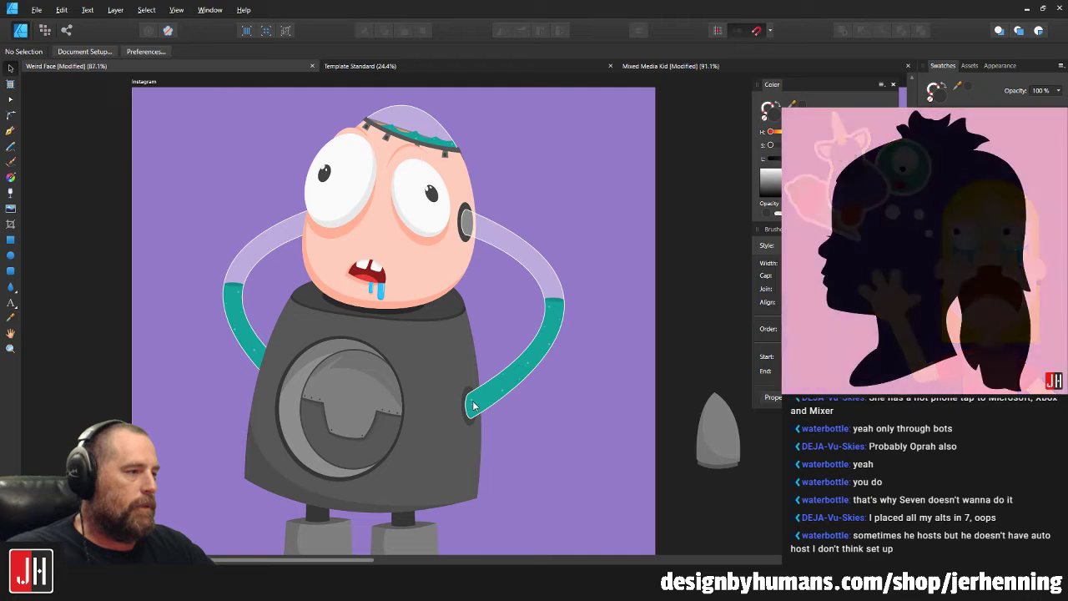
pyautogui.moveTo(471, 411); pyautogui.dragTo(490, 296)
pyautogui.scroll(5, 341, 431)
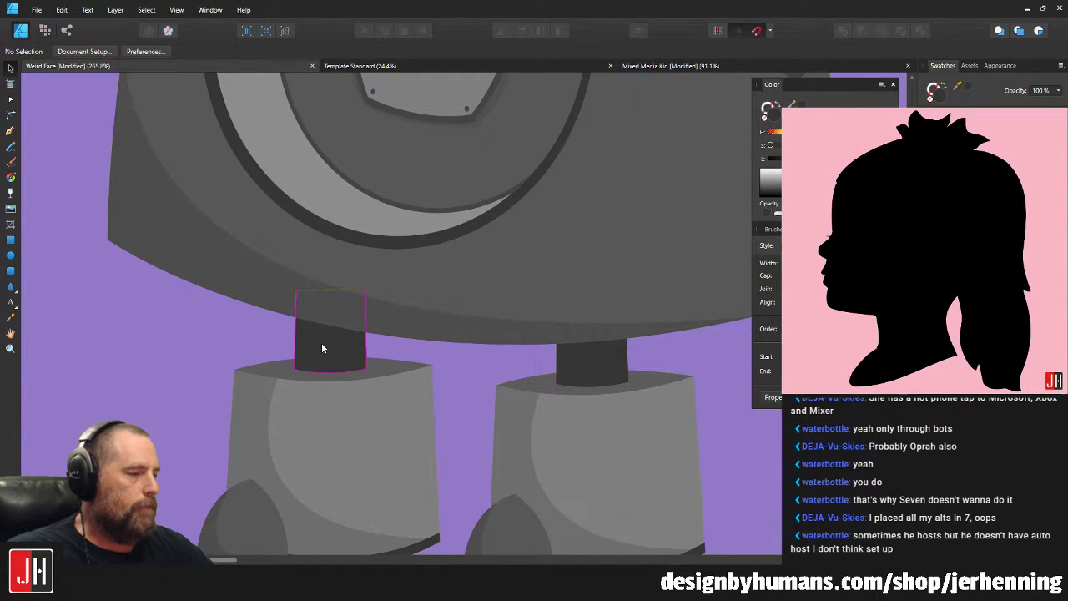
pyautogui.scroll(-6, 326, 342)
pyautogui.scroll(3, 440, 372)
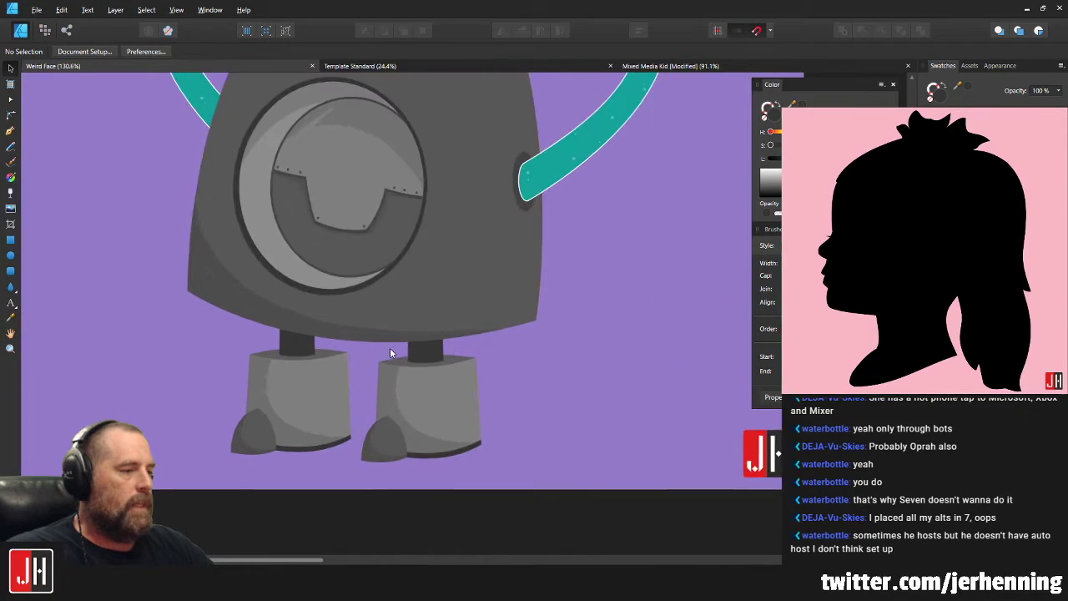
# Inspect the whole robot against its artboard, checking the chest plate and the joins between toe caps and soles.
pyautogui.scroll(-4, 396, 358)
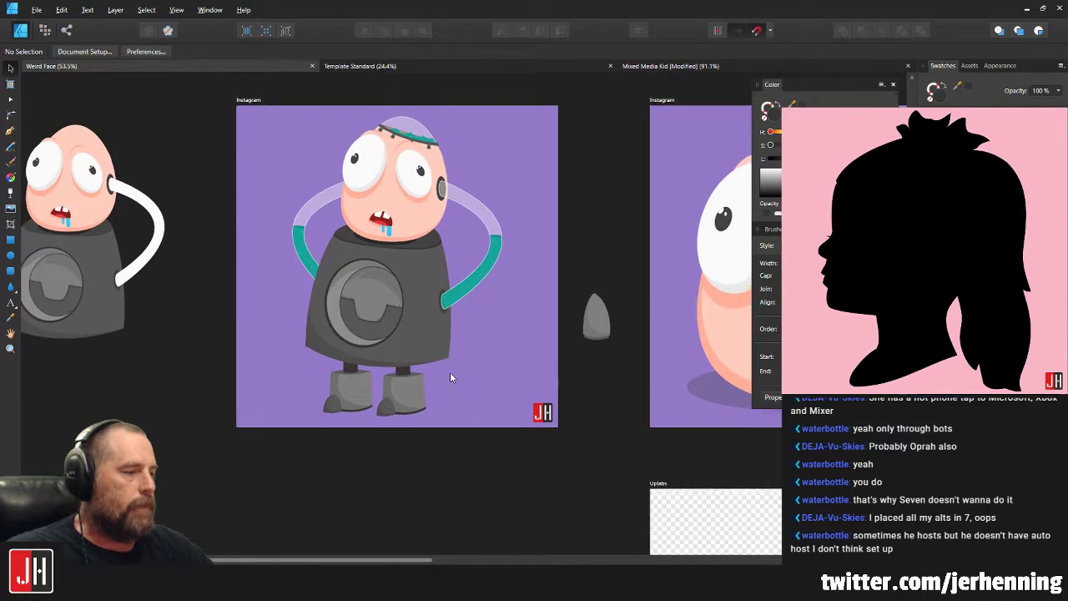
pyautogui.scroll(4, 449, 381)
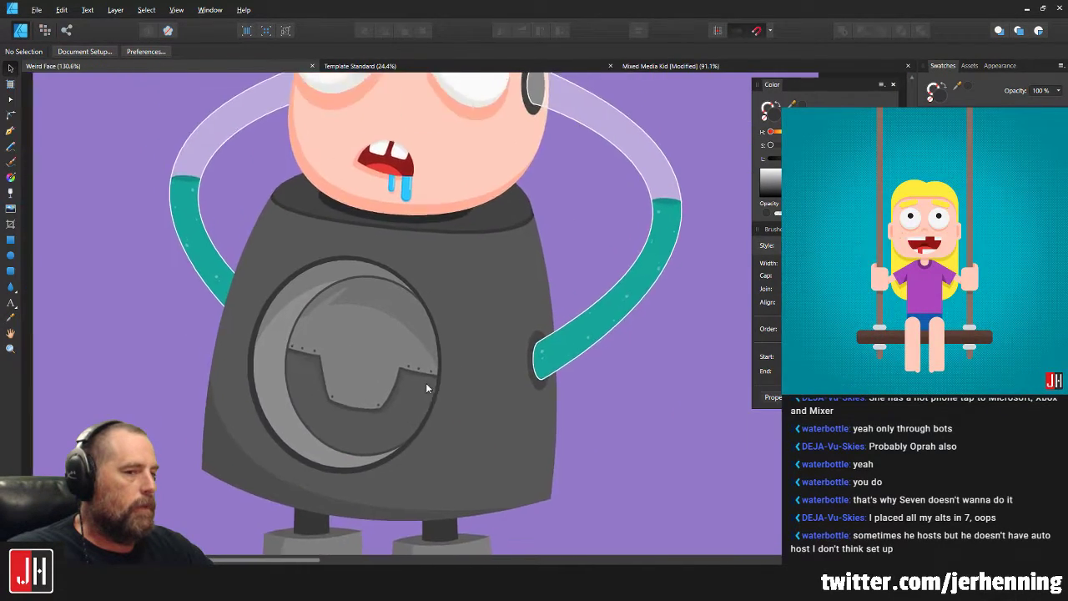
pyautogui.moveTo(425, 296); pyautogui.dragTo(429, 325)
pyautogui.moveTo(382, 405); pyautogui.dragTo(447, 247)
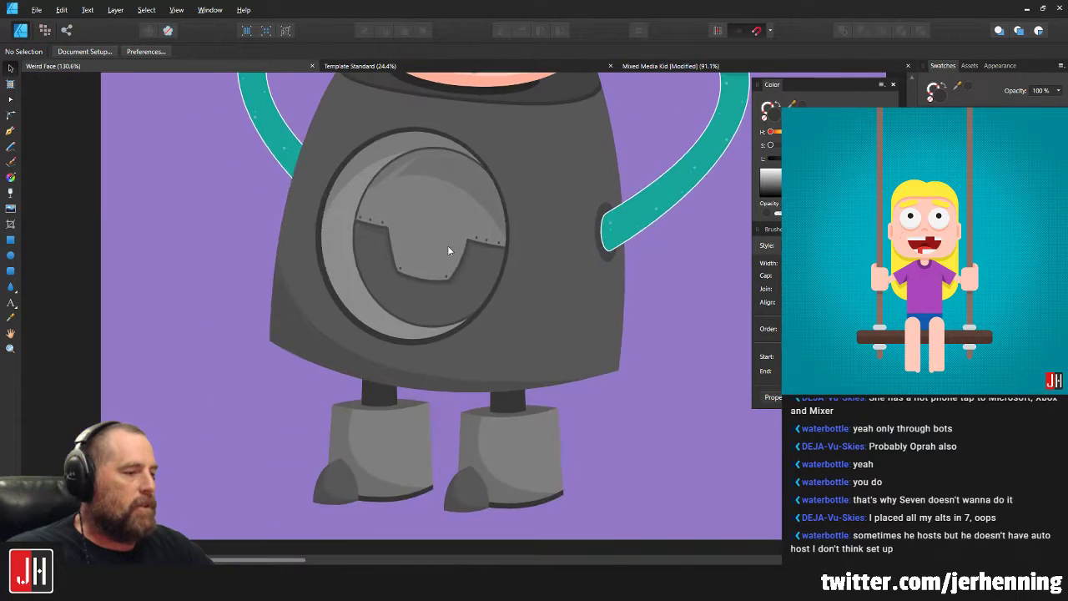
pyautogui.scroll(-4, 516, 398)
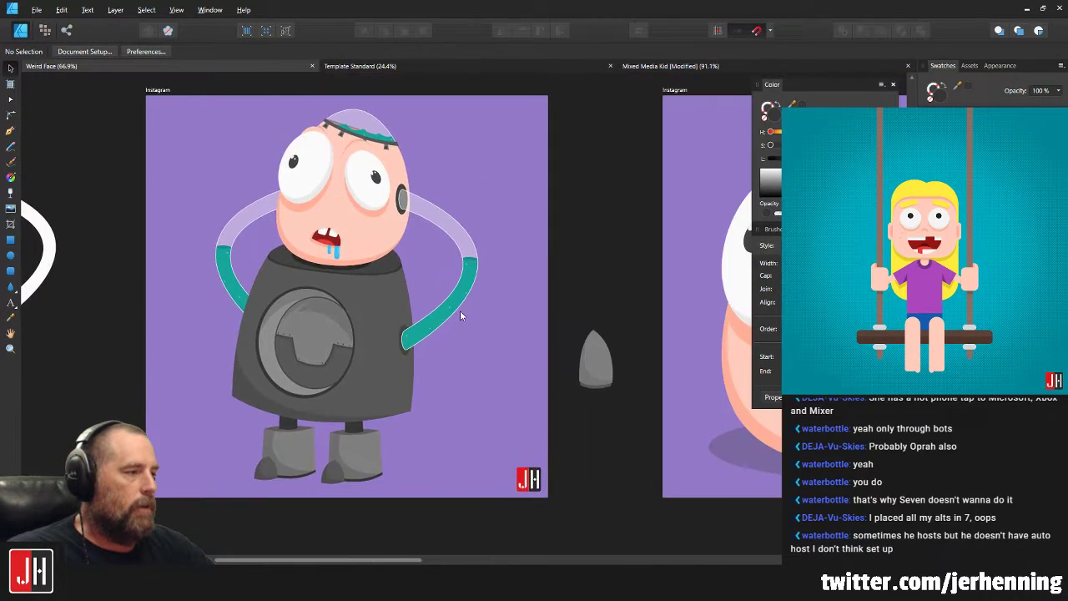
pyautogui.moveTo(579, 321)
pyautogui.mouseDown()
pyautogui.moveTo(354, 306)
pyautogui.moveTo(583, 320)
pyautogui.mouseUp()
pyautogui.scroll(2, 352, 274)
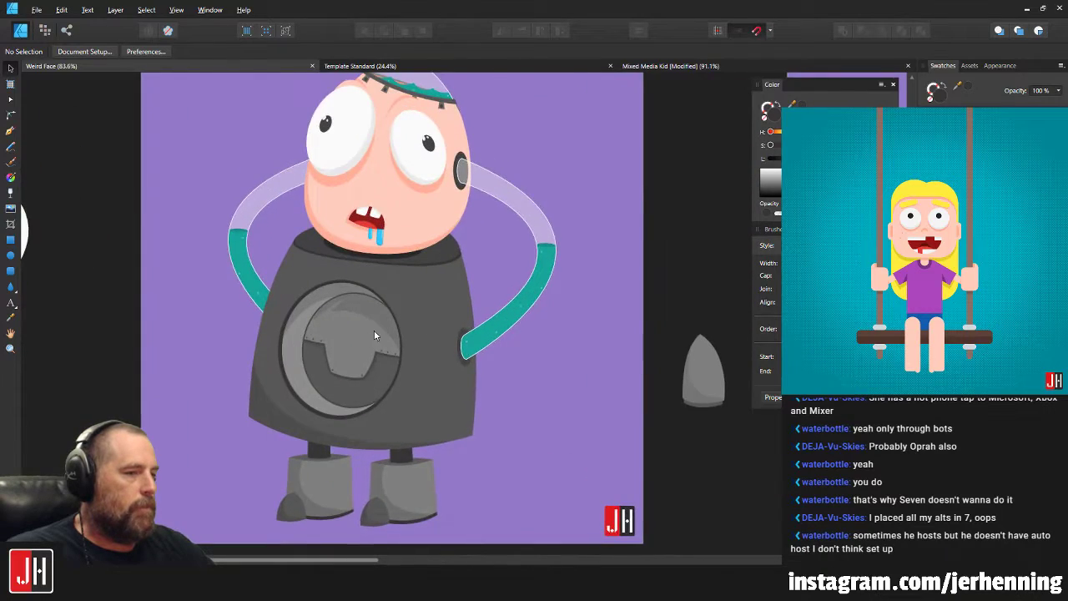
pyautogui.moveTo(371, 334); pyautogui.dragTo(385, 299)
pyautogui.scroll(1, 386, 298)
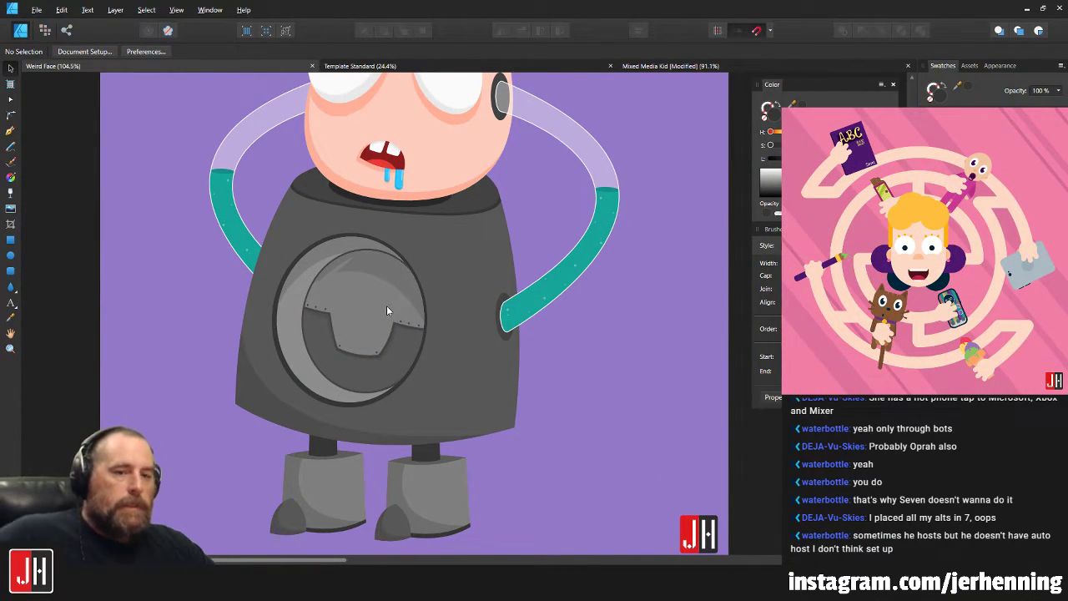
pyautogui.moveTo(365, 326); pyautogui.dragTo(391, 296)
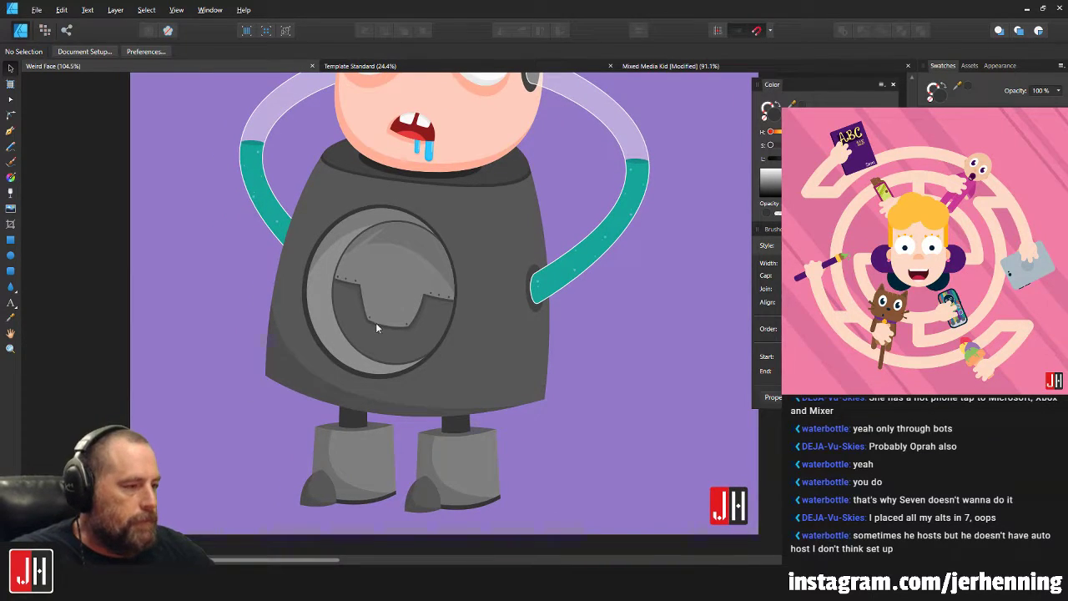
pyautogui.scroll(-2, 401, 320)
pyautogui.scroll(10, 334, 444)
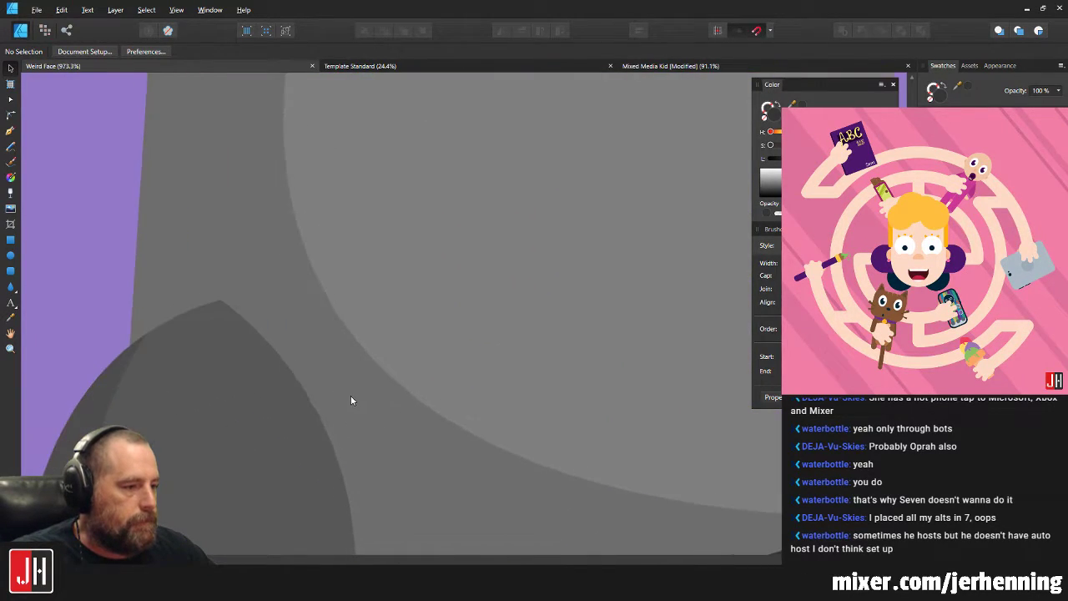
pyautogui.scroll(-7, 284, 367)
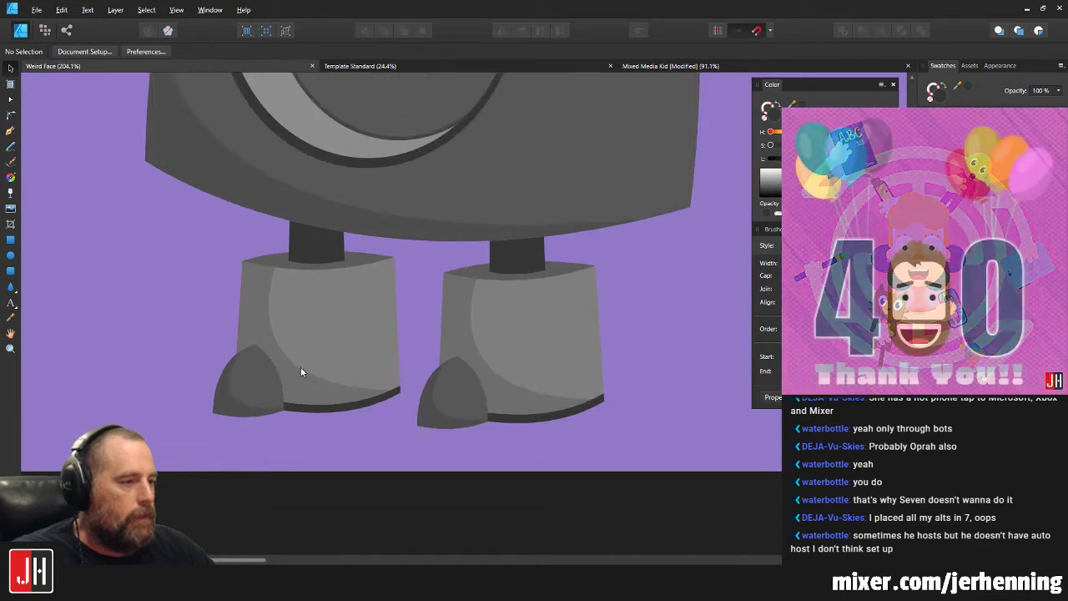
pyautogui.scroll(6, 250, 417)
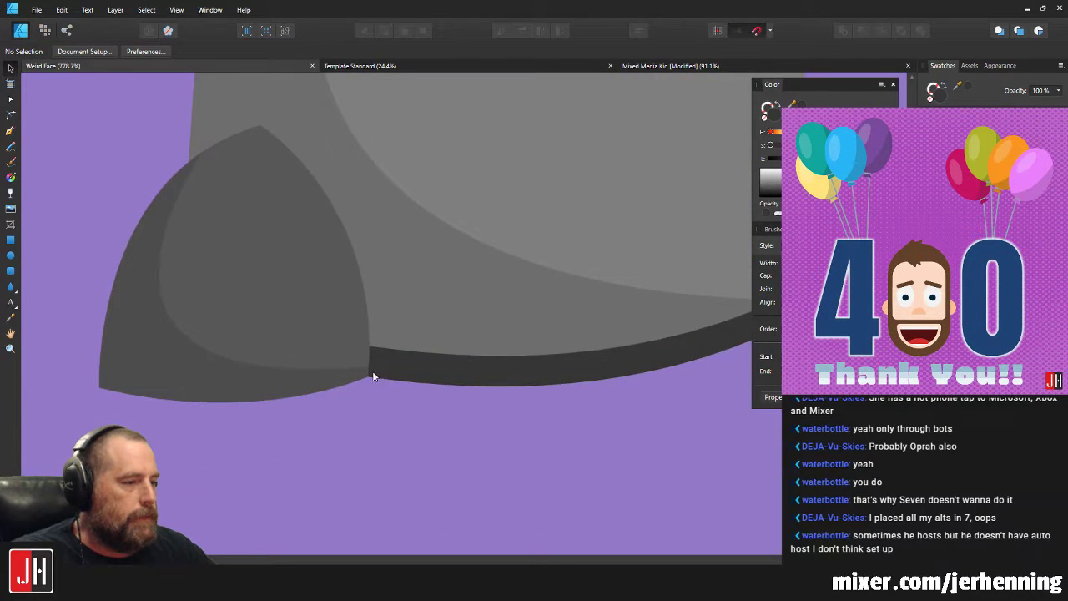
pyautogui.scroll(-10, 390, 372)
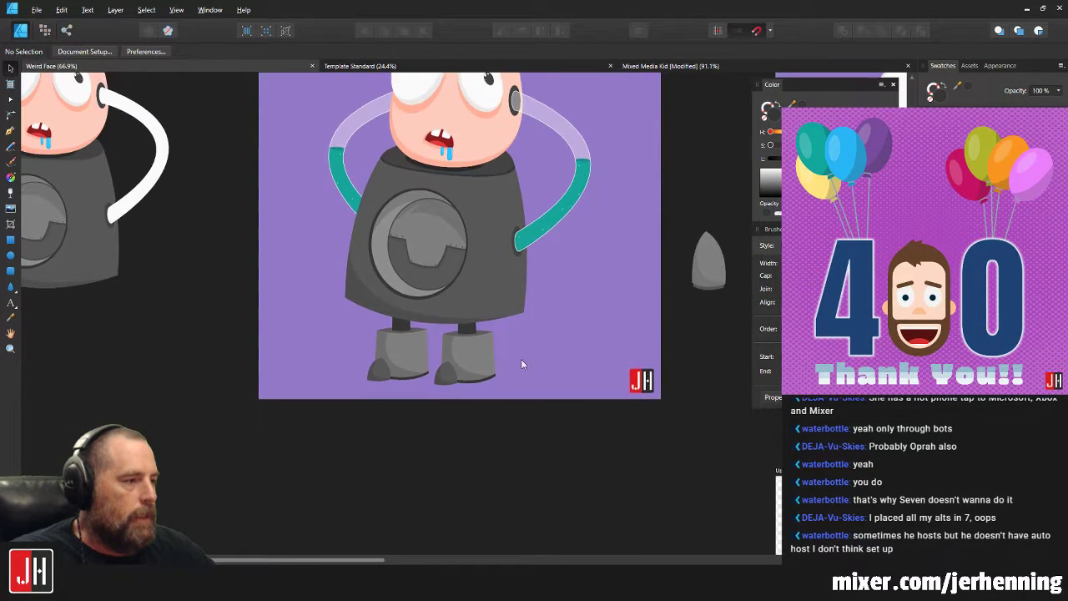
pyautogui.scroll(2, 417, 341)
# Select all parts of the robot character, group them, nudge the group into place and deselect it.
pyautogui.scroll(-3, 417, 314)
pyautogui.moveTo(297, 141); pyautogui.dragTo(505, 401)
pyautogui.hotkey('ctrl', 'g')
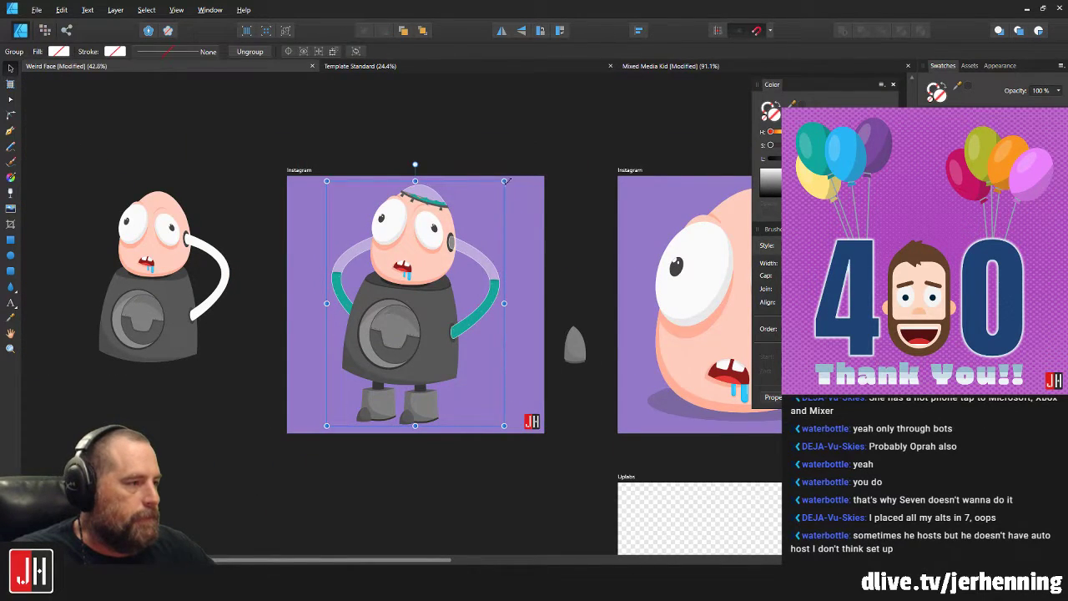
pyautogui.moveTo(409, 298)
pyautogui.mouseDown()
pyautogui.moveTo(419, 296)
pyautogui.moveTo(410, 298)
pyautogui.mouseUp()
pyautogui.click(421, 436)
# Draw a wide, flat, semi-transparent dark ellipse across the feet as a ground shadow and send it behind the character.
pyautogui.scroll(5, 420, 434)
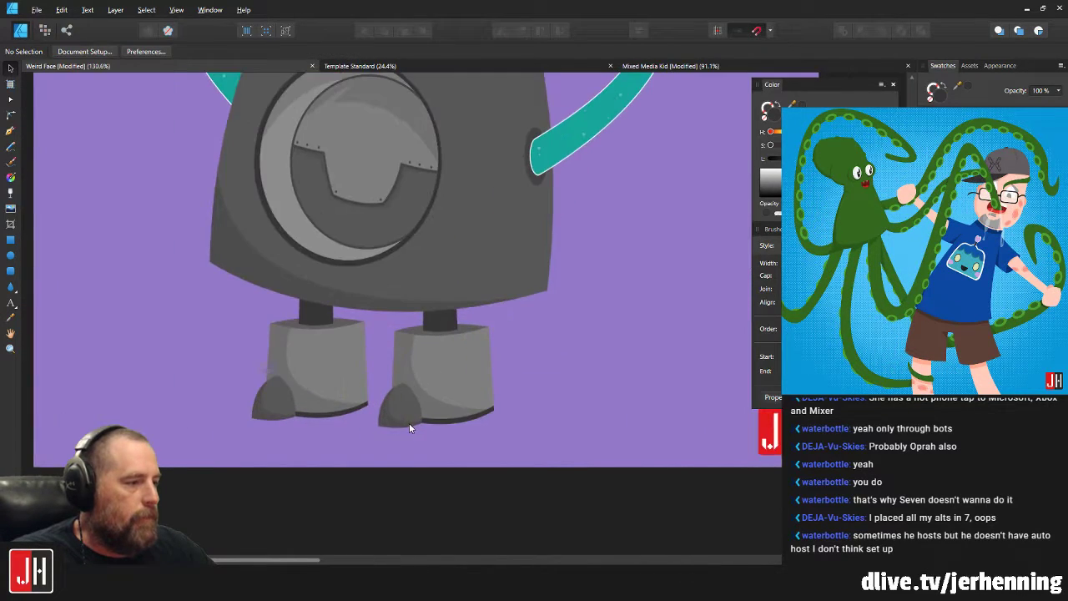
pyautogui.click(10, 255)
pyautogui.moveTo(225, 389); pyautogui.dragTo(651, 439)
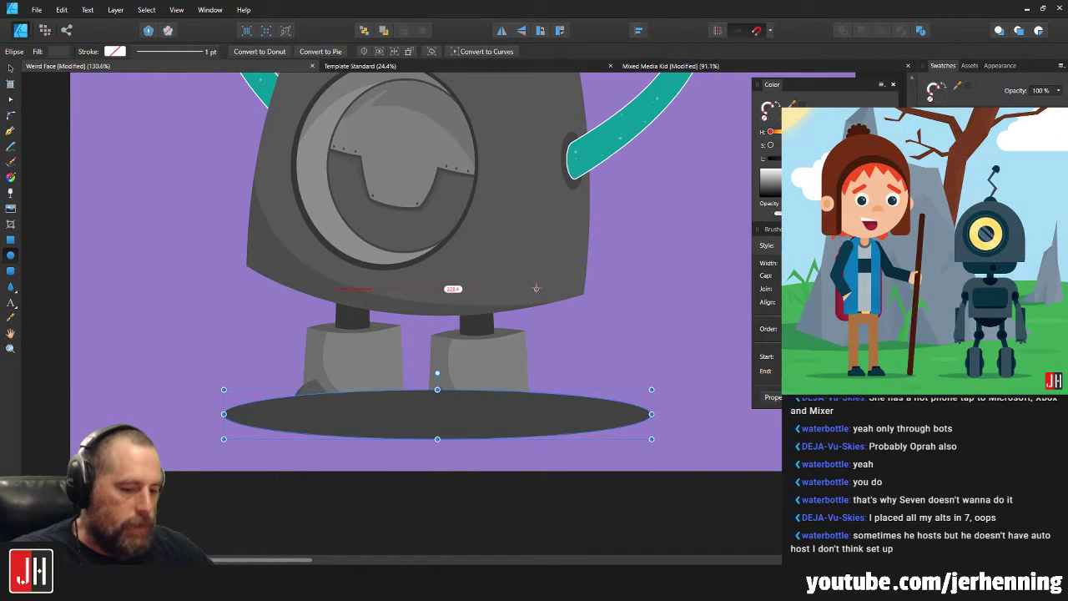
pyautogui.hotkey('ctrl', 'shift', '[')
pyautogui.hotkey('ctrl', 'shift', '[')
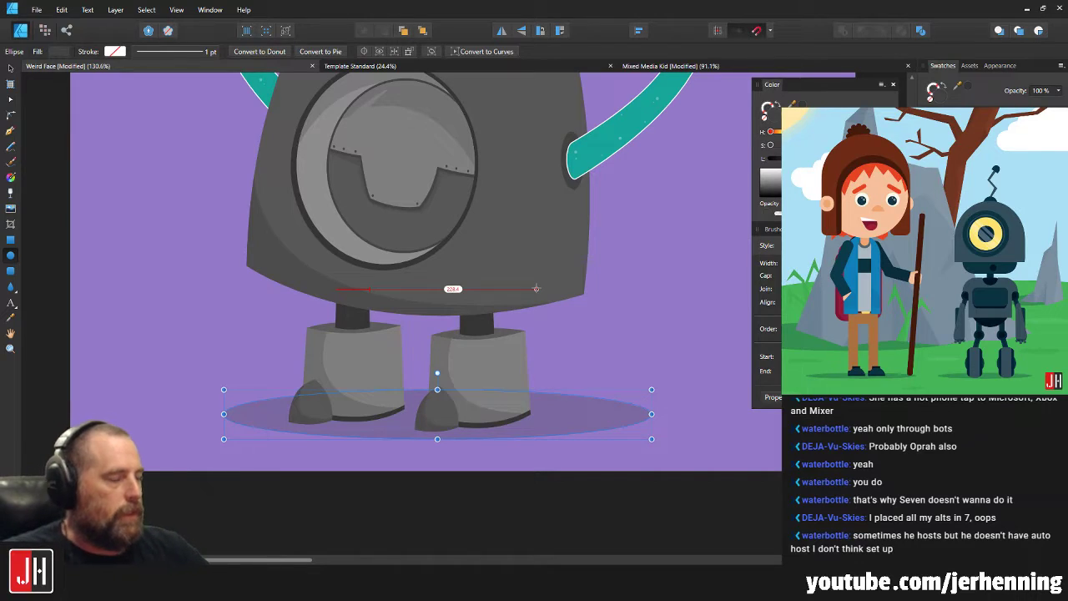
# Reposition the ground shadow beneath both feet, narrow it slightly, and deselect it.
pyautogui.moveTo(547, 411); pyautogui.dragTo(526, 420)
pyautogui.scroll(-4, 525, 414)
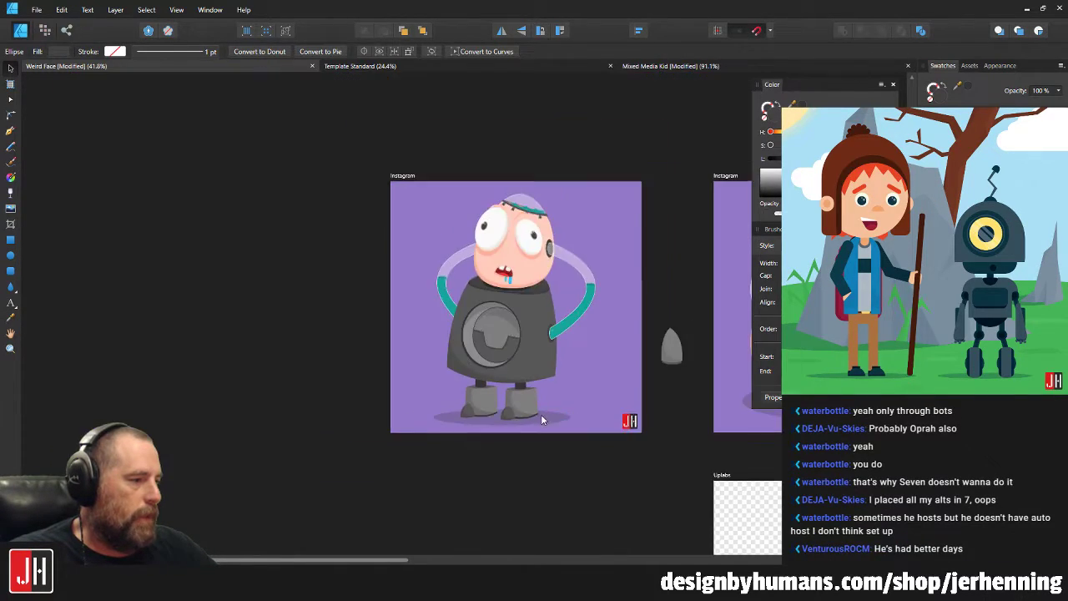
pyautogui.click(549, 447)
pyautogui.scroll(2, 547, 424)
pyautogui.scroll(3, 546, 423)
pyautogui.click(547, 408)
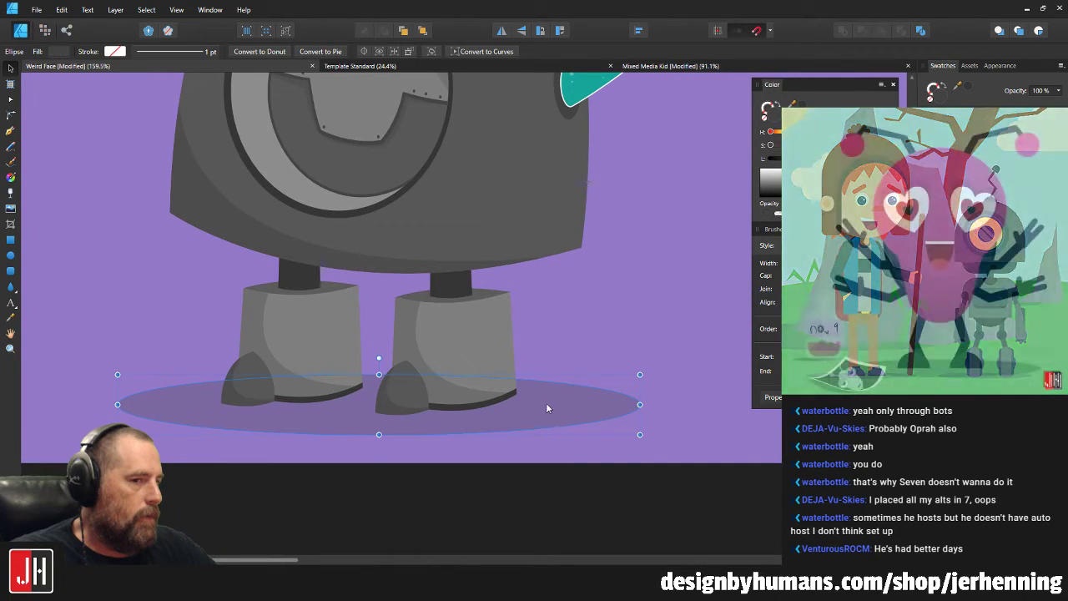
pyautogui.moveTo(544, 402); pyautogui.dragTo(541, 407)
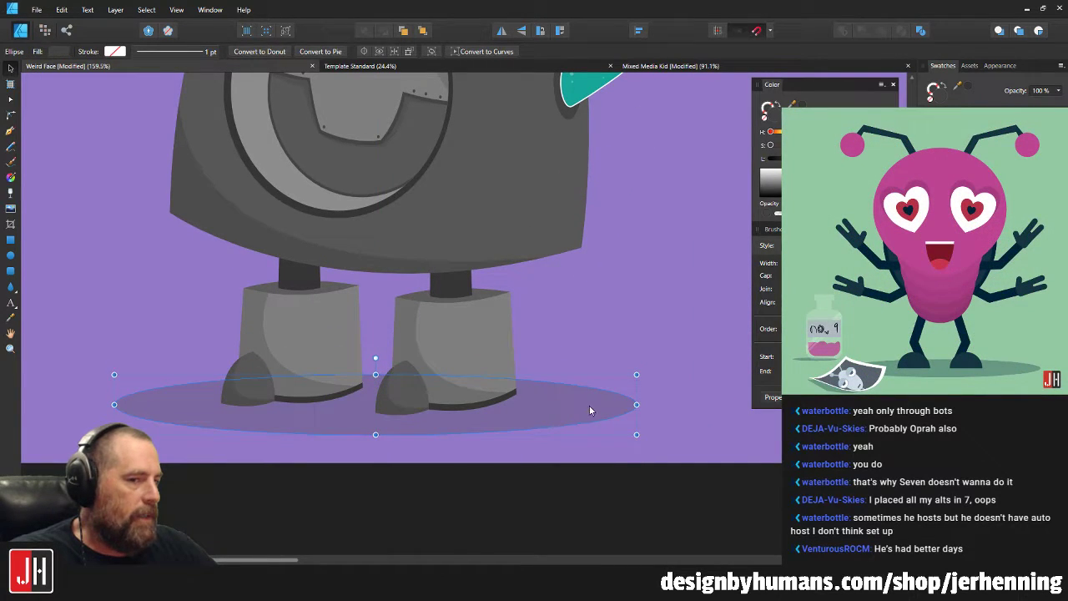
pyautogui.moveTo(635, 404); pyautogui.dragTo(543, 410)
pyautogui.scroll(-3, 578, 417)
pyautogui.click(581, 429)
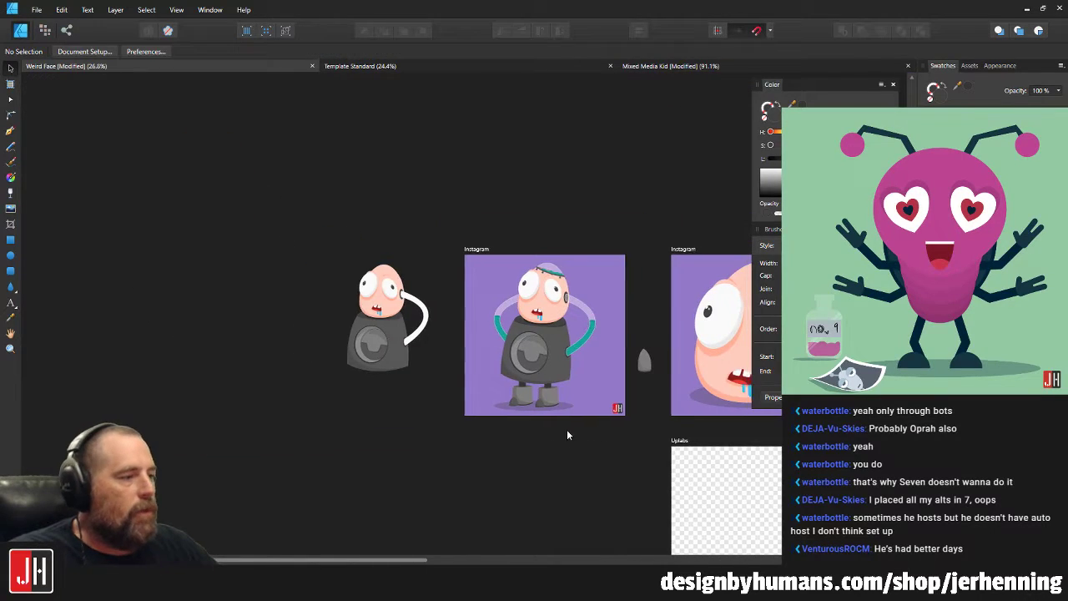
# Raise the ground shadow slightly so it sits closer under the feet, and deselect it.
pyautogui.scroll(2, 457, 359)
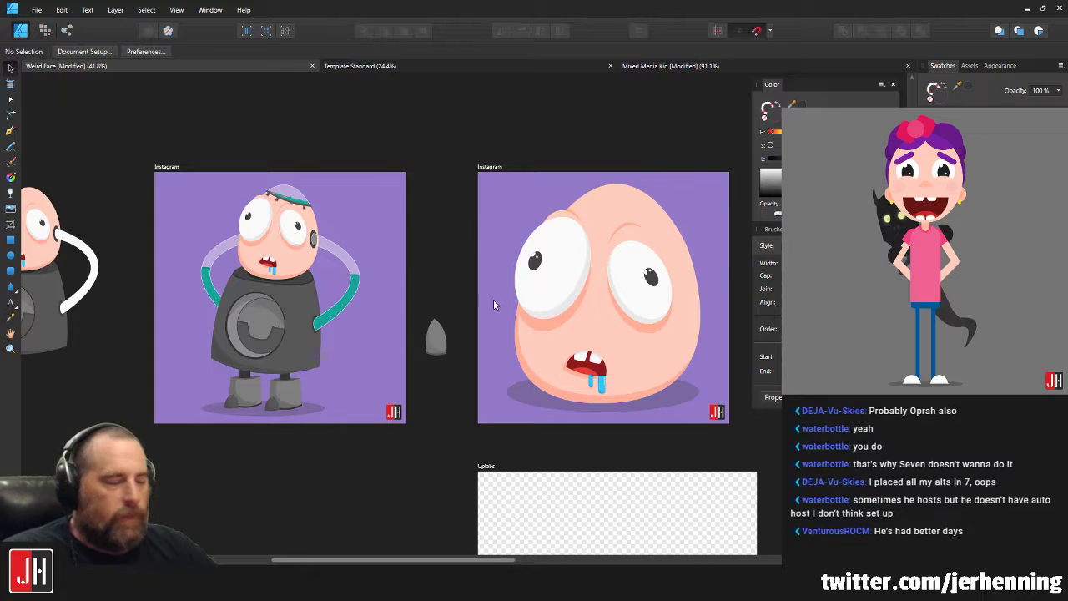
pyautogui.scroll(2, 377, 295)
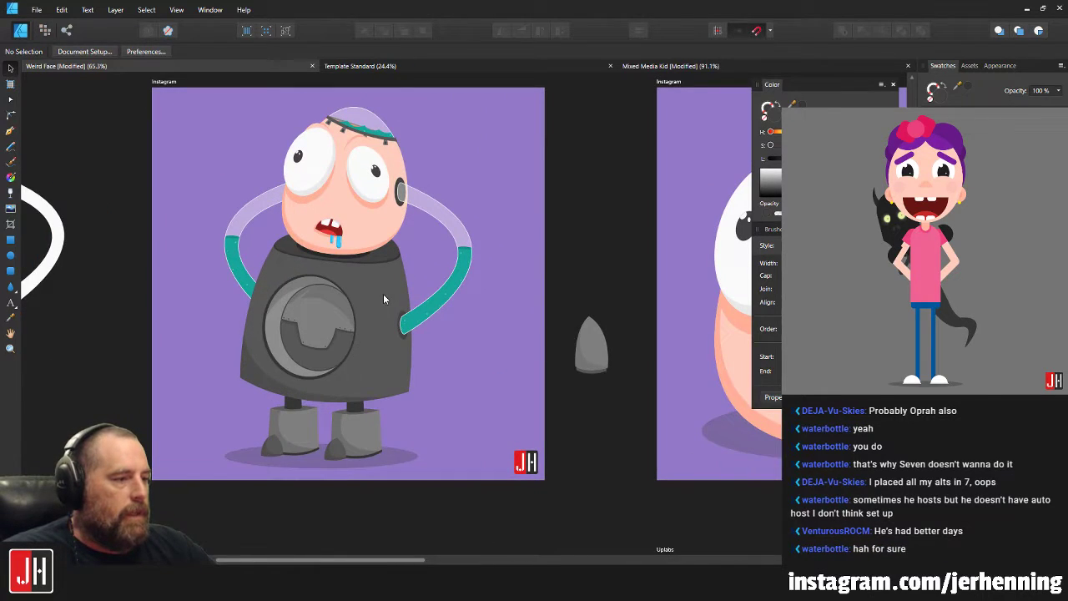
pyautogui.scroll(4, 384, 298)
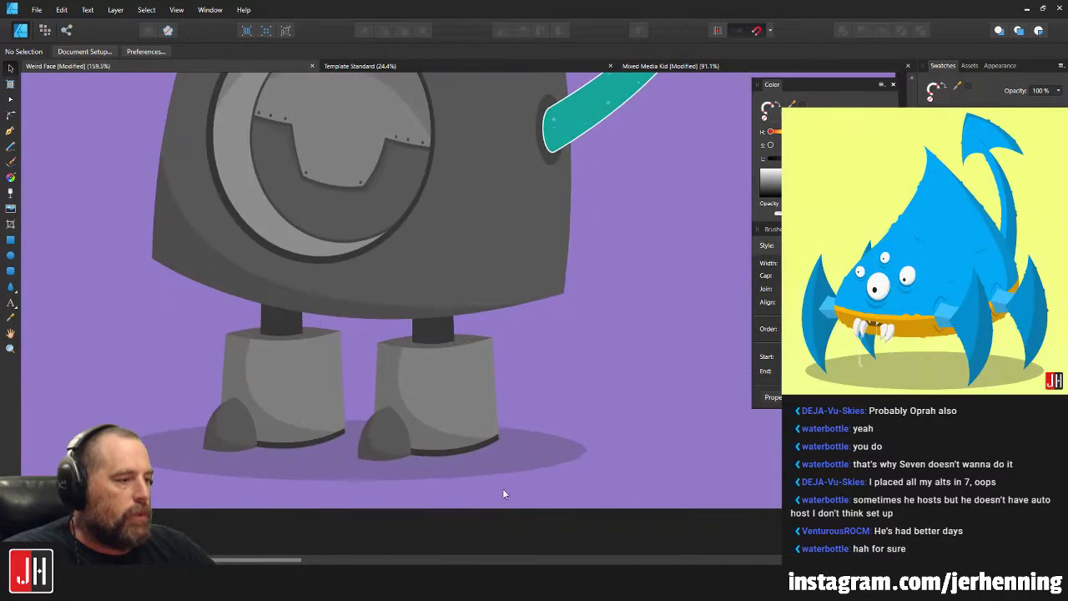
pyautogui.click(517, 461)
pyautogui.moveTo(517, 461); pyautogui.dragTo(526, 450)
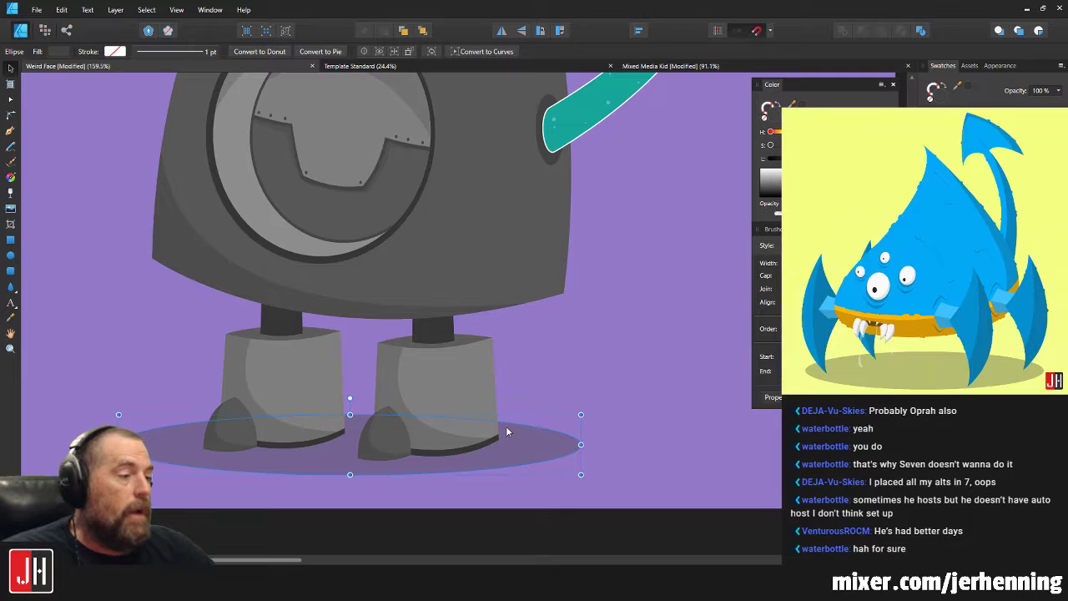
pyautogui.scroll(-8, 505, 426)
pyautogui.click(548, 463)
# Draw a tall, narrow dark ellipse on the body and place it between the round chest plate and the arm joint.
pyautogui.scroll(5, 502, 373)
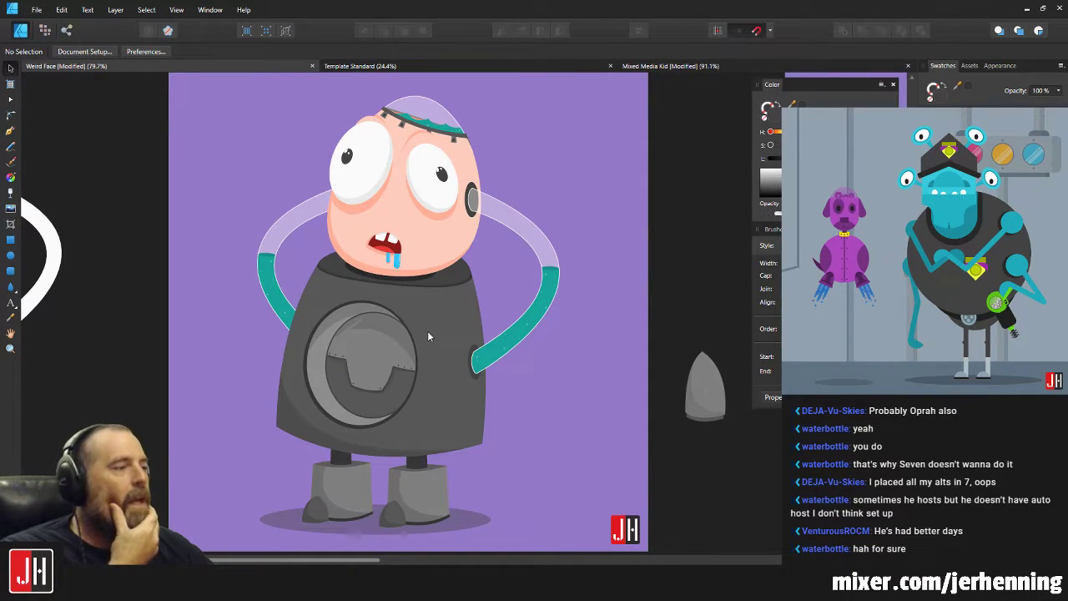
pyautogui.moveTo(500, 319); pyautogui.dragTo(462, 335)
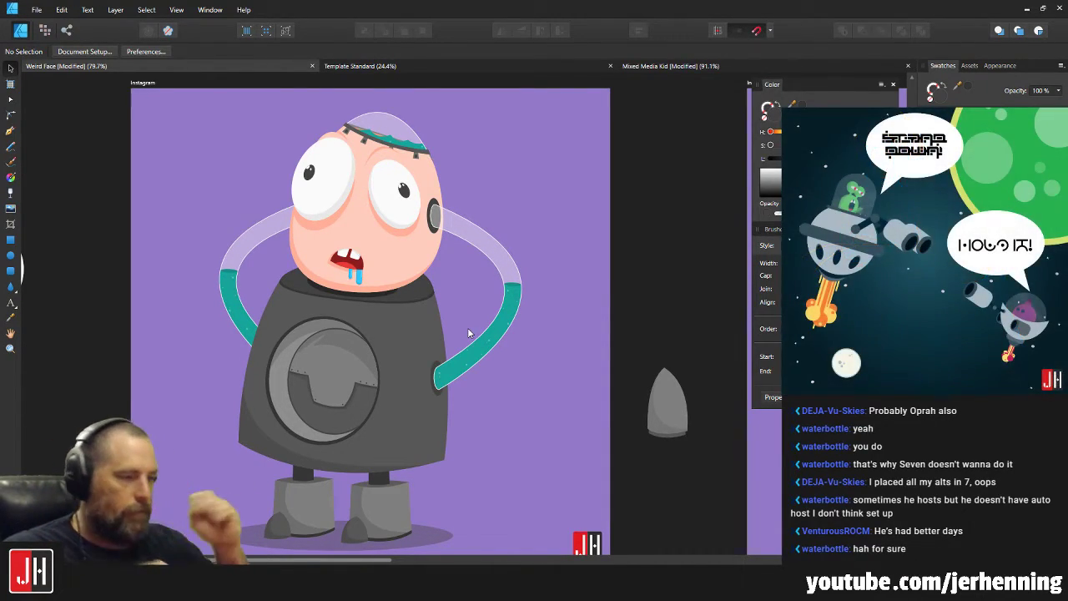
pyautogui.scroll(5, 395, 350)
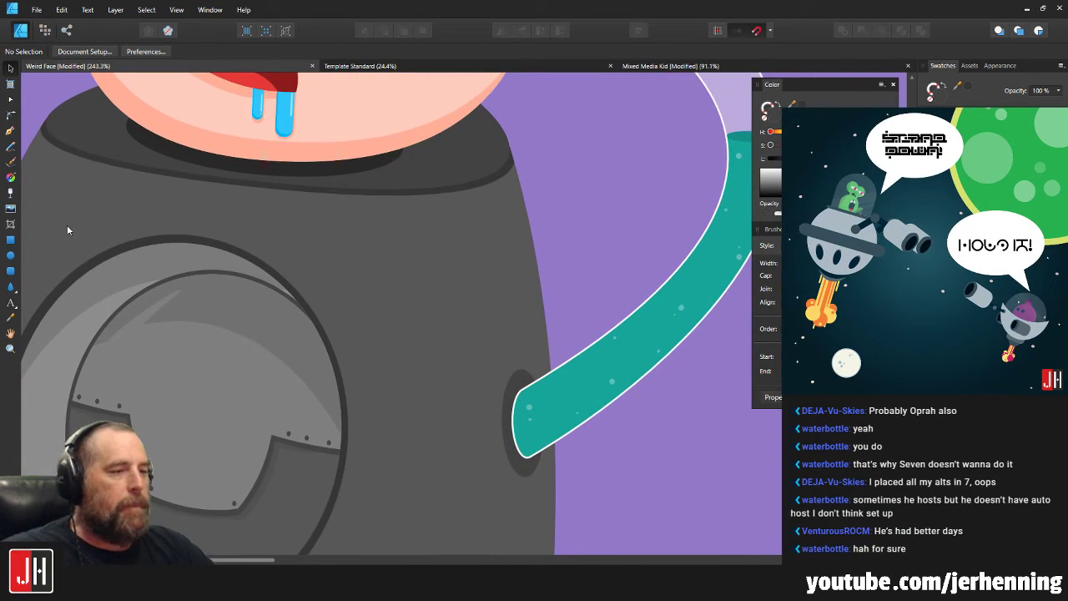
pyautogui.press('e')
pyautogui.moveTo(420, 310); pyautogui.dragTo(465, 441)
pyautogui.moveTo(450, 354)
pyautogui.mouseDown()
pyautogui.moveTo(439, 332)
pyautogui.moveTo(409, 355)
pyautogui.mouseUp()
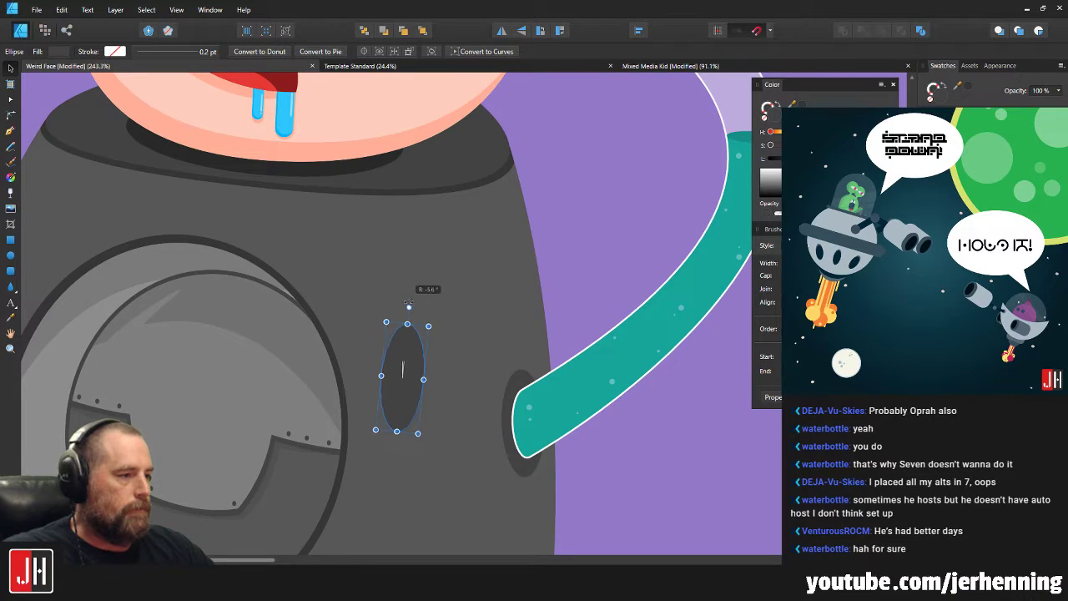
# Tilt the new dark ellipse slightly clockwise, shift it down a little, and deselect it.
pyautogui.moveTo(408, 302); pyautogui.dragTo(409, 302)
pyautogui.moveTo(408, 357); pyautogui.dragTo(408, 372)
pyautogui.scroll(-9, 408, 373)
pyautogui.press('Escape')
# Move the dark ellipse higher on the body, tilt it further clockwise, and deselect it.
pyautogui.scroll(8, 418, 392)
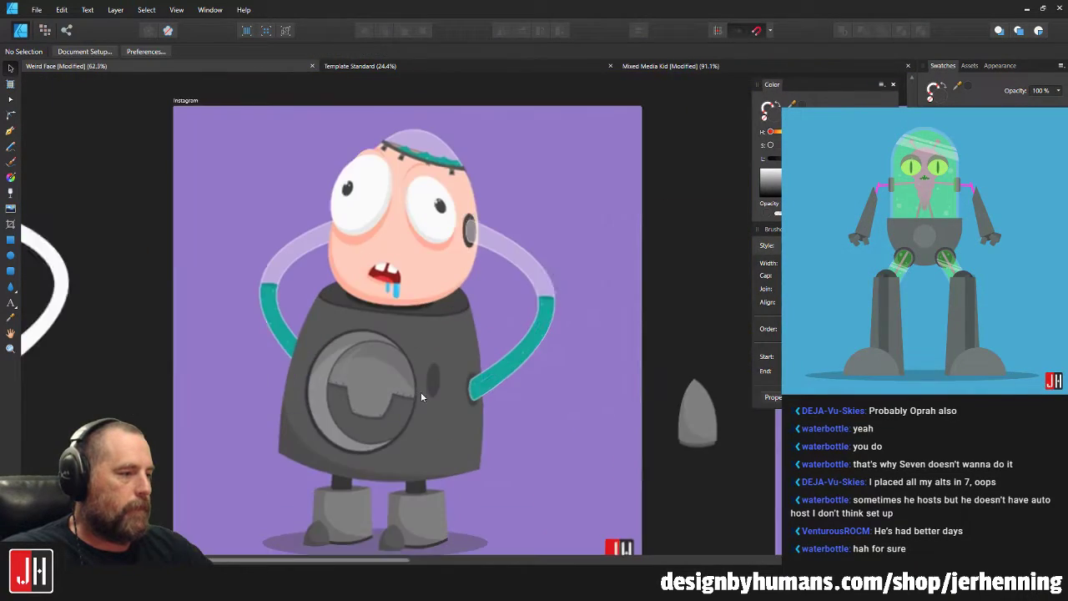
pyautogui.moveTo(415, 360); pyautogui.dragTo(412, 331)
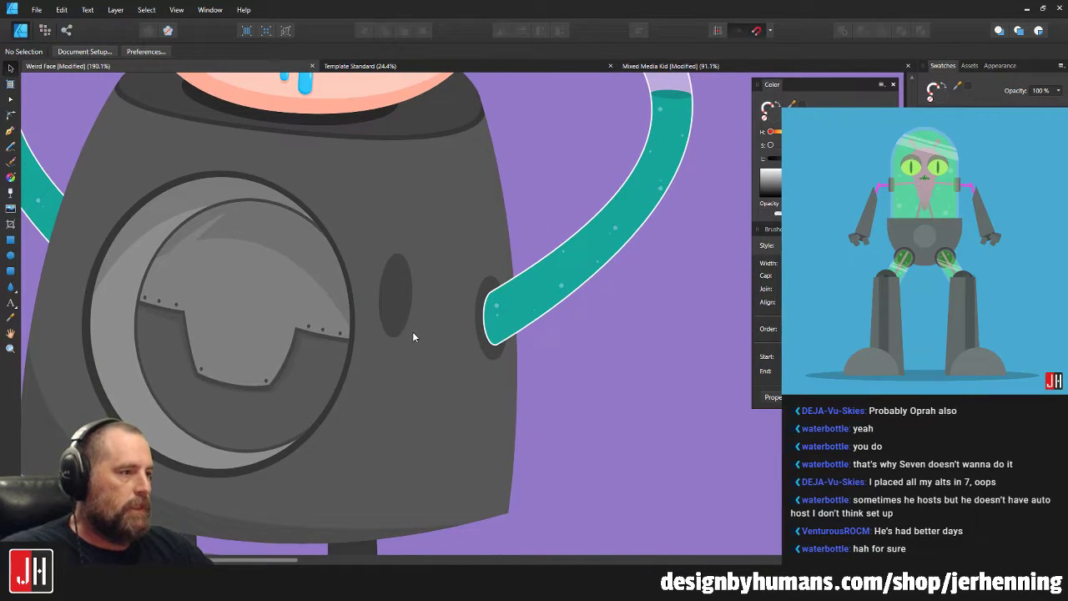
pyautogui.scroll(-8, 398, 280)
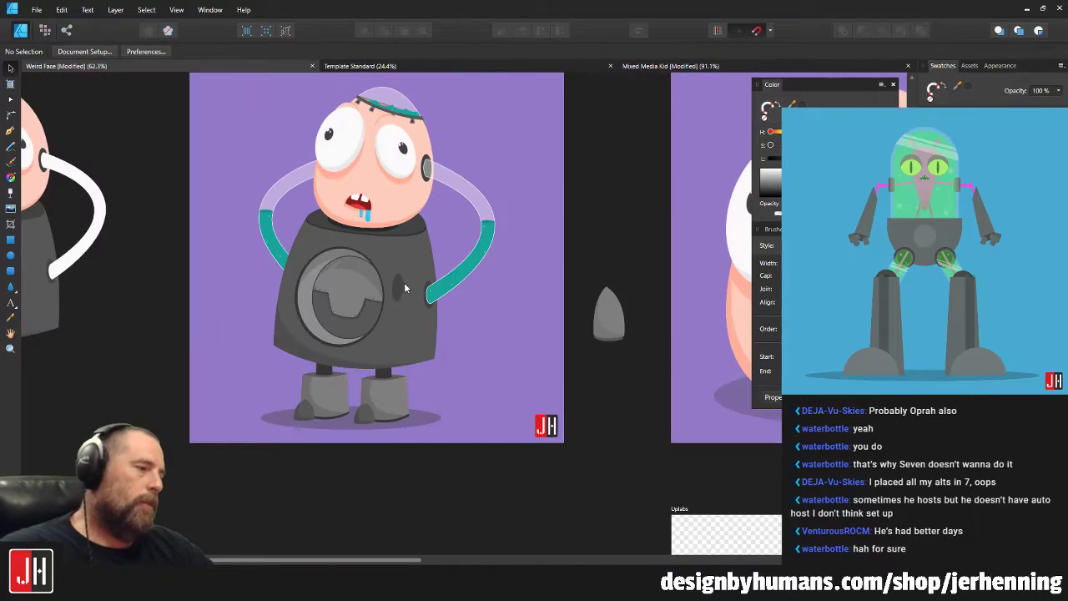
pyautogui.scroll(9, 384, 294)
pyautogui.moveTo(425, 264); pyautogui.dragTo(431, 210)
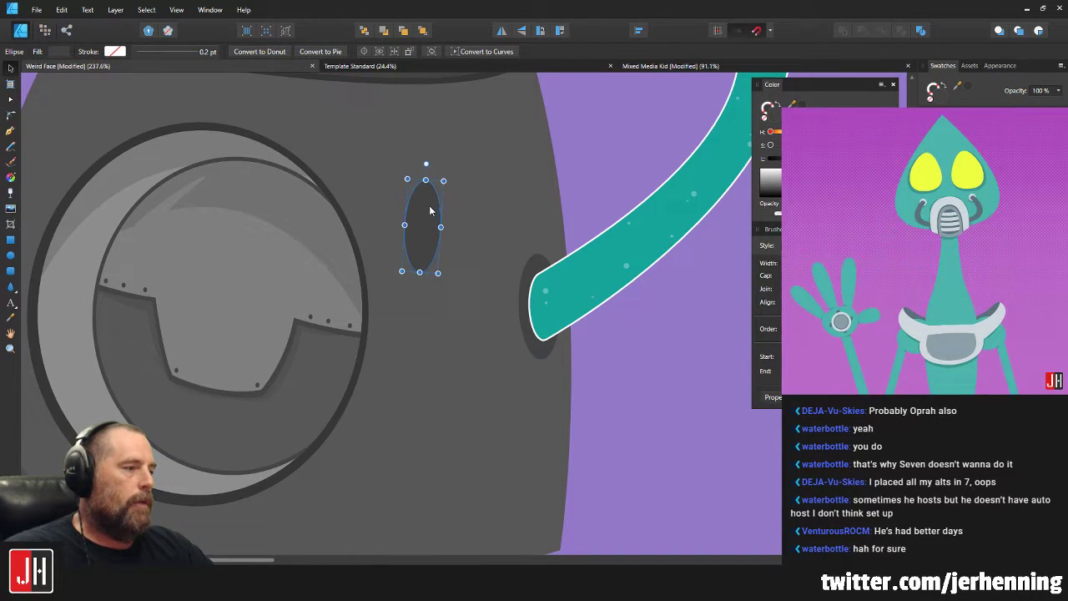
pyautogui.moveTo(425, 166); pyautogui.dragTo(434, 161)
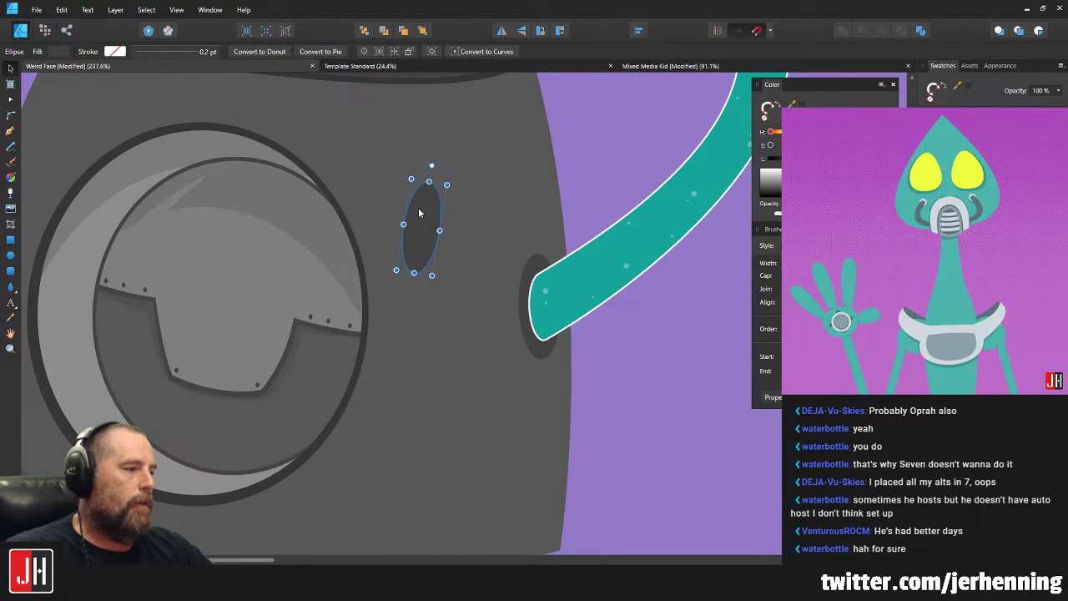
pyautogui.hotkey('ctrl', '0')
pyautogui.click(541, 268)
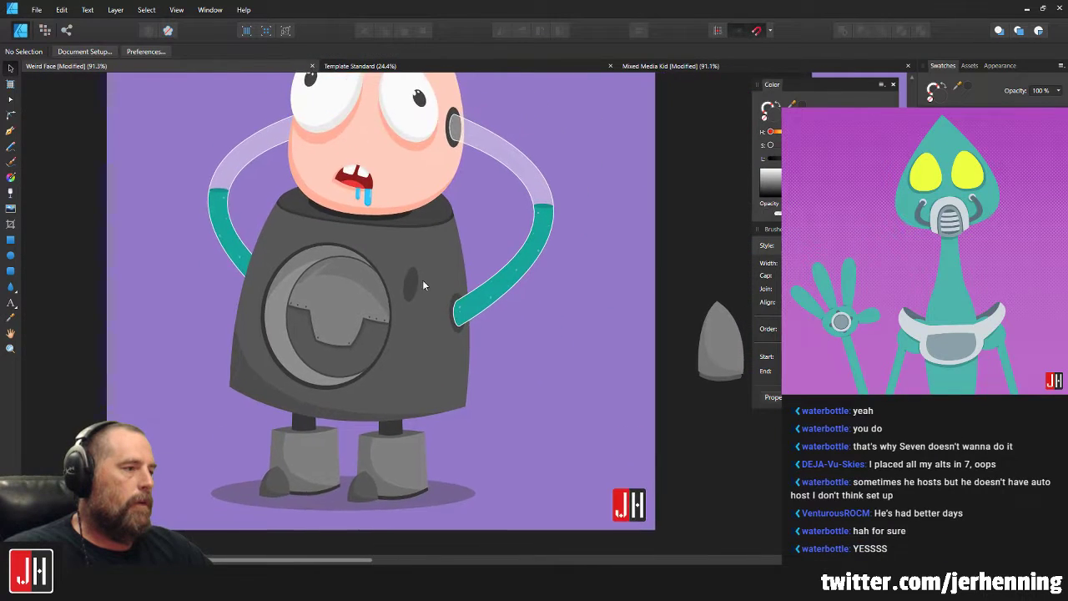
# Shrink the dark ellipse on the body slightly and deselect it.
pyautogui.scroll(6, 431, 286)
pyautogui.click(436, 279)
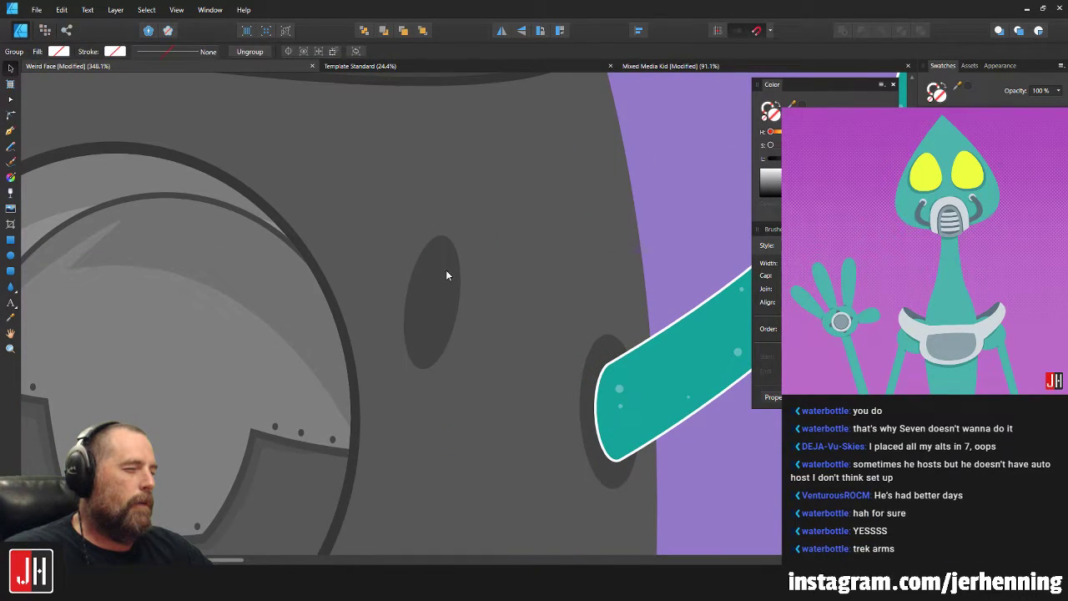
pyautogui.doubleClick(446, 276)
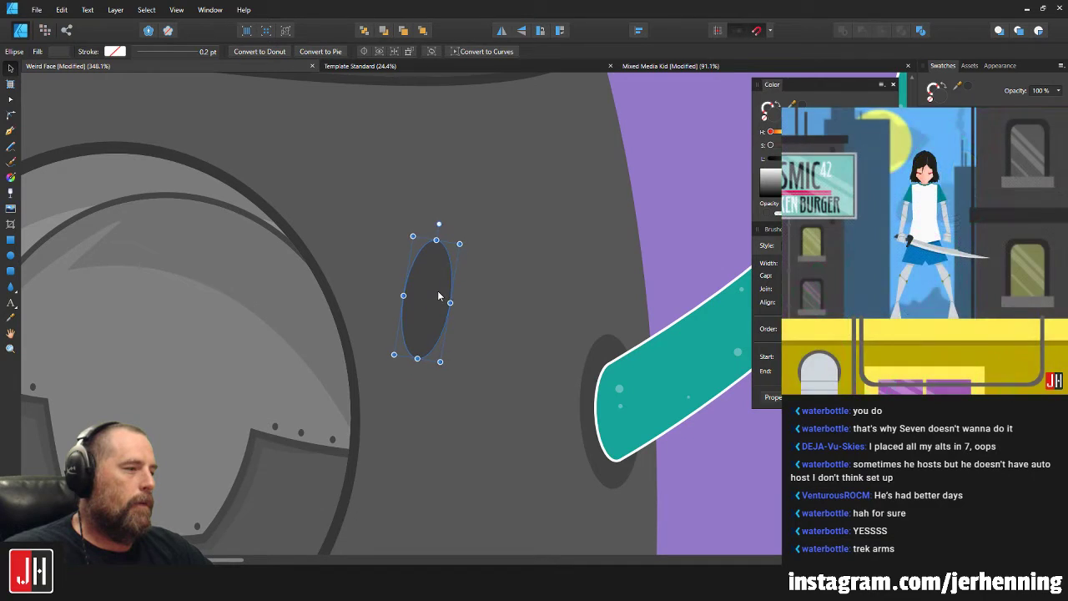
pyautogui.scroll(-7, 437, 293)
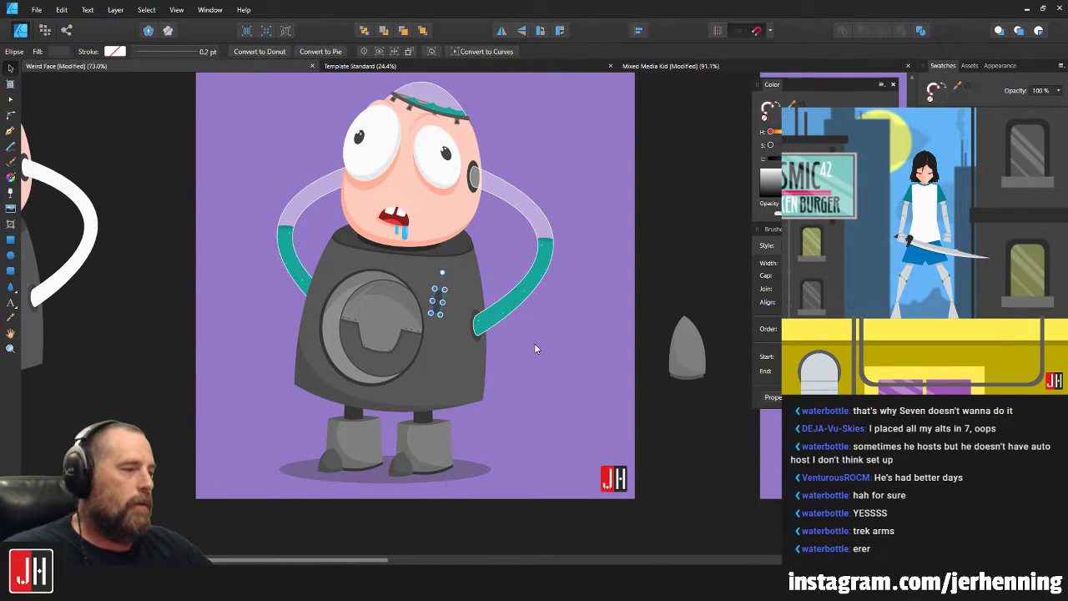
pyautogui.hotkey('ctrl', 'd')
pyautogui.scroll(3, 433, 308)
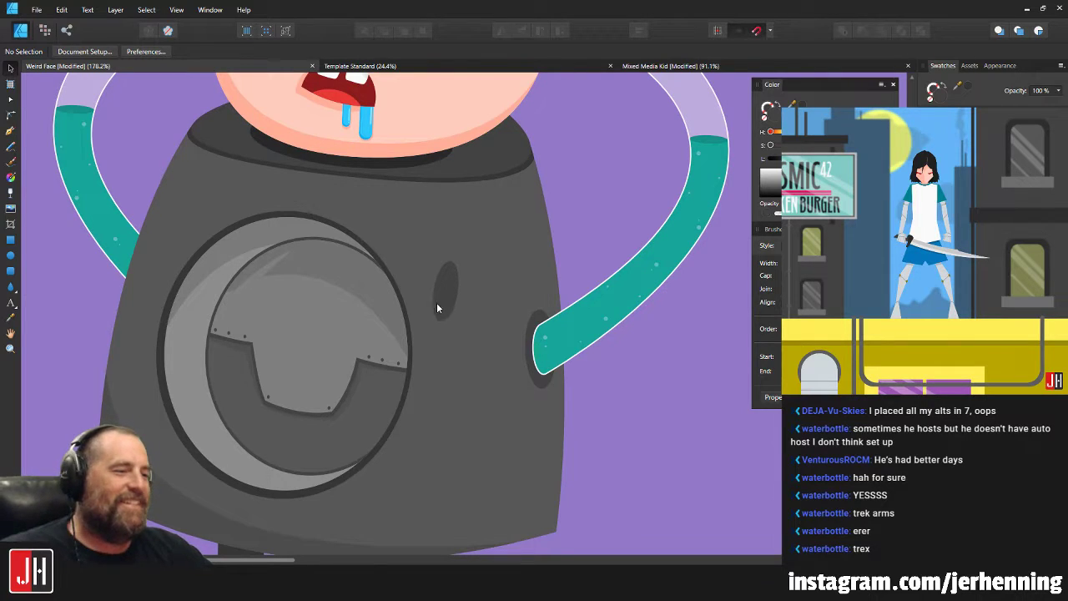
# Enlarge the dark ellipse slightly, deselect it and save the document.
pyautogui.scroll(2, 447, 294)
pyautogui.click(443, 281)
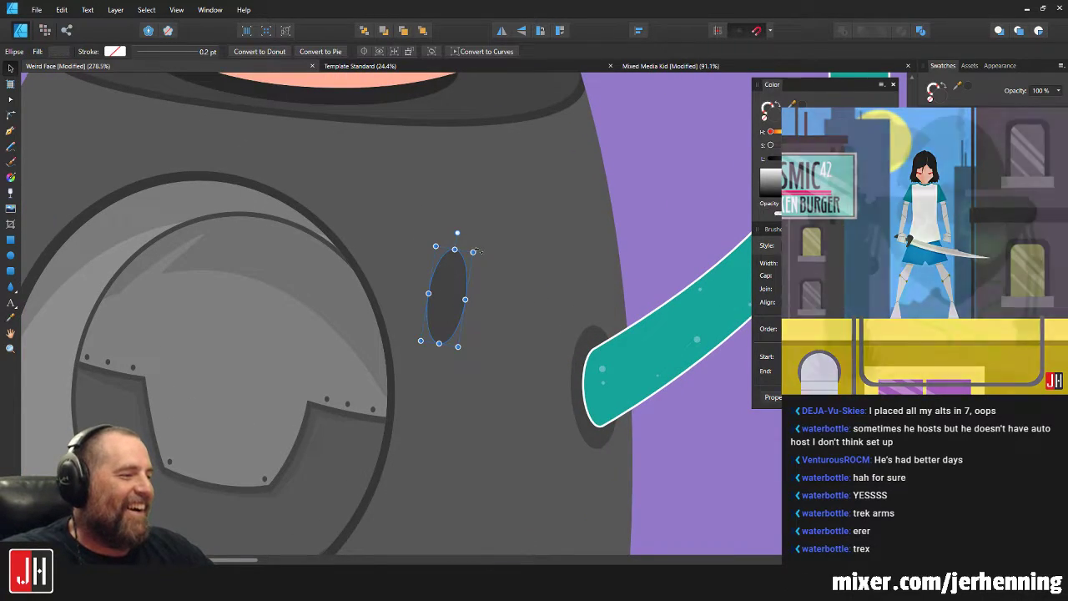
pyautogui.moveTo(473, 251); pyautogui.dragTo(482, 246)
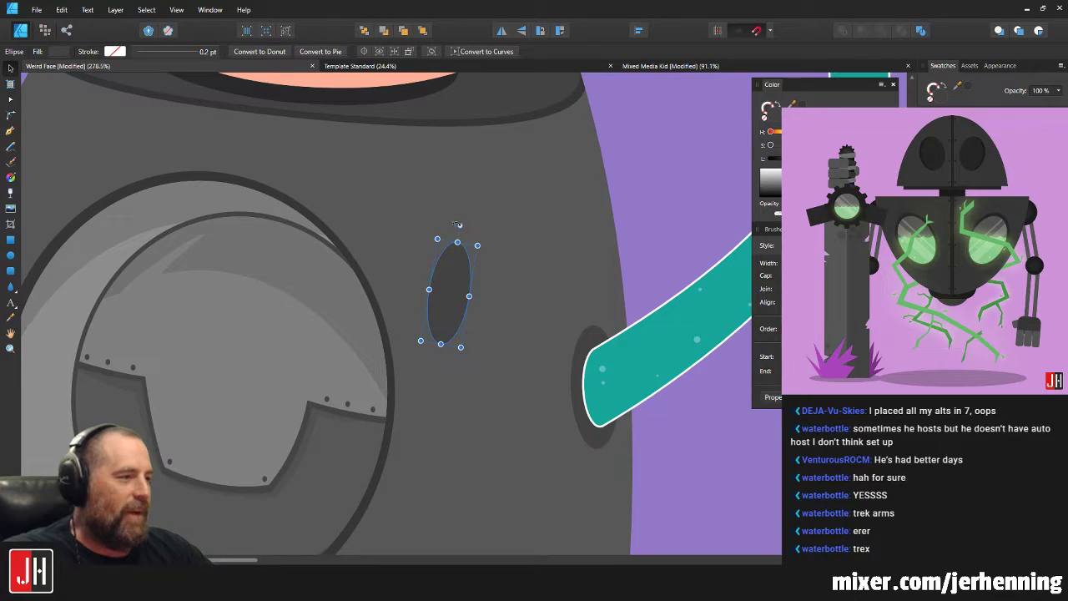
pyautogui.moveTo(449, 280); pyautogui.dragTo(373, 287)
pyautogui.click(634, 185)
pyautogui.hotkey('ctrl', 's')
# Tilt the dark ellipse slightly further clockwise and deselect it.
pyautogui.scroll(-3, 407, 271)
pyautogui.scroll(2, 423, 294)
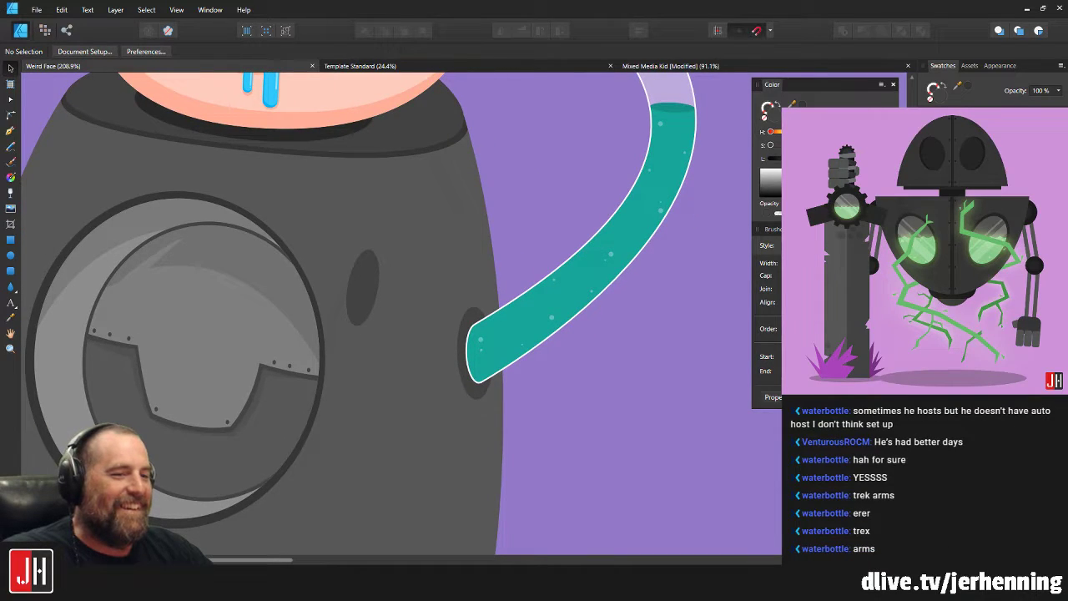
pyautogui.scroll(2, 374, 292)
pyautogui.click(405, 255)
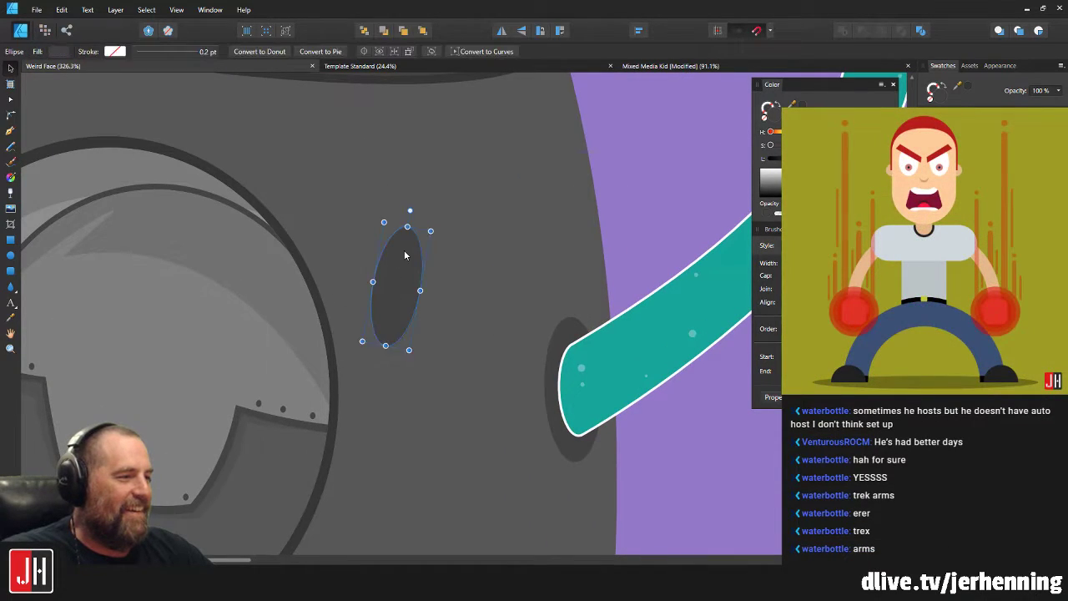
pyautogui.click(642, 209)
# Shorten the dark ellipse from its upper end, keeping its width and tilt, and deselect it.
pyautogui.scroll(-6, 416, 323)
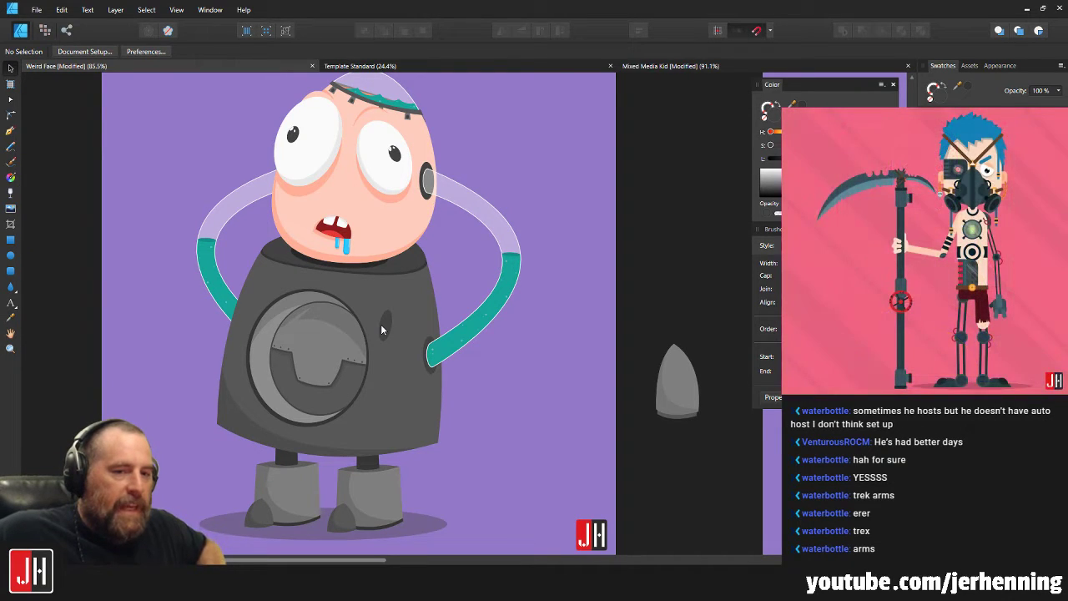
pyautogui.scroll(6, 379, 325)
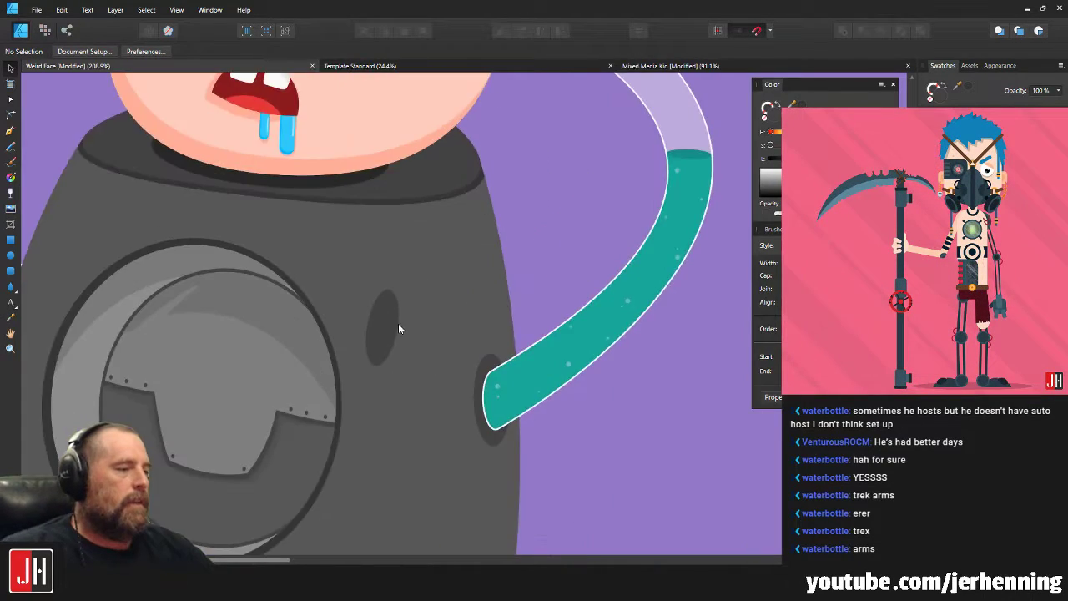
pyautogui.click(426, 245)
pyautogui.moveTo(431, 210); pyautogui.dragTo(432, 230)
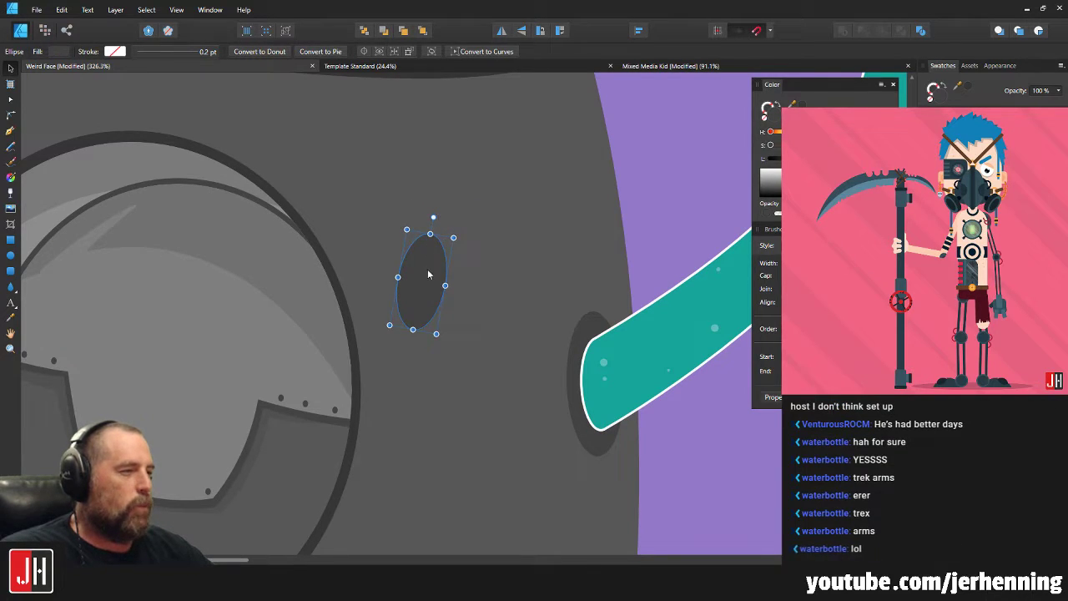
pyautogui.scroll(-5, 416, 310)
pyautogui.click(494, 267)
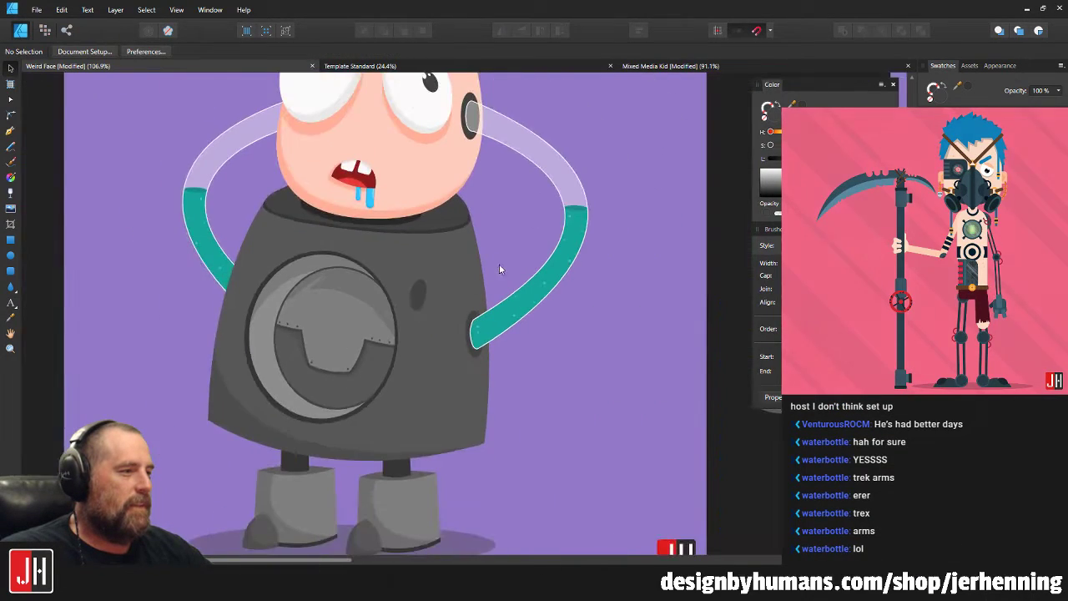
# Draw a rounded rectangle just below the dark ellipse and fill it with the skin colour sampled from the face.
pyautogui.scroll(7, 415, 297)
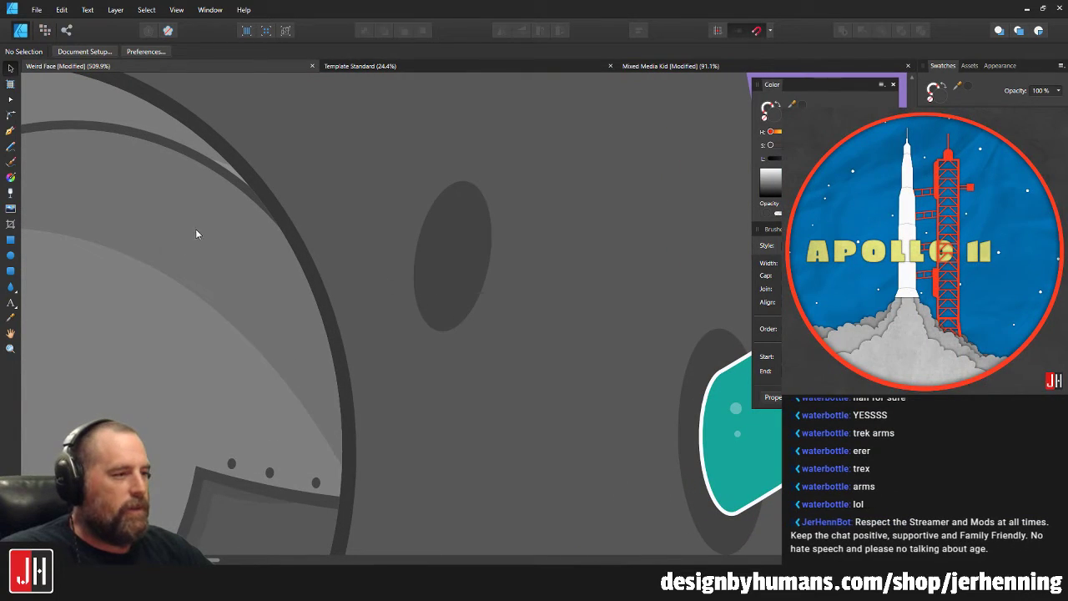
pyautogui.click(10, 270)
pyautogui.scroll(3, 421, 417)
pyautogui.moveTo(412, 314); pyautogui.dragTo(550, 497)
pyautogui.scroll(-8, 534, 450)
pyautogui.press('i')
pyautogui.click(536, 246)
pyautogui.press('v')
# Resize the skin-coloured shape into a nearly square palm, tilt it slightly clockwise under the ellipse, and deselect it.
pyautogui.scroll(8, 520, 479)
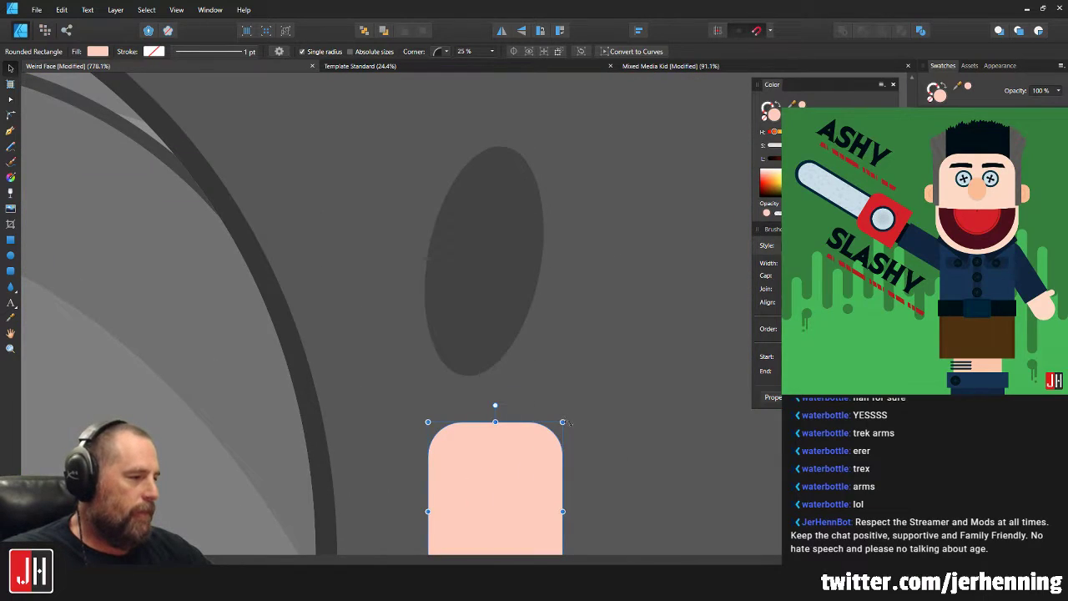
pyautogui.moveTo(567, 421); pyautogui.dragTo(591, 380)
pyautogui.scroll(1, 565, 327)
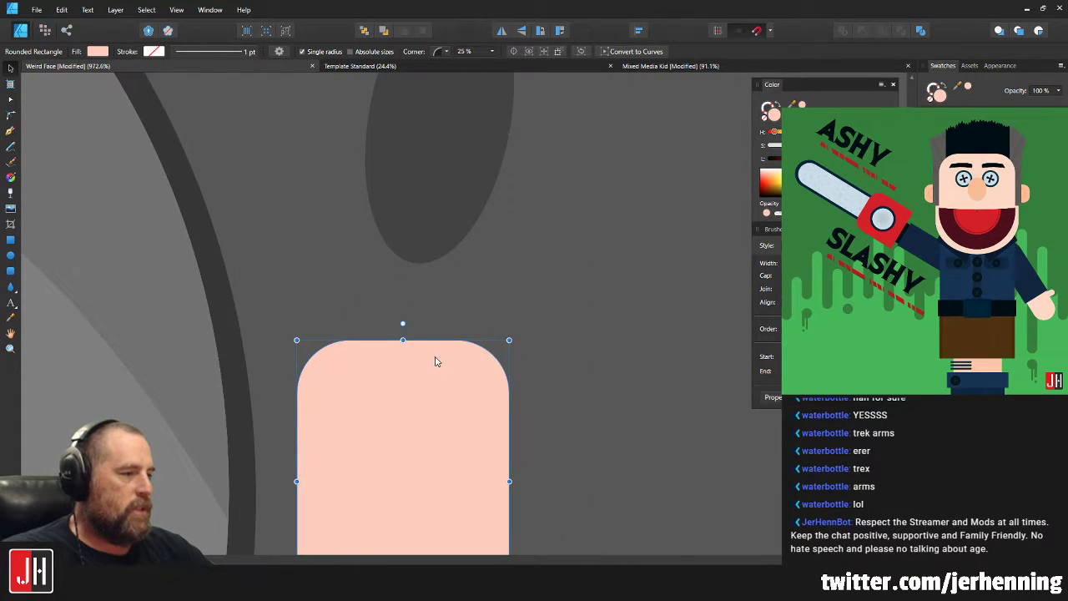
pyautogui.moveTo(402, 323); pyautogui.dragTo(465, 293)
pyautogui.moveTo(446, 507); pyautogui.dragTo(453, 449)
pyautogui.moveTo(463, 336); pyautogui.dragTo(468, 313)
pyautogui.scroll(-13, 481, 333)
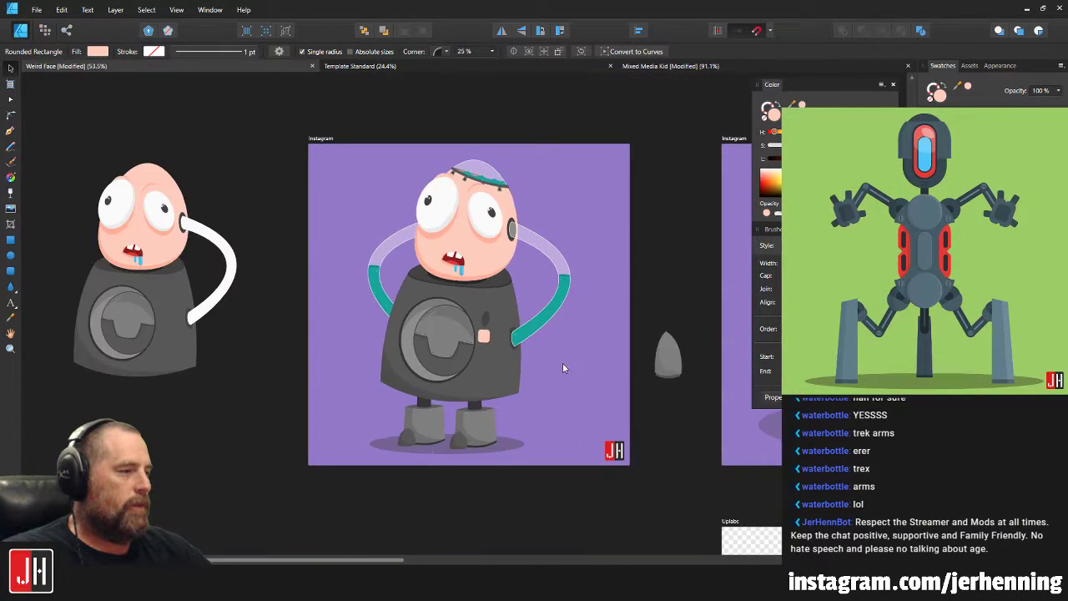
pyautogui.click(559, 363)
# Duplicate the palm as a narrow finger with 50% corner rounding and align it with the palm's lower left edge.
pyautogui.scroll(8, 495, 336)
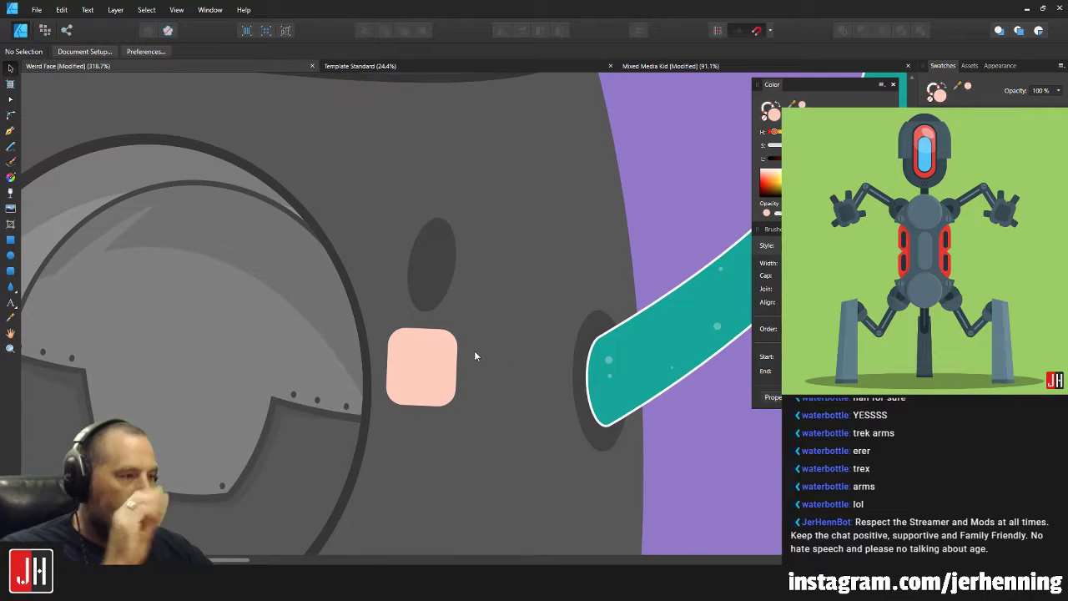
pyautogui.click(436, 365)
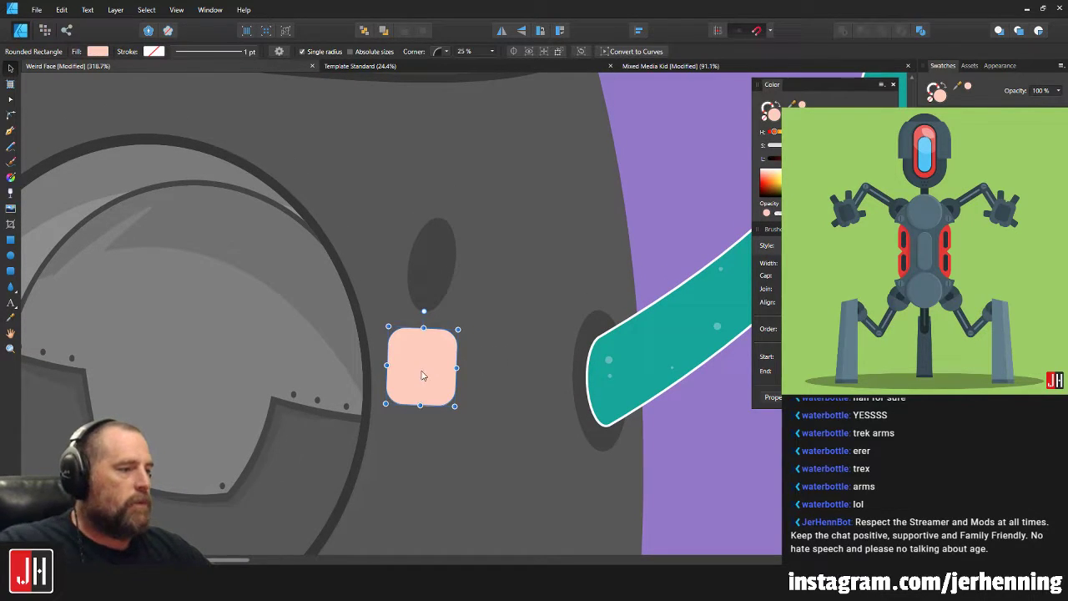
pyautogui.scroll(3, 434, 364)
pyautogui.moveTo(434, 364); pyautogui.dragTo(441, 456)
pyautogui.moveTo(365, 398); pyautogui.dragTo(406, 424)
pyautogui.moveTo(371, 482); pyautogui.dragTo(371, 441)
pyautogui.scroll(3, 367, 446)
pyautogui.click(393, 351)
pyautogui.moveTo(388, 376)
pyautogui.mouseDown()
pyautogui.moveTo(386, 345)
pyautogui.moveTo(385, 376)
pyautogui.mouseUp()
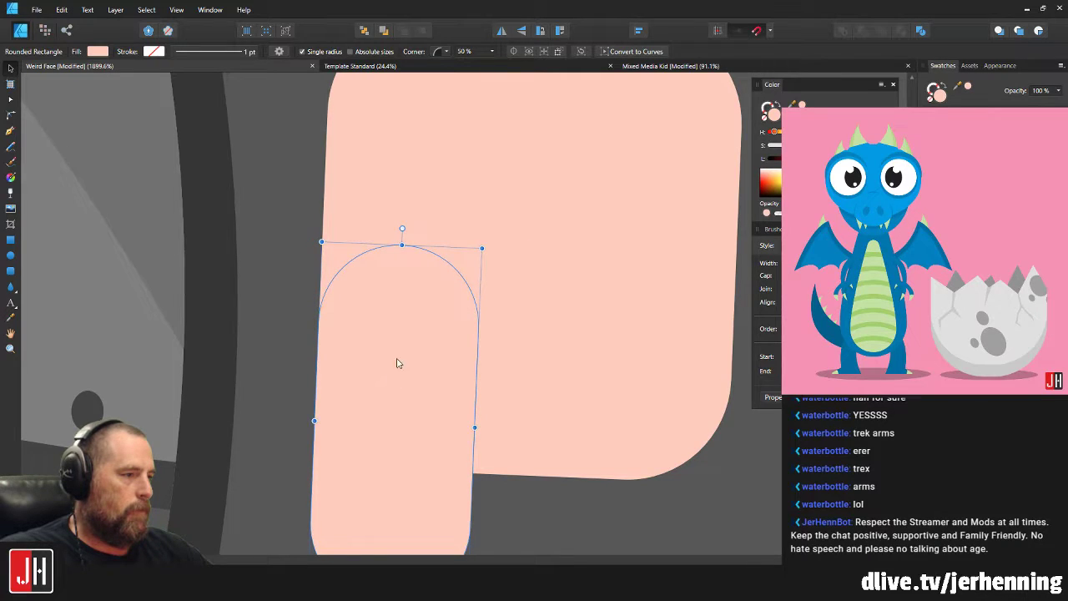
# Duplicate the finger, place the copy beside the first one slightly higher, and deselect it.
pyautogui.scroll(-2, 412, 317)
pyautogui.moveTo(412, 317); pyautogui.dragTo(548, 302)
pyautogui.moveTo(546, 362); pyautogui.dragTo(551, 348)
pyautogui.scroll(-5, 551, 352)
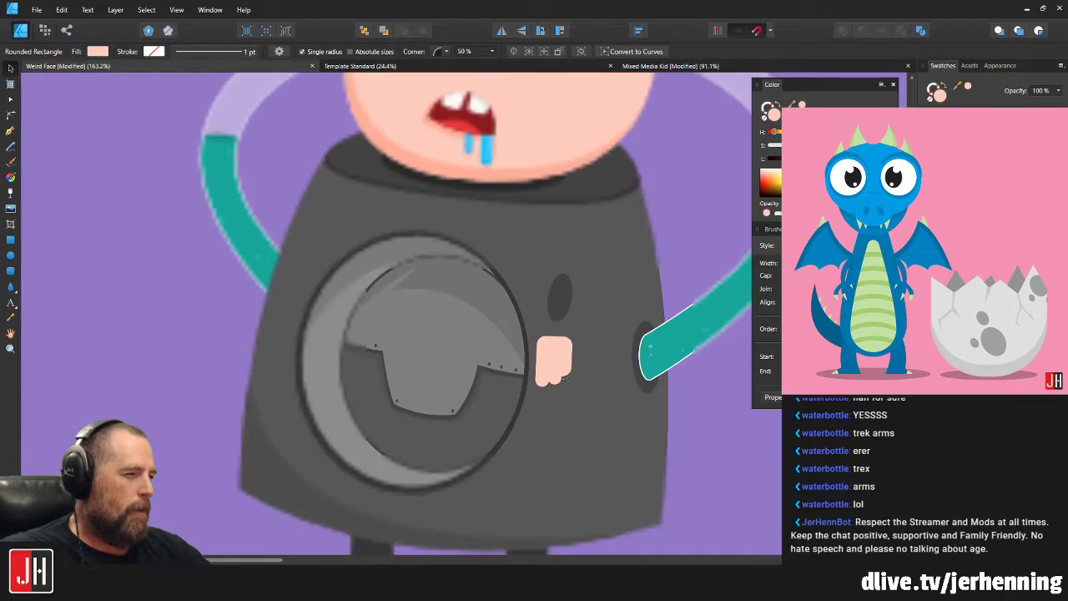
pyautogui.hotkey('ctrl', 'd')
# Select the palm and both fingers together and enlarge them slightly.
pyautogui.scroll(5, 581, 370)
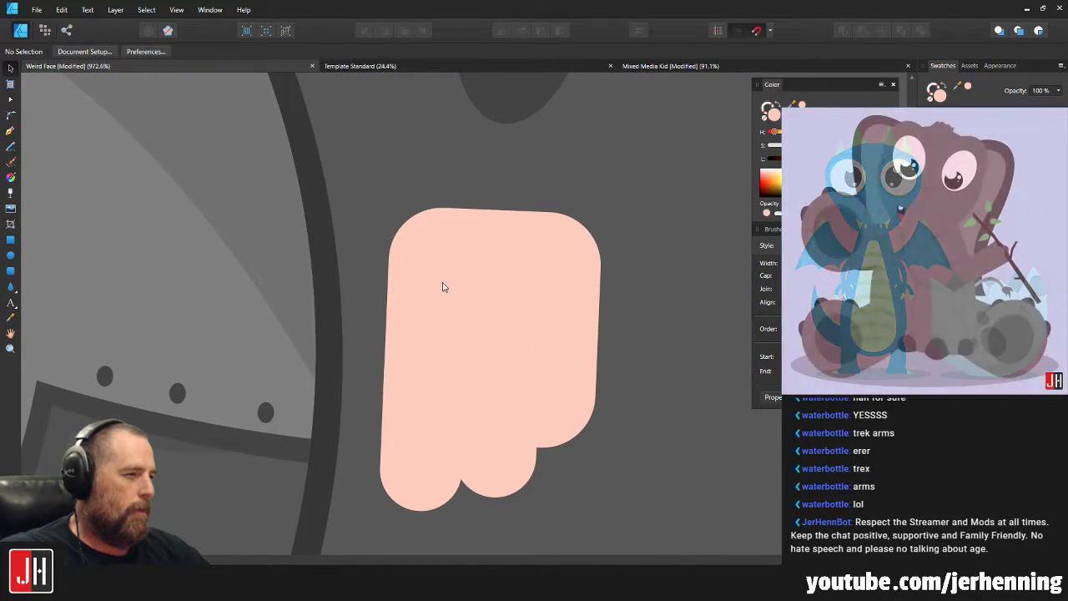
pyautogui.hotkey('ctrl', 'a')
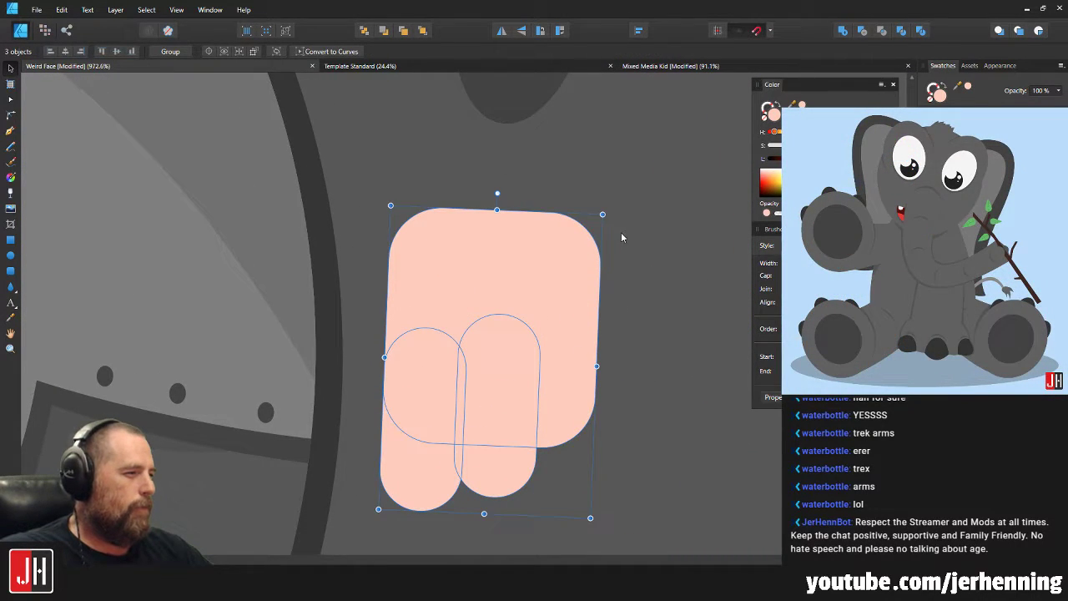
pyautogui.moveTo(602, 213); pyautogui.dragTo(627, 188)
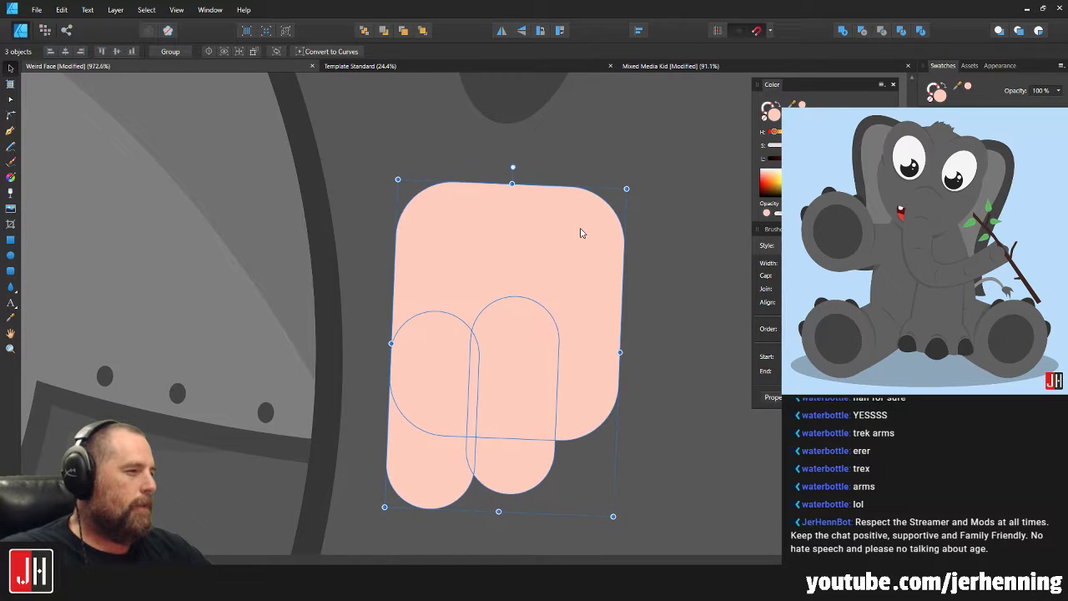
# Duplicate the left finger as a shorter thumb, rotate it clockwise against the palm's upper left corner, and deselect it.
pyautogui.moveTo(441, 339); pyautogui.dragTo(365, 264)
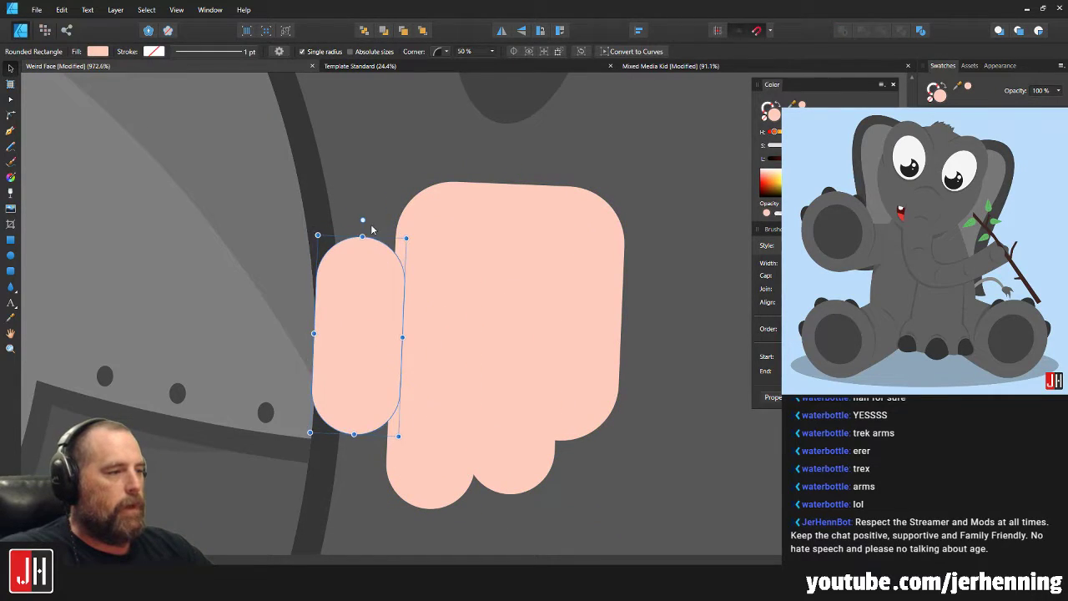
pyautogui.moveTo(395, 217); pyautogui.dragTo(438, 195)
pyautogui.moveTo(417, 264)
pyautogui.mouseDown()
pyautogui.moveTo(443, 255)
pyautogui.moveTo(430, 261)
pyautogui.mouseUp()
pyautogui.moveTo(460, 215); pyautogui.dragTo(436, 228)
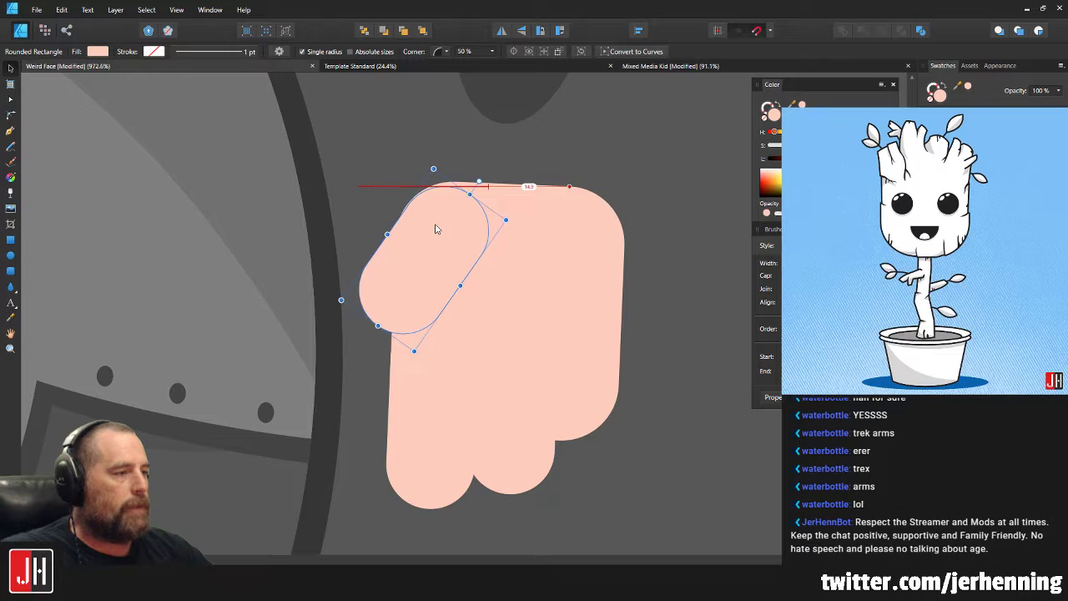
pyautogui.scroll(-12, 447, 246)
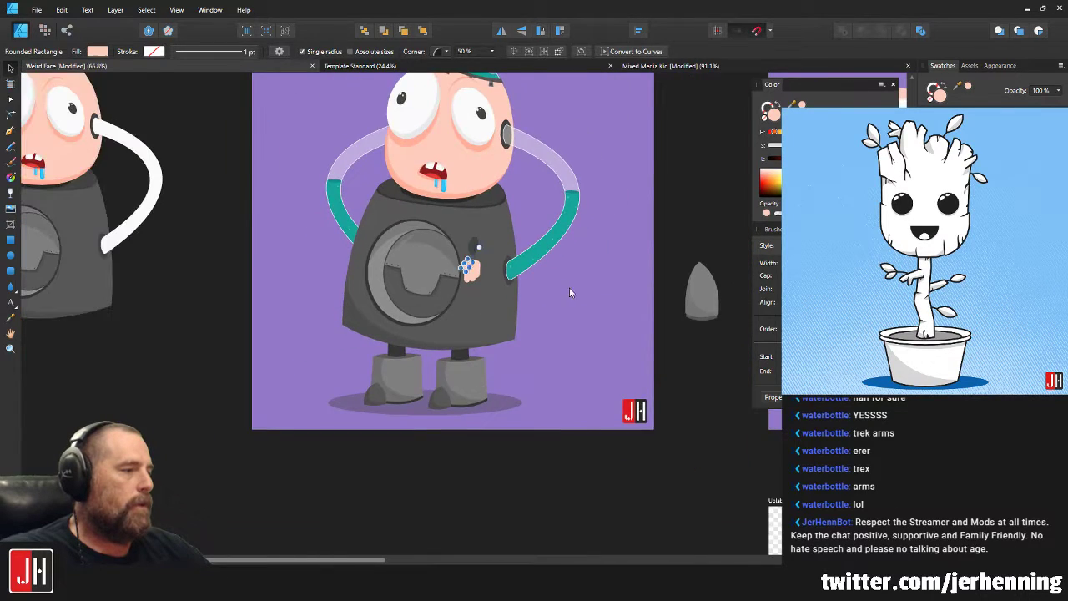
pyautogui.click(569, 287)
# Draw a tall, narrow rounded rectangle with 50% corner rounding as a raised finger from the palm towards the dark ellipse.
pyautogui.scroll(6, 493, 277)
pyautogui.scroll(3, 460, 223)
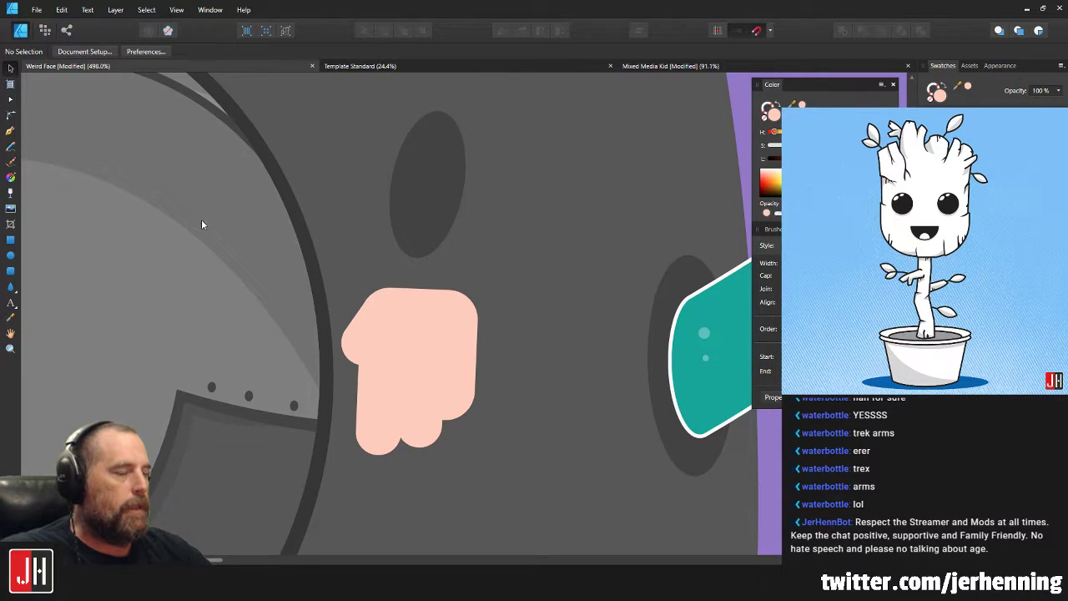
pyautogui.click(10, 270)
pyautogui.moveTo(399, 191); pyautogui.dragTo(433, 326)
pyautogui.scroll(3, 417, 210)
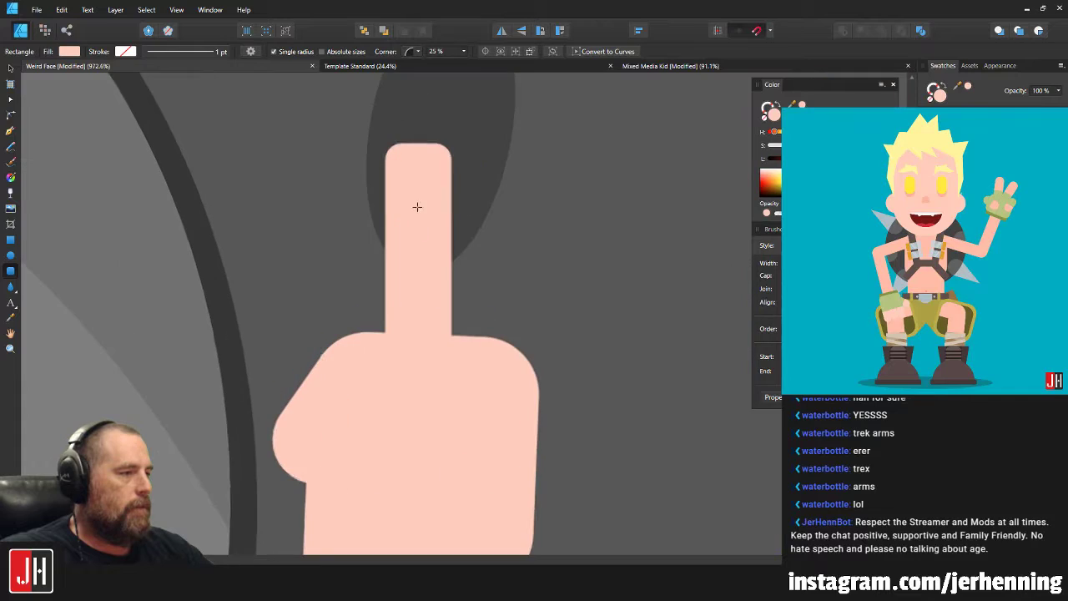
pyautogui.press('v')
pyautogui.moveTo(422, 249); pyautogui.dragTo(428, 274)
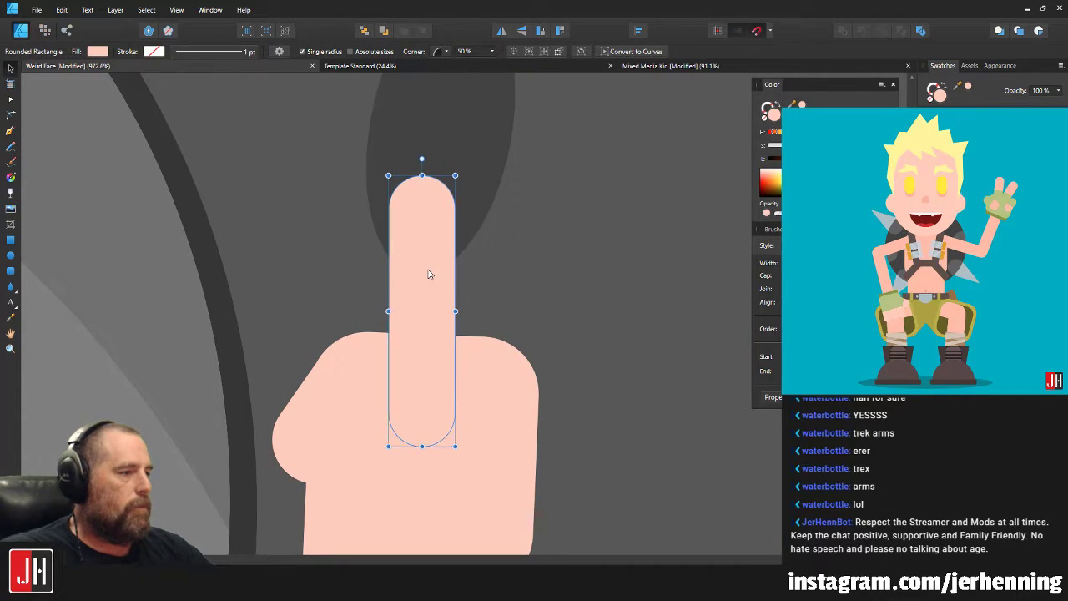
# Tilt the raised finger about 2.7° clockwise to match the palm and deselect it.
pyautogui.moveTo(421, 159); pyautogui.dragTo(429, 156)
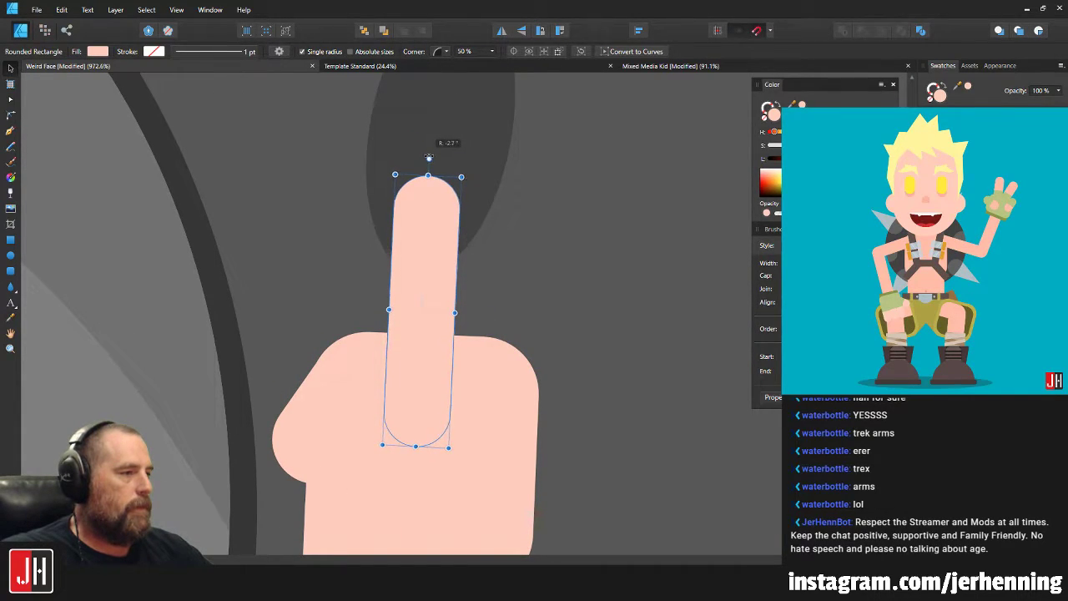
pyautogui.scroll(3, 419, 296)
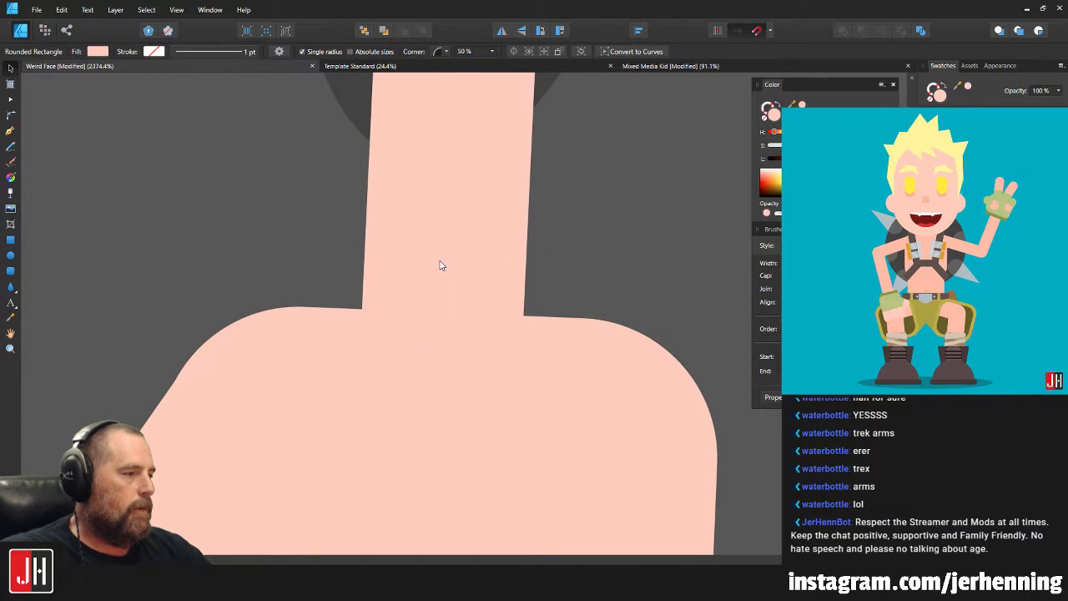
pyautogui.scroll(-6, 442, 264)
pyautogui.scroll(-8, 446, 346)
pyautogui.hotkey('ctrl', 'd')
# Enlarge the raised finger so it is longer and wider, and nudge it into position on the palm.
pyautogui.scroll(8, 447, 335)
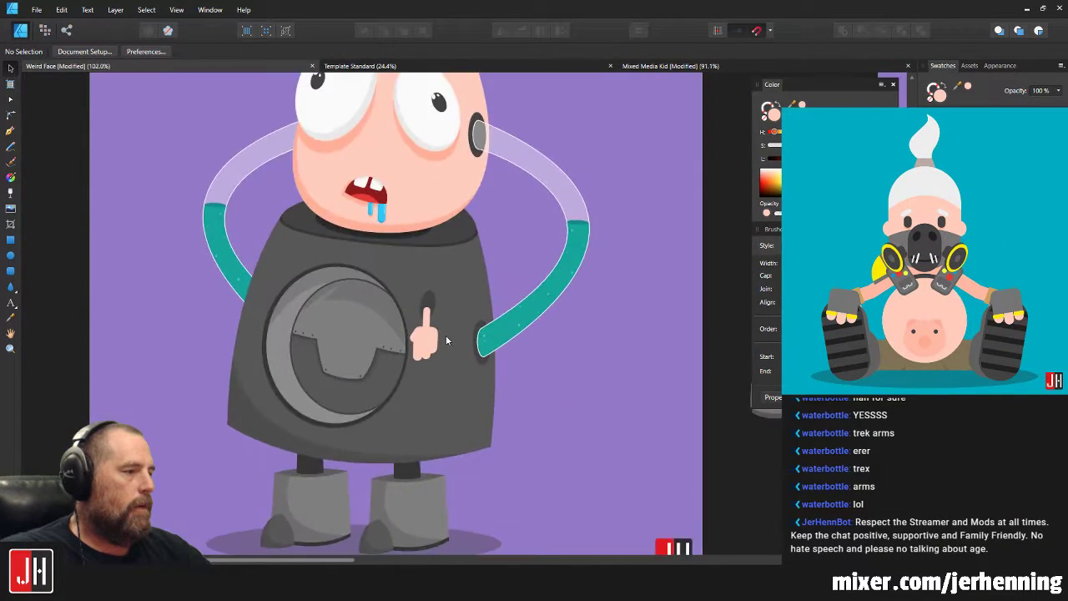
pyautogui.scroll(3, 420, 340)
pyautogui.click(457, 271)
pyautogui.scroll(-2, 467, 250)
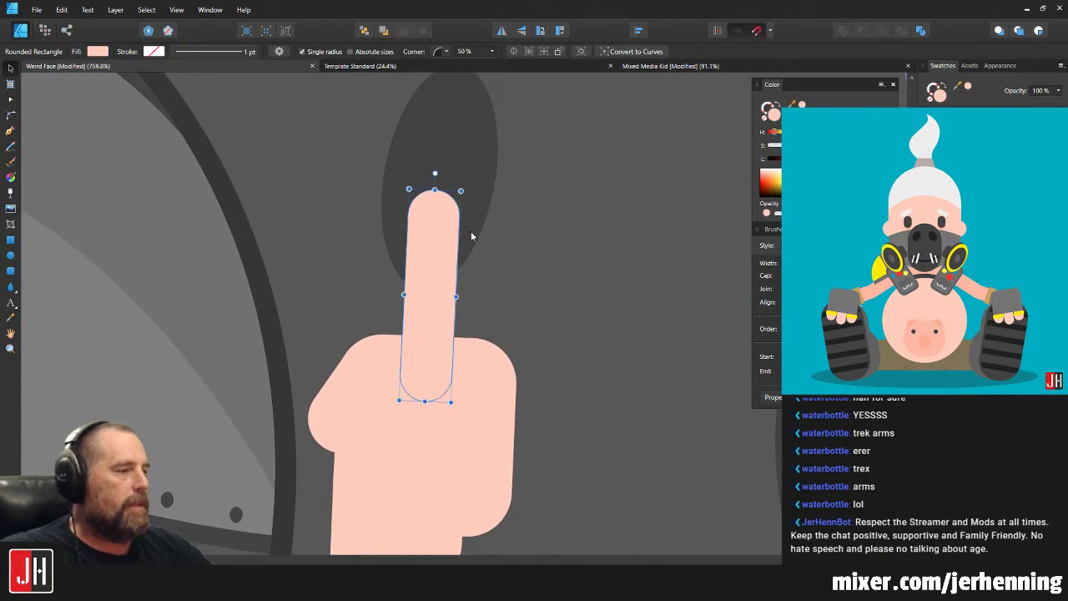
pyautogui.moveTo(462, 190); pyautogui.dragTo(499, 143)
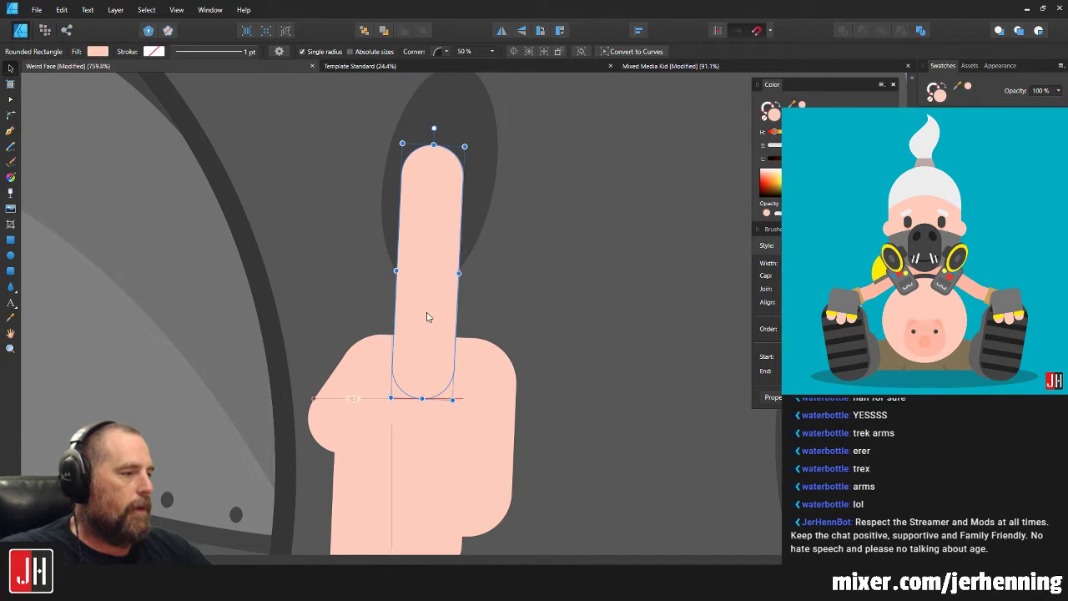
pyautogui.moveTo(427, 315); pyautogui.dragTo(429, 314)
pyautogui.scroll(-5, 426, 314)
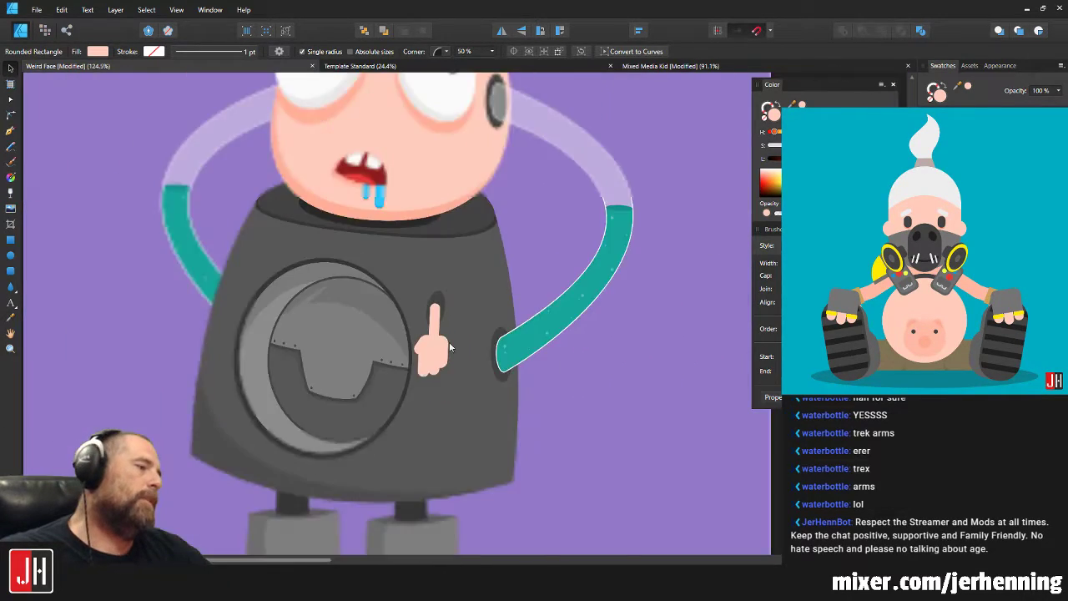
# Scale the raised finger up slightly so its tip reaches further into the dark ellipse, and deselect it.
pyautogui.hotkey('ctrl', 'd')
pyautogui.scroll(3, 456, 359)
pyautogui.scroll(5, 451, 342)
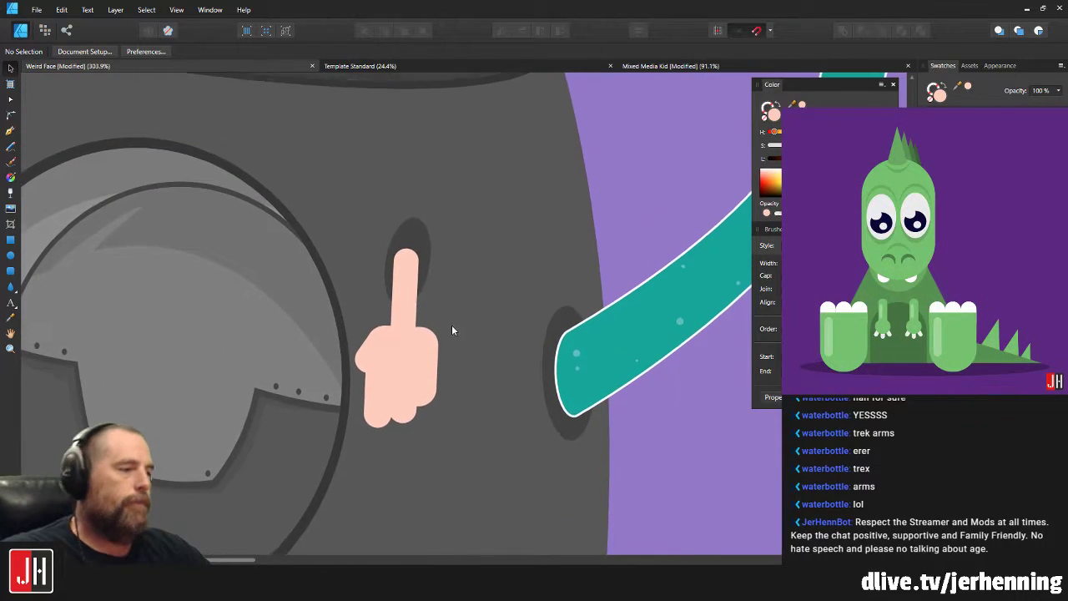
pyautogui.scroll(-1, 451, 250)
pyautogui.scroll(1, 332, 313)
pyautogui.scroll(2, 424, 231)
pyautogui.click(451, 119)
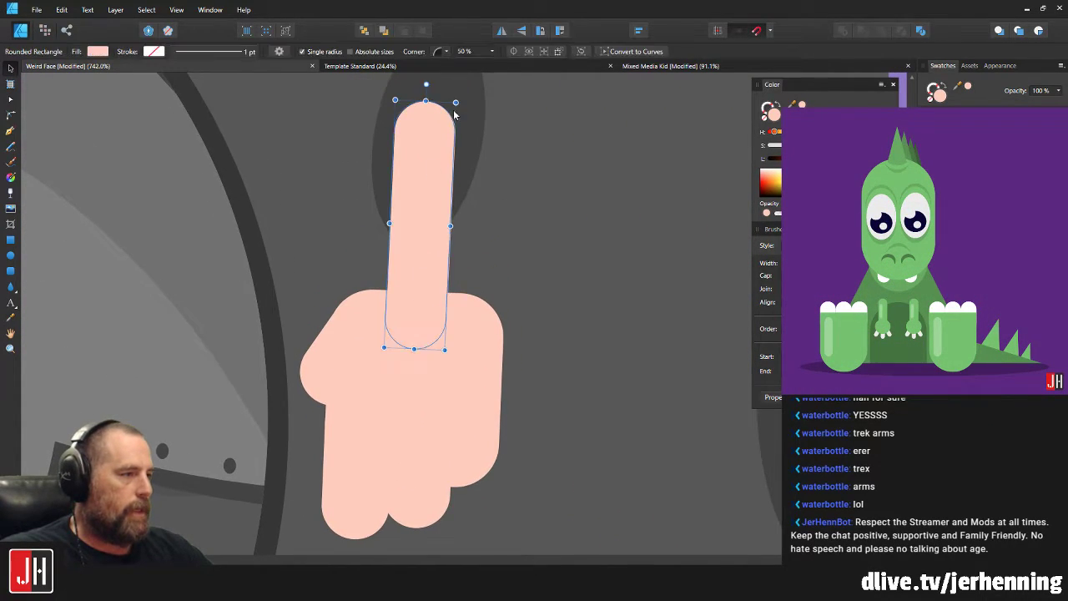
pyautogui.moveTo(456, 101); pyautogui.dragTo(431, 198)
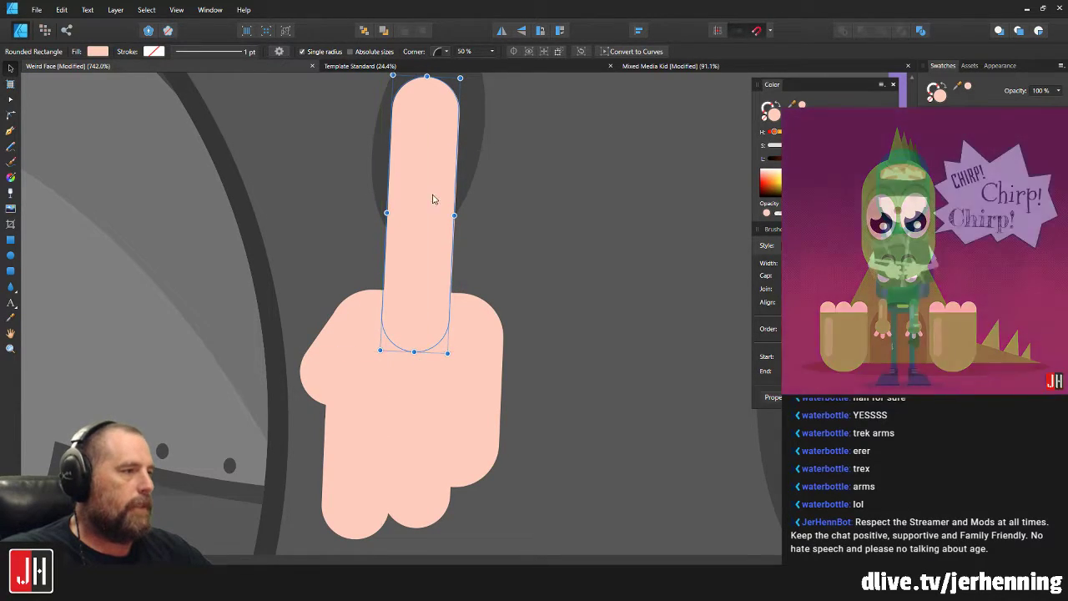
pyautogui.scroll(-10, 458, 221)
pyautogui.click(513, 251)
pyautogui.scroll(9, 458, 236)
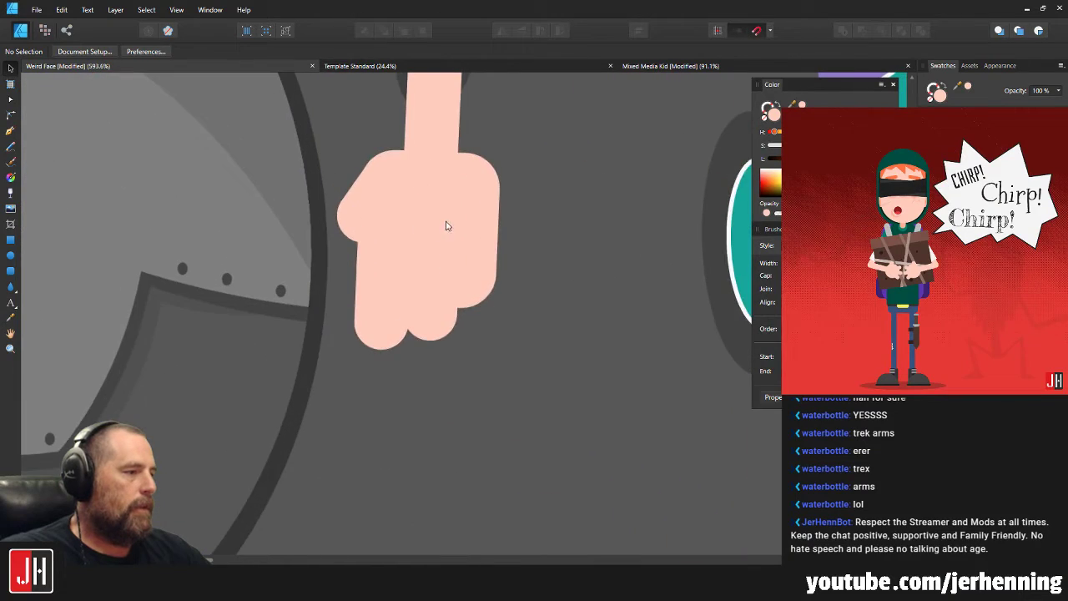
pyautogui.click(358, 422)
pyautogui.keyDown('shift'); pyautogui.click(420, 411); pyautogui.keyUp('shift')
pyautogui.keyDown('shift'); pyautogui.click(467, 332); pyautogui.keyUp('shift')
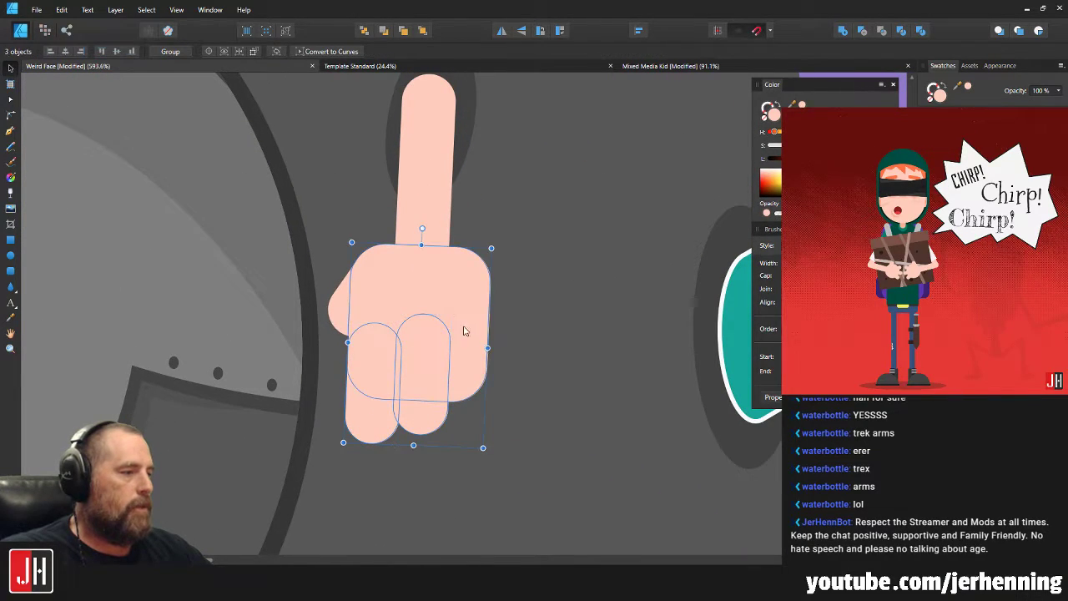
pyautogui.hotkey('ctrl', 'g')
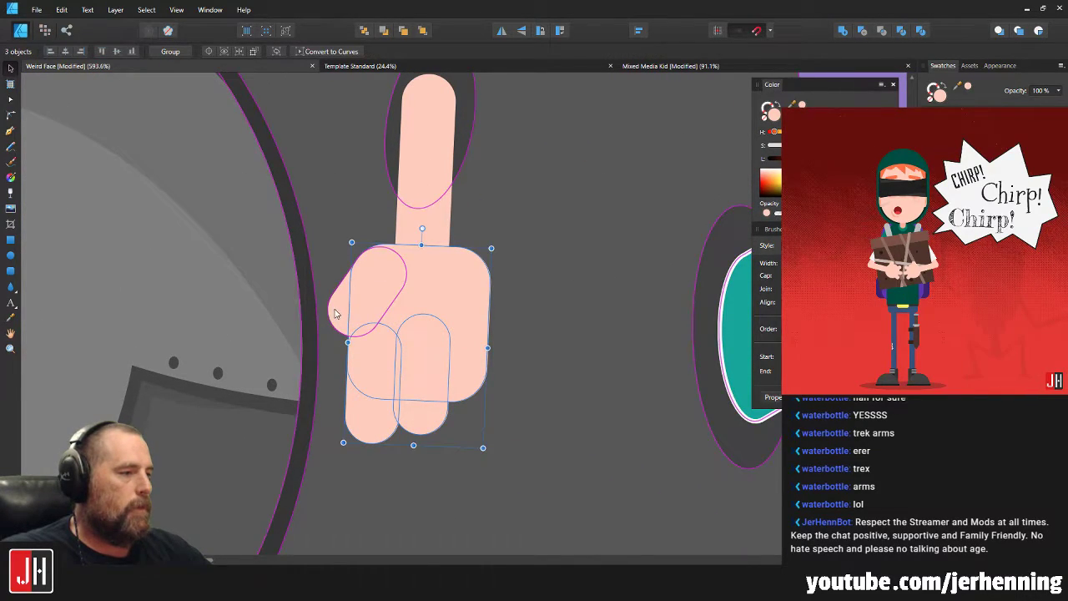
# Cut the thumb and paste it back in place above the other hand shapes.
pyautogui.doubleClick(337, 324)
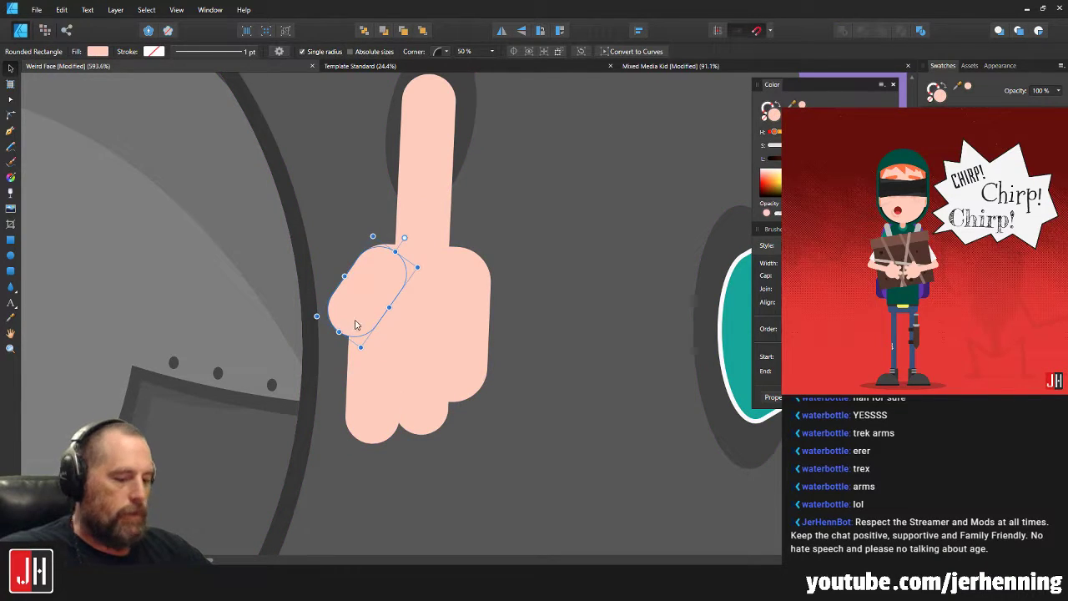
pyautogui.hotkey('ctrl', 'x')
pyautogui.hotkey('ctrl', 'v')
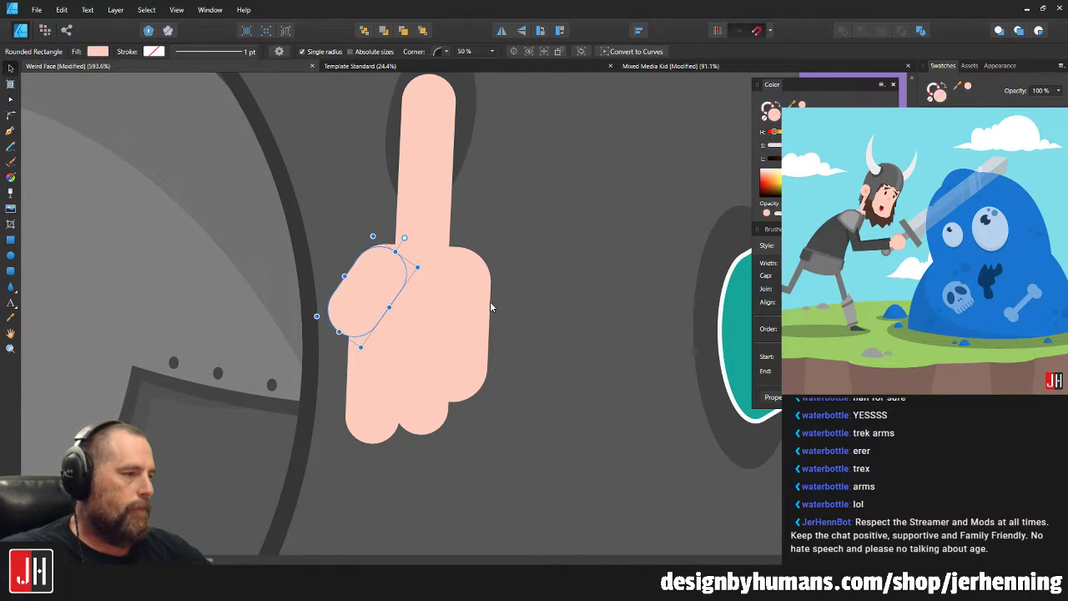
# Select the thumb, both folded fingers, palm and raised finger together, scale the hand down slightly, reposition it just below the dark ellipse, and deselect it.
pyautogui.keyDown('shift'); pyautogui.click(362, 392); pyautogui.keyUp('shift')
pyautogui.keyDown('shift'); pyautogui.click(410, 410); pyautogui.keyUp('shift')
pyautogui.keyDown('shift'); pyautogui.click(453, 295); pyautogui.keyUp('shift')
pyautogui.keyDown('shift'); pyautogui.click(432, 204); pyautogui.keyUp('shift')
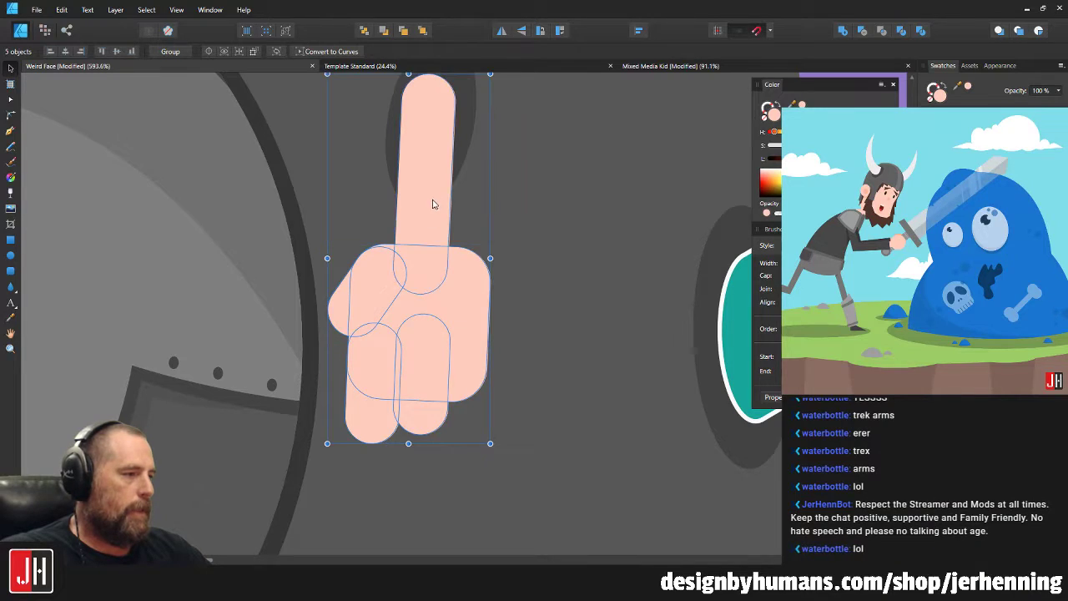
pyautogui.scroll(3, 451, 225)
pyautogui.moveTo(485, 164); pyautogui.dragTo(455, 225)
pyautogui.moveTo(396, 288); pyautogui.dragTo(414, 269)
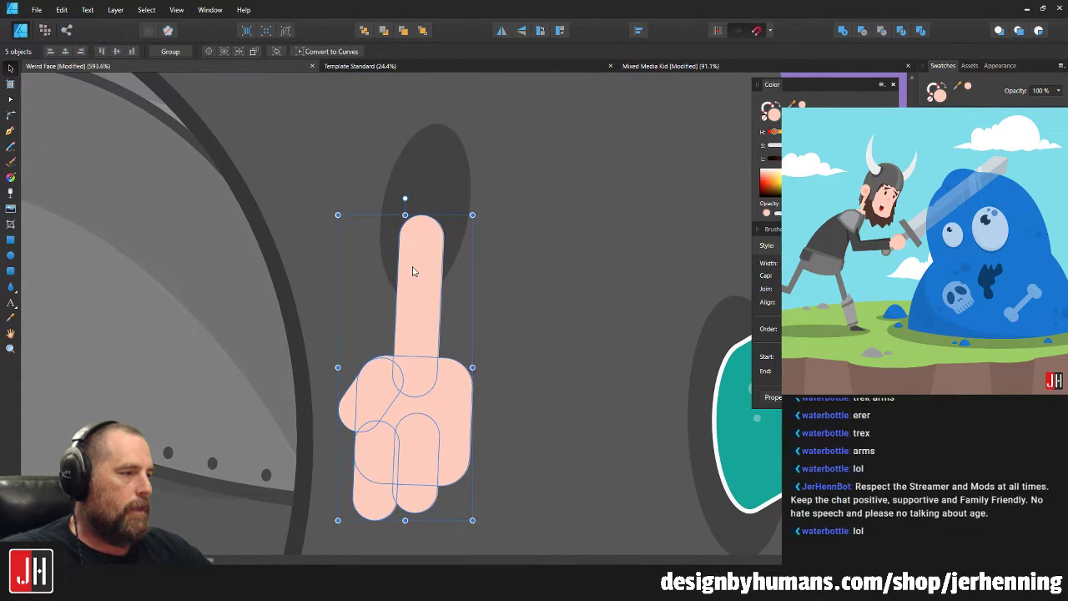
pyautogui.scroll(-10, 426, 276)
pyautogui.click(502, 323)
# Delete the dark ellipse behind the raised finger.
pyautogui.scroll(4, 417, 290)
pyautogui.scroll(6, 417, 291)
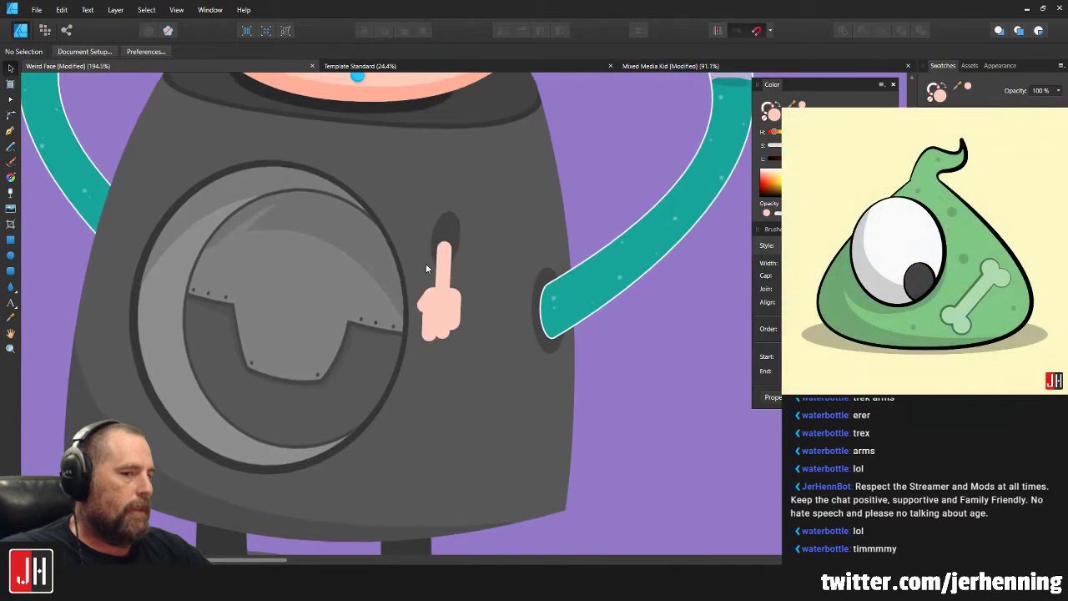
pyautogui.click(505, 187)
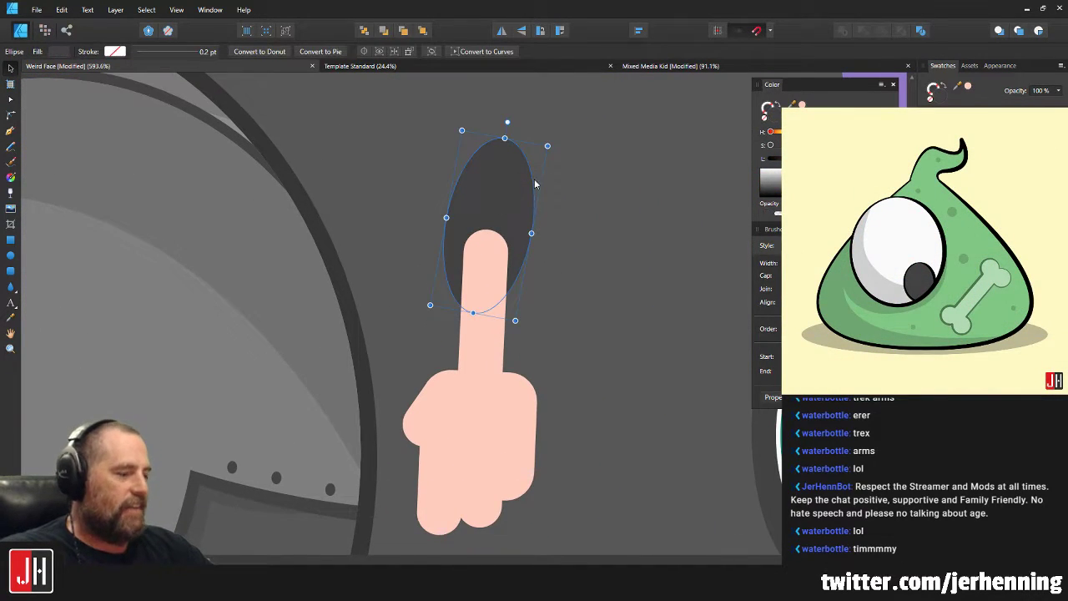
pyautogui.press('Delete')
pyautogui.scroll(-3, 551, 279)
pyautogui.moveTo(551, 279); pyautogui.dragTo(488, 284)
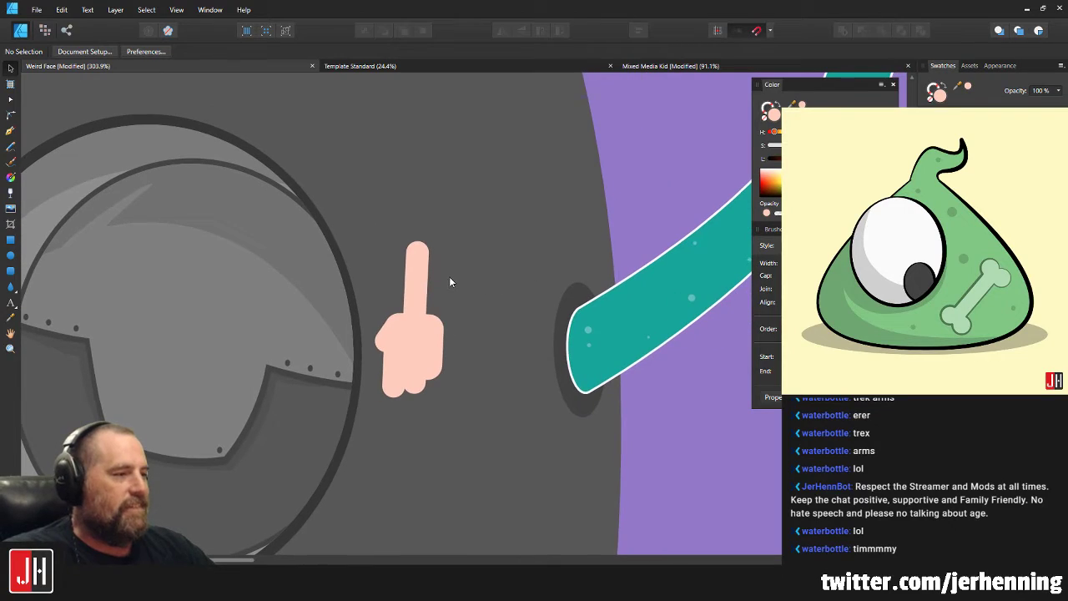
# Draw an upright ellipse over the fingertip and fill it with the dark grey sampled from the arm socket.
pyautogui.click(13, 257)
pyautogui.scroll(3, 413, 247)
pyautogui.moveTo(374, 170); pyautogui.dragTo(476, 297)
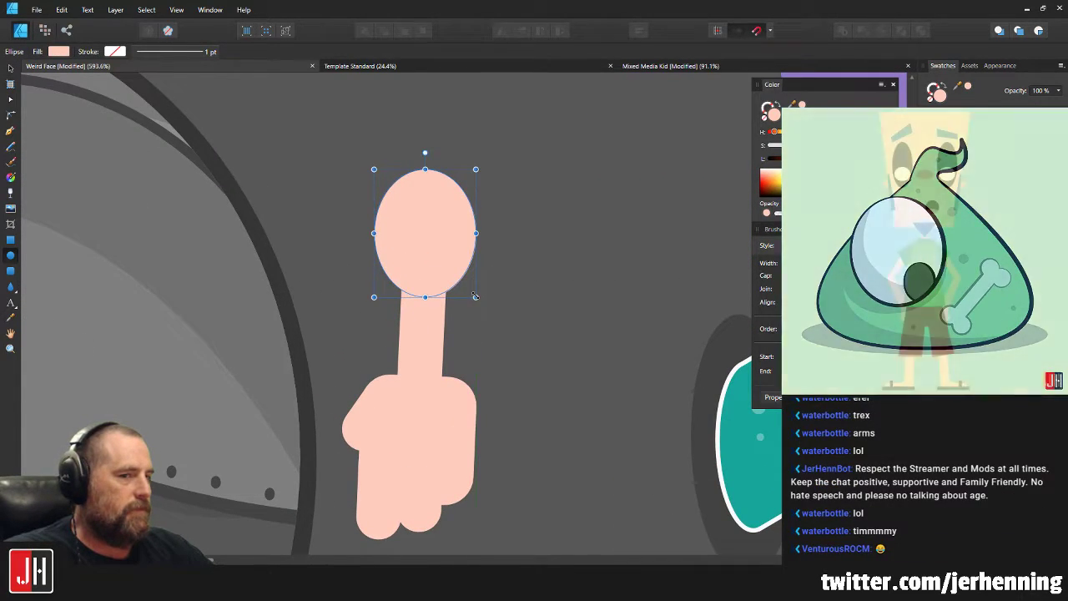
pyautogui.press('i')
pyautogui.click(722, 356)
# Send the dark ellipse behind the finger and shift it slightly down around the fingertip.
pyautogui.press('v')
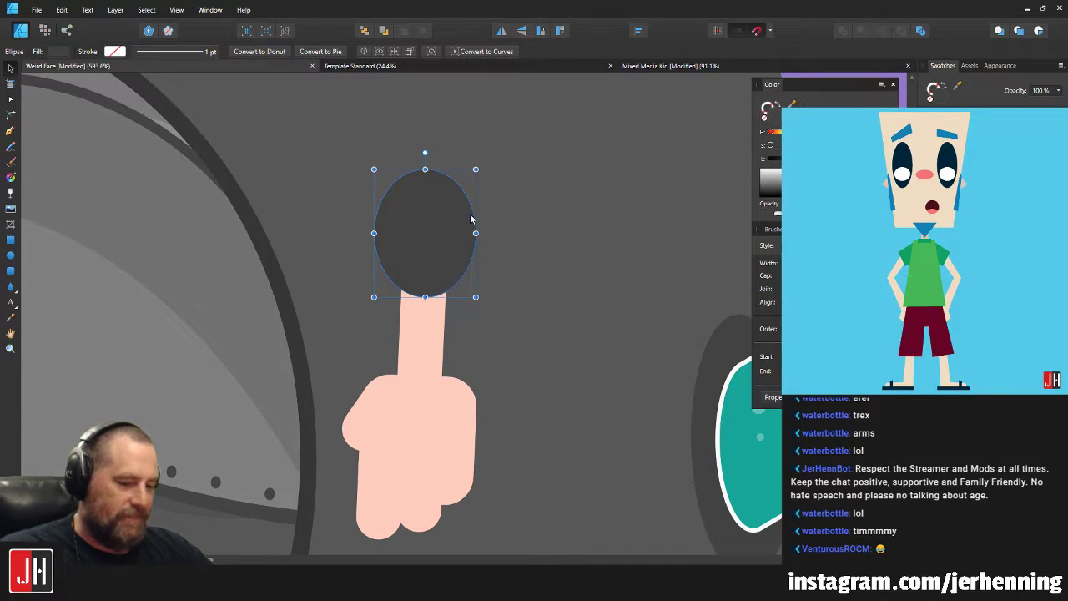
pyautogui.press('Delete')
pyautogui.hotkey('ctrl', 'z')
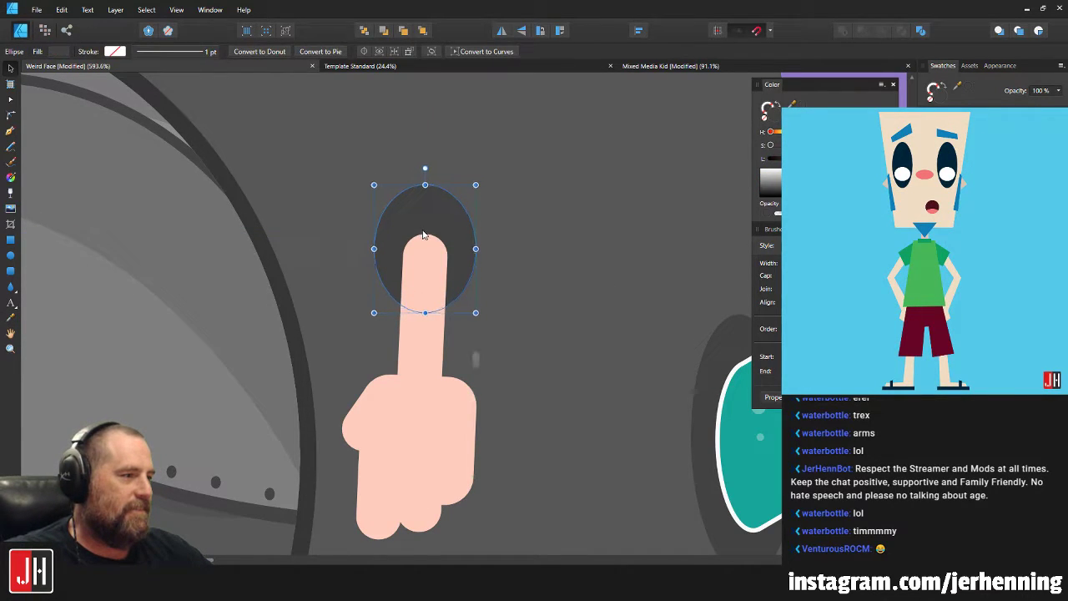
pyautogui.hotkey('ctrl', '0')
pyautogui.hotkey('ctrl', 'd')
pyautogui.keyDown('ctrl'); pyautogui.scroll(6, 456, 265); pyautogui.keyUp('ctrl')
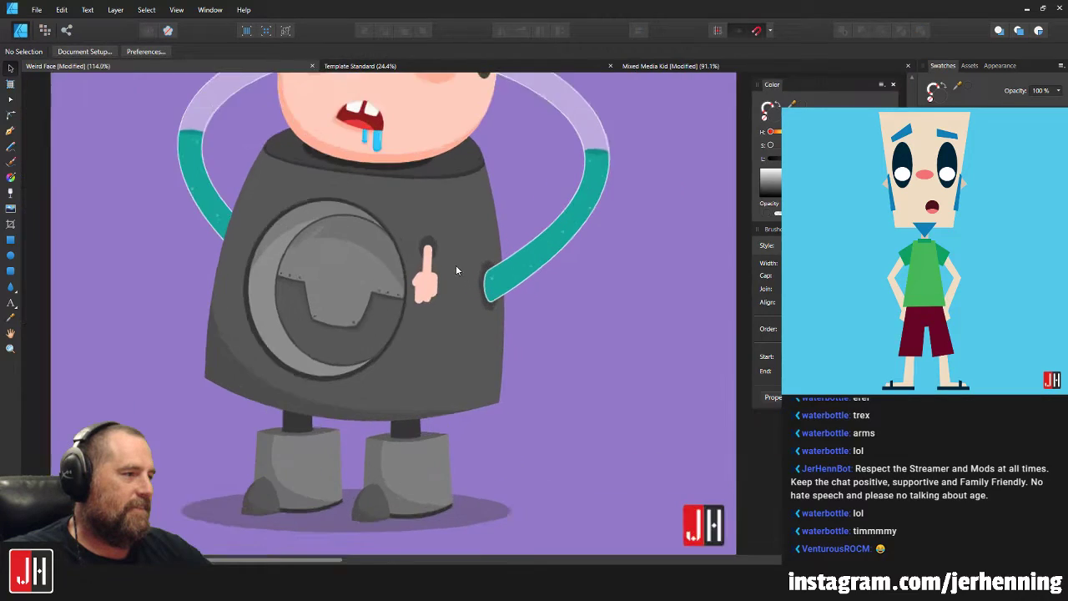
# Select all five shapes of the hand and enlarge them together.
pyautogui.click(342, 320)
pyautogui.keyDown('shift'); pyautogui.click(364, 357); pyautogui.keyUp('shift')
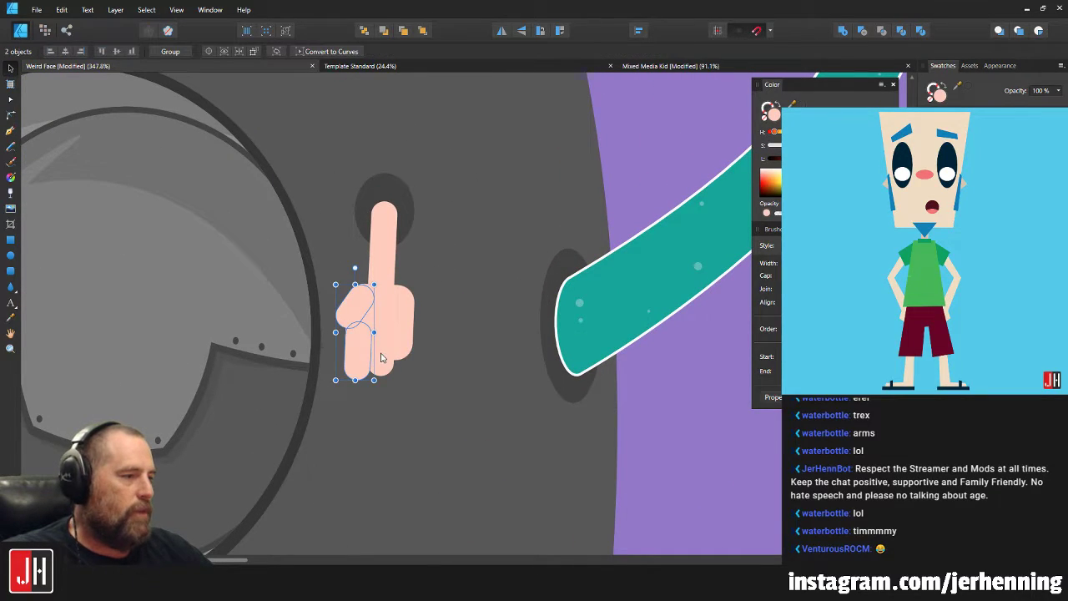
pyautogui.keyDown('shift'); pyautogui.click(403, 342); pyautogui.keyUp('shift')
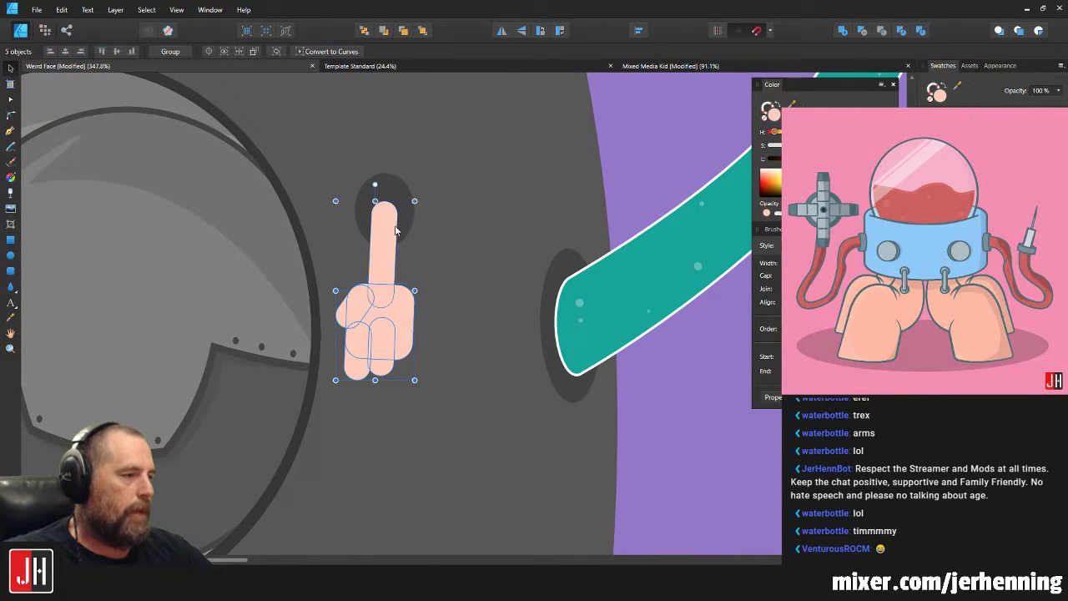
pyautogui.moveTo(416, 200); pyautogui.dragTo(391, 235)
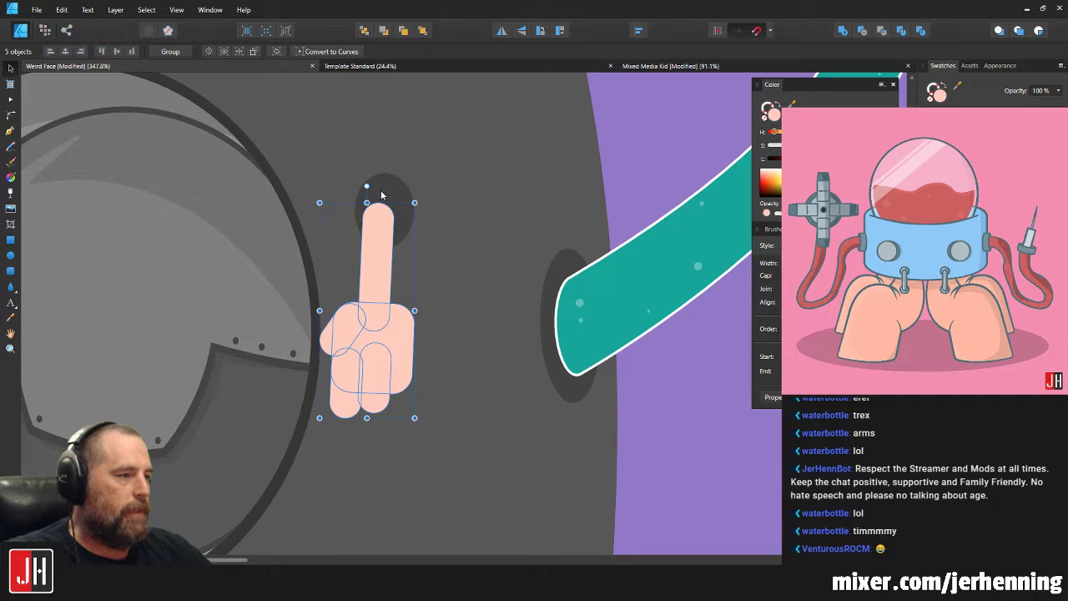
# Rotate the hand so the finger leans slightly left, and move its fingertip back over the dark ellipse.
pyautogui.moveTo(367, 186); pyautogui.dragTo(350, 186)
pyautogui.moveTo(370, 233); pyautogui.dragTo(389, 232)
pyautogui.scroll(-9, 393, 254)
pyautogui.click(466, 300)
pyautogui.scroll(3, 412, 276)
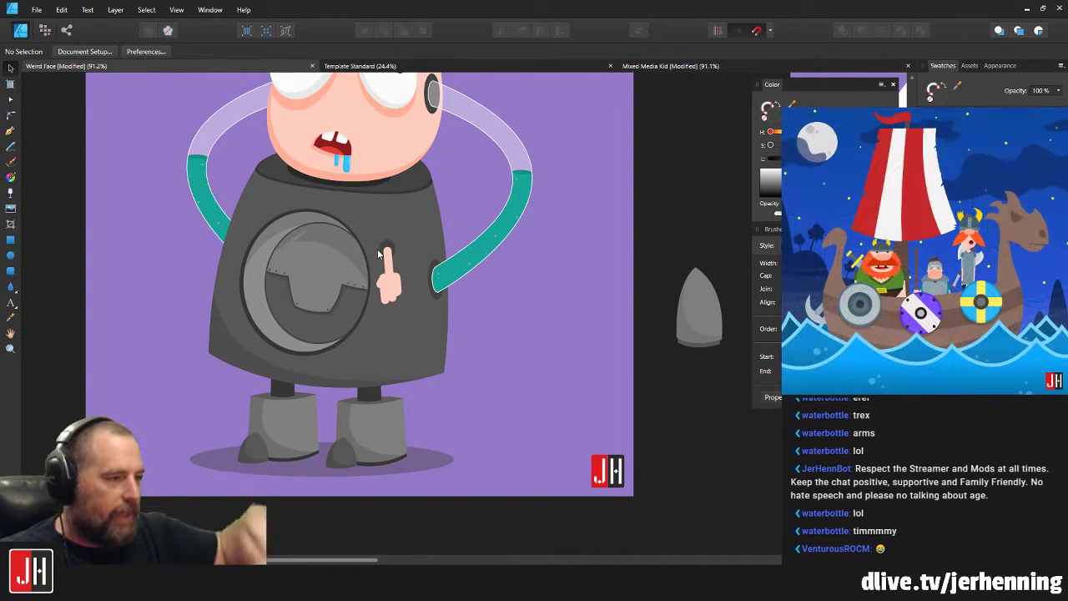
# Lengthen the thumb's rounded rectangle outward to about 32 px.
pyautogui.scroll(10, 378, 254)
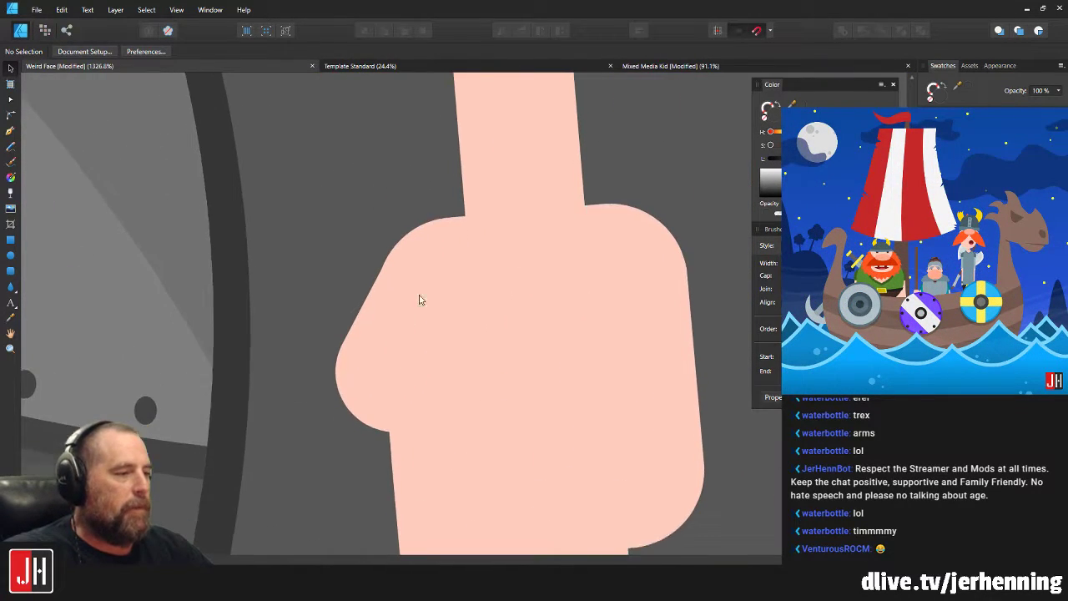
pyautogui.doubleClick(382, 341)
pyautogui.moveTo(389, 386); pyautogui.dragTo(382, 401)
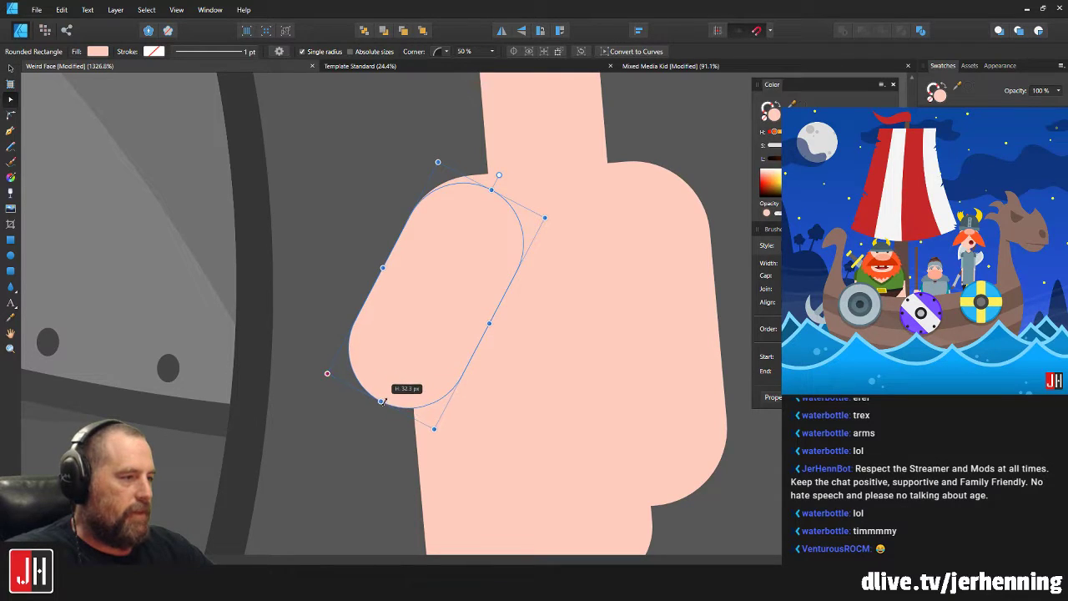
pyautogui.scroll(-2, 421, 378)
pyautogui.click(644, 346)
pyautogui.moveTo(644, 346); pyautogui.dragTo(577, 294)
pyautogui.scroll(2, 420, 297)
pyautogui.moveTo(420, 297); pyautogui.dragTo(437, 273)
# Draw a triangular shadow shape over the thumb with the Pen and fill it with the chin's darker pink.
pyautogui.click(11, 131)
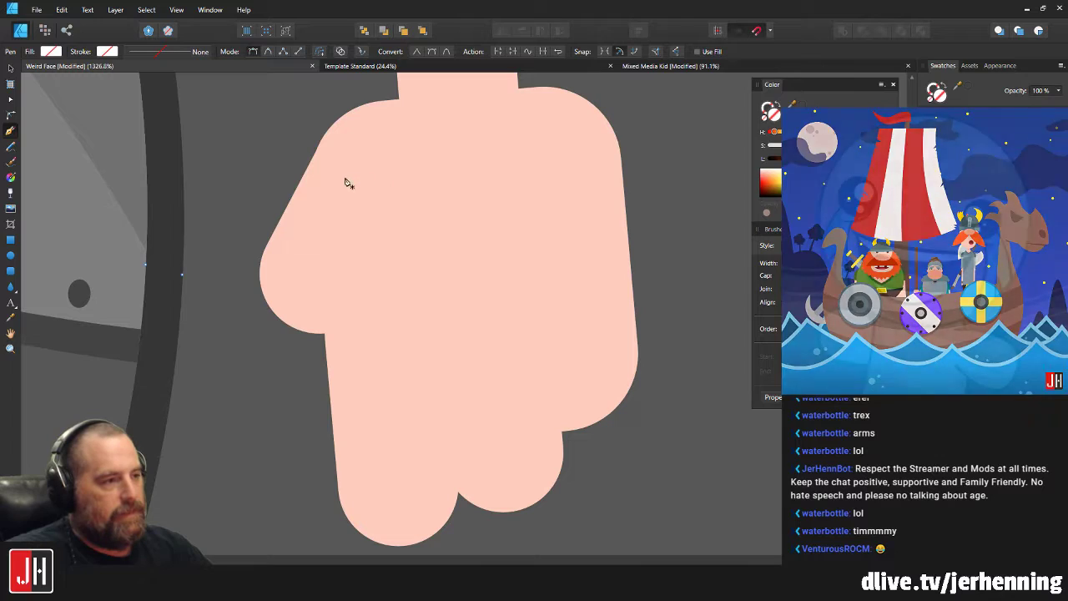
pyautogui.click(321, 174)
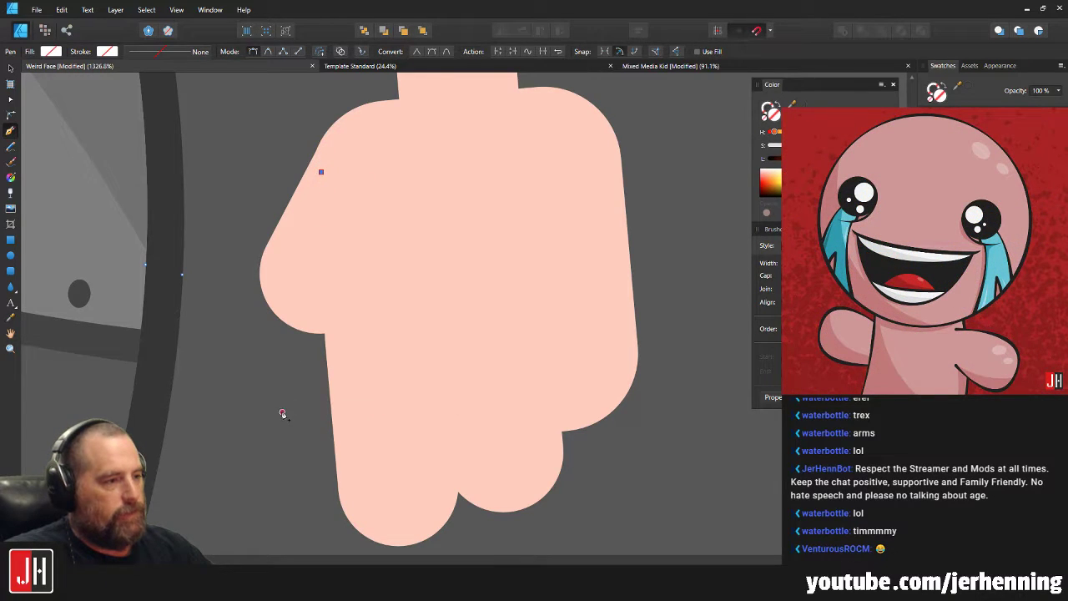
pyautogui.scroll(-6, 348, 214)
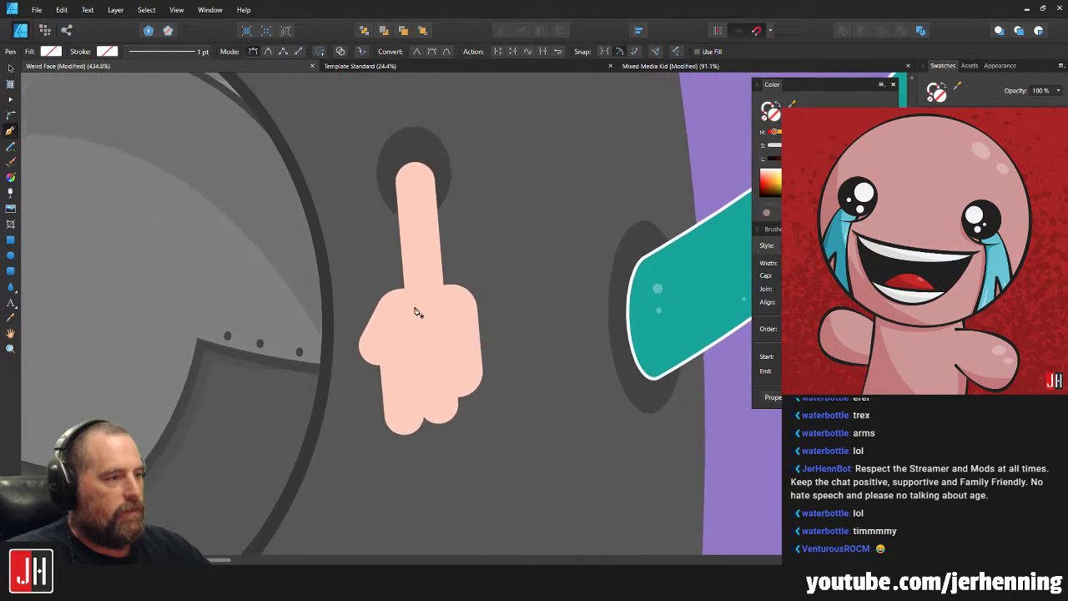
pyautogui.press('i')
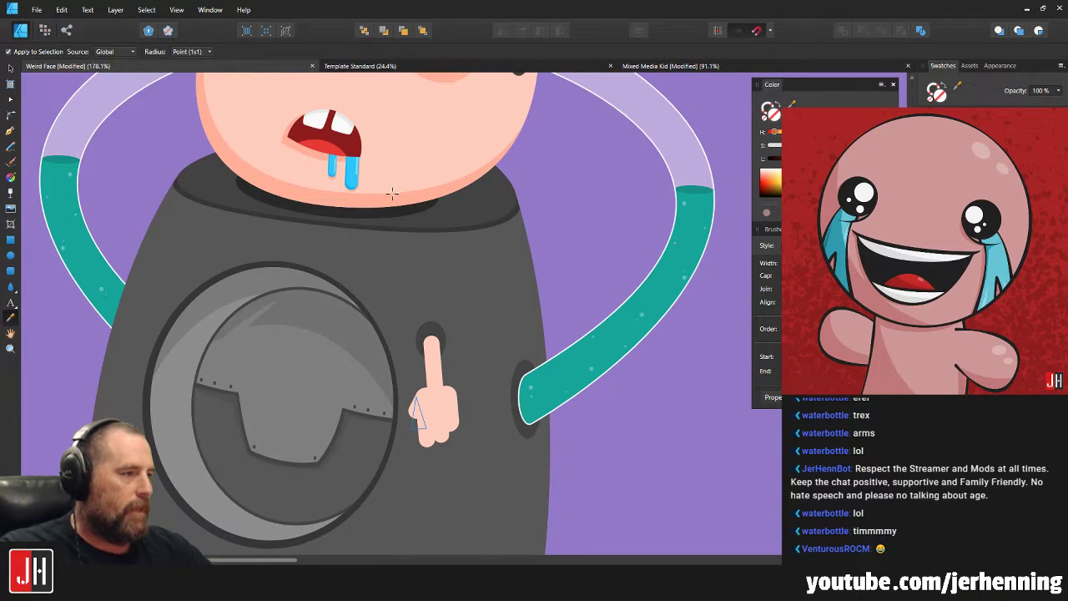
pyautogui.scroll(5, 415, 401)
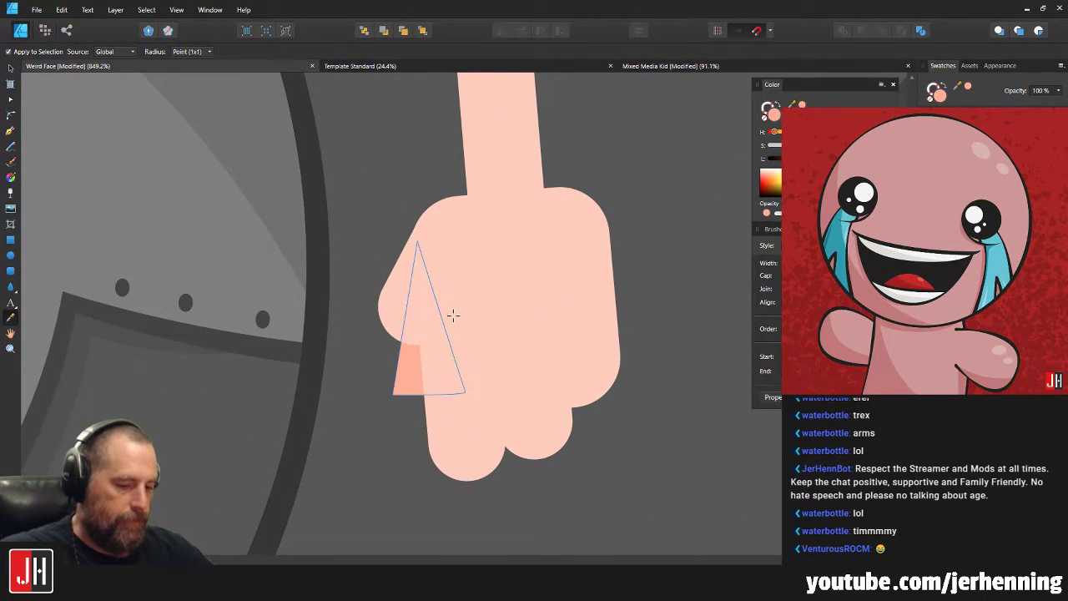
# Clip the triangular shadow inside the thumb, then reposition it and adjust its lower-left node to form a narrow wedge.
pyautogui.press('v')
pyautogui.click(401, 317)
pyautogui.scroll(3, 408, 312)
pyautogui.click(424, 255)
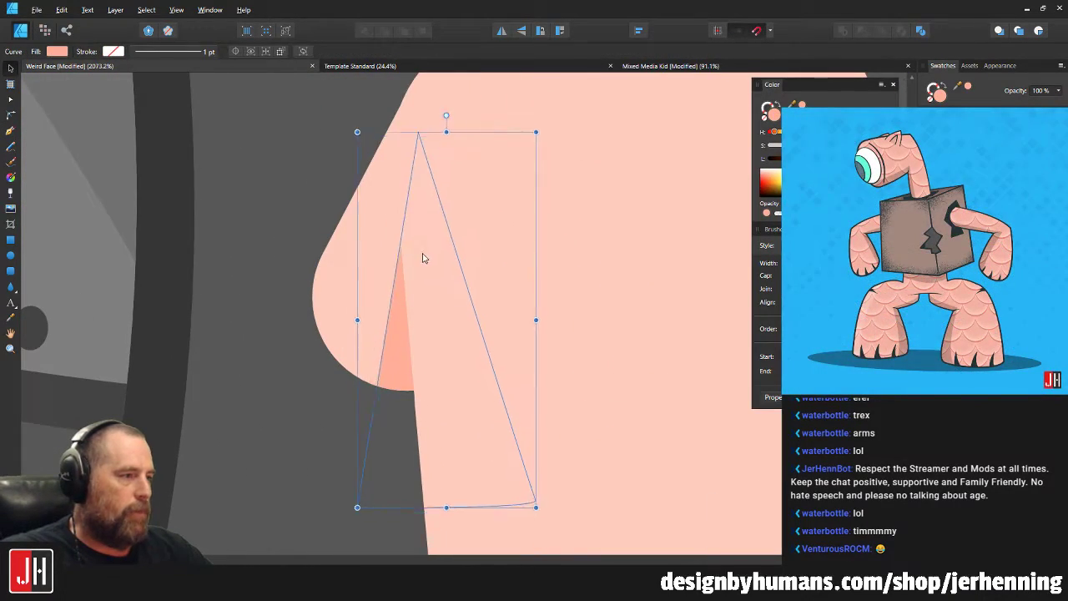
pyautogui.moveTo(438, 110); pyautogui.dragTo(412, 234)
pyautogui.press('a')
pyautogui.moveTo(340, 487); pyautogui.dragTo(357, 492)
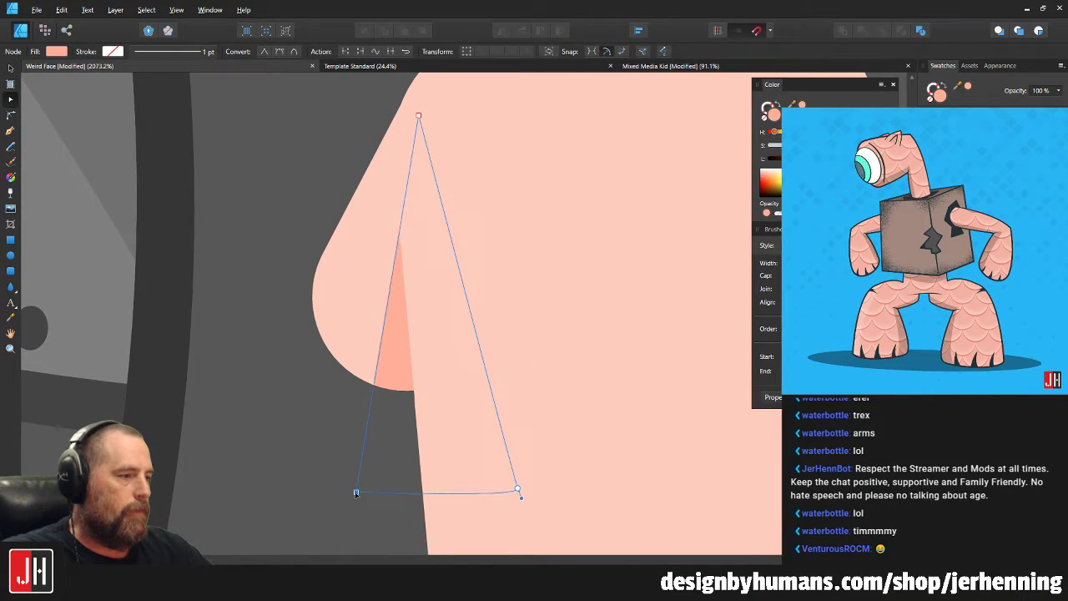
pyautogui.press('v')
pyautogui.scroll(-10, 419, 394)
pyautogui.click(595, 439)
pyautogui.scroll(5, 436, 388)
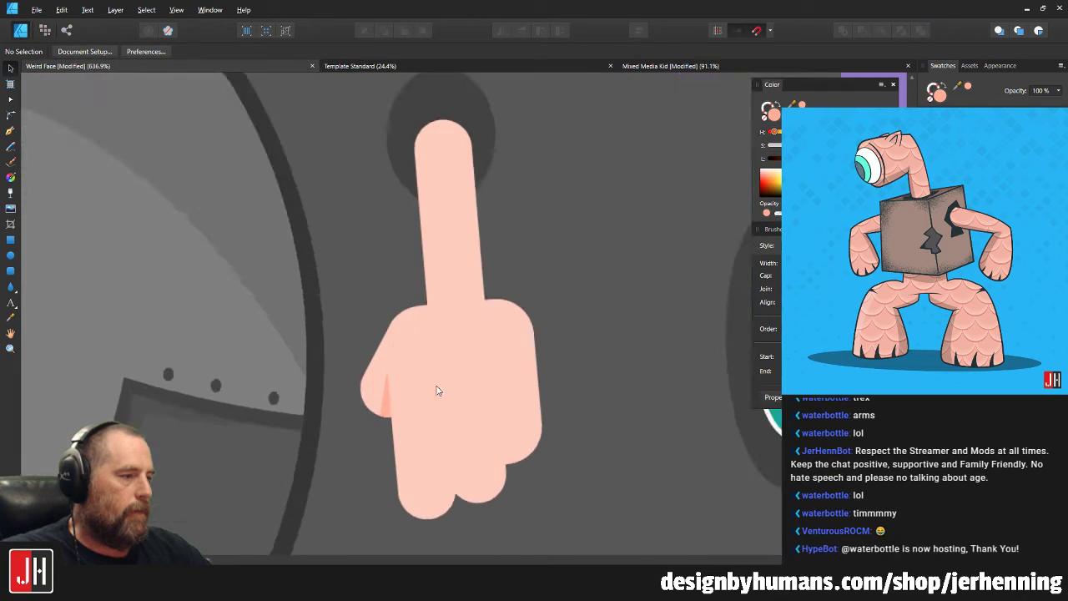
# Nudge the two folded fingers slightly upward into the palm.
pyautogui.scroll(1, 412, 426)
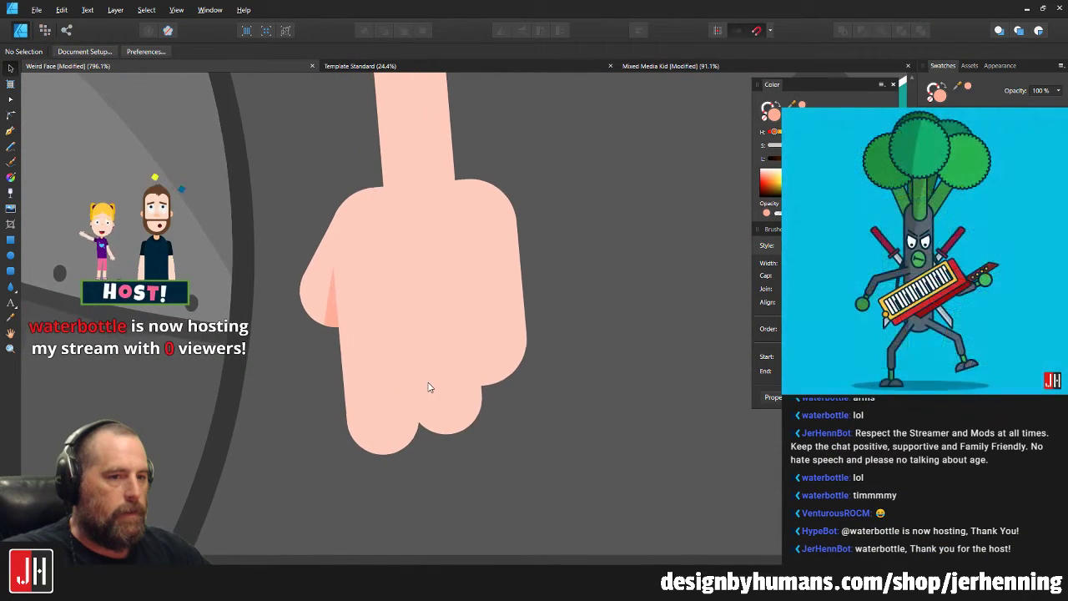
pyautogui.scroll(1, 431, 415)
pyautogui.click(384, 412)
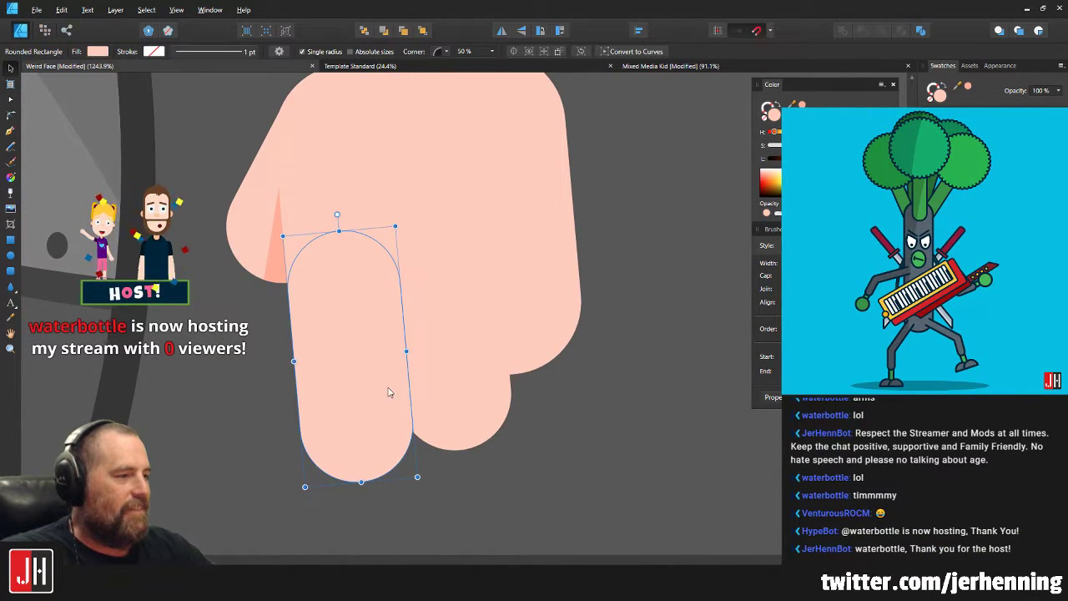
pyautogui.click(538, 350)
pyautogui.click(370, 425)
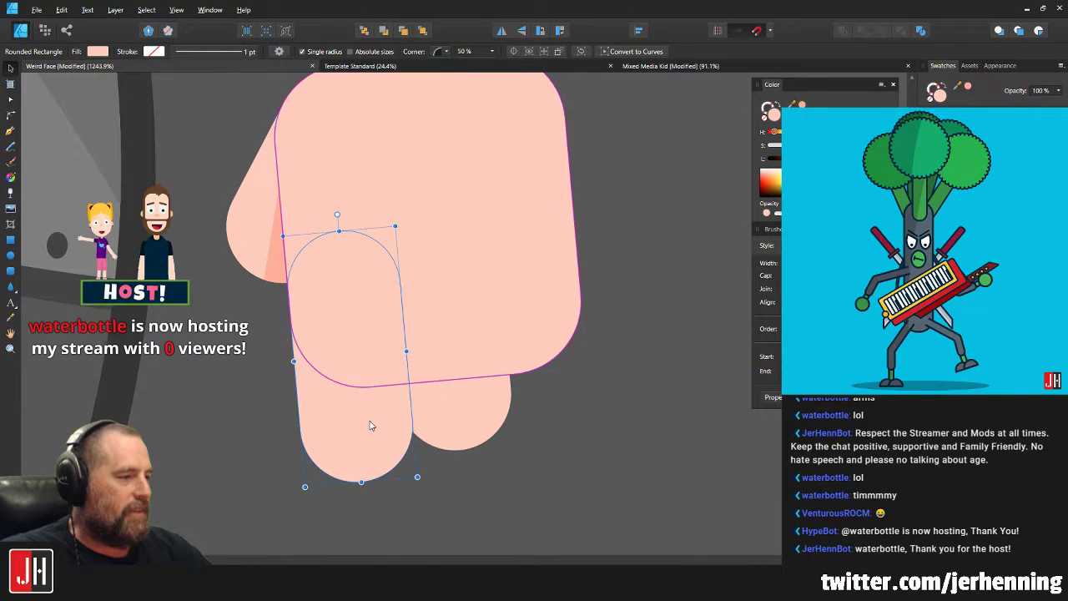
pyautogui.click(455, 422)
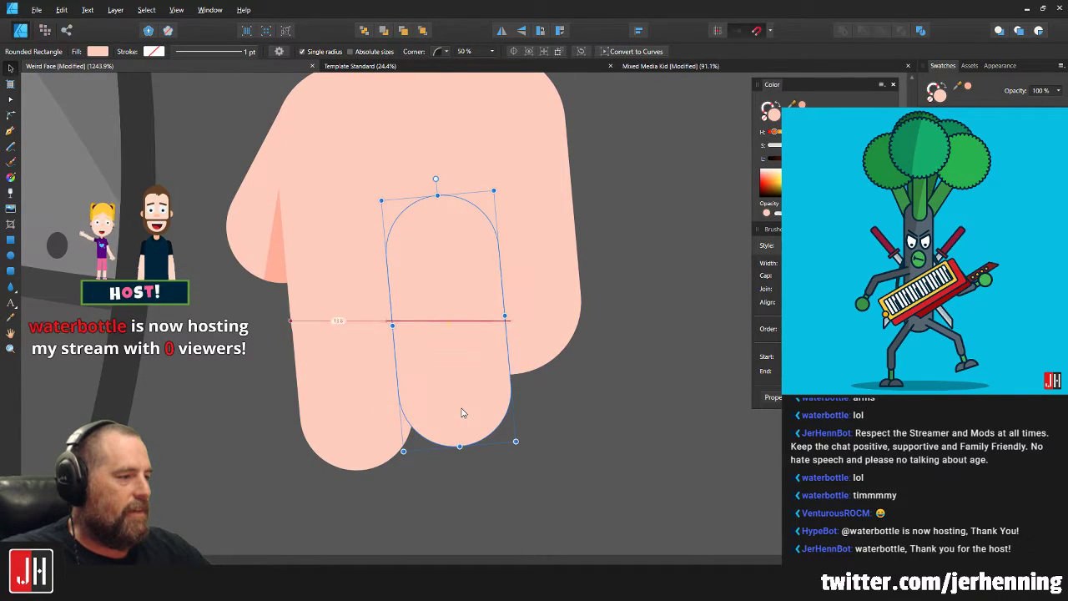
pyautogui.scroll(-8, 463, 414)
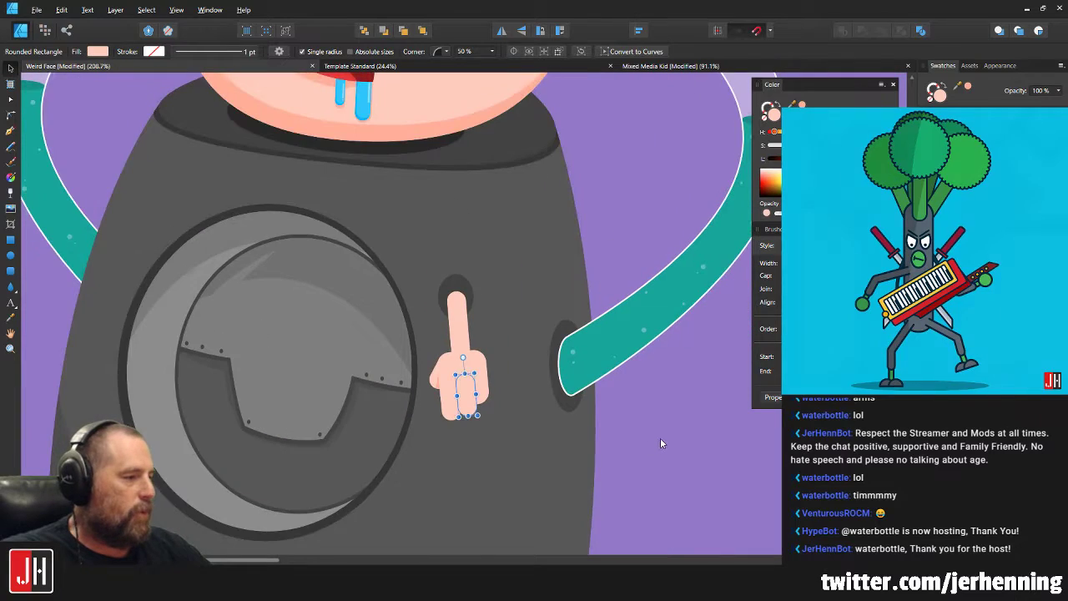
pyautogui.press('Escape')
# Examine the pointing hand up close and in relation to the character's body.
pyautogui.scroll(3, 441, 381)
pyautogui.scroll(3, 433, 296)
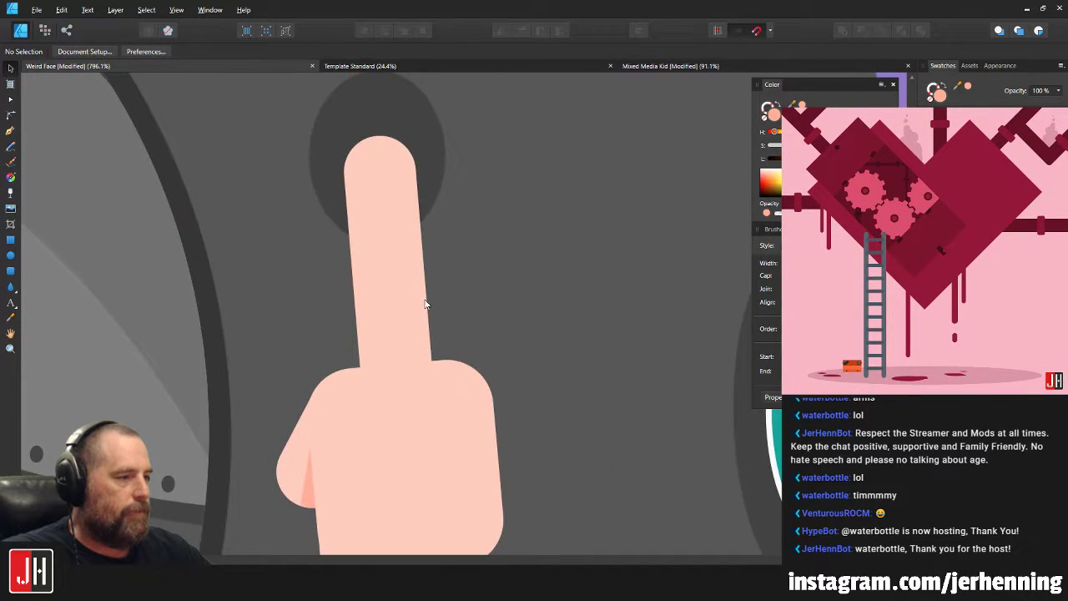
pyautogui.scroll(-3, 399, 187)
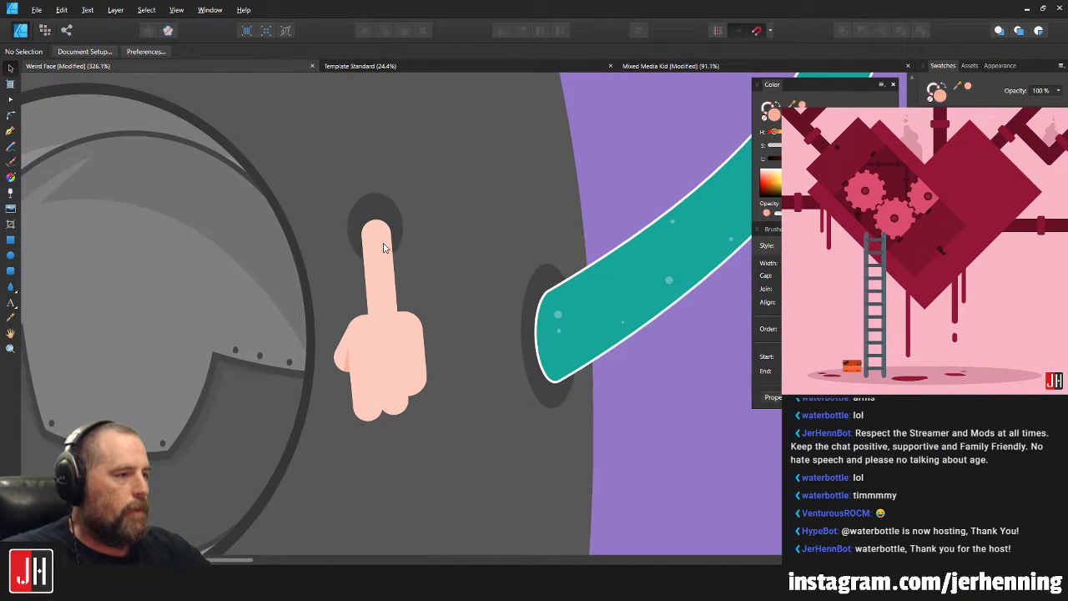
pyautogui.scroll(-3, 380, 243)
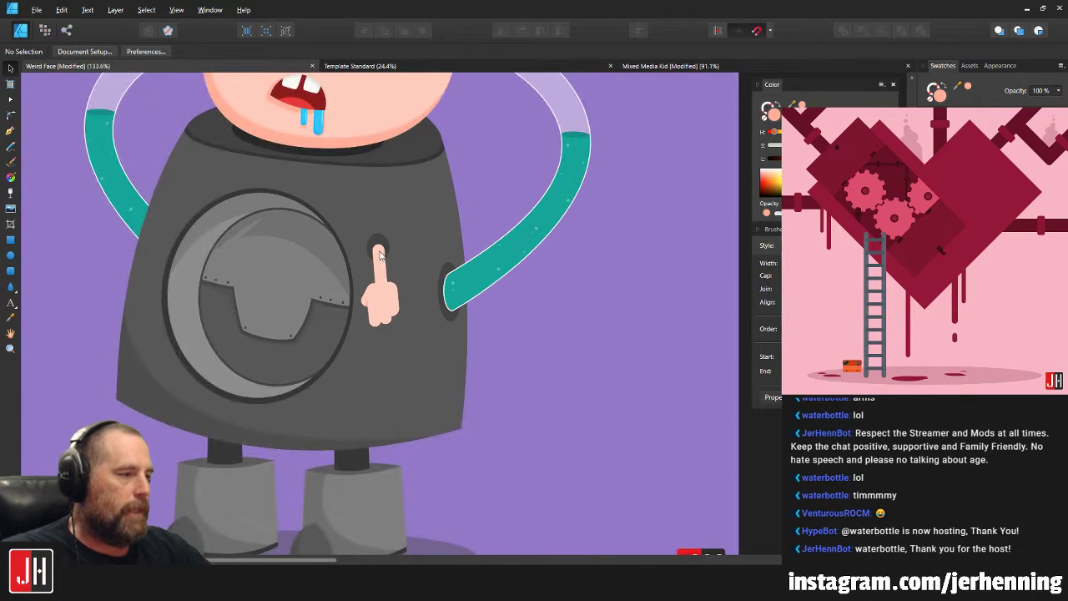
pyautogui.scroll(7, 388, 281)
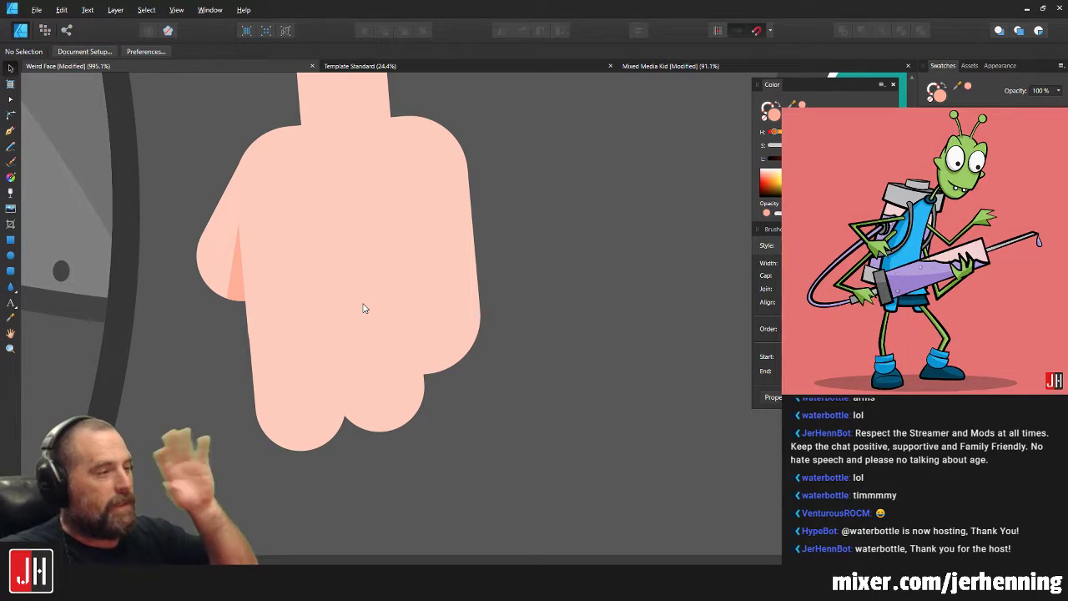
pyautogui.scroll(6, 376, 286)
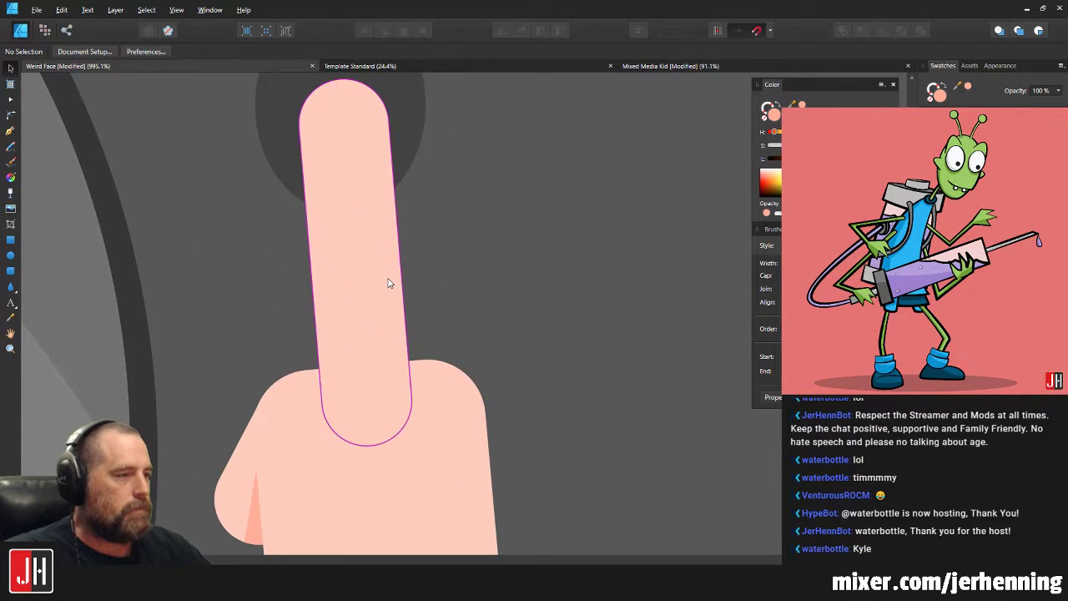
pyautogui.scroll(-8, 388, 283)
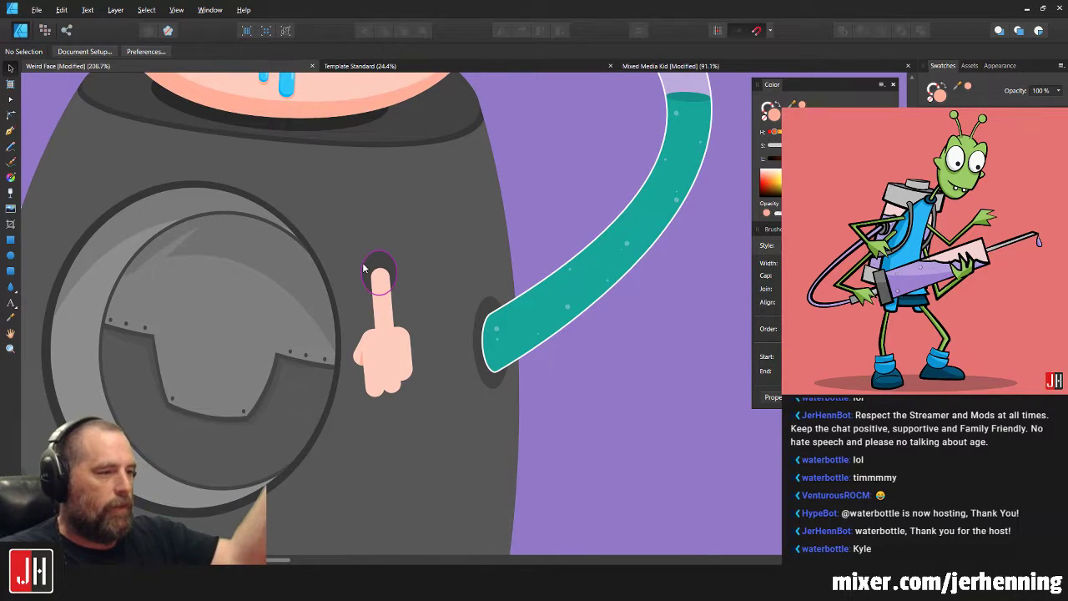
# Draw a closed, curved shadow shape along the left edge of the raised finger with the Pen.
pyautogui.scroll(8, 359, 288)
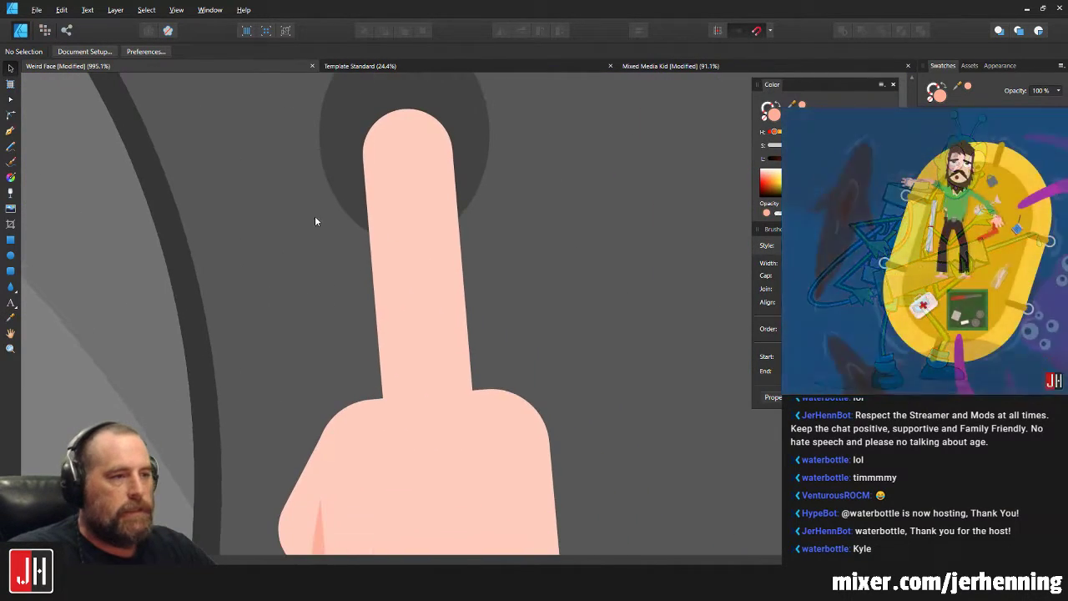
pyautogui.press('p')
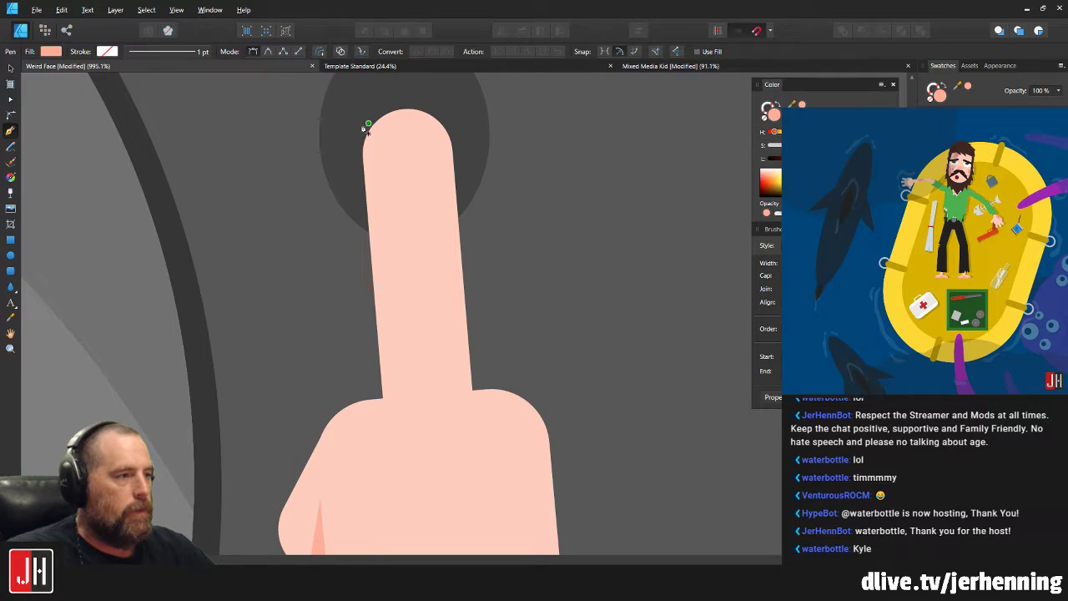
pyautogui.moveTo(419, 399); pyautogui.dragTo(442, 415)
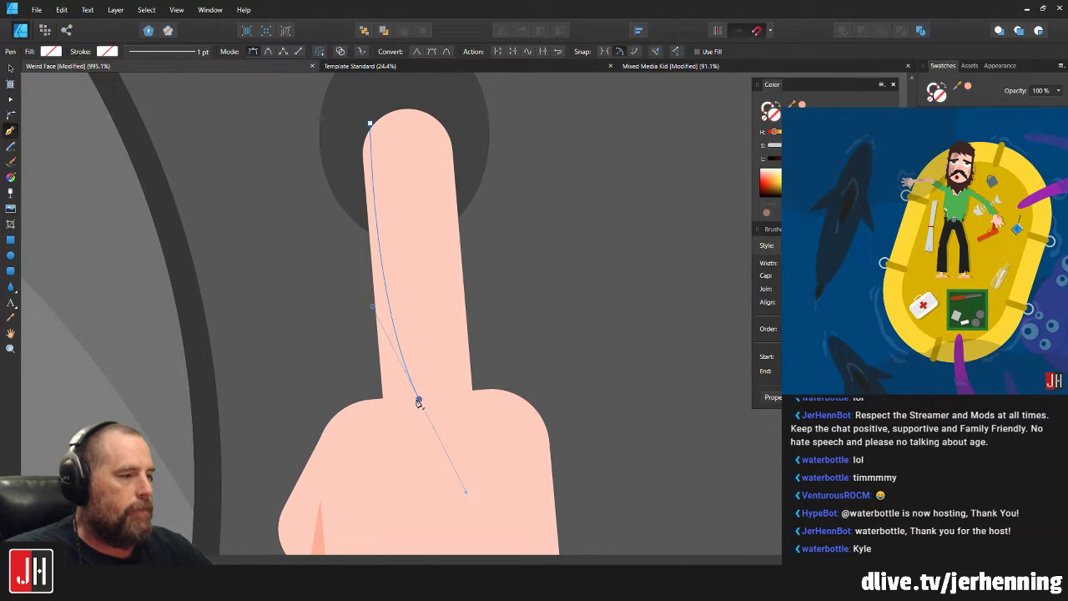
pyautogui.moveTo(419, 403); pyautogui.dragTo(429, 359)
pyautogui.moveTo(378, 398); pyautogui.dragTo(343, 306)
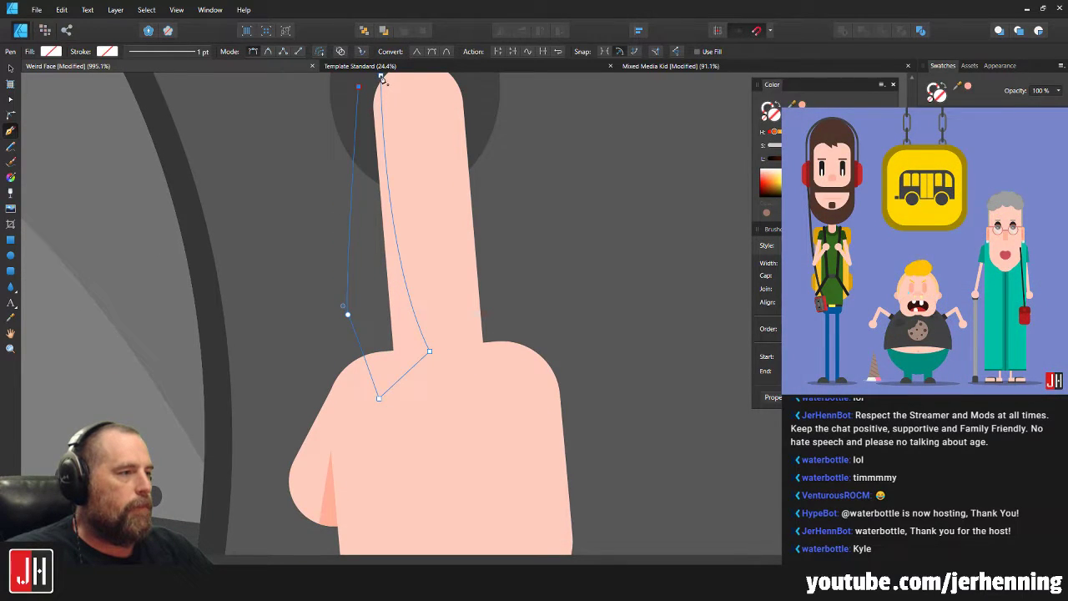
# Fill the finger shadow with the thumb shadow's pink and paste it inside the raised finger.
pyautogui.press('i')
pyautogui.click(327, 498)
pyautogui.hotkey('ctrl', 'x')
pyautogui.press('v')
pyautogui.click(439, 277)
pyautogui.hotkey('ctrl', 'alt', 'v')
pyautogui.click(533, 273)
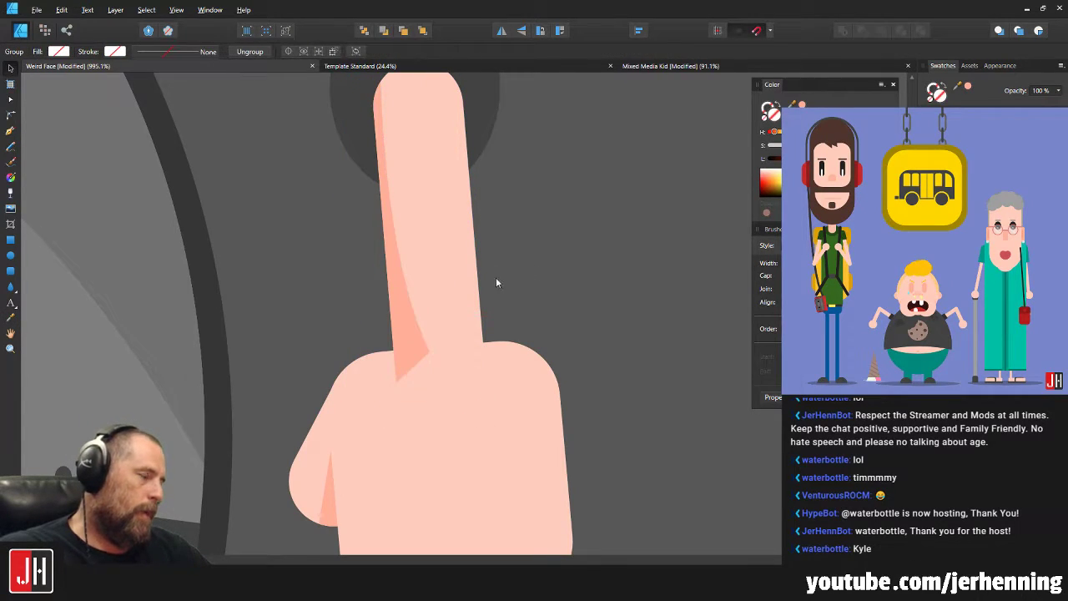
# Cut the raised finger and paste it directly above the dark hole in the stacking order, behind the palm.
pyautogui.click(467, 269)
pyautogui.hotkey('ctrl', 'x')
pyautogui.click(410, 151)
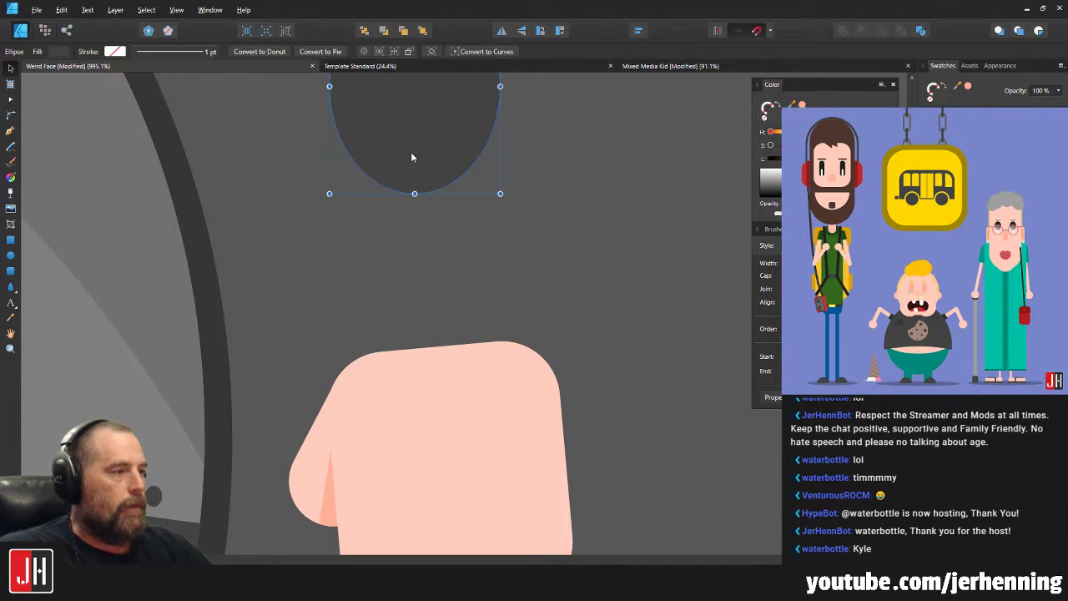
pyautogui.hotkey('ctrl', 'v')
pyautogui.scroll(-8, 517, 235)
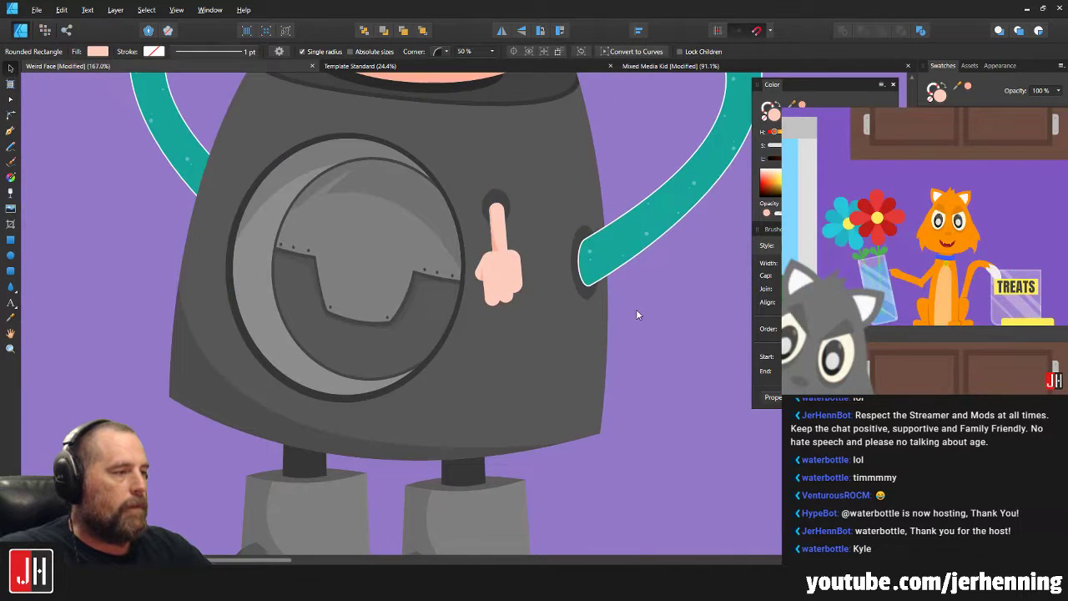
pyautogui.click(636, 309)
# Adjust the curve handle at the lower end of the raised finger's shadow.
pyautogui.moveTo(527, 253); pyautogui.dragTo(469, 278)
pyautogui.scroll(7, 445, 268)
pyautogui.doubleClick(420, 267)
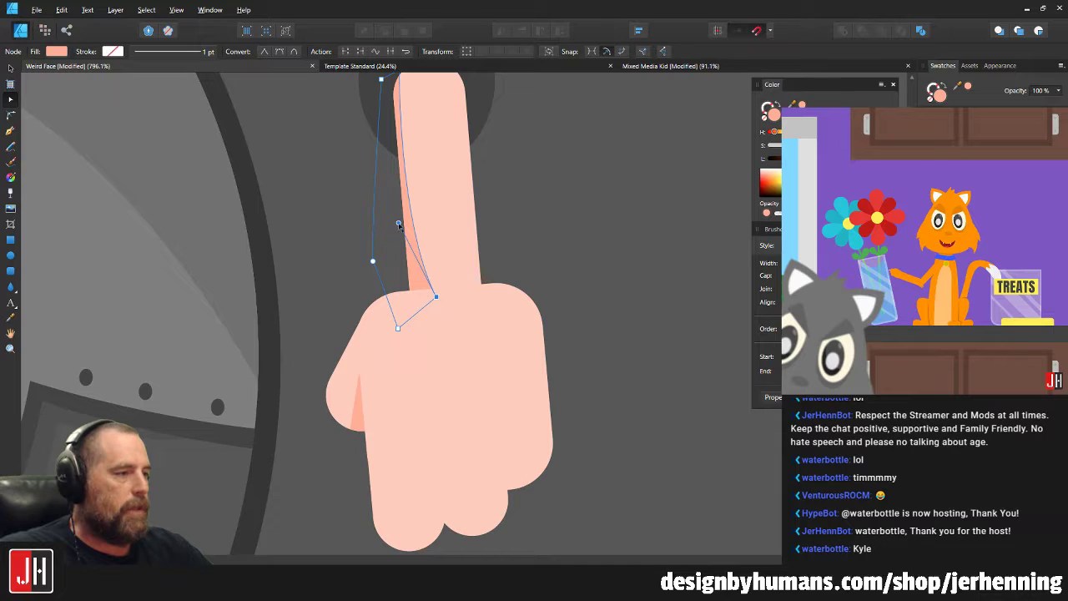
pyautogui.scroll(-10, 409, 227)
pyautogui.press('Escape')
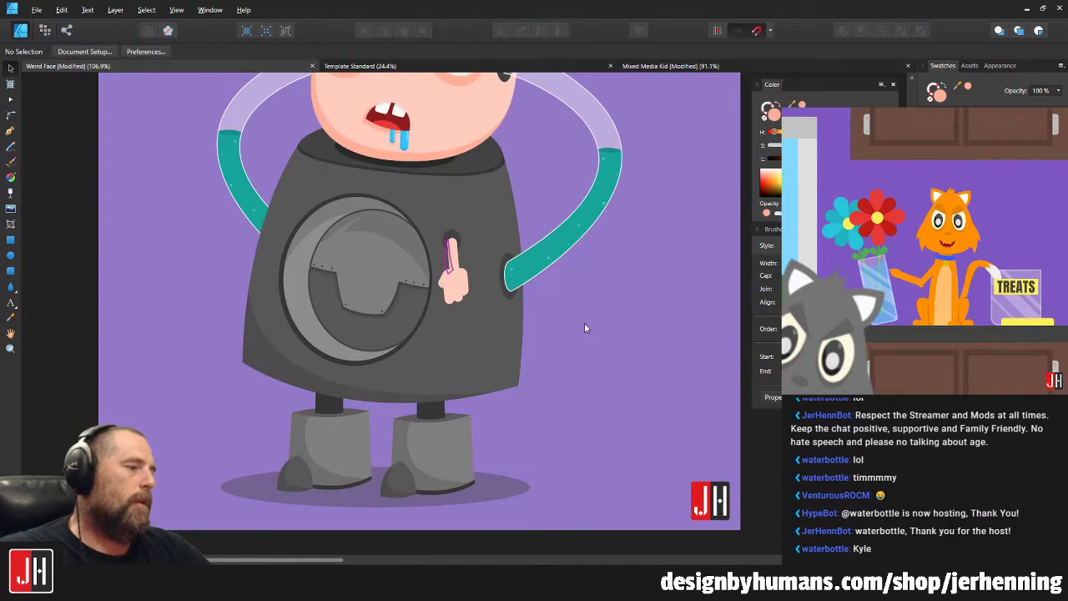
pyautogui.scroll(-5, 589, 322)
pyautogui.scroll(4, 478, 332)
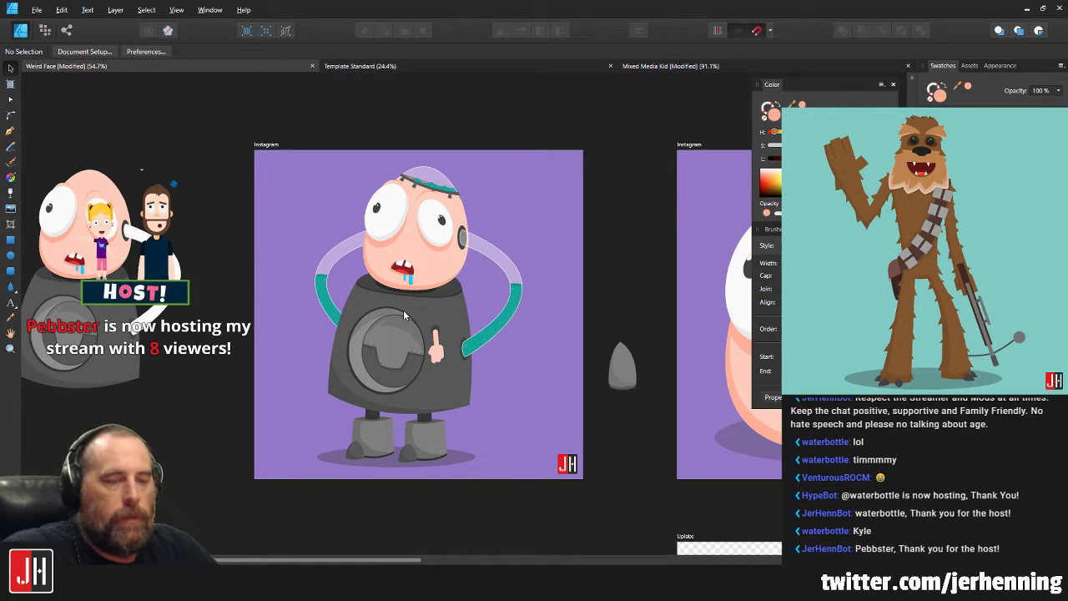
# Refine the bend of the finger shadow's inner edge just above the palm.
pyautogui.scroll(14, 433, 344)
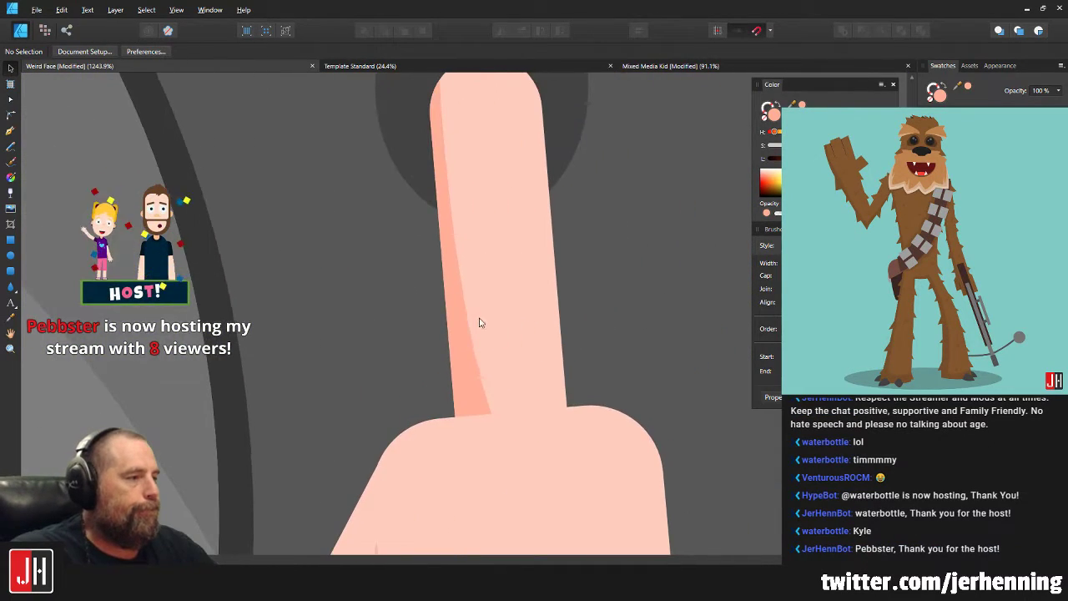
pyautogui.press('a')
pyautogui.scroll(-2, 481, 288)
pyautogui.click(468, 272)
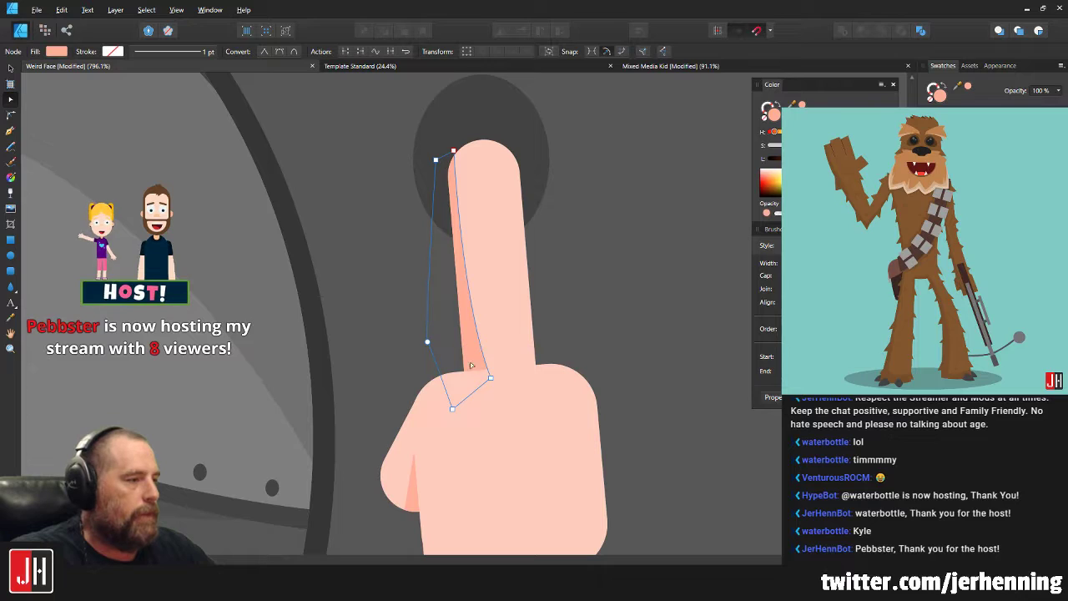
pyautogui.click(491, 378)
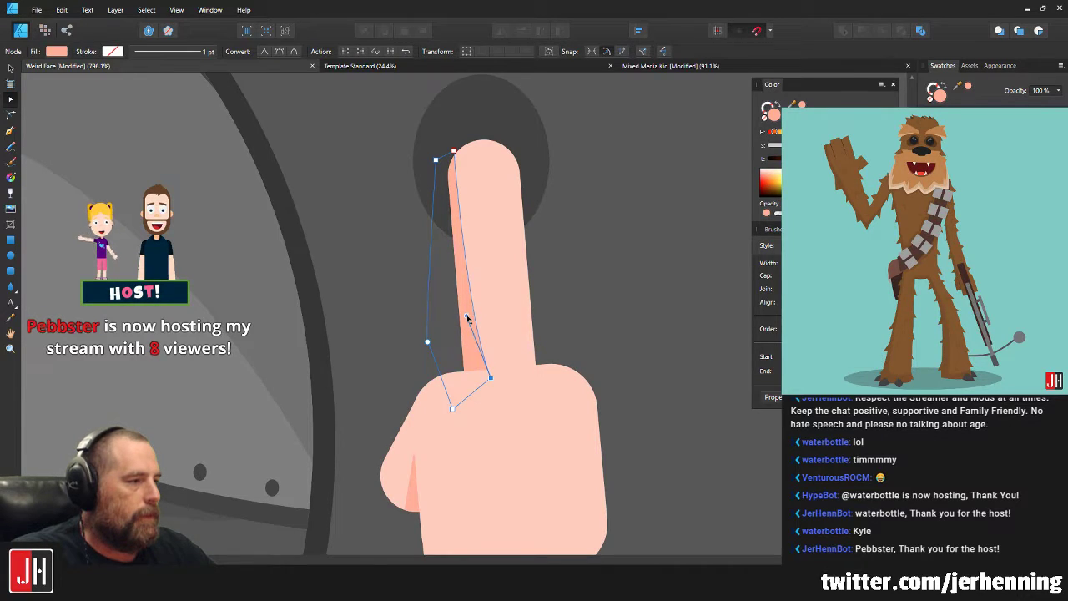
pyautogui.press('v')
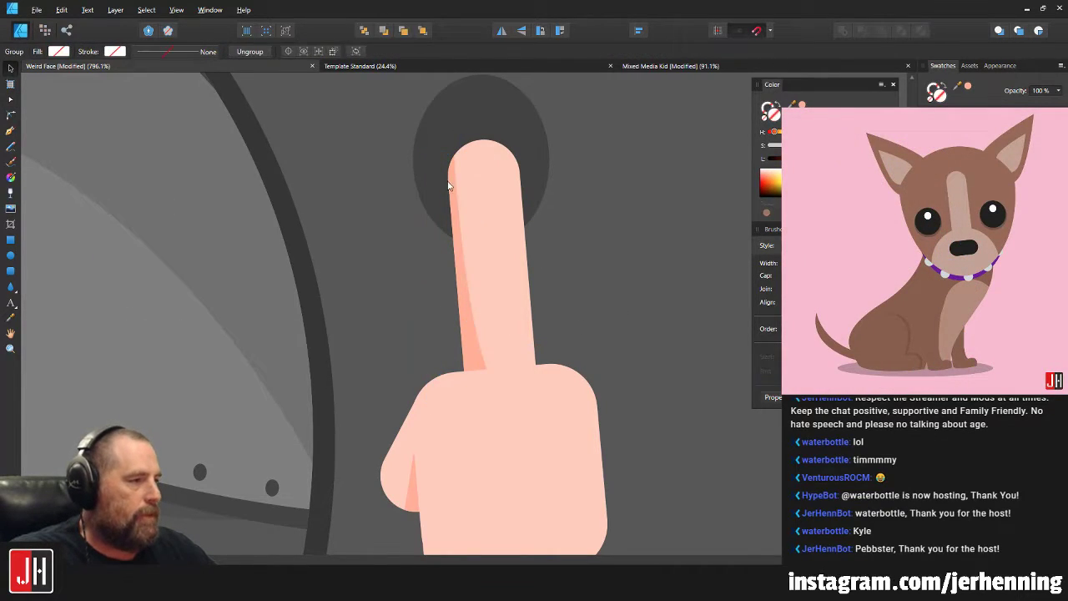
# Adjust the finger shadow's upper node at the left edge of the fingertip.
pyautogui.scroll(5, 449, 191)
pyautogui.press('a')
pyautogui.click(460, 168)
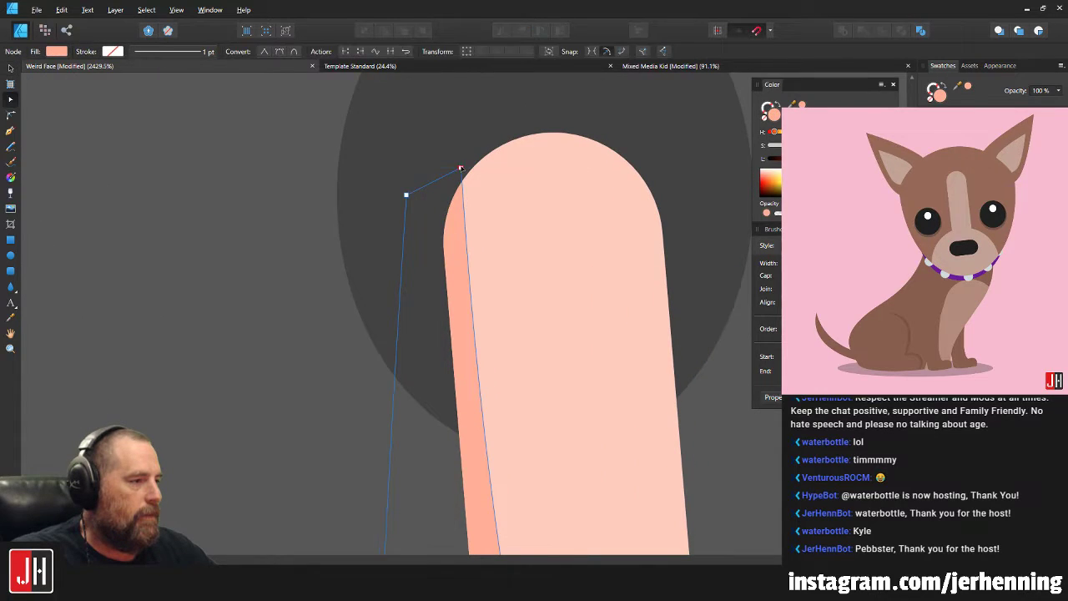
pyautogui.scroll(-10, 469, 200)
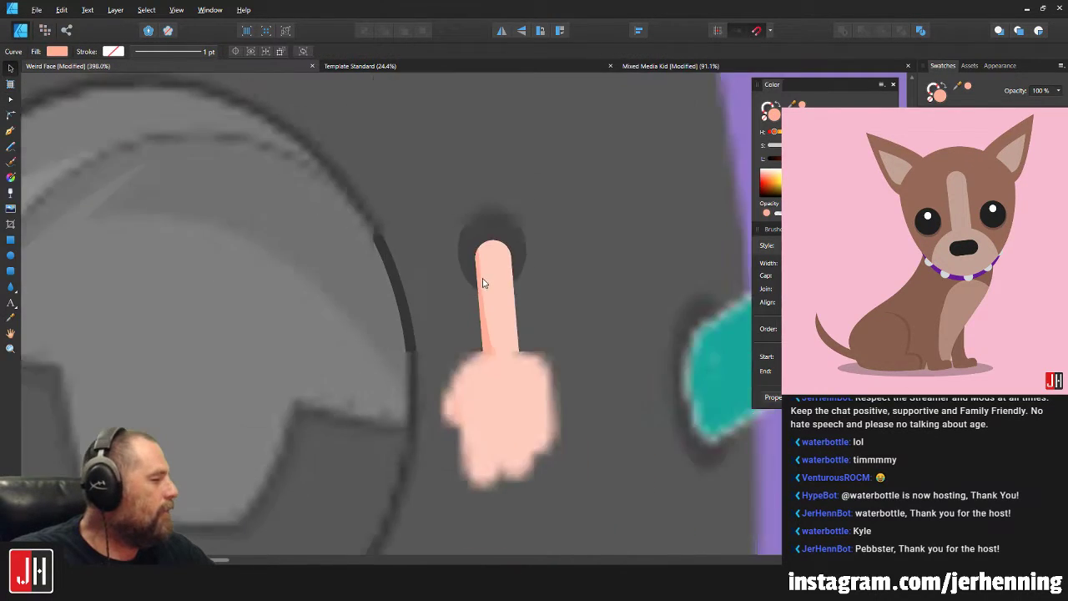
pyautogui.press('v')
# Move the finger shadow's lower inner node slightly inward and reshape its curve to narrow the shadow at the palm.
pyautogui.scroll(9, 469, 295)
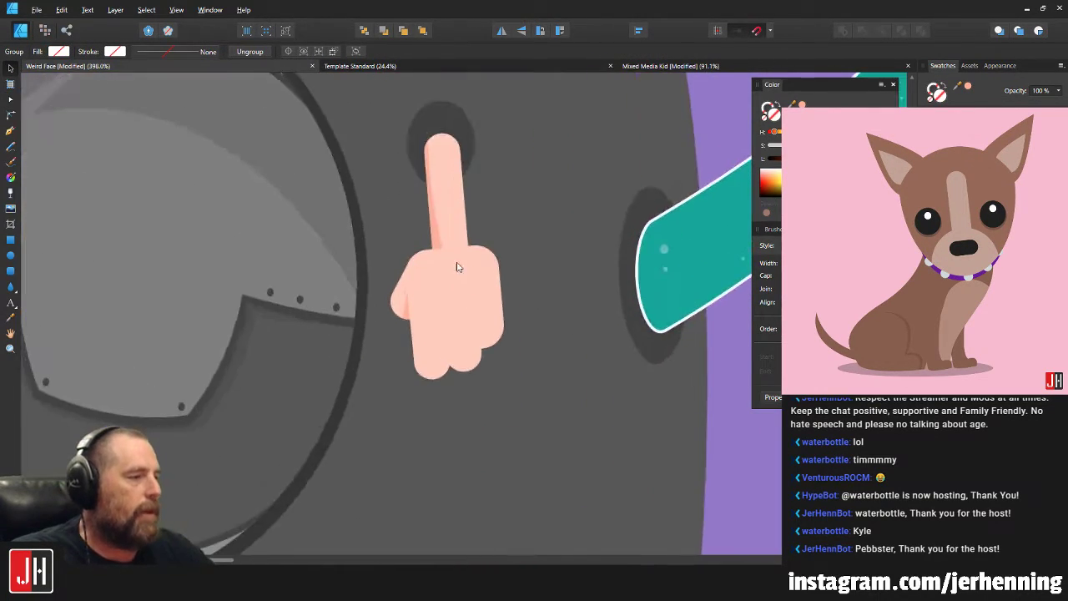
pyautogui.press('a')
pyautogui.click(472, 284)
pyautogui.press('a')
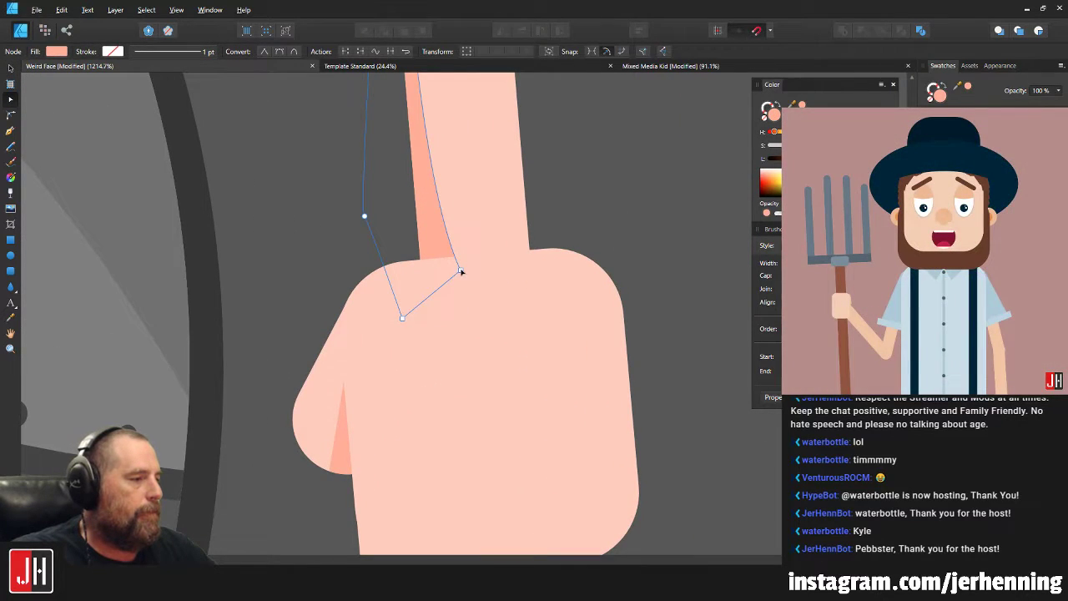
pyautogui.moveTo(457, 278); pyautogui.dragTo(456, 277)
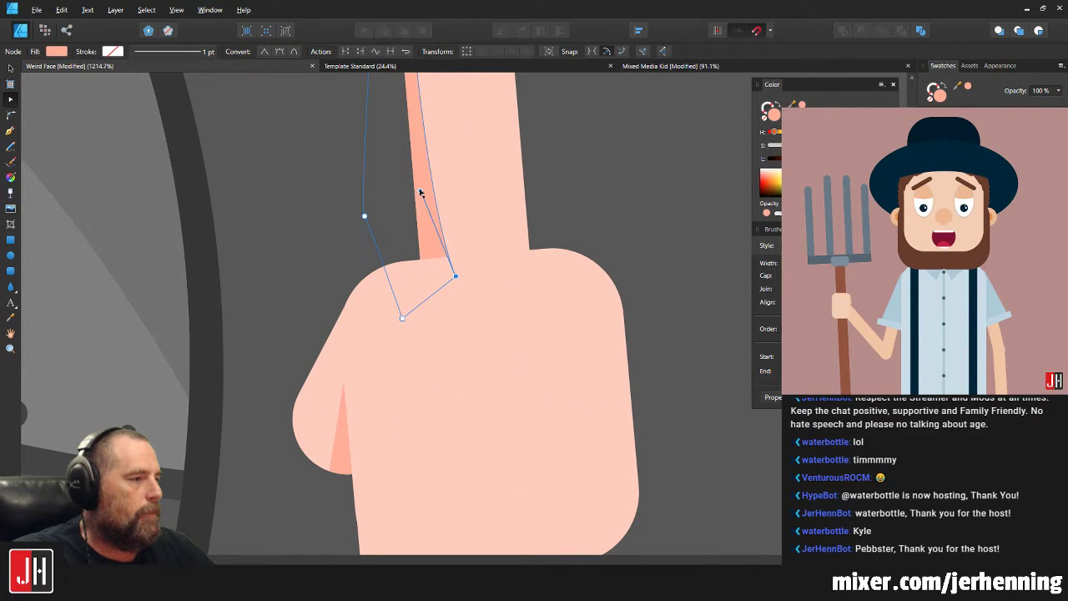
pyautogui.press('v')
pyautogui.click(544, 215)
pyautogui.scroll(-7, 467, 250)
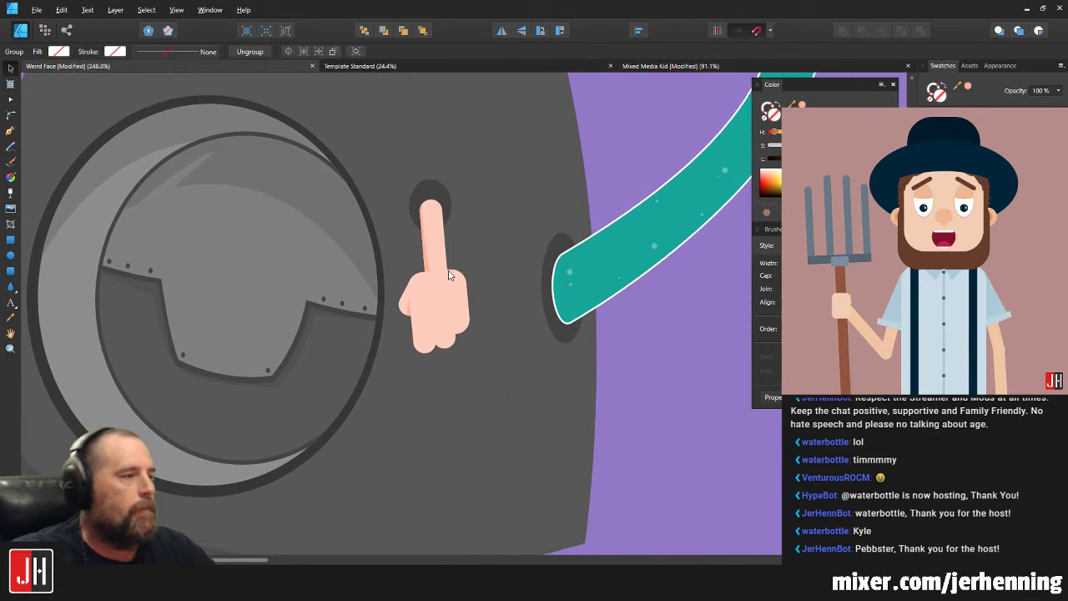
# Select all the hand's pieces without the dark hole and nudge them slightly right and down.
pyautogui.scroll(3, 442, 224)
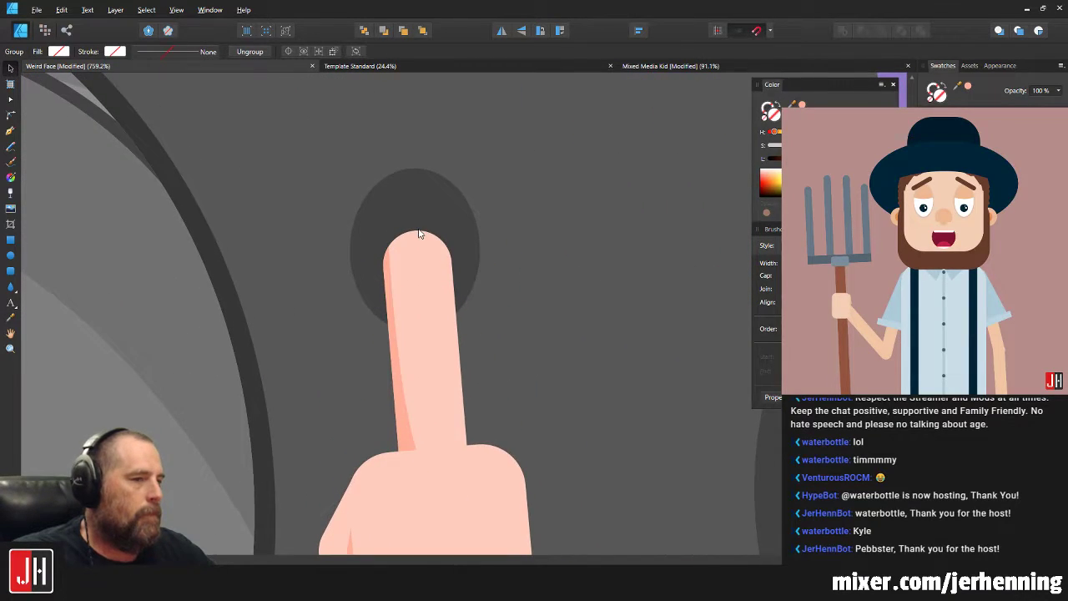
pyautogui.scroll(-4, 424, 235)
pyautogui.scroll(-1, 451, 271)
pyautogui.moveTo(569, 389); pyautogui.dragTo(382, 202)
pyautogui.scroll(4, 417, 225)
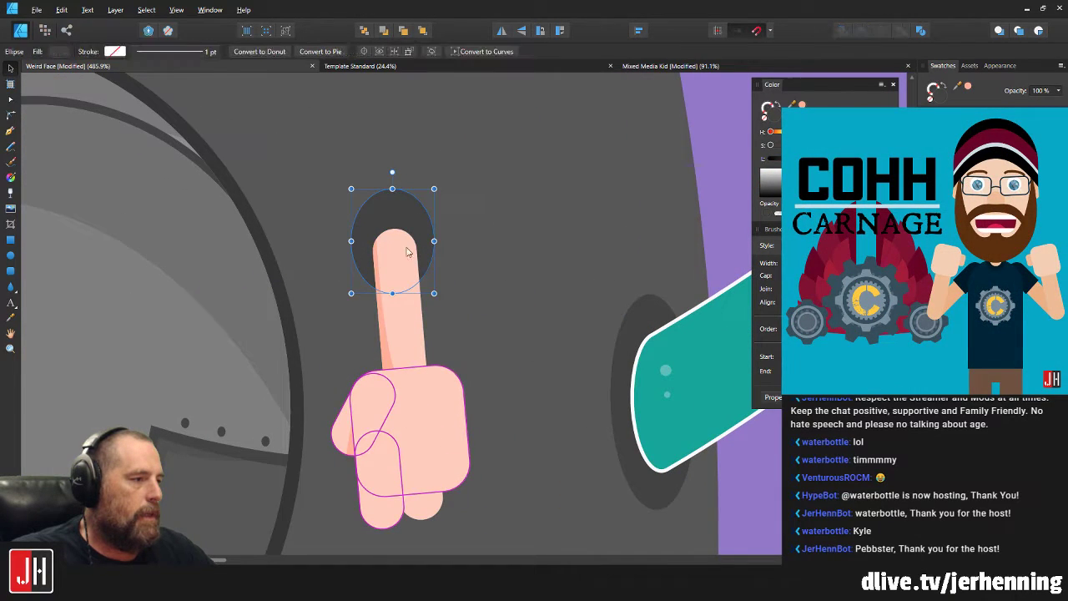
pyautogui.moveTo(403, 245); pyautogui.dragTo(400, 251)
pyautogui.scroll(-4, 449, 305)
pyautogui.moveTo(600, 458); pyautogui.dragTo(400, 272)
pyautogui.scroll(3, 421, 282)
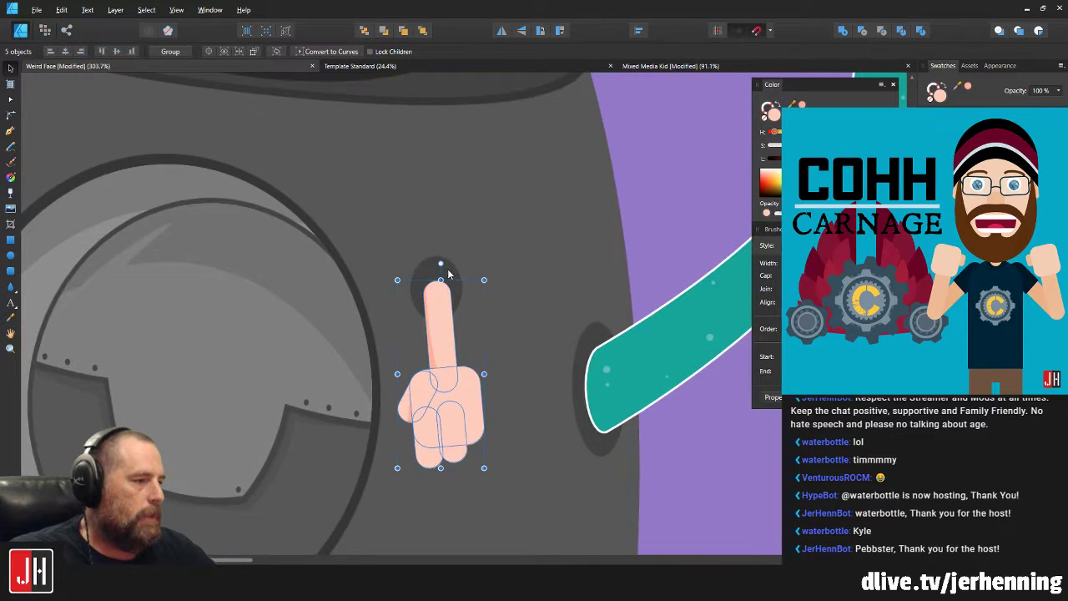
pyautogui.moveTo(428, 336); pyautogui.dragTo(431, 337)
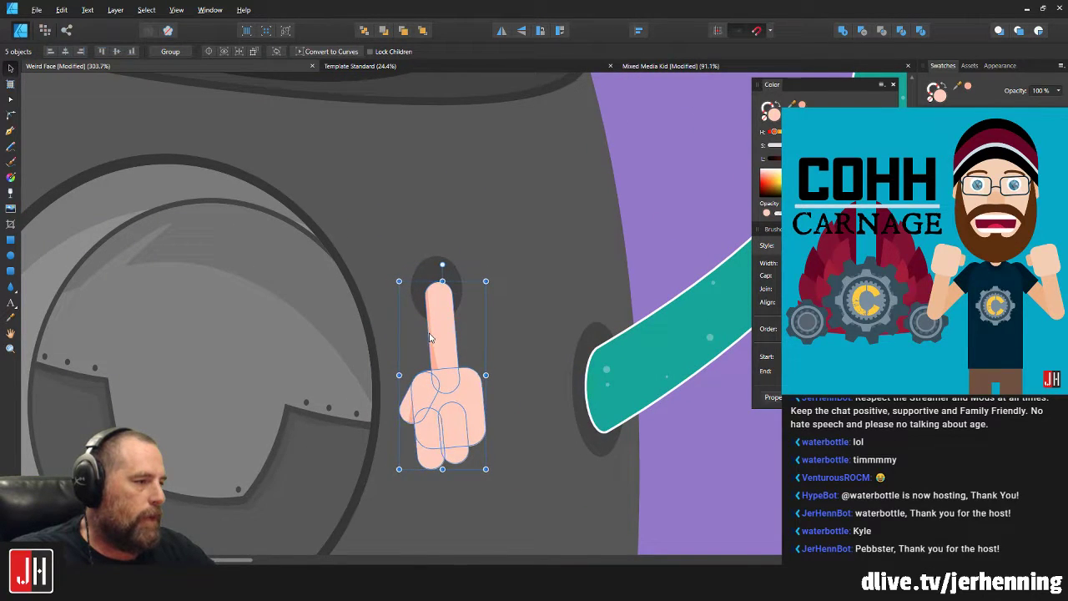
pyautogui.scroll(-5, 454, 334)
pyautogui.hotkey('ctrl', 'd')
pyautogui.scroll(6, 463, 354)
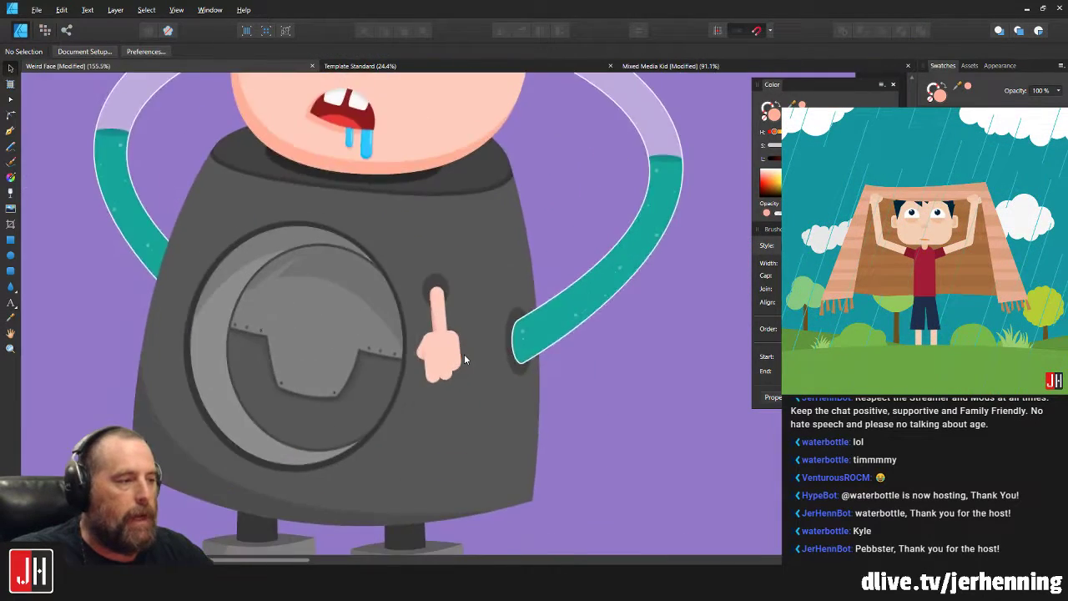
# Lower the dark hole around the fingertip, narrow it slightly and tilt it to match the finger's angle.
pyautogui.moveTo(389, 141); pyautogui.dragTo(378, 214)
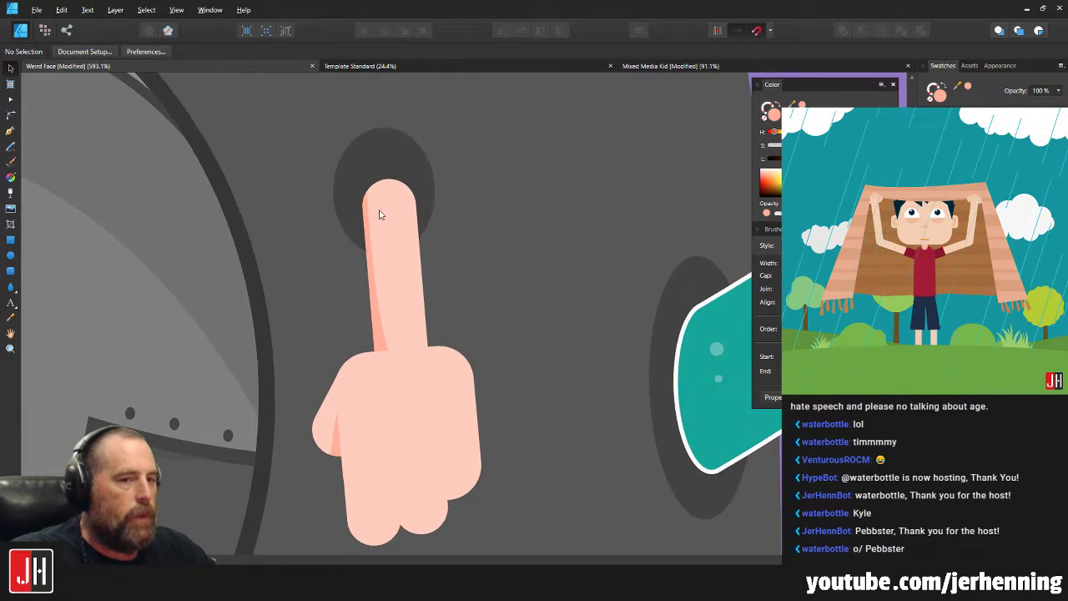
pyautogui.click(385, 144)
pyautogui.moveTo(383, 131); pyautogui.dragTo(399, 172)
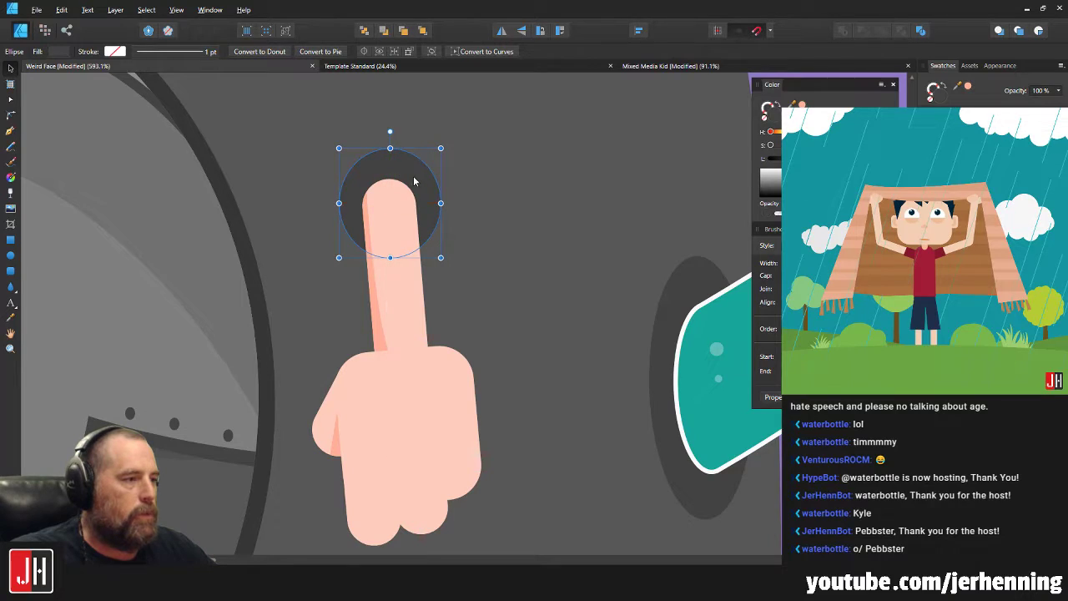
pyautogui.moveTo(441, 203); pyautogui.dragTo(428, 202)
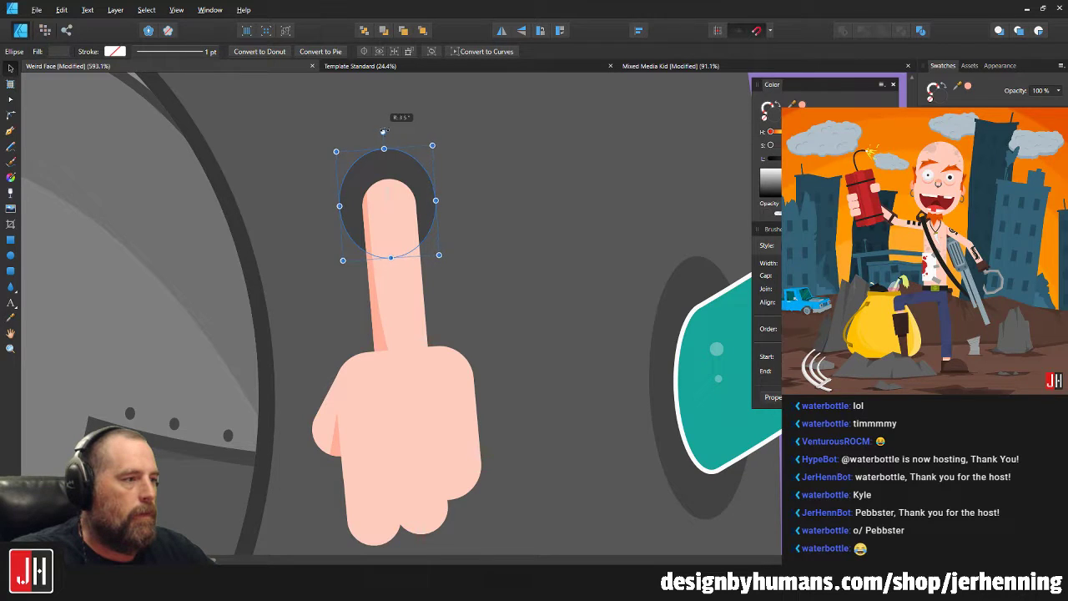
pyautogui.scroll(-8, 408, 207)
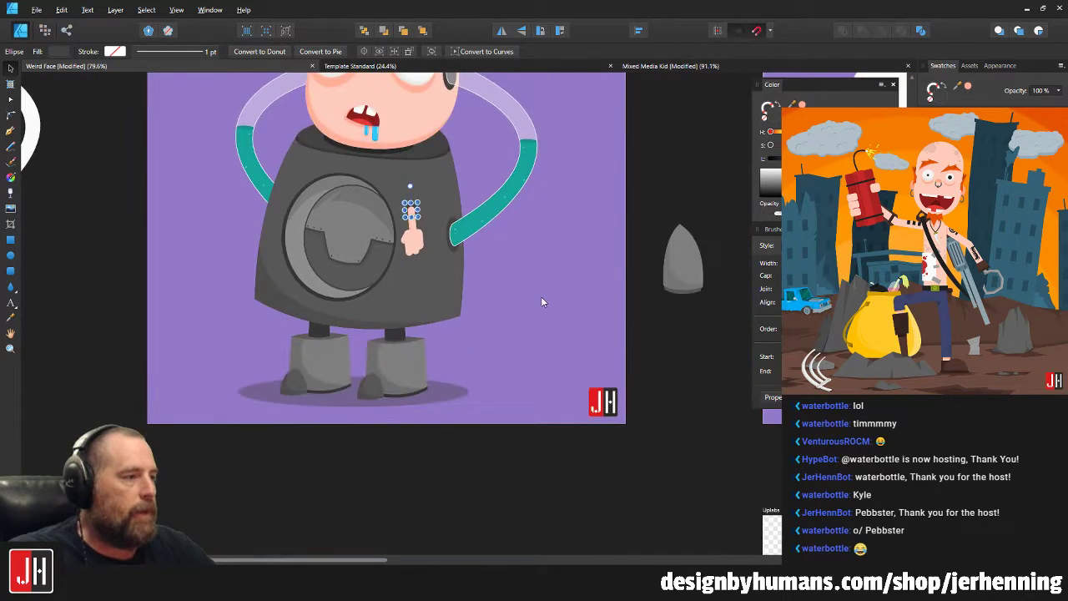
pyautogui.click(541, 298)
# Enlarge the dark hole behind the fingertip slightly to about 31 × 35 px.
pyautogui.scroll(7, 413, 231)
pyautogui.scroll(2, 436, 212)
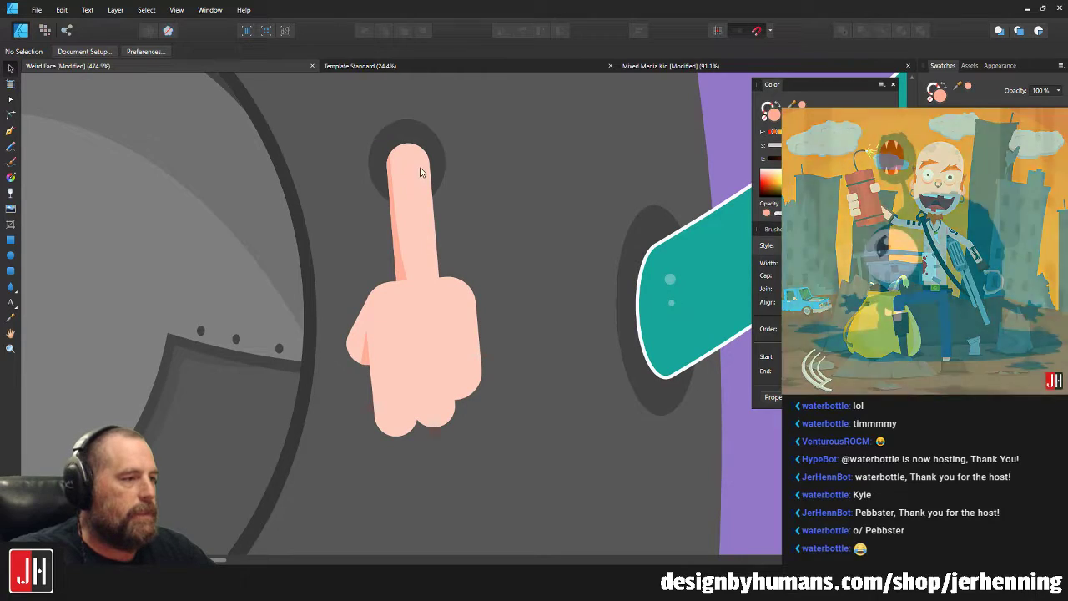
pyautogui.click(420, 133)
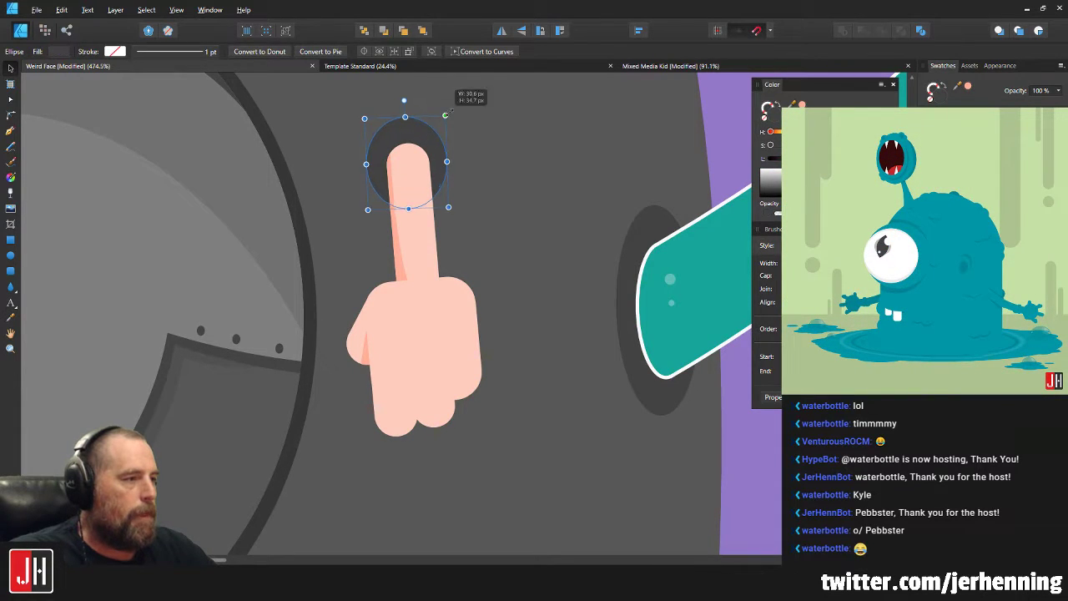
pyautogui.scroll(-6, 457, 233)
pyautogui.scroll(-3, 457, 233)
pyautogui.click(536, 279)
# Start a Pen outline beside the raised finger and carry it around the thumb and under the first folded finger.
pyautogui.scroll(10, 425, 236)
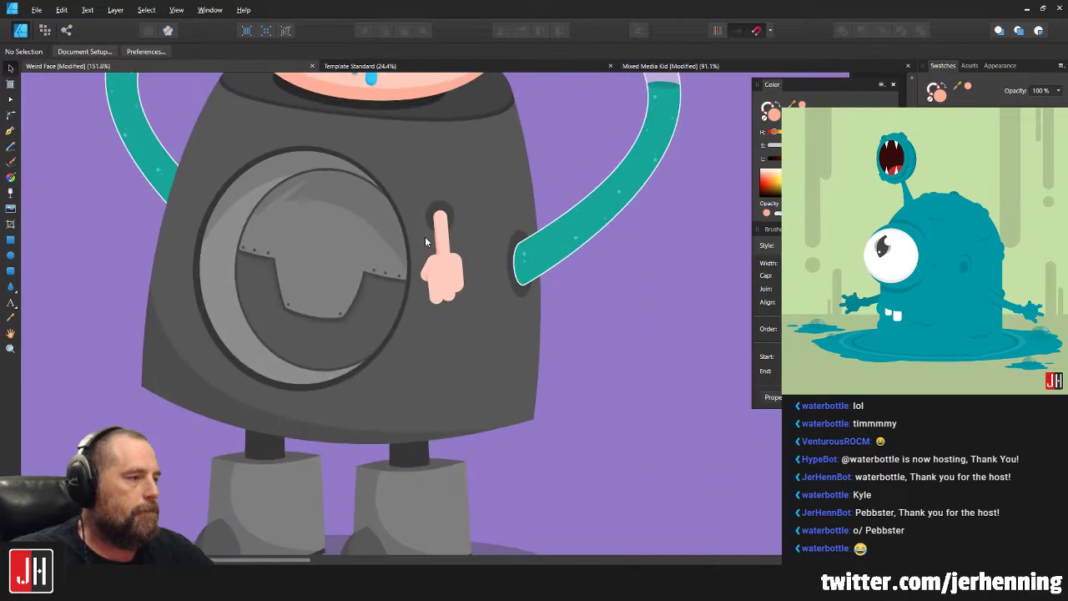
pyautogui.click(11, 131)
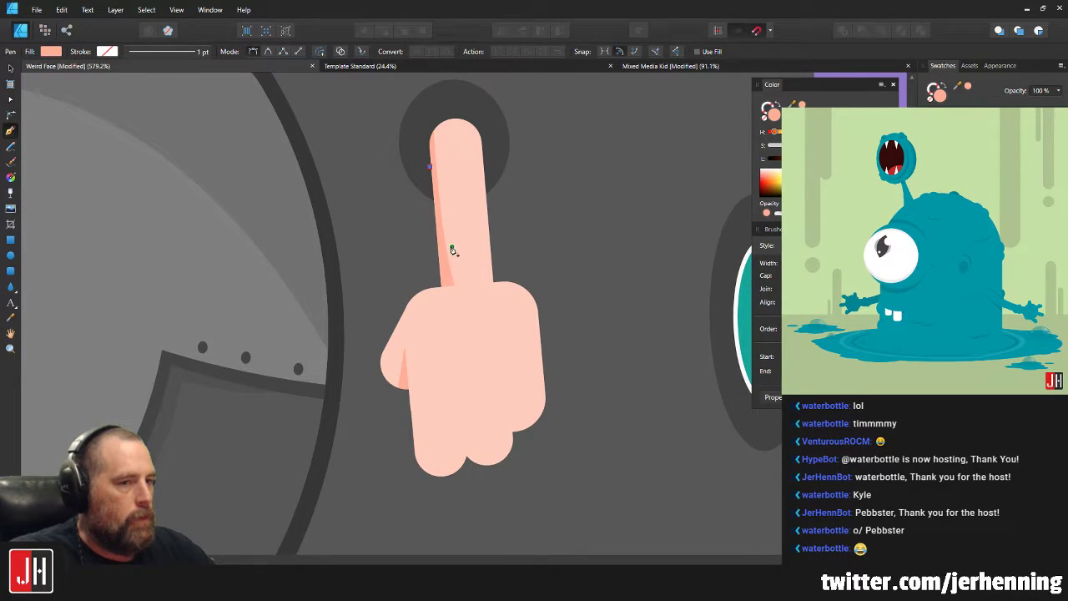
pyautogui.moveTo(452, 250); pyautogui.dragTo(472, 213)
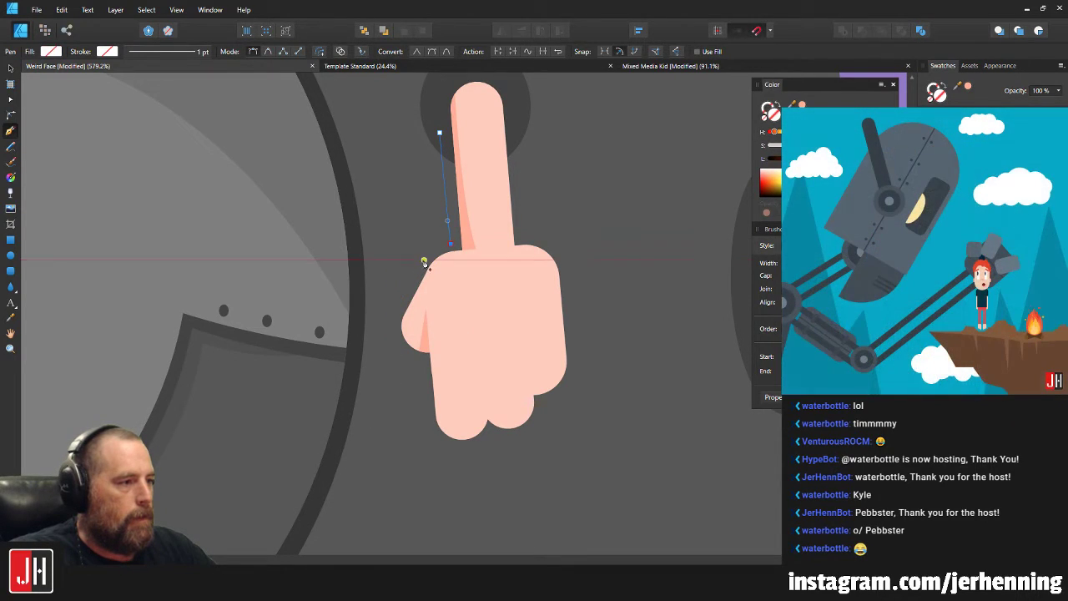
pyautogui.moveTo(420, 261); pyautogui.dragTo(415, 289)
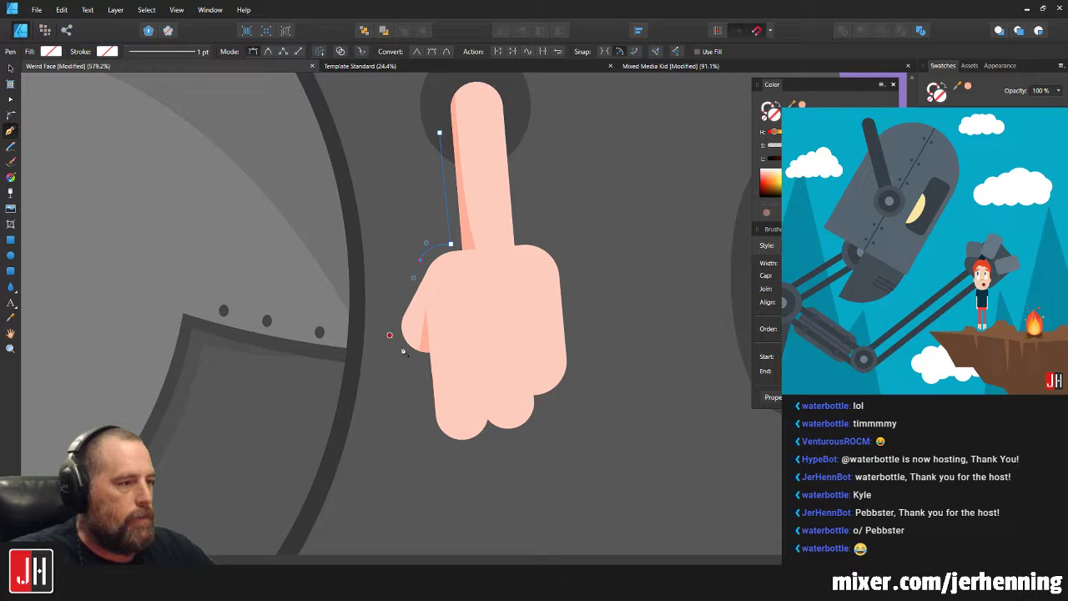
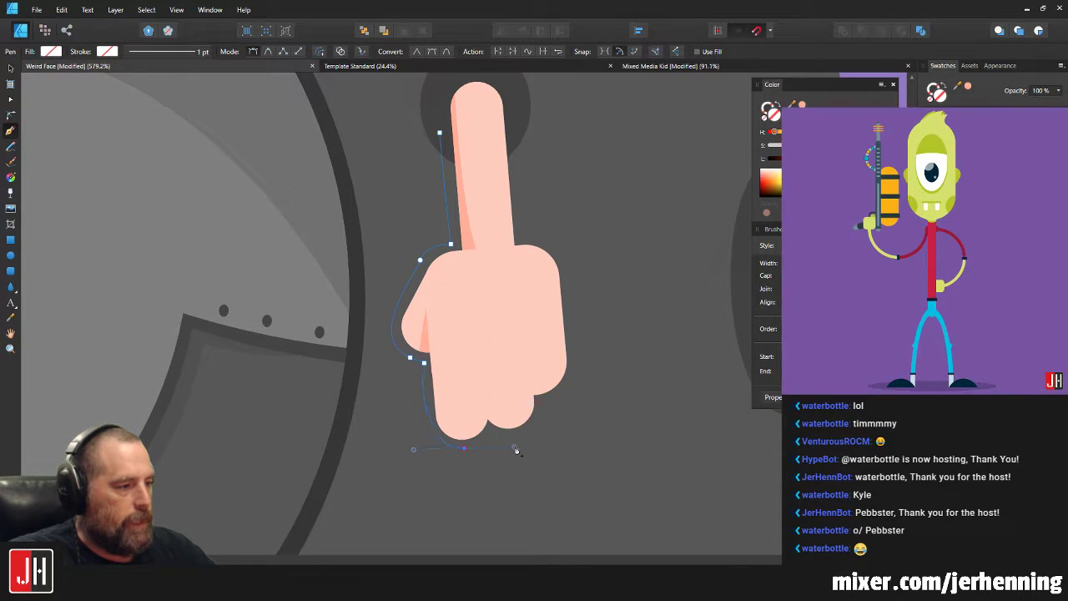
pyautogui.moveTo(516, 450); pyautogui.dragTo(513, 446)
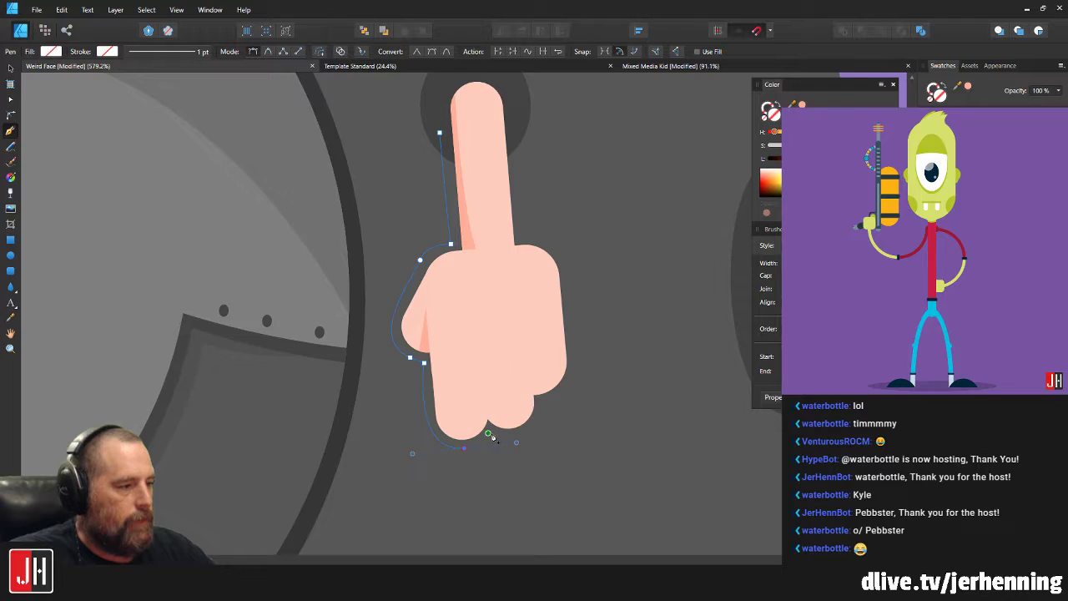
# Continue the Pen outline around the remaining folded fingers and close it through the hand and raised finger at its starting point.
pyautogui.scroll(4, 489, 435)
pyautogui.press('Escape')
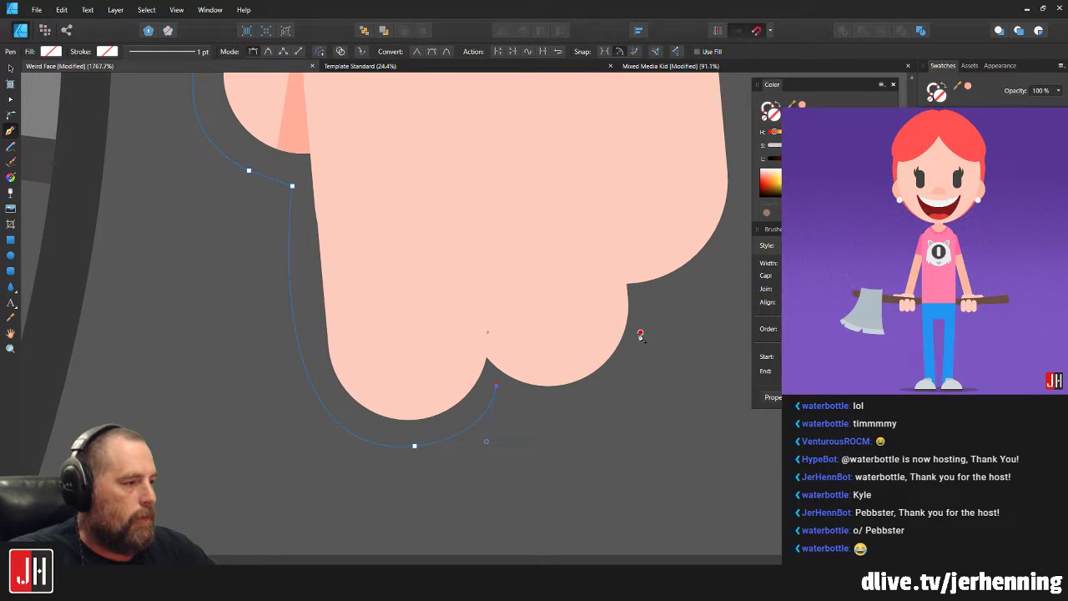
pyautogui.moveTo(671, 220); pyautogui.dragTo(517, 310)
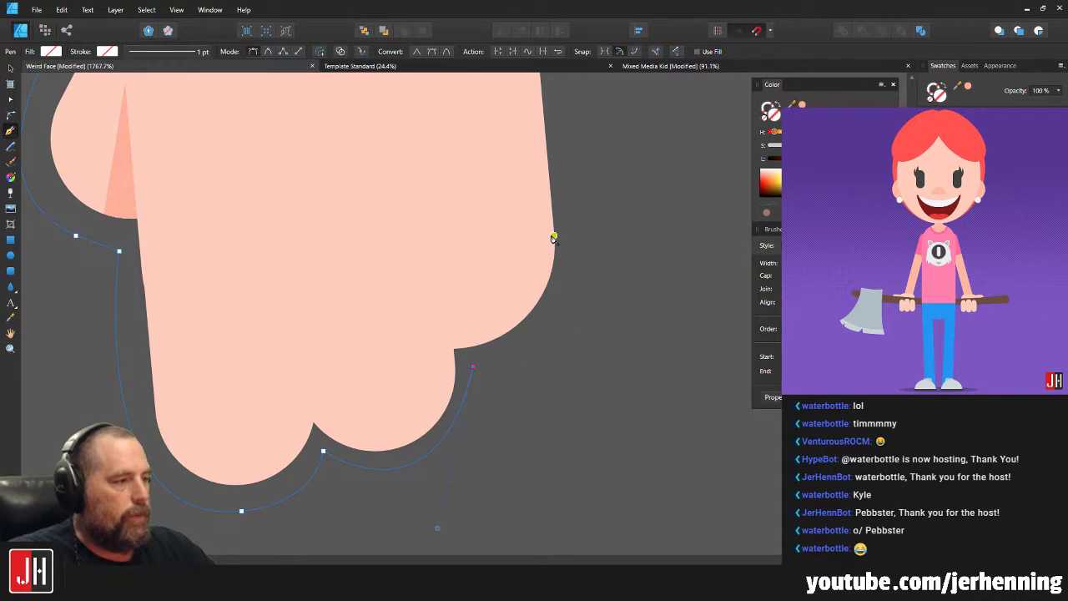
pyautogui.moveTo(536, 121); pyautogui.dragTo(536, 108)
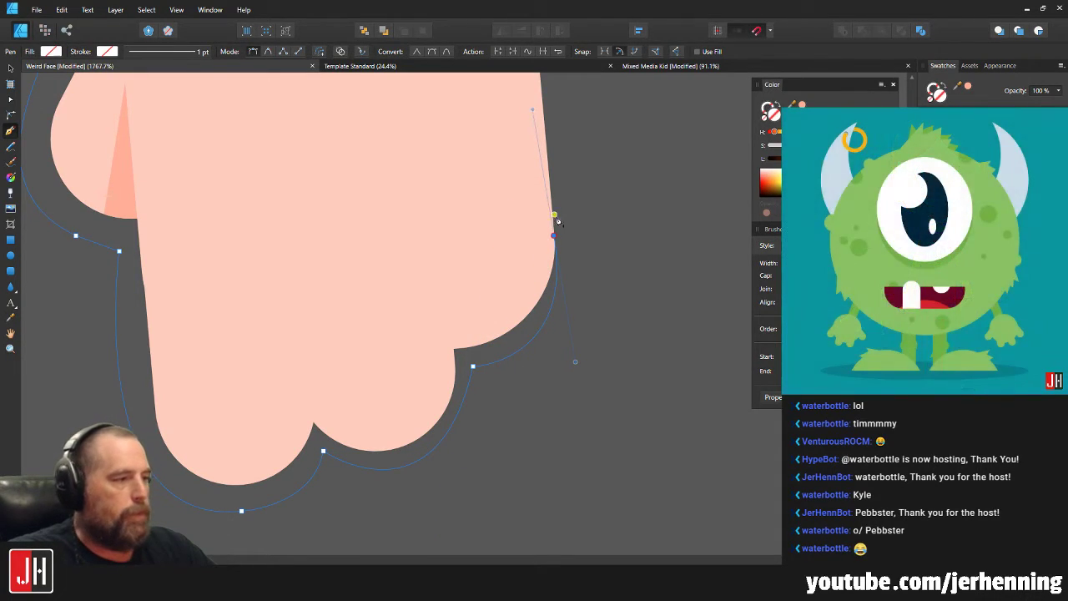
pyautogui.scroll(-4, 555, 240)
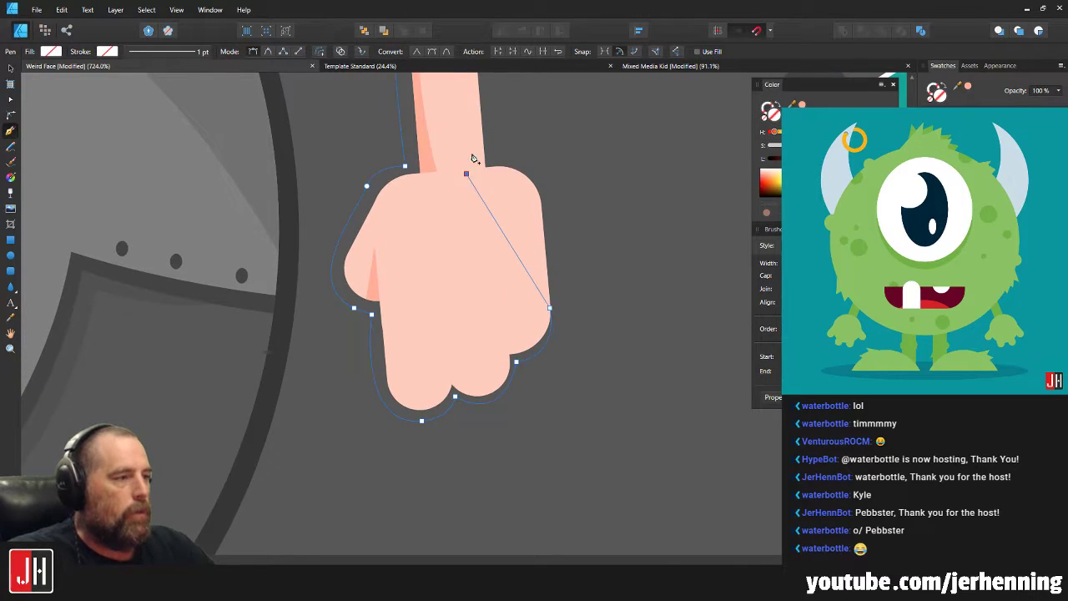
pyautogui.click(509, 291)
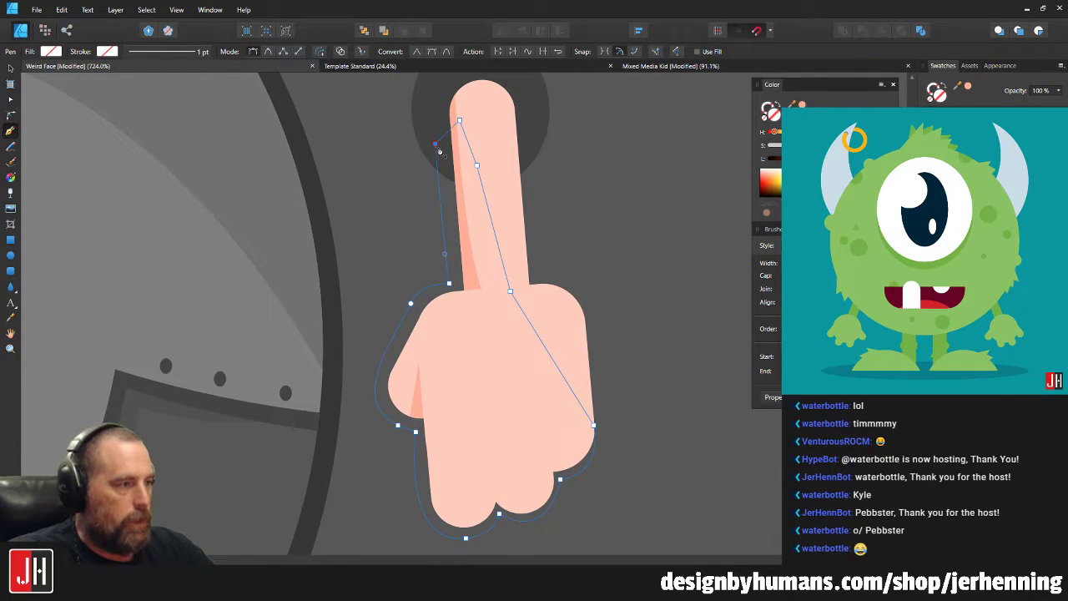
# Fill the closed hand outline with a dark grey sampled from the robot and place it behind the hand as a shadow.
pyautogui.press('i')
pyautogui.scroll(-9, 483, 261)
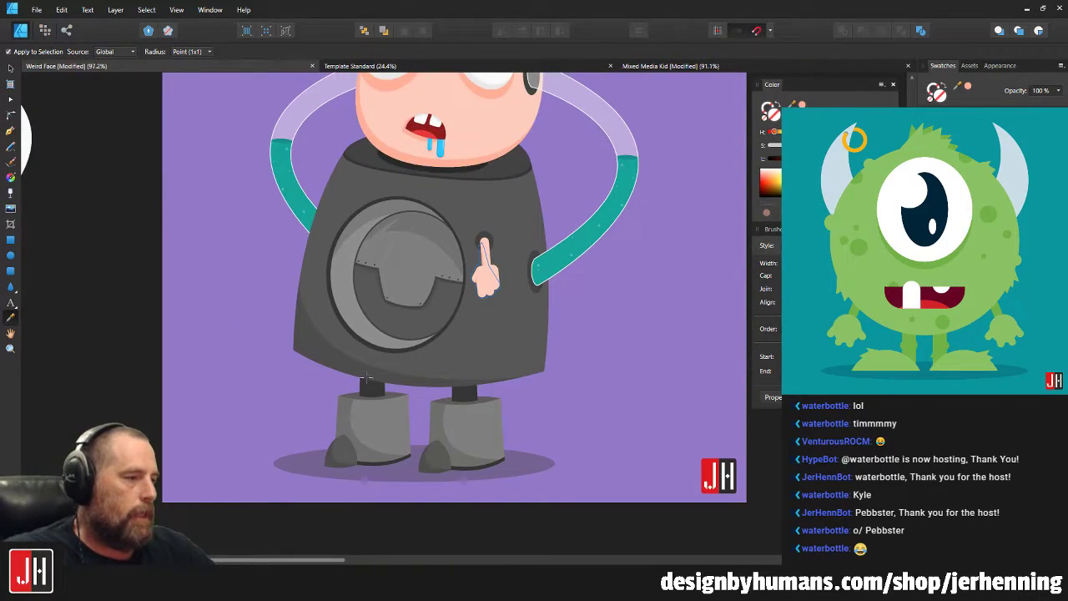
pyautogui.scroll(7, 495, 280)
pyautogui.press('v')
pyautogui.click(537, 357)
pyautogui.scroll(-7, 536, 342)
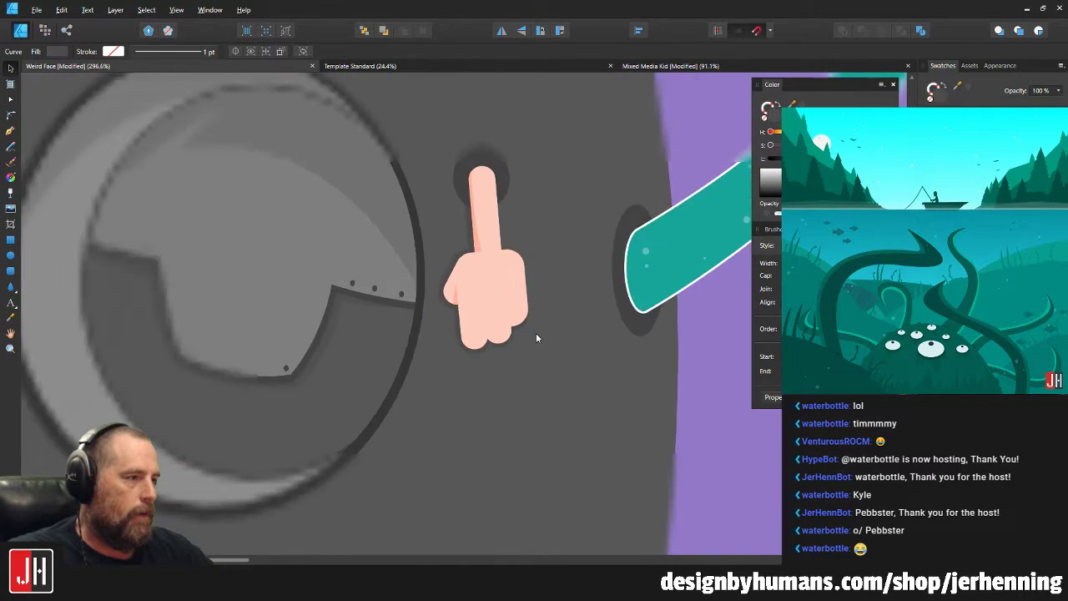
pyautogui.hotkey('ctrl', 'd')
# Reposition the two shadow nodes below the thumb to refine the curve between the thumb and the first folded finger.
pyautogui.scroll(8, 524, 333)
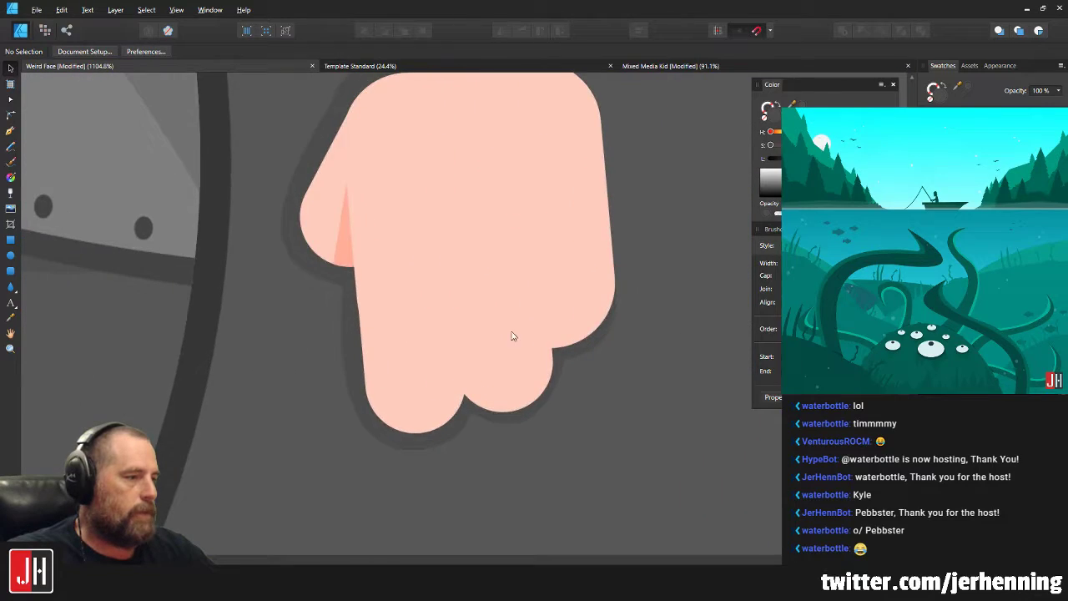
pyautogui.press('a')
pyautogui.scroll(3, 357, 377)
pyautogui.click(356, 348)
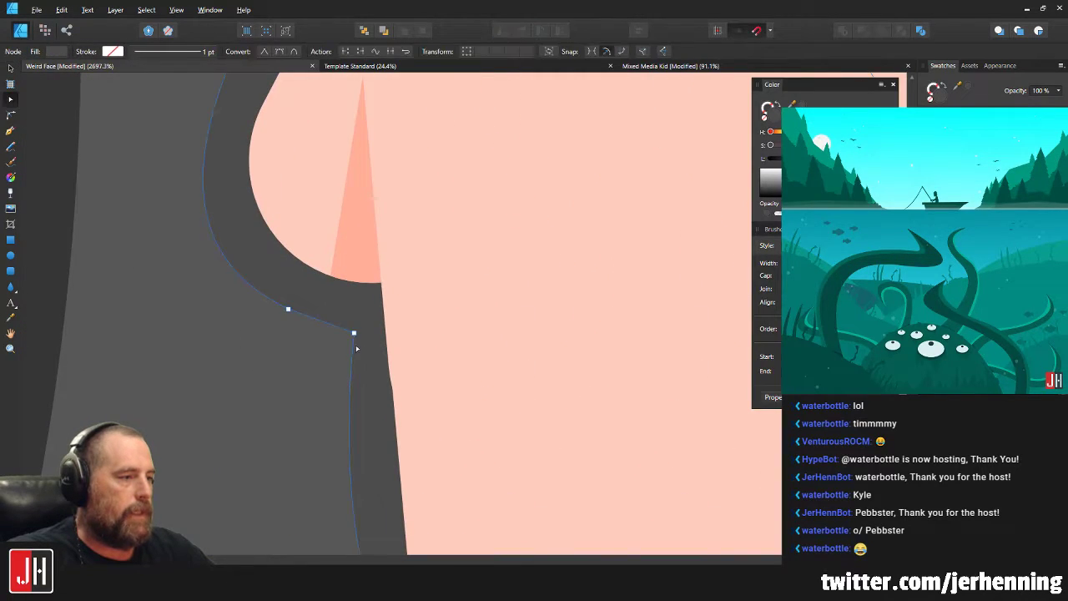
pyautogui.moveTo(353, 333); pyautogui.dragTo(347, 341)
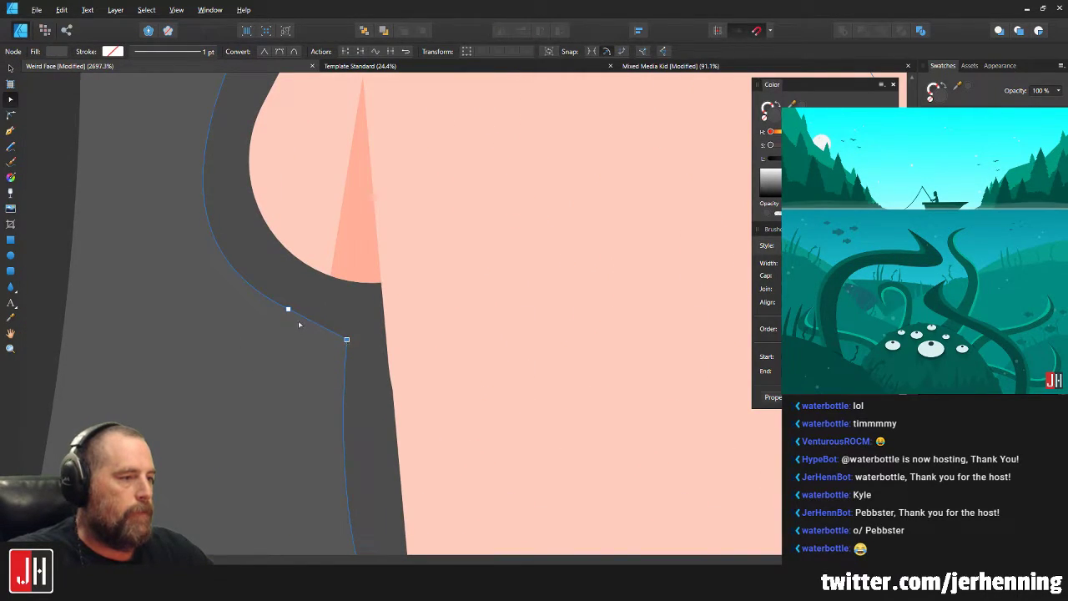
pyautogui.moveTo(289, 309); pyautogui.dragTo(106, 186)
pyautogui.moveTo(288, 308); pyautogui.dragTo(277, 308)
pyautogui.press('v')
pyautogui.scroll(-4, 336, 334)
pyautogui.scroll(-4, 339, 338)
pyautogui.click(524, 343)
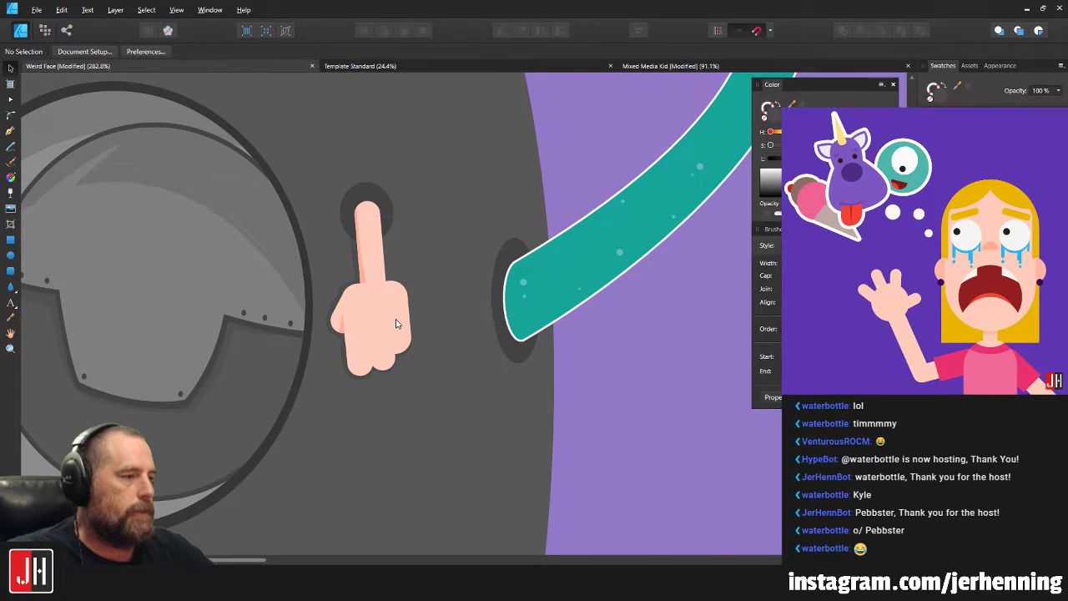
pyautogui.scroll(4, 384, 336)
pyautogui.moveTo(411, 370); pyautogui.dragTo(399, 335)
pyautogui.scroll(2, 417, 334)
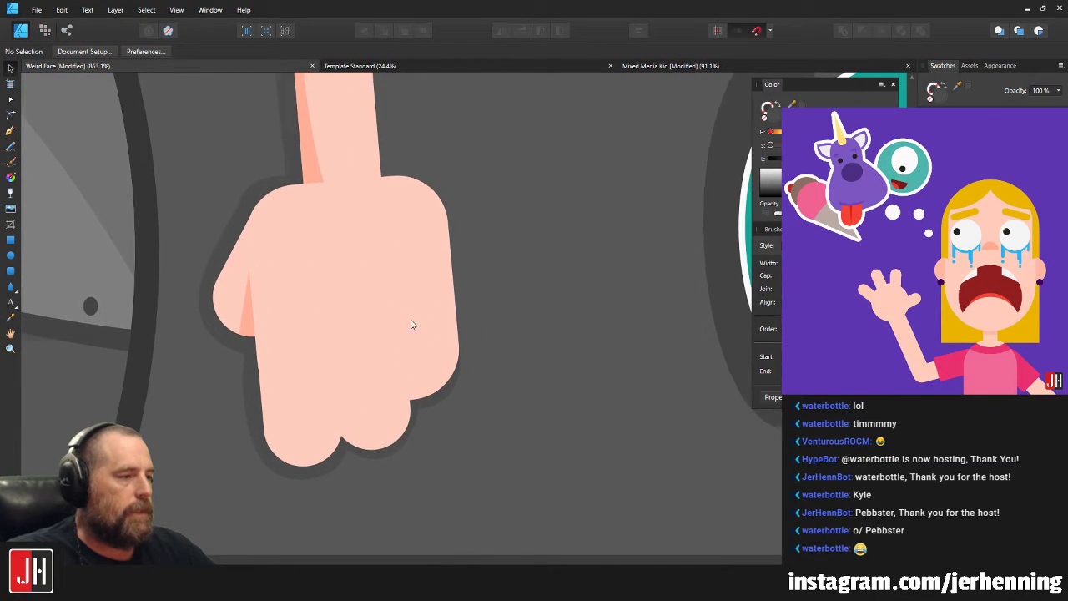
pyautogui.scroll(-7, 443, 270)
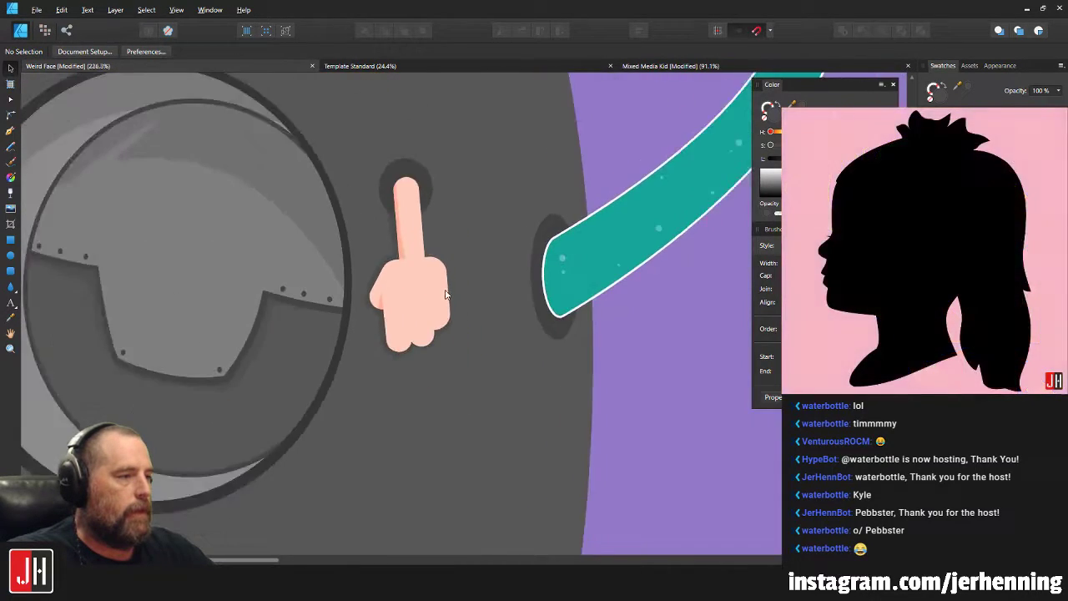
pyautogui.scroll(3, 518, 350)
pyautogui.scroll(-3, 416, 351)
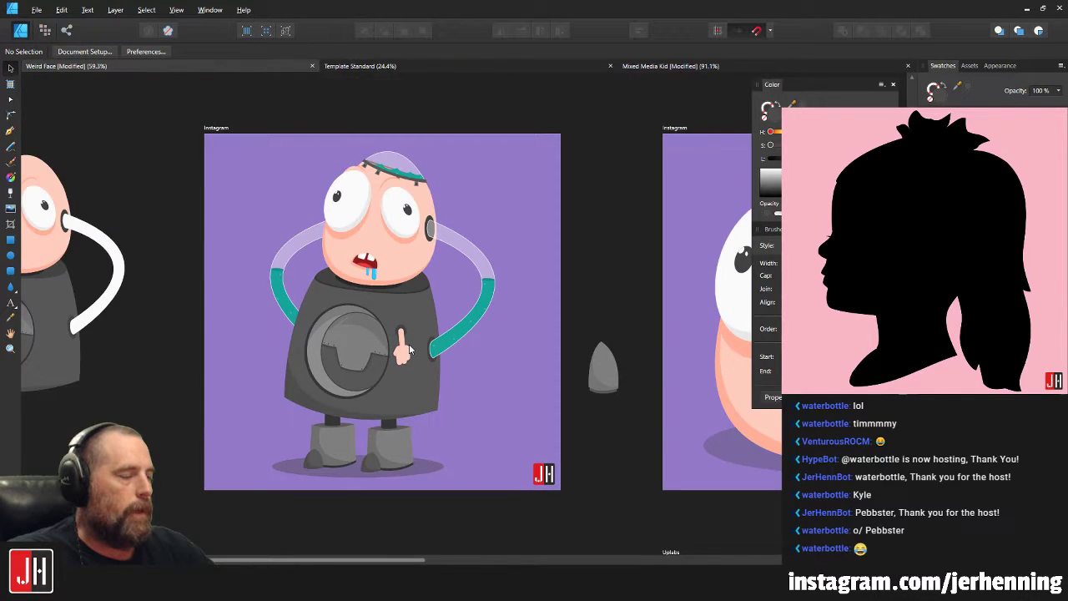
# Add a larger ellipse of about 40.5 × 46 px behind the finger hole and colour it with the round panel's dark rim grey.
pyautogui.scroll(8, 408, 351)
pyautogui.click(397, 279)
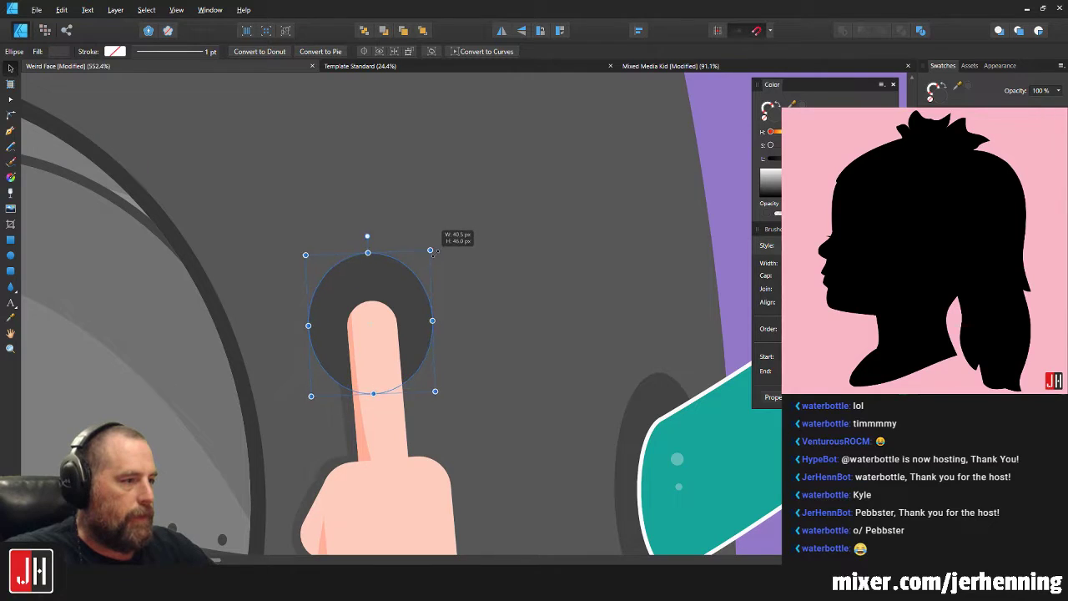
pyautogui.scroll(-2, 443, 250)
pyautogui.press('i')
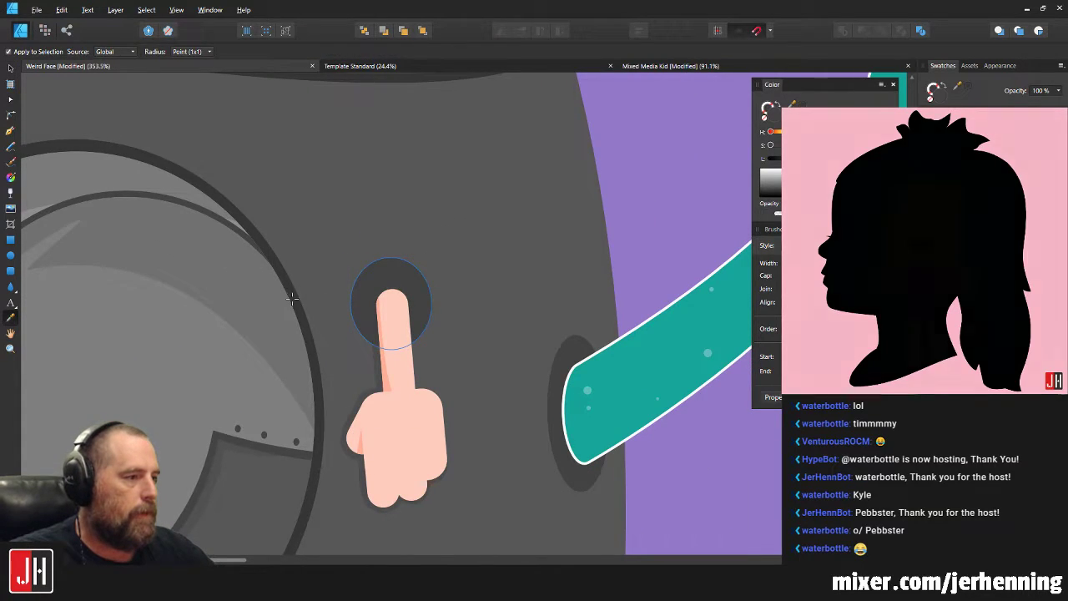
pyautogui.press('v')
pyautogui.scroll(3, 346, 276)
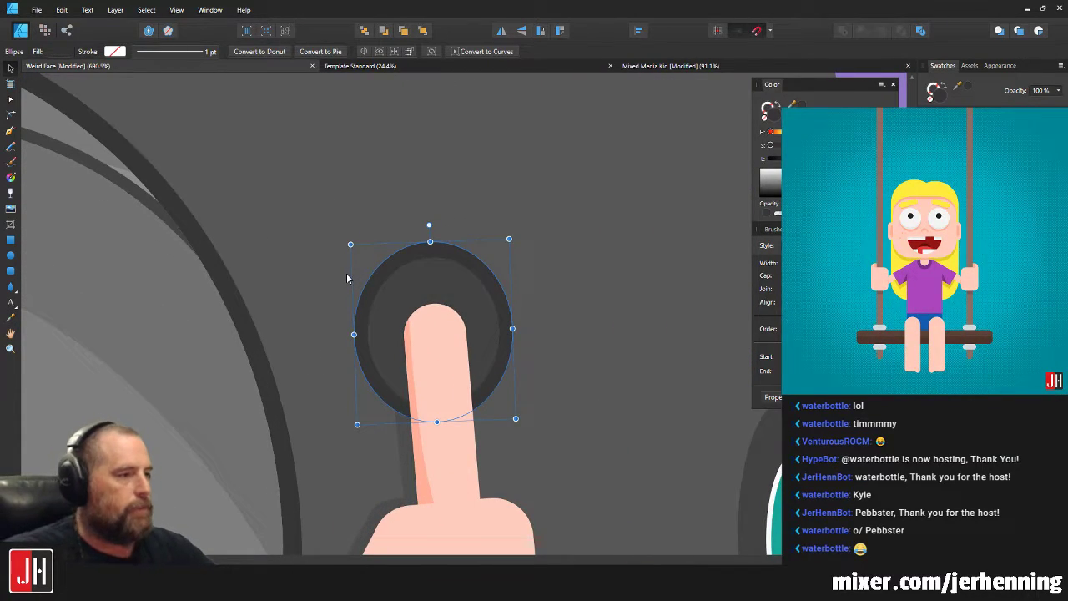
# Shrink the inner hole ellipse to about 32 × 36 px to thicken the dark rim around it.
pyautogui.scroll(3, 430, 308)
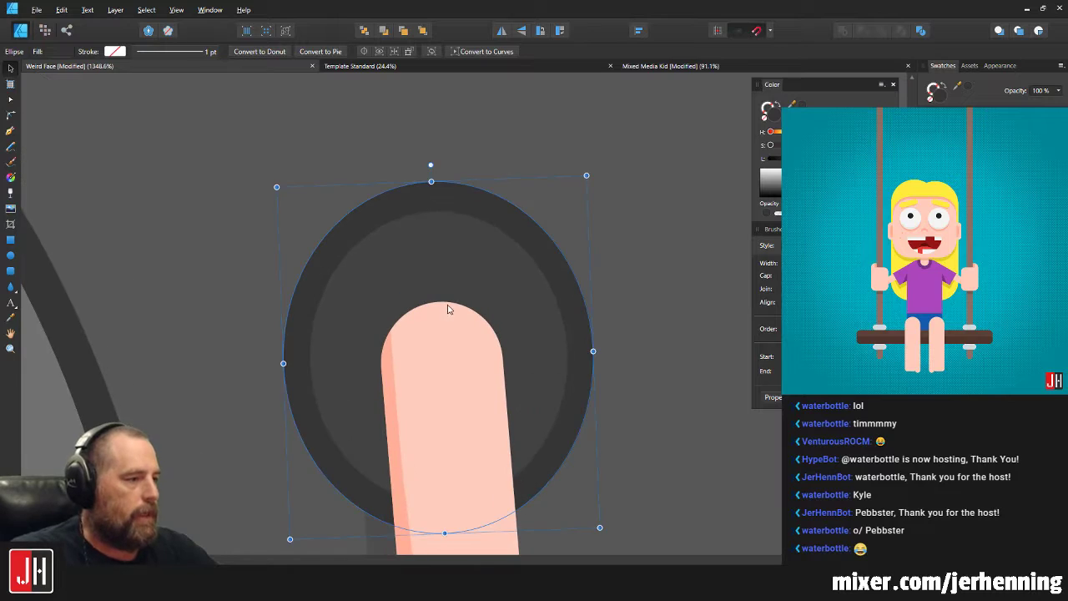
pyautogui.click(481, 270)
pyautogui.moveTo(559, 210); pyautogui.dragTo(553, 217)
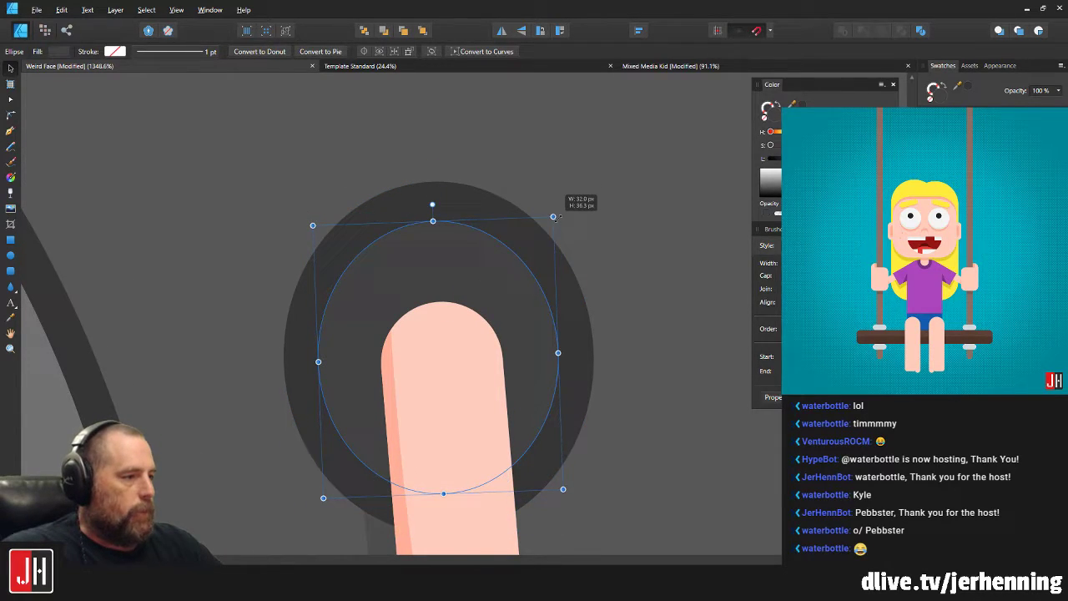
# Nest a copy of the raised finger inside the inner hole ellipse, move it upward and delete its copied shading strip.
pyautogui.click(457, 349)
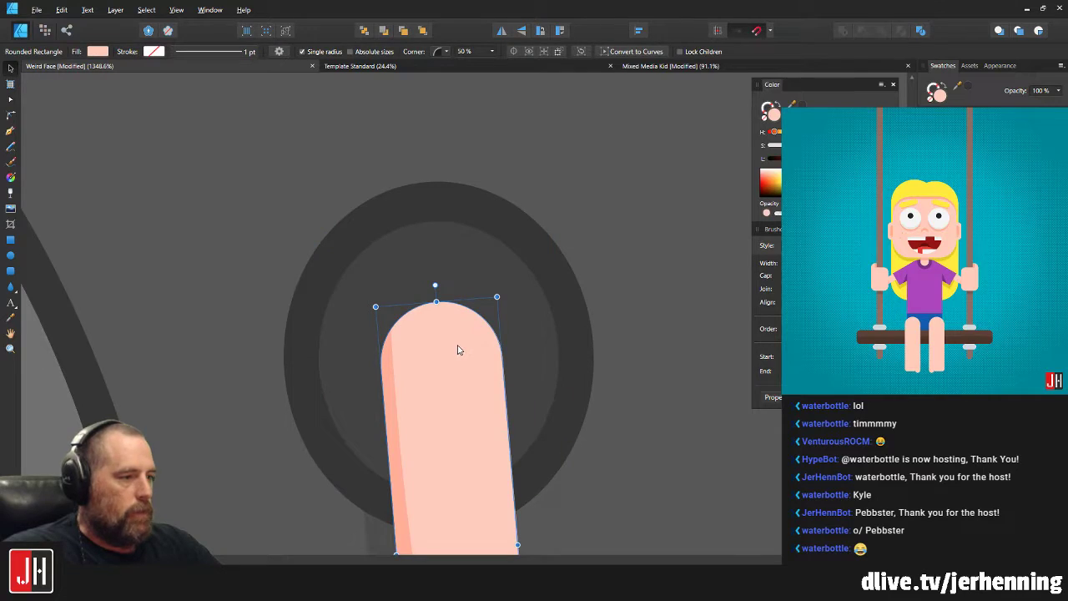
pyautogui.click(452, 255)
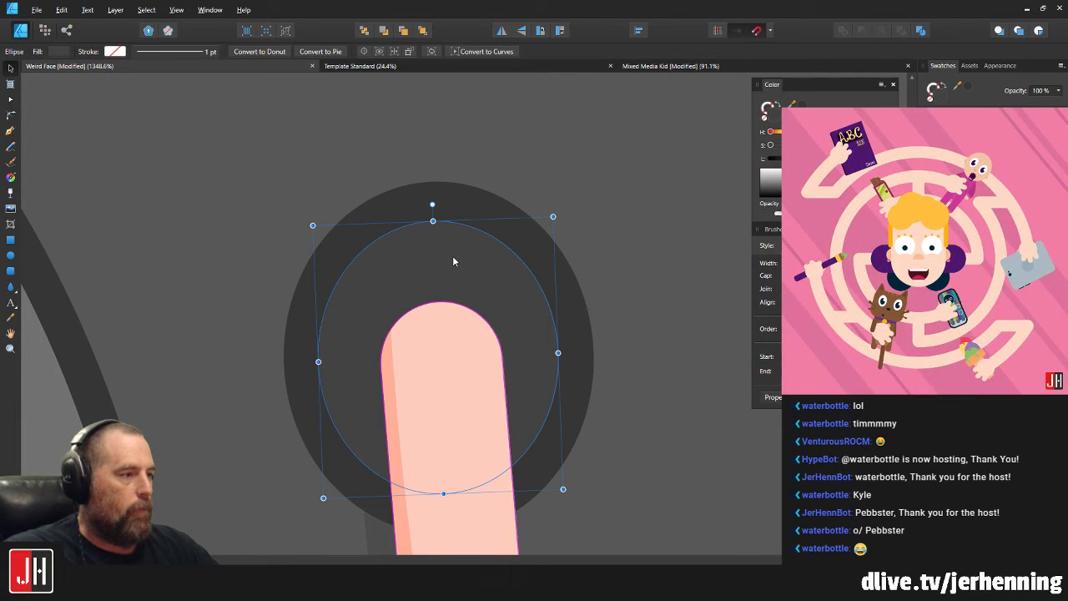
pyautogui.click(437, 336)
pyautogui.moveTo(437, 336); pyautogui.dragTo(430, 203)
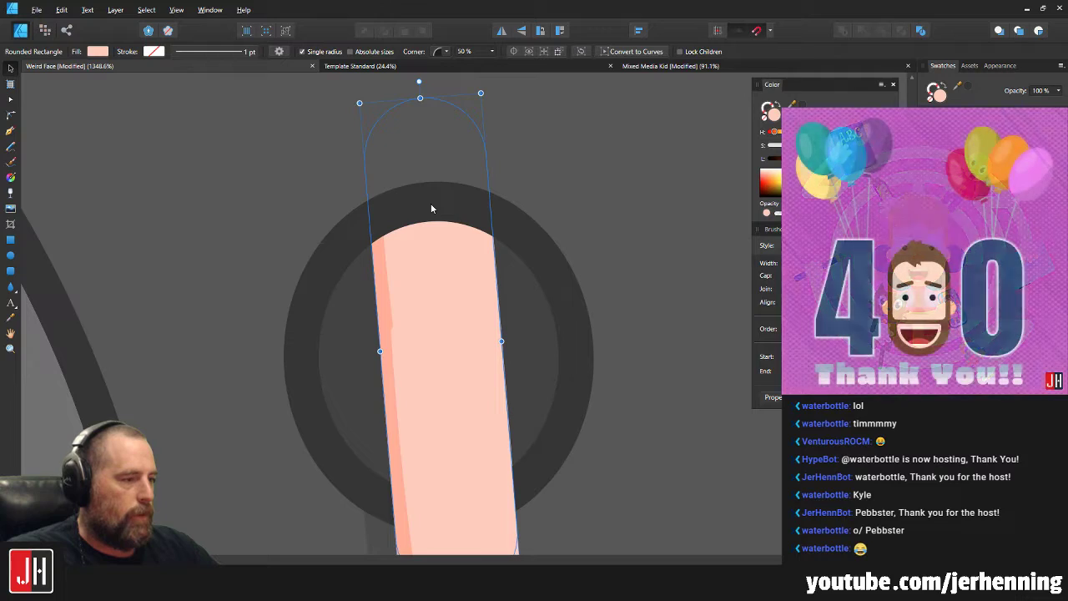
pyautogui.click(382, 287)
pyautogui.press('Delete')
pyautogui.click(446, 269)
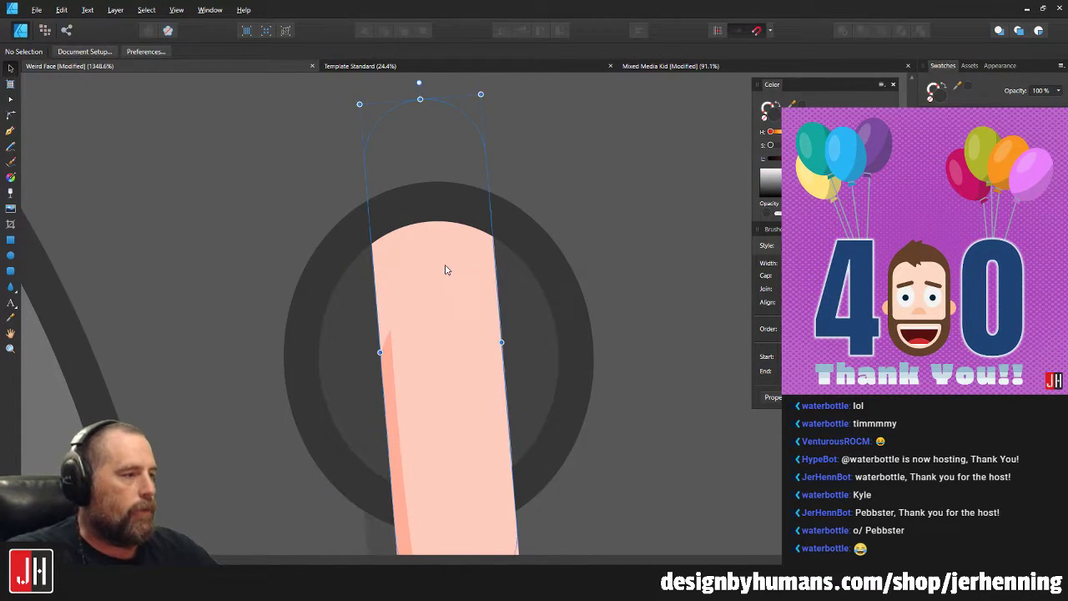
# Recolour the clipped finger copy with the darker pink sampled from the finger's shading strip.
pyautogui.click(992, 117)
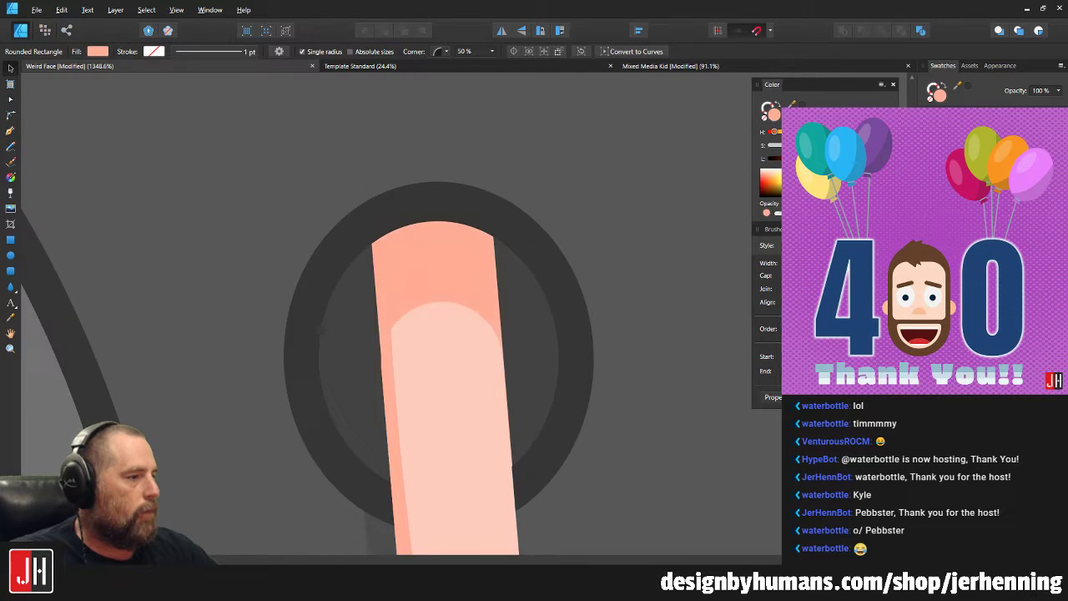
pyautogui.press('i')
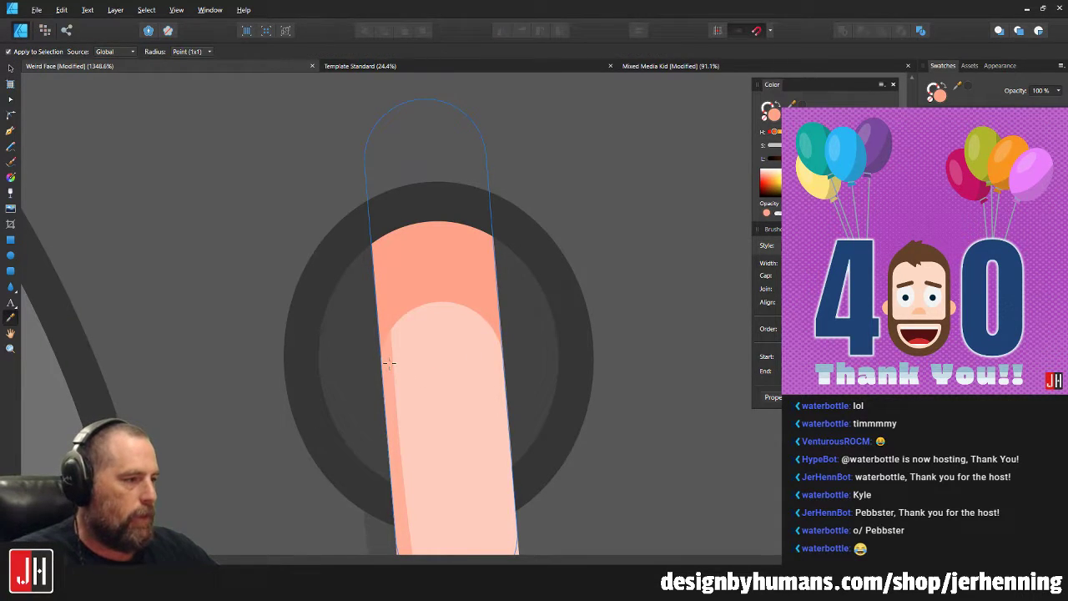
pyautogui.click(389, 364)
pyautogui.press('v')
pyautogui.scroll(-10, 434, 348)
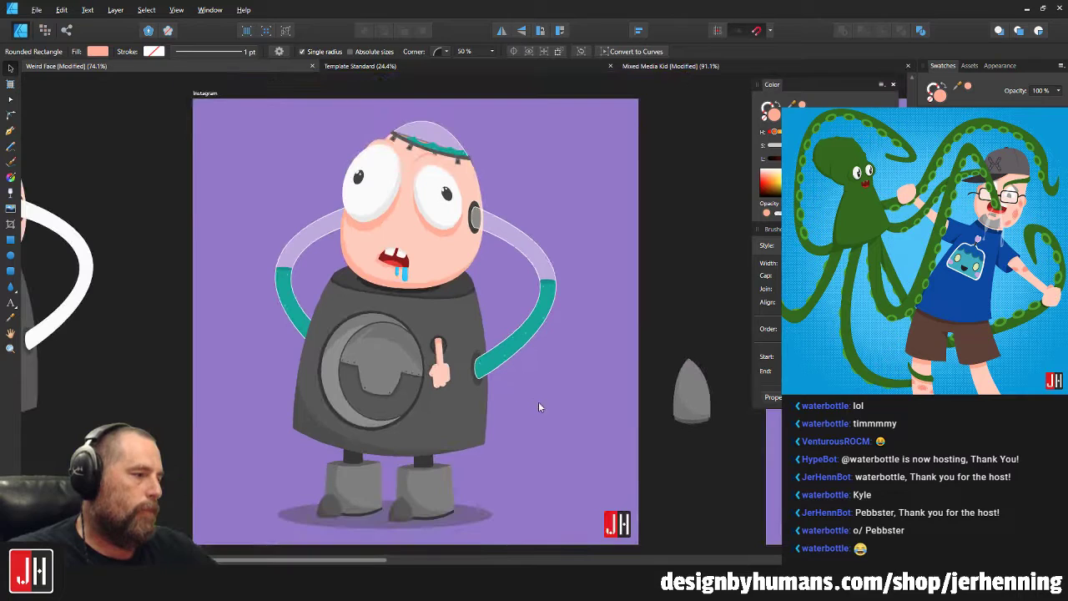
pyautogui.click(538, 401)
# Move the rounded tip of the light front finger slightly upward over the darker clipped piece in the hole.
pyautogui.scroll(10, 440, 365)
pyautogui.scroll(2, 413, 244)
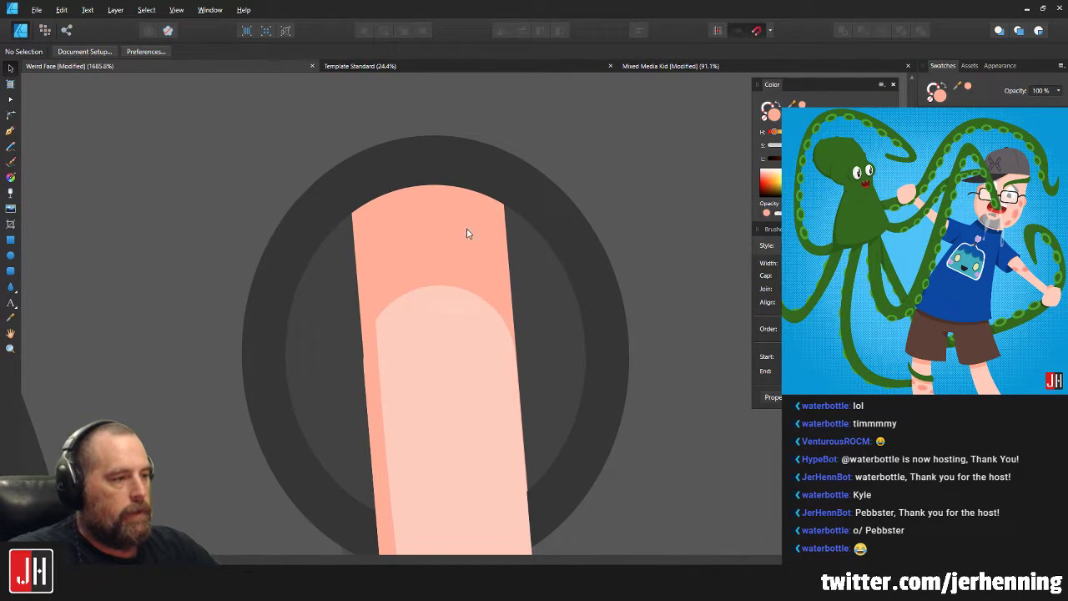
pyautogui.scroll(-6, 417, 292)
pyautogui.scroll(7, 421, 292)
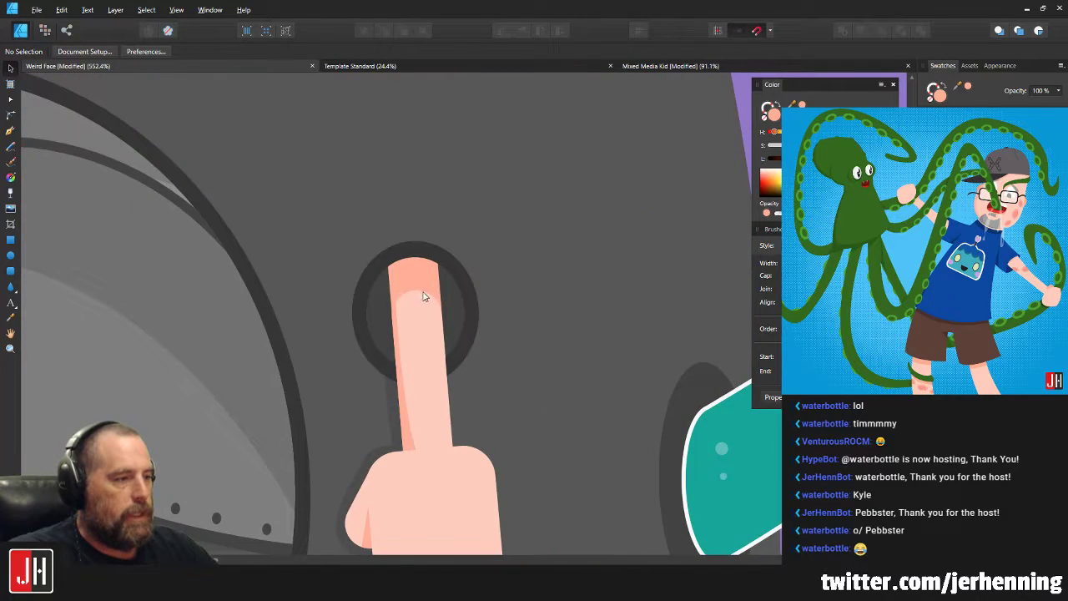
pyautogui.click(420, 281)
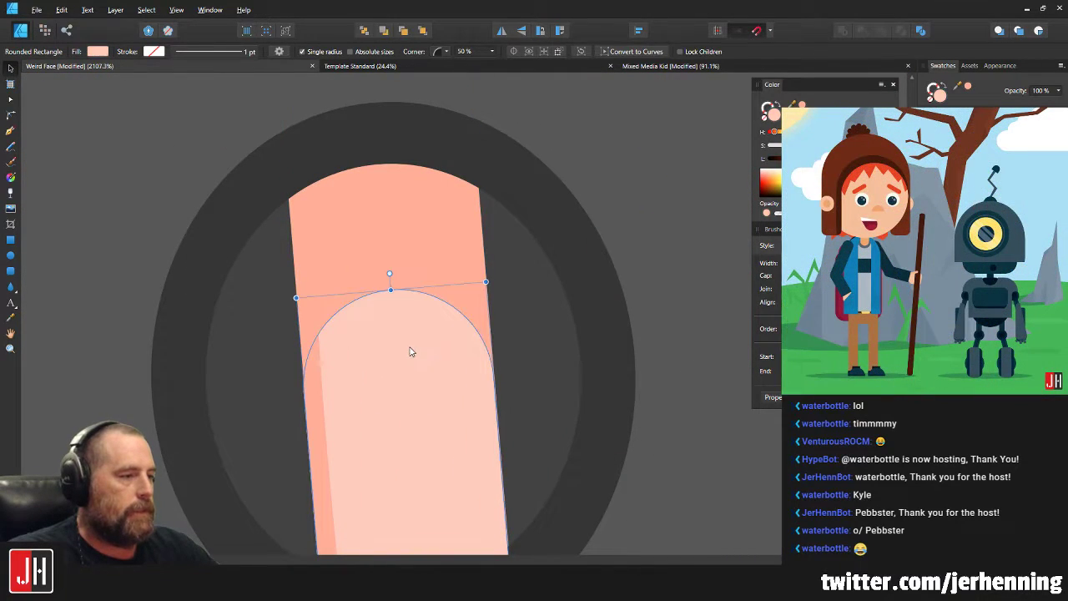
pyautogui.scroll(-3, 411, 346)
pyautogui.scroll(2, 408, 334)
pyautogui.press('a')
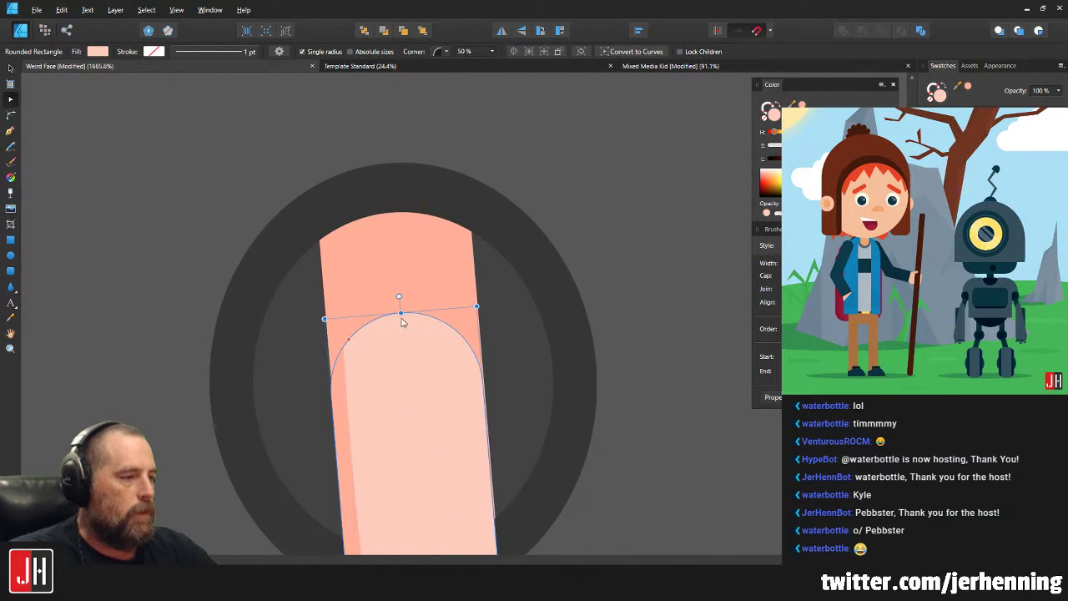
pyautogui.moveTo(400, 312); pyautogui.dragTo(397, 278)
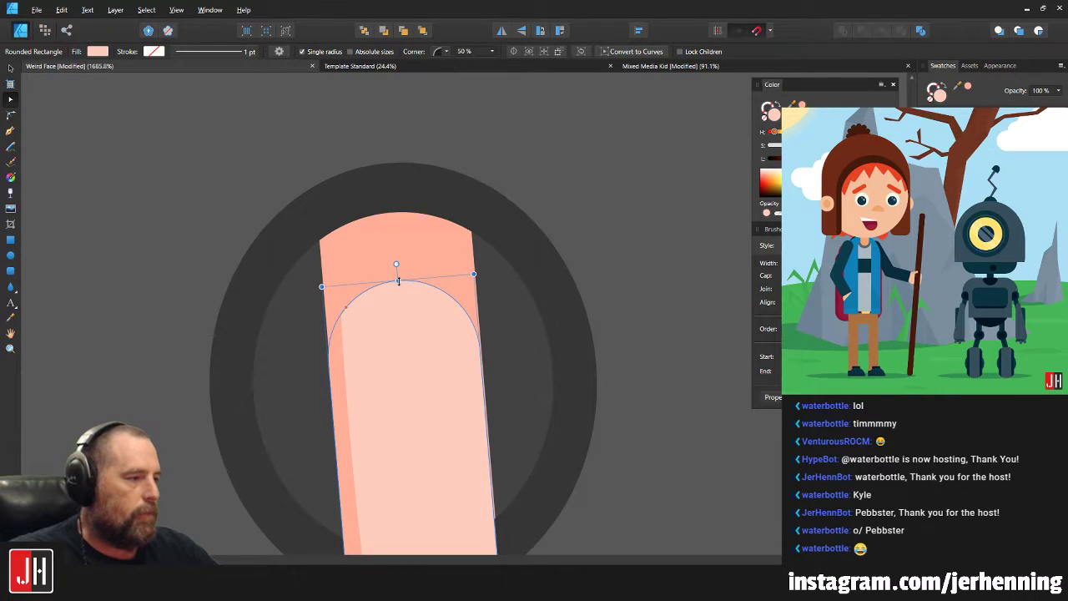
pyautogui.scroll(-3, 424, 314)
pyautogui.scroll(-3, 424, 314)
pyautogui.click(587, 373)
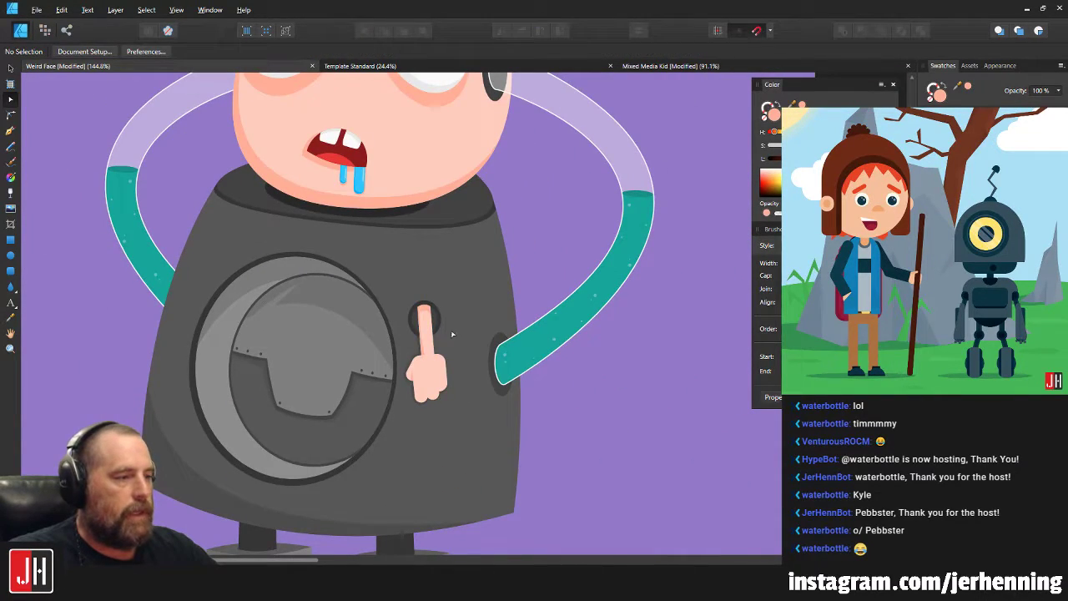
pyautogui.scroll(3, 425, 367)
pyautogui.scroll(2, 432, 395)
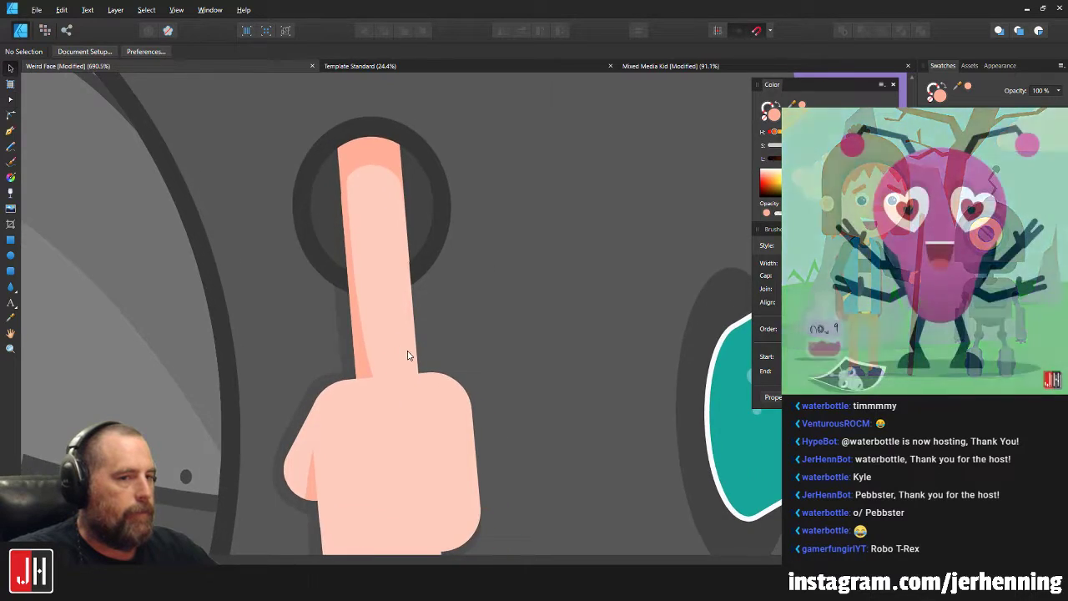
pyautogui.scroll(-3, 405, 353)
pyautogui.scroll(2, 356, 314)
pyautogui.scroll(-3, 409, 317)
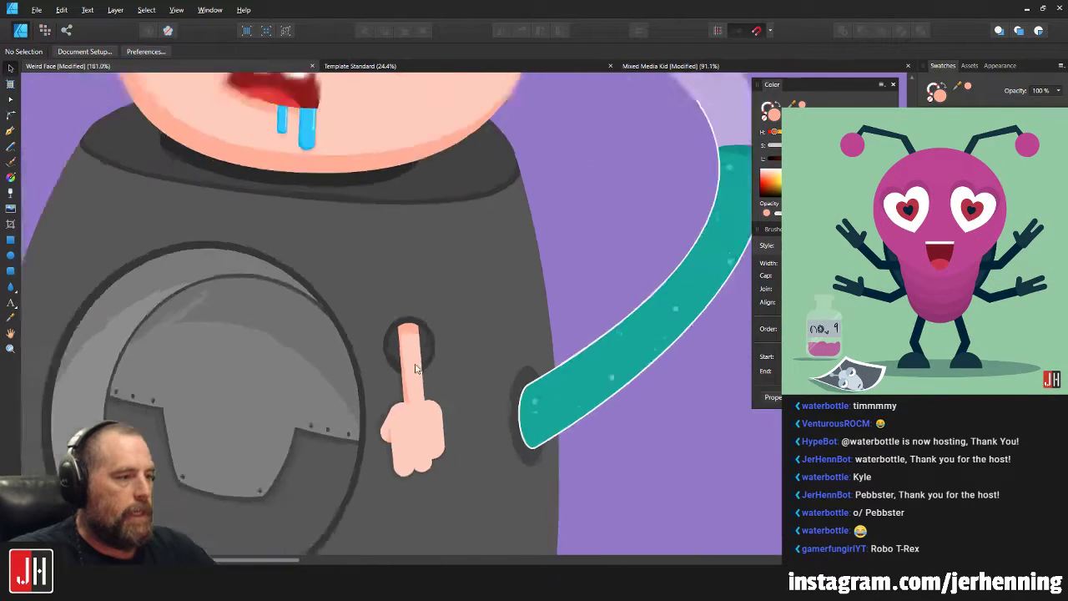
pyautogui.scroll(-4, 414, 418)
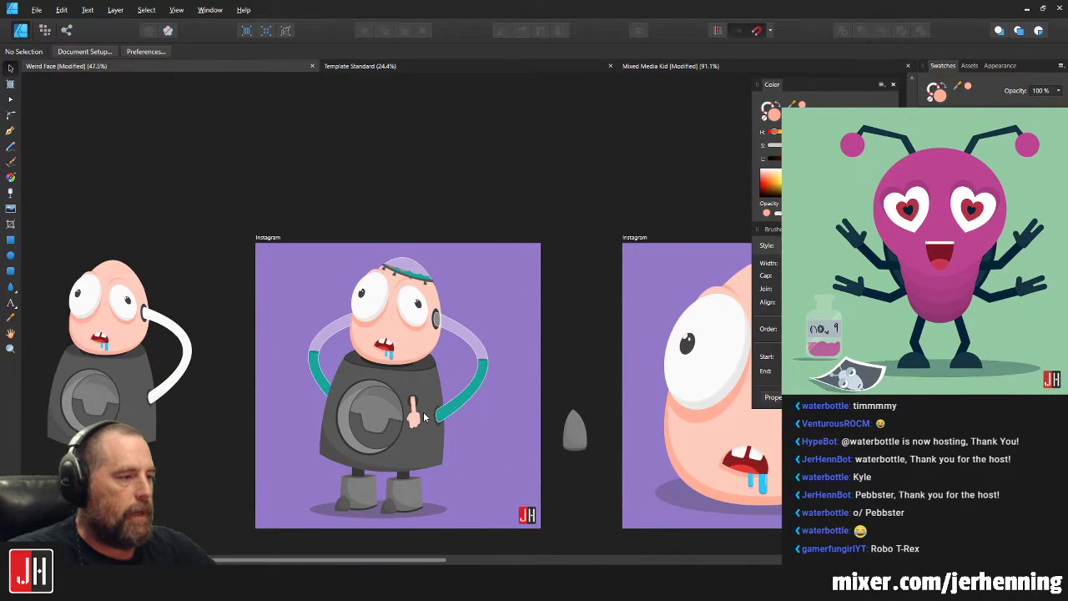
# Recolour the inner hole ellipse behind the fingertip with a darker grey than its rim.
pyautogui.scroll(2, 424, 417)
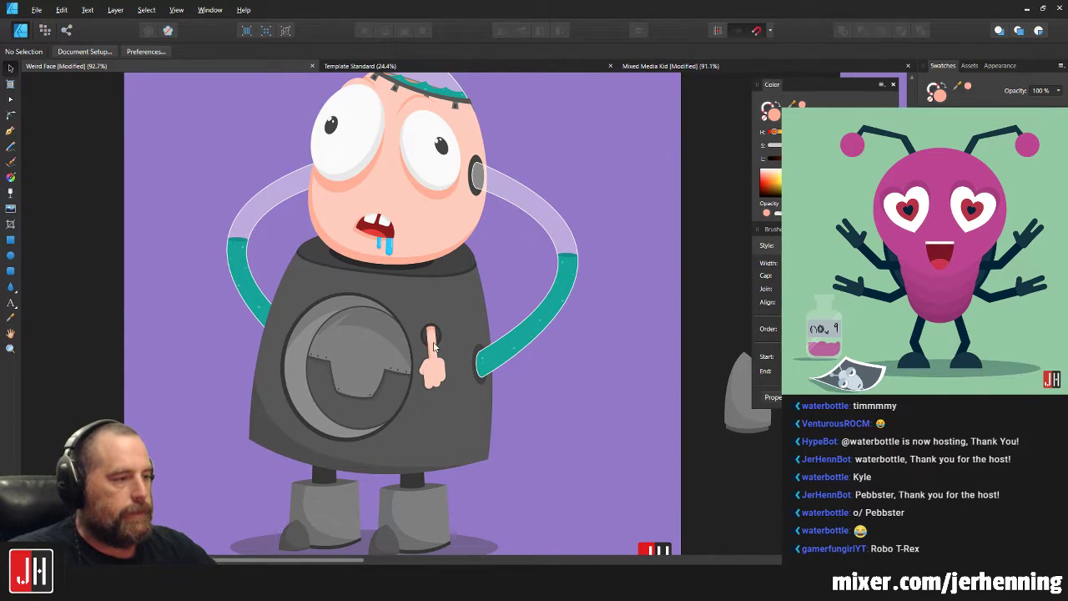
pyautogui.scroll(7, 431, 344)
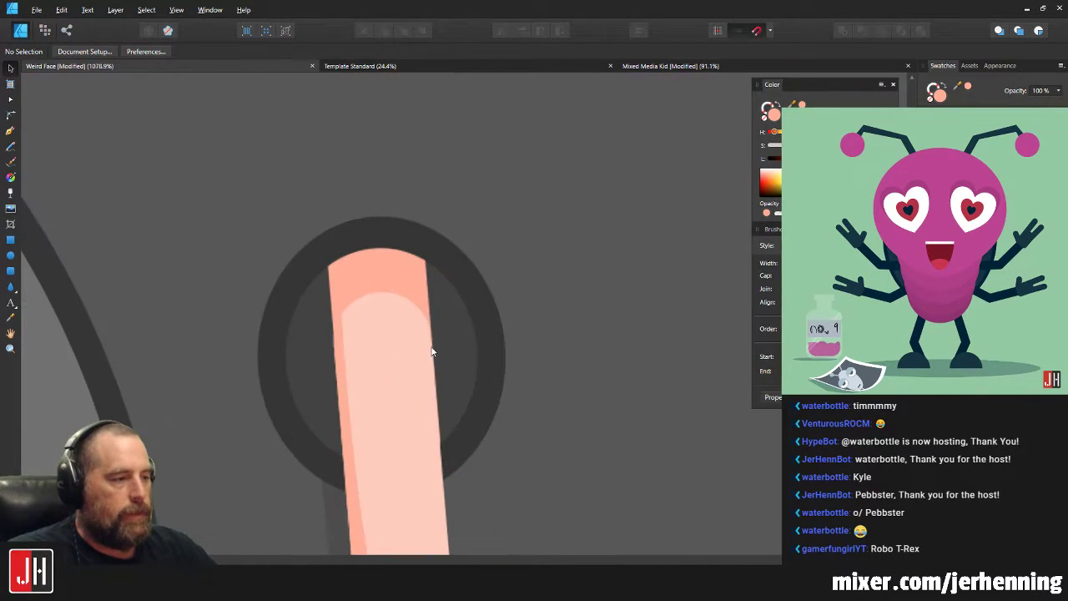
pyautogui.click(473, 314)
pyautogui.press('i')
pyautogui.click(460, 337)
pyautogui.press('v')
pyautogui.click(460, 336)
pyautogui.scroll(-3, 459, 367)
pyautogui.moveTo(455, 387); pyautogui.dragTo(507, 314)
pyautogui.press('i')
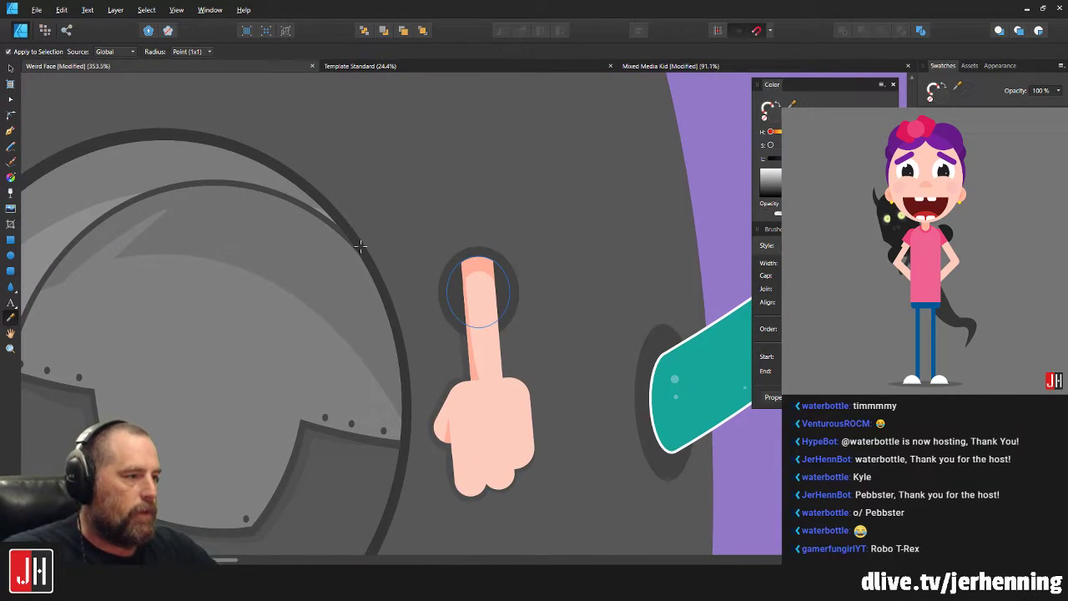
pyautogui.press('v')
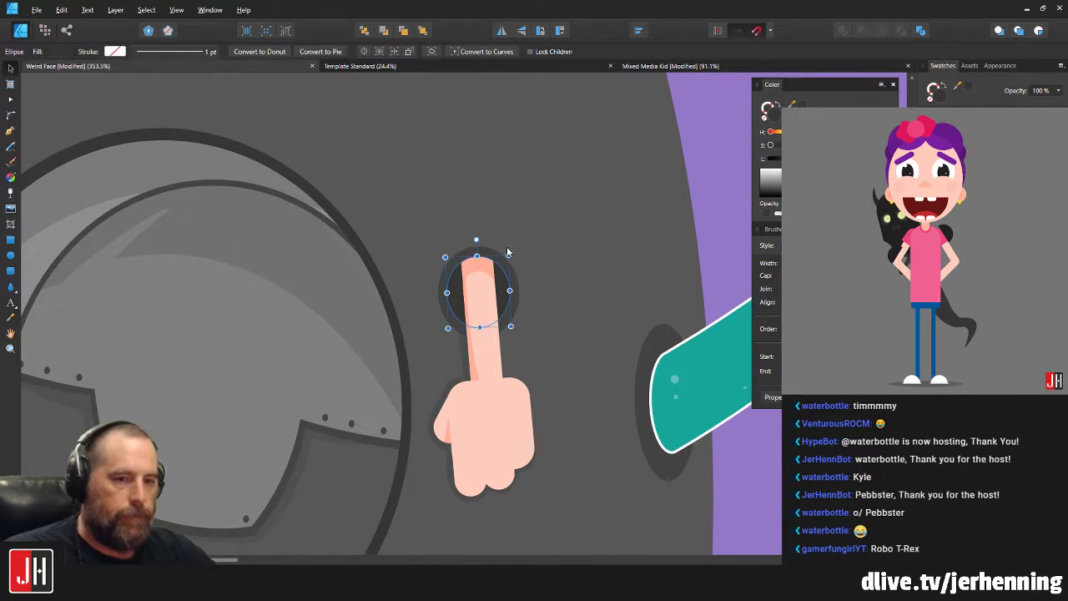
pyautogui.scroll(4, 519, 279)
pyautogui.scroll(-4, 433, 296)
pyautogui.scroll(-5, 431, 293)
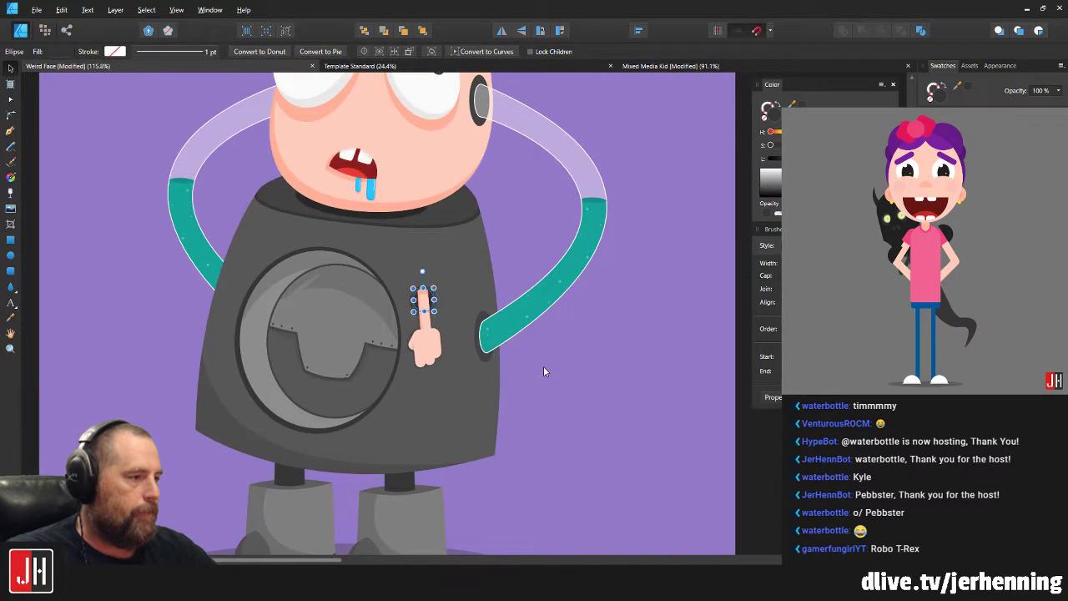
pyautogui.hotkey('ctrl', 'd')
pyautogui.scroll(6, 426, 292)
pyautogui.scroll(-8, 413, 260)
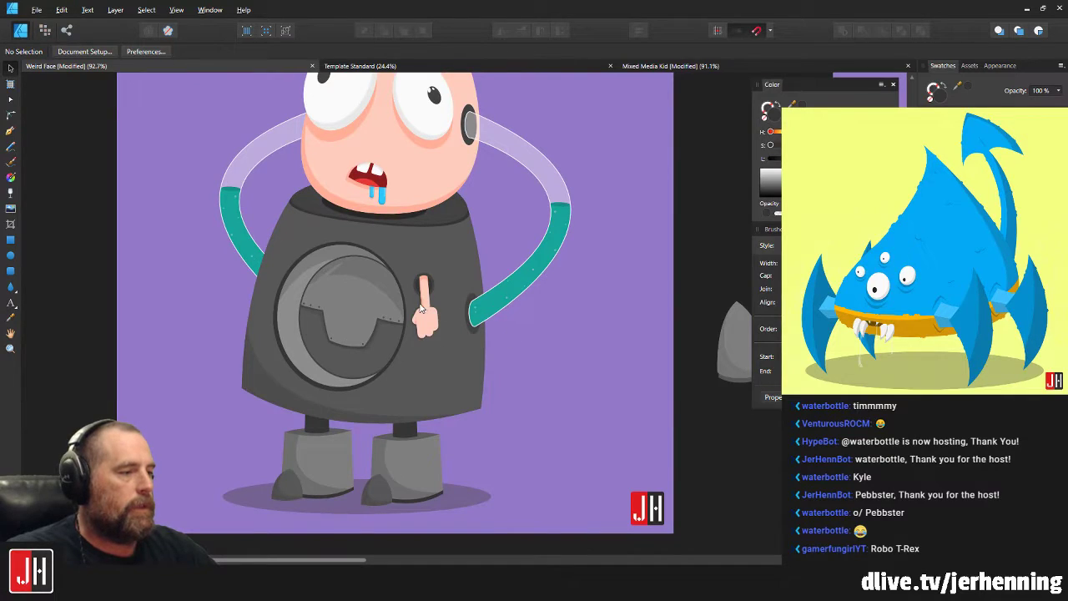
# Draw a closed shading shape with the Pen tool, curving along the gap between the two lowest folded fingers.
pyautogui.scroll(7, 430, 292)
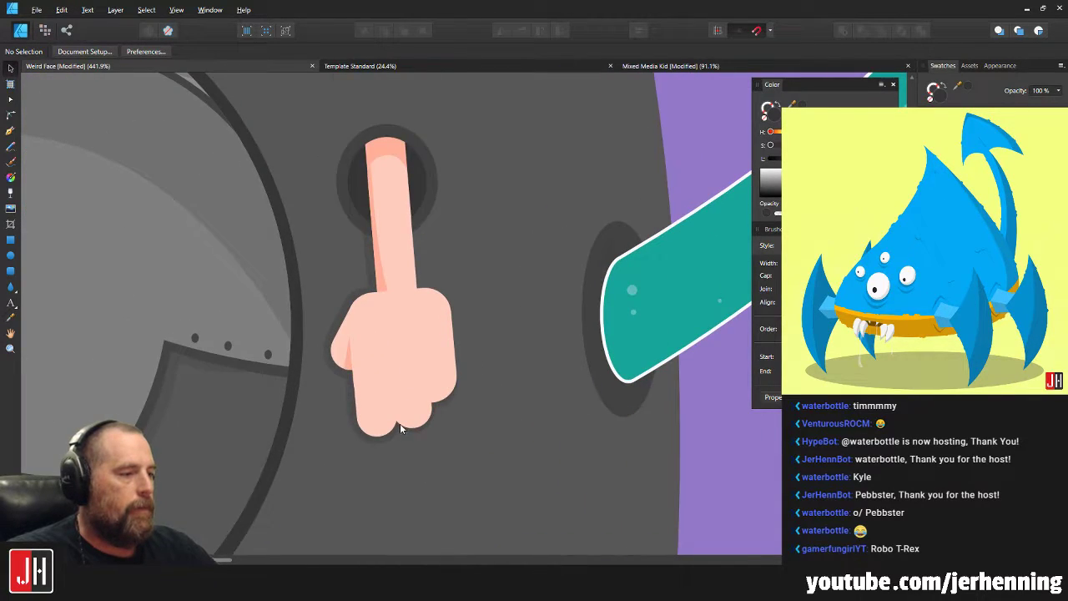
pyautogui.scroll(6, 446, 382)
pyautogui.click(373, 350)
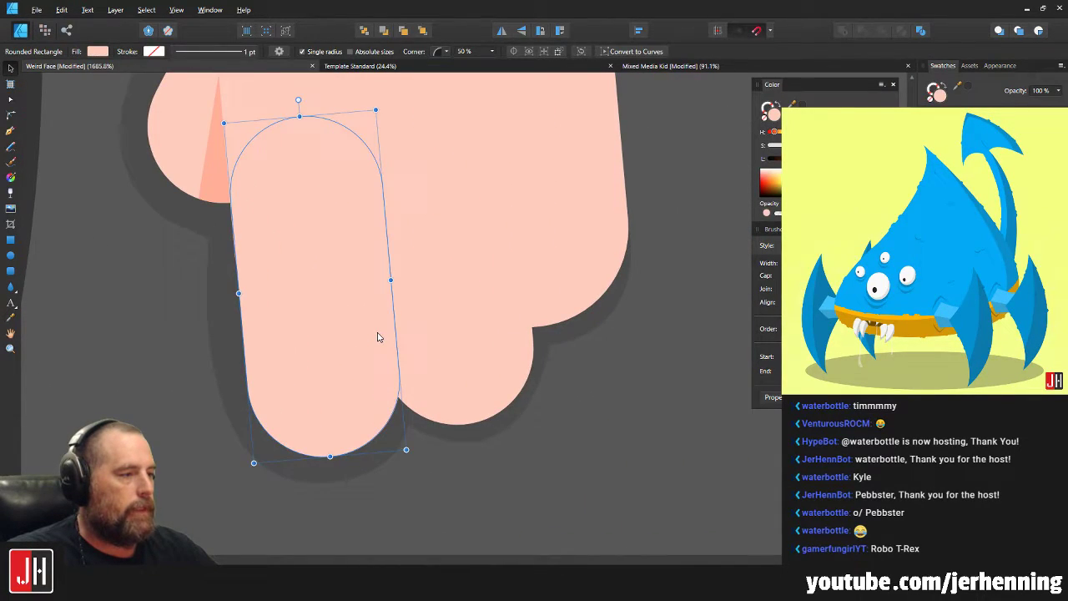
pyautogui.click(126, 167)
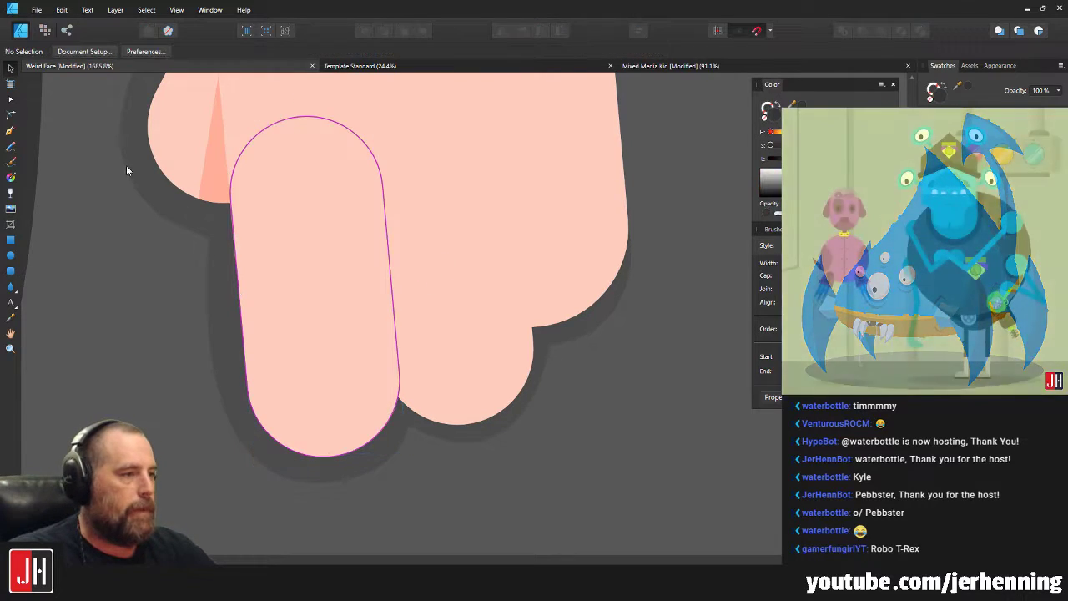
pyautogui.click(11, 131)
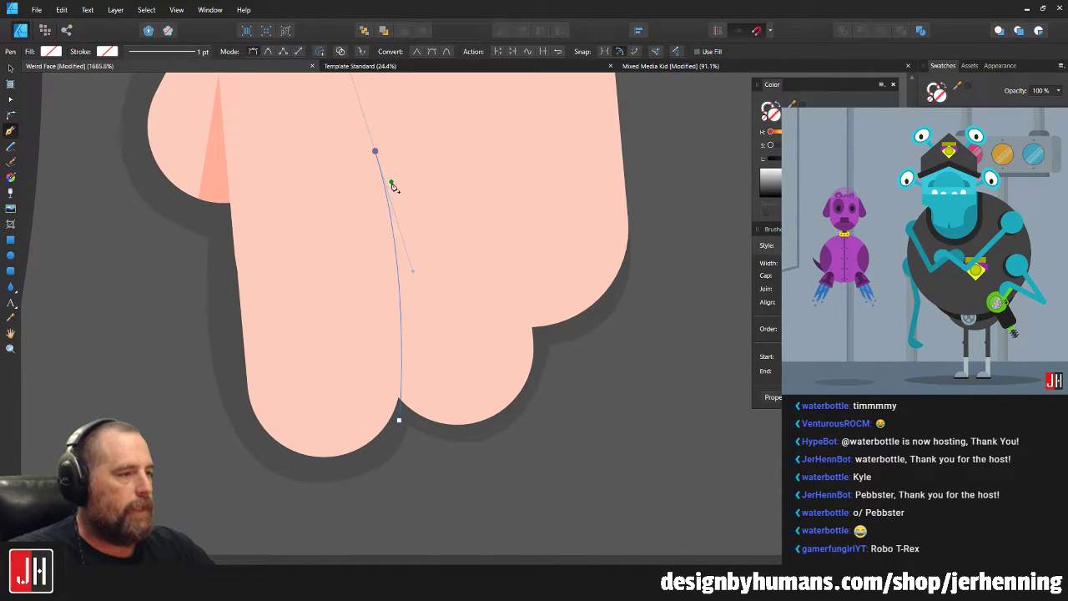
pyautogui.scroll(1, 396, 217)
pyautogui.moveTo(328, 124); pyautogui.dragTo(300, 89)
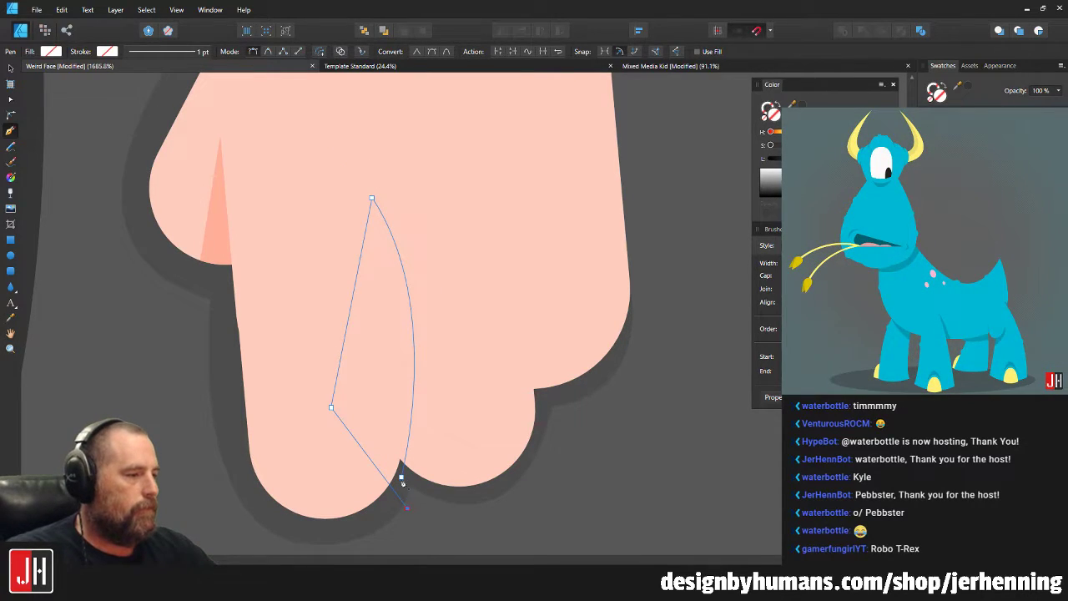
# Fill the shading shape with the darker pink sampled from the thumb's shading and nest it inside the second folded finger.
pyautogui.press('i')
pyautogui.click(213, 219)
pyautogui.hotkey('ctrl', 'x')
pyautogui.press('v')
pyautogui.click(472, 367)
pyautogui.hotkey('ctrl', 'alt', 'v')
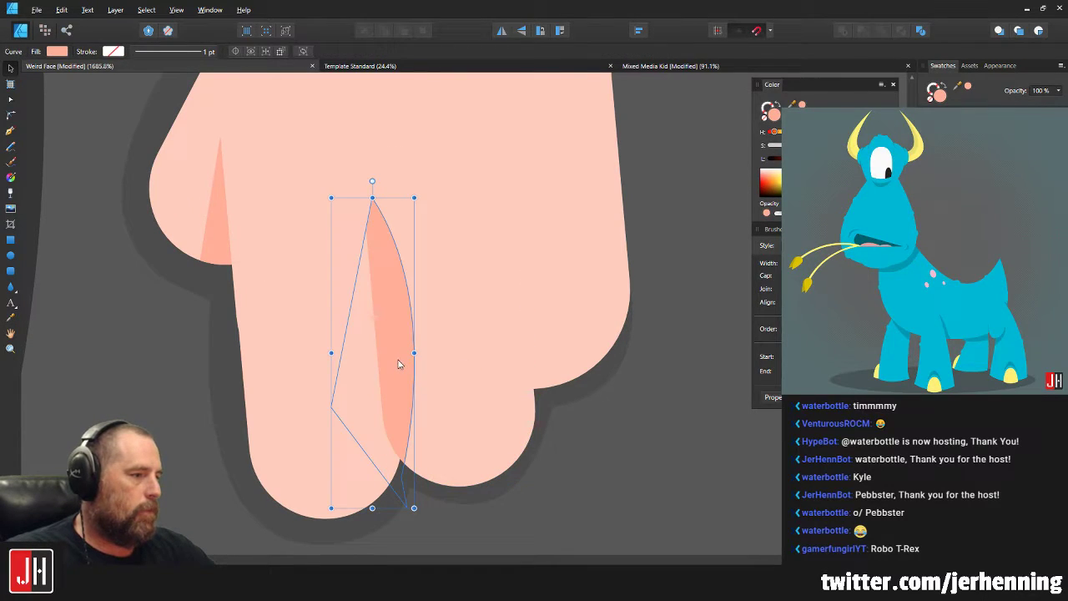
# Reshape the curve of the finger-gap shading into a thinner, shorter sliver.
pyautogui.click(302, 338)
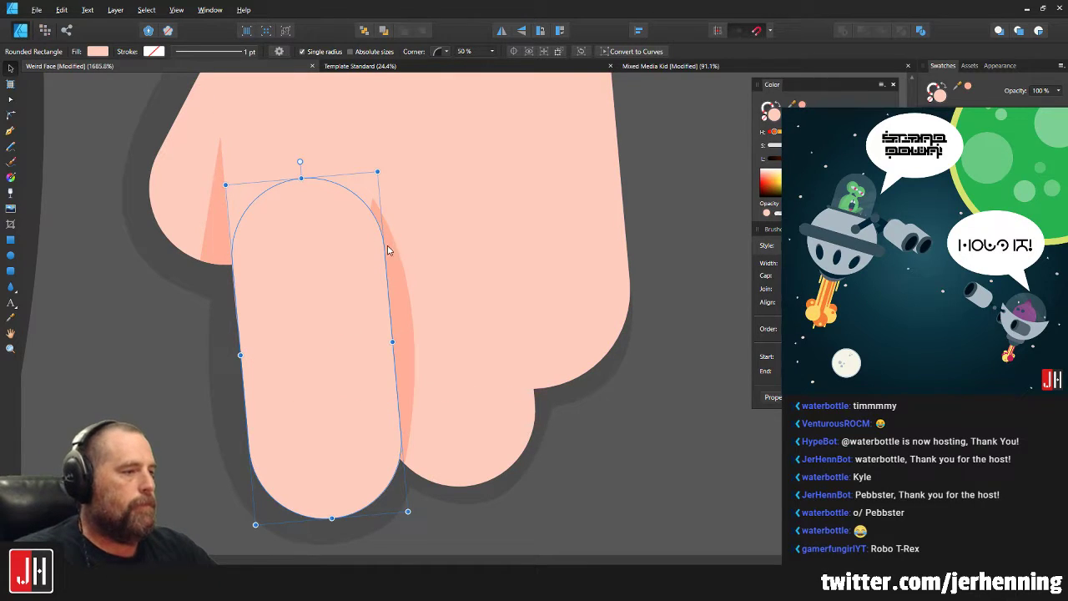
pyautogui.doubleClick(374, 202)
pyautogui.moveTo(372, 200); pyautogui.dragTo(373, 227)
pyautogui.moveTo(443, 337); pyautogui.dragTo(429, 351)
pyautogui.moveTo(413, 420); pyautogui.dragTo(415, 385)
pyautogui.moveTo(403, 442); pyautogui.dragTo(407, 451)
pyautogui.press('v')
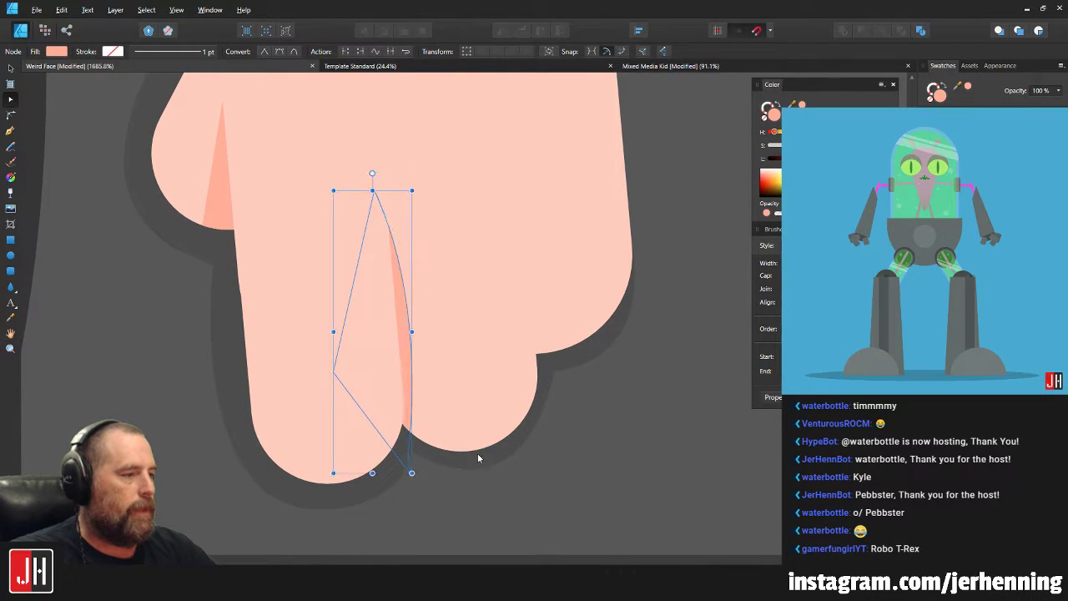
pyautogui.click(547, 448)
pyautogui.scroll(-7, 539, 458)
pyautogui.scroll(7, 406, 405)
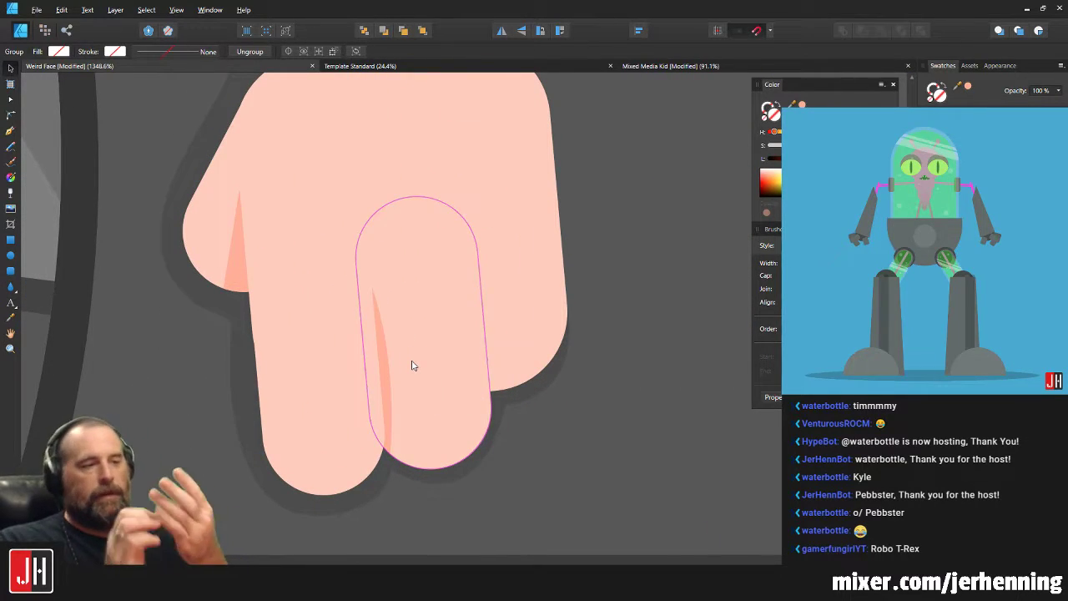
# Adjust the lower end of the finger-gap shading curve slightly outward so the sliver widens toward the fingertip.
pyautogui.scroll(4, 460, 371)
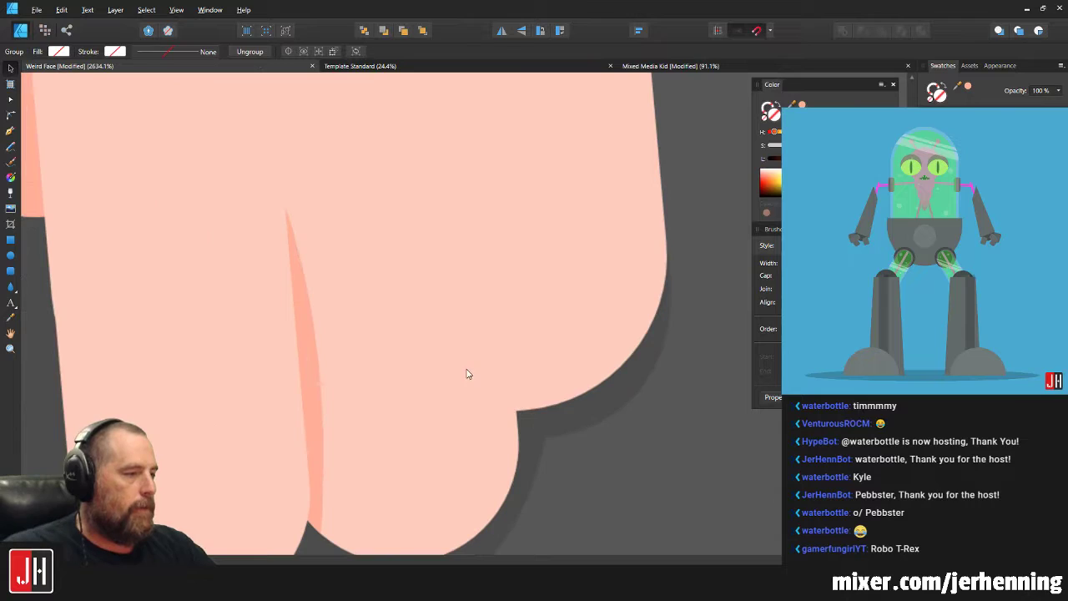
pyautogui.click(292, 387)
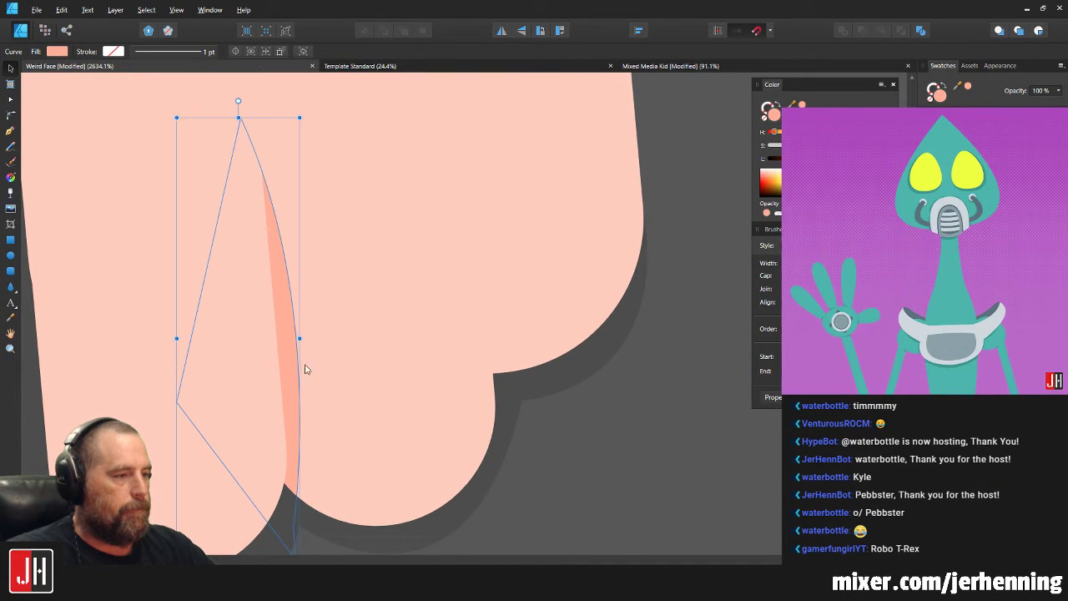
pyautogui.press('a')
pyautogui.scroll(-3, 294, 344)
pyautogui.hscroll(-1, 294, 344)
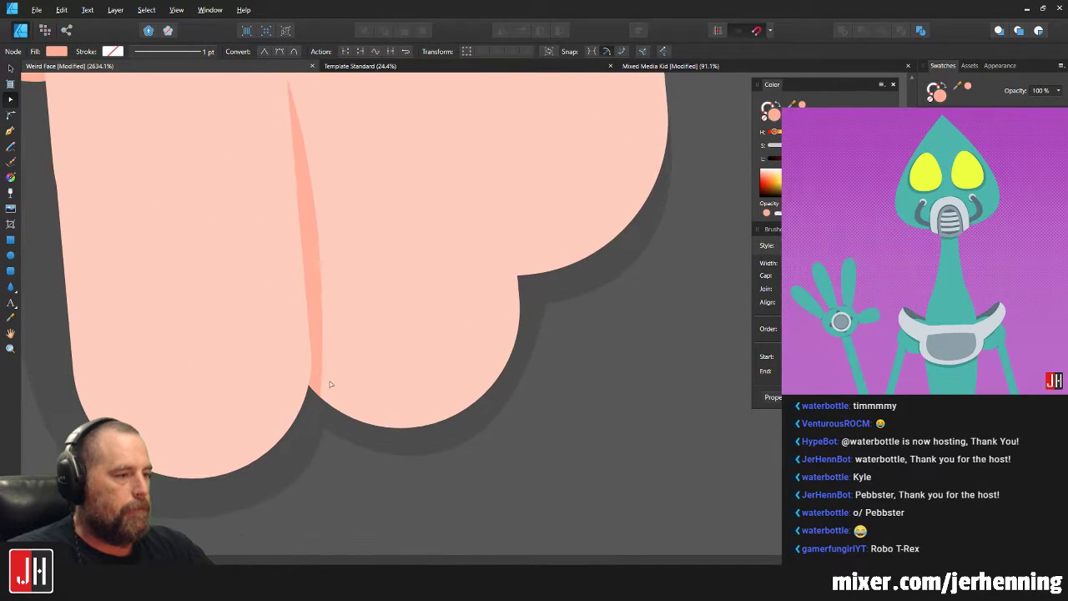
pyautogui.moveTo(317, 429); pyautogui.dragTo(321, 433)
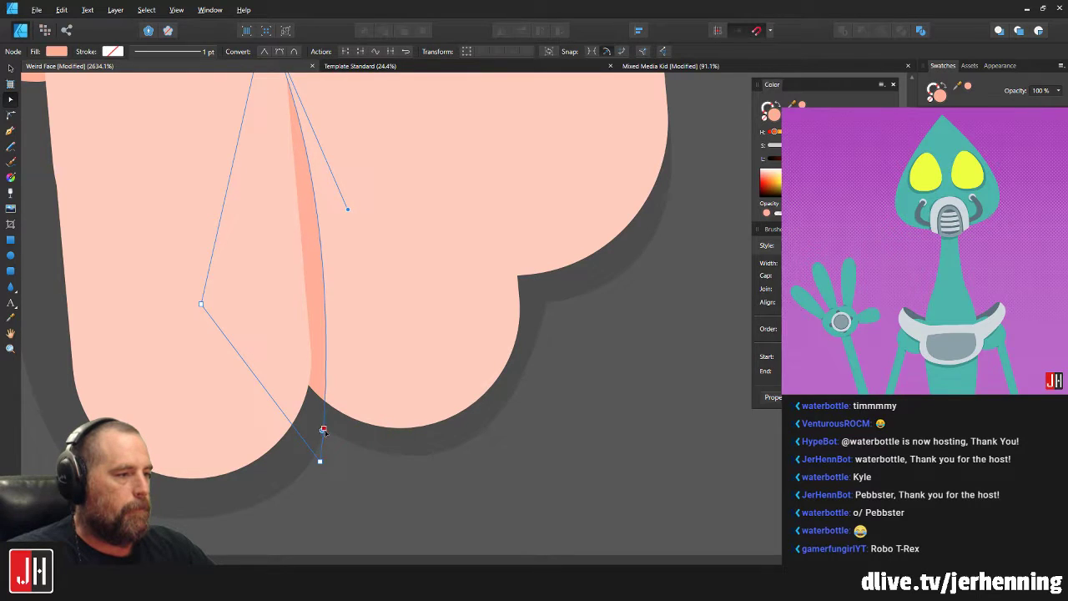
pyautogui.press('v')
pyautogui.scroll(-3, 367, 286)
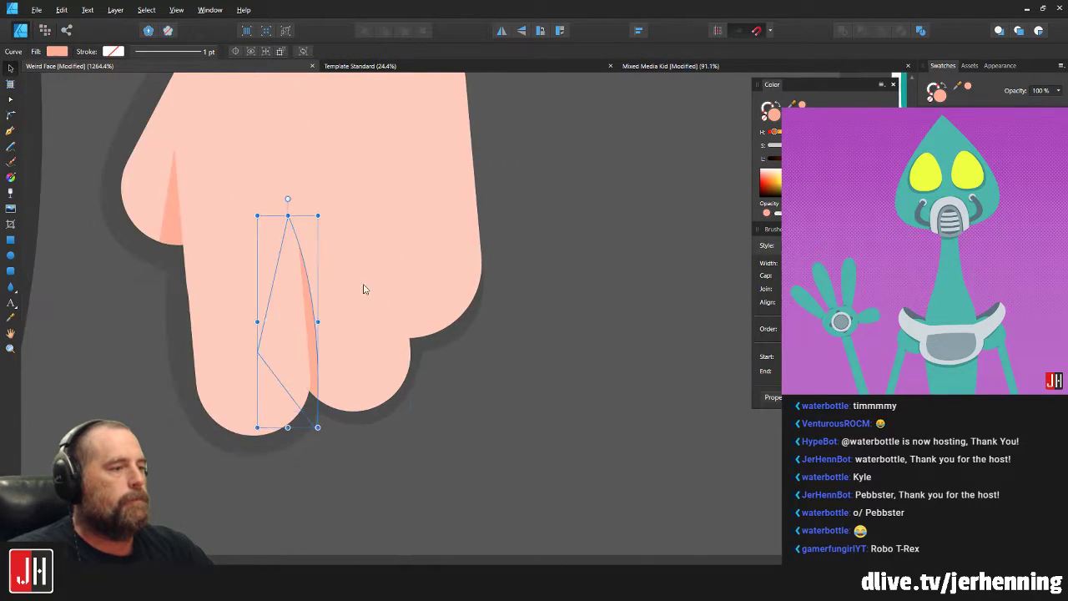
# Place a copy of the shading sliver along the gap between the second folded finger and the outer edge of the hand.
pyautogui.scroll(3, 295, 334)
pyautogui.keyDown('alt'); pyautogui.click(551, 274); pyautogui.keyUp('alt')
pyautogui.moveTo(273, 353); pyautogui.dragTo(472, 332)
pyautogui.scroll(-10, 472, 332)
pyautogui.click(539, 416)
# Narrow the thumb's triangular shading and bend its outer edge into a gentle curve.
pyautogui.scroll(9, 425, 361)
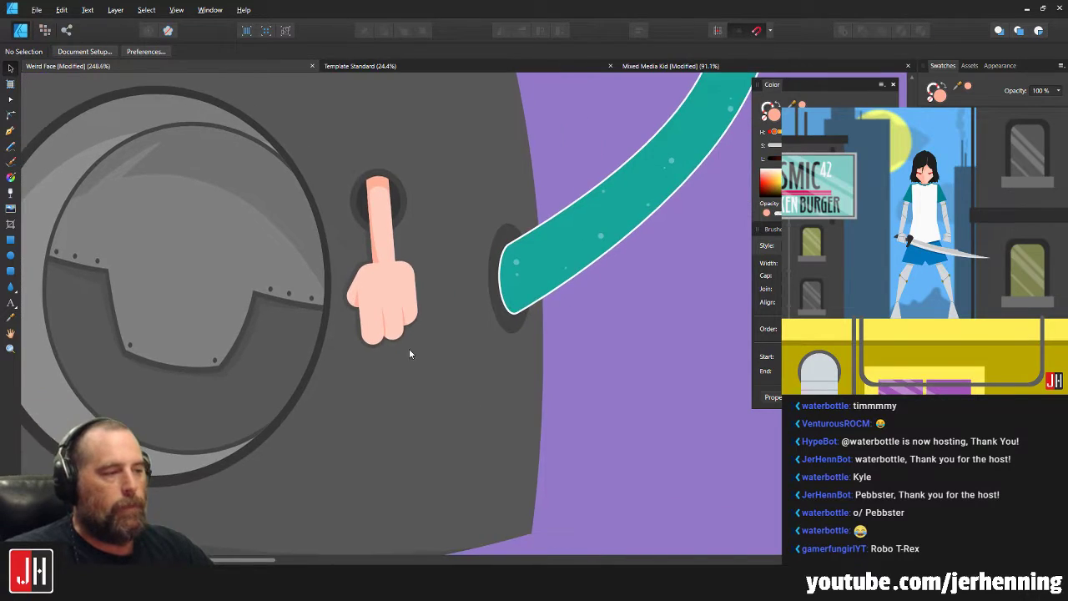
pyautogui.click(335, 347)
pyautogui.press('a')
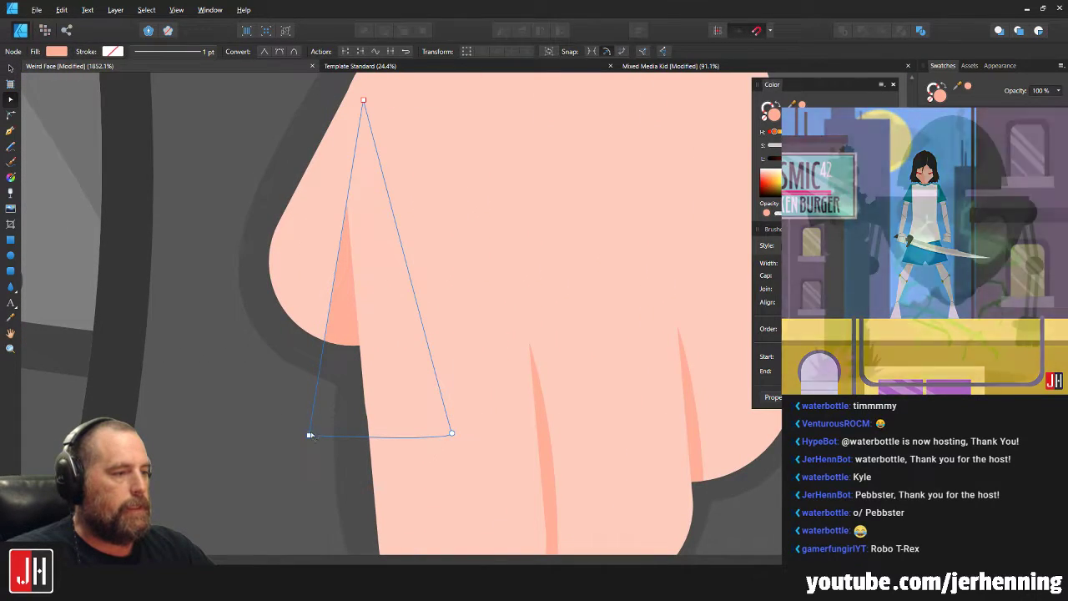
pyautogui.moveTo(309, 435); pyautogui.dragTo(323, 437)
pyautogui.moveTo(341, 296); pyautogui.dragTo(334, 297)
pyautogui.moveTo(324, 437); pyautogui.dragTo(340, 438)
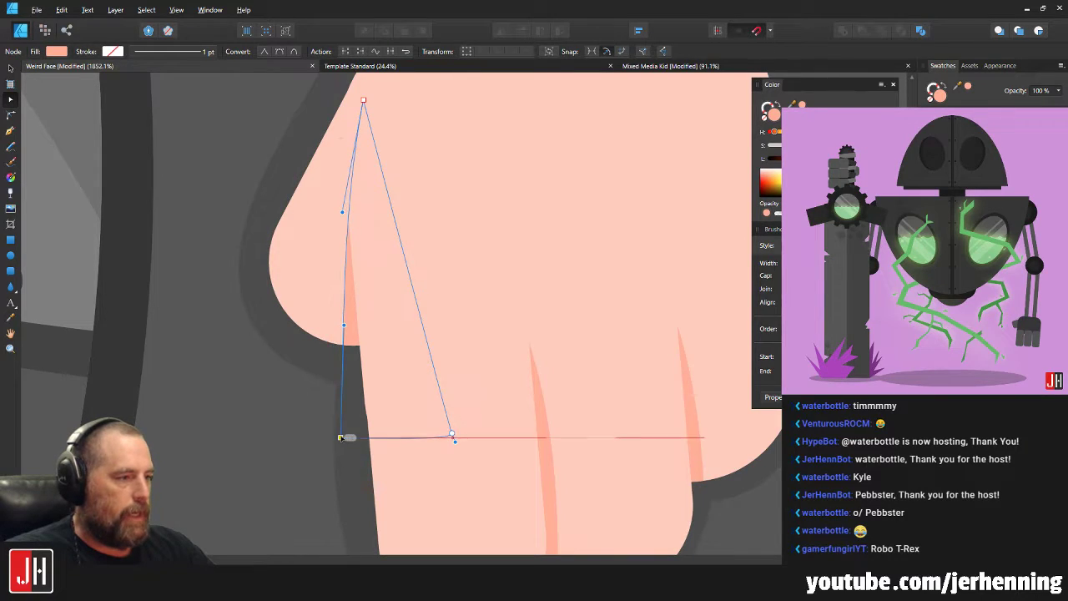
pyautogui.moveTo(345, 327); pyautogui.dragTo(332, 331)
pyautogui.press('v')
pyautogui.scroll(-11, 349, 323)
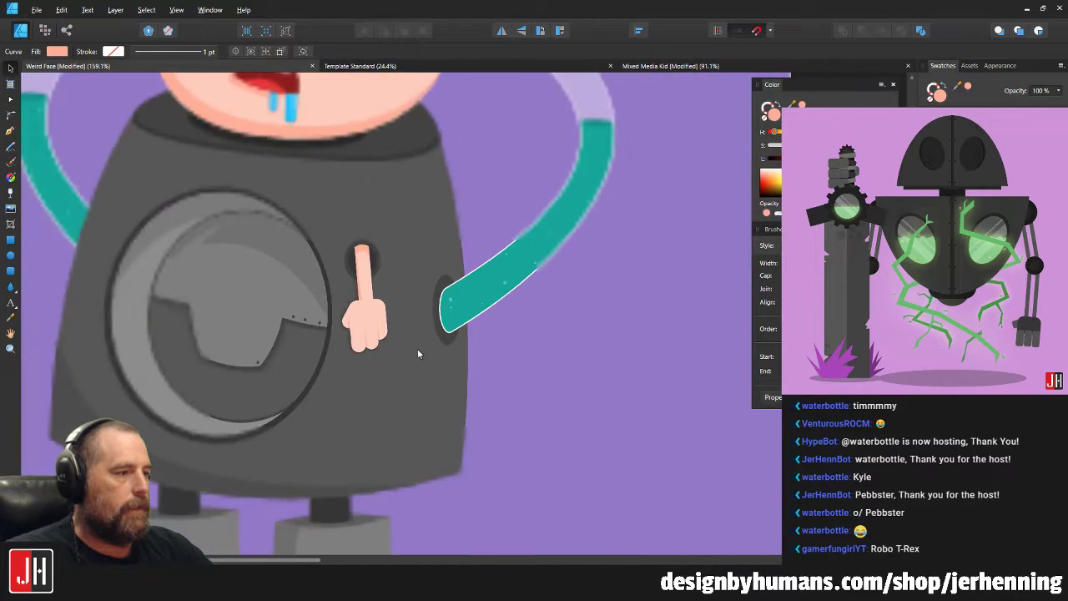
pyautogui.click(464, 356)
# Cut the hand's shadow shape and paste it back as a separate object behind the hand.
pyautogui.scroll(1, 396, 341)
pyautogui.scroll(-5, 377, 328)
pyautogui.scroll(8, 380, 329)
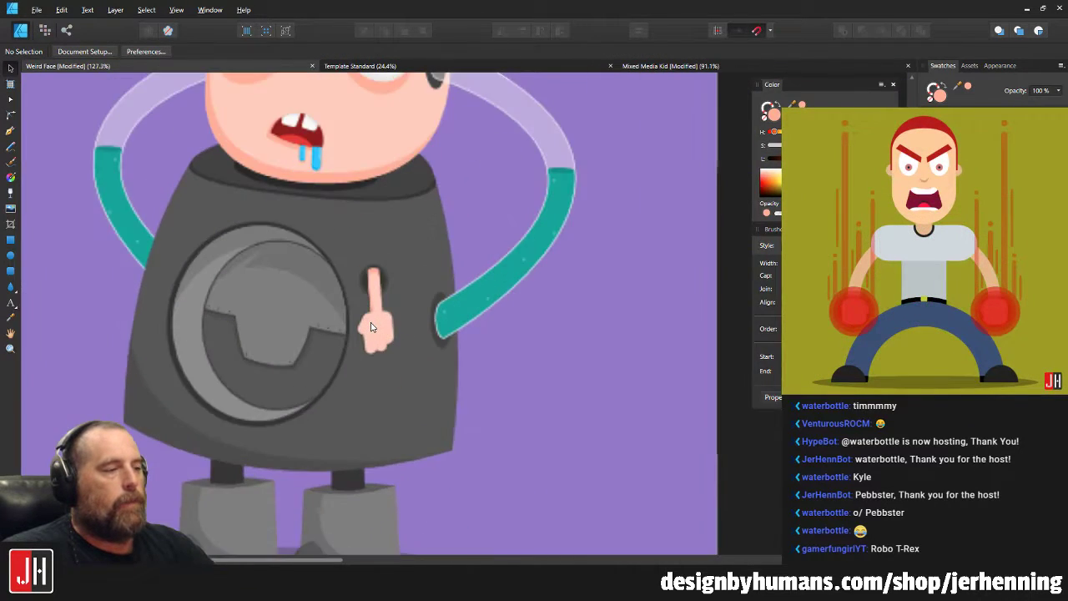
pyautogui.scroll(-3, 535, 382)
pyautogui.moveTo(644, 406); pyautogui.dragTo(437, 284)
pyautogui.scroll(3, 437, 283)
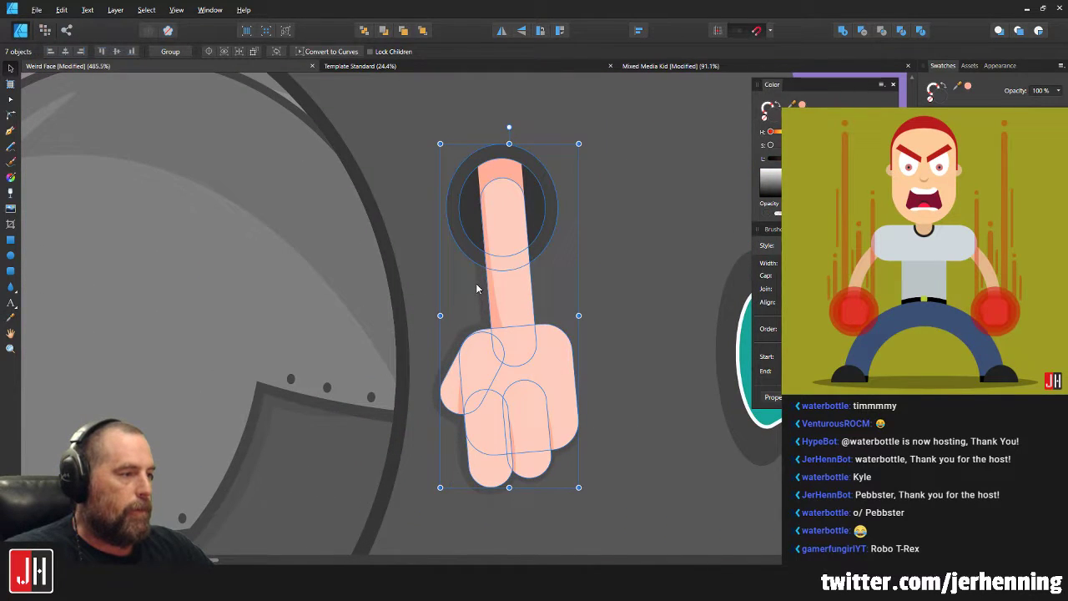
pyautogui.doubleClick(483, 290)
pyautogui.hotkey('ctrl', 'x')
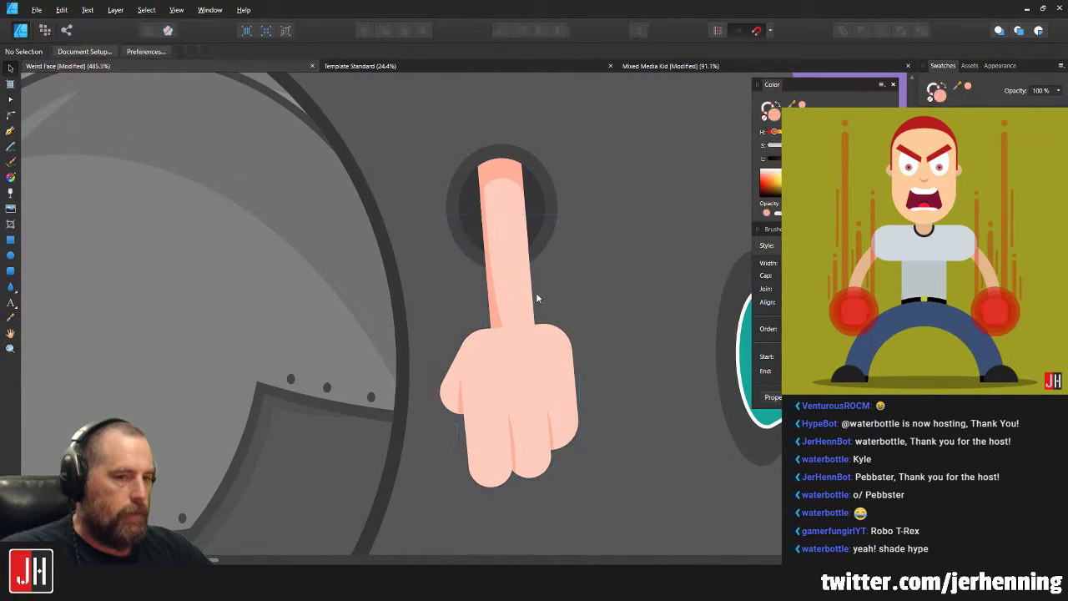
pyautogui.click(560, 289)
pyautogui.hotkey('ctrl', 'v')
# Group the hand, its shadow and the rimmed hole, eight objects in all.
pyautogui.scroll(-3, 544, 293)
pyautogui.moveTo(691, 381); pyautogui.dragTo(499, 211)
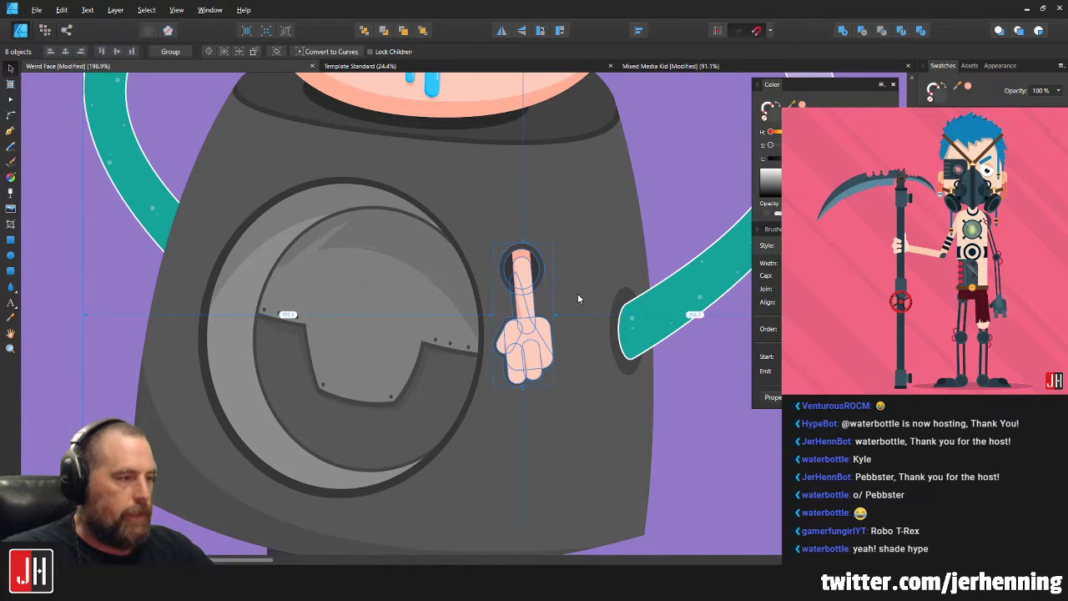
pyautogui.hotkey('ctrl', 'g')
# Try the hand group at more than twice its size on the torso beside the round hatch, and undo the change.
pyautogui.moveTo(557, 244); pyautogui.dragTo(627, 205)
pyautogui.moveTo(553, 243); pyautogui.dragTo(605, 98)
pyautogui.moveTo(518, 280); pyautogui.dragTo(545, 399)
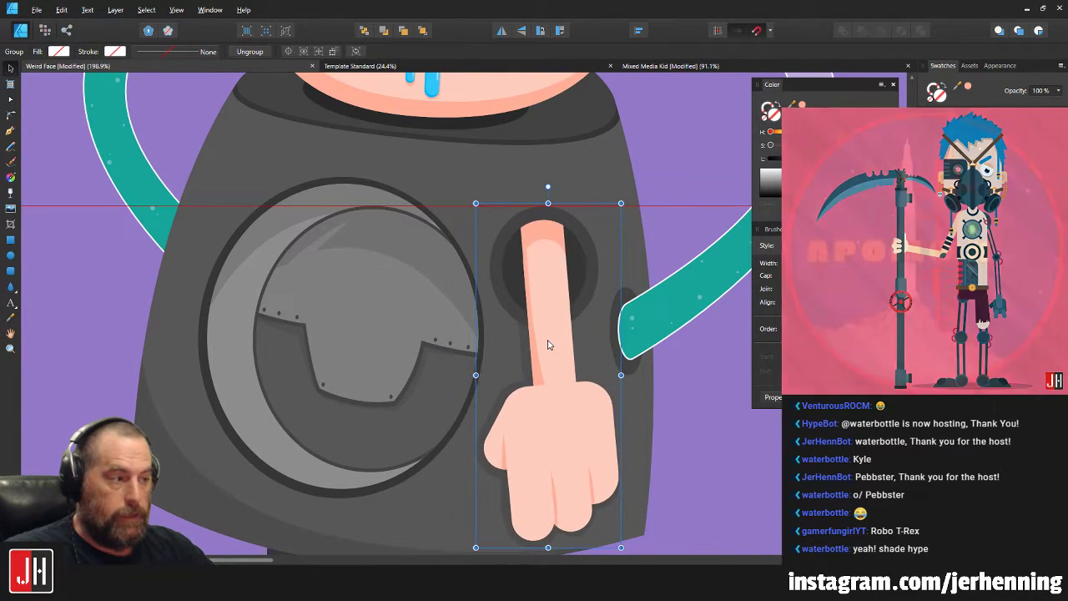
pyautogui.scroll(-5, 546, 400)
pyautogui.scroll(2, 628, 400)
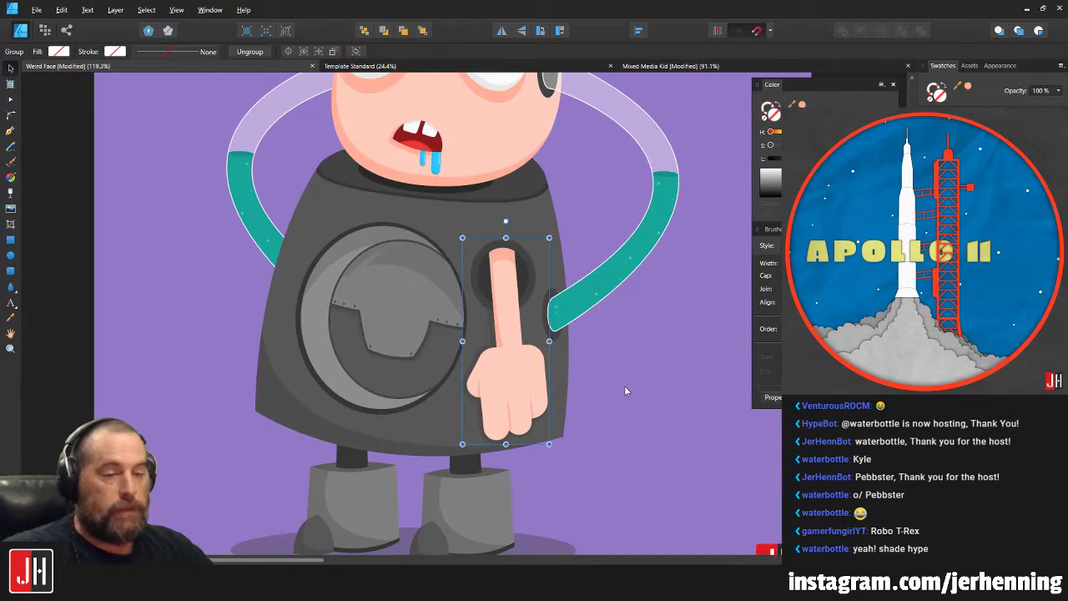
pyautogui.hotkey('ctrl', 'z')
pyautogui.hotkey('ctrl', 'z')
# Try the hand group at a tiny size on the upper torso, and undo the change.
pyautogui.moveTo(510, 262); pyautogui.dragTo(481, 336)
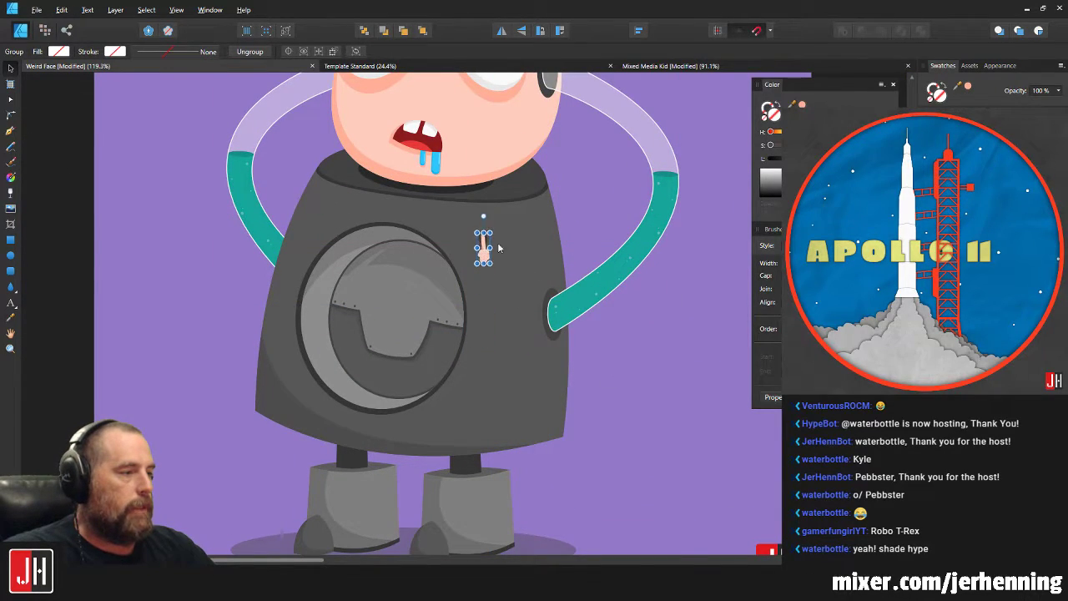
pyautogui.click(543, 242)
pyautogui.click(489, 262)
pyautogui.hotkey('ctrl', 'z')
pyautogui.hotkey('ctrl', 'z')
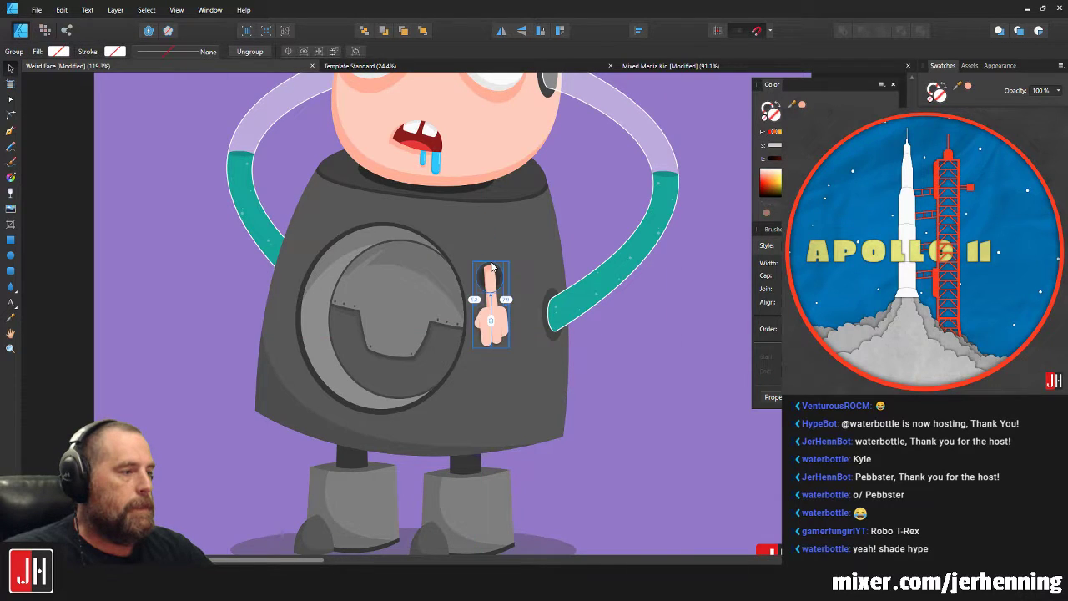
# Enlarge the hand group slightly between the round hatch and the arm socket, and save the document.
pyautogui.scroll(4, 517, 281)
pyautogui.moveTo(470, 266)
pyautogui.mouseDown()
pyautogui.moveTo(478, 288)
pyautogui.moveTo(476, 267)
pyautogui.moveTo(470, 278)
pyautogui.mouseUp()
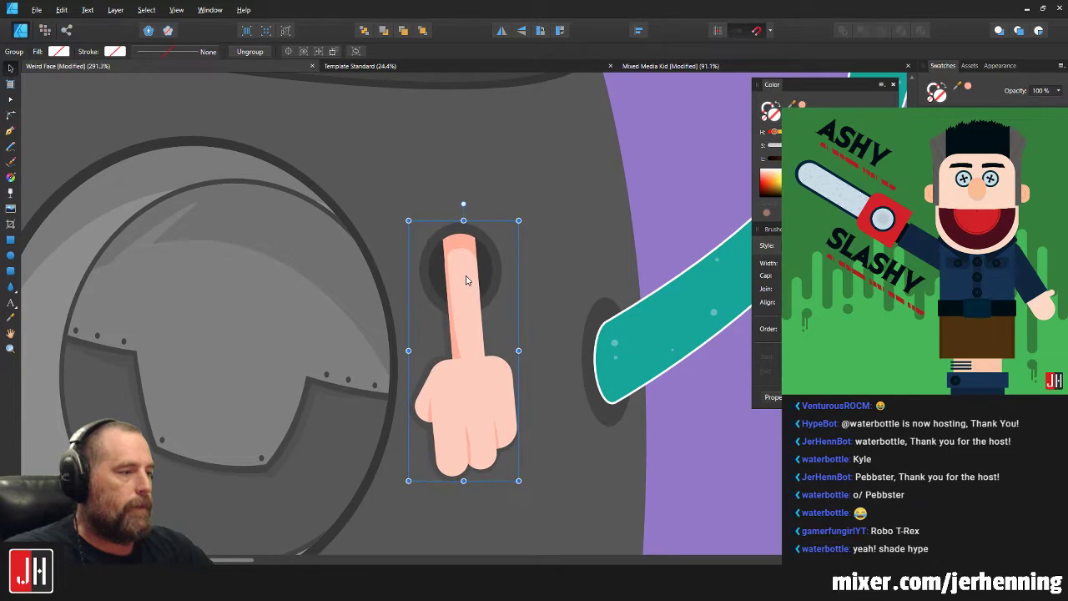
pyautogui.scroll(-6, 479, 298)
pyautogui.scroll(-3, 547, 330)
pyautogui.click(547, 330)
pyautogui.scroll(5, 504, 300)
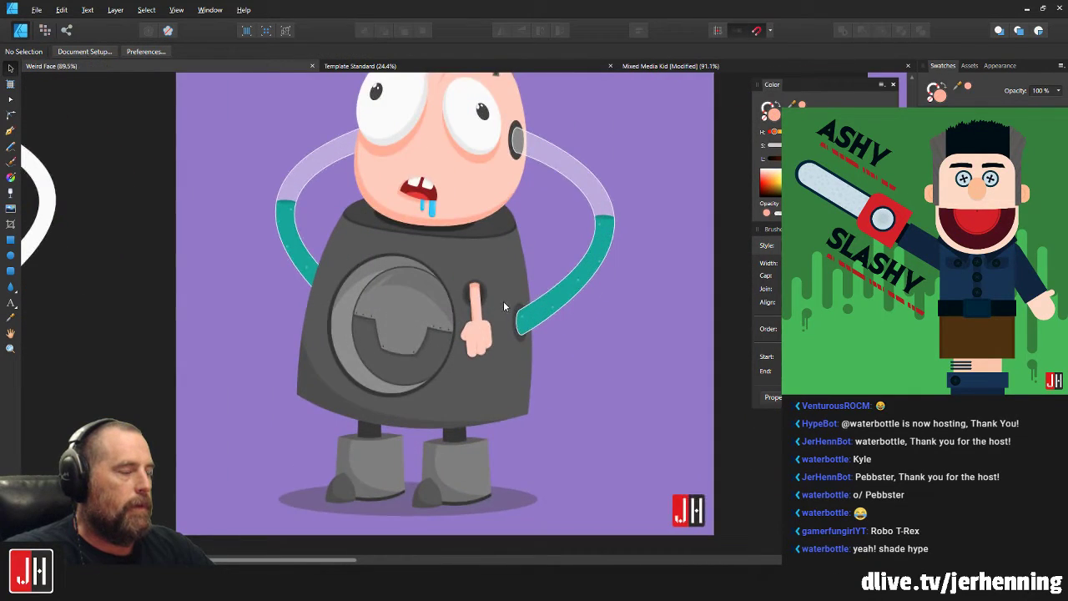
pyautogui.scroll(-3, 445, 360)
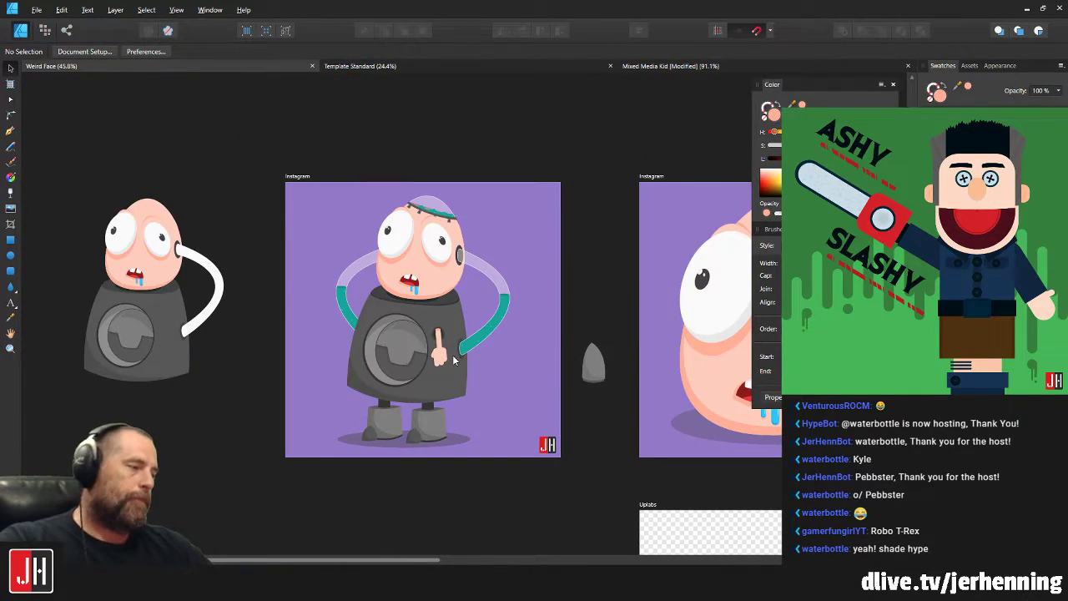
# Delete the darker peach shading along the large egg face's lower edge and beneath both eyes.
pyautogui.hscroll(5, 500, 334)
pyautogui.hscroll(3, 584, 300)
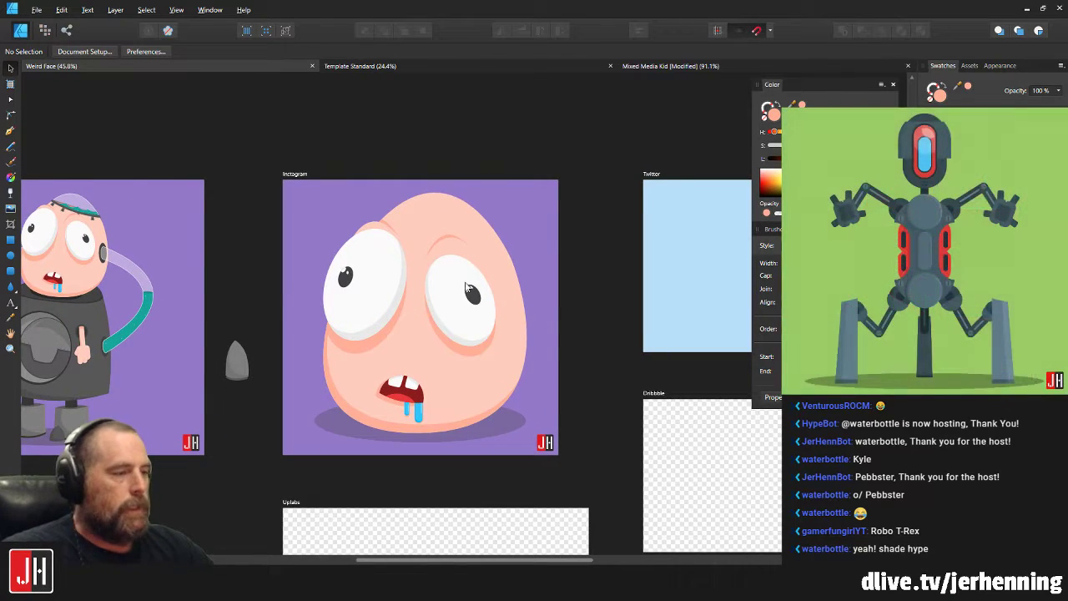
pyautogui.scroll(3, 342, 367)
pyautogui.click(381, 336)
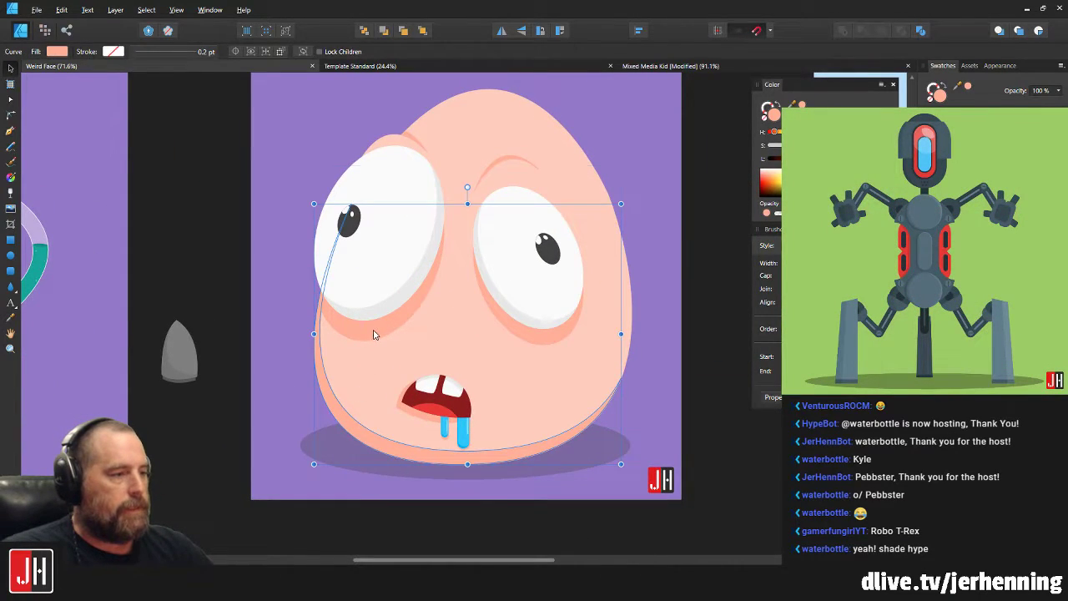
pyautogui.keyDown('shift'); pyautogui.click(374, 335); pyautogui.keyUp('shift')
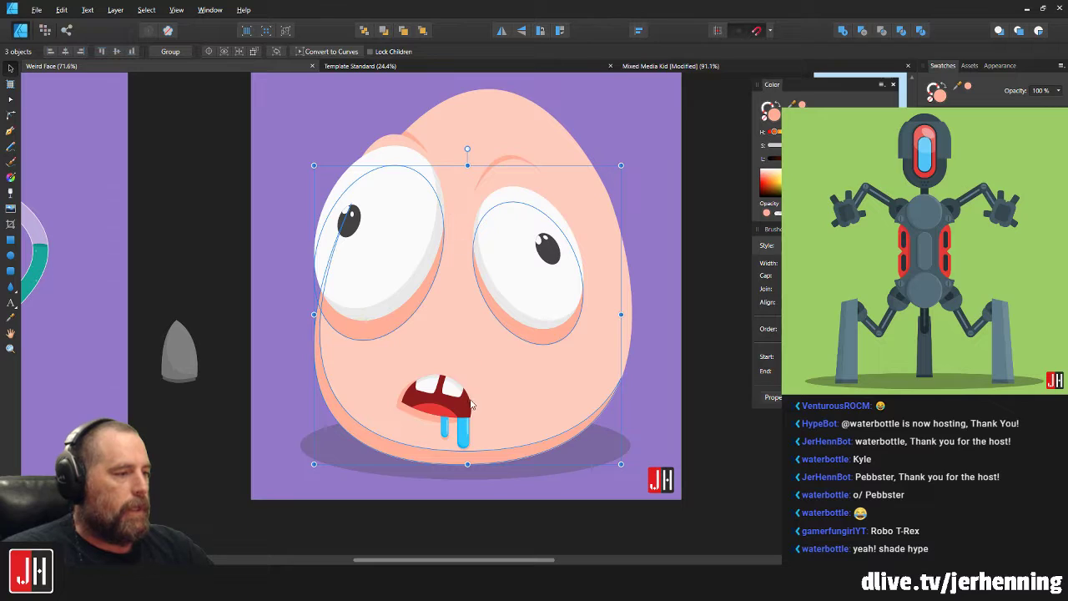
pyautogui.press('Delete')
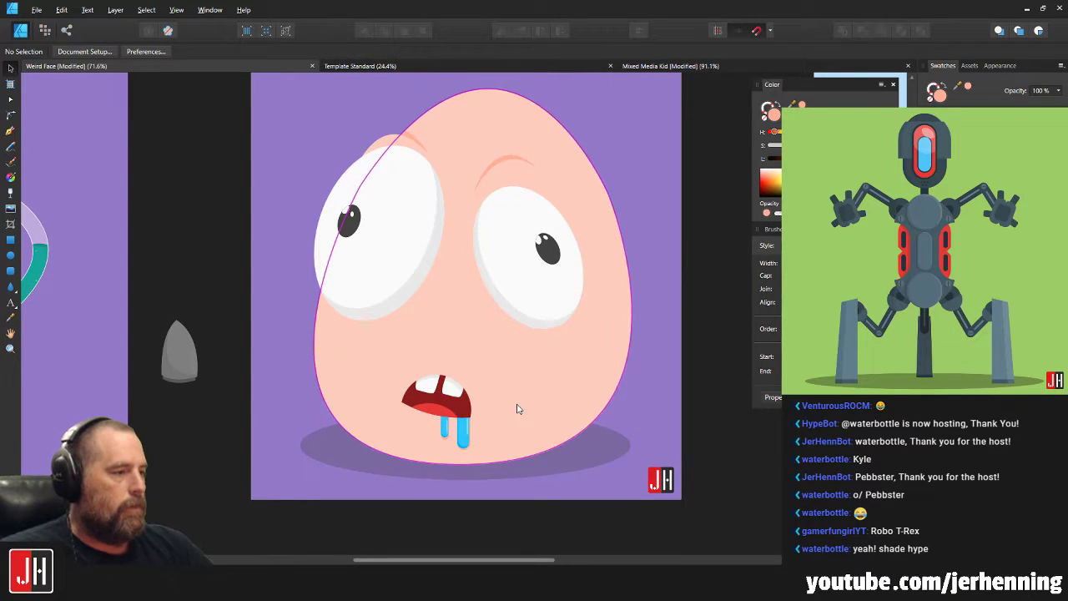
# Delete the grey shading shapes from both eyeballs of the large egg face.
pyautogui.click(389, 307)
pyautogui.keyDown('shift'); pyautogui.click(508, 306); pyautogui.keyUp('shift')
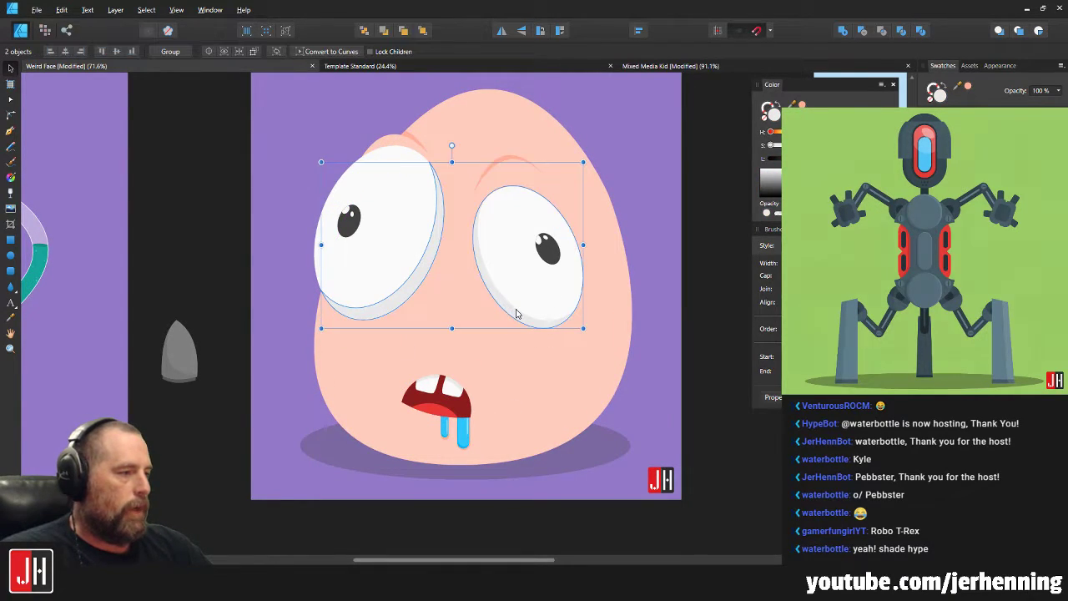
pyautogui.click(395, 308)
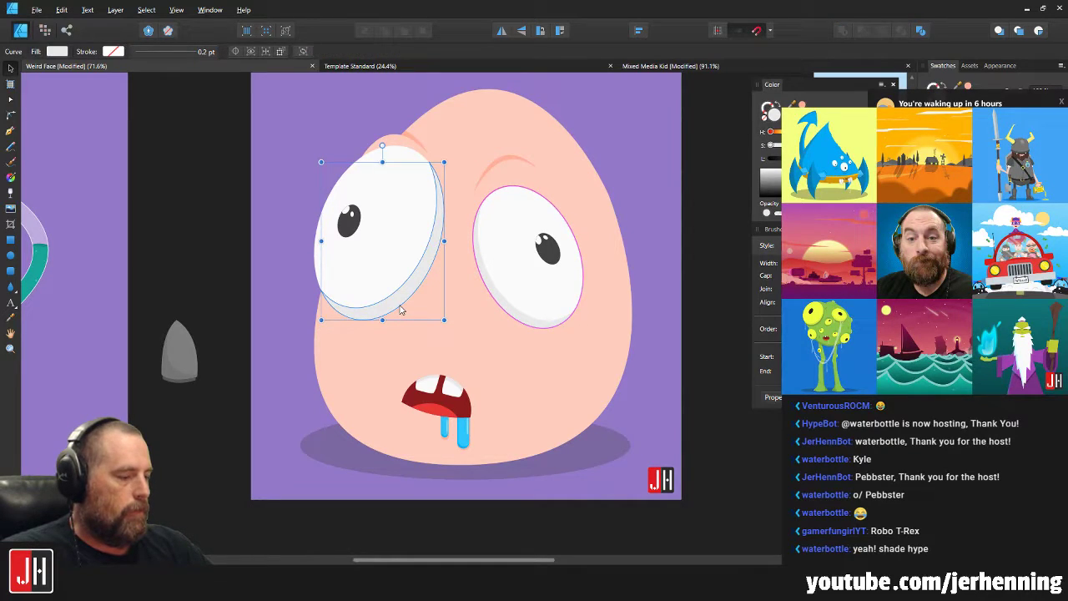
pyautogui.press('Delete')
pyautogui.click(514, 318)
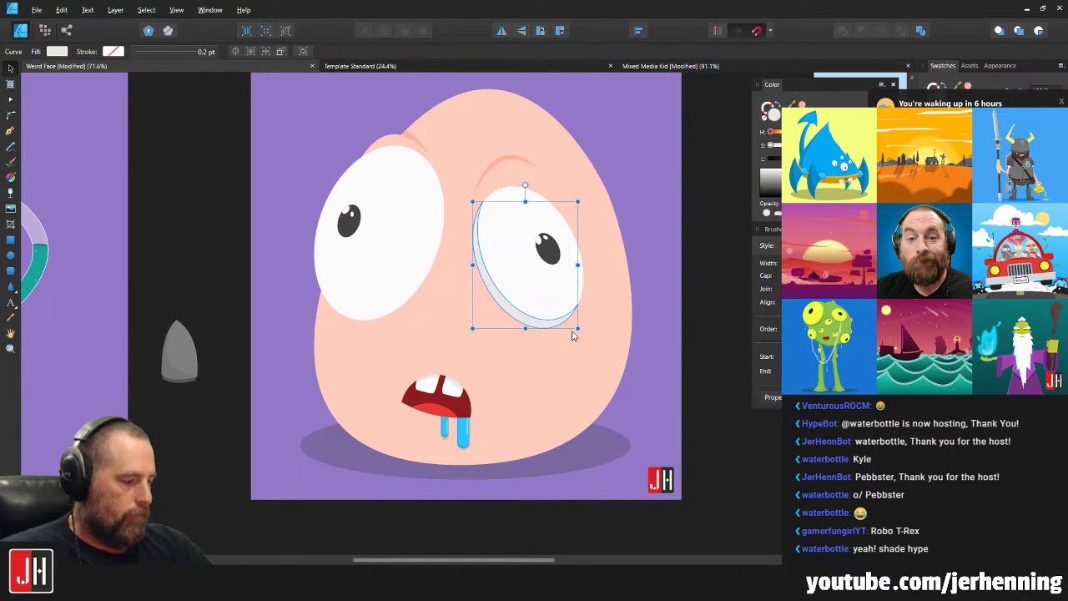
pyautogui.press('Delete')
# Delete the brow crease shapes above both eyes of the large egg face.
pyautogui.click(527, 162)
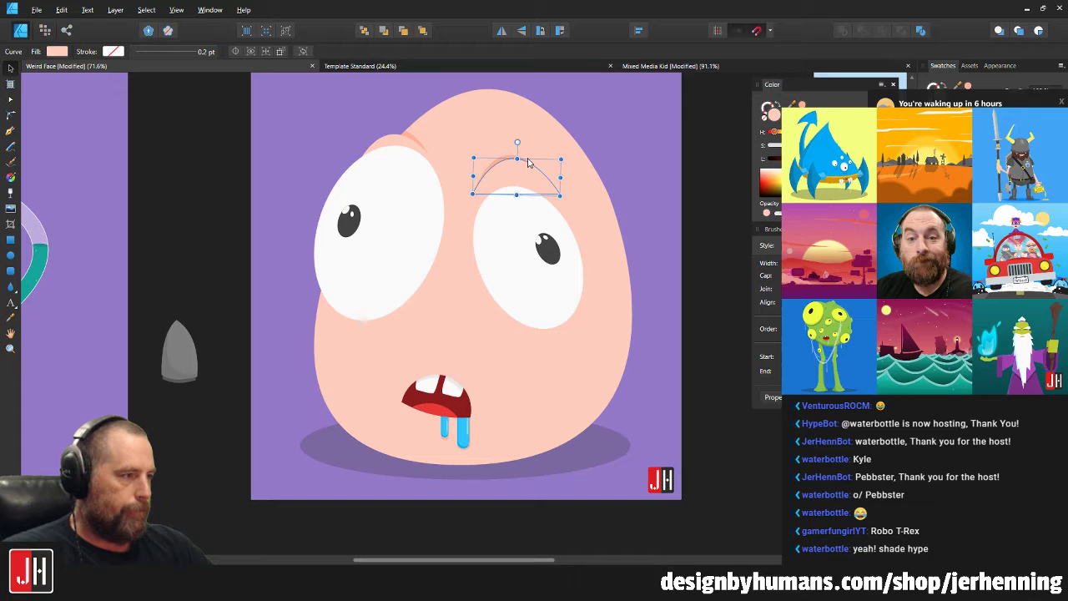
pyautogui.keyDown('alt'); pyautogui.click(523, 166); pyautogui.keyUp('alt')
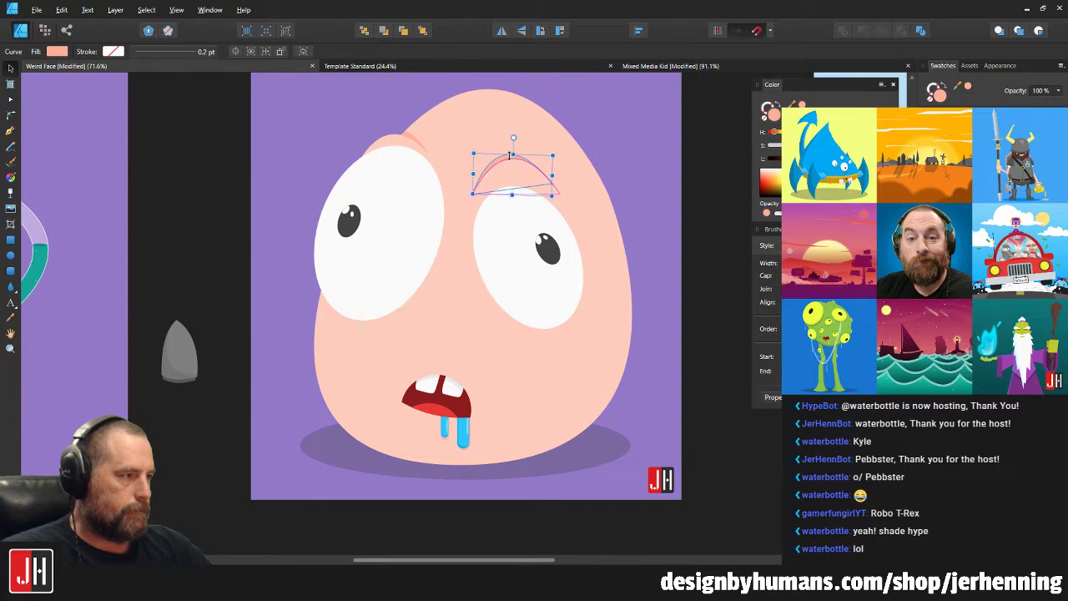
pyautogui.press('Delete')
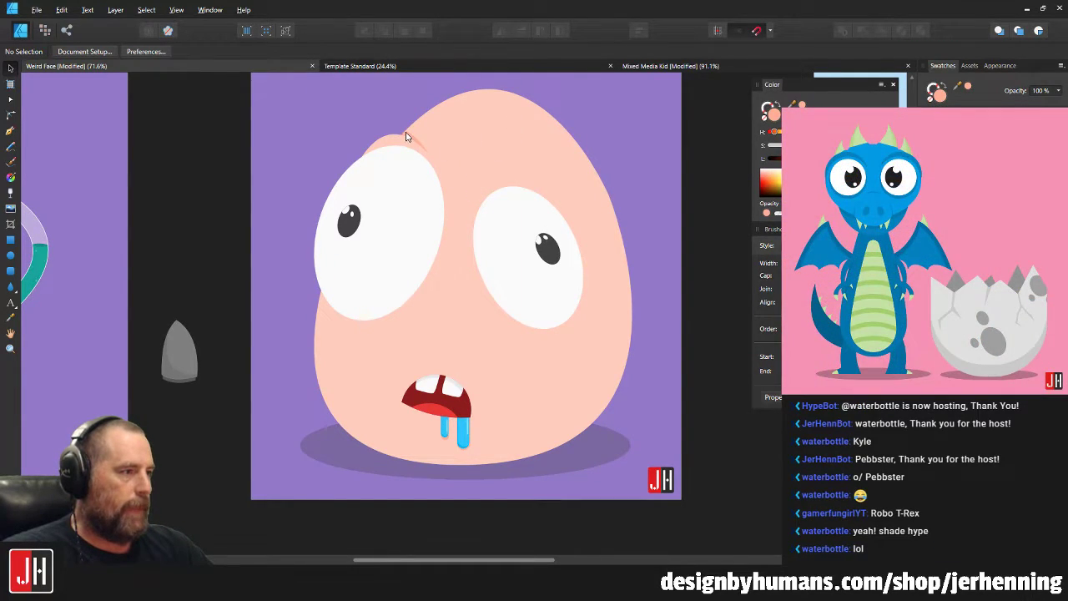
pyautogui.click(406, 136)
pyautogui.press('Delete')
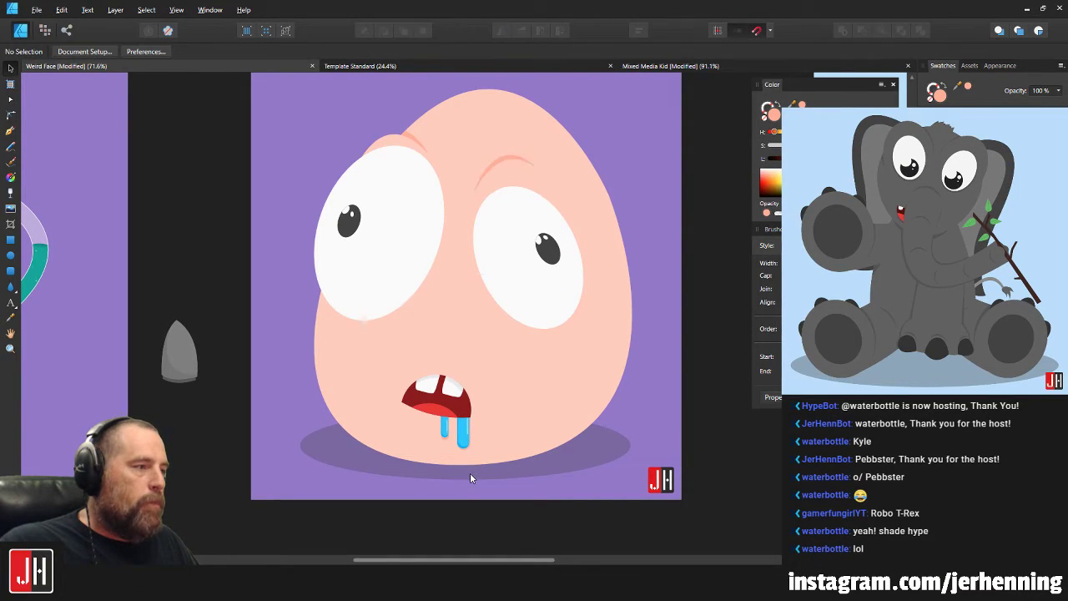
# Undo all the shading and brow deletions on the large egg face.
pyautogui.hotkey('ctrl', 'z')
pyautogui.hotkey('ctrl', 'z')
pyautogui.hotkey('ctrl', 'z')
pyautogui.hotkey('ctrl', 'z')
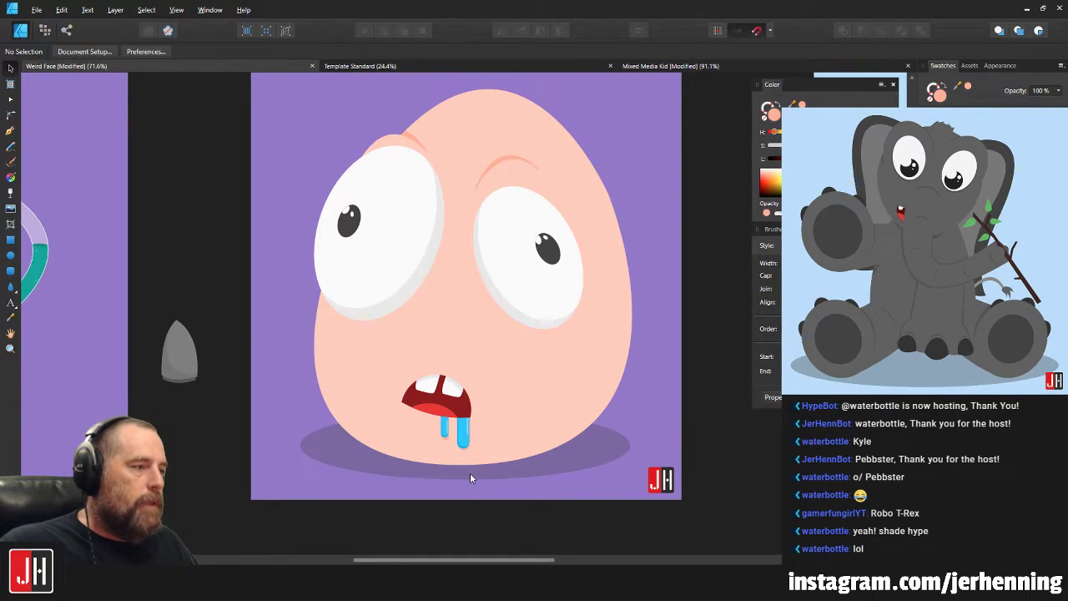
pyautogui.hotkey('ctrl', 'z')
pyautogui.scroll(-2, 552, 452)
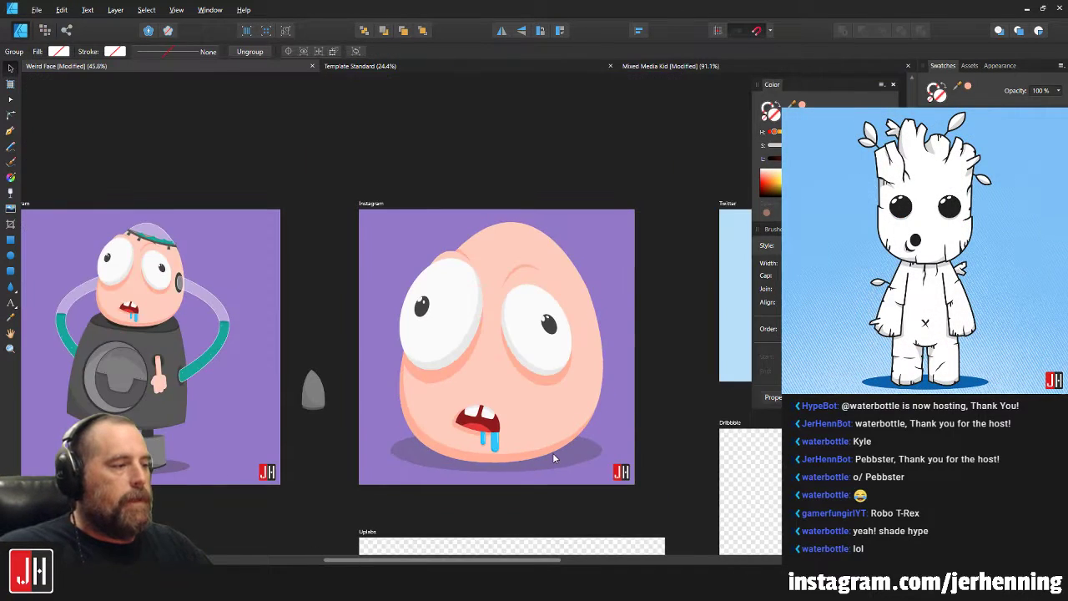
pyautogui.hotkey('ctrl', 'z')
# Try the robot's torso without its lower-edge shading, and undo the deletion.
pyautogui.scroll(-5, 592, 388)
pyautogui.scroll(4, 449, 371)
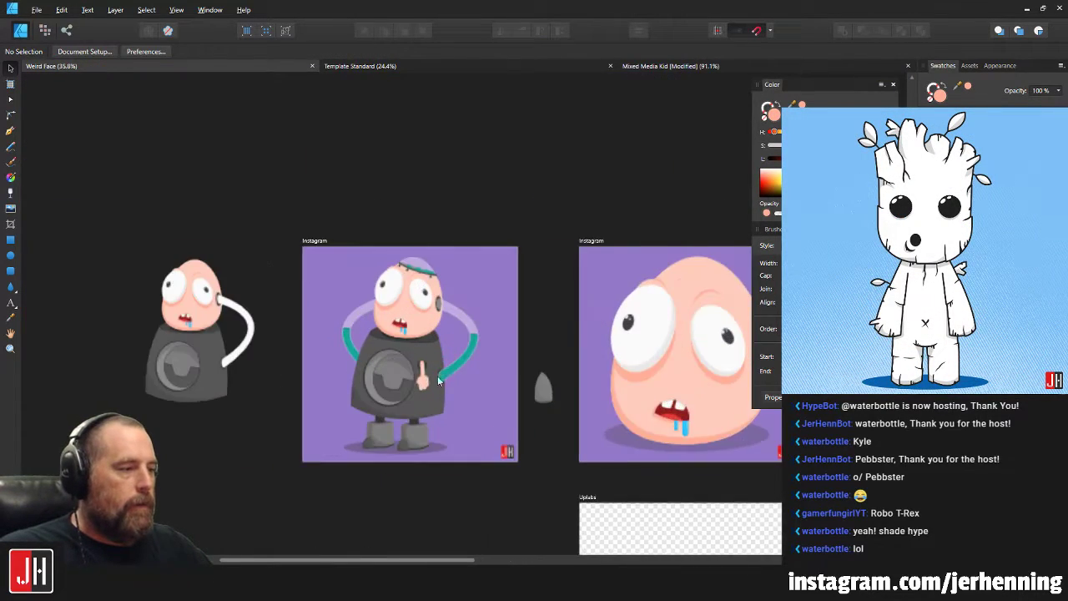
pyautogui.scroll(7, 450, 377)
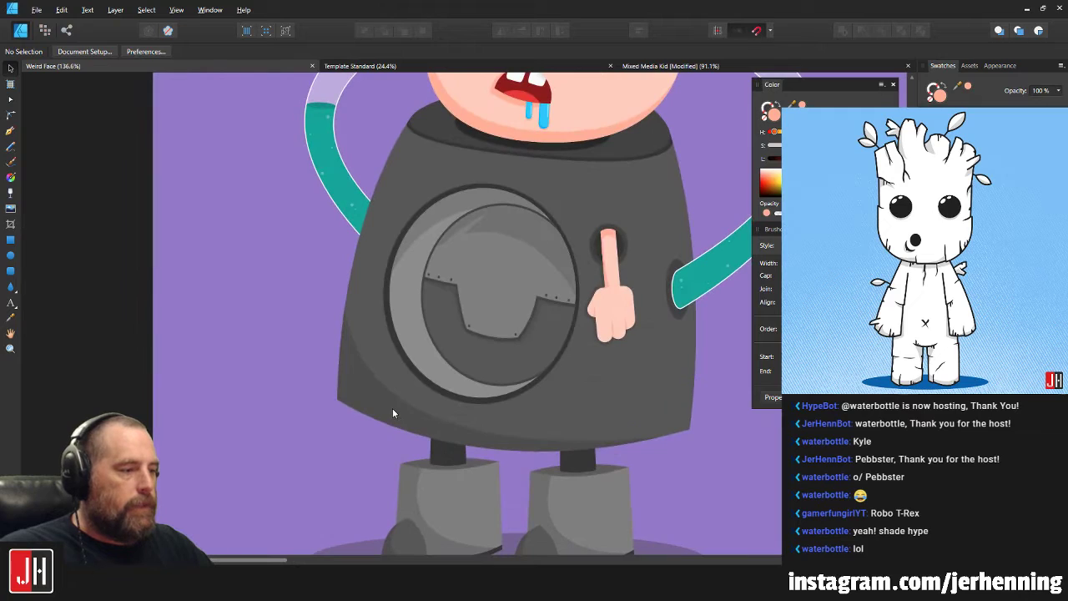
pyautogui.click(450, 411)
pyautogui.press('Delete')
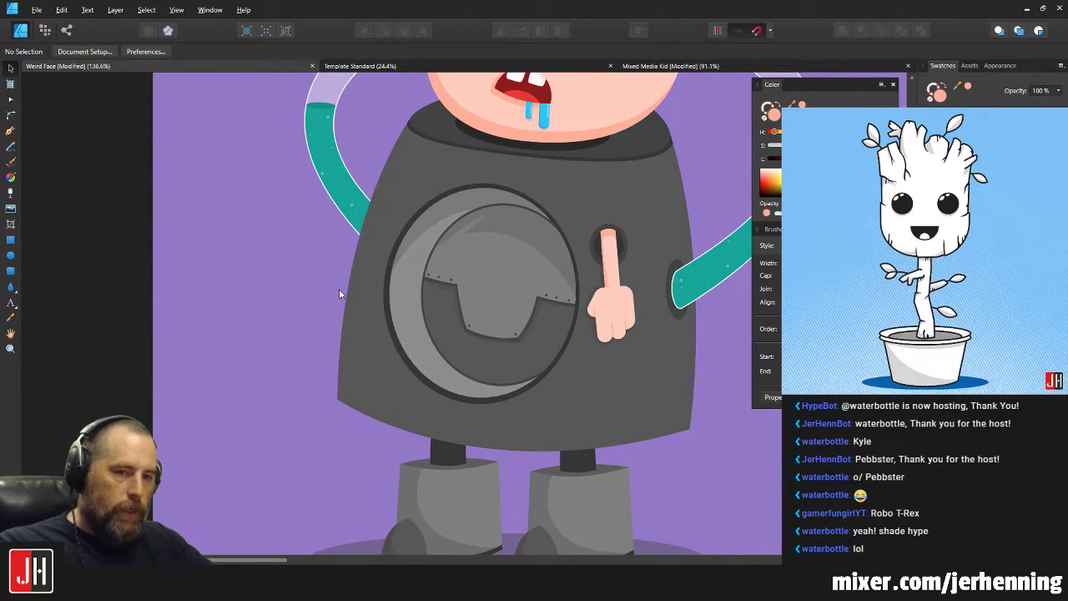
pyautogui.hotkey('ctrl', 'z')
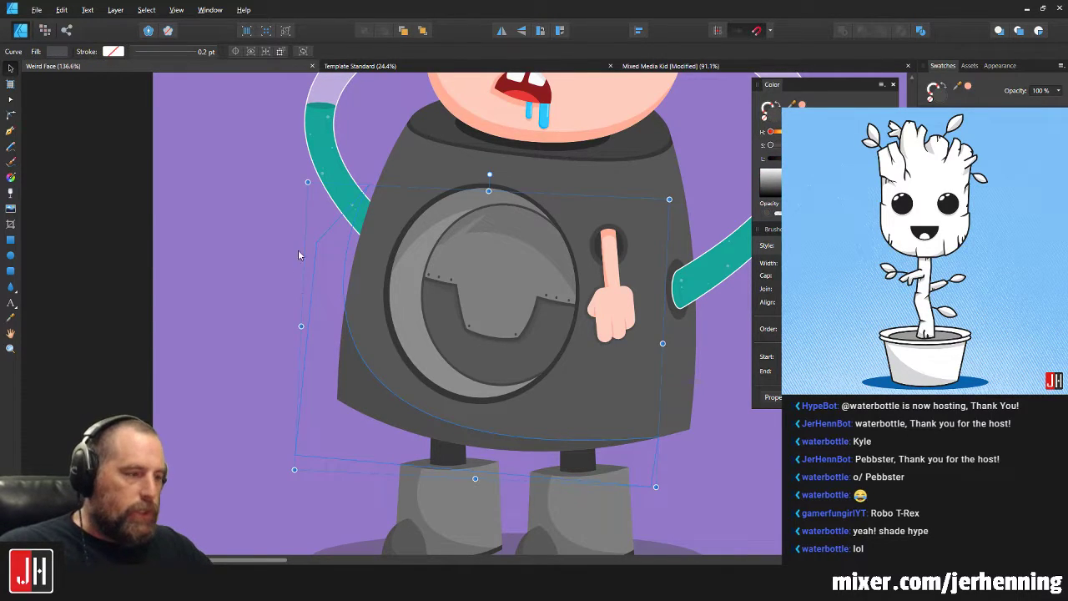
pyautogui.click(272, 264)
pyautogui.scroll(-4, 272, 263)
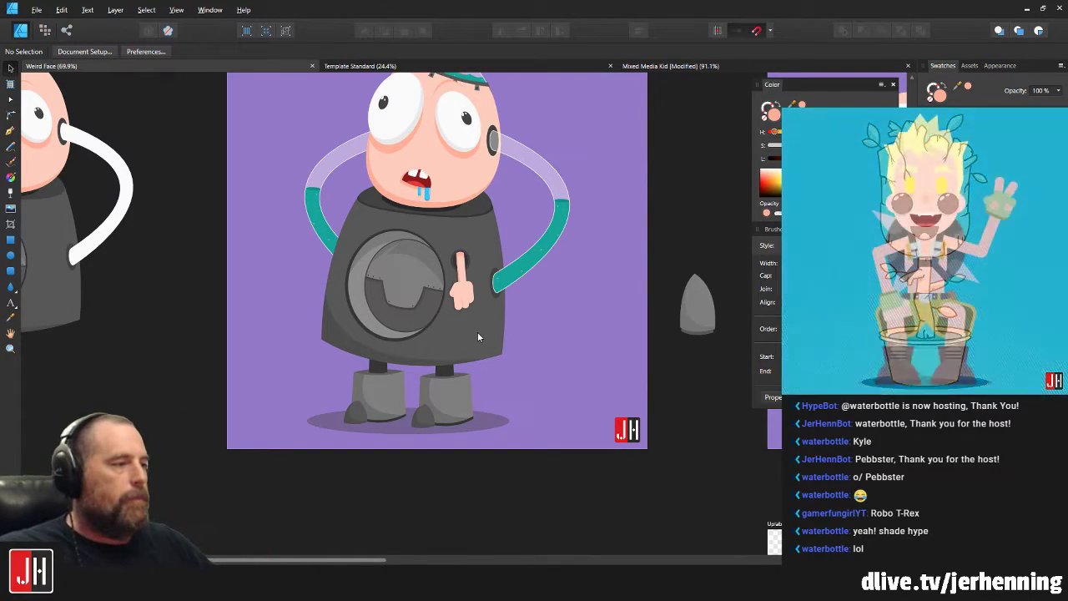
# Duplicate the hand group to the opposite side of the round hatch and flip the copy horizontally.
pyautogui.scroll(5, 474, 288)
pyautogui.click(483, 236)
pyautogui.moveTo(482, 236); pyautogui.dragTo(217, 236)
pyautogui.click(500, 31)
pyautogui.scroll(3, 248, 193)
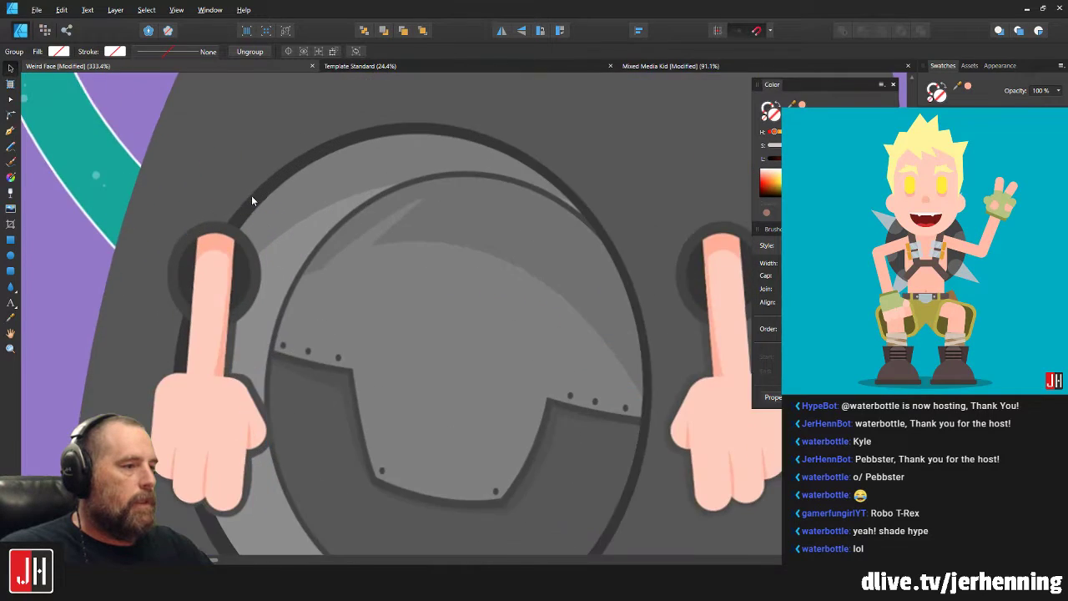
# Move the mirrored hand between the hatch and the torso's edge beside the teal arm, and tilt it clockwise to follow the torso's slope.
pyautogui.hscroll(-3, 381, 305)
pyautogui.moveTo(381, 305); pyautogui.dragTo(339, 246)
pyautogui.moveTo(389, 332); pyautogui.dragTo(365, 332)
pyautogui.moveTo(314, 265); pyautogui.dragTo(310, 255)
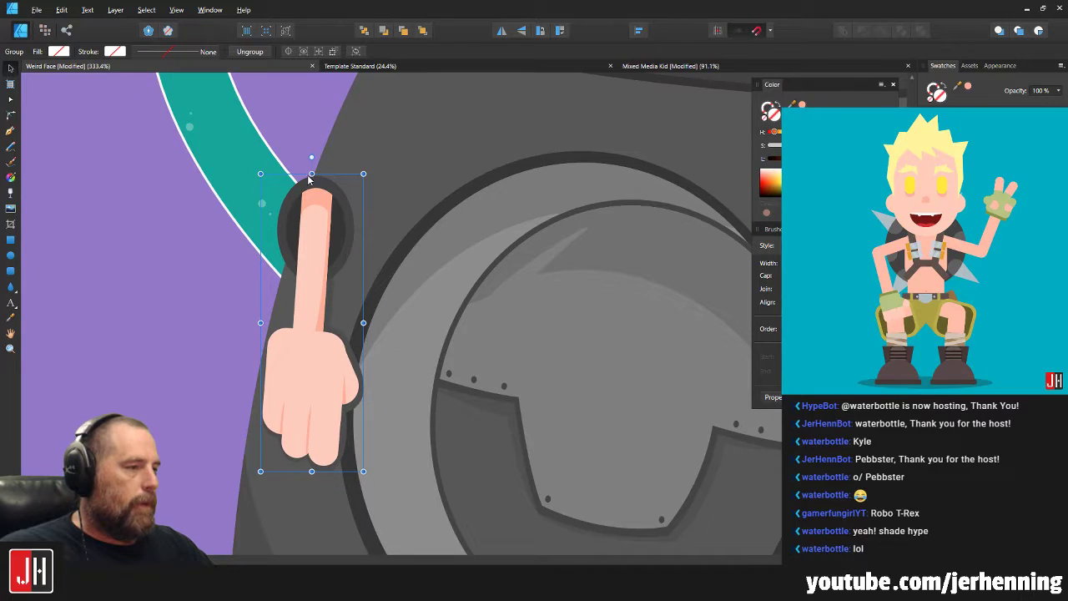
pyautogui.moveTo(310, 157); pyautogui.dragTo(361, 175)
pyautogui.moveTo(322, 265); pyautogui.dragTo(297, 249)
pyautogui.scroll(-4, 335, 253)
pyautogui.scroll(2, 367, 268)
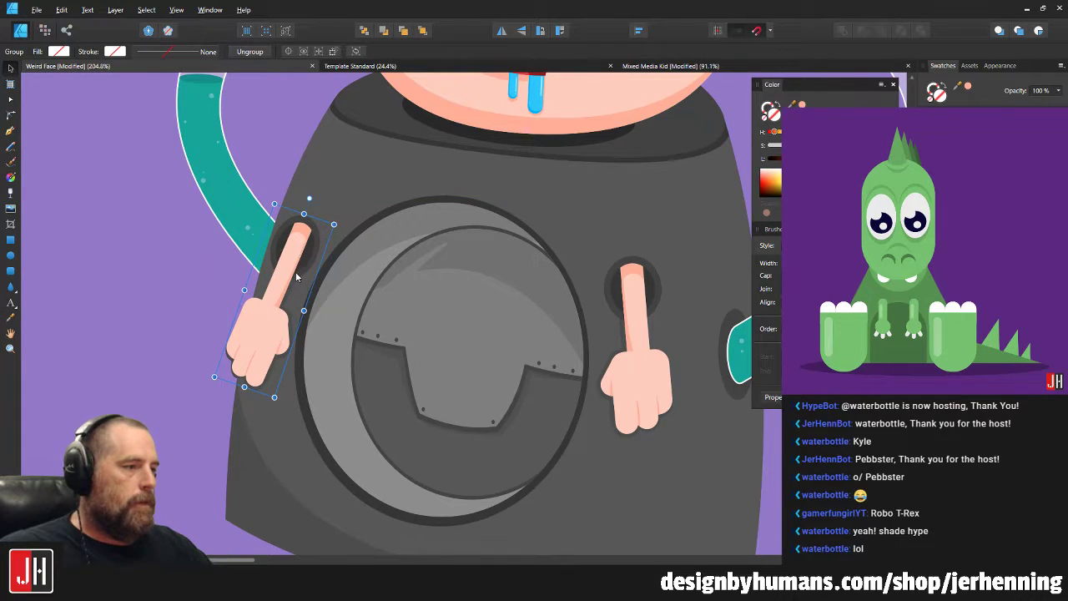
pyautogui.scroll(3, 296, 282)
pyautogui.moveTo(275, 401); pyautogui.dragTo(277, 374)
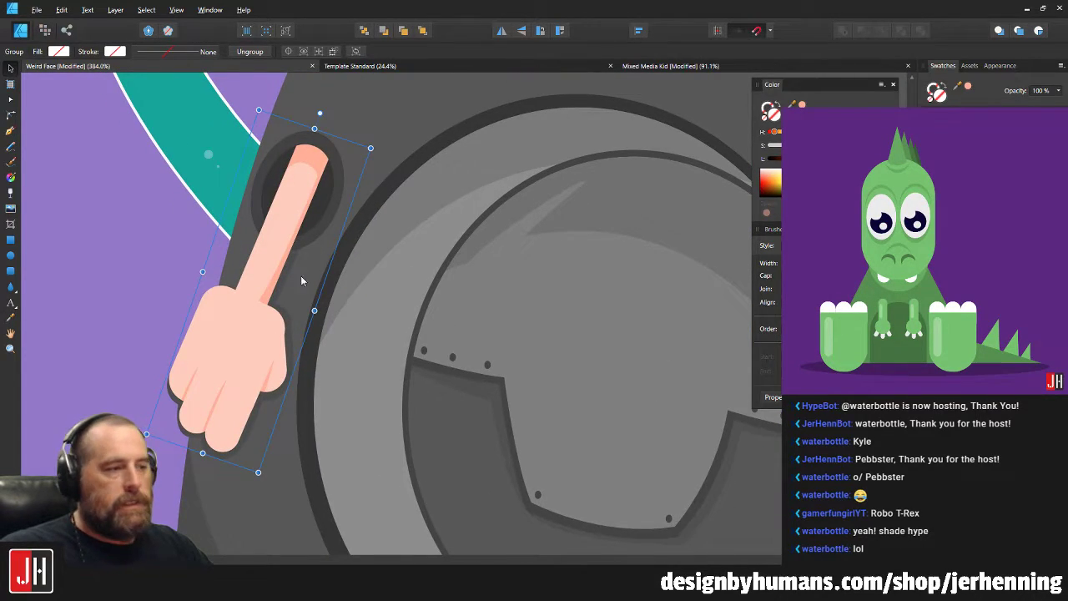
# Clip the mirrored hand's shadow inside the torso so none of it falls on the purple background.
pyautogui.scroll(4, 184, 436)
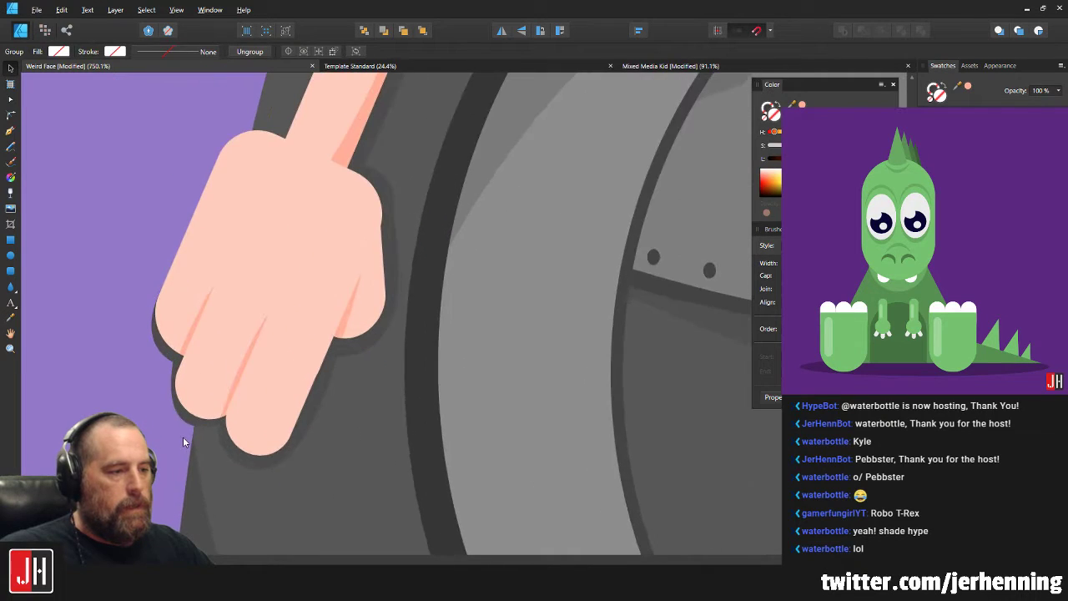
pyautogui.scroll(-3, 189, 415)
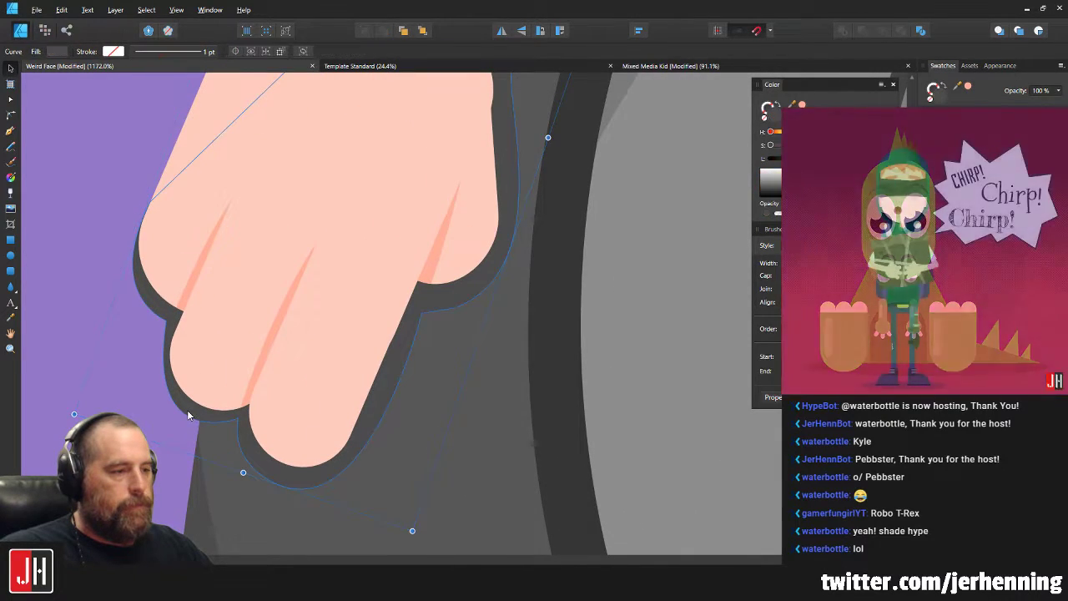
pyautogui.click(301, 427)
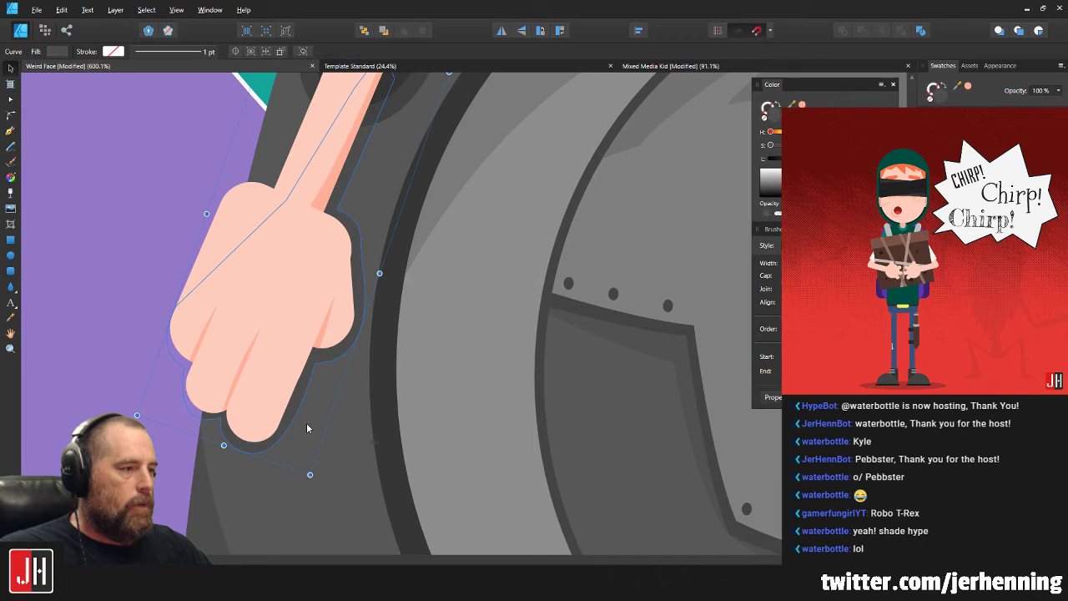
pyautogui.scroll(-6, 305, 422)
pyautogui.click(269, 421)
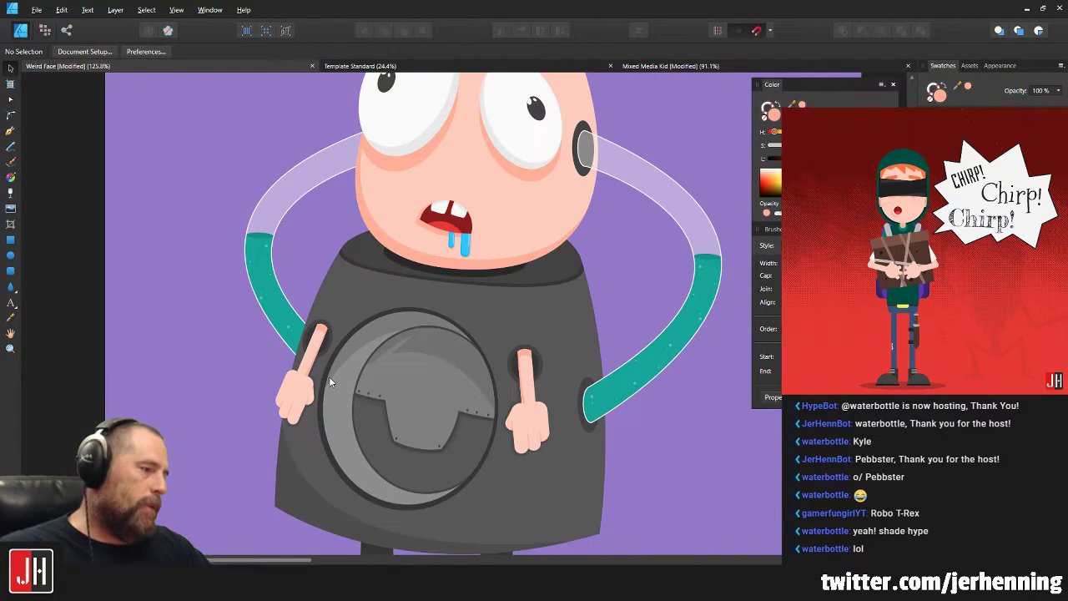
# Shrink the mirrored hand and its clipped shadow together slightly at the torso's edge, and save the document.
pyautogui.scroll(3, 317, 373)
pyautogui.click(286, 417)
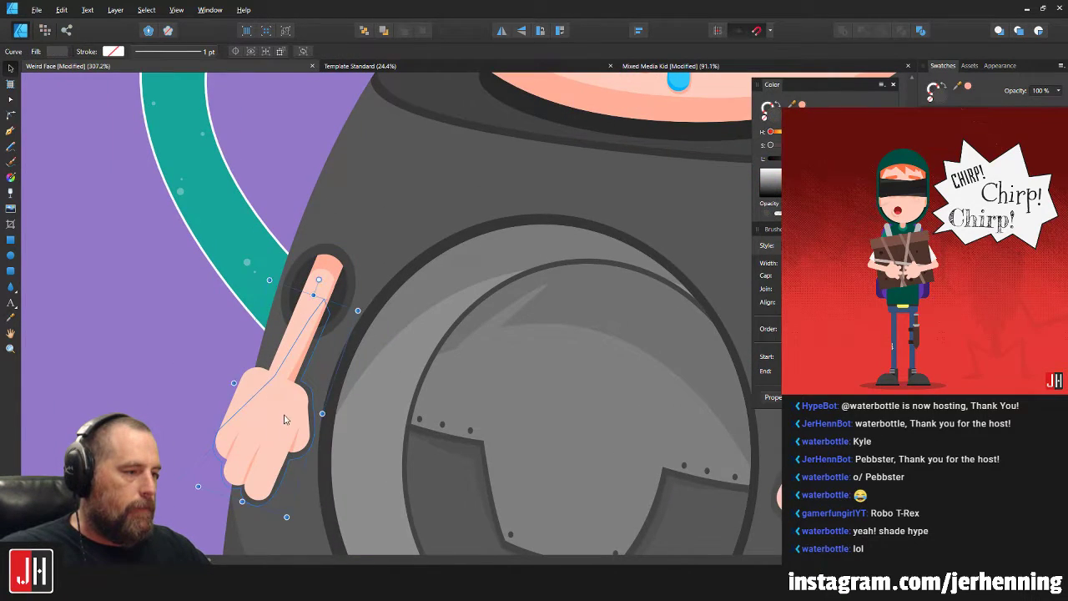
pyautogui.moveTo(286, 401); pyautogui.dragTo(337, 311)
pyautogui.moveTo(380, 250); pyautogui.dragTo(367, 265)
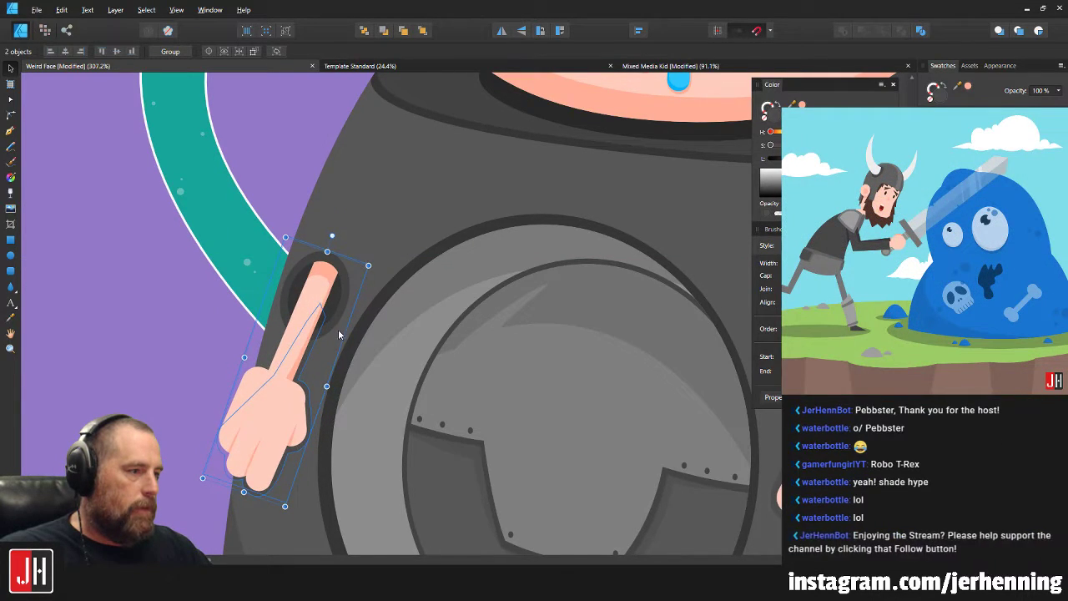
pyautogui.scroll(2, 340, 331)
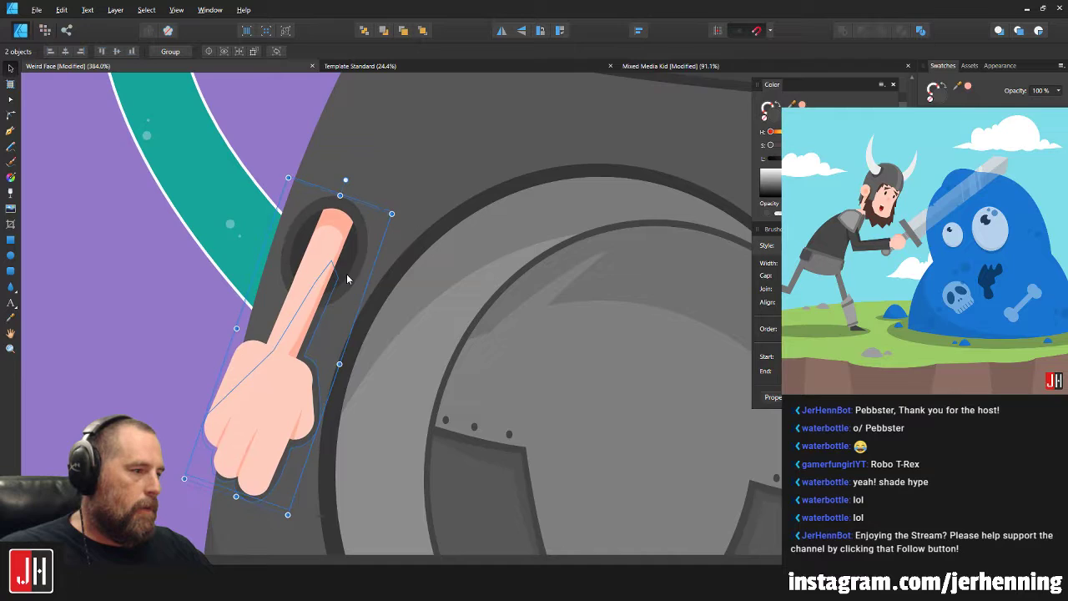
pyautogui.scroll(-5, 347, 300)
pyautogui.scroll(2, 364, 302)
pyautogui.moveTo(314, 286); pyautogui.dragTo(311, 278)
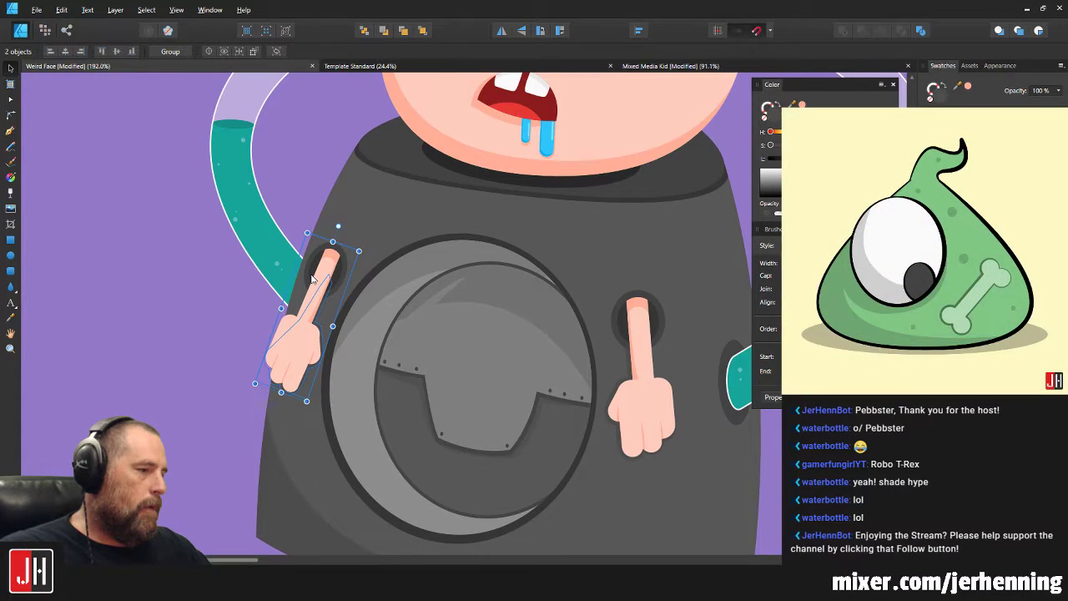
pyautogui.moveTo(312, 279); pyautogui.dragTo(311, 279)
pyautogui.hotkey('ctrl', 'd')
pyautogui.hotkey('ctrl', 's')
# Widen the rounded rectangle of the mirrored hand's inner finger slightly so its side runs flush with the palm's edge.
pyautogui.hotkey('ctrl', '0')
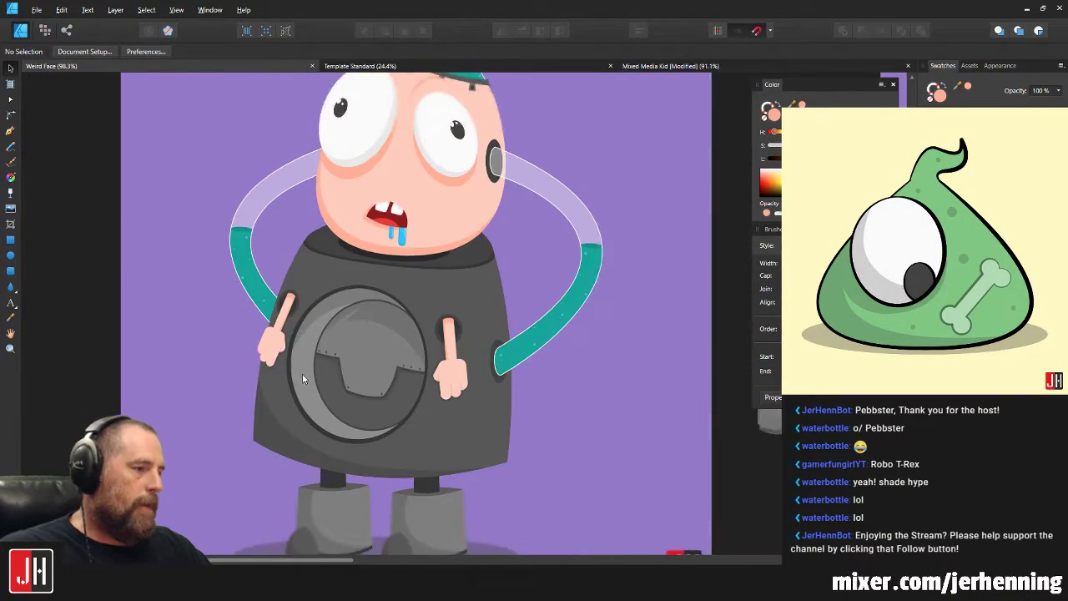
pyautogui.scroll(-4, 343, 365)
pyautogui.scroll(5, 344, 362)
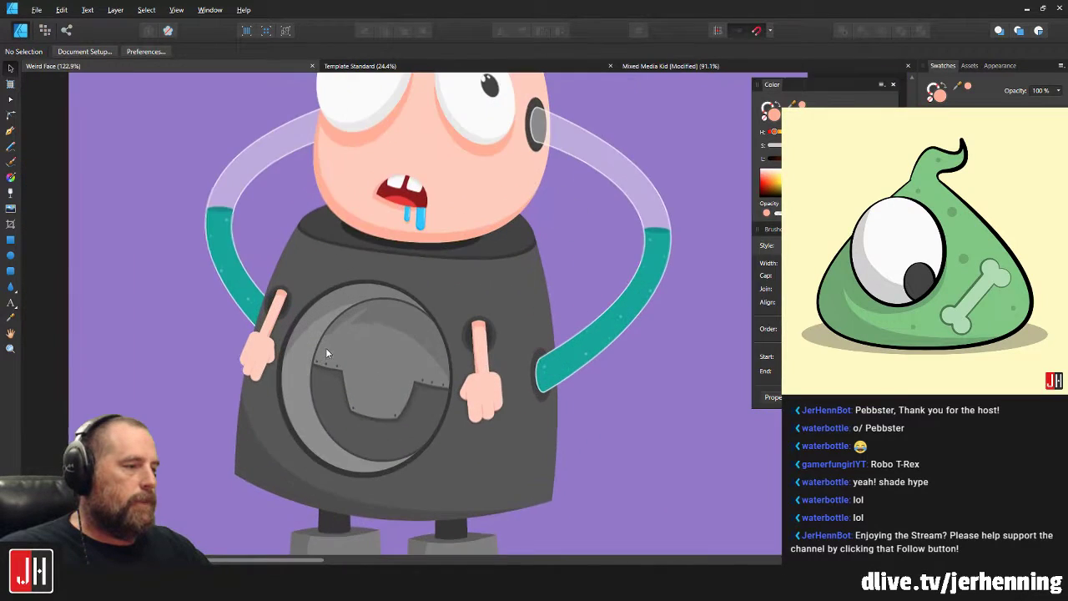
pyautogui.moveTo(375, 316); pyautogui.dragTo(340, 339)
pyautogui.scroll(10, 340, 338)
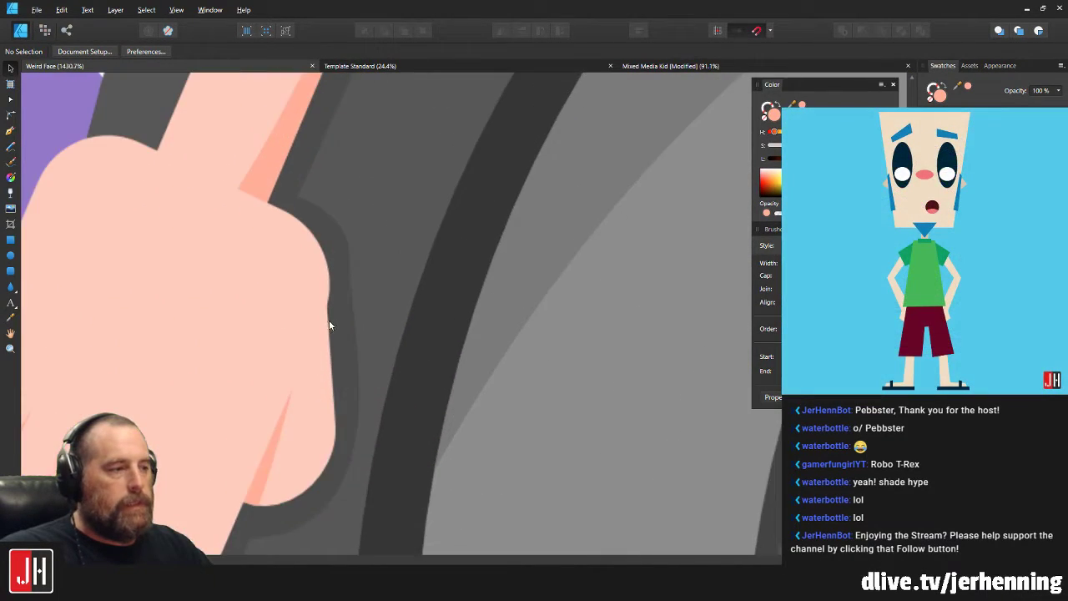
pyautogui.scroll(3, 329, 323)
pyautogui.click(321, 287)
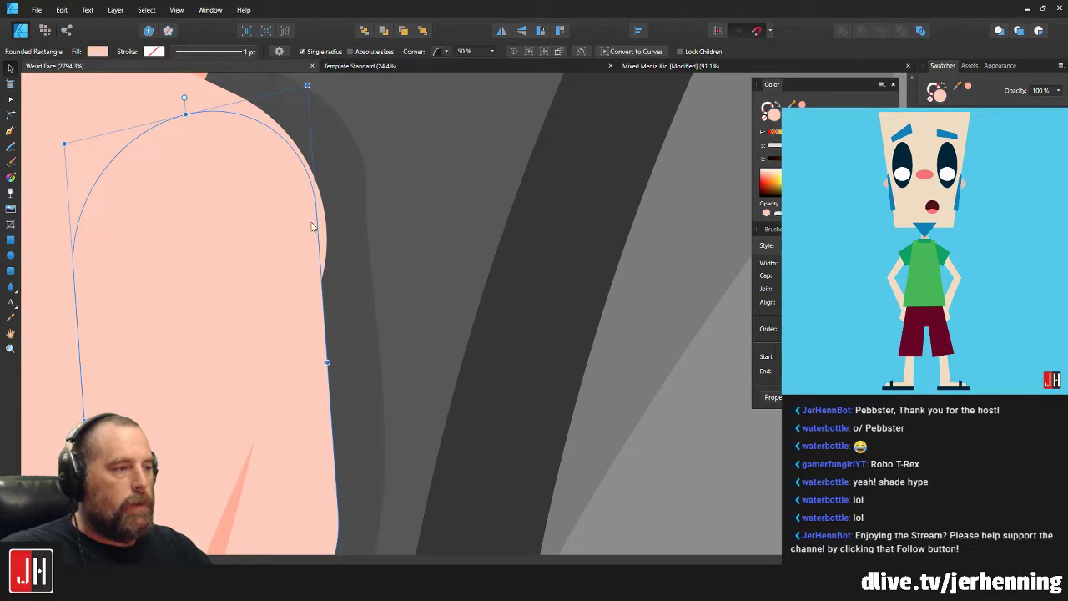
pyautogui.moveTo(331, 361); pyautogui.dragTo(334, 361)
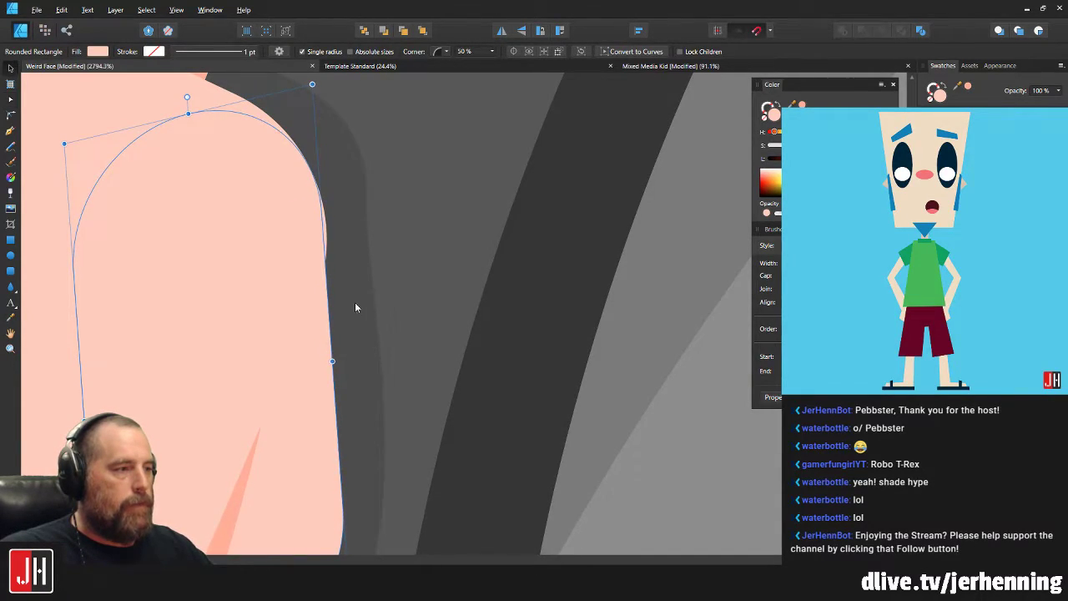
# Place a copy of the raised-finger hand at the torso's lower corner beneath the teal arm, and delete its shadow.
pyautogui.scroll(-14, 367, 309)
pyautogui.hotkey('ctrl', 'd')
pyautogui.moveTo(555, 331)
pyautogui.mouseDown()
pyautogui.moveTo(495, 324)
pyautogui.moveTo(565, 265)
pyautogui.moveTo(549, 245)
pyautogui.moveTo(547, 298)
pyautogui.moveTo(519, 328)
pyautogui.moveTo(651, 438)
pyautogui.moveTo(544, 332)
pyautogui.mouseUp()
pyautogui.click(512, 326)
pyautogui.scroll(3, 519, 328)
pyautogui.moveTo(607, 286); pyautogui.dragTo(571, 408)
pyautogui.scroll(3, 543, 424)
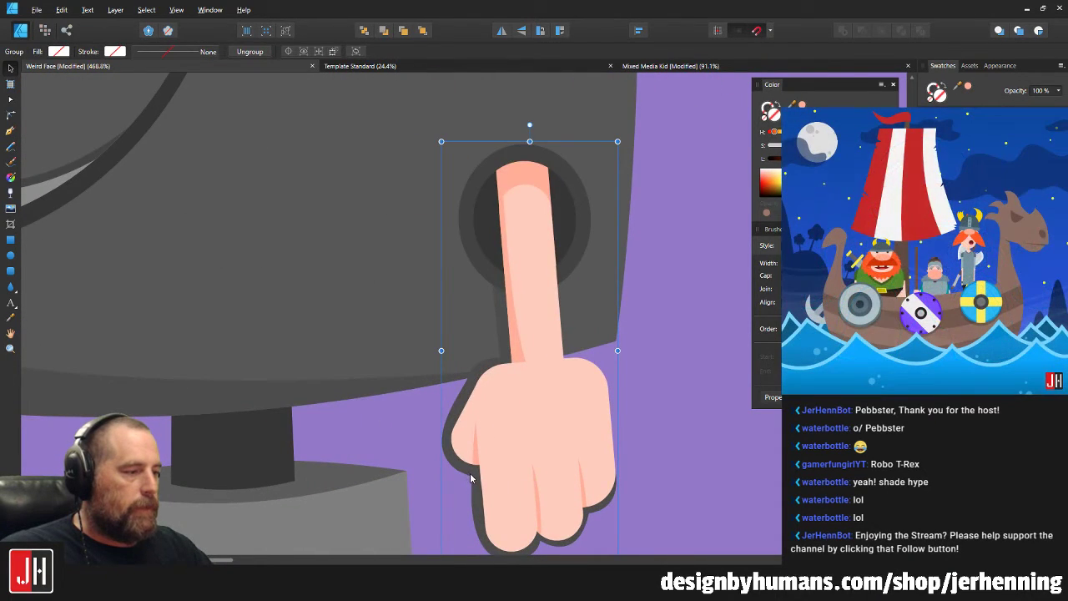
pyautogui.doubleClick(566, 464)
pyautogui.press('Delete')
pyautogui.click(546, 197)
pyautogui.moveTo(546, 198); pyautogui.dragTo(539, 219)
pyautogui.scroll(-4, 539, 219)
# Place a smaller hand copy above the teal arm's end, tilted to follow the torso's side edge.
pyautogui.moveTo(543, 269); pyautogui.dragTo(408, 305)
pyautogui.moveTo(408, 208); pyautogui.dragTo(423, 210)
pyautogui.moveTo(411, 266); pyautogui.dragTo(468, 176)
pyautogui.scroll(3, 480, 176)
pyautogui.moveTo(487, 112); pyautogui.dragTo(490, 155)
pyautogui.scroll(3, 483, 227)
pyautogui.moveTo(472, 192); pyautogui.dragTo(486, 175)
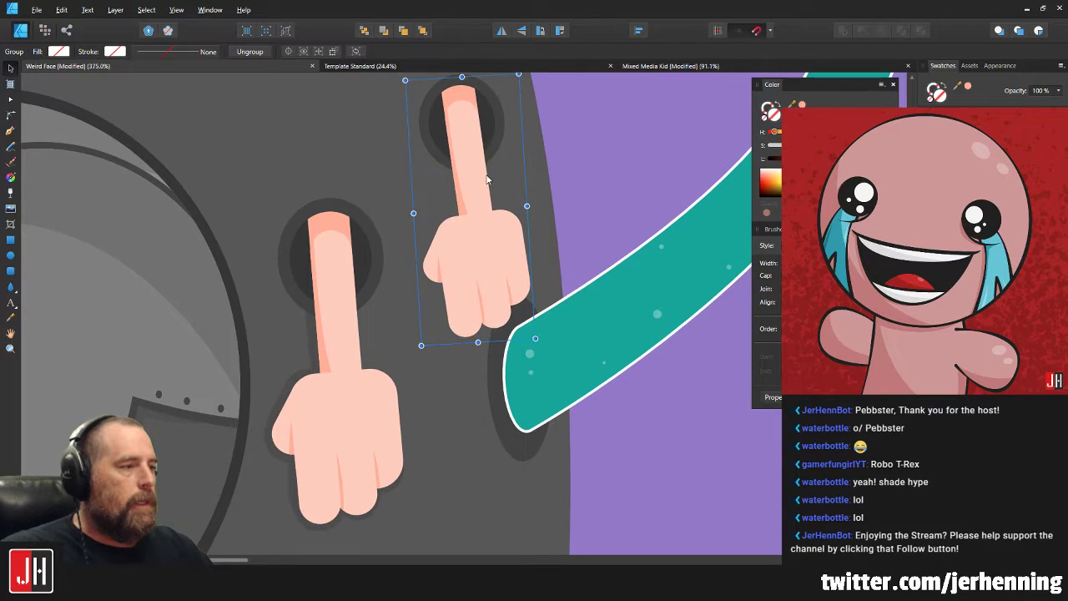
# Add another hand copy at the torso's lower edge above the boot, and nudge the corner hand slightly upward.
pyautogui.scroll(-8, 488, 182)
pyautogui.click(561, 276)
pyautogui.moveTo(561, 276); pyautogui.dragTo(487, 316)
pyautogui.scroll(3, 378, 277)
pyautogui.moveTo(346, 374); pyautogui.dragTo(359, 357)
pyautogui.moveTo(433, 354); pyautogui.dragTo(429, 334)
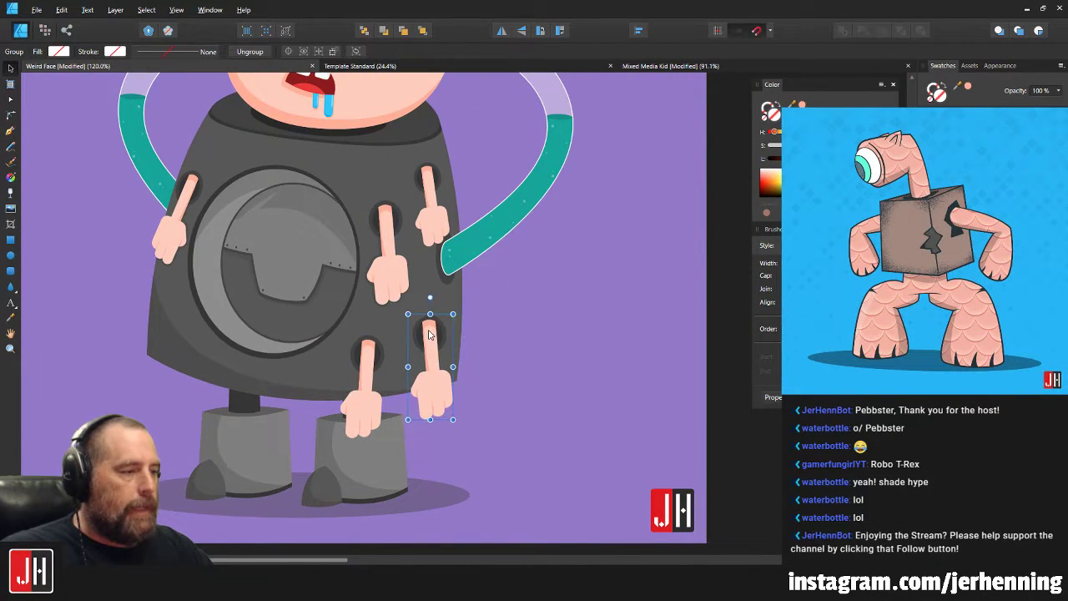
pyautogui.click(494, 313)
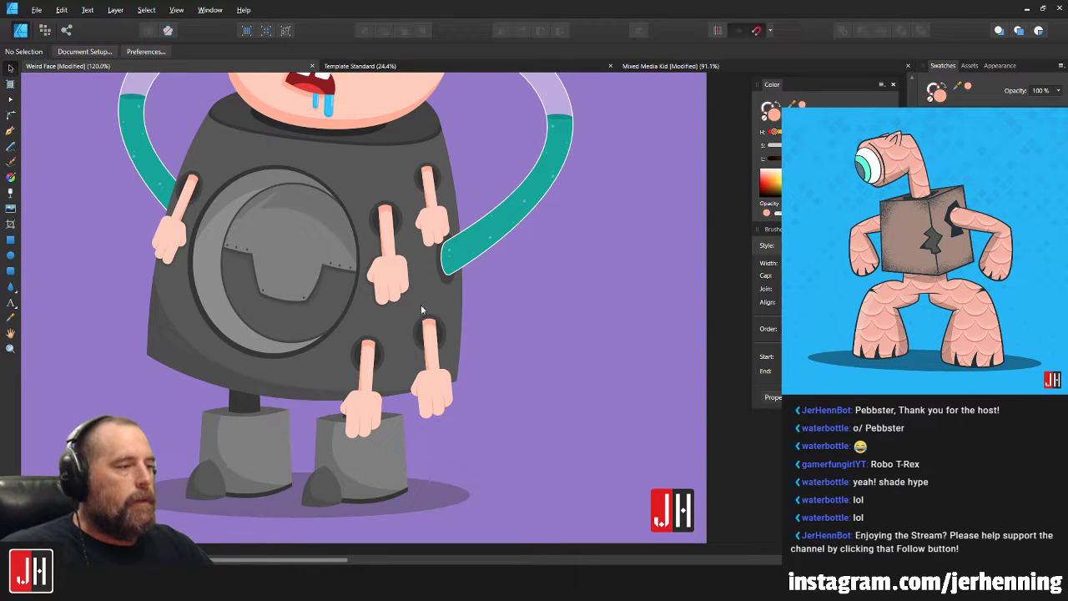
# Try to duplicate the character and move the copy beside the original on the artboard.
pyautogui.scroll(-3, 449, 278)
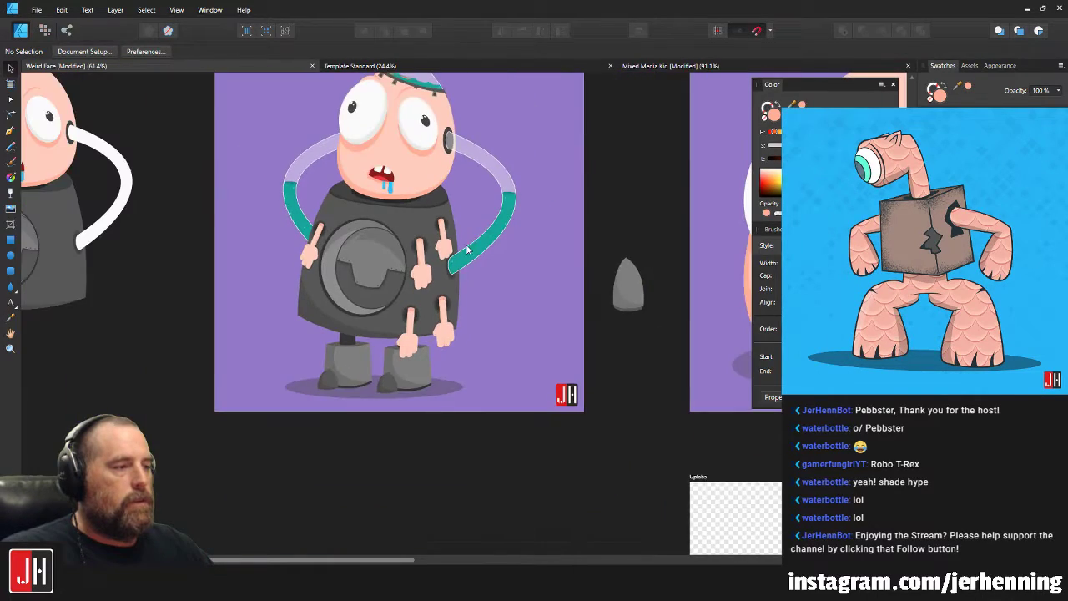
pyautogui.click(360, 205)
pyautogui.scroll(3, 357, 209)
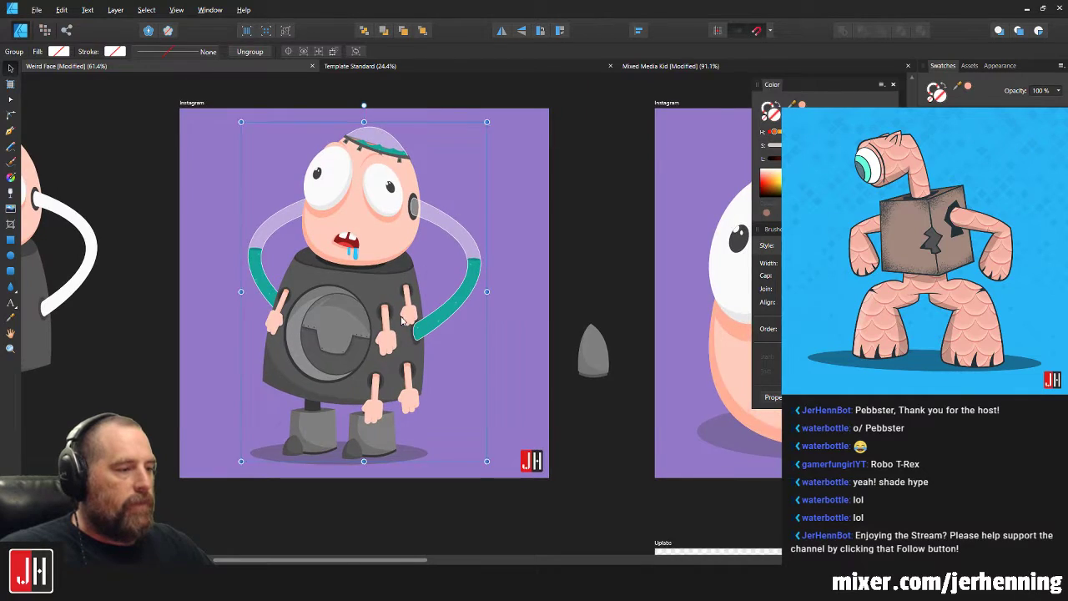
pyautogui.scroll(-3, 351, 242)
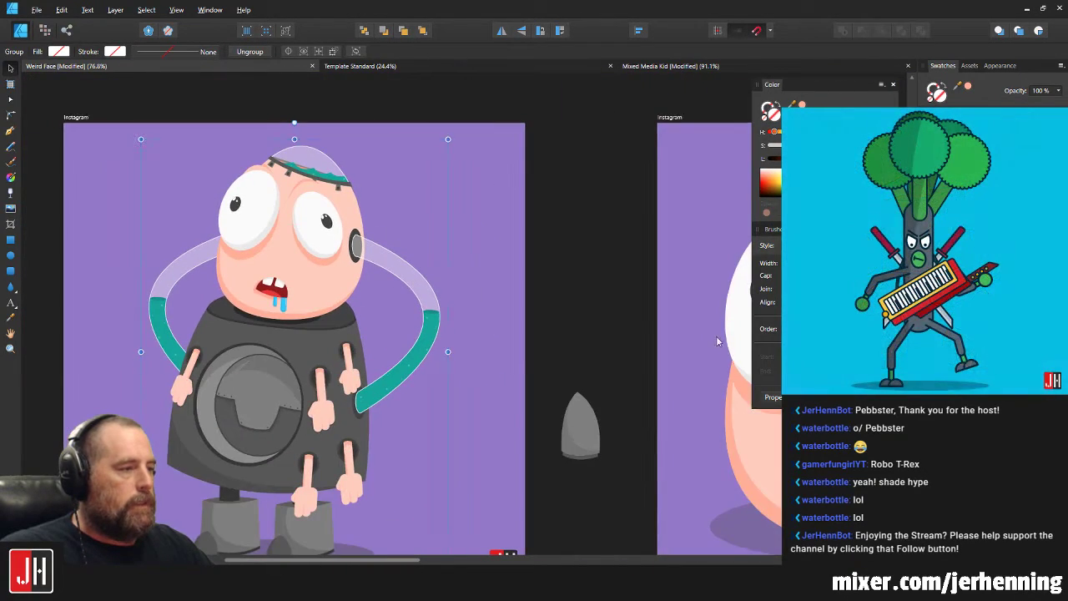
pyautogui.scroll(1, 606, 278)
pyautogui.hotkey('ctrl', 'j')
pyautogui.moveTo(505, 232); pyautogui.dragTo(619, 234)
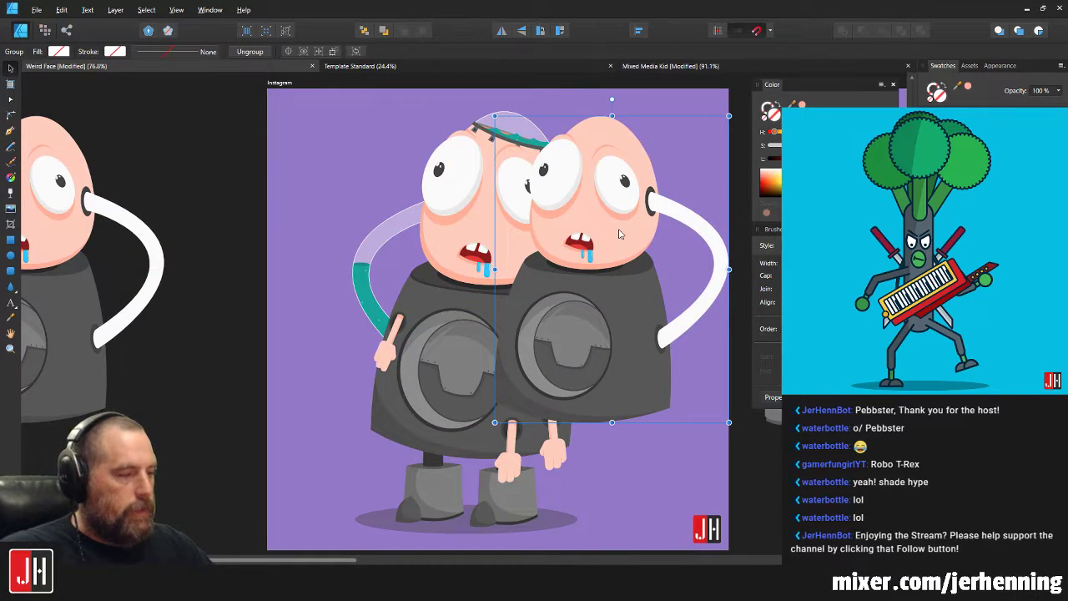
pyautogui.hotkey('ctrl', 'z')
# Delete the three extra hands, keeping only the one beside the hatch and the mirrored one at the torso's edge.
pyautogui.scroll(3, 526, 365)
pyautogui.keyDown('shift'); pyautogui.click(527, 366); pyautogui.keyUp('shift')
pyautogui.press('Delete')
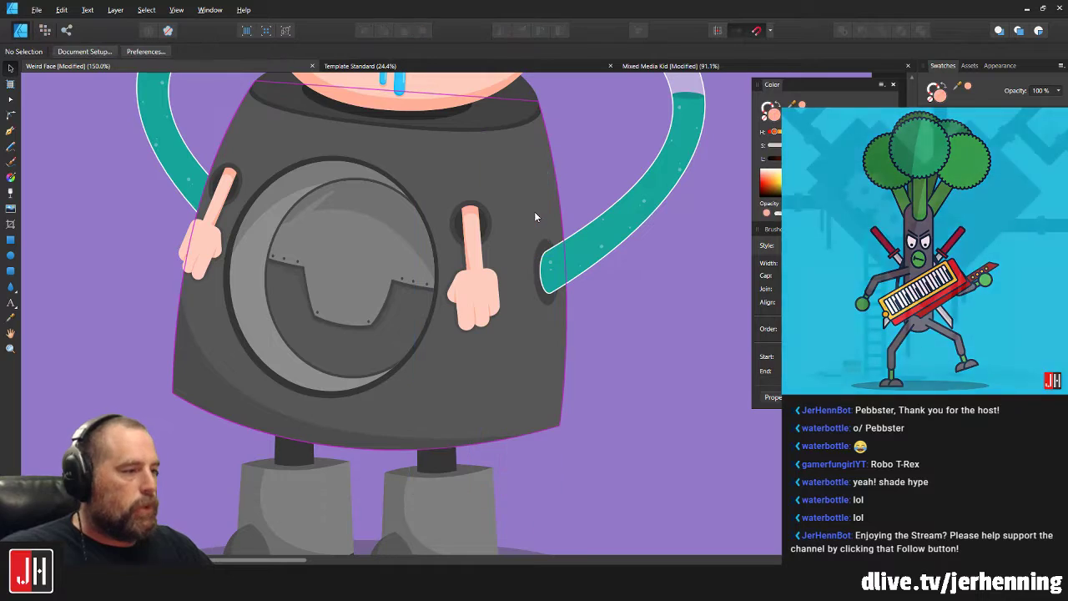
# Save the document.
pyautogui.scroll(-4, 511, 269)
pyautogui.hotkey('ctrl', 's')
pyautogui.moveTo(543, 308); pyautogui.dragTo(509, 315)
pyautogui.scroll(3, 508, 315)
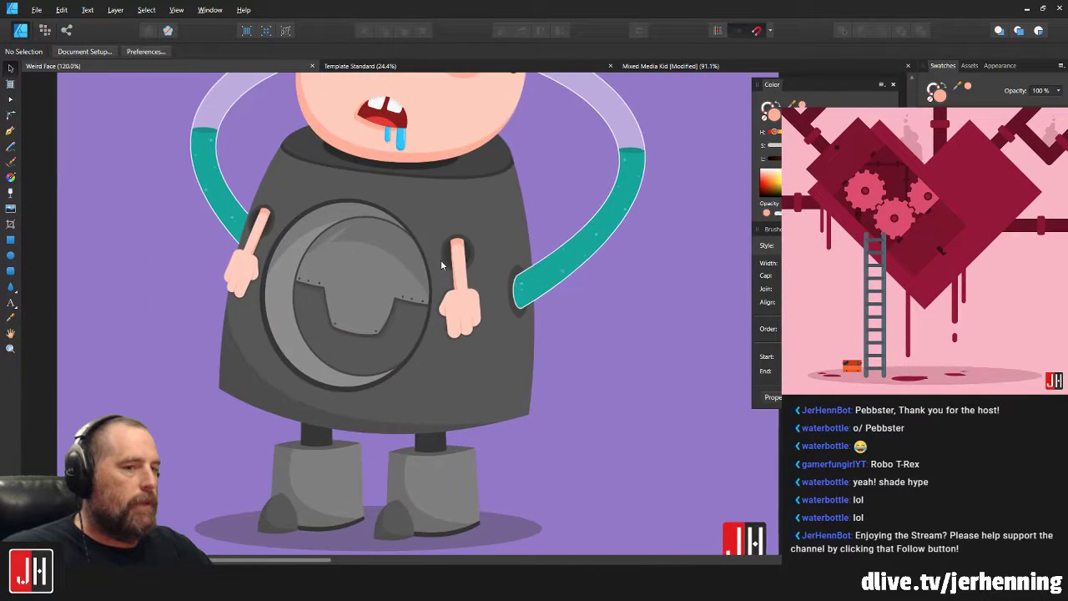
# Examine the mirrored hand's hole and shadow up close, and compare both hands with the whole character.
pyautogui.scroll(5, 374, 256)
pyautogui.scroll(-2, 320, 307)
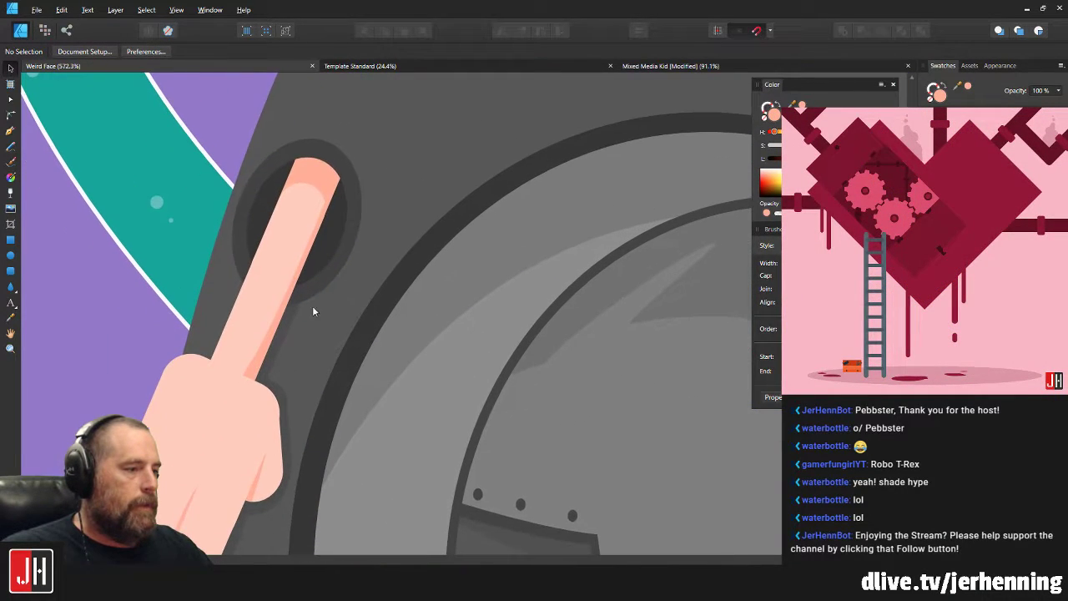
pyautogui.click(286, 329)
pyautogui.keyDown('shift'); pyautogui.click(304, 270); pyautogui.keyUp('shift')
pyautogui.moveTo(307, 260); pyautogui.dragTo(310, 248)
pyautogui.hotkey('ctrl', '0')
pyautogui.click(558, 360)
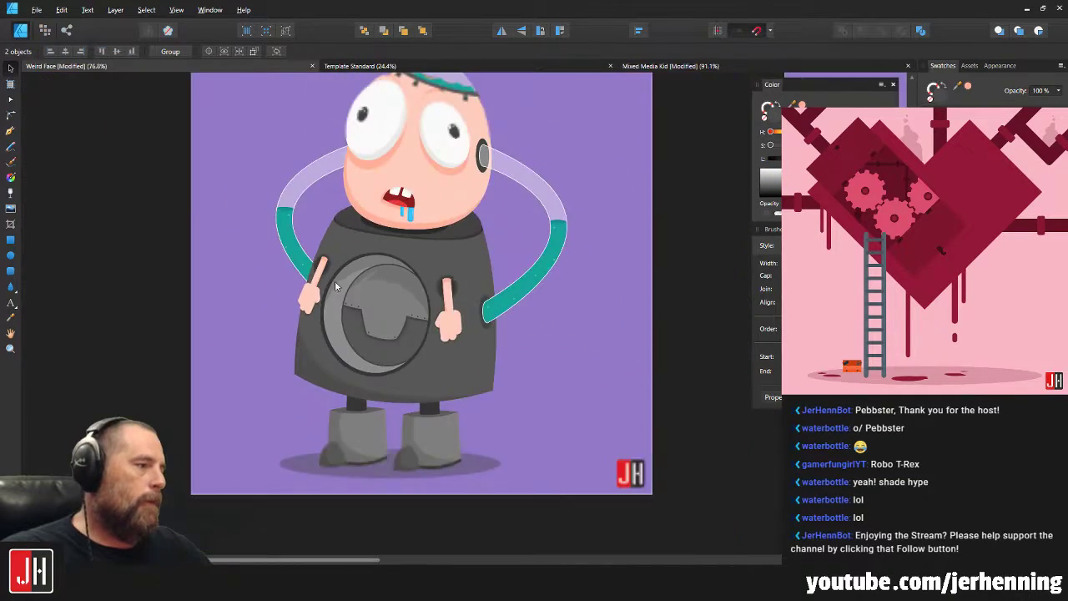
pyautogui.scroll(3, 308, 281)
pyautogui.scroll(-3, 308, 281)
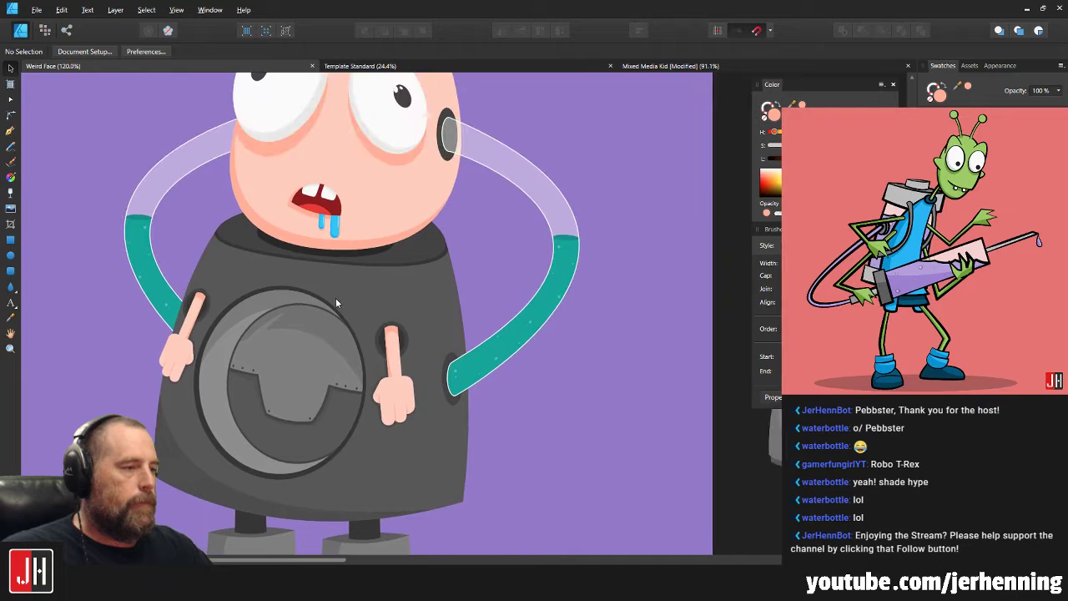
pyautogui.scroll(1, 344, 281)
pyautogui.moveTo(343, 306); pyautogui.dragTo(368, 312)
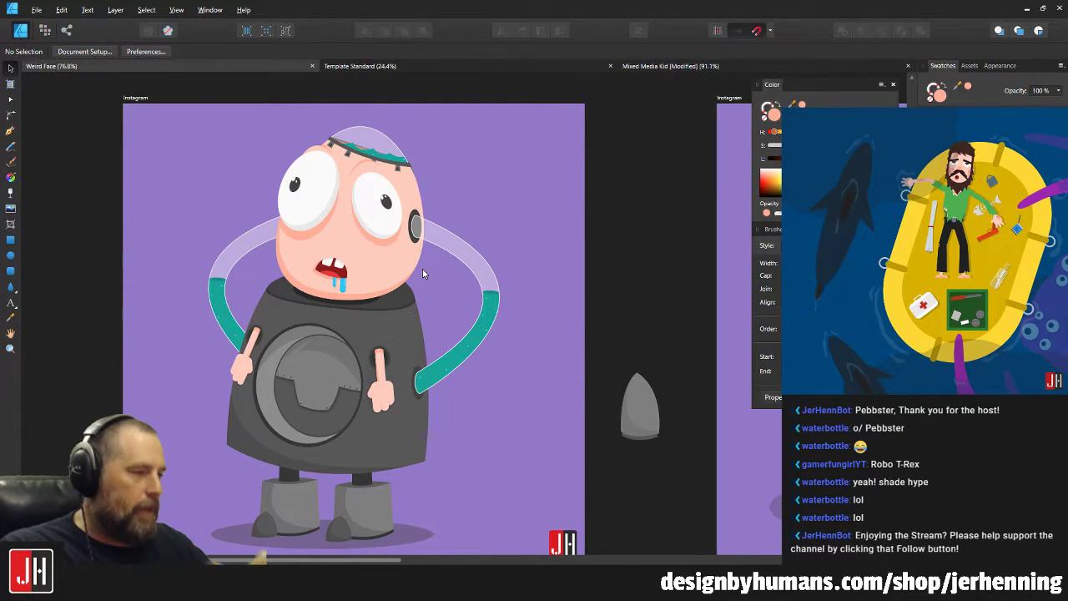
pyautogui.scroll(4, 380, 280)
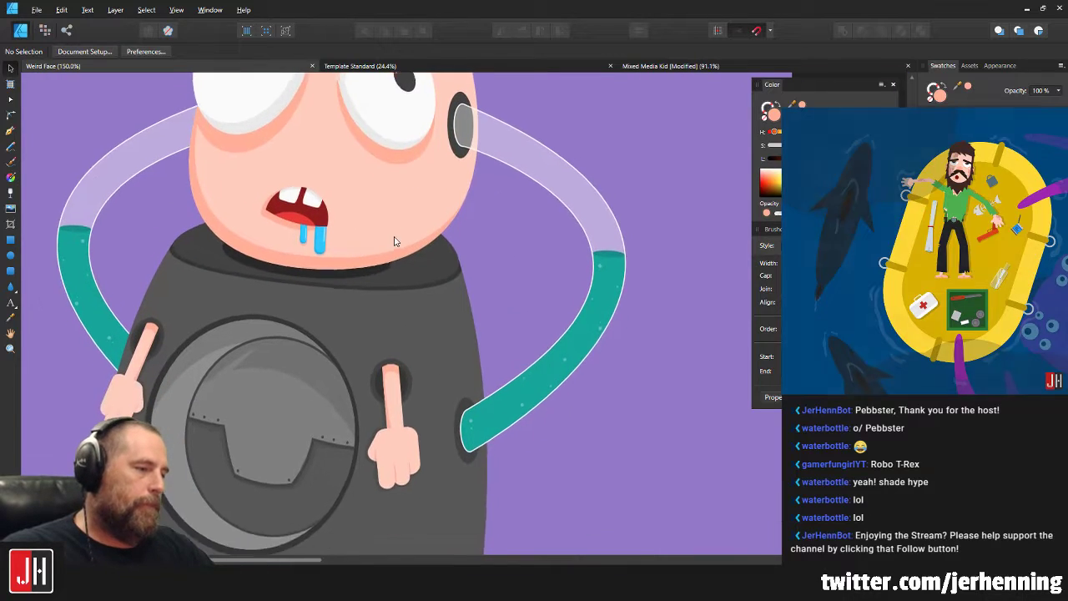
pyautogui.scroll(2, 383, 242)
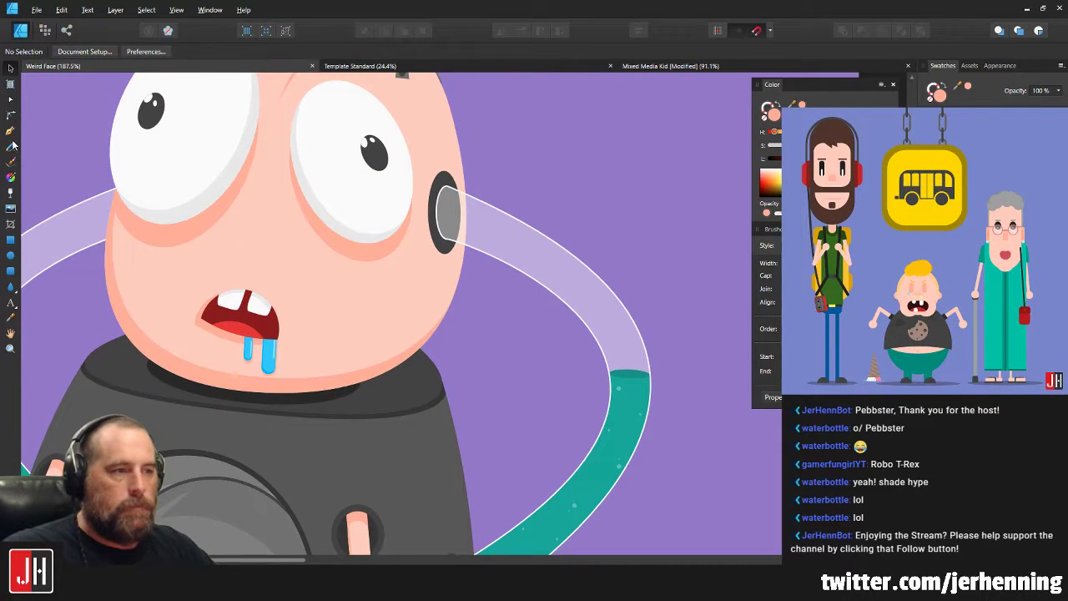
# Draw a curved Pen line from the hatch's upper rim across the face to just beyond the glass dome.
pyautogui.click(10, 131)
pyautogui.scroll(2, 389, 300)
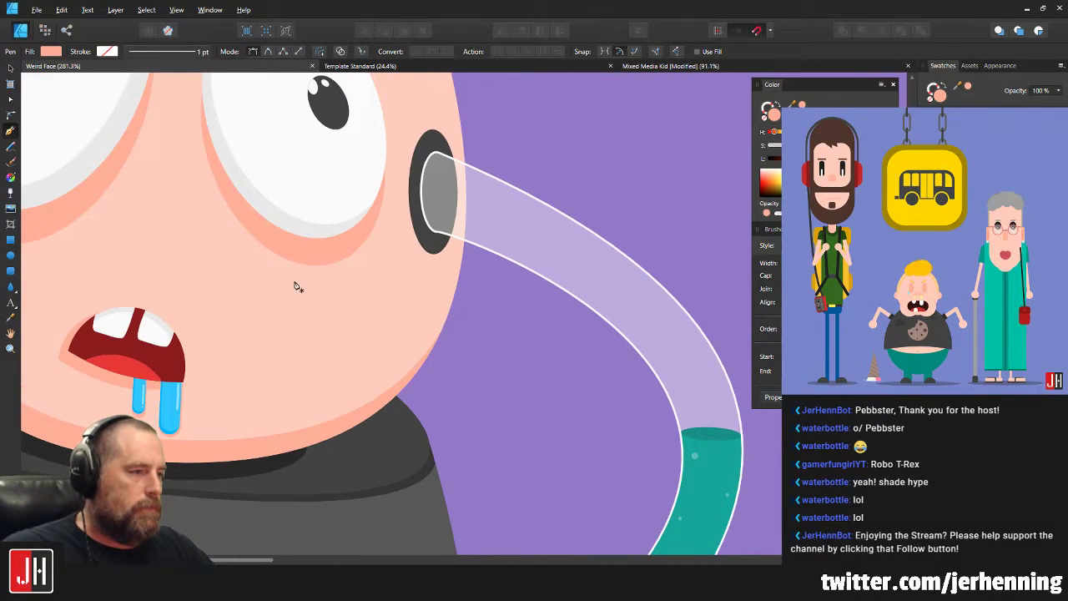
pyautogui.scroll(-3, 289, 287)
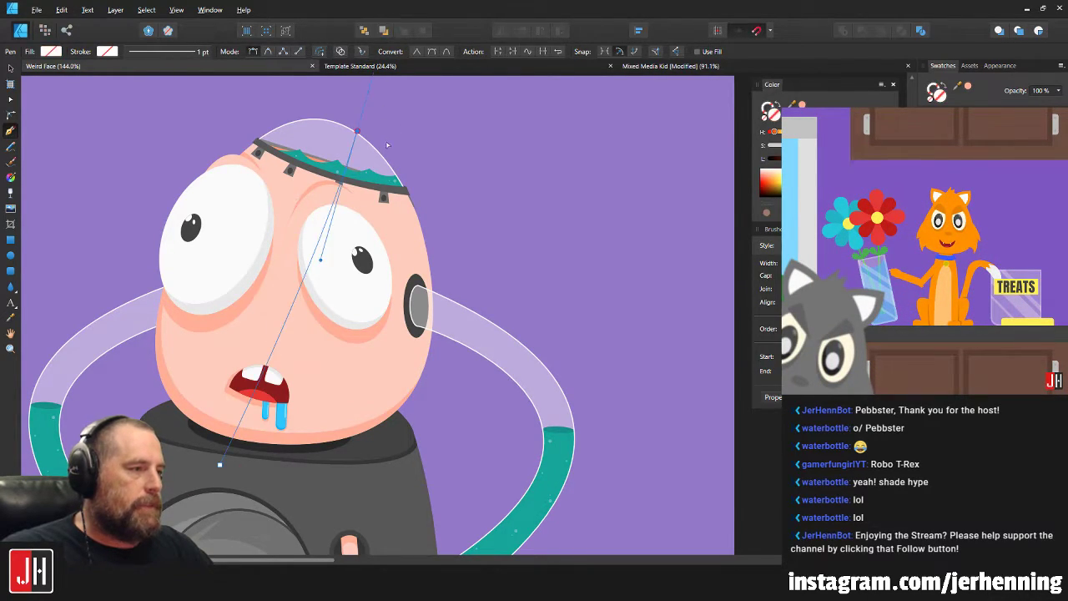
pyautogui.scroll(-3, 334, 242)
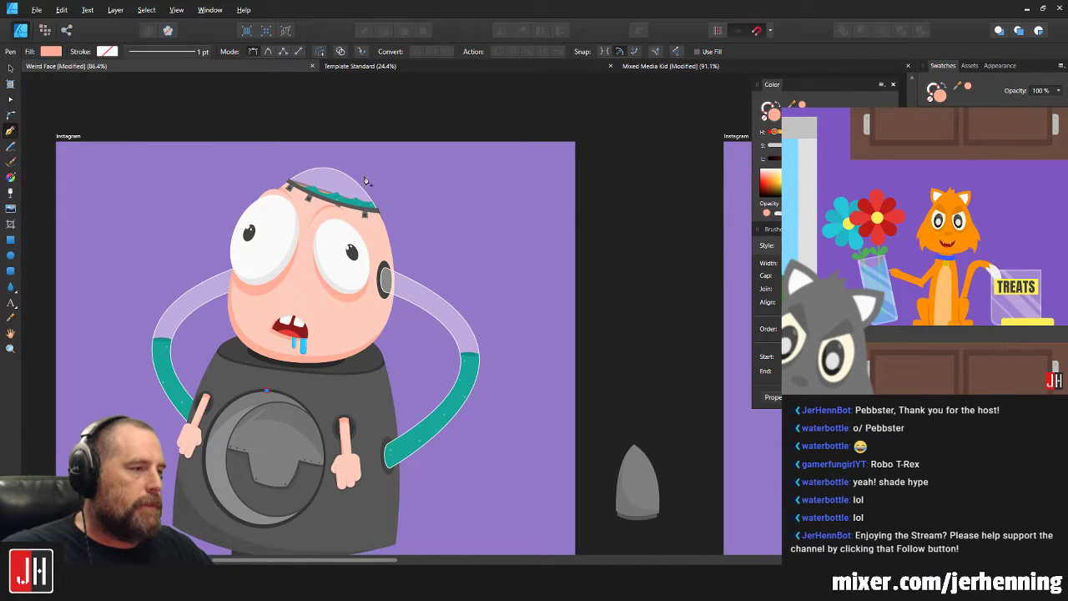
pyautogui.click(357, 163)
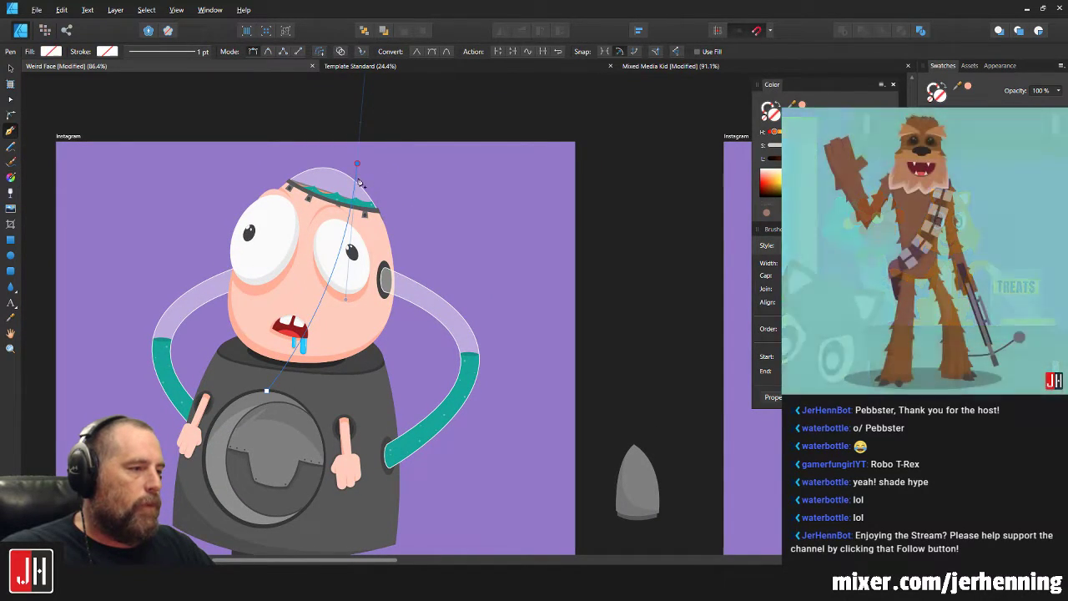
pyautogui.scroll(2, 362, 177)
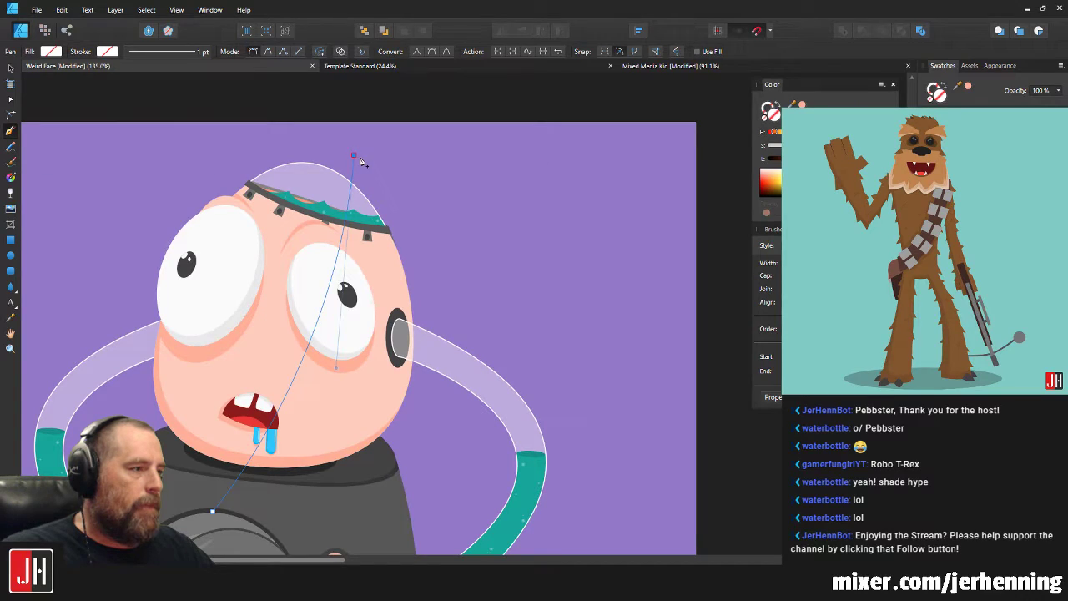
pyautogui.scroll(1, 255, 511)
pyautogui.moveTo(255, 510); pyautogui.dragTo(268, 454)
pyautogui.scroll(-1, 267, 454)
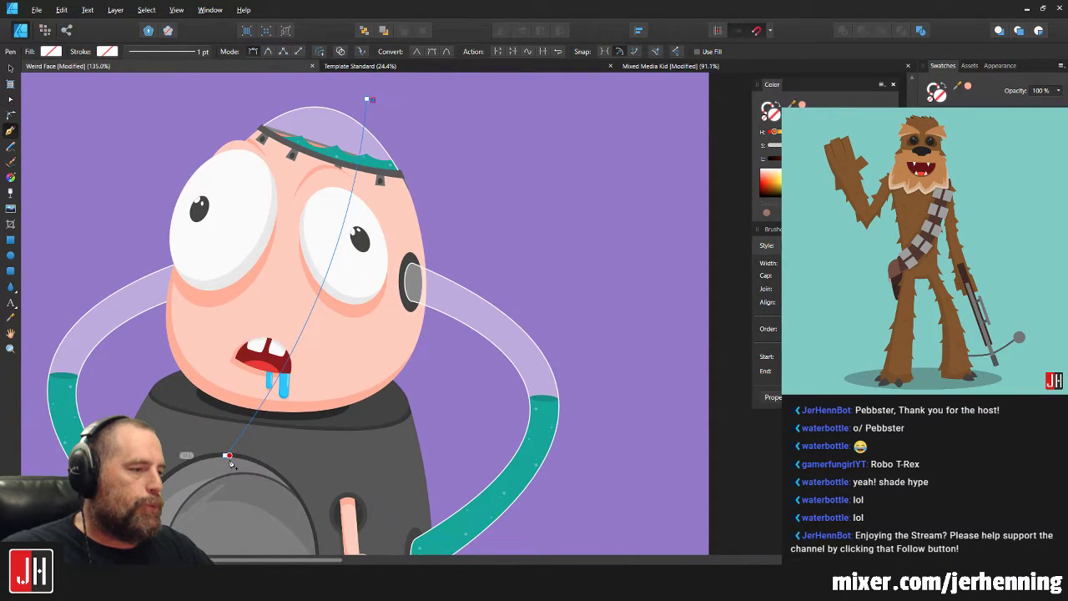
# Close the curve into a narrow strip with a nearly parallel return edge, and fill it with dark red.
pyautogui.moveTo(366, 100); pyautogui.dragTo(370, 100)
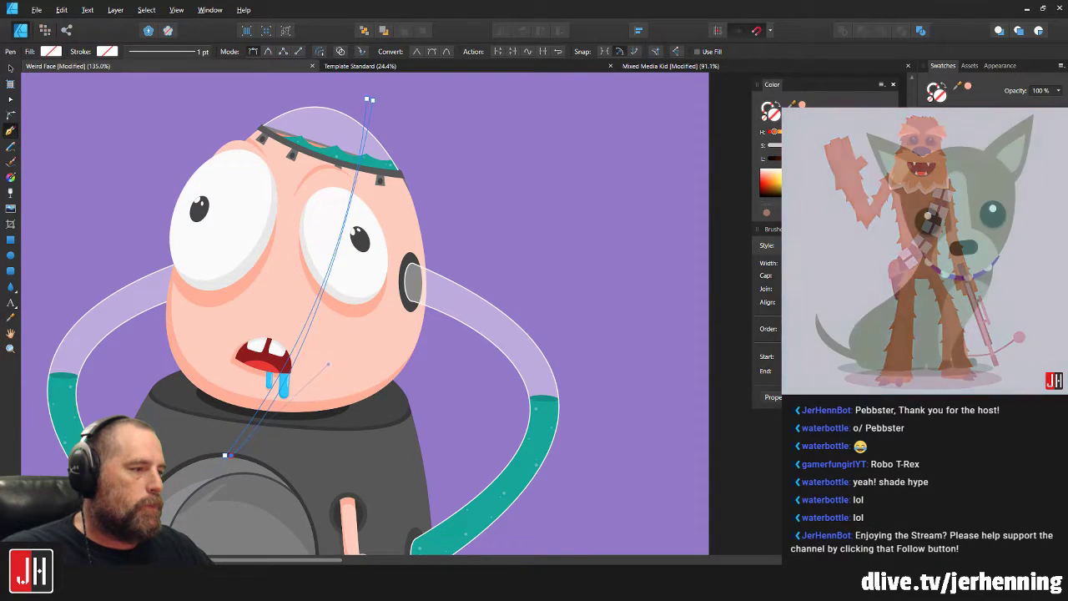
pyautogui.moveTo(328, 364); pyautogui.dragTo(349, 329)
pyautogui.press('space')
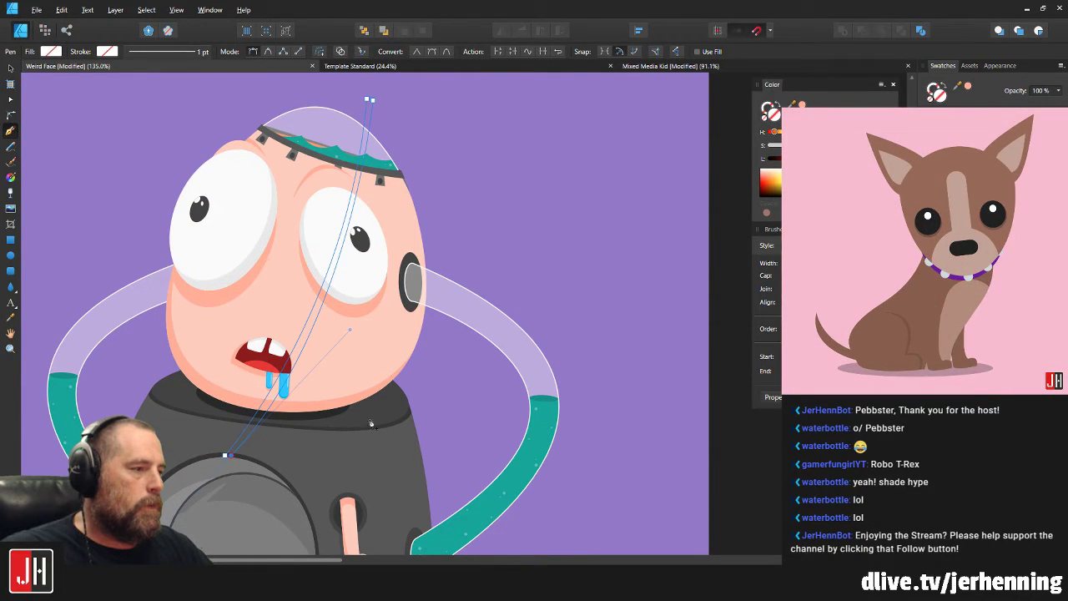
pyautogui.scroll(3, 220, 483)
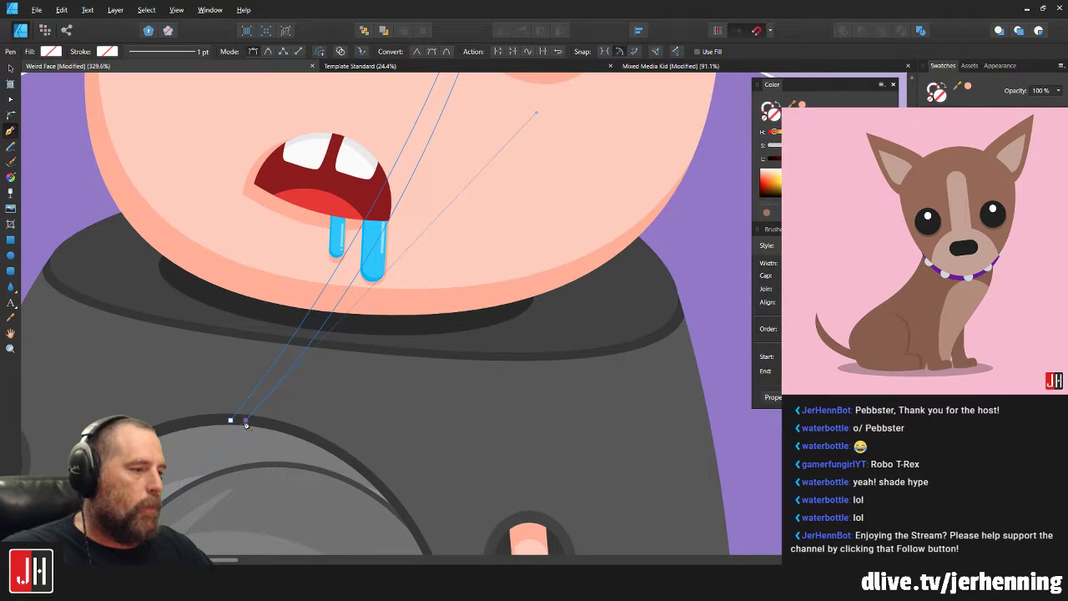
pyautogui.scroll(-3, 233, 426)
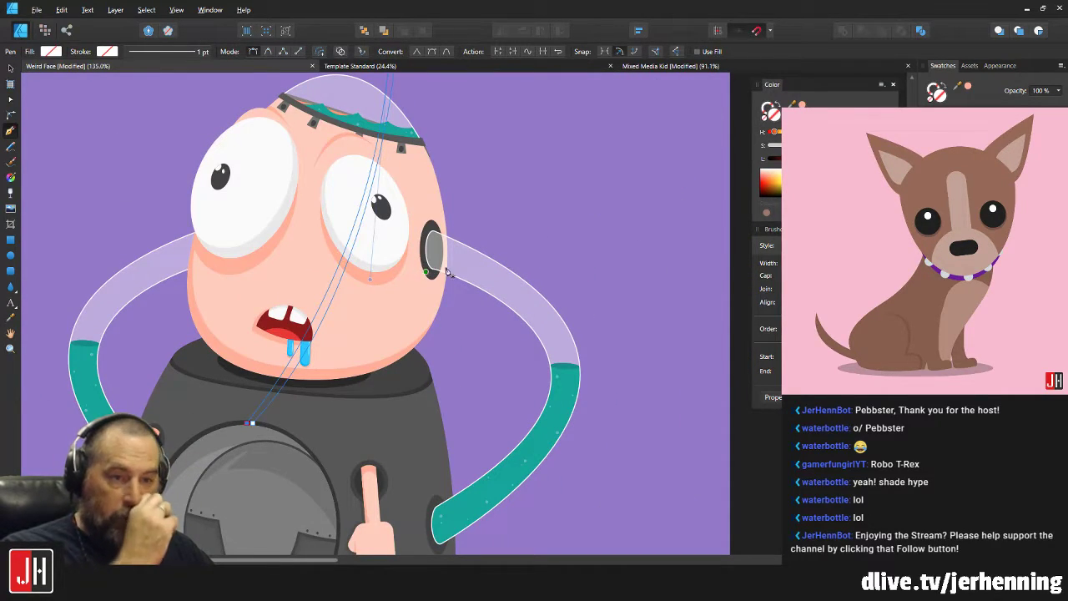
pyautogui.click(972, 167)
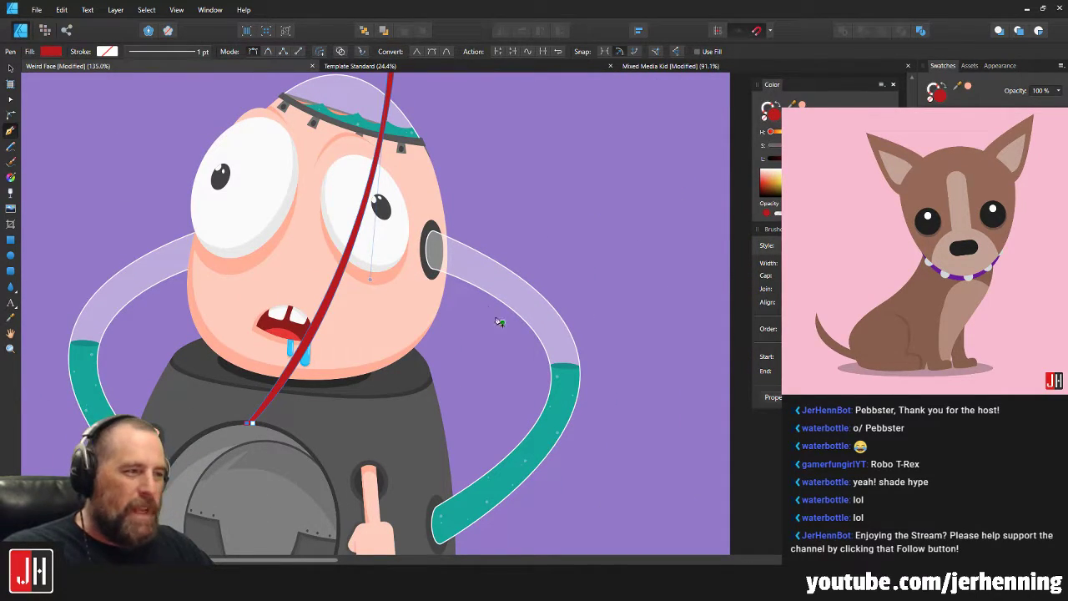
# Clip the red strip inside the face shape so it shows only on the skin and passes behind the eye.
pyautogui.press('Delete')
pyautogui.scroll(1, 361, 330)
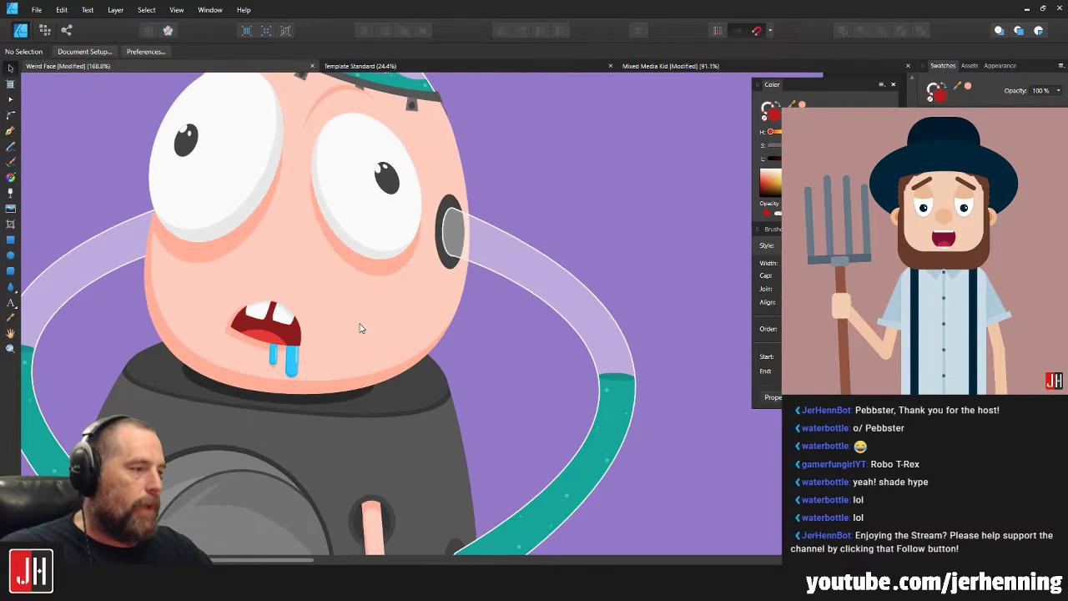
pyautogui.press('v')
pyautogui.click(359, 328)
pyautogui.hotkey('ctrl', 'z')
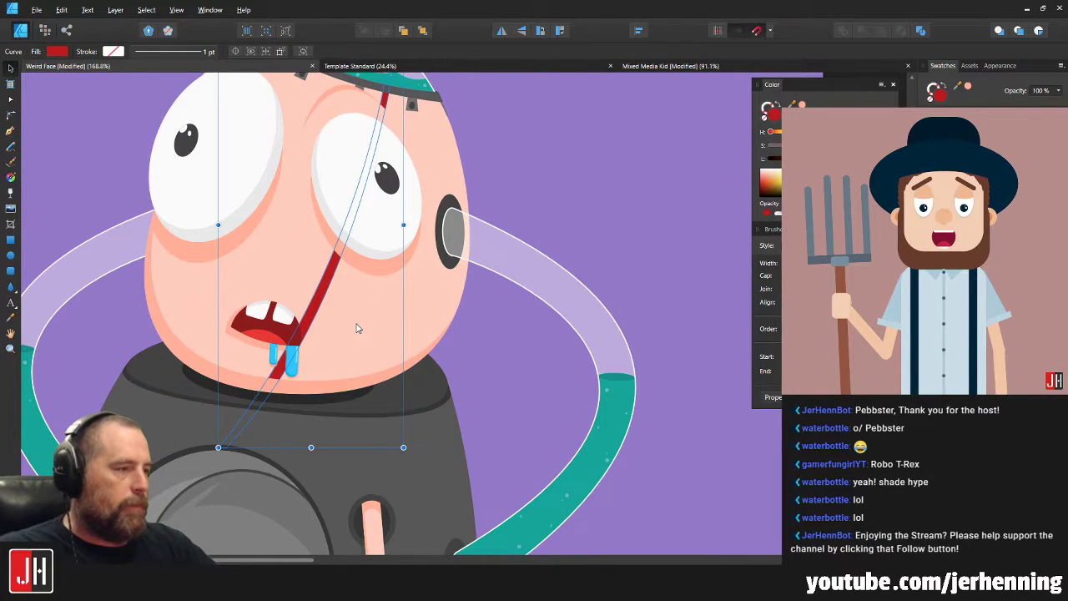
# Shift the red strip slightly away from the mouth and rotate it slightly counterclockwise across the cheek.
pyautogui.moveTo(326, 291); pyautogui.dragTo(340, 303)
pyautogui.moveTo(420, 120); pyautogui.dragTo(389, 193)
pyautogui.scroll(-3, 388, 179)
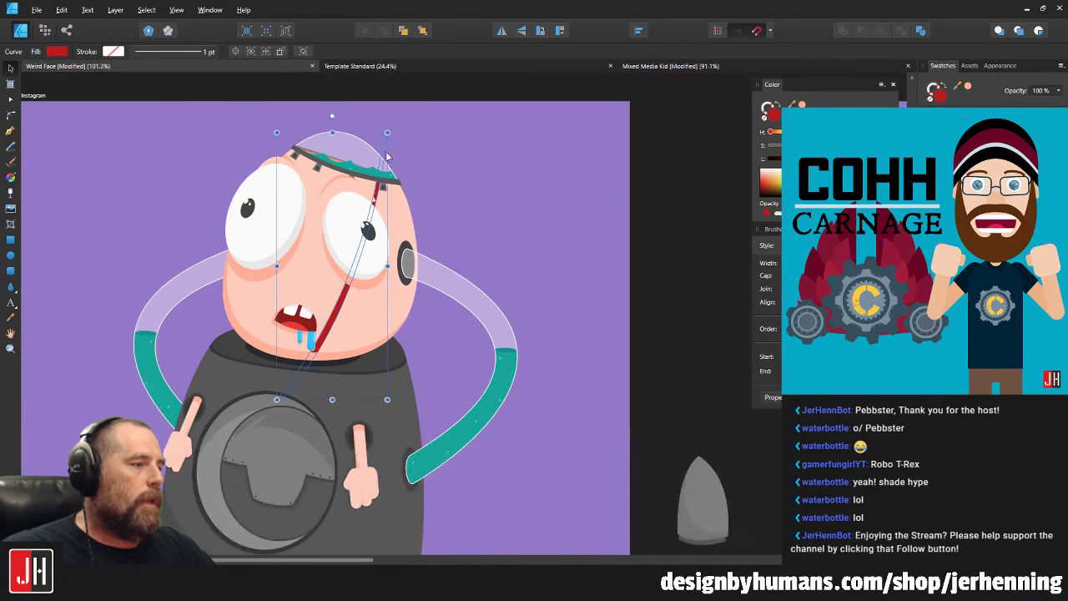
pyautogui.moveTo(332, 117); pyautogui.dragTo(319, 121)
pyautogui.click(514, 191)
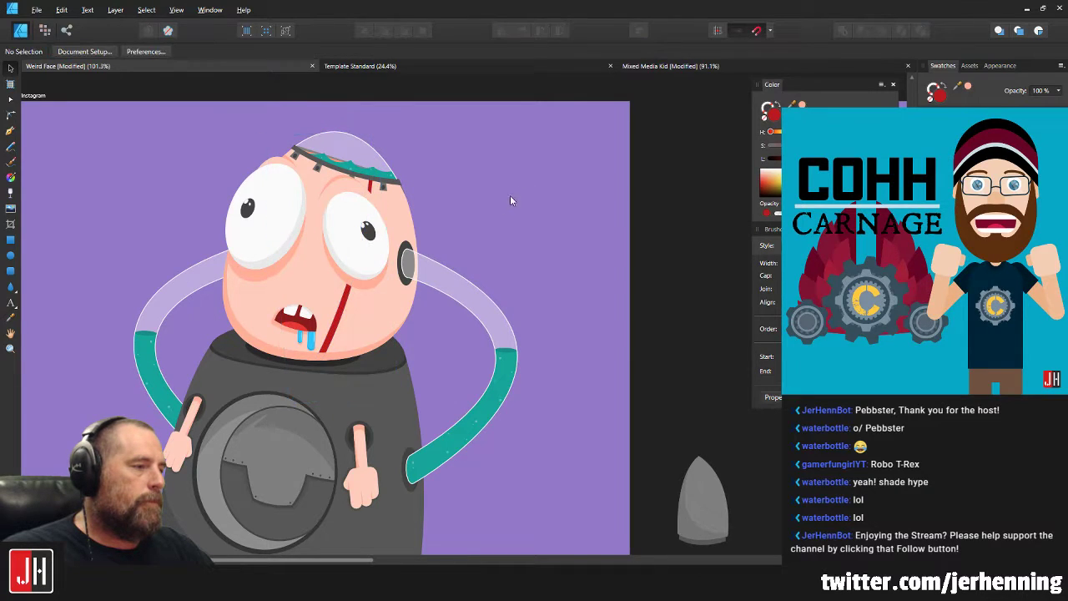
# Narrow the red strip by moving one of its lower end nodes closer to the other.
pyautogui.scroll(4, 351, 310)
pyautogui.moveTo(383, 297); pyautogui.dragTo(322, 322)
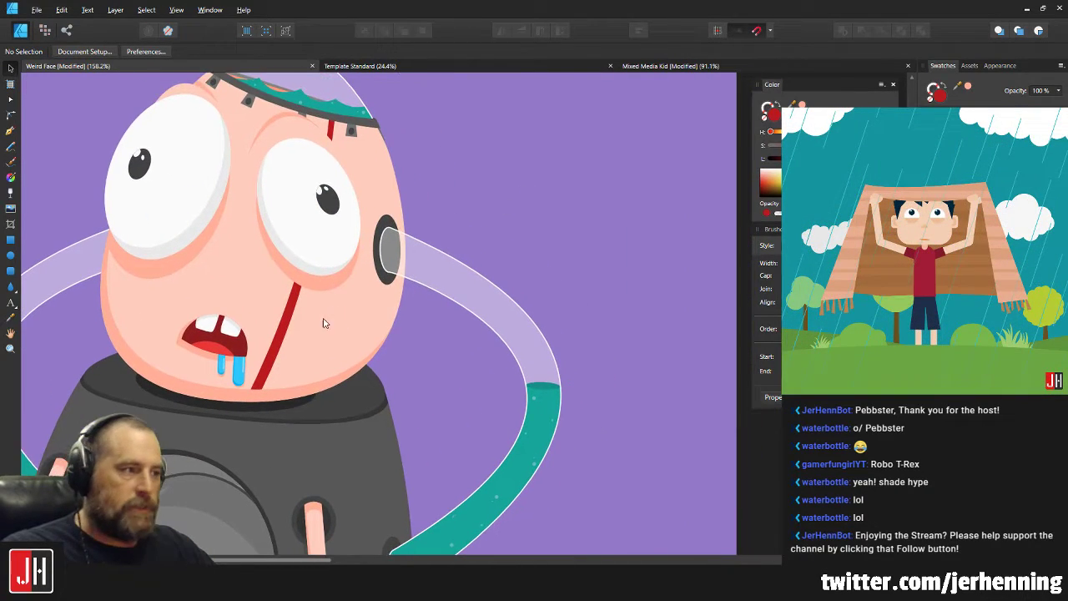
pyautogui.click(286, 319)
pyautogui.doubleClick(286, 319)
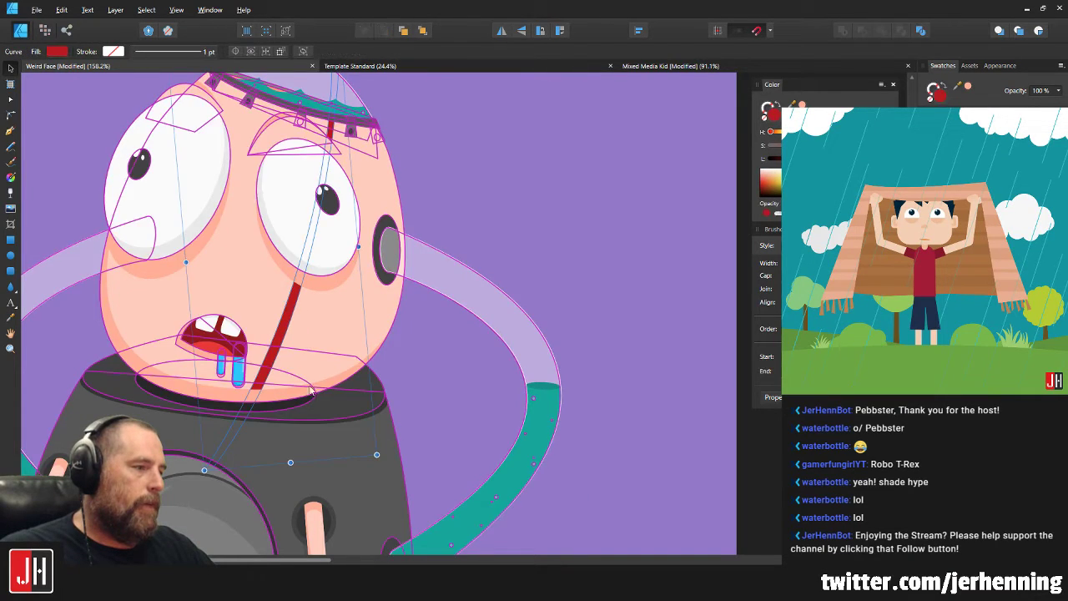
pyautogui.scroll(6, 241, 427)
pyautogui.moveTo(224, 414); pyautogui.dragTo(209, 414)
pyautogui.scroll(-6, 302, 344)
# Adjust the curve handle at the red strip's lower end so the line across the cheek becomes thinner.
pyautogui.moveTo(399, 93); pyautogui.dragTo(357, 269)
pyautogui.click(341, 284)
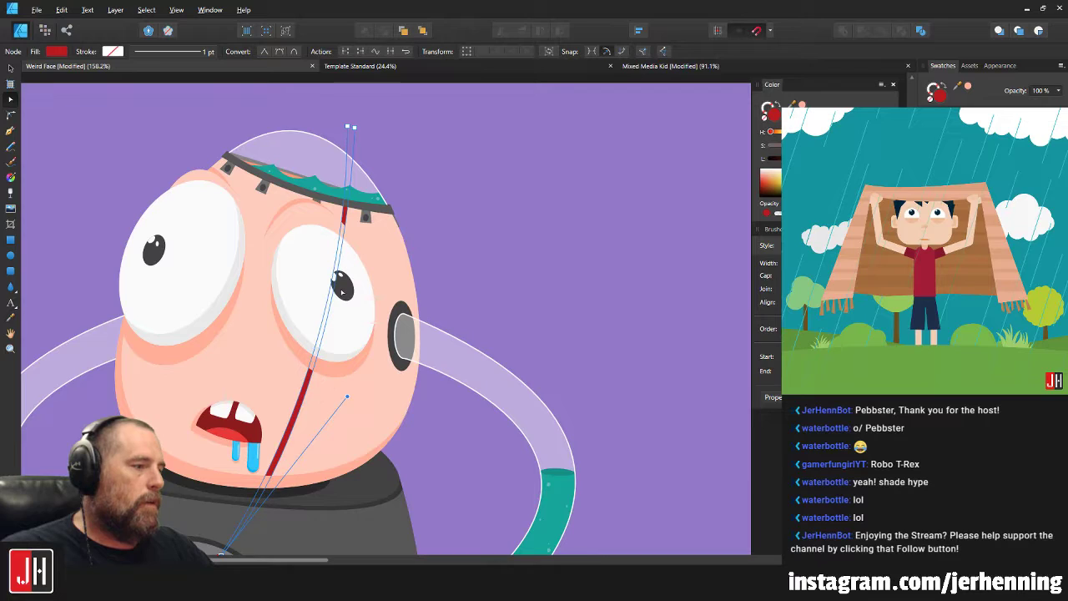
pyautogui.moveTo(347, 400); pyautogui.dragTo(358, 373)
pyautogui.press('v')
pyautogui.click(508, 225)
pyautogui.scroll(-3, 436, 300)
pyautogui.scroll(3, 376, 332)
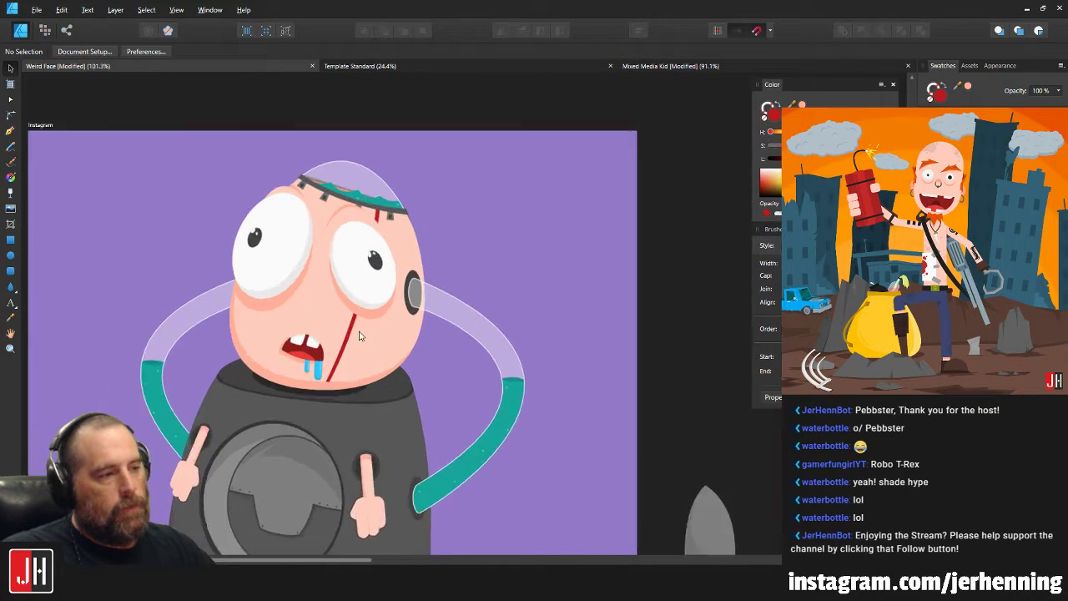
# Recolor the red strip on the face with the darker peach sampled from the shading under the eye.
pyautogui.moveTo(367, 331); pyautogui.dragTo(356, 327)
pyautogui.click(333, 331)
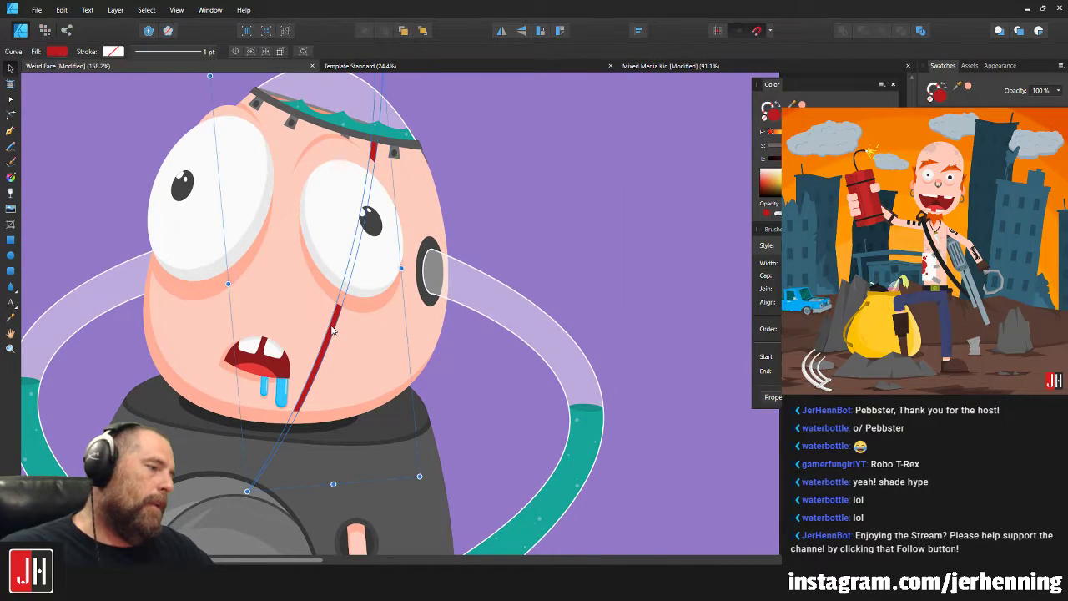
pyautogui.press('i')
pyautogui.click(375, 304)
pyautogui.press('v')
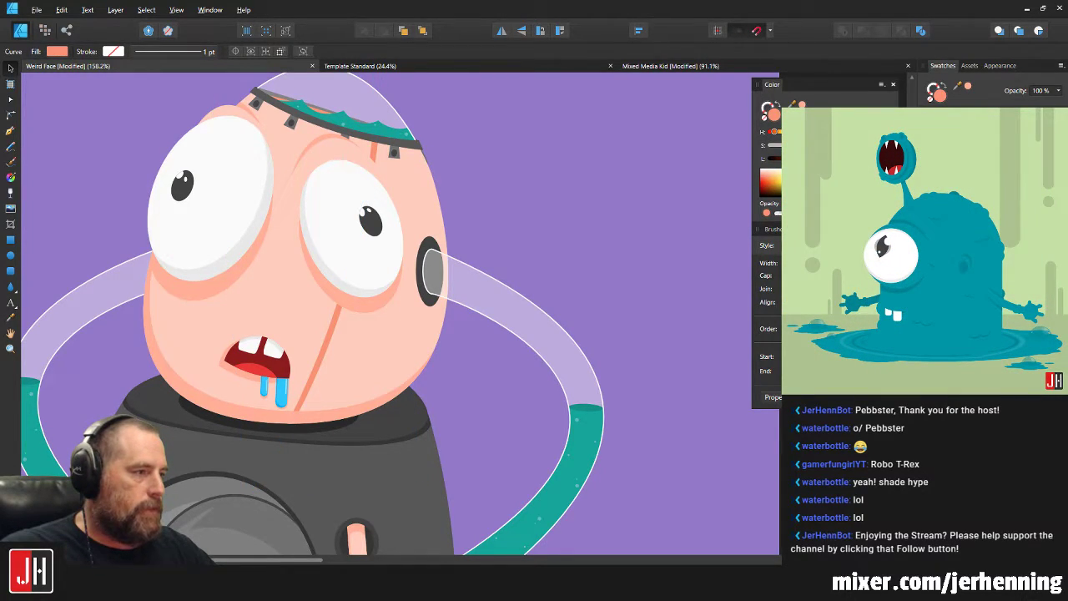
pyautogui.click(657, 213)
pyautogui.scroll(5, 327, 331)
pyautogui.scroll(-5, 348, 293)
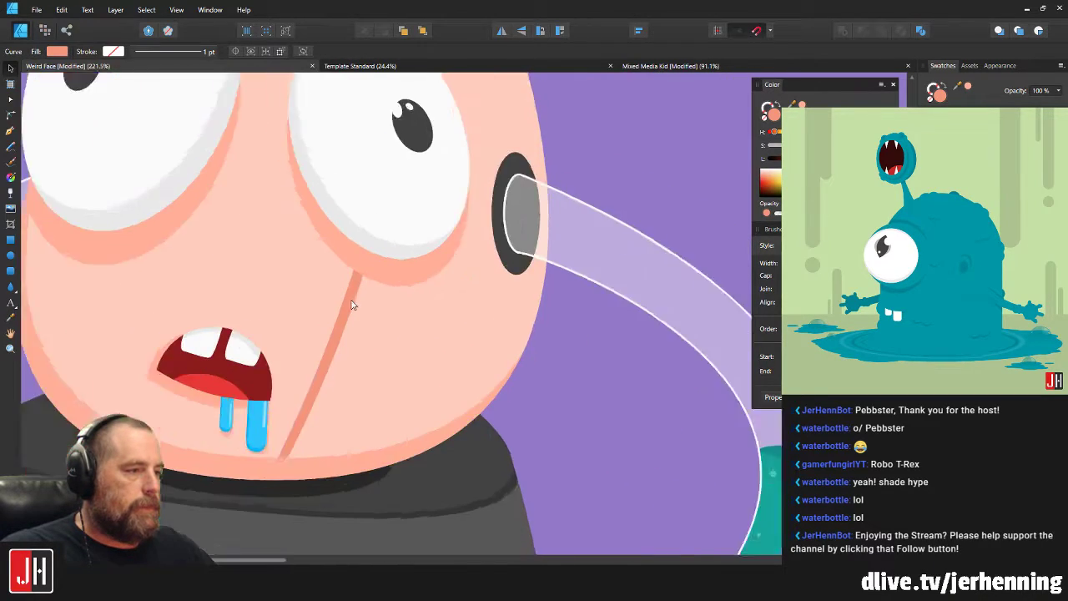
# Bring the peach strip in front of the face's lower shading, keeping it clipped inside the face shape.
pyautogui.click(357, 305)
pyautogui.scroll(3, 359, 318)
pyautogui.scroll(-2, 368, 315)
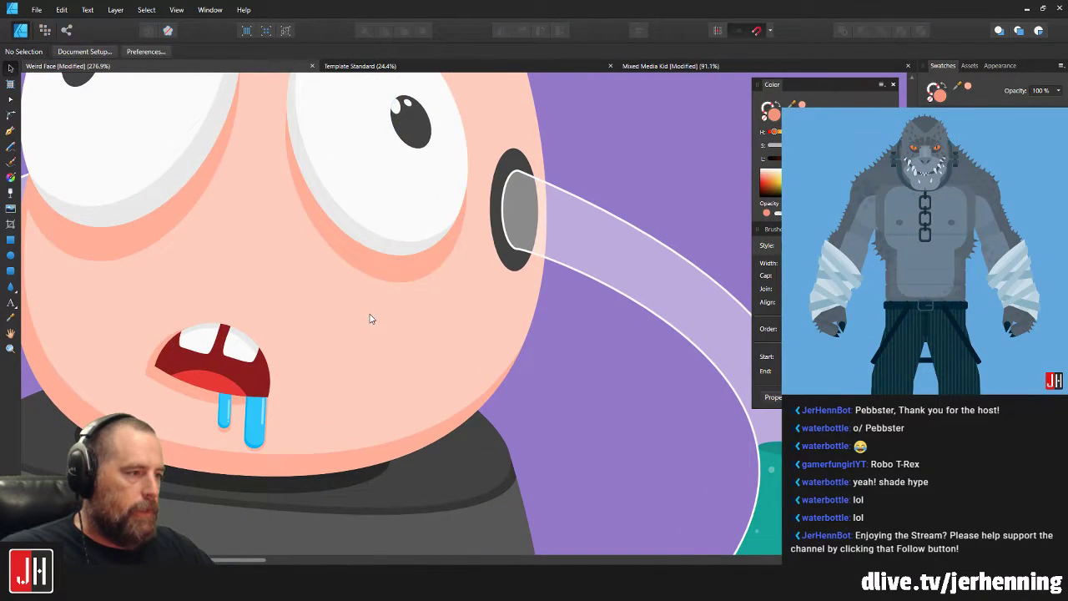
pyautogui.scroll(2, 370, 317)
pyautogui.scroll(-2, 371, 318)
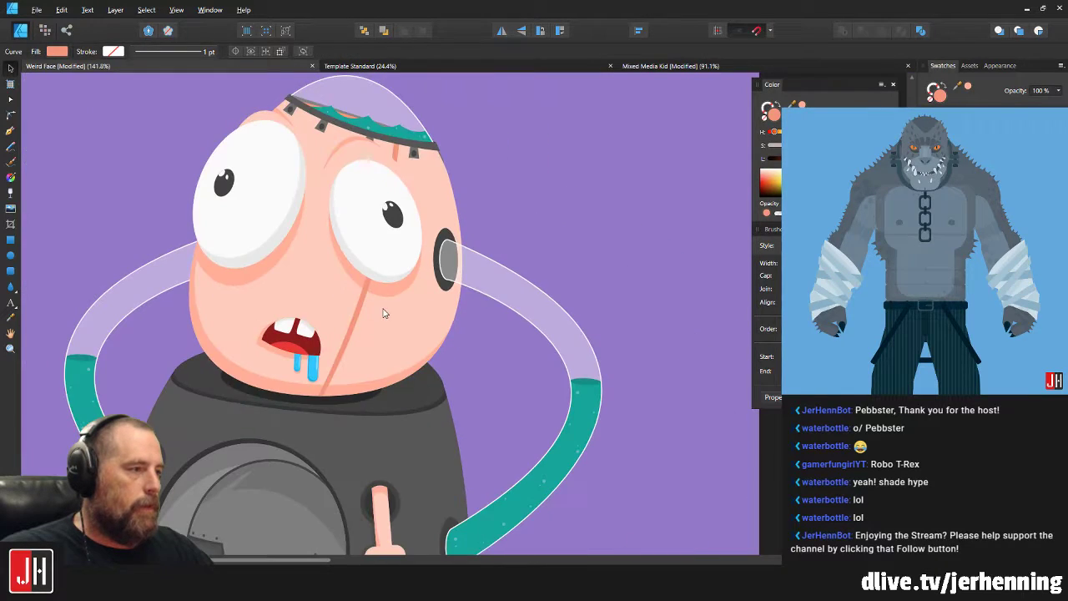
pyautogui.click(466, 221)
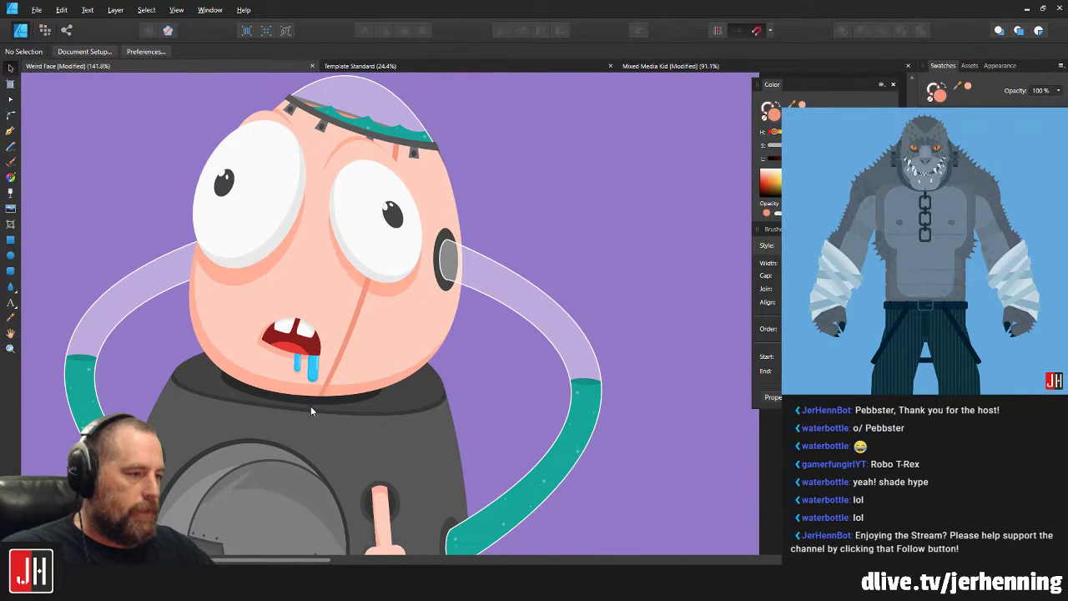
# Place the strip in front of the forehead fold so it runs unbroken from the skull band to the eye.
pyautogui.scroll(3, 310, 409)
pyautogui.moveTo(503, 173); pyautogui.dragTo(357, 455)
pyautogui.moveTo(386, 282)
pyautogui.mouseDown()
pyautogui.moveTo(373, 322)
pyautogui.moveTo(378, 417)
pyautogui.mouseUp()
pyautogui.moveTo(405, 334); pyautogui.dragTo(412, 404)
pyautogui.scroll(2, 363, 175)
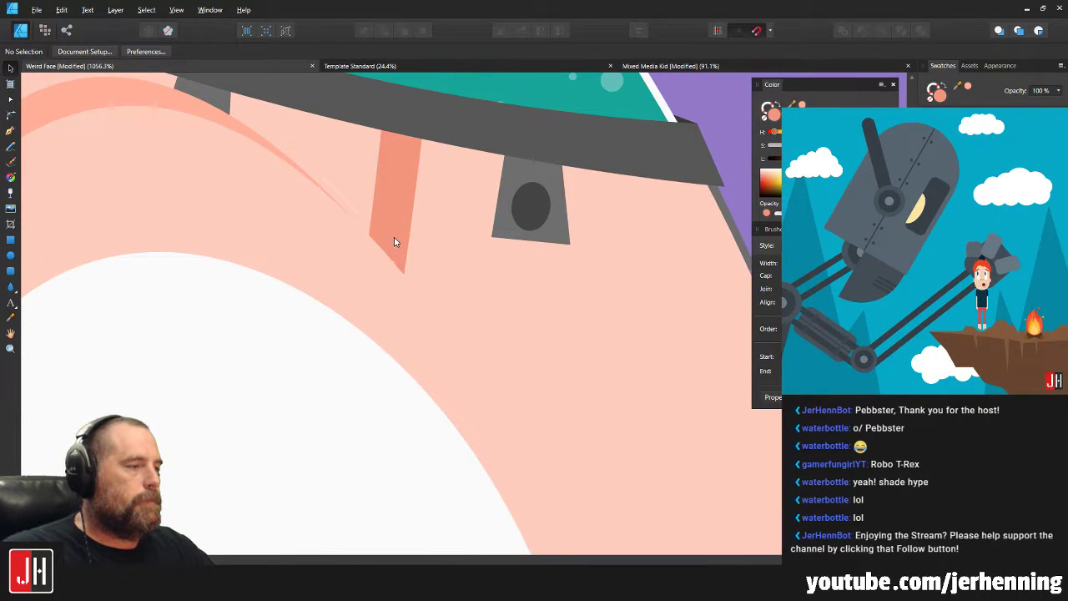
pyautogui.scroll(-2, 393, 228)
pyautogui.click(384, 256)
pyautogui.hotkey('ctrl', 'z')
pyautogui.hotkey('ctrl', 'z')
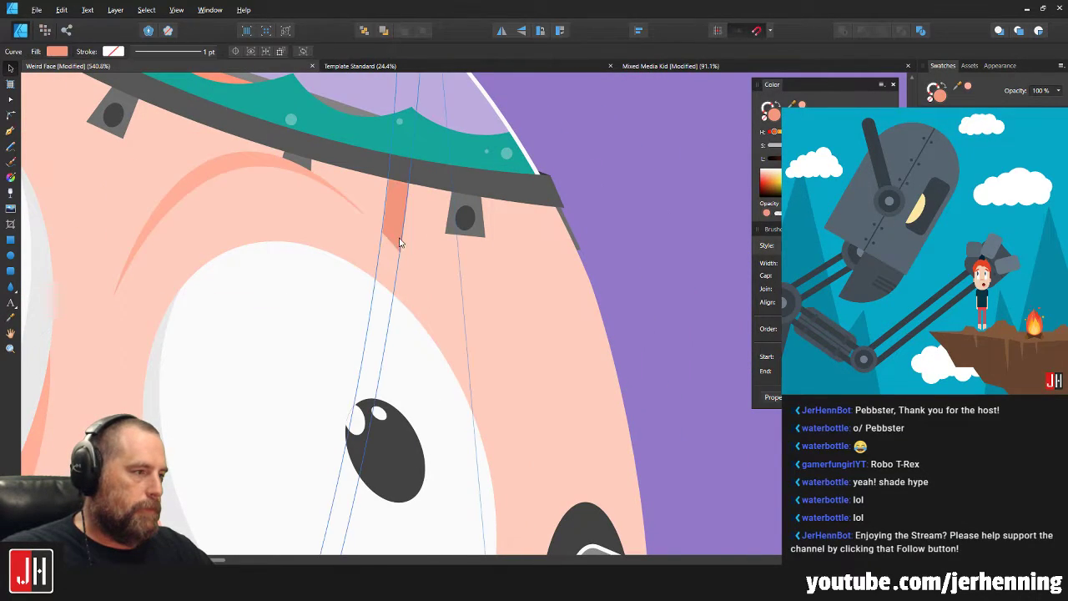
pyautogui.click(348, 227)
pyautogui.hotkey('ctrl', 'z')
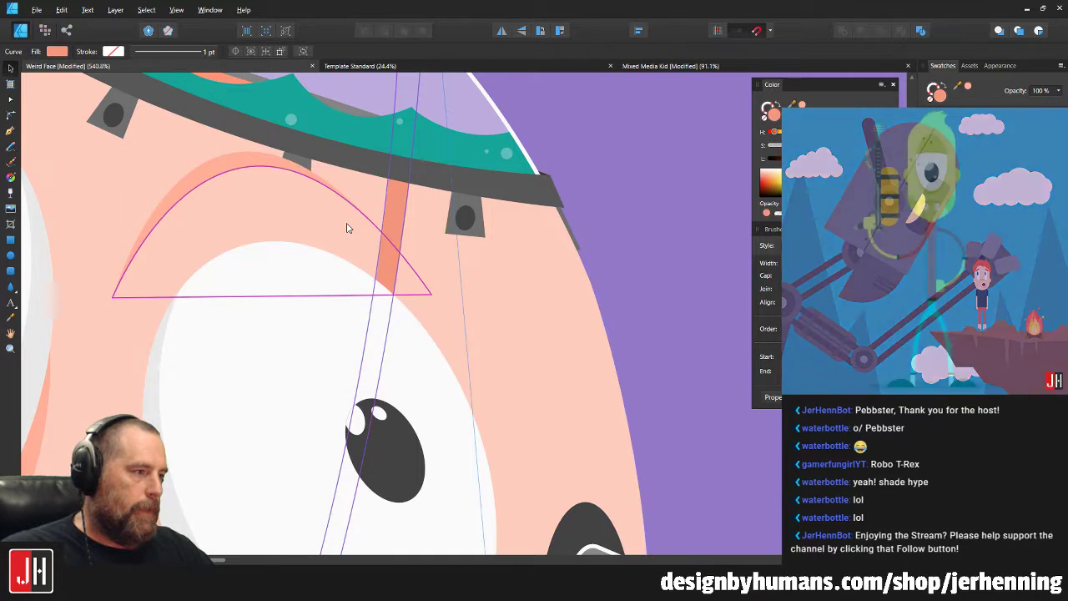
pyautogui.scroll(-8, 400, 254)
pyautogui.click(487, 294)
pyautogui.scroll(4, 391, 292)
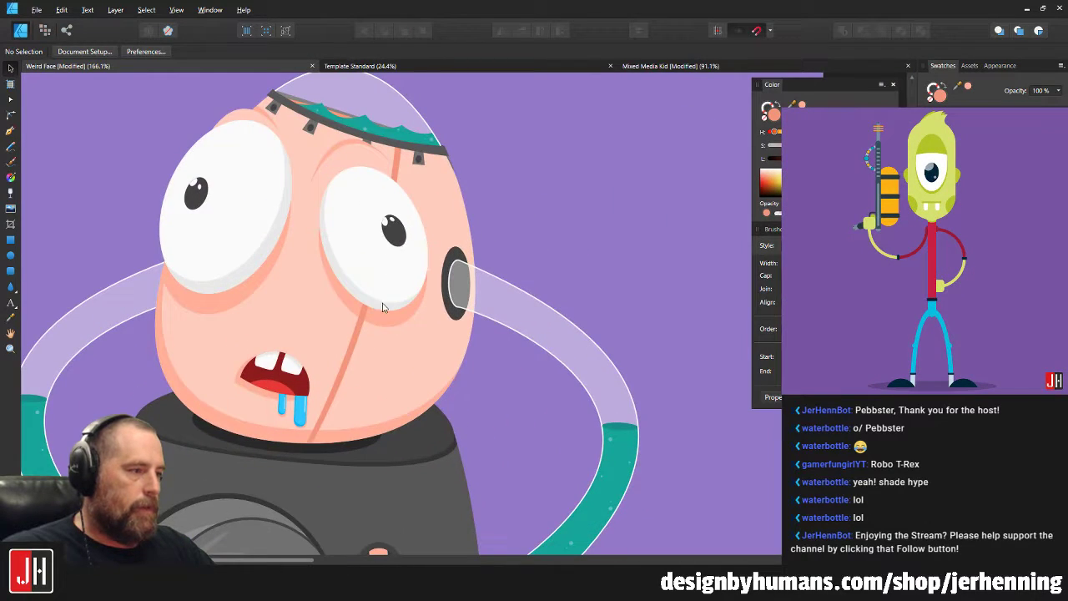
# Duplicate the scar strip, rotate the copy about a quarter turn, and place it as a branch across the cheek toward the face's edge.
pyautogui.moveTo(380, 334); pyautogui.dragTo(373, 376)
pyautogui.click(323, 376)
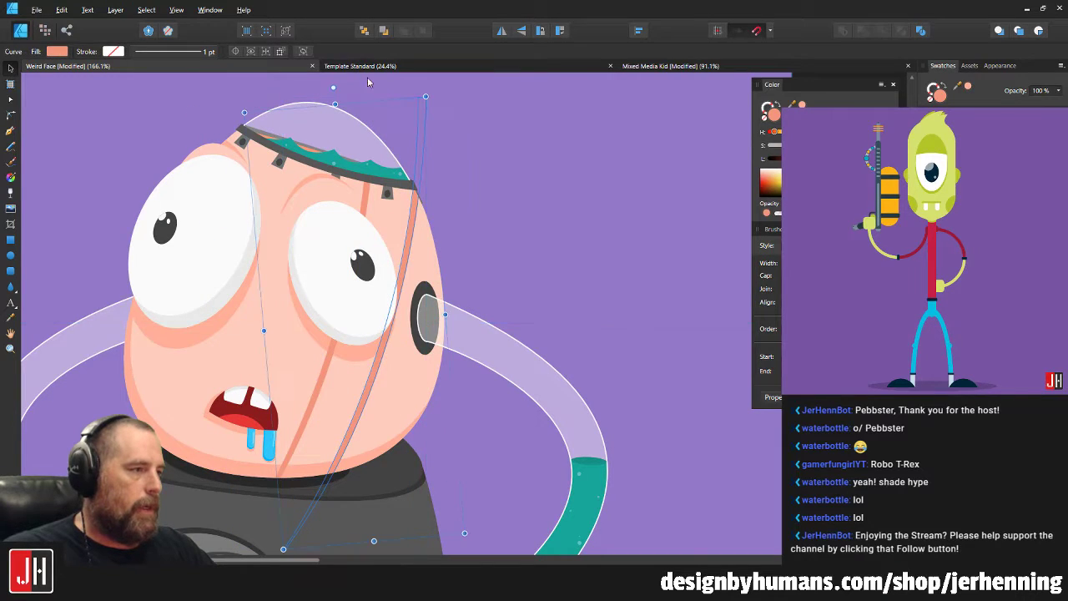
pyautogui.moveTo(334, 87); pyautogui.dragTo(474, 292)
pyautogui.scroll(3, 415, 349)
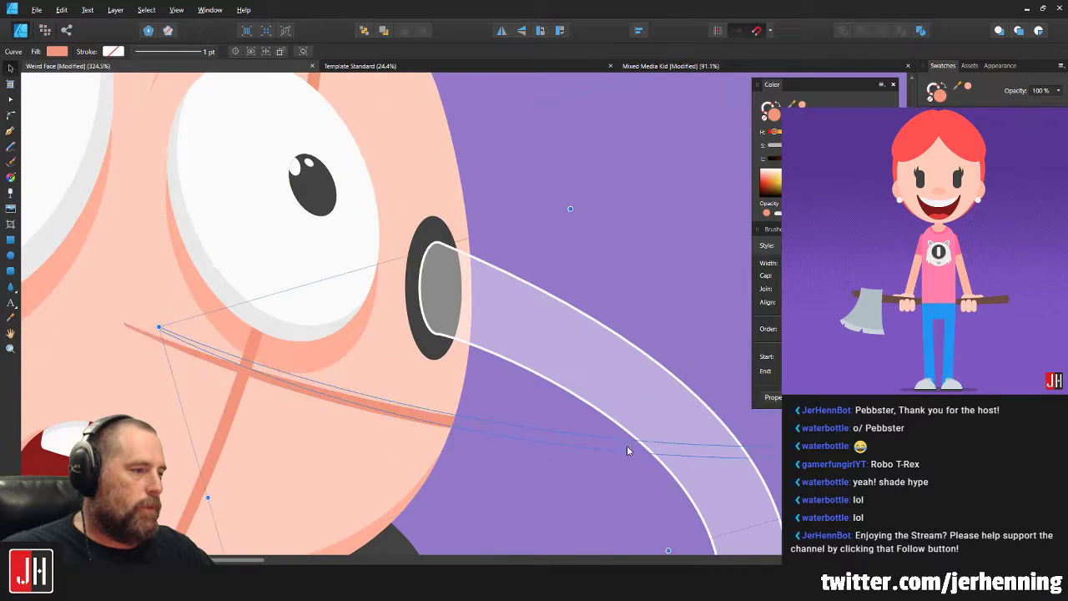
pyautogui.moveTo(261, 367); pyautogui.dragTo(334, 411)
pyautogui.scroll(-3, 334, 412)
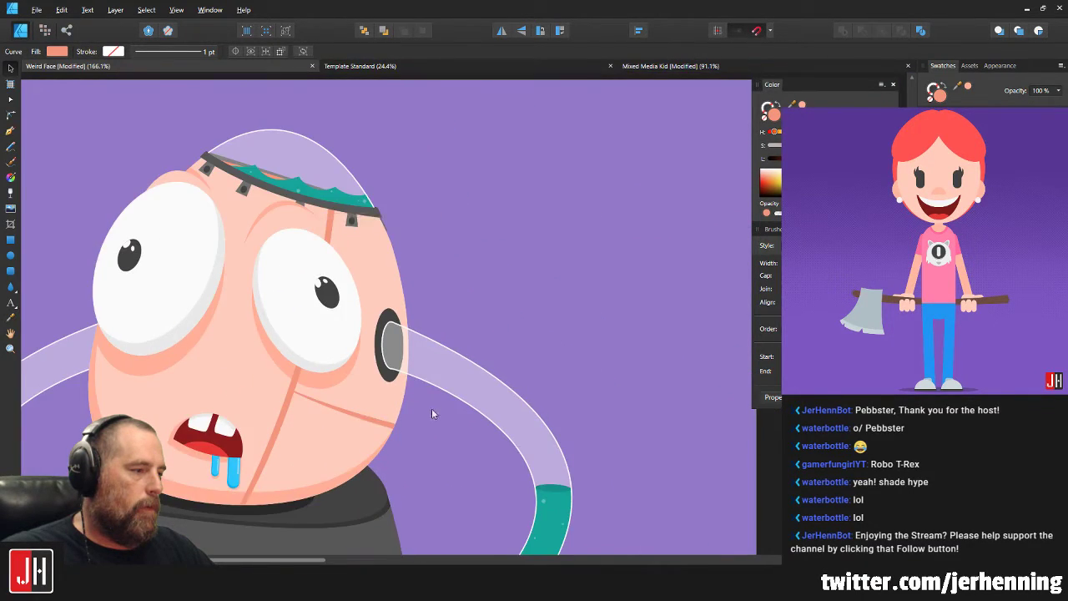
# Rotate the branch strip counterclockwise until it runs nearly level below the ear, and reseat its inner end on the main scar.
pyautogui.moveTo(742, 328); pyautogui.dragTo(720, 275)
pyautogui.moveTo(392, 437); pyautogui.dragTo(389, 389)
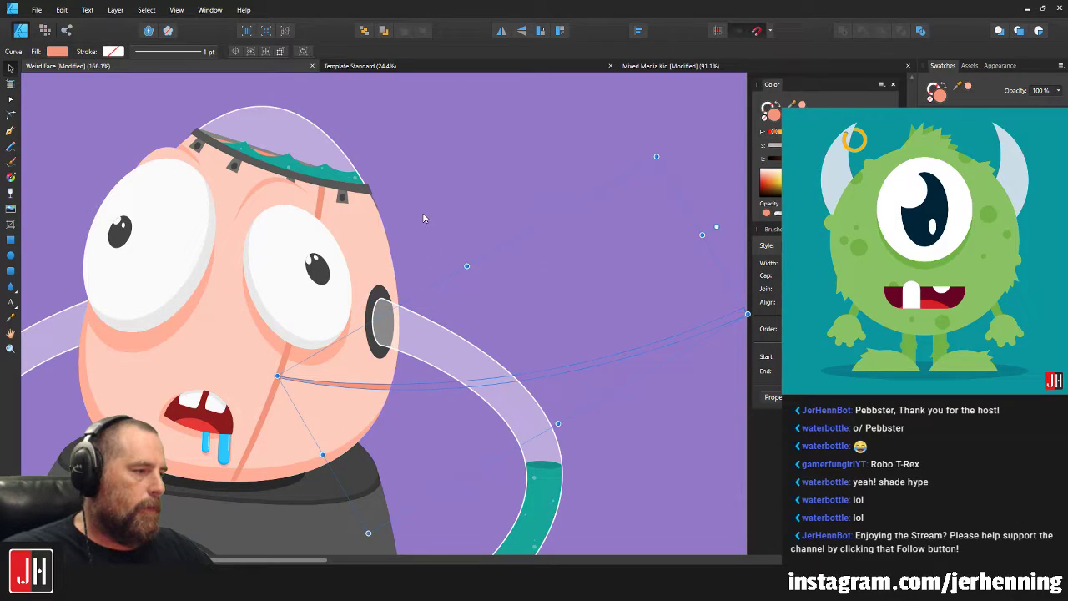
pyautogui.scroll(-3, 423, 218)
pyautogui.scroll(6, 294, 363)
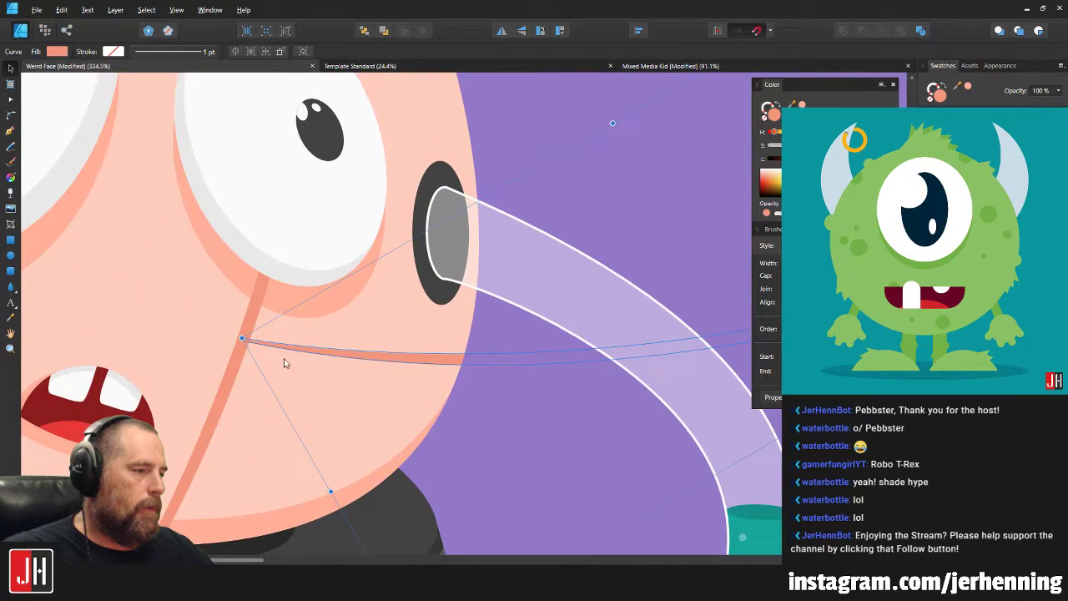
# Widen the branch's inner end by moving its node, and adjust the curve handle for an even thickness across the cheek.
pyautogui.press('a')
pyautogui.scroll(8, 250, 342)
pyautogui.moveTo(254, 310); pyautogui.dragTo(224, 329)
pyautogui.scroll(-8, 274, 343)
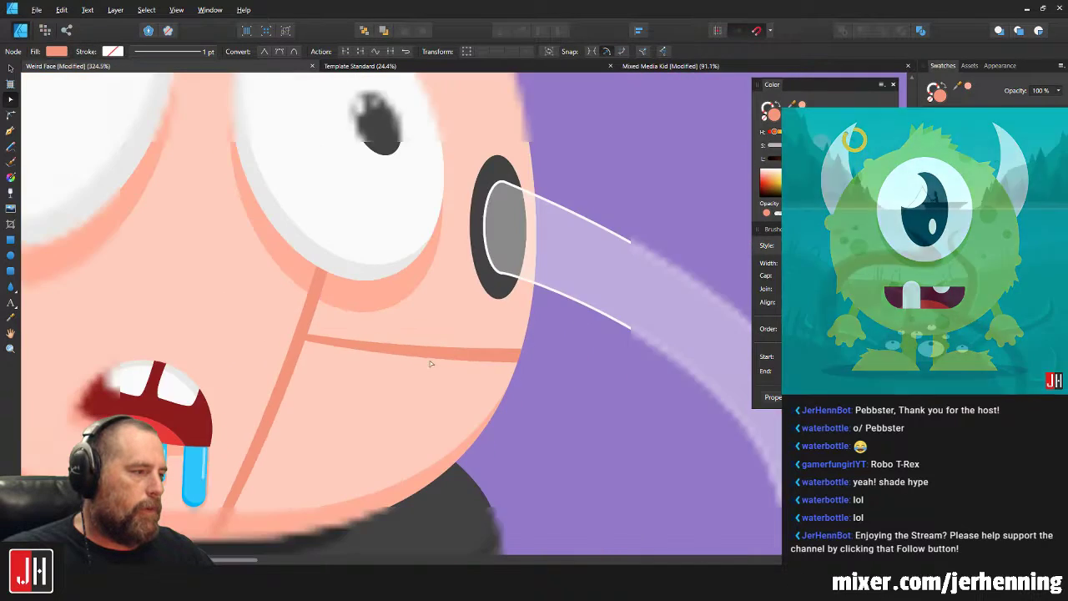
pyautogui.moveTo(727, 436)
pyautogui.mouseDown()
pyautogui.moveTo(637, 410)
pyautogui.moveTo(643, 432)
pyautogui.moveTo(683, 425)
pyautogui.mouseUp()
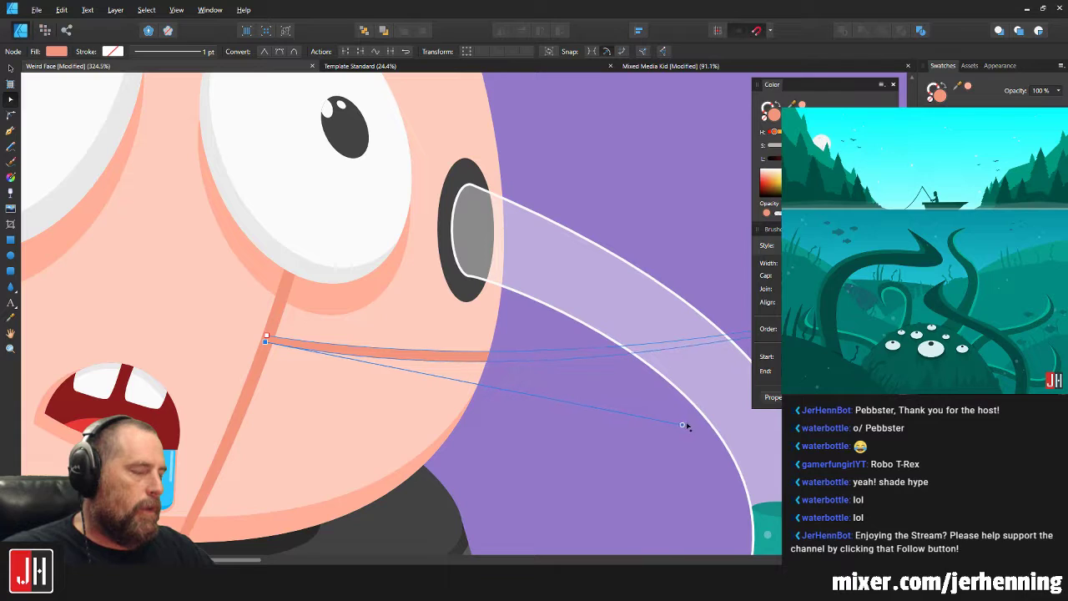
pyautogui.press('Escape')
pyautogui.scroll(-5, 577, 401)
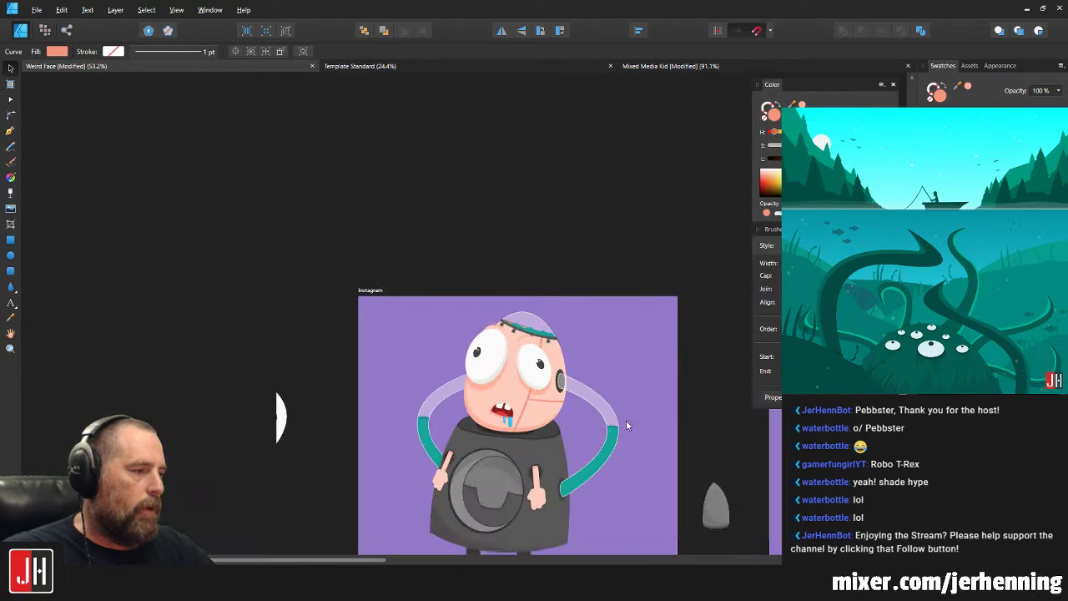
pyautogui.scroll(8, 551, 405)
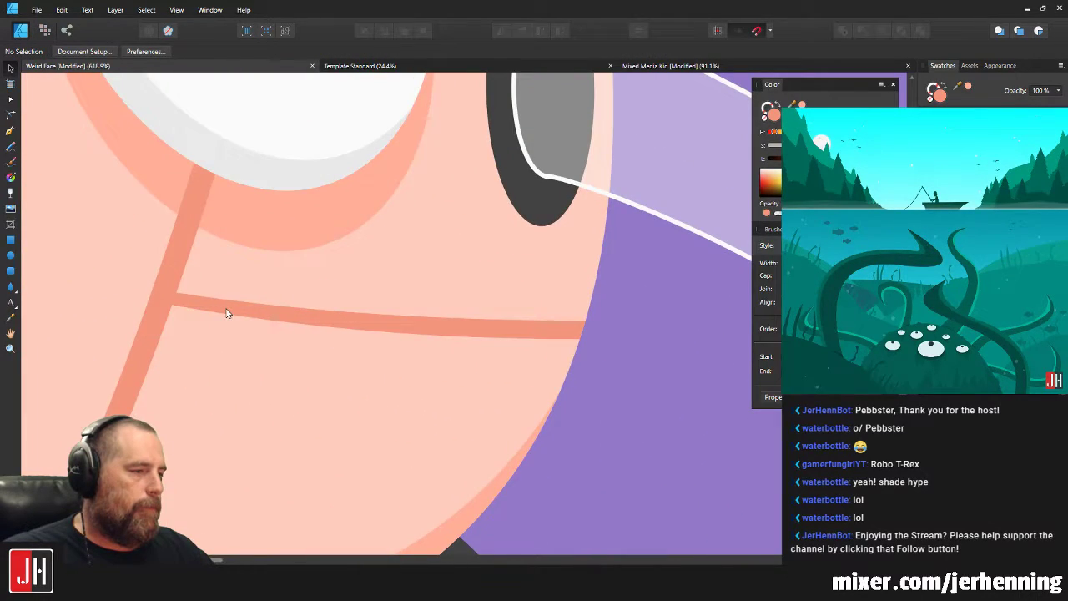
pyautogui.click(222, 326)
pyautogui.scroll(-12, 272, 342)
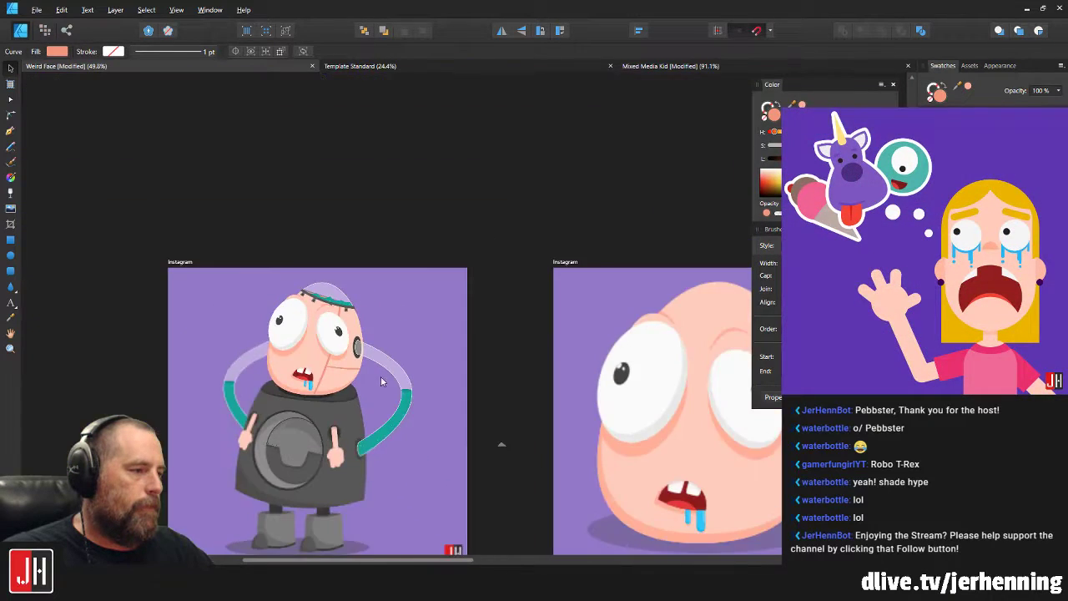
pyautogui.press('Escape')
# Draw a narrow four-sided stitch in the scar's peach across the cheek branch, close to where it meets the main scar.
pyautogui.scroll(13, 348, 365)
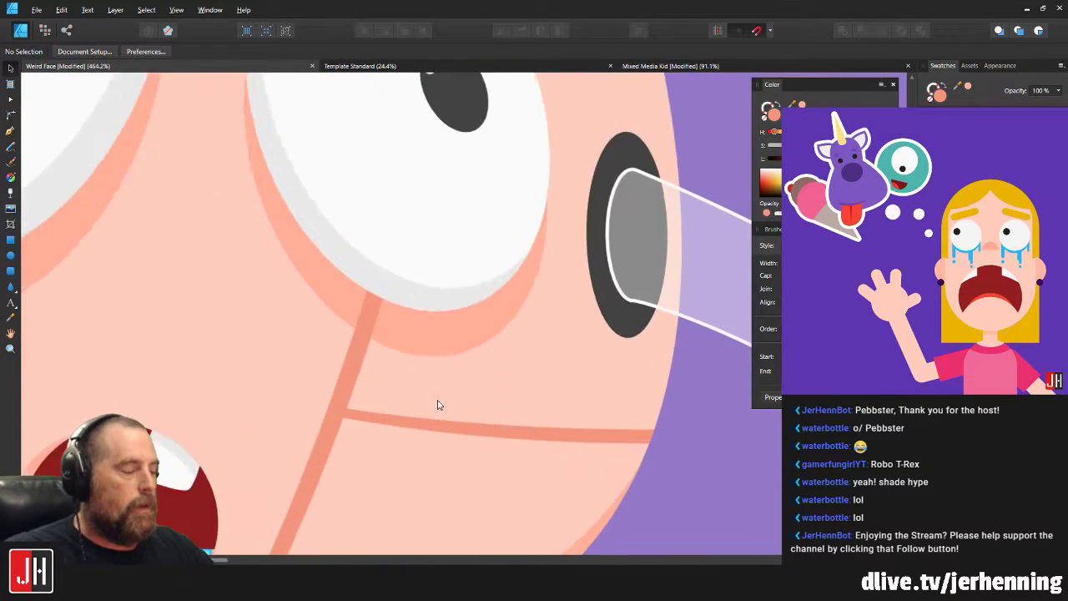
pyautogui.click(10, 131)
pyautogui.scroll(2, 375, 359)
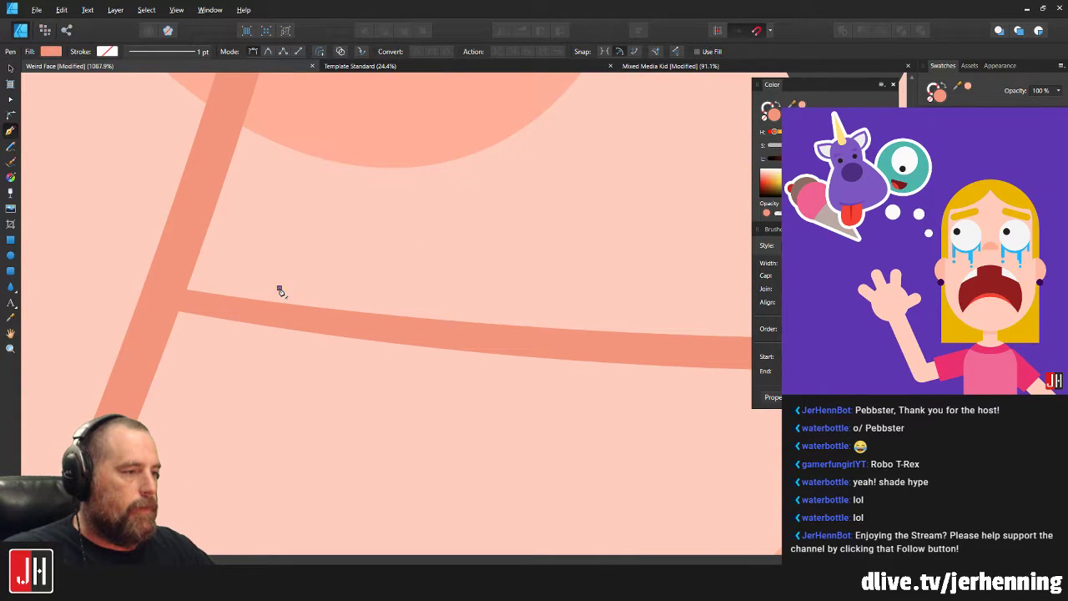
pyautogui.moveTo(284, 373); pyautogui.dragTo(309, 372)
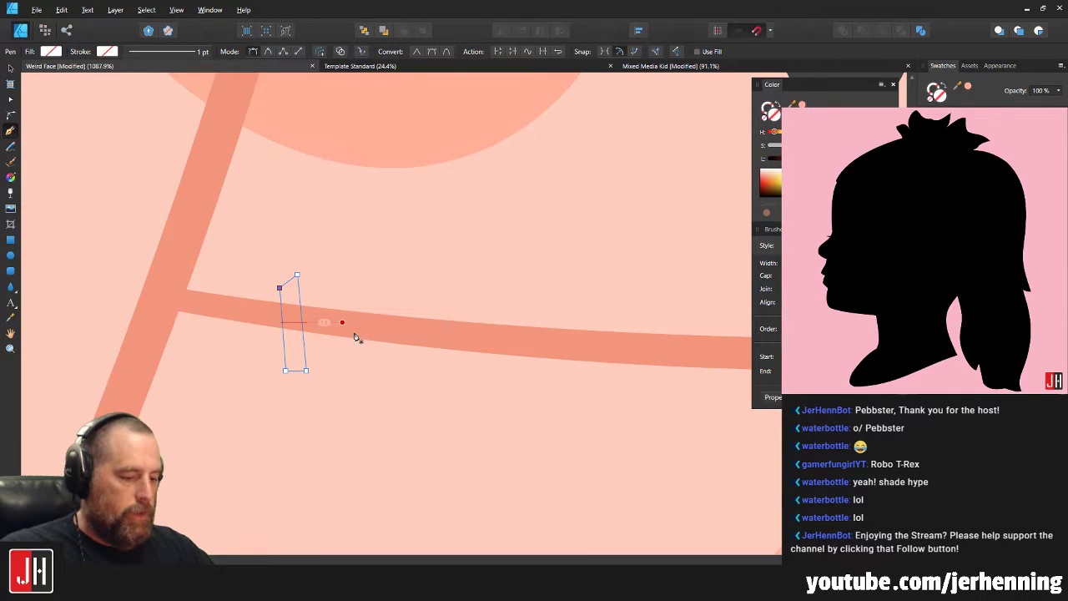
pyautogui.press('v')
pyautogui.scroll(2, 291, 317)
pyautogui.click(291, 305)
# Duplicate the stitch along the cheek branch, rotate the copy to a slant, and flip it horizontally and vertically.
pyautogui.moveTo(292, 307); pyautogui.dragTo(560, 342)
pyautogui.moveTo(551, 253); pyautogui.dragTo(605, 281)
pyautogui.moveTo(584, 335); pyautogui.dragTo(343, 354)
pyautogui.scroll(-3, 259, 342)
pyautogui.scroll(3, 343, 354)
pyautogui.click(501, 32)
pyautogui.click(521, 31)
# Arrange the copied stitches as a short slanted one and two crossed into an X farther along the branch.
pyautogui.moveTo(308, 383); pyautogui.dragTo(419, 428)
pyautogui.moveTo(340, 323); pyautogui.dragTo(464, 328)
pyautogui.moveTo(500, 447); pyautogui.dragTo(415, 437)
pyautogui.moveTo(483, 317); pyautogui.dragTo(346, 310)
pyautogui.keyDown('shift'); pyautogui.click(324, 272); pyautogui.keyUp('shift')
pyautogui.moveTo(323, 272); pyautogui.dragTo(381, 275)
pyautogui.scroll(-8, 385, 332)
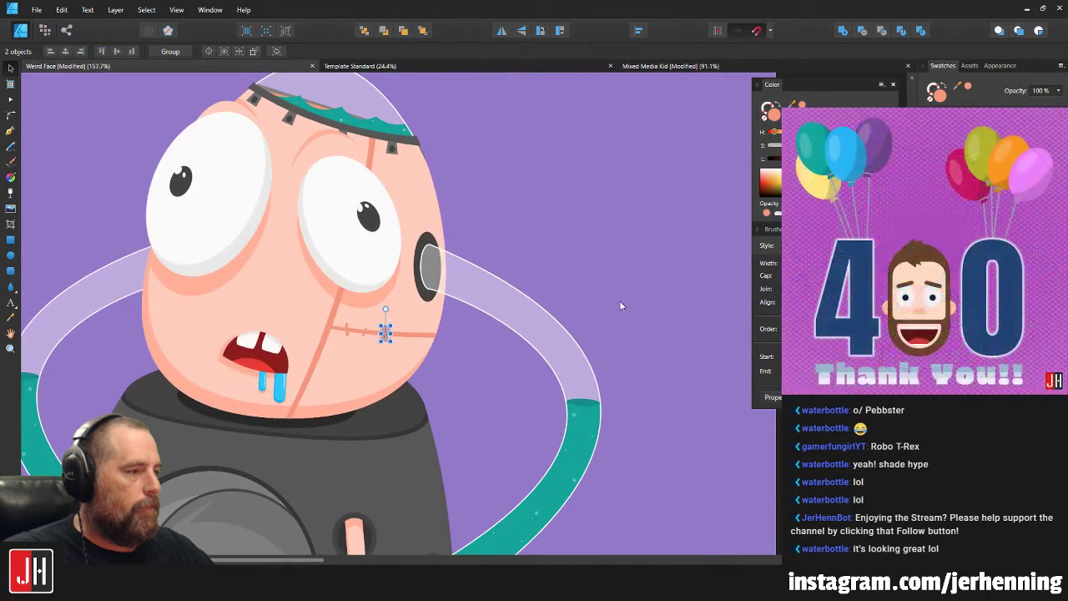
pyautogui.click(619, 305)
# Recolor all four stitch shapes on the cheek branch grey.
pyautogui.scroll(10, 389, 348)
pyautogui.hscroll(-3, 276, 317)
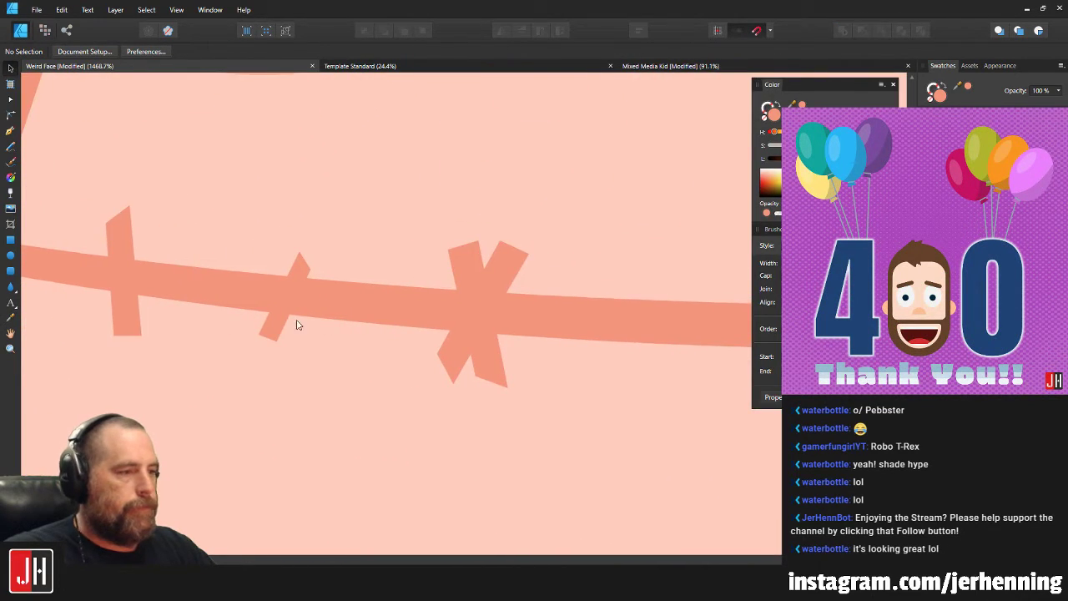
pyautogui.hscroll(-2, 222, 302)
pyautogui.click(231, 269)
pyautogui.keyDown('shift'); pyautogui.click(415, 280); pyautogui.keyUp('shift')
pyautogui.keyDown('shift'); pyautogui.click(573, 276); pyautogui.keyUp('shift')
pyautogui.keyDown('shift'); pyautogui.click(626, 263); pyautogui.keyUp('shift')
pyautogui.hscroll(1, 627, 264)
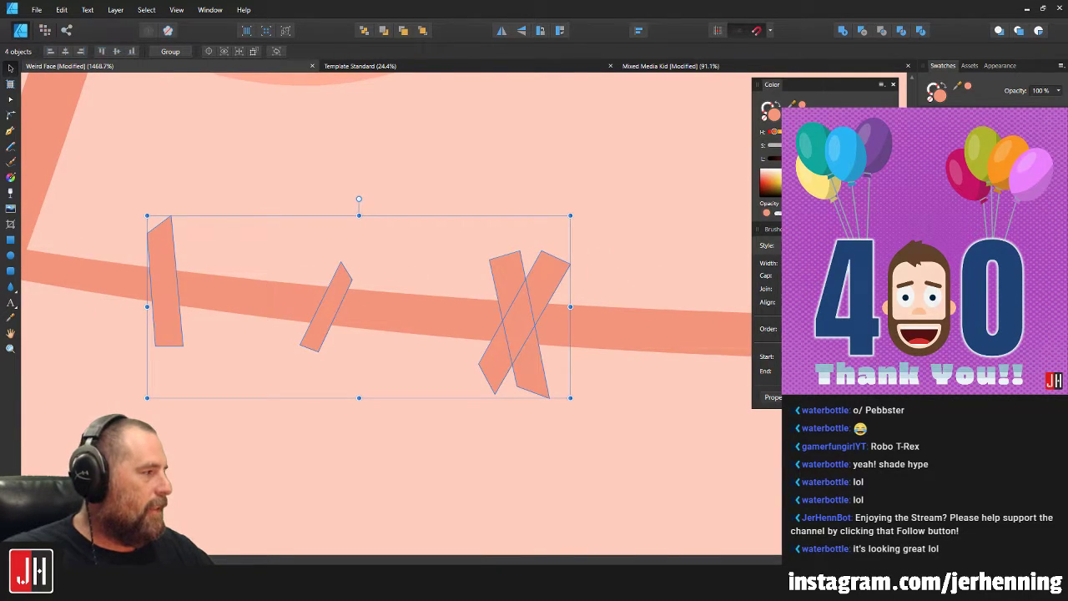
pyautogui.click(958, 117)
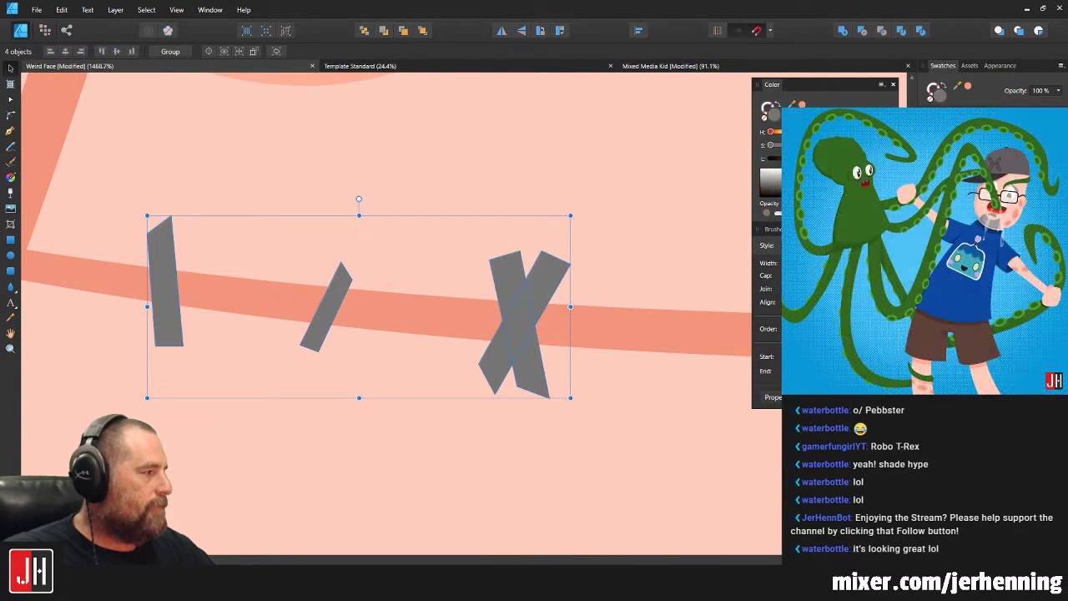
pyautogui.scroll(-12, 510, 272)
pyautogui.click(629, 237)
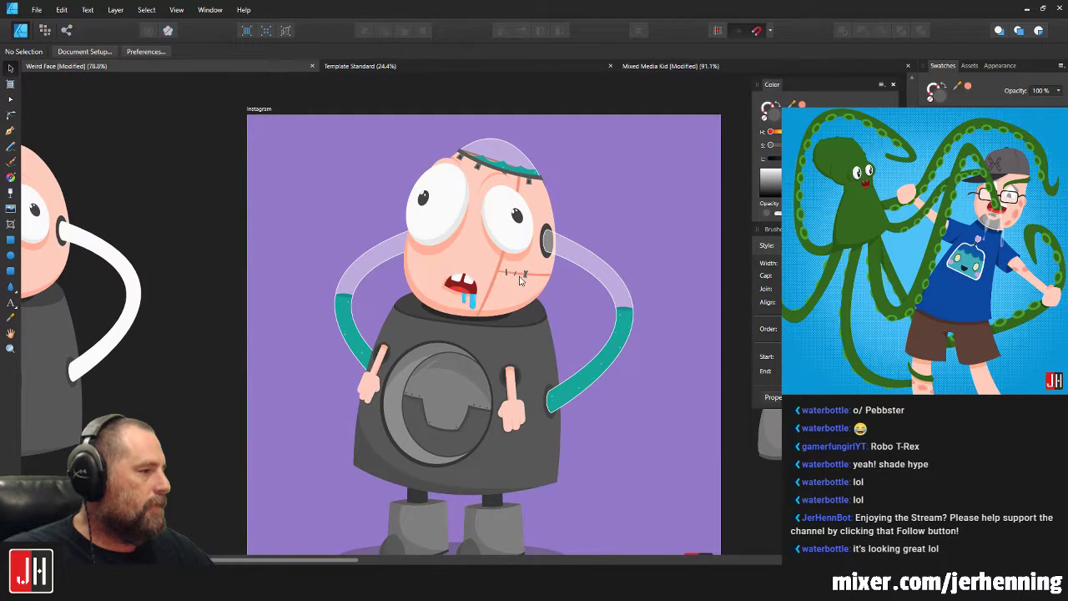
# Reshape the stitch nearest the main scar into a longer bar tapering toward its upper end, and shift it slightly on the branch.
pyautogui.scroll(7, 525, 279)
pyautogui.moveTo(554, 250); pyautogui.dragTo(514, 275)
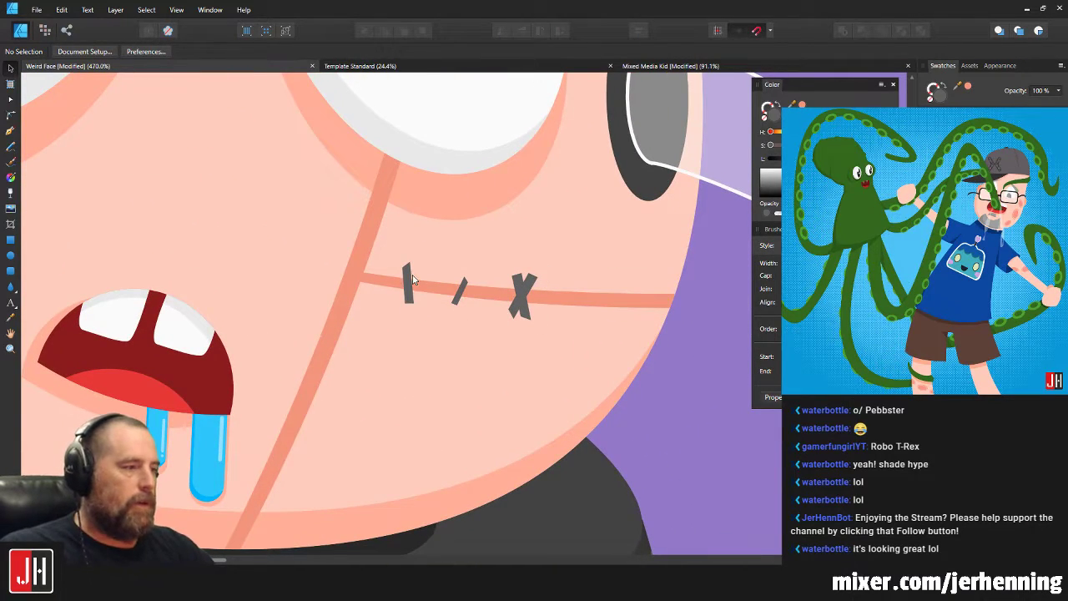
pyautogui.scroll(6, 411, 280)
pyautogui.press('a')
pyautogui.click(387, 257)
pyautogui.moveTo(365, 219); pyautogui.dragTo(373, 207)
pyautogui.moveTo(353, 414); pyautogui.dragTo(459, 472)
pyautogui.moveTo(432, 435); pyautogui.dragTo(432, 467)
pyautogui.press('v')
pyautogui.moveTo(392, 331)
pyautogui.mouseDown()
pyautogui.moveTo(386, 312)
pyautogui.moveTo(383, 323)
pyautogui.mouseUp()
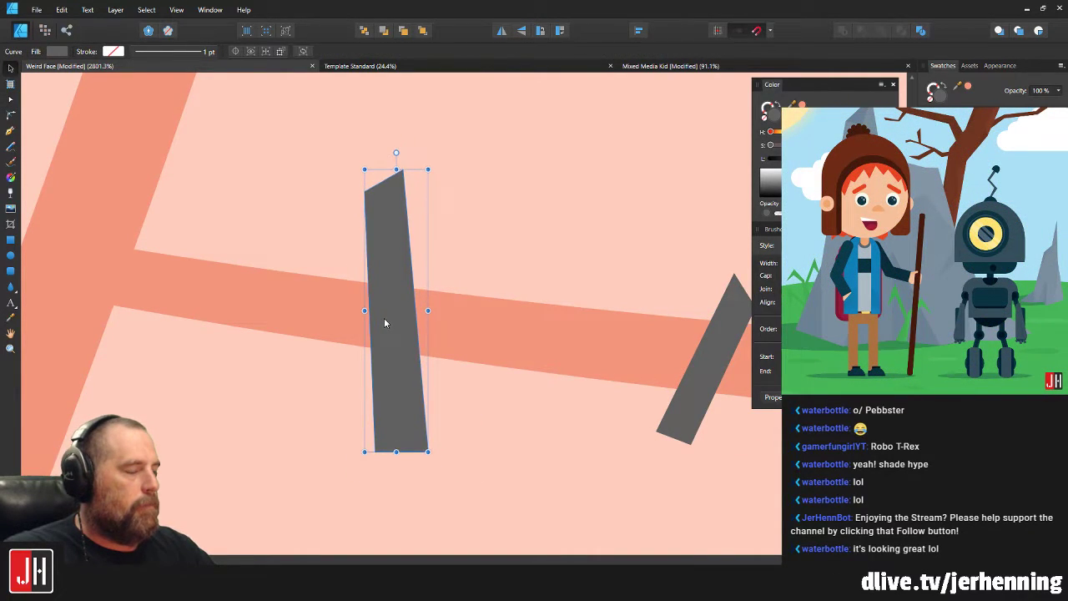
# Enlarge the short slanted middle stitch slightly and recenter it on the cheek branch.
pyautogui.scroll(-5, 388, 334)
pyautogui.scroll(4, 401, 309)
pyautogui.click(428, 319)
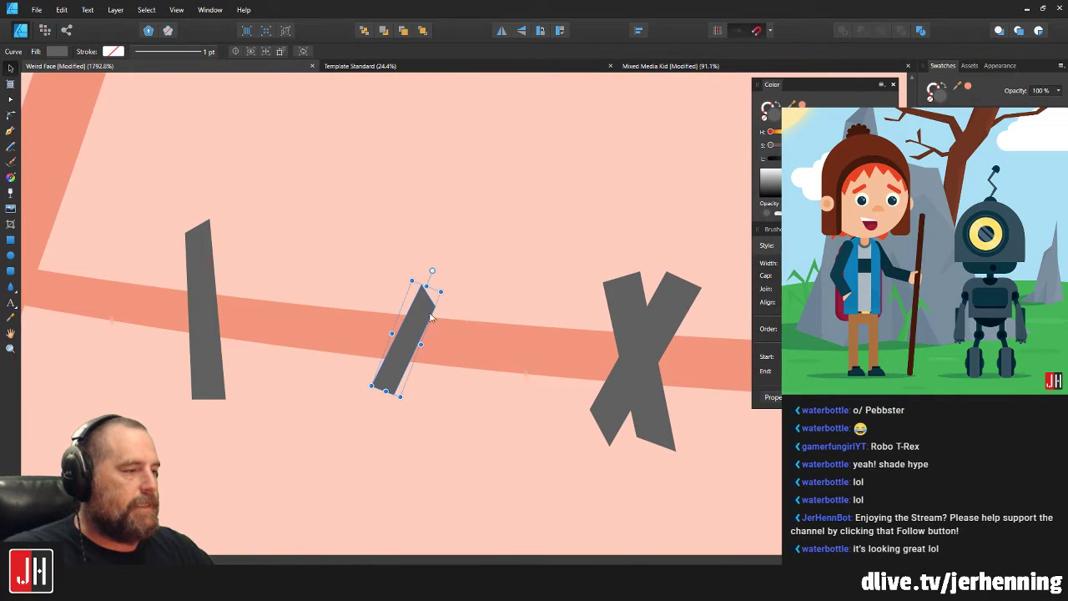
pyautogui.press('a')
pyautogui.press('v')
pyautogui.moveTo(442, 293); pyautogui.dragTo(459, 267)
pyautogui.moveTo(422, 324); pyautogui.dragTo(422, 330)
pyautogui.scroll(-4, 422, 331)
pyautogui.scroll(3, 416, 332)
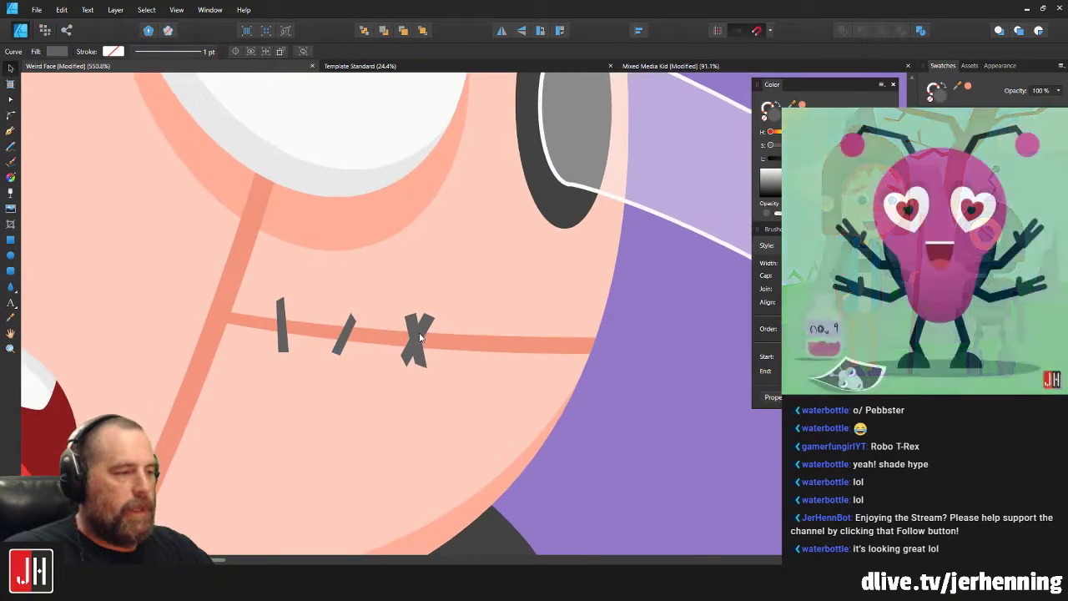
# Taper the upper ends of the X stitch's two bars by moving their nodes, and select both bars together.
pyautogui.click(409, 294)
pyautogui.press('a')
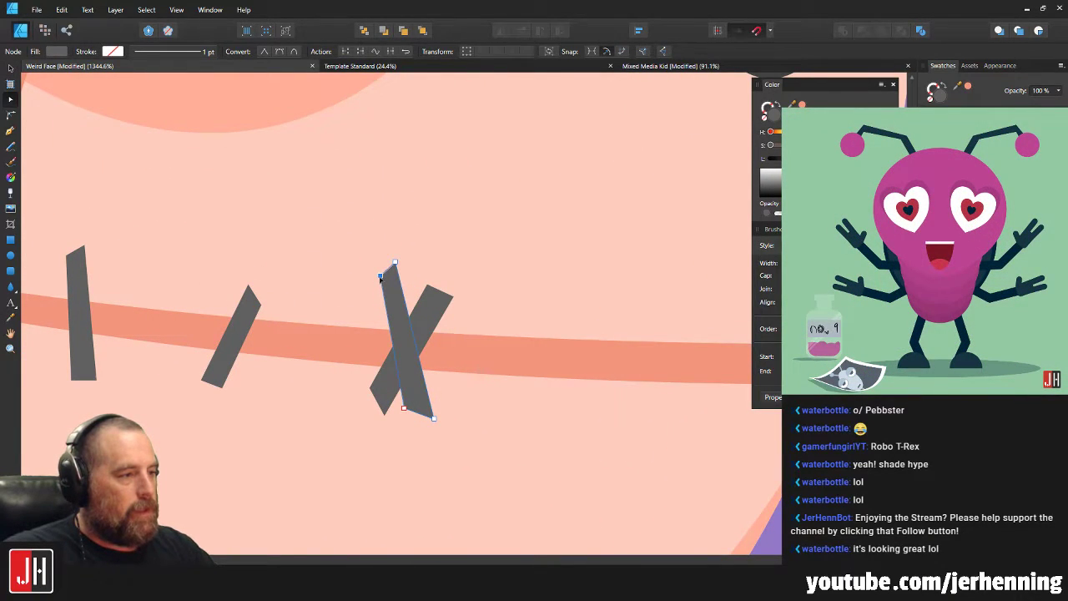
pyautogui.moveTo(435, 288); pyautogui.dragTo(449, 285)
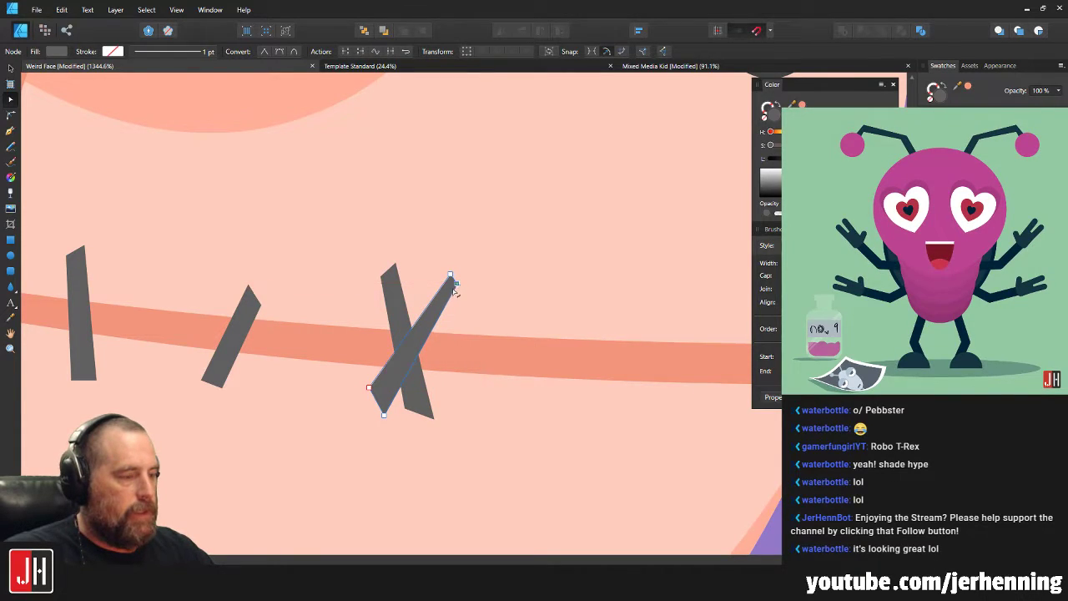
pyautogui.press('v')
pyautogui.keyDown('shift'); pyautogui.click(397, 304); pyautogui.keyUp('shift')
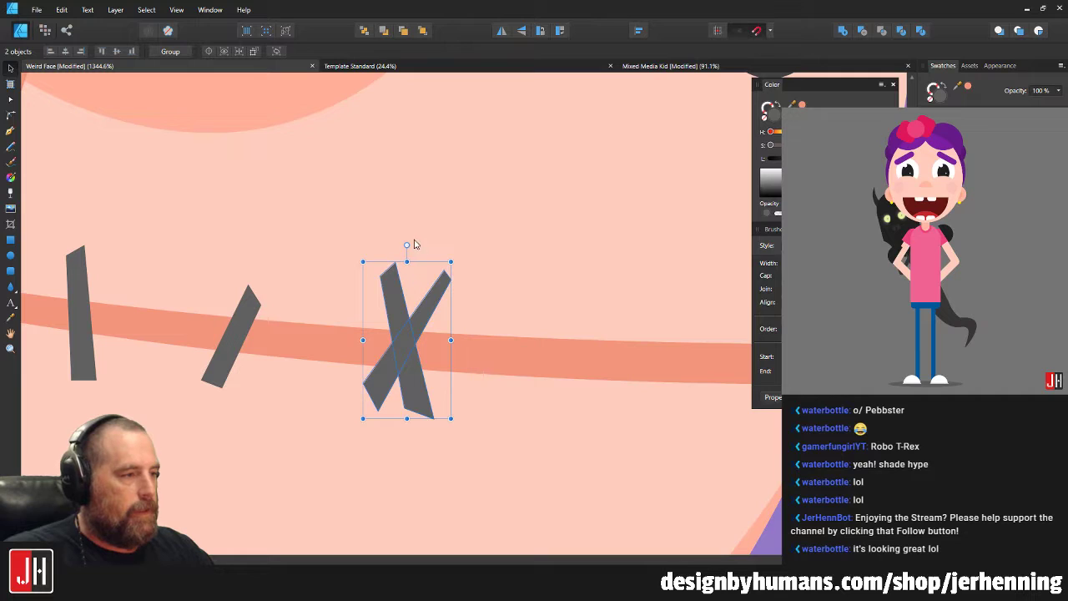
# Rotate the X stitch slightly clockwise on the cheek branch and deselect it.
pyautogui.moveTo(408, 245)
pyautogui.mouseDown()
pyautogui.moveTo(398, 247)
pyautogui.moveTo(414, 251)
pyautogui.mouseUp()
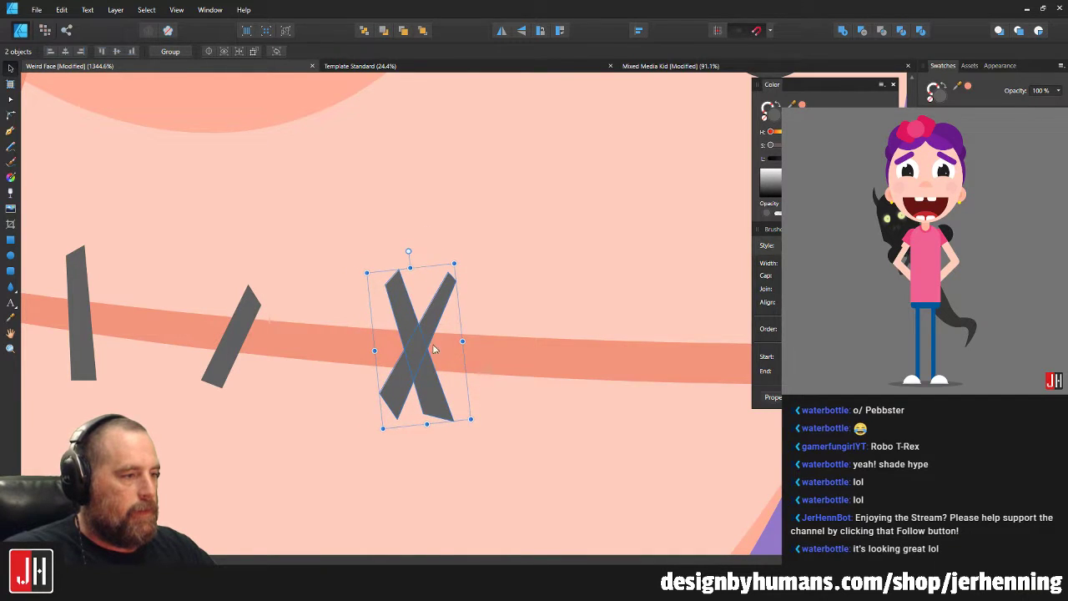
pyautogui.hotkey('ctrl', '0')
pyautogui.hotkey('ctrl', 'd')
pyautogui.scroll(5, 411, 355)
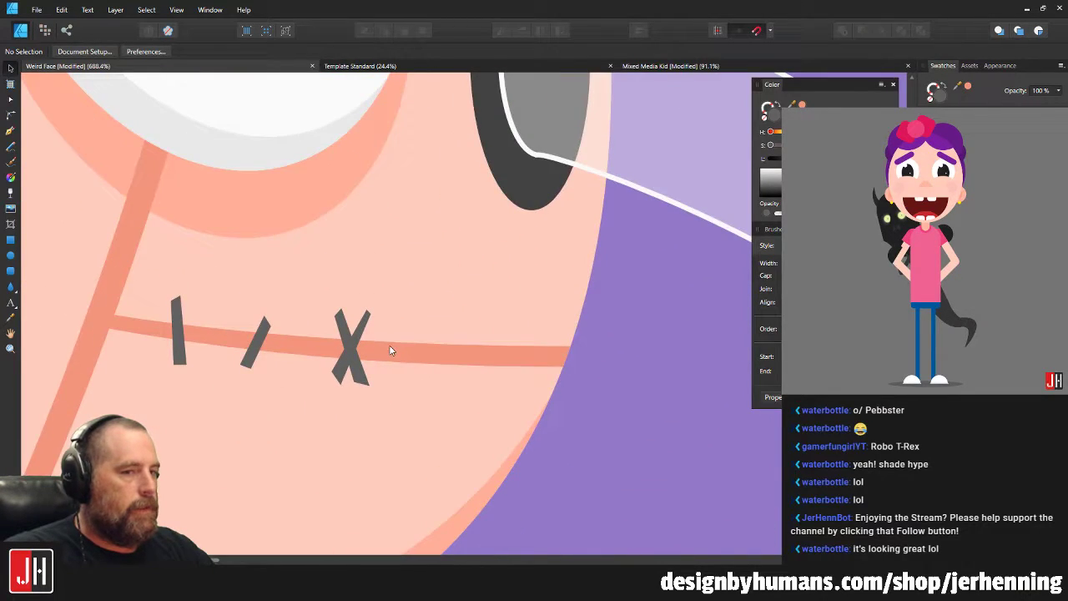
# Copy the short slanted stitch to the other side of the X stitch, mirror it horizontally, and adjust its nodes and position on the branch.
pyautogui.click(173, 282)
pyautogui.moveTo(174, 282); pyautogui.dragTo(518, 305)
pyautogui.moveTo(563, 271); pyautogui.dragTo(509, 238)
pyautogui.click(503, 31)
pyautogui.press('a')
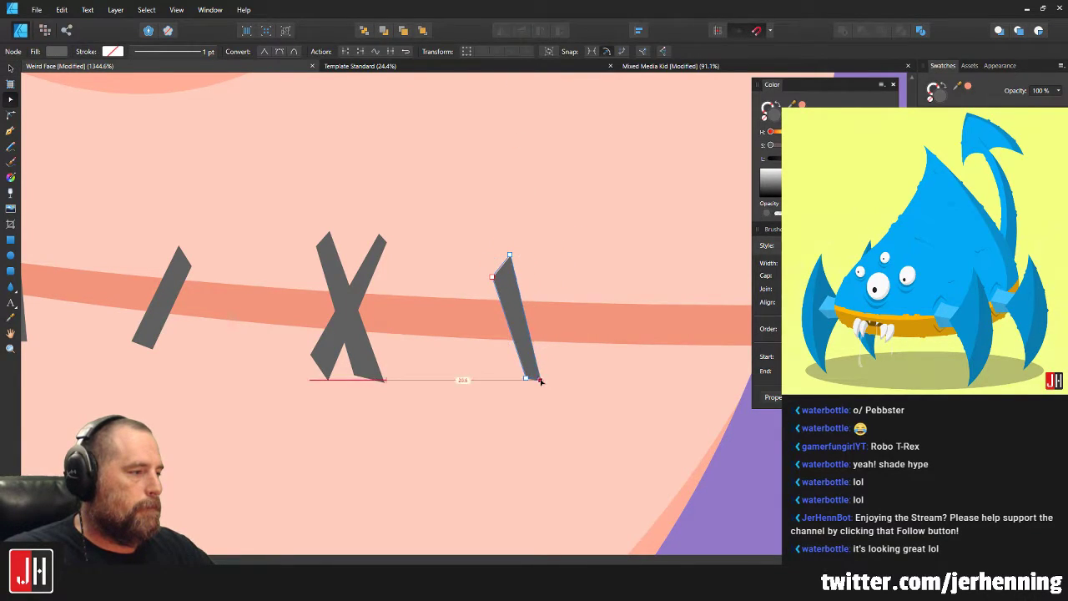
pyautogui.press('v')
pyautogui.moveTo(522, 309); pyautogui.dragTo(532, 324)
pyautogui.scroll(-10, 531, 334)
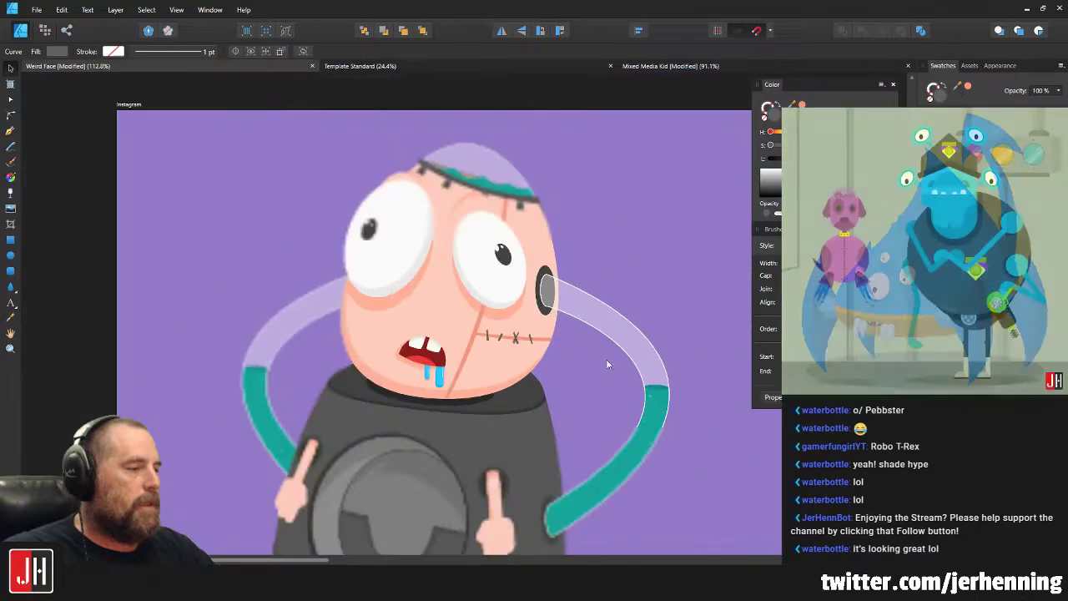
pyautogui.click(638, 310)
pyautogui.scroll(10, 532, 338)
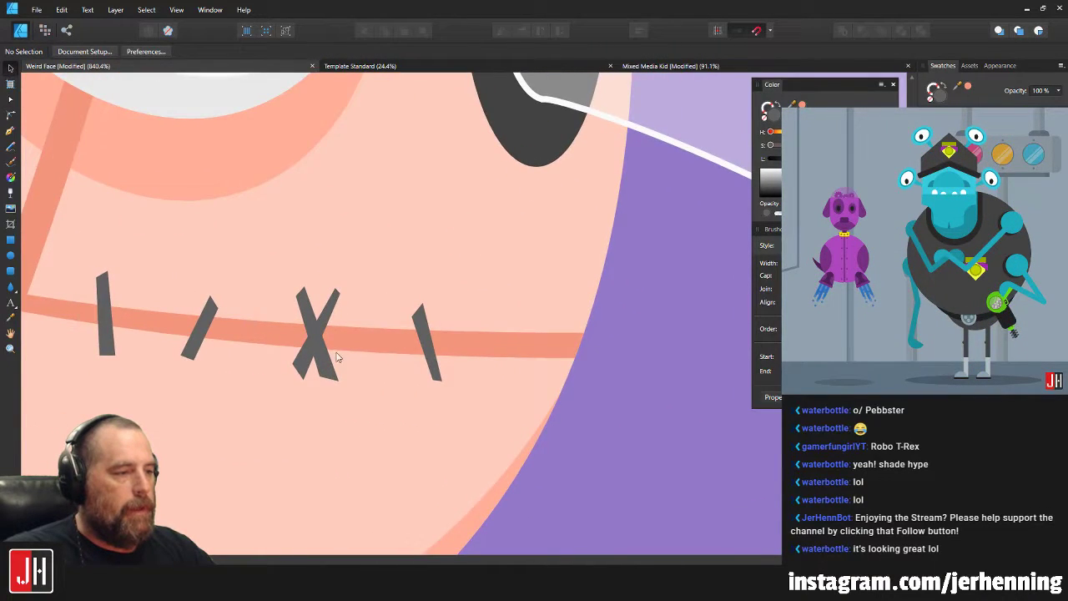
# Copy the mirrored stitch toward the cheek's outer edge, flip it horizontally, and tilt it across the branch.
pyautogui.moveTo(417, 326); pyautogui.dragTo(621, 304)
pyautogui.click(503, 32)
pyautogui.moveTo(637, 239)
pyautogui.mouseDown()
pyautogui.moveTo(660, 239)
pyautogui.moveTo(649, 281)
pyautogui.moveTo(656, 248)
pyautogui.mouseUp()
pyautogui.press('a')
pyautogui.press('v')
pyautogui.moveTo(624, 304); pyautogui.dragTo(630, 306)
# Cross a flipped, rotated copy over the outermost stitch to form a second X, and save the document.
pyautogui.moveTo(620, 316); pyautogui.dragTo(674, 316)
pyautogui.click(502, 33)
pyautogui.click(520, 31)
pyautogui.moveTo(625, 416); pyautogui.dragTo(730, 419)
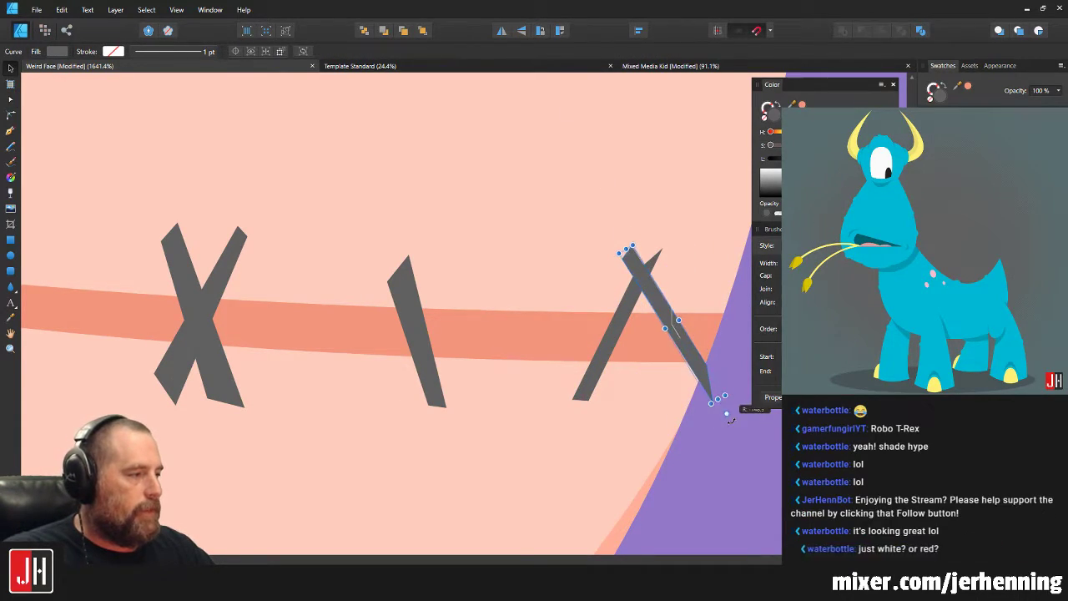
pyautogui.moveTo(676, 310); pyautogui.dragTo(618, 331)
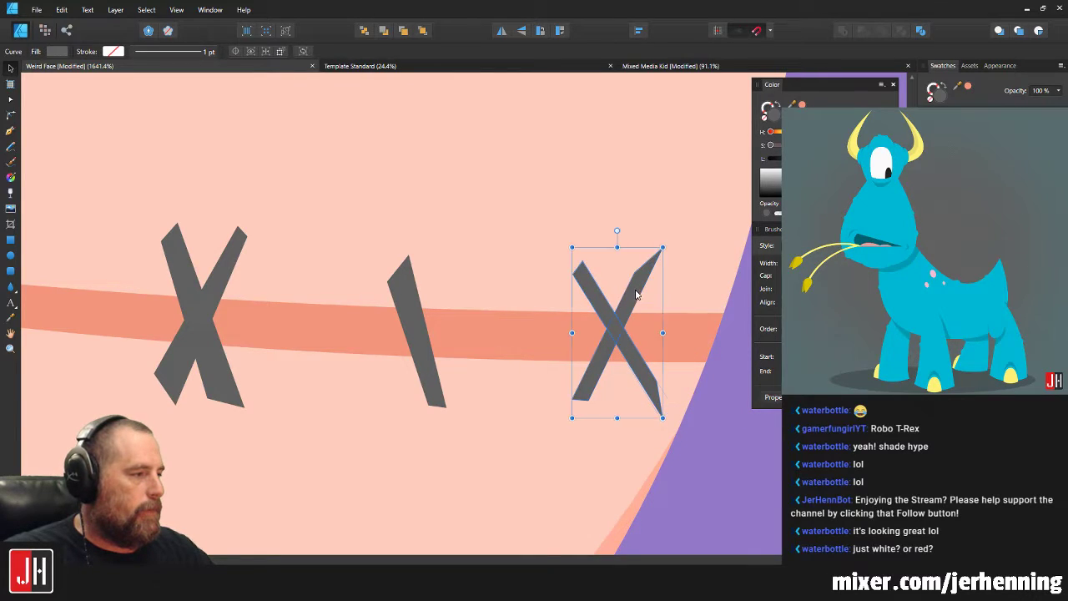
pyautogui.keyDown('shift'); pyautogui.click(636, 294); pyautogui.keyUp('shift')
pyautogui.scroll(-5, 651, 313)
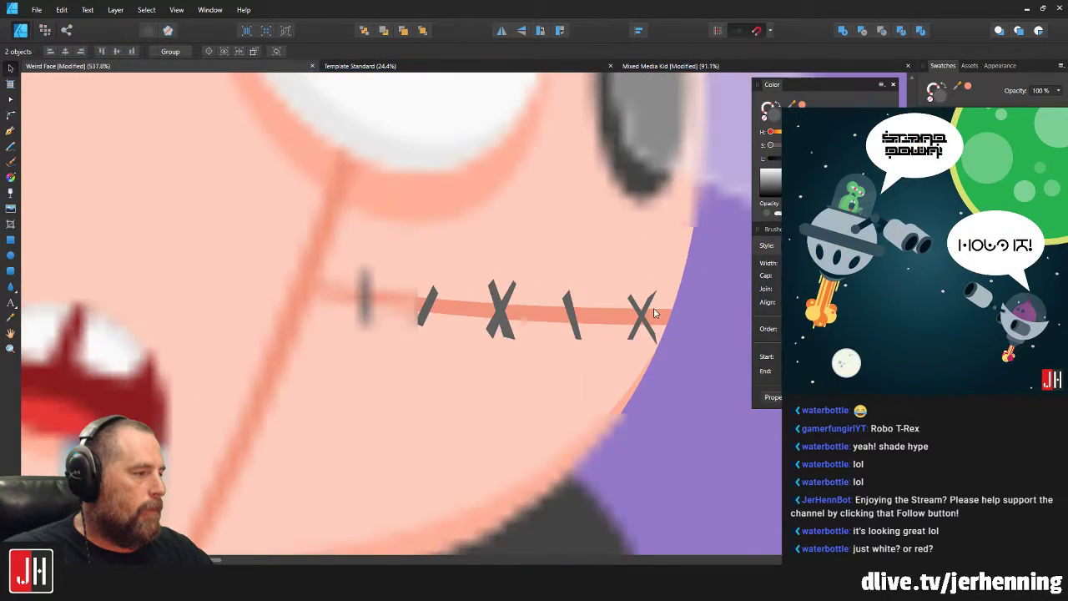
pyautogui.scroll(-6, 652, 313)
pyautogui.press('Escape')
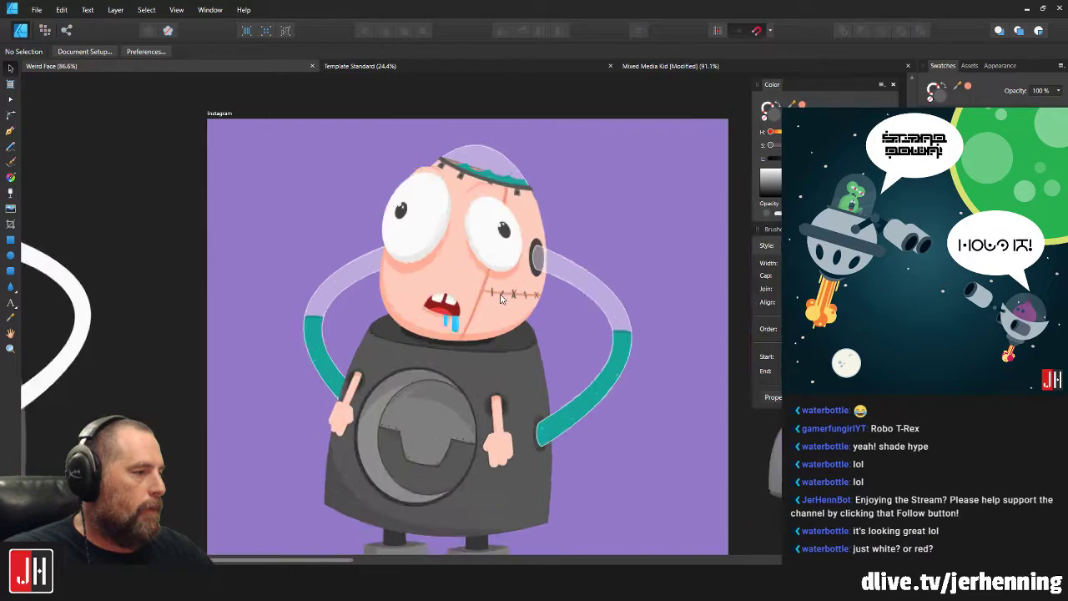
# Select all seven stitch shapes on the cheek branch and shift them slightly toward the main scar.
pyautogui.scroll(2, 496, 298)
pyautogui.scroll(4, 527, 302)
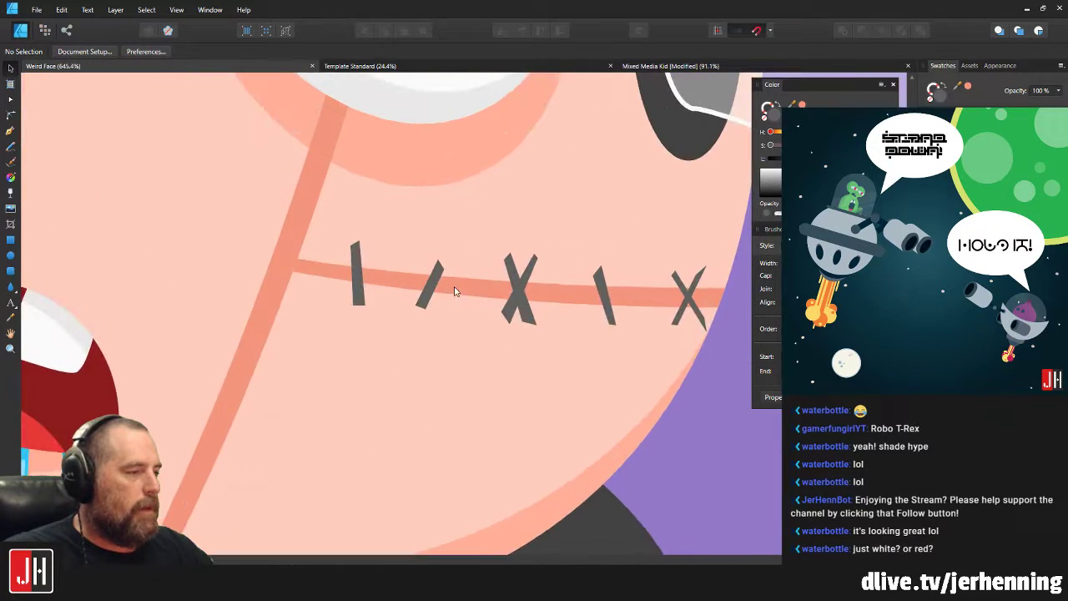
pyautogui.click(358, 284)
pyautogui.keyDown('shift'); pyautogui.click(426, 288); pyautogui.keyUp('shift')
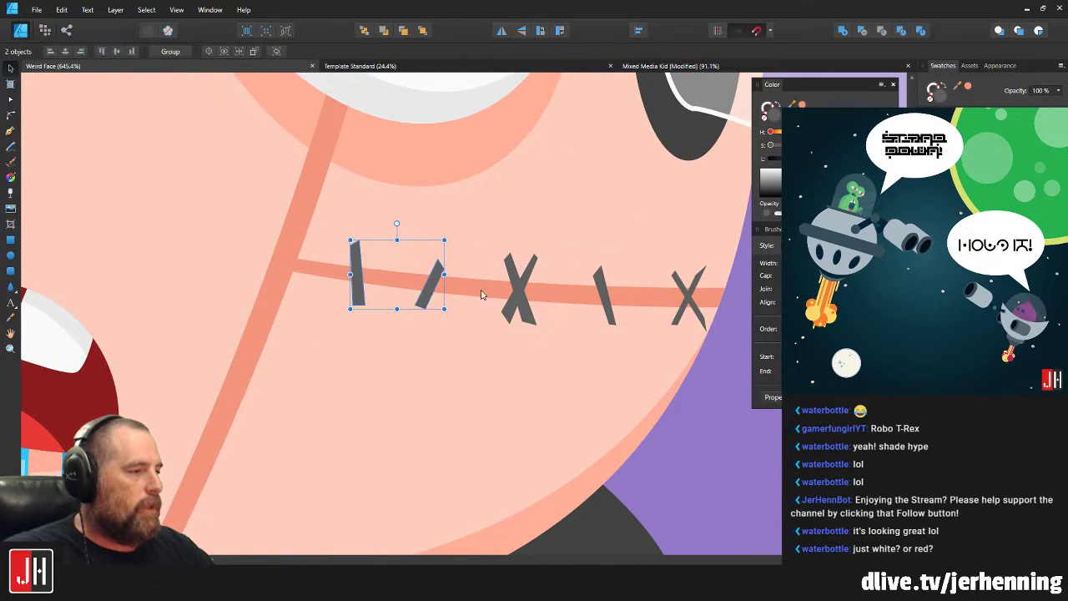
pyautogui.keyDown('shift'); pyautogui.click(528, 277); pyautogui.keyUp('shift')
pyautogui.keyDown('shift'); pyautogui.click(605, 292); pyautogui.keyUp('shift')
pyautogui.keyDown('shift'); pyautogui.click(685, 288); pyautogui.keyUp('shift')
pyautogui.moveTo(697, 288); pyautogui.dragTo(681, 292)
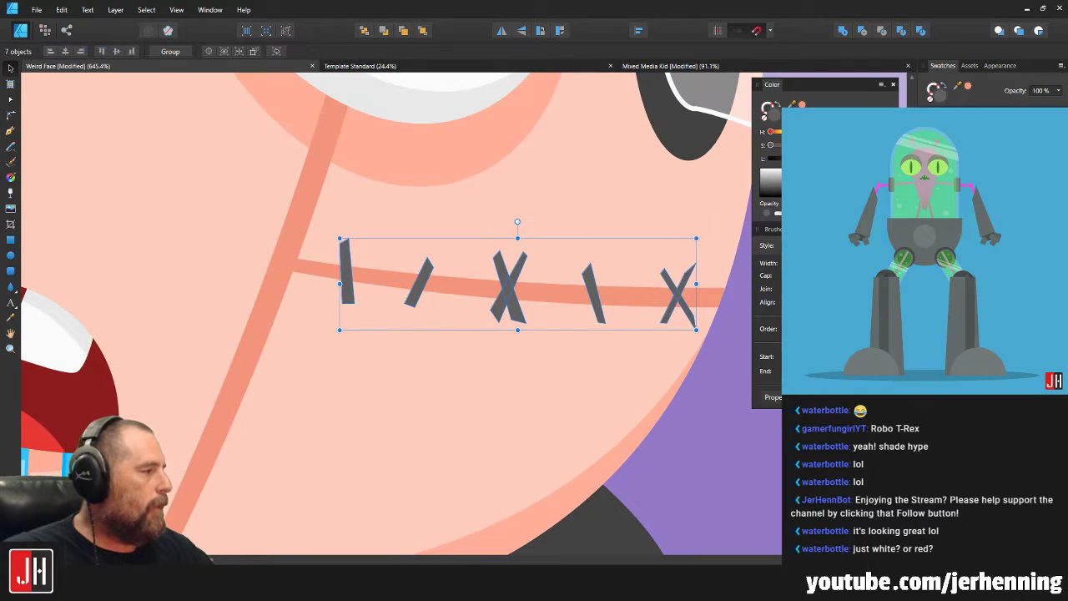
# Try a near-white fill on the seven cheek stitch shapes.
pyautogui.click(985, 142)
pyautogui.scroll(-7, 525, 330)
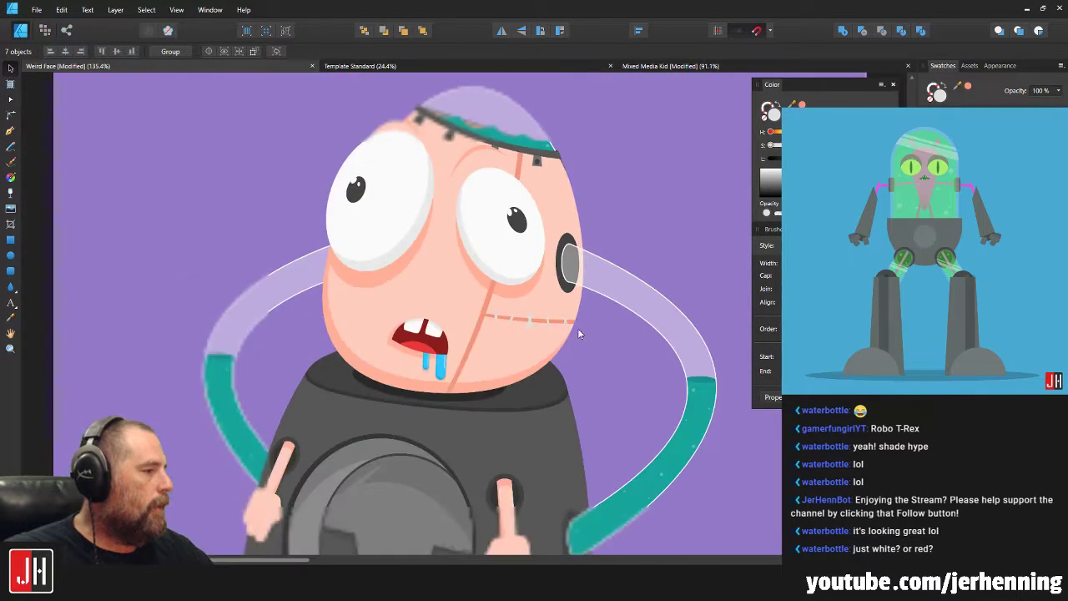
pyautogui.scroll(6, 560, 333)
pyautogui.moveTo(562, 329); pyautogui.dragTo(514, 346)
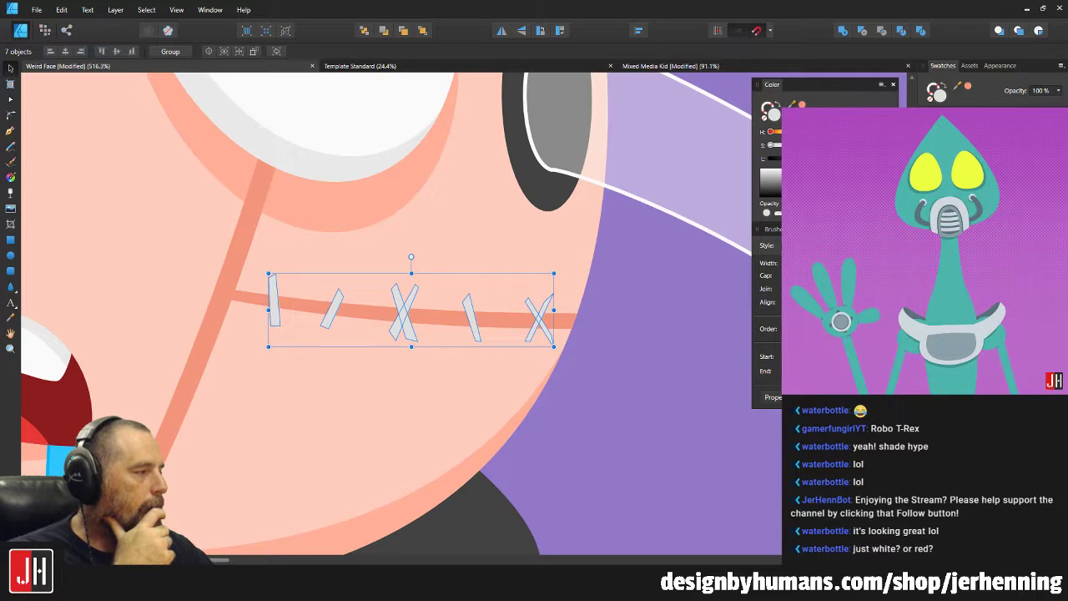
# Recolor the seven cheek stitch shapes medium grey and deselect them.
pyautogui.click(972, 142)
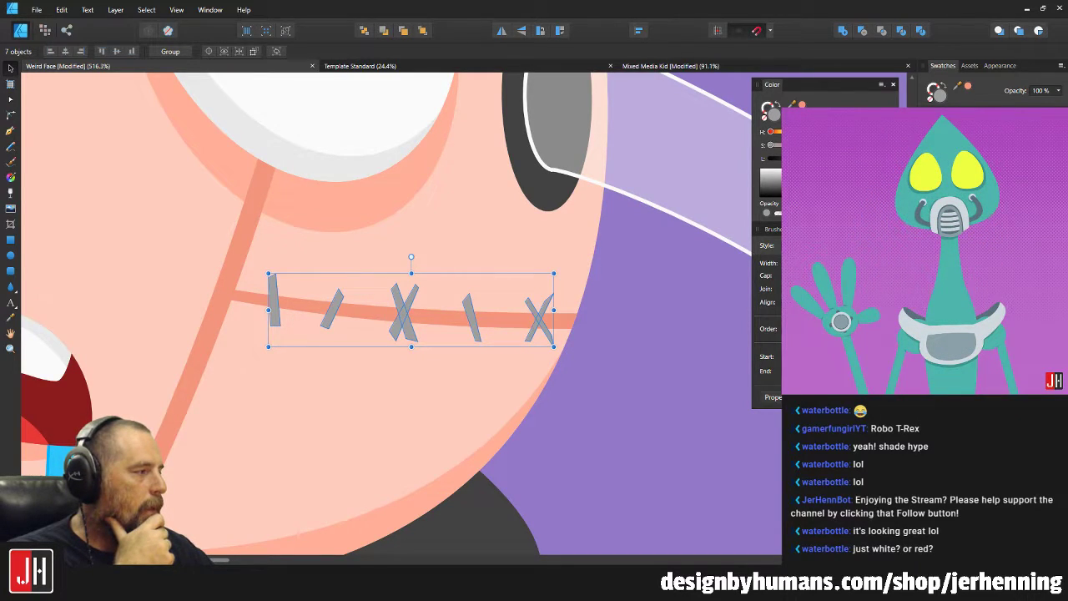
pyautogui.hotkey('ctrl', 'd')
pyautogui.scroll(-10, 455, 359)
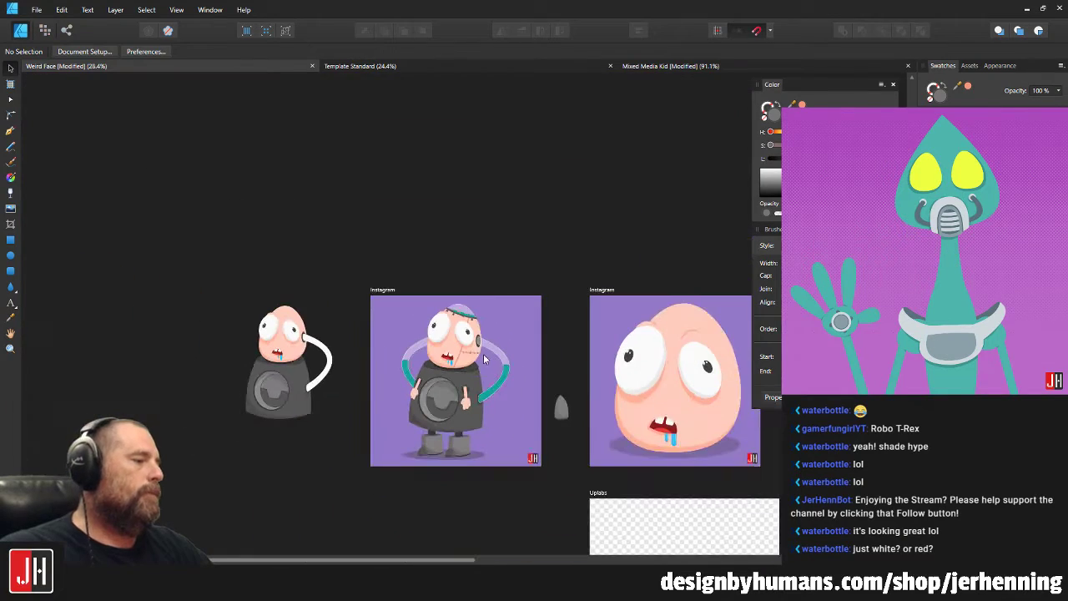
pyautogui.scroll(8, 472, 361)
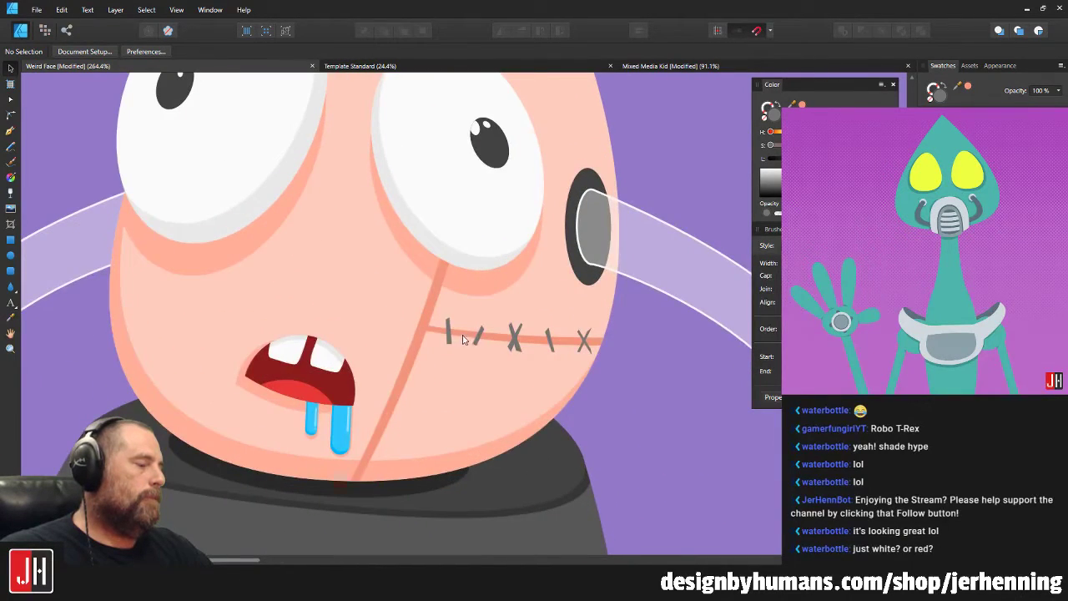
# Place a copy of an X stitch on the main scar just below the eye, rotated to lie across the scar.
pyautogui.scroll(3, 465, 339)
pyautogui.click(578, 343)
pyautogui.moveTo(572, 339); pyautogui.dragTo(419, 230)
pyautogui.moveTo(354, 244); pyautogui.dragTo(377, 238)
pyautogui.scroll(-5, 375, 238)
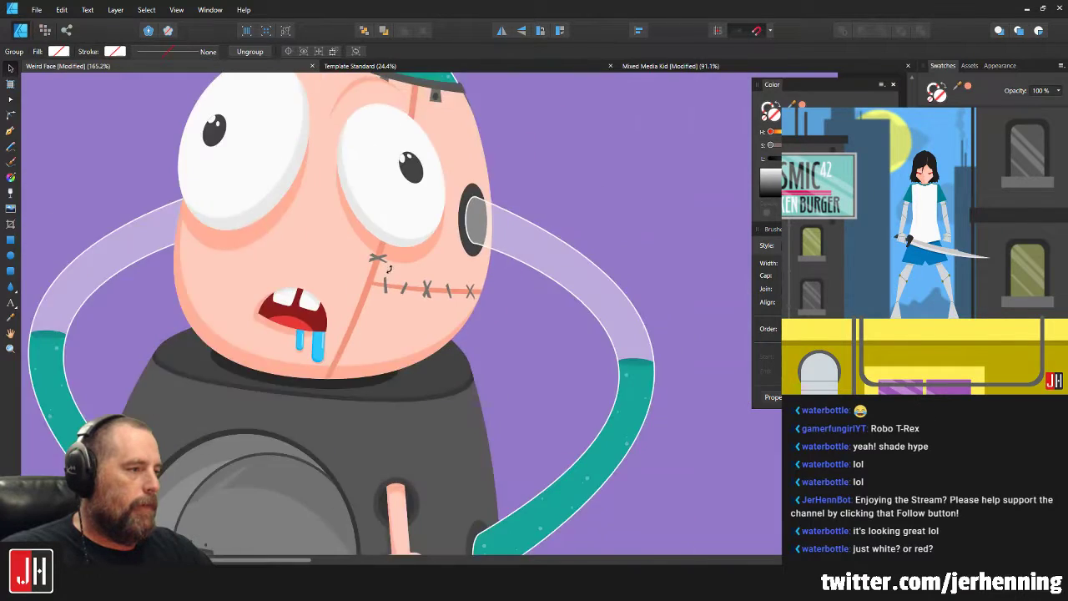
pyautogui.hotkey('ctrl', 'd')
pyautogui.scroll(4, 426, 284)
# Copy the branch stitch nearest the main scar onto the scar beside the mouth and rotate it diagonally across the line.
pyautogui.click(425, 279)
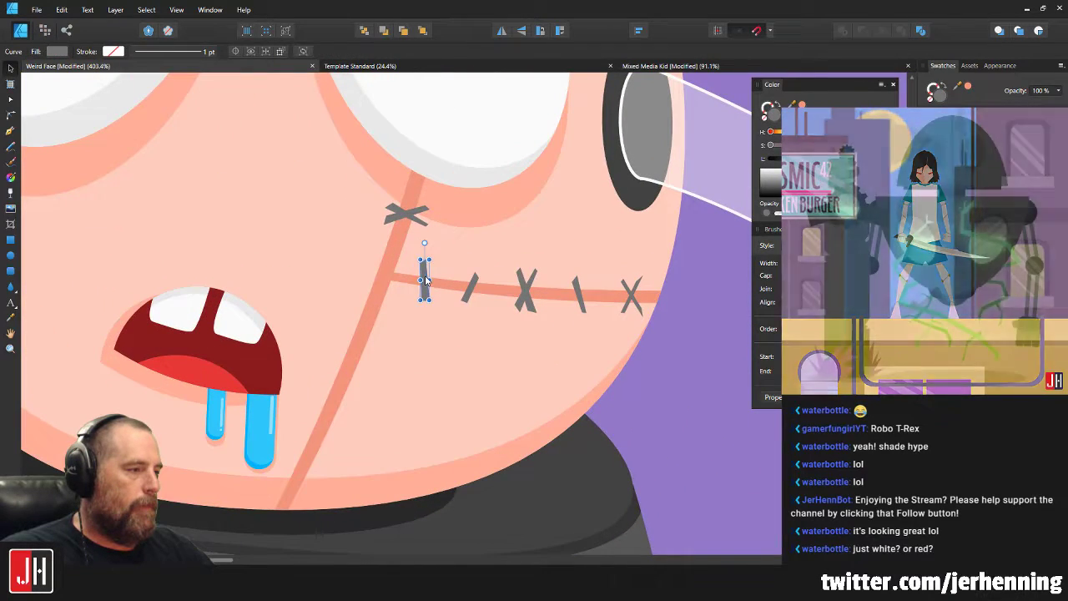
pyautogui.moveTo(425, 276); pyautogui.dragTo(346, 351)
pyautogui.scroll(2, 346, 351)
pyautogui.moveTo(347, 301); pyautogui.dragTo(304, 346)
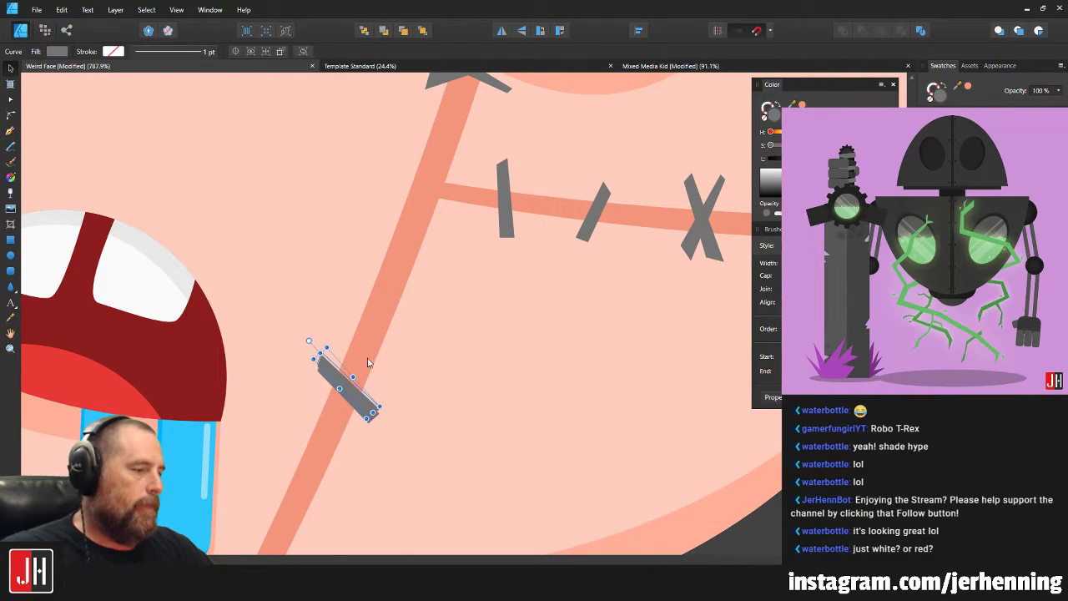
# Add another stitch copy higher on the main scar, turned nearly horizontal, and adjust its nodes.
pyautogui.moveTo(334, 384); pyautogui.dragTo(377, 284)
pyautogui.moveTo(353, 243); pyautogui.dragTo(456, 254)
pyautogui.moveTo(439, 269); pyautogui.dragTo(421, 302)
pyautogui.hotkey('ctrl', 'z')
pyautogui.press('a')
pyautogui.moveTo(347, 262); pyautogui.dragTo(396, 304)
pyautogui.press('v')
pyautogui.scroll(-8, 401, 311)
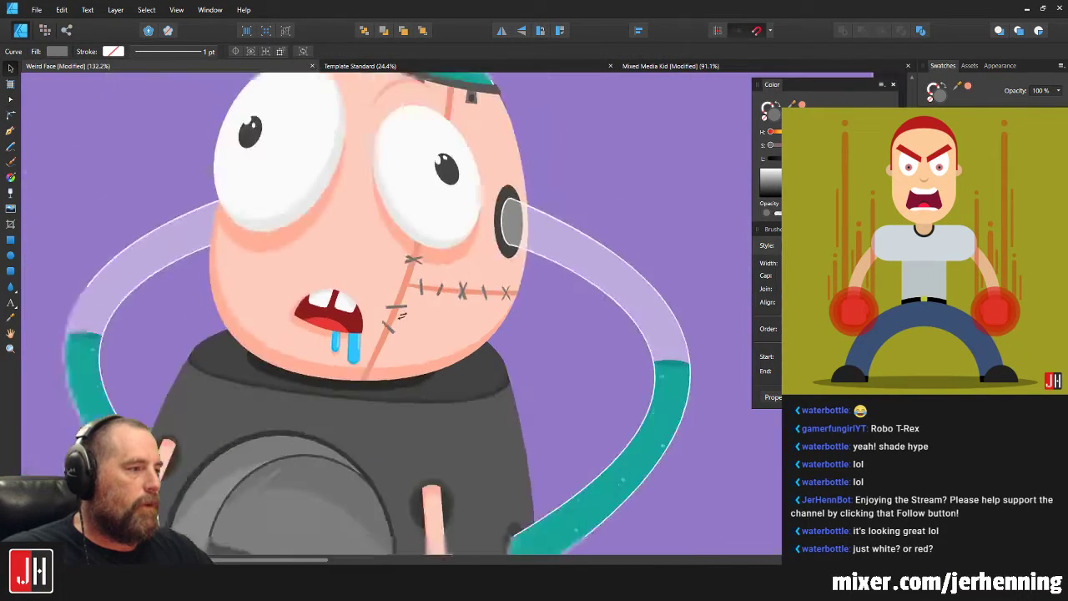
pyautogui.hotkey('ctrl', 'd')
# Delete the nearly horizontal stitch from the main scar and save the document.
pyautogui.scroll(2, 419, 309)
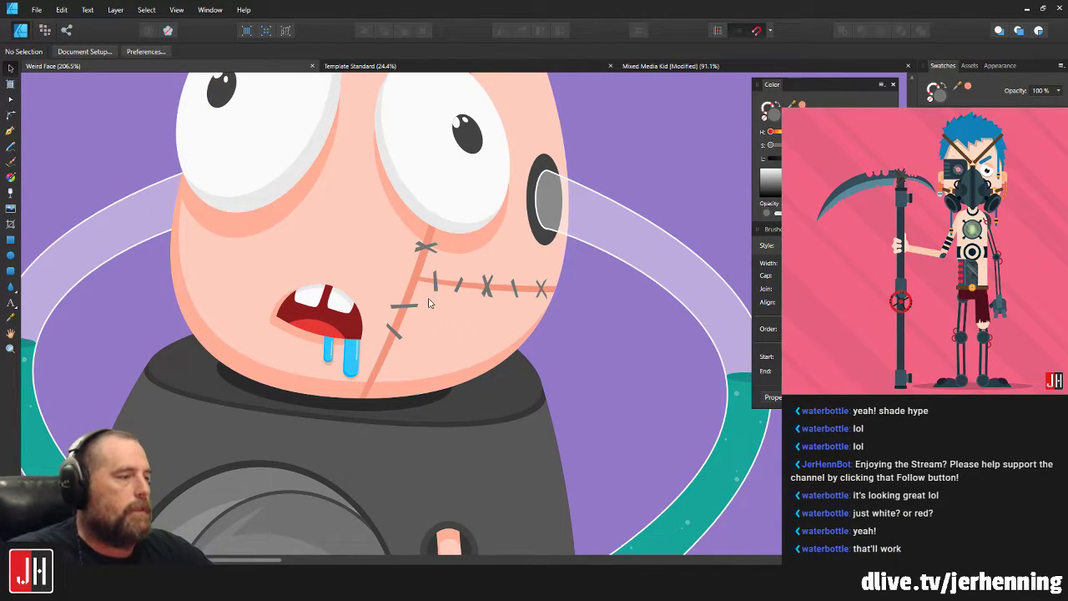
pyautogui.scroll(5, 428, 304)
pyautogui.moveTo(350, 333); pyautogui.dragTo(370, 314)
pyautogui.press('Delete')
pyautogui.scroll(-11, 380, 317)
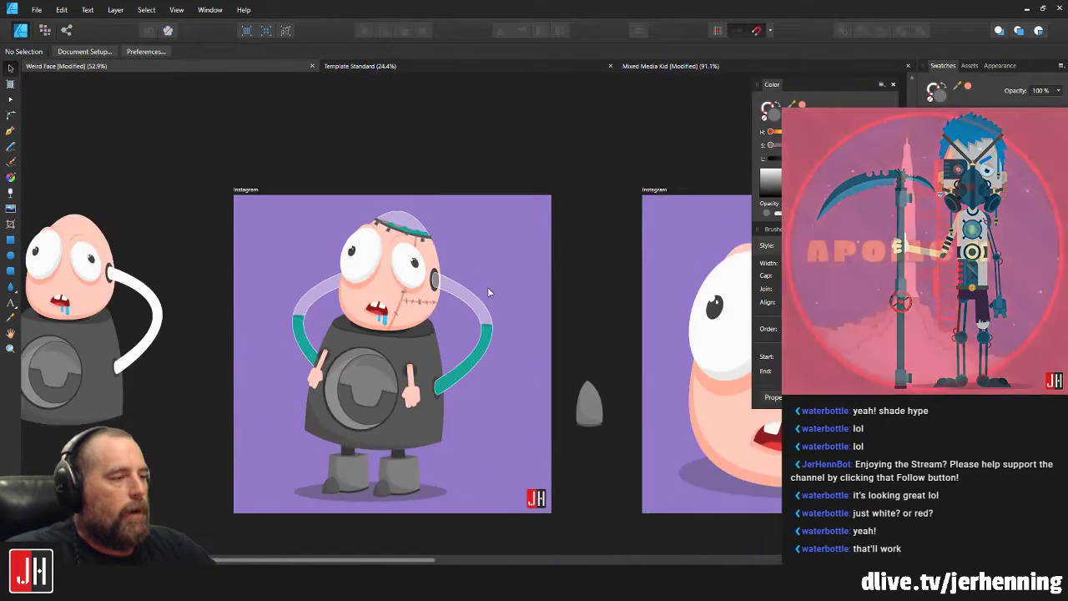
pyautogui.hotkey('ctrl', 's')
# Copy the slanted single stitch between the two X stitches onto the lower part of the main scar.
pyautogui.scroll(4, 388, 312)
pyautogui.scroll(6, 435, 330)
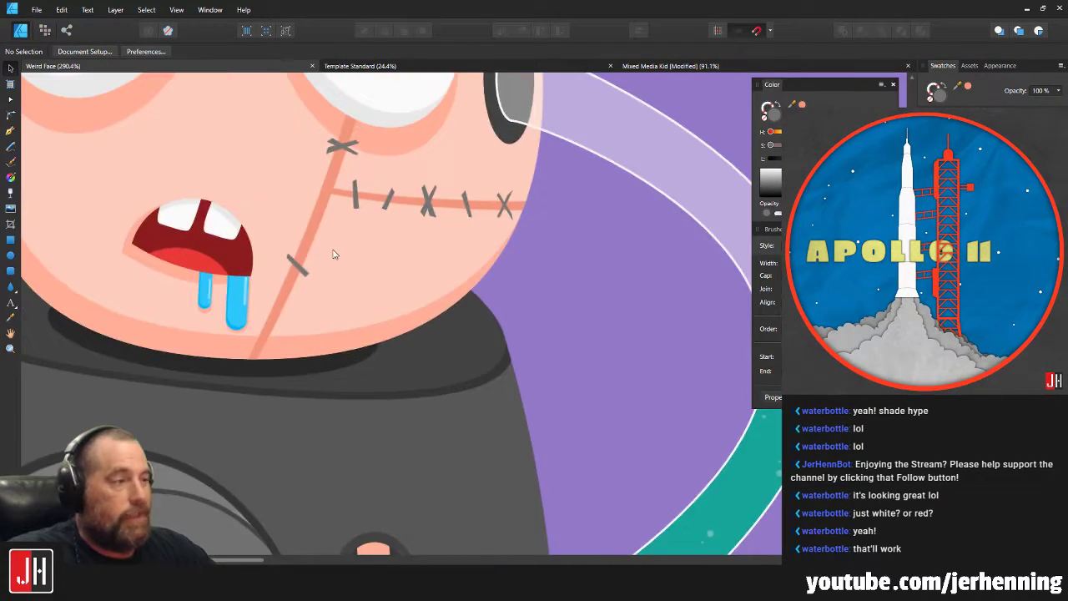
pyautogui.scroll(2, 410, 241)
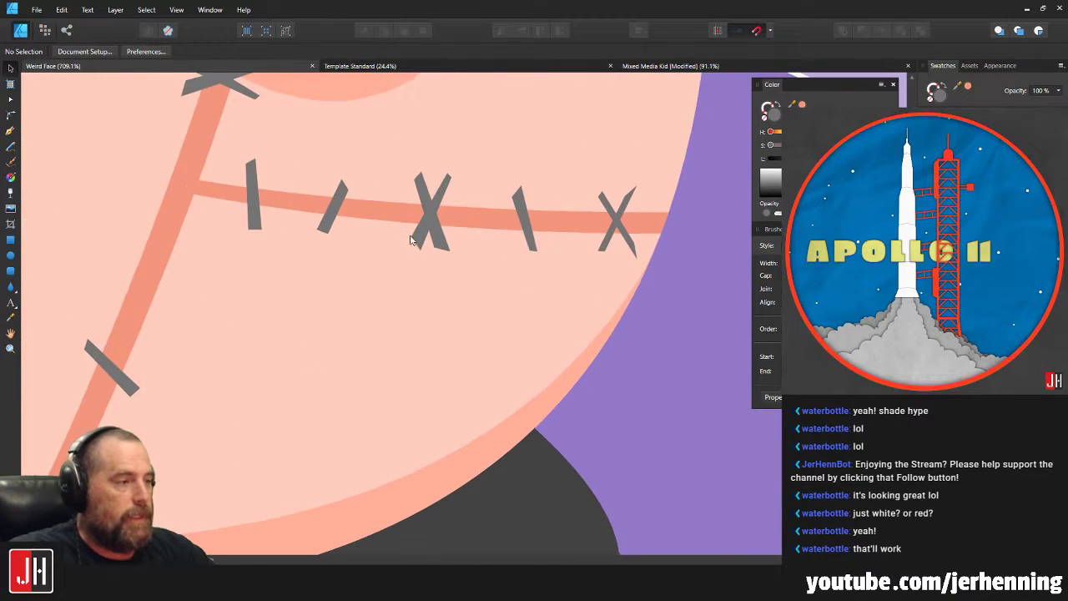
pyautogui.click(520, 214)
pyautogui.moveTo(55, 465); pyautogui.dragTo(61, 465)
pyautogui.scroll(1, 61, 465)
pyautogui.moveTo(203, 422); pyautogui.dragTo(493, 278)
pyautogui.scroll(1, 332, 320)
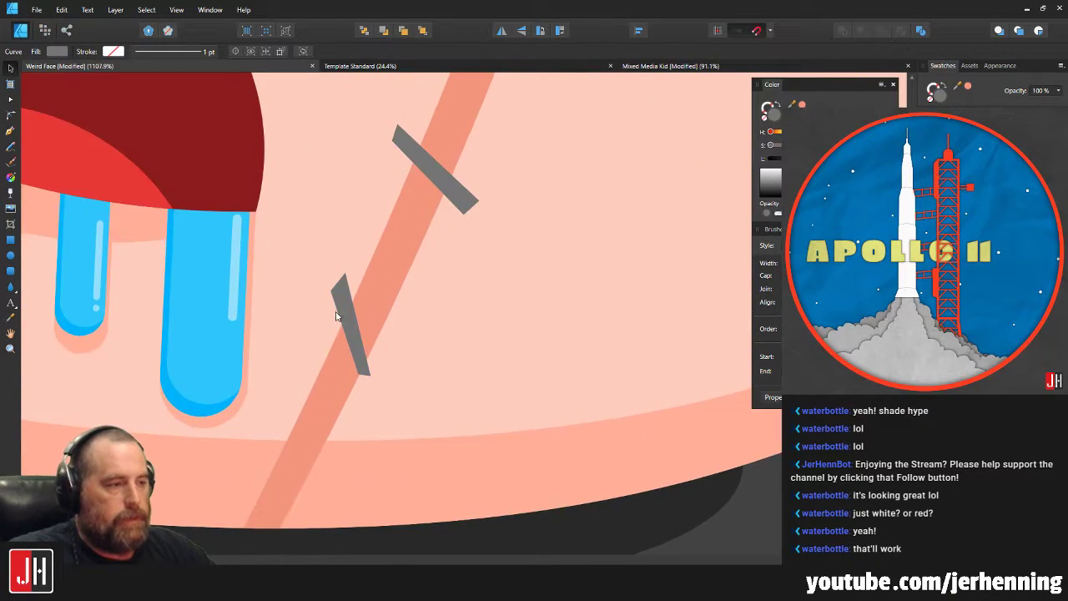
# Rotate the lowest scar stitch diagonally across the line, extend its lower end by its nodes, and recenter it.
pyautogui.moveTo(332, 261); pyautogui.dragTo(340, 343)
pyautogui.press('a')
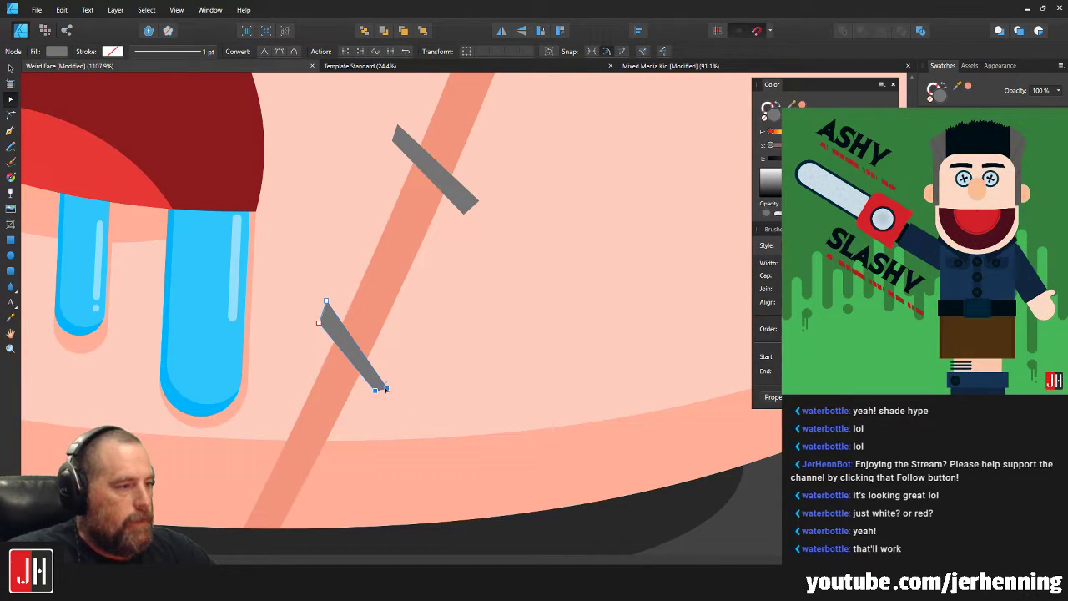
pyautogui.press('v')
pyautogui.moveTo(368, 378); pyautogui.dragTo(358, 379)
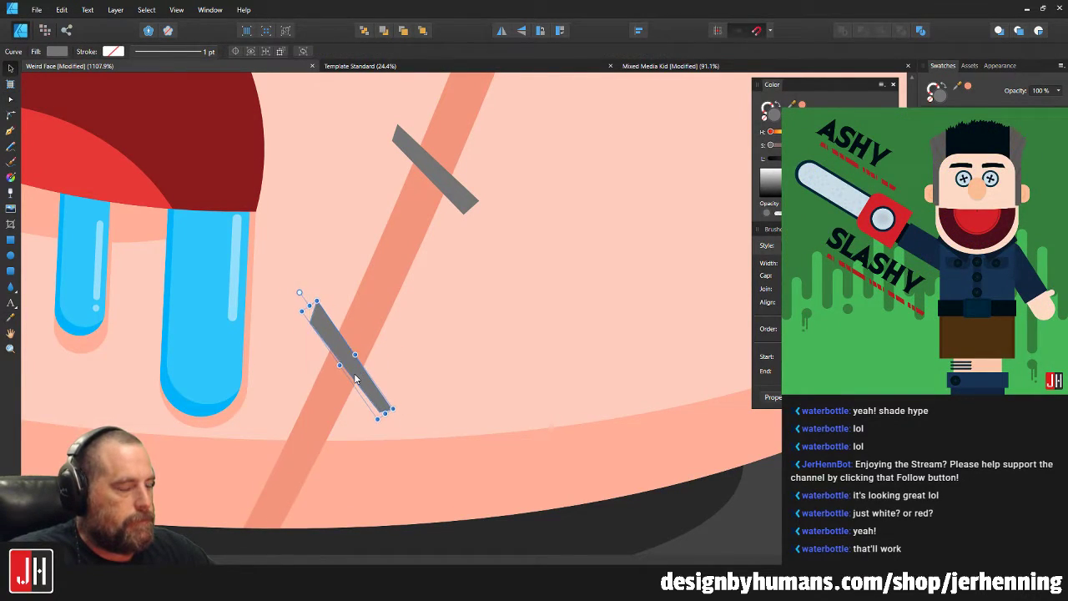
pyautogui.click(398, 360)
# Rotate the upper single stitch on the main scar until it is nearly horizontal and center it on the line.
pyautogui.scroll(-8, 376, 377)
pyautogui.scroll(6, 335, 312)
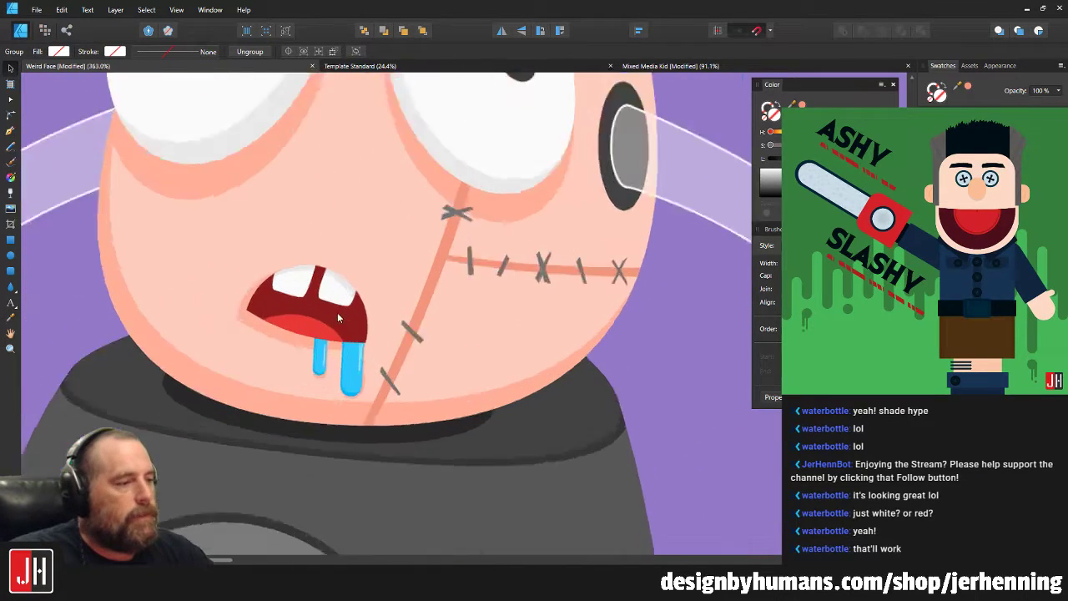
pyautogui.click(457, 323)
pyautogui.moveTo(440, 299); pyautogui.dragTo(406, 339)
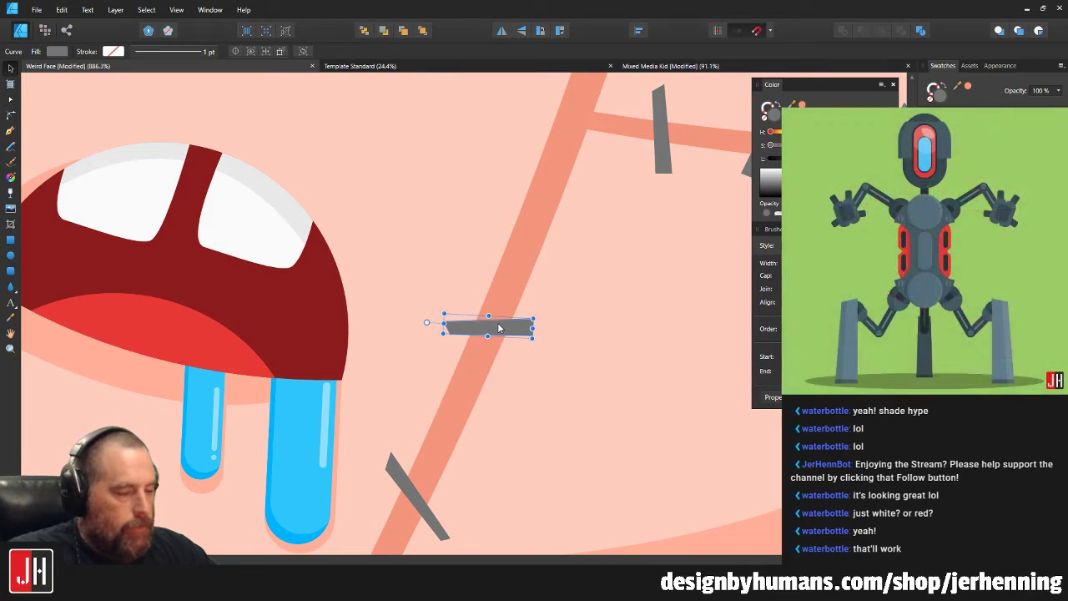
# Move the lowest stitch farther down the main scar, shorten its lower end by its nodes, and recenter it.
pyautogui.scroll(-6, 498, 322)
pyautogui.scroll(6, 488, 363)
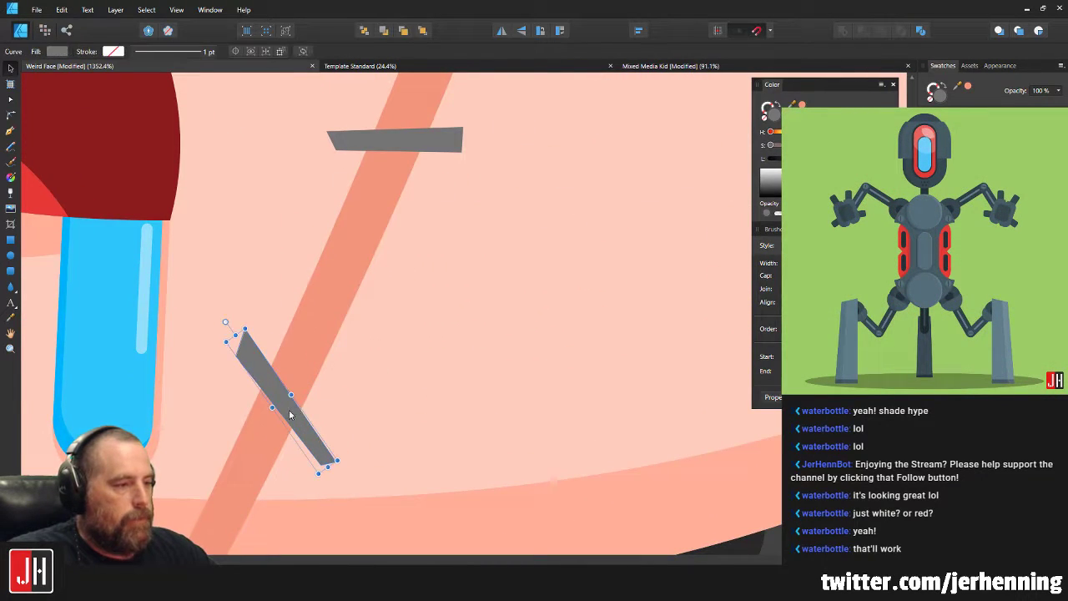
pyautogui.moveTo(291, 415); pyautogui.dragTo(280, 445)
pyautogui.press('a')
pyautogui.moveTo(348, 506); pyautogui.dragTo(332, 480)
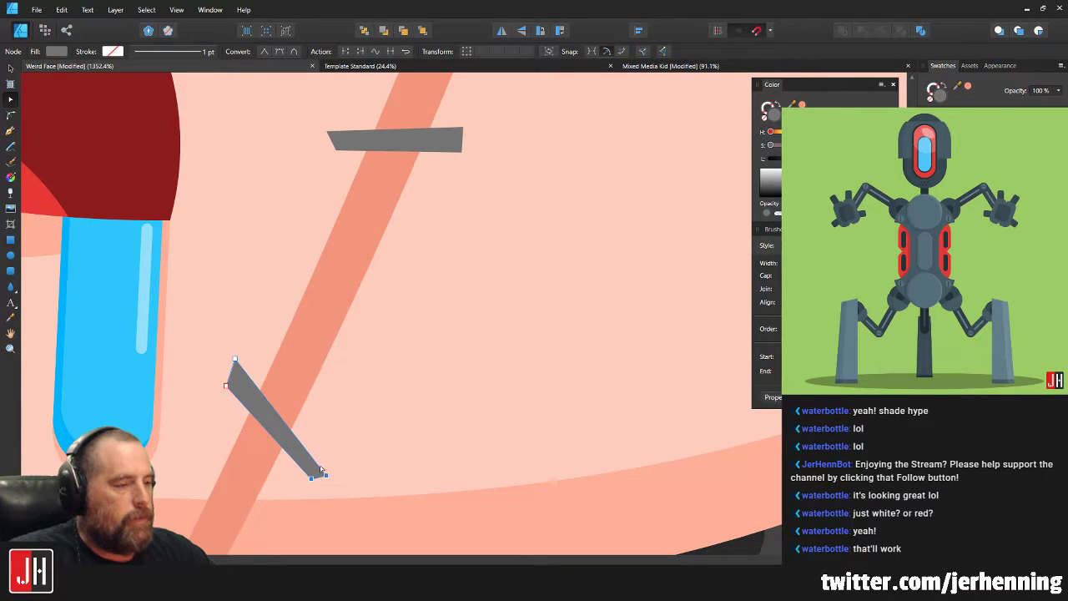
pyautogui.press('v')
pyautogui.moveTo(284, 429); pyautogui.dragTo(278, 434)
pyautogui.scroll(-8, 336, 402)
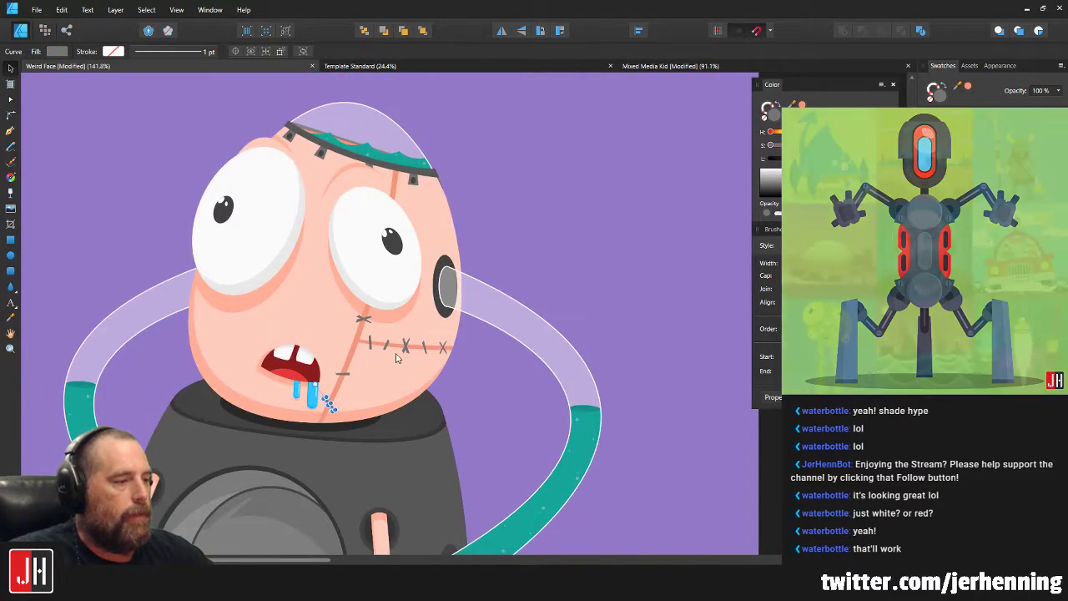
# Copy the X stitch at the outer end of the cheek branch onto the lower main scar between two single stitches, rotated.
pyautogui.scroll(5, 395, 357)
pyautogui.click(412, 326)
pyautogui.doubleClick(551, 329)
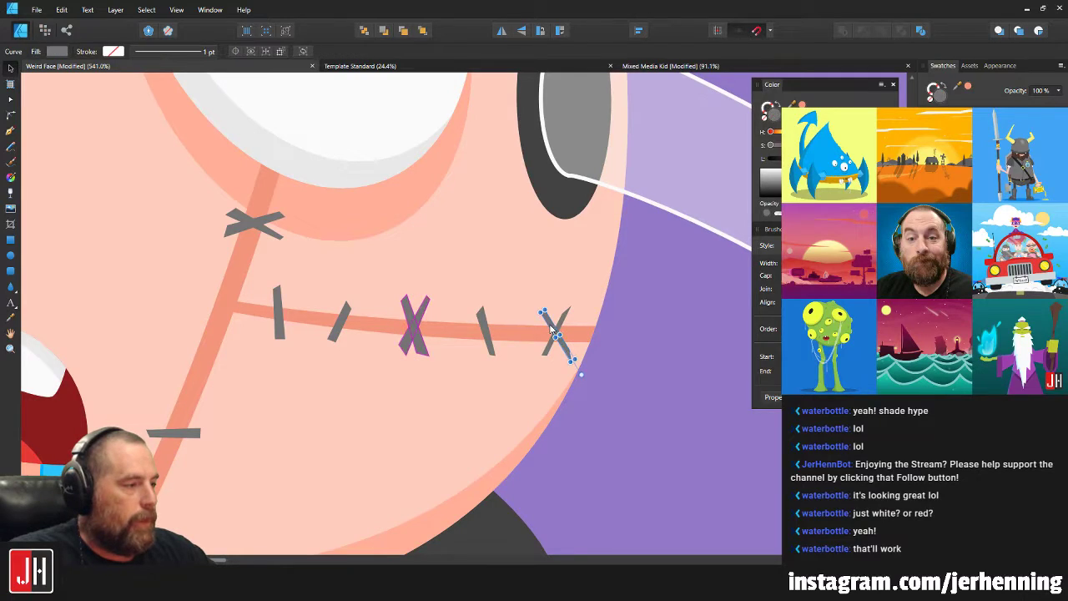
pyautogui.keyDown('shift'); pyautogui.click(562, 319); pyautogui.keyUp('shift')
pyautogui.moveTo(558, 331)
pyautogui.mouseDown()
pyautogui.moveTo(250, 504)
pyautogui.moveTo(358, 410)
pyautogui.moveTo(403, 492)
pyautogui.moveTo(325, 492)
pyautogui.mouseUp()
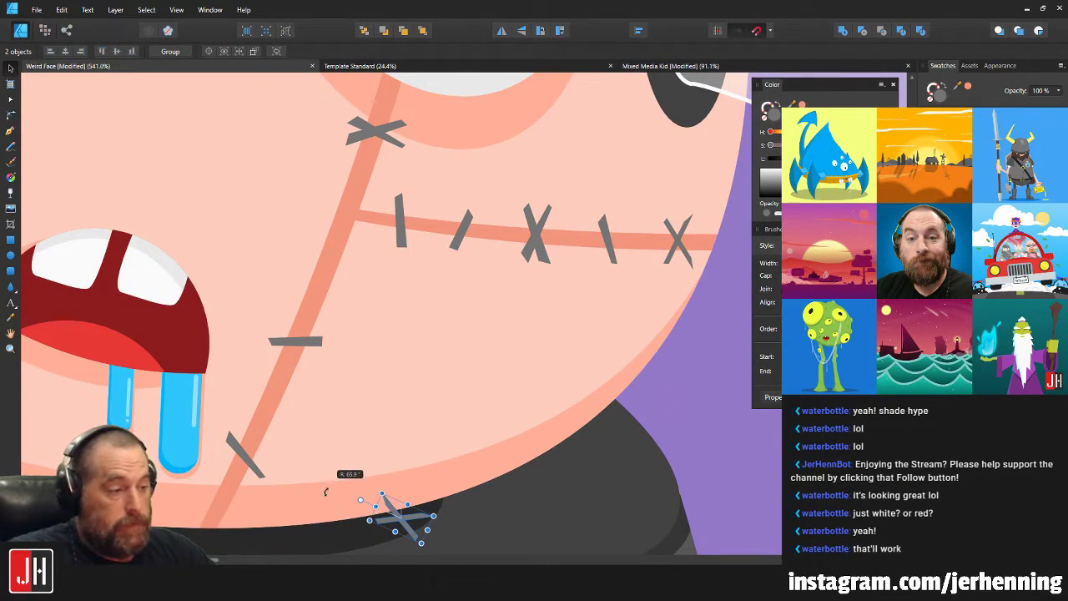
pyautogui.moveTo(403, 522); pyautogui.dragTo(363, 360)
pyautogui.hotkey('ctrl', '0')
pyautogui.scroll(-4, 290, 419)
pyautogui.click(444, 428)
# Copy the X stitch just below the eye onto the short forehead section of the scar.
pyautogui.scroll(5, 284, 420)
pyautogui.scroll(-4, 363, 362)
pyautogui.scroll(8, 342, 336)
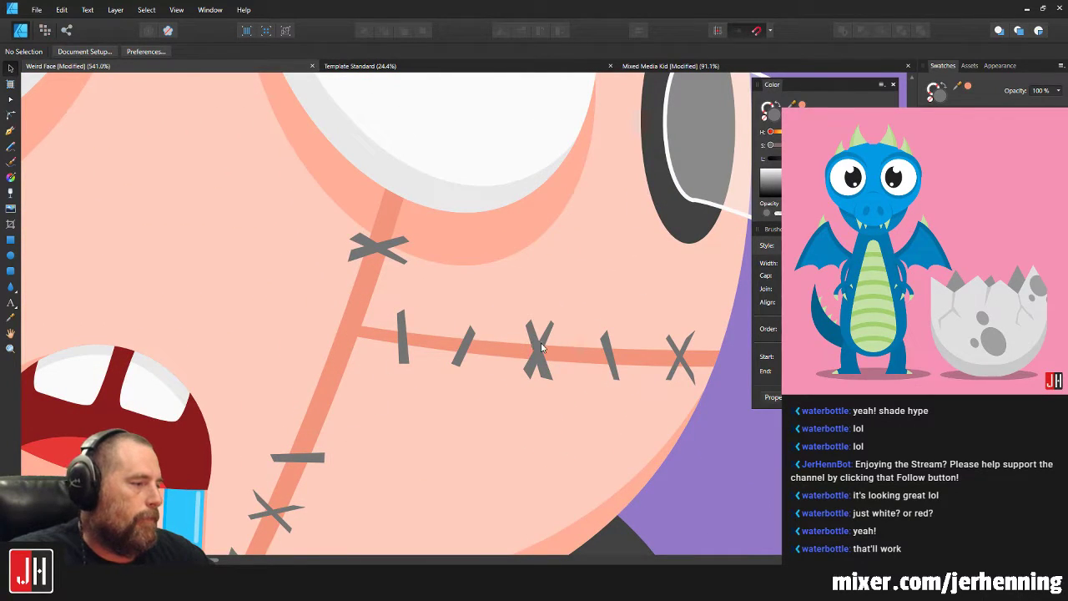
pyautogui.click(380, 248)
pyautogui.scroll(2, 400, 290)
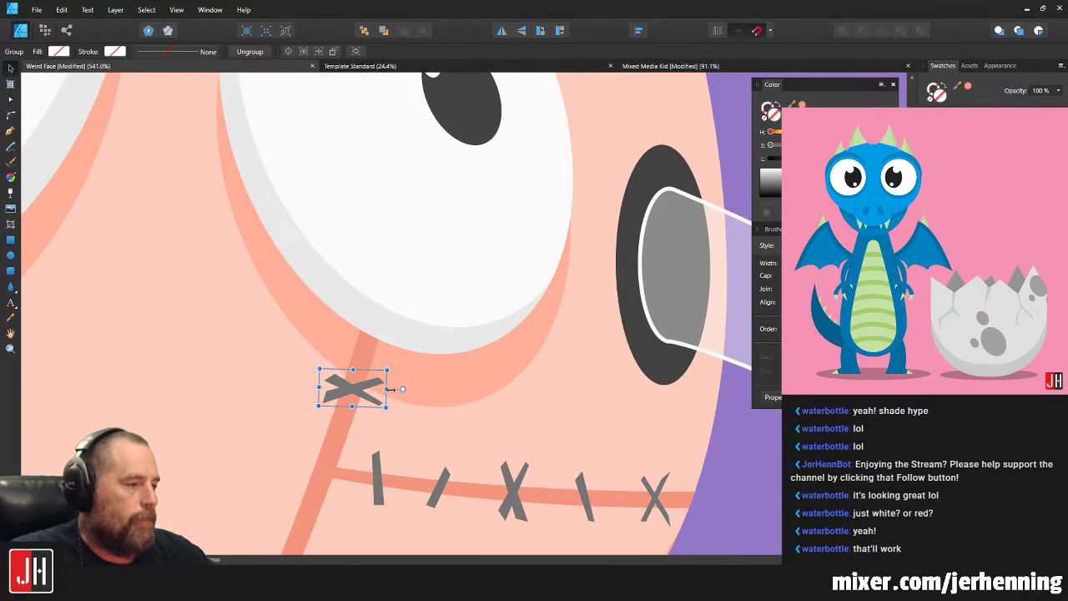
pyautogui.moveTo(356, 371); pyautogui.dragTo(461, 111)
pyautogui.scroll(5, 453, 381)
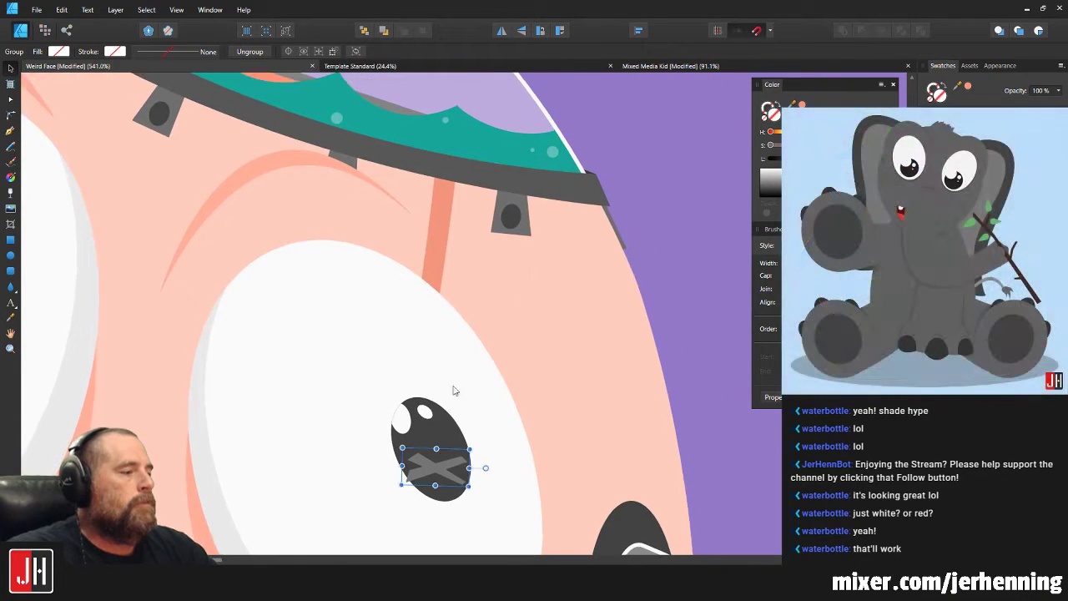
pyautogui.moveTo(444, 464); pyautogui.dragTo(449, 236)
pyautogui.hotkey('ctrl', '0')
pyautogui.scroll(-4, 463, 269)
pyautogui.click(530, 279)
pyautogui.moveTo(506, 311); pyautogui.dragTo(453, 305)
# Copy the lowest single stitch to the chin end of the main scar, rotate it nearly horizontal, and center it on the line.
pyautogui.scroll(5, 420, 312)
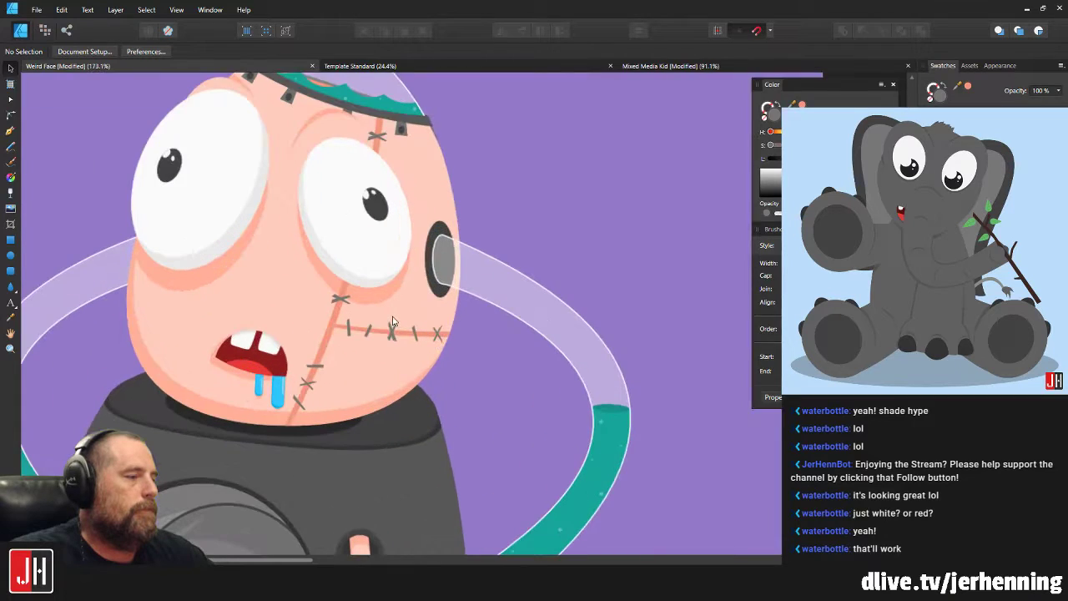
pyautogui.scroll(3, 402, 308)
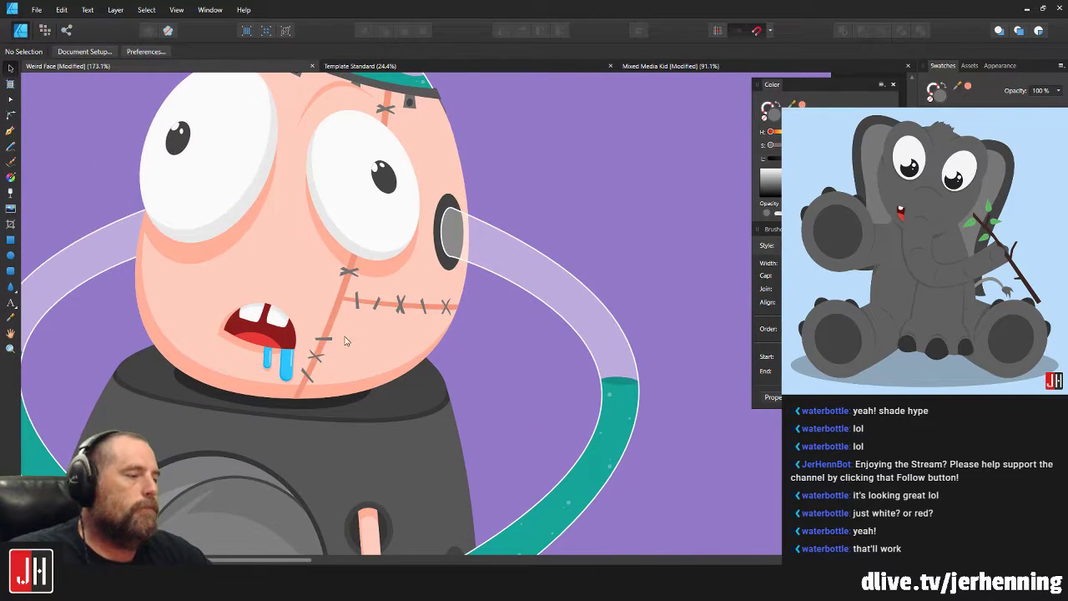
pyautogui.scroll(3, 318, 354)
pyautogui.scroll(4, 316, 357)
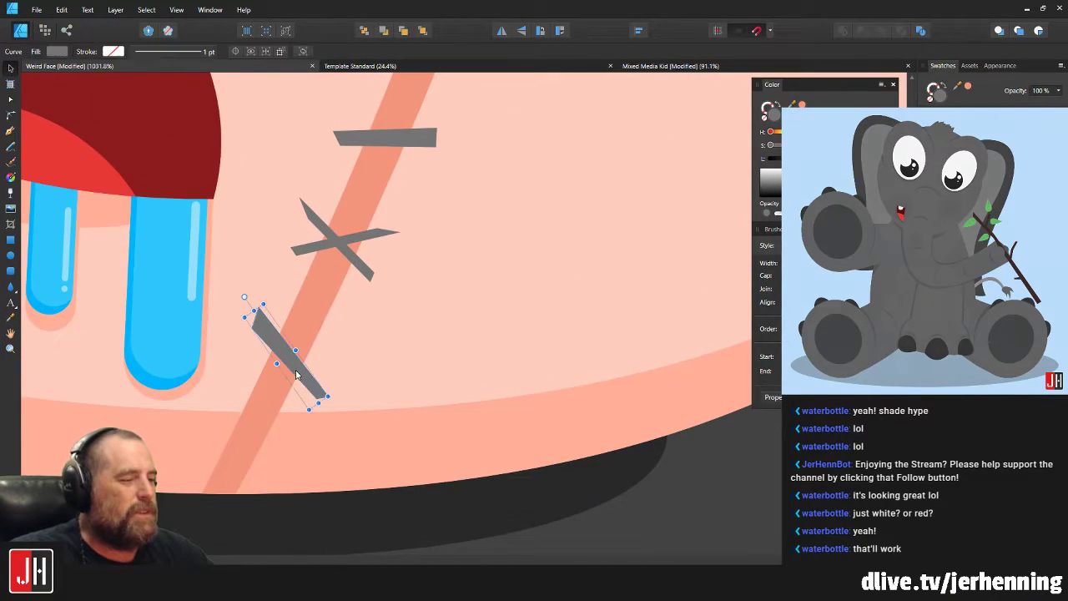
pyautogui.click(296, 375)
pyautogui.moveTo(296, 375); pyautogui.dragTo(292, 463)
pyautogui.moveTo(245, 390); pyautogui.dragTo(213, 436)
pyautogui.moveTo(293, 448); pyautogui.dragTo(234, 474)
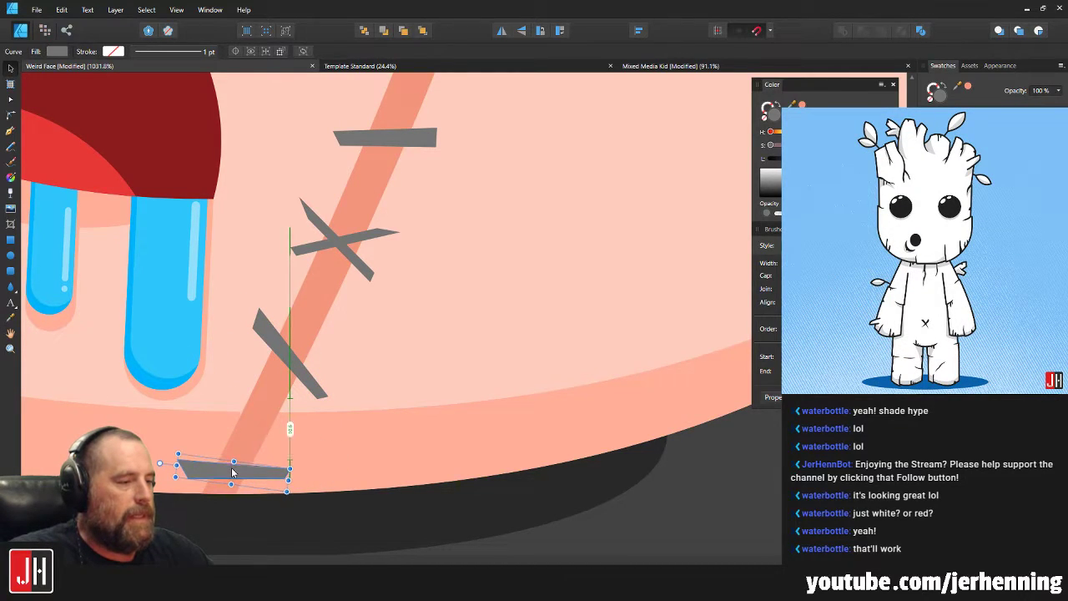
pyautogui.scroll(-10, 241, 449)
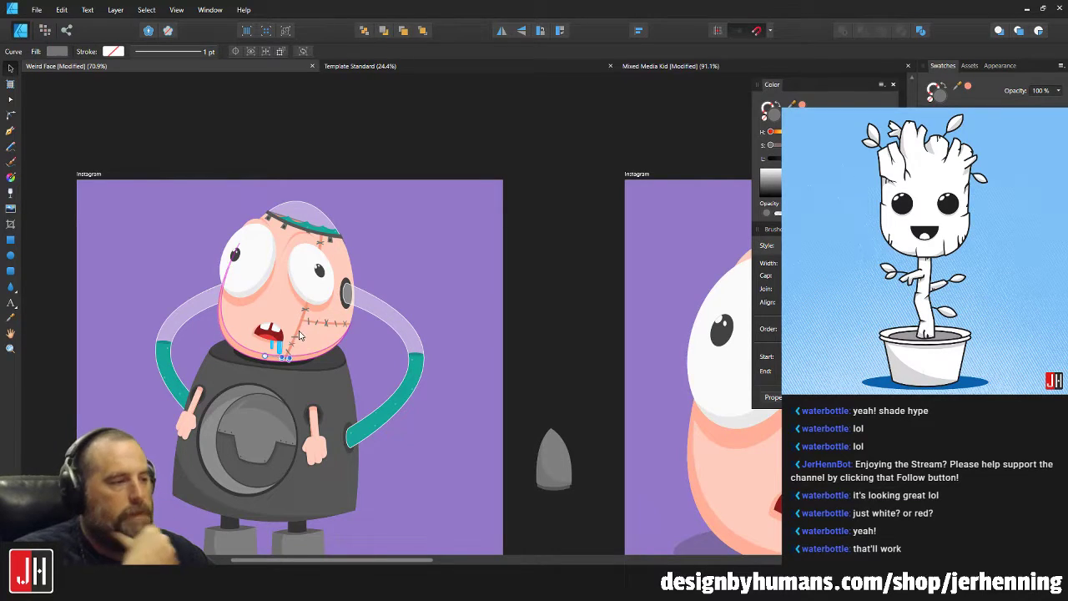
# Copy the slanted stitch between the cheek branch's X stitches onto the main scar above the horizontal stitch, and rotate it diagonally.
pyautogui.scroll(10, 298, 334)
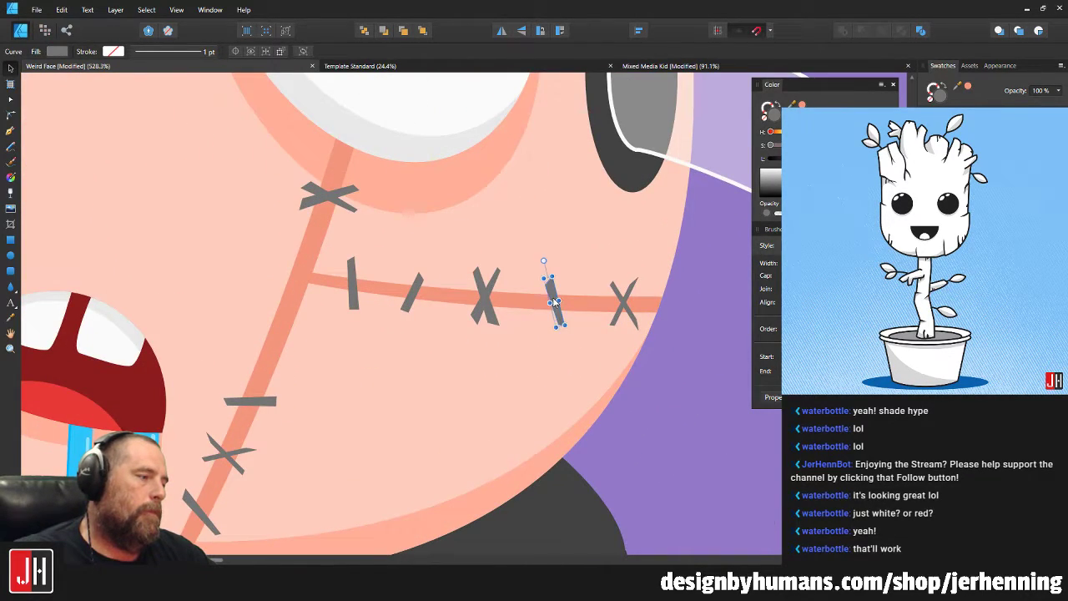
pyautogui.moveTo(554, 302); pyautogui.dragTo(267, 335)
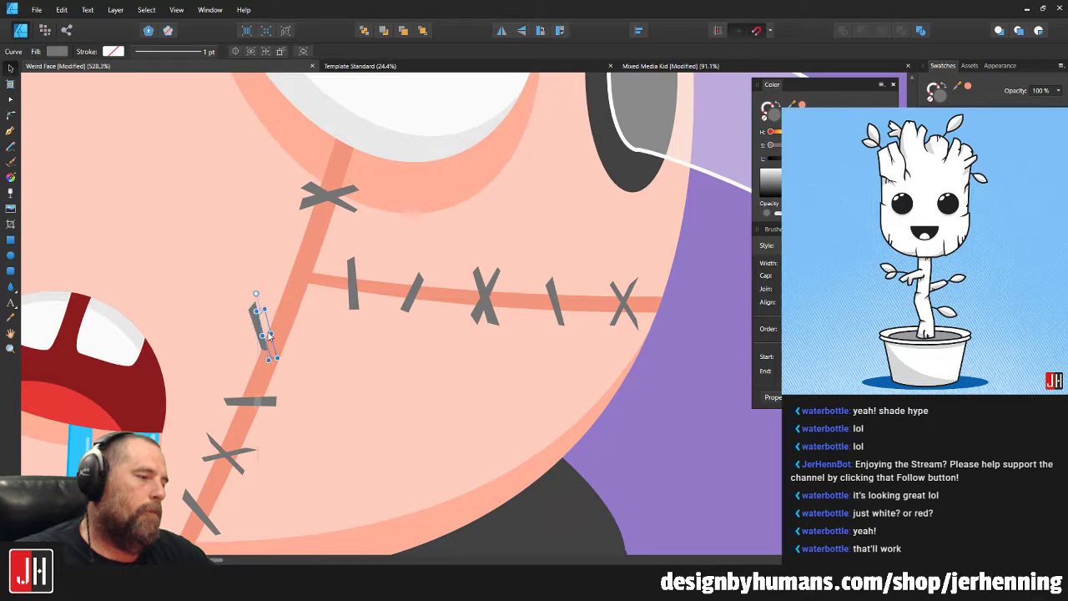
pyautogui.scroll(4, 263, 327)
pyautogui.moveTo(255, 290); pyautogui.dragTo(256, 318)
# Build an X stitch where the cheek branch meets the main scar from two rotated copies of the diagonal single stitch.
pyautogui.moveTo(307, 375); pyautogui.dragTo(314, 330)
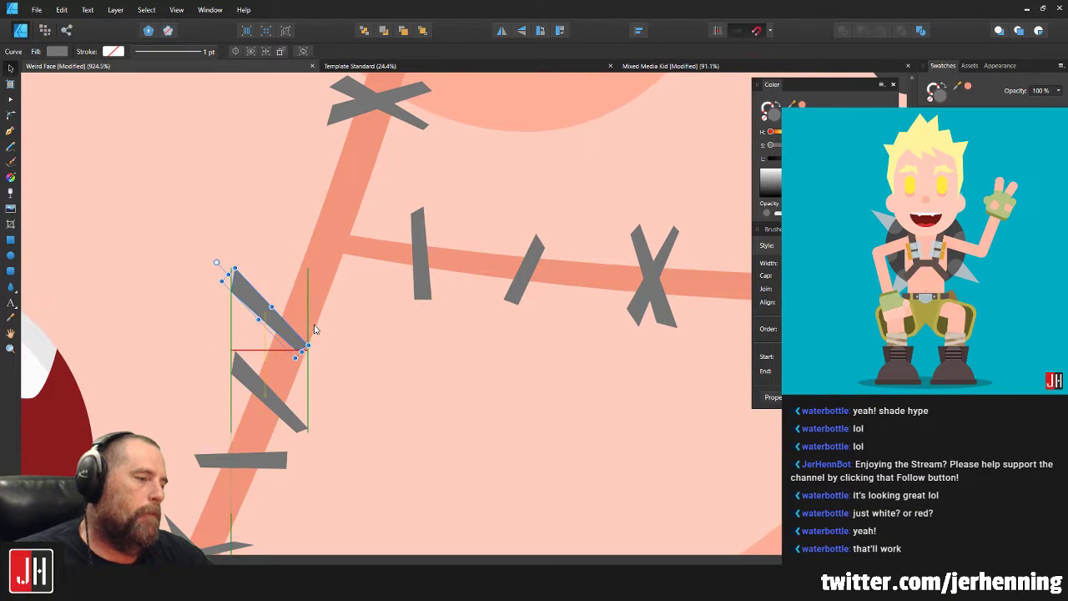
pyautogui.moveTo(208, 268); pyautogui.dragTo(187, 325)
pyautogui.moveTo(293, 310); pyautogui.dragTo(347, 285)
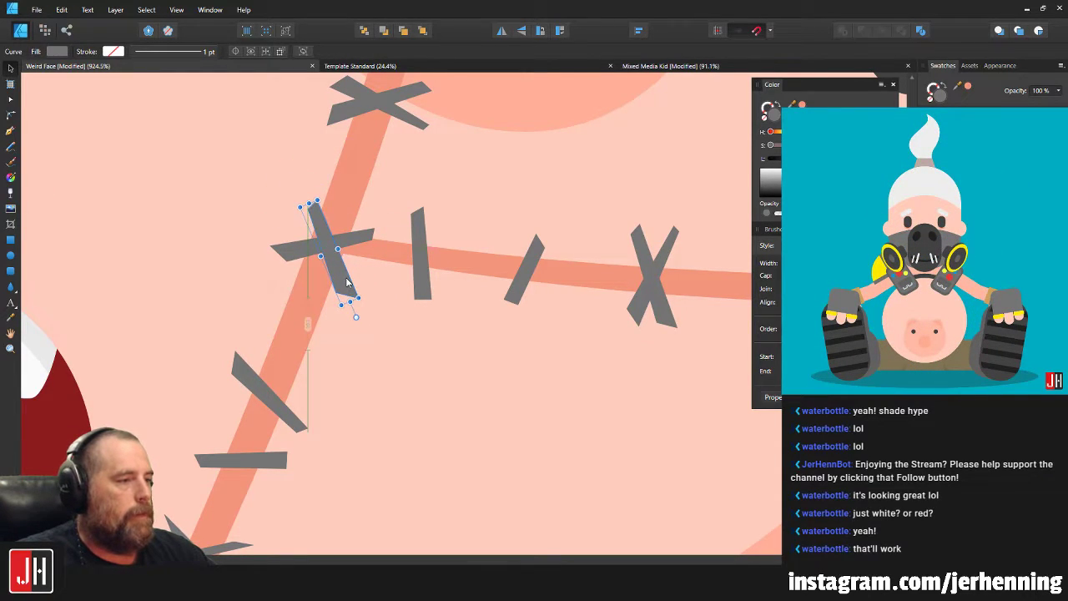
pyautogui.scroll(-9, 347, 282)
pyautogui.click(573, 293)
pyautogui.scroll(-5, 479, 323)
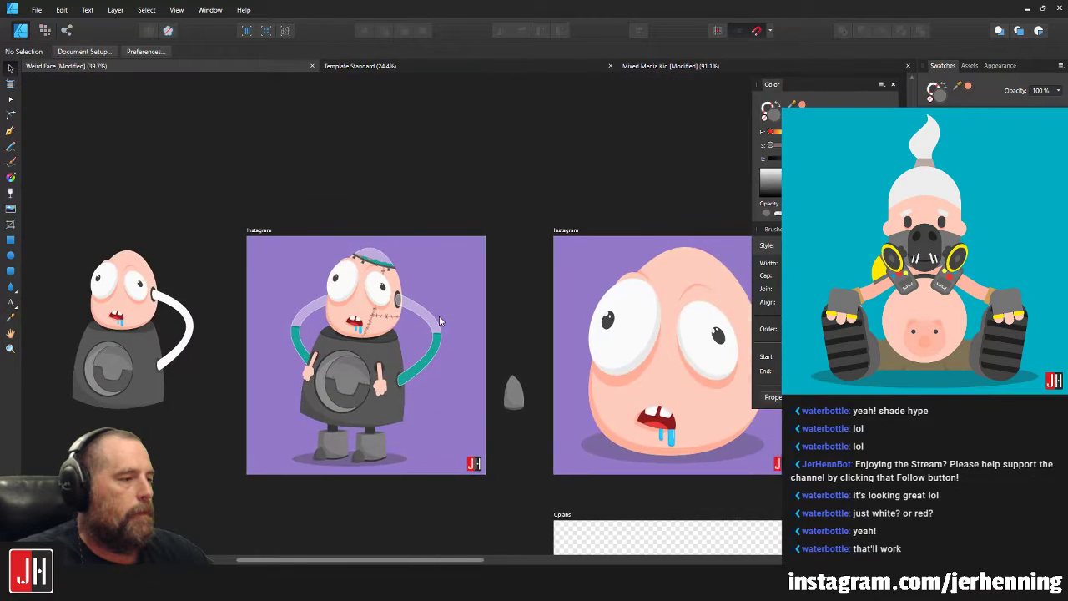
# Group all the stitches of the main scar, cheek branch and forehead, undoing a trial move of the group.
pyautogui.scroll(5, 440, 321)
pyautogui.moveTo(479, 400); pyautogui.dragTo(302, 277)
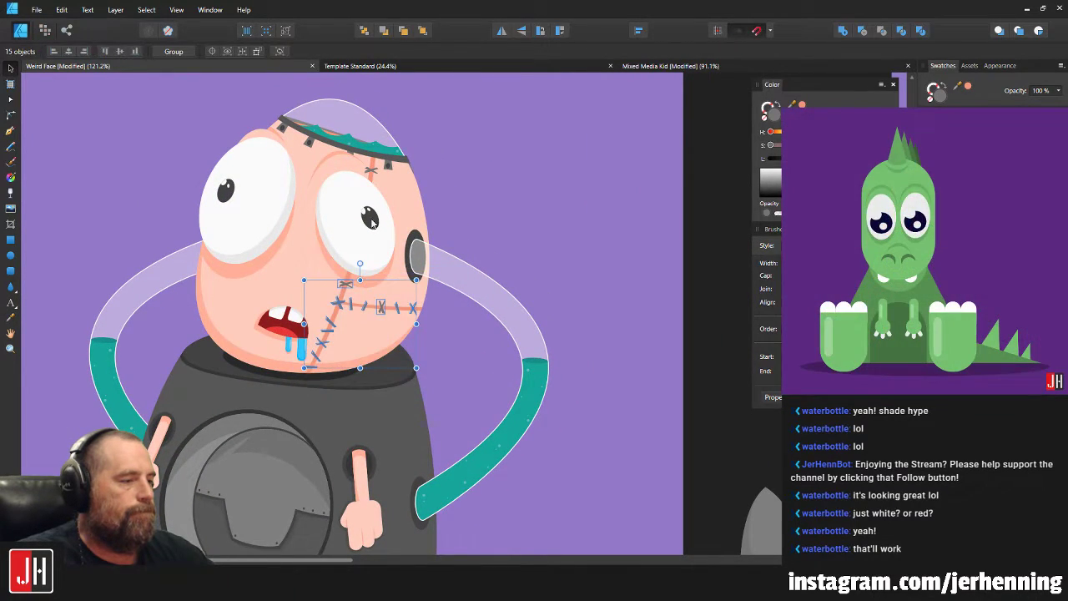
pyautogui.keyDown('shift'); pyautogui.click(373, 173); pyautogui.keyUp('shift')
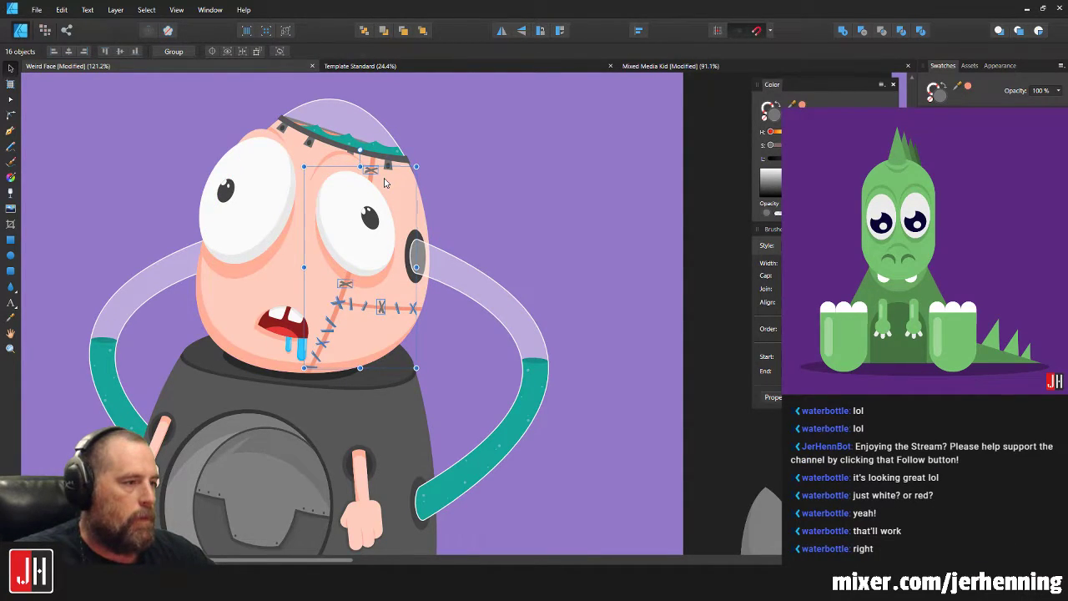
pyautogui.hotkey('ctrl', 'g')
pyautogui.moveTo(363, 281)
pyautogui.mouseDown()
pyautogui.moveTo(417, 283)
pyautogui.moveTo(556, 252)
pyautogui.mouseUp()
pyautogui.hotkey('ctrl', 'z')
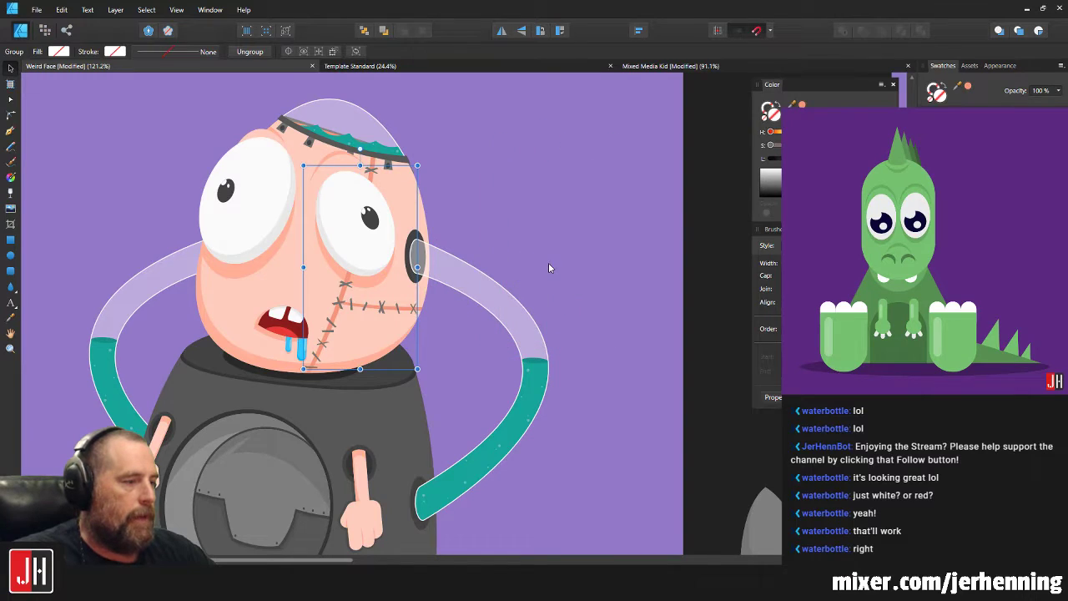
# Try a bright red and a darker red fill on the grouped stitches.
pyautogui.scroll(4, 380, 316)
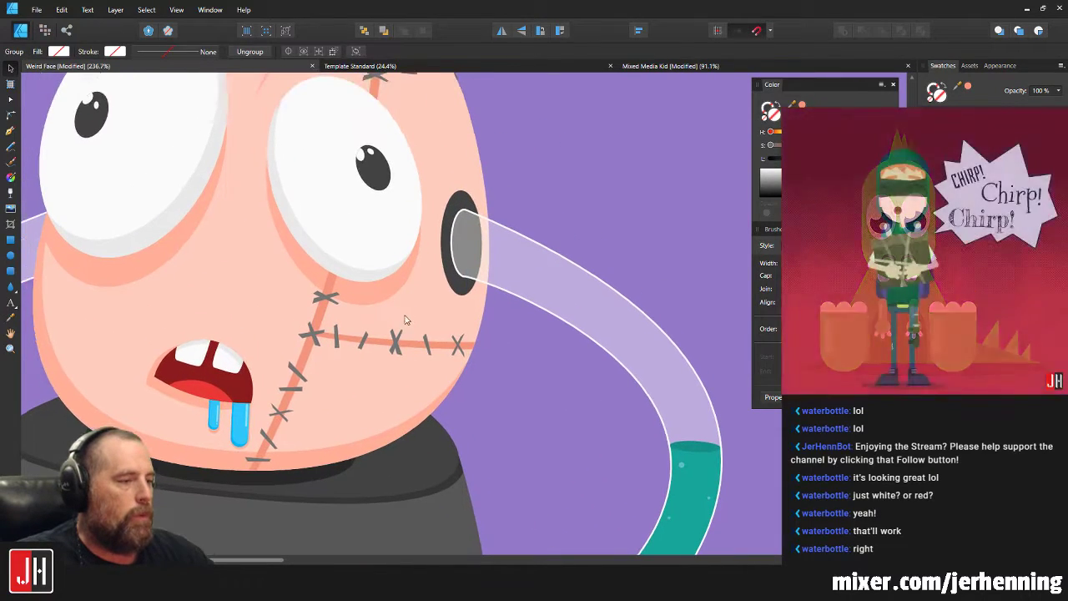
pyautogui.scroll(2, 409, 319)
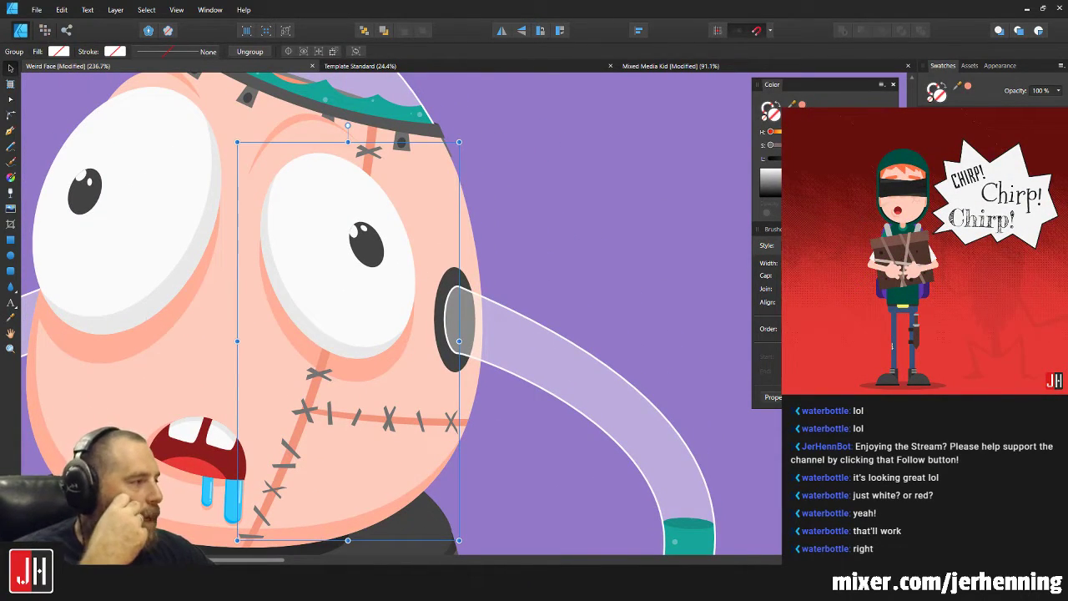
pyautogui.click(985, 158)
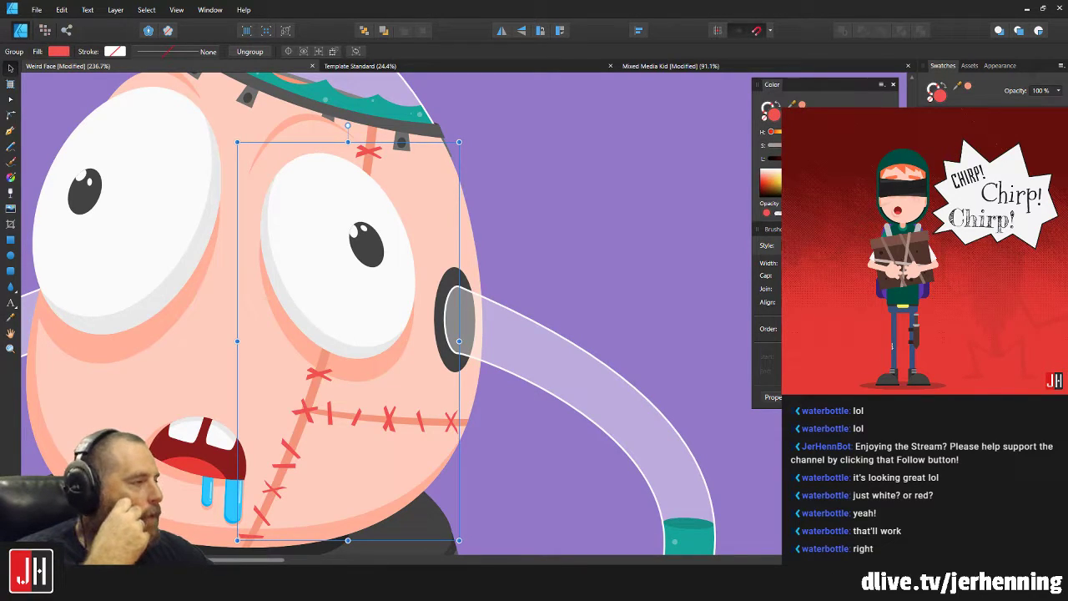
pyautogui.click(985, 159)
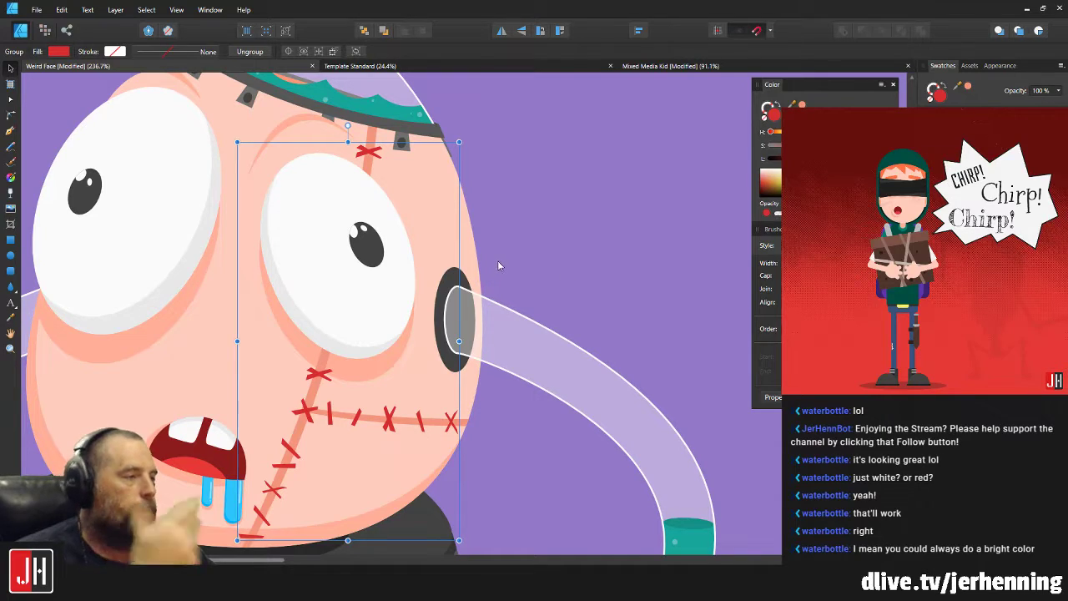
pyautogui.scroll(-8, 492, 269)
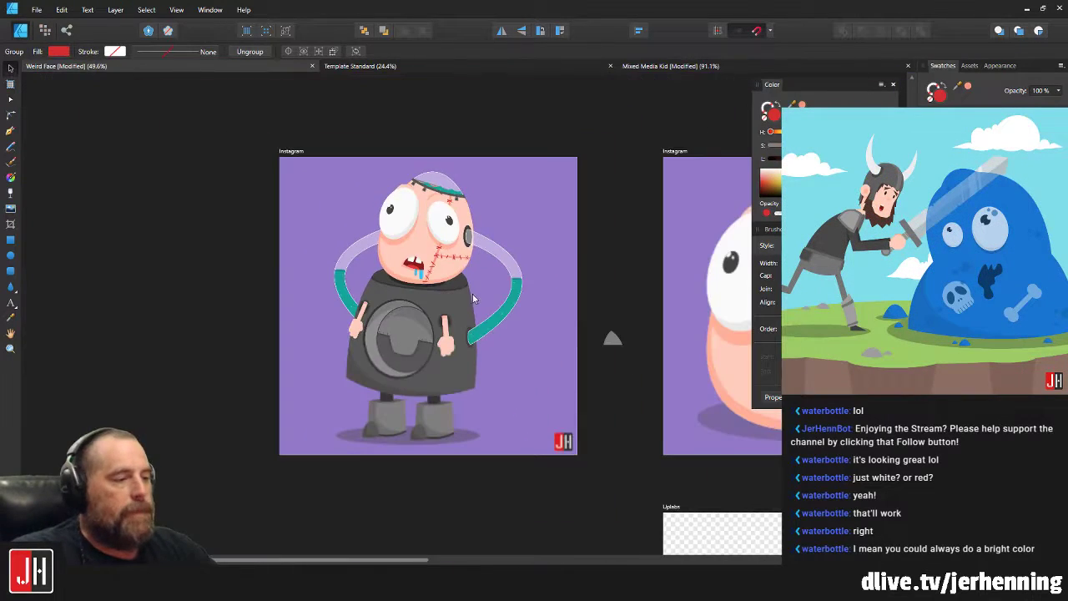
# Try a purple fill on the grouped stitches and compare it with the grey one.
pyautogui.scroll(6, 475, 240)
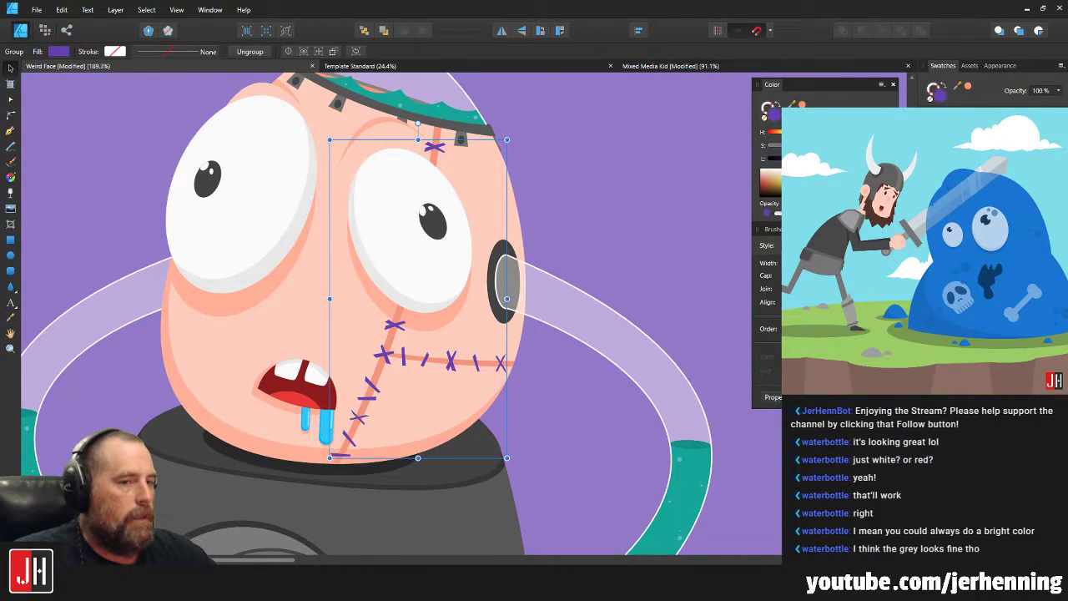
pyautogui.hotkey('ctrl', 'z')
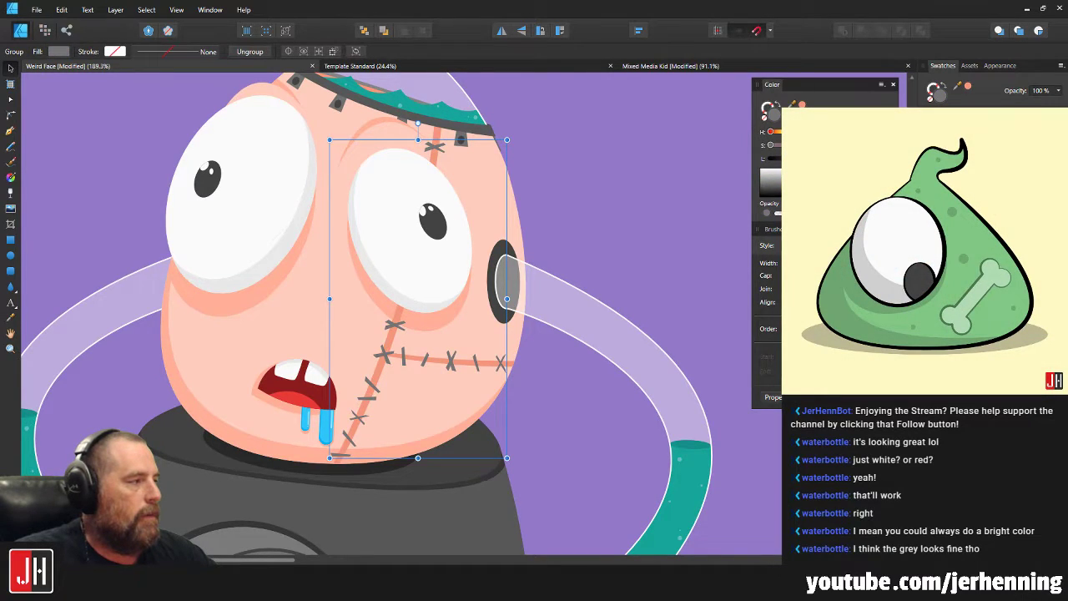
pyautogui.hotkey('ctrl', 'shift', 'z')
pyautogui.hotkey('ctrl', 'd')
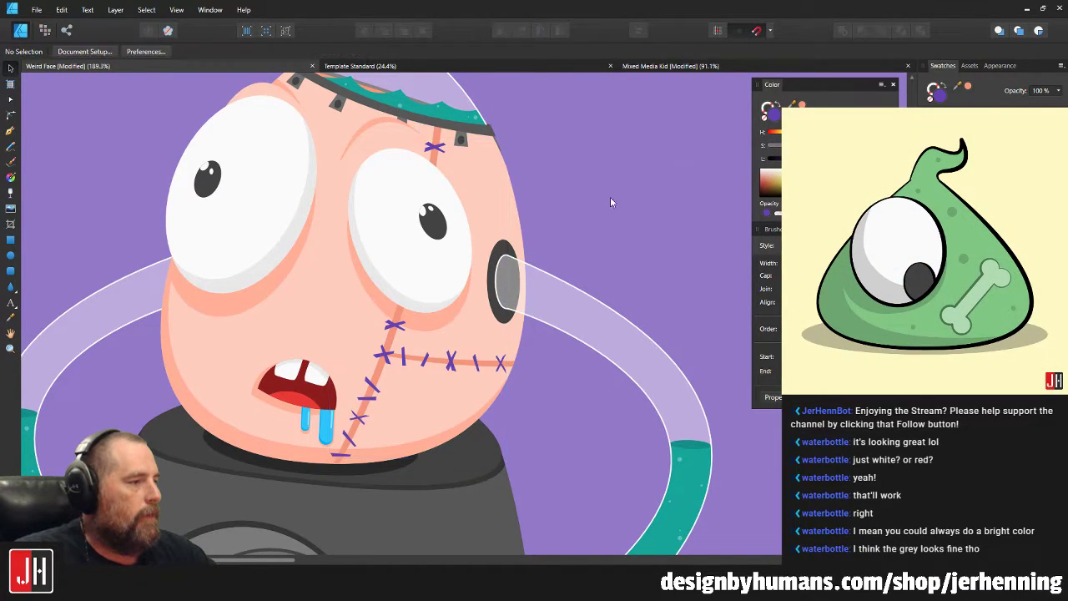
pyautogui.scroll(-8, 632, 191)
pyautogui.scroll(8, 490, 308)
# Undo the purple recoloring of the stitch group and deselect it.
pyautogui.click(489, 302)
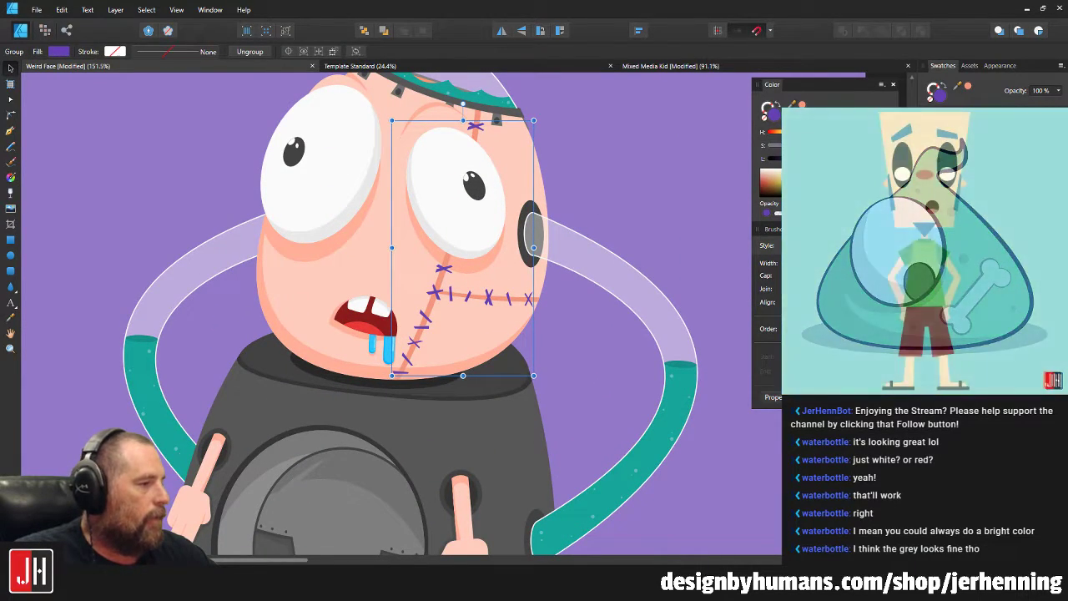
pyautogui.hotkey('ctrl', 'z')
pyautogui.hotkey('ctrl', 'd')
pyautogui.scroll(-8, 605, 187)
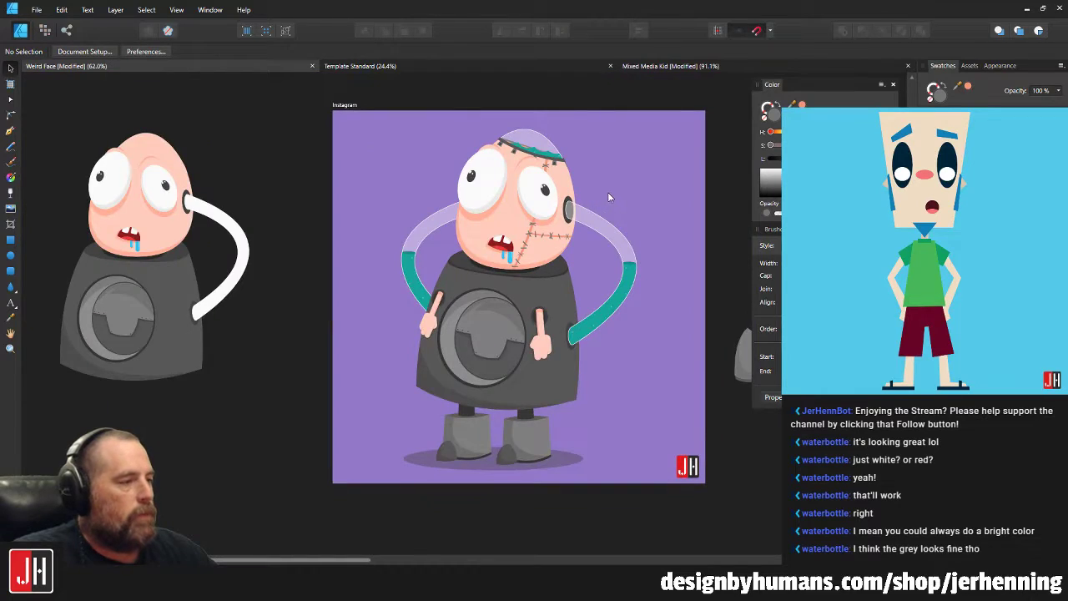
# Try a copy of the cheek scar line, flipped horizontally and rotated diagonally from the larger eye across the main scar.
pyautogui.scroll(10, 486, 259)
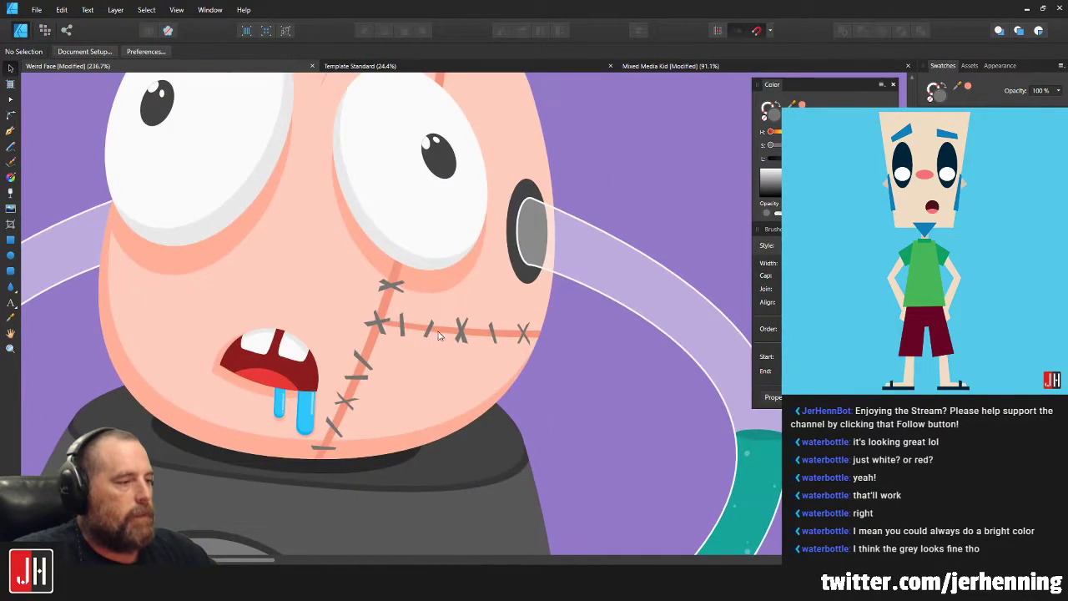
pyautogui.click(447, 333)
pyautogui.scroll(-4, 448, 333)
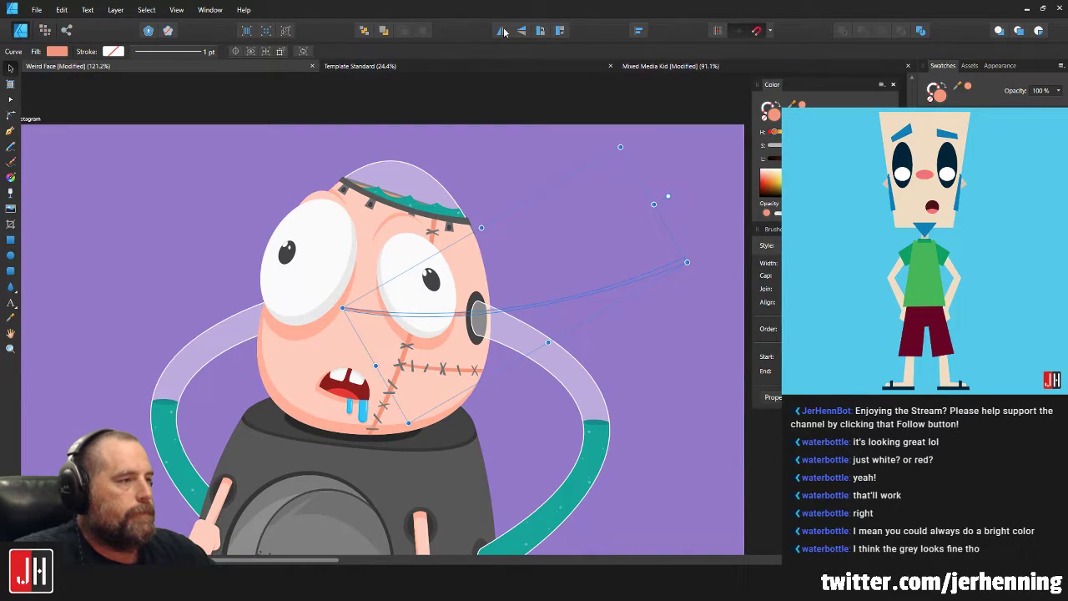
pyautogui.click(503, 31)
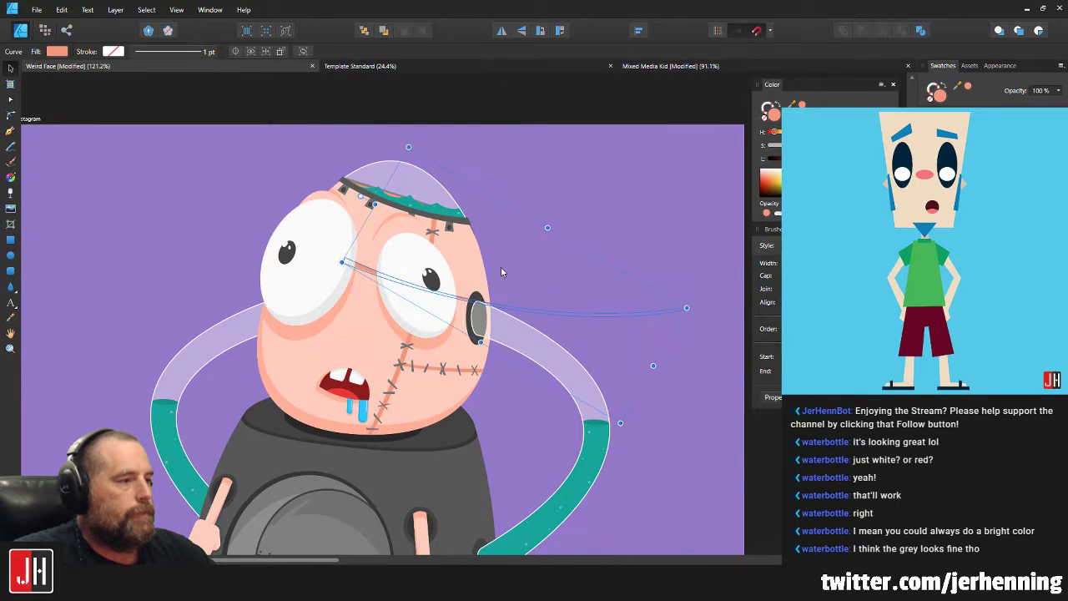
pyautogui.moveTo(534, 311); pyautogui.dragTo(353, 292)
pyautogui.moveTo(192, 178); pyautogui.dragTo(308, 132)
pyautogui.scroll(5, 428, 352)
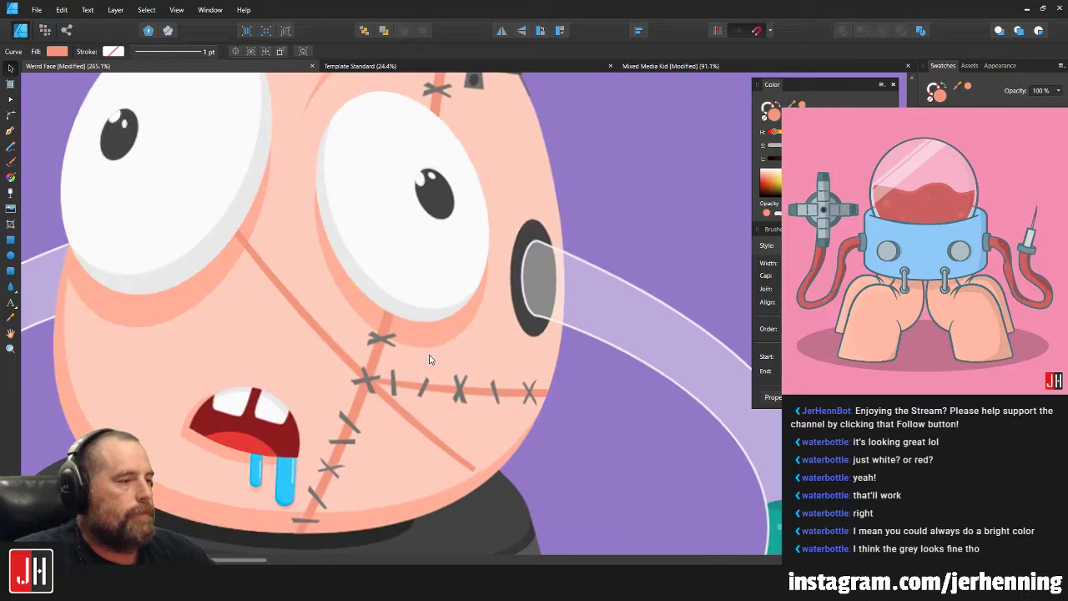
# Try the flipped scar line farther over, running from below the larger eye behind the mouth, and remove it.
pyautogui.moveTo(343, 353); pyautogui.dragTo(196, 372)
pyautogui.scroll(-8, 239, 358)
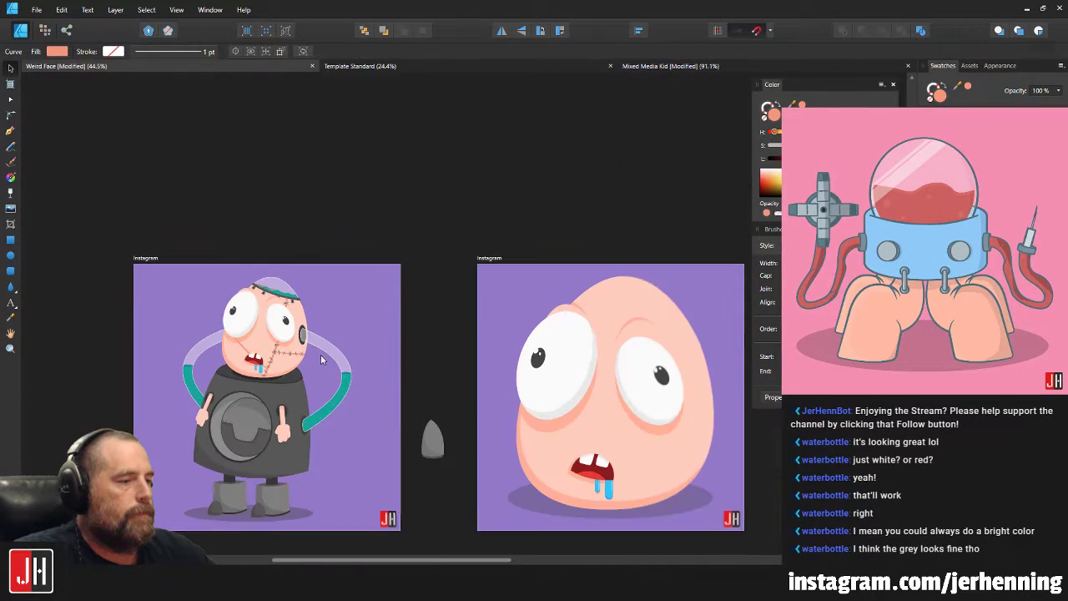
pyautogui.click(398, 364)
pyautogui.scroll(5, 248, 350)
pyautogui.scroll(3, 251, 343)
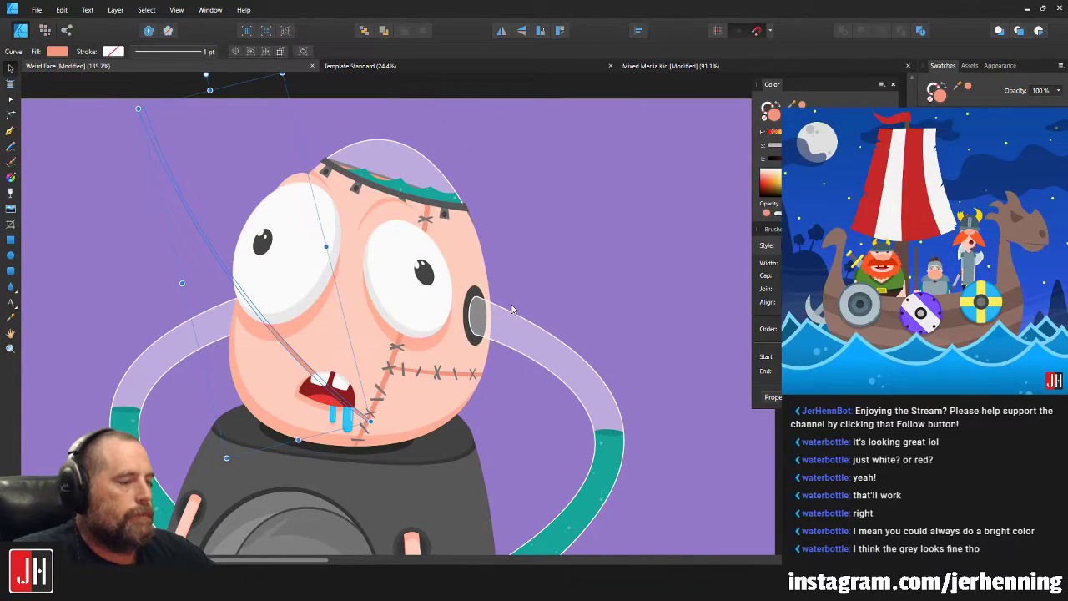
pyautogui.scroll(-4, 534, 304)
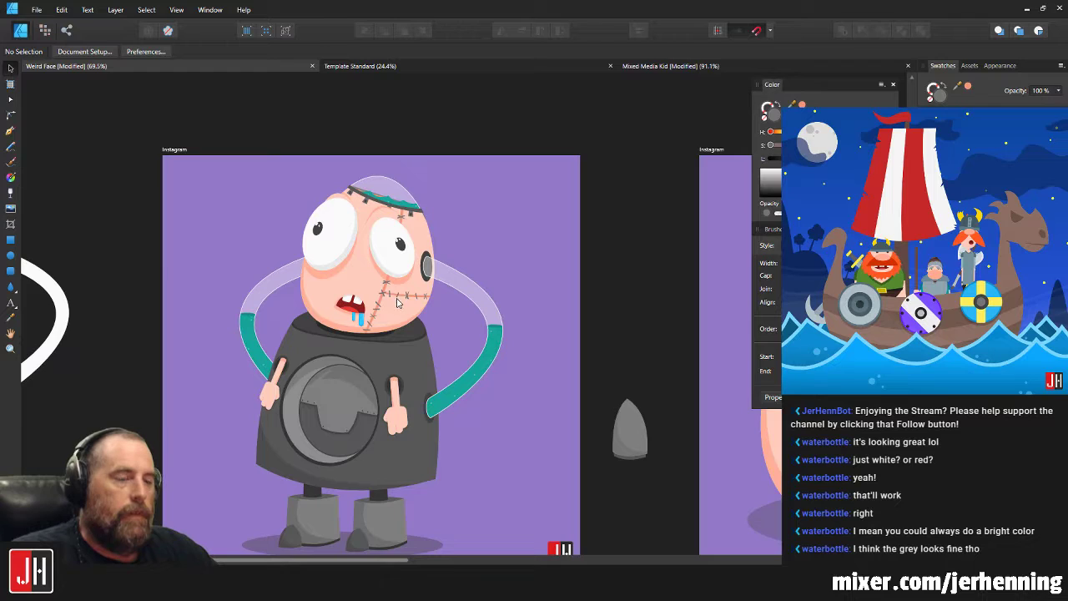
# Shade one side of the long diagonal scar with a strip in a deeper orange fill.
pyautogui.scroll(8, 389, 320)
pyautogui.click(373, 258)
pyautogui.scroll(1, 373, 259)
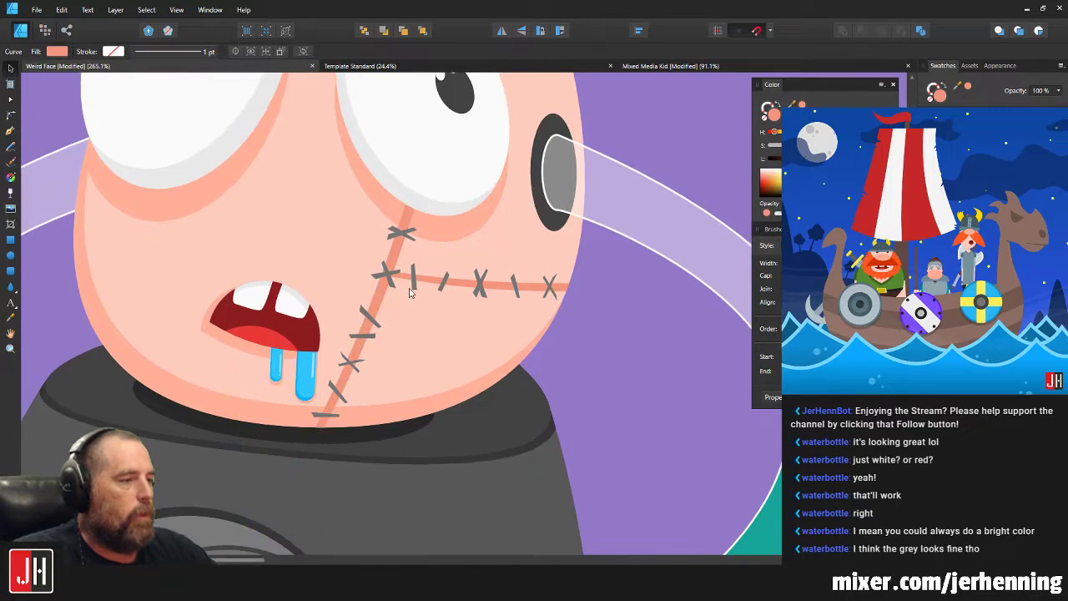
pyautogui.scroll(2, 409, 258)
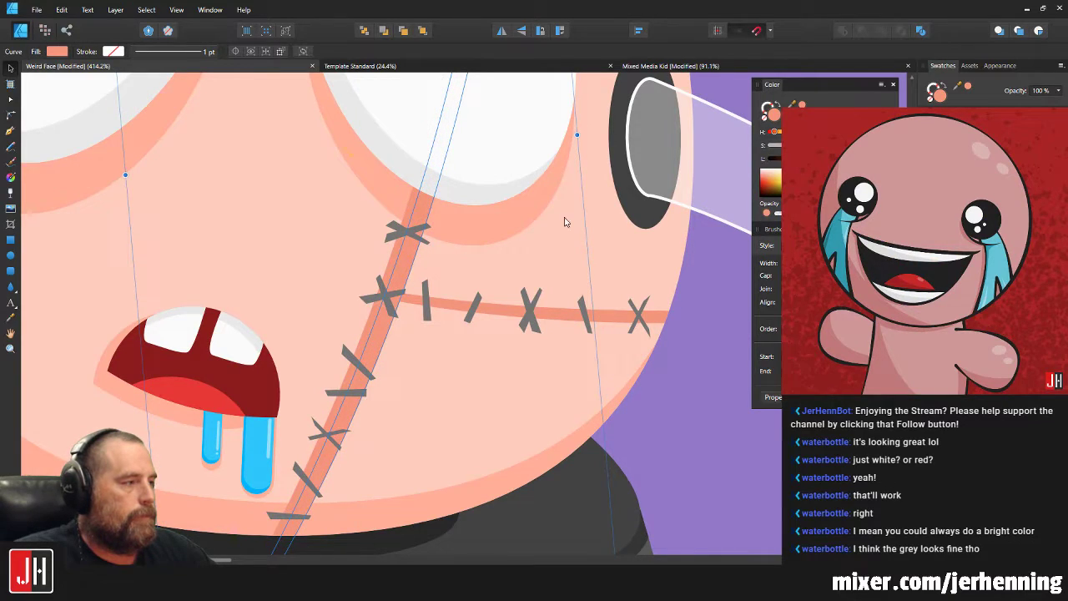
pyautogui.moveTo(837, 158); pyautogui.dragTo(828, 159)
pyautogui.press('Delete')
pyautogui.click(401, 262)
pyautogui.scroll(-6, 401, 262)
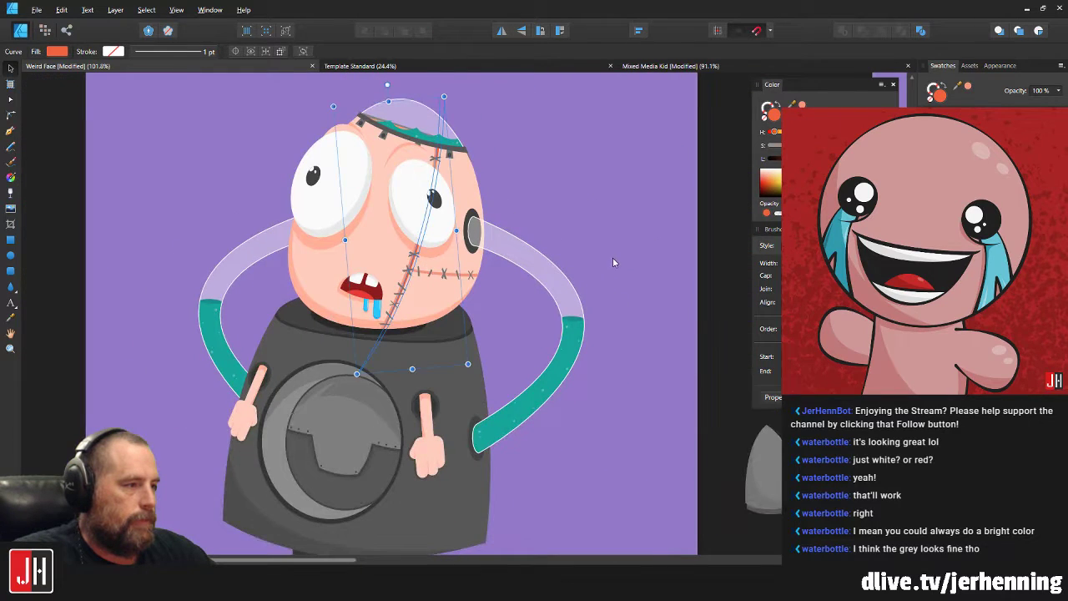
pyautogui.hotkey('ctrl', 'd')
# Soften the fill of the diagonal scar's shading strip to a lighter salmon.
pyautogui.scroll(4, 390, 282)
pyautogui.scroll(4, 419, 273)
pyautogui.click(481, 211)
pyautogui.press('Delete')
pyautogui.scroll(-6, 739, 187)
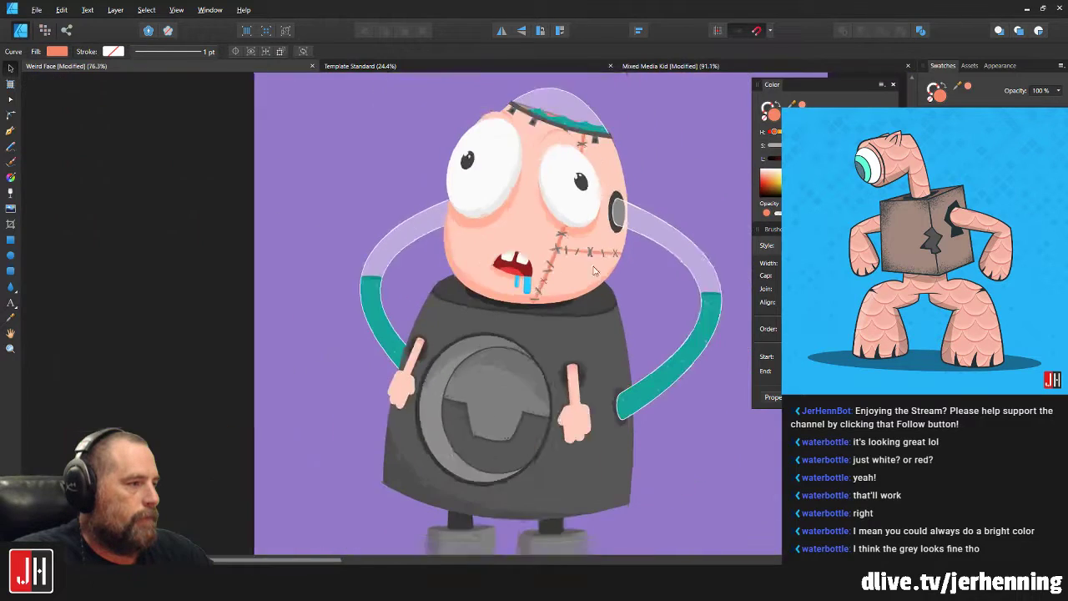
pyautogui.hotkey('ctrl', 'd')
# Shade the horizontal cheek scar with the same darker salmon used for the diagonal scar's strip.
pyautogui.scroll(5, 523, 259)
pyautogui.scroll(2, 436, 257)
pyautogui.click(437, 251)
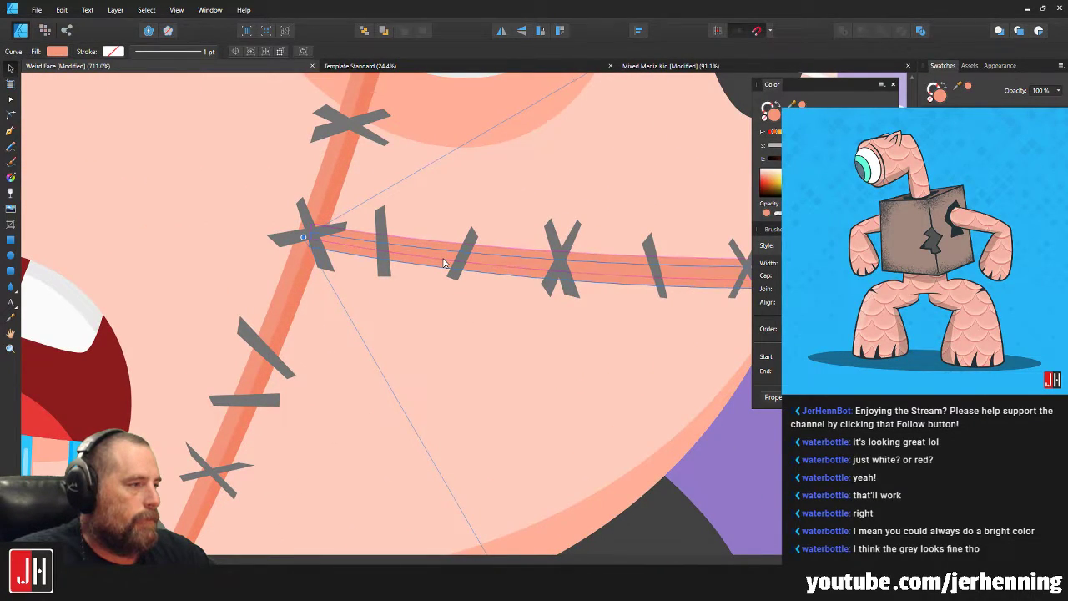
pyautogui.press('i')
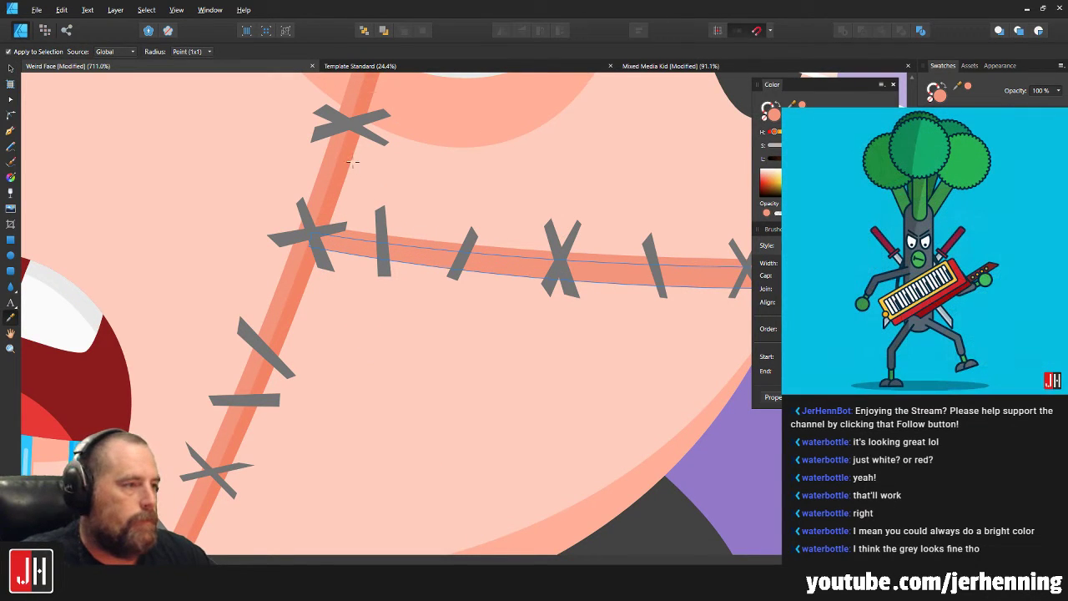
pyautogui.press('v')
pyautogui.click(433, 264)
pyautogui.click(440, 248)
pyautogui.hotkey('ctrl', 'alt', 'v')
pyautogui.scroll(-8, 447, 250)
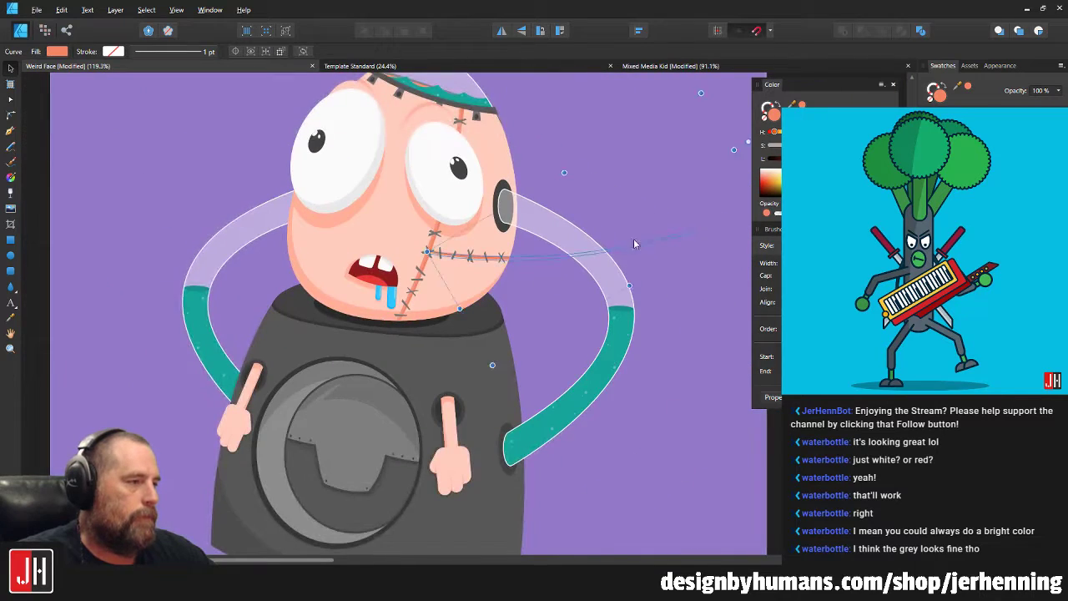
pyautogui.click(636, 227)
# Rotate the grey cross stitch on the forehead scar counterclockwise and move it slightly higher on the scar.
pyautogui.scroll(1, 495, 234)
pyautogui.scroll(-5, 517, 207)
pyautogui.scroll(6, 467, 242)
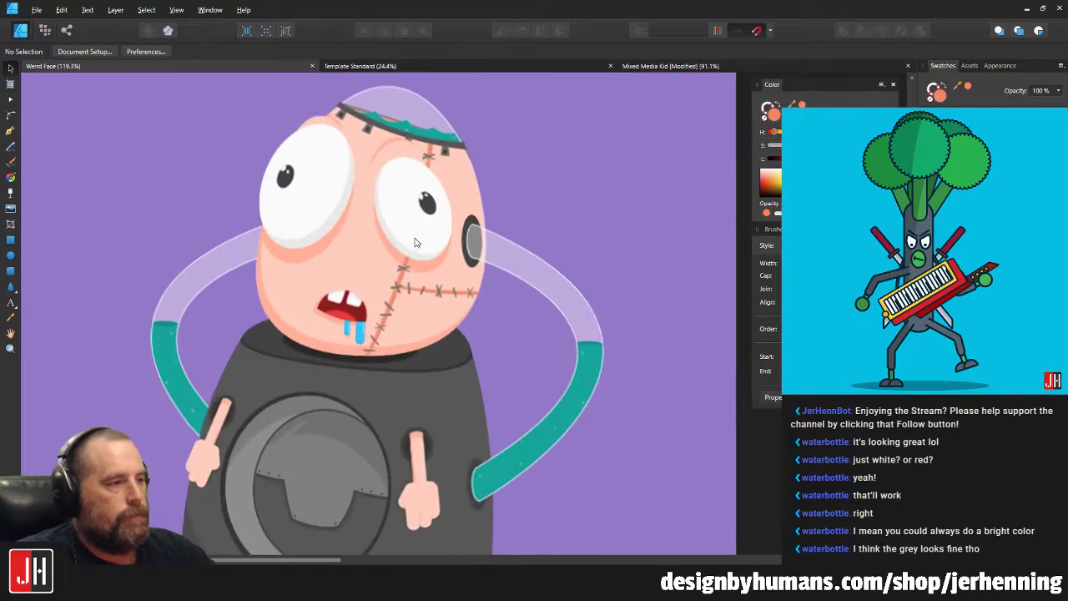
pyautogui.moveTo(450, 242); pyautogui.dragTo(411, 259)
pyautogui.scroll(-1, 380, 321)
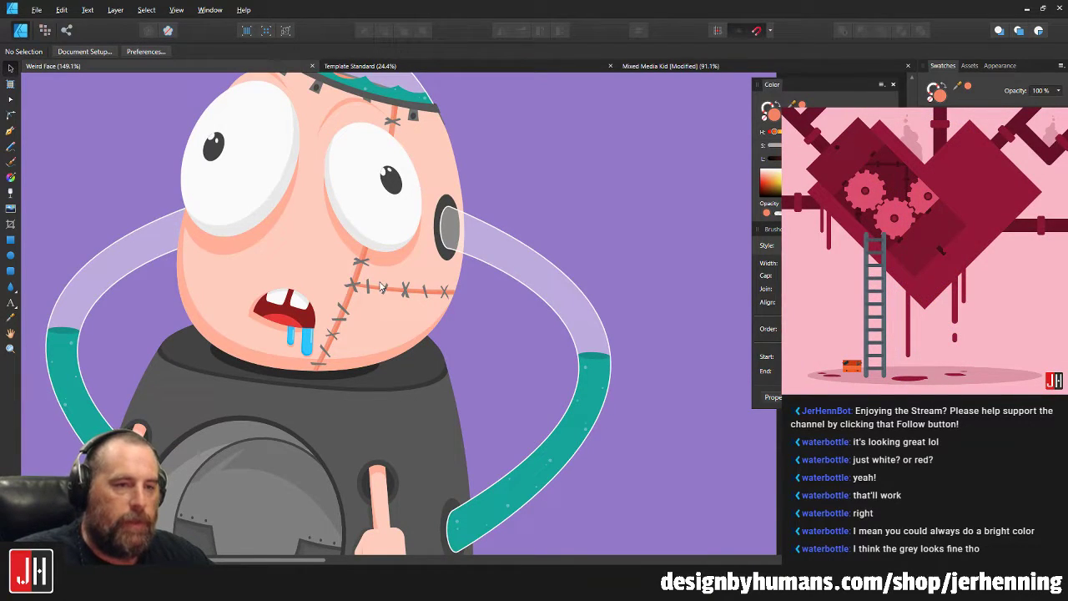
pyautogui.keyDown('ctrl'); pyautogui.scroll(10, 388, 238); pyautogui.keyUp('ctrl')
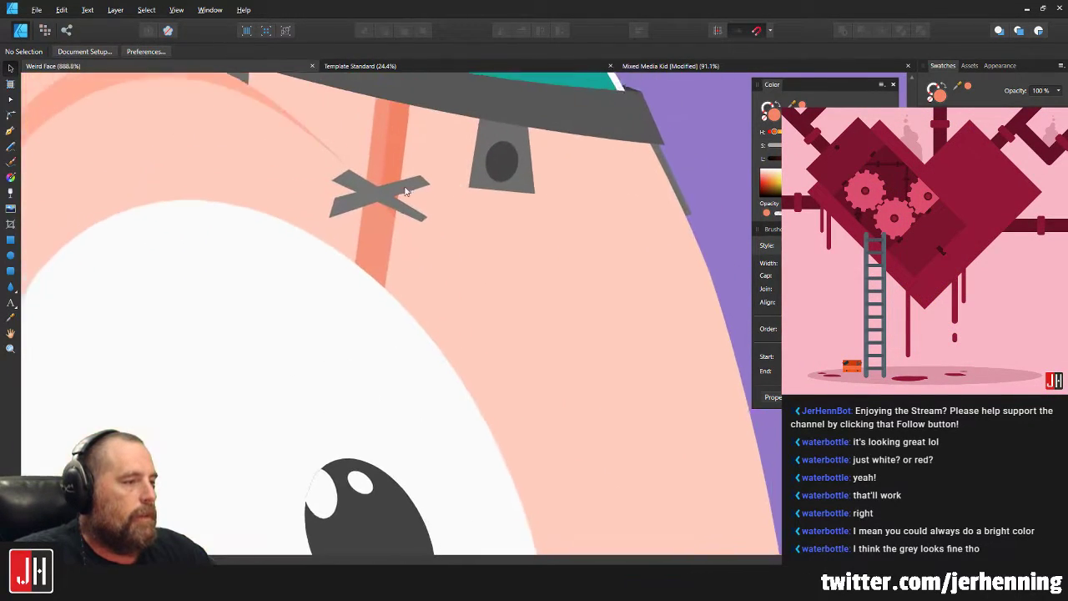
pyautogui.moveTo(374, 194); pyautogui.dragTo(388, 172)
pyautogui.moveTo(457, 171); pyautogui.dragTo(451, 144)
pyautogui.moveTo(397, 181); pyautogui.dragTo(383, 178)
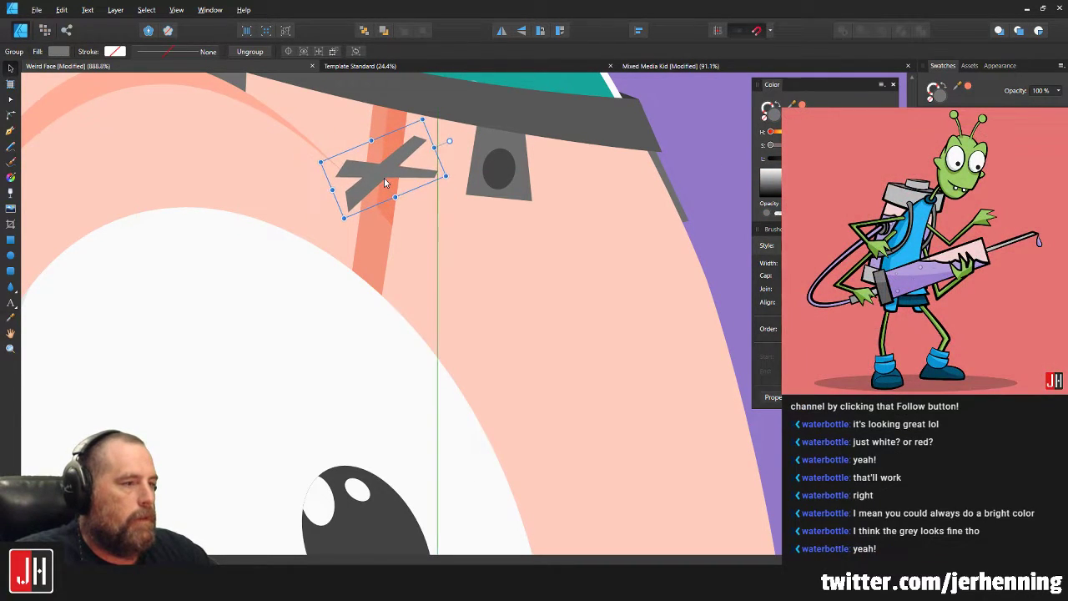
pyautogui.keyDown('ctrl'); pyautogui.scroll(-11, 384, 177); pyautogui.keyUp('ctrl')
pyautogui.click(495, 225)
# Copy a single grey stitch from the cheek scar and place it diagonally across the forehead scar, below the cross stitch.
pyautogui.keyDown('ctrl'); pyautogui.scroll(4, 393, 321); pyautogui.keyUp('ctrl')
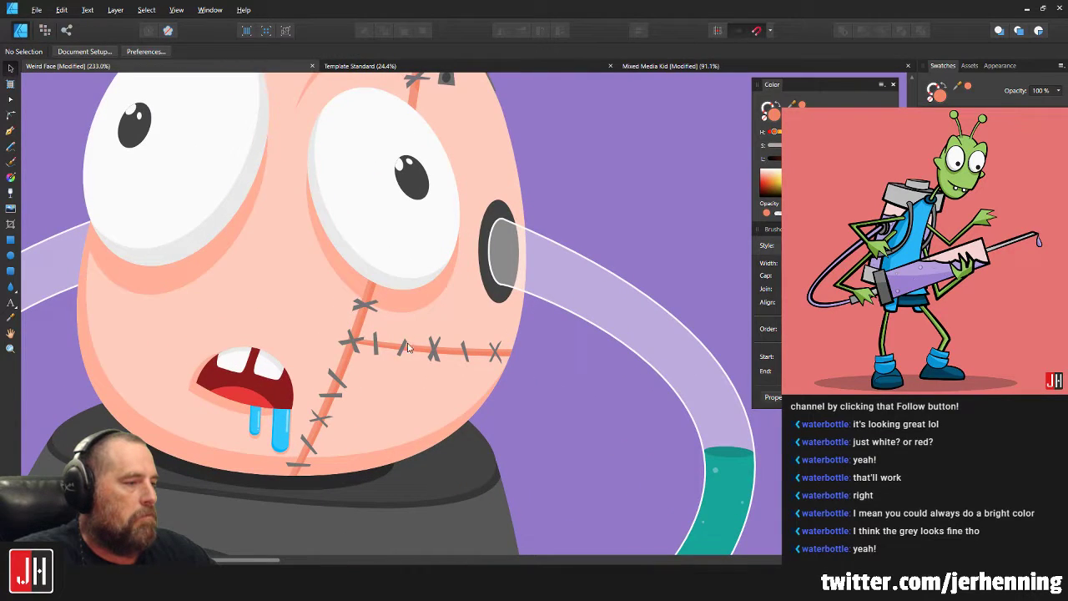
pyautogui.click(465, 353)
pyautogui.doubleClick(465, 353)
pyautogui.keyDown('ctrl'); pyautogui.scroll(5, 419, 99); pyautogui.keyUp('ctrl')
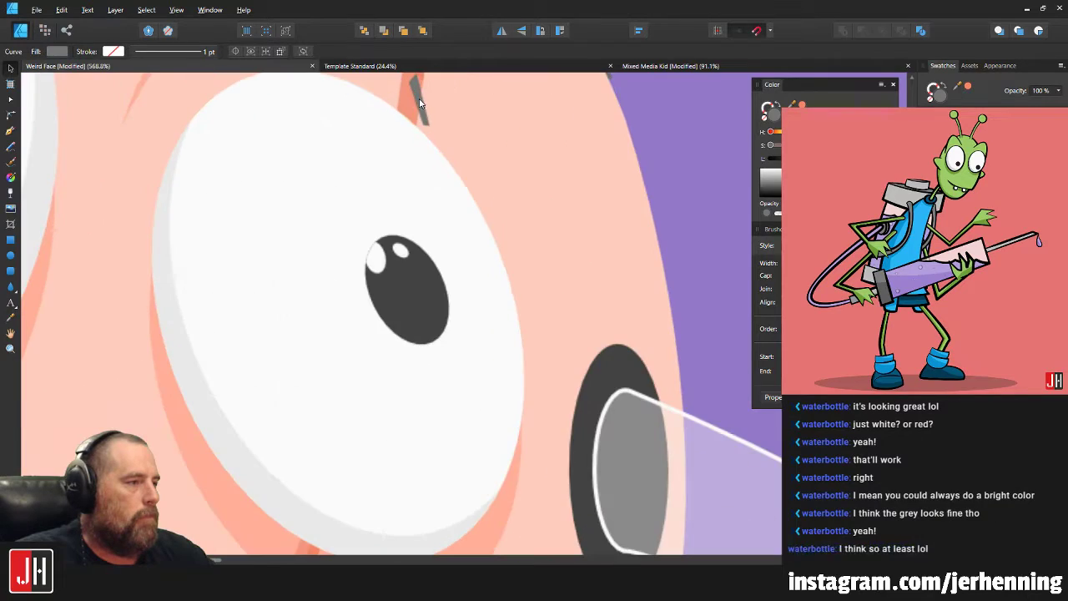
pyautogui.keyDown('ctrl'); pyautogui.scroll(4, 419, 99); pyautogui.keyUp('ctrl')
pyautogui.click(416, 187)
pyautogui.moveTo(407, 155)
pyautogui.mouseDown()
pyautogui.moveTo(345, 184)
pyautogui.moveTo(382, 206)
pyautogui.mouseUp()
pyautogui.moveTo(406, 127); pyautogui.dragTo(411, 116)
pyautogui.scroll(3, 492, 160)
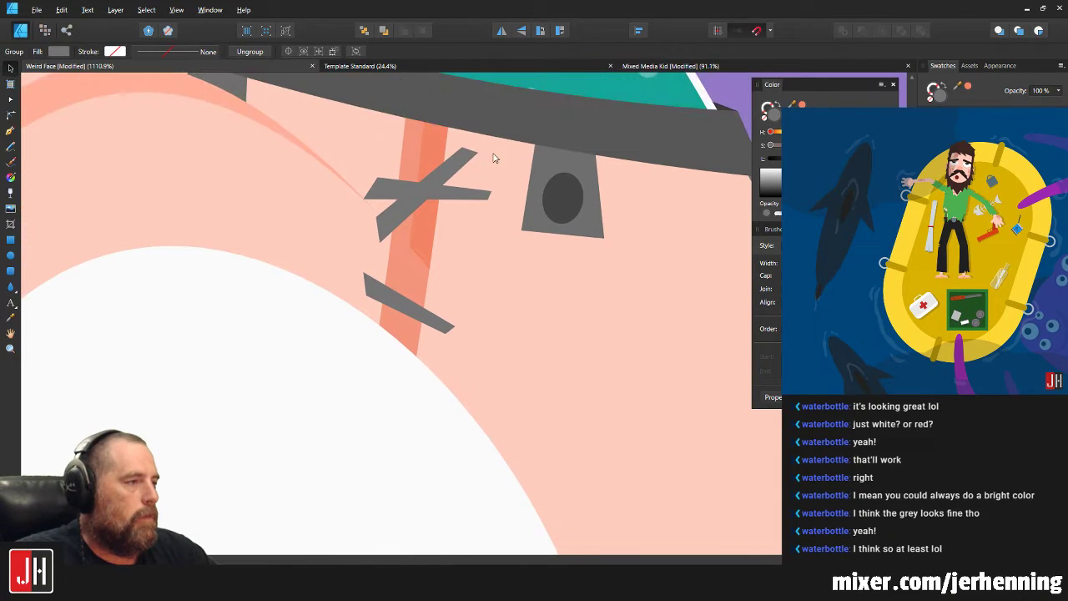
# Rotate the forehead cross stitch slightly clockwise and center it on the scar.
pyautogui.moveTo(501, 157); pyautogui.dragTo(491, 178)
pyautogui.moveTo(447, 199); pyautogui.dragTo(435, 205)
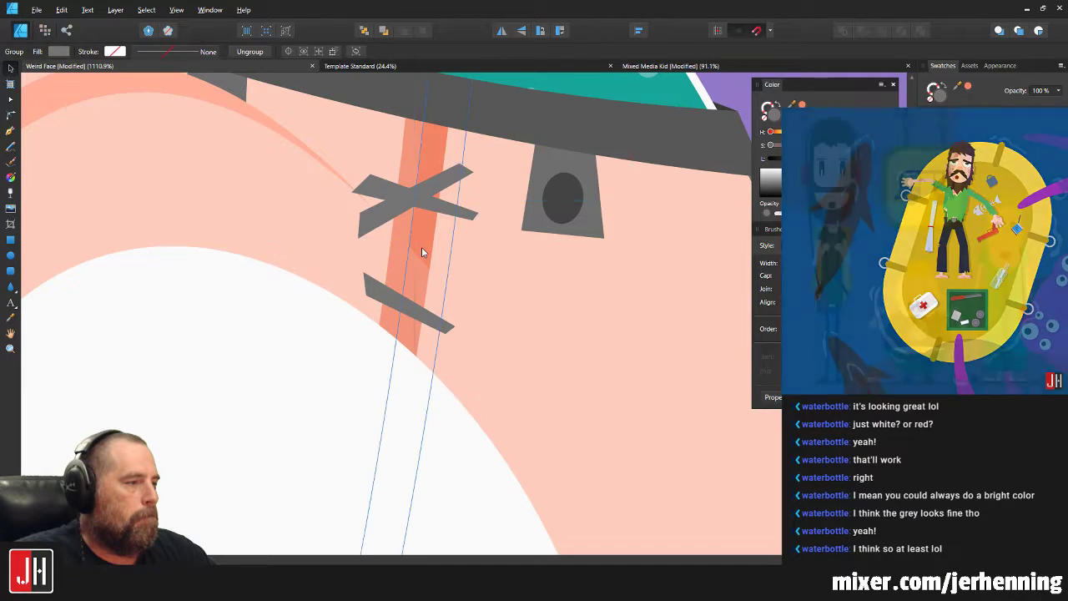
pyautogui.click(421, 248)
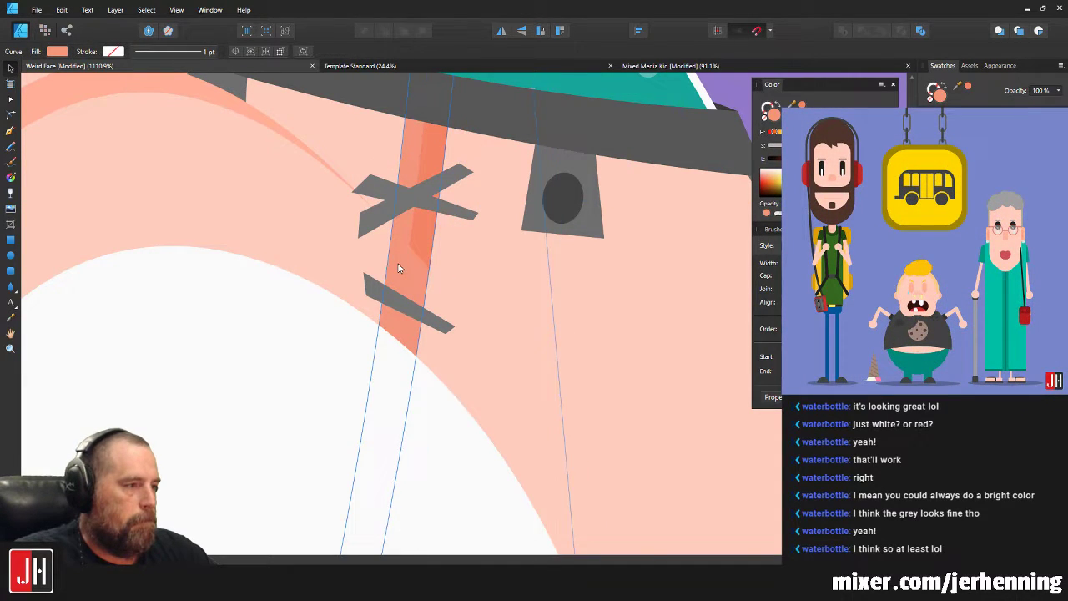
pyautogui.scroll(-10, 397, 265)
pyautogui.click(507, 274)
pyautogui.scroll(4, 500, 280)
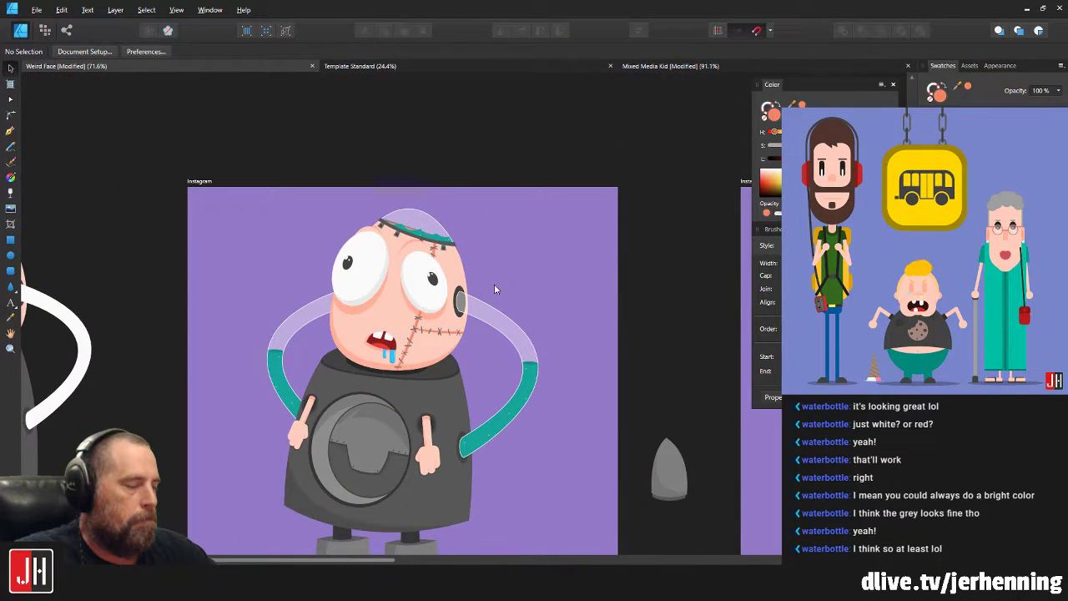
pyautogui.scroll(-6, 380, 281)
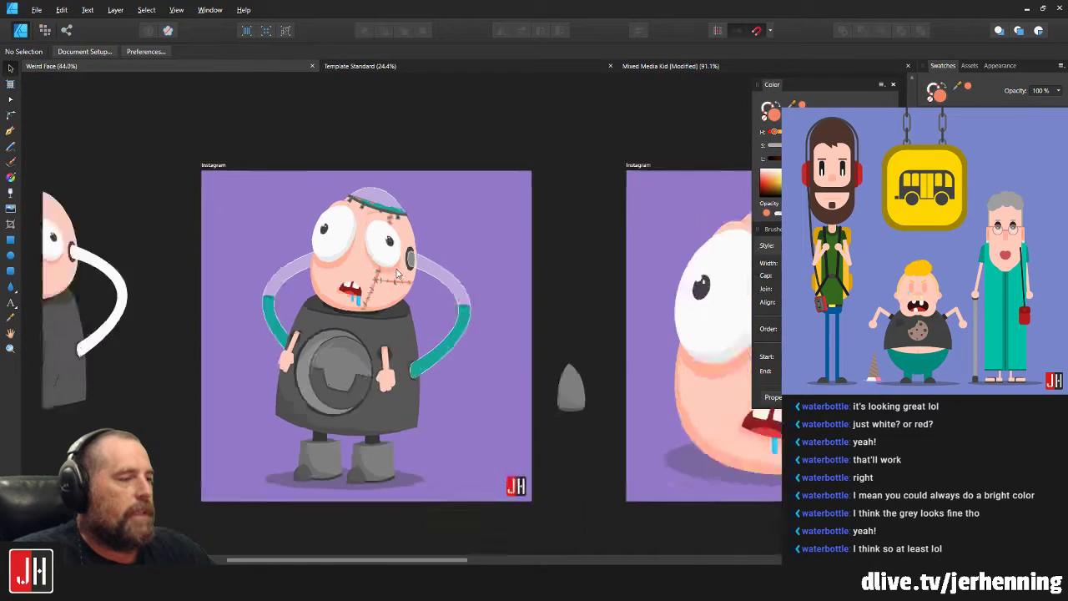
pyautogui.scroll(4, 408, 232)
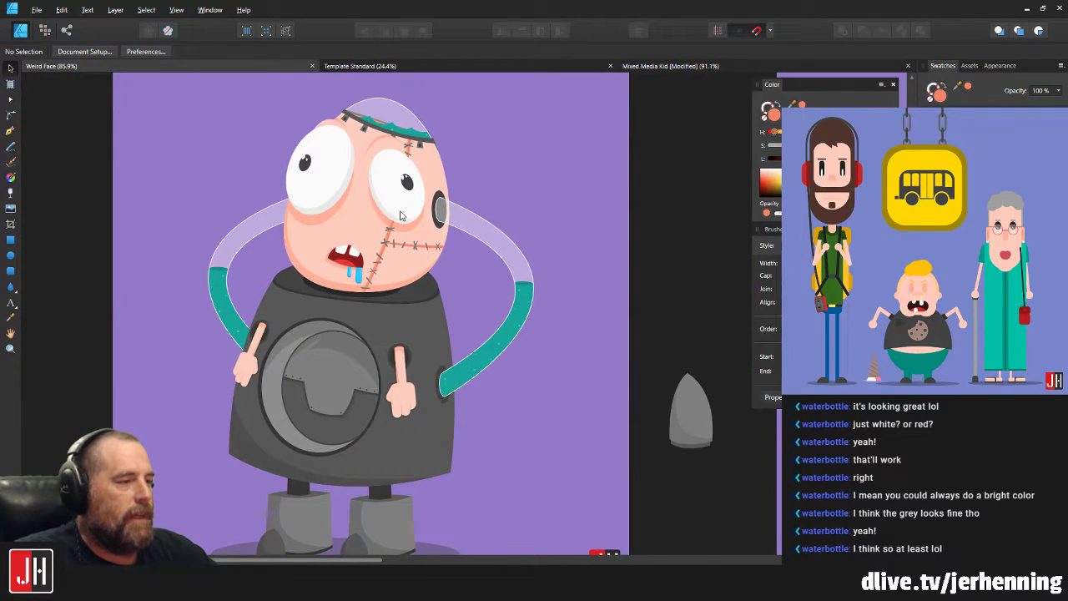
pyautogui.scroll(-2, 401, 215)
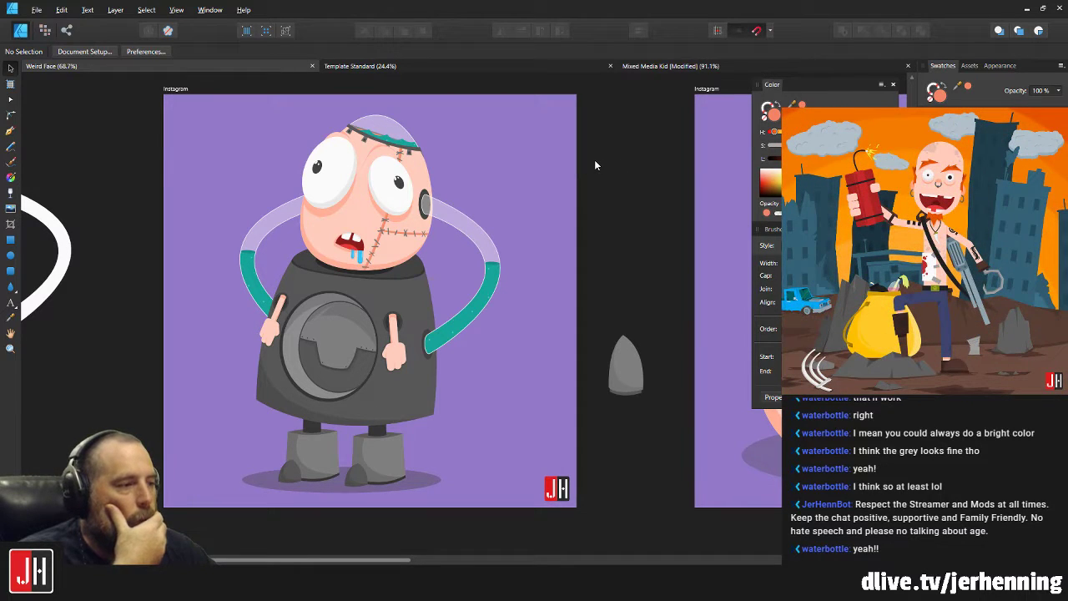
# Add a rectangle covering the robot's Instagram artboard behind the character and fill it with the neighboring artboard's purple.
pyautogui.click(10, 239)
pyautogui.moveTo(219, 116)
pyautogui.mouseDown()
pyautogui.moveTo(505, 363)
pyautogui.moveTo(576, 507)
pyautogui.mouseUp()
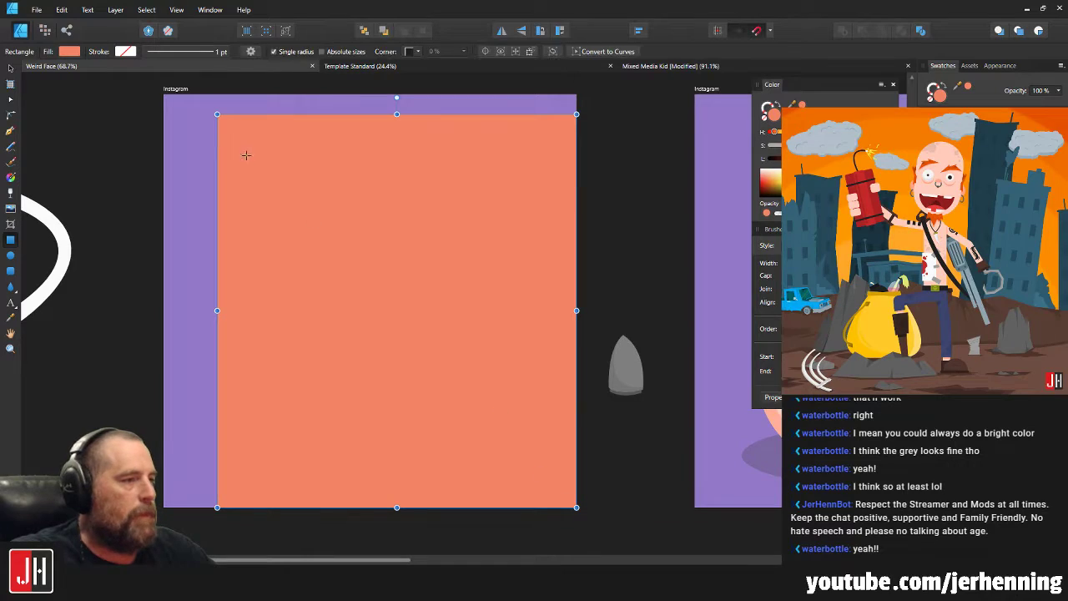
pyautogui.moveTo(218, 114); pyautogui.dragTo(163, 94)
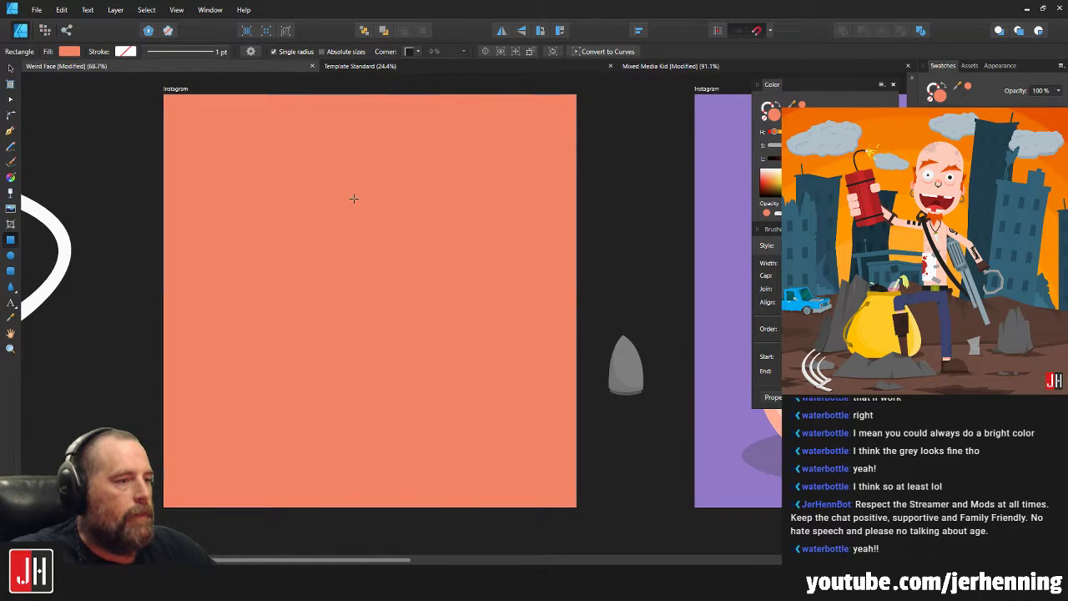
pyautogui.hotkey('ctrl', 'shift', '[')
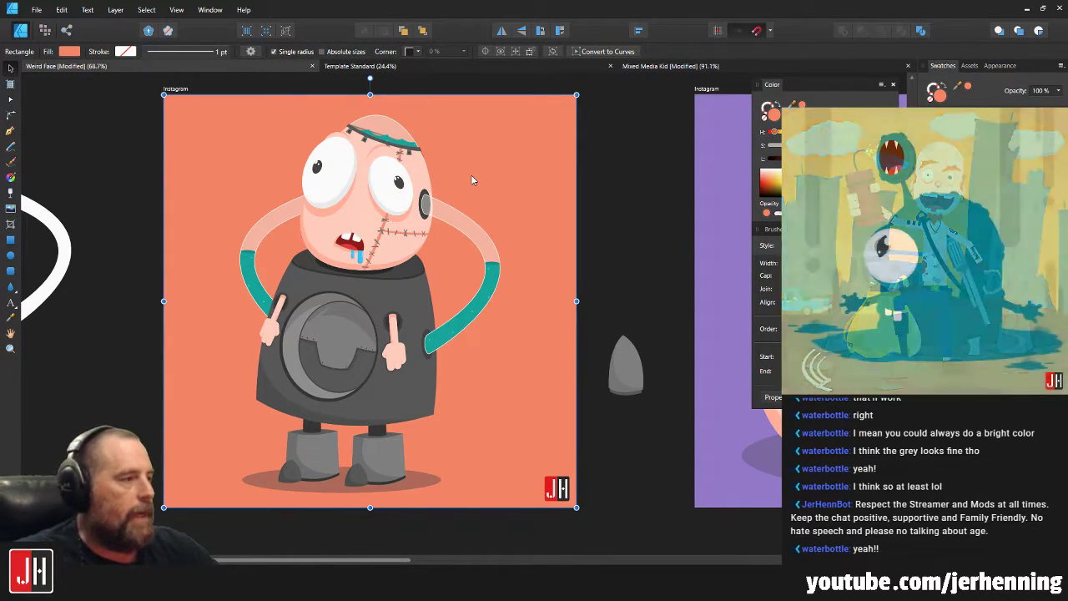
pyautogui.press('i')
pyautogui.click(728, 162)
pyautogui.press('v')
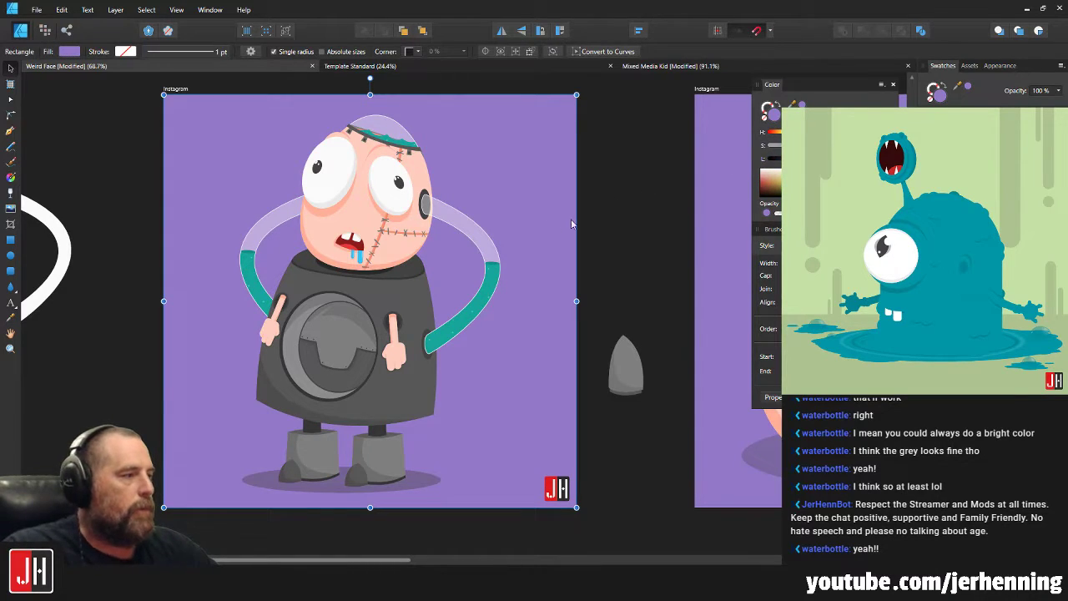
# Place the ft-organic-gradient-03 texture from the Frankentoon Propaganda Masks assets onto the robot's artboard.
pyautogui.click(970, 66)
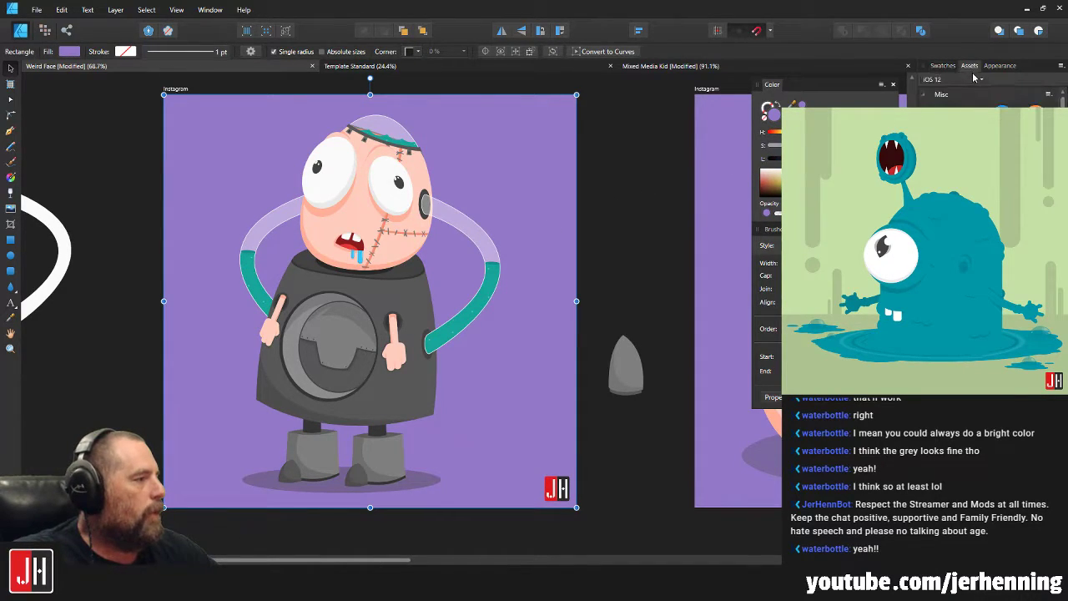
pyautogui.click(980, 81)
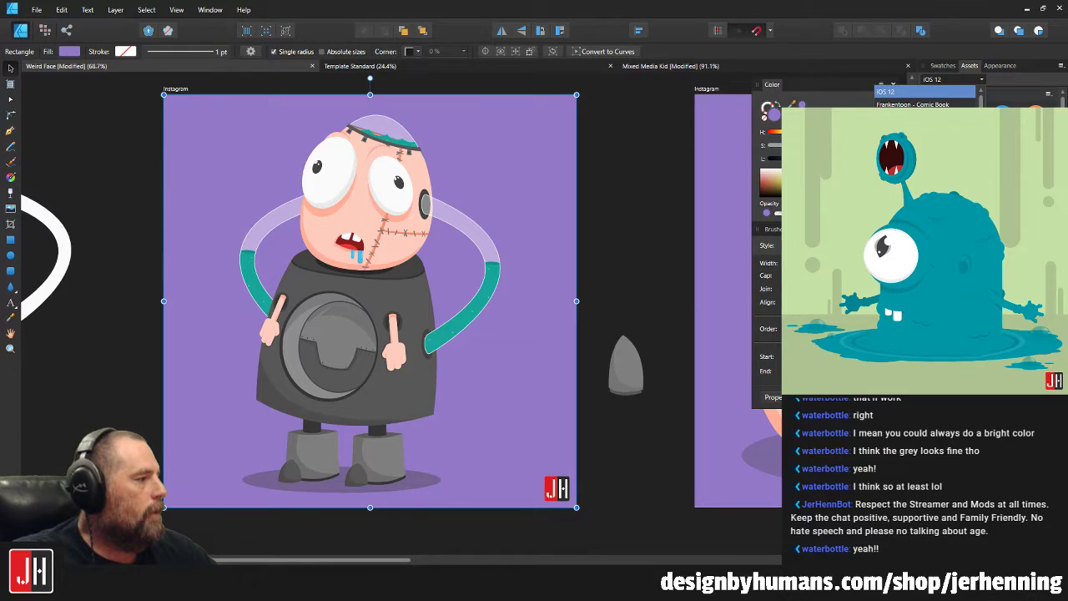
pyautogui.click(926, 144)
pyautogui.moveTo(959, 133); pyautogui.dragTo(619, 219)
pyautogui.hotkey('ctrl', 'z')
pyautogui.moveTo(959, 134); pyautogui.dragTo(493, 228)
# Align the speckle texture with the robot's artboard, scale it down to just cover it, and center it horizontally.
pyautogui.scroll(-4, 417, 278)
pyautogui.moveTo(405, 337); pyautogui.dragTo(430, 290)
pyautogui.scroll(3, 634, 164)
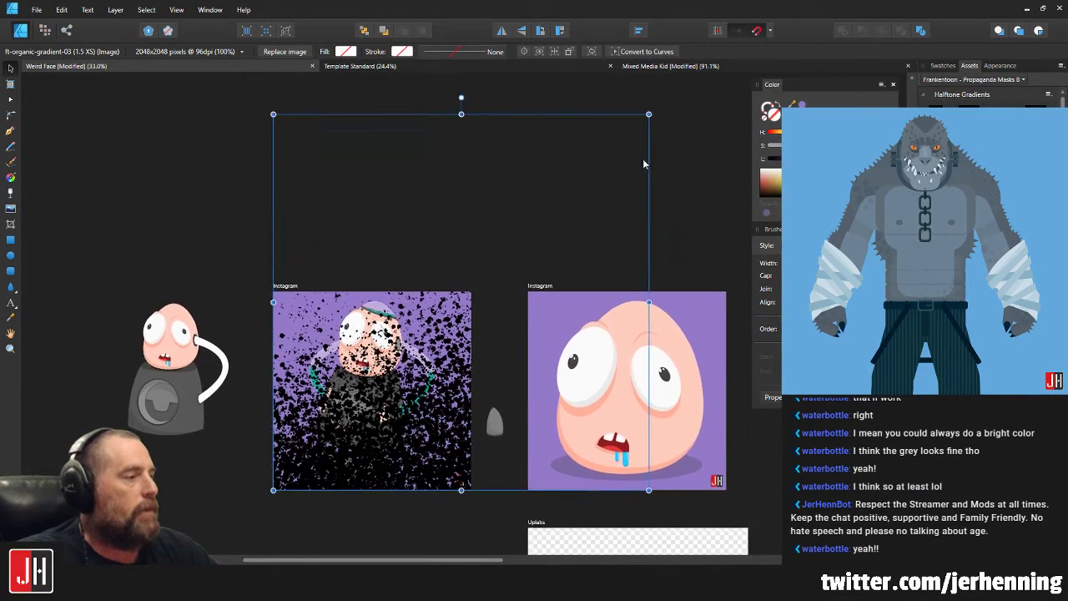
pyautogui.moveTo(653, 110); pyautogui.dragTo(538, 253)
pyautogui.moveTo(373, 425); pyautogui.dragTo(347, 425)
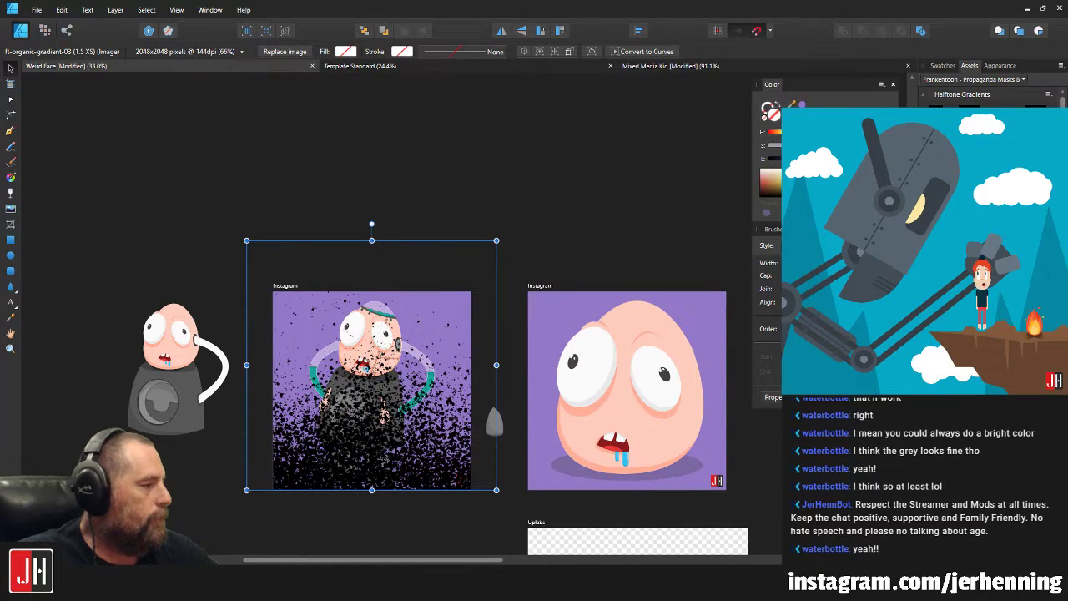
# Nest the texture in the background rectangle as a mask and darken the rectangle's purple fill for a subtle speckled backdrop.
pyautogui.press('Delete')
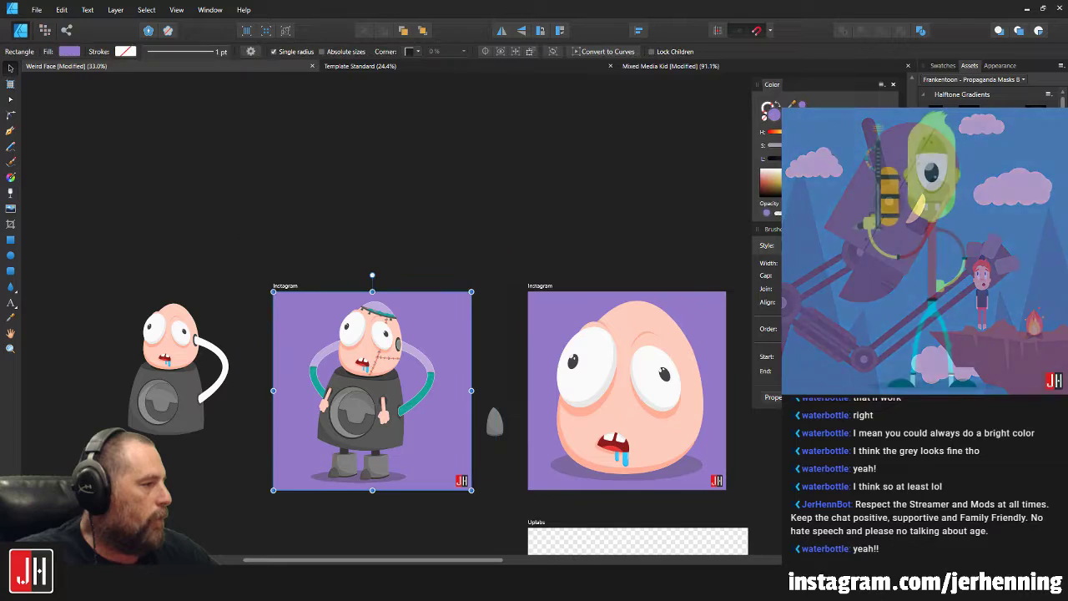
pyautogui.scroll(3, 425, 327)
pyautogui.moveTo(425, 327); pyautogui.dragTo(522, 247)
pyautogui.press('space')
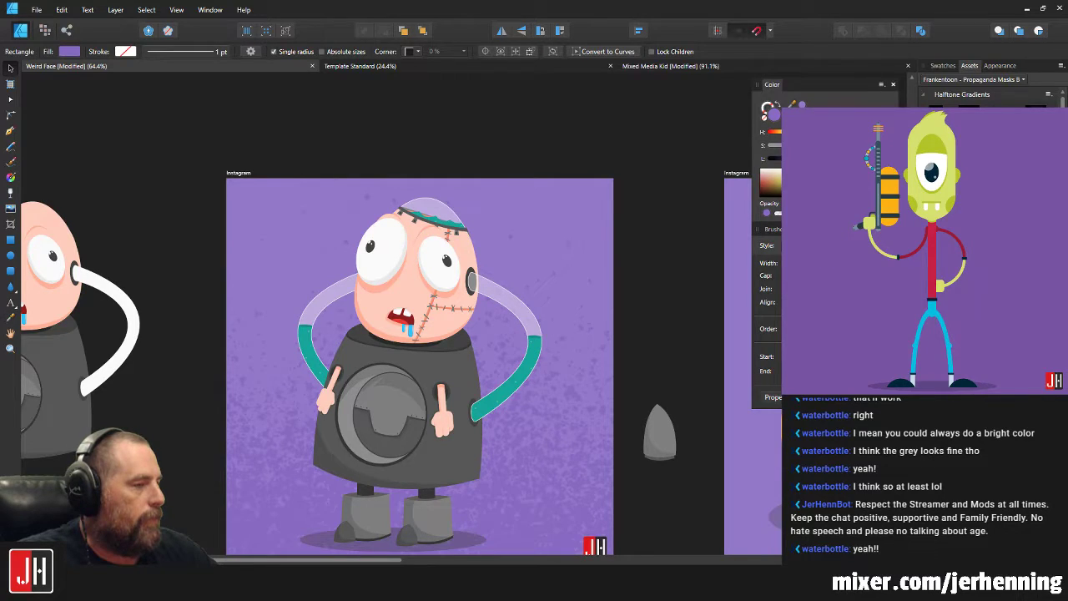
pyautogui.scroll(-2, 566, 275)
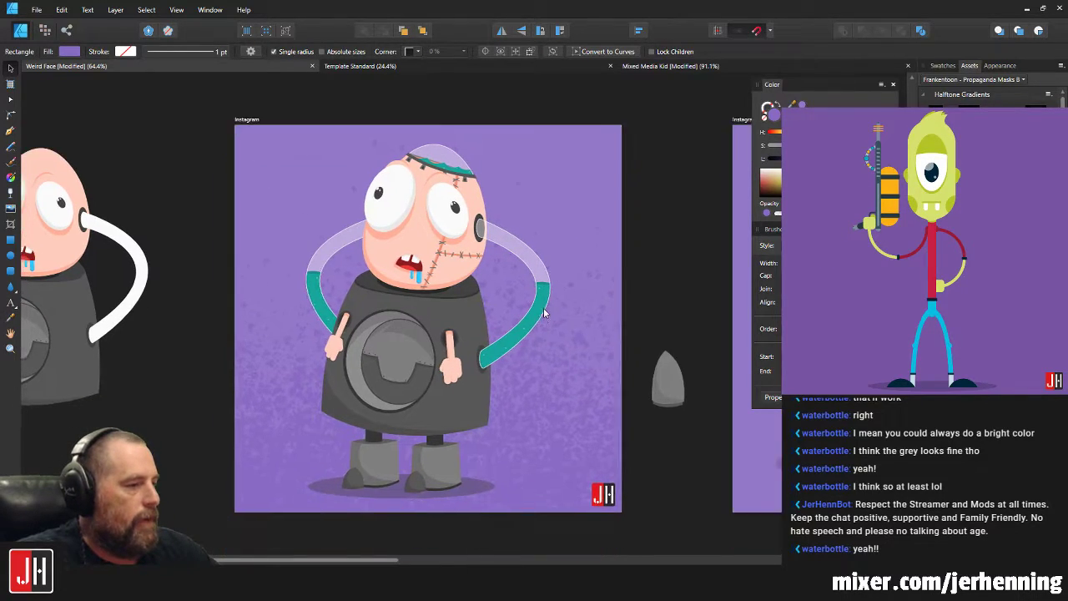
# Move the boots' shadow ellipse up to the head area beside a copy of it and resample its fill as muted purple.
pyautogui.click(472, 480)
pyautogui.moveTo(472, 481); pyautogui.dragTo(551, 182)
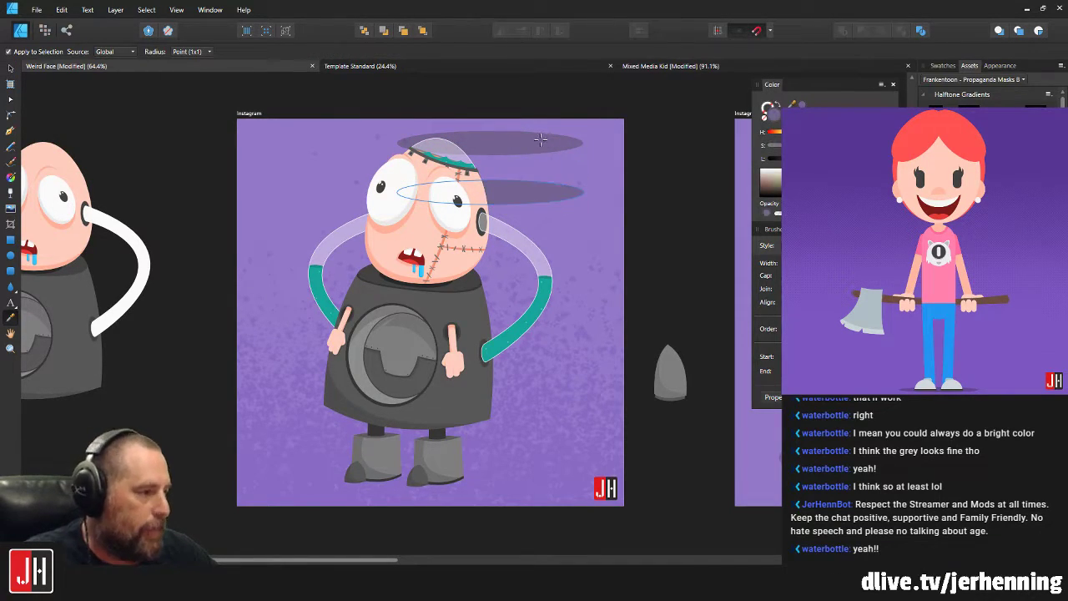
pyautogui.press('v')
# Return the recolored shadow ellipse to beneath the boots and nudge it slightly left.
pyautogui.moveTo(538, 194); pyautogui.dragTo(457, 496)
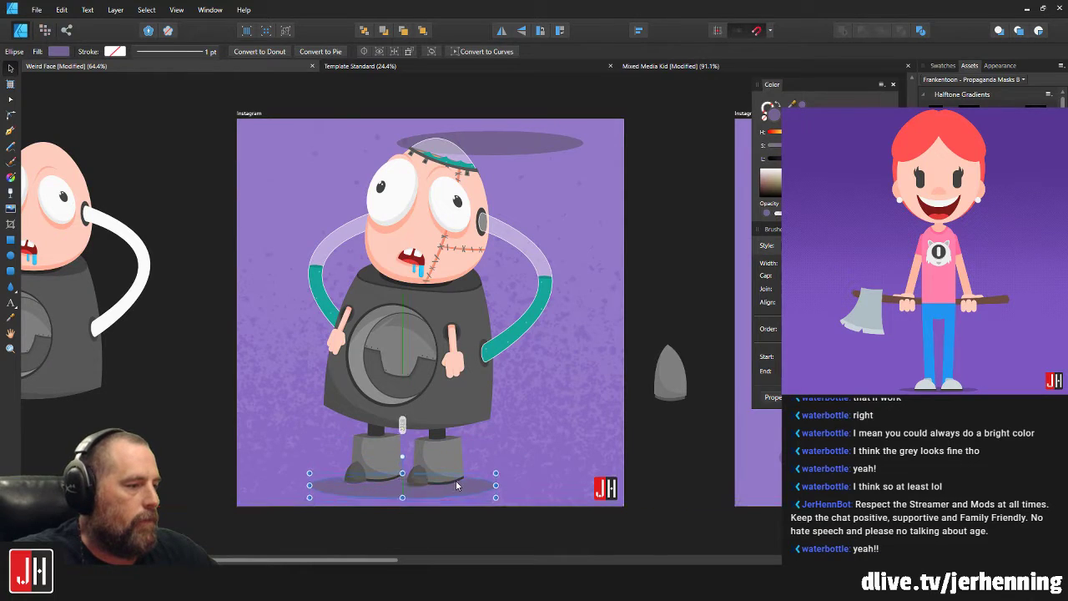
pyautogui.scroll(3, 458, 494)
pyautogui.press('Left')
pyautogui.press('Left')
pyautogui.press('Left')
pyautogui.press('Left')
pyautogui.press('Left')
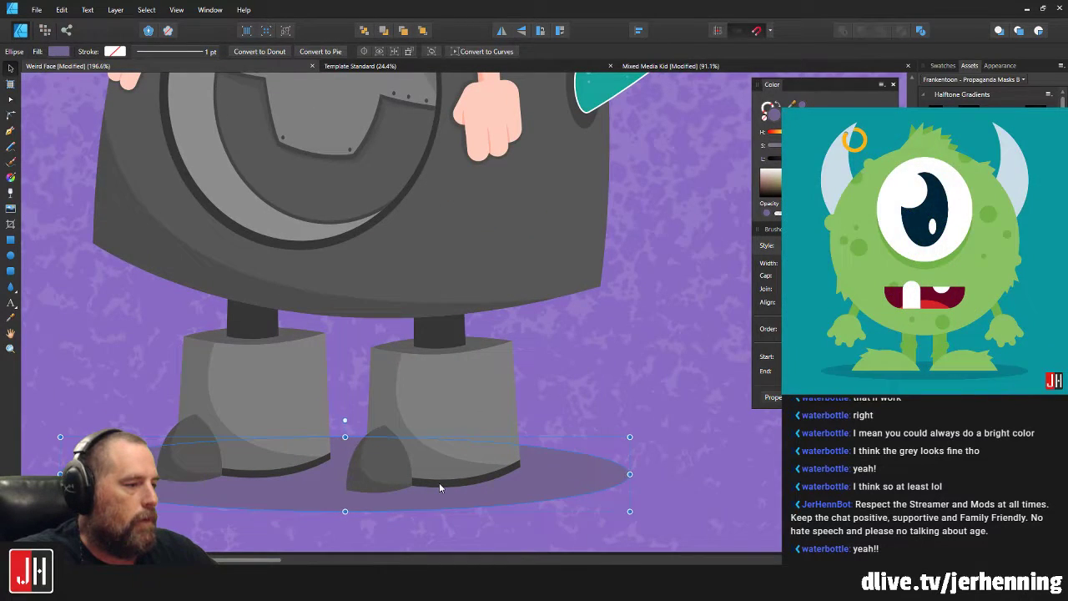
pyautogui.scroll(-9, 440, 482)
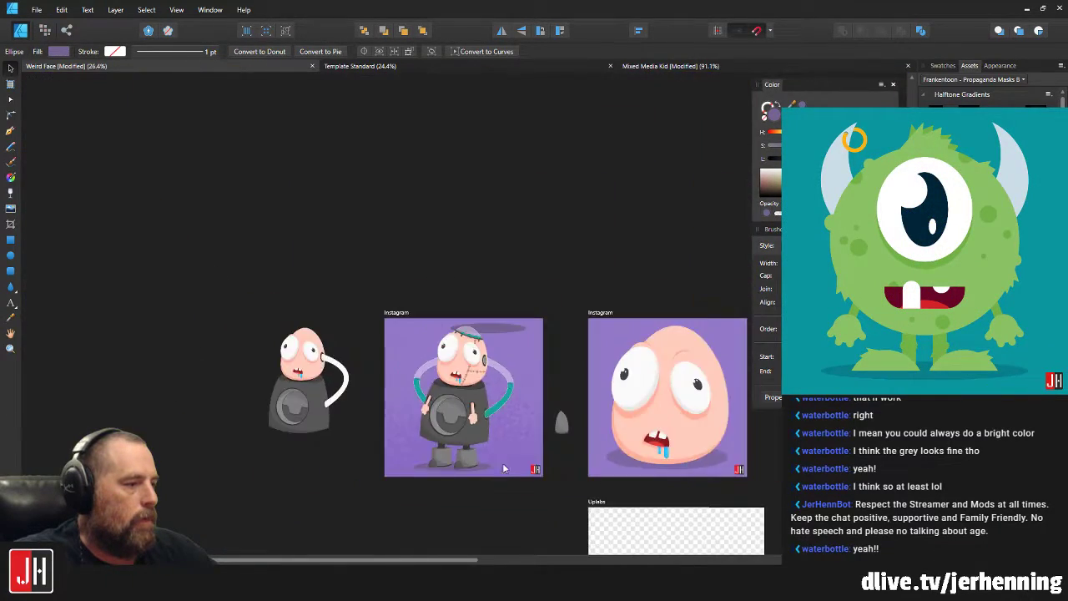
# Delete the leftover shadow ellipse above the robot's head and save the document.
pyautogui.click(557, 454)
pyautogui.scroll(3, 534, 411)
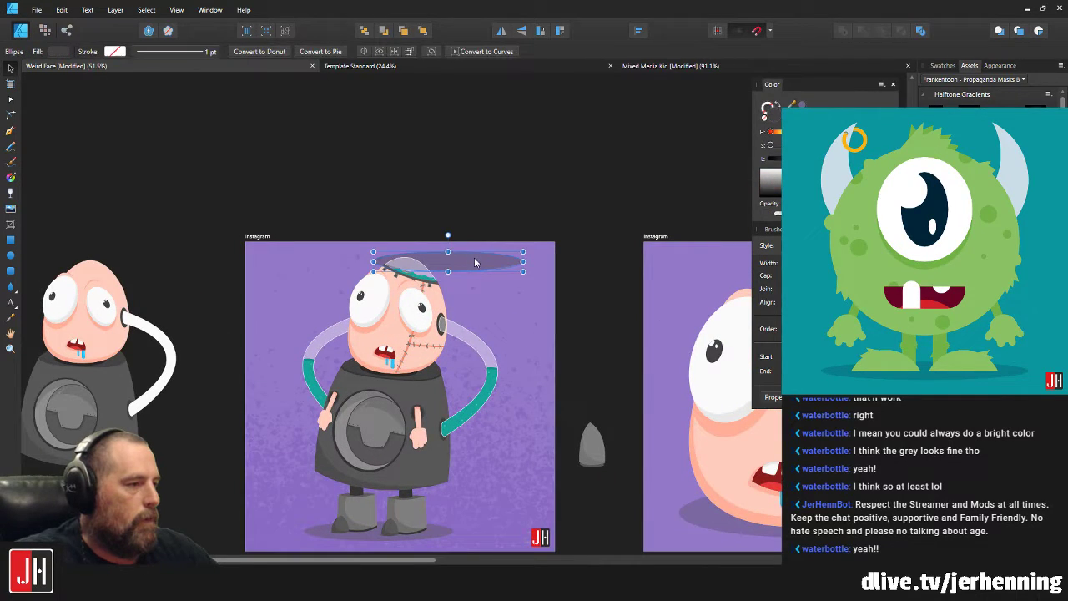
pyautogui.scroll(2, 488, 269)
pyautogui.scroll(1, 390, 359)
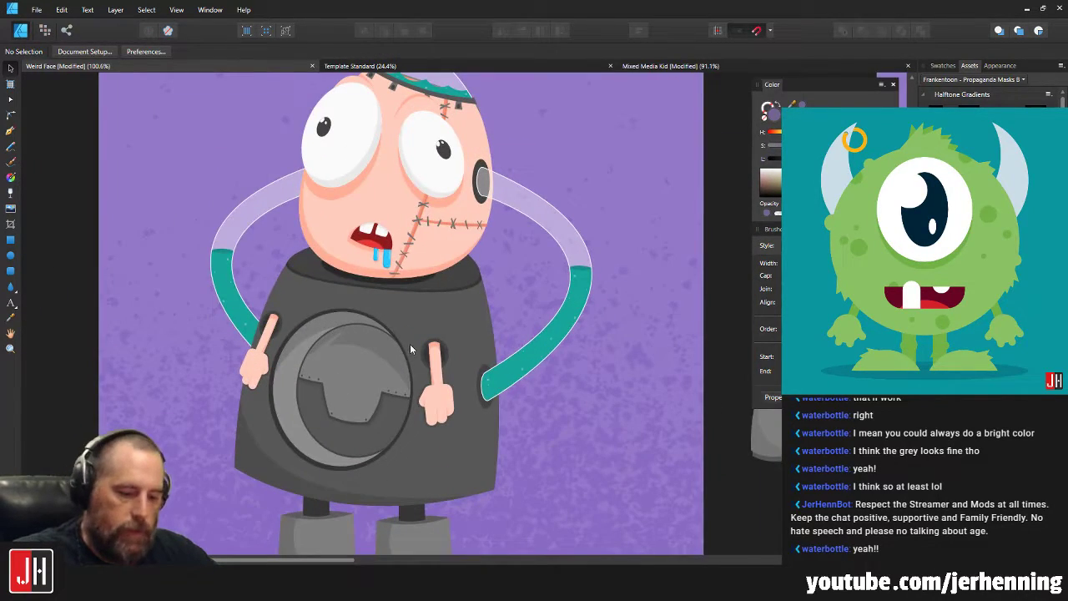
pyautogui.scroll(-2, 409, 349)
pyautogui.hotkey('ctrl', 's')
# Resample the boots' shadow fill from the purple background and darken it to a deeper purple.
pyautogui.scroll(1, 470, 307)
pyautogui.scroll(1, 413, 427)
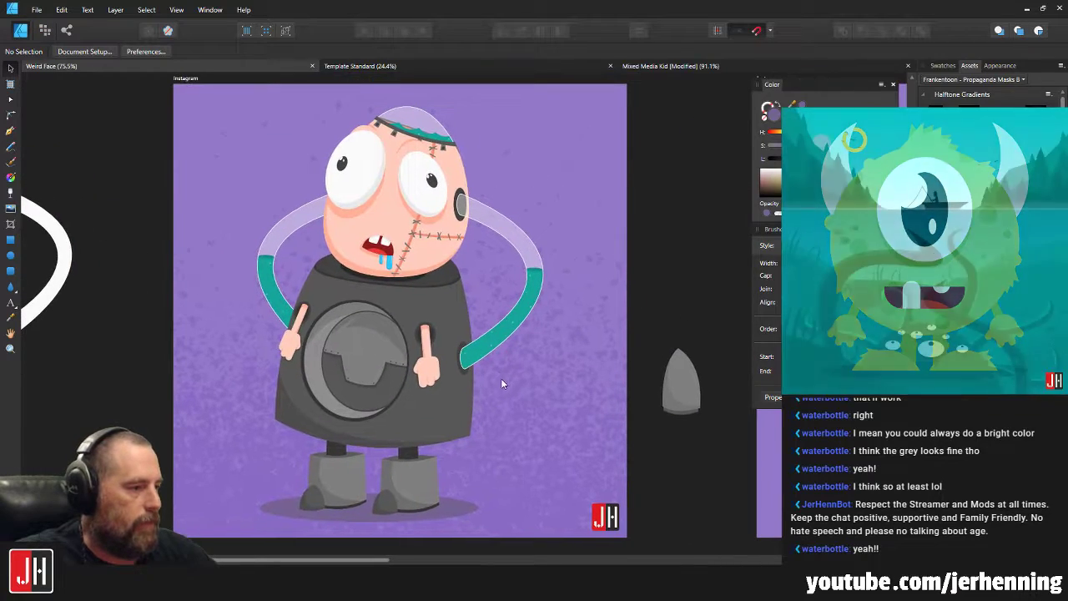
pyautogui.click(455, 516)
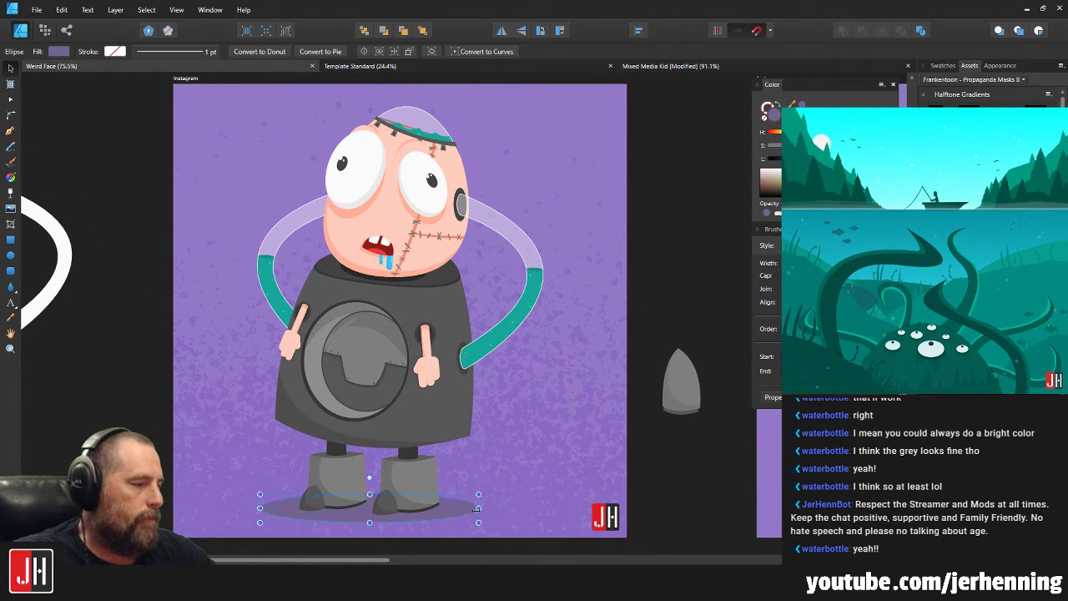
pyautogui.press('i')
pyautogui.click(503, 512)
pyautogui.press('v')
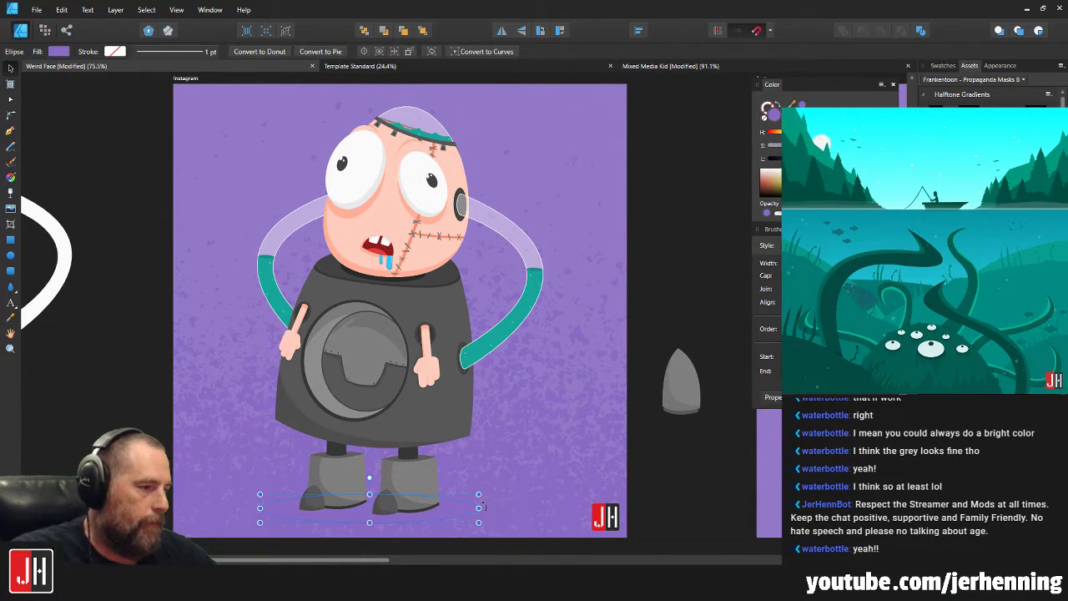
pyautogui.moveTo(826, 159); pyautogui.dragTo(821, 158)
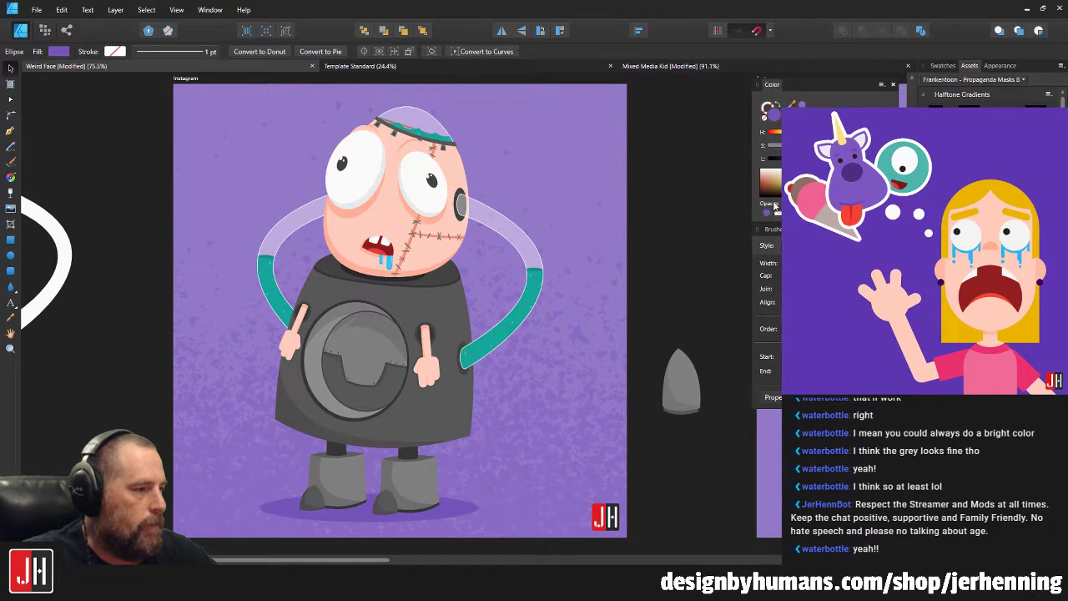
# Deselect the recolored shadow and save the illustration.
pyautogui.moveTo(509, 341); pyautogui.dragTo(537, 316)
pyautogui.click(708, 260)
pyautogui.scroll(-5, 617, 337)
pyautogui.hotkey('ctrl', 's')
pyautogui.moveTo(655, 349); pyautogui.dragTo(510, 330)
pyautogui.hotkey('ctrl', 's')
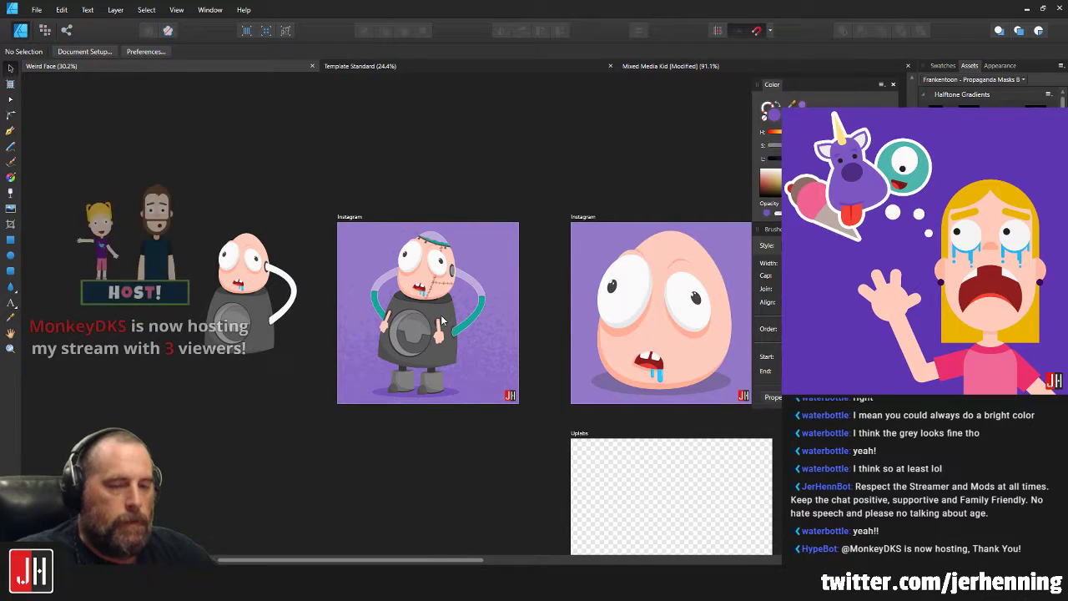
# Nudge the shadow ellipse beneath the boots slightly right and save the document again.
pyautogui.scroll(2, 417, 336)
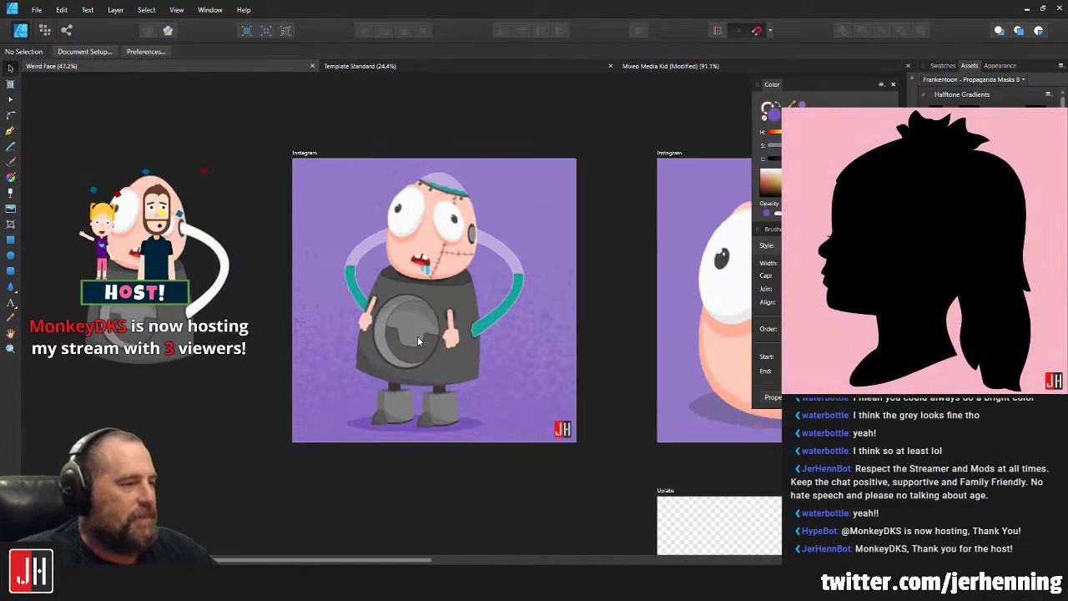
pyautogui.scroll(5, 414, 419)
pyautogui.click(415, 441)
pyautogui.moveTo(417, 442); pyautogui.dragTo(426, 440)
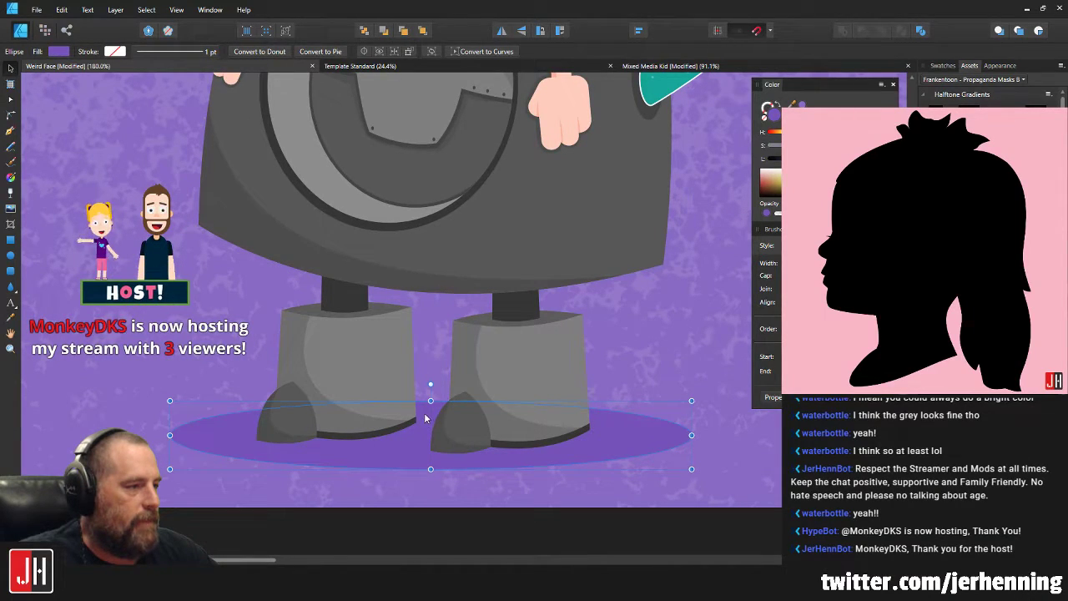
pyautogui.scroll(-3, 430, 381)
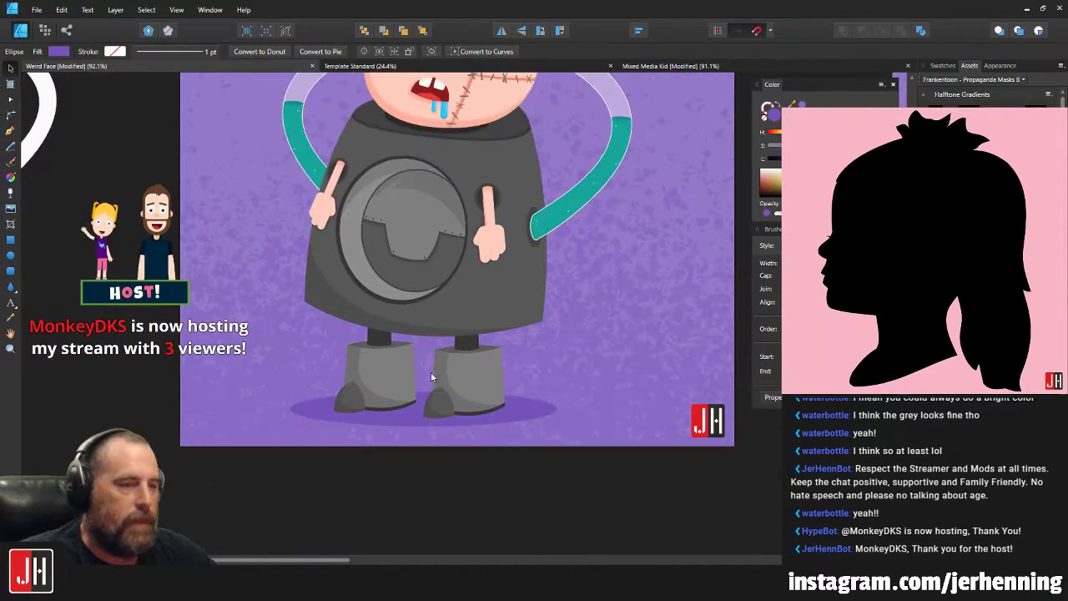
pyautogui.click(652, 472)
pyautogui.scroll(-2, 534, 483)
pyautogui.hotkey('ctrl', 's')
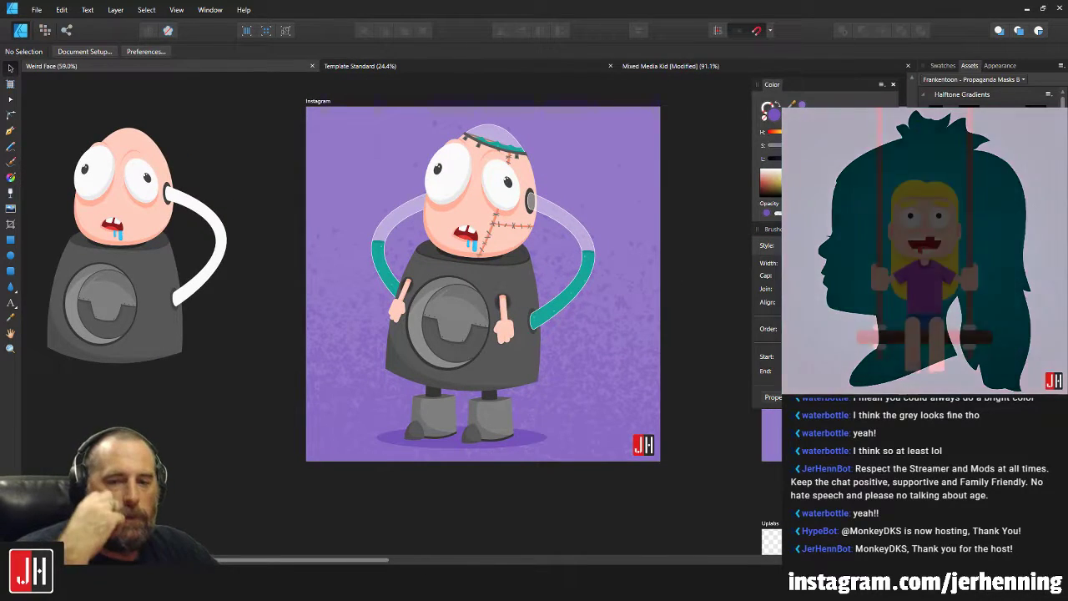